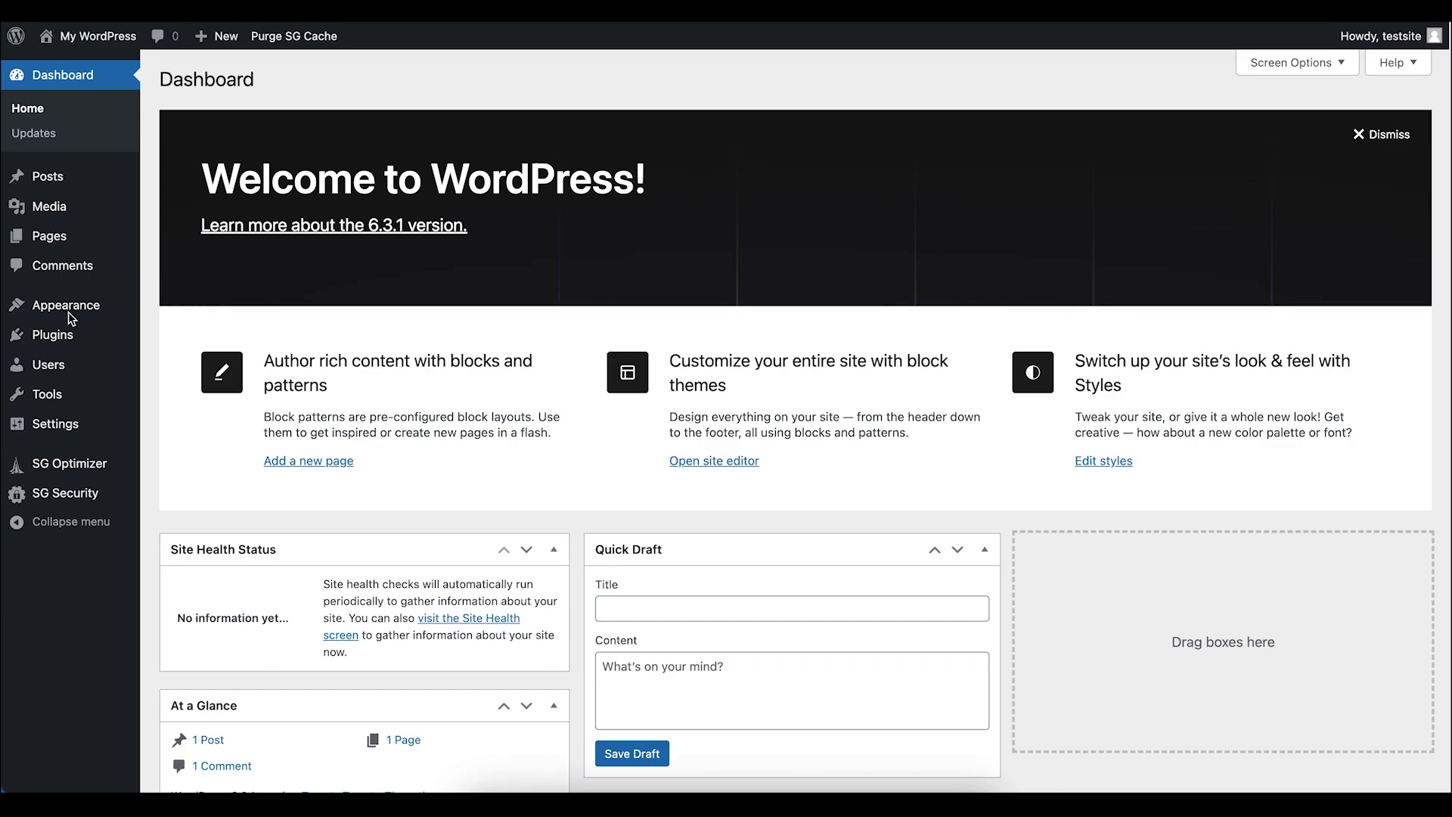
Find the Kadence theme in the WordPress theme directory and install it without activating it
mouse_move(65, 313)
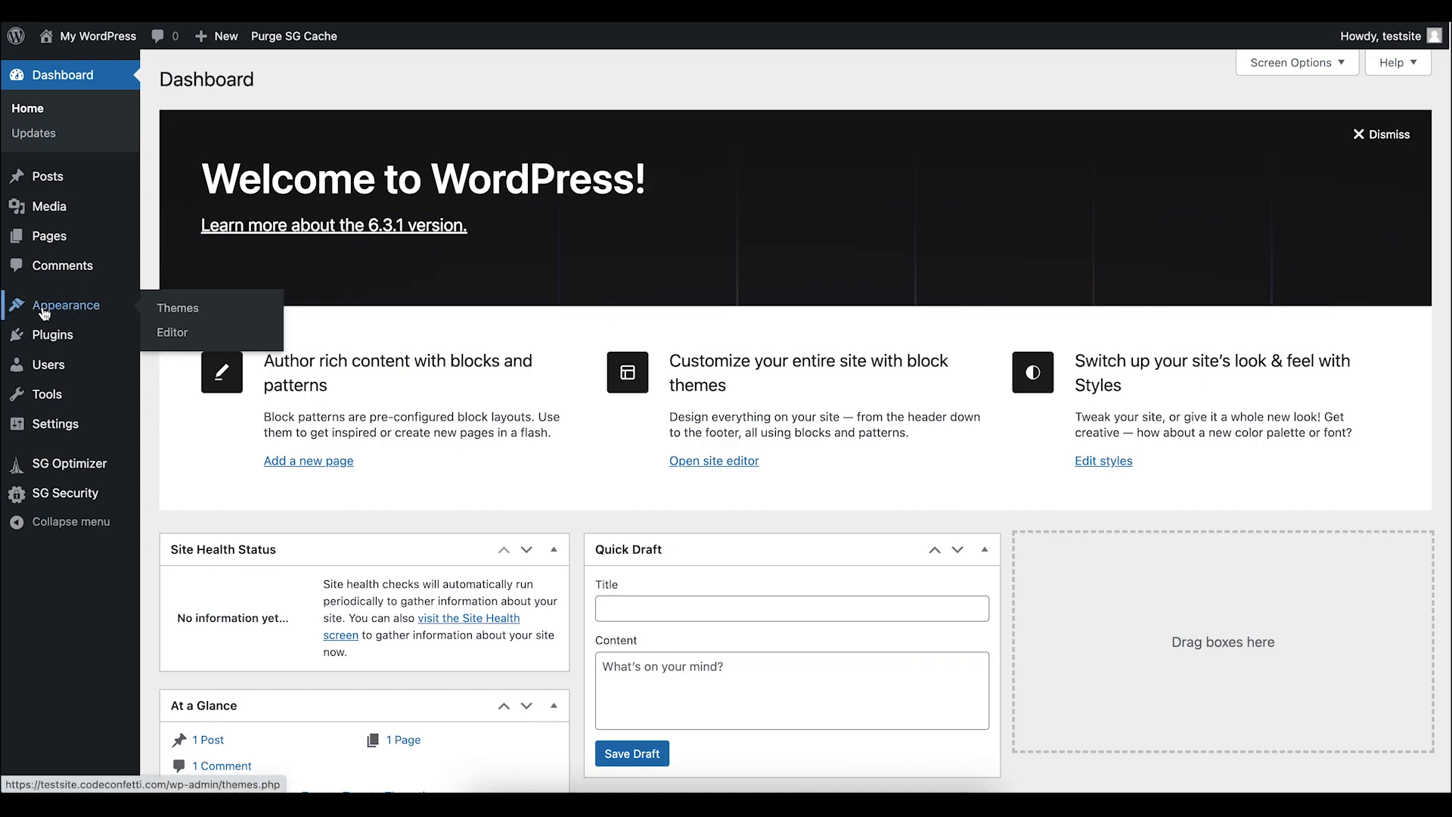
click(186, 312)
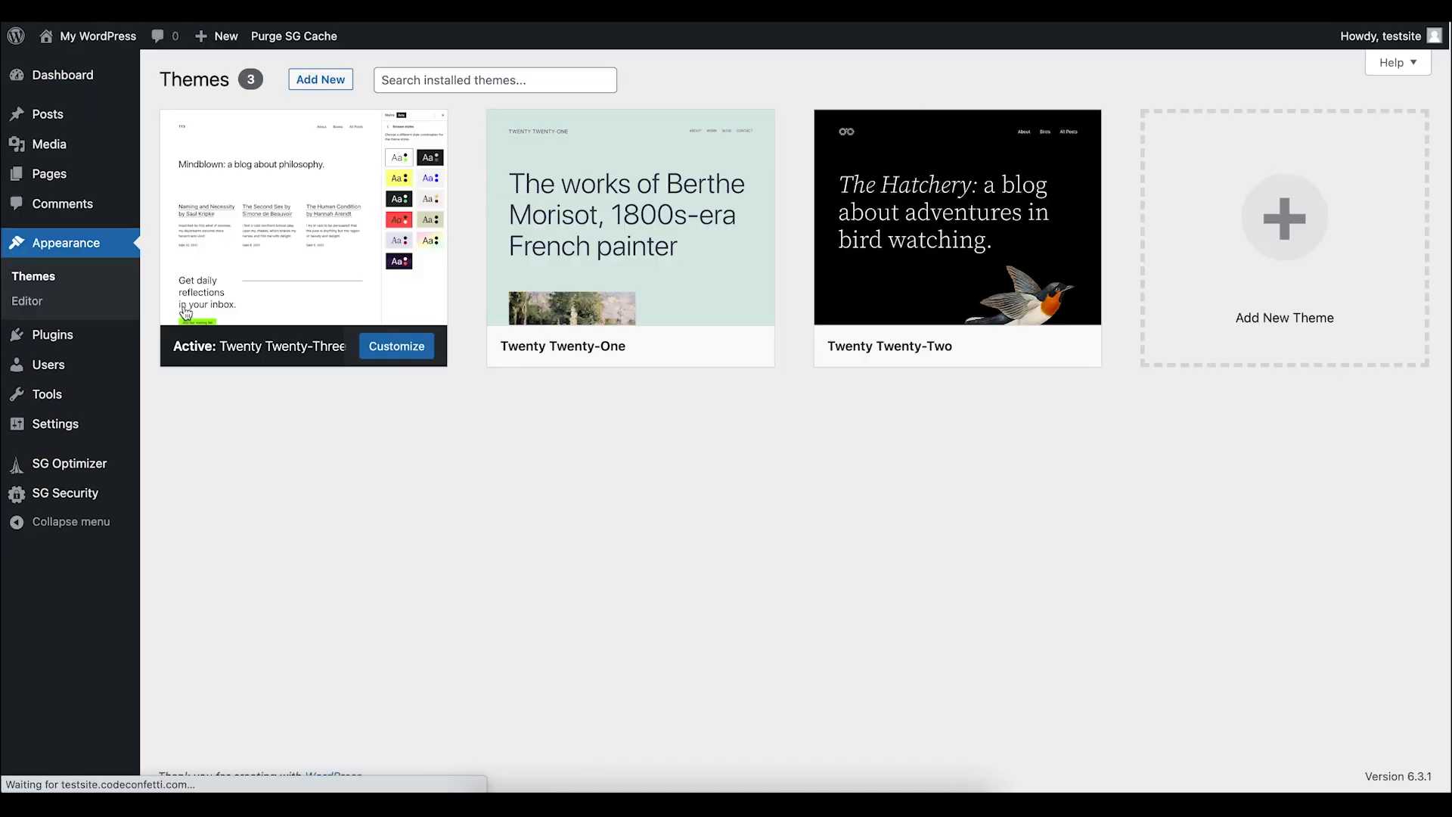
click(313, 82)
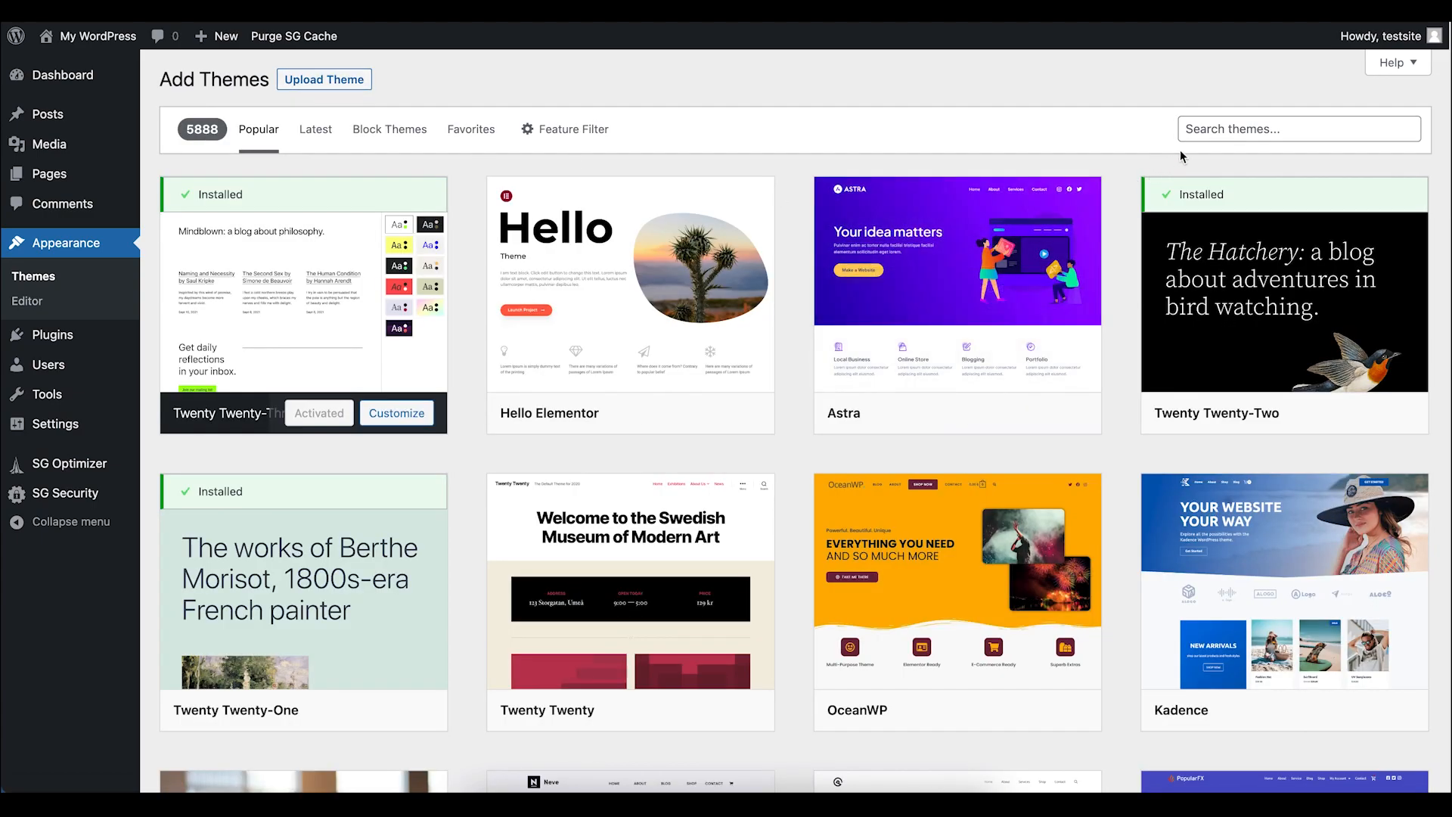
click(1219, 130)
text(kadence)
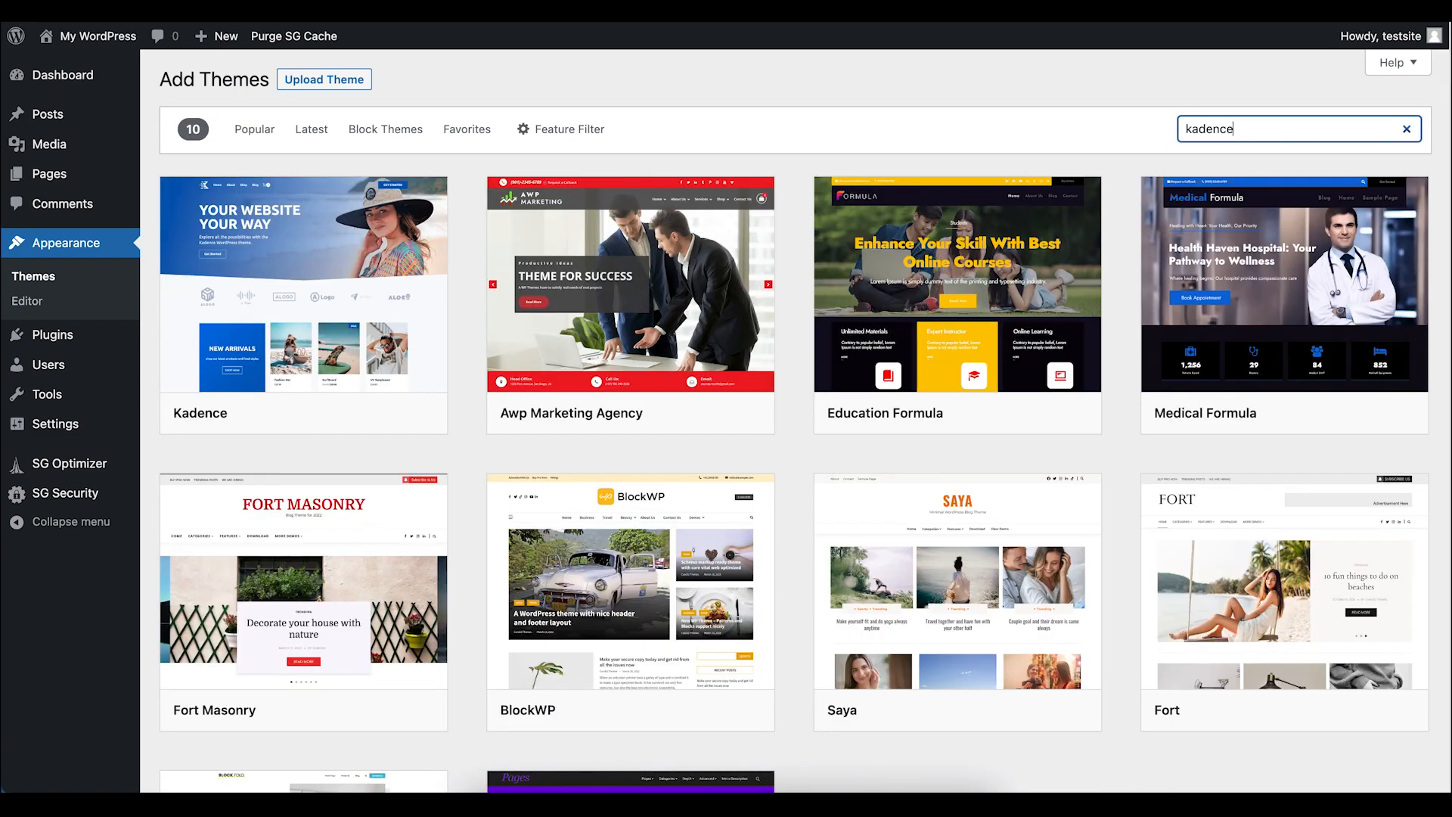
mouse_move(301, 299)
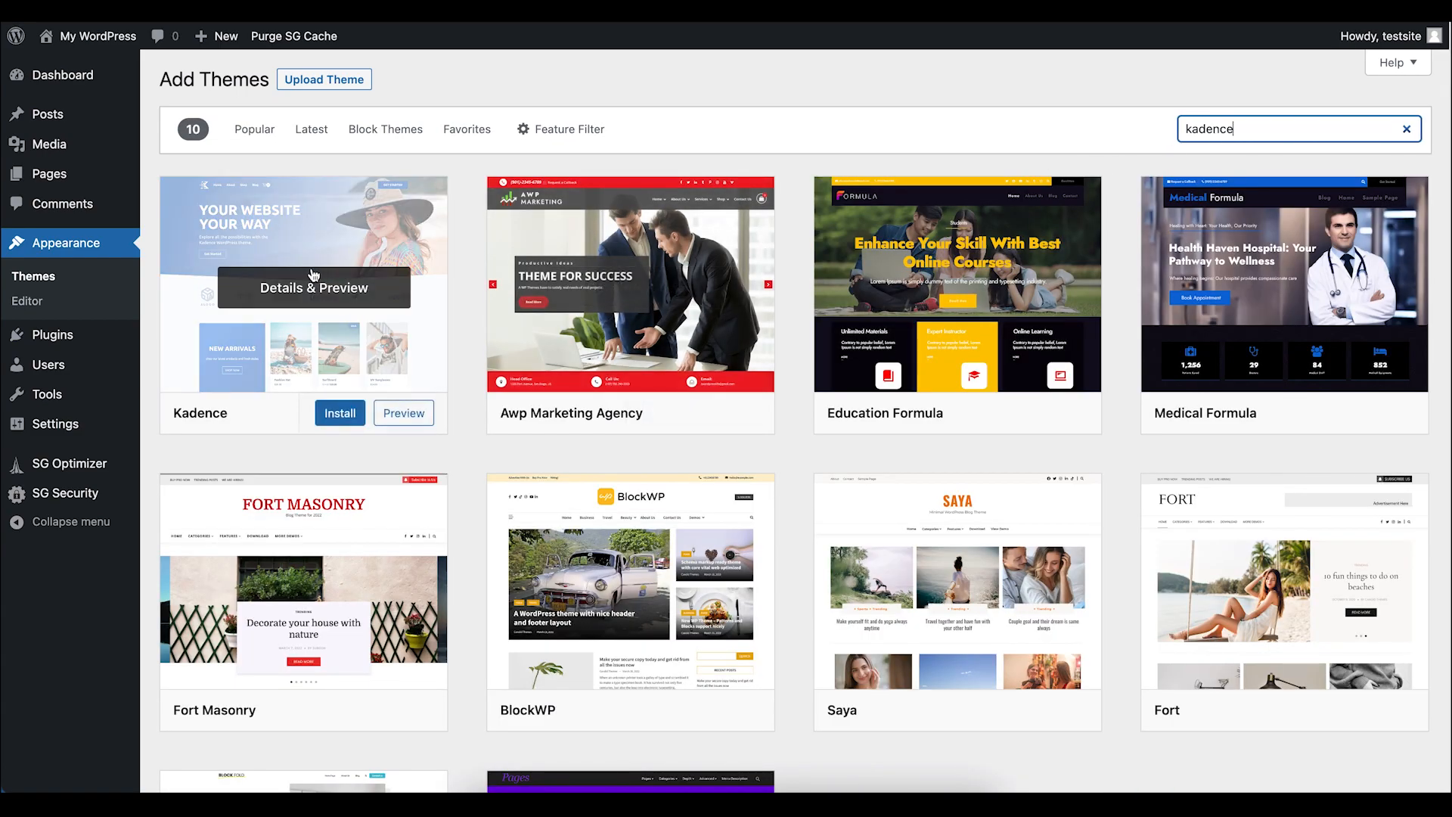
click(337, 417)
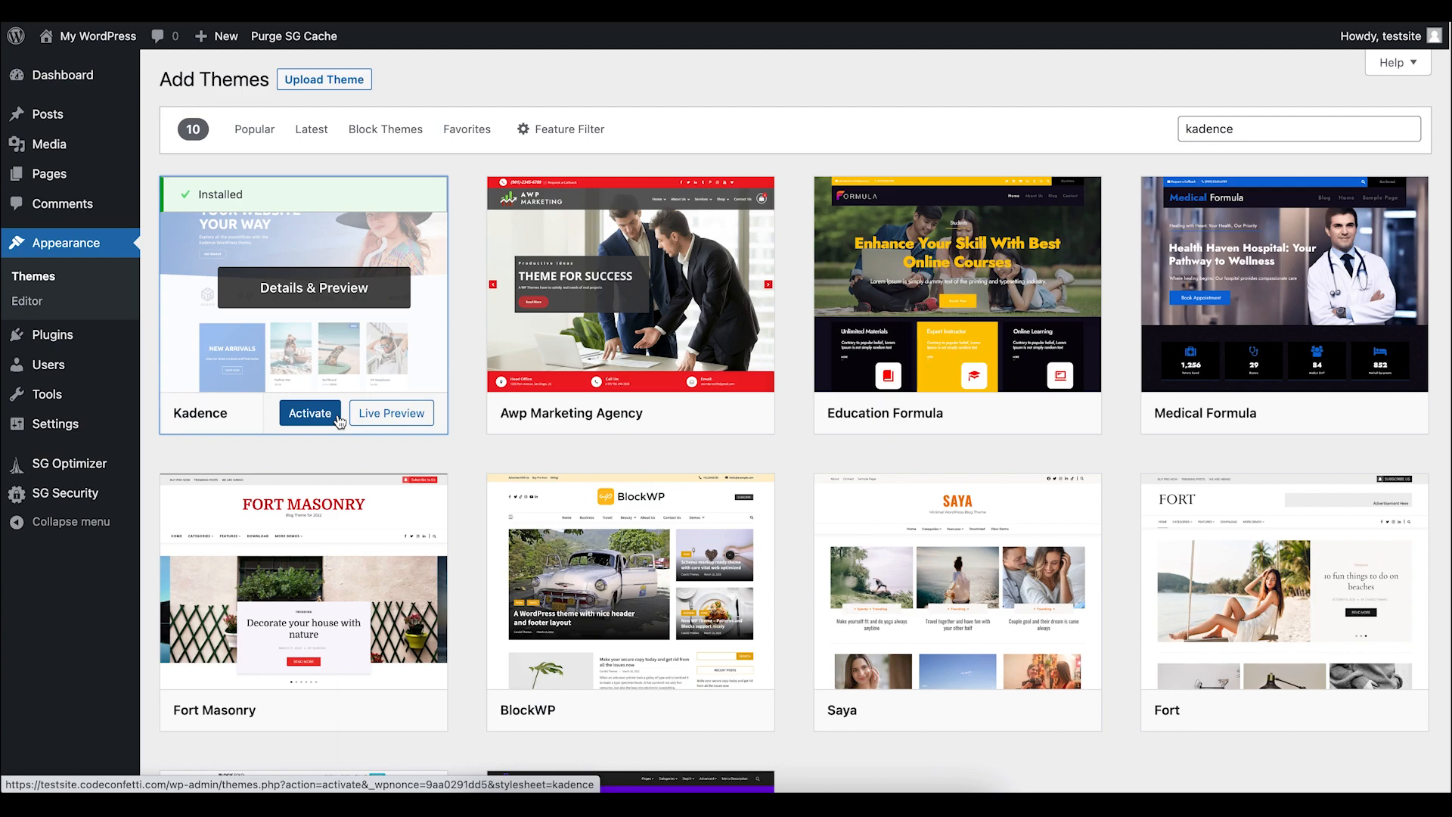
Search the plugin directory for "kadence starter templates", and install and activate Starter Templates by Kadence WP
mouse_move(47, 332)
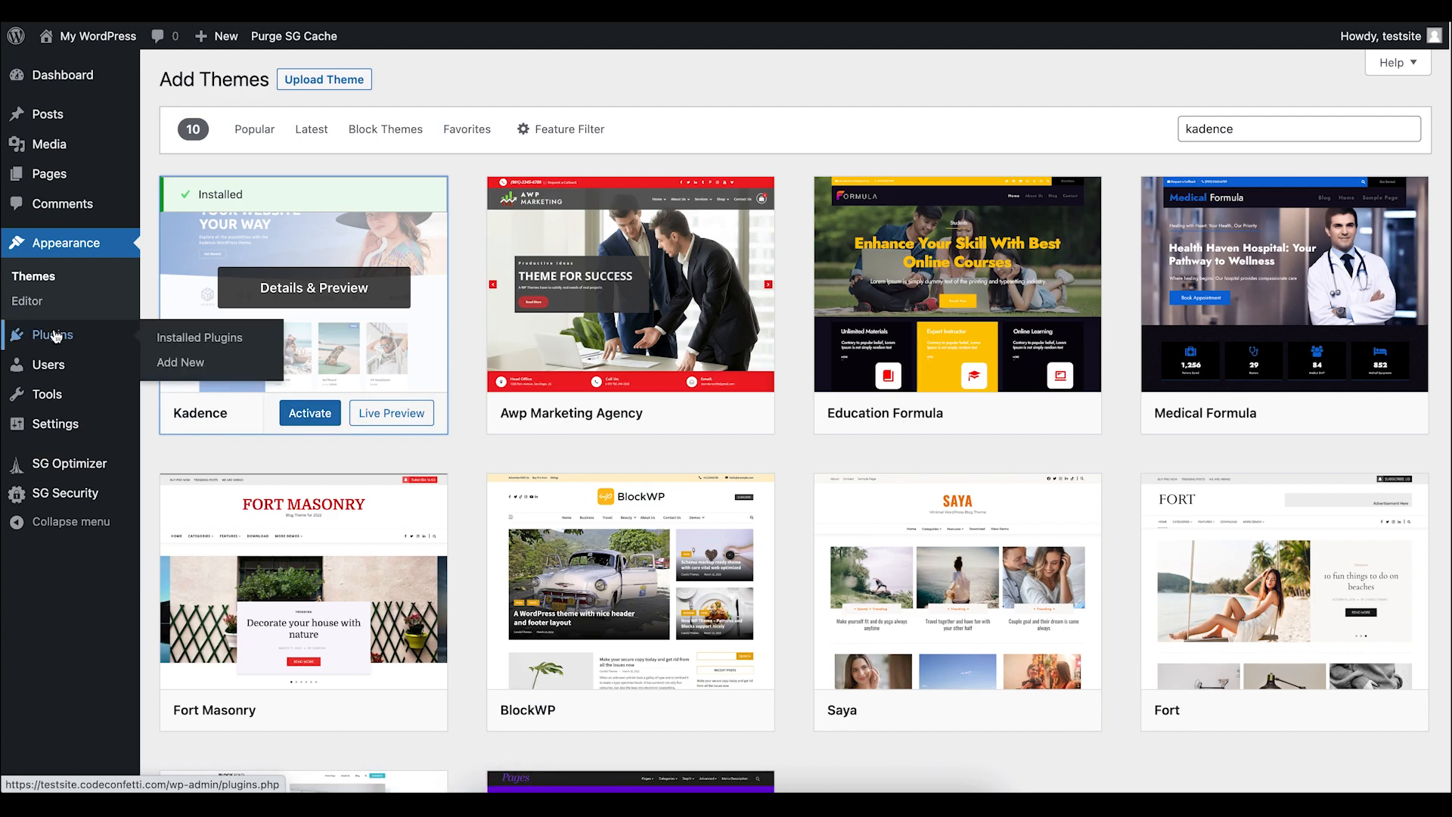
click(176, 369)
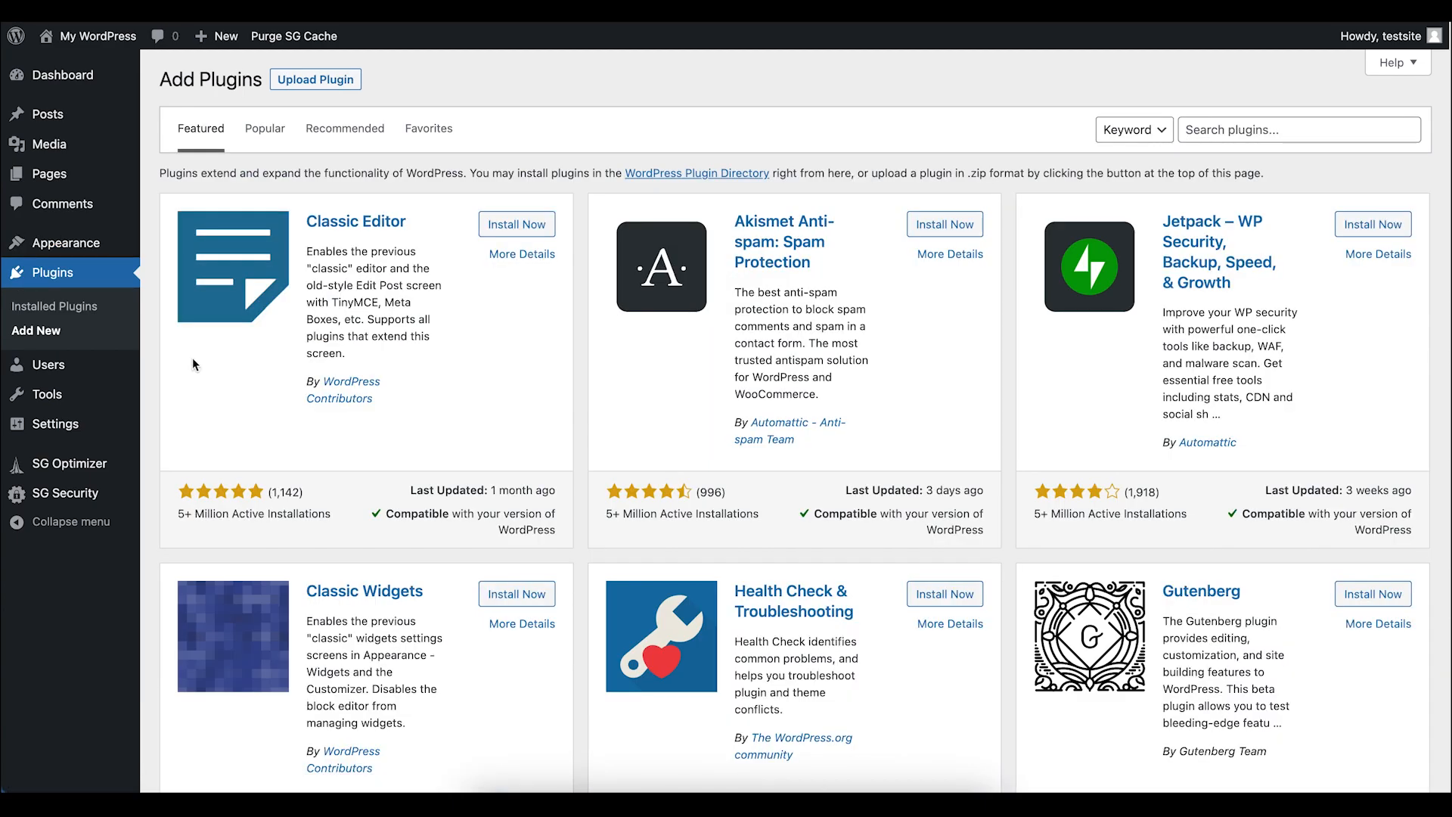
click(1238, 130)
text(kadence starter templates)
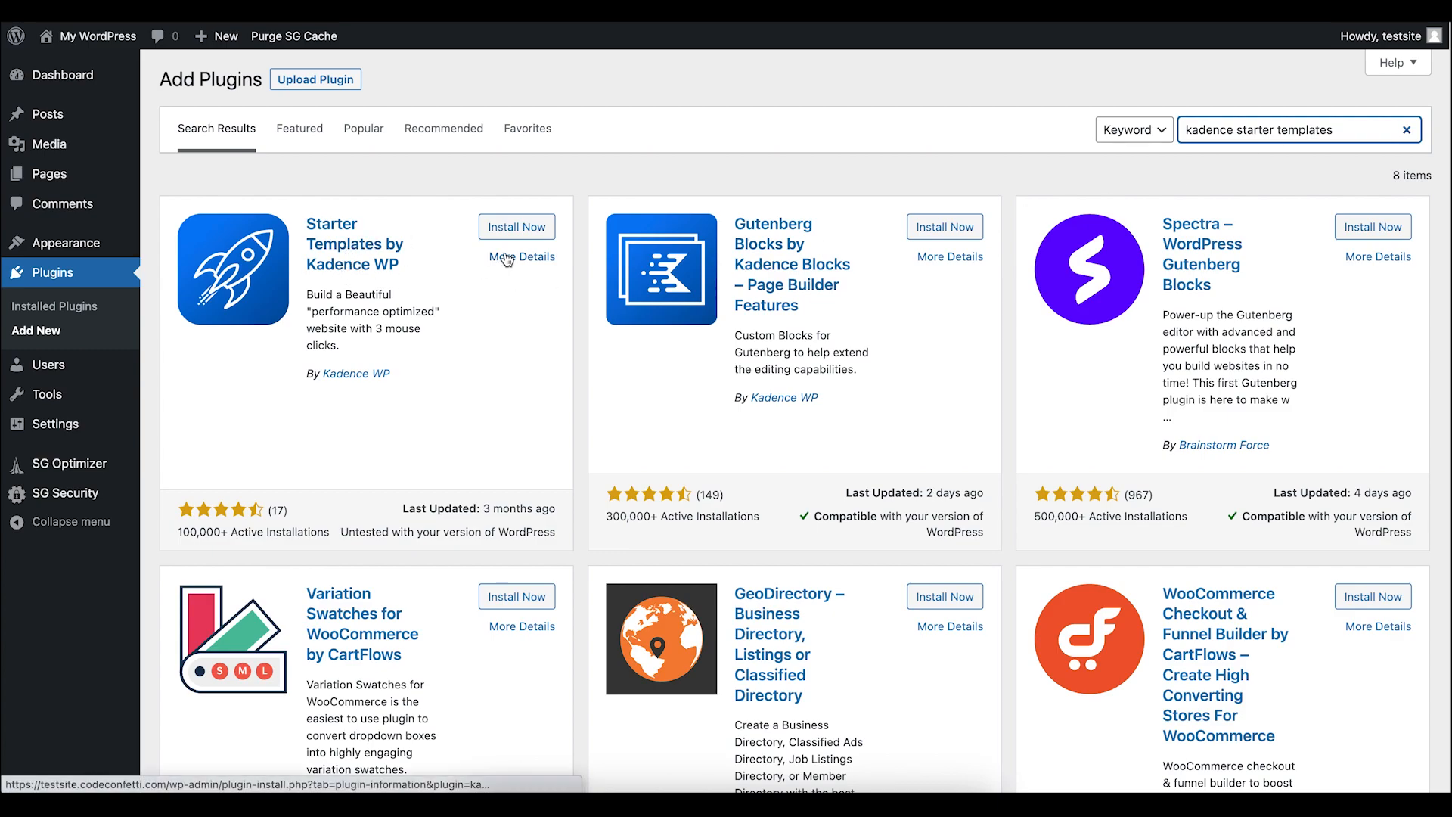
click(532, 236)
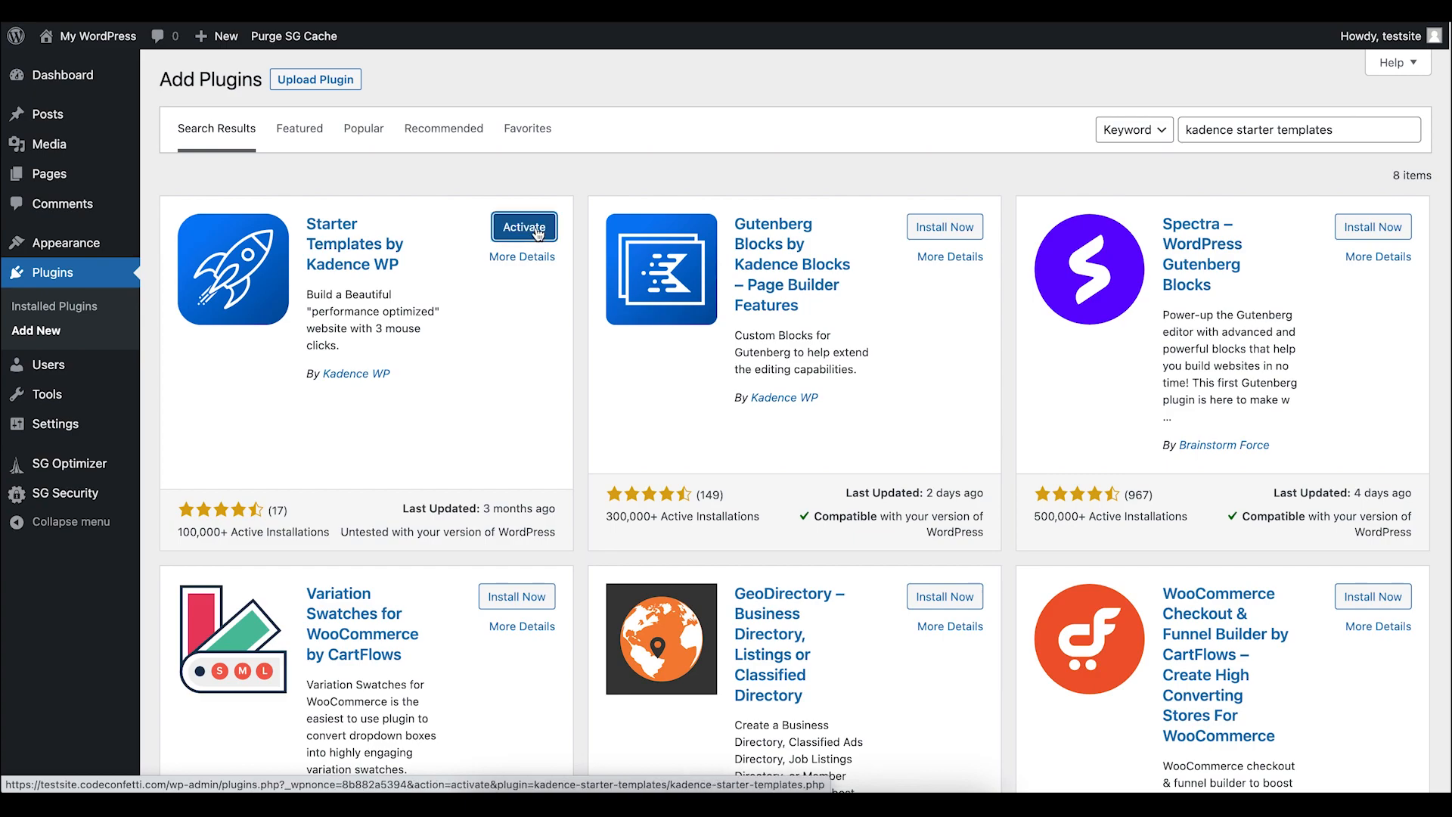
click(538, 238)
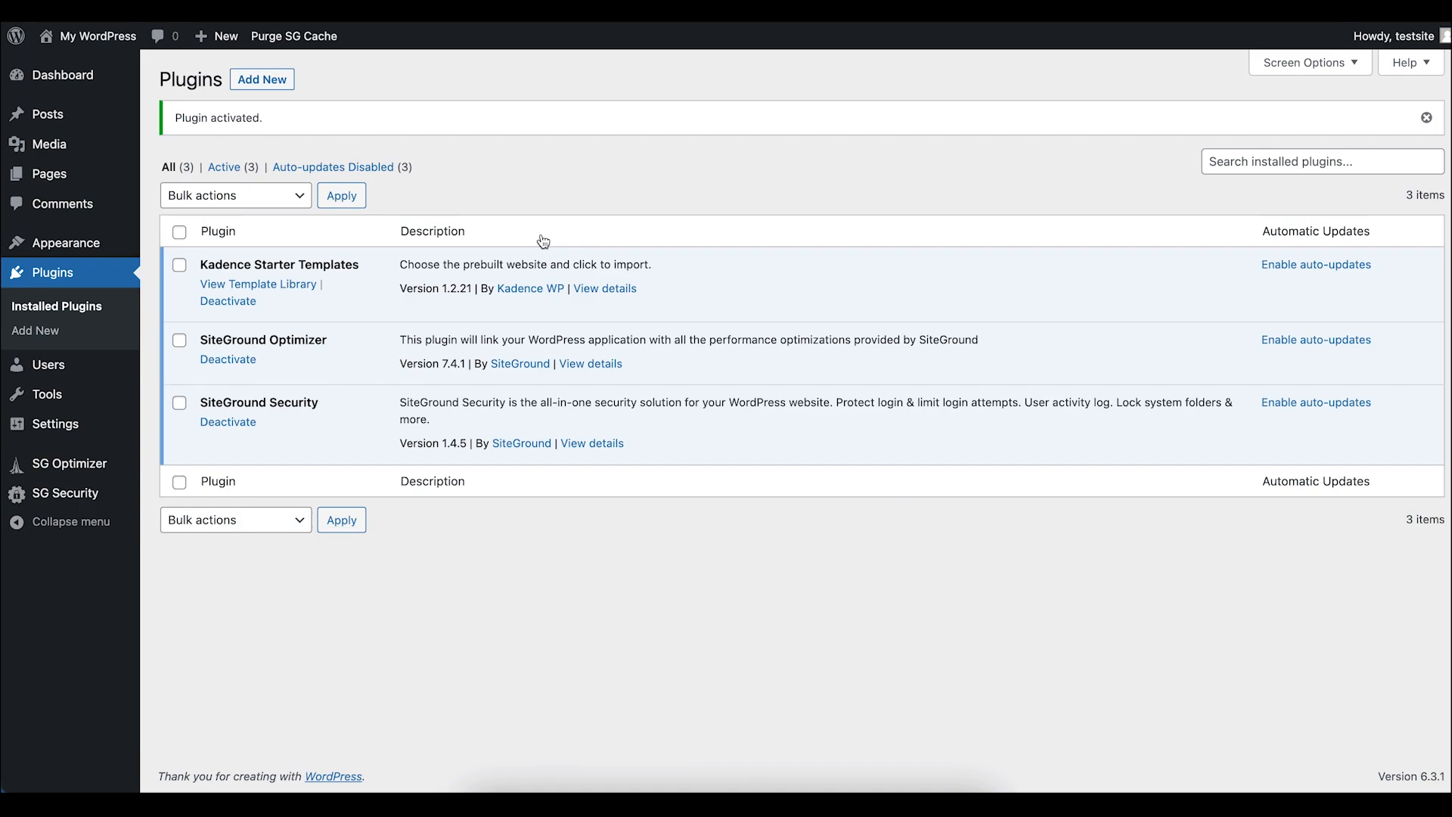
Upload zaza-theme.zip from the Downloads folder as a new theme, then install and activate it
mouse_move(69, 241)
click(187, 249)
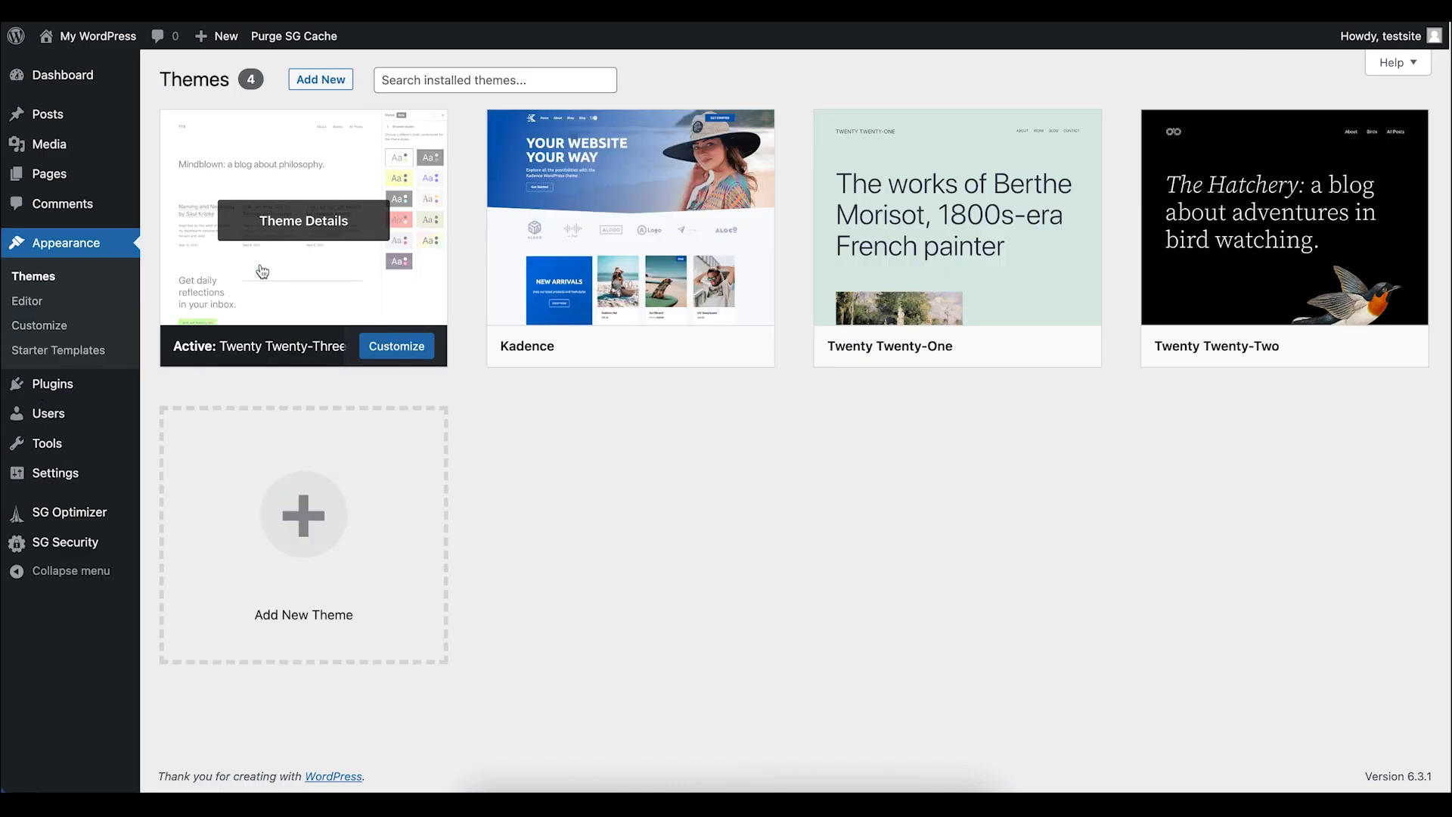
click(321, 80)
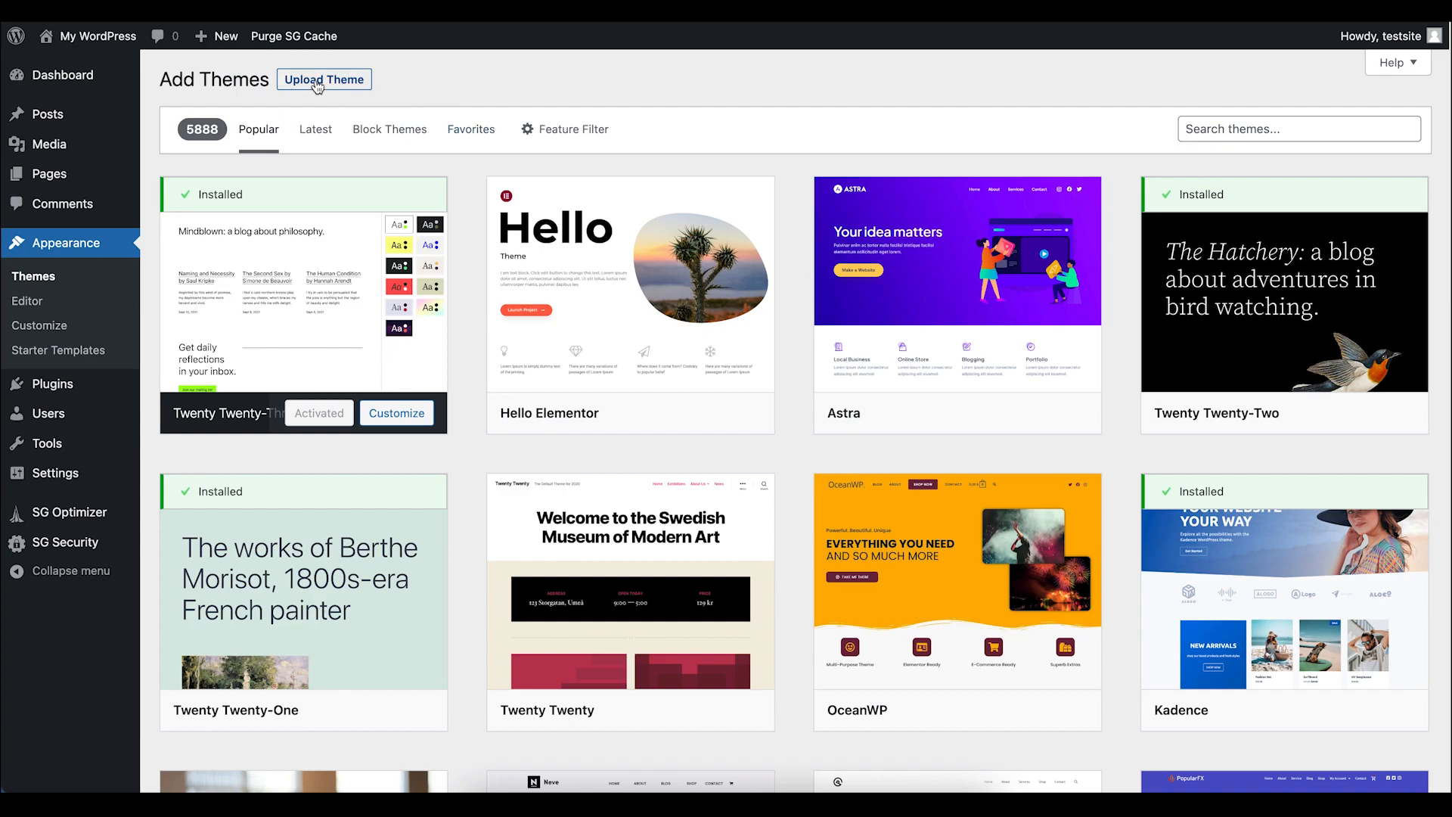
click(305, 88)
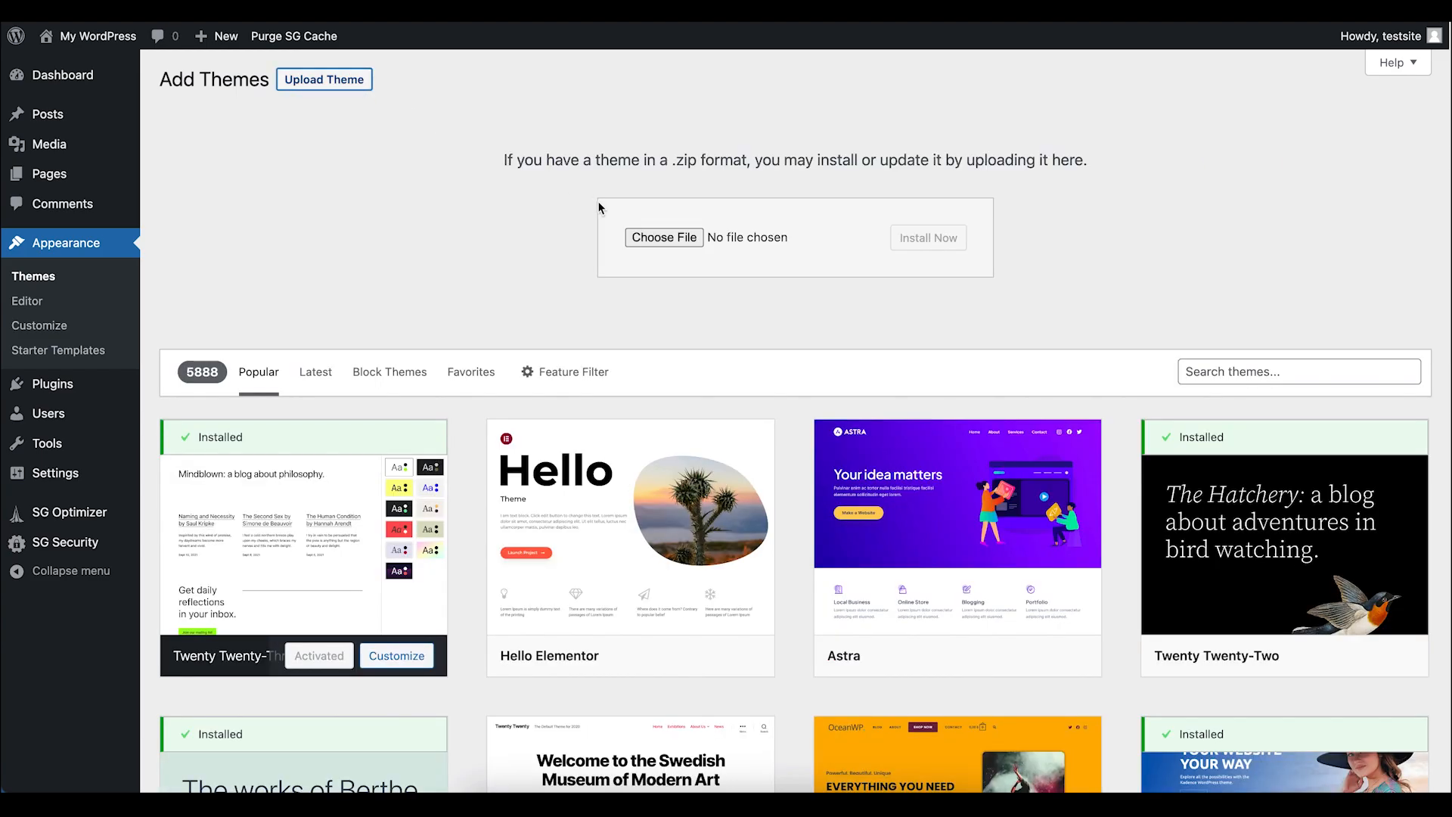
click(655, 237)
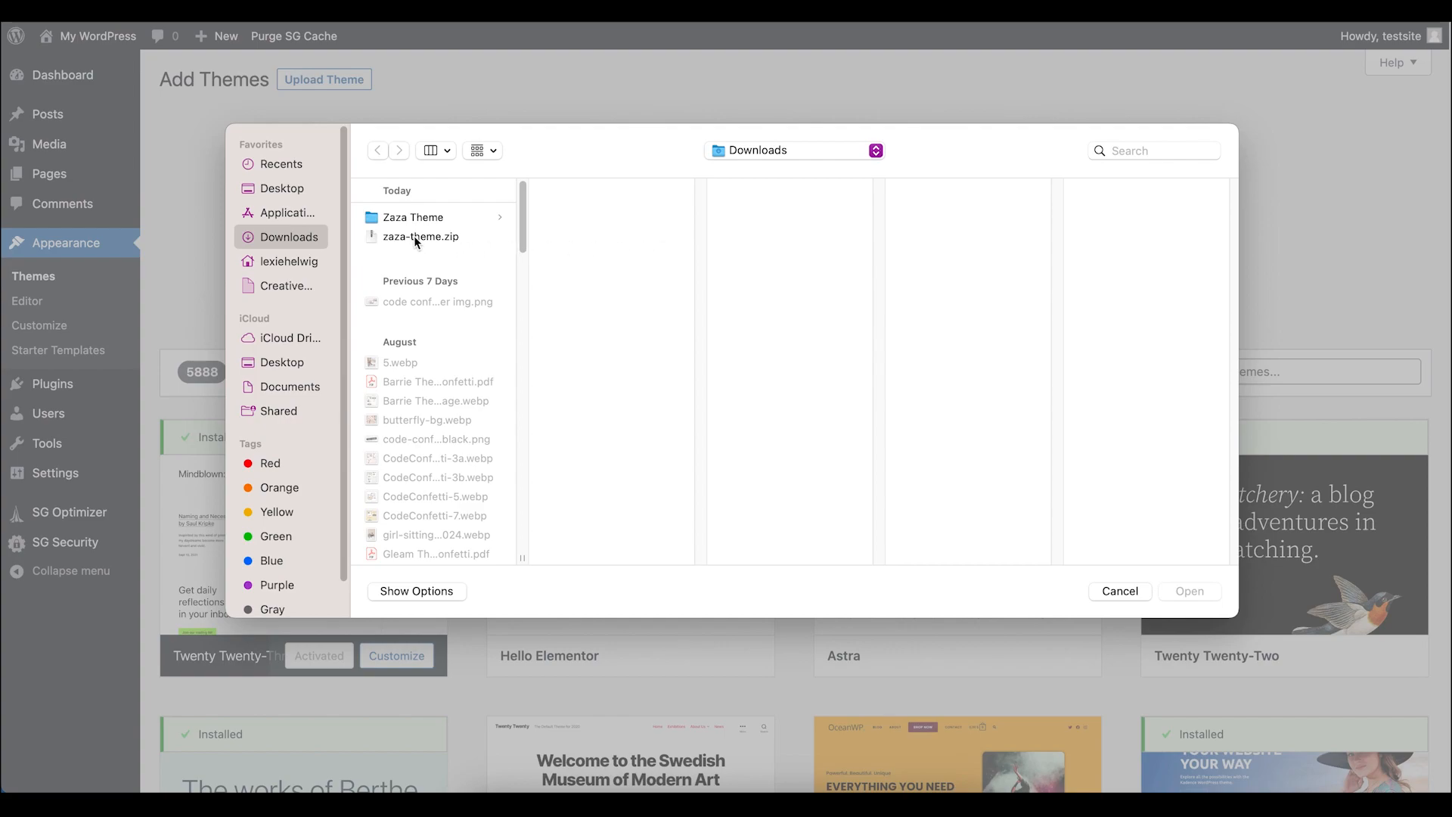
click(447, 236)
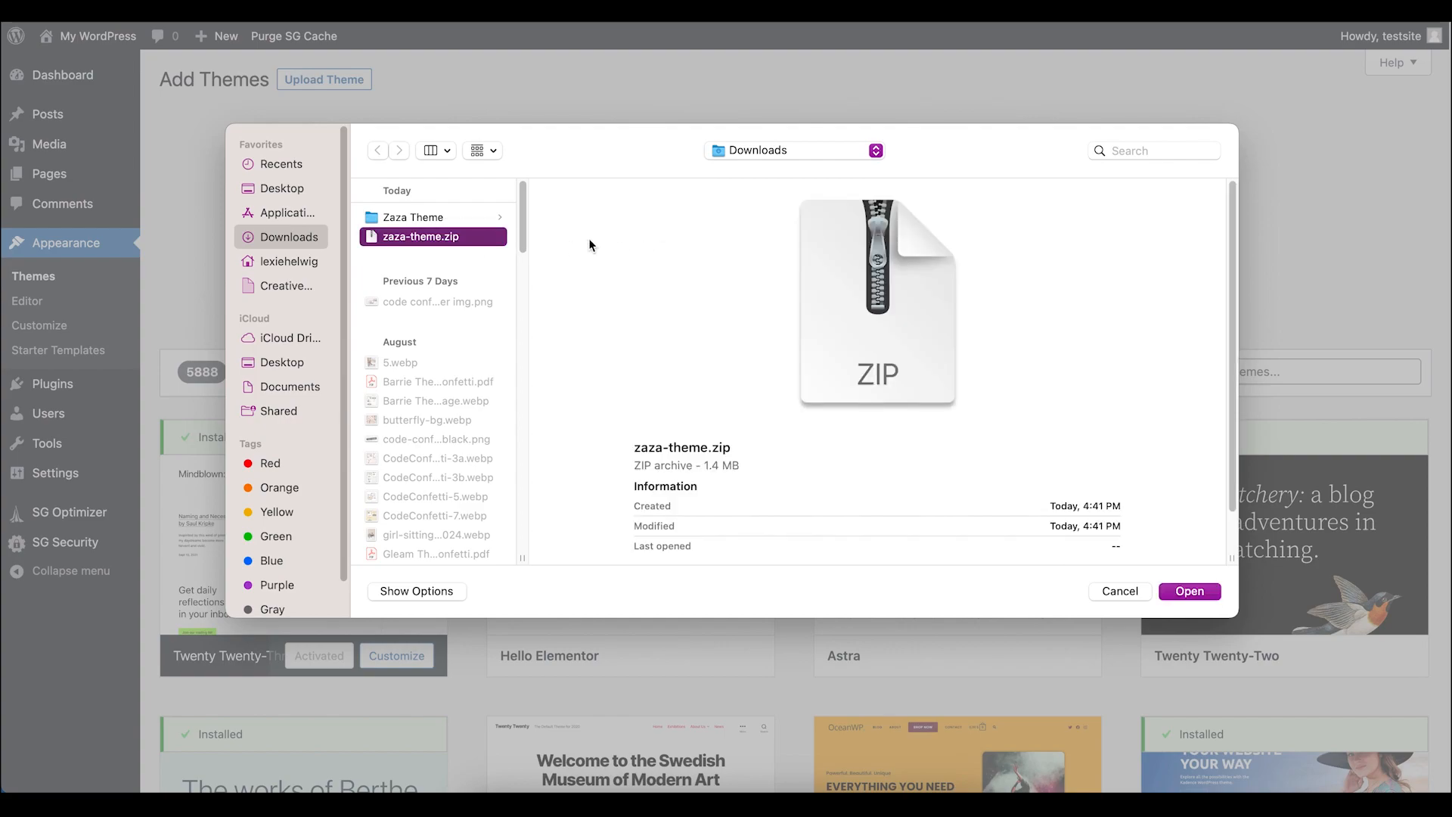
click(1193, 592)
click(964, 238)
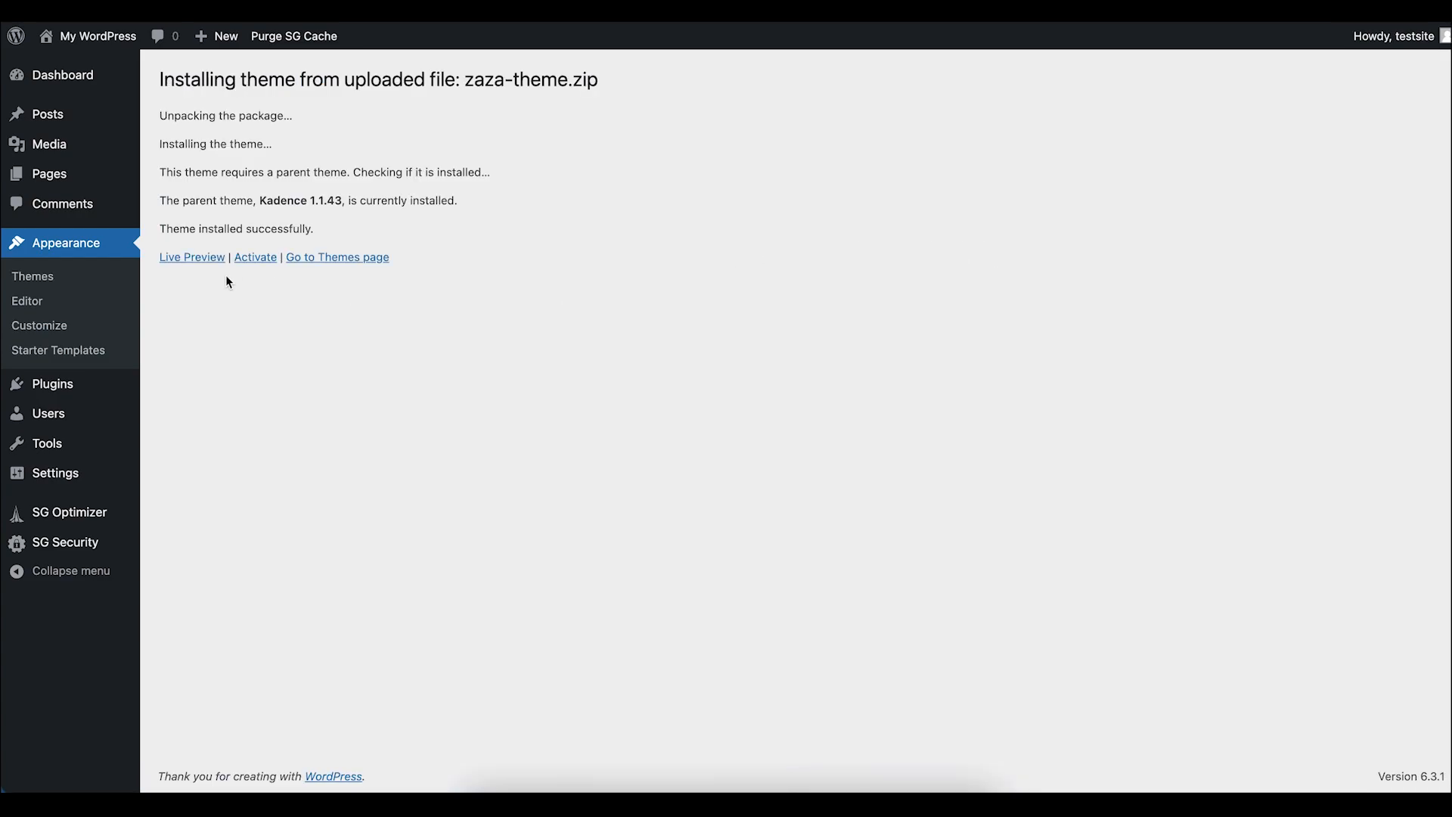
click(248, 262)
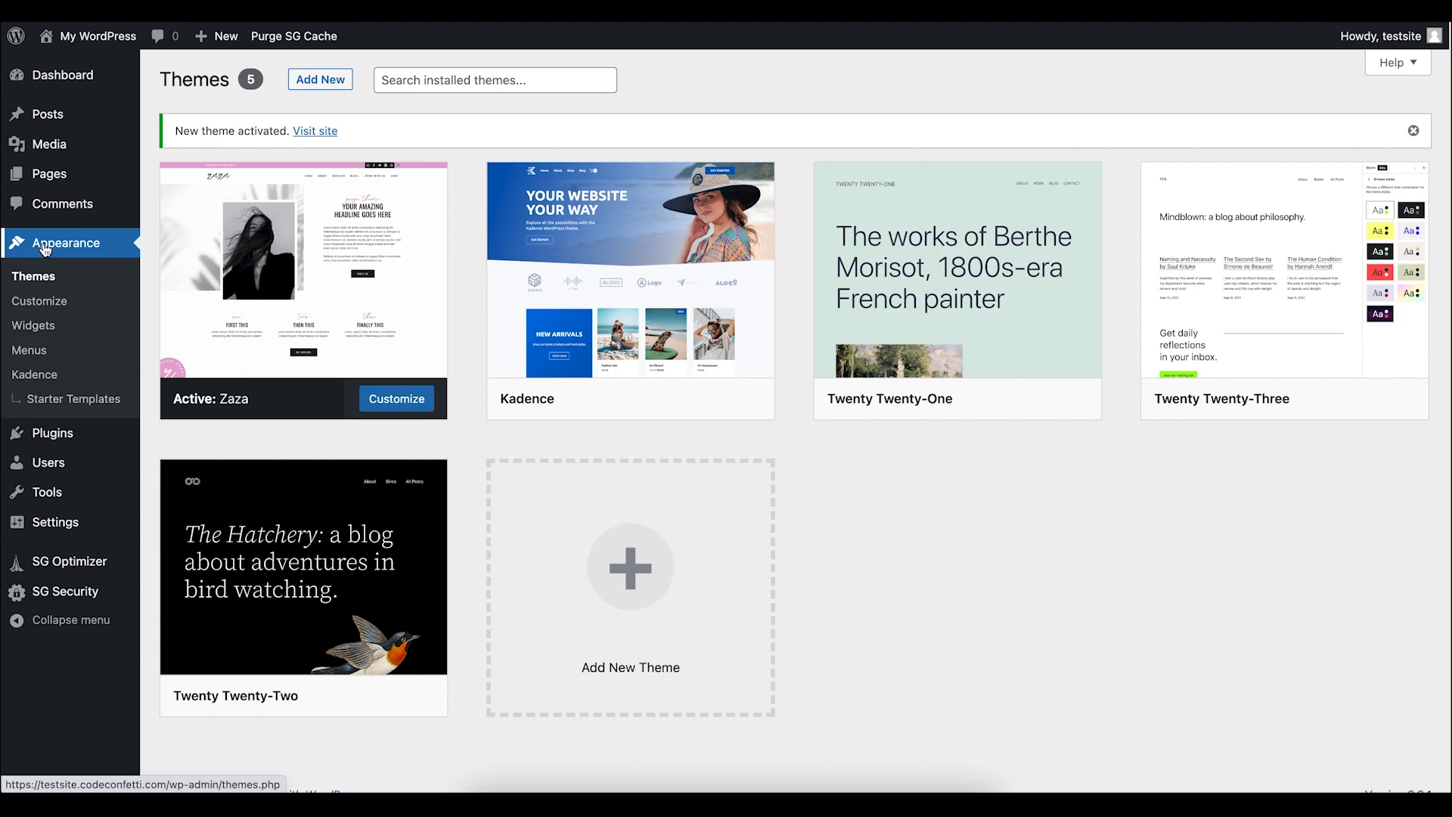
Import the Zaza starter template from the Code+Confetti collection after reviewing its required plugins and advanced import settings
click(93, 404)
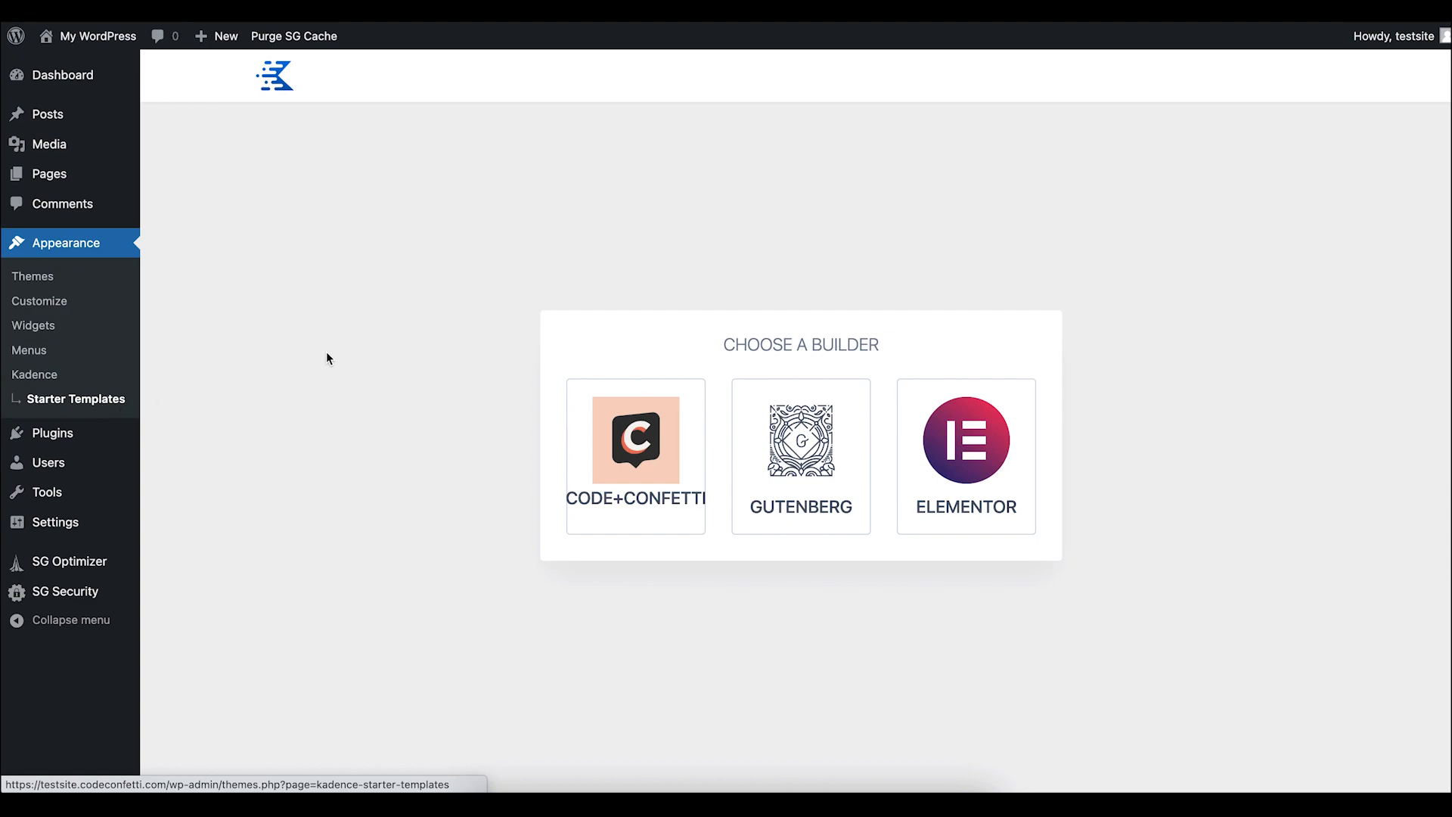
click(649, 453)
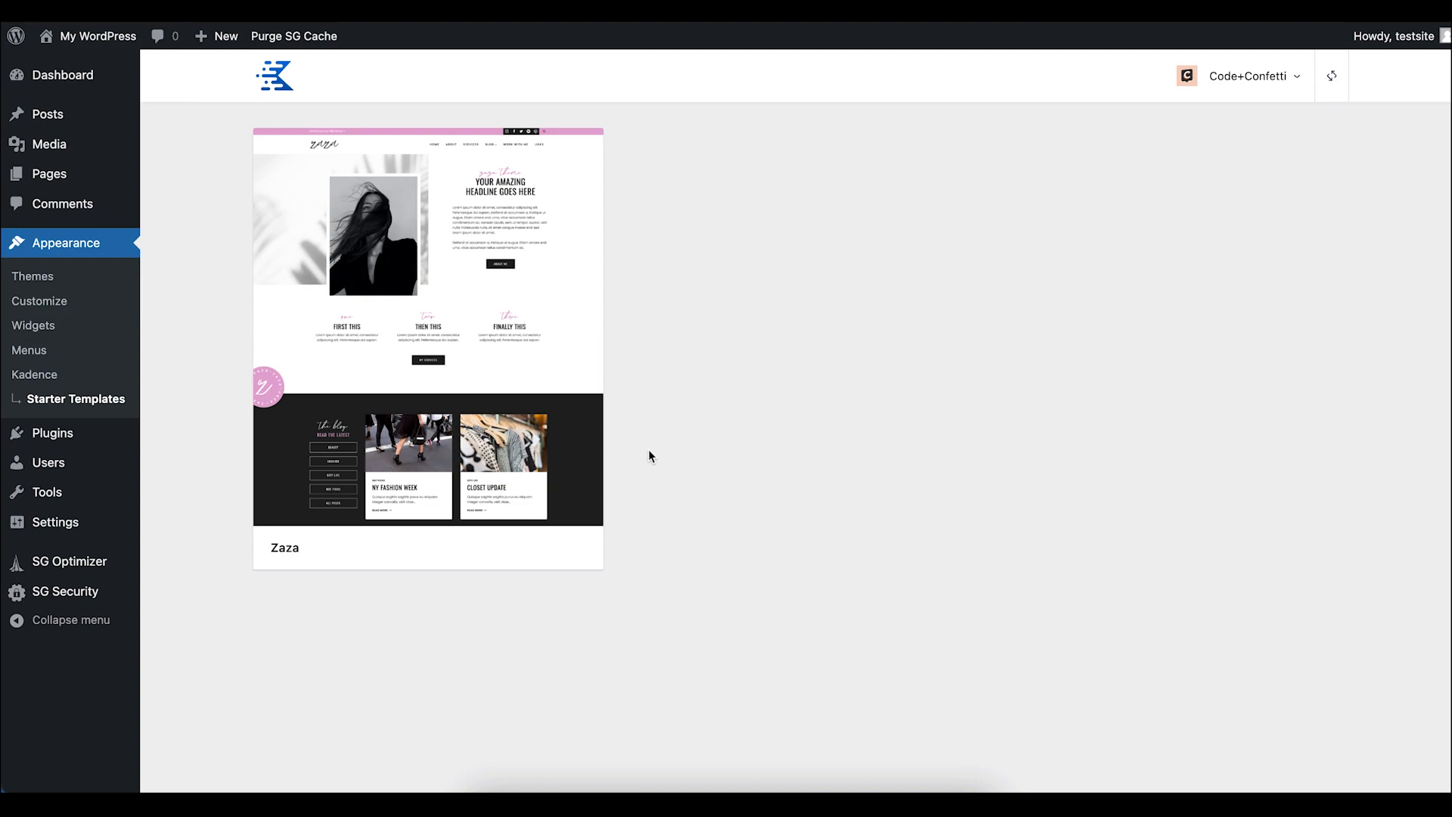
click(454, 248)
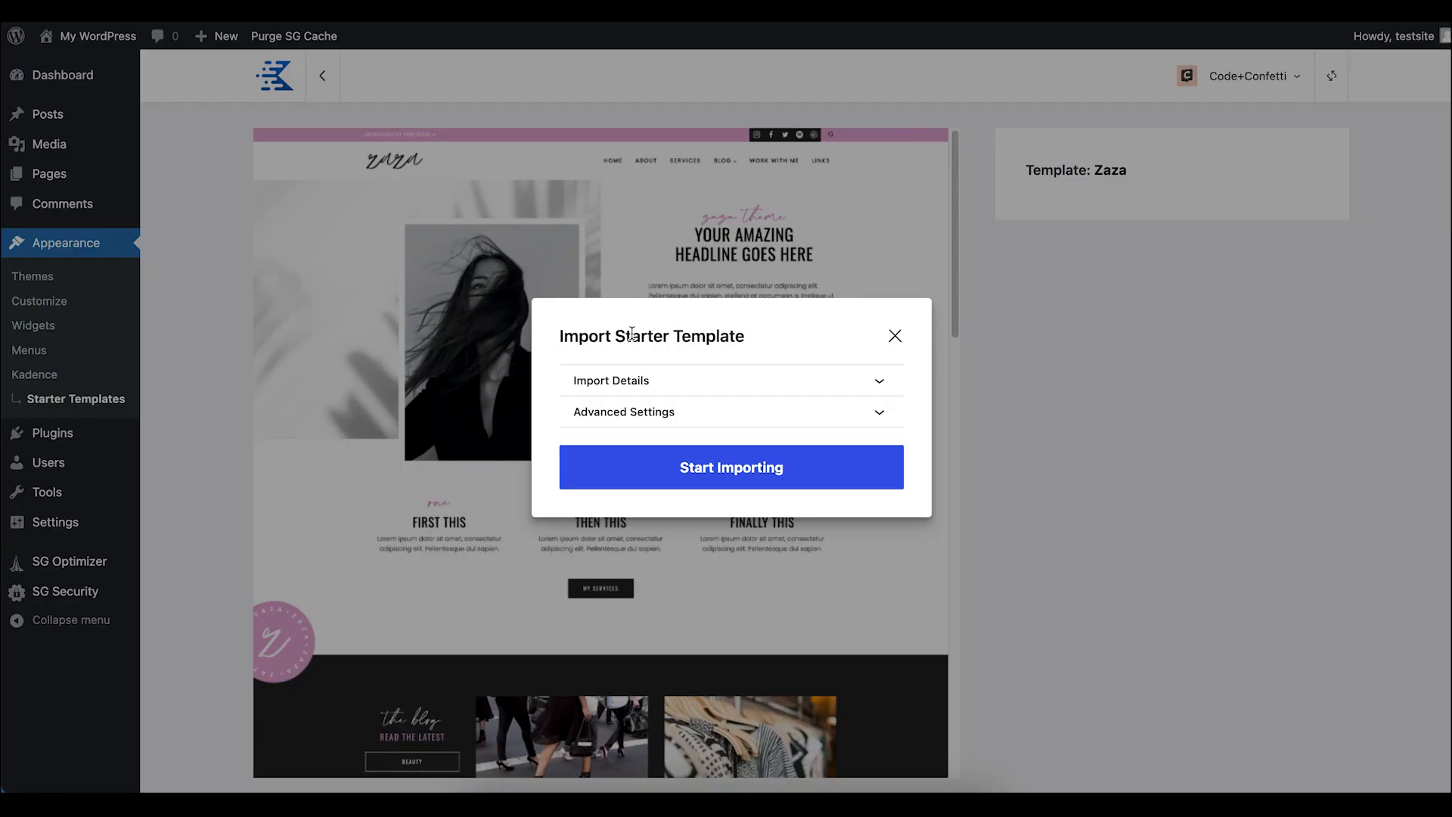
click(896, 386)
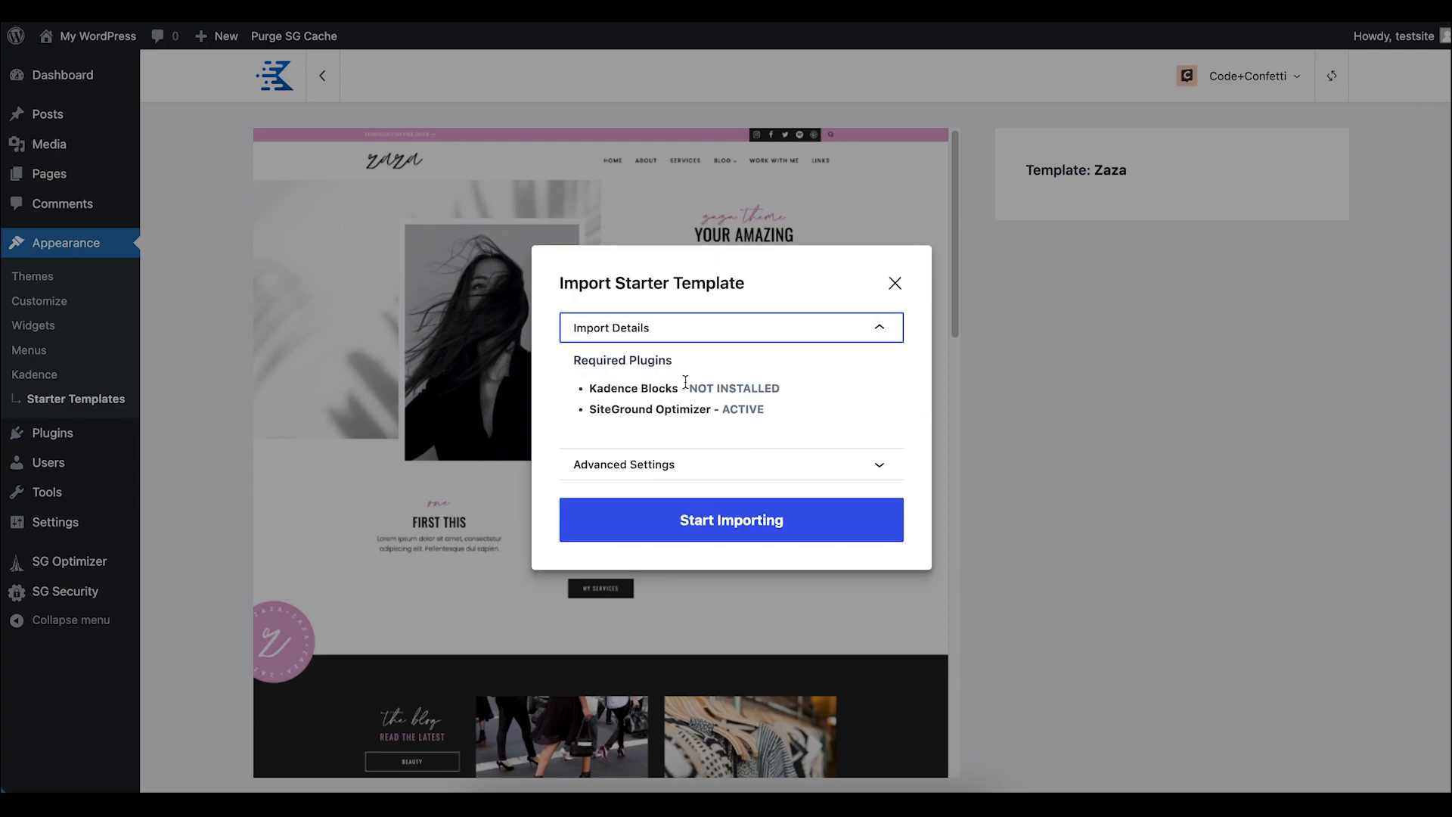
click(873, 464)
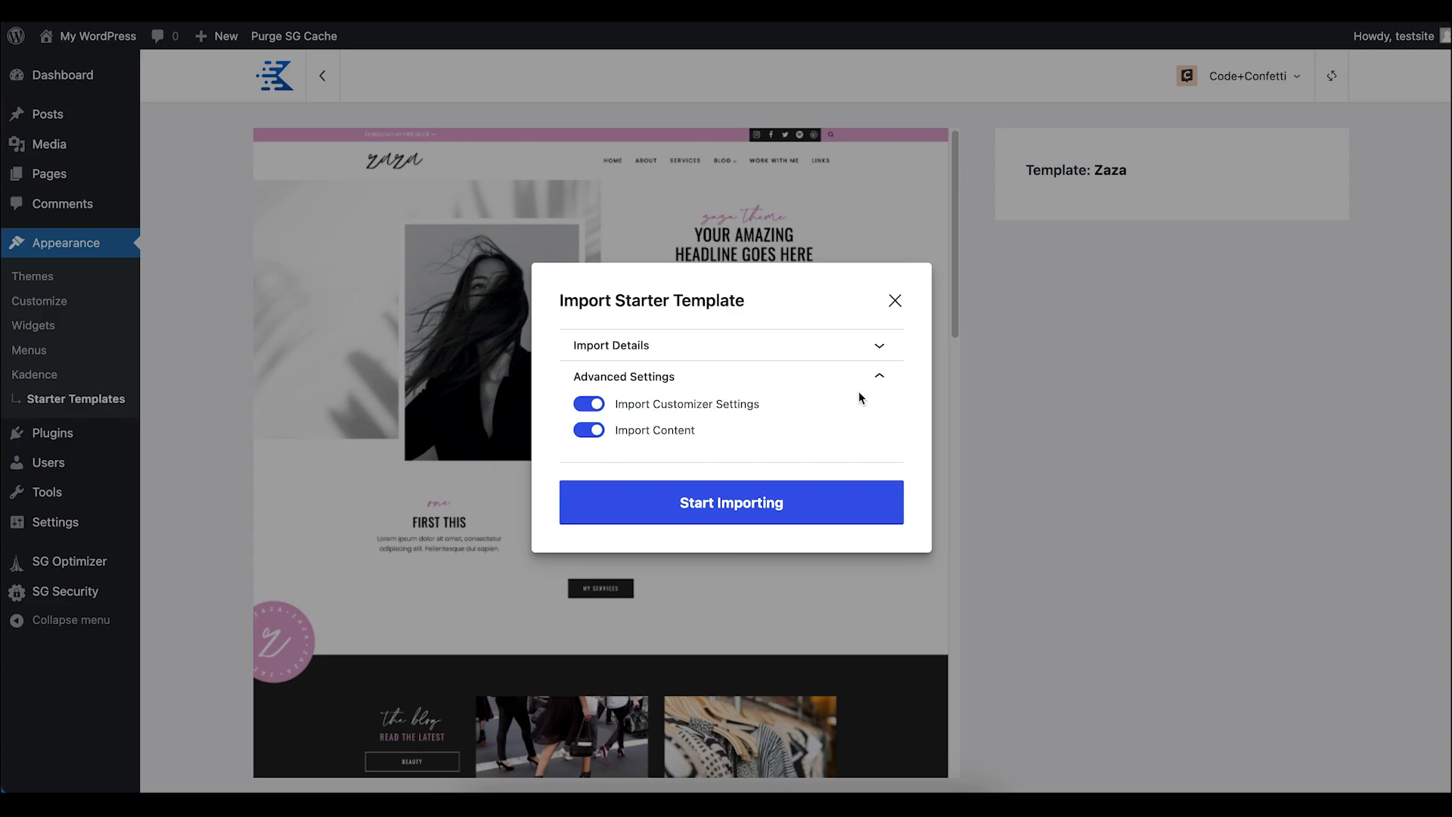
click(877, 377)
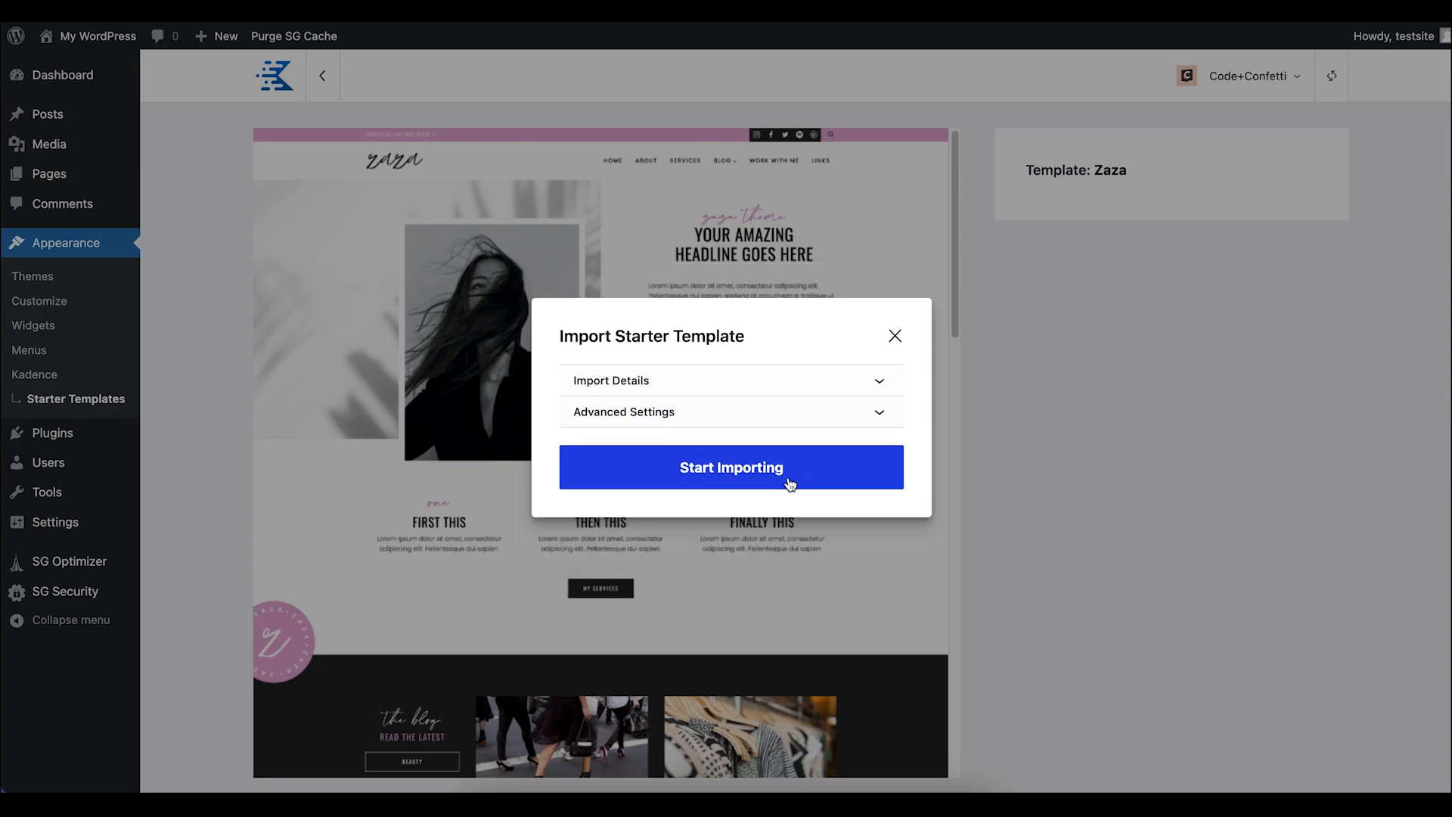
click(713, 476)
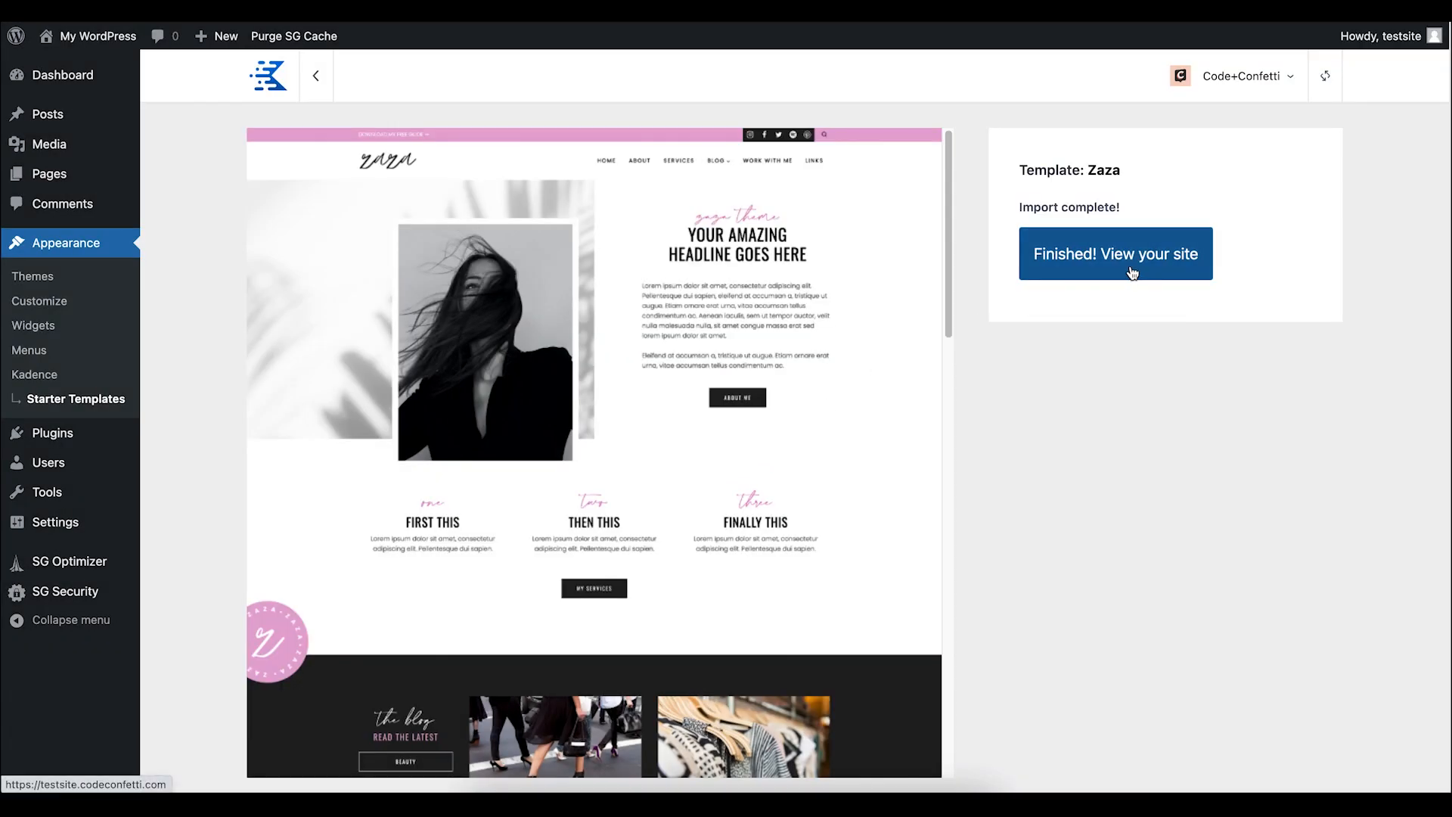
View the imported site, examine the home page from header to footer, and return to the admin dashboard
click(1085, 266)
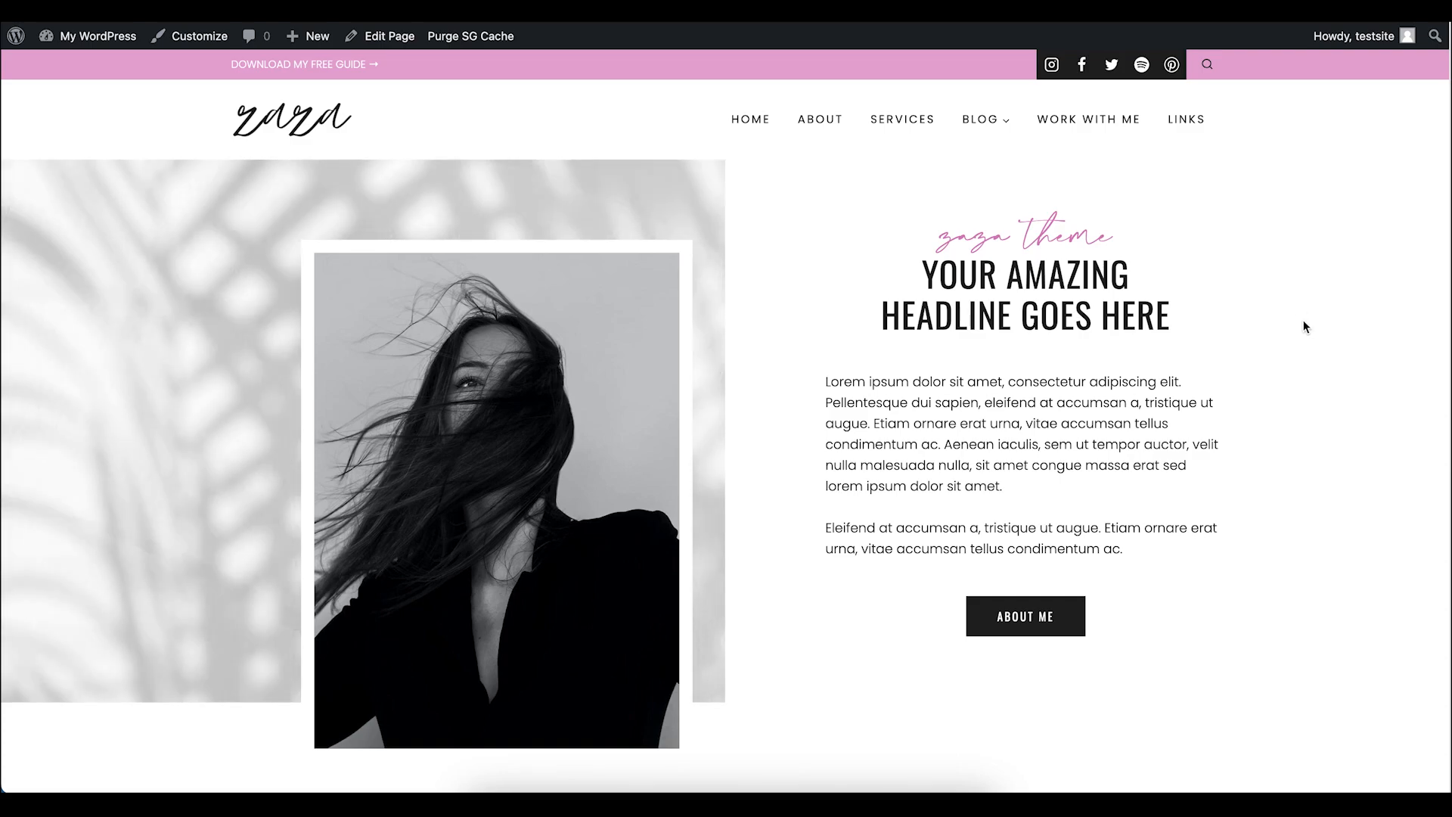
scroll(1303, 323, down, 2)
scroll(1304, 326, down, 8)
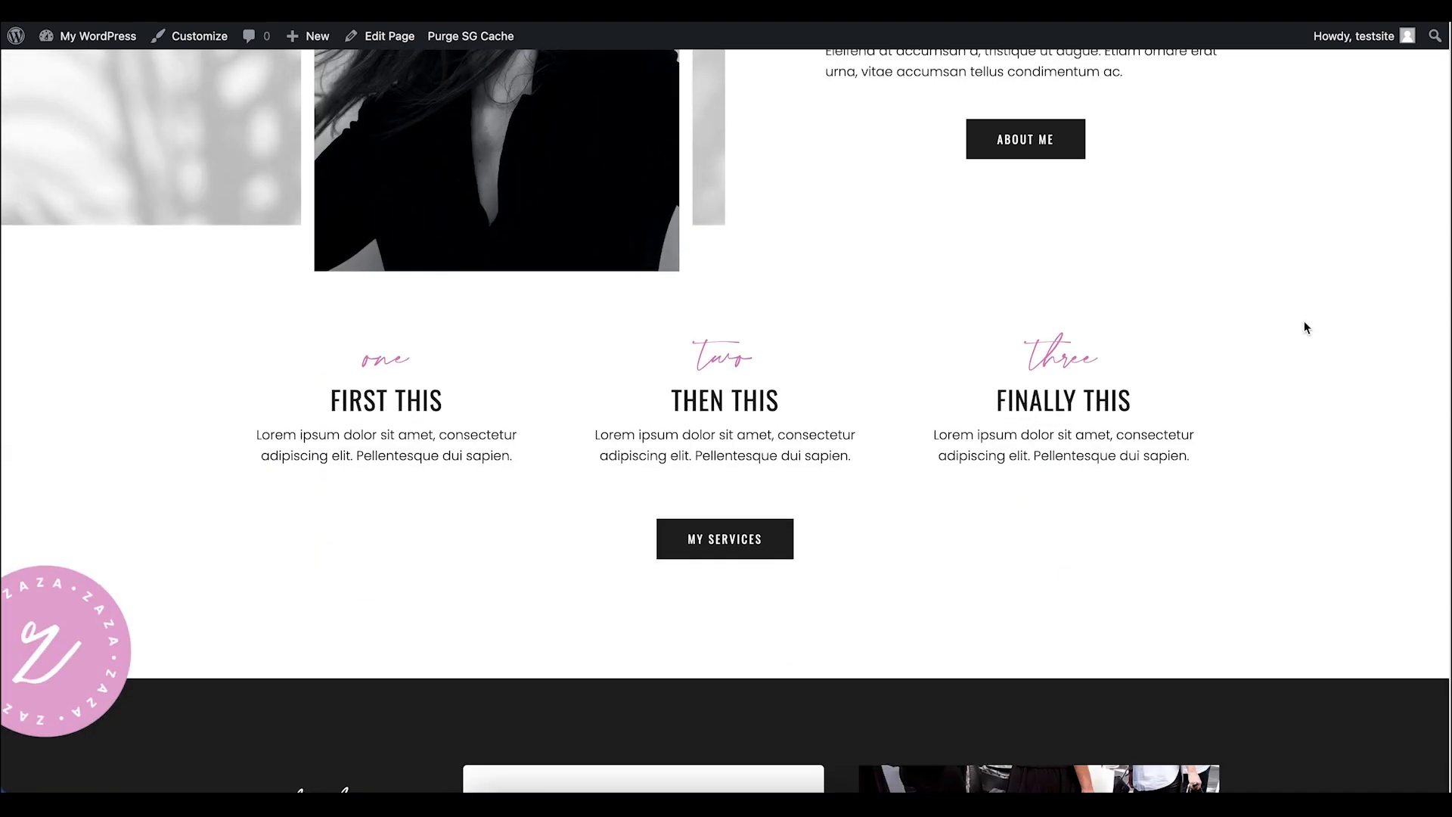
scroll(1303, 326, down, 3)
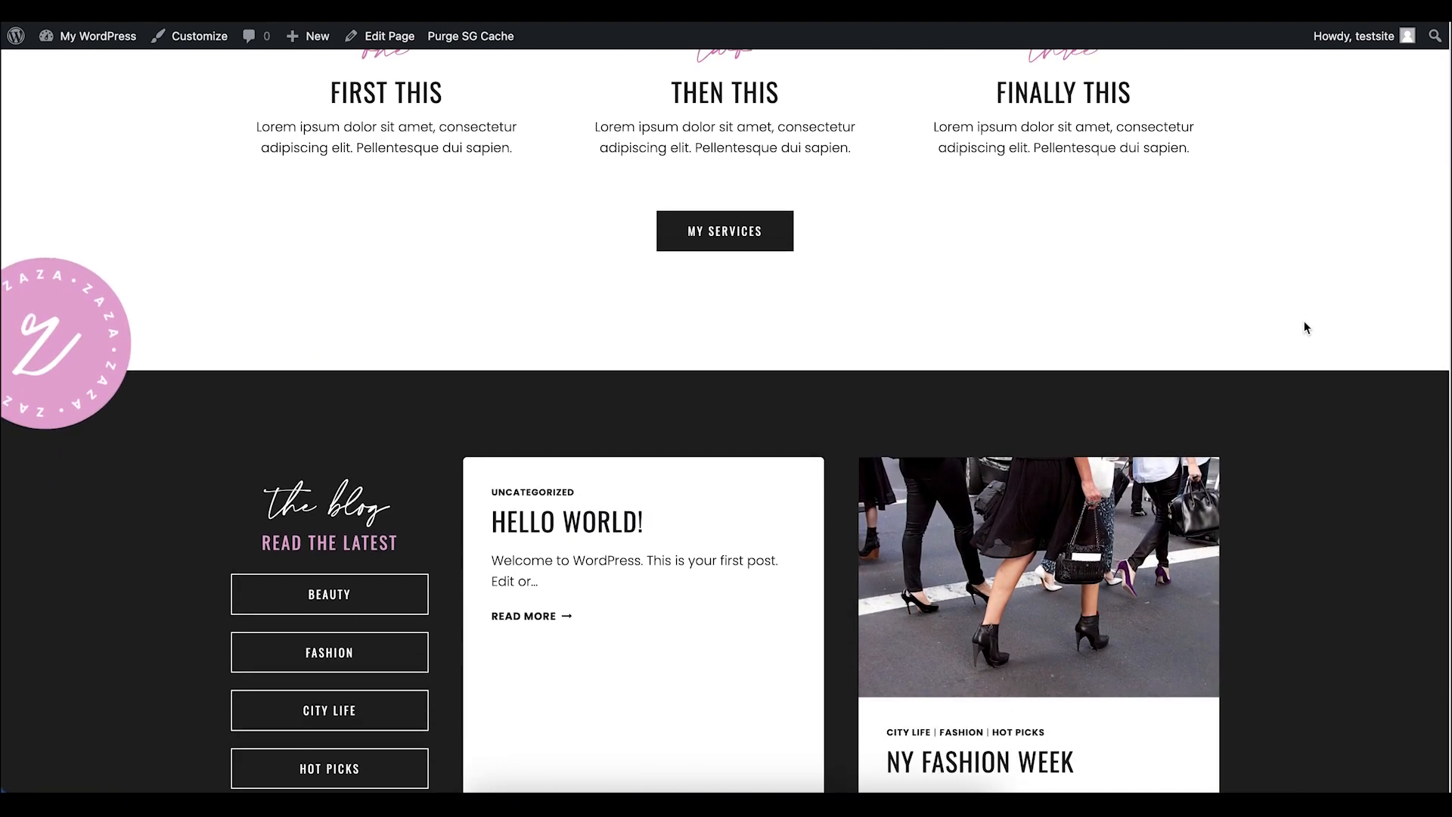
scroll(1304, 325, down, 3)
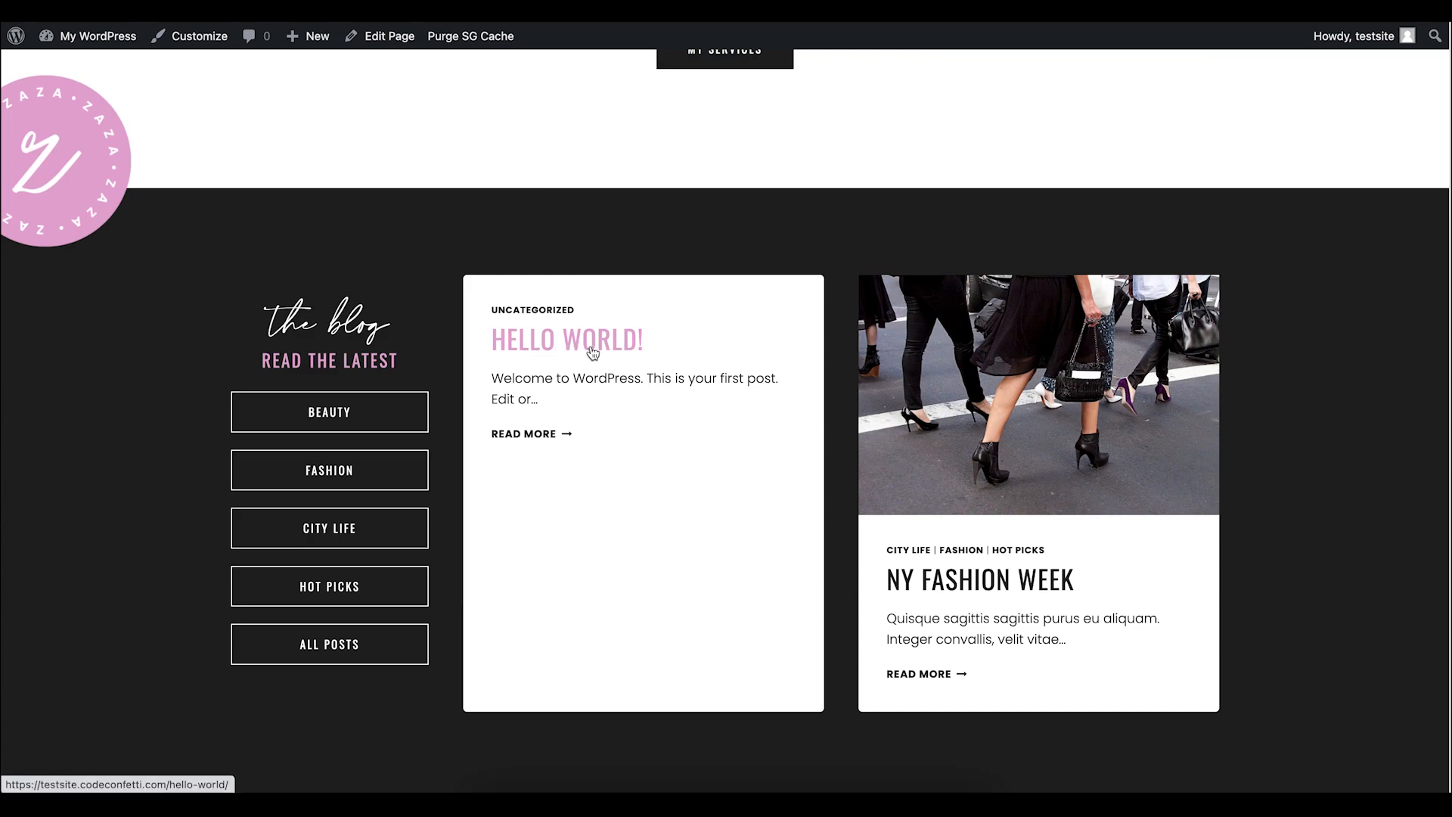
scroll(664, 429, down, 1)
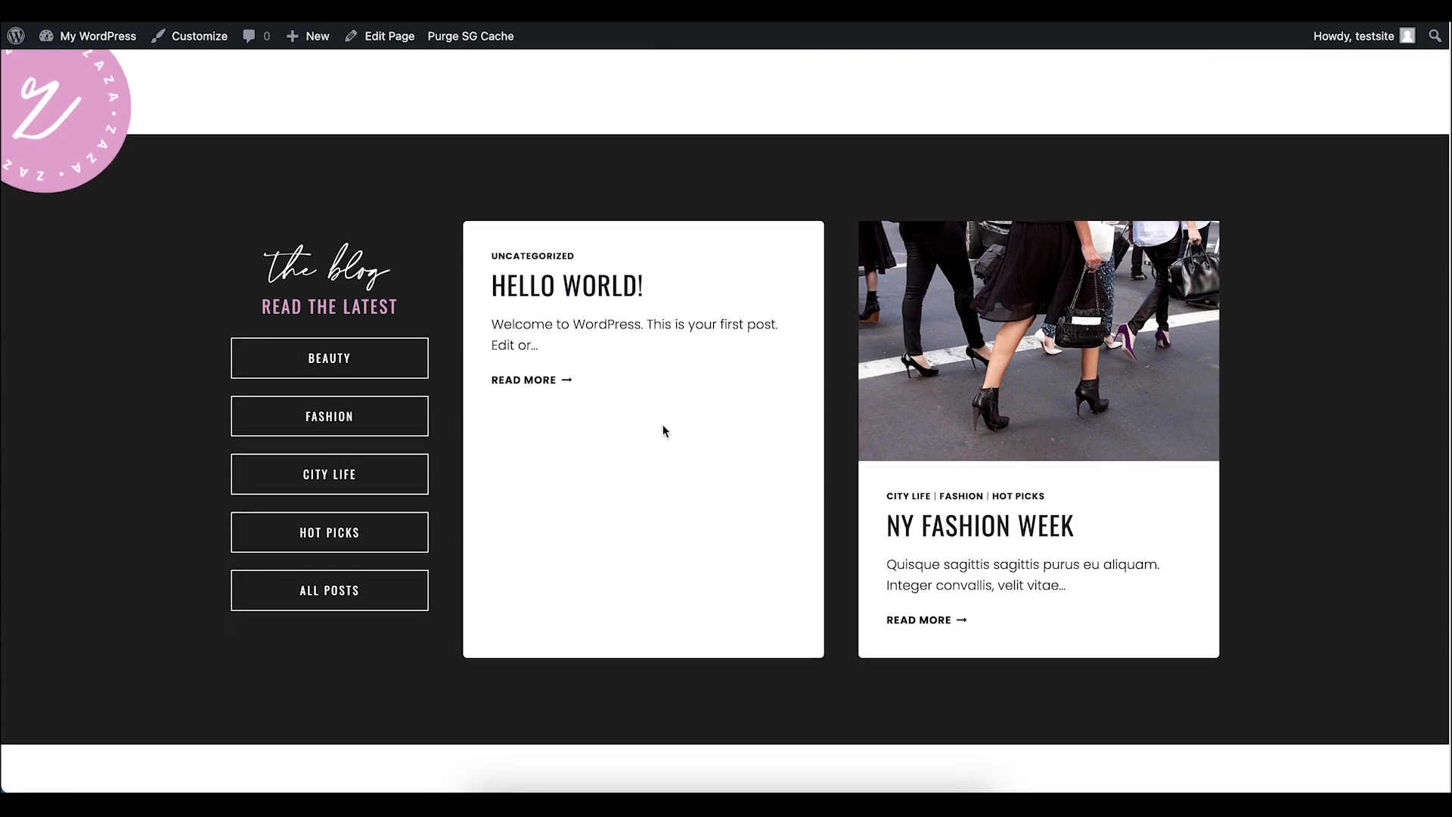
scroll(664, 429, down, 8)
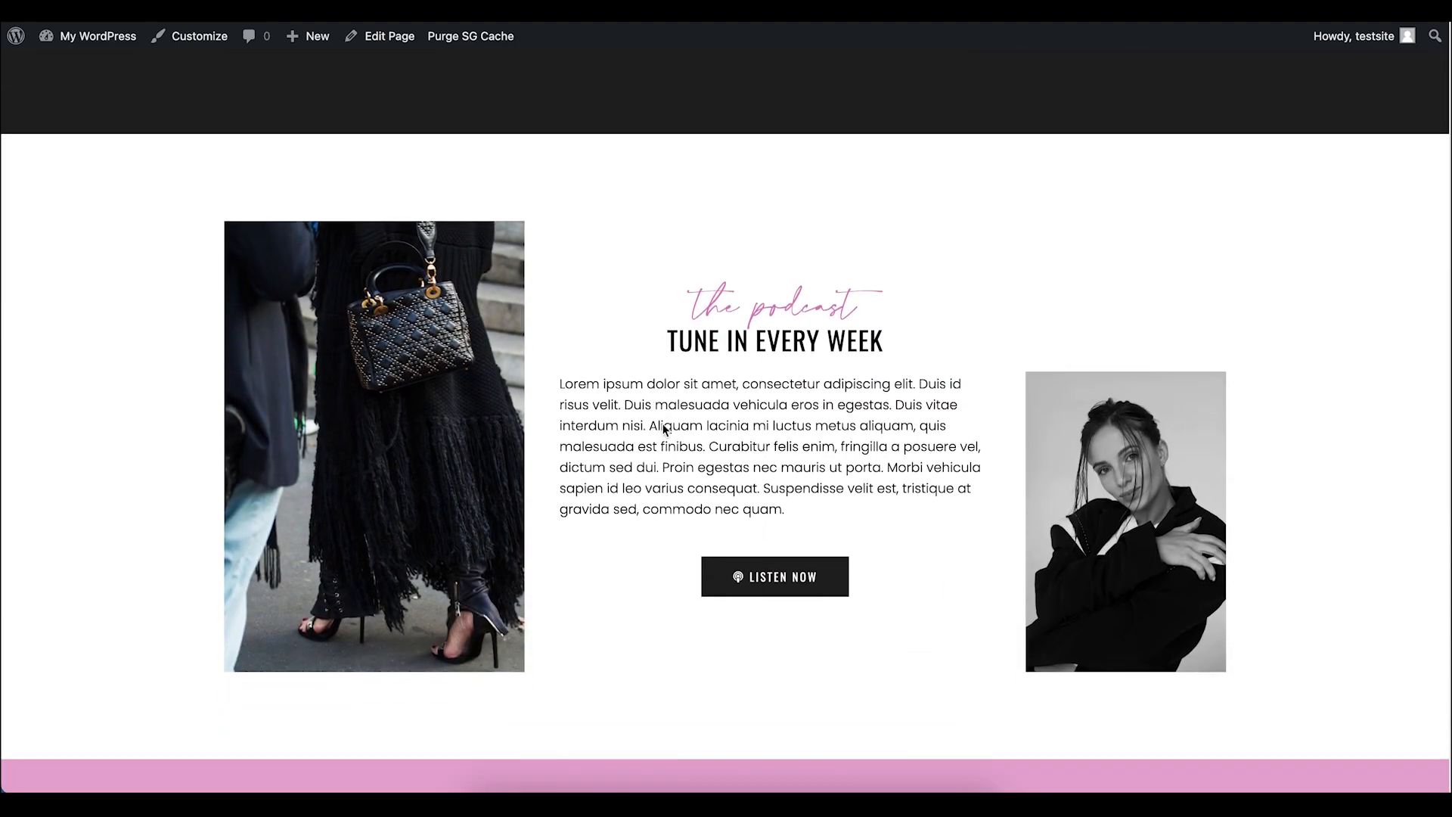
scroll(664, 429, down, 10)
scroll(664, 430, down, 9)
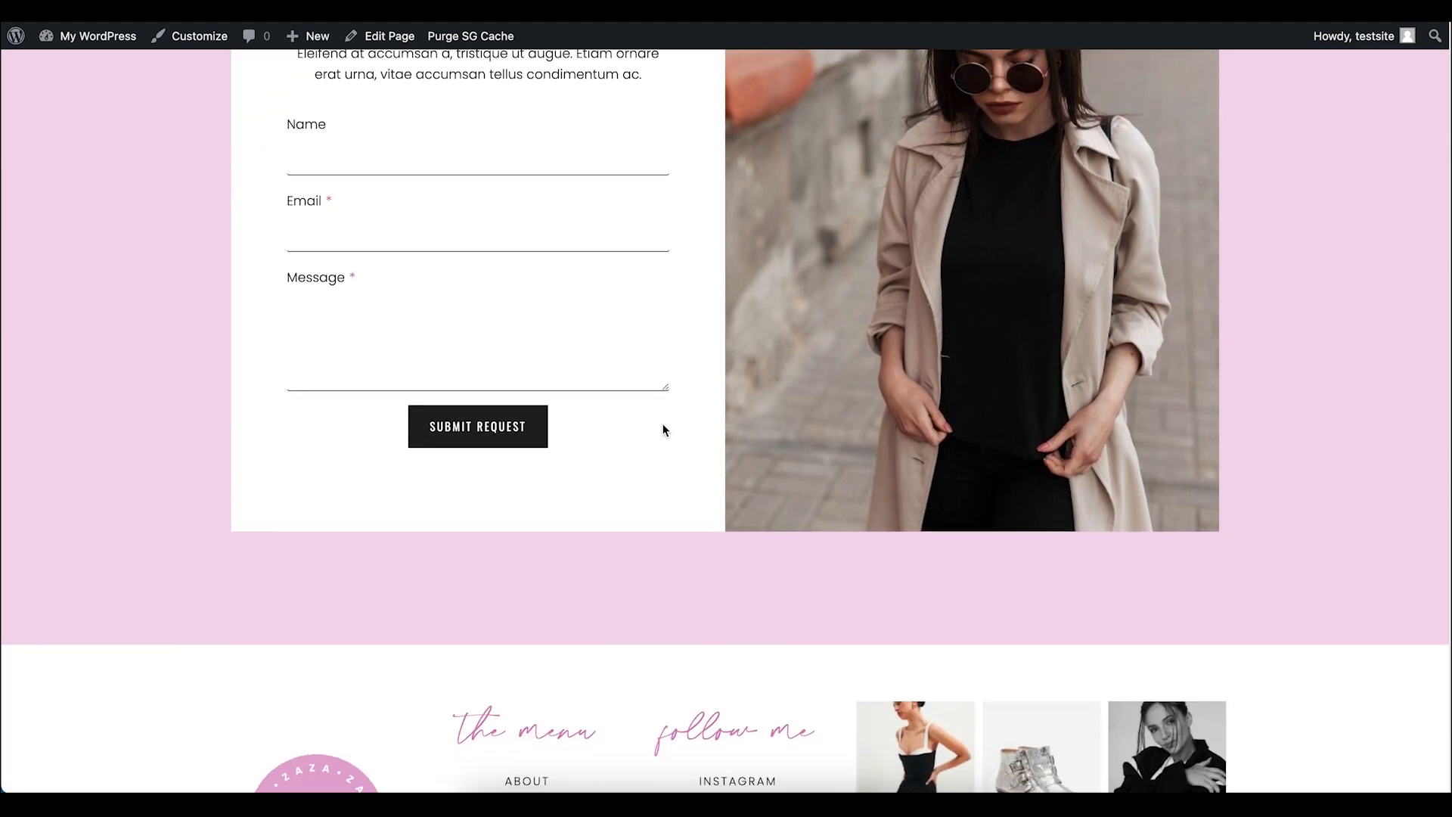
scroll(664, 429, down, 3)
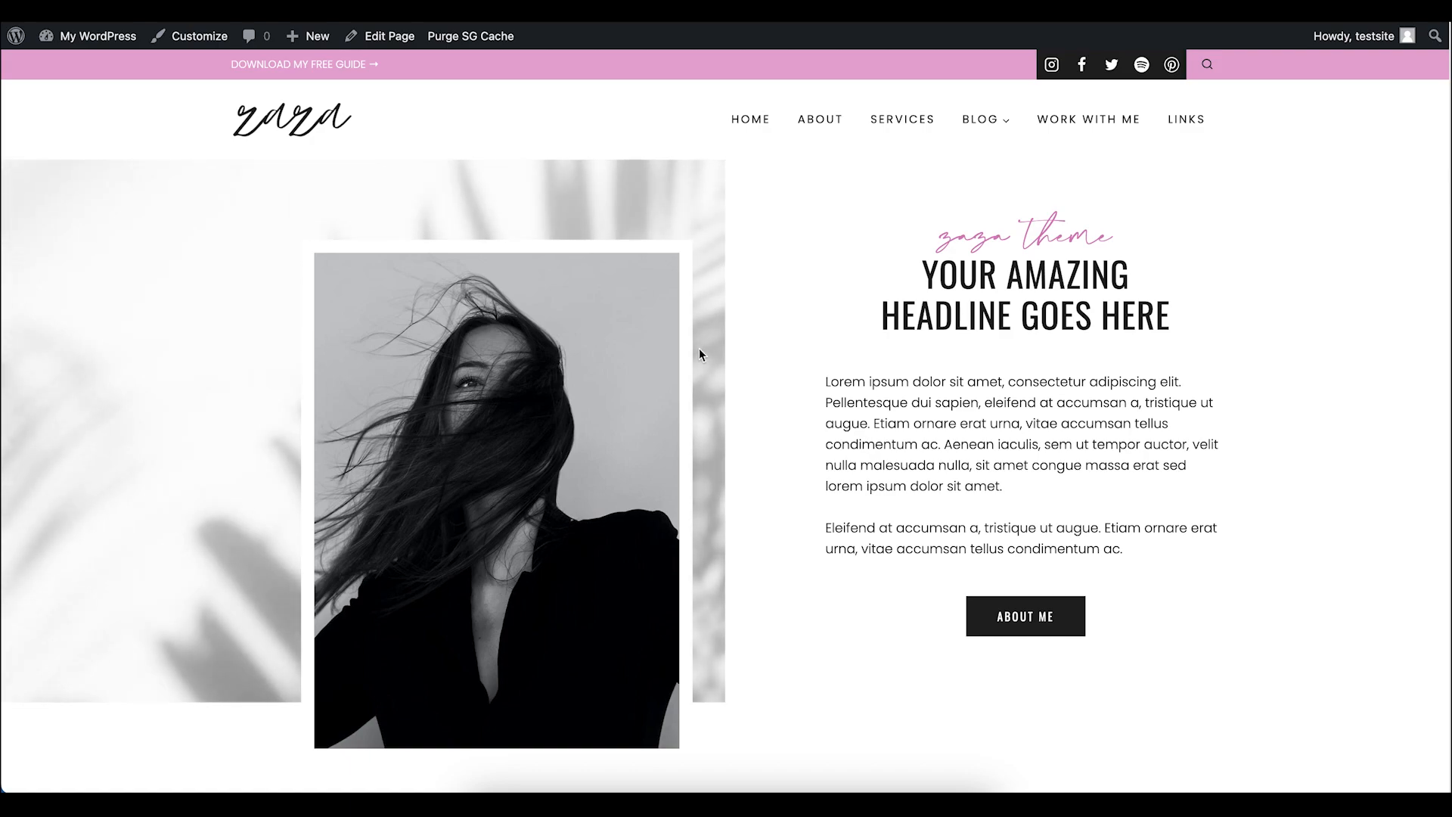
mouse_move(79, 41)
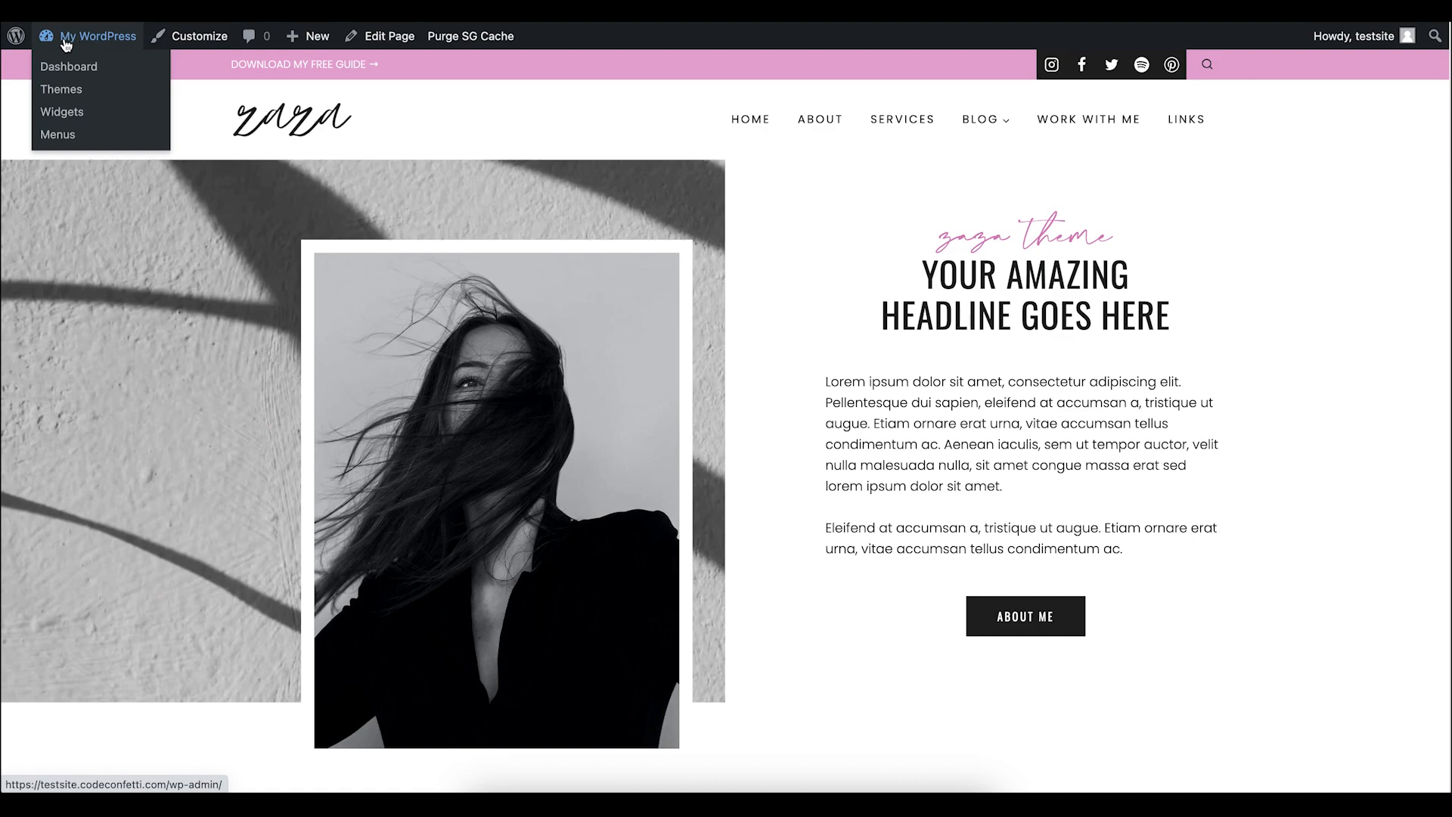
mouse_move(25, 41)
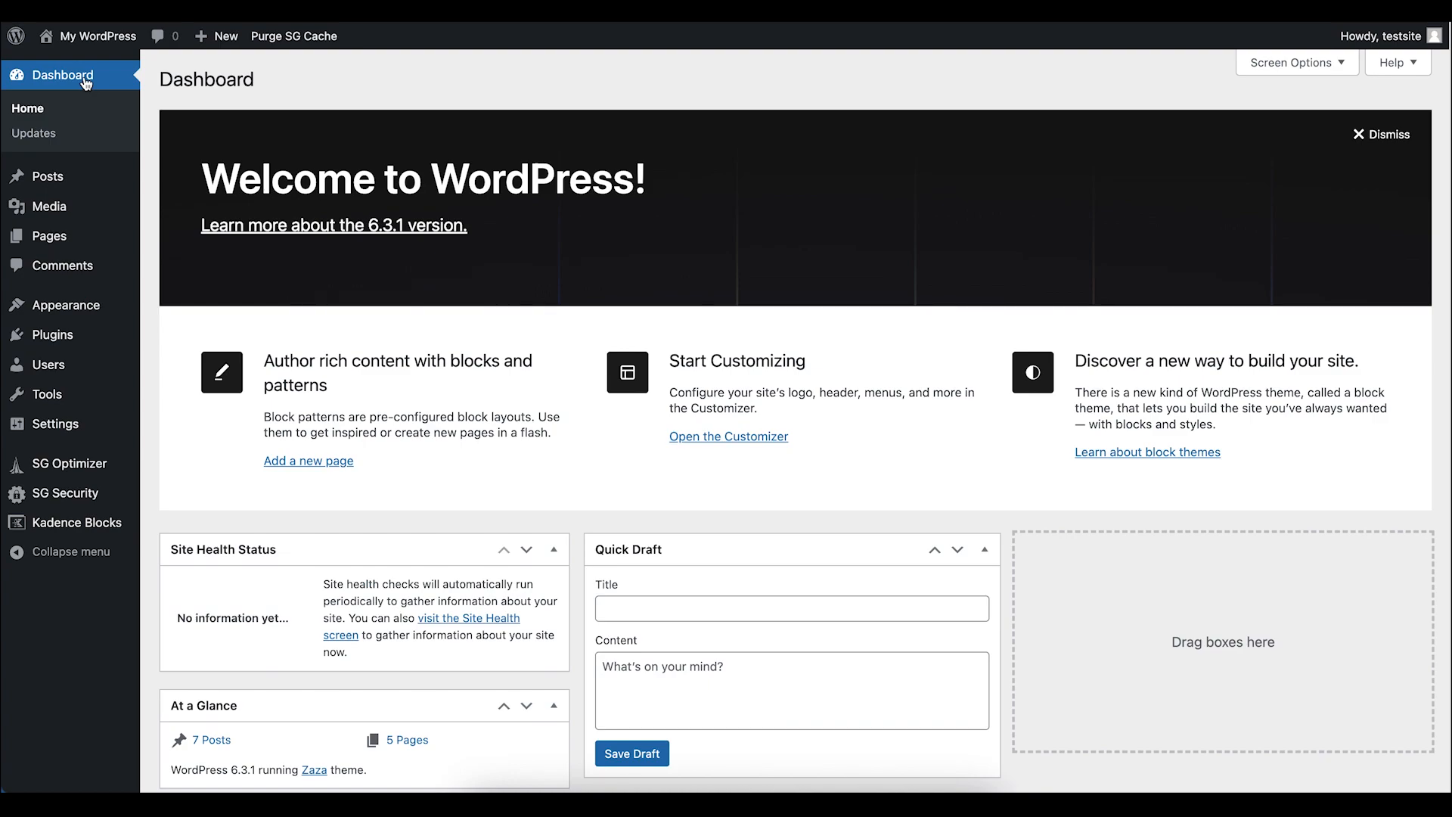
Save the site's permalink settings with the Post name structure selected
mouse_move(45, 437)
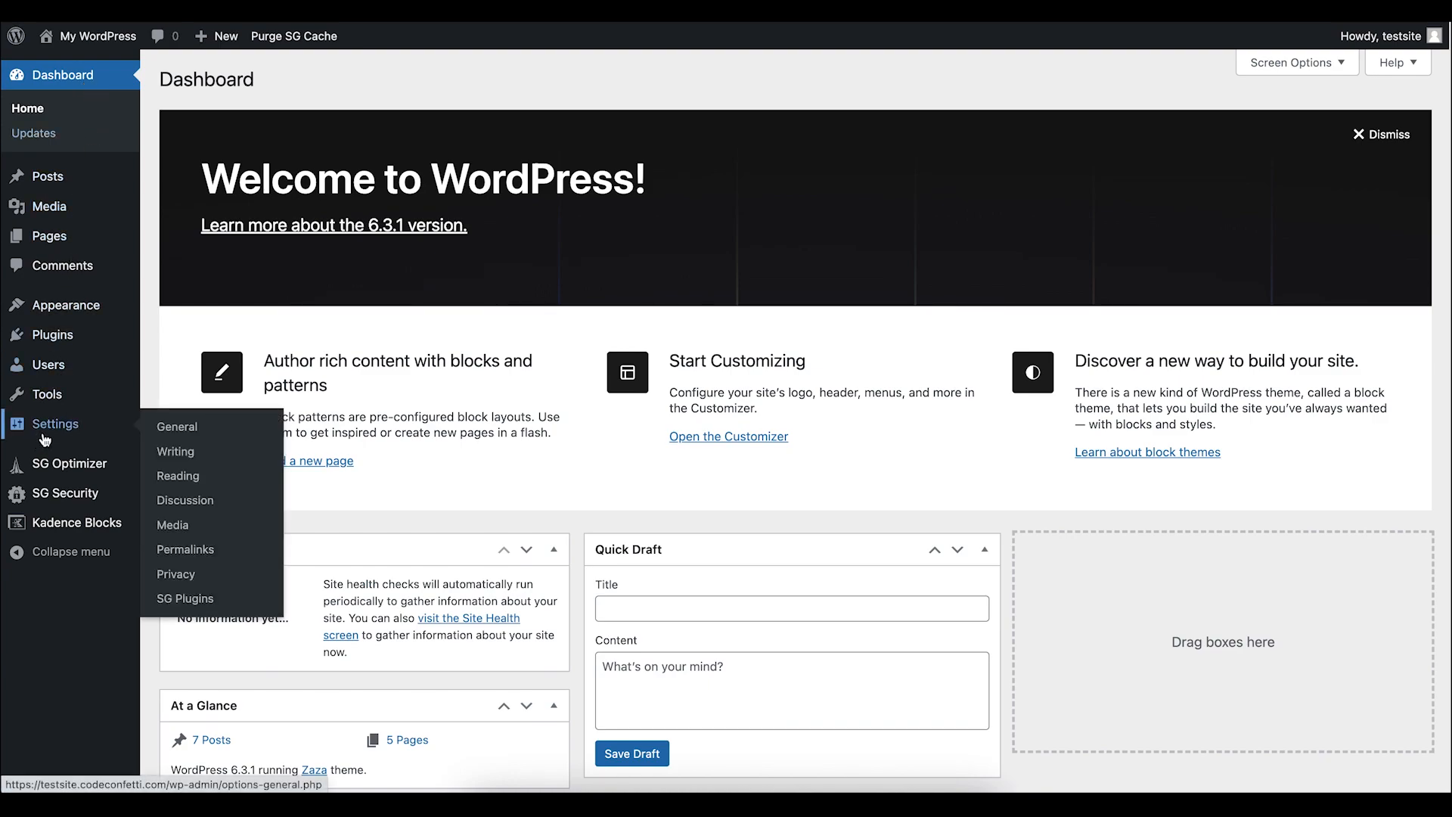
click(183, 551)
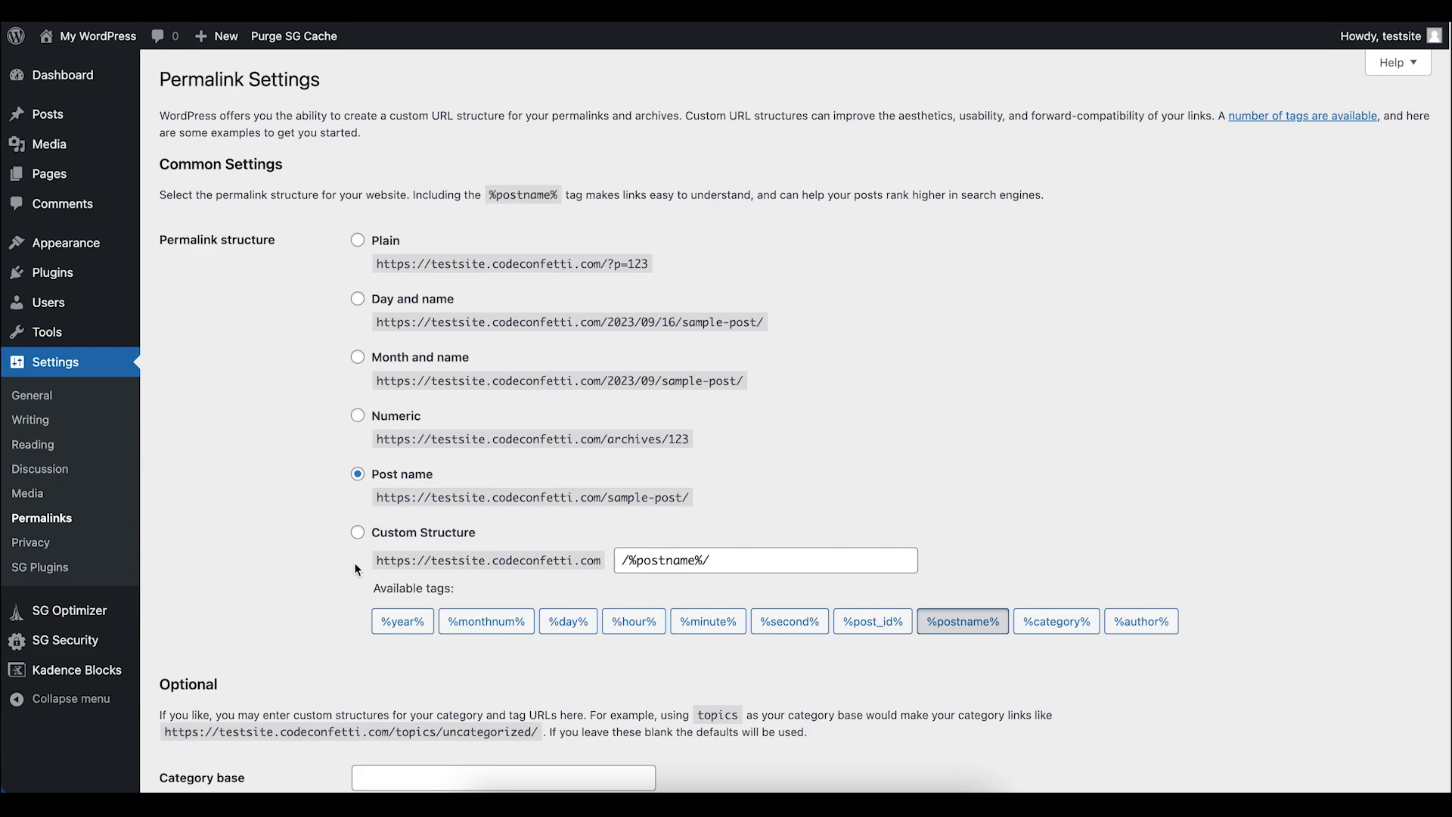
scroll(353, 575, down, 3)
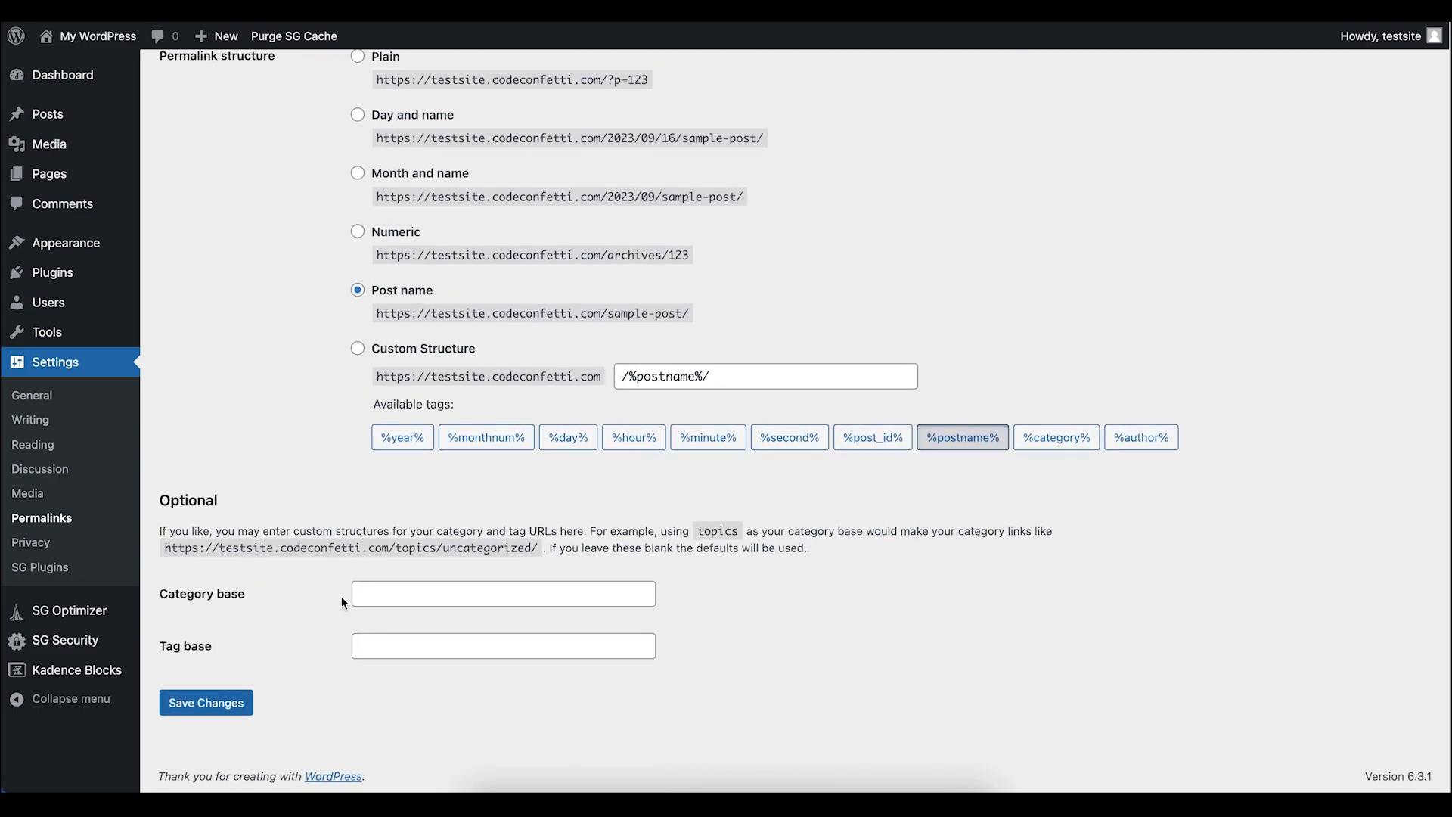
click(206, 702)
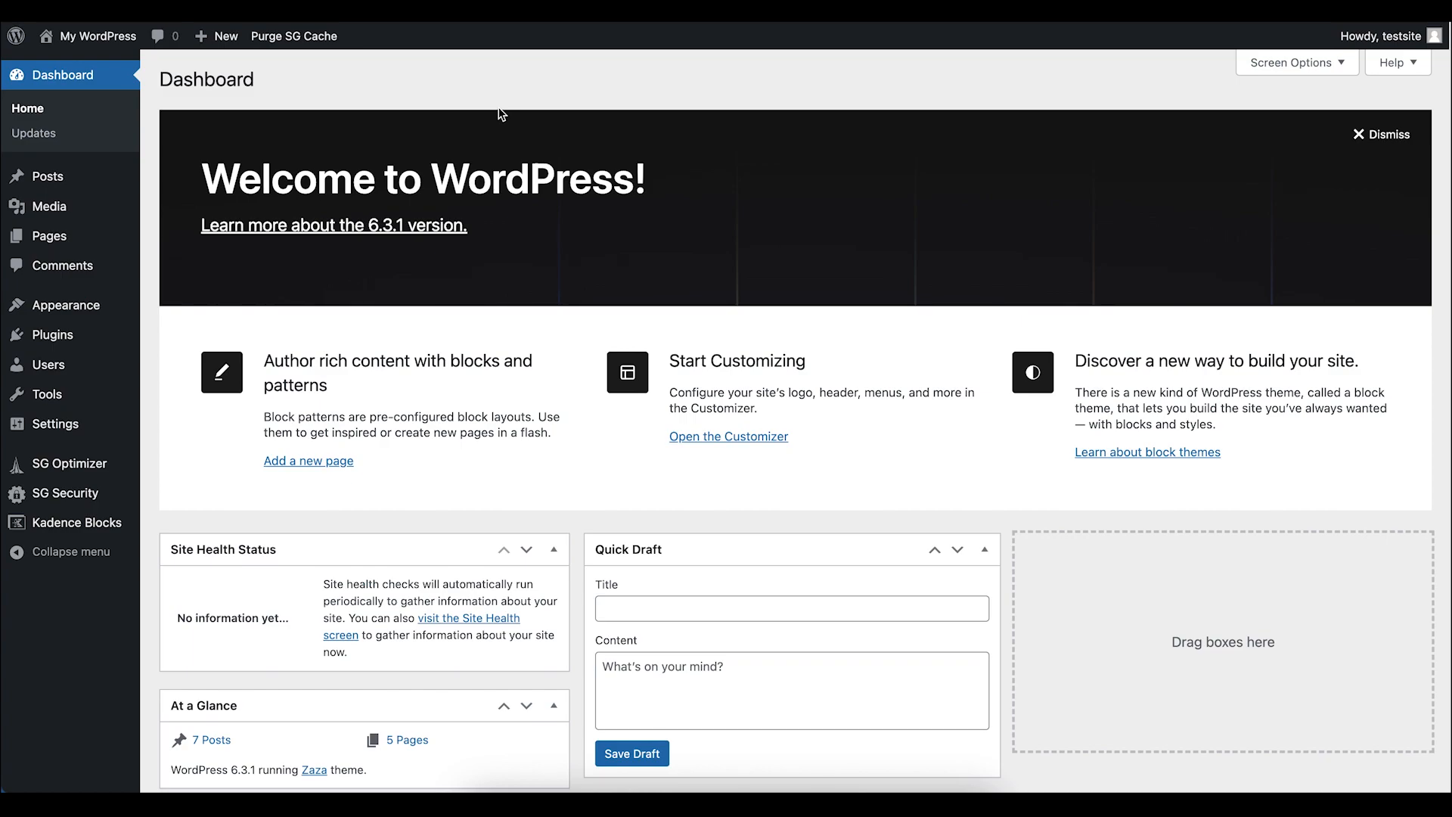
Open the logo settings of the site header in the theme customizer
mouse_move(47, 316)
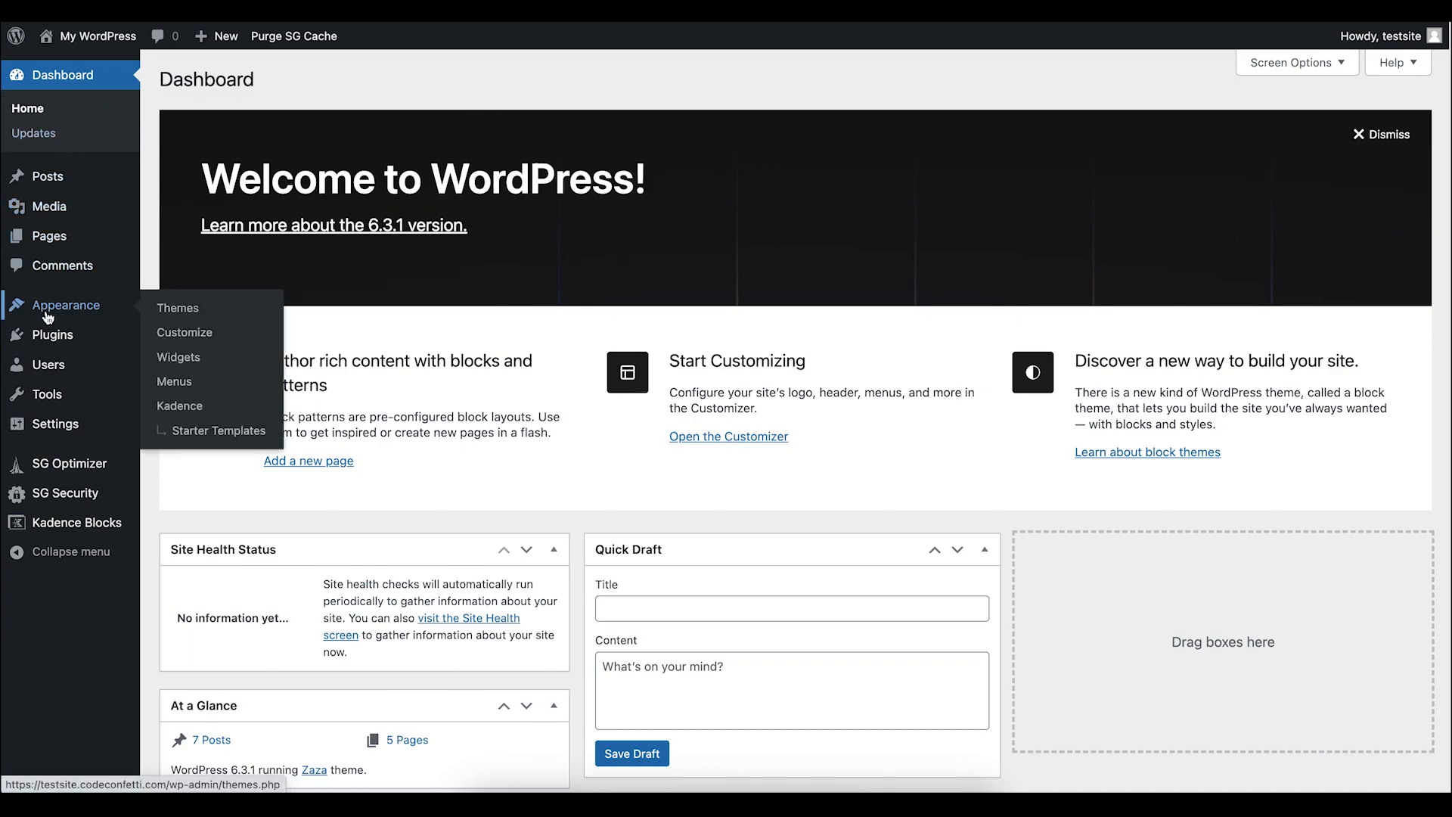
click(188, 338)
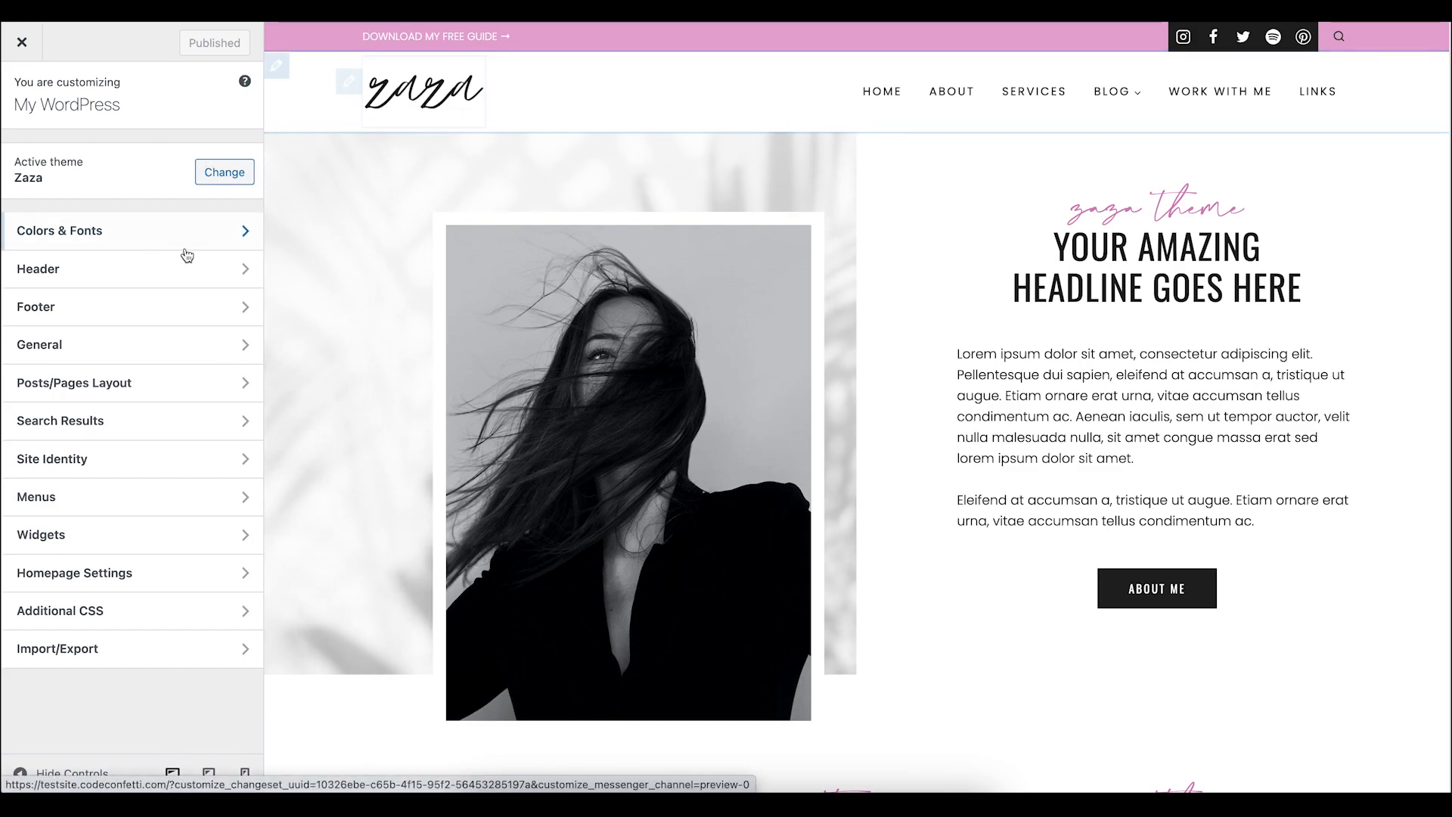
click(125, 277)
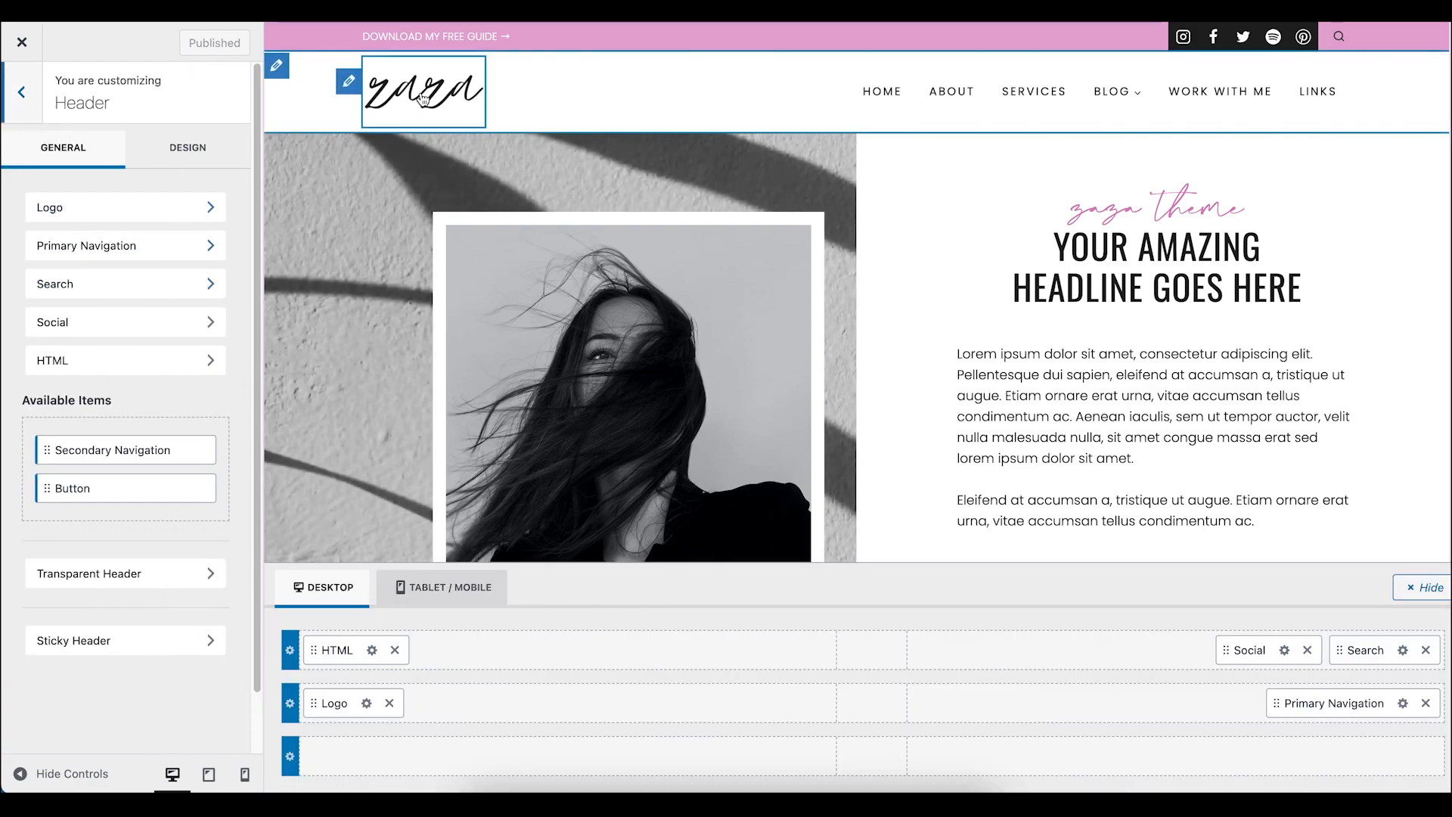
click(350, 83)
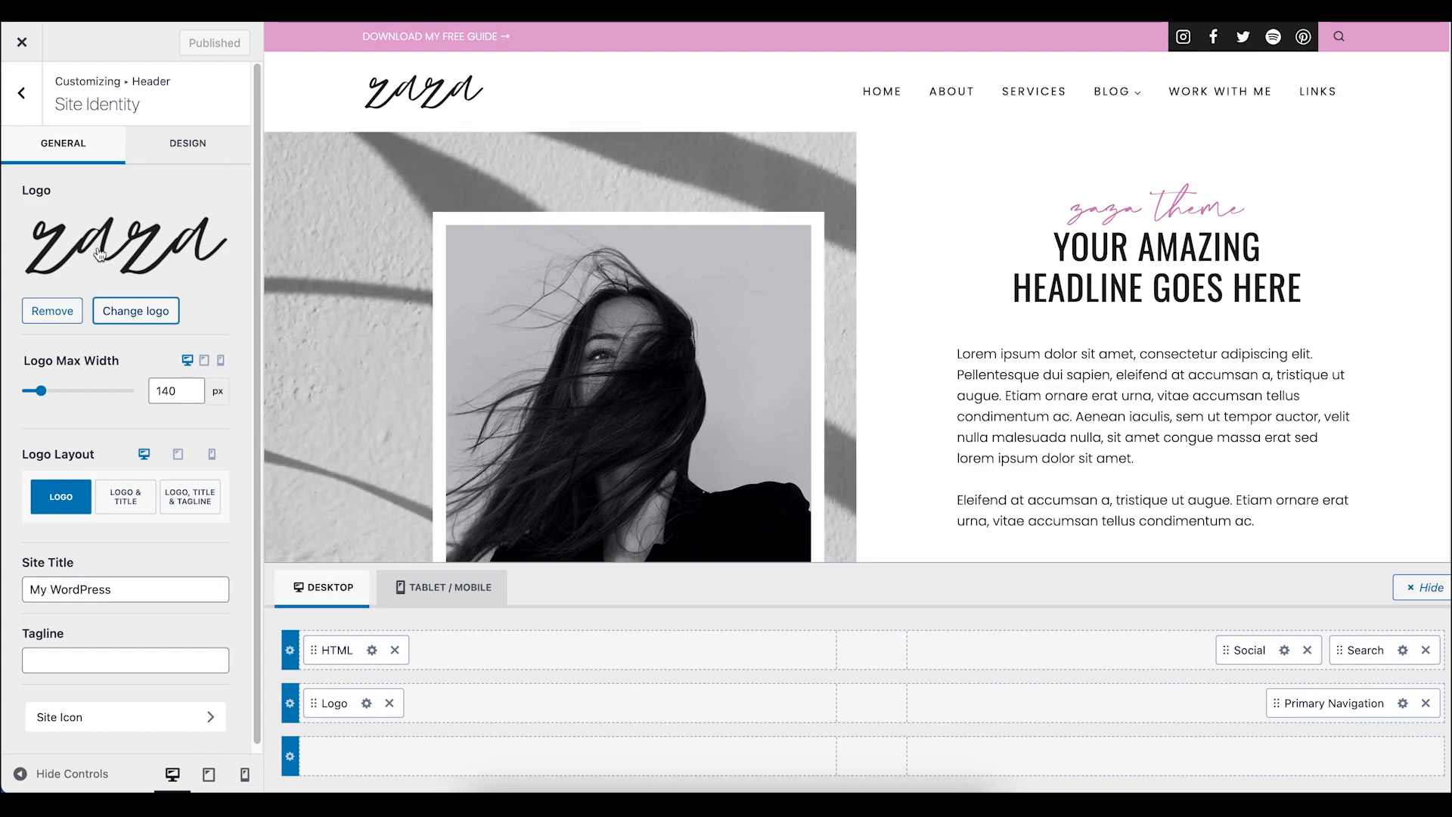
Choose zaza-logo.png from the media library as the header logo, checking its pixel dimensions and skipping the crop
click(135, 311)
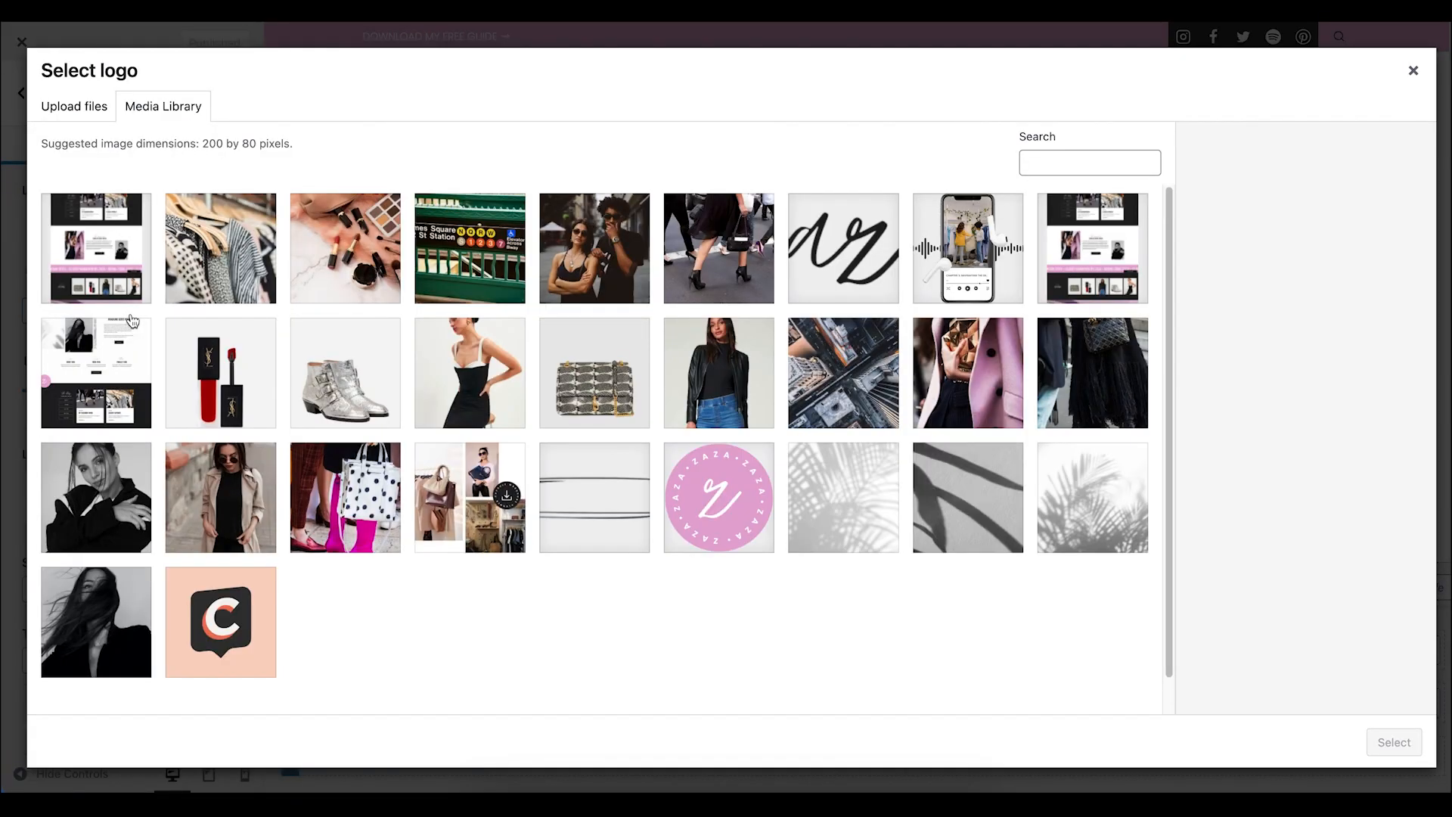
click(79, 117)
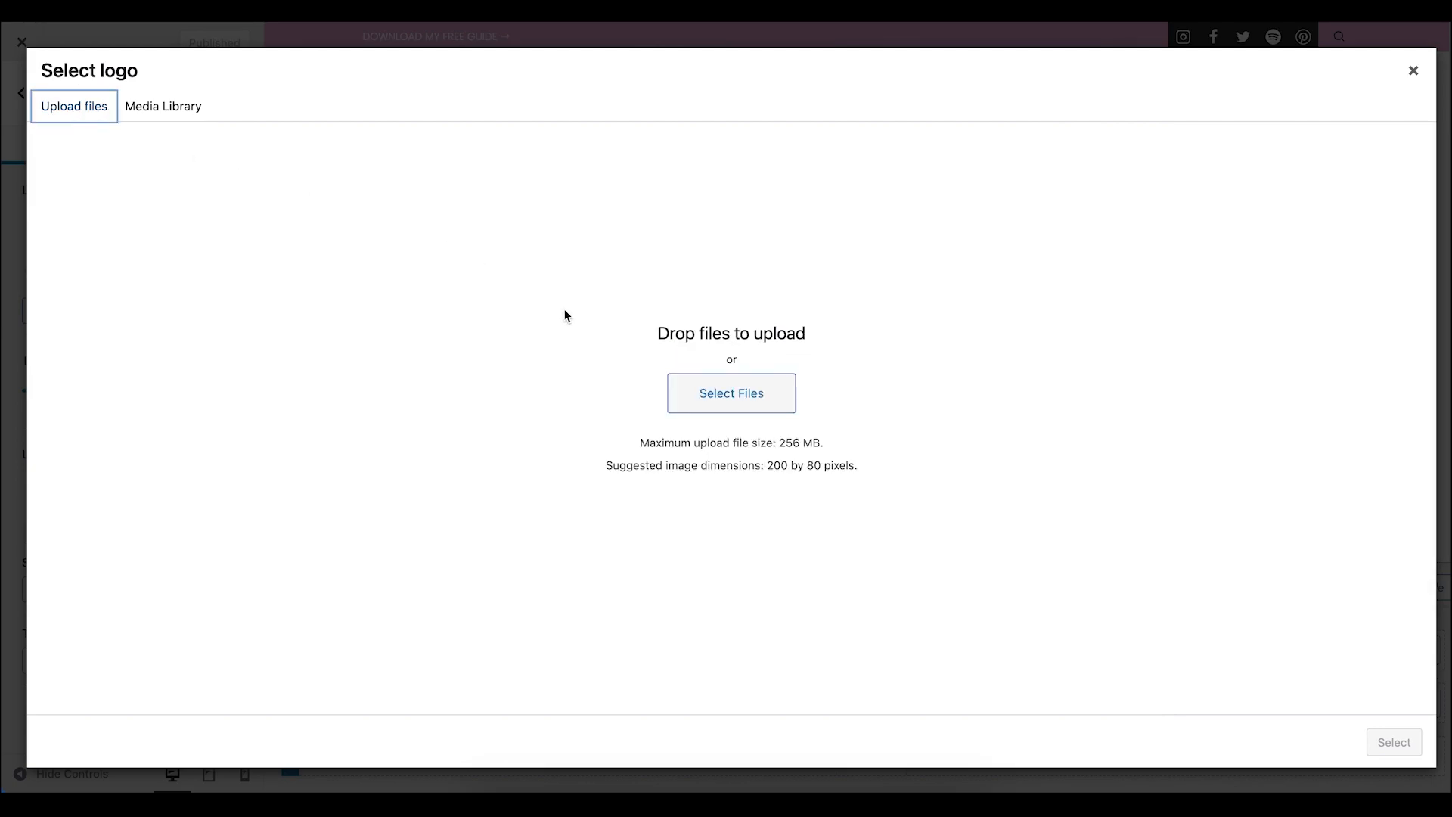
click(151, 118)
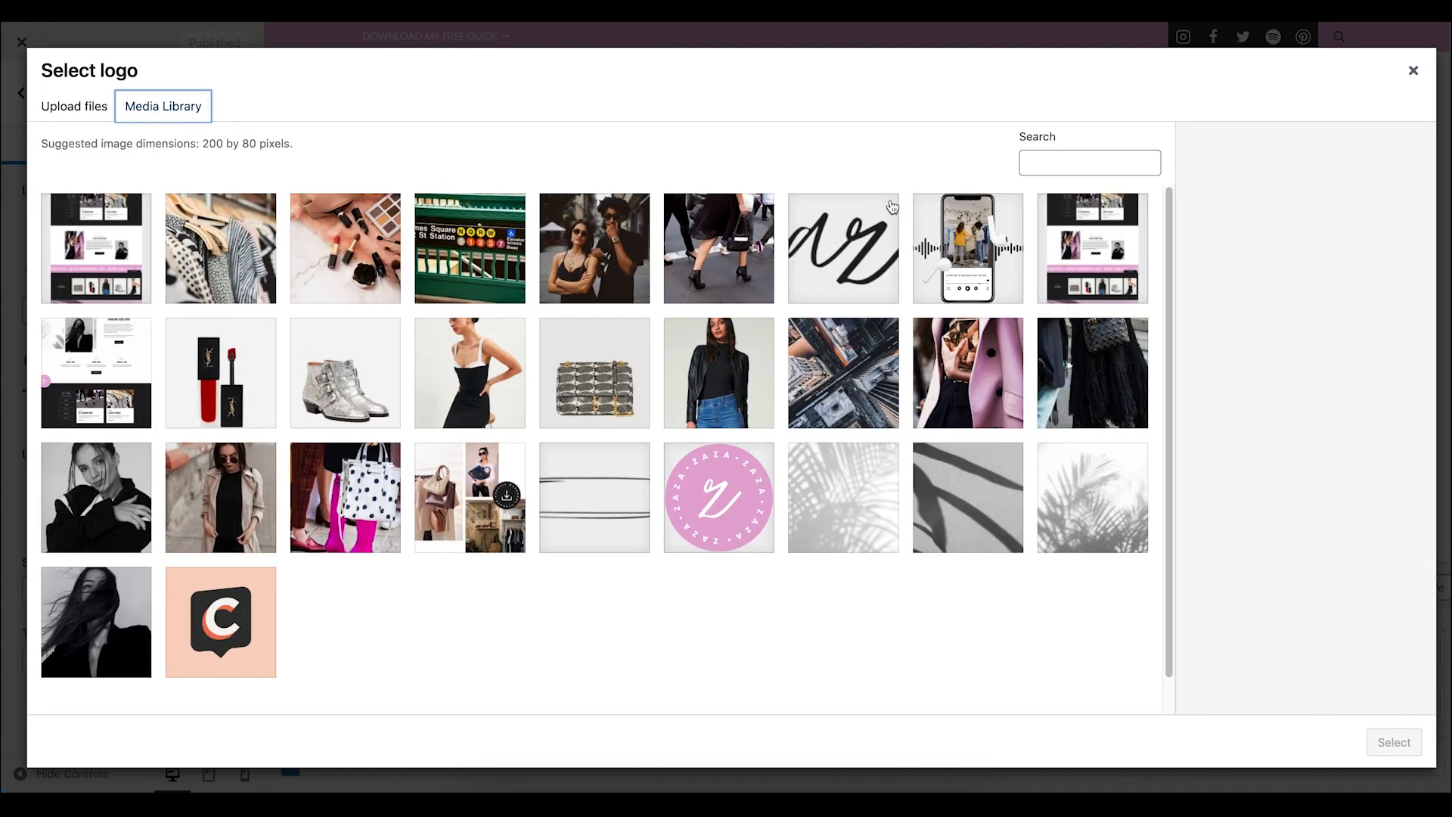
click(849, 253)
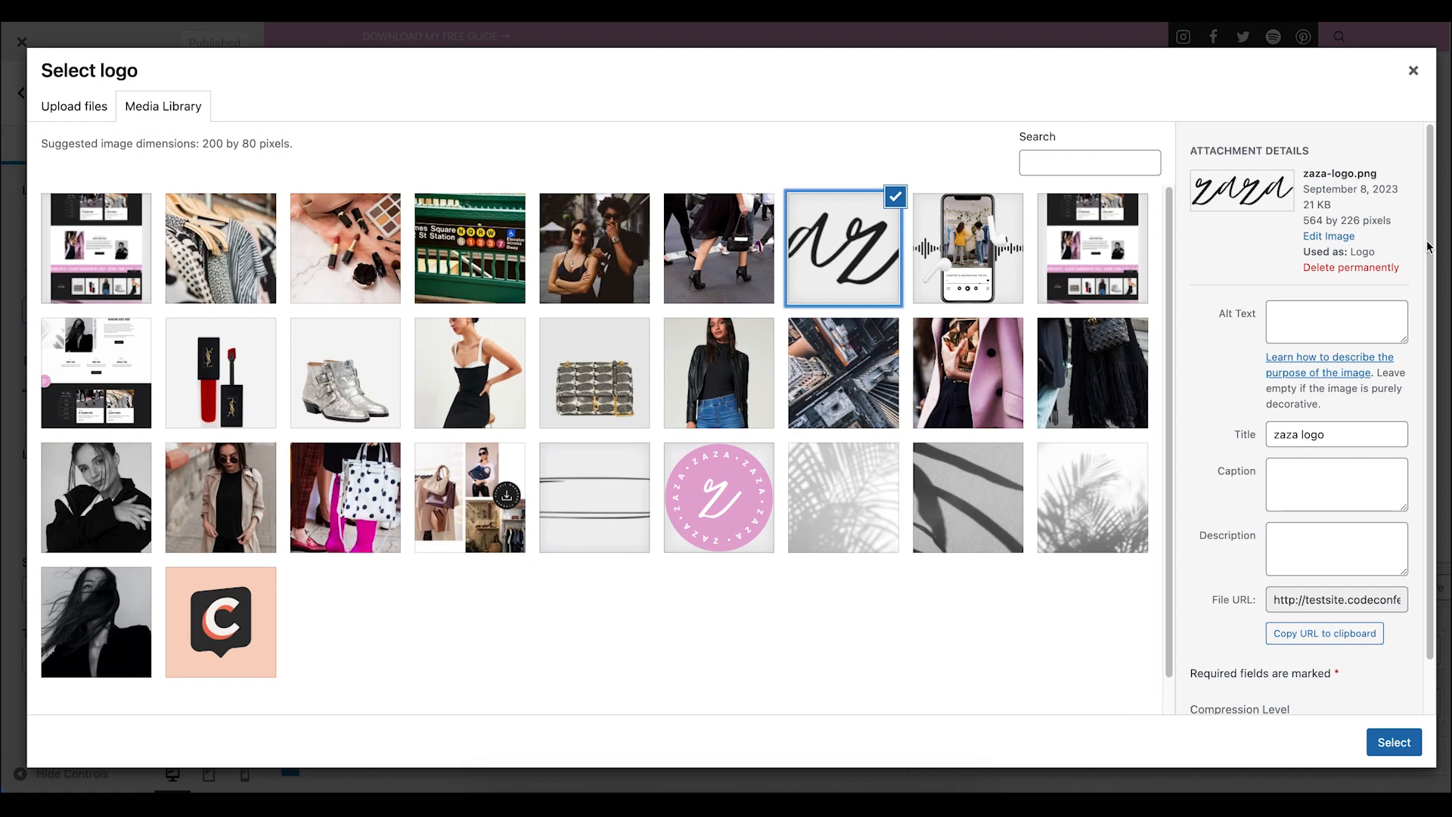
drag(1306, 222, 1389, 224)
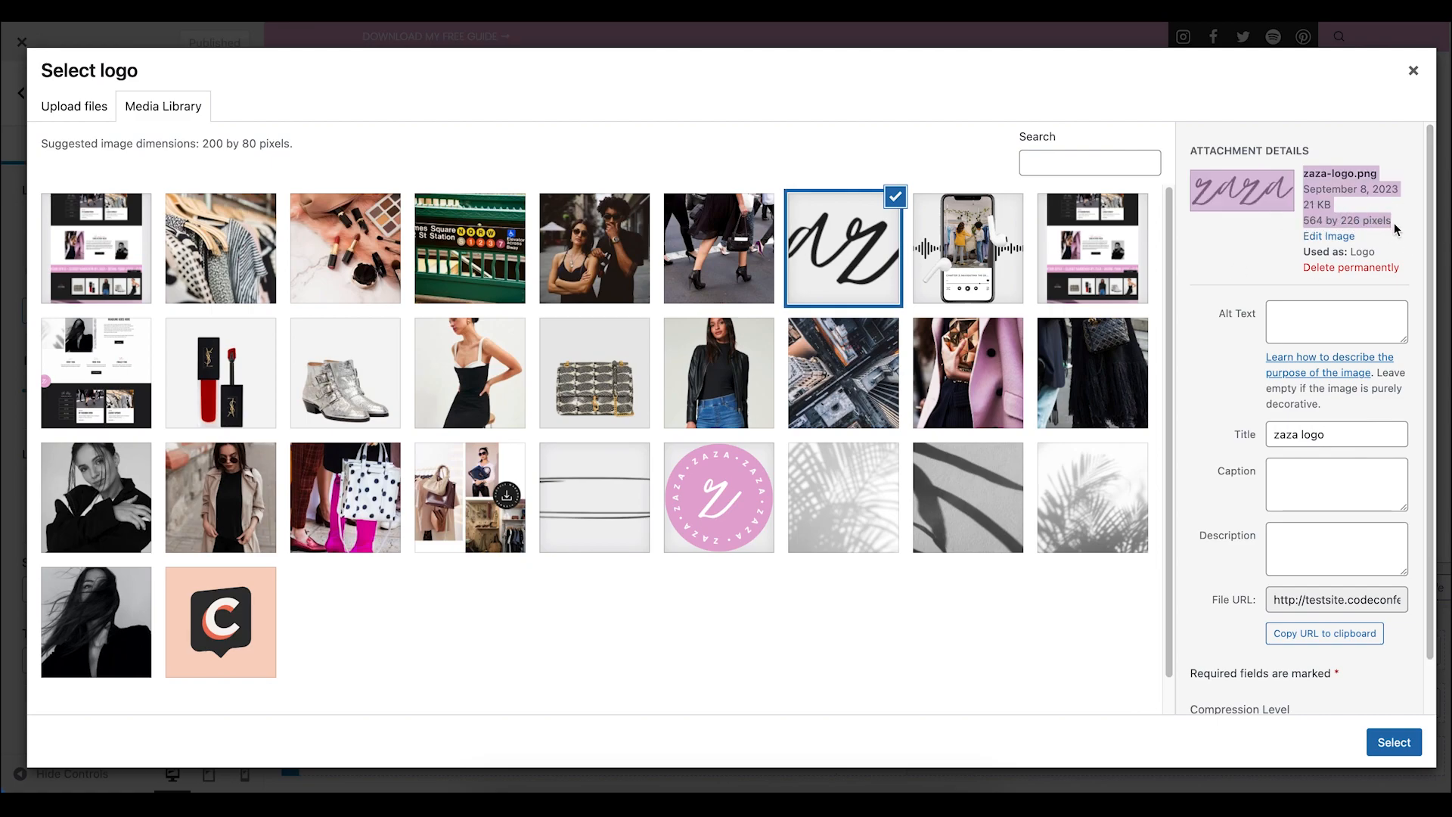
click(1390, 225)
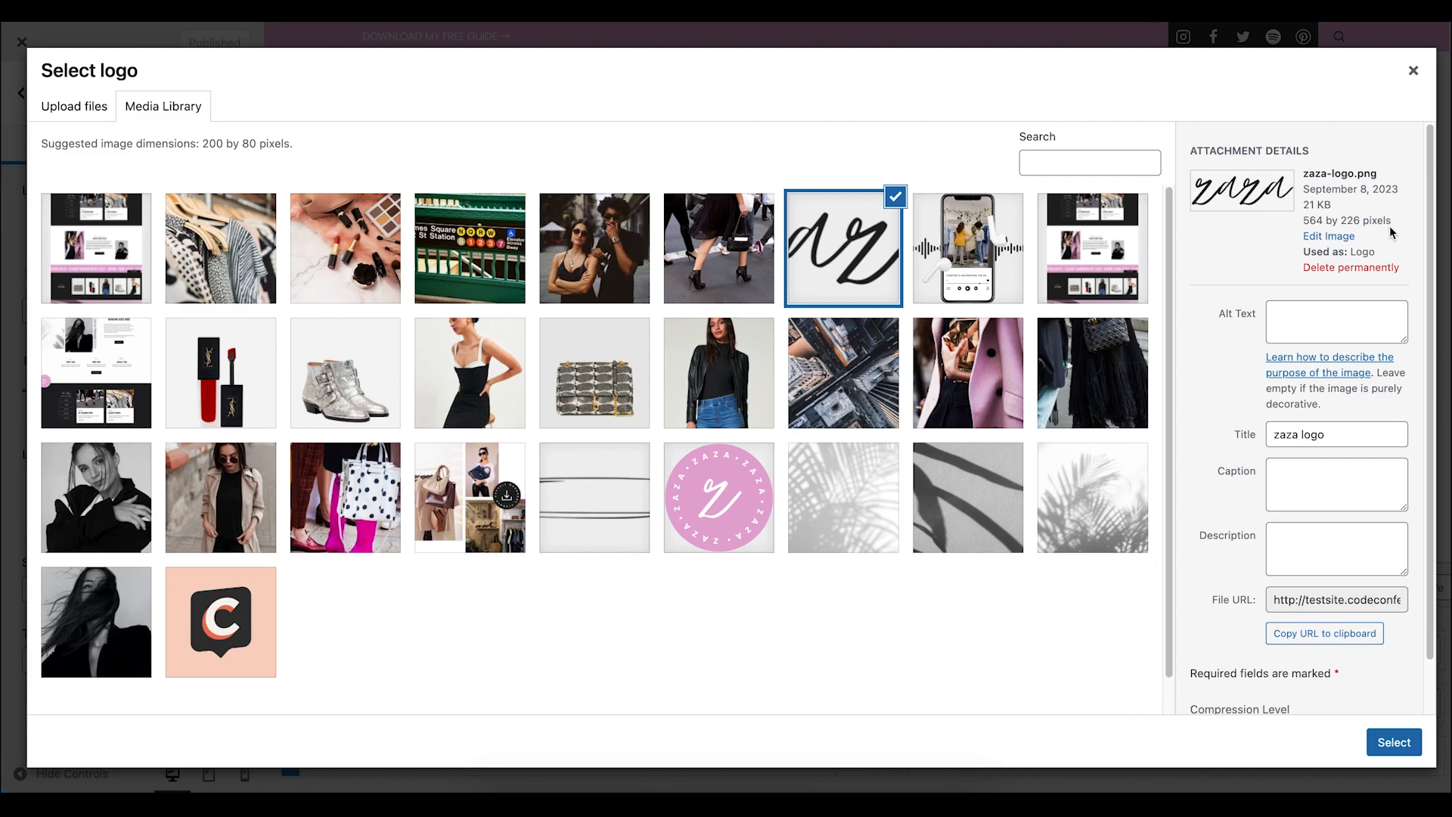
click(1392, 756)
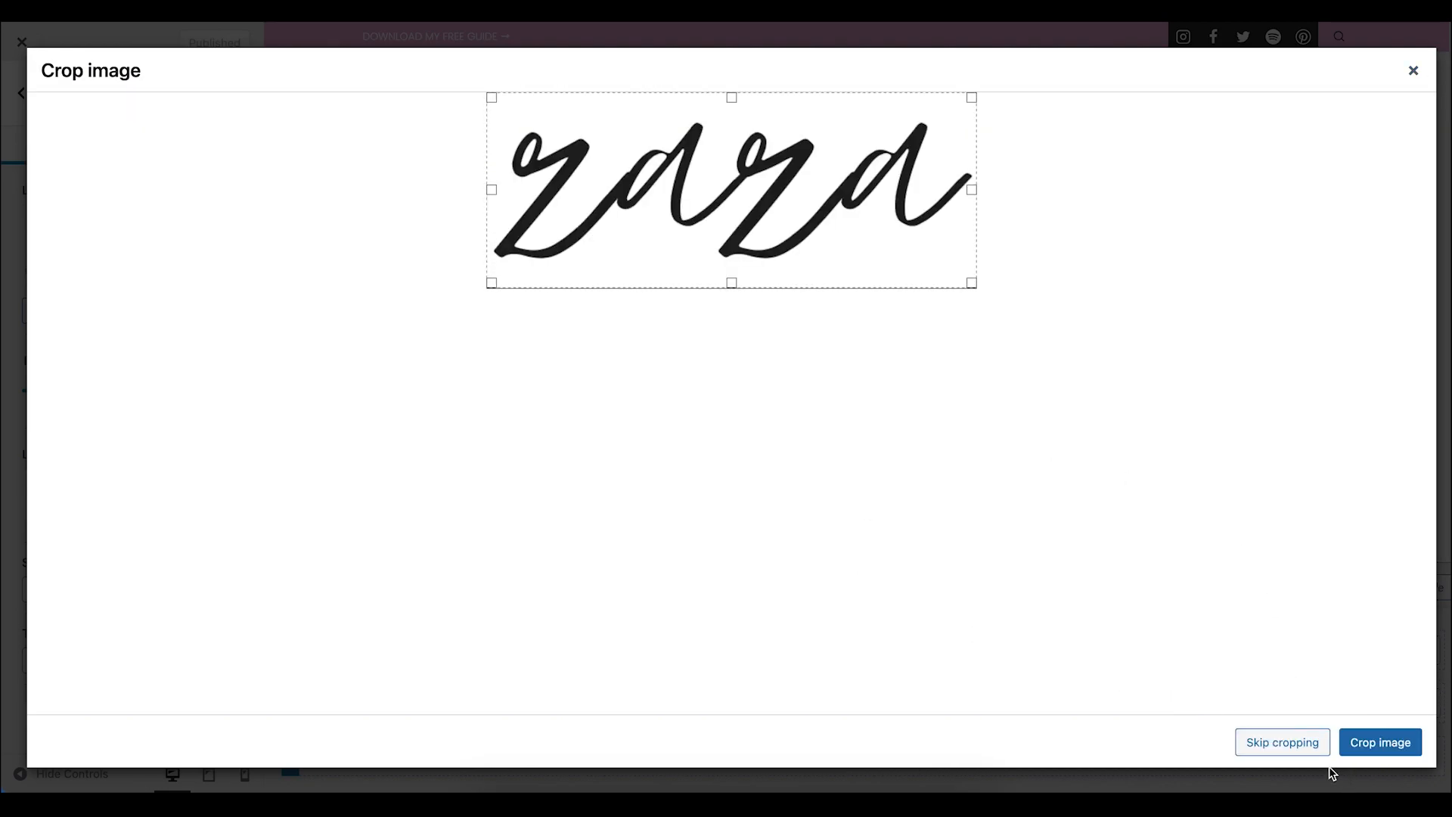
click(1276, 743)
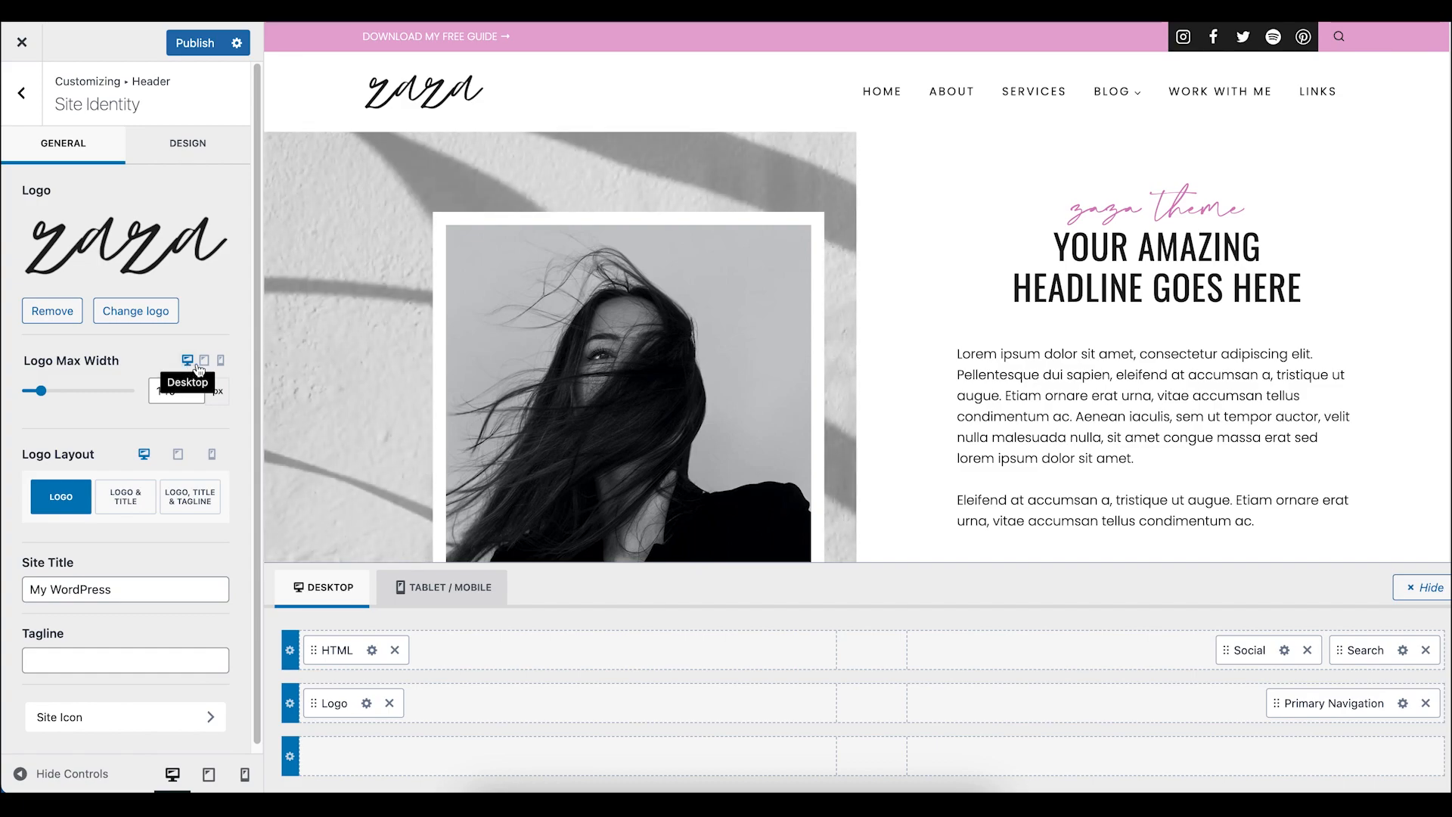
Try a logo max width of 130 px for tablet, and clear the value again
click(205, 363)
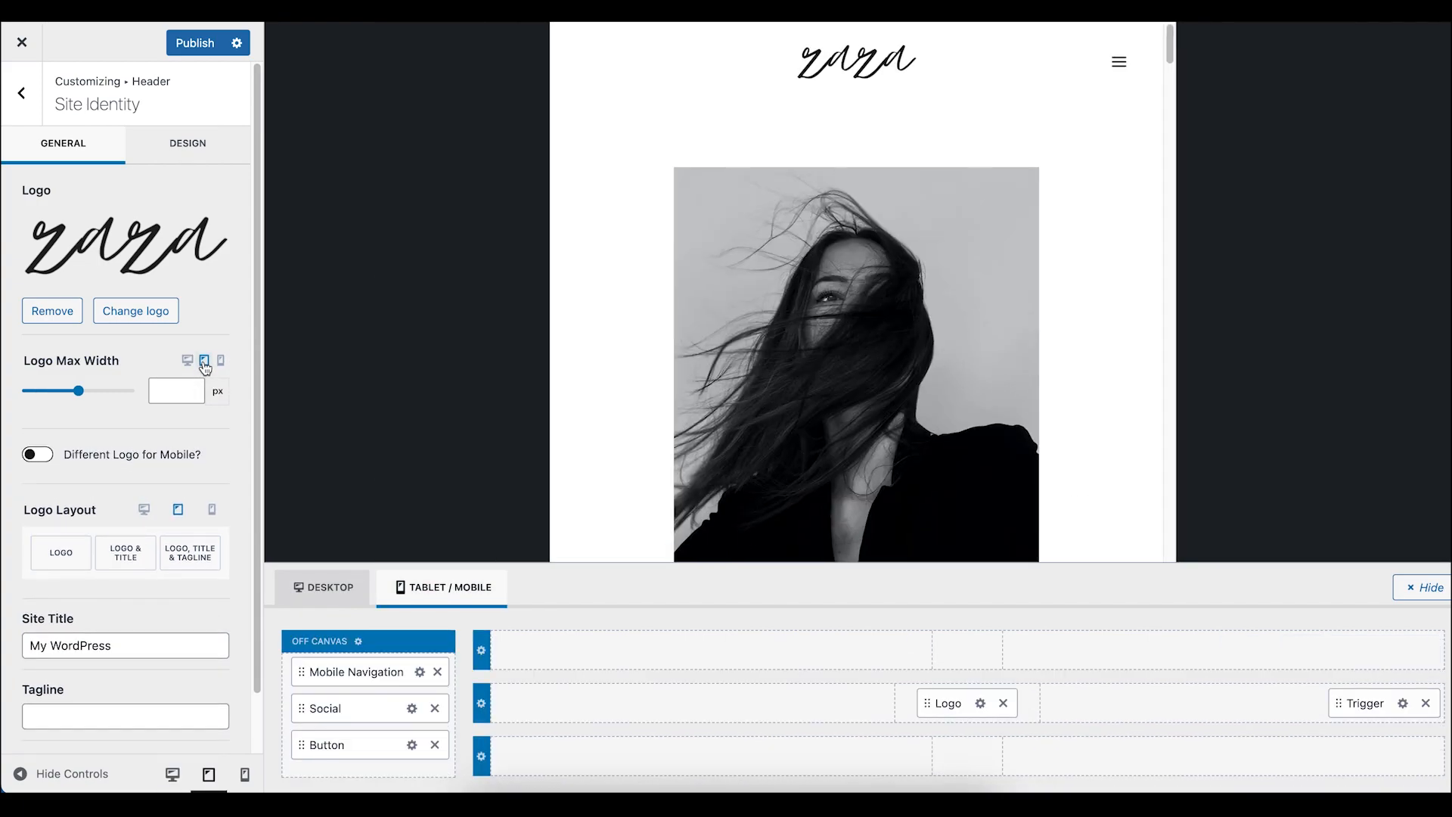
click(161, 390)
text(130)
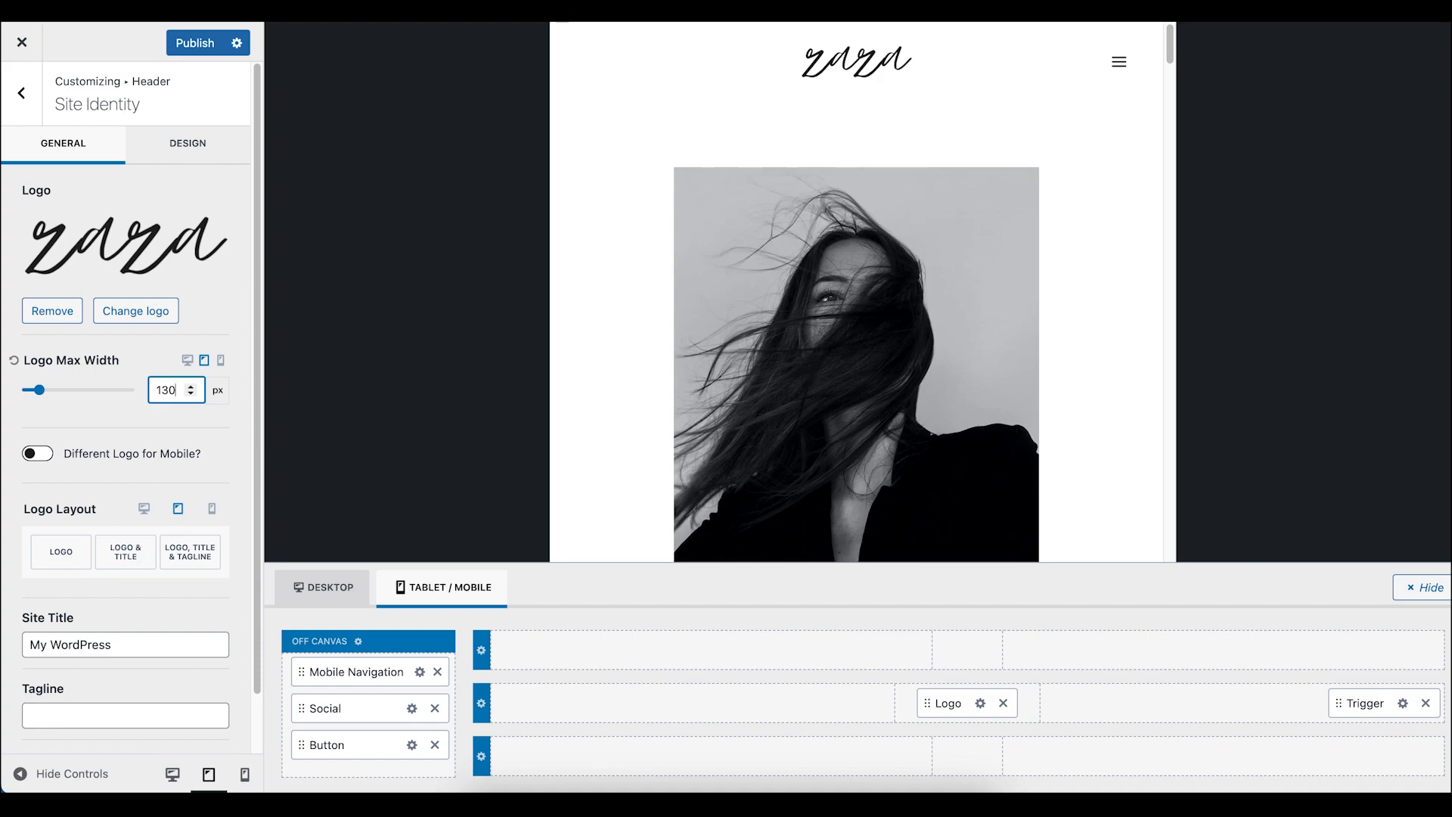
key(BackSpace)
key(BackSpace)
key(BackSpace)
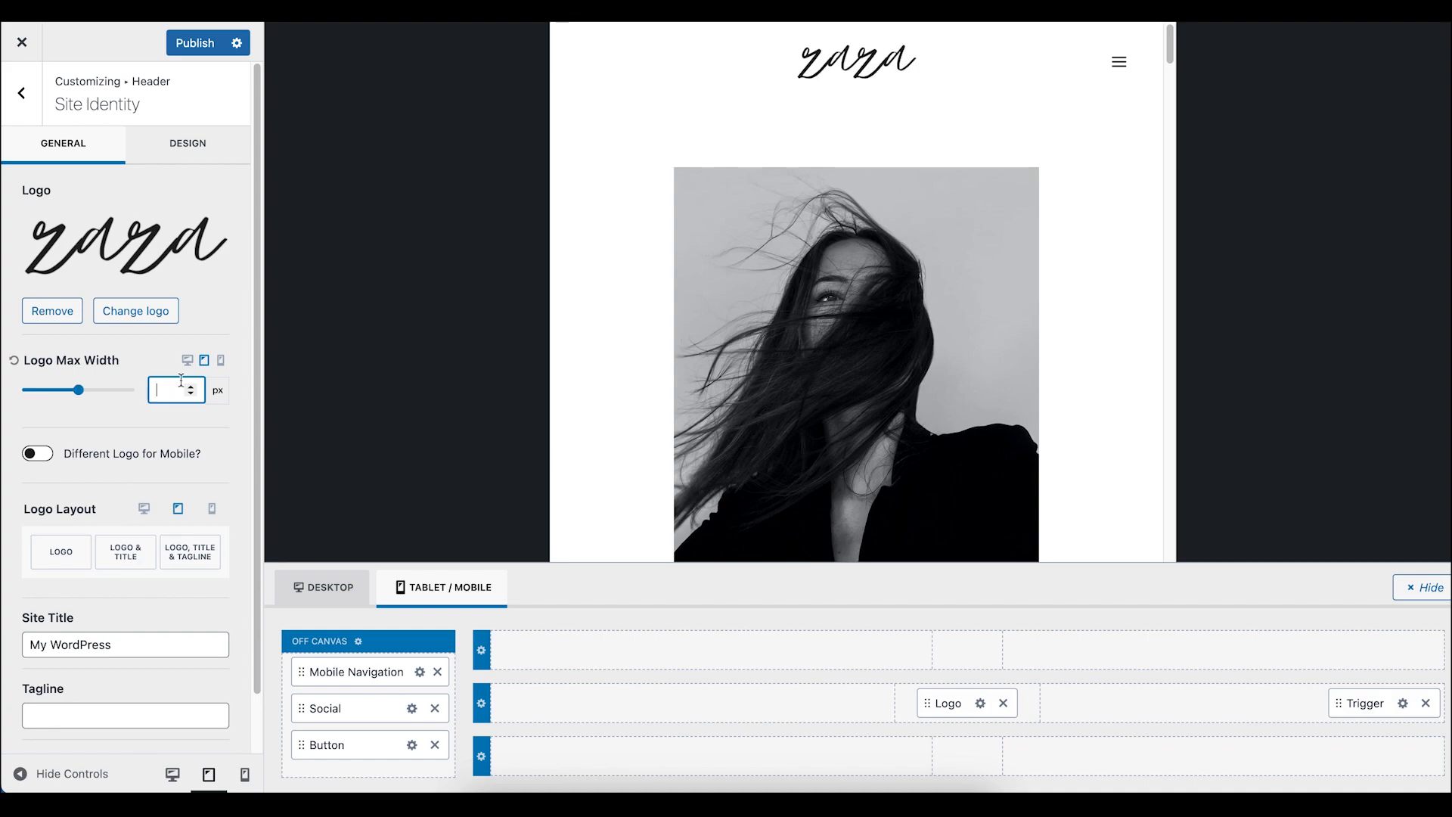
Set the logo max width for mobile to 100 px
click(221, 361)
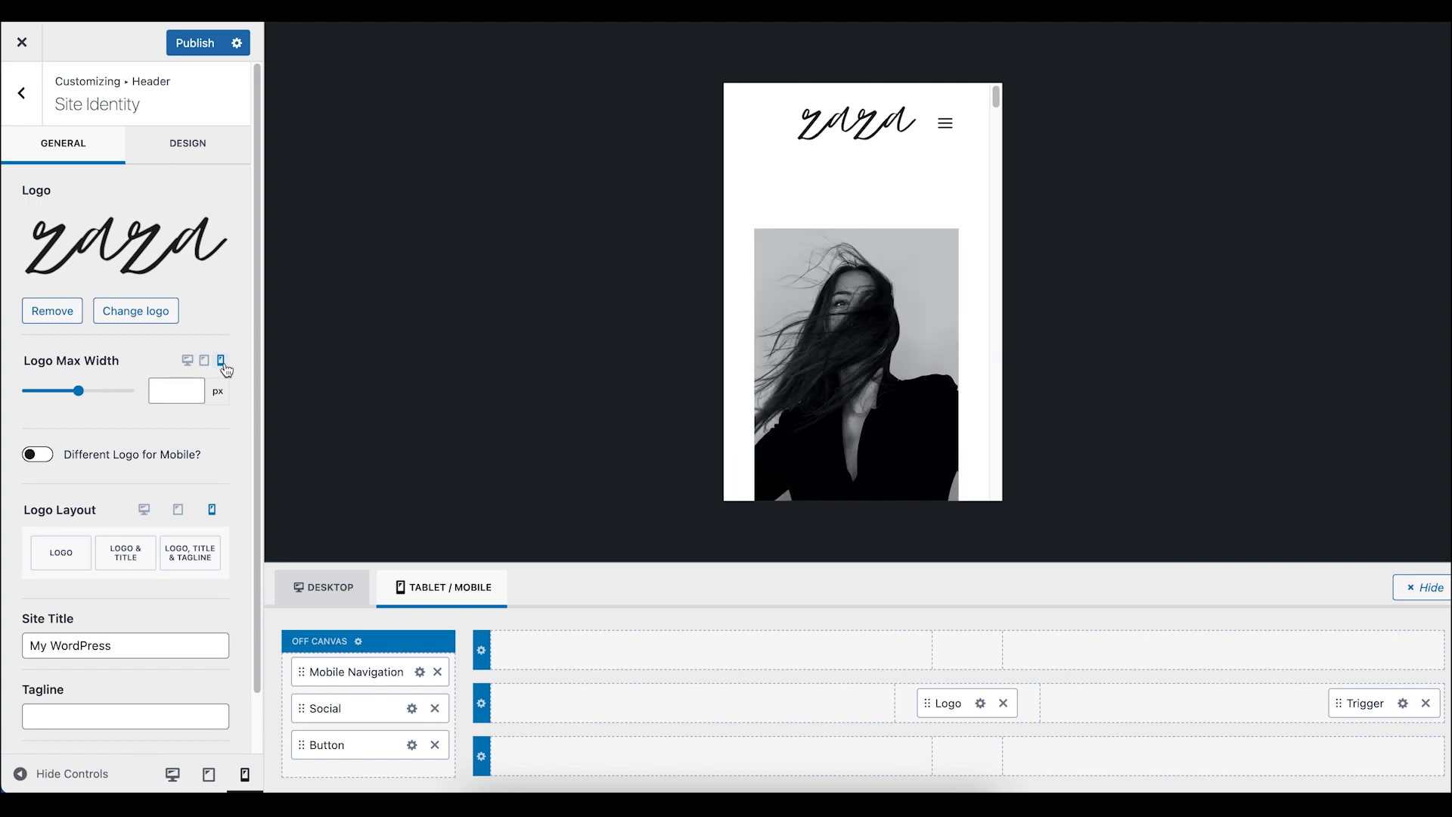
click(159, 388)
text(100)
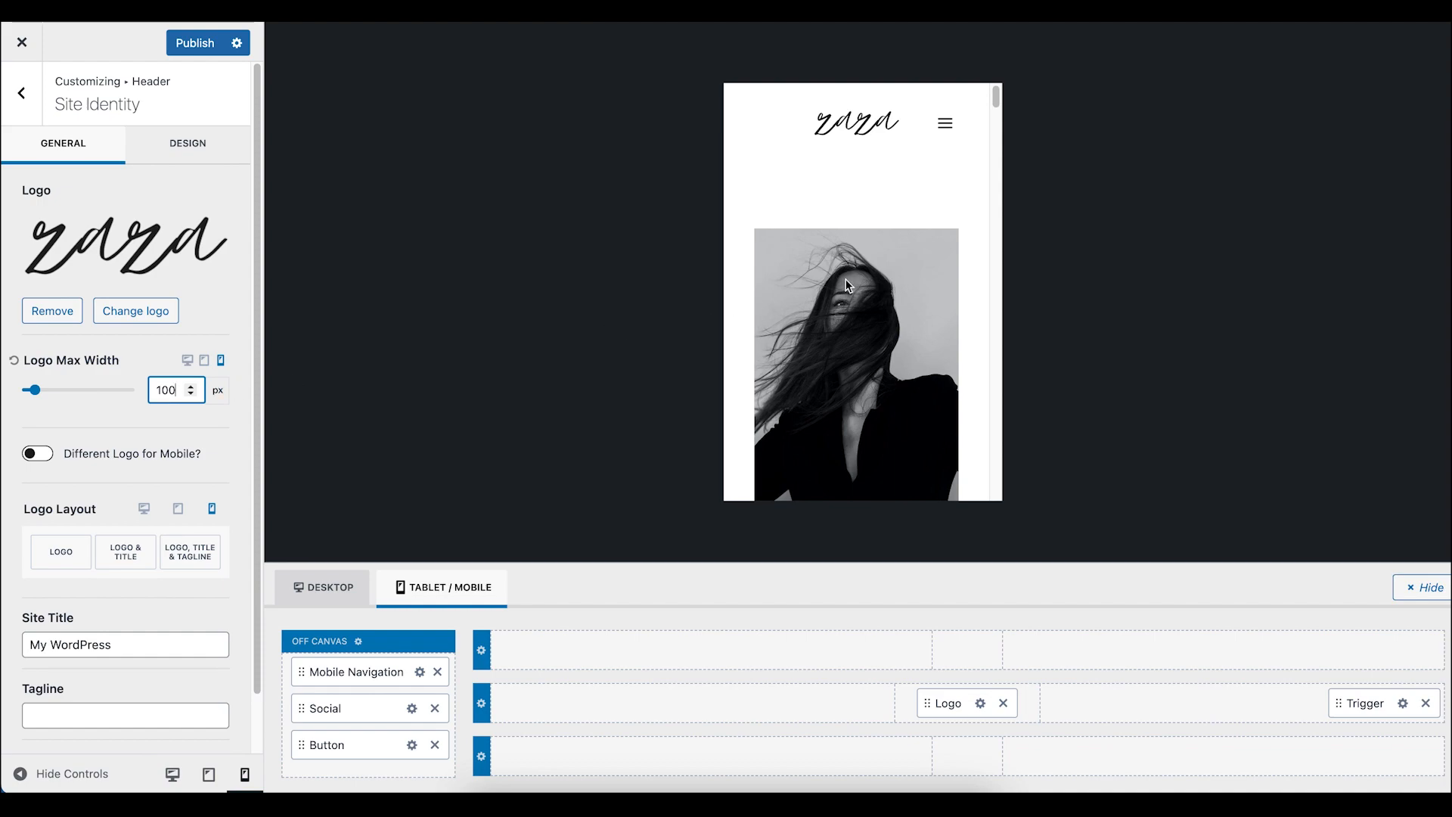
Change the site title to "Zaza" and set the tagline to "A feminine Wordpress Theme"
scroll(178, 392, down, 2)
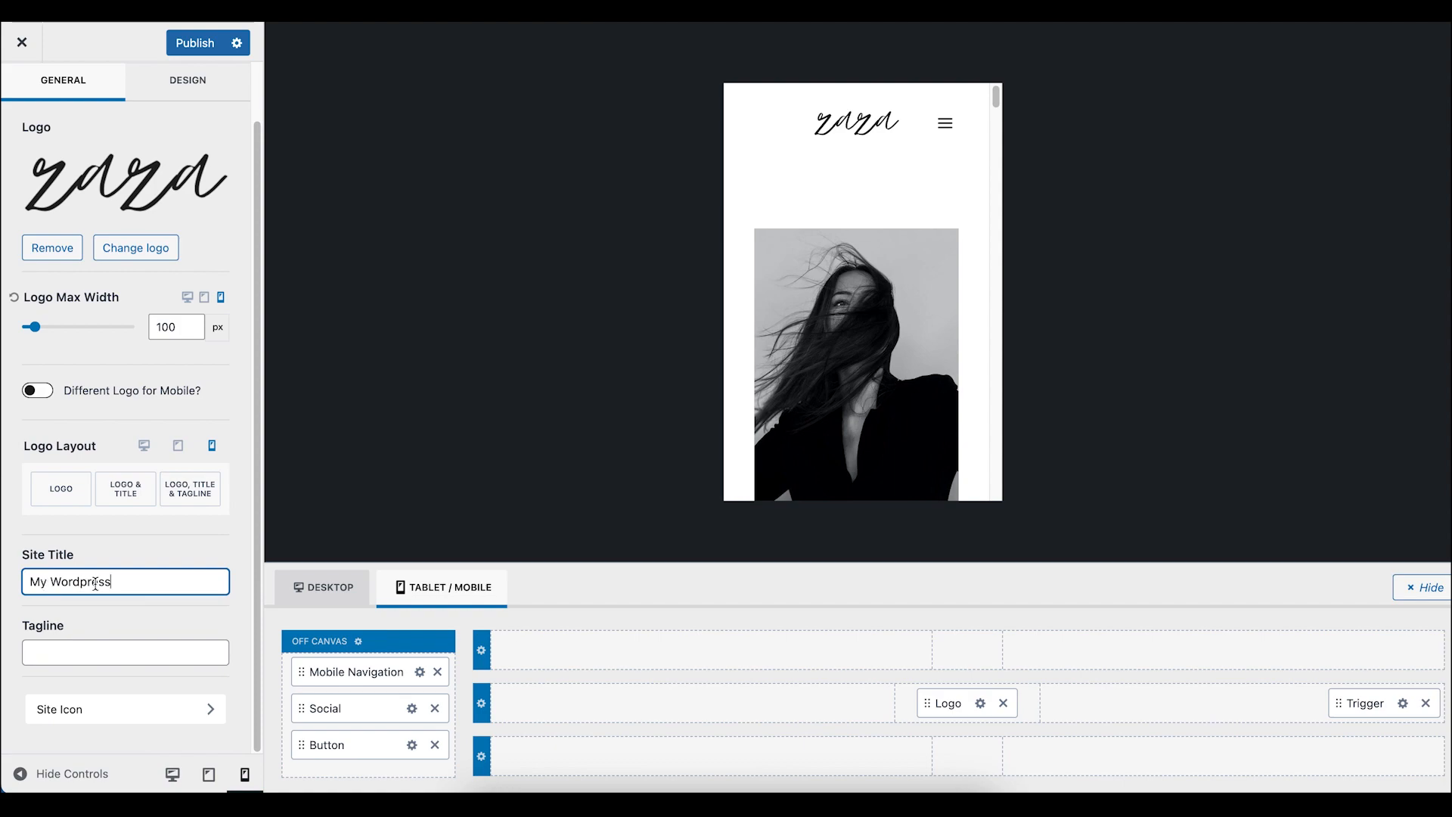
drag(121, 582, 18, 580)
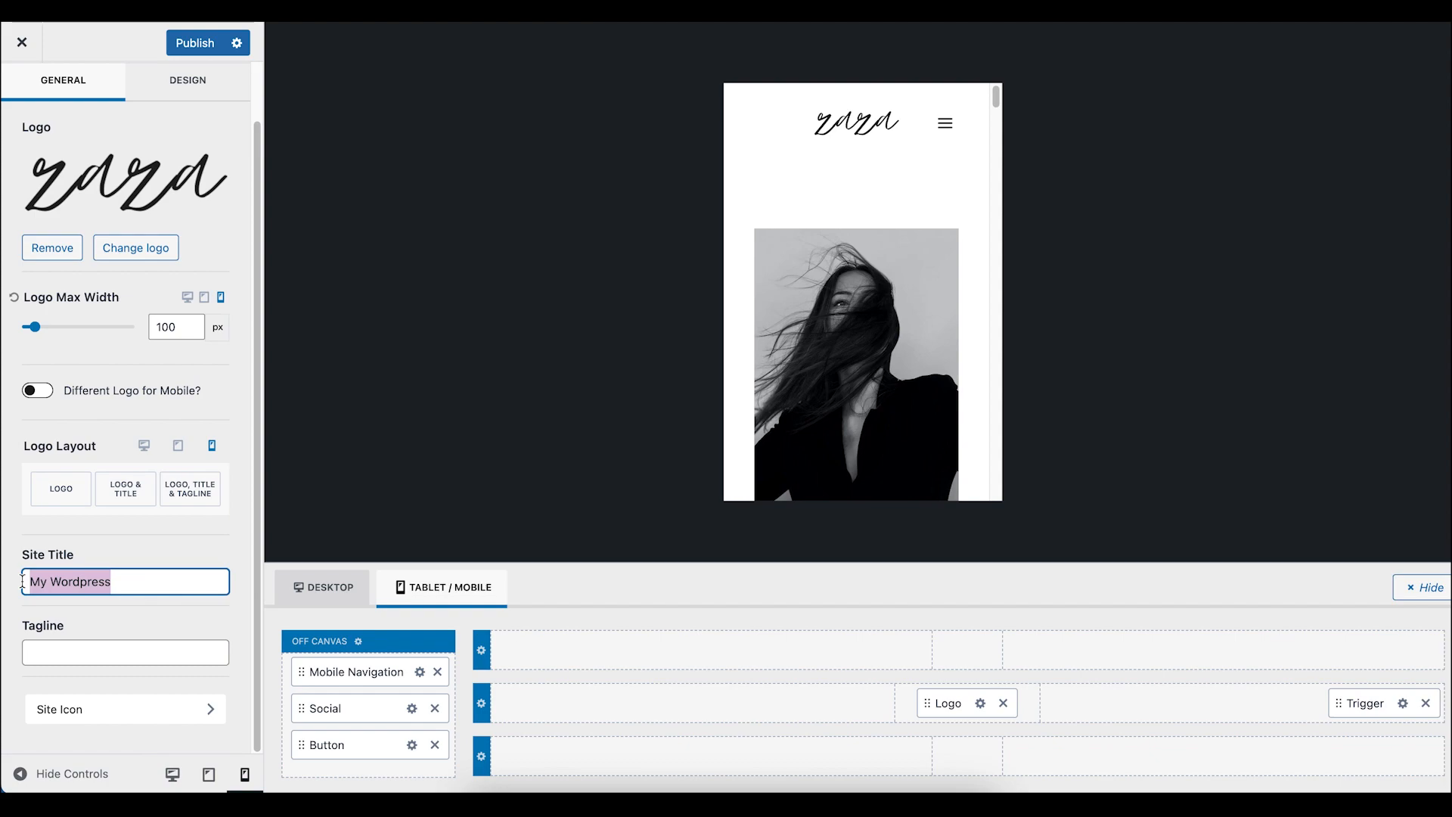
key(BackSpace)
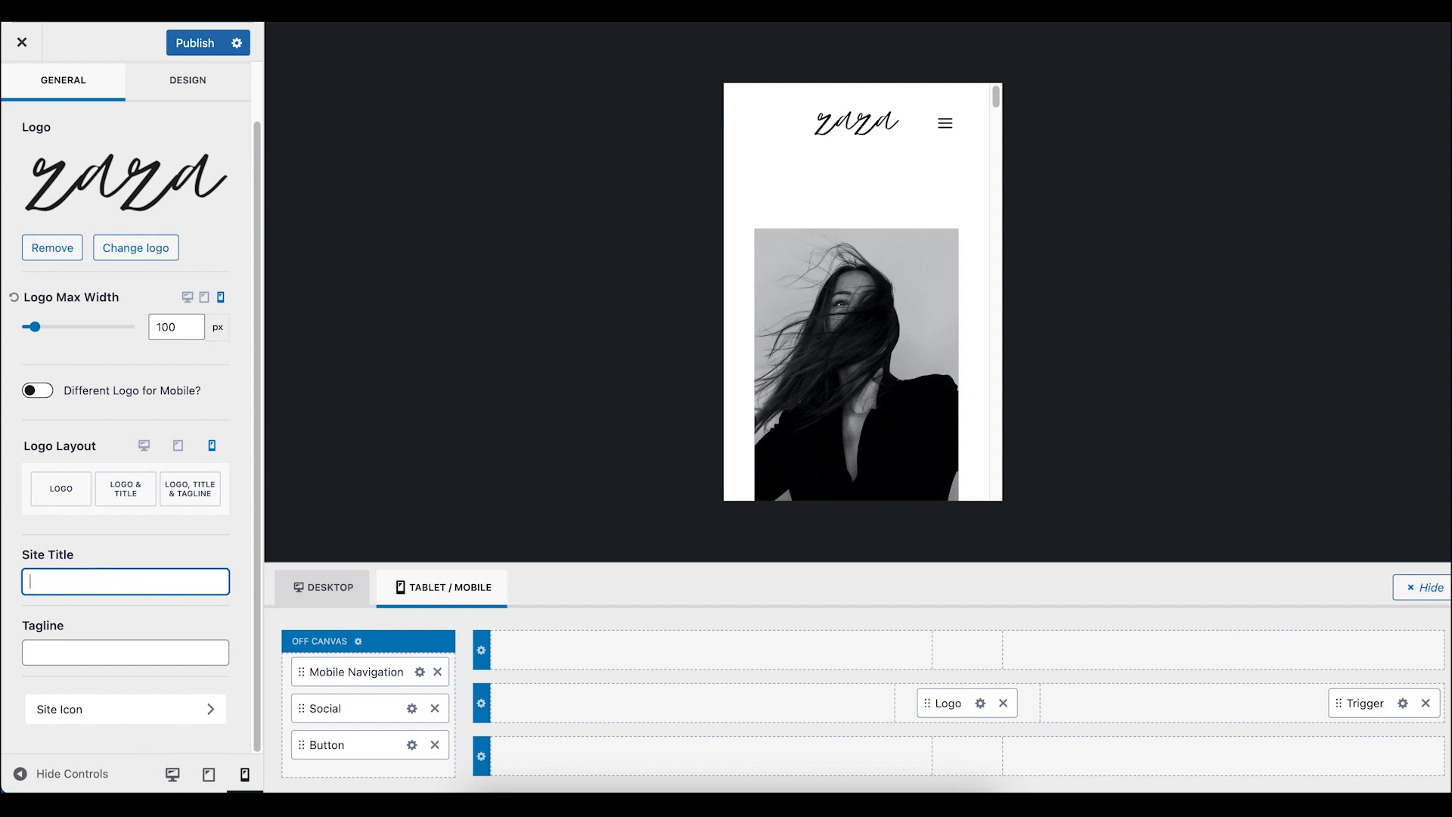
text(Zaza)
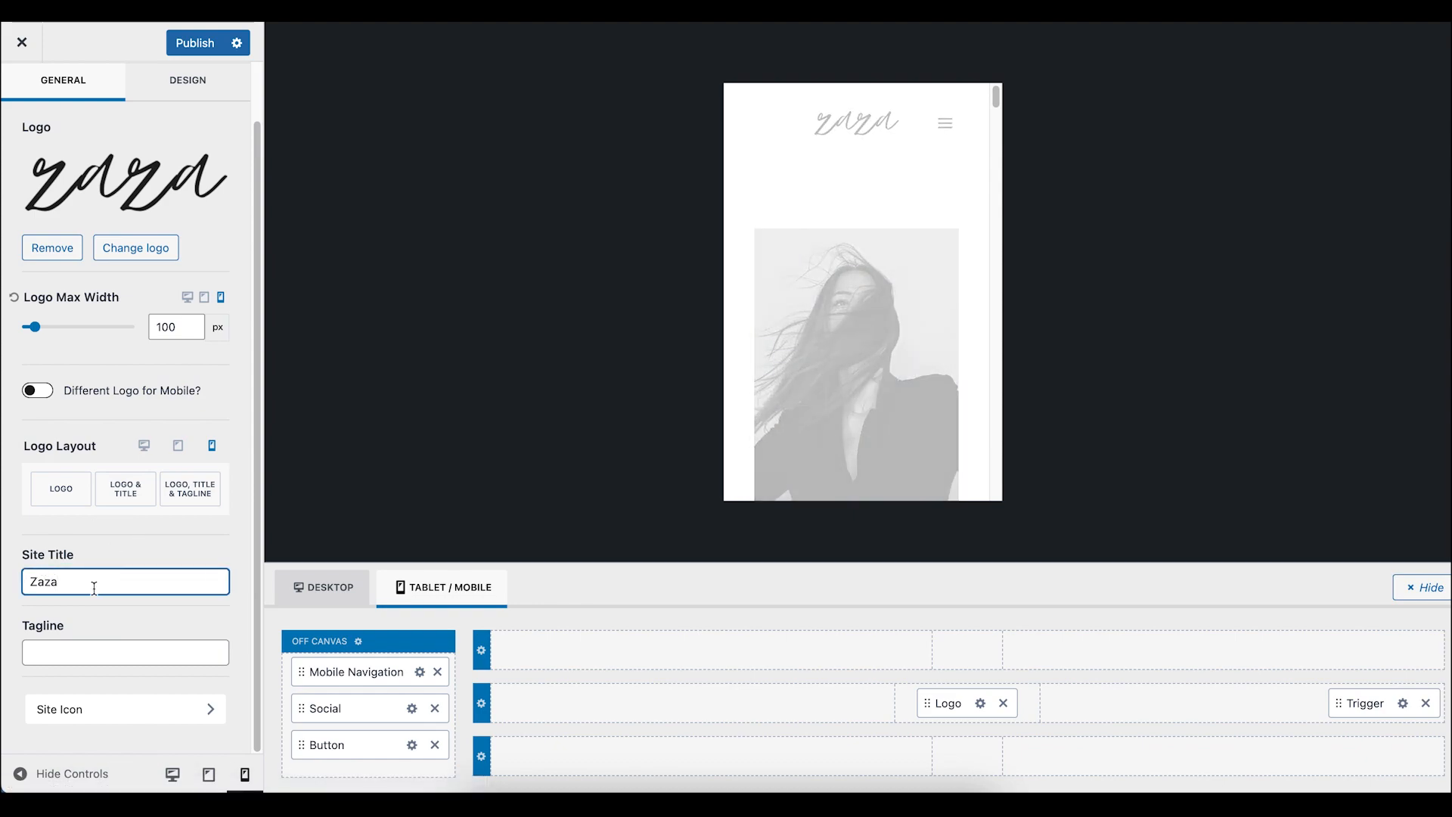
click(67, 647)
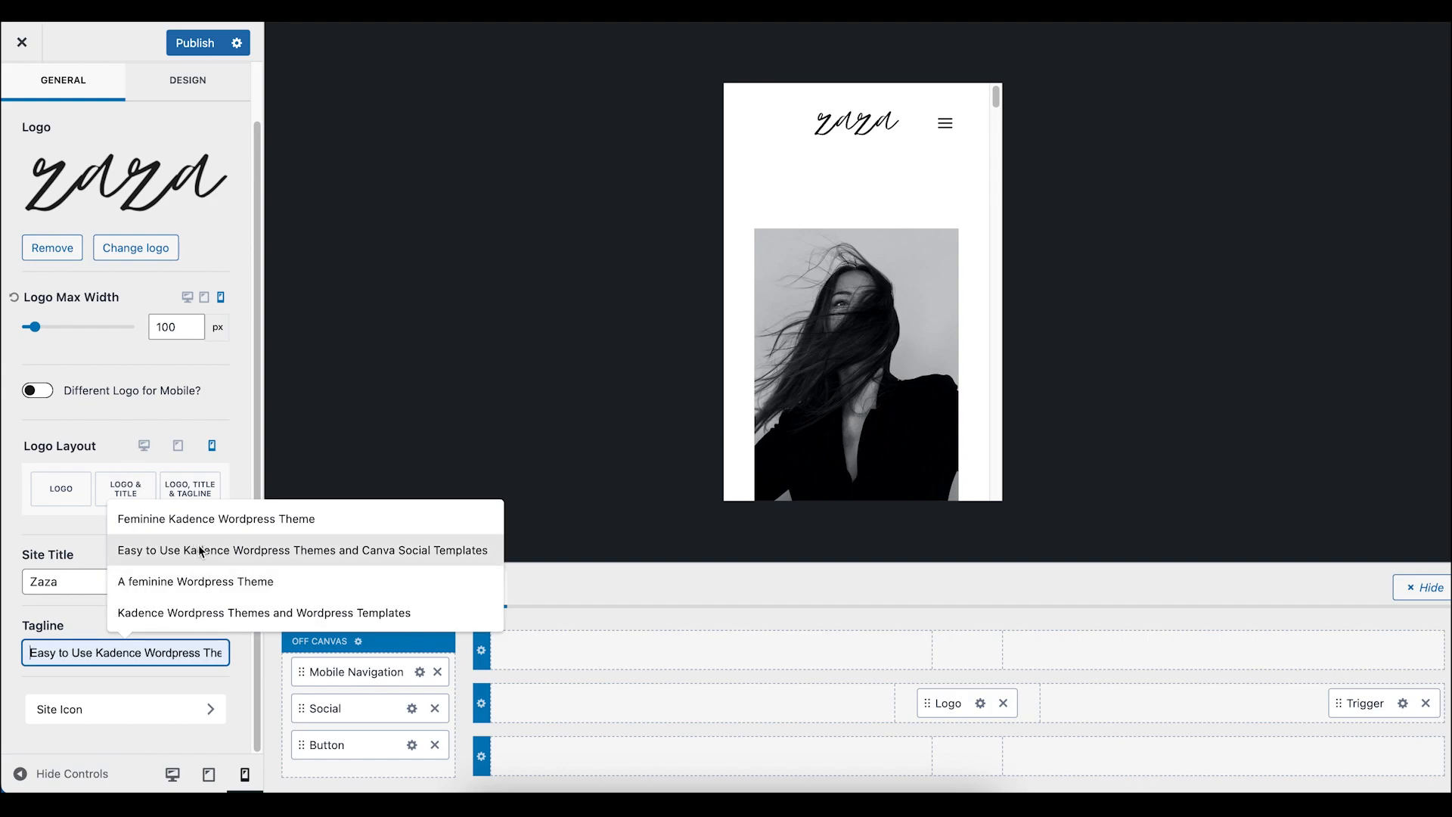
click(194, 583)
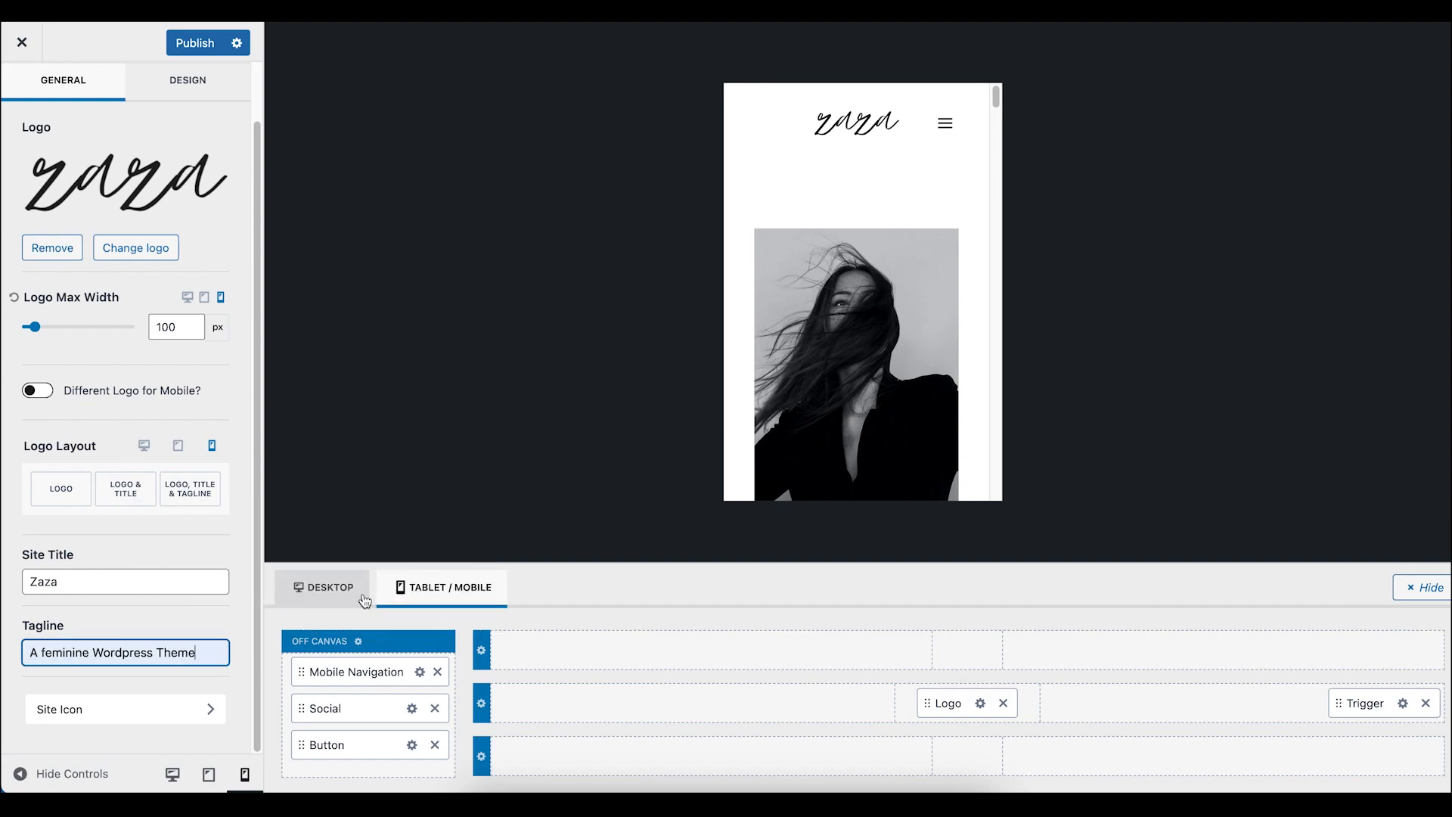
Set purple-logo-circle.png from the media library as the site icon without cropping, and publish the customizer changes
click(212, 711)
click(156, 384)
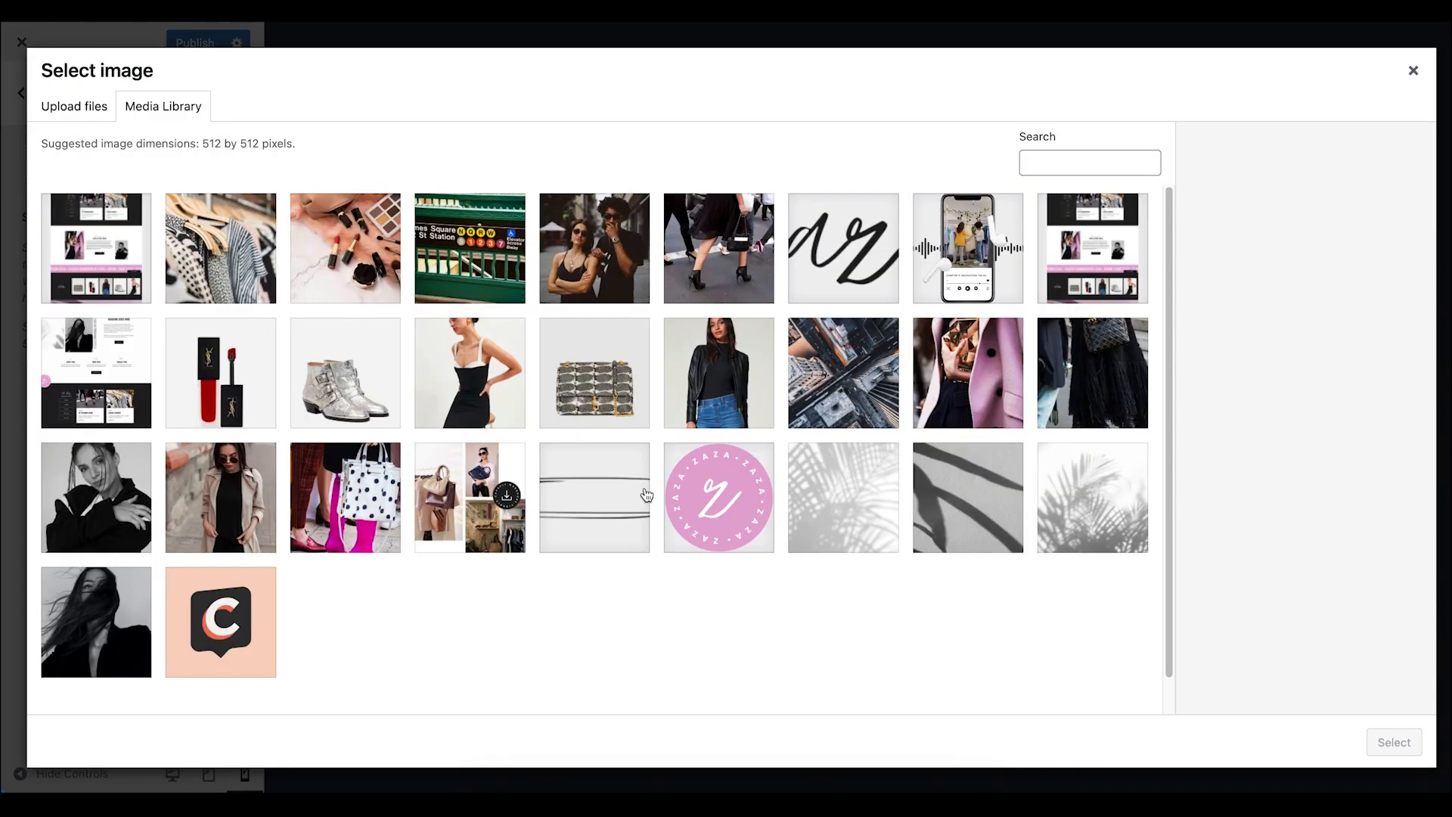
click(723, 489)
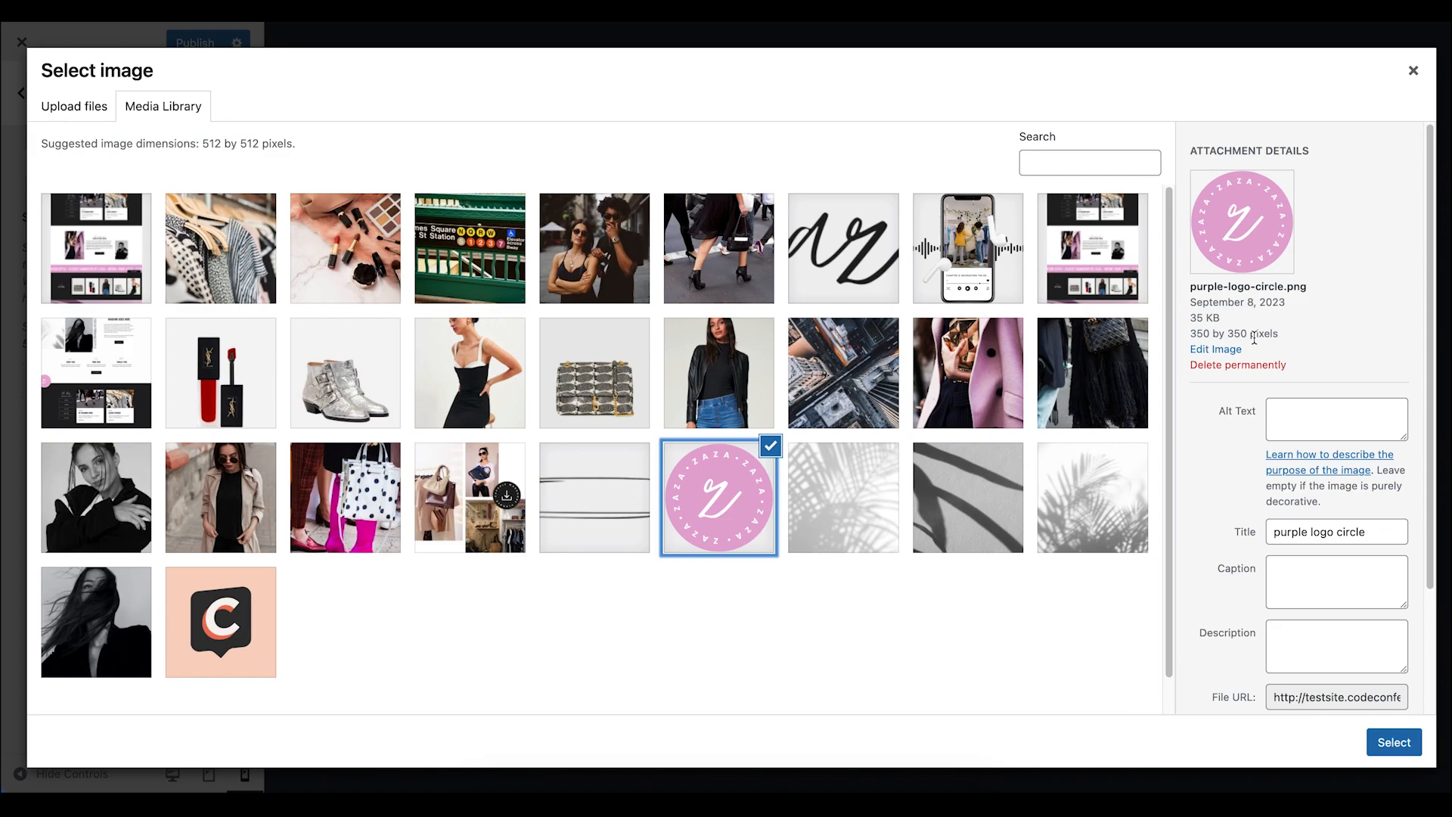
click(1394, 742)
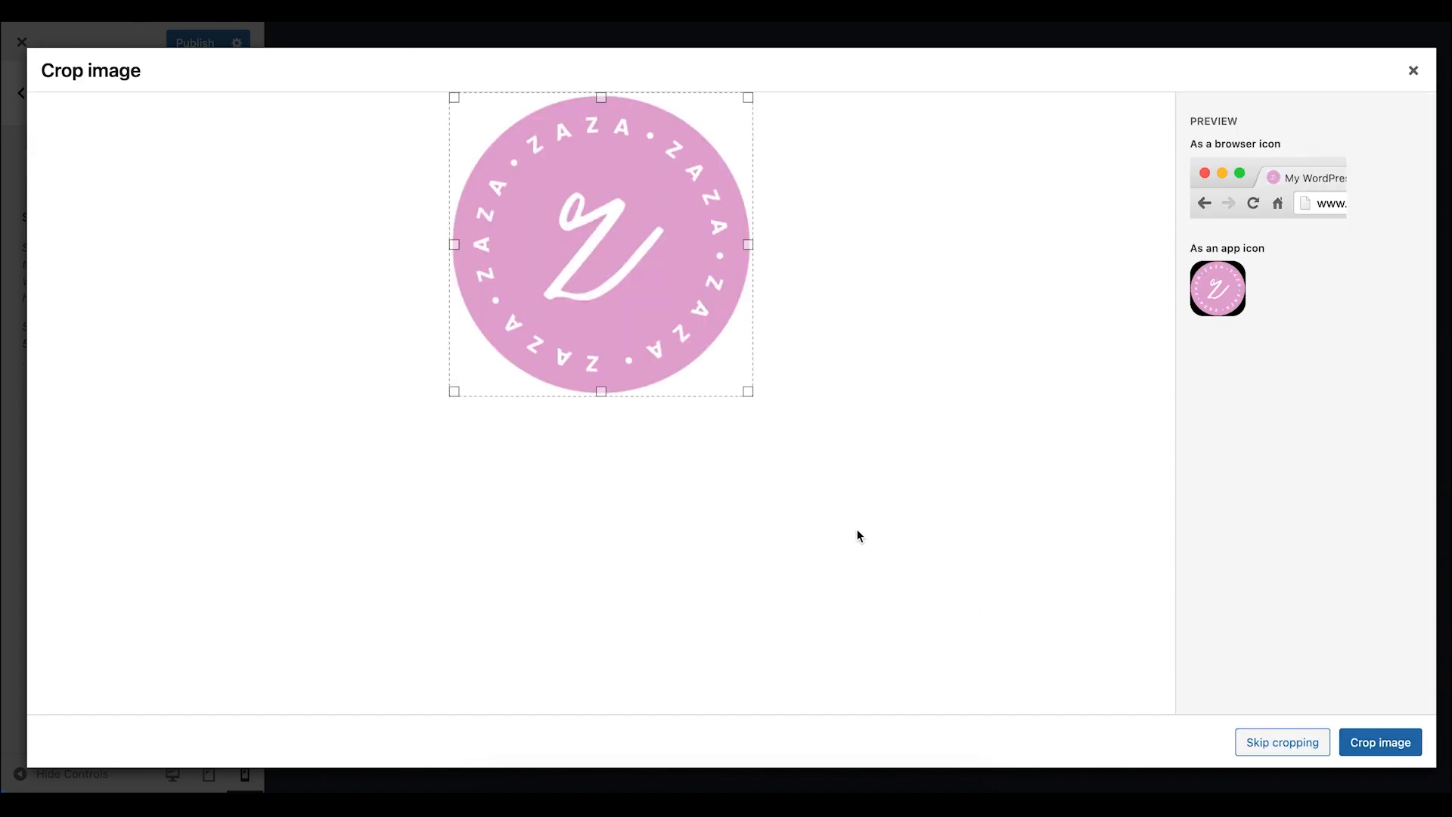
click(1268, 744)
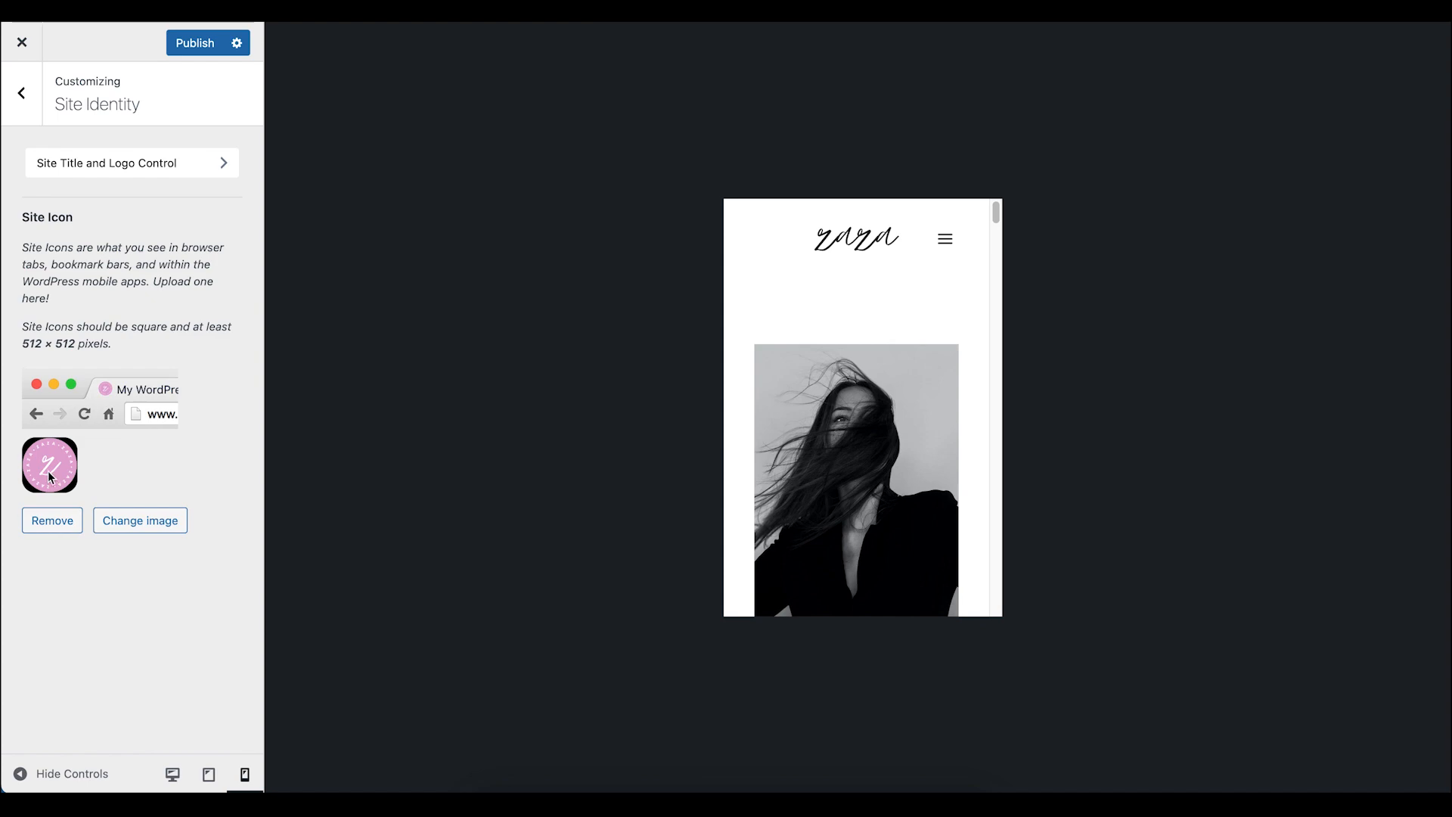
click(201, 43)
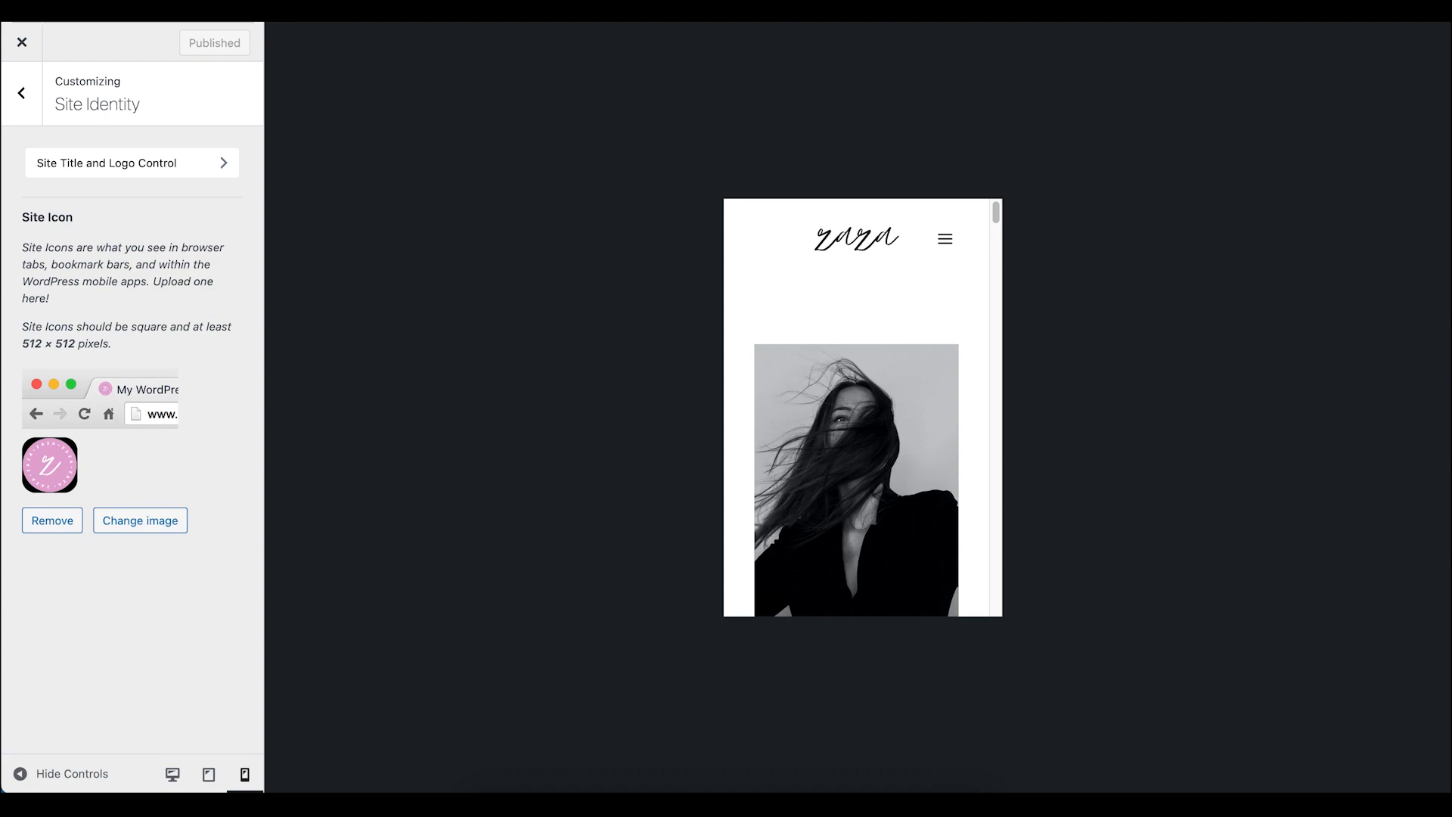
In the Colors & Fonts settings, open Colors and copy the hex code of the first global palette color
click(514, 46)
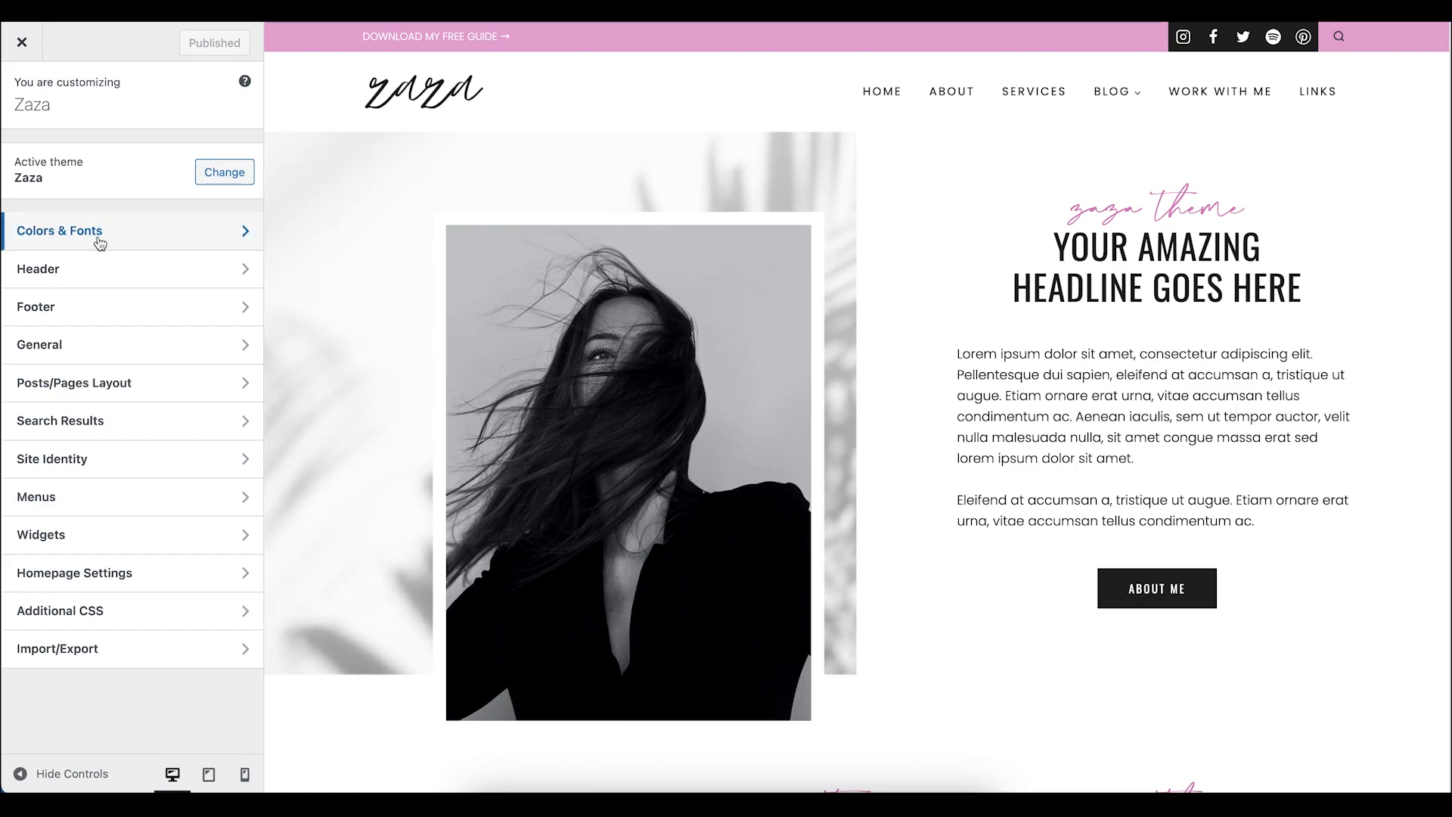
click(197, 230)
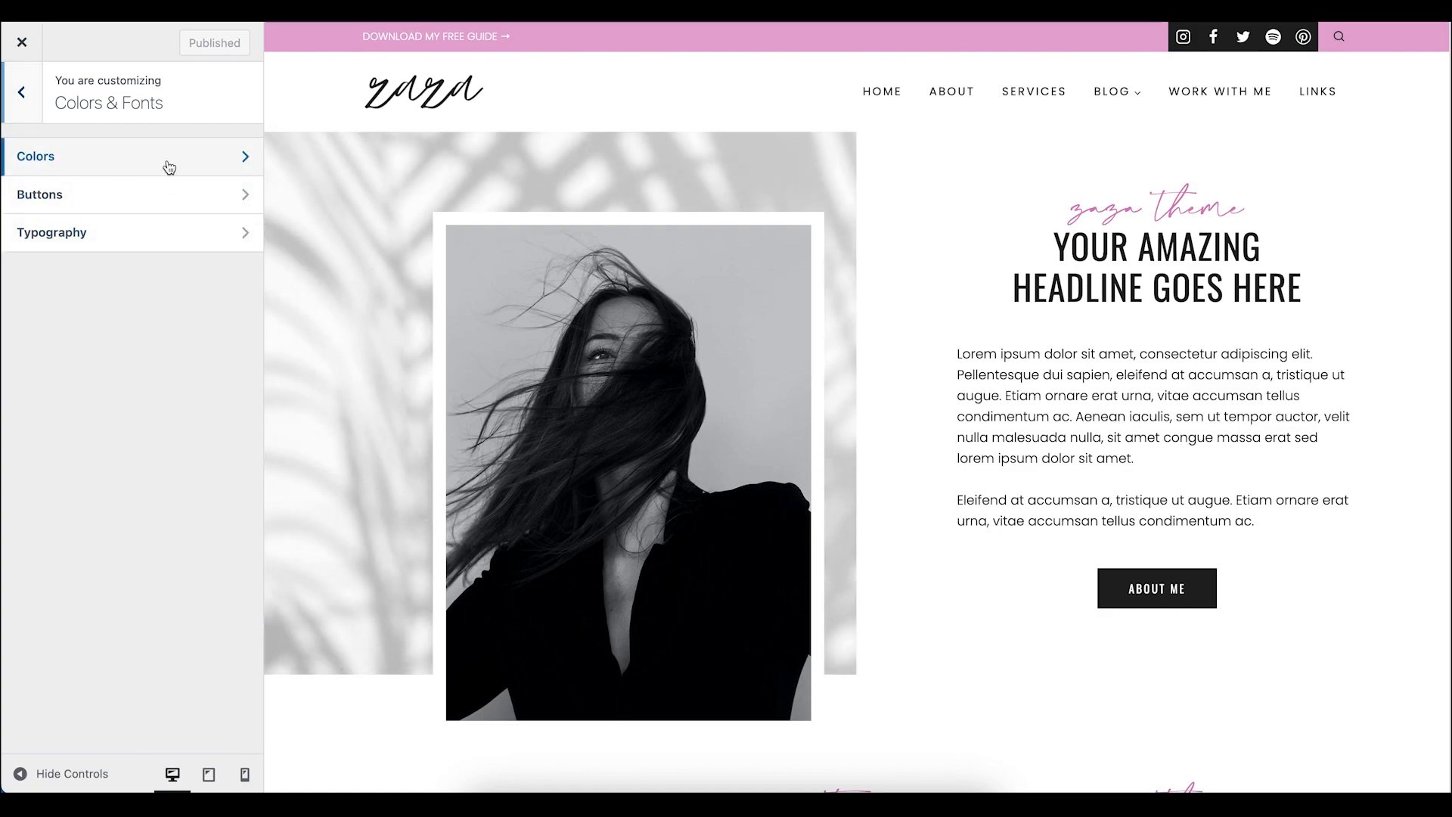
click(169, 167)
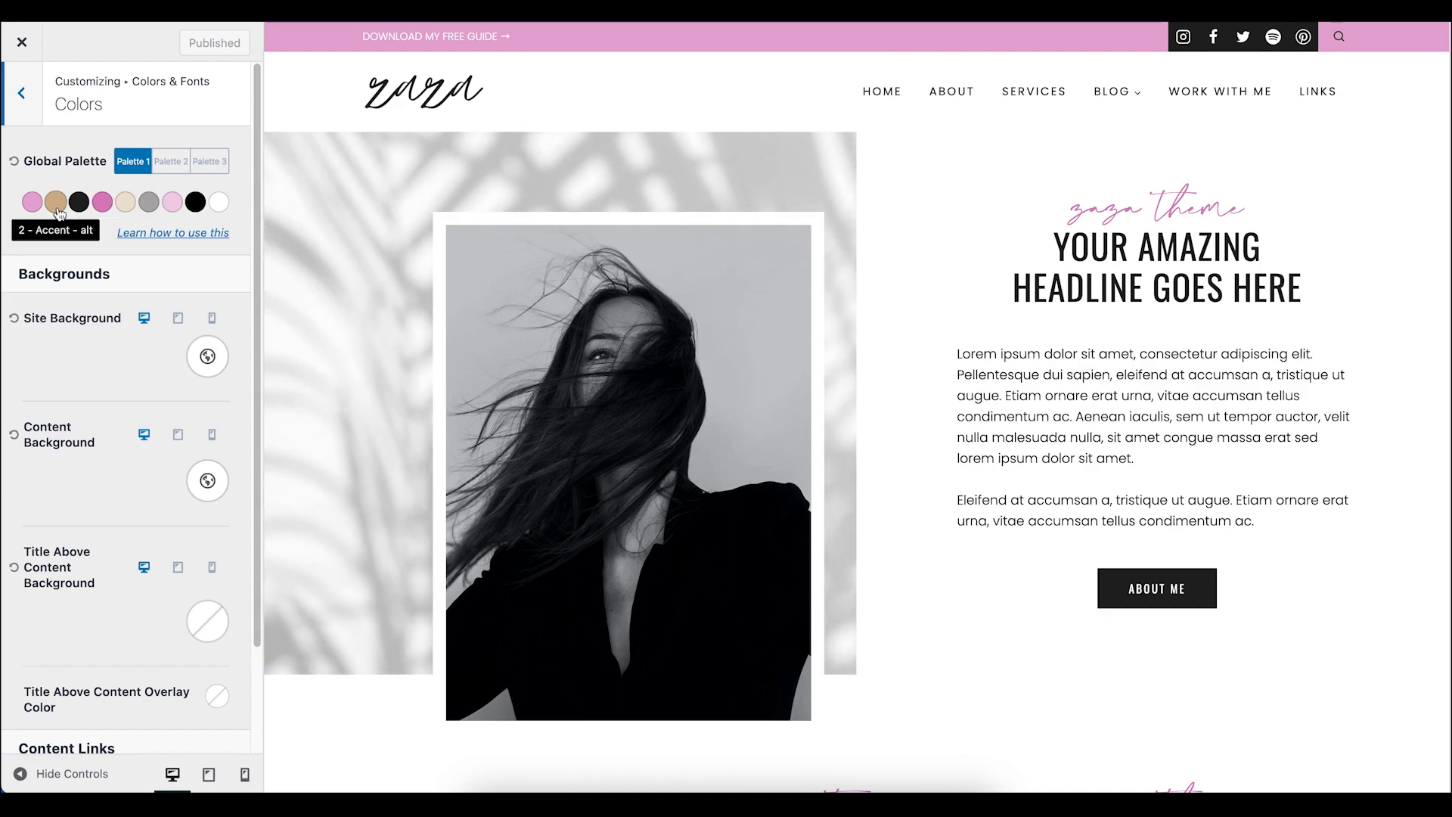
click(34, 204)
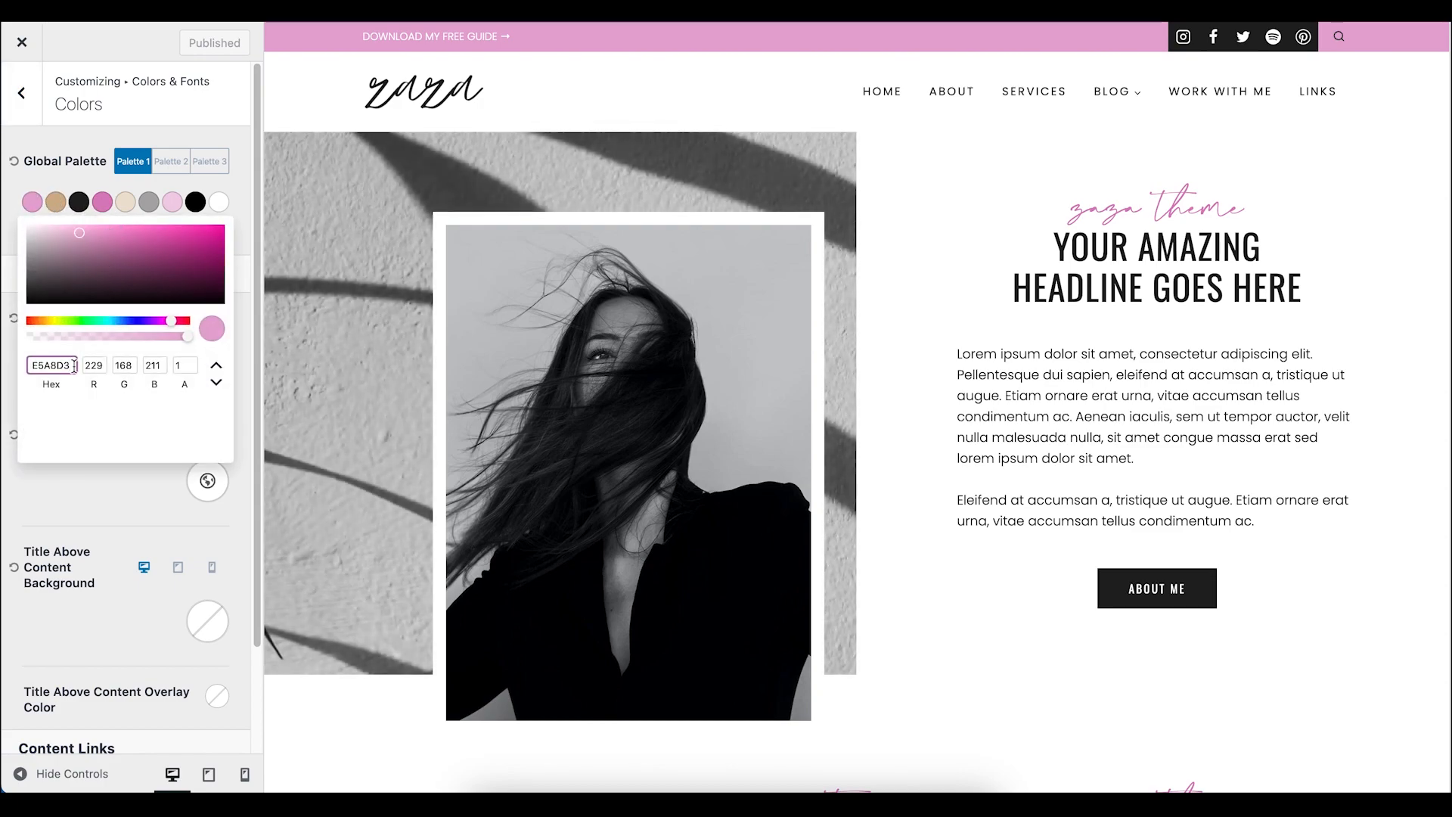
drag(73, 366, 31, 365)
right_click(58, 367)
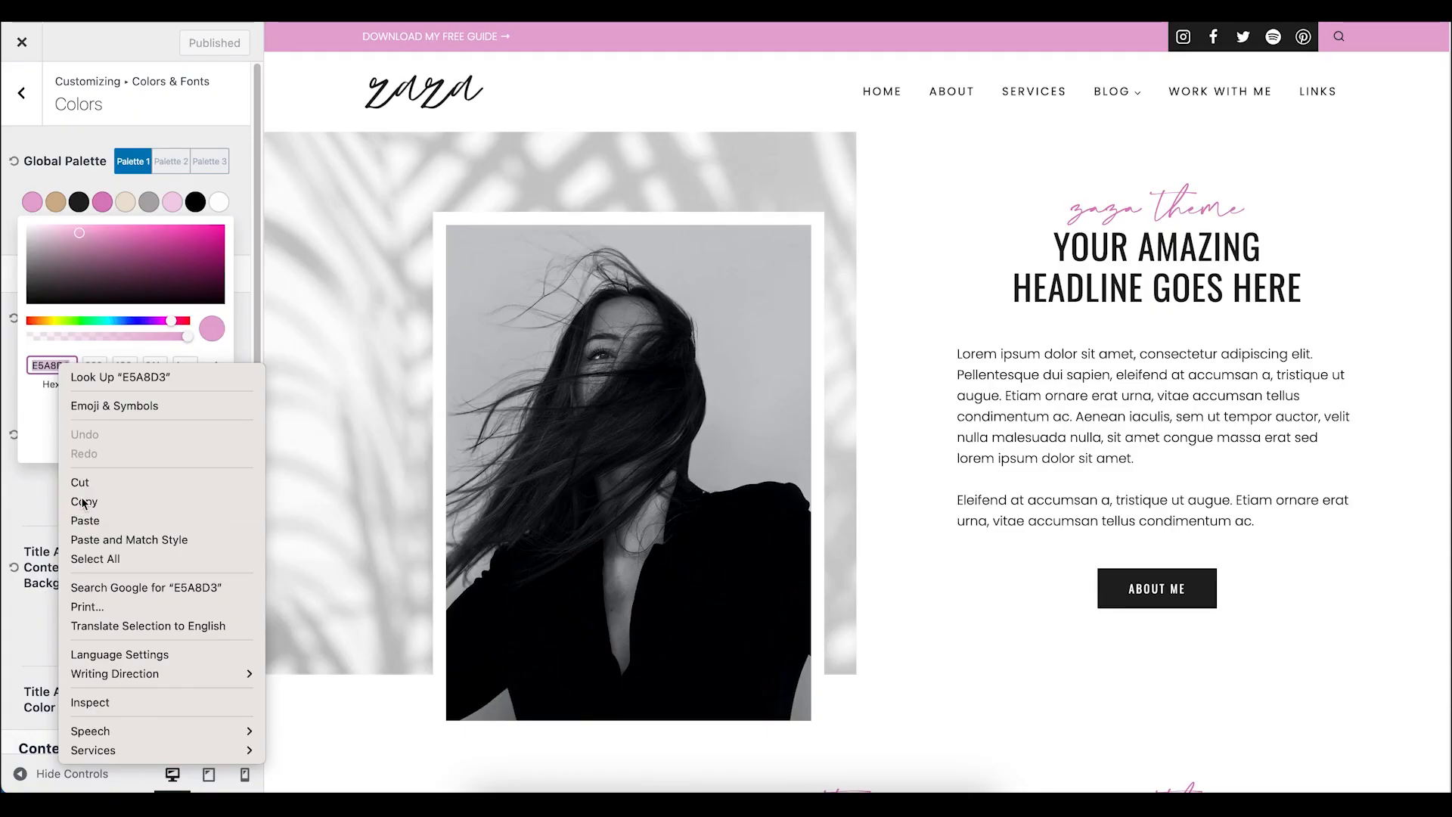
click(80, 496)
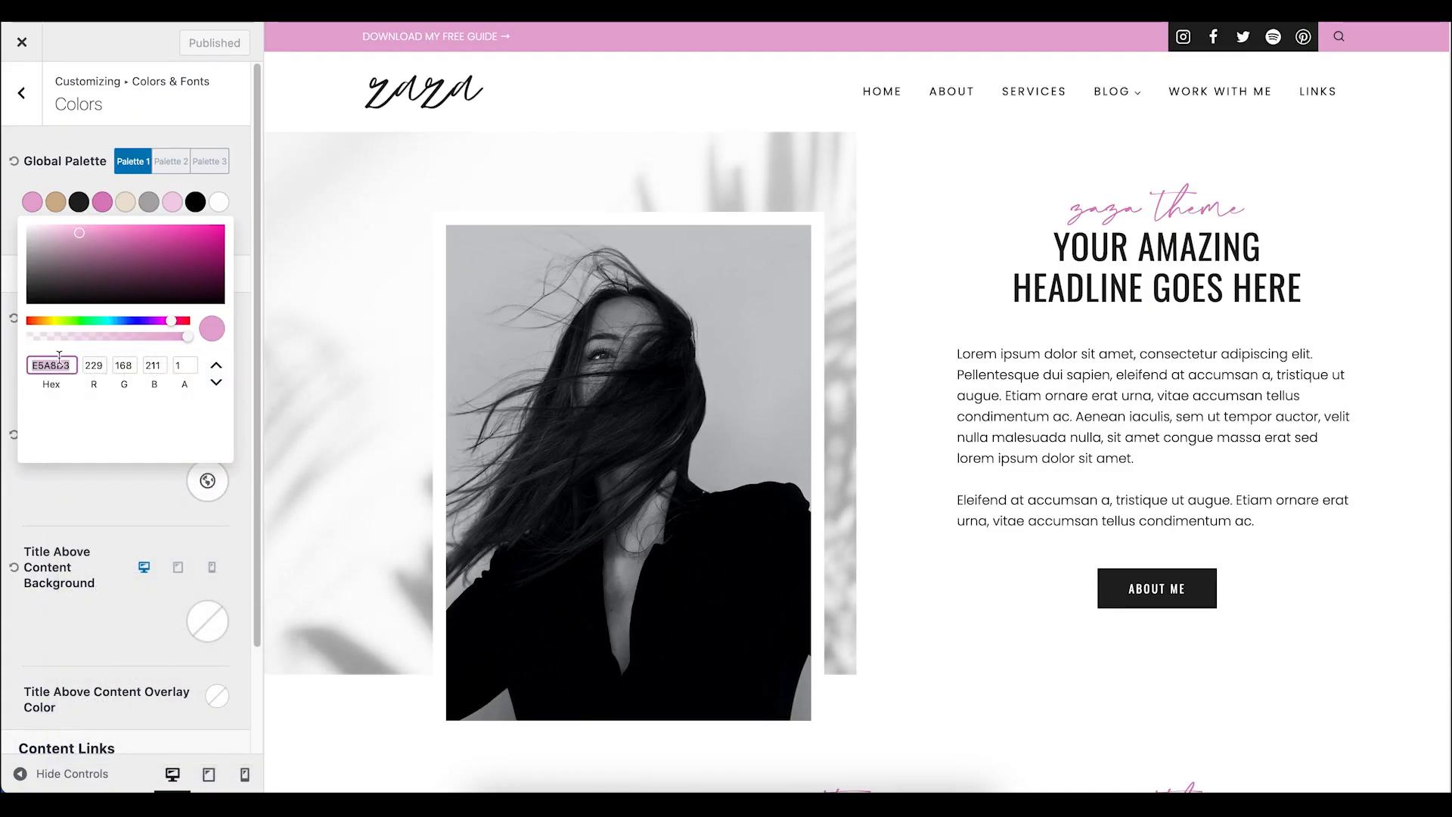
Try bright pink FF04B4 as the first global palette color, and restore it to E5A8D3
click(209, 239)
click(217, 232)
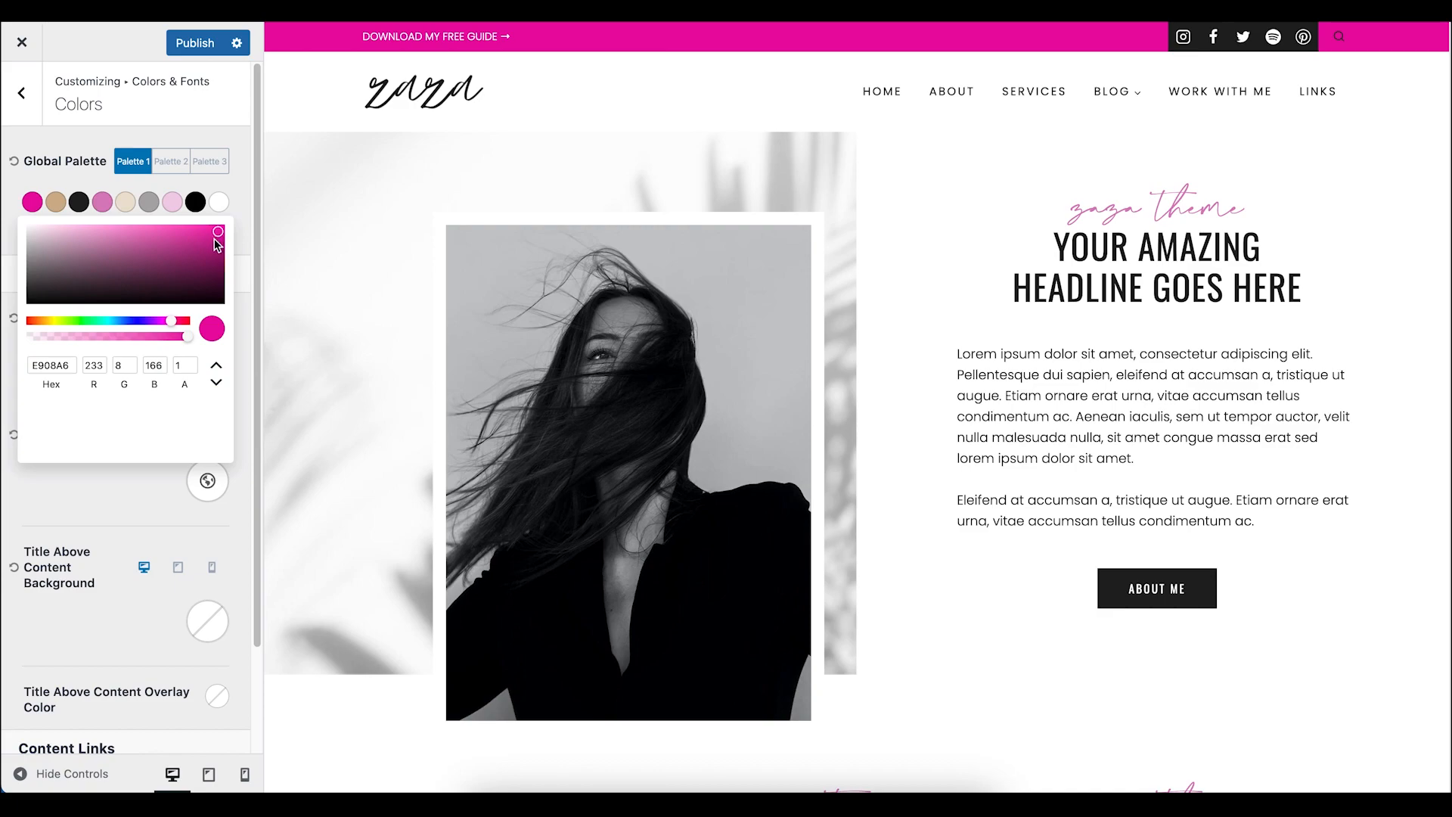
click(202, 233)
click(215, 230)
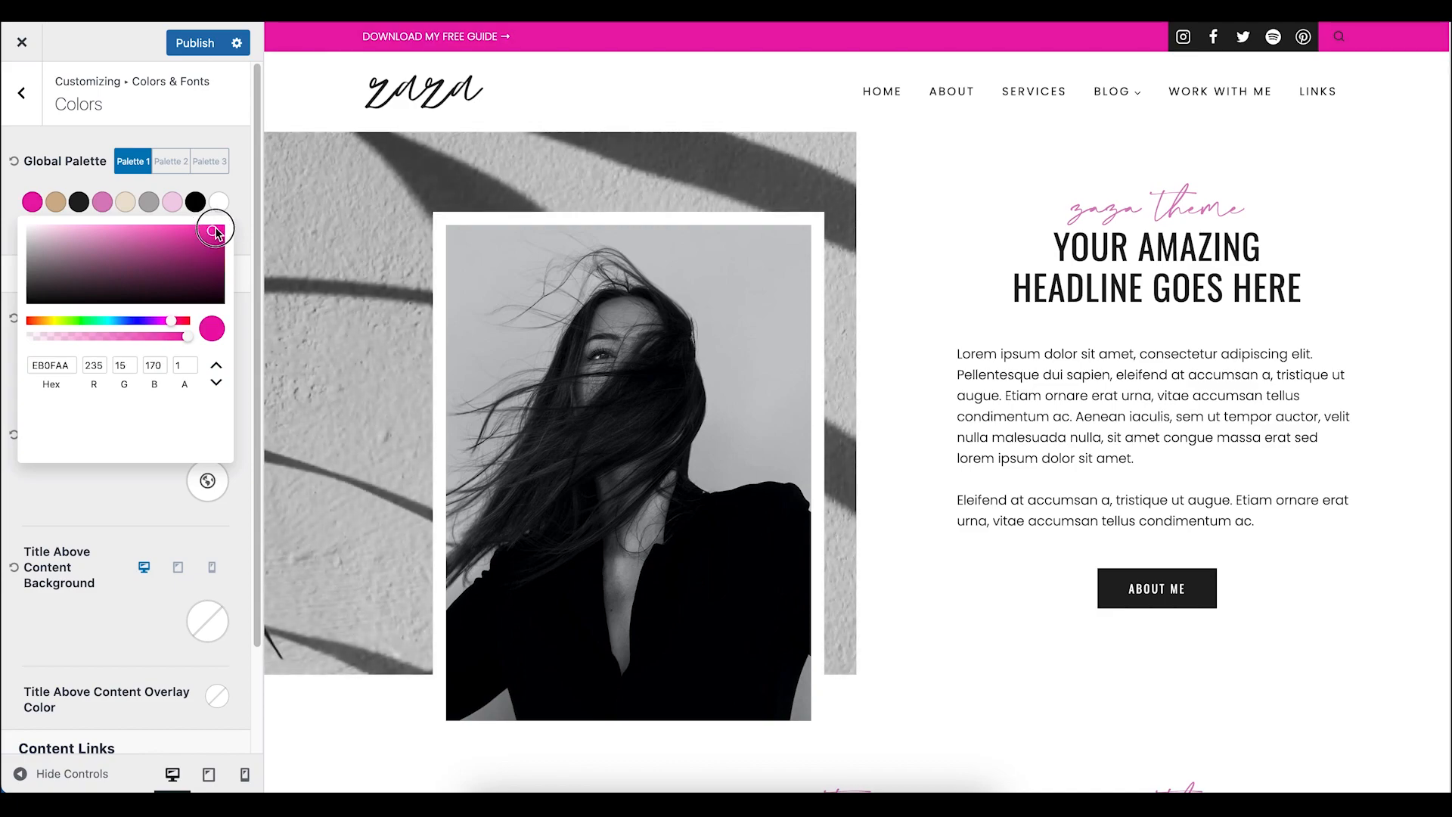
drag(218, 232, 221, 224)
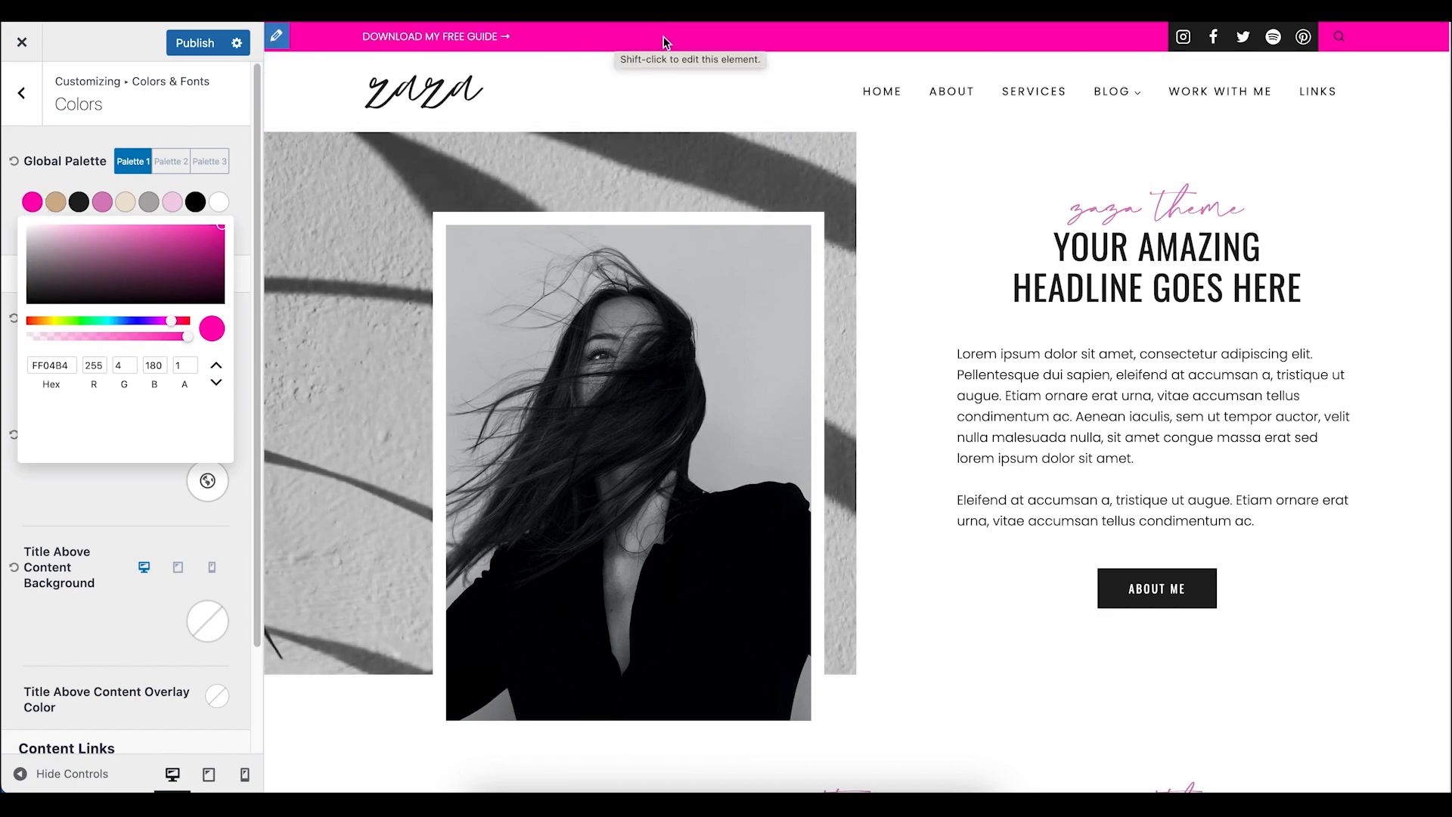
click(47, 365)
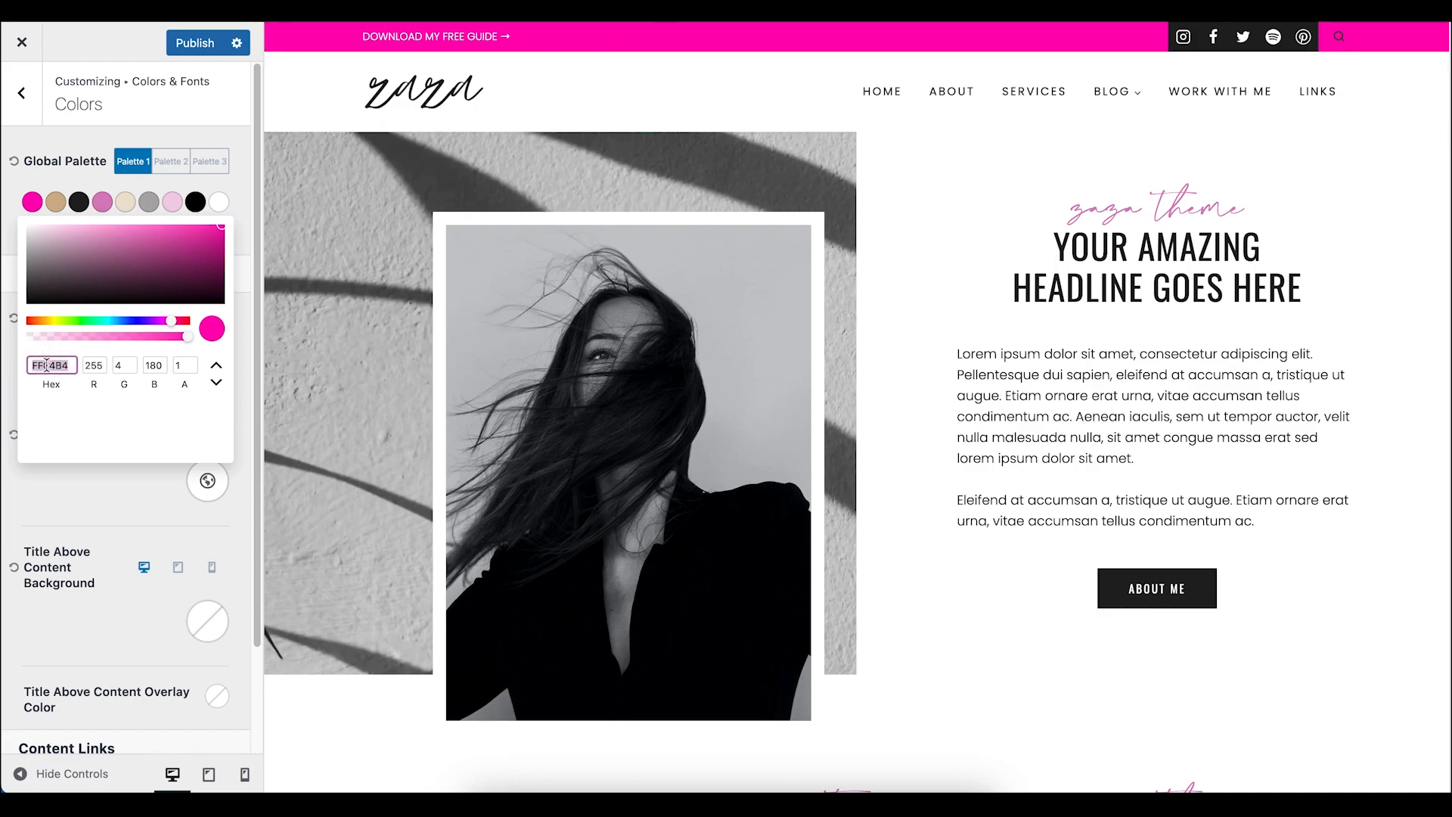
key(ctrl+v)
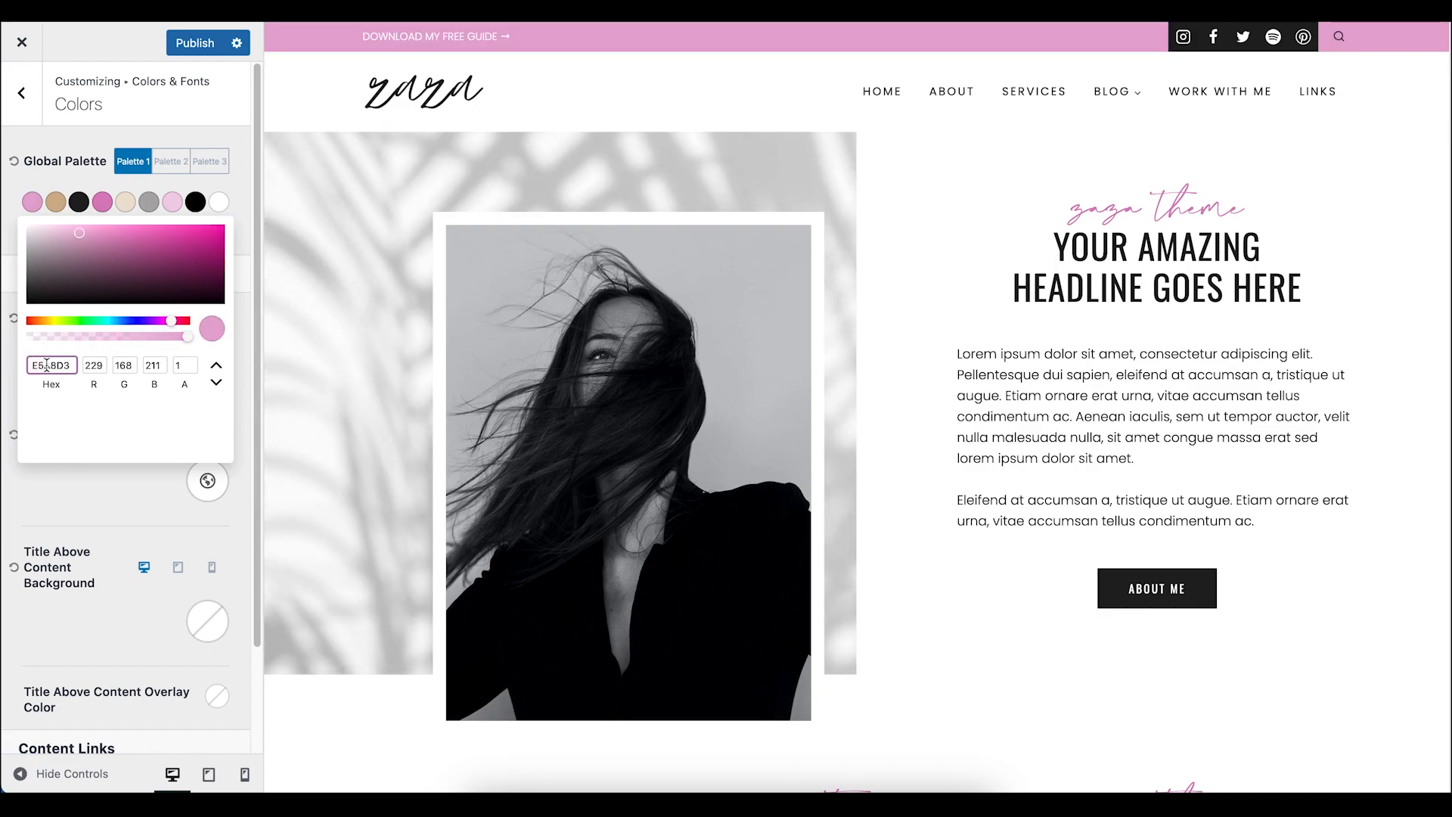
click(45, 175)
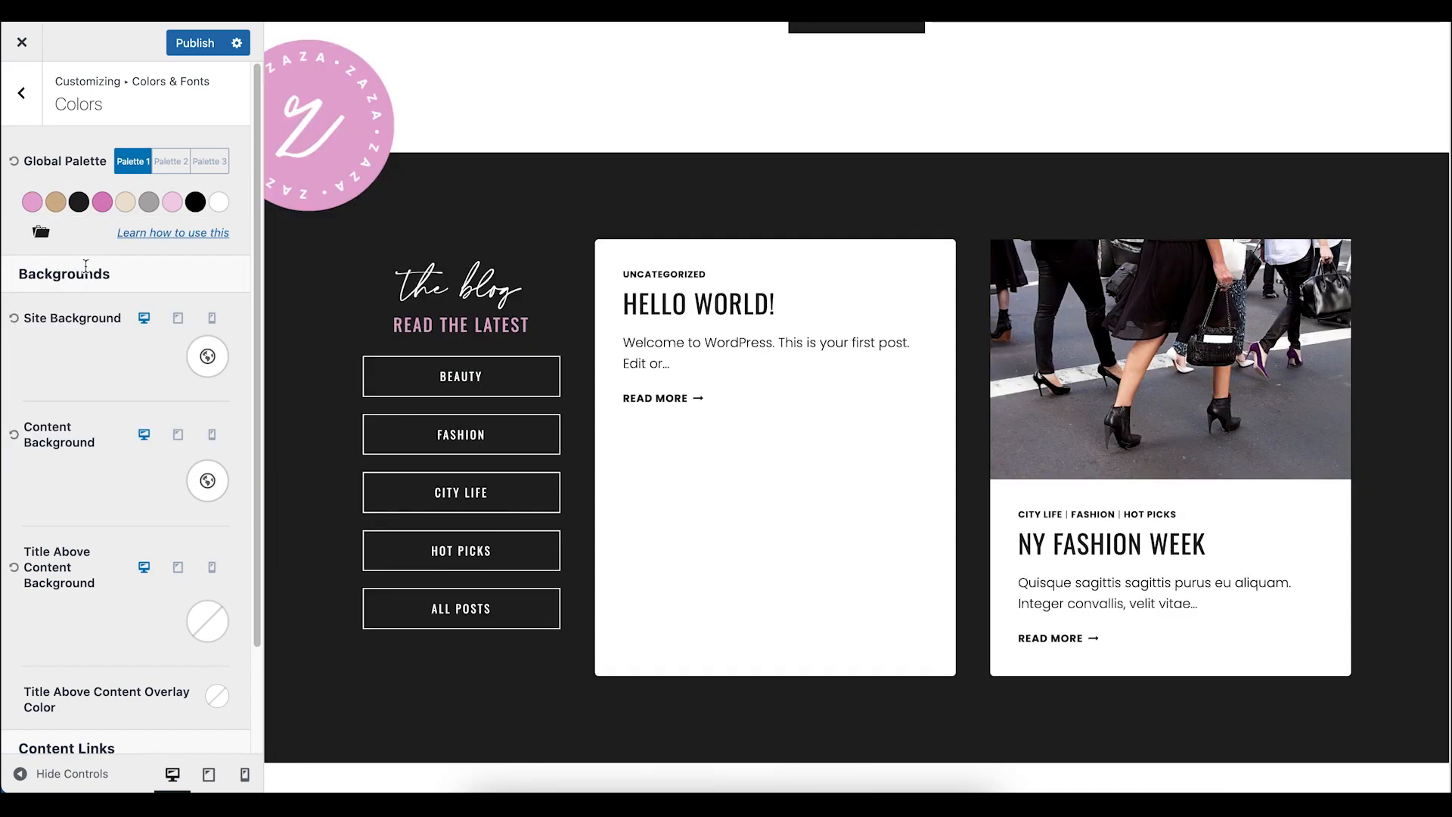
Look through the background settings, the content background color options and the content link colors
scroll(103, 295, down, 1)
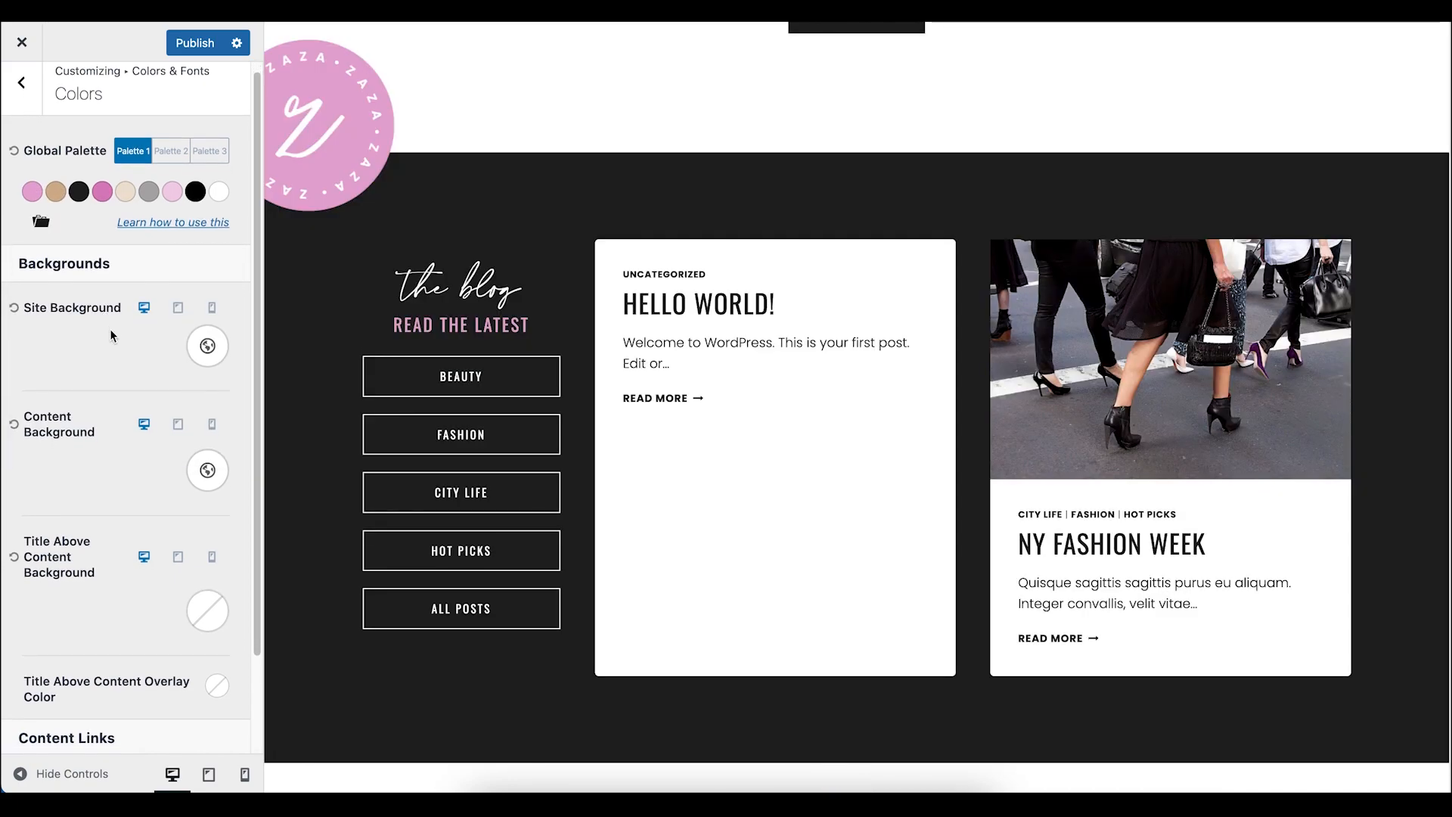
scroll(111, 328, down, 1)
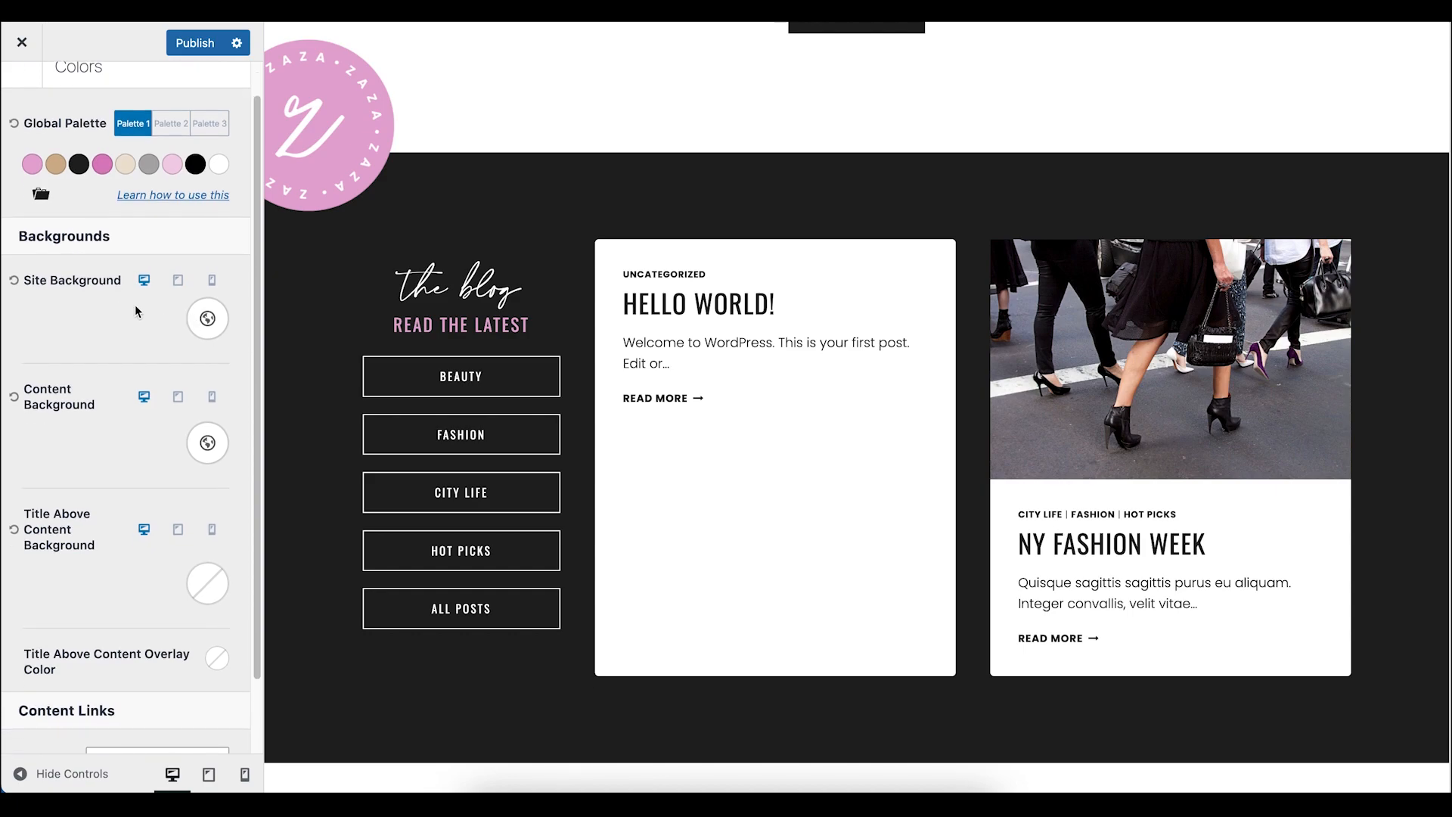
scroll(151, 401, down, 3)
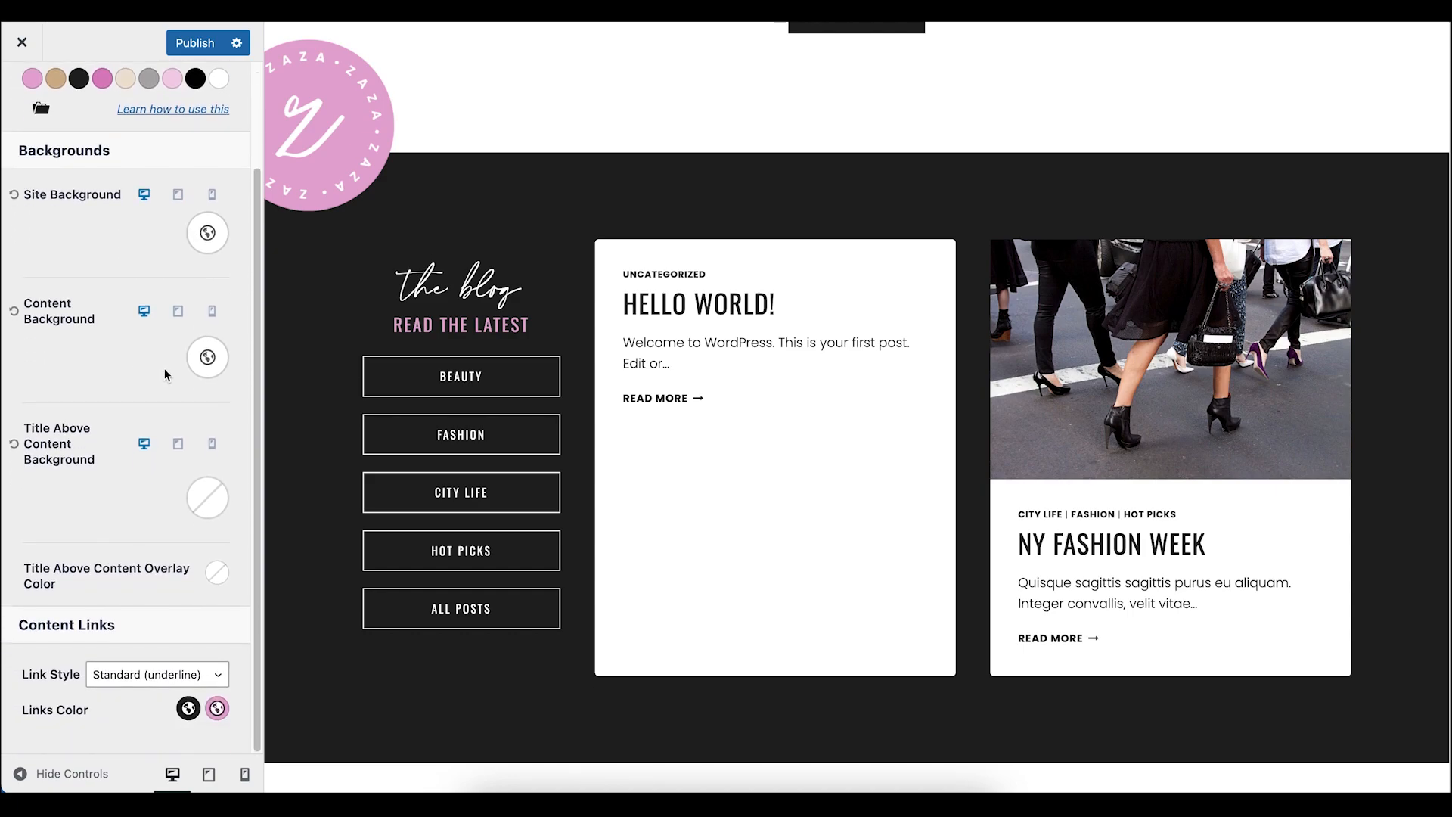
click(209, 360)
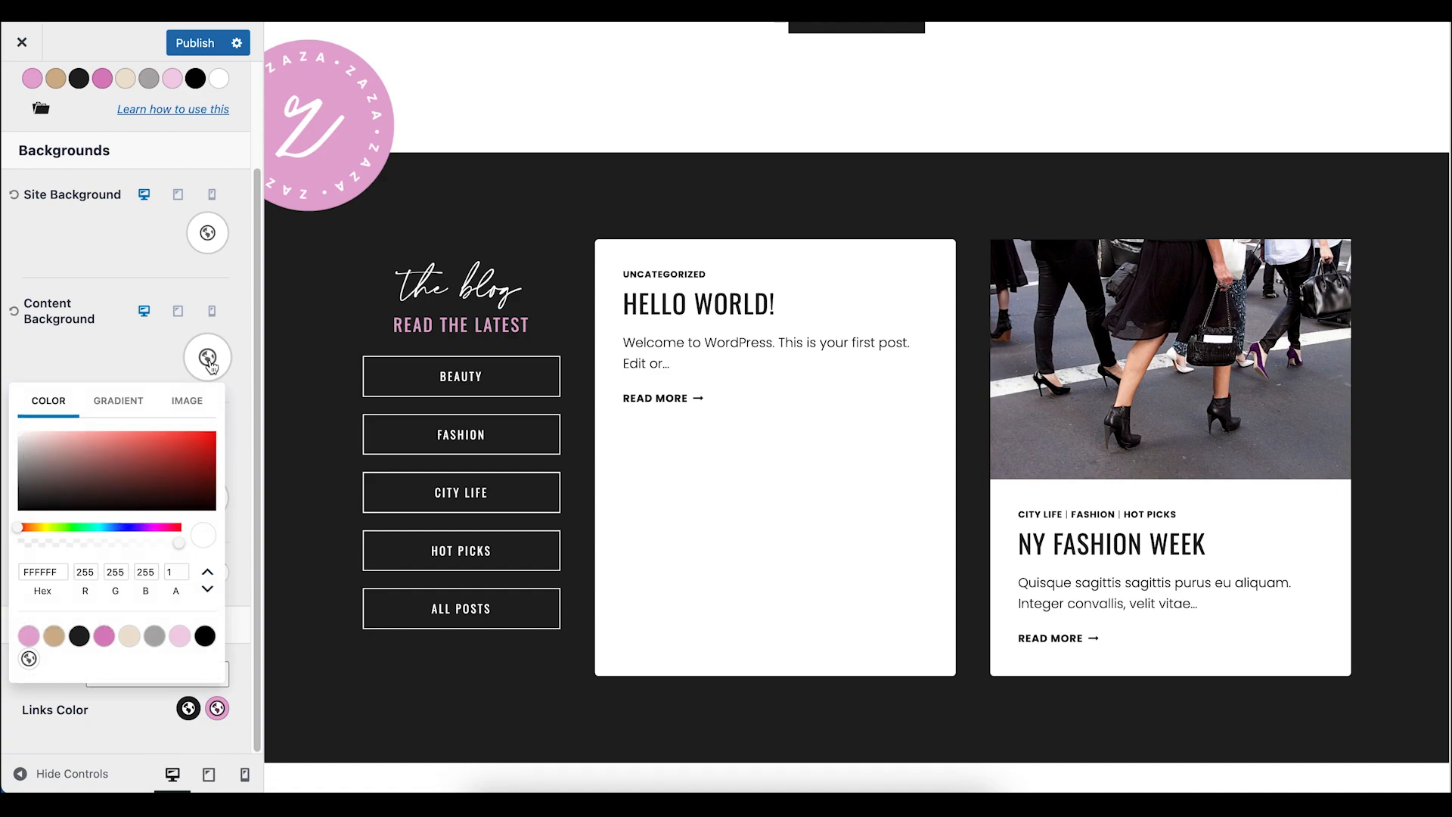
click(120, 350)
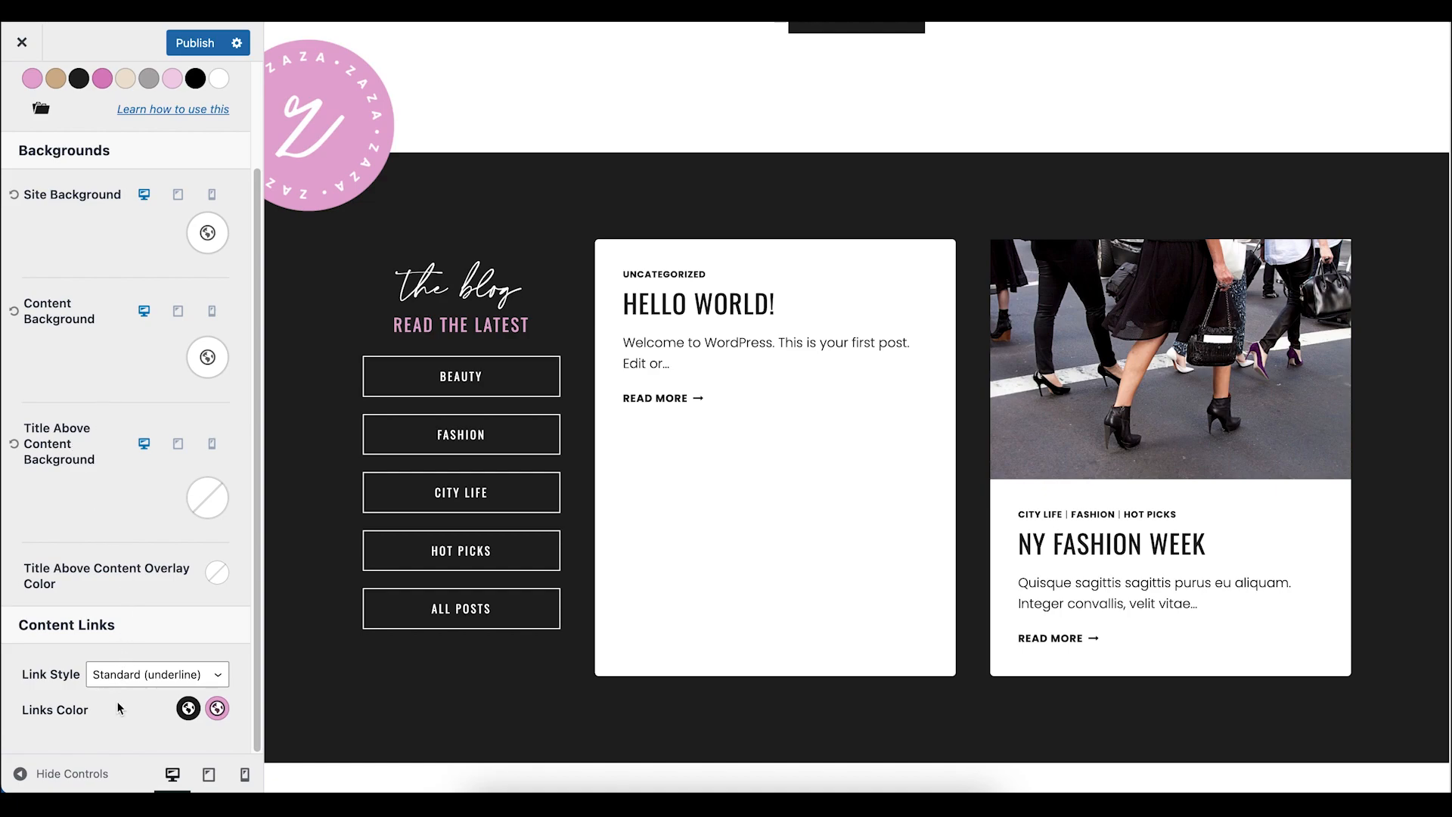
click(186, 714)
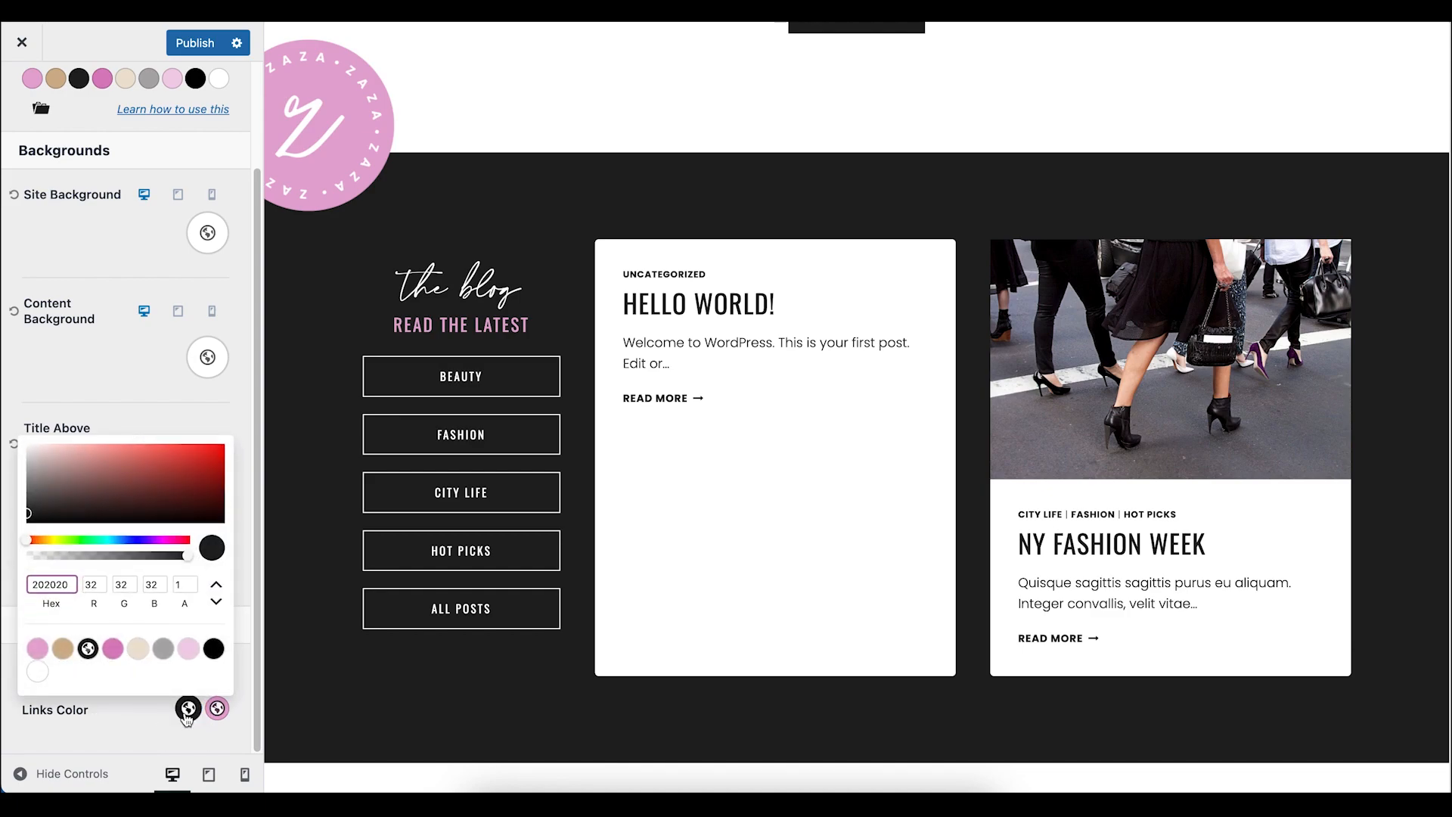
click(162, 722)
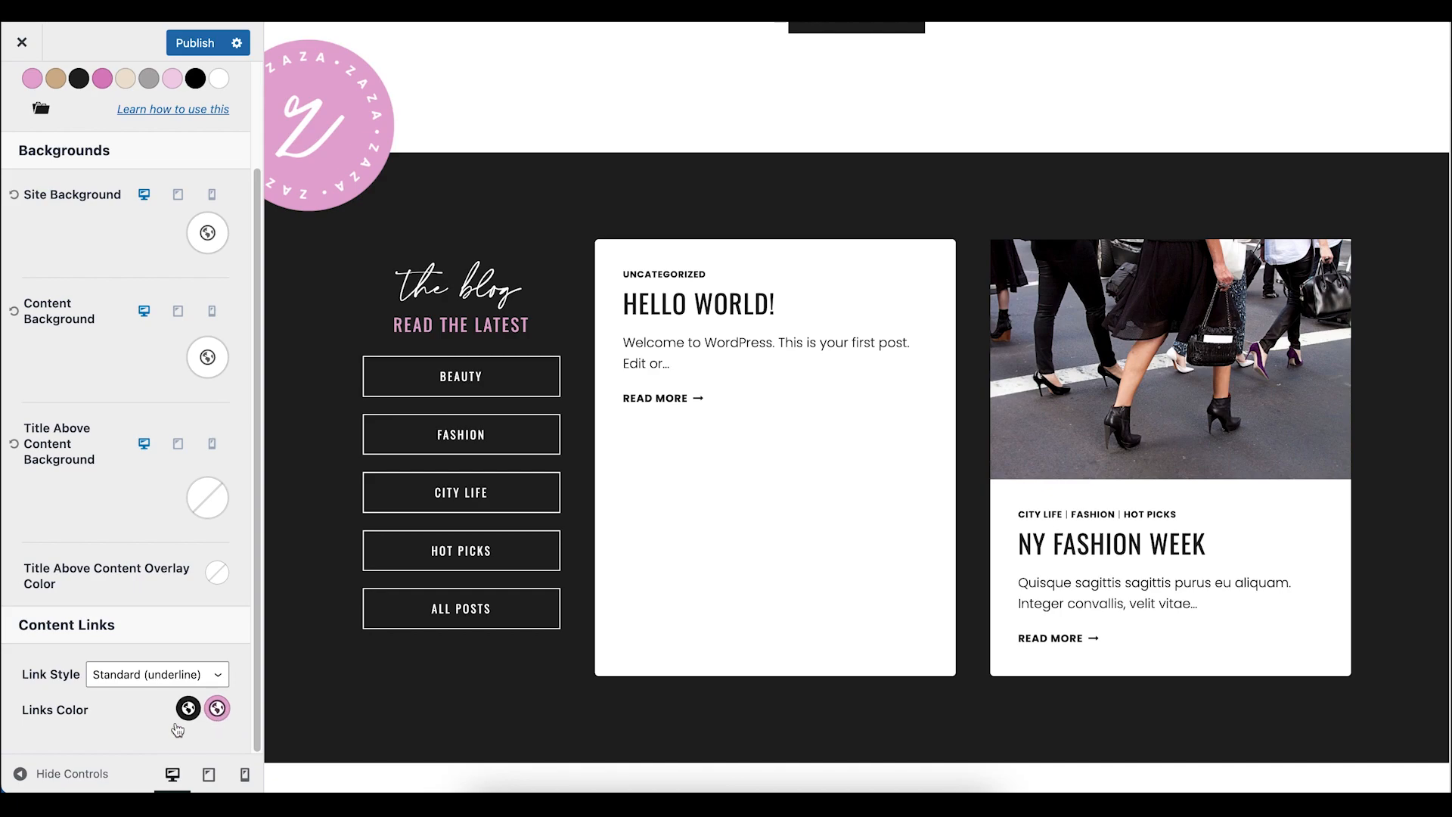
click(217, 711)
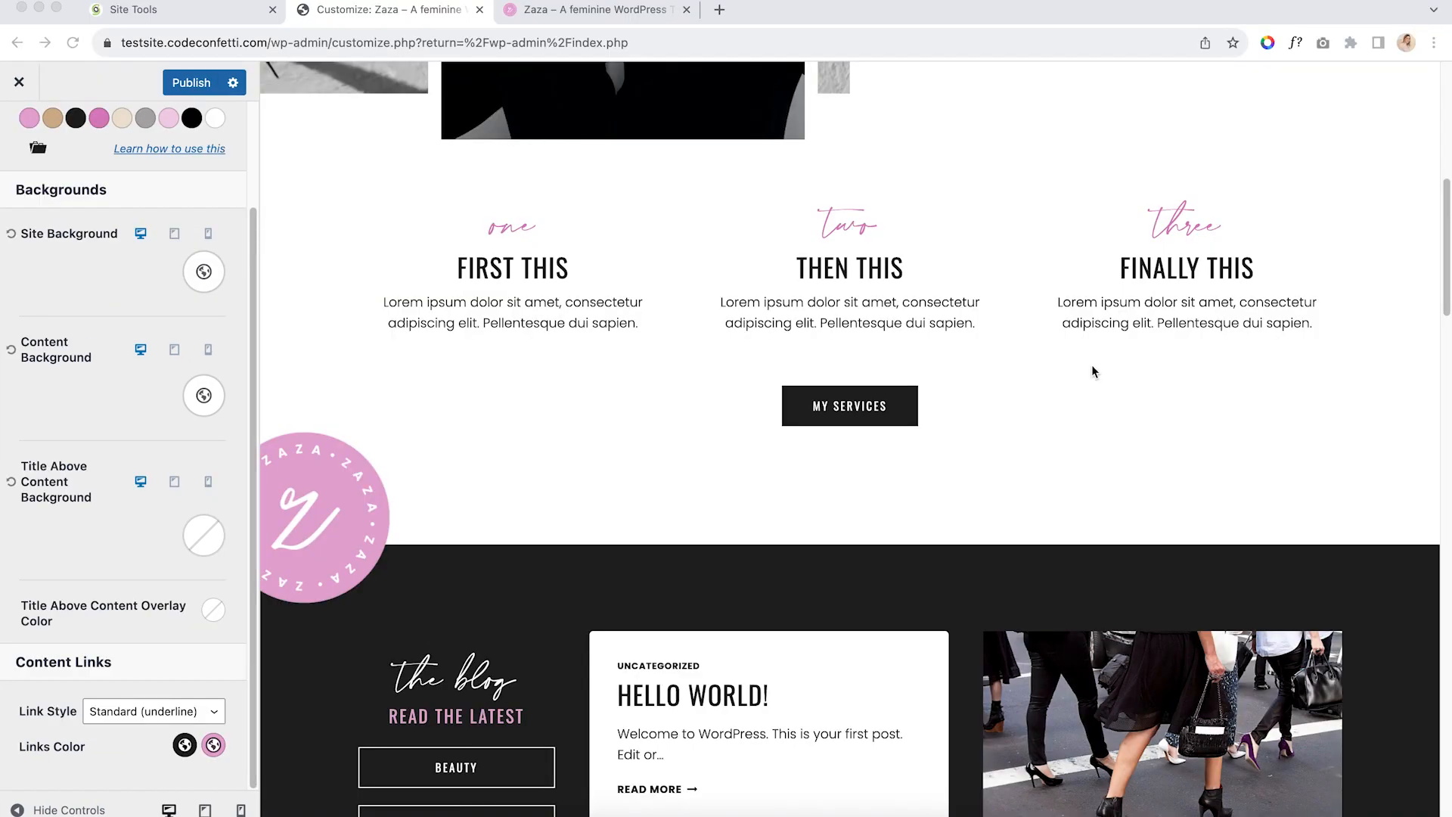
Leave the color settings and open the Buttons section of Colors & Fonts
scroll(131, 289, up, 3)
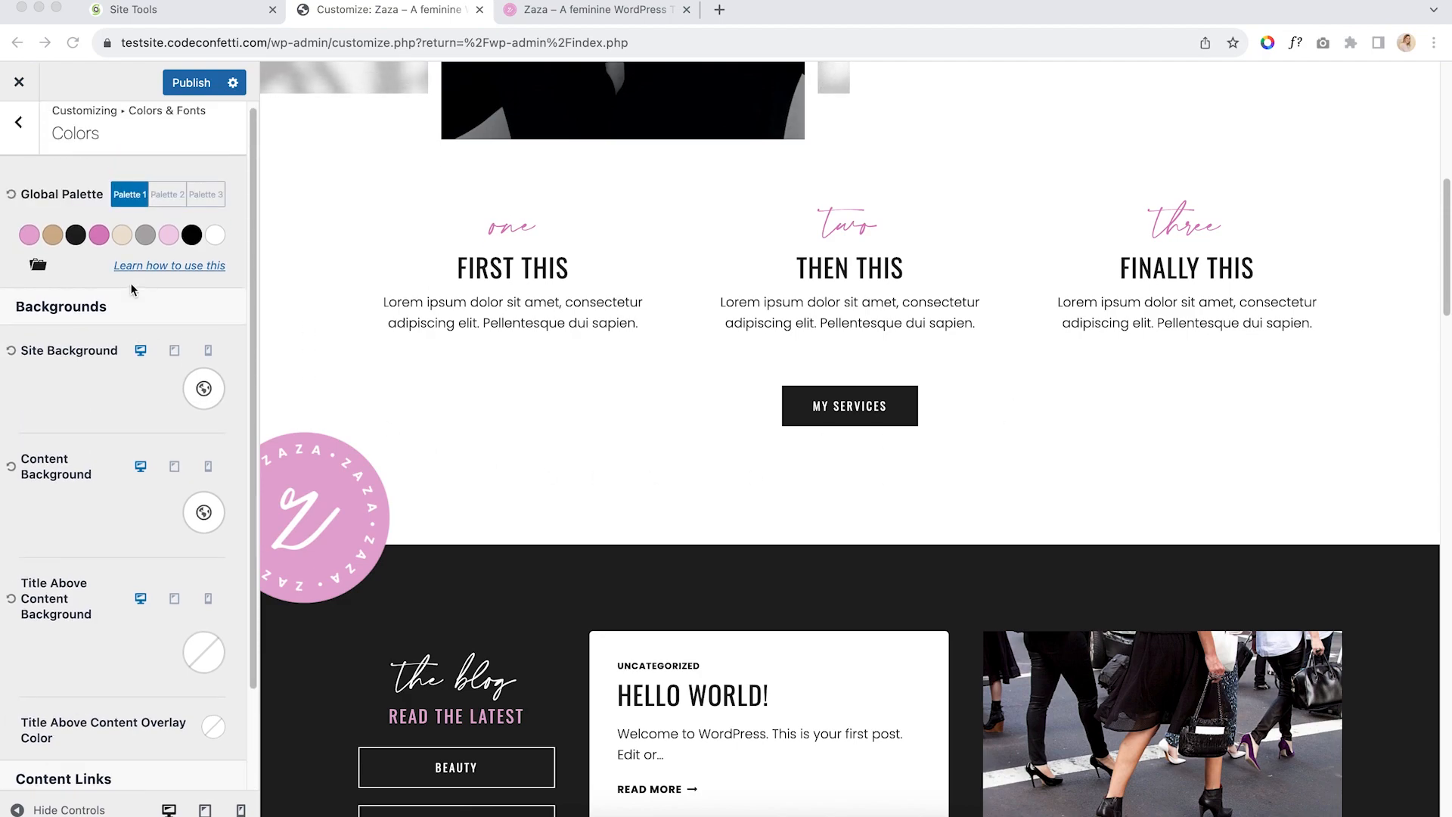
click(19, 130)
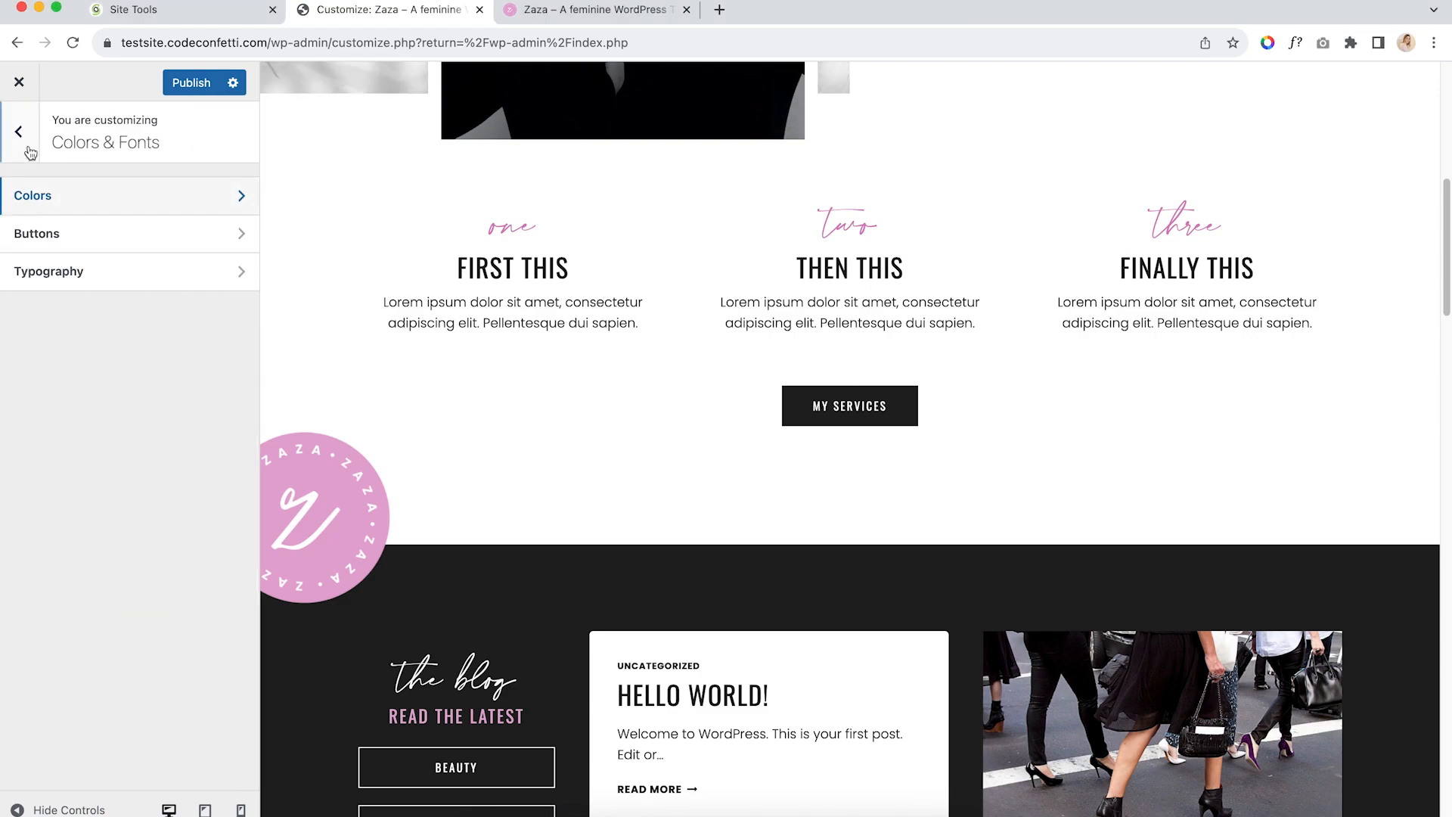
click(73, 243)
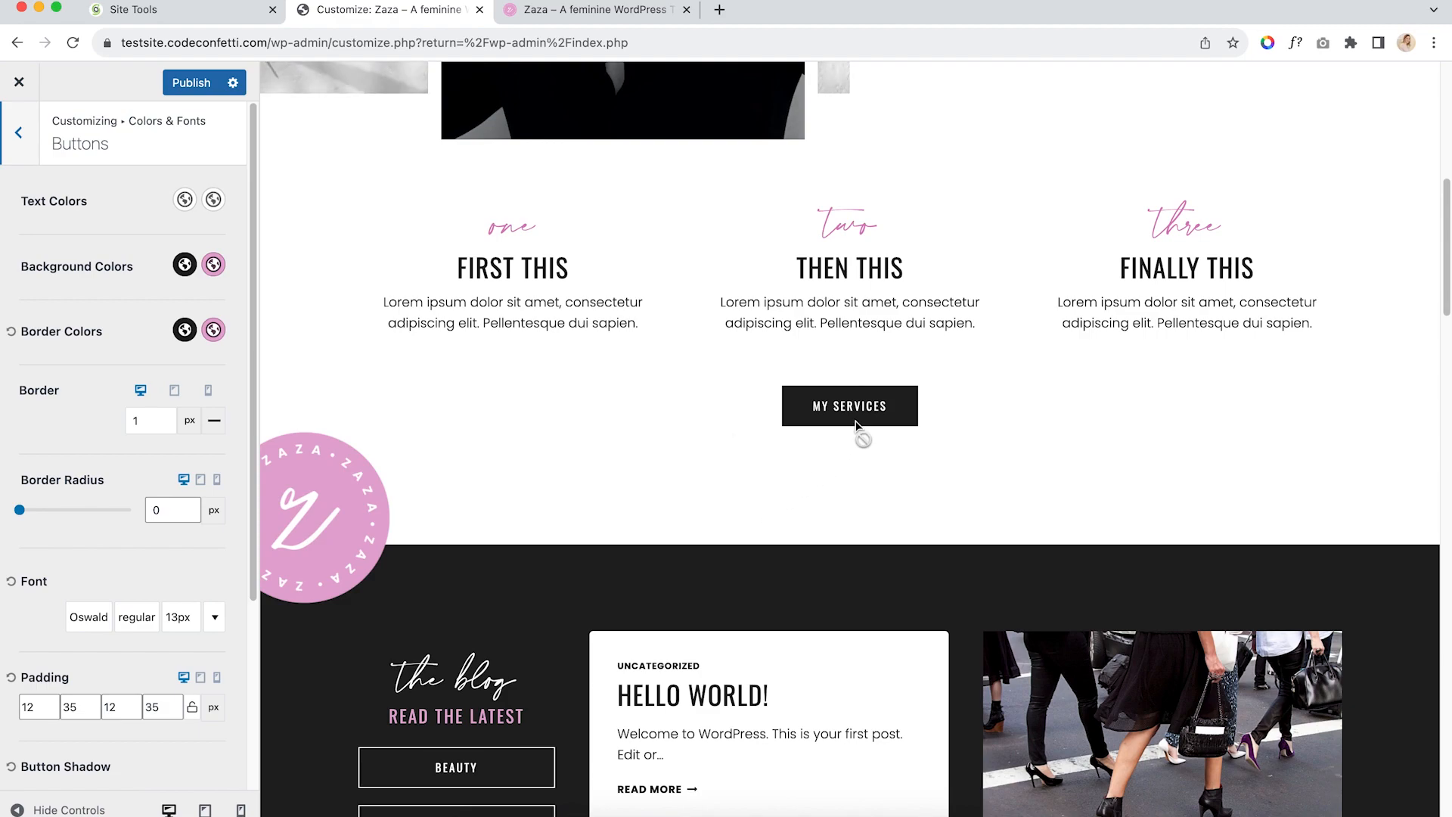
Try black 000000 as the hover text color of the buttons, and reset the text colors
click(213, 199)
click(210, 428)
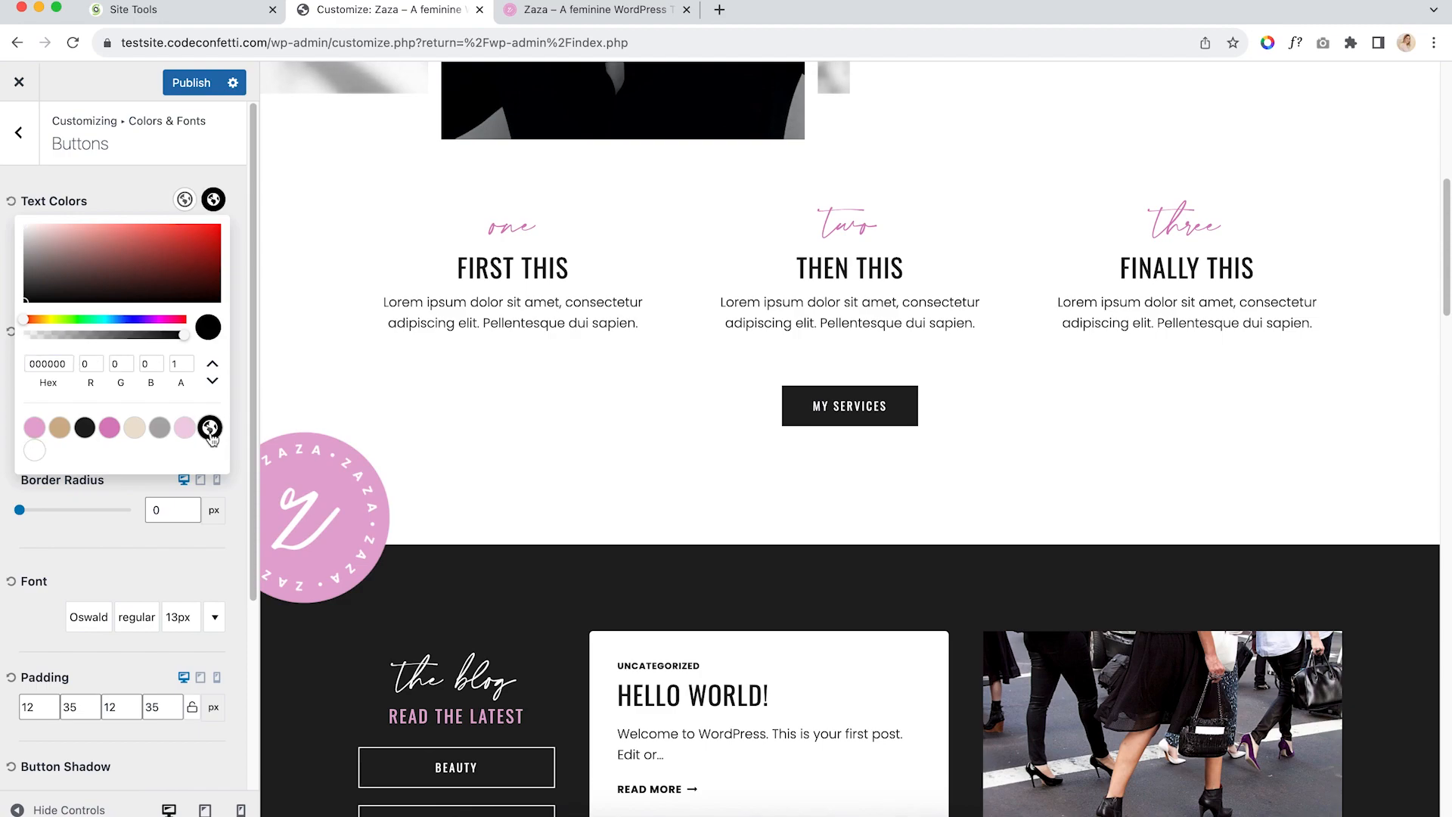
click(592, 415)
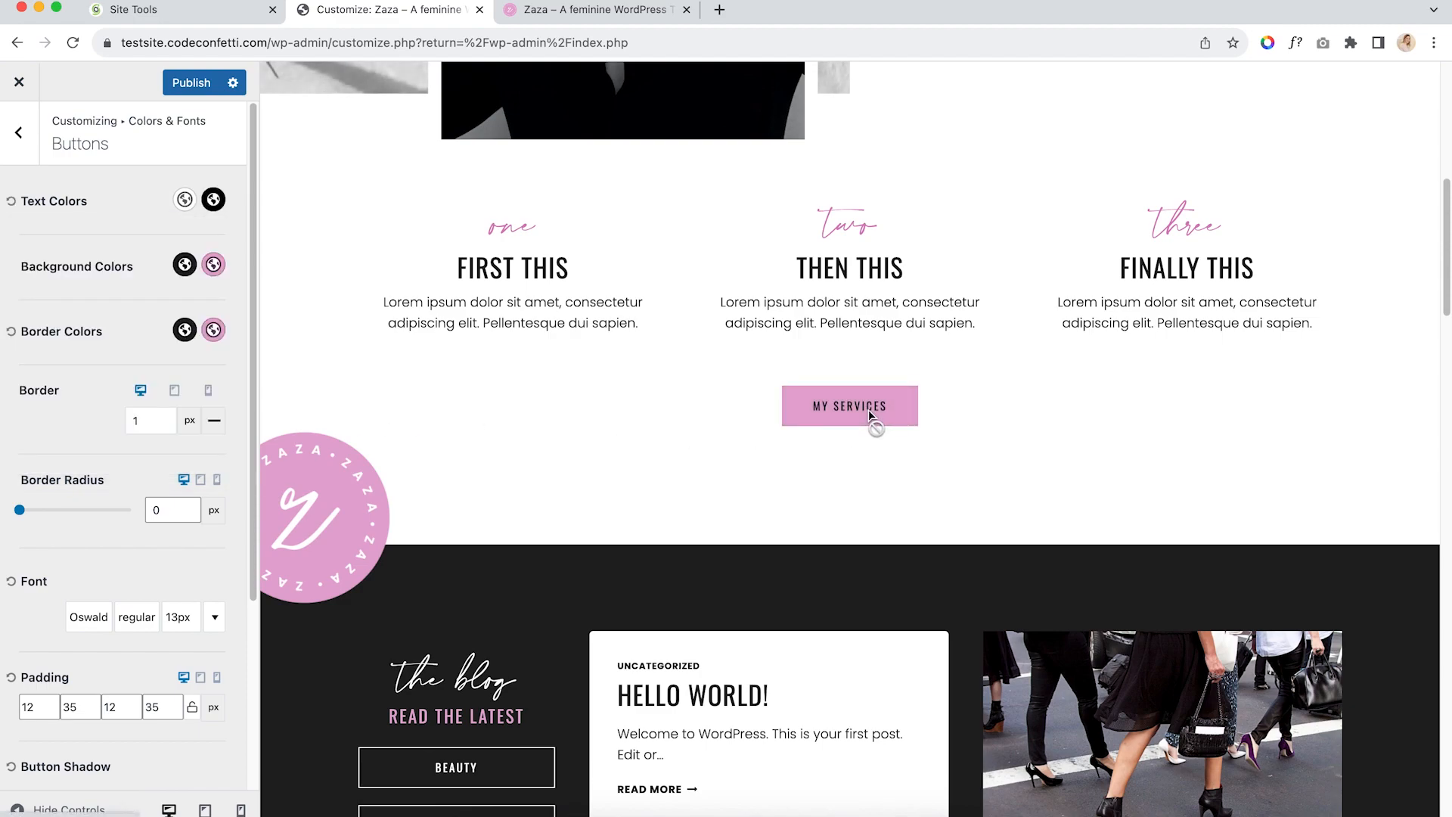
click(11, 201)
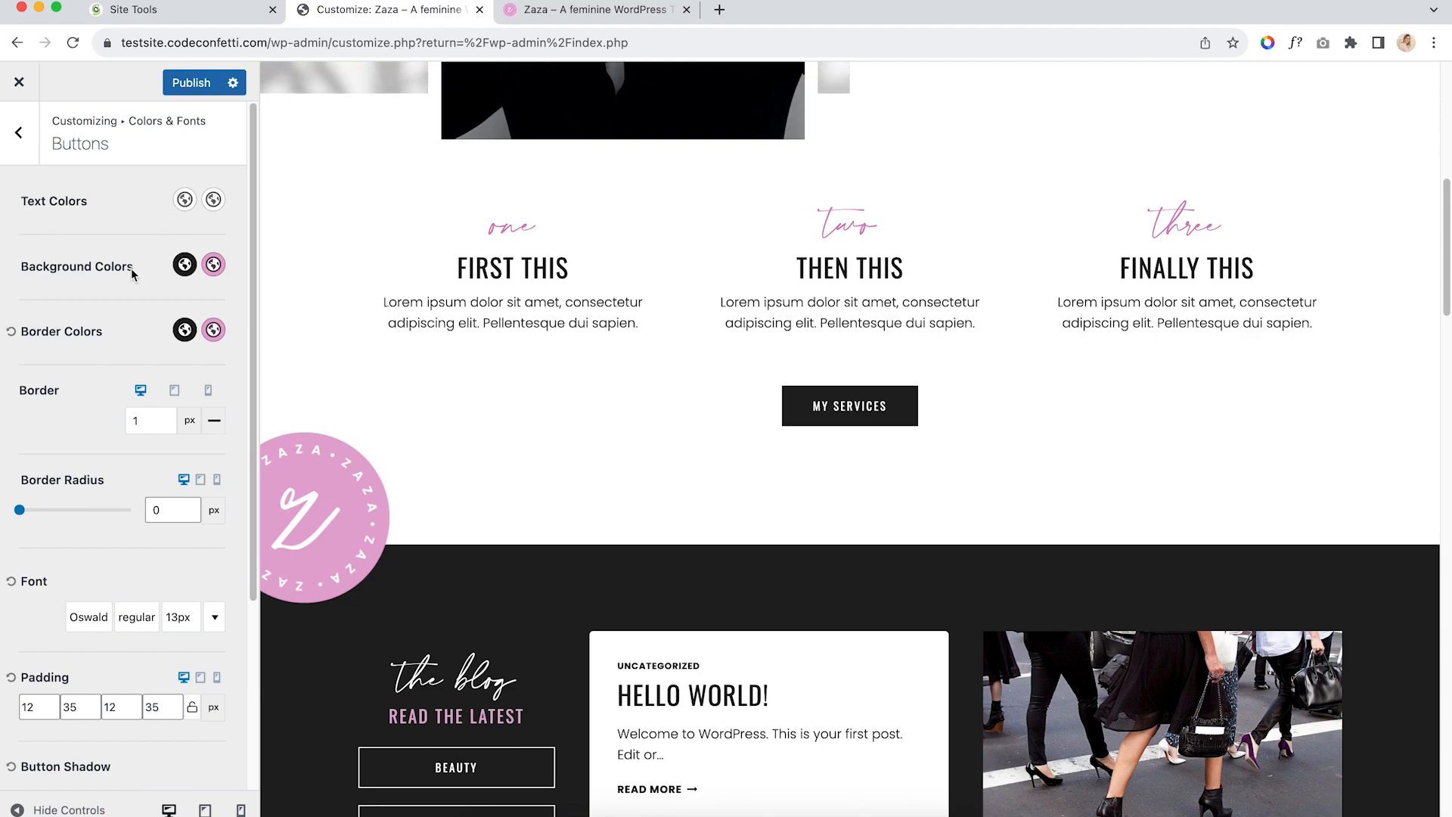
Set the hover background color of the buttons to the tan palette color D1B490
click(213, 265)
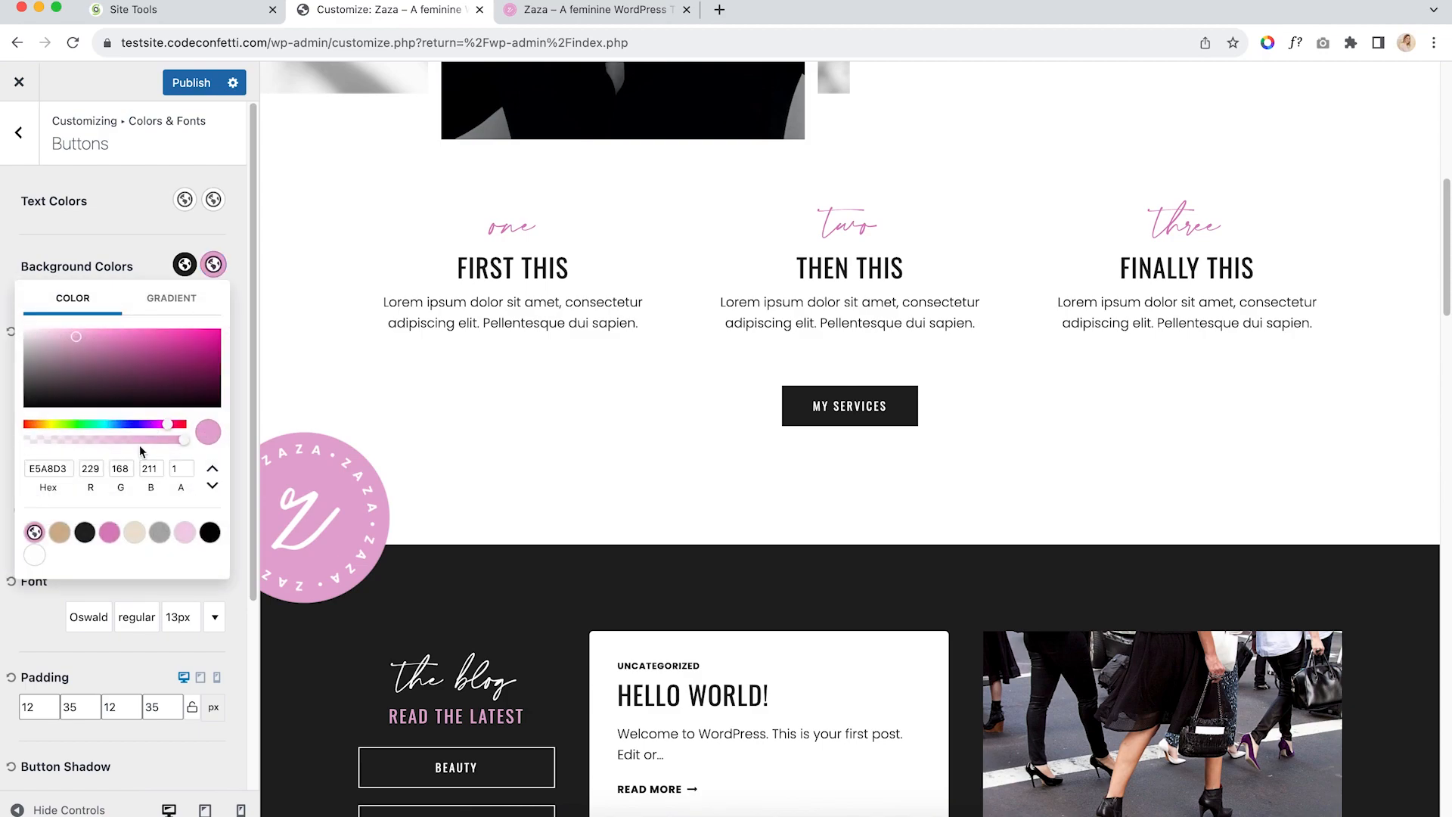
click(59, 531)
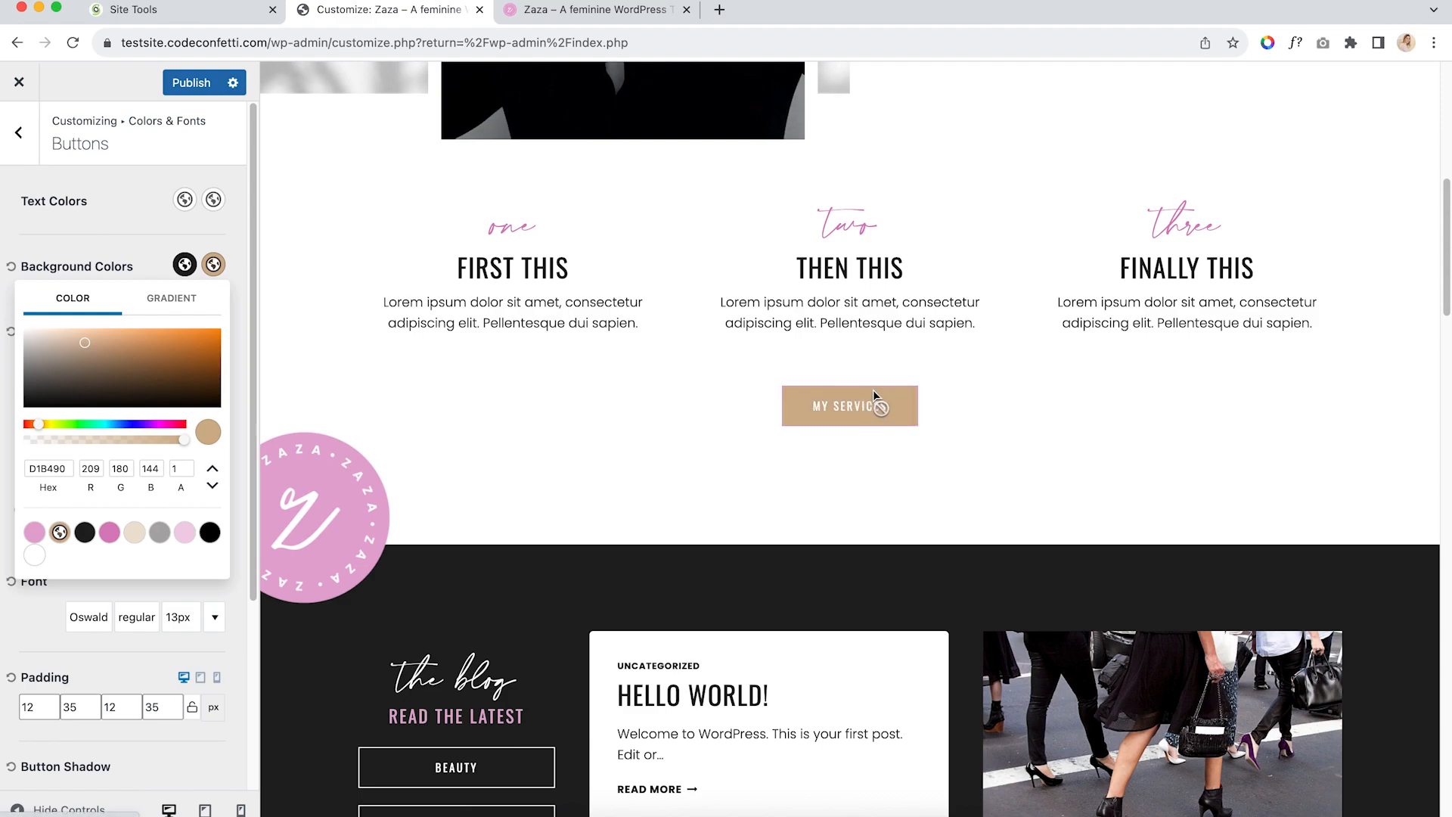
click(213, 264)
Try black 000000 as the hover border color of the buttons, and reset the border colors
click(213, 329)
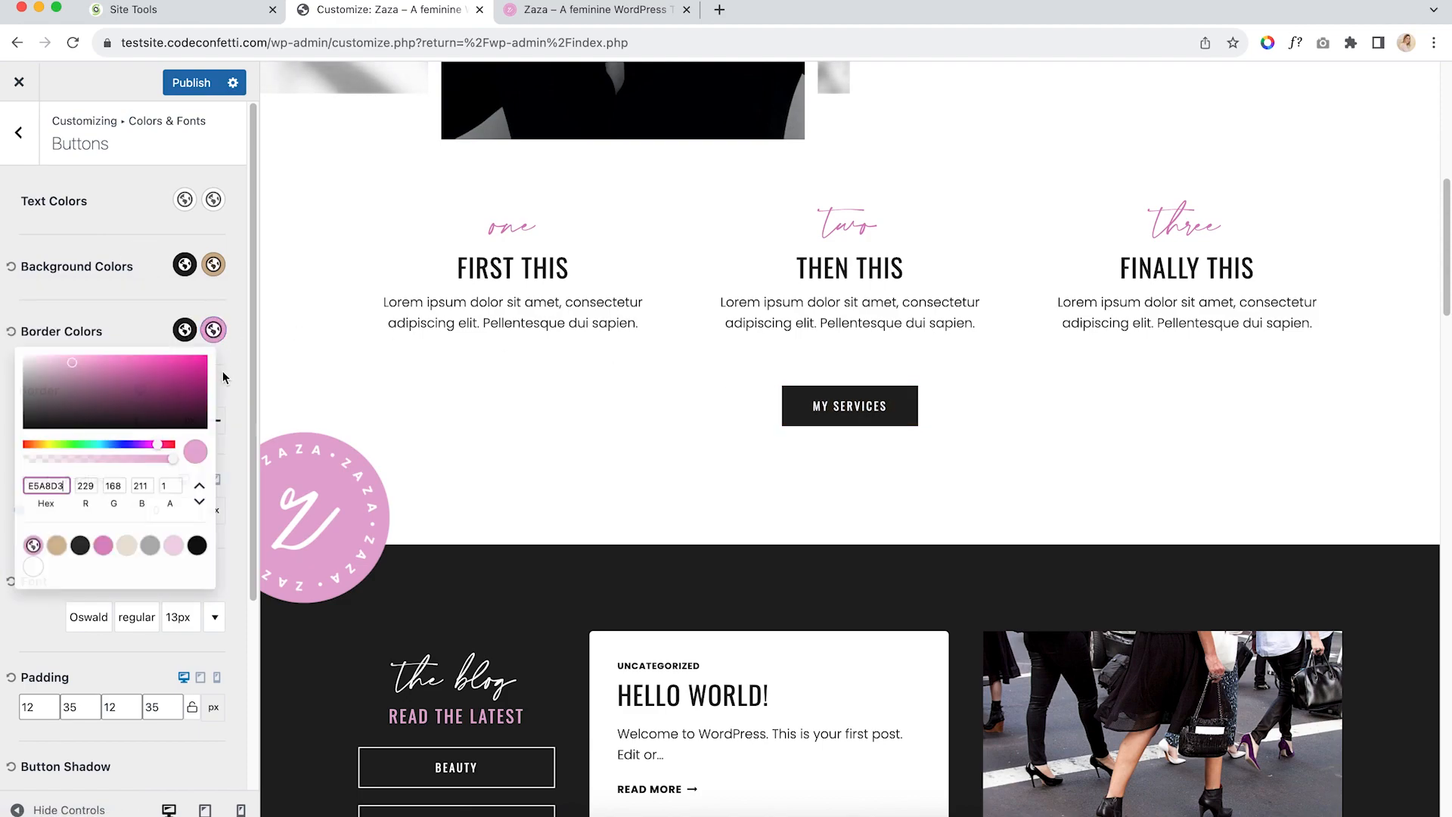
click(209, 557)
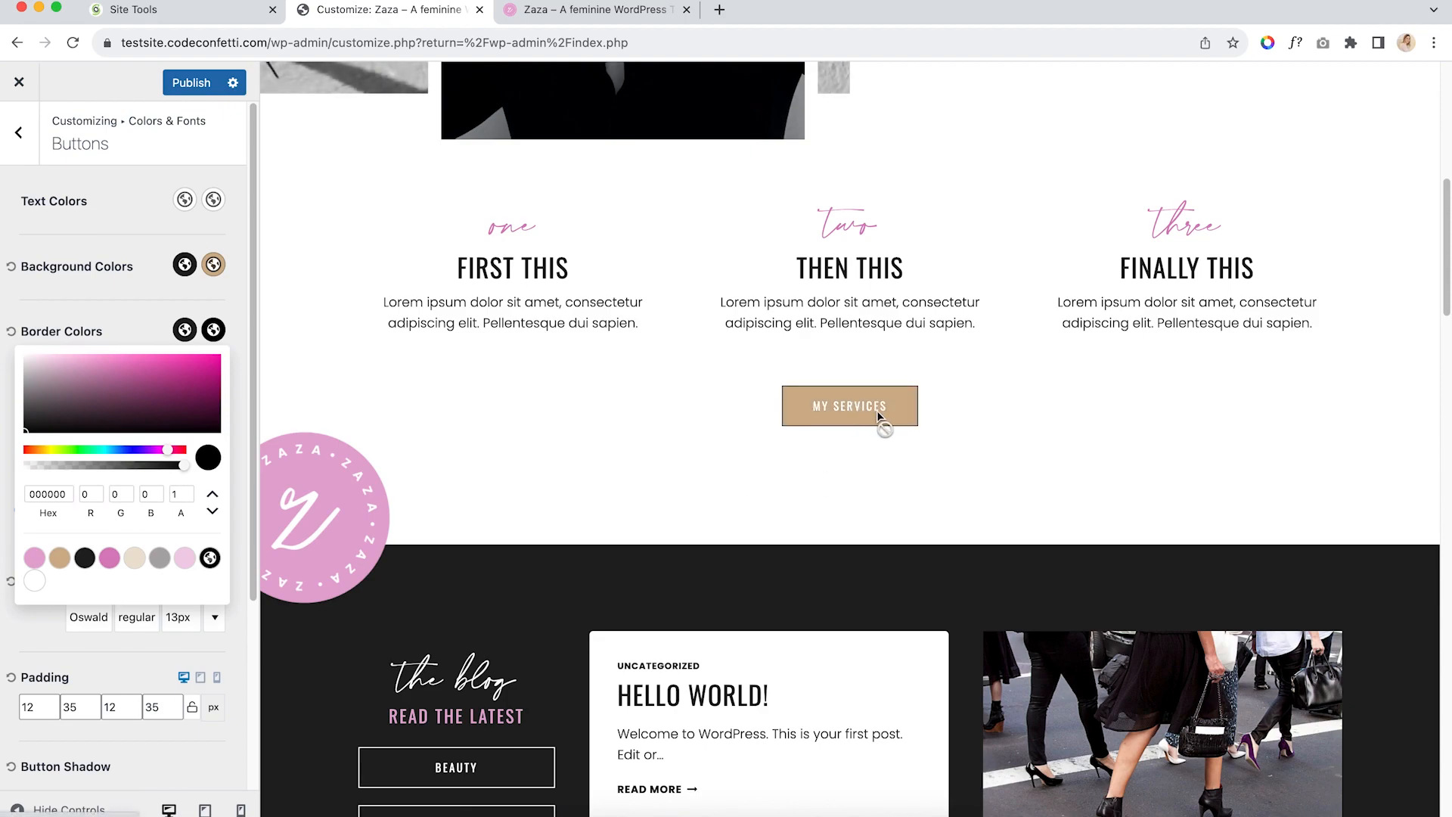
click(130, 326)
click(11, 332)
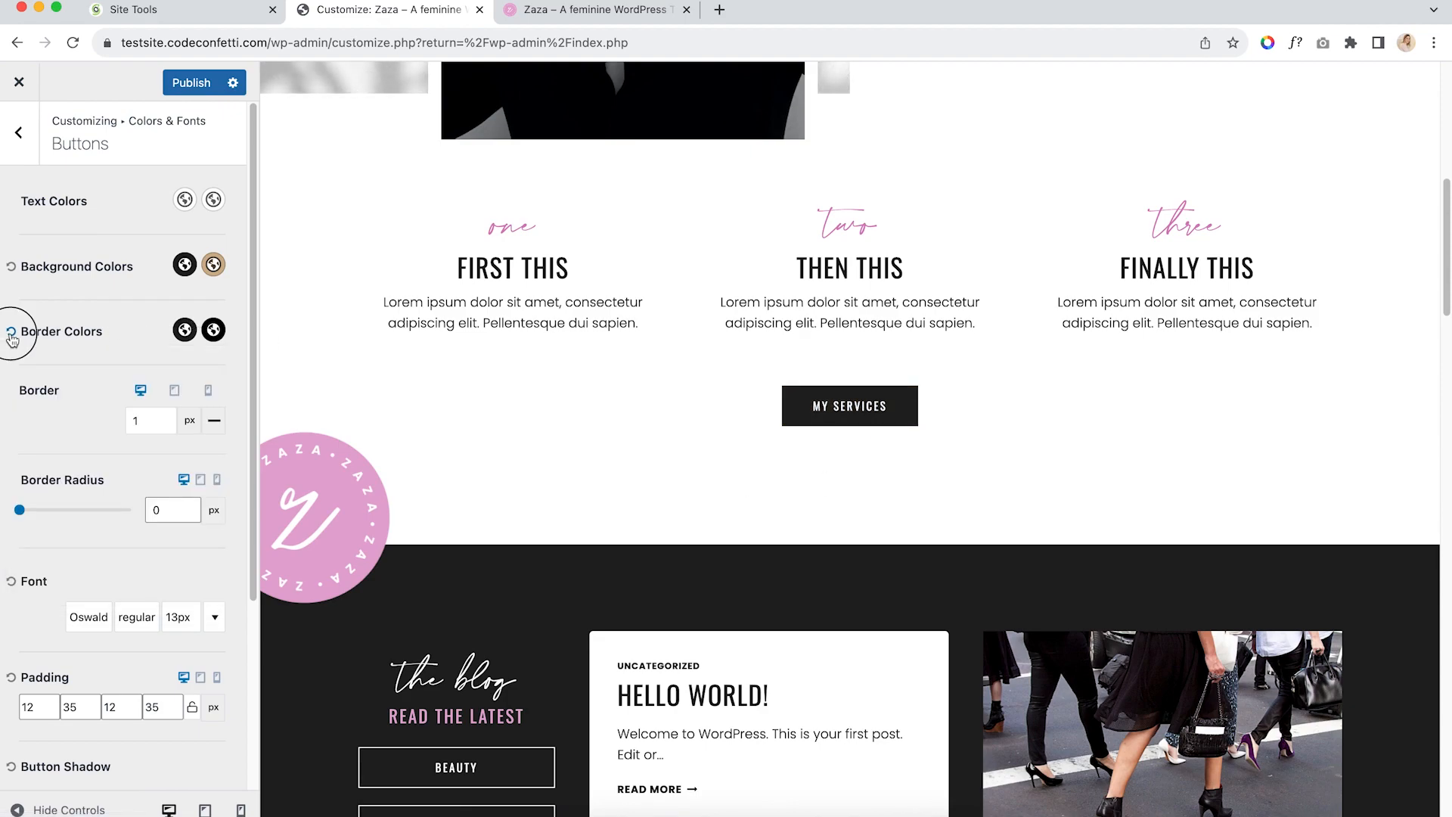
Set the buttons' normal border color to dark palette color 202020 and the hover border color to pink D981BF
click(185, 329)
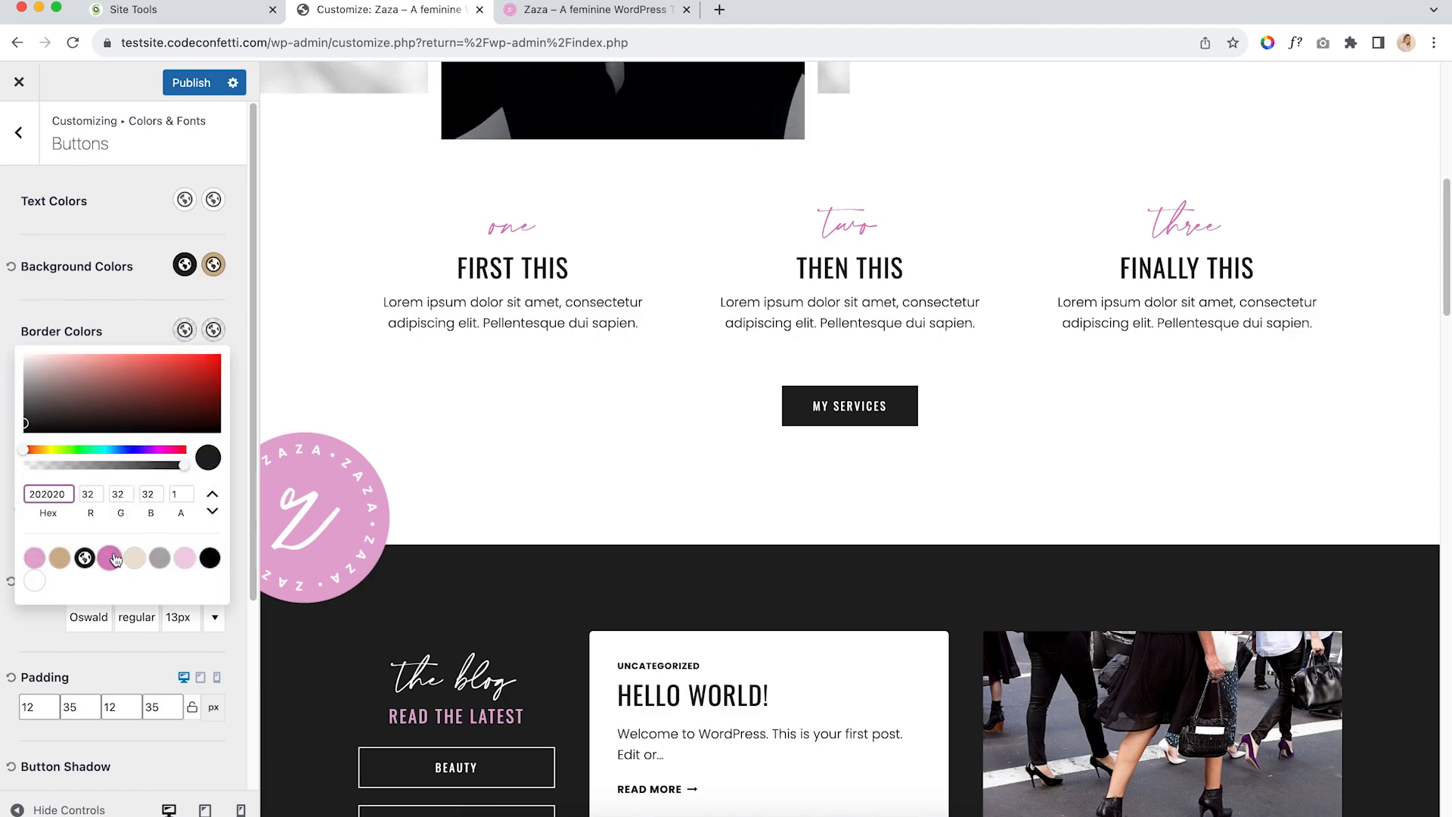
click(85, 559)
click(214, 331)
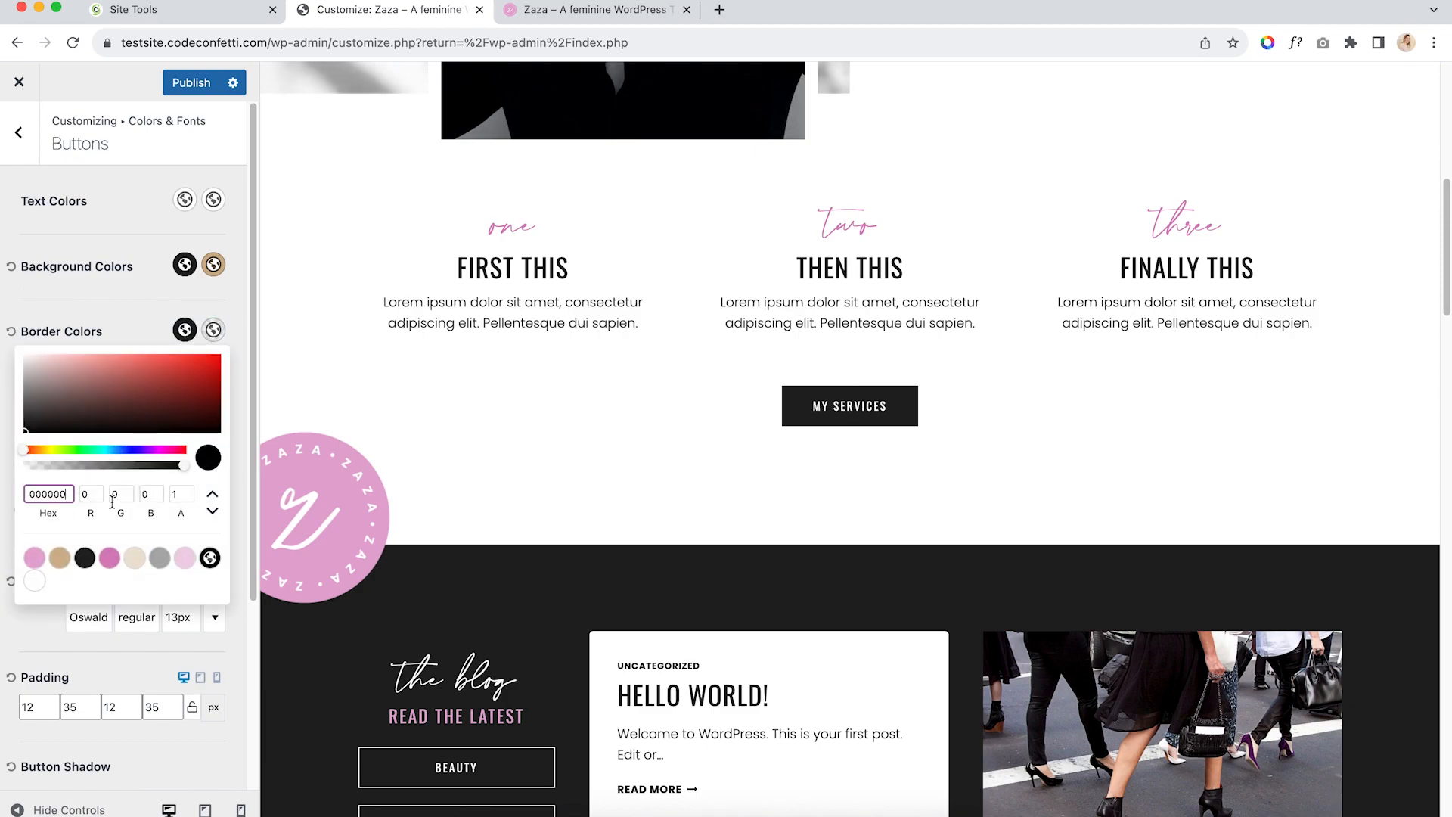
click(109, 560)
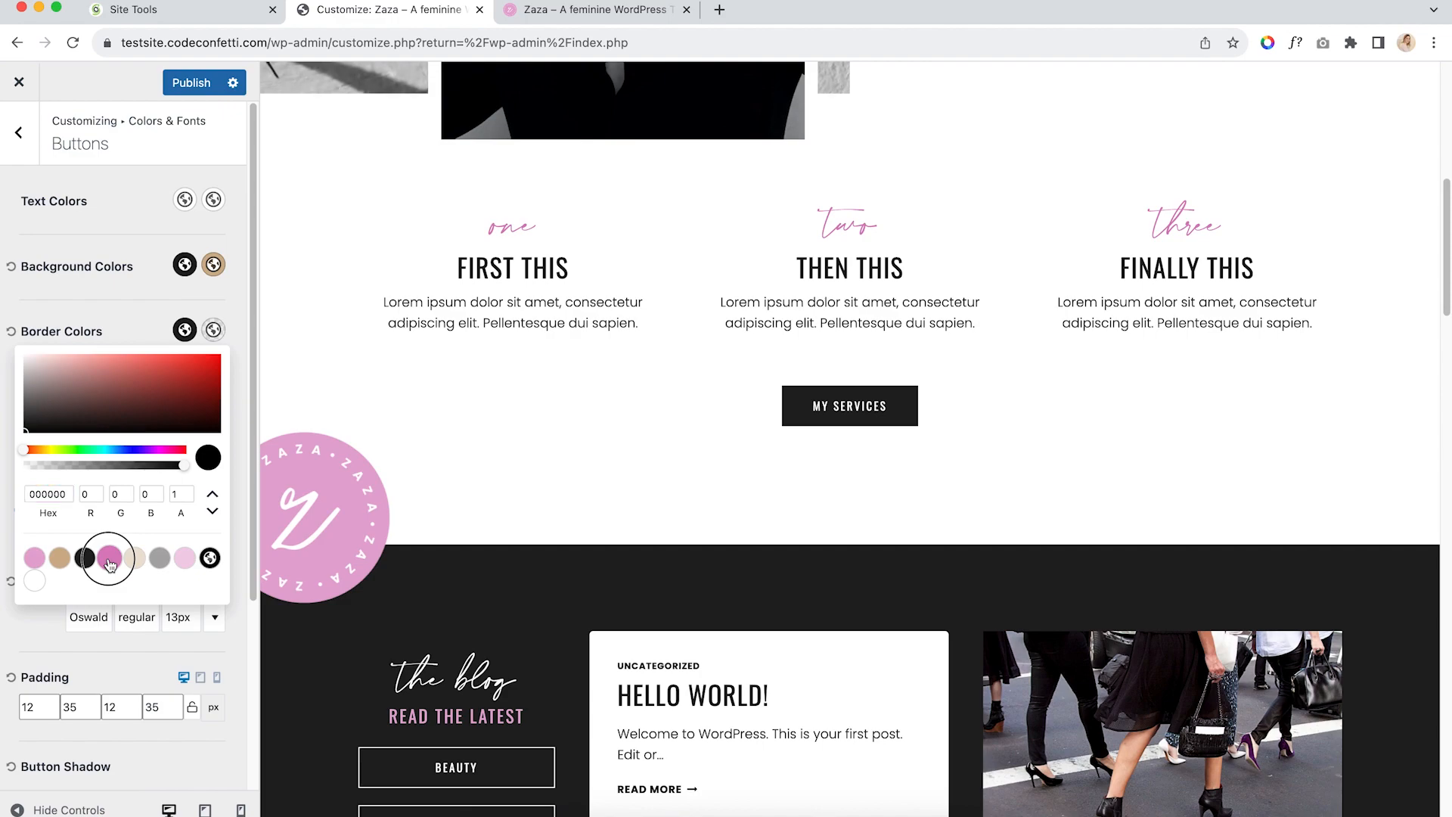
Set the hover background color of the buttons to the pink palette color, and the border radius to 0 px
click(215, 263)
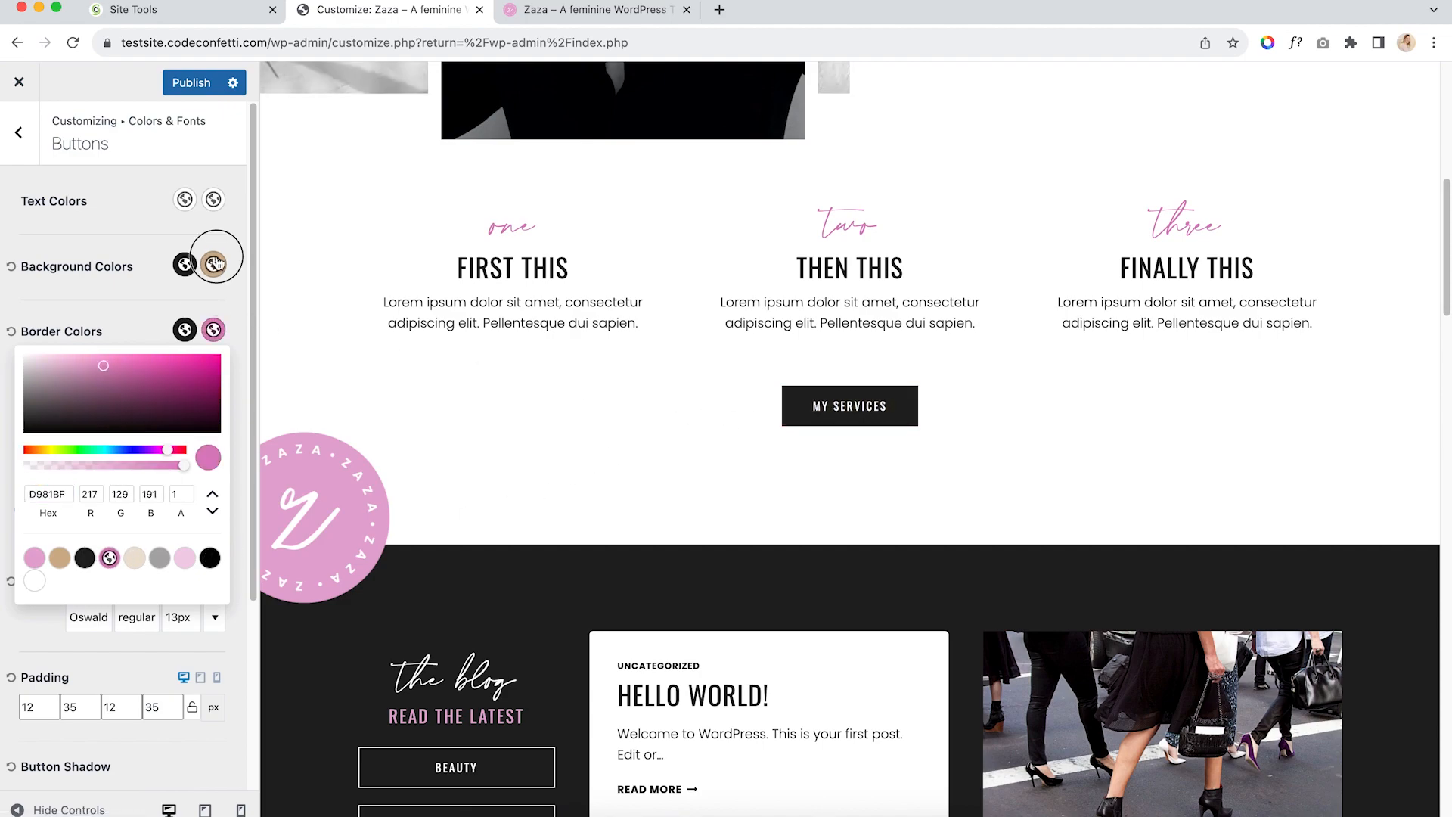
click(109, 532)
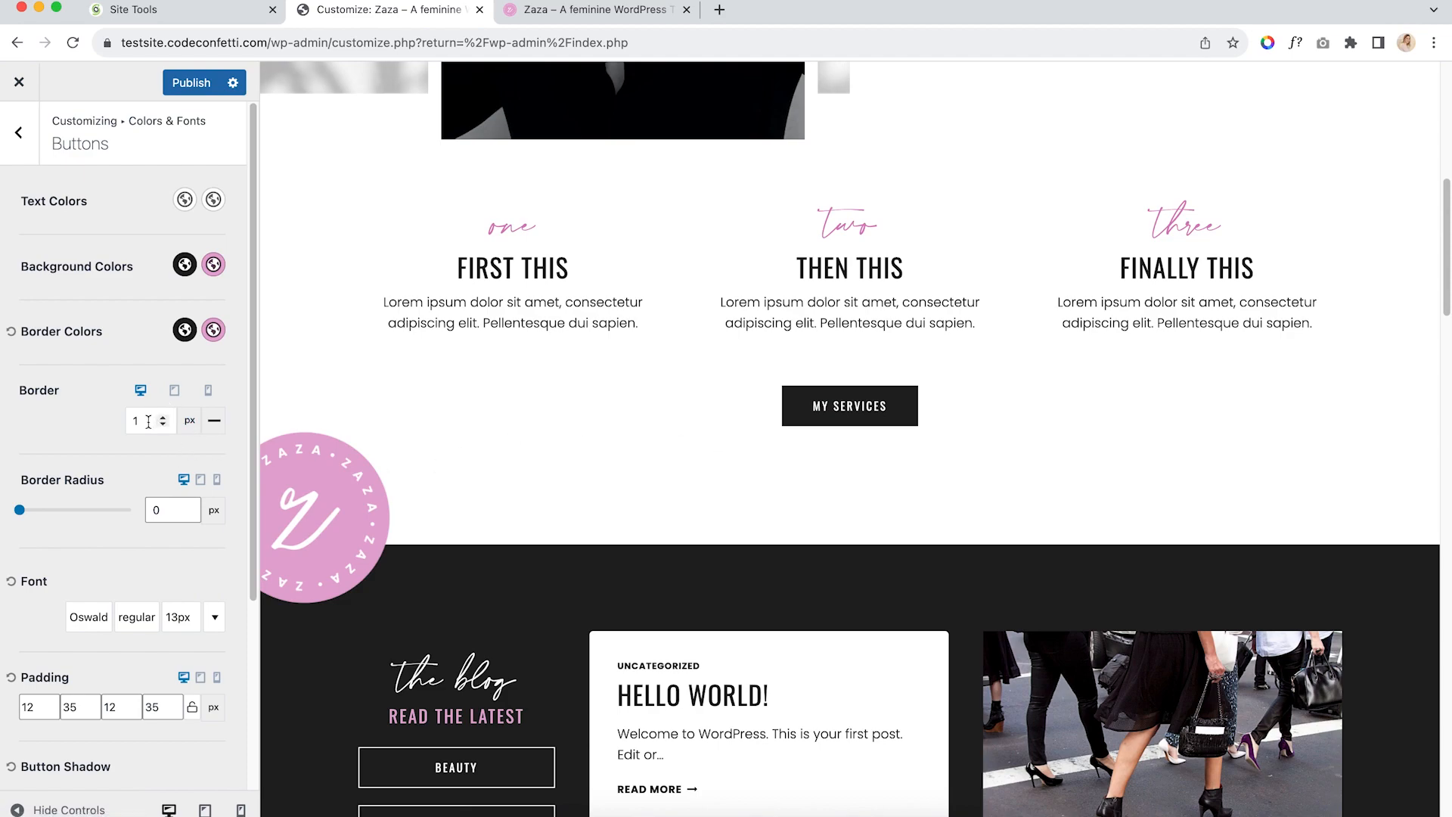
mouse_move(19, 509)
mouse_down()
mouse_move(81, 522)
mouse_move(2, 518)
mouse_up()
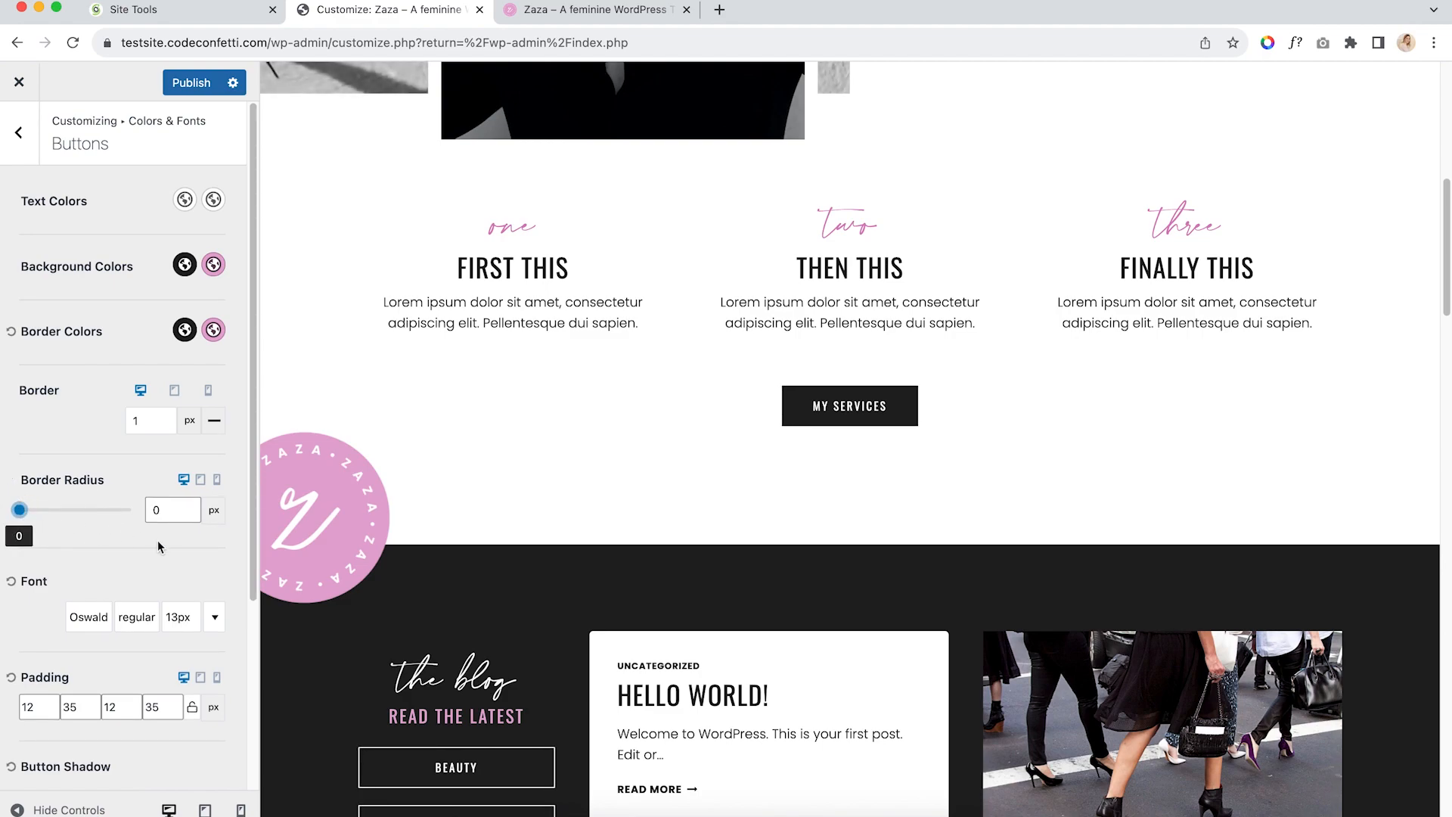
Try Over the Rainbow as the button font, and switch back to Oswald
scroll(143, 555, down, 2)
scroll(139, 521, down, 2)
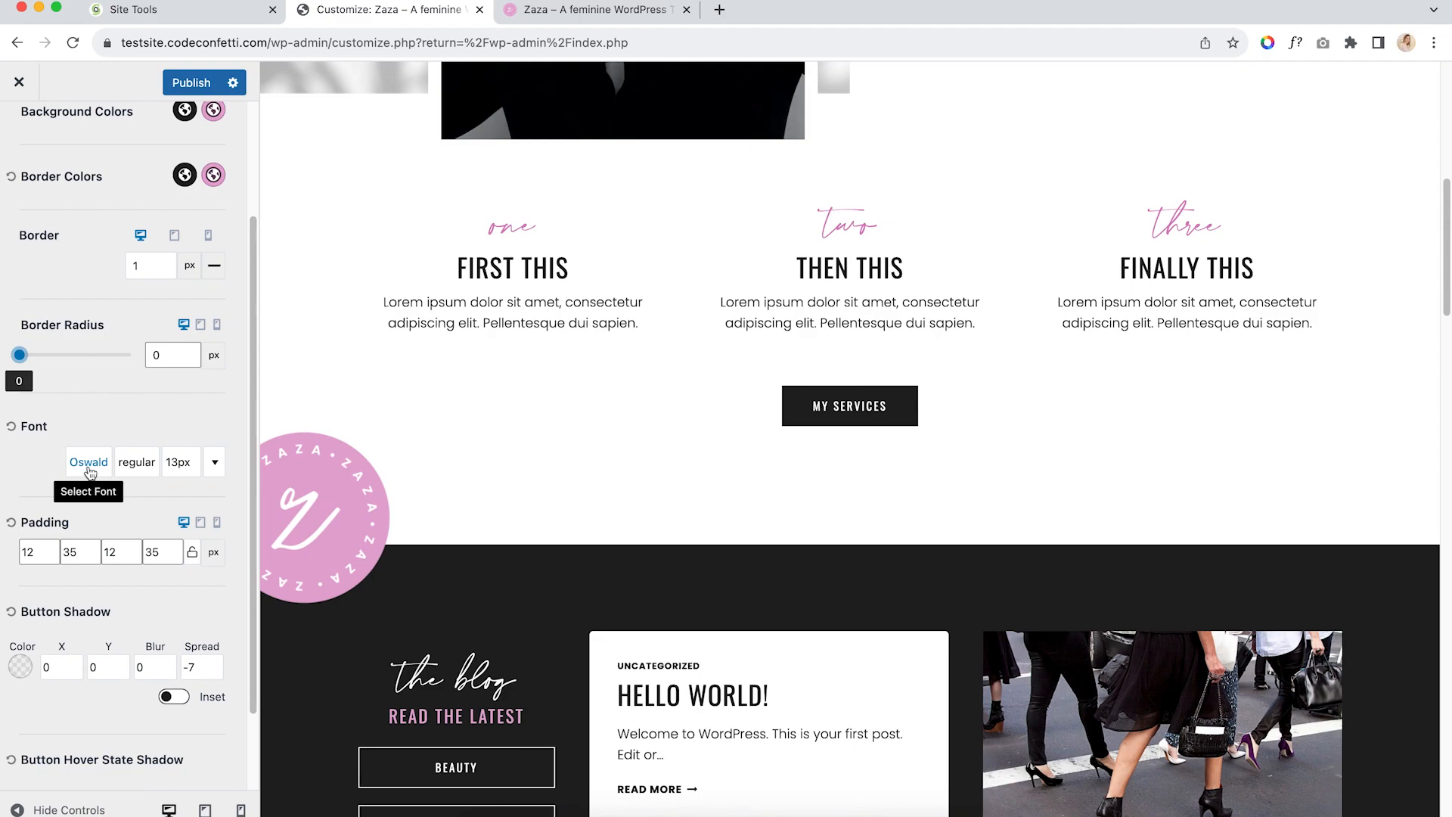
click(88, 462)
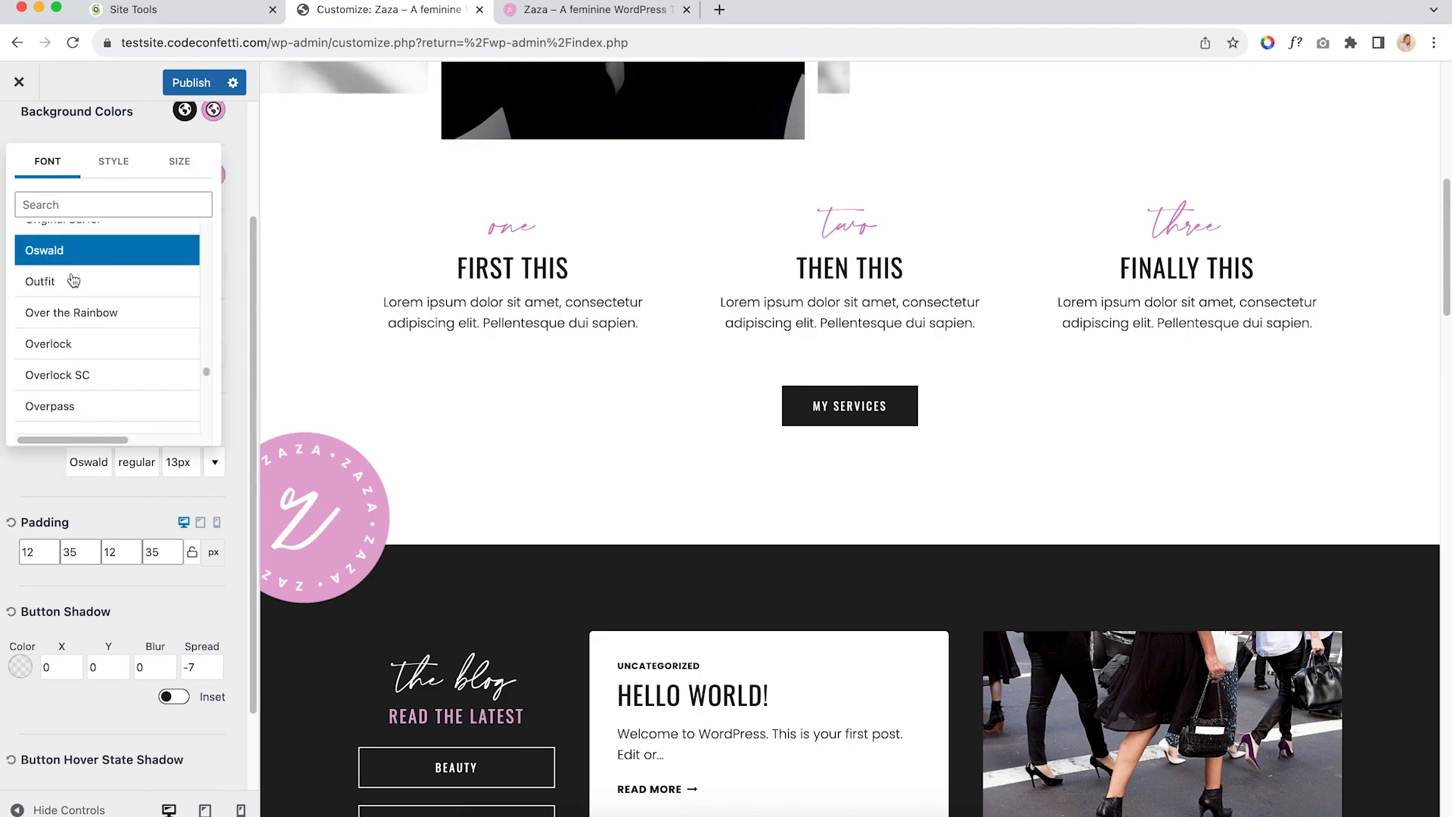
click(77, 316)
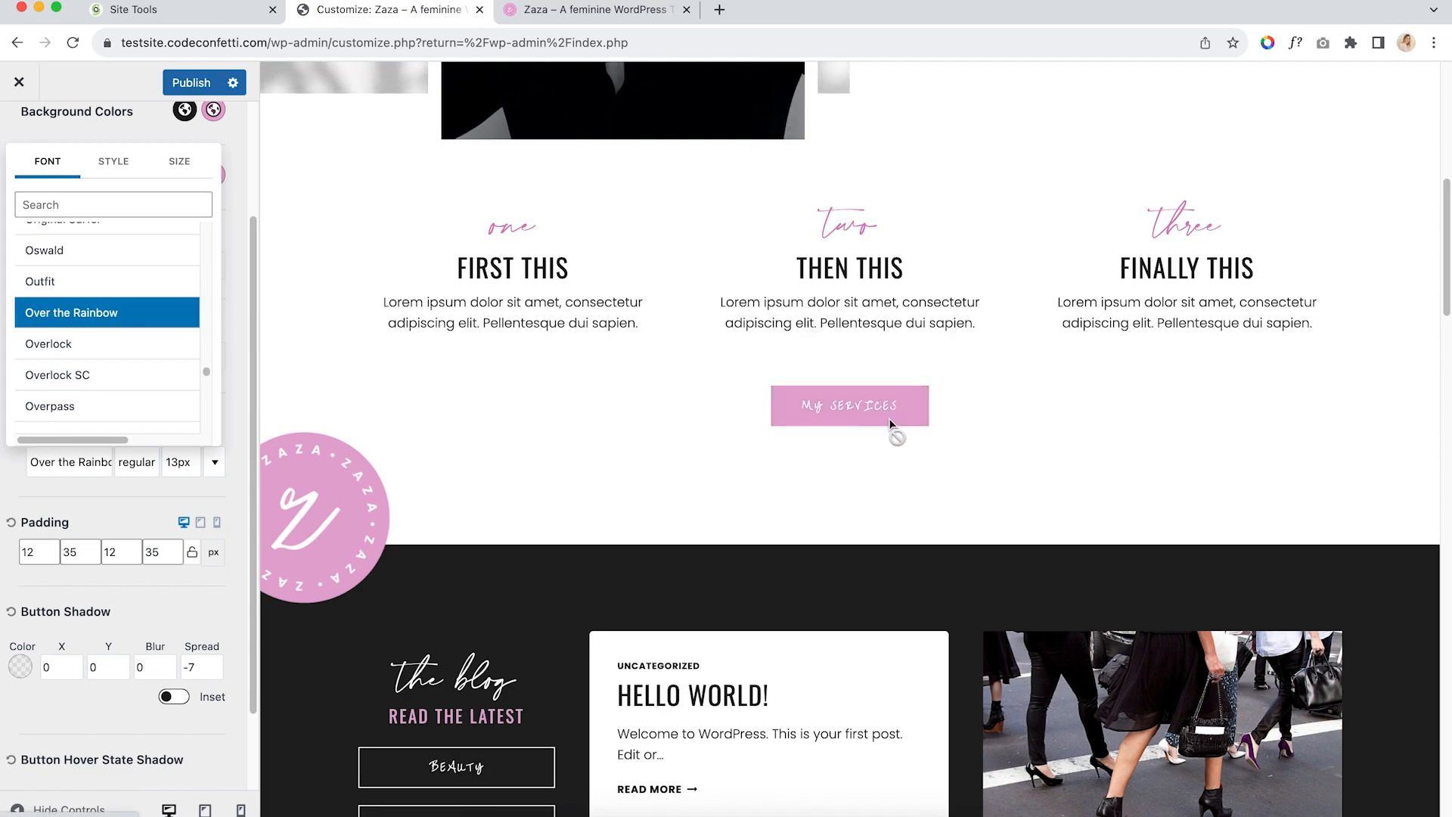
click(89, 252)
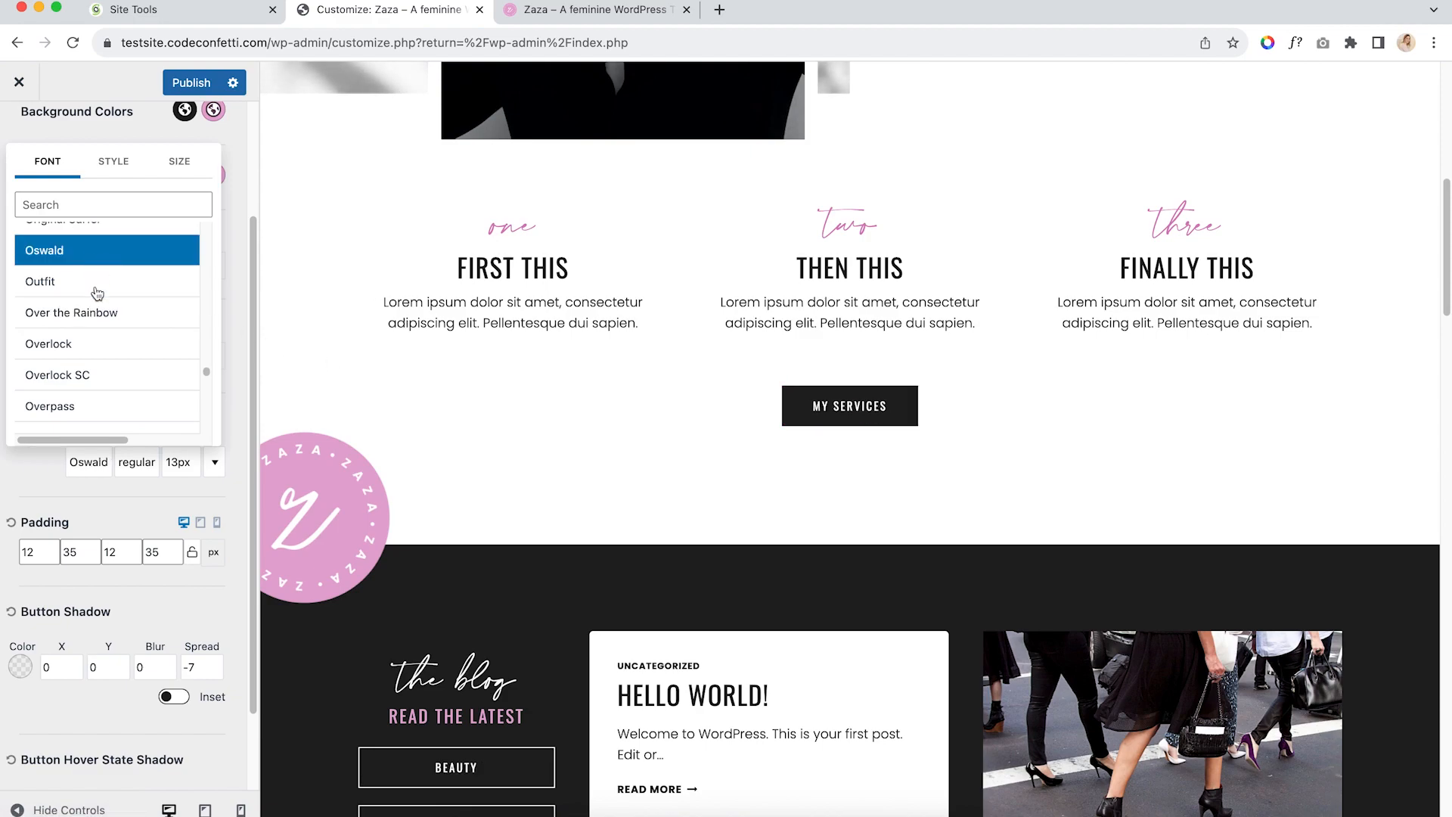
Try larger font sizes for the button text, starting from 14 px, and return to 13 px
click(136, 461)
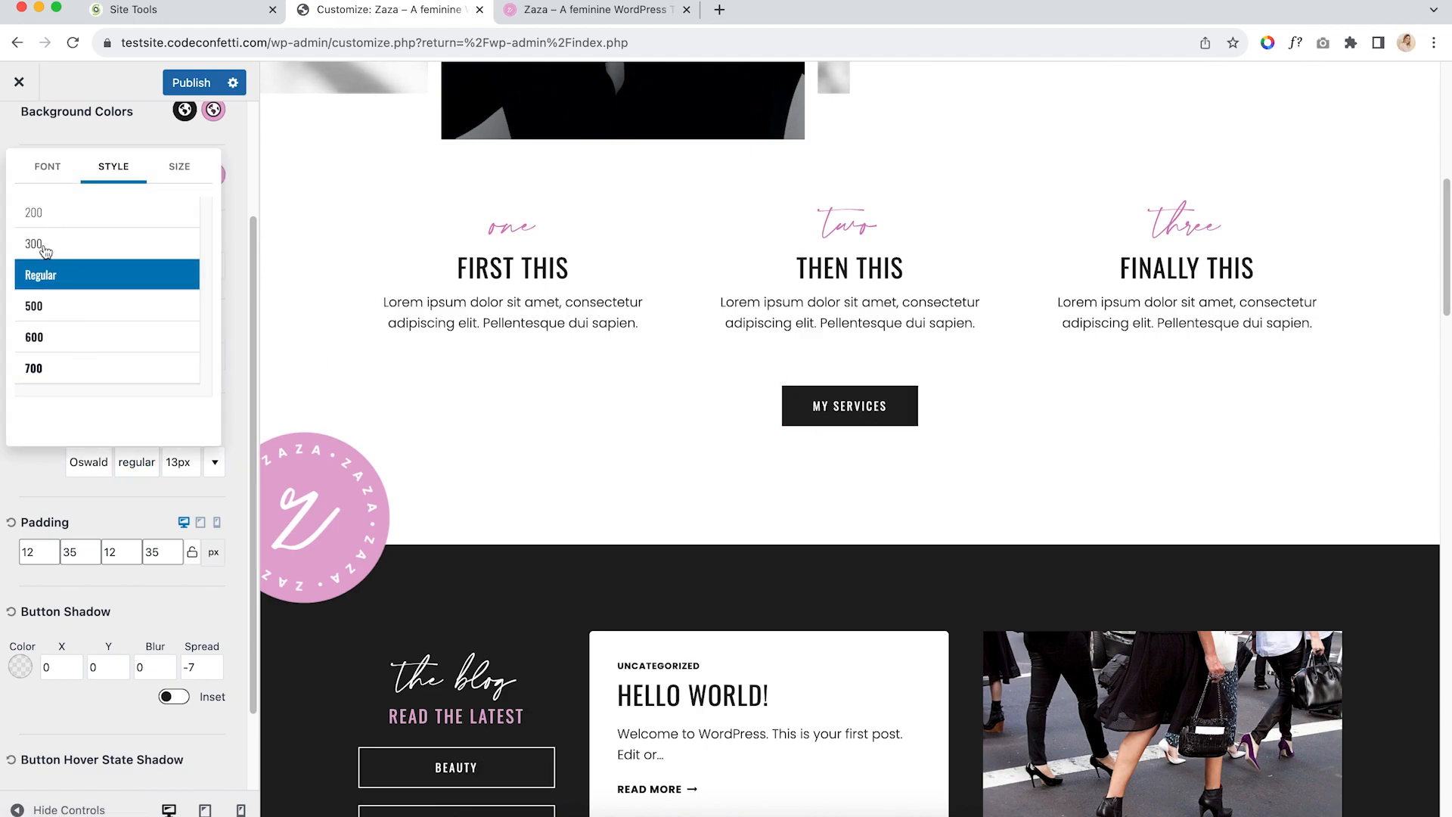
click(186, 170)
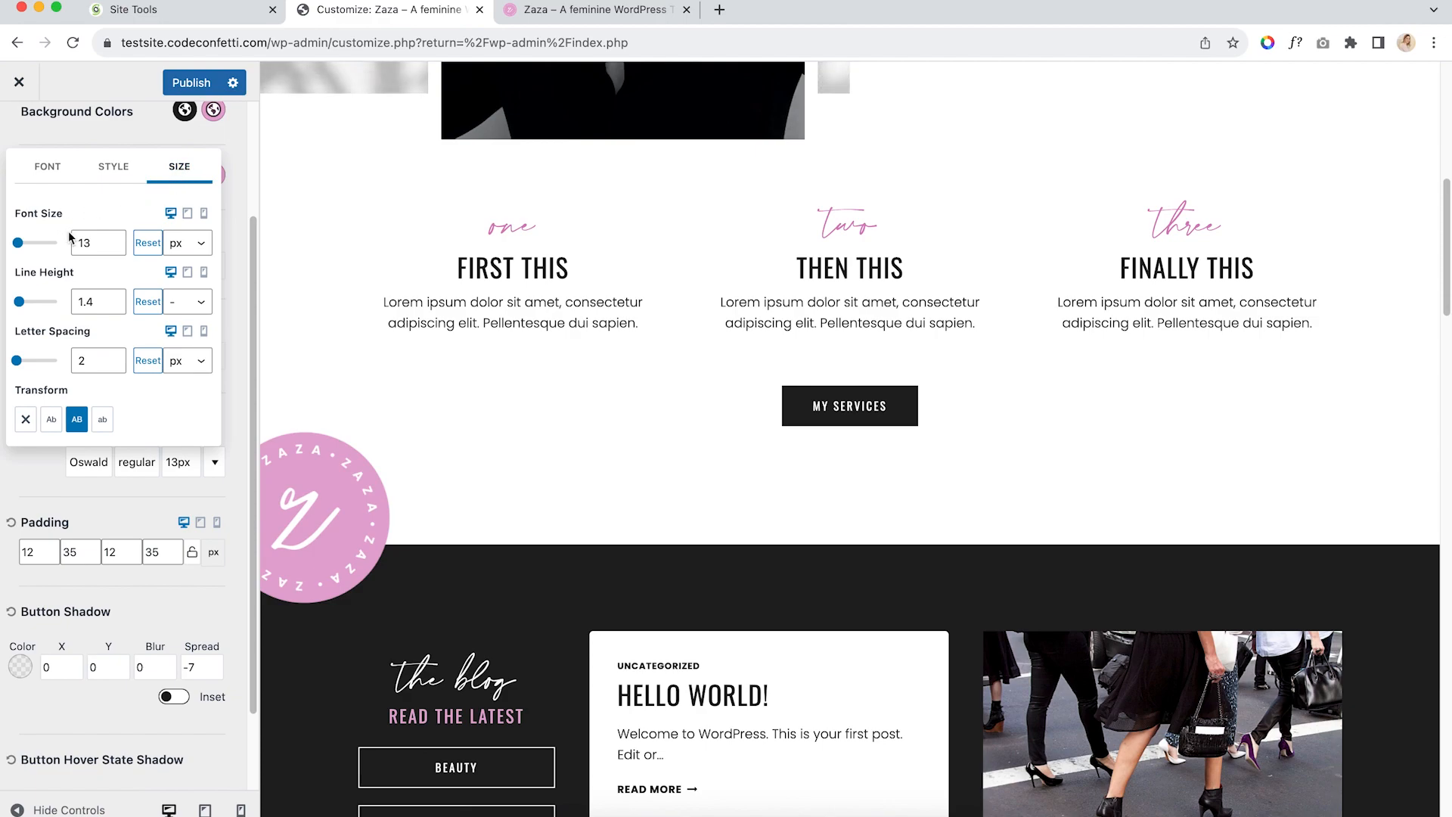
click(112, 240)
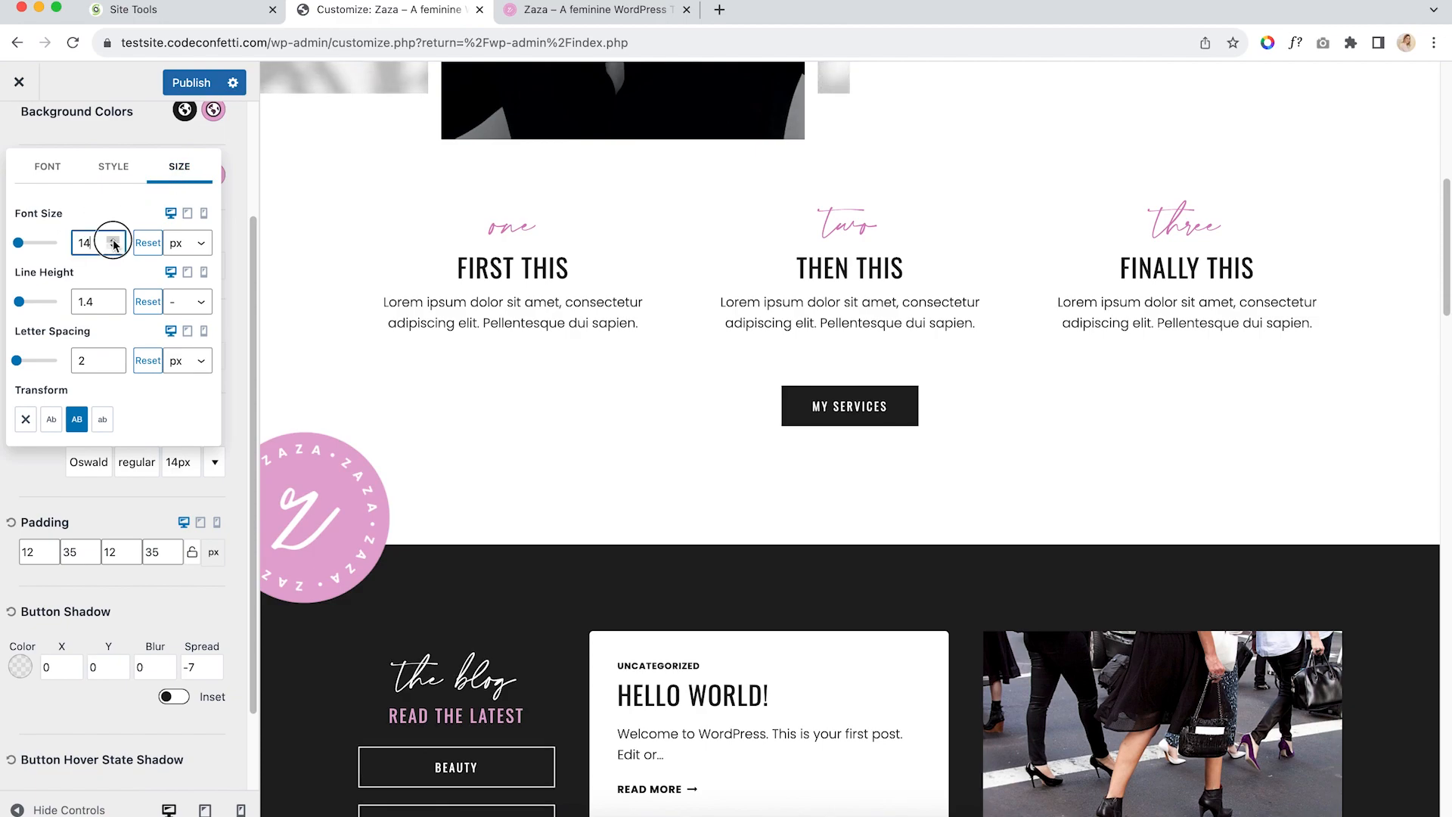
click(112, 240)
click(112, 240)
click(113, 240)
click(112, 246)
click(113, 246)
click(113, 246)
click(112, 246)
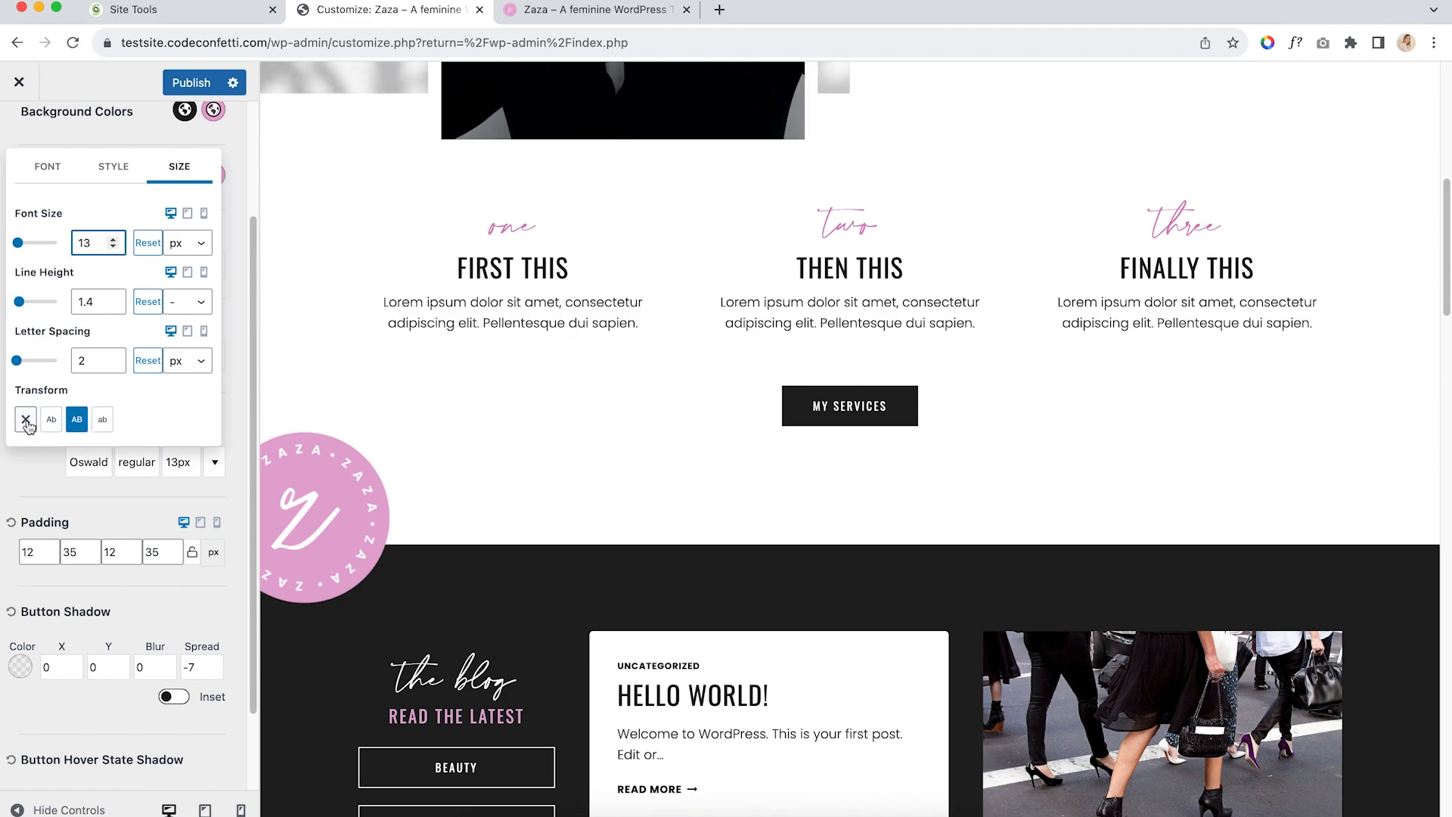
Check the button font size settings and preview for tablet and mobile, and return to the desktop view
click(187, 216)
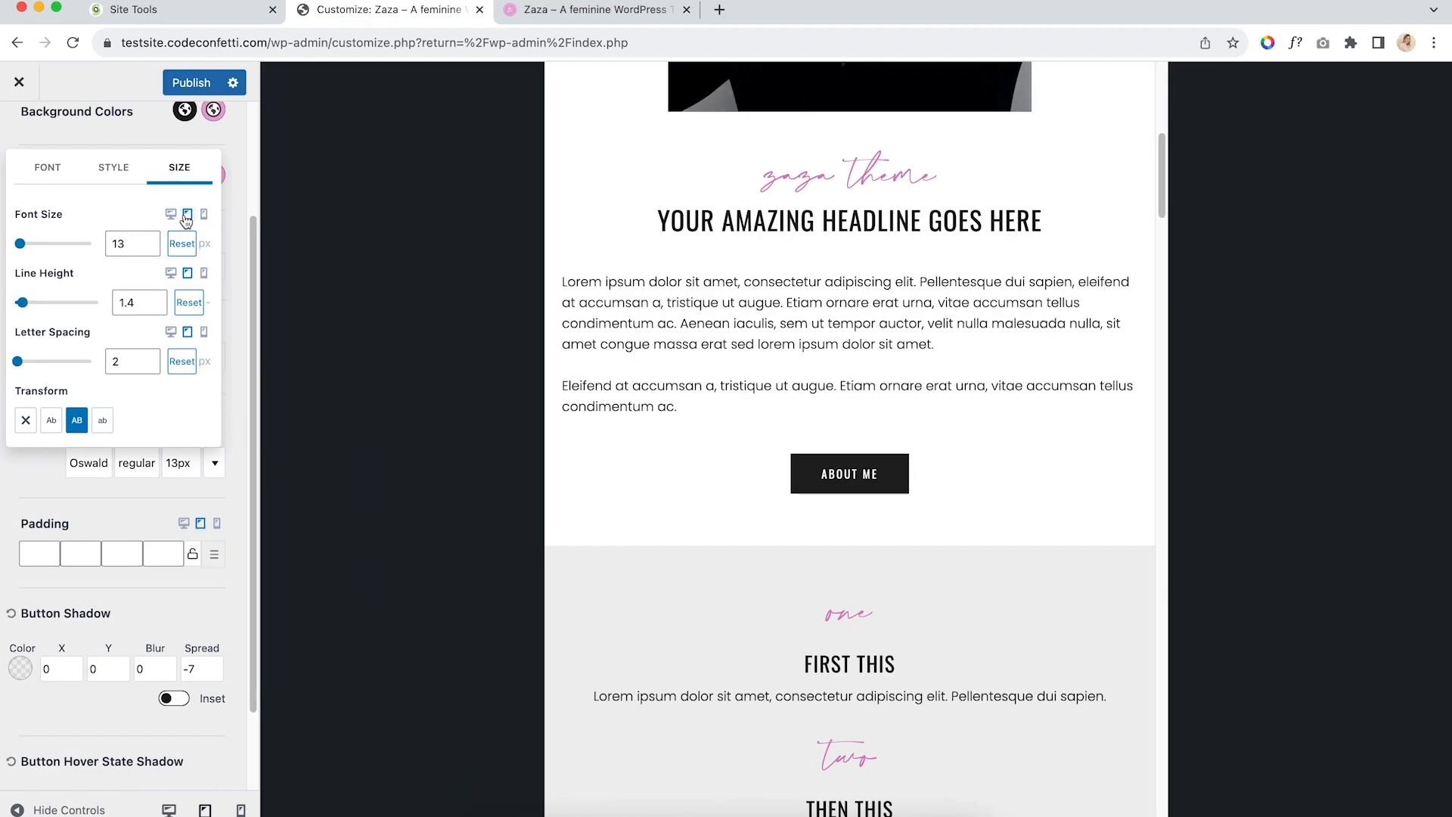
click(204, 215)
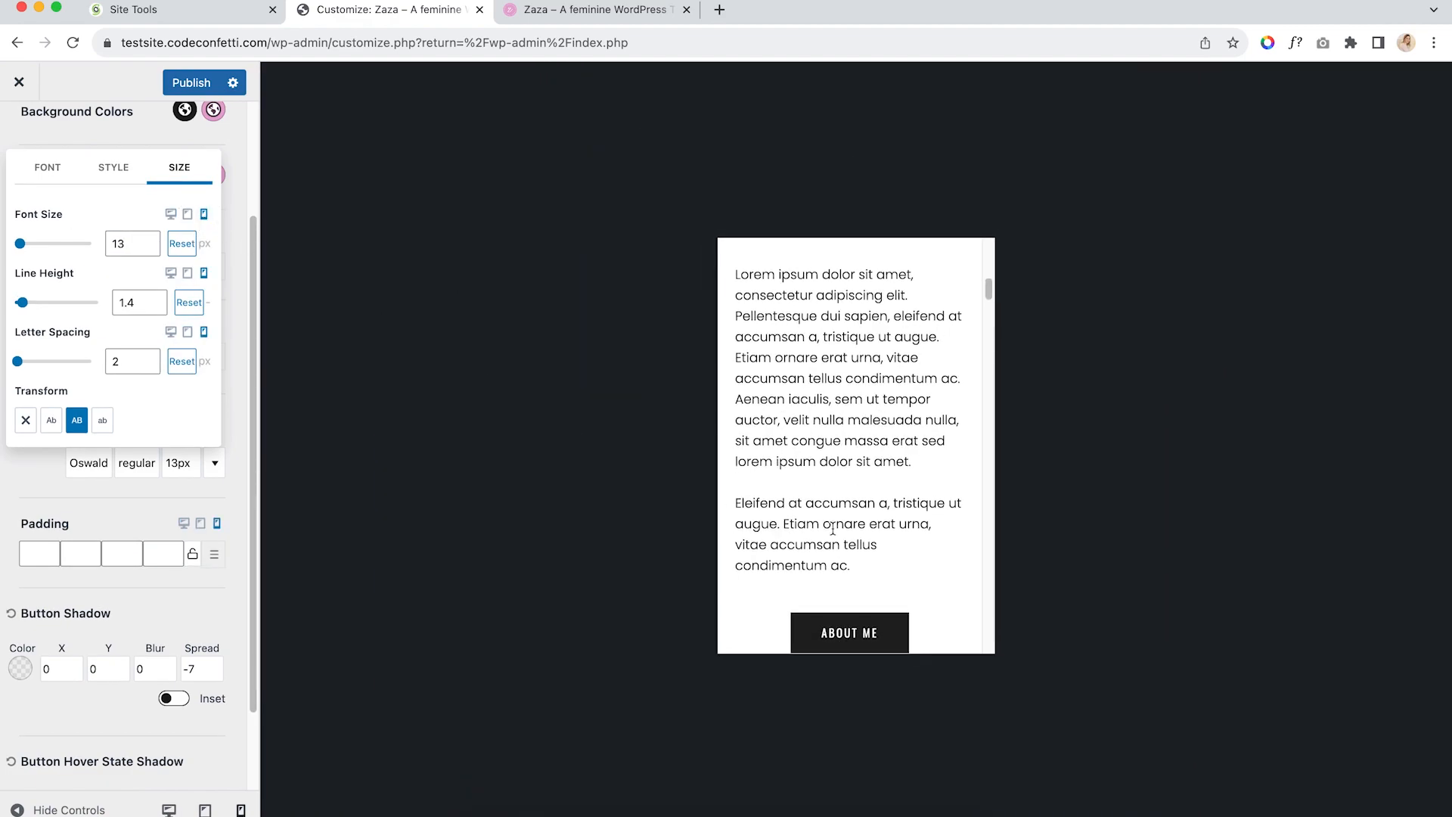
scroll(832, 530, down, 3)
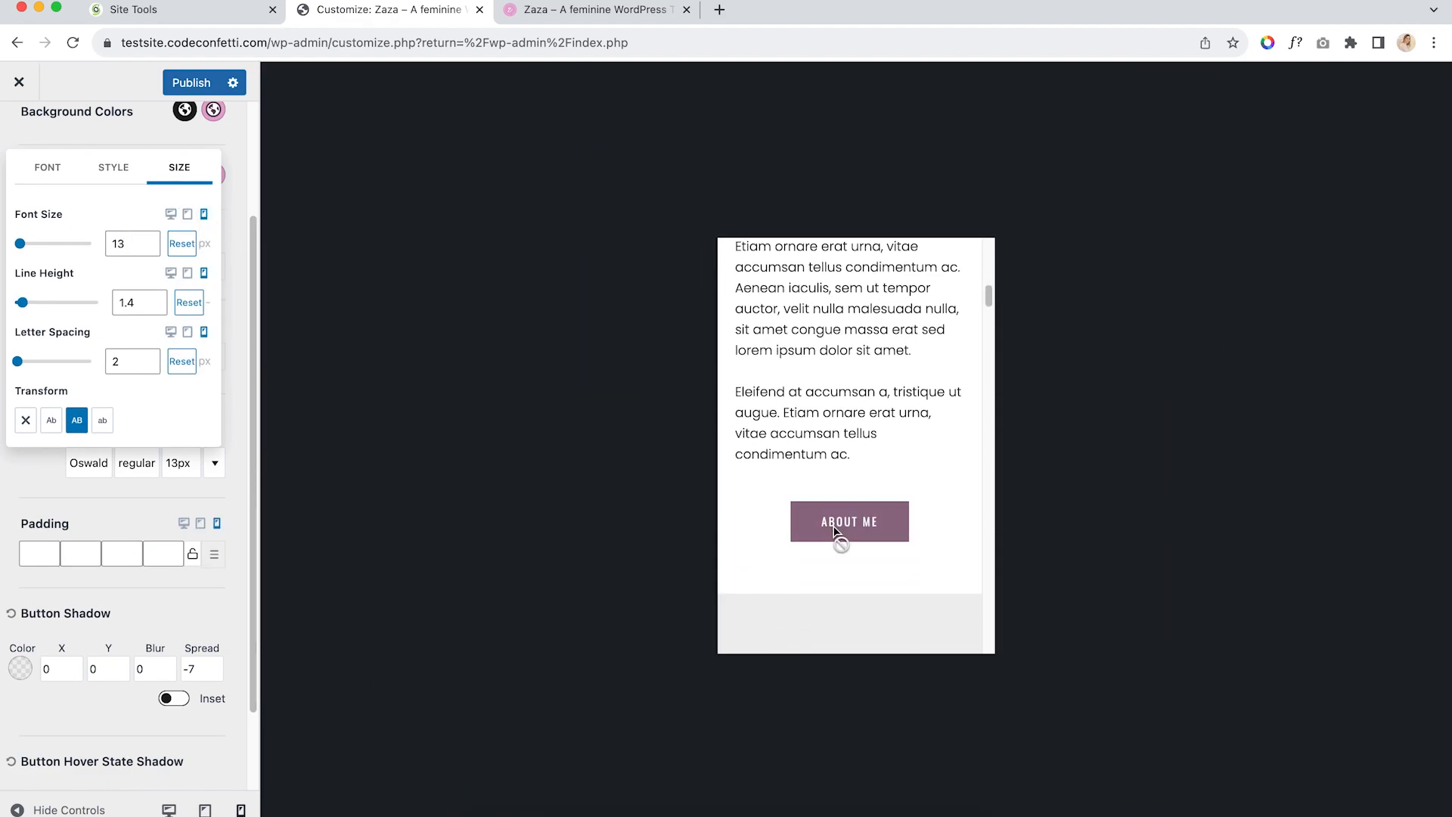
click(173, 216)
click(33, 480)
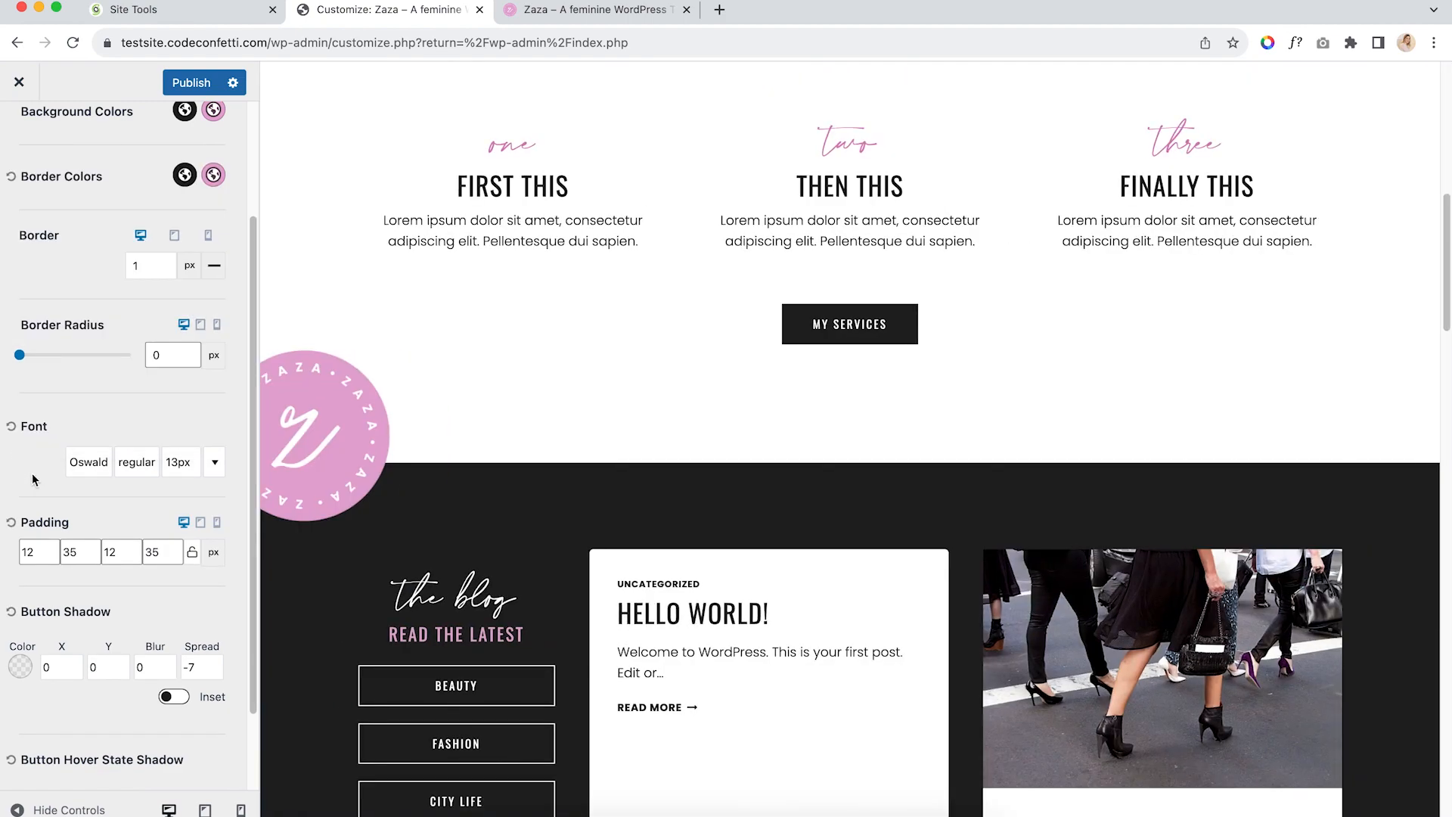
Review the button padding and shadow settings, and check the styled buttons and their hover effect in the page preview
scroll(48, 425, down, 3)
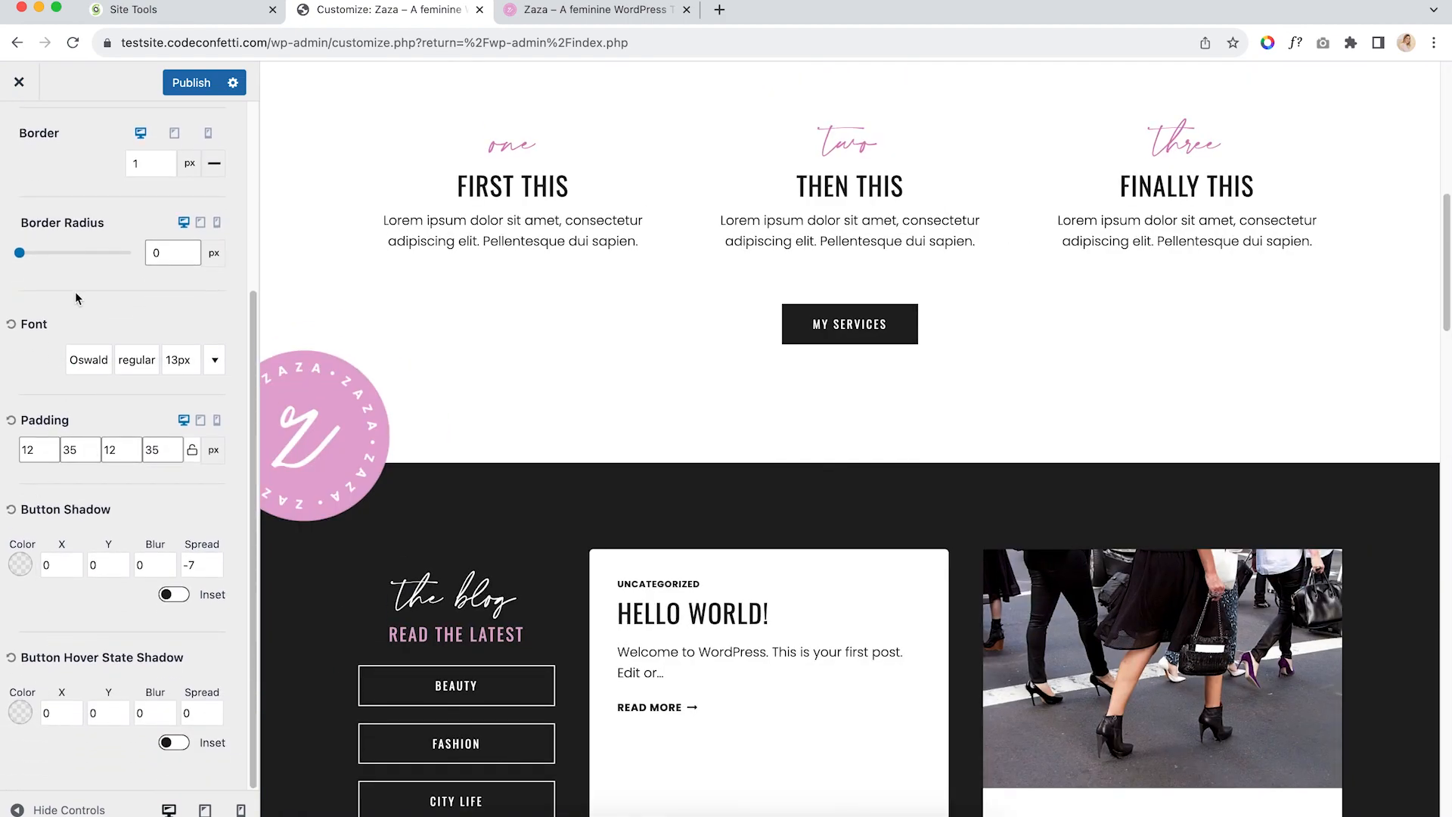
scroll(147, 395, up, 4)
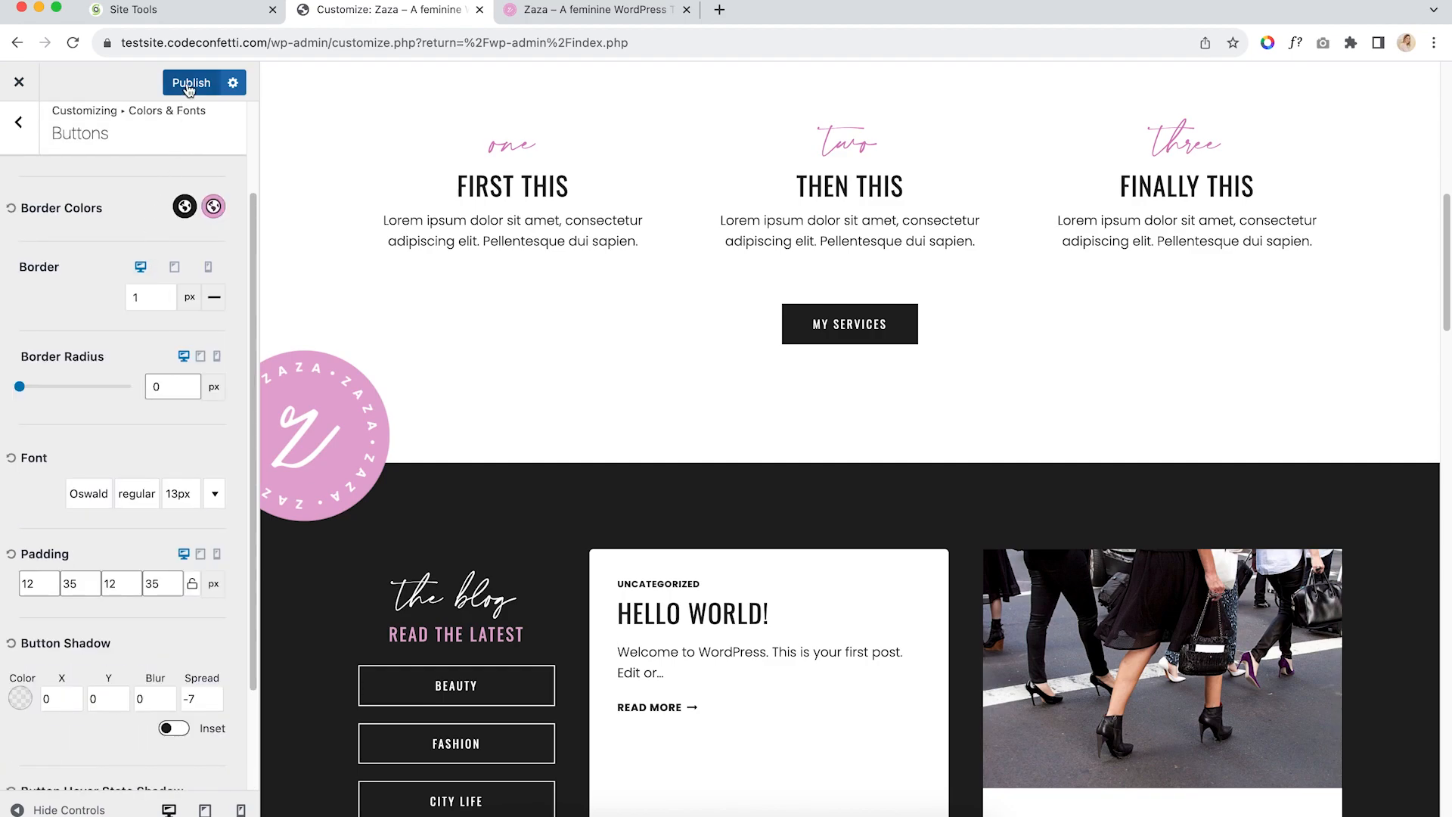
scroll(696, 340, down, 1)
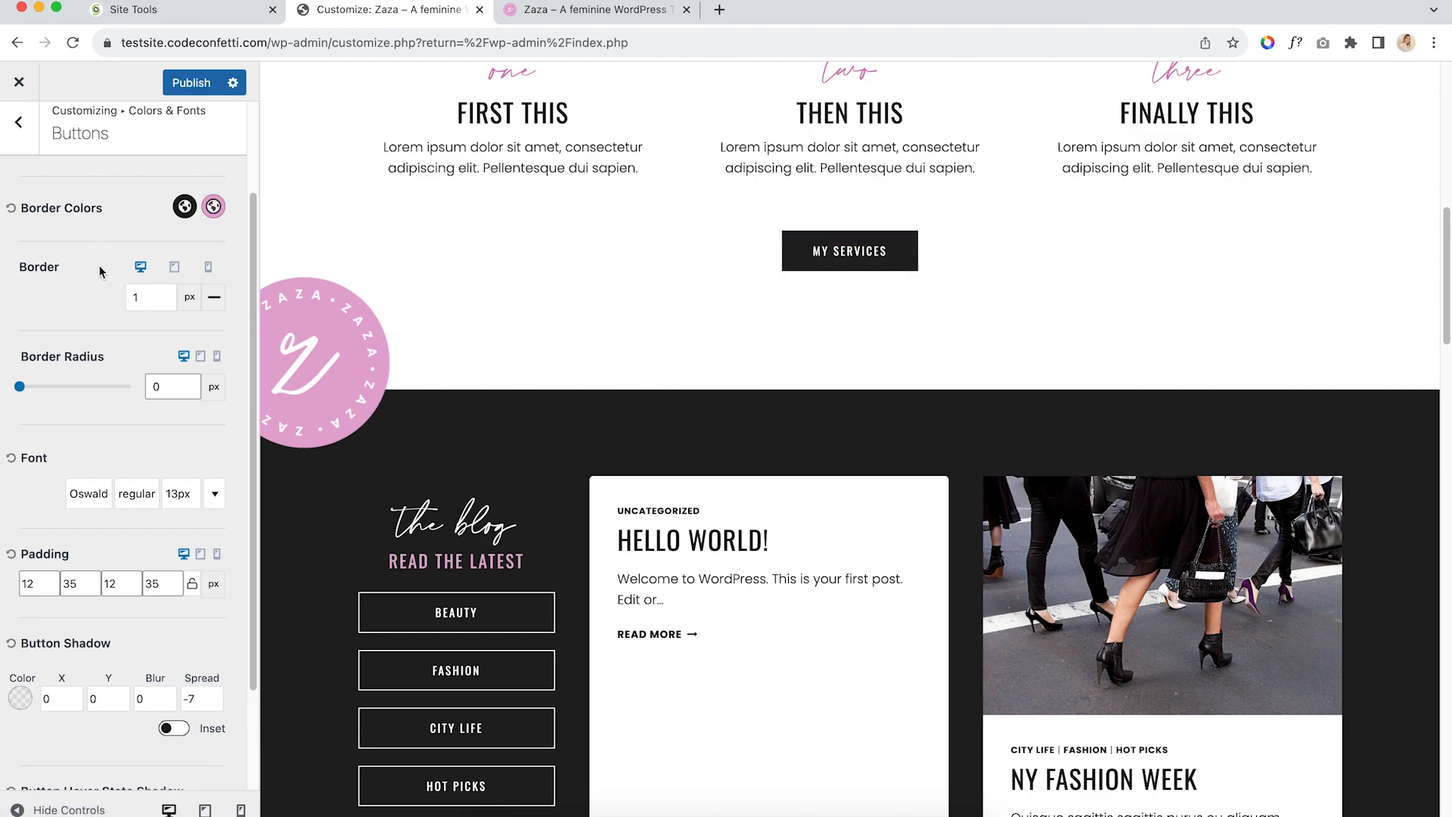
scroll(98, 261, down, 1)
scroll(101, 240, up, 2)
scroll(482, 421, down, 5)
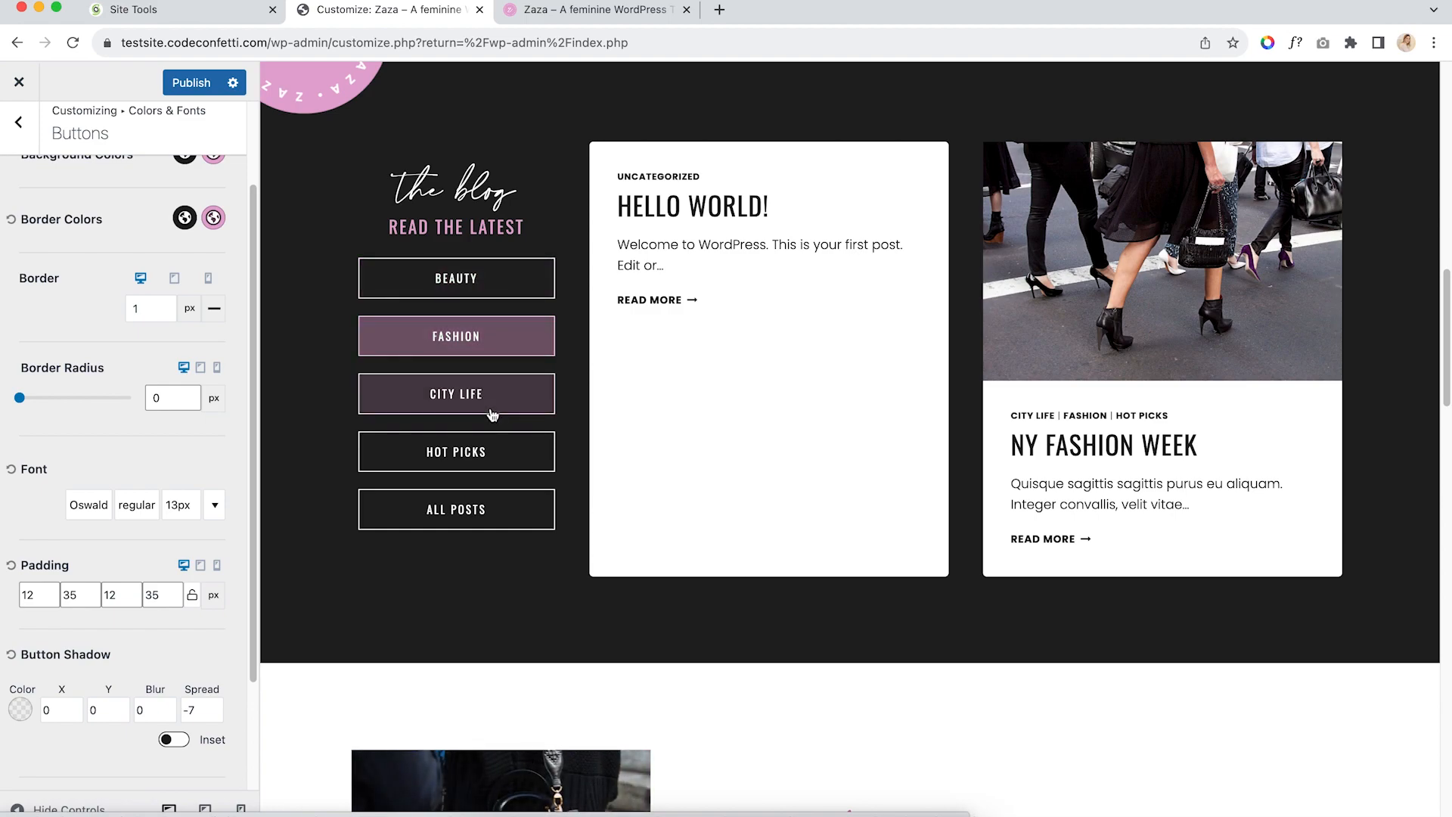
scroll(435, 260, up, 5)
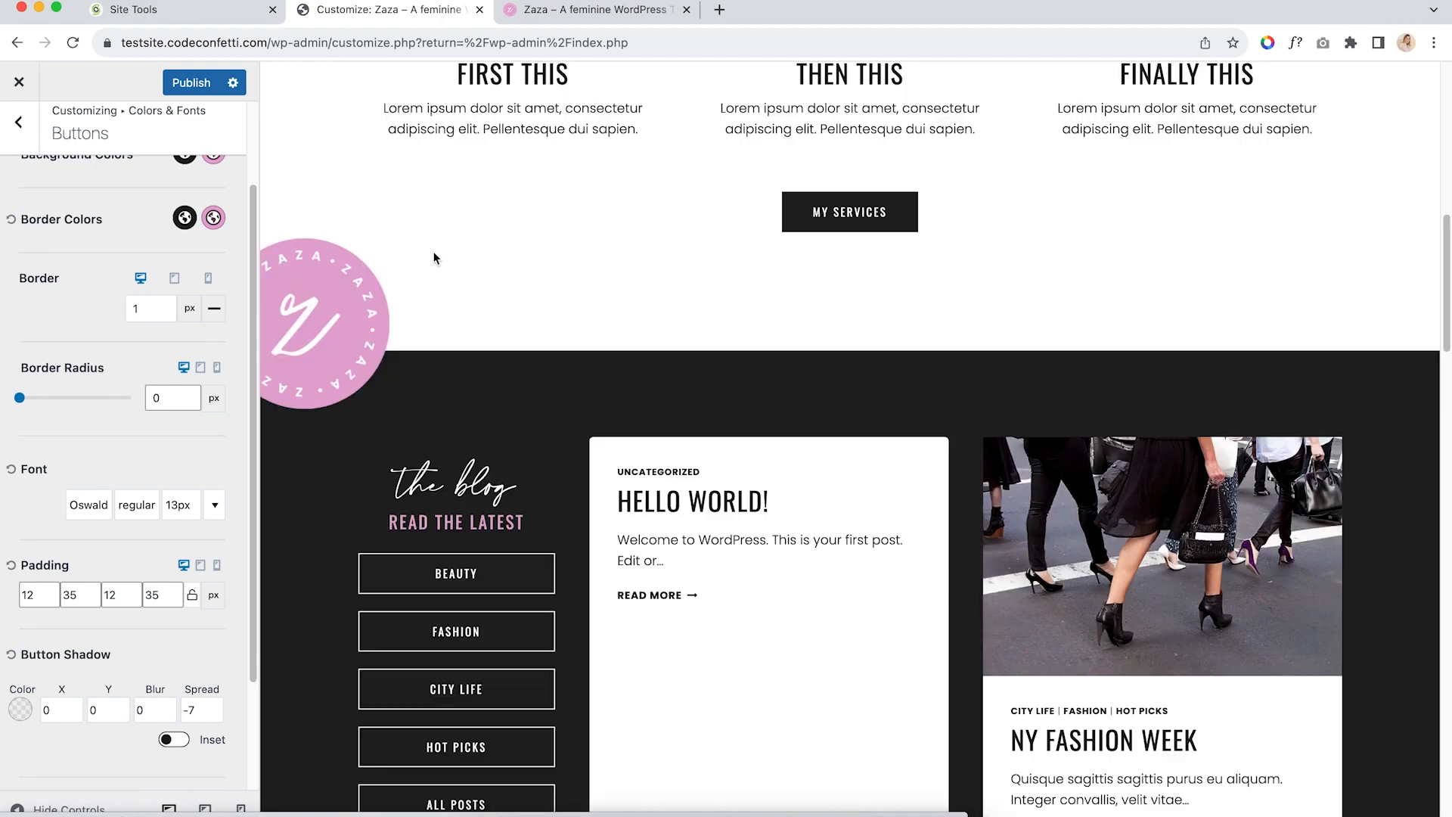
scroll(440, 234, up, 1)
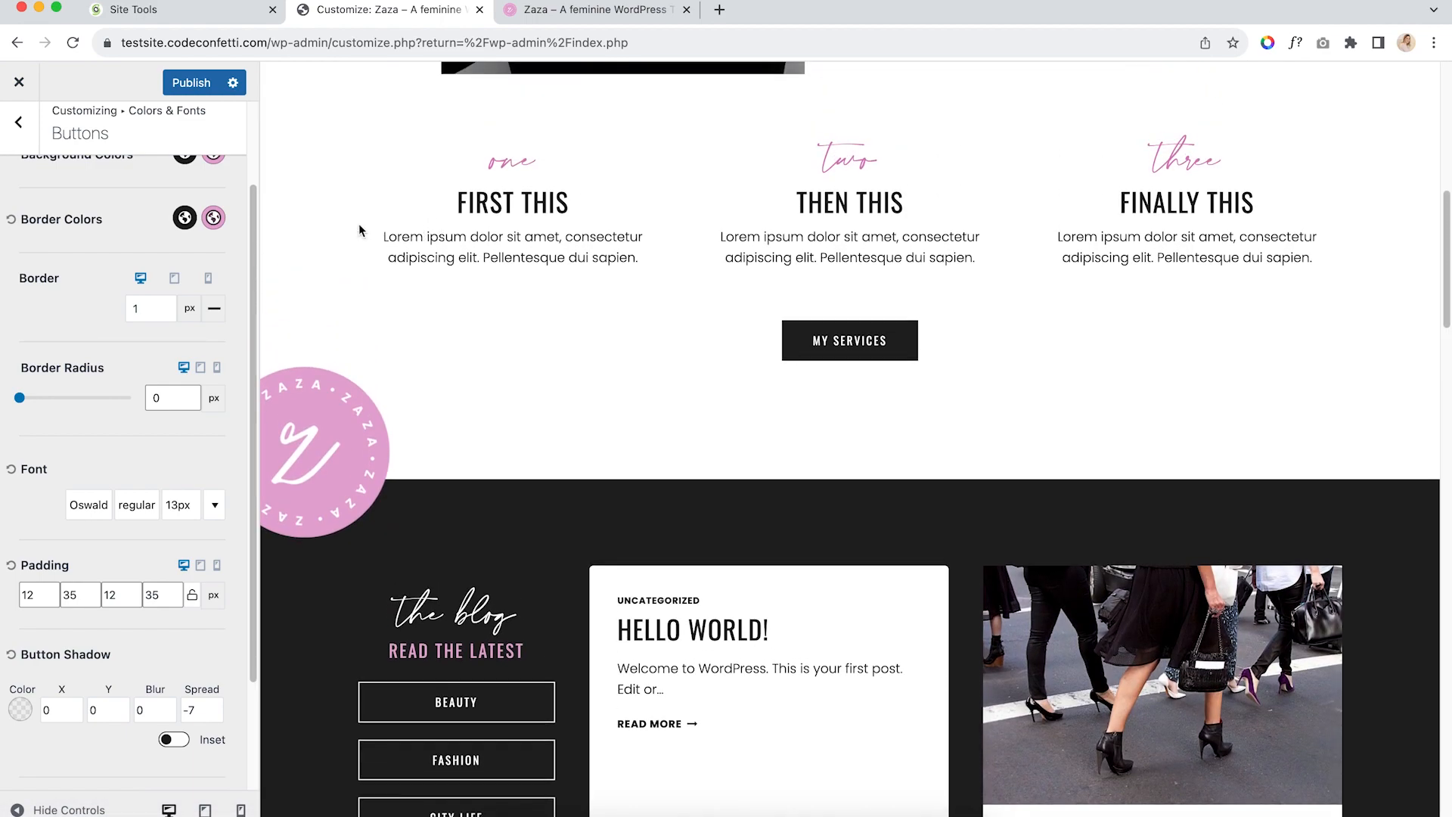
Open the typography settings under Colors & Fonts, and point out the body text below "First This" in the preview
click(18, 128)
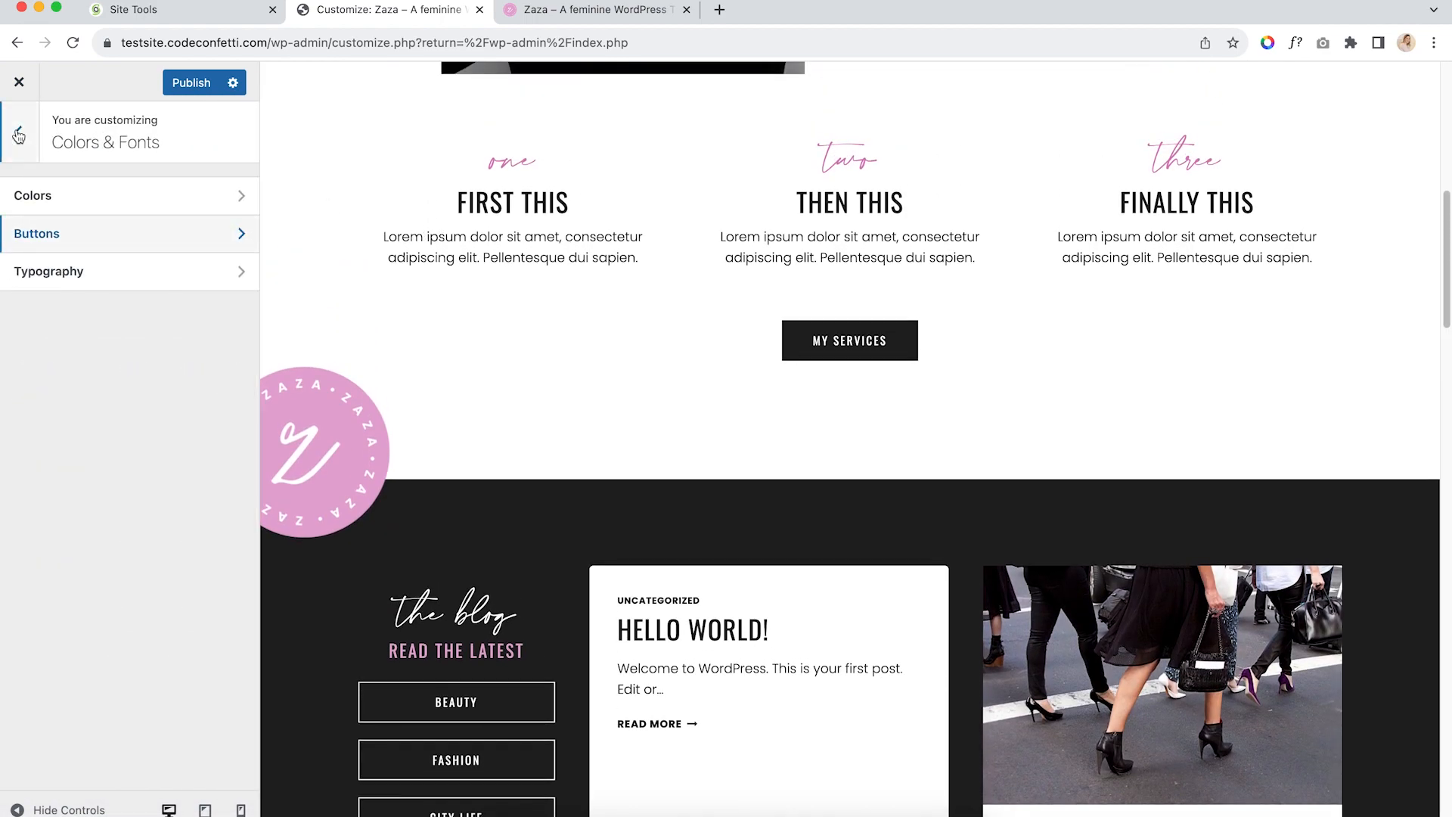
click(97, 279)
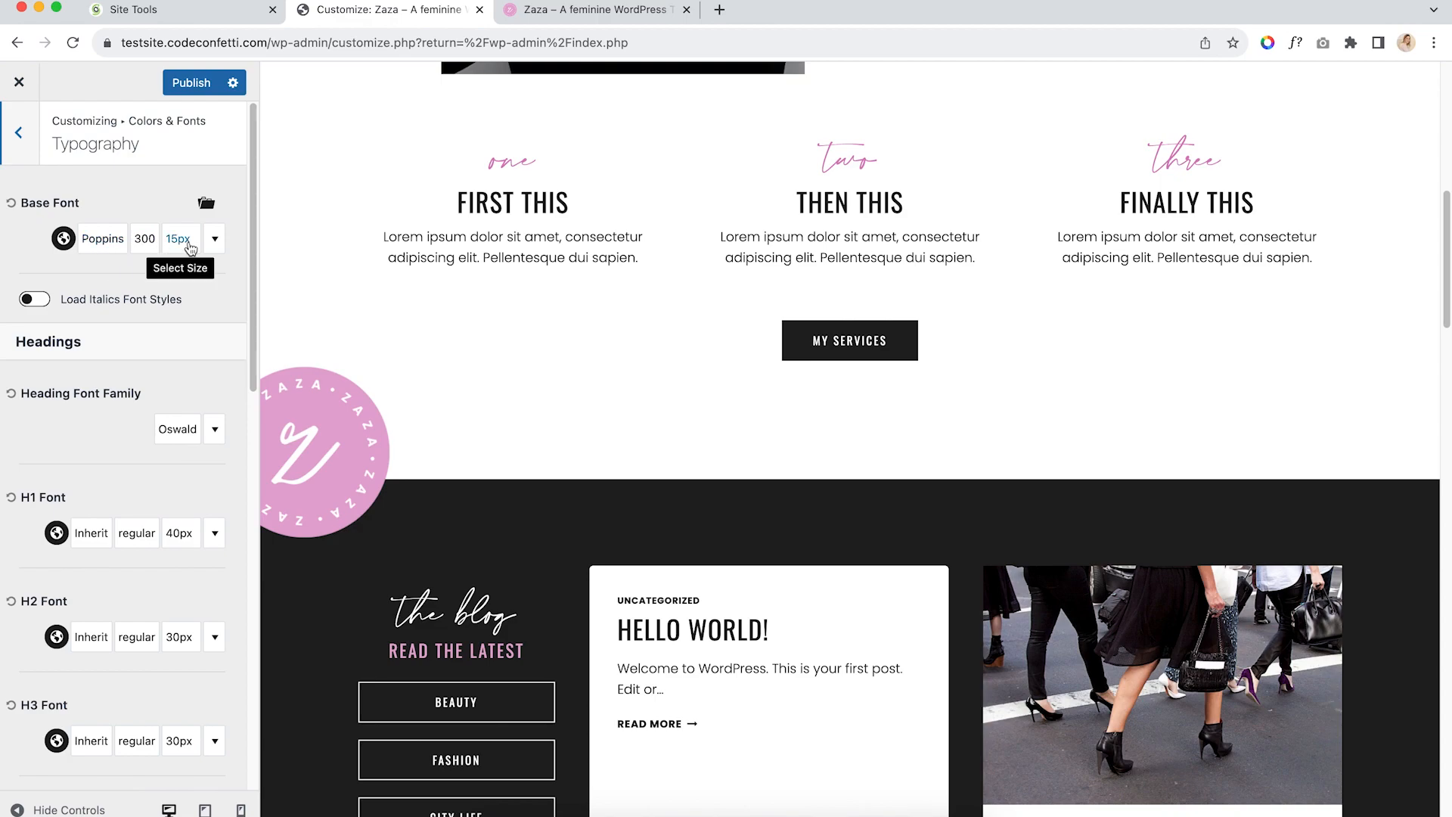
drag(385, 239, 648, 257)
click(605, 266)
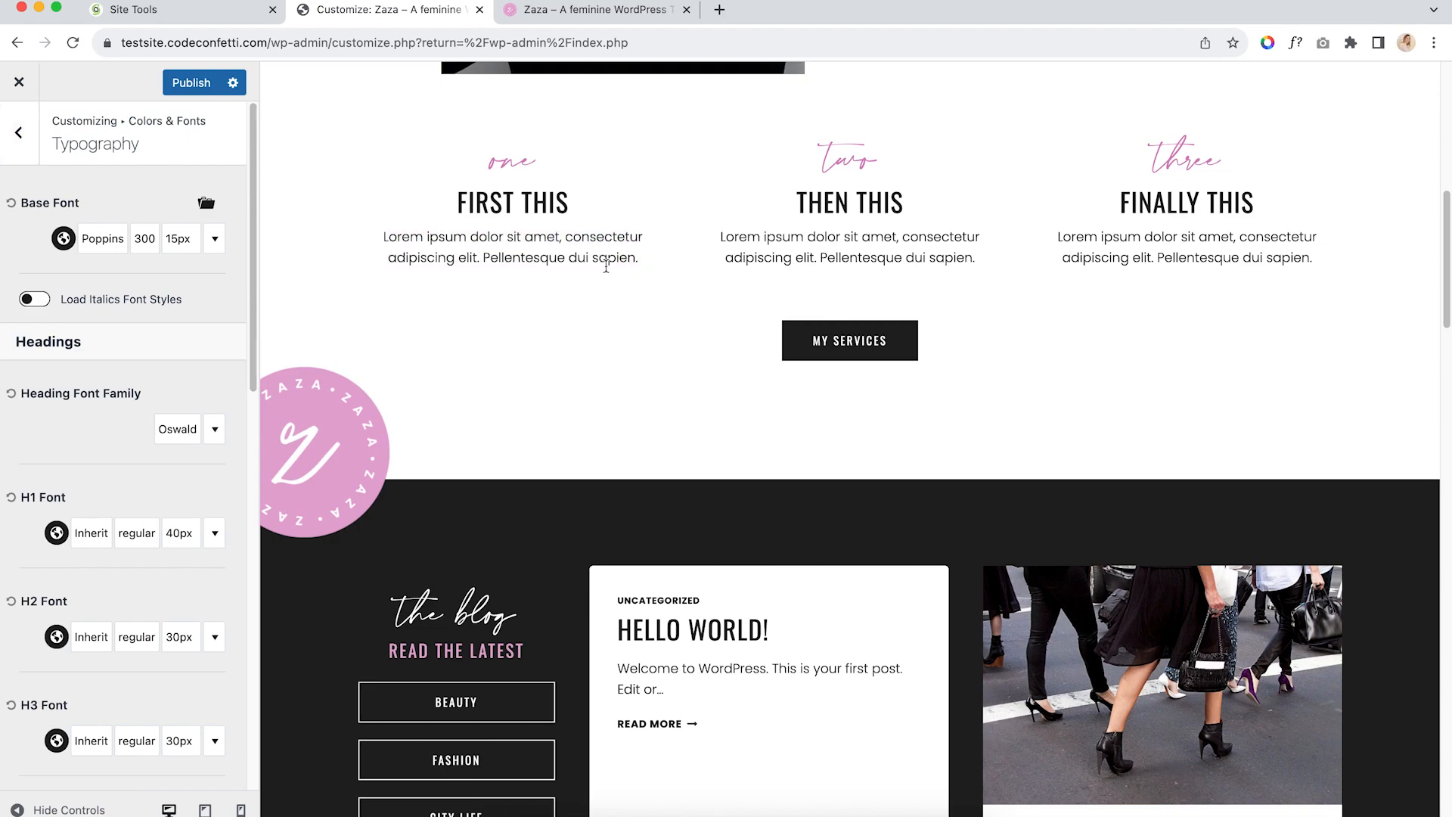
Try Port Lligat Sans as the base font, and set it back to Poppins with regular weight
click(101, 240)
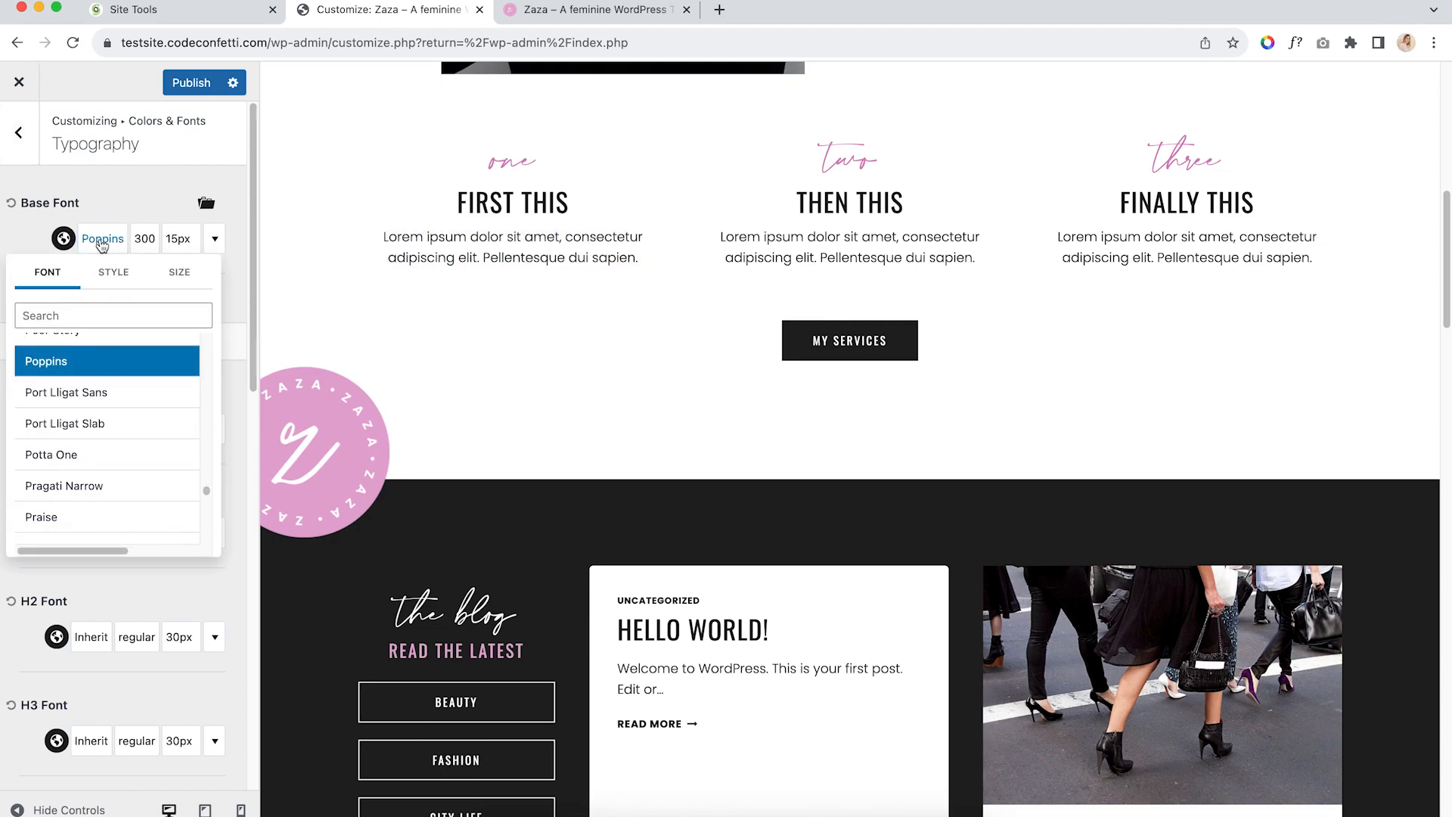
click(106, 395)
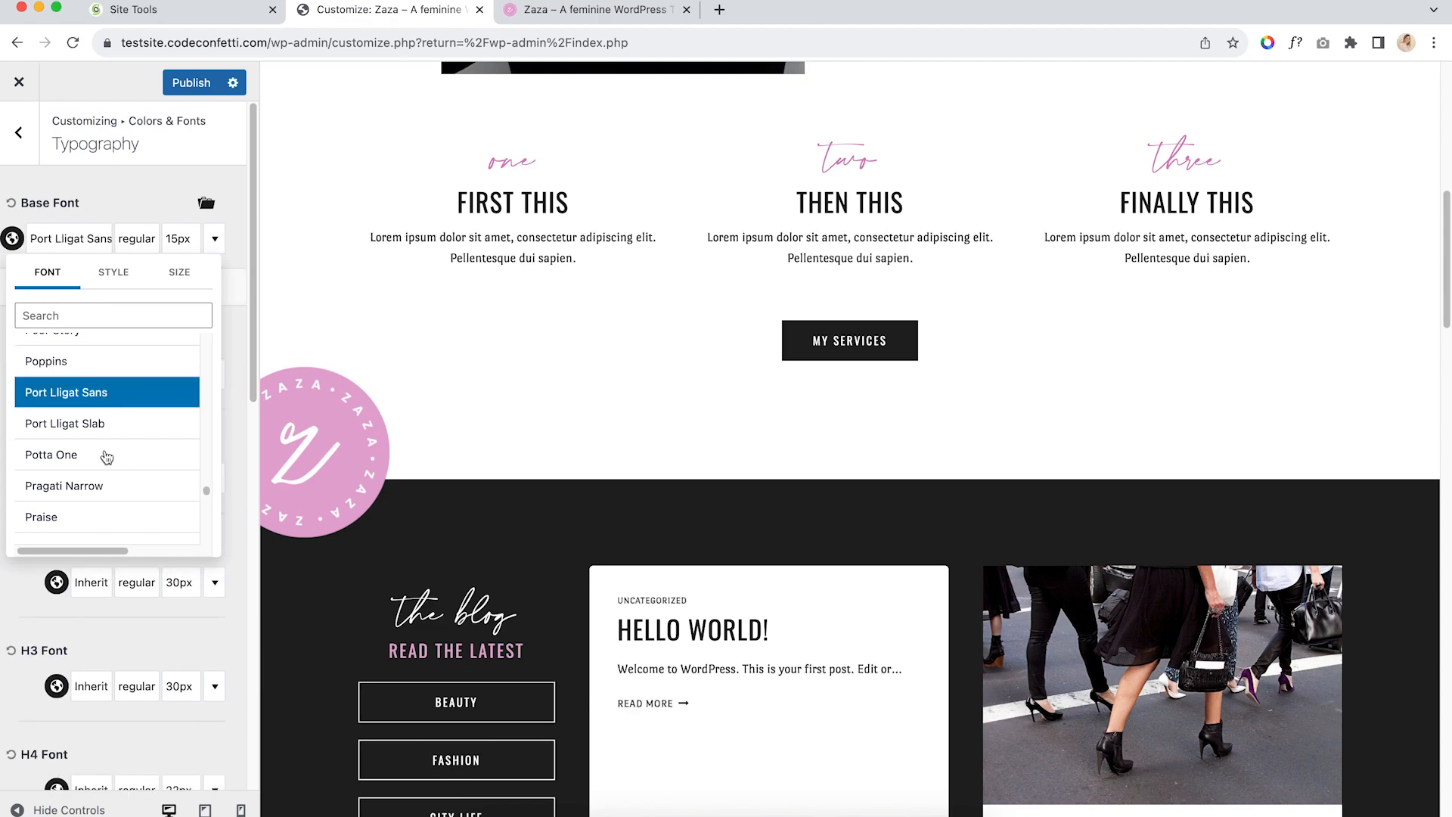
click(71, 366)
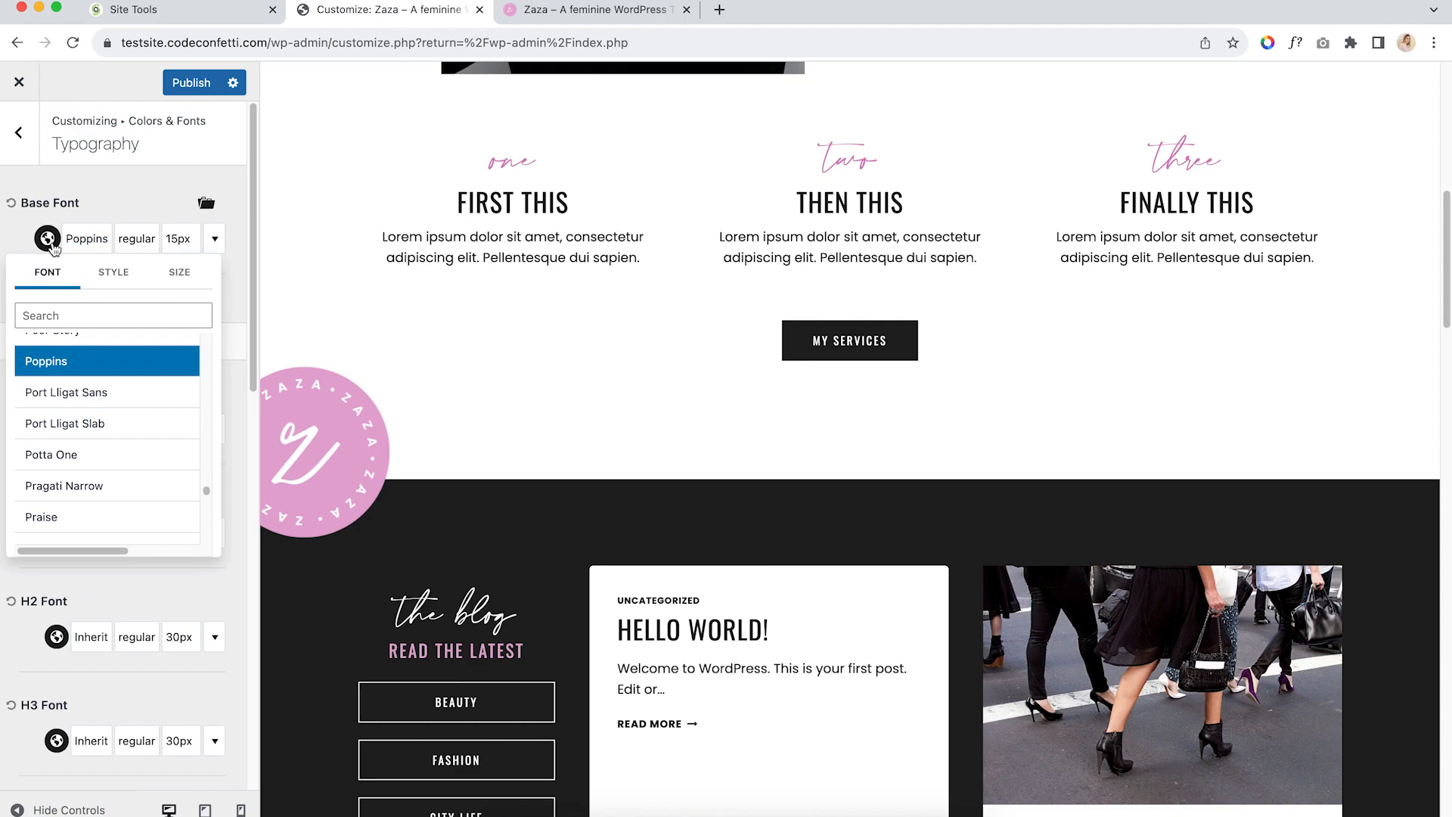
click(122, 219)
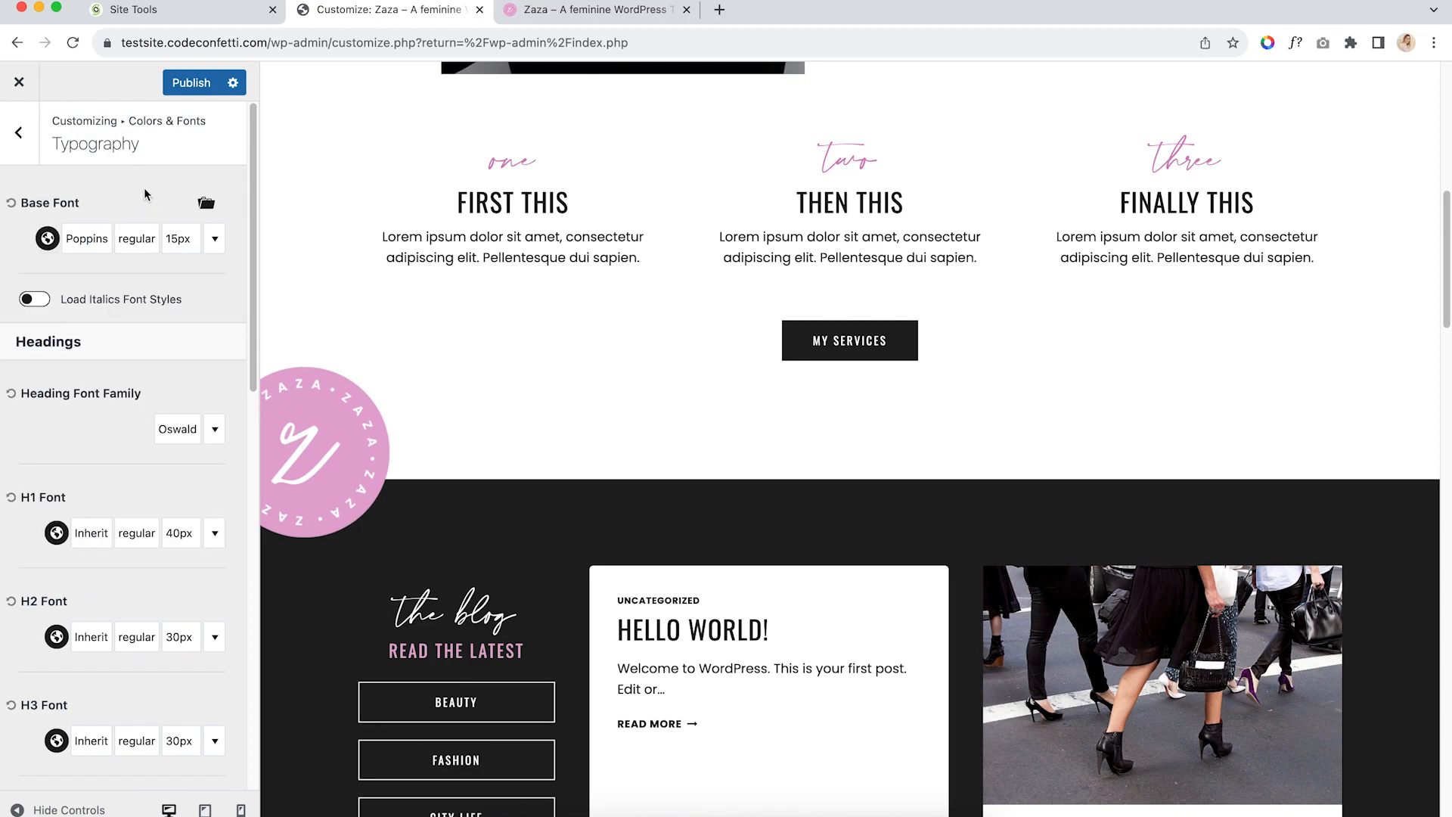
Browse the list of available base fonts, and close it without choosing another font
scroll(173, 321, down, 1)
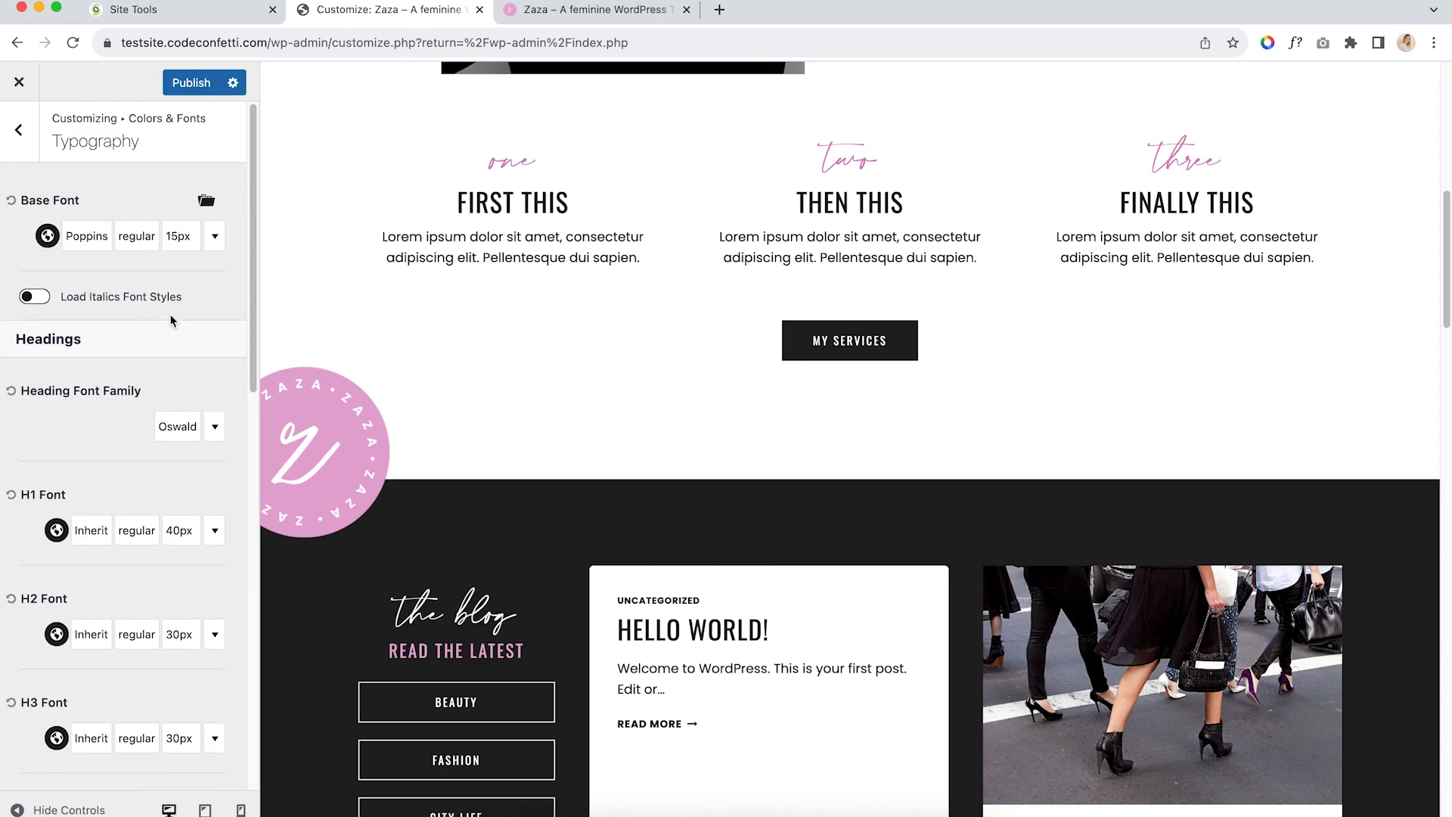
click(87, 232)
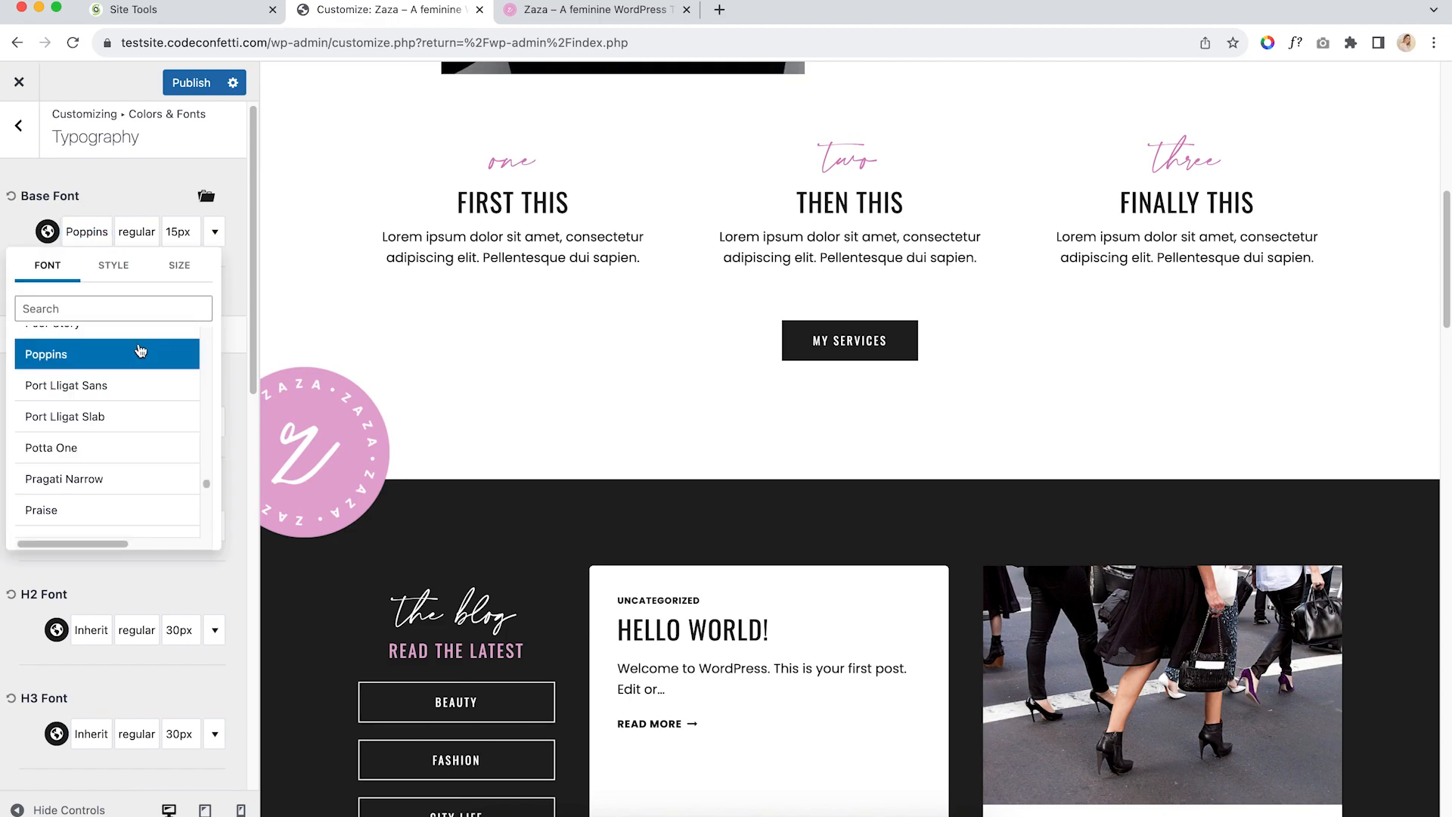
scroll(119, 411, down, 15)
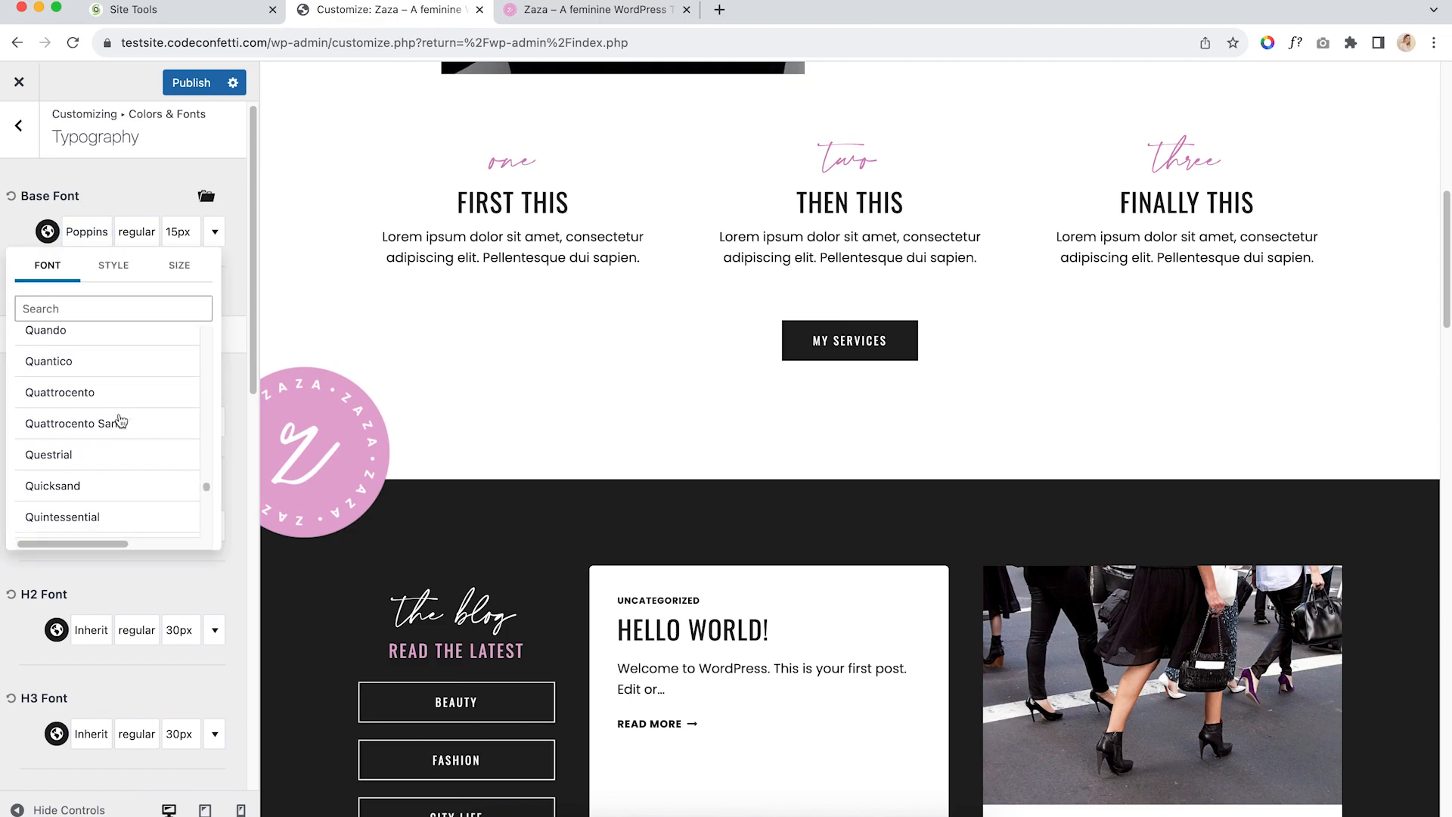
scroll(121, 420, up, 15)
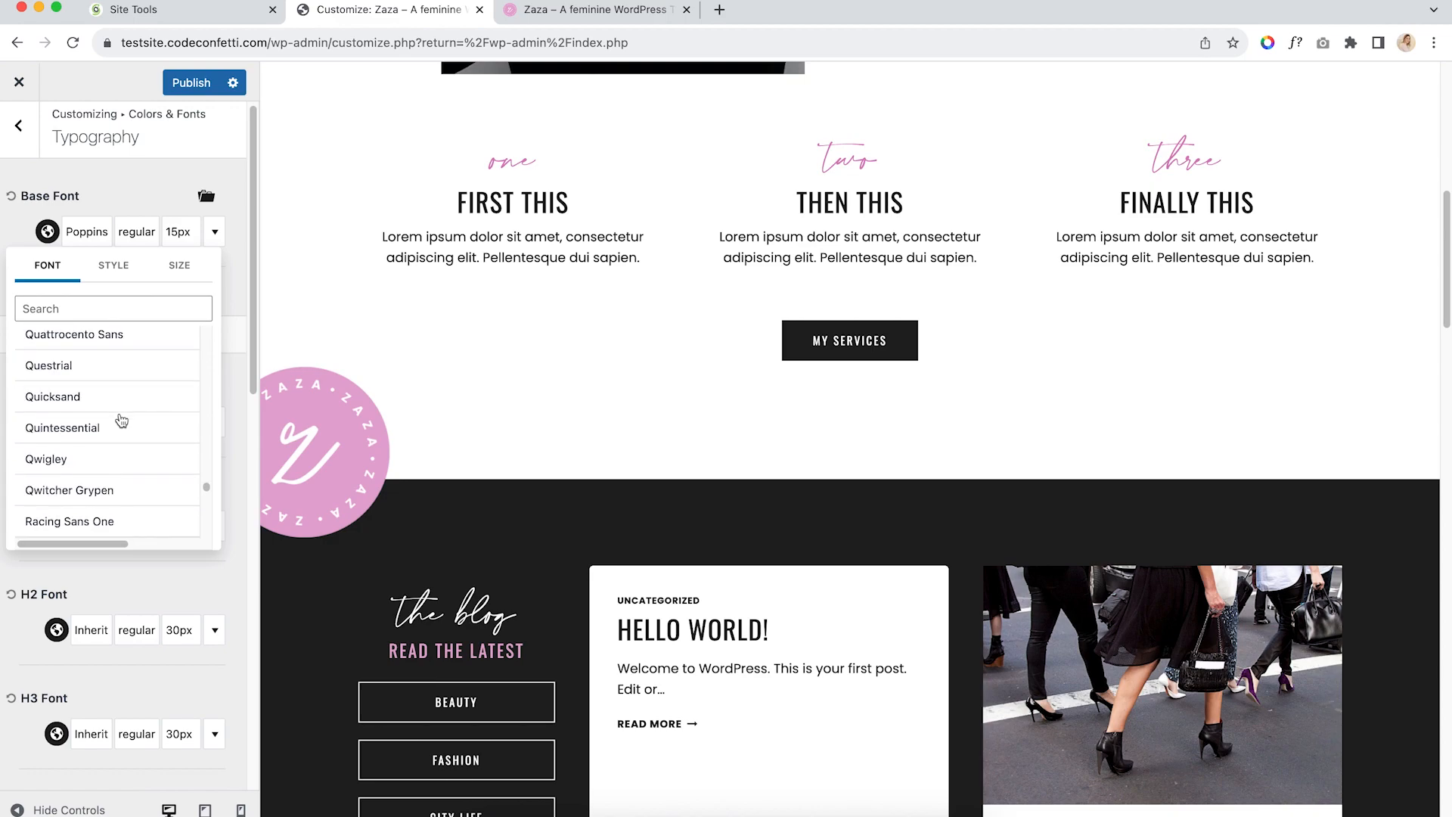
scroll(121, 420, up, 7)
click(138, 206)
Open the list of fonts for the heading font family, and close it without choosing another font
scroll(176, 413, down, 3)
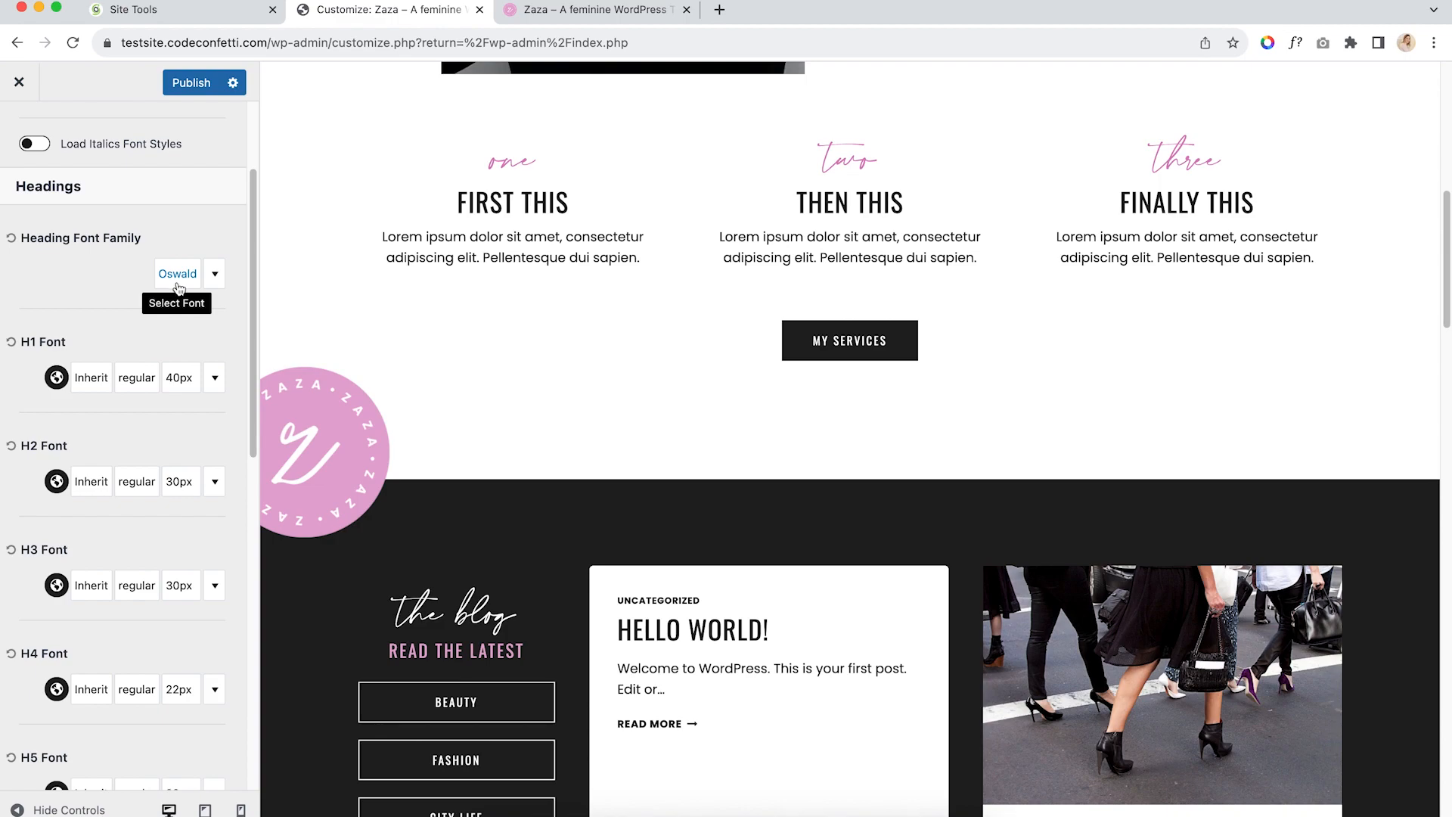
scroll(177, 281, down, 2)
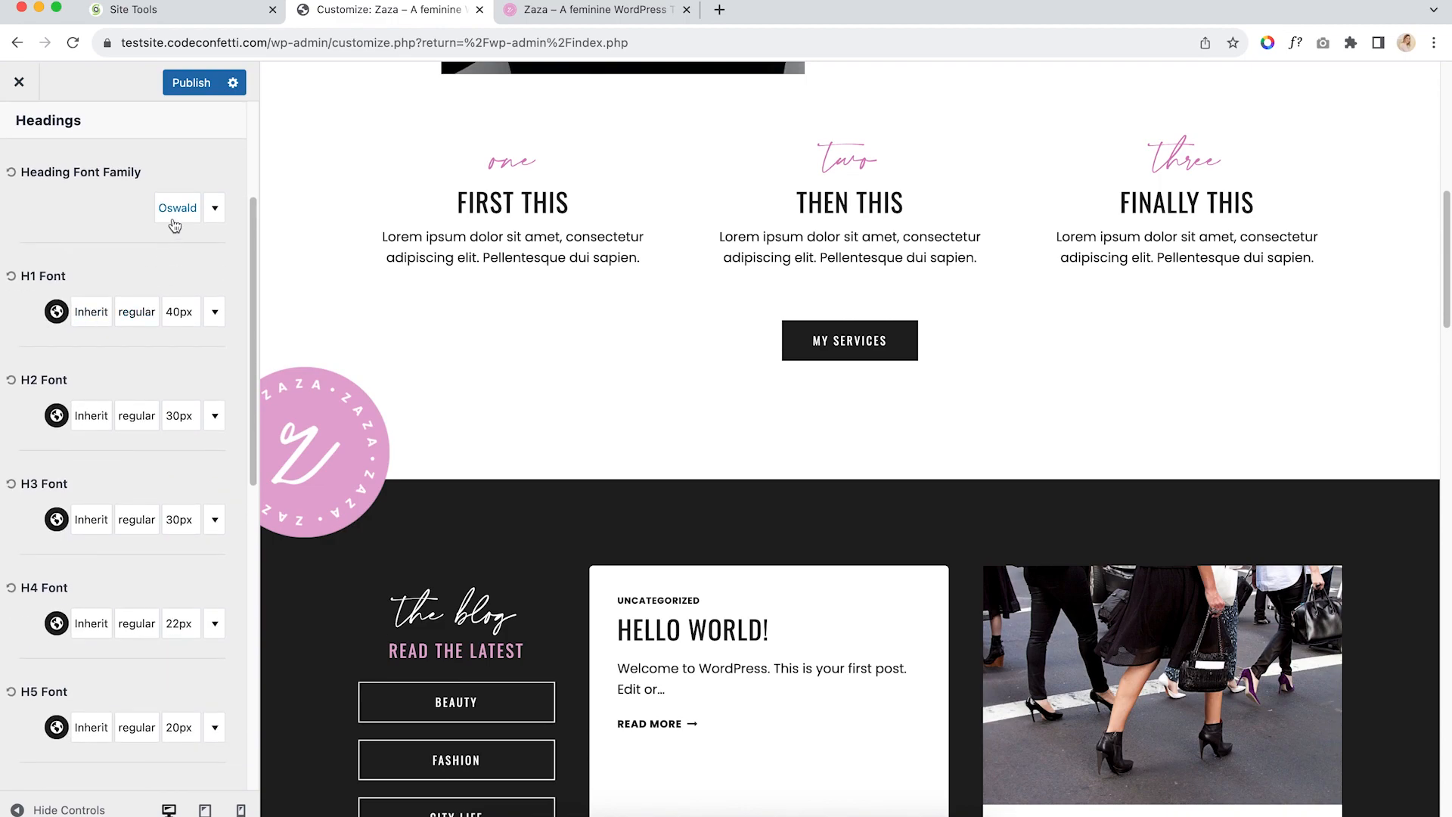
click(177, 211)
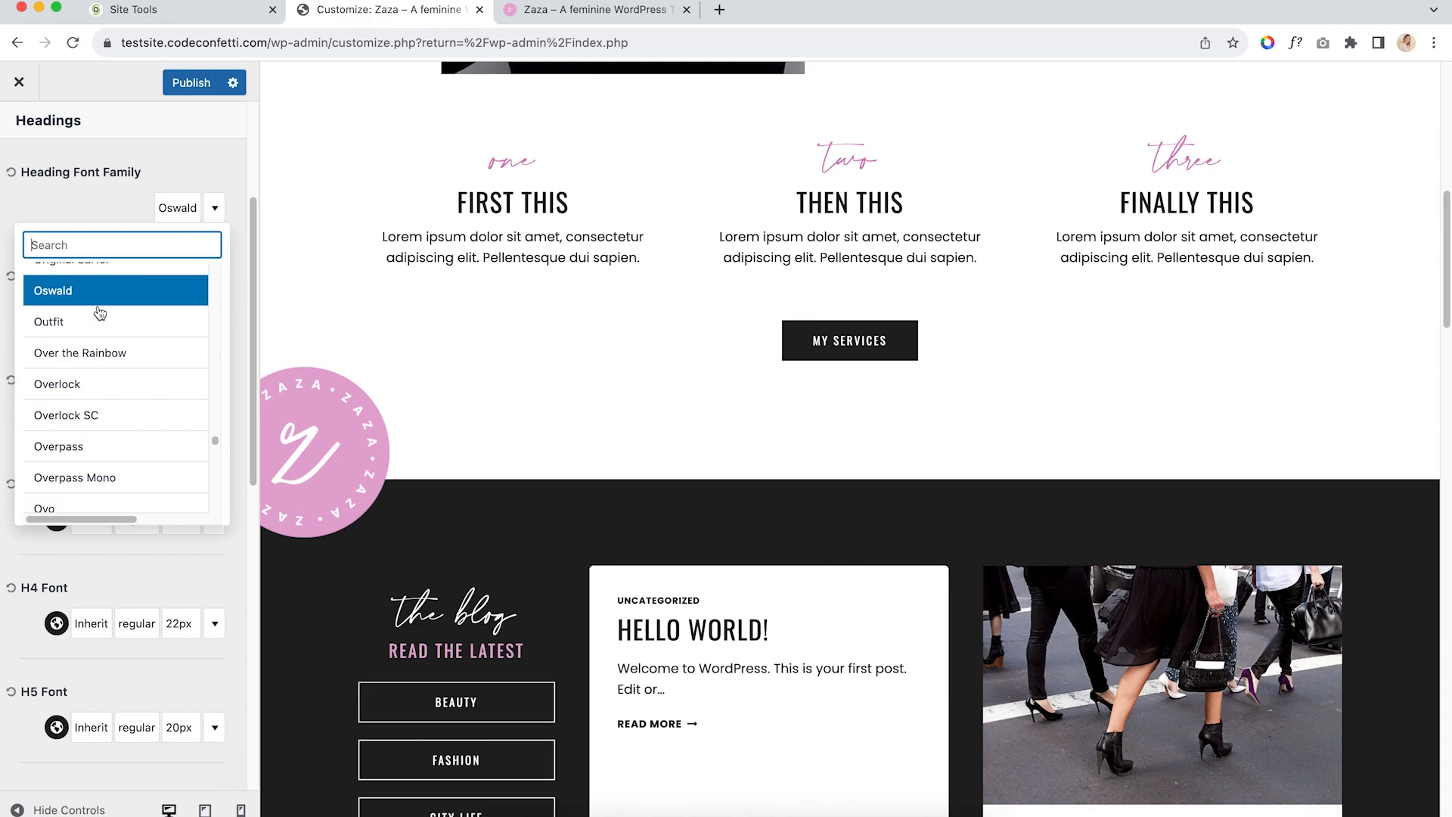
click(114, 201)
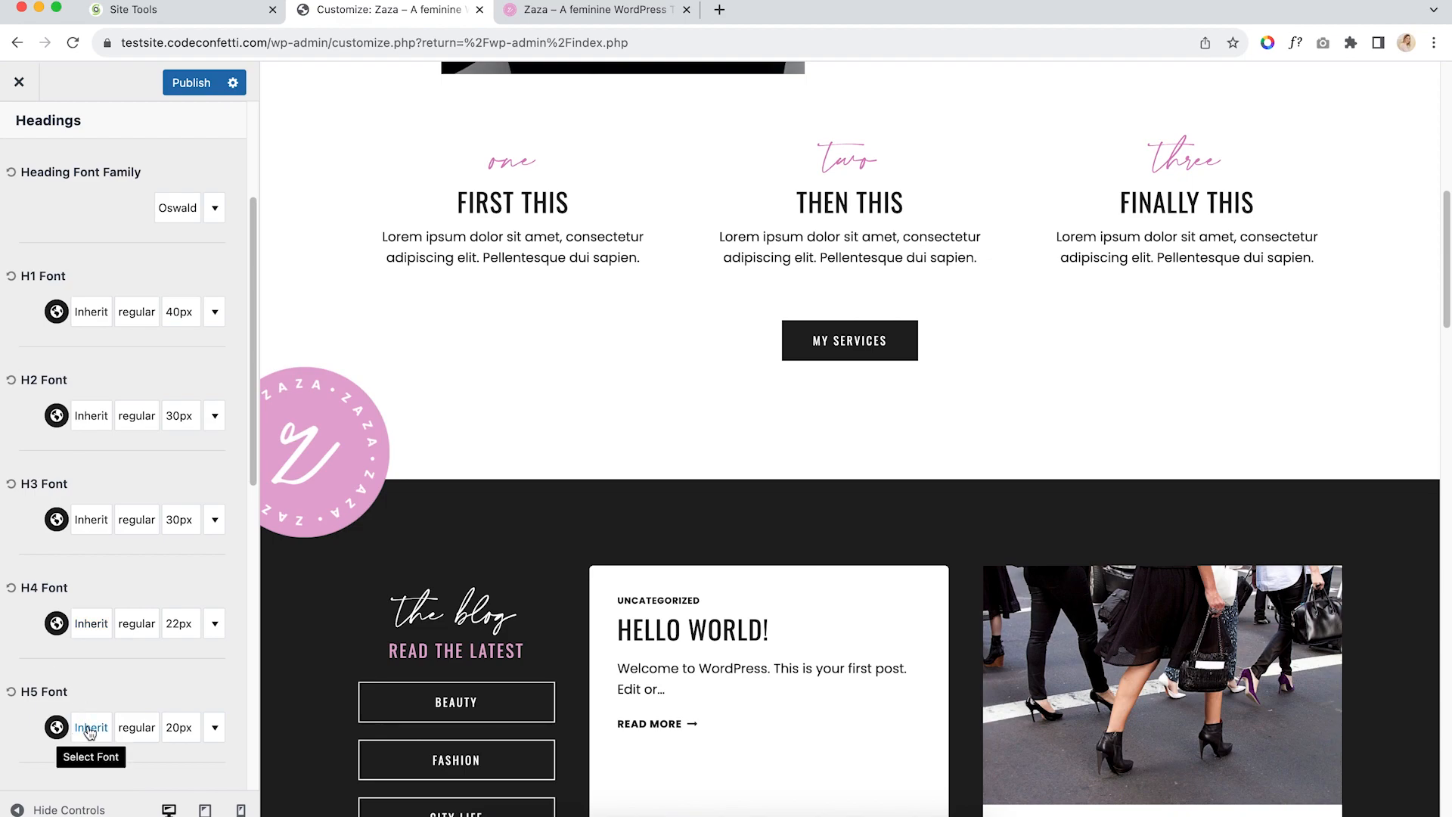
Review the H1 font's size, line height, letter spacing and transform options without changing them
scroll(89, 732, down, 3)
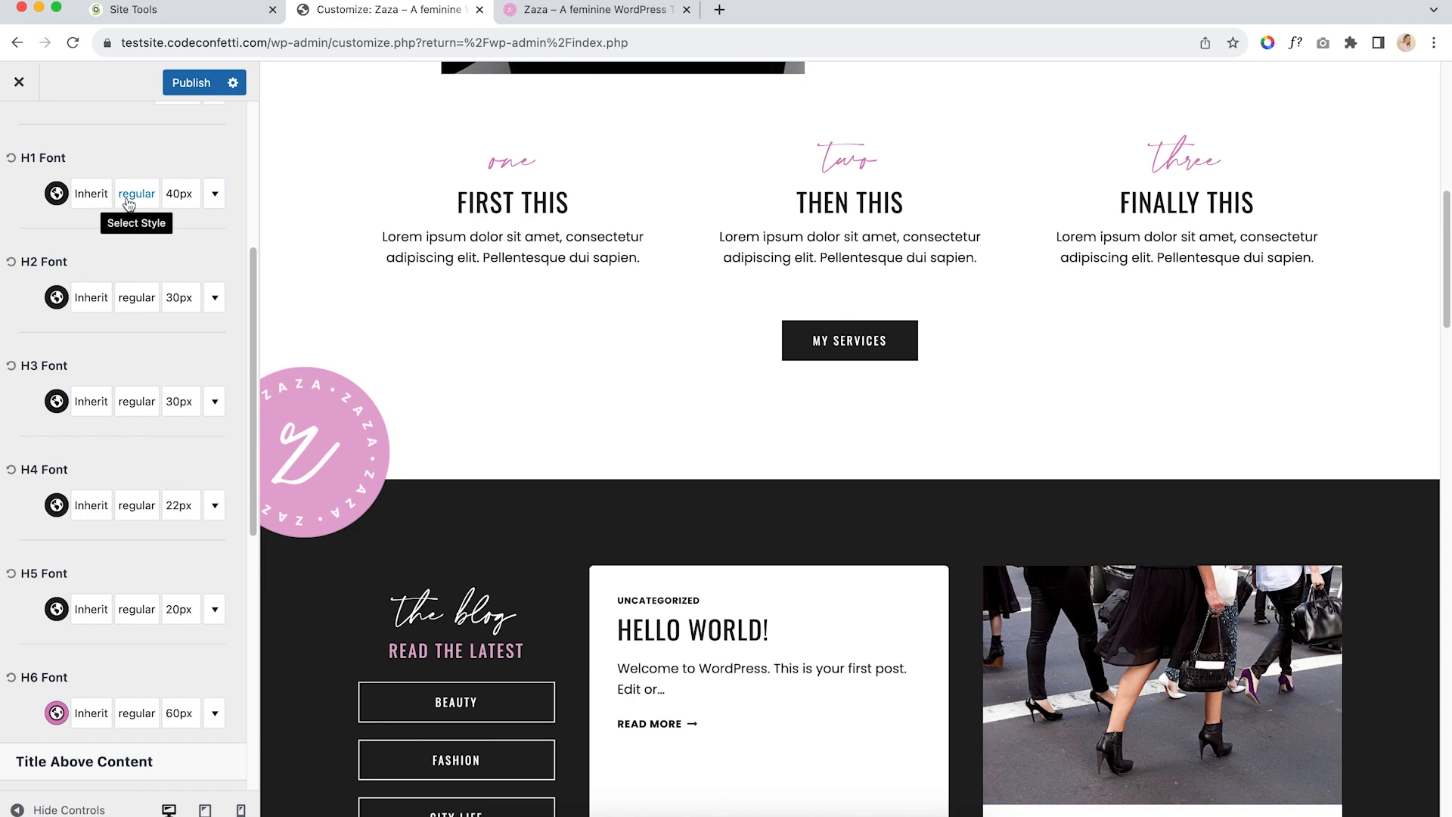
click(179, 197)
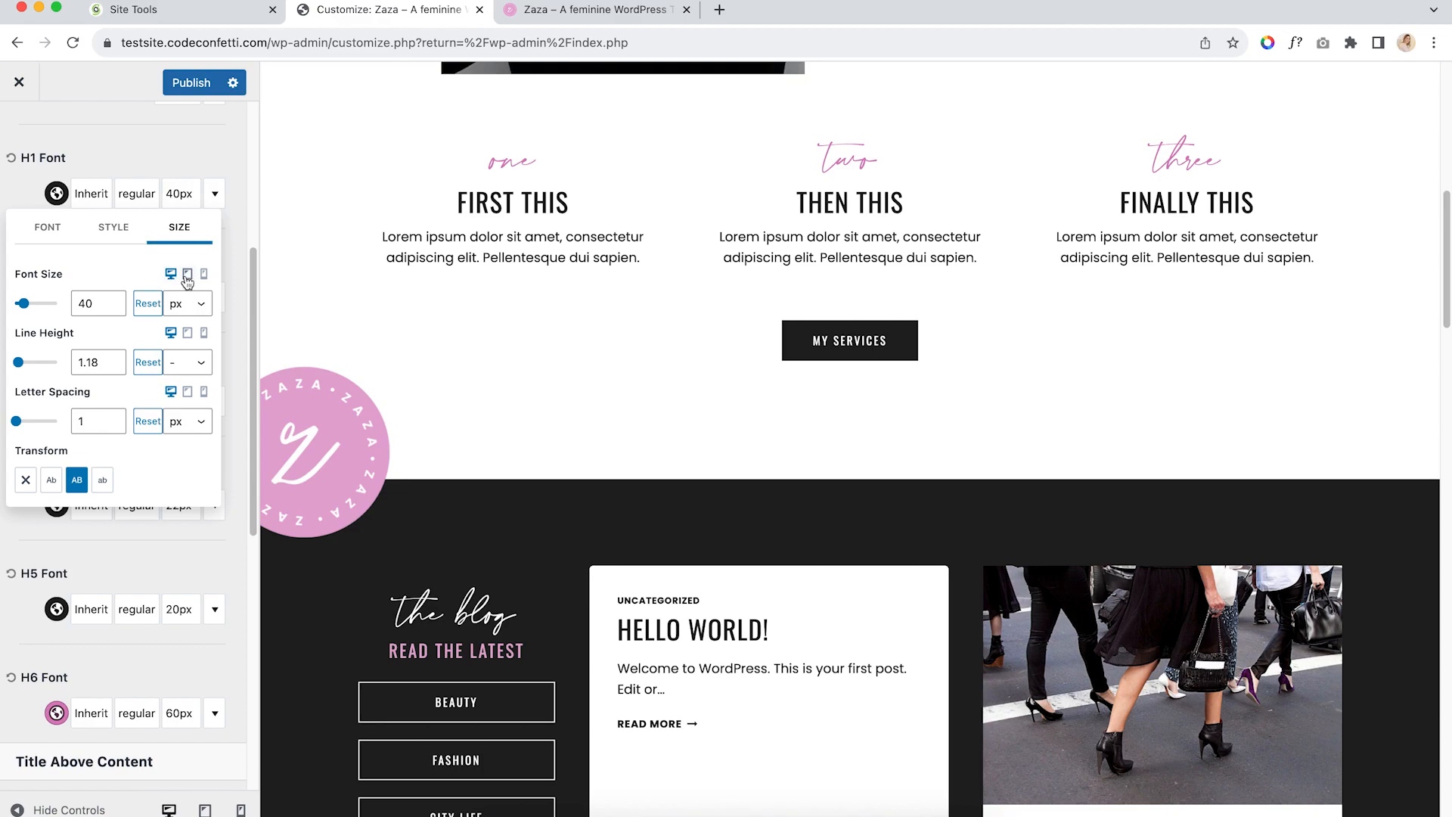
click(195, 160)
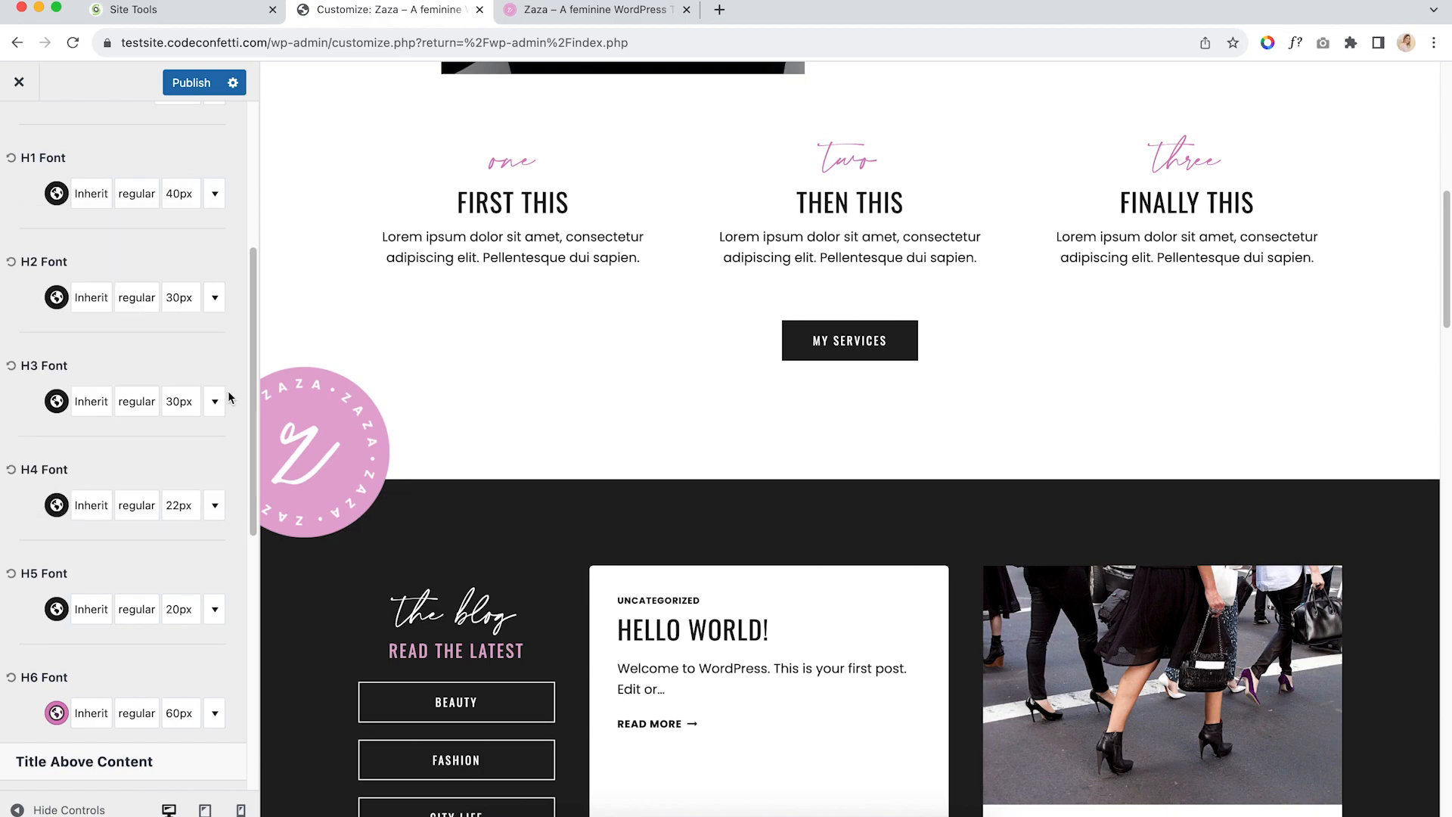
Look through the remaining typography settings, from the H2 to H6 fonts down to the H1 title, breadcrumbs and Google font subsets
scroll(217, 418, down, 5)
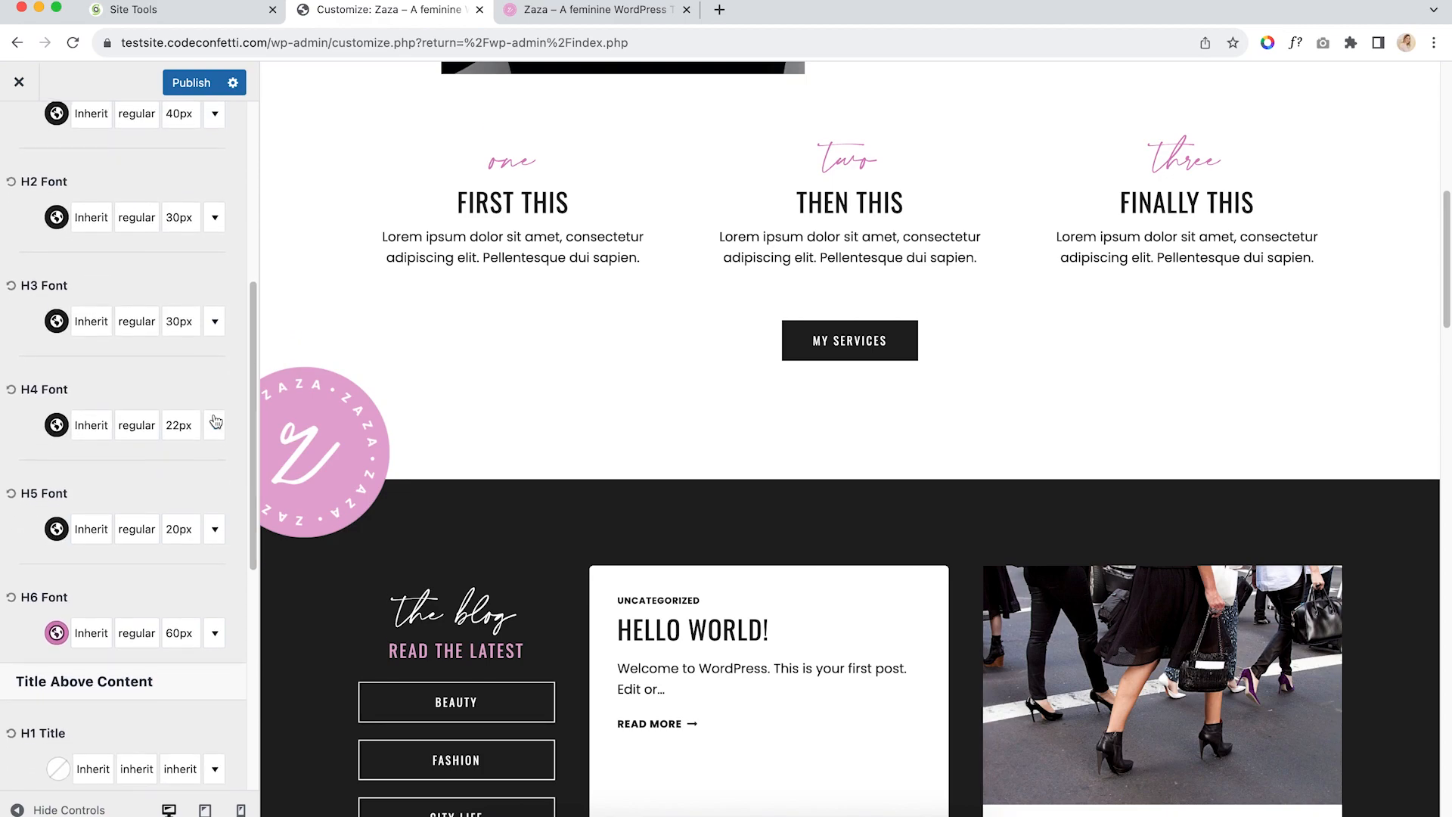
scroll(214, 416, down, 1)
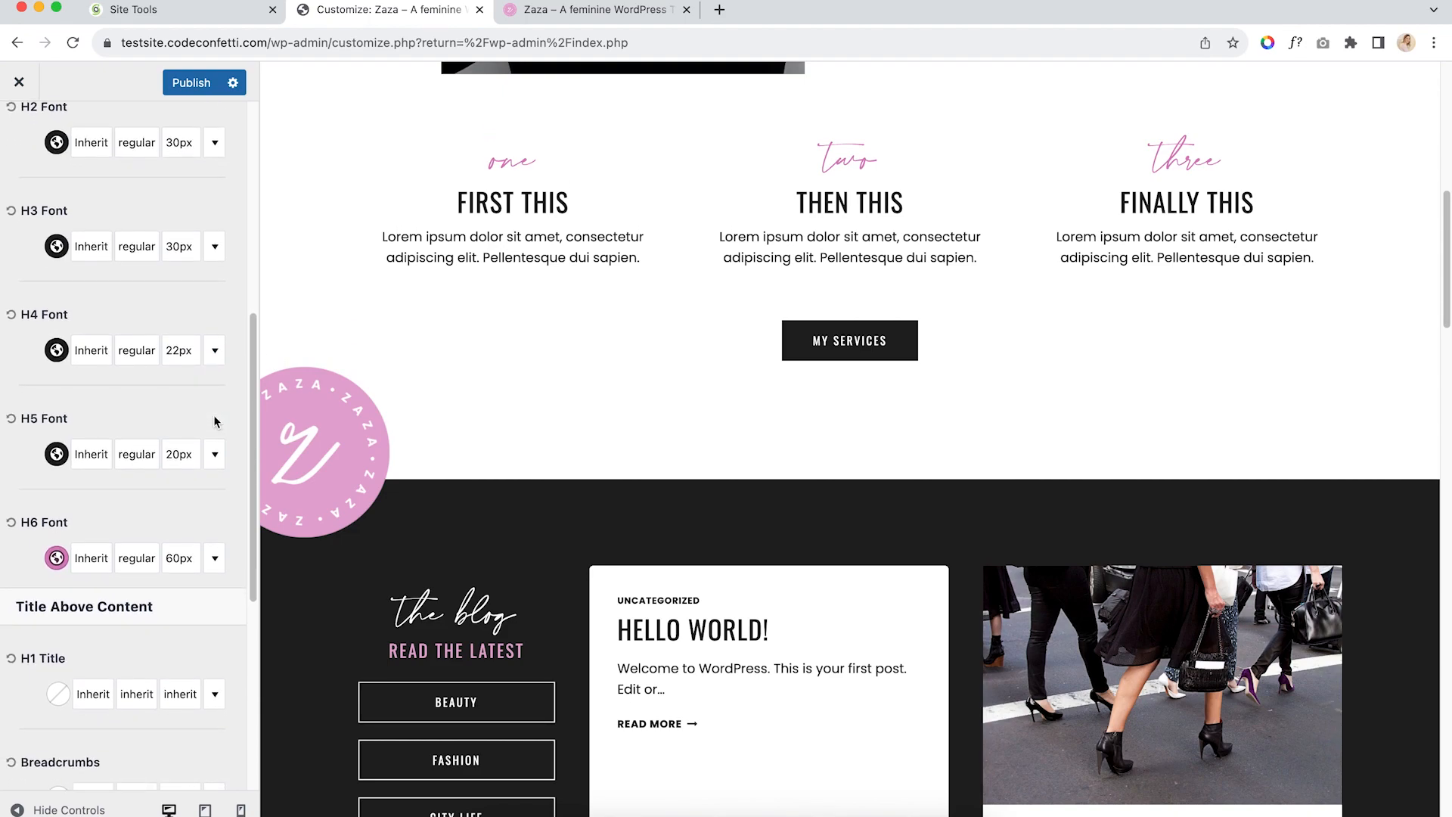
scroll(216, 420, down, 8)
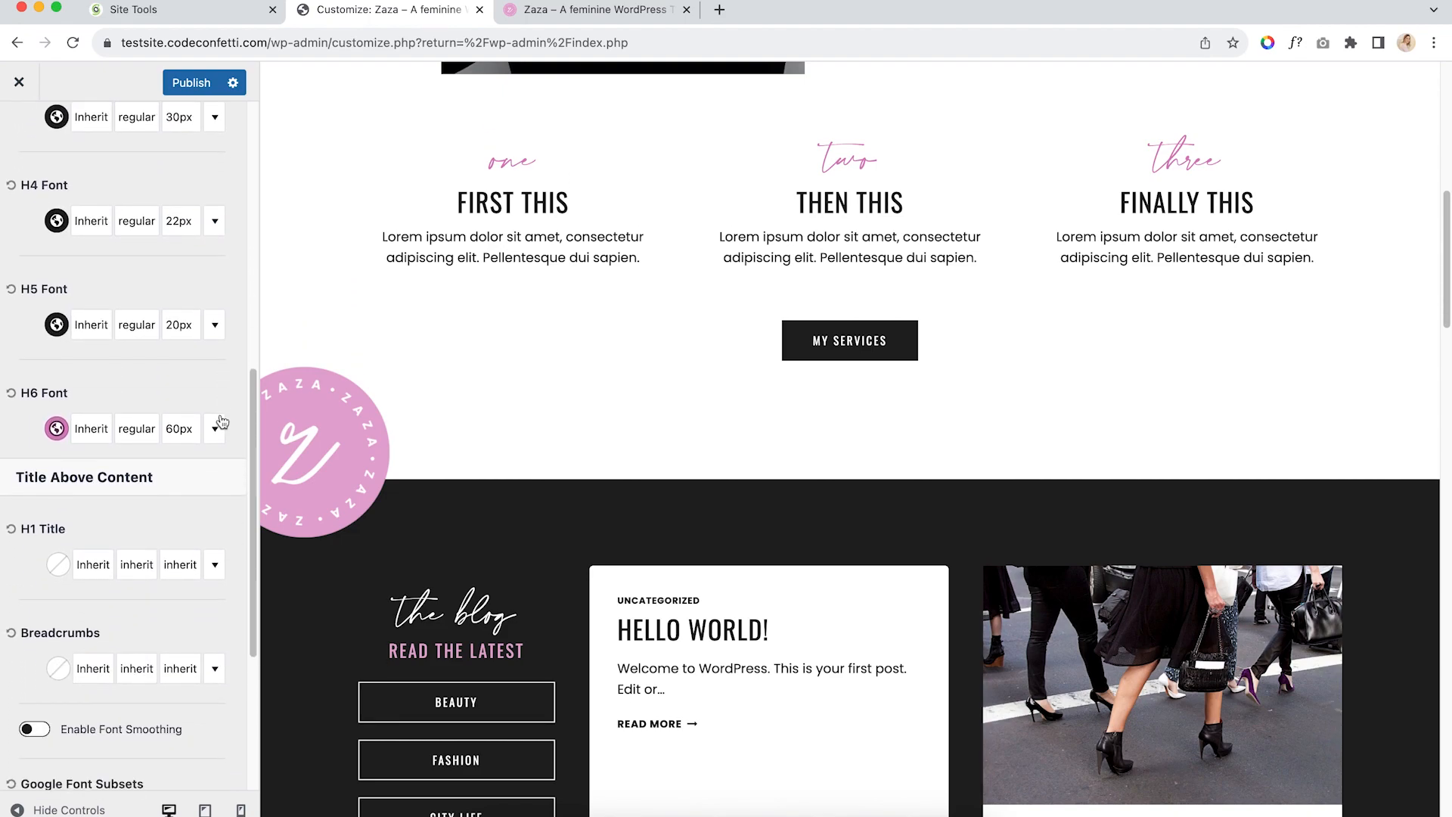
scroll(142, 458, down, 2)
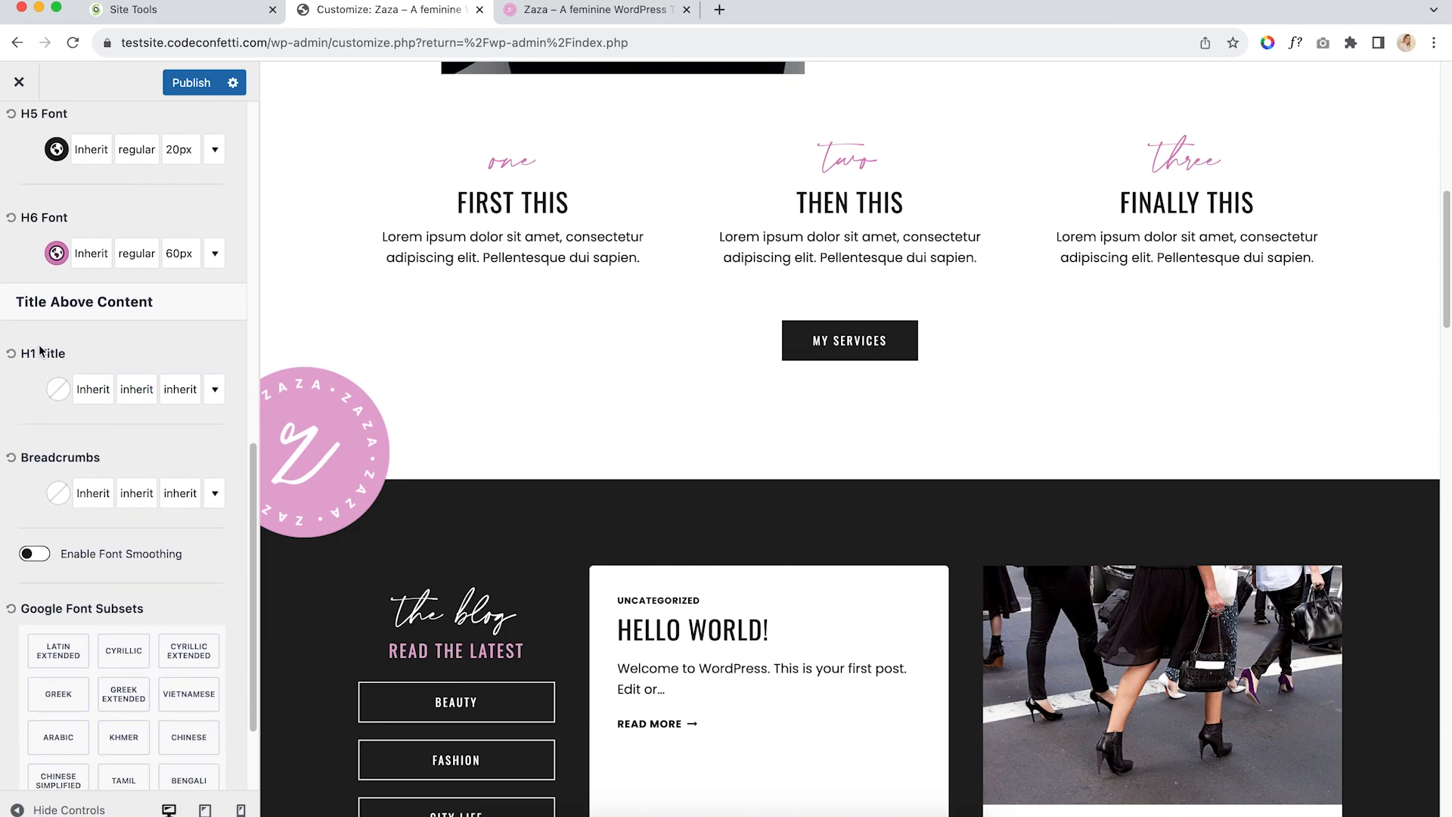
scroll(79, 509, down, 3)
scroll(91, 491, up, 3)
scroll(96, 480, up, 2)
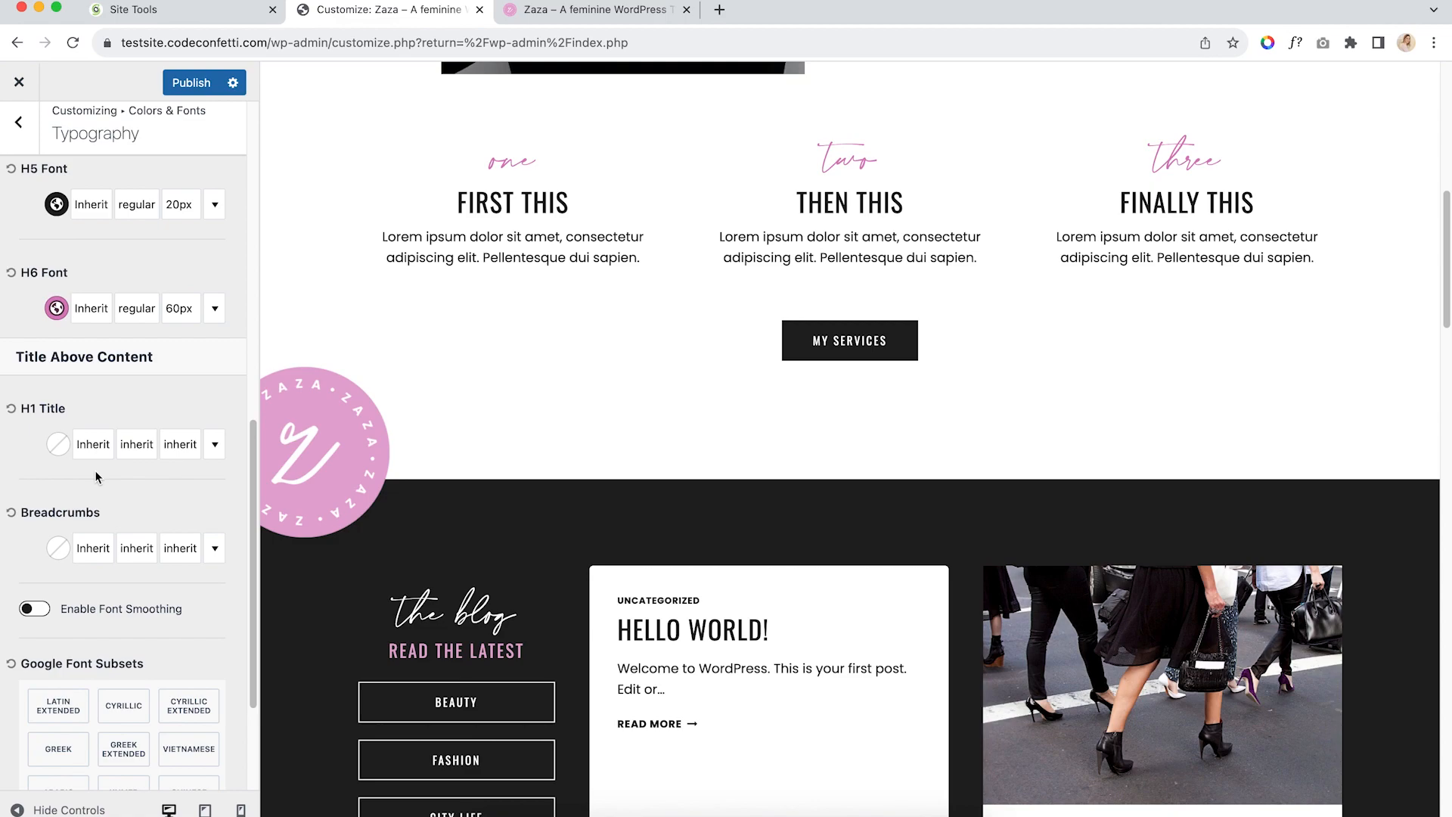
scroll(96, 474, up, 10)
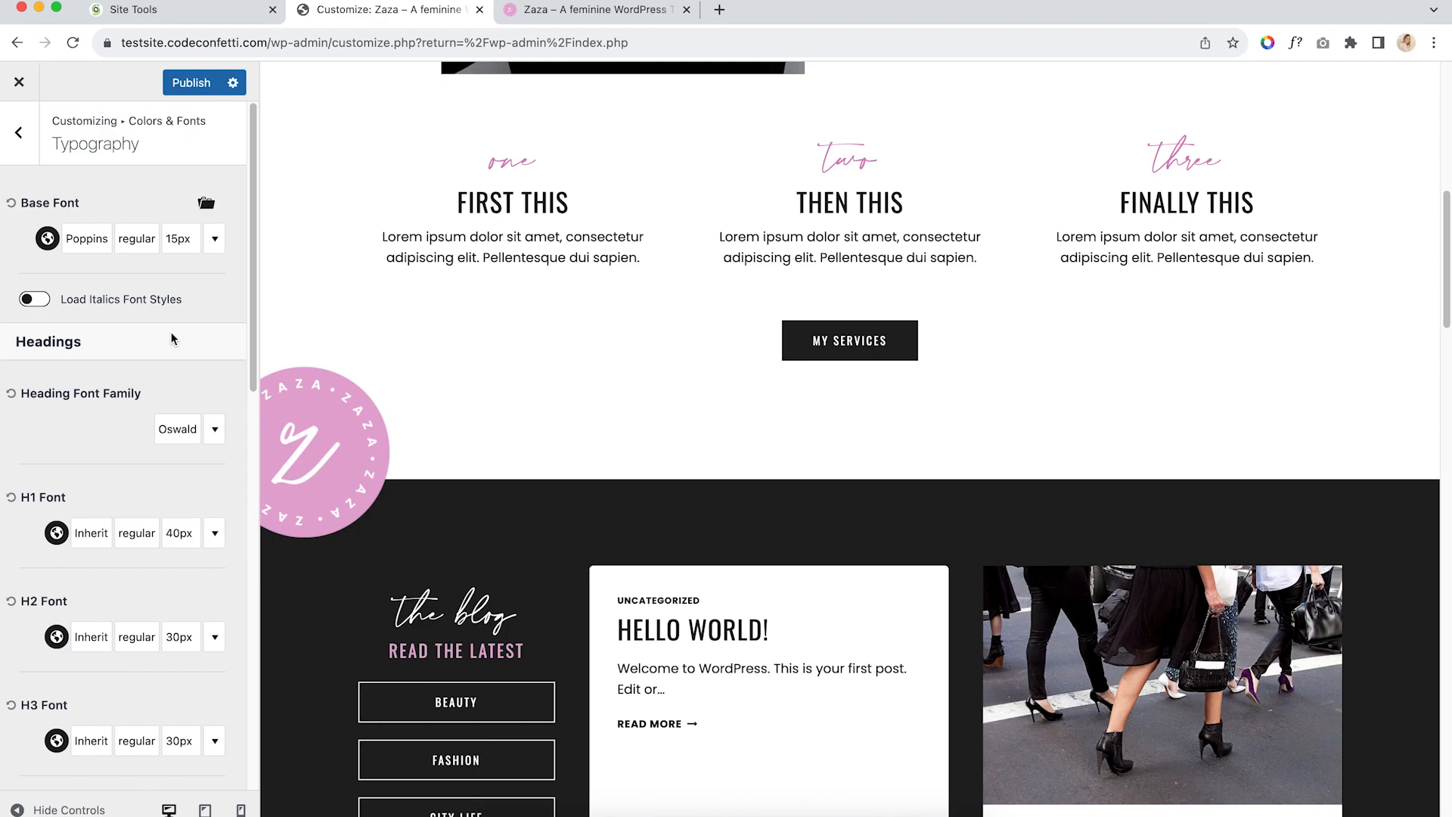
Leave the Typography and Colors & Fonts settings, and open the Header settings with the page's header in view
scroll(402, 298, up, 10)
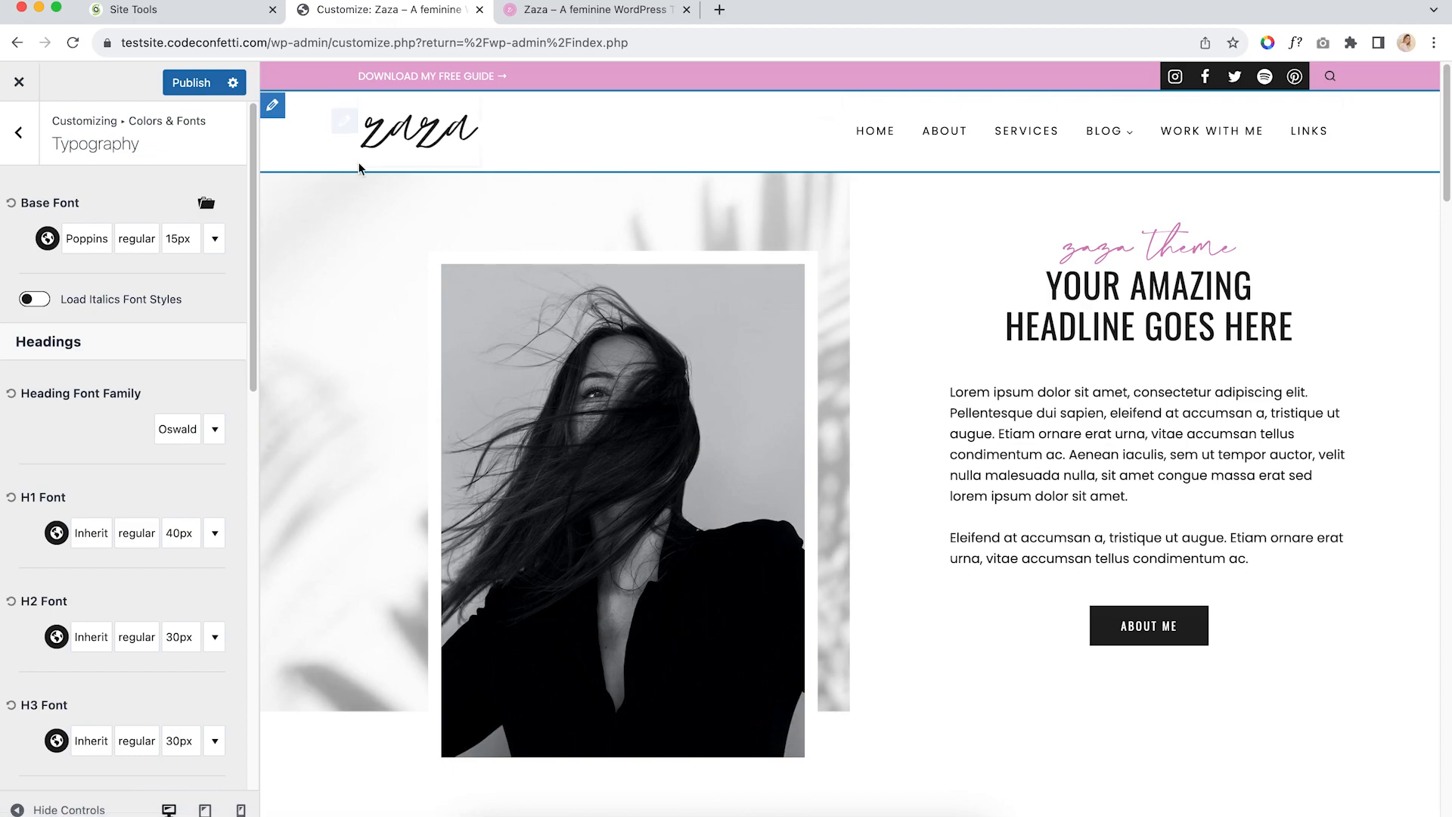
click(15, 135)
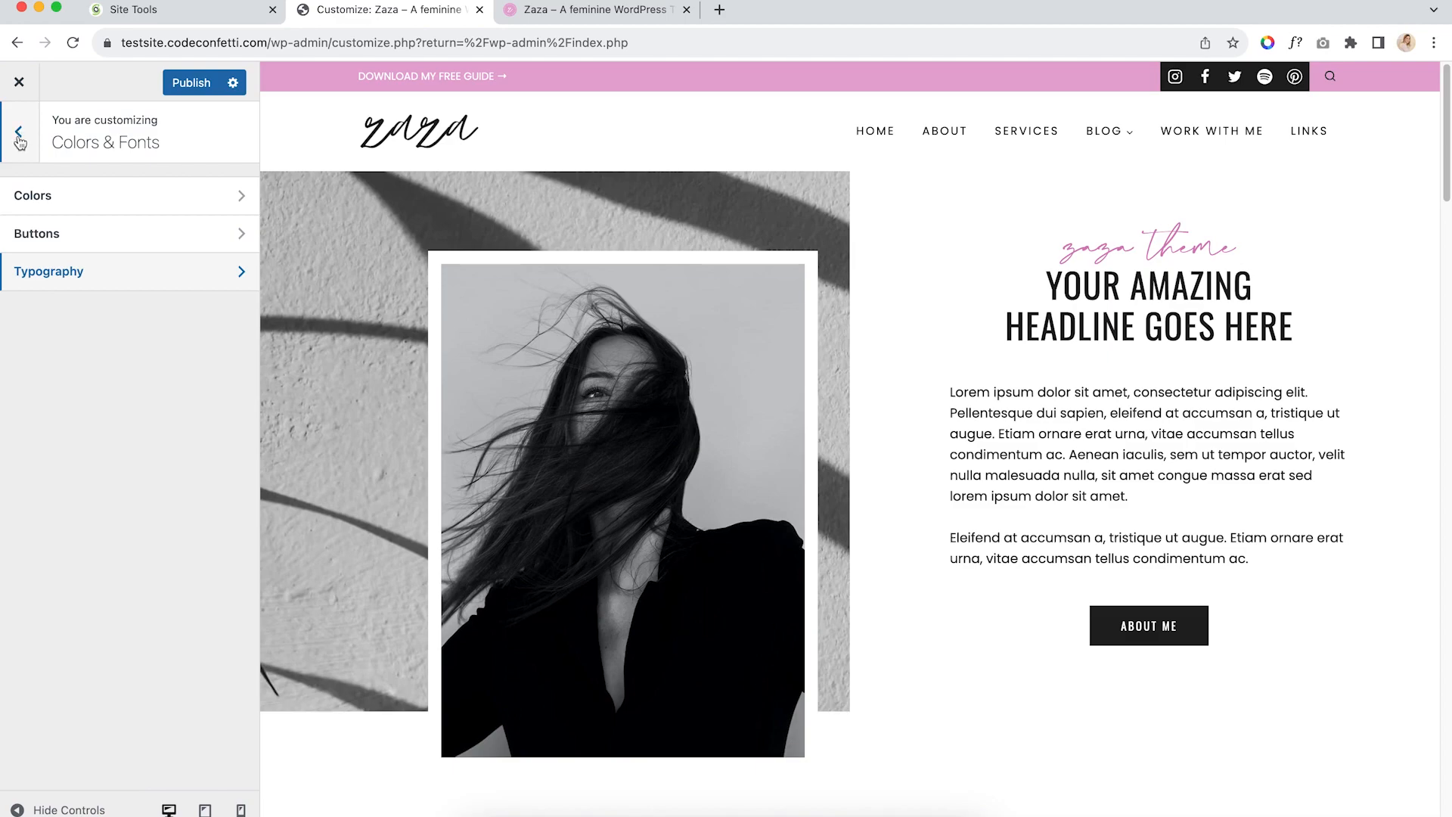
click(19, 136)
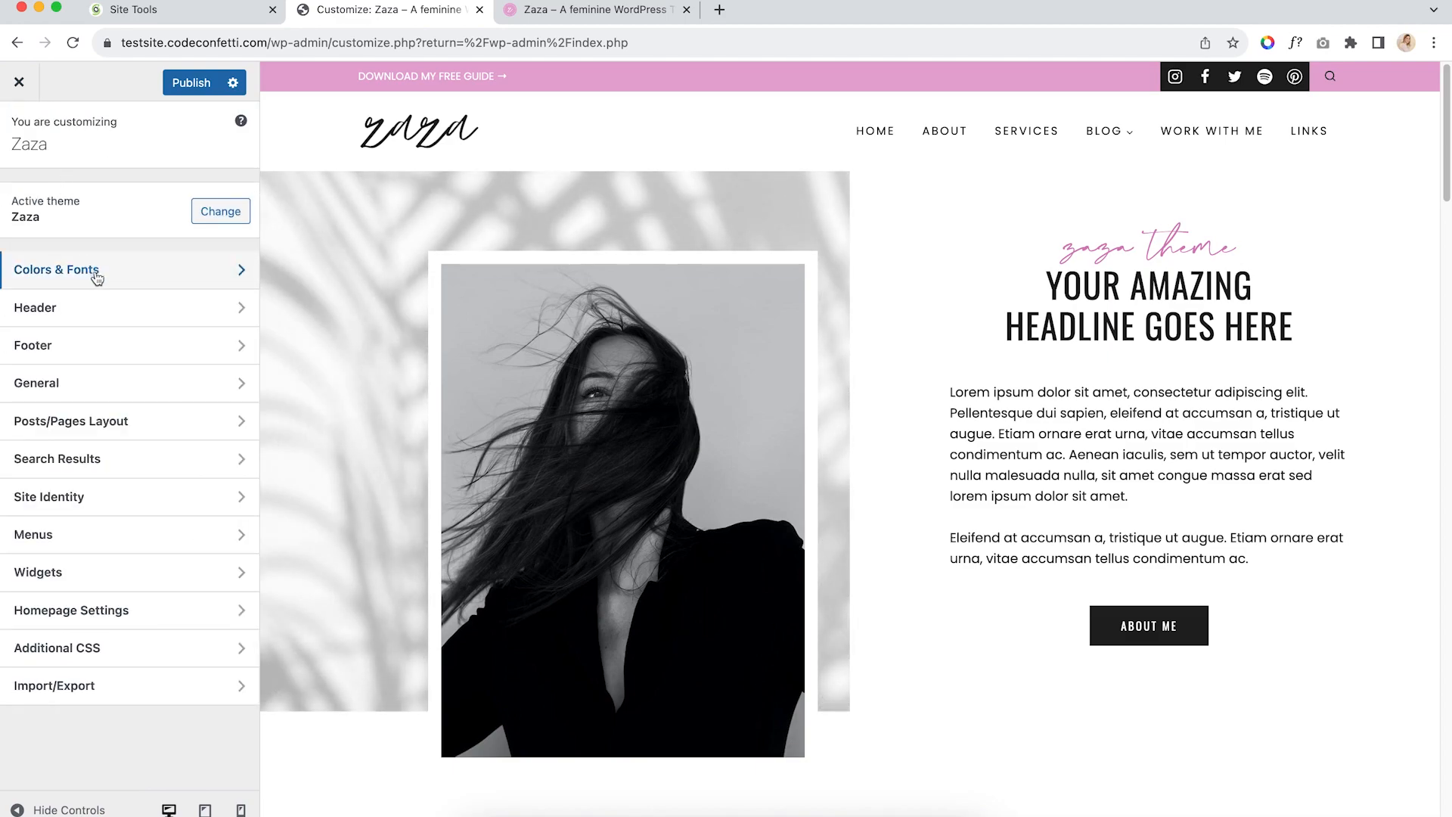
click(155, 318)
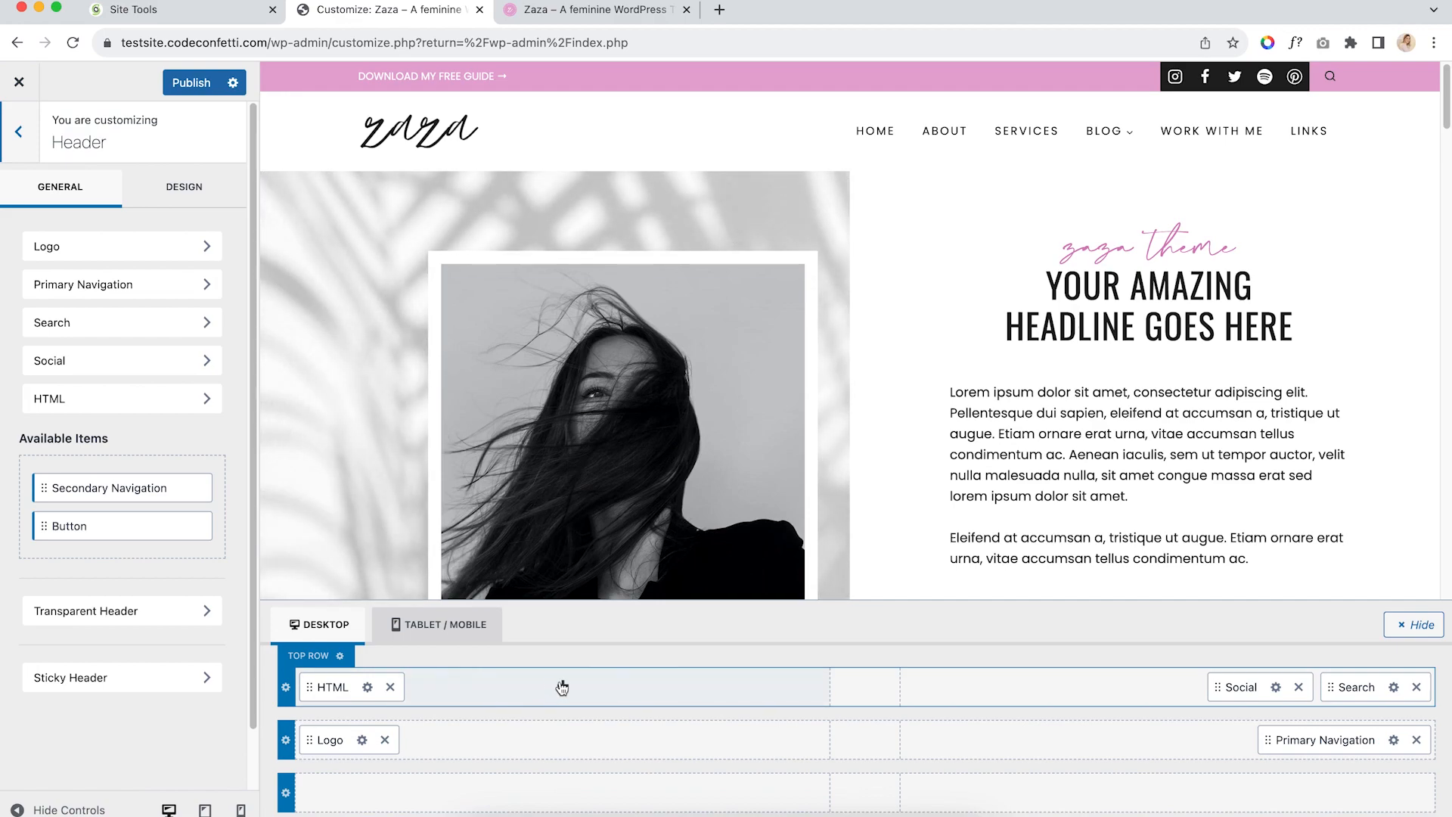
Check which items can be added to the header's top row, and open its HTML content with the free guide link text selected
click(563, 687)
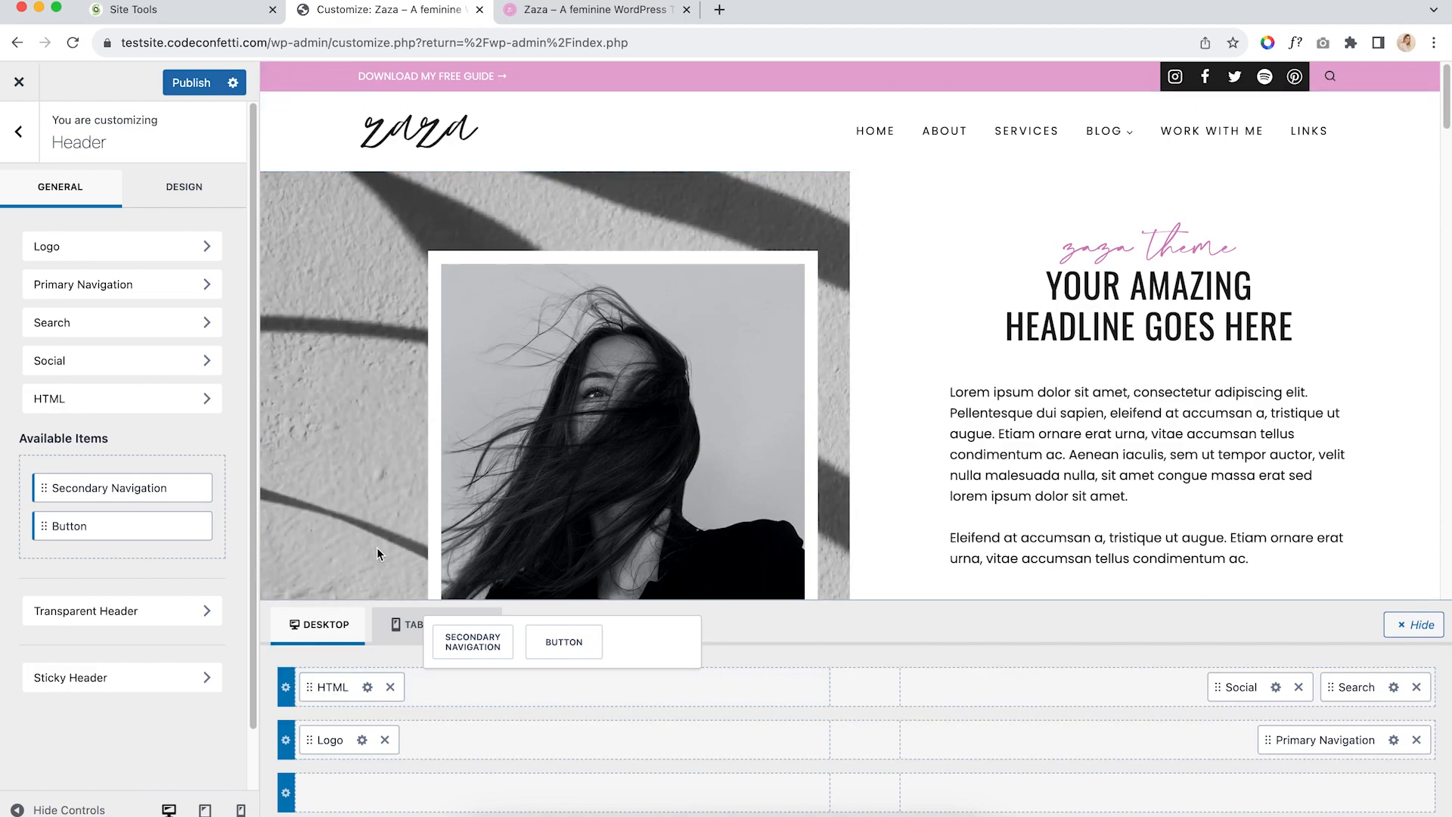
click(368, 688)
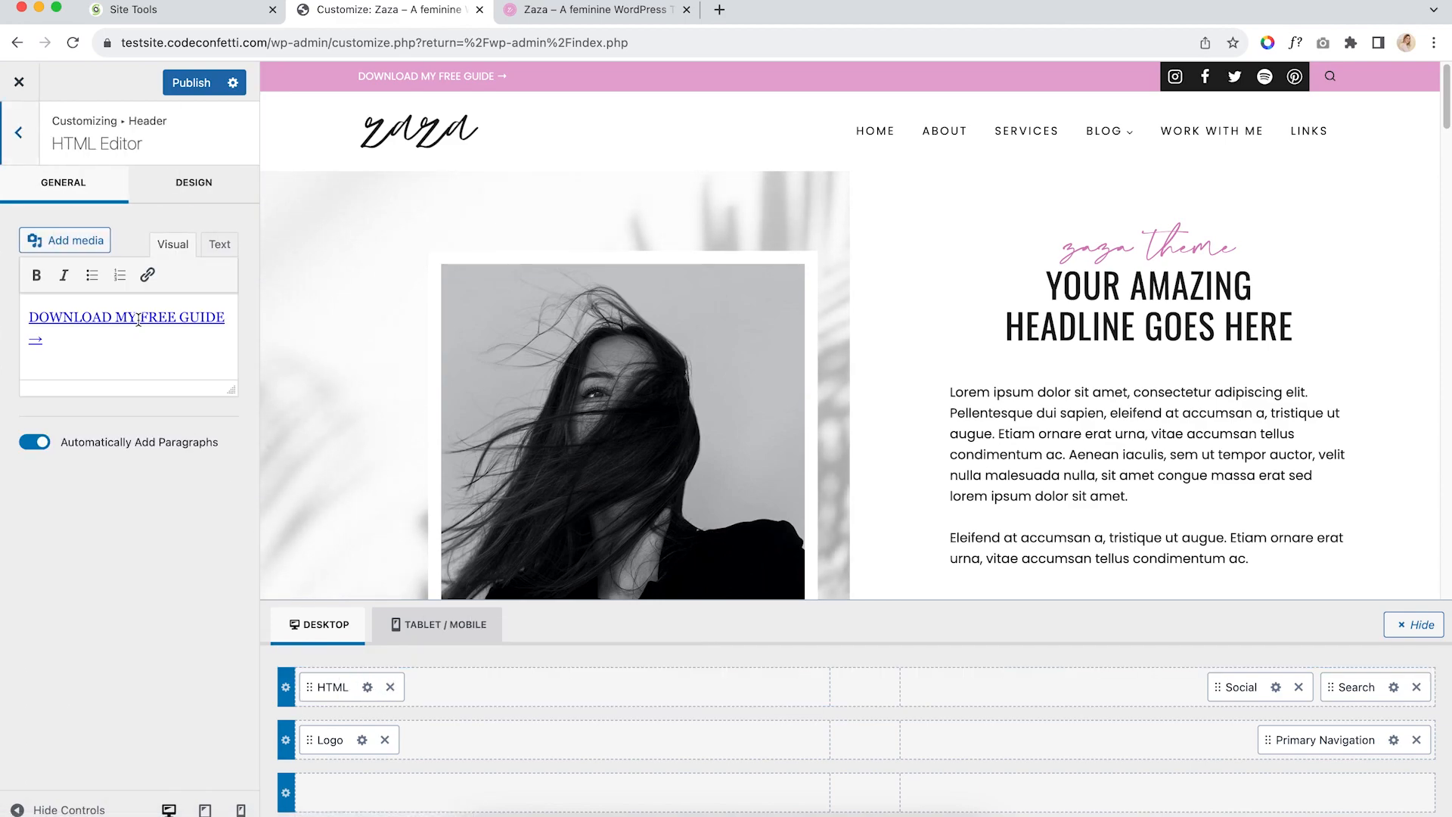
triple_click(138, 320)
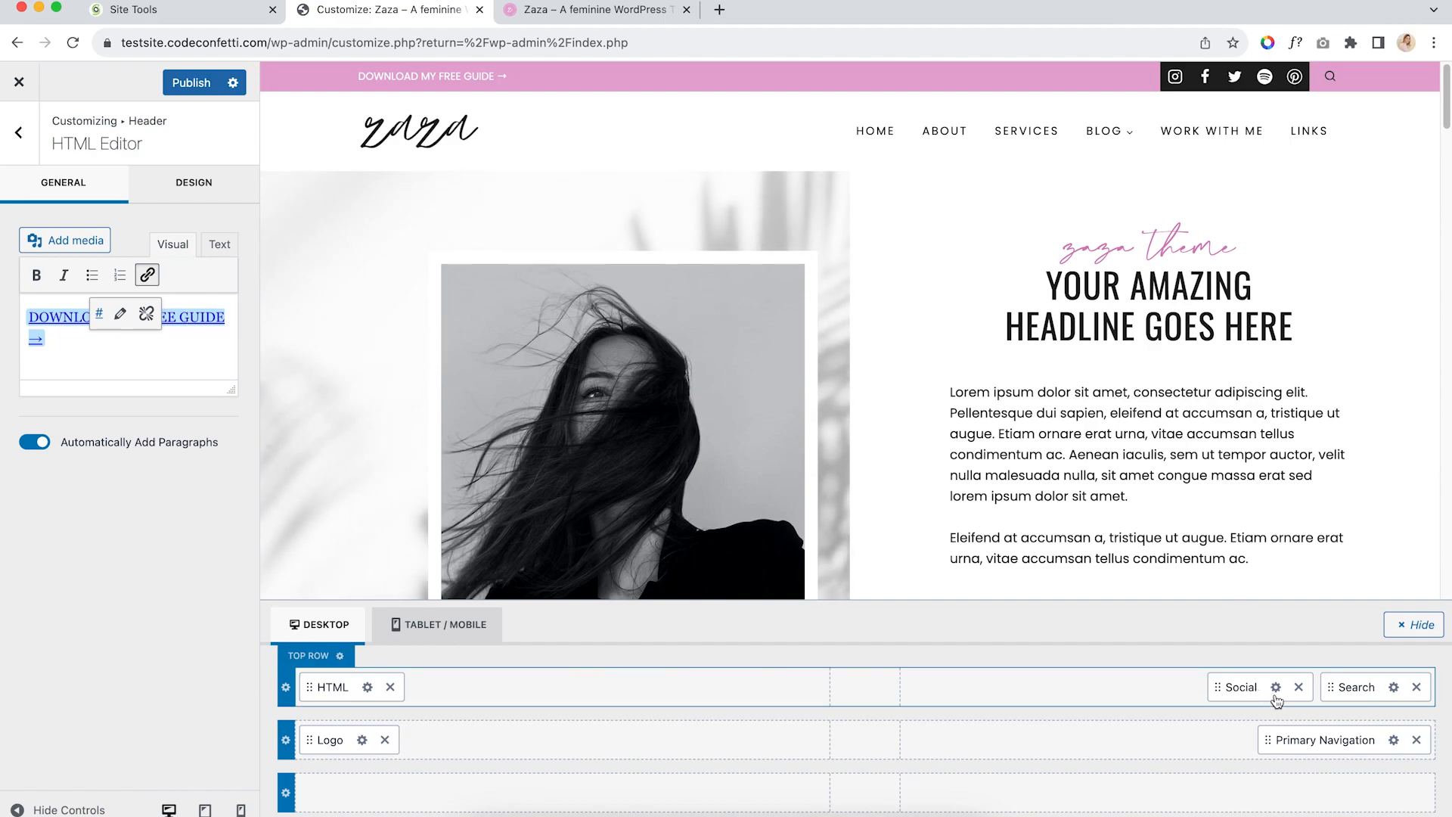
Open the header's social settings, add an RSS item, and switch it to the icon without the square frame
click(1276, 688)
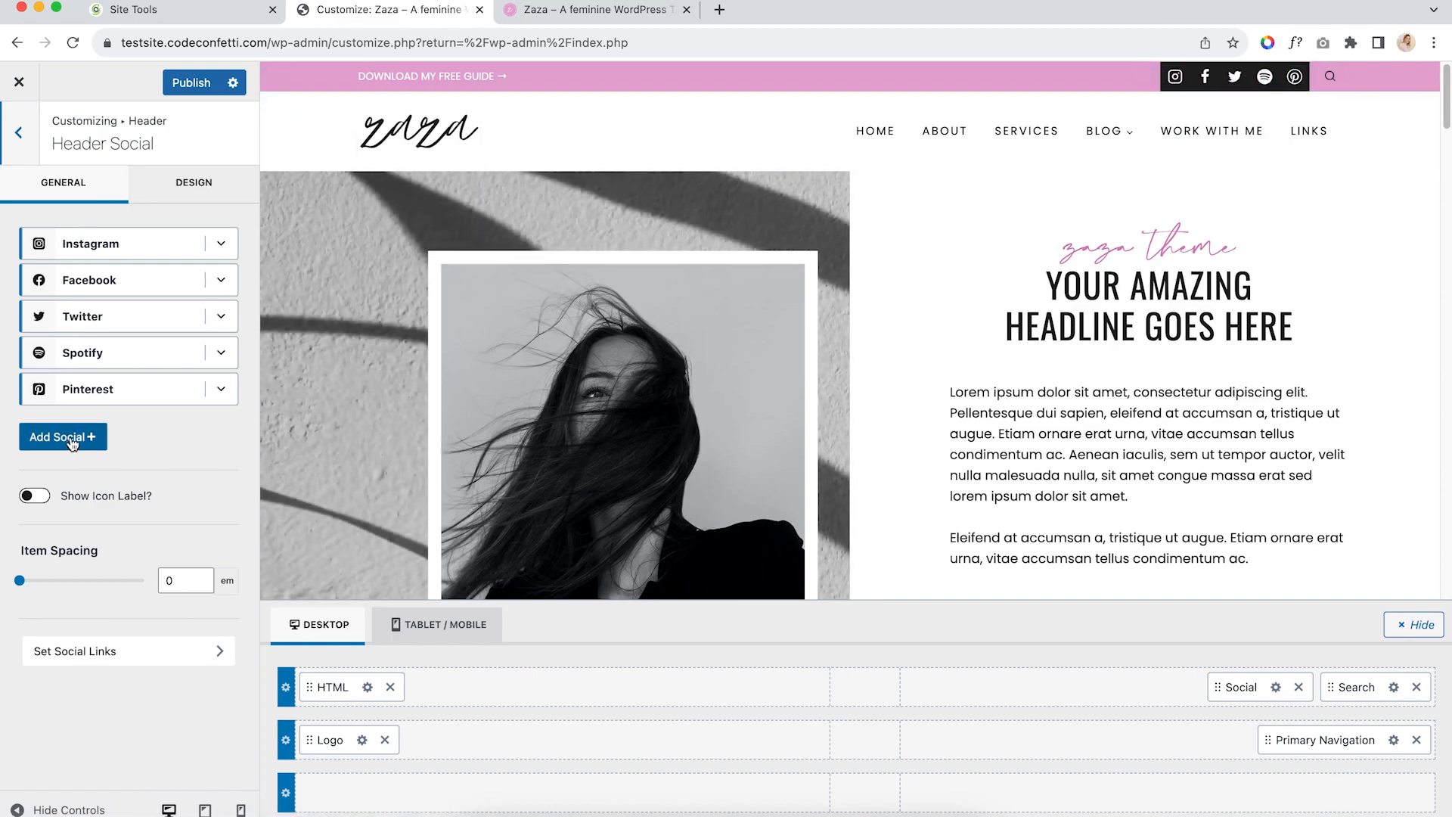
click(73, 443)
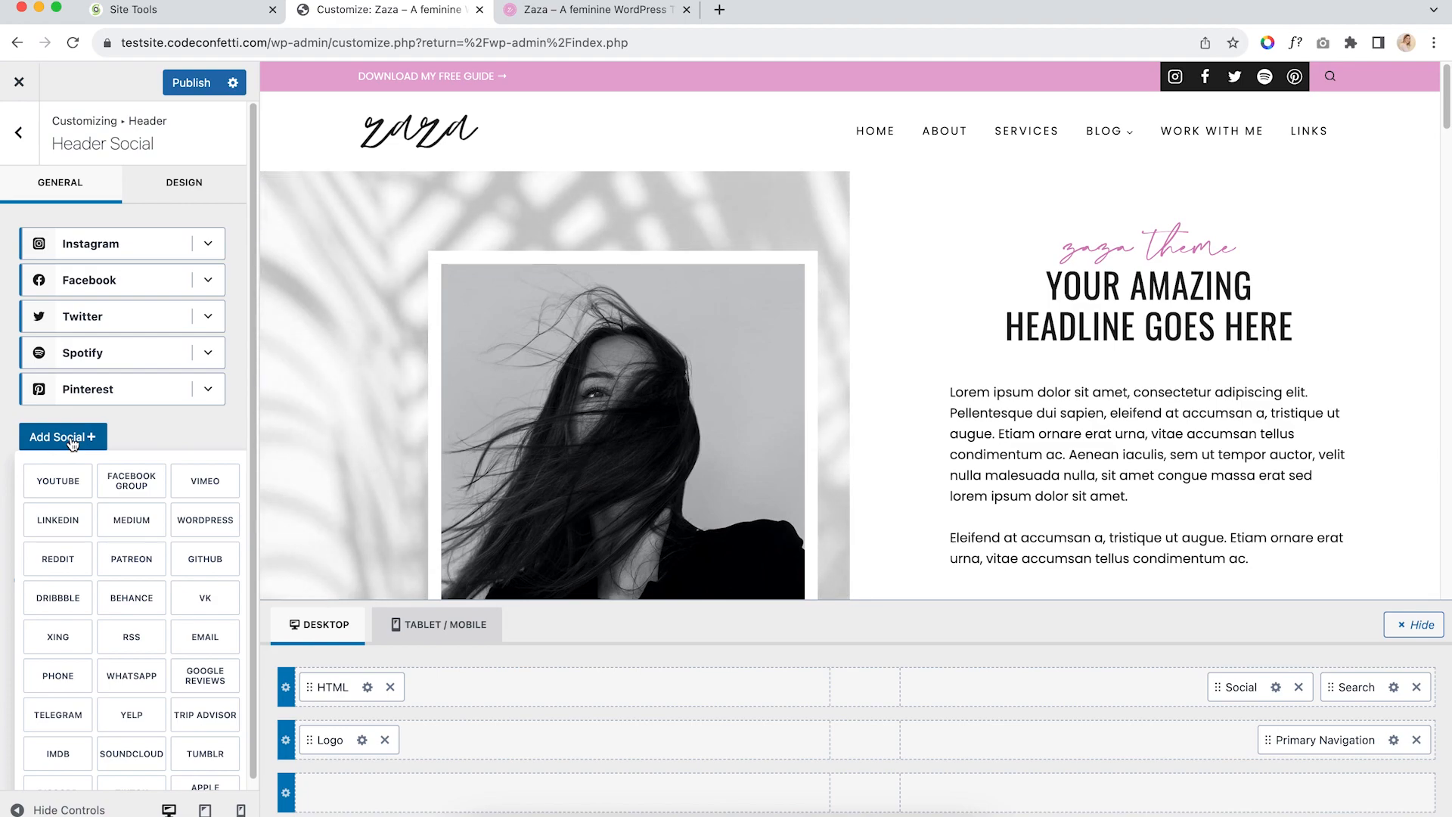
click(130, 637)
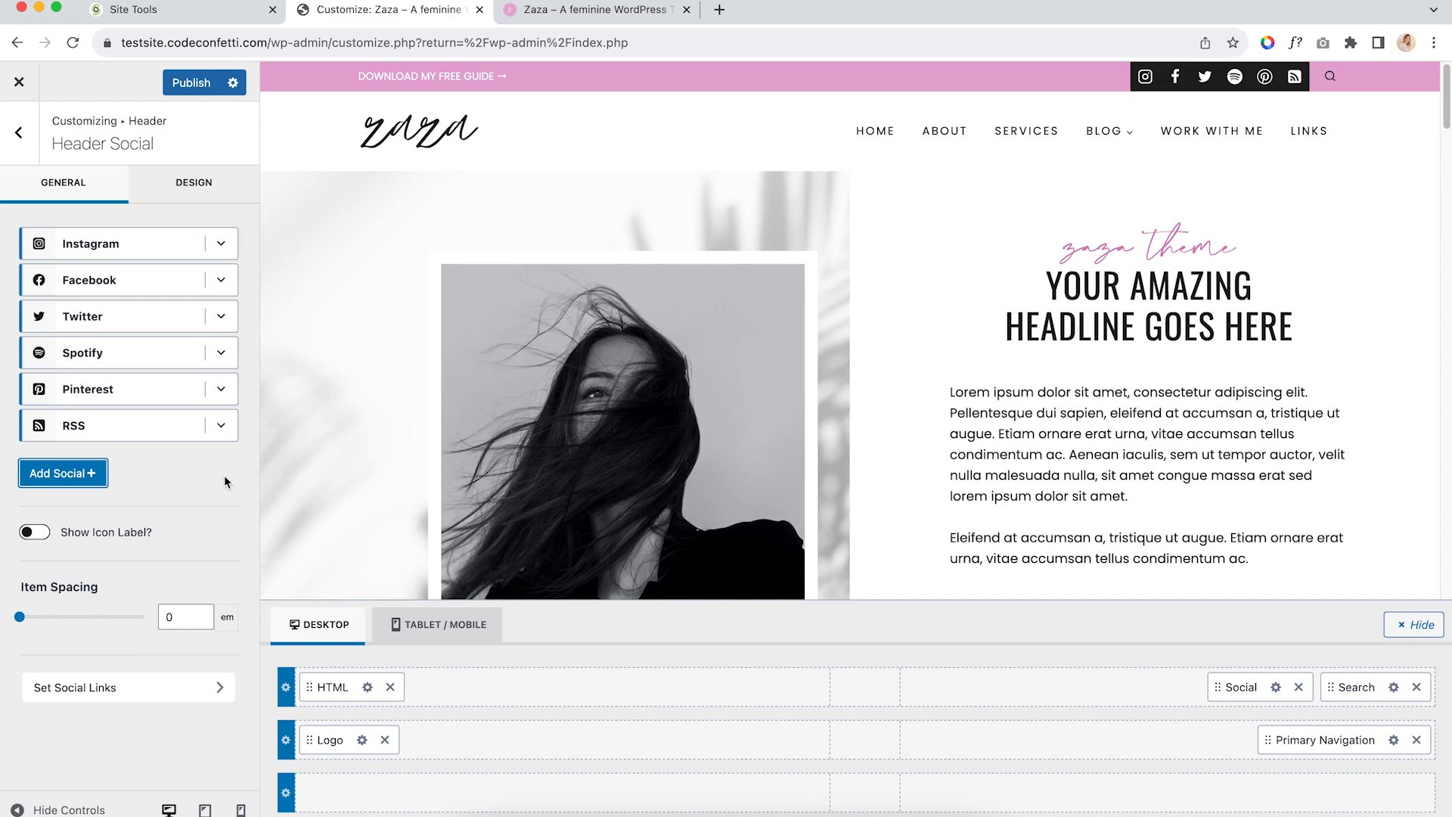
click(220, 425)
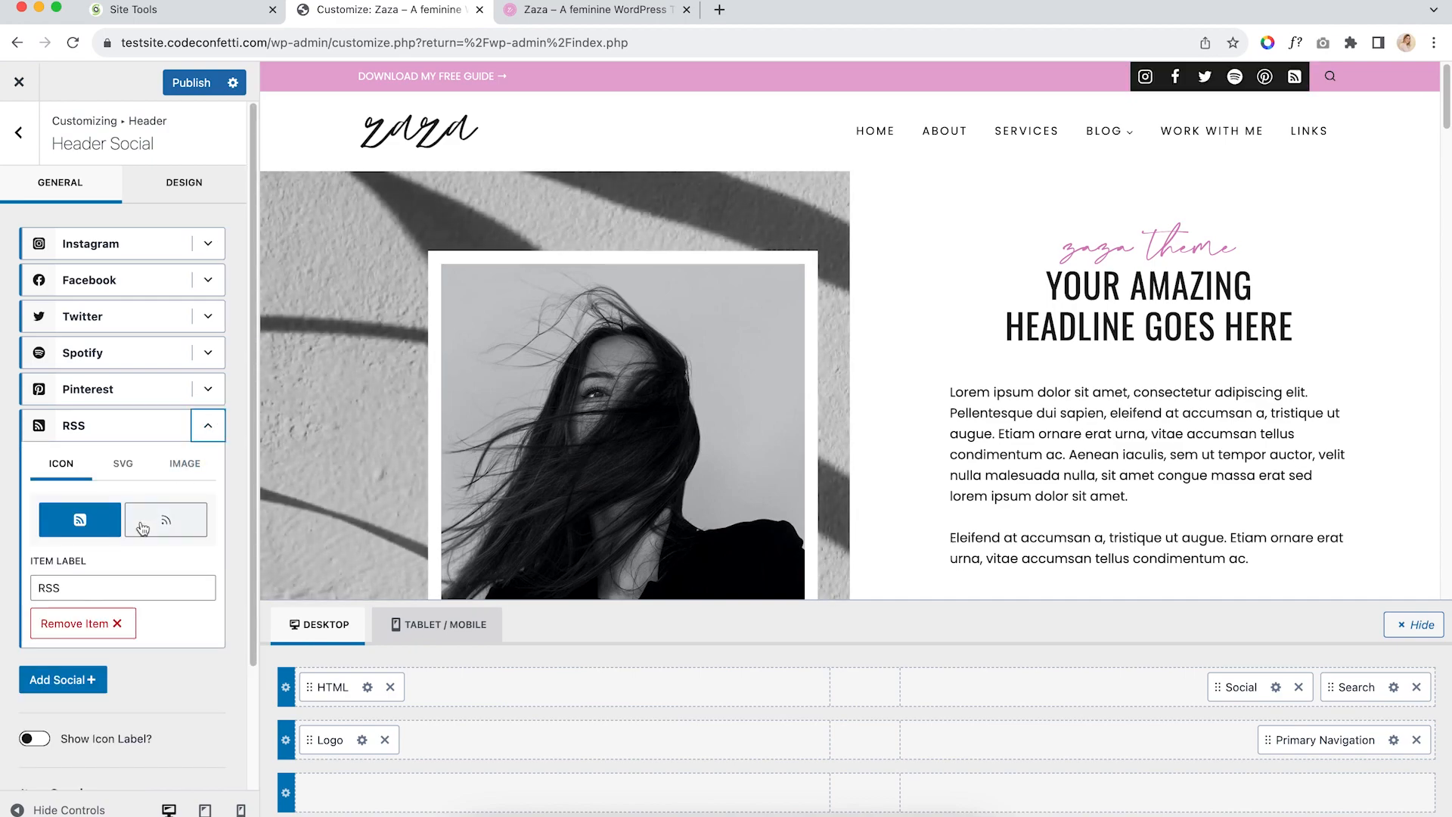
click(168, 532)
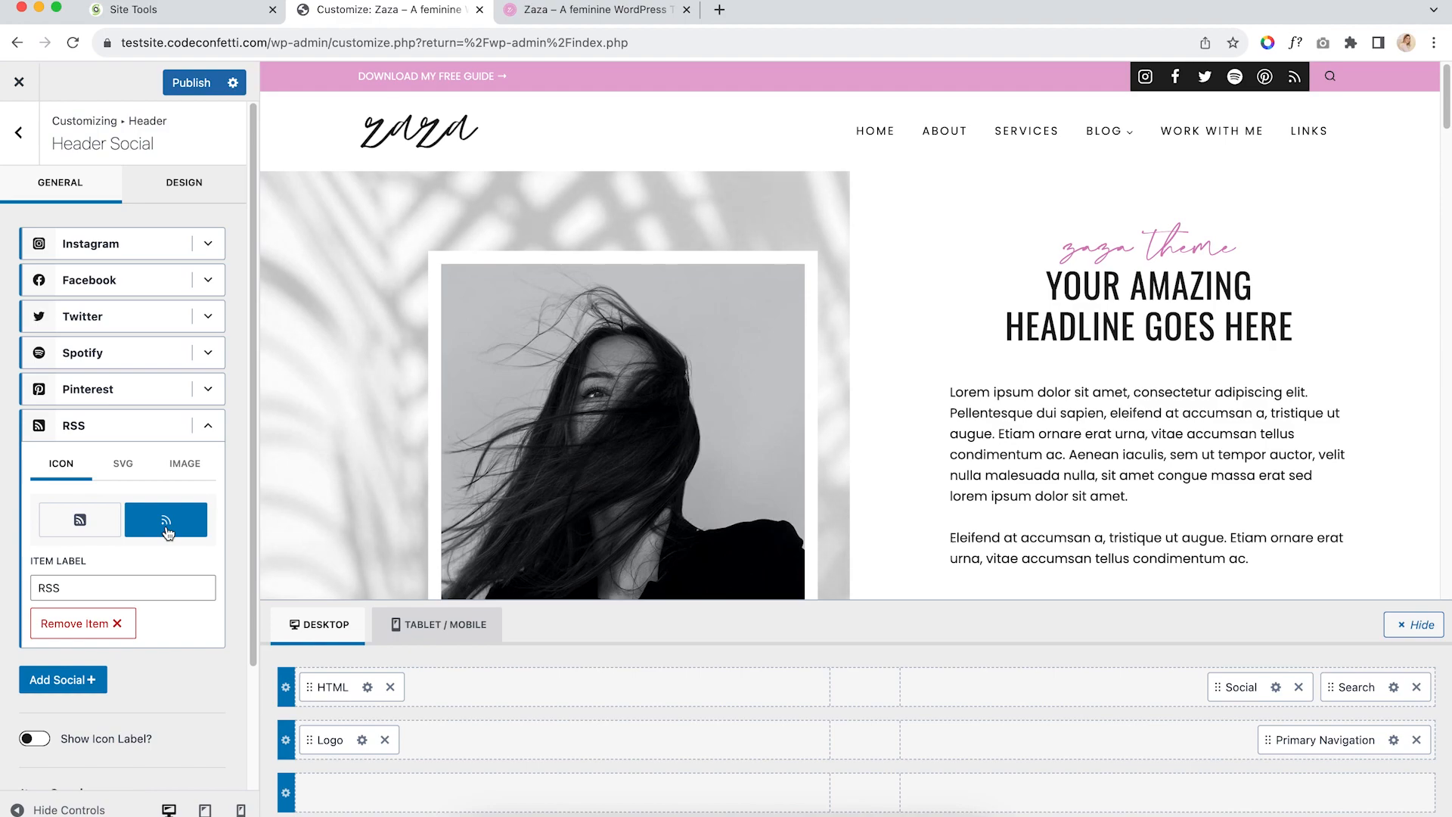
Try the SVG and image options for the RSS item, and remove the item from the header's social icons
click(125, 466)
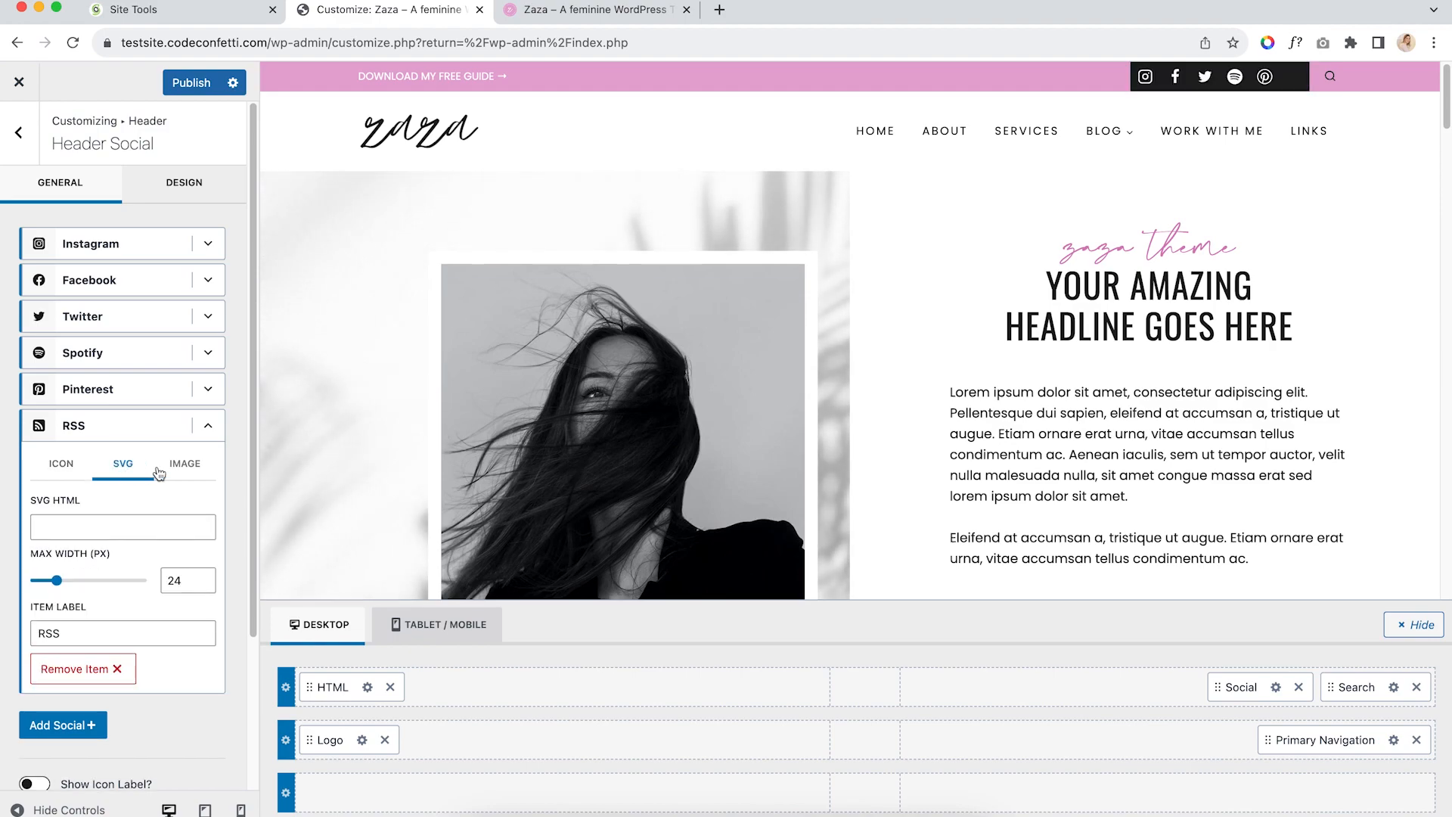
click(181, 469)
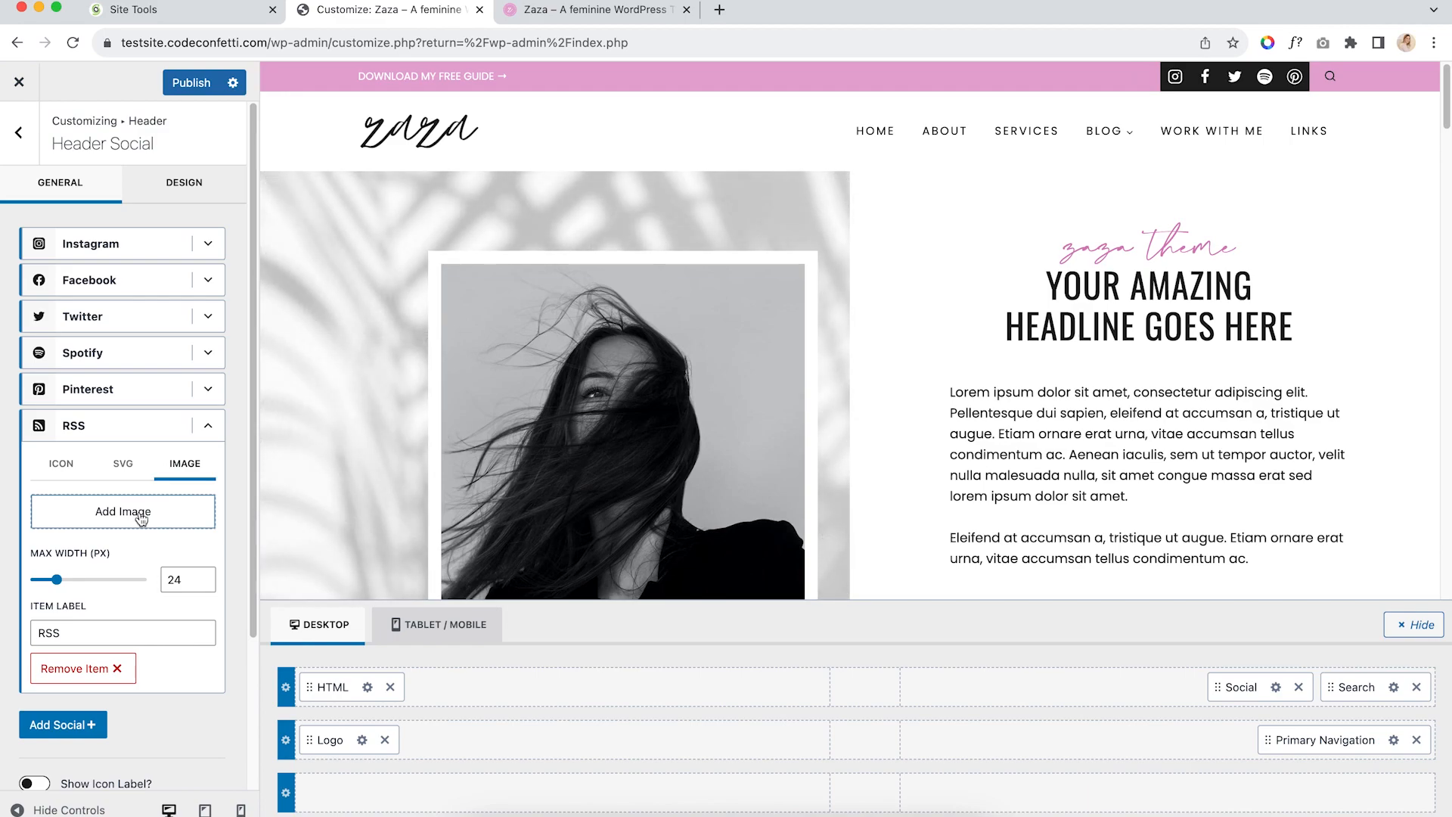
scroll(141, 518, down, 1)
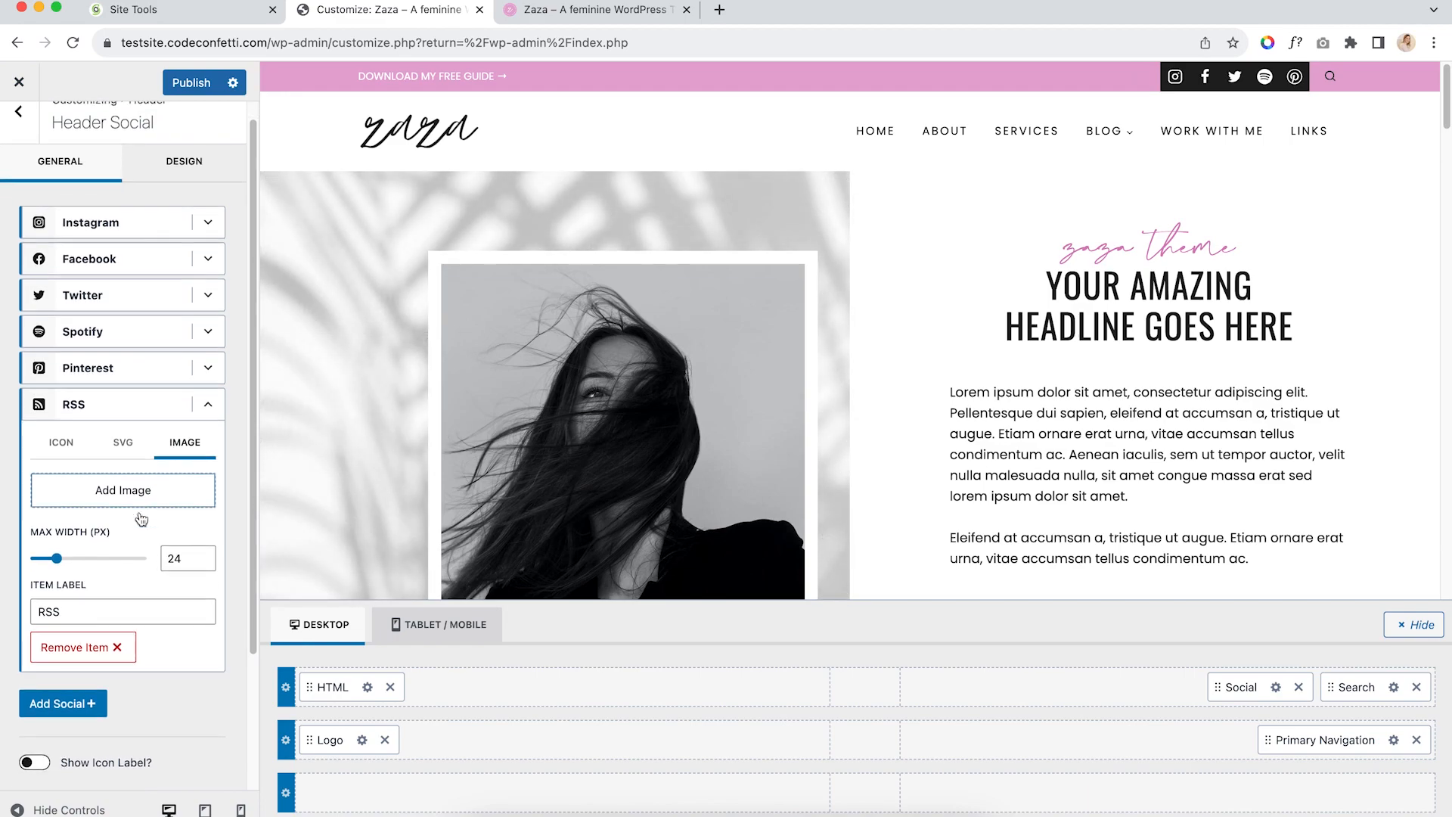
click(82, 651)
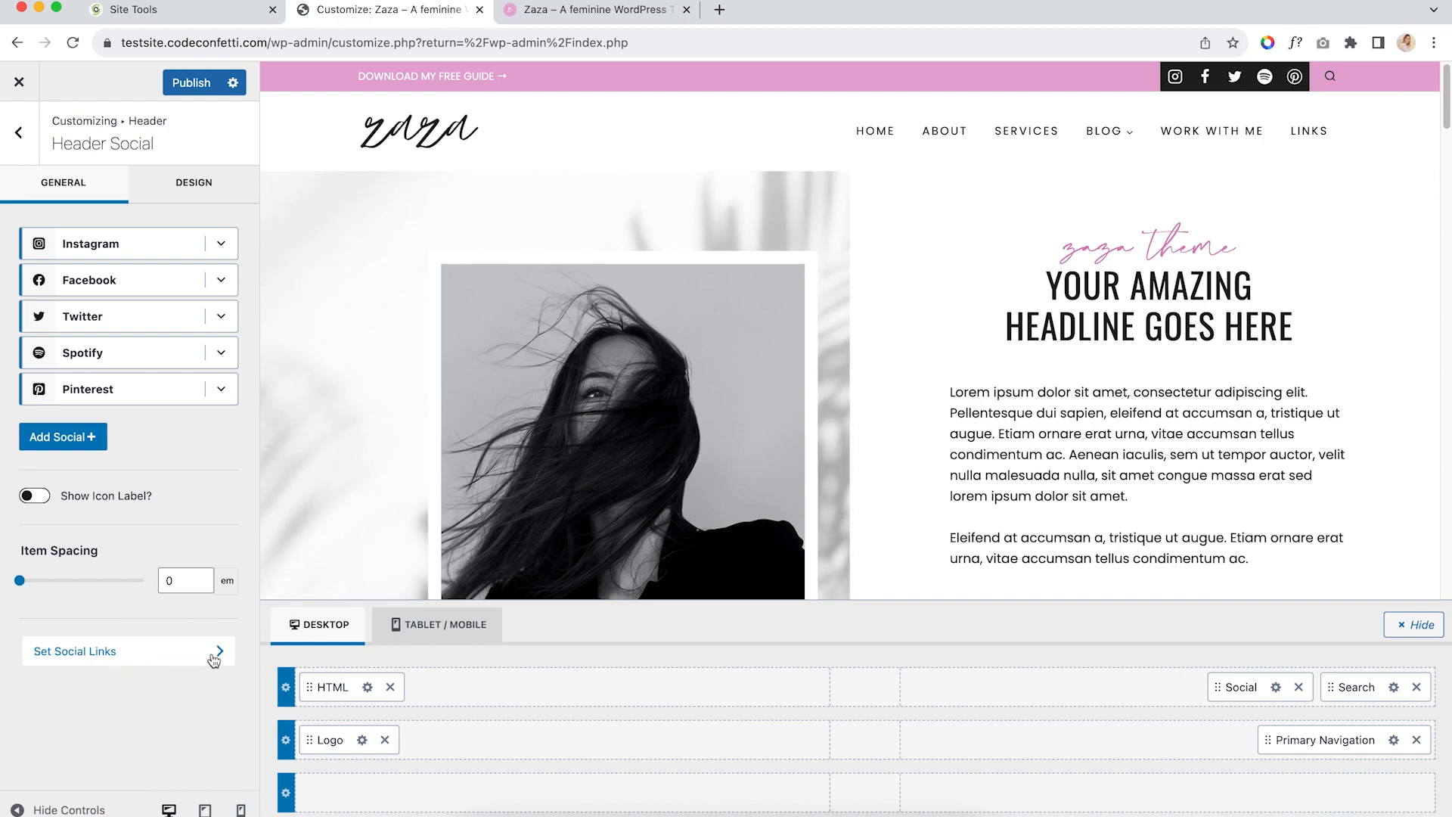
Open the social network link settings from the header's social settings, and select the placeholder in the Facebook link
click(214, 657)
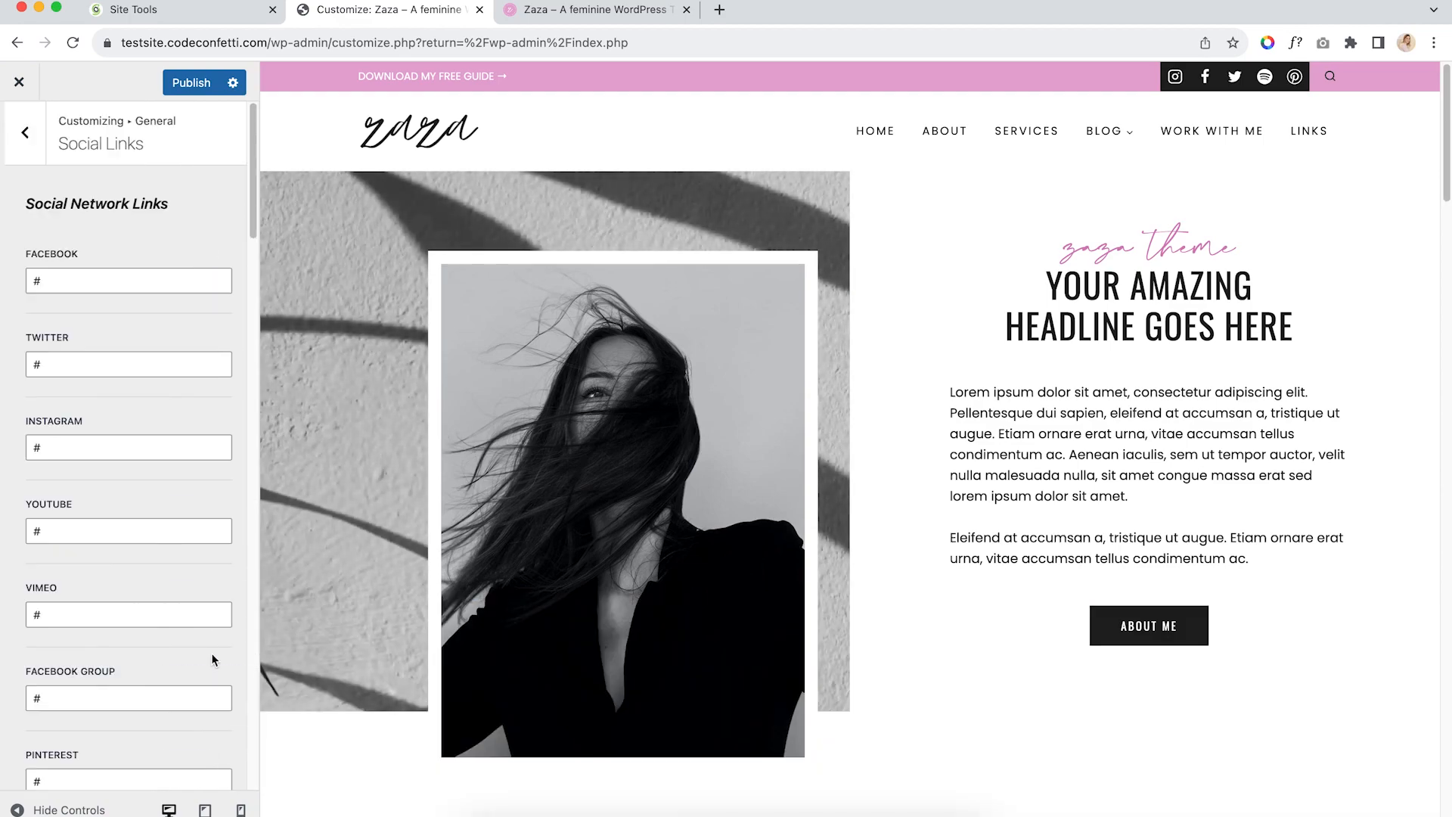
click(70, 273)
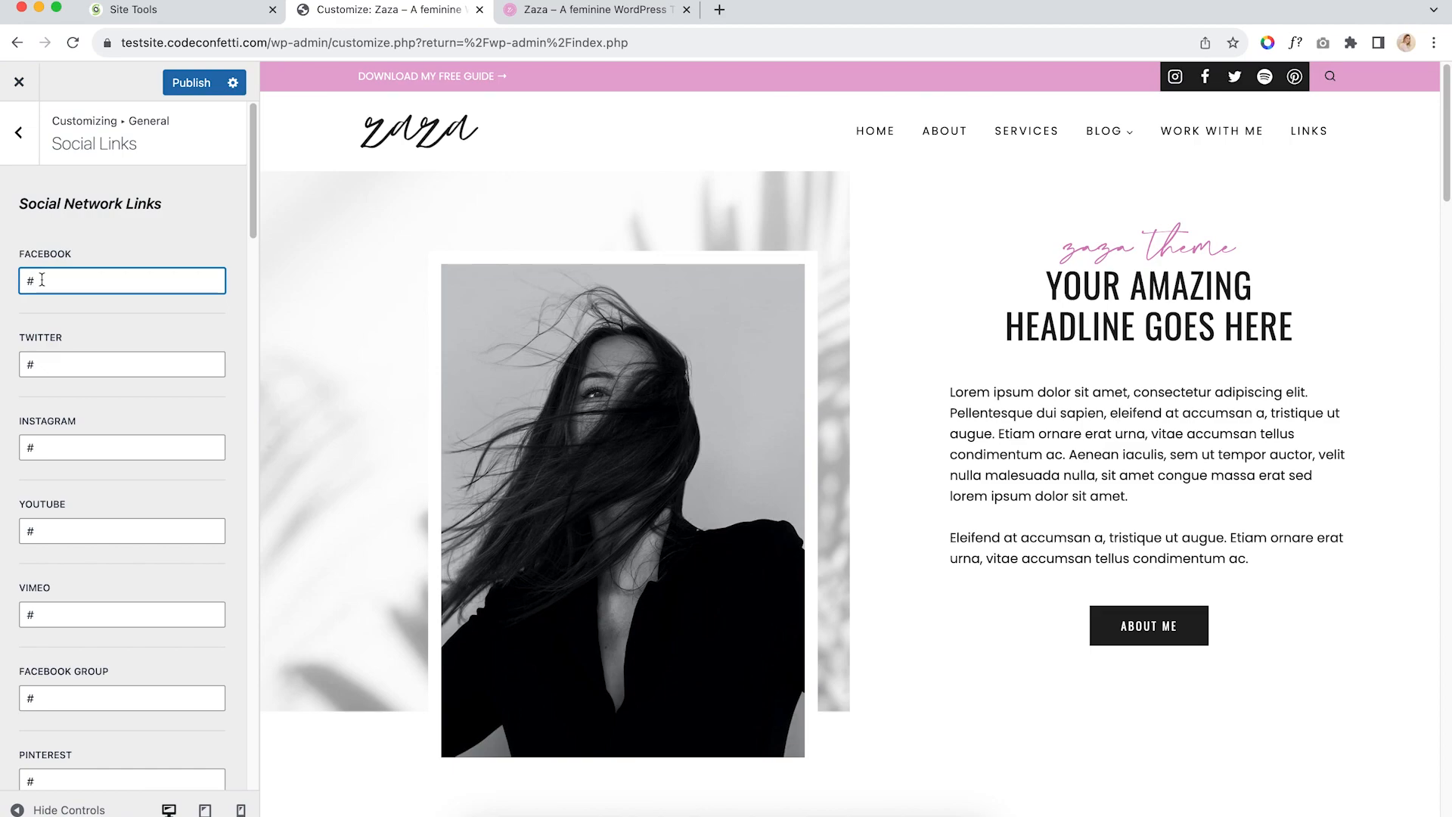
drag(41, 280, 28, 283)
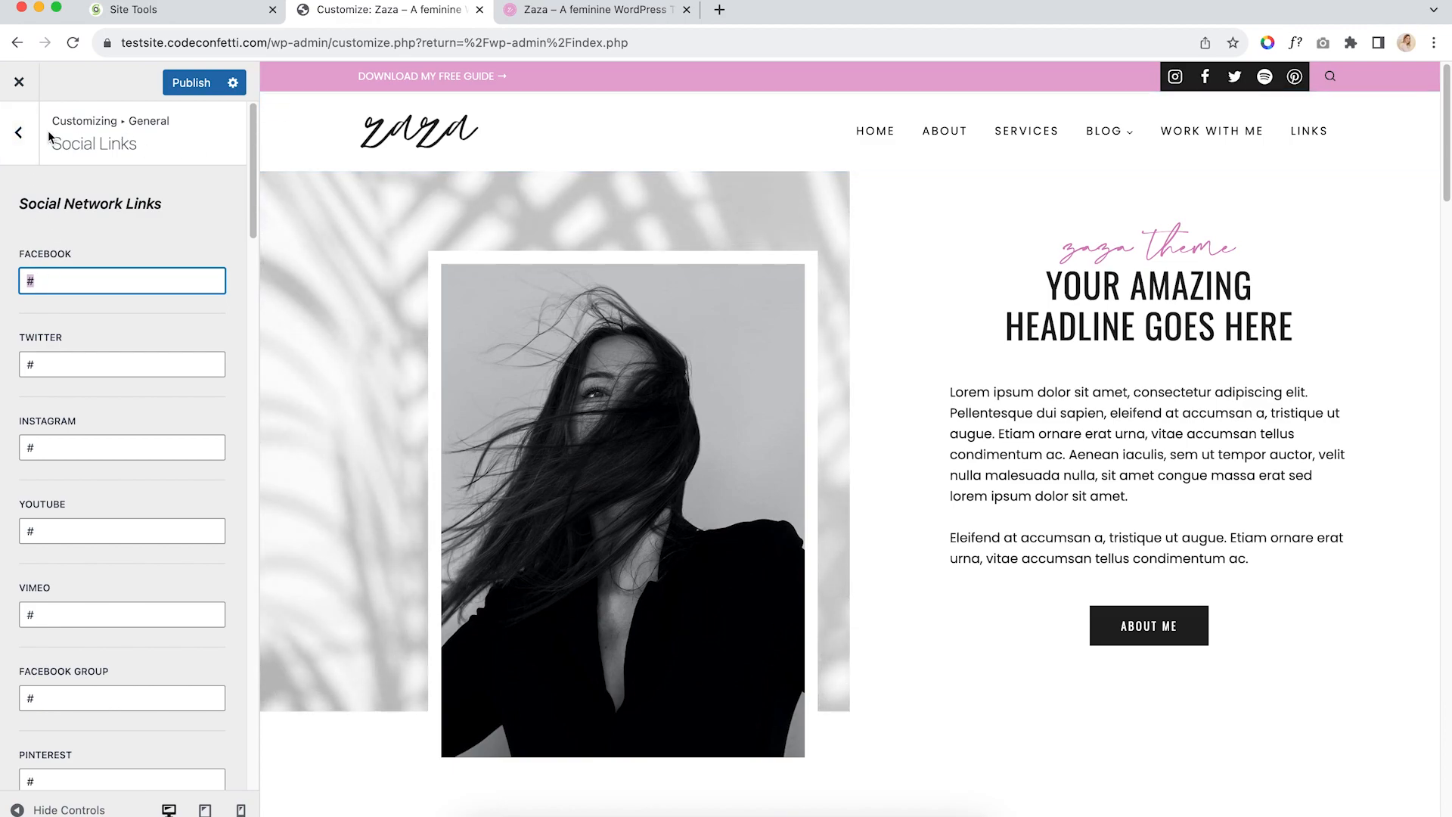
Leave the Social Links and General settings, and reopen the Header settings
click(19, 134)
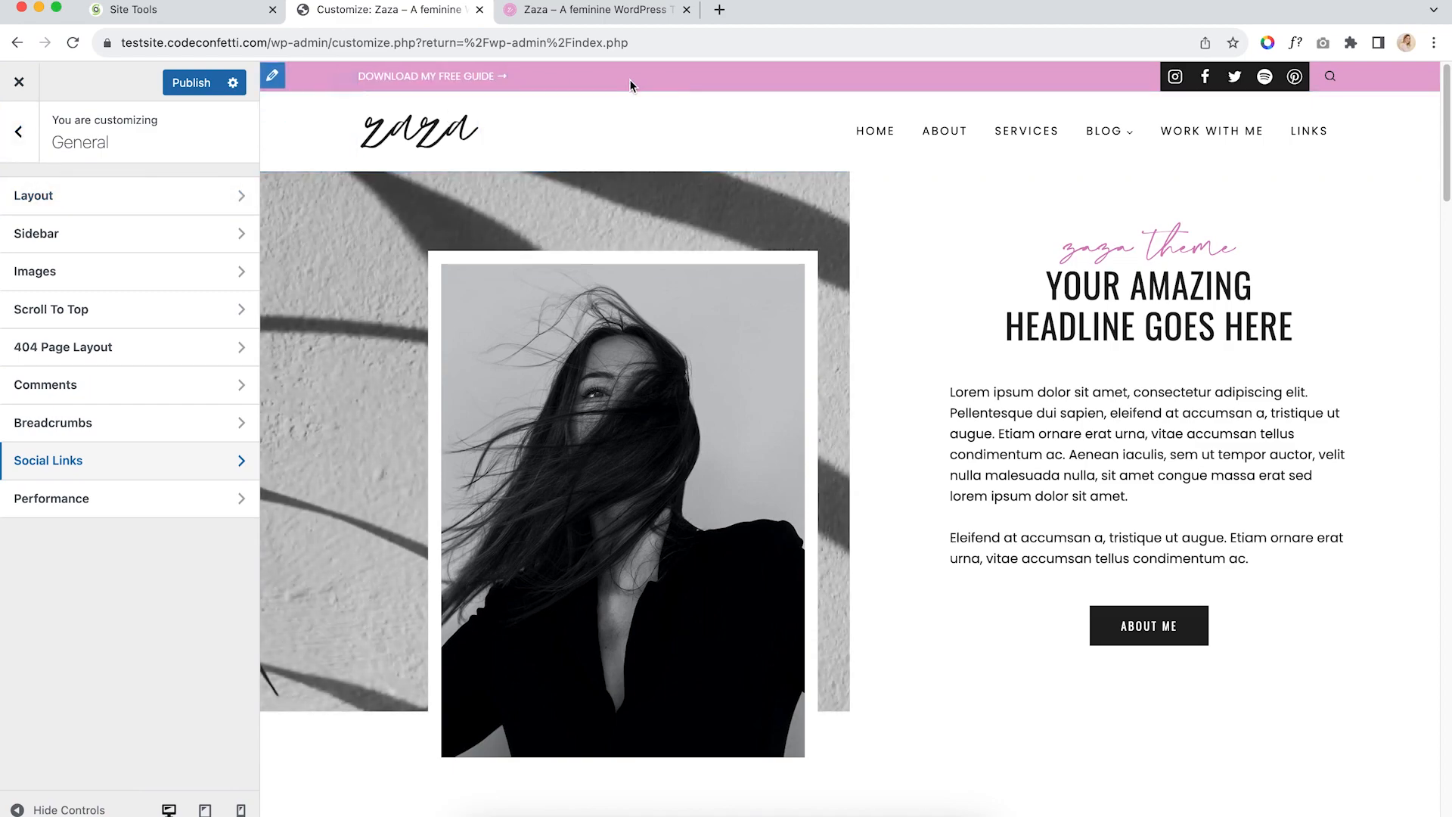
click(27, 136)
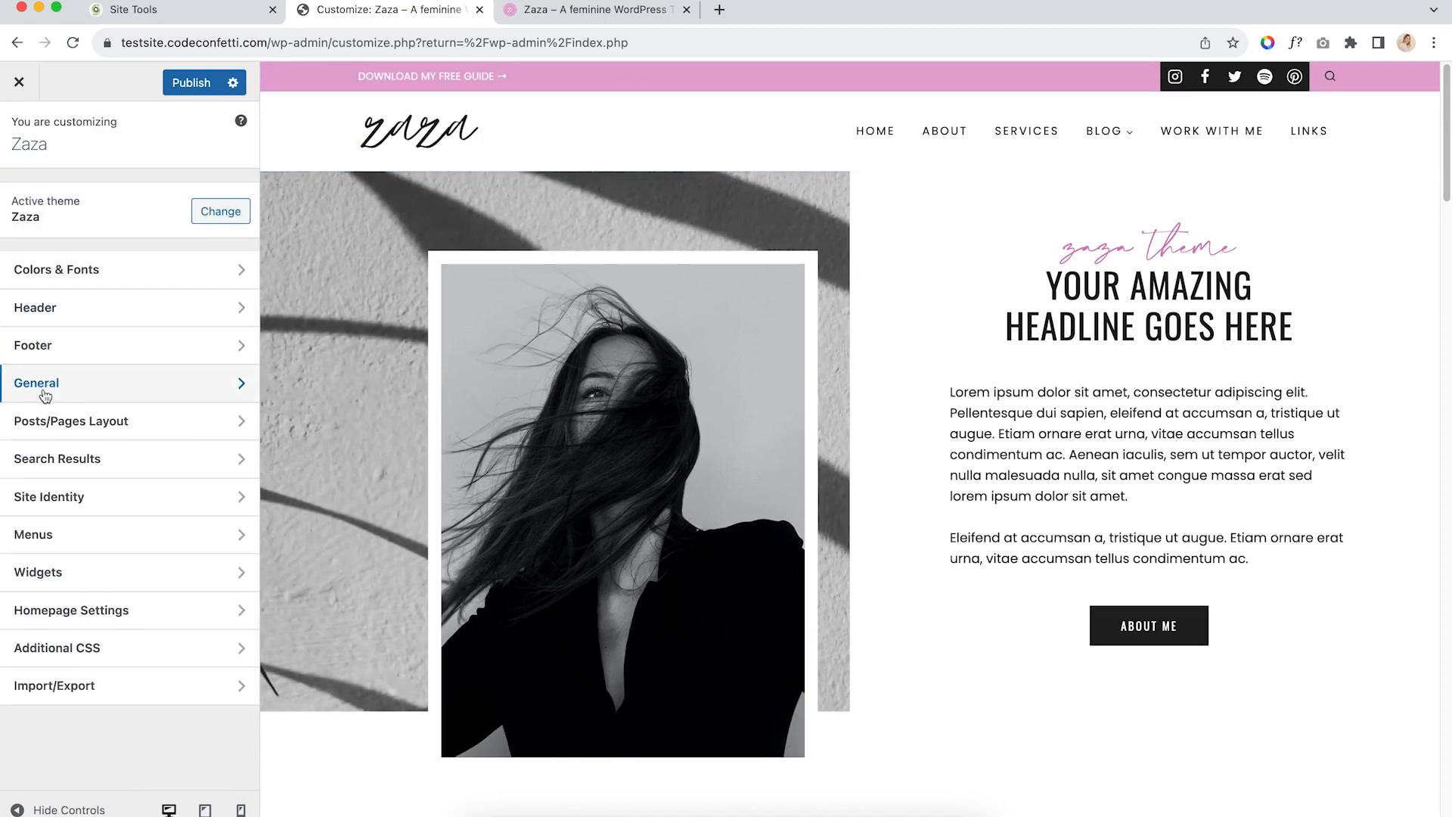
click(52, 313)
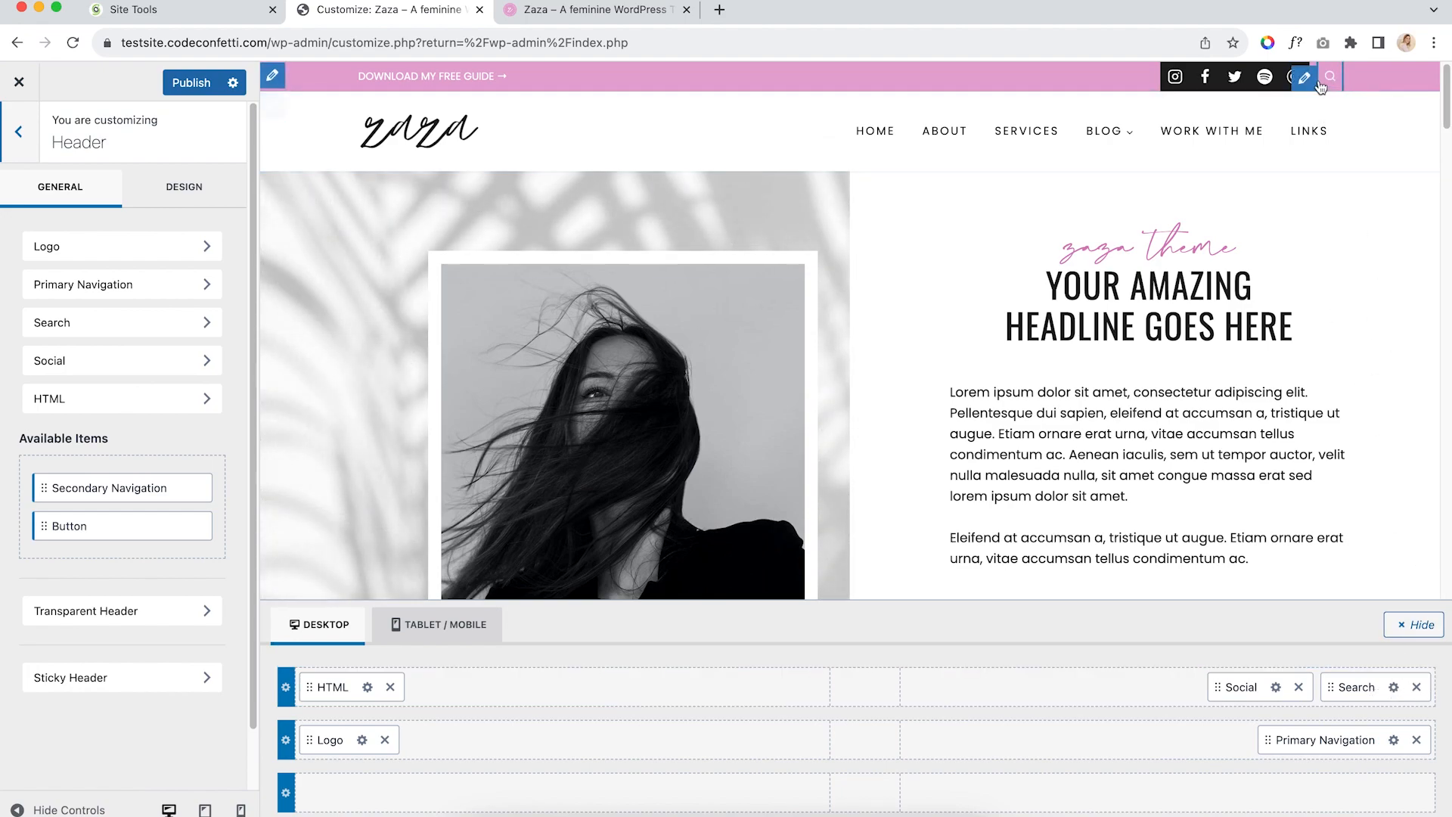
Open the header's search settings, try the label "Search" beside the search icon, and clear the label again
click(1306, 79)
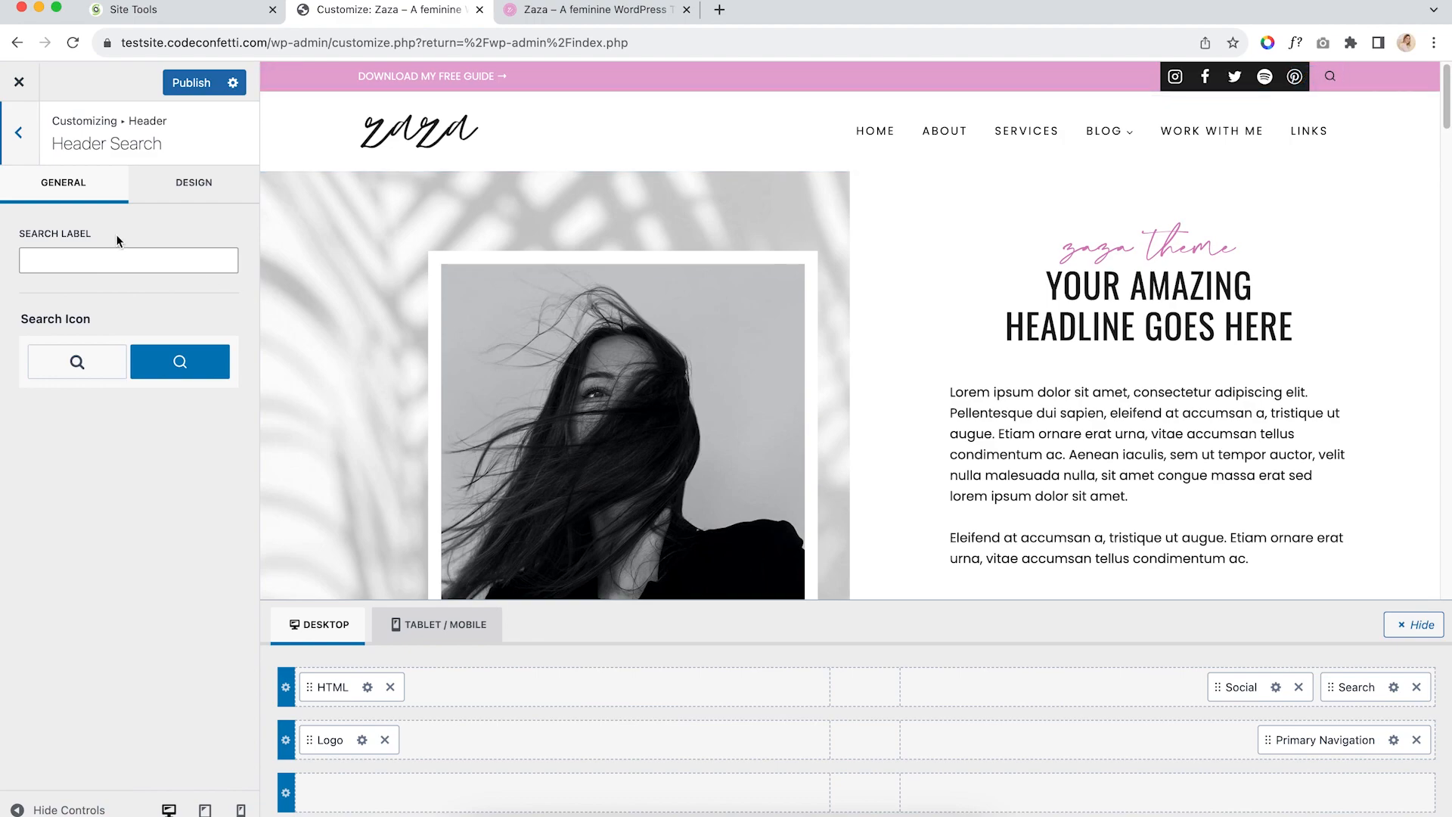
click(114, 257)
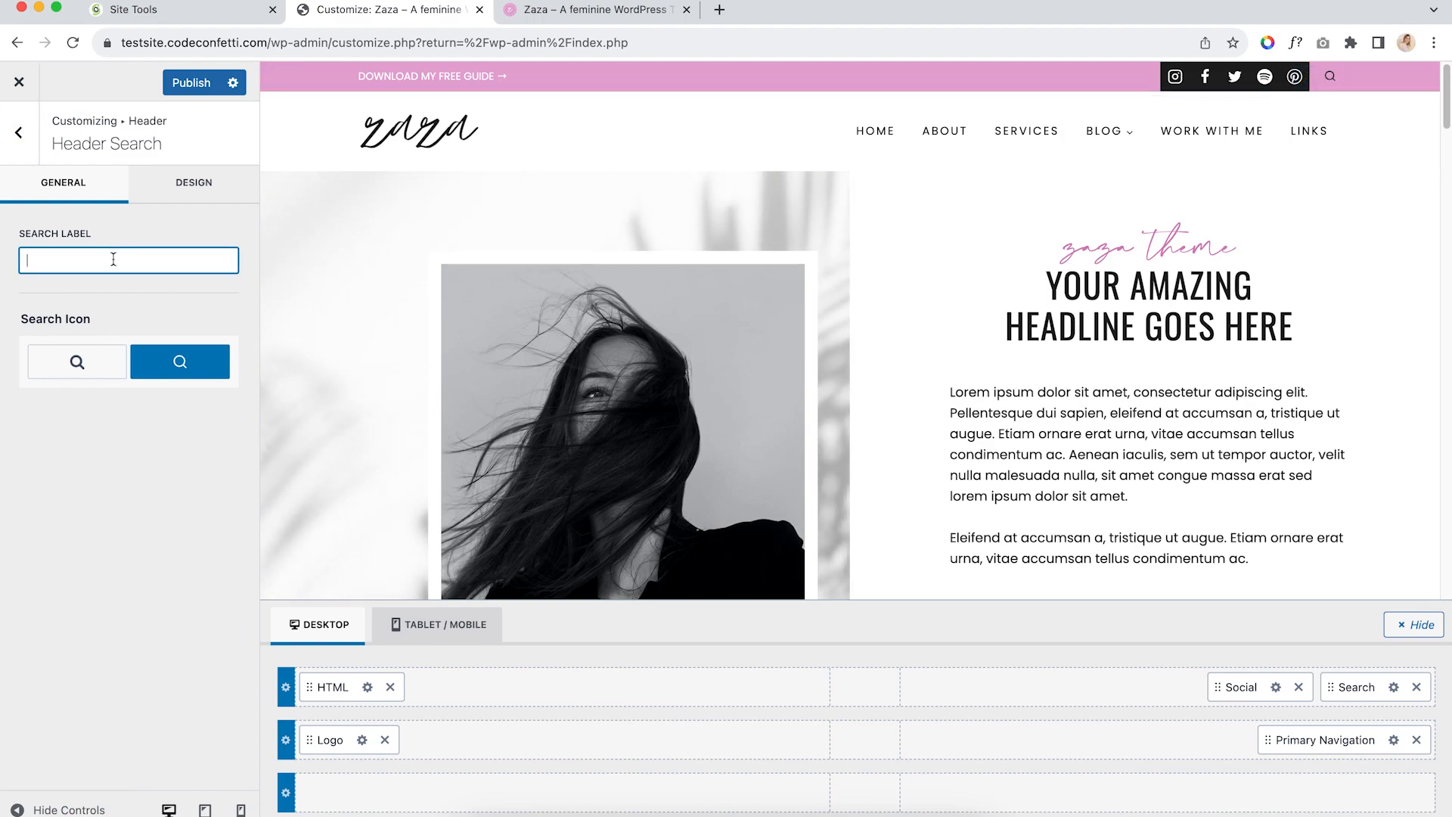
text(Search)
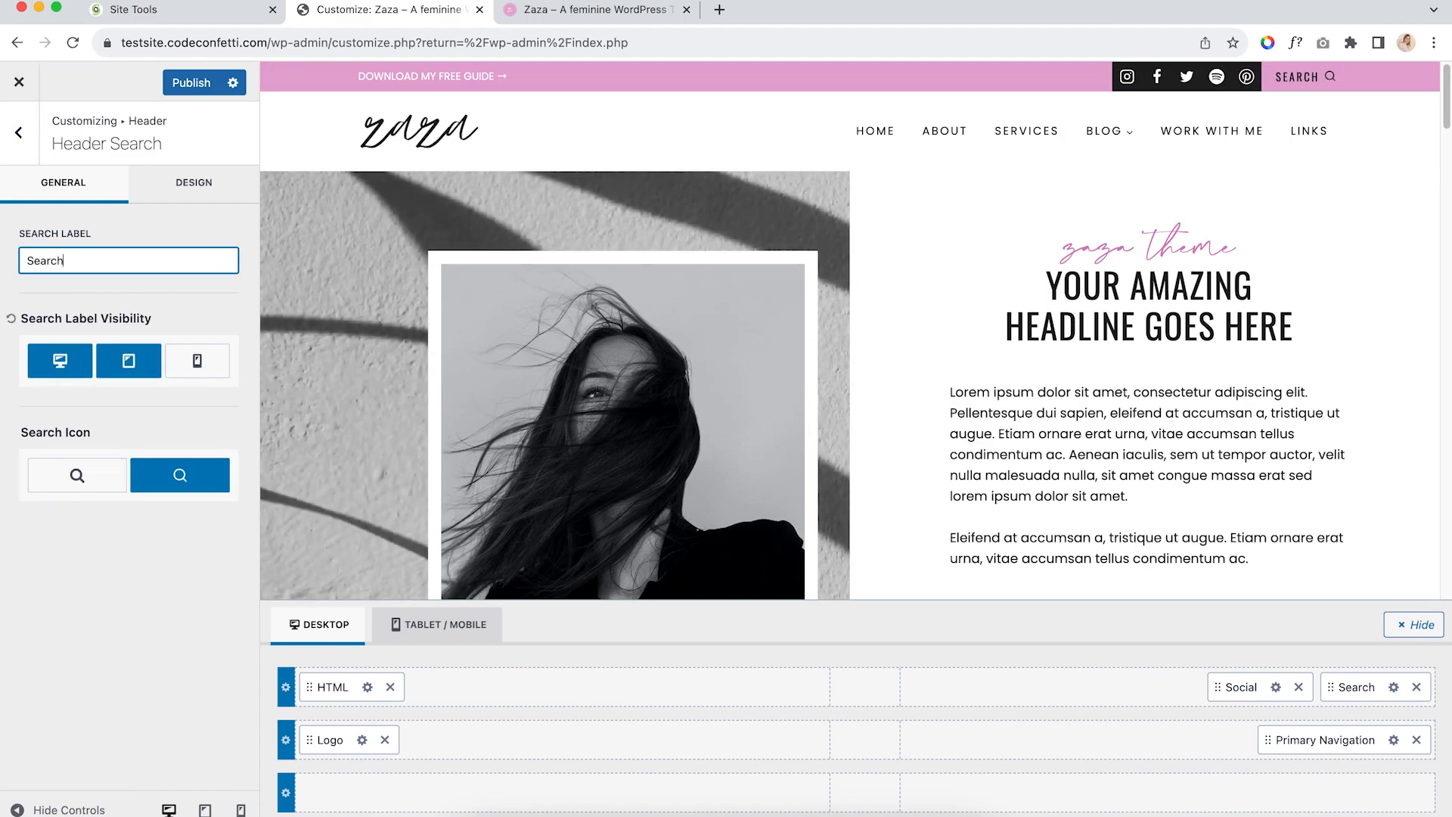
drag(106, 259, 2, 262)
key(BackSpace)
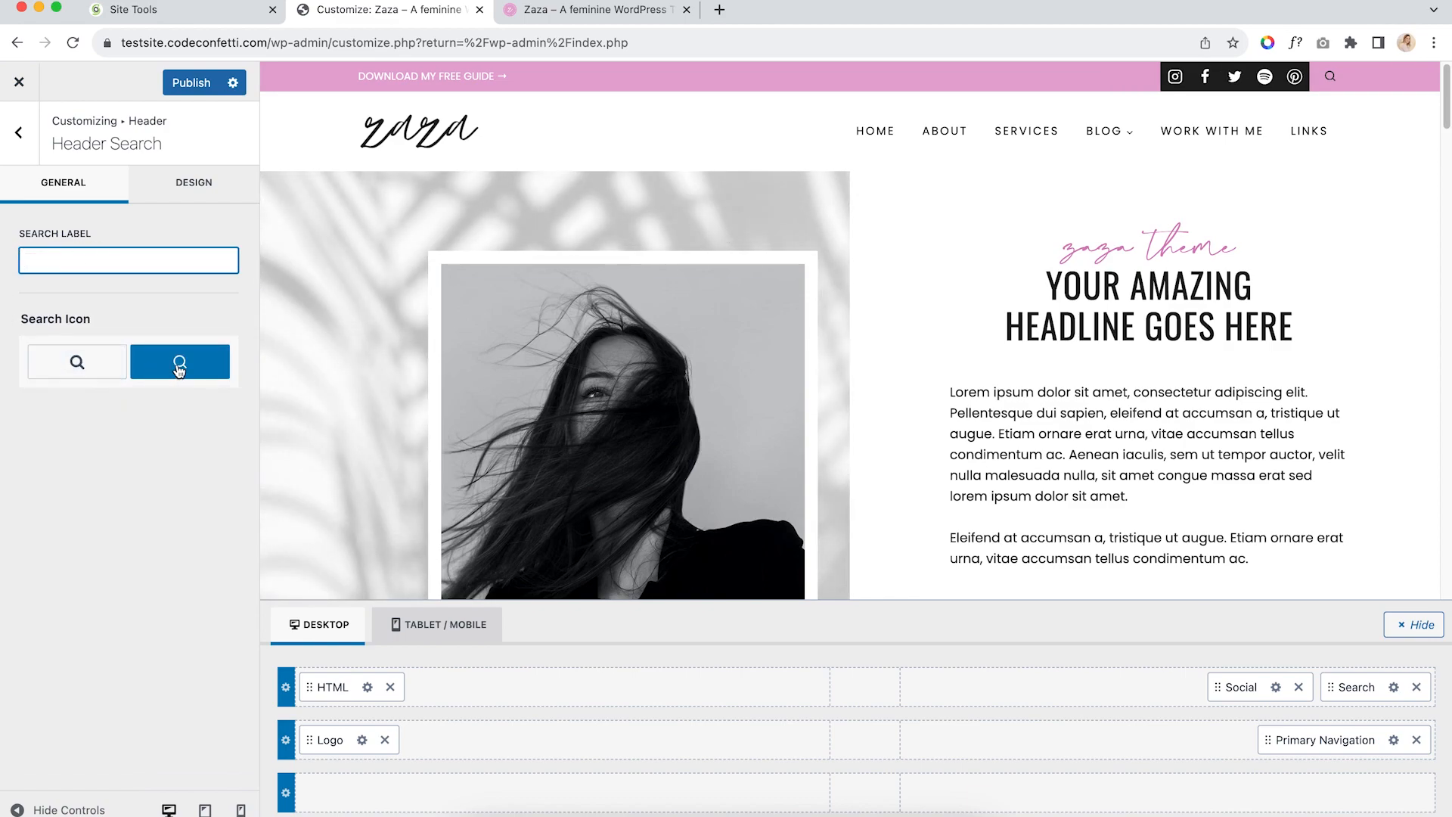
In the header search's design settings, try the Bordered style, return to Default, and review the remaining color, spacing and modal options
click(209, 180)
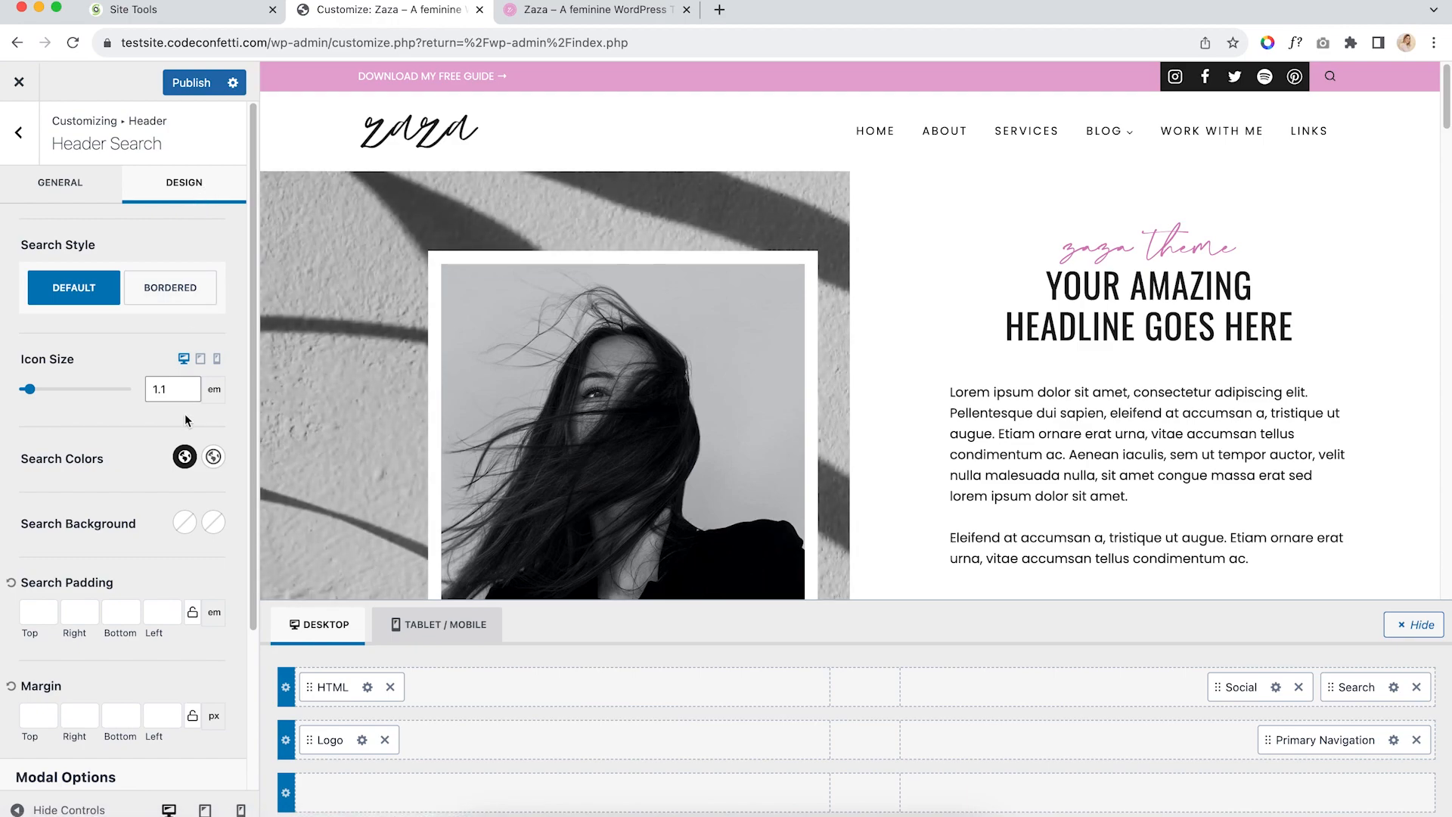
click(193, 298)
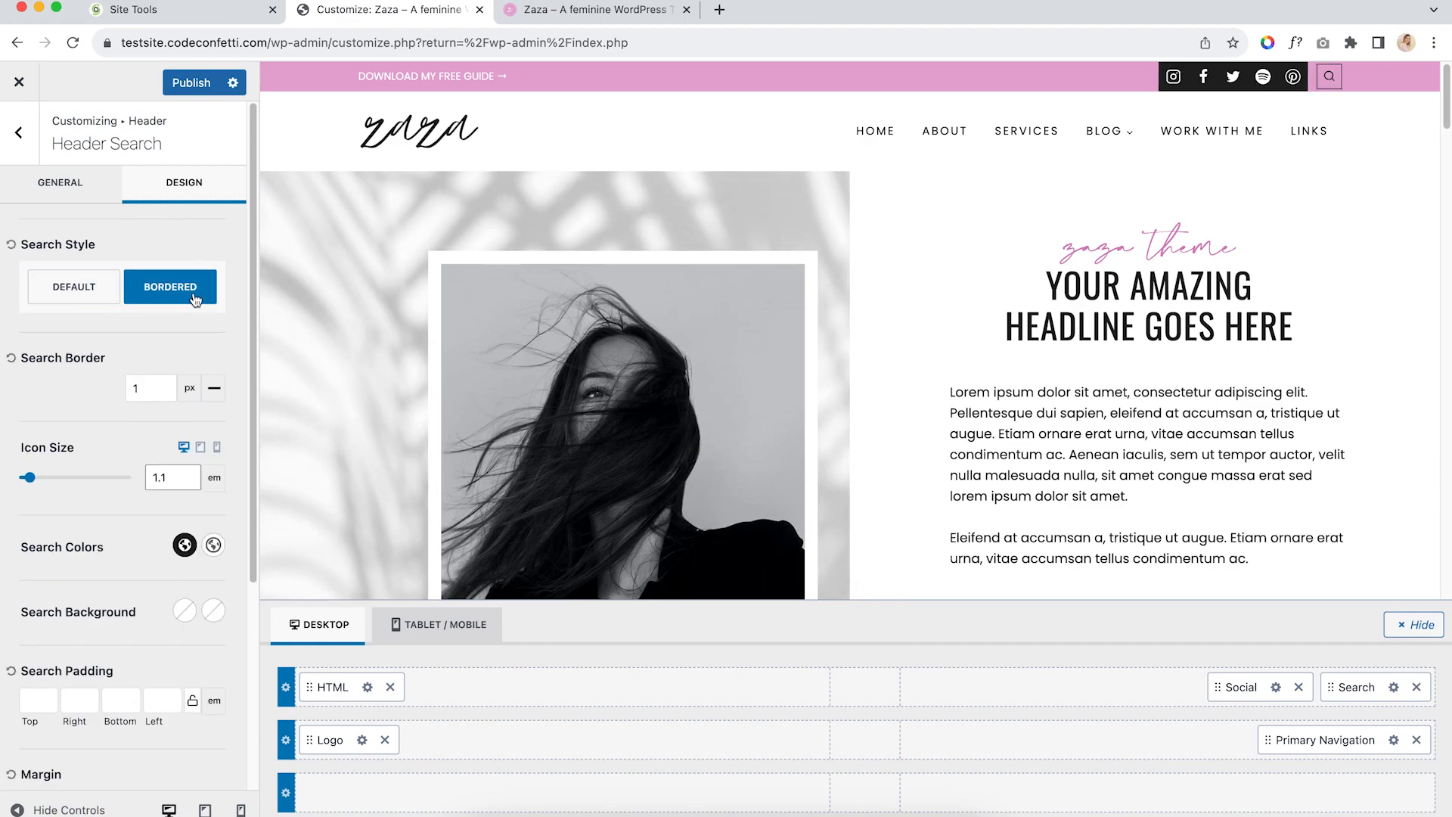
click(79, 292)
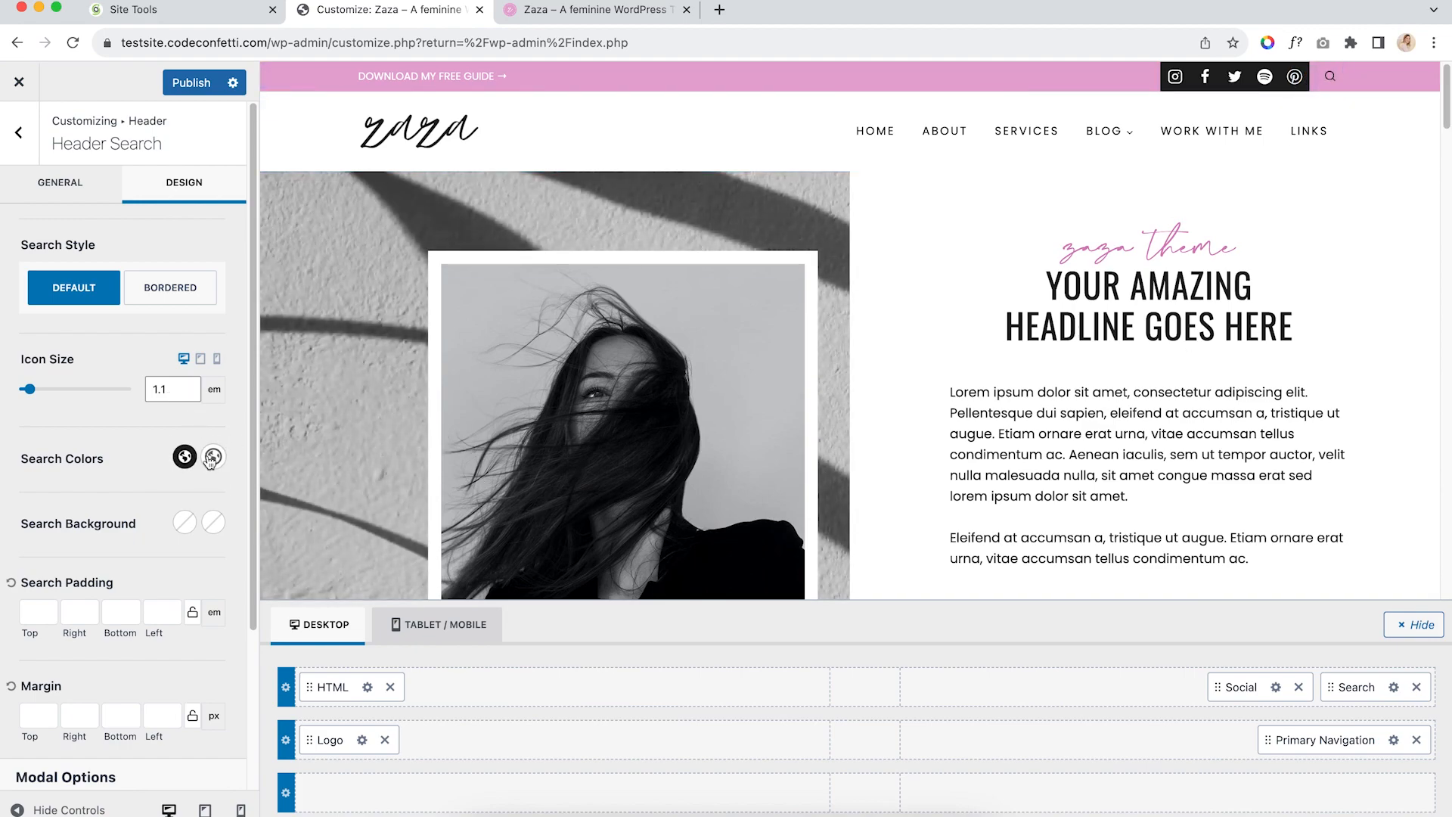
scroll(134, 471, down, 5)
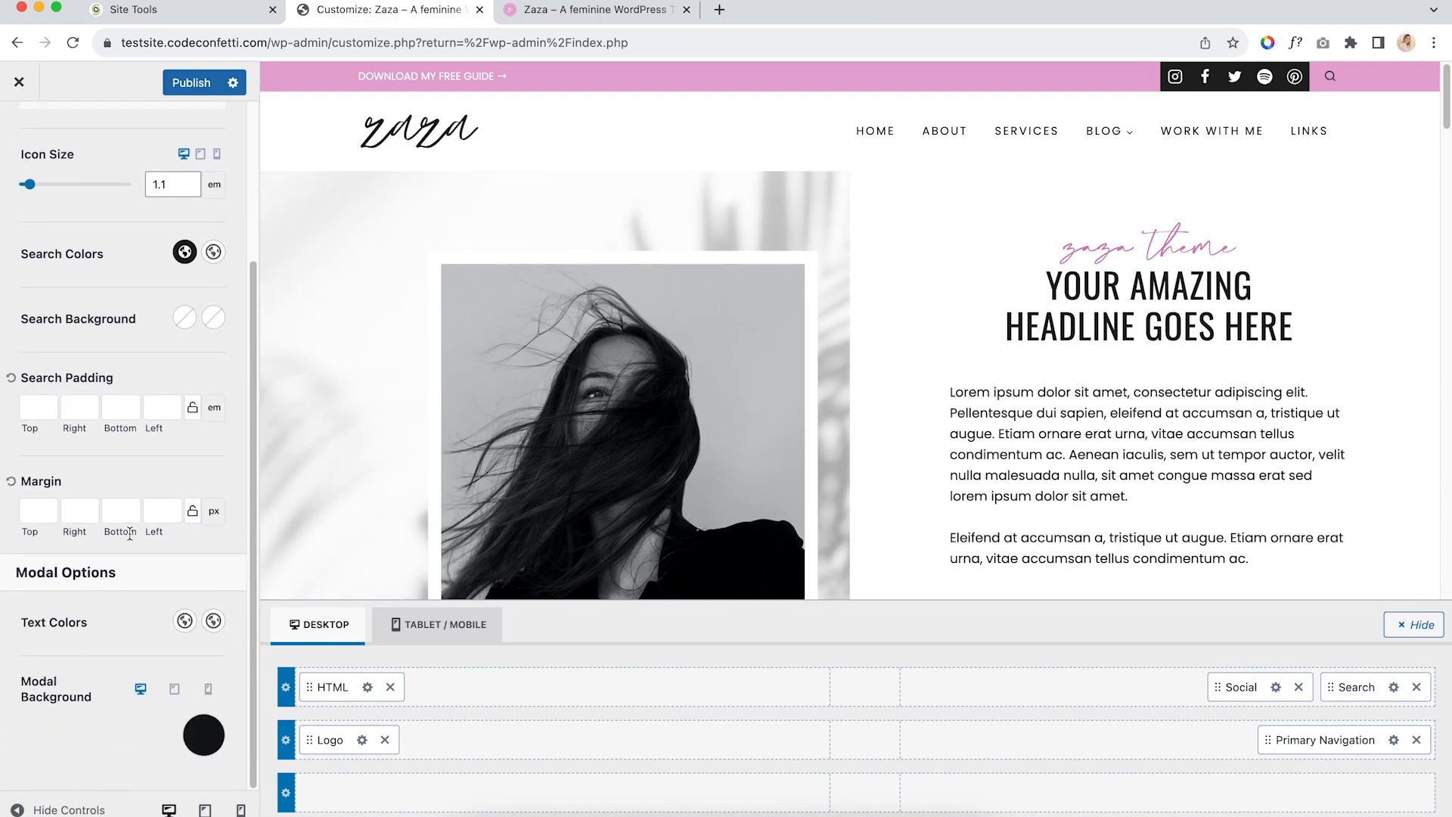
scroll(130, 531, up, 5)
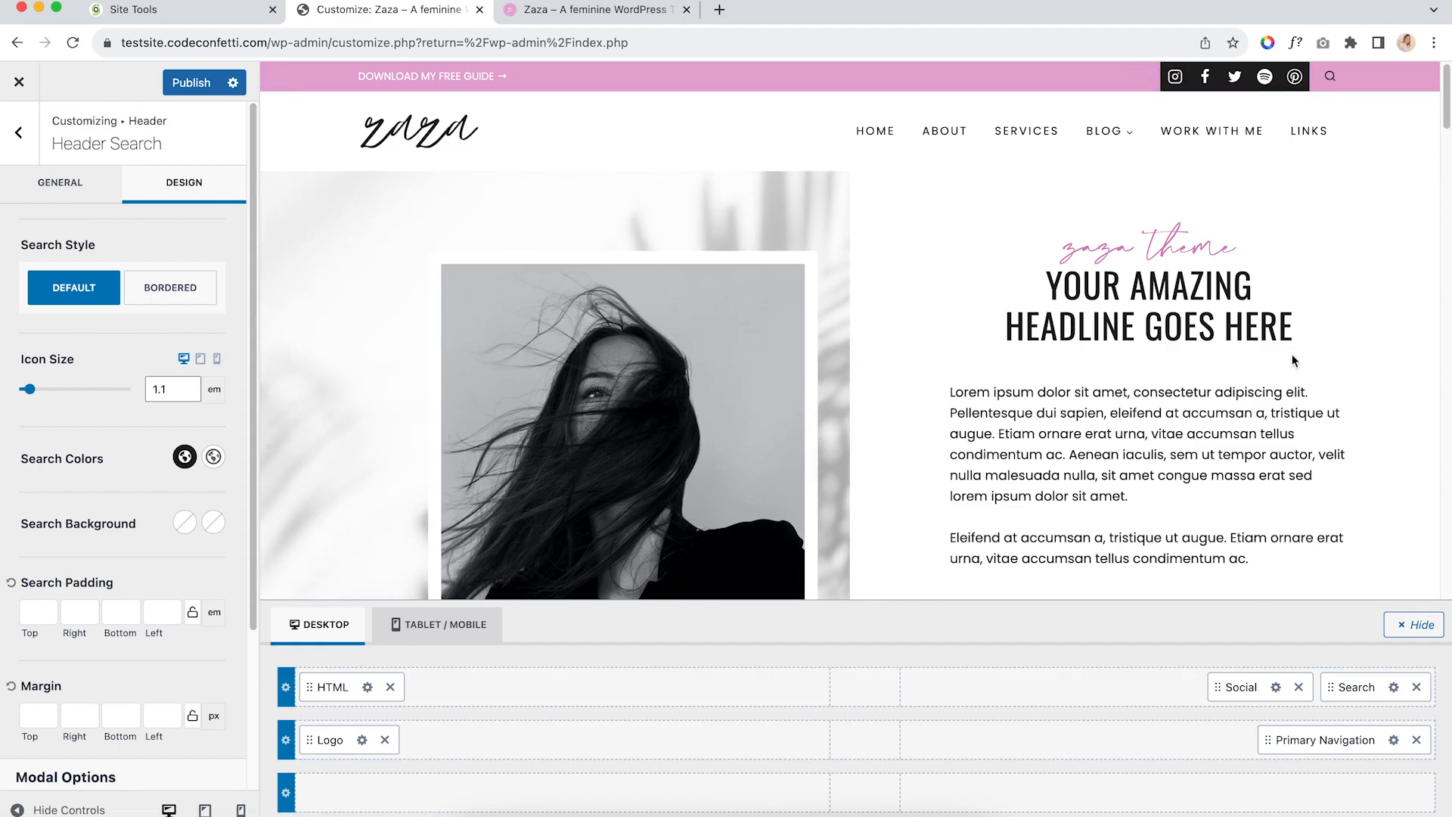
Open the header's social settings and review their design options
click(1154, 77)
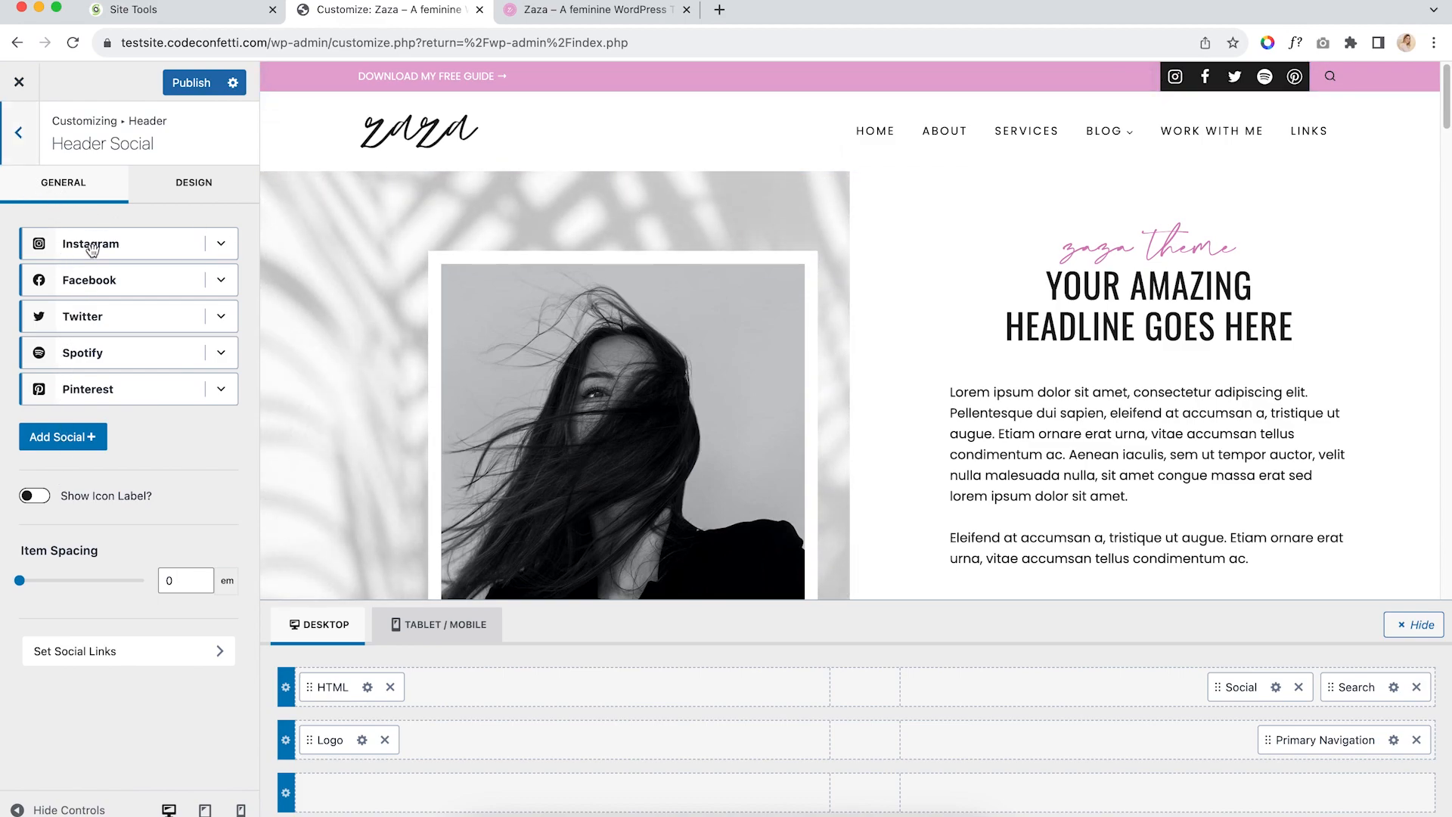
click(188, 189)
scroll(194, 325, down, 2)
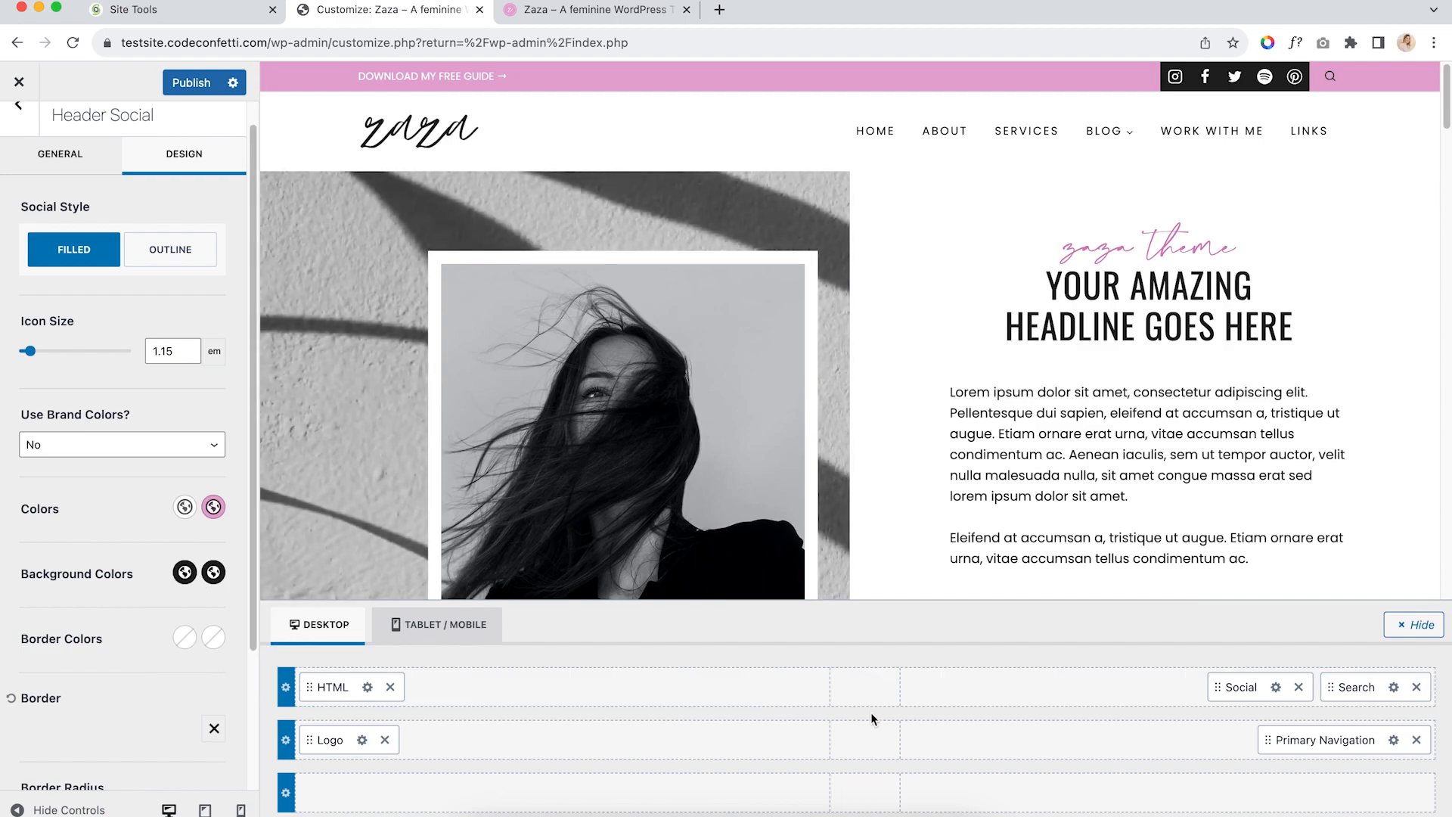
Try adding a Button to the center of the header's top row, and remove it again
click(866, 687)
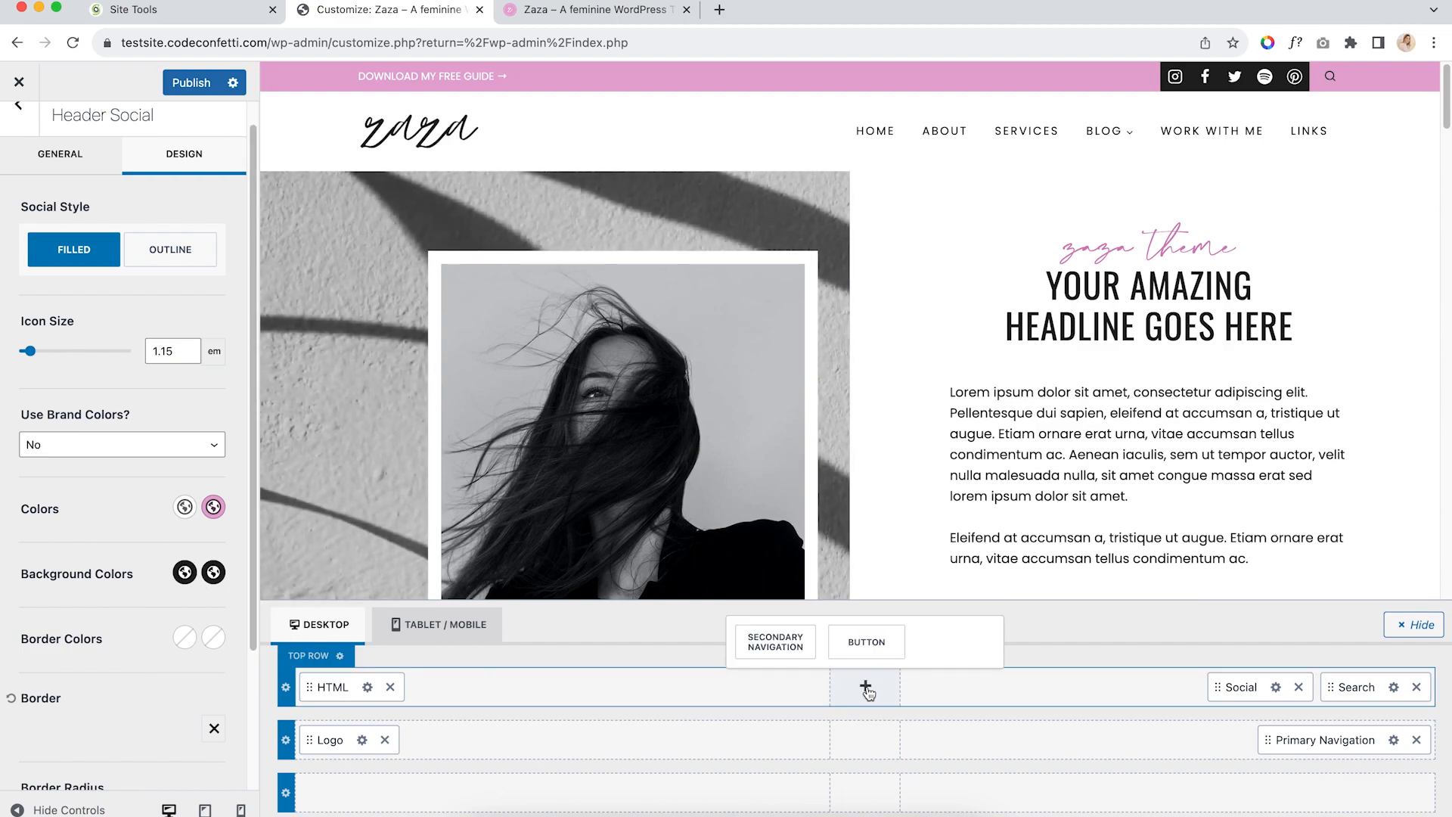
click(864, 645)
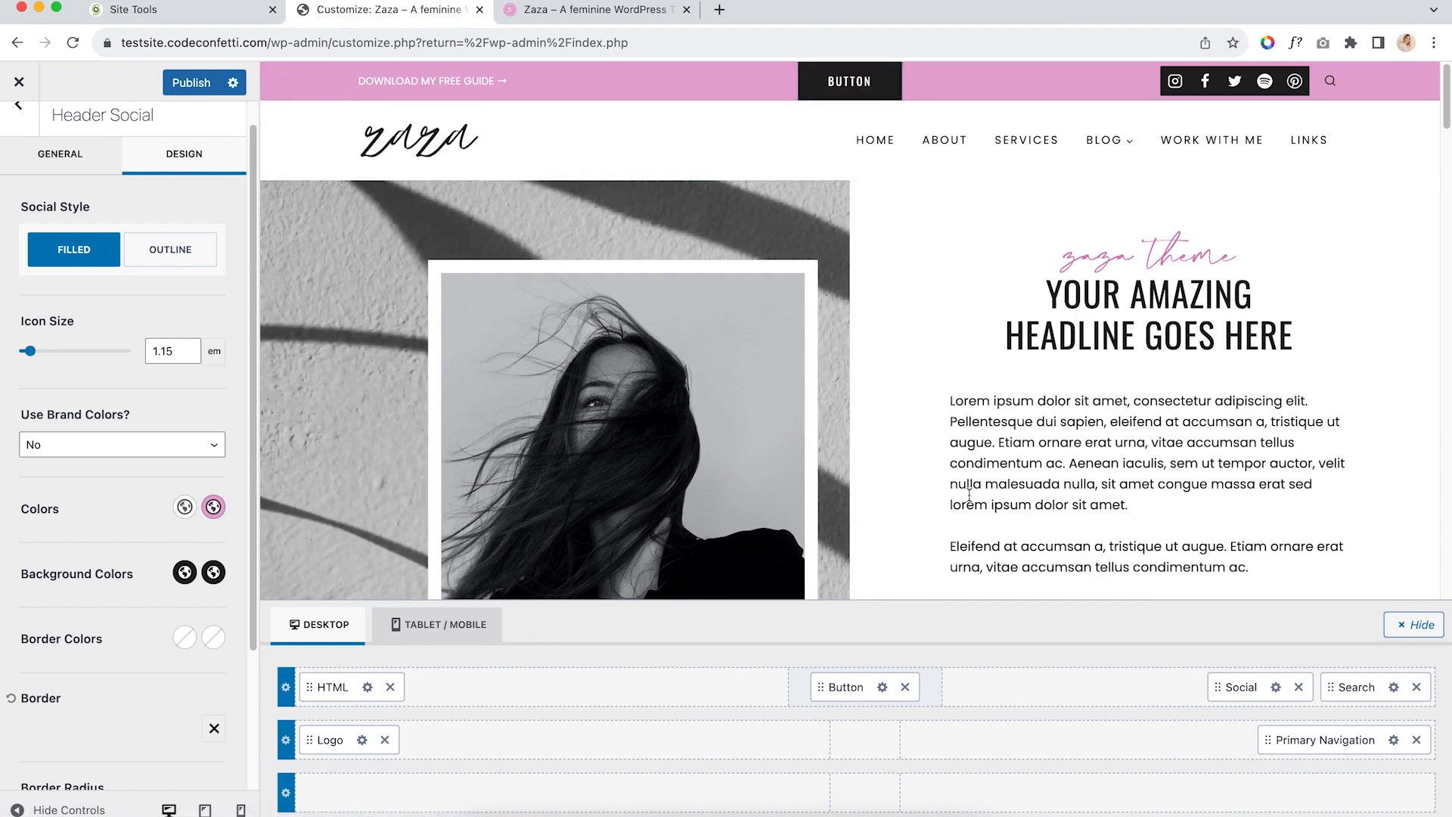
click(905, 687)
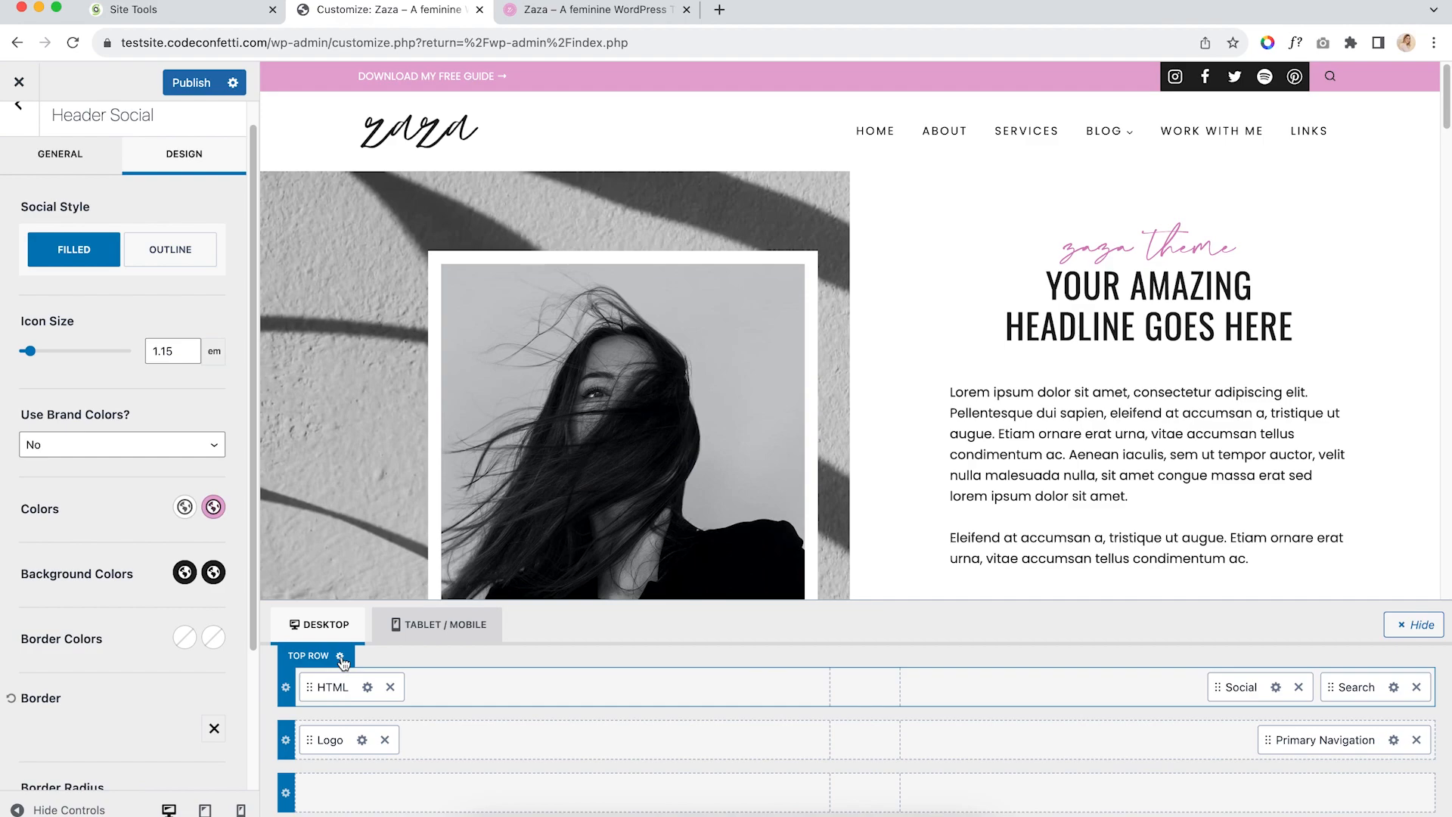
Open the header's Top Row settings, try the beige and tan palette colors as its background, and restore pink E5A8D3
click(340, 656)
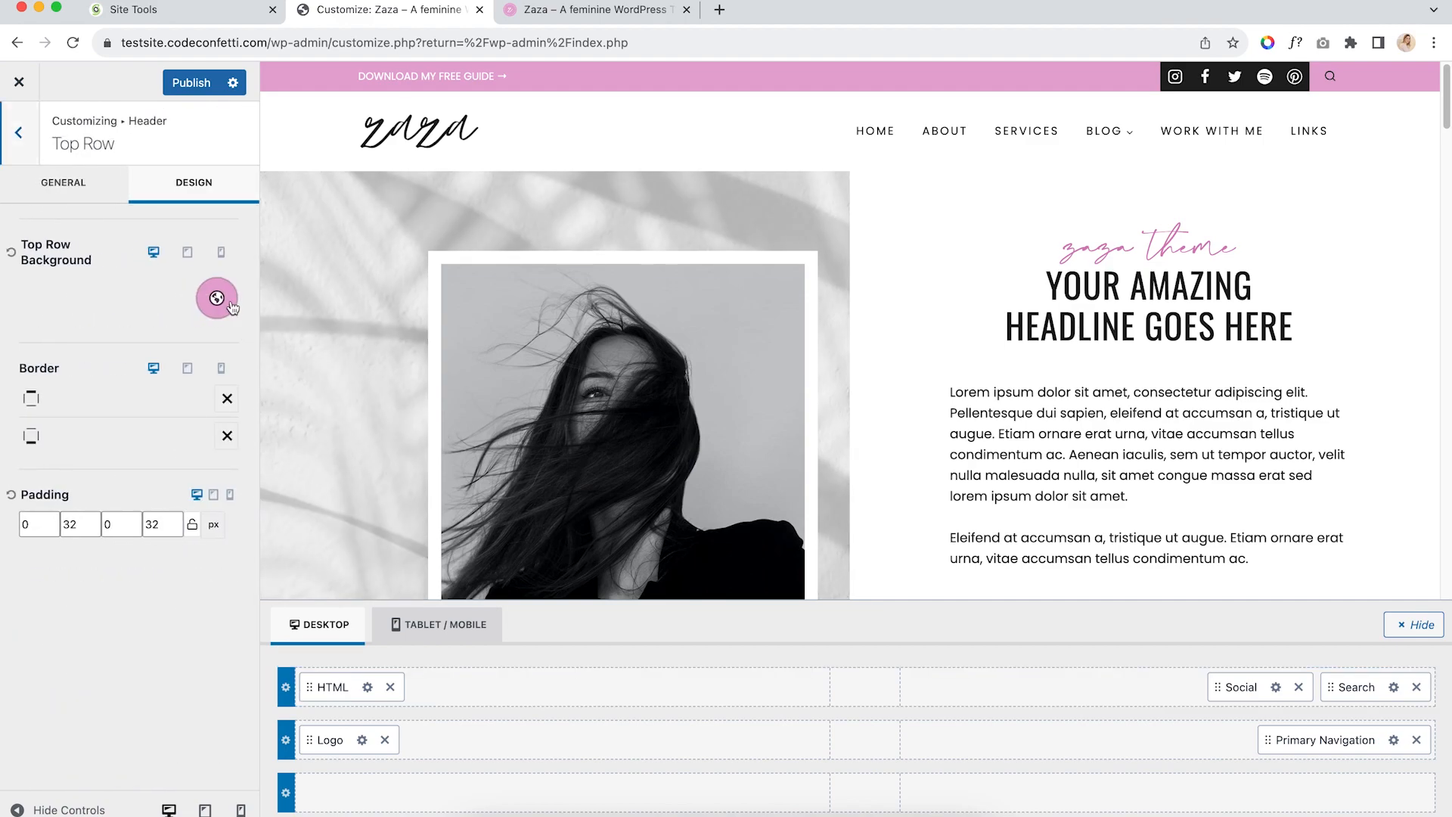
click(217, 299)
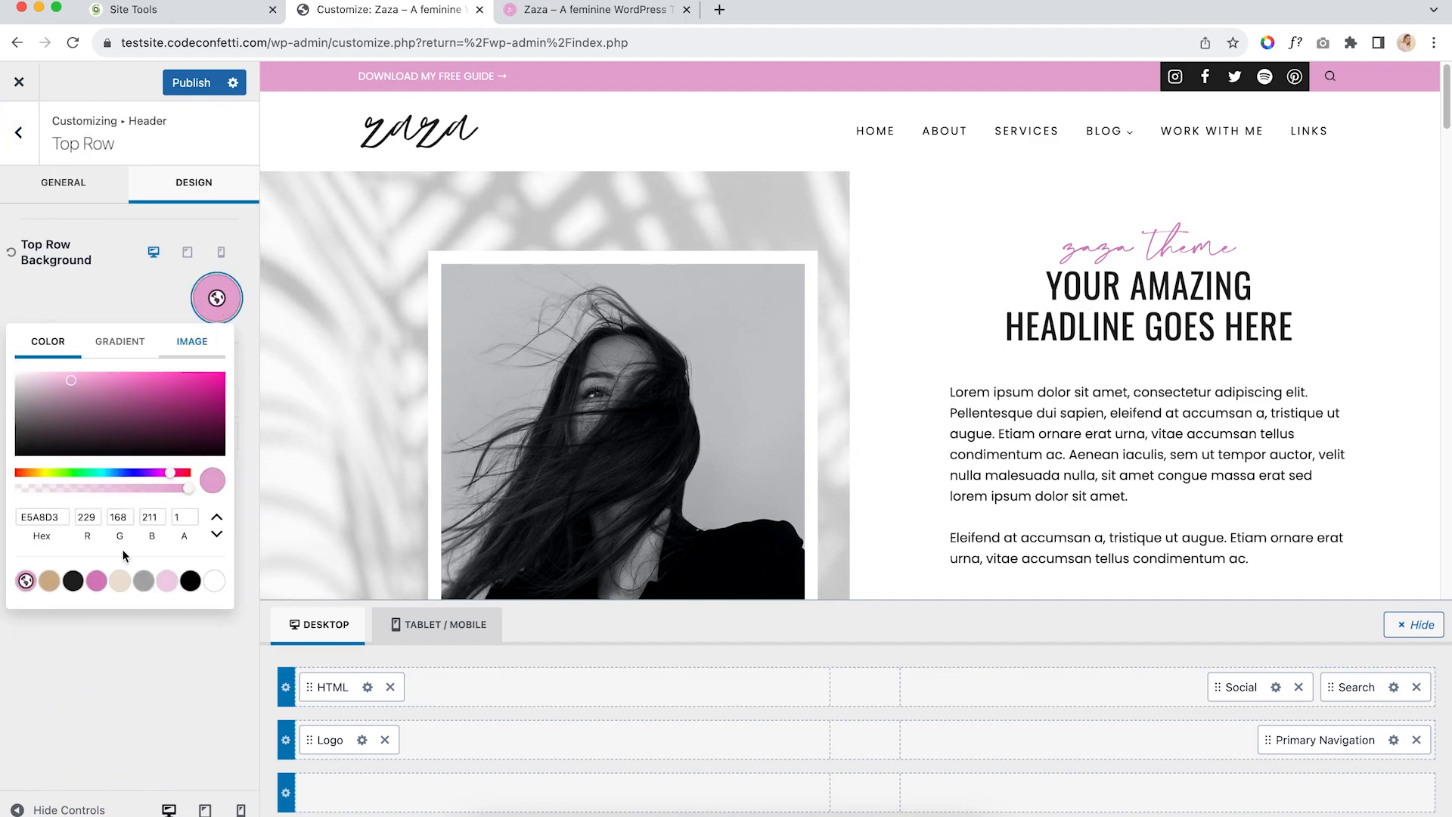
click(119, 580)
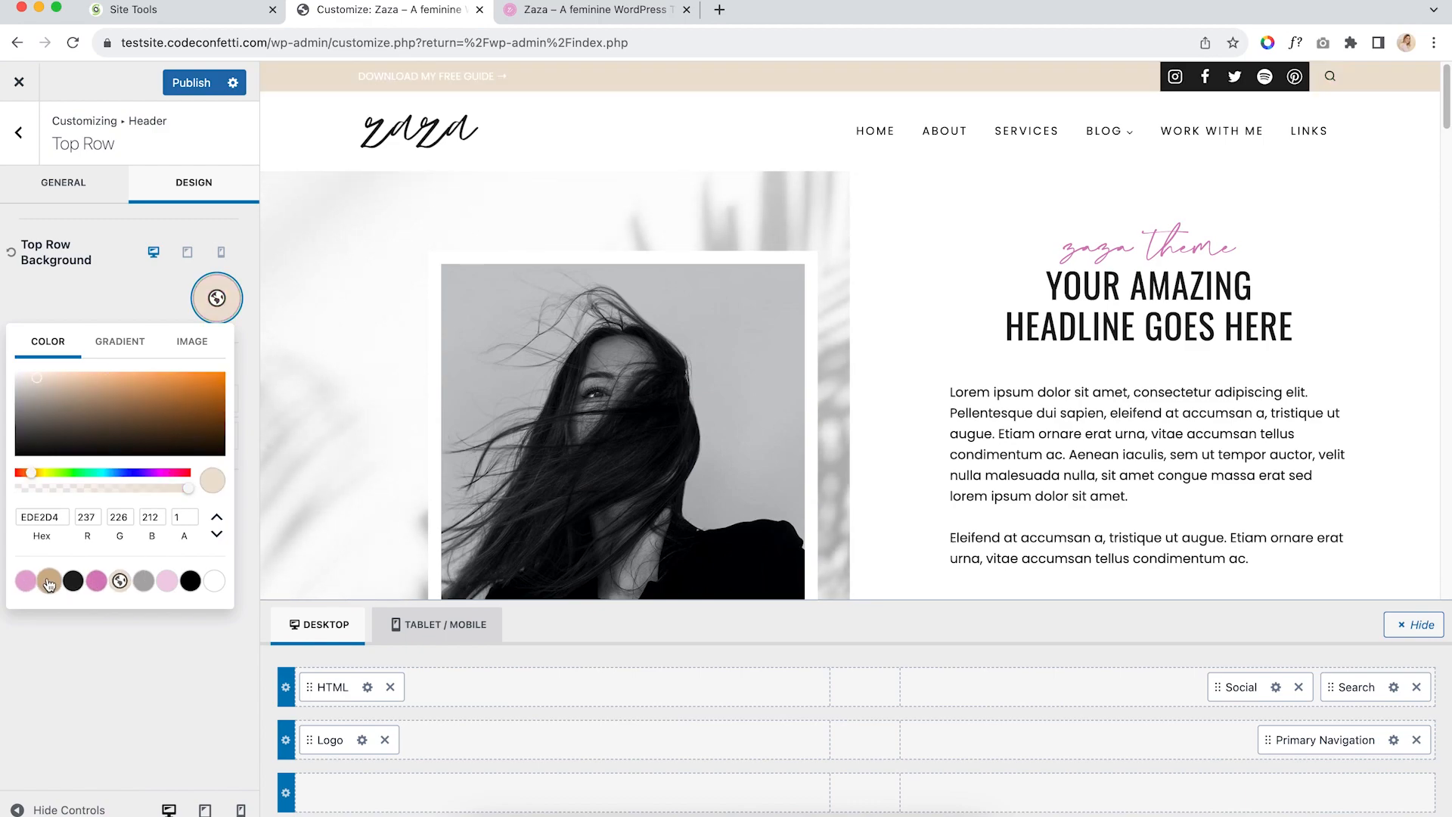
click(50, 581)
click(25, 580)
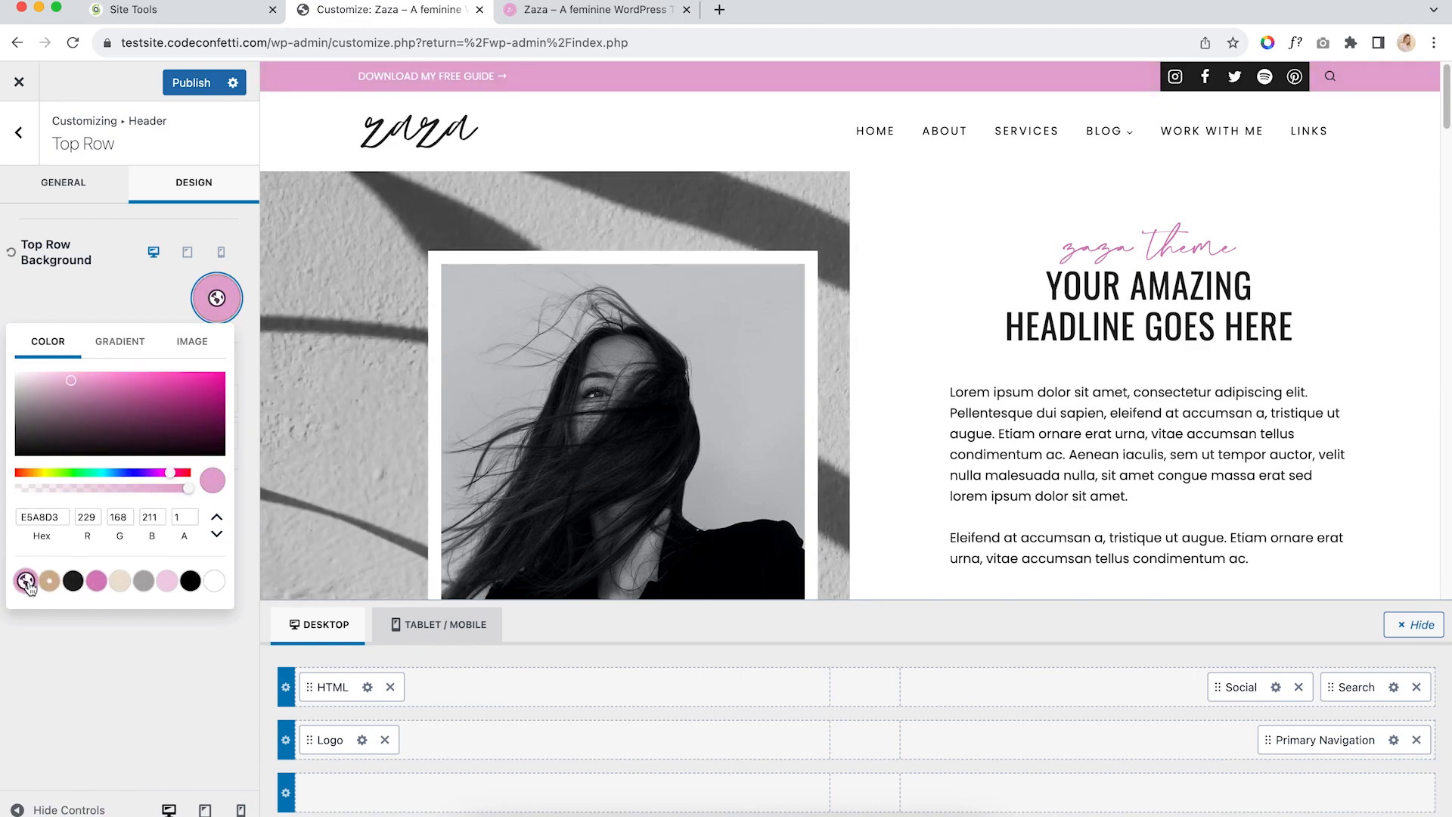
click(130, 672)
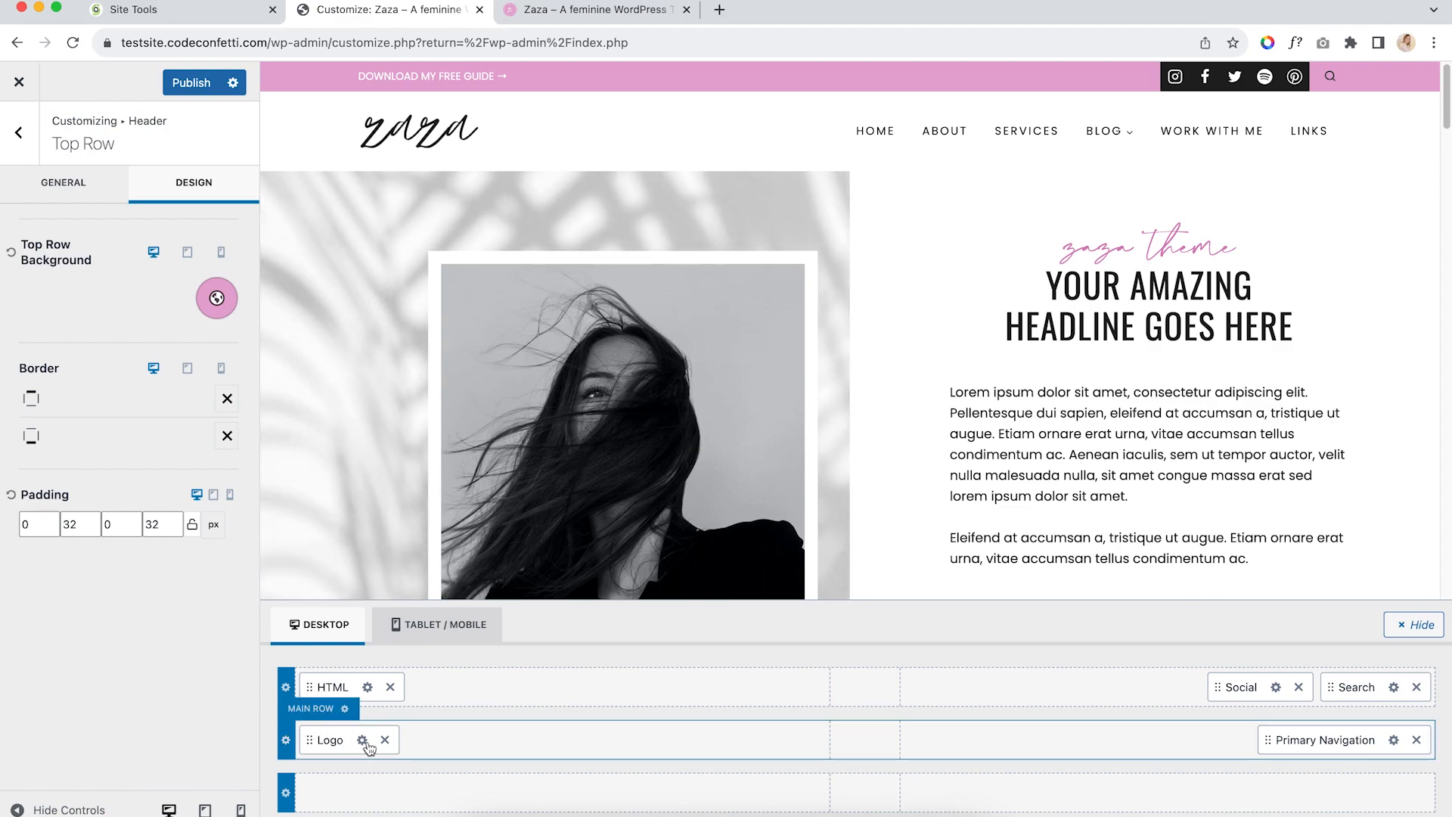
Open the header logo's Site Identity settings and review their design and general options
click(362, 740)
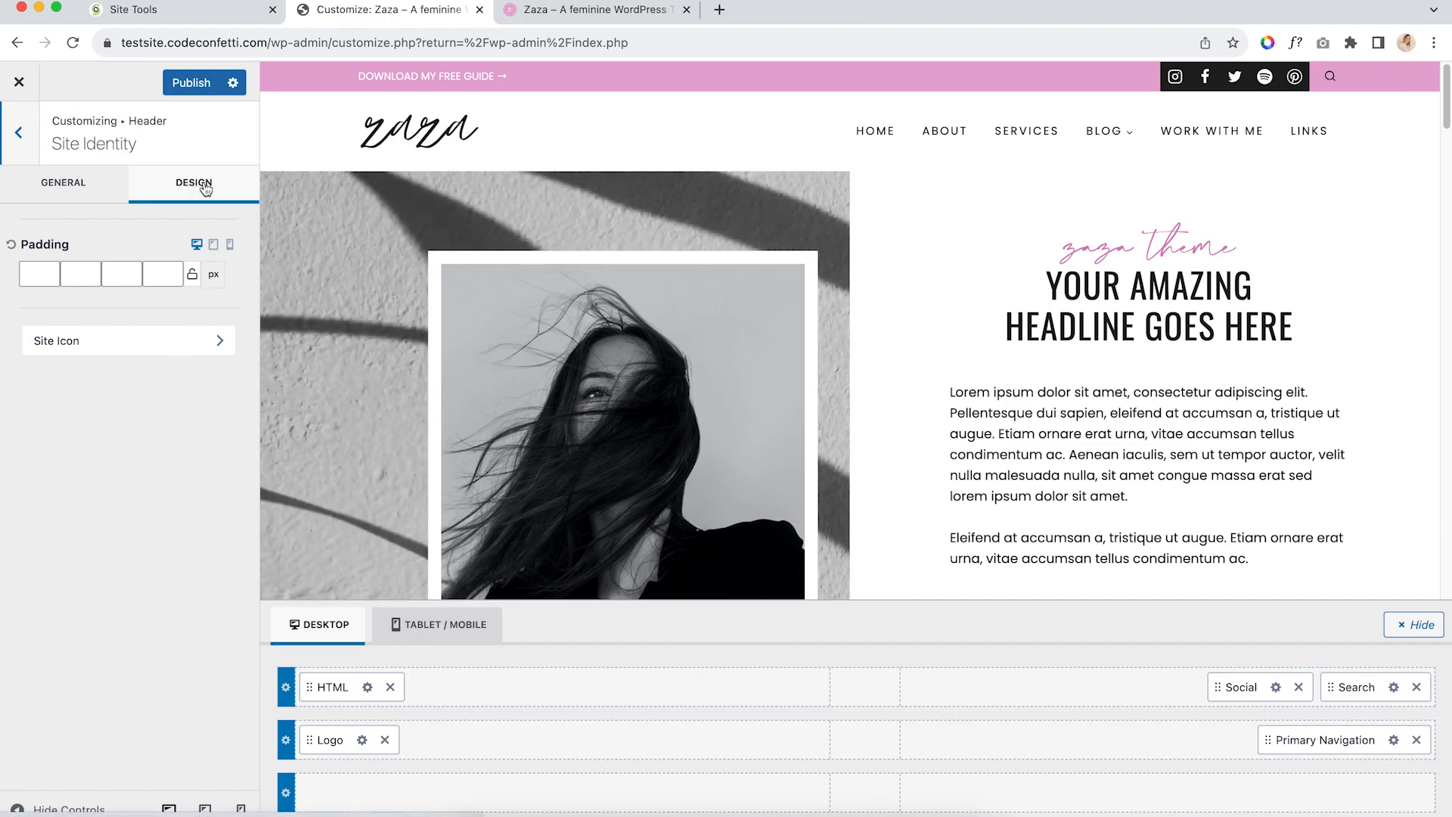
click(84, 183)
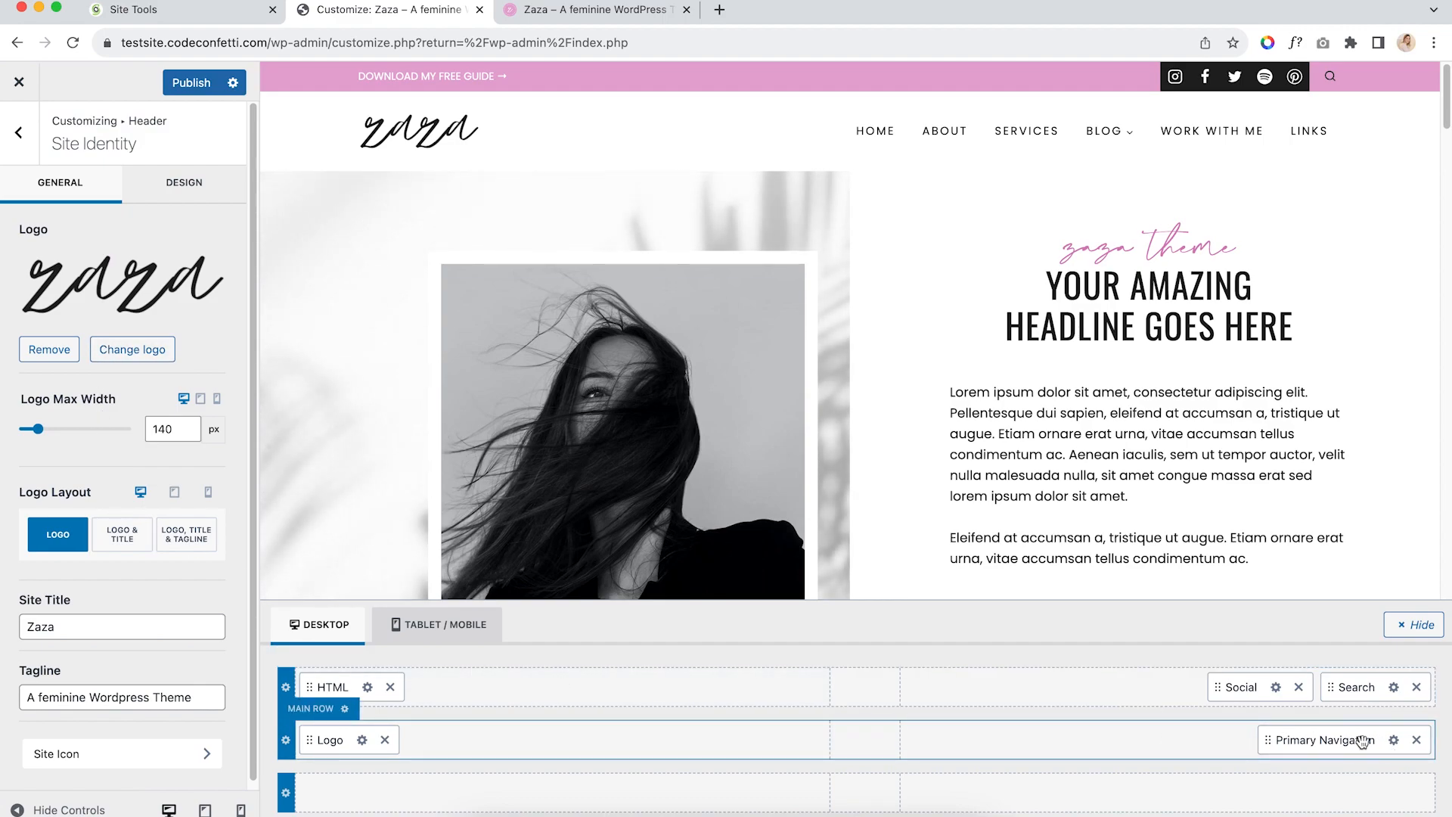
From the Primary Navigation settings, open the menu locations, check the Primary menu choice, and open Main Menu for editing
click(1394, 740)
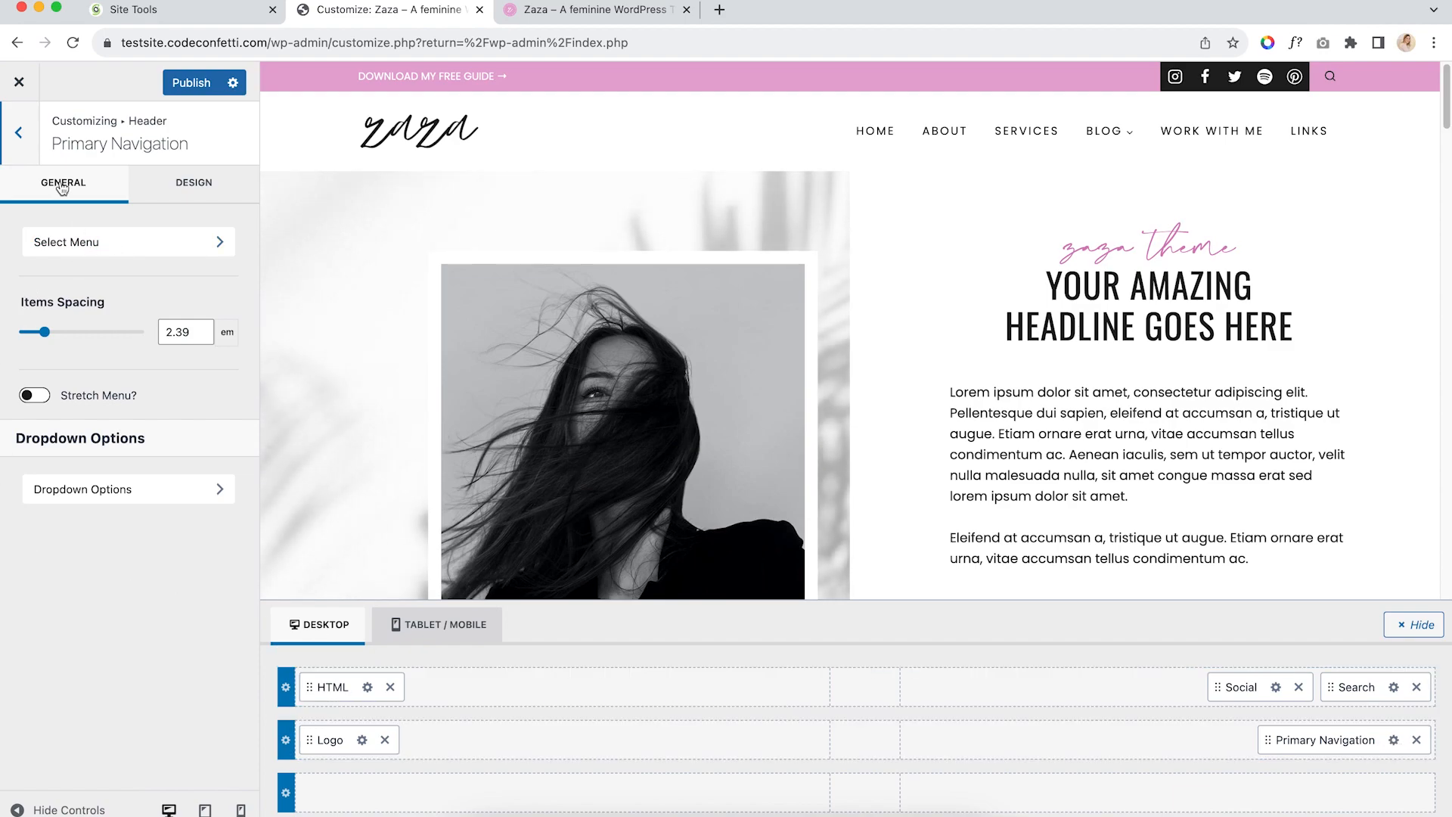
click(218, 243)
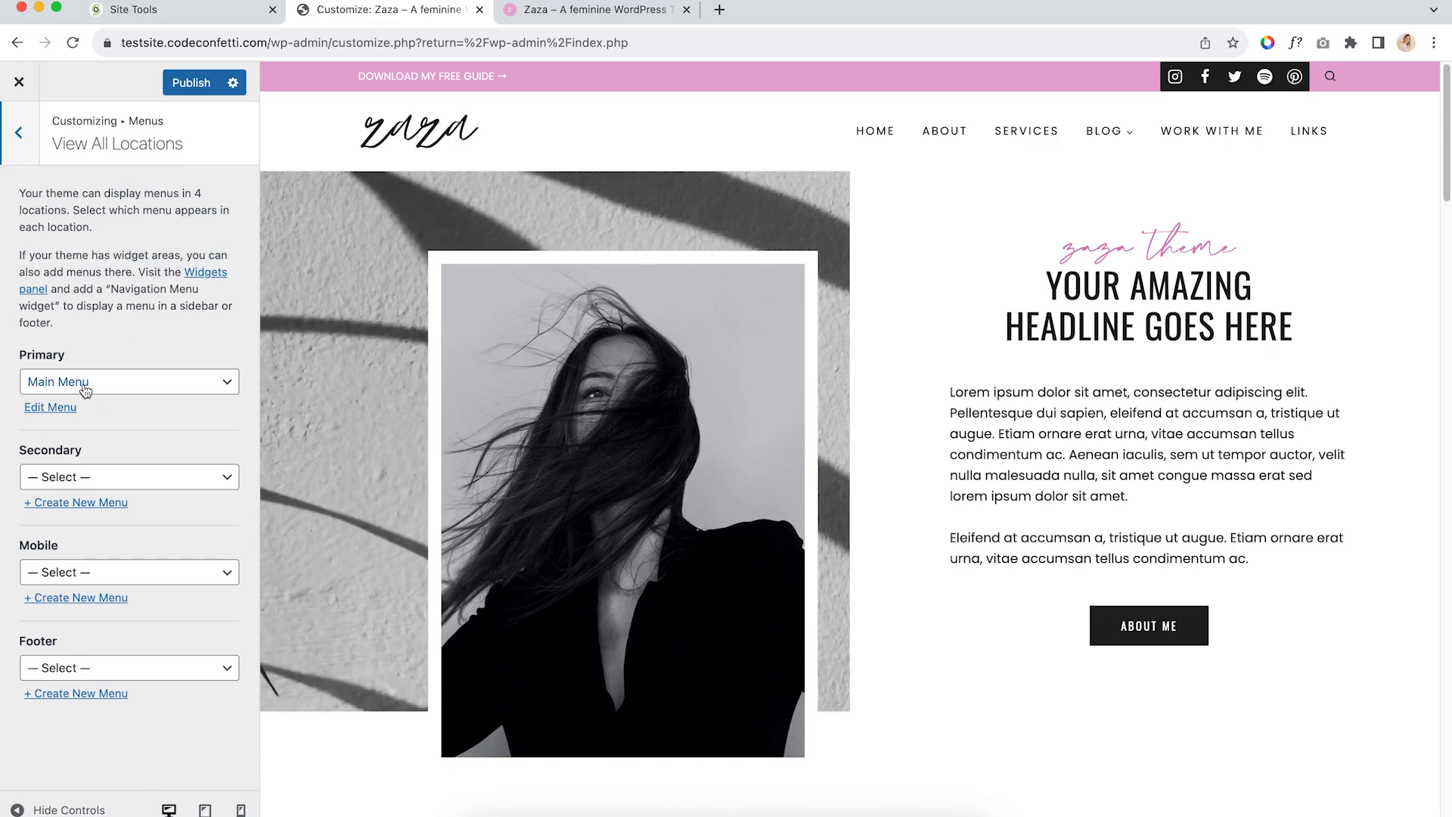
click(85, 389)
click(72, 382)
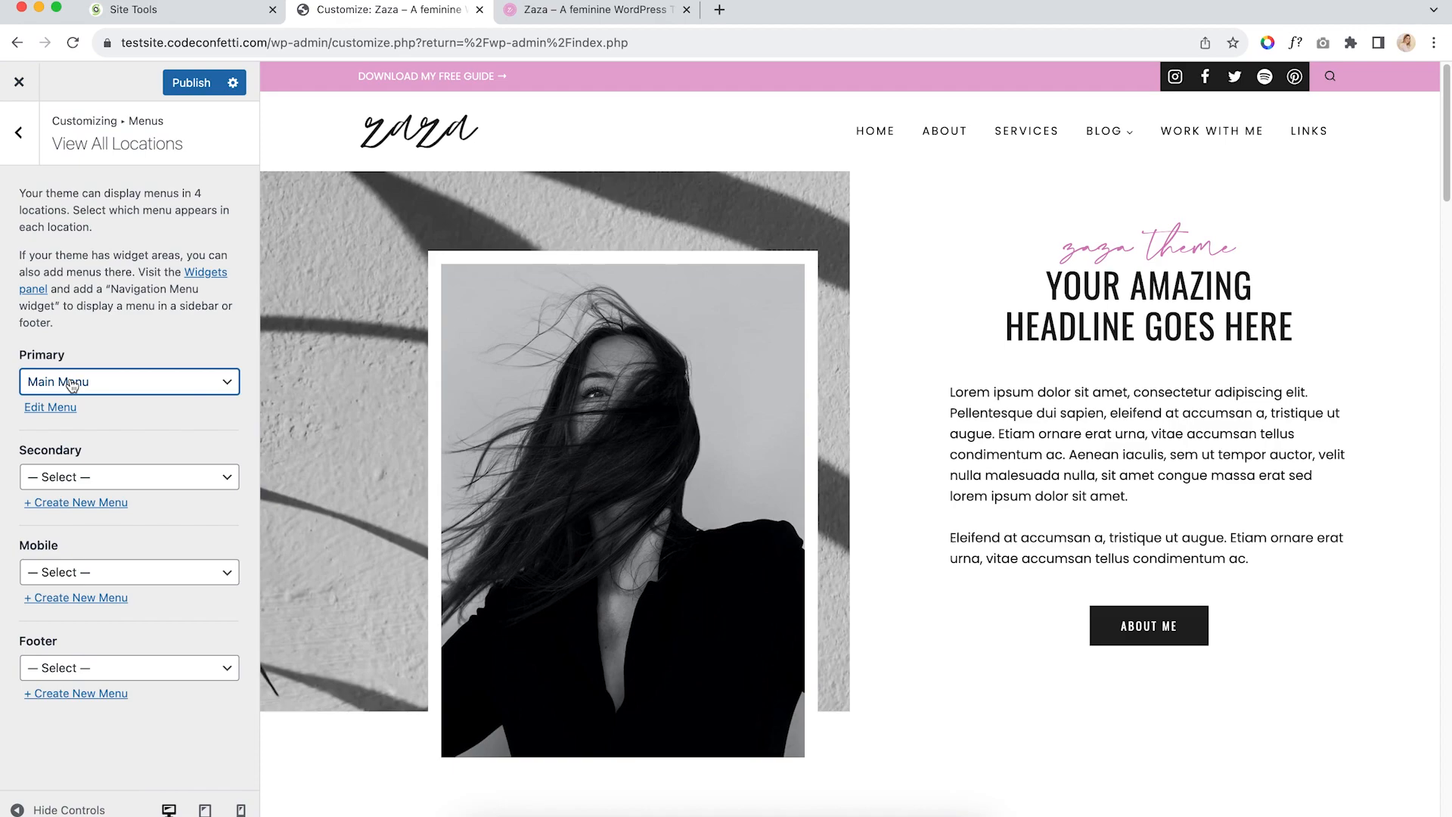
click(49, 410)
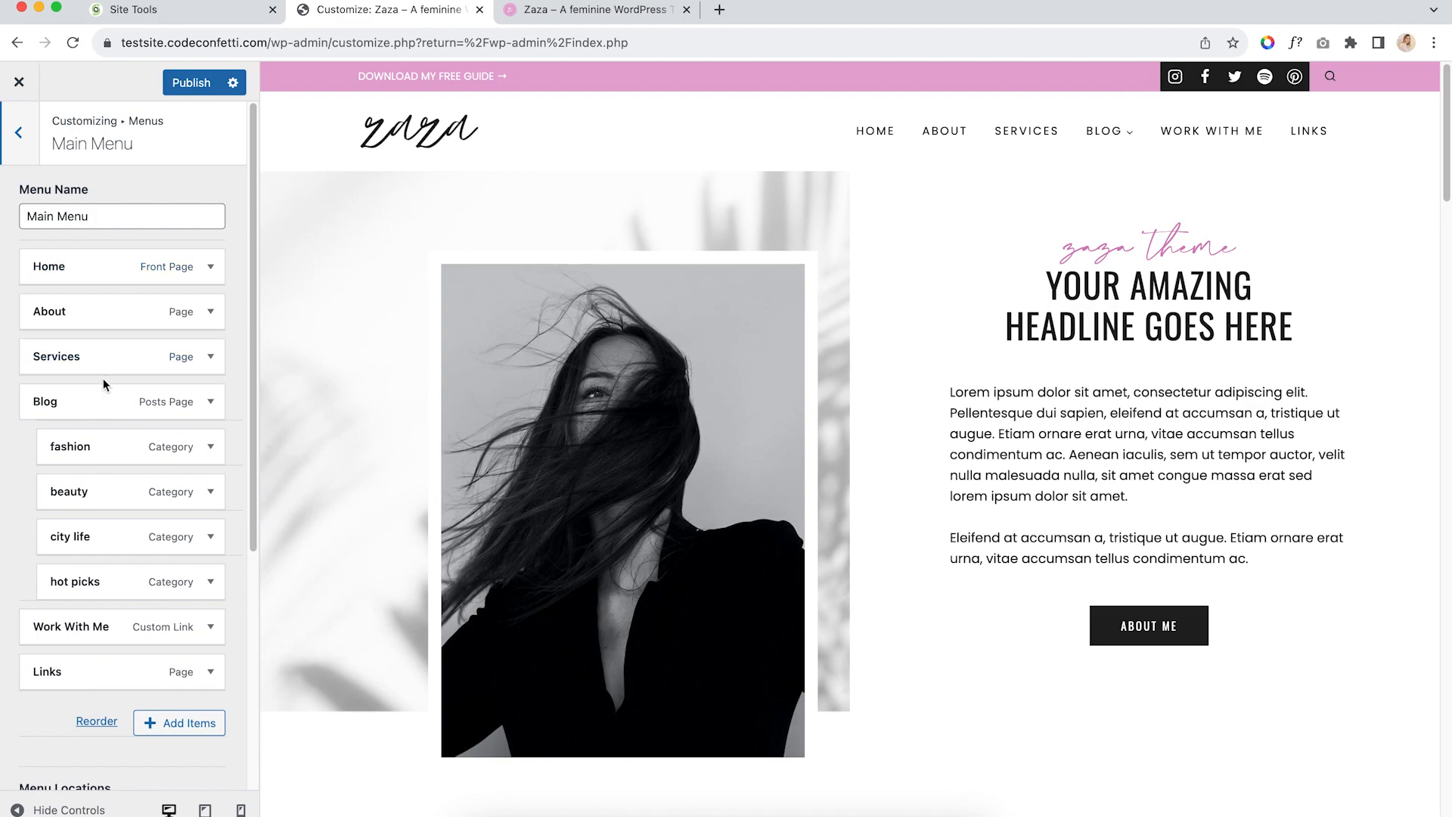
Try moving About above Home and nesting Services under About in Main Menu, and restore the original order and levels
drag(75, 318, 72, 266)
drag(48, 356, 79, 303)
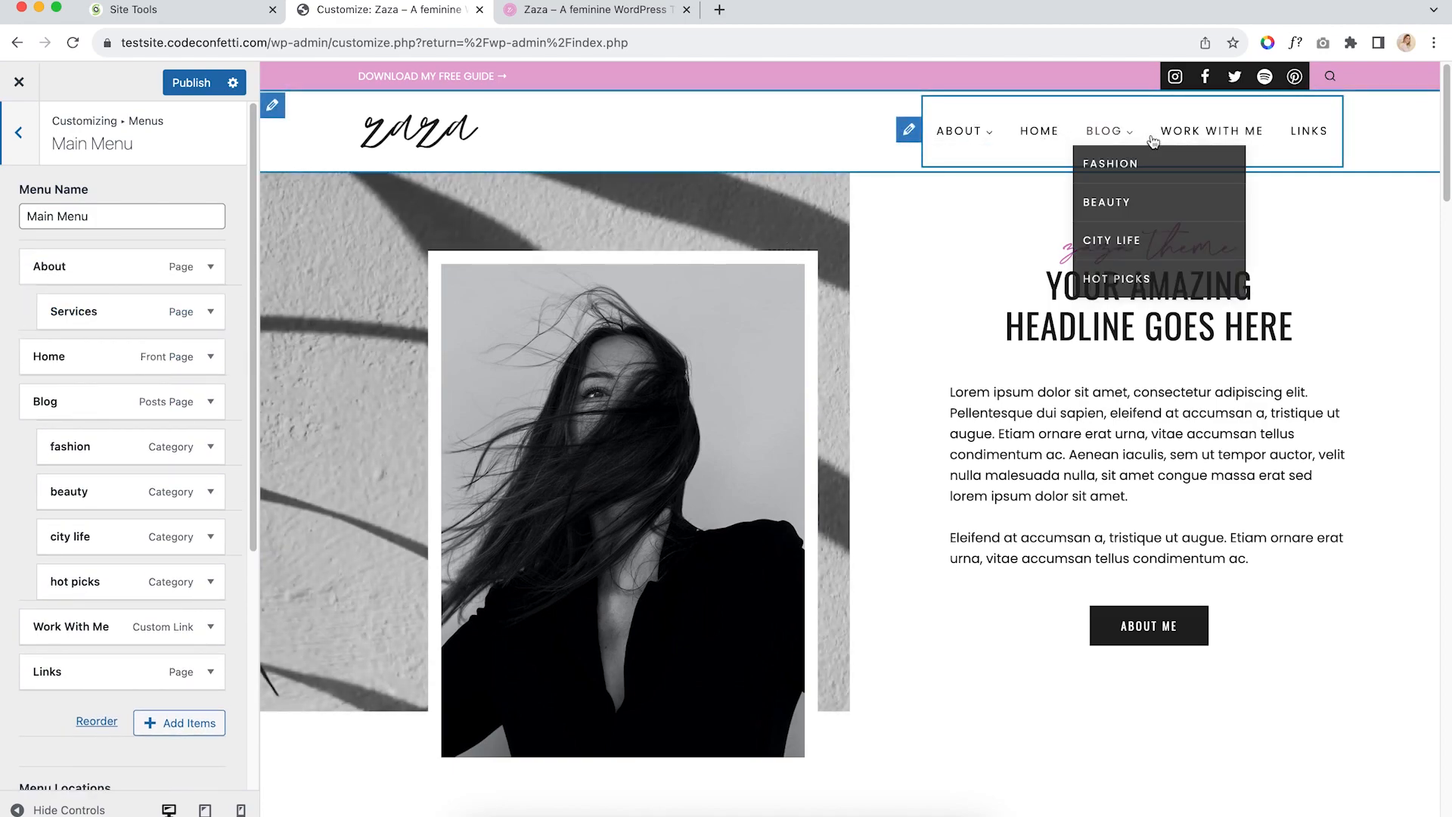
drag(41, 347, 47, 257)
drag(55, 357, 34, 360)
Expand the fashion item in Main Menu, examine its settings, collapse it, and review the rest of the menu's options
scroll(159, 484, down, 1)
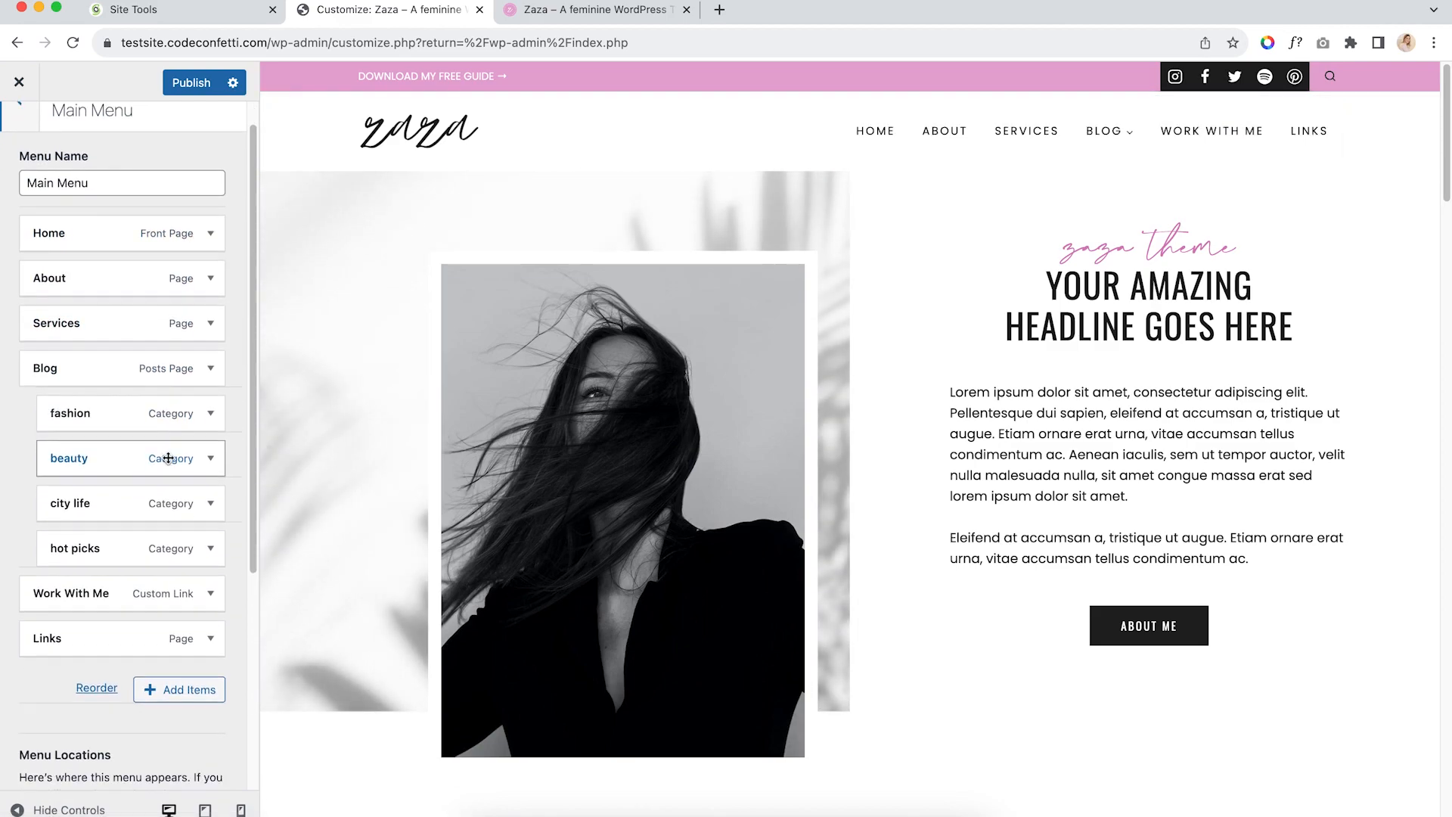
click(211, 410)
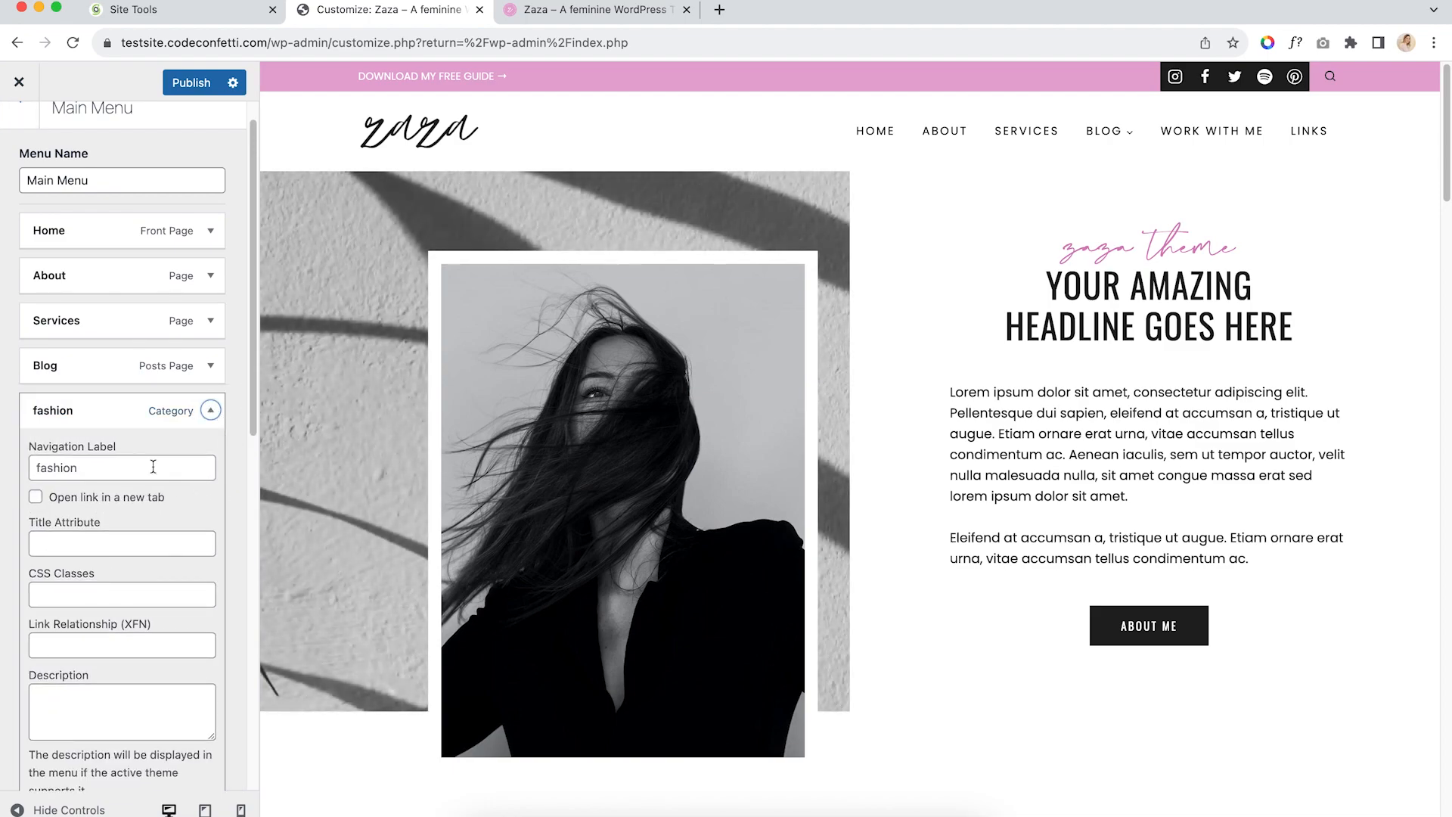
scroll(156, 471, down, 3)
scroll(157, 471, down, 2)
scroll(174, 438, up, 5)
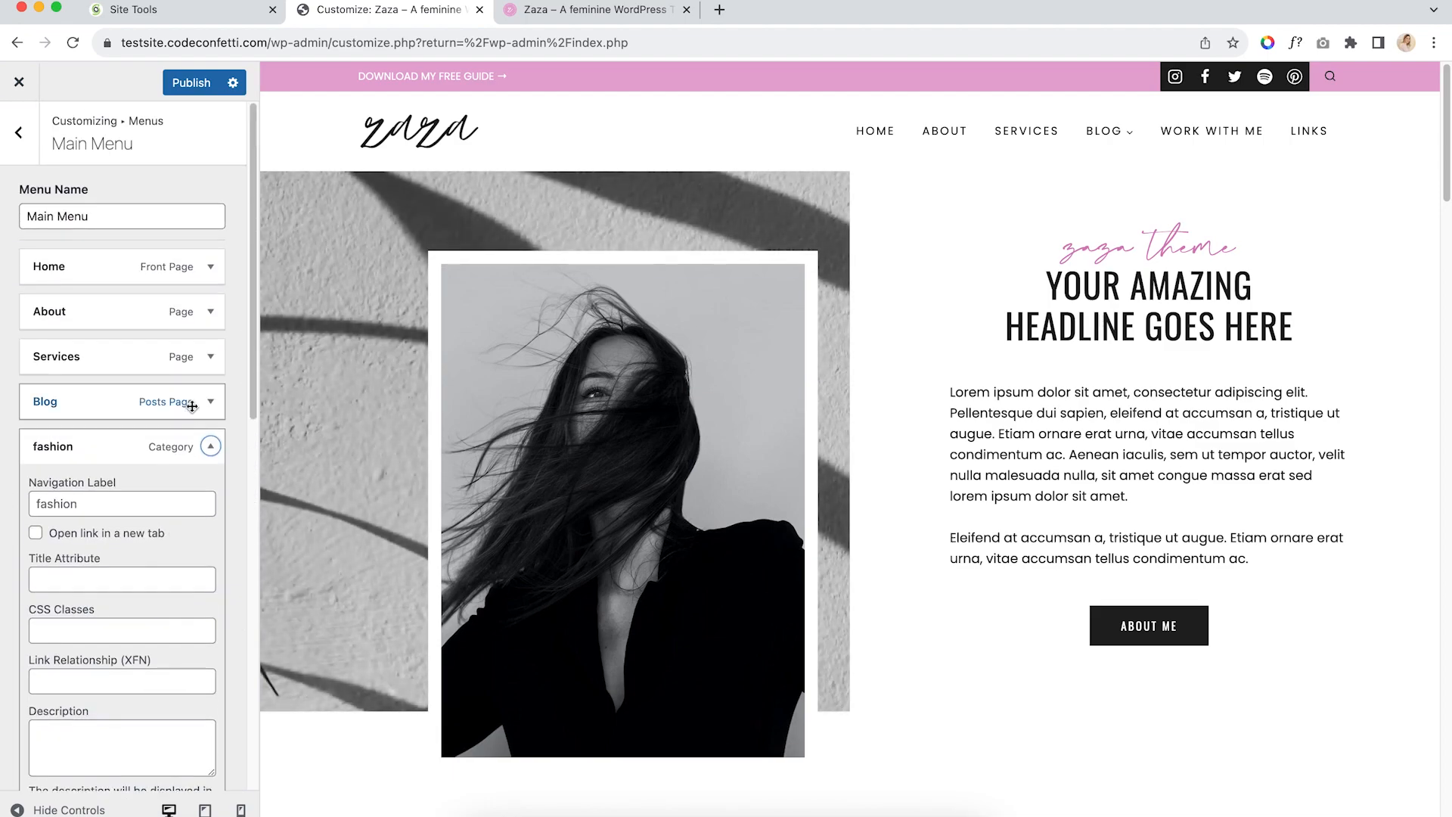
click(210, 446)
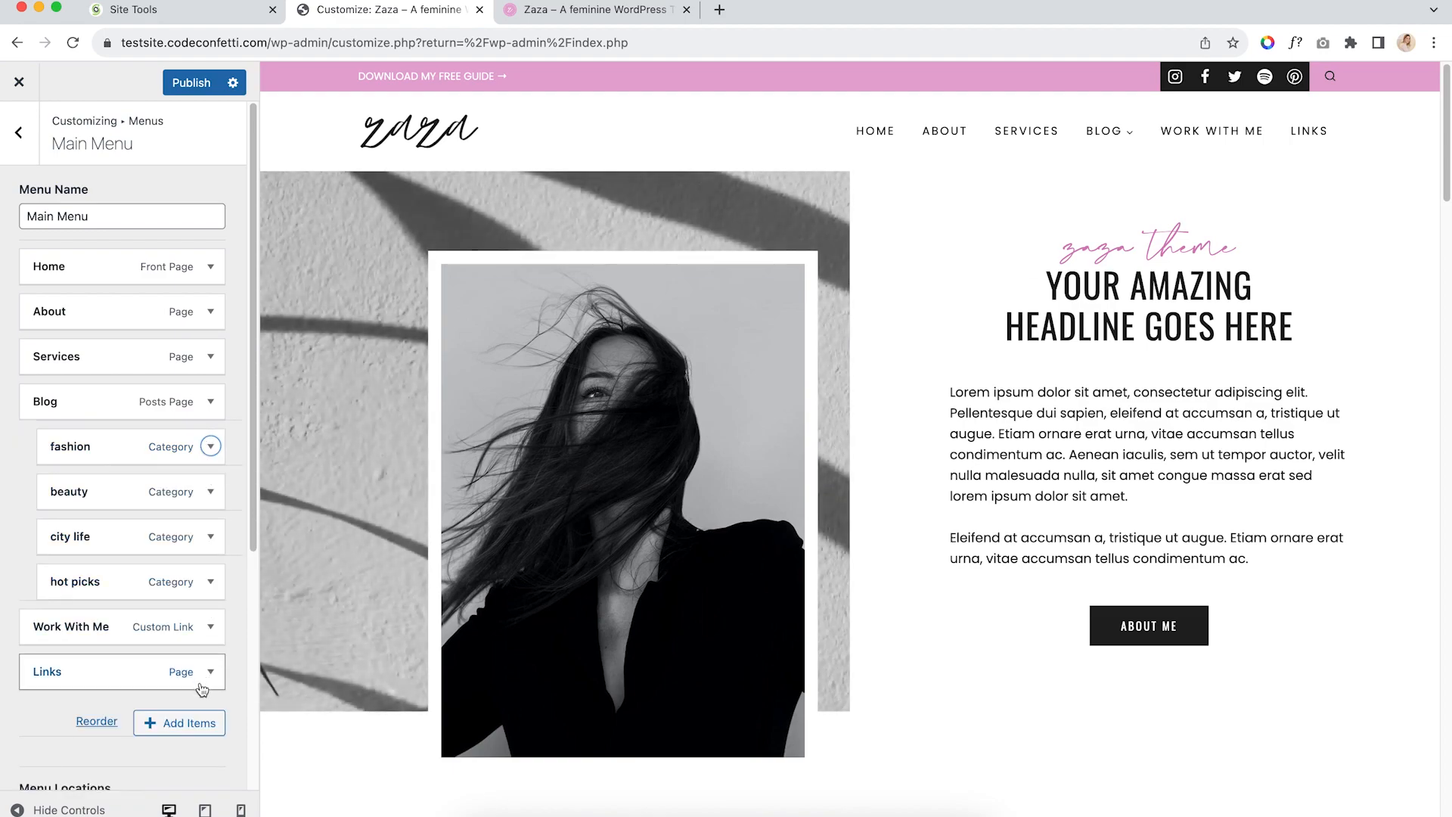
scroll(201, 686, down, 5)
scroll(202, 684, down, 5)
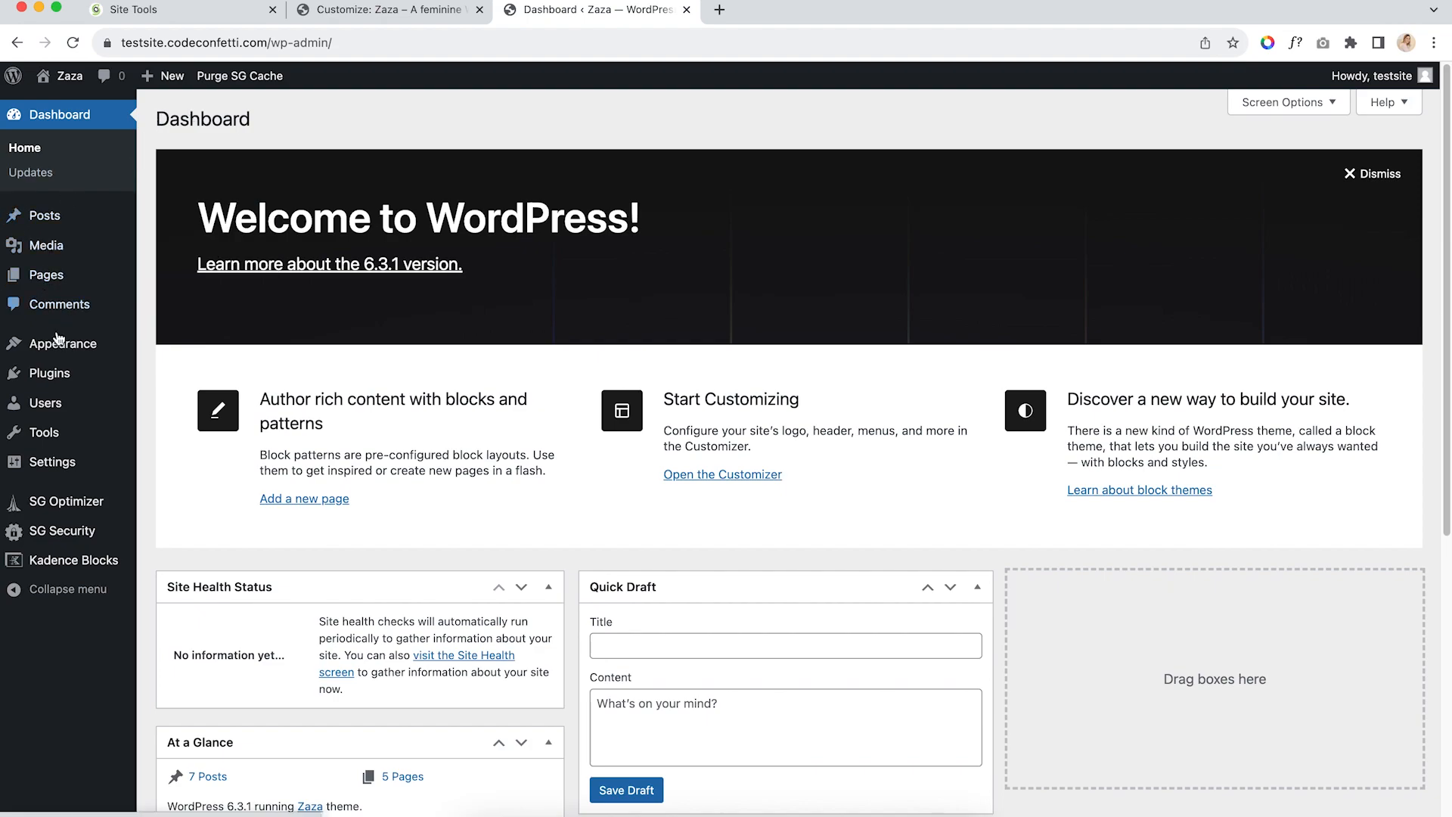
Open the Menus page from the WordPress dashboard and examine Main Menu's structure and display location settings
mouse_move(60, 348)
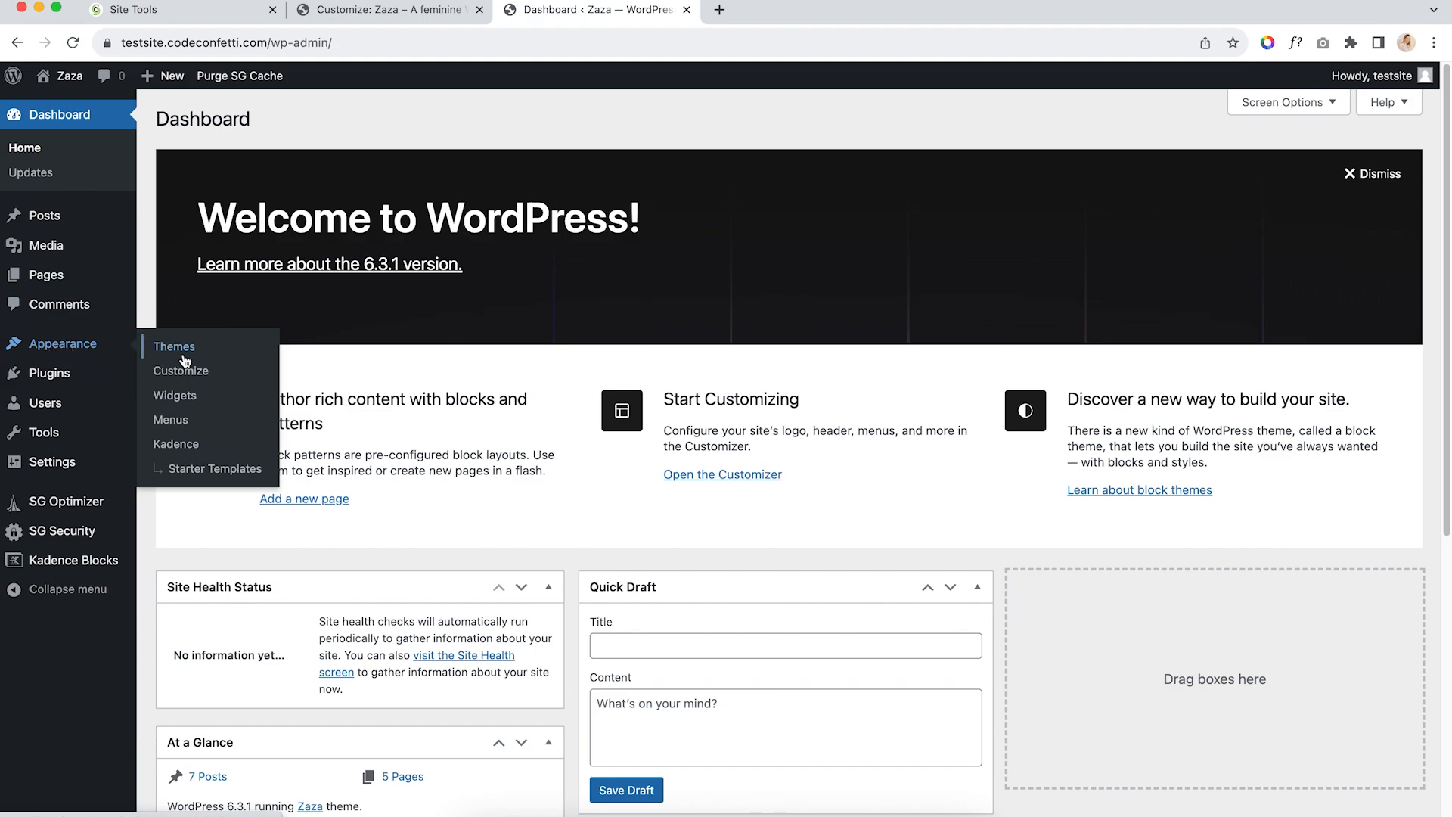
click(180, 419)
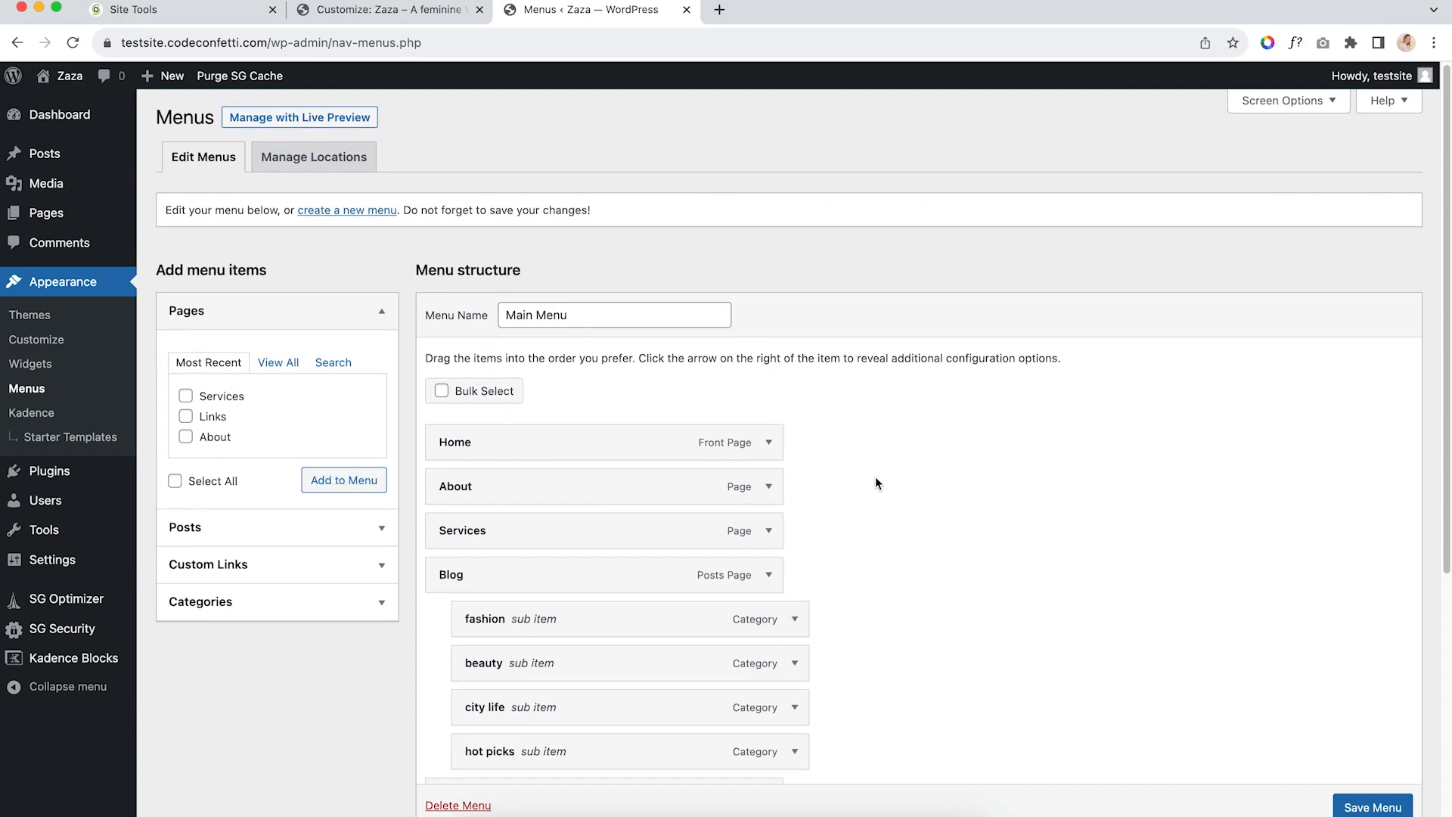
scroll(875, 477, down, 5)
scroll(734, 505, down, 5)
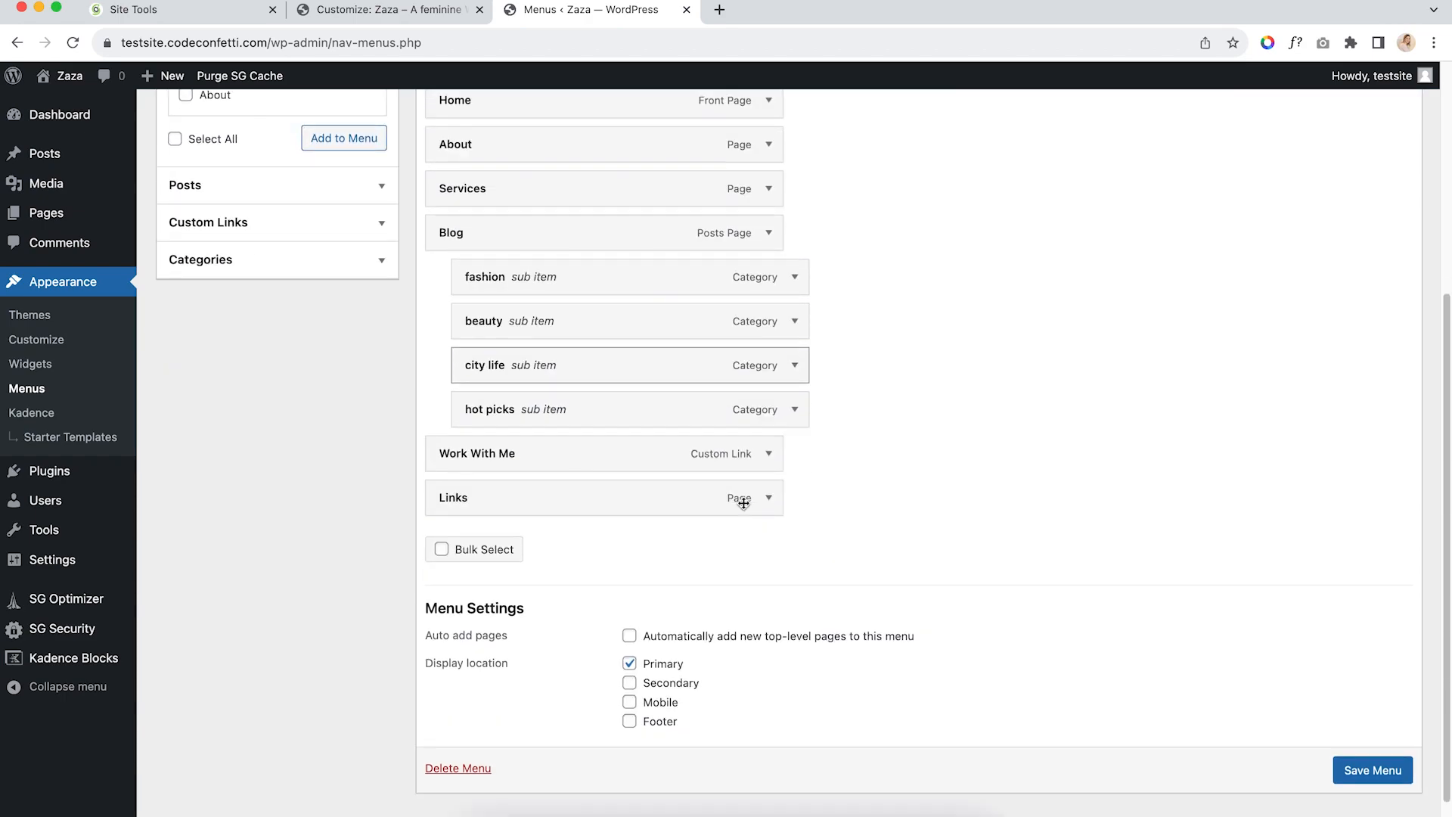
scroll(756, 482, up, 6)
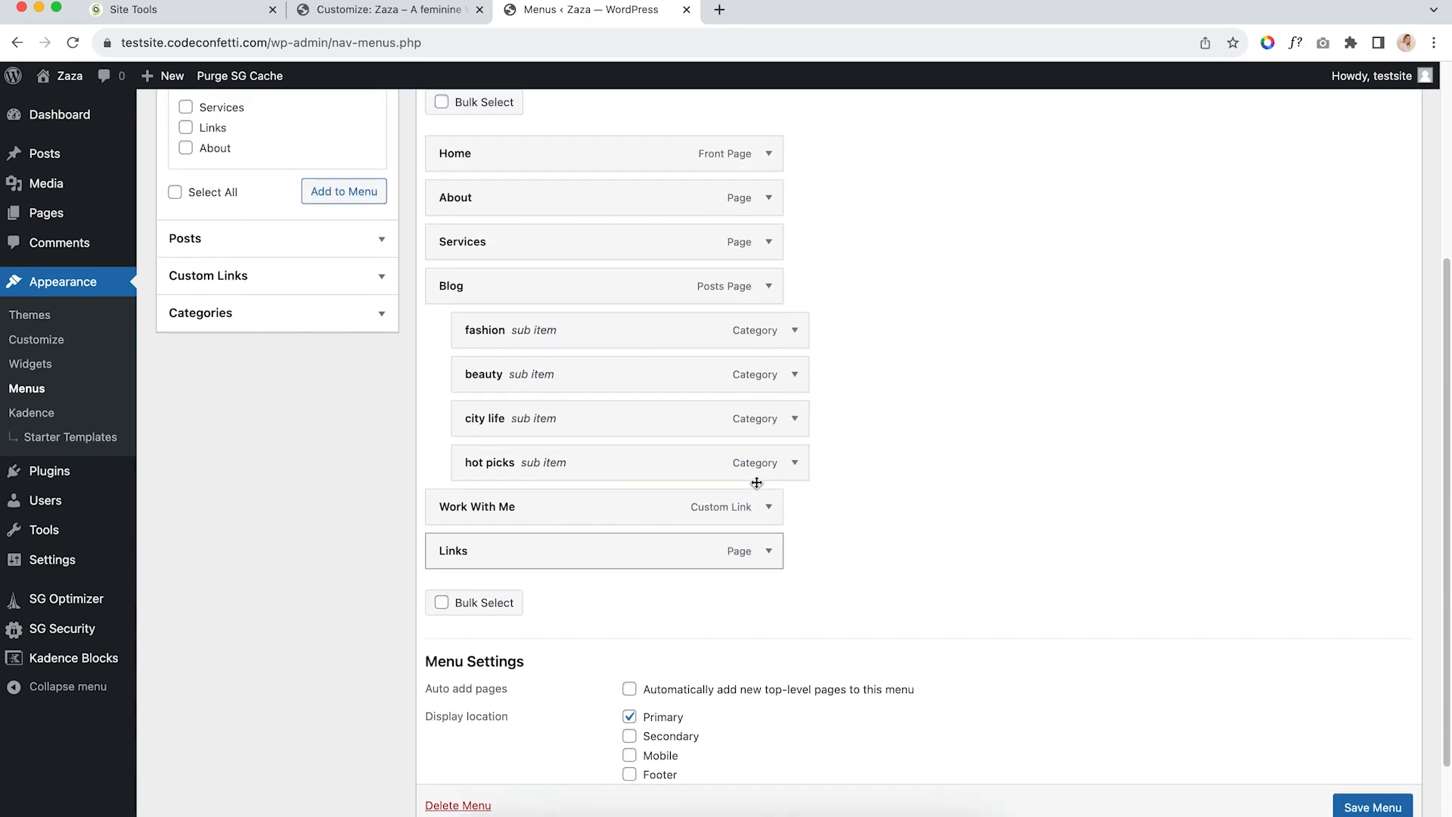
Review Main Menu's structure and examine the pages, posts, custom link fields and categories available to add
scroll(756, 481, up, 1)
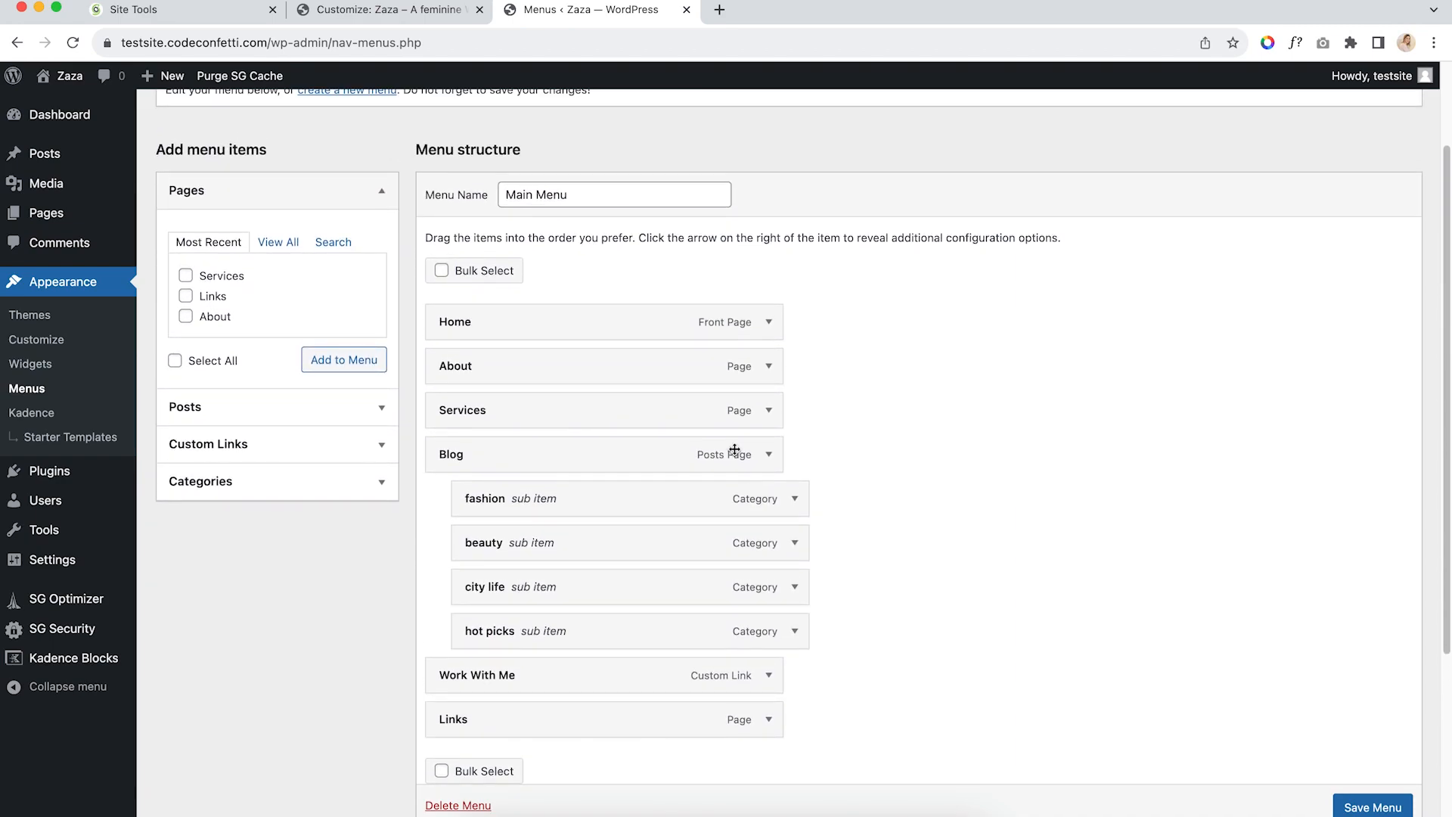
scroll(618, 196, up, 2)
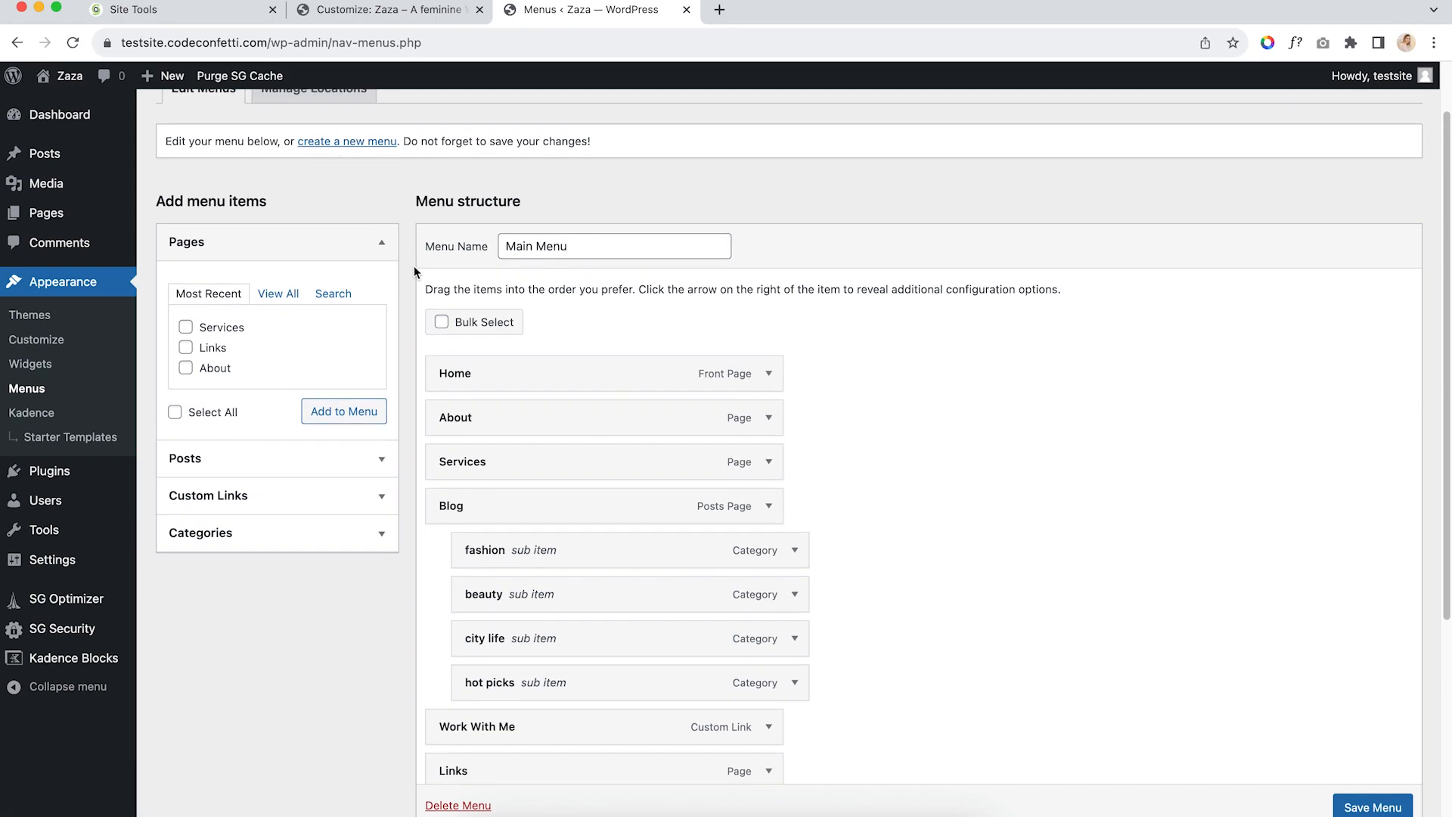
scroll(416, 268, down, 1)
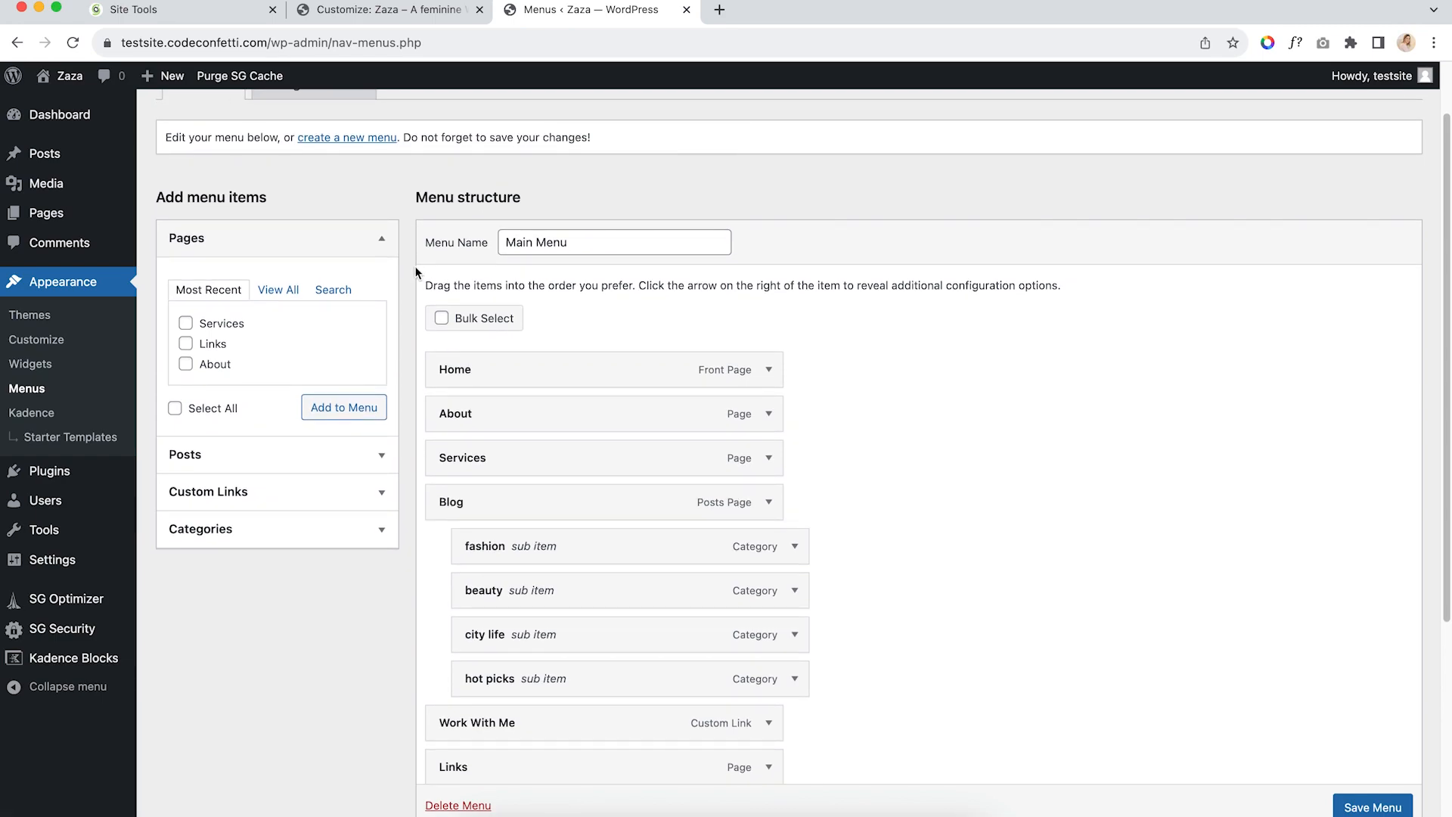
scroll(629, 315, down, 5)
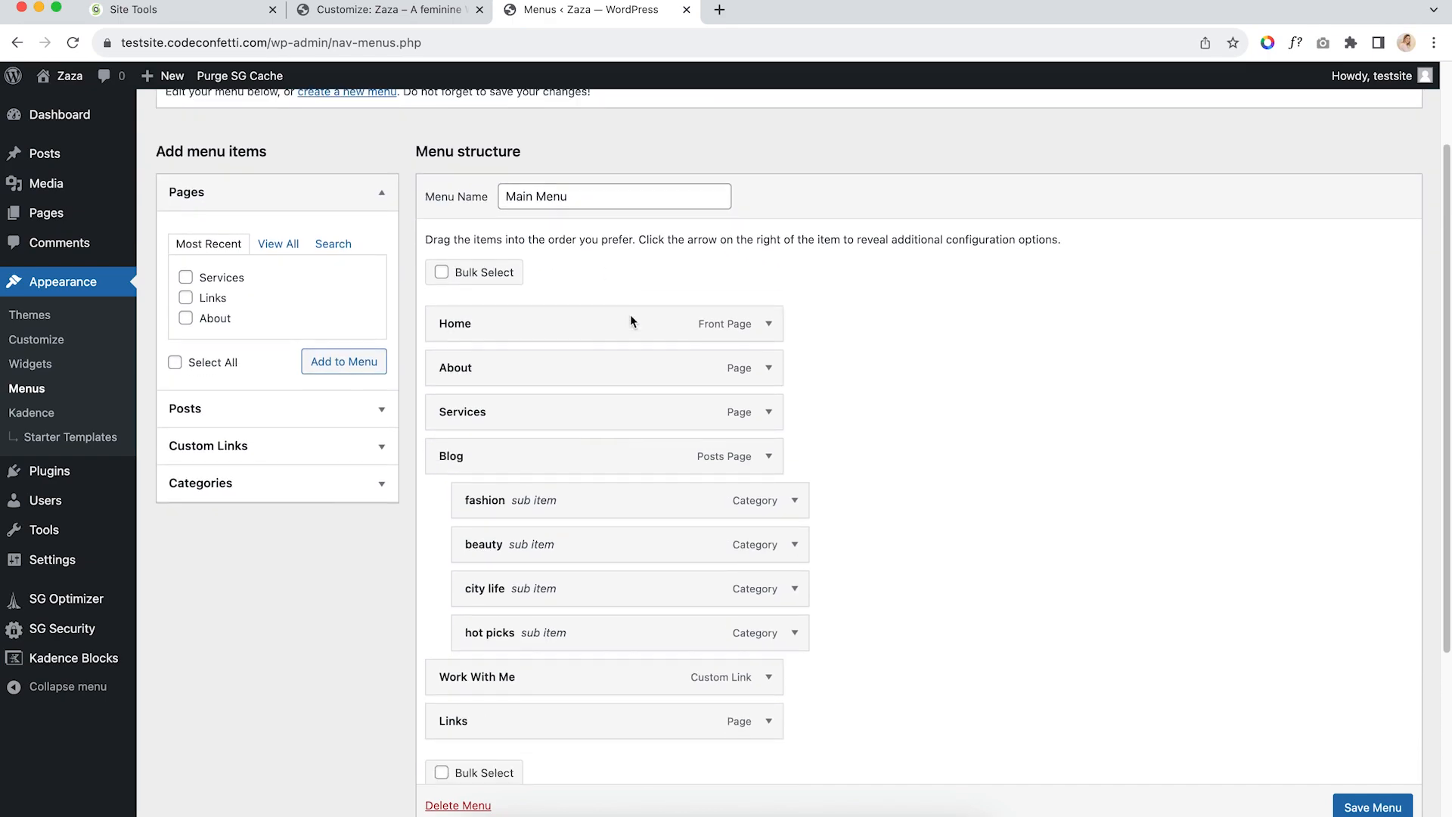
scroll(539, 292, up, 4)
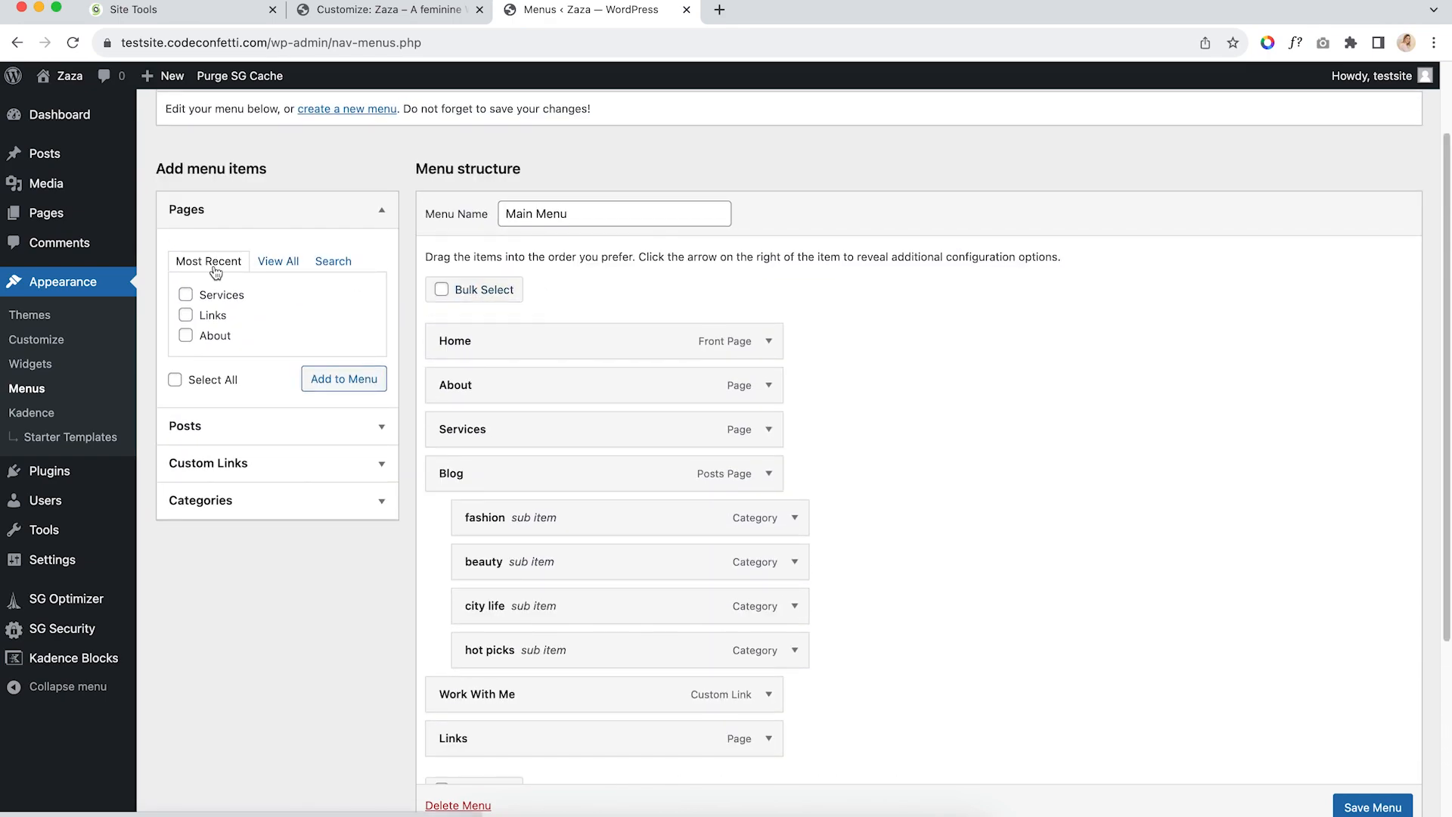
click(278, 262)
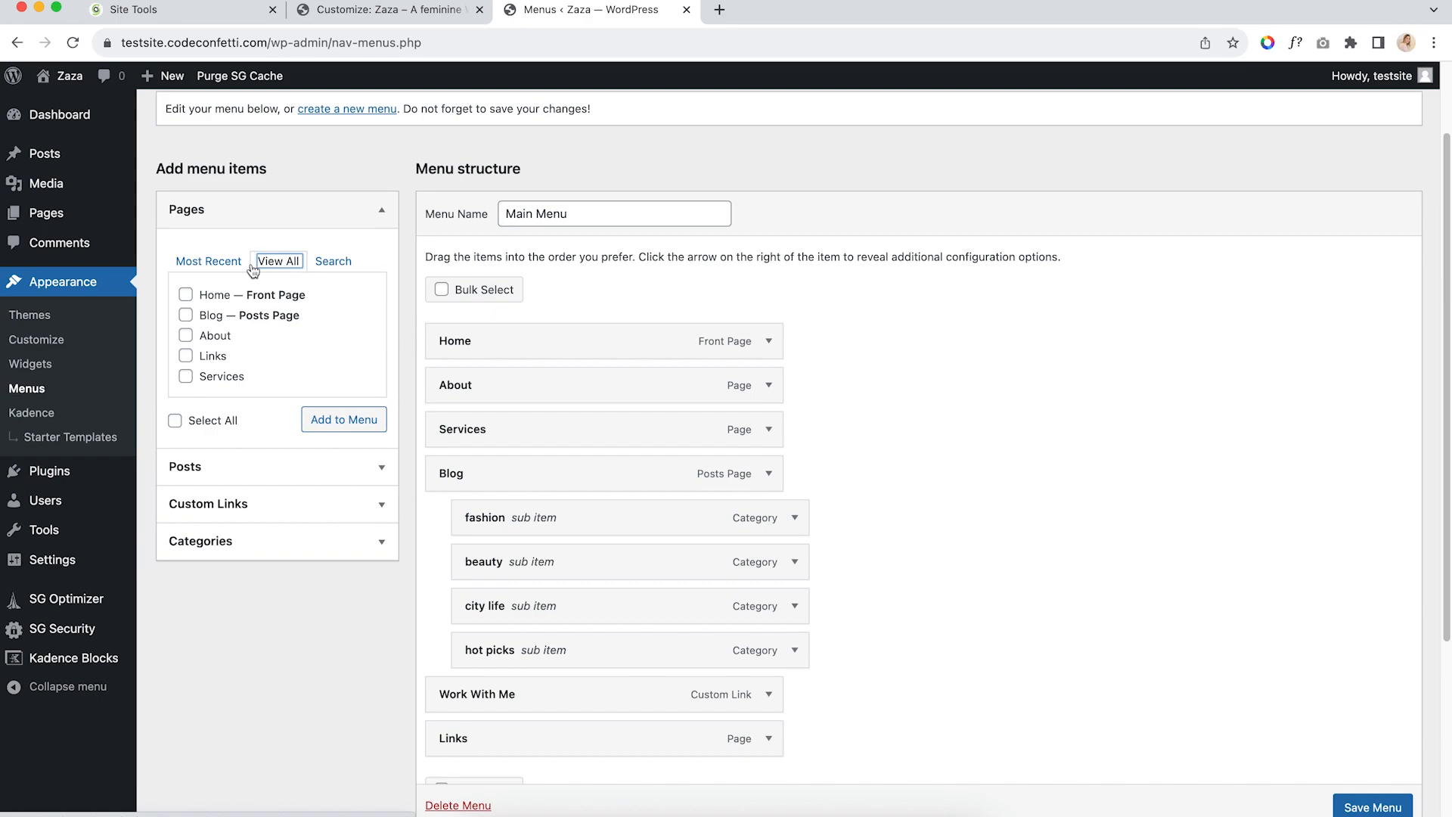
scroll(223, 333, down, 1)
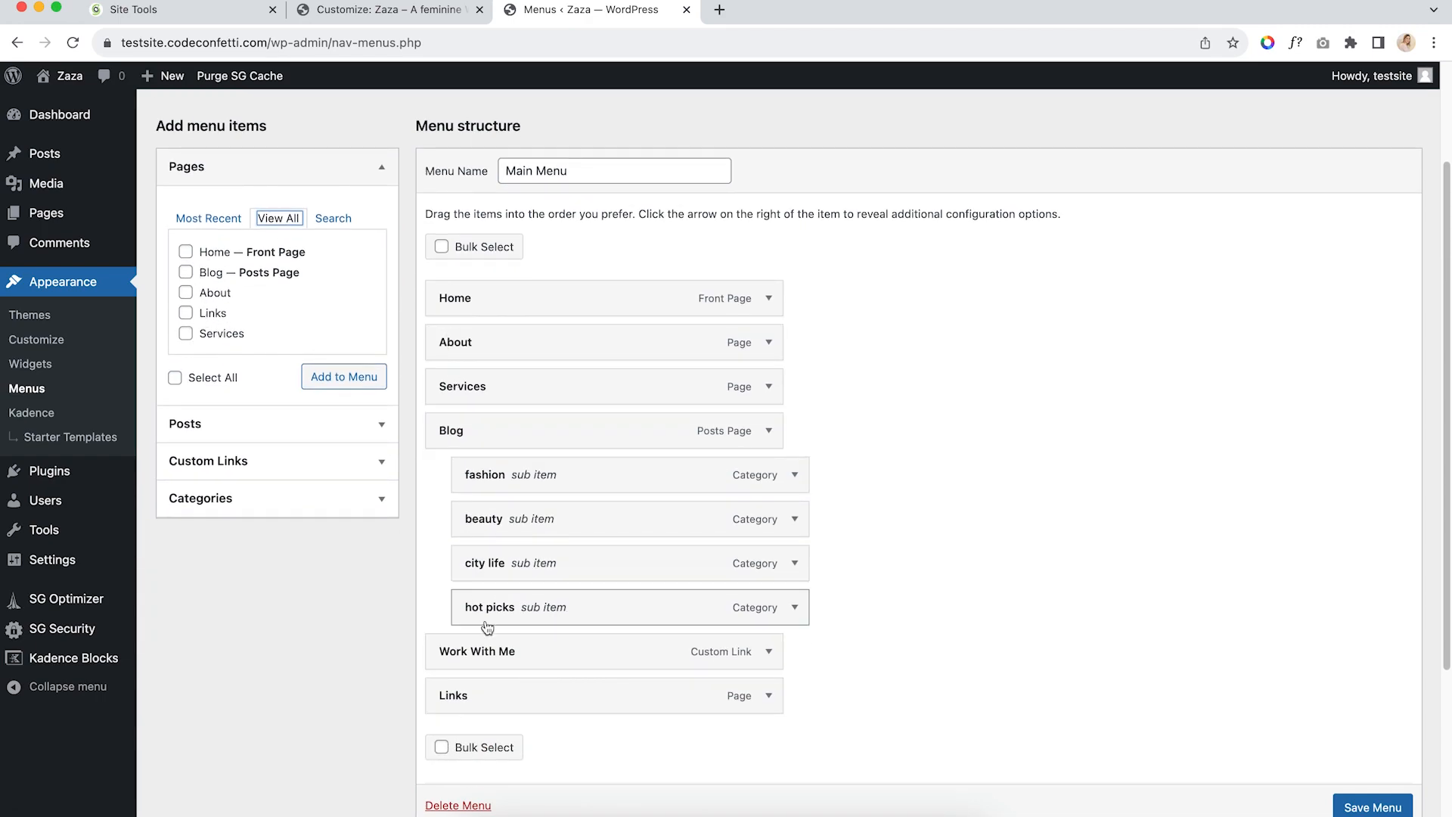
click(307, 431)
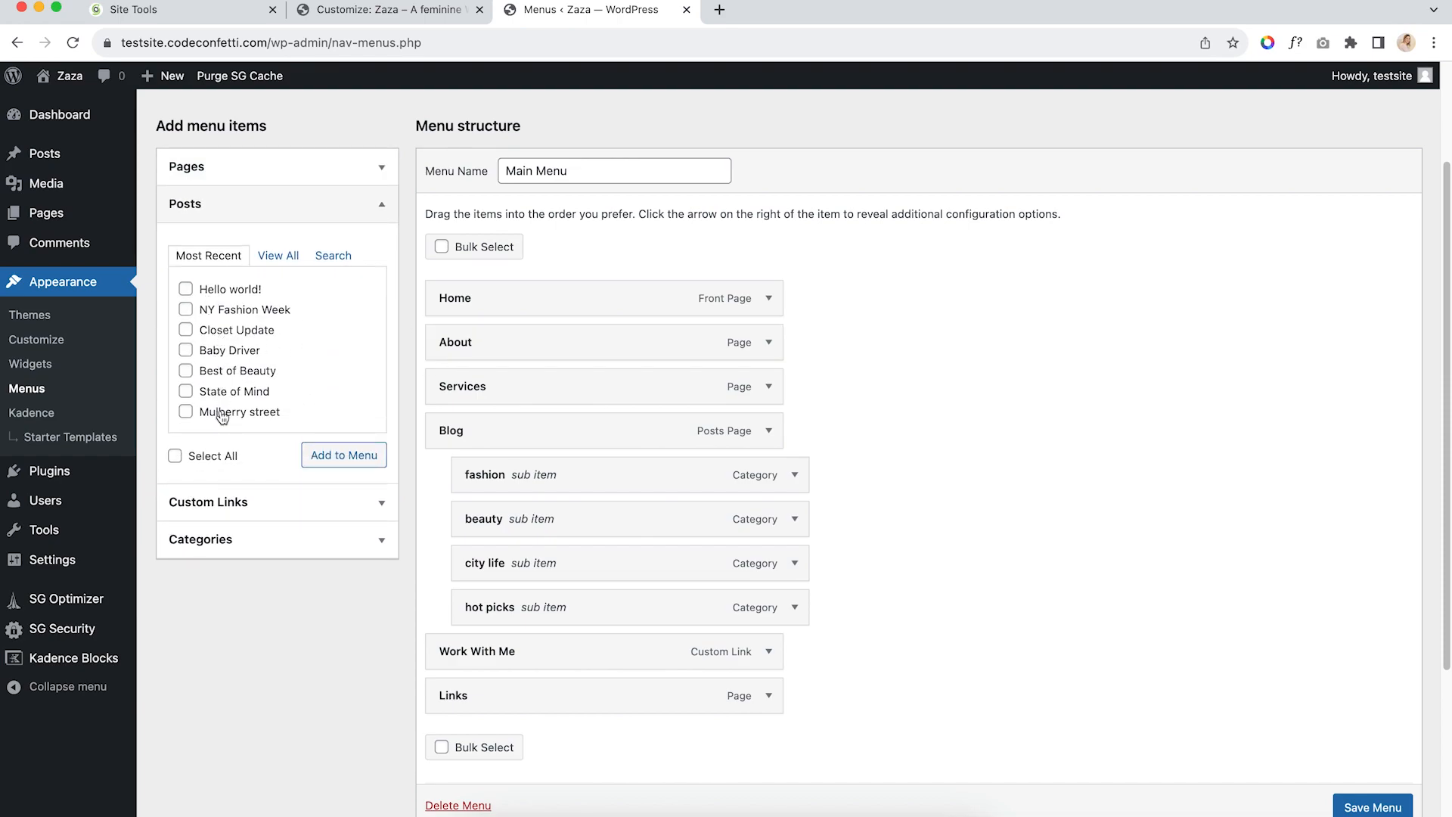
click(256, 505)
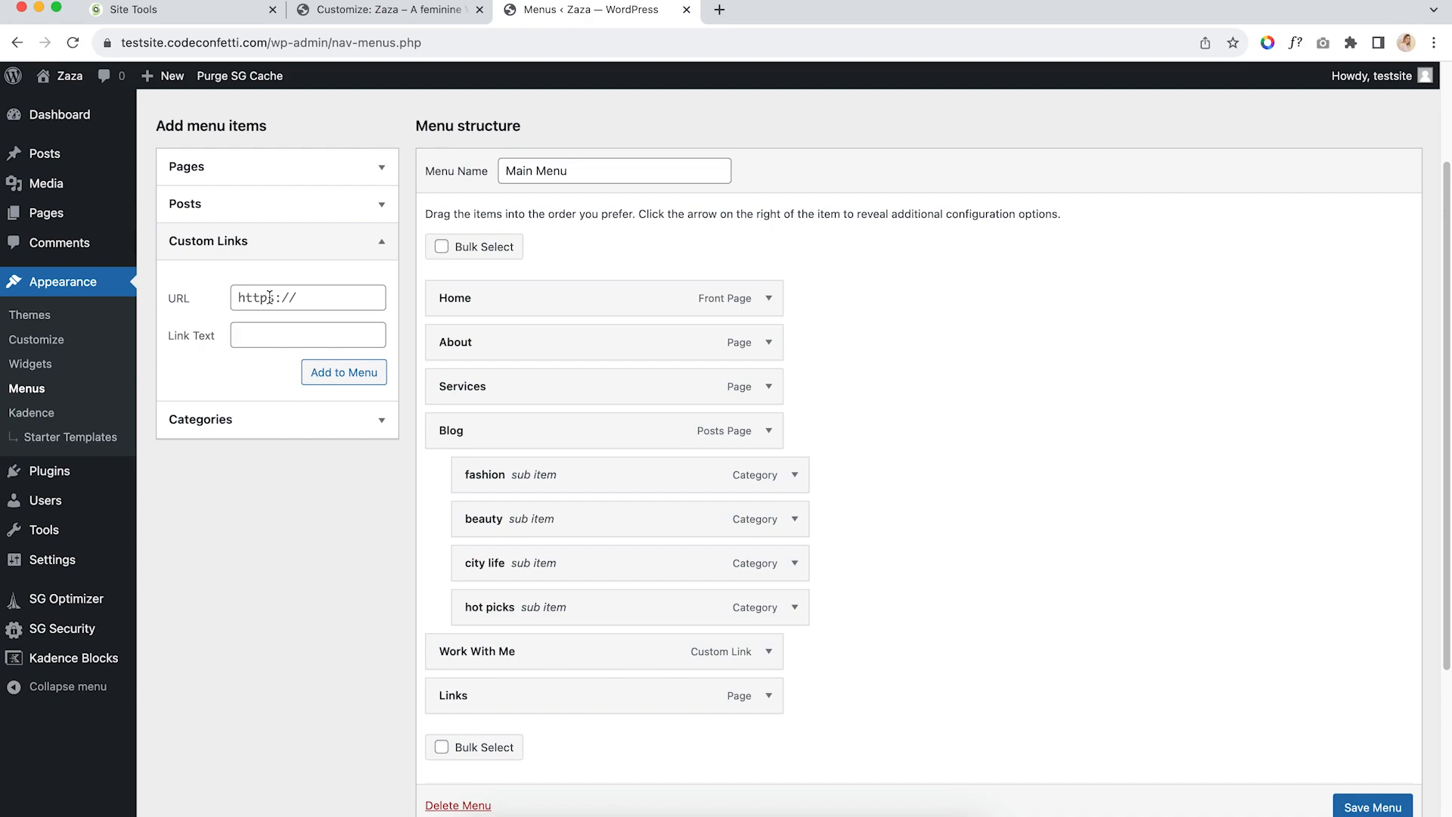
click(303, 434)
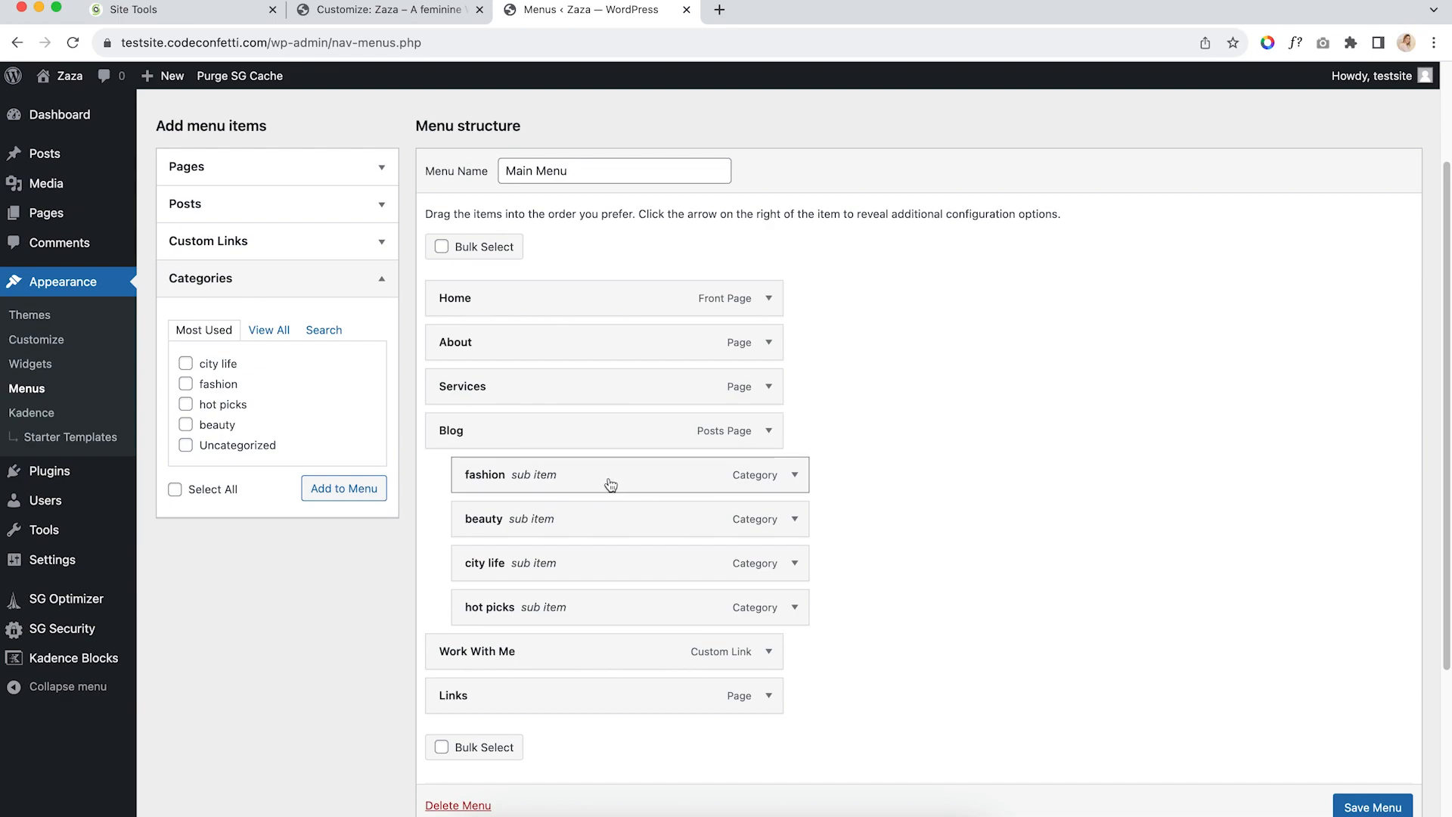
Remove the fashion item from Main Menu, re-add the fashion category as Blog's first sub item, and save the menu
click(794, 475)
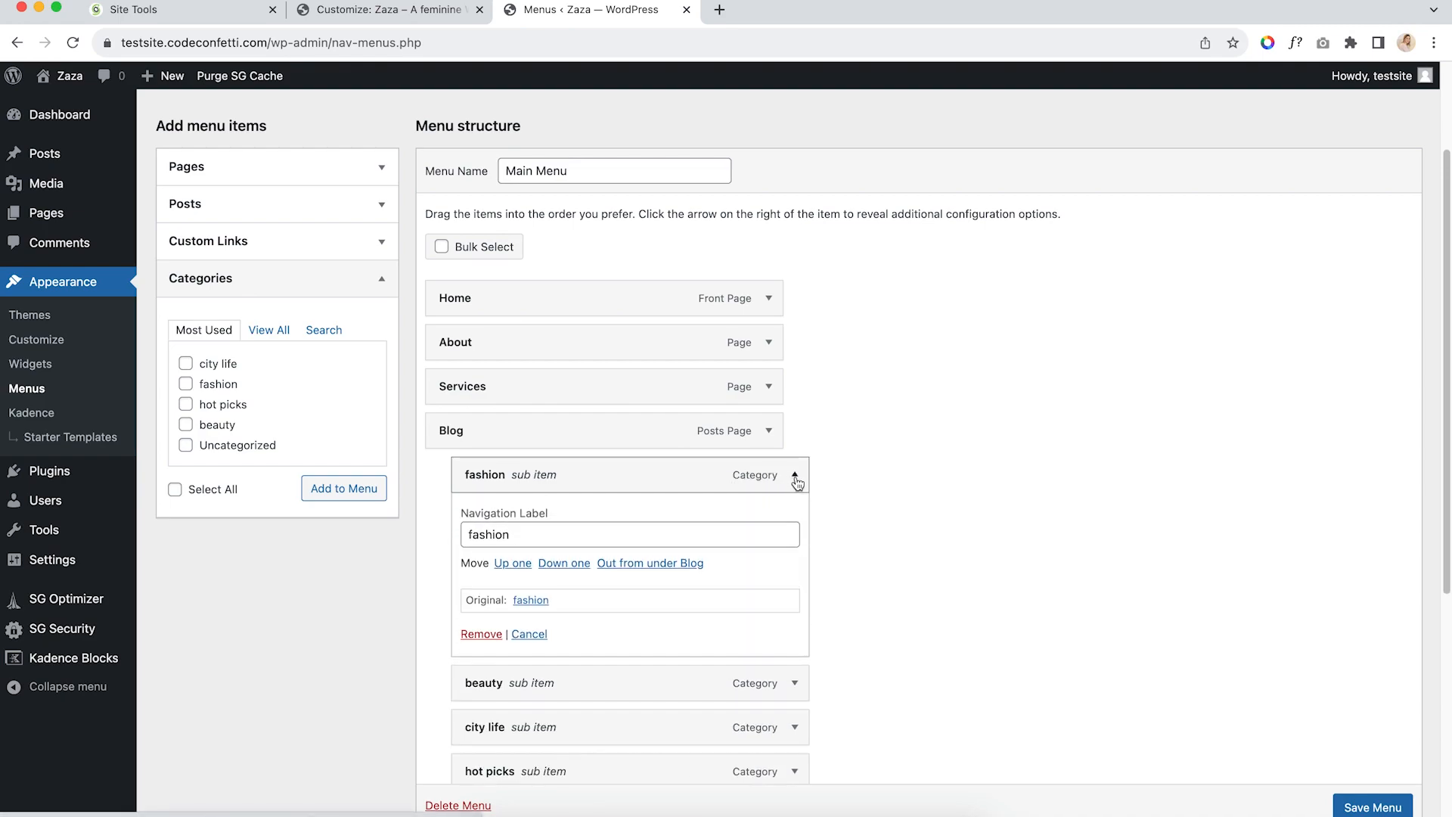
click(473, 635)
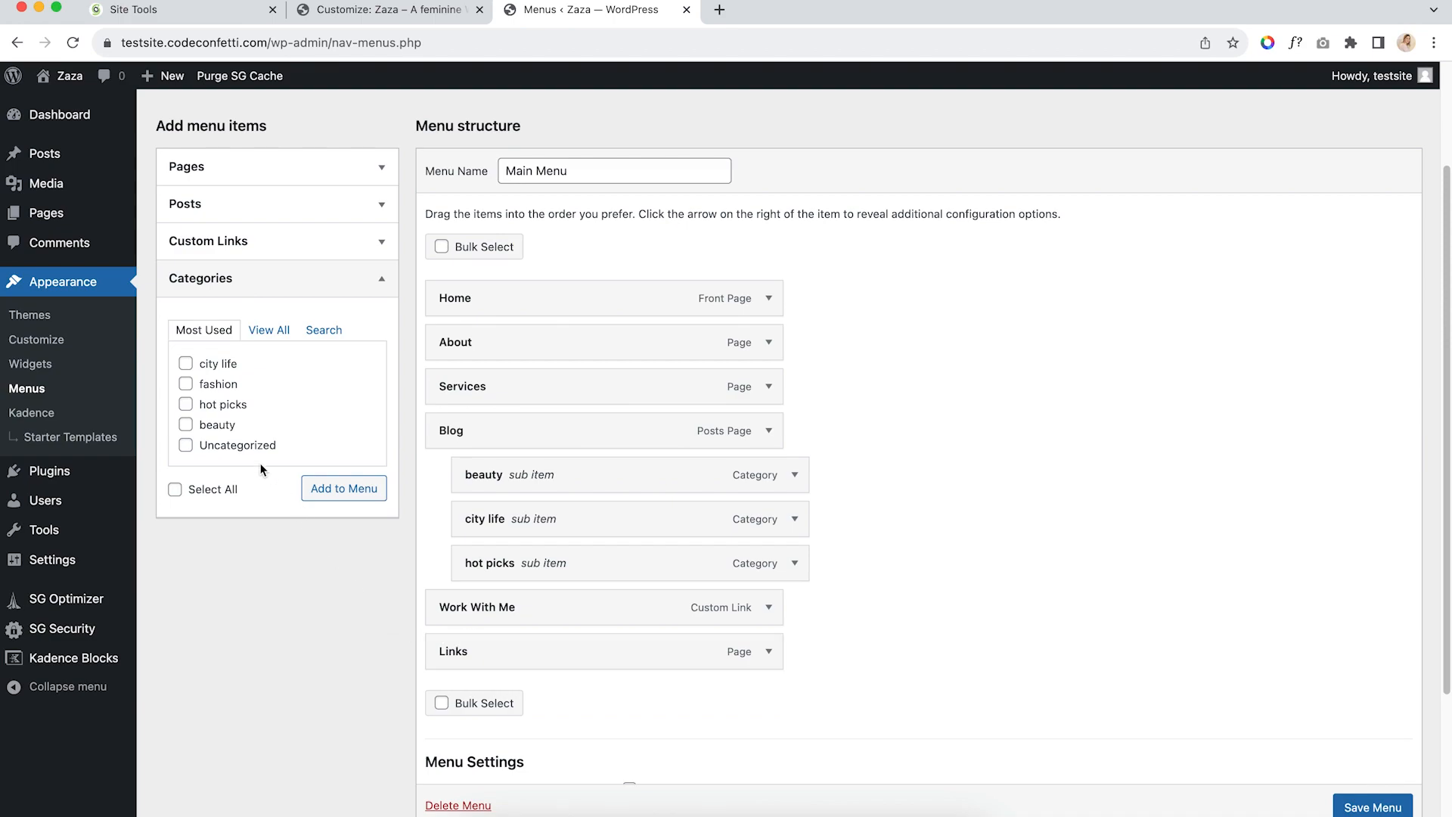
click(185, 384)
click(346, 490)
drag(462, 697, 540, 452)
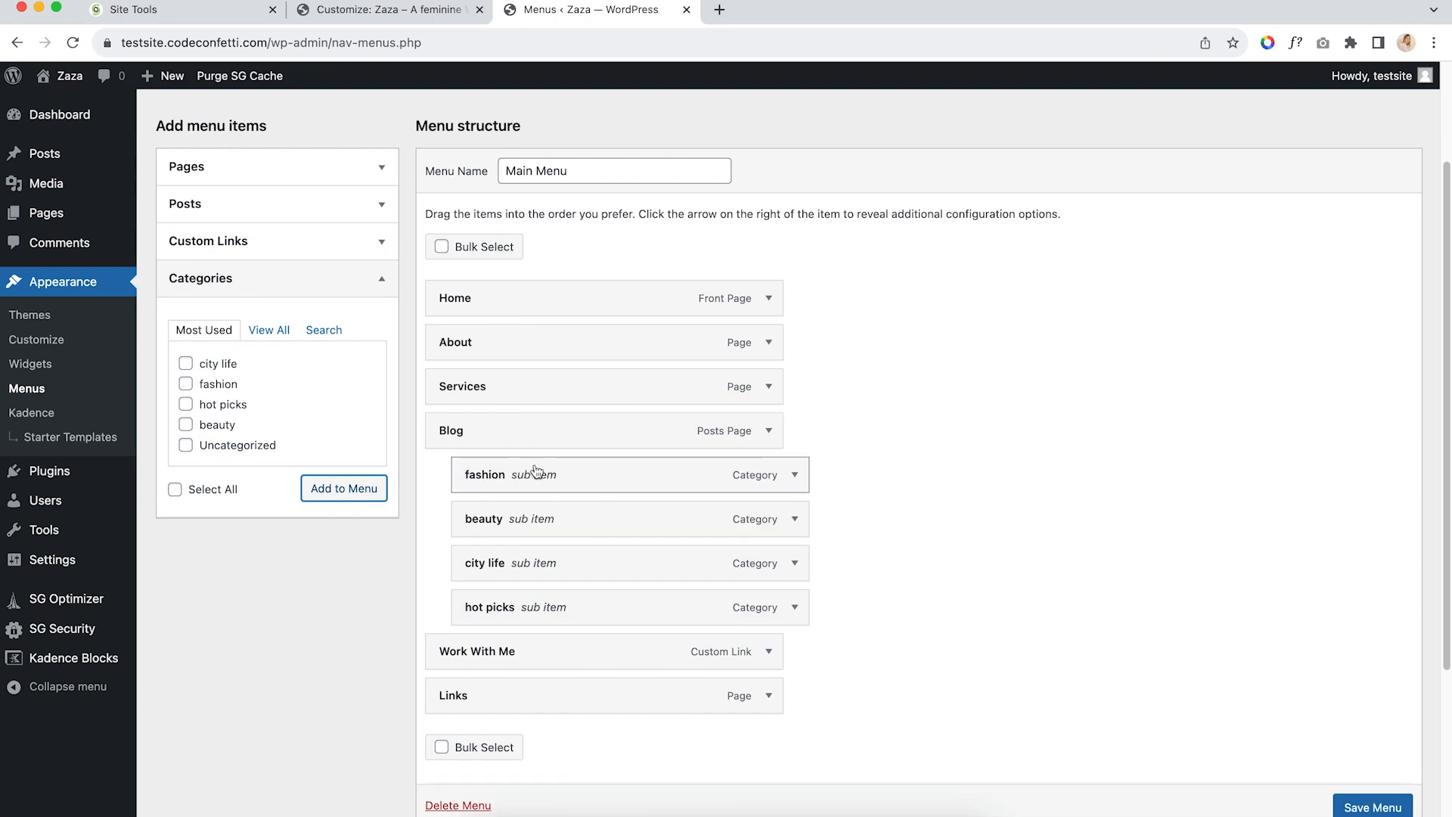
scroll(1394, 812, down, 2)
click(1394, 808)
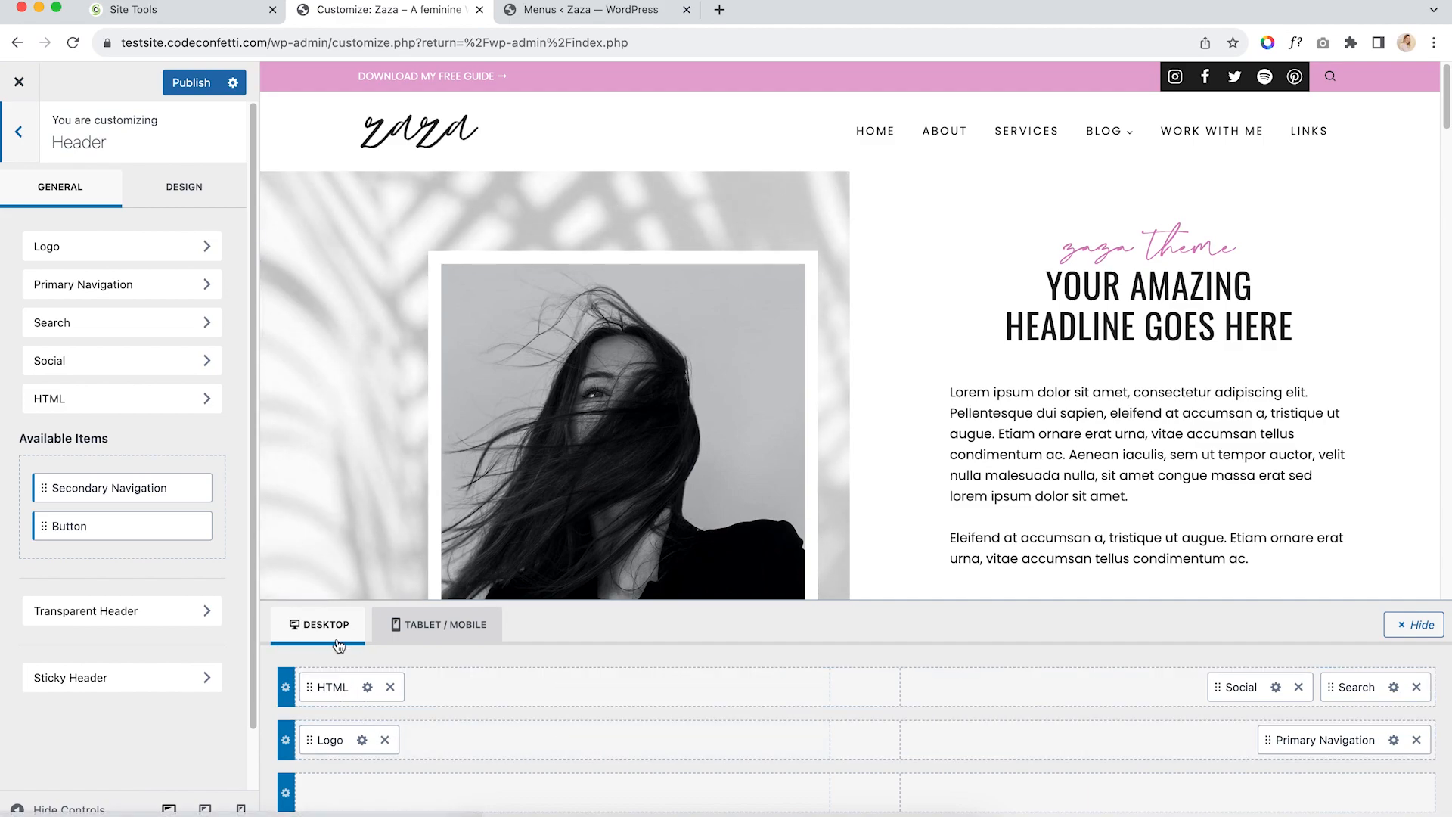
Switch the Customizer's header builder to Tablet / Mobile, preview the off-canvas menu, and open its Button settings
click(437, 633)
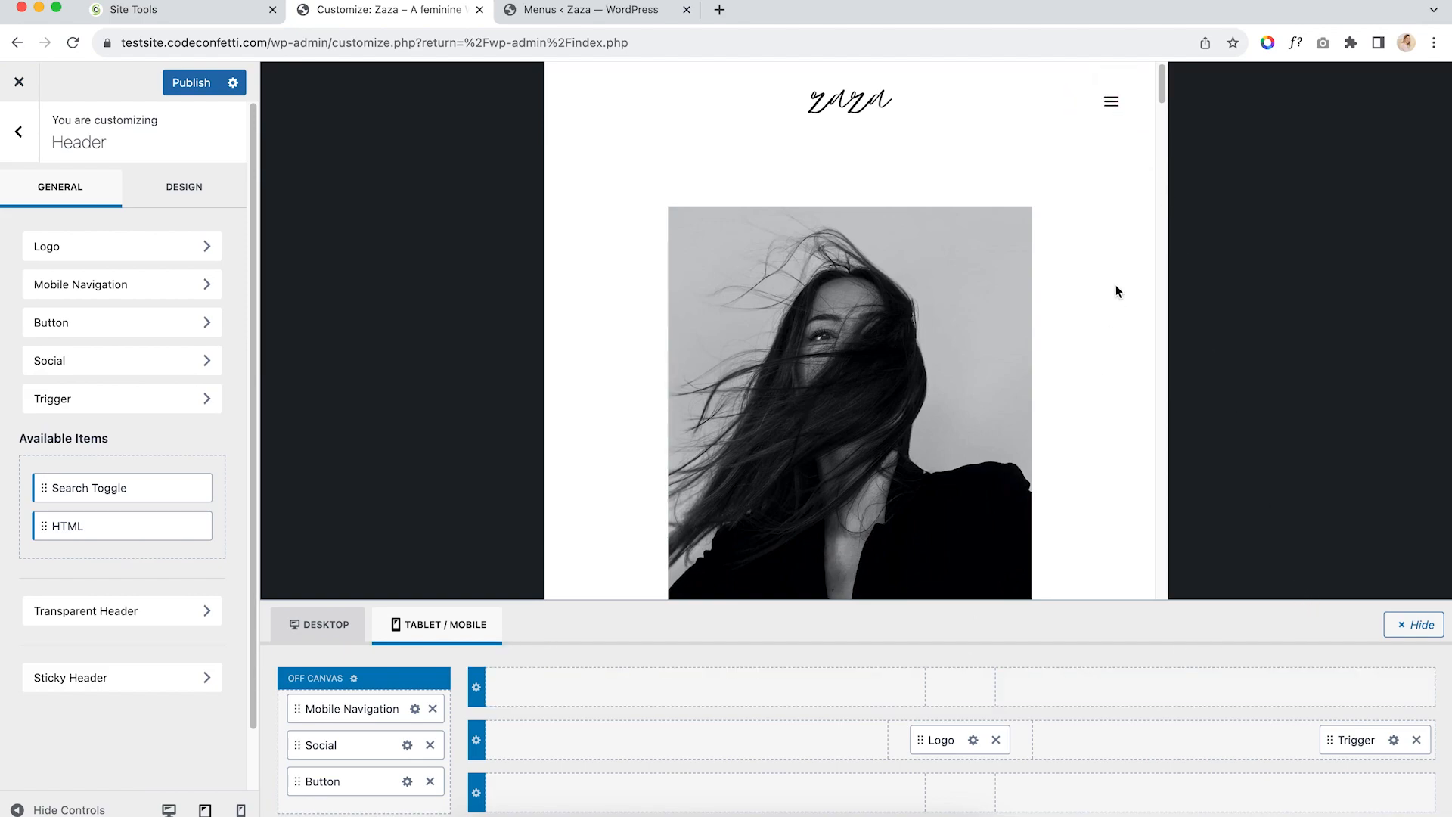
click(1112, 103)
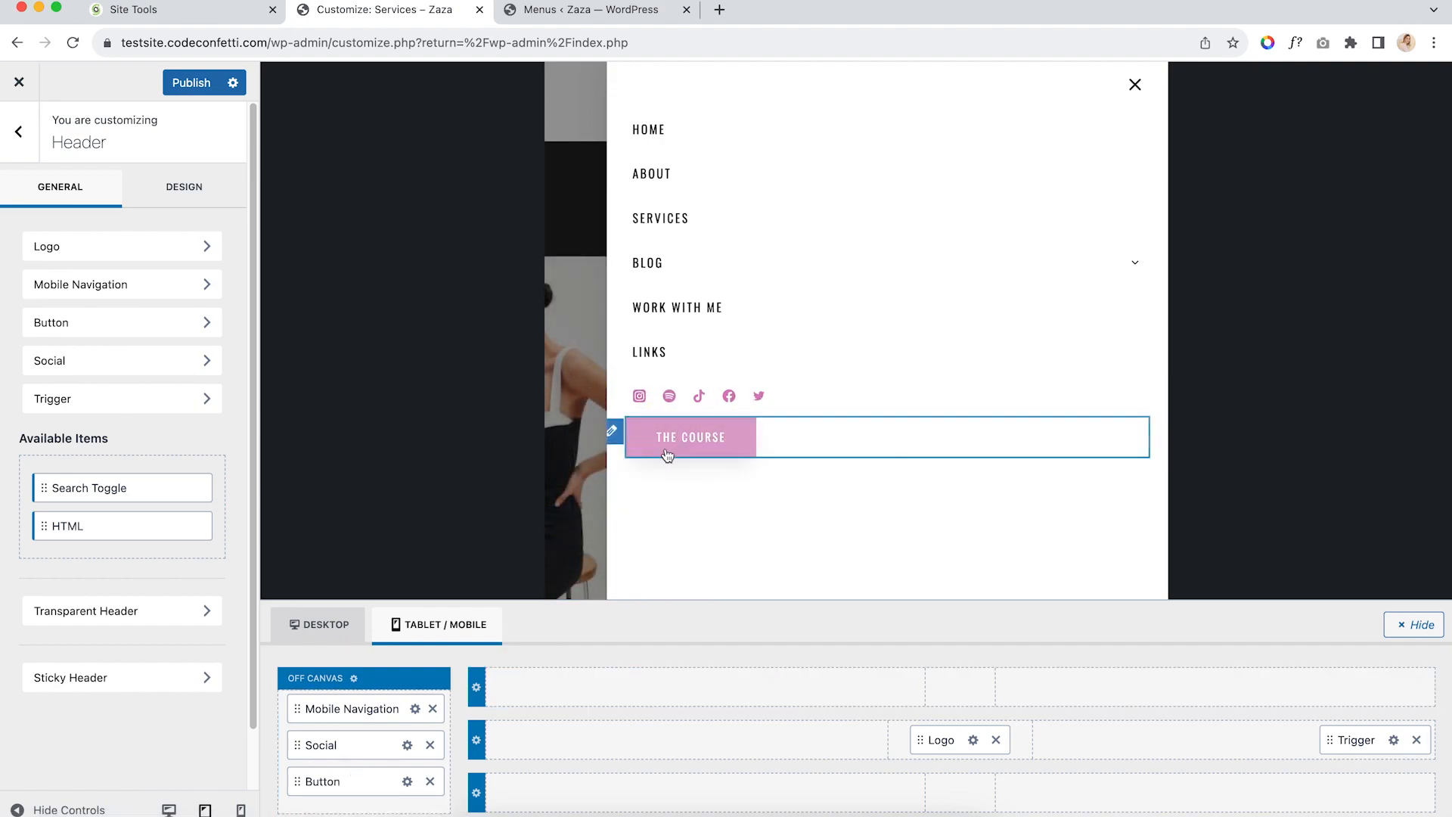
click(389, 777)
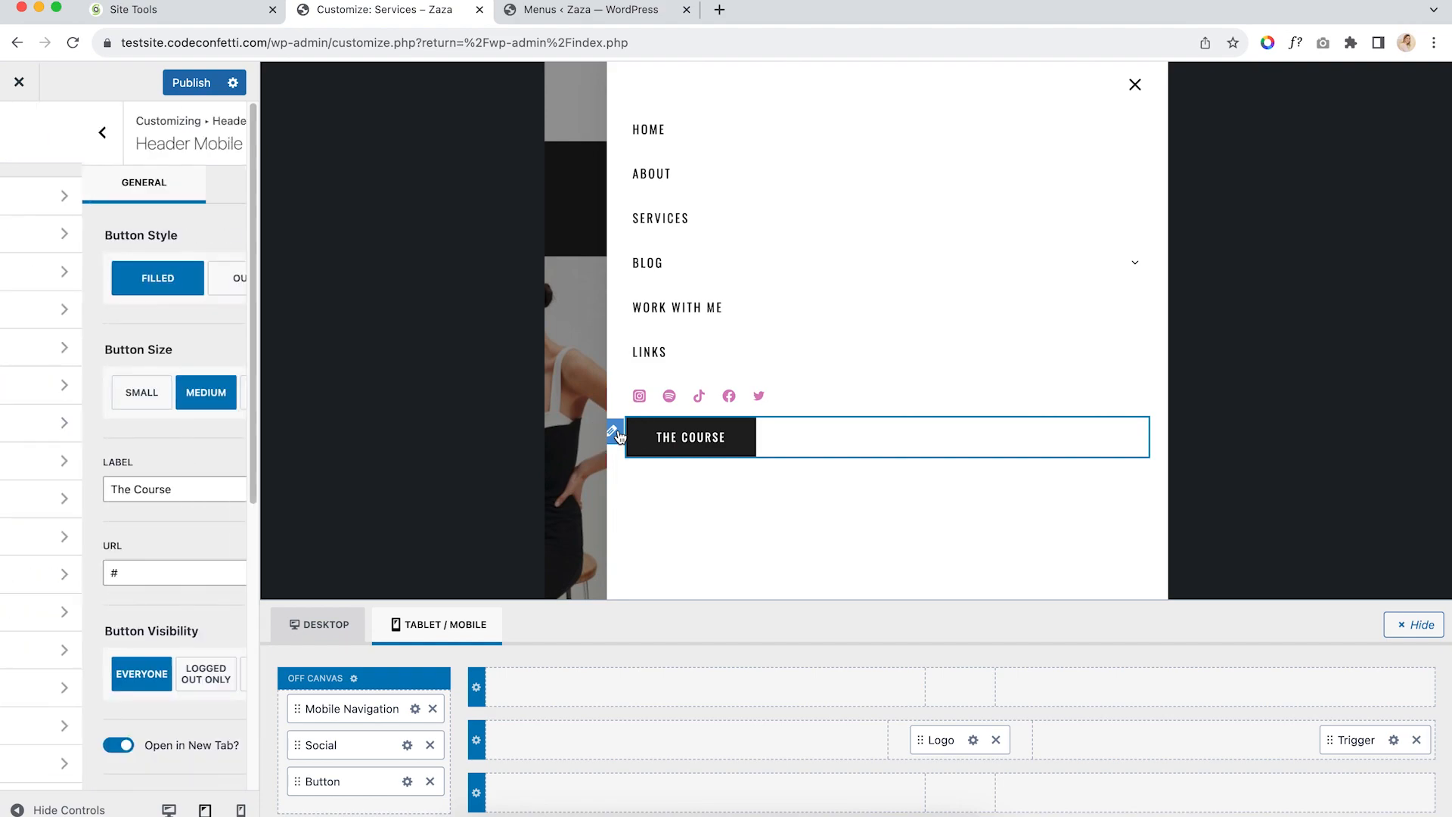
Try the mobile header button above Social and in Outline style and Large size, and restore its order, Filled style and Medium size
drag(389, 777, 350, 742)
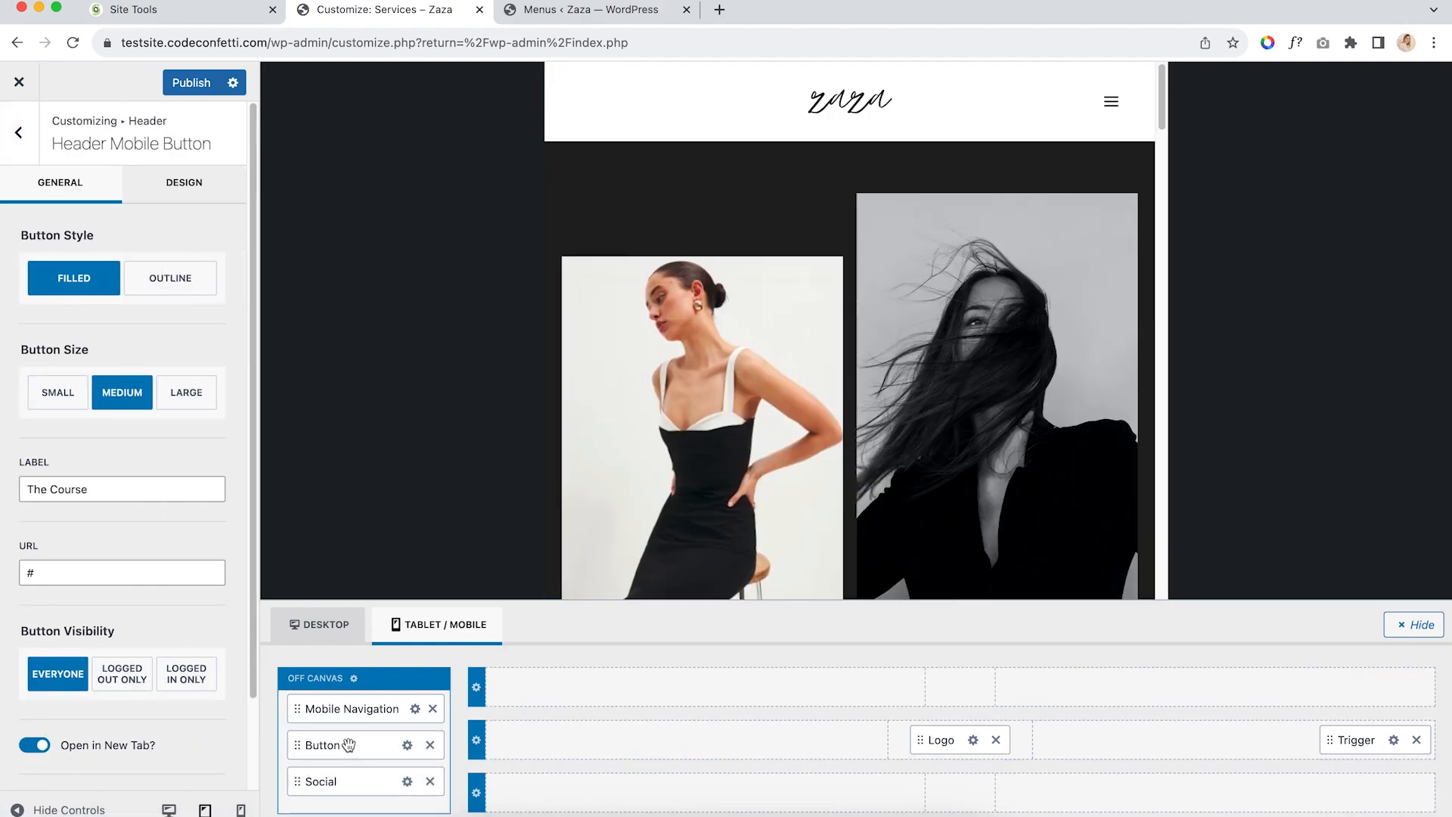
click(1107, 101)
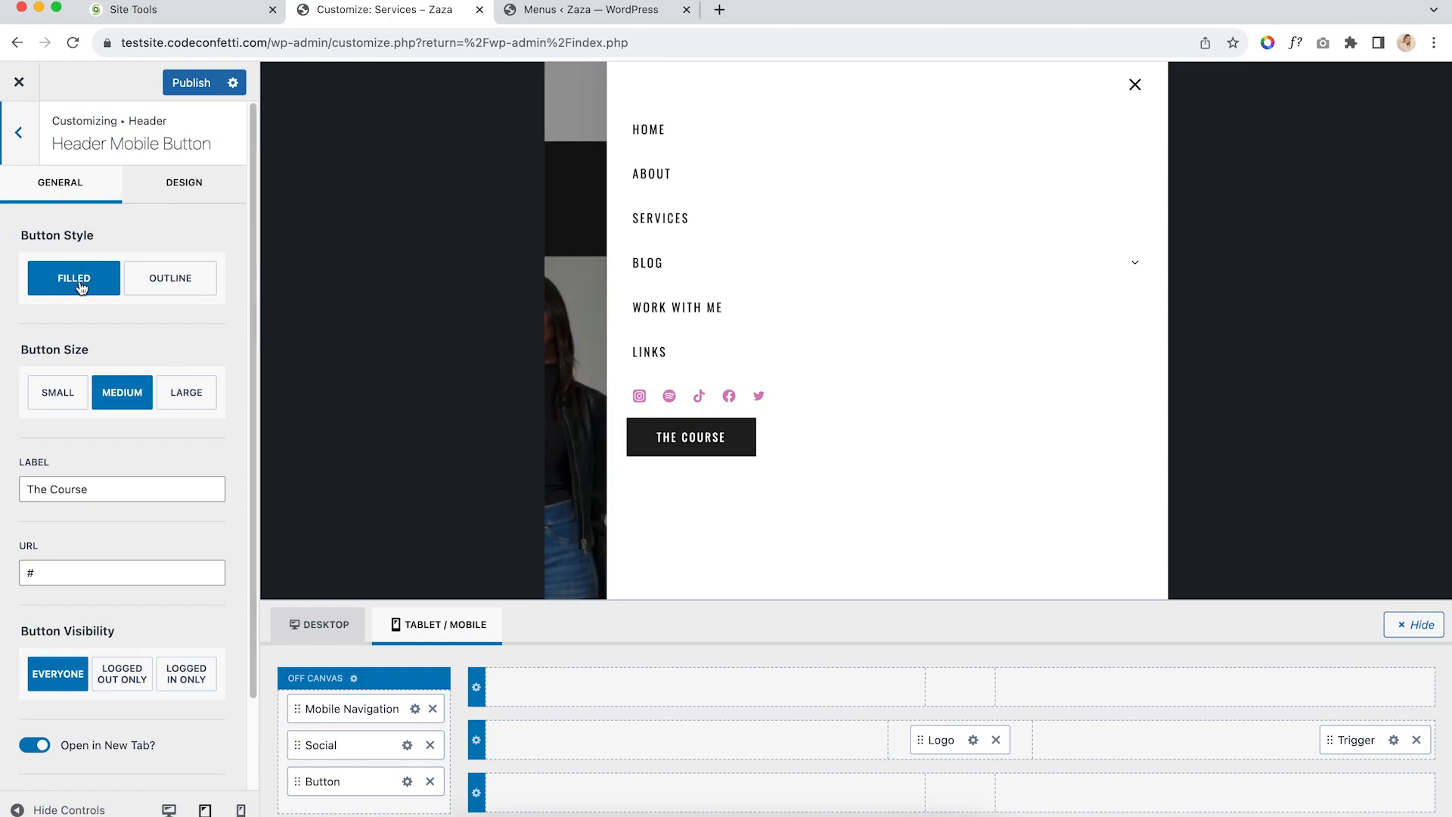
click(161, 286)
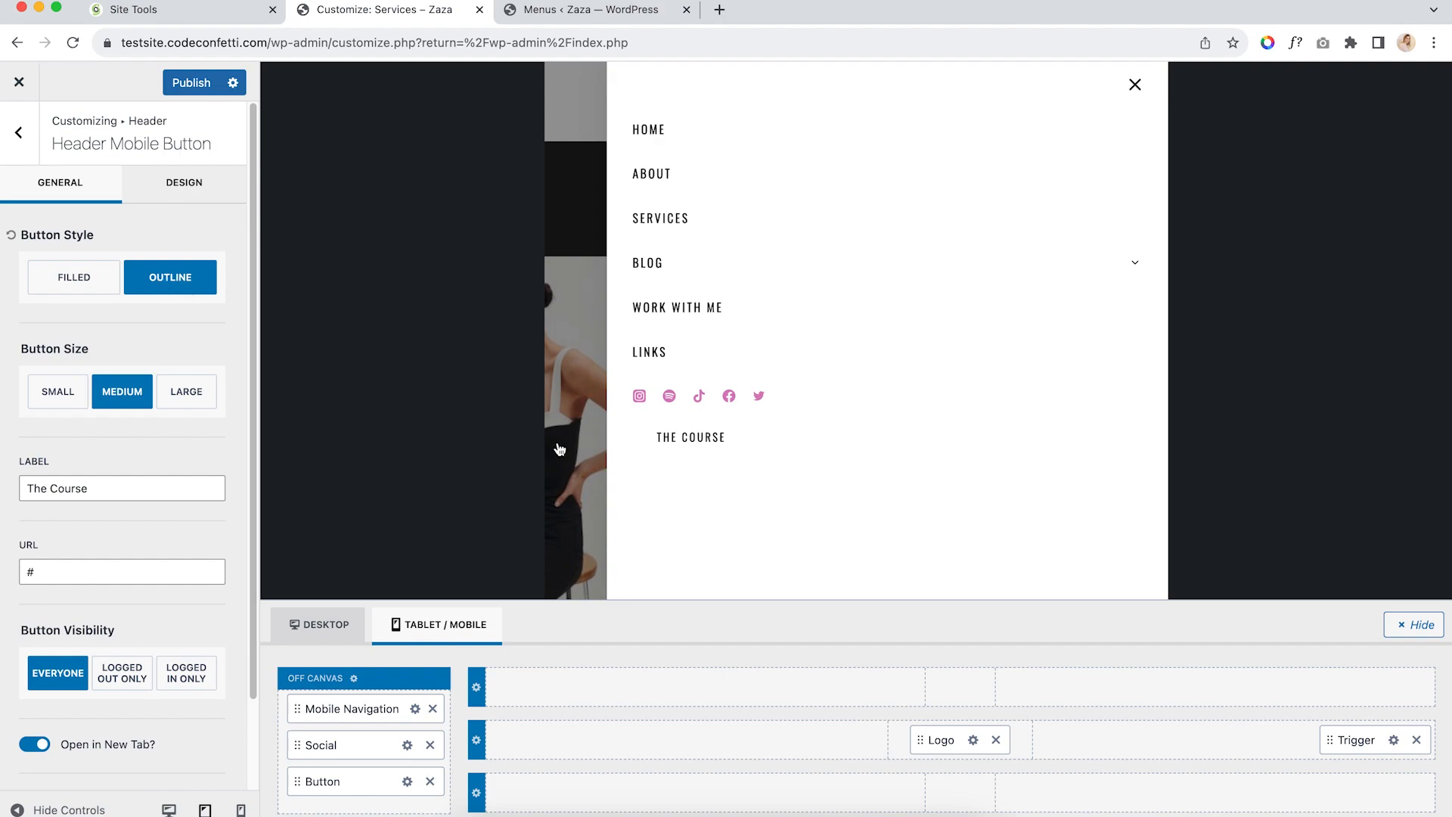
click(182, 392)
click(57, 285)
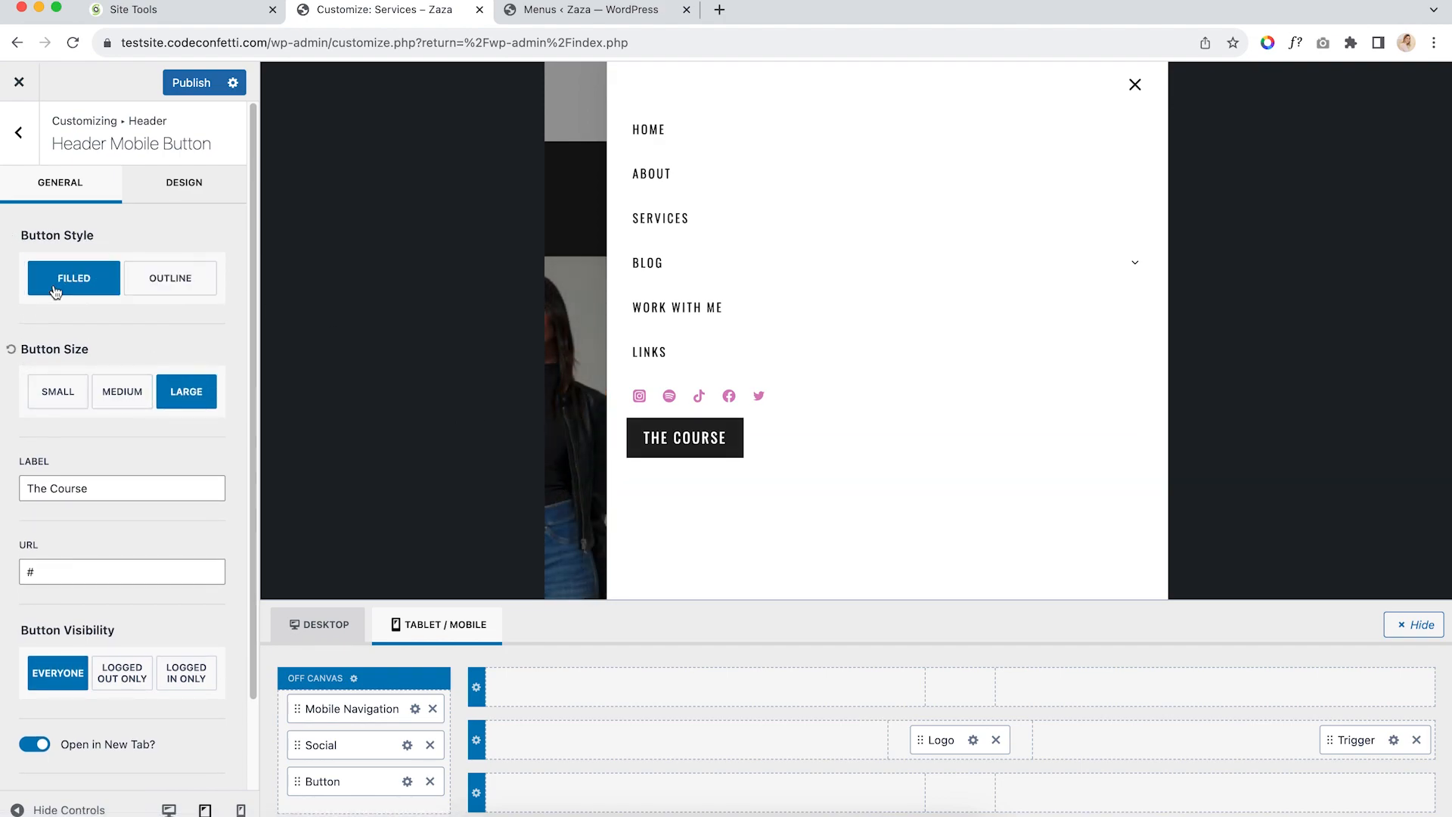
click(114, 401)
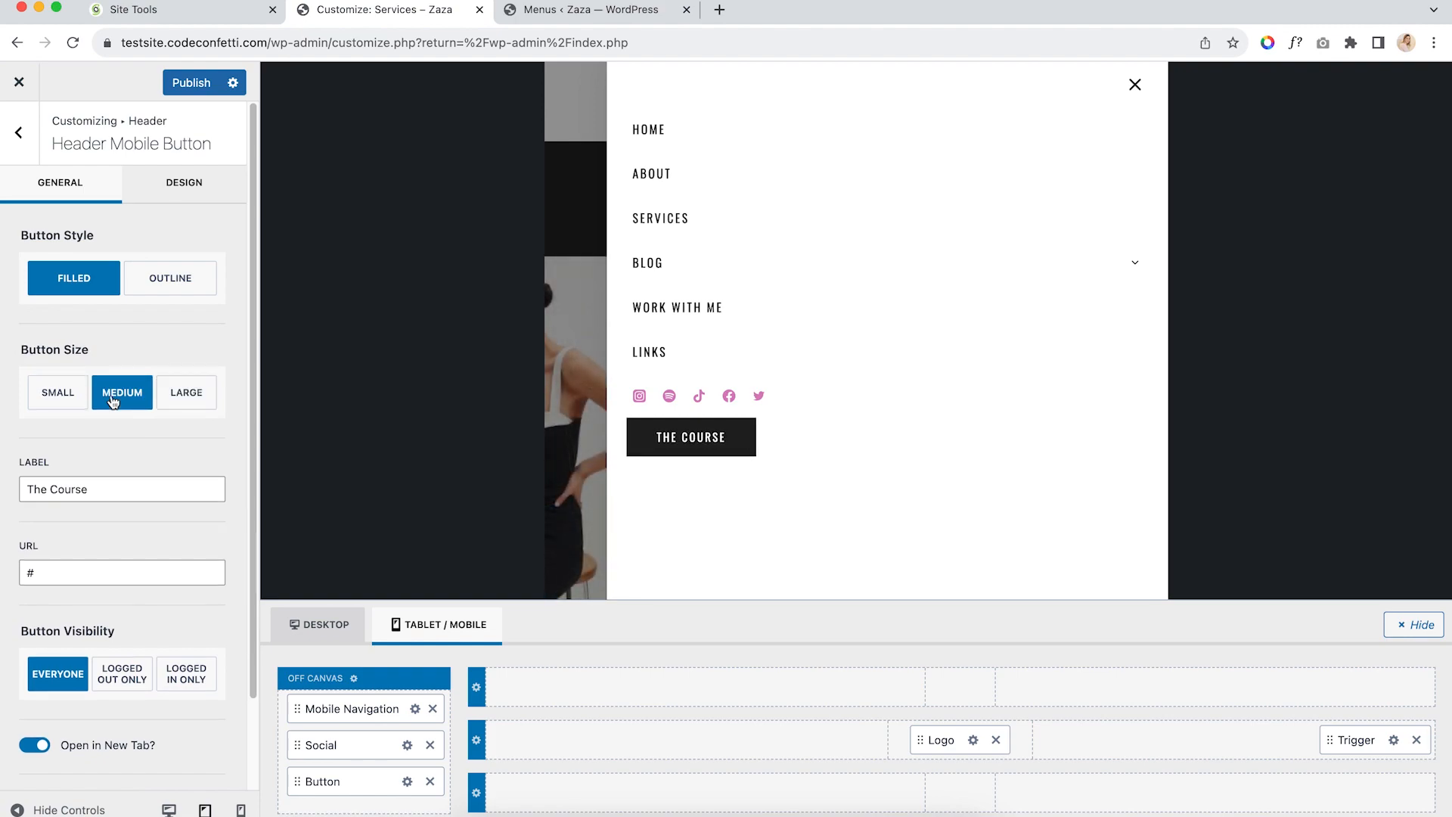
Examine the mobile header button's URL, label, visibility and link options
scroll(117, 465, down, 2)
double_click(50, 497)
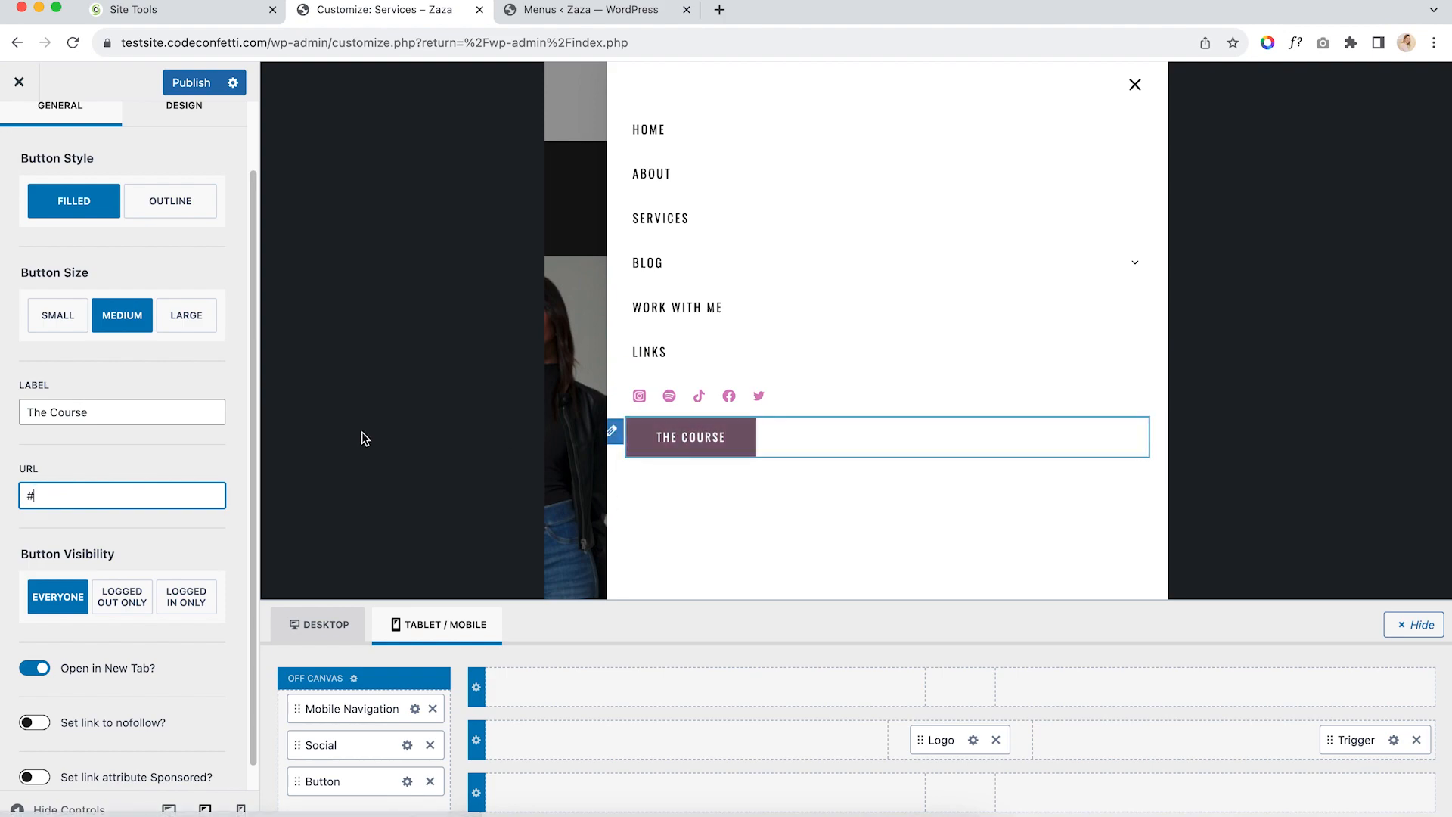
drag(98, 412, 15, 419)
scroll(133, 479, down, 1)
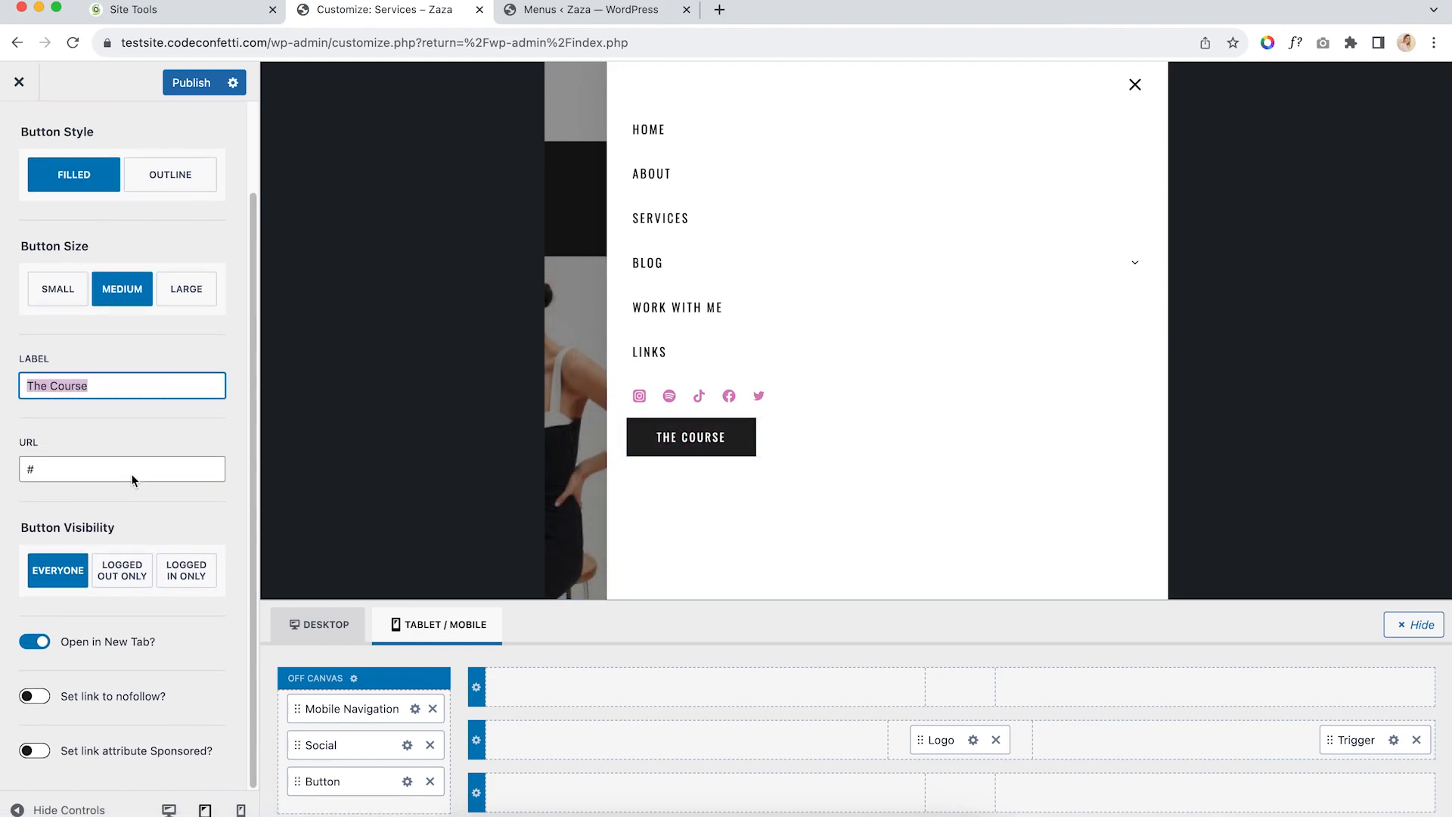
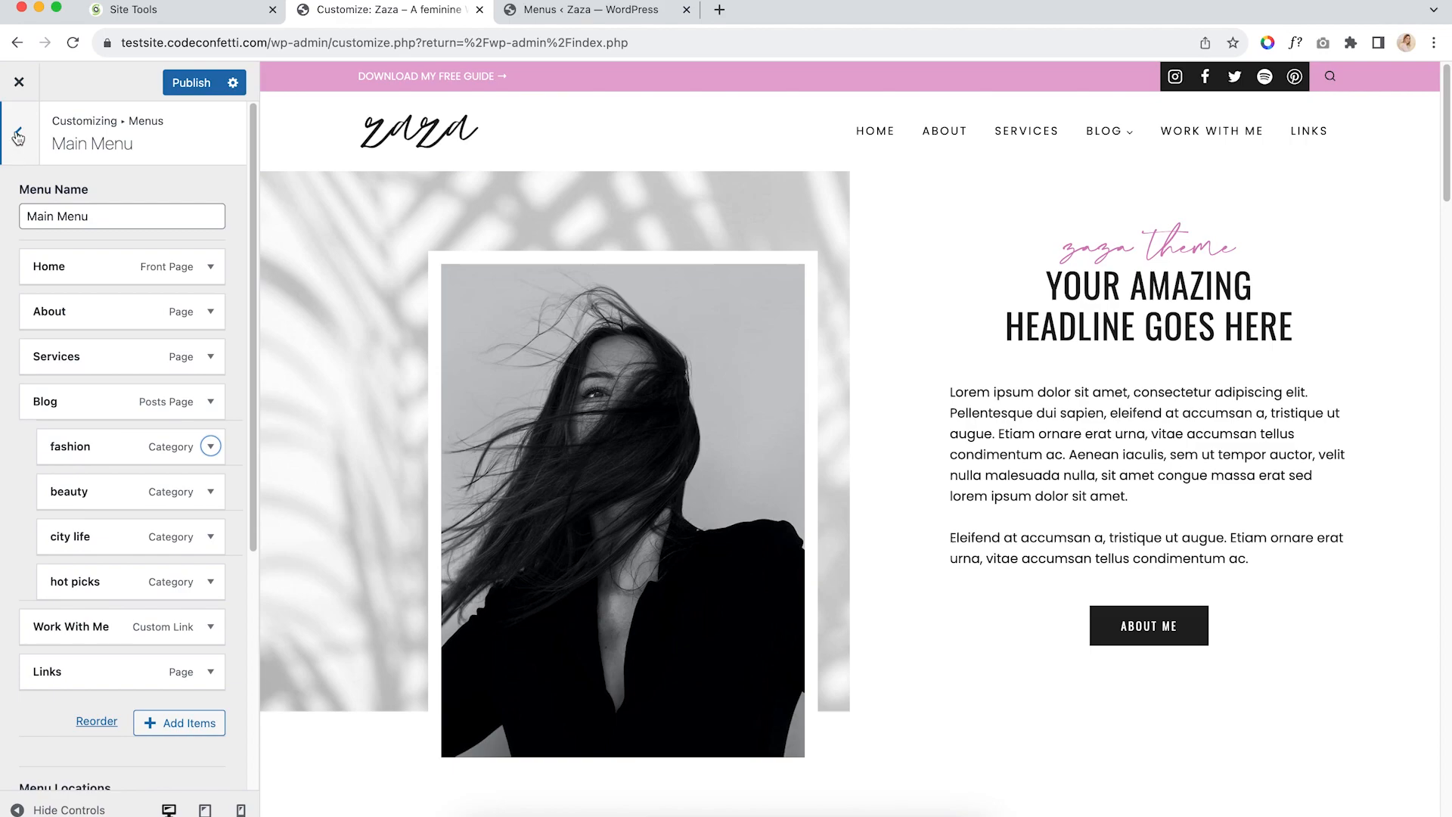
Leave the Main Menu settings, open the Footer settings, and add Widget 5 to the first column of the footer's top row
click(37, 132)
click(38, 137)
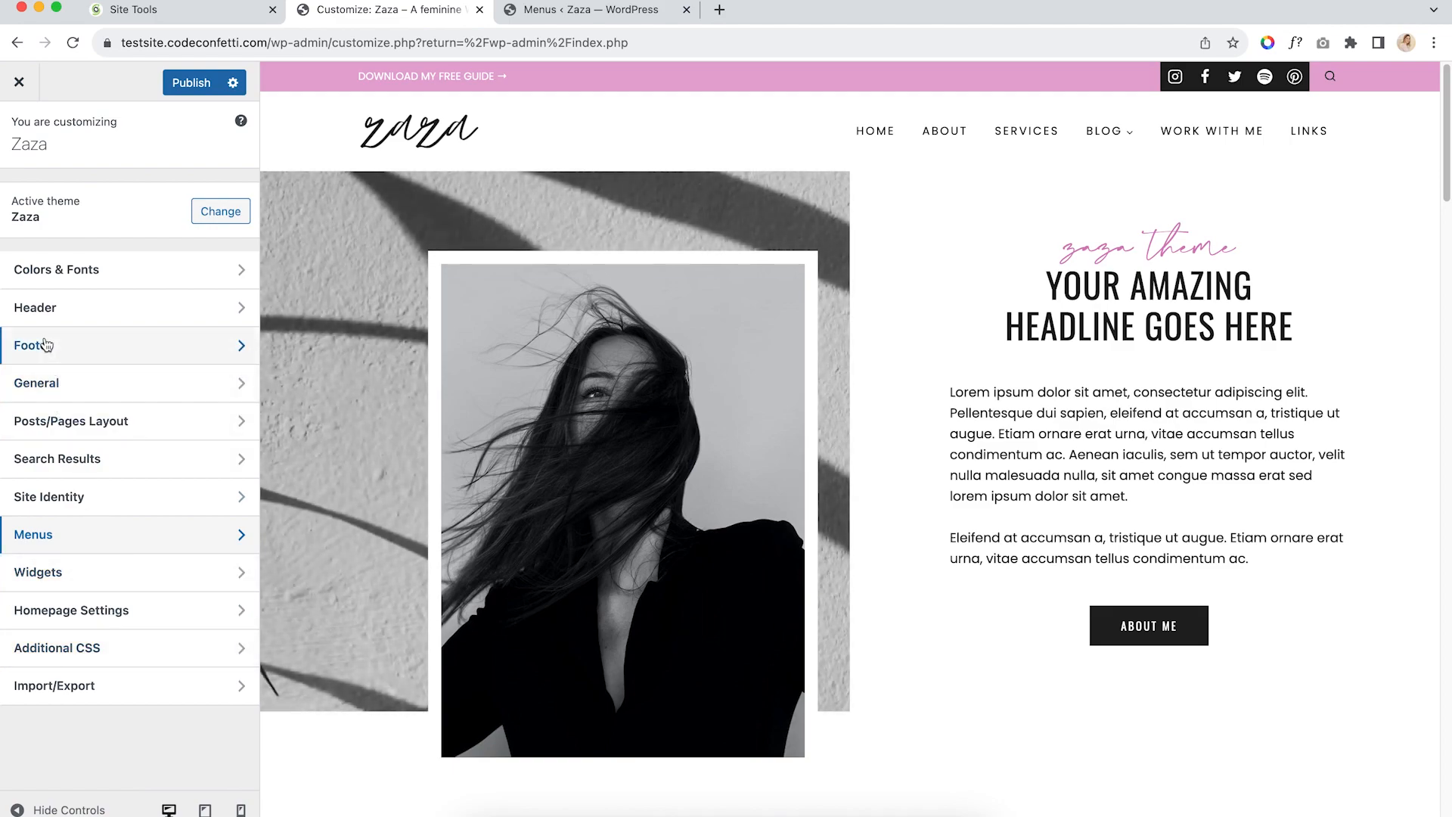
click(50, 345)
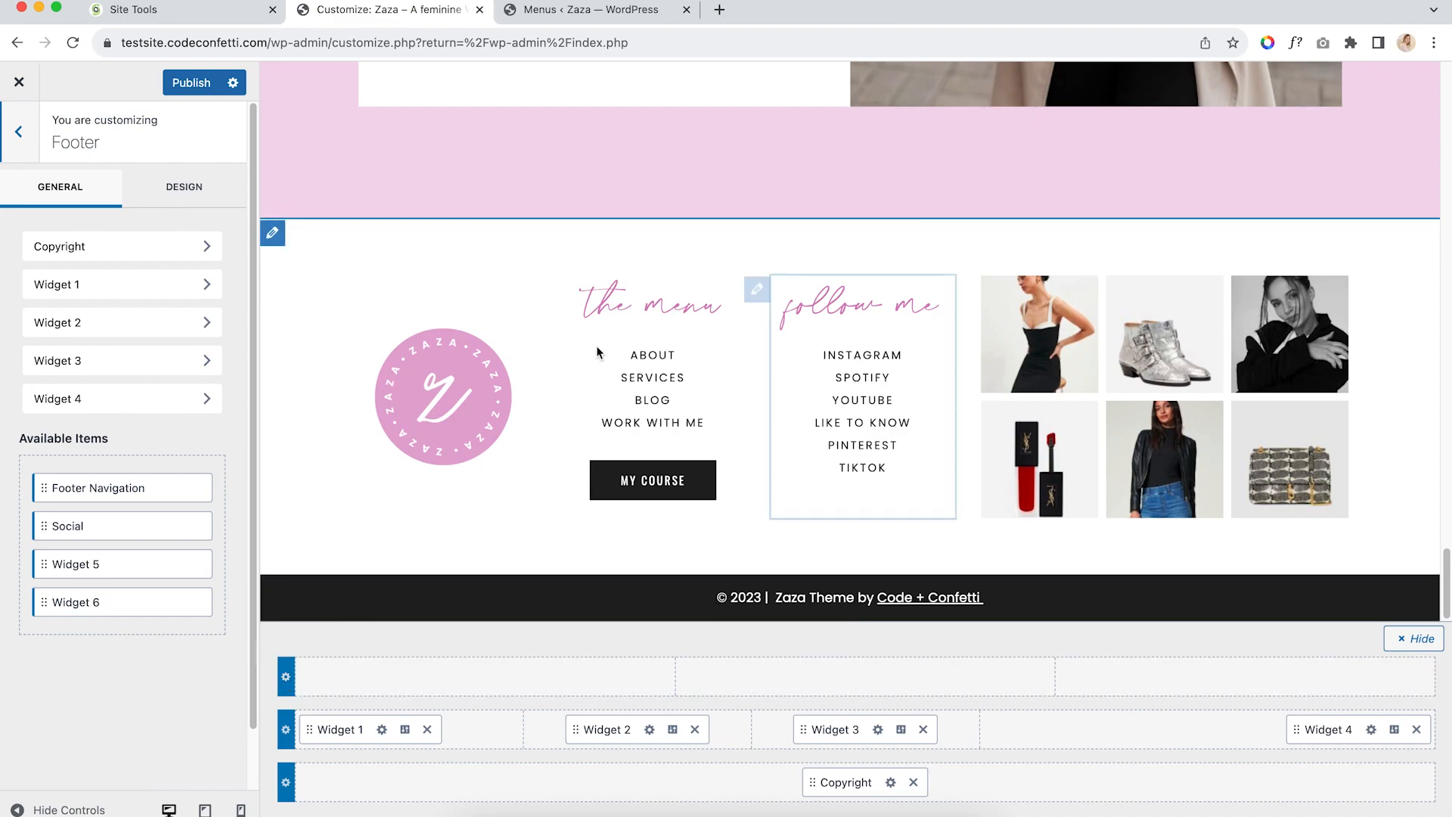
click(484, 674)
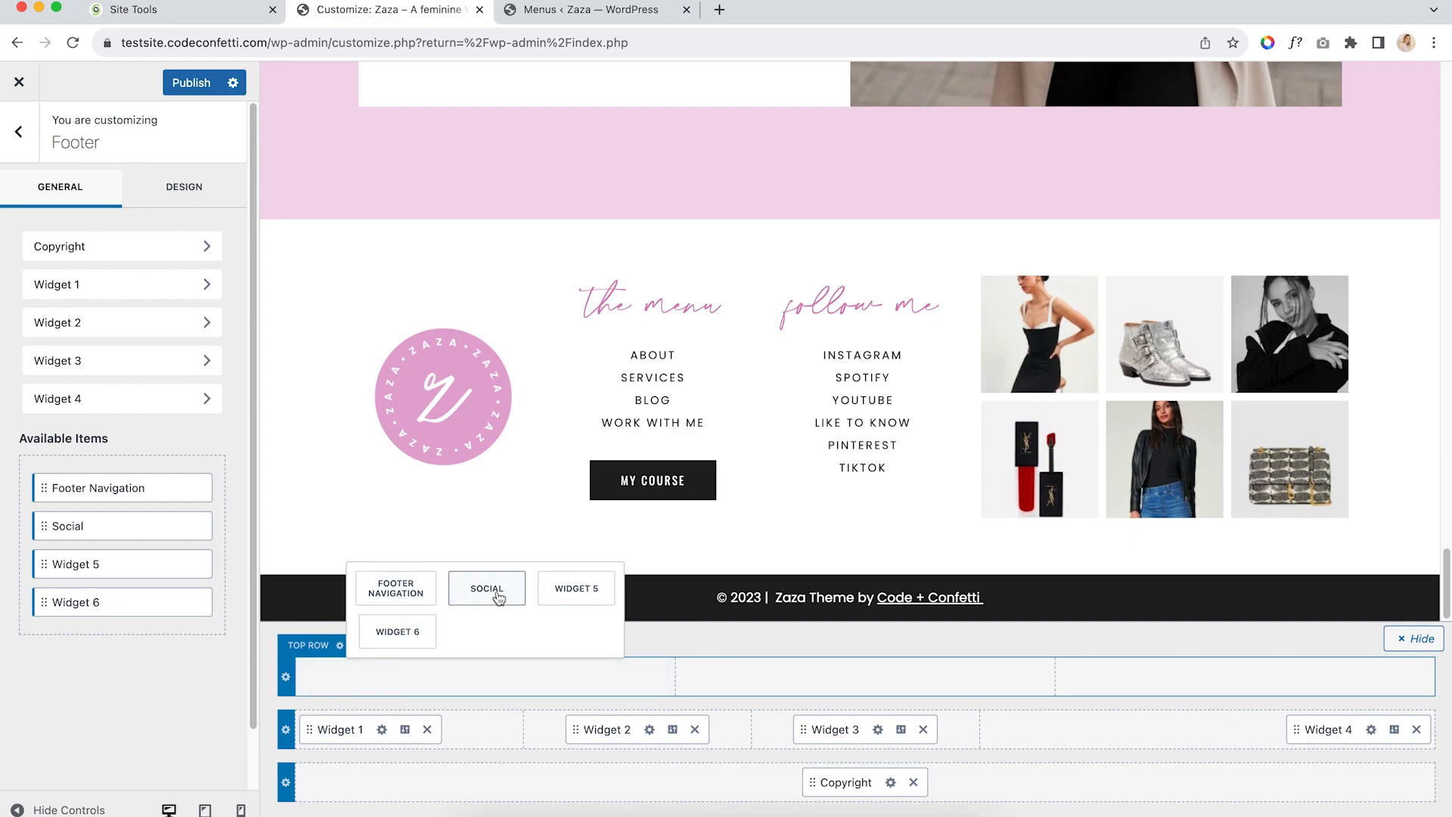
click(581, 593)
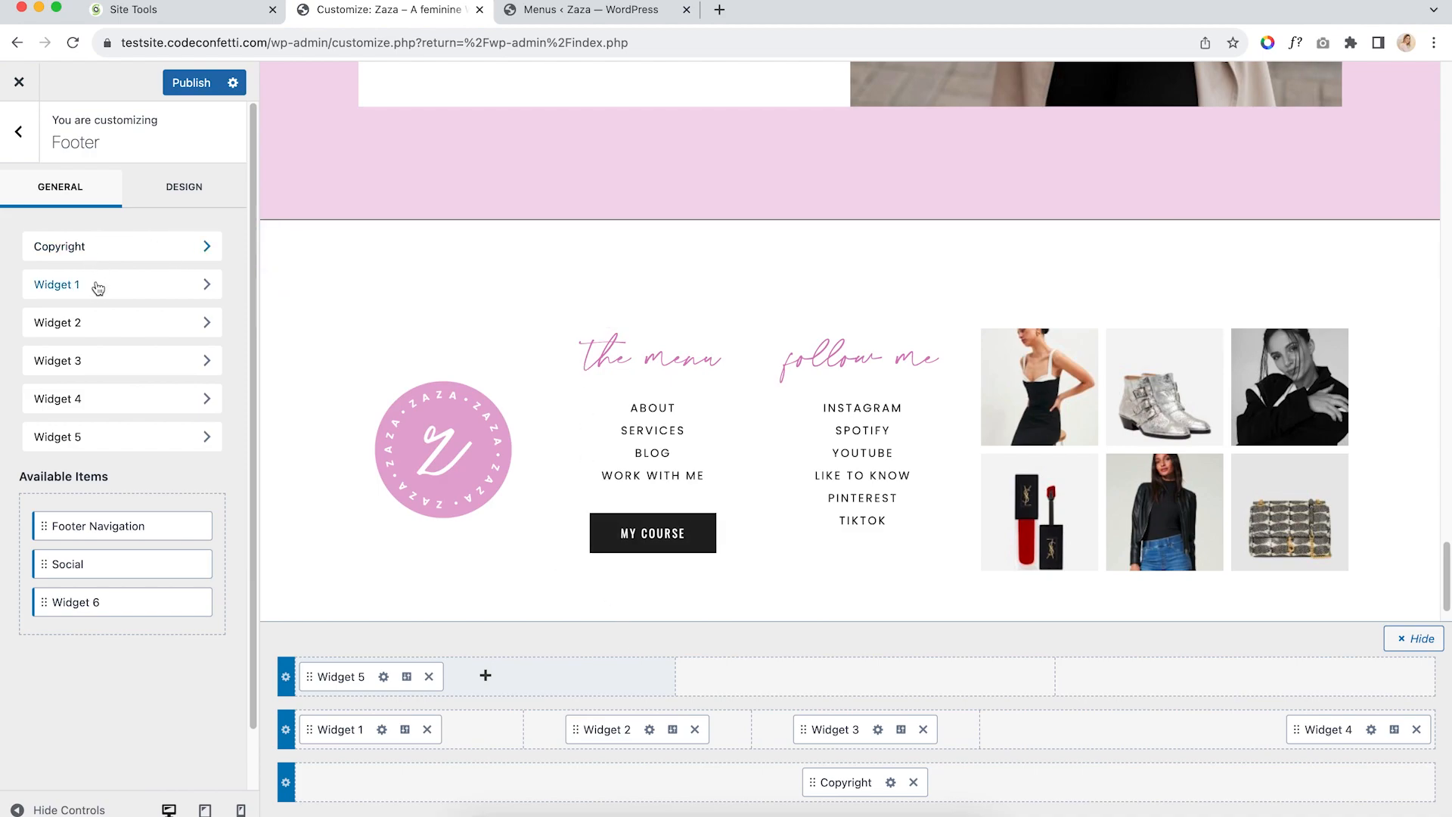
Add a Text (Adv) block reading "hello!" to footer Widget 5
click(206, 437)
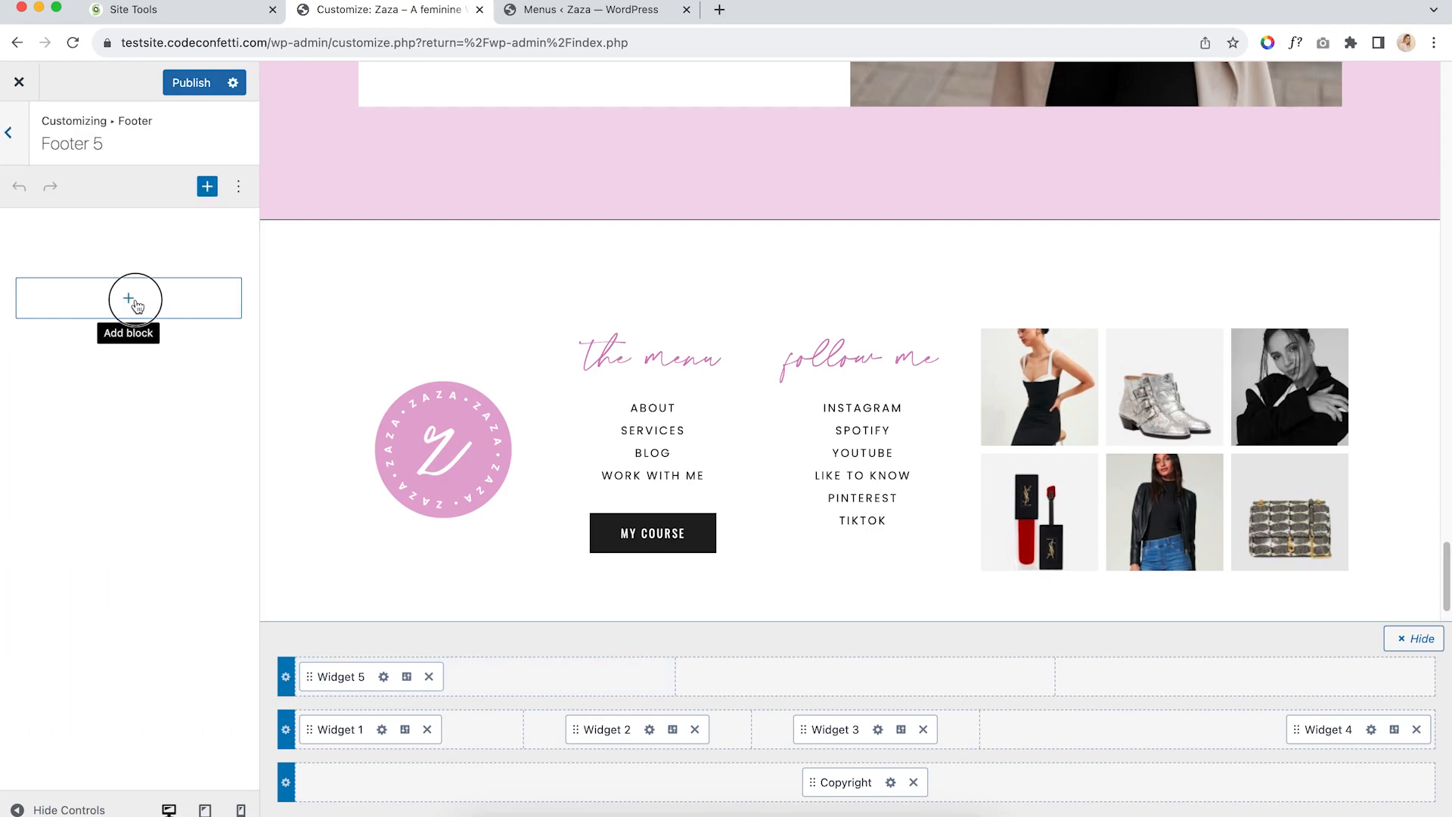
click(138, 304)
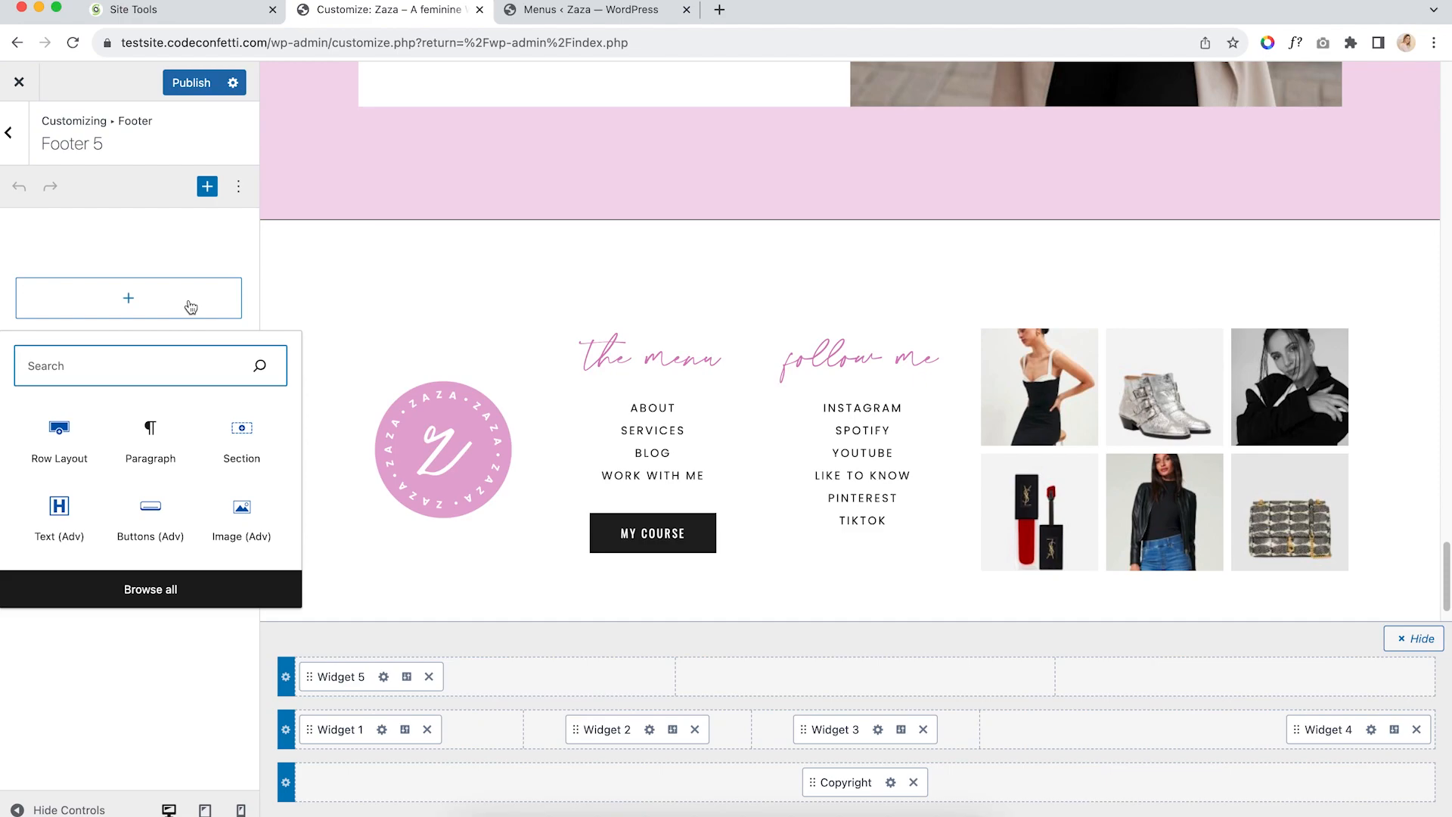
click(62, 514)
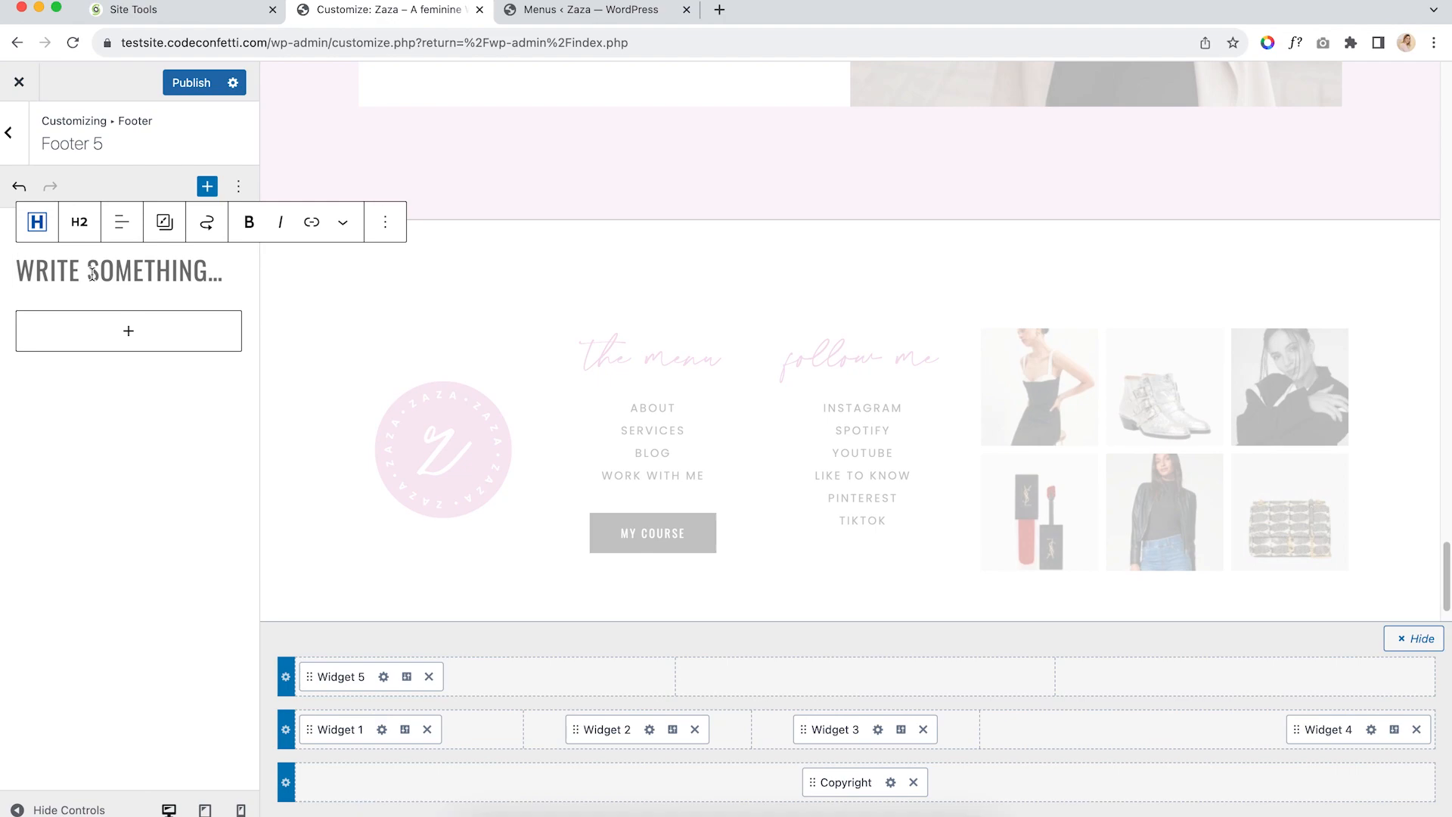
text(HELLO!)
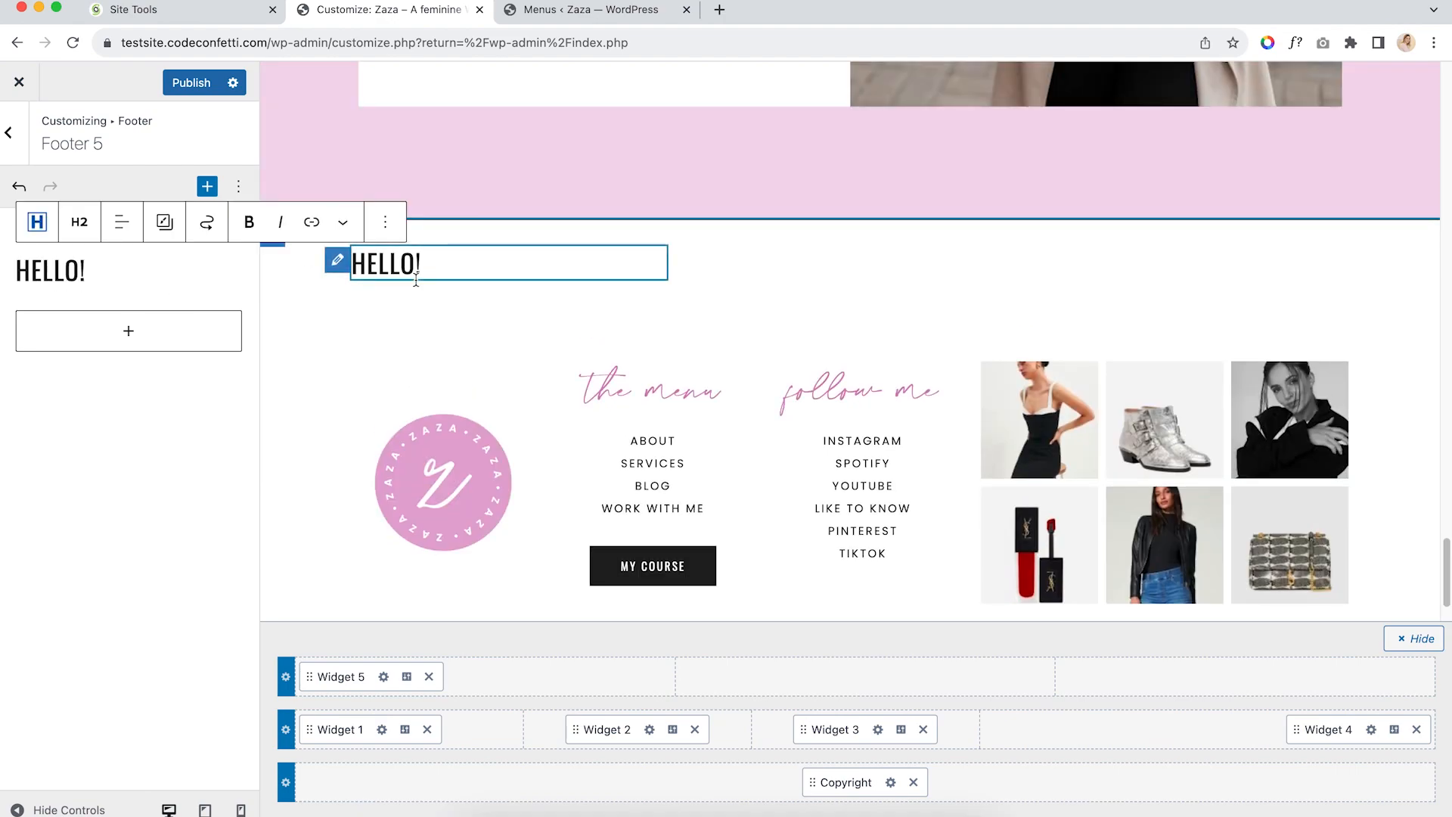
Change the "hello!" text in footer Widget 5 to an H4 heading and open its full block settings
click(79, 222)
click(113, 385)
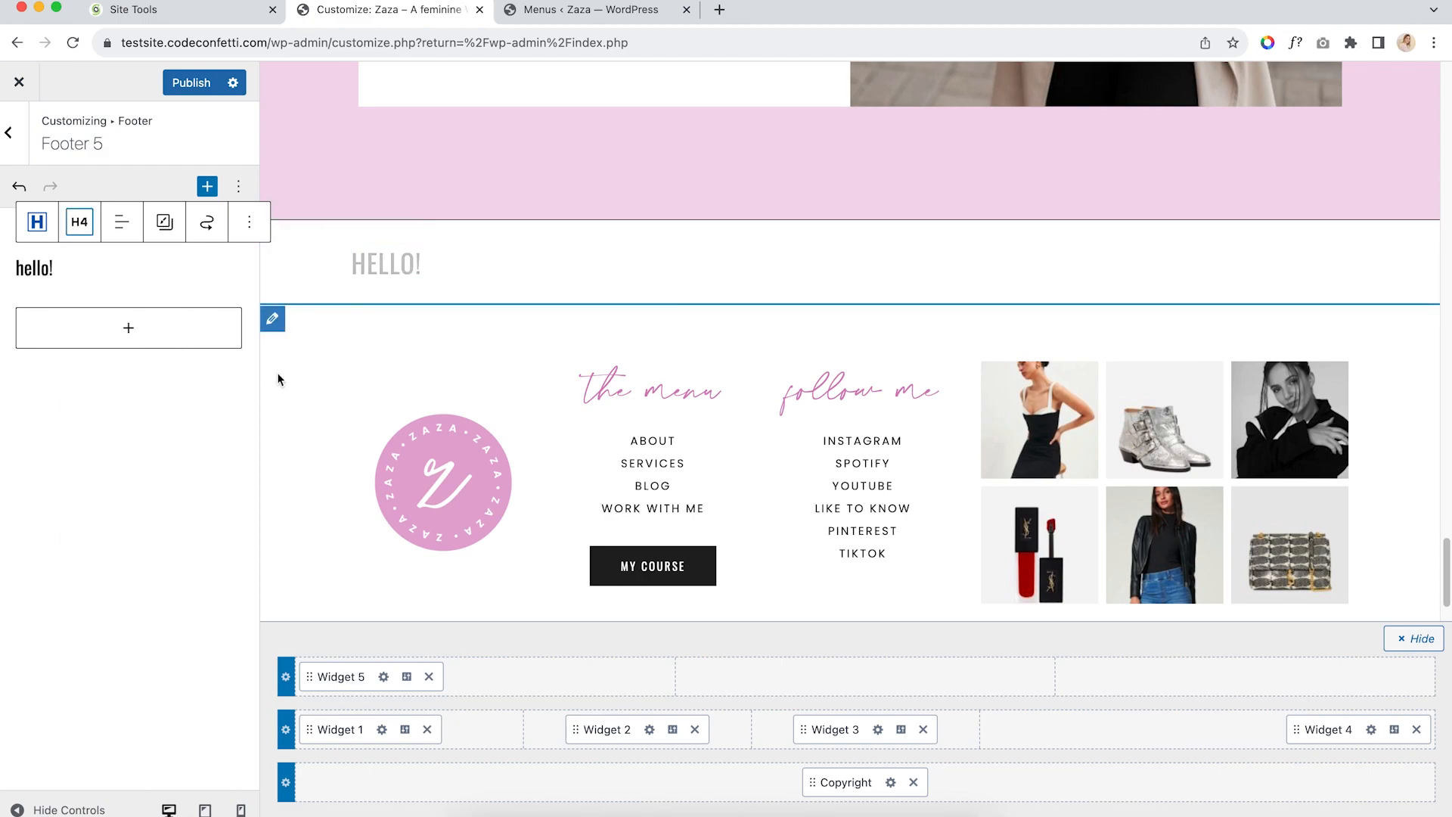
click(249, 223)
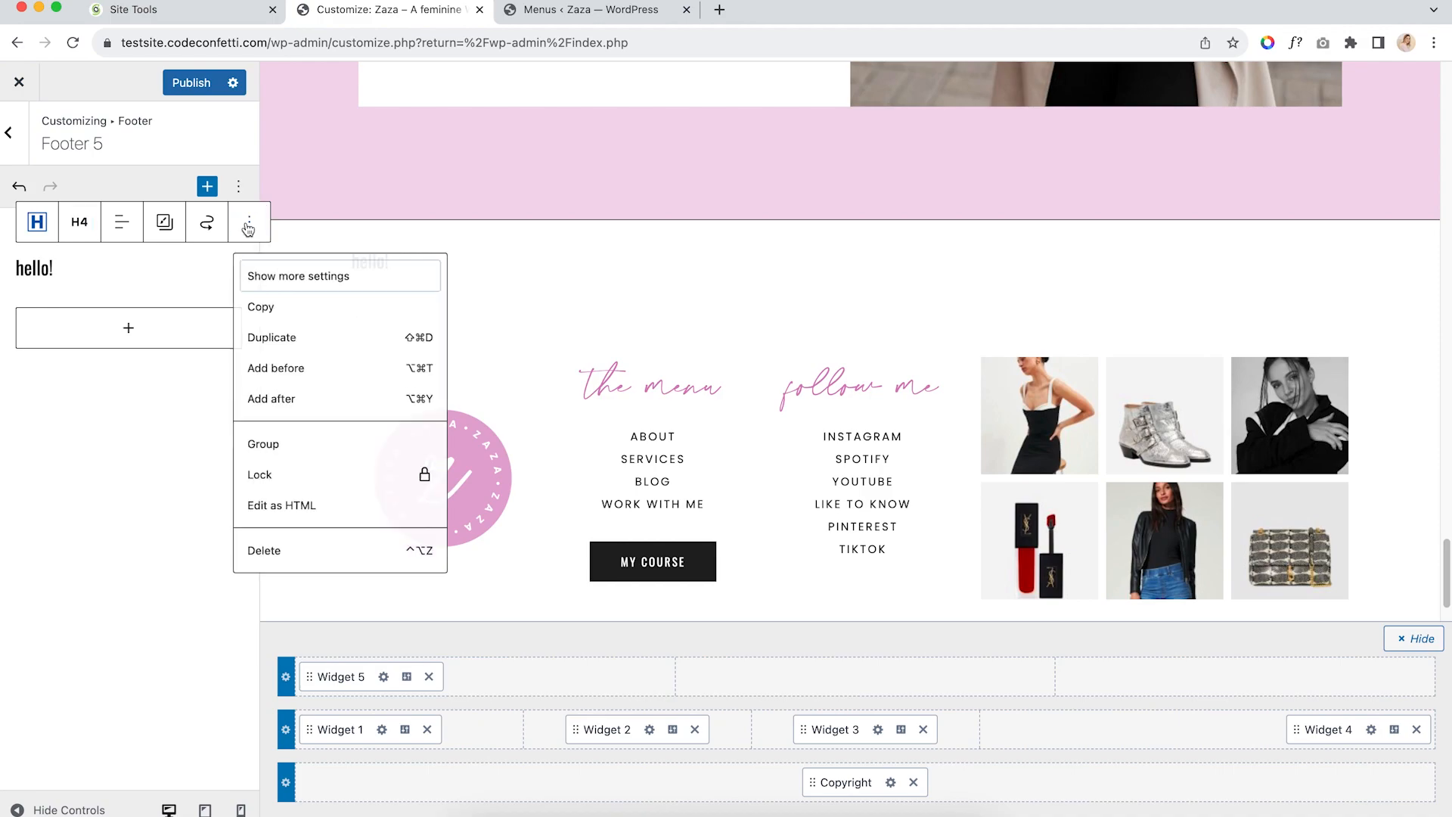
click(284, 278)
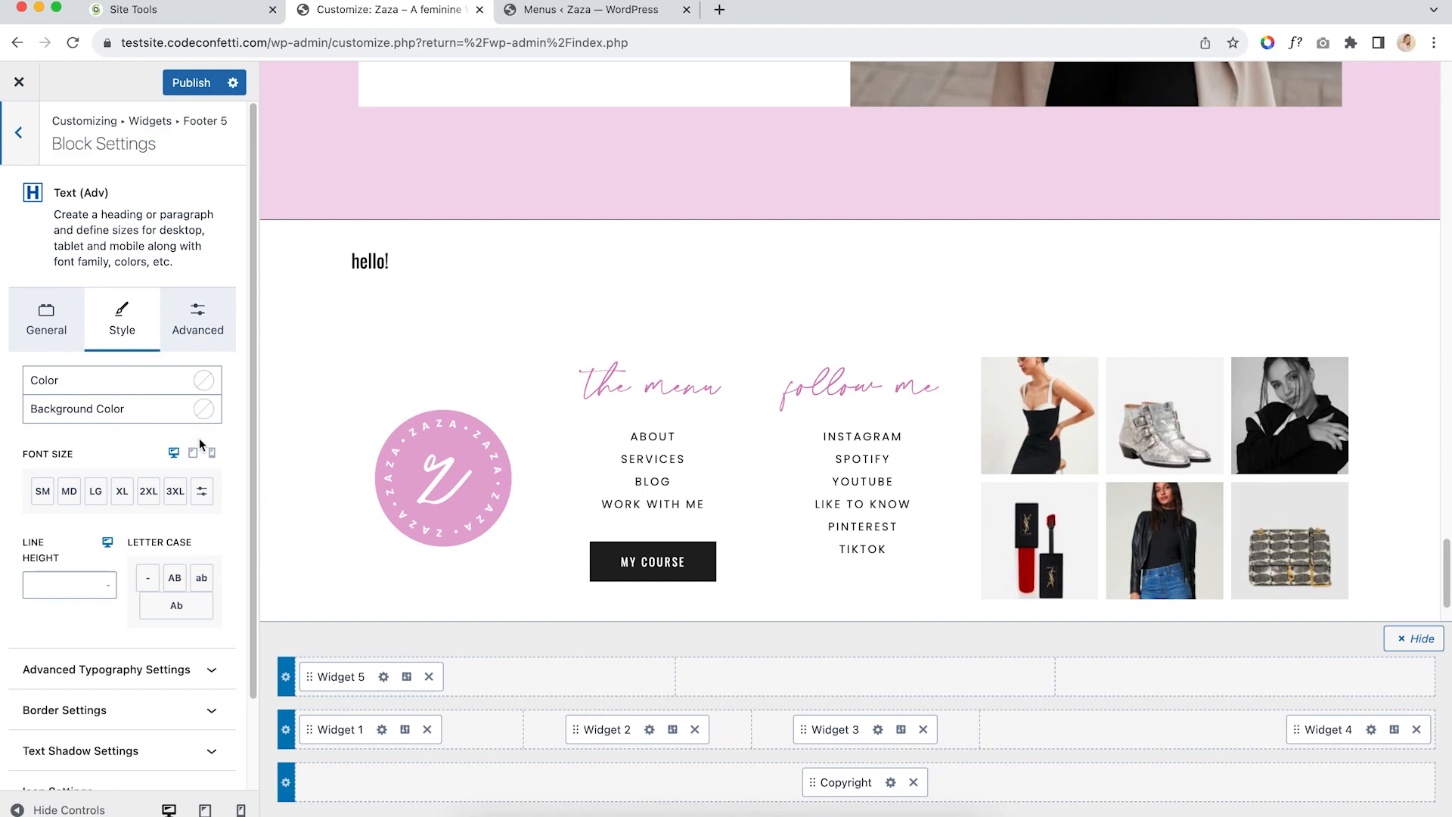
Give the "hello!" text the tan palette color and the beige palette background EDE2D4
click(202, 380)
click(243, 345)
click(139, 440)
click(203, 408)
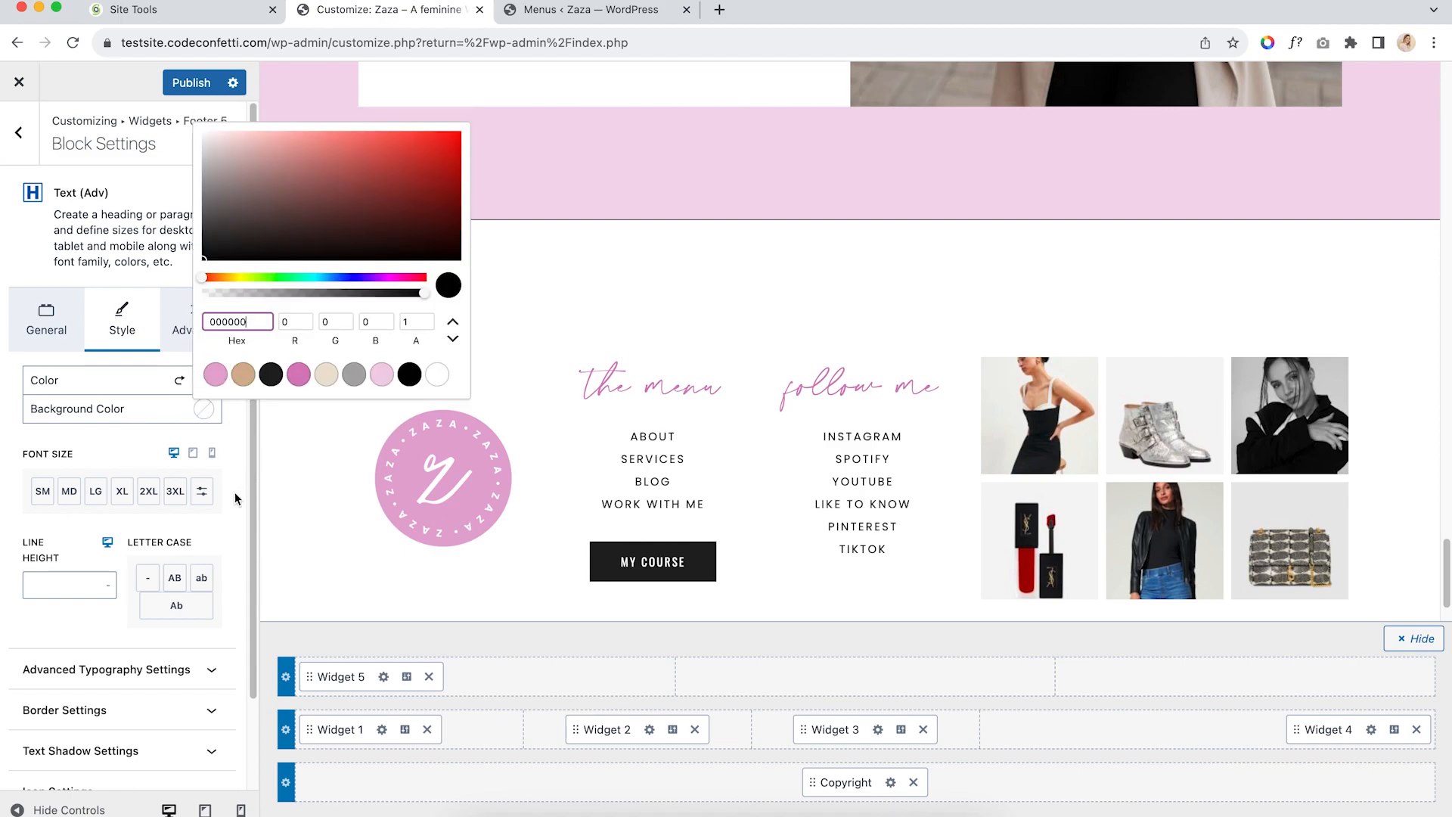
click(326, 374)
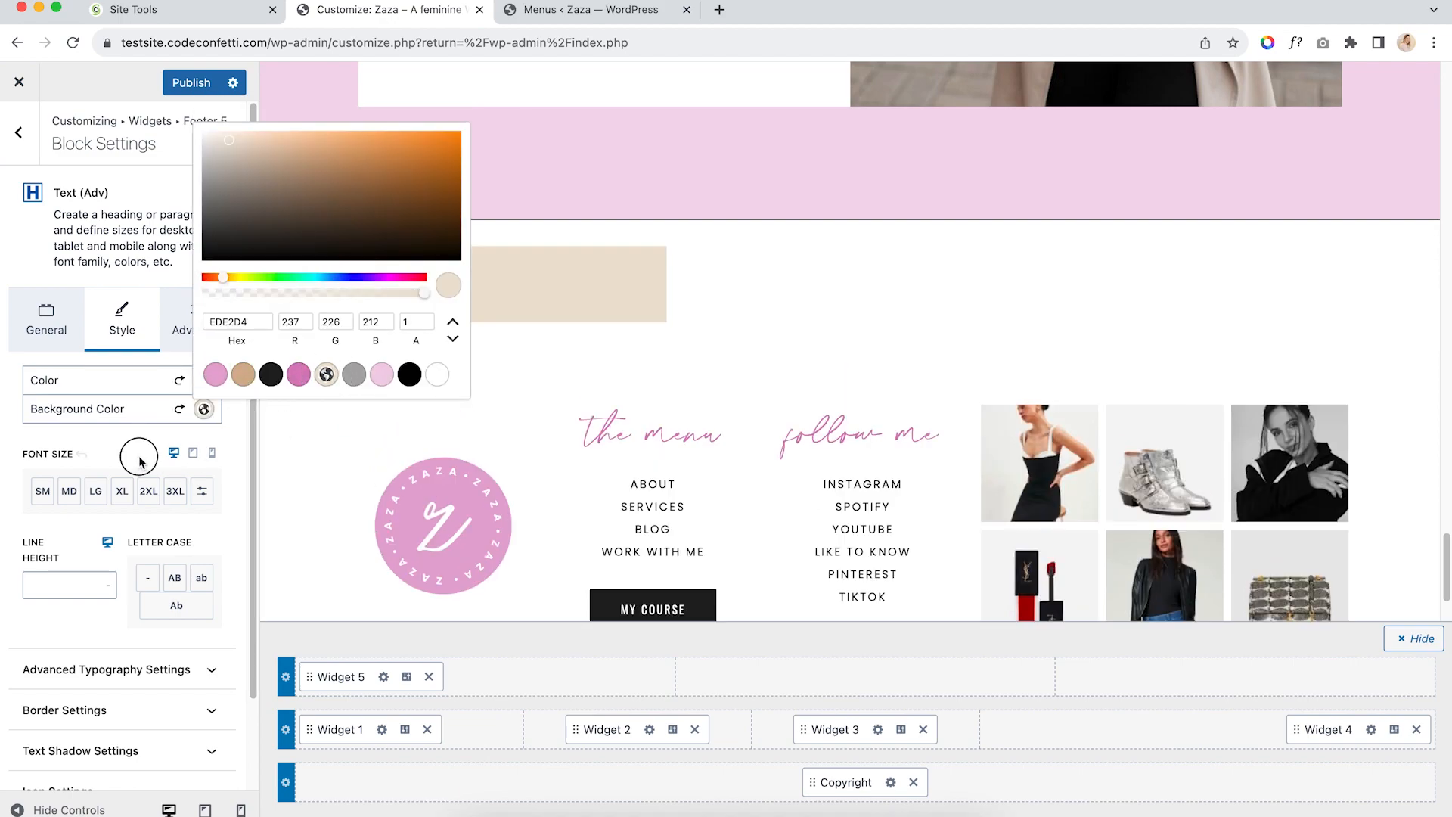
click(139, 461)
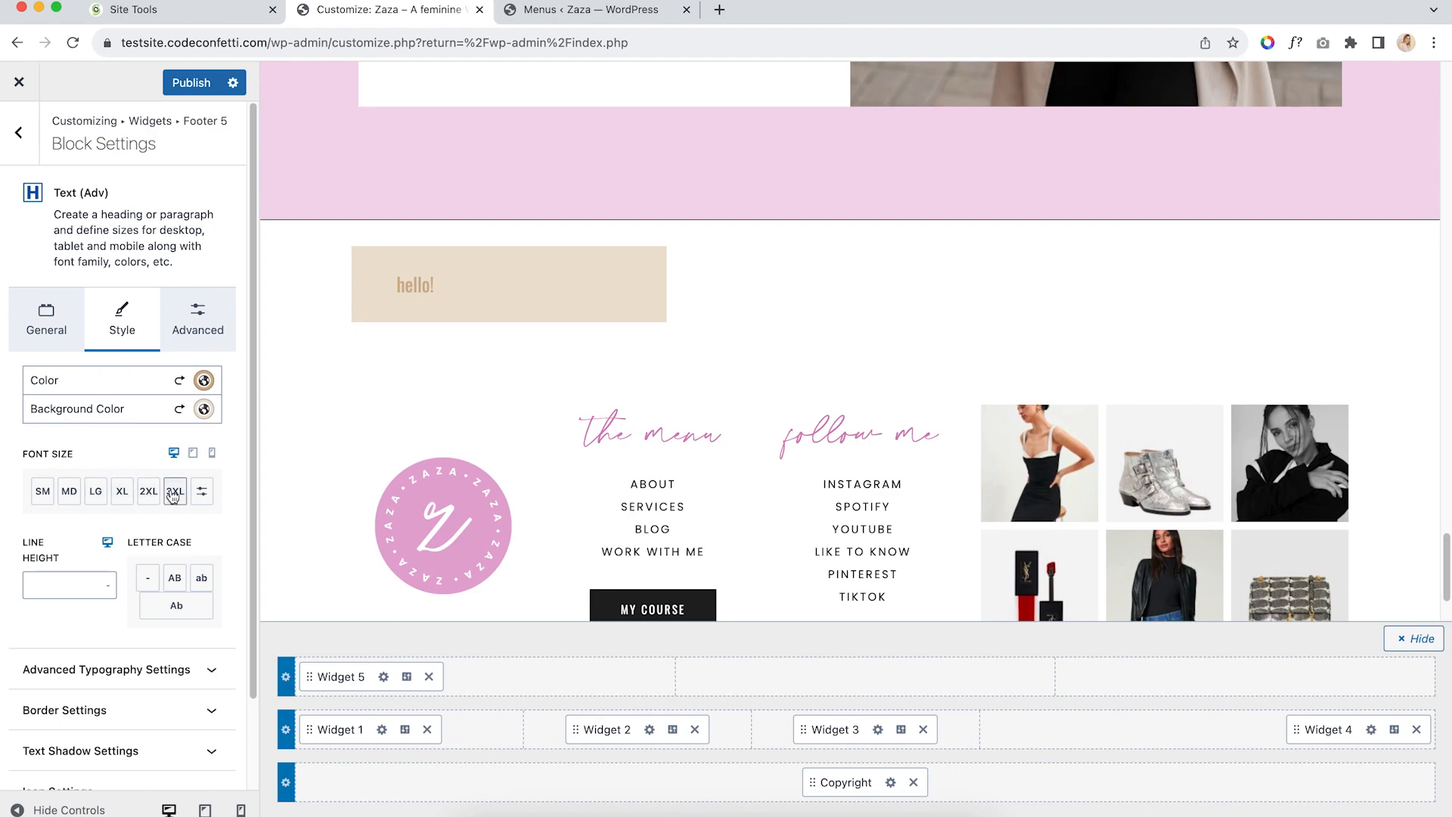
Try the 2XL font size on the "hello!" text, check the custom size option, and set the size to MD
click(150, 493)
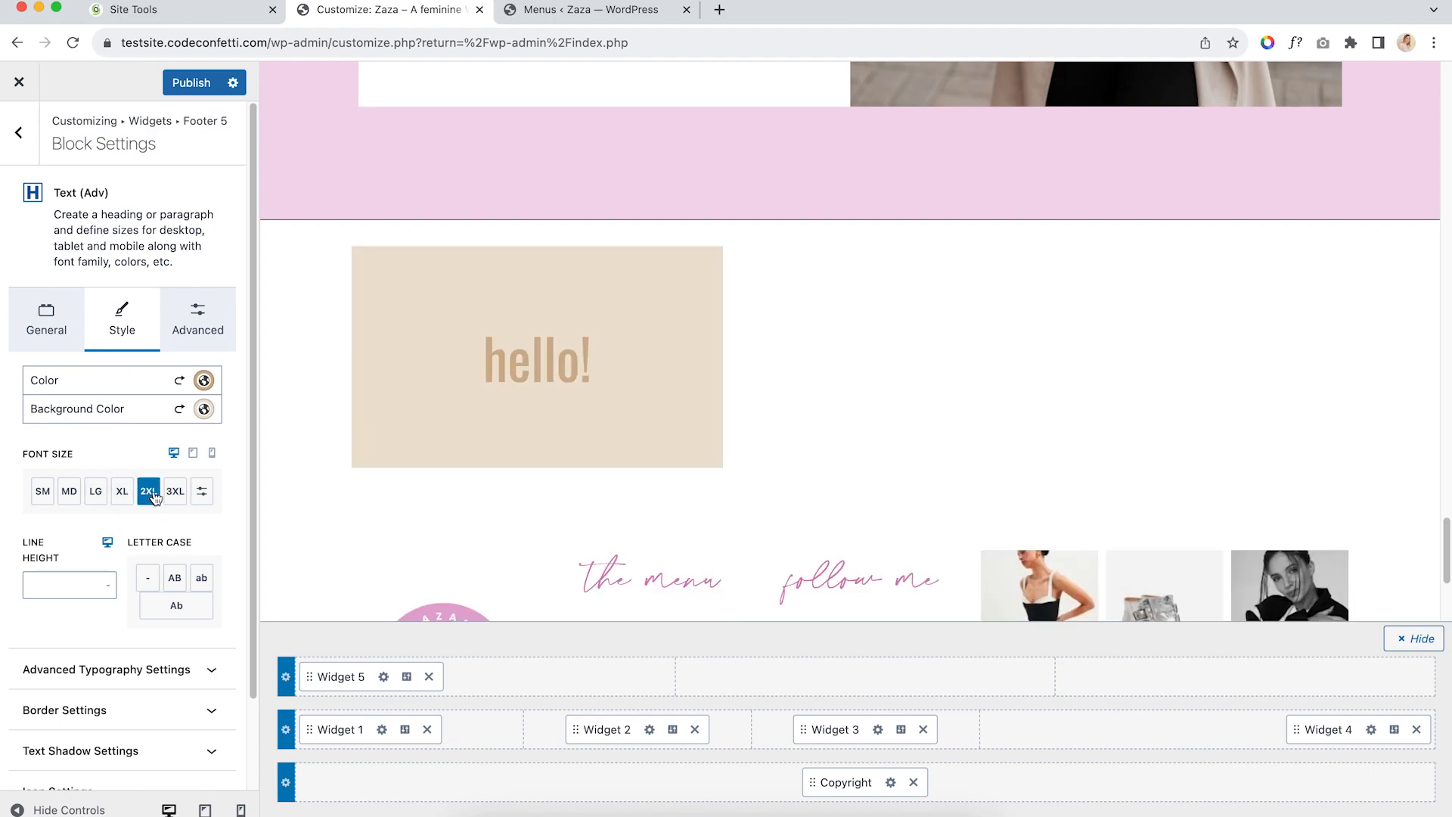
click(202, 496)
click(87, 487)
drag(46, 484, 19, 479)
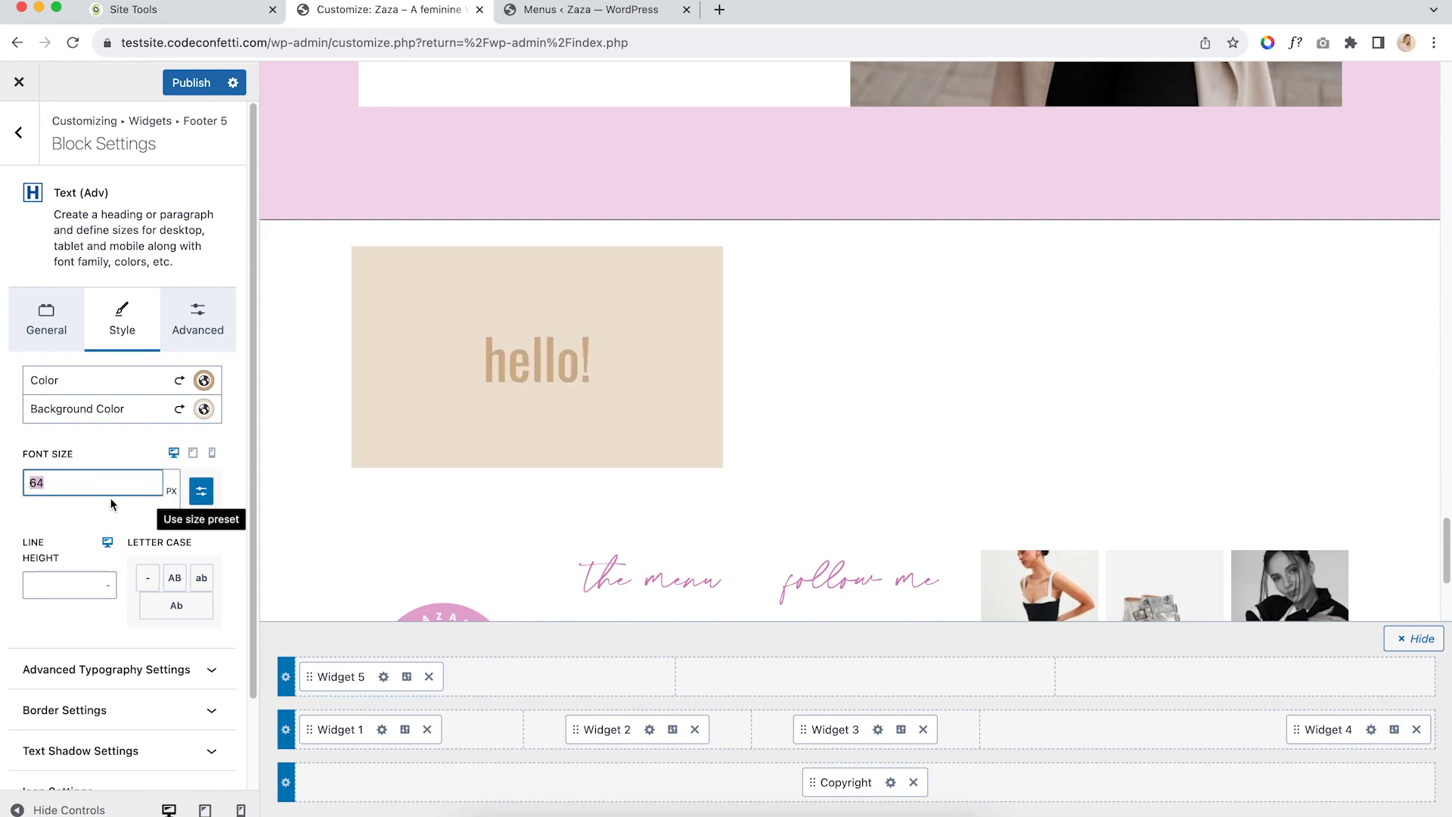
click(202, 493)
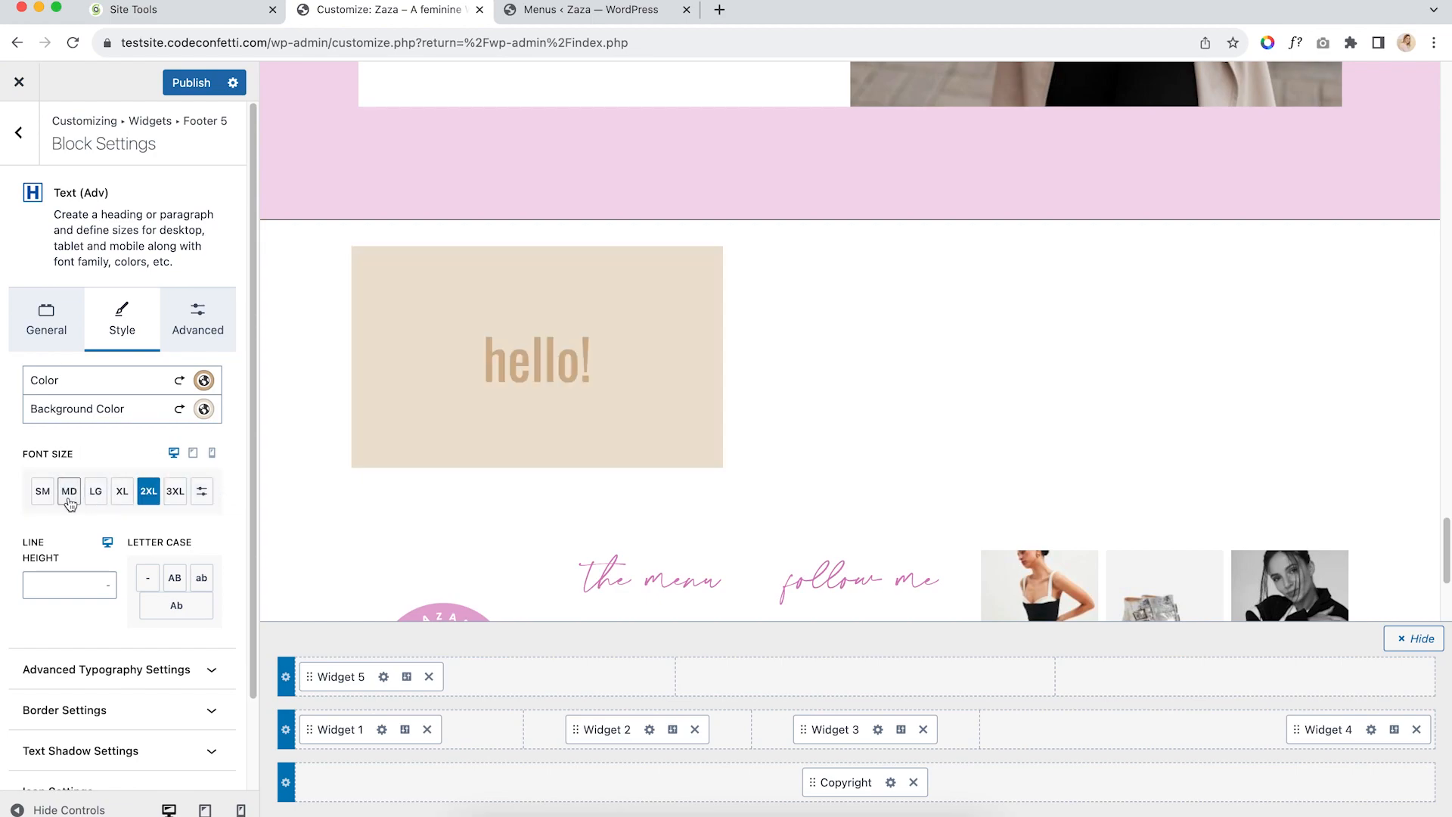
click(68, 499)
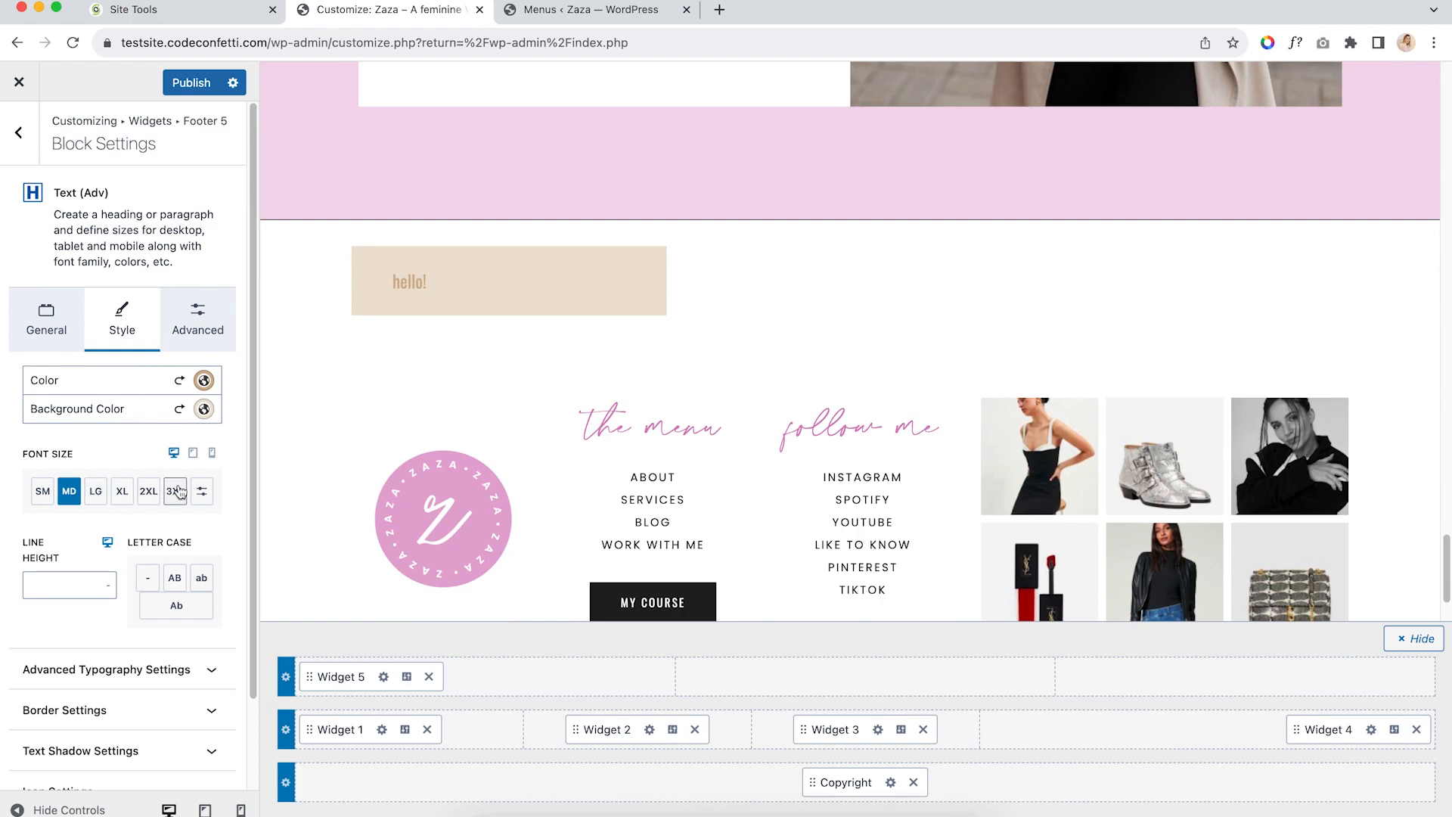
Set the "hello!" text to uppercase with the Trebuchet MS font family and Italic font style
scroll(171, 512, down, 1)
click(176, 551)
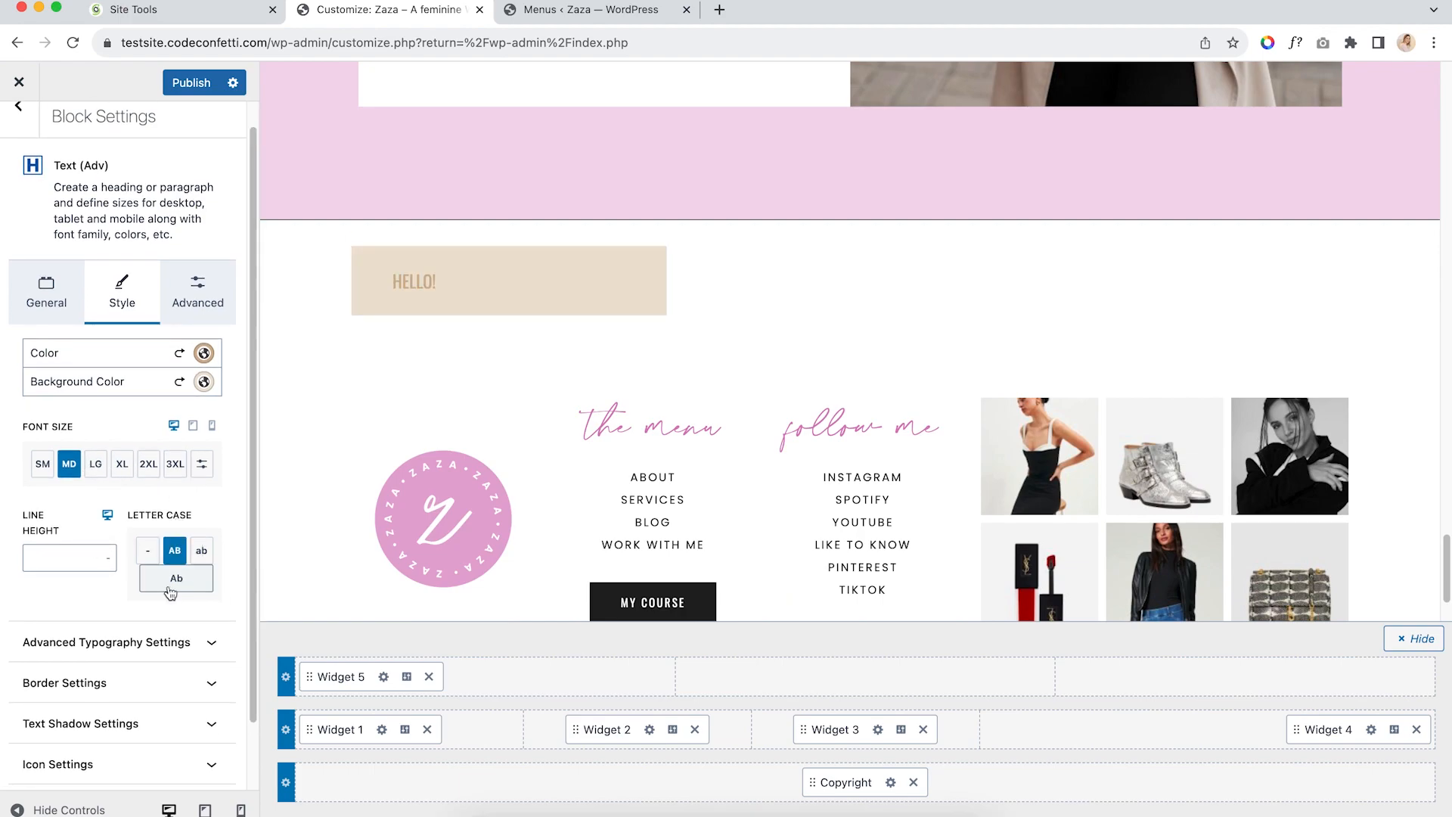
scroll(167, 586, down, 3)
click(155, 569)
scroll(159, 602, down, 5)
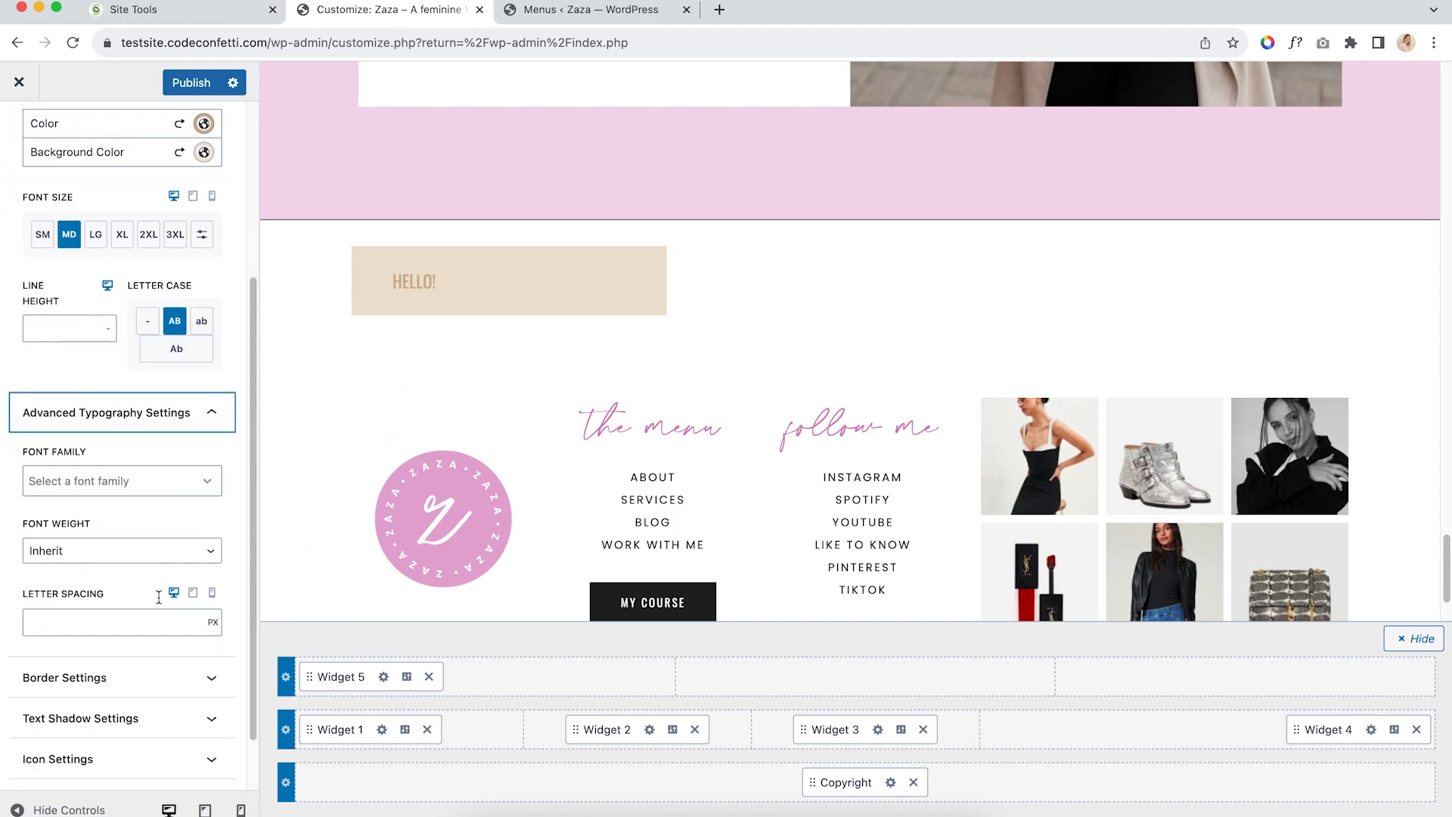
scroll(157, 596, down, 1)
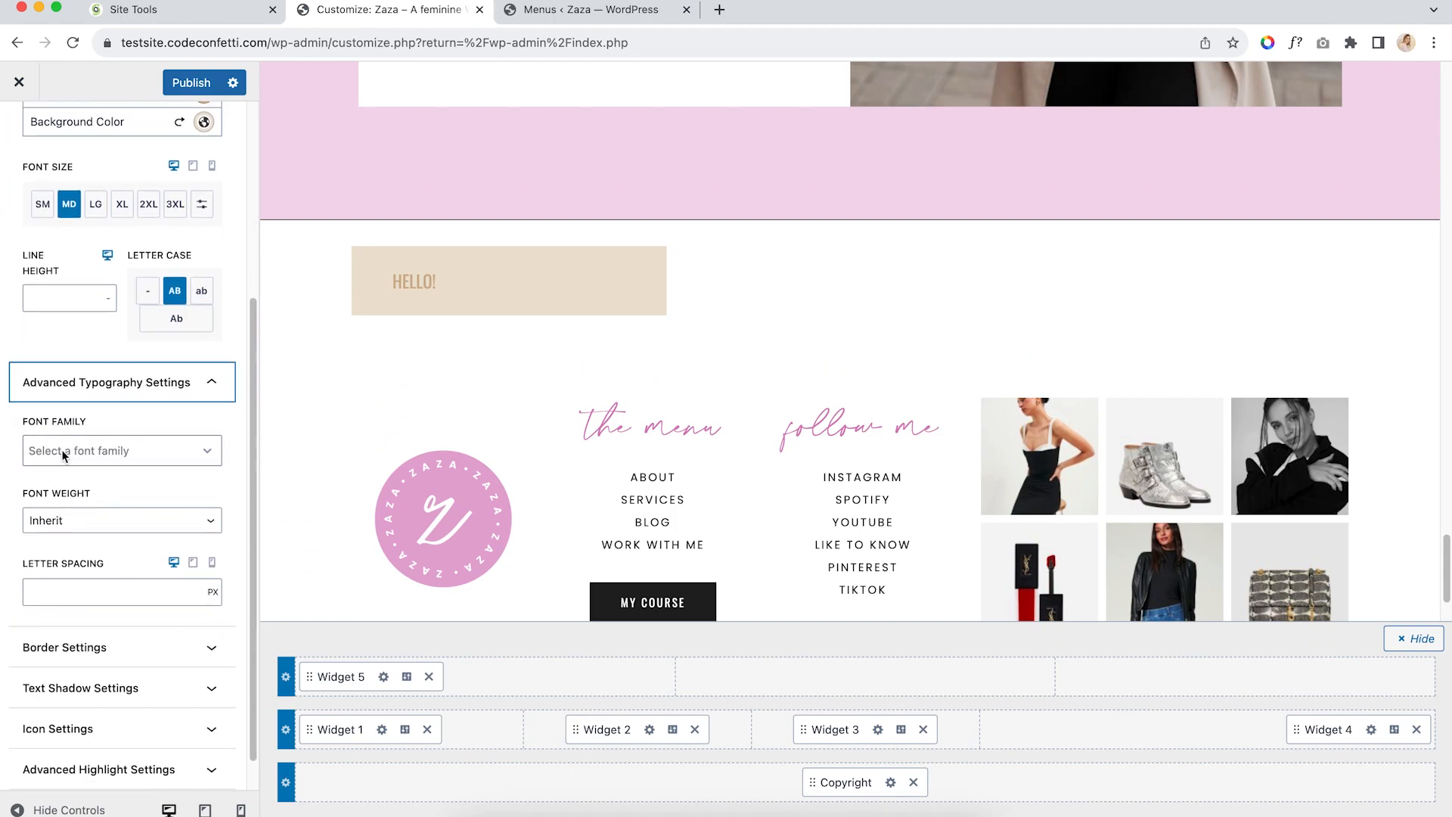
click(61, 449)
scroll(83, 590, down, 3)
Check the remaining style settings of the text block and remove Widget 5 from the footer's top row
scroll(150, 633, down, 4)
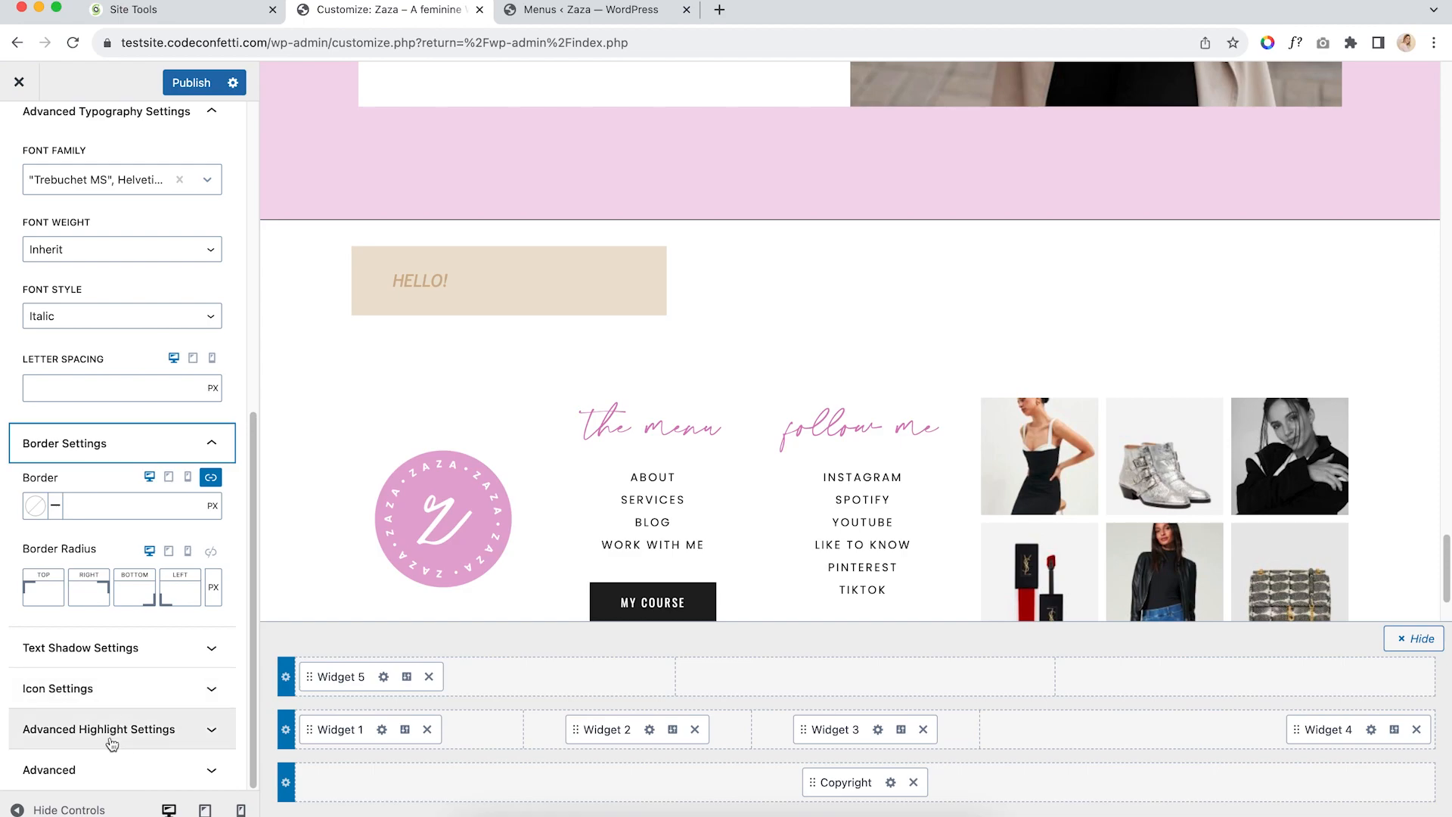
scroll(125, 726, up, 10)
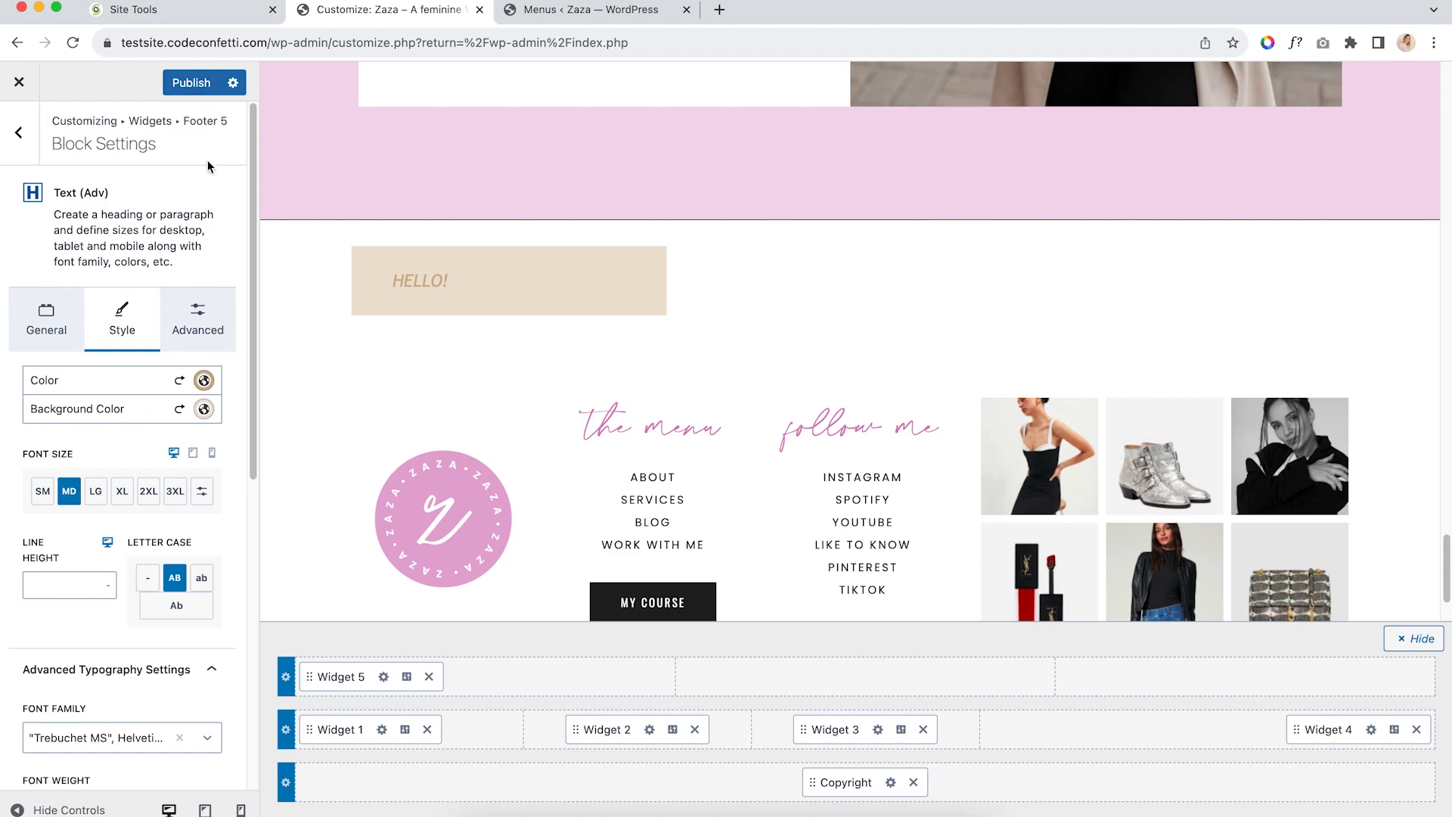
click(429, 676)
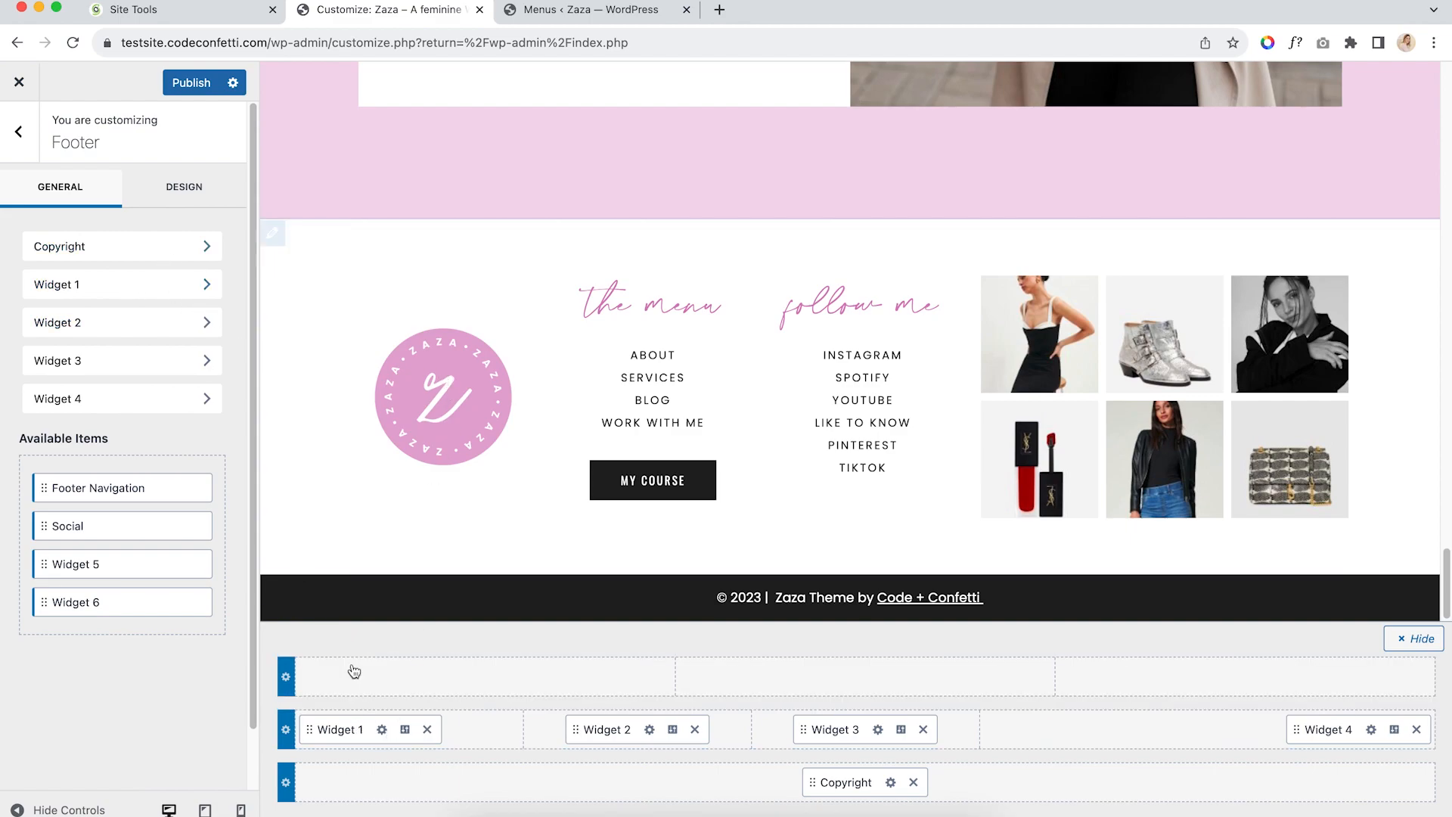
Replace the round logo in footer Widget 1 with the black "zaza" script image from the Media Library
click(382, 730)
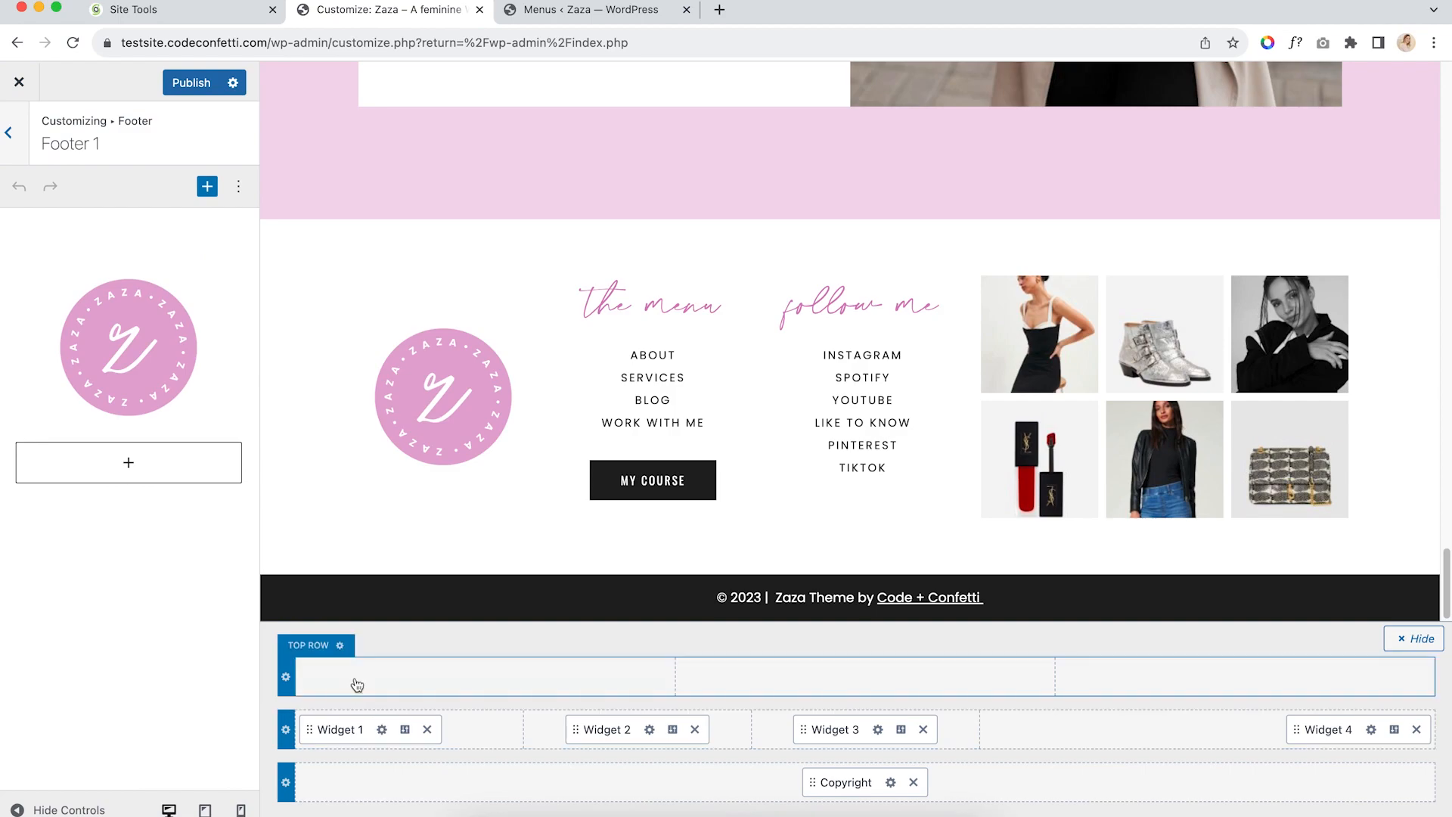
click(136, 333)
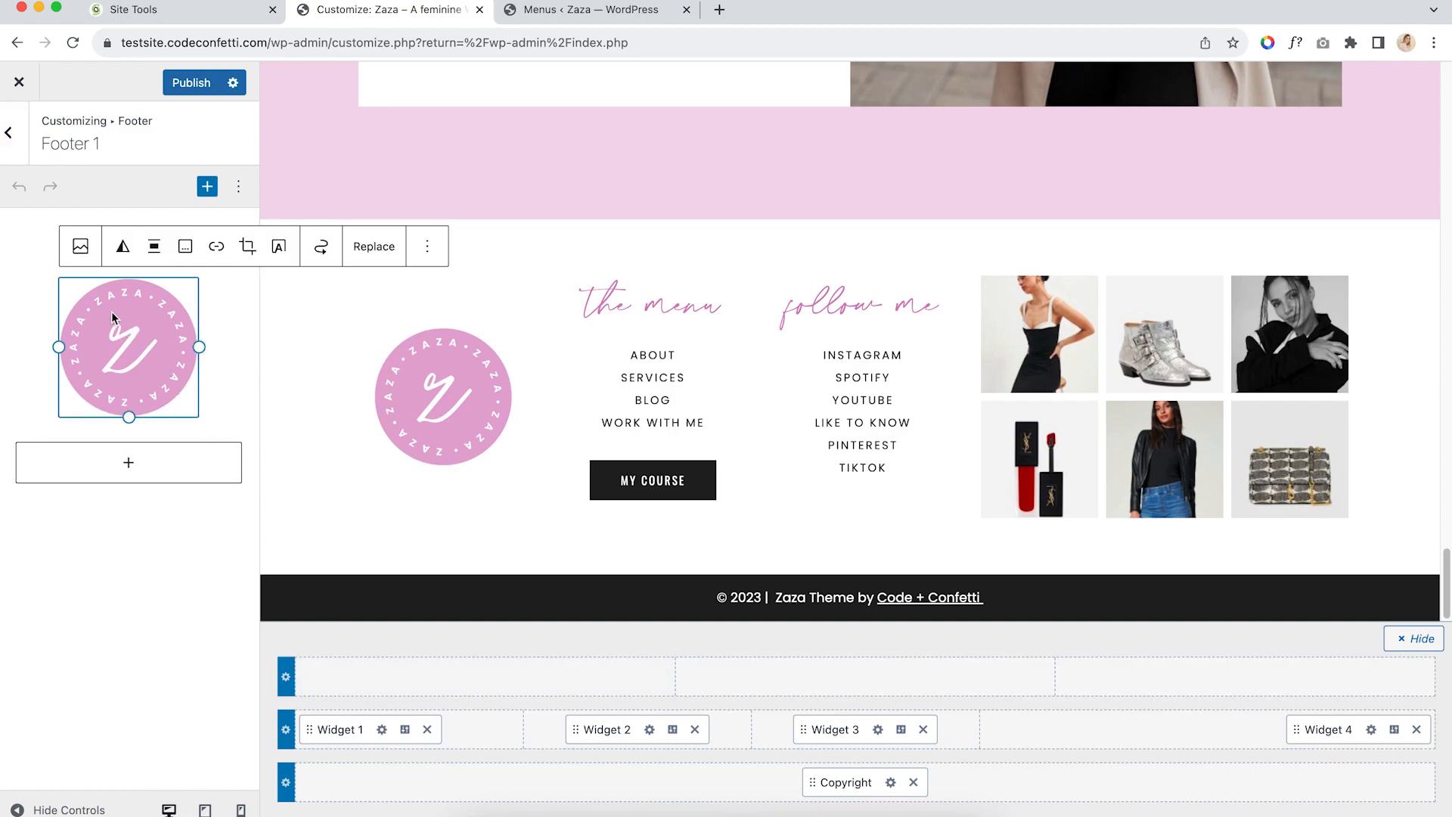
click(378, 249)
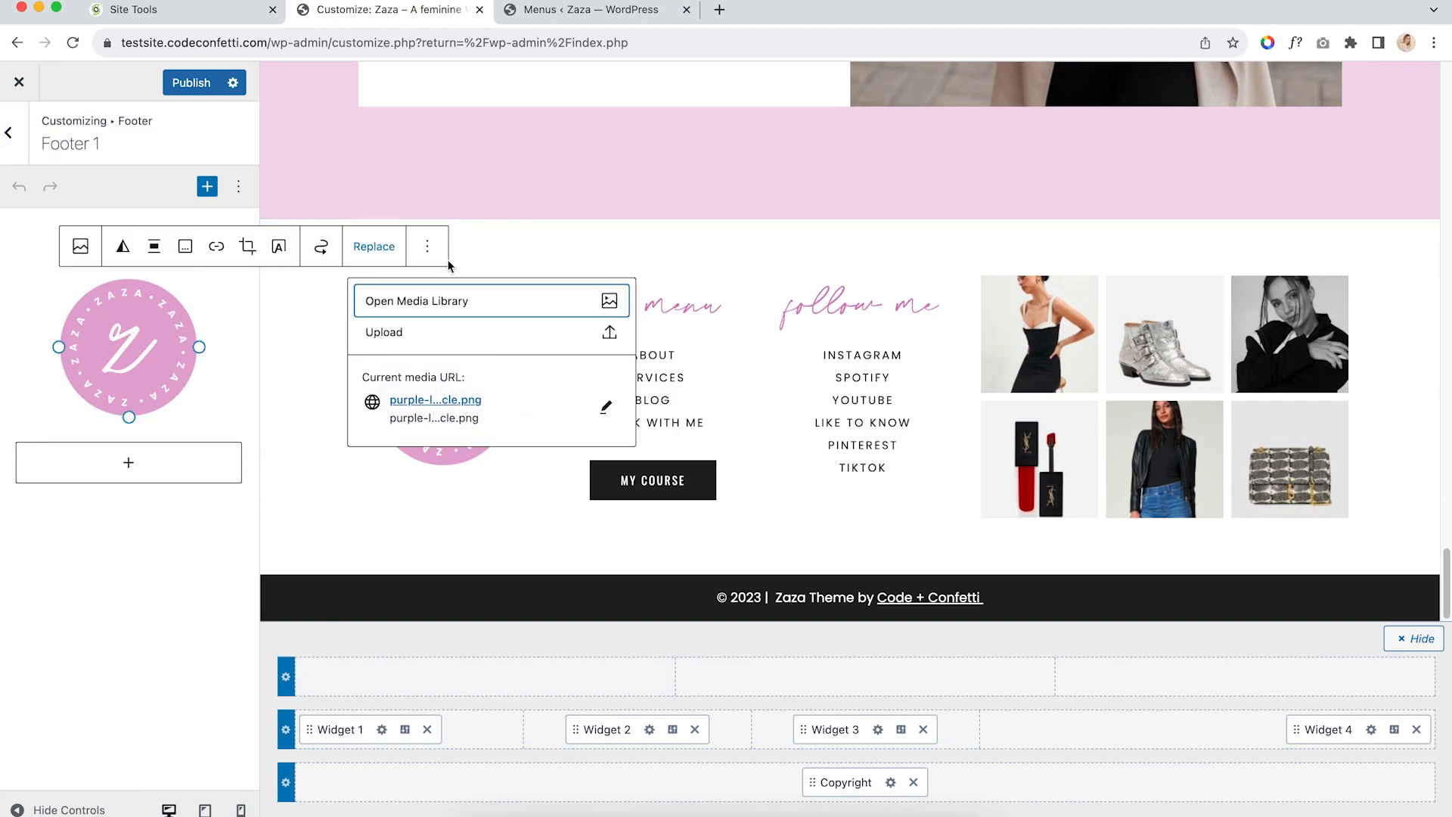
click(540, 298)
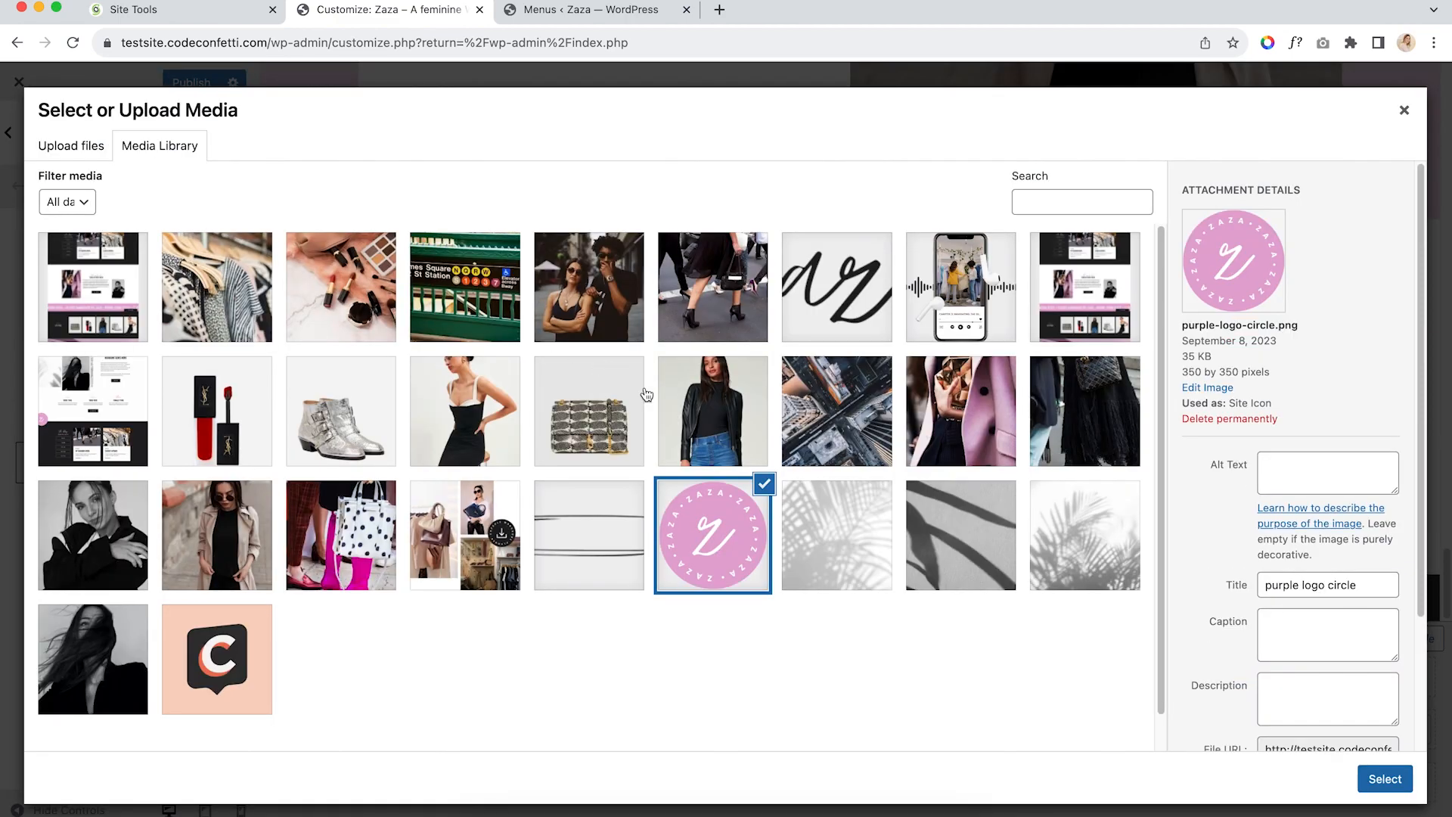
click(862, 286)
click(1390, 782)
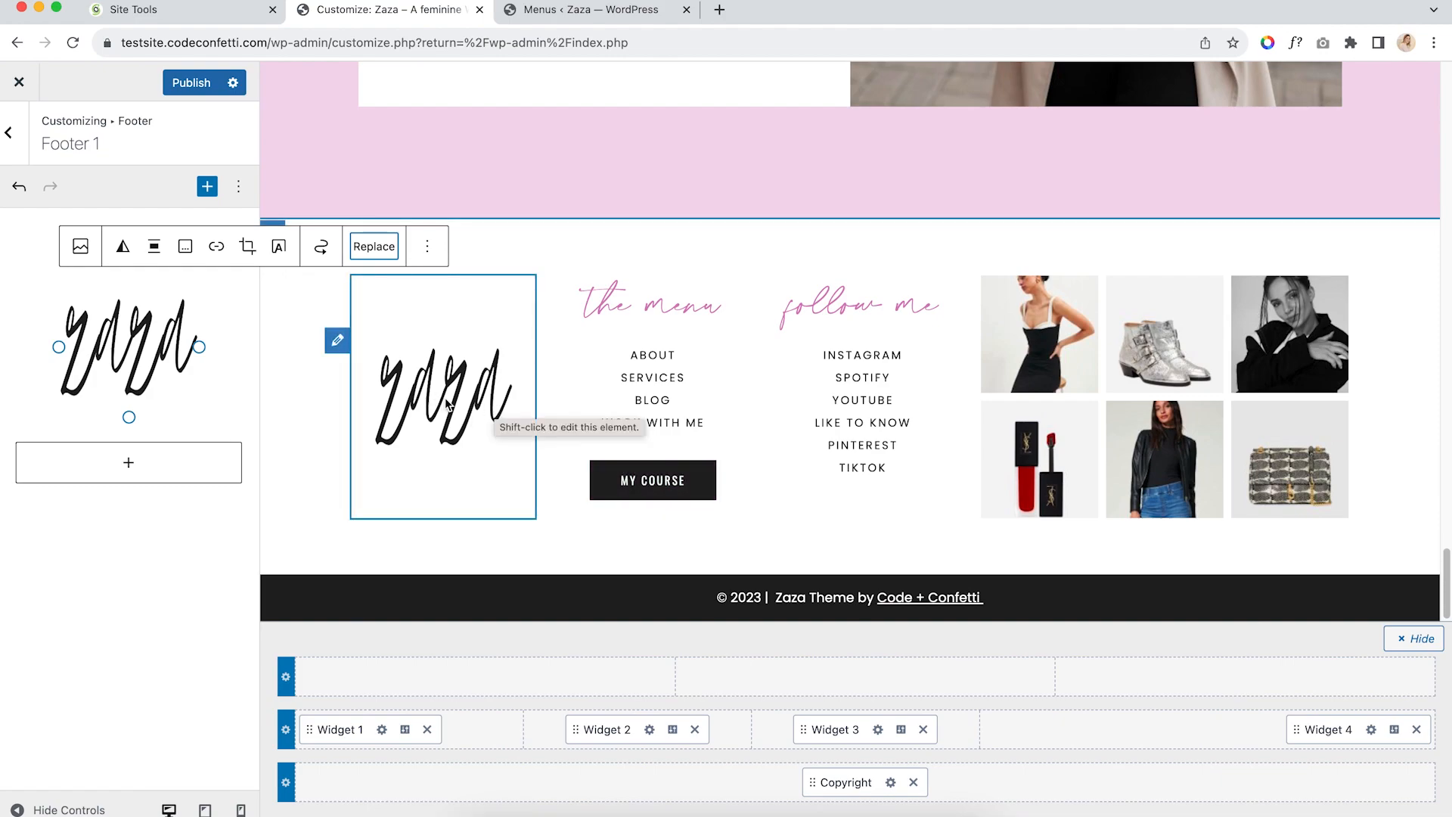
Try enlarging and shrinking the script image in Widget 1, and undo the resizes and the image replacement
drag(199, 346, 250, 353)
drag(136, 502, 139, 391)
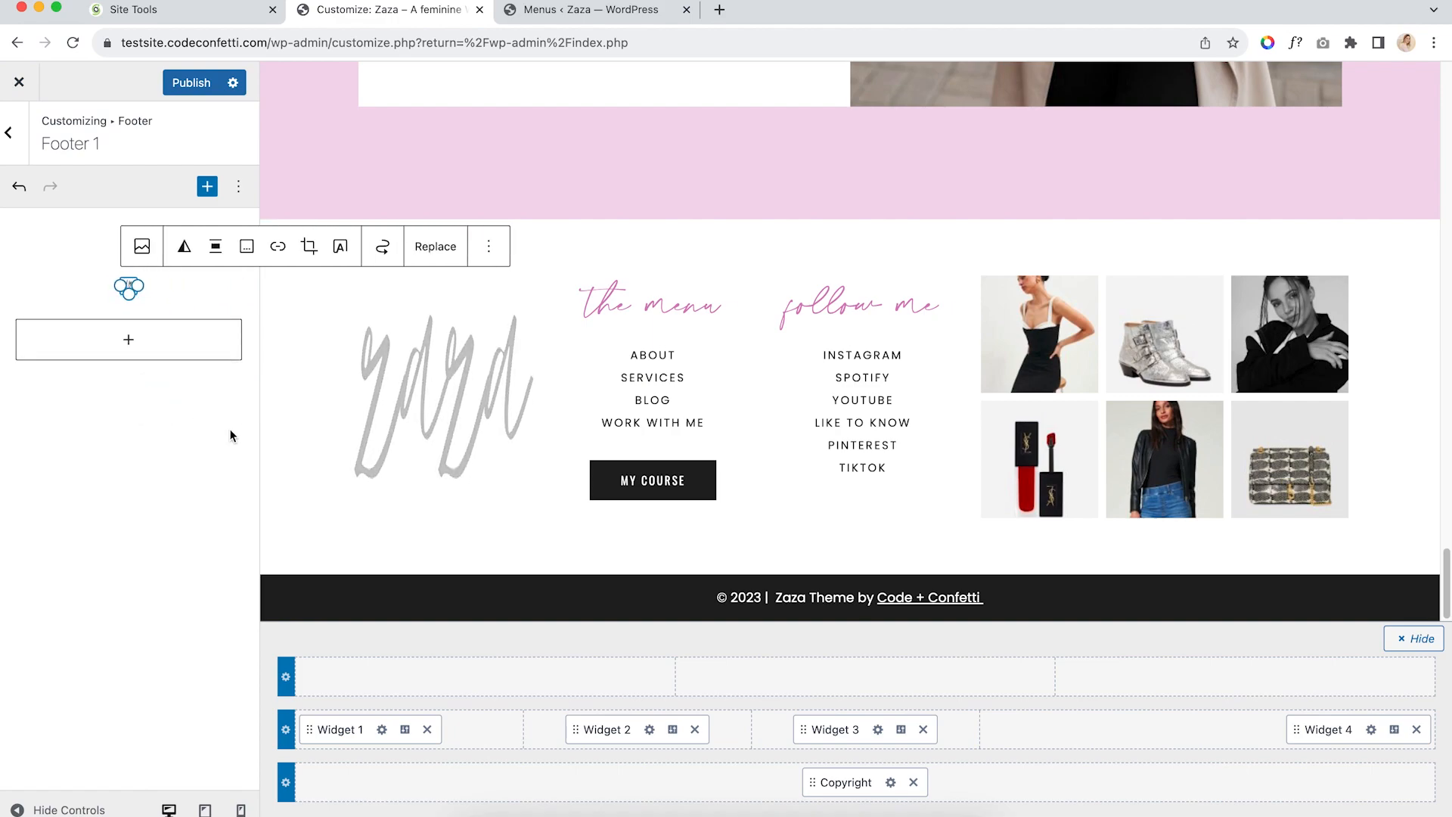
click(20, 187)
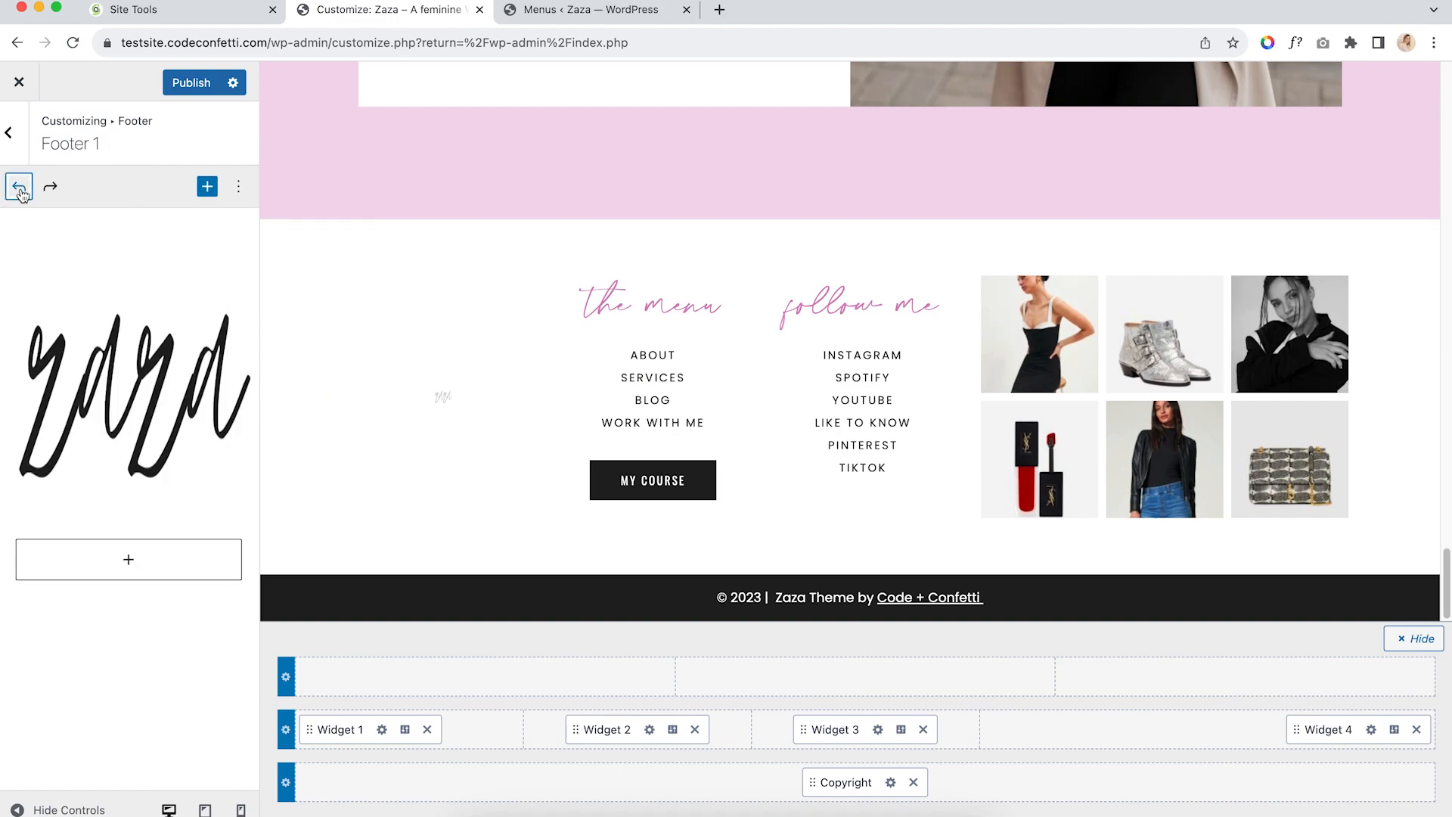
click(20, 187)
click(21, 187)
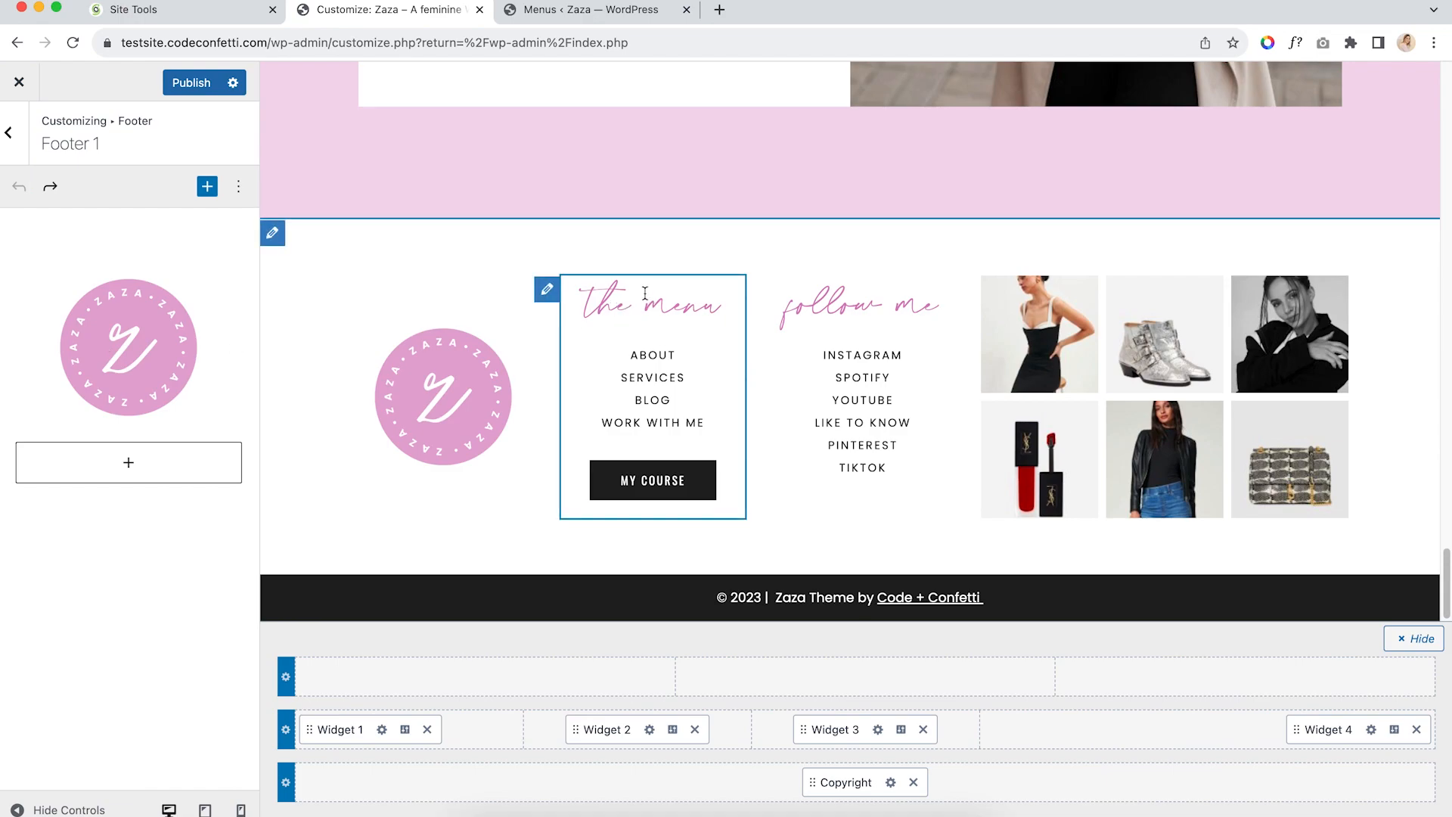
Open footer Widget 2 and examine the heading tag and text of its "the menu" heading
click(649, 729)
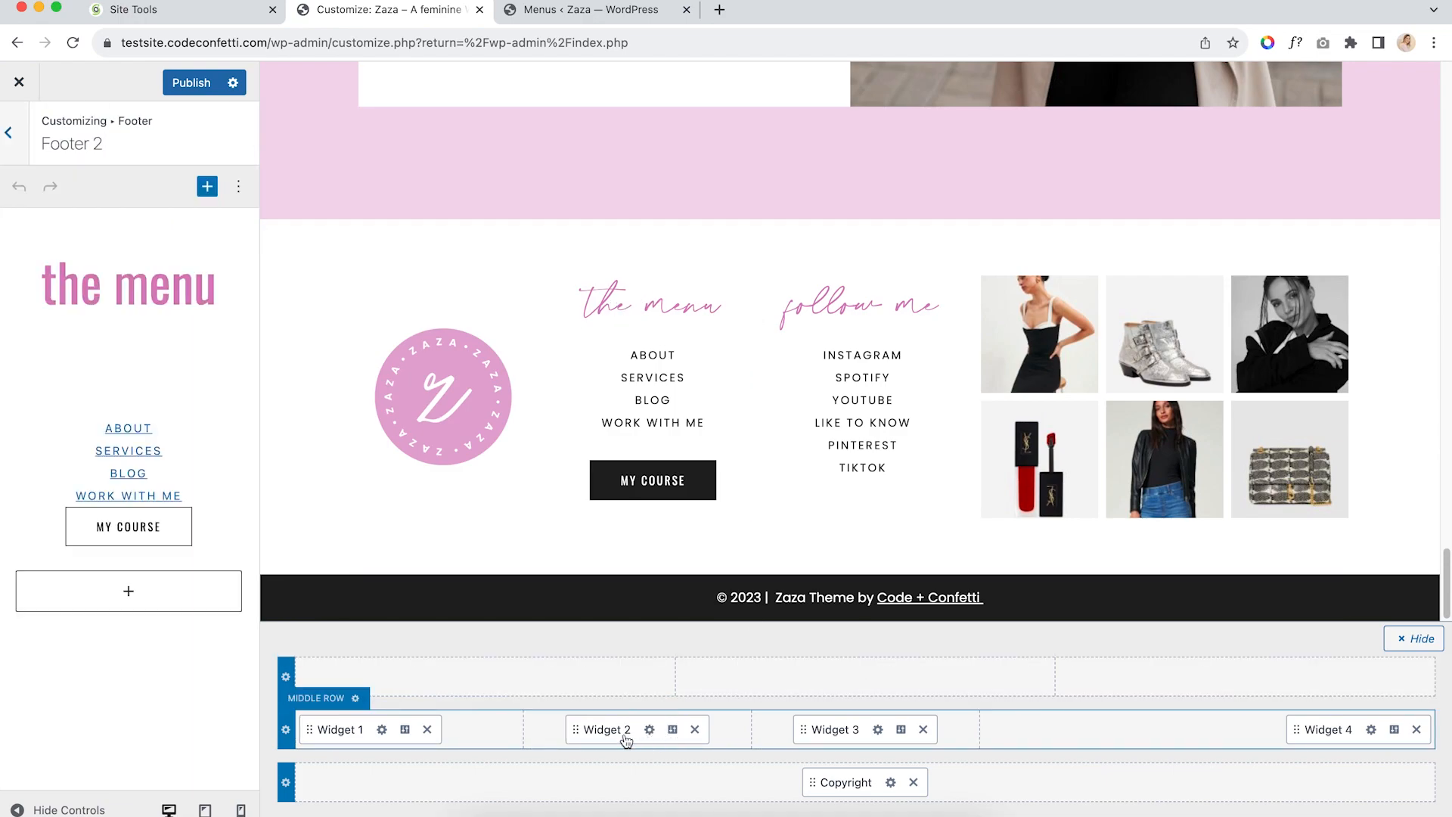
click(166, 267)
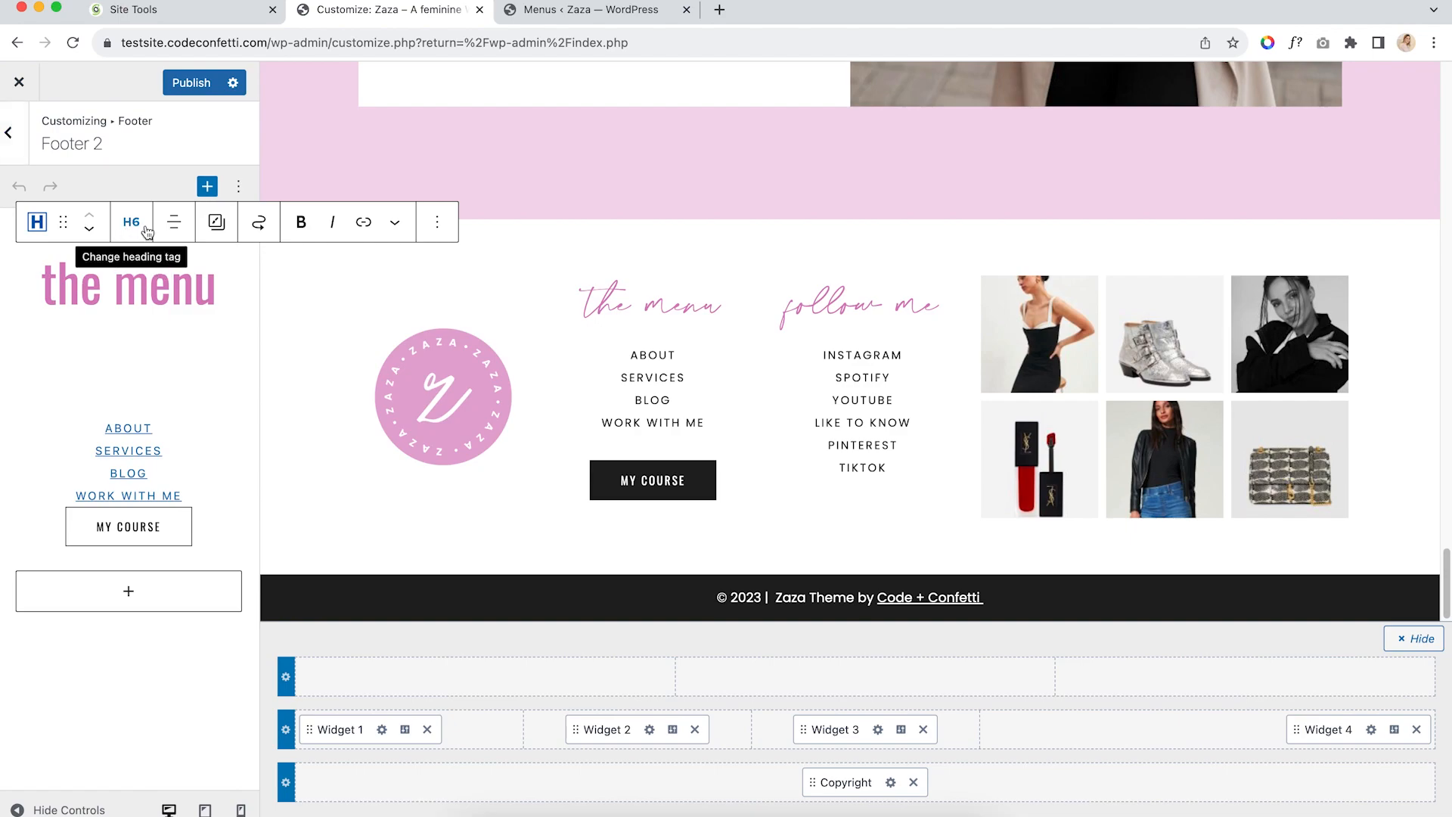
drag(55, 287, 221, 288)
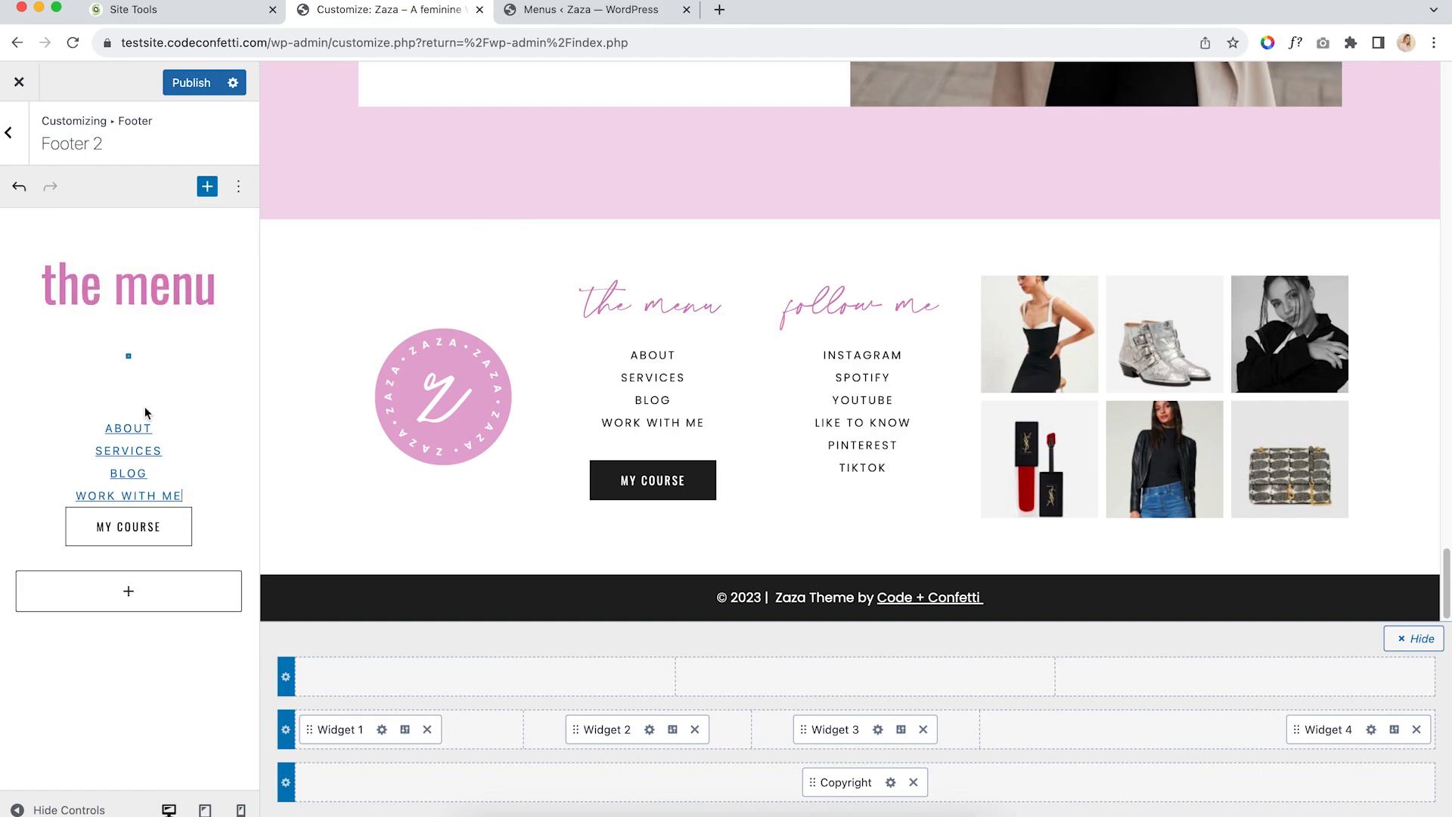
click(192, 435)
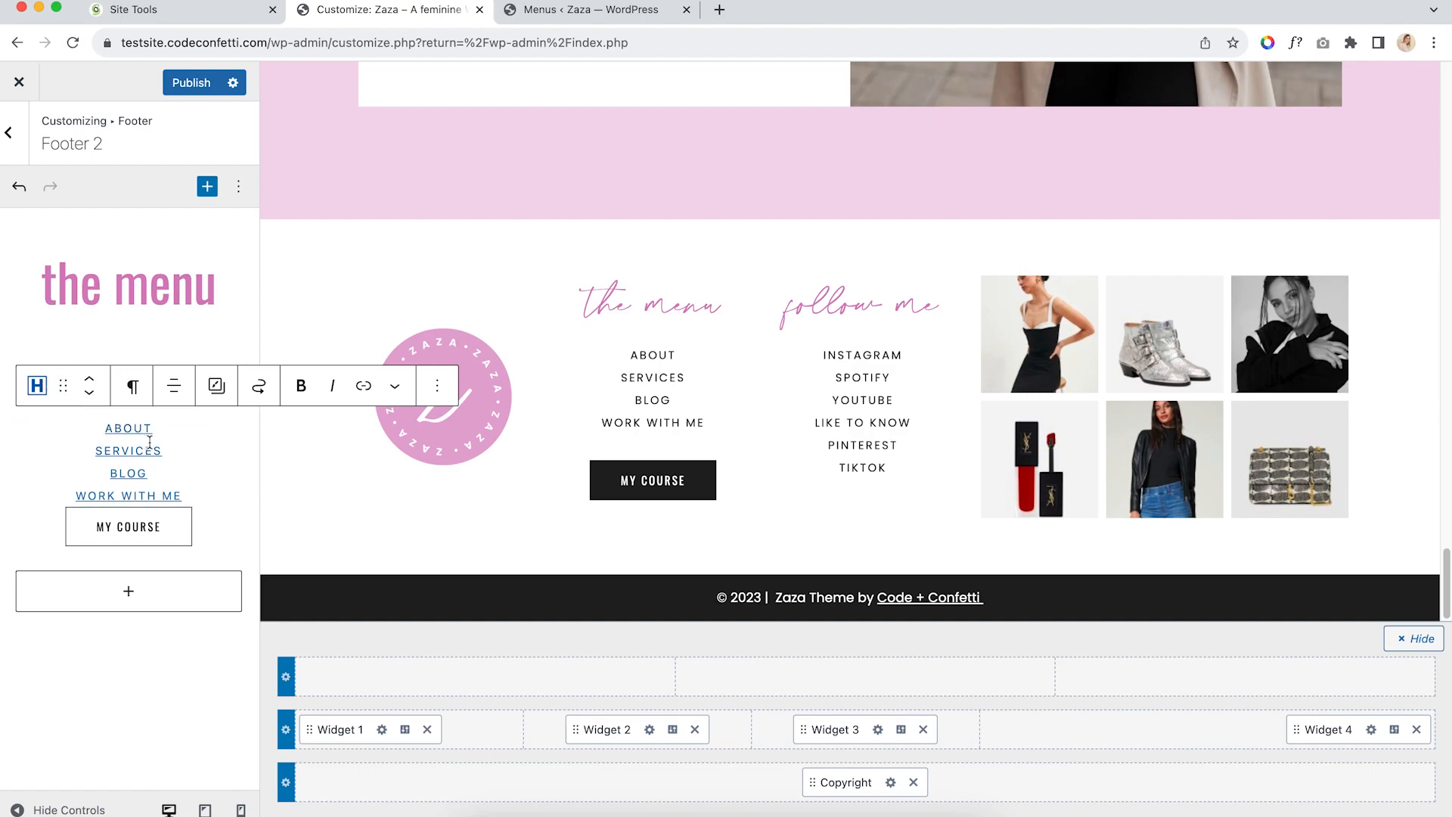
Examine the menu links in footer Widget 2, including the ABOUT link's target, and the MY COURSE button
double_click(139, 428)
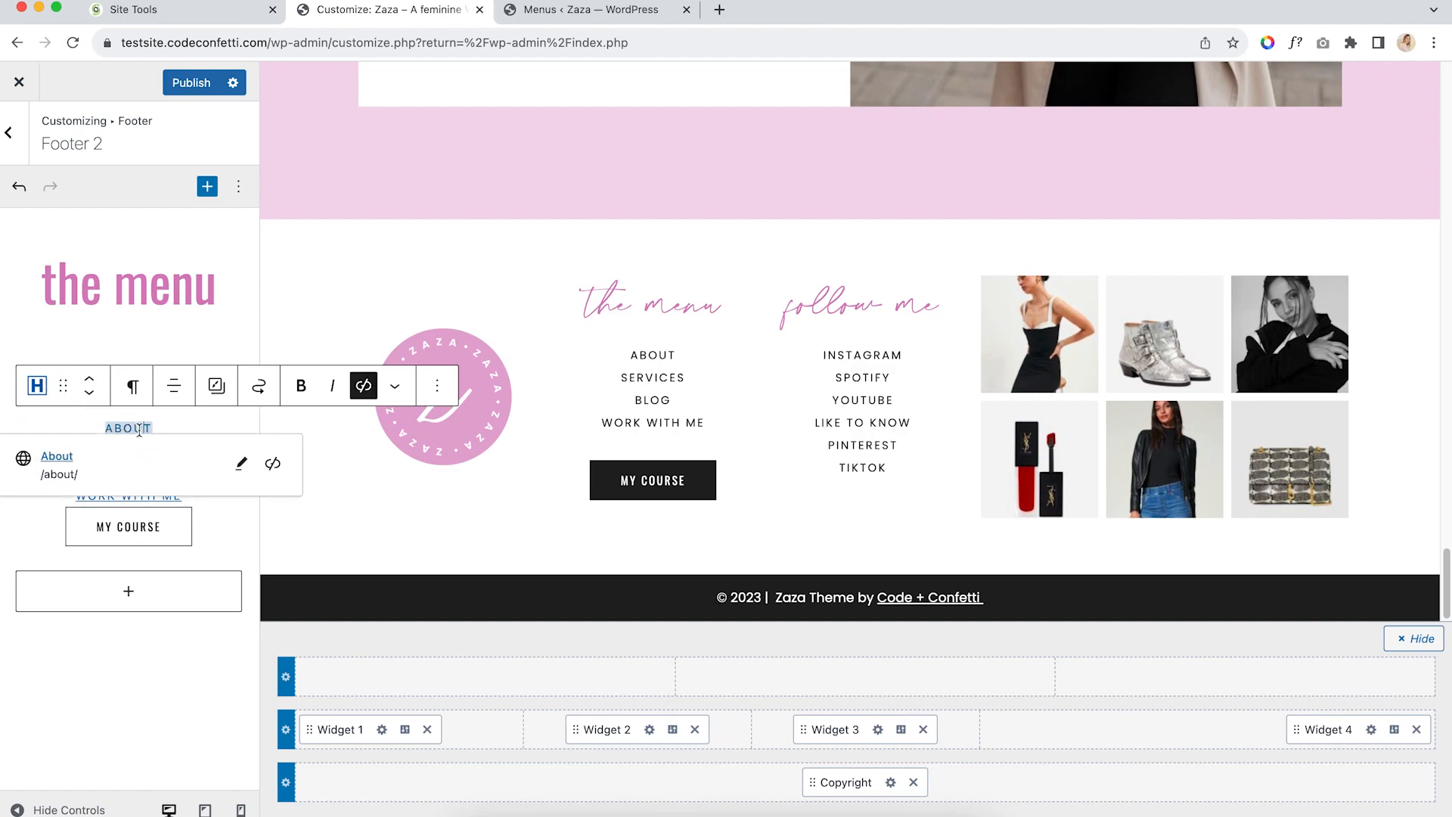
click(183, 424)
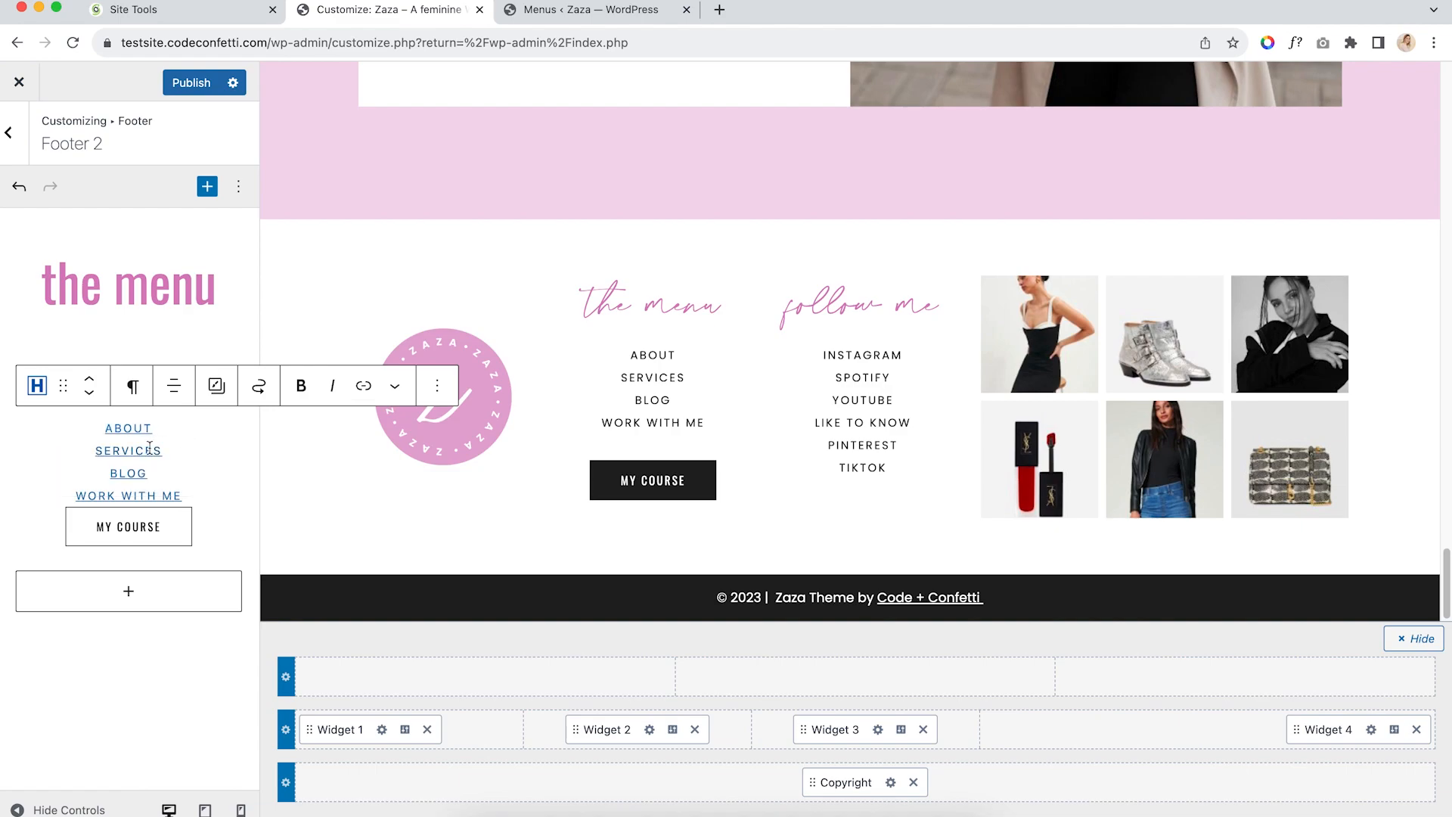
double_click(148, 450)
click(197, 437)
double_click(127, 429)
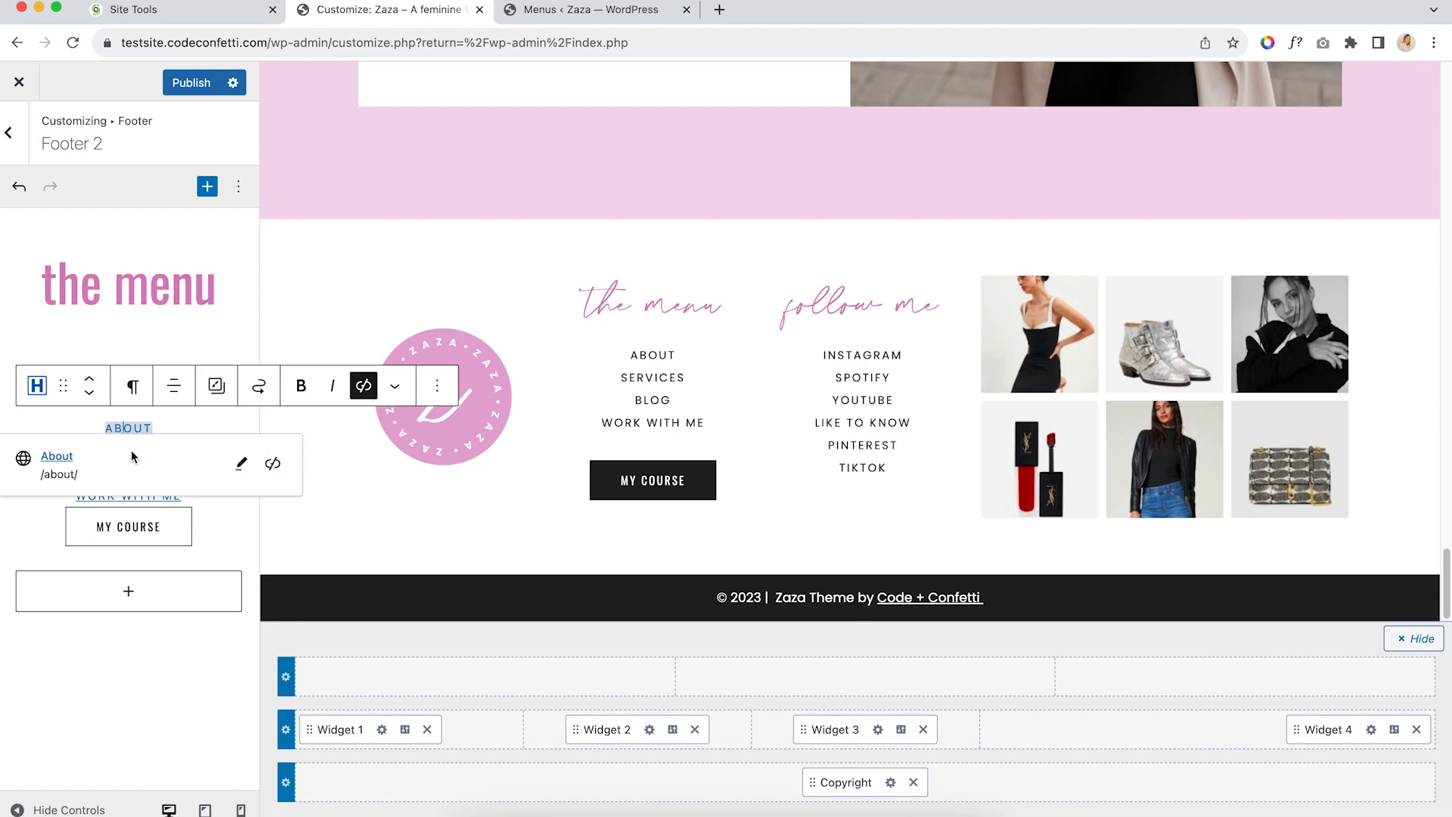
click(189, 422)
click(139, 450)
click(188, 441)
click(137, 478)
click(198, 452)
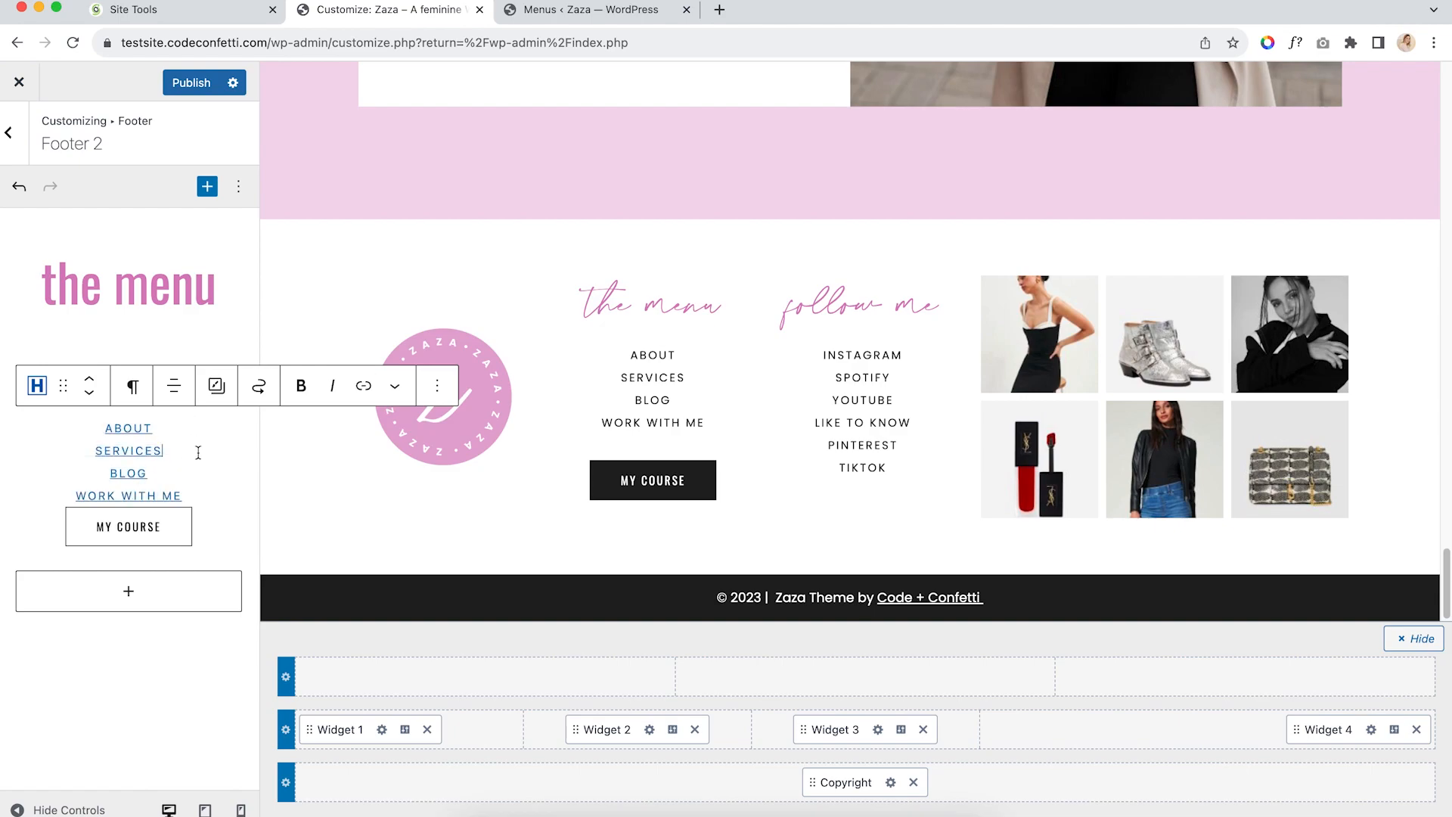
click(179, 542)
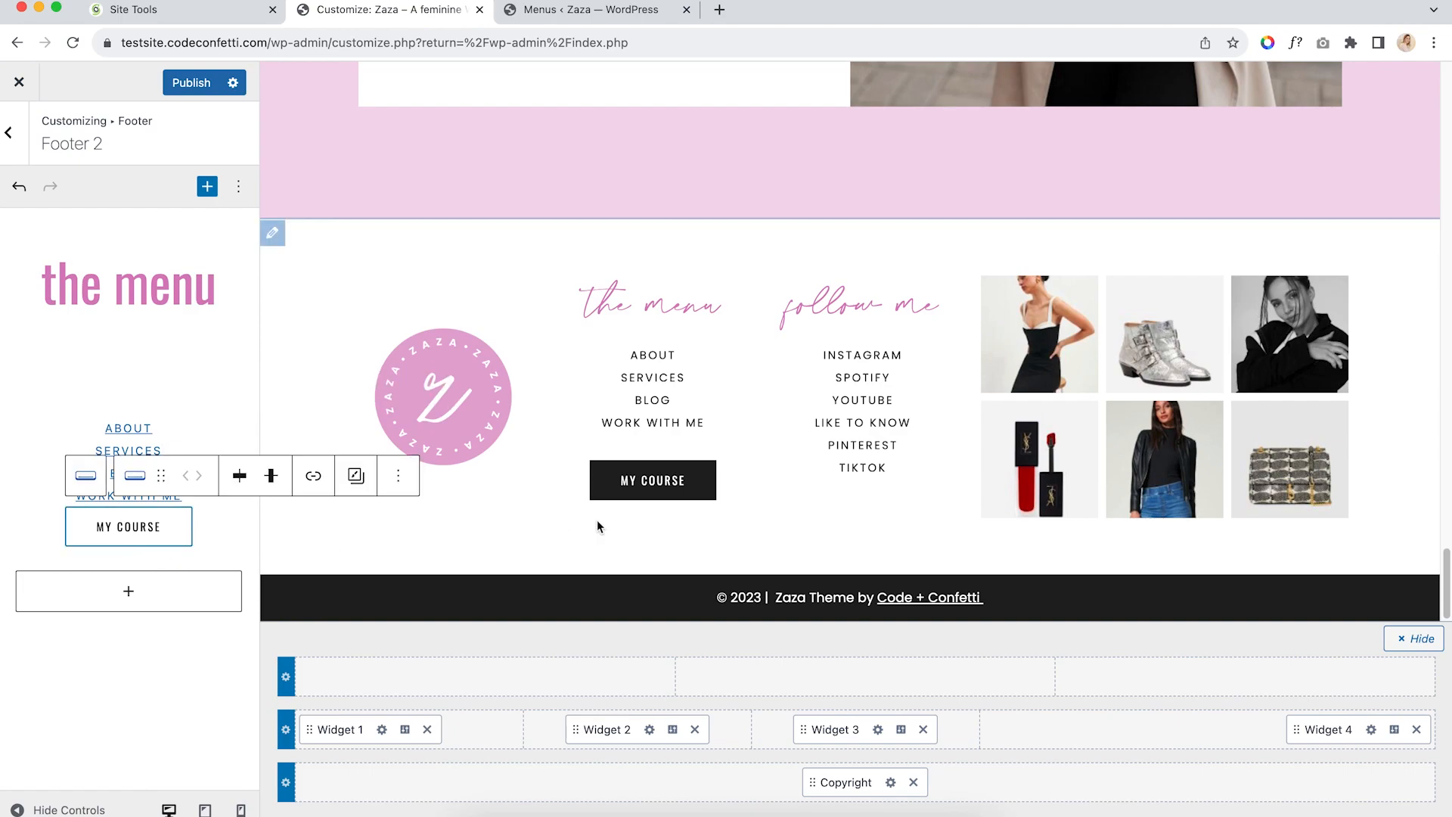
Open footer Widget 3 and examine its "follow me" heading and the list of social links
click(877, 302)
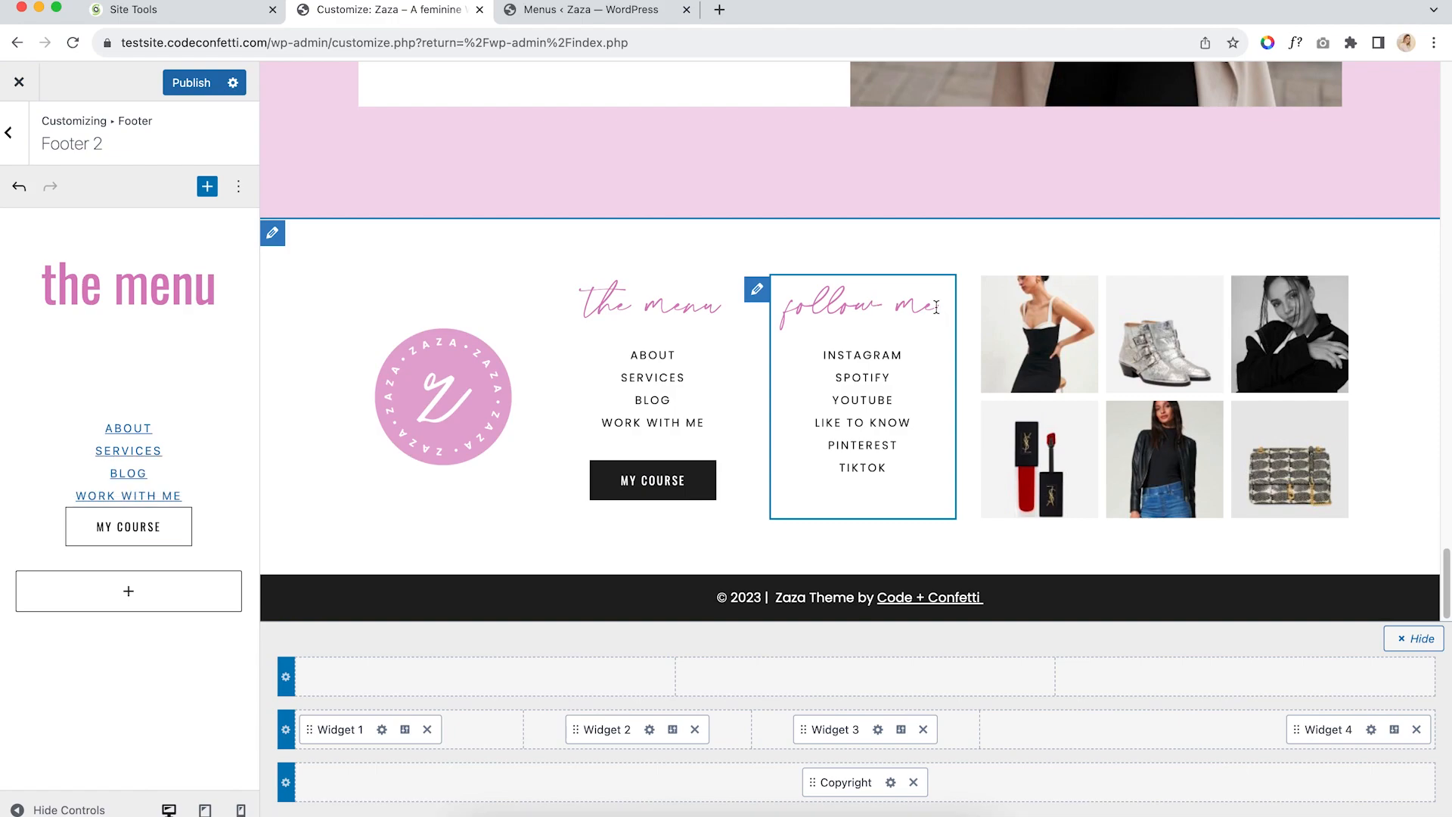
click(877, 729)
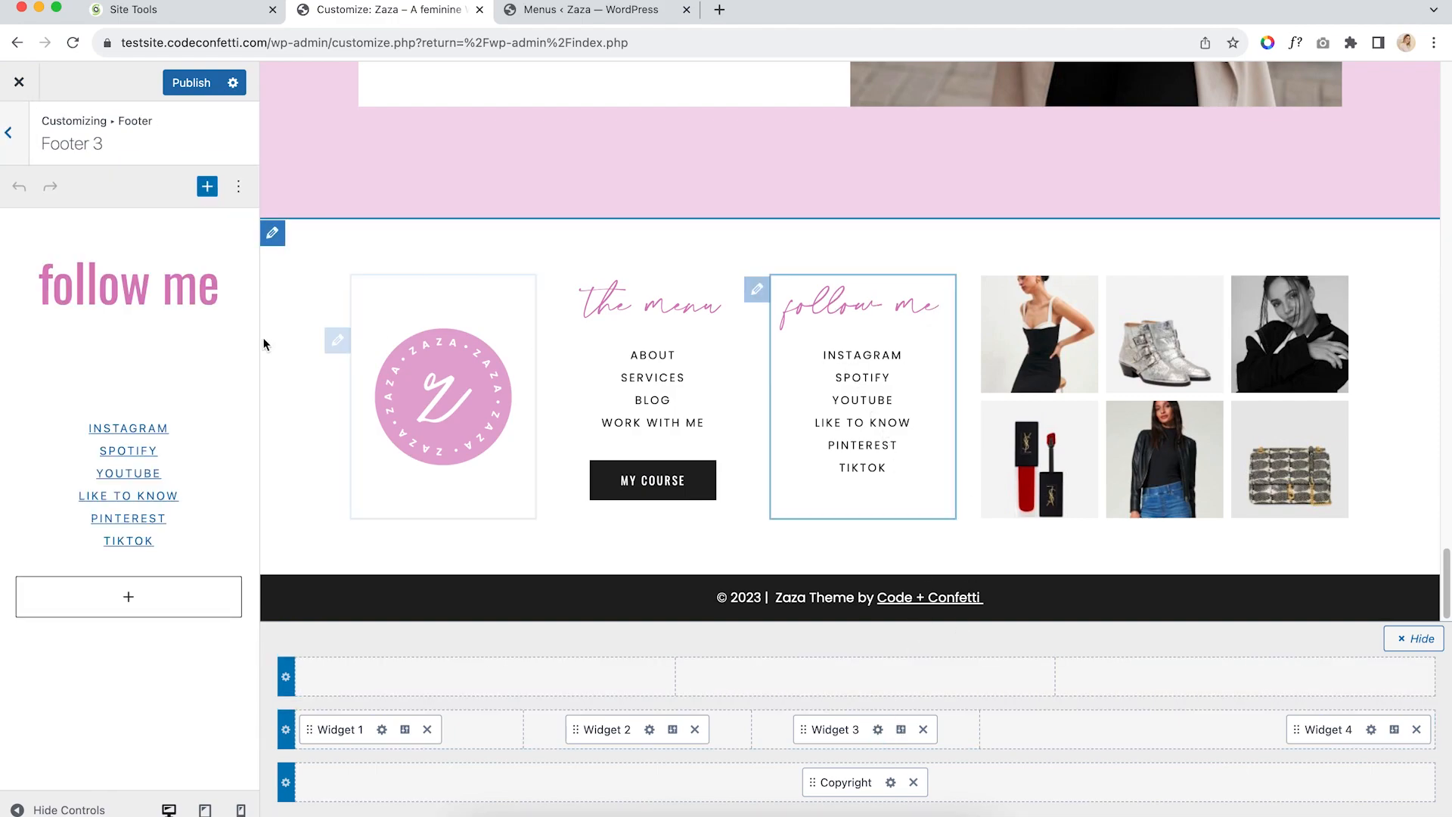
click(127, 290)
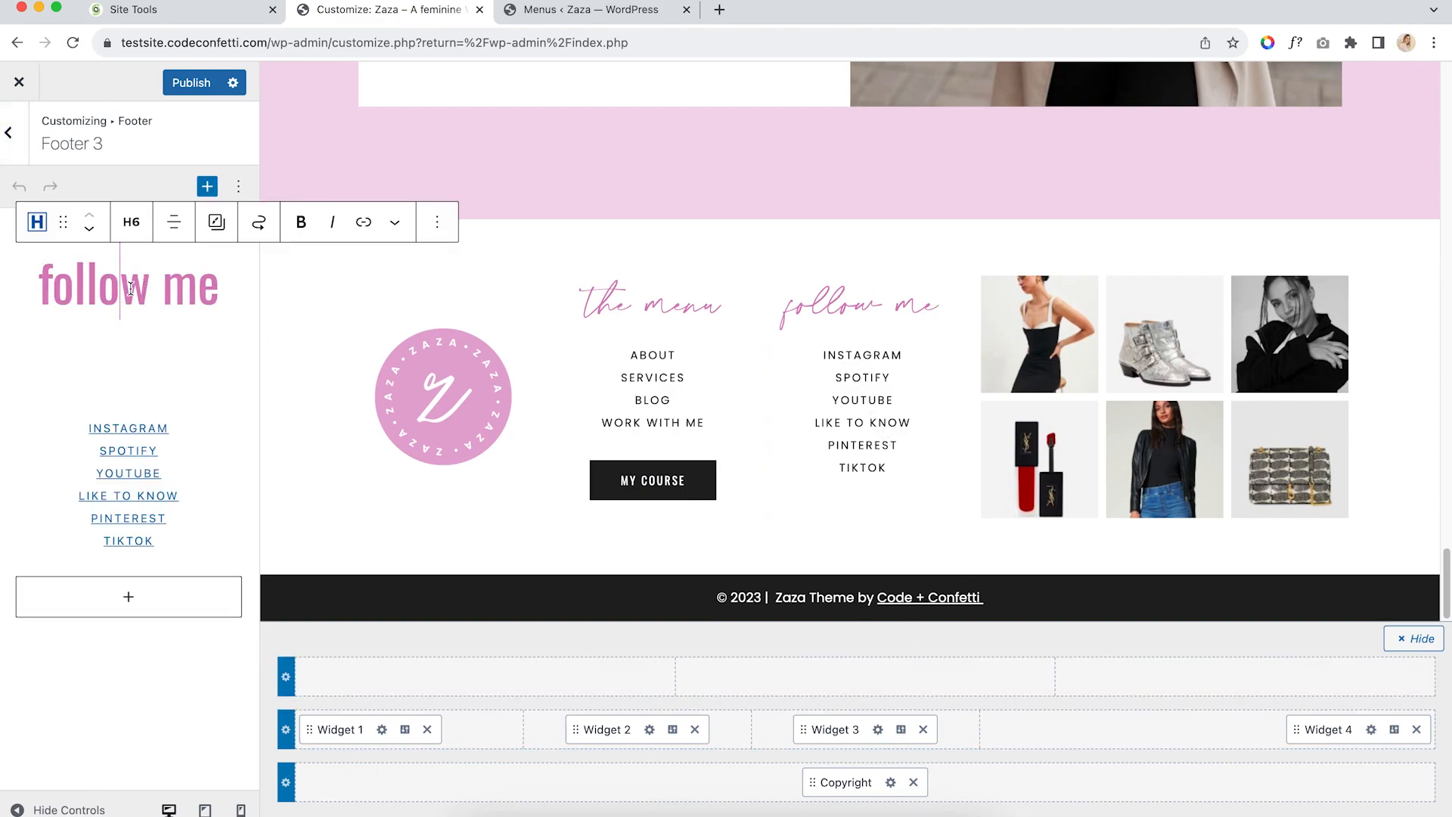
click(139, 428)
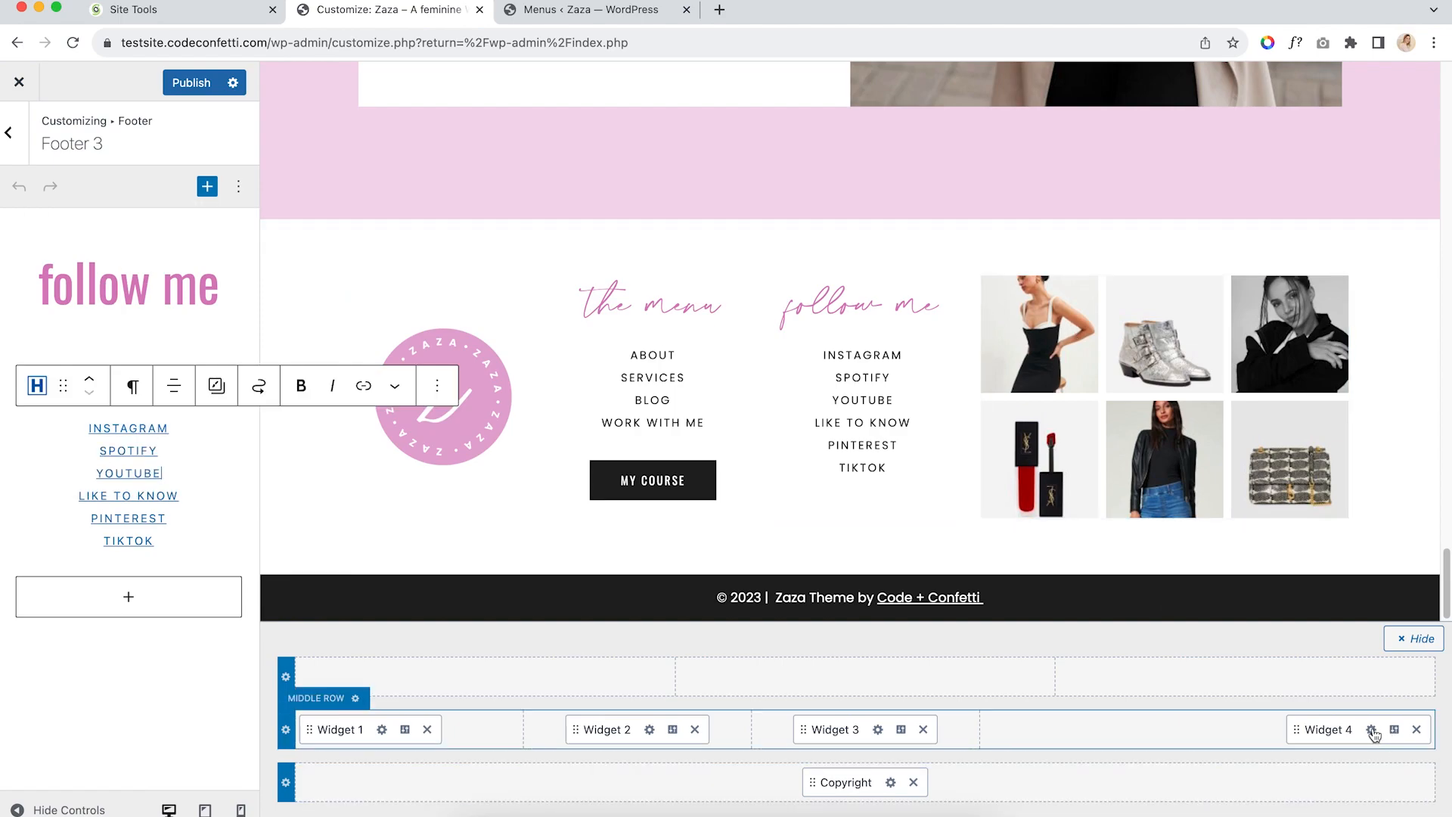
Open the image gallery in footer Widget 4, examine the options for adding library or uploaded images, and close it without changes
click(969, 289)
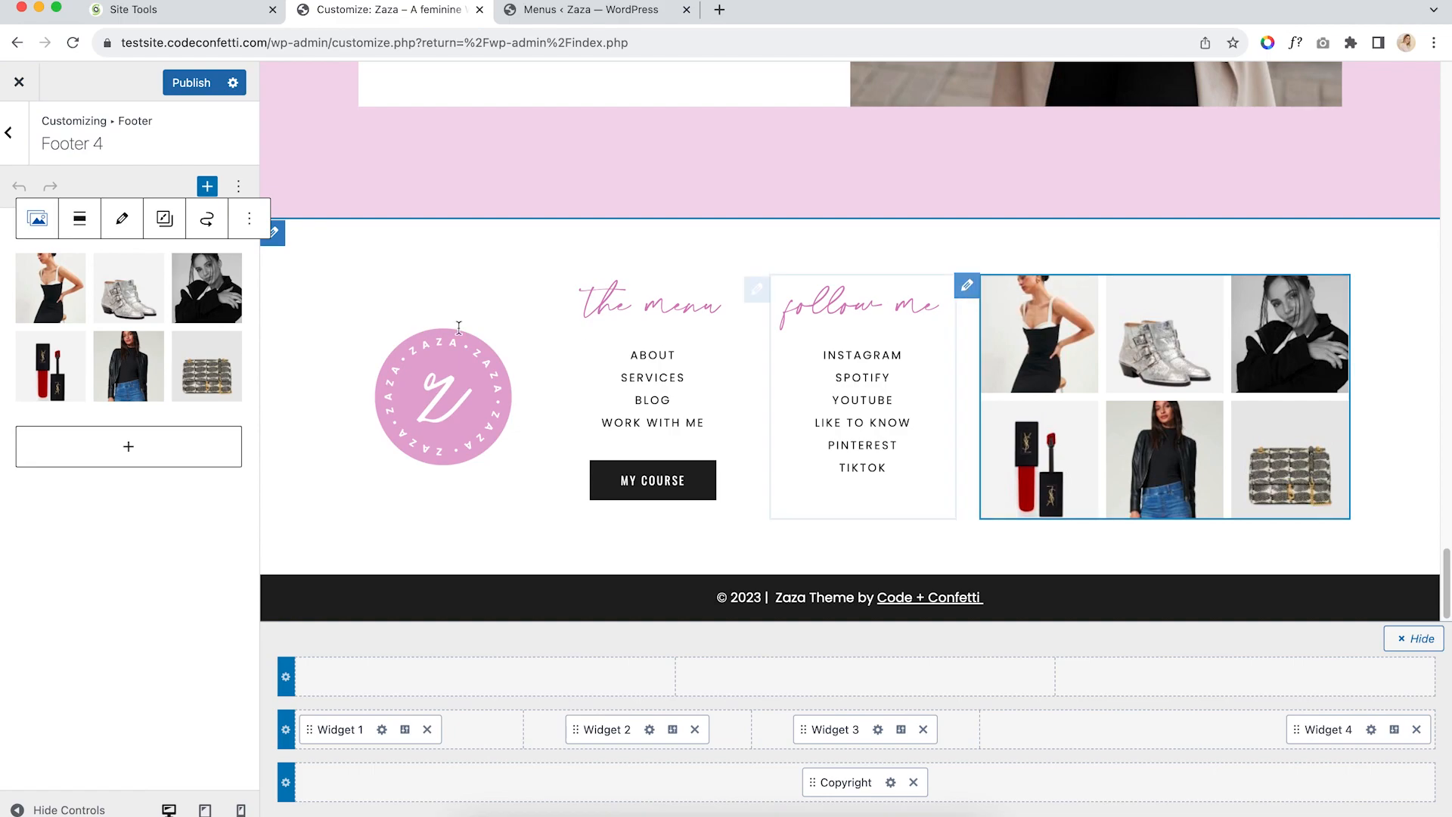
click(39, 220)
click(41, 219)
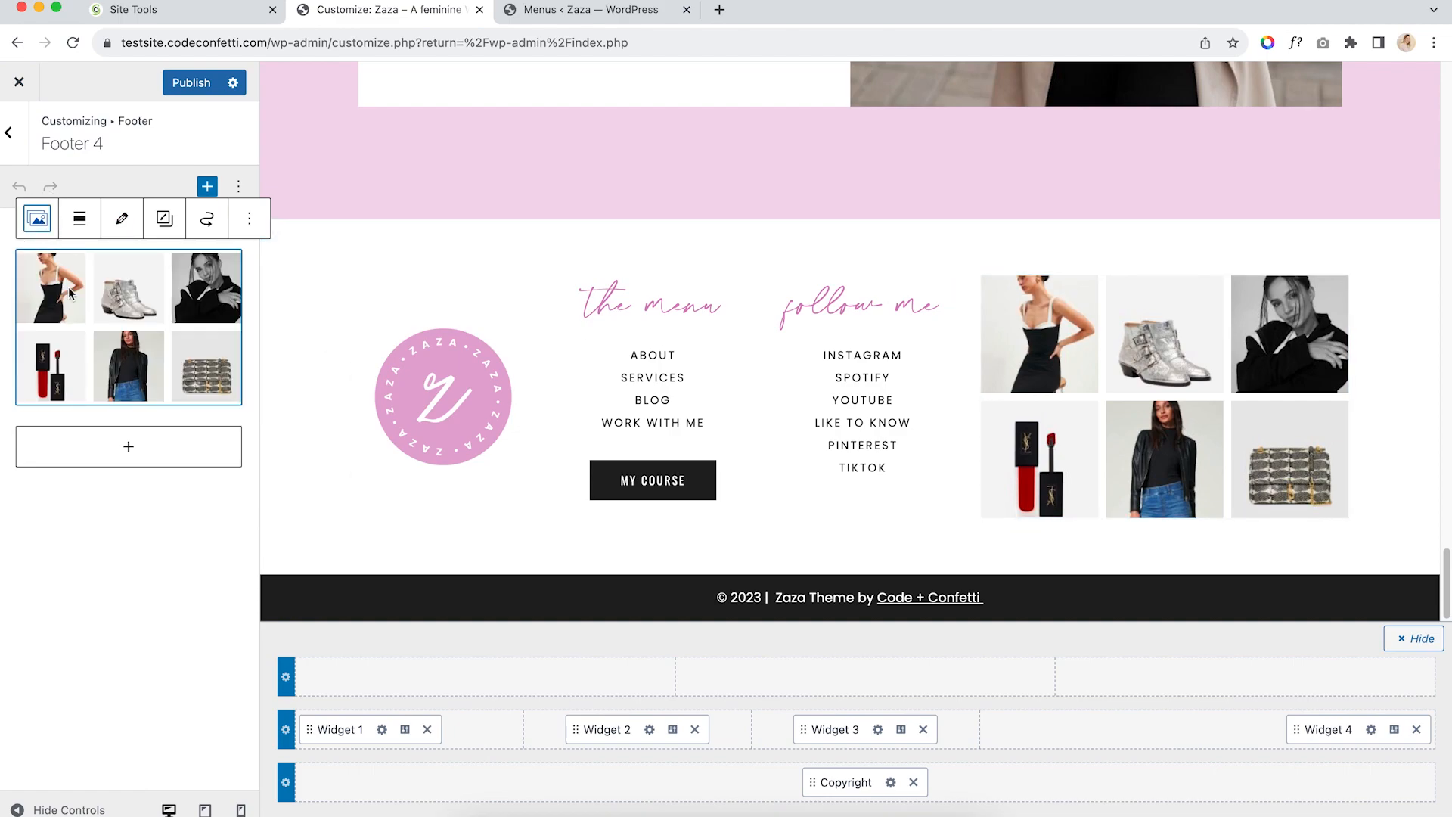
click(123, 219)
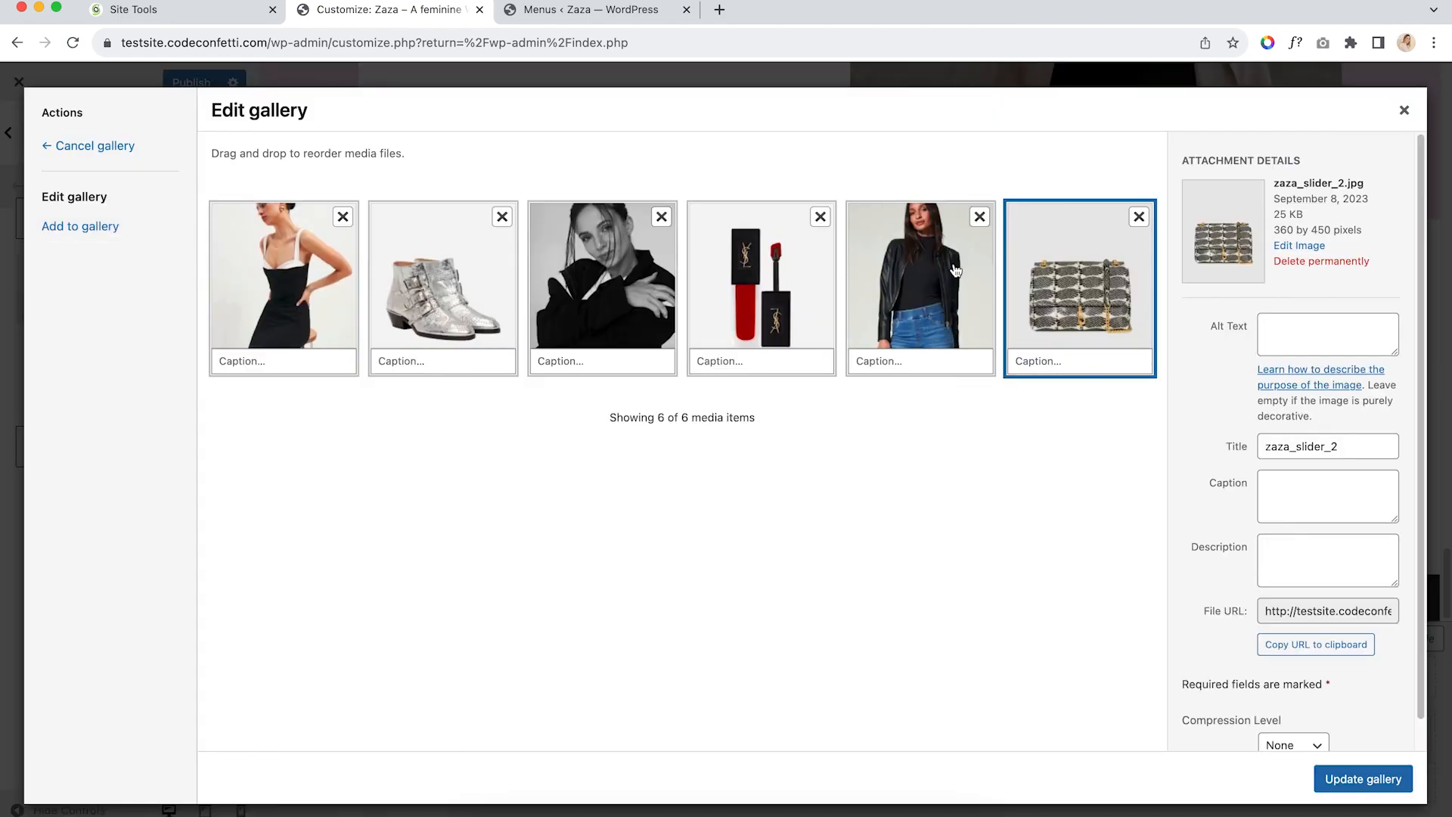
click(87, 227)
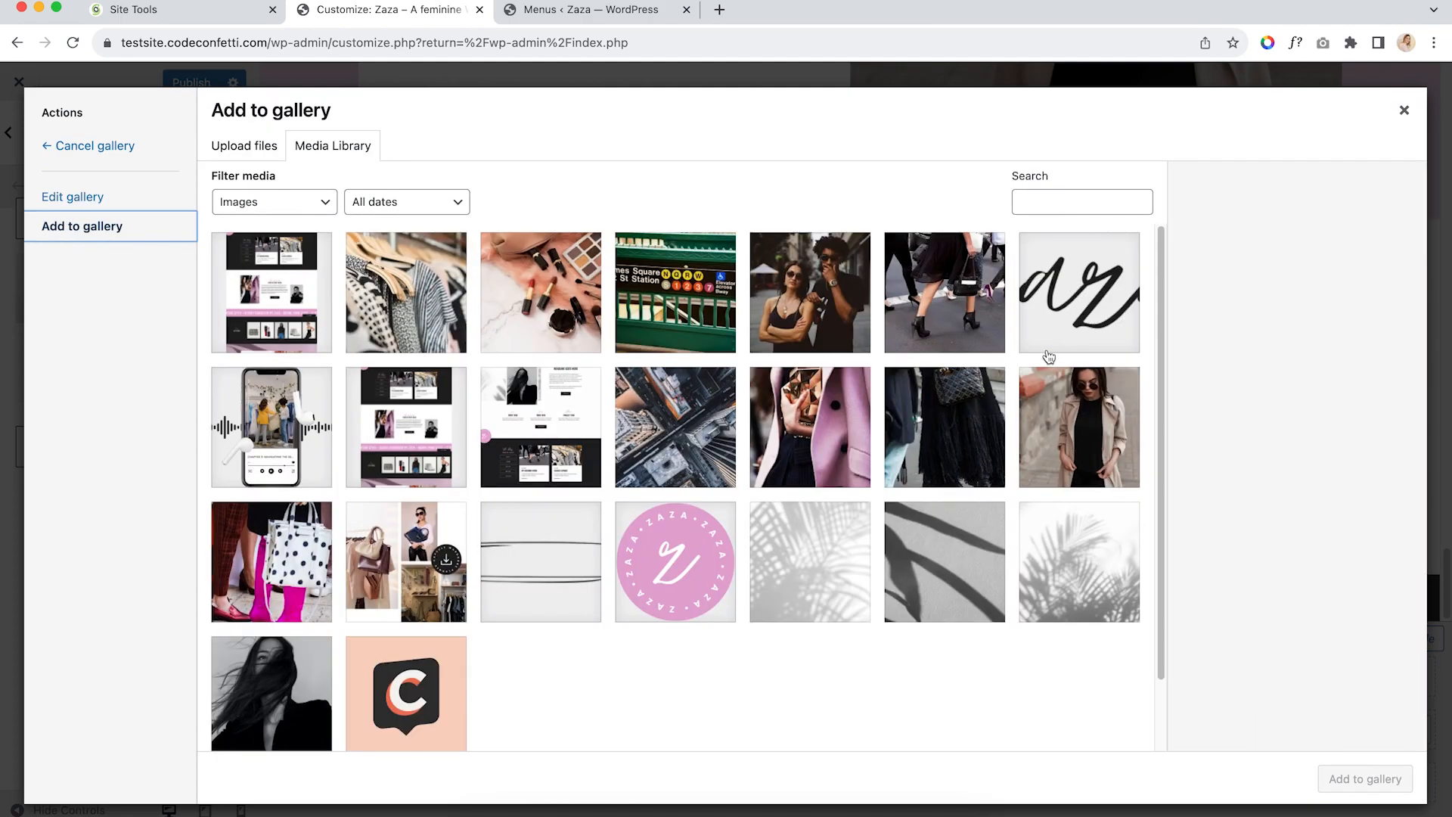
click(268, 152)
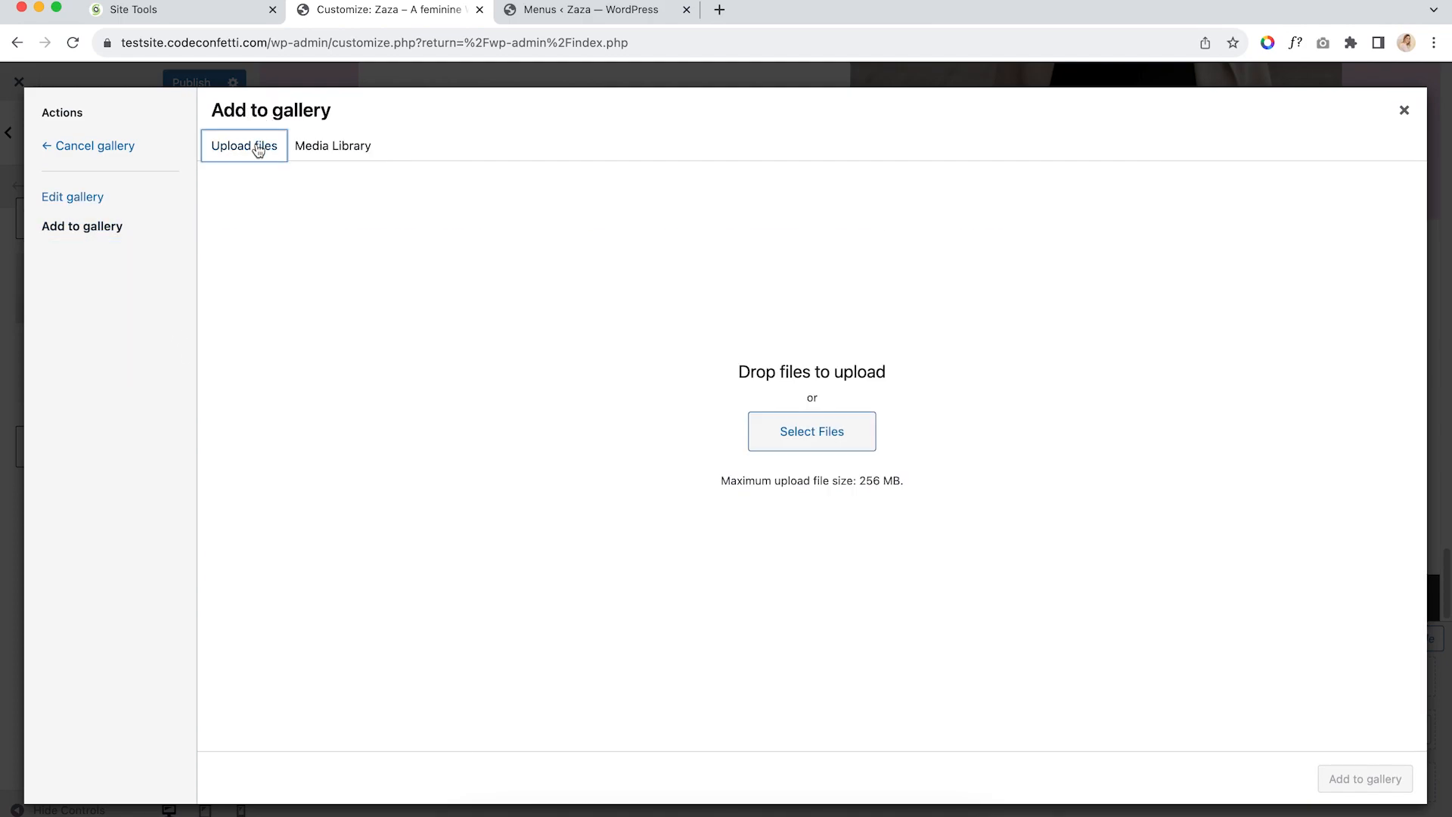
click(1404, 111)
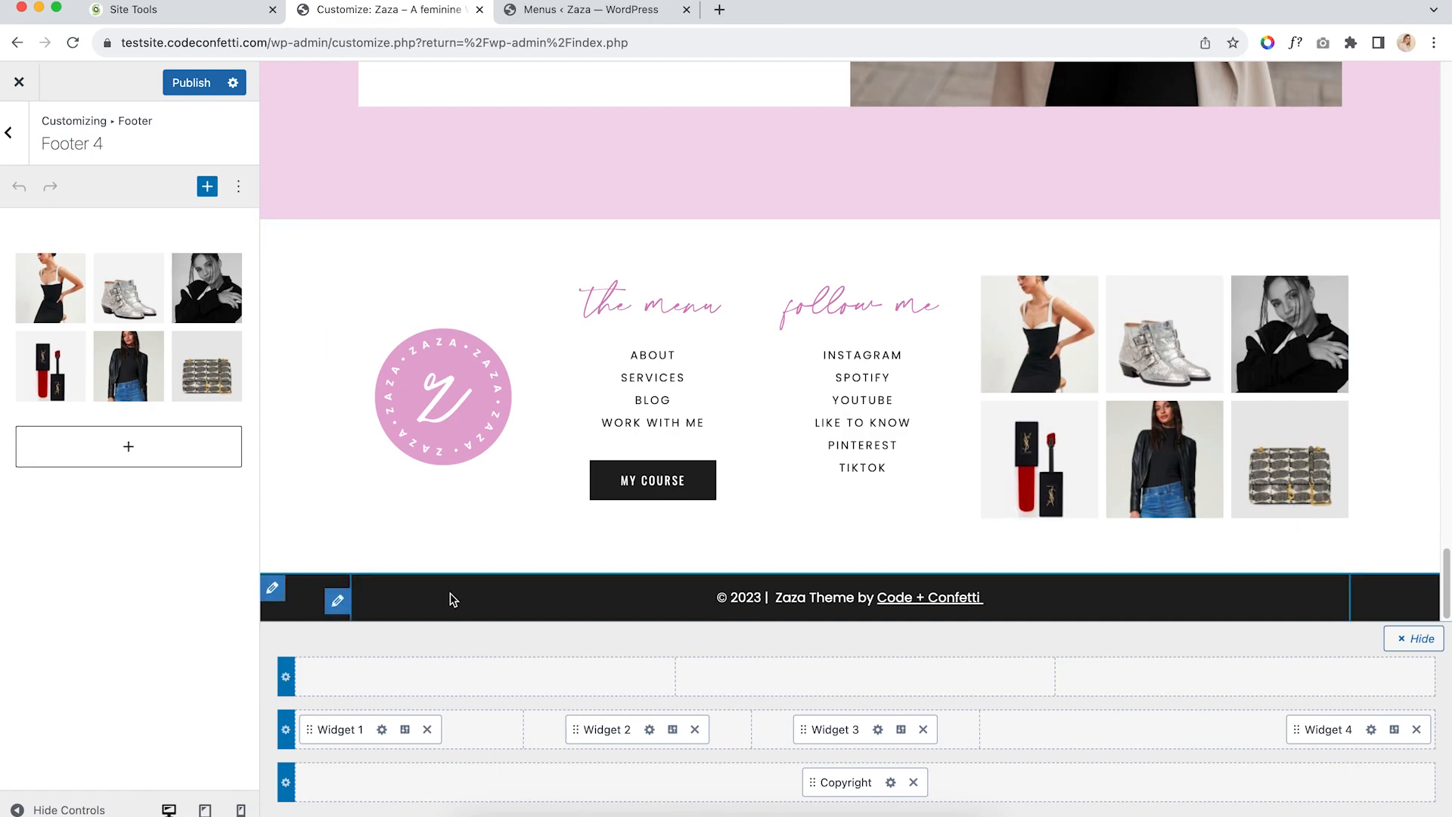
Open the bottom footer row's settings and examine its general layout and design options
click(273, 589)
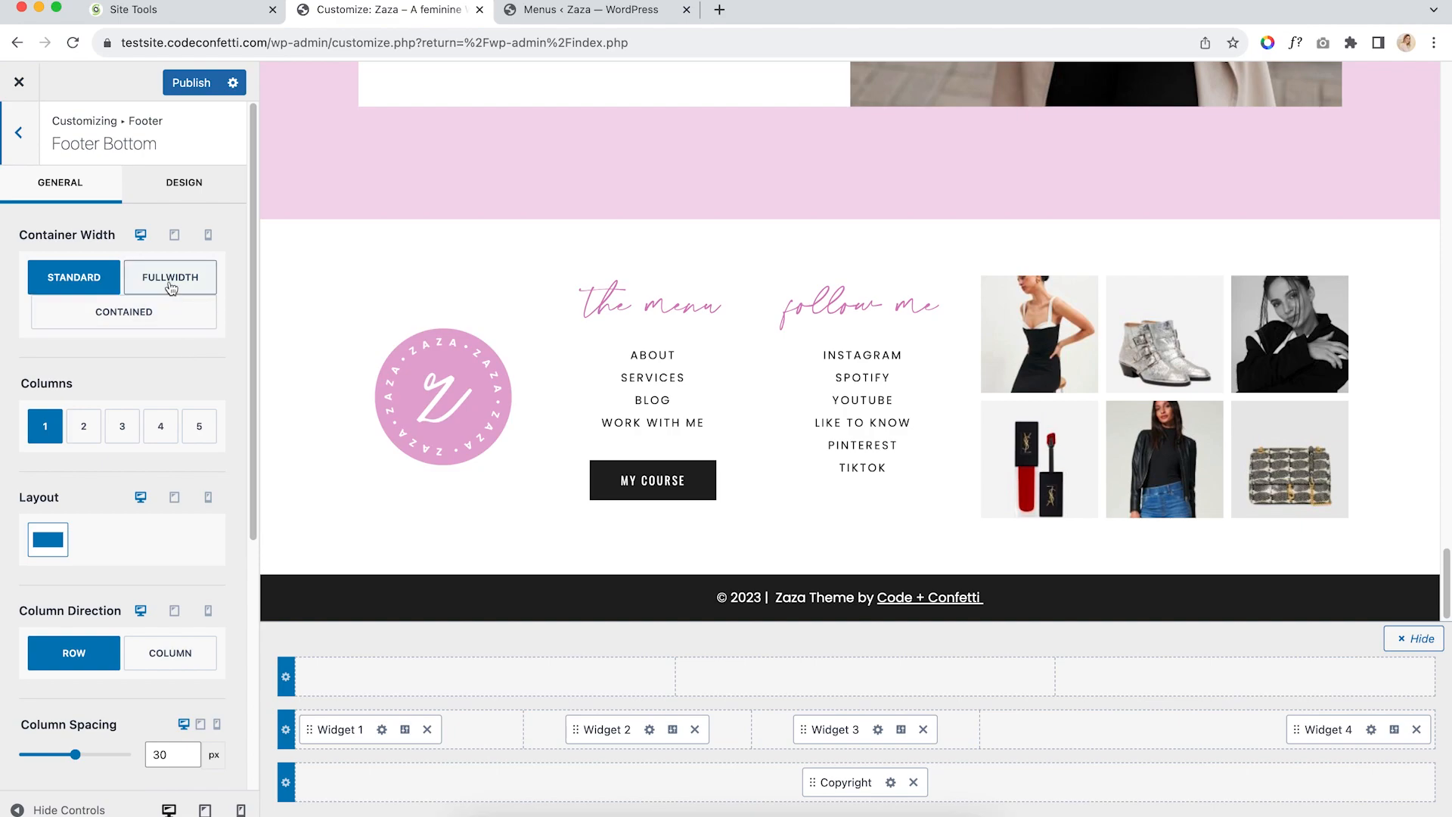
scroll(189, 453, down, 5)
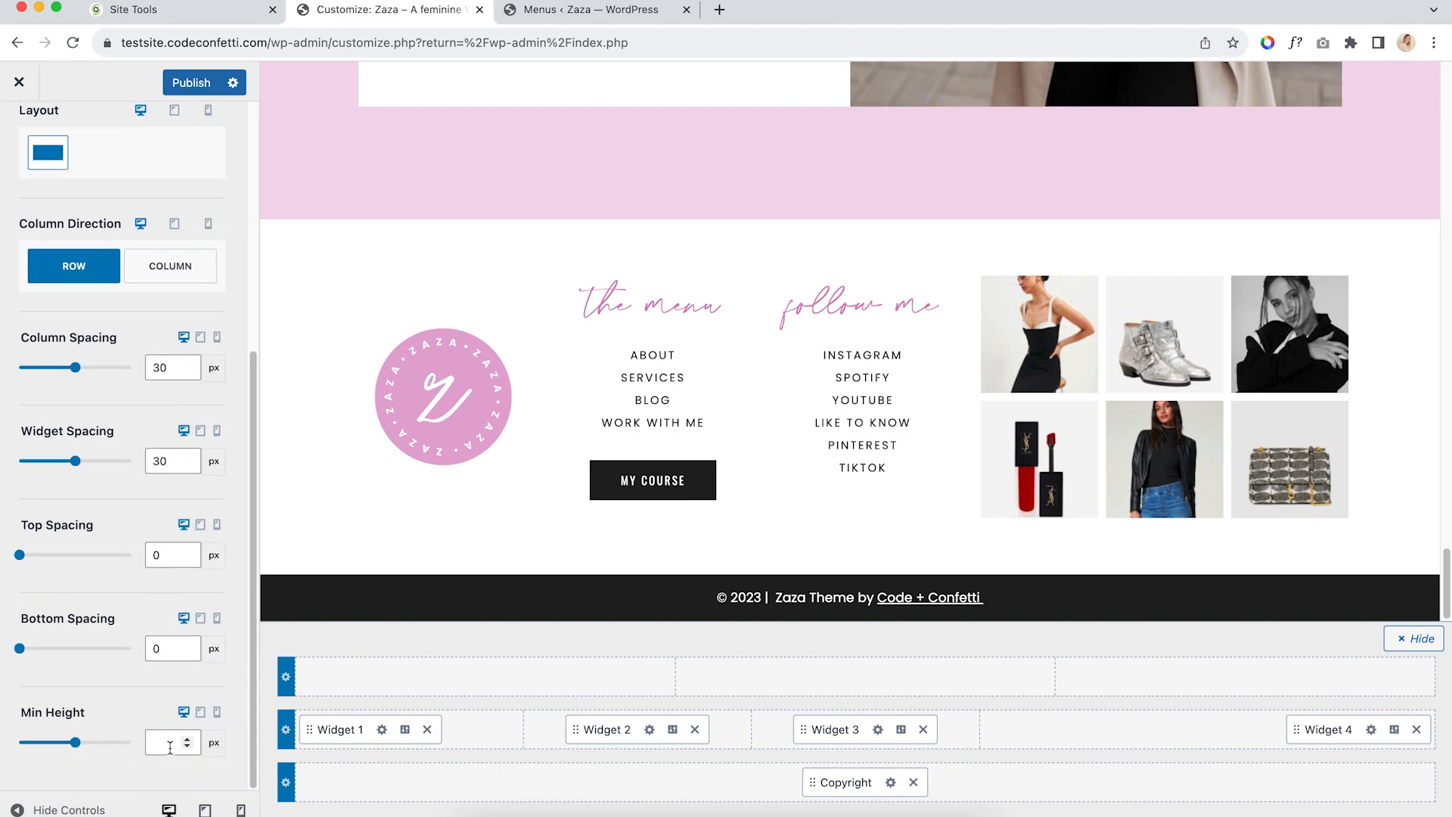
scroll(157, 460, up, 5)
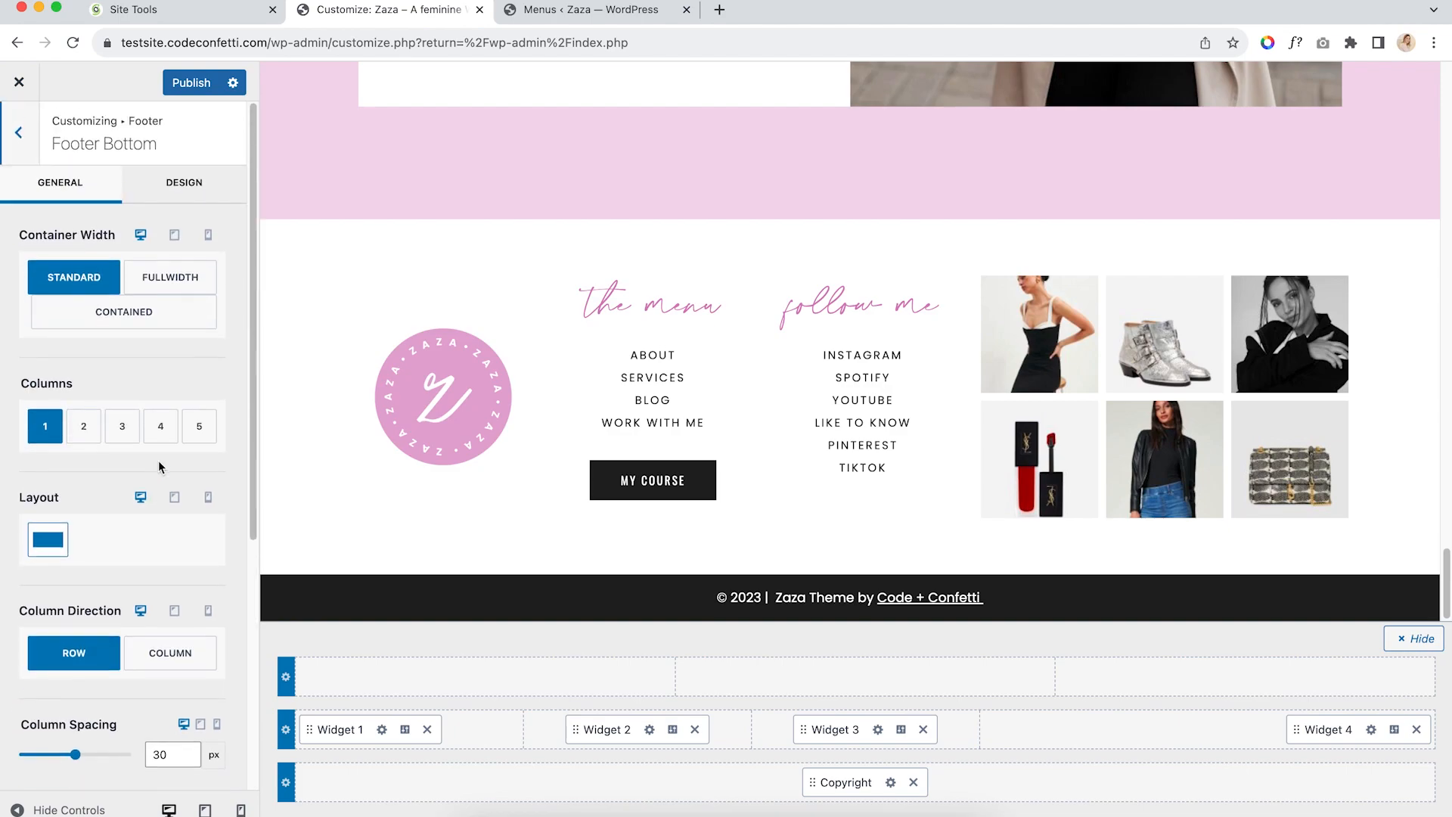
click(183, 183)
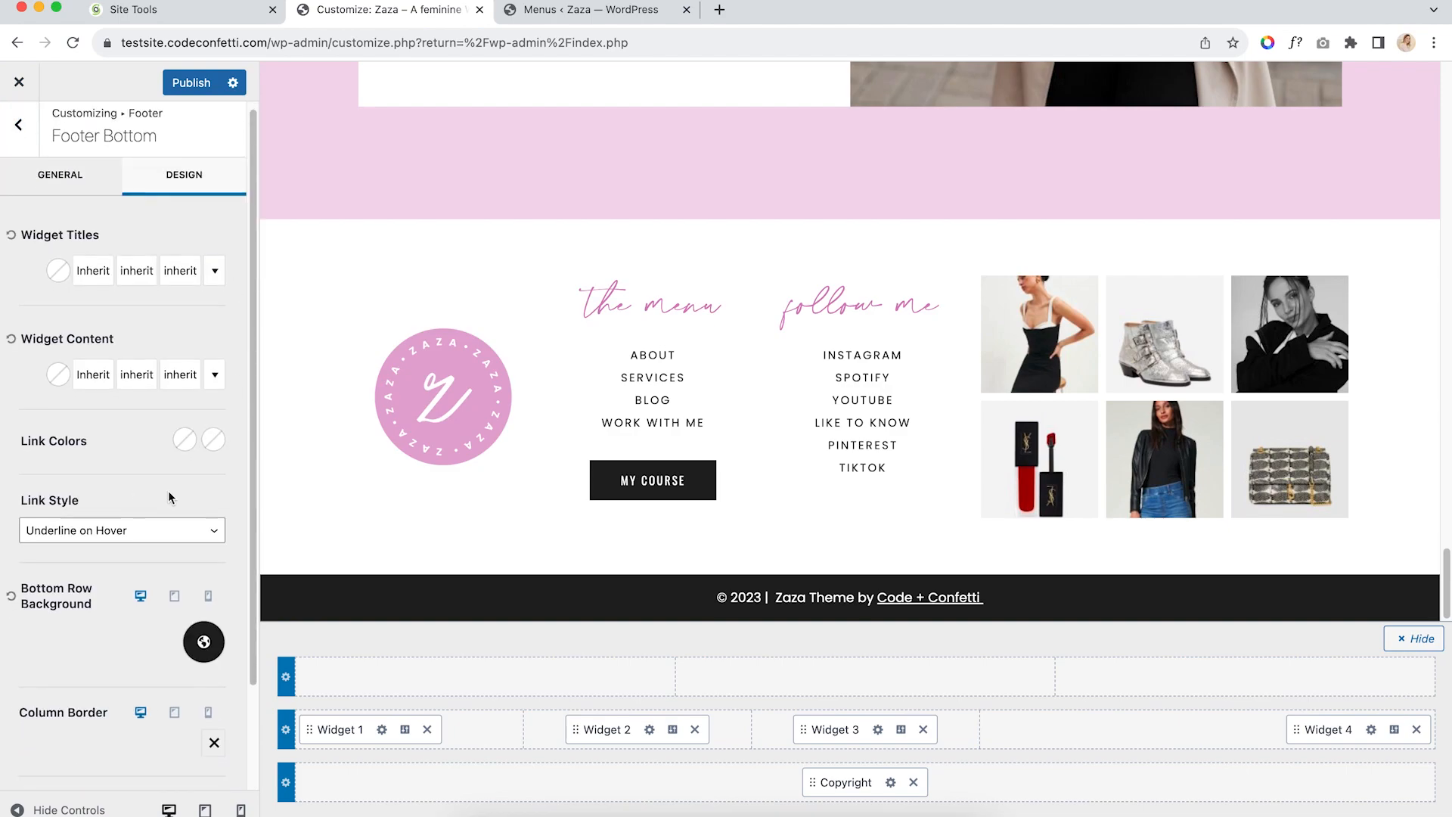
scroll(121, 495, down, 2)
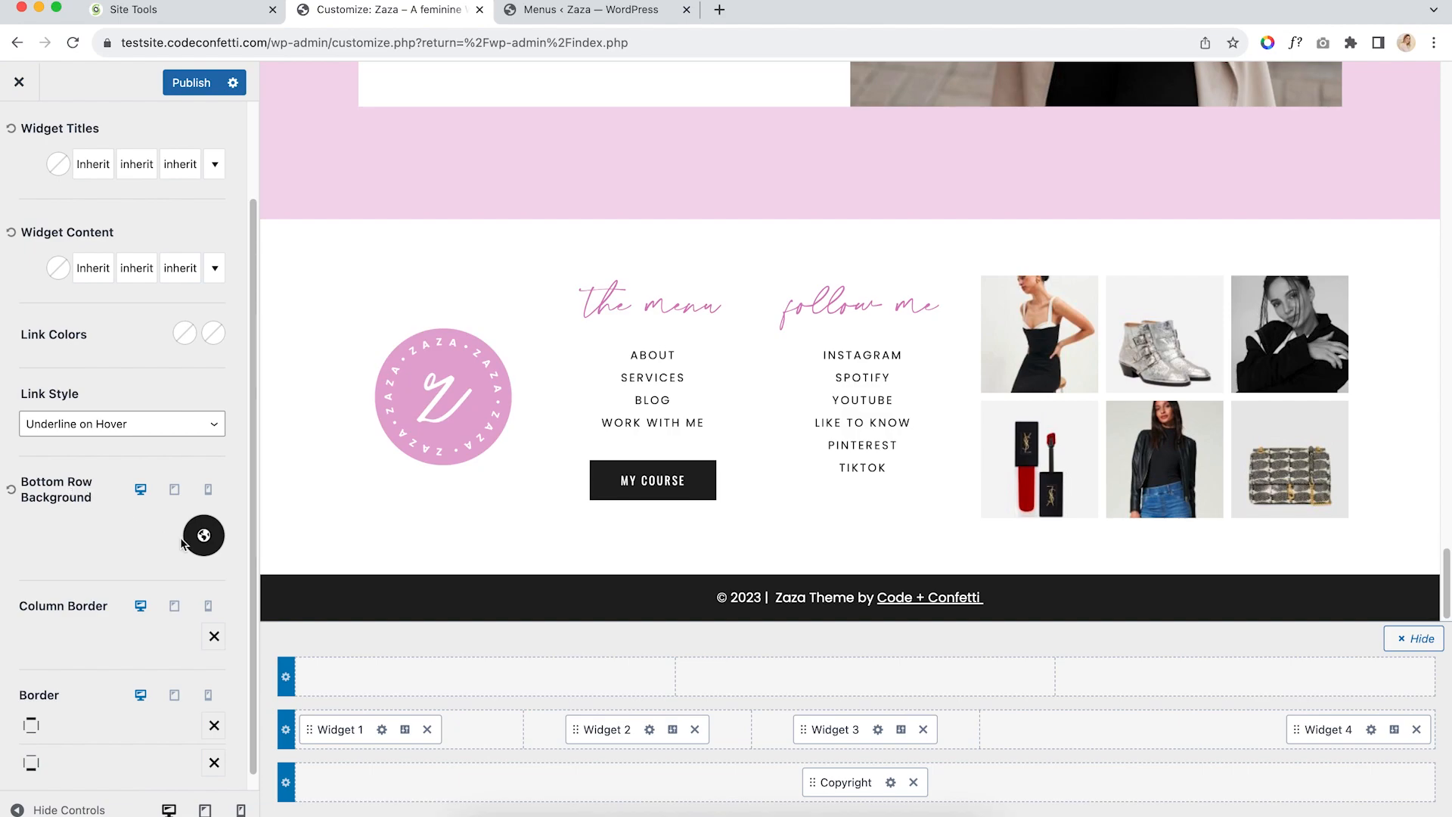
Try the tan D1B490 palette color as the bottom footer row's background, and set it back to the dark 202020
click(201, 538)
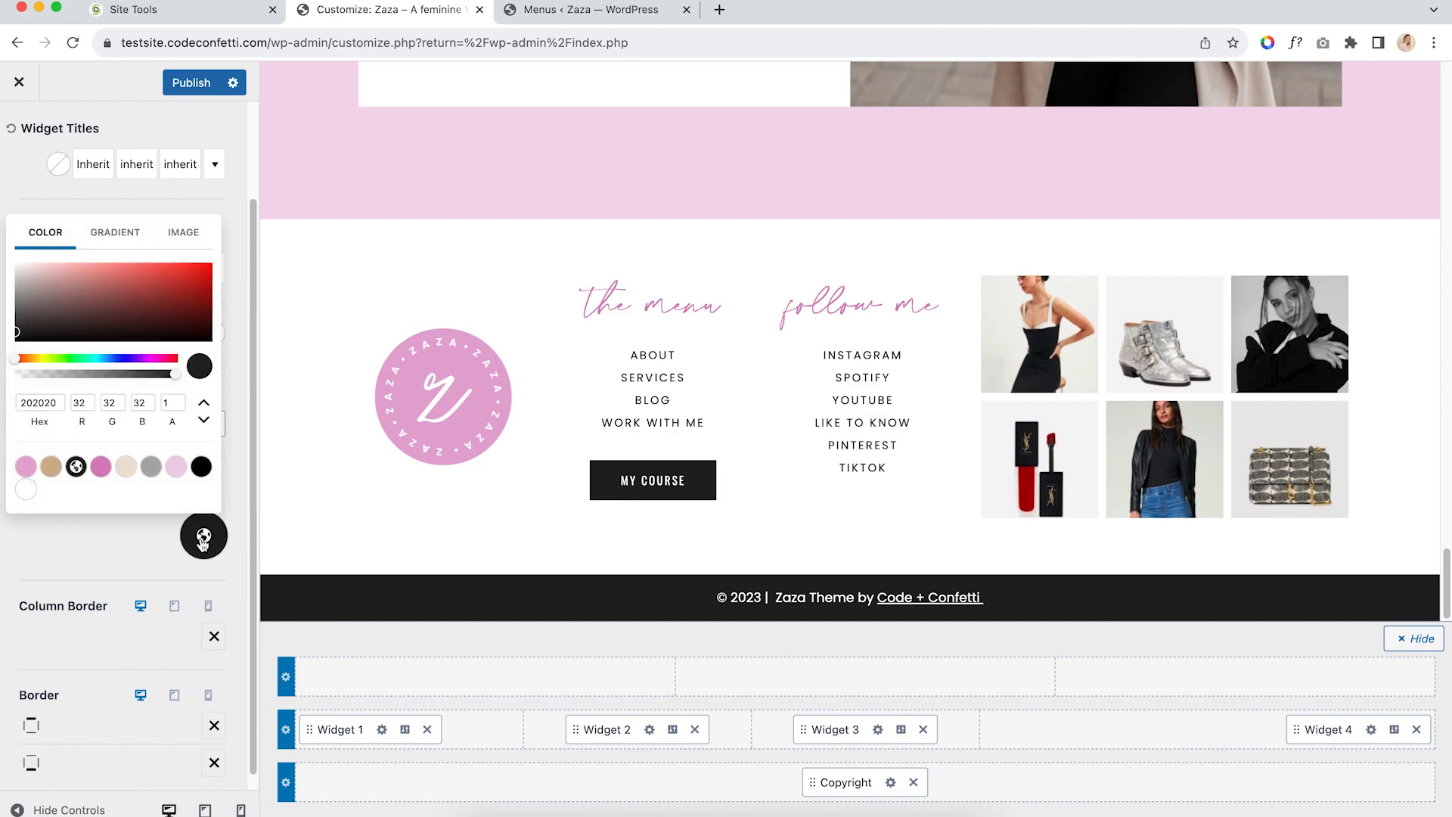
click(50, 466)
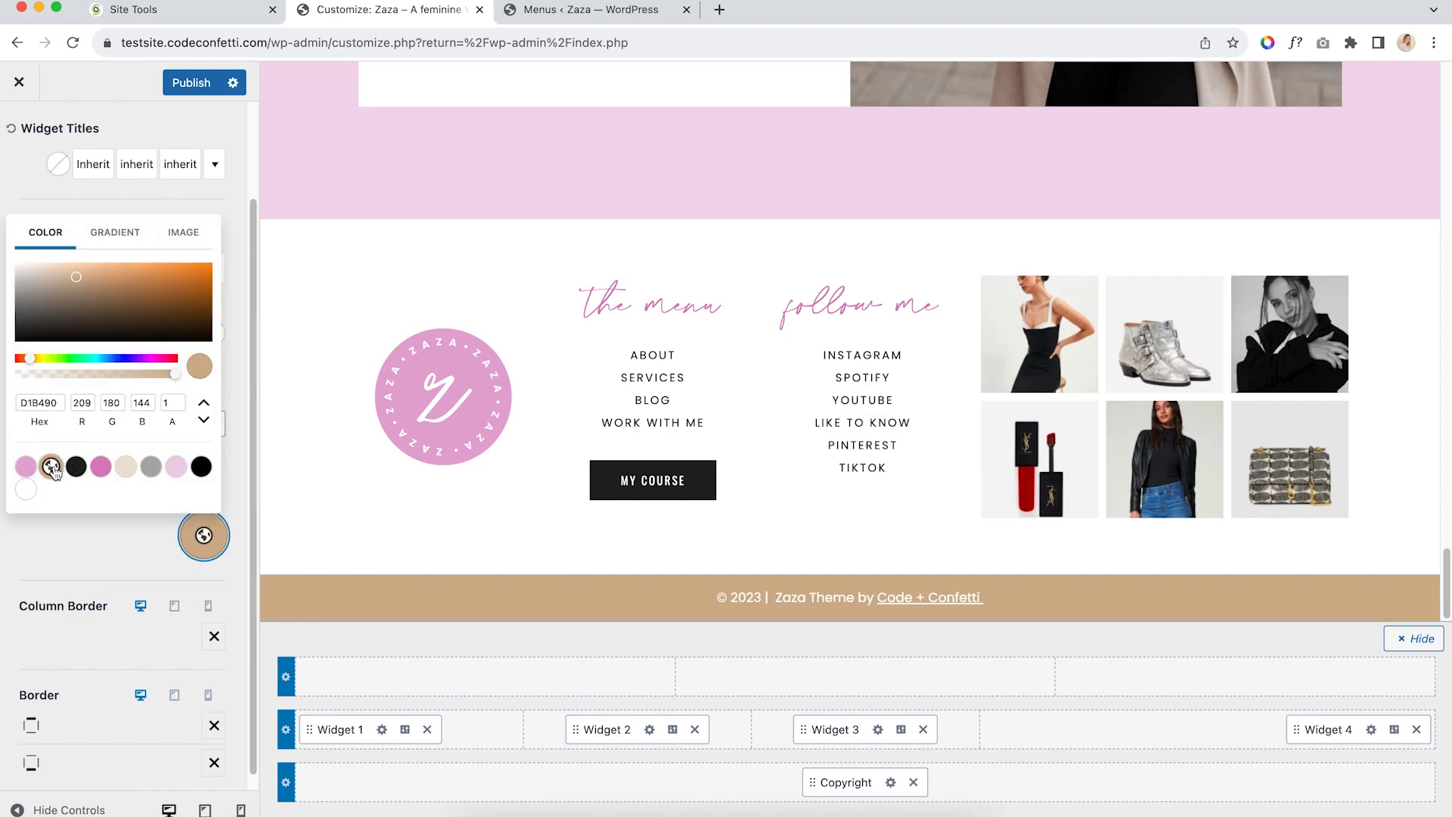
click(75, 467)
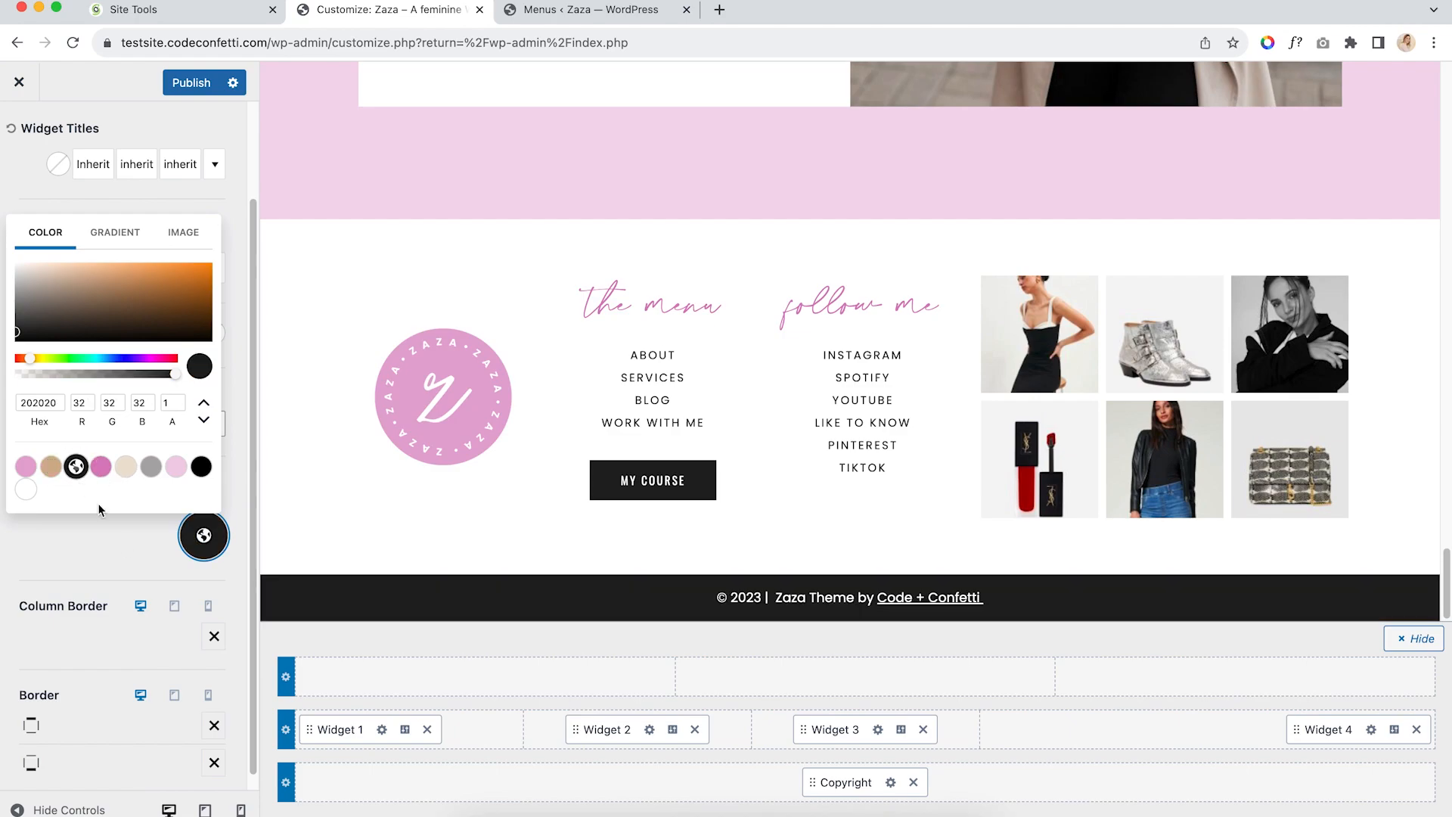
click(189, 616)
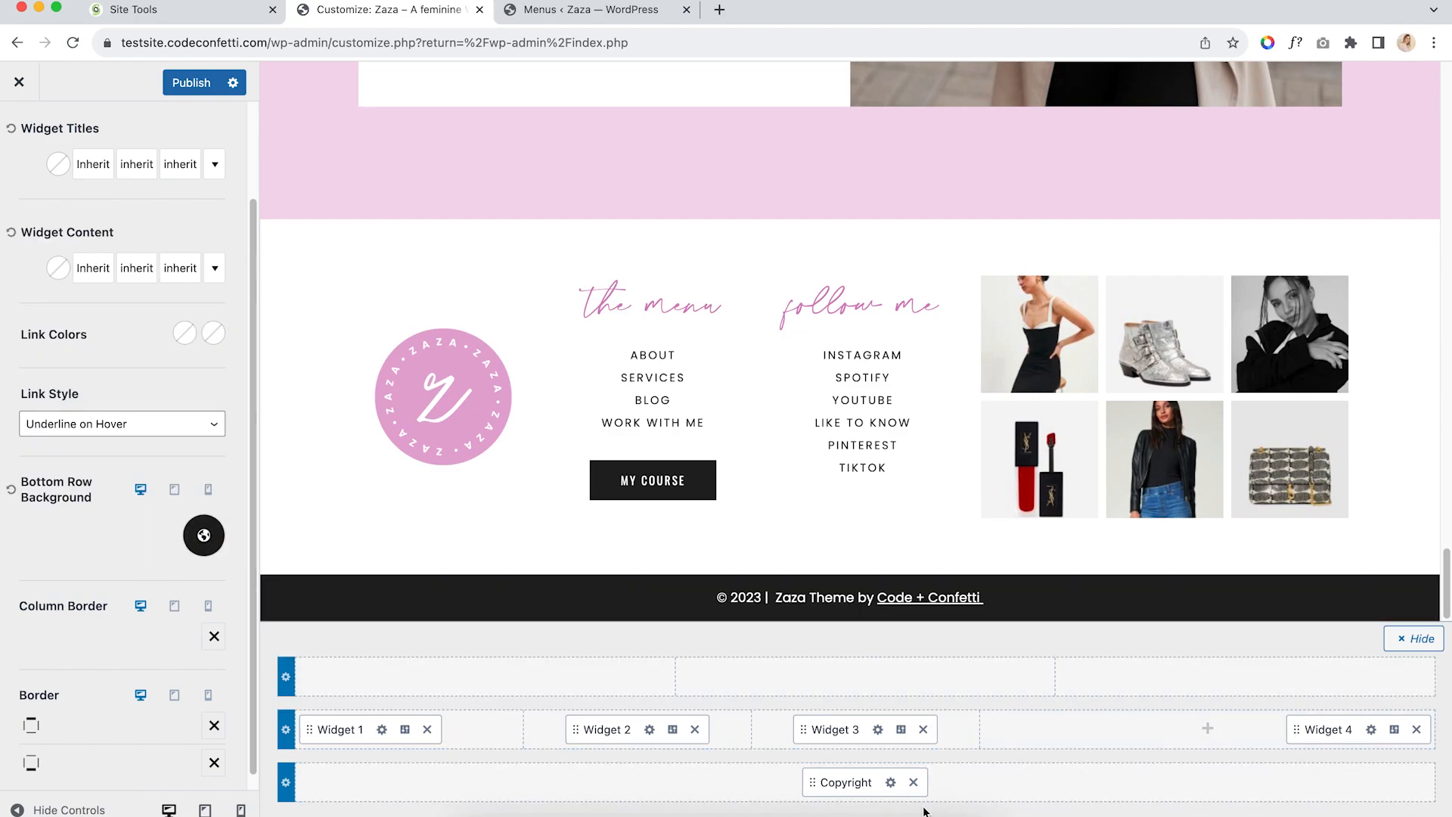
Open the footer Copyright element and examine its {copyright} {year} placeholders and the theme credit text and link
click(891, 781)
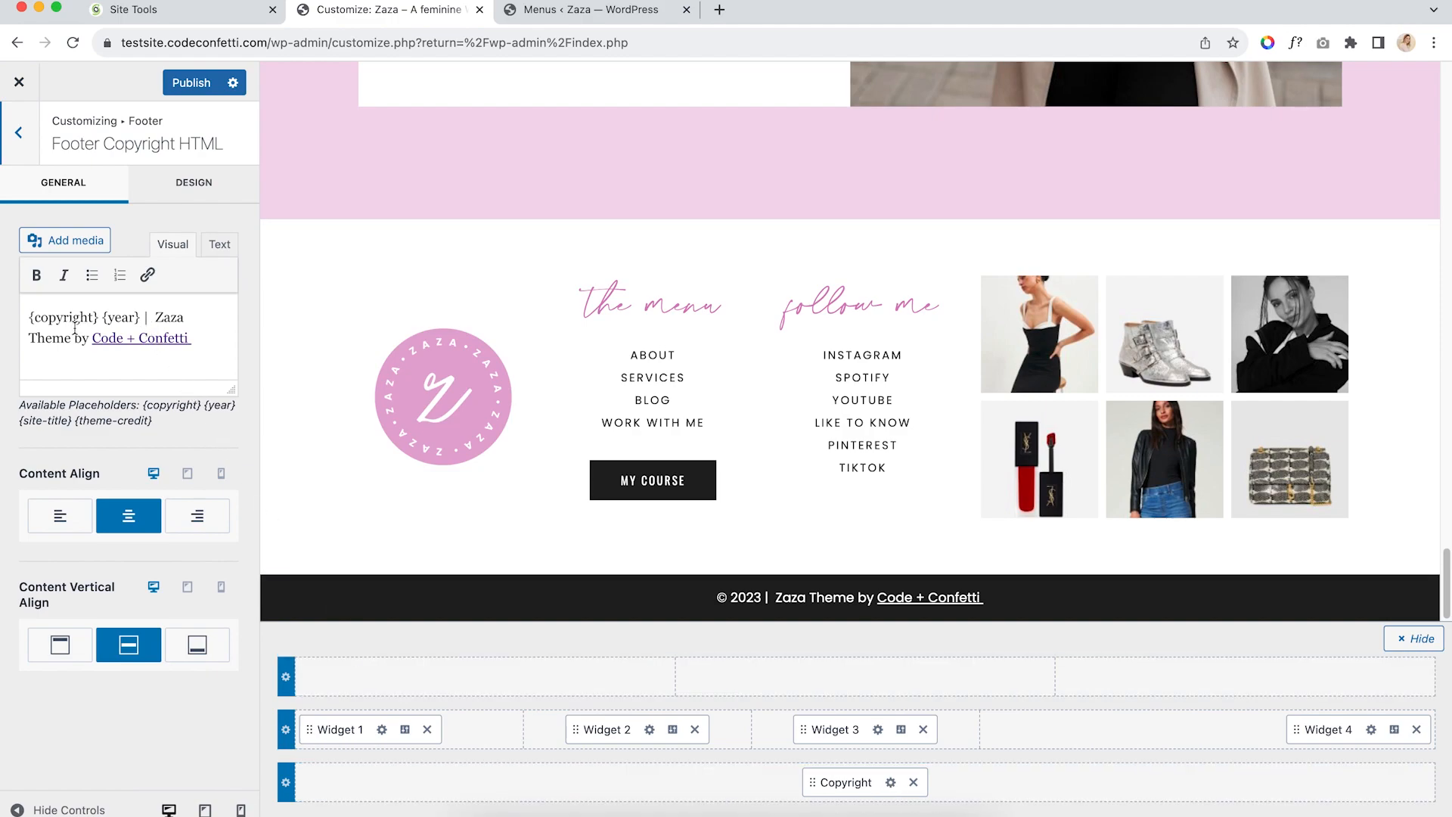
drag(144, 317, 22, 318)
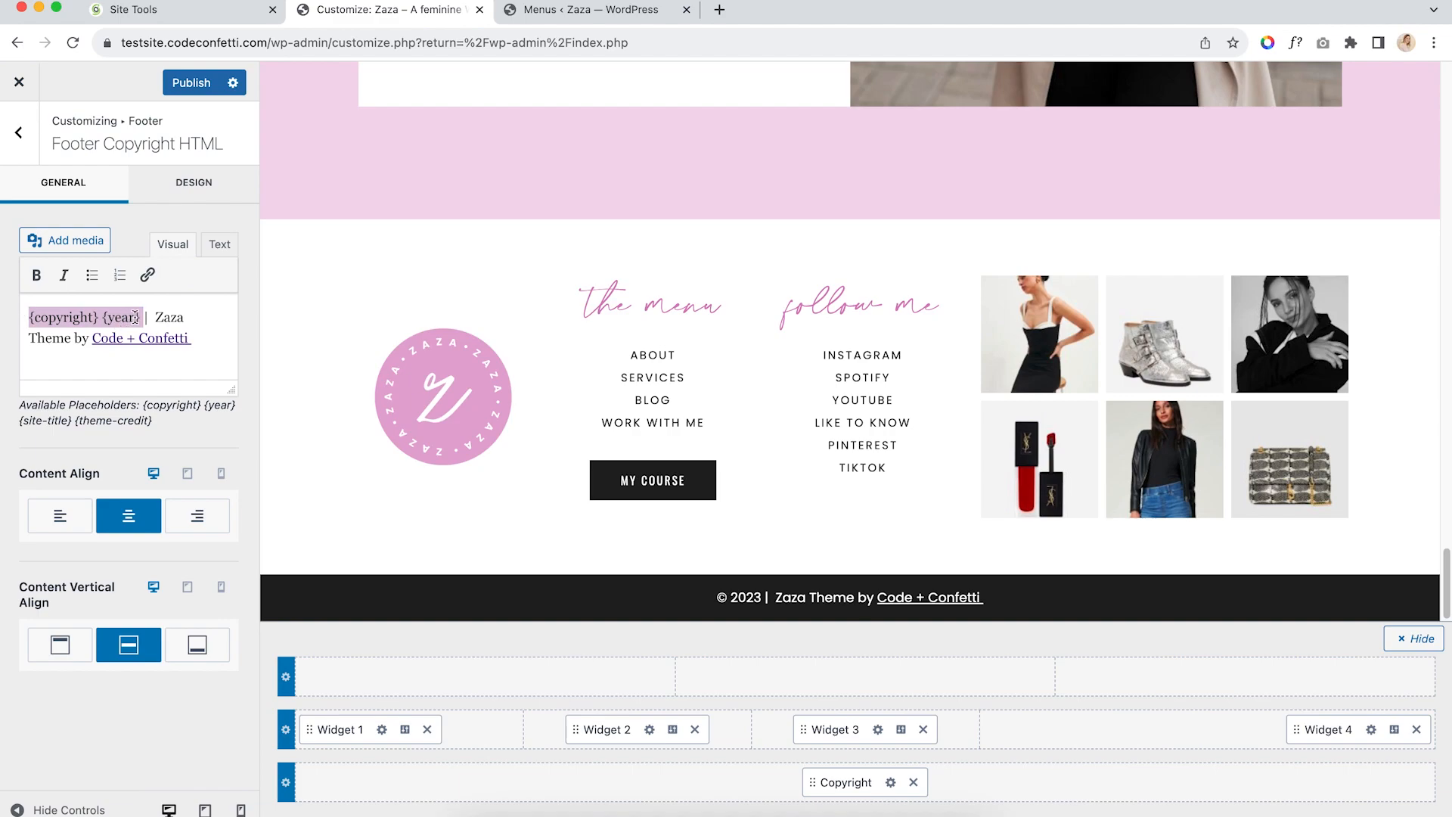
click(195, 318)
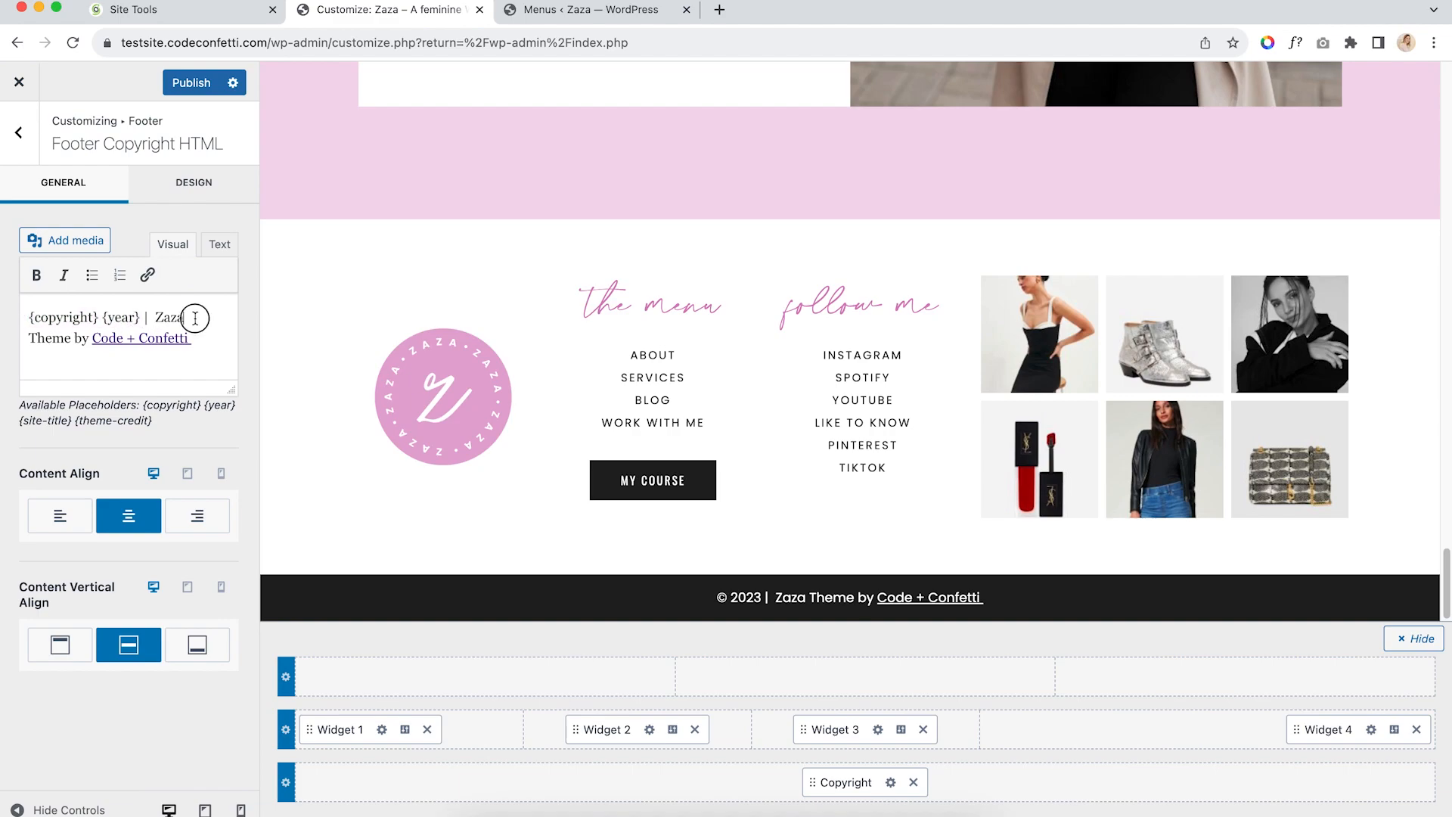
drag(157, 316, 217, 340)
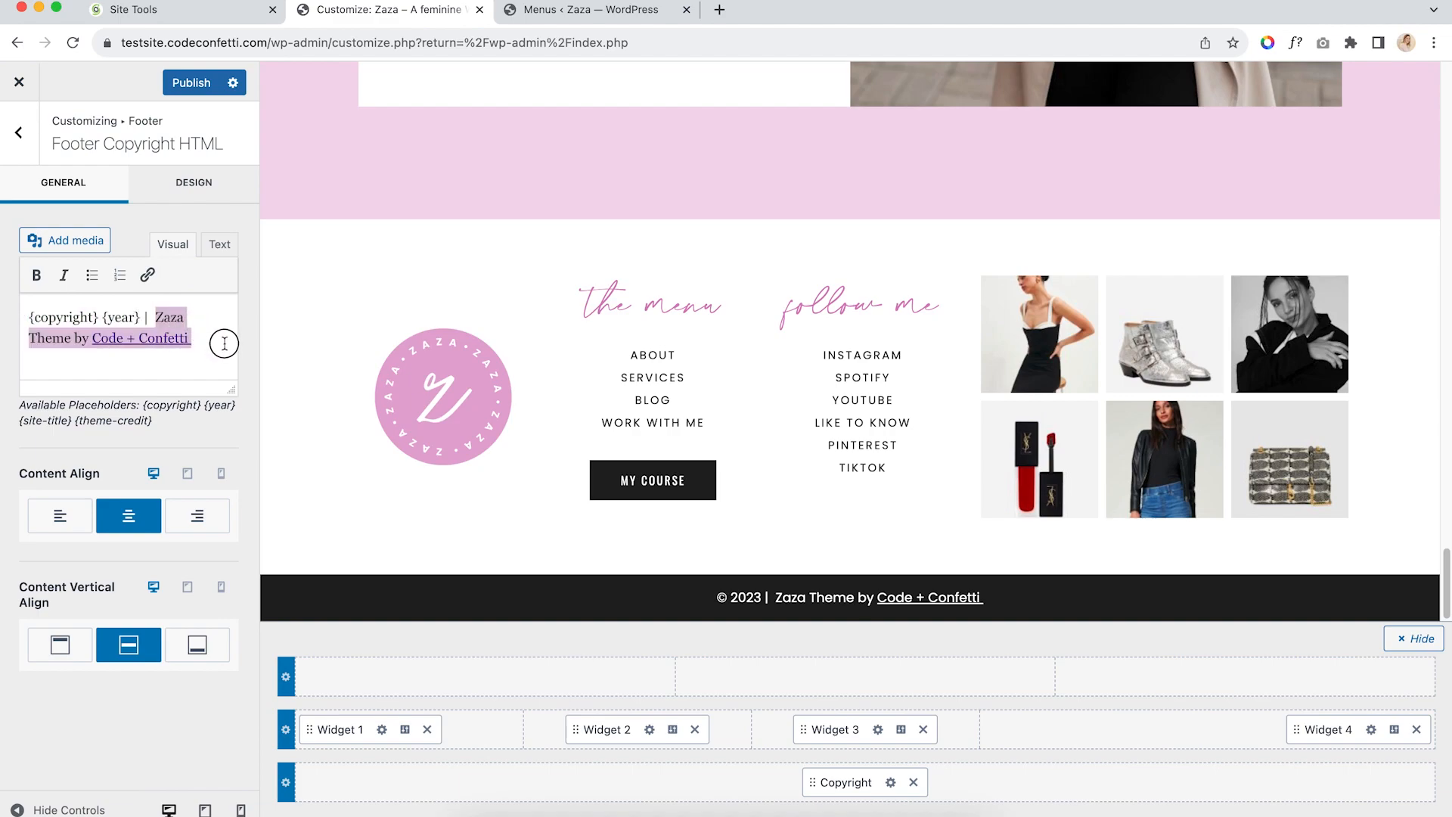
click(178, 339)
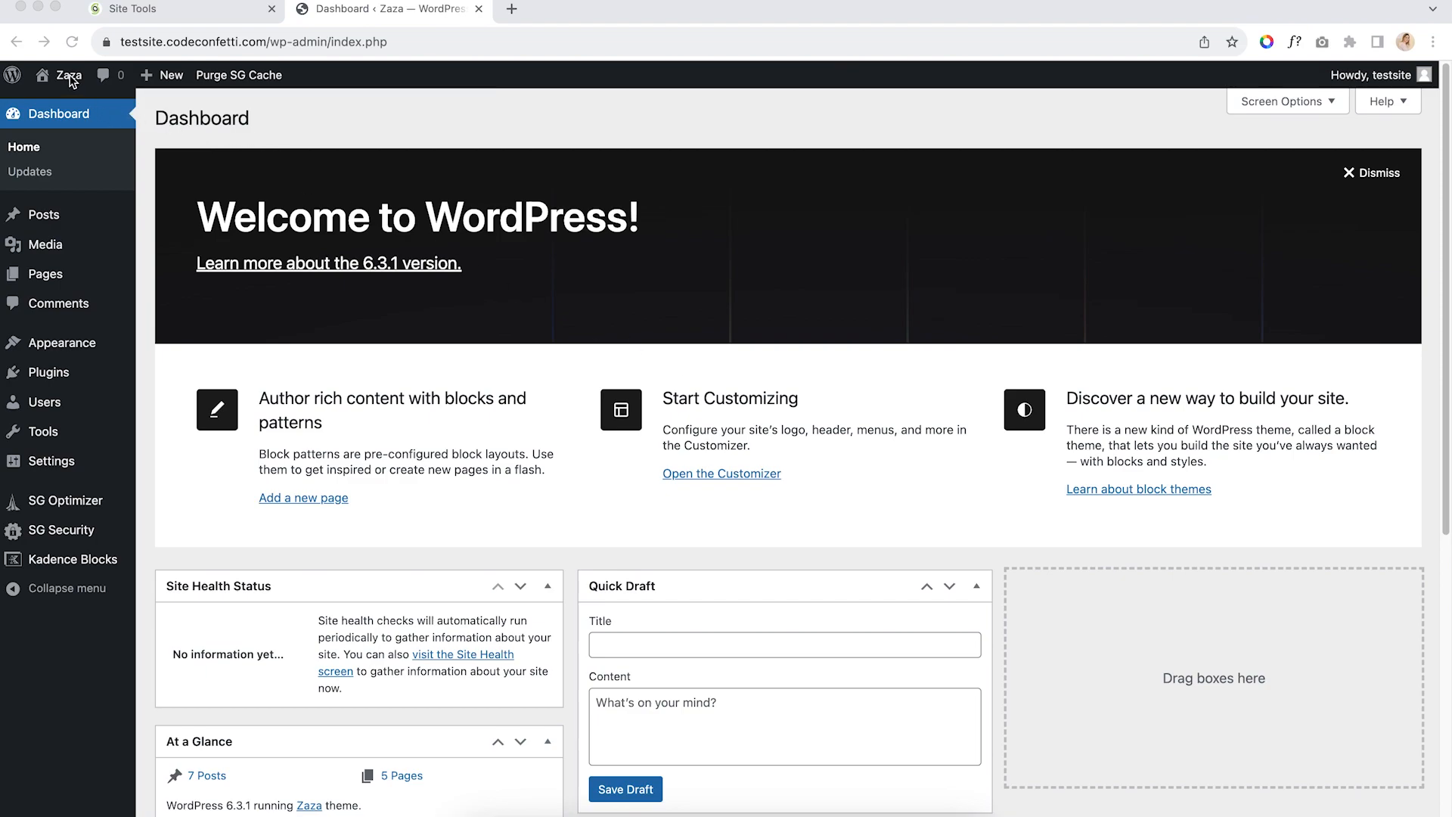
Open the live site in a new tab from the dashboard and look through the home page's sections
right_click(65, 98)
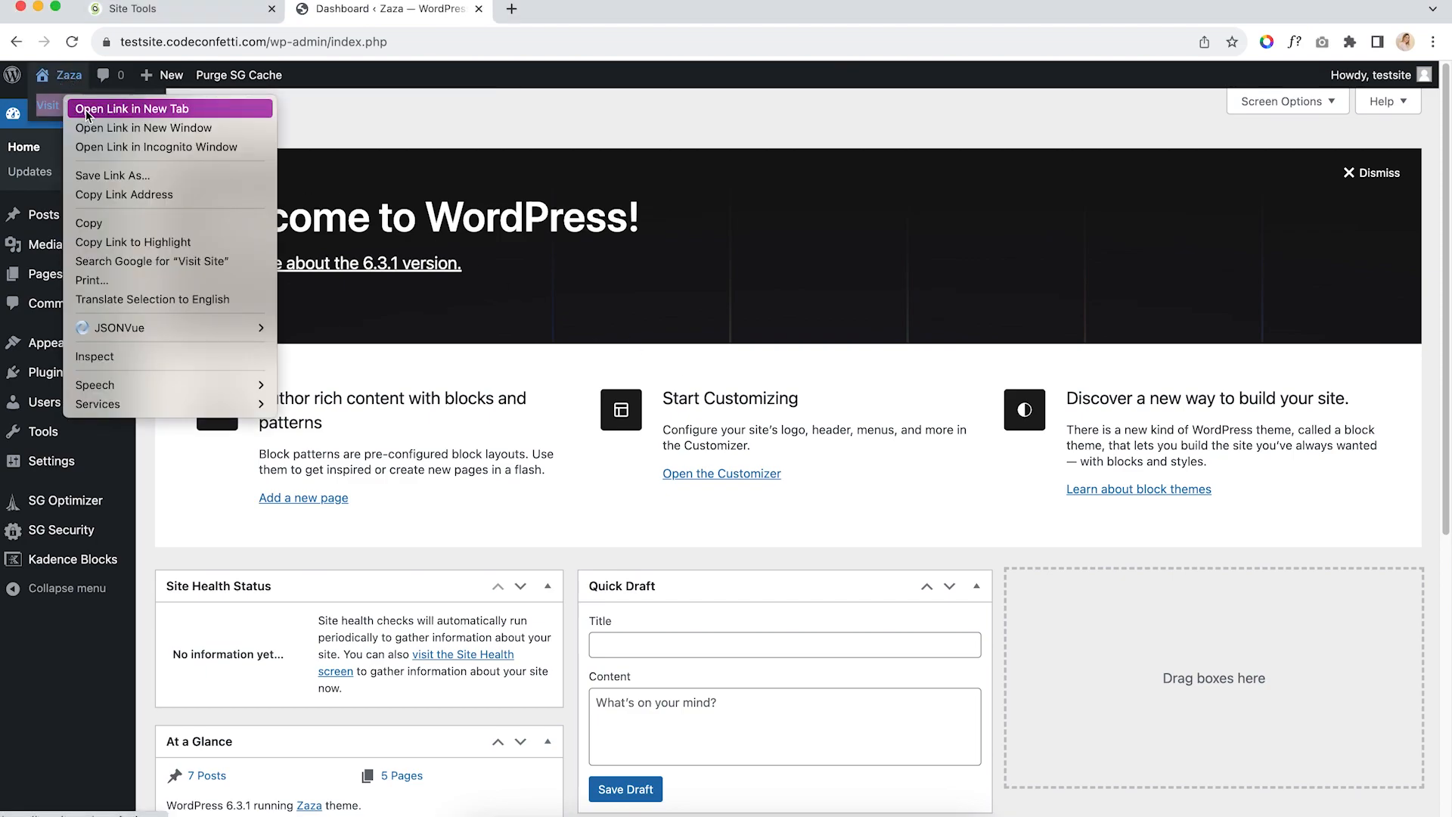
click(87, 114)
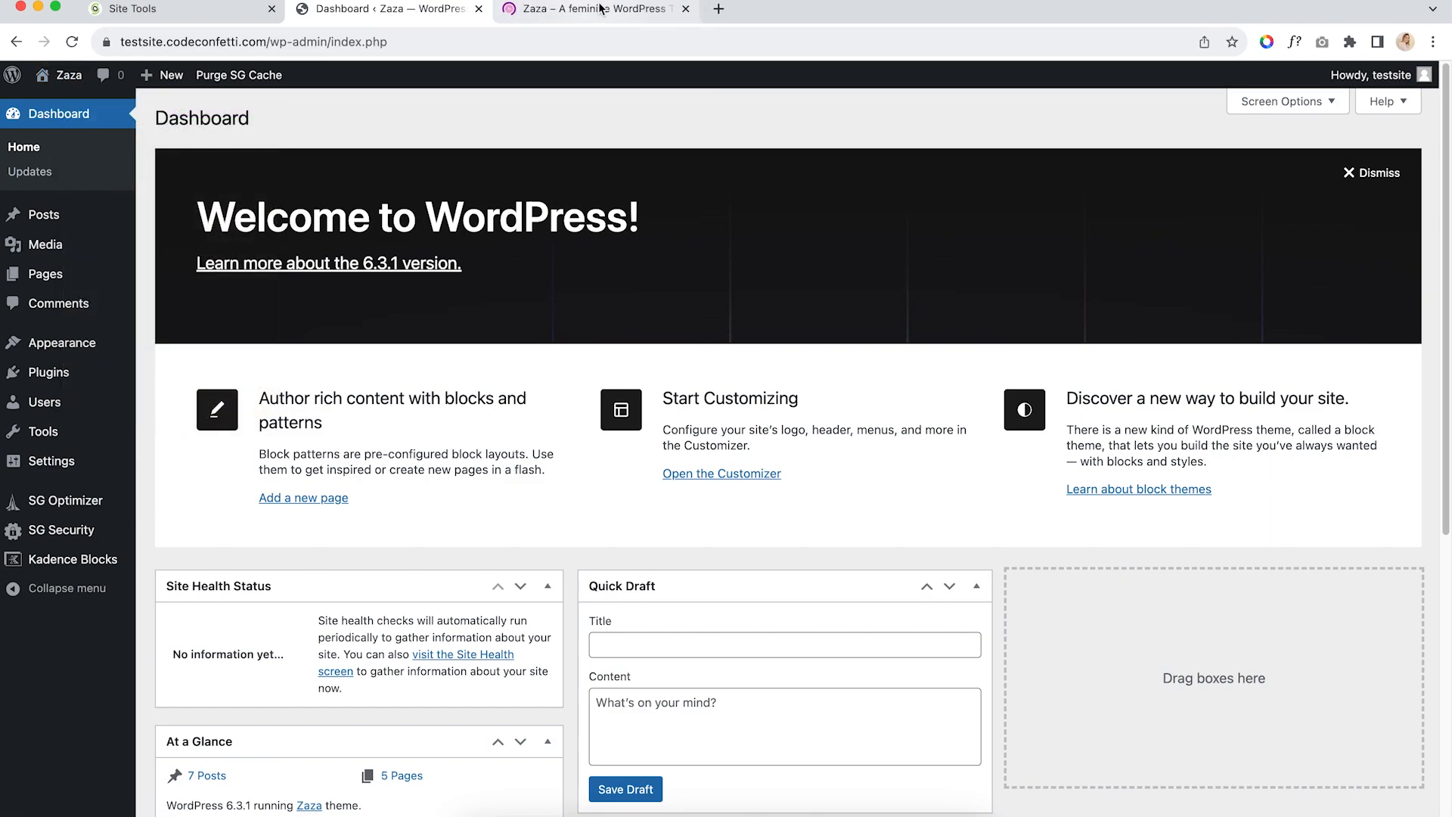
click(605, 10)
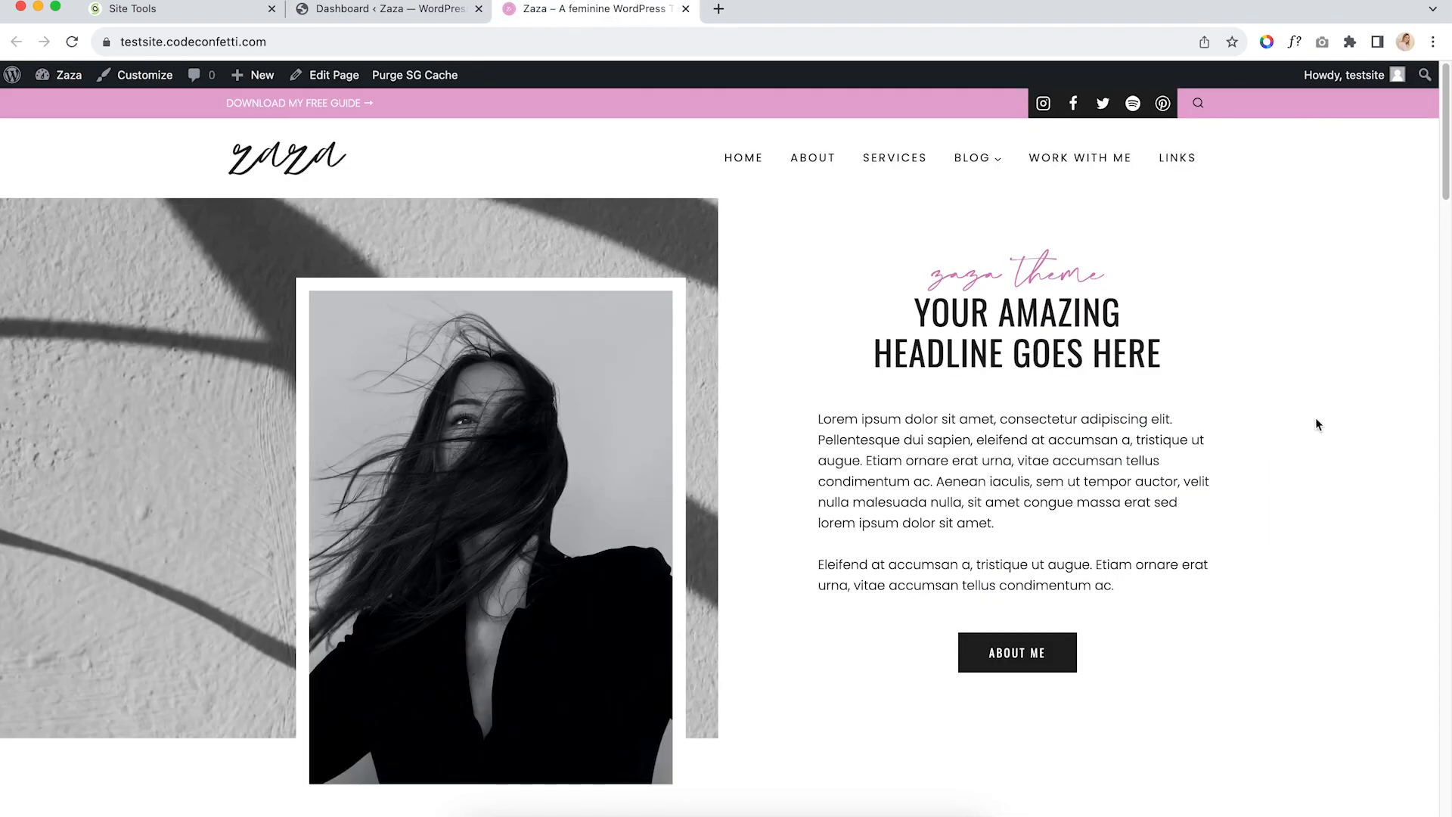
scroll(1316, 424, down, 13)
scroll(1210, 431, down, 20)
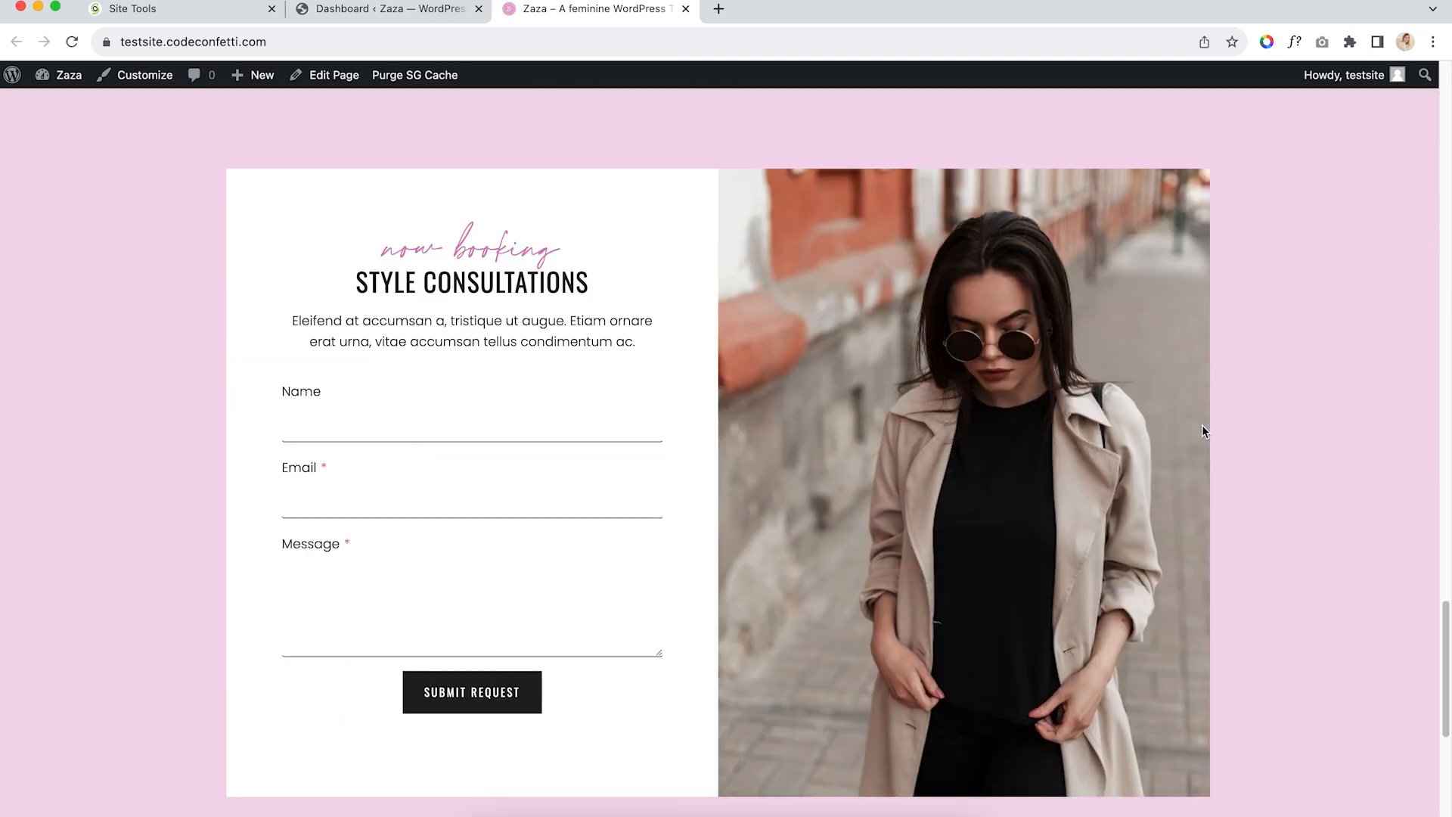
scroll(1202, 431, down, 3)
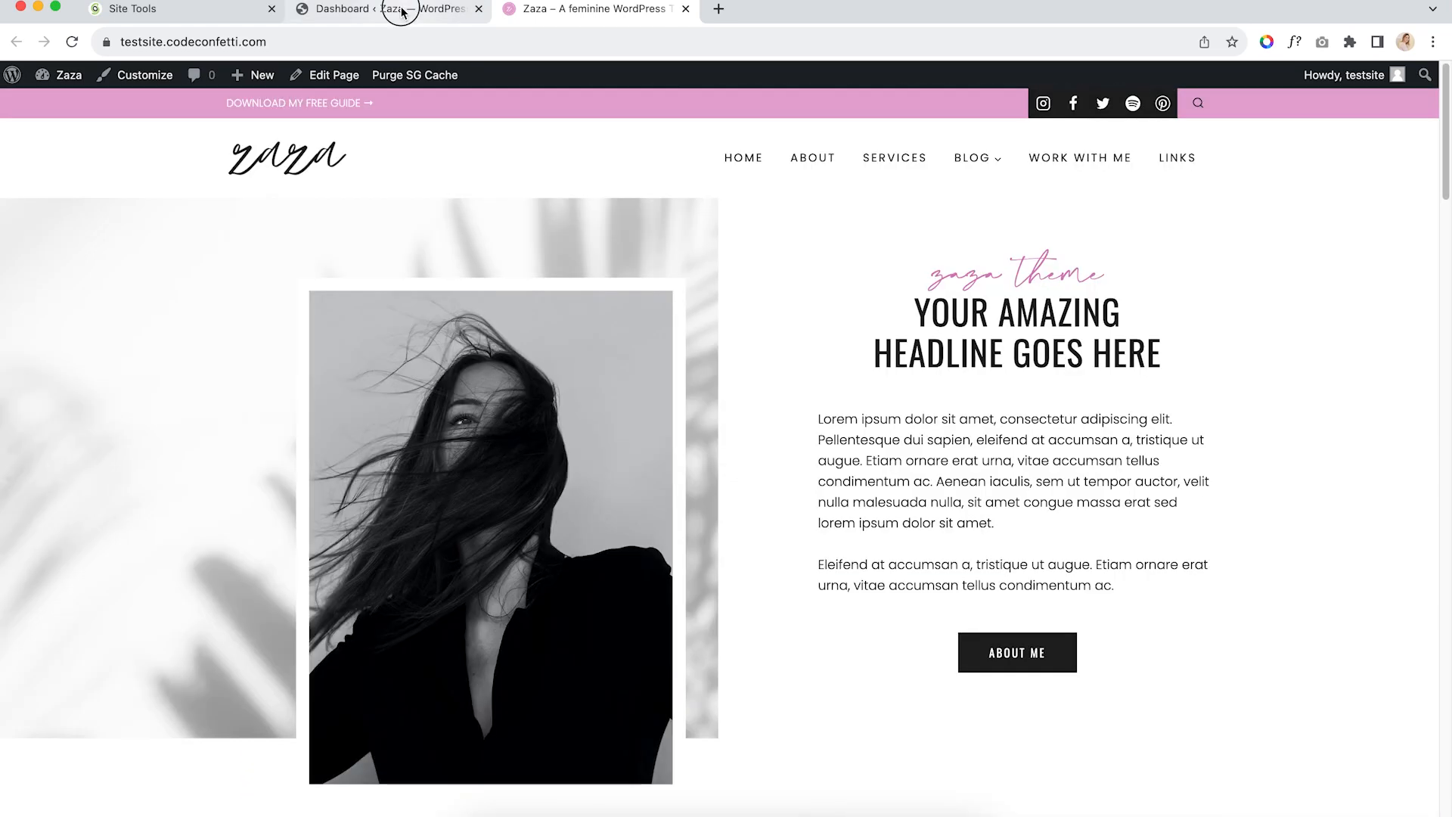
Return to the WordPress dashboard, open the Home front page for editing from the list of all pages, and look through its sections
click(388, 10)
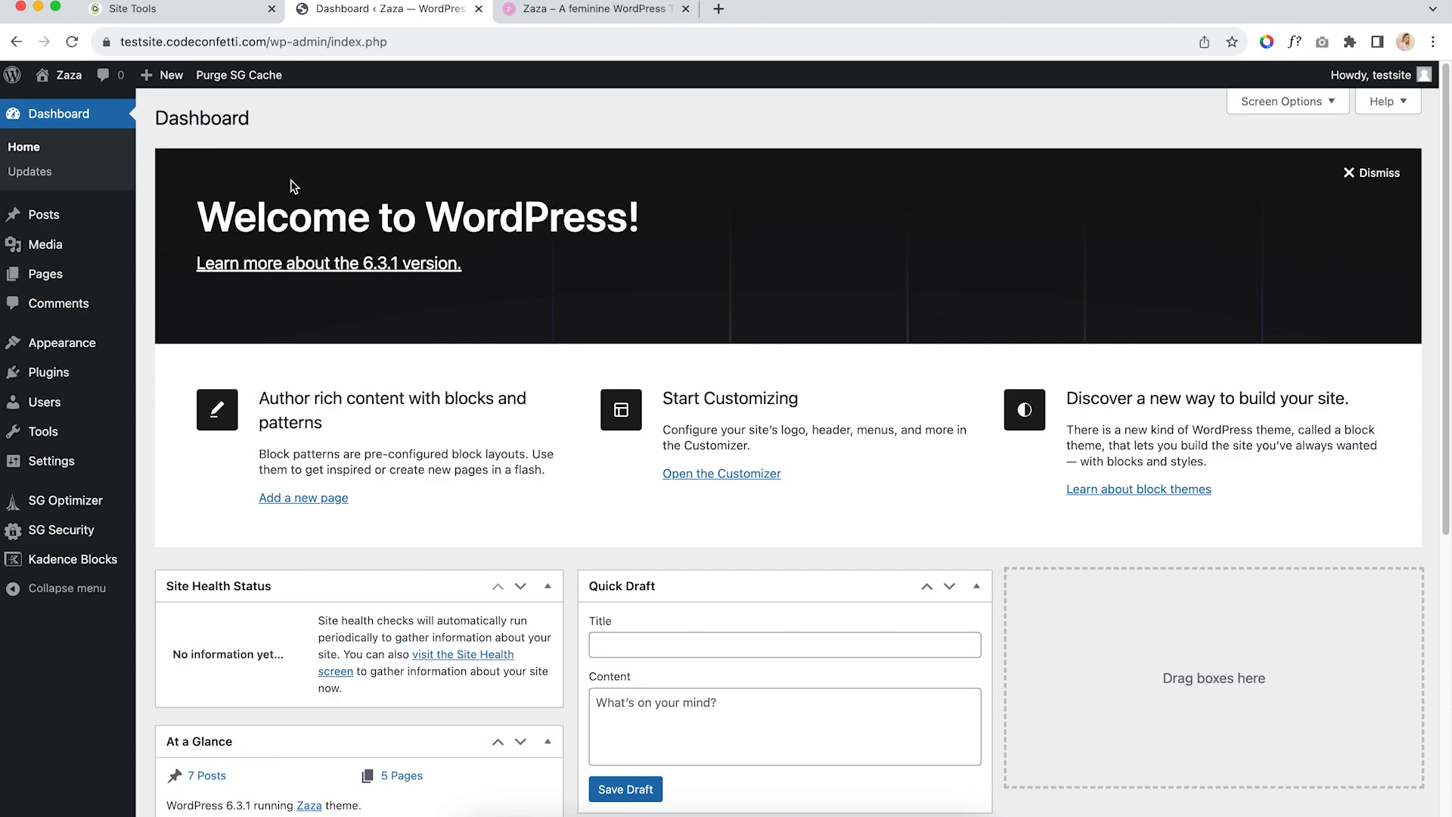
mouse_move(35, 279)
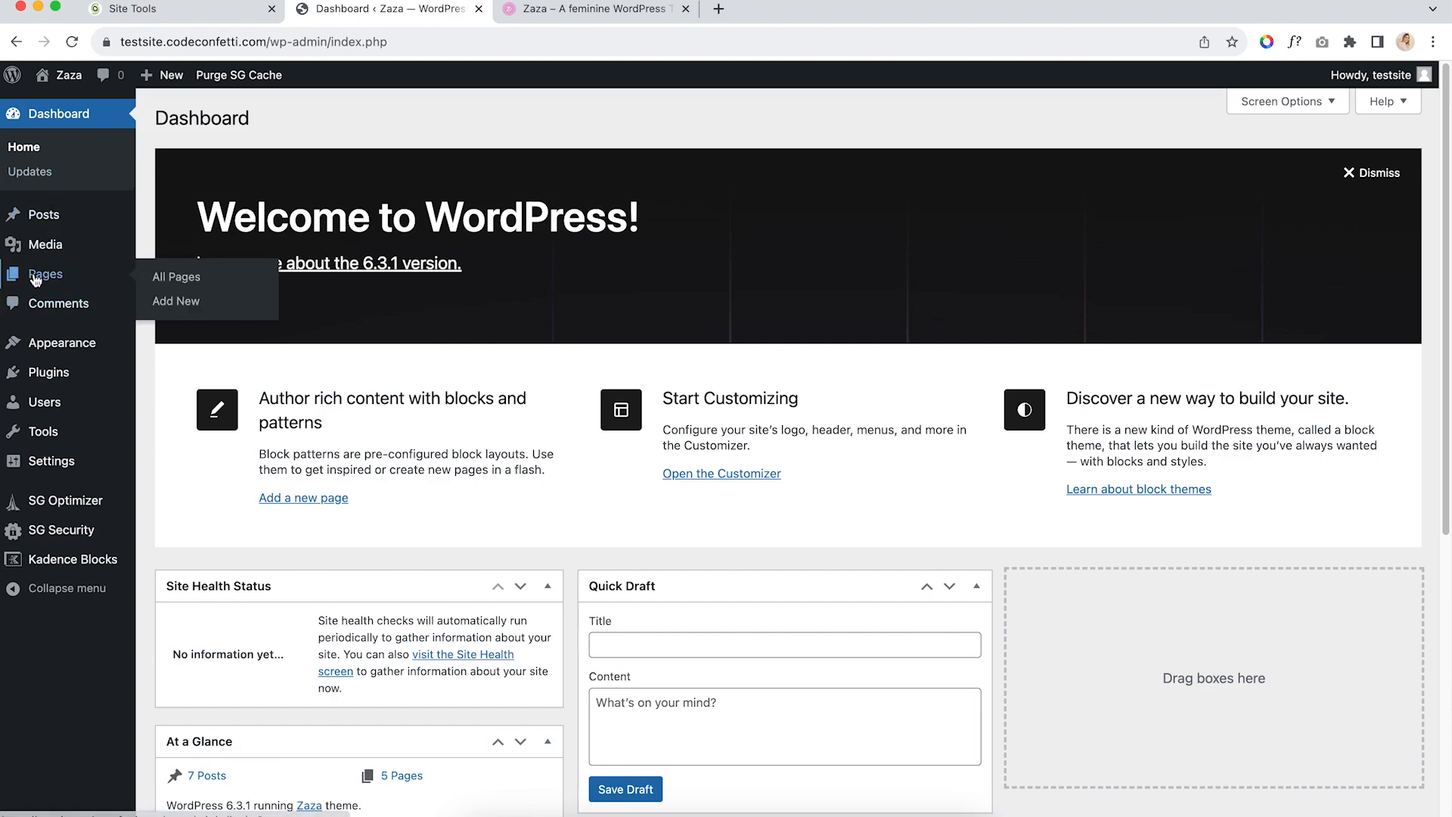
click(172, 278)
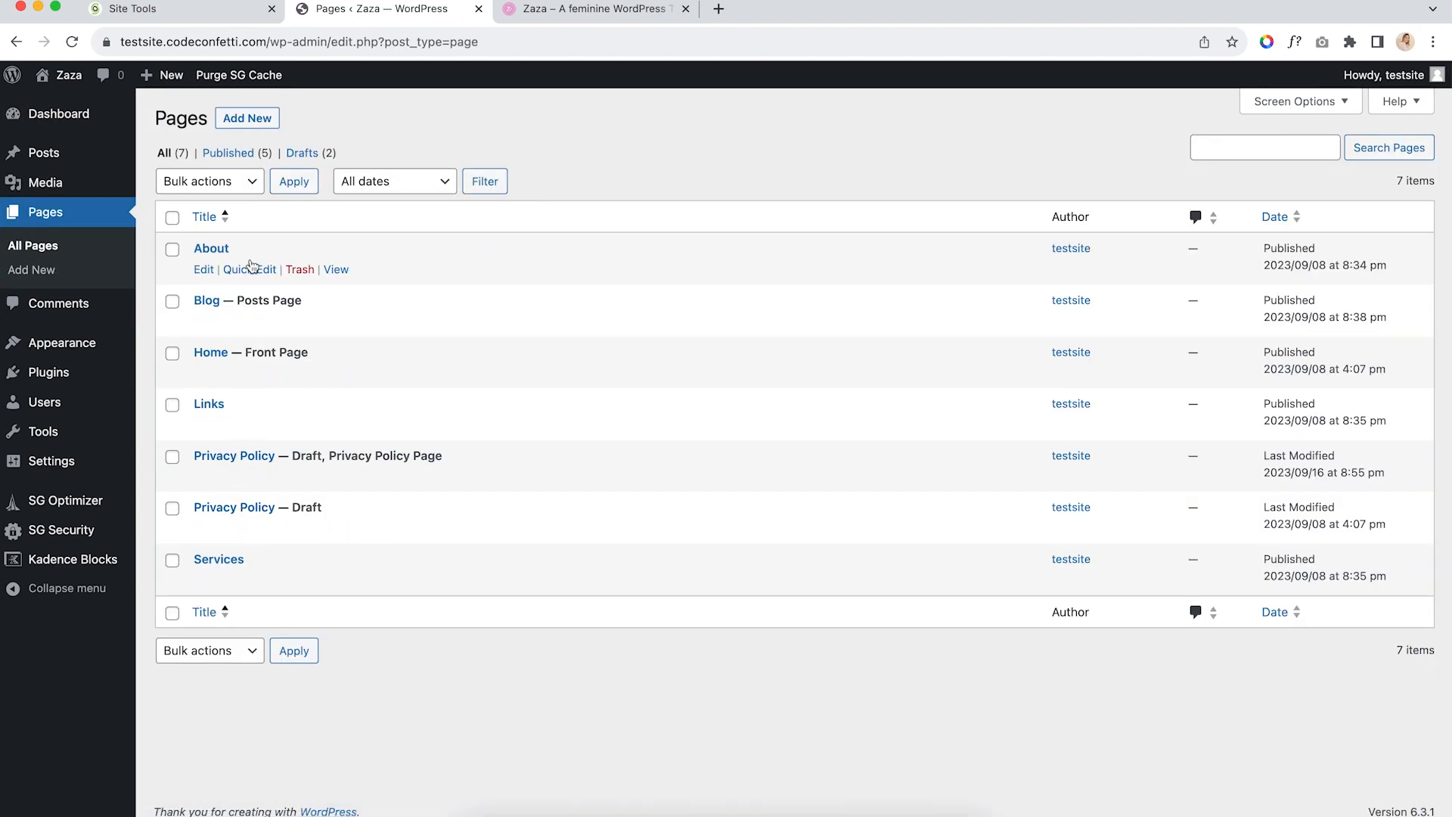
click(211, 355)
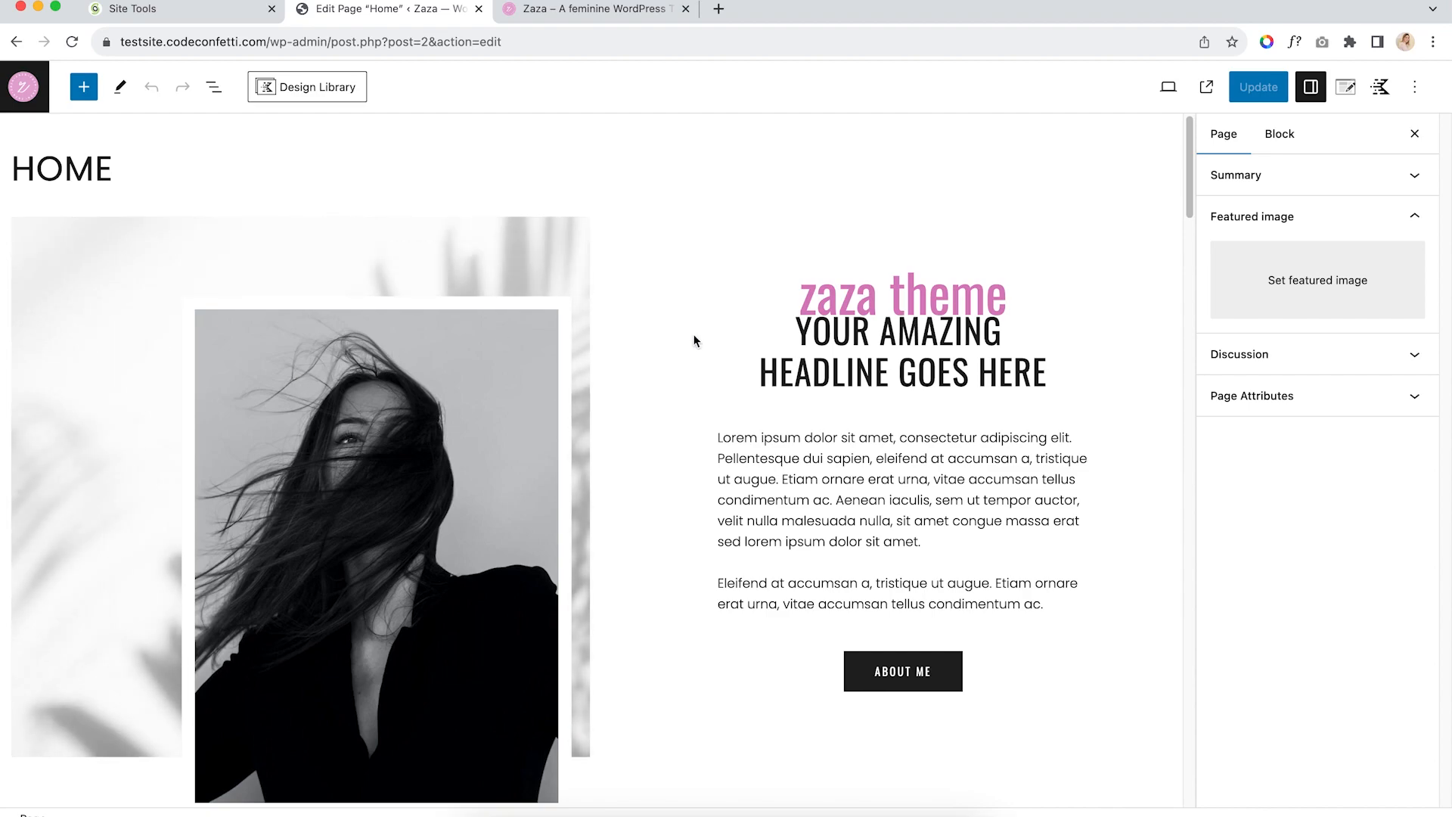
scroll(760, 336, down, 10)
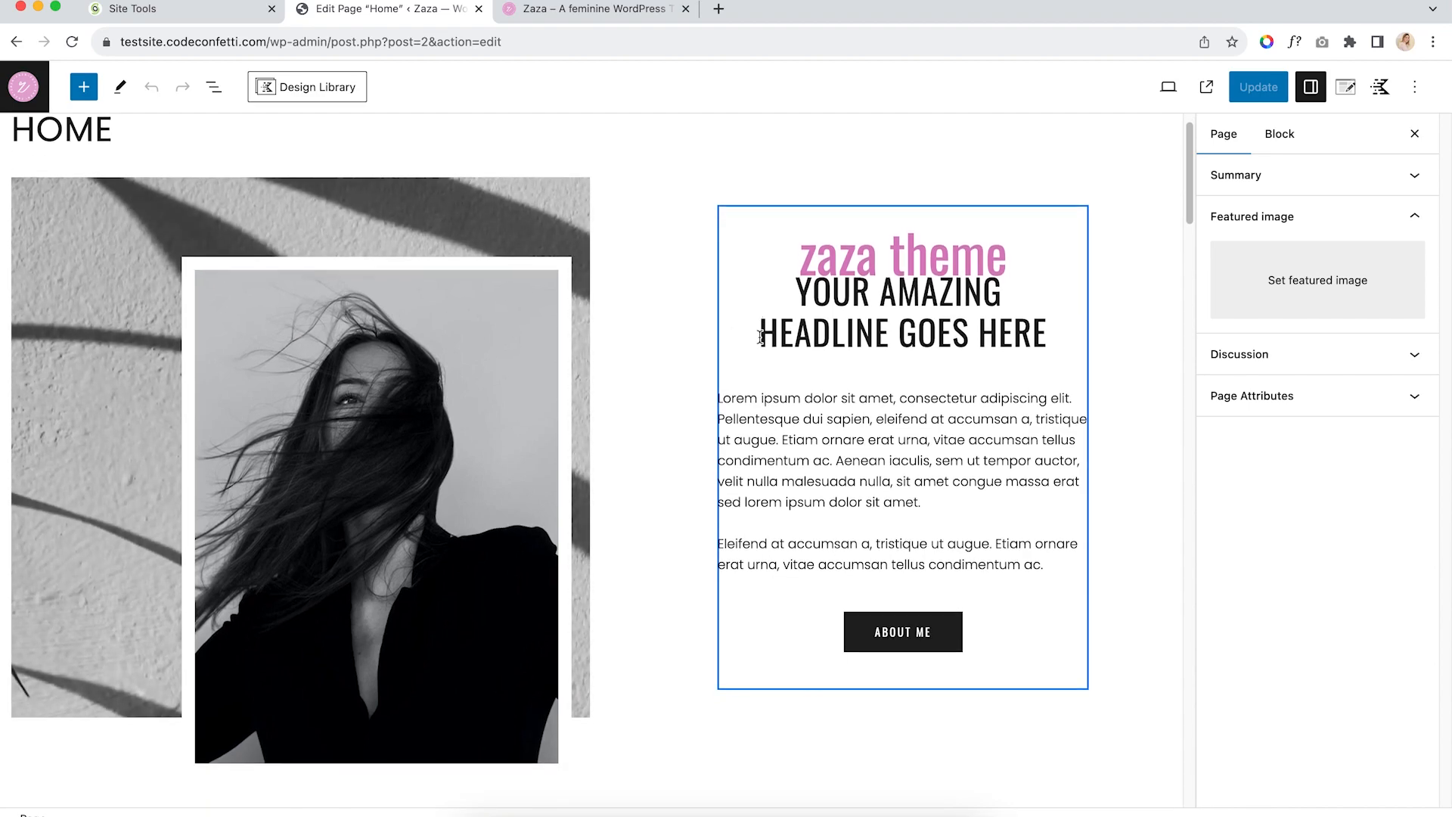
scroll(760, 337, down, 3)
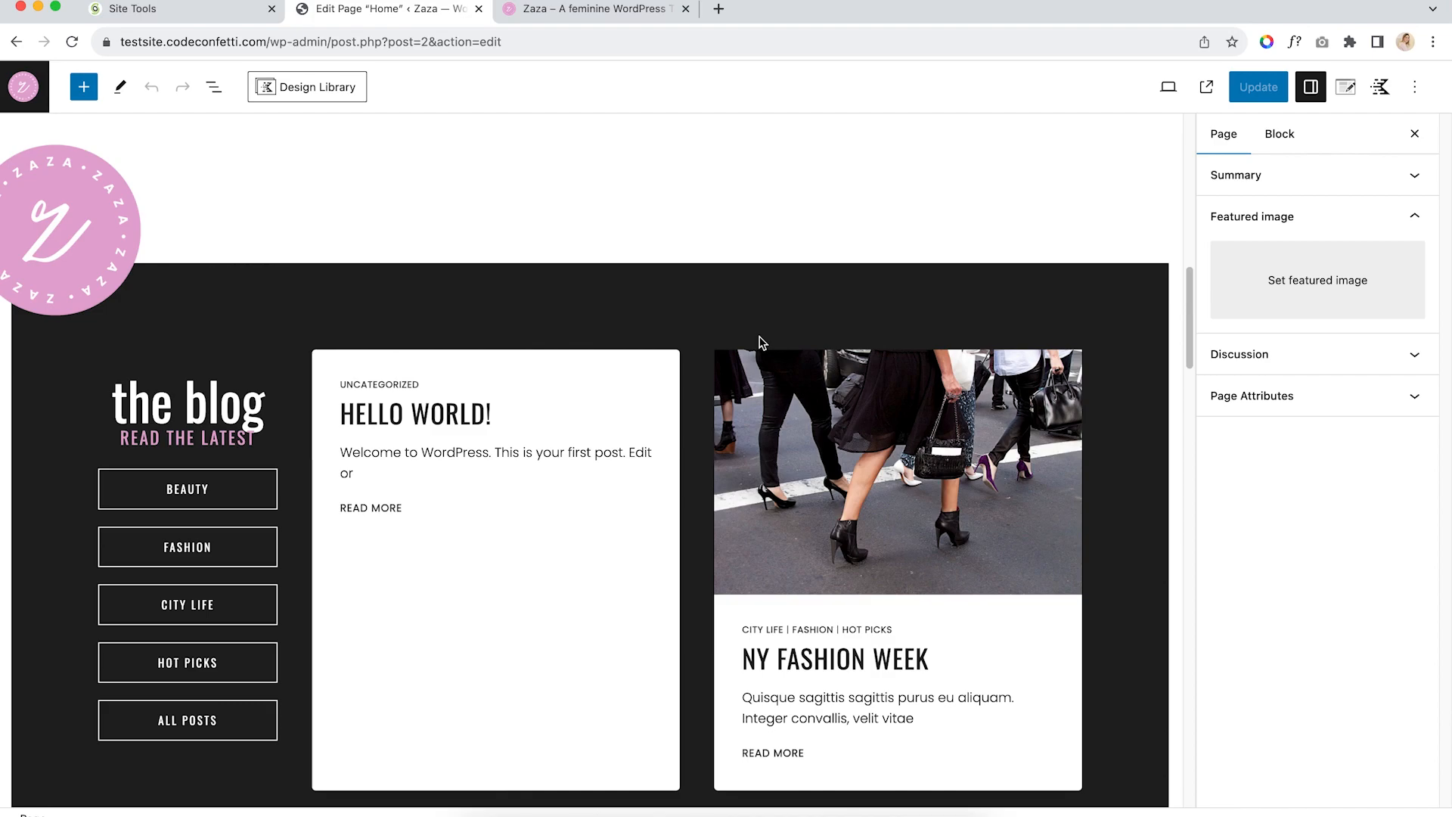
Preview the Home page in a new tab and look at how its hero section displays
scroll(1165, 324, up, 13)
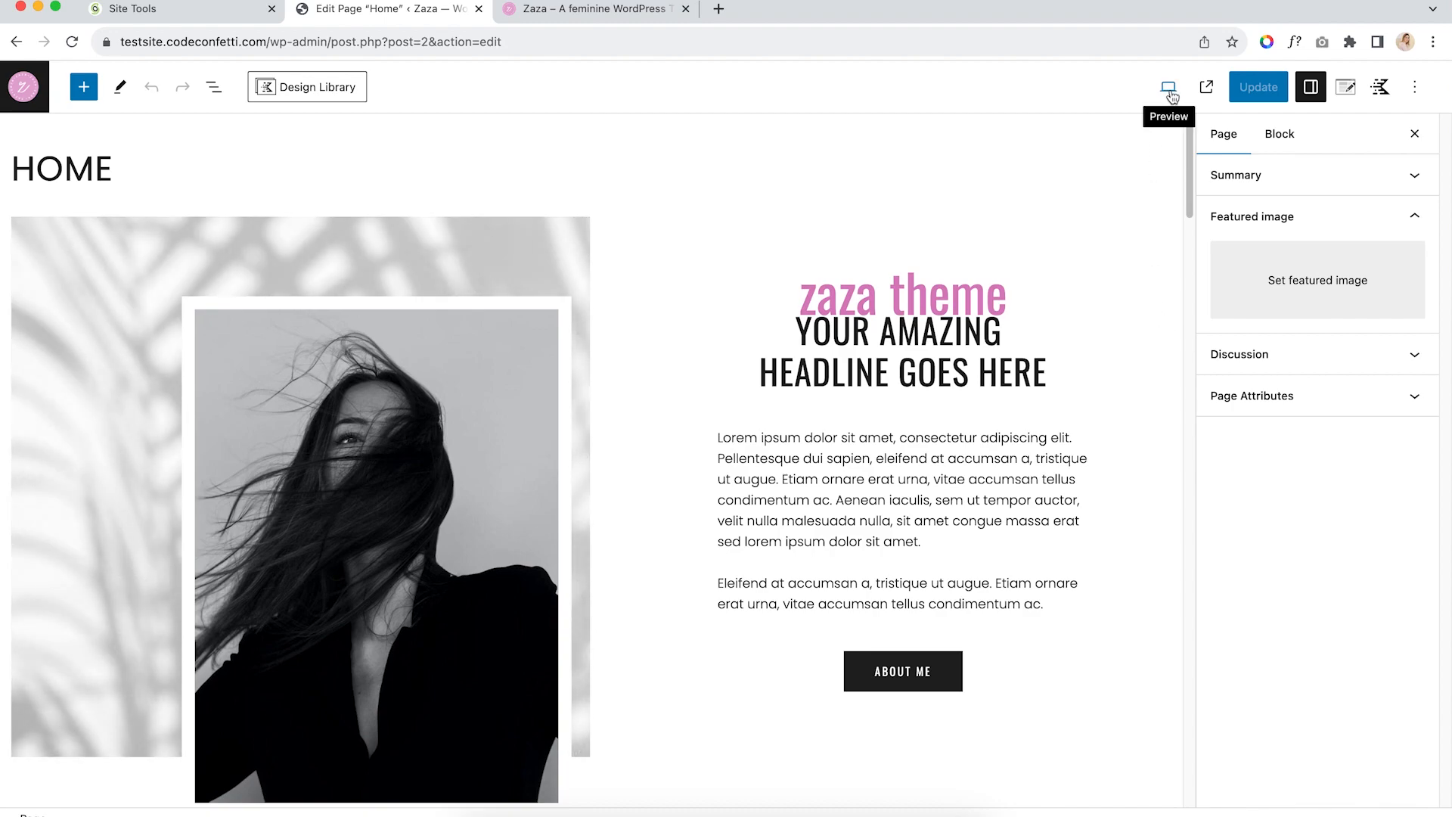
click(1171, 95)
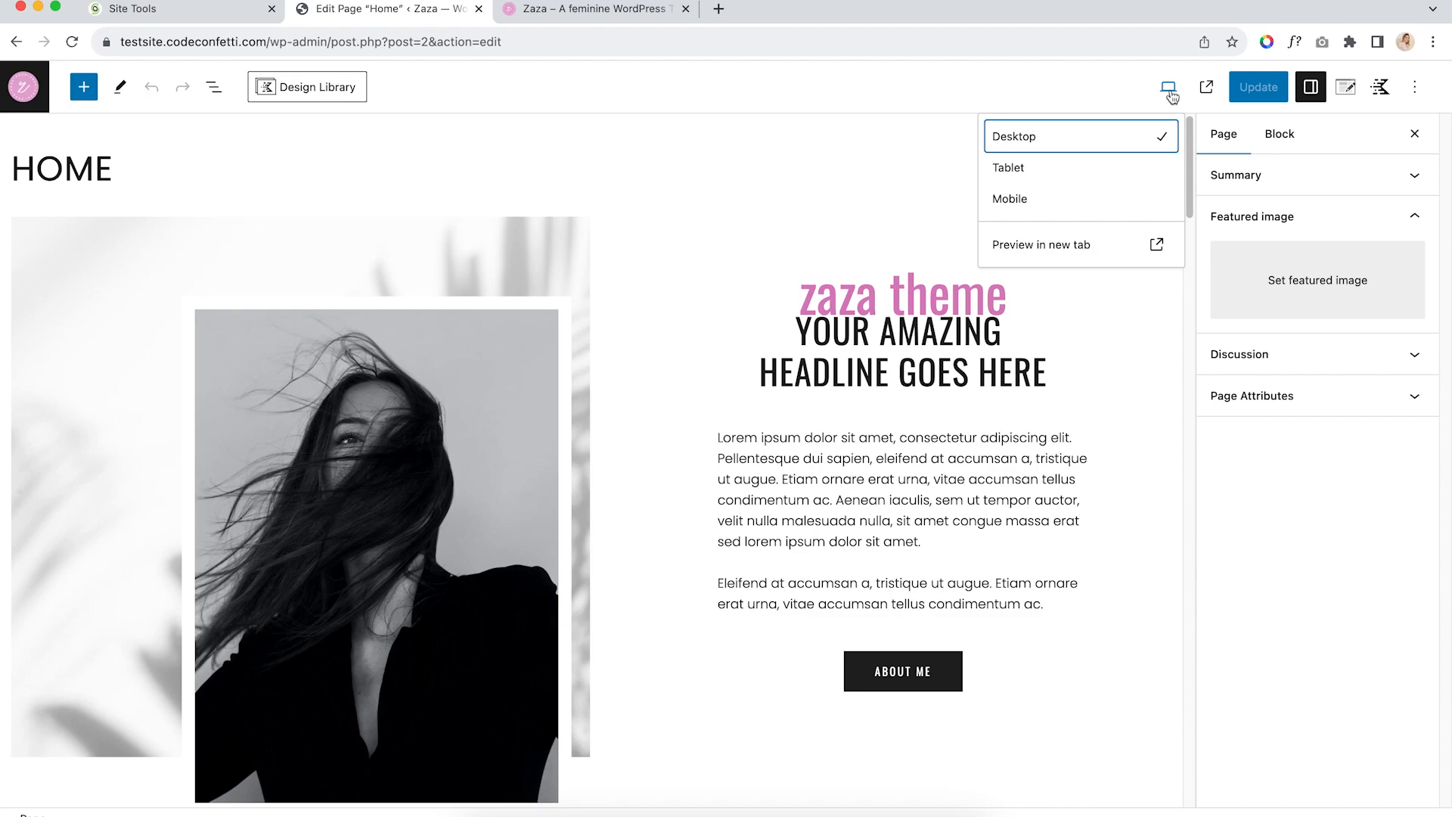
click(1056, 246)
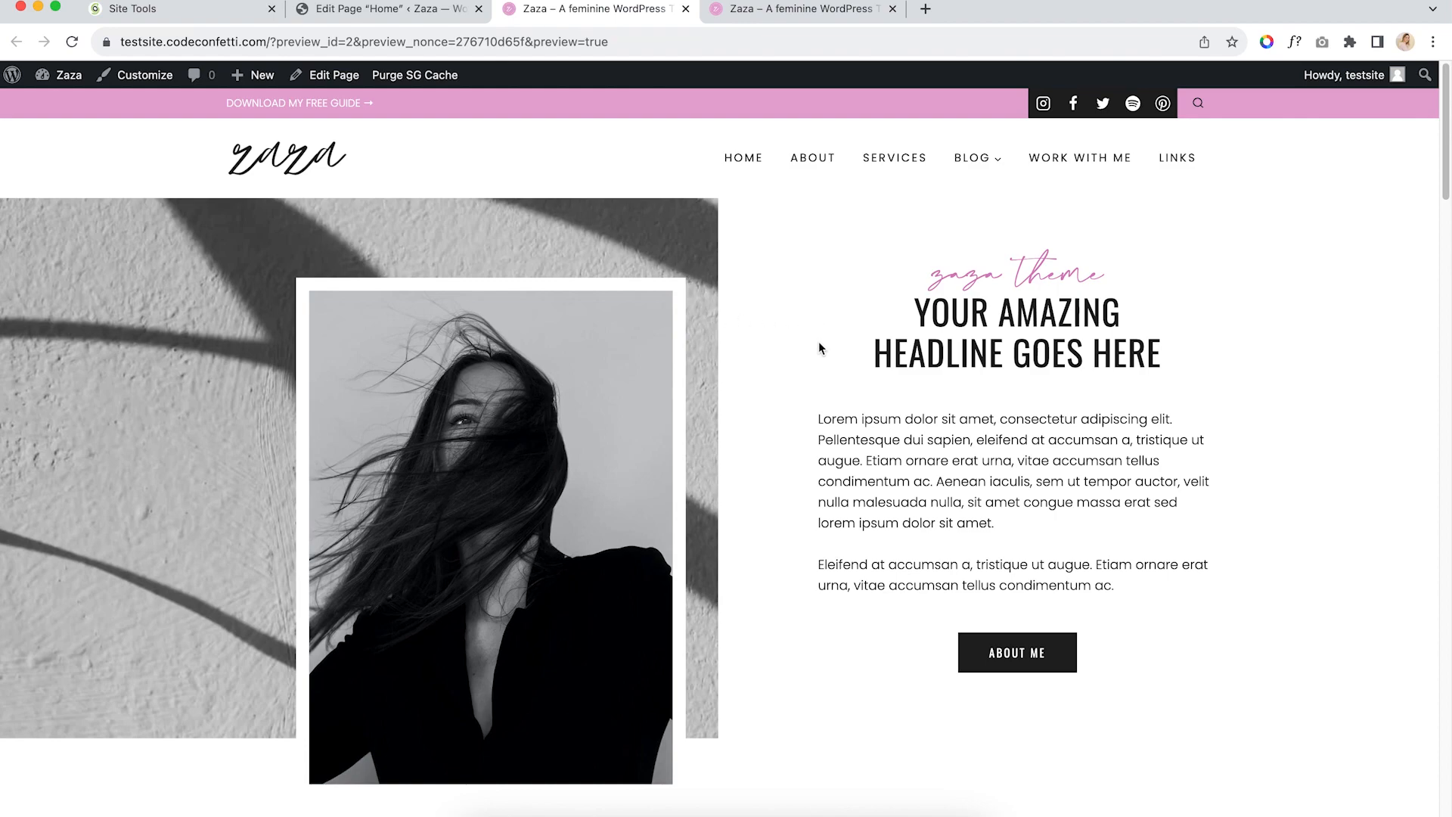
scroll(831, 413, down, 1)
scroll(832, 413, down, 1)
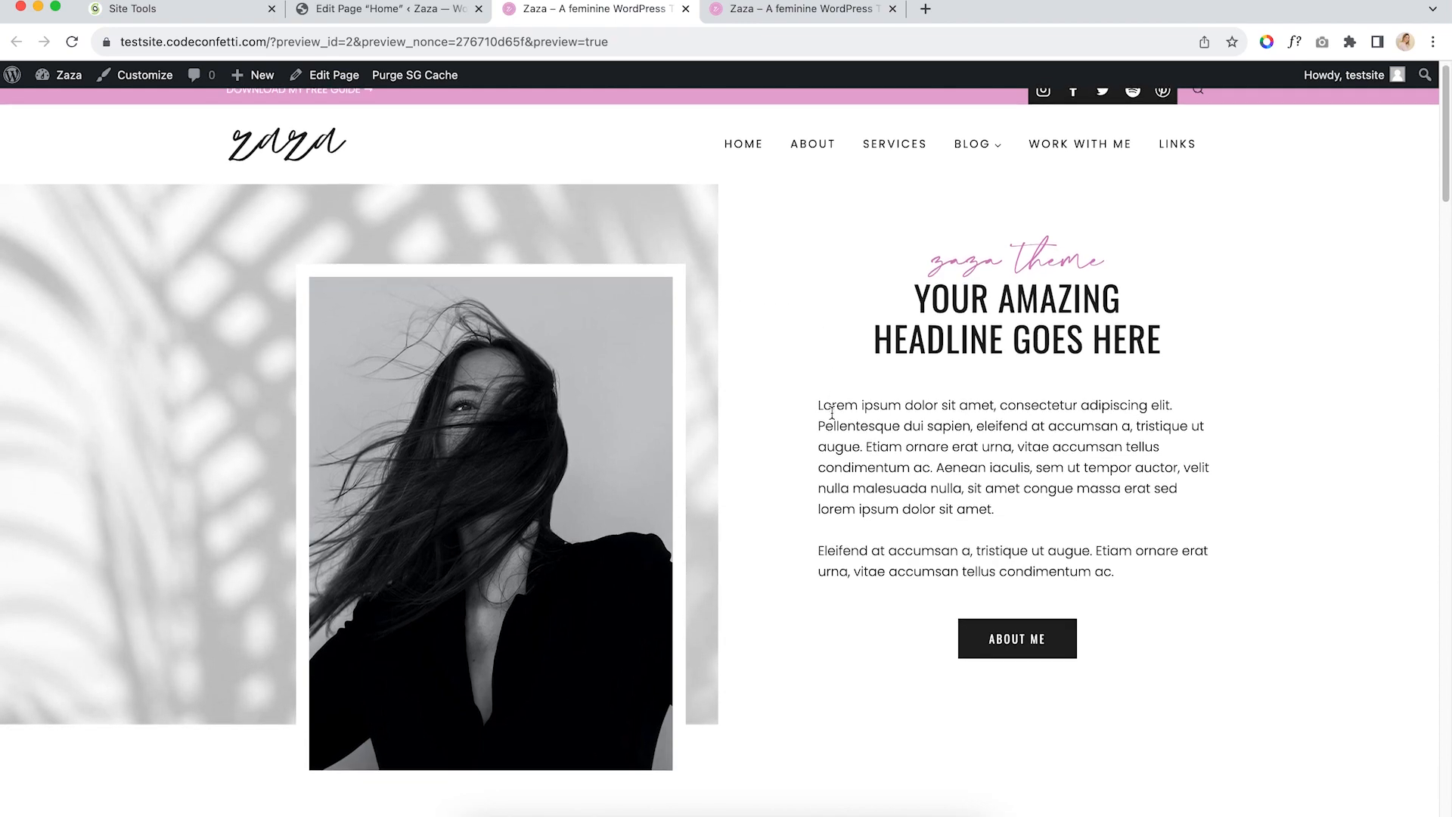
scroll(832, 413, up, 1)
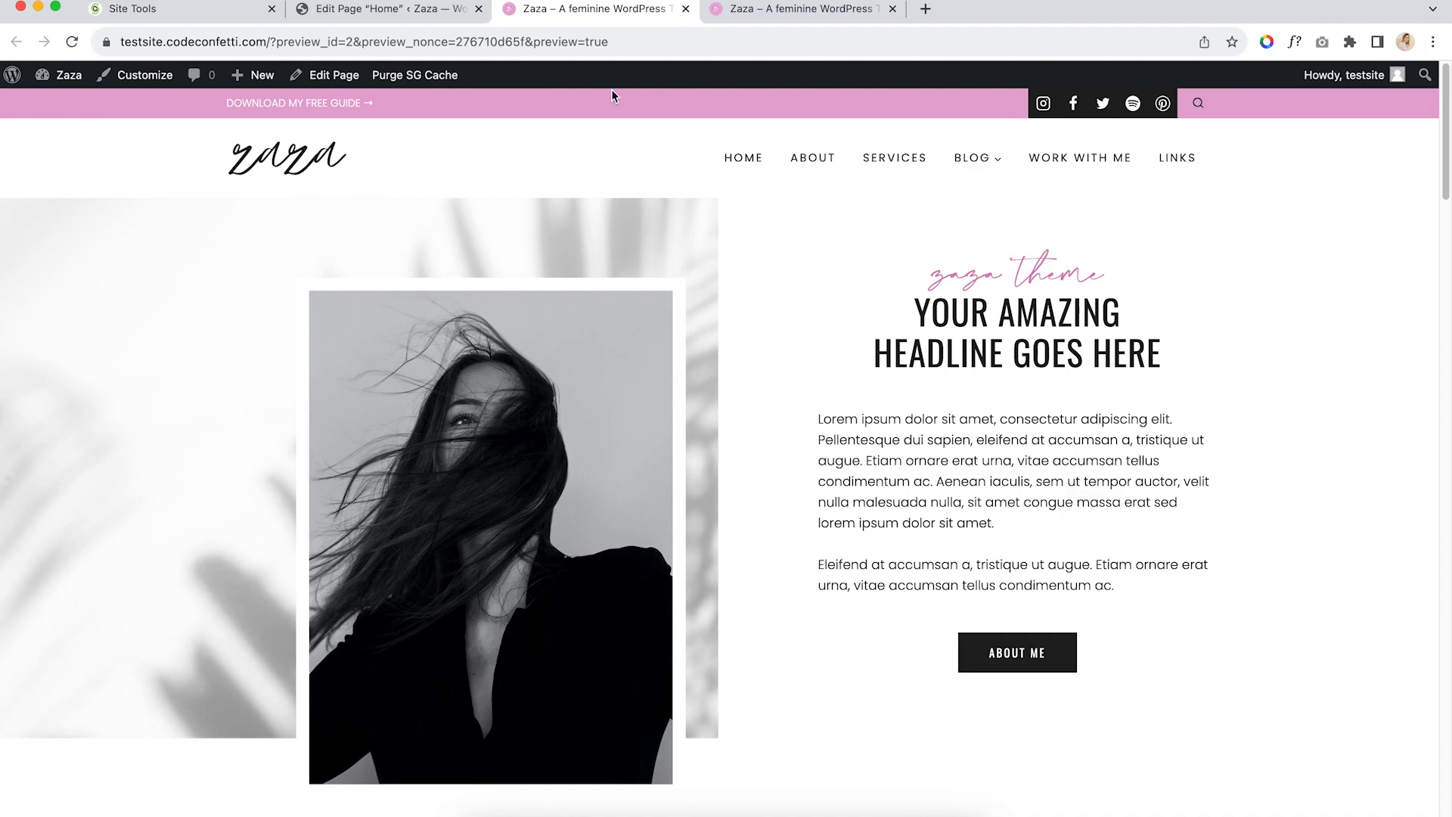
Select the "zaza theme" heading in the page editor and compare its font with the previewed page
click(390, 9)
click(862, 198)
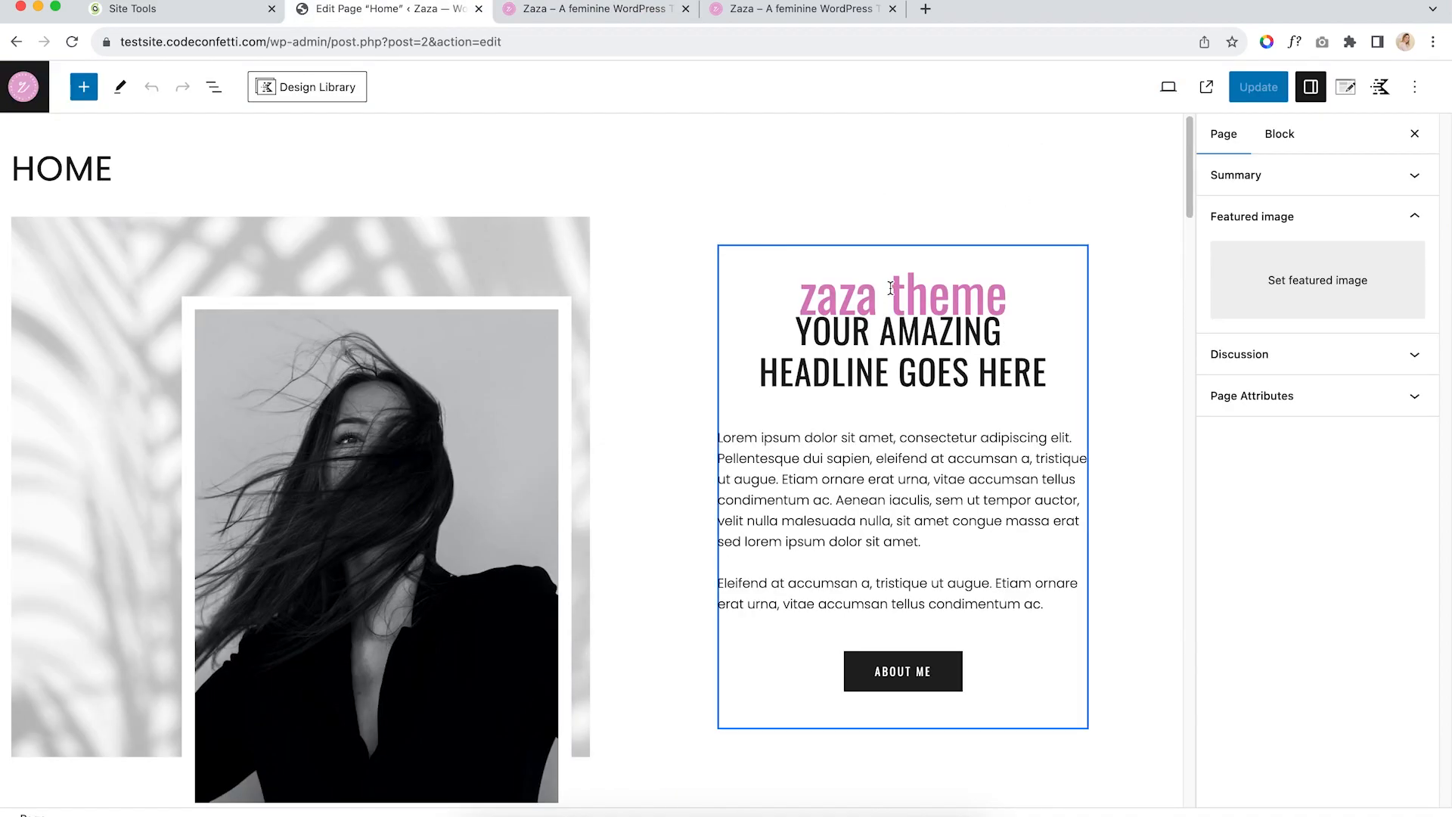
click(922, 292)
mouse_move(987, 294)
mouse_down()
mouse_move(800, 294)
mouse_move(998, 294)
mouse_up()
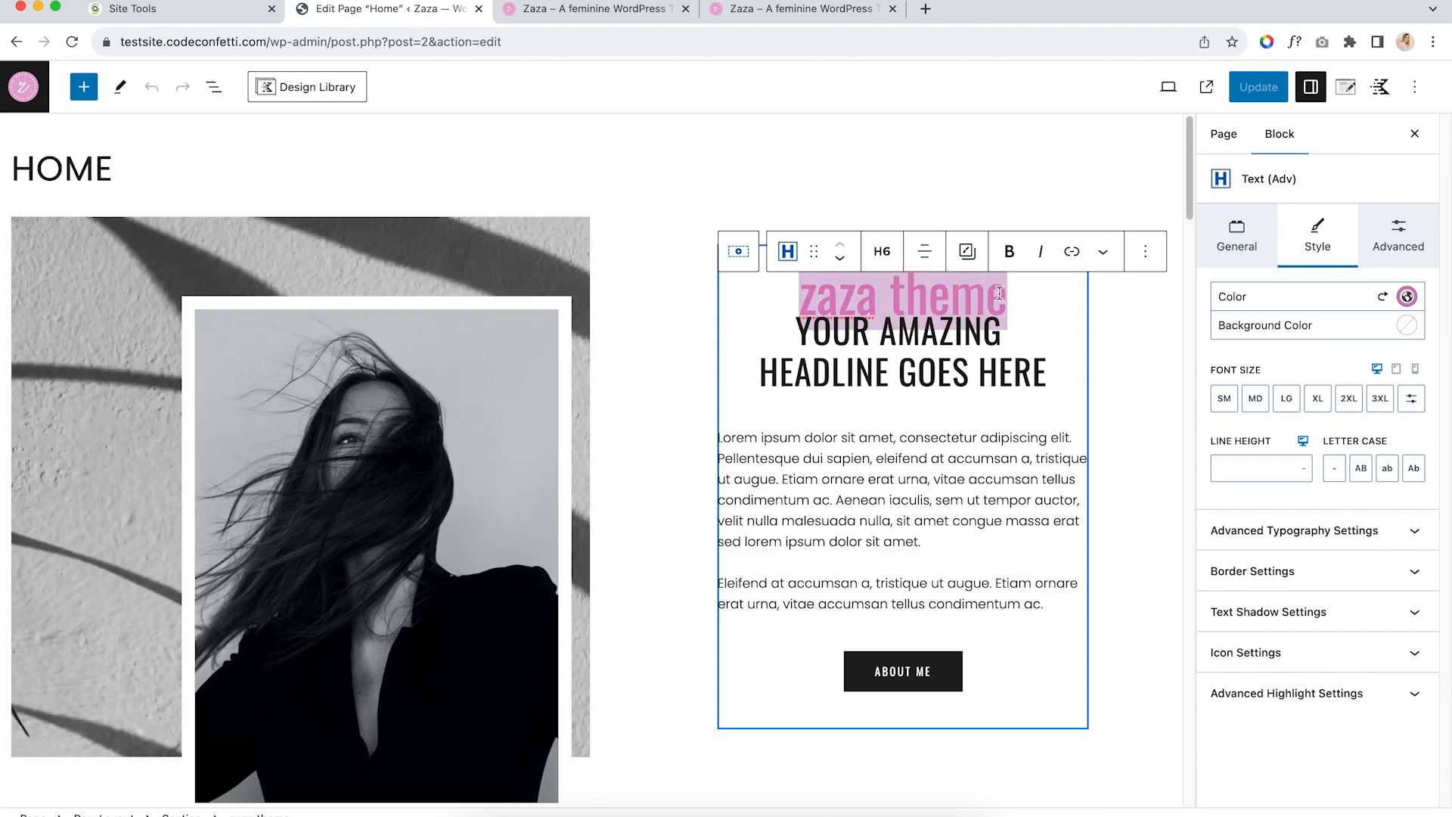
click(578, 10)
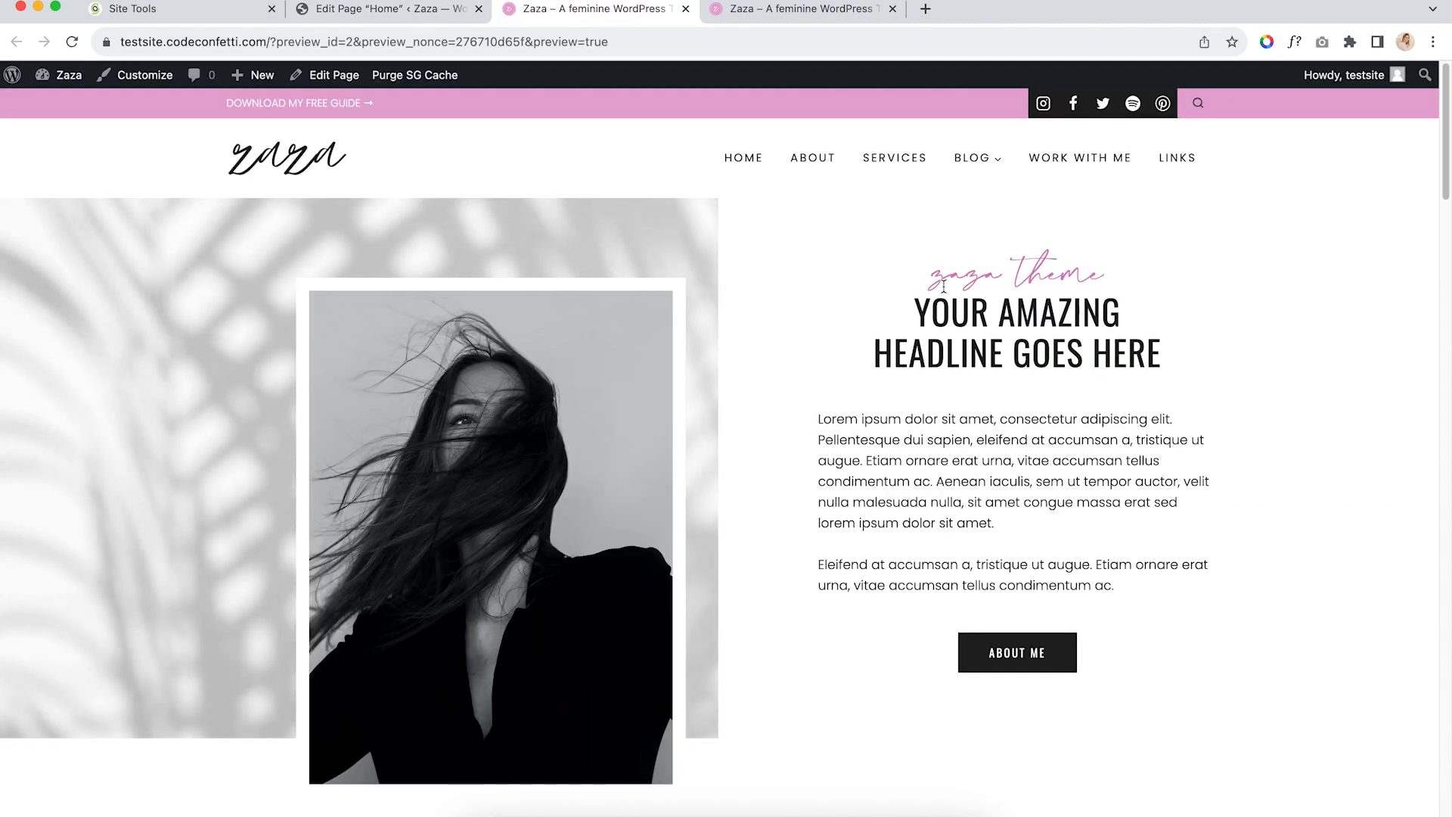
click(405, 10)
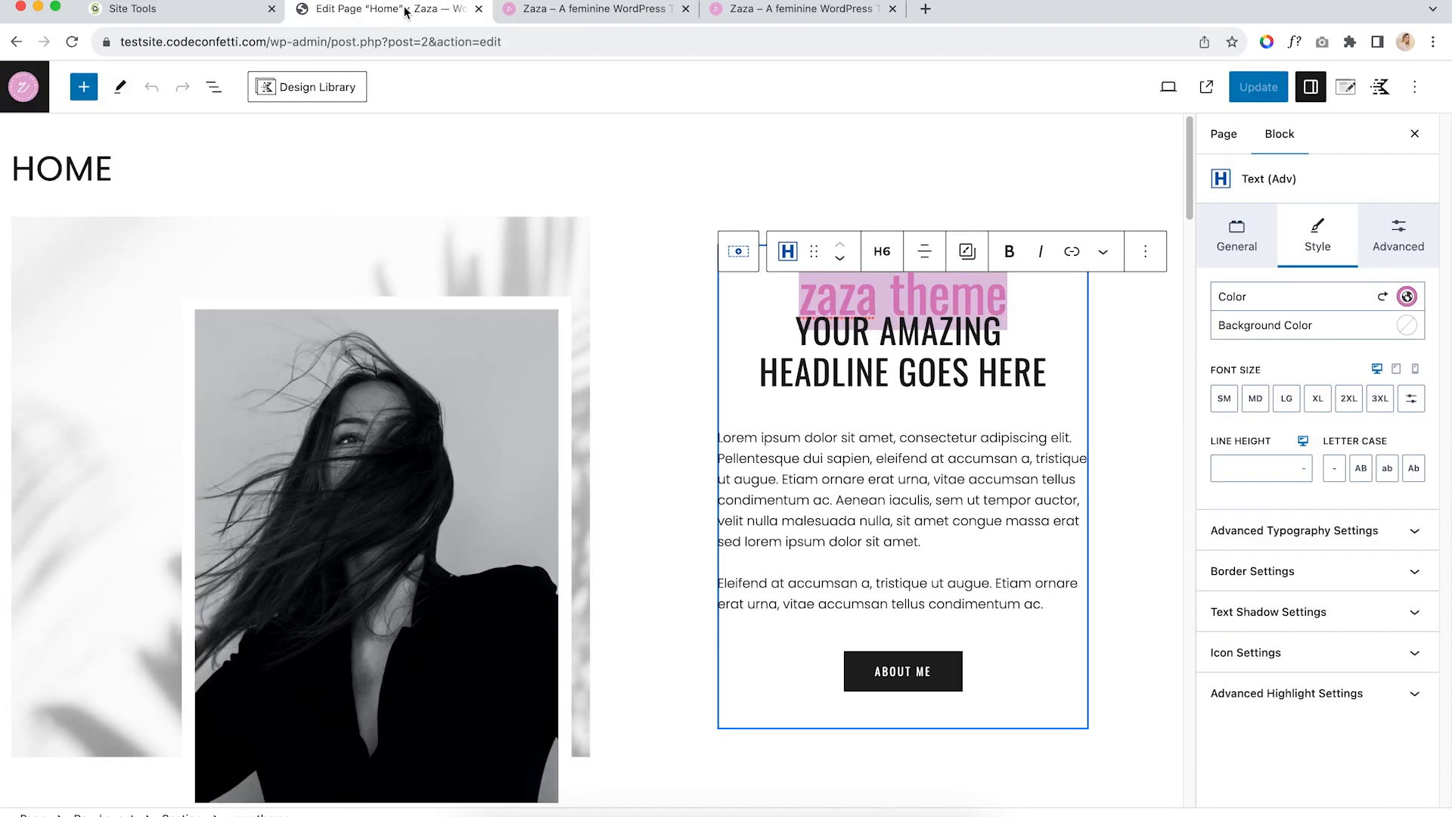
Replace the word AMAZING with AWESOME in the hero section's main headline
click(840, 328)
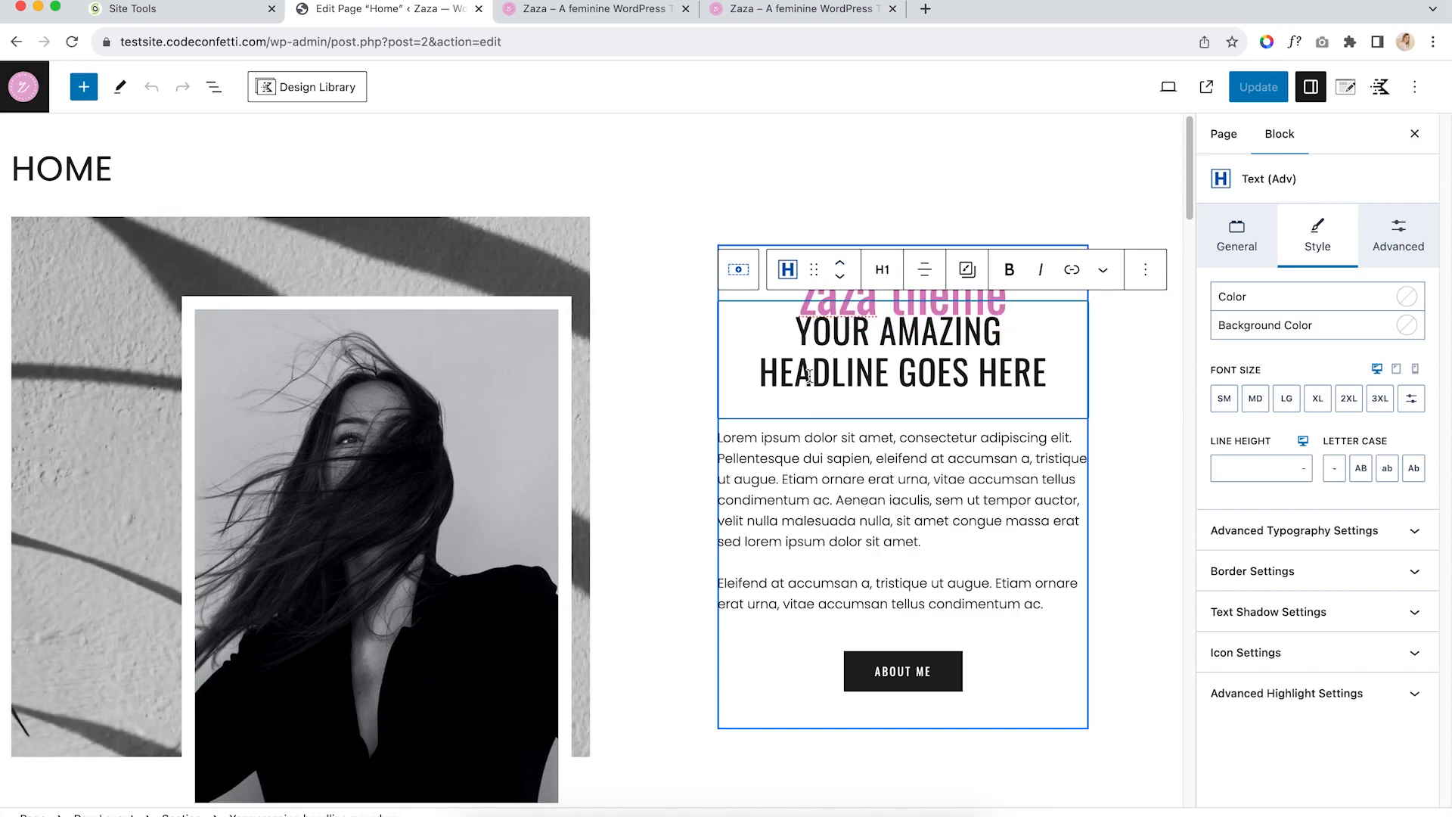
click(830, 305)
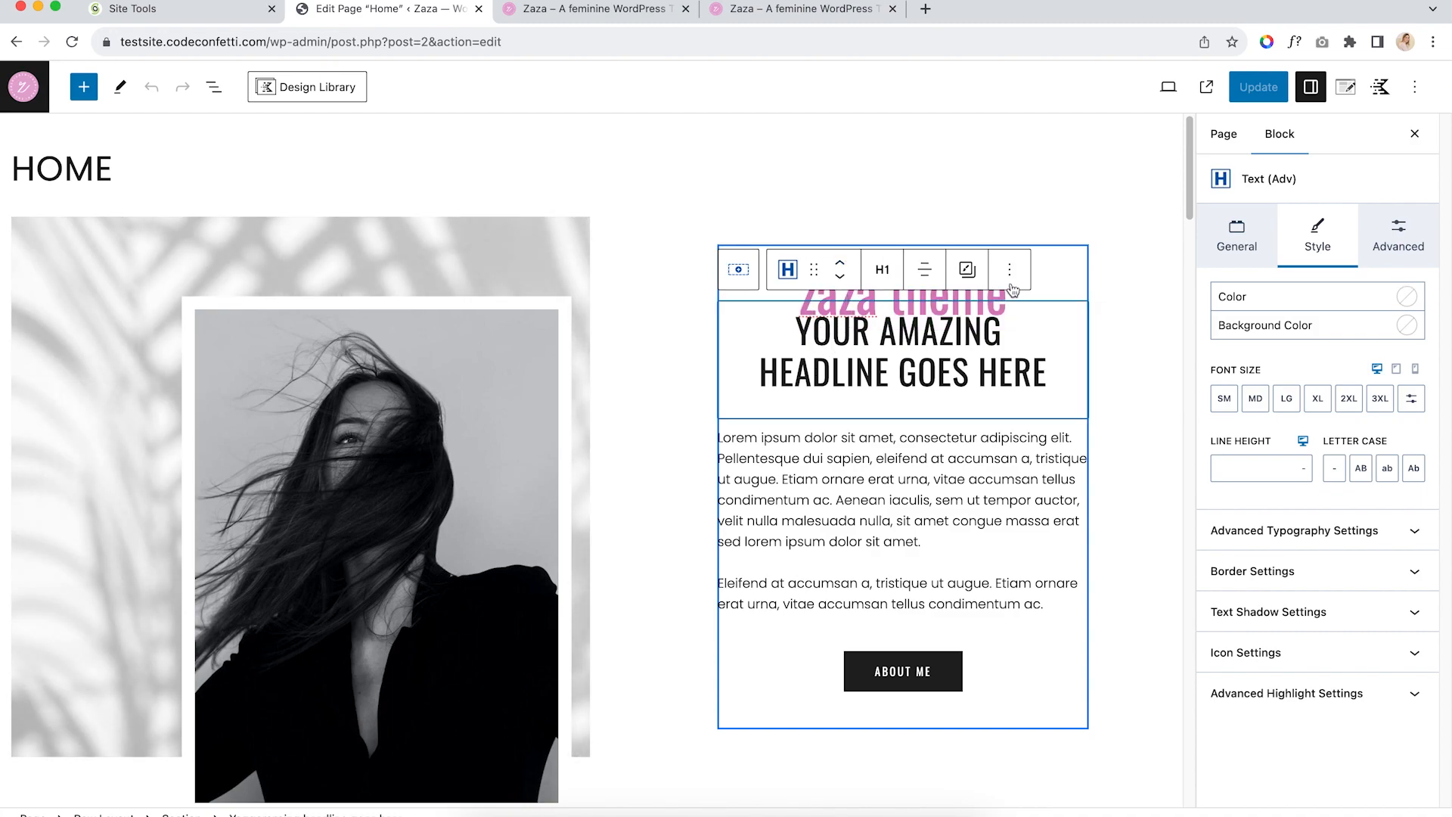
click(1011, 371)
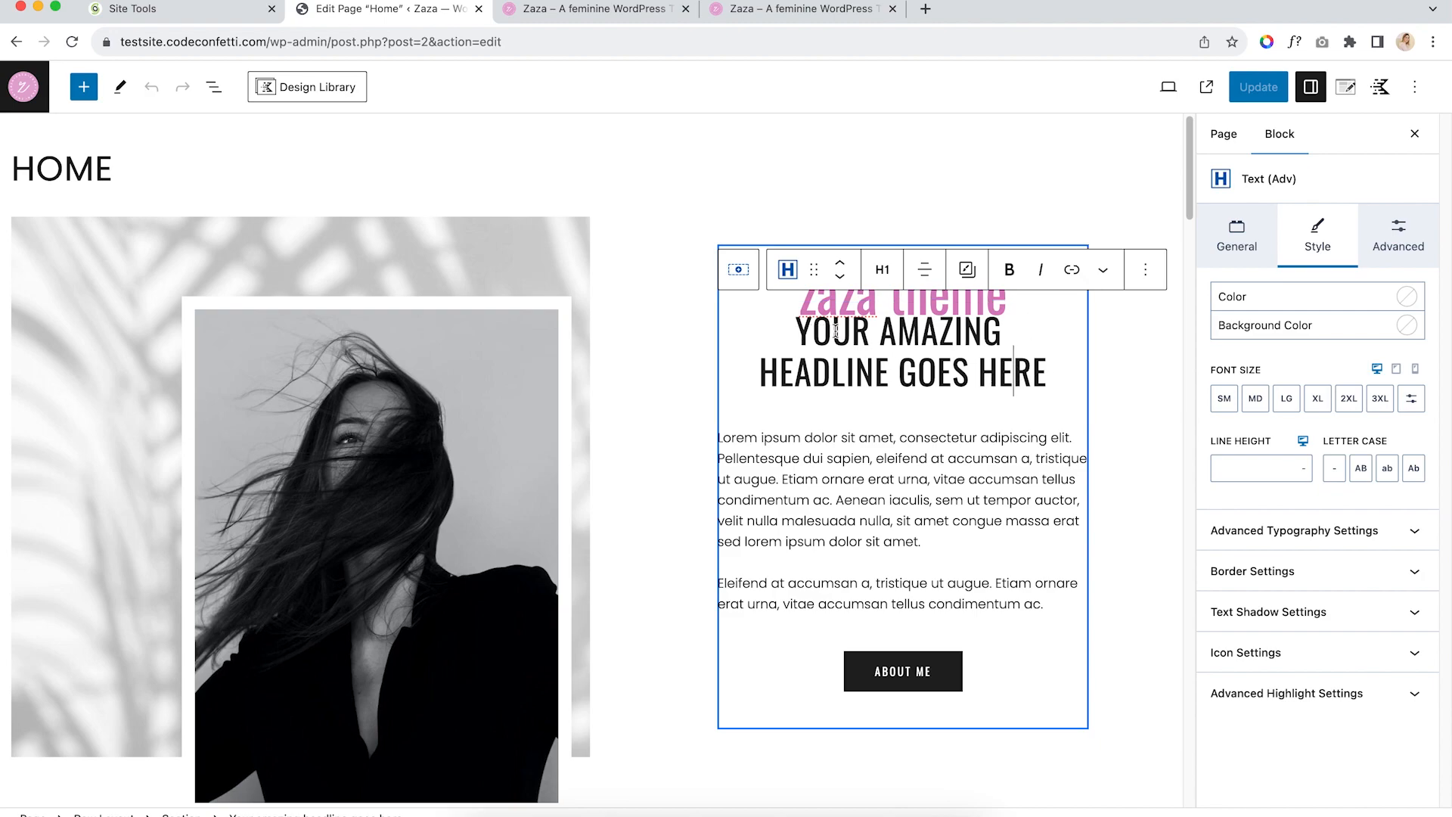
drag(877, 333, 996, 332)
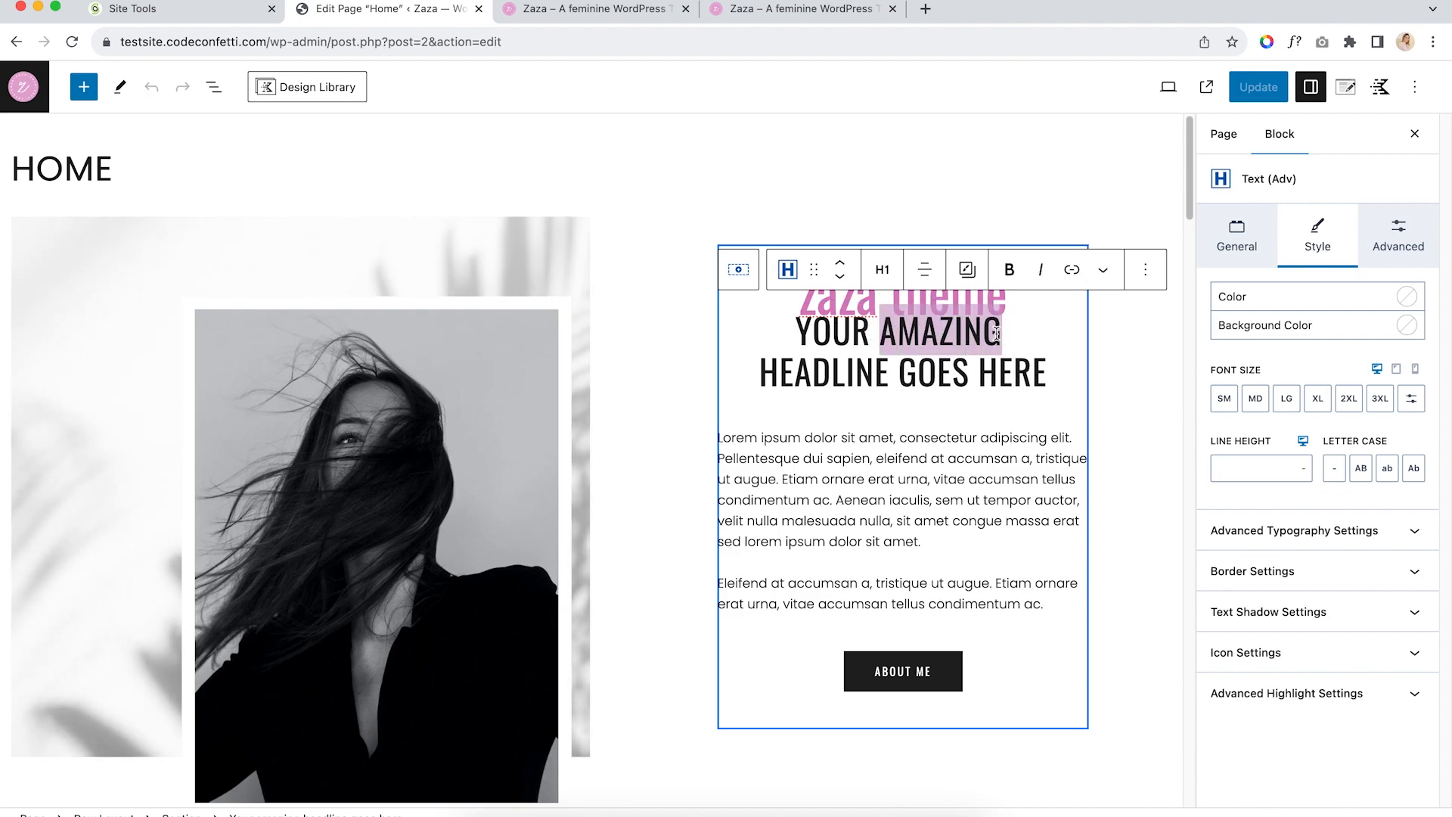
text(AWESOME)
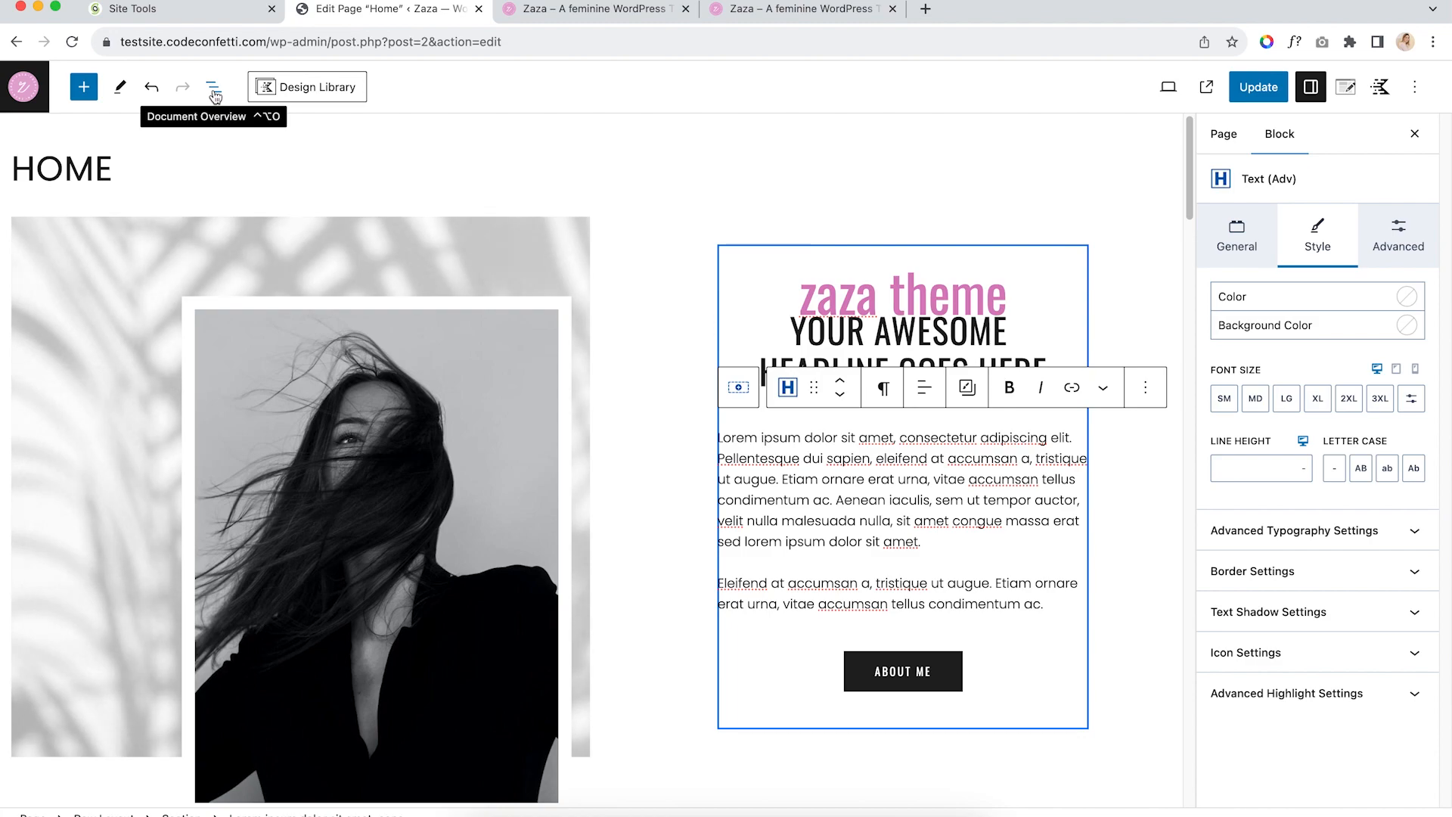
Open the document overview and examine the page's row layouts and the two sections inside the first row
click(215, 89)
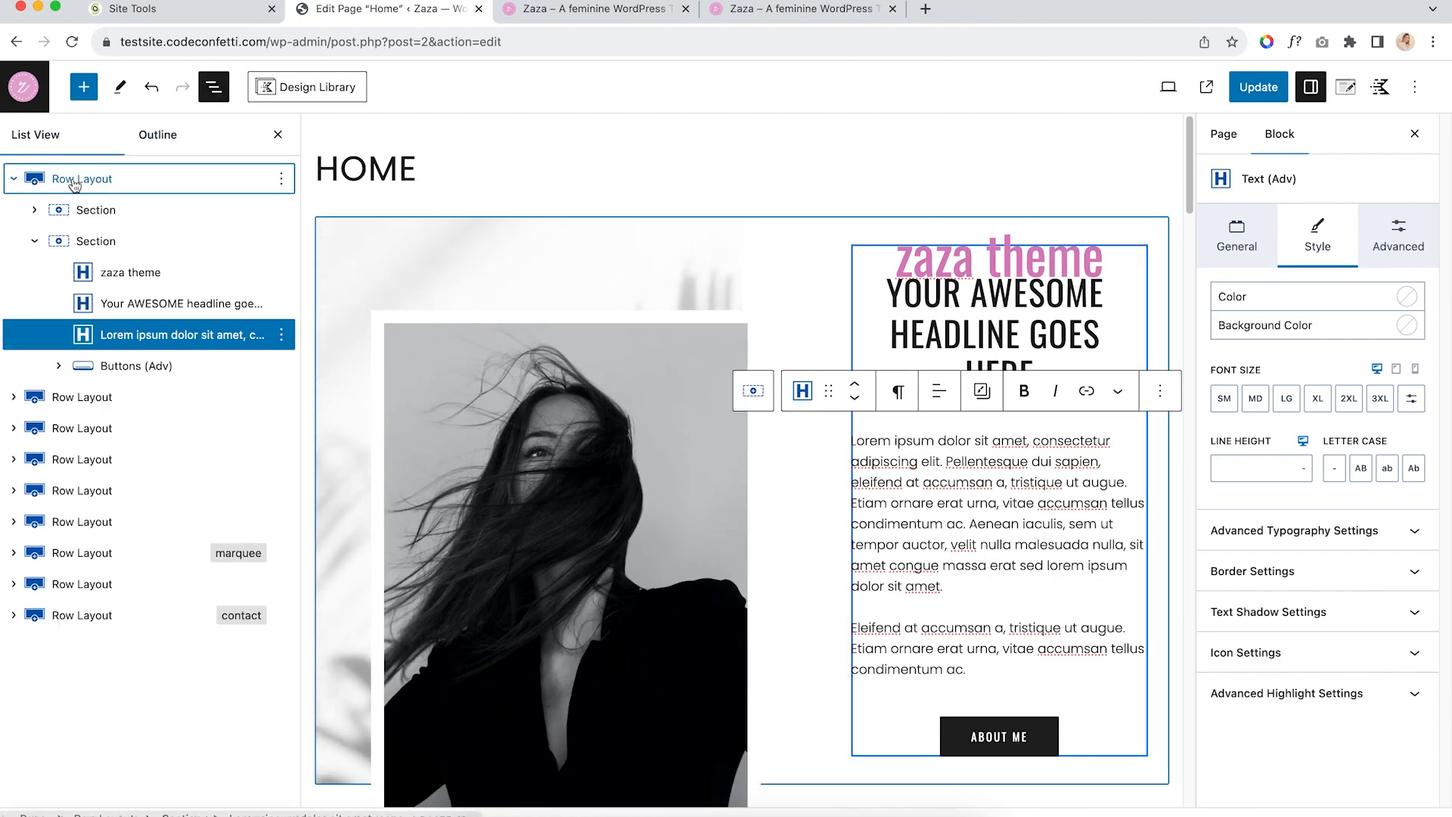
click(13, 179)
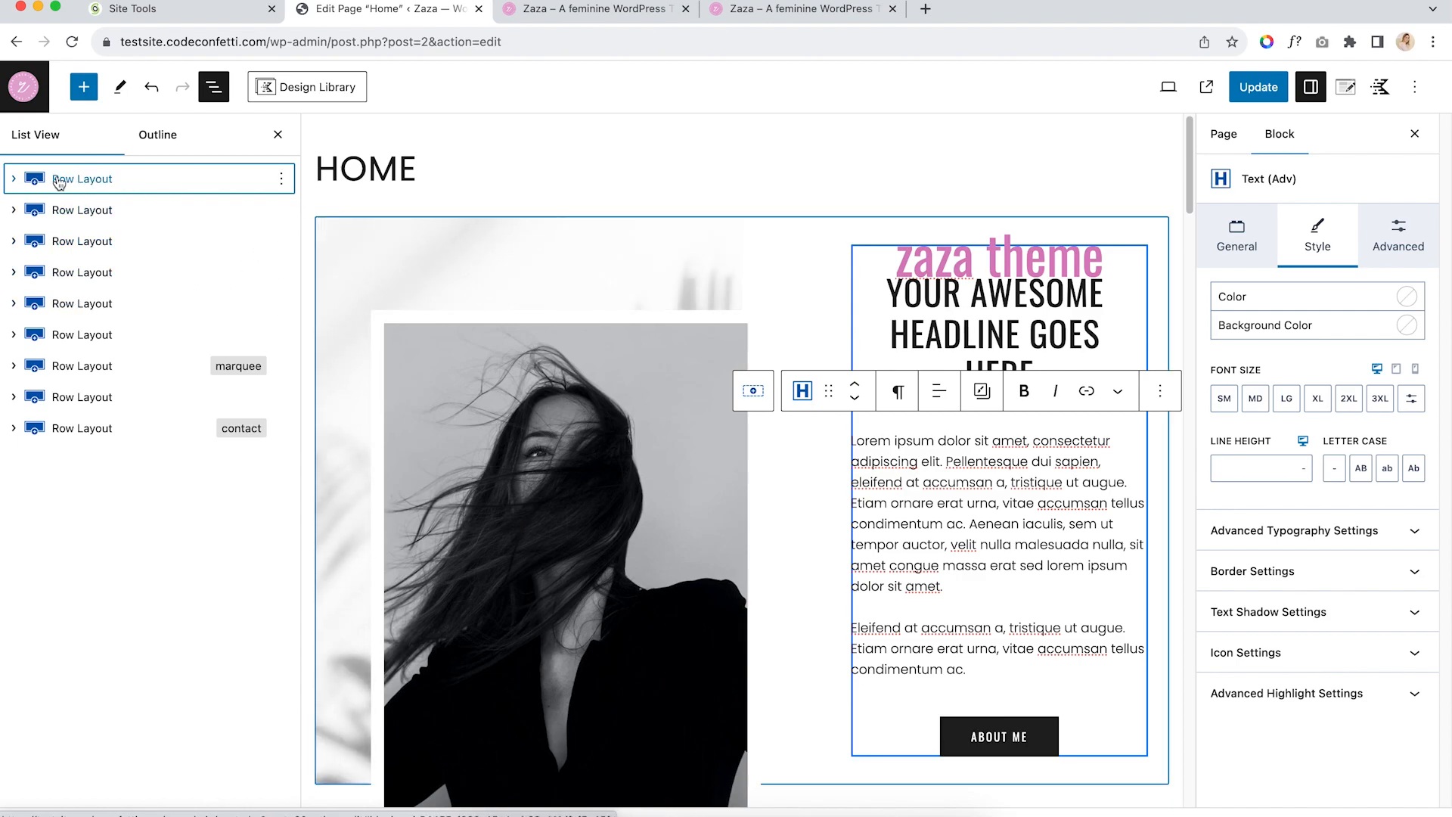
scroll(610, 242, down, 1)
scroll(611, 240, down, 1)
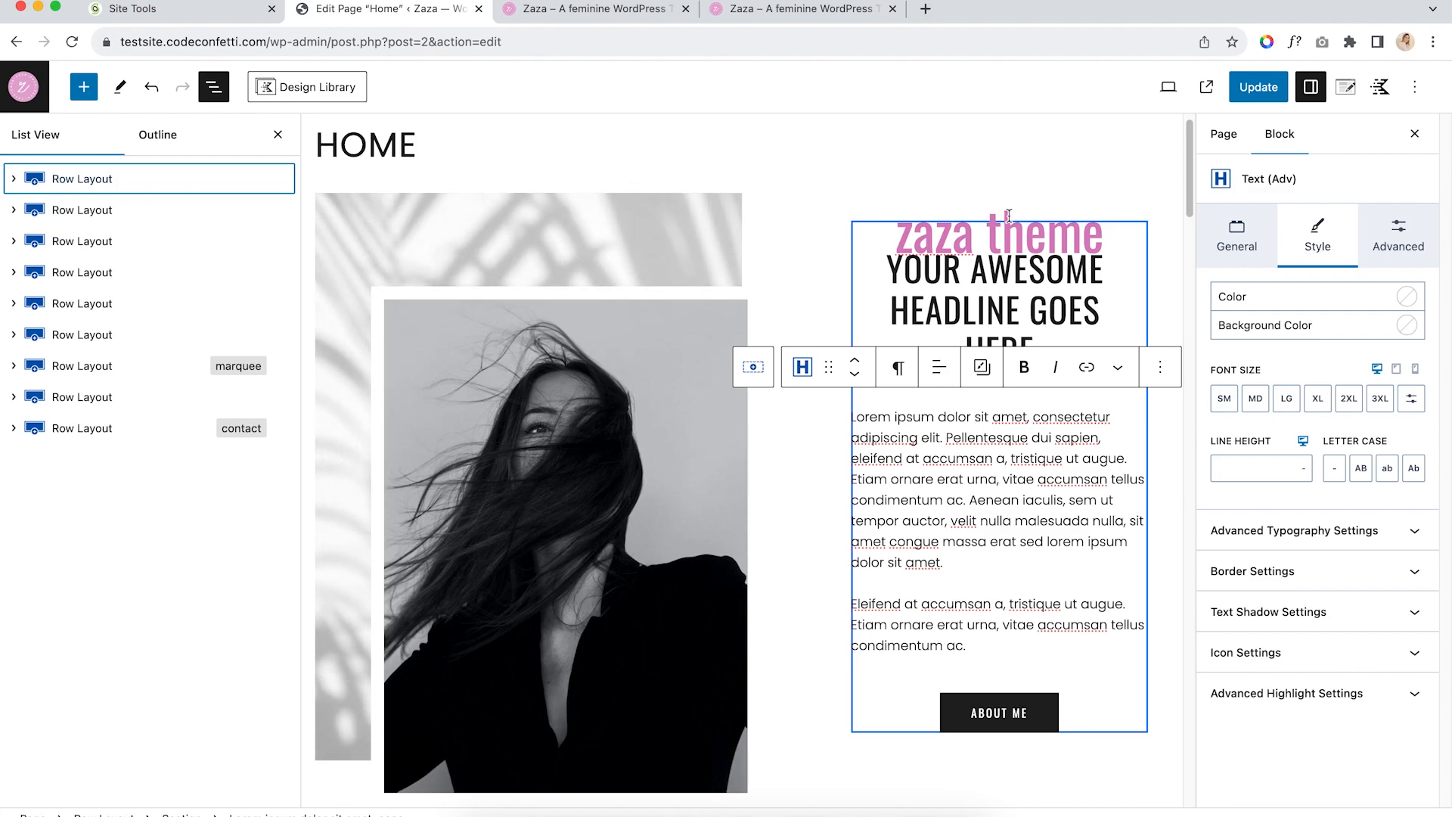
click(14, 180)
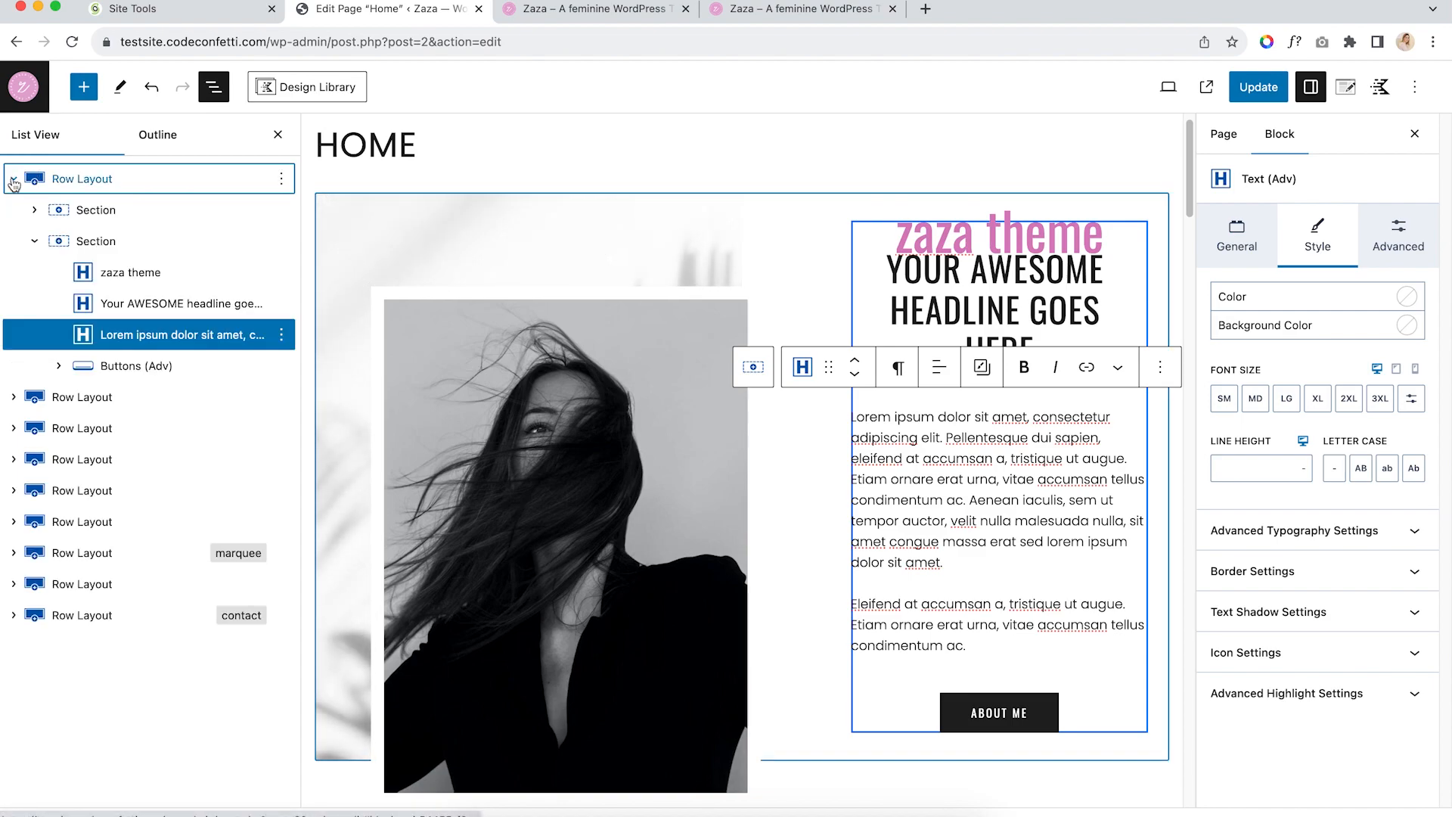
click(85, 211)
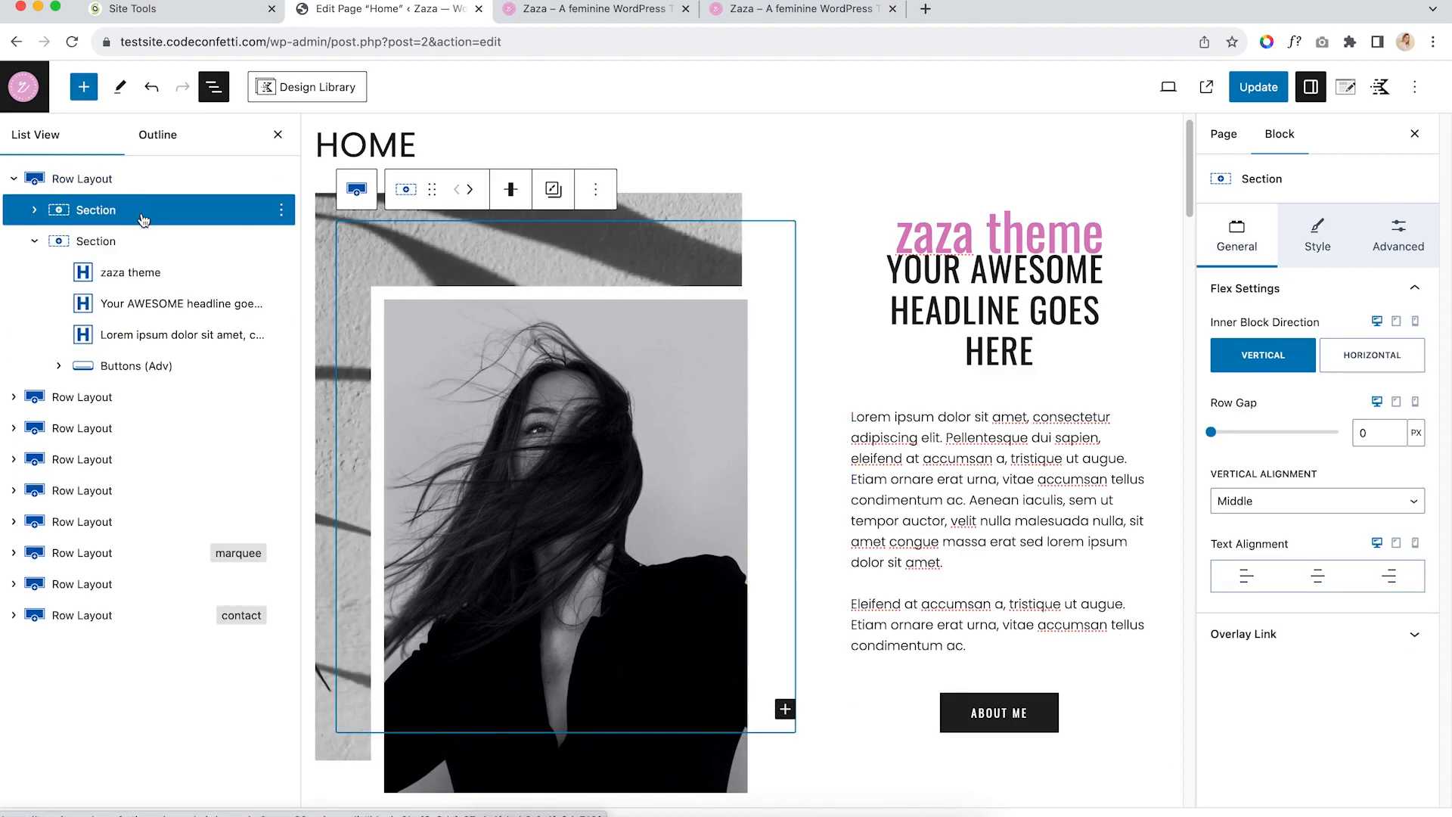
click(85, 244)
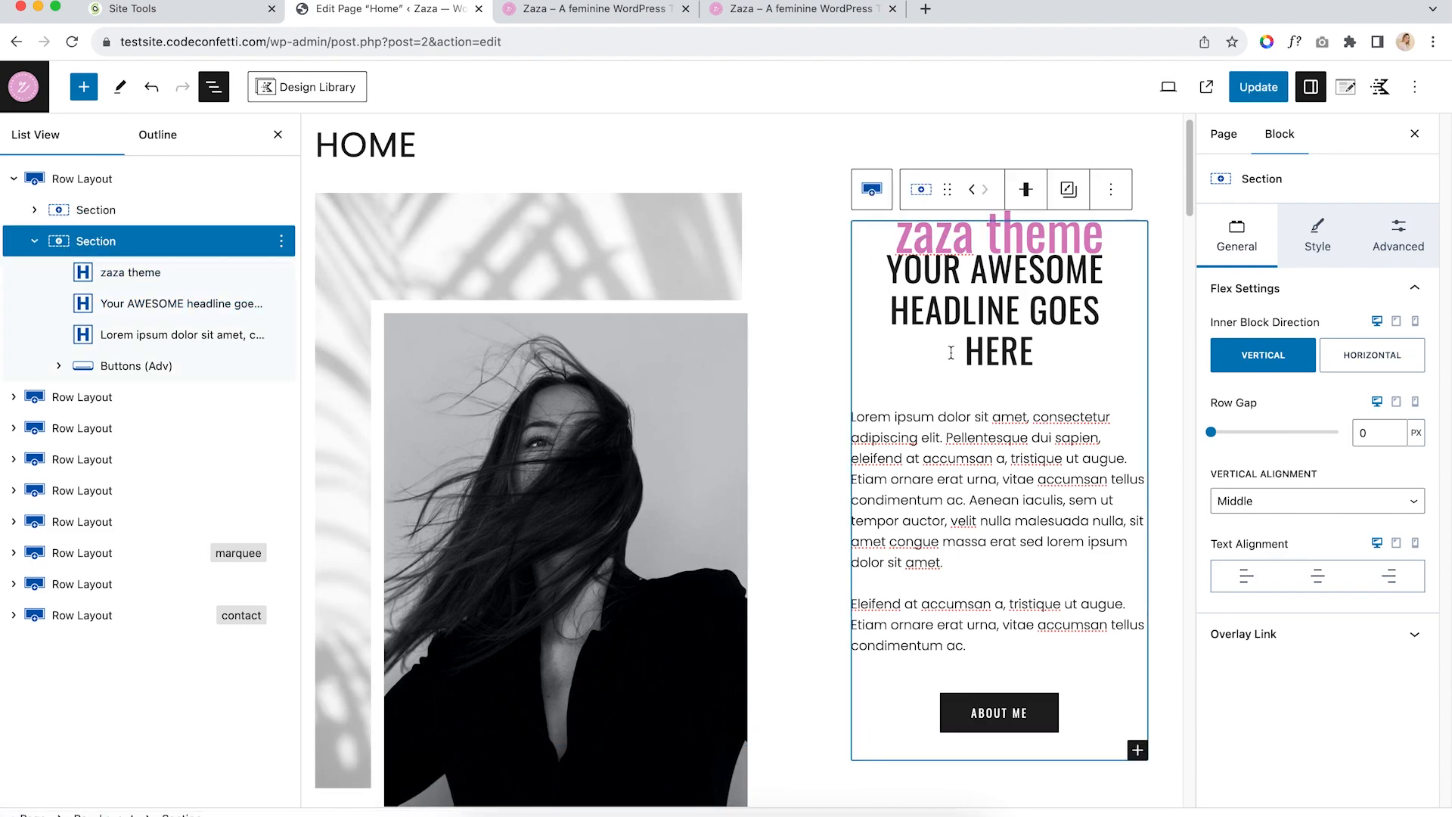
Expand the first row's image section and inspect its Image (Adv) block, then the "zaza theme" text and Buttons (Adv) blocks in the other section
click(36, 211)
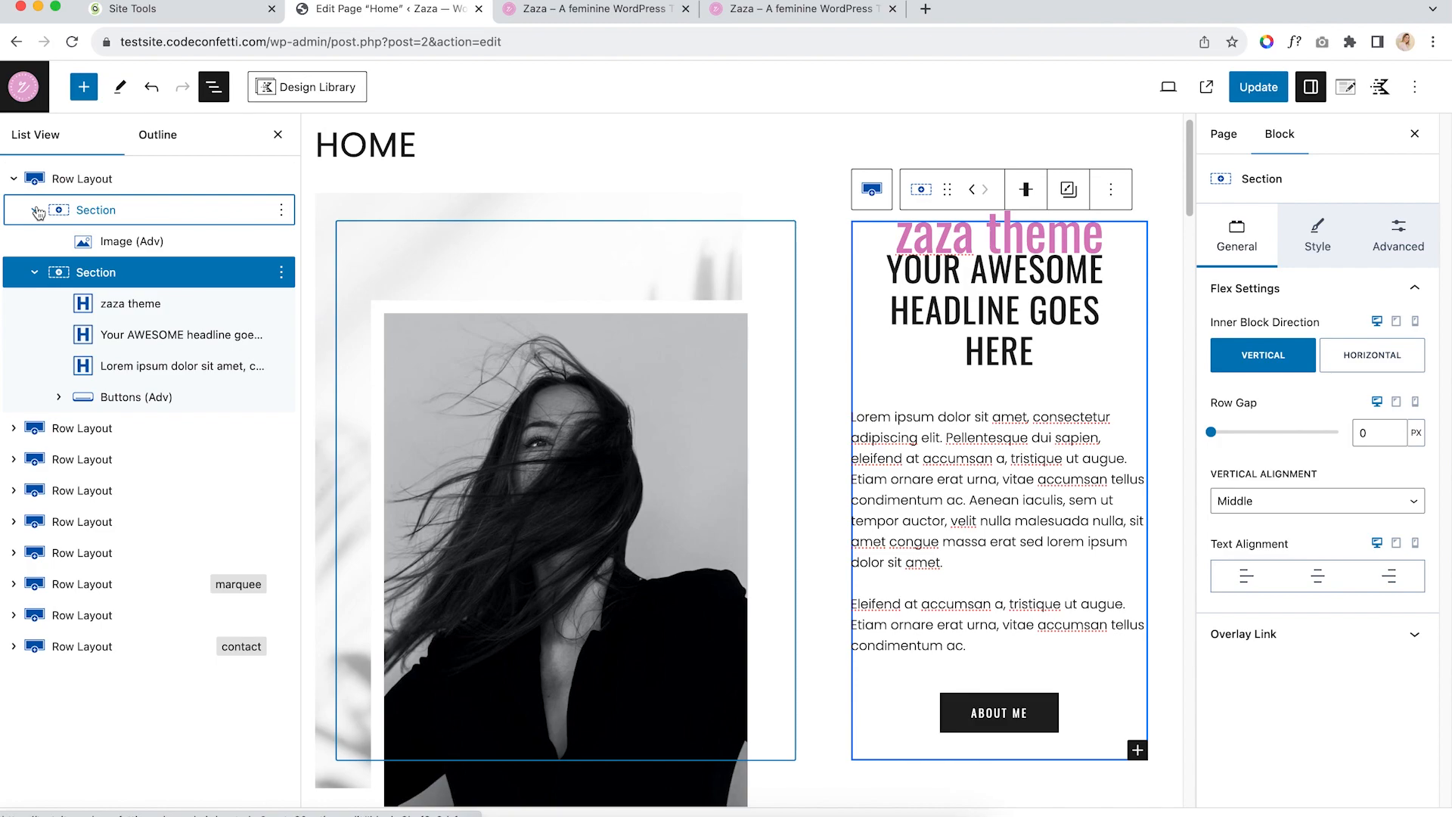
click(91, 211)
click(162, 247)
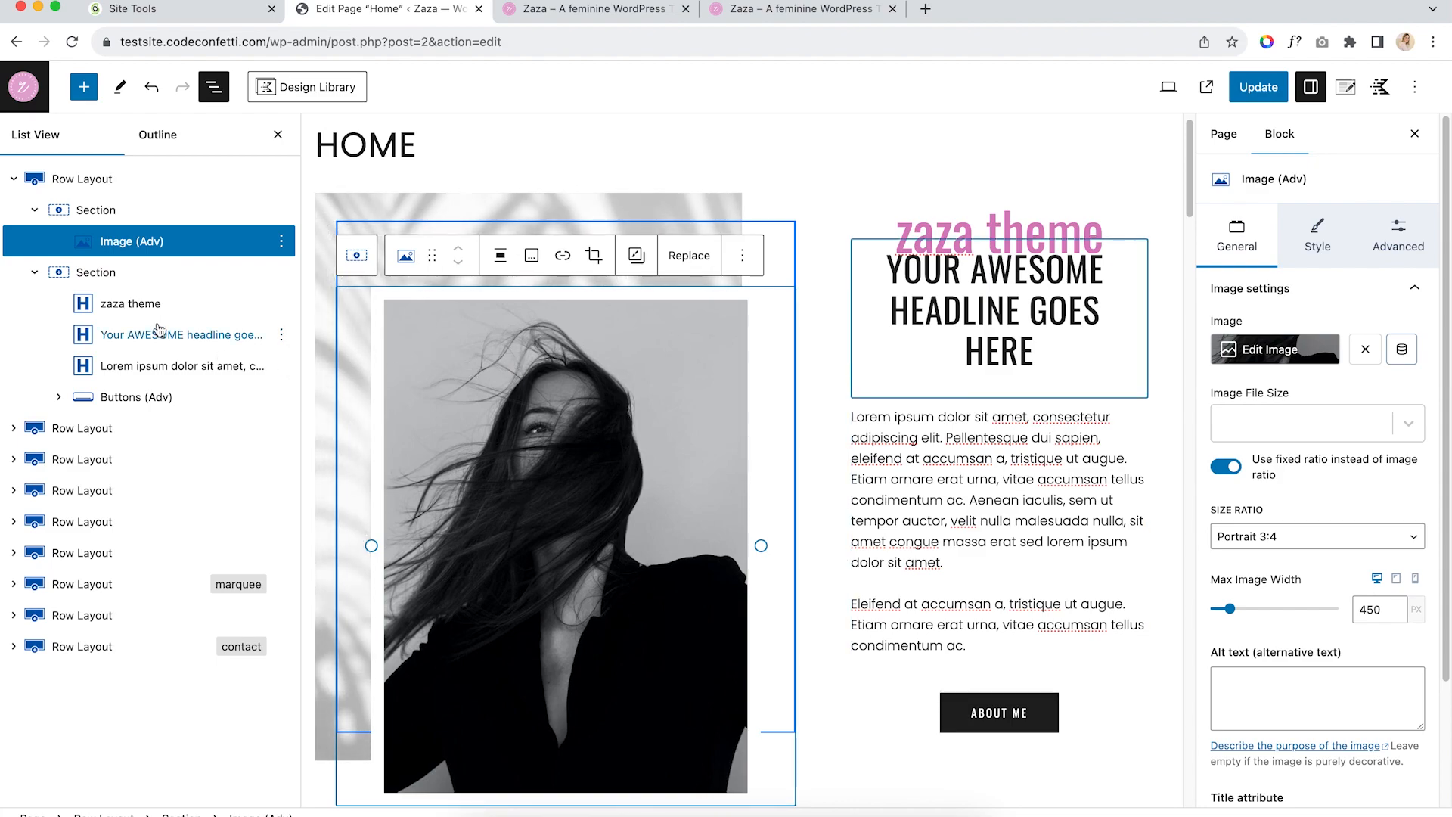
click(102, 304)
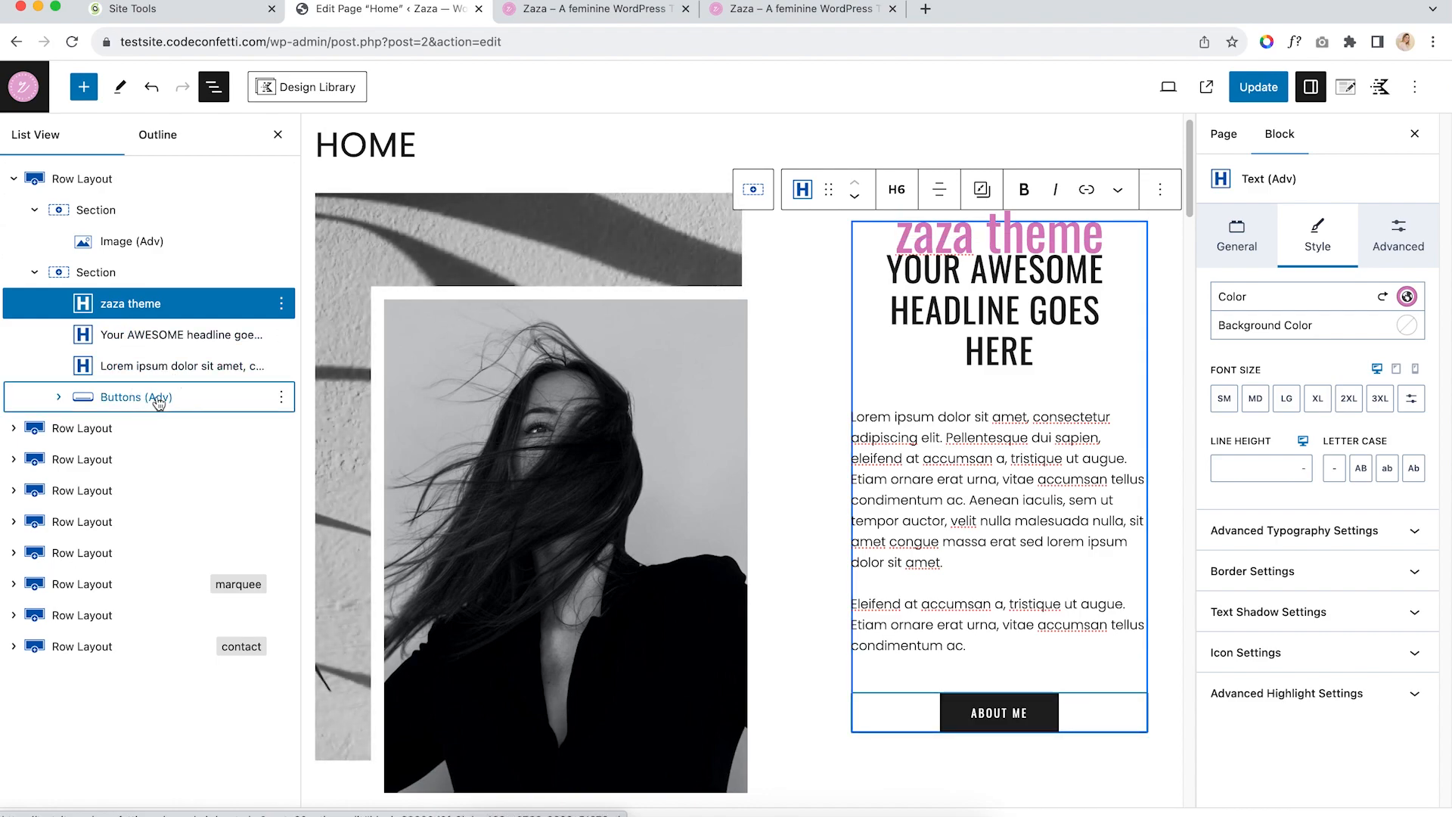
click(211, 411)
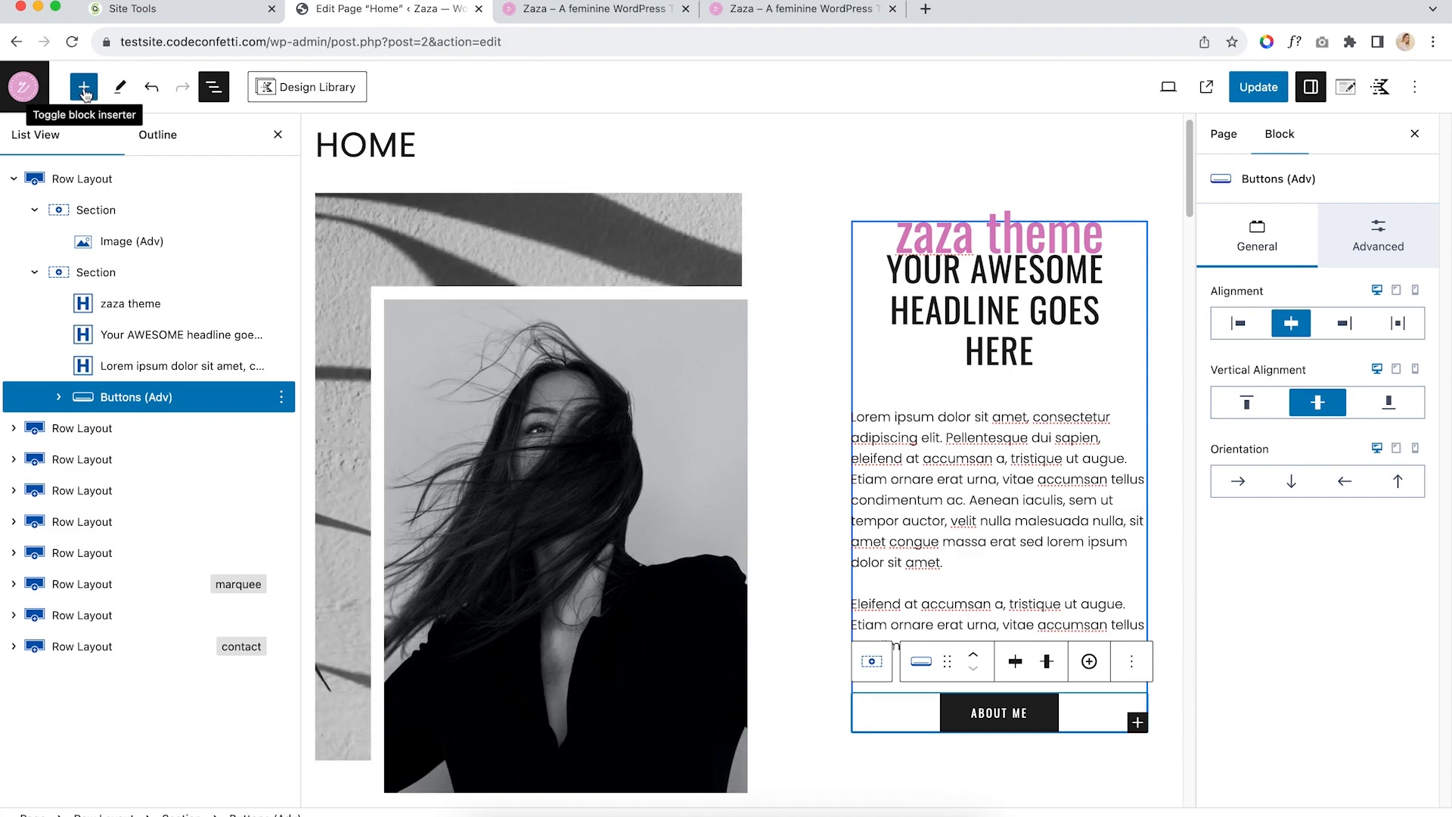
Open the block inserter and look through the available Kadence Blocks
click(84, 89)
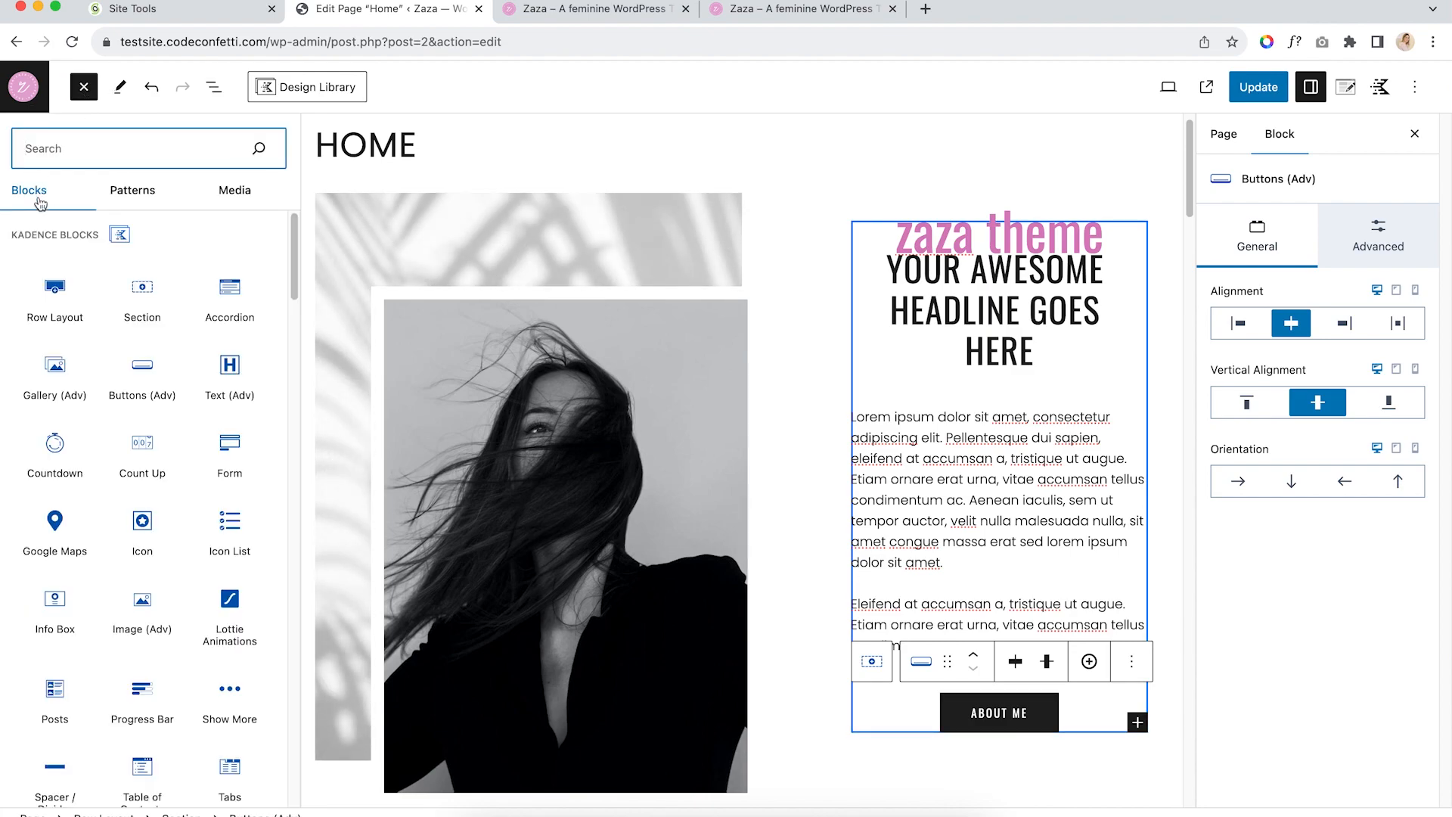
drag(11, 235, 147, 240)
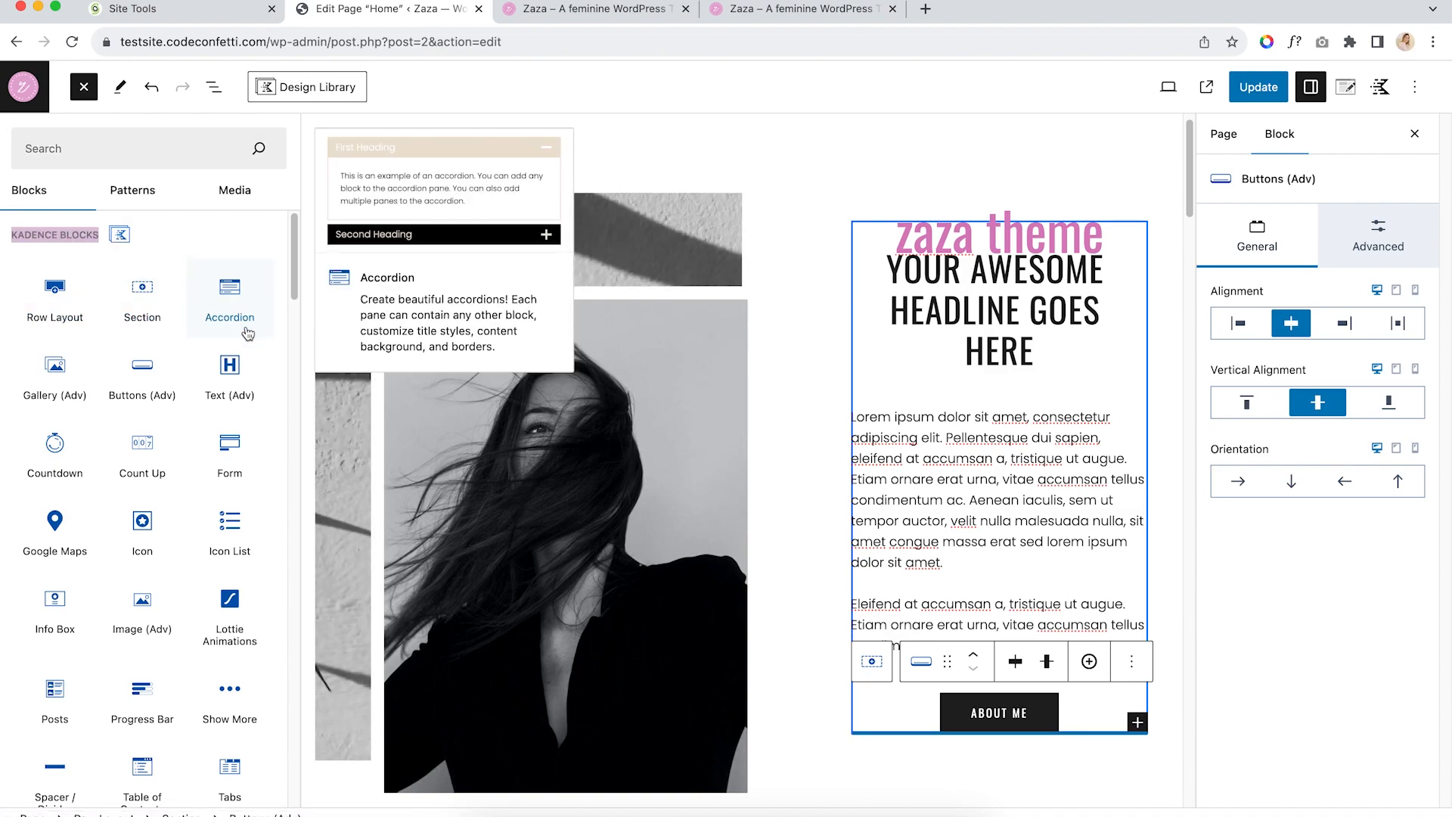
scroll(242, 332, down, 2)
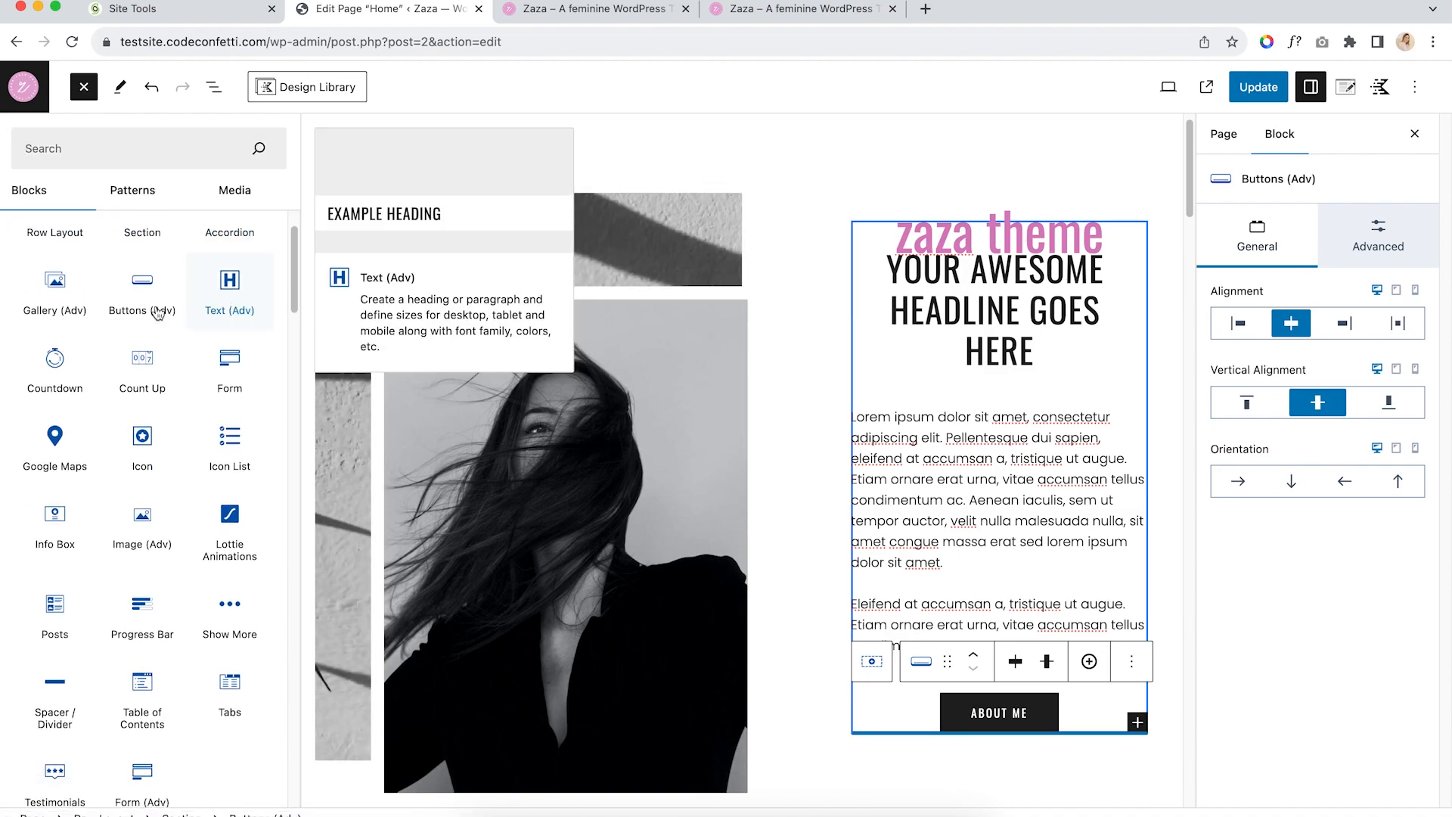
scroll(219, 370, down, 1)
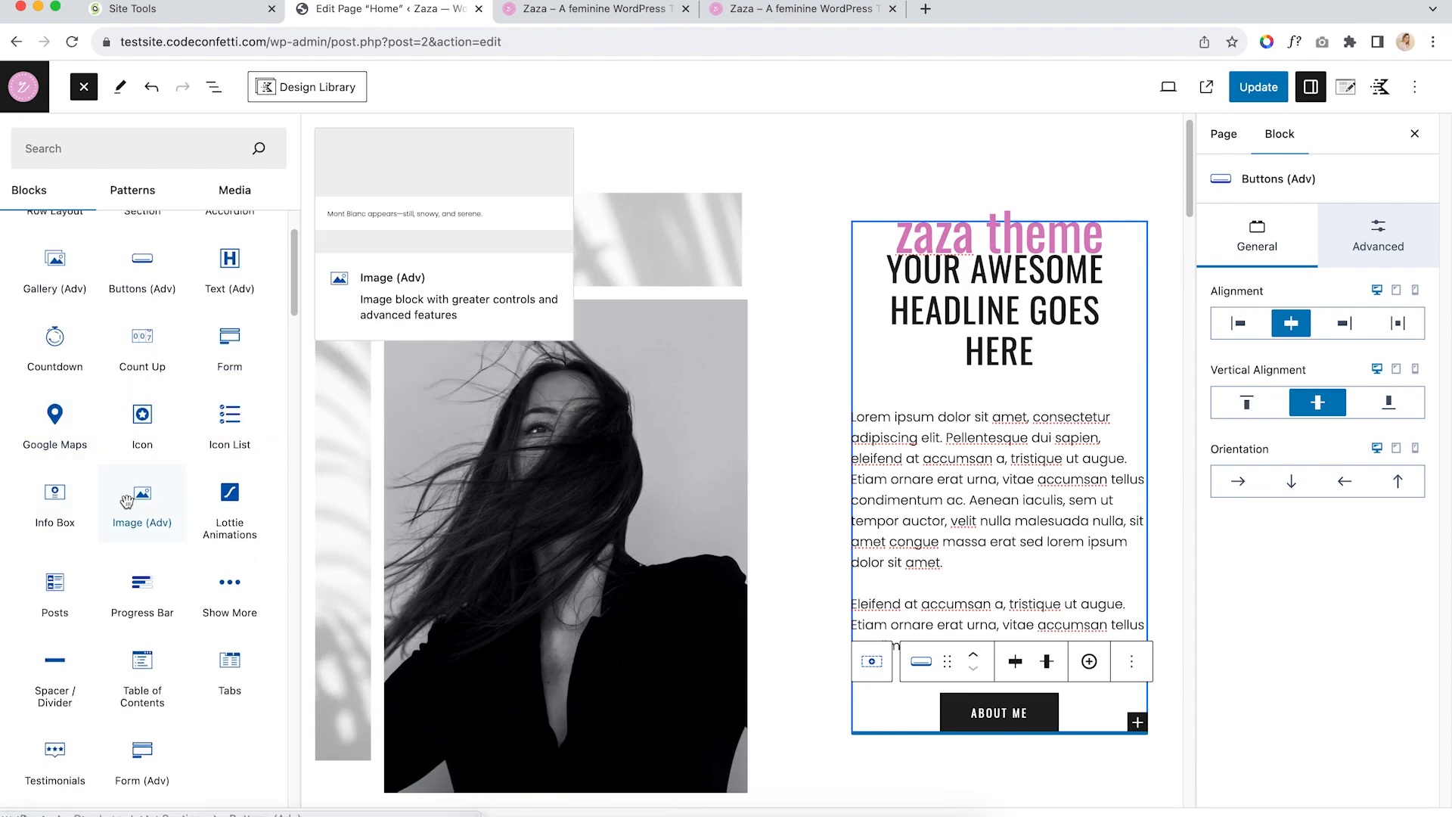
scroll(237, 587, down, 1)
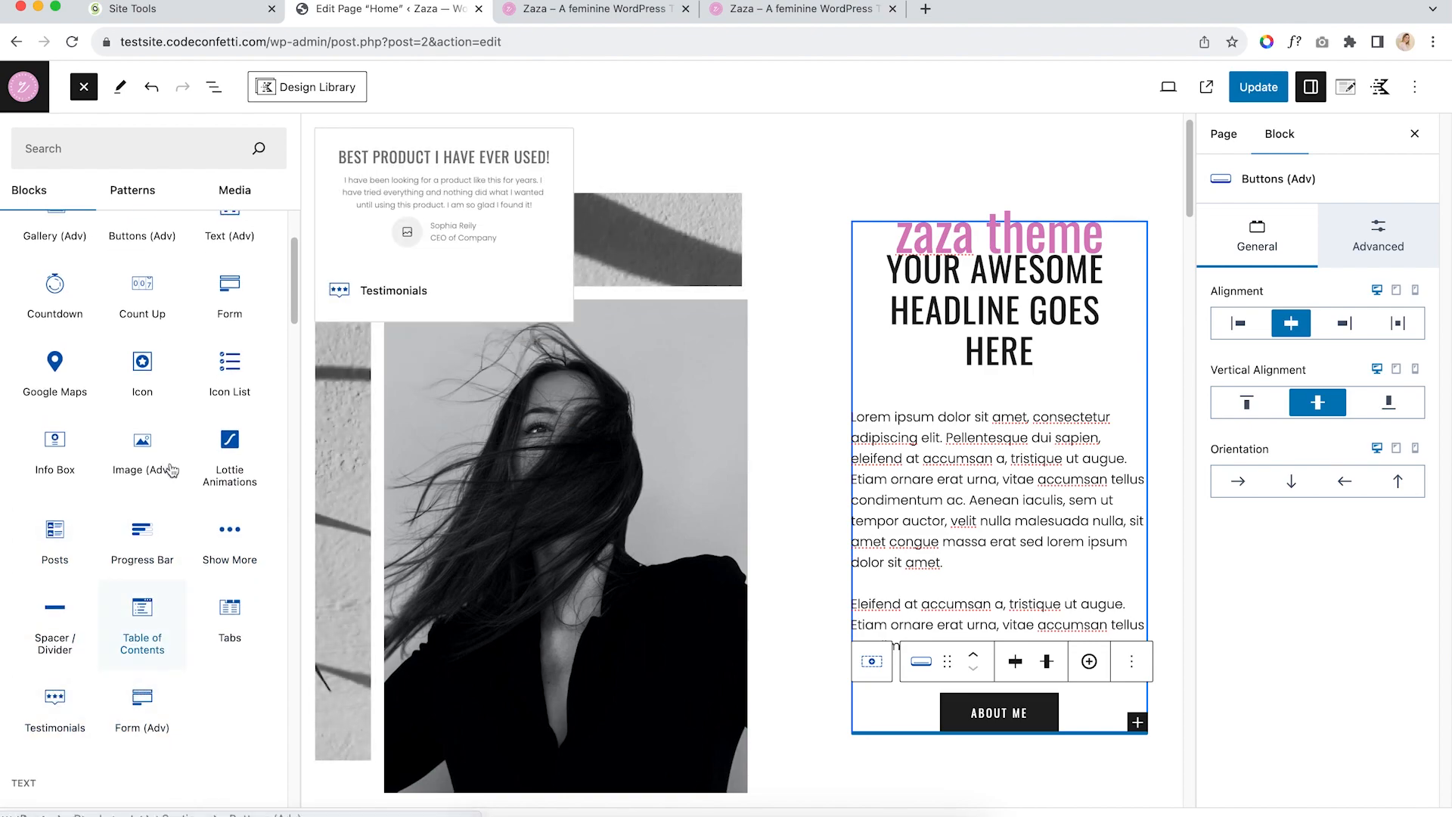
scroll(219, 469, up, 2)
Select the hero's text section and open its block picker below the About Me button
click(1137, 724)
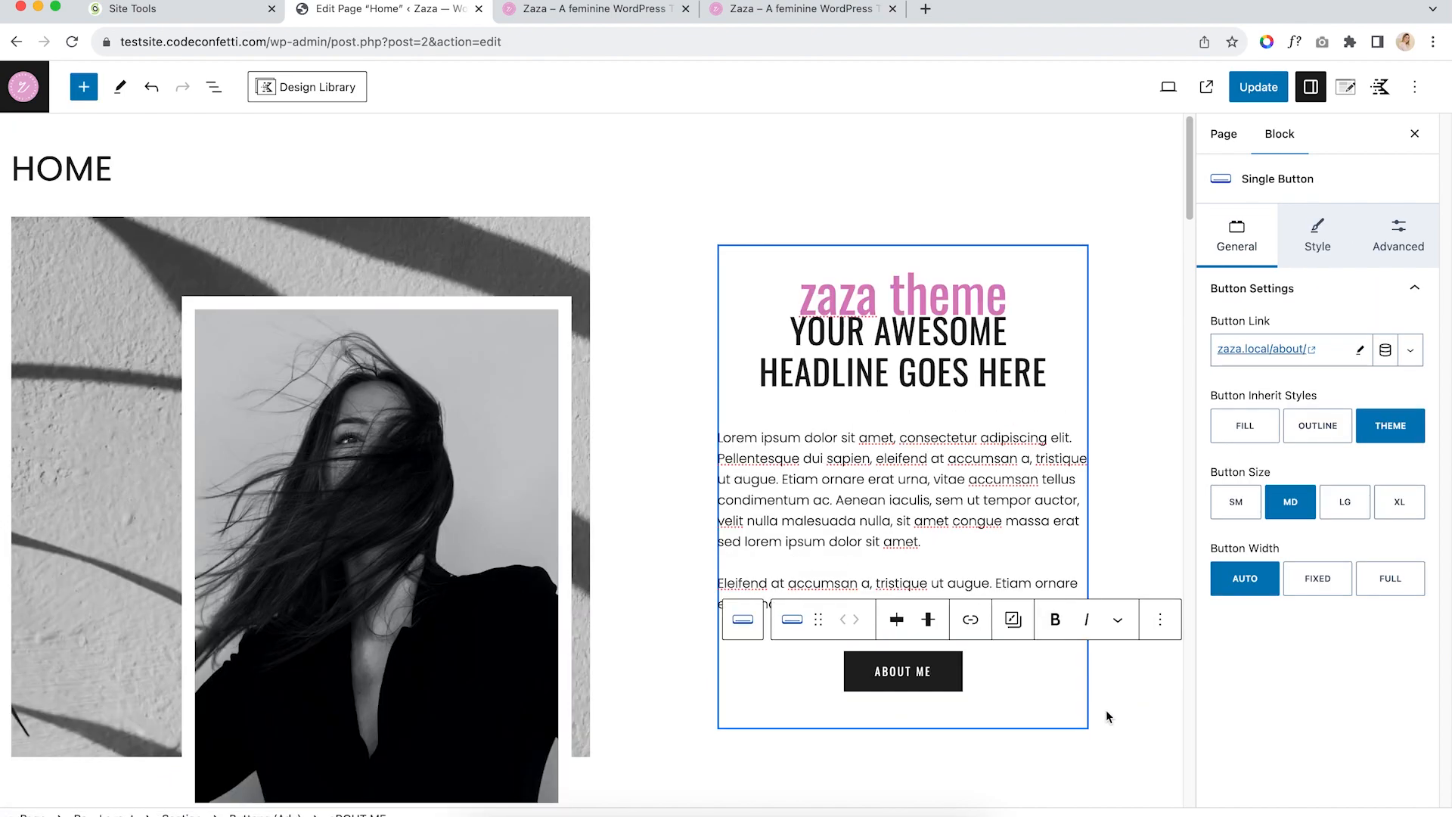
click(1056, 705)
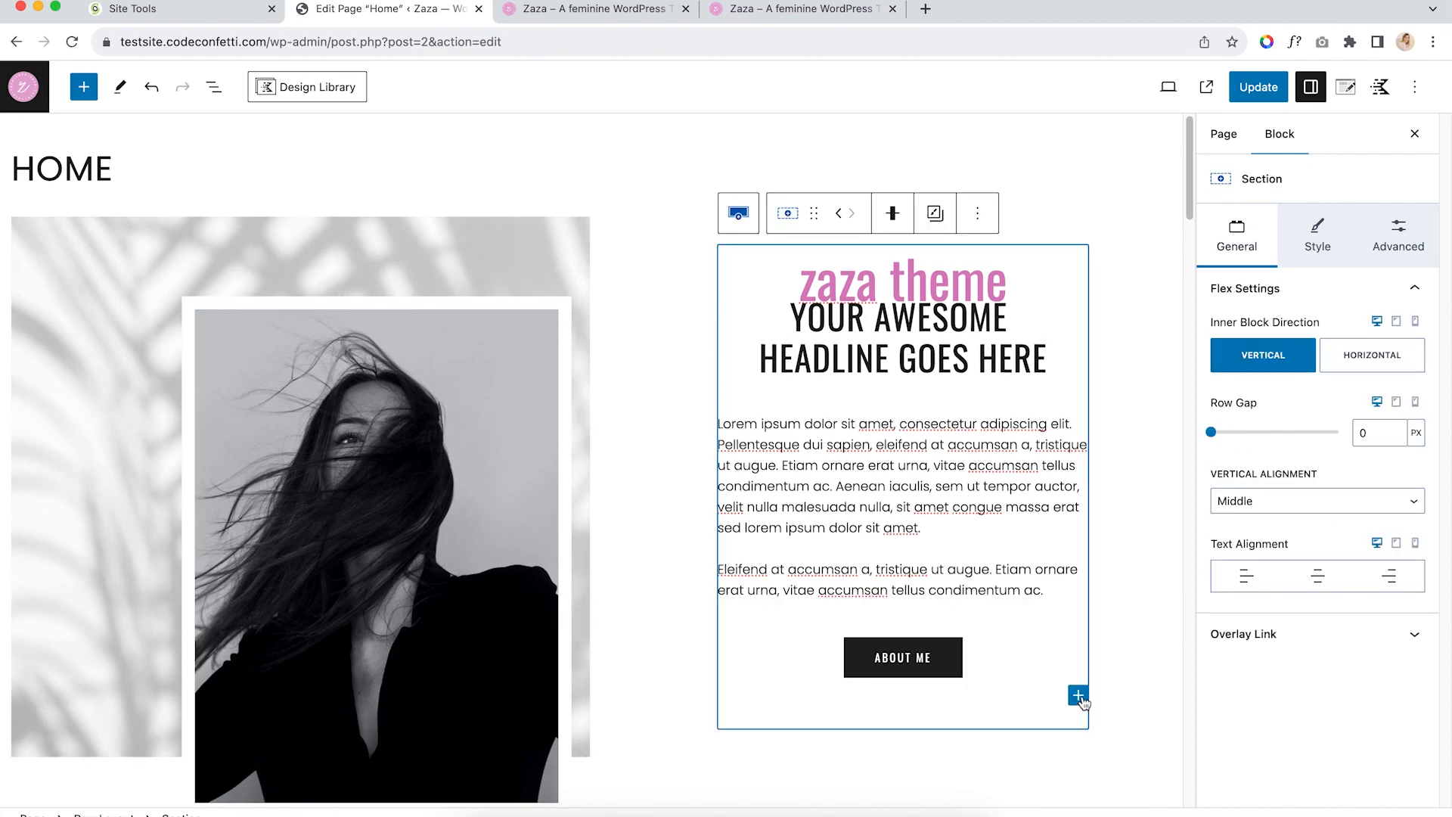
click(1078, 696)
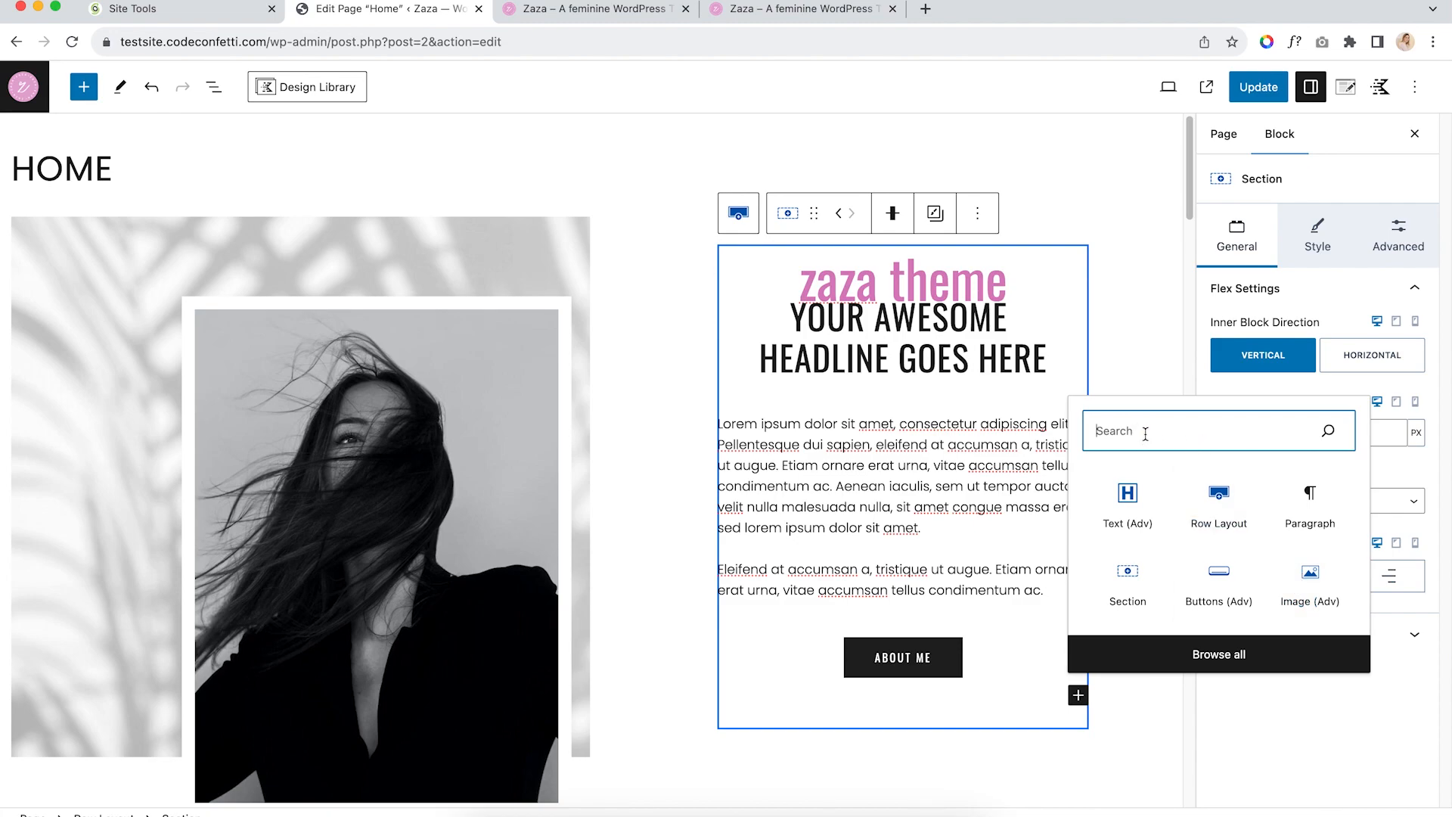
Add a Count Up block beneath the About Me button in the hero's text section
click(1213, 654)
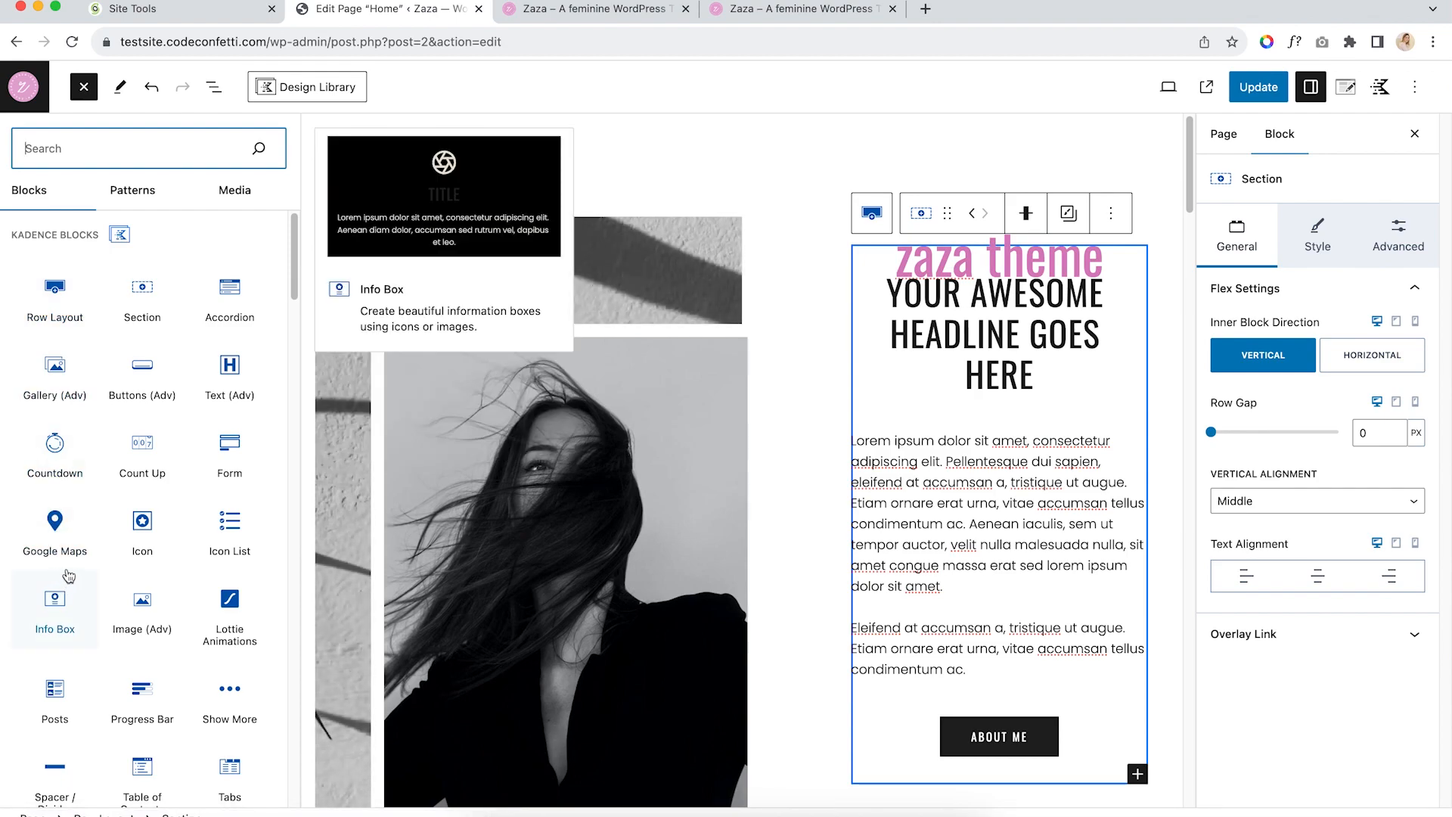
click(143, 443)
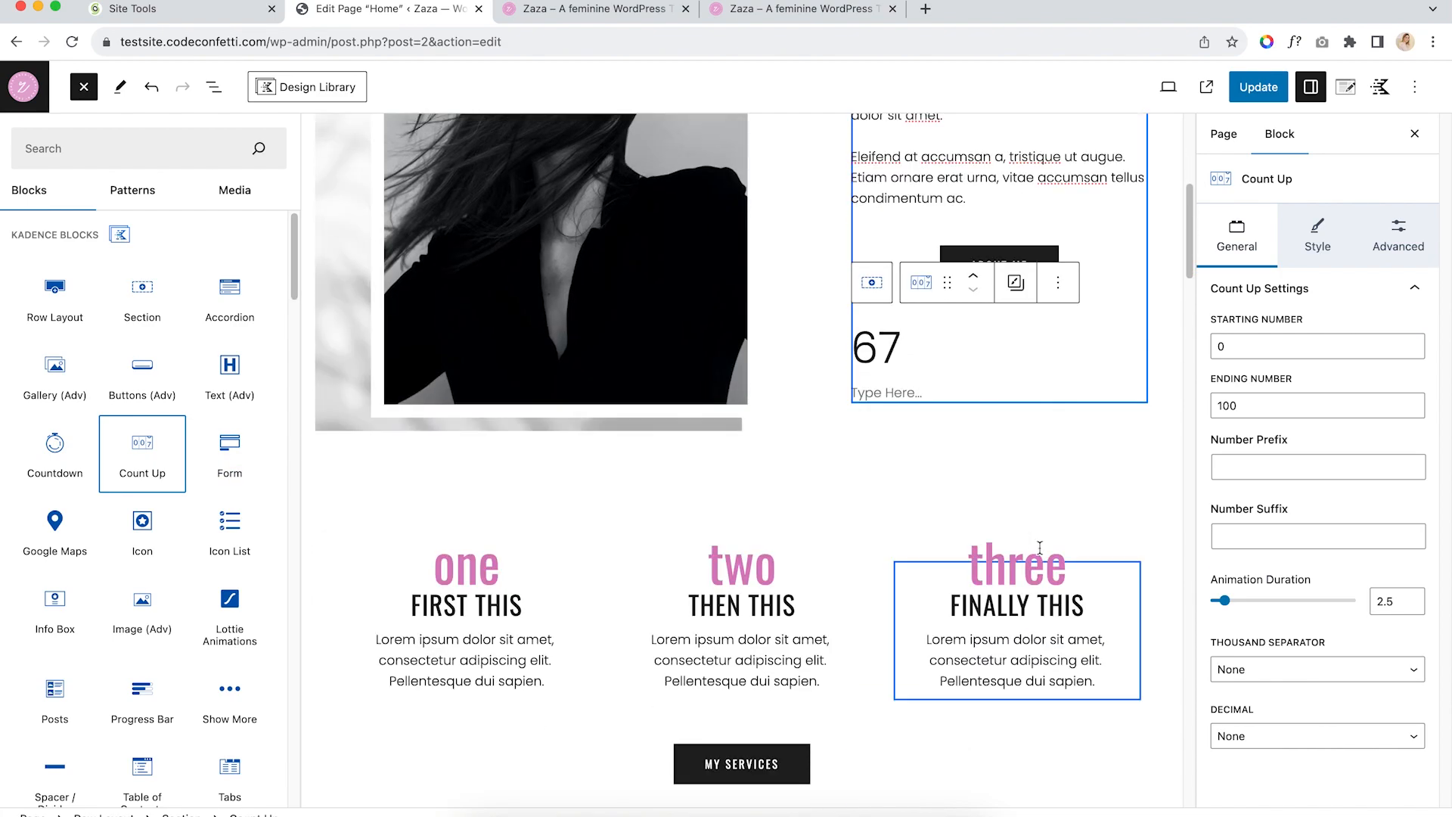
scroll(931, 404, up, 1)
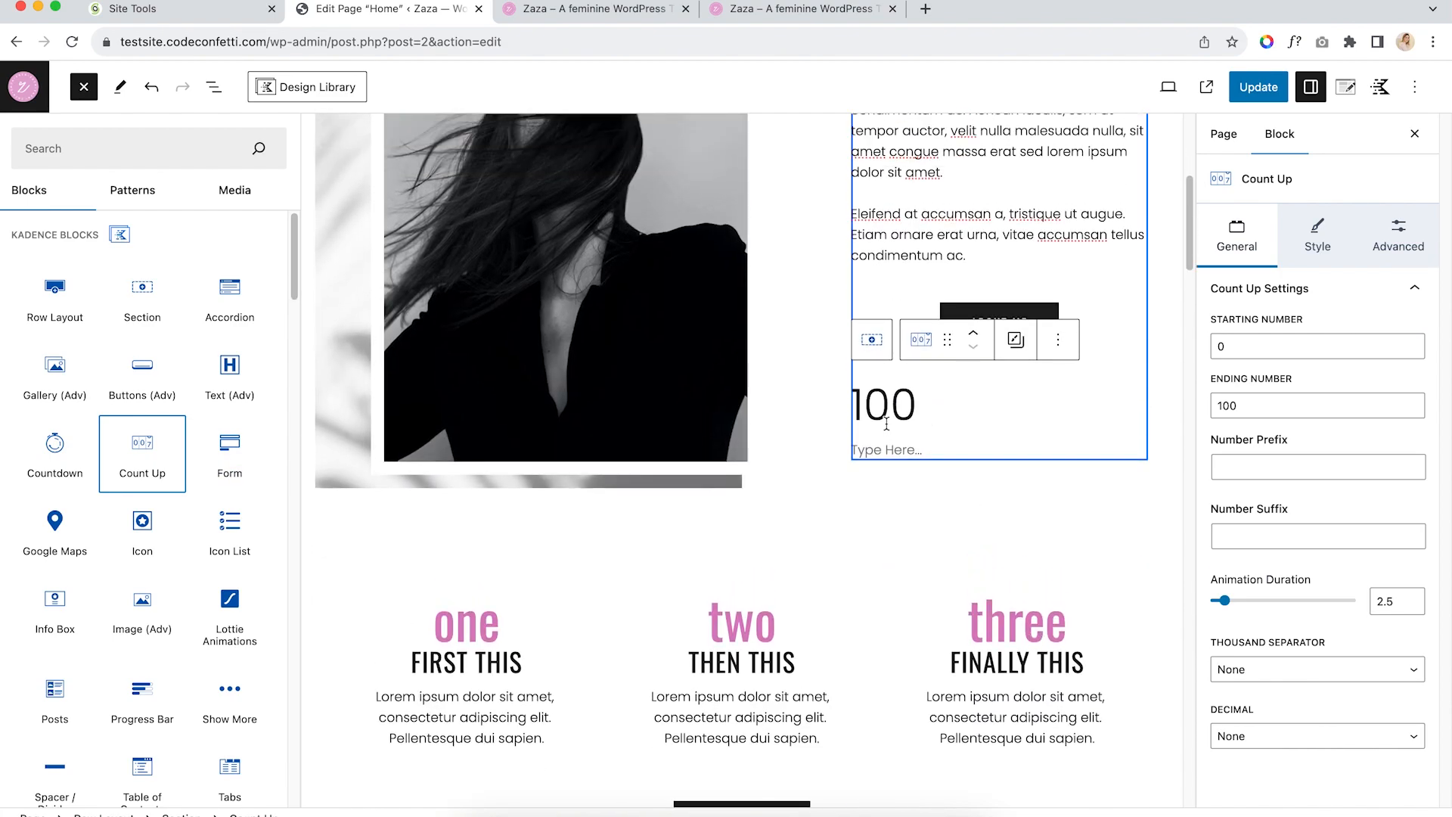
scroll(900, 409, up, 1)
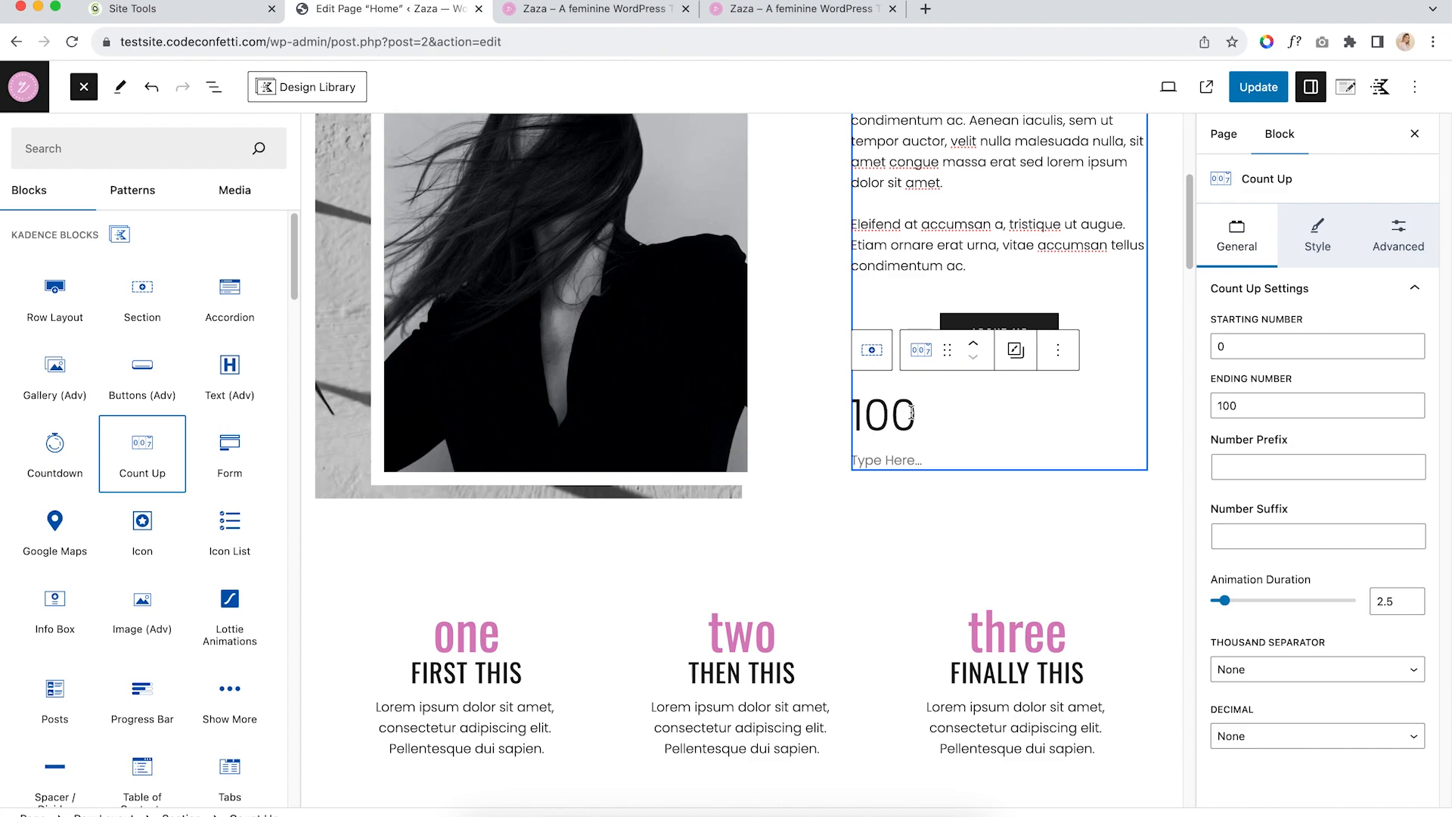
Set the Count Up block's starting number to 80 and its ending number to 300
click(1249, 347)
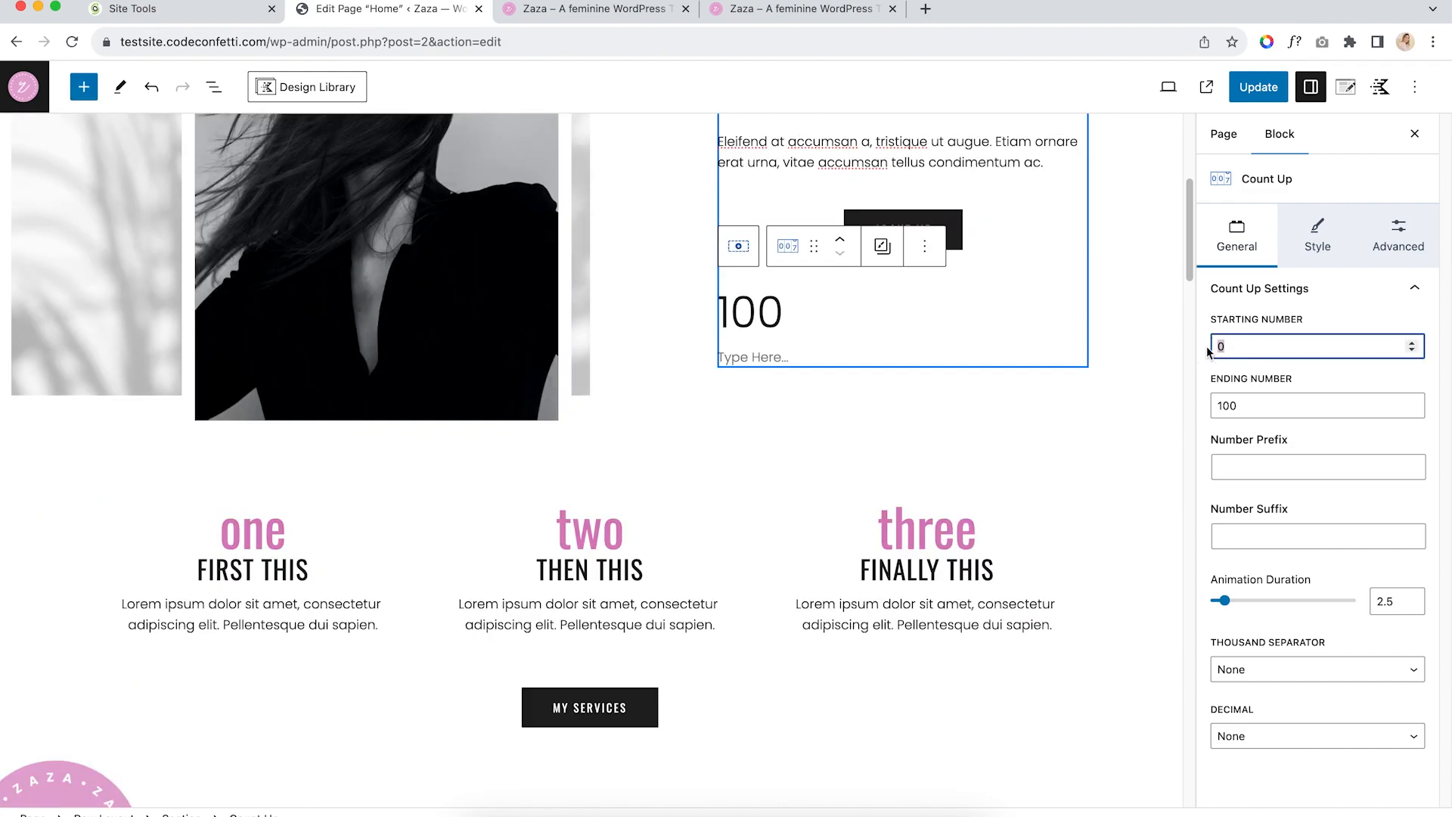
text(80)
key(Tab)
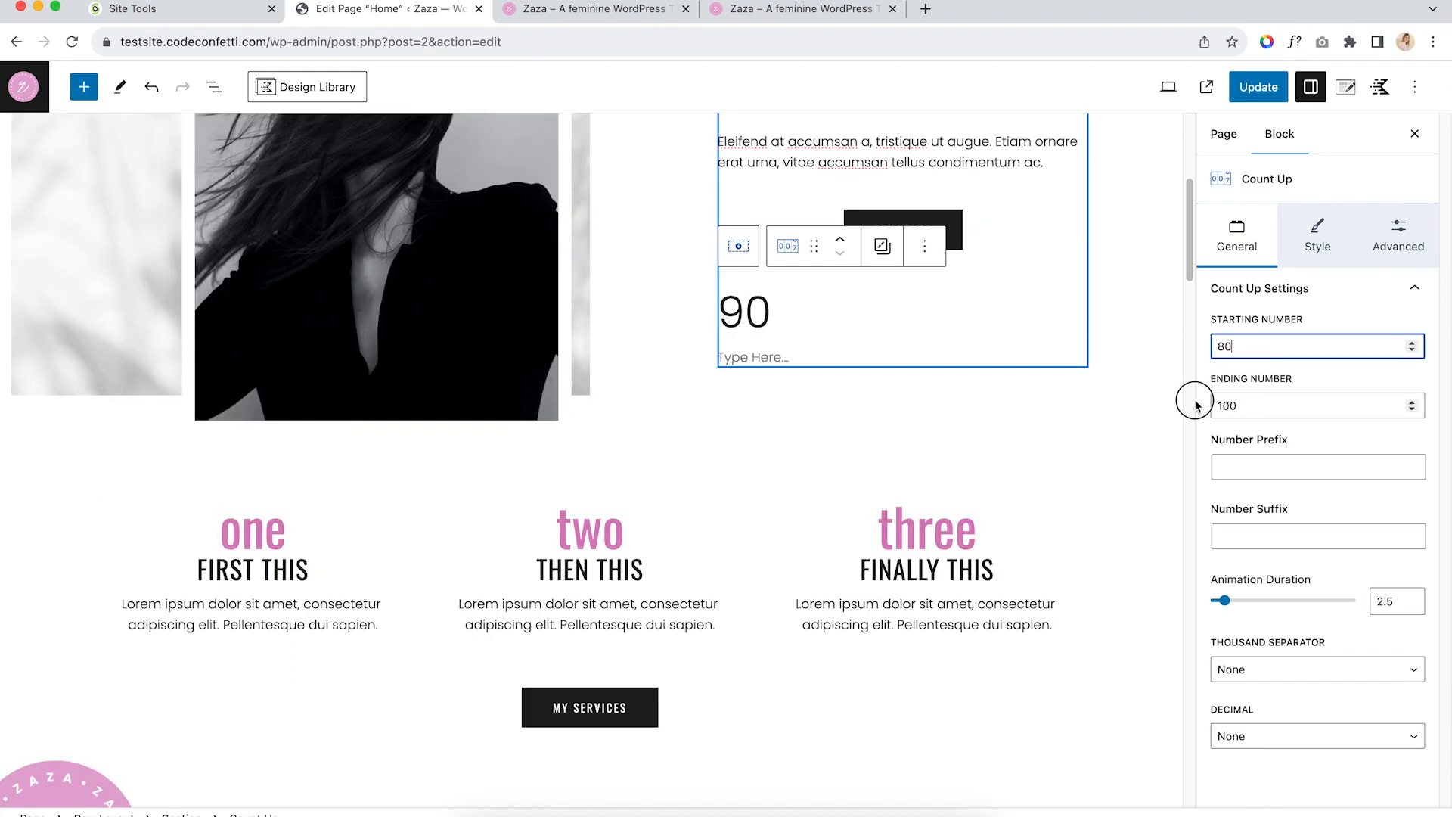
text(300)
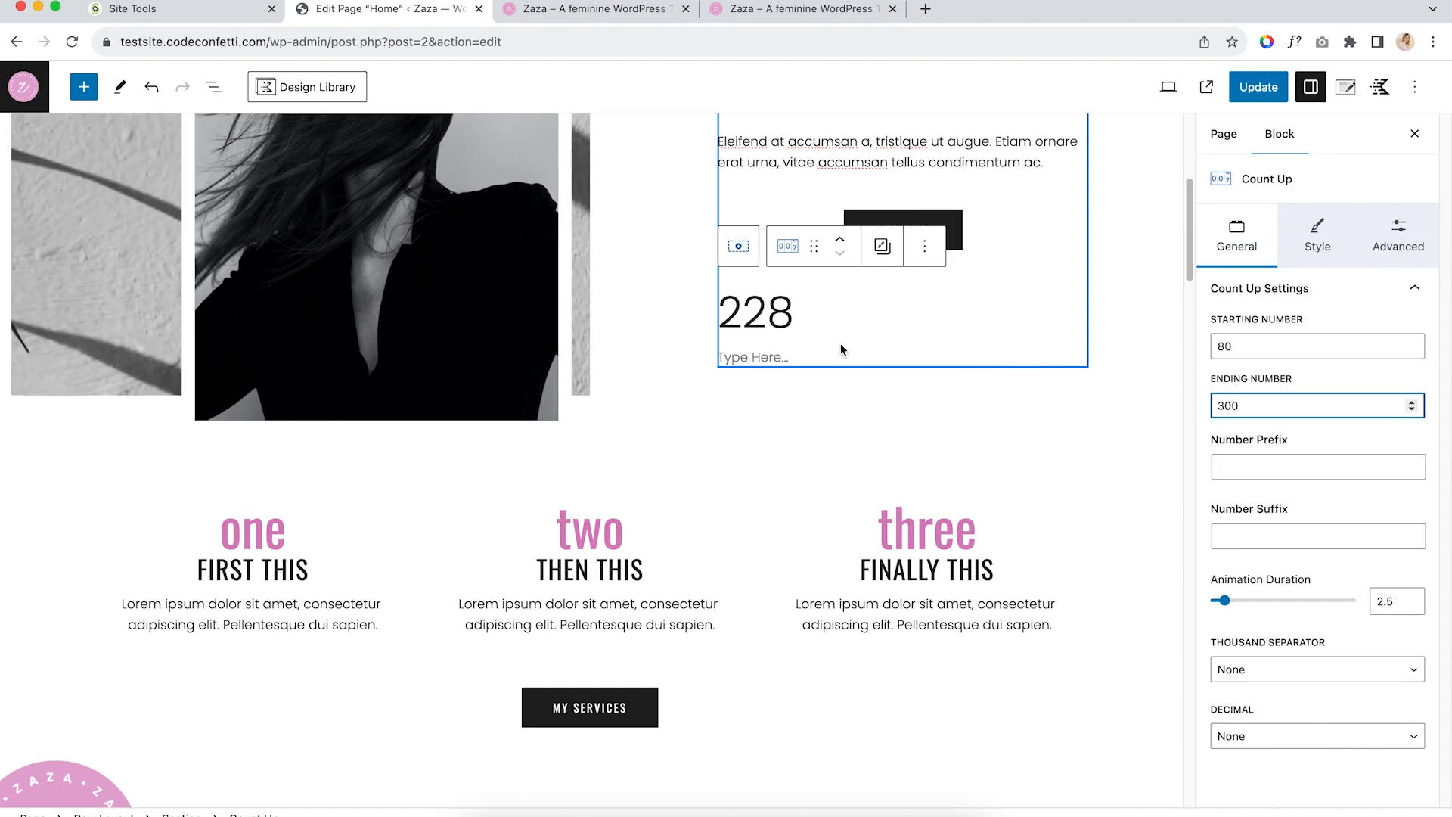
Give the counter the number prefix "Hours" and the number suffix "HRS", leaving the thousand separator at None
click(1274, 464)
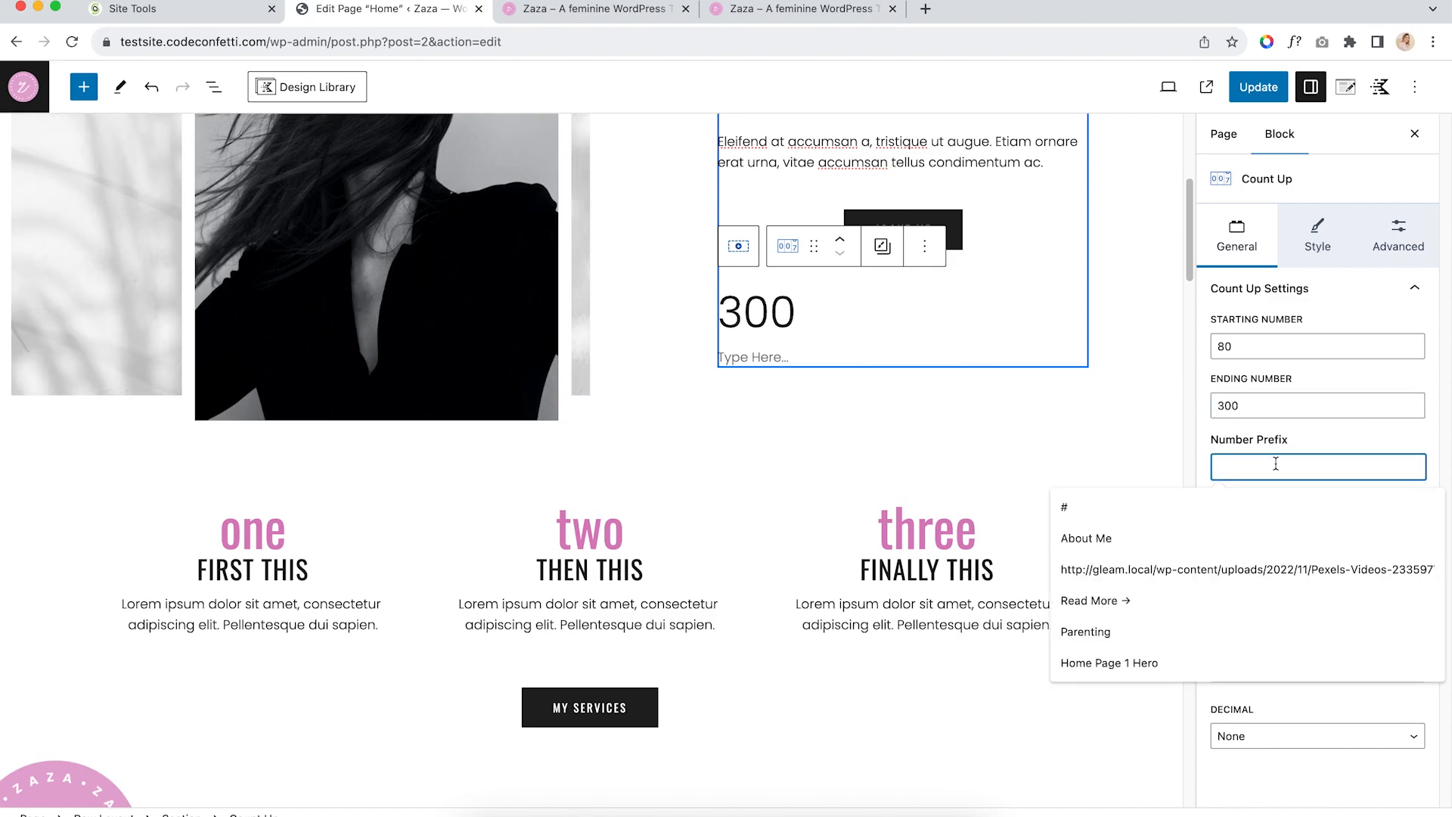
text(Hours)
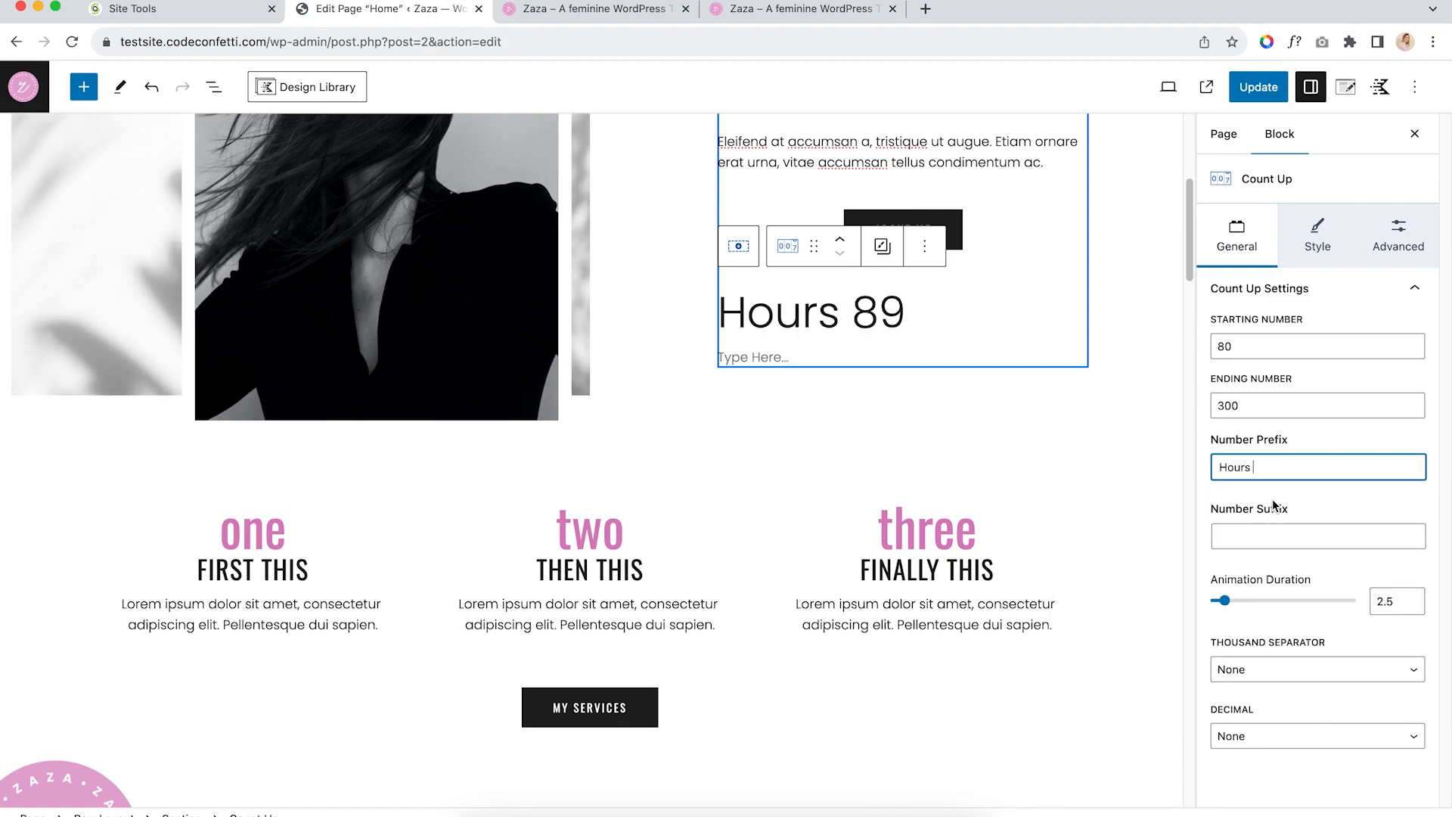
click(1293, 534)
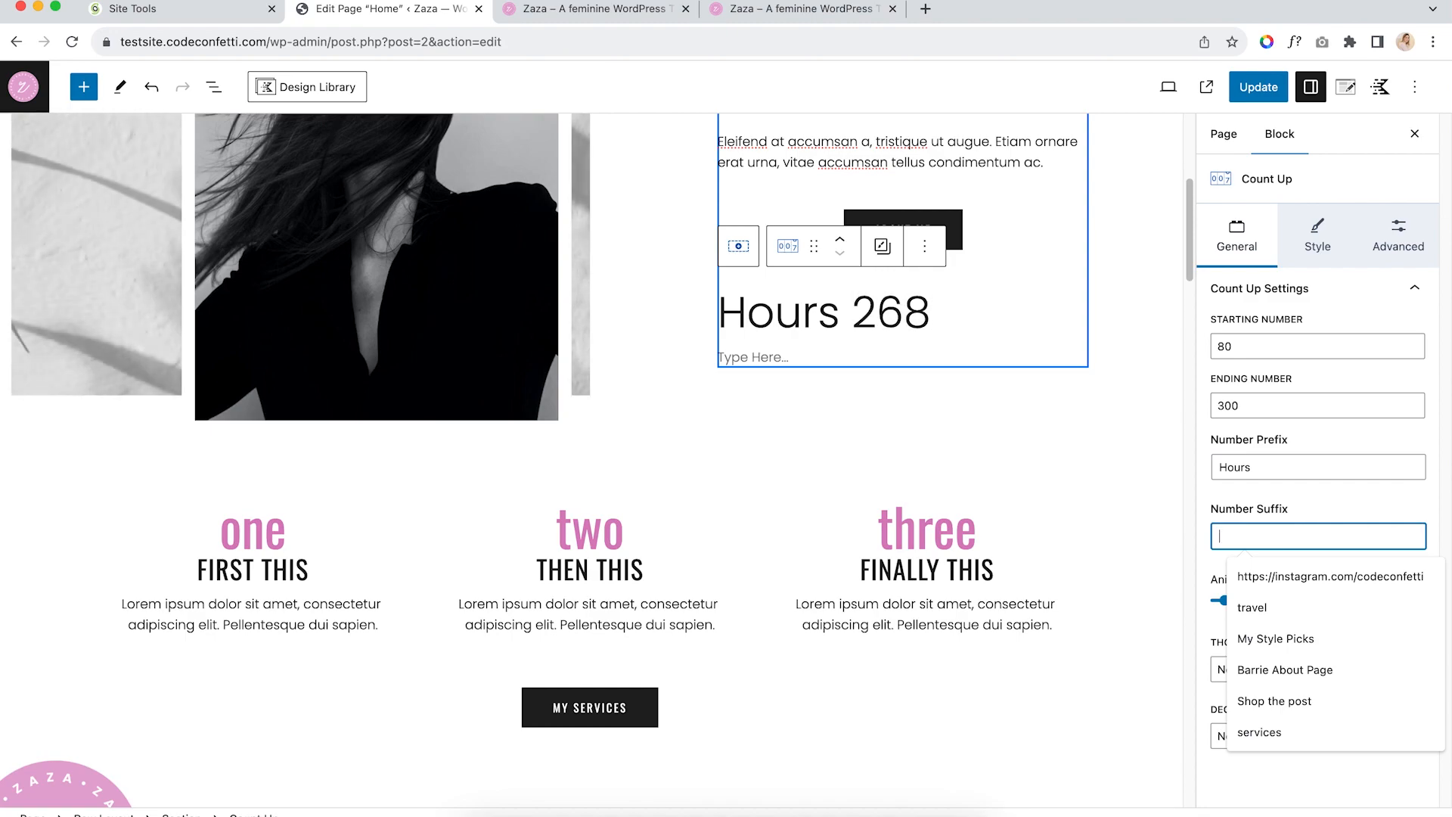
text(HRS)
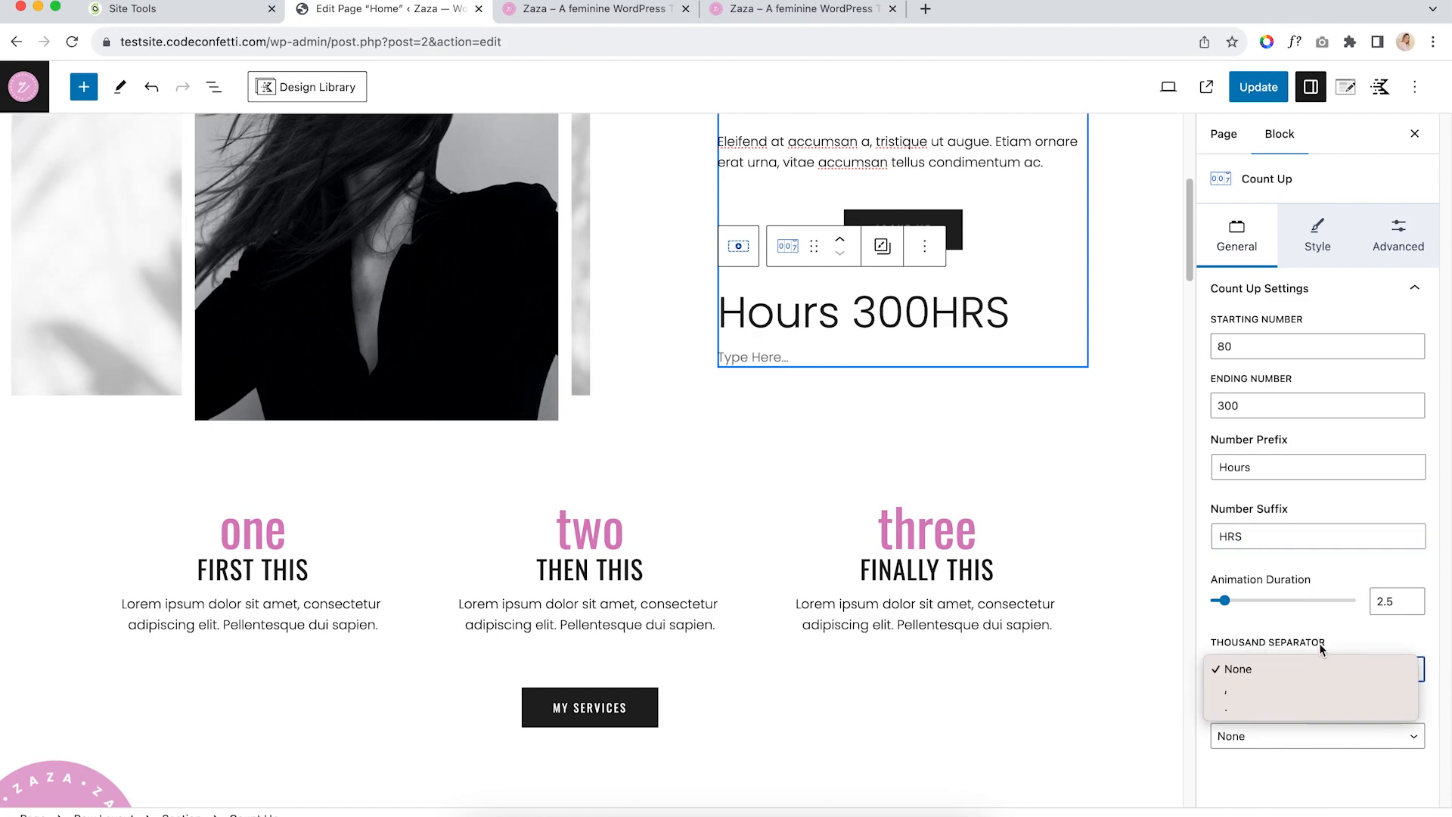
click(1311, 617)
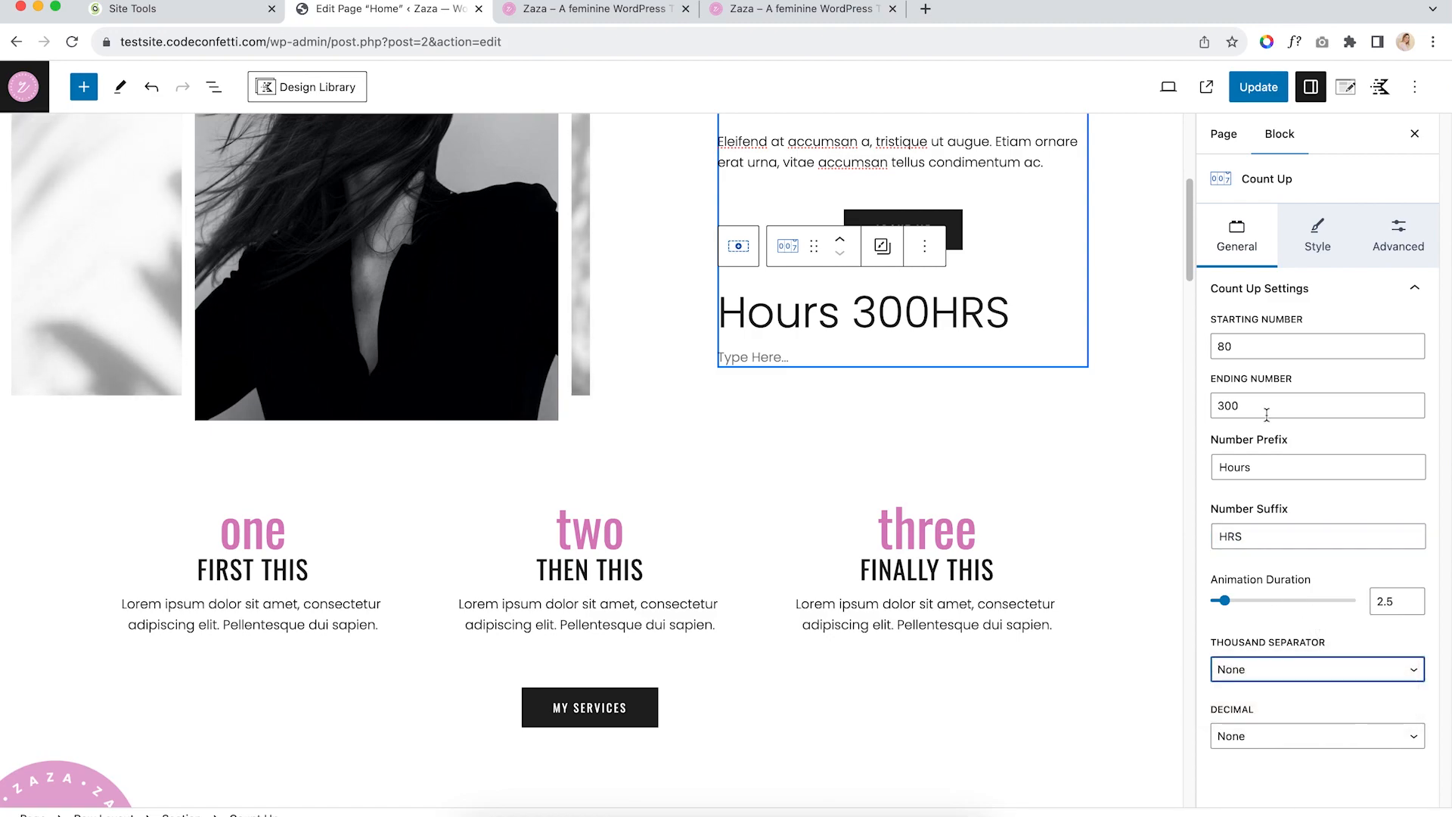
Toggle the counter's title off and on again, then enter "COURSES SOLD" as the title
click(1318, 230)
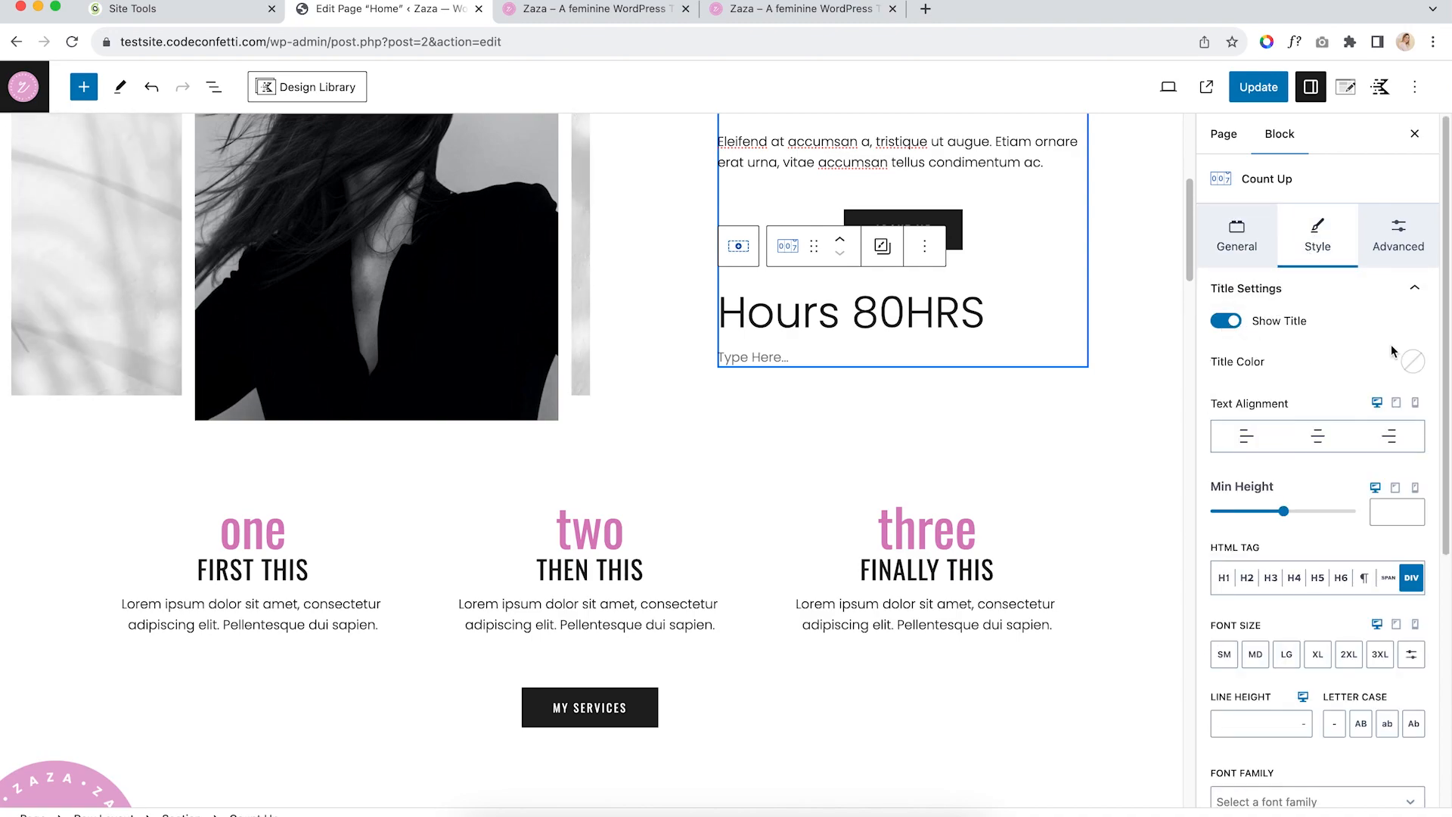
click(1226, 321)
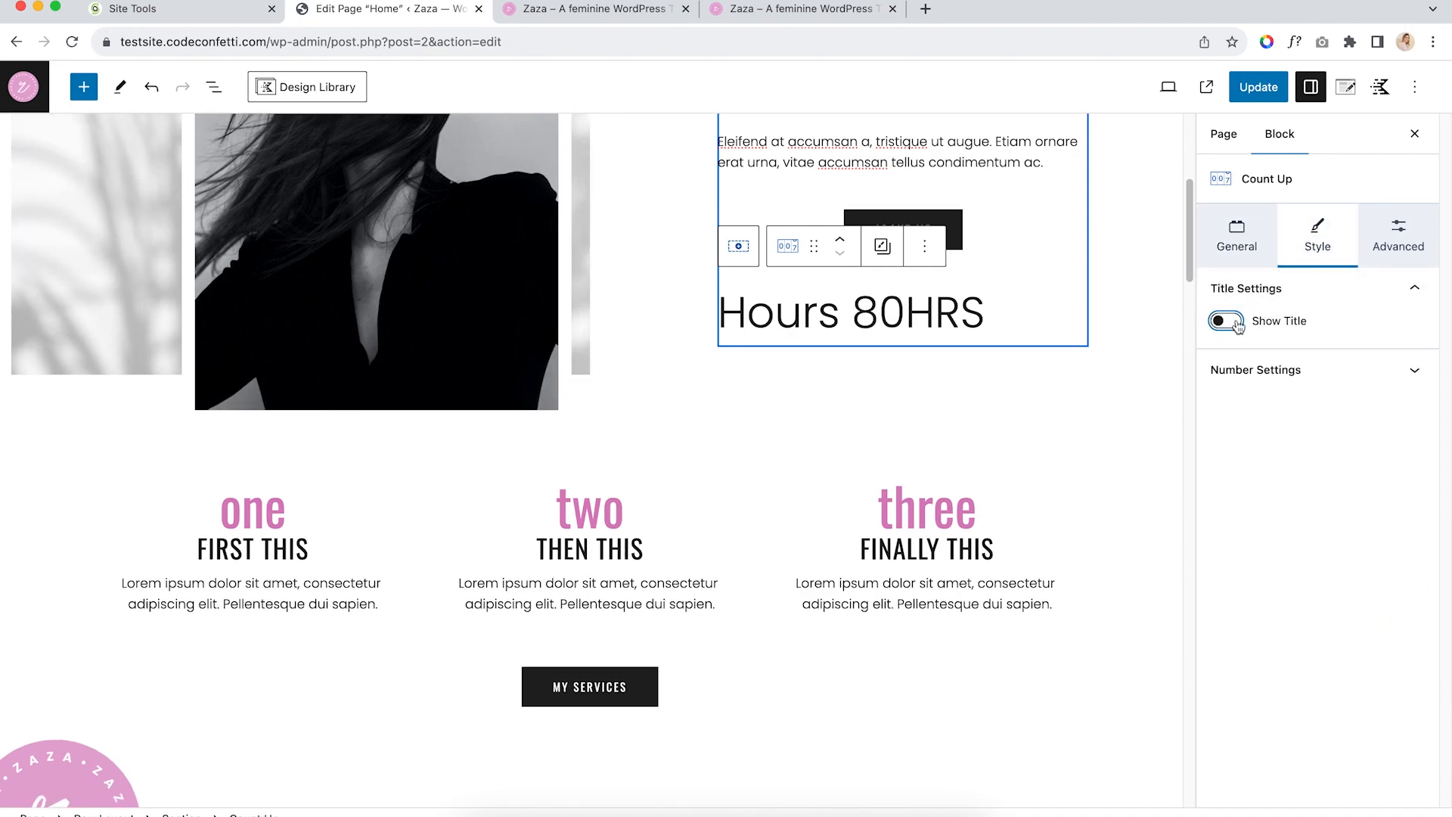
click(1222, 323)
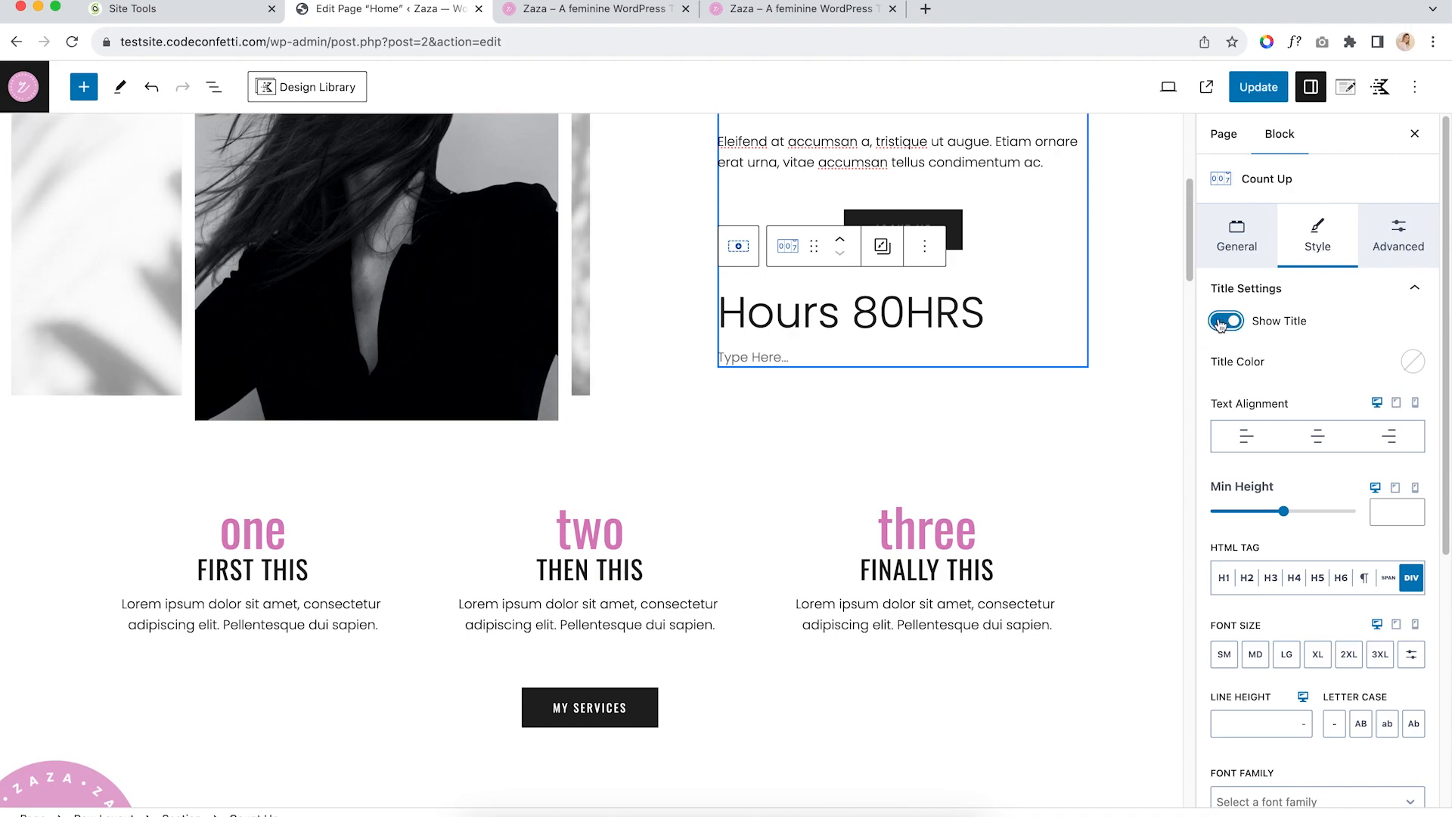
click(753, 356)
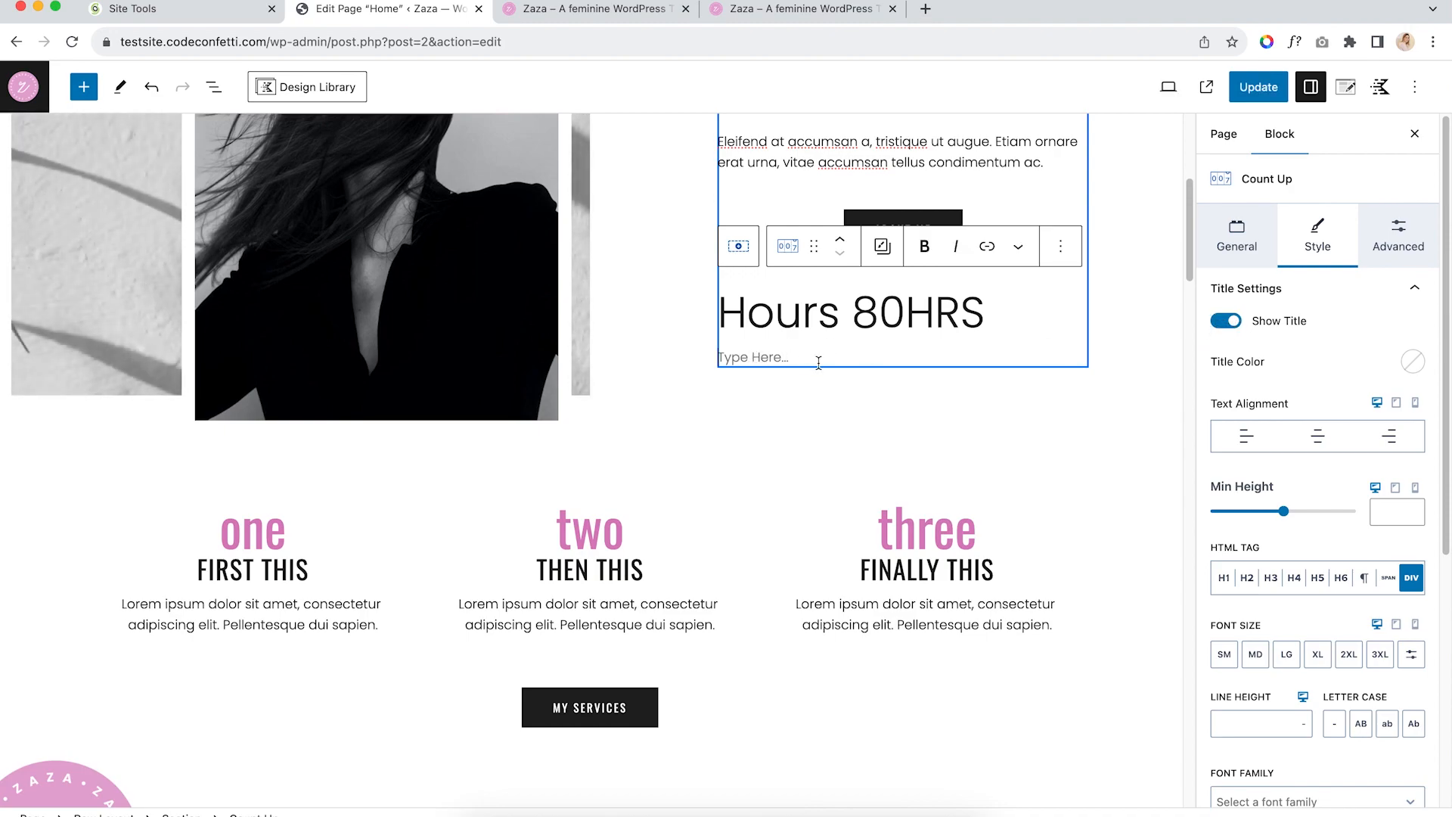
text(COURSES SOLD)
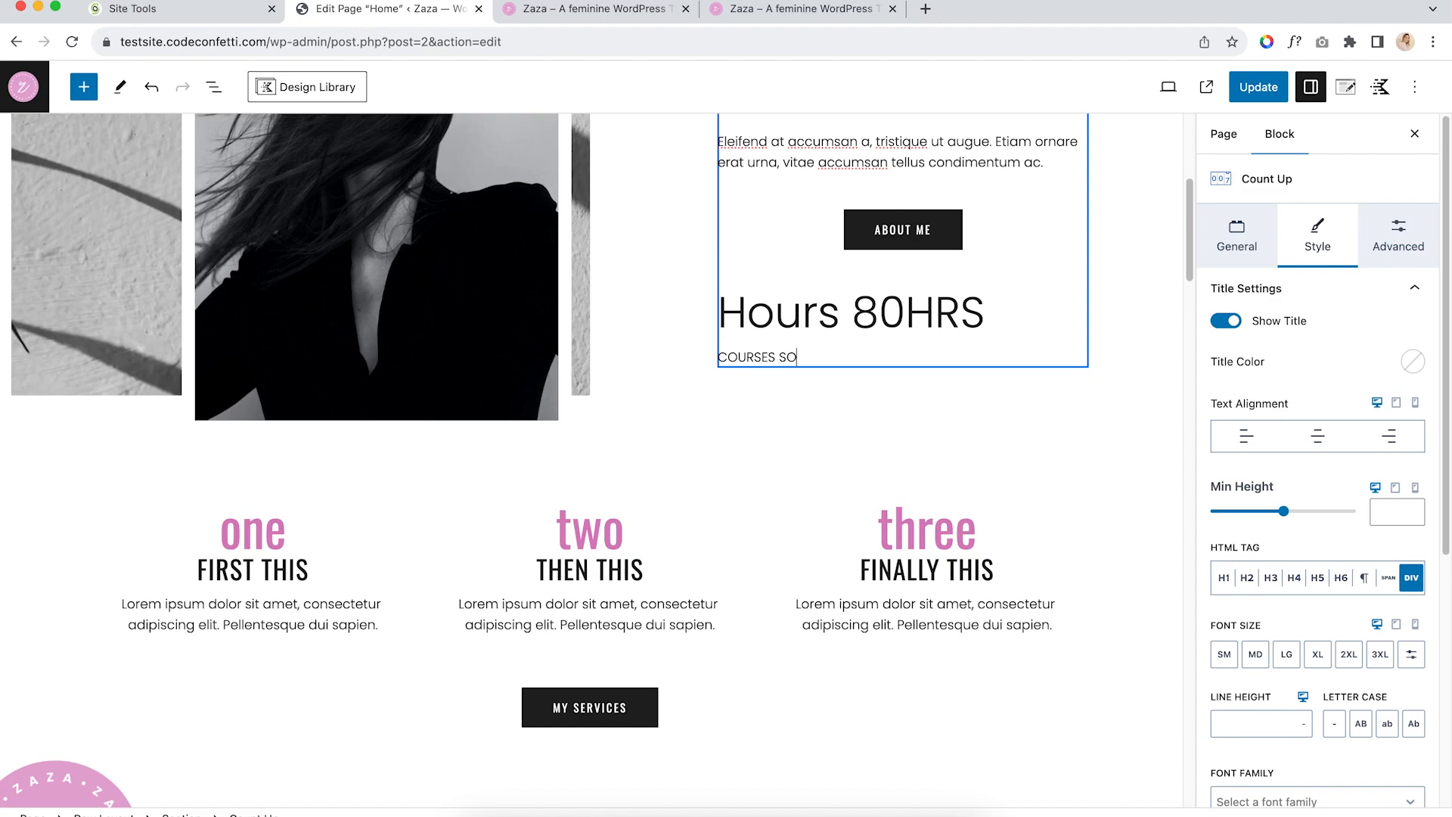
Color the counter's title with the theme pink D981BF, right-align it and look through the remaining title style options
click(1412, 362)
click(1253, 325)
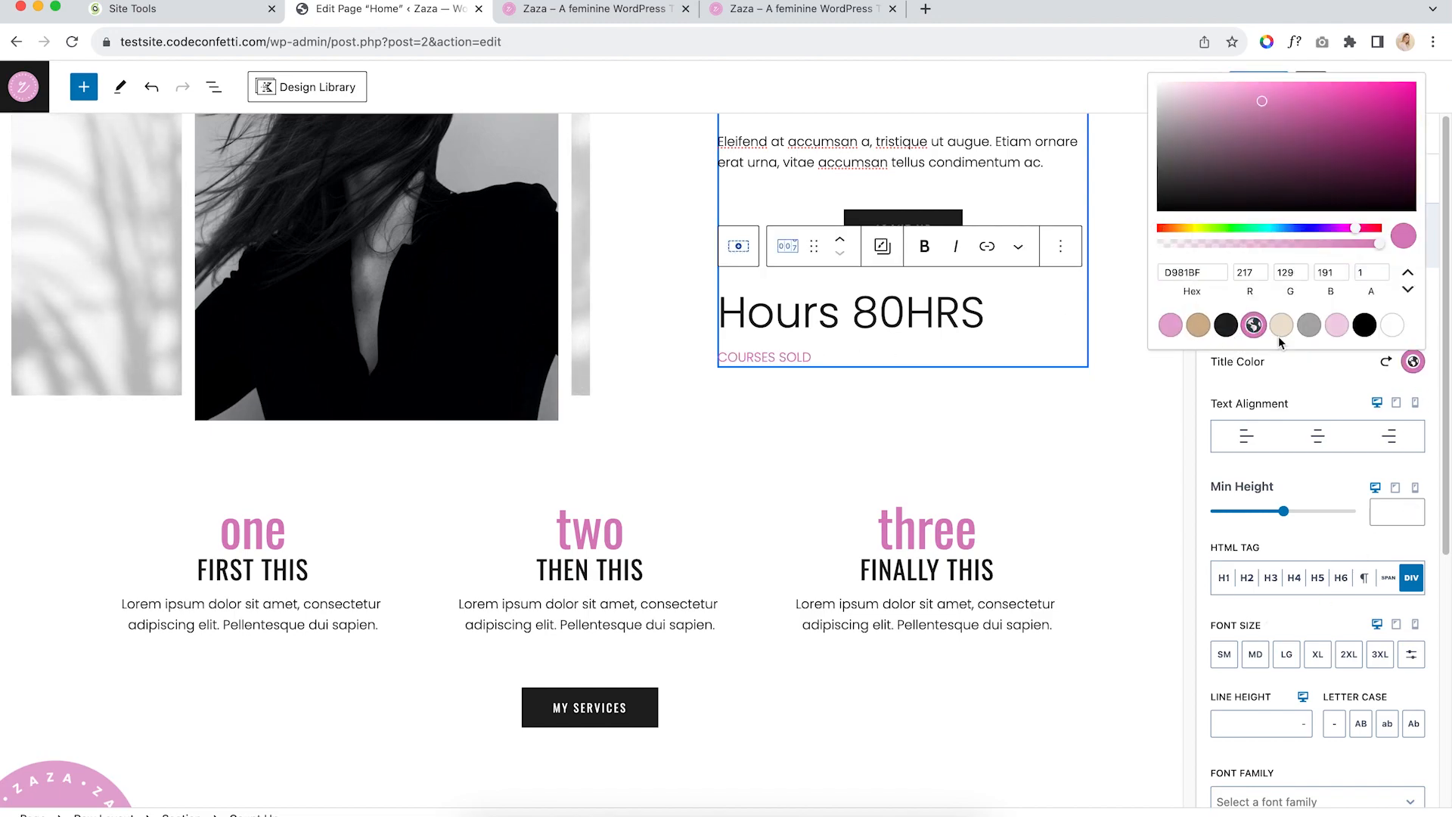
click(1352, 389)
click(1398, 441)
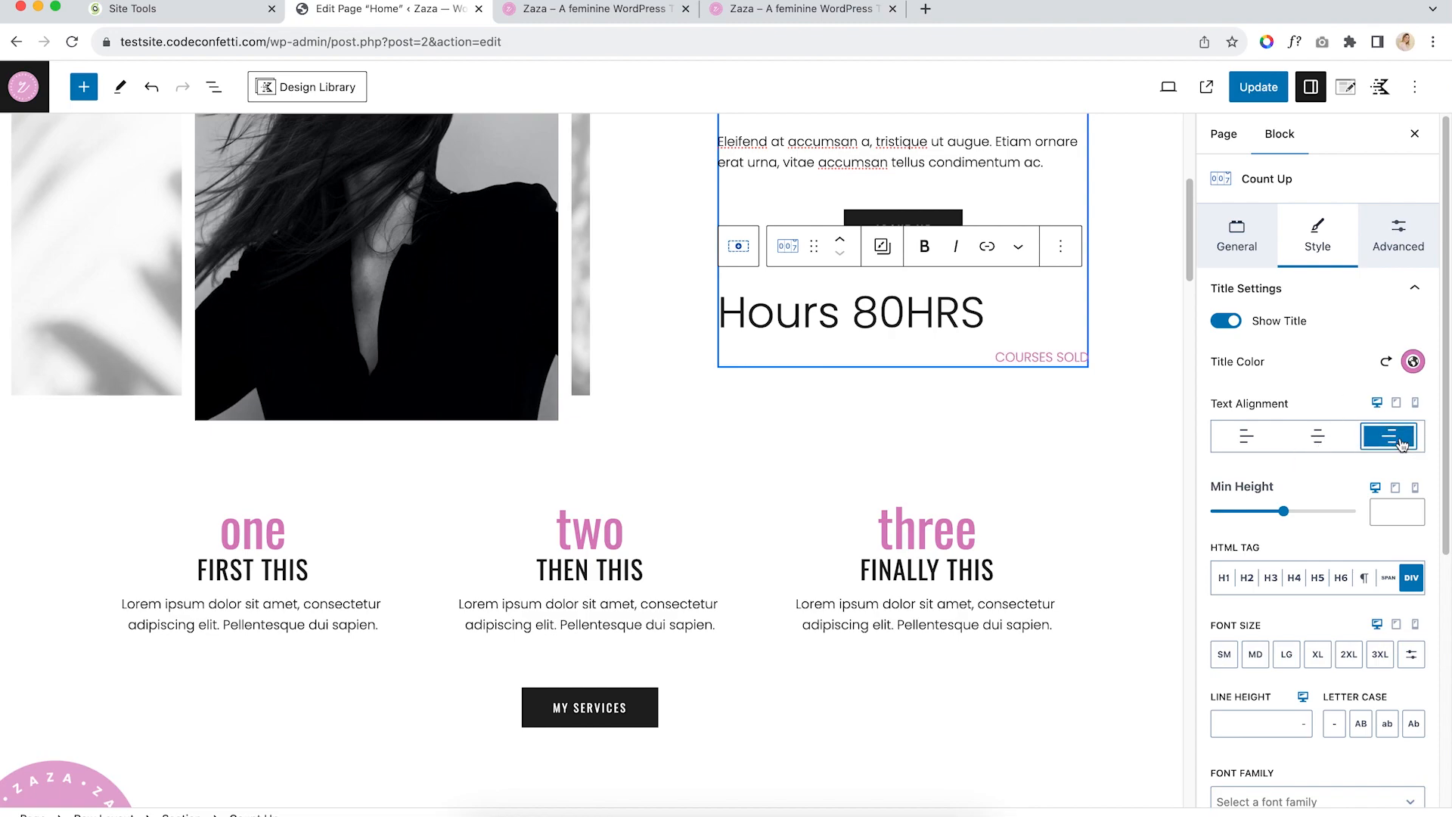
scroll(1391, 453, down, 3)
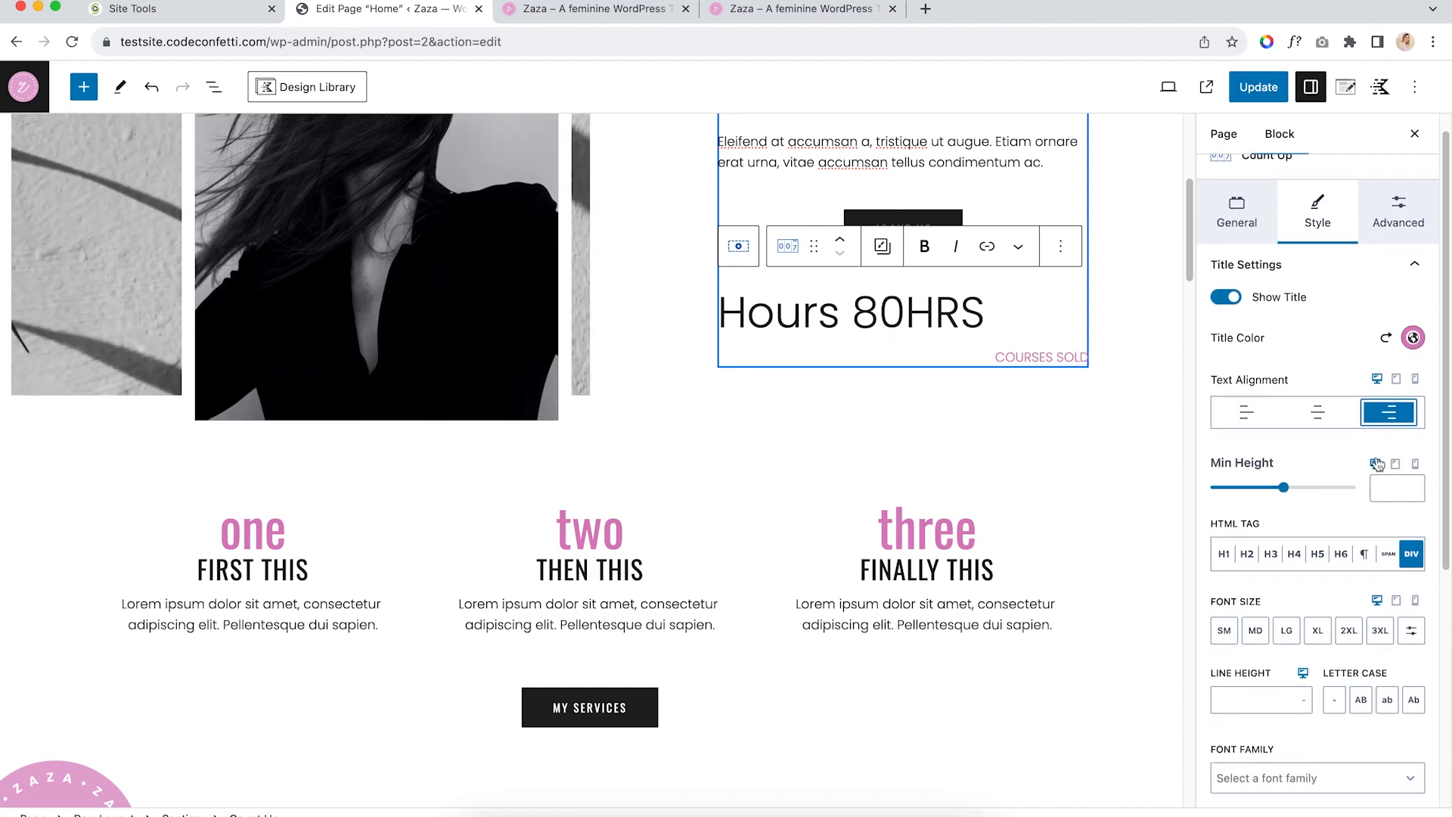
scroll(1353, 545, down, 5)
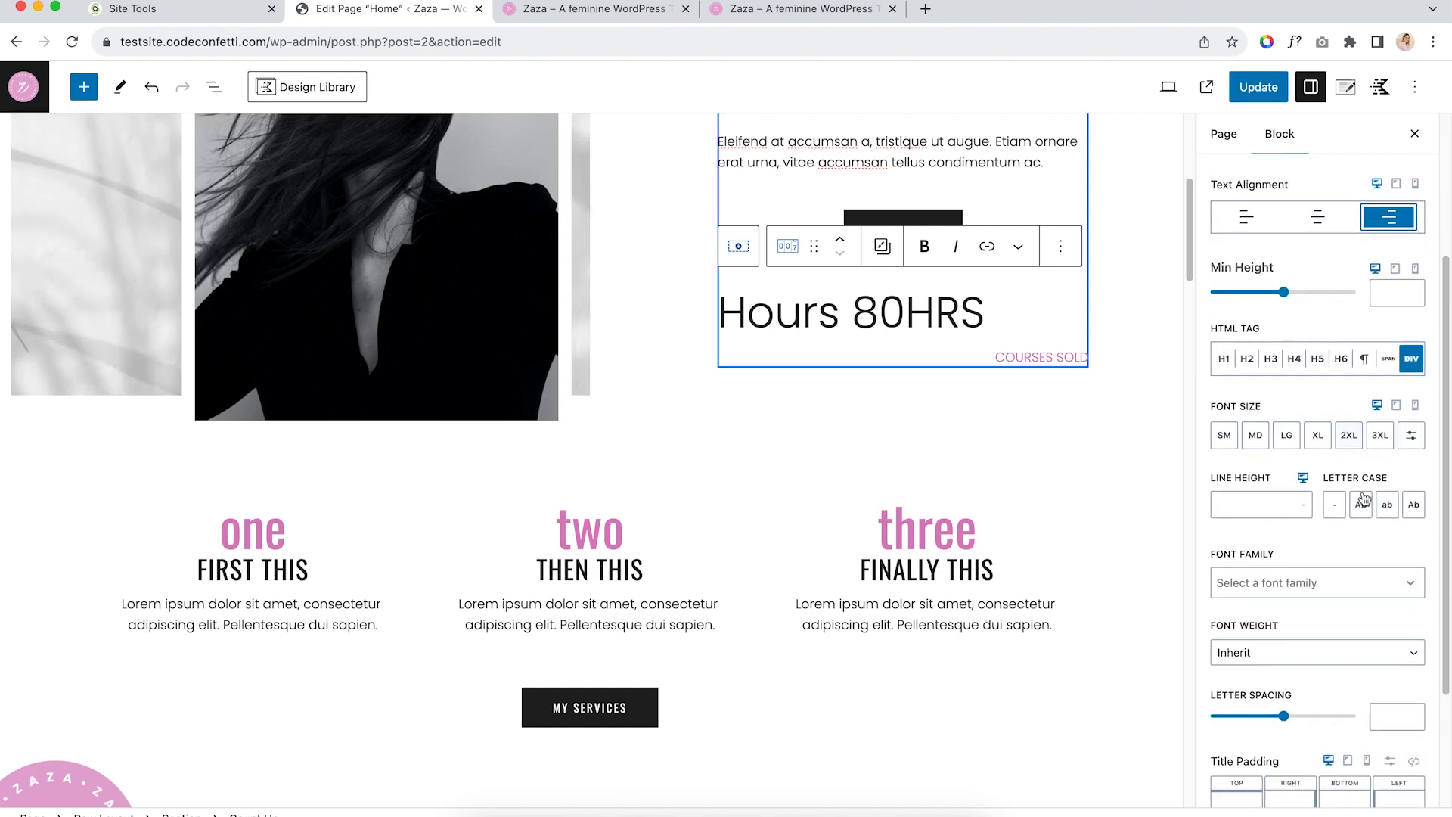
scroll(1345, 597, down, 2)
scroll(1272, 428, up, 8)
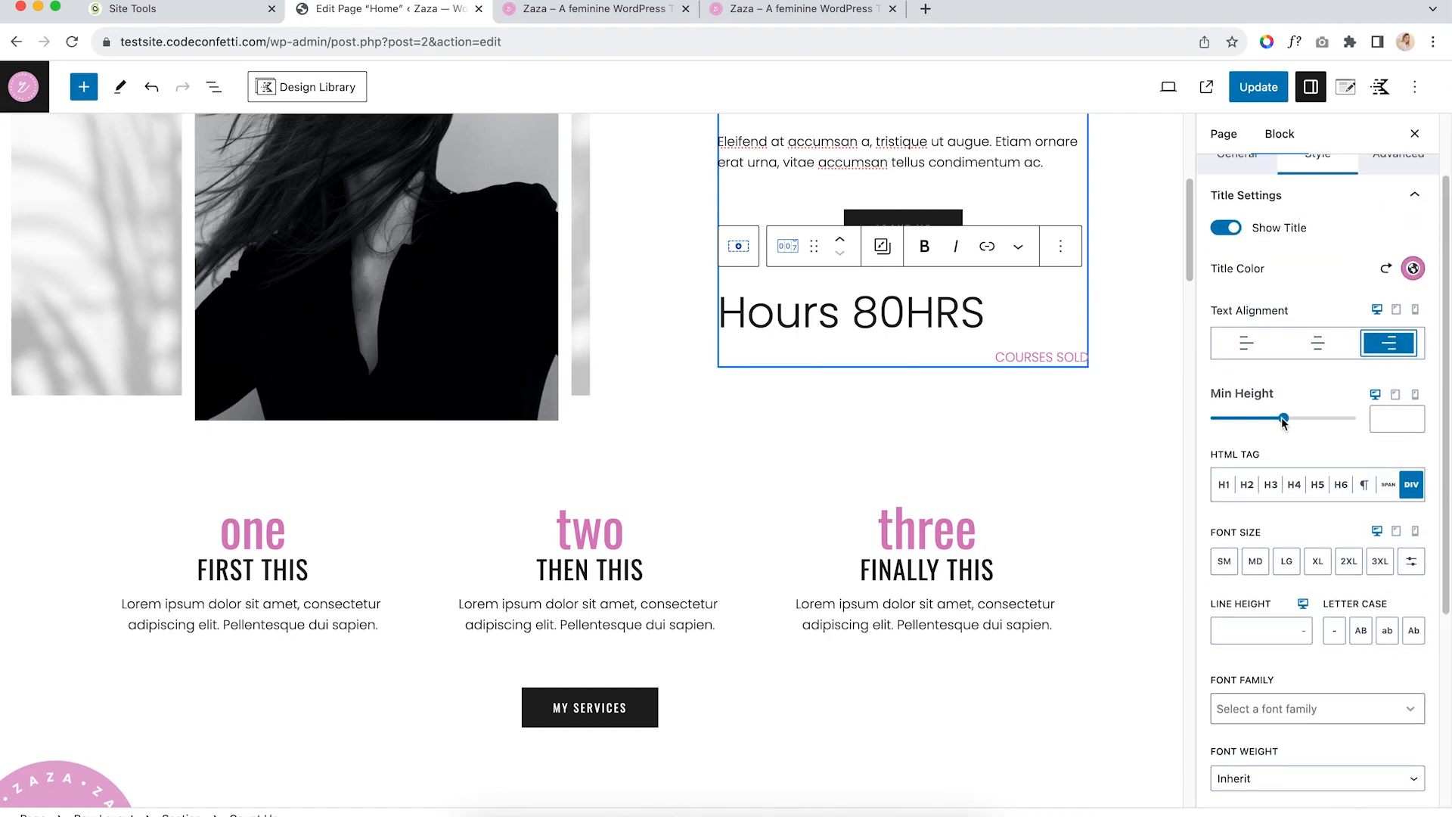
Delete the Count Up block from the hero's text section
scroll(992, 485, up, 4)
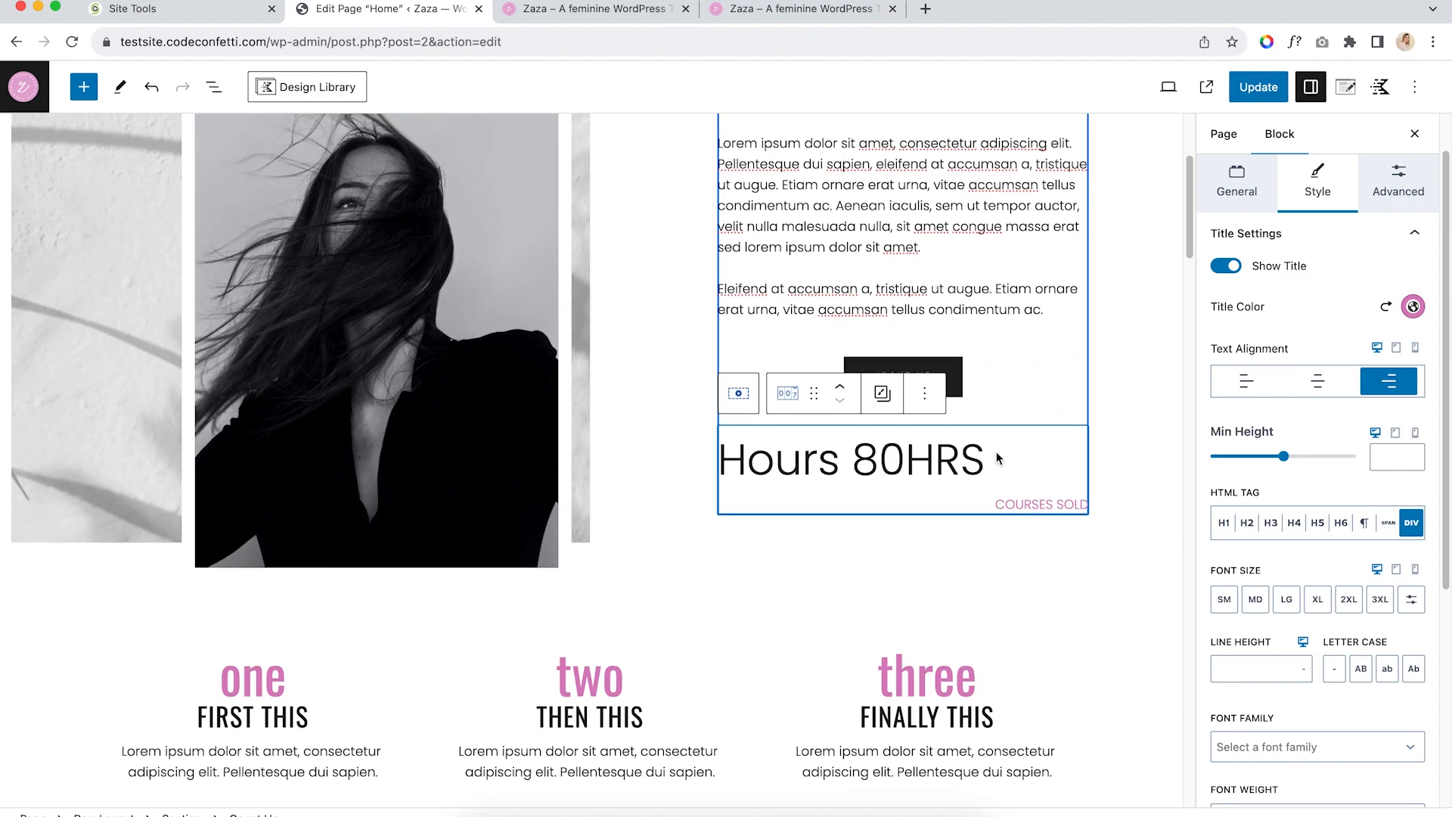
scroll(991, 484, up, 1)
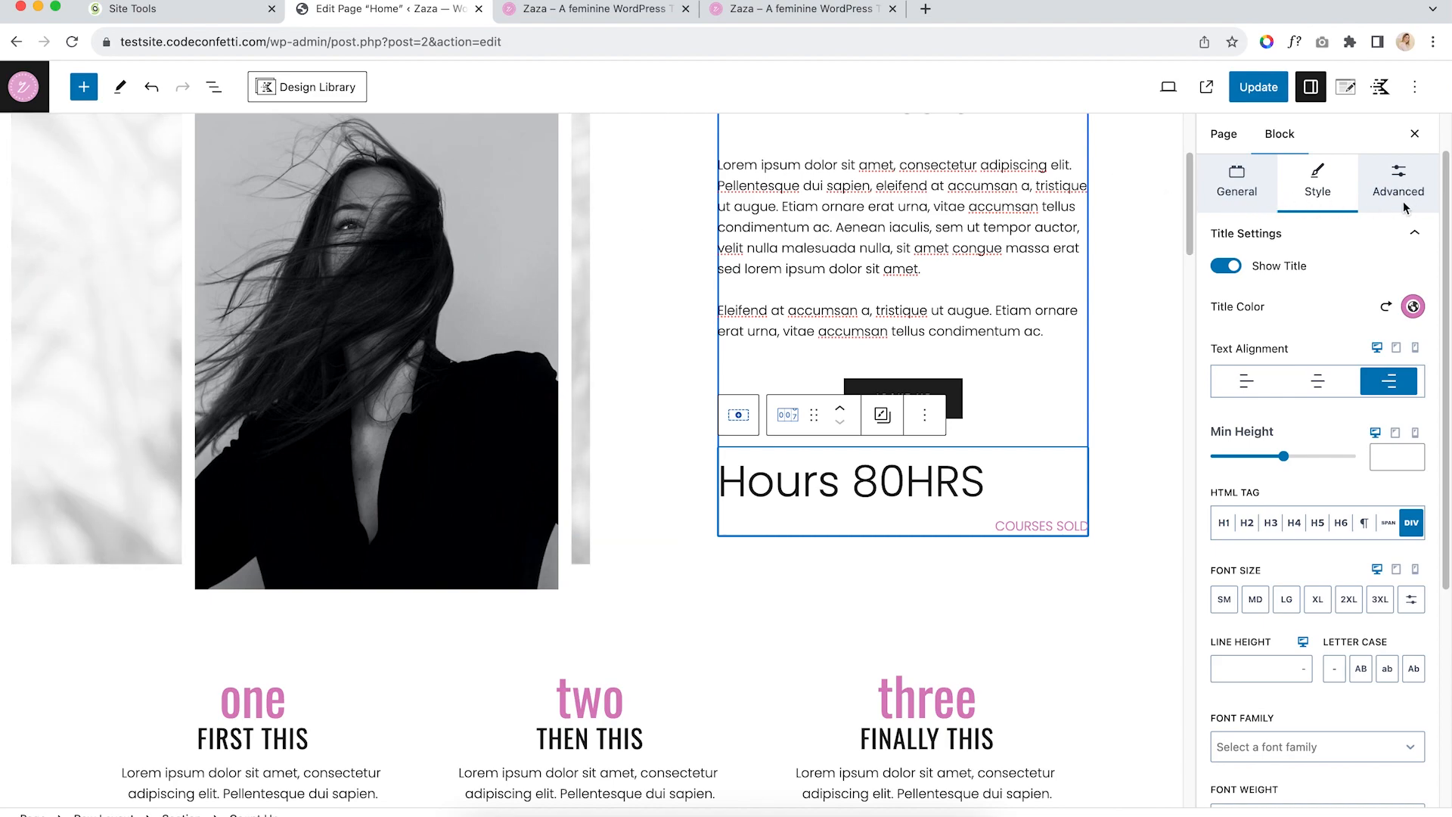
click(932, 423)
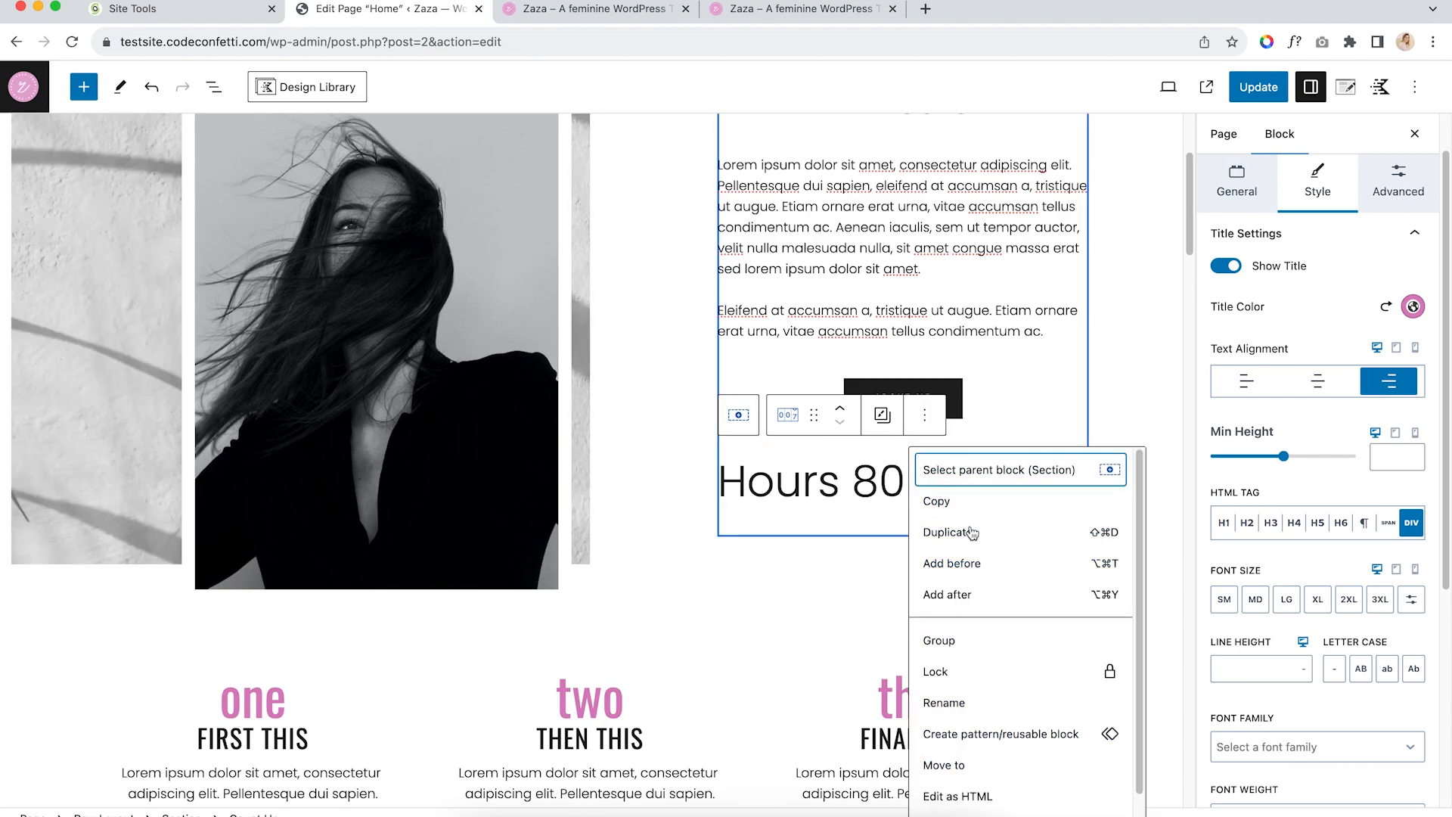
scroll(1013, 567, down, 1)
click(940, 806)
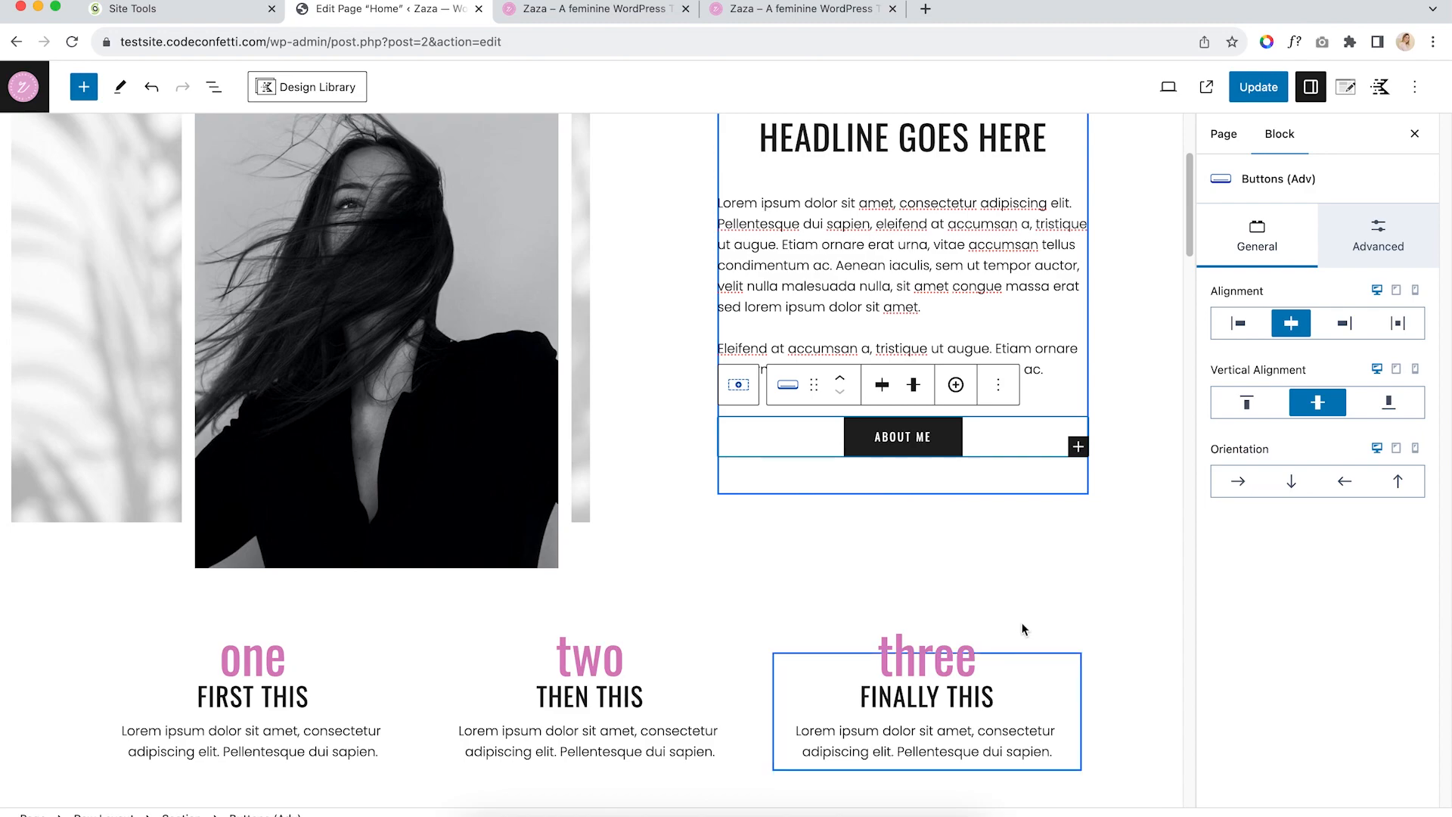
Show the page's block structure and select the first Row Layout, which holds the hero sections
scroll(1025, 658, up, 3)
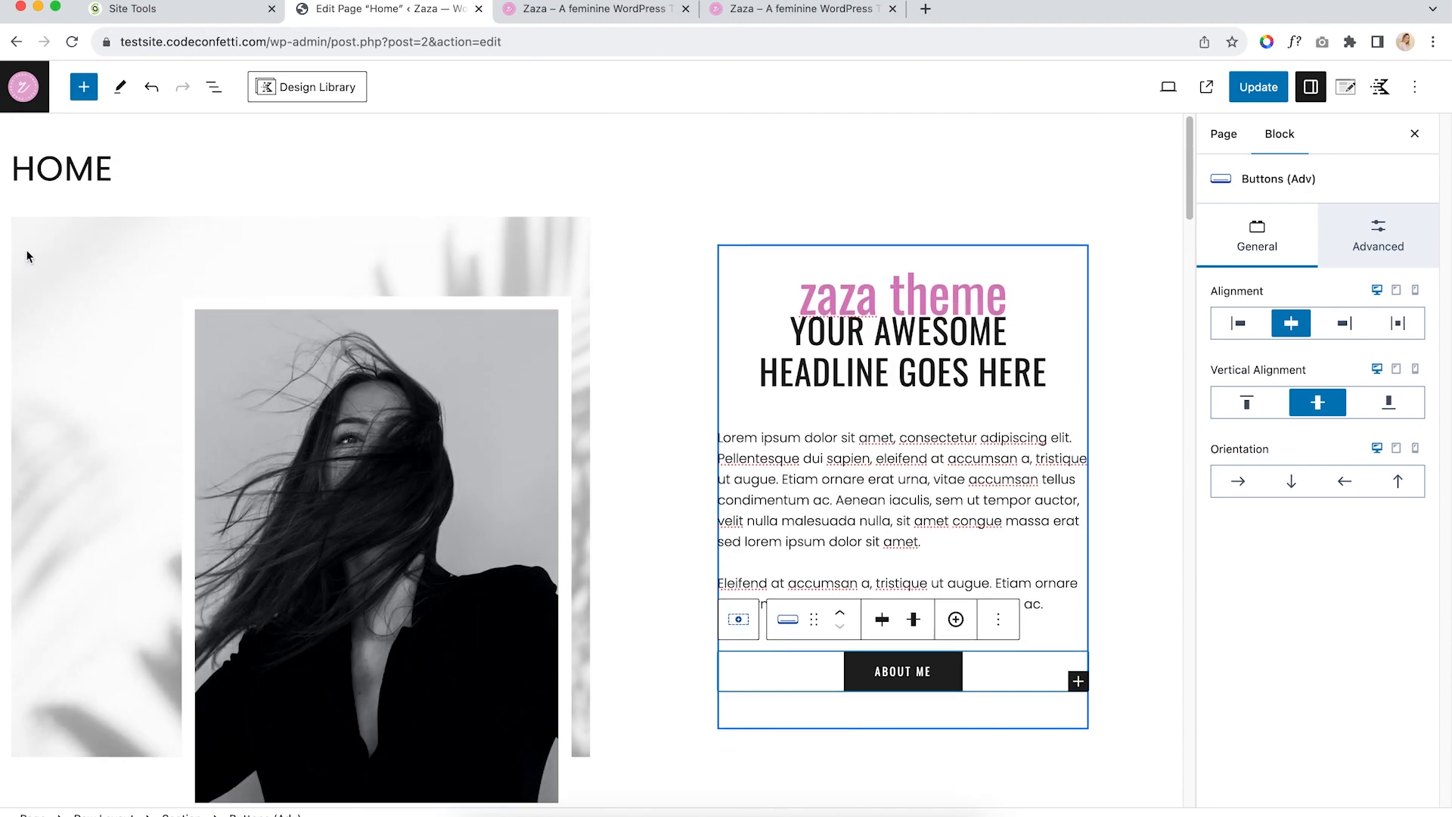
click(40, 253)
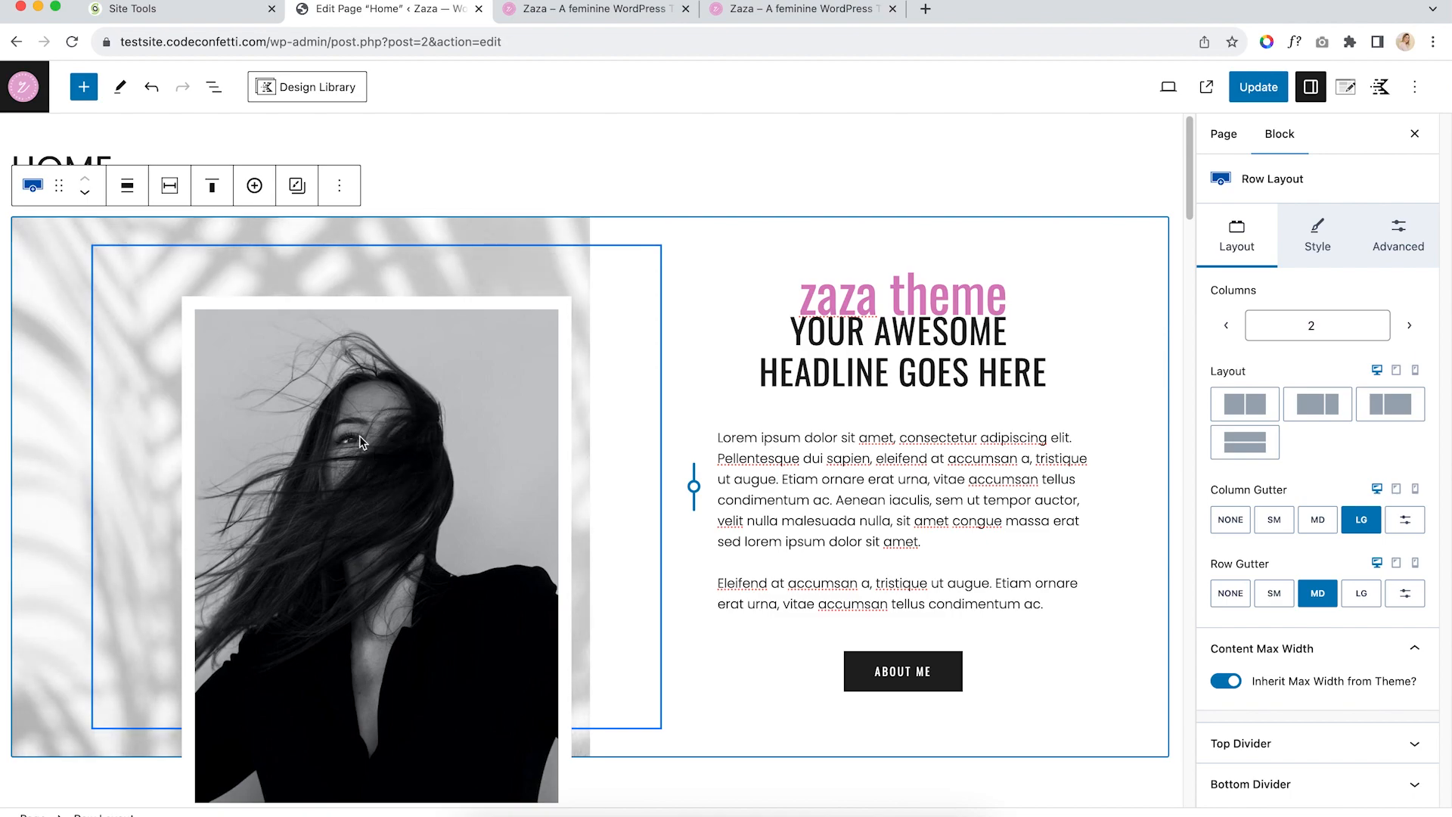
click(324, 259)
click(215, 90)
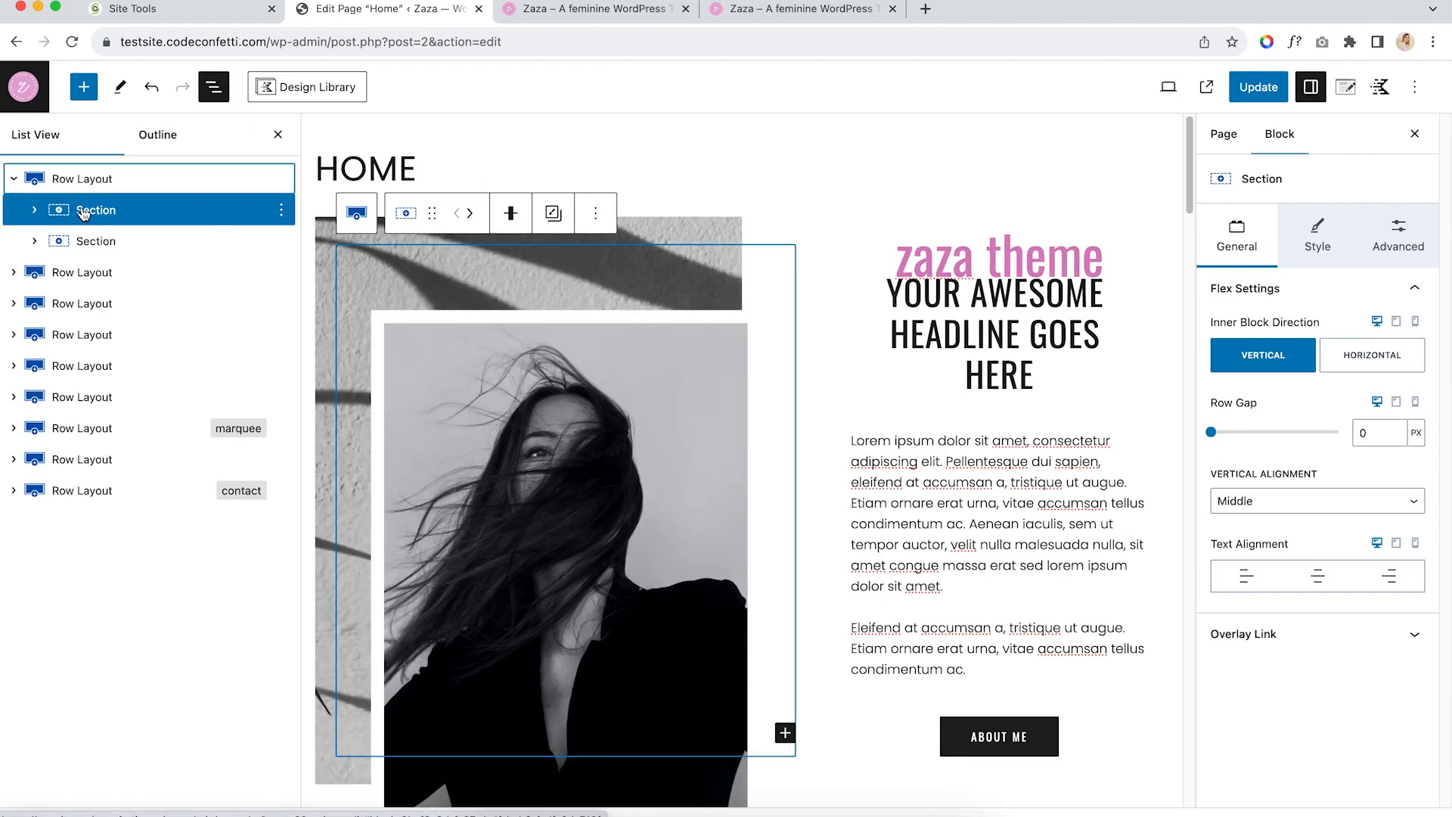
click(227, 187)
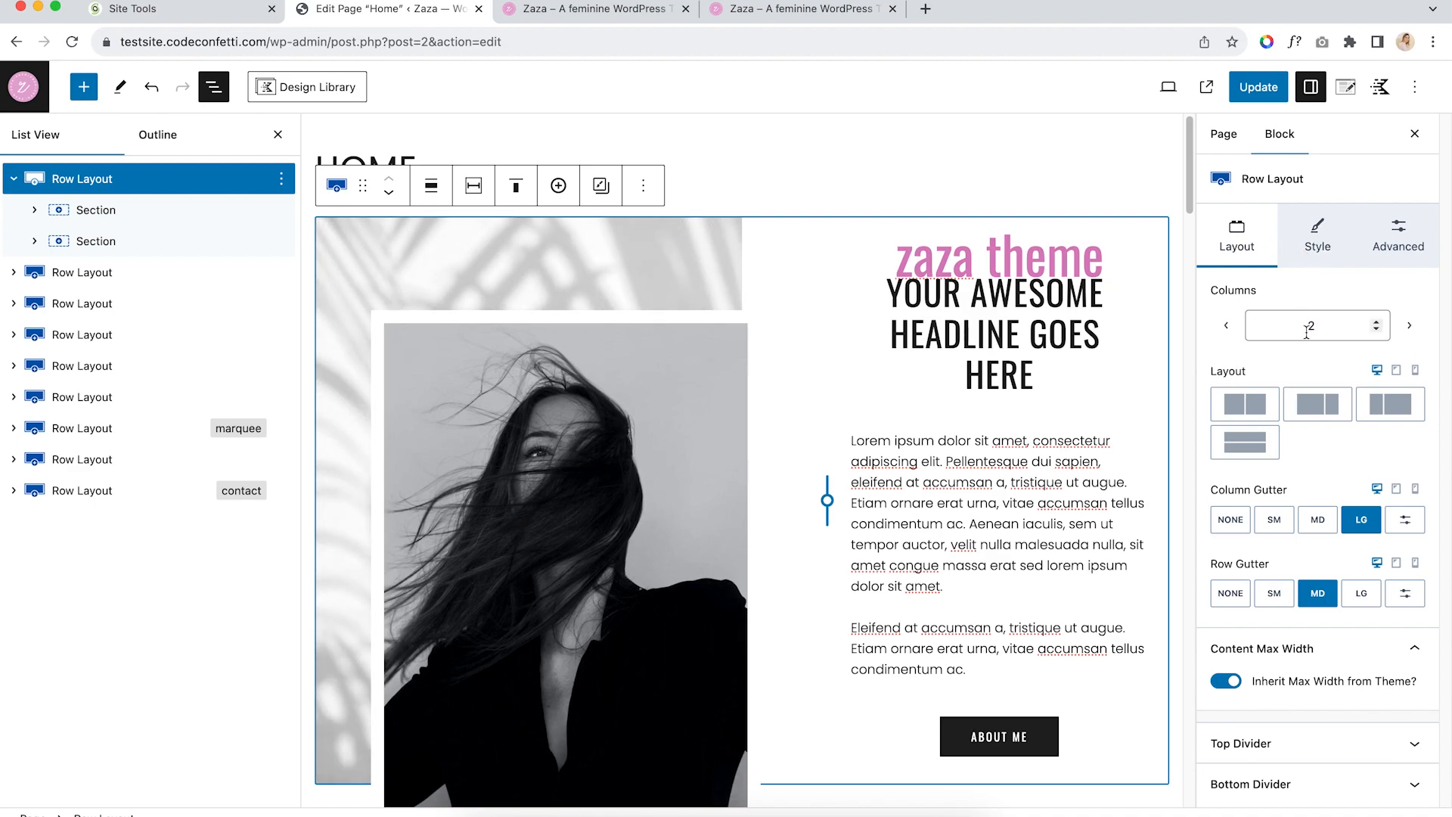
Replace the slide 1 background image of the hero row's background slider with zaza_img_2.jpg from the media library
click(1317, 237)
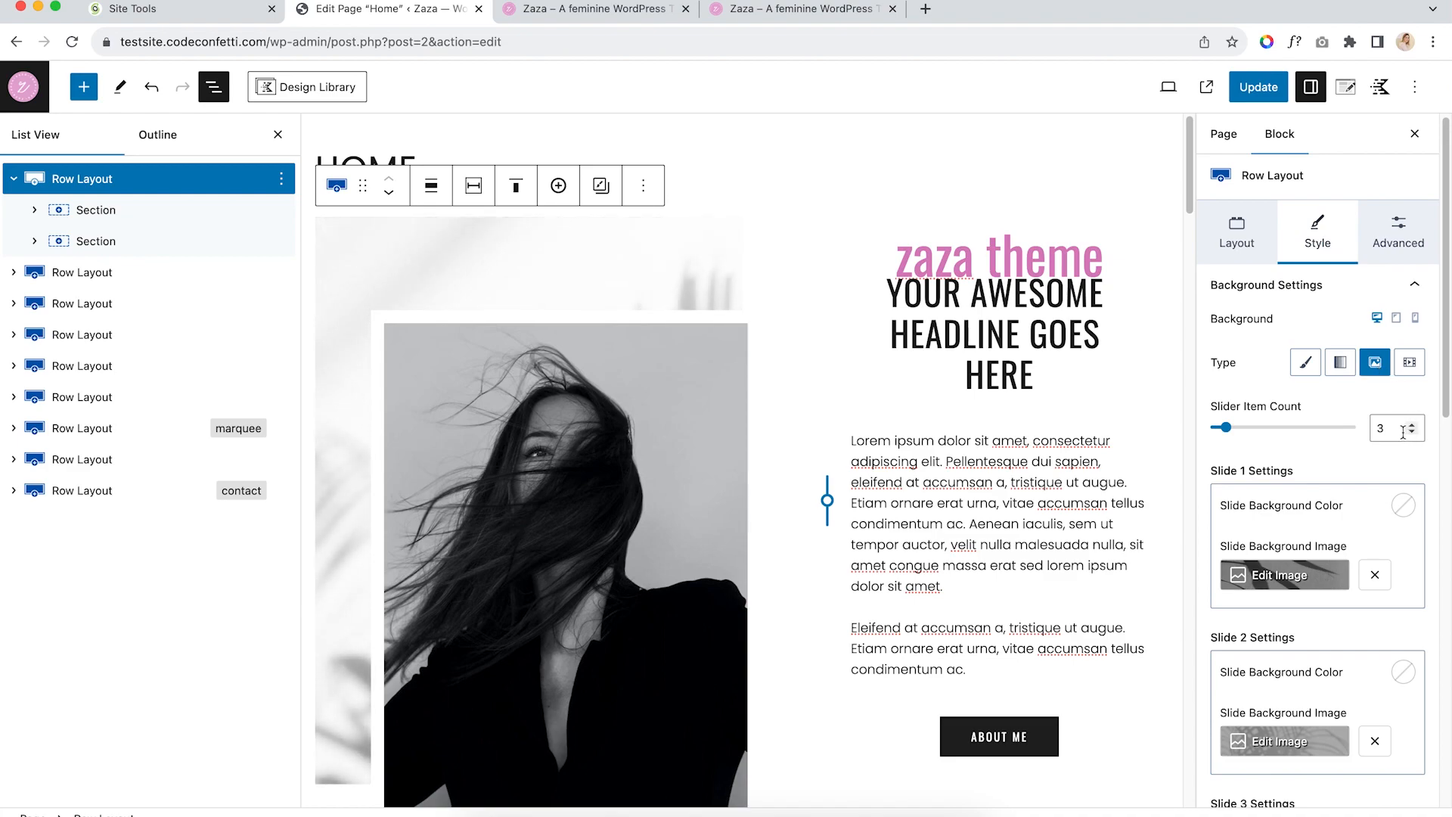
scroll(1403, 432, down, 2)
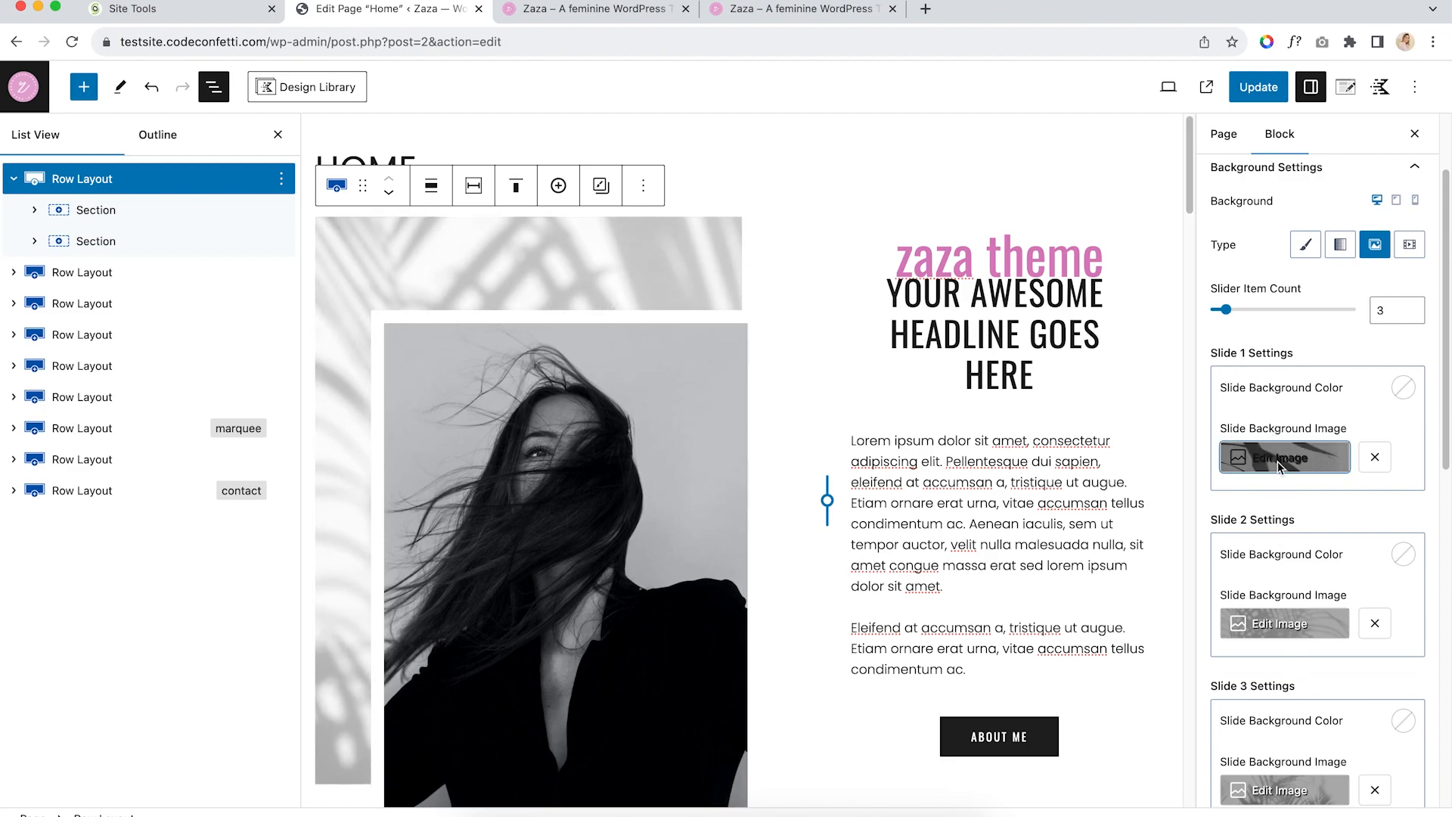
click(1278, 463)
click(161, 155)
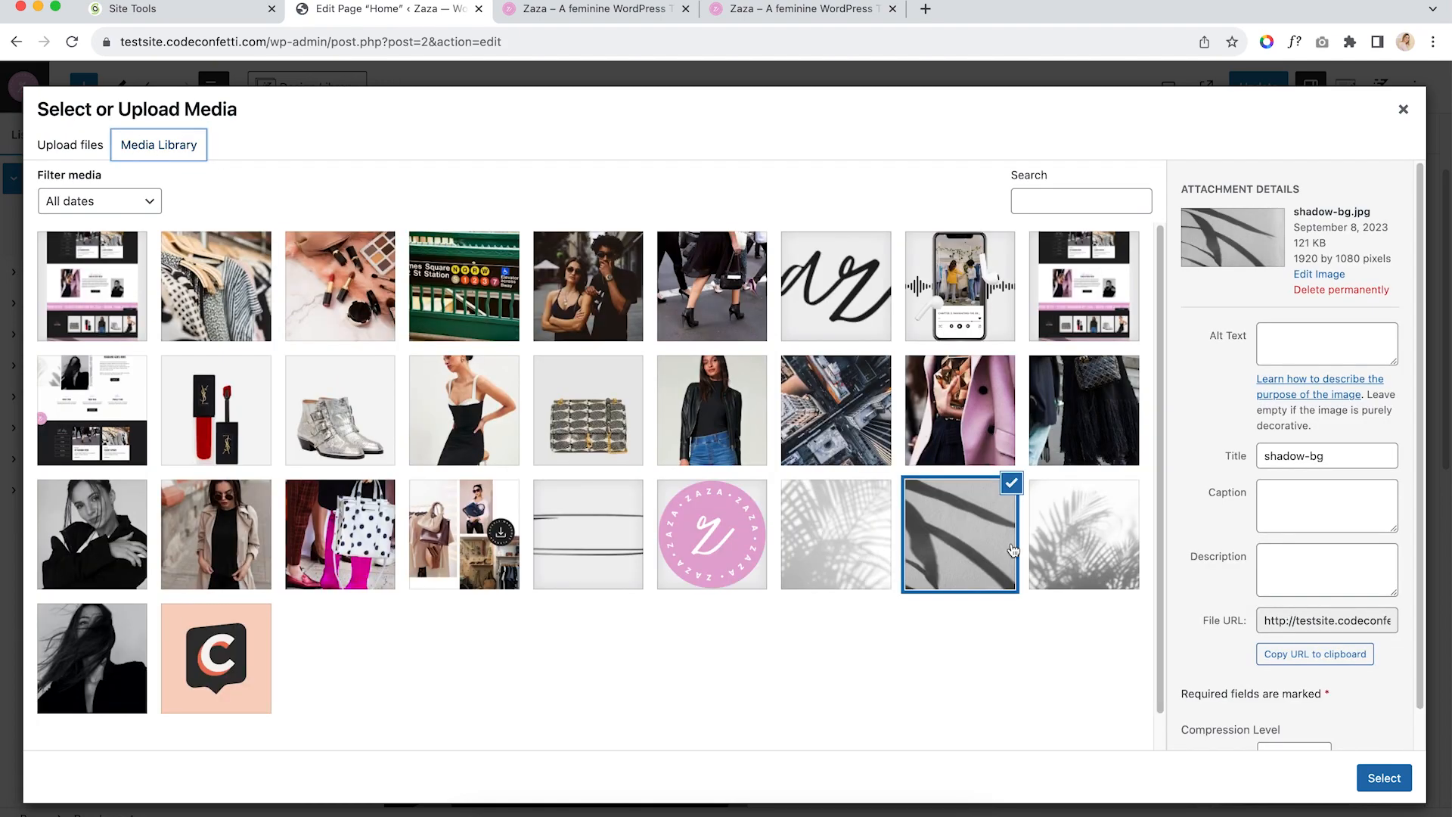
click(1102, 401)
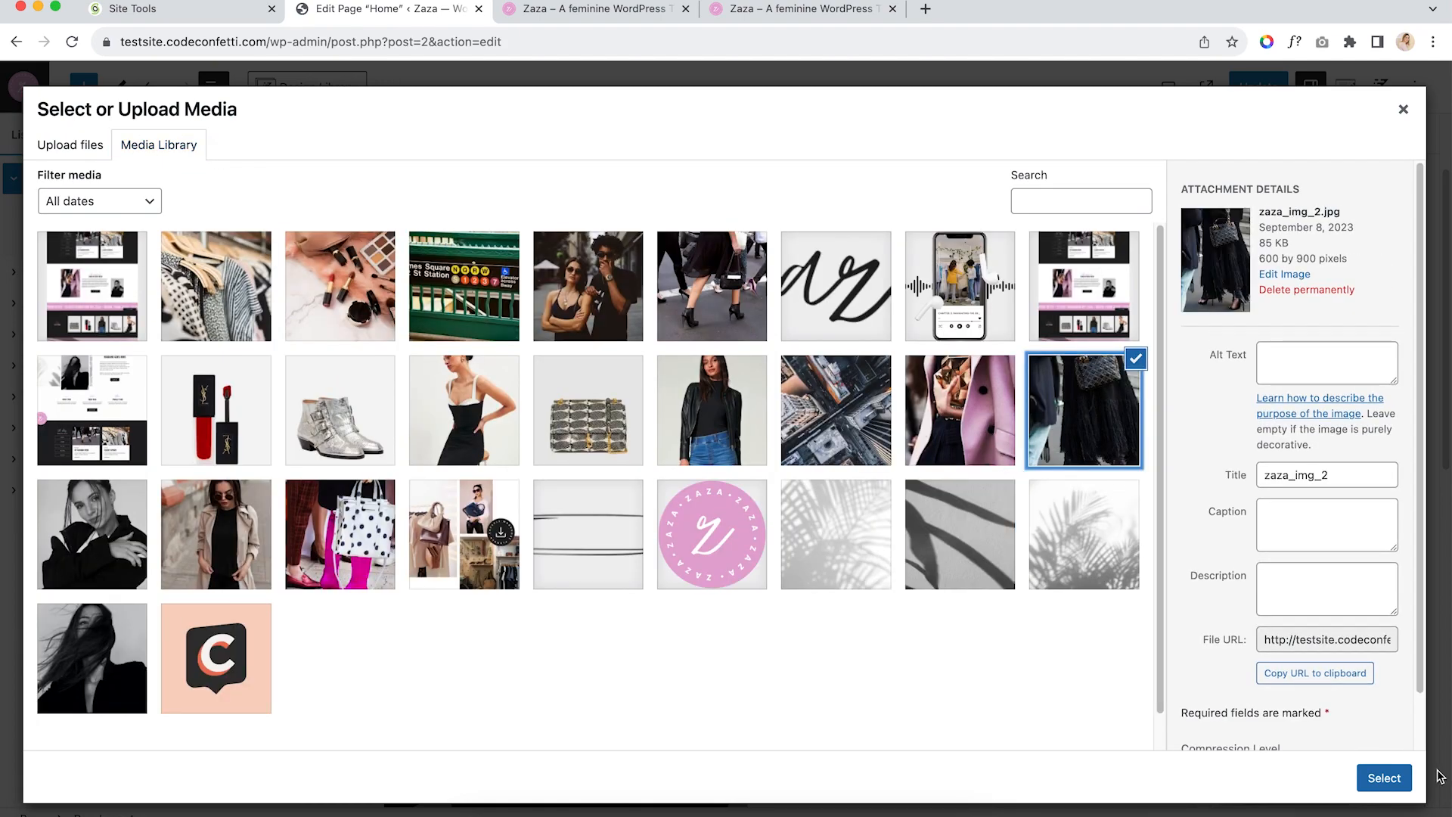
click(1383, 777)
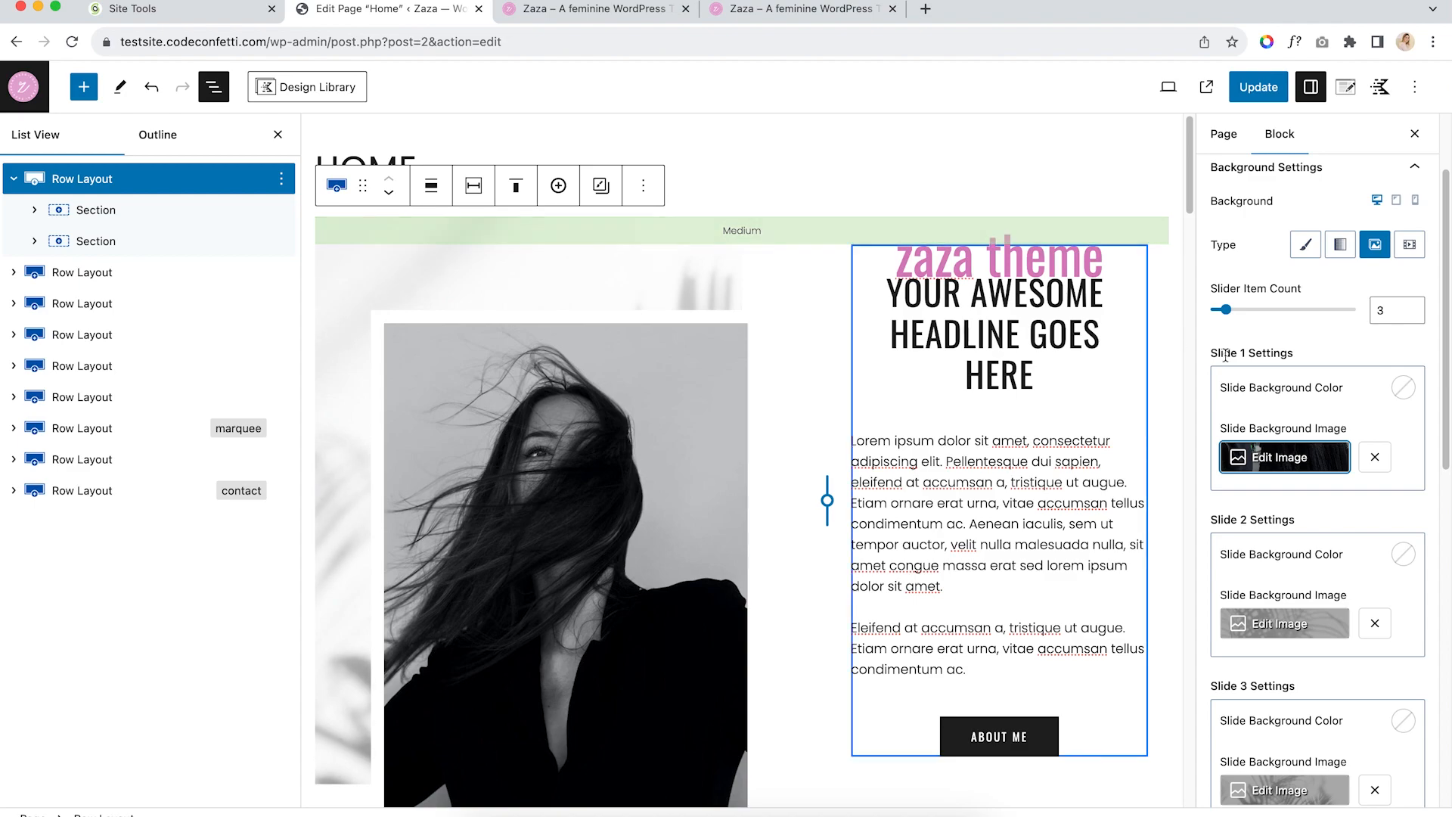
Replace the slide 1 background image with the grey wall photo with dark curved leaf shadows from the media library
click(1283, 459)
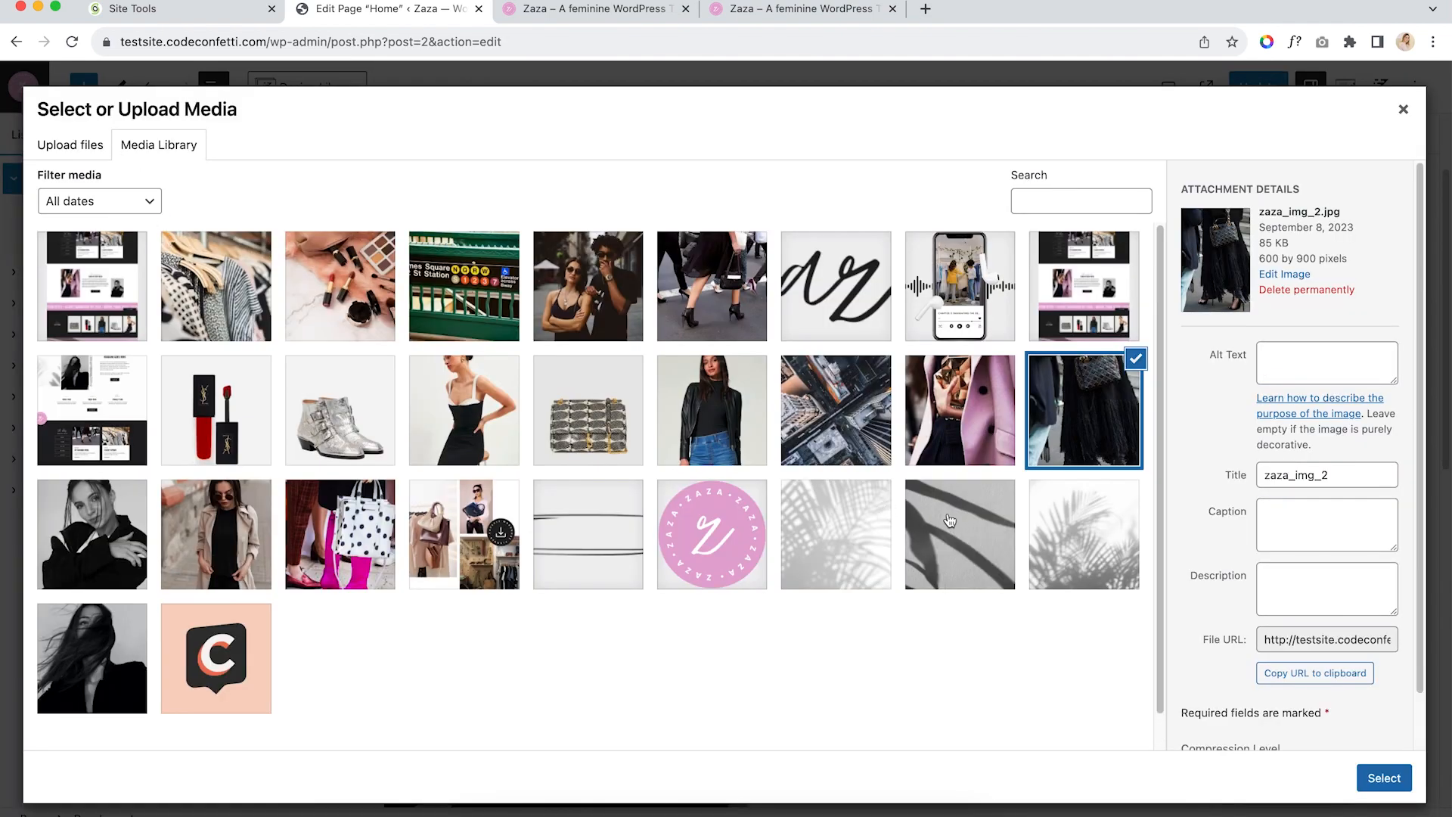
click(949, 521)
click(1383, 778)
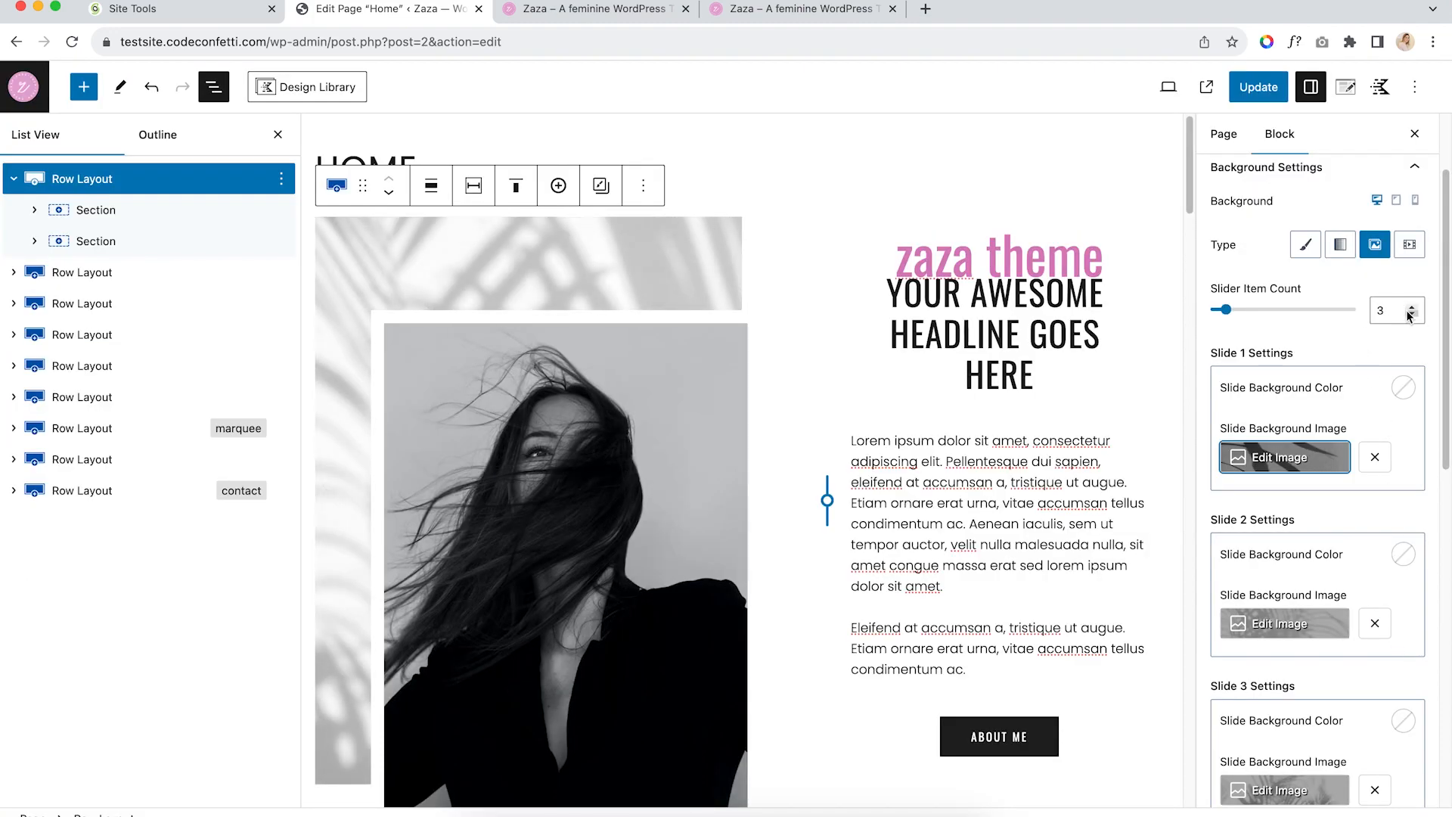
Examine the background slider's slide images, image size, position, repeat, autoplay, transition style options, arrow and dot settings
scroll(1399, 469, down, 5)
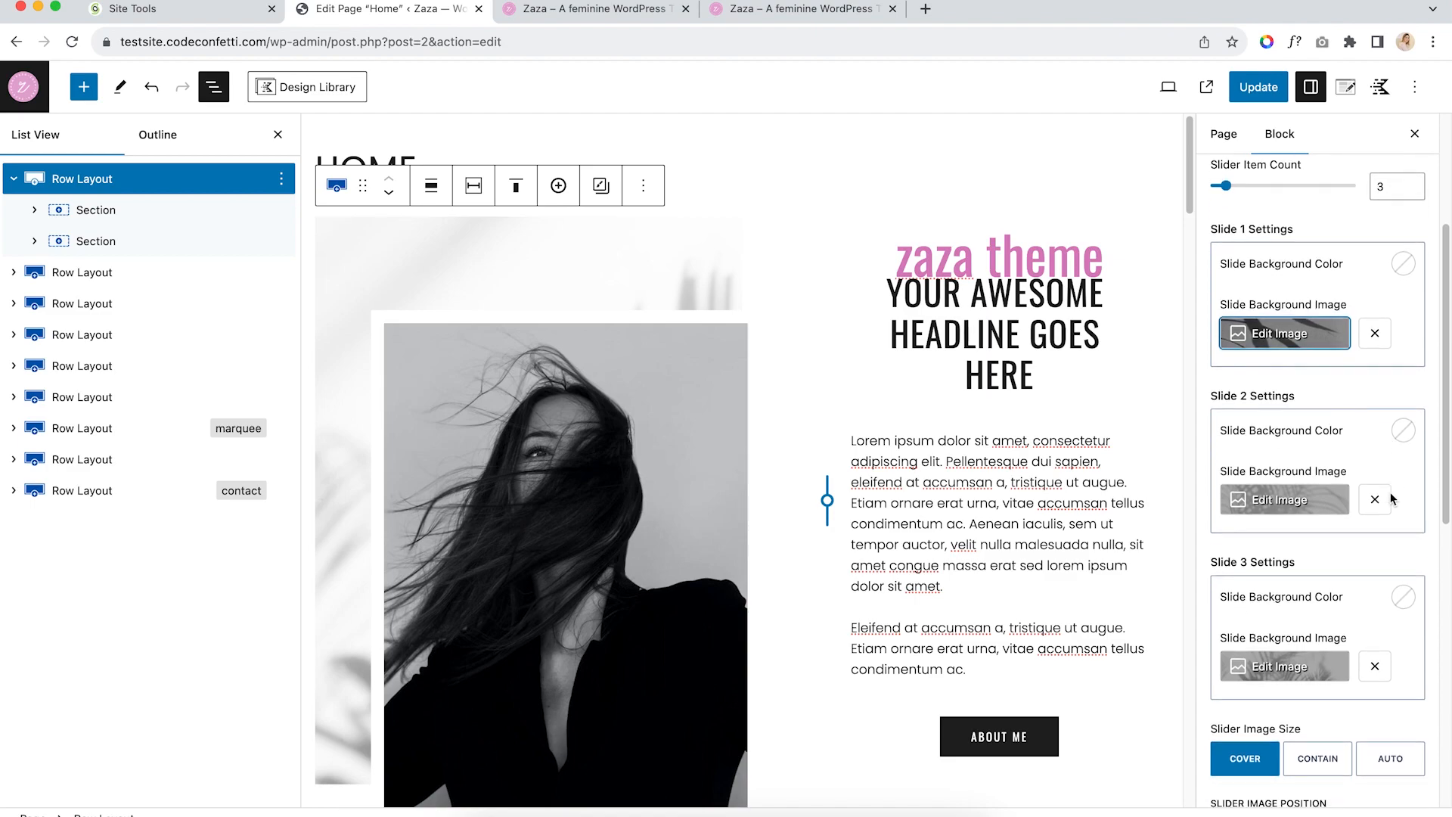
scroll(1391, 499, down, 4)
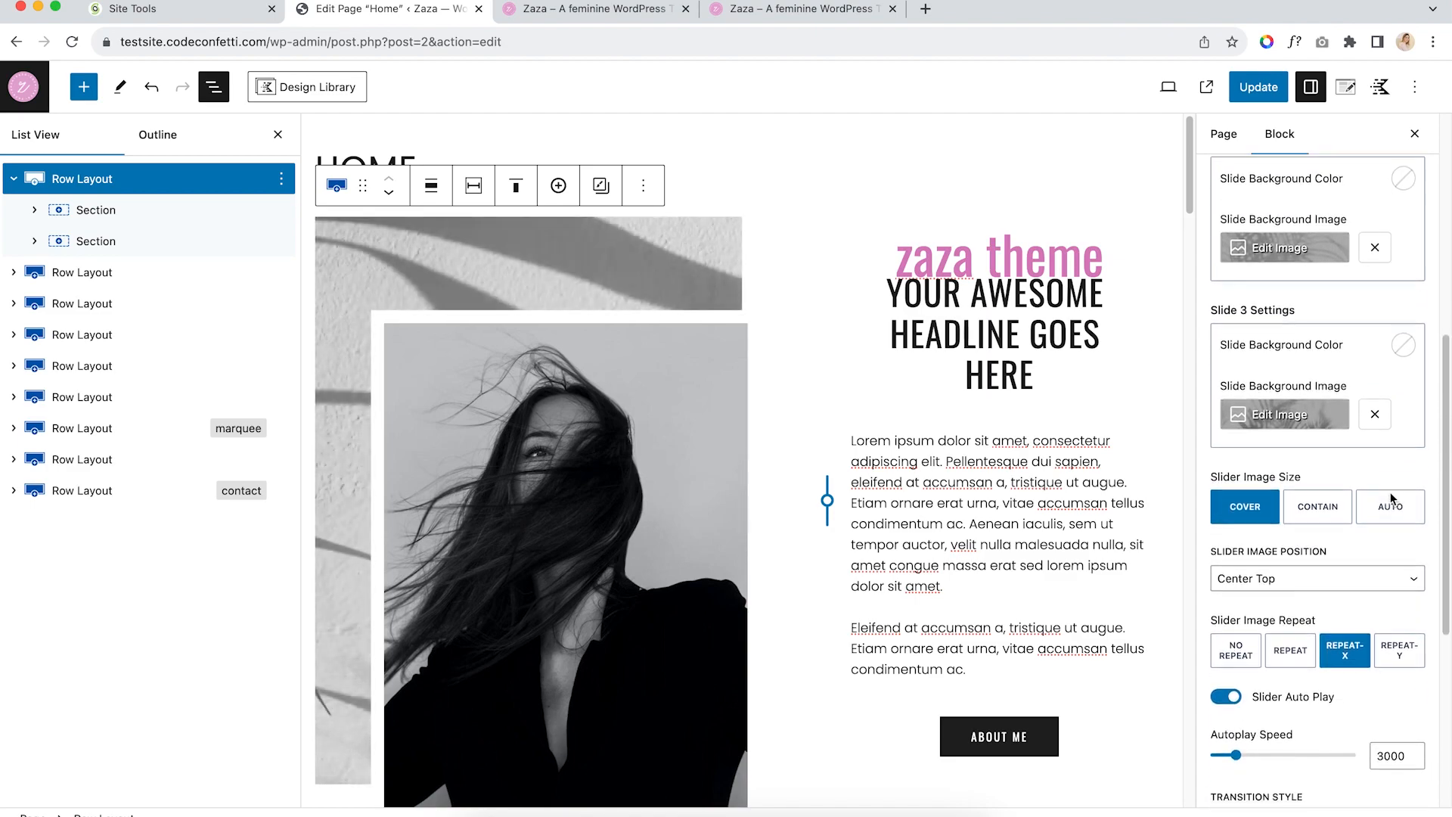
scroll(1391, 498, down, 4)
scroll(1390, 493, down, 2)
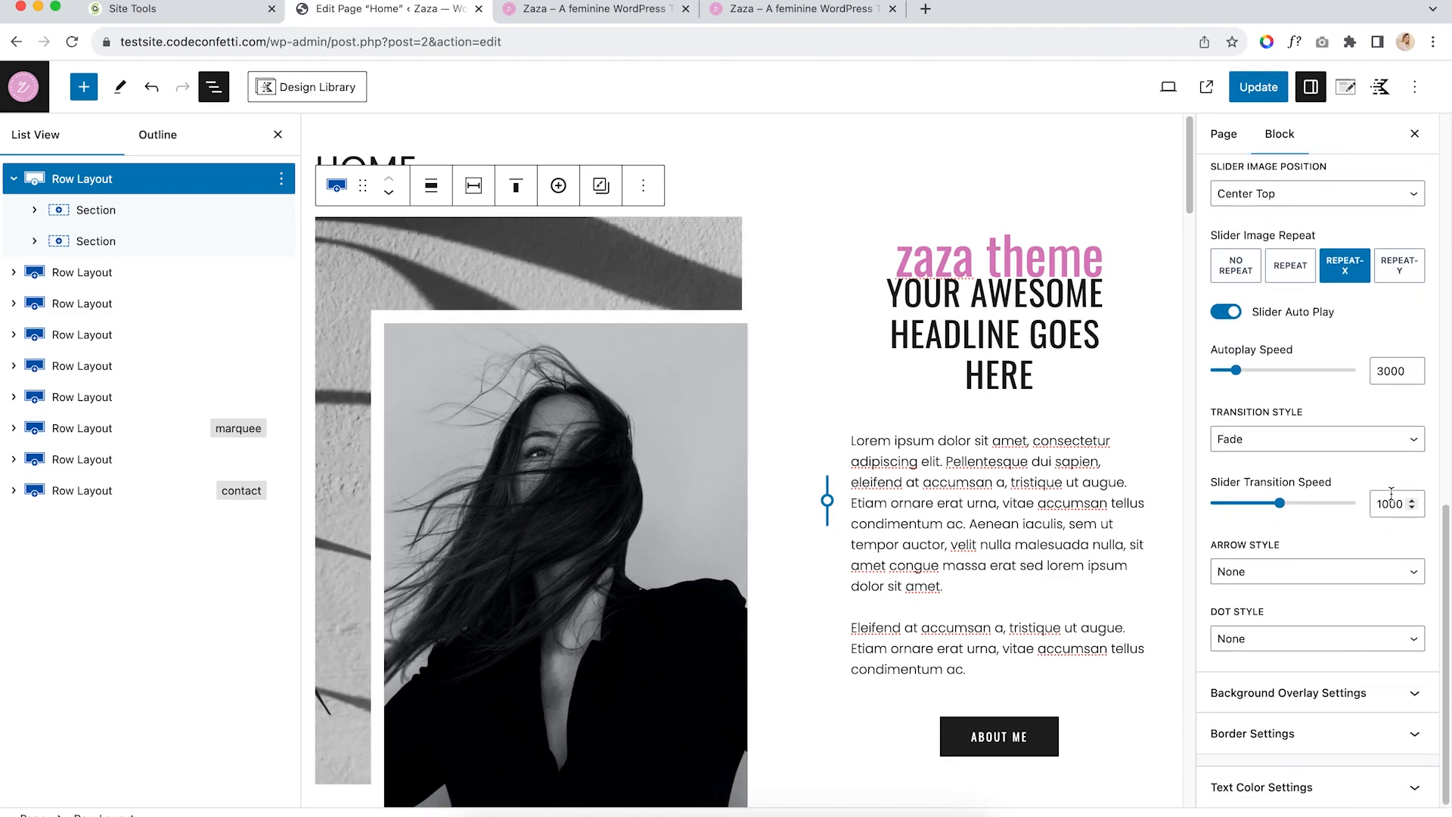
scroll(1391, 496, up, 1)
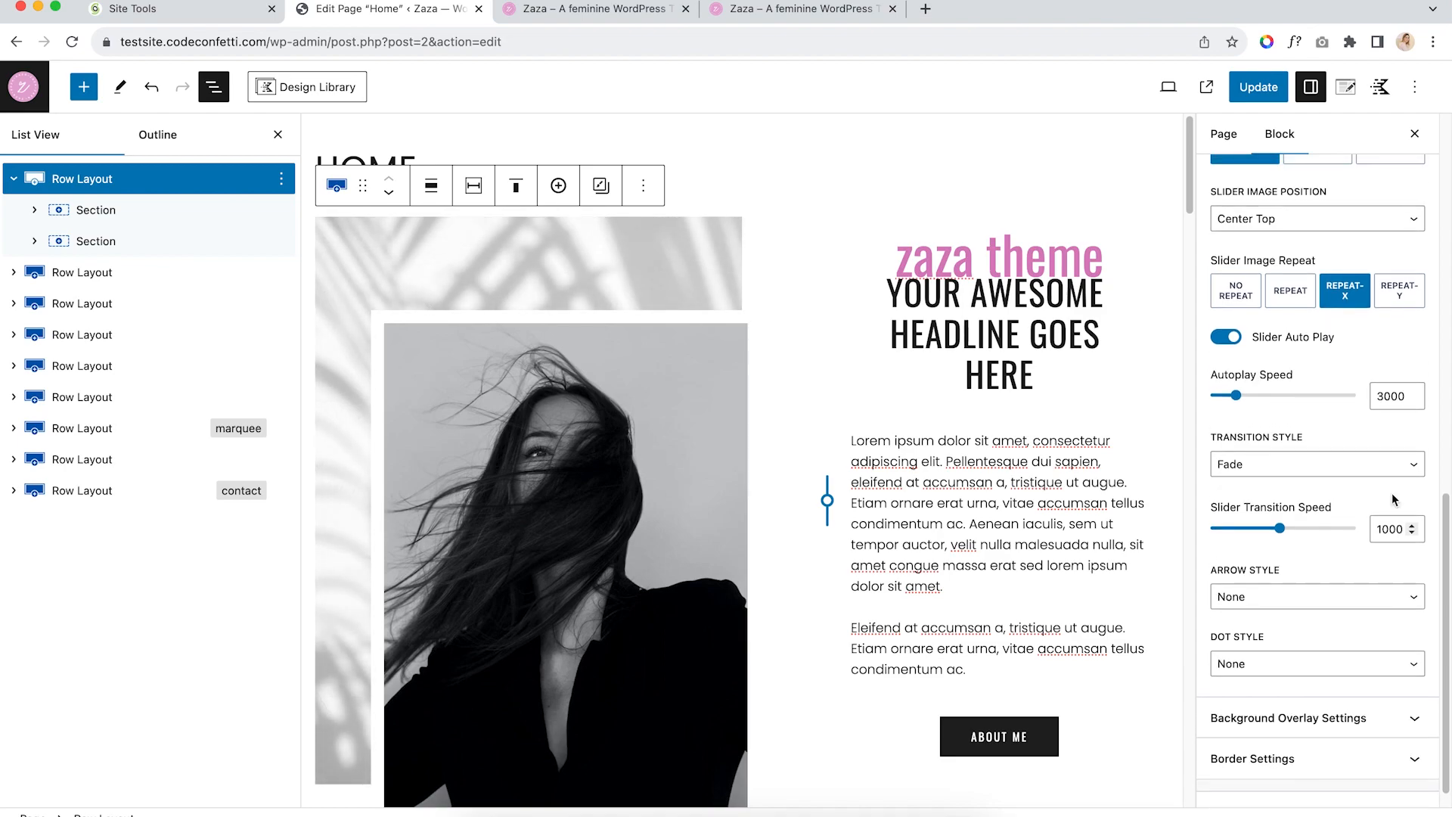
scroll(1393, 500, up, 2)
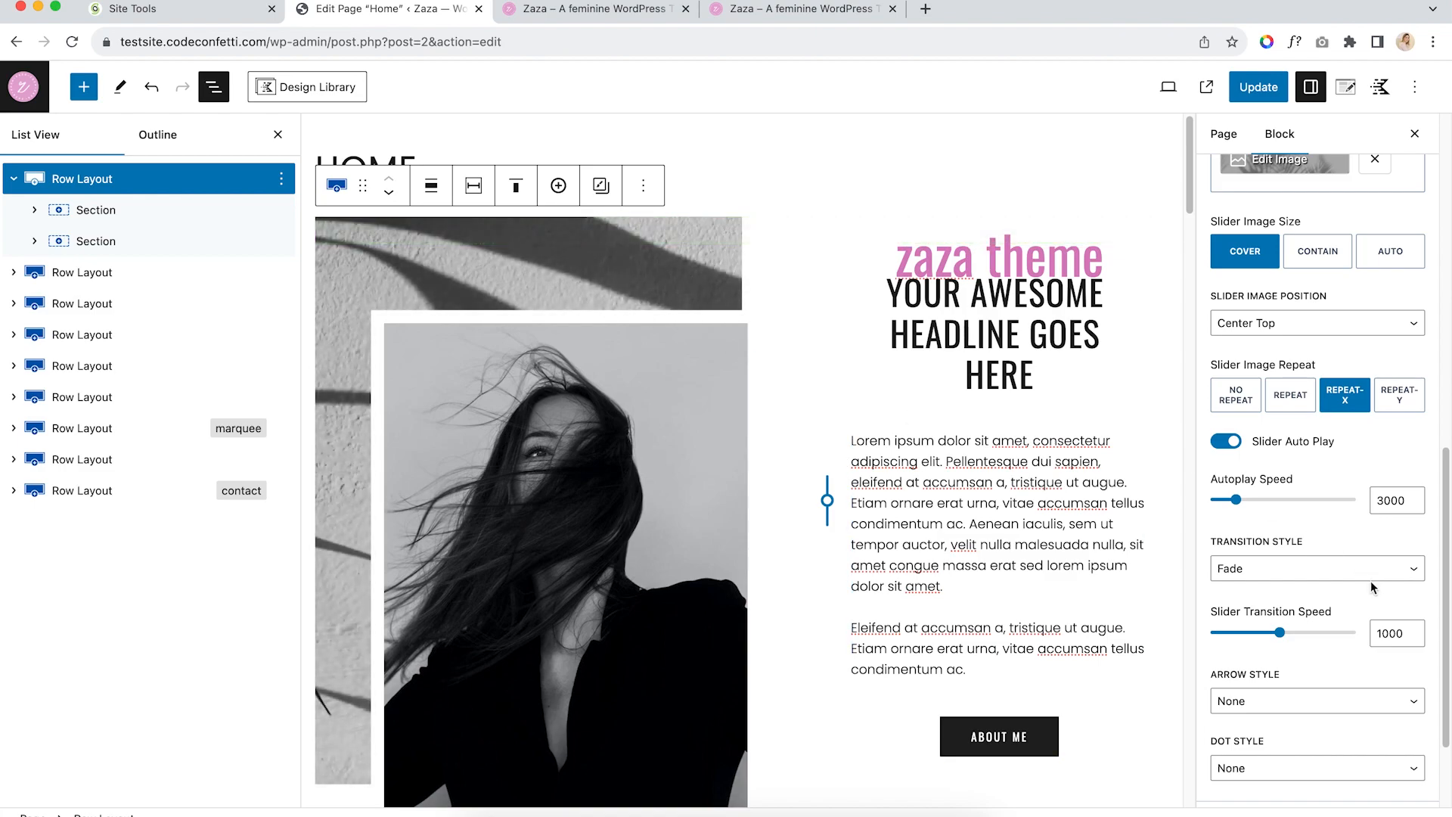
click(1284, 570)
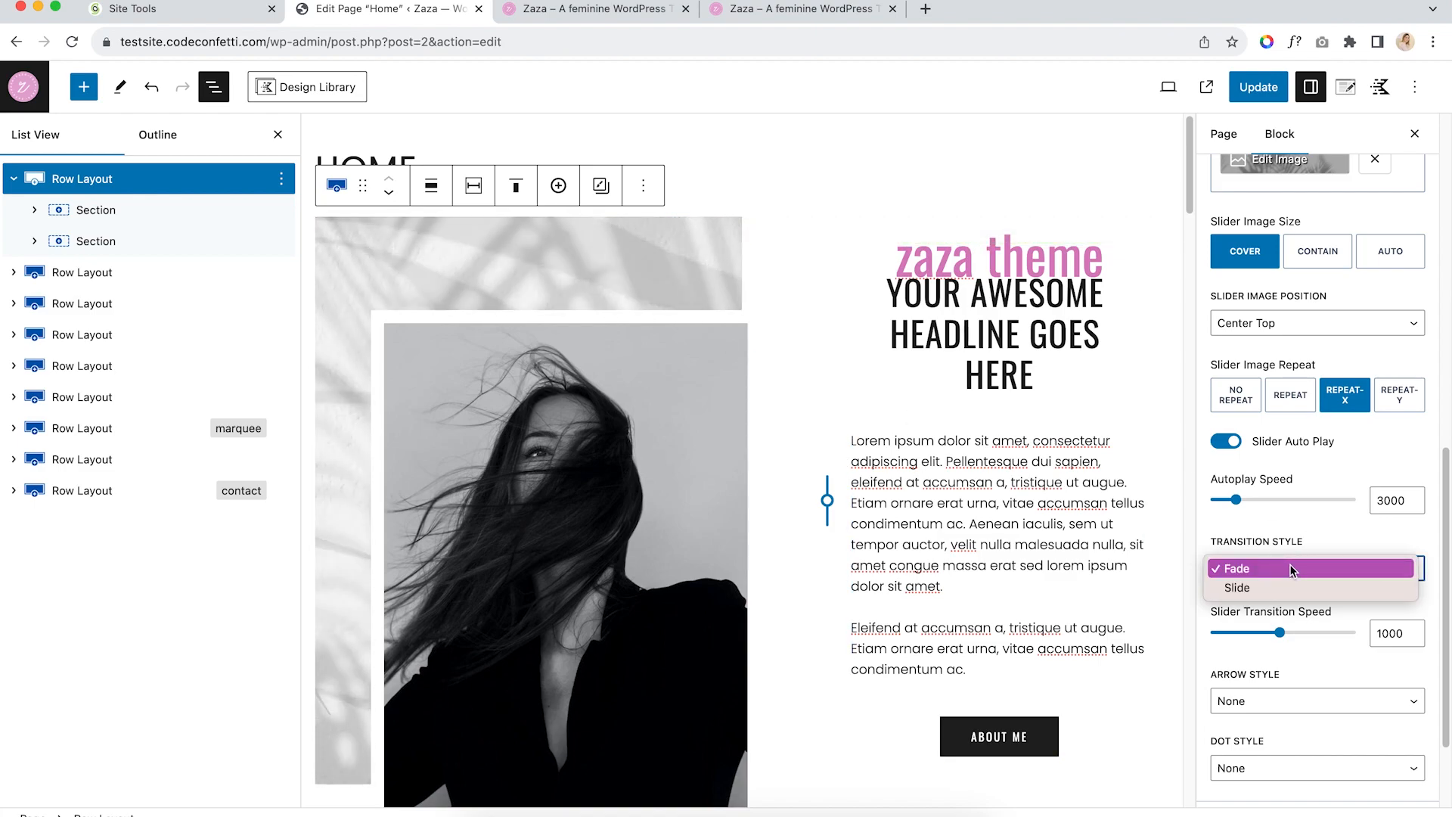
click(1354, 525)
scroll(1355, 543, down, 3)
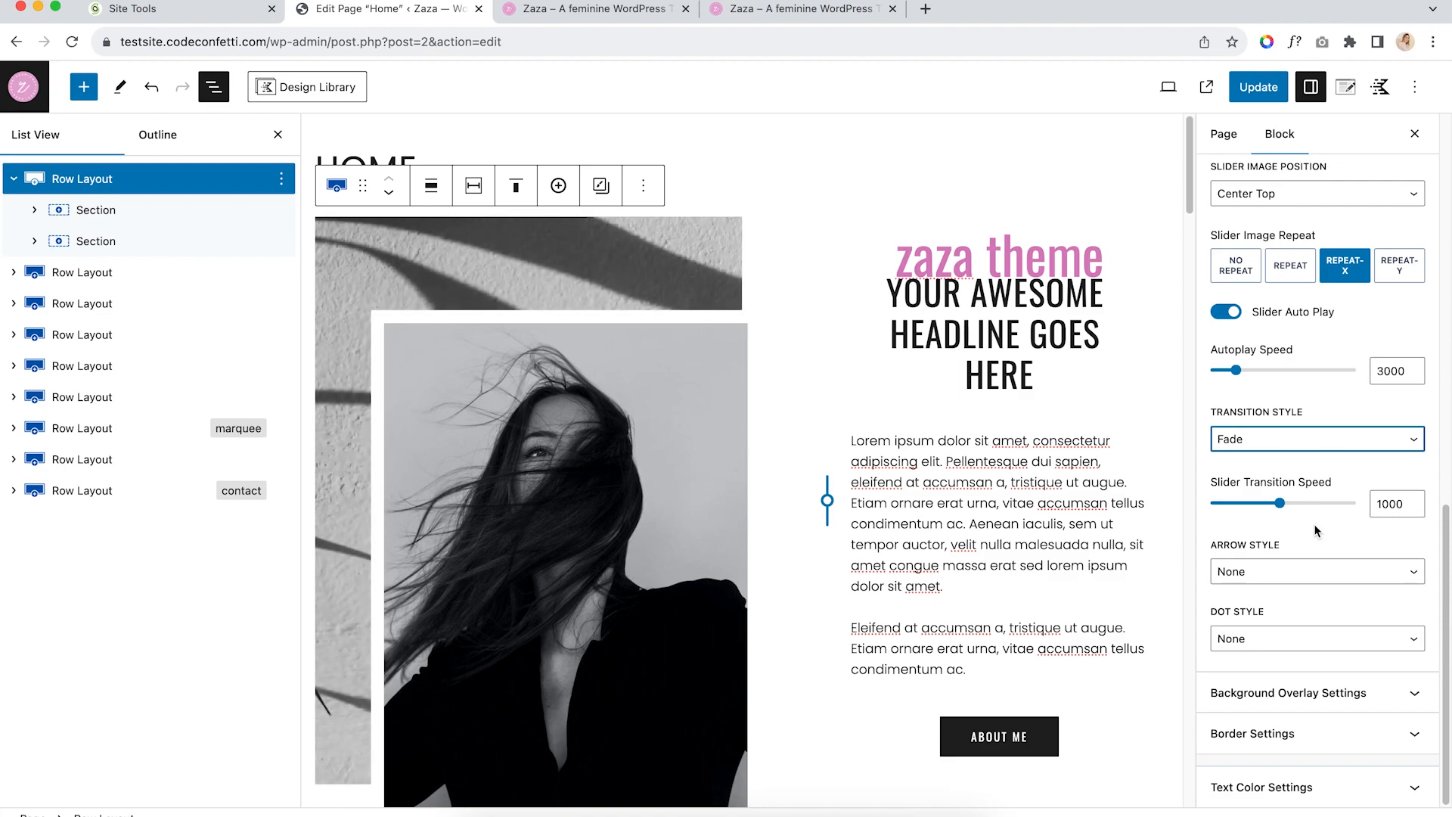
scroll(1315, 529, up, 10)
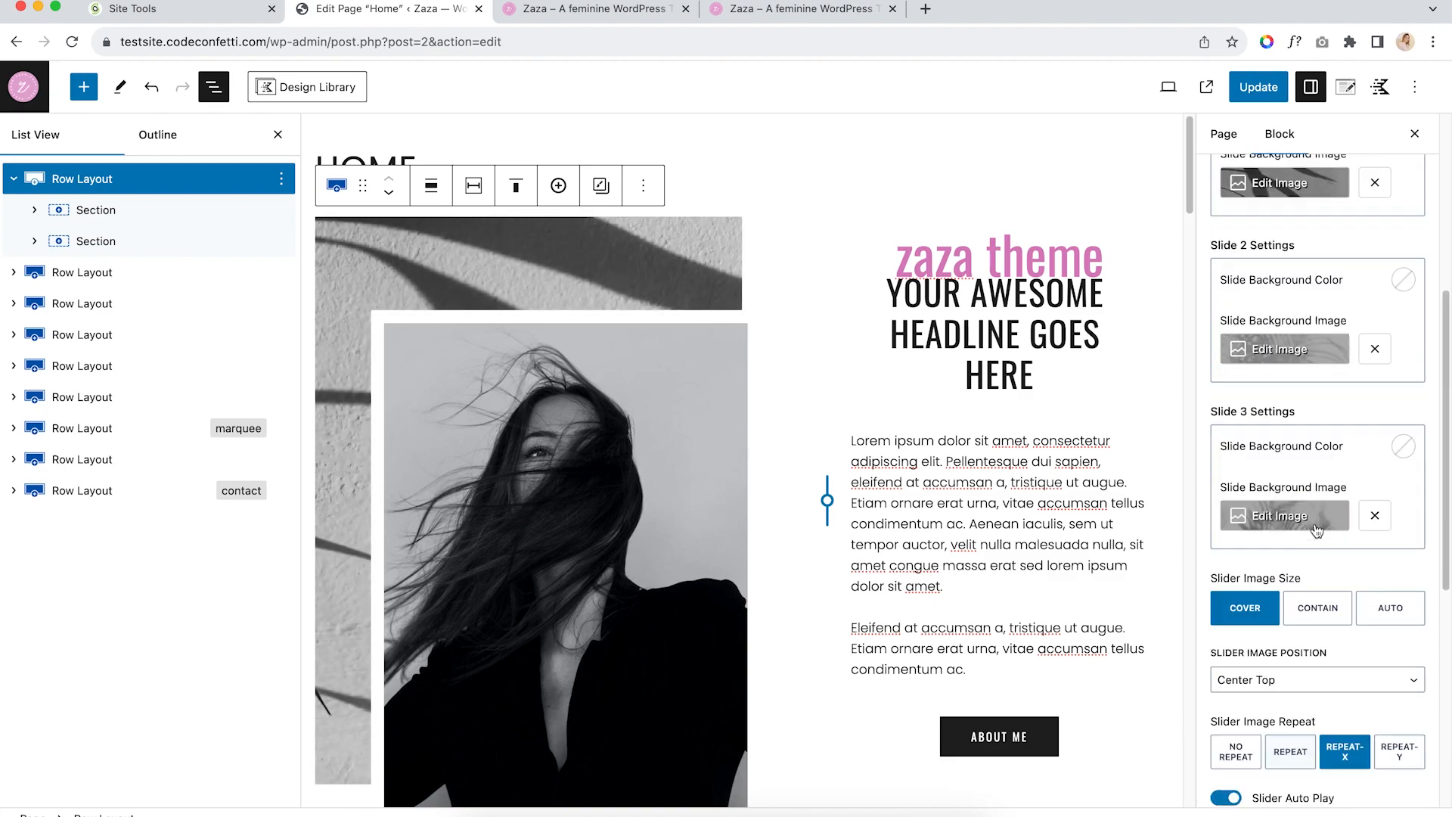
scroll(1316, 530, up, 3)
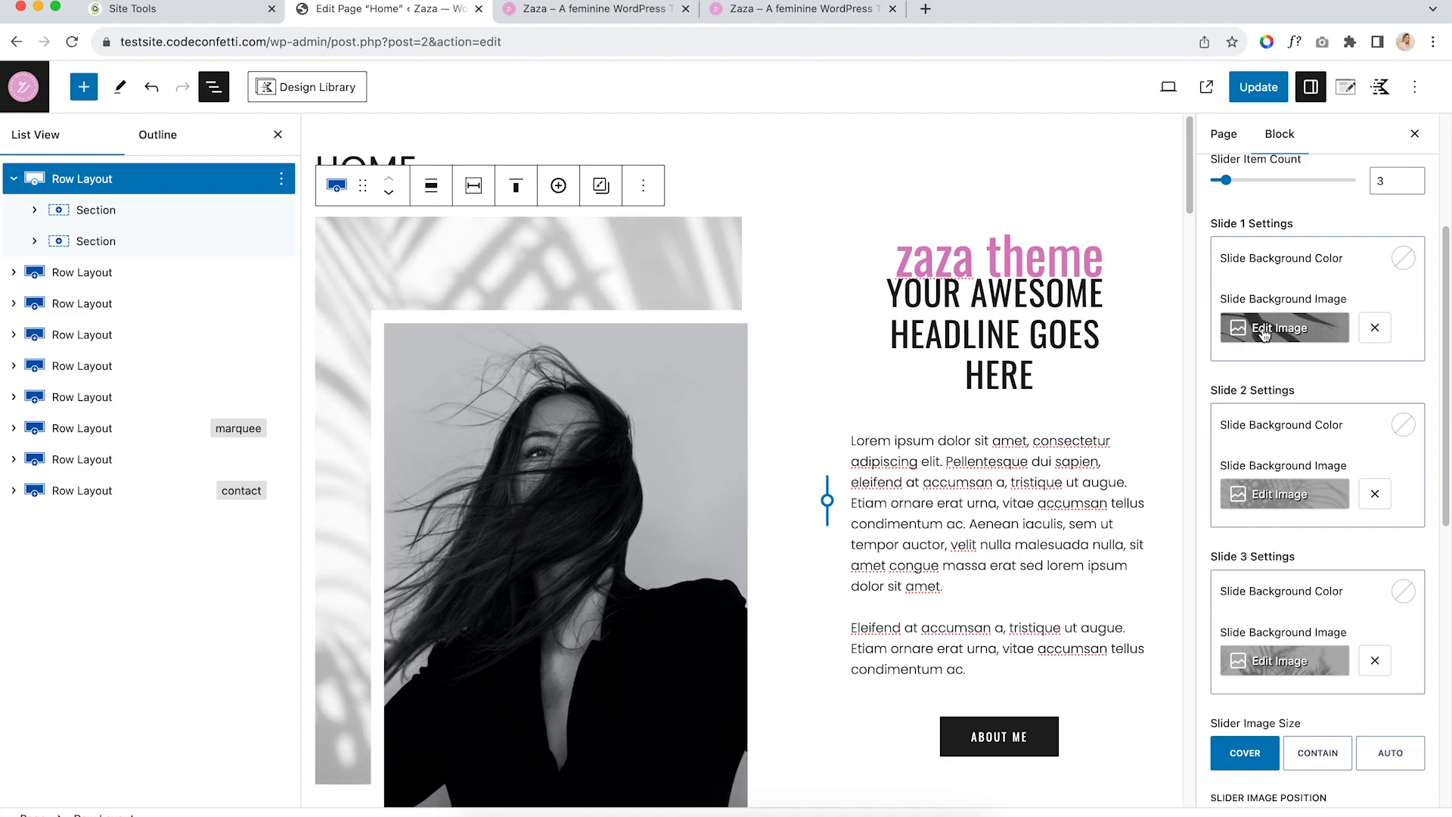
scroll(1301, 453, down, 5)
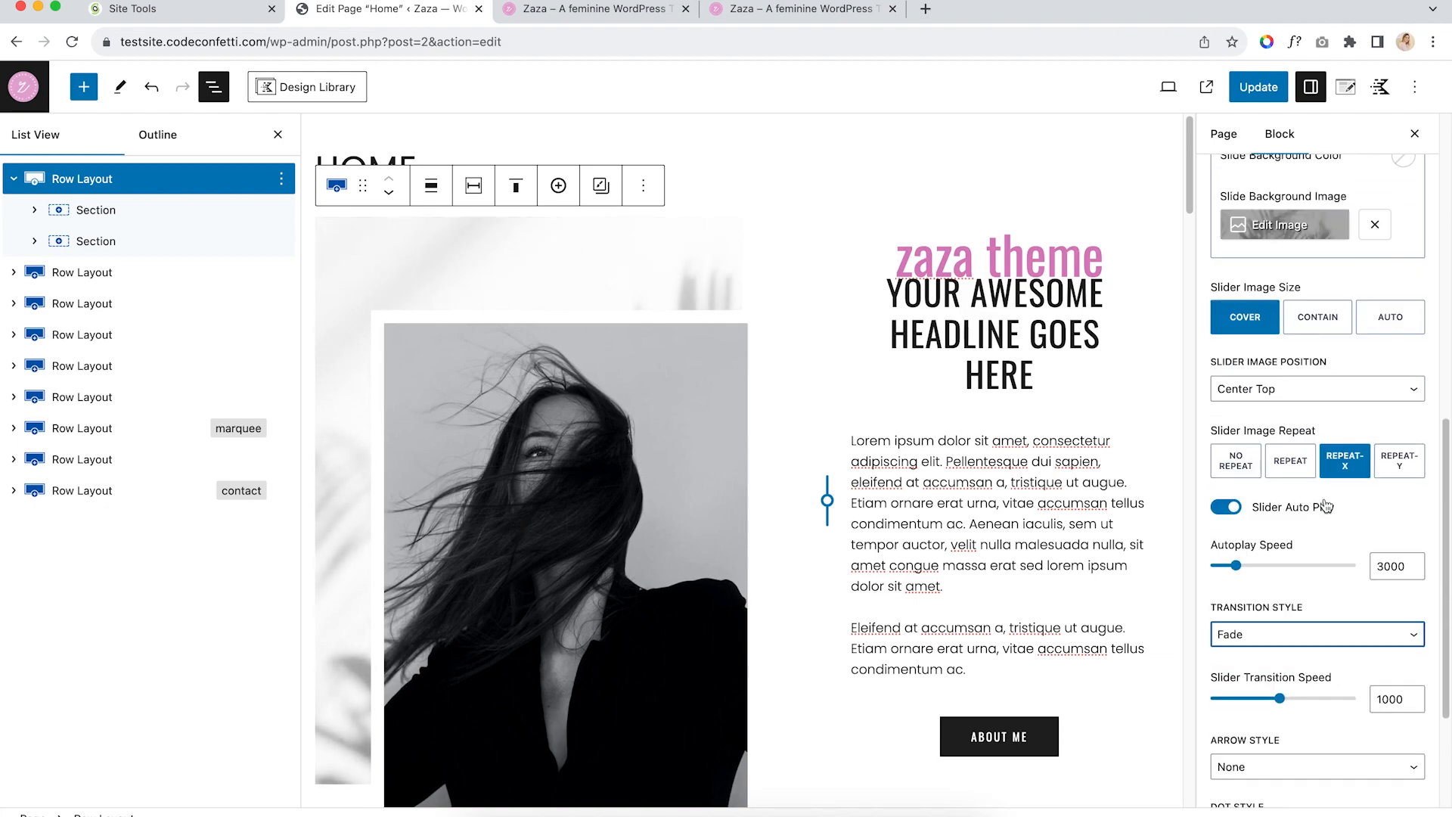
scroll(1325, 506, down, 3)
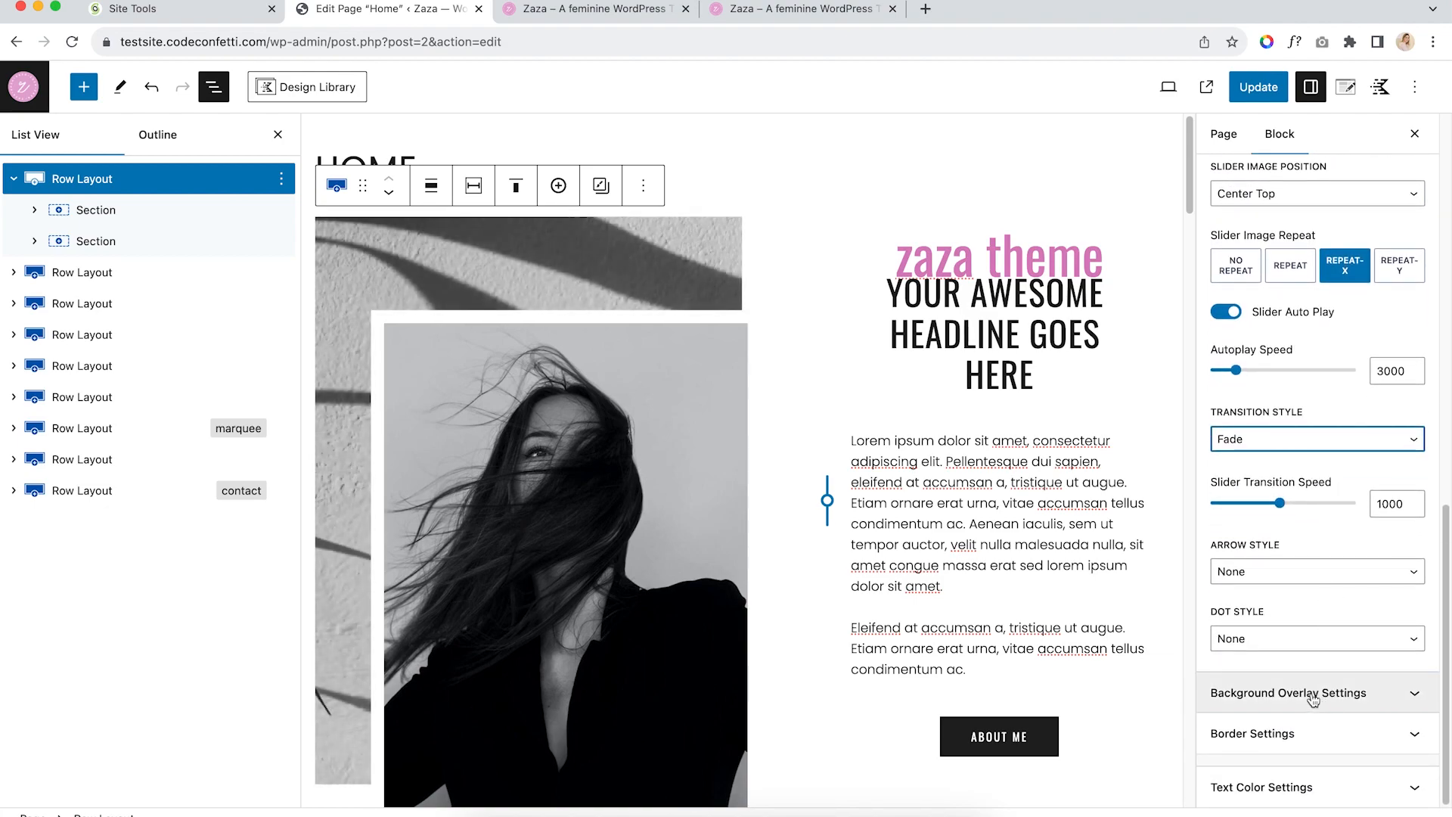
Change the hero row's gradient background overlay color to the theme's light pink F1D0E7
click(1313, 697)
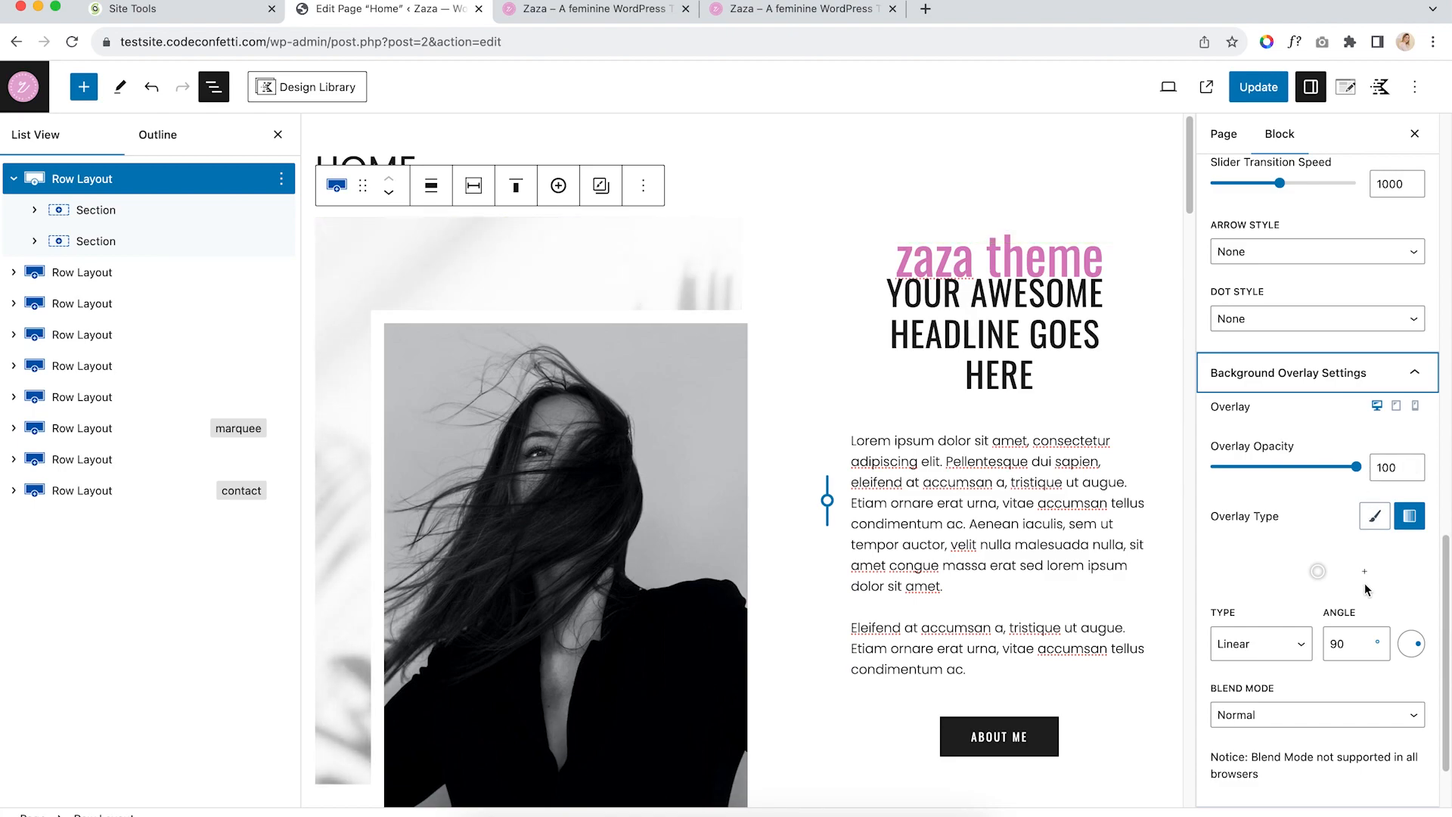
scroll(1366, 590, down, 1)
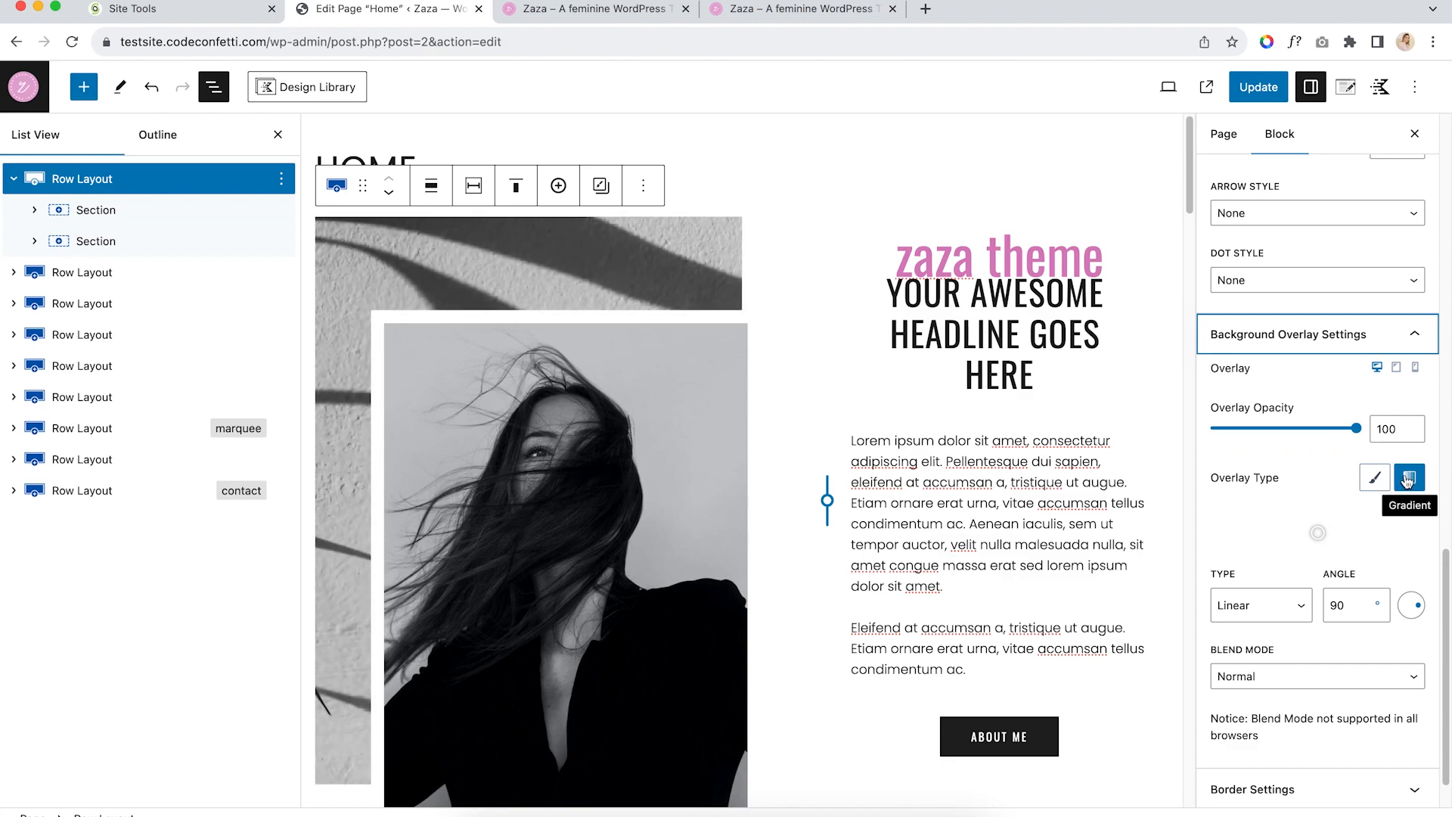
click(1318, 533)
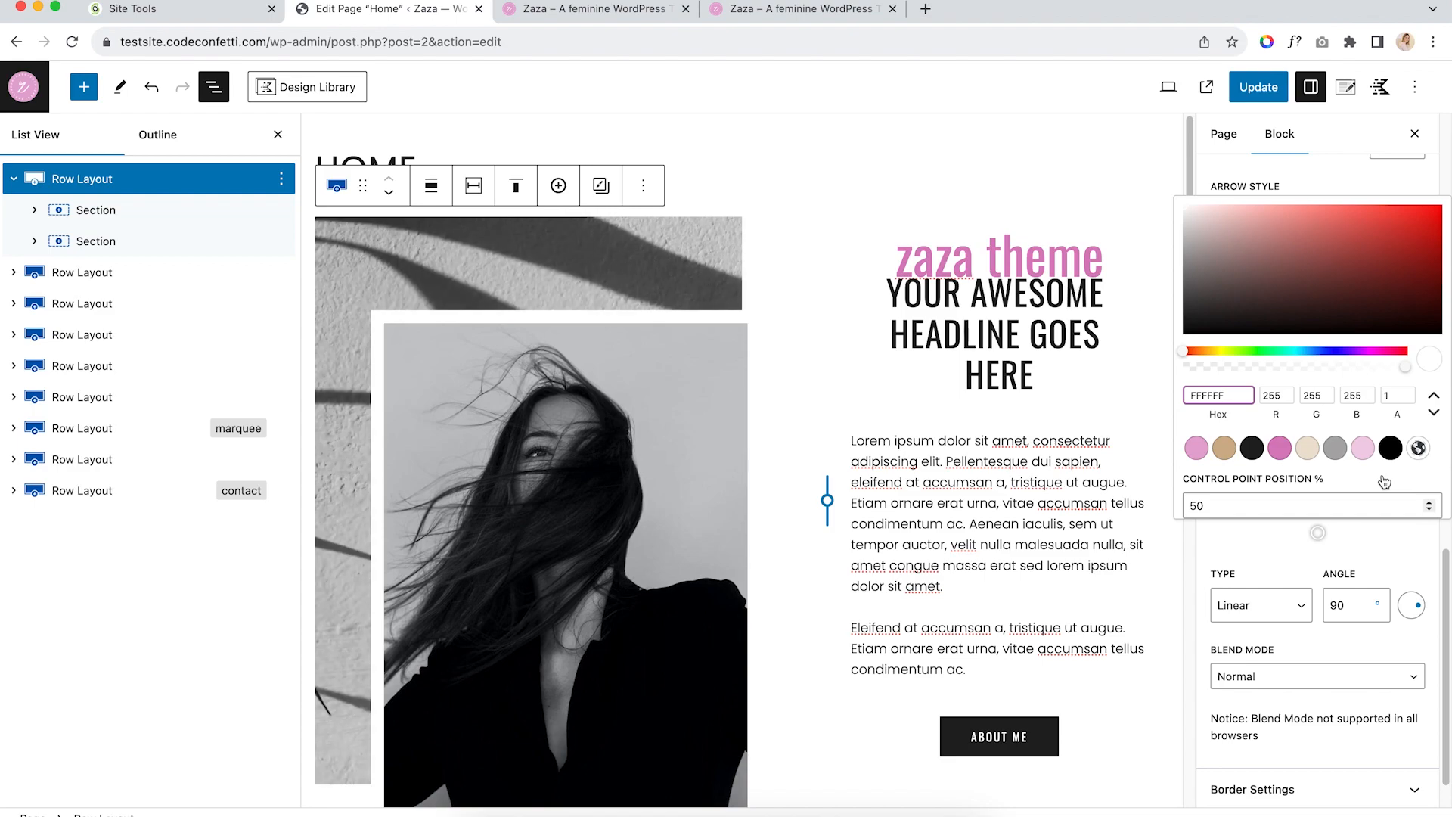
click(1363, 448)
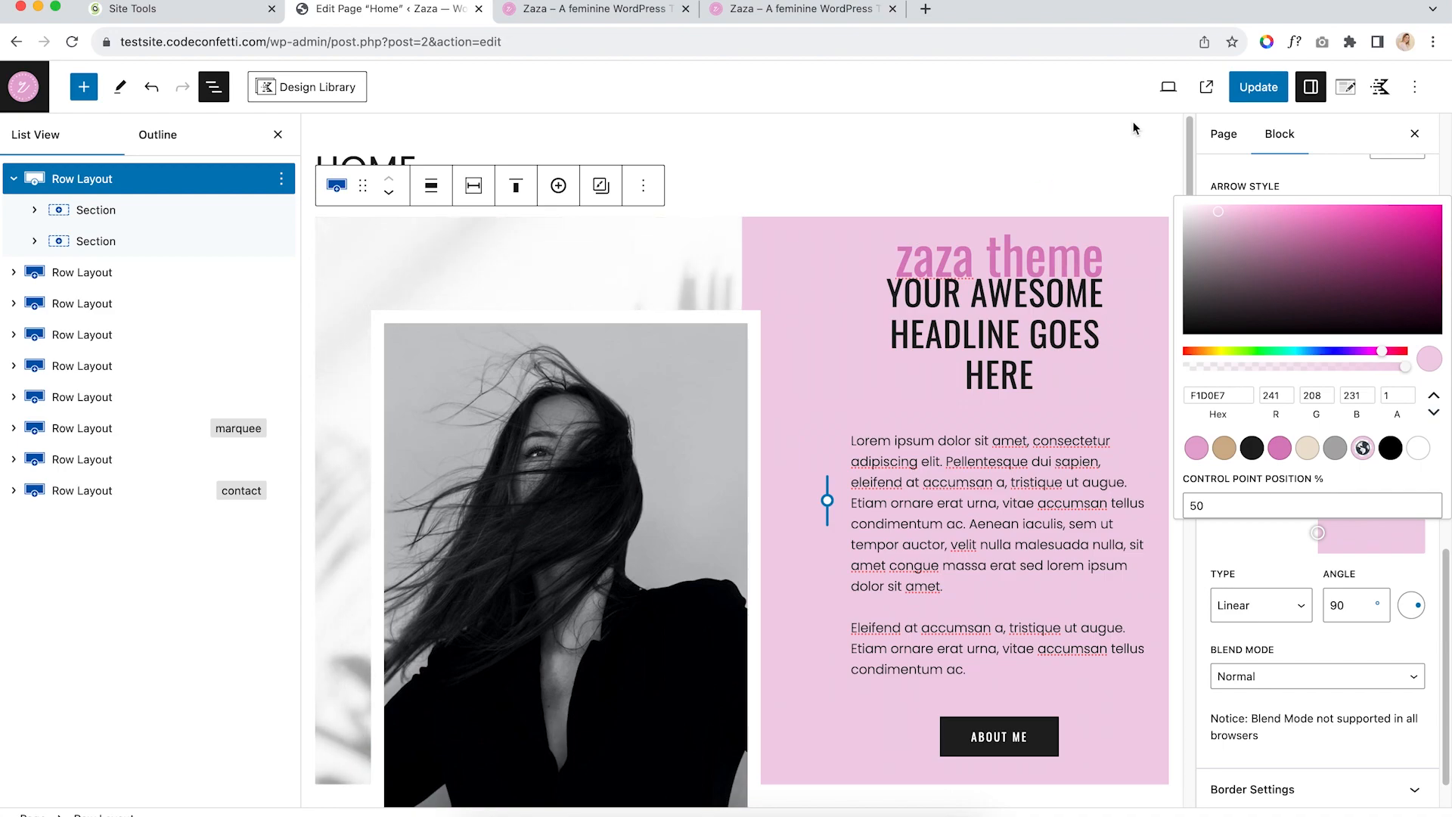
Preview the home page in a new tab and check the hero row's pink overlay and sliding background
click(1168, 90)
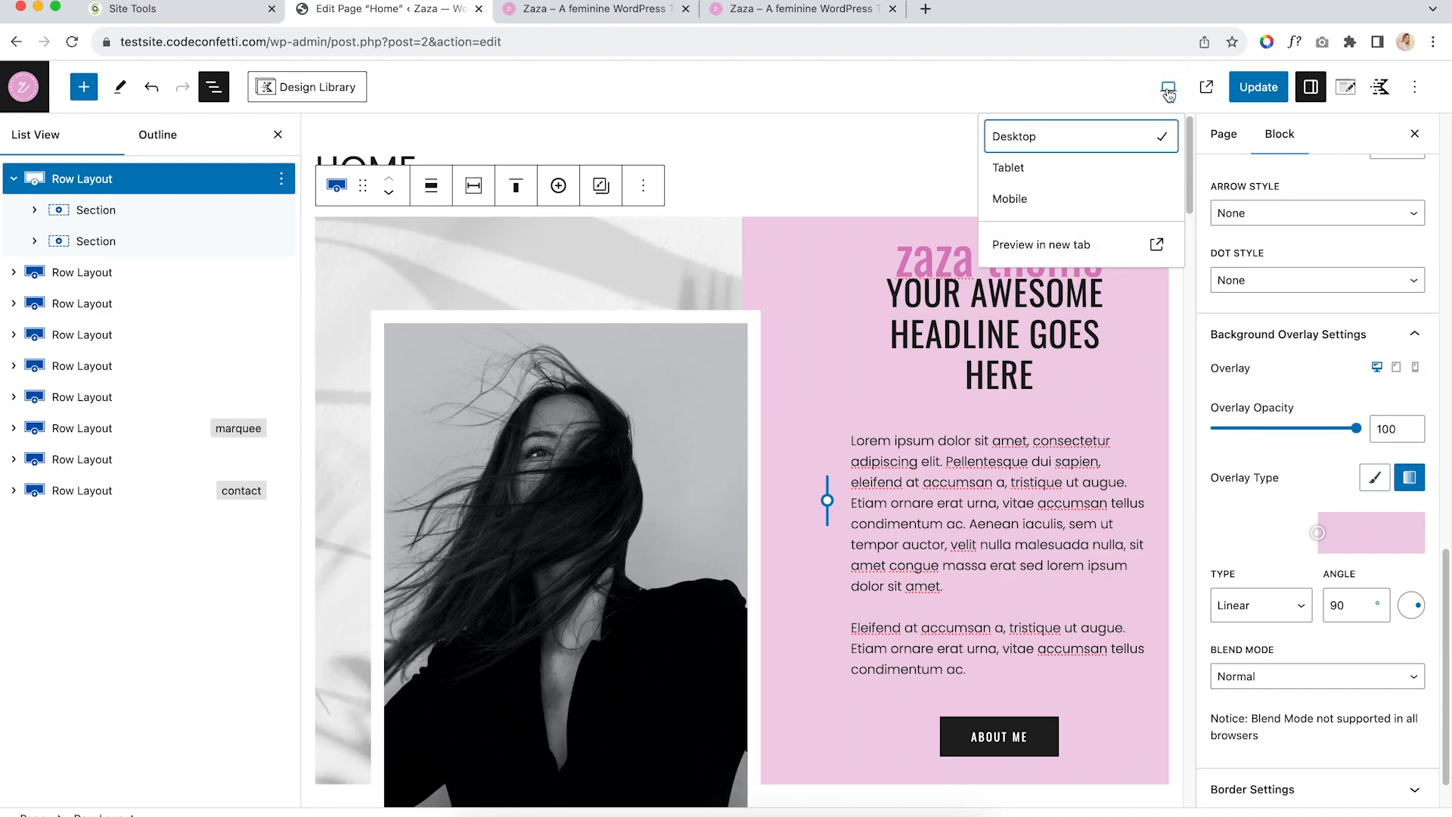
click(1079, 245)
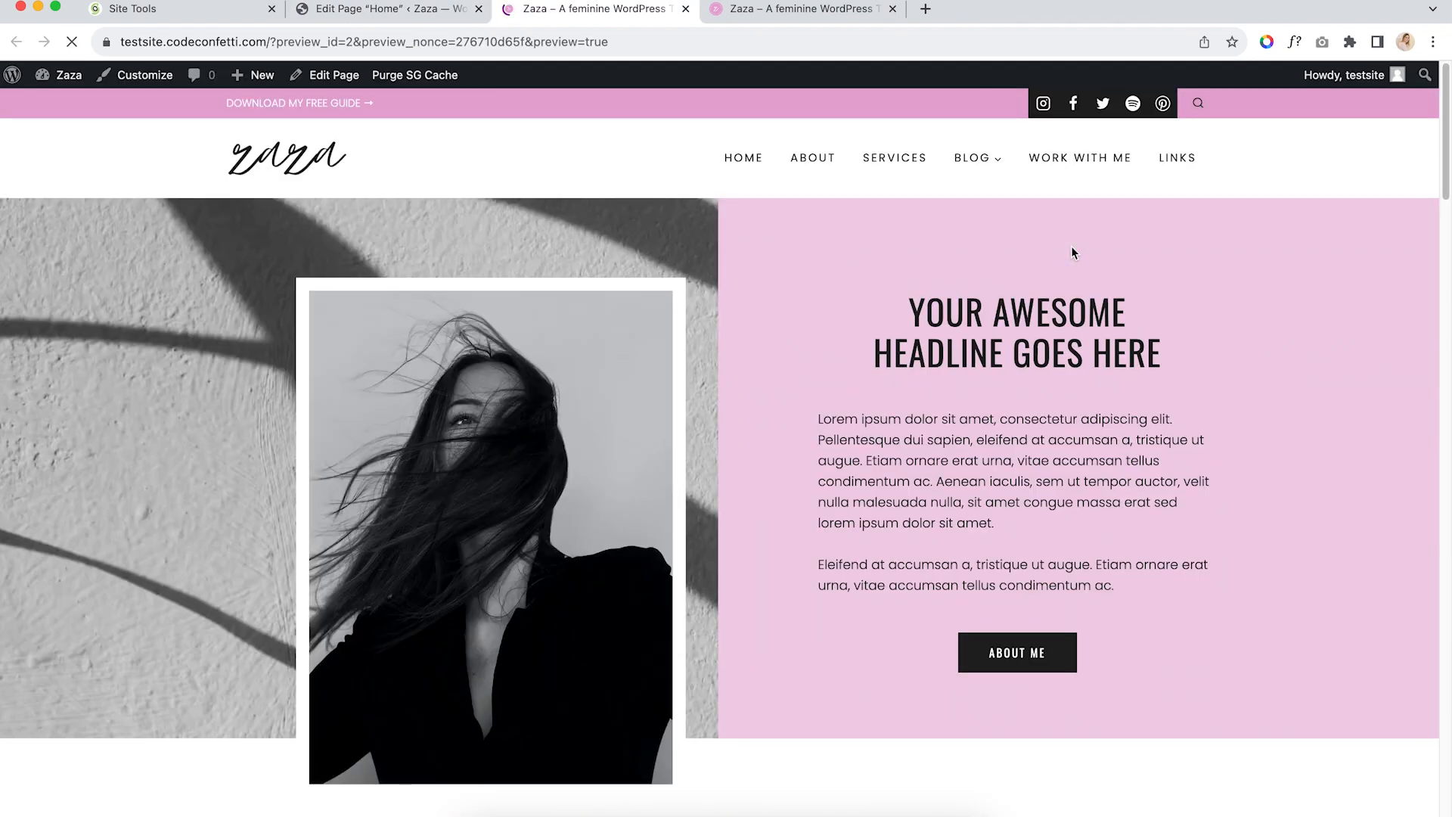
scroll(756, 579, down, 1)
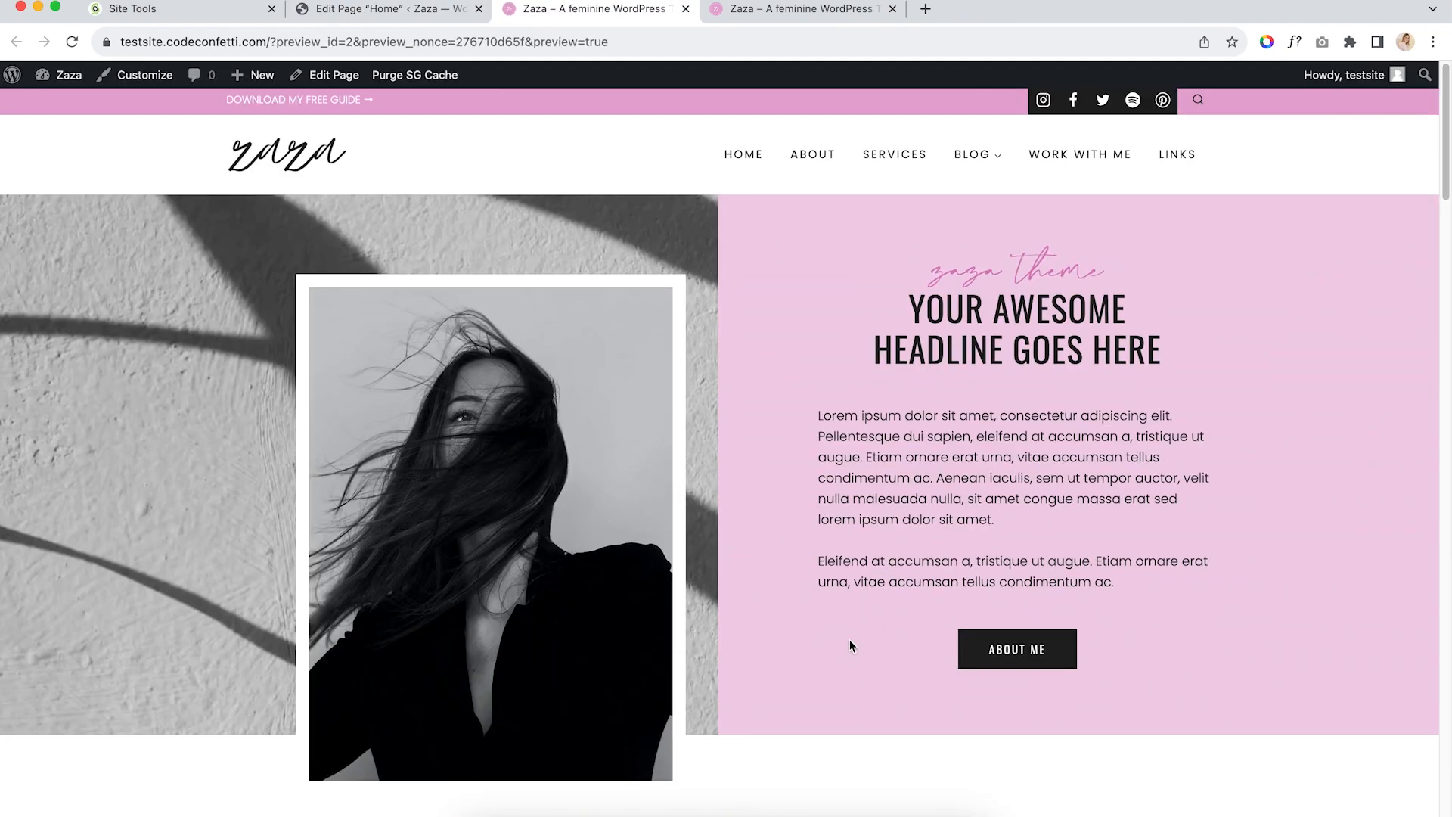
scroll(810, 714, down, 1)
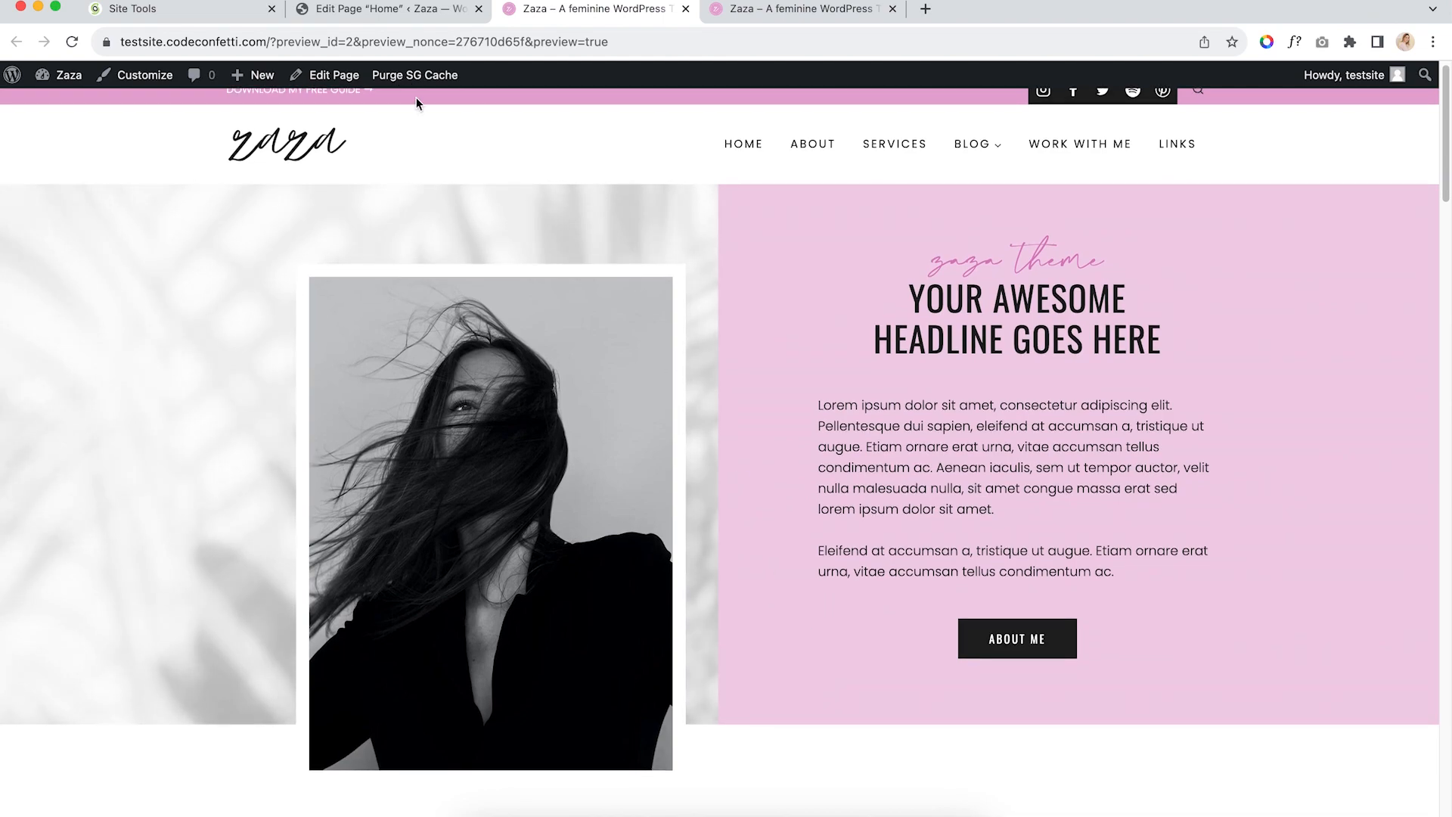
Return to the page editor and set the hero row's overlay gradient color back to white FFFFFF
click(389, 8)
click(1420, 449)
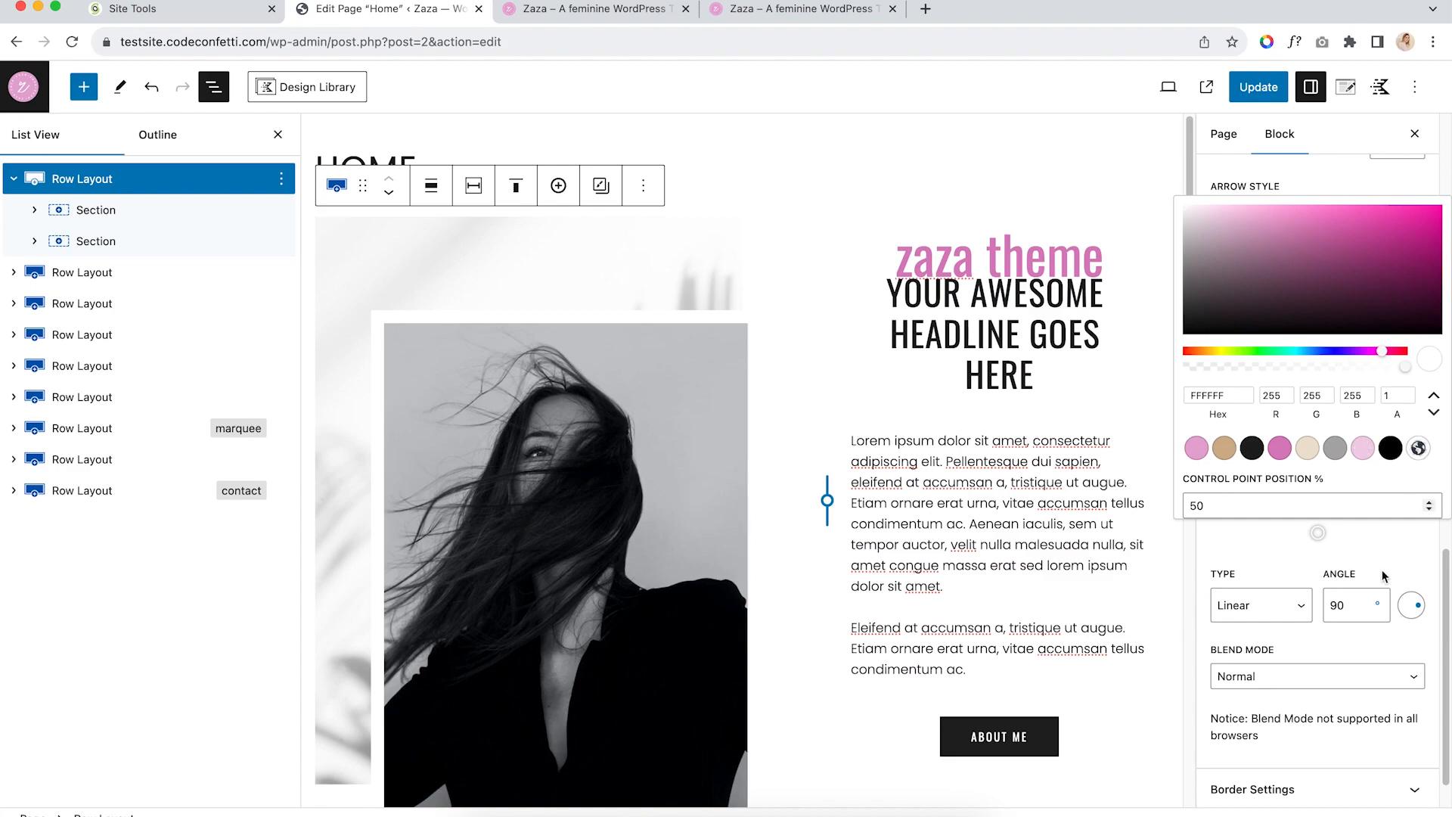
click(1429, 579)
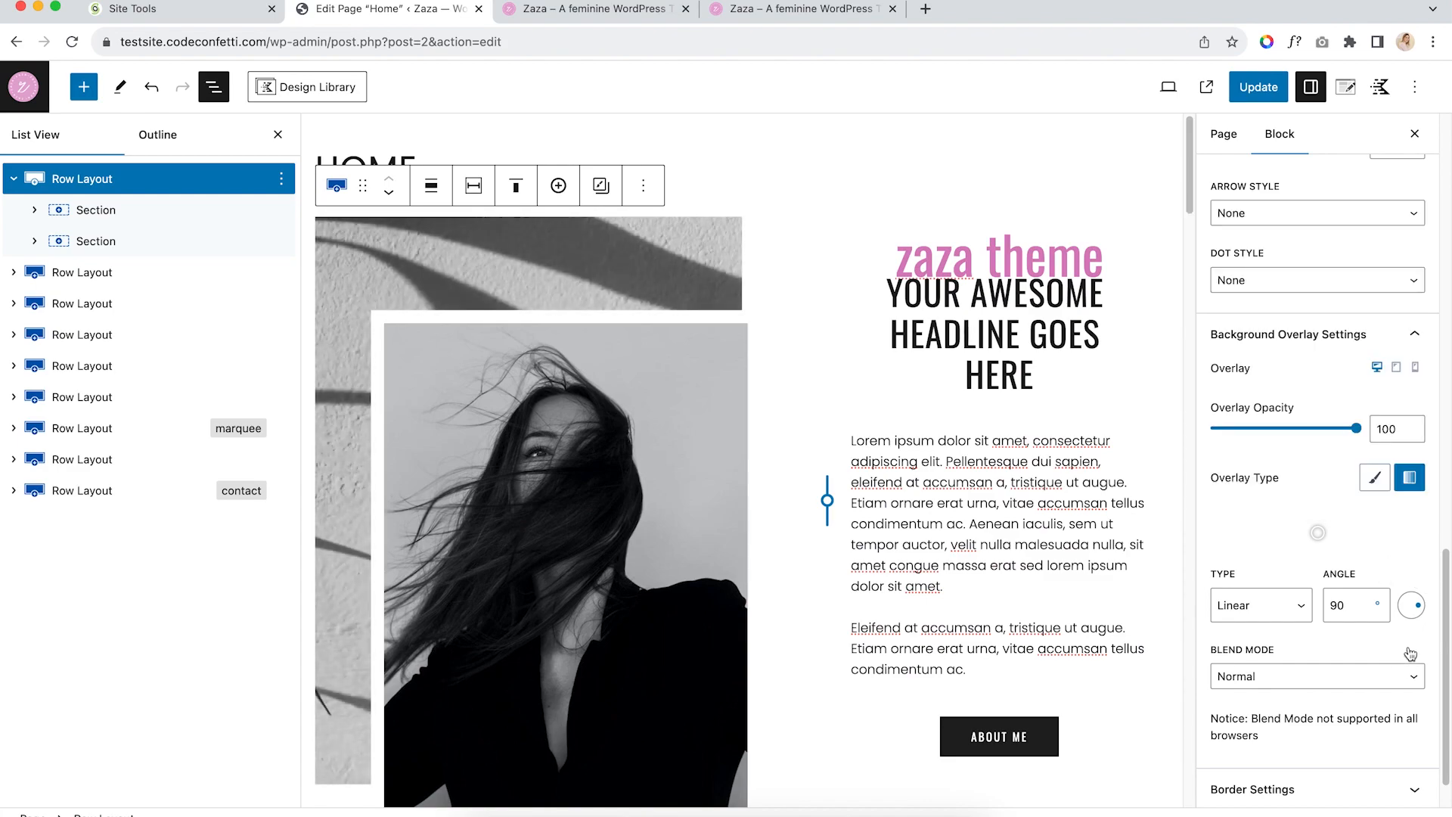
Change the "zaza theme" text above the hero headline to Heading 5
scroll(1410, 649, down, 2)
scroll(1407, 652, up, 2)
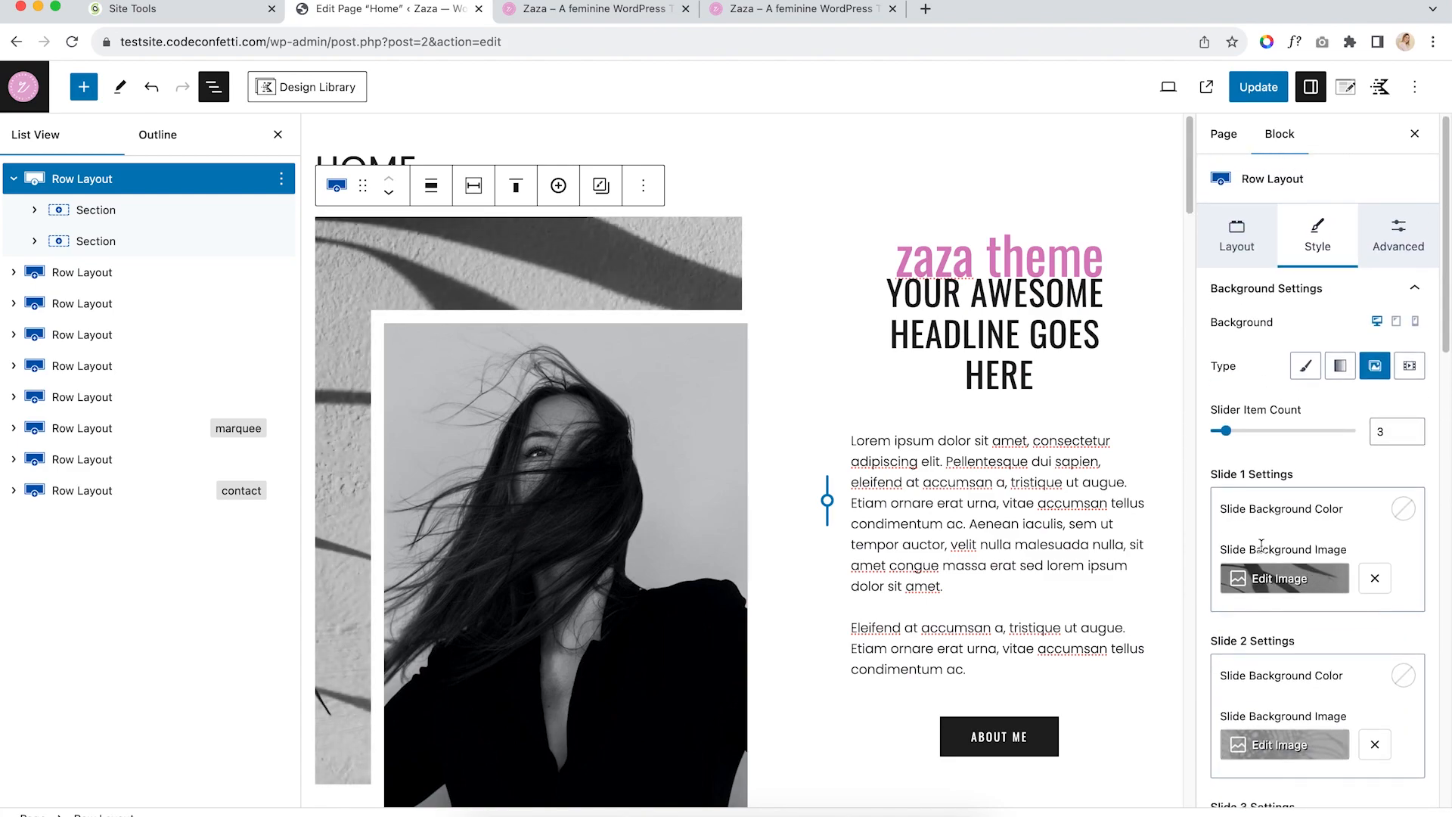
click(1083, 251)
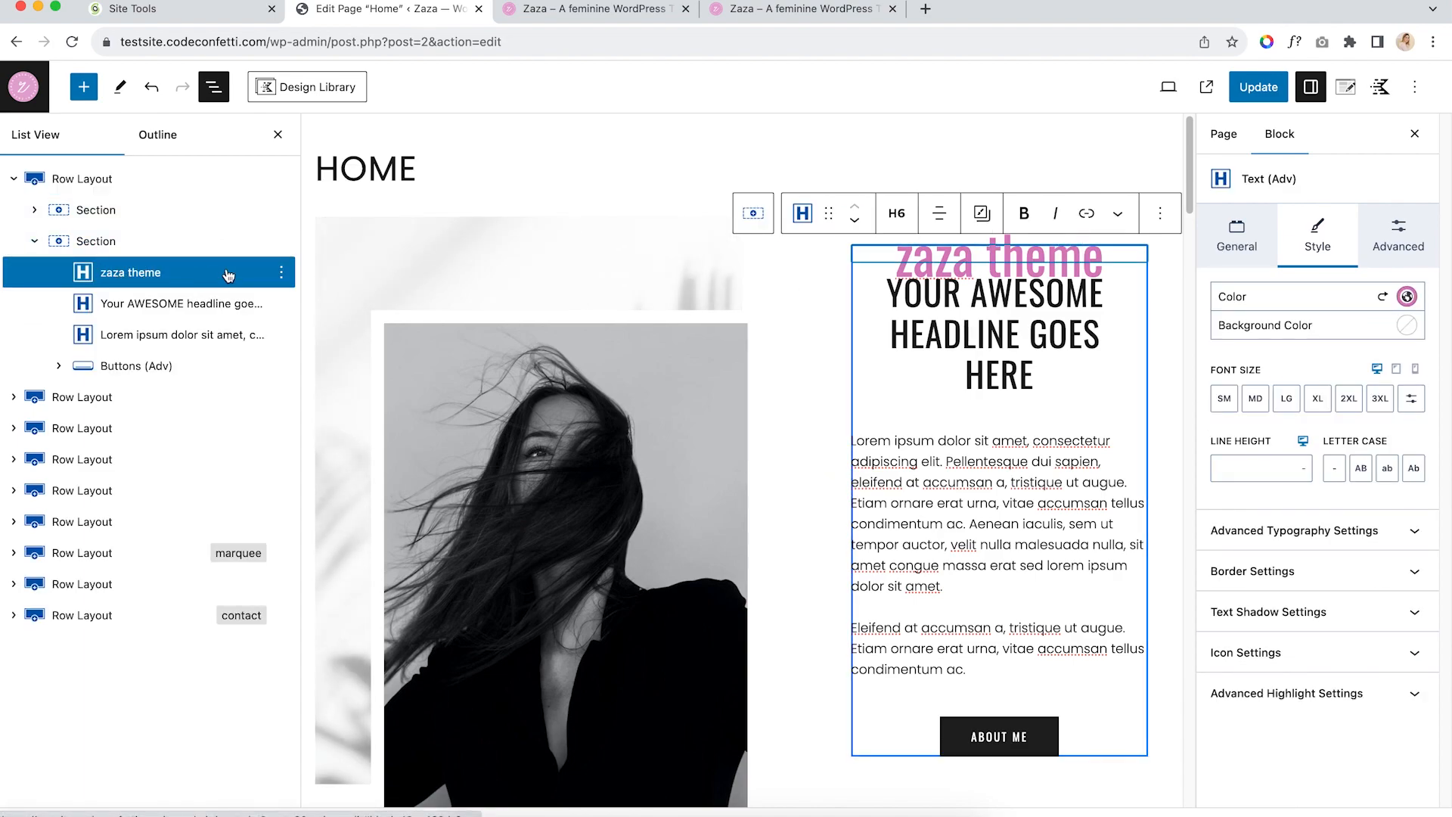
mouse_move(1089, 259)
mouse_down()
mouse_move(900, 261)
mouse_move(1101, 260)
mouse_up()
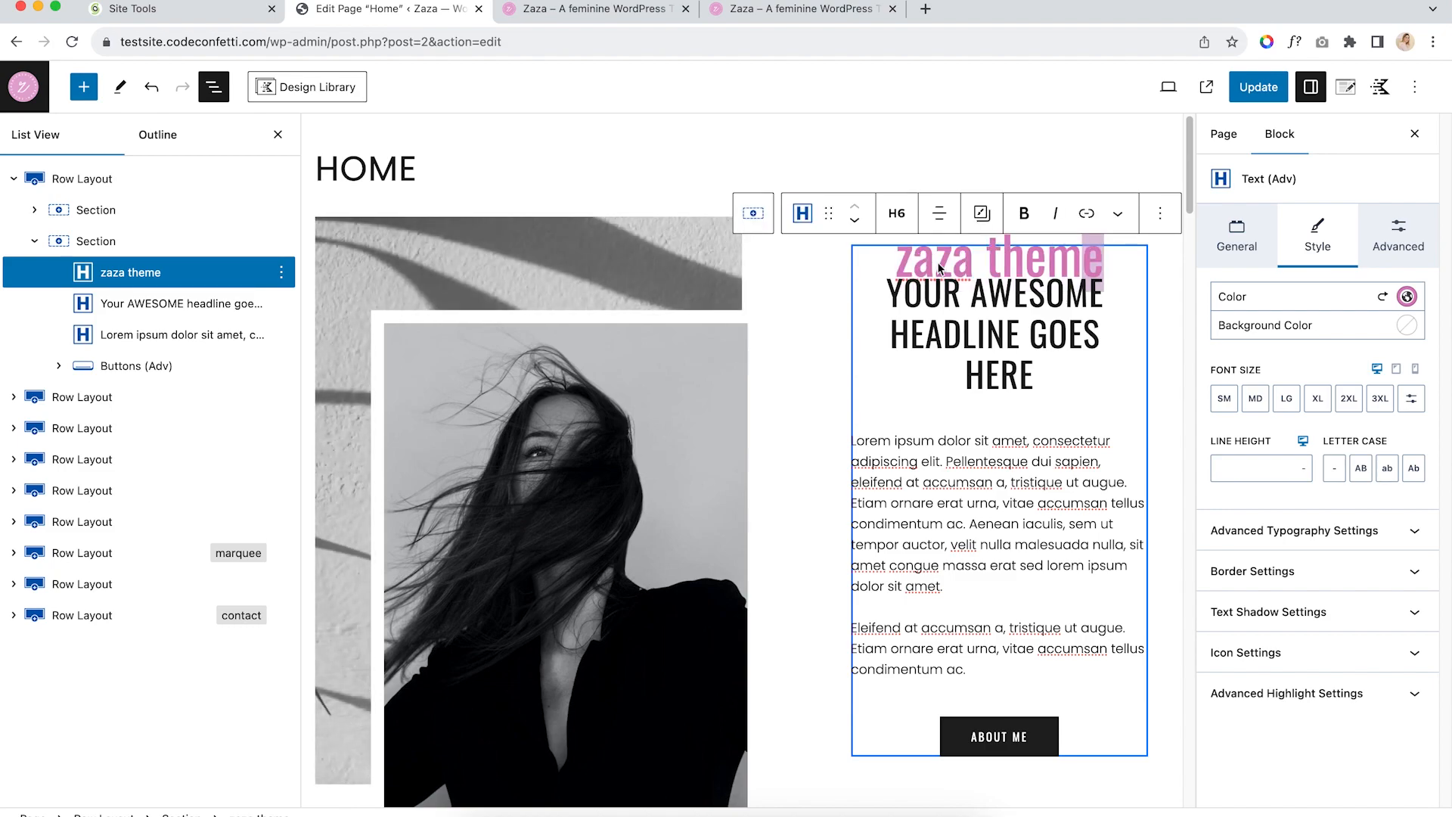
click(904, 220)
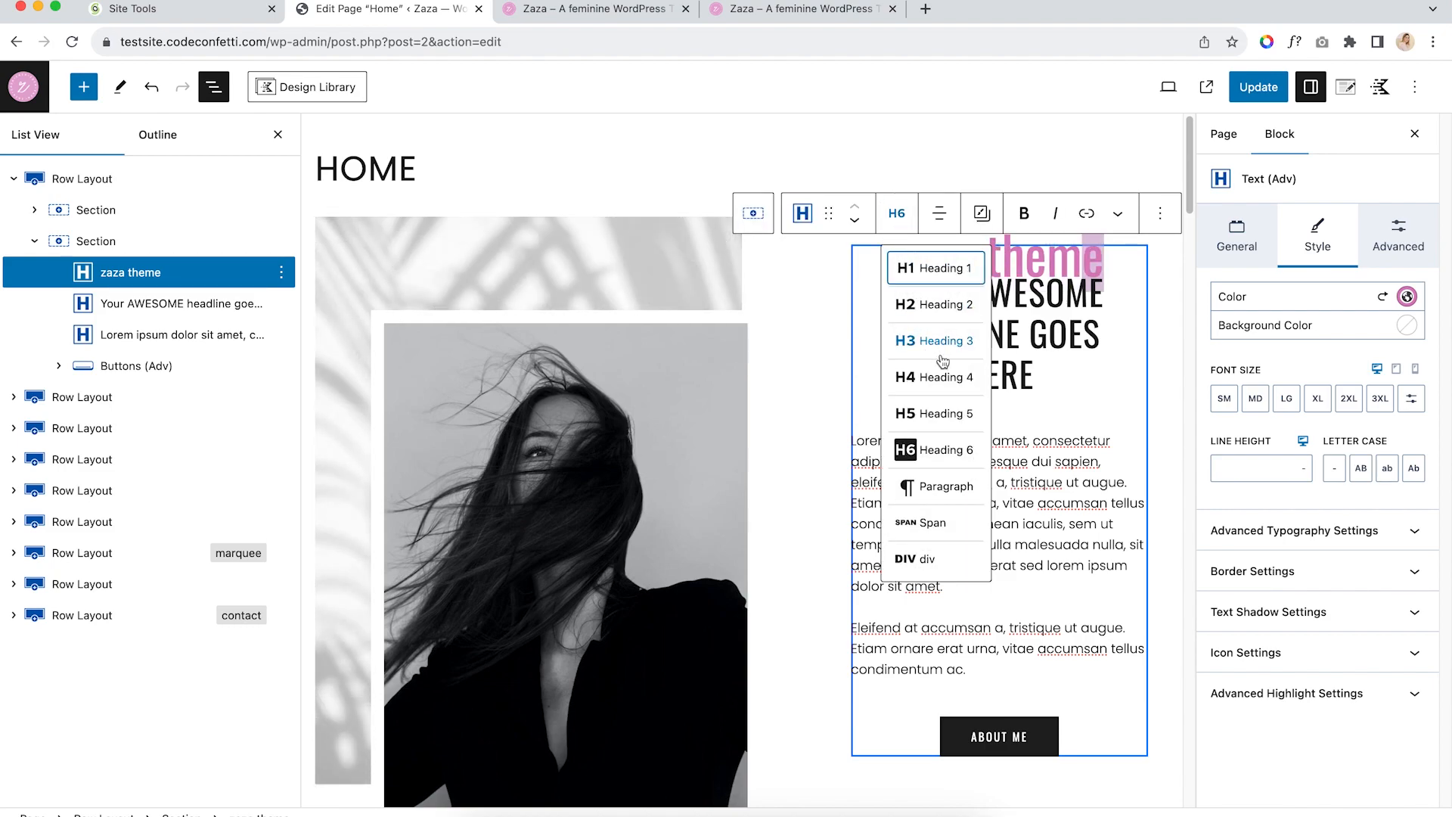
click(954, 413)
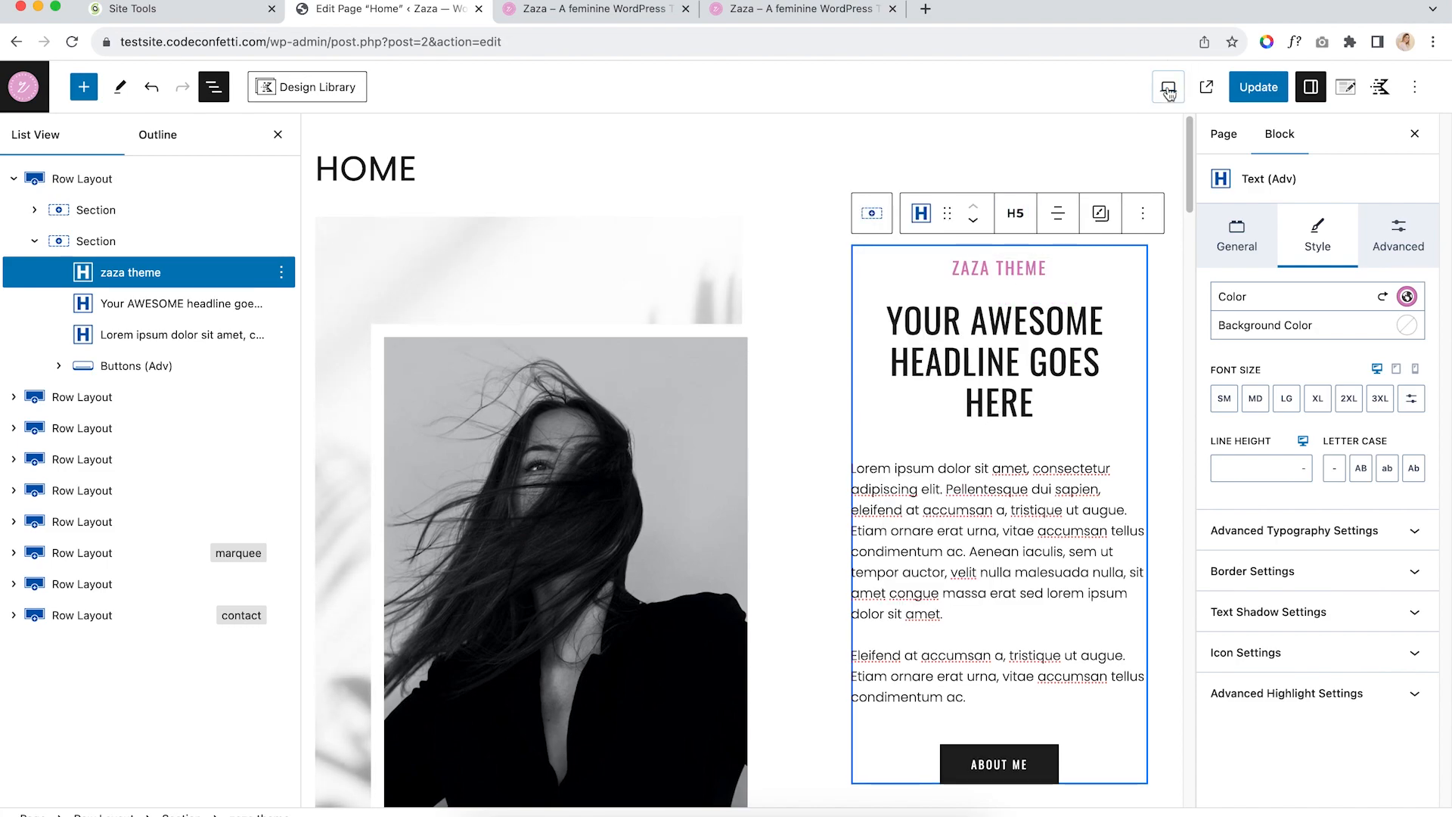
Preview the page in a new tab to check the restyled "zaza theme" text, and return to the page editor
click(1168, 89)
click(1013, 241)
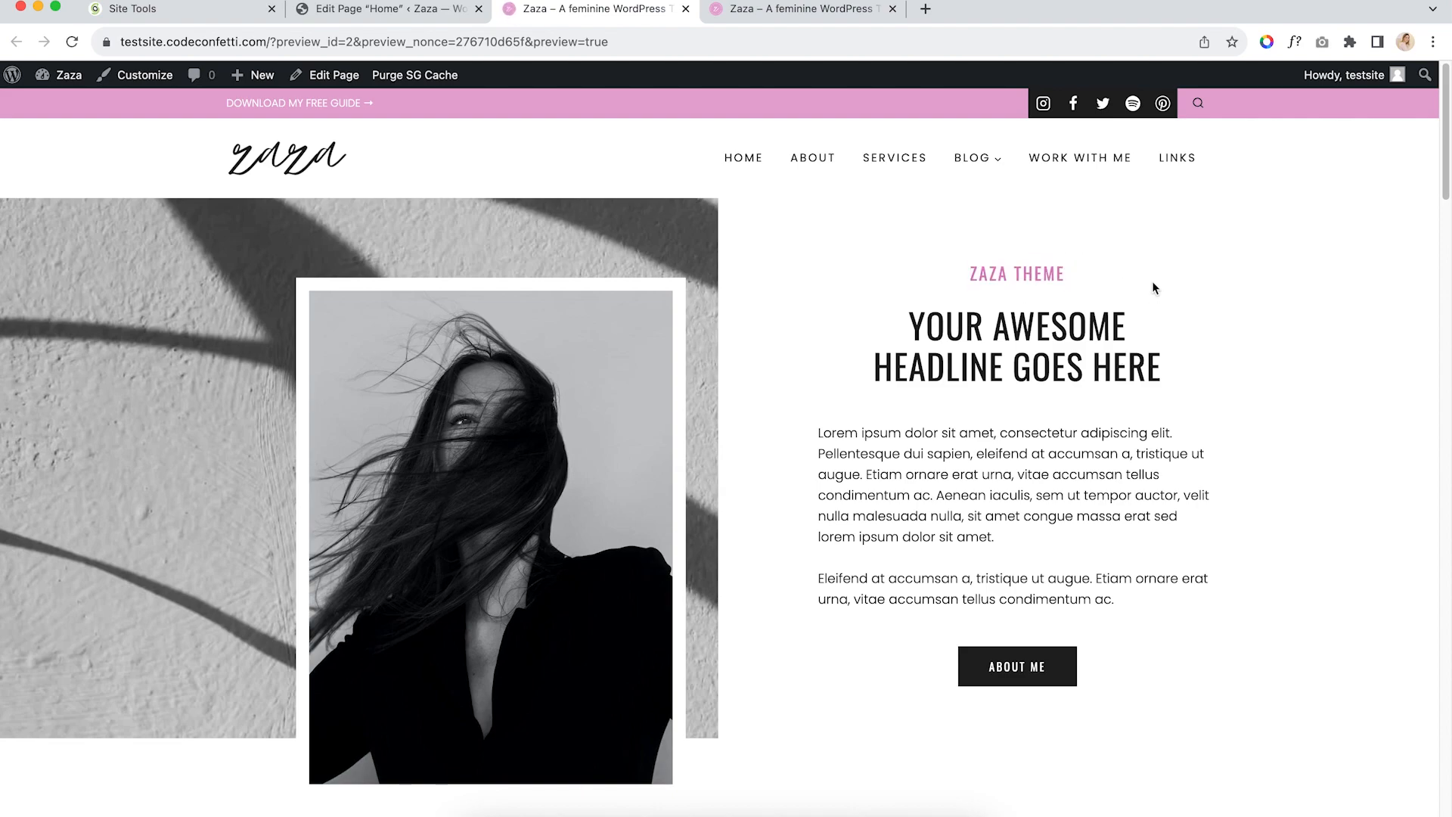
click(390, 10)
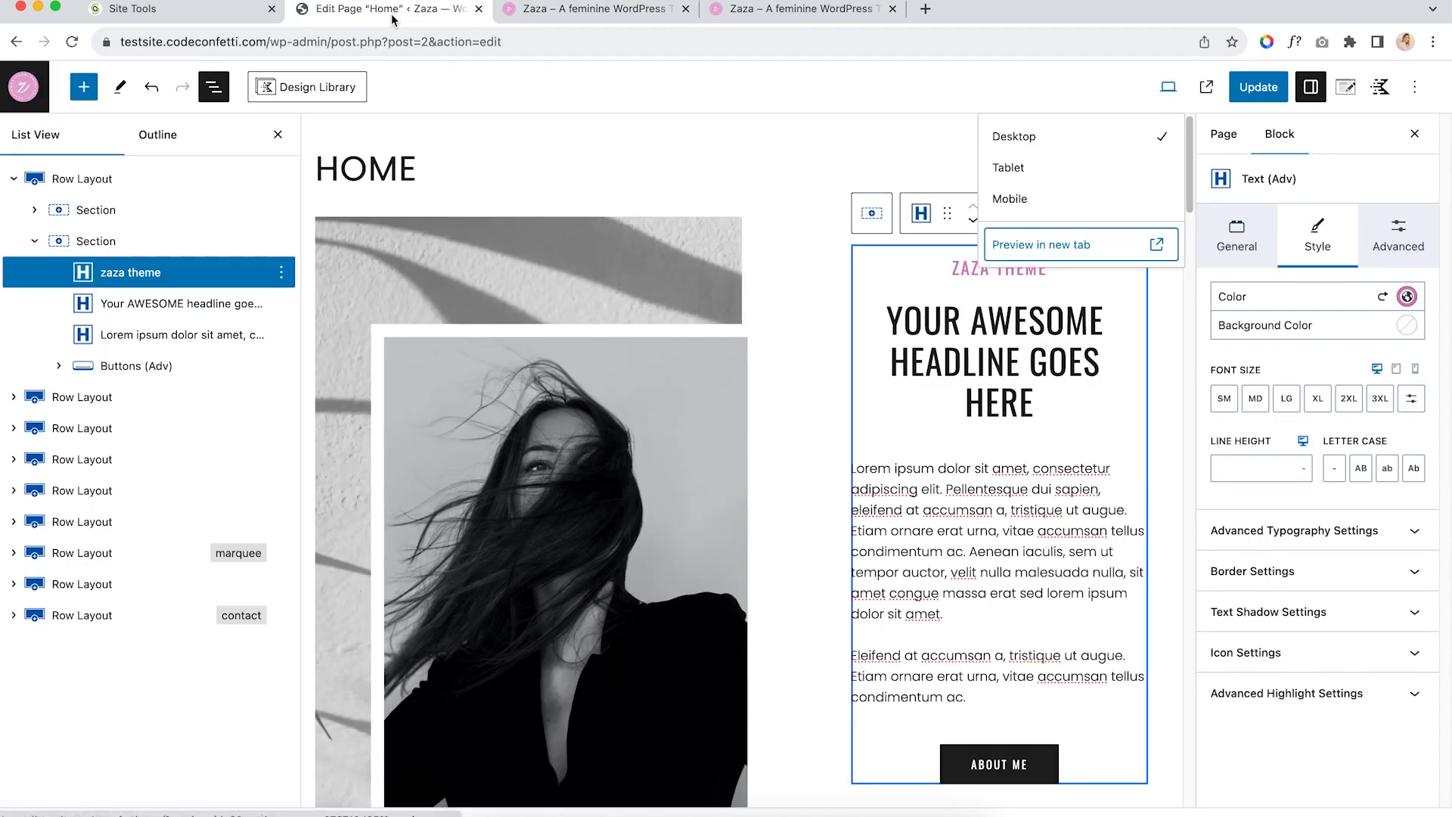
Set the hero section's About Me button to full width and size XL
click(932, 244)
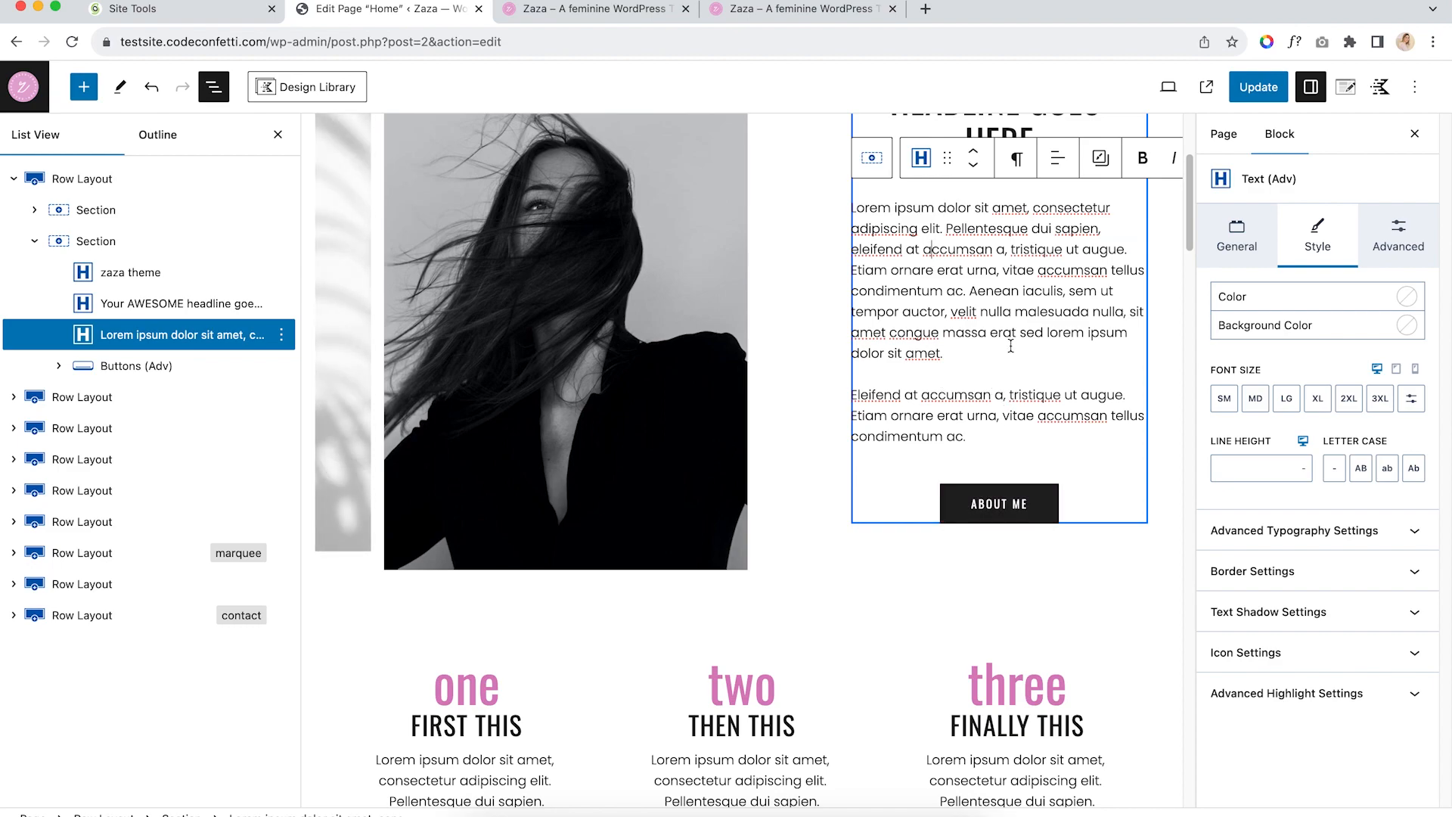
scroll(1030, 316, up, 2)
scroll(975, 521, down, 3)
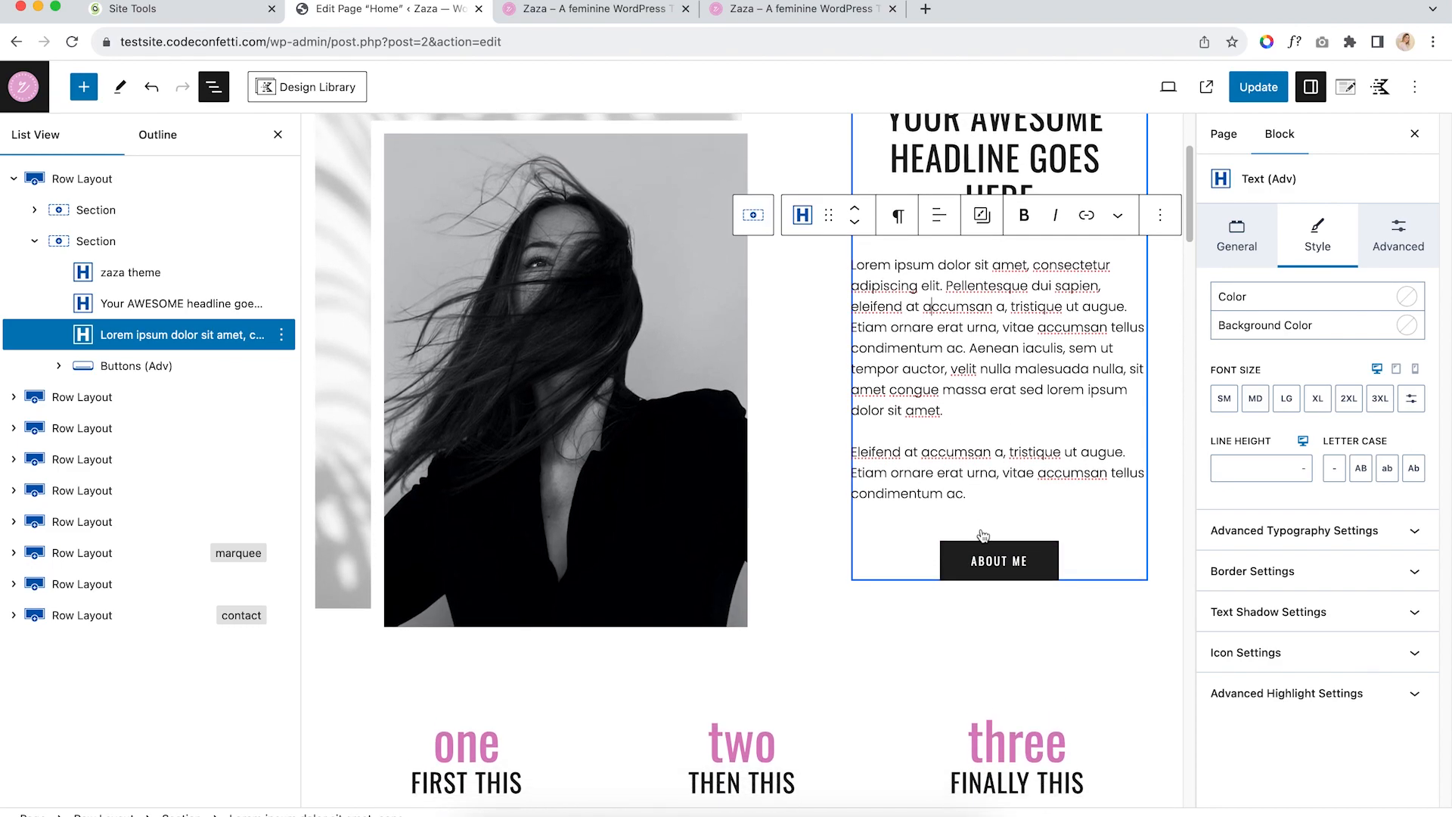
click(1008, 478)
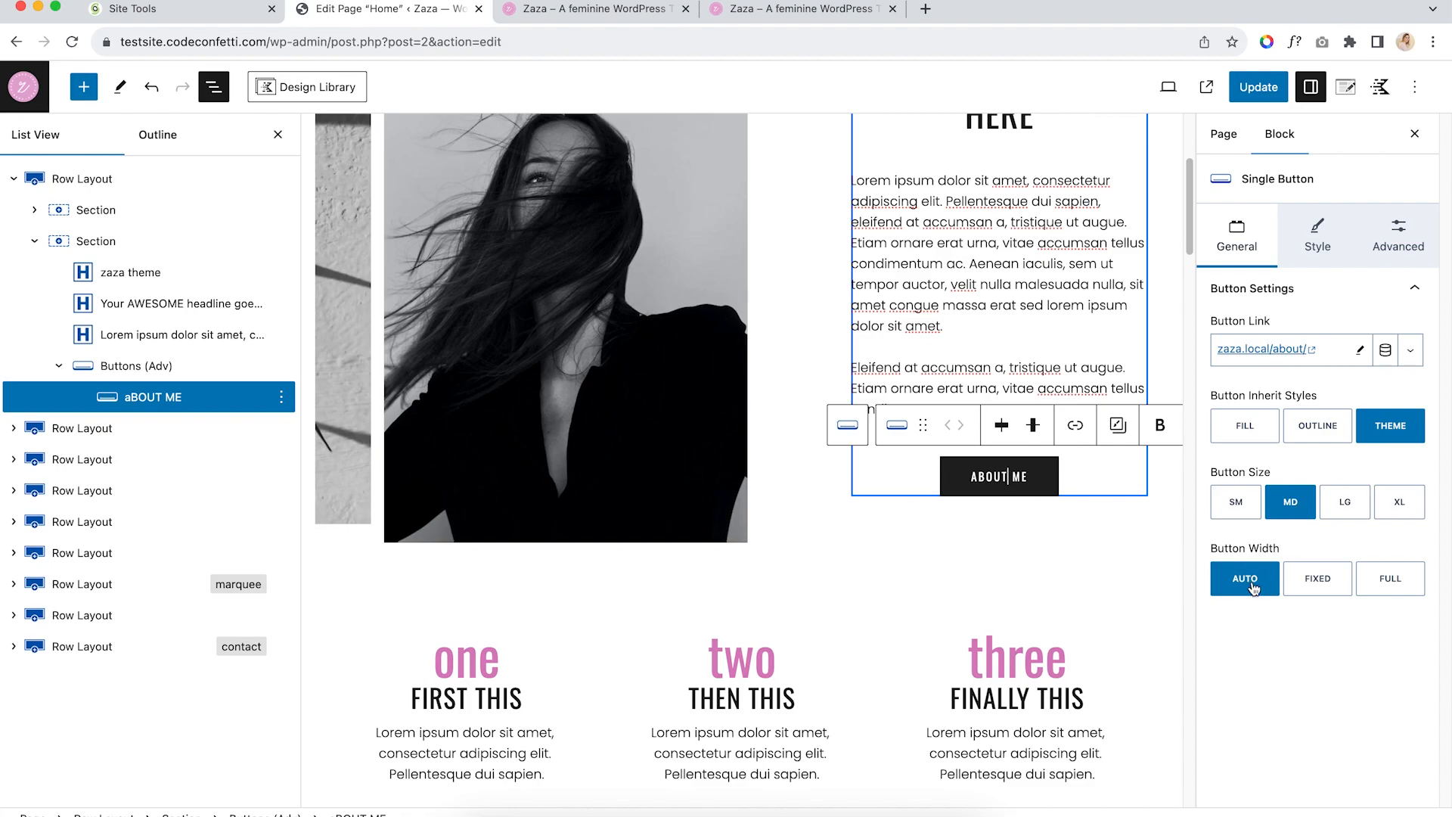
click(1390, 581)
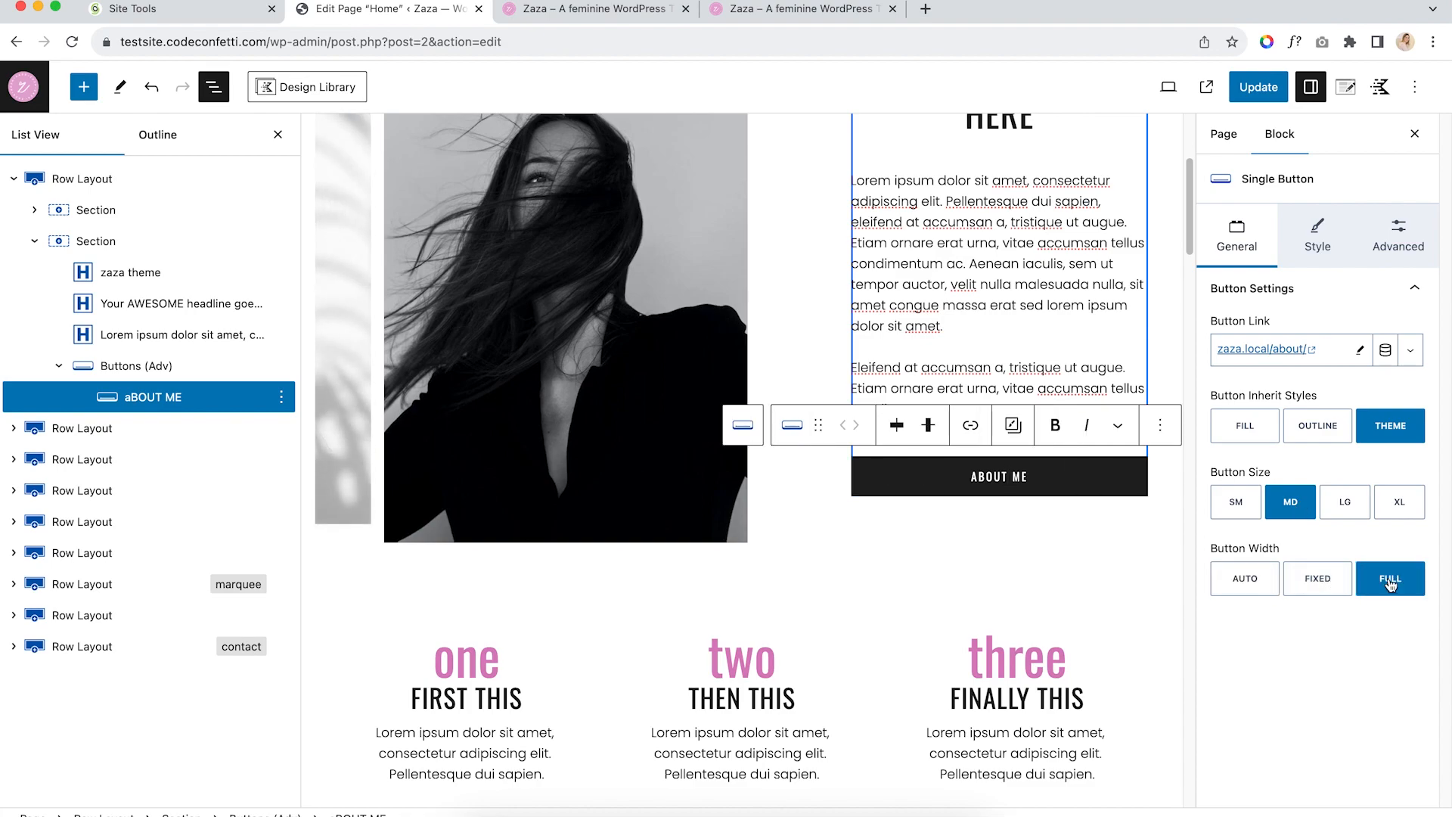
click(1407, 510)
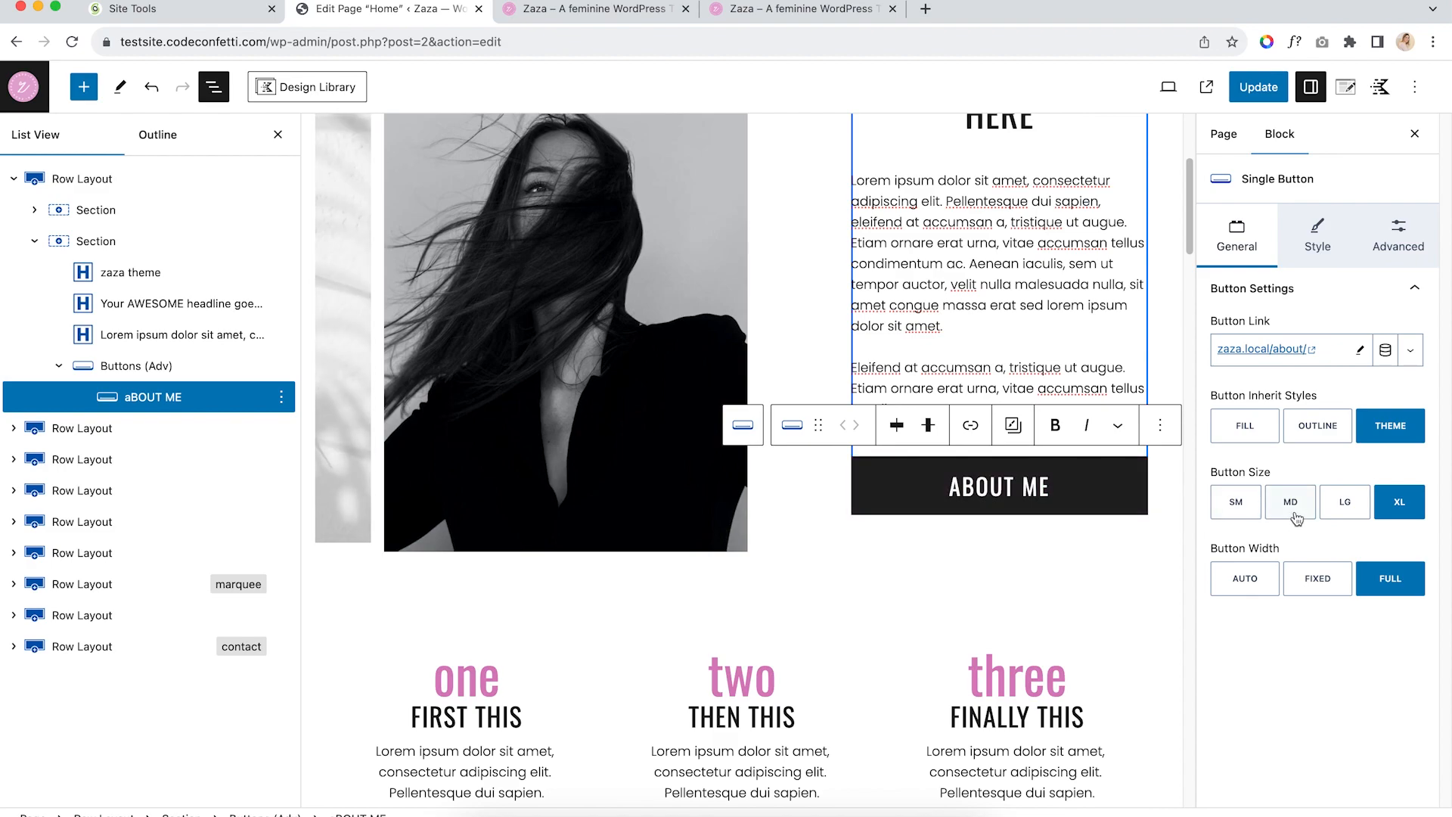
Undo the XL size and full width changes on the hero section's About Me button
key(super+z)
key(super+z)
Set the About Me button's normal text color to the light pink palette color and its background to the beige palette color
click(1317, 228)
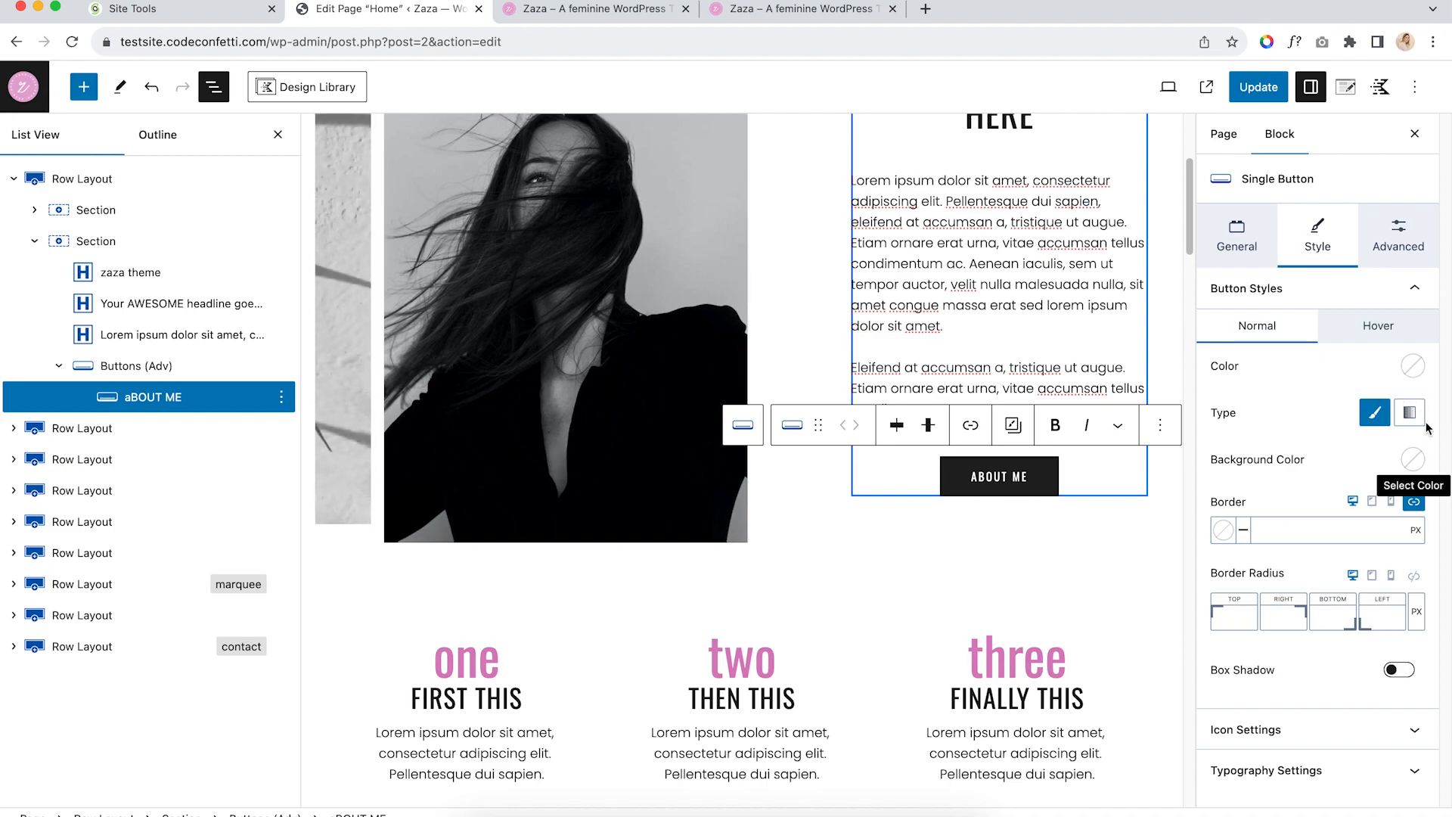
click(1411, 366)
click(1169, 329)
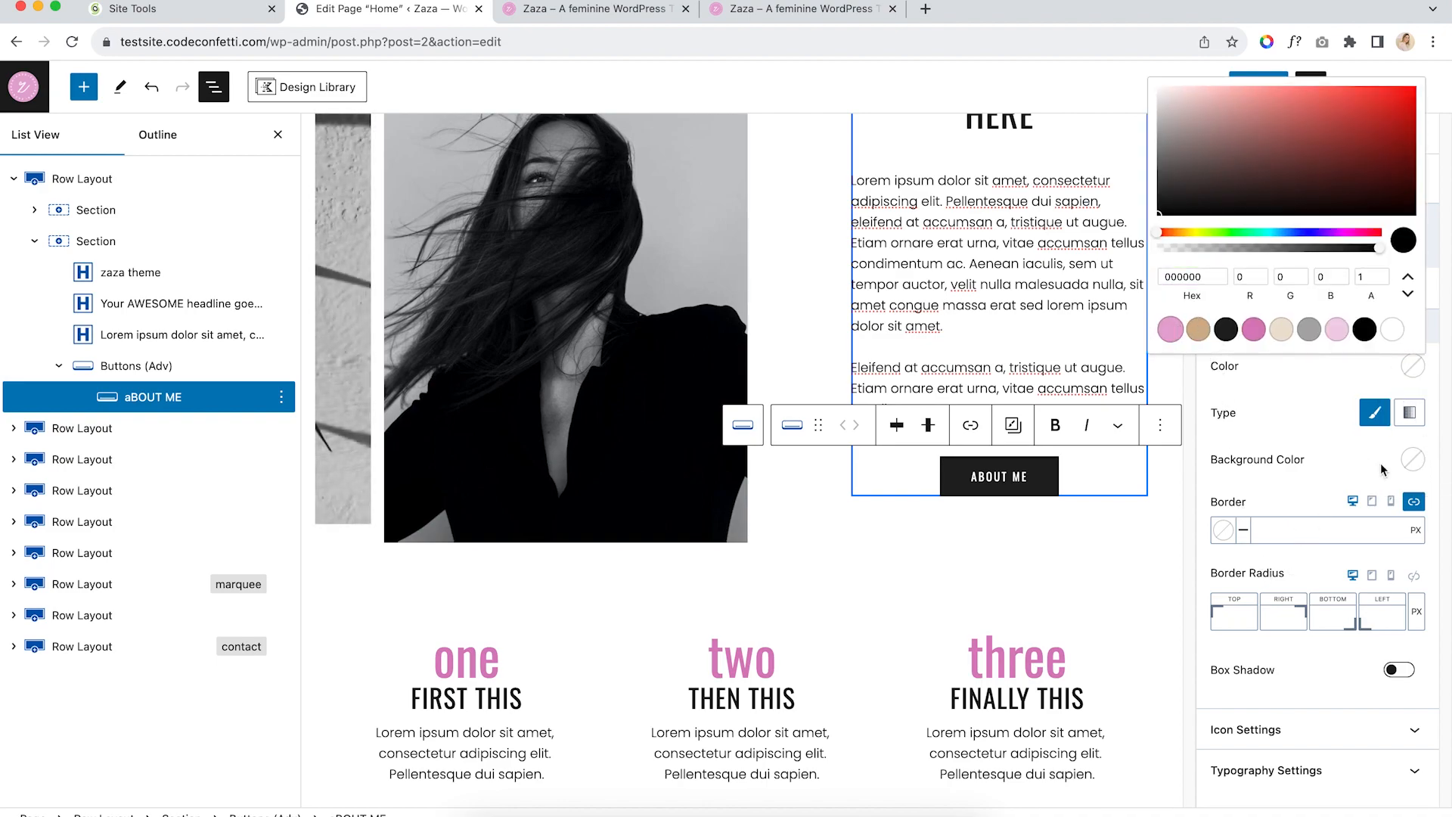
click(1412, 458)
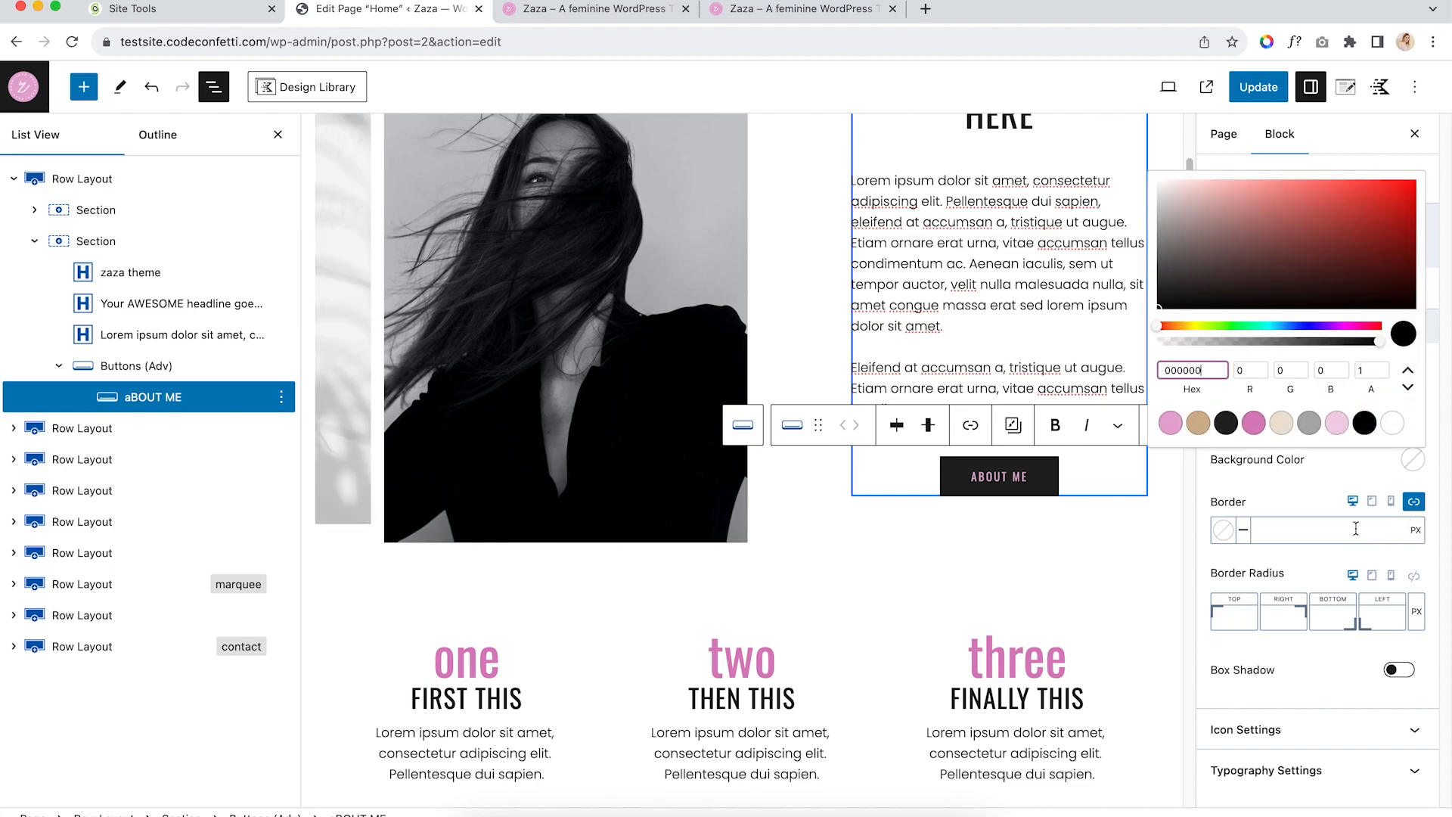
click(1278, 427)
click(1300, 495)
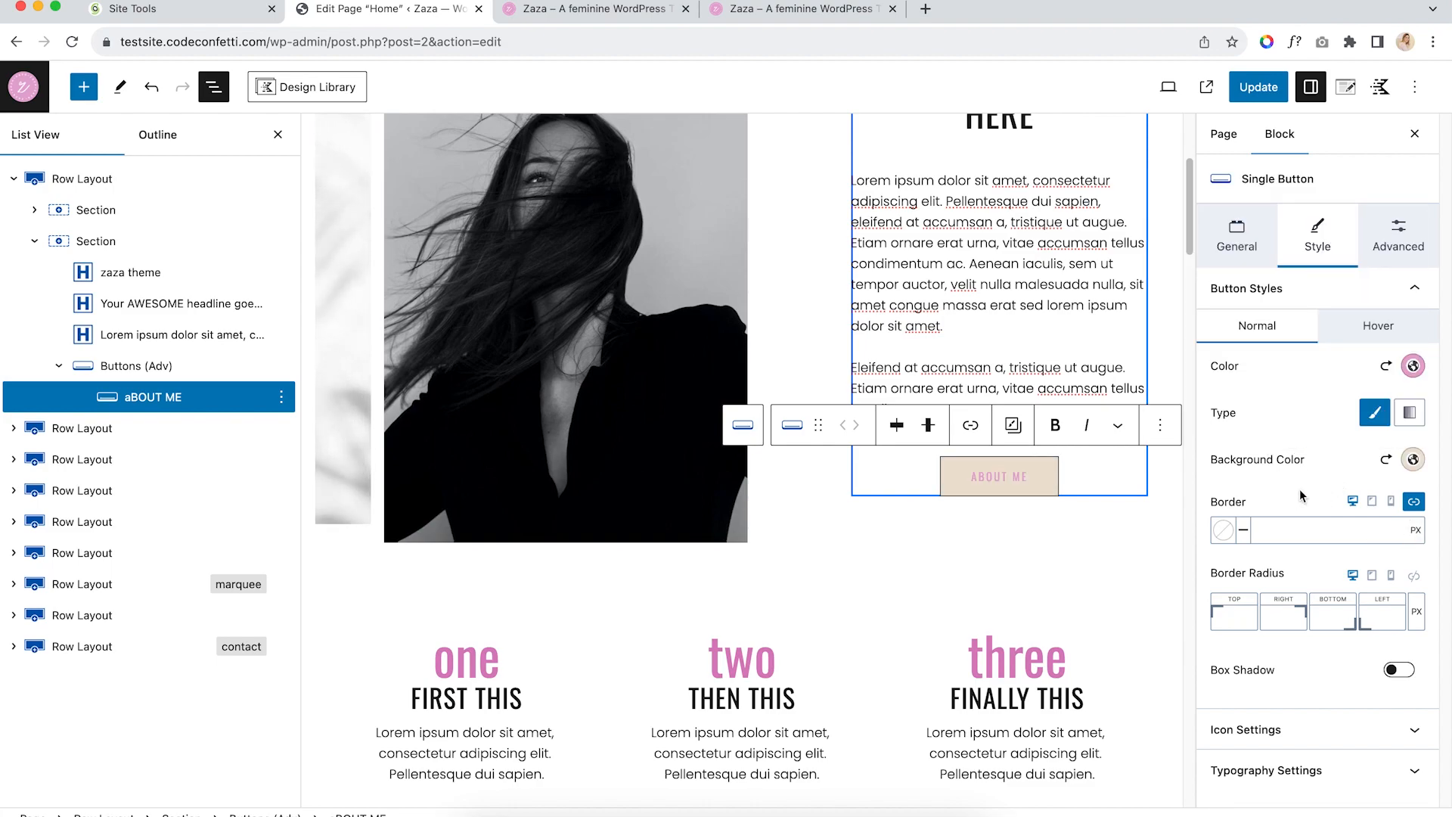
Set the About Me button's hover text color to pink D981BF and its hover background to tan D1B490
click(1353, 334)
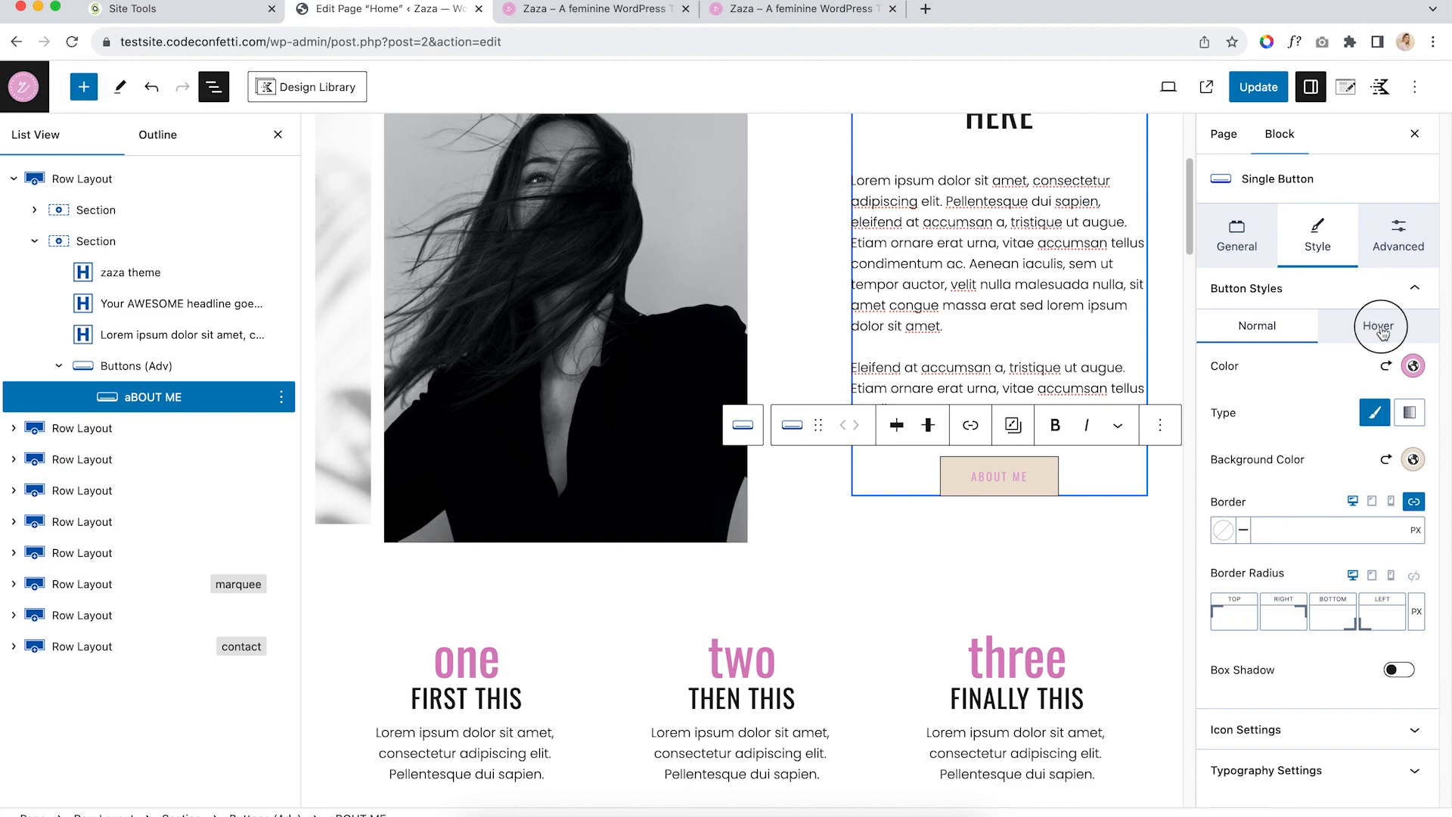
click(1414, 367)
click(1253, 329)
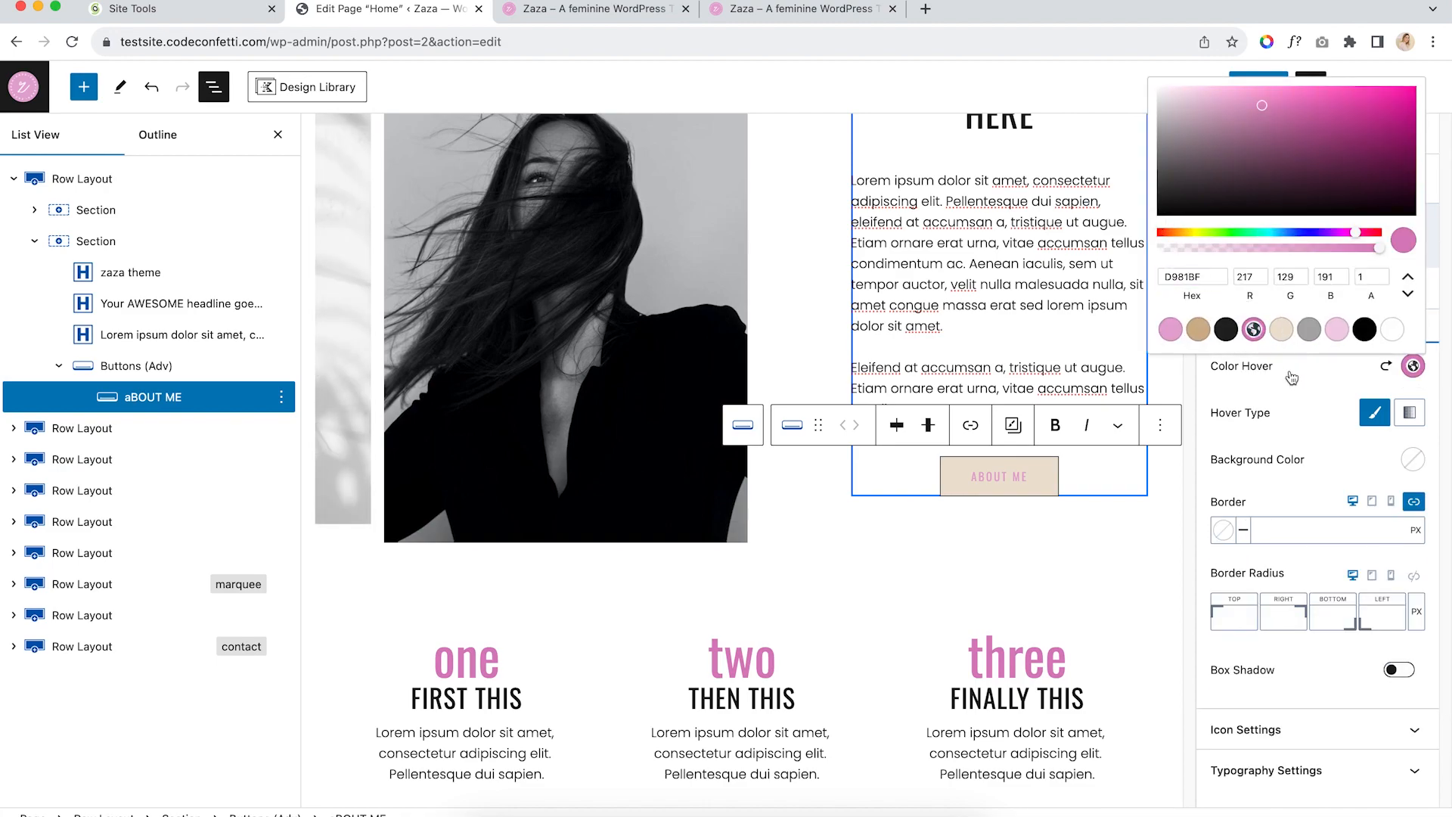
click(1411, 459)
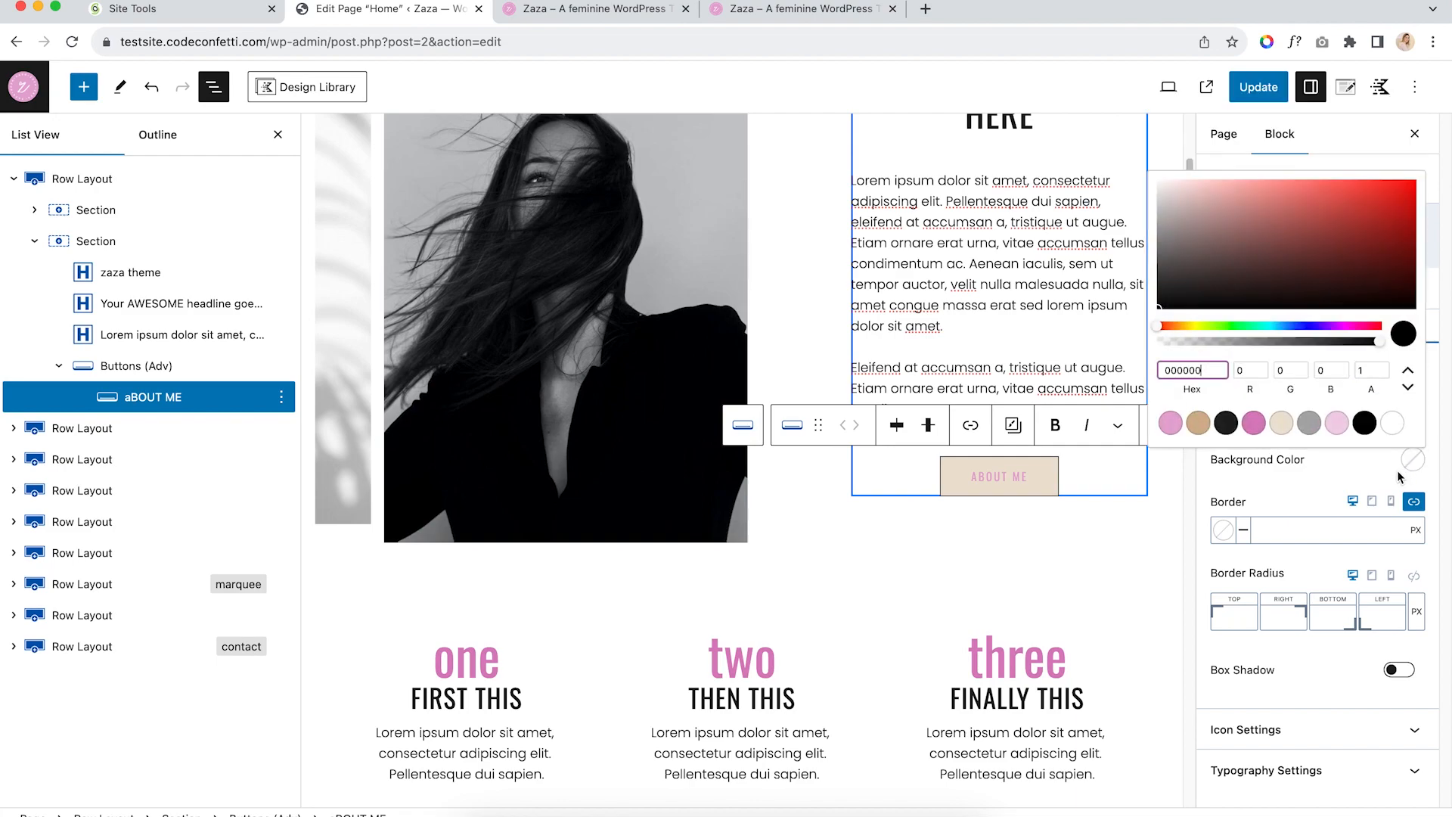
click(1197, 425)
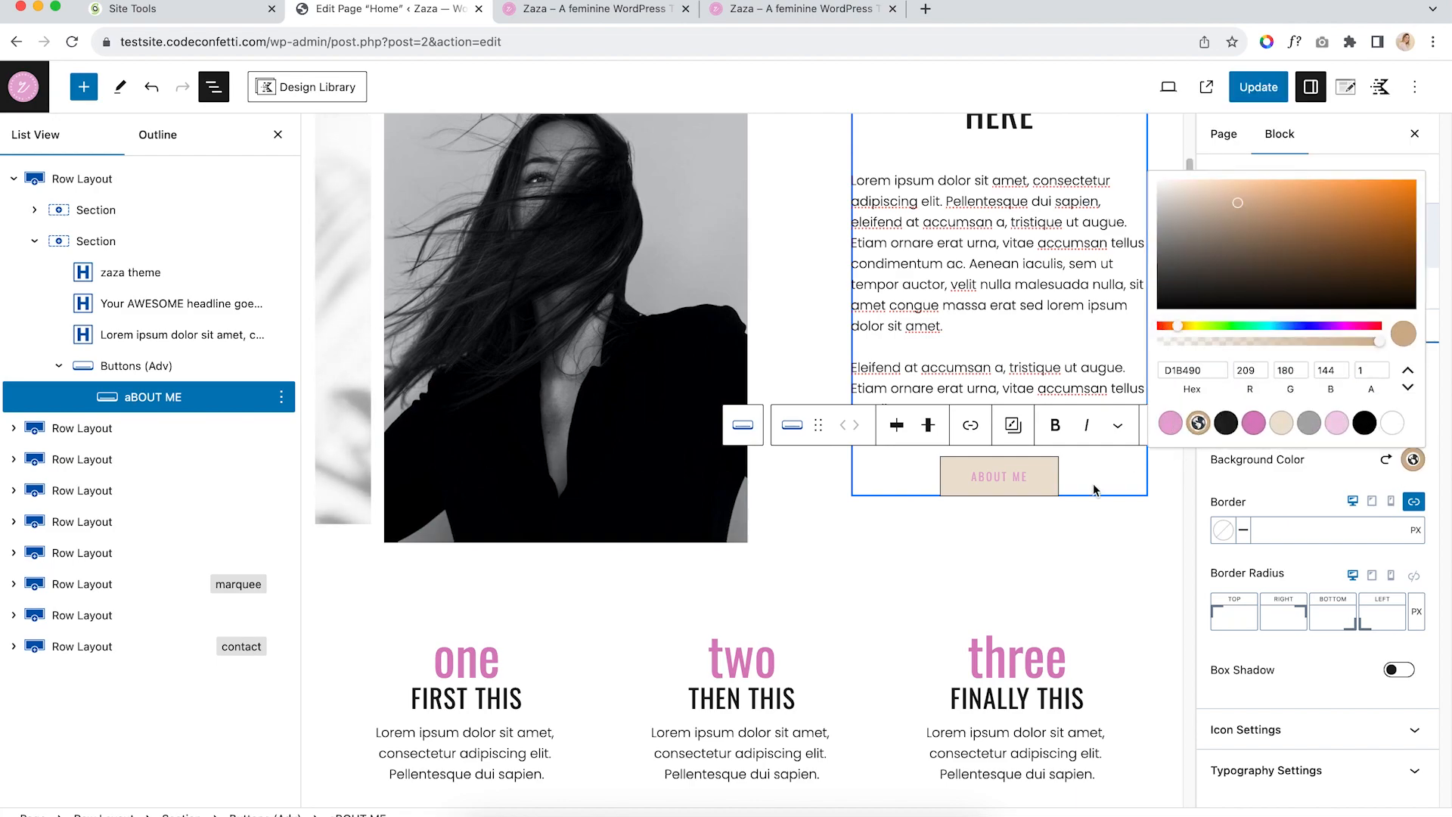
click(1276, 484)
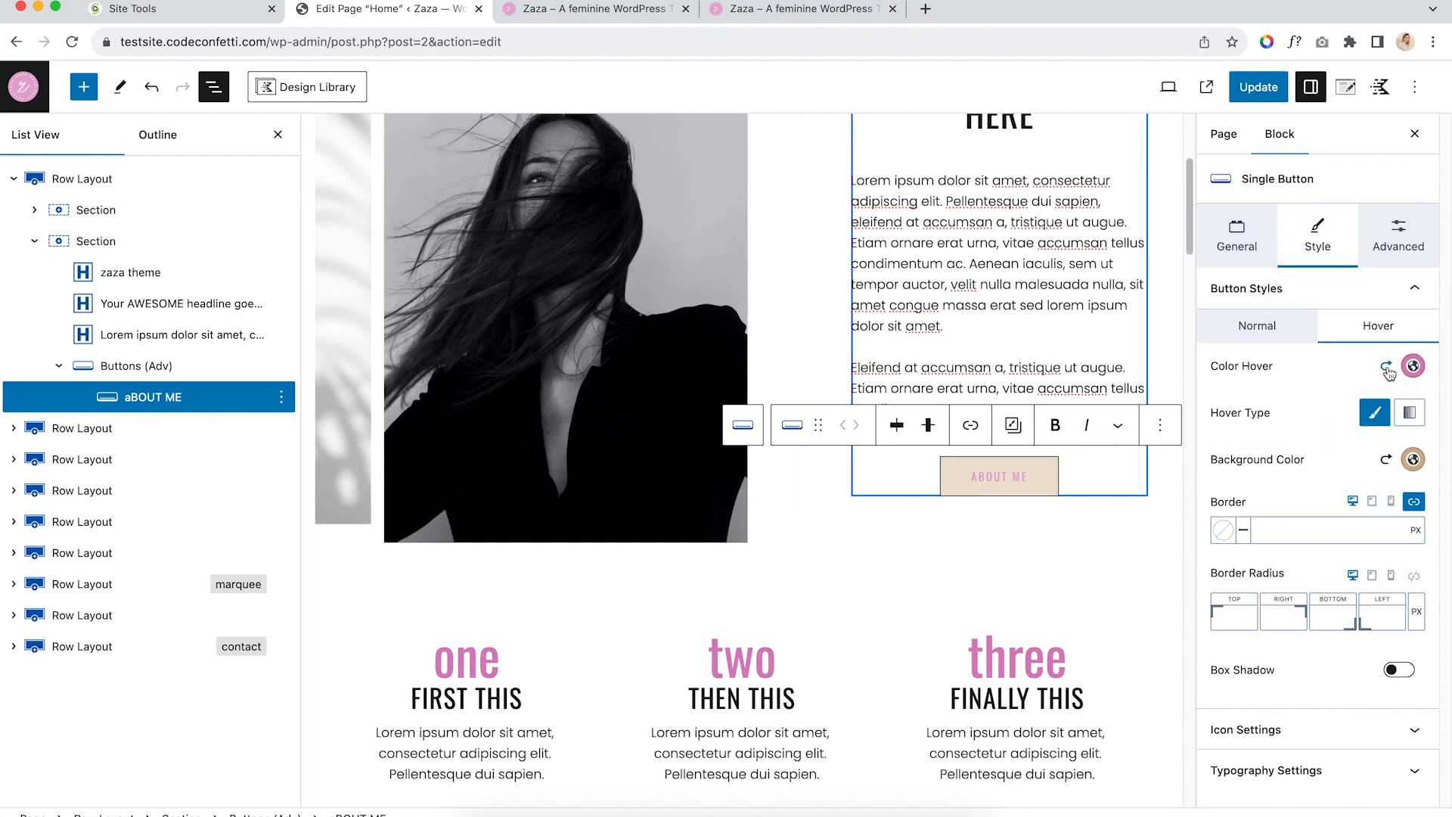
Reset the About Me button's custom text and background colors for both the hover and normal states
click(1387, 368)
click(1386, 459)
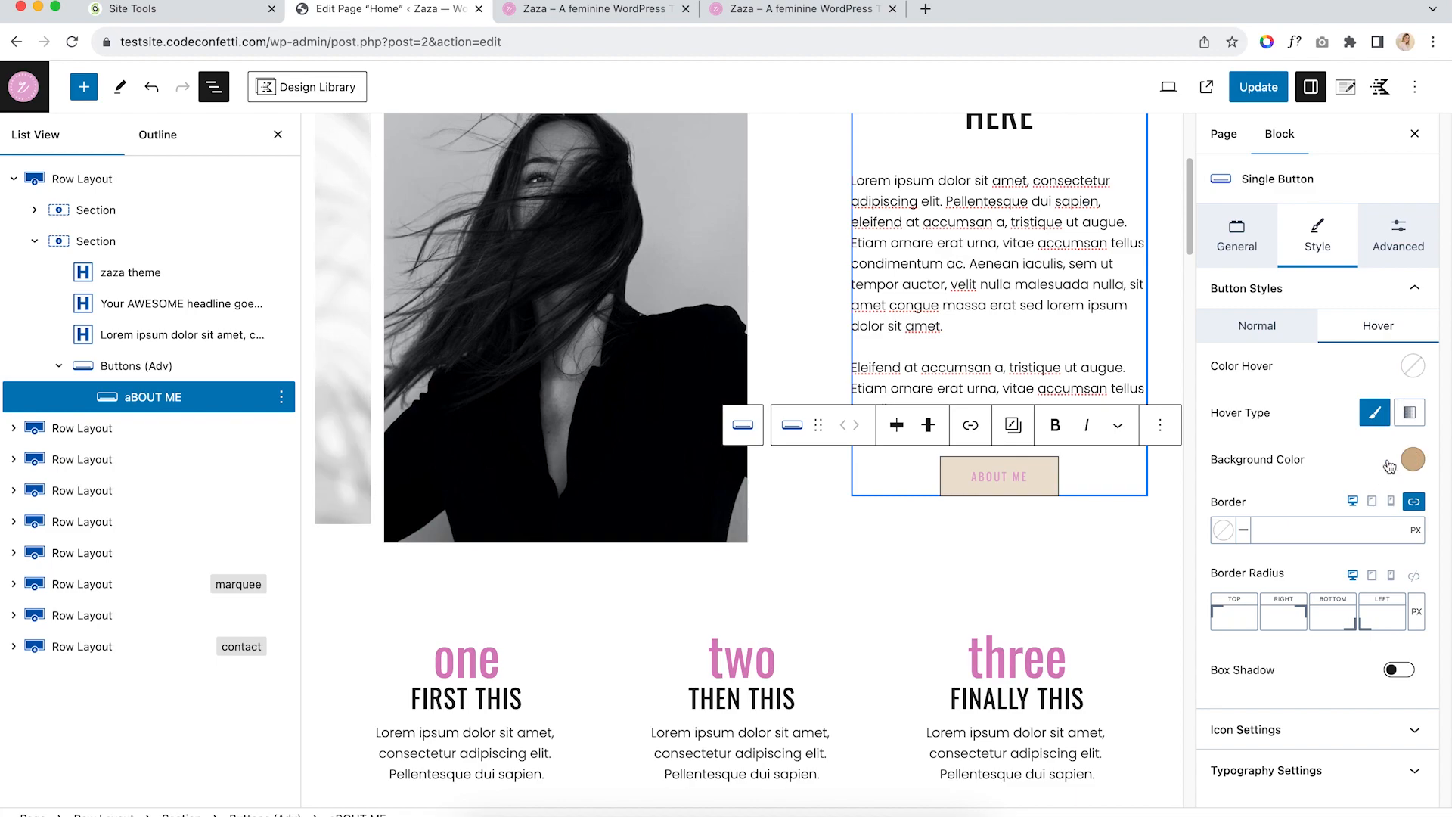
click(1275, 332)
click(1387, 368)
click(1386, 461)
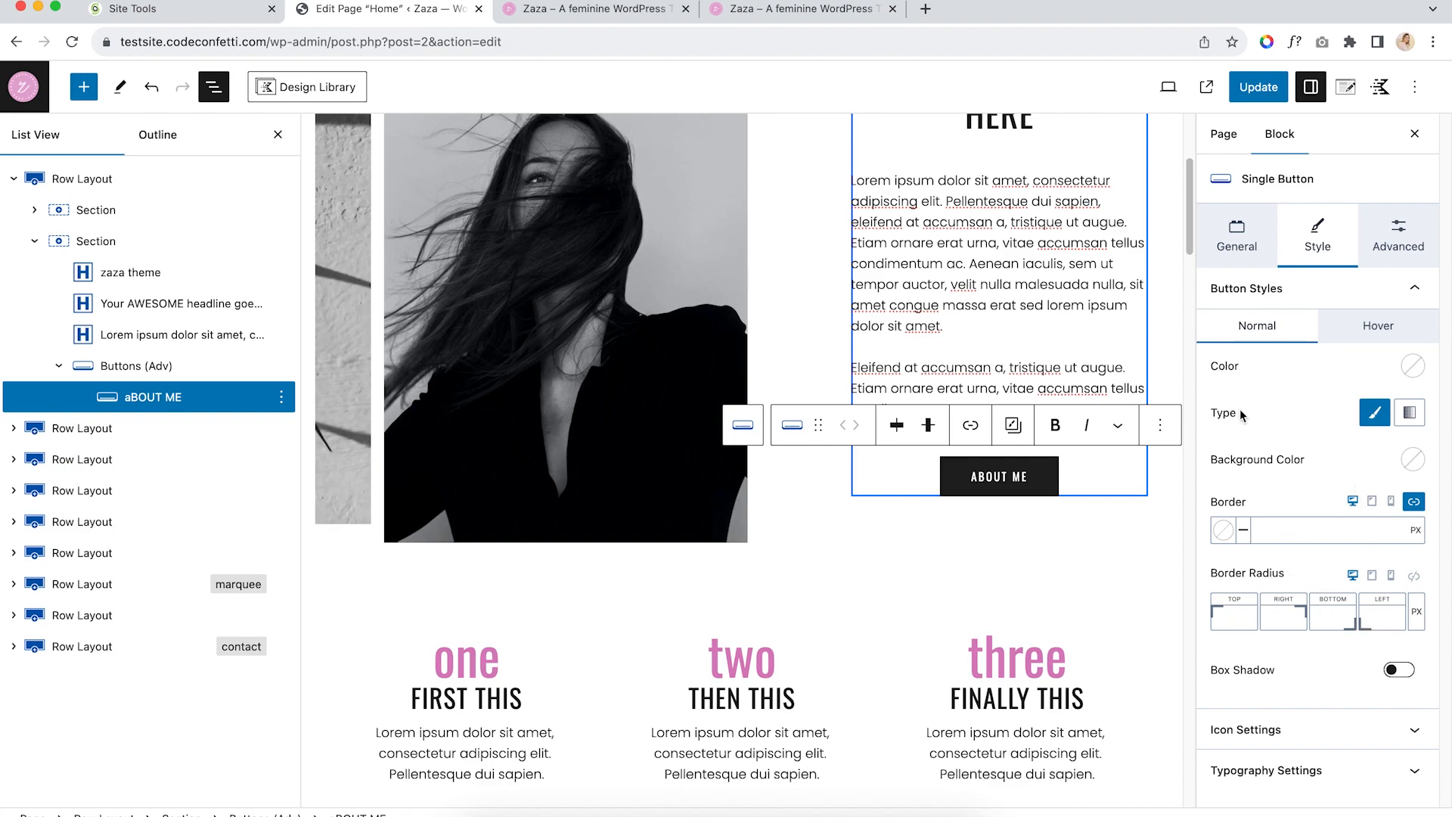
click(1241, 244)
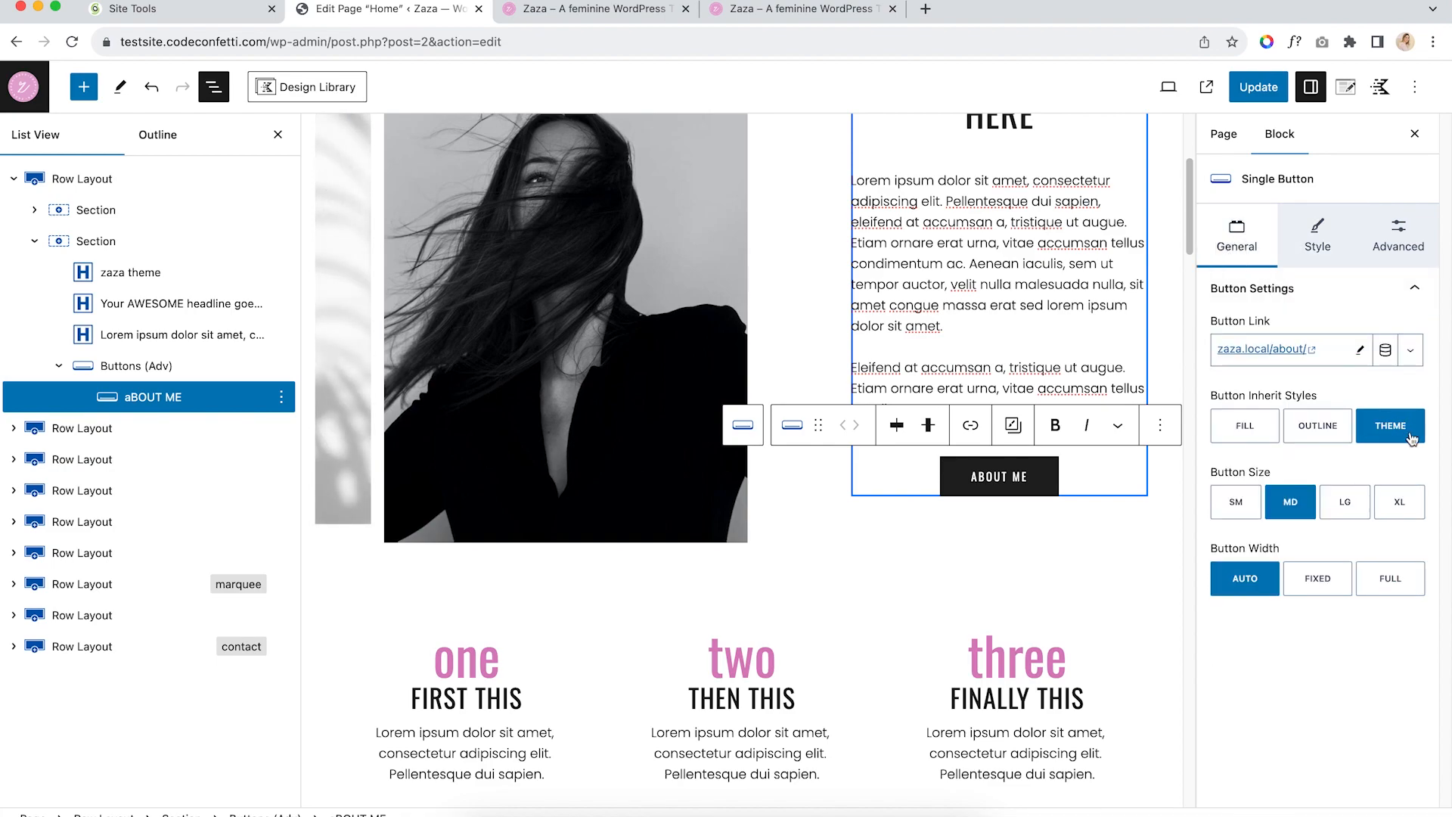
Try replacing the hero image with the media library's black-and-white portrait of a woman with crossed arms, and undo the replacement
click(34, 209)
click(115, 242)
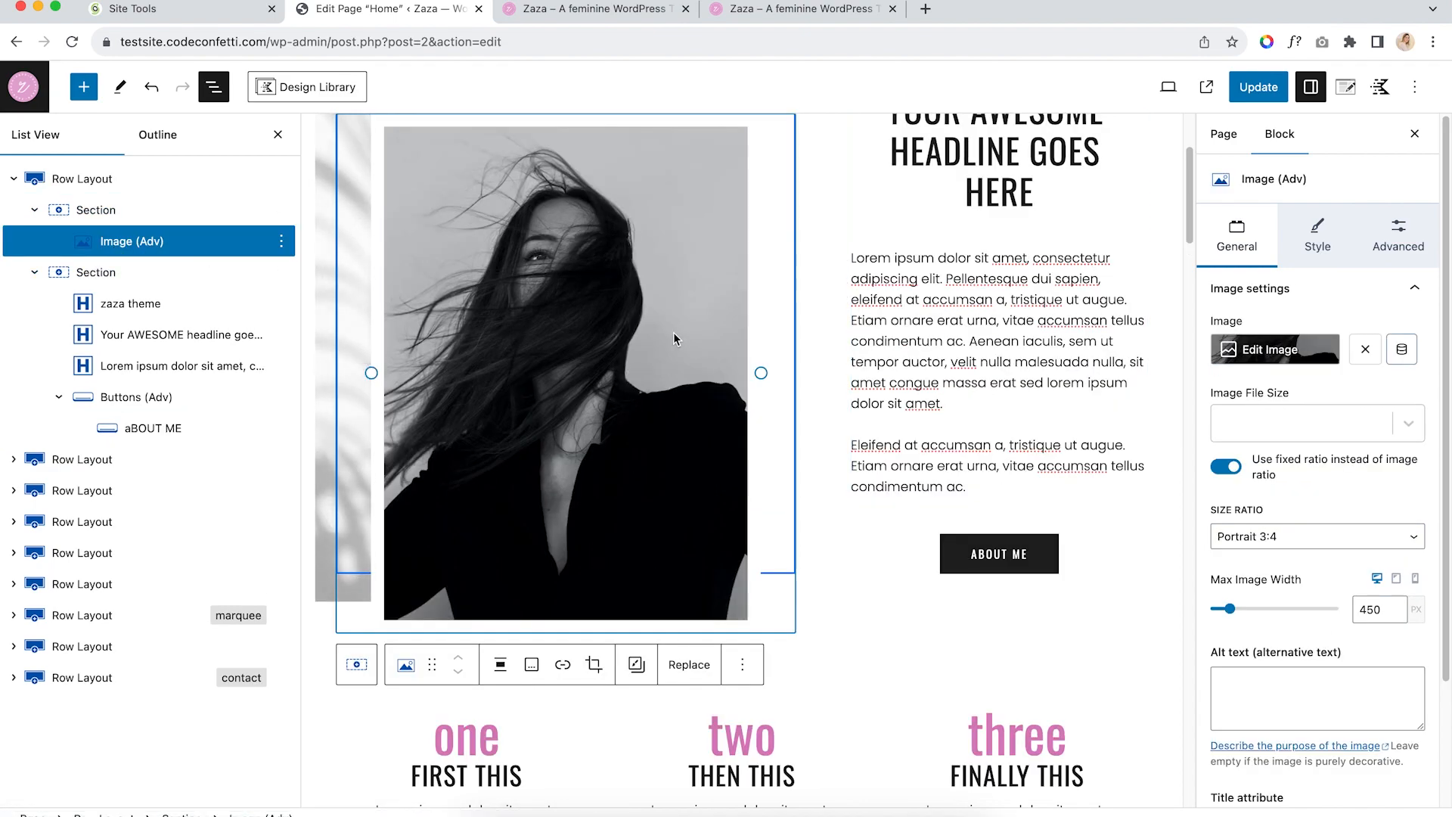
click(689, 664)
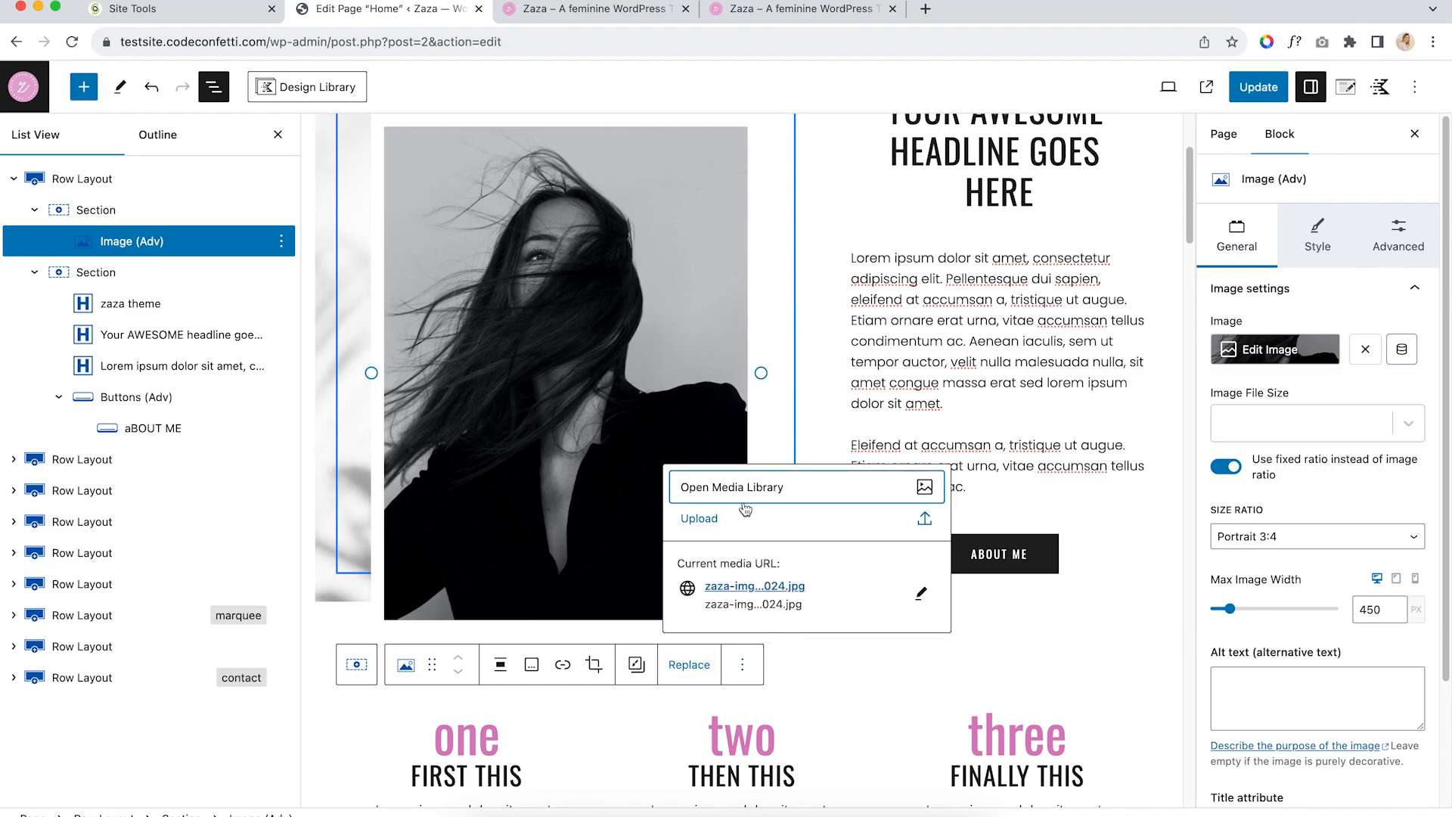
click(789, 488)
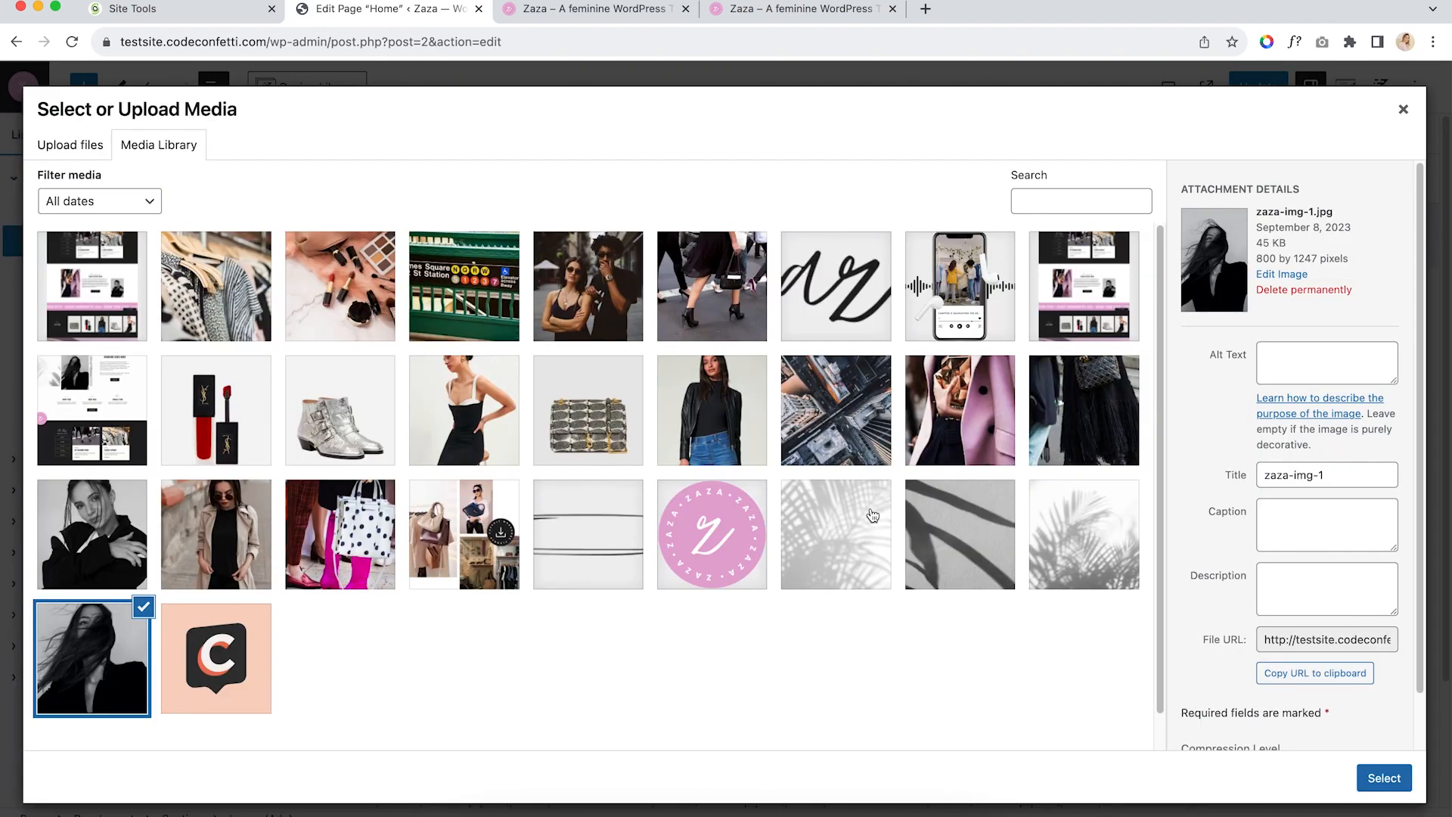
click(136, 522)
click(1384, 778)
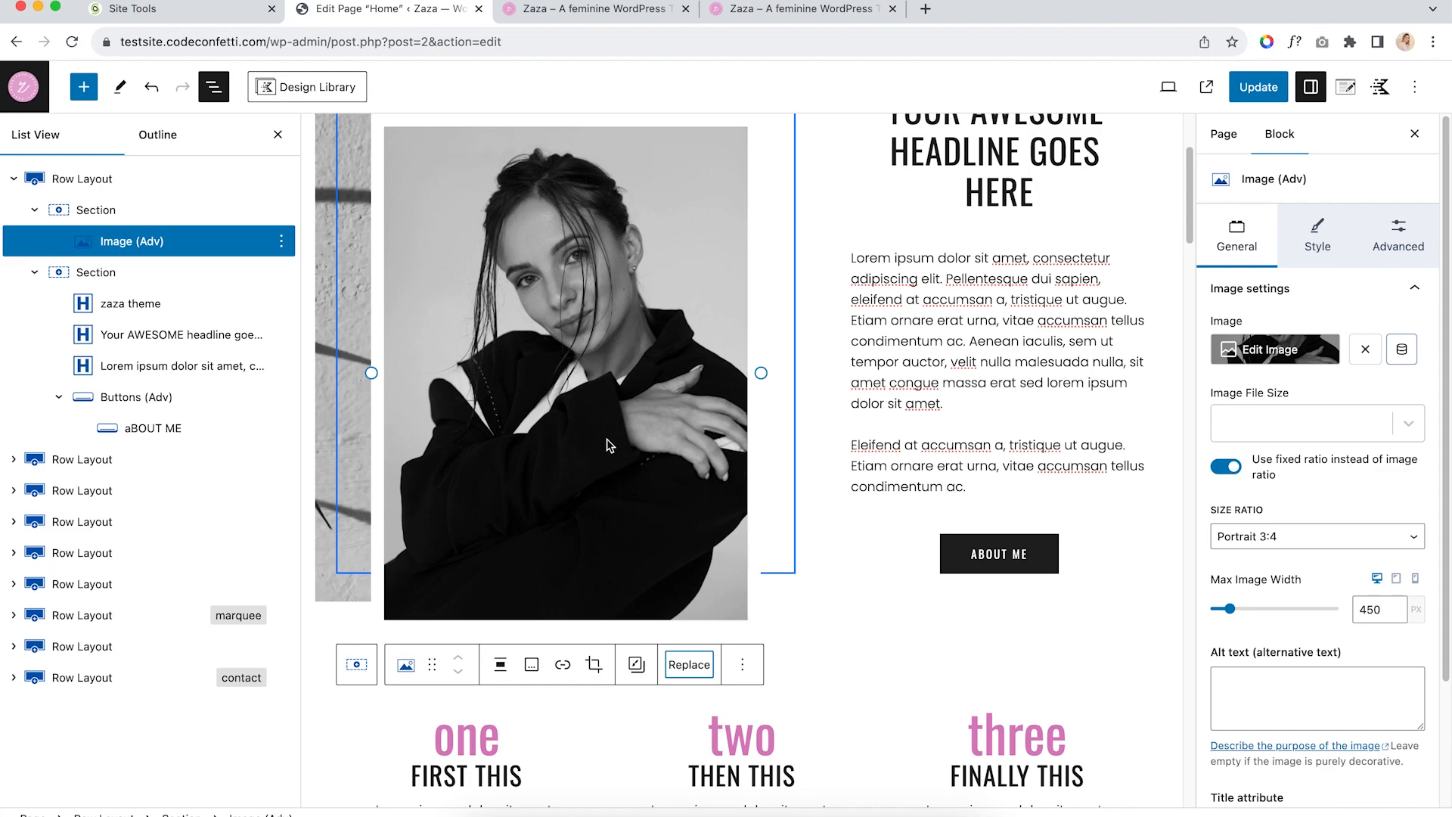
click(152, 91)
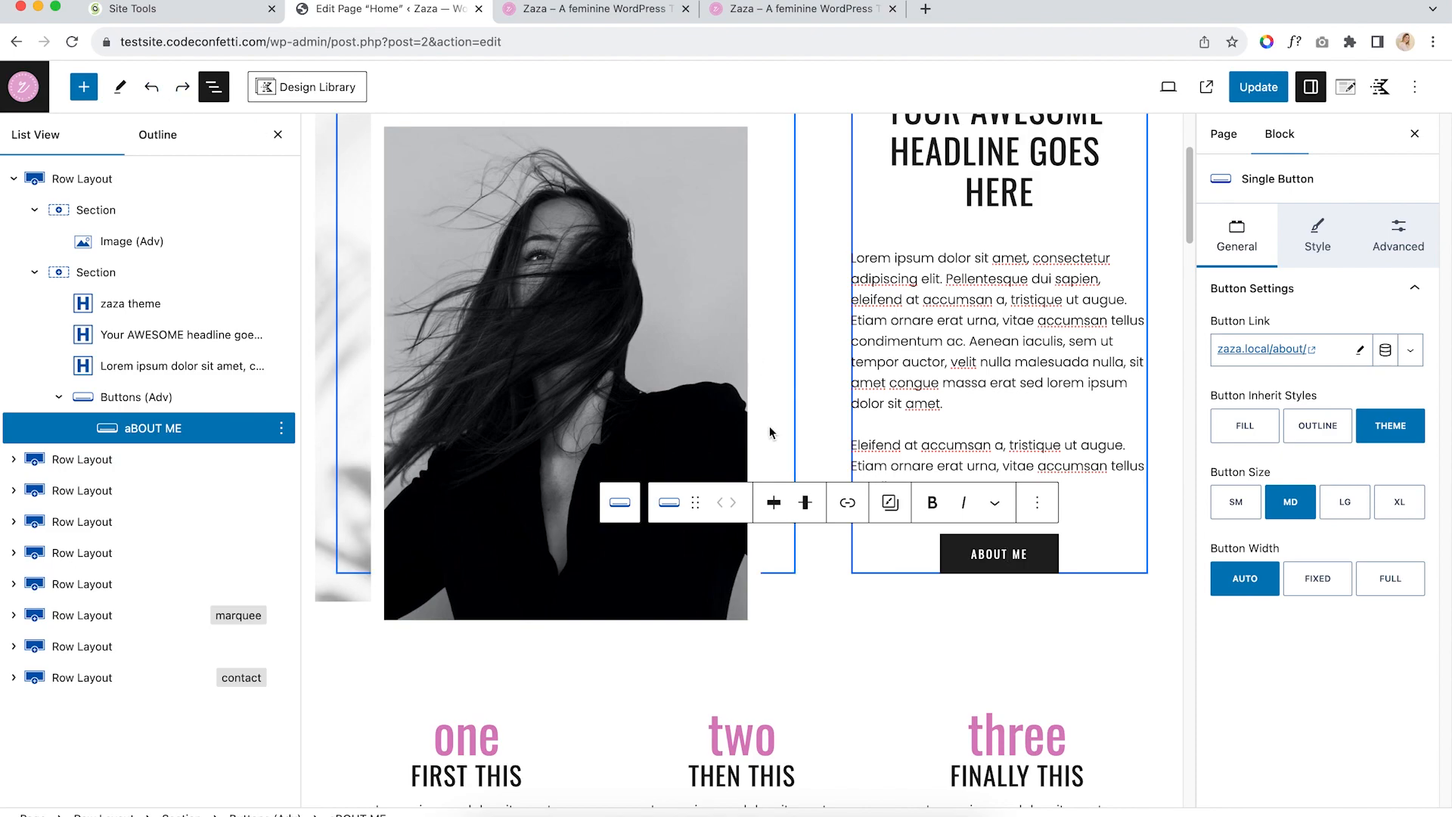
Select the row layout containing the "one", "two" and "three" columns and collapse the hero row in the block list
scroll(755, 423, down, 5)
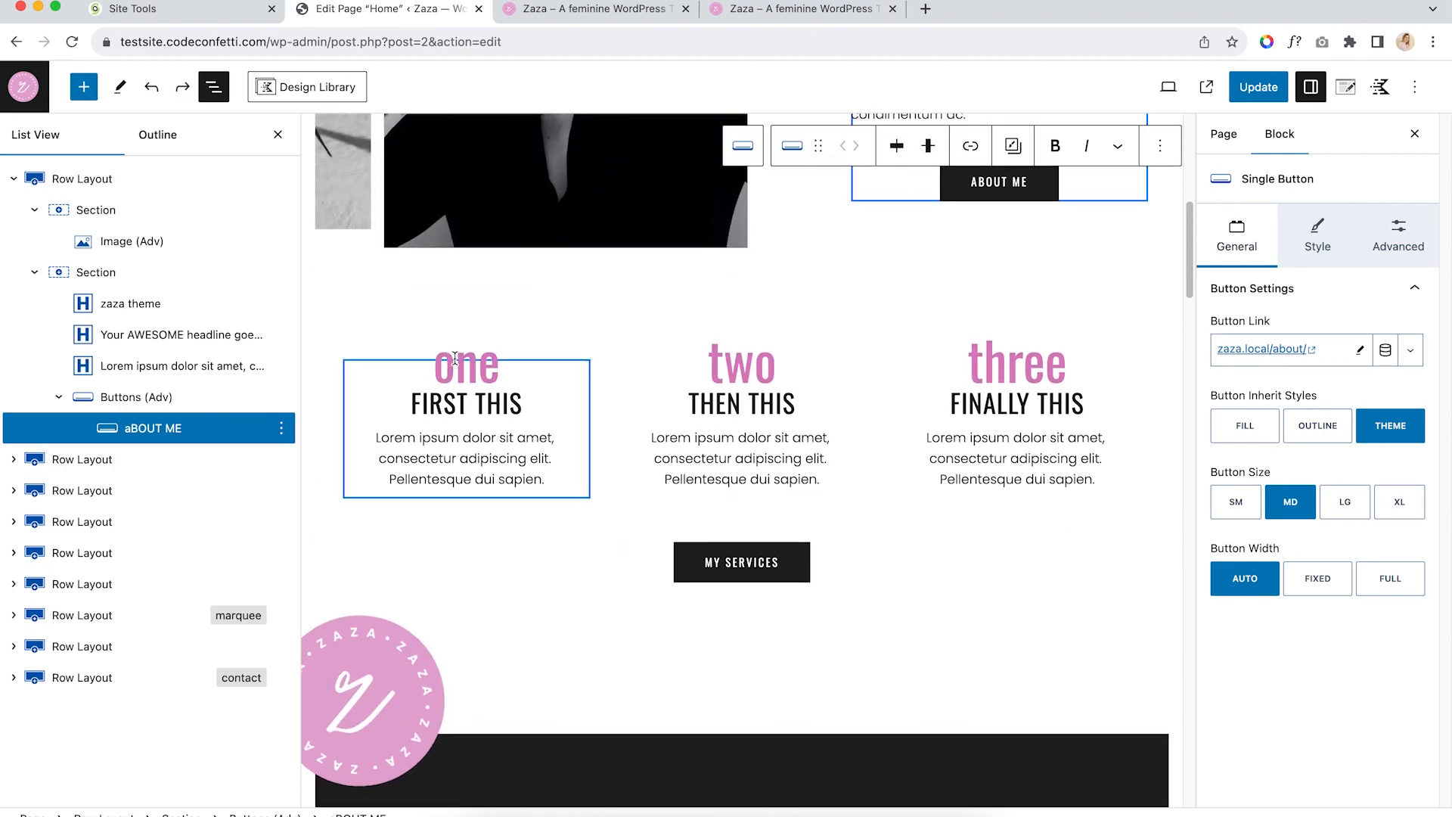
click(463, 361)
click(756, 352)
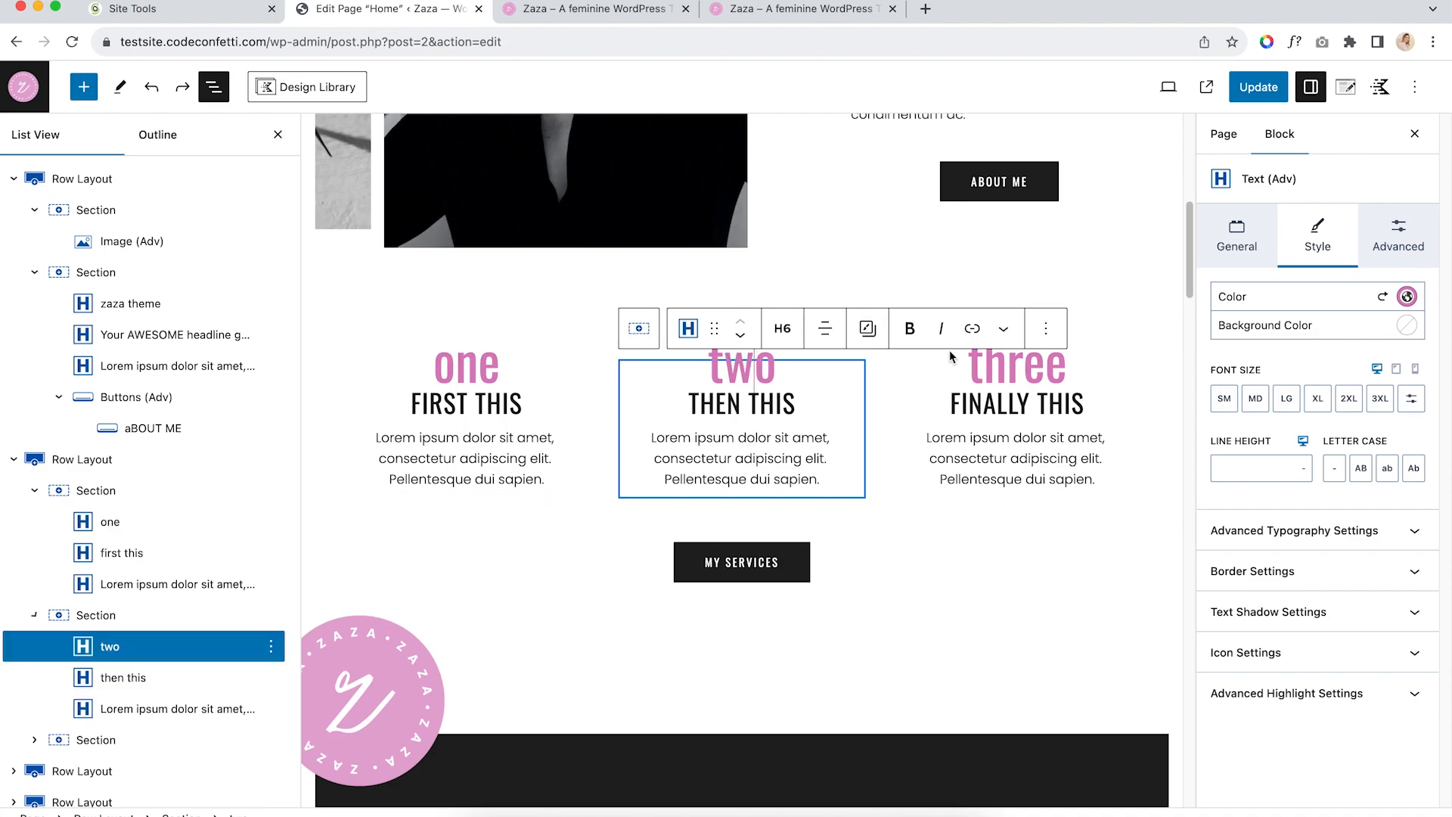
click(1054, 369)
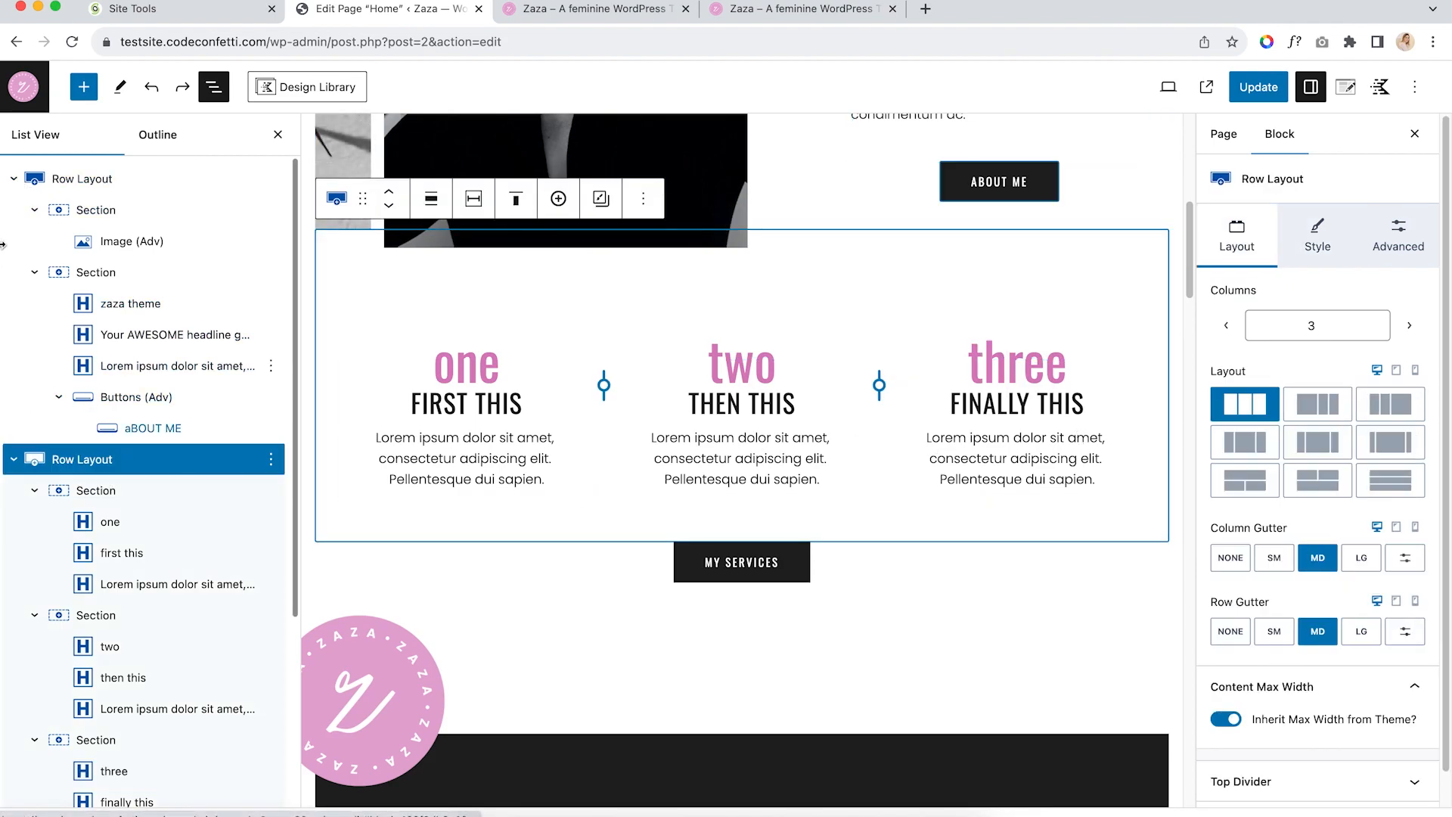
click(11, 180)
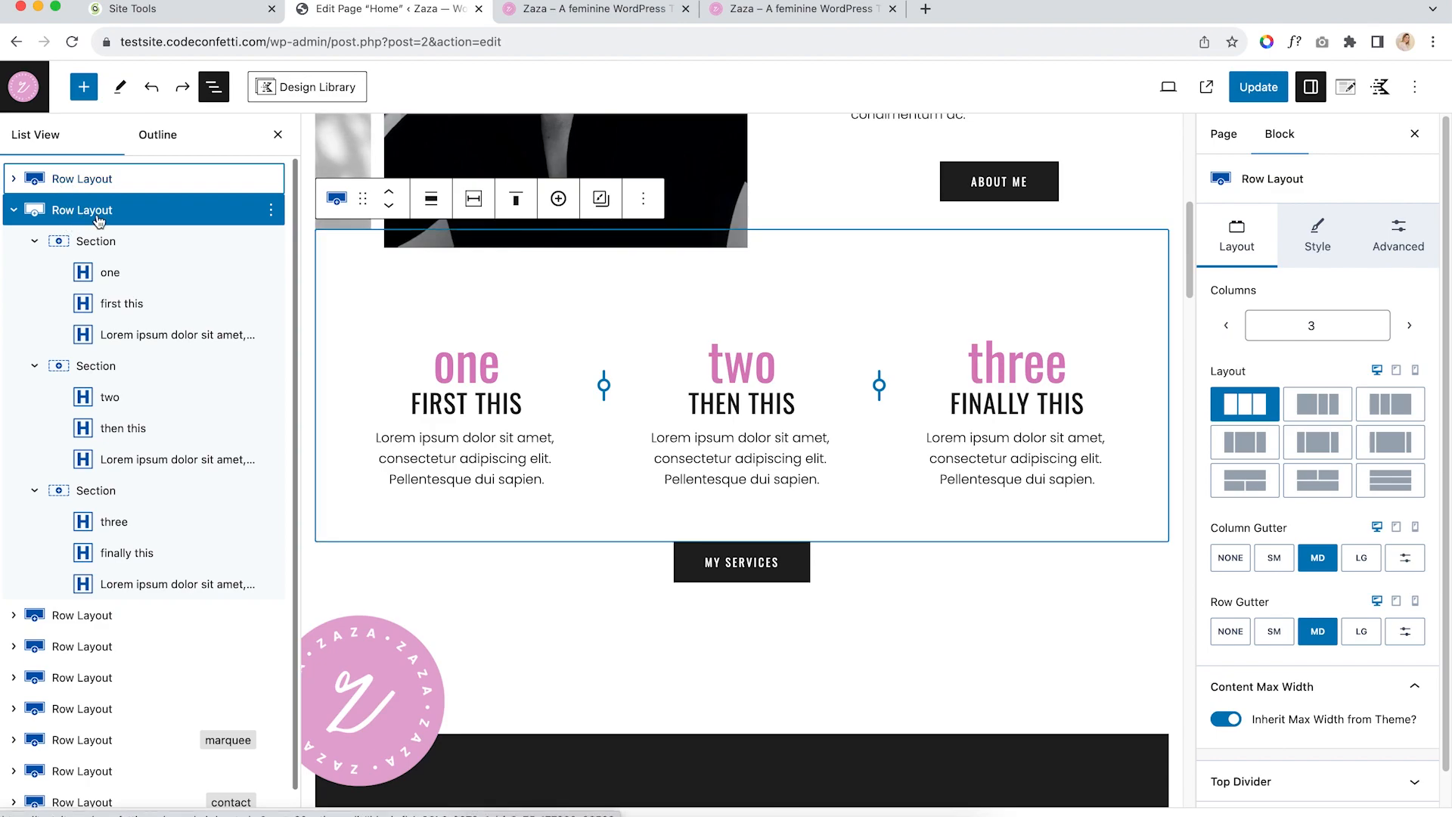
Try a 30% first column and the wide-third-column and stacked layouts on the "one, two, three" row, and restore equal columns
mouse_move(604, 386)
mouse_down()
mouse_move(545, 382)
mouse_move(675, 385)
mouse_move(577, 390)
mouse_up()
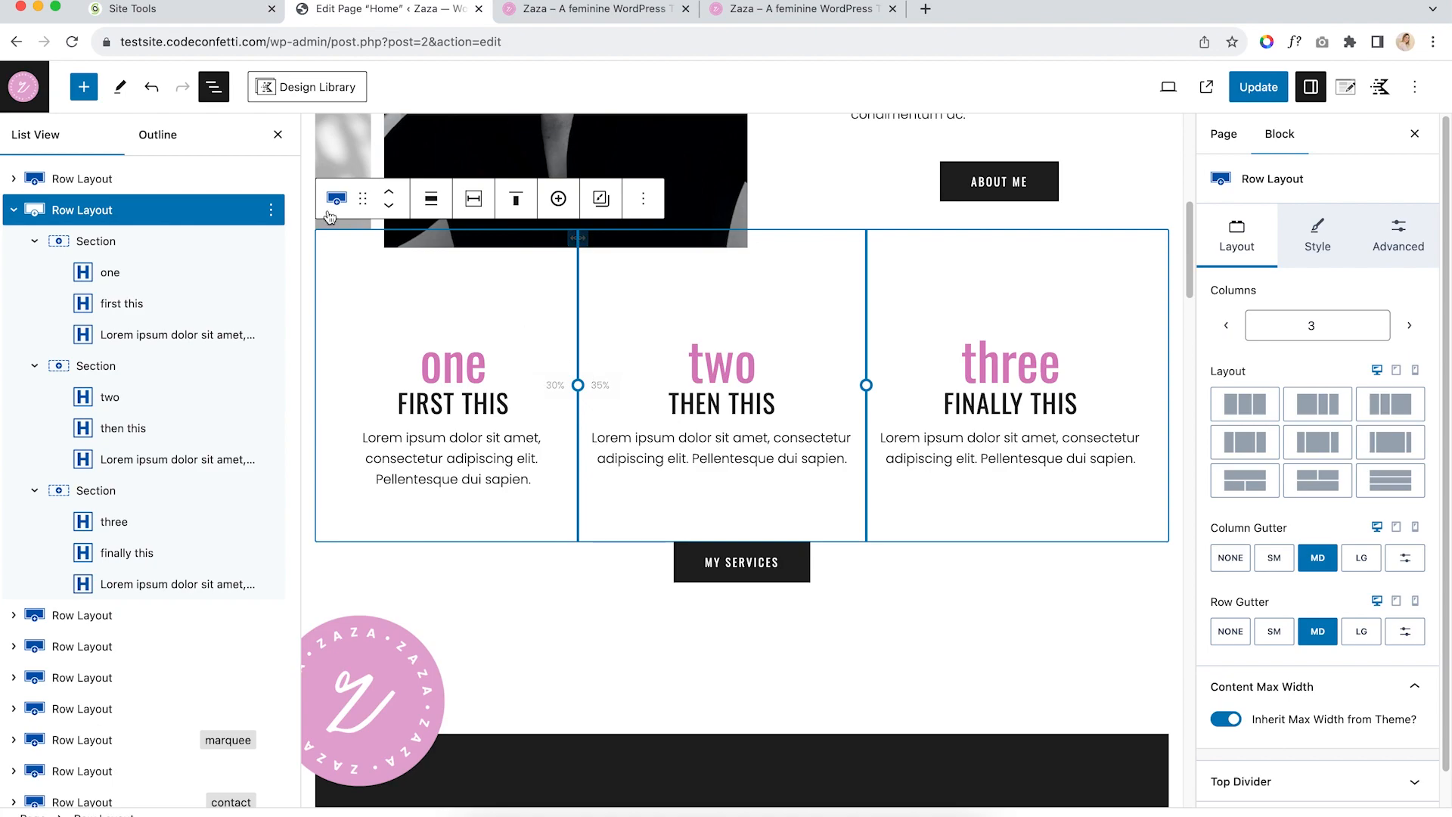
click(1257, 409)
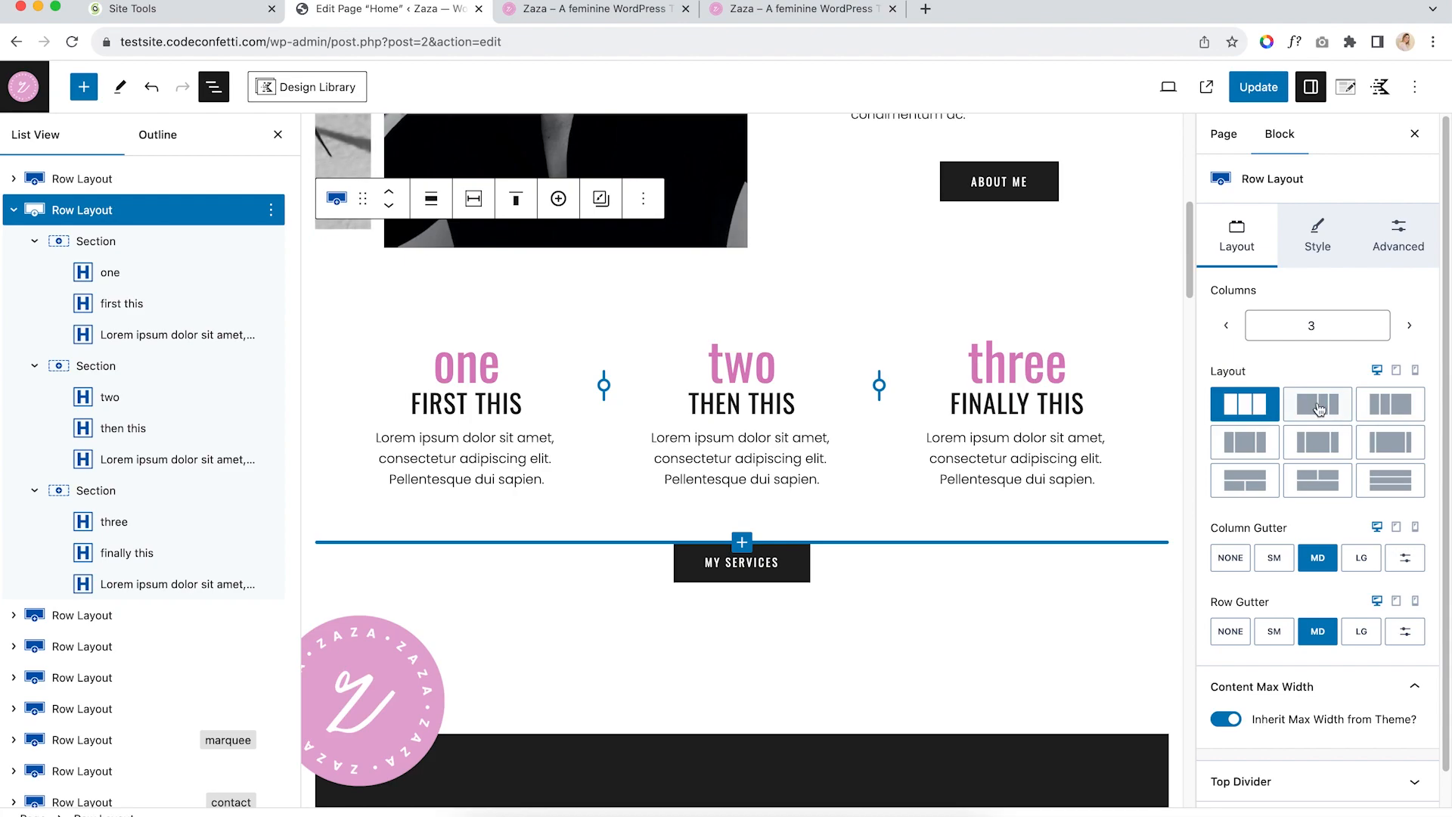
click(1395, 408)
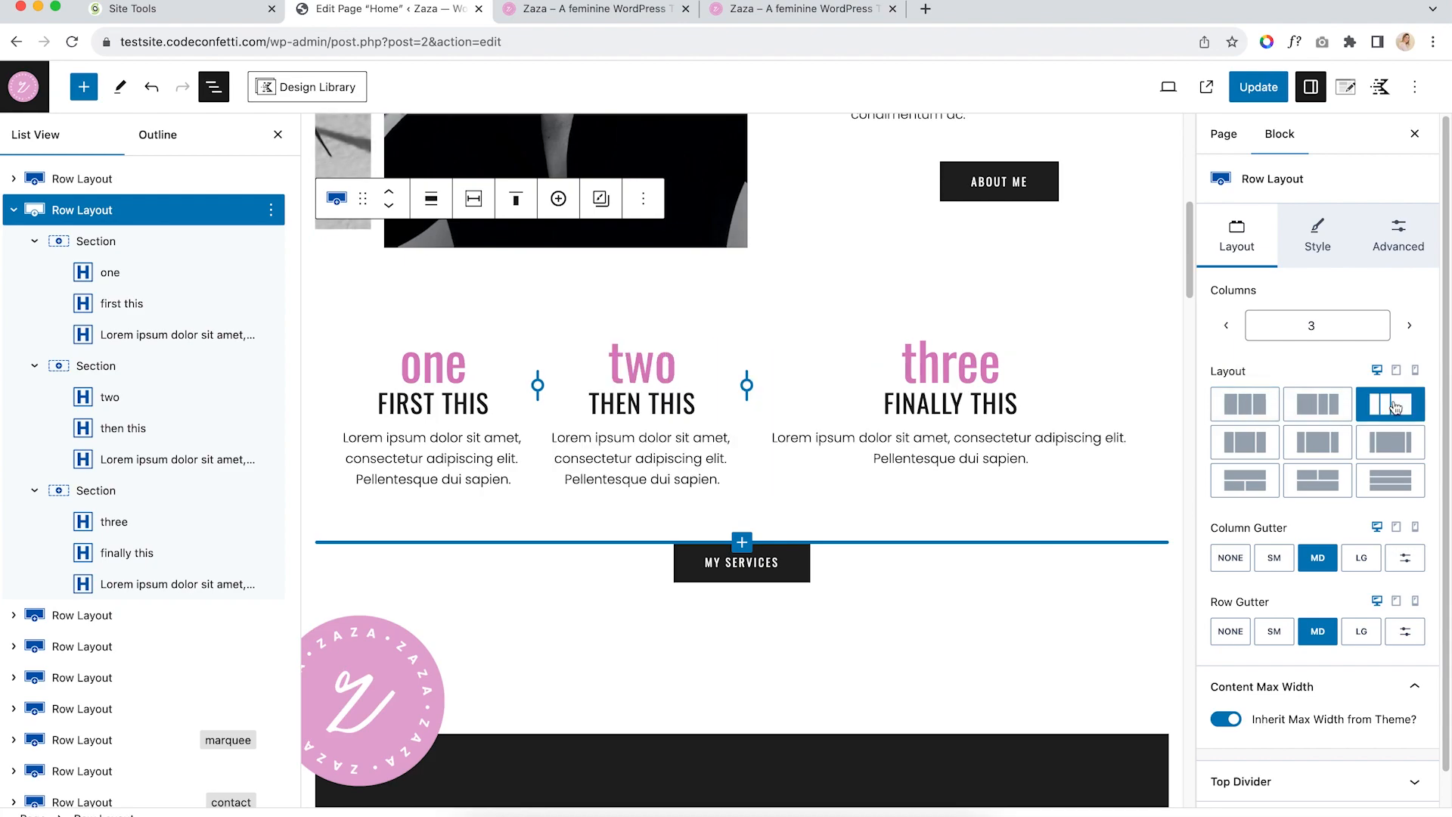
click(1395, 484)
click(1251, 409)
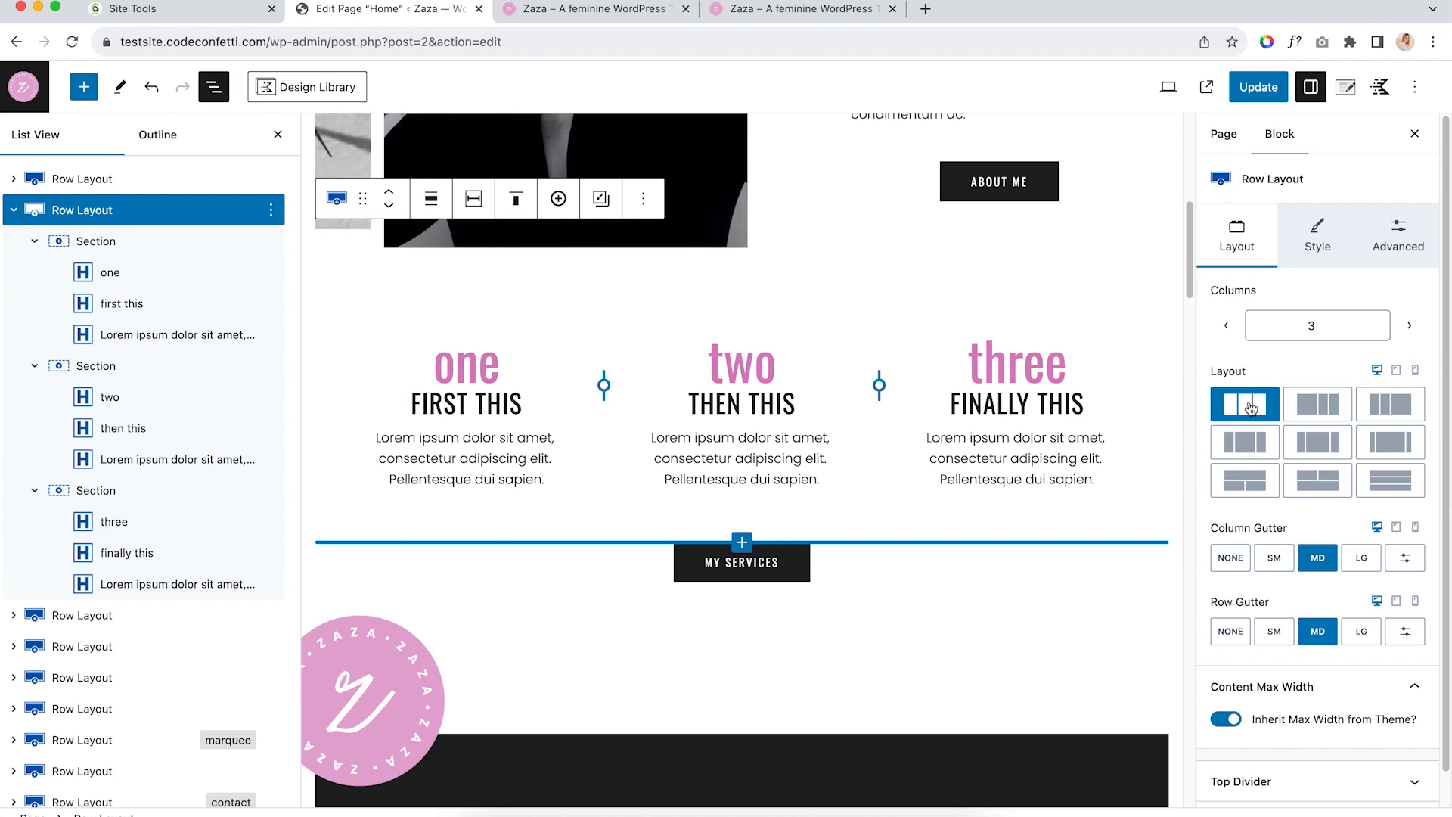
Delete the "one, two, three" row layout to check the page without it, and undo the deletion
click(14, 210)
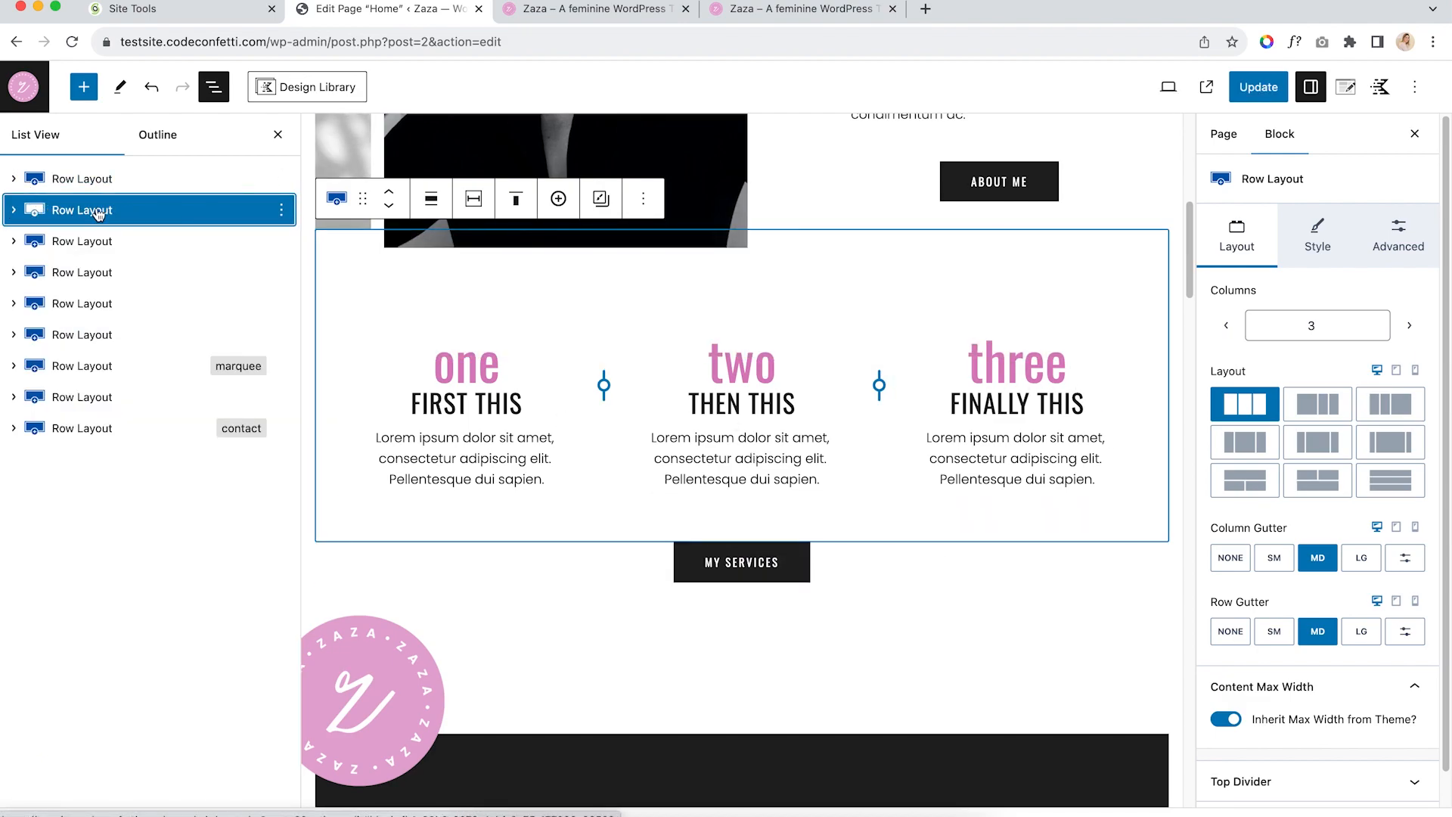
click(281, 209)
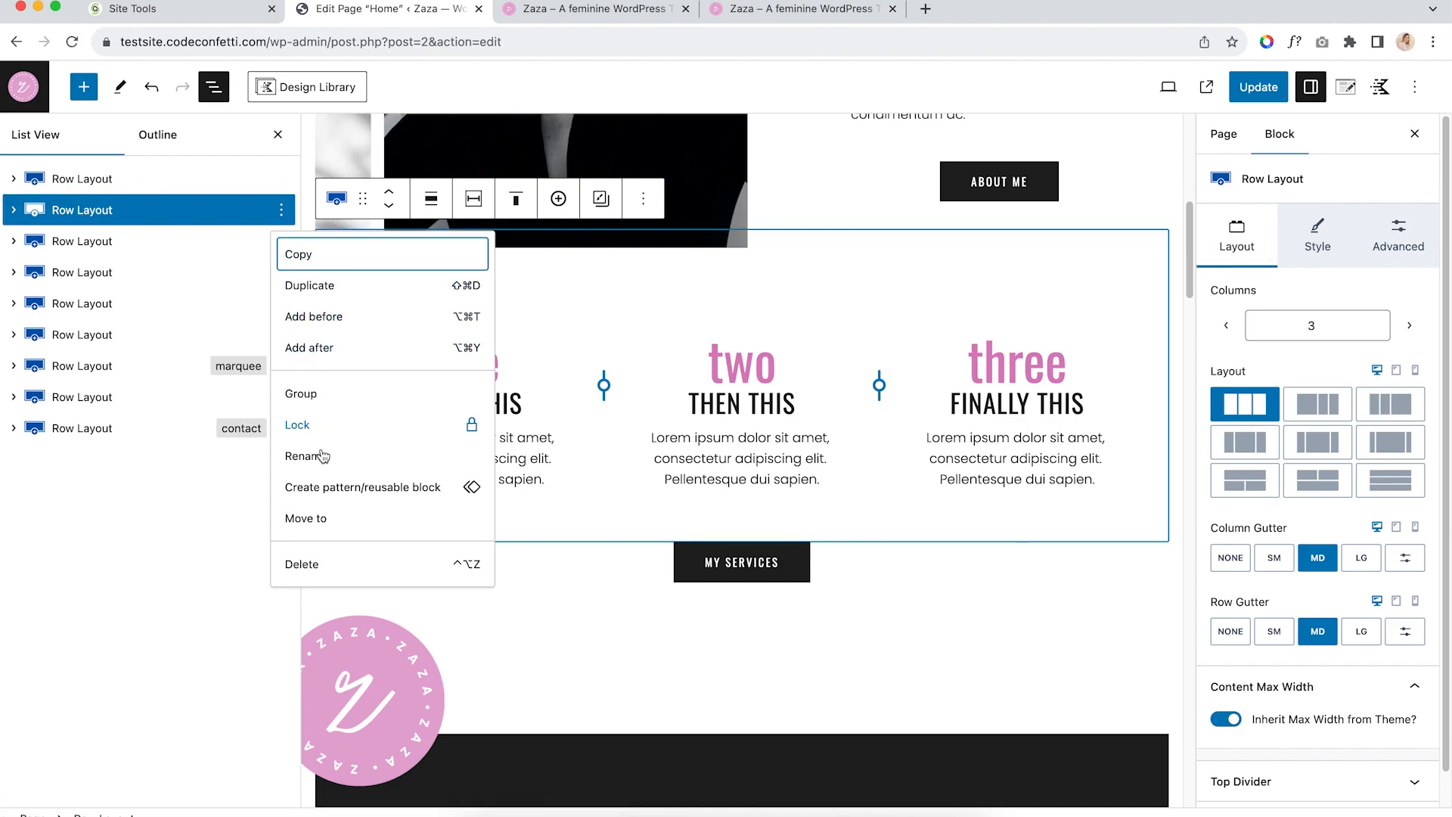
click(318, 573)
scroll(832, 483, down, 3)
scroll(831, 454, up, 4)
scroll(831, 439, up, 1)
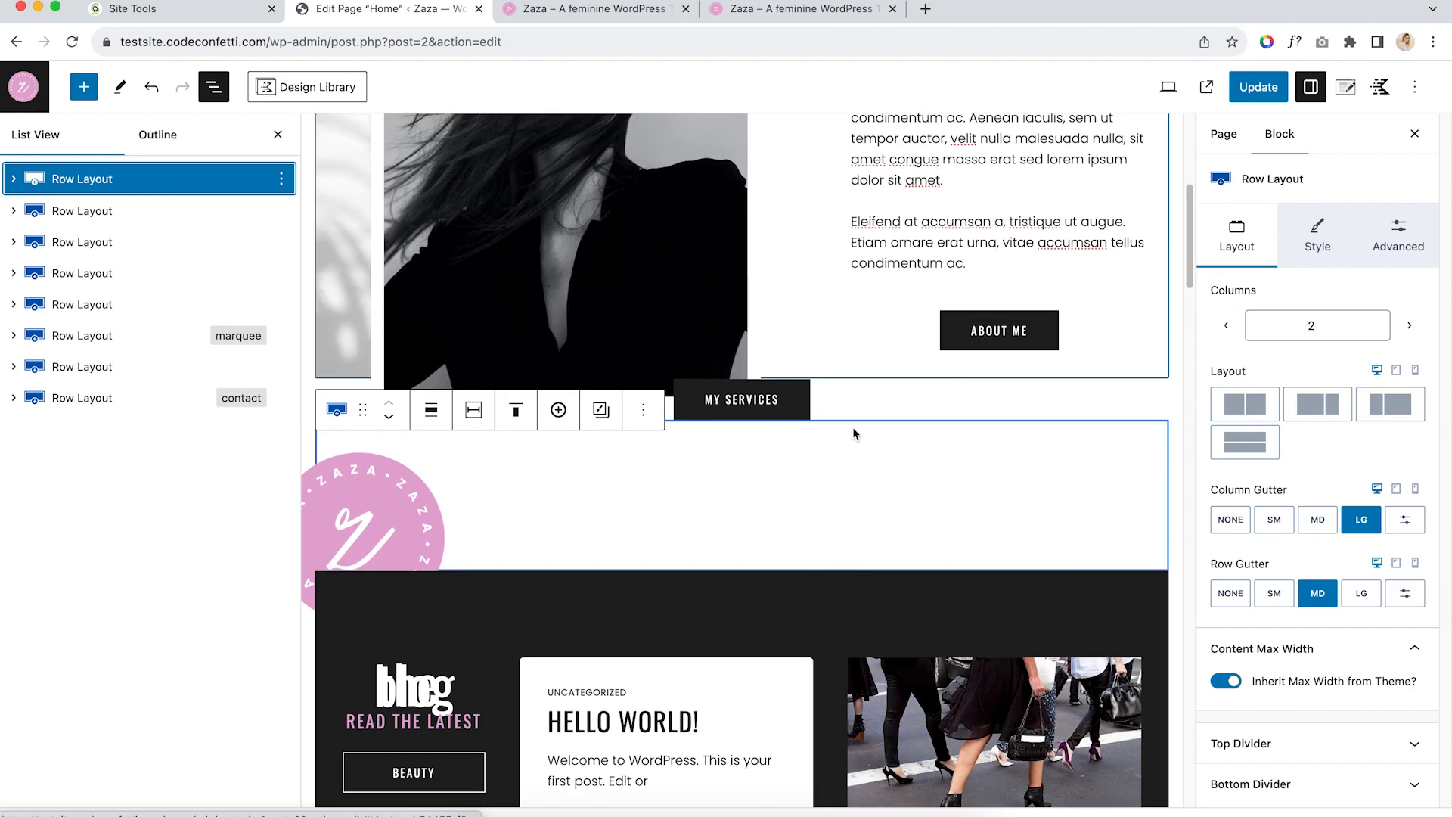
click(151, 86)
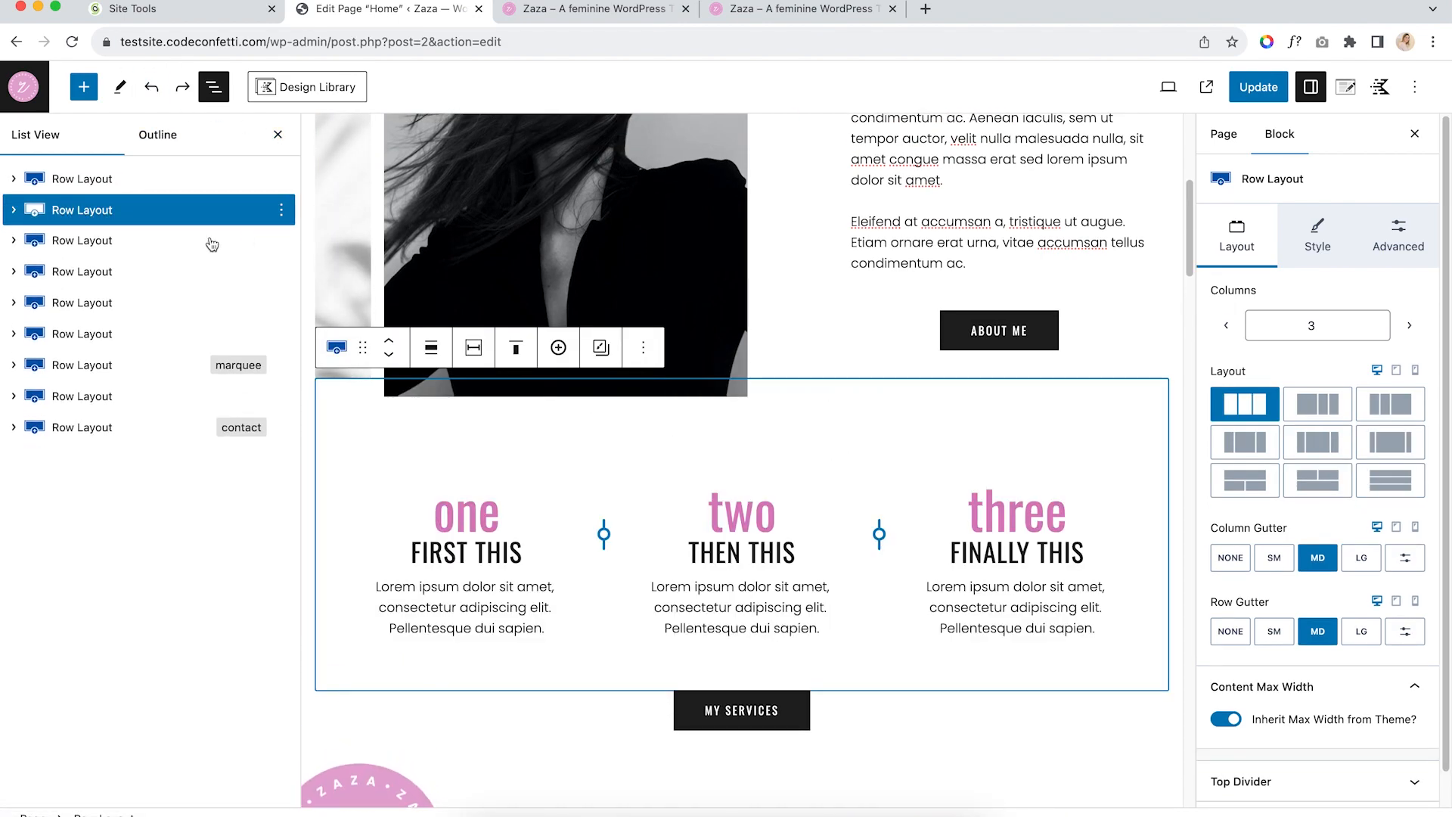
Add a second single button beside the My Services button
scroll(518, 519, down, 5)
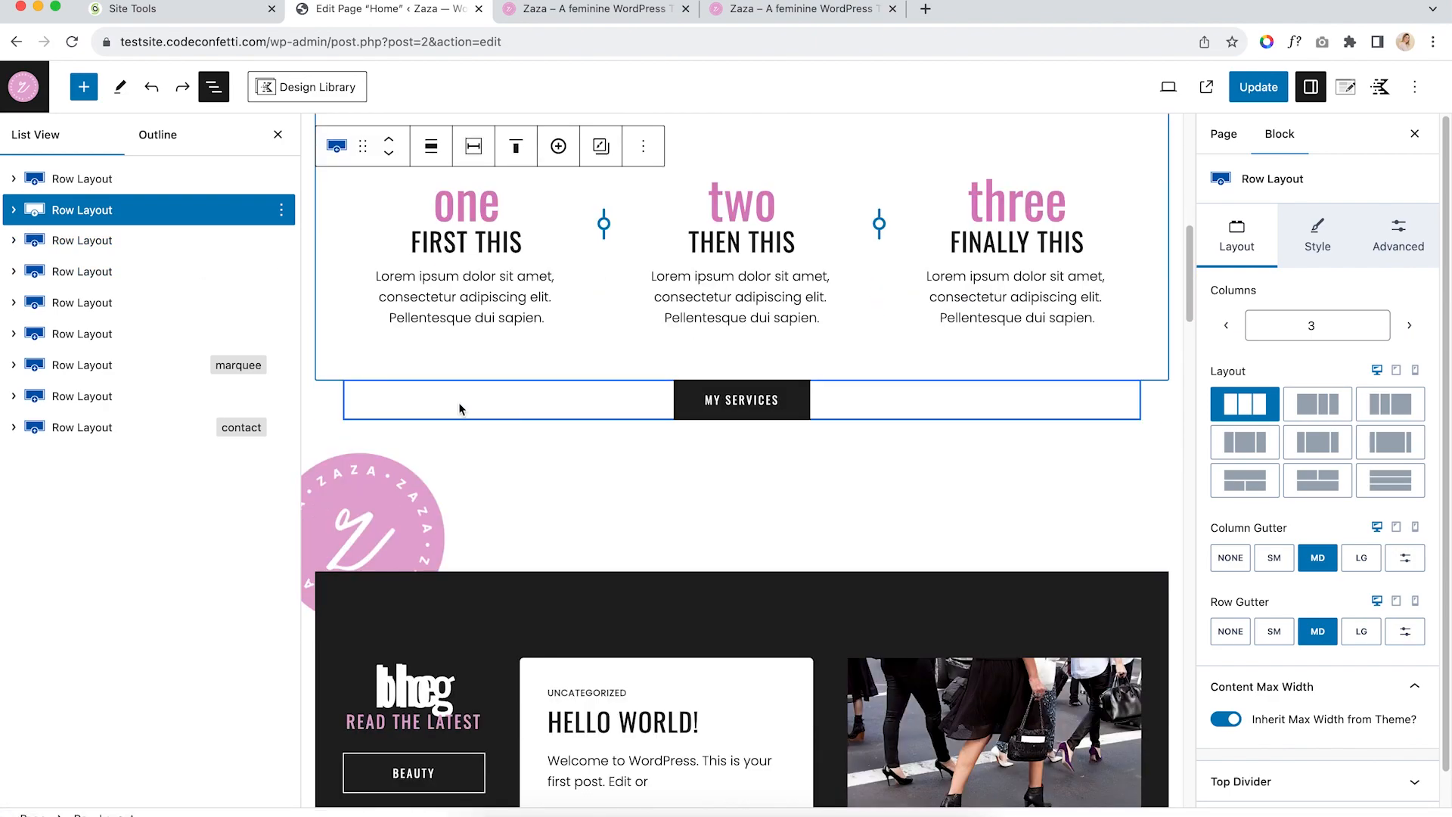
click(478, 407)
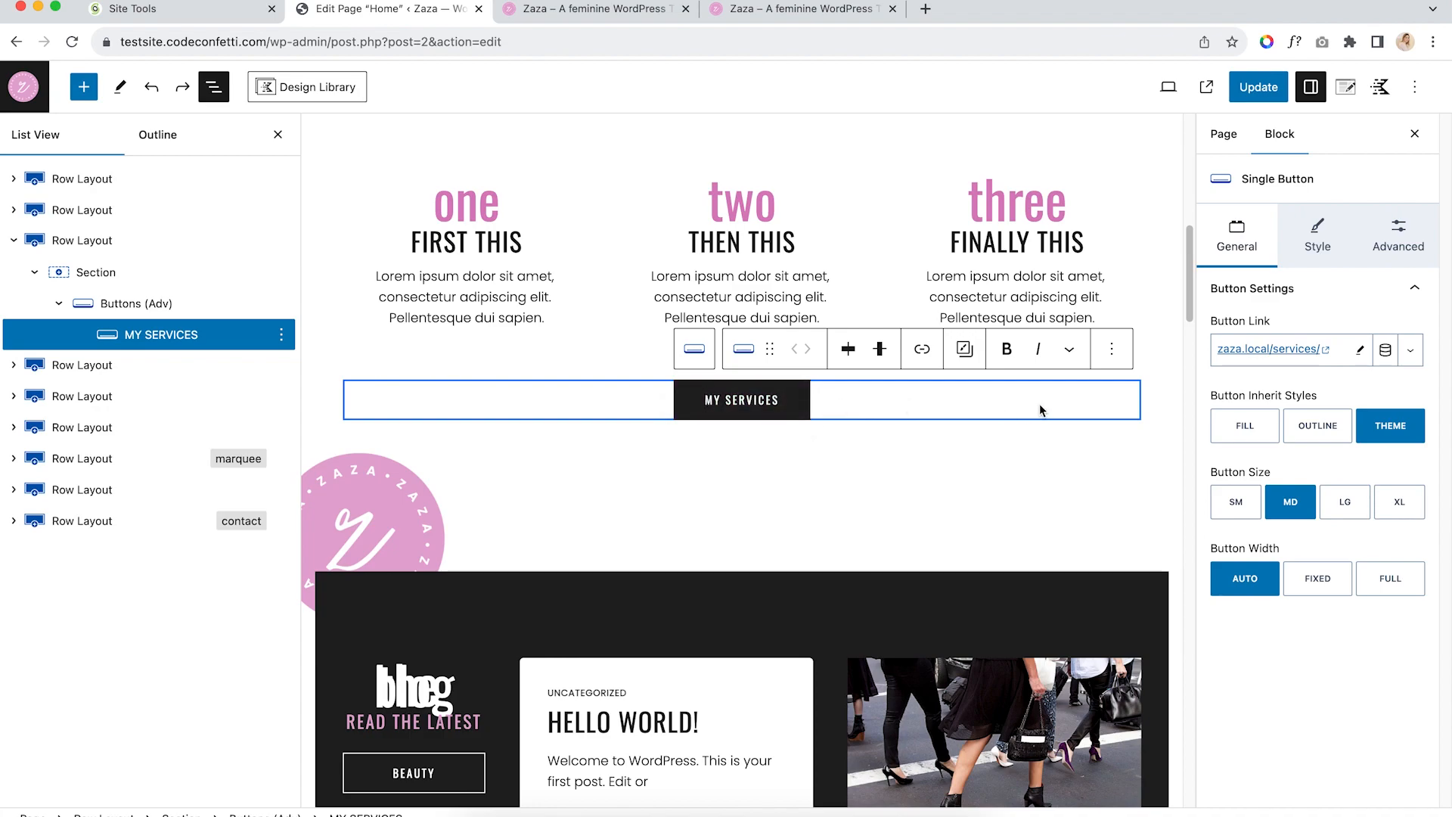
click(1137, 421)
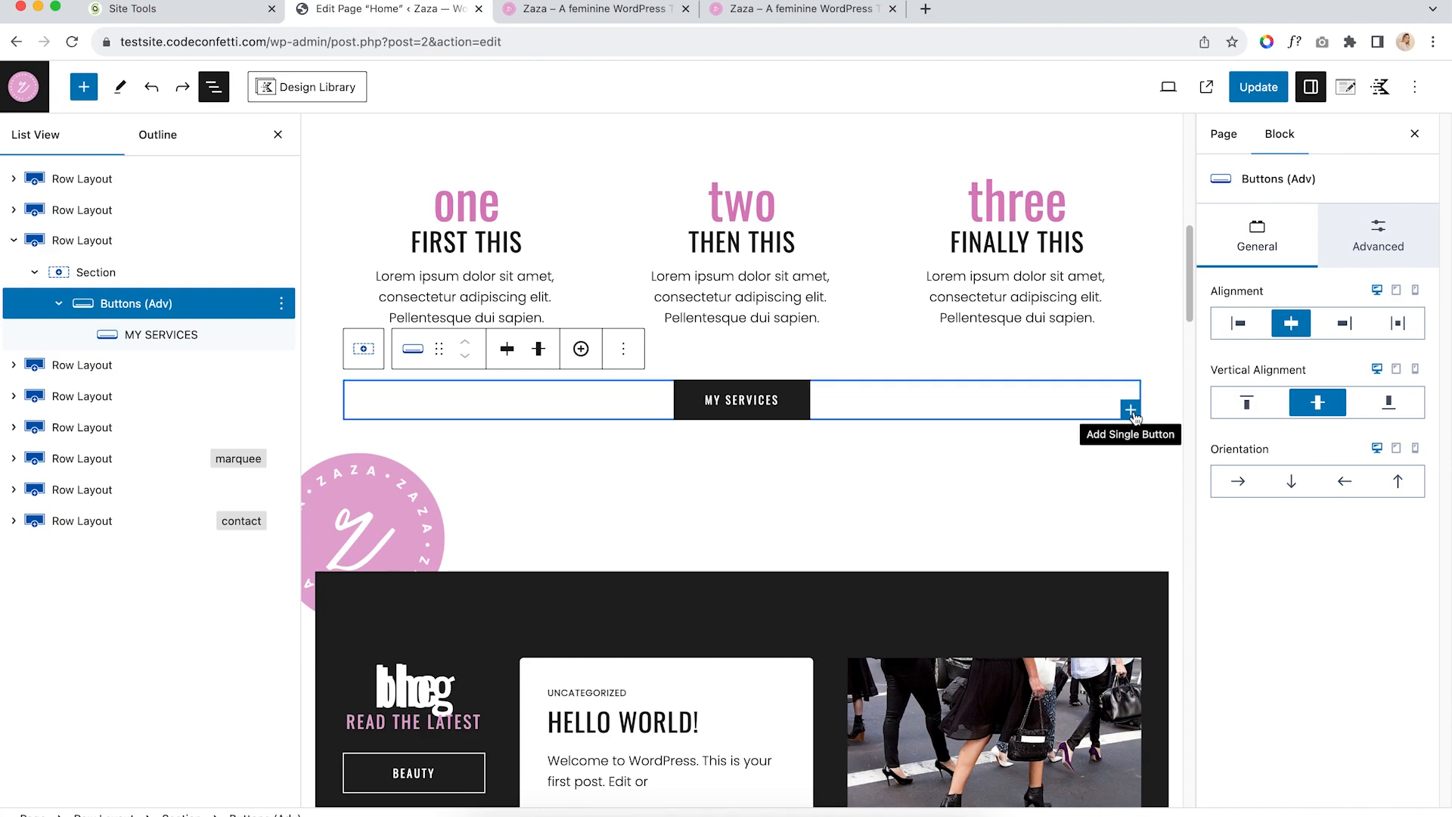
click(1131, 412)
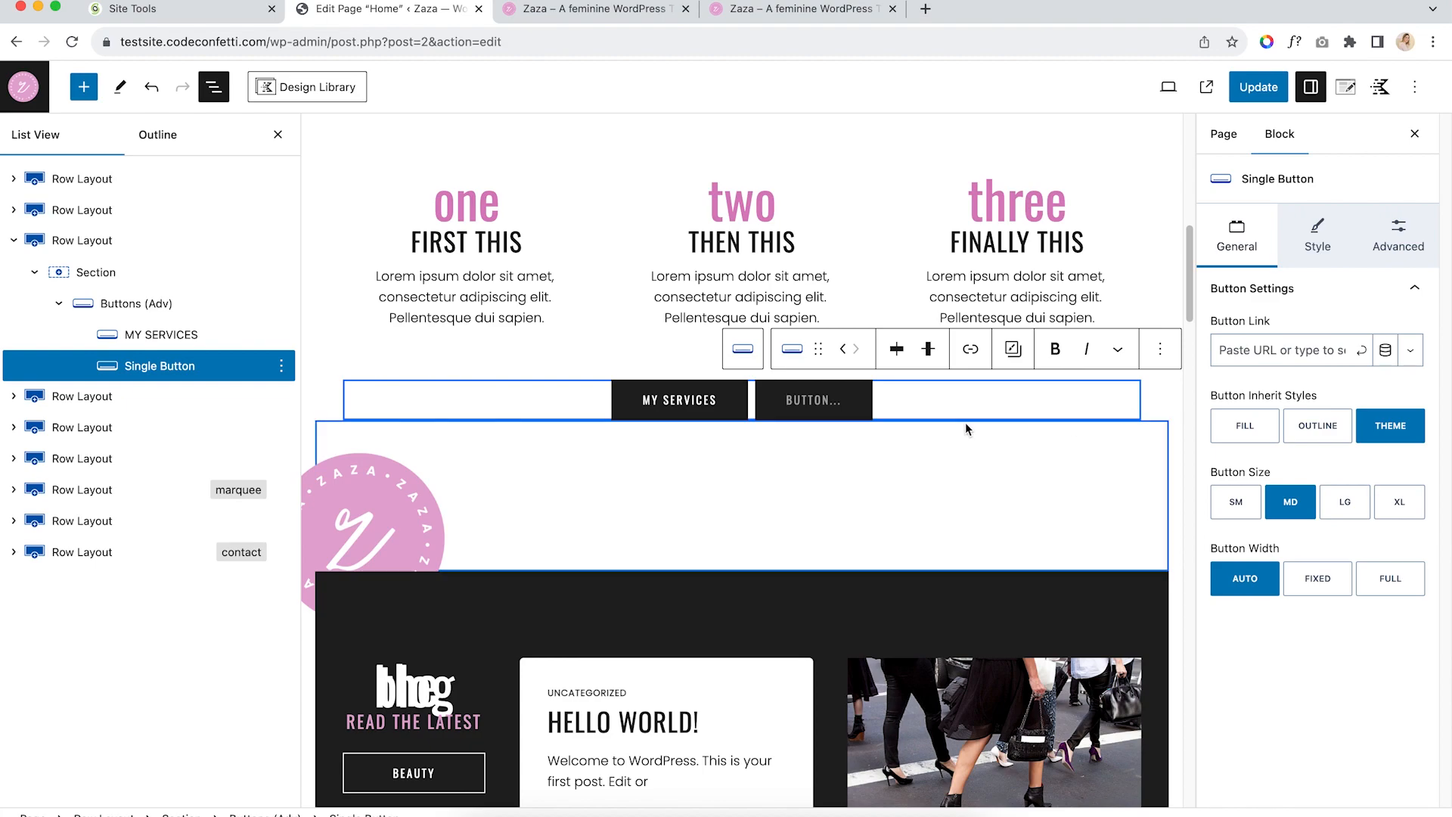
Add a Google Maps block under the buttons in the My Services section
click(95, 274)
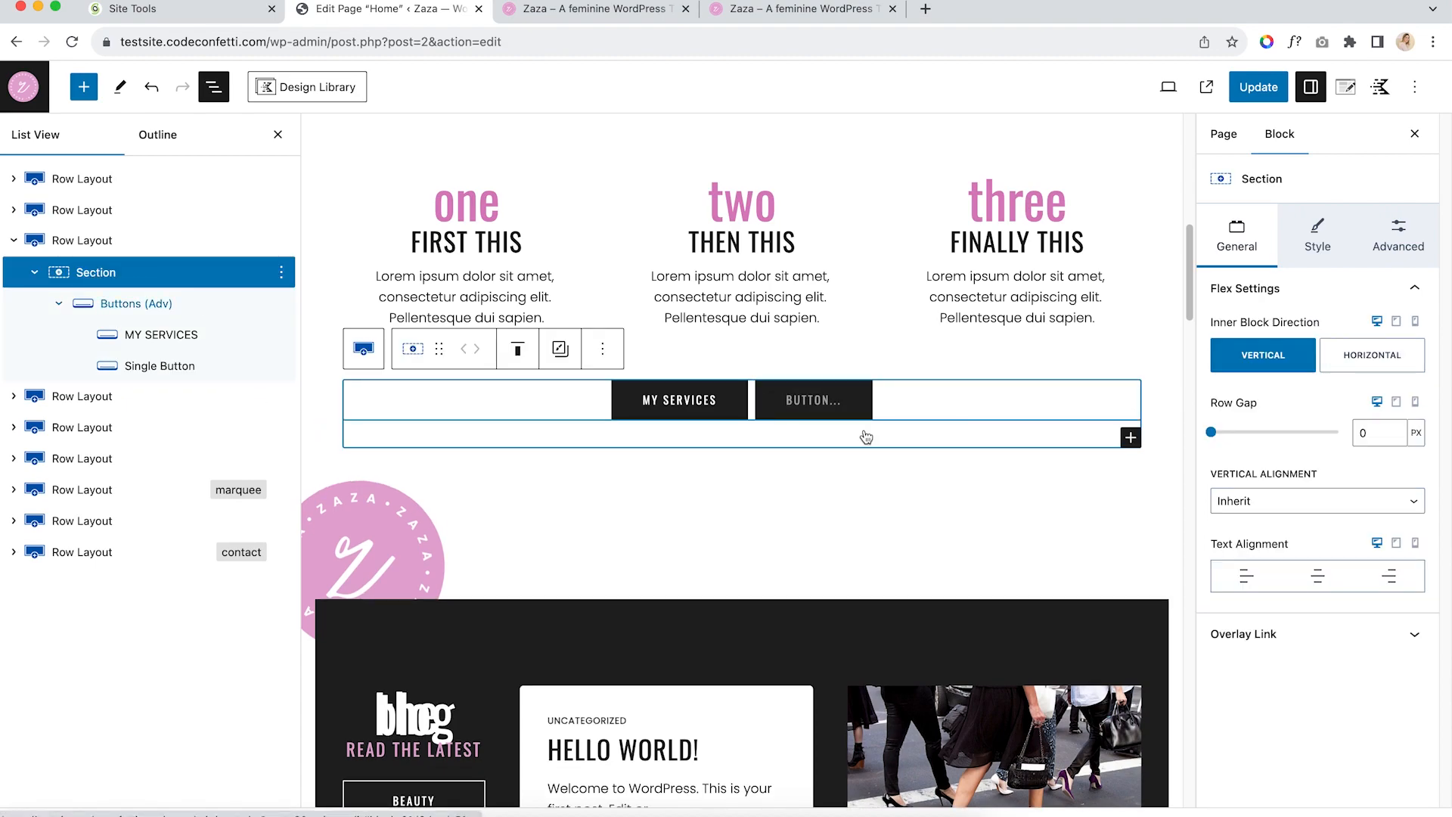
click(1132, 438)
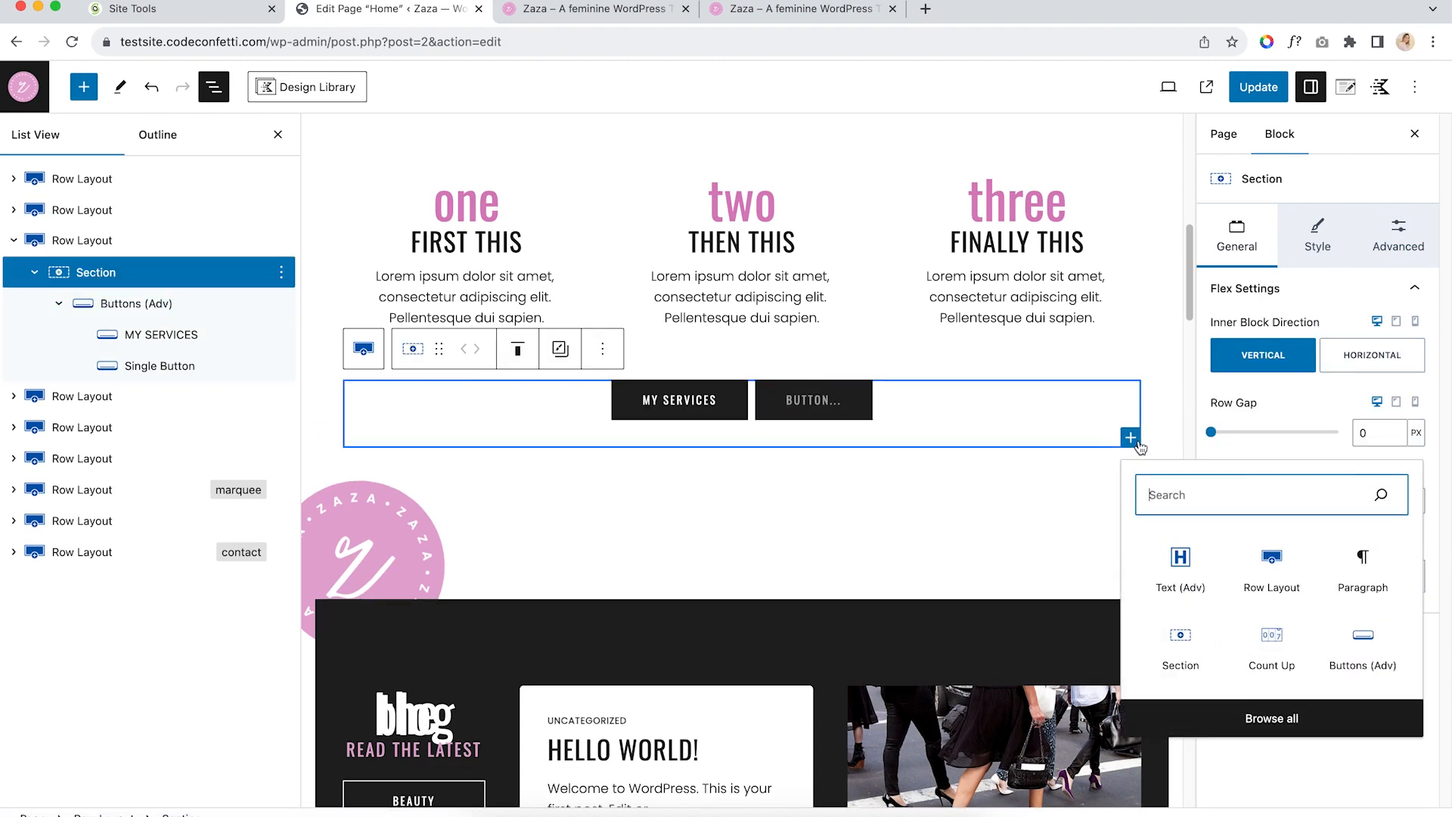
text(oogle)
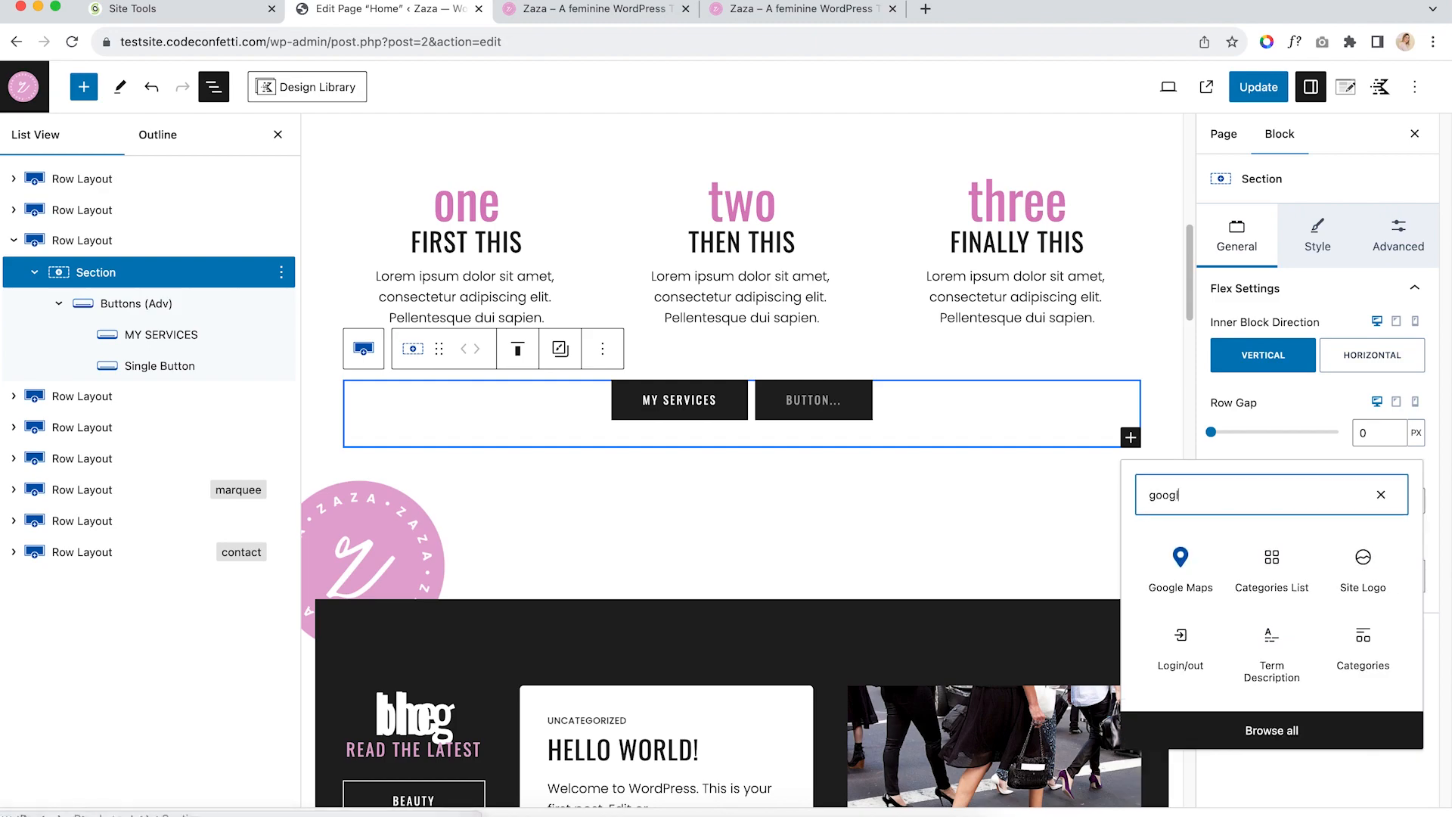
click(1177, 587)
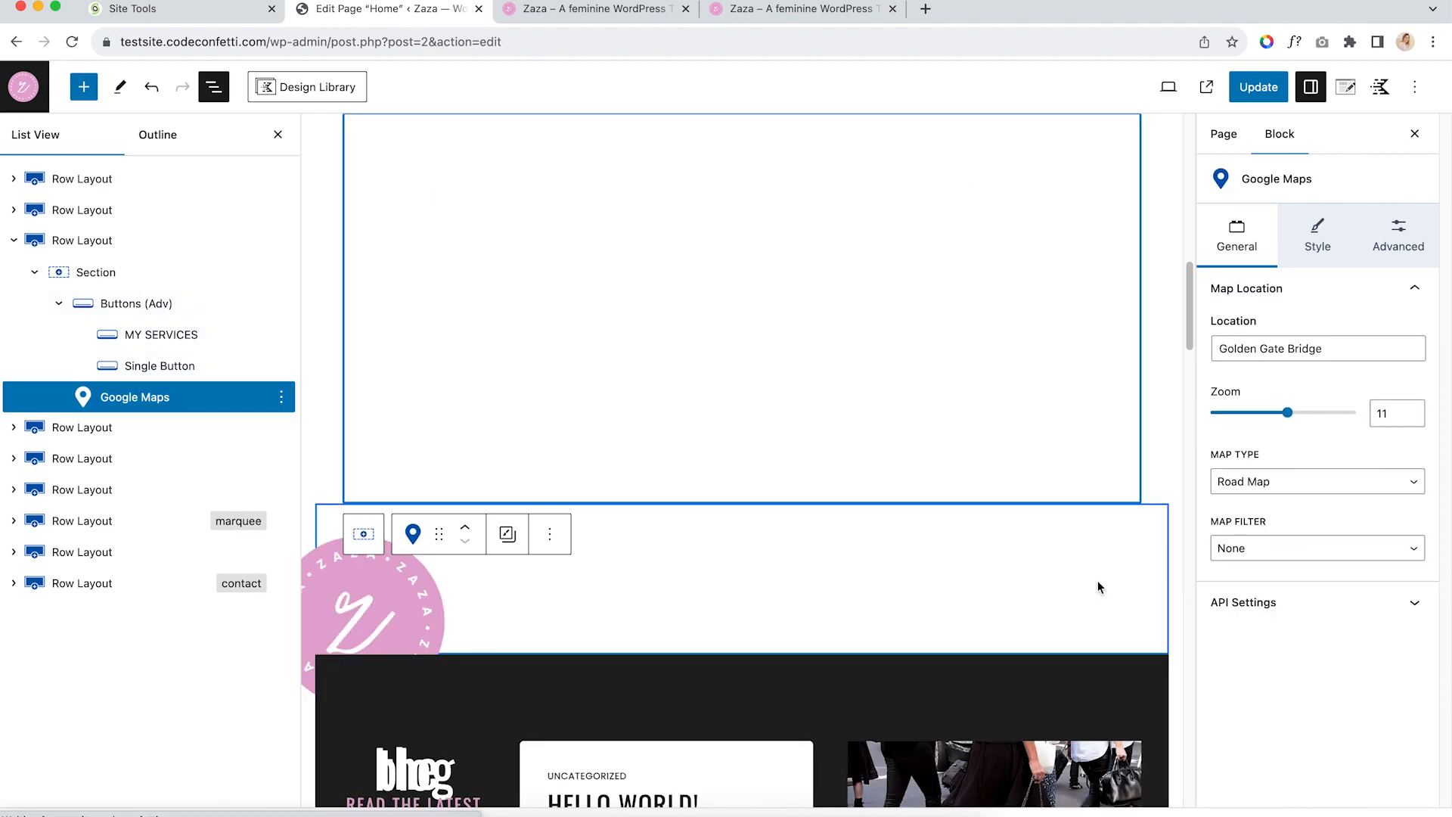
scroll(1073, 522, up, 3)
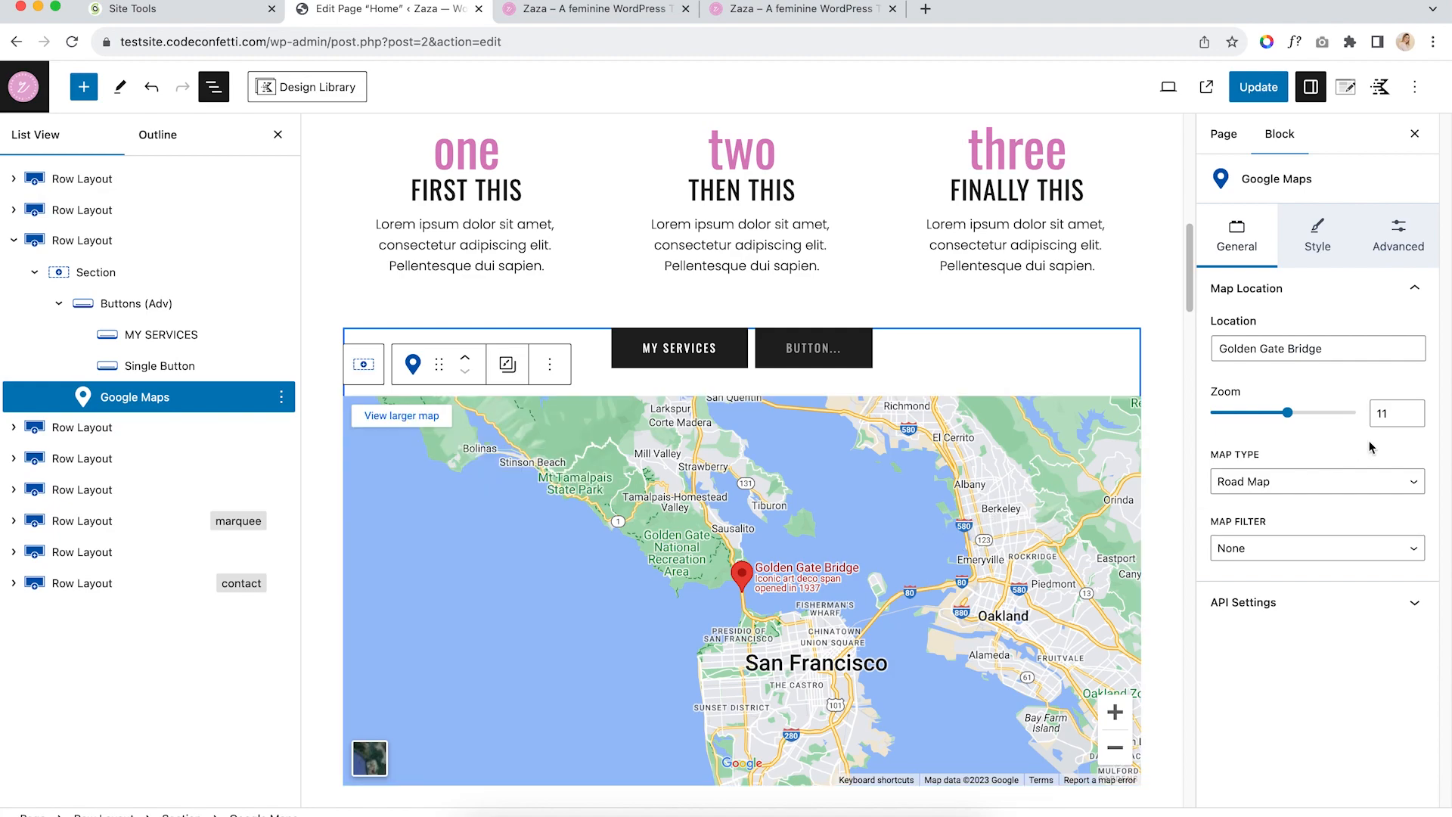
Set the map location to Times Square
drag(1342, 358, 1207, 354)
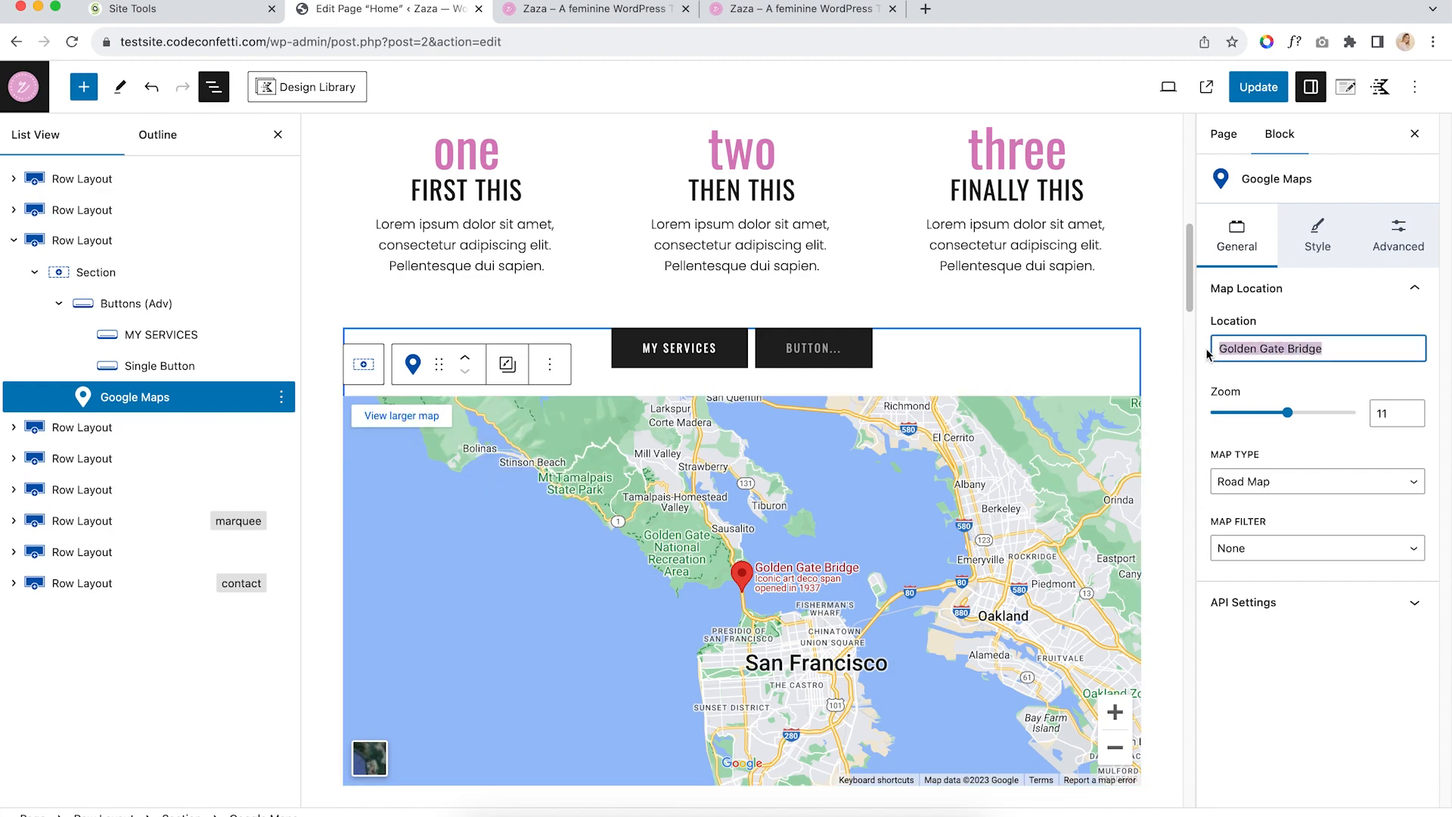
text(Time)
text(s Squuare)
key(BackSpace)
key(BackSpace)
key(BackSpace)
key(BackSpace)
text(arre)
key(BackSpace)
key(BackSpace)
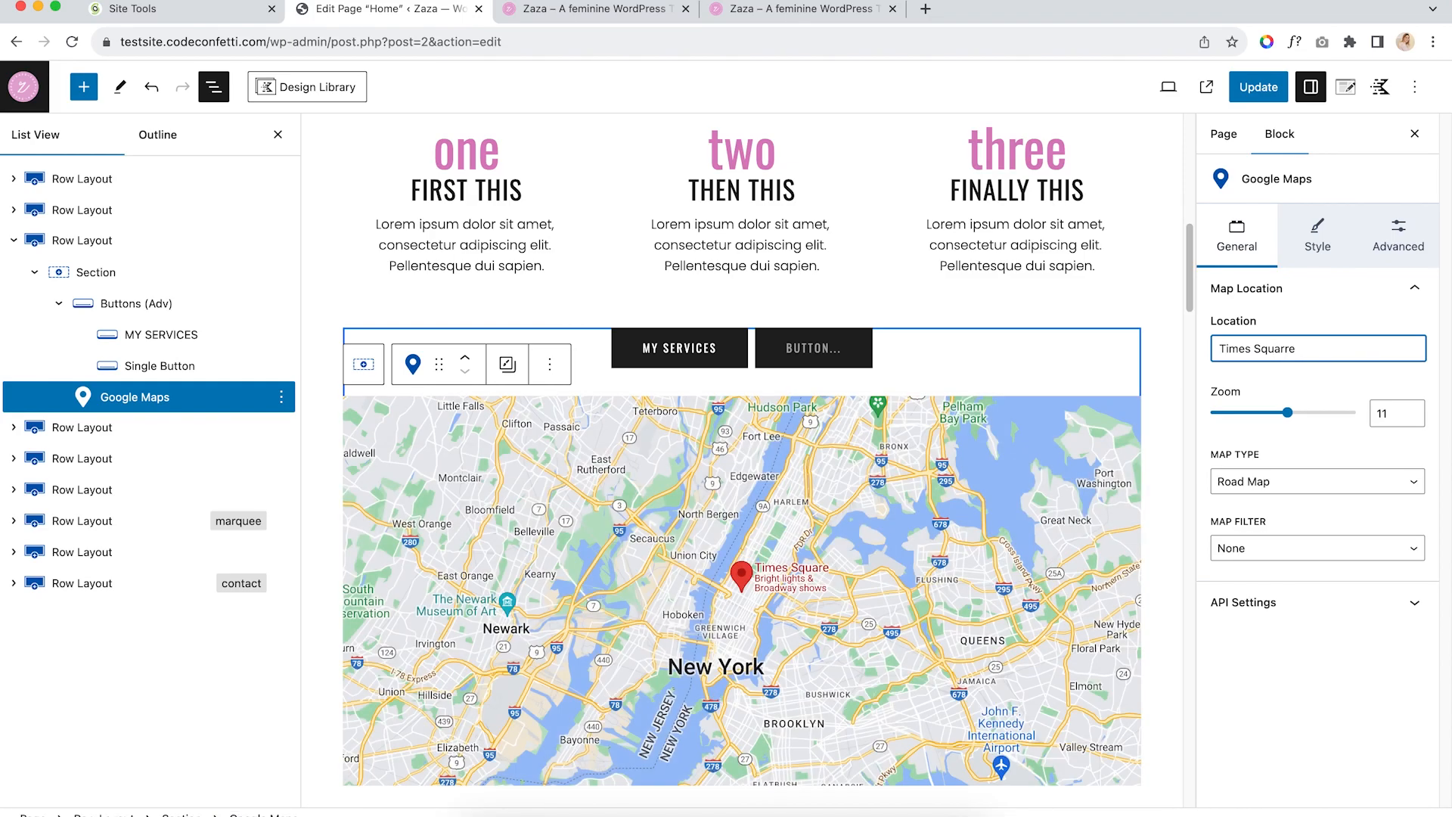
text(e)
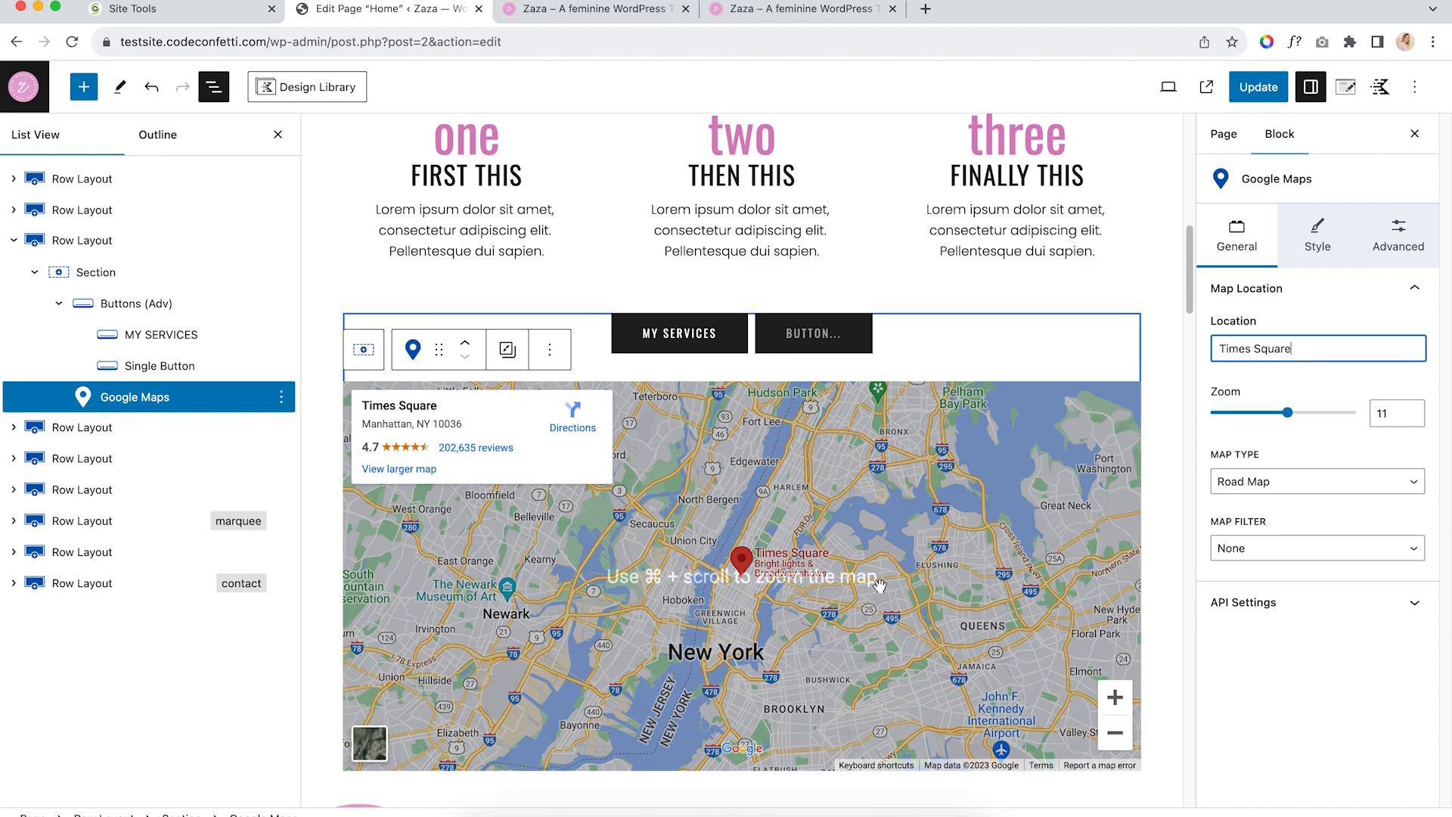
scroll(865, 562, down, 3)
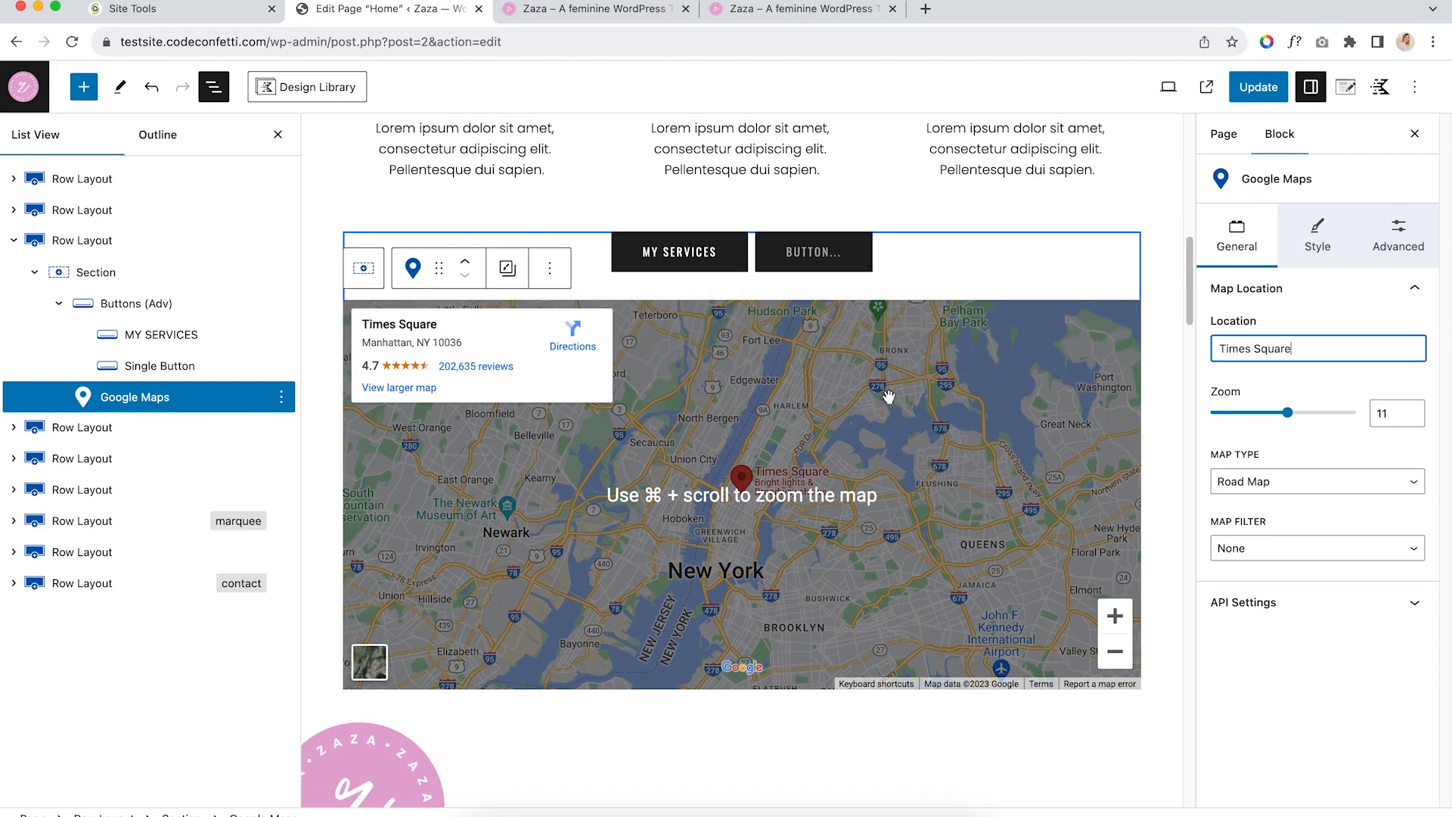
Delete the Google Maps block and the blank second button beside My Services
click(550, 267)
key(ctrl+alt+z)
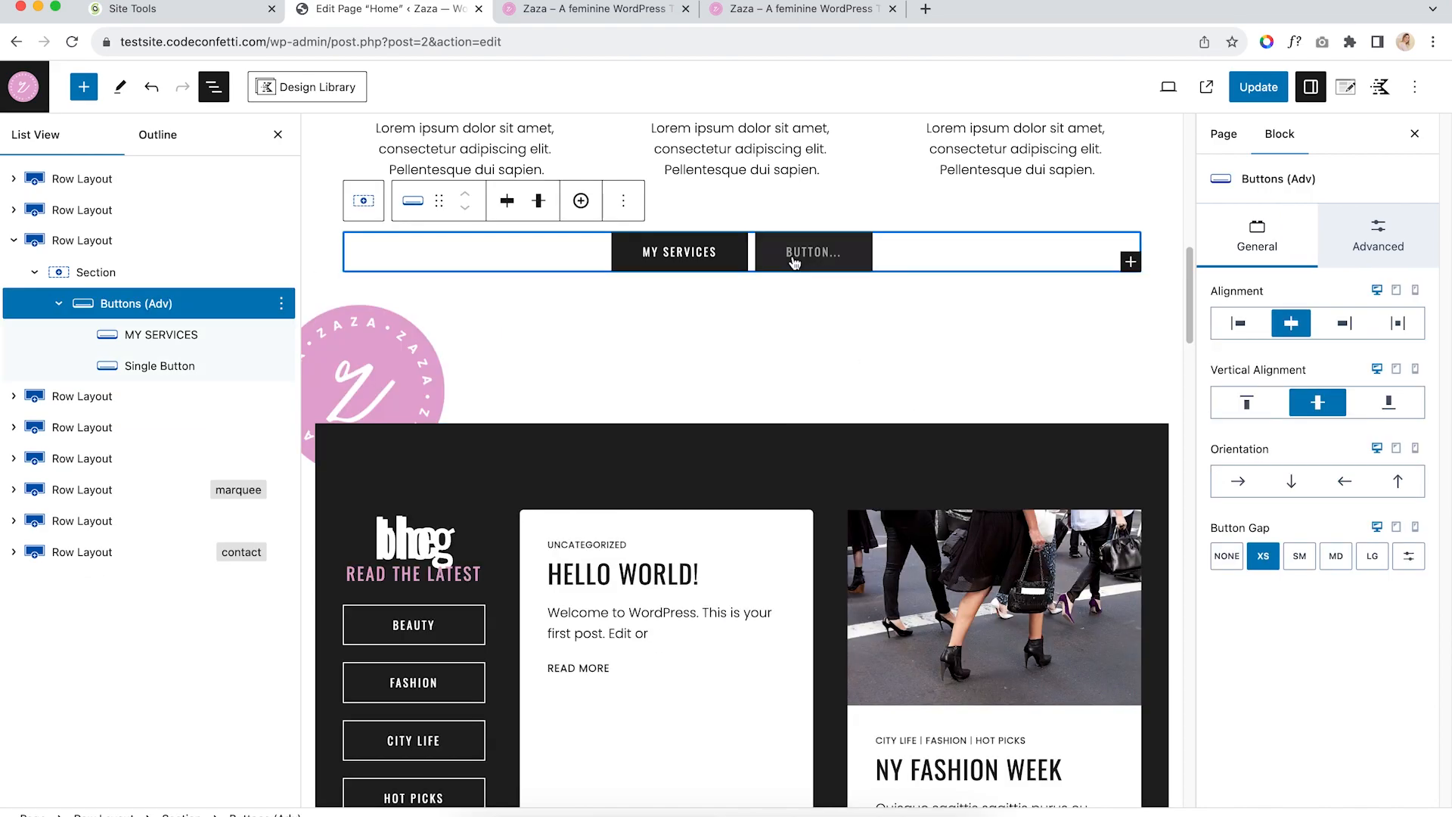
click(189, 370)
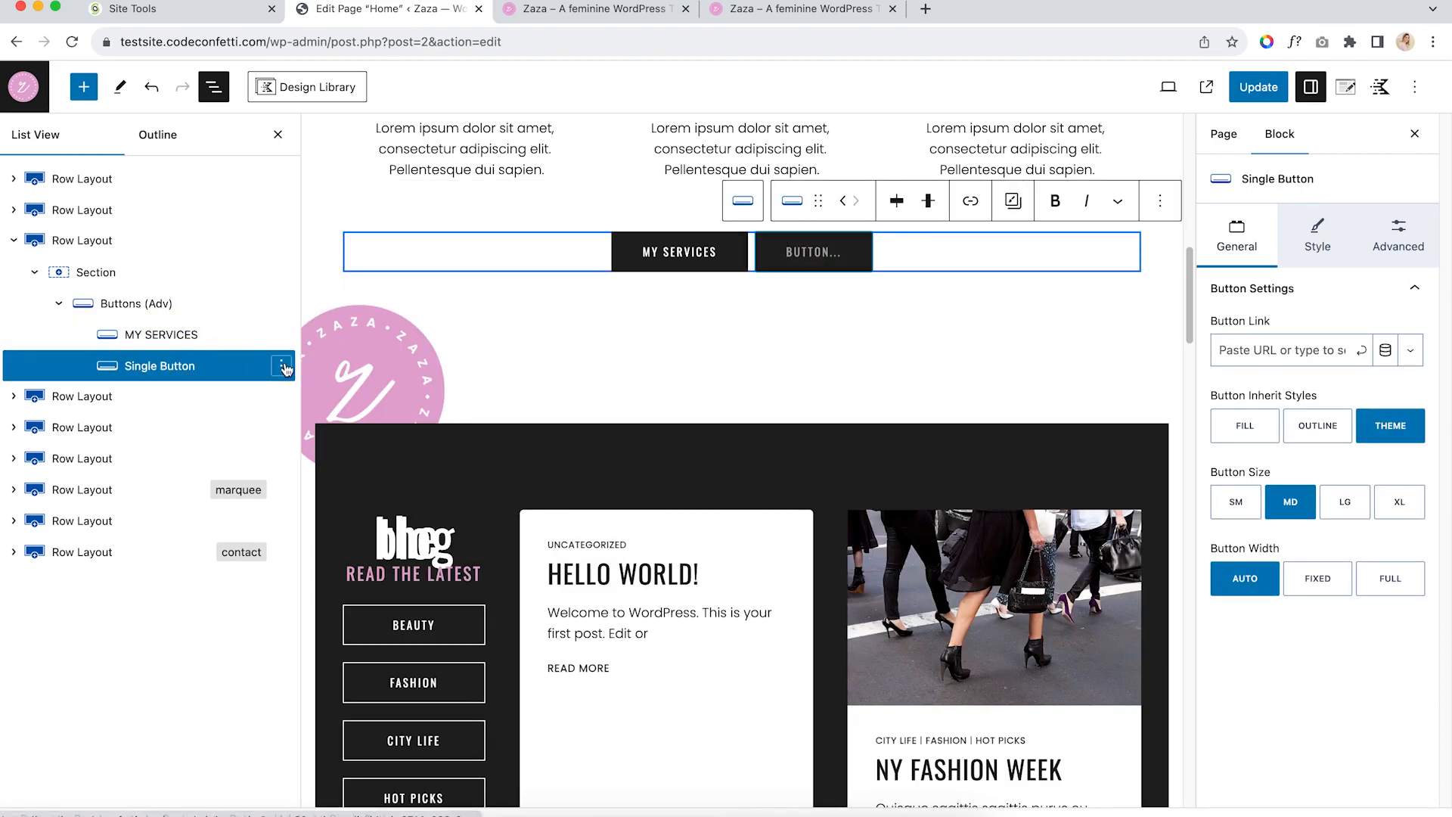
click(281, 365)
click(310, 625)
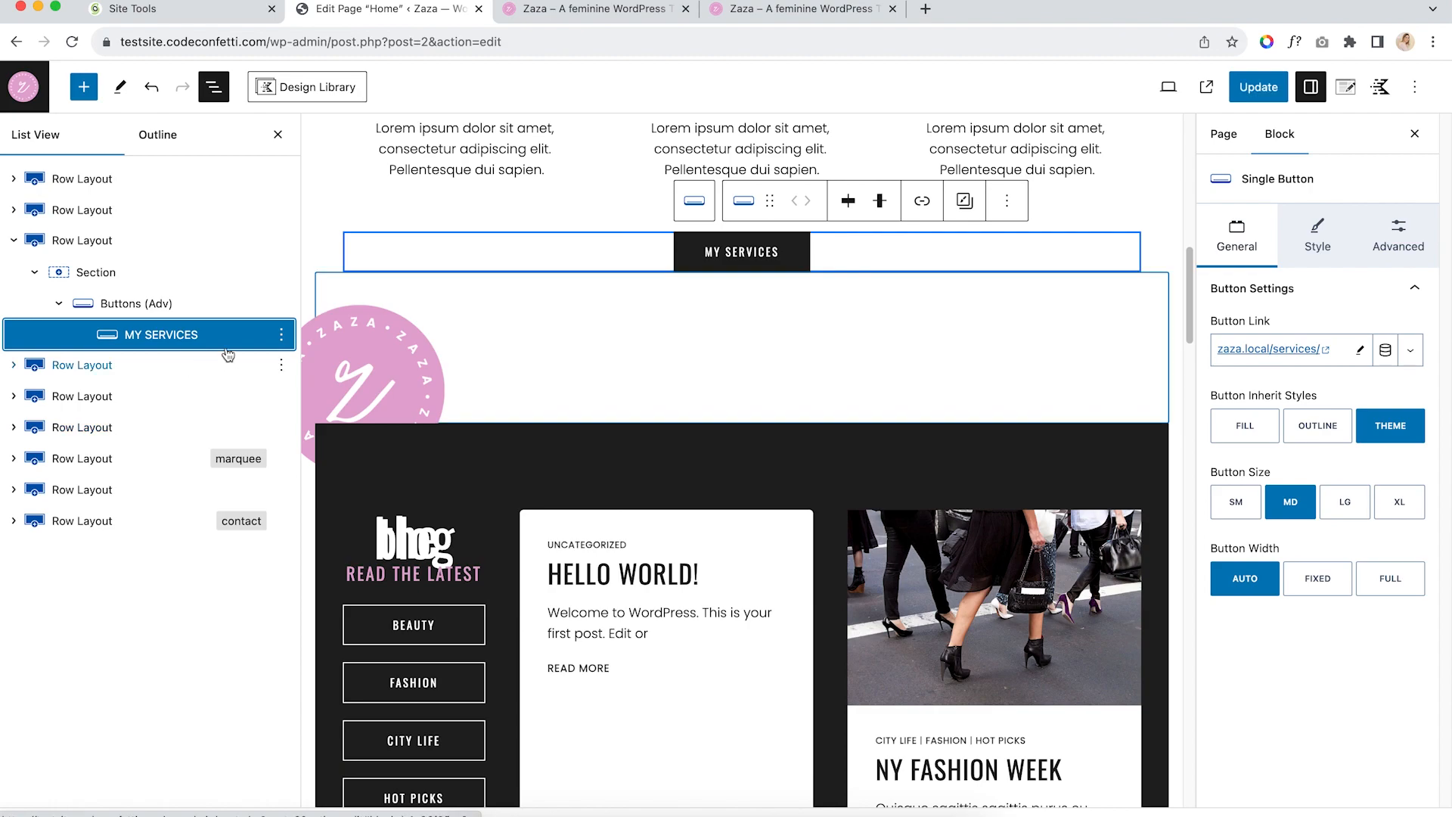
Replace the purple logo circle below My Services with the "C" logo from the media library, and undo the replacement
click(114, 365)
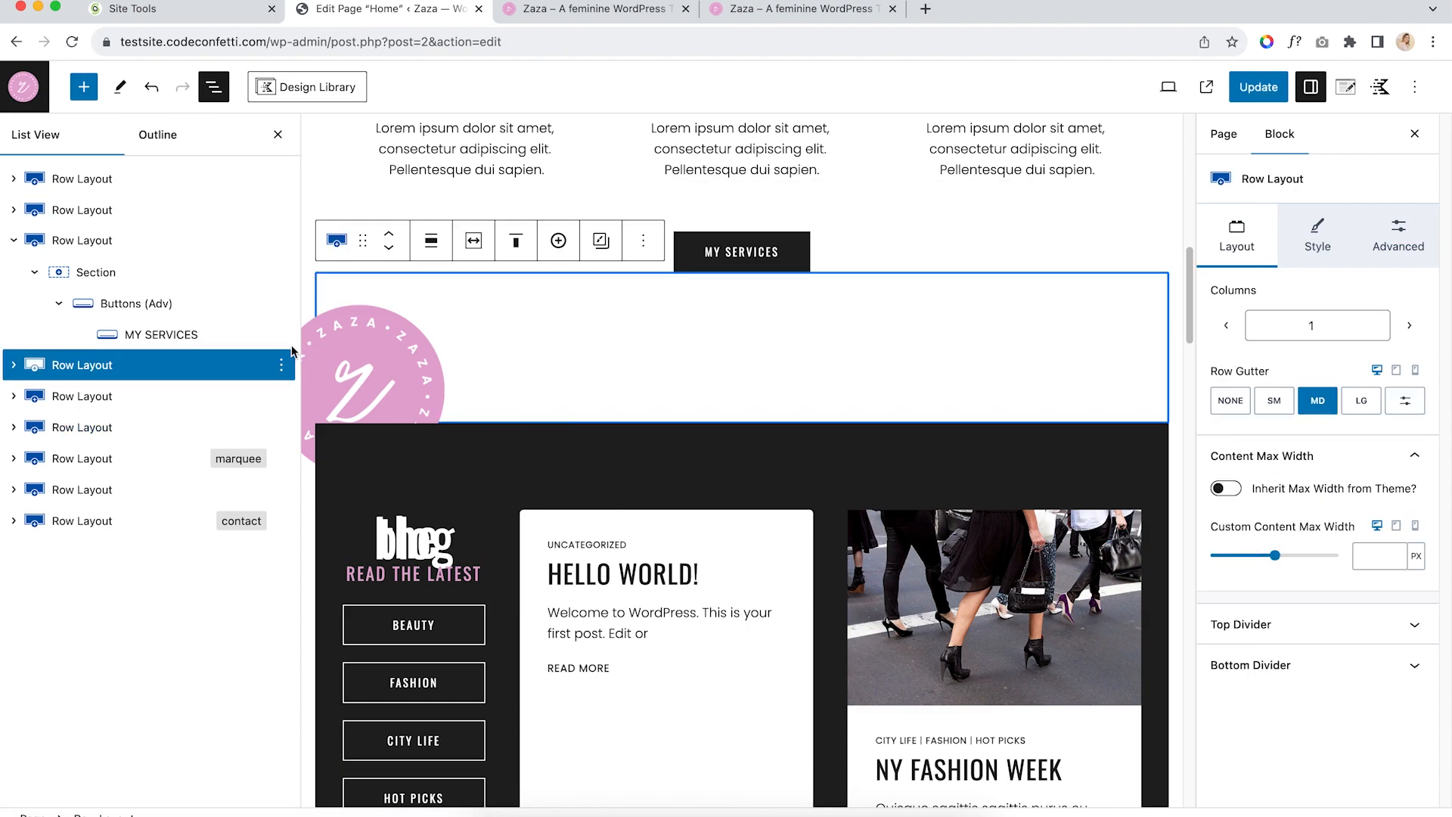
click(13, 365)
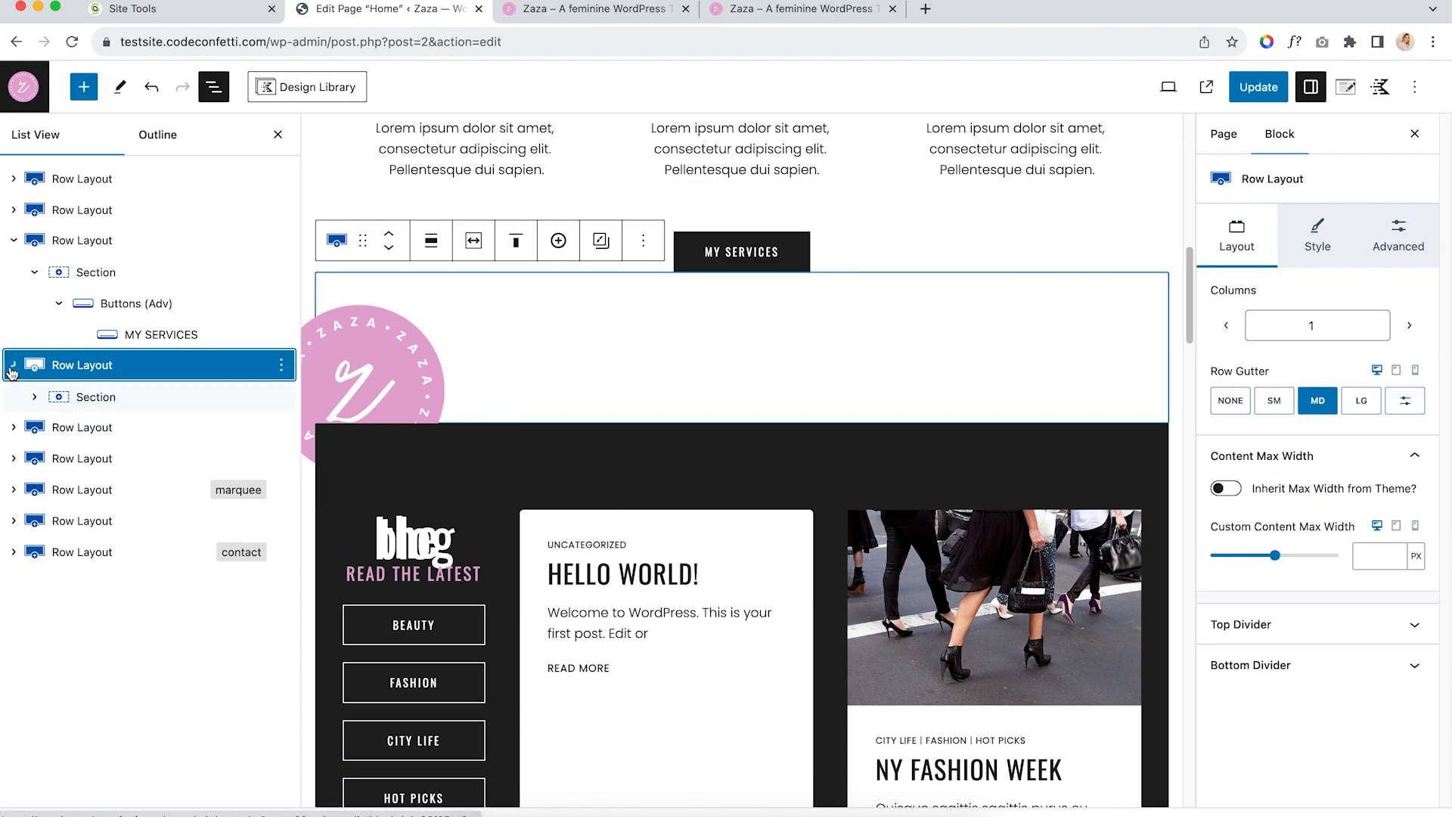
click(91, 397)
click(369, 359)
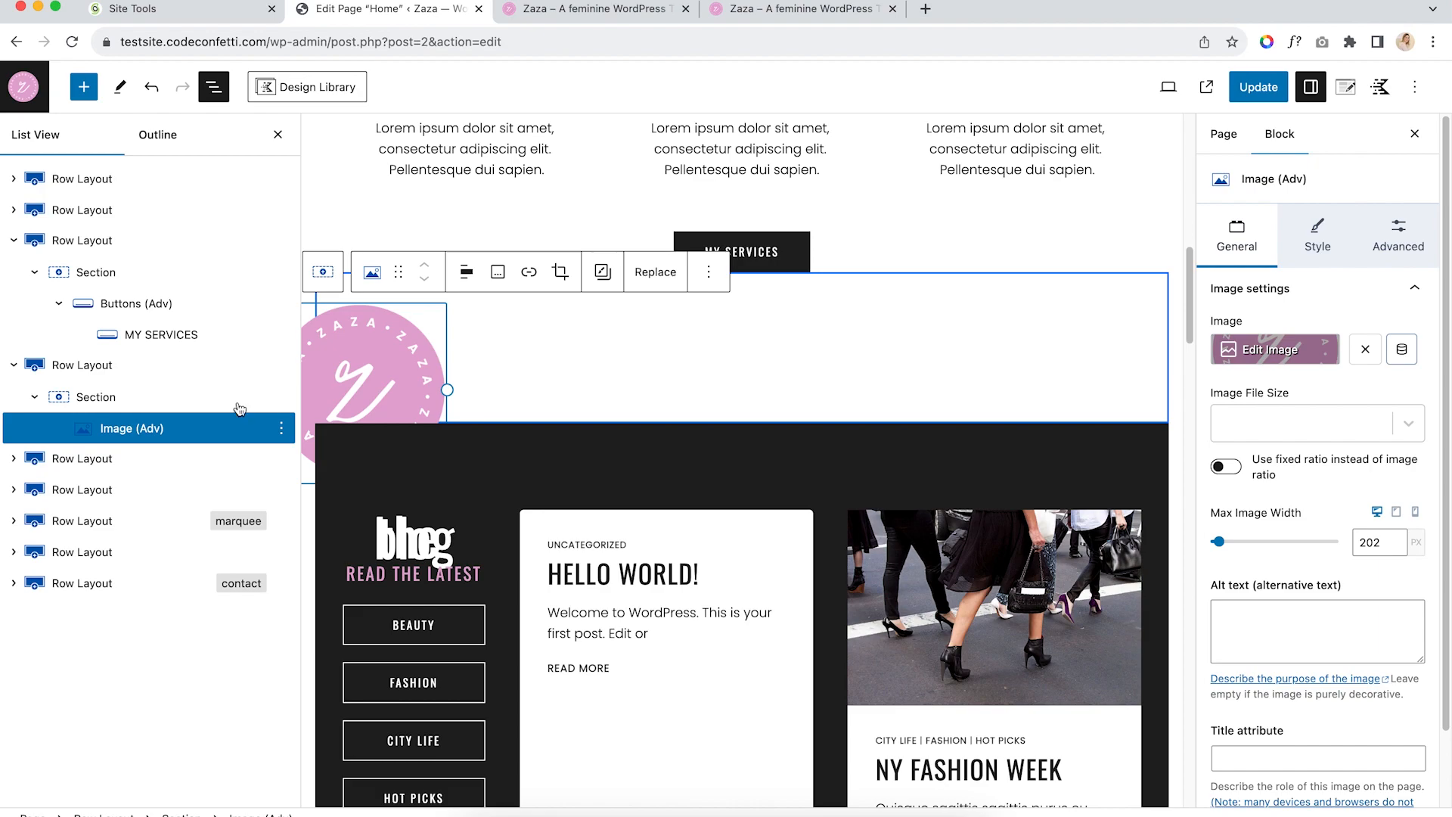
click(1278, 350)
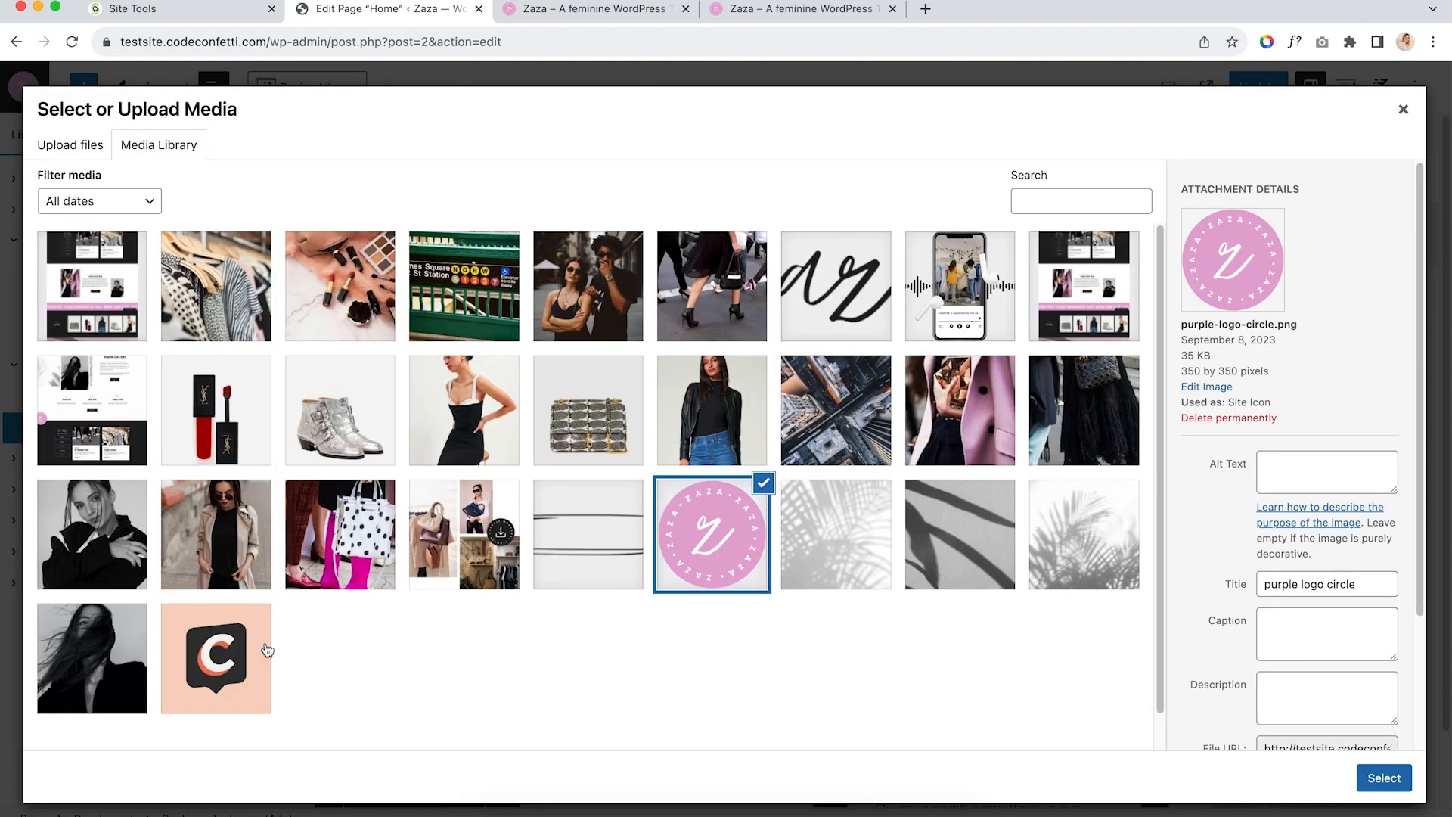
click(227, 650)
click(1384, 778)
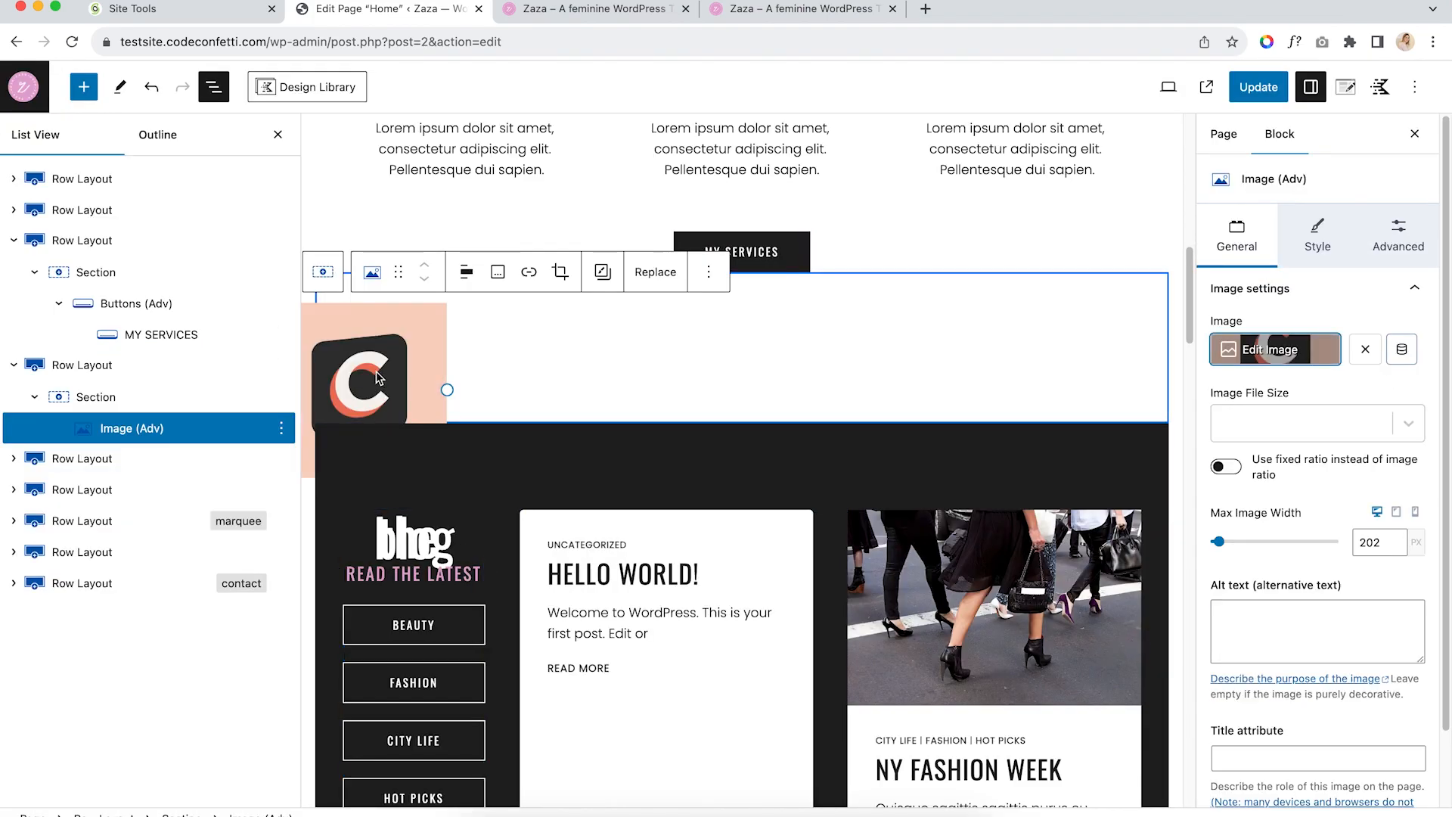
click(151, 89)
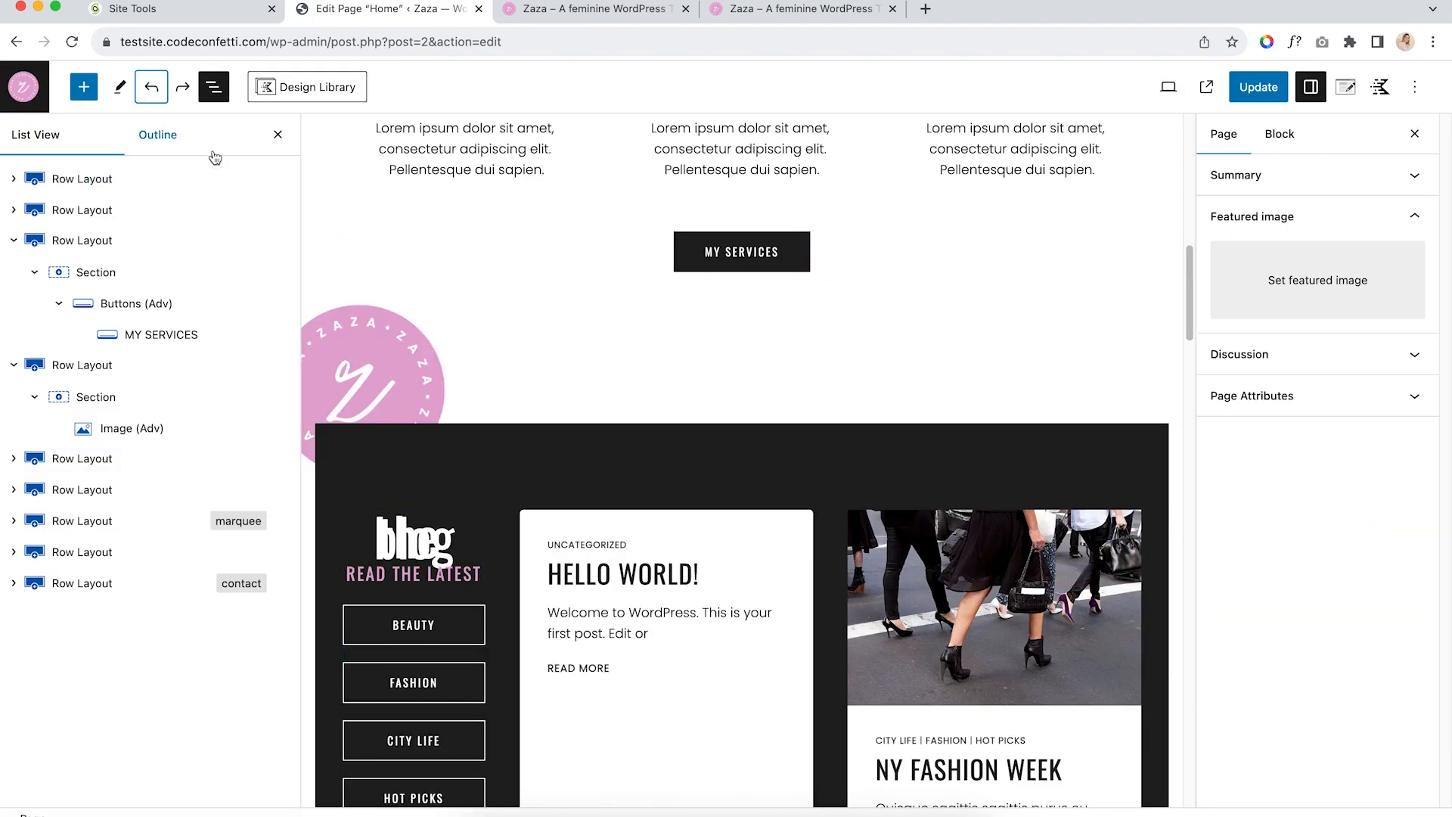
Collapse the My Services and logo rows in the block list and select "the blog" heading text in the blog row
scroll(433, 333, down, 2)
scroll(425, 342, down, 1)
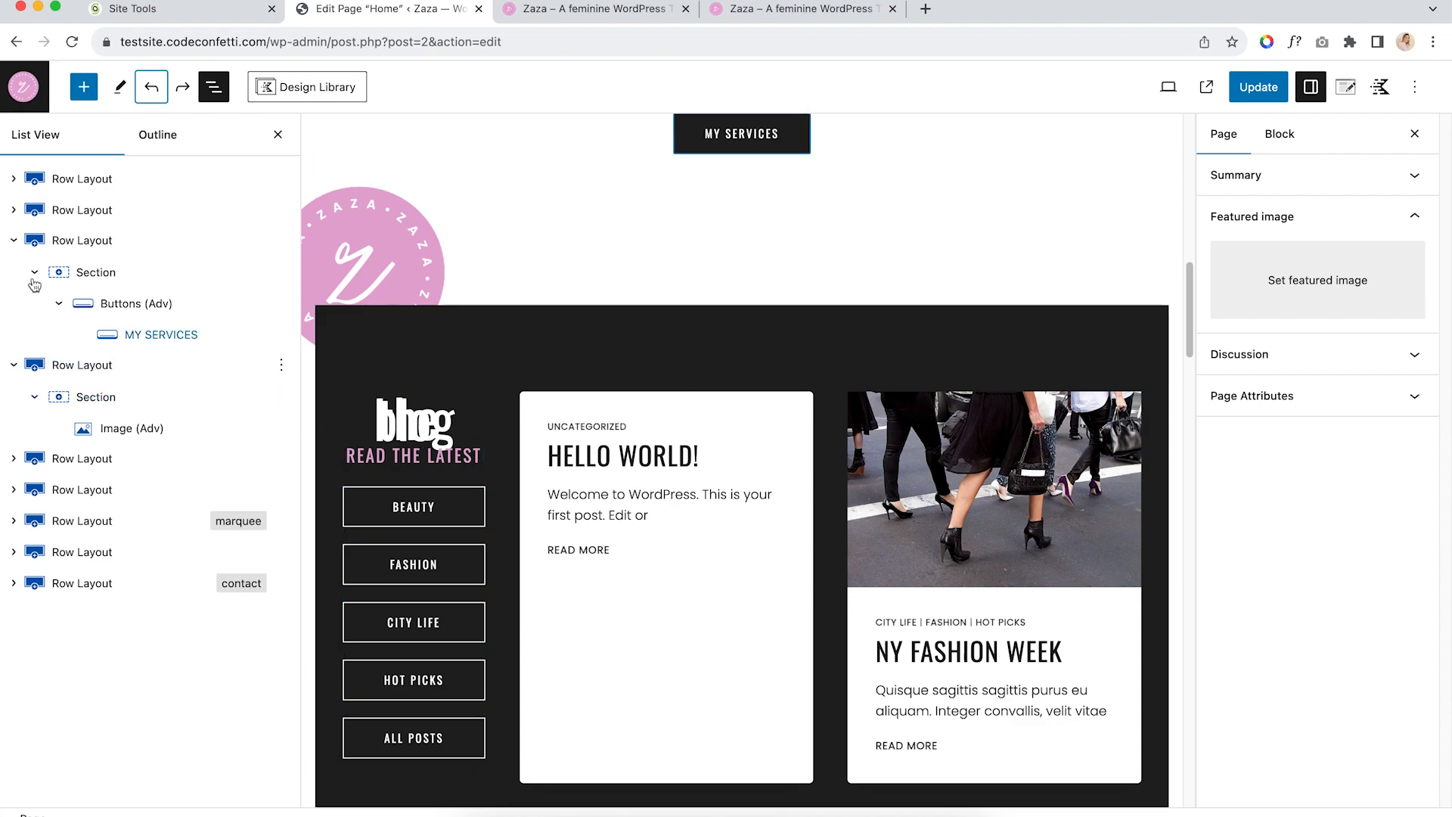
click(13, 240)
click(14, 270)
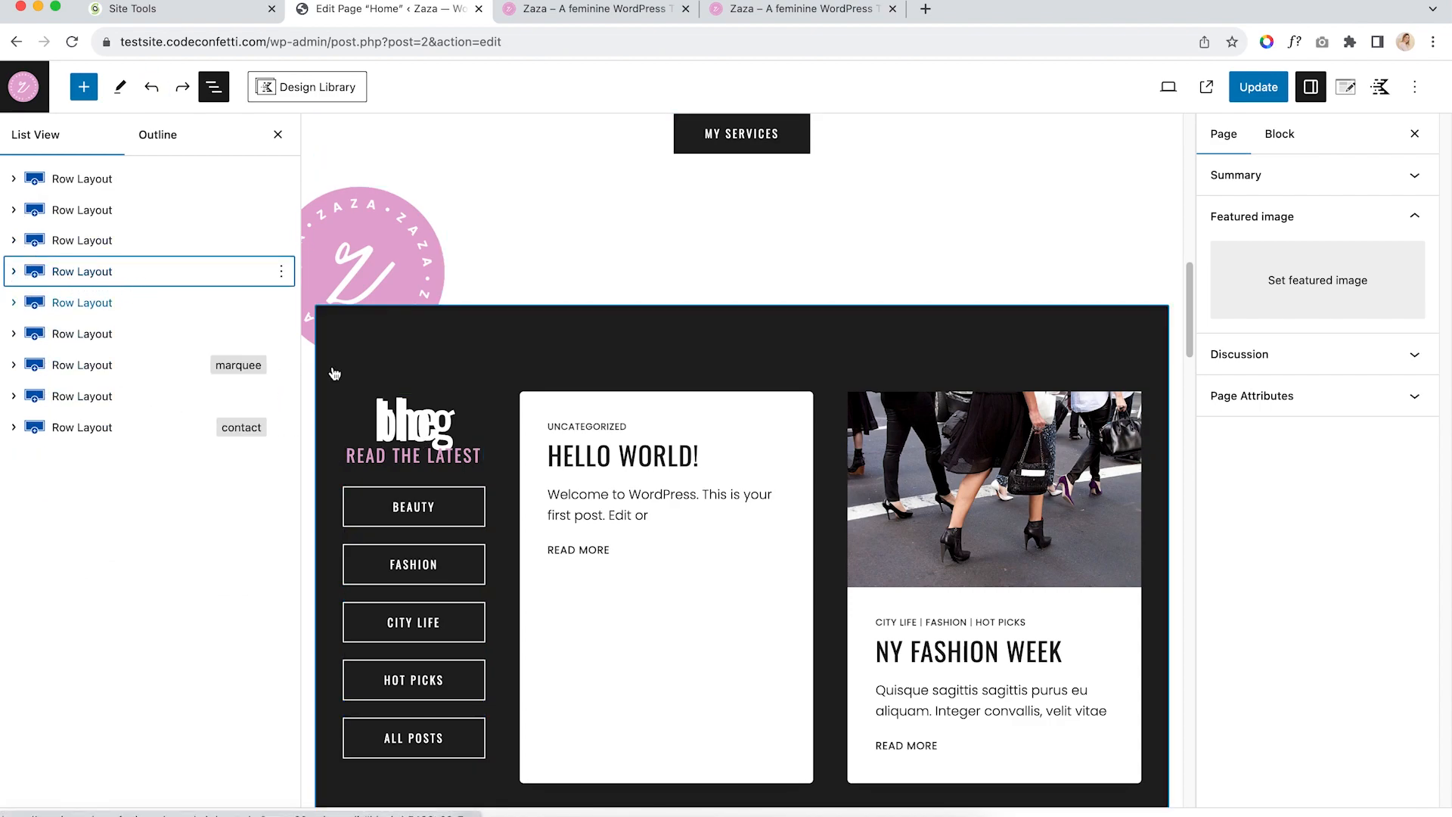
click(438, 323)
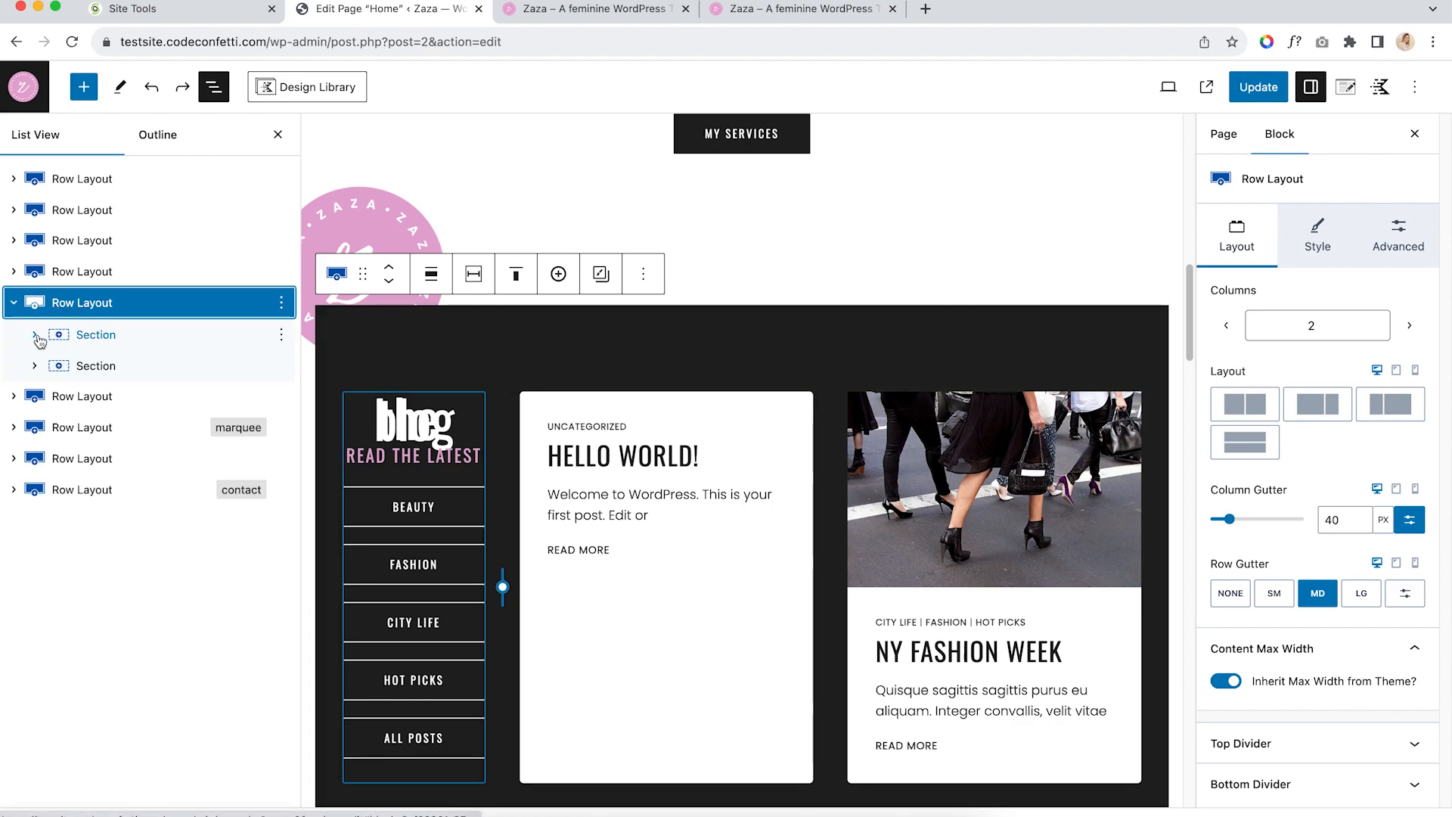
click(86, 343)
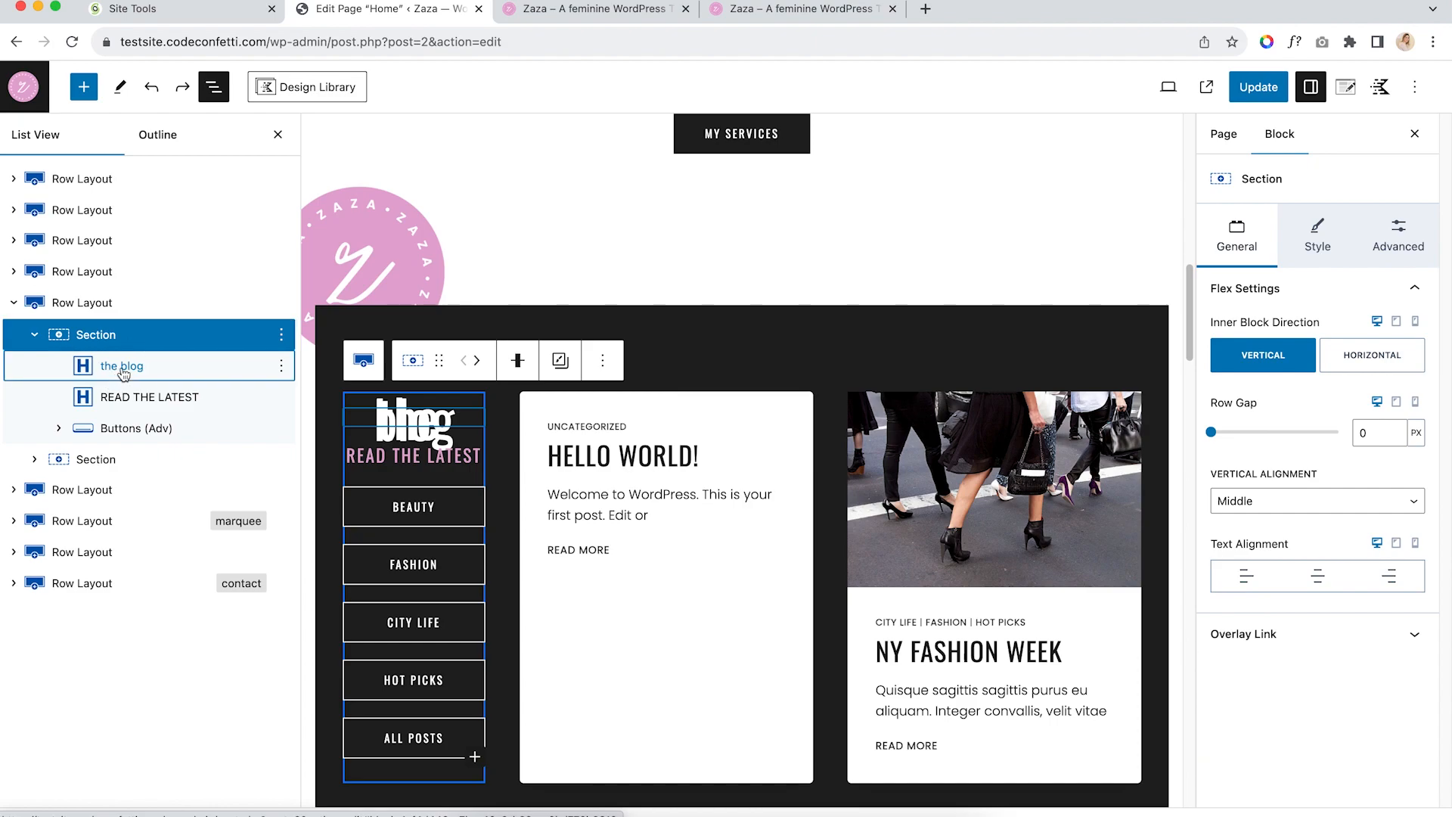
click(120, 367)
double_click(403, 415)
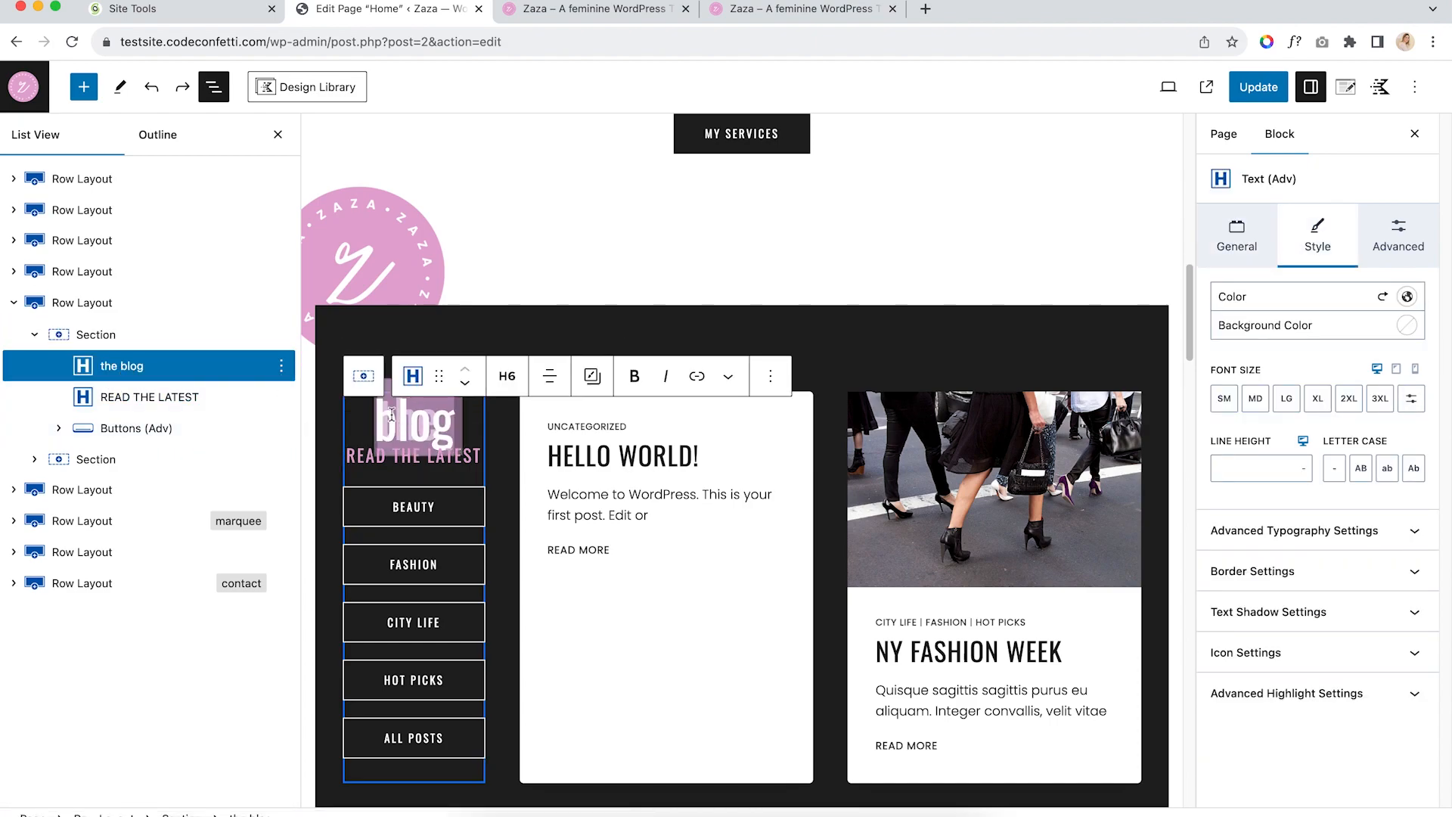
Hide the block list, preview the page in a new tab to check the script headings, and return to the editor
click(214, 90)
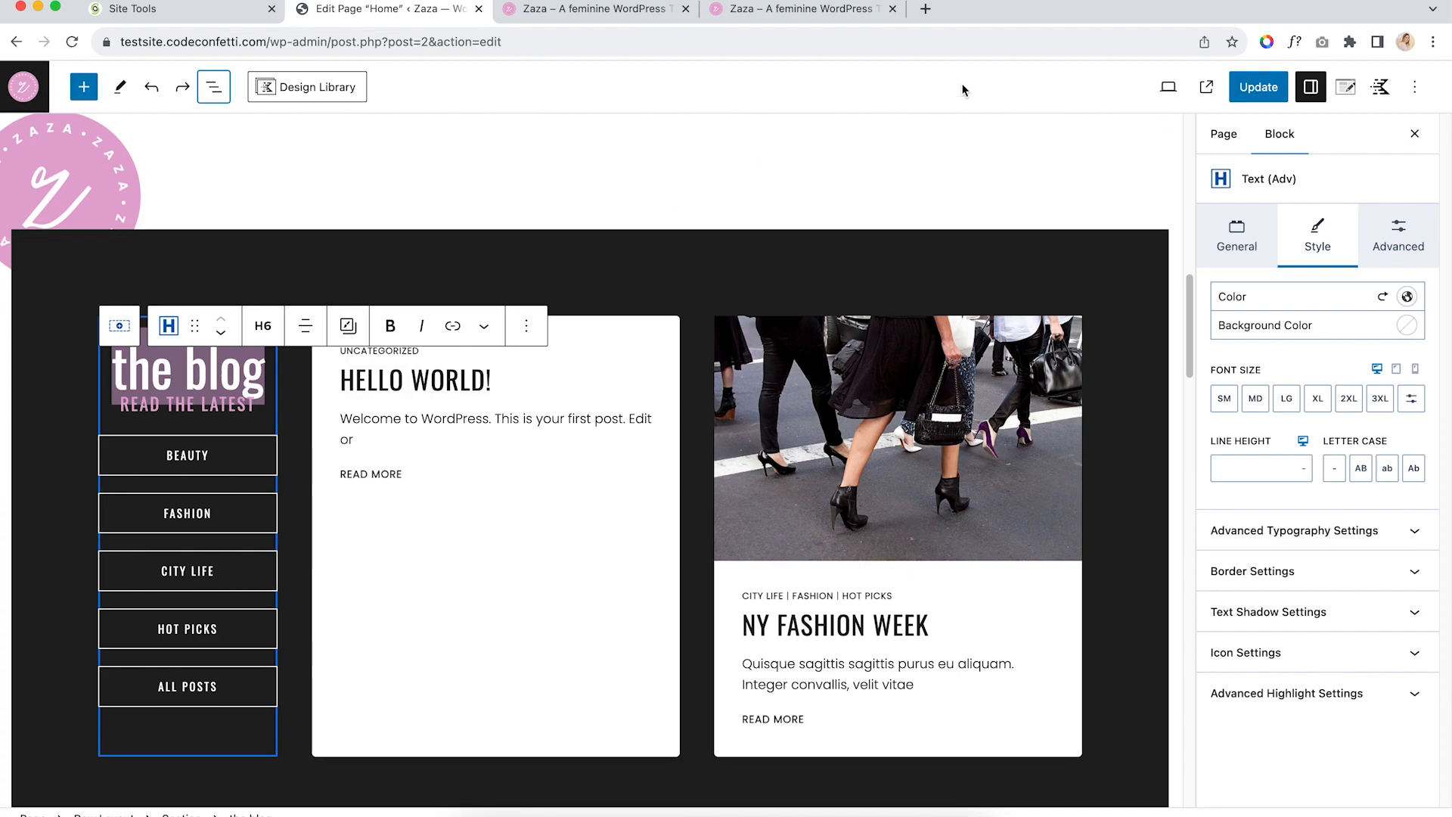
click(1168, 87)
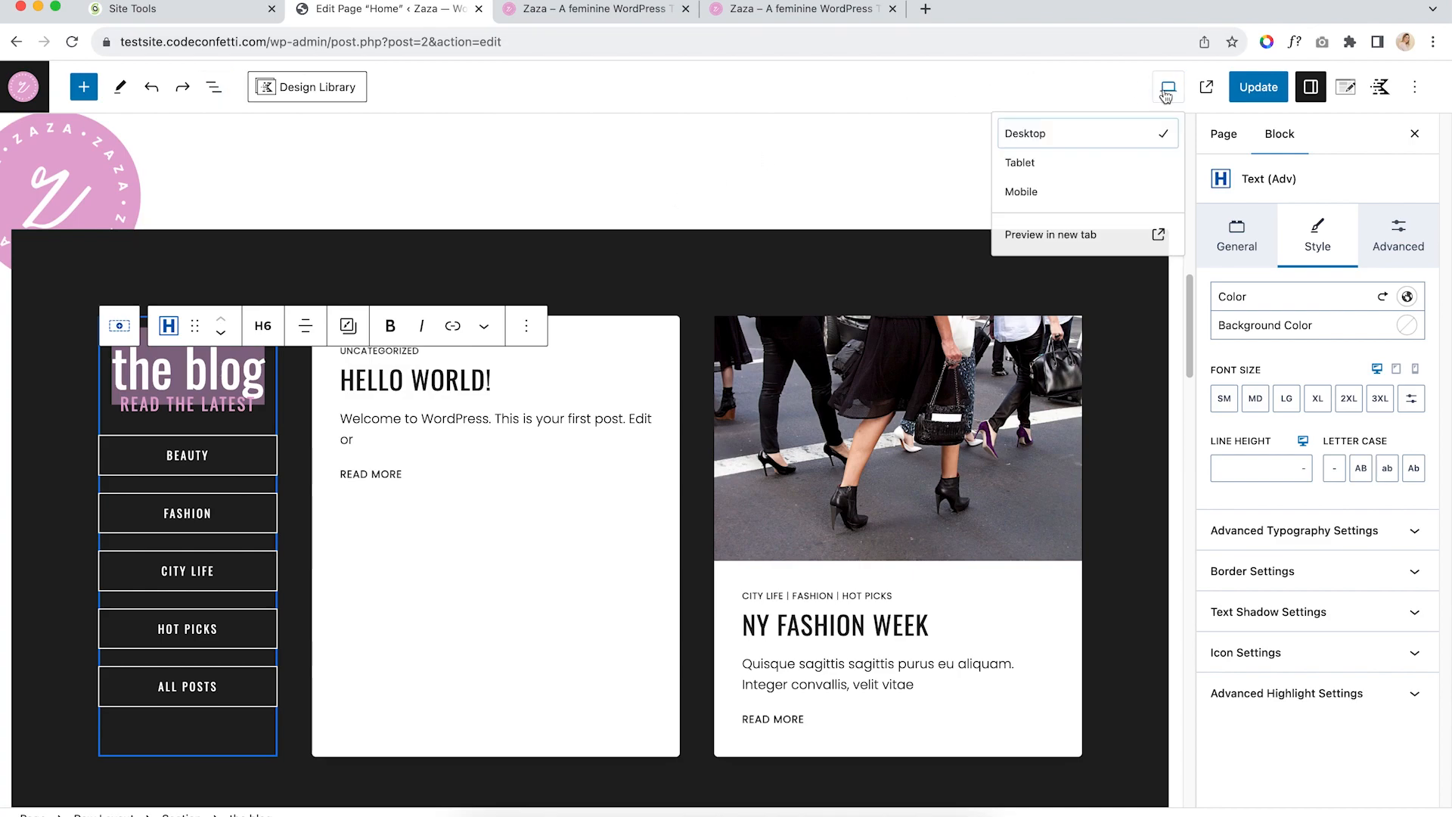
click(1051, 257)
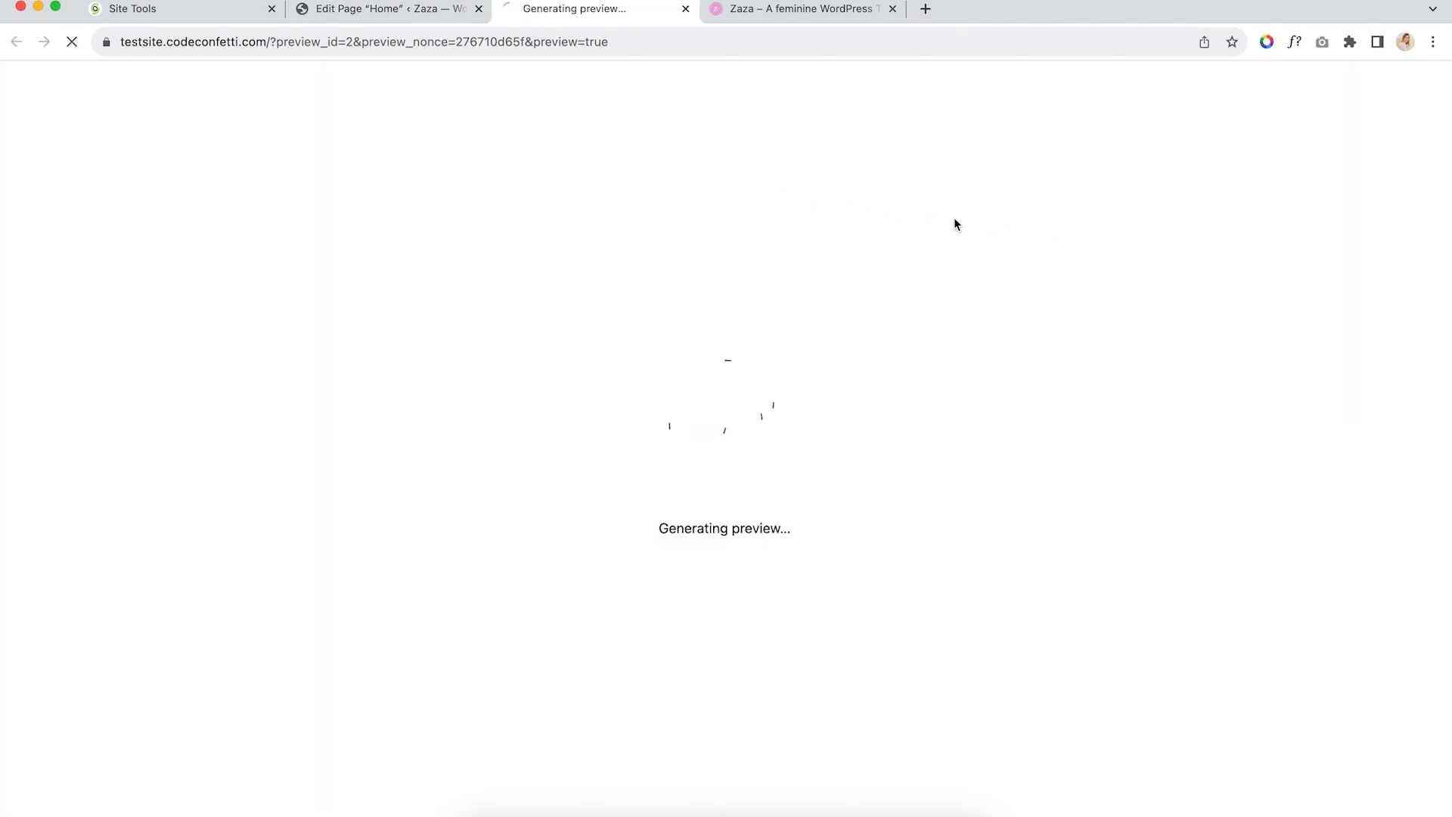
scroll(1160, 337, down, 9)
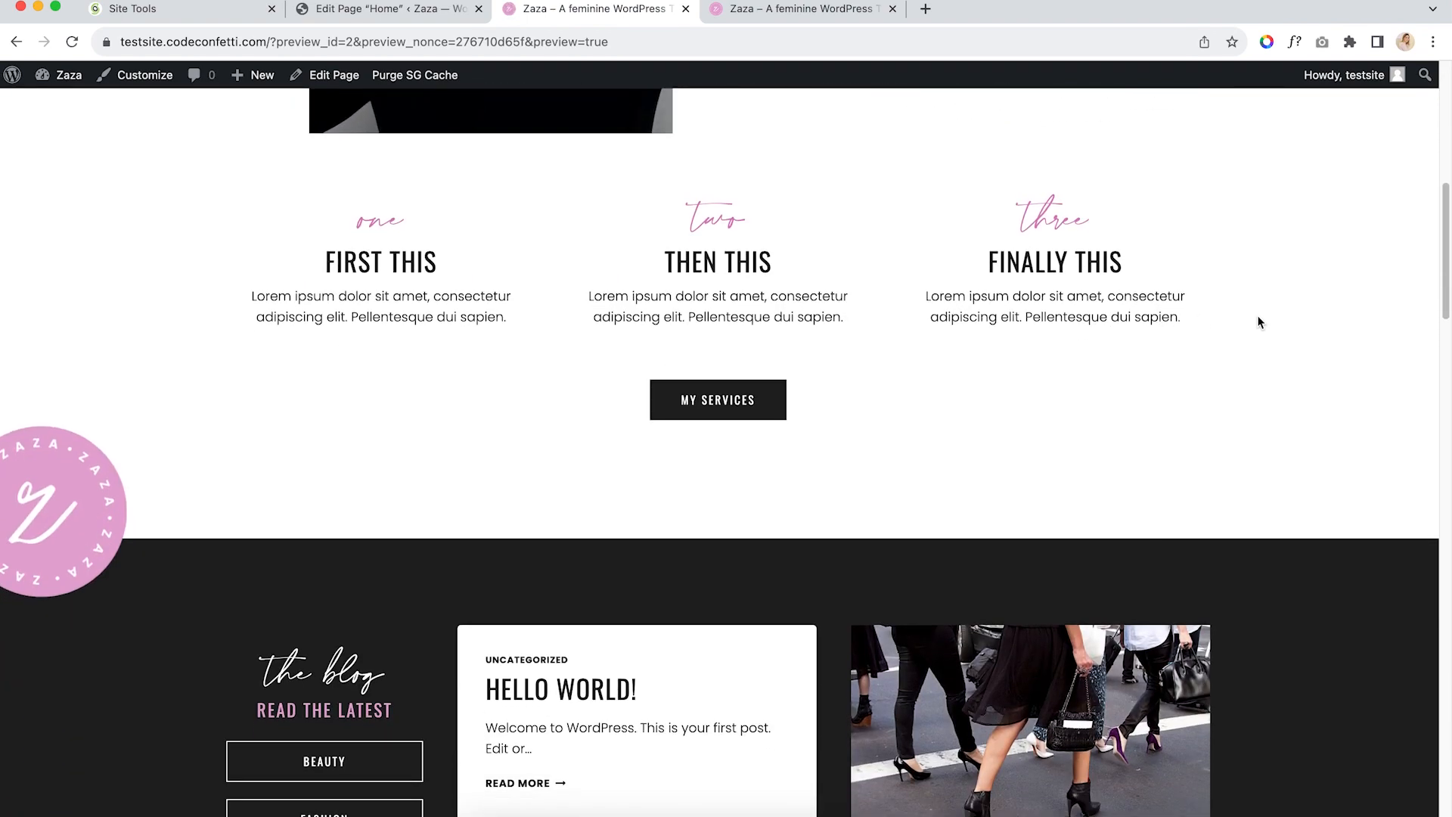
click(359, 12)
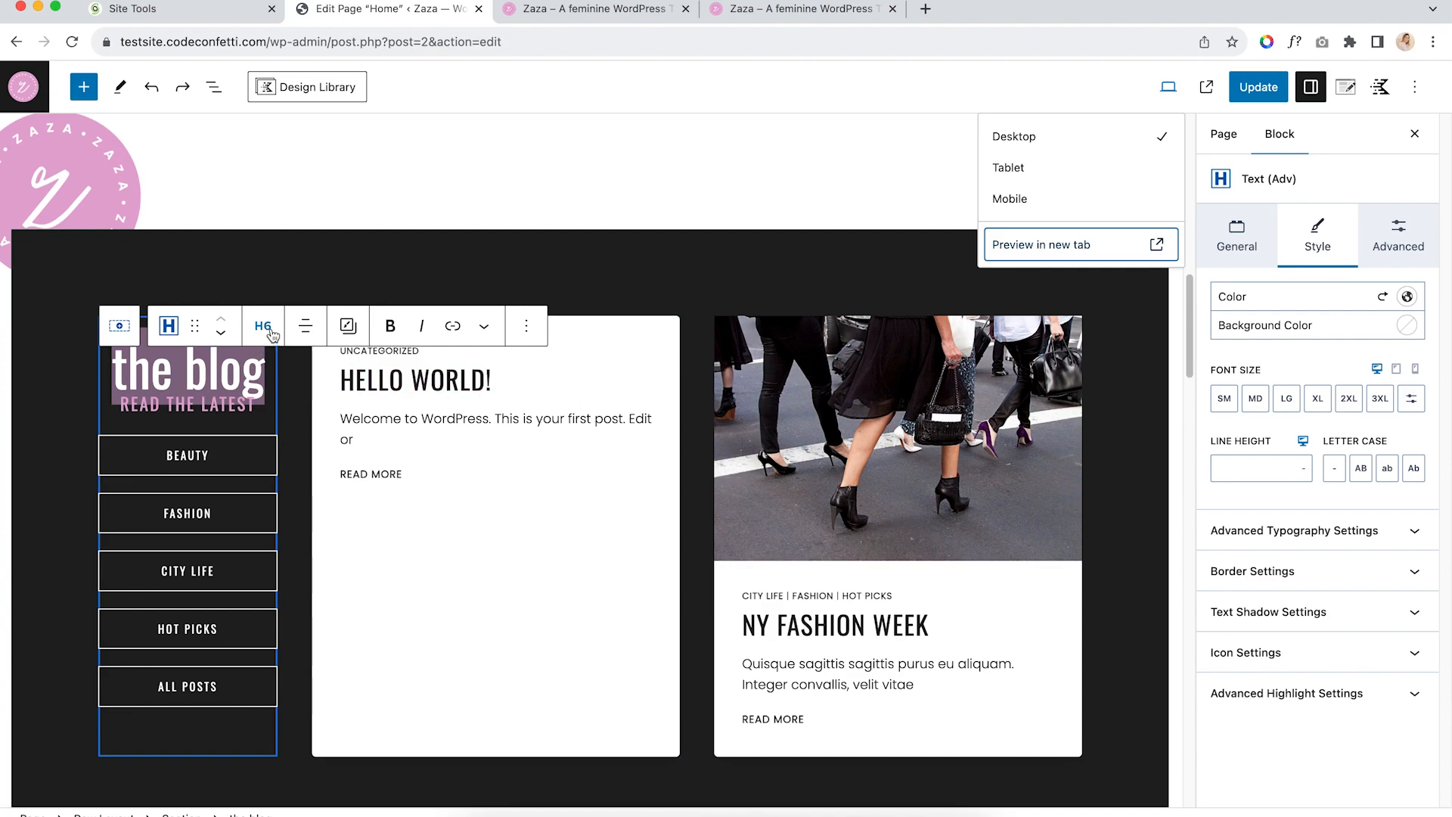
View "the blog" heading's font size settings for tablet and switch back to desktop
click(220, 367)
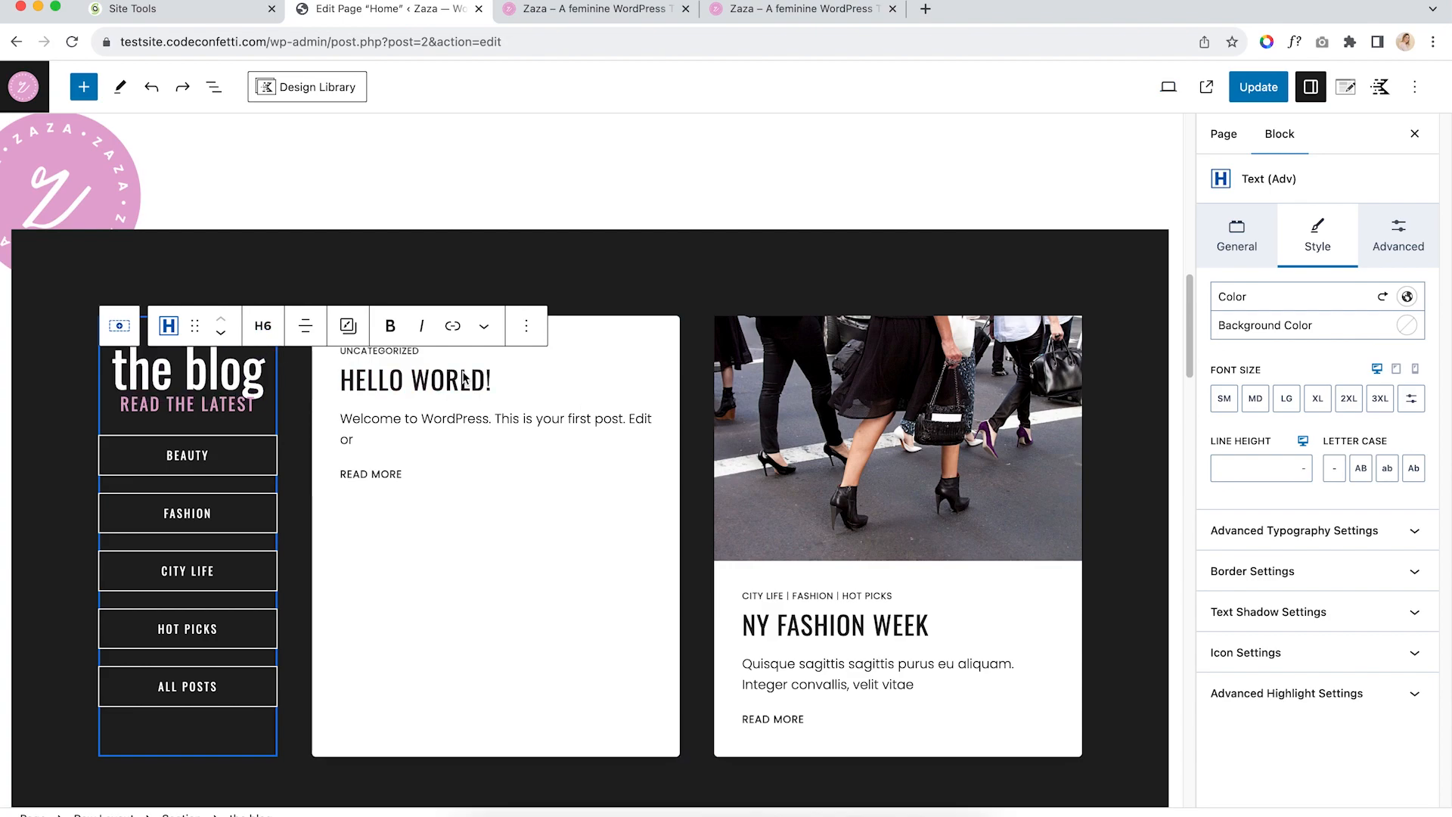
click(1398, 370)
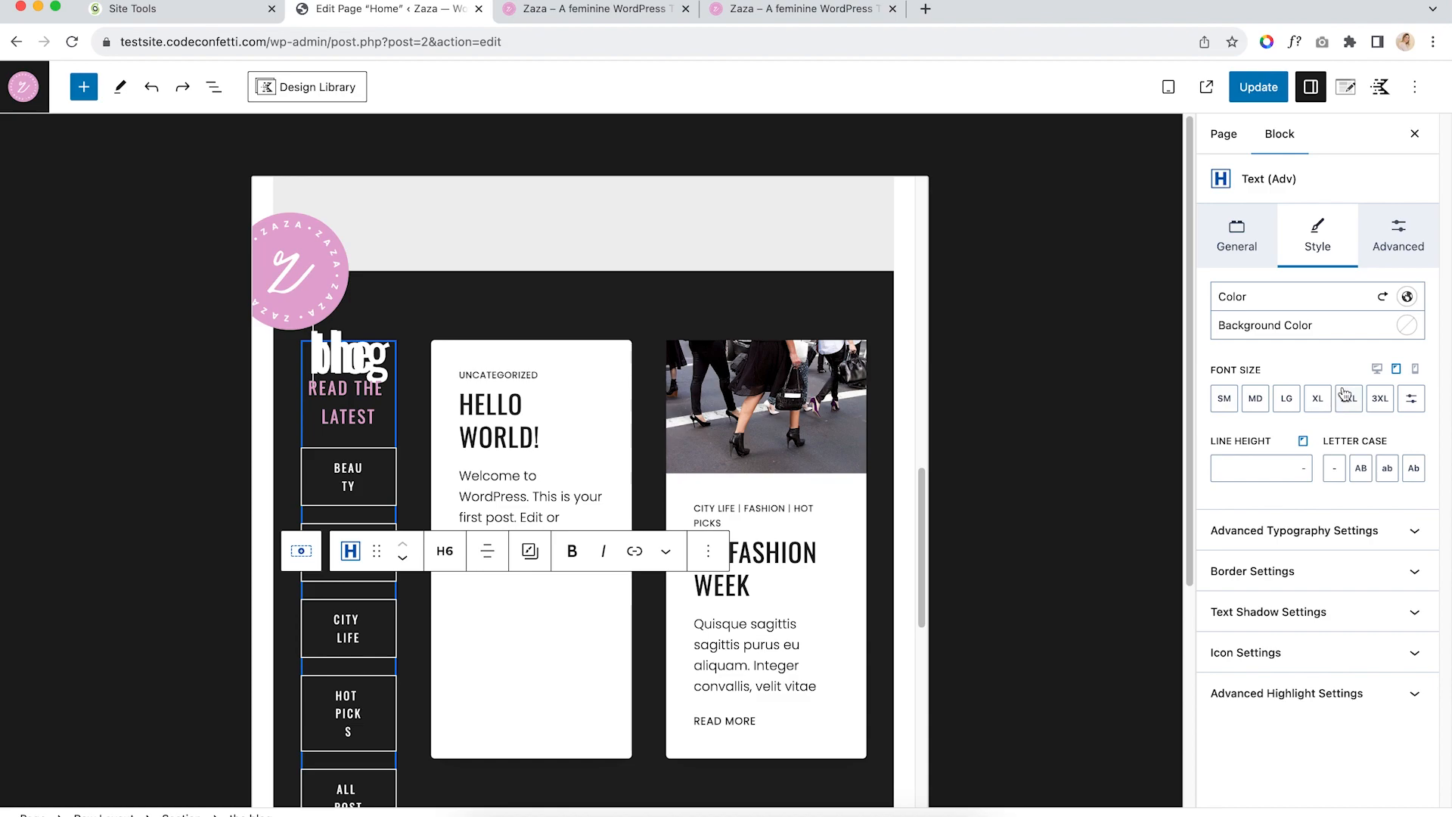
click(1377, 370)
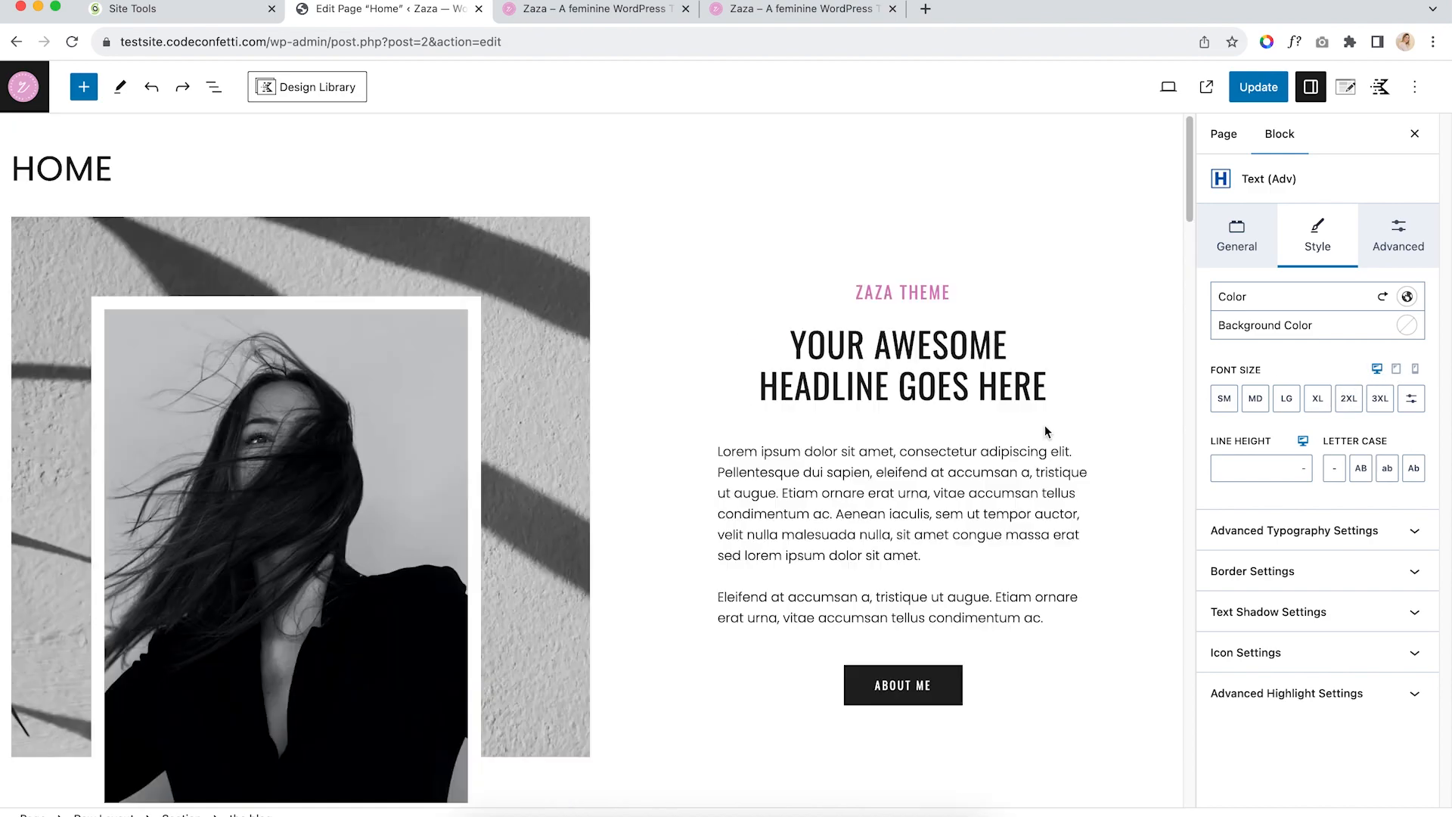
Select the Beauty button in the blog row and show the block list again
scroll(1045, 427, down, 3)
scroll(1037, 428, down, 10)
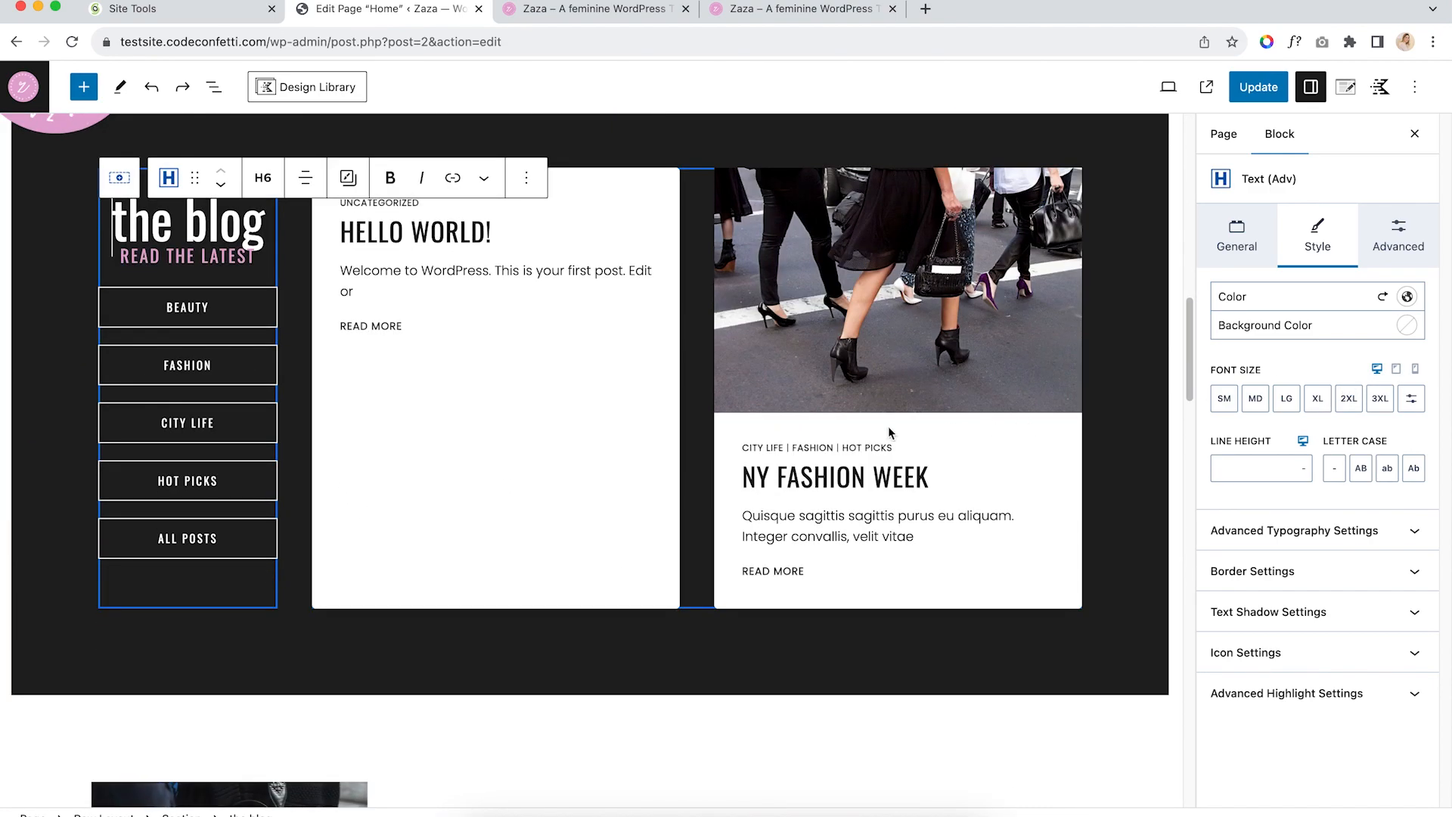
scroll(182, 344, up, 2)
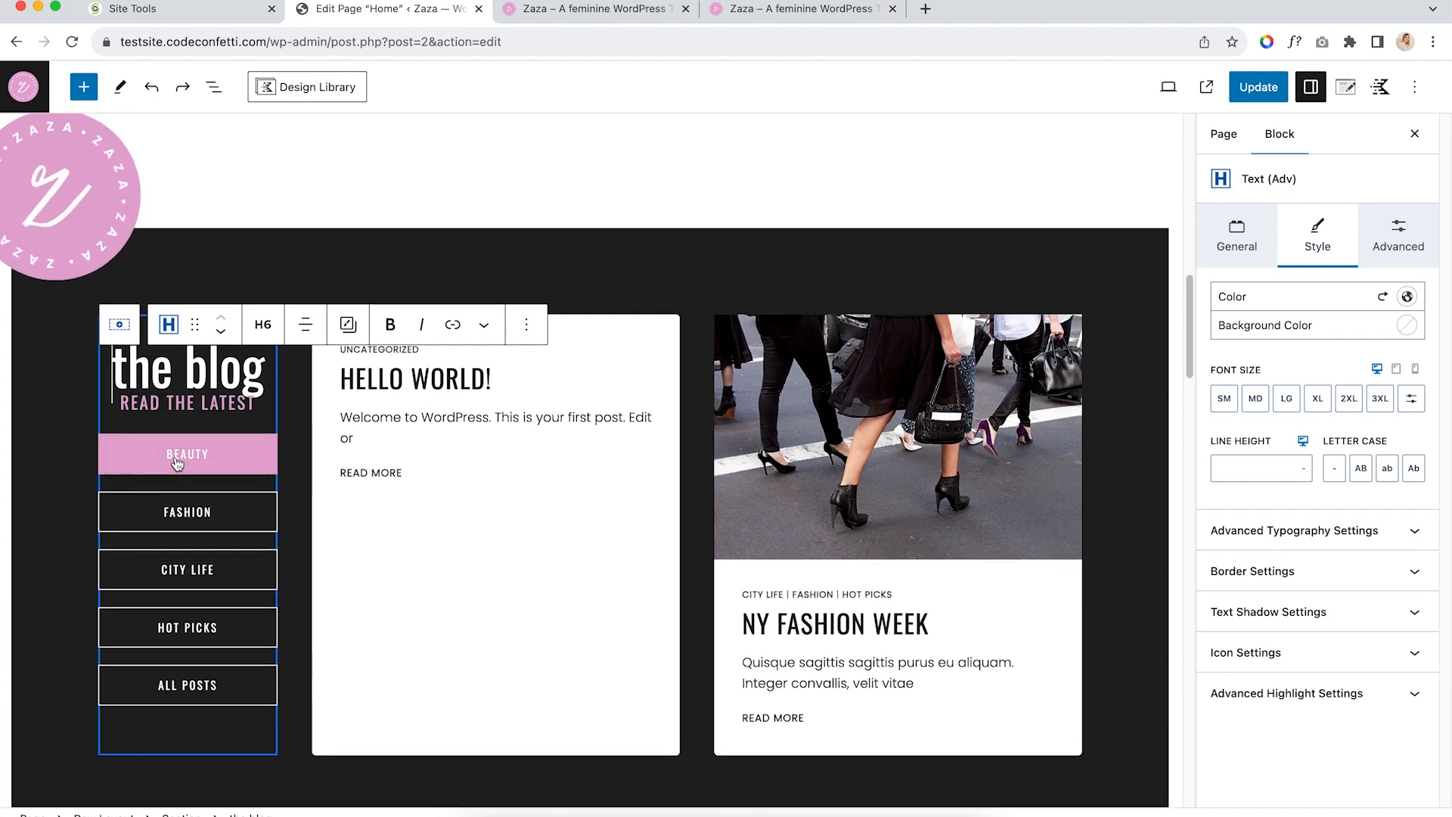
click(177, 463)
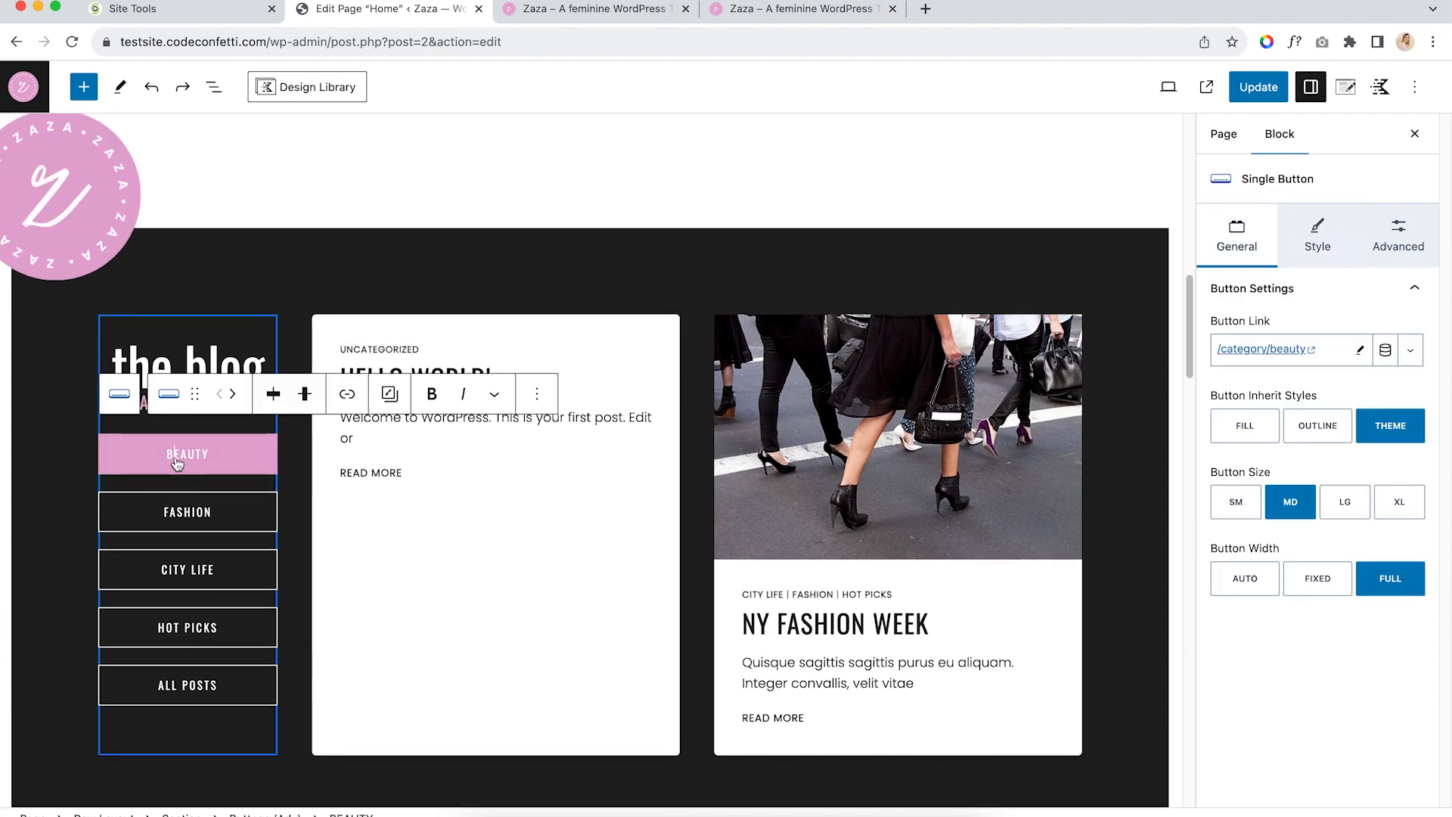
click(214, 87)
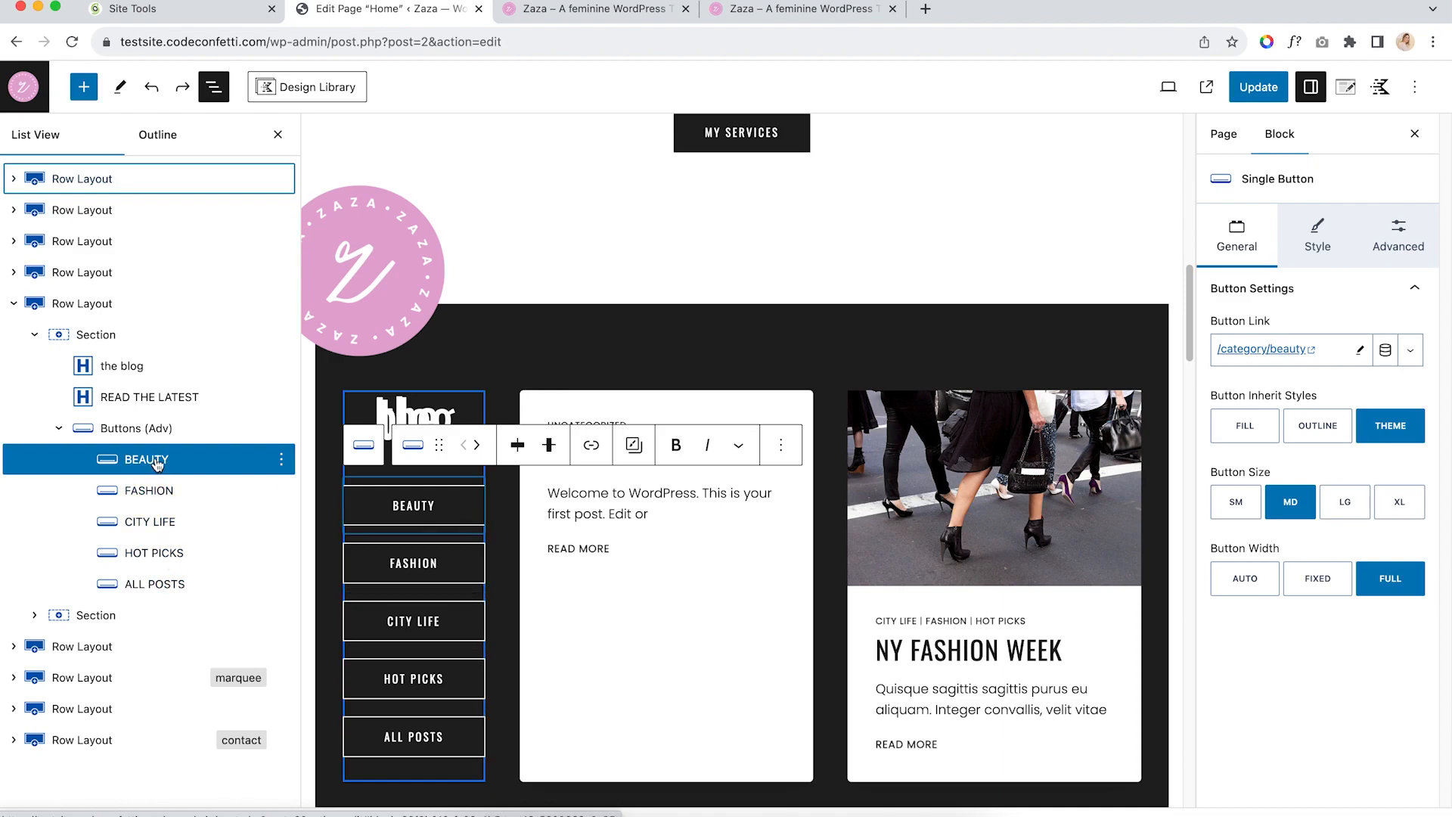
Examine the Beauty button's normal and hover style settings in the blog row
click(413, 509)
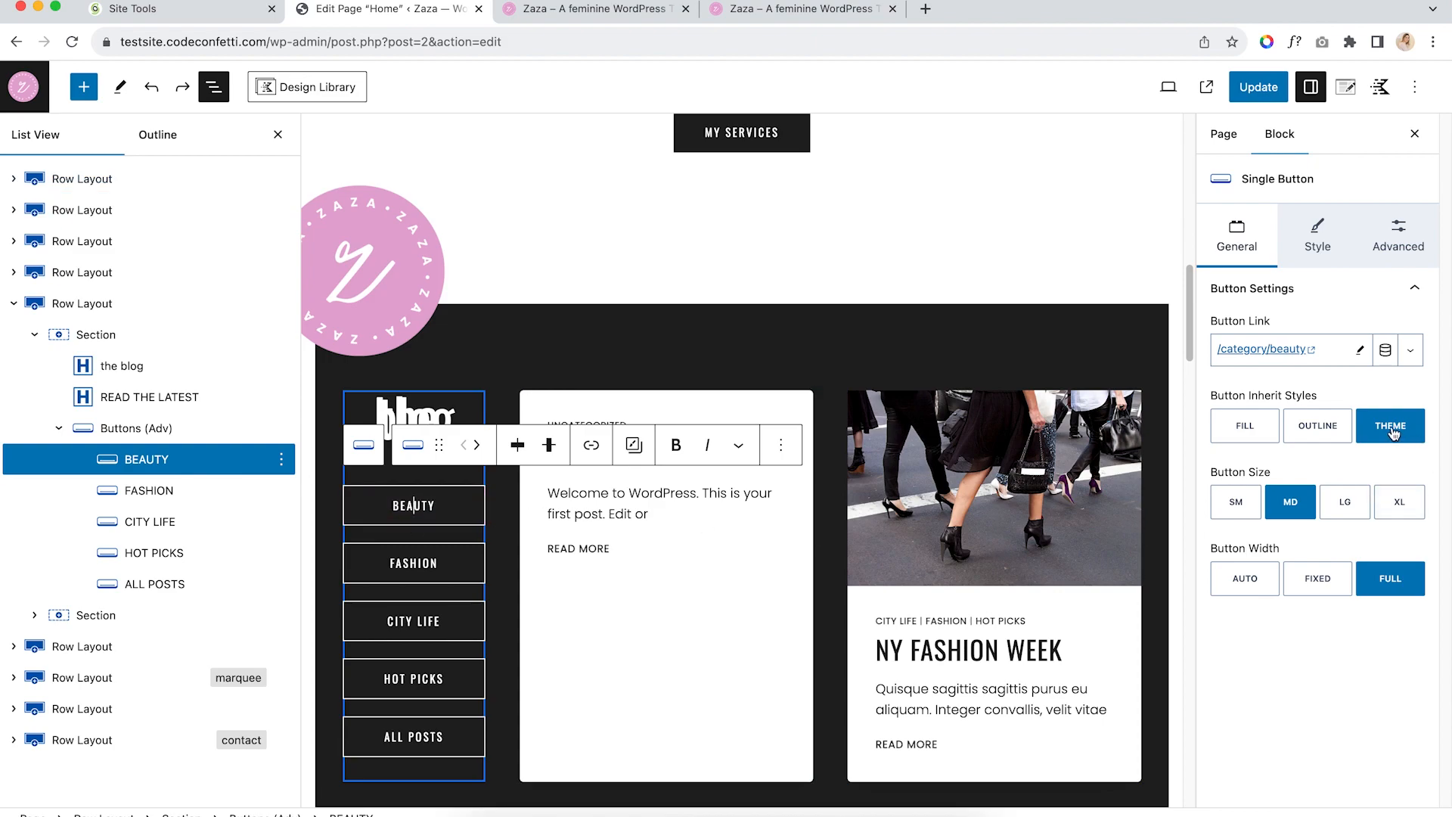
click(1319, 229)
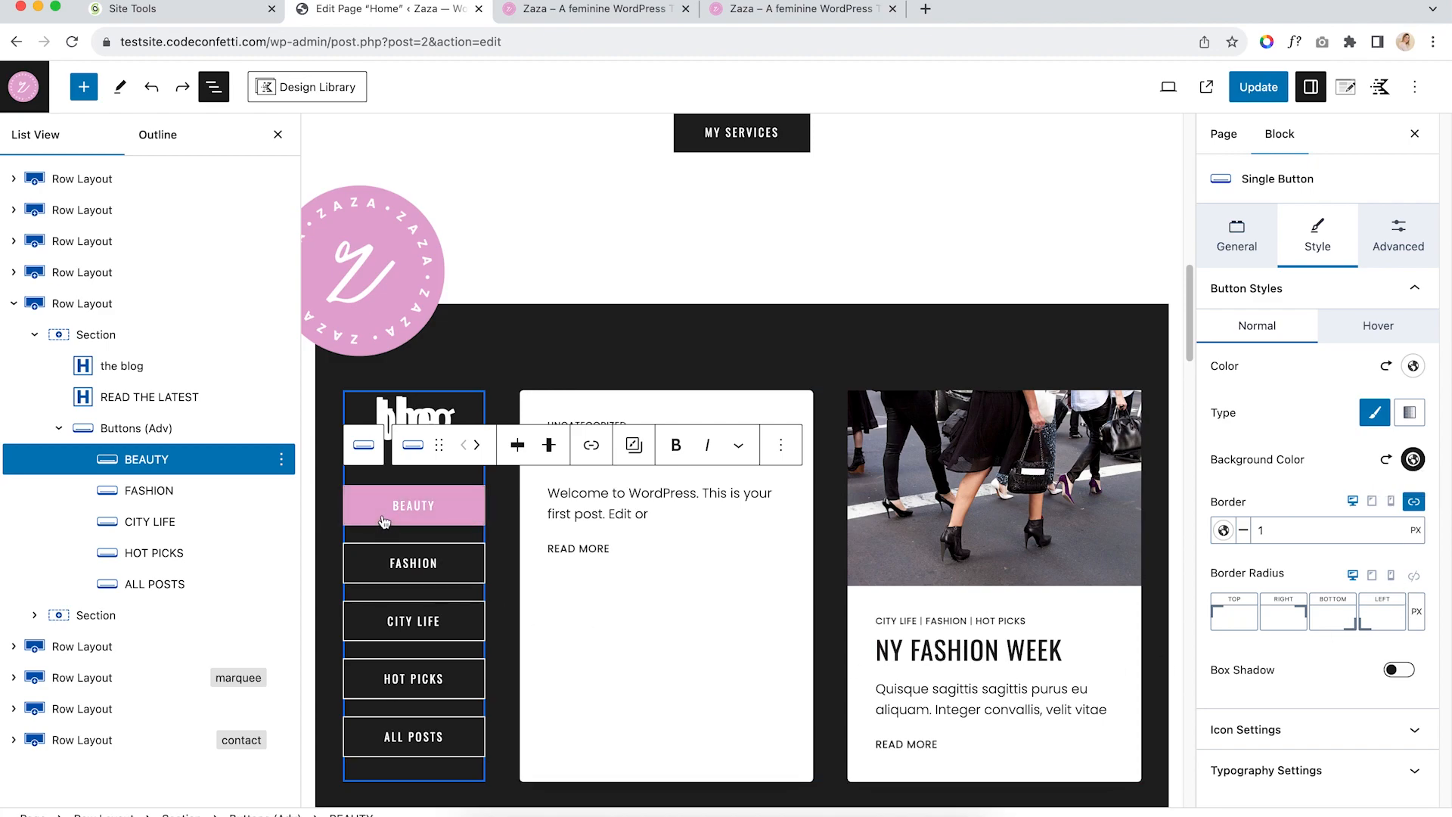
click(1407, 330)
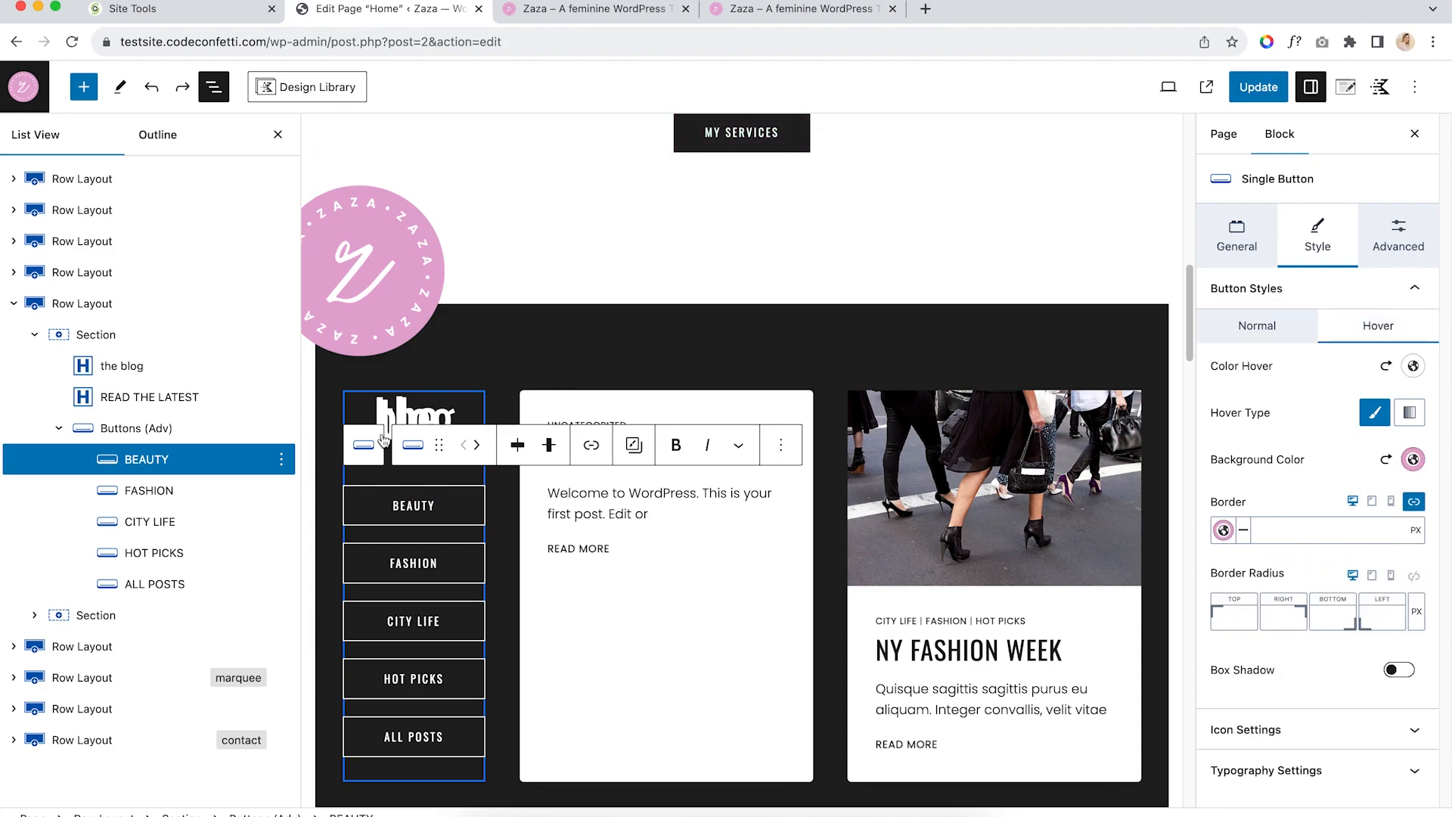
click(1296, 327)
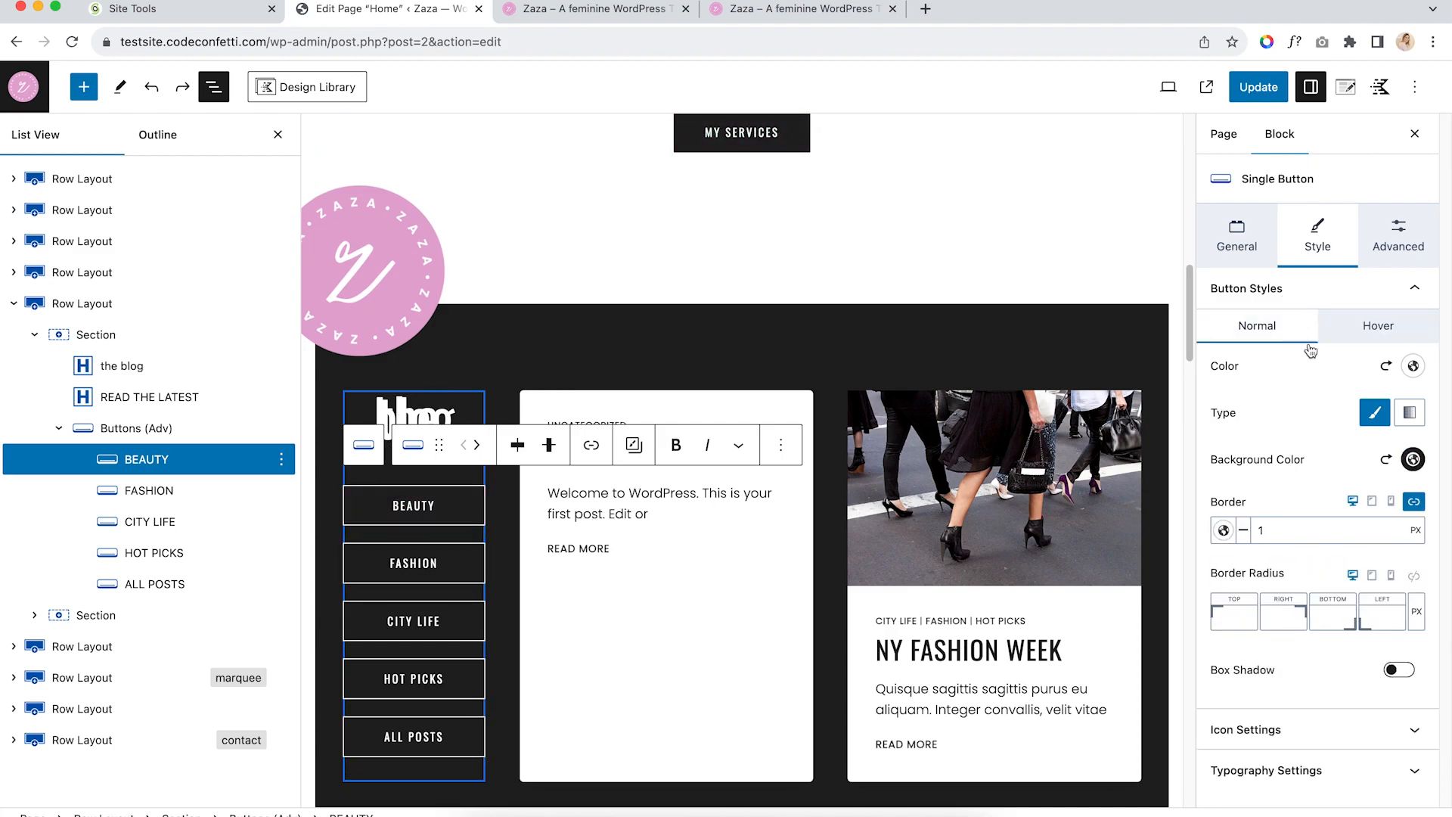
scroll(443, 499, down, 1)
scroll(443, 510, down, 1)
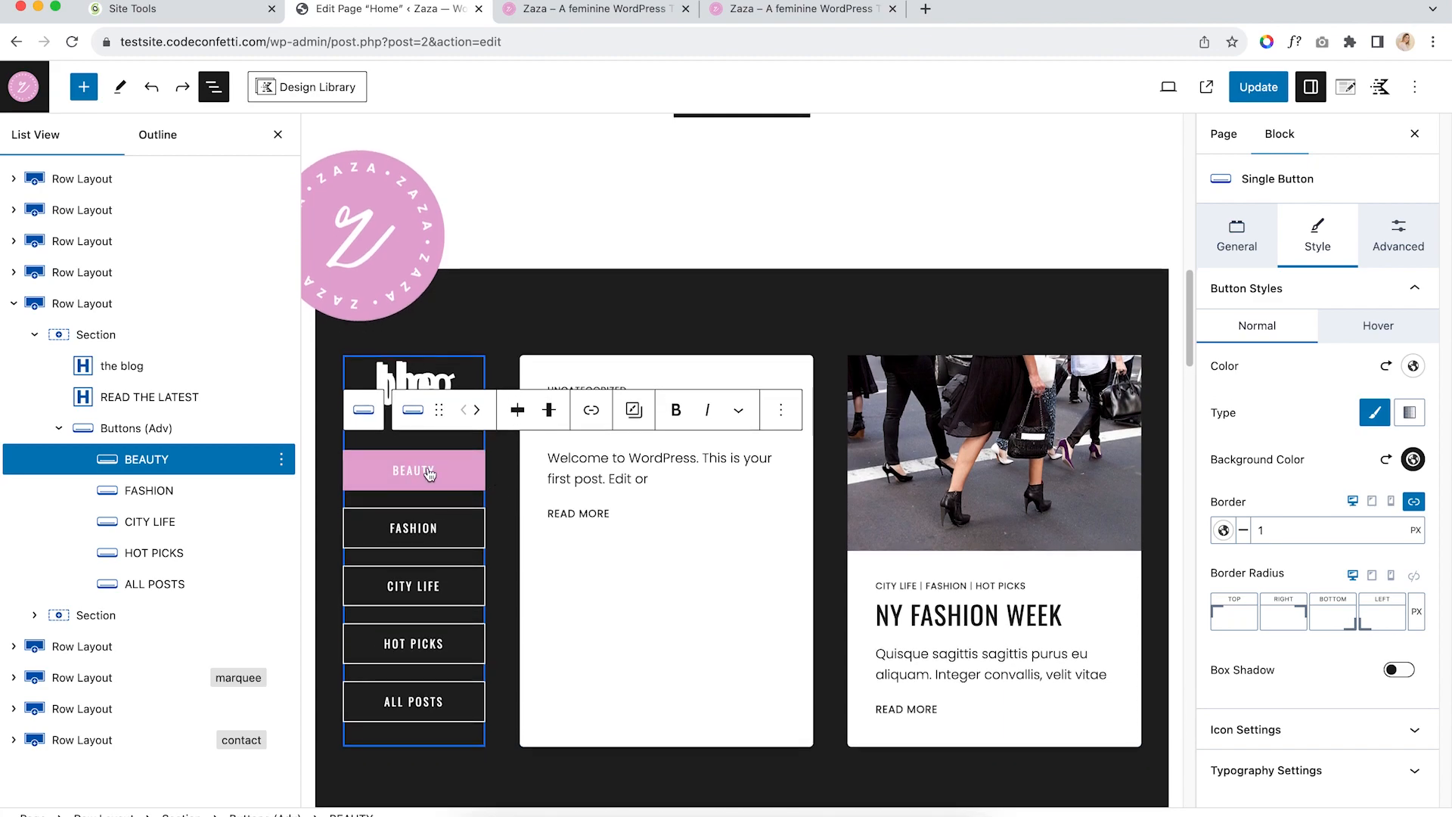
Try linking the Beauty button to the Services page, undo the link change, and reselect the button
click(1256, 242)
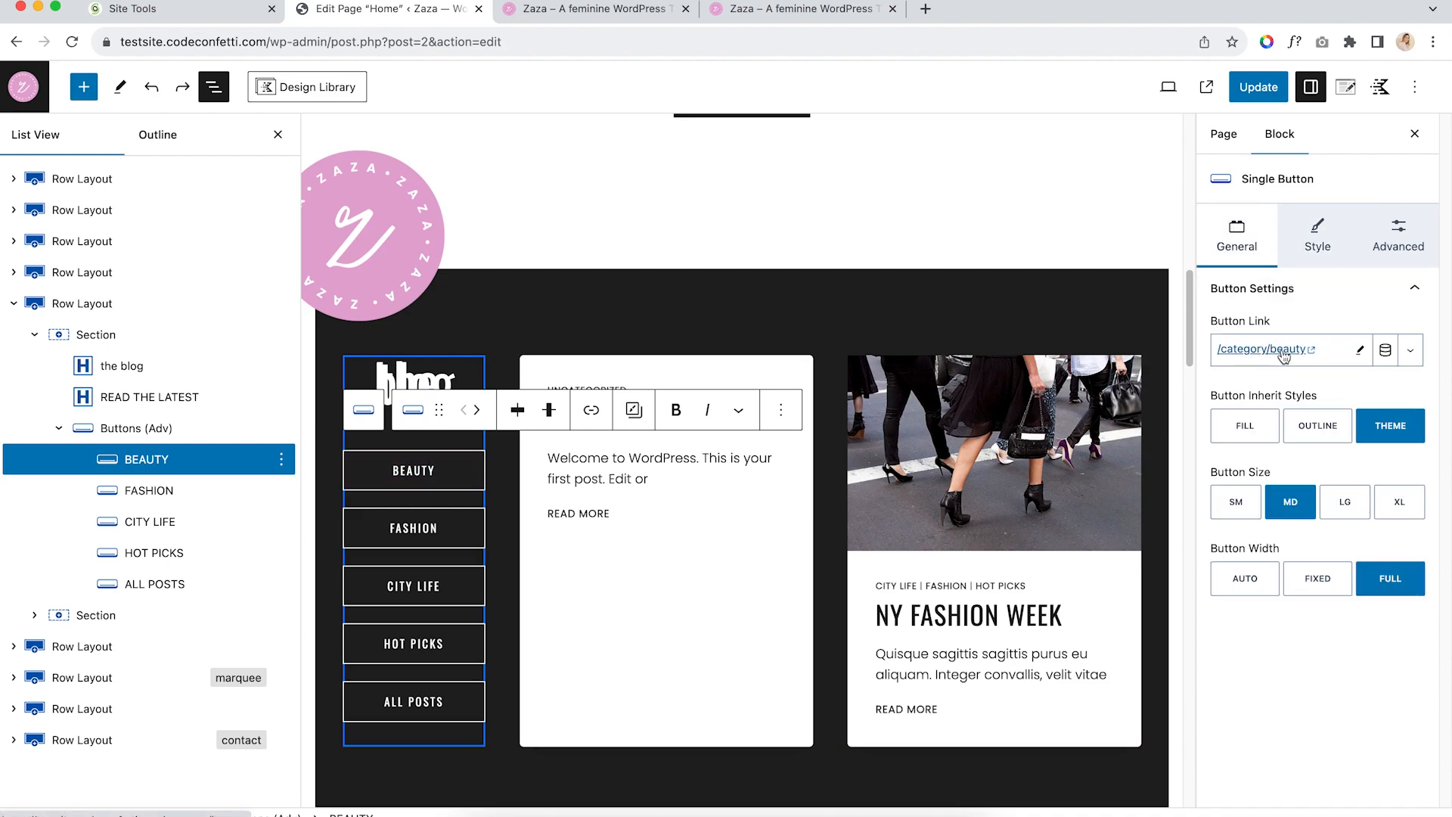
click(1360, 351)
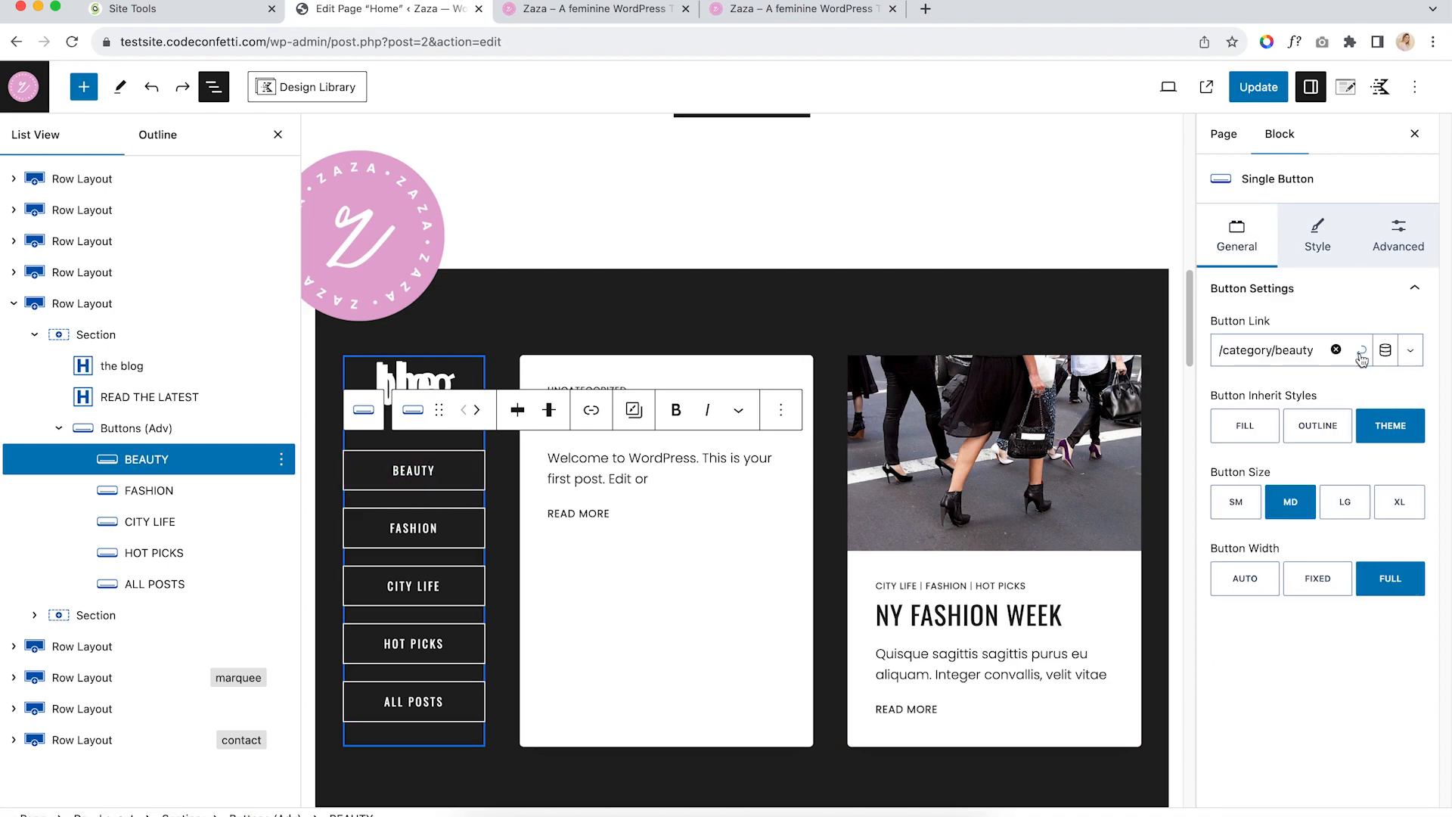
triple_click(1290, 350)
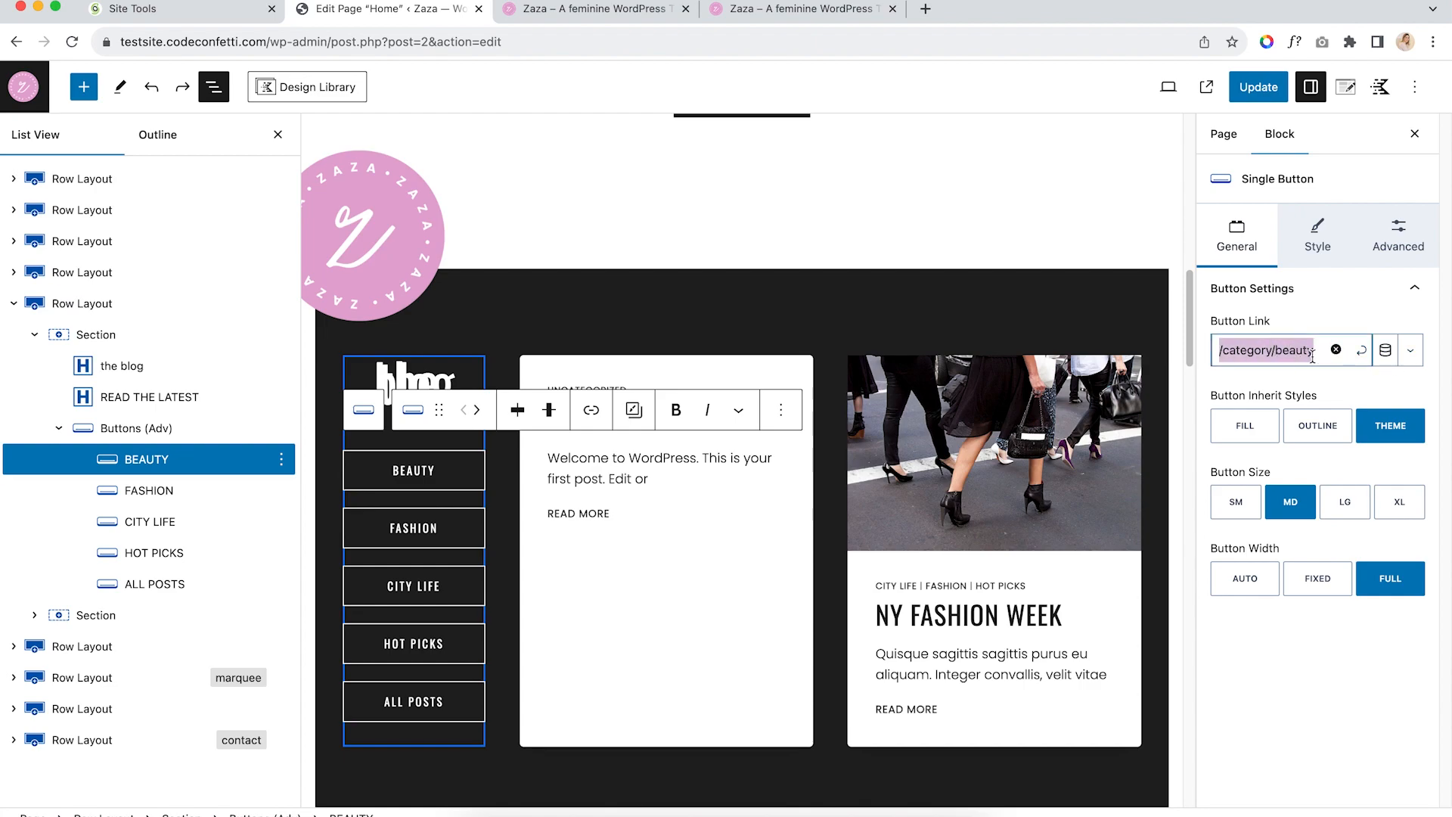
text(Serv)
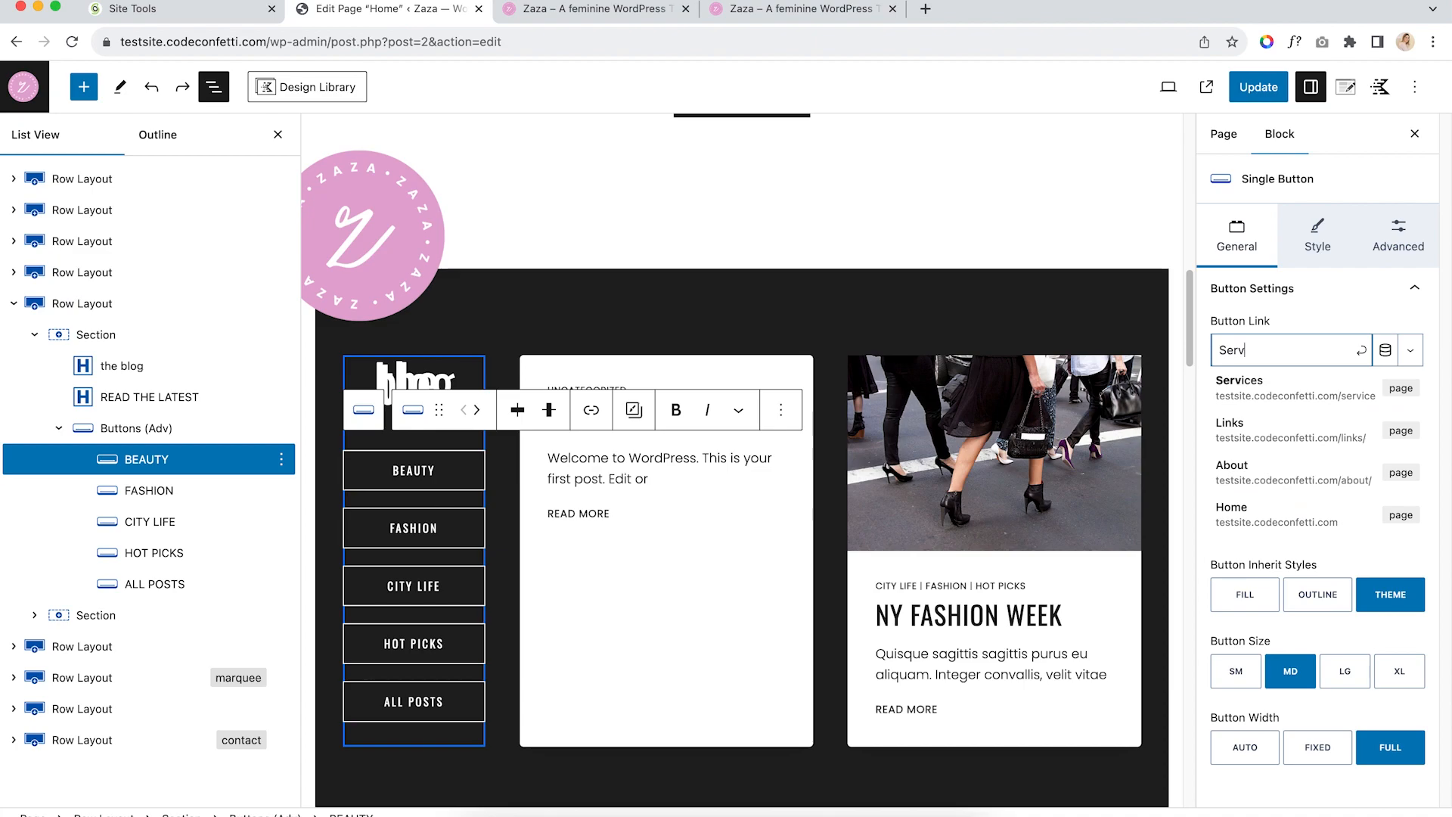
click(1268, 390)
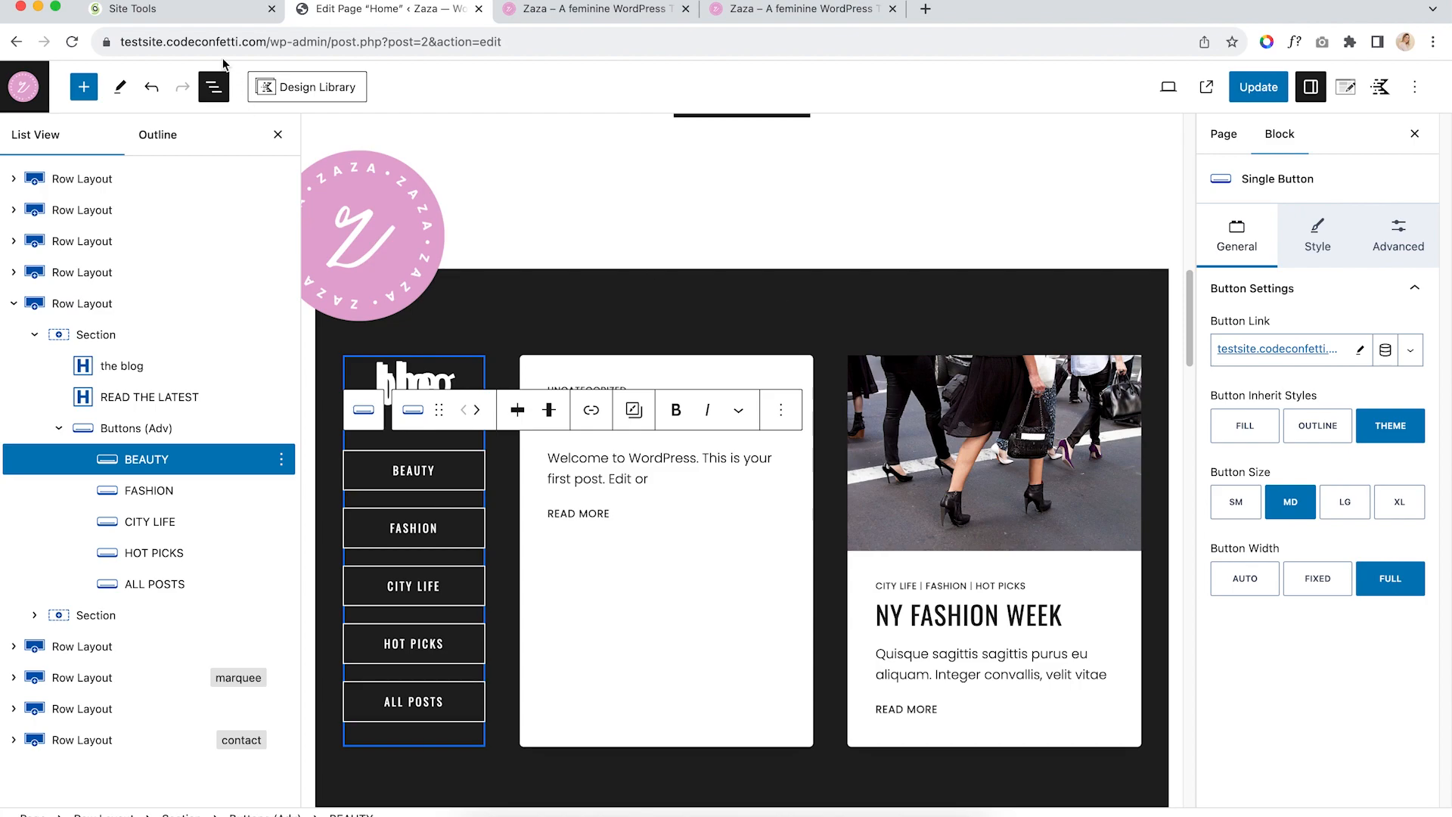
click(150, 88)
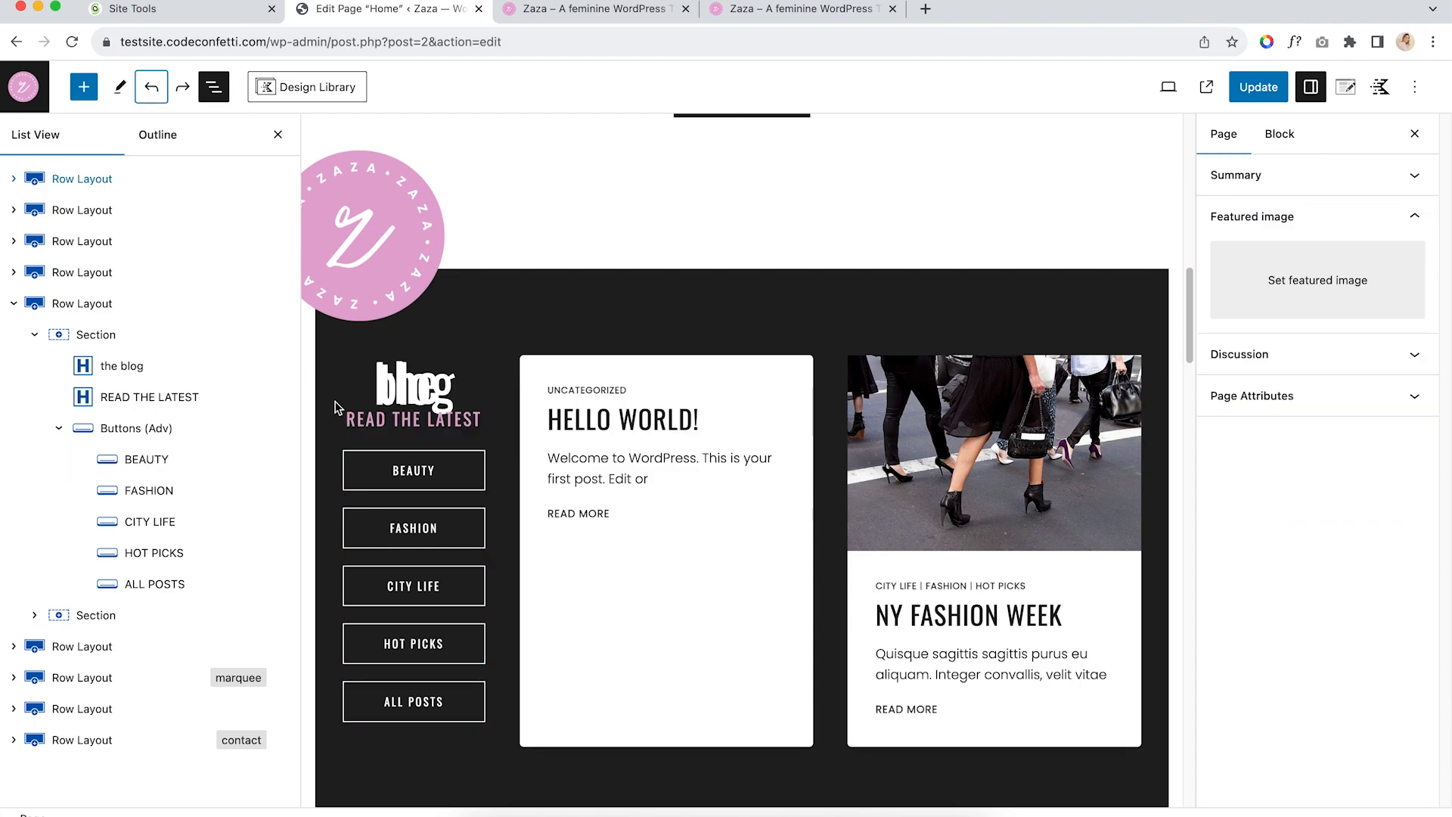
click(414, 471)
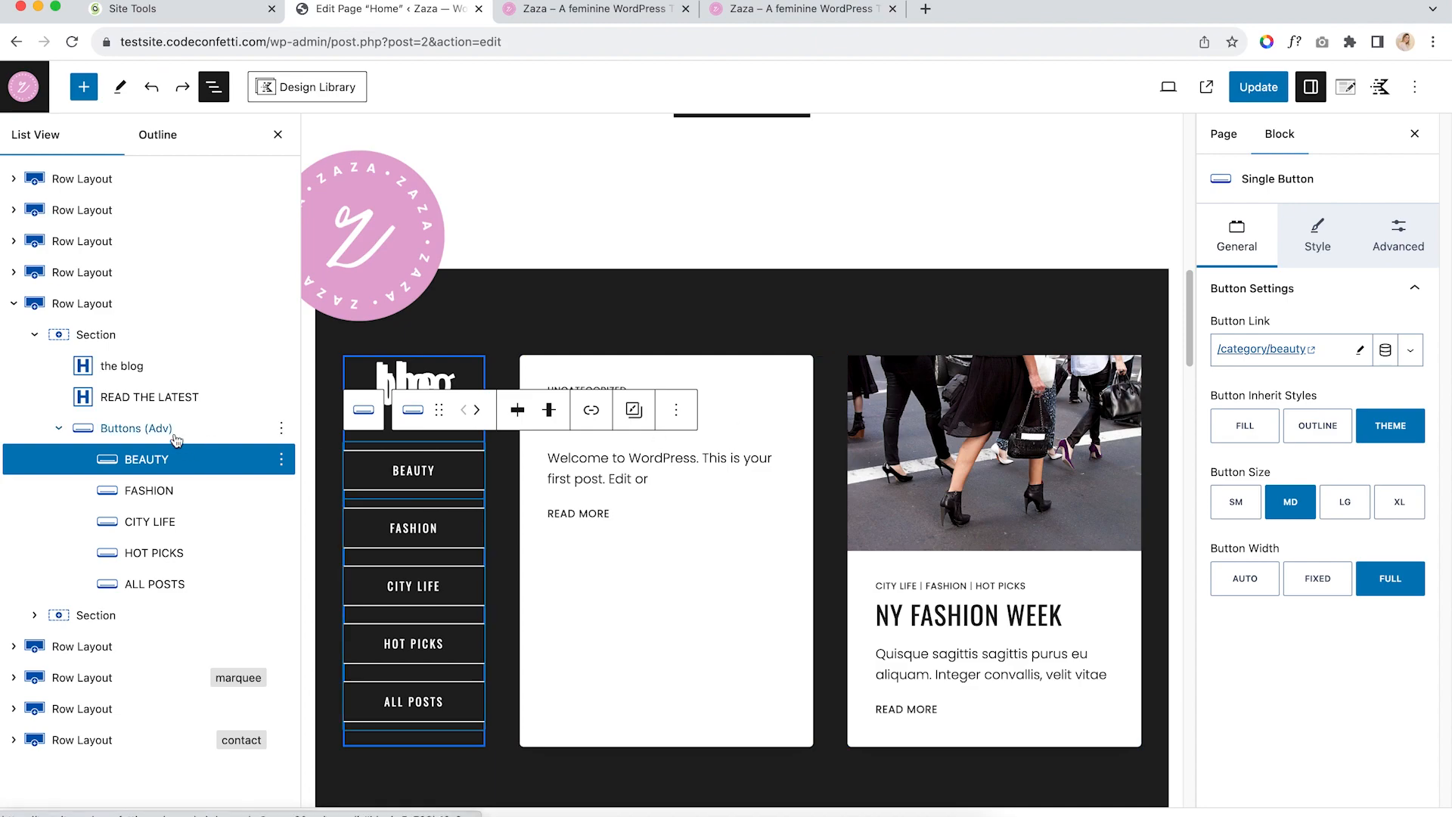
Collapse the blog row's first section in the block list and select the Posts block inside its second section
click(13, 303)
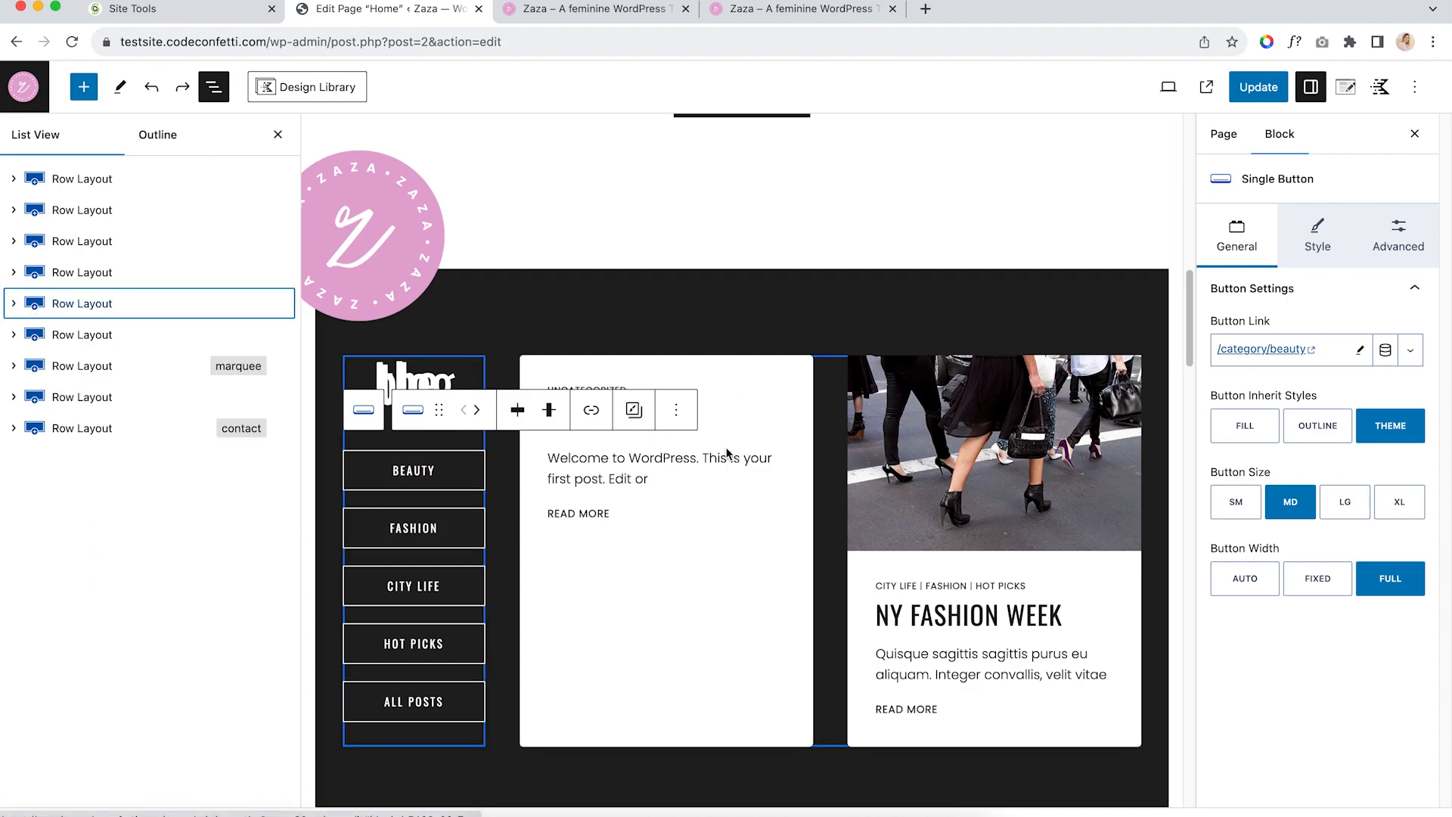
click(13, 305)
click(14, 304)
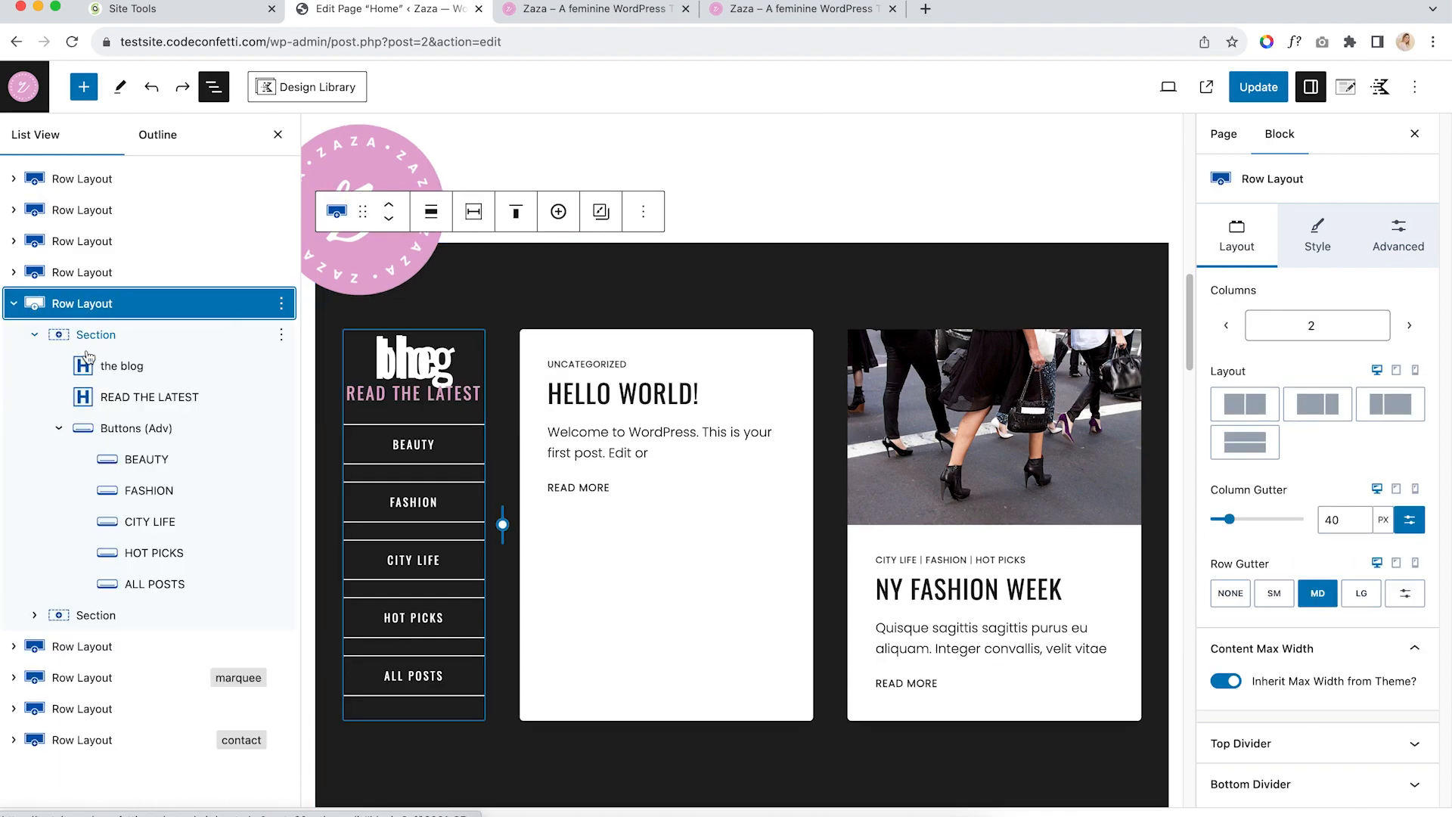
click(121, 427)
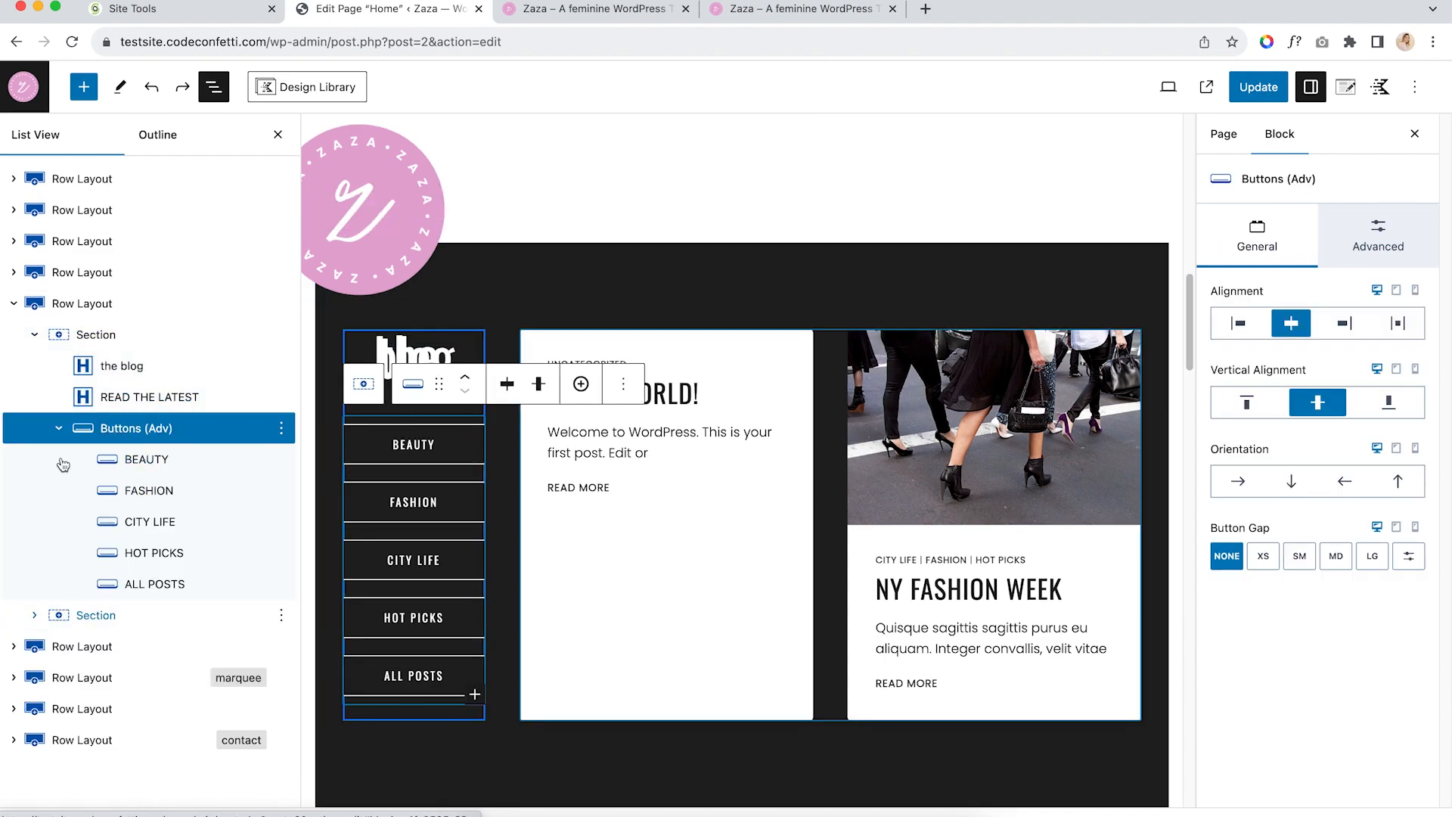
click(34, 334)
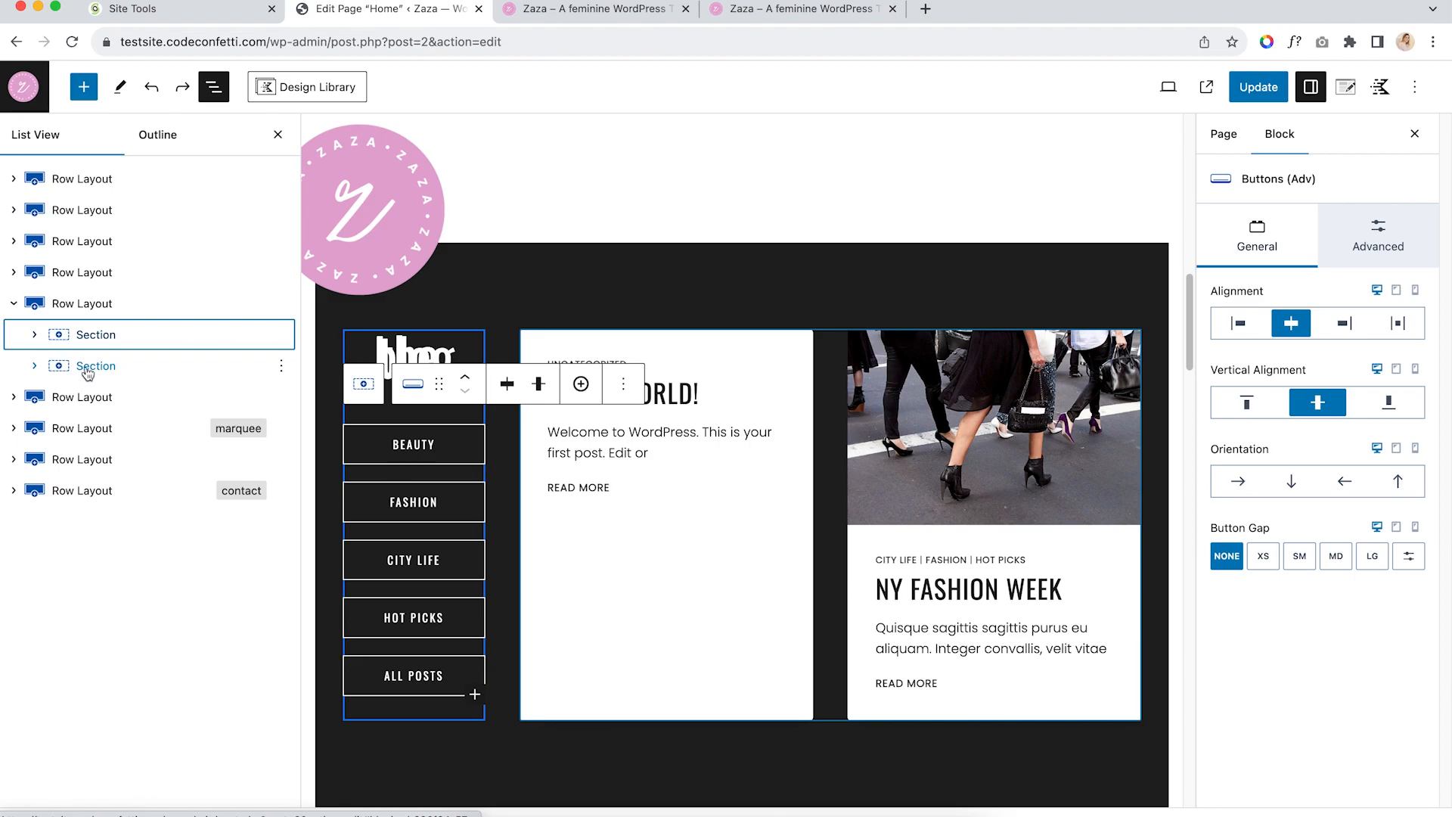
click(98, 365)
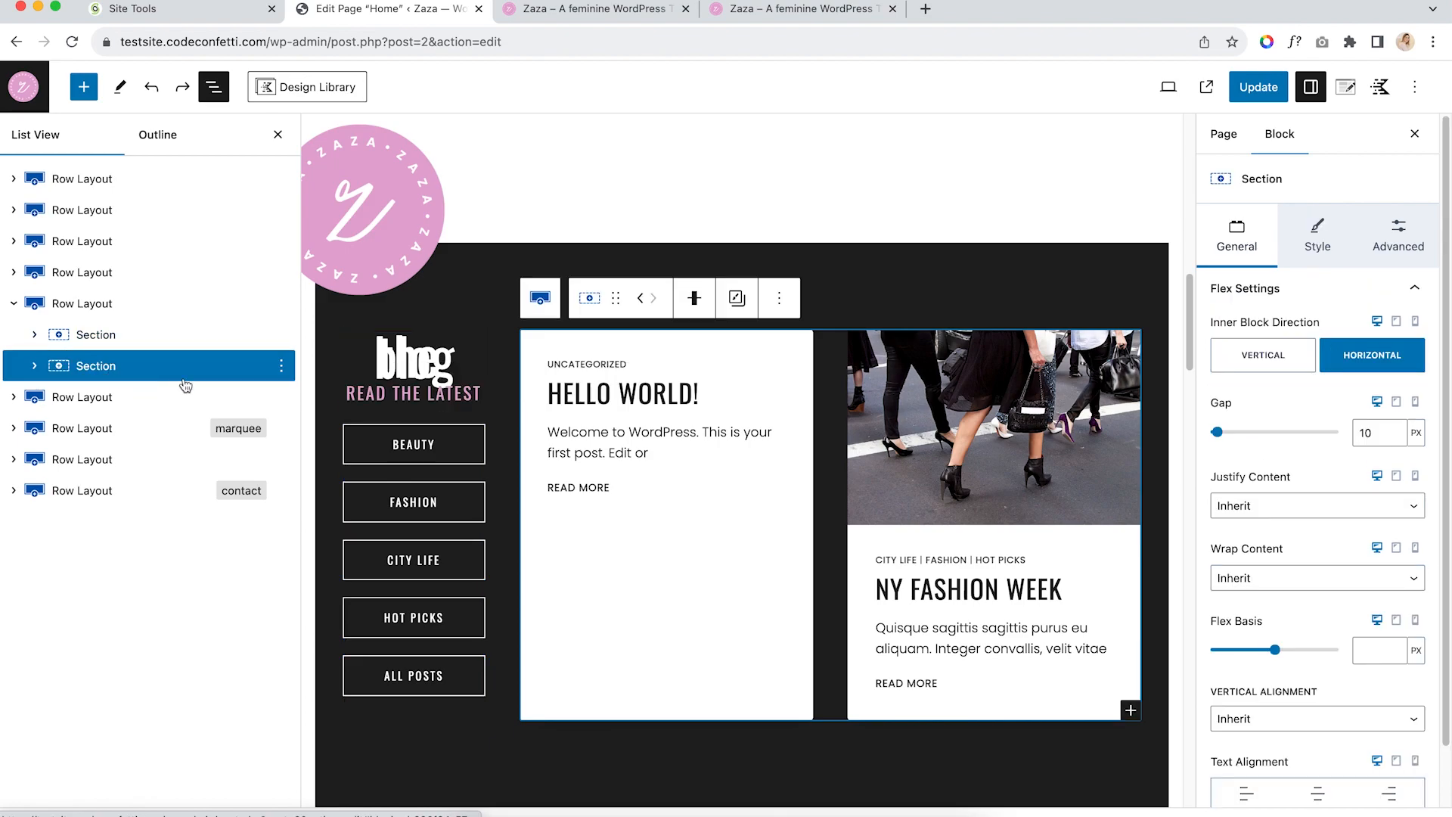
click(34, 365)
click(150, 411)
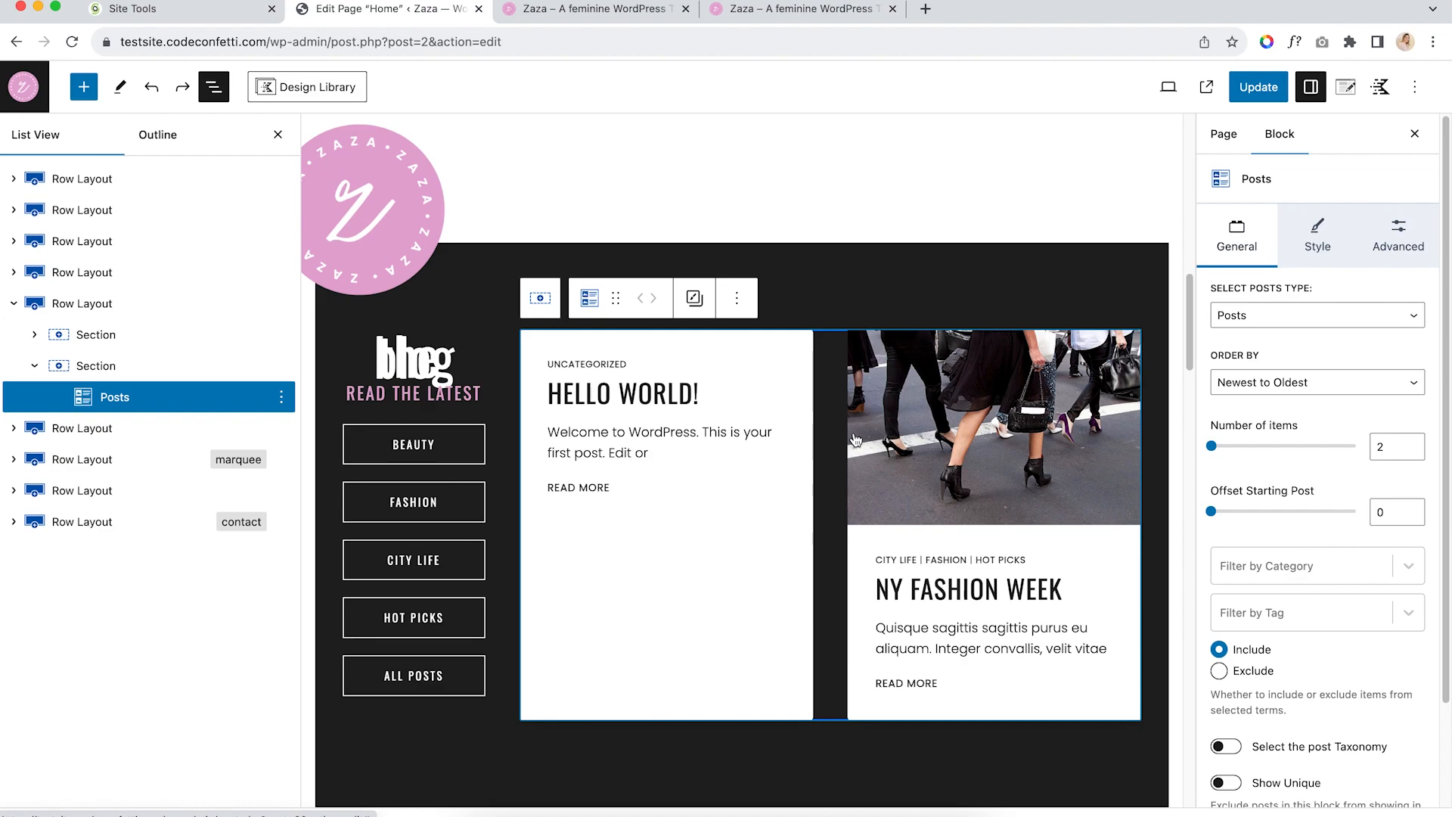
Filter the Posts block by the fashion category, and remove that filter again
scroll(1047, 465, down, 2)
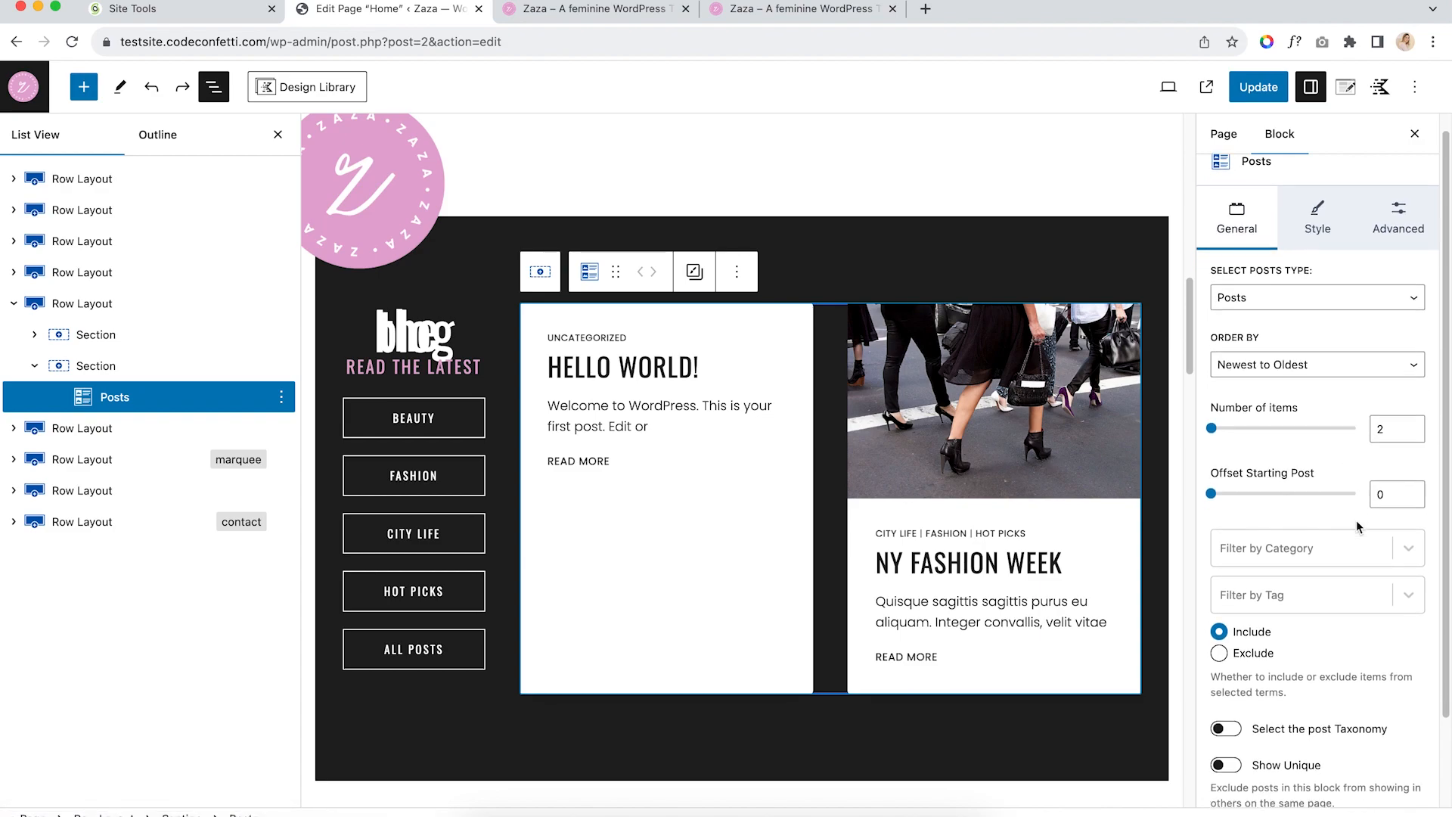
scroll(1355, 520, down, 1)
click(1408, 526)
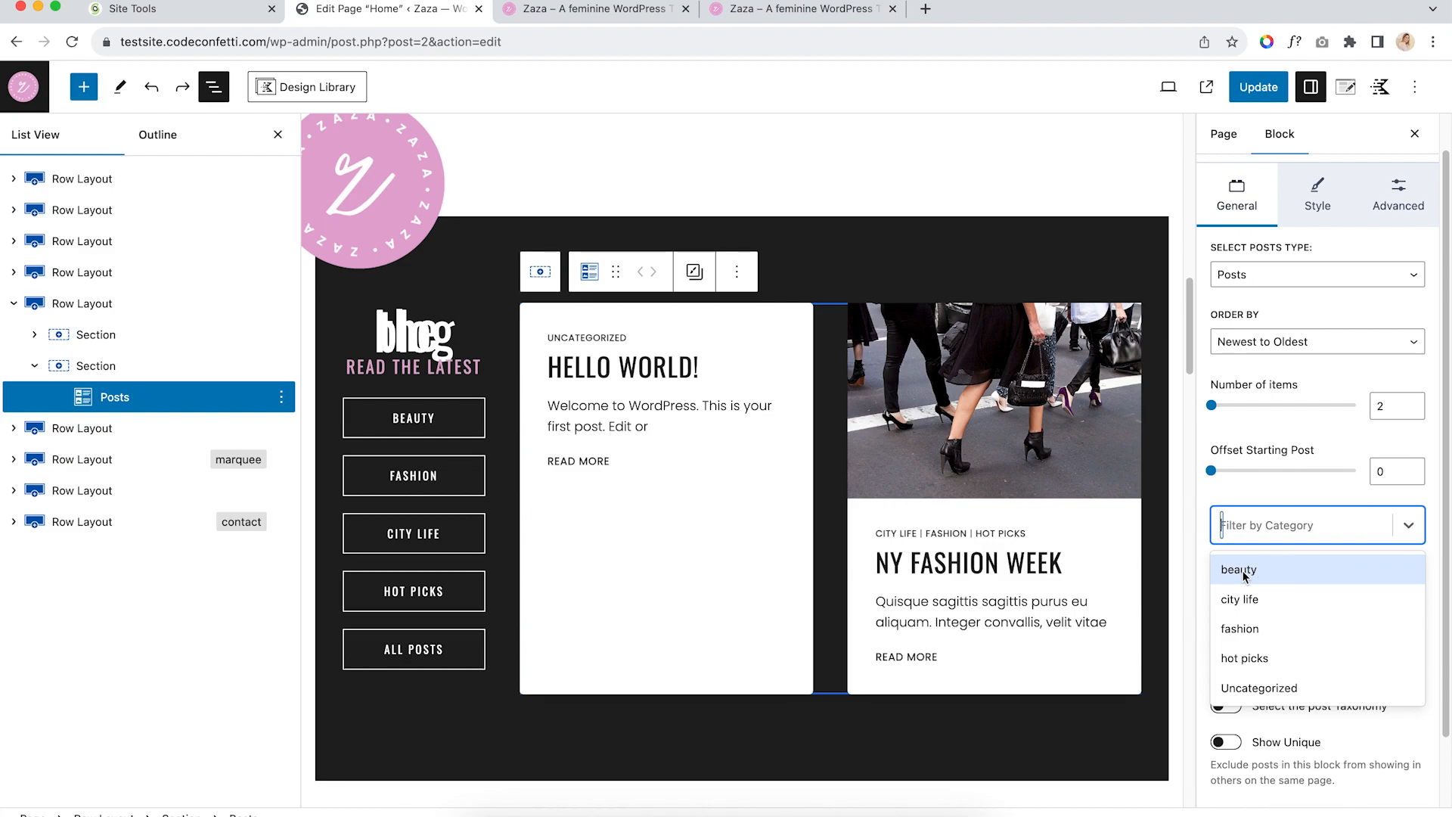
click(1249, 629)
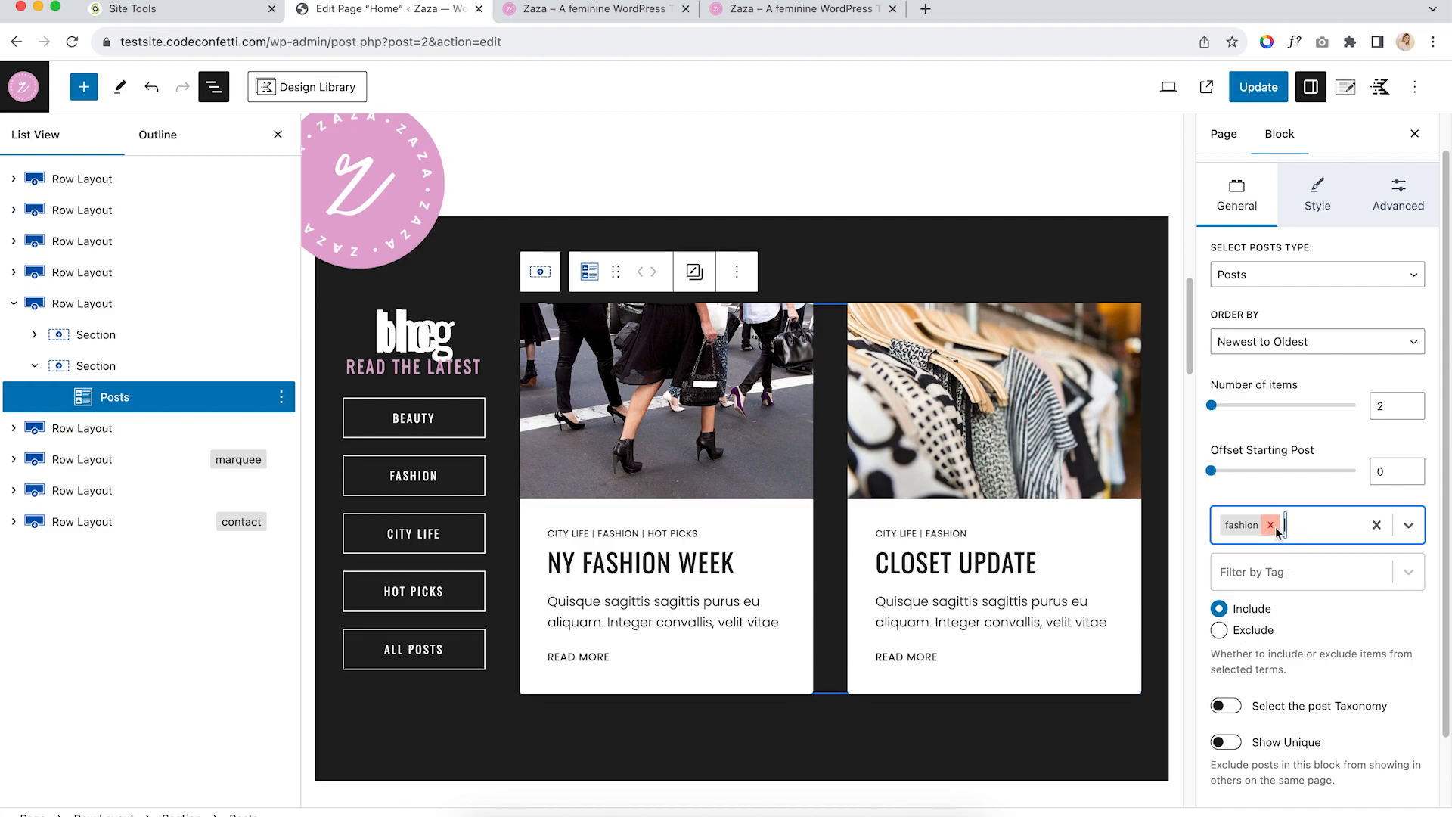
click(1272, 524)
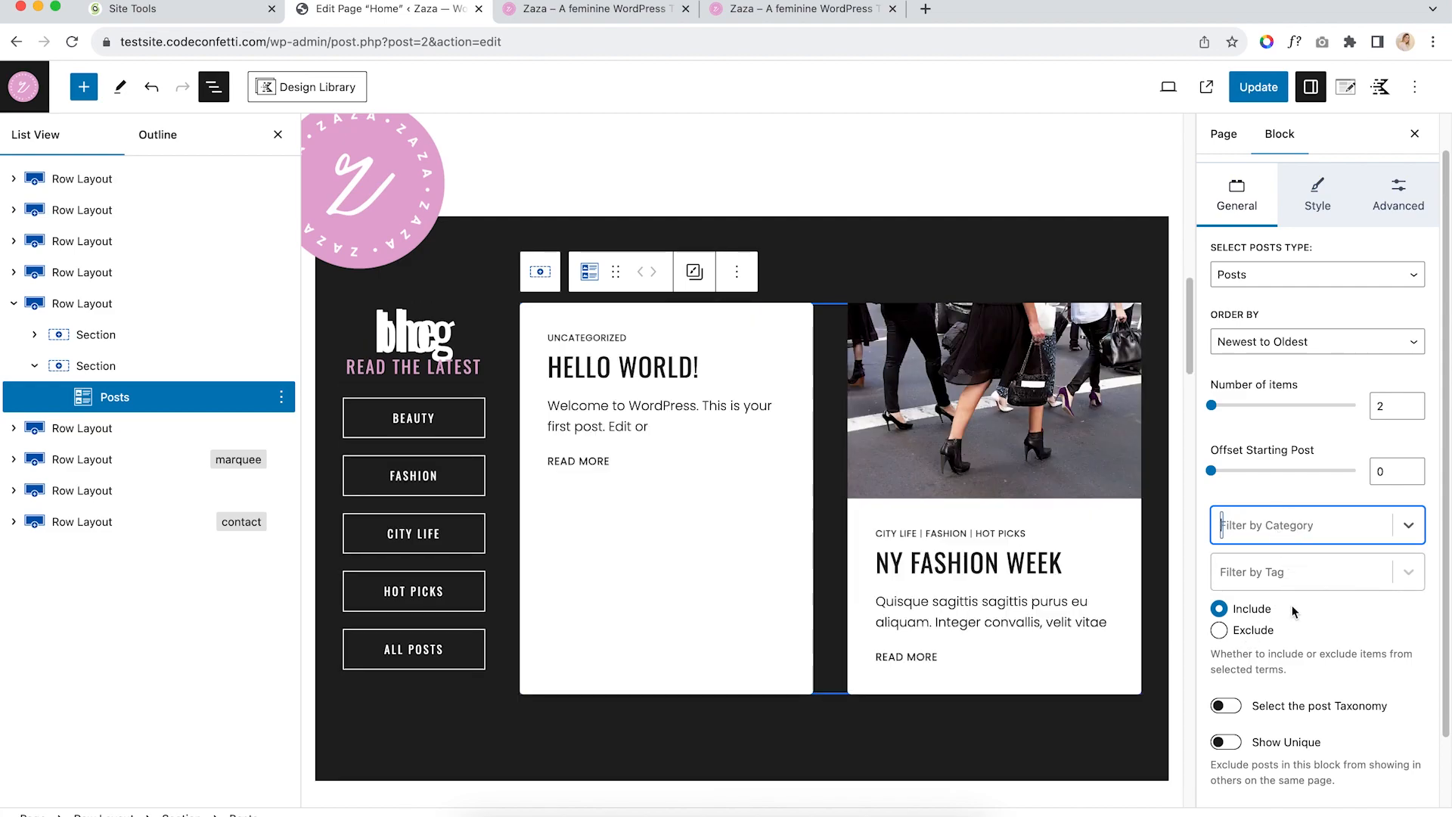
scroll(1300, 646, down, 2)
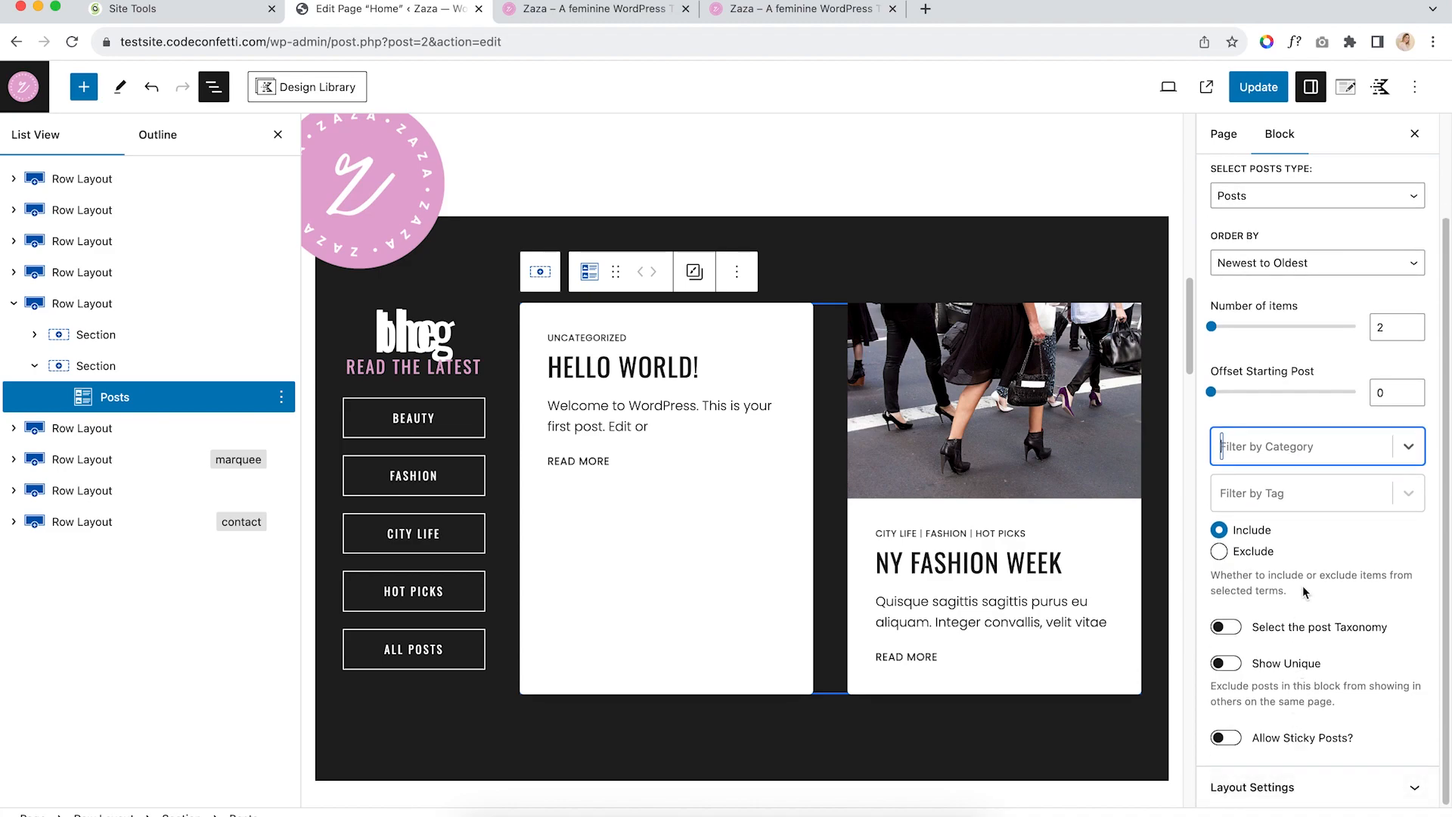
Try a 1:1 image ratio on the Posts block and set the ratio back to 3:2
scroll(1302, 586, up, 3)
click(1317, 236)
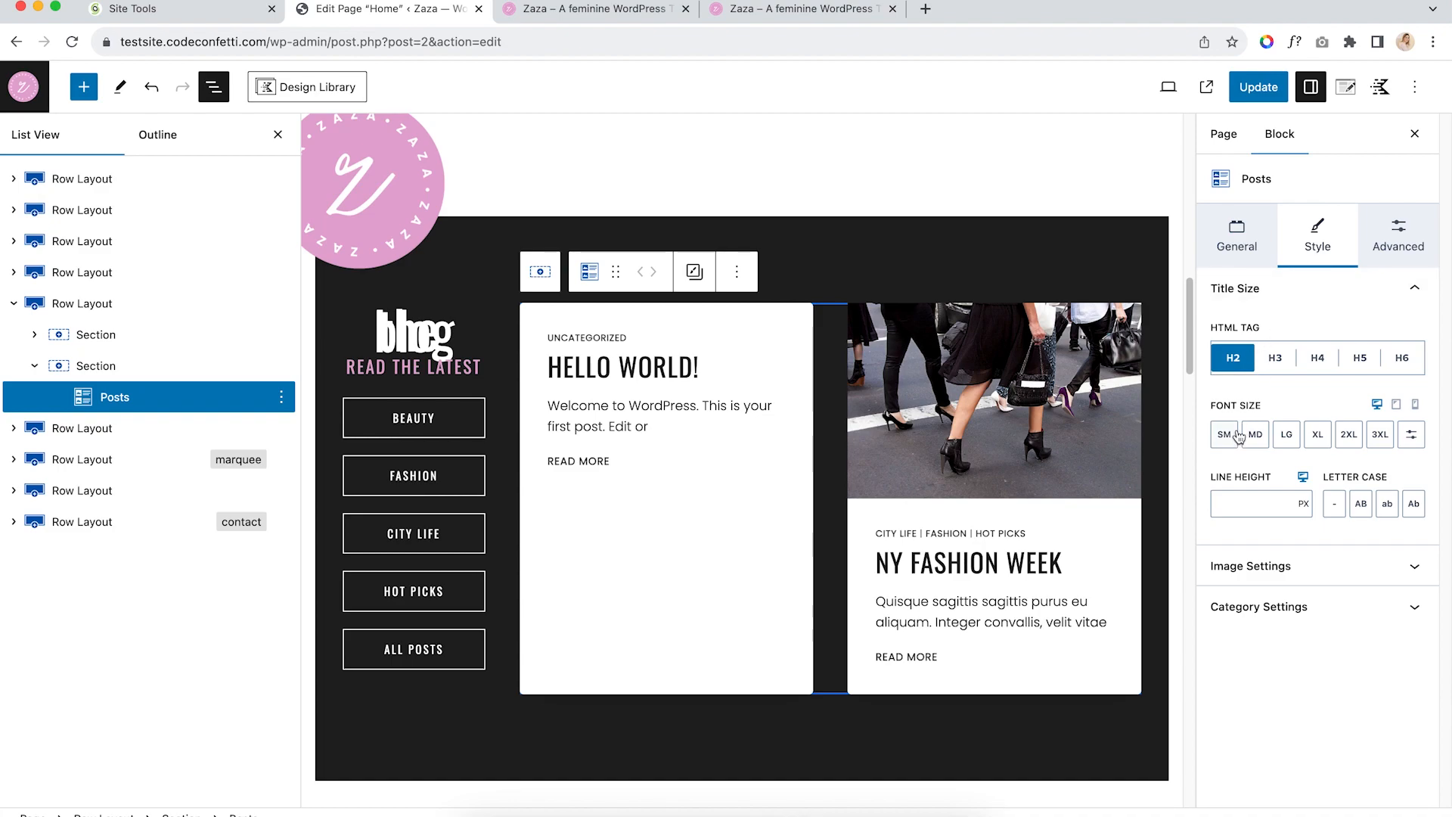
click(1207, 566)
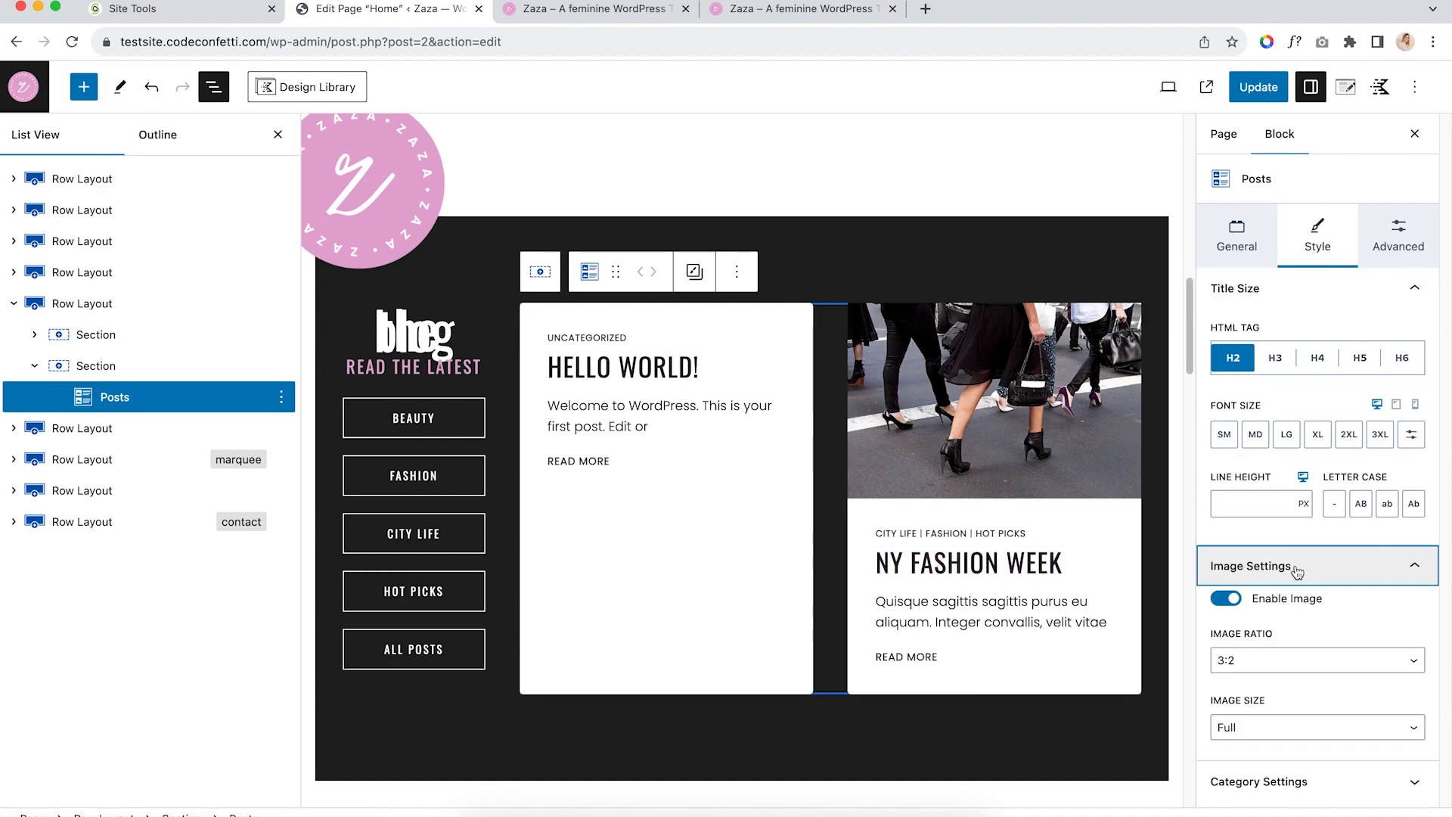
click(1265, 659)
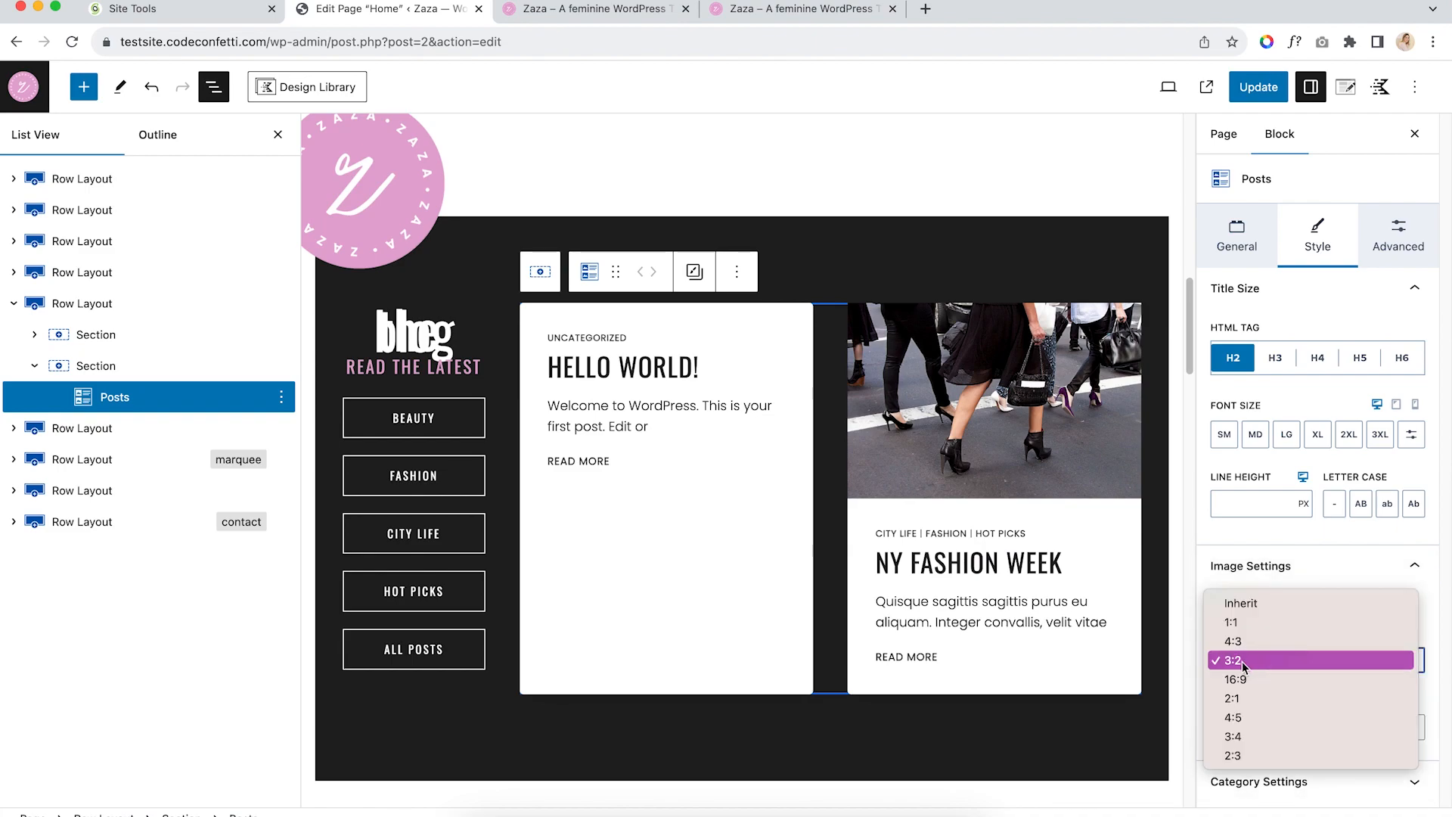
click(1283, 621)
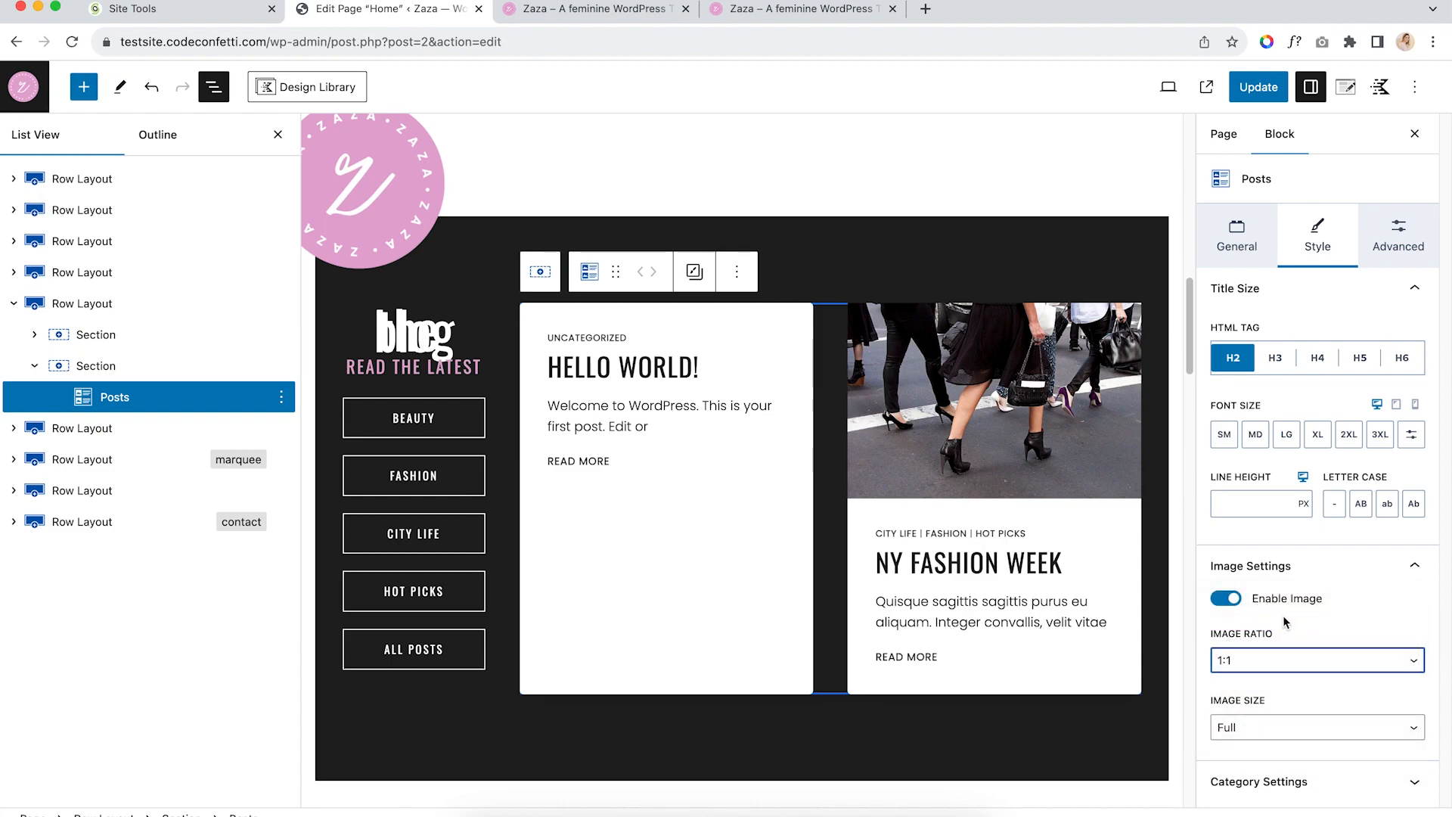
click(1261, 665)
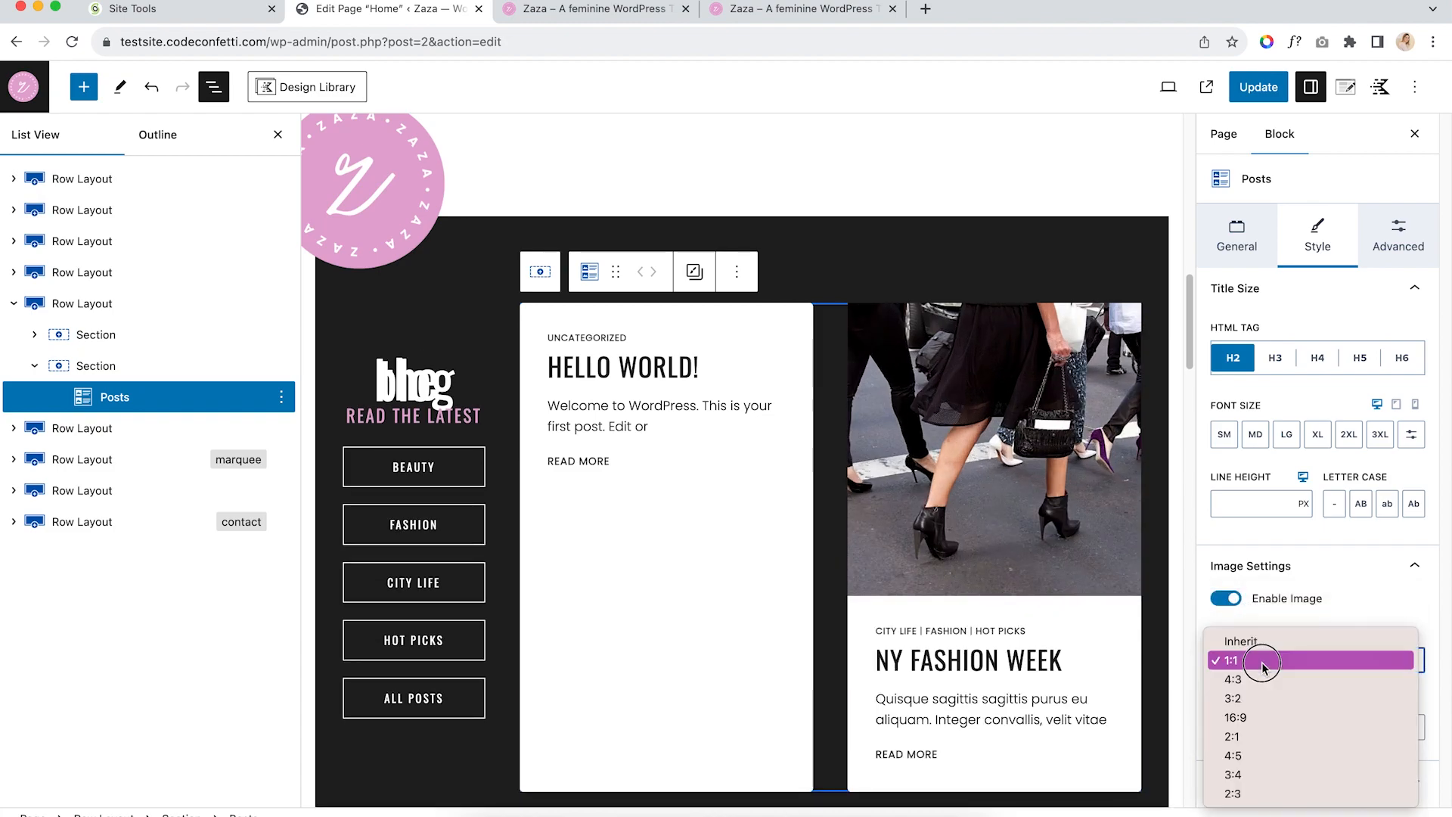
click(1300, 695)
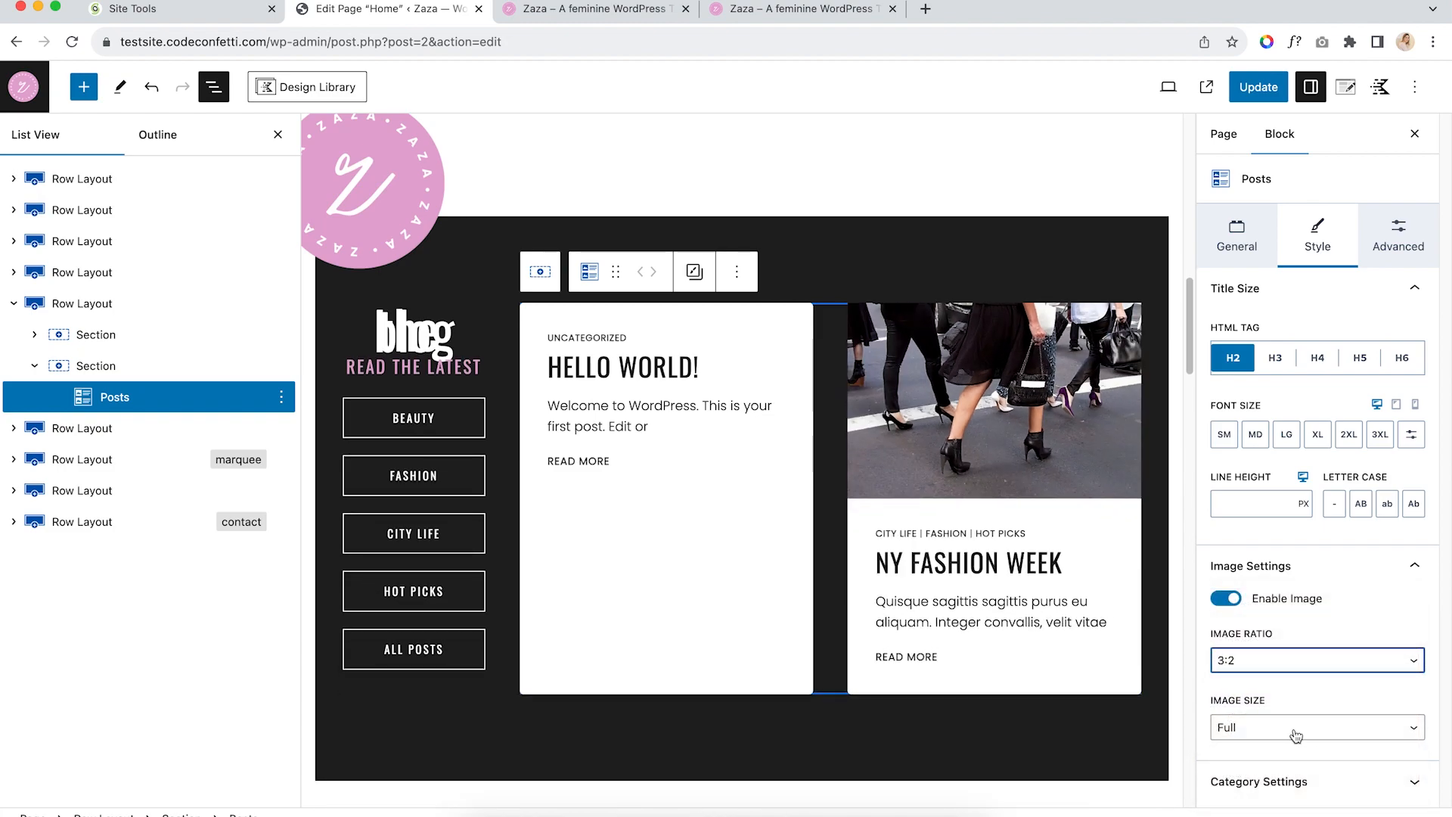
Turn off the category above the post titles in the Posts block and turn it back on
click(1337, 781)
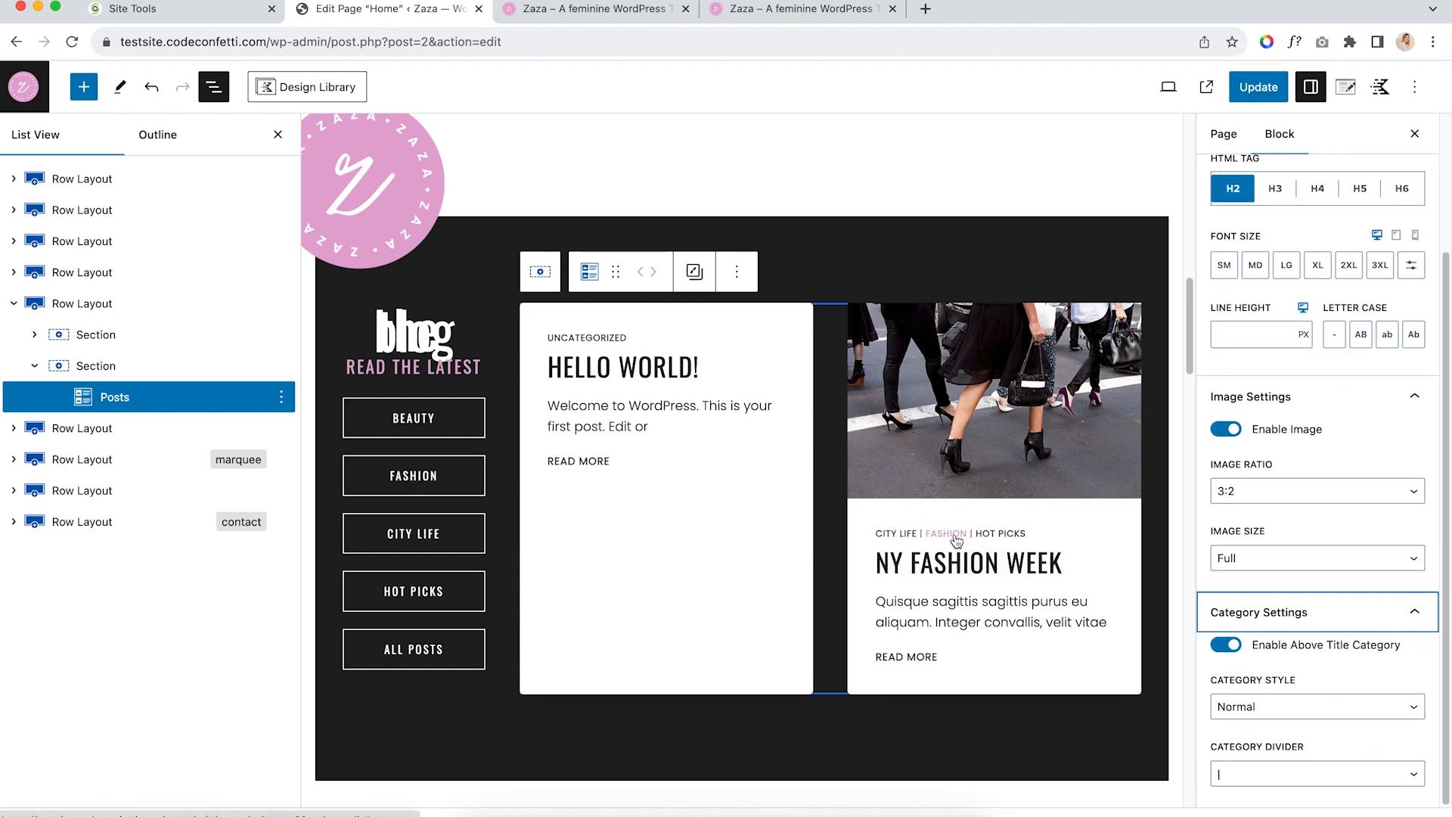
click(1226, 644)
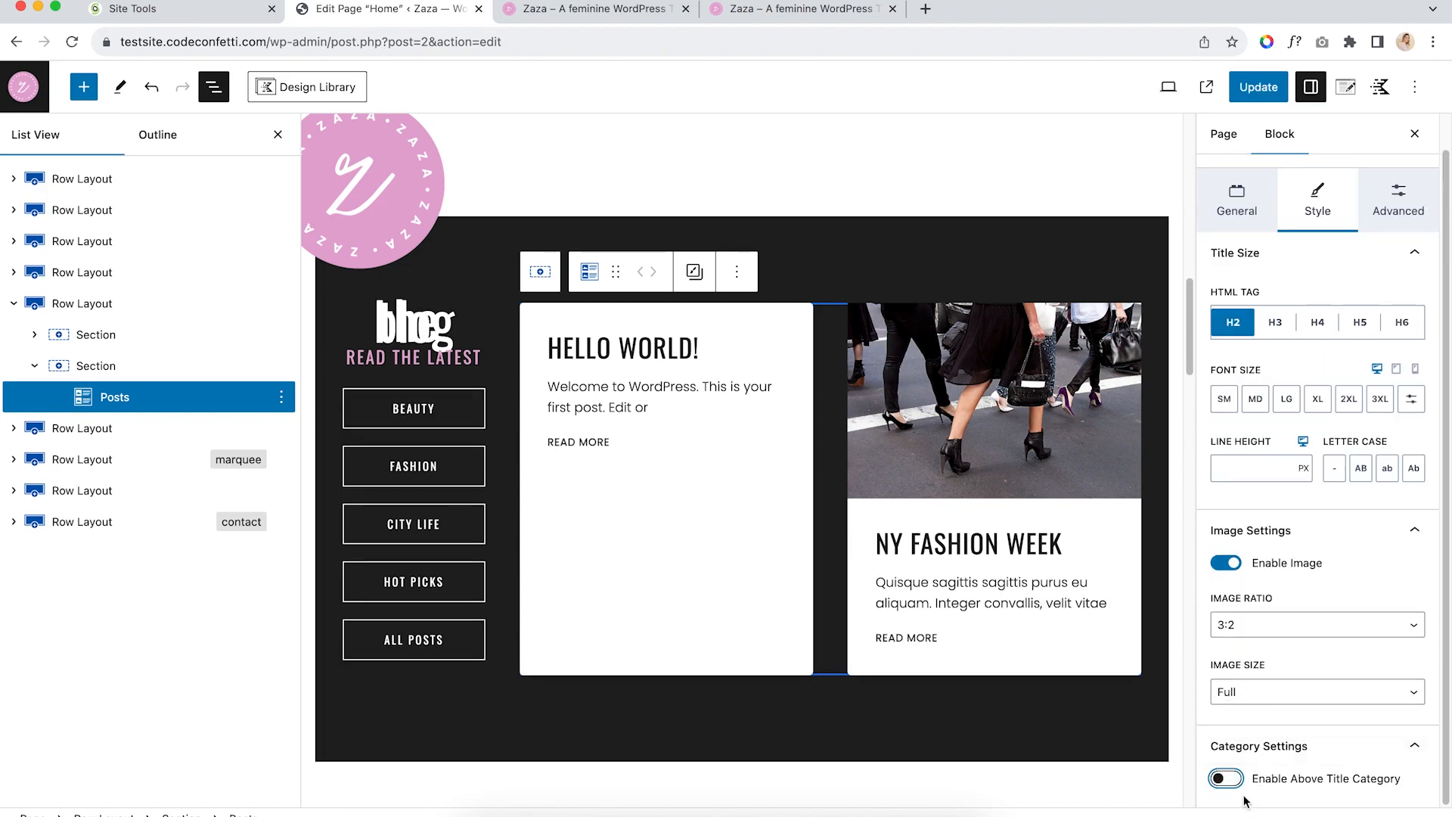
click(1229, 780)
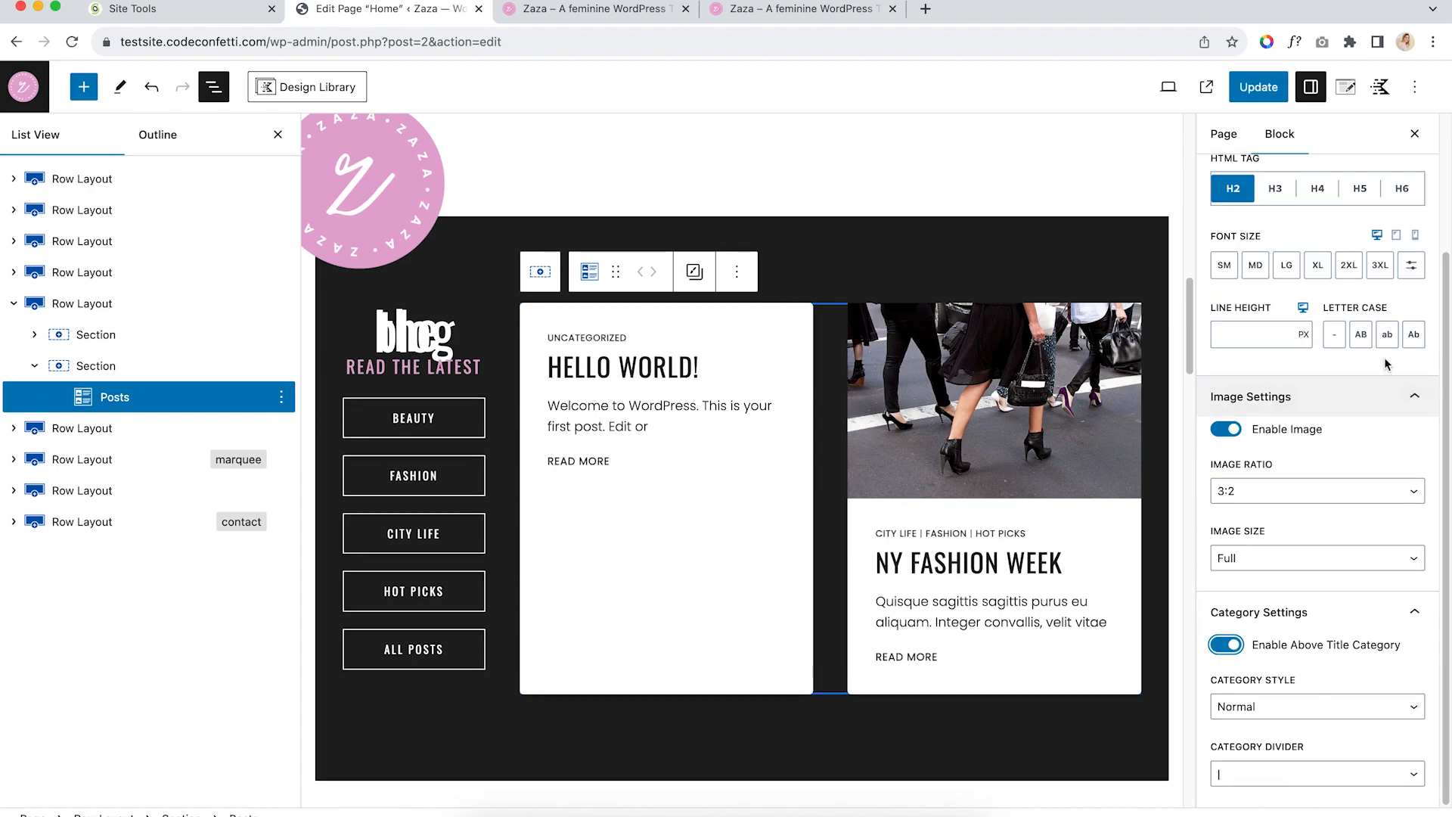
Enable the meta info for the Posts block and disable it again
scroll(1384, 359, up, 3)
click(1385, 223)
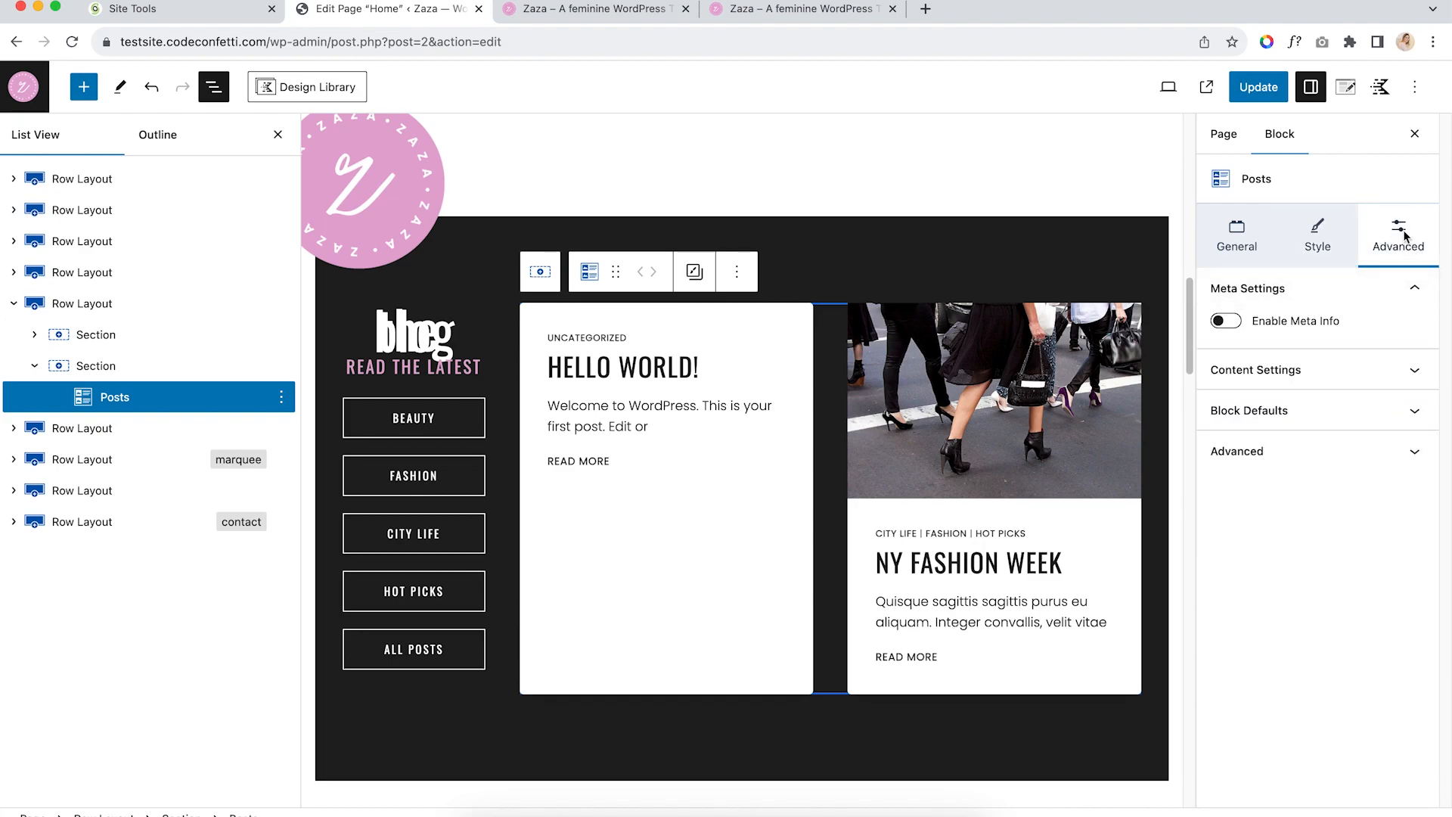
click(1226, 322)
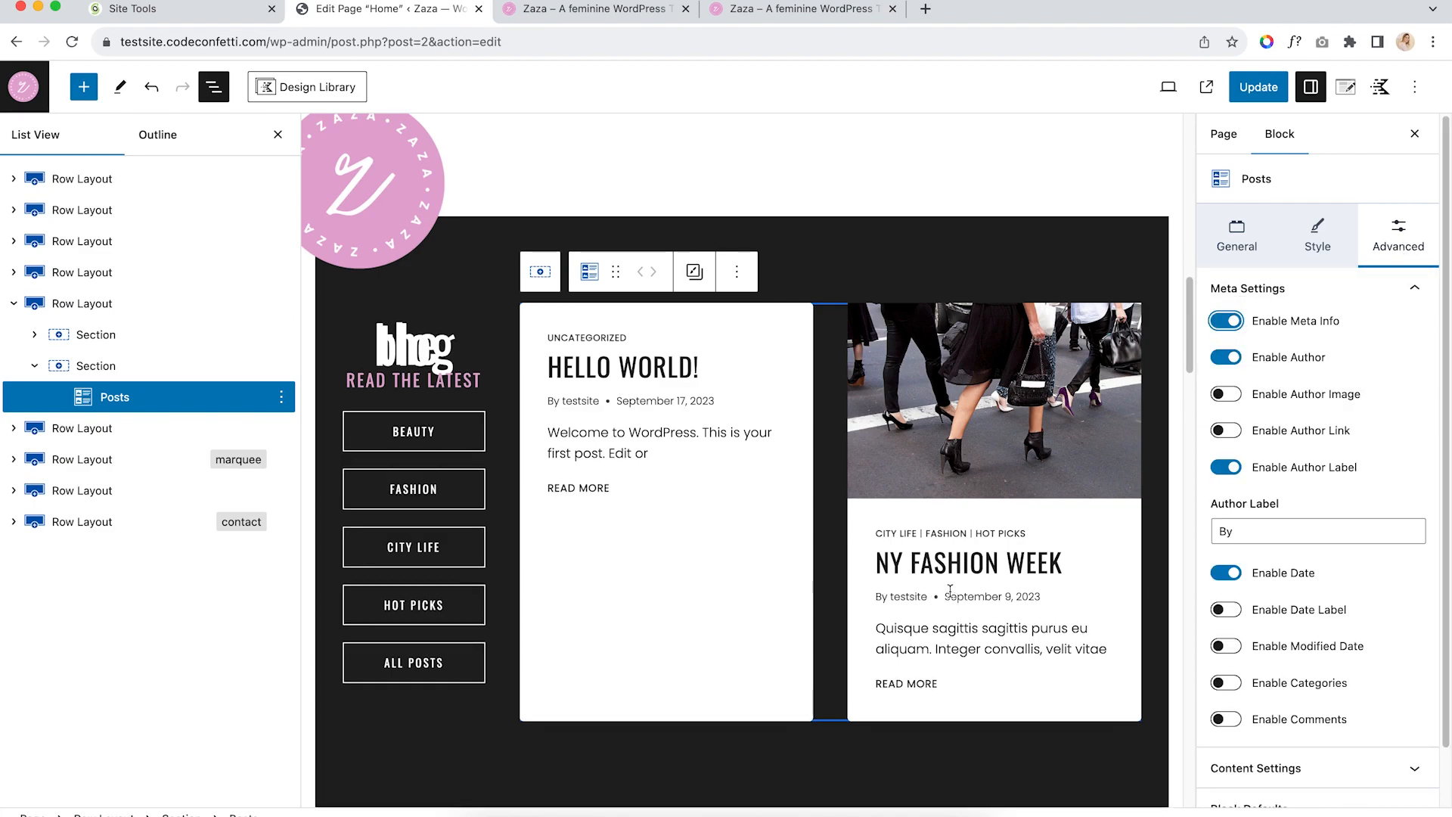
click(1228, 323)
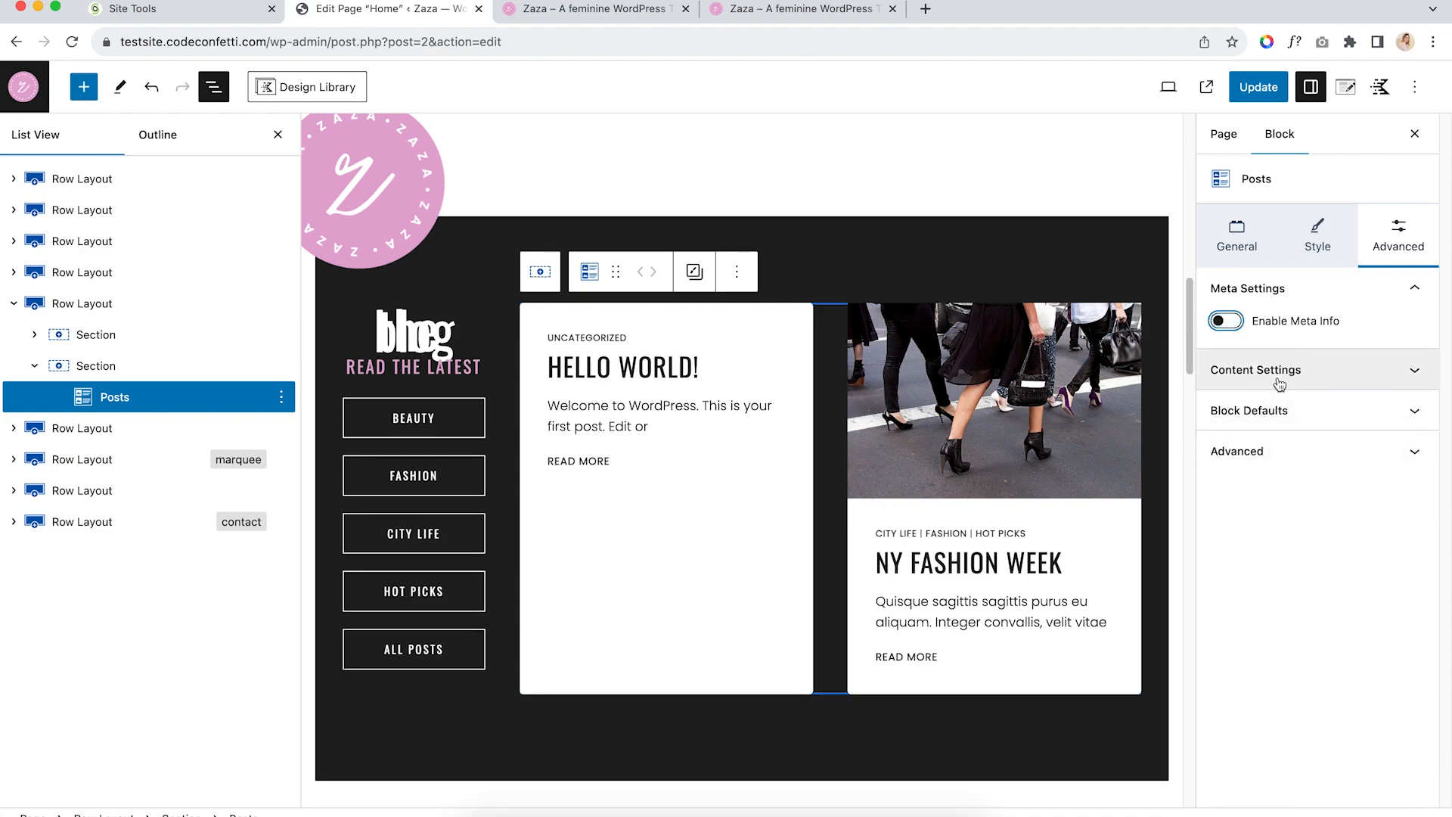
Turn off the excerpt in the Posts block's content settings and turn it back on
click(1316, 375)
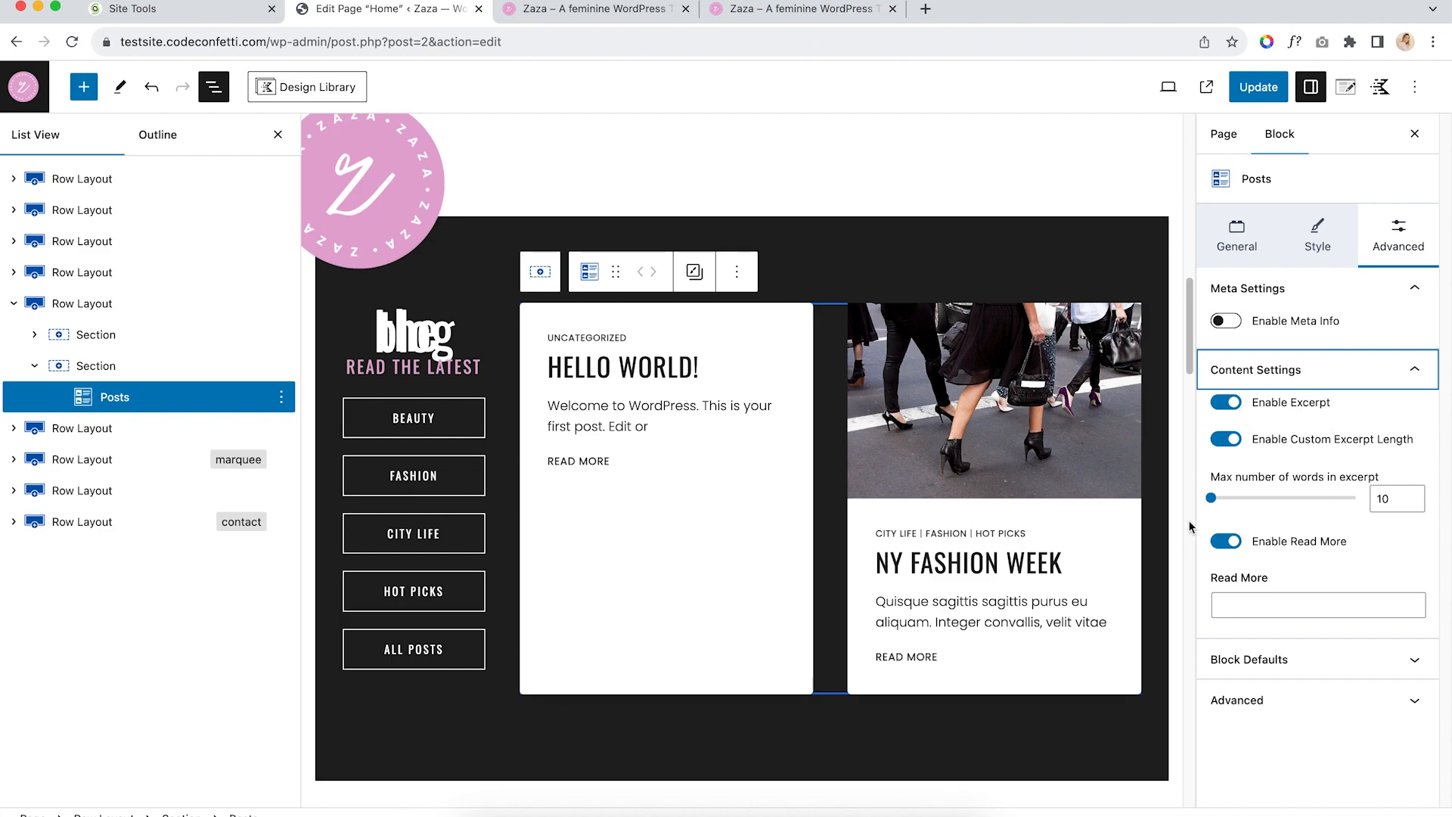
drag(879, 603, 1109, 625)
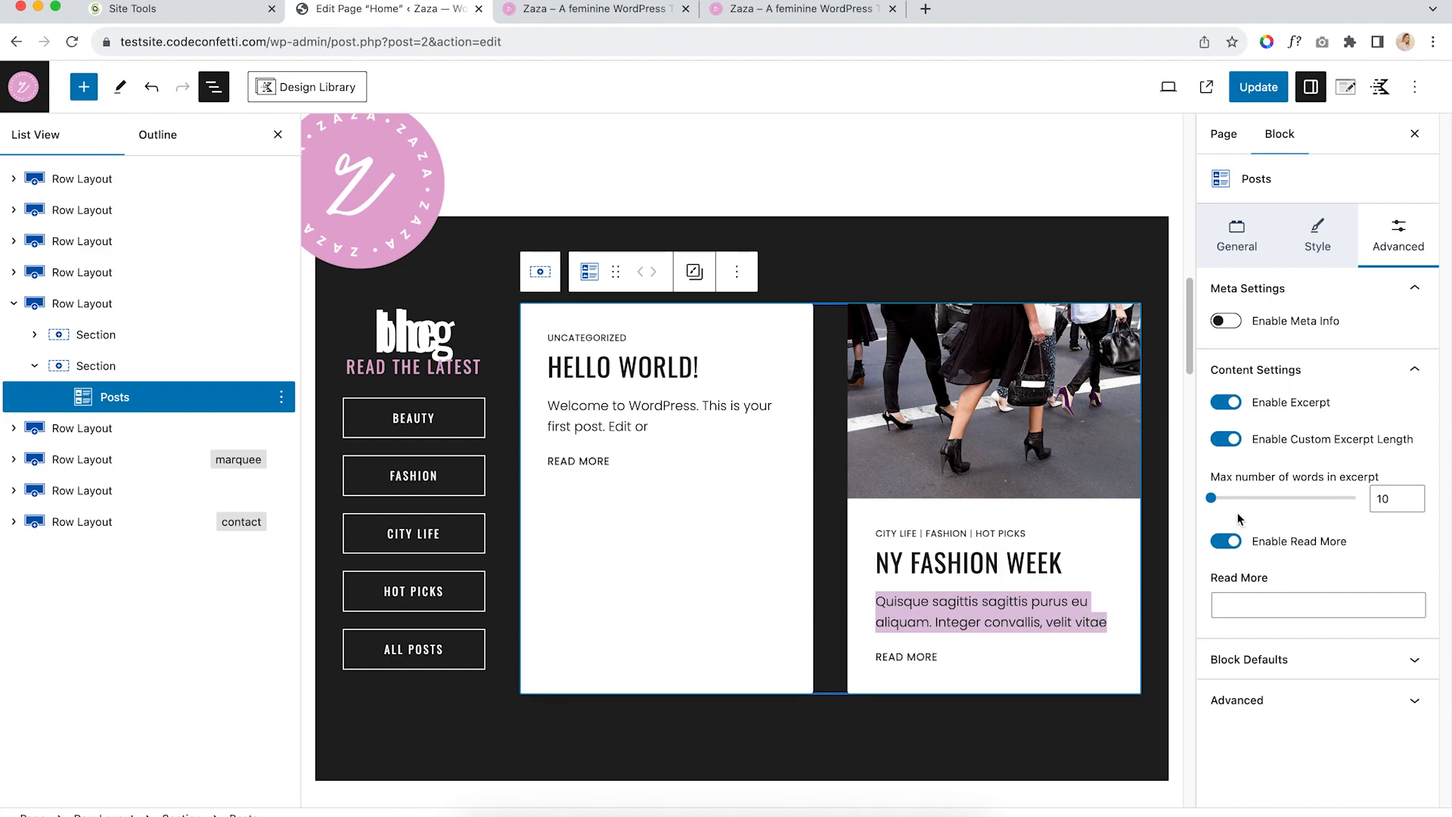
click(1219, 406)
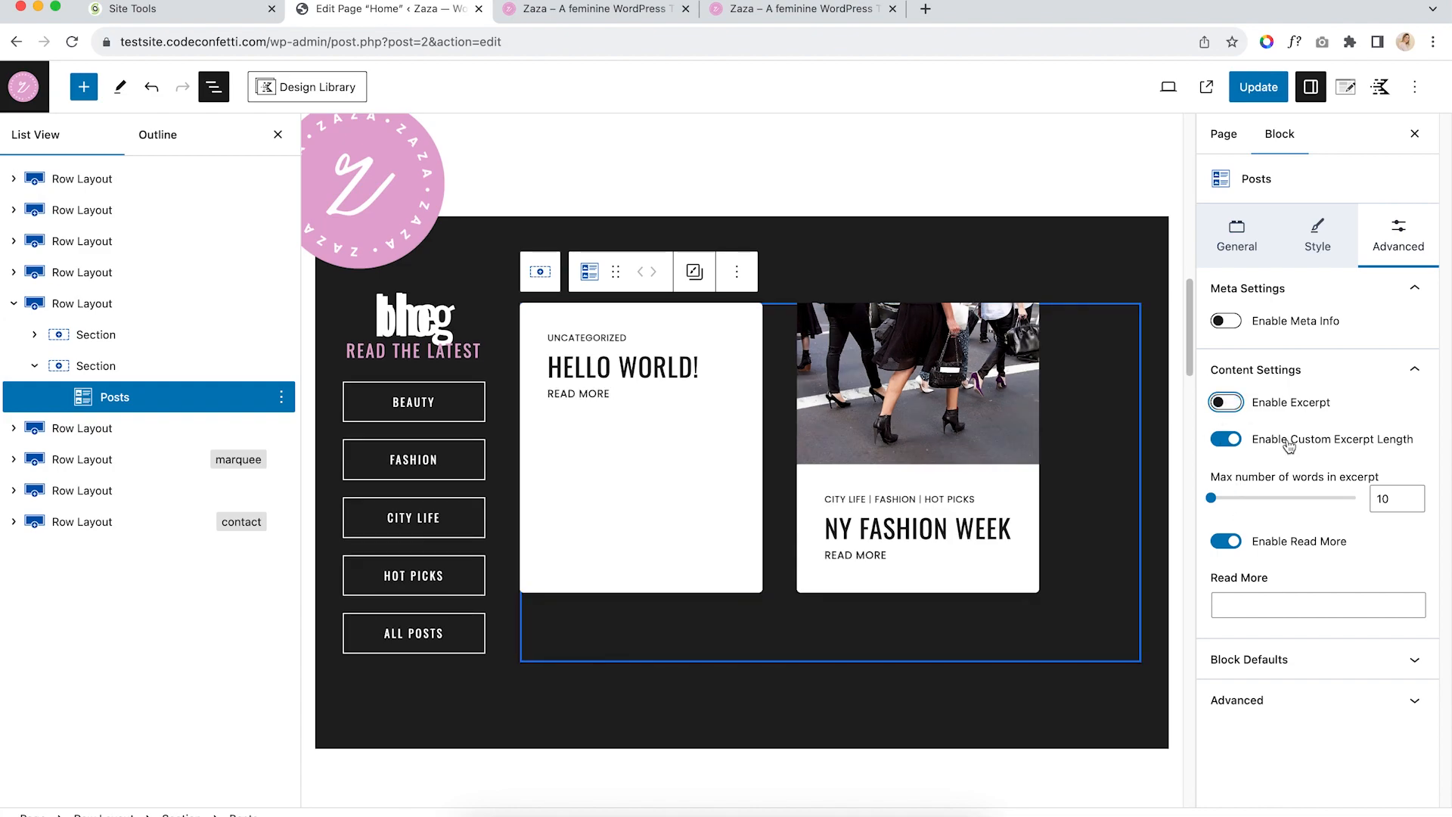
click(1231, 403)
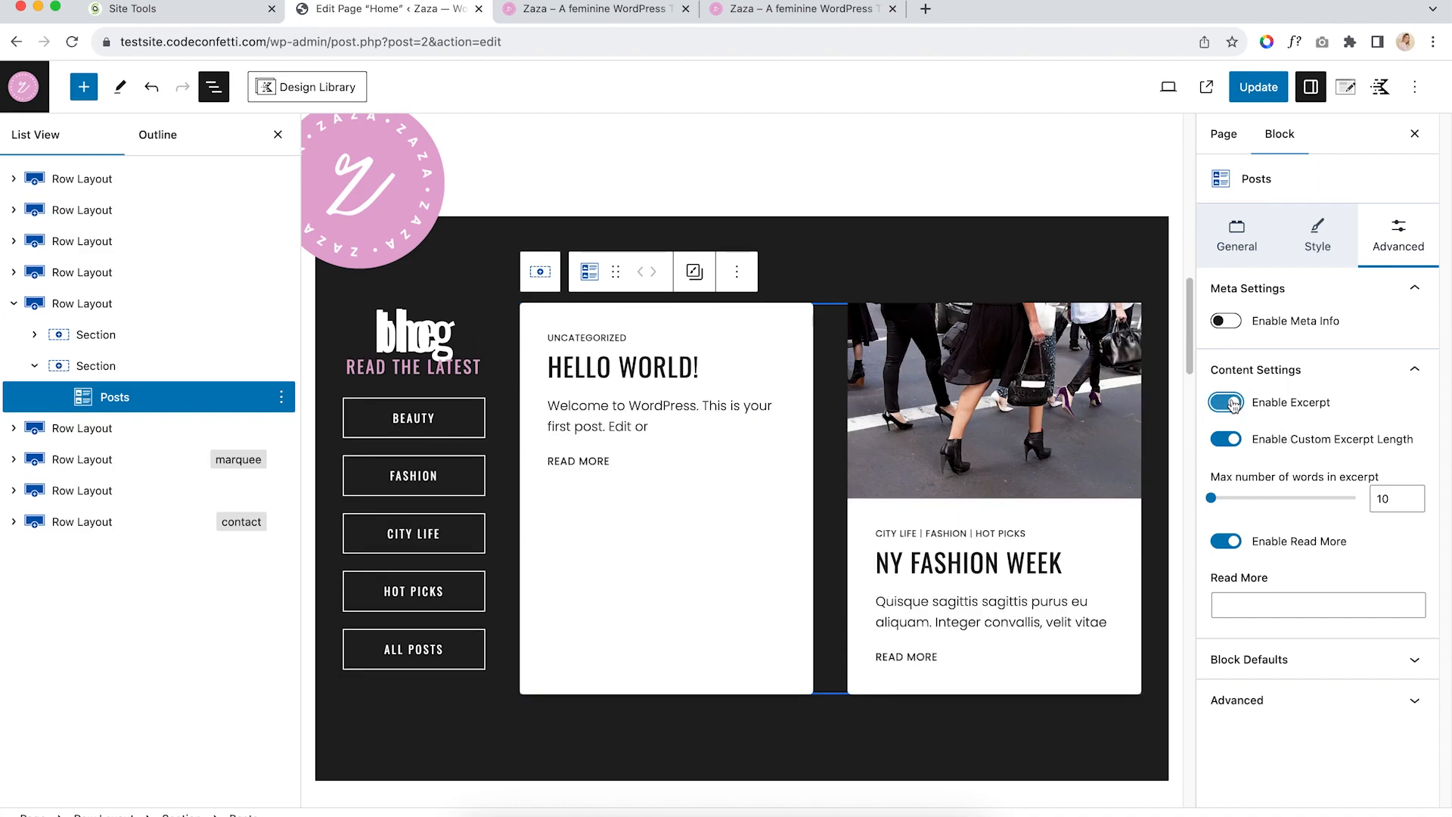
Try "View Post" as the Posts block's read more text and clear it again
click(1248, 601)
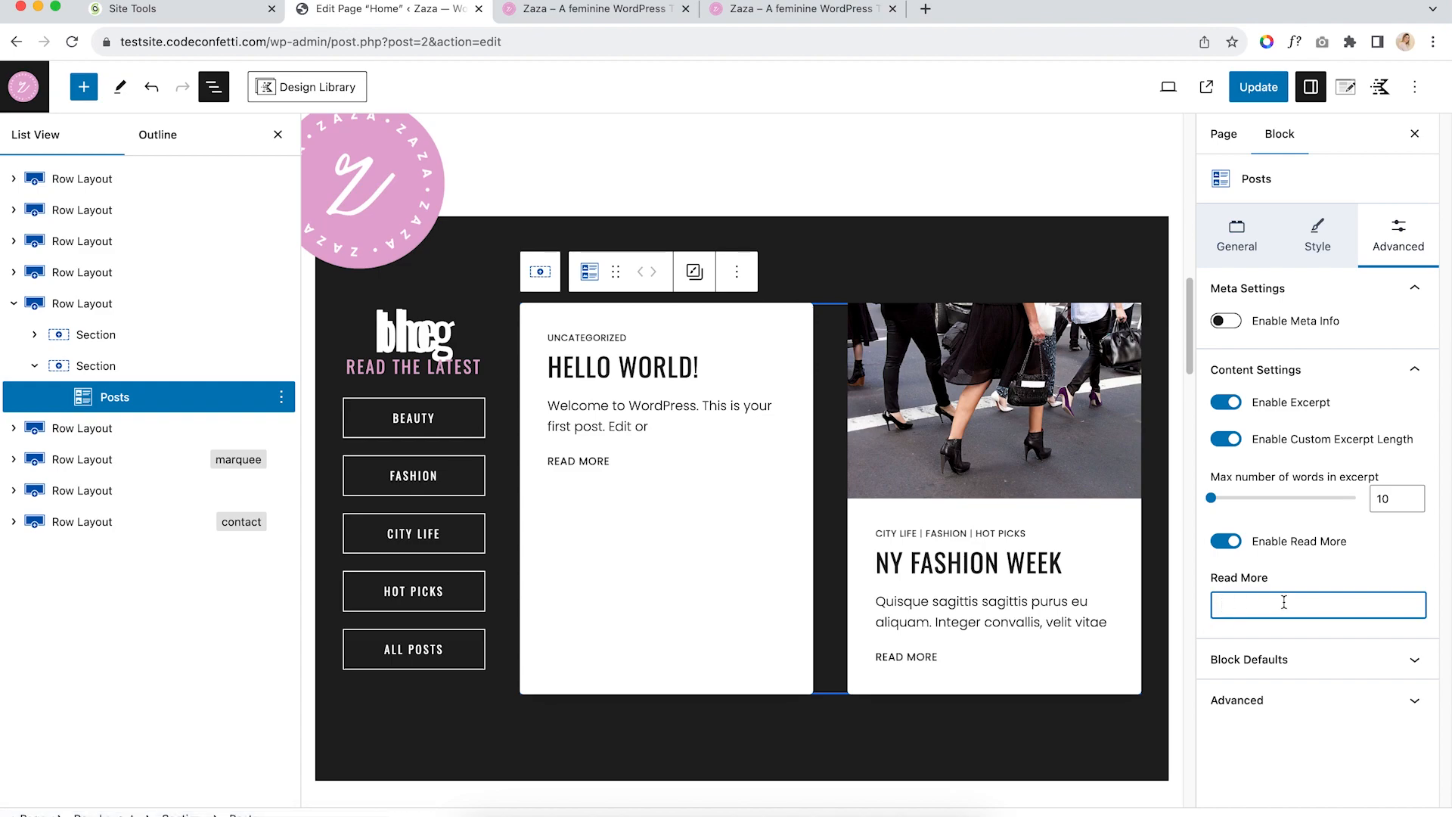
text(View Post)
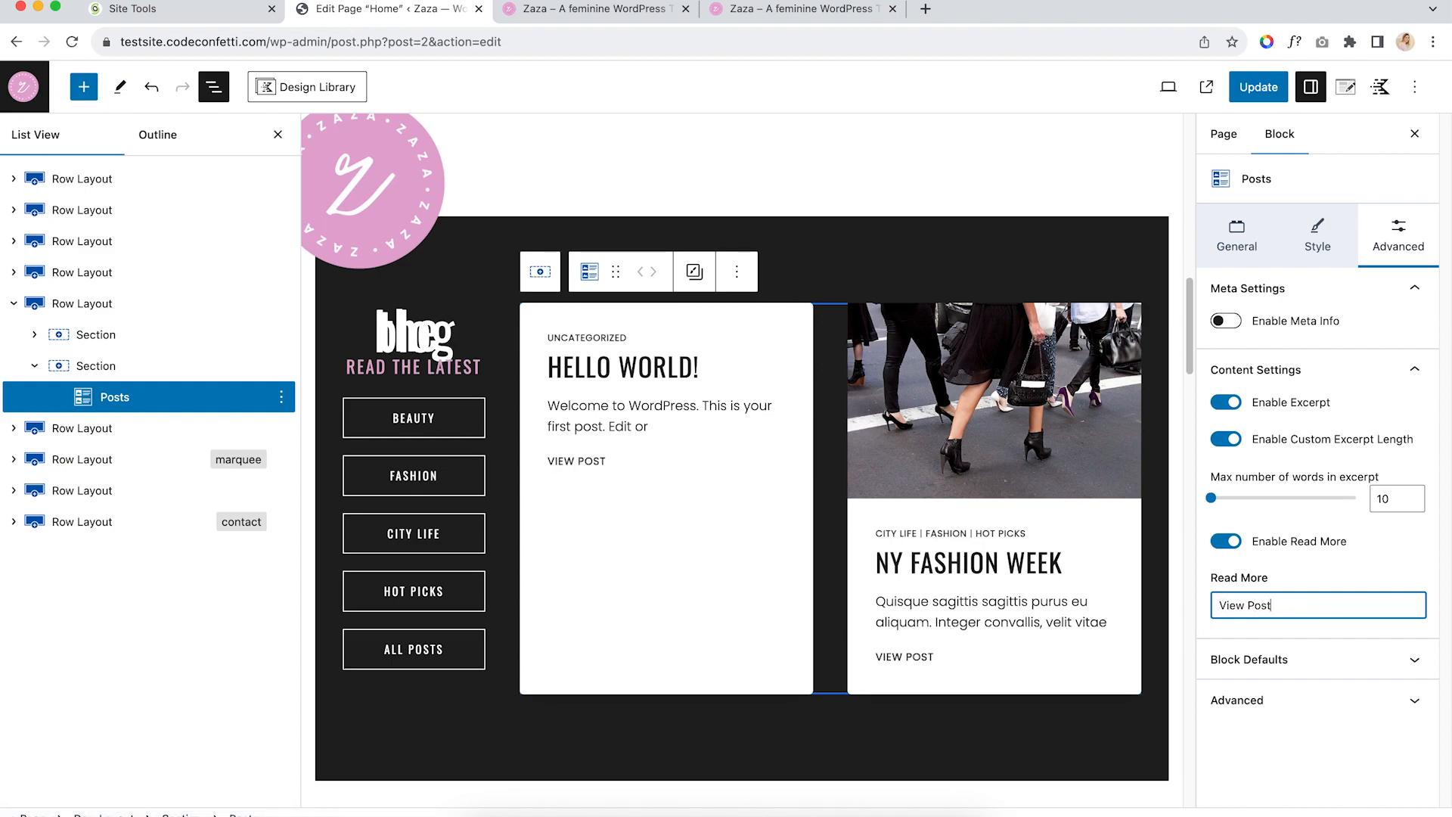
key(super+a)
key(BackSpace)
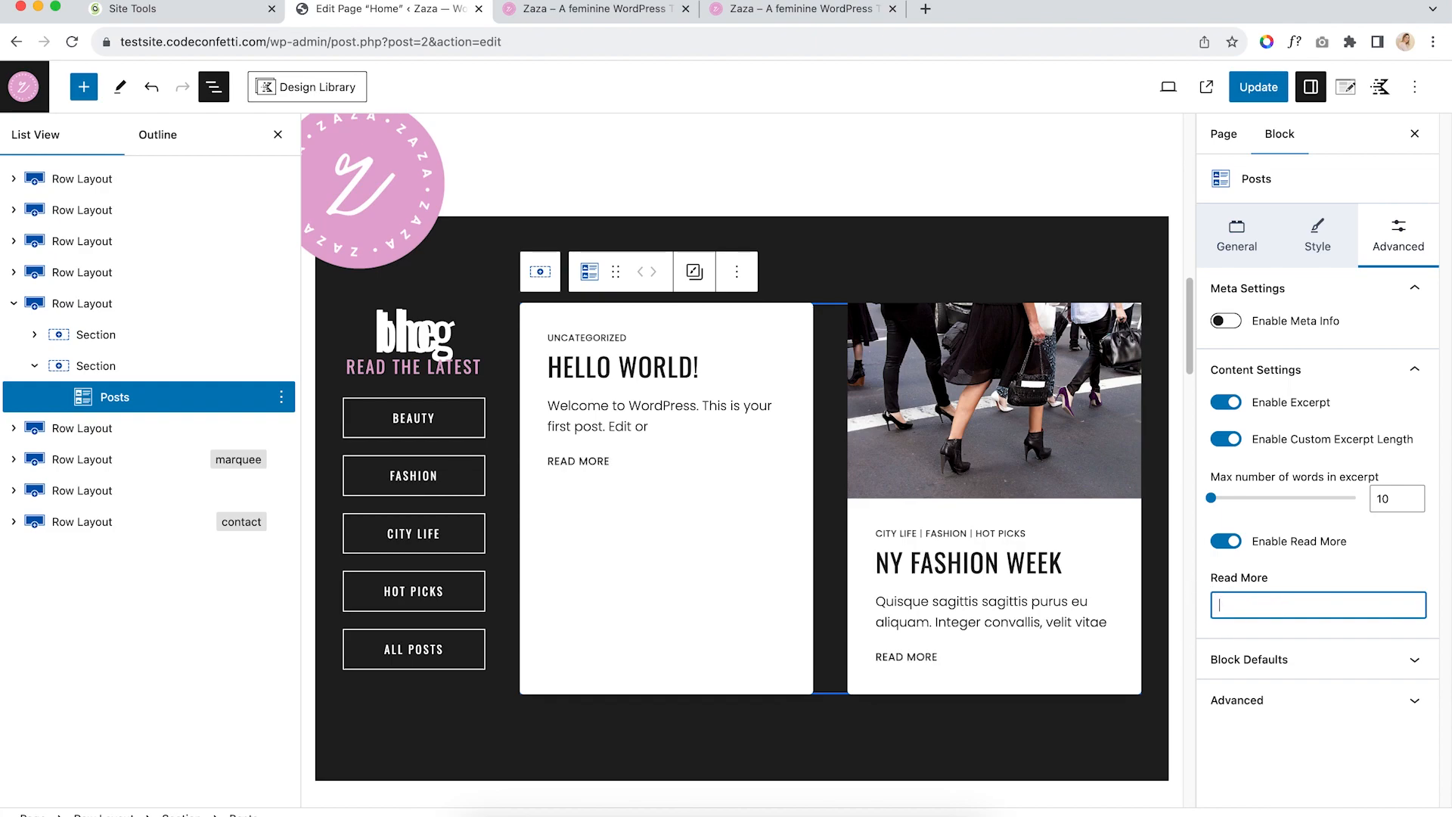
Try the beige EDE2D4 and the tan D1B490 as background color of the blog section's row layout
click(14, 303)
scroll(877, 405, down, 5)
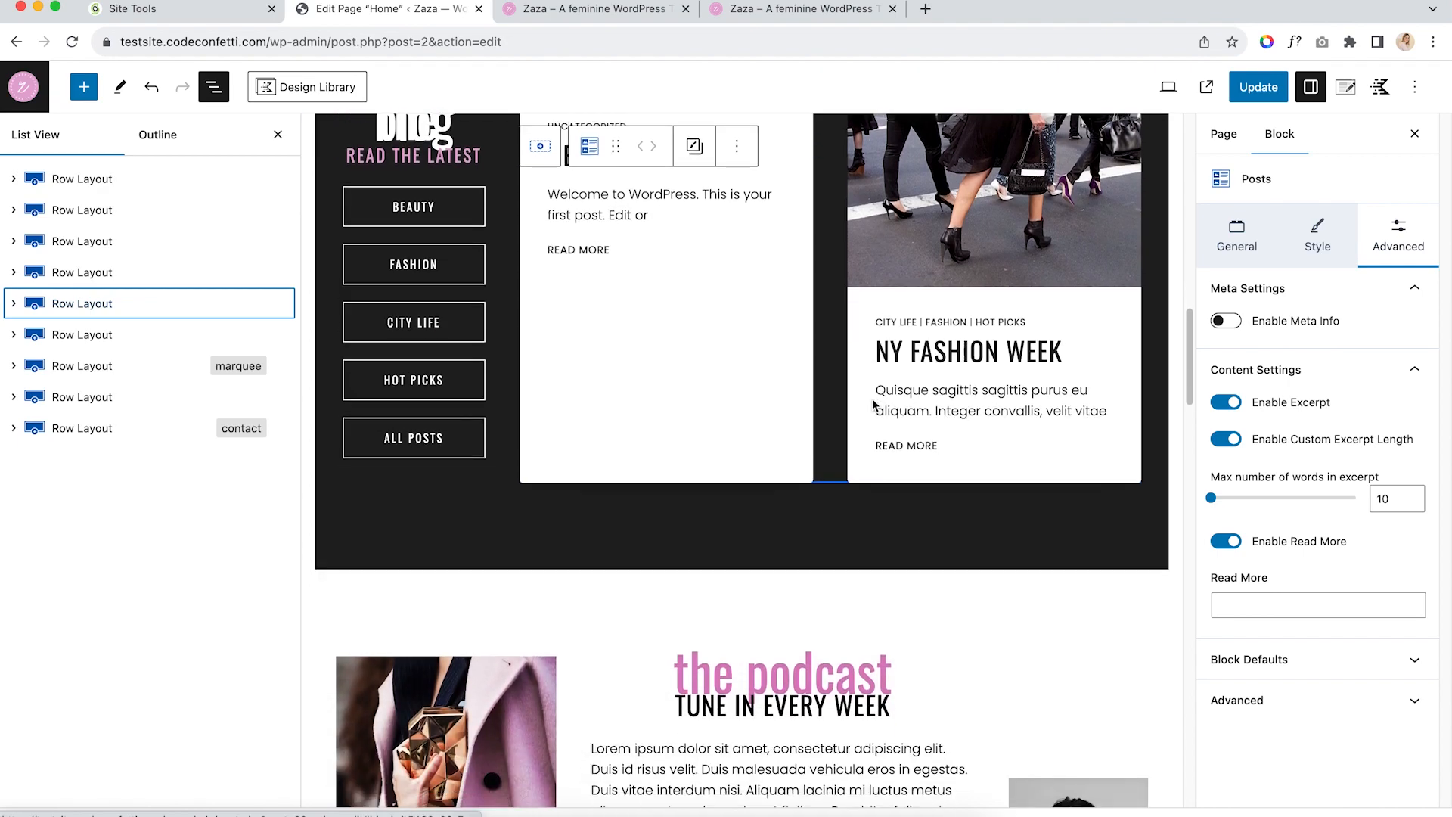
click(739, 541)
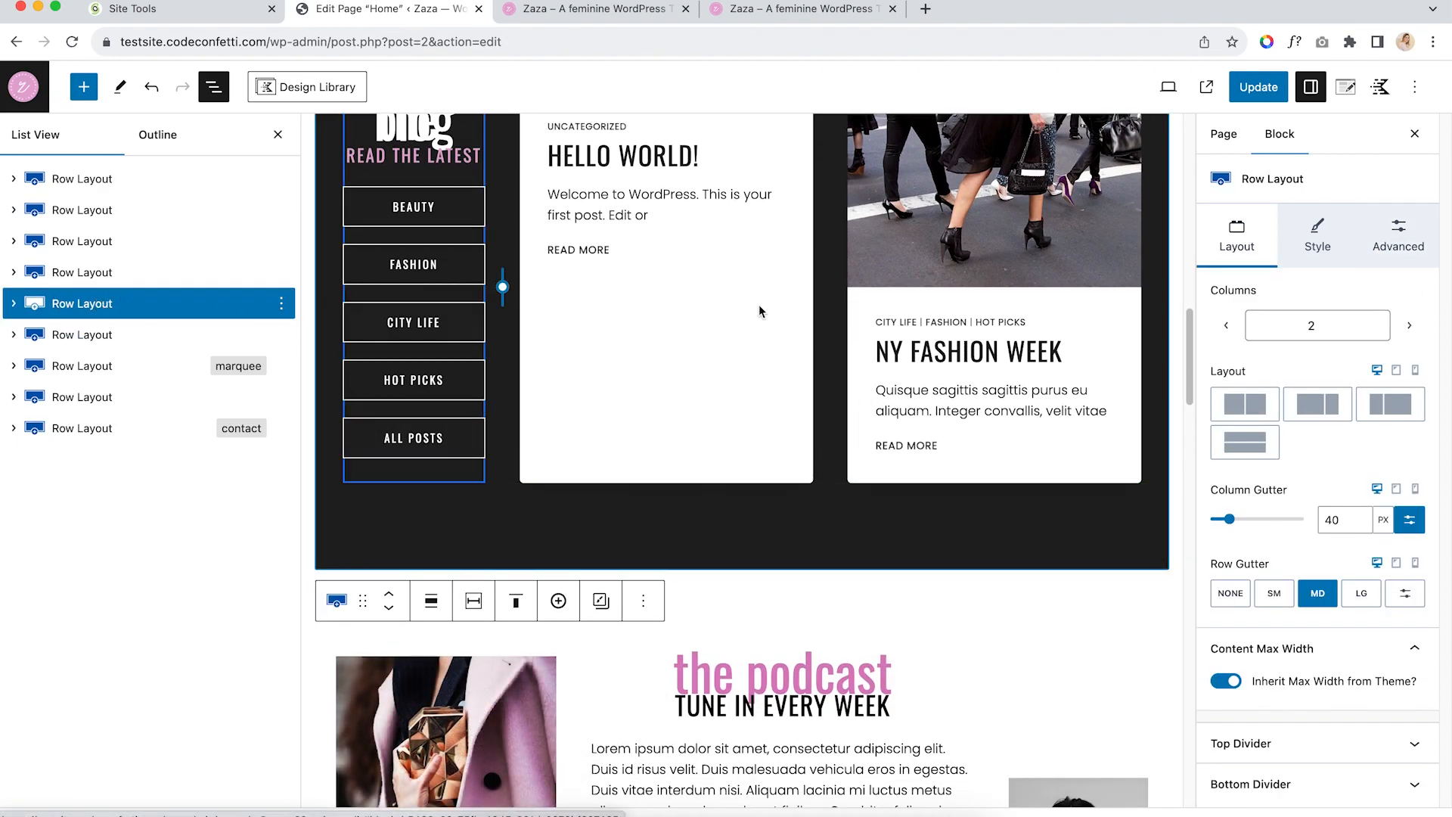
scroll(869, 334, up, 5)
scroll(933, 370, down, 1)
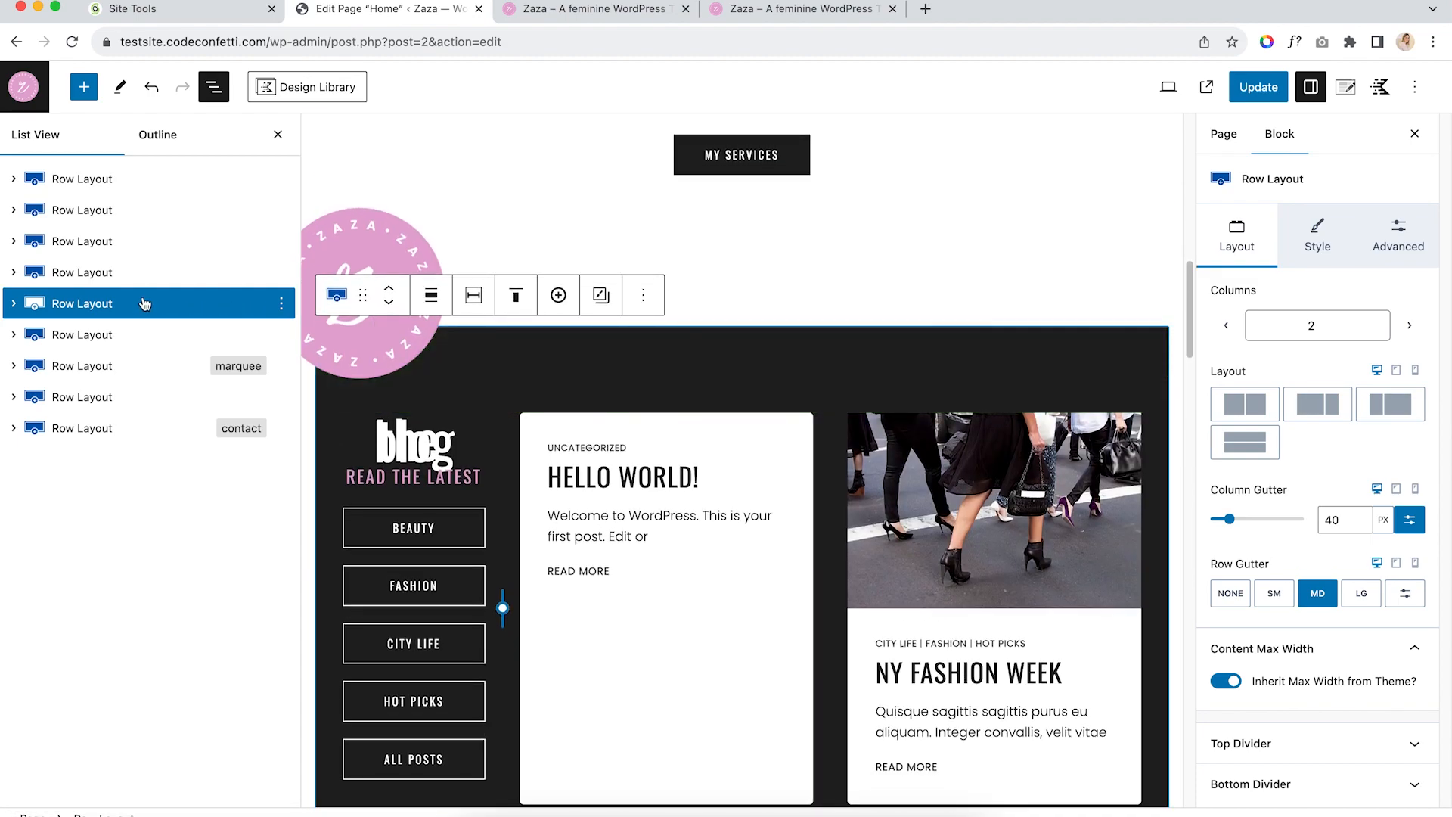
click(1317, 233)
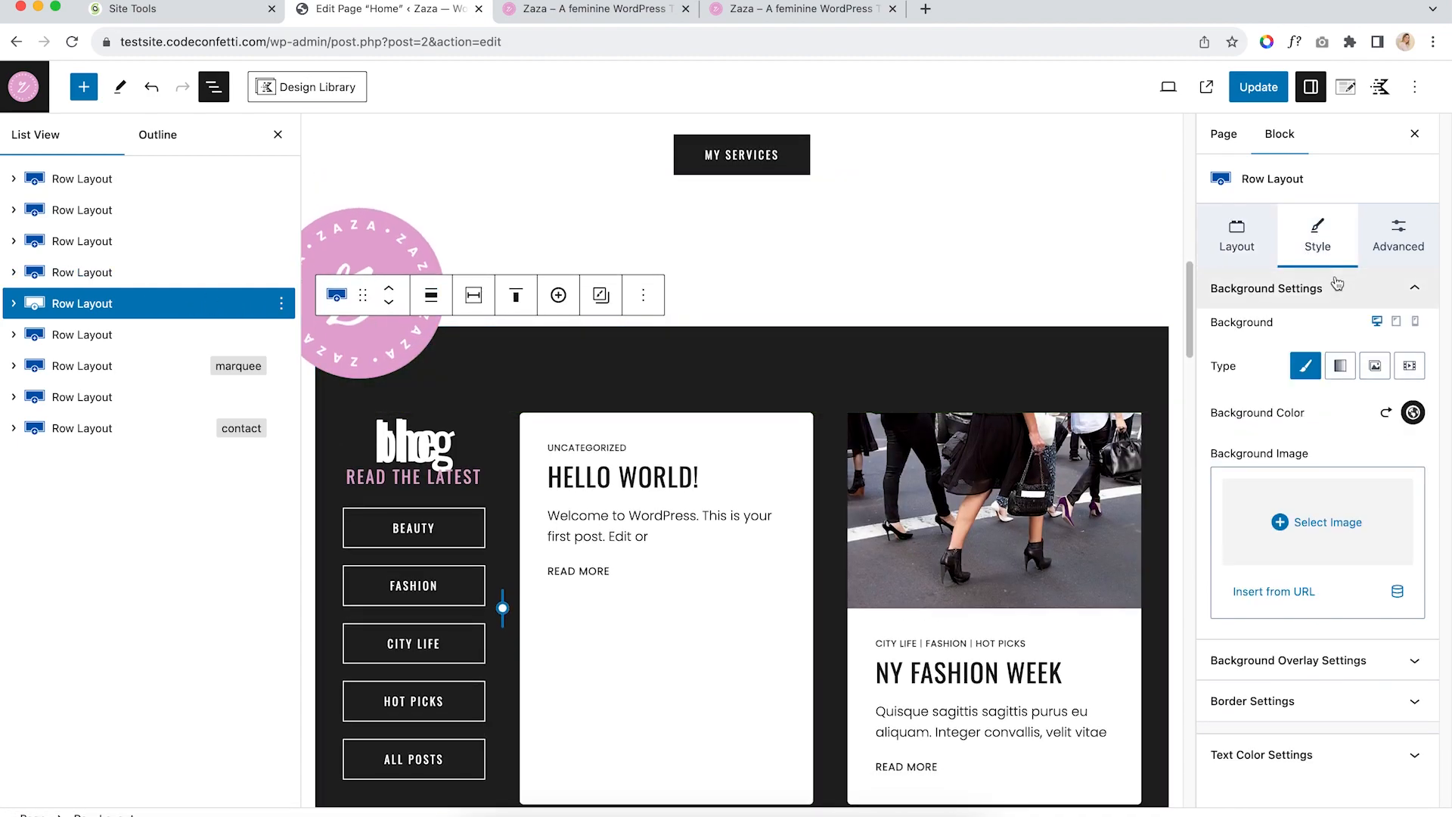
click(1412, 413)
click(1282, 377)
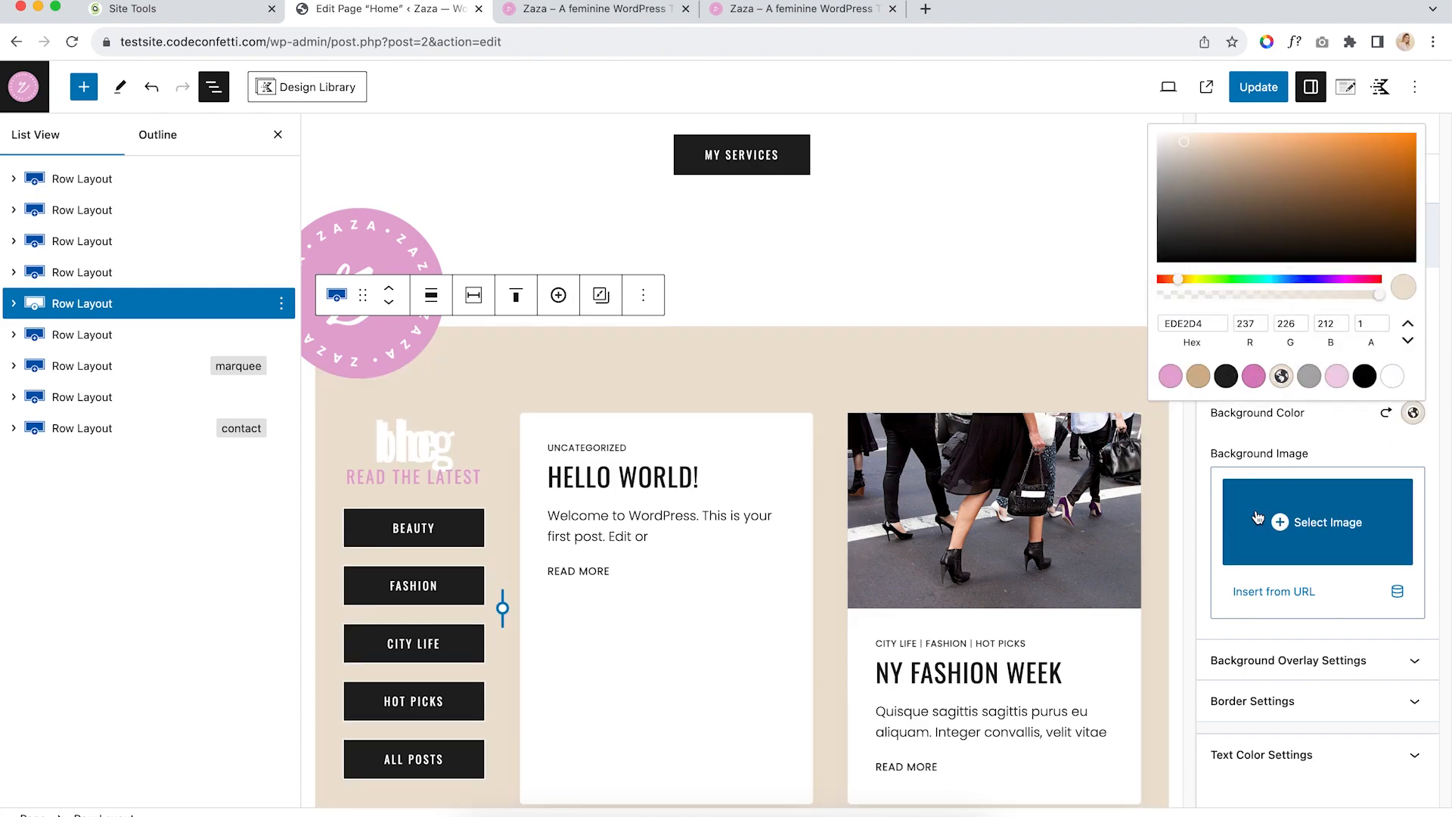
click(1198, 376)
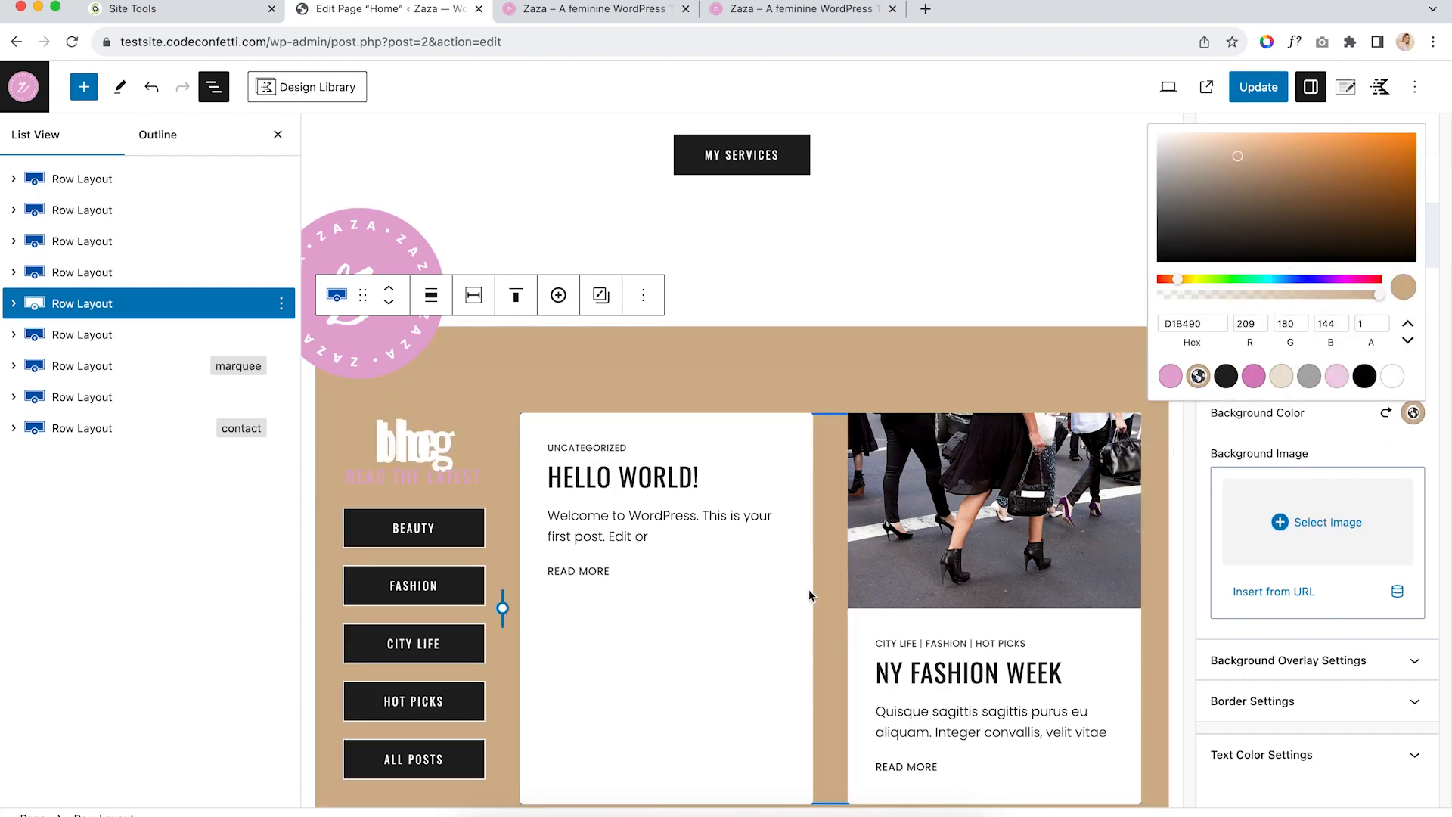
scroll(814, 582, down, 1)
scroll(814, 582, down, 1)
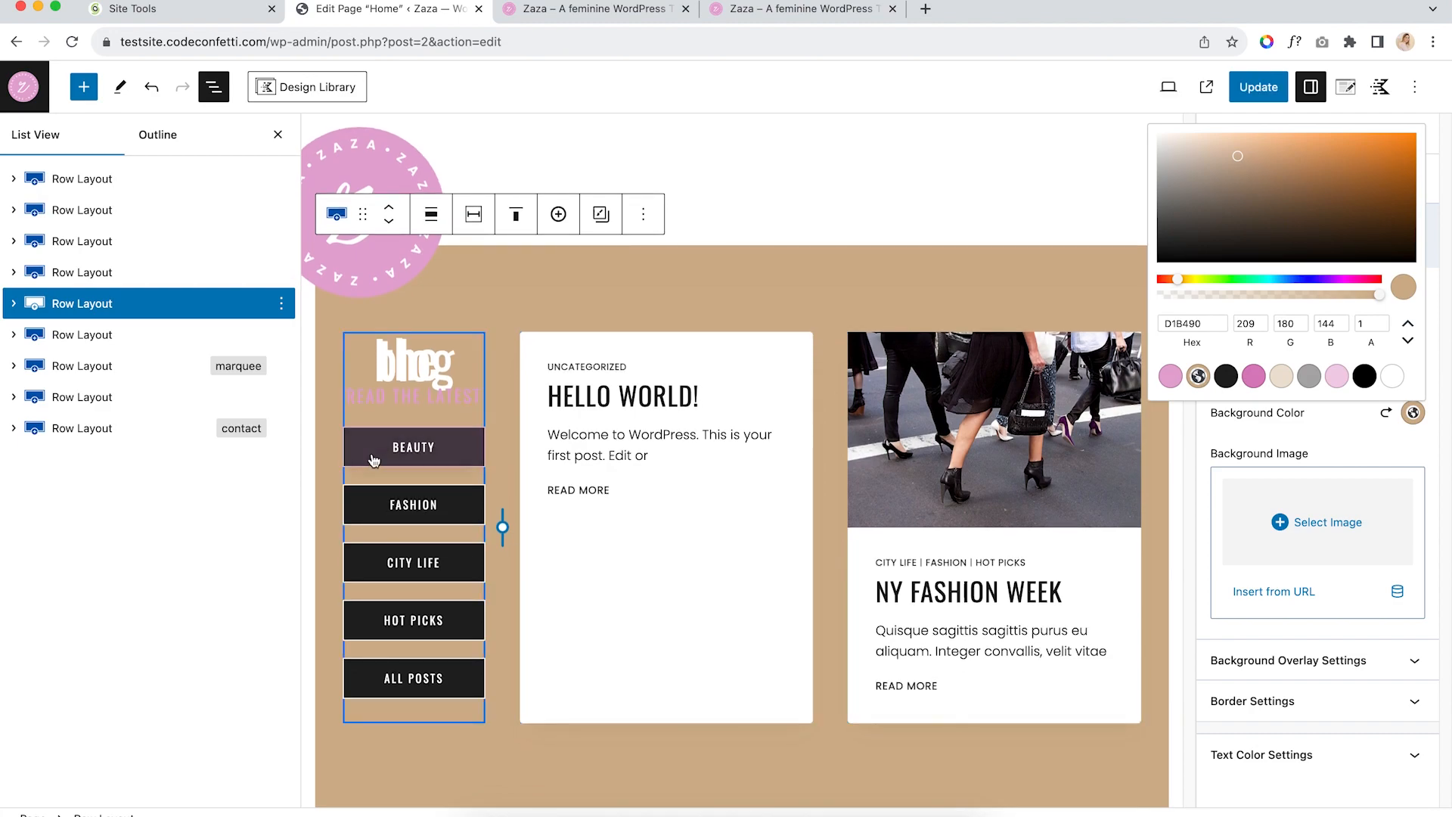
Try the tan D1B490 as the BEAUTY button's normal background color
click(448, 458)
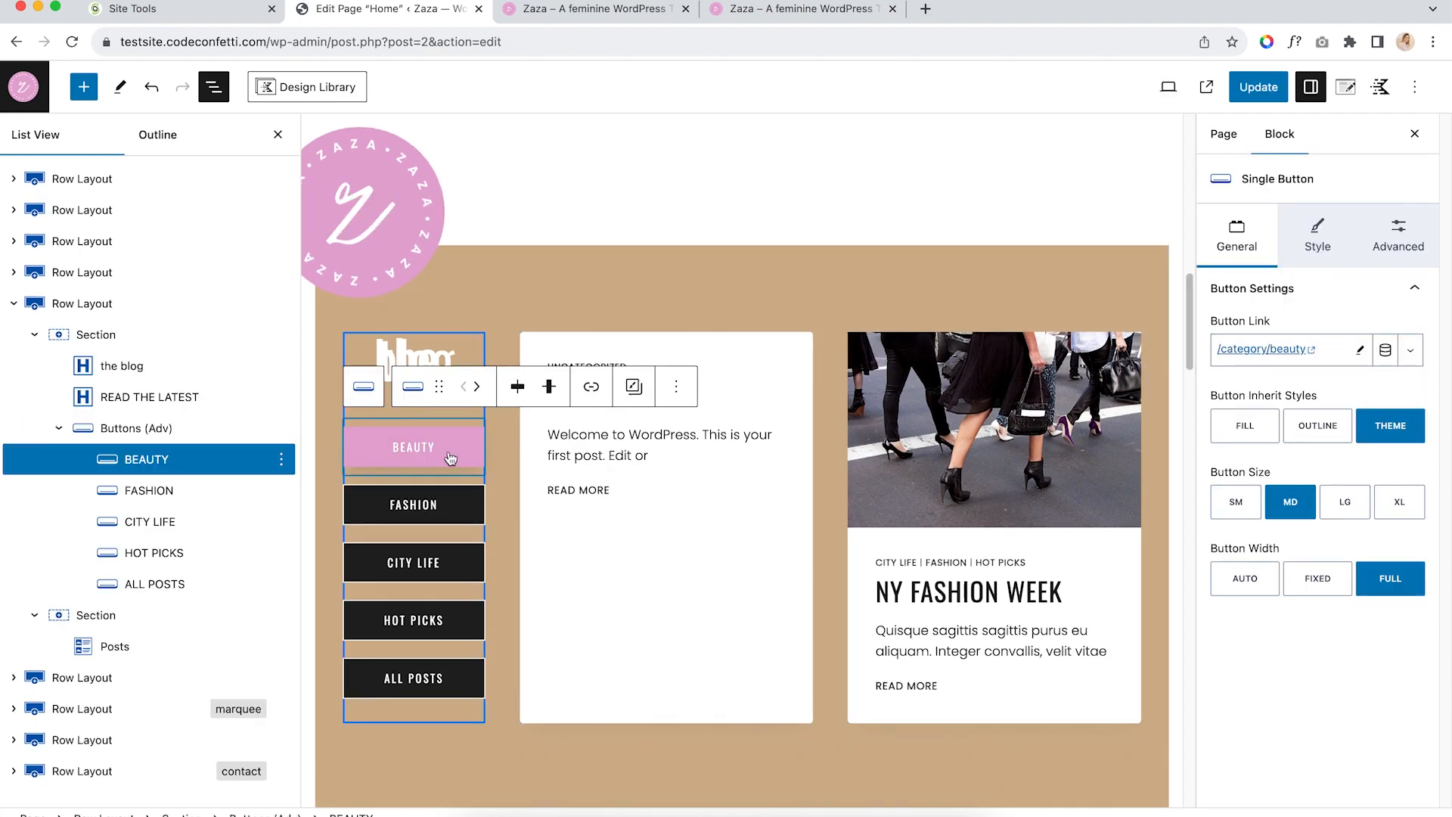
click(1337, 258)
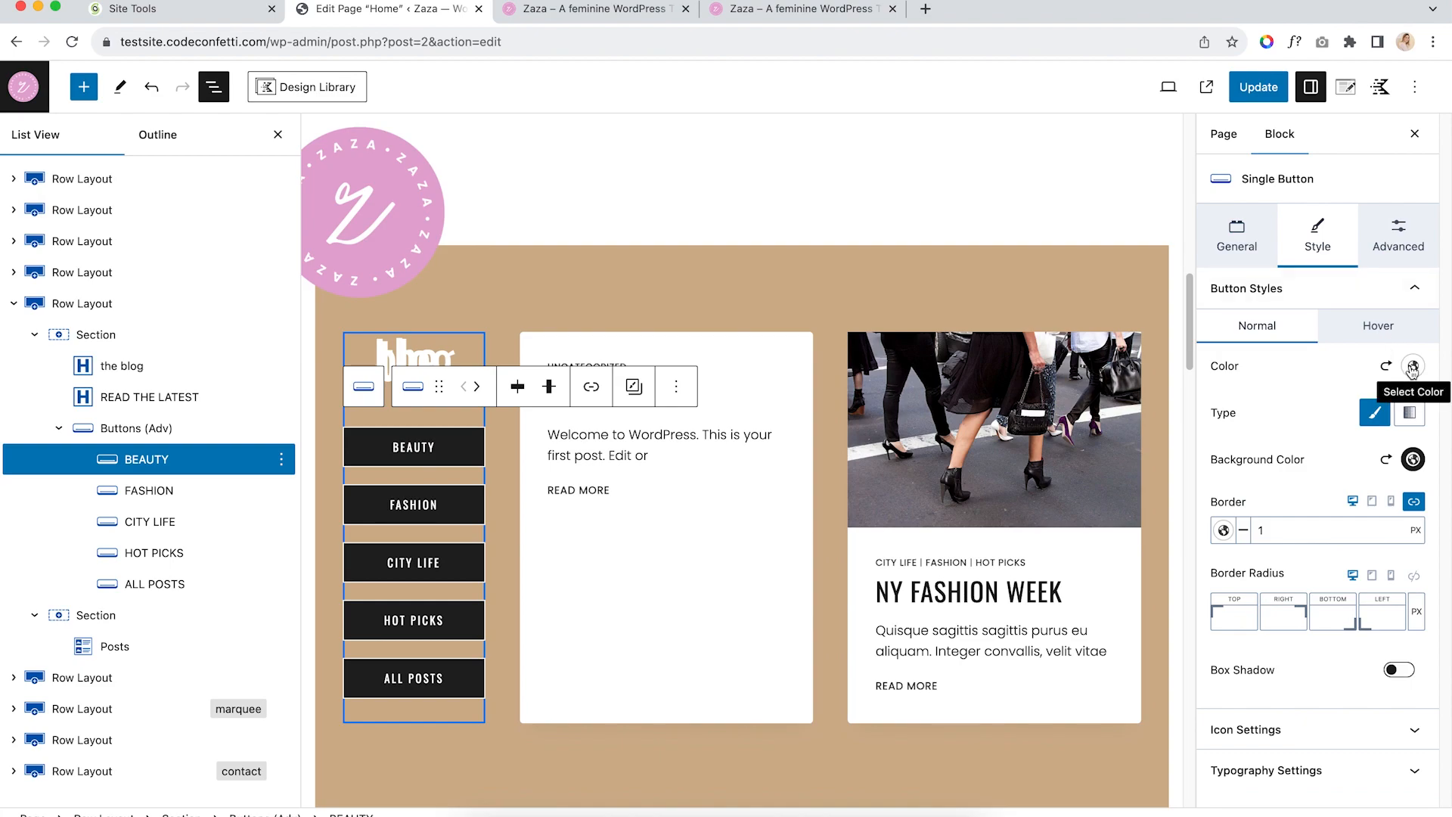
click(1413, 460)
click(1198, 422)
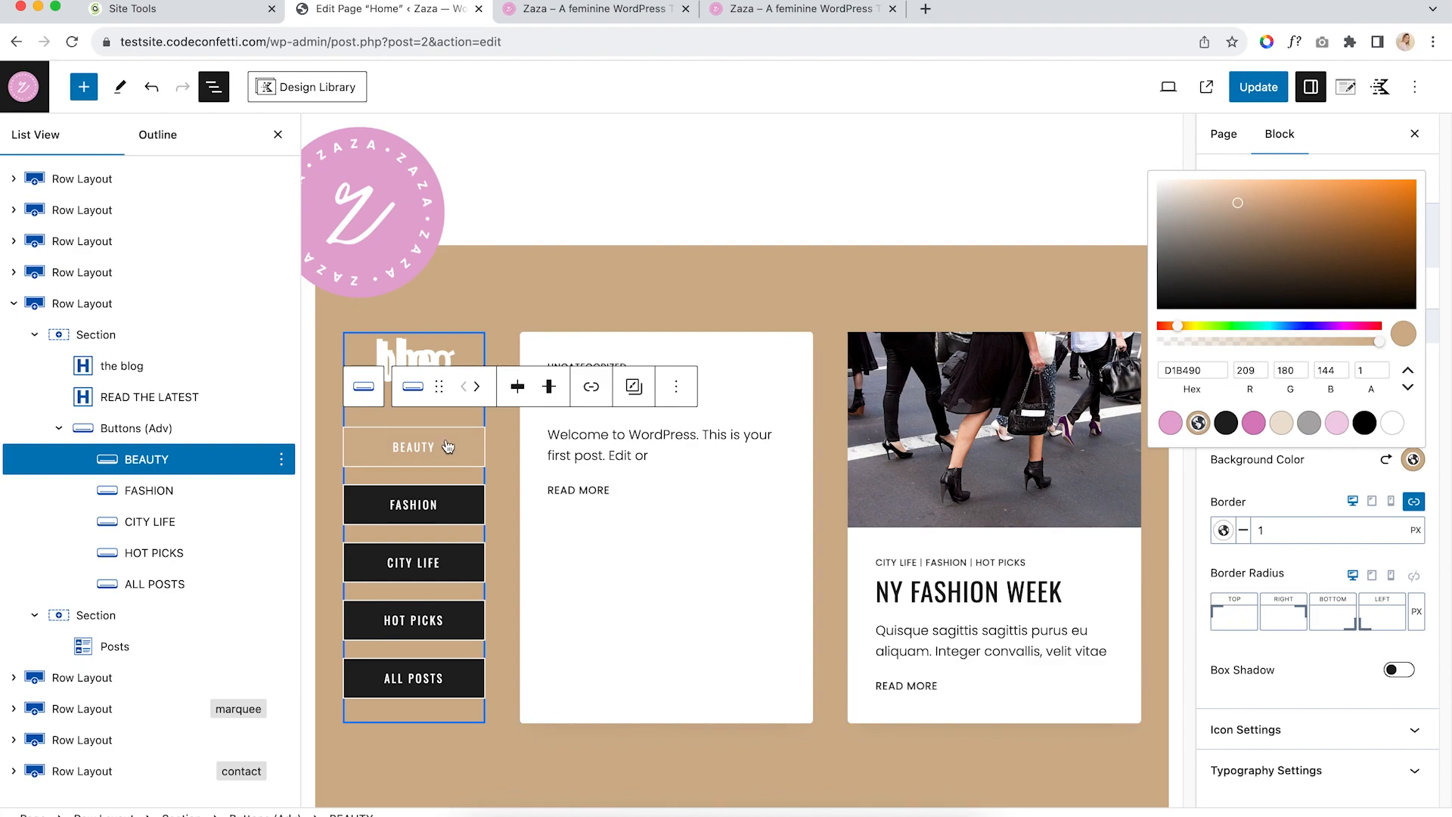
Undo the background color changes on the BEAUTY button and the blog section's row layout
click(151, 90)
click(150, 90)
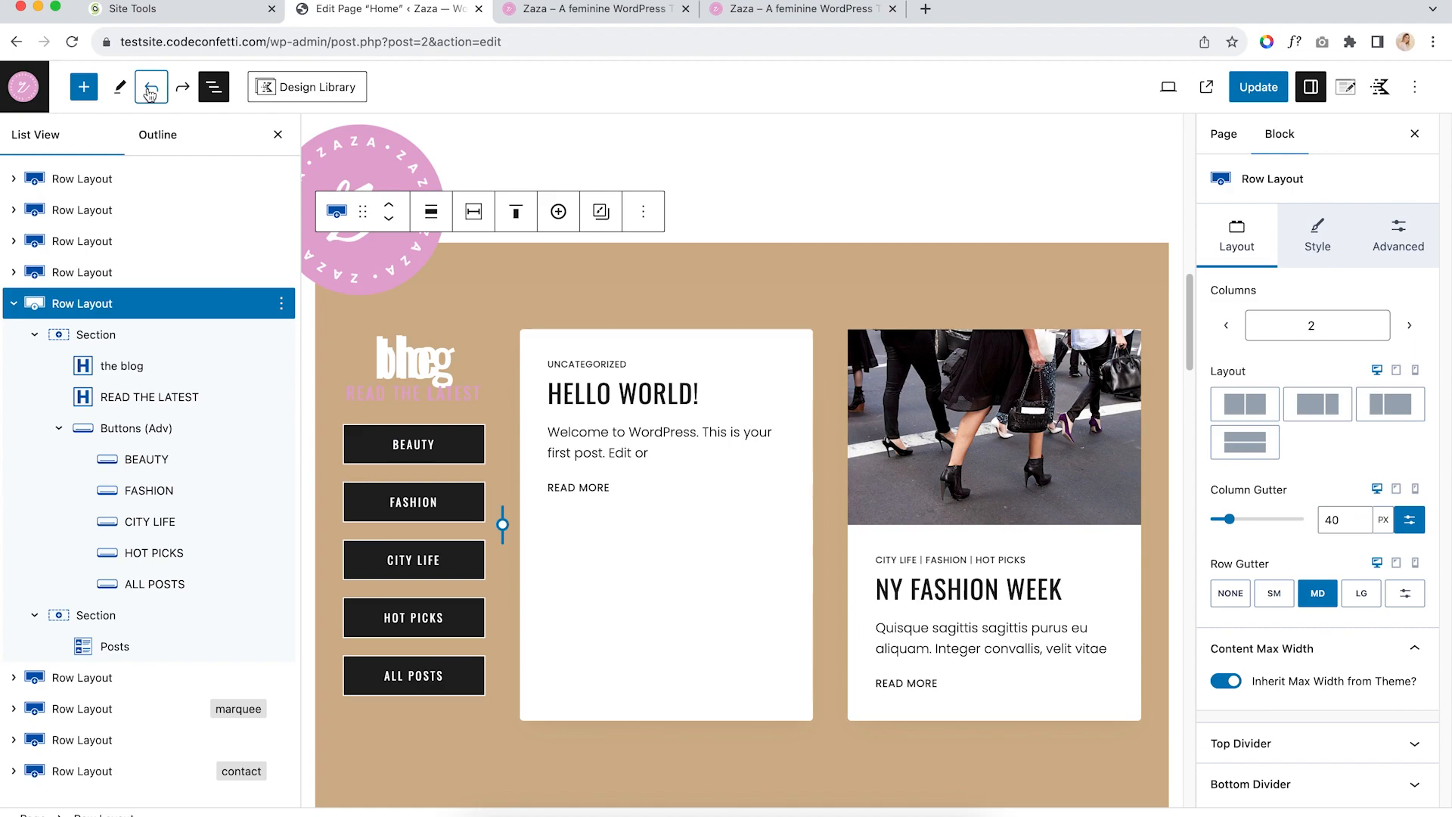
click(151, 91)
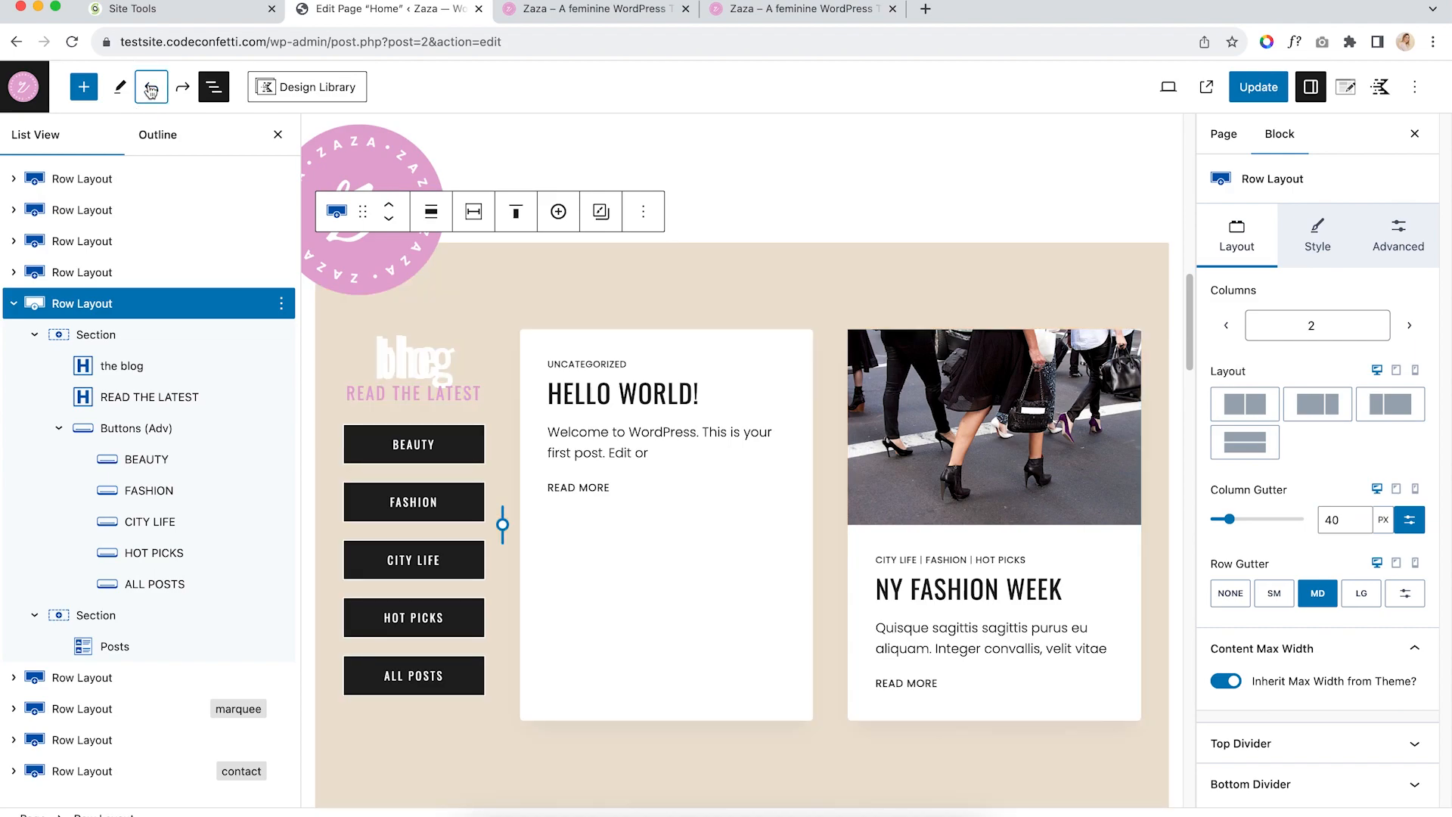
click(155, 94)
click(155, 94)
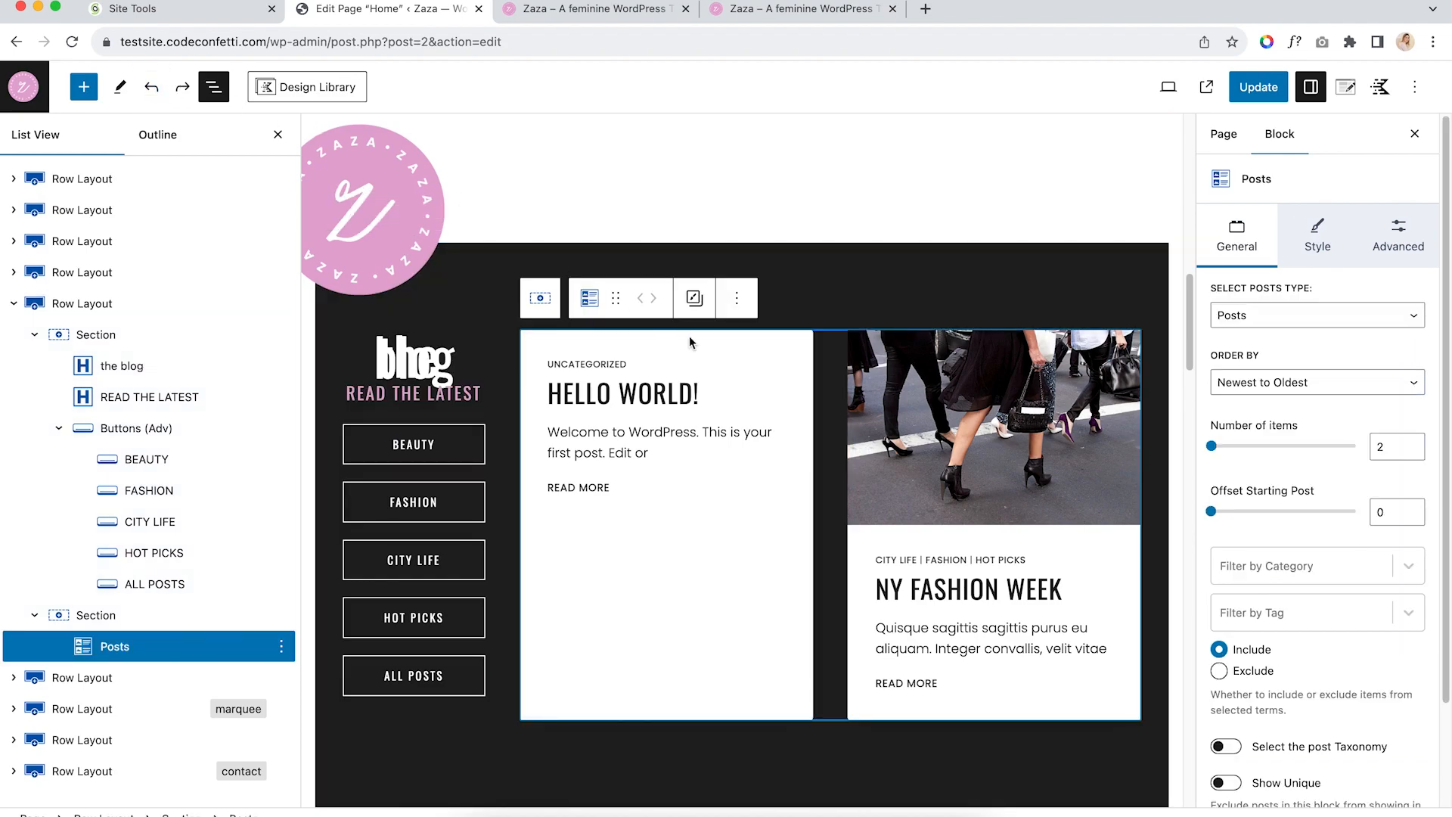
Add the image zaza_img_4 from the media library to the slider gallery in the podcast section
scroll(862, 481, down, 1)
scroll(862, 482, down, 7)
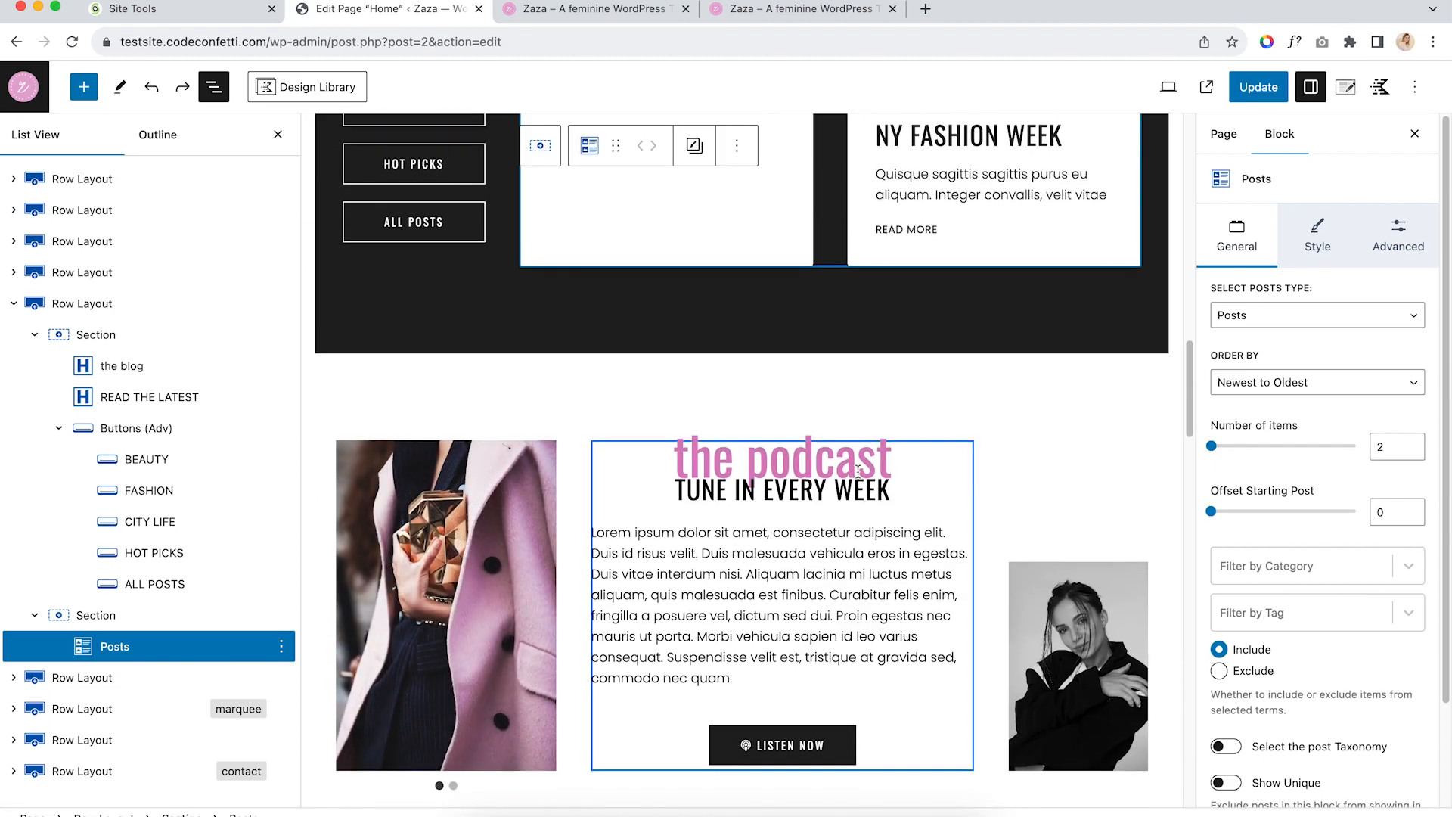
click(822, 317)
scroll(824, 312, down, 2)
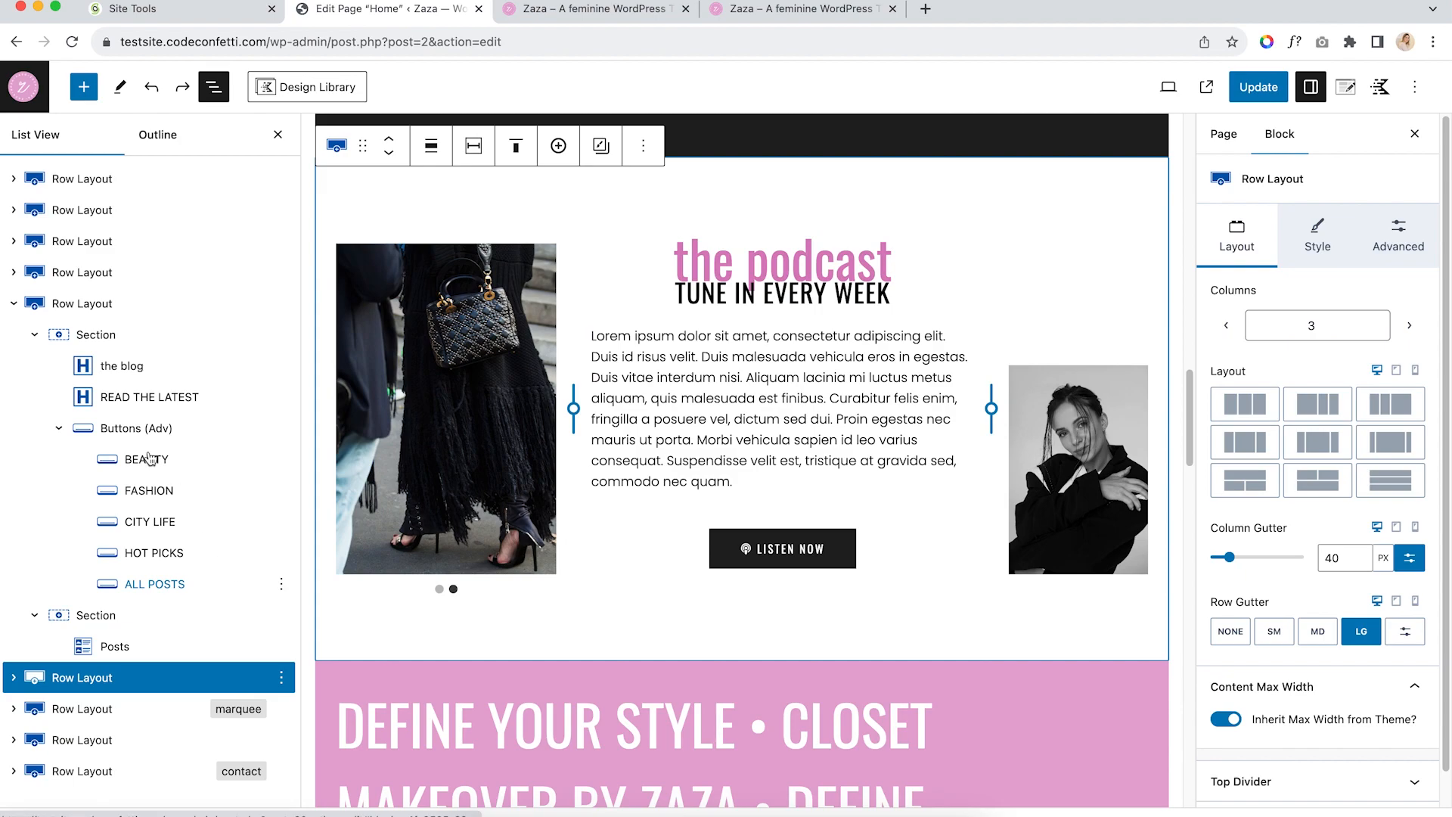
click(13, 303)
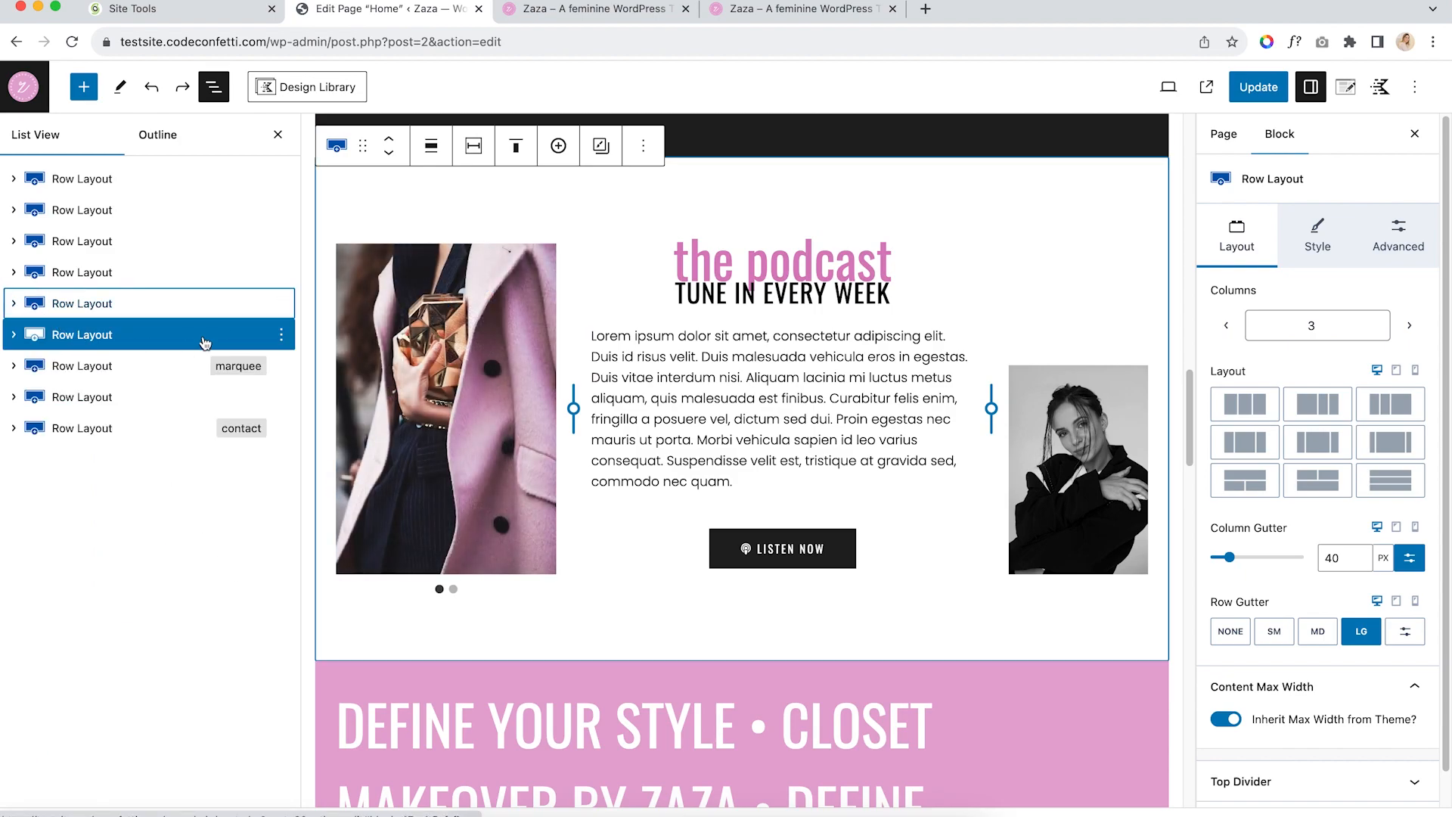
click(460, 346)
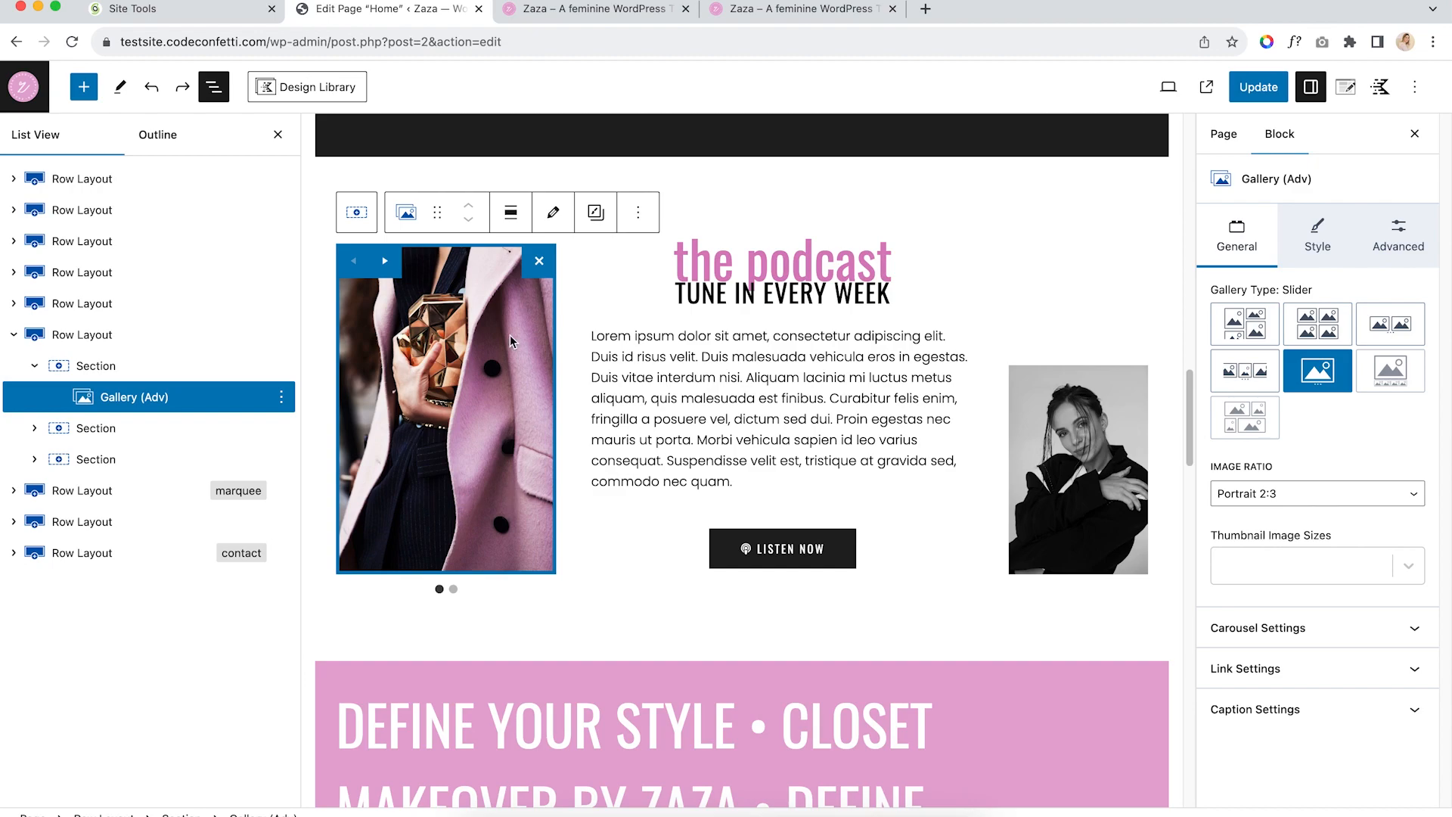
click(554, 214)
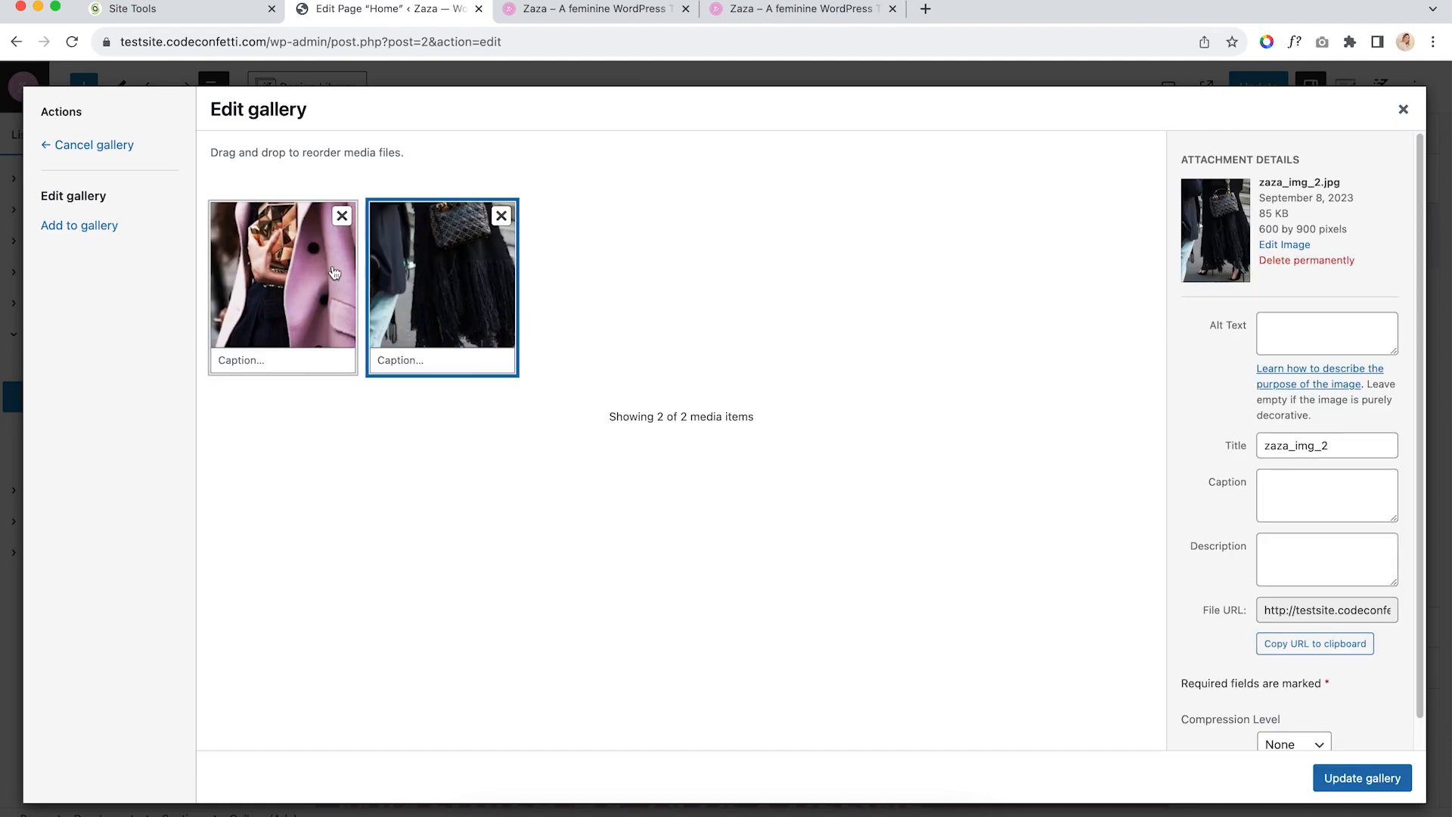
click(80, 225)
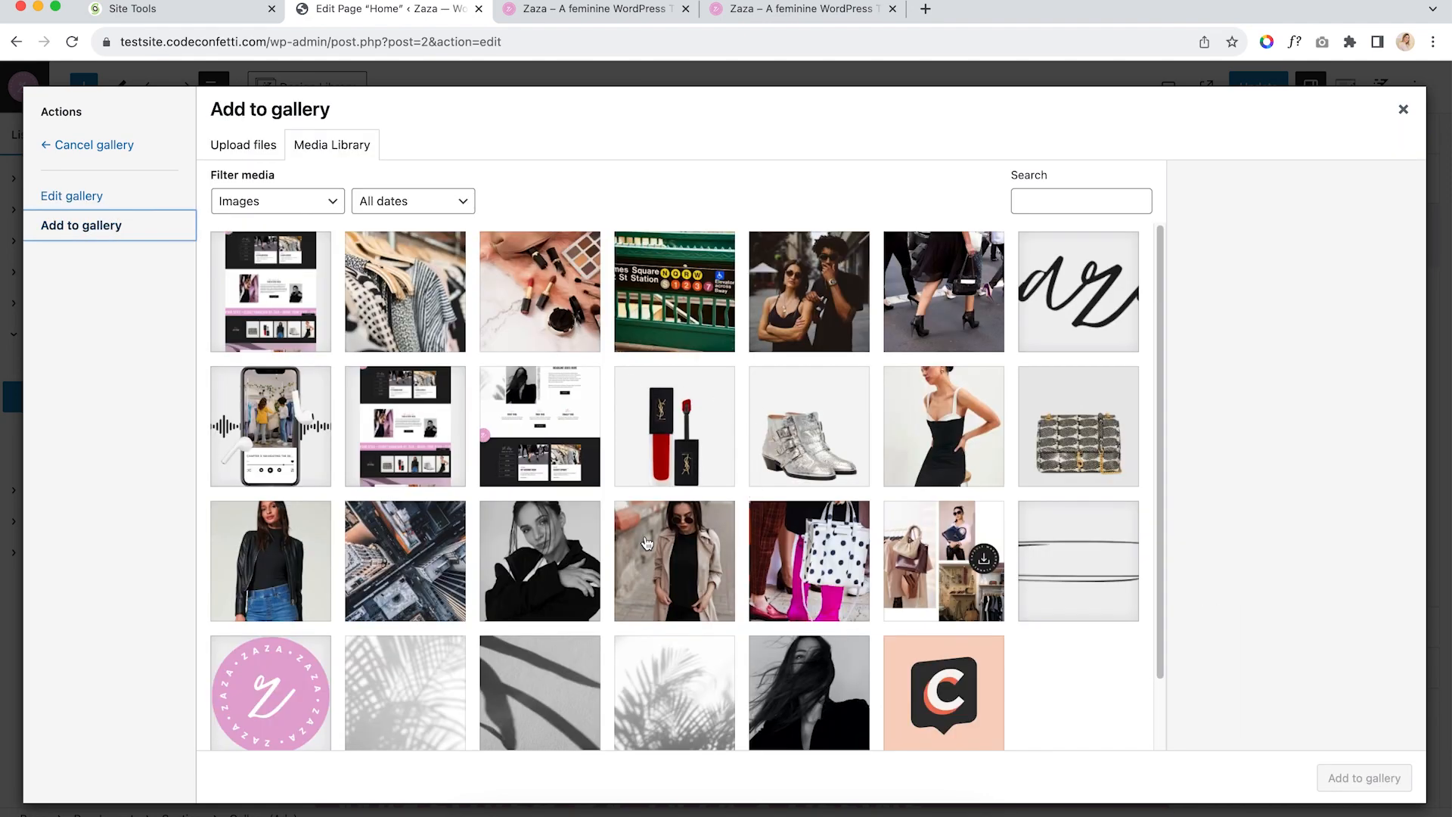
click(679, 556)
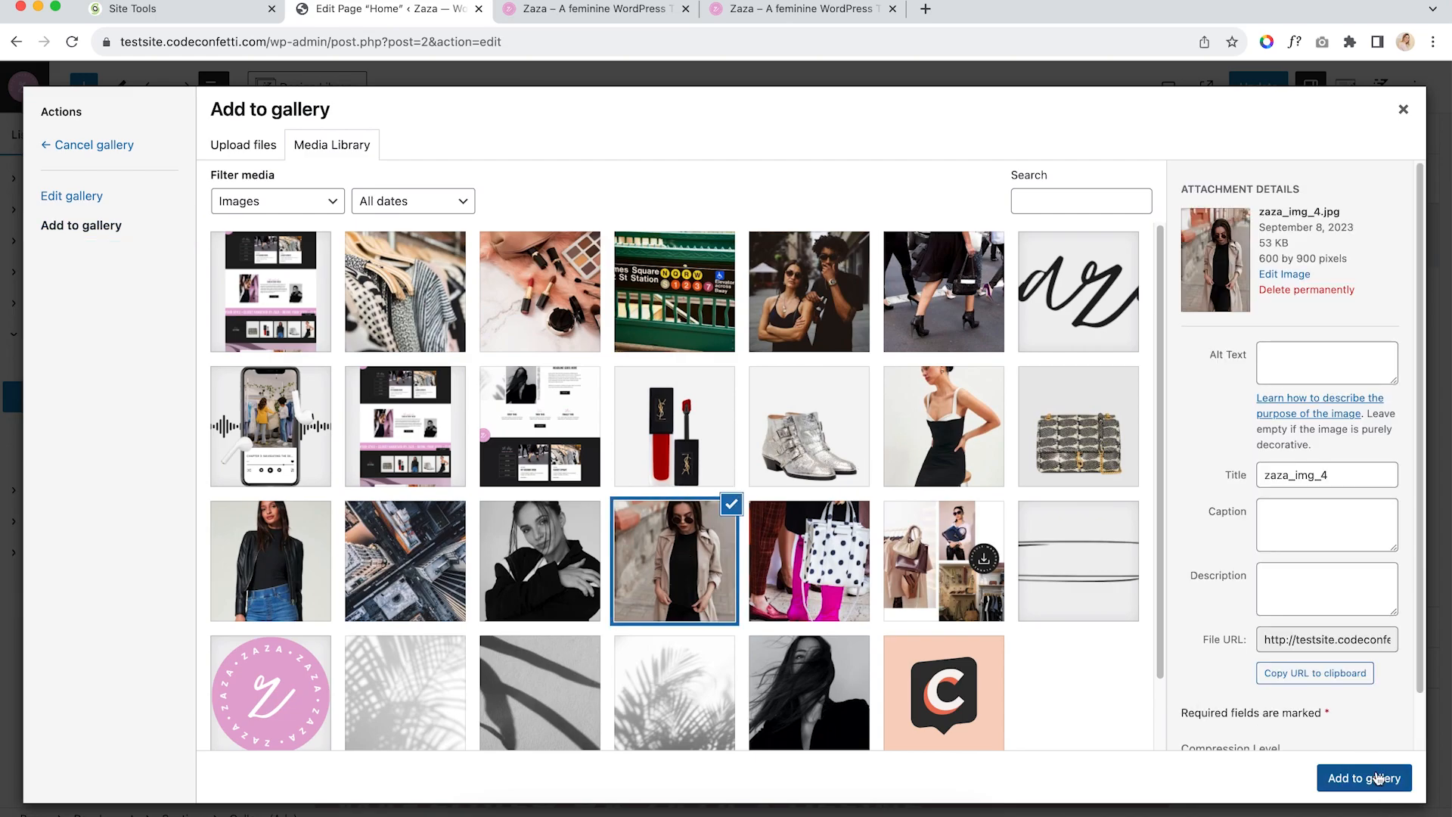
click(1376, 777)
click(1365, 778)
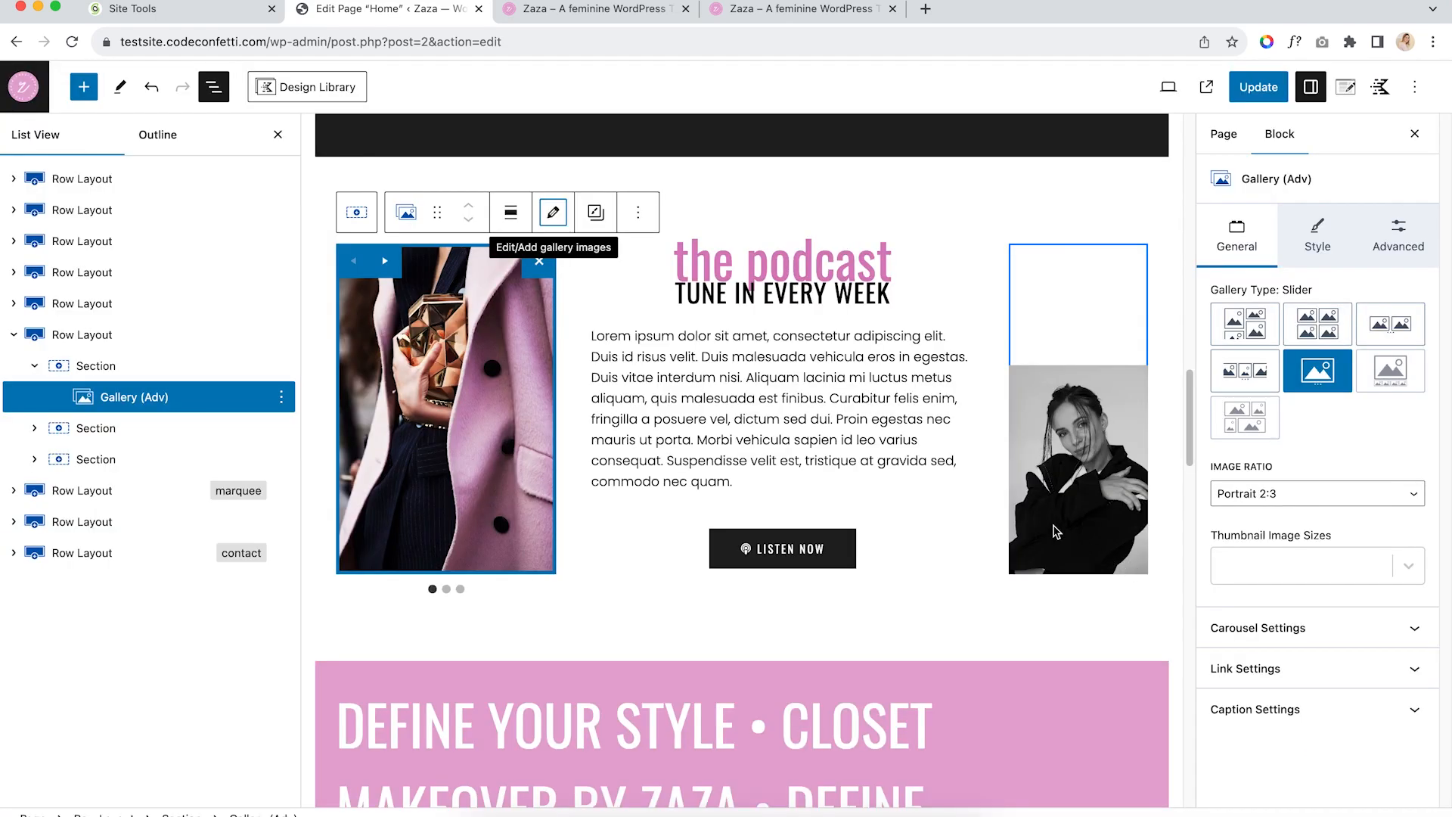
Check the slides of the podcast gallery, and preview the page in a new tab down to the podcast section
click(446, 589)
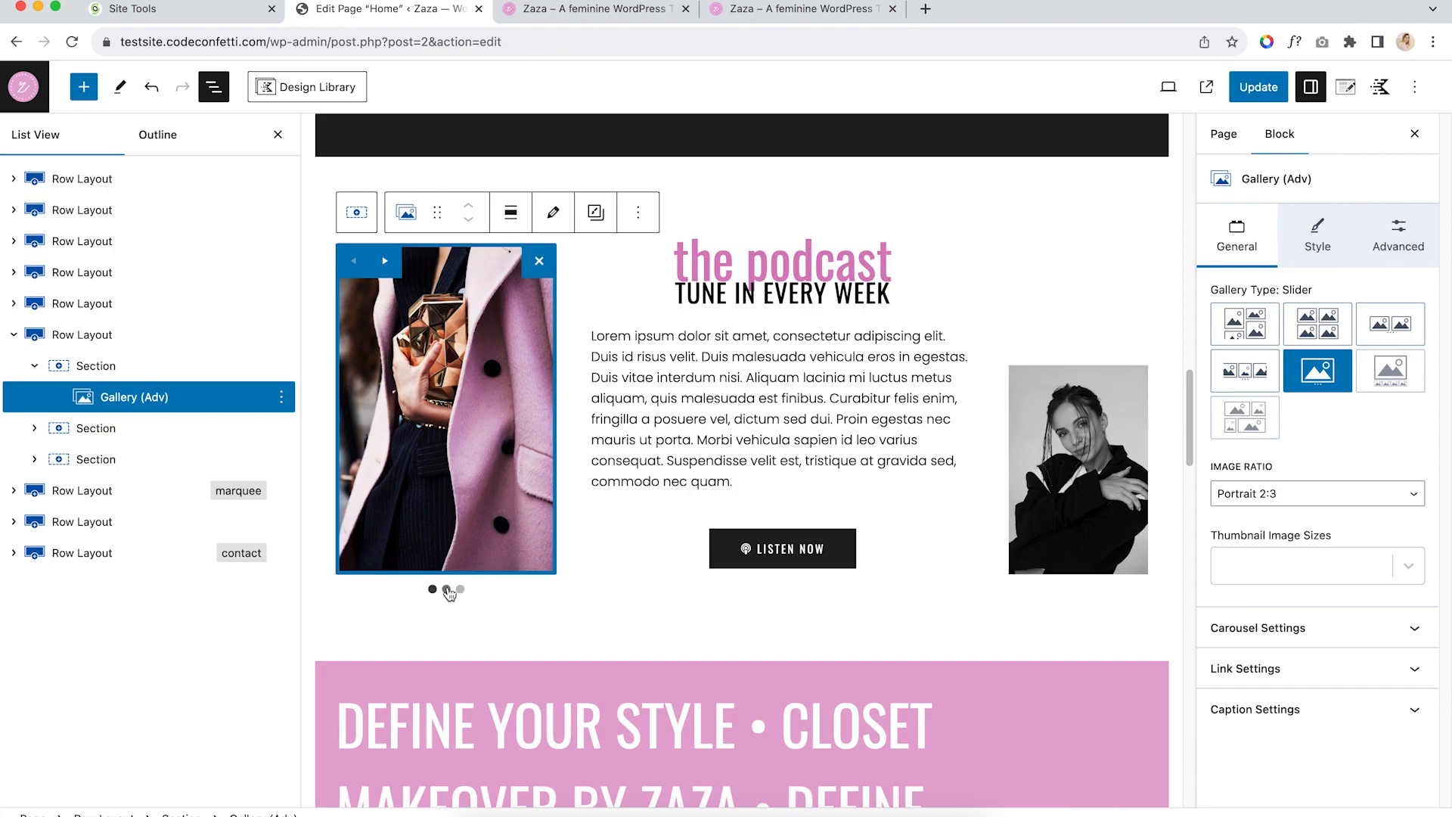
click(460, 588)
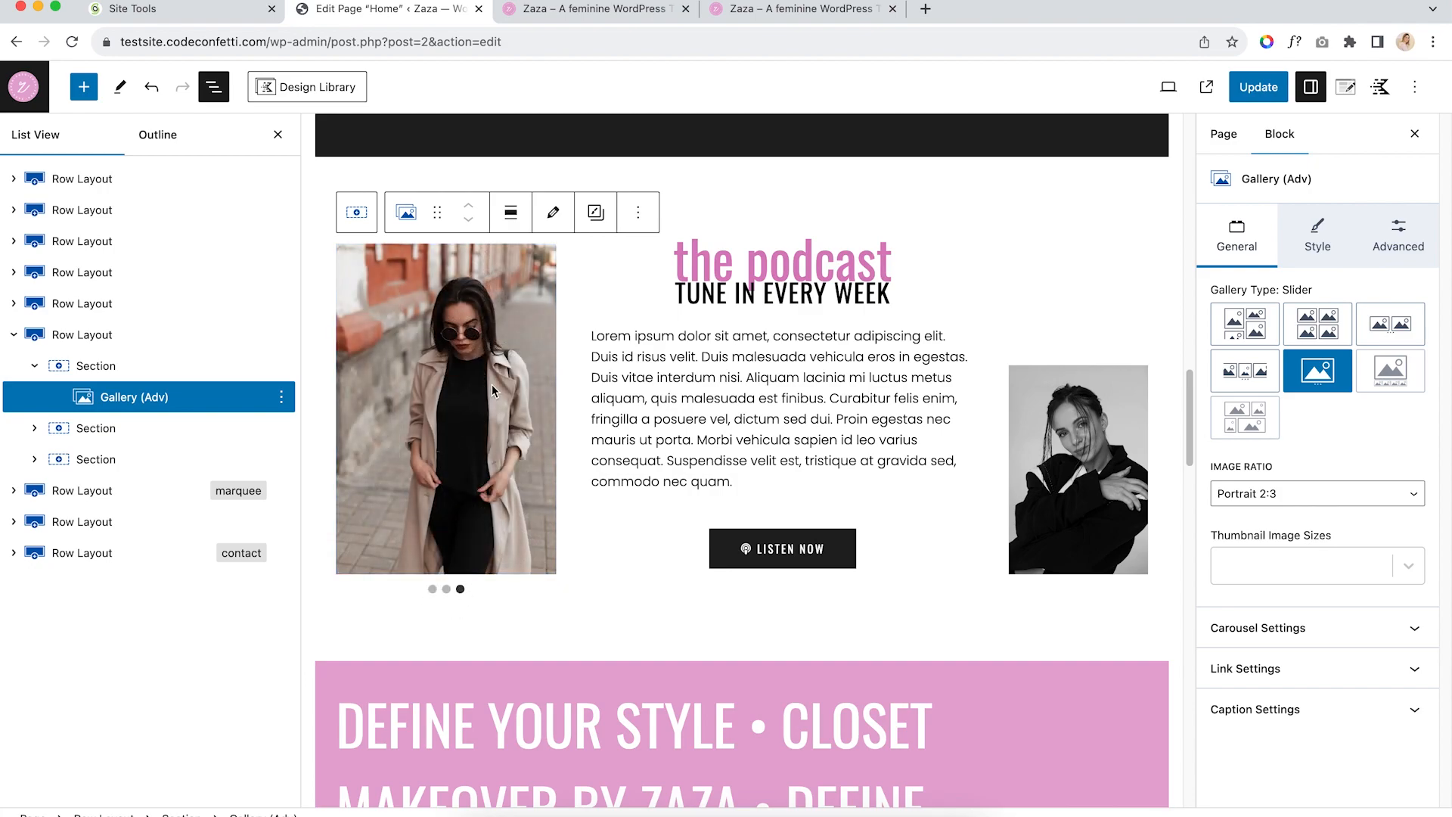
click(1169, 86)
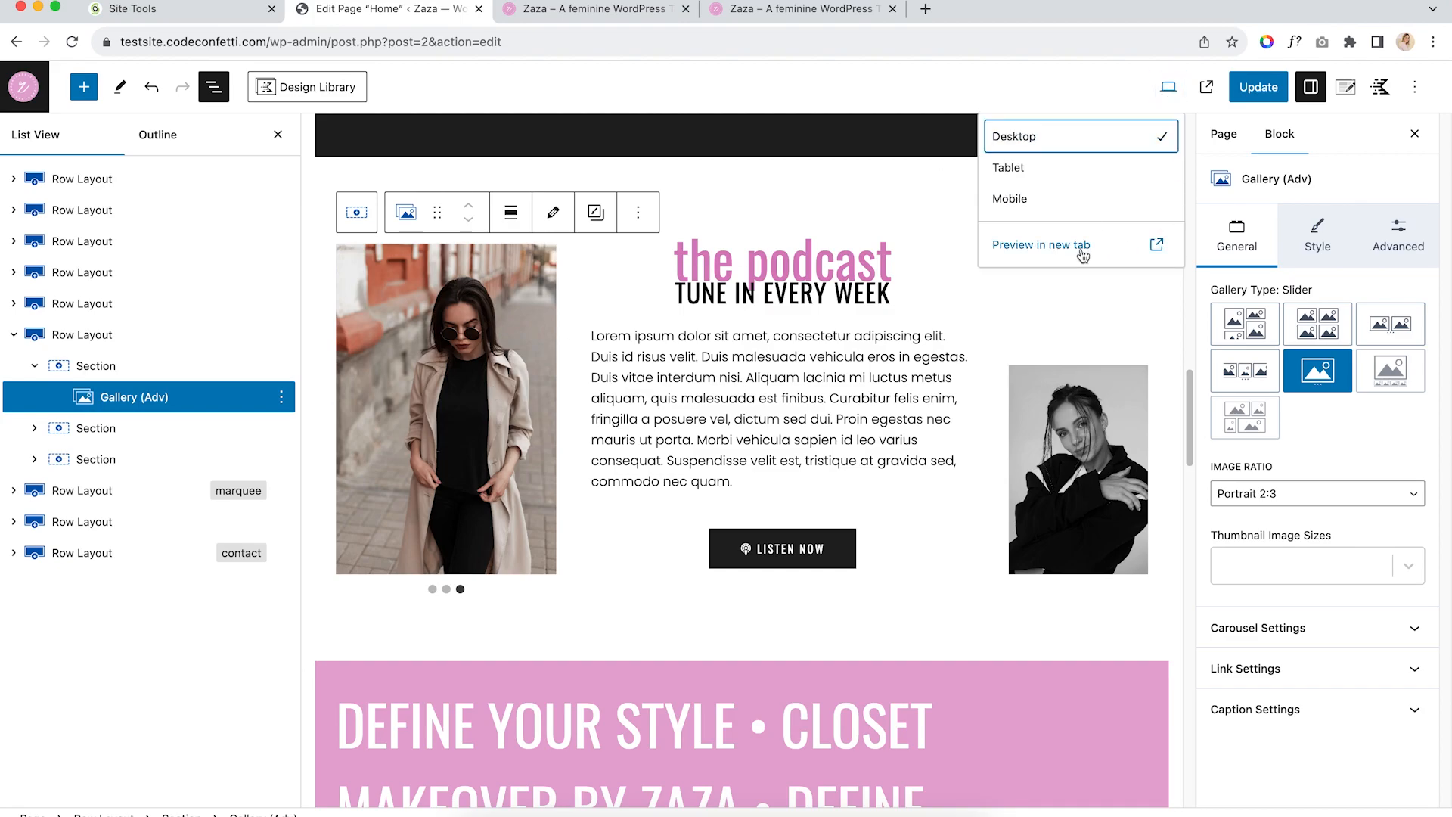
click(1083, 245)
scroll(1054, 472, down, 5)
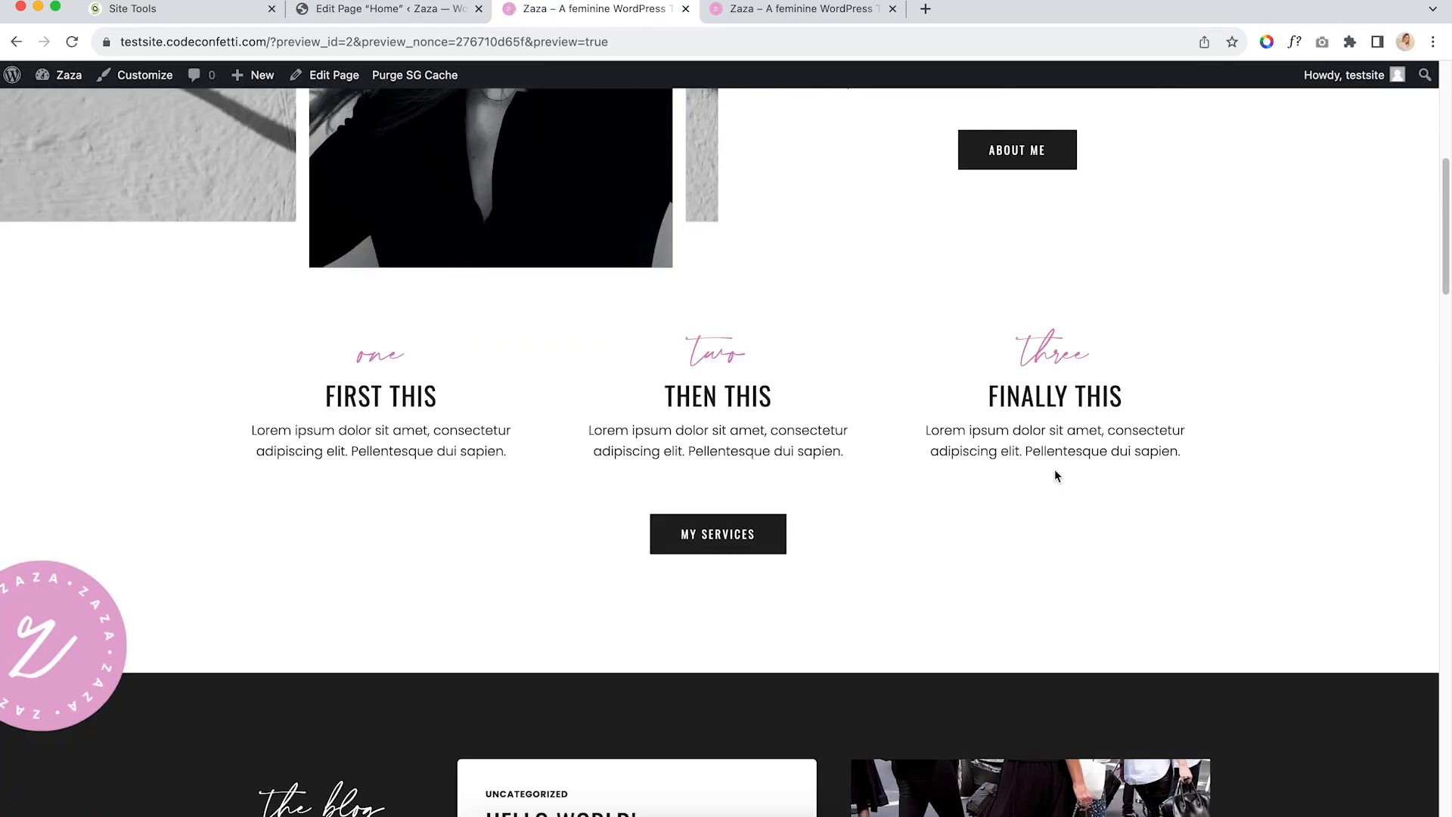
scroll(1057, 475, down, 10)
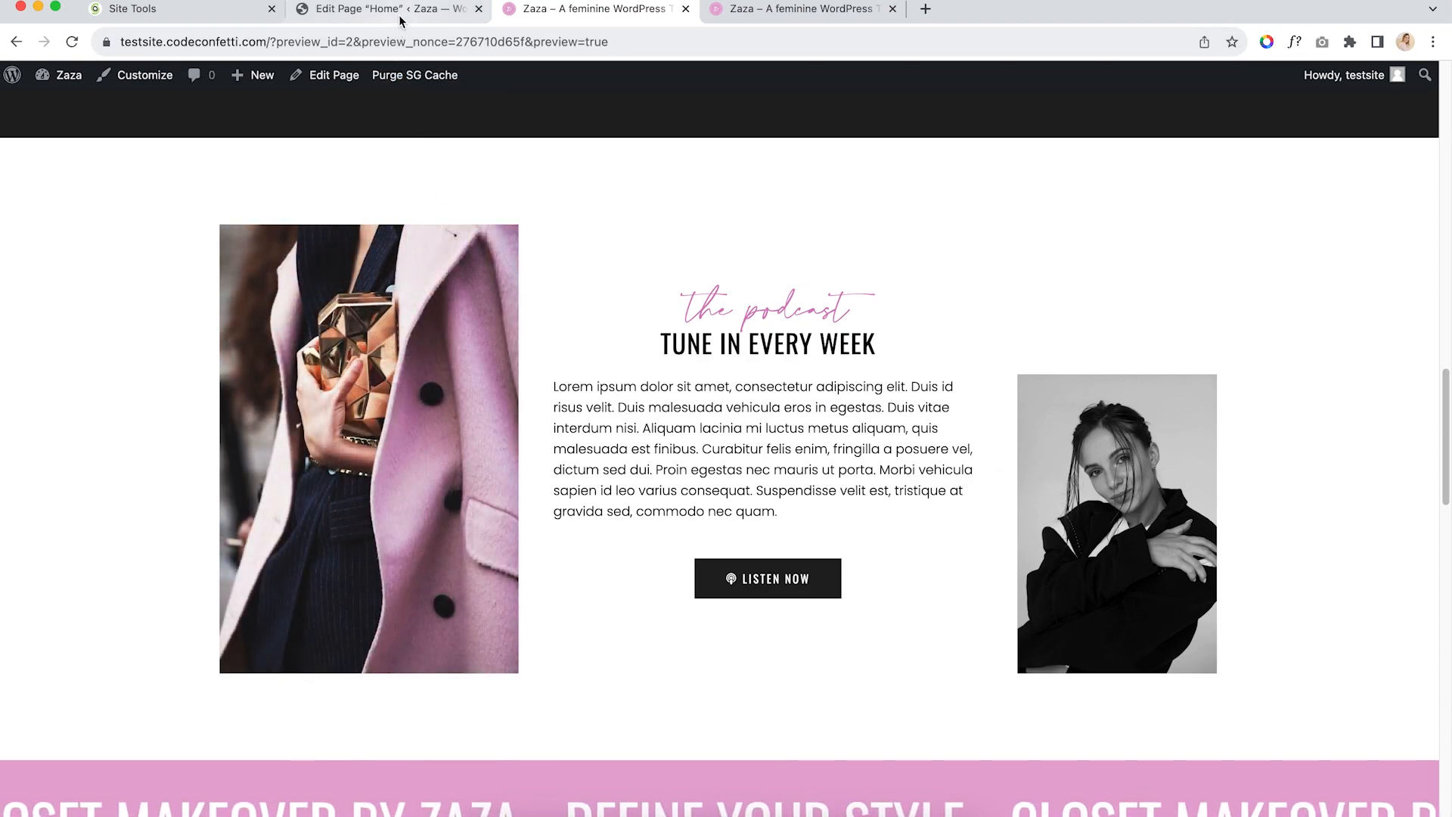
Return to the page editor and search the icon choices of the podcast section's LISTEN NOW button for "insta"
click(400, 16)
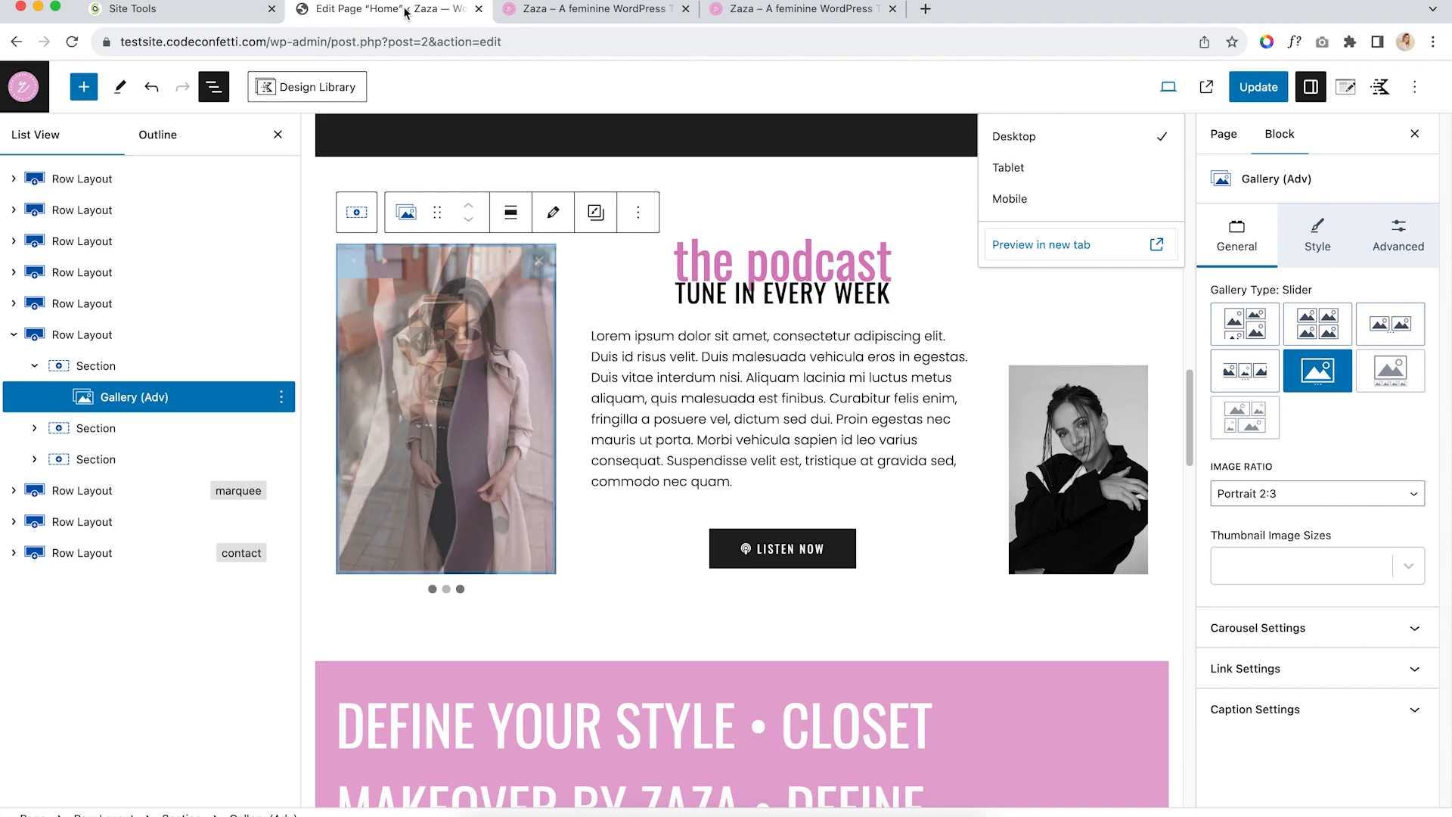
click(810, 558)
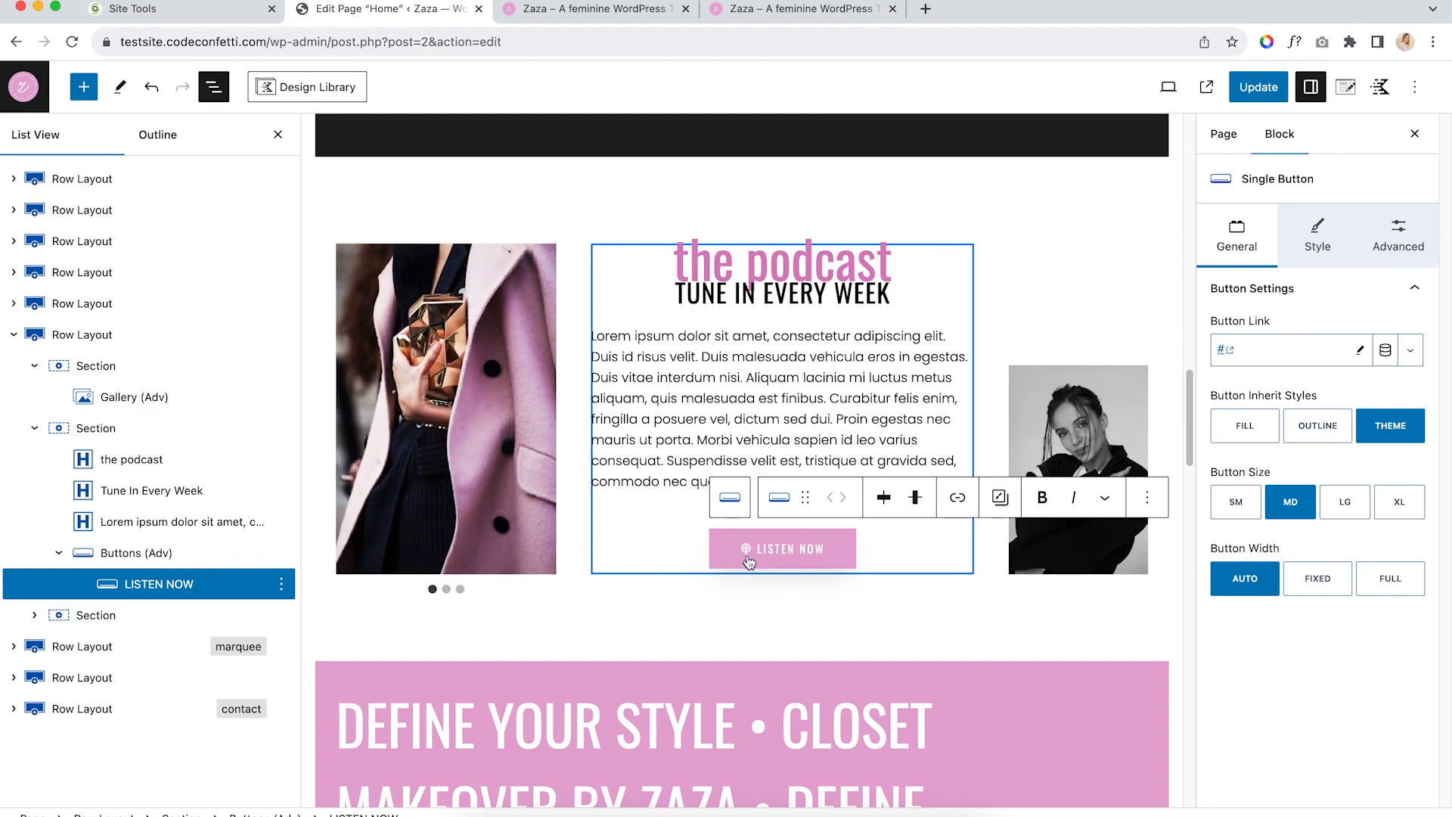
click(1329, 238)
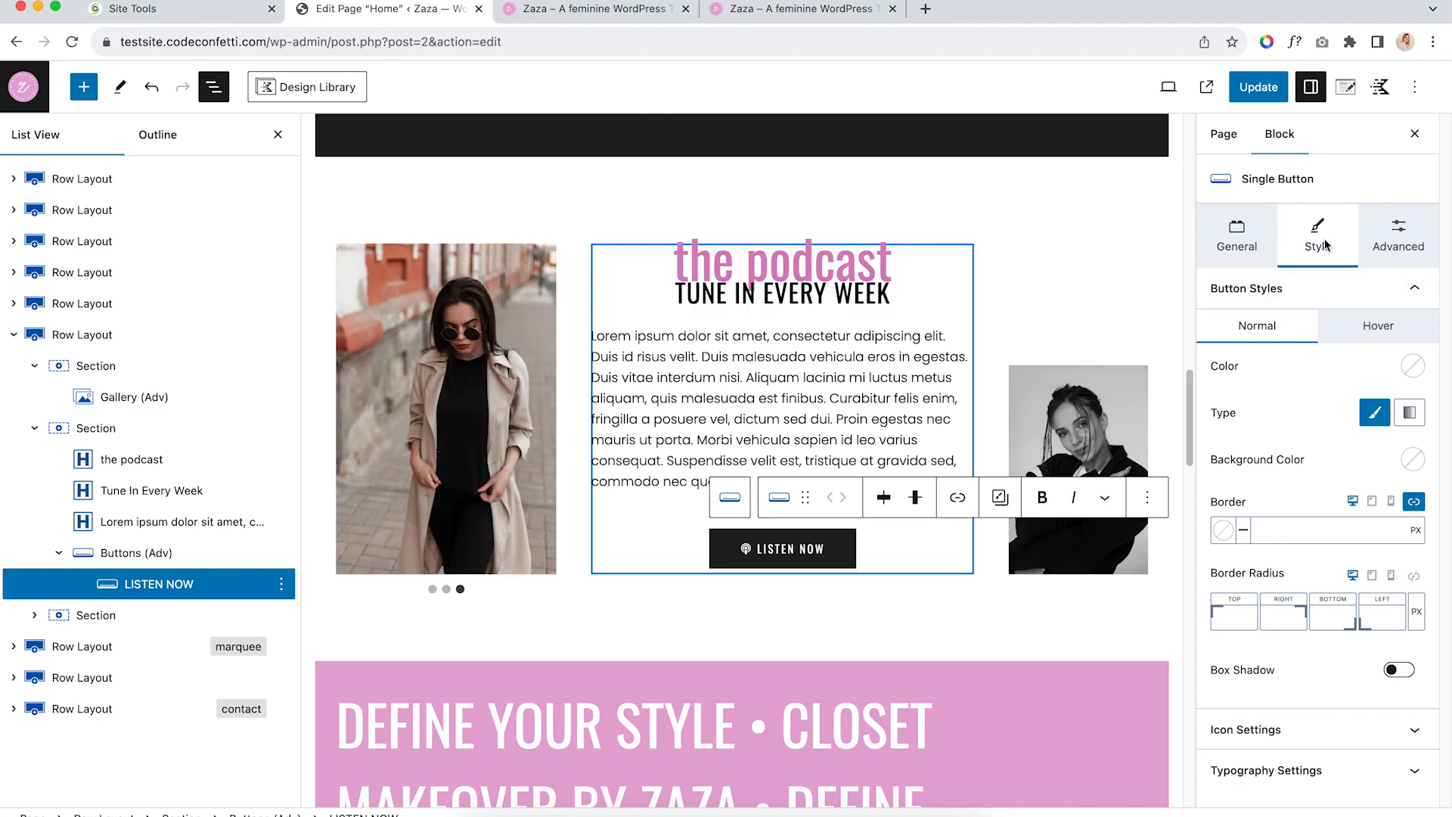
click(1344, 735)
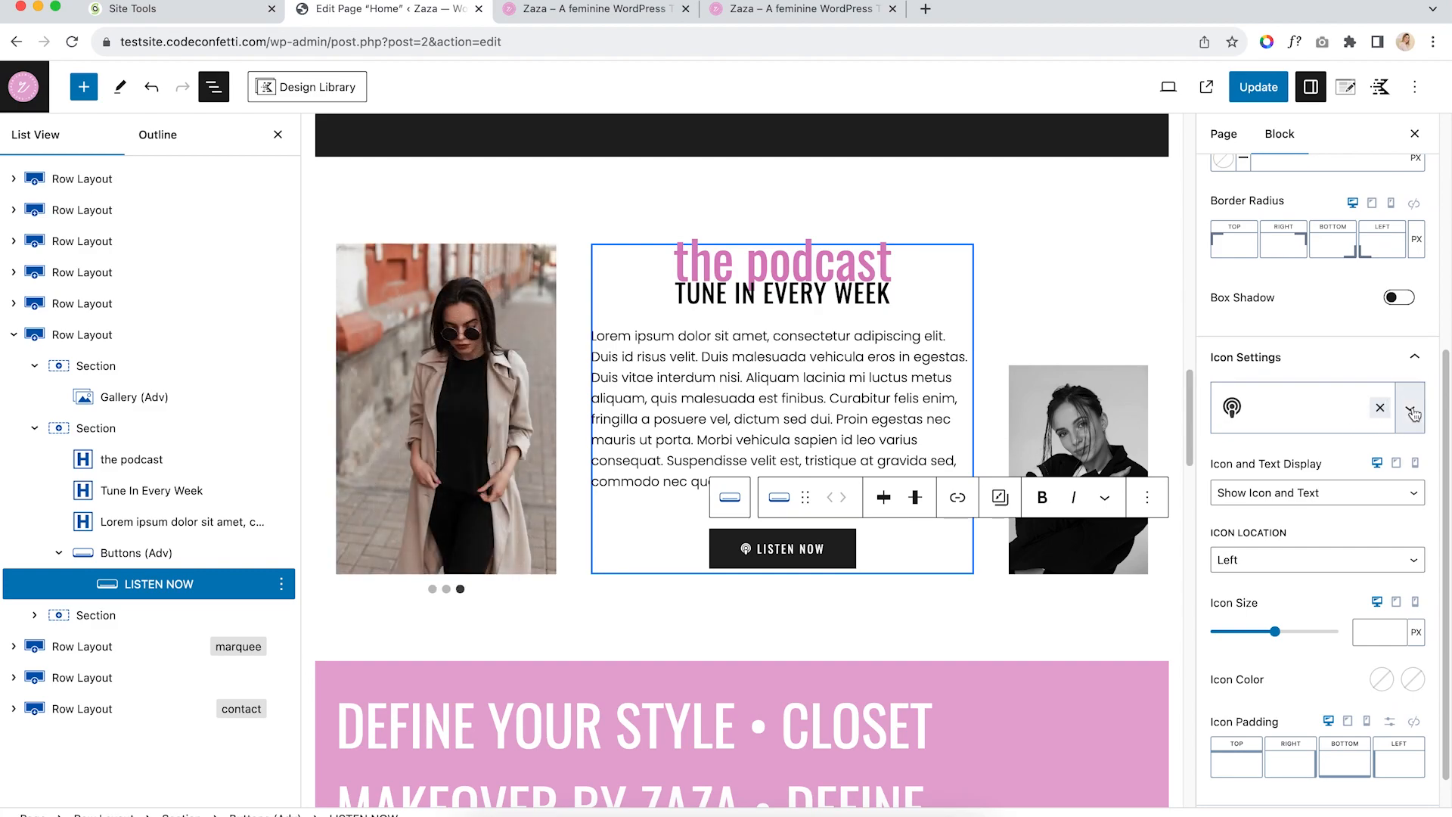
click(1411, 411)
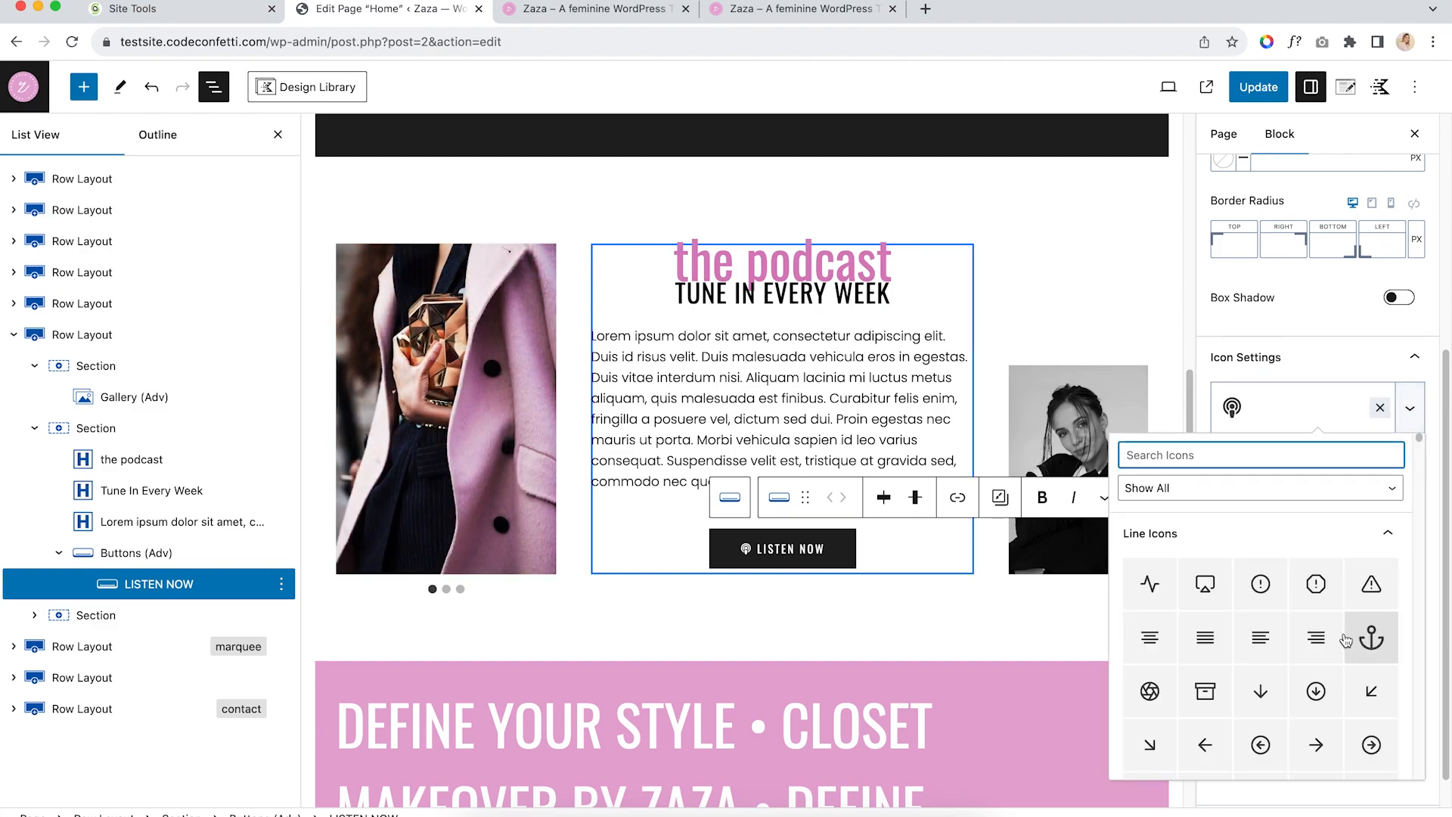
text(insta)
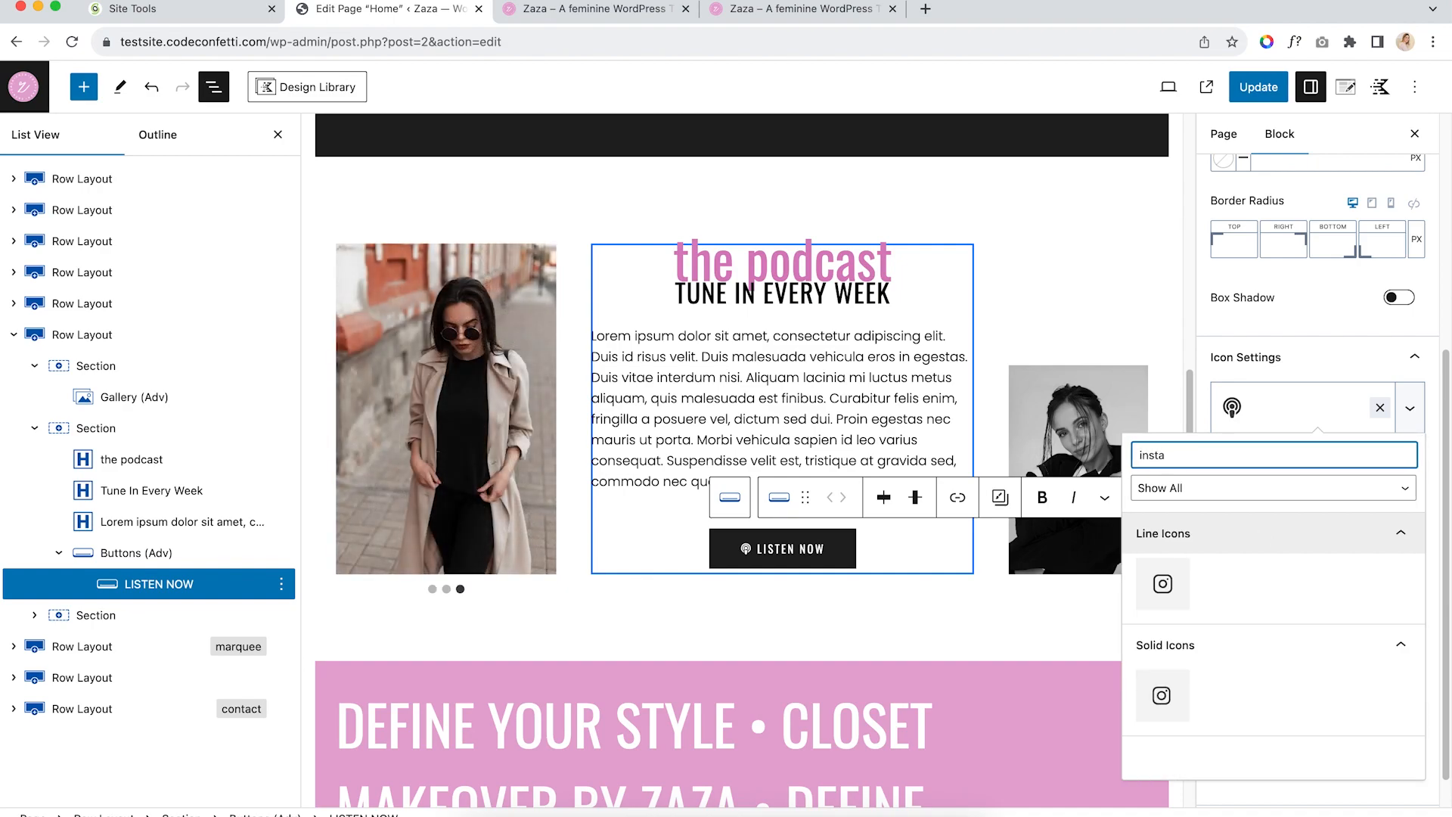
Search the icons for "spot" instead and set the Spotify icon on the LISTEN NOW button
key(BackSpace)
key(BackSpace)
key(BackSpace)
key(BackSpace)
key(BackSpace)
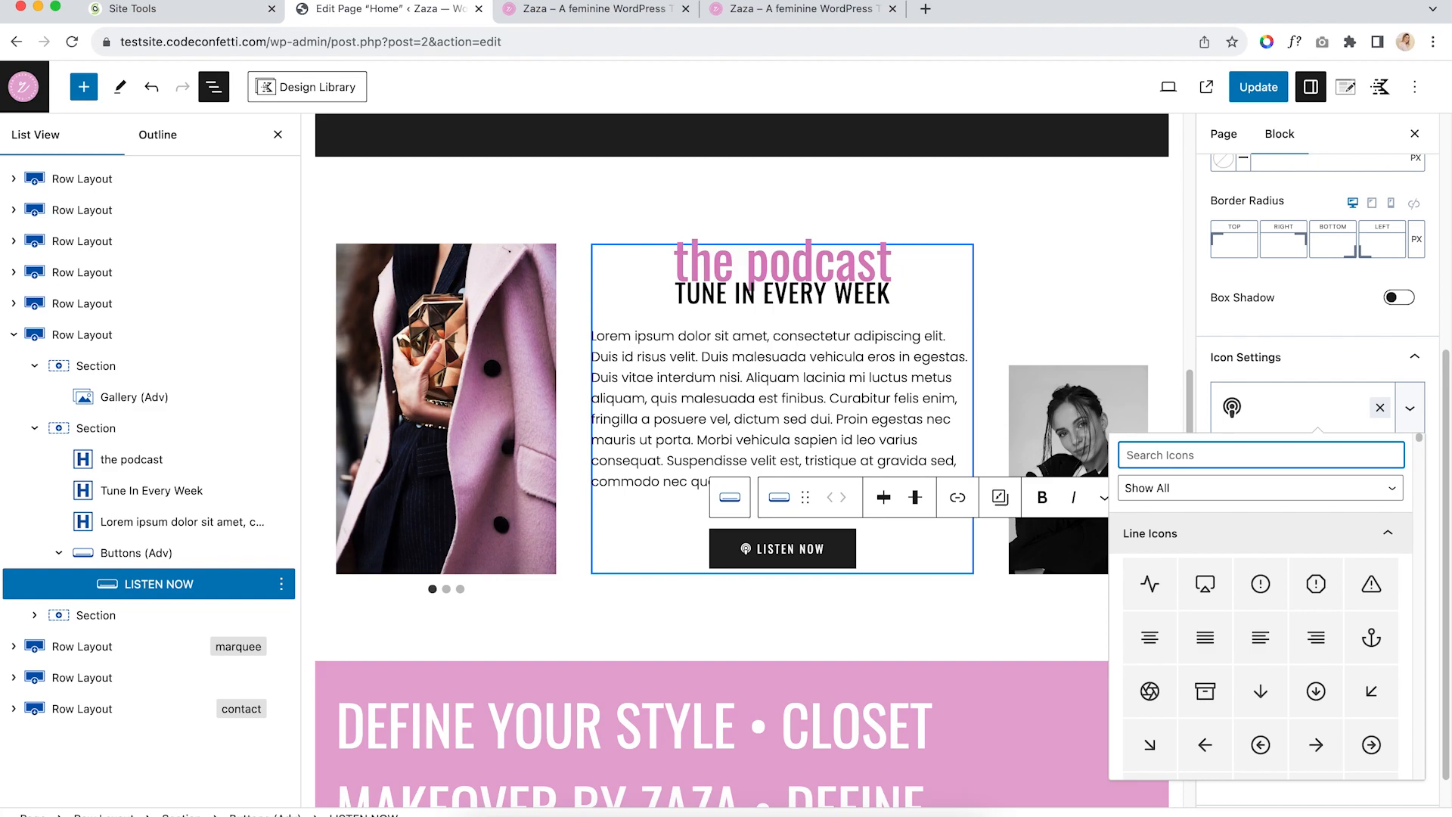
text(spot)
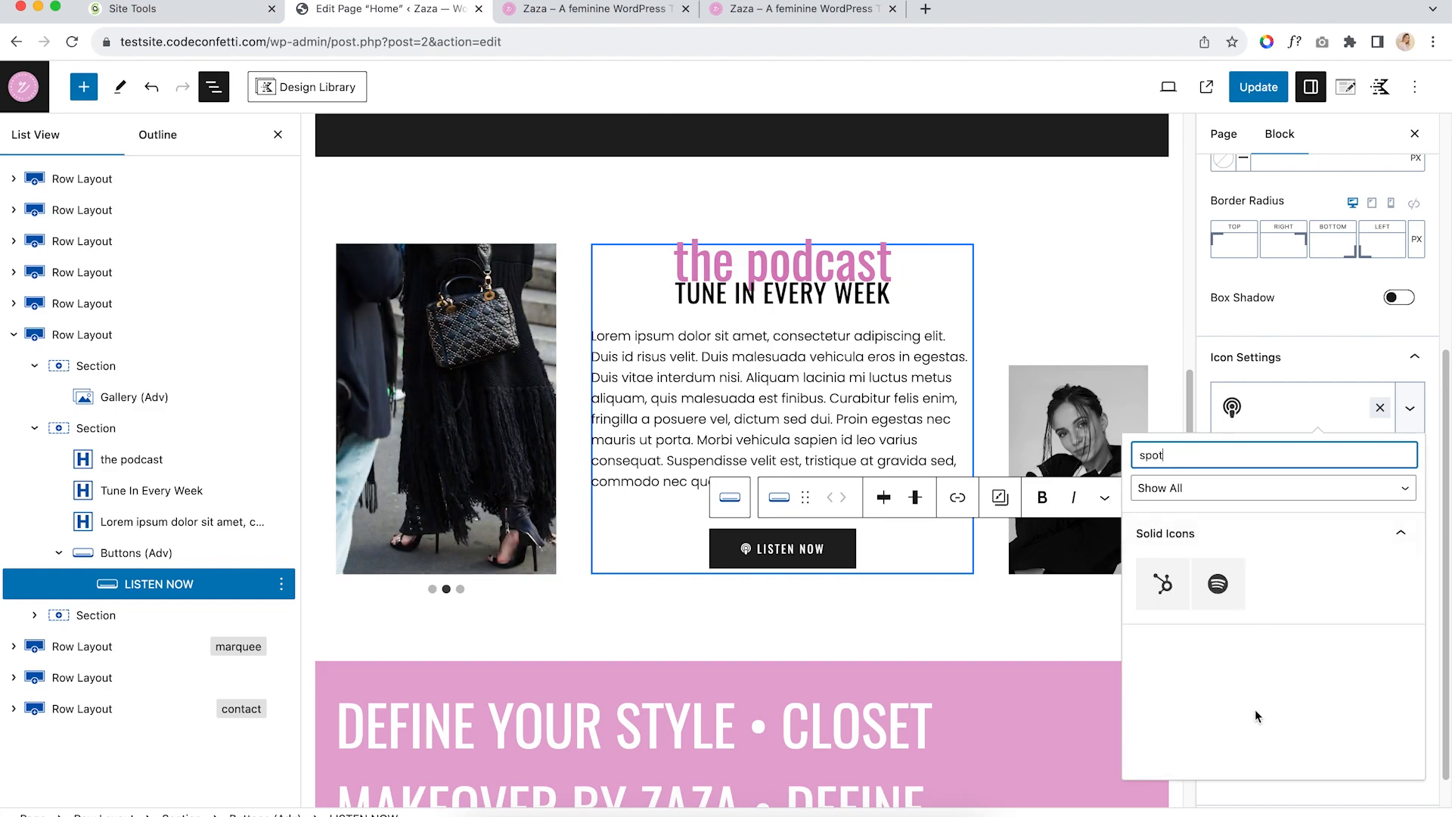
click(1218, 583)
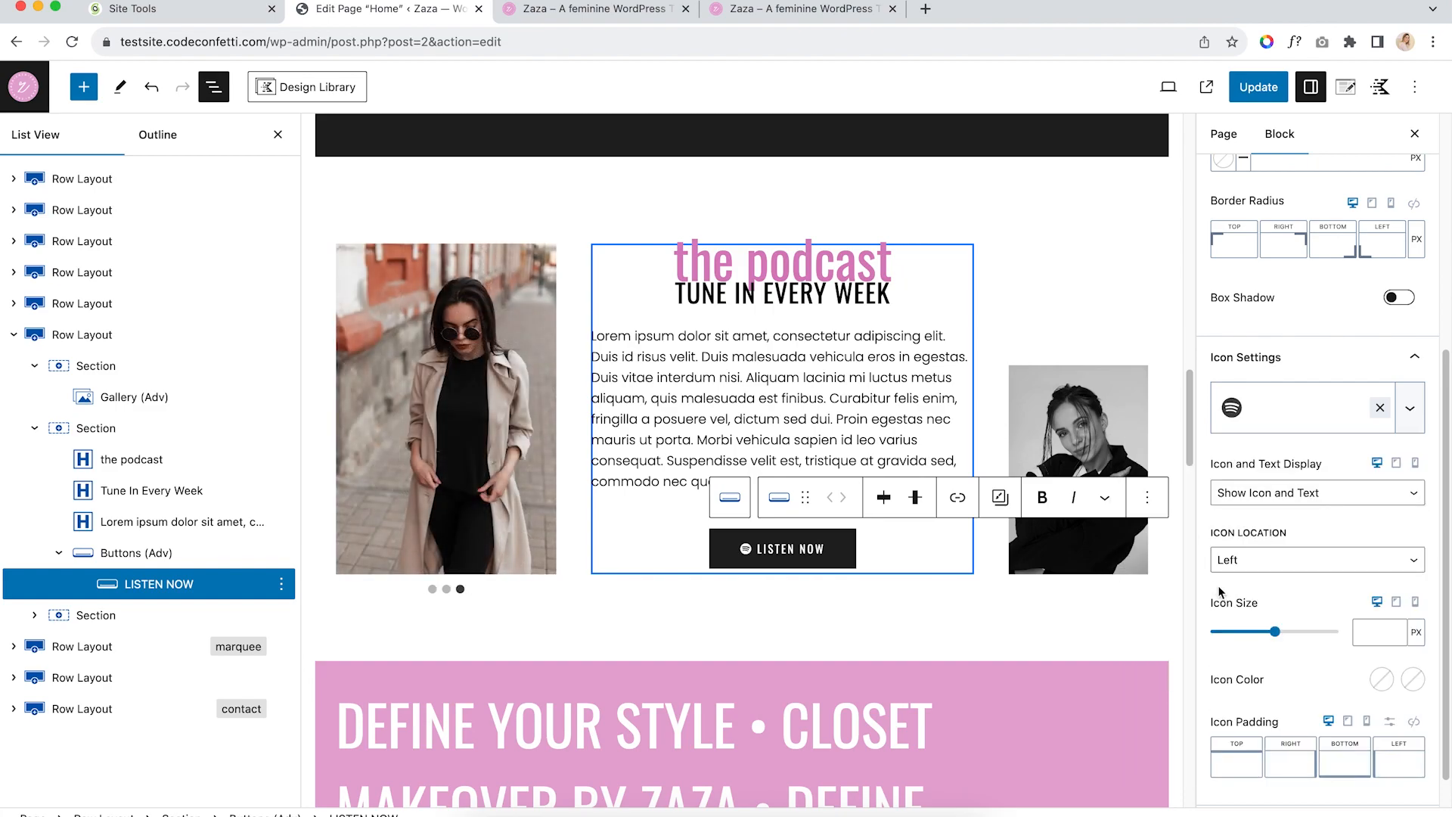
Search the LISTEN NOW button's icon choices for "apple"
click(1365, 411)
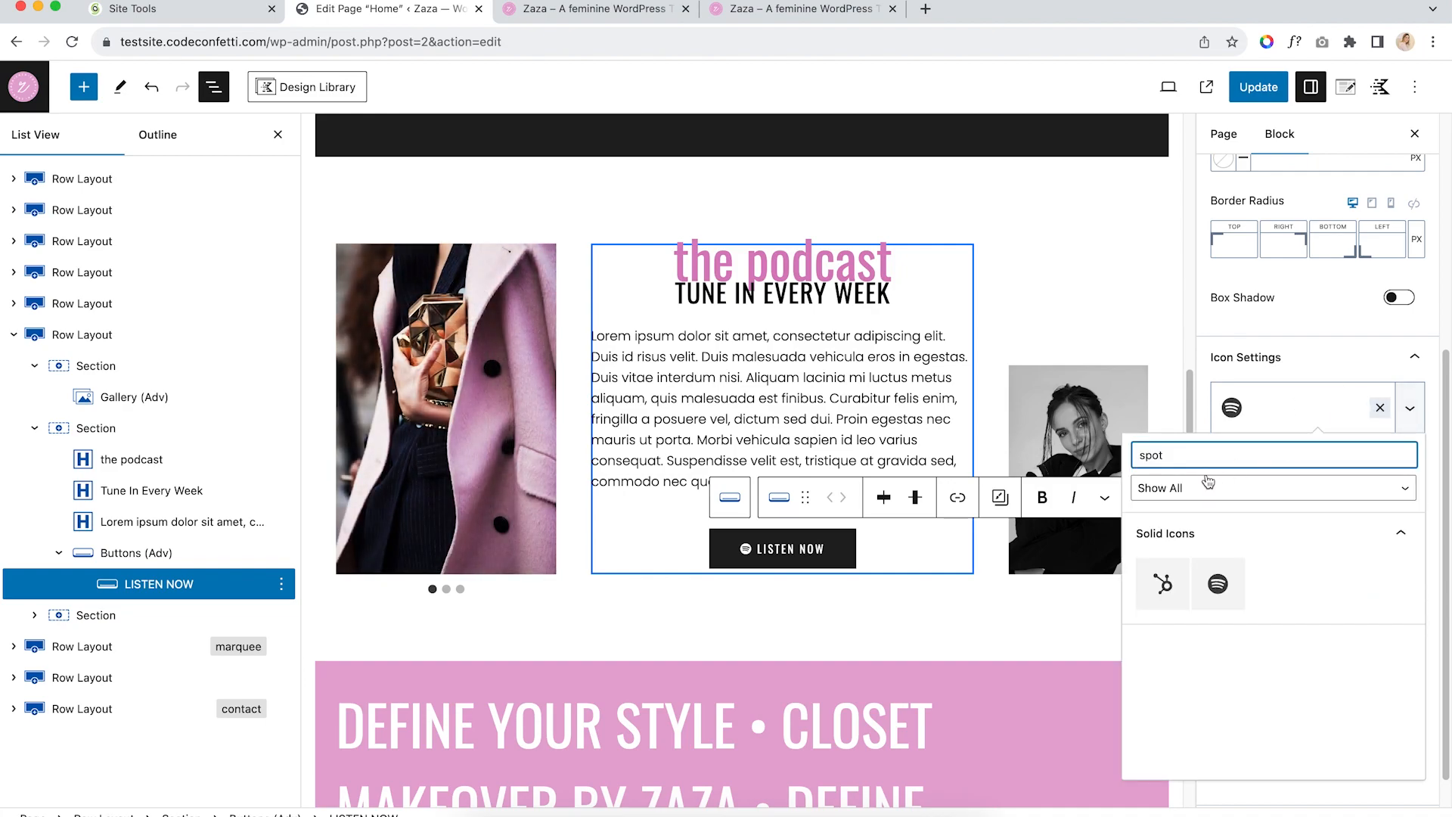
key(BackSpace)
key(BackSpace)
key(BackSpace)
key(BackSpace)
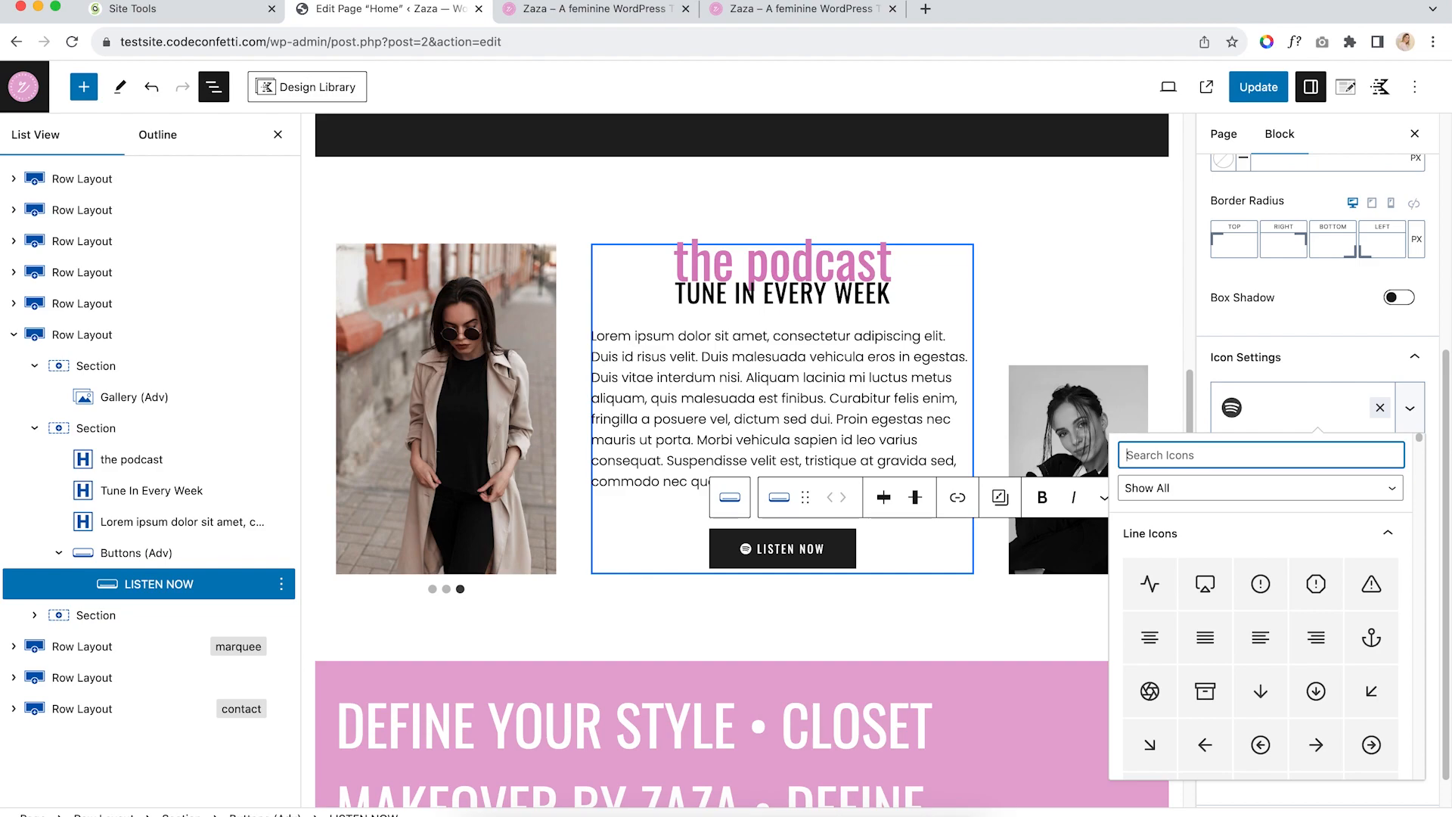
text(apple)
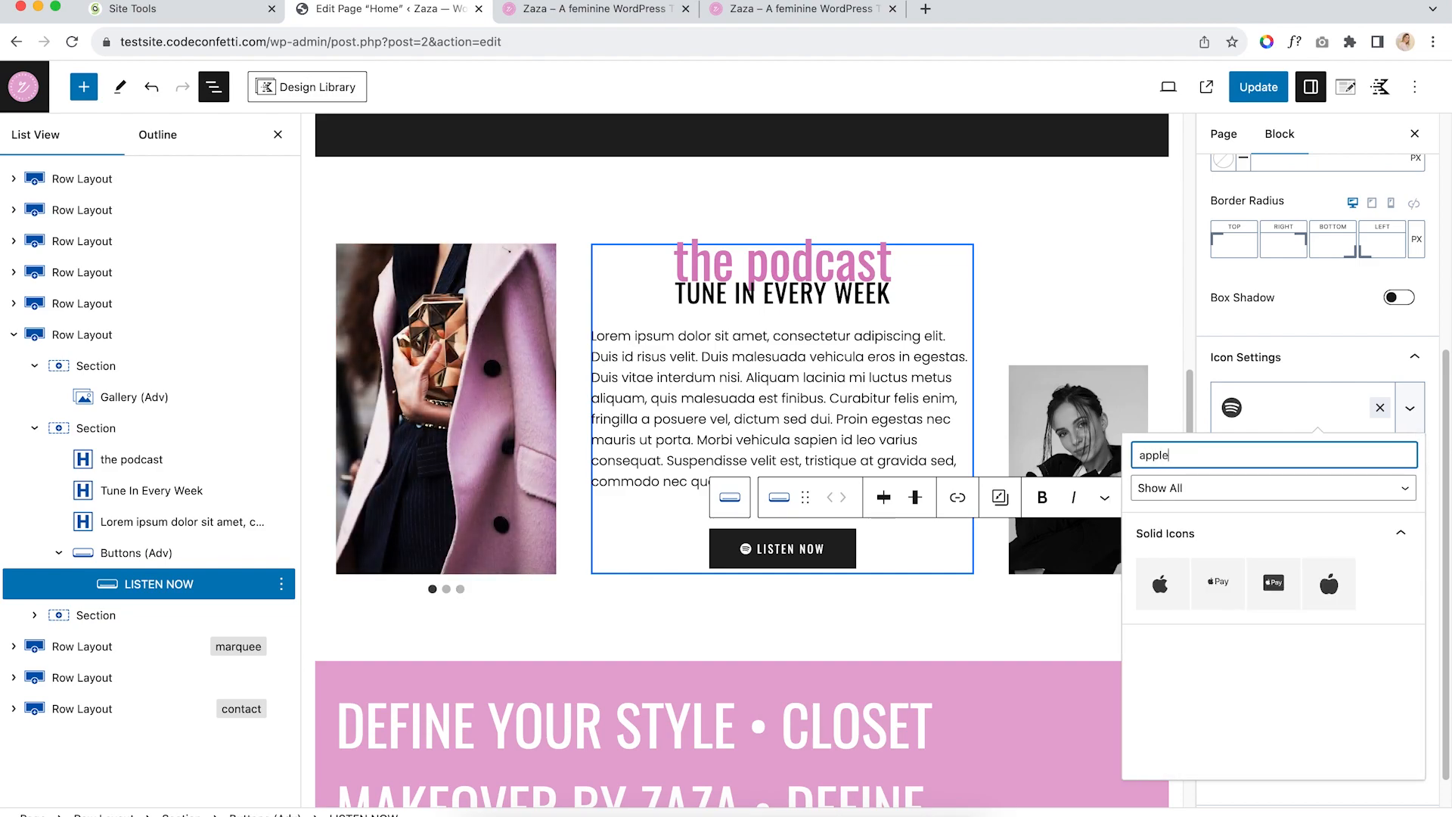
Search the icons for "podc" and set the podcast icon on the LISTEN NOW button
key(BackSpace)
key(BackSpace)
key(BackSpace)
key(BackSpace)
key(BackSpace)
text(po)
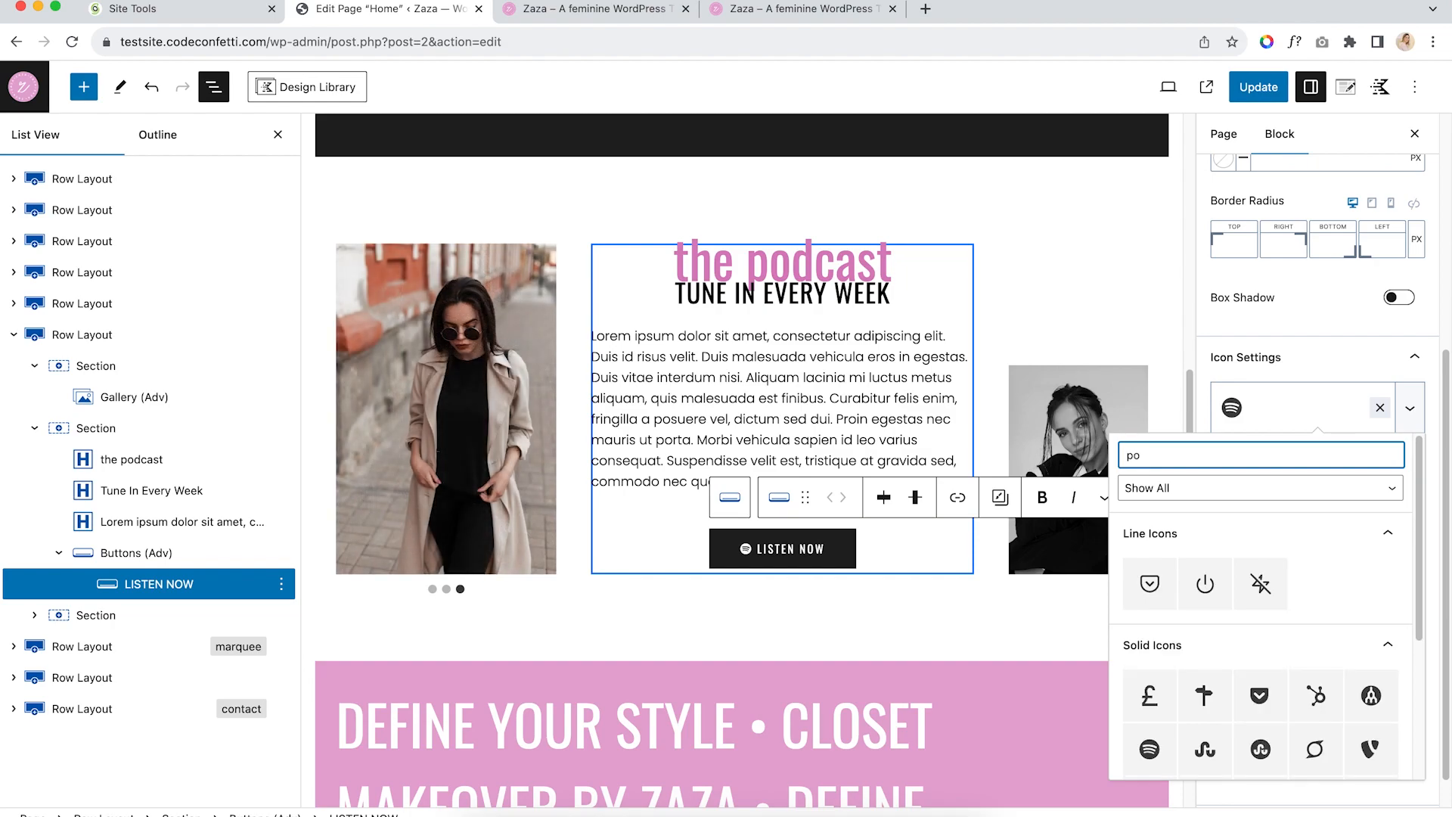
text(dc)
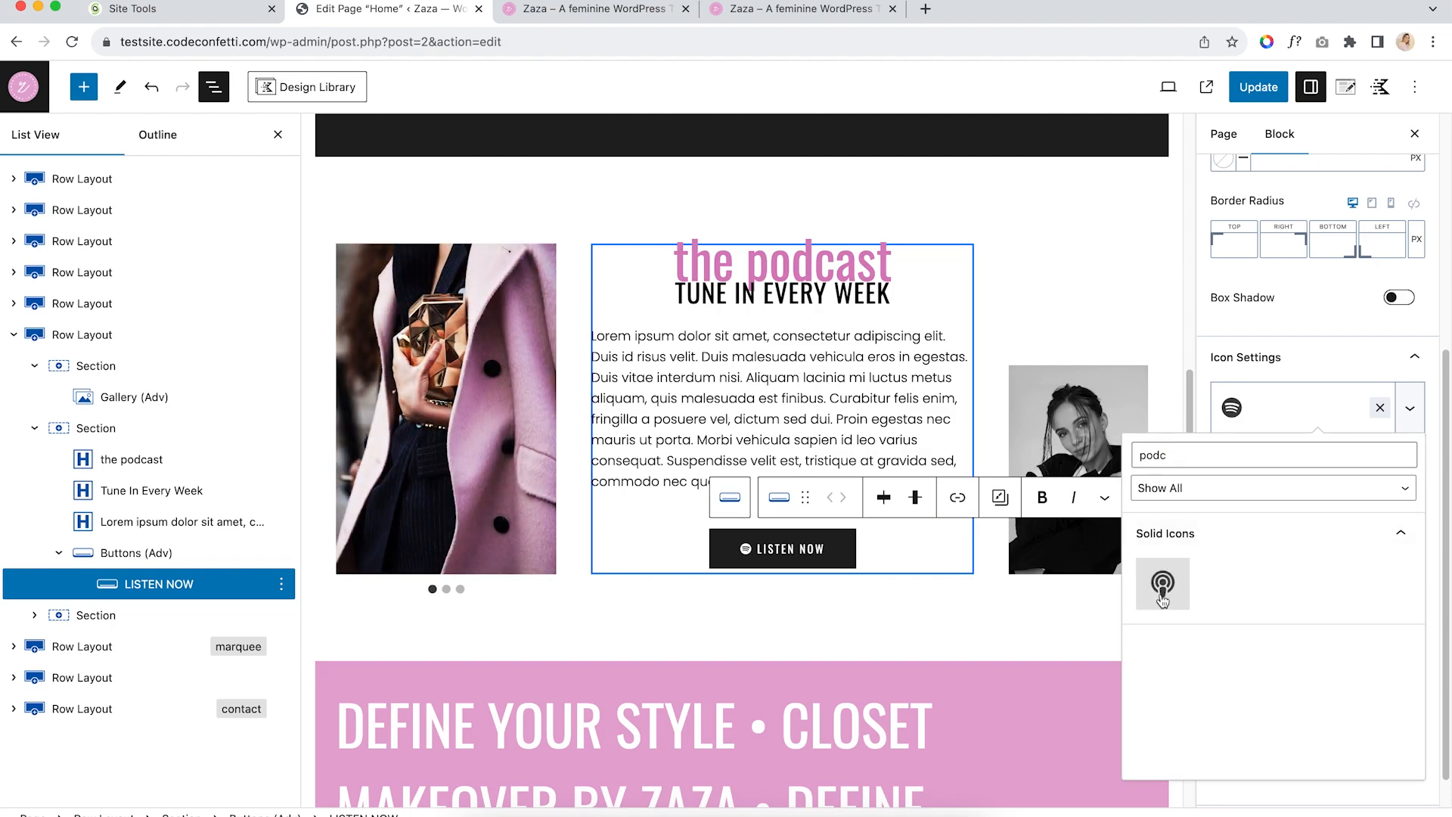
click(1163, 584)
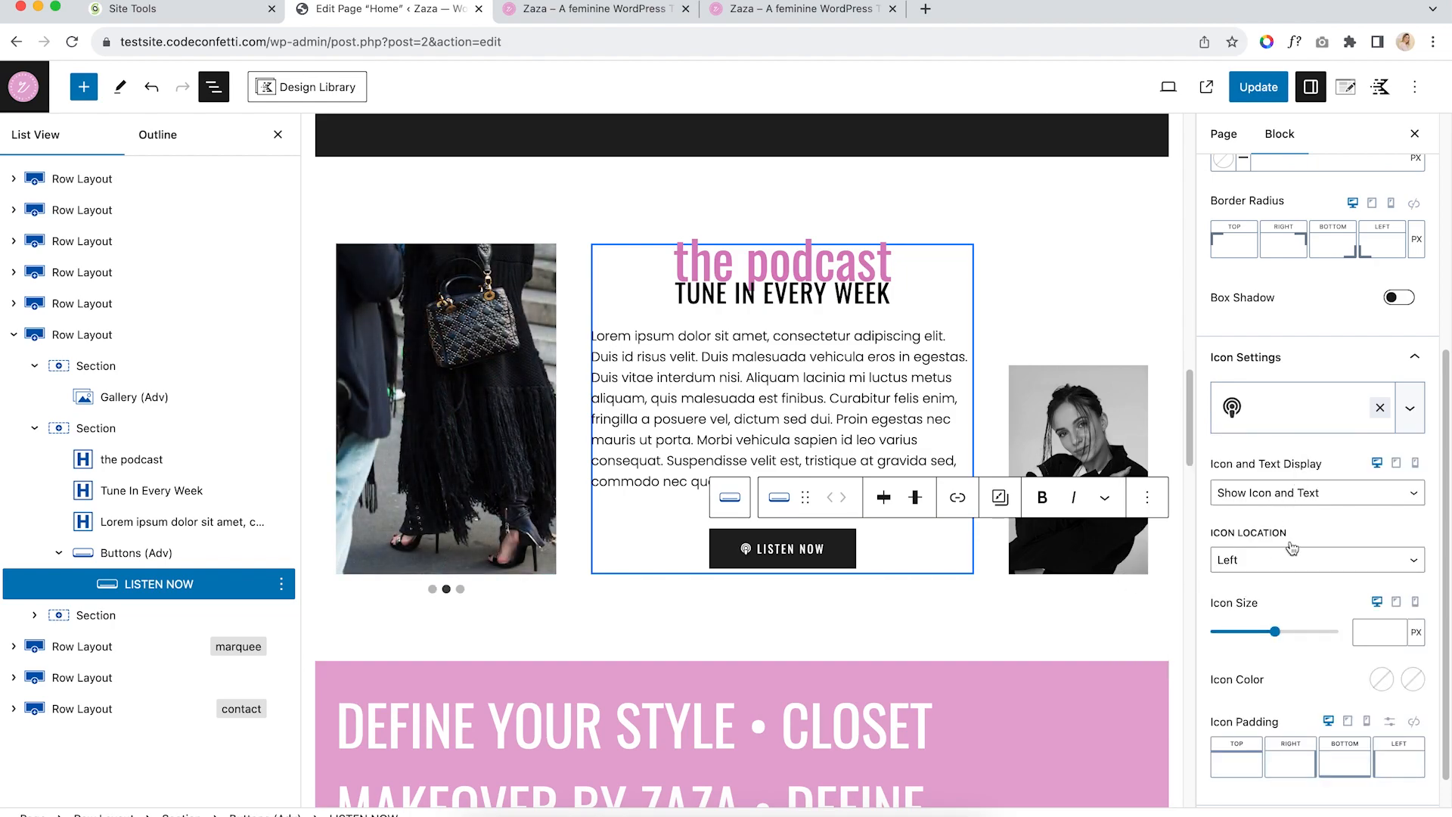
Collapse the podcast row layout in the block list and select the marquee row layout
scroll(1290, 586, down, 1)
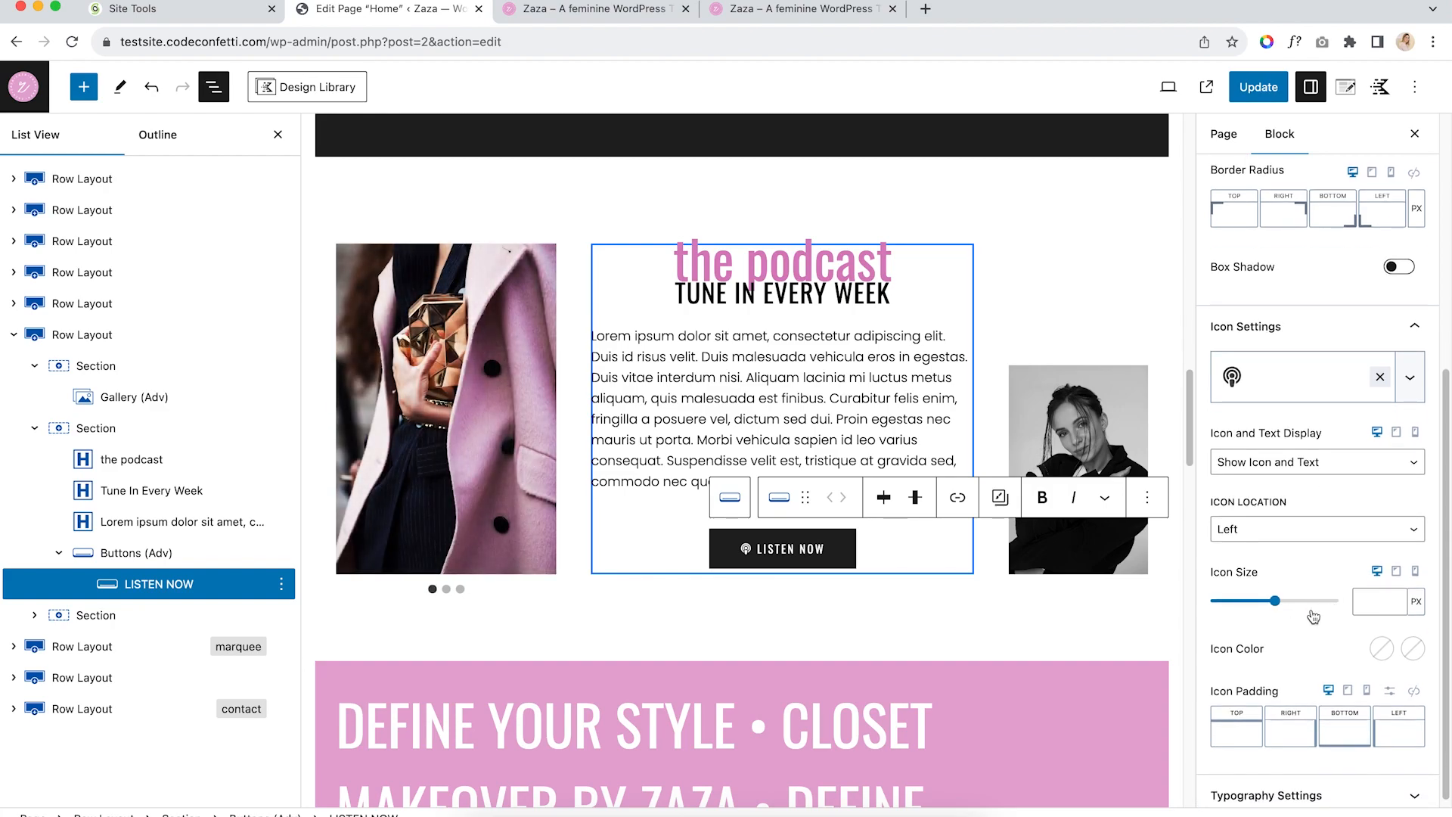
scroll(991, 603, down, 4)
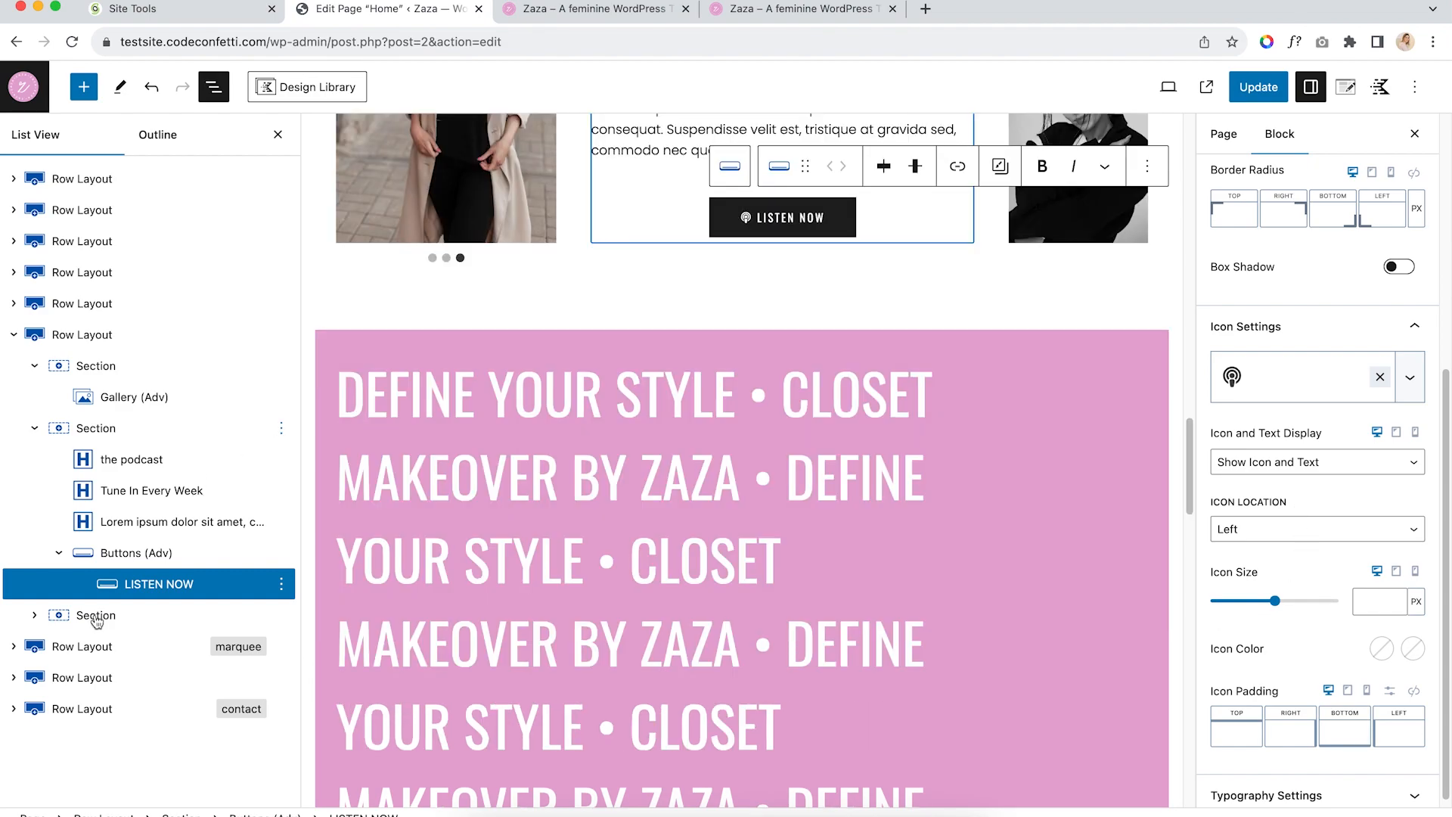
click(14, 334)
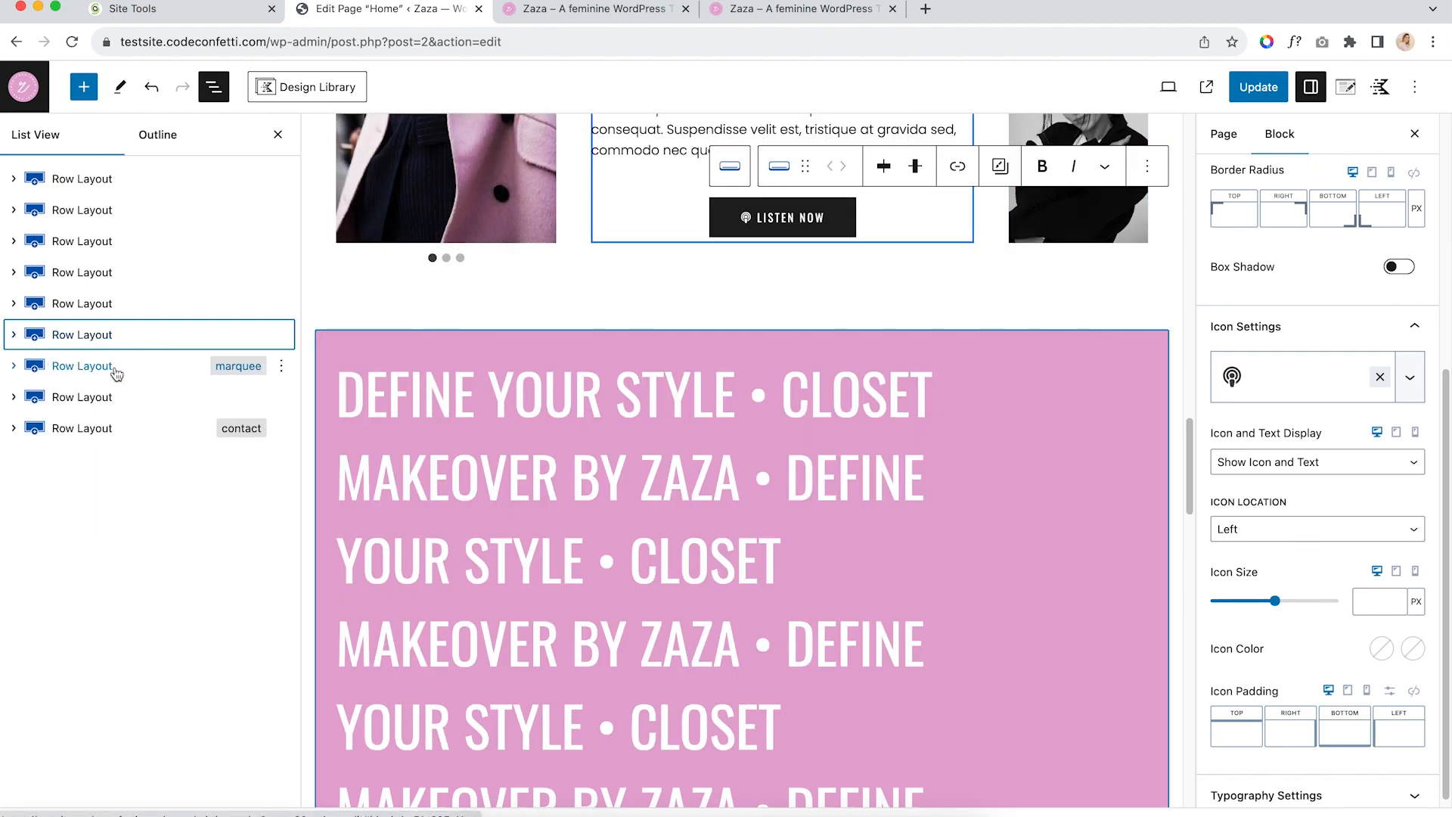
click(274, 373)
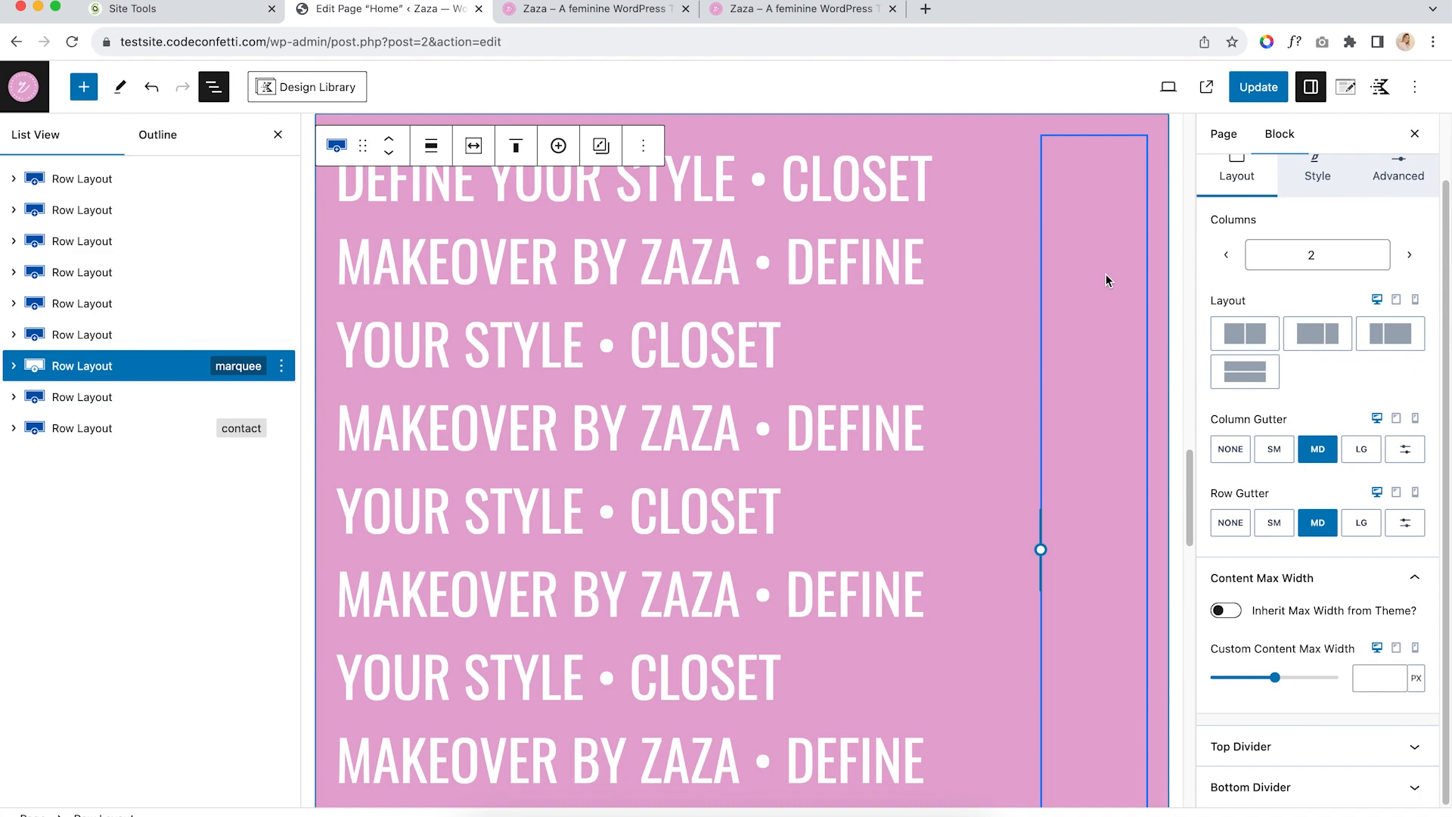
Compare the scrolling marquee row in the page preview with its full text in the editor
click(643, 10)
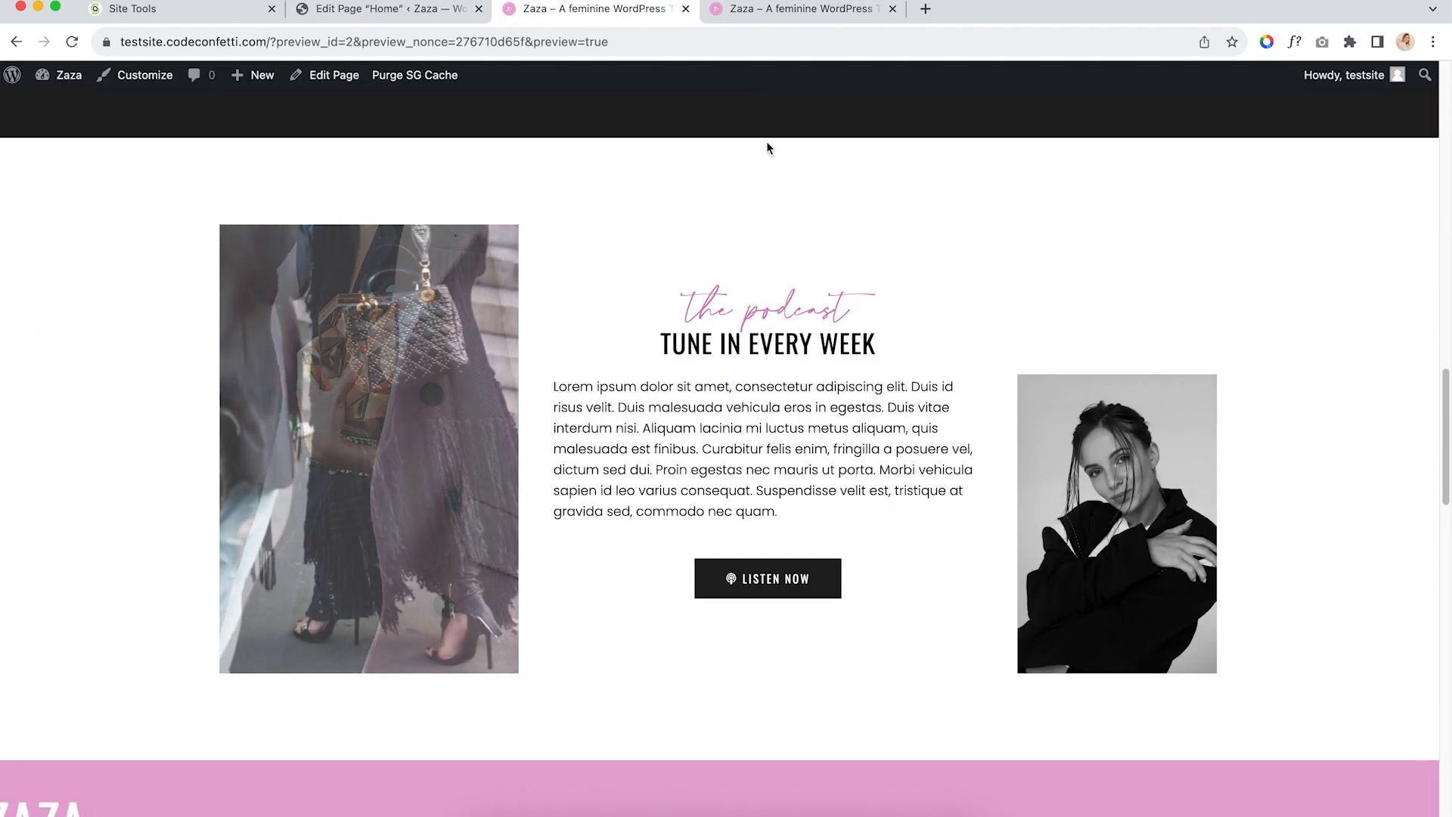
scroll(900, 376, down, 4)
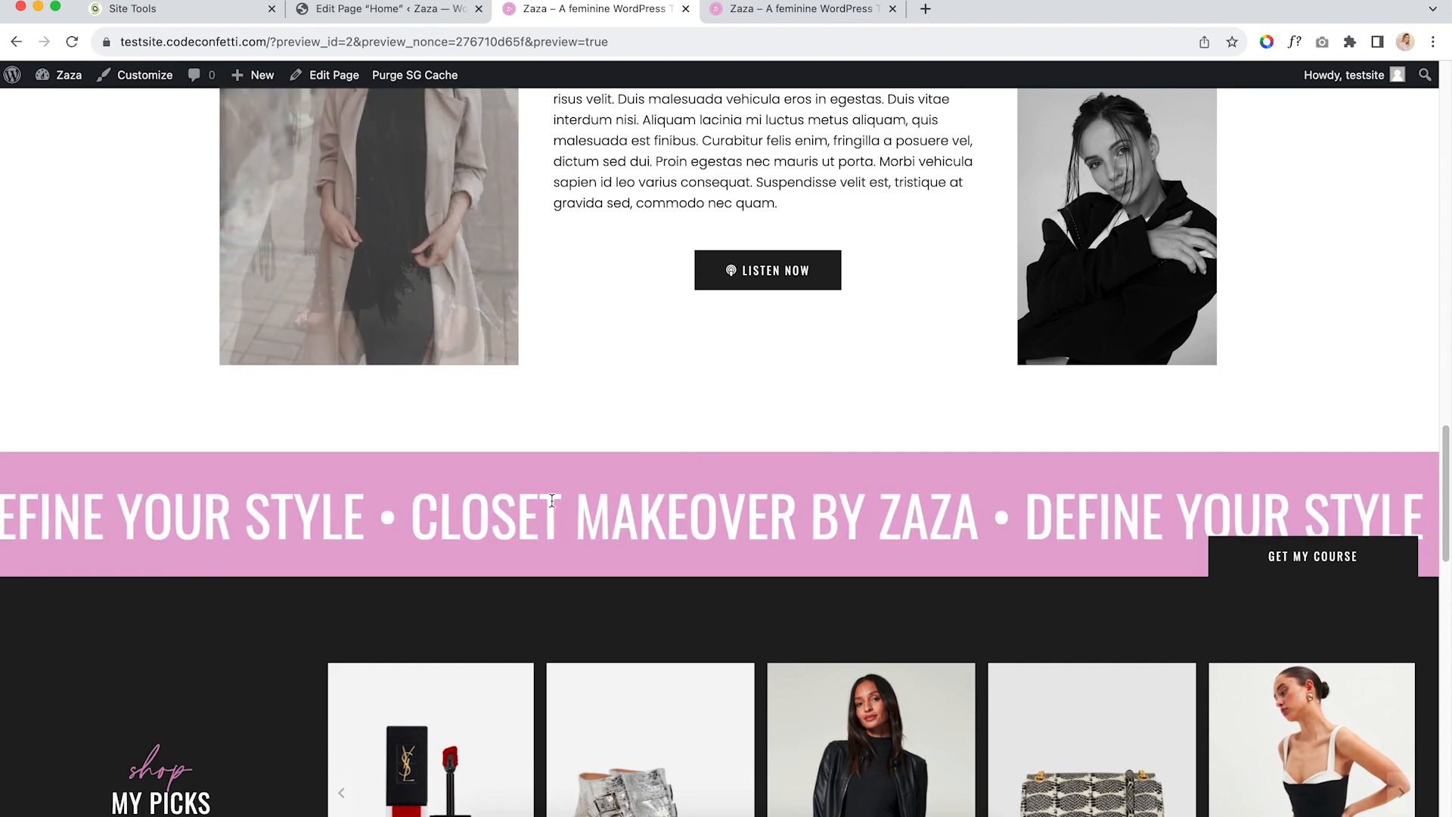
key(ctrl+shift+Tab)
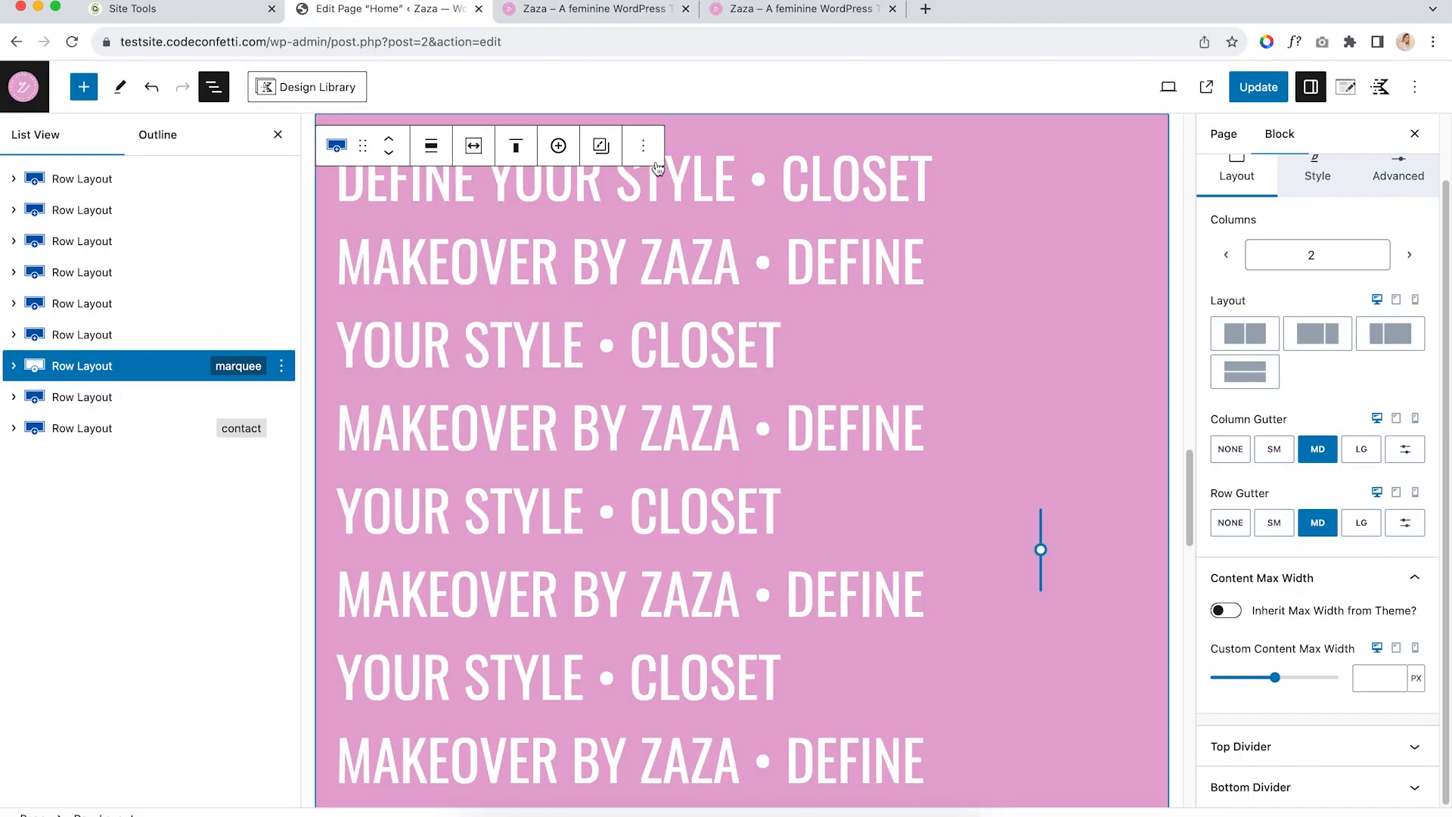
scroll(799, 569, down, 5)
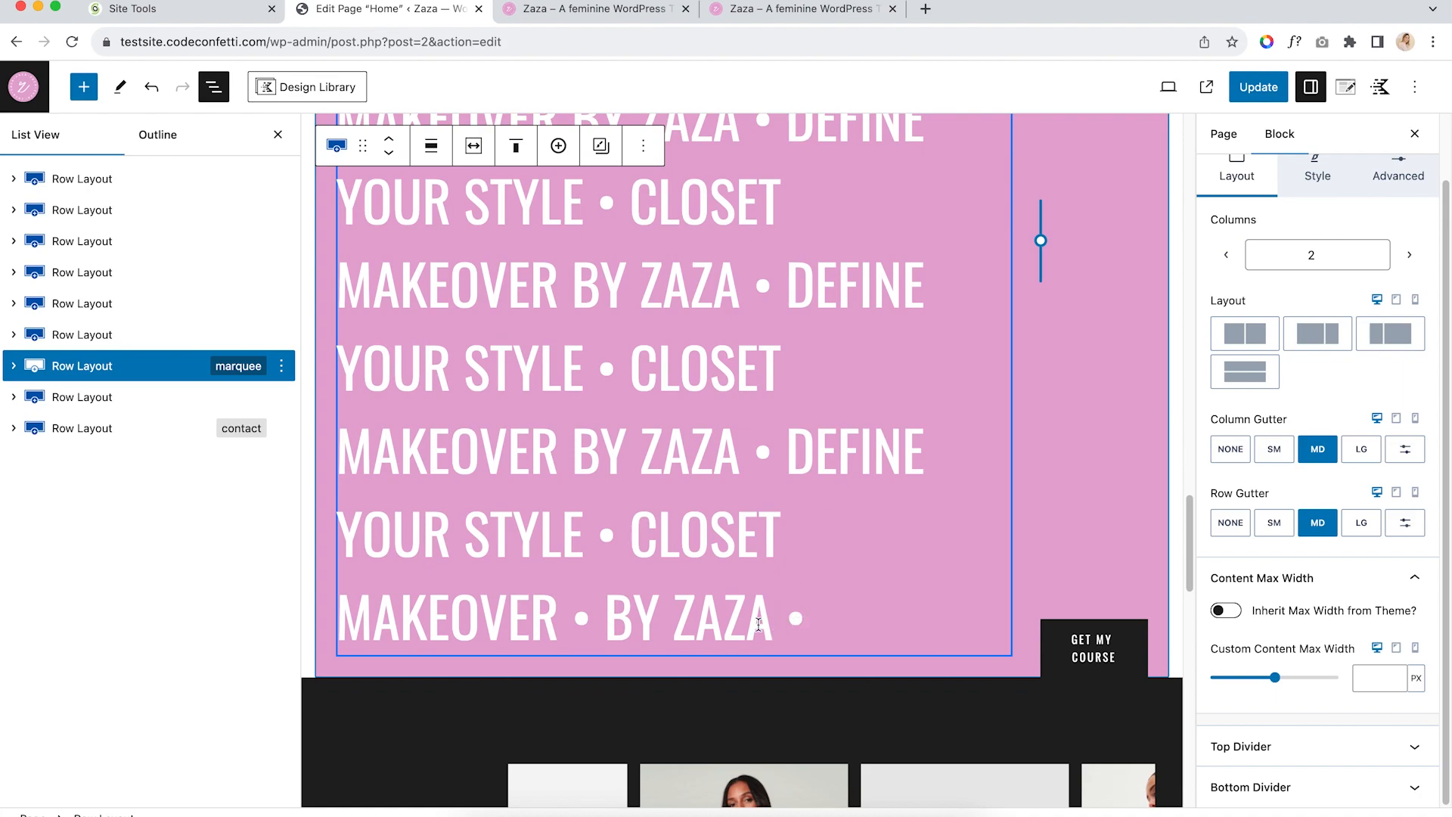
scroll(788, 457, up, 5)
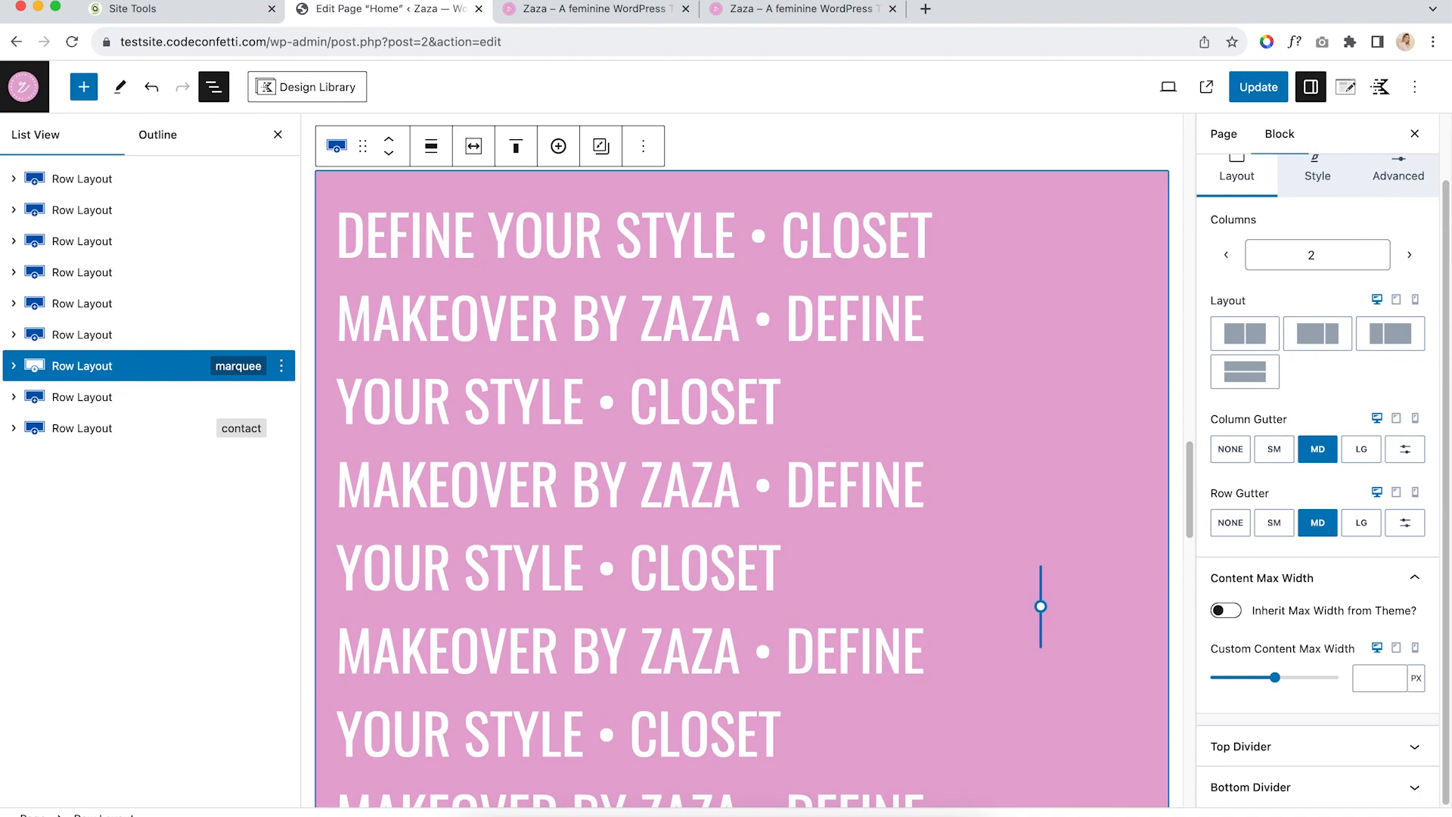
click(586, 9)
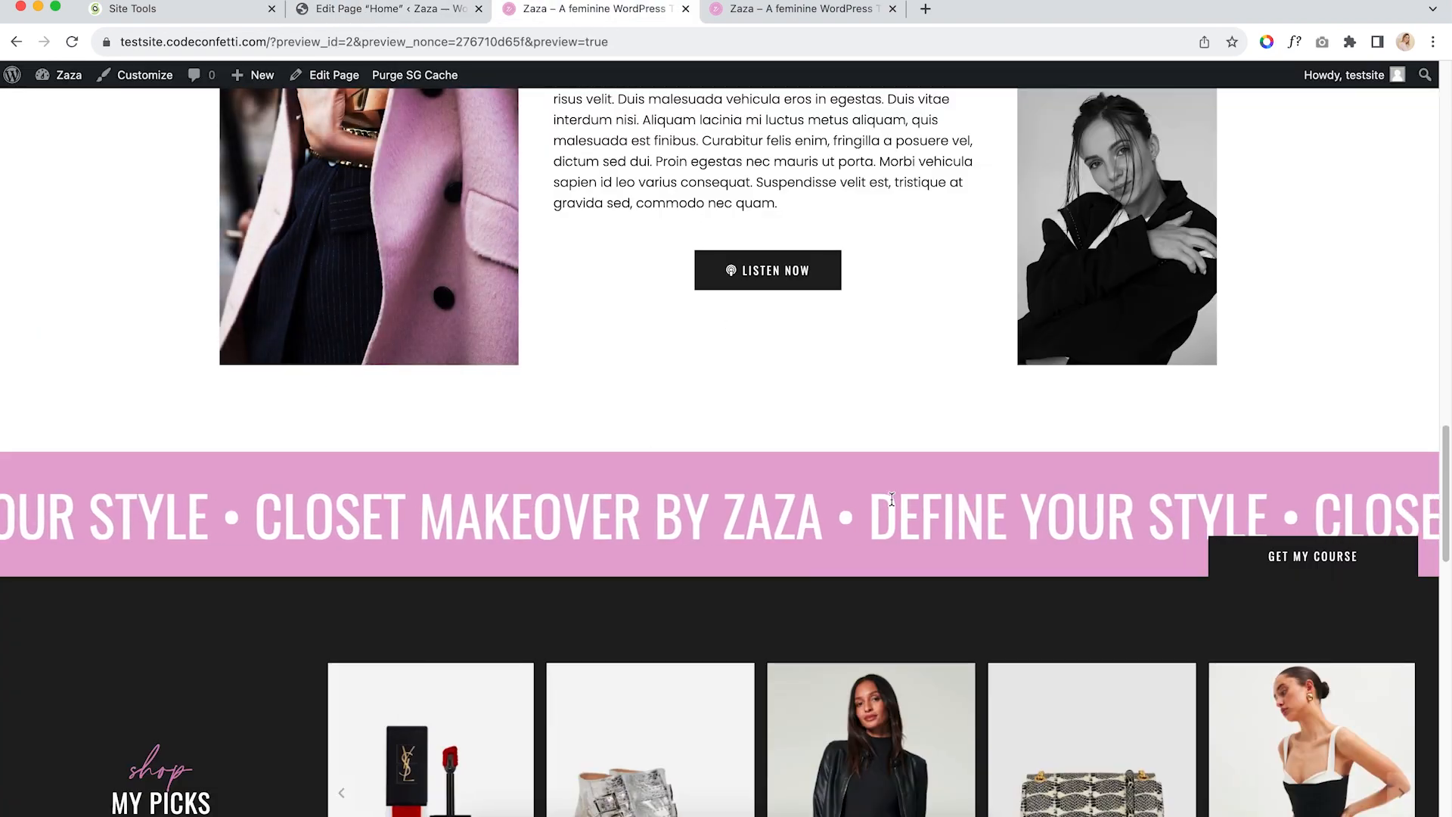
click(393, 11)
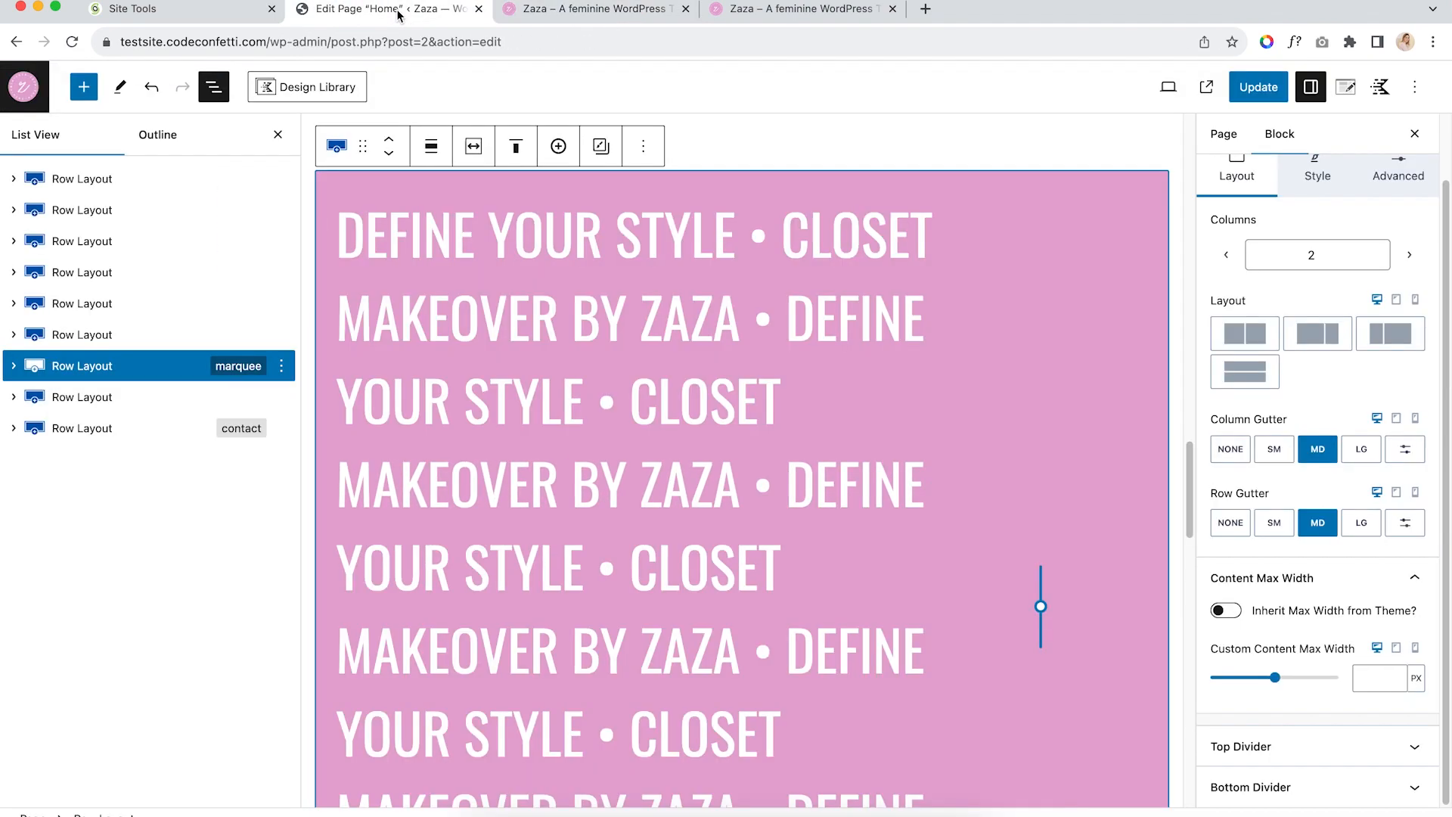
Select the marquee text block and inspect the additional CSS class in its advanced settings
click(409, 241)
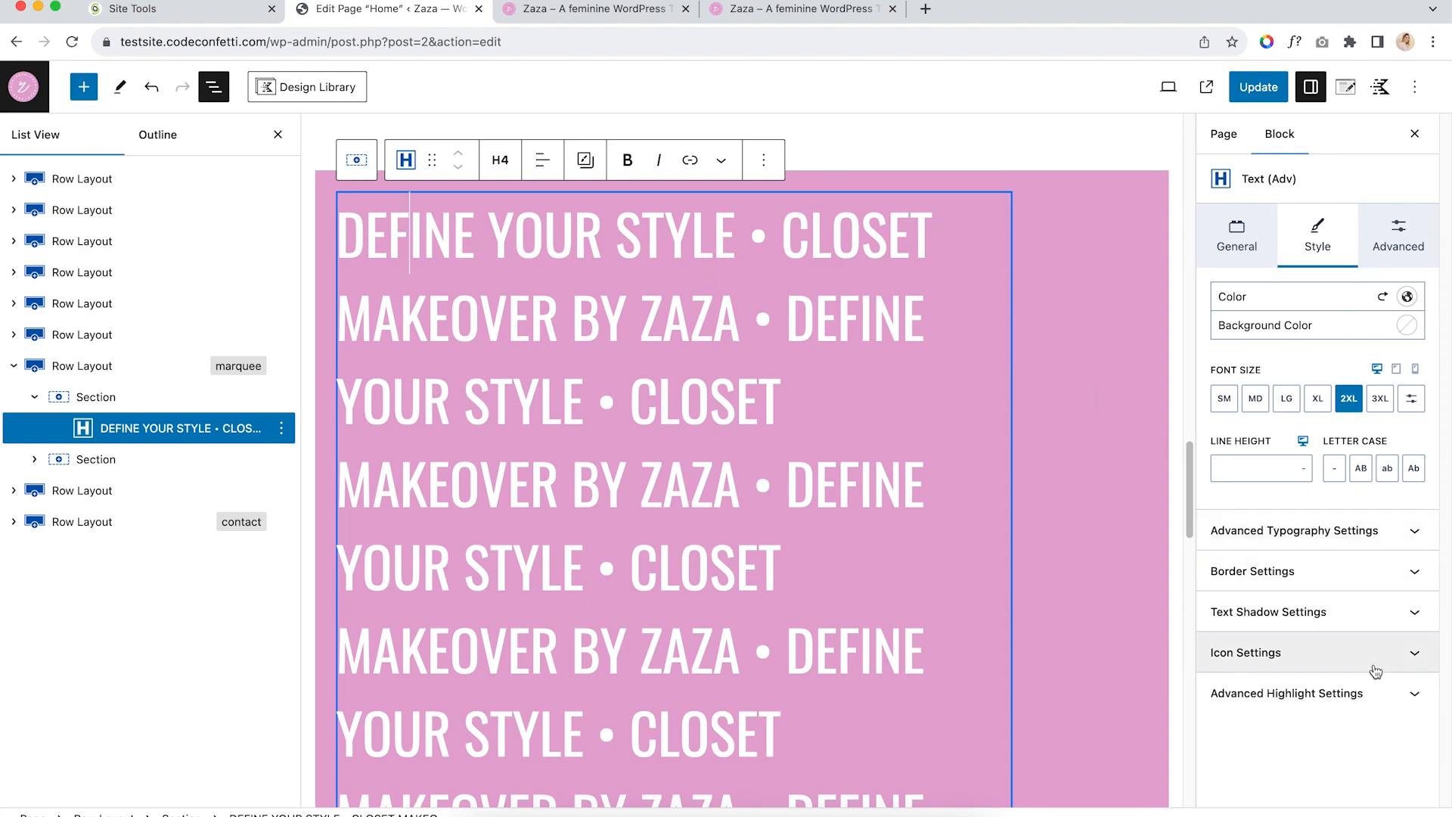
click(1414, 249)
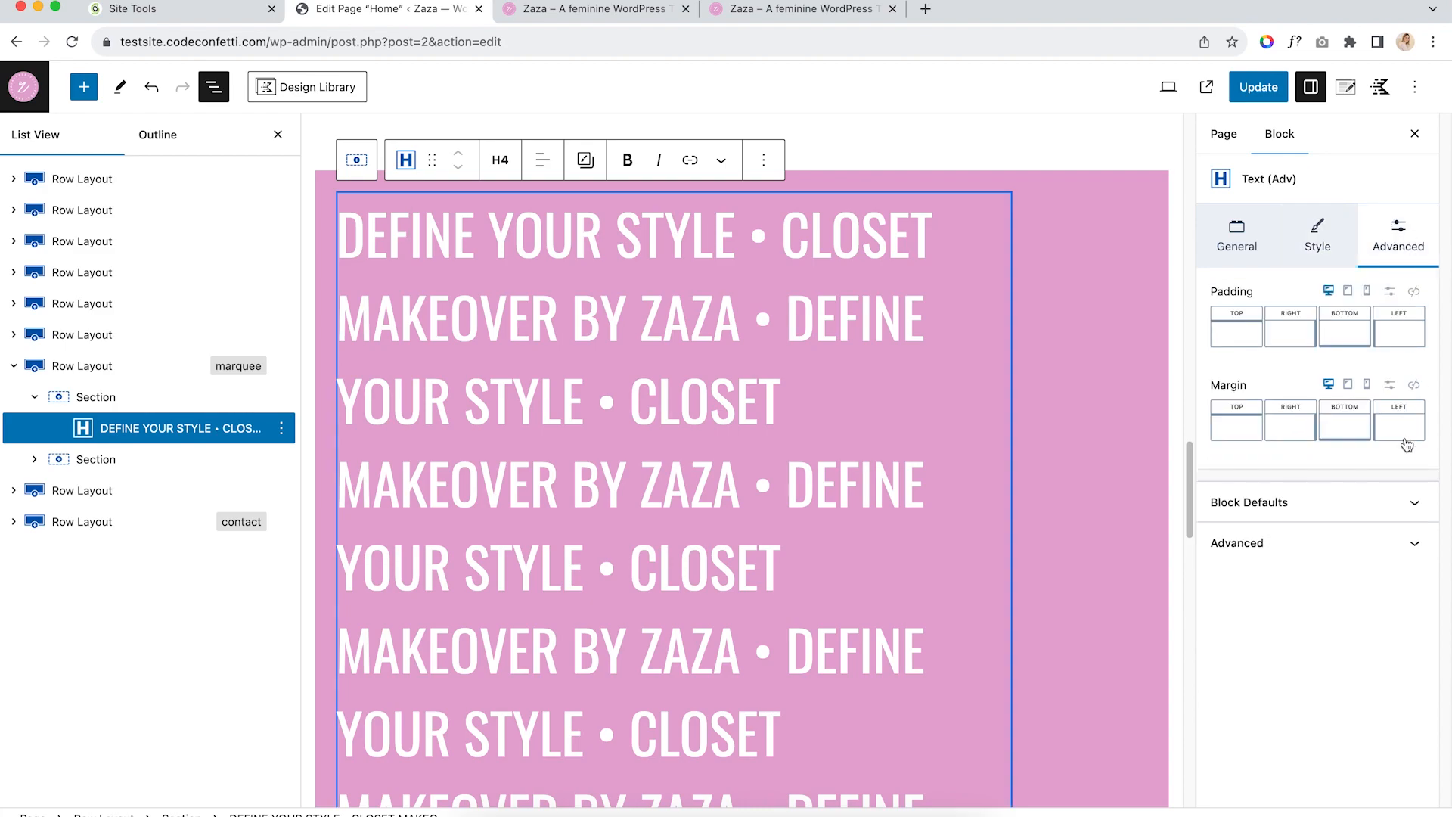
click(1302, 558)
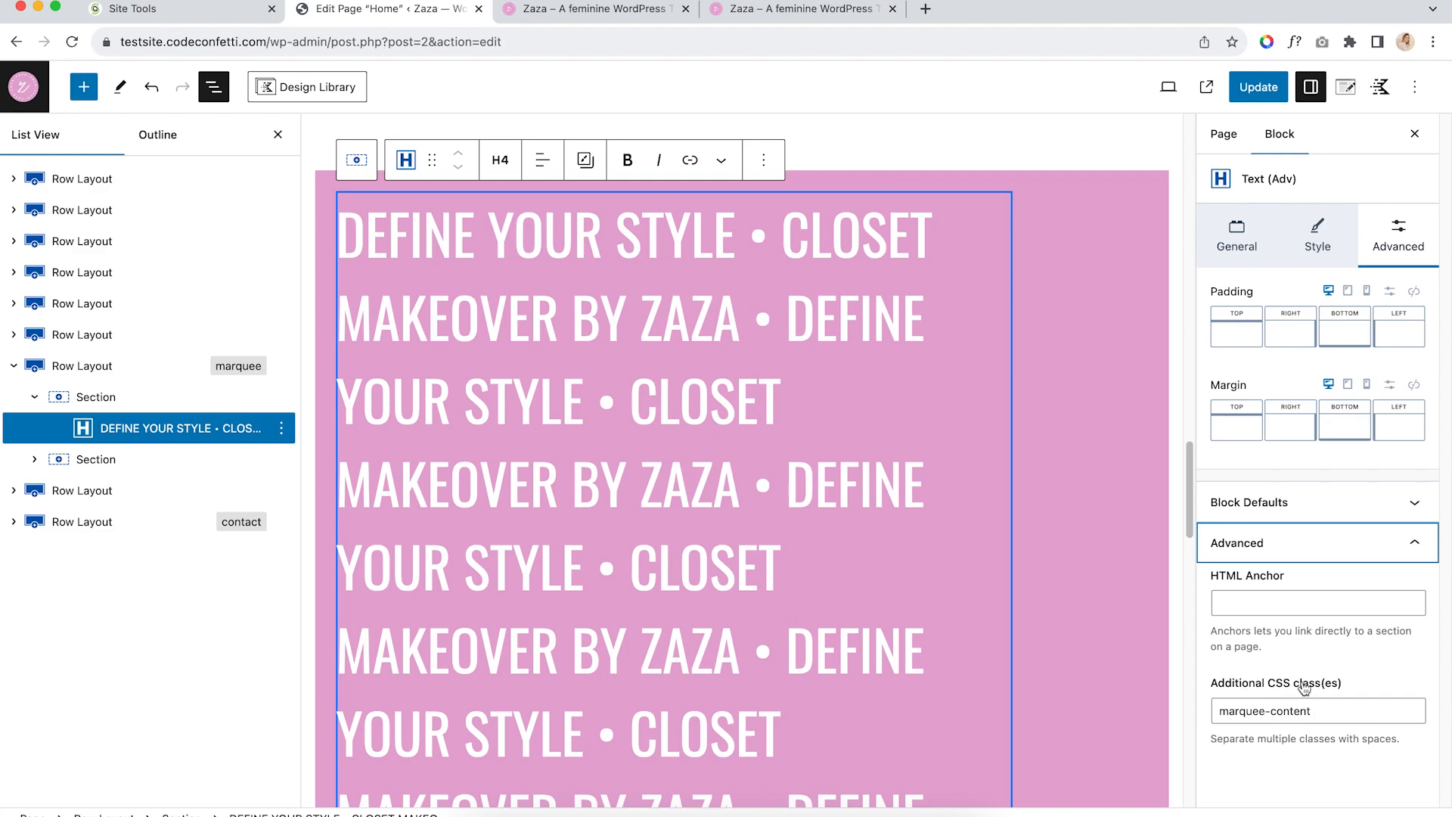
click(1328, 712)
key(super+a)
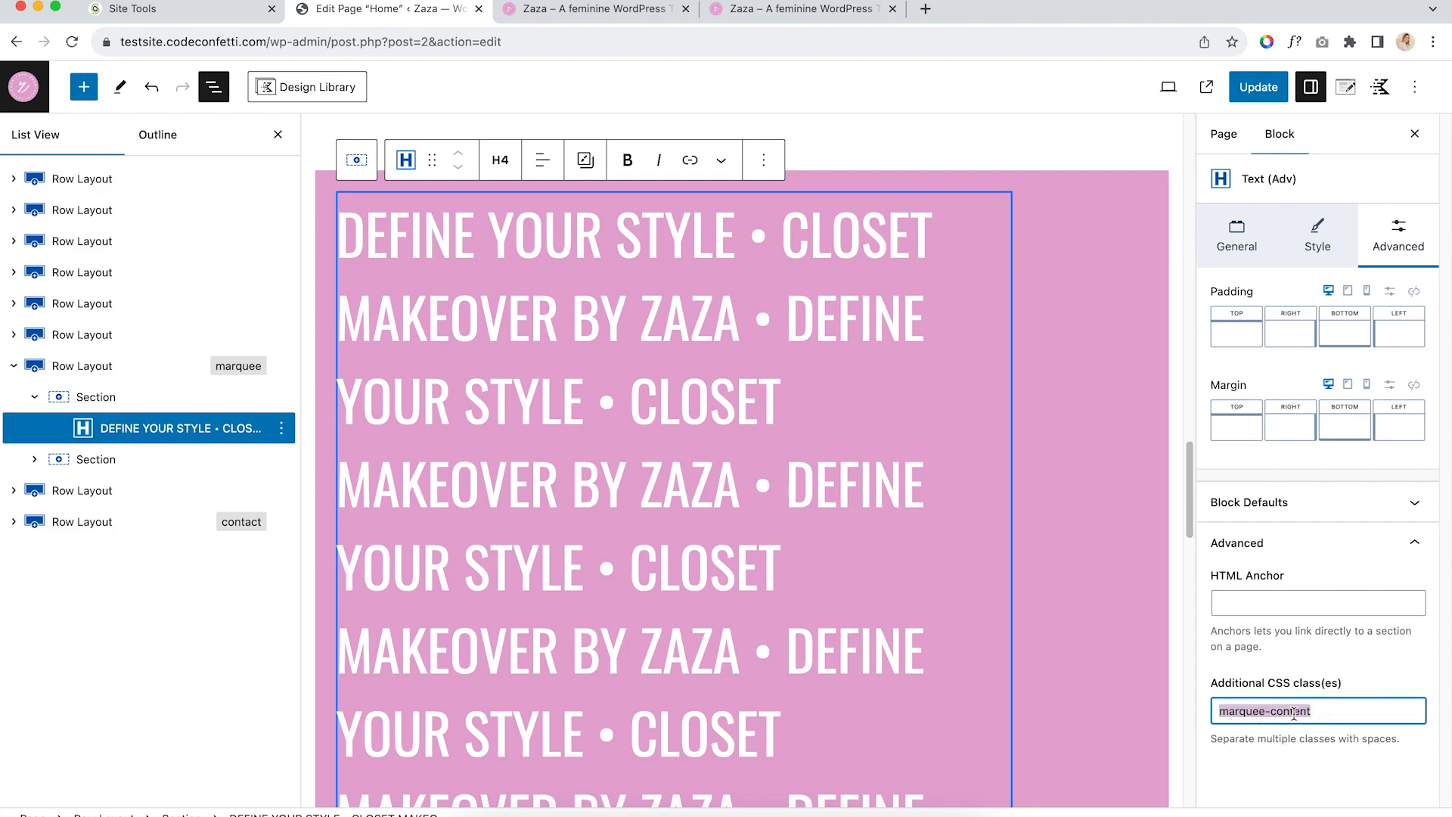
click(1324, 711)
Check the marquee animation in the page preview, and go through the repeated marquee text in the editor to its end
key(ctrl+Tab)
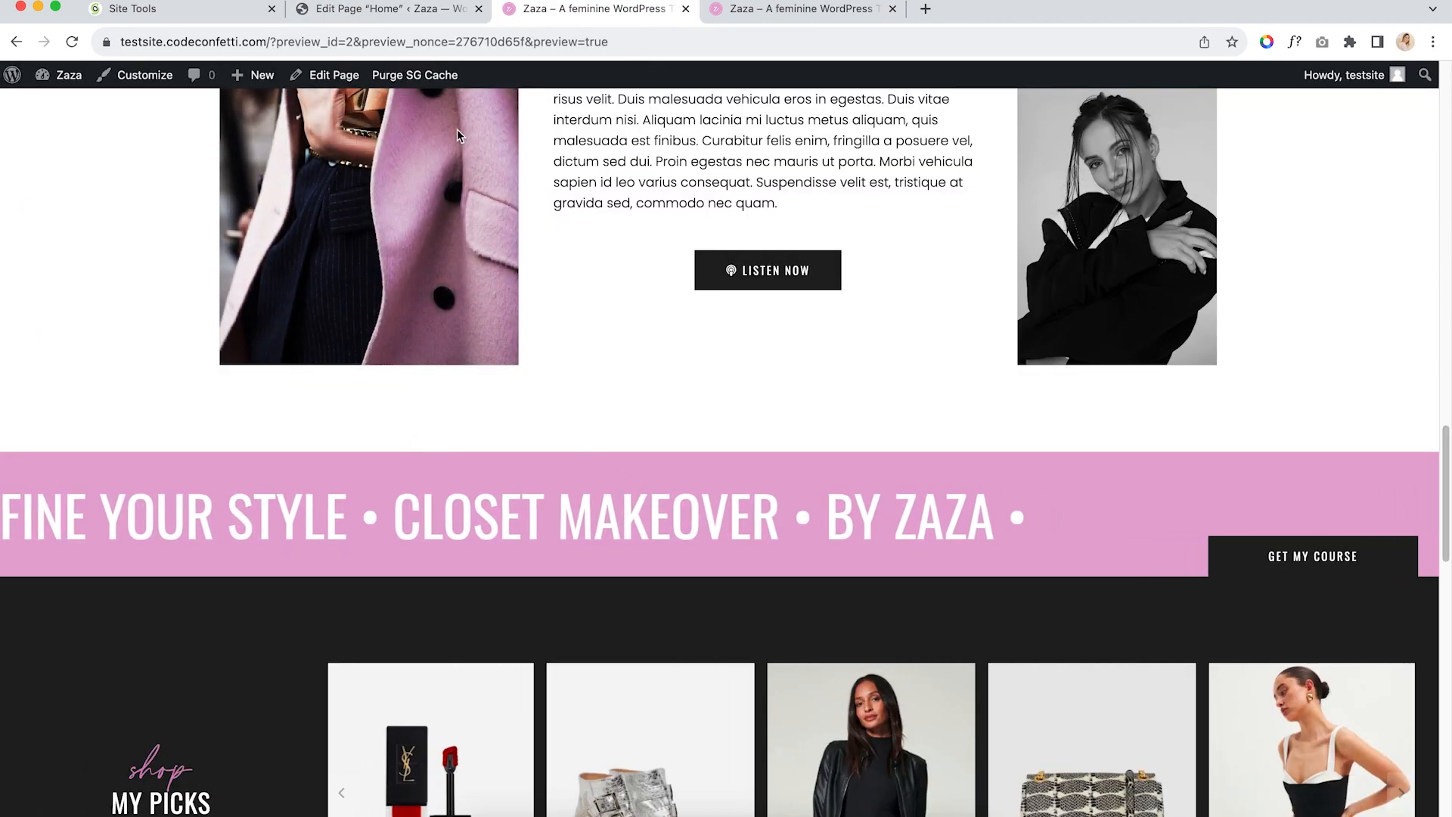
click(406, 11)
drag(338, 227, 836, 589)
click(826, 627)
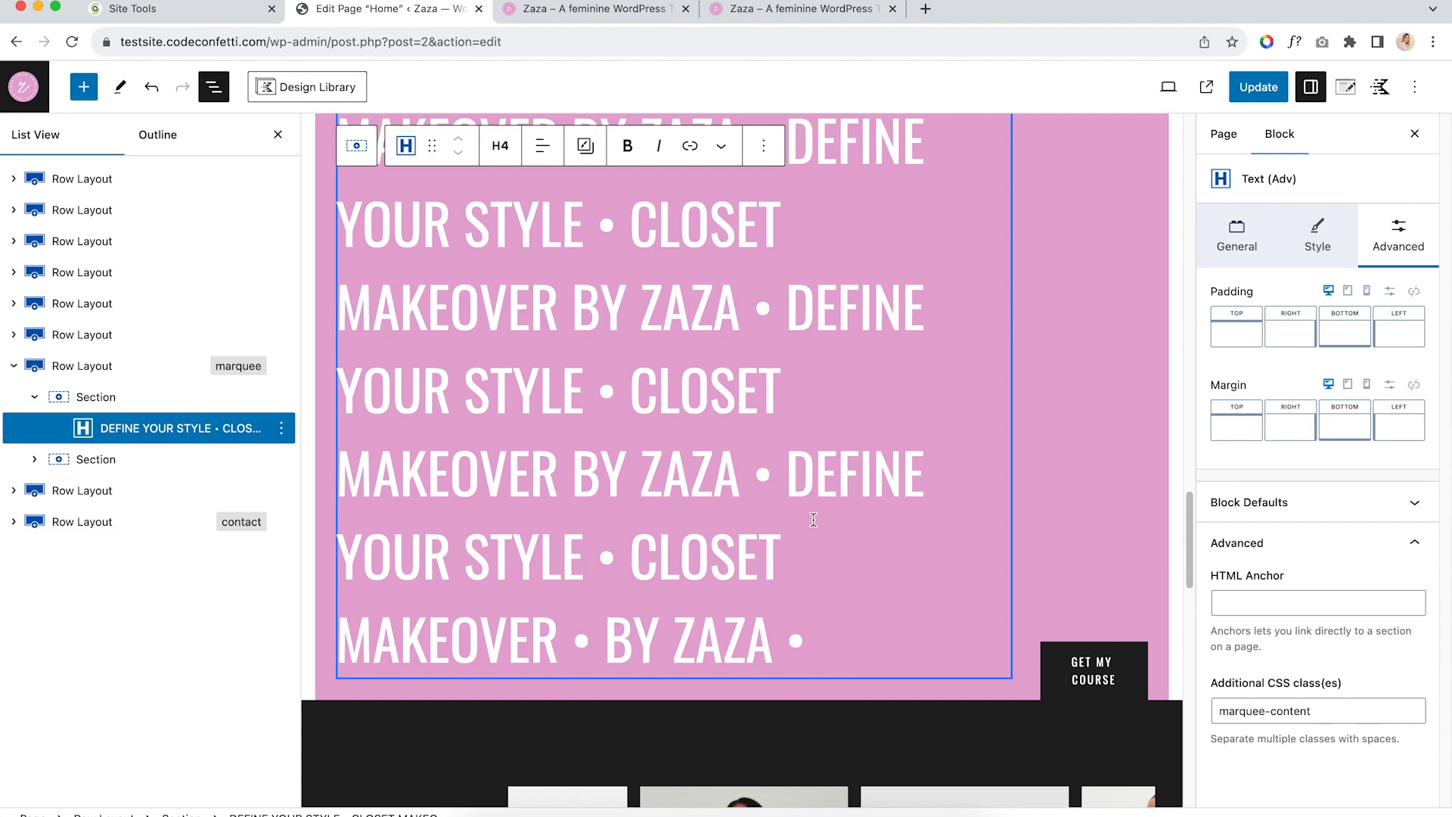
Select the marquee row's second section containing the GET MY COURSE button, and check the button in the page preview
click(34, 397)
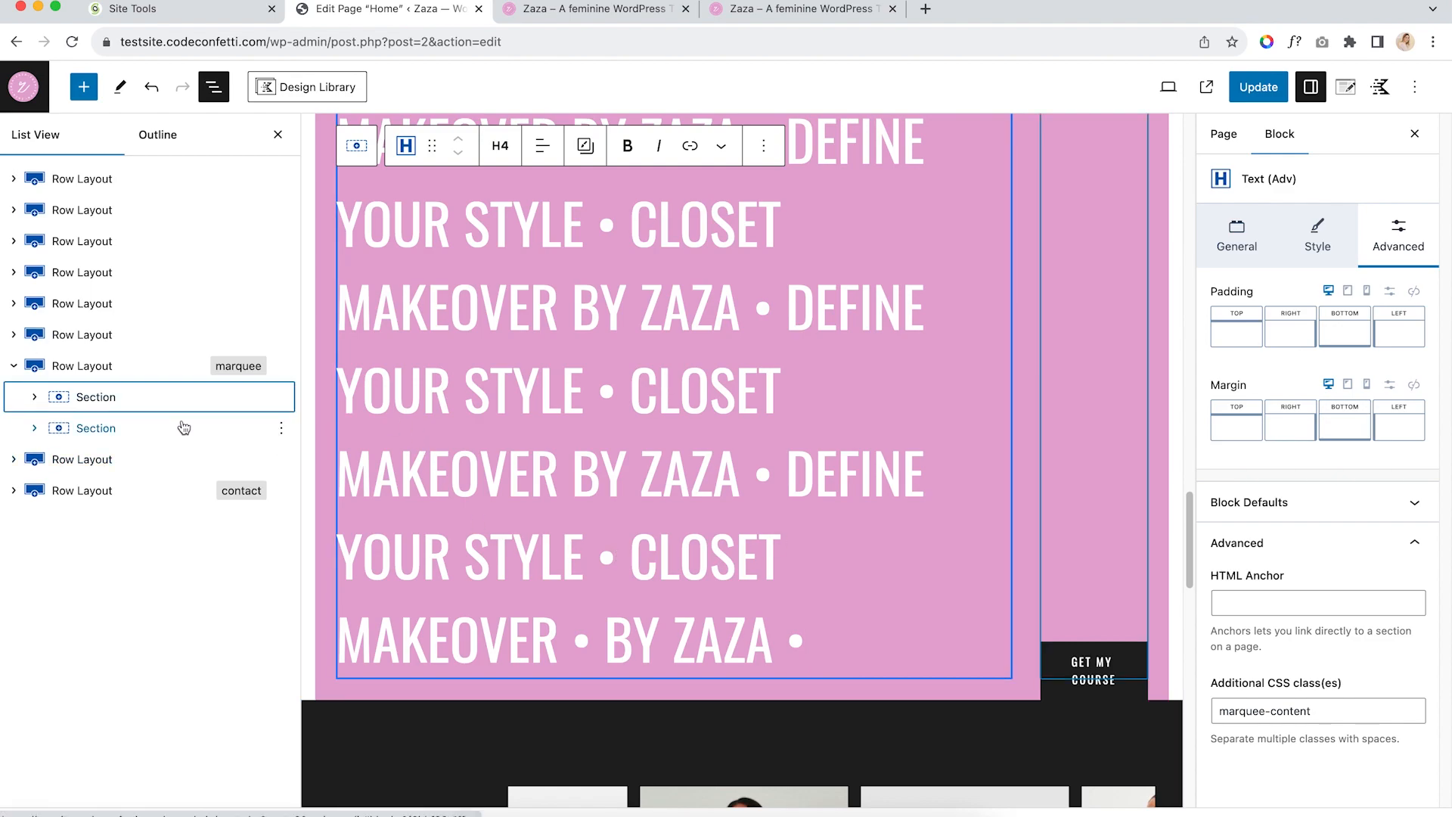
click(98, 428)
scroll(989, 731, down, 2)
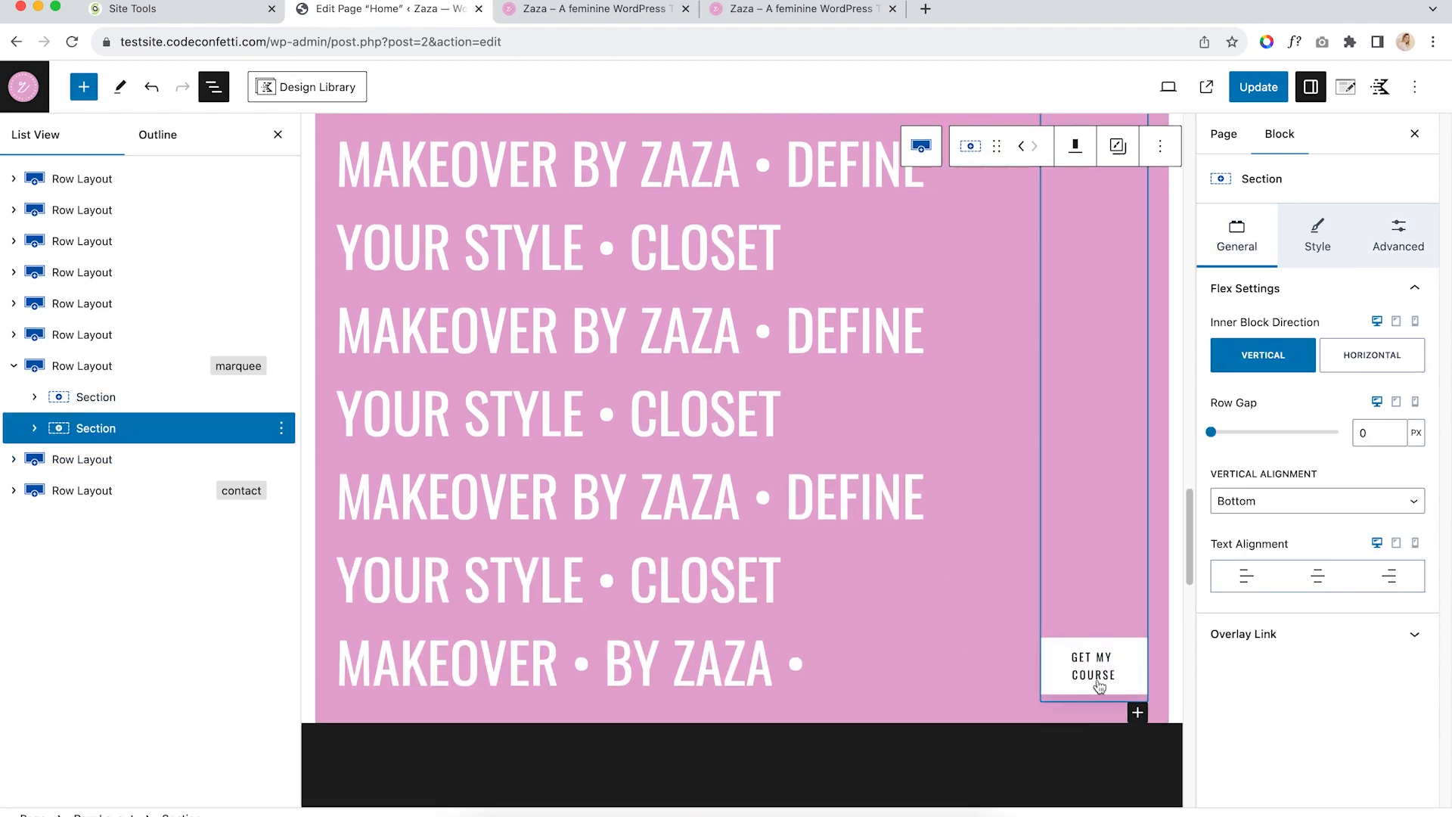
click(617, 11)
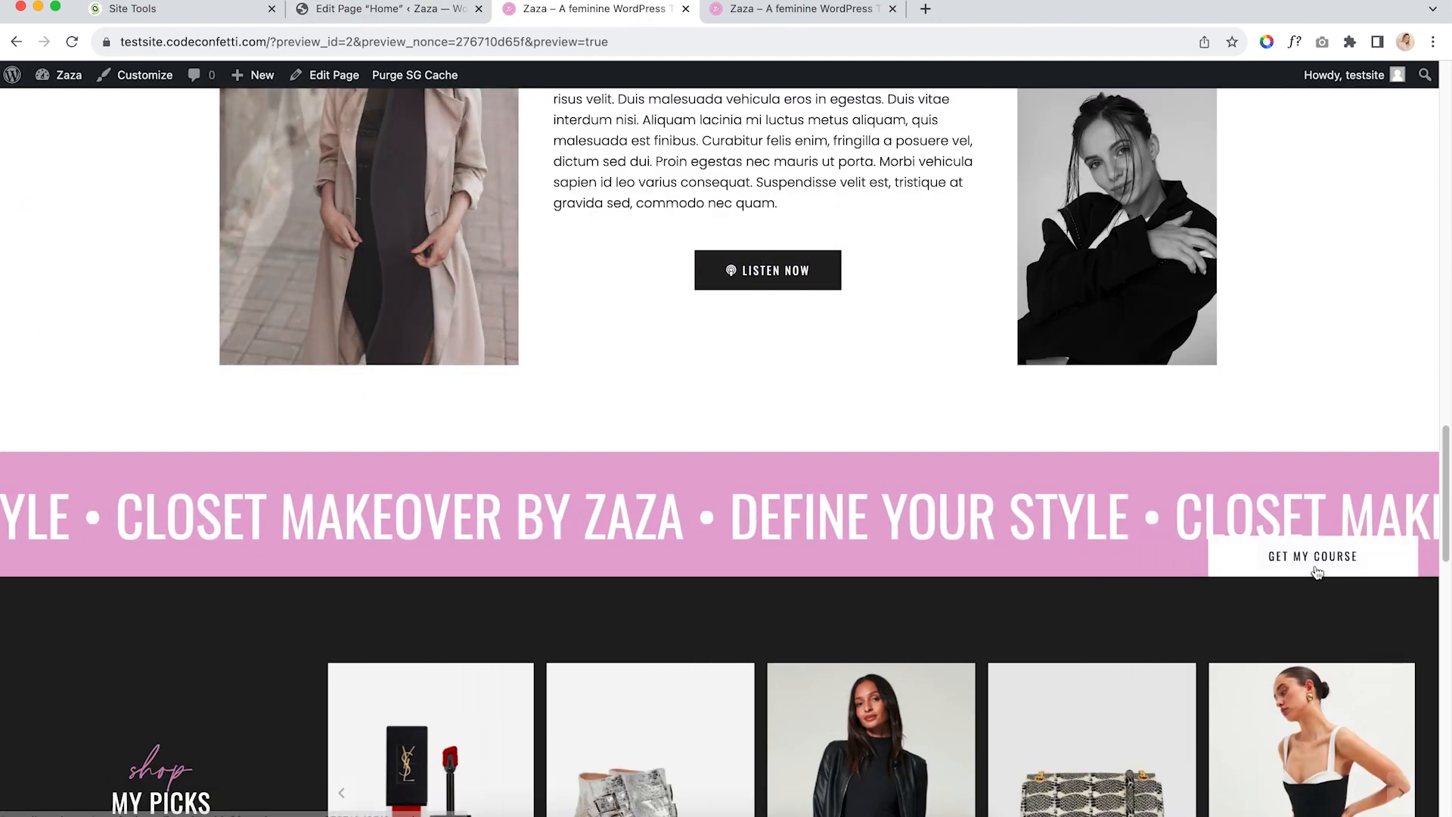
Test the GET MY COURSE button in the page preview and return to the marquee and the My Picks row
click(1317, 572)
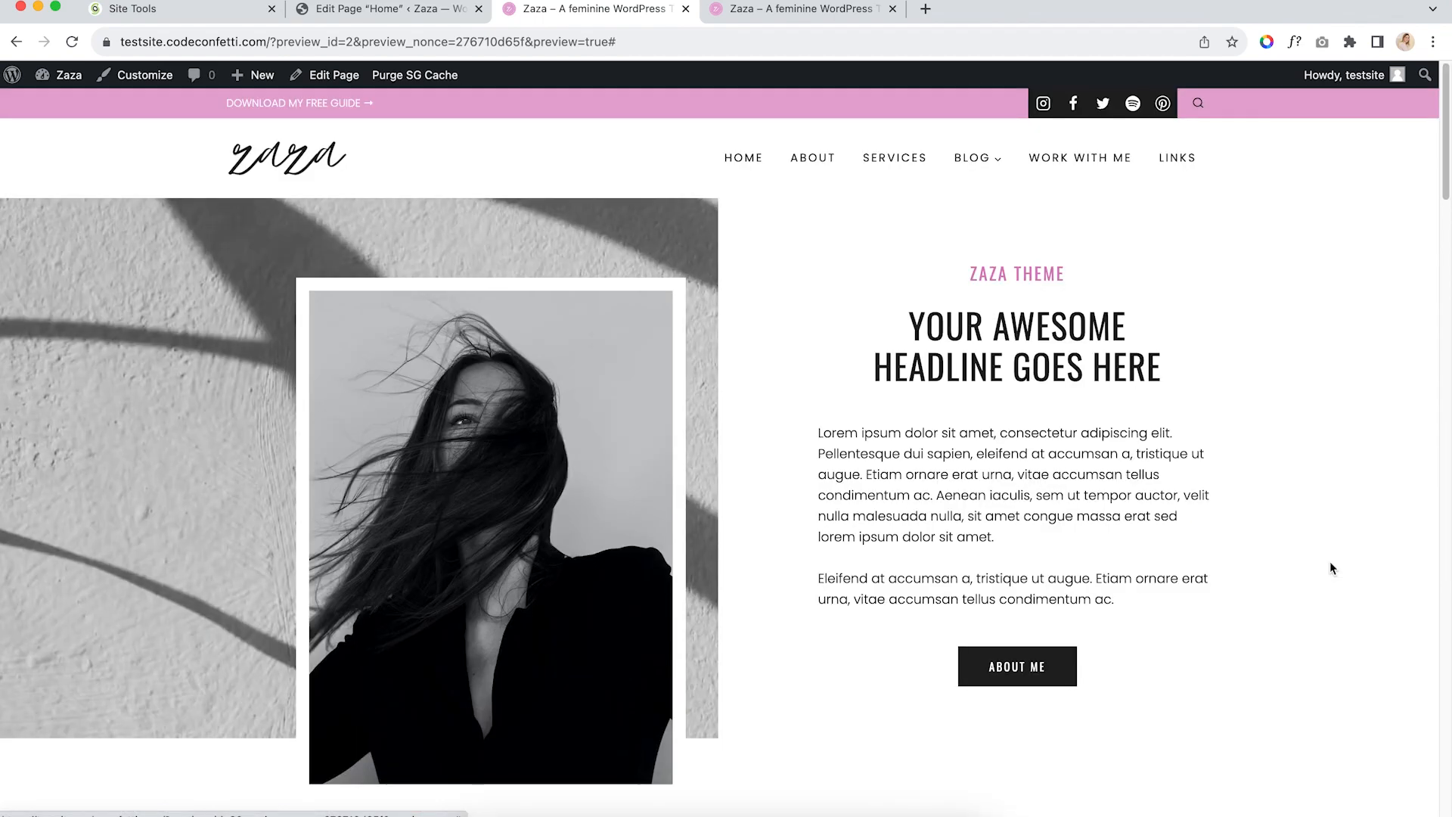
scroll(1301, 523, down, 15)
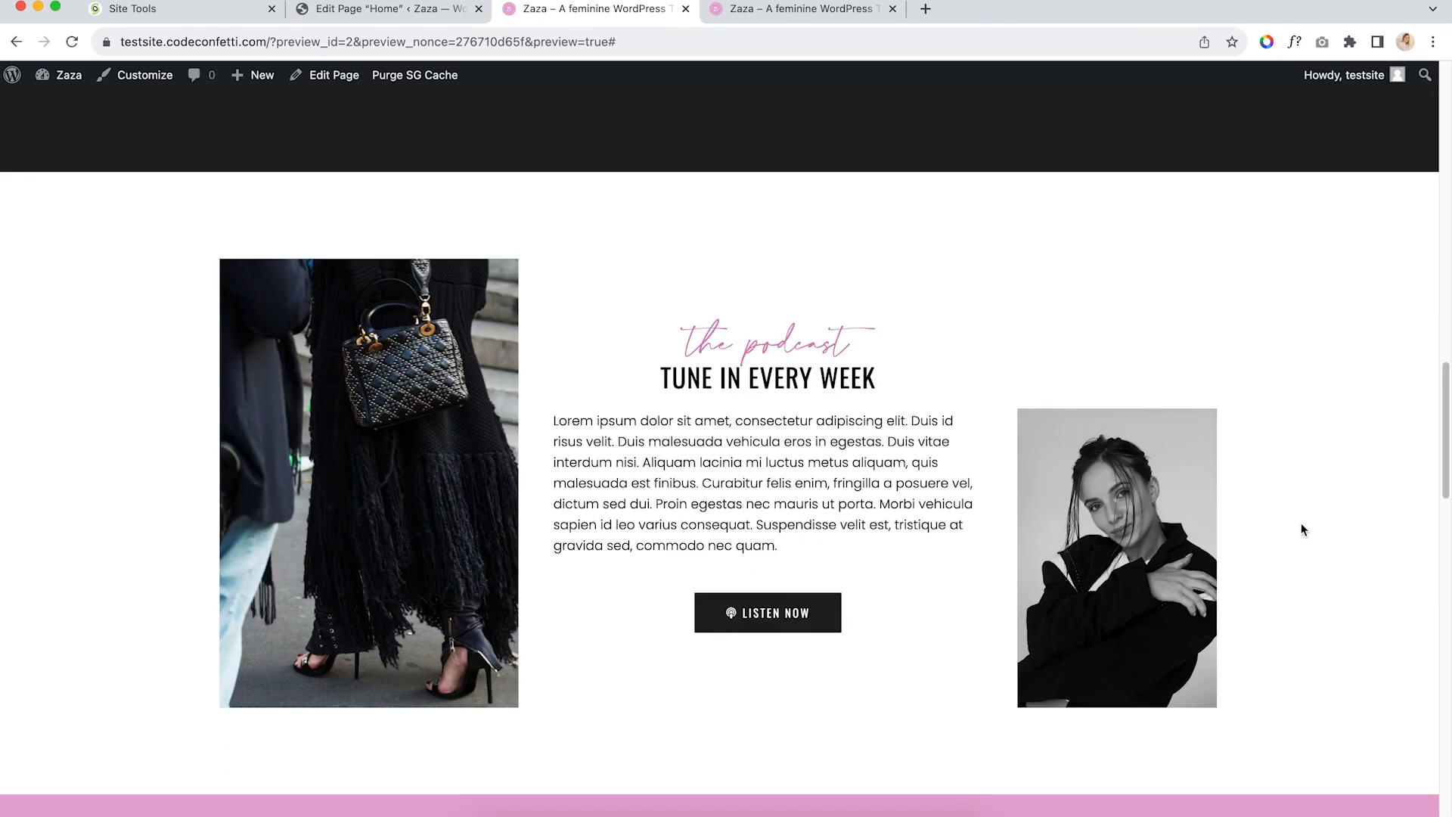
scroll(1300, 523, down, 9)
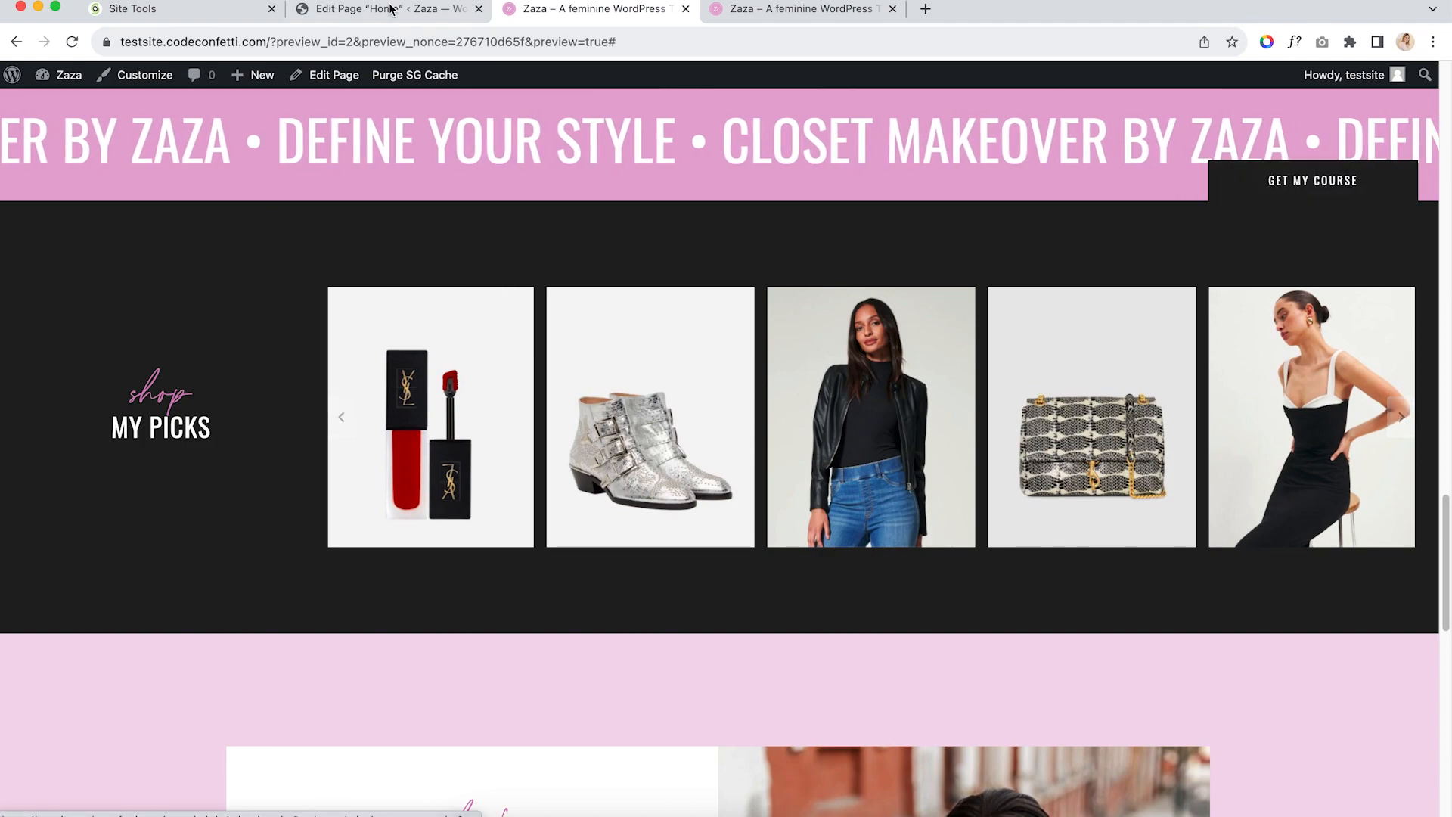
Select the shop My Picks row in the Home page editor and expand both of its sections in the block structure
click(406, 10)
scroll(420, 423, down, 8)
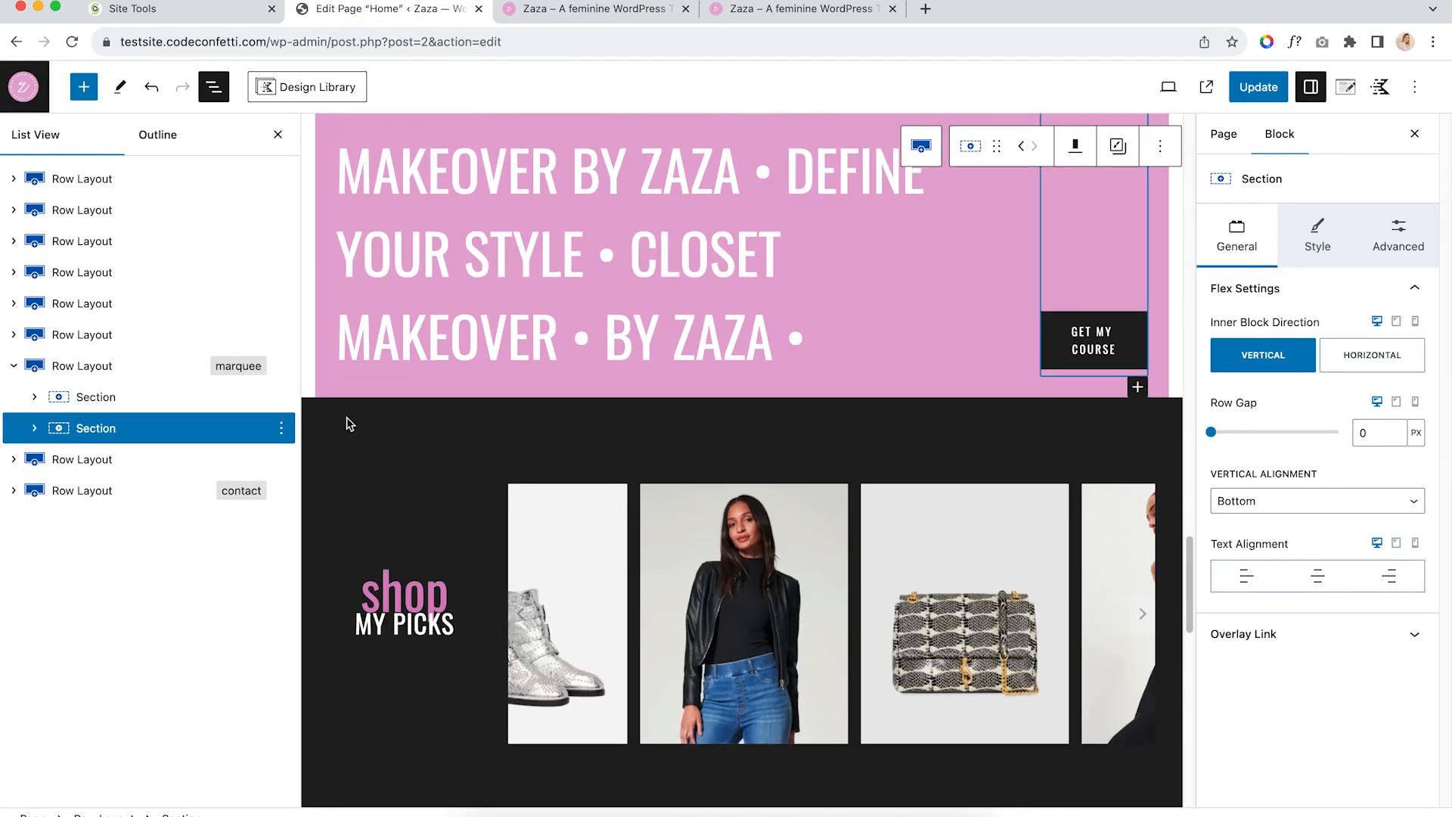
click(13, 365)
click(633, 453)
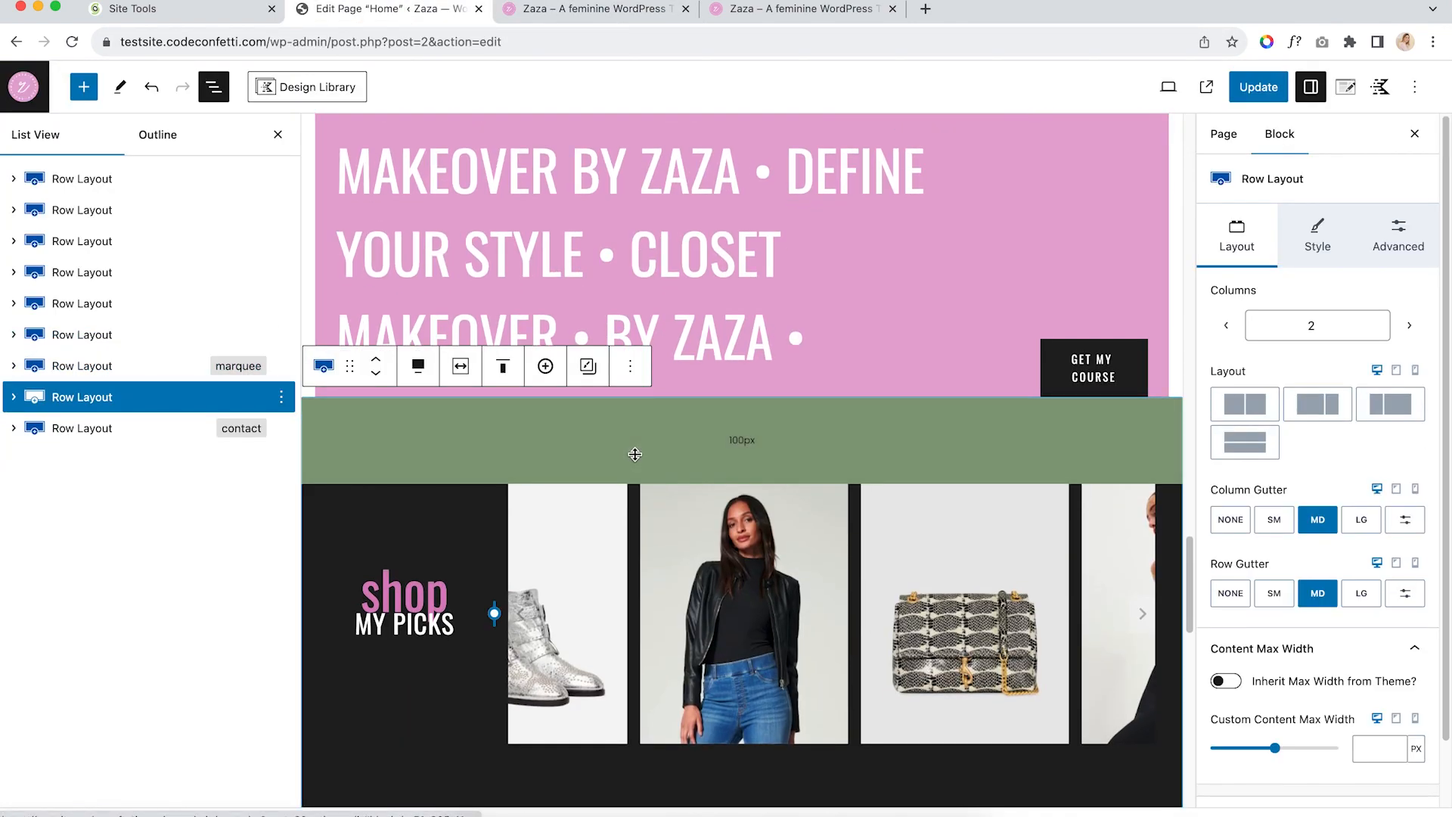
scroll(634, 453, down, 2)
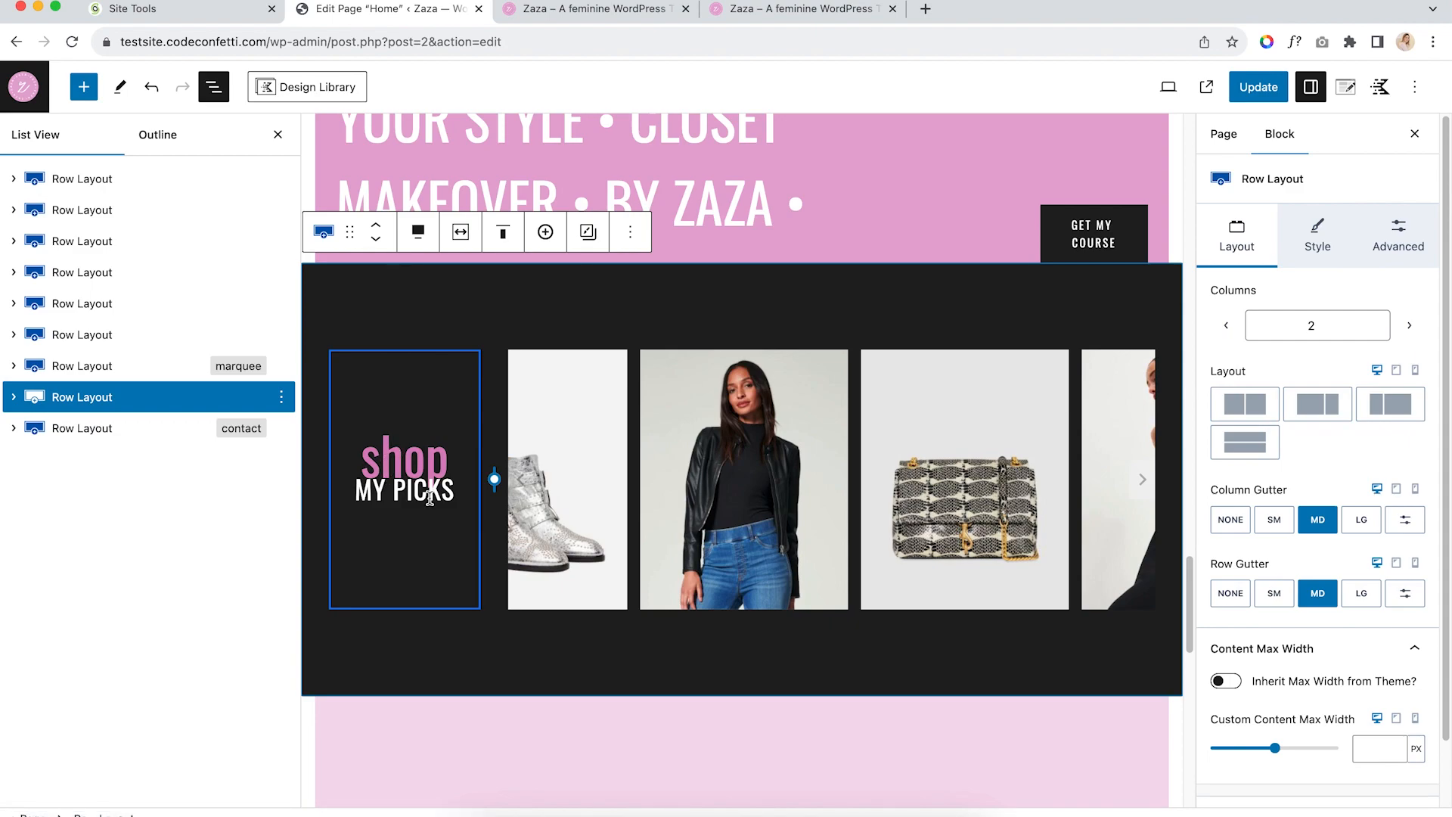
click(11, 406)
click(34, 428)
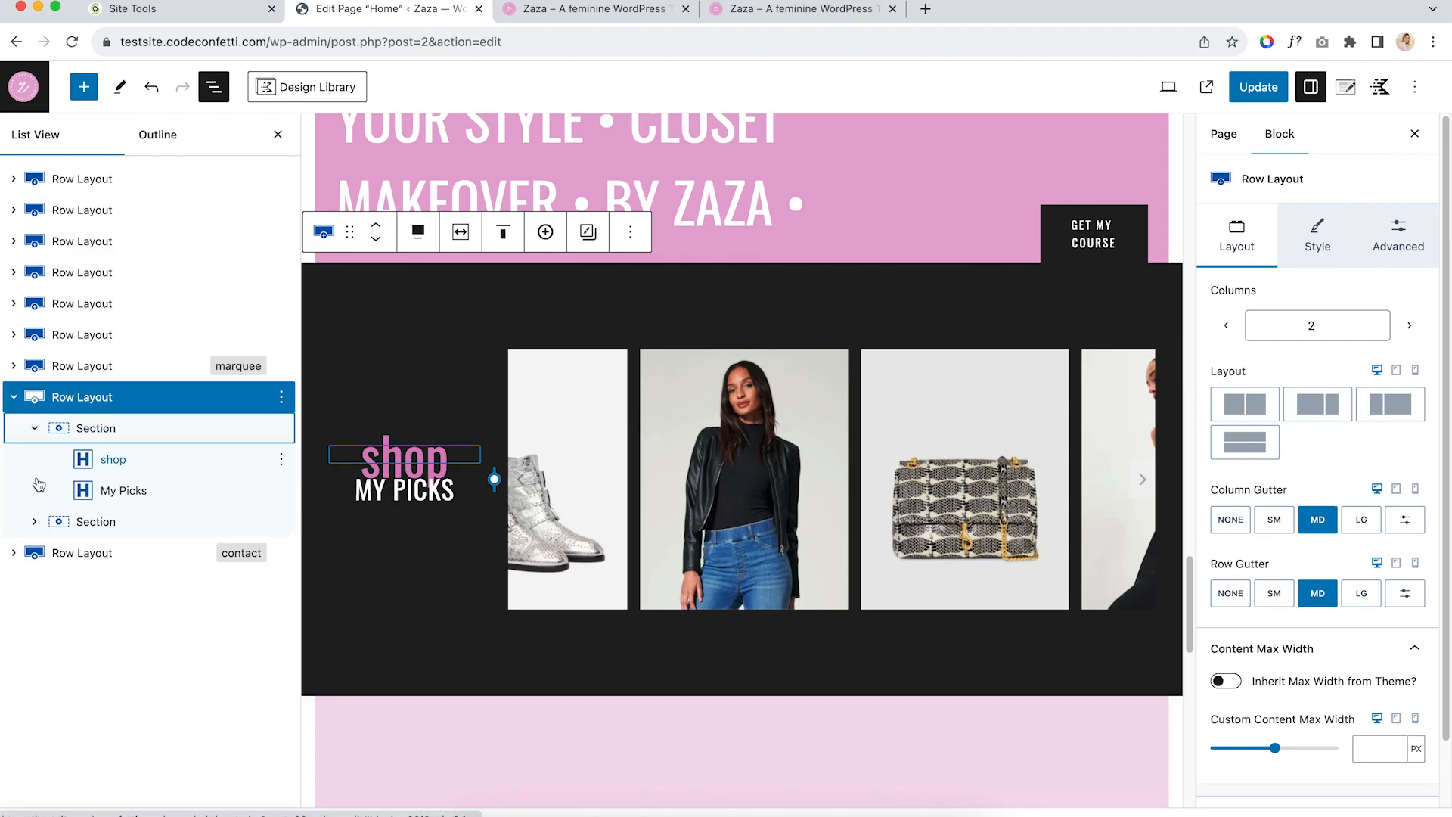
click(34, 522)
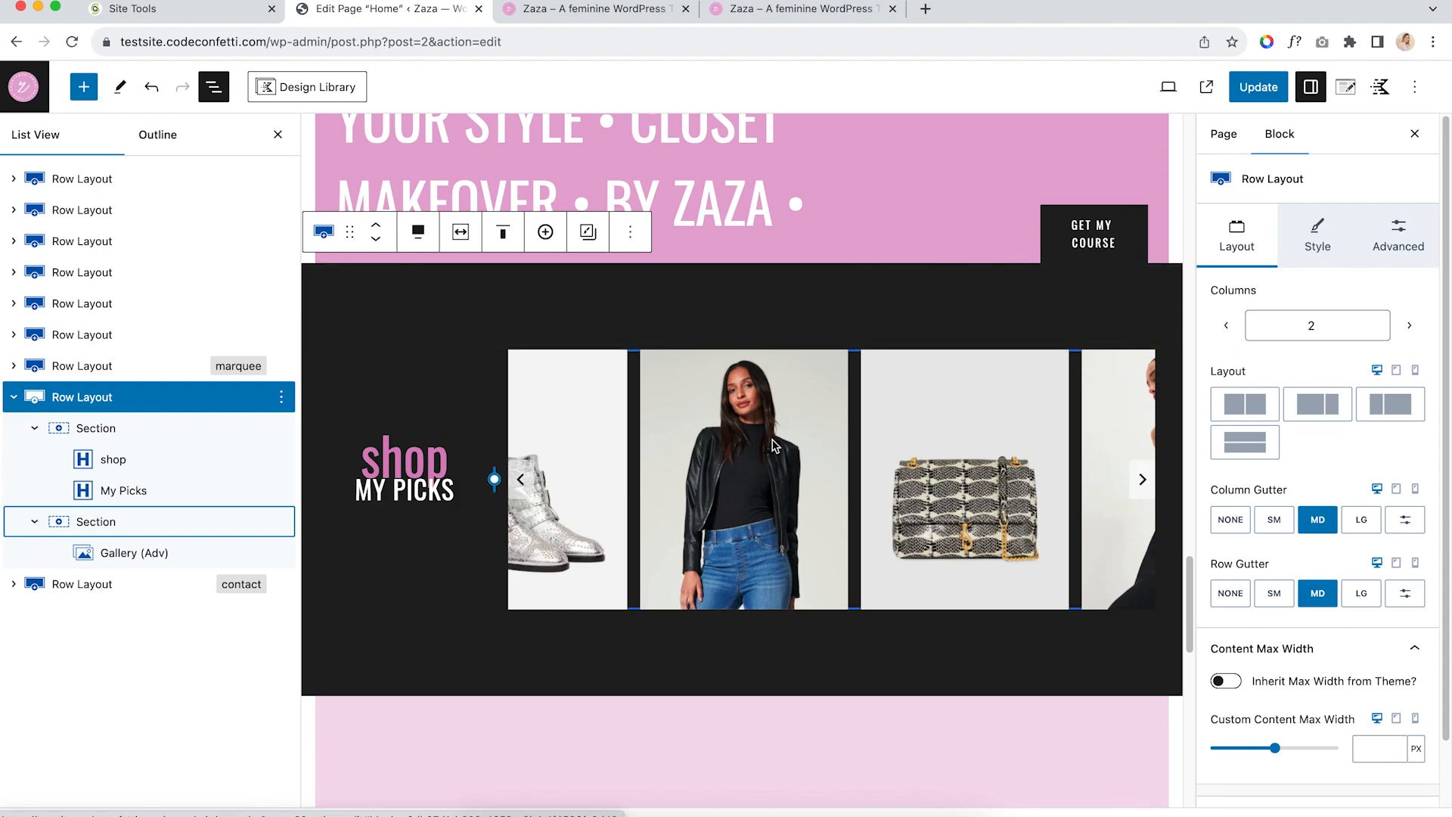
Select the My Picks advanced gallery, inspect its link settings, and open the custom URL field of the leather jacket image
click(130, 559)
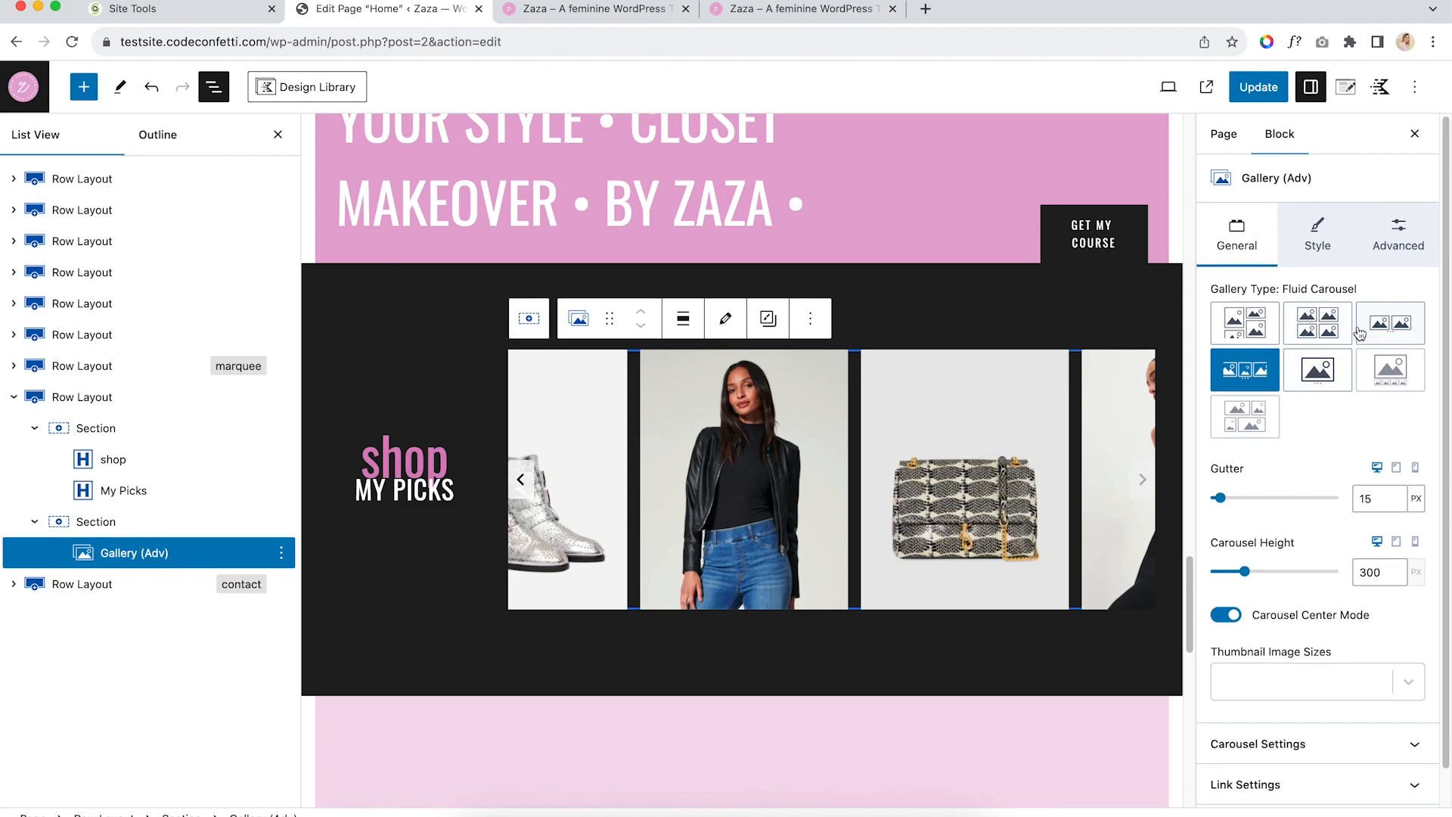
scroll(1374, 383, down, 1)
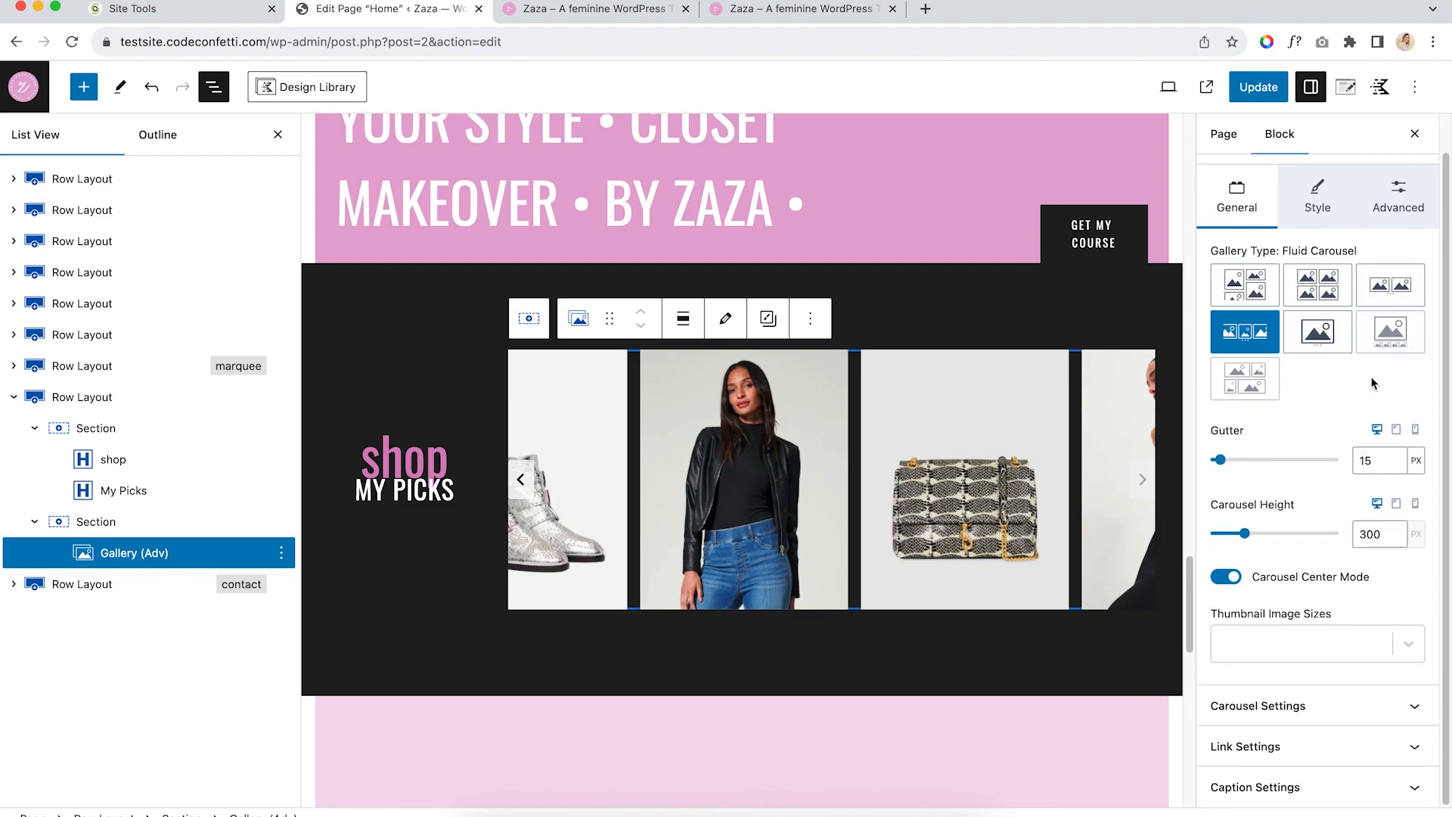
click(1299, 750)
scroll(1308, 744, down, 1)
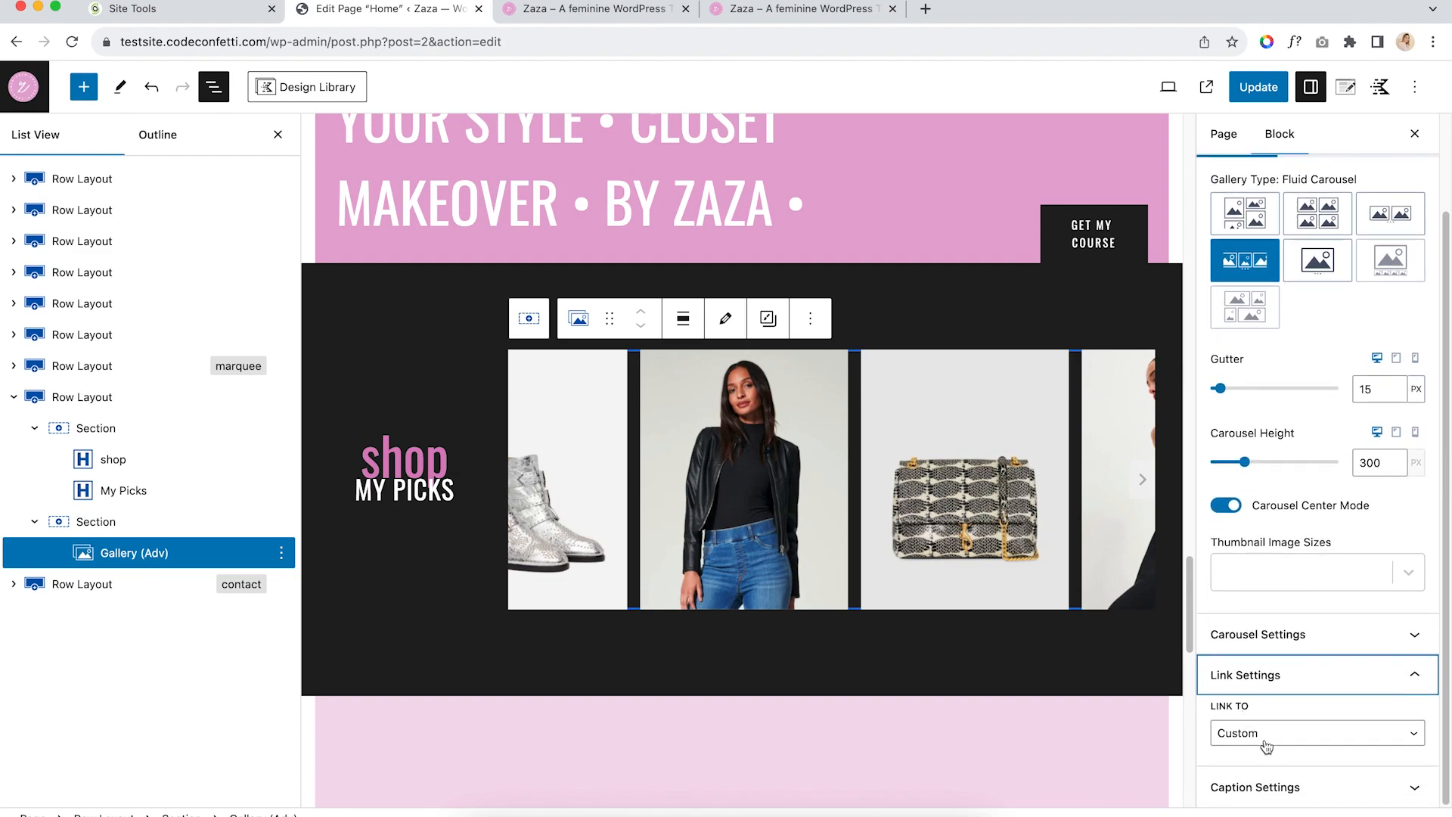
click(724, 402)
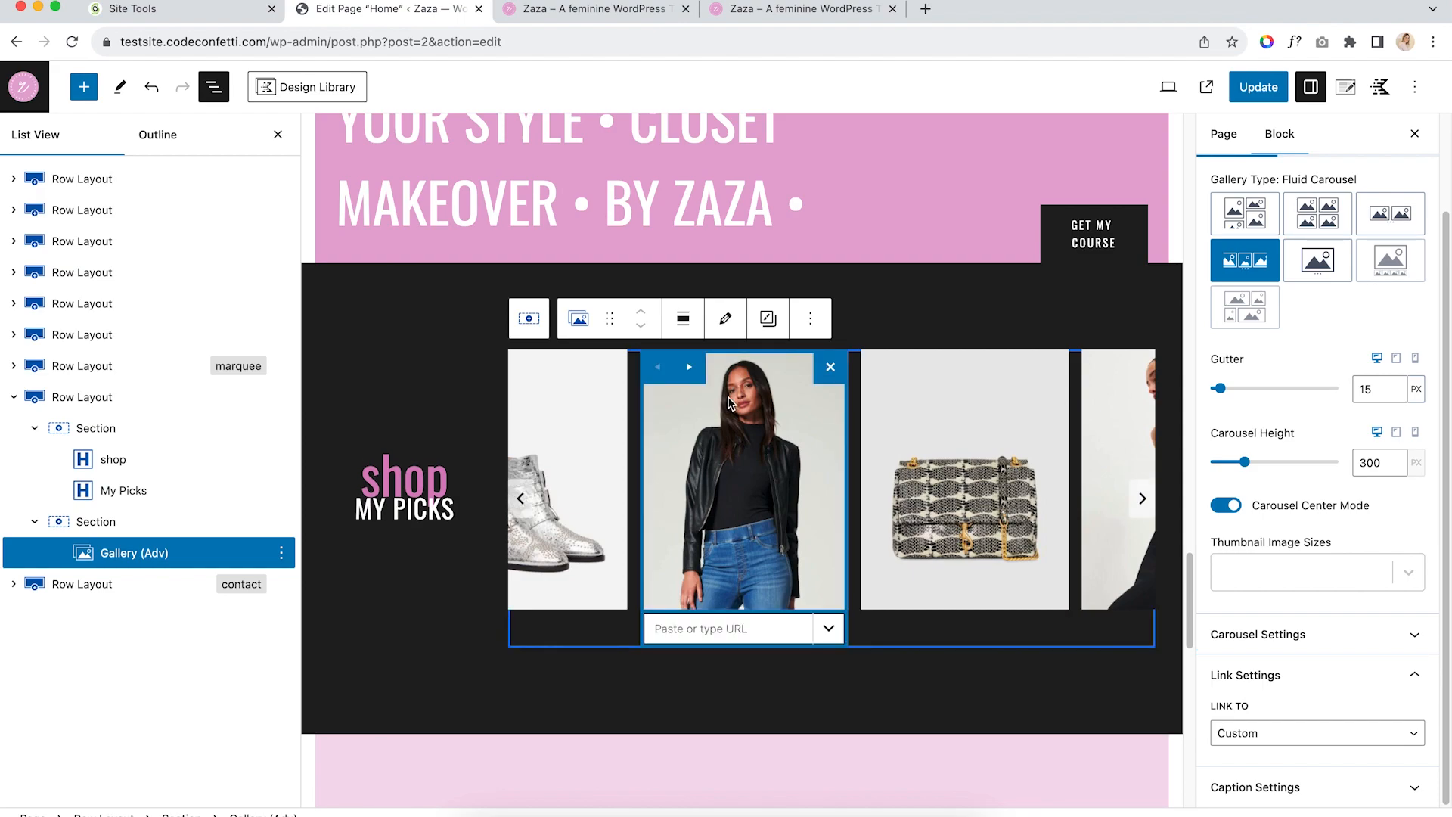
click(708, 632)
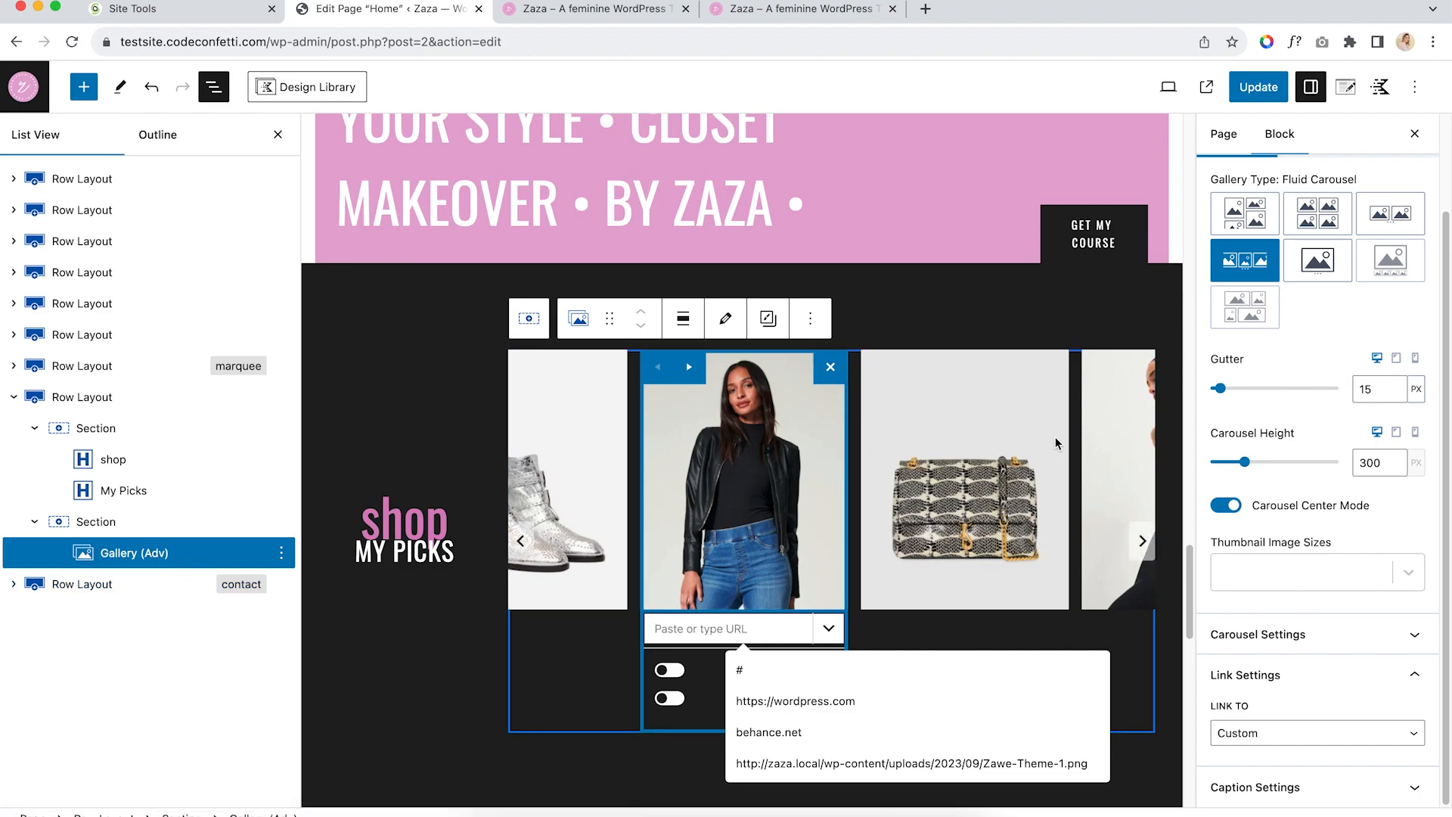
Select the handbag image in the gallery and turn on the first link option below its custom URL field
click(1050, 465)
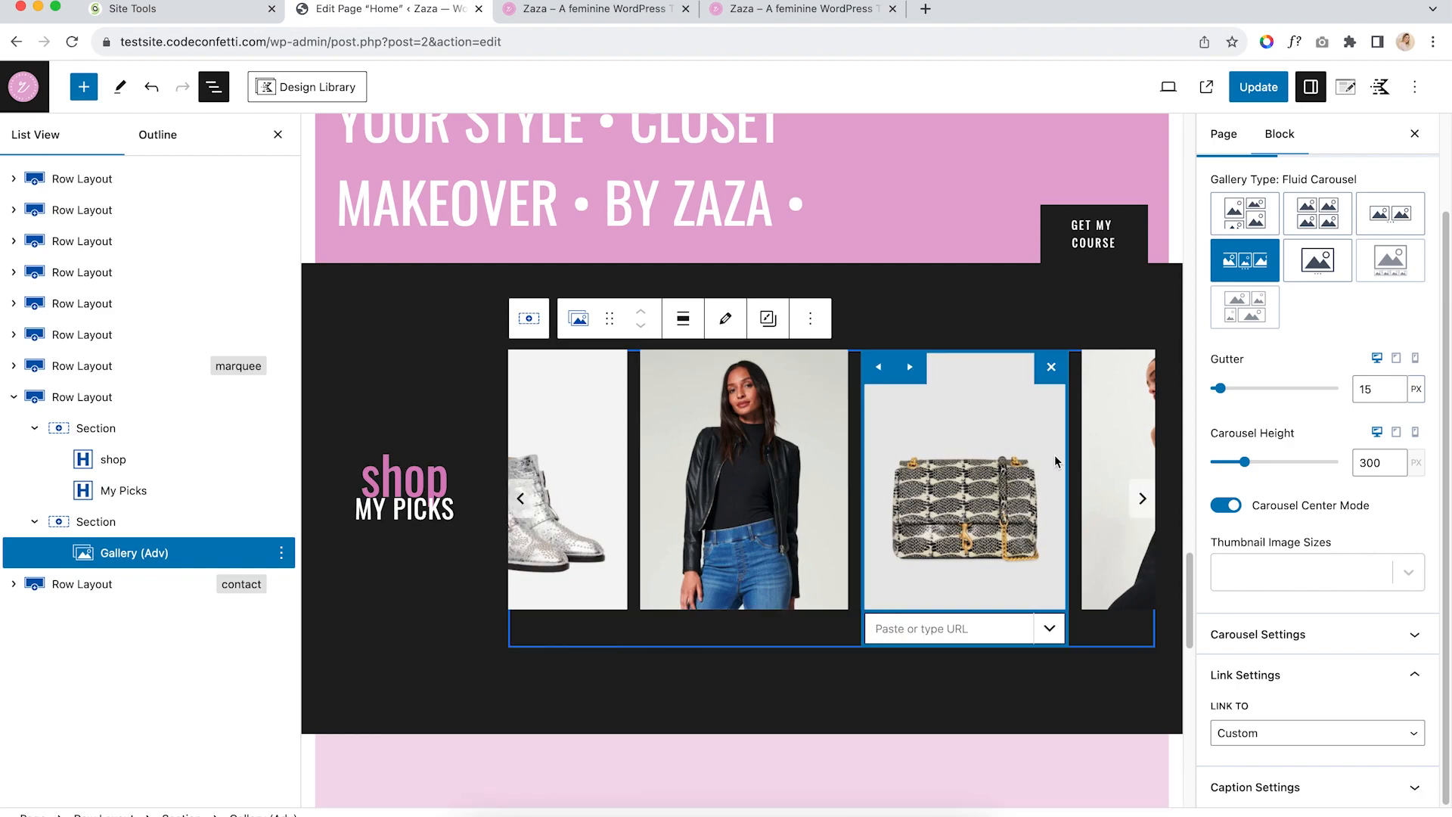
click(973, 632)
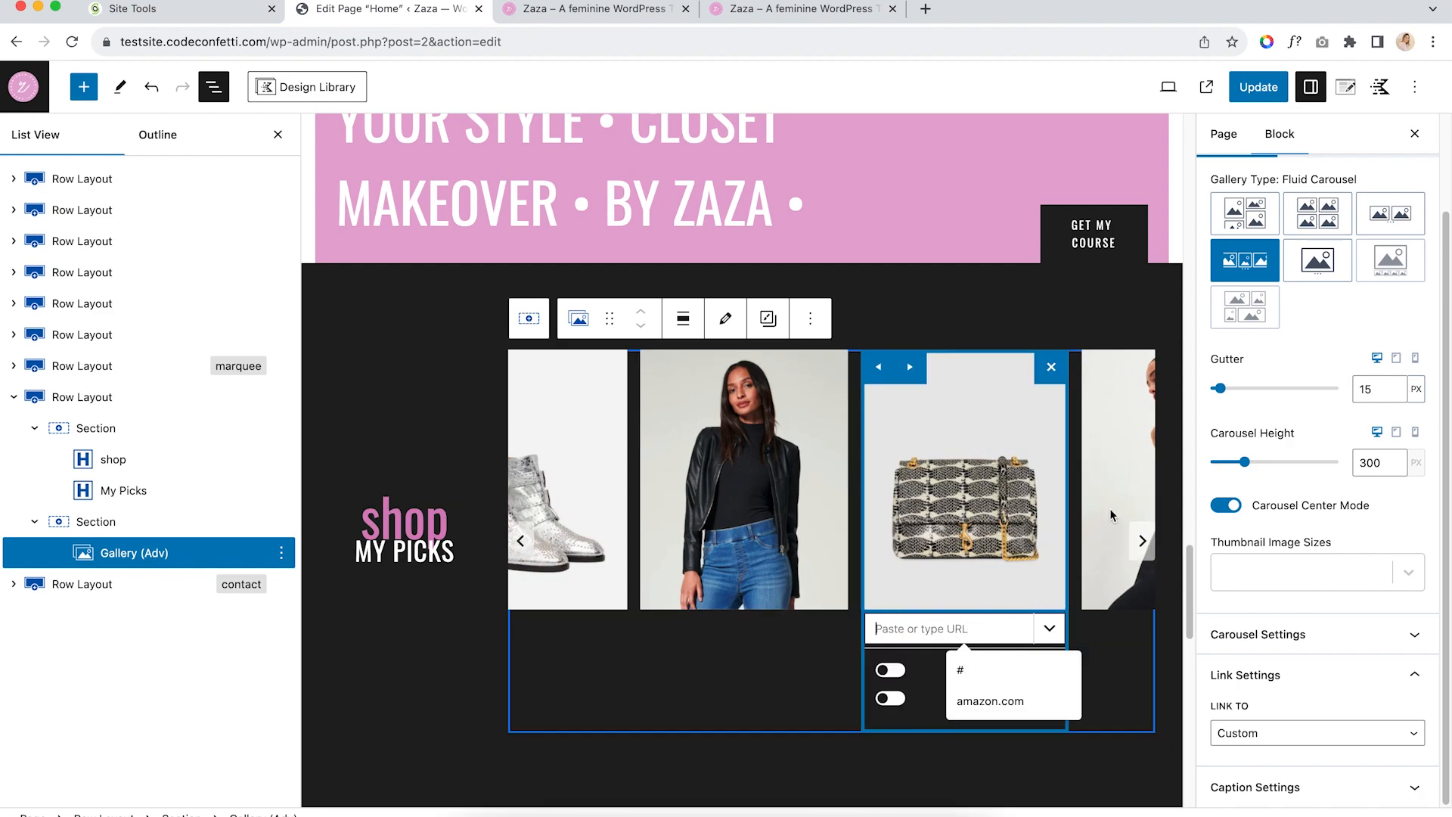
click(891, 670)
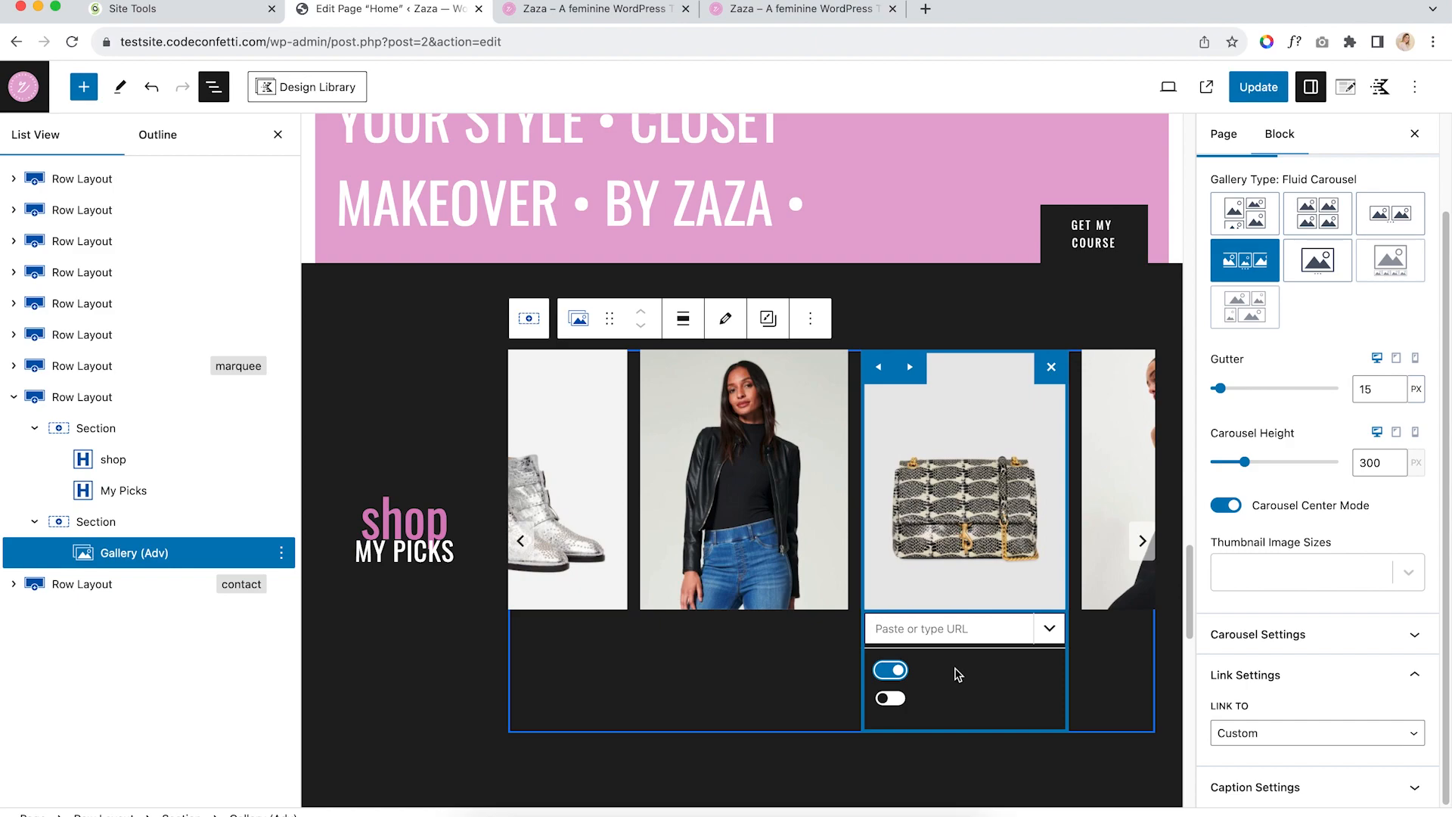
drag(940, 671, 718, 668)
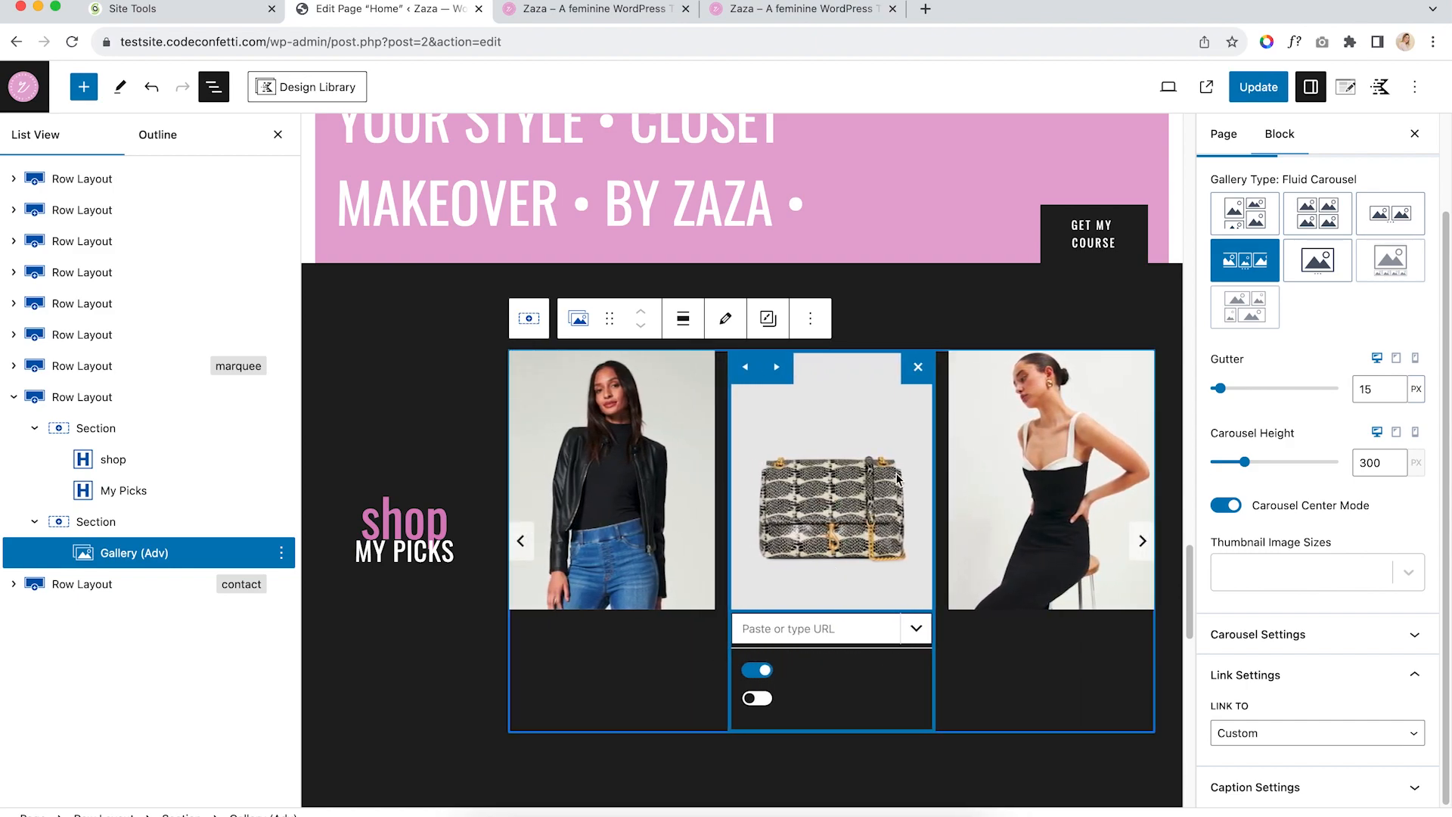
Move the black dress image one place earlier in the carousel, and move it back behind the handbag image
click(1040, 446)
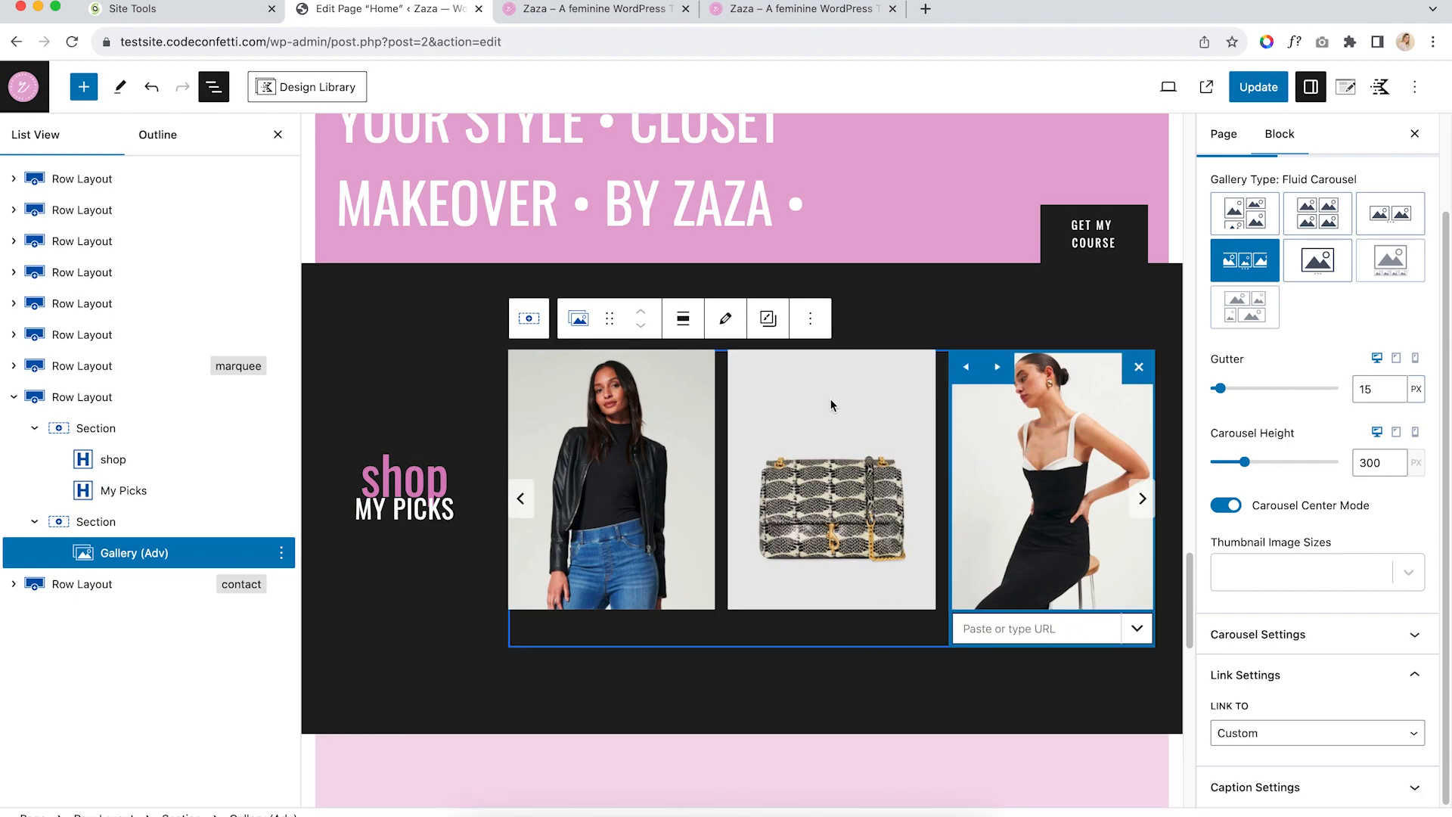
click(965, 366)
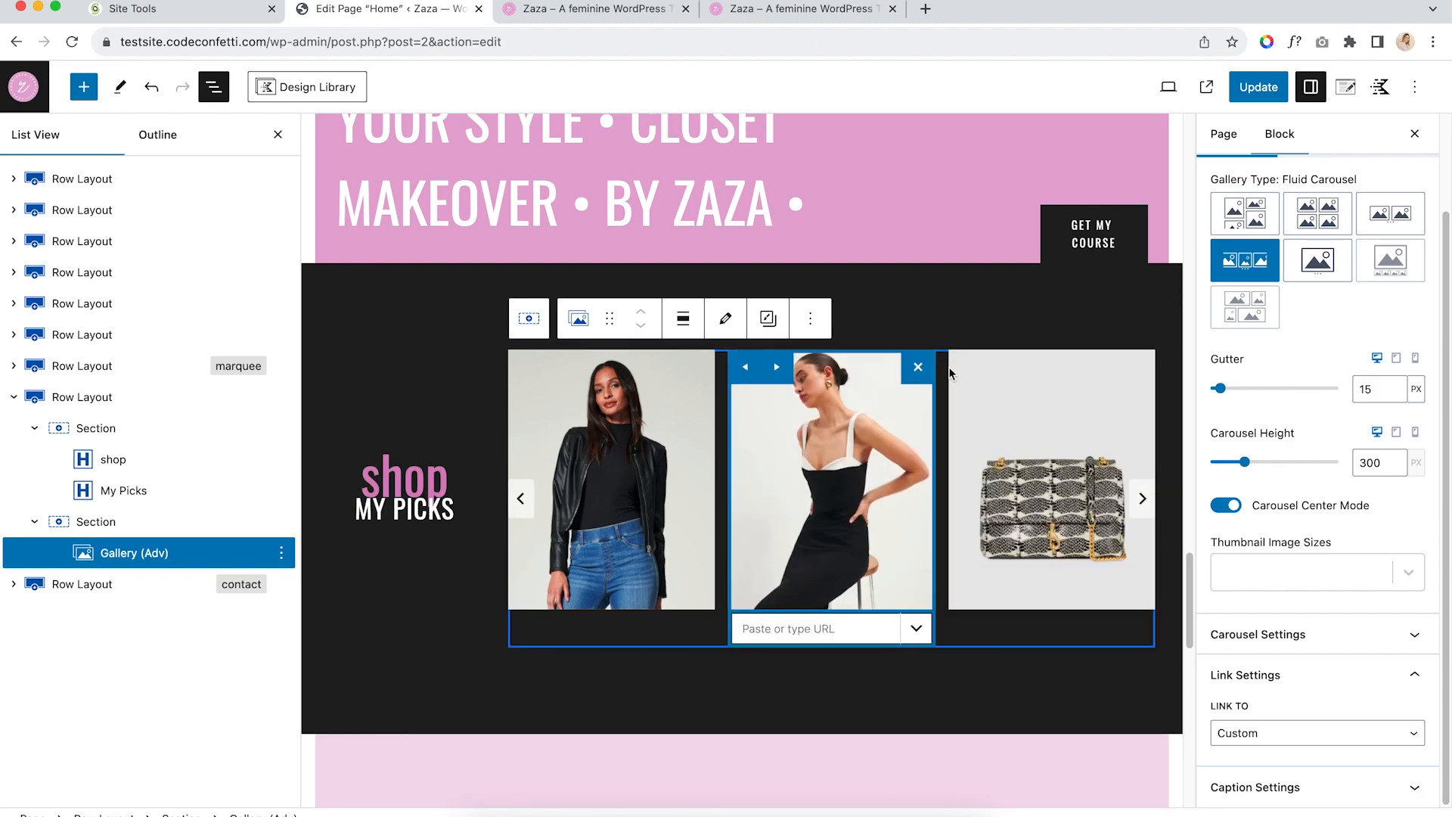
click(775, 367)
Review the carousel's images in the gallery editor and update the gallery
click(725, 318)
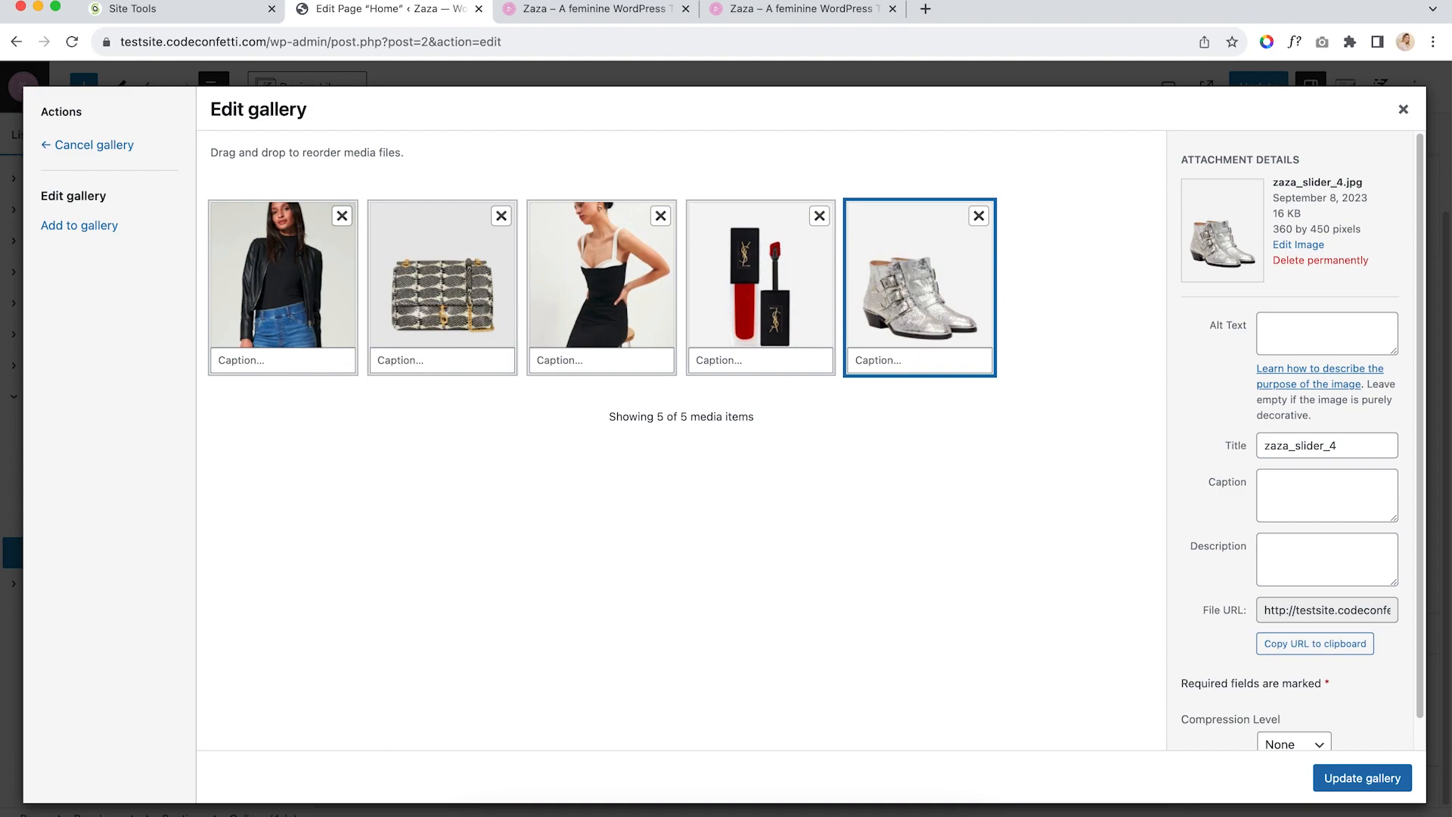
click(1370, 778)
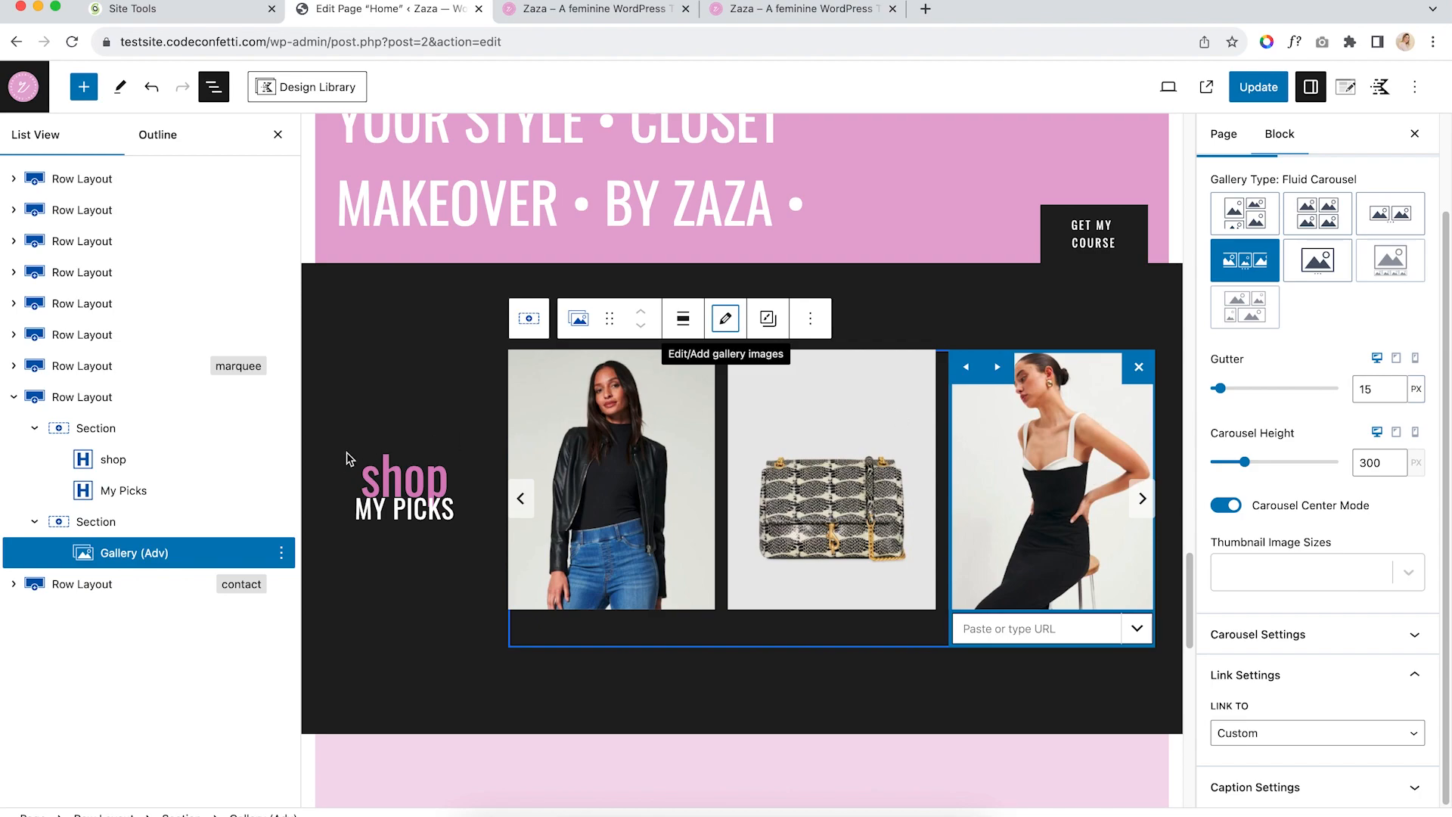
Select the row holding the style consultations form and inspect its HTML anchor in the advanced settings
scroll(439, 415, down, 6)
click(444, 214)
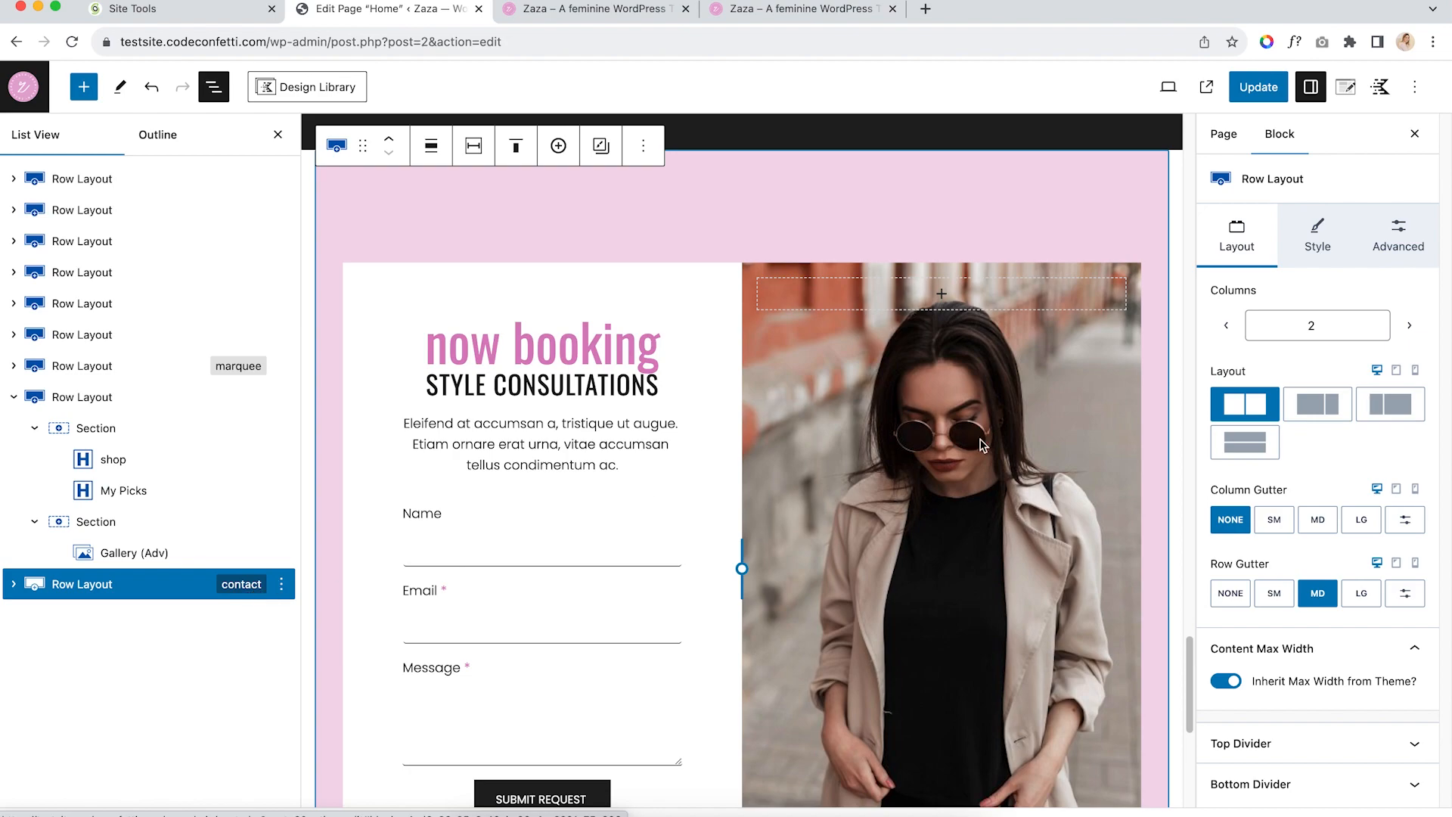
click(1426, 226)
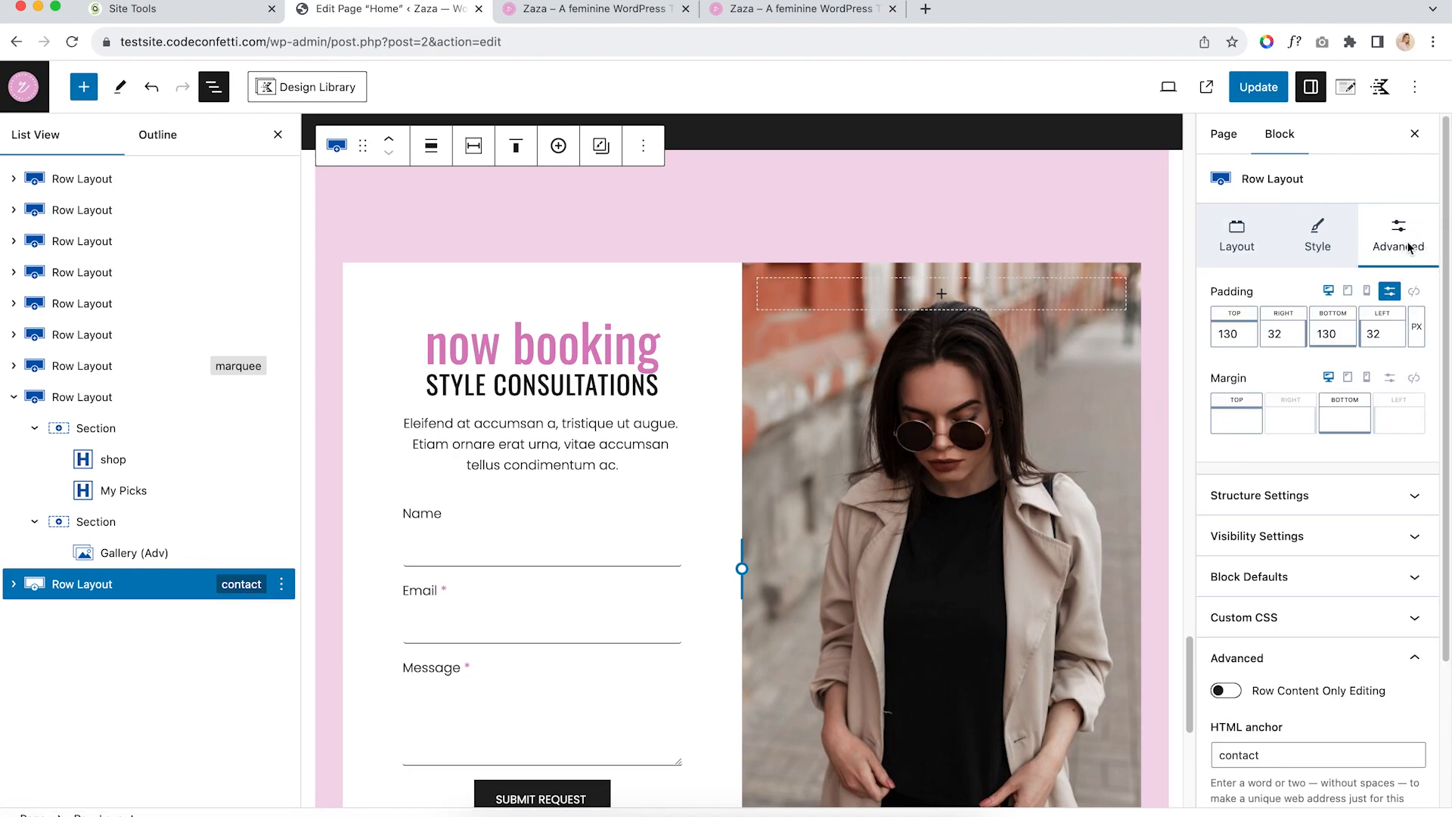
scroll(1408, 248, down, 3)
scroll(1248, 544, down, 2)
click(1270, 577)
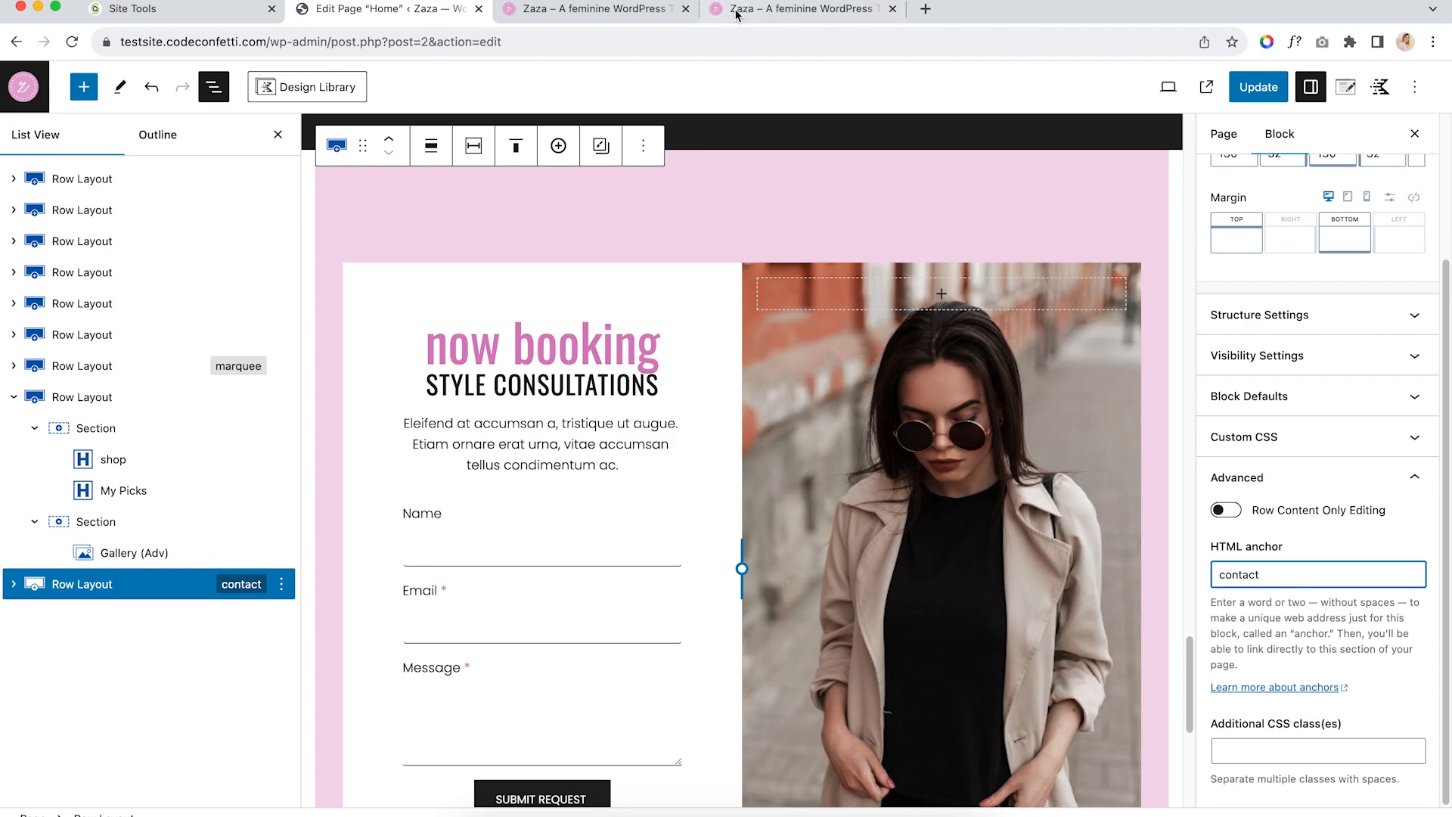
Follow the WORK WITH ME link on the live home page to the style consultations form, and return to the page's start
click(803, 9)
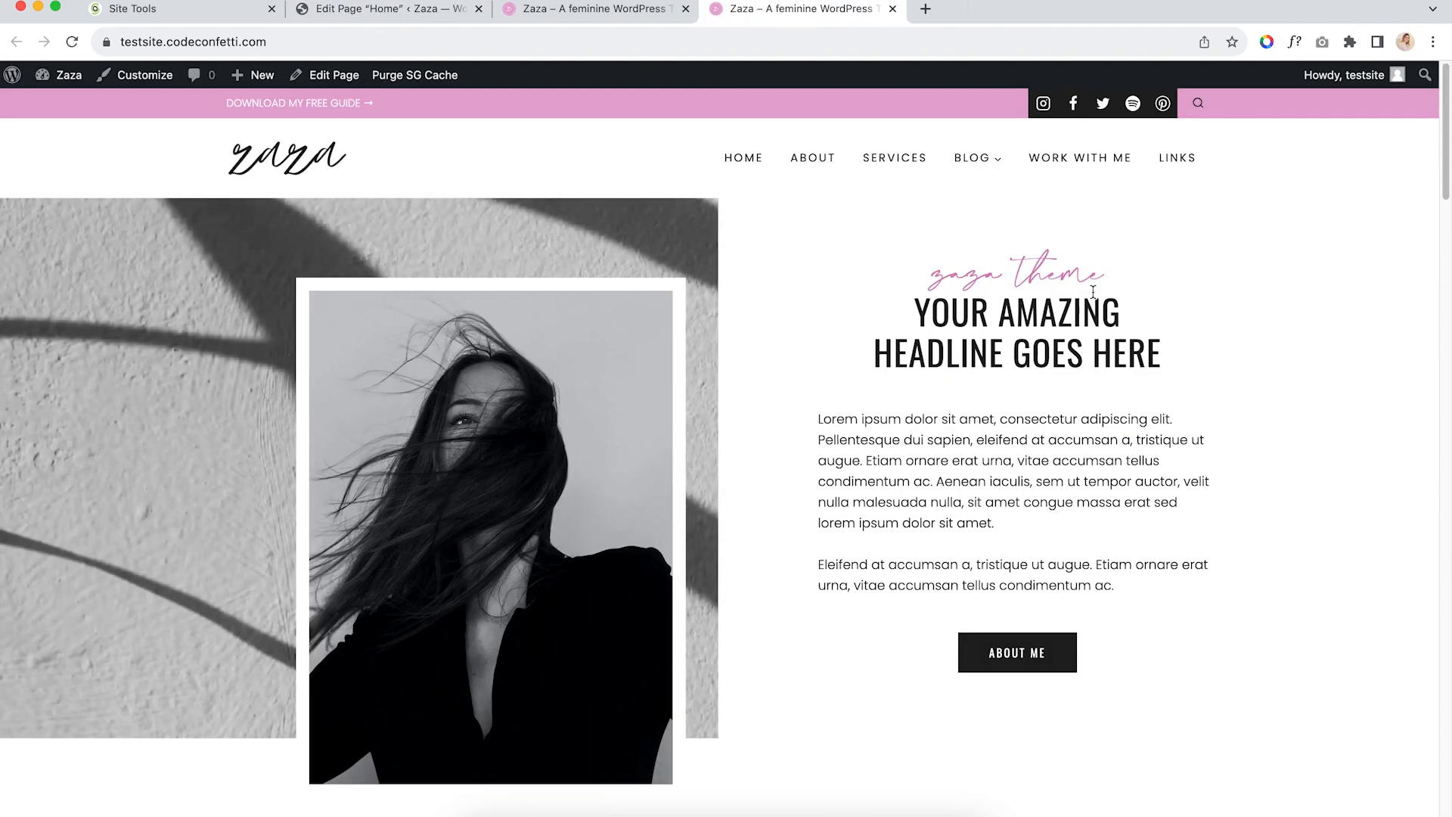
click(1087, 160)
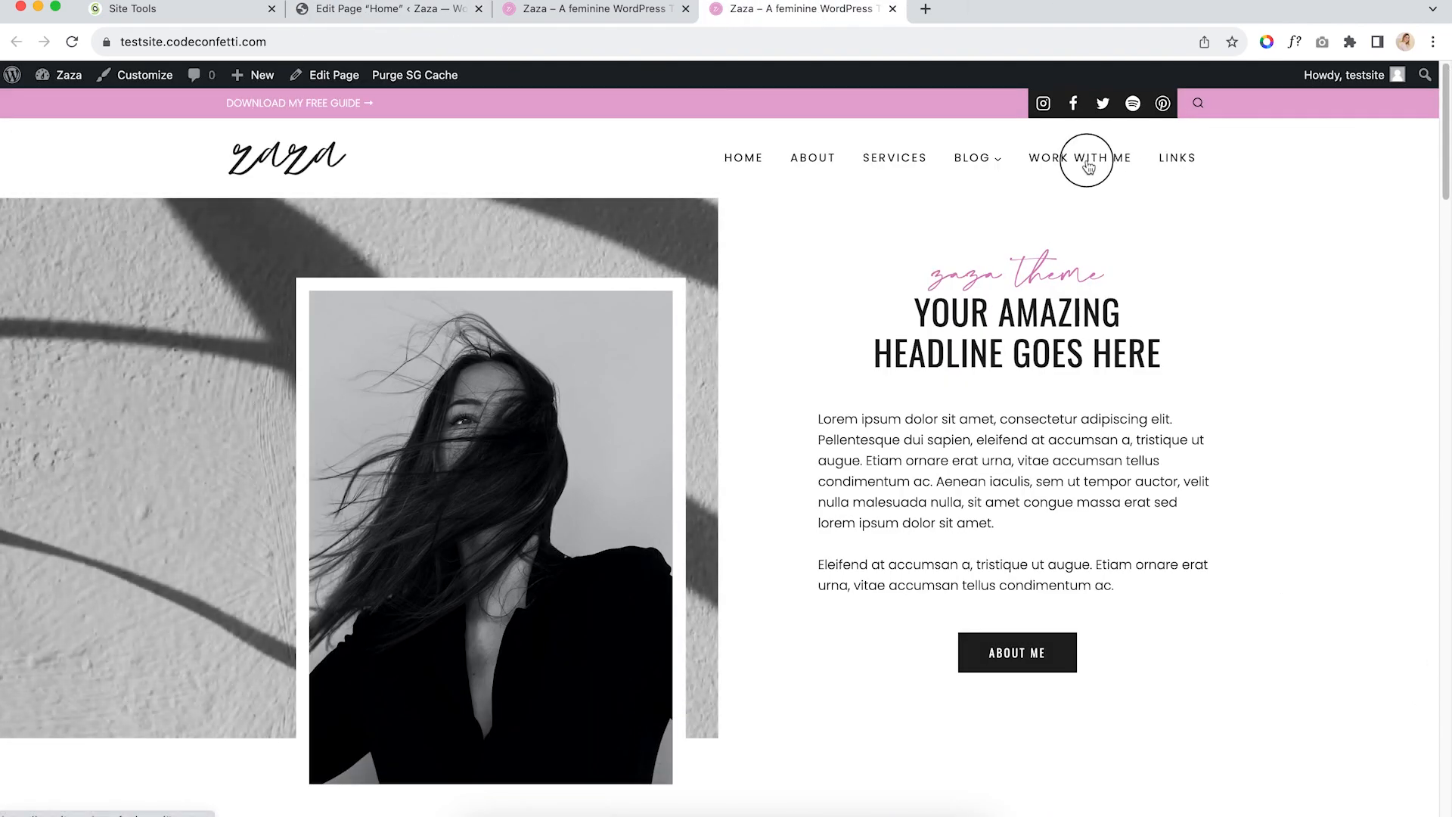
scroll(1031, 357, down, 3)
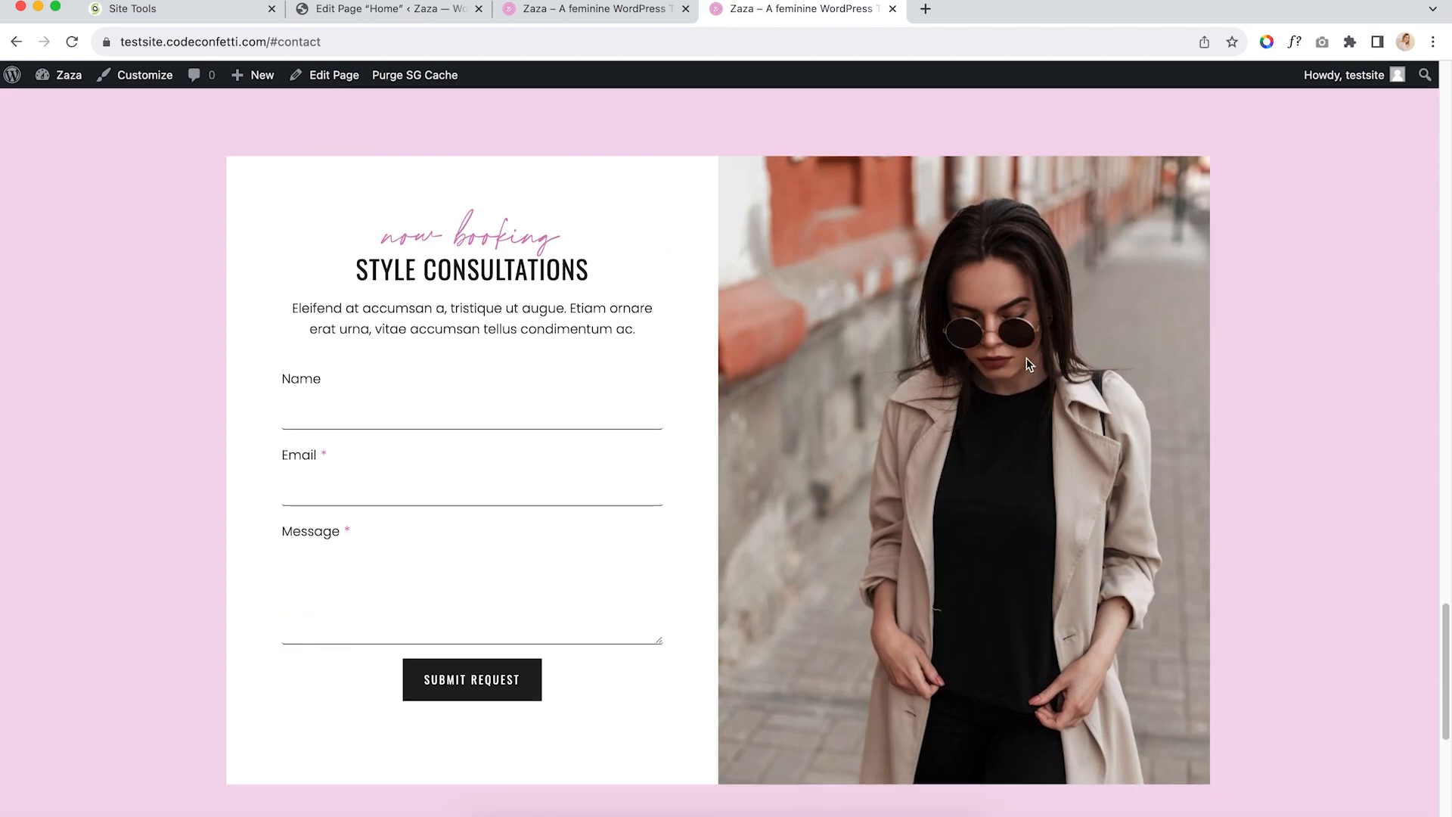
scroll(703, 295, up, 2)
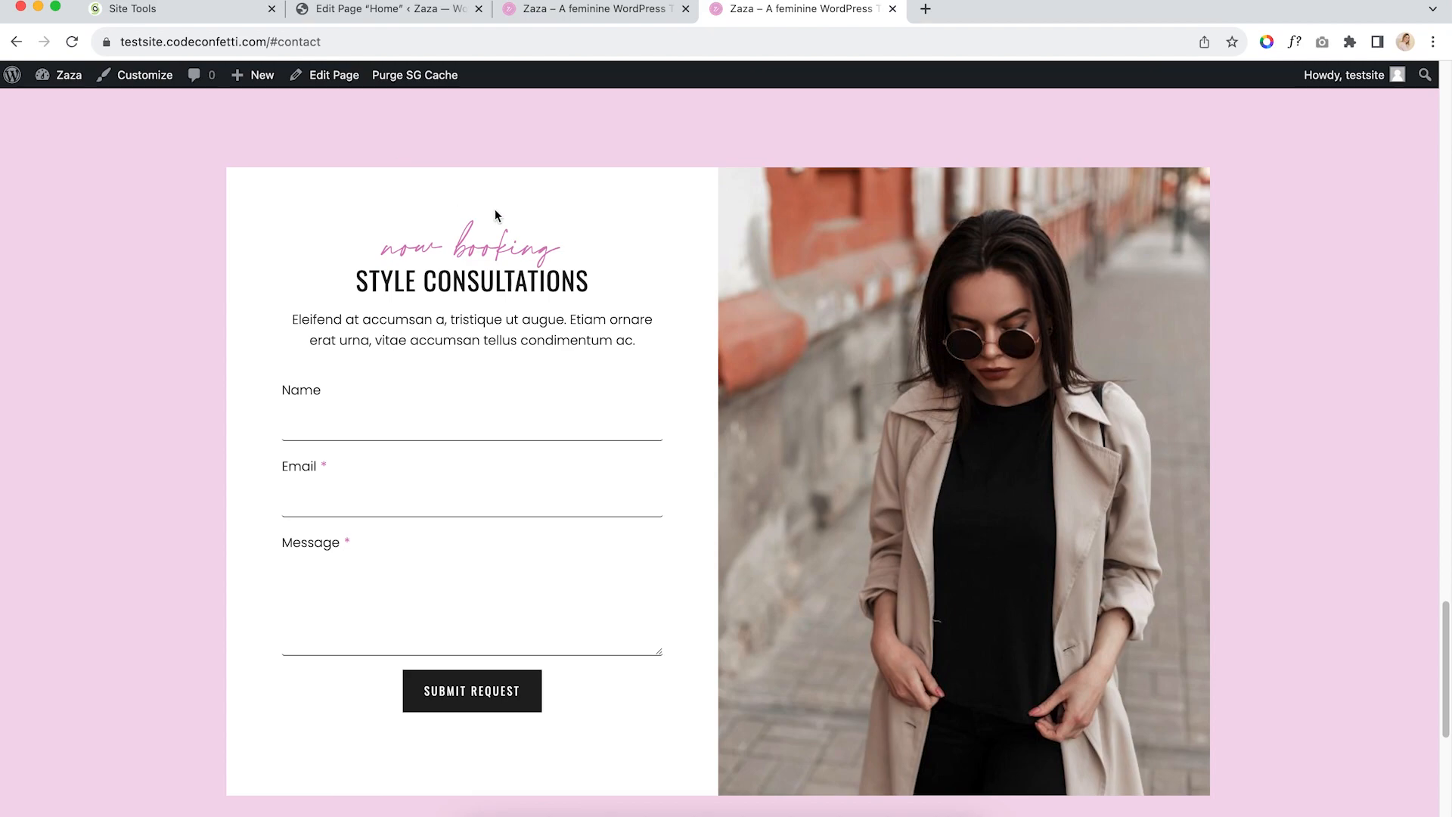
scroll(458, 199, up, 20)
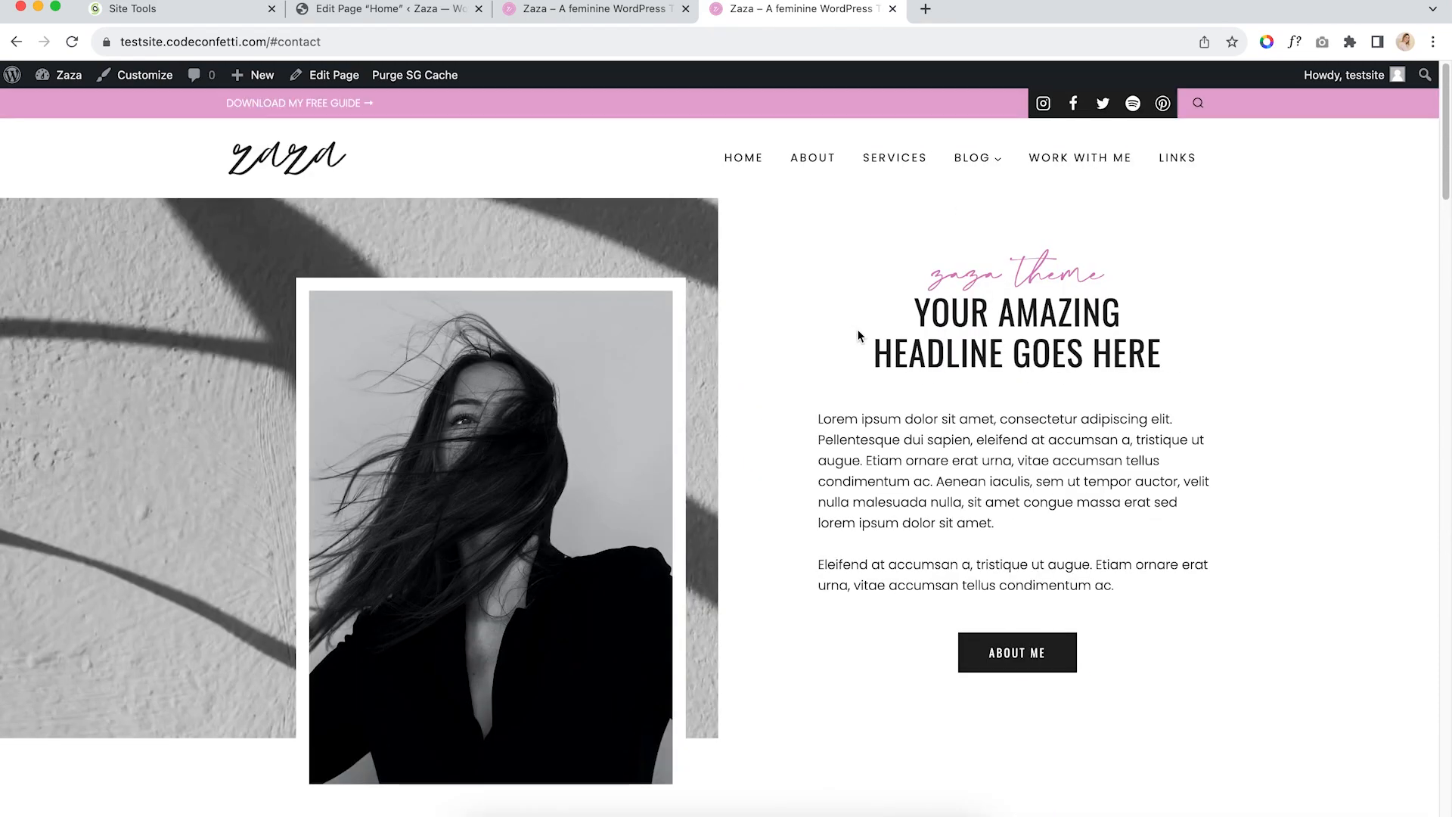
Compare the #contact ending of the live page's address with the row's HTML anchor in the editor
double_click(287, 43)
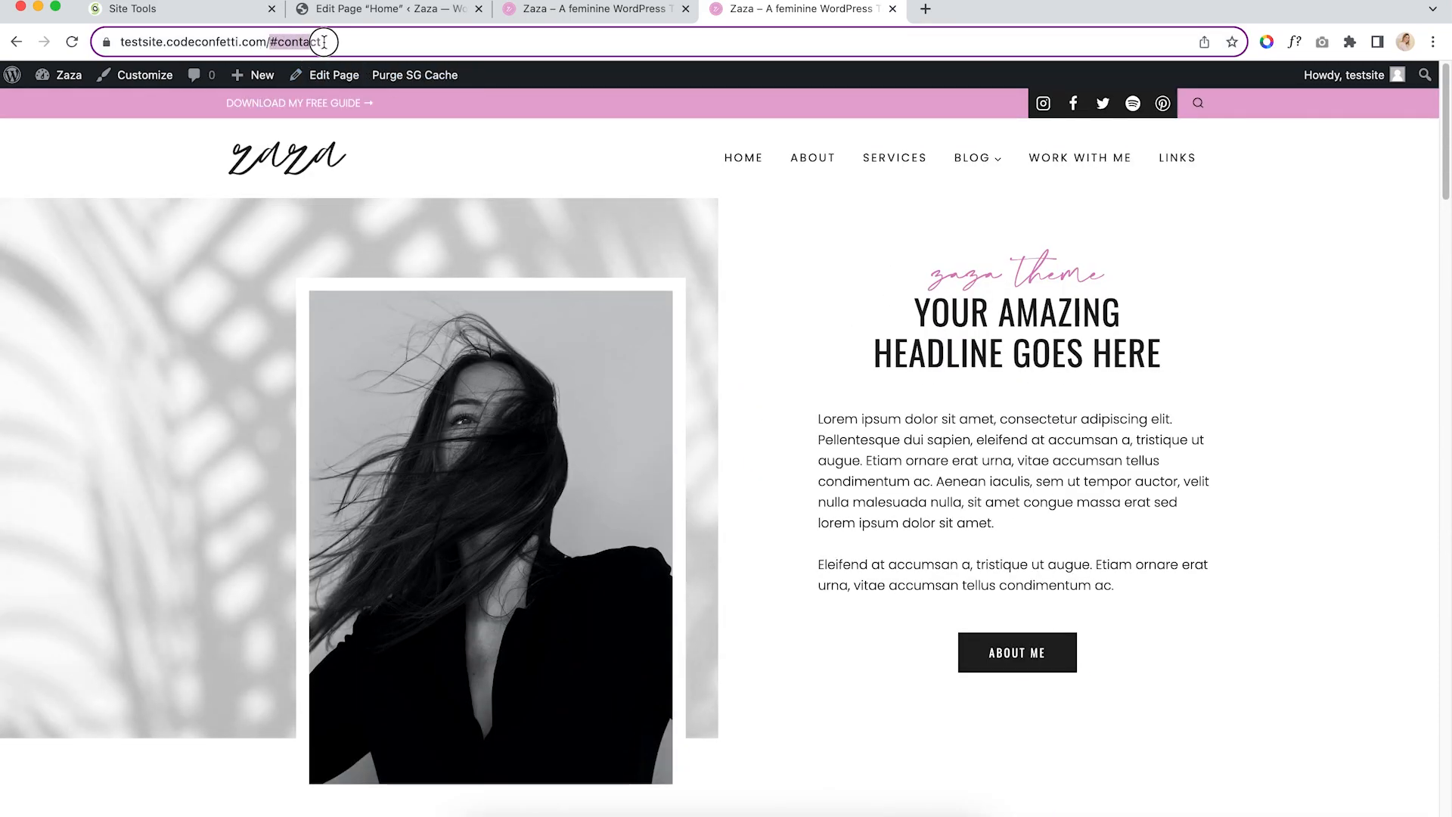
click(409, 11)
drag(1282, 574, 1212, 577)
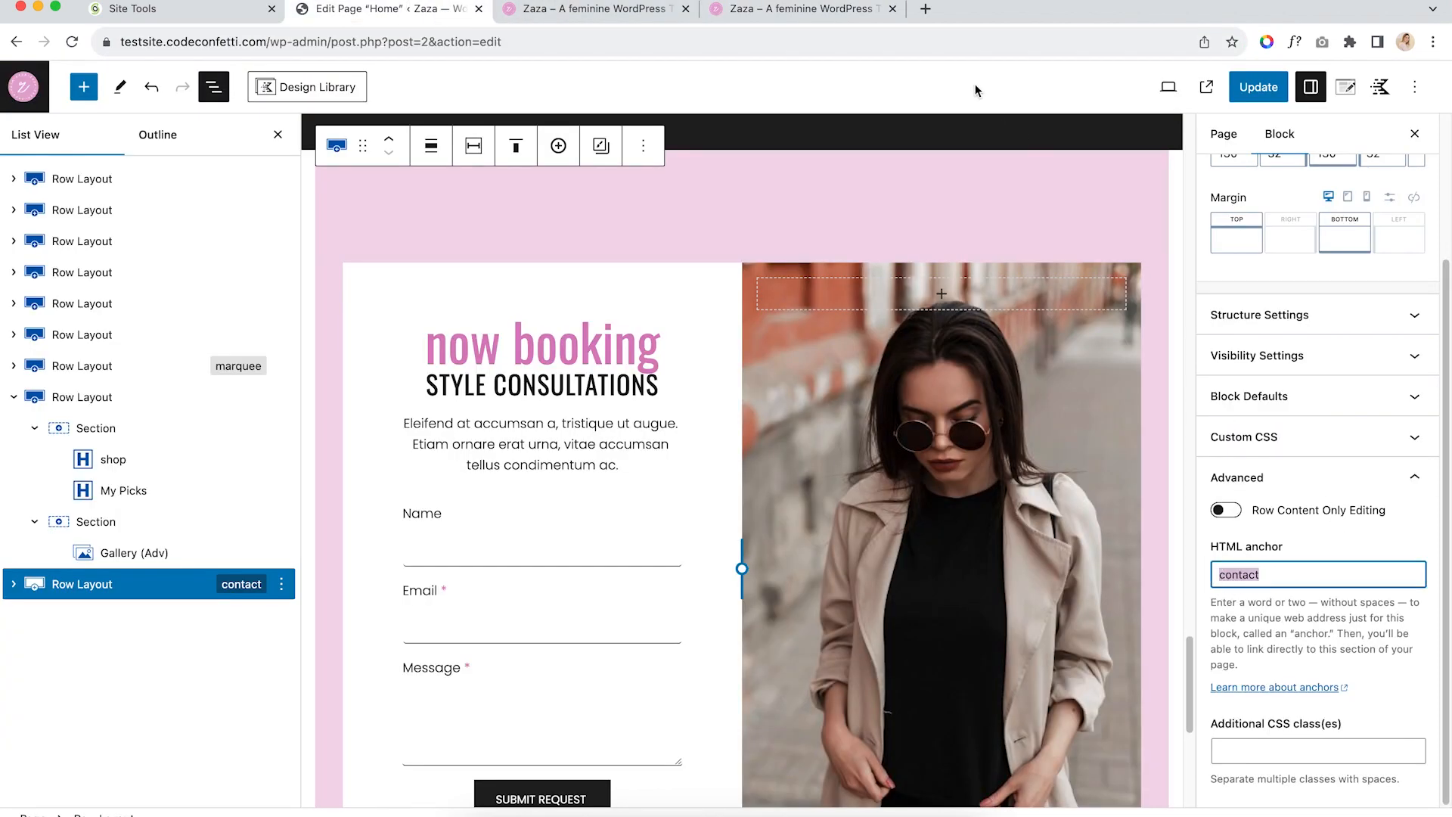
click(802, 9)
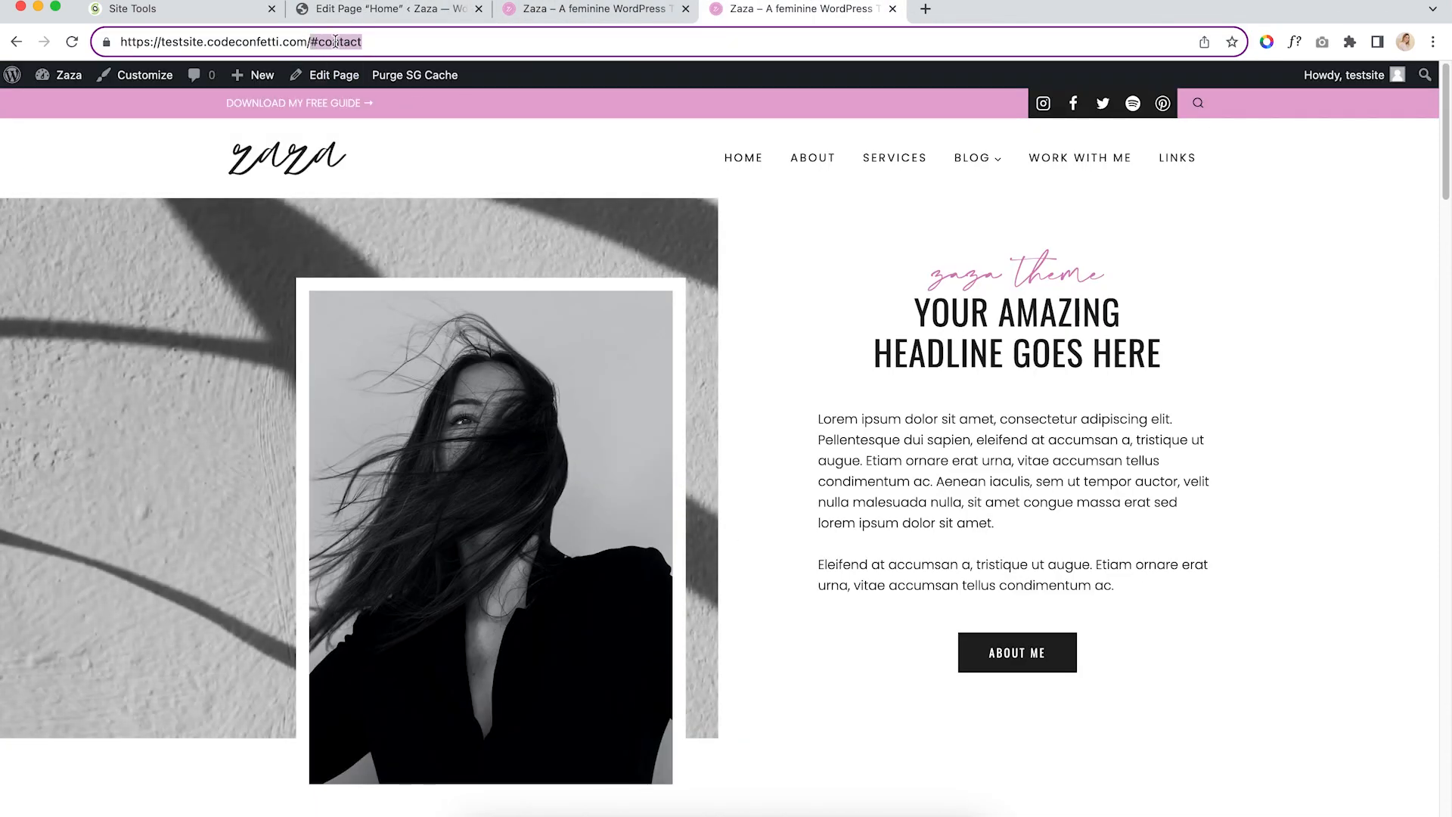
click(374, 42)
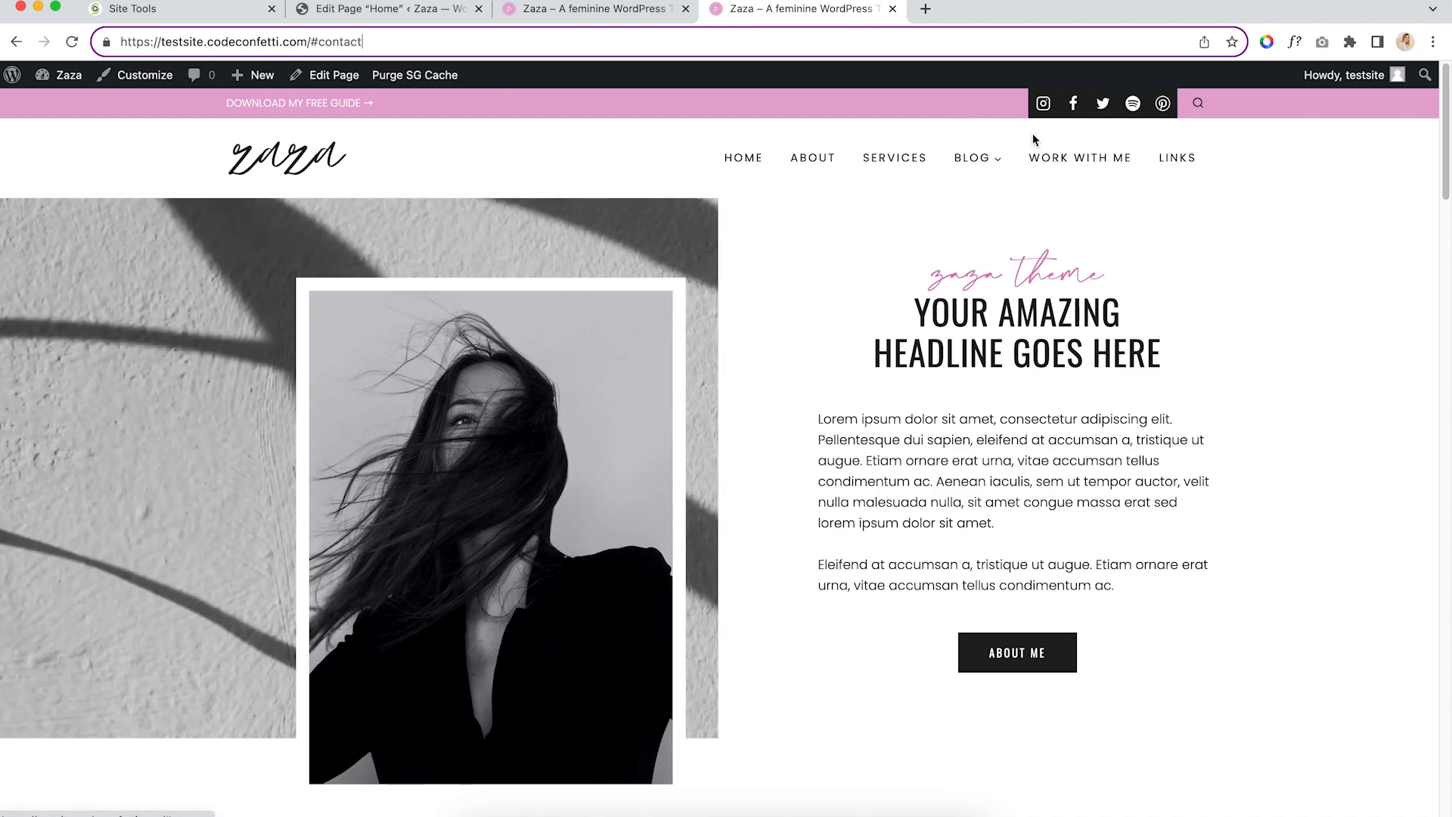
Open the About page and follow its WORK WITH ME link to the home page's contact section
click(811, 157)
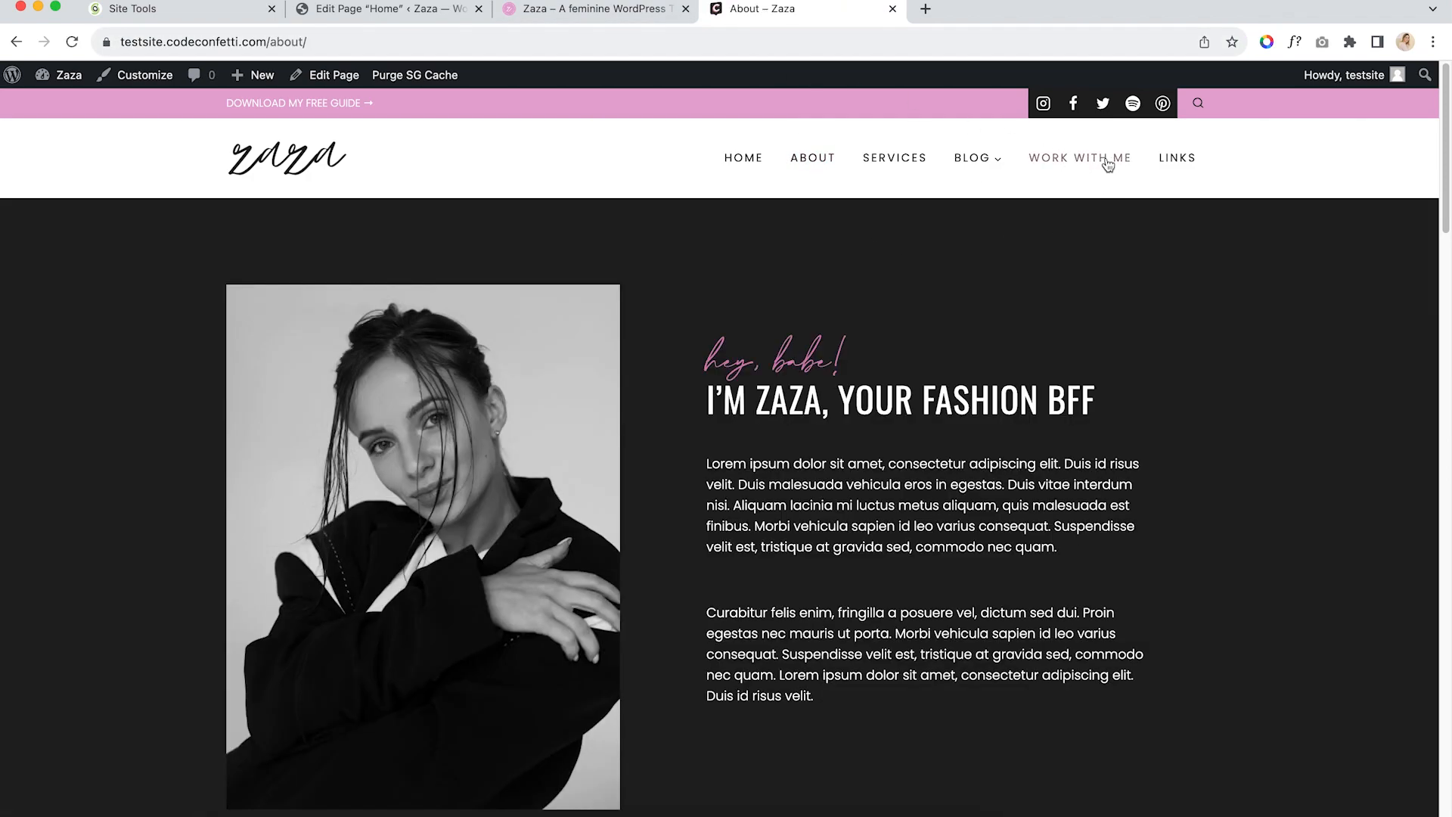
click(1106, 161)
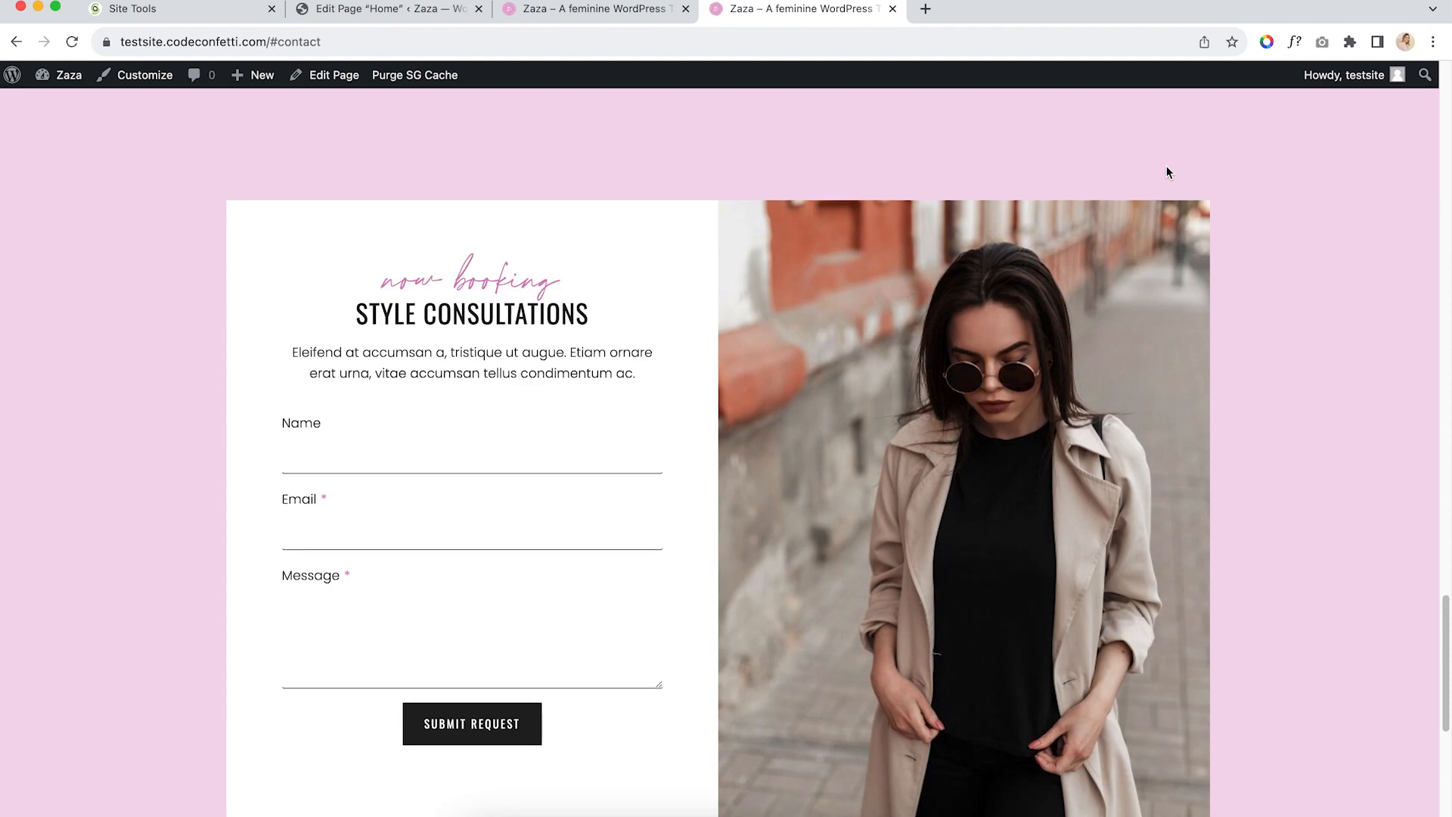
Try a top padding of 40 px on the contact row in the editor, and undo the change
scroll(1170, 236, down, 1)
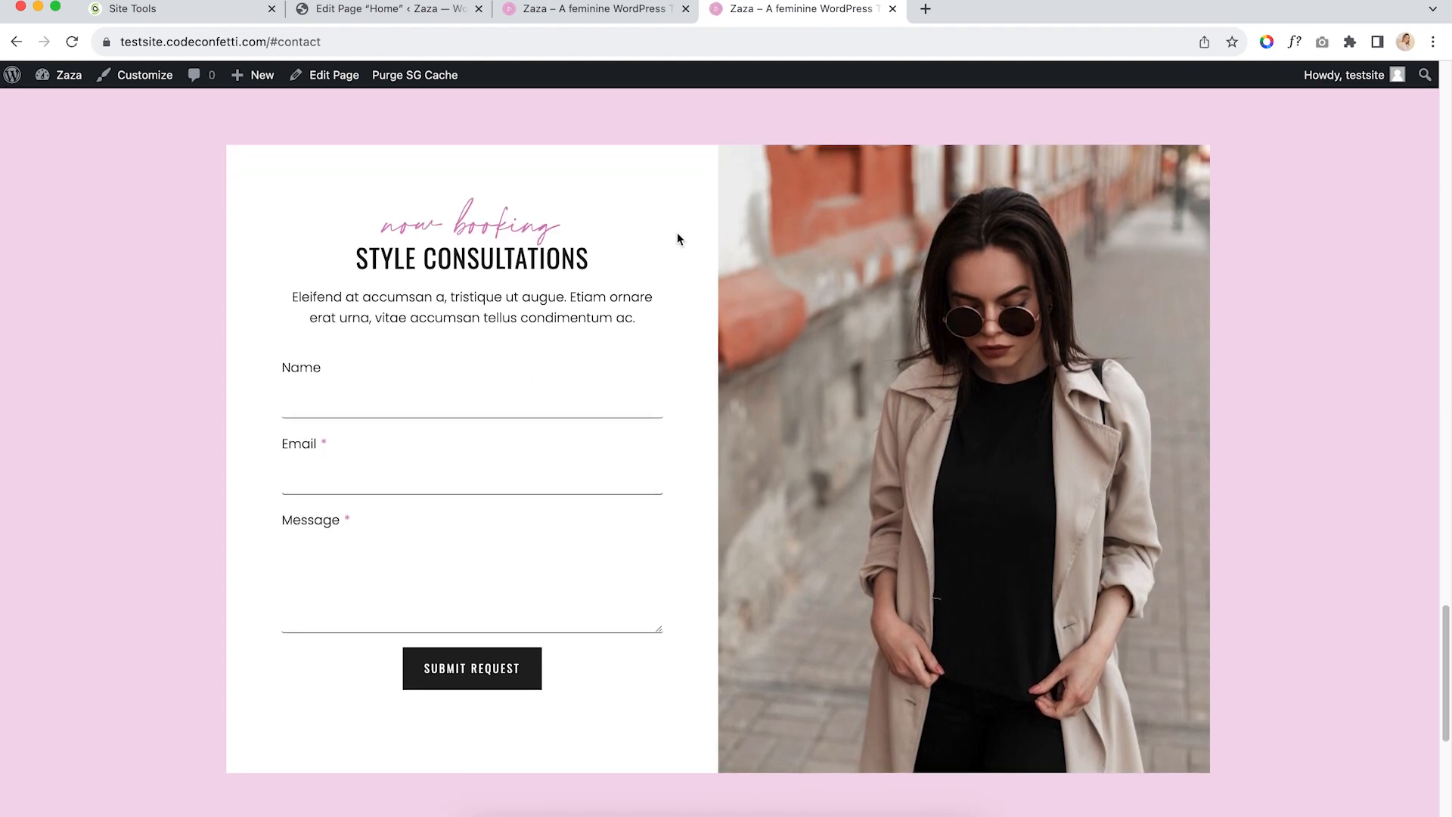
click(337, 17)
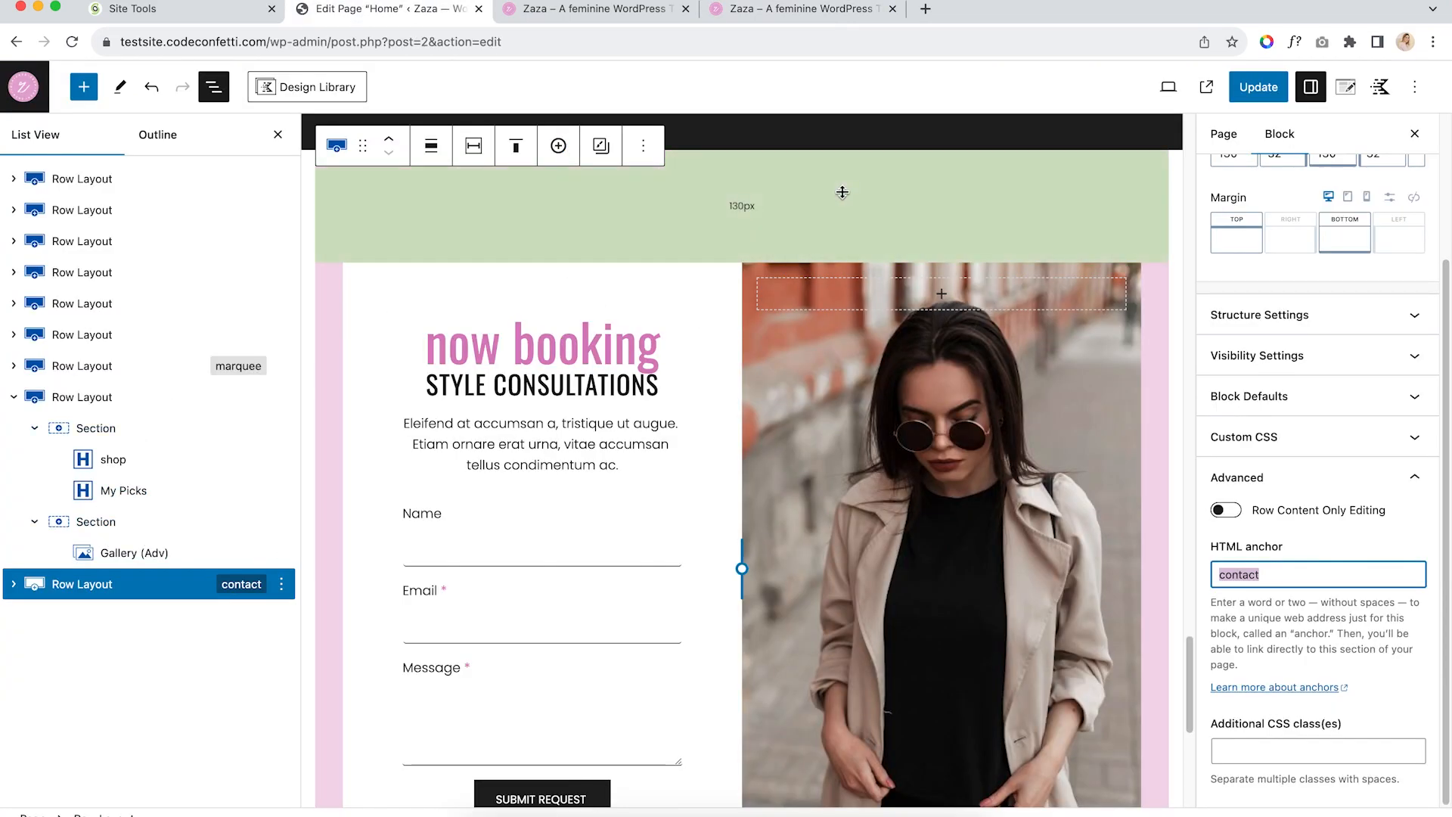
scroll(1335, 286, up, 3)
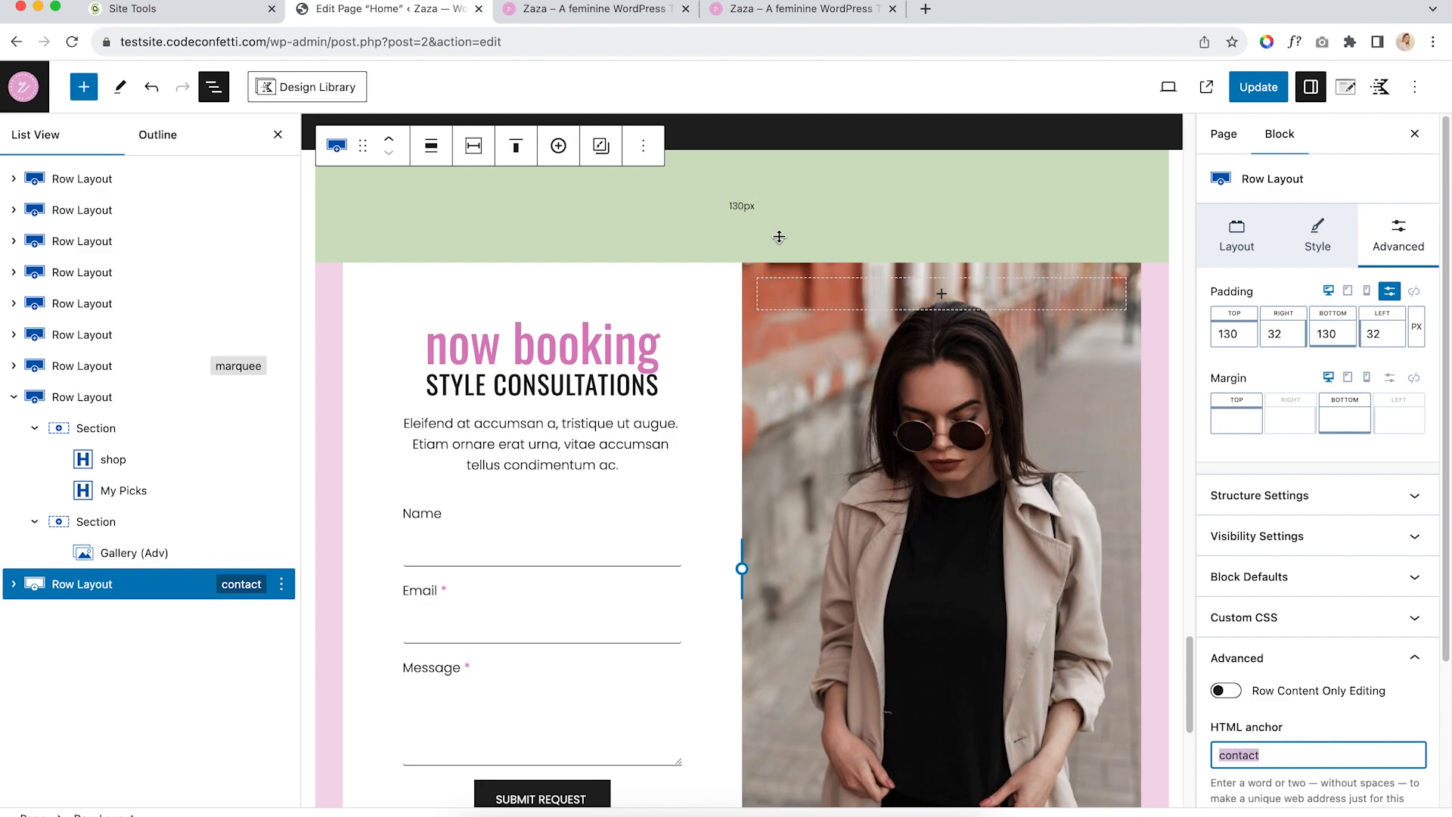
mouse_move(782, 255)
mouse_down()
mouse_move(787, 182)
mouse_move(794, 257)
mouse_up()
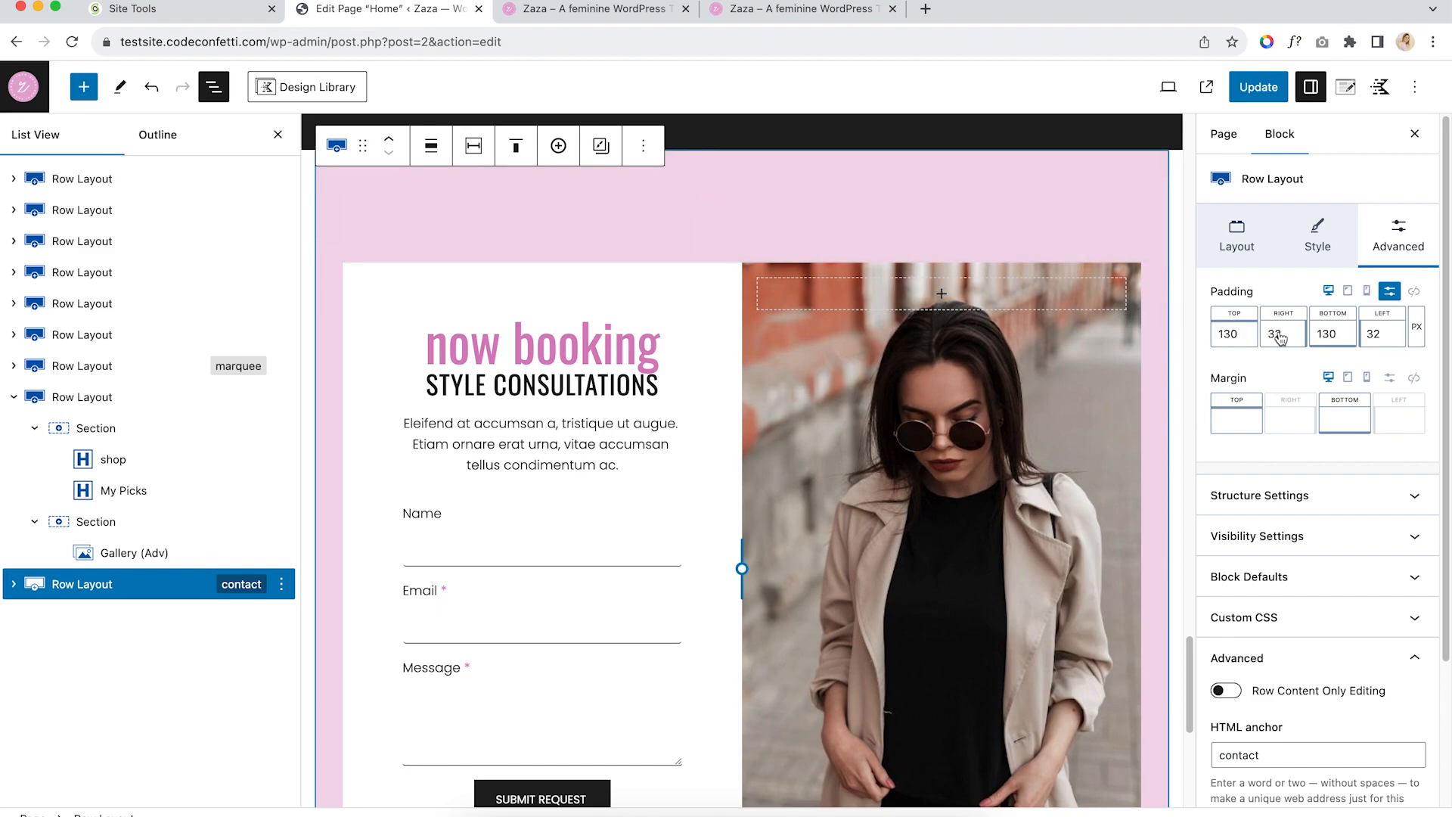
drag(1237, 333, 1213, 336)
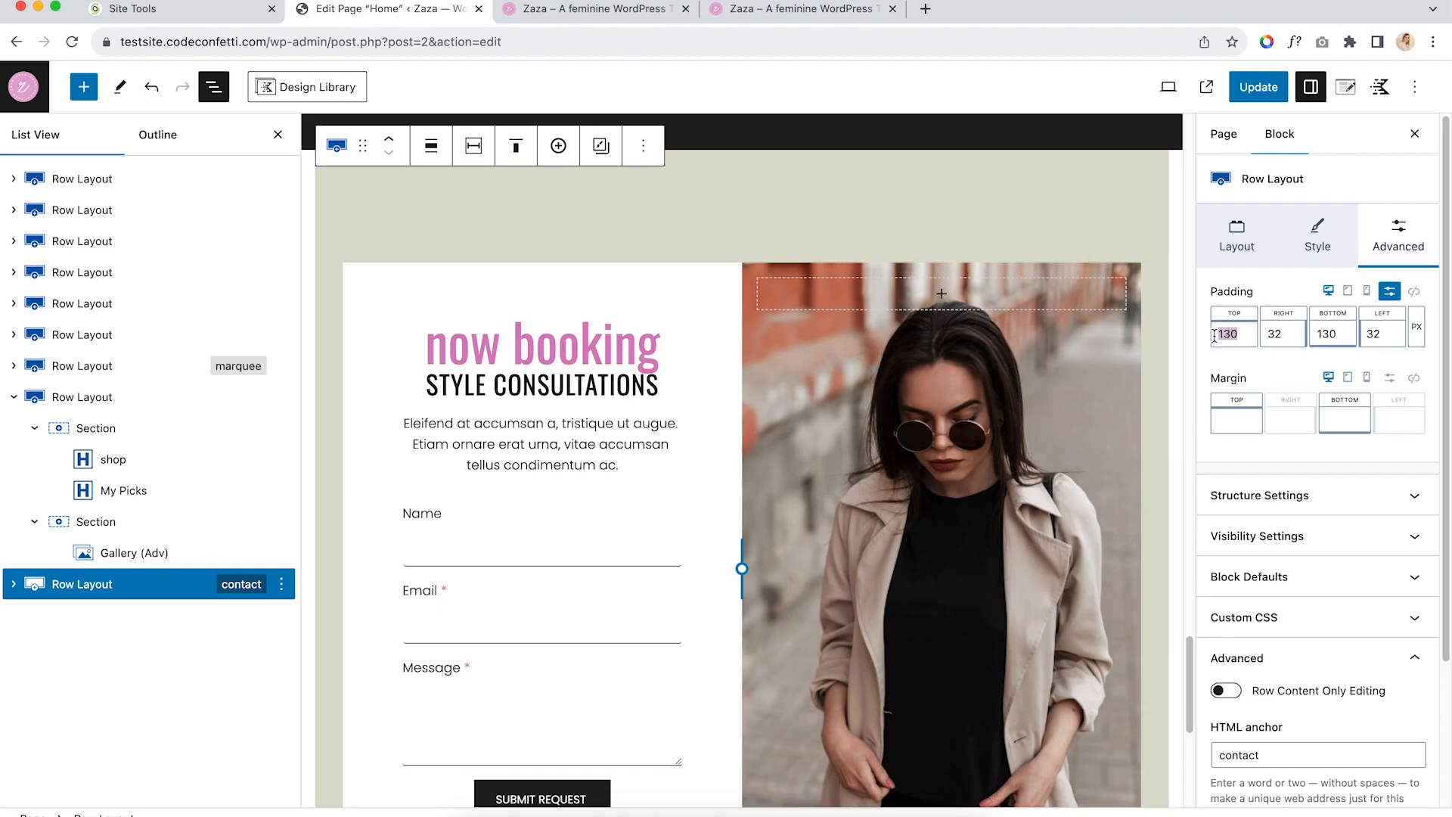
text(40)
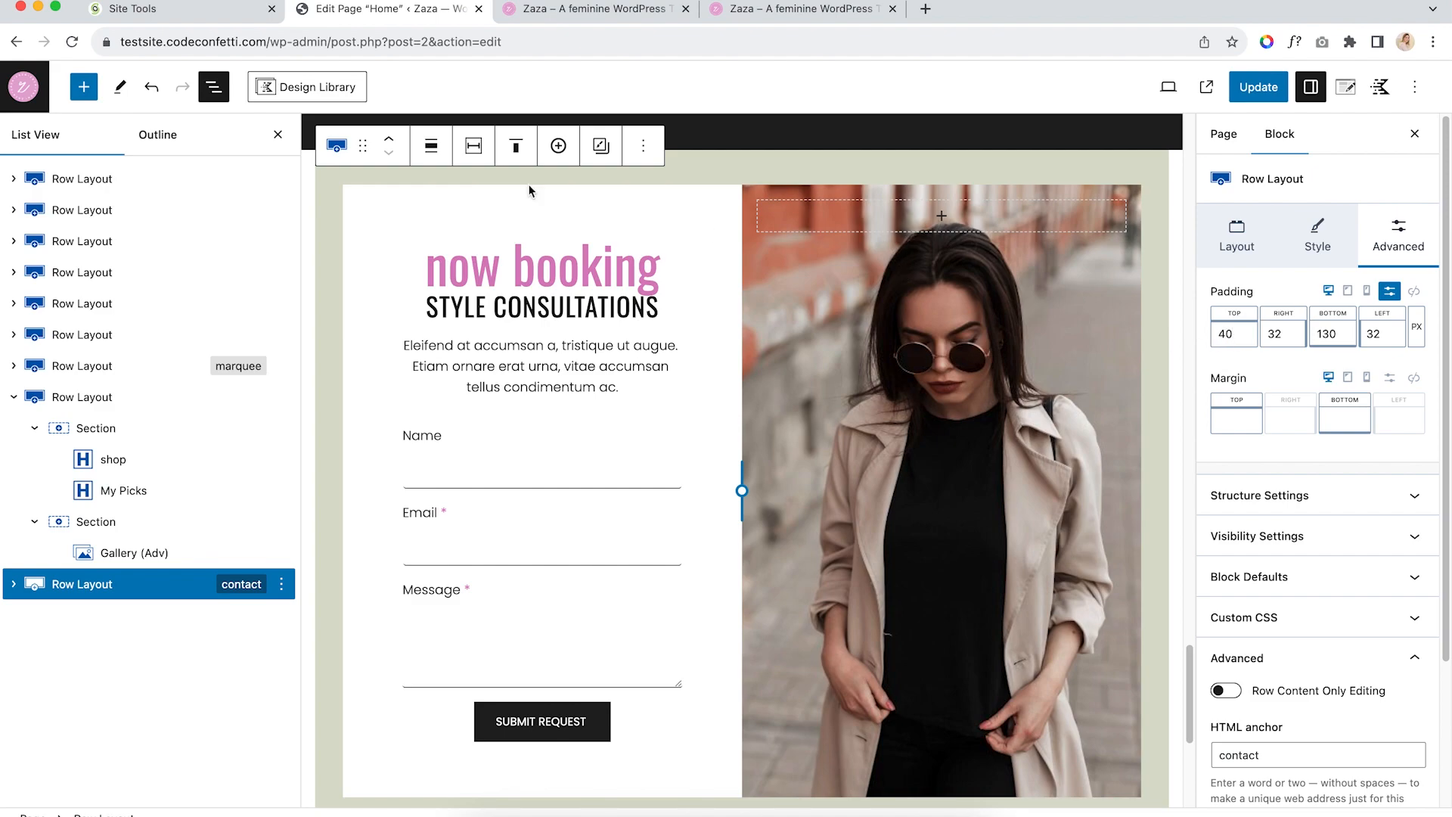
click(152, 87)
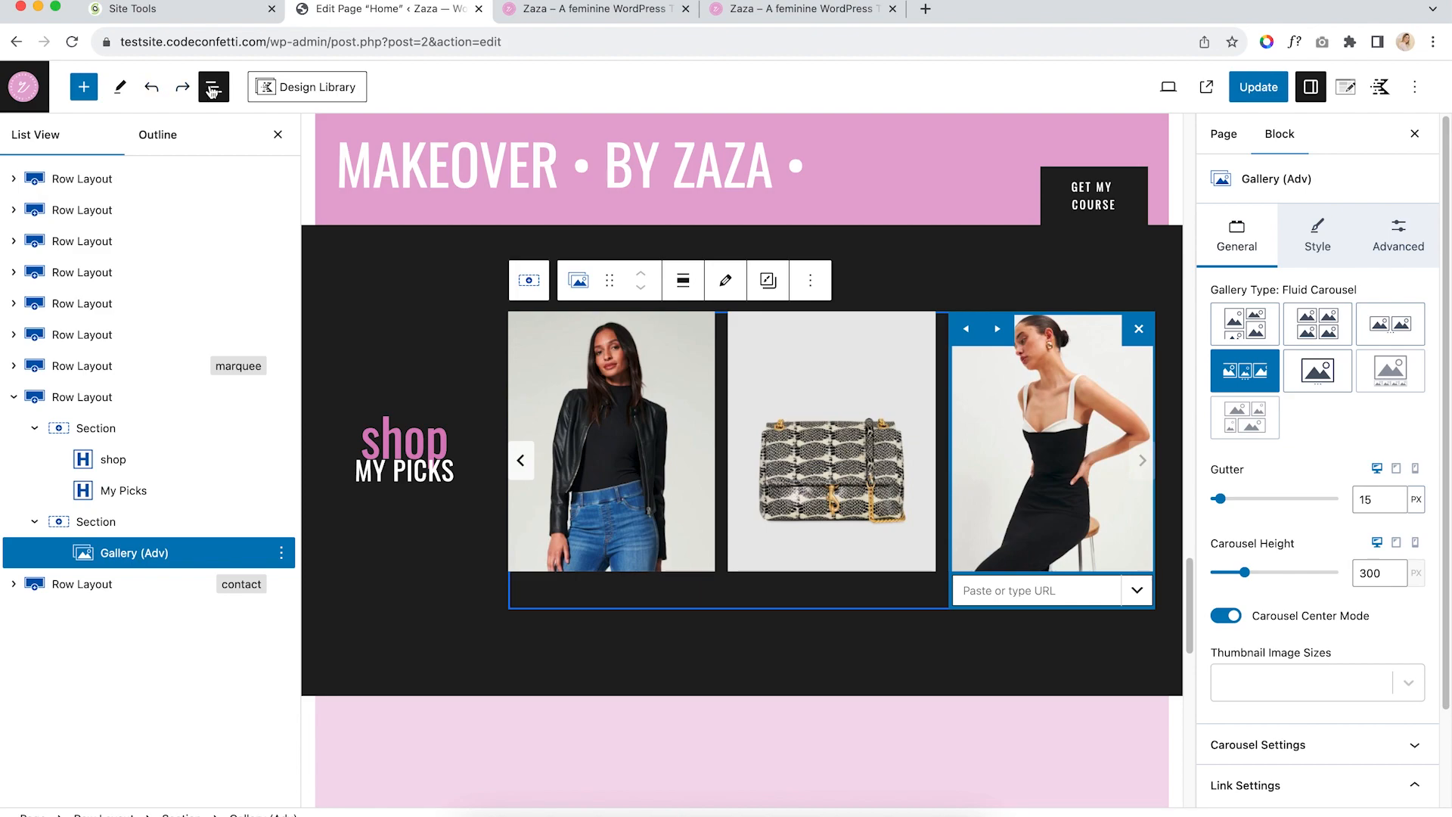
Select the contact row again and check its padding values for tablet size
scroll(546, 345, down, 8)
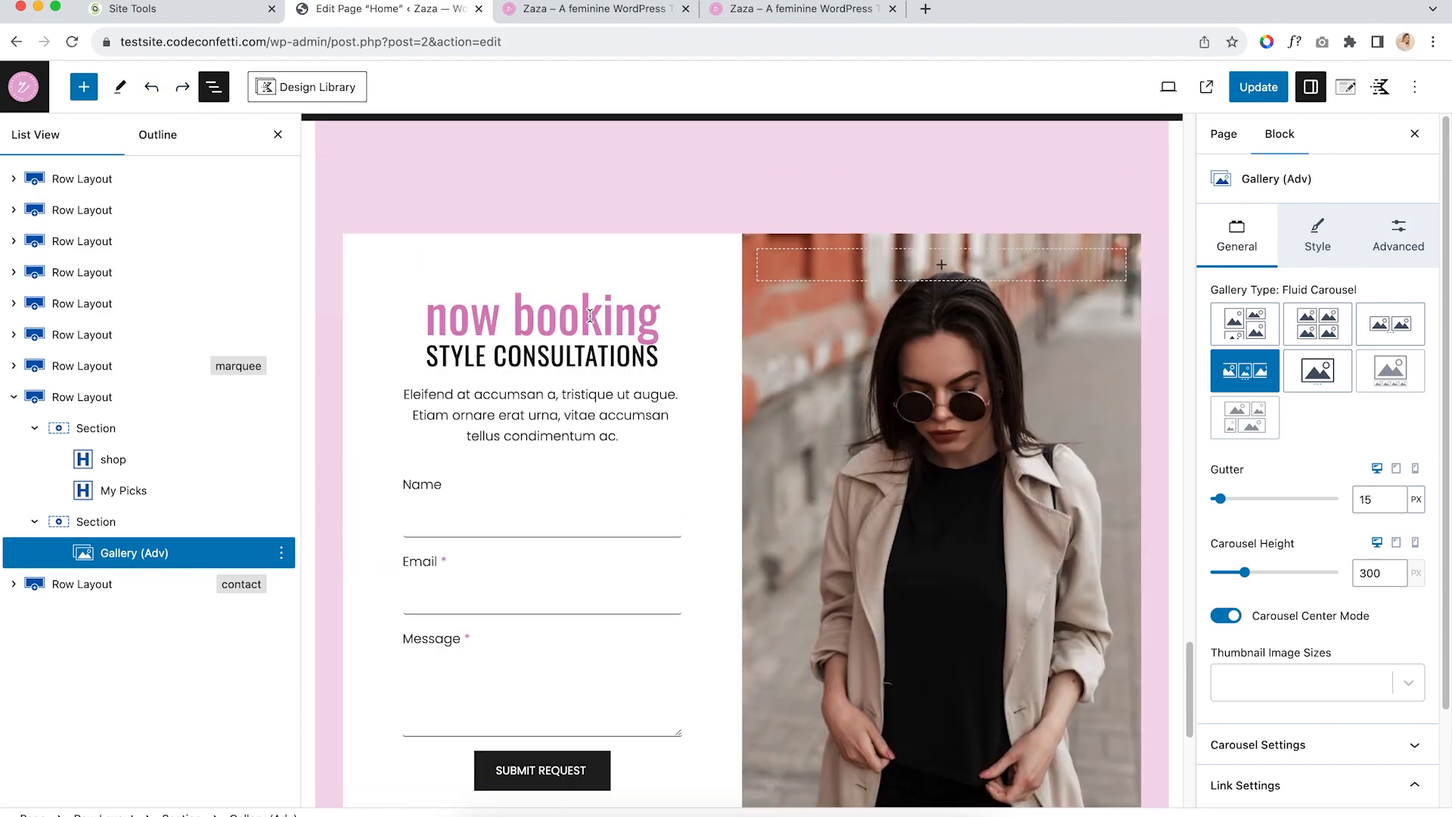
scroll(702, 219, up, 1)
click(697, 215)
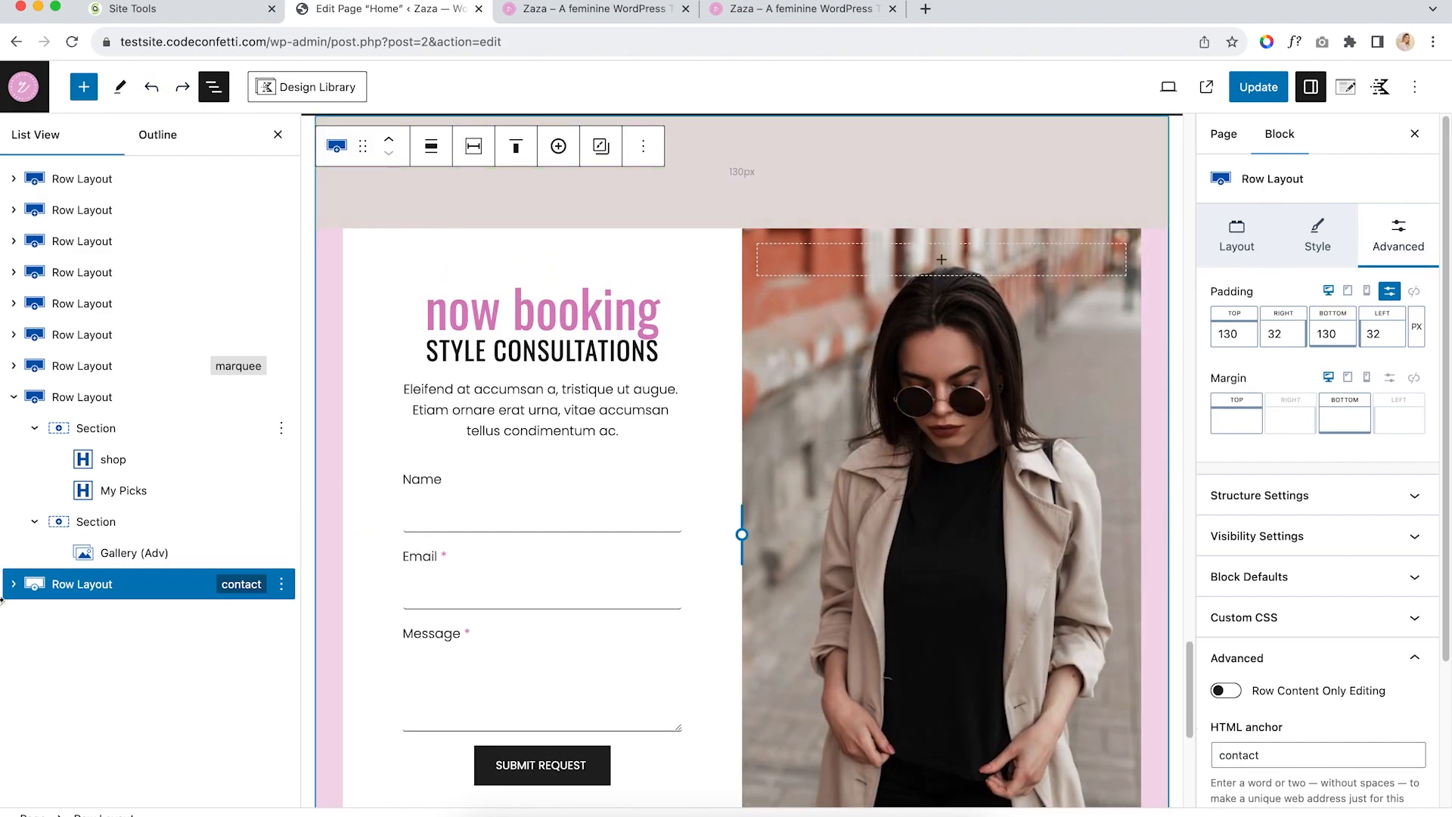
click(1348, 292)
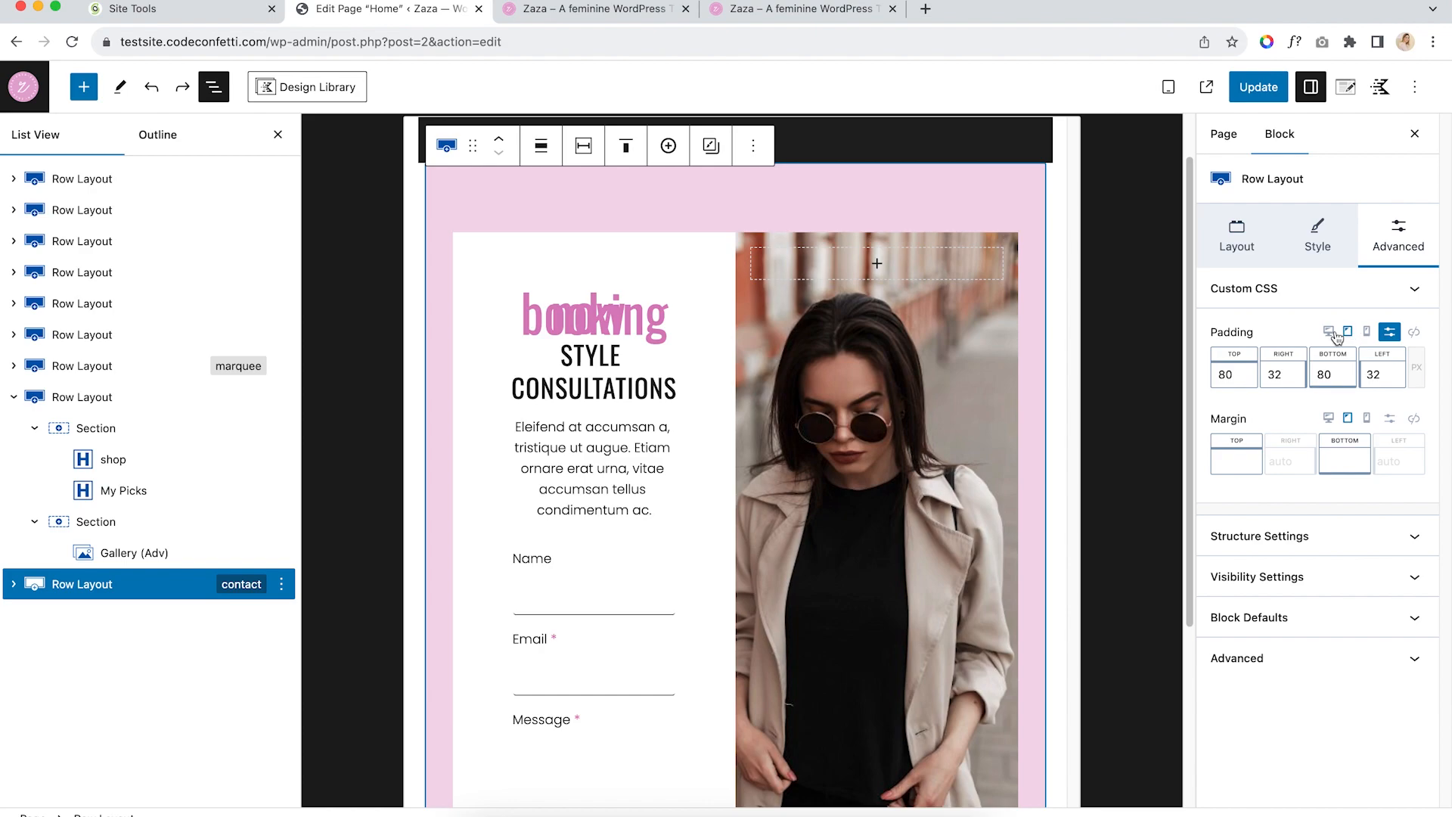
Replace the background image of the contact row's photo section with the polka dot handbag and pink boots picture from the media library
click(951, 333)
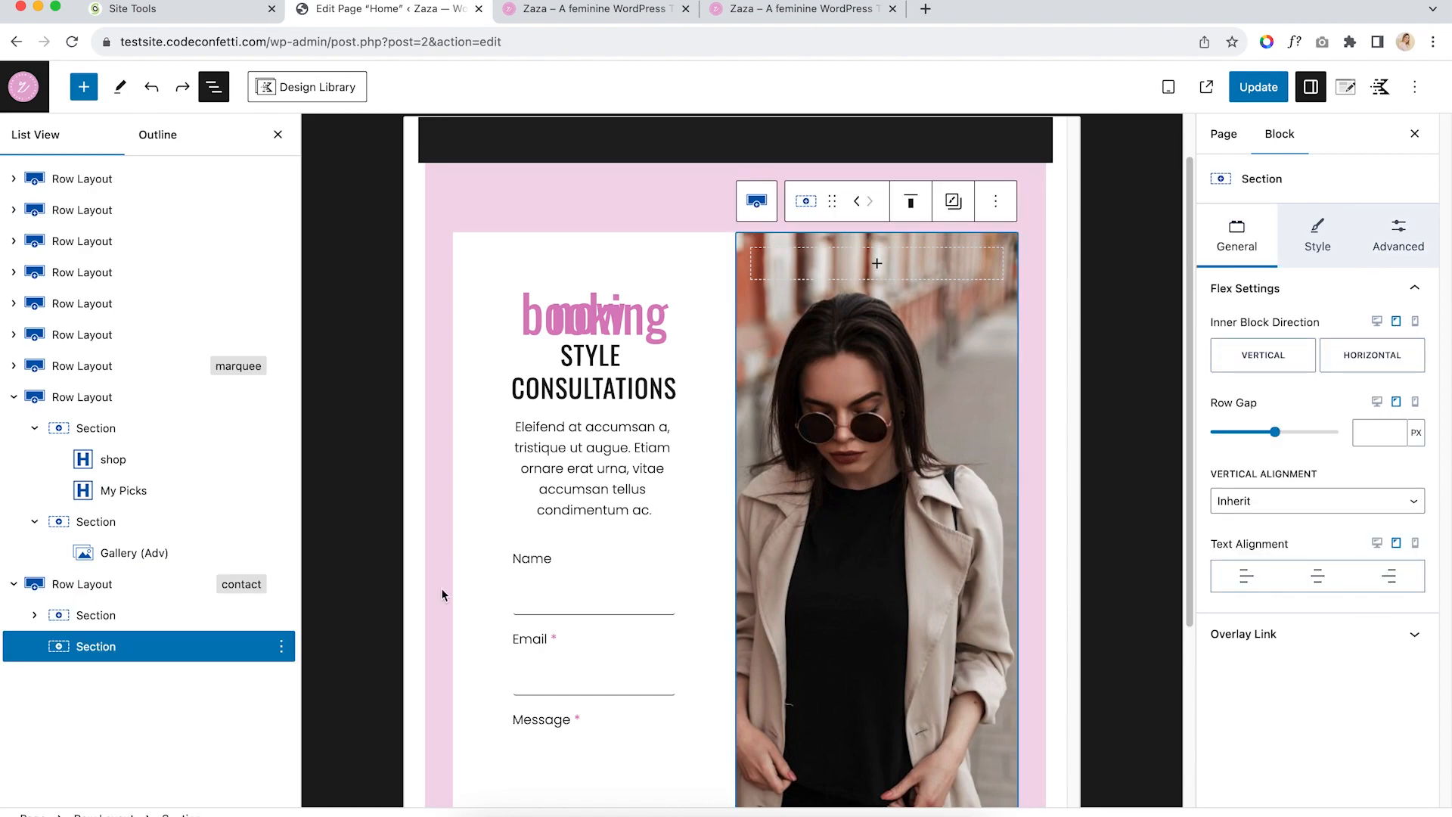
click(1313, 240)
scroll(1290, 424, down, 2)
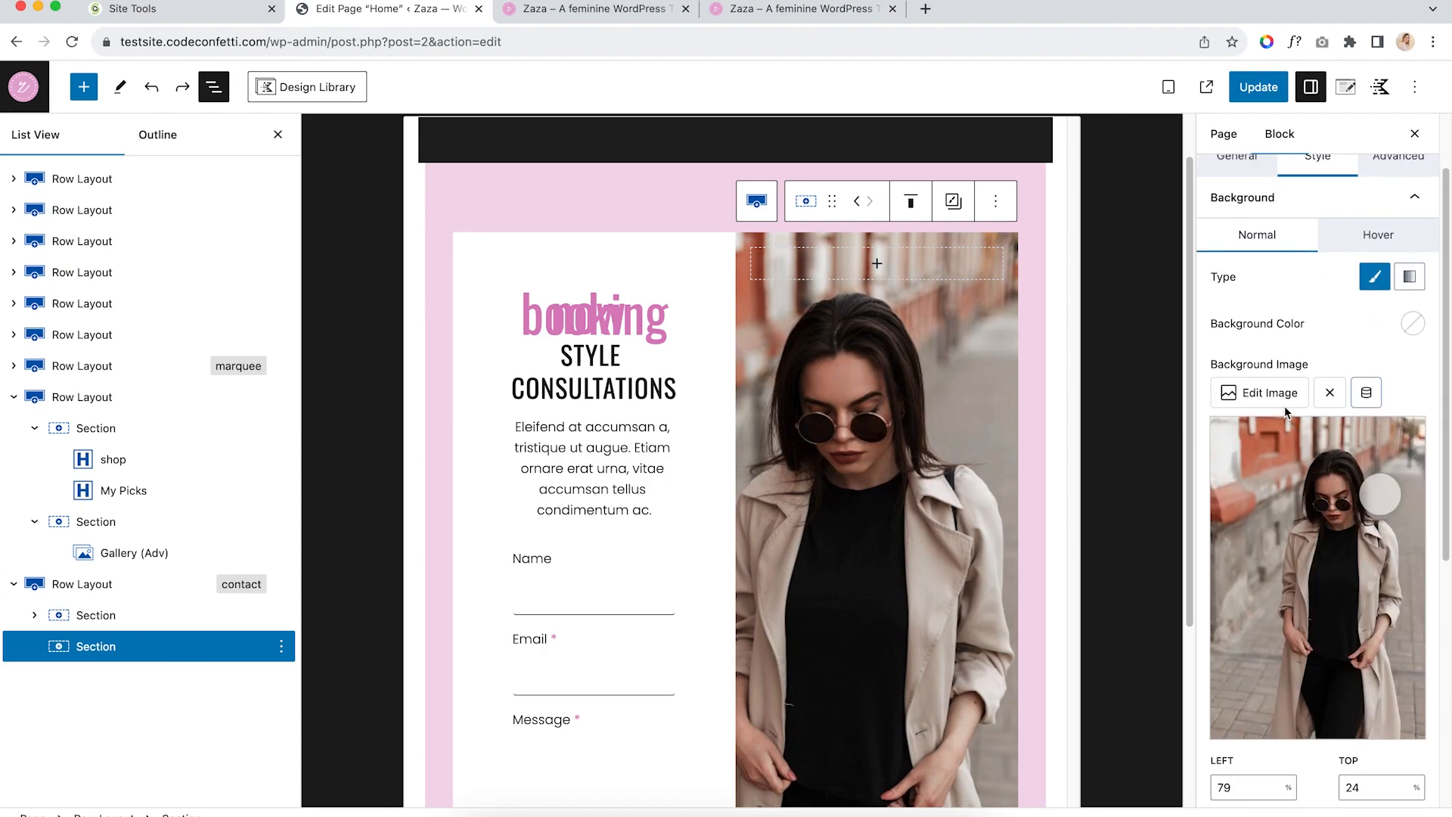
click(1270, 393)
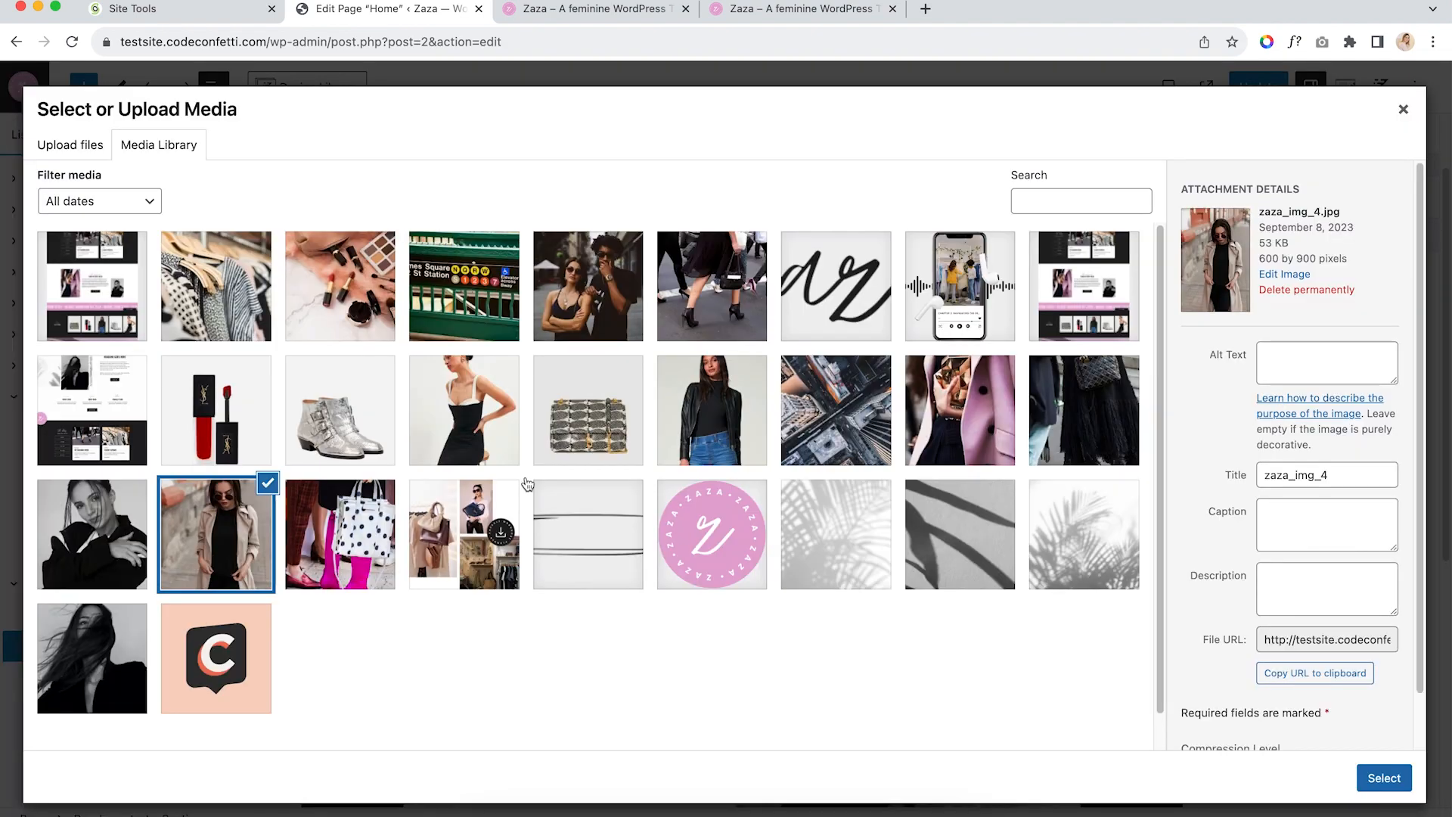
click(325, 518)
click(1384, 777)
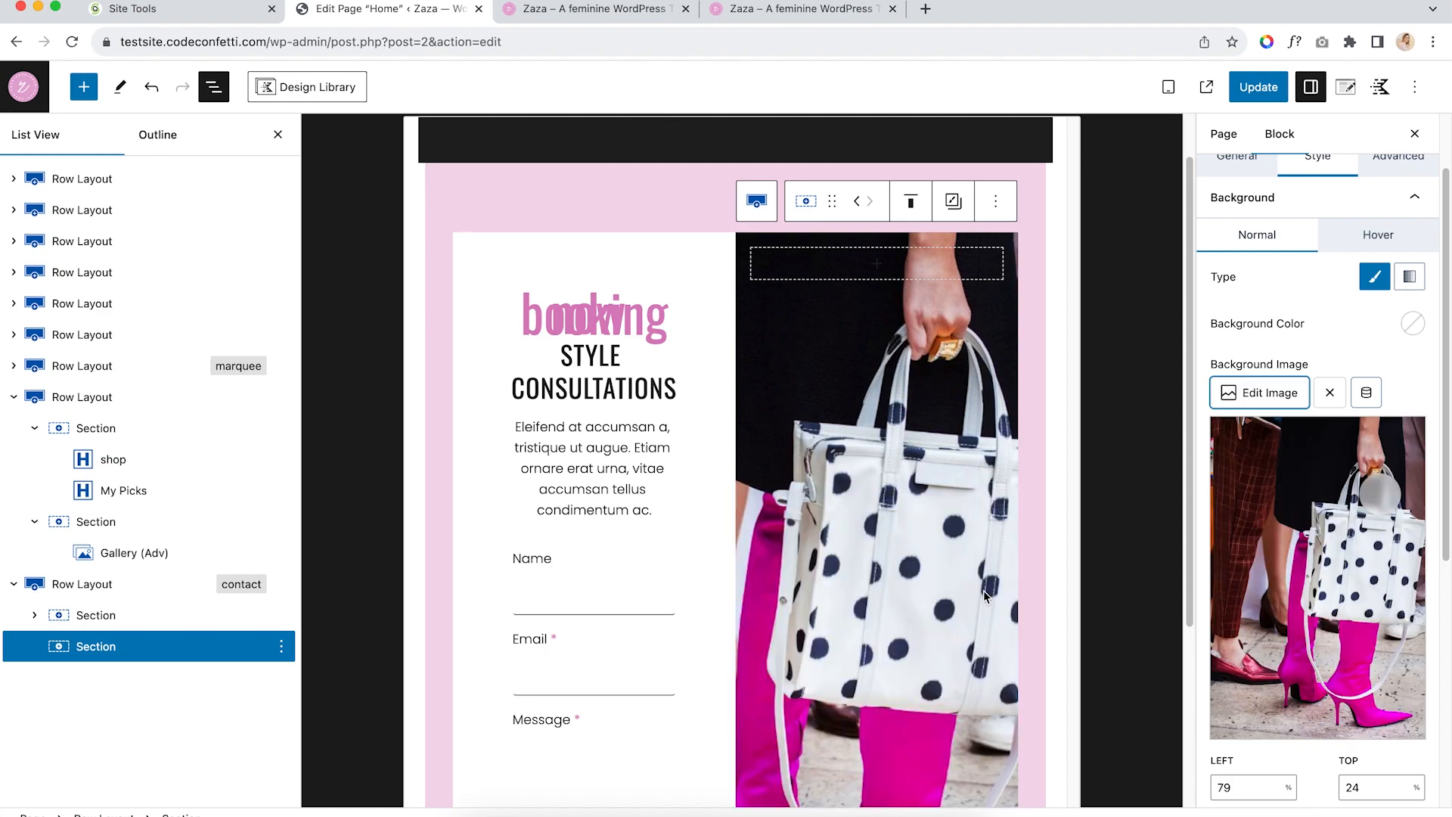
Hide the block list, preview the home page in a new tab and examine the style consultations section with its new image
click(211, 98)
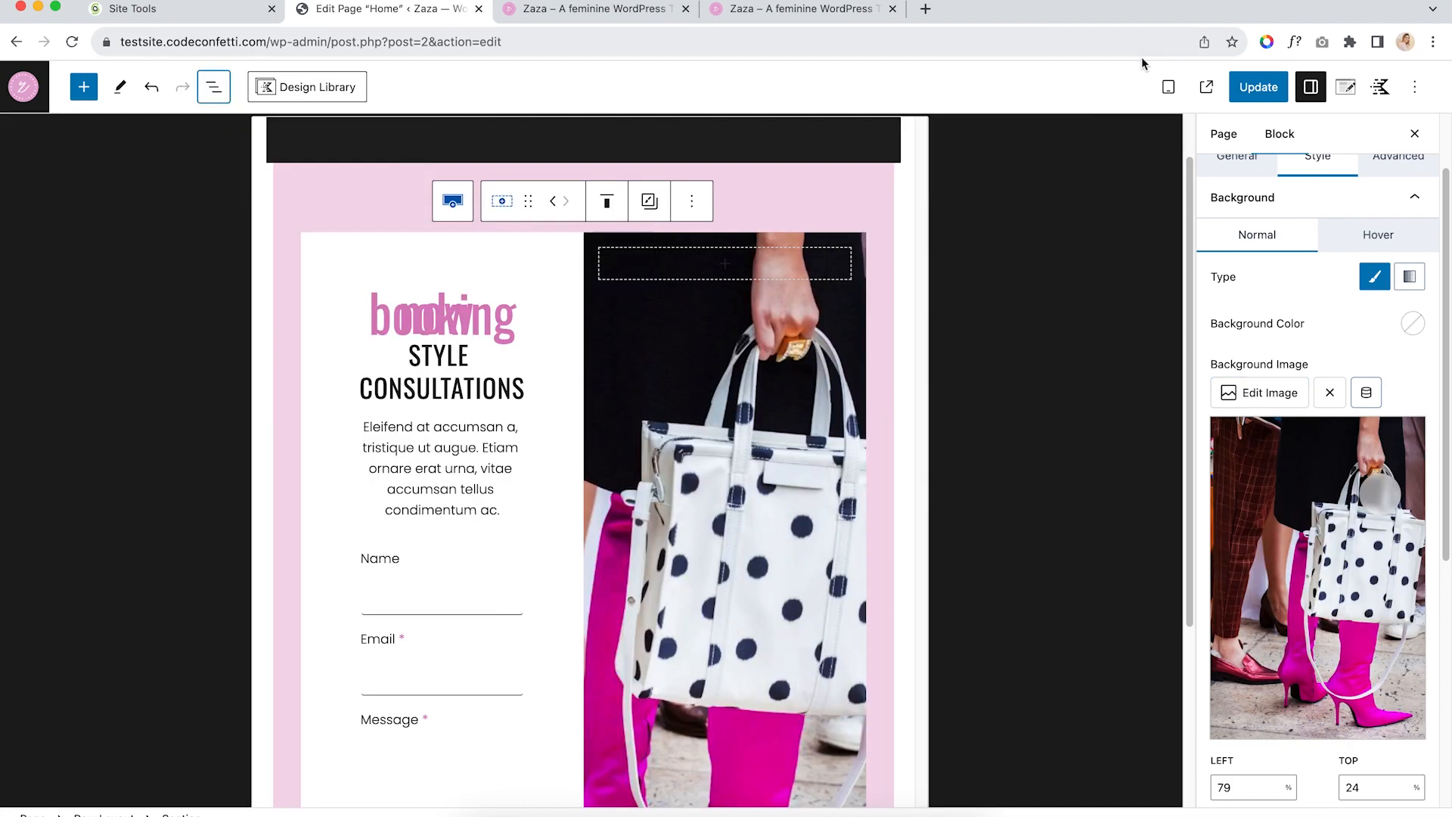
click(1168, 87)
click(1104, 246)
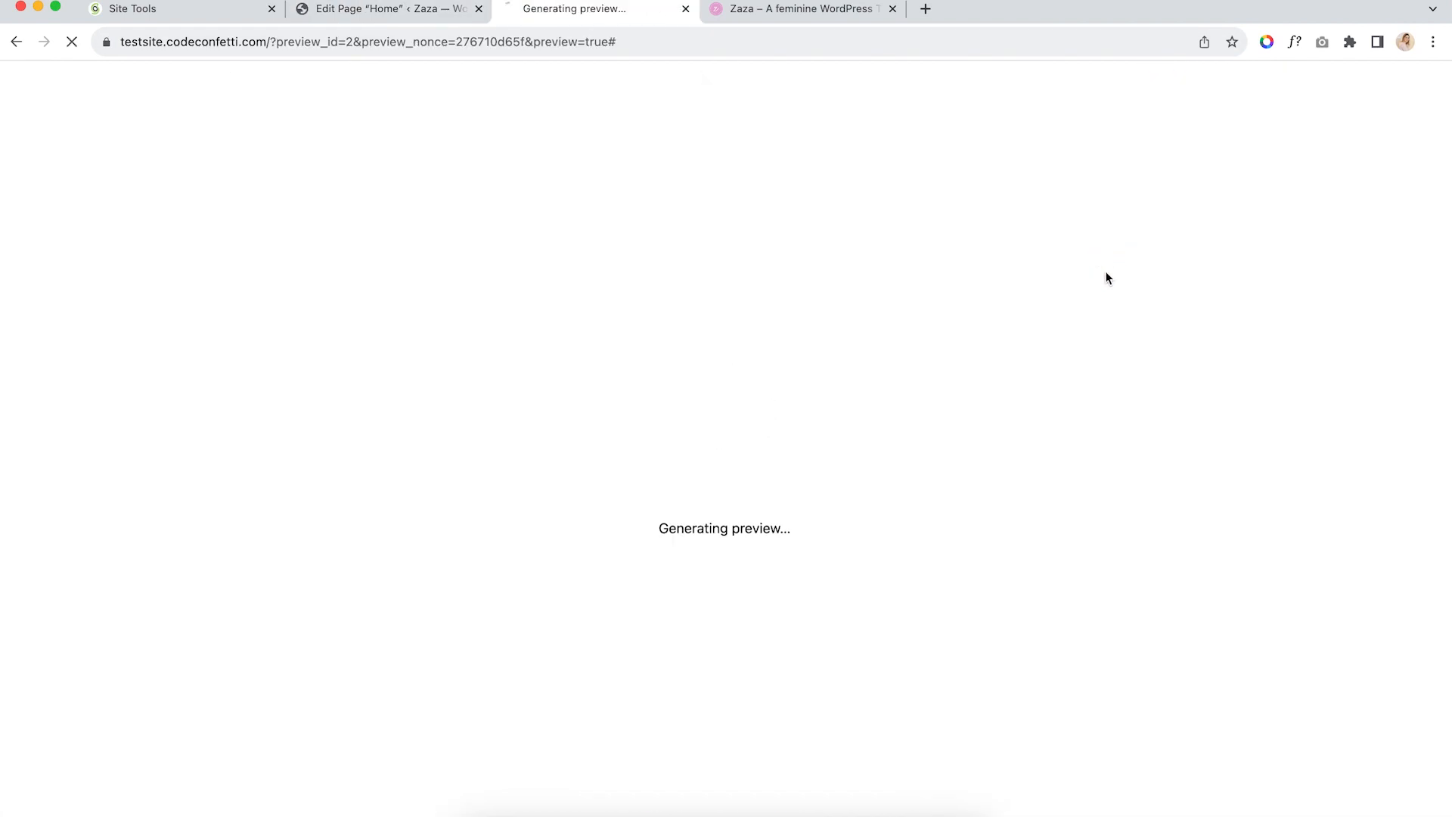
scroll(1109, 421, down, 15)
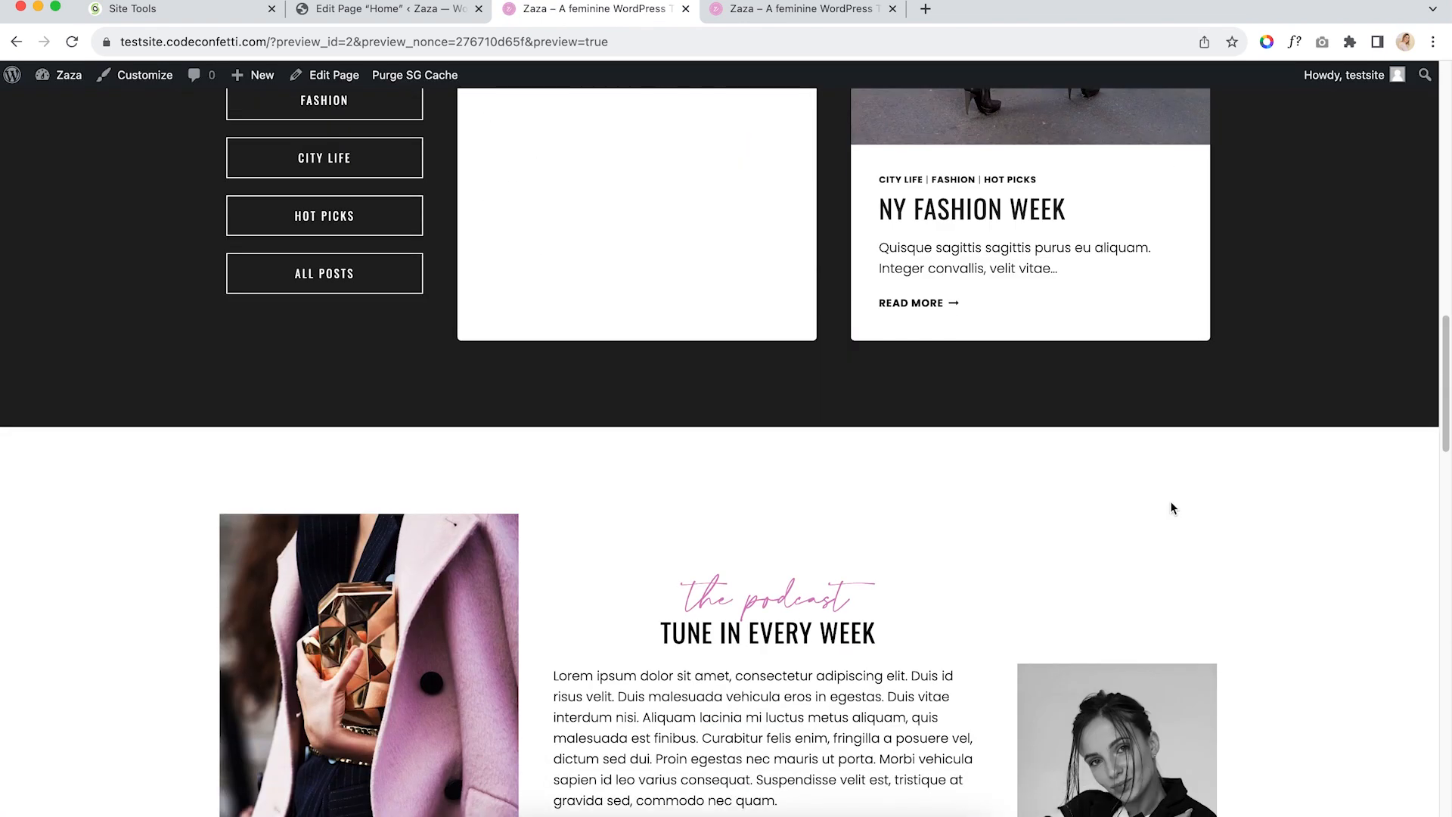
scroll(1171, 503, down, 20)
scroll(1172, 501, up, 5)
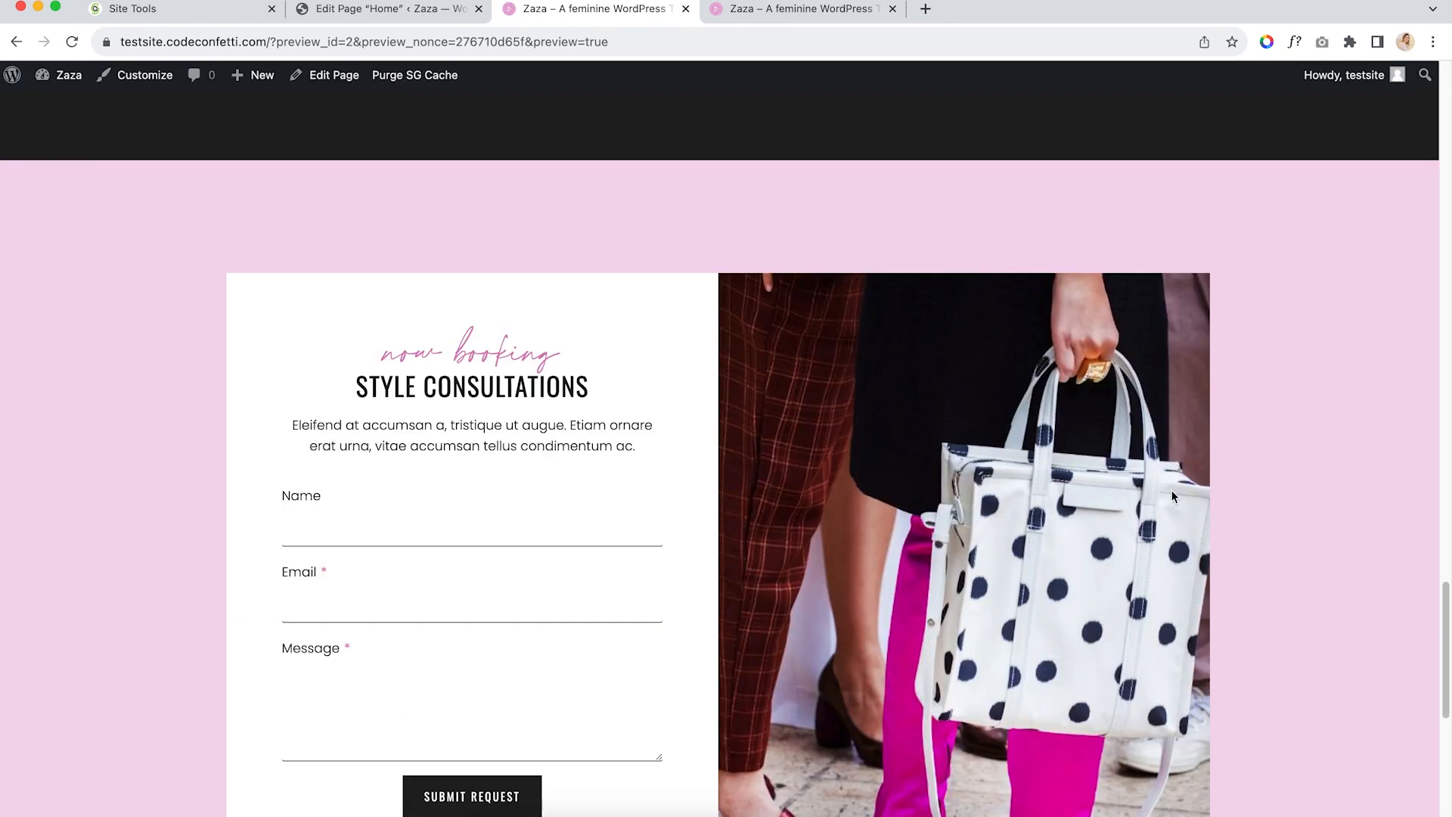
scroll(899, 408, down, 3)
scroll(976, 454, down, 1)
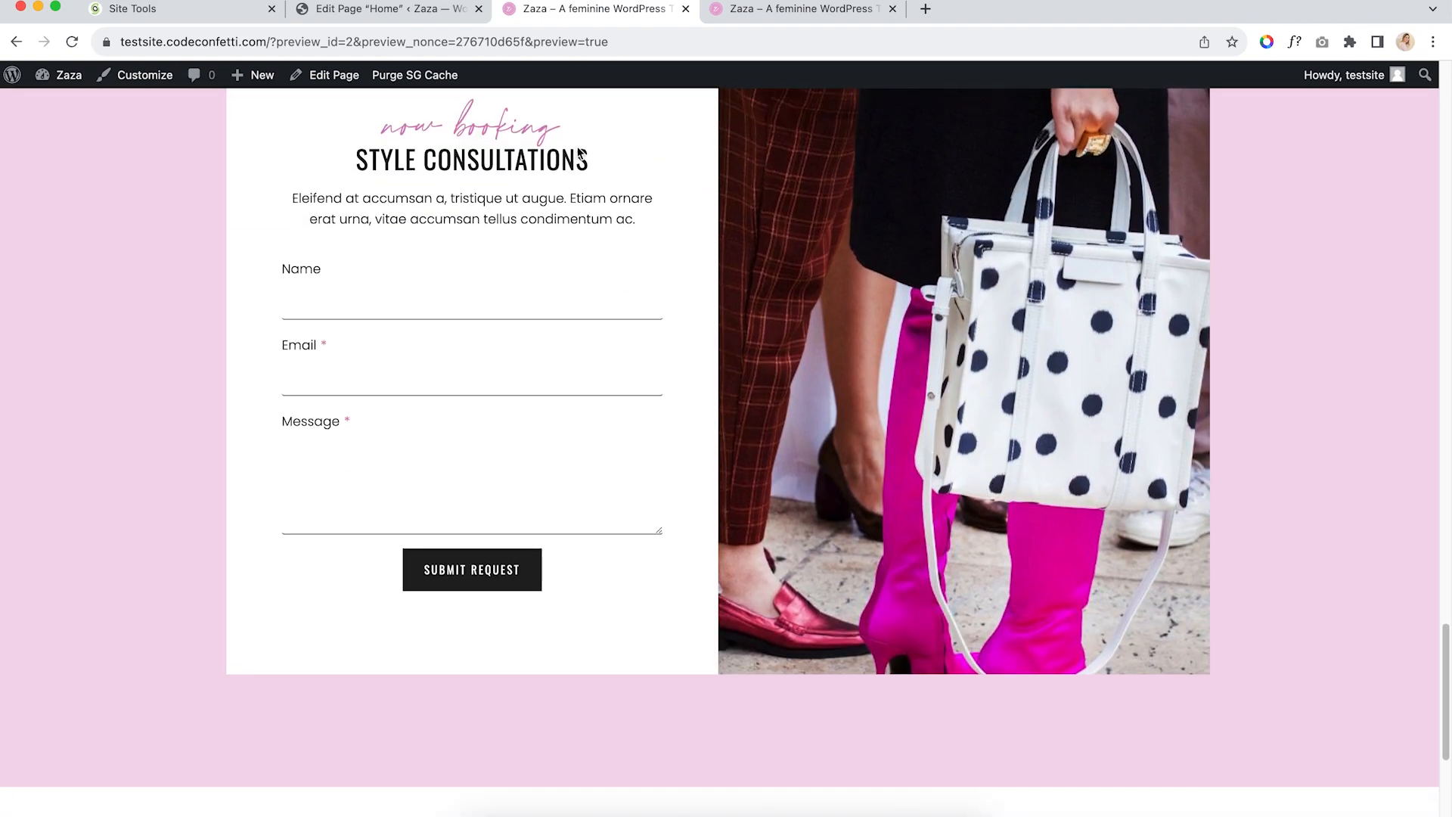
Return to the page editor, switch it back to desktop view and locate the style consultations section
click(378, 9)
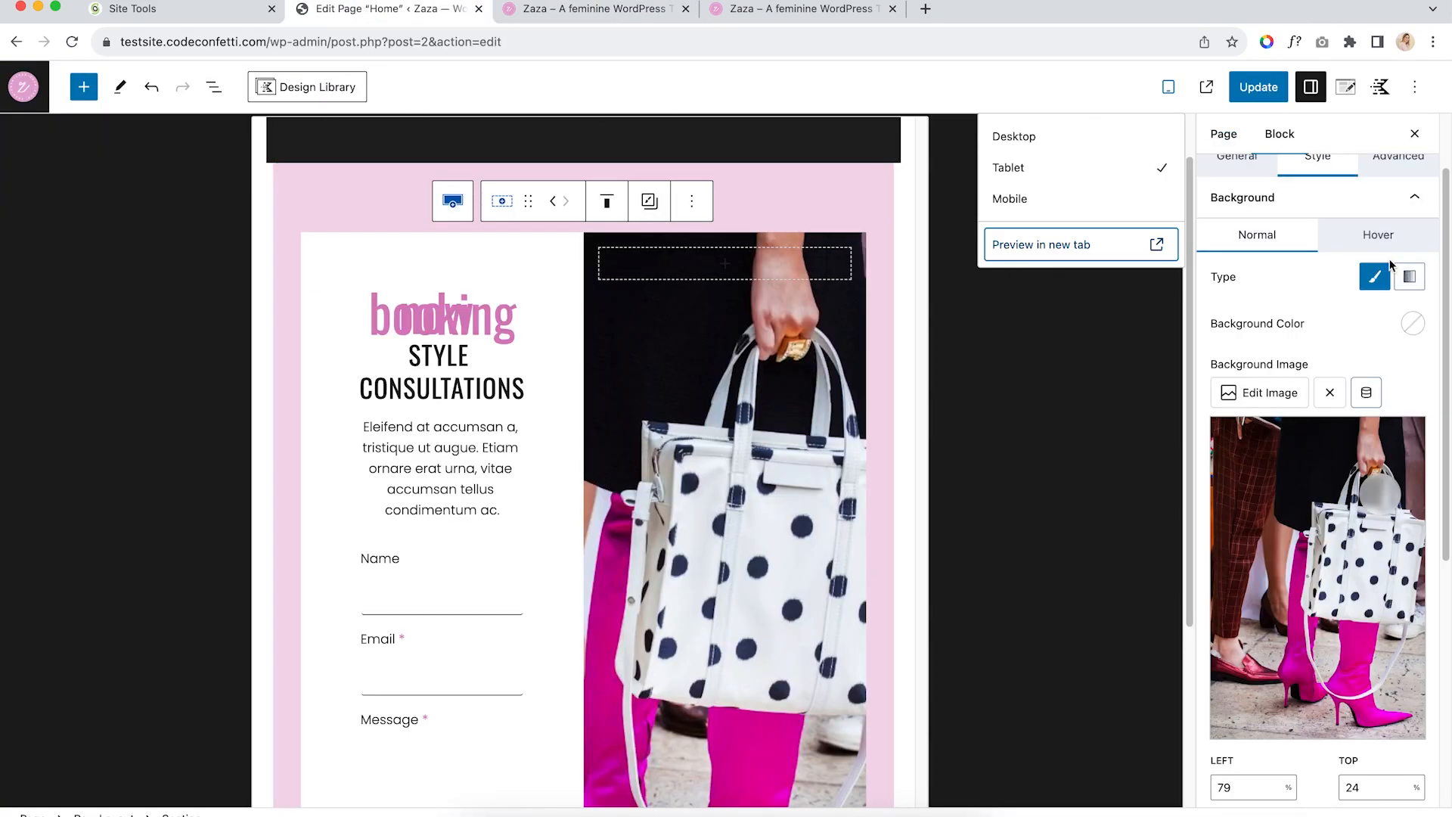
scroll(1382, 289, up, 3)
click(1234, 238)
click(1376, 321)
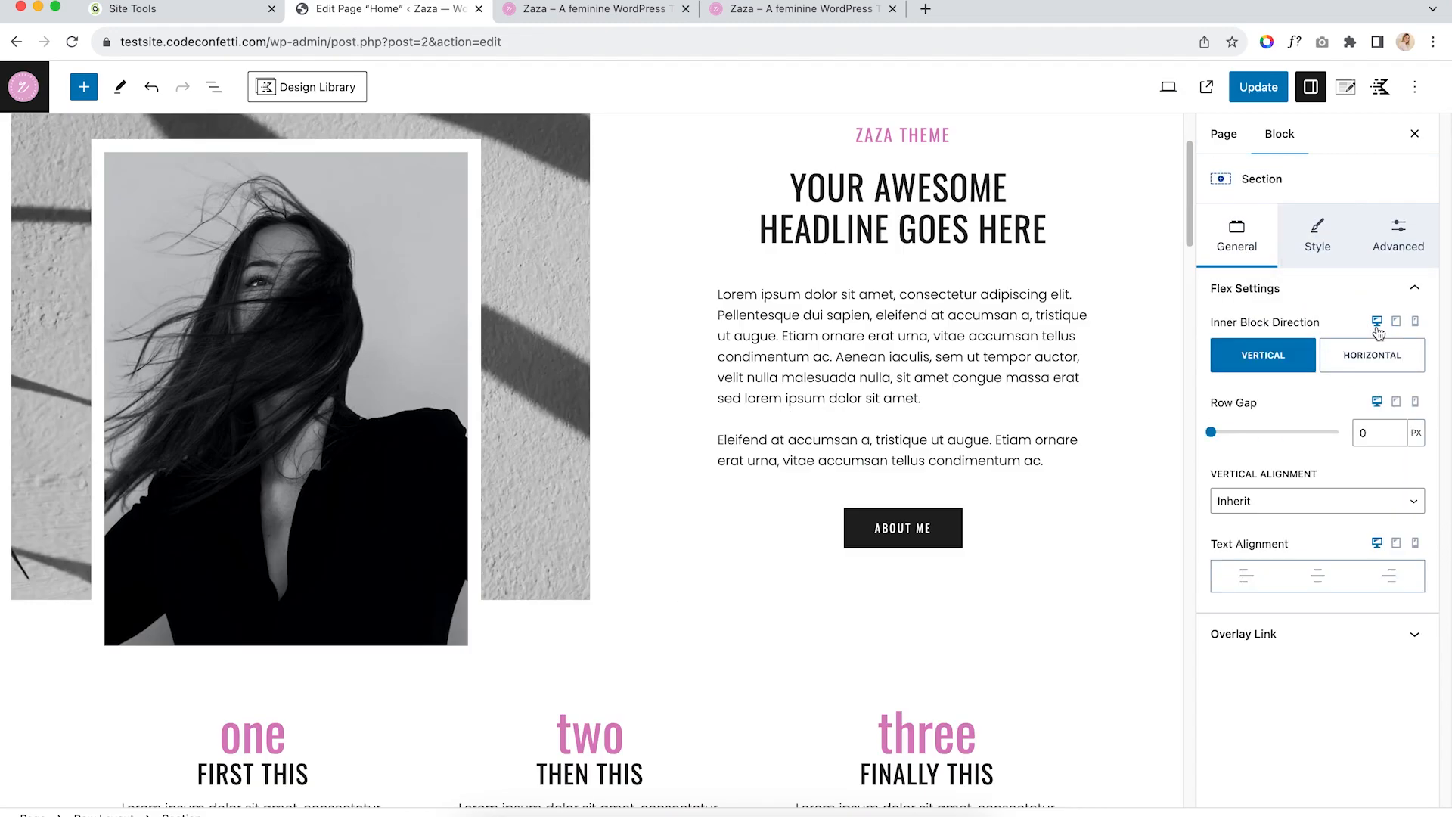
scroll(1125, 356, down, 10)
scroll(1125, 383, down, 10)
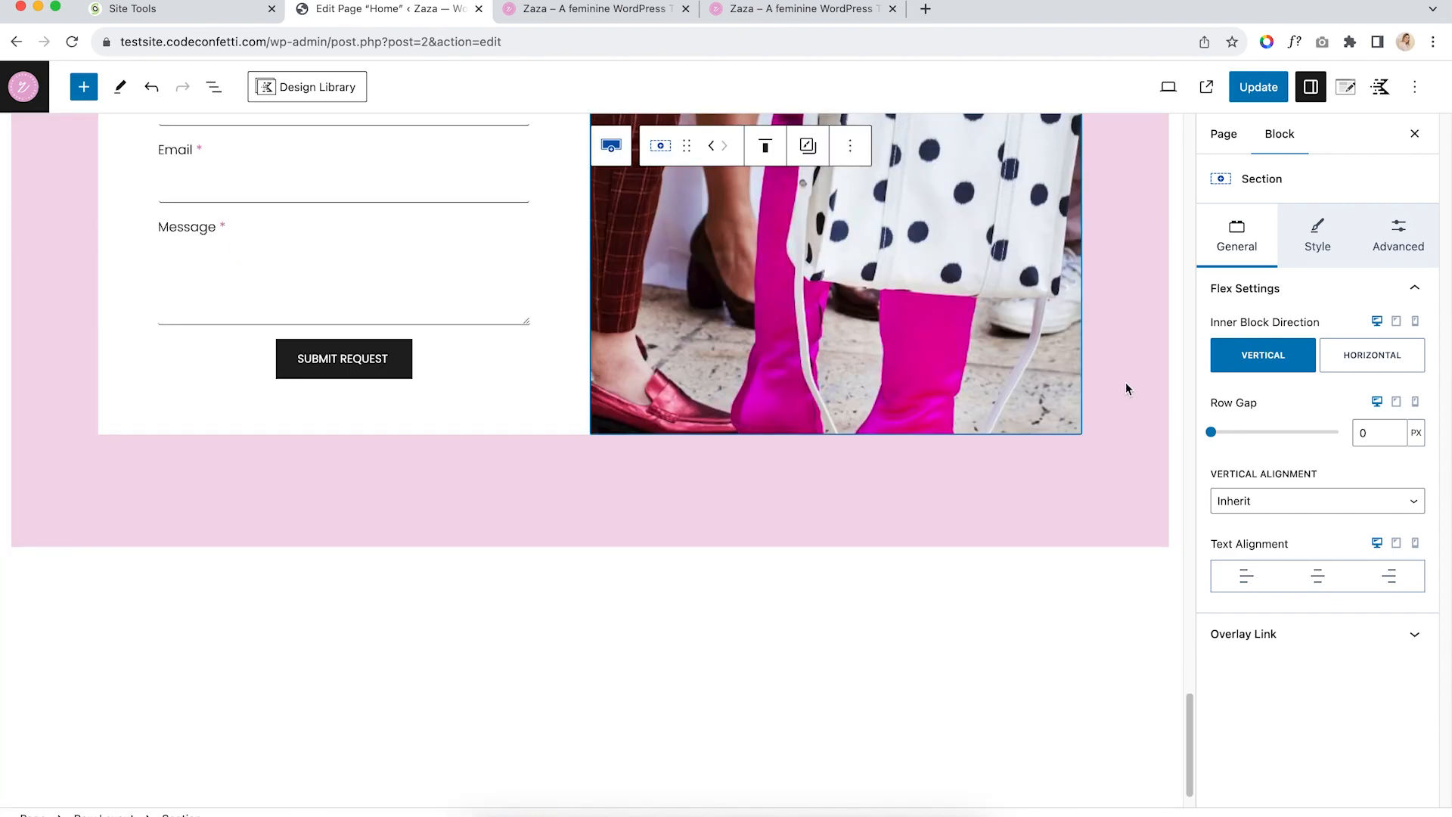
scroll(616, 442, up, 5)
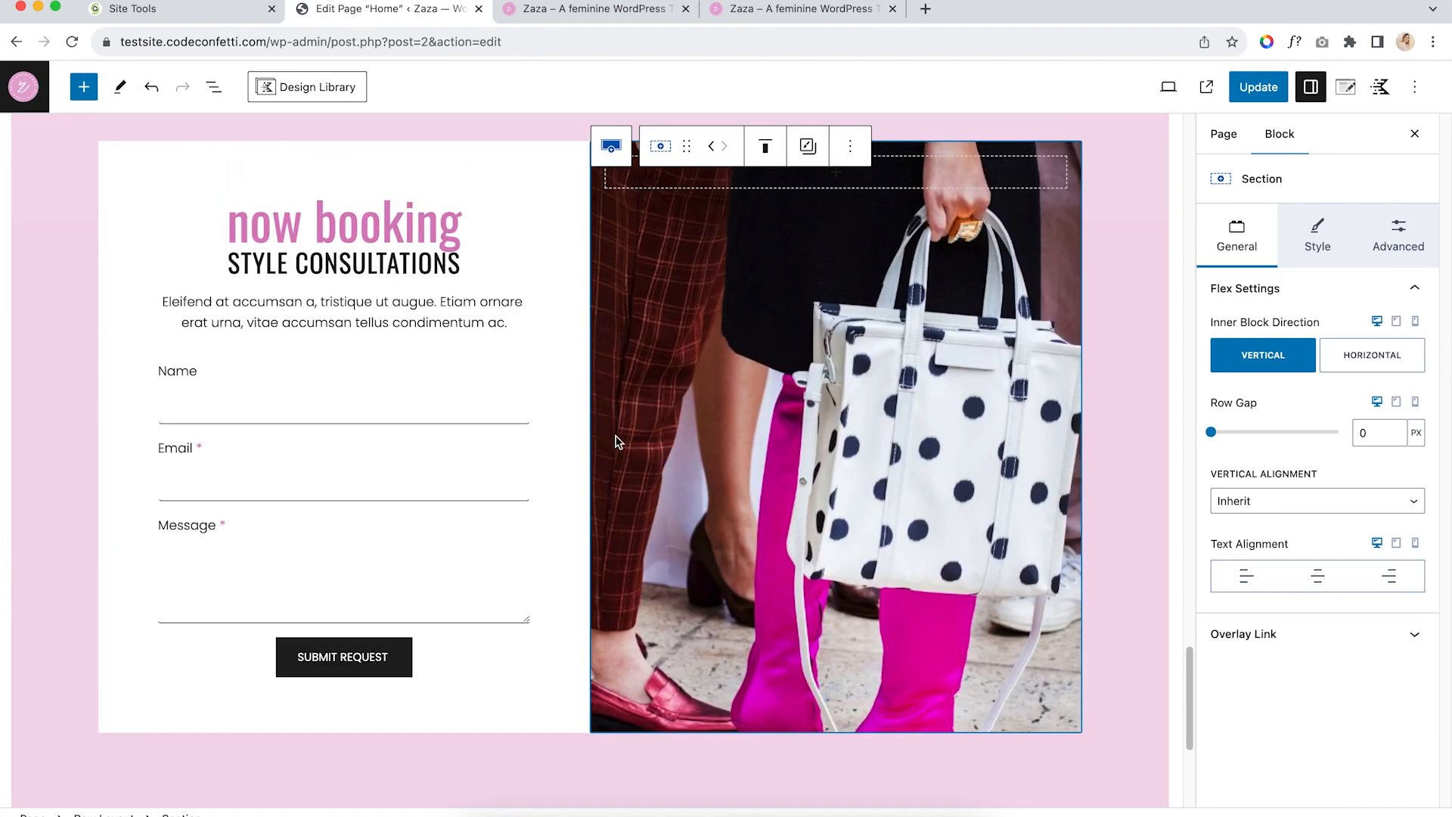
Show the block list, expand the contact row's first section and select its Form block
click(173, 391)
click(128, 381)
click(137, 391)
click(214, 87)
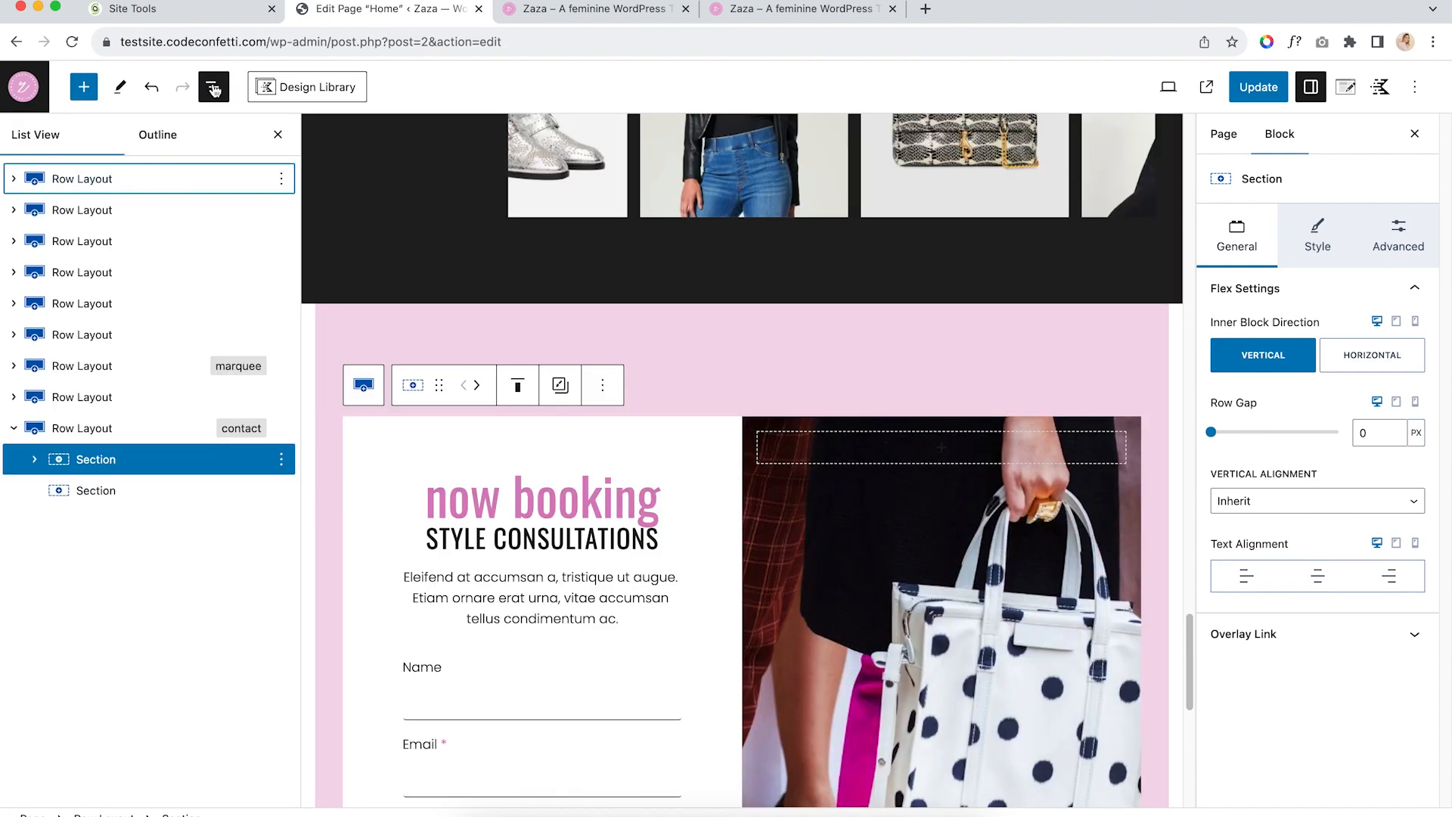
click(35, 460)
click(121, 593)
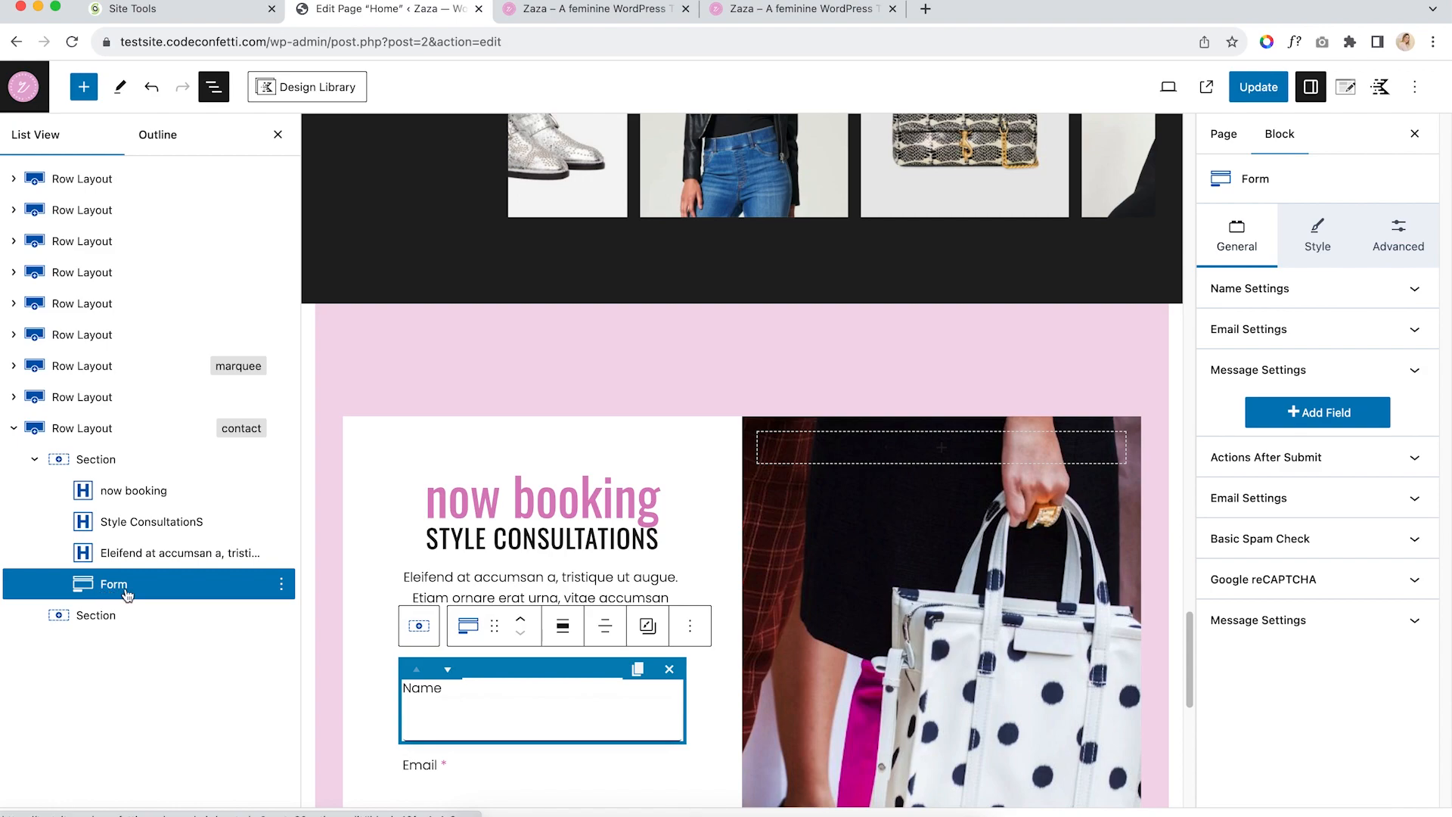
Inspect the settings of the form's Message field and collapse them
scroll(486, 580, down, 3)
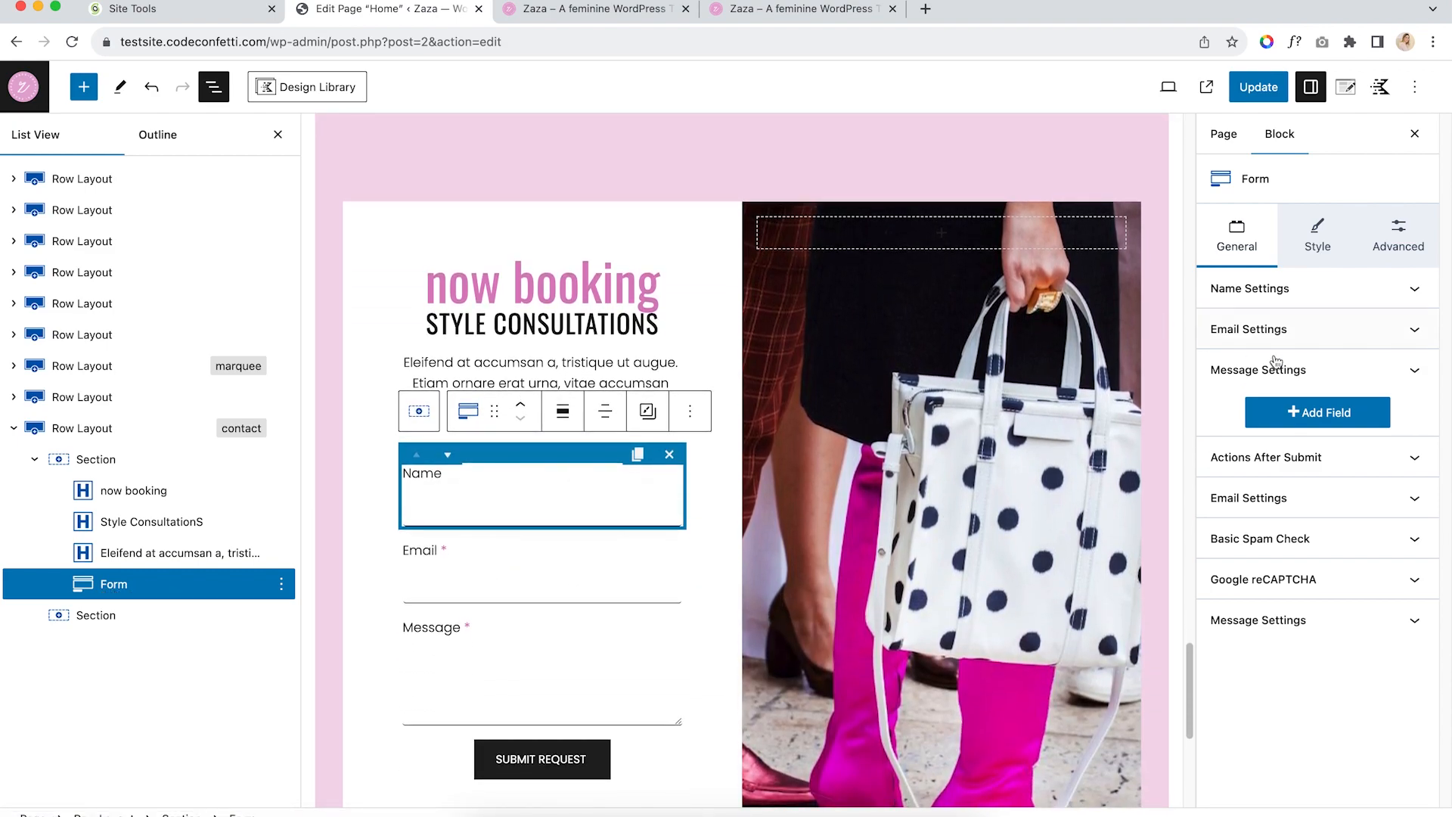
click(1405, 372)
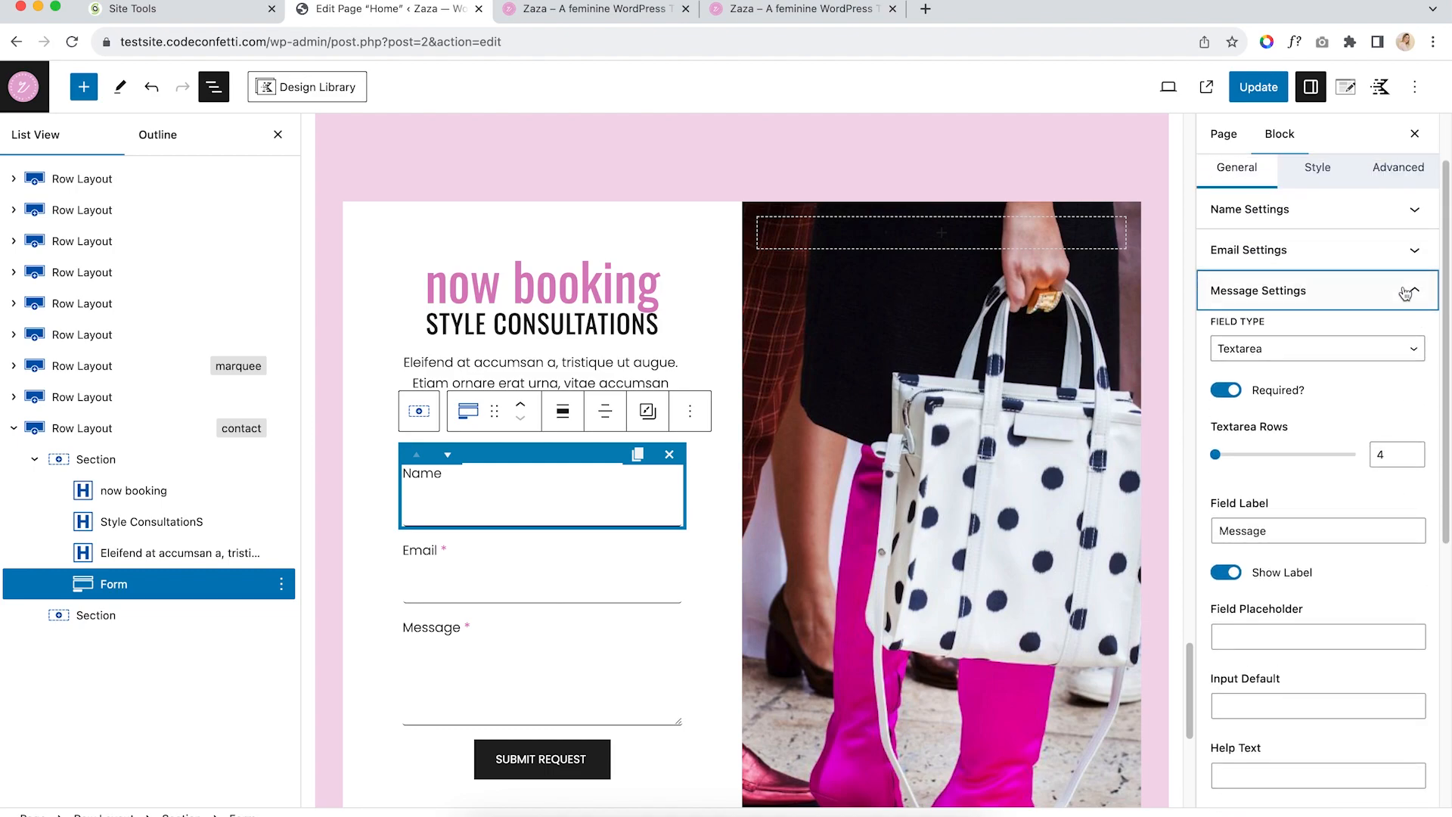
click(1407, 293)
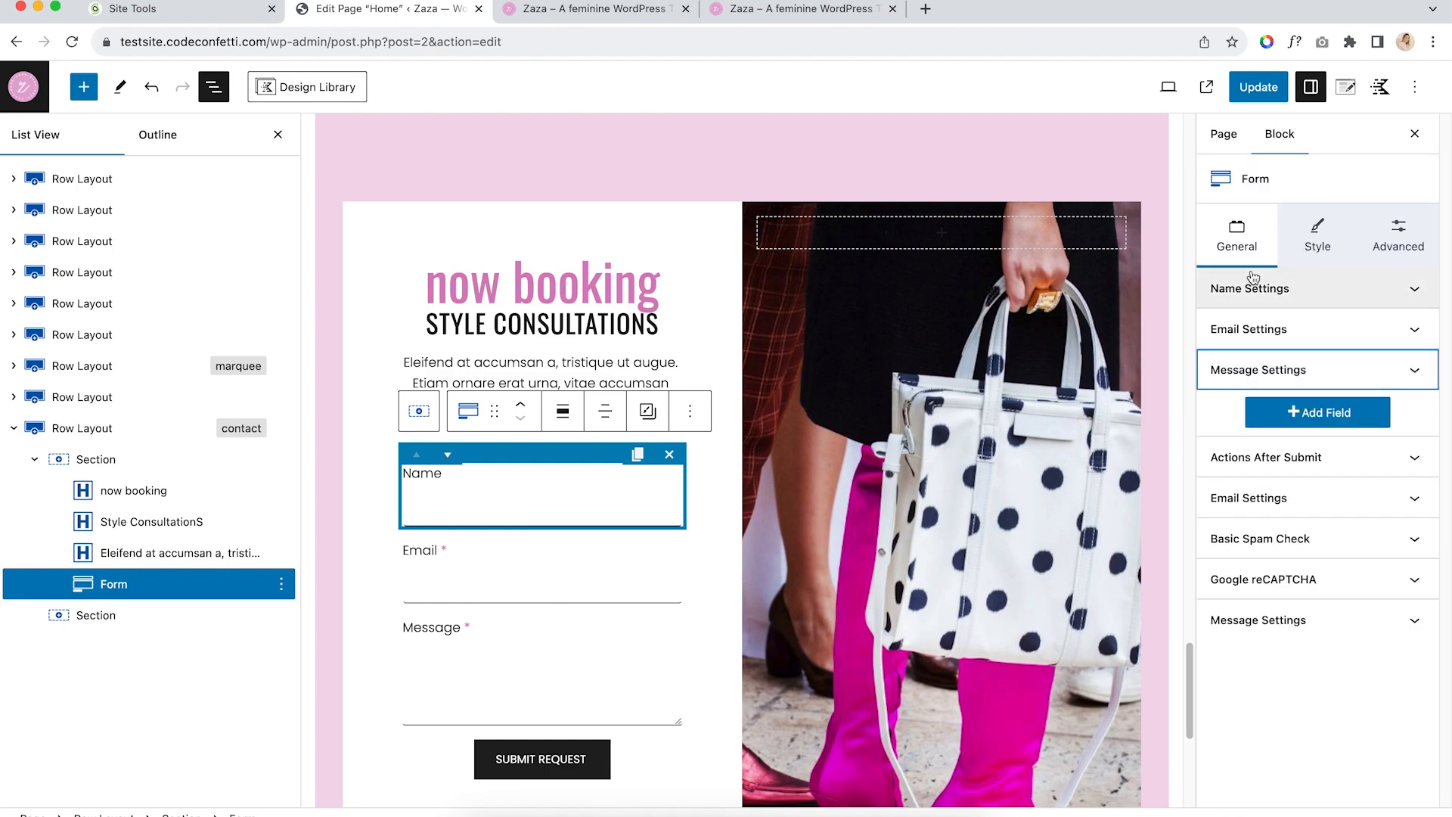
Try making the form's Name field required, and turn the requirement off again
click(1261, 293)
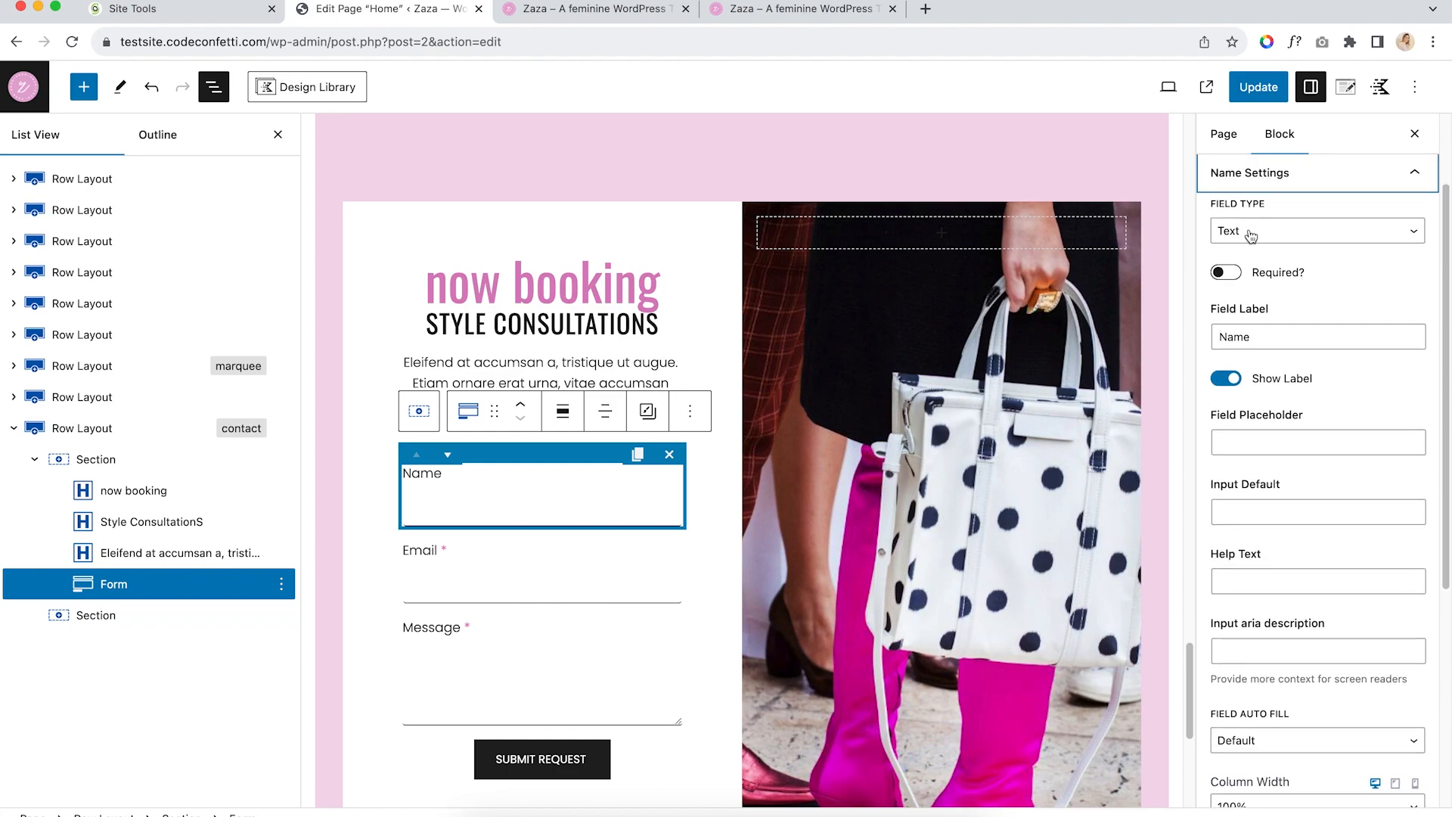
click(1255, 231)
click(1252, 230)
click(1230, 274)
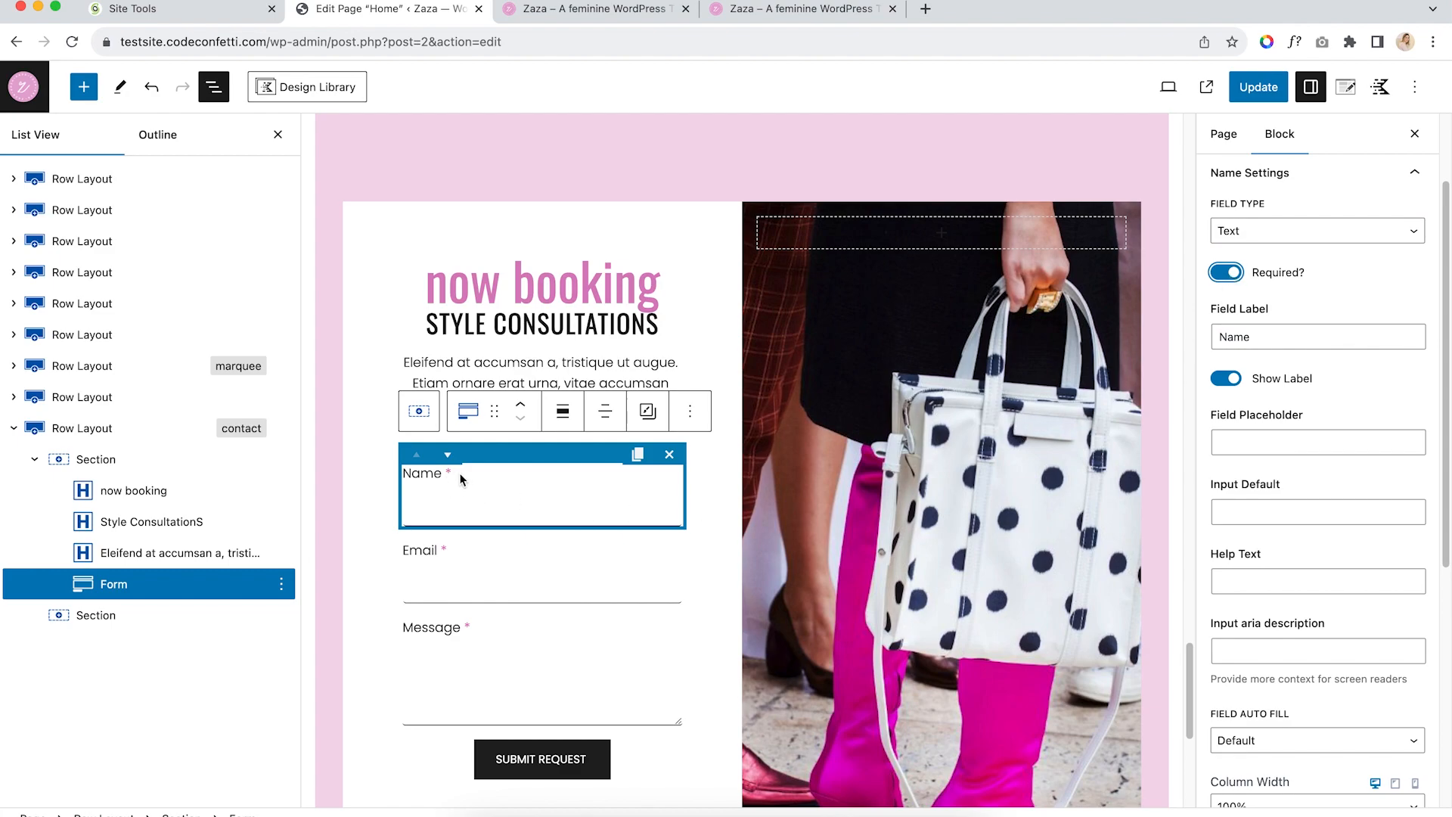
click(1227, 274)
scroll(1267, 231, up, 1)
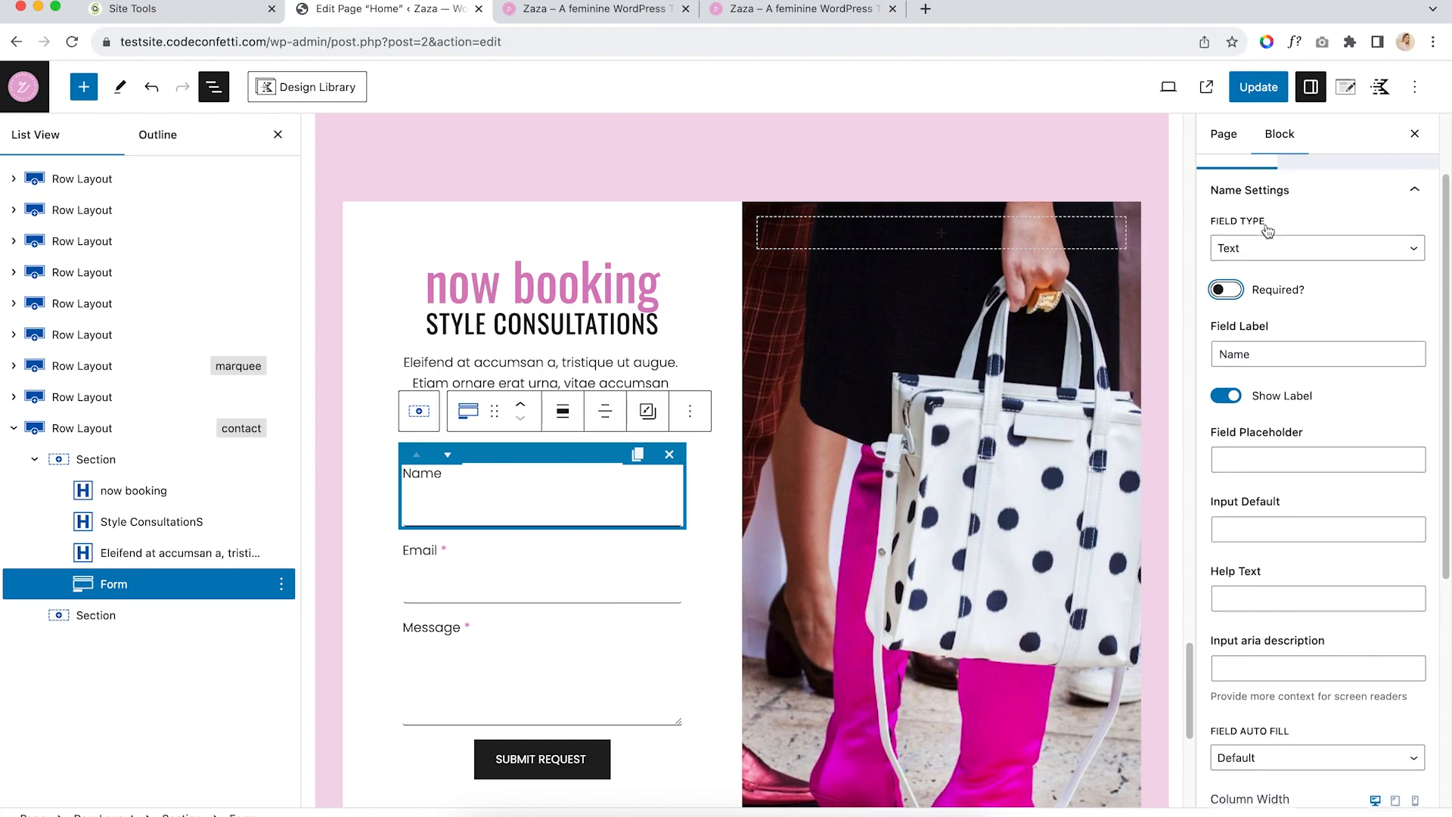
Try a sample first name as the Name field's placeholder, and clear it
scroll(1322, 327, down, 5)
click(1261, 346)
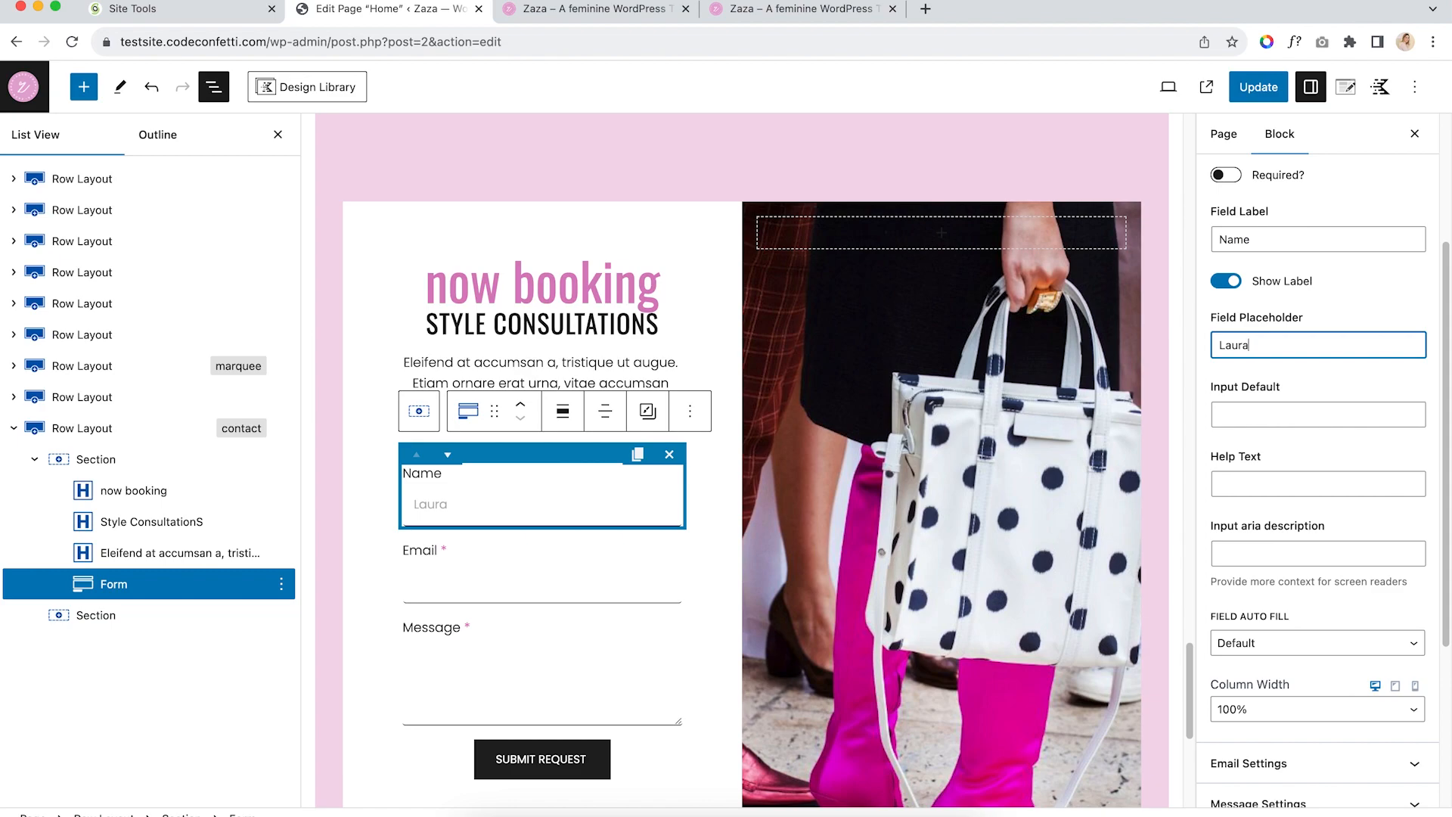
key(super+a)
key(BackSpace)
Review the Name field's remaining options and the Email field's settings, and collapse the Email settings
scroll(1357, 464, down, 5)
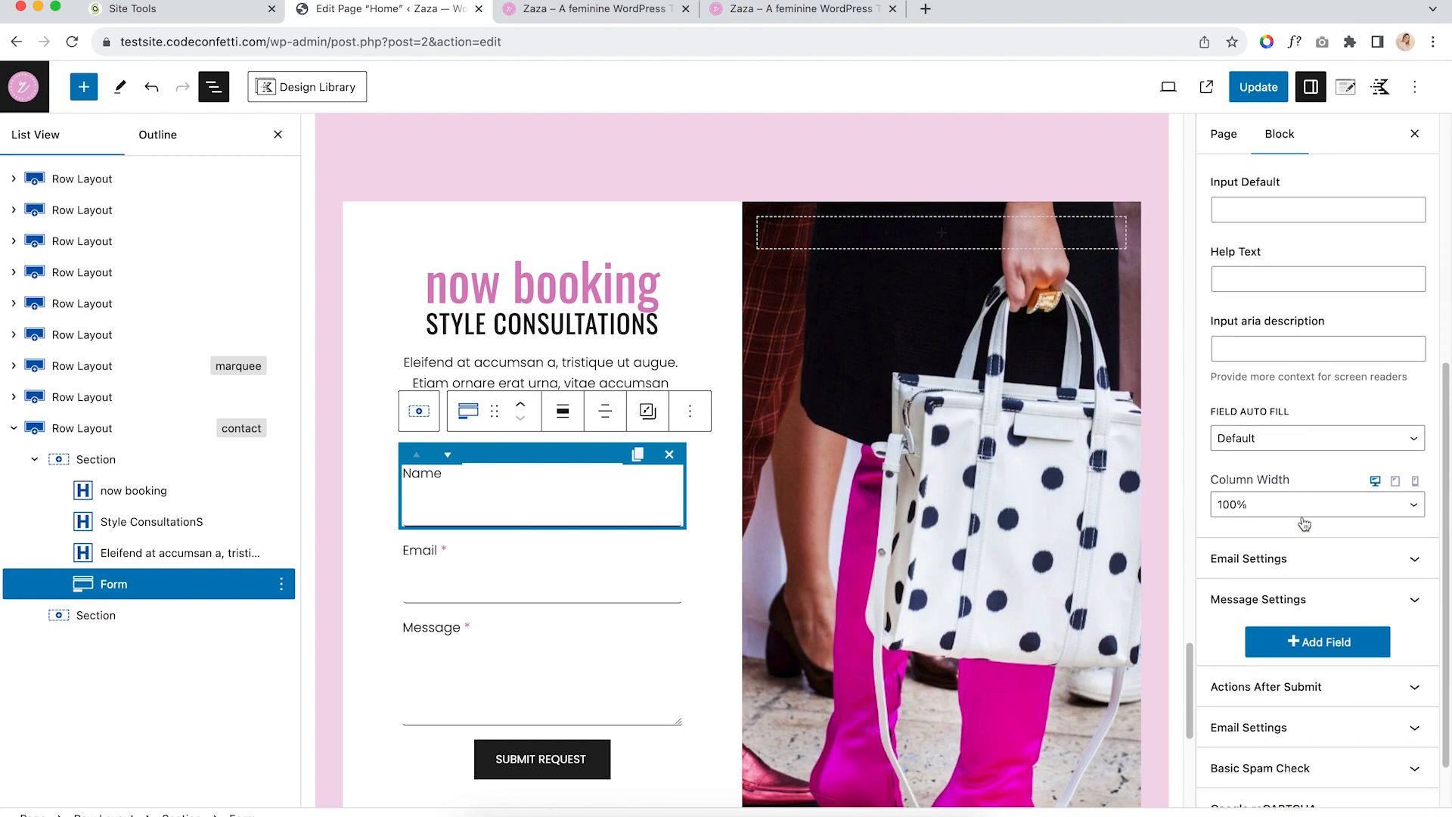
scroll(1296, 503, down, 1)
click(1243, 534)
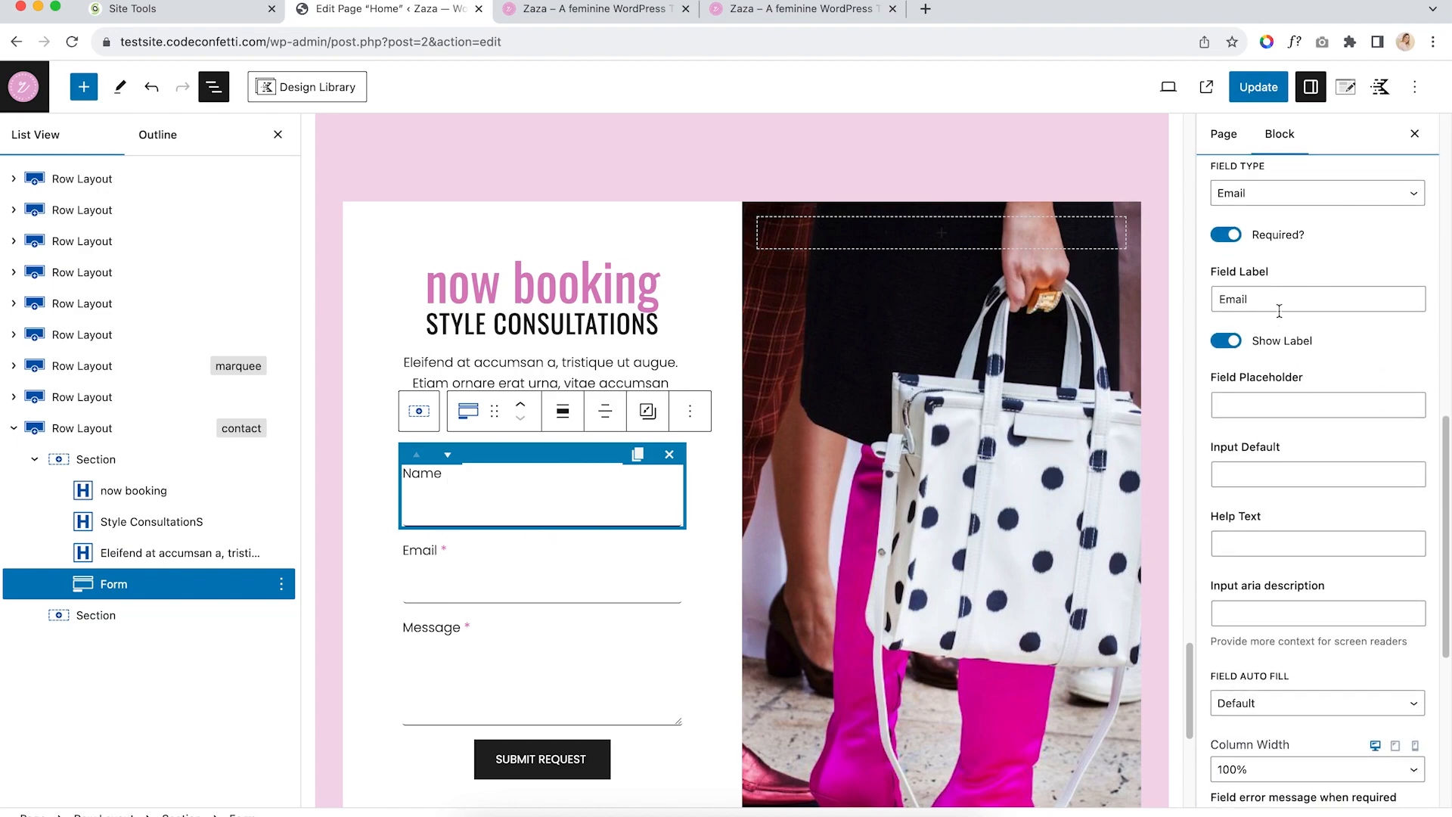
scroll(1278, 310, up, 10)
scroll(1406, 658, down, 2)
click(1422, 663)
scroll(1416, 554, up, 6)
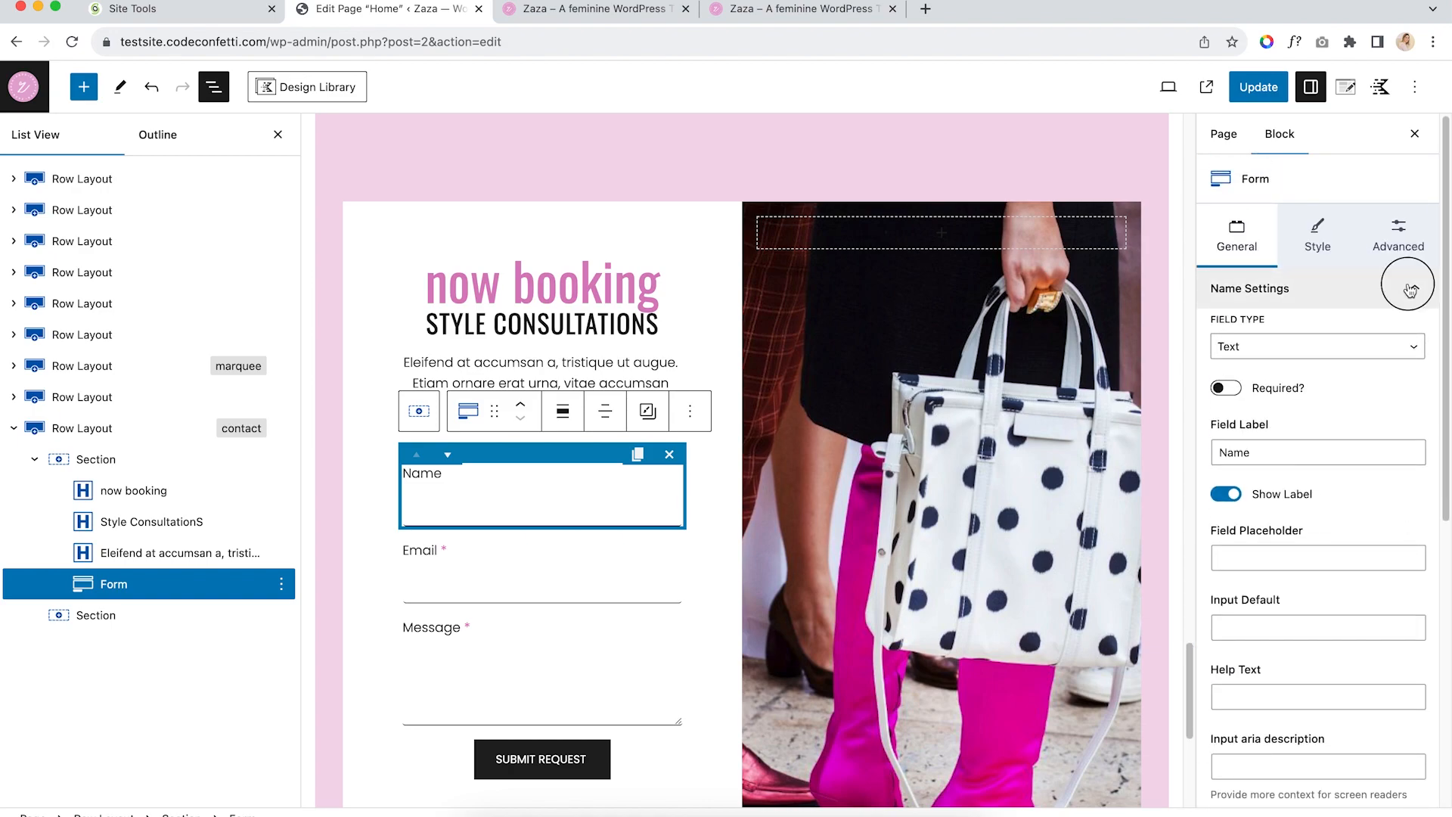
Collapse the form's Name settings and add a fourth form field with the Checkboxes type
click(1410, 289)
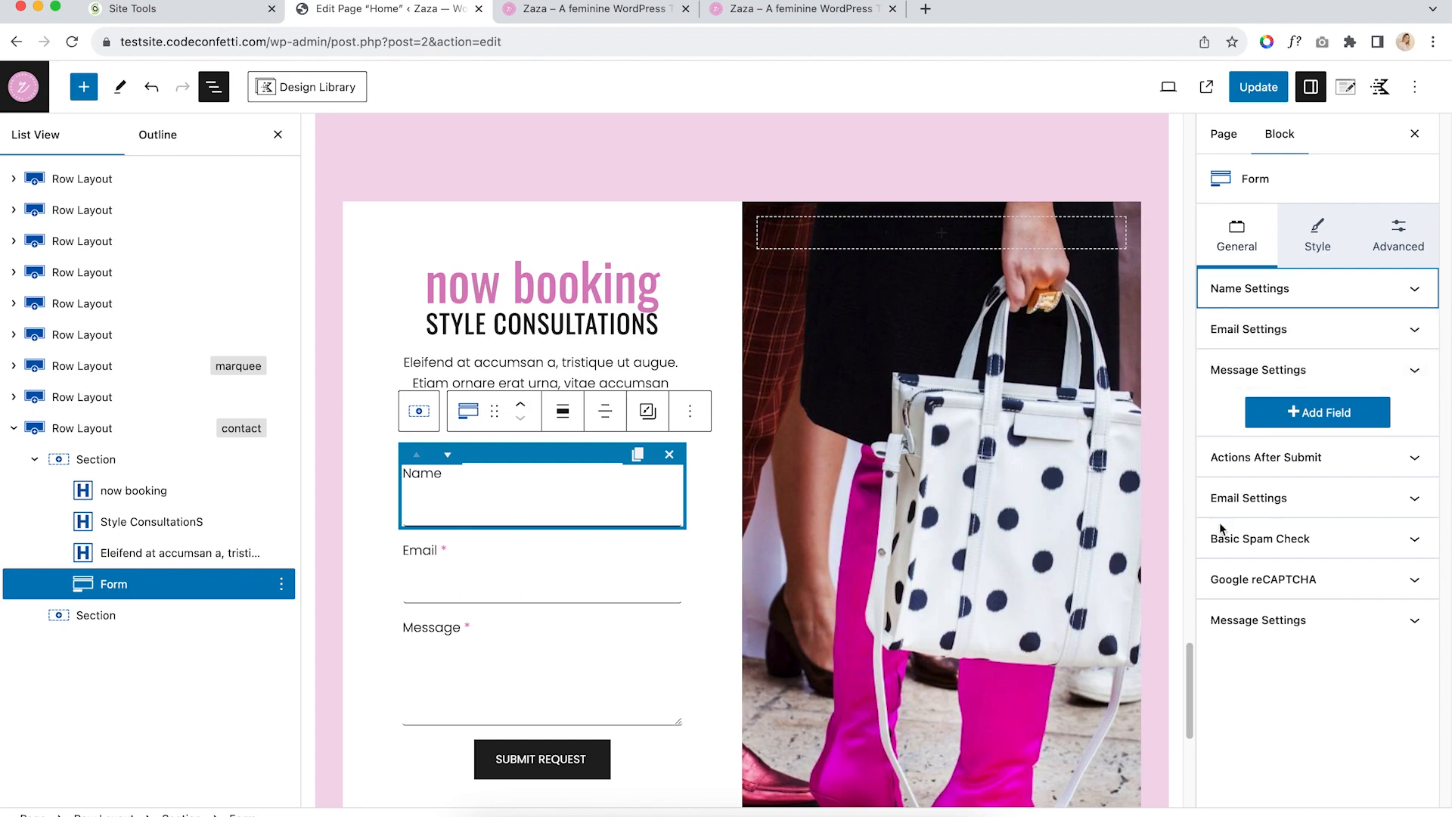
click(1309, 418)
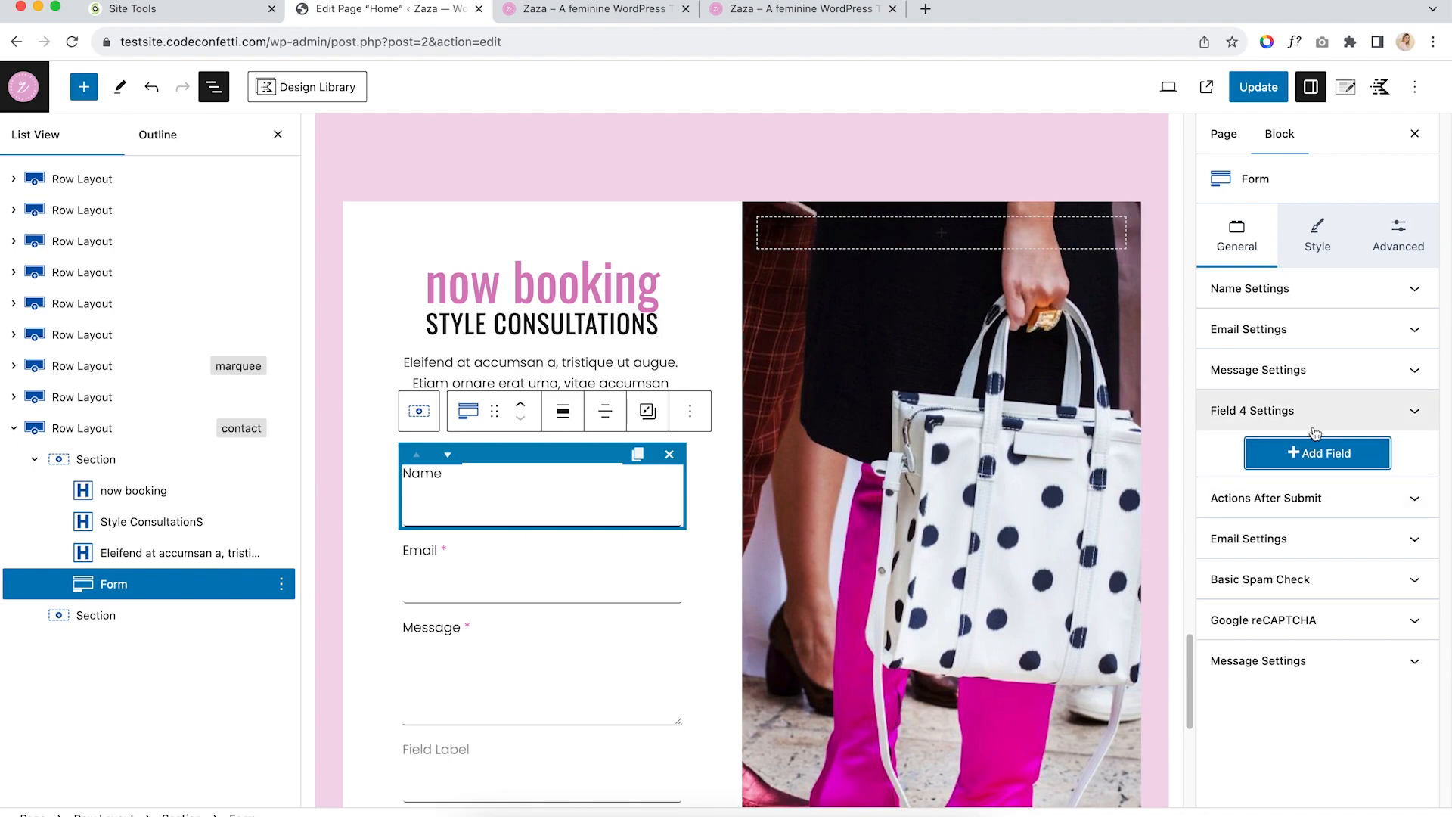
click(1426, 411)
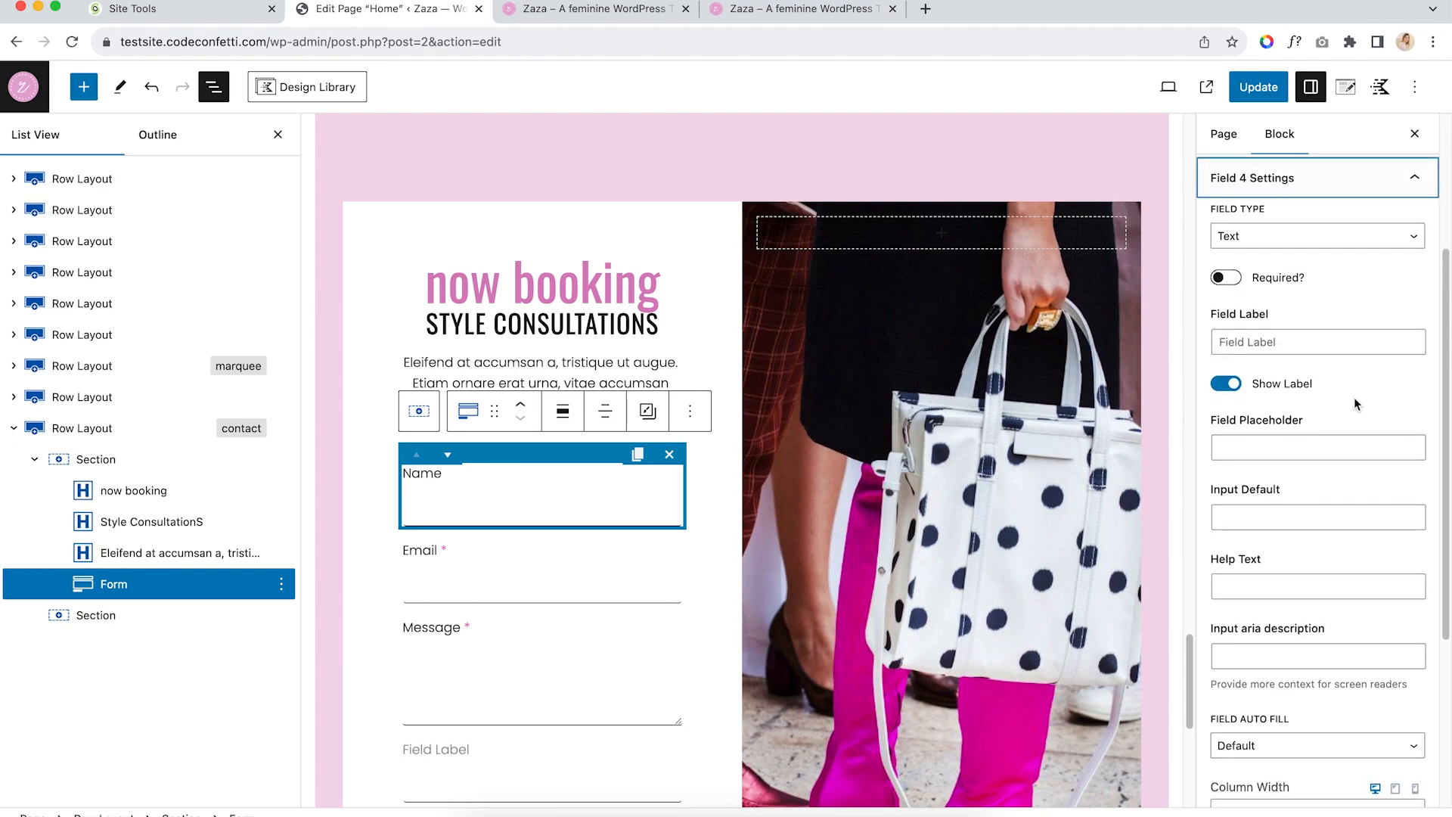
click(1231, 232)
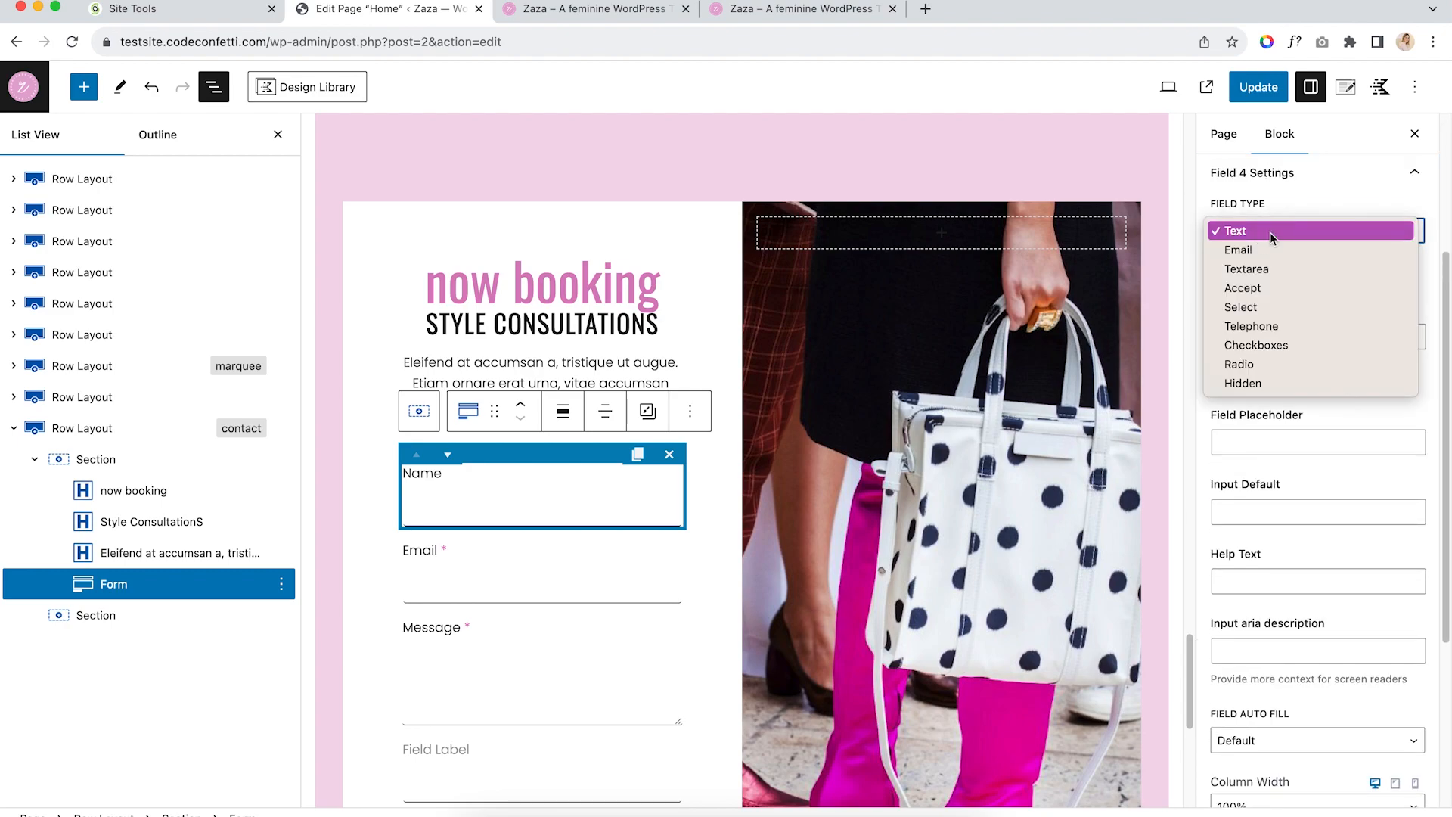
click(1278, 345)
scroll(572, 630, down, 1)
scroll(572, 629, down, 3)
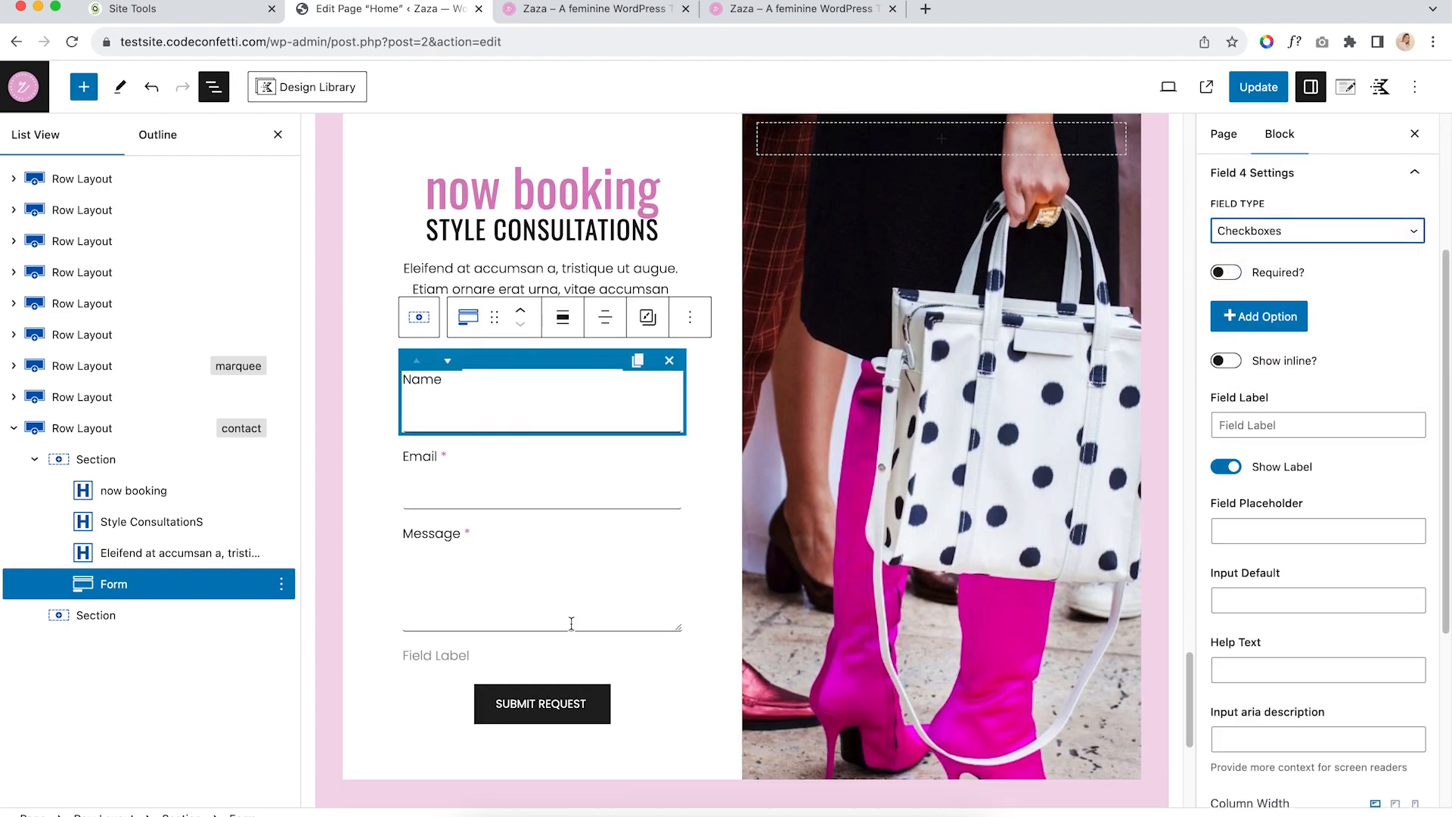
Make the checkboxes field required and give it two options, "Option 1" and "Option 2"
click(1224, 273)
click(1285, 316)
click(1339, 334)
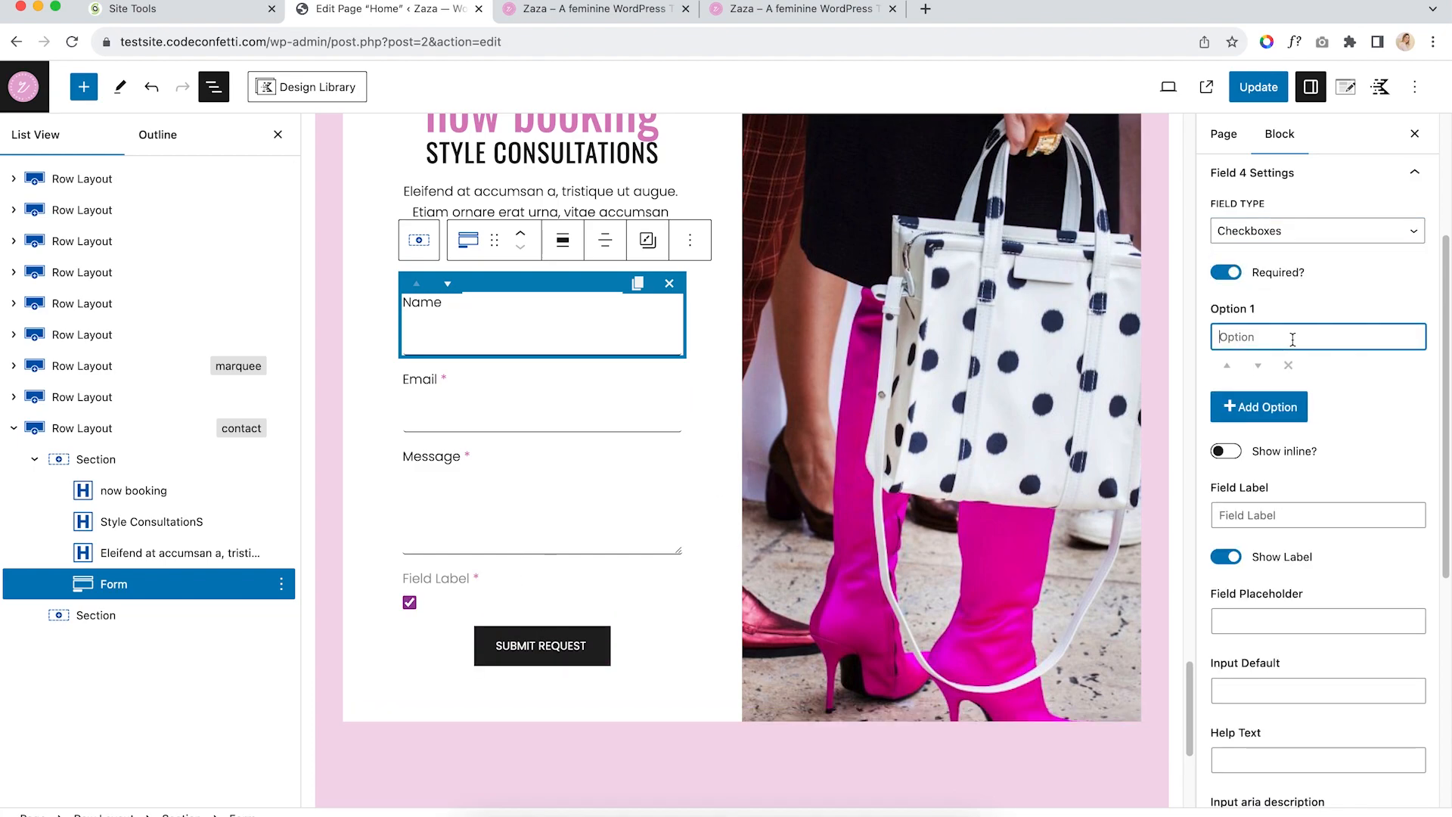
text(Option)
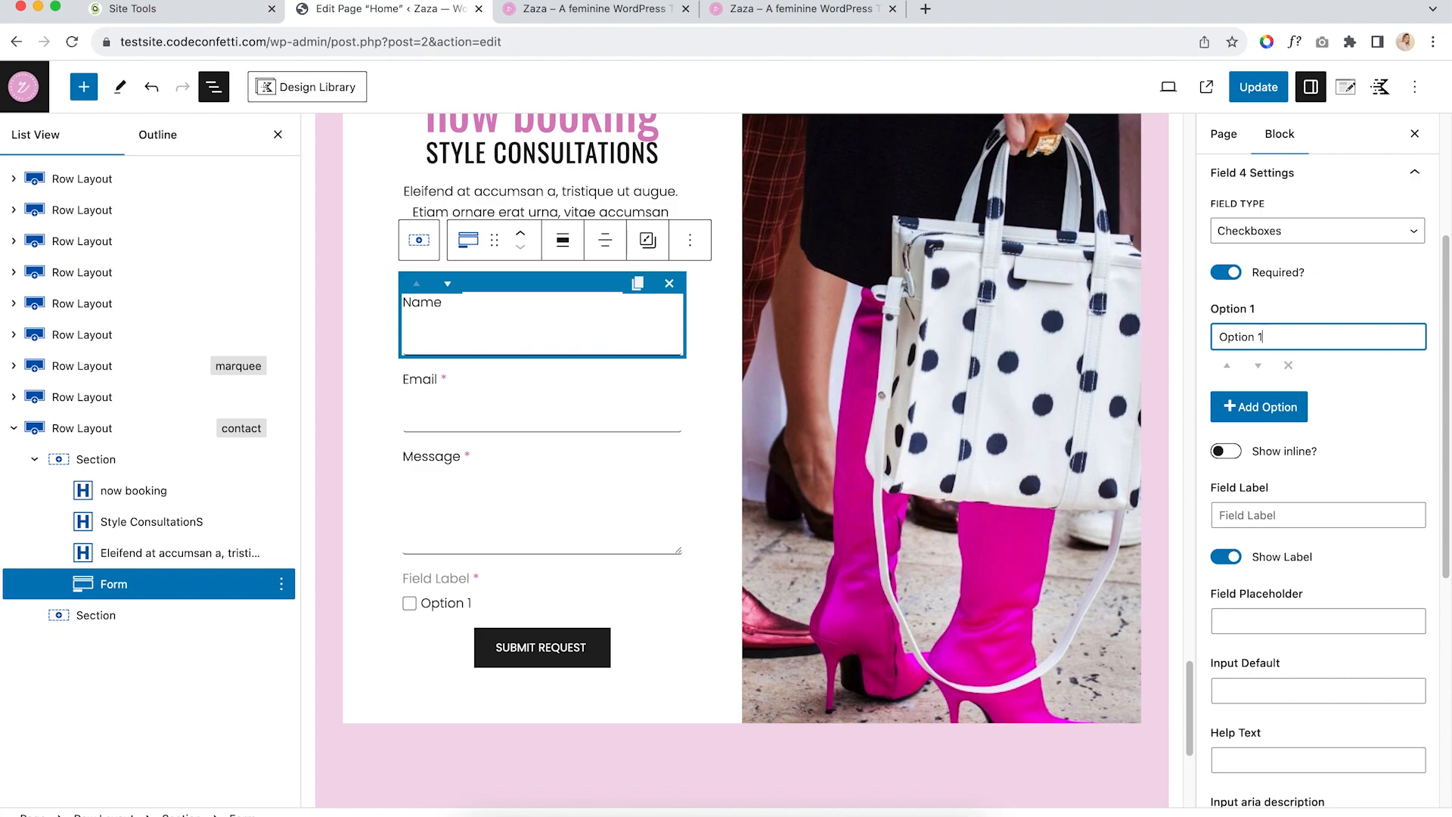
text( 1)
click(1259, 406)
click(1244, 422)
text(option 2)
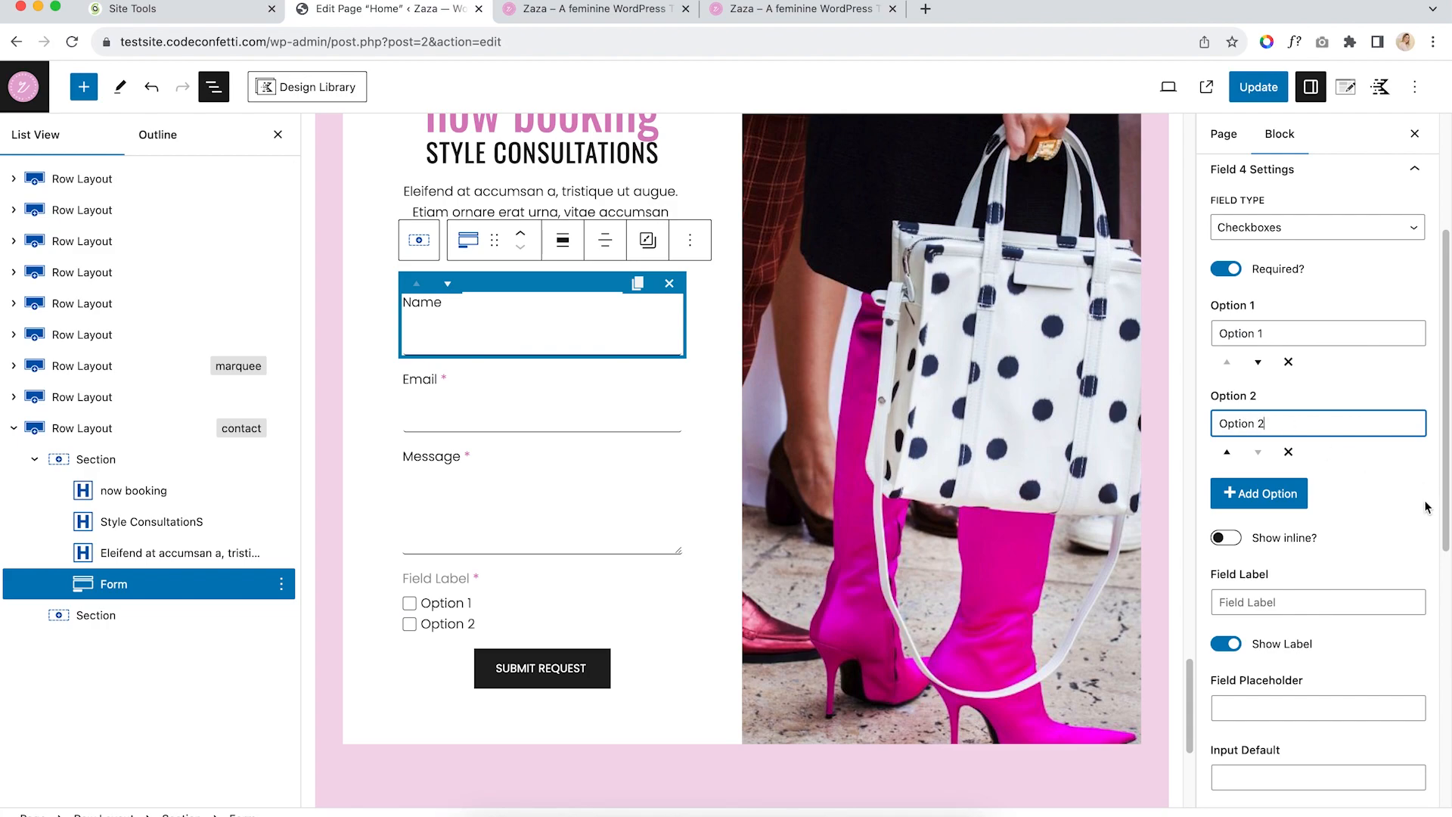
Try showing the checkbox options inline, turn that off again, and remove the first option
click(1225, 537)
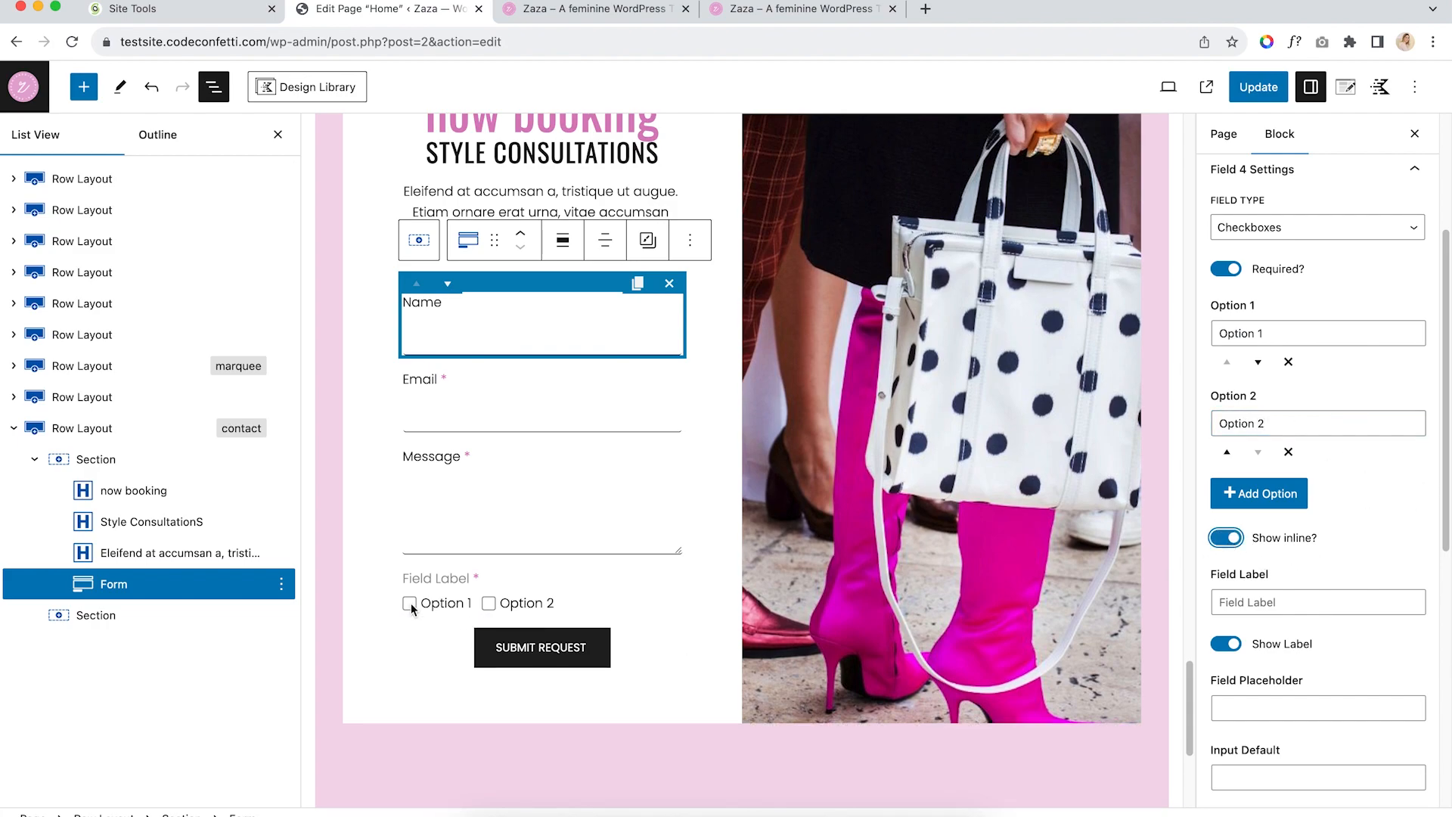
click(1255, 540)
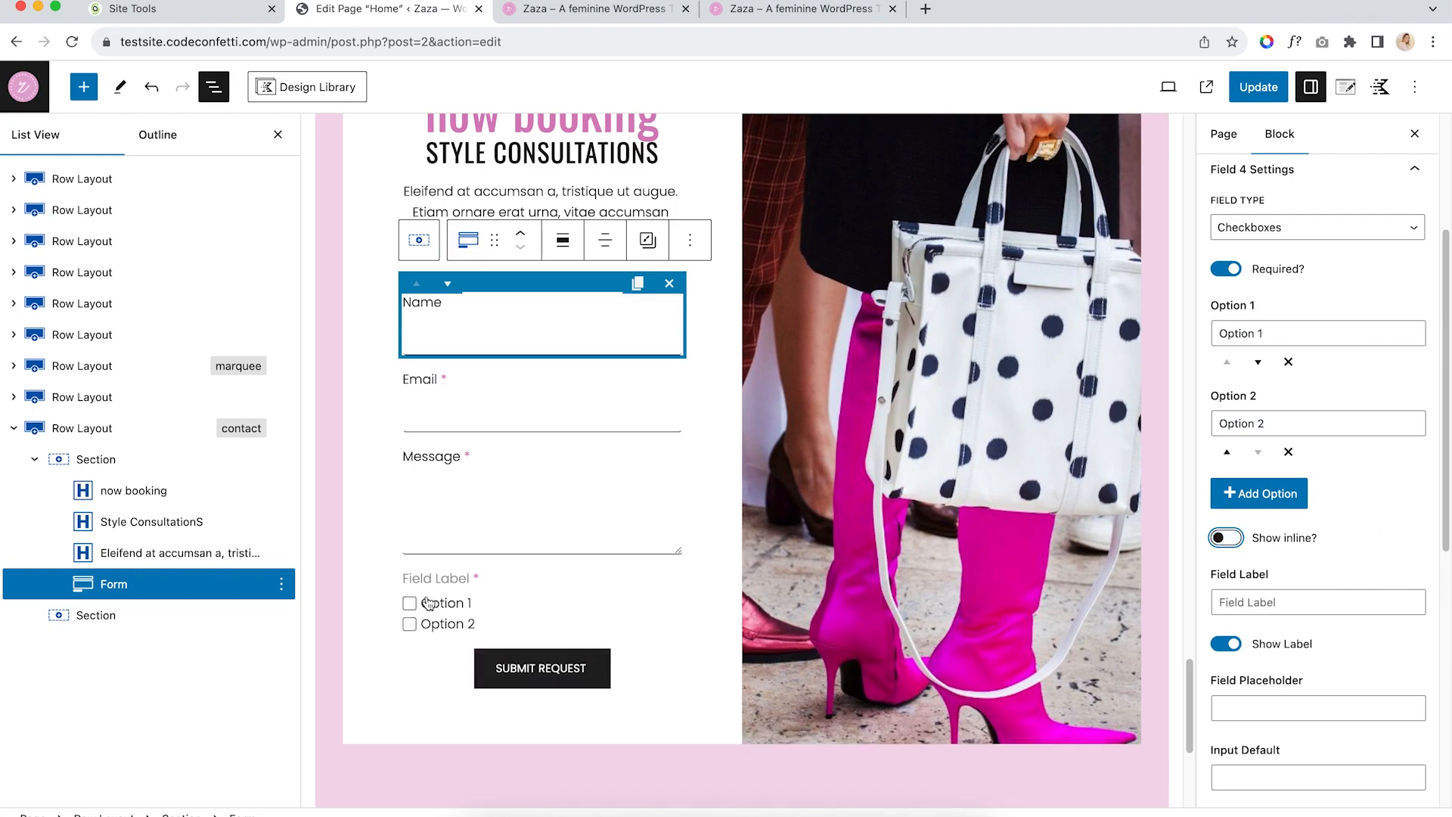
scroll(1366, 463, up, 1)
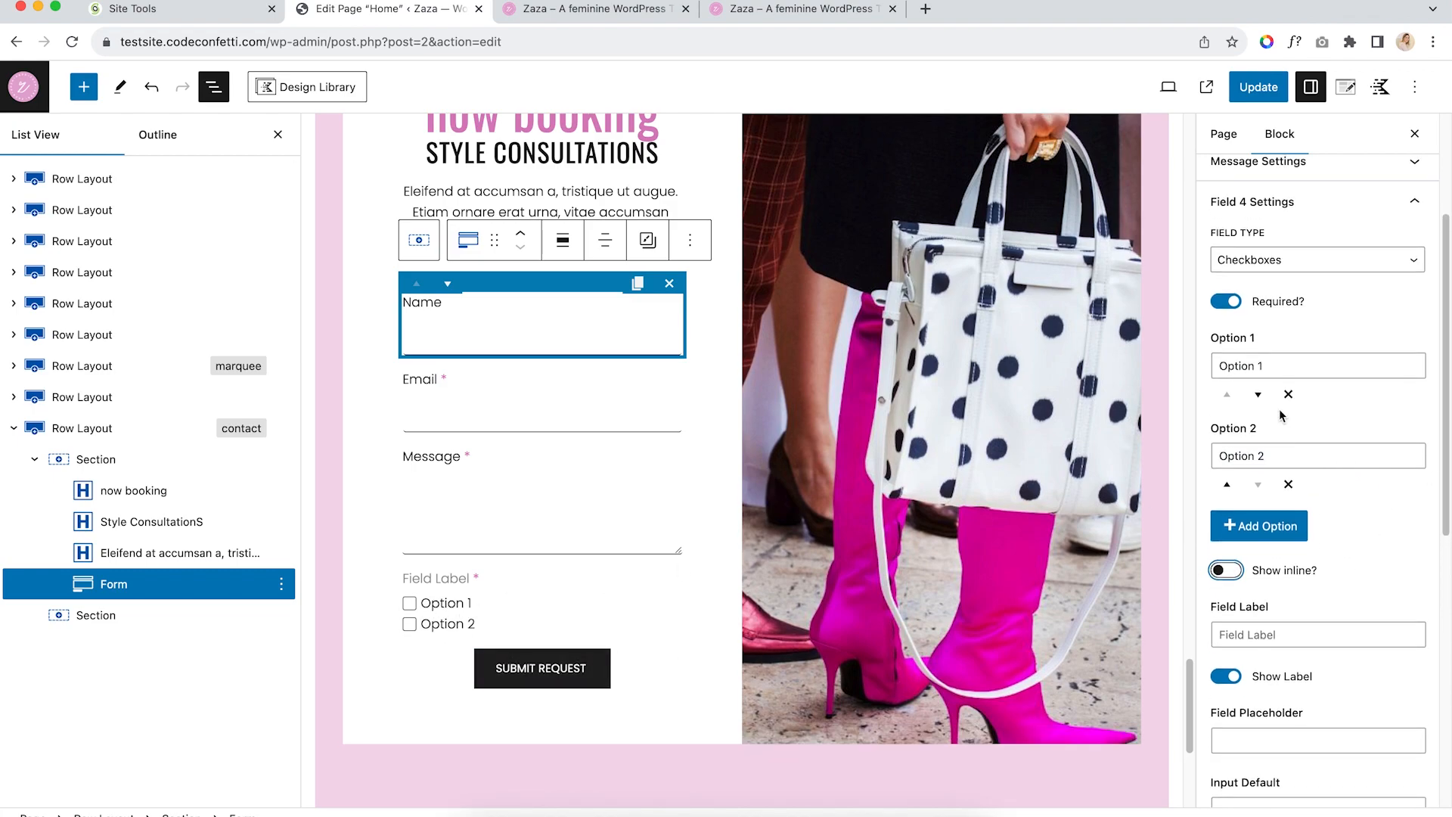
click(1288, 393)
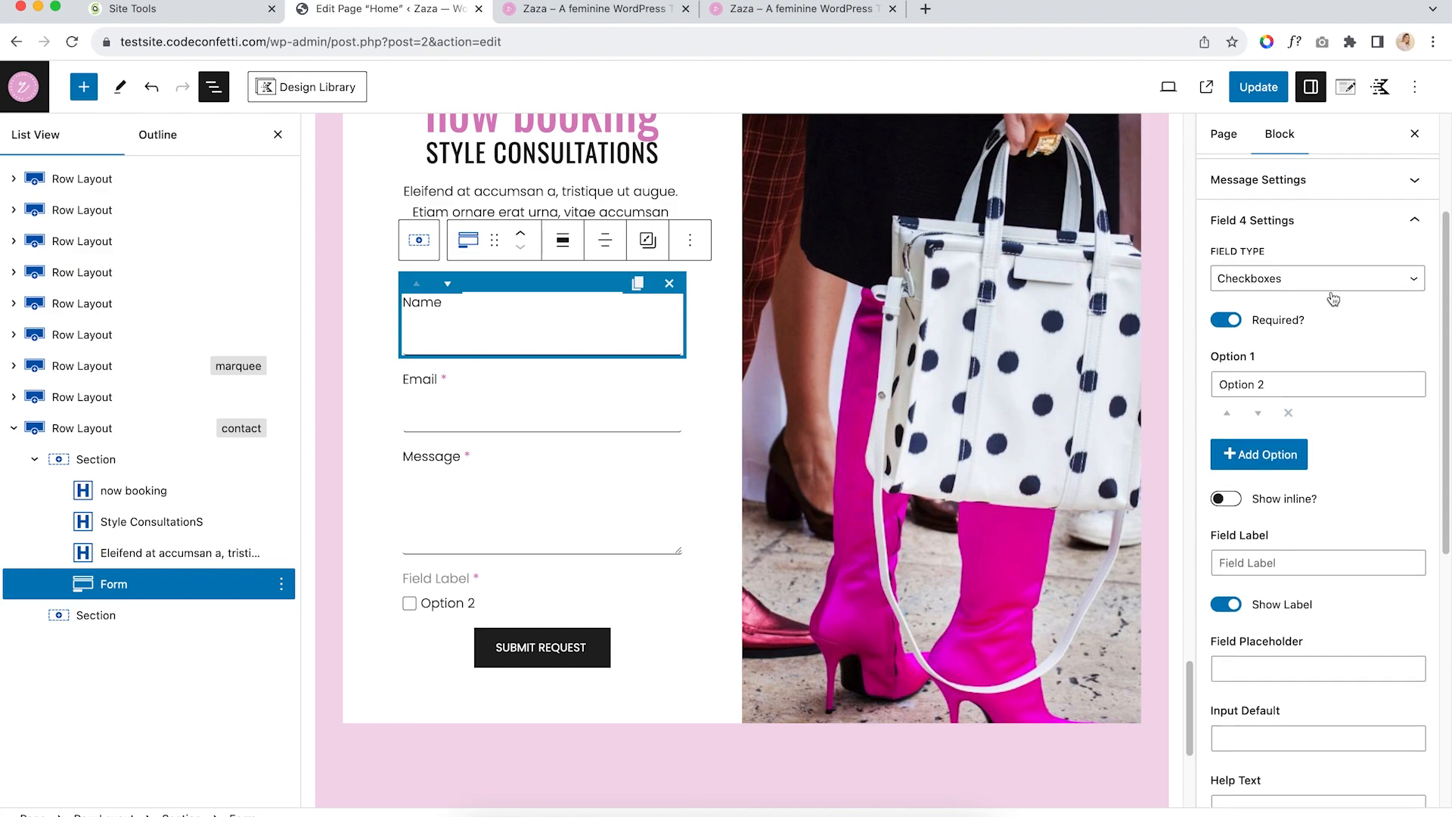
Collapse the contact row in the block list and undo the recent form and contact image changes
click(30, 428)
click(13, 428)
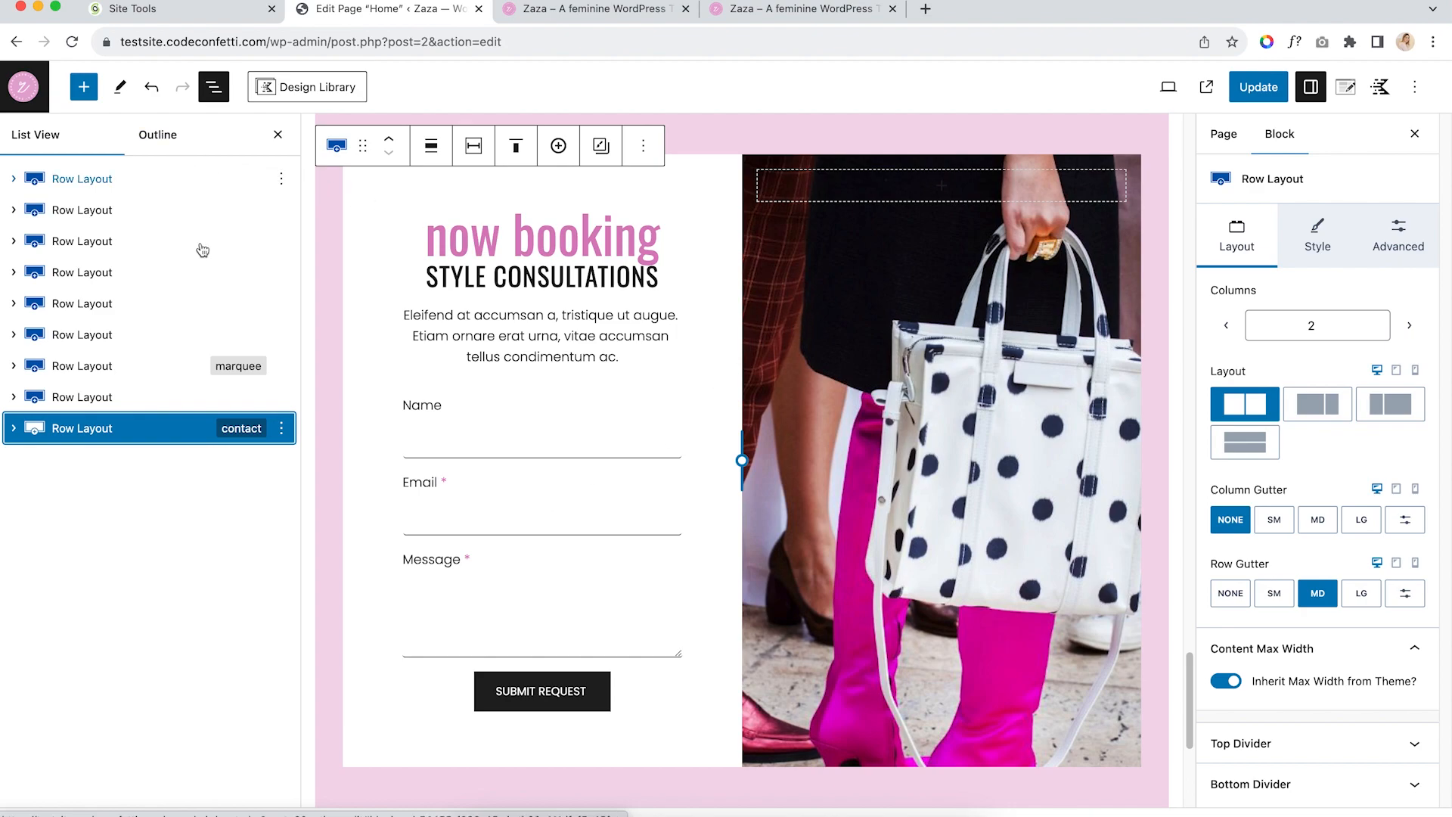
click(152, 87)
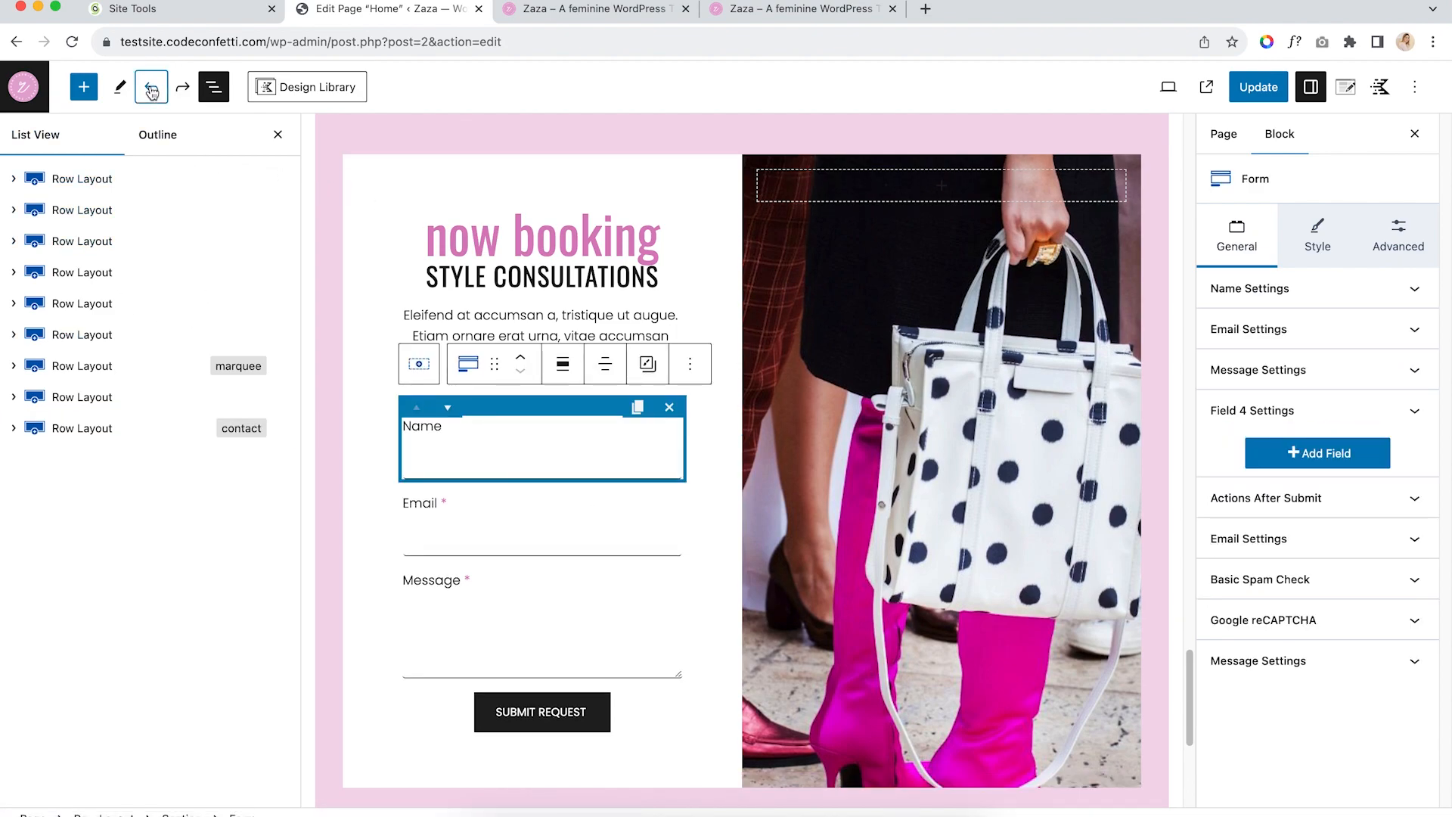
click(151, 87)
click(152, 88)
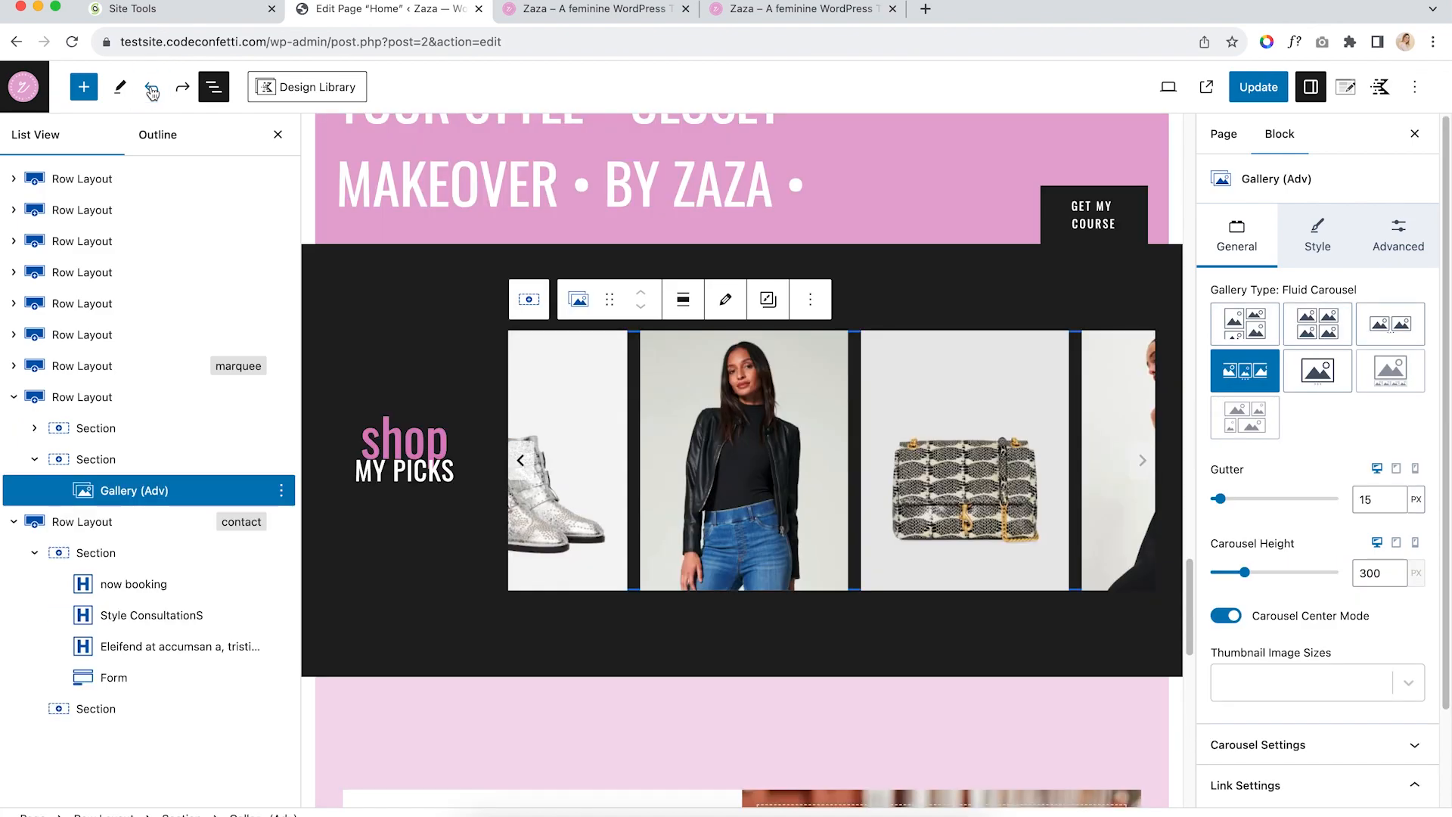
Deselect the gallery block and collapse the shop picks and contact rows in the block list
scroll(772, 522, down, 10)
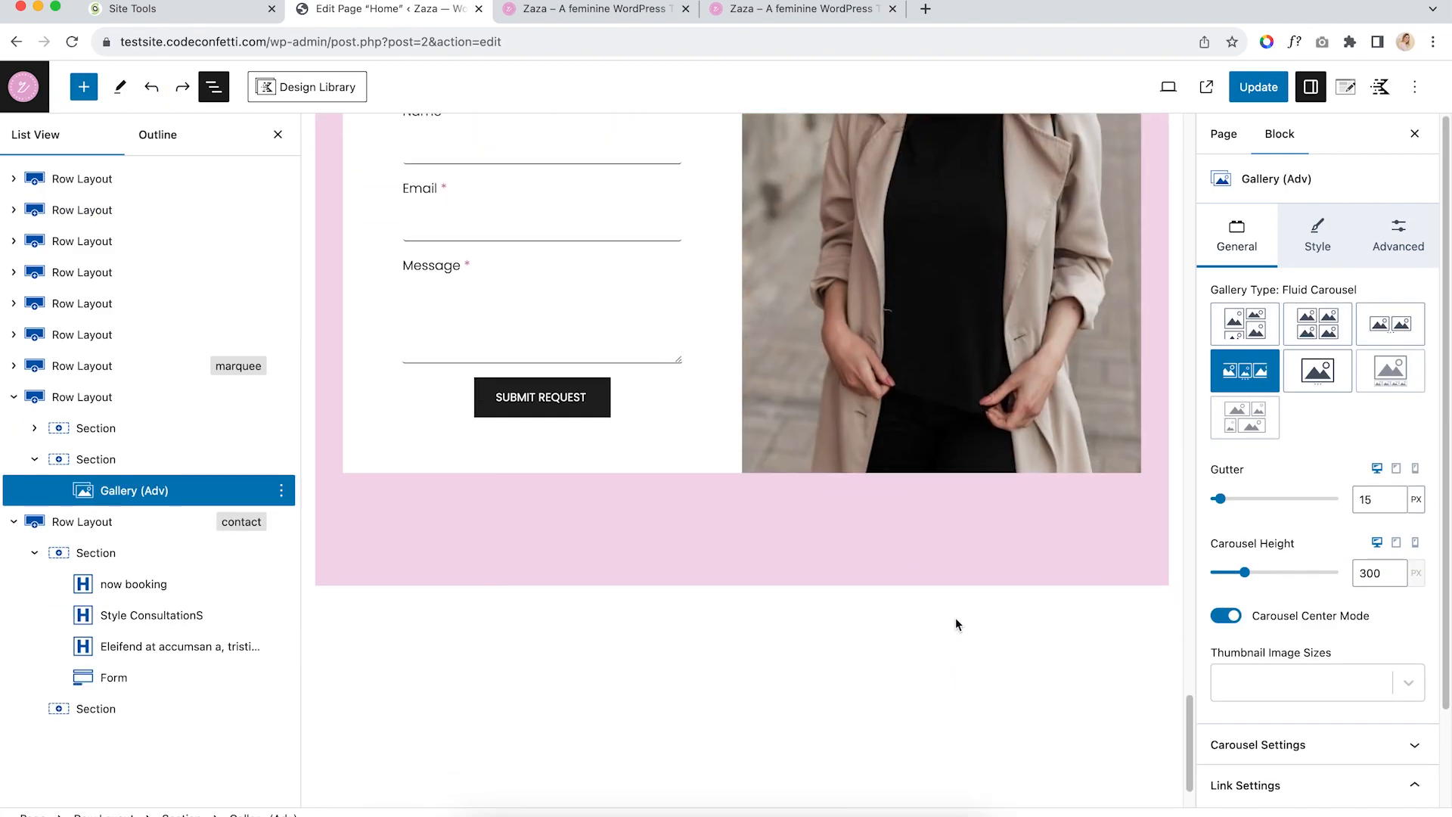
click(955, 617)
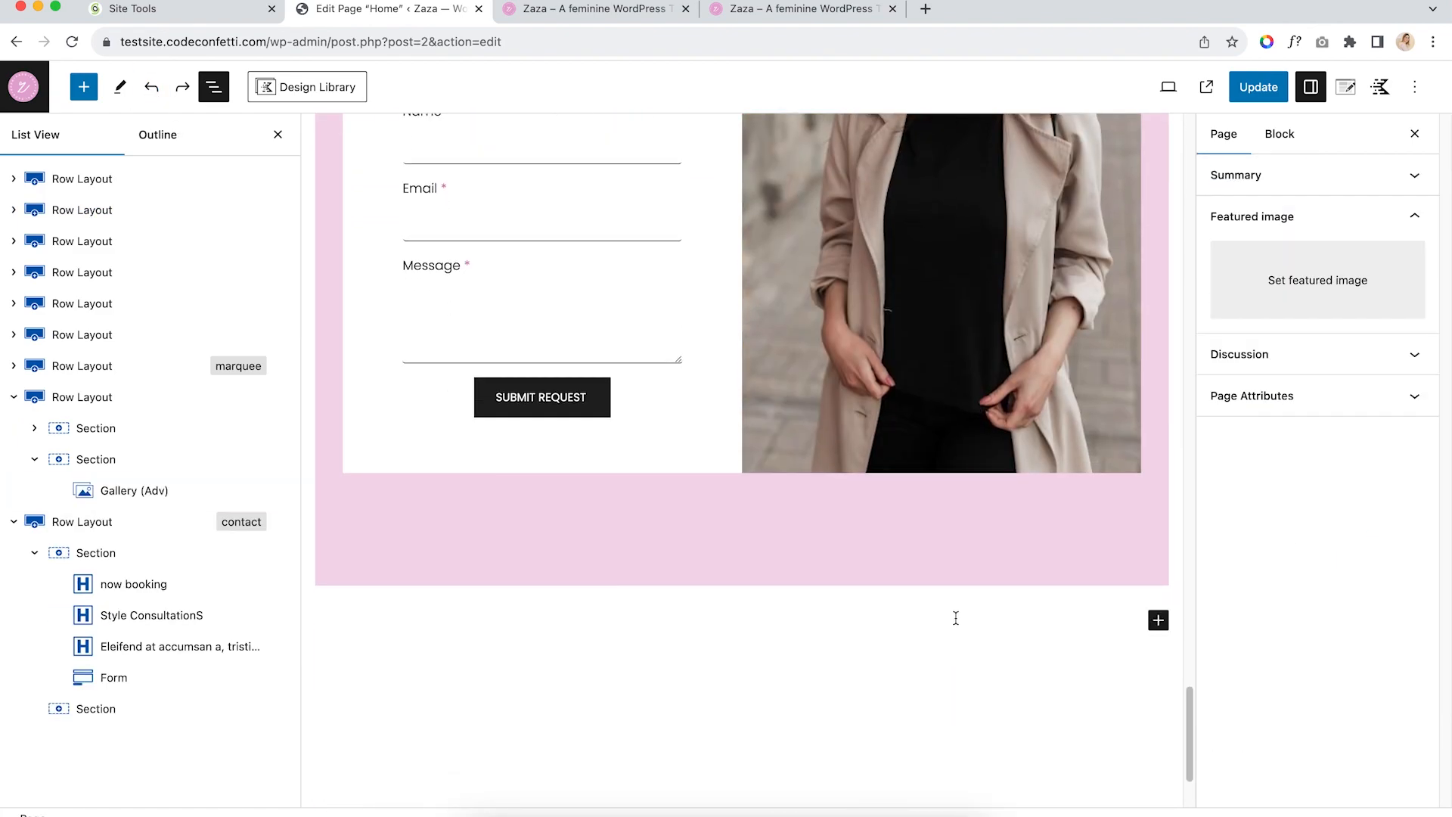
click(14, 521)
click(14, 396)
click(898, 628)
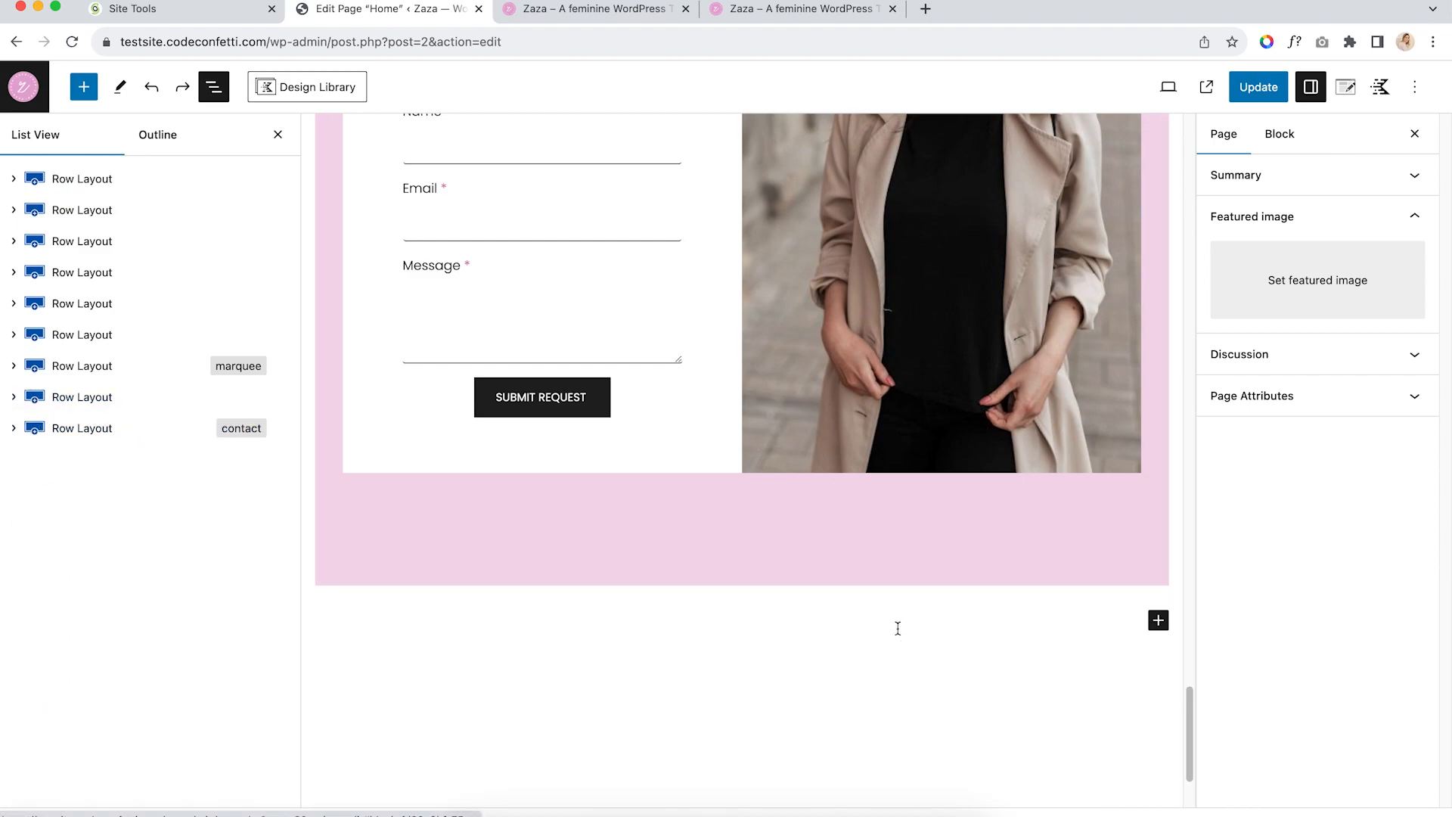
Browse all available Kadence blocks and insert a Progress Bar block below the contact row
click(1158, 596)
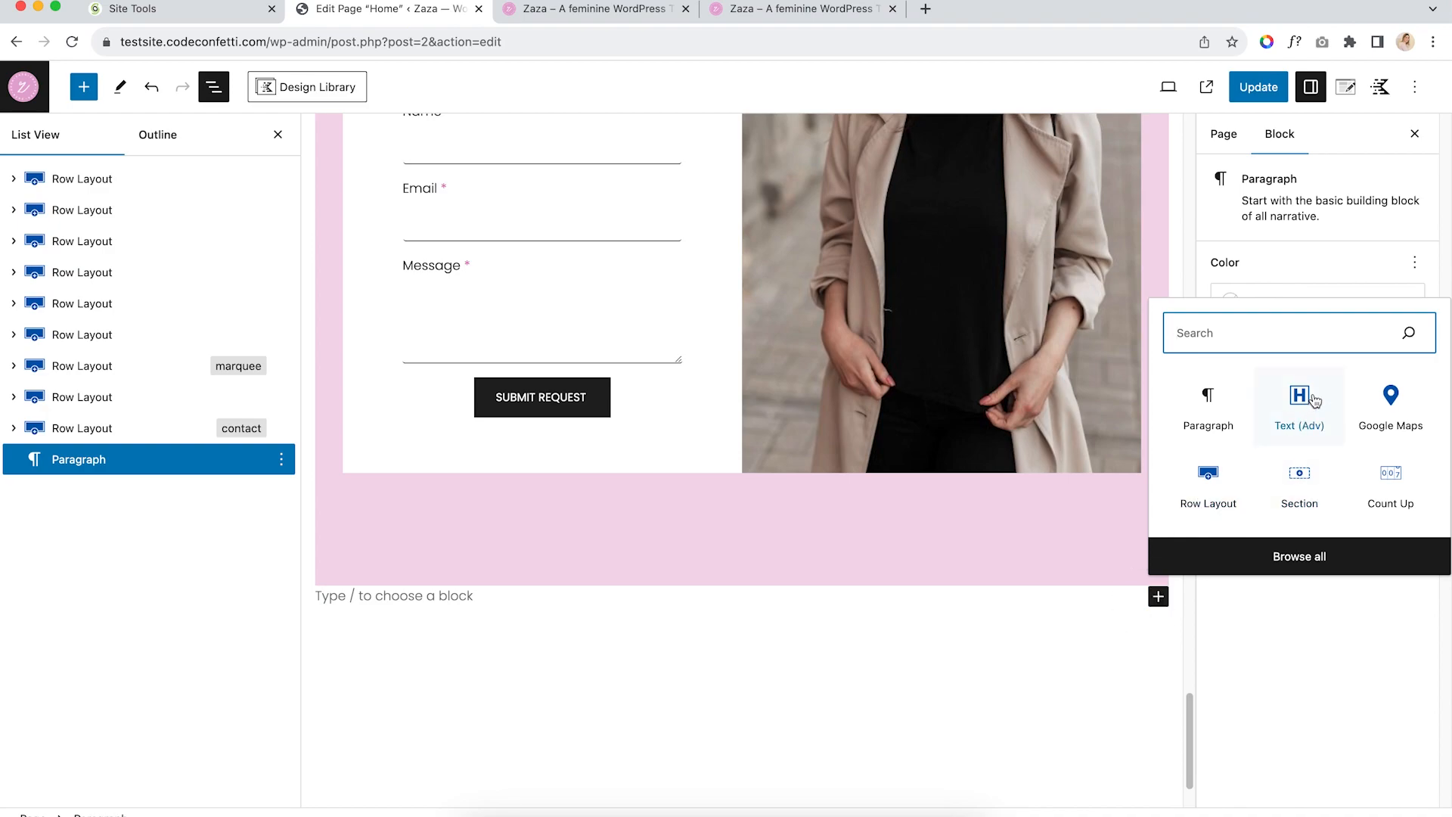
click(1321, 573)
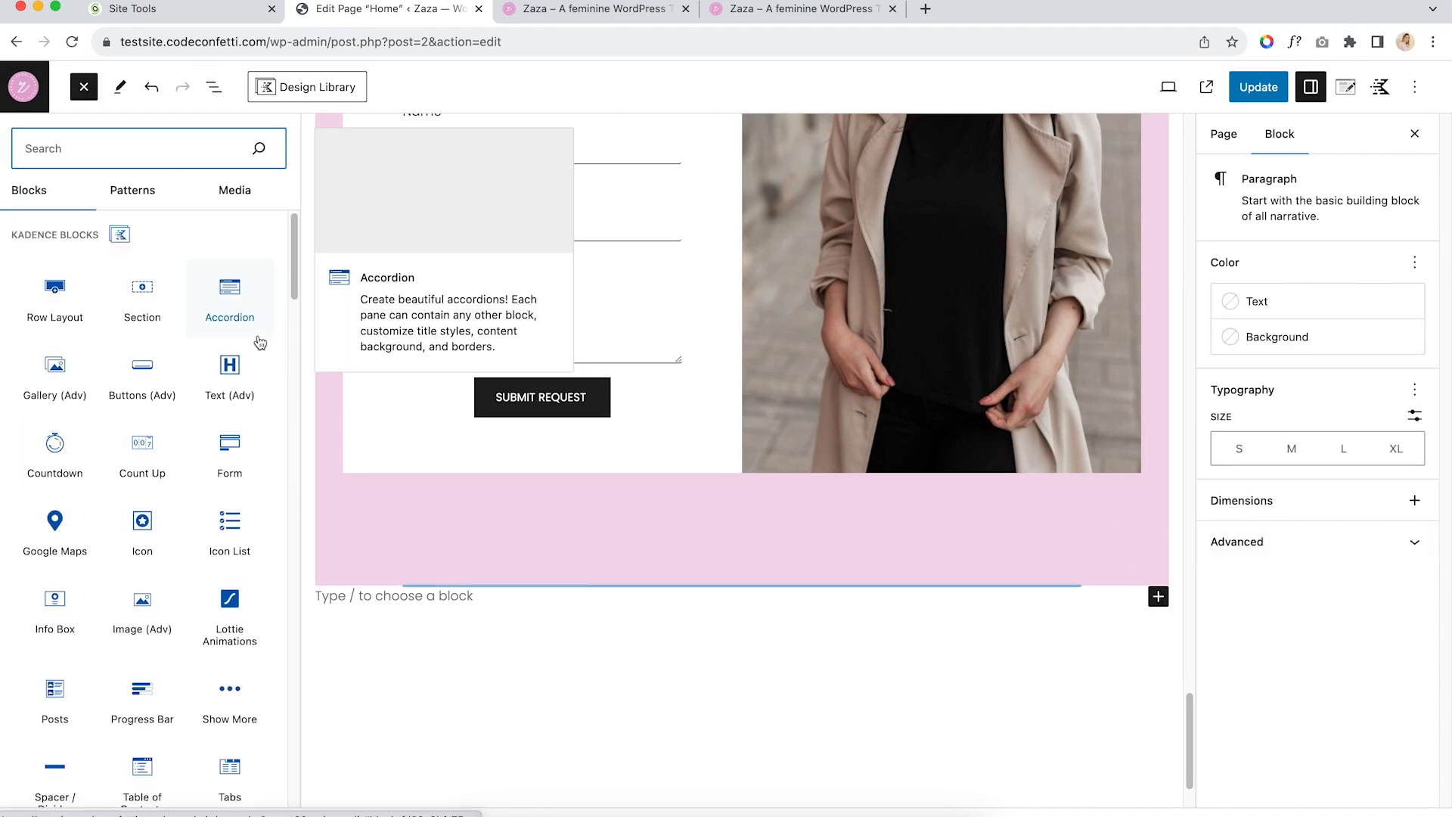
scroll(204, 454, down, 2)
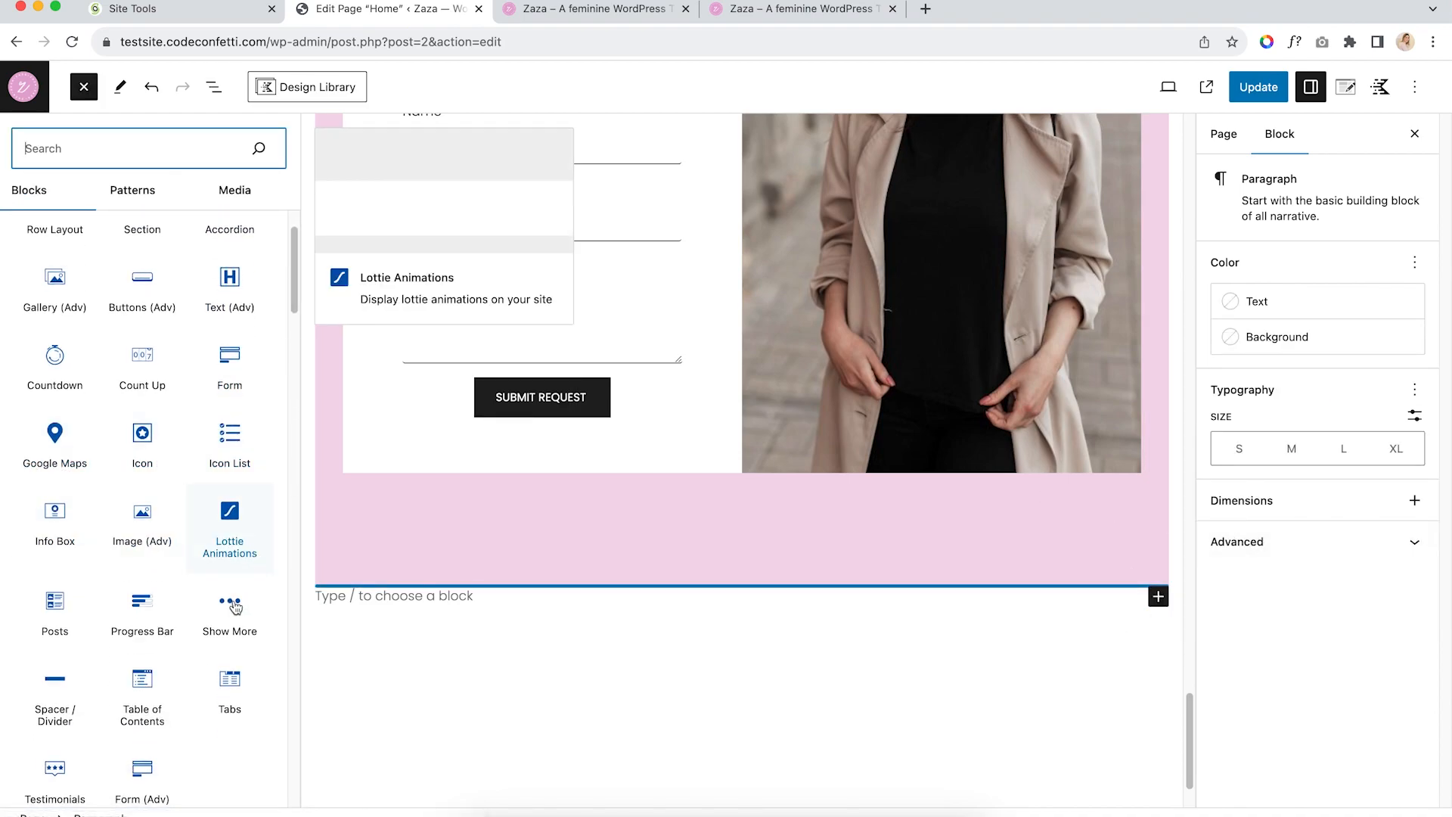
scroll(55, 598, down, 1)
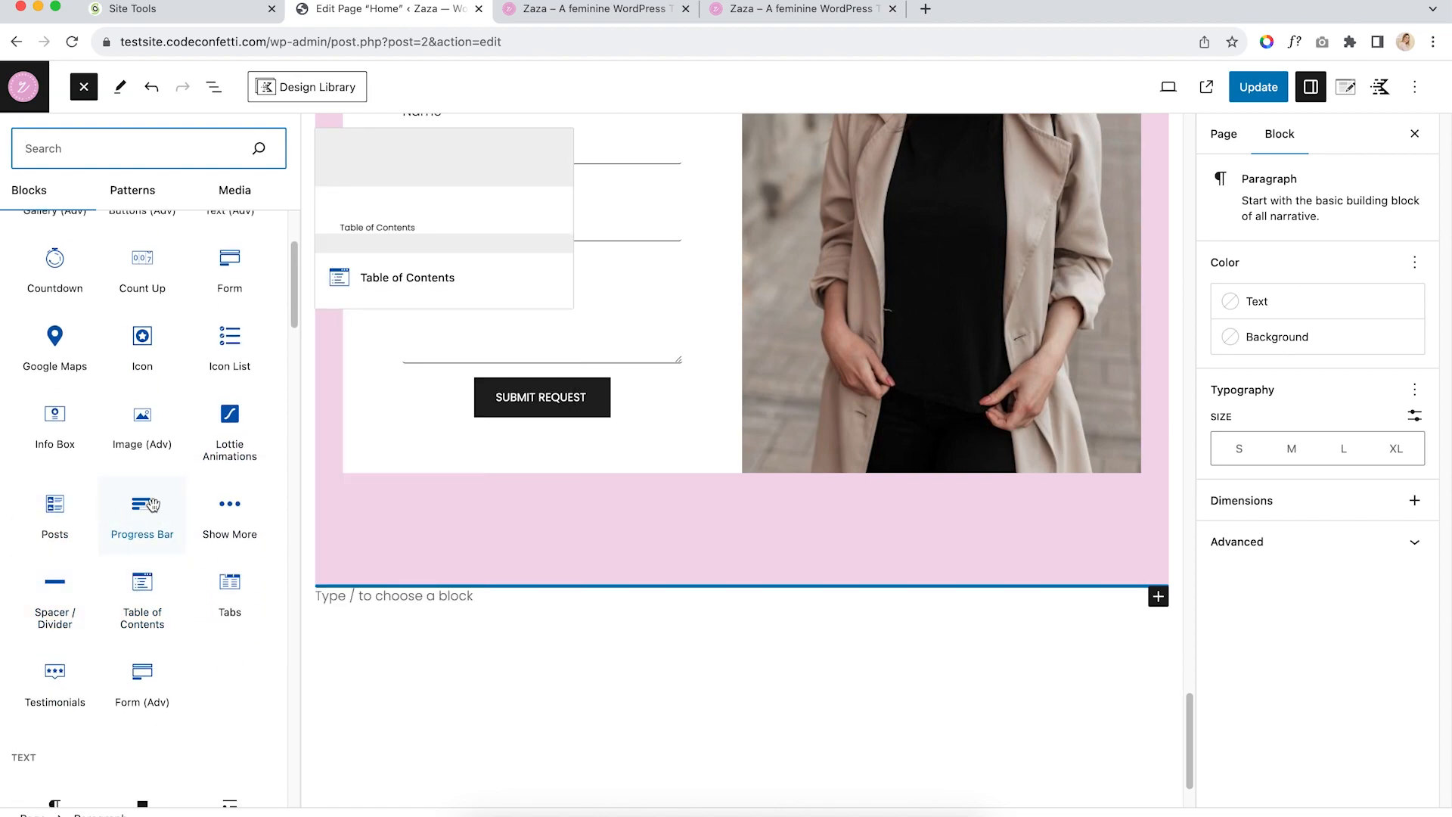
click(142, 507)
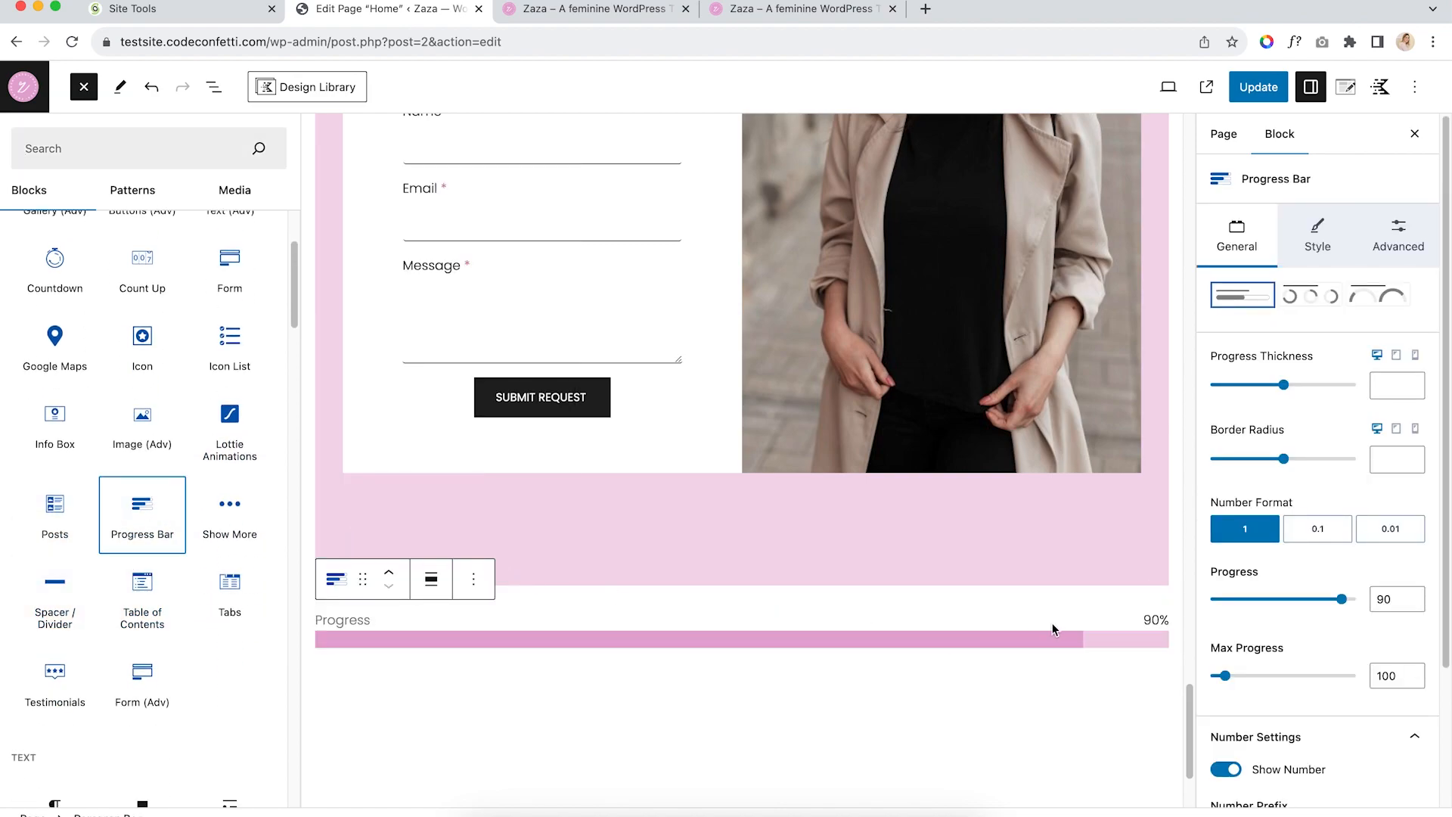
Delete the Progress Bar block below the contact row
click(473, 581)
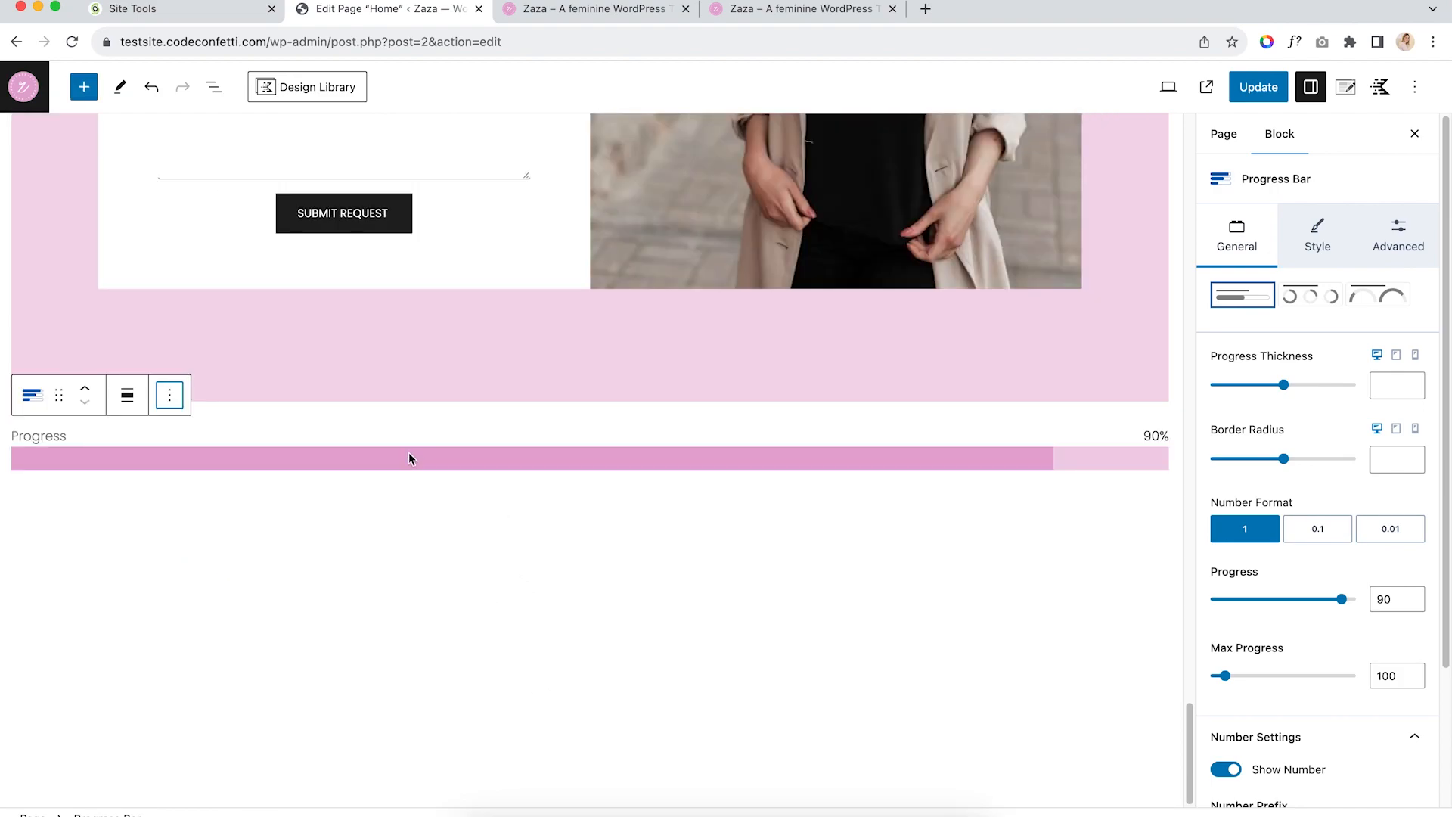
click(170, 395)
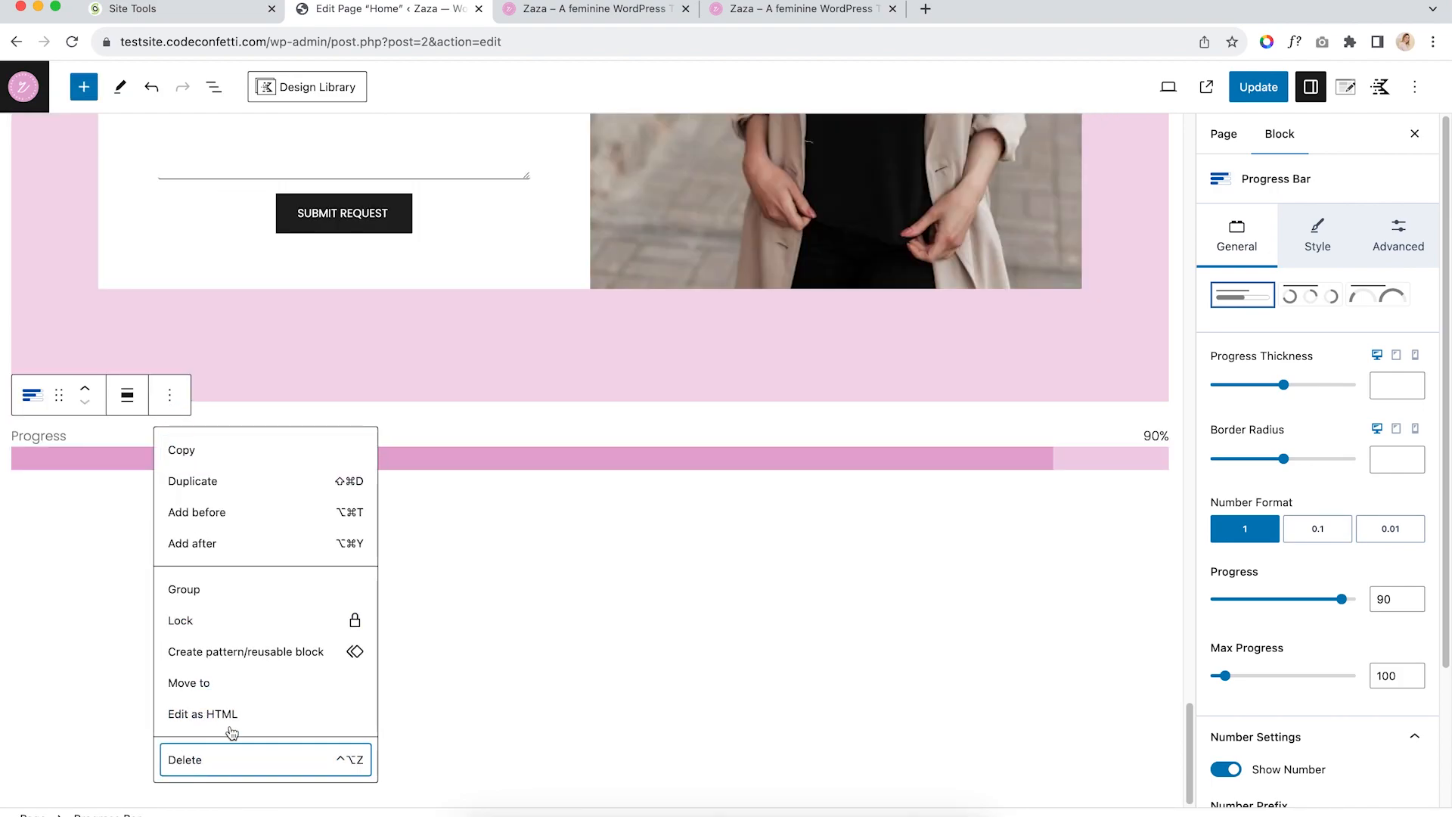
click(205, 760)
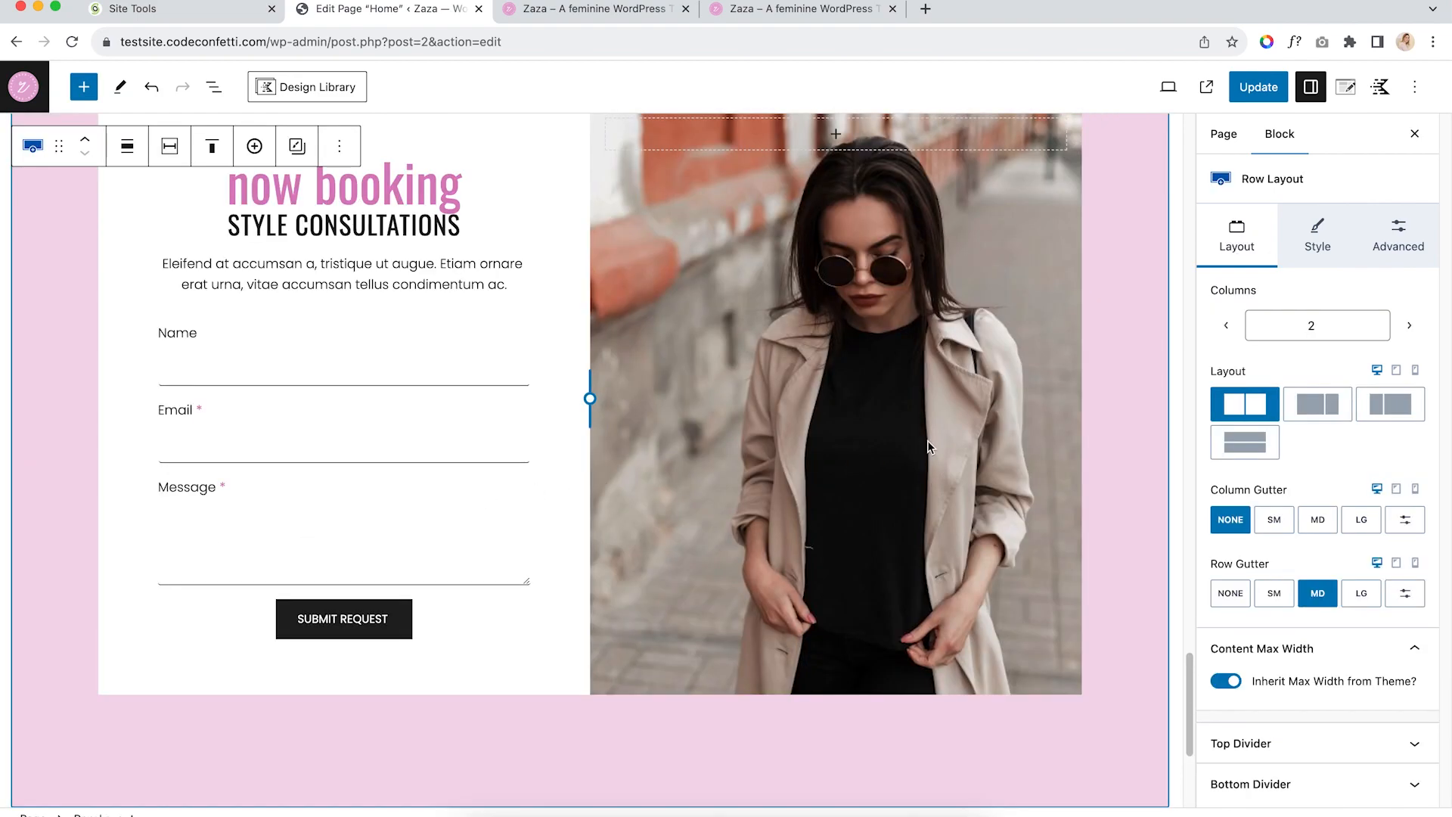
Review the Home page's style consultations and shop sections in the page editor and on the live site
scroll(933, 448, up, 2)
click(664, 384)
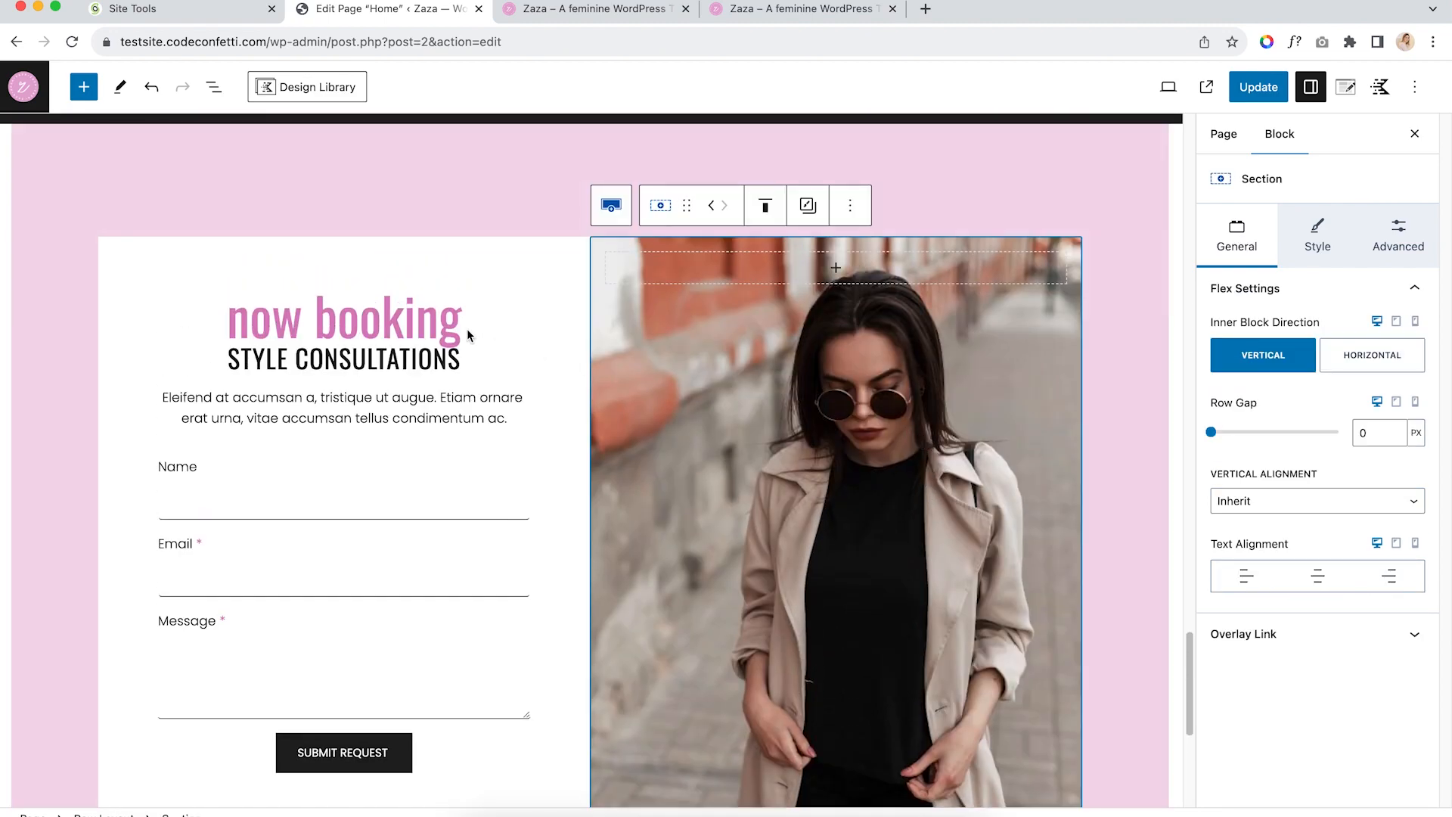
scroll(348, 310, up, 15)
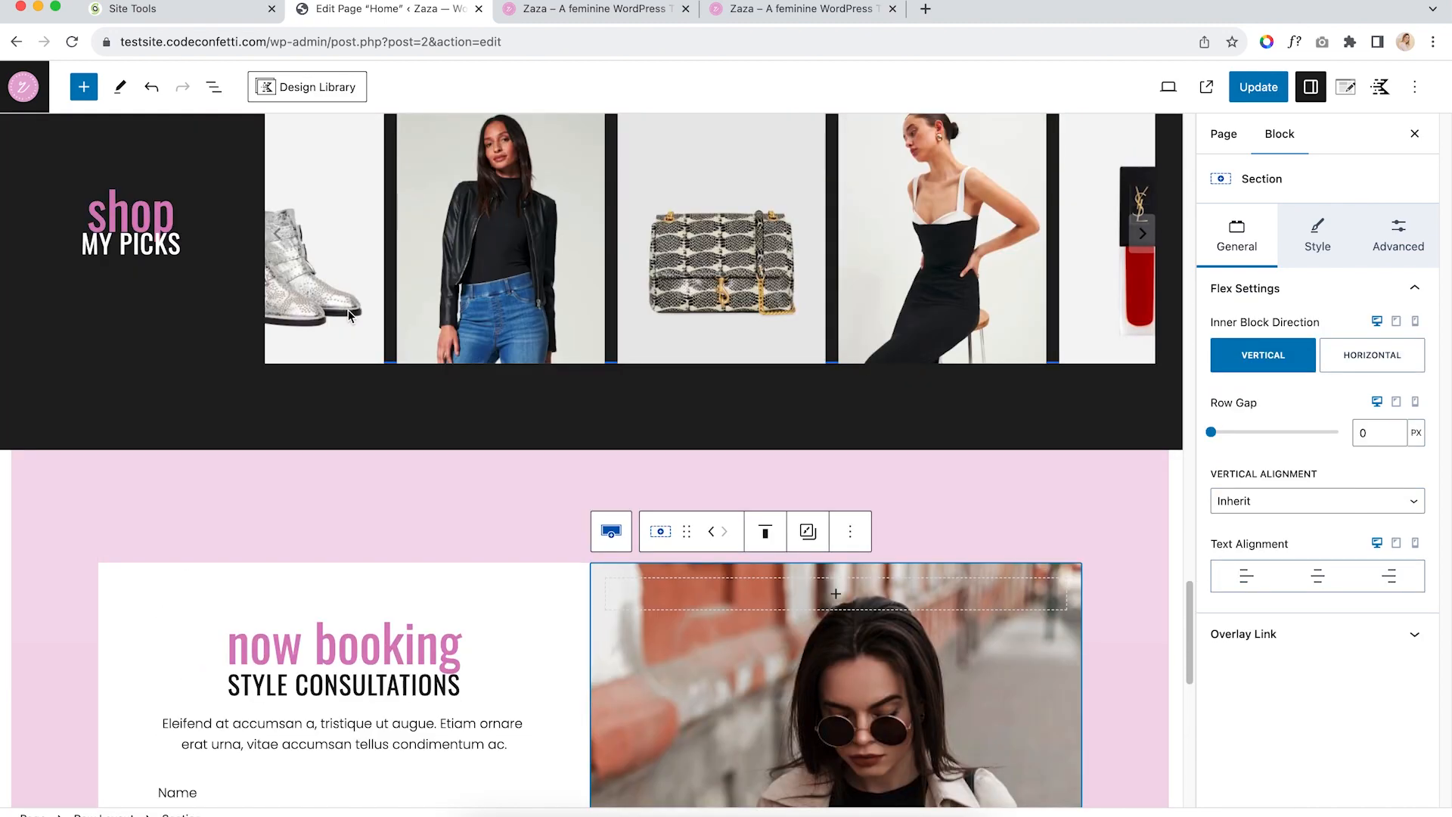
scroll(352, 308, up, 12)
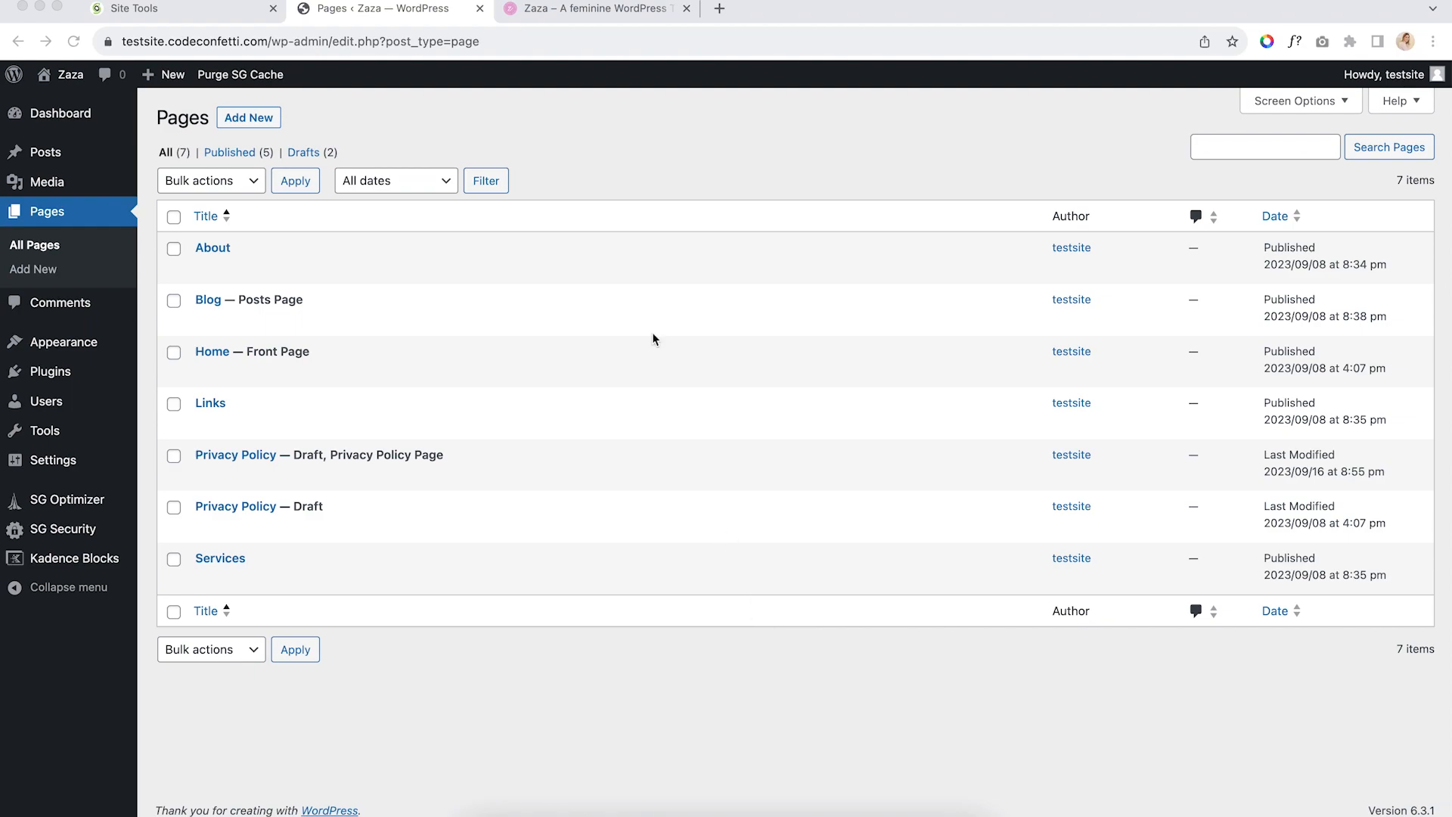
click(561, 10)
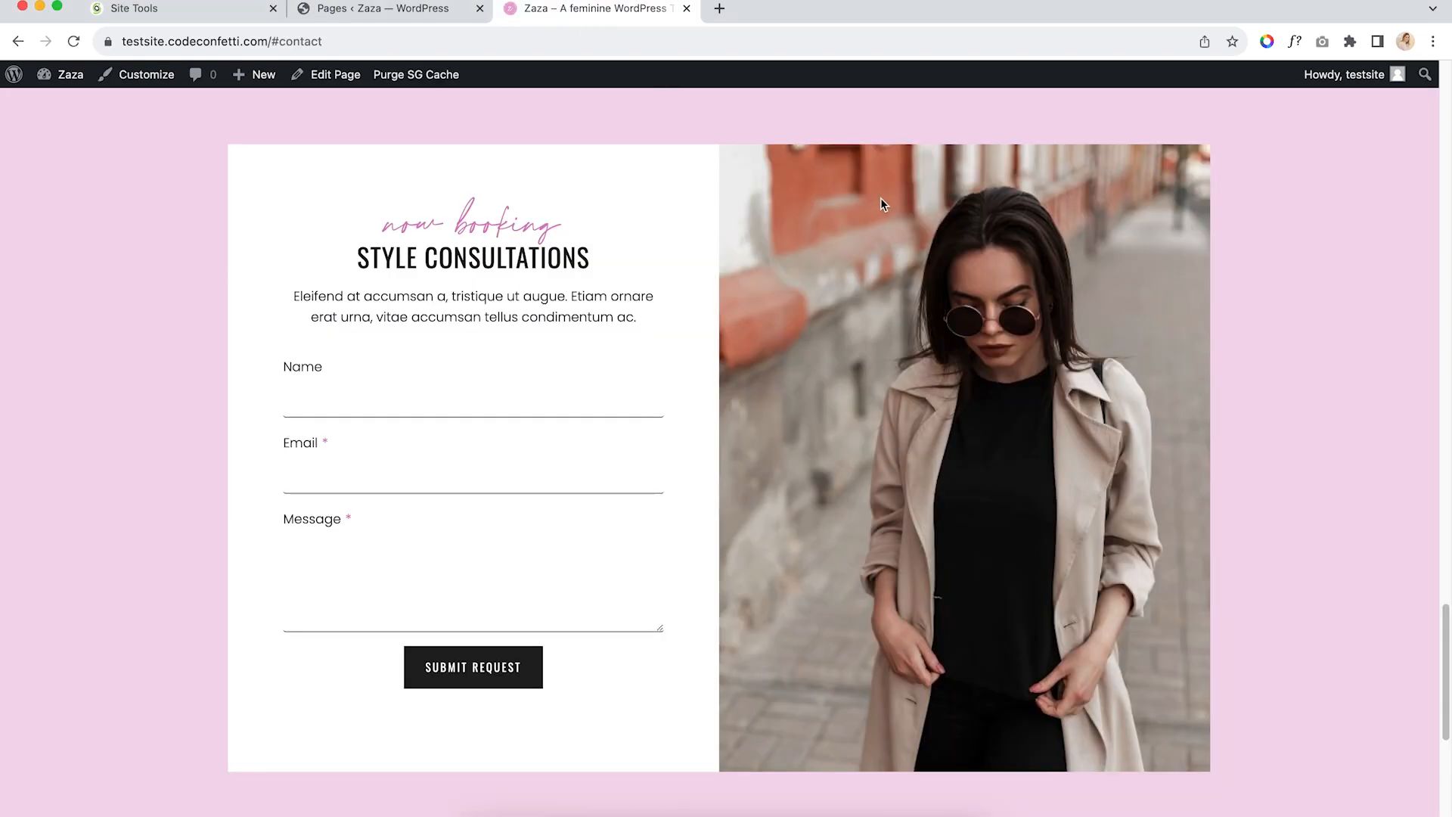
scroll(884, 202, up, 7)
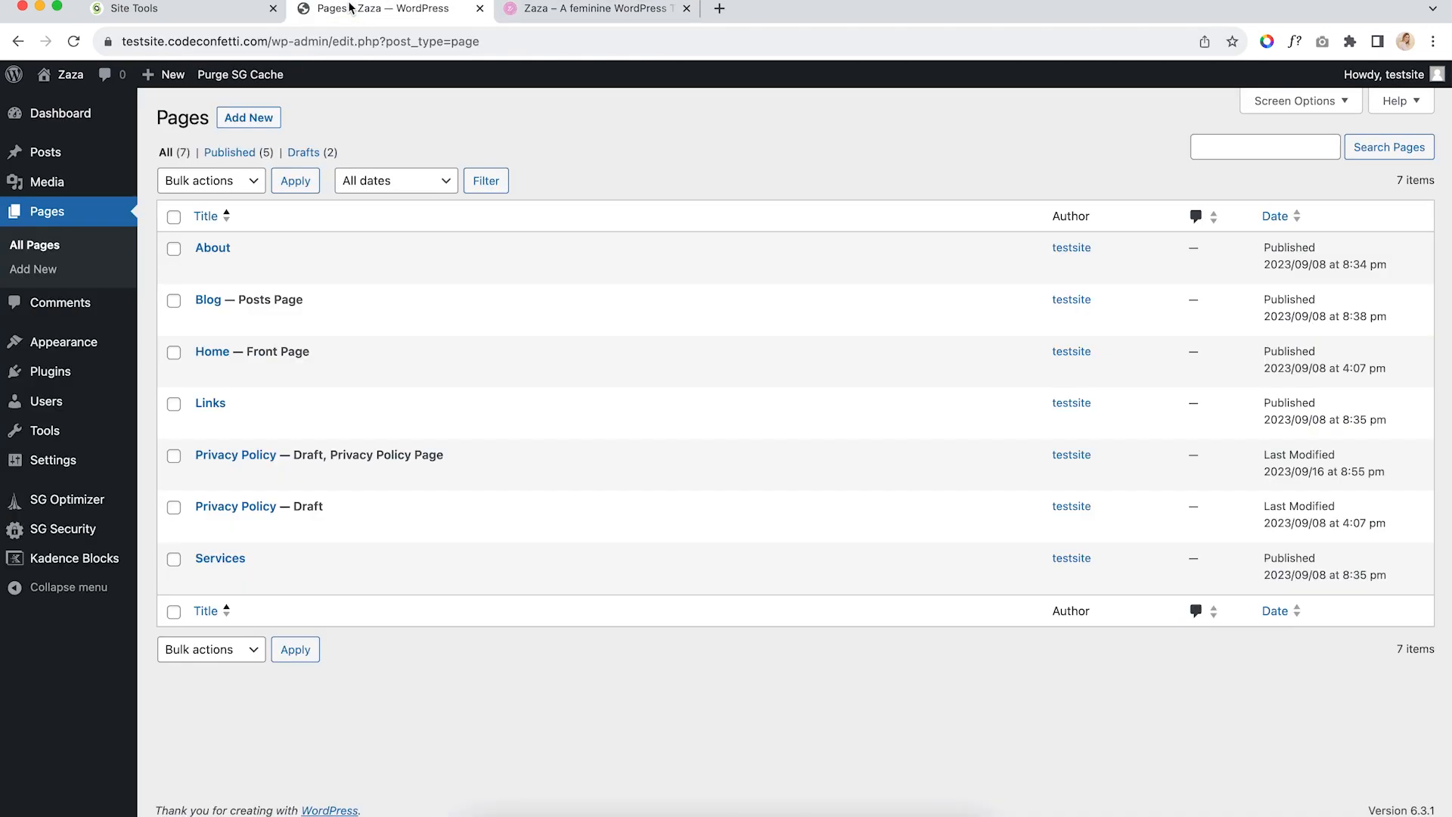
Find the Smash Balloon Social Photo Feed plugin by searching new plugins for "smashballoon", and install and activate it
click(374, 9)
mouse_move(45, 376)
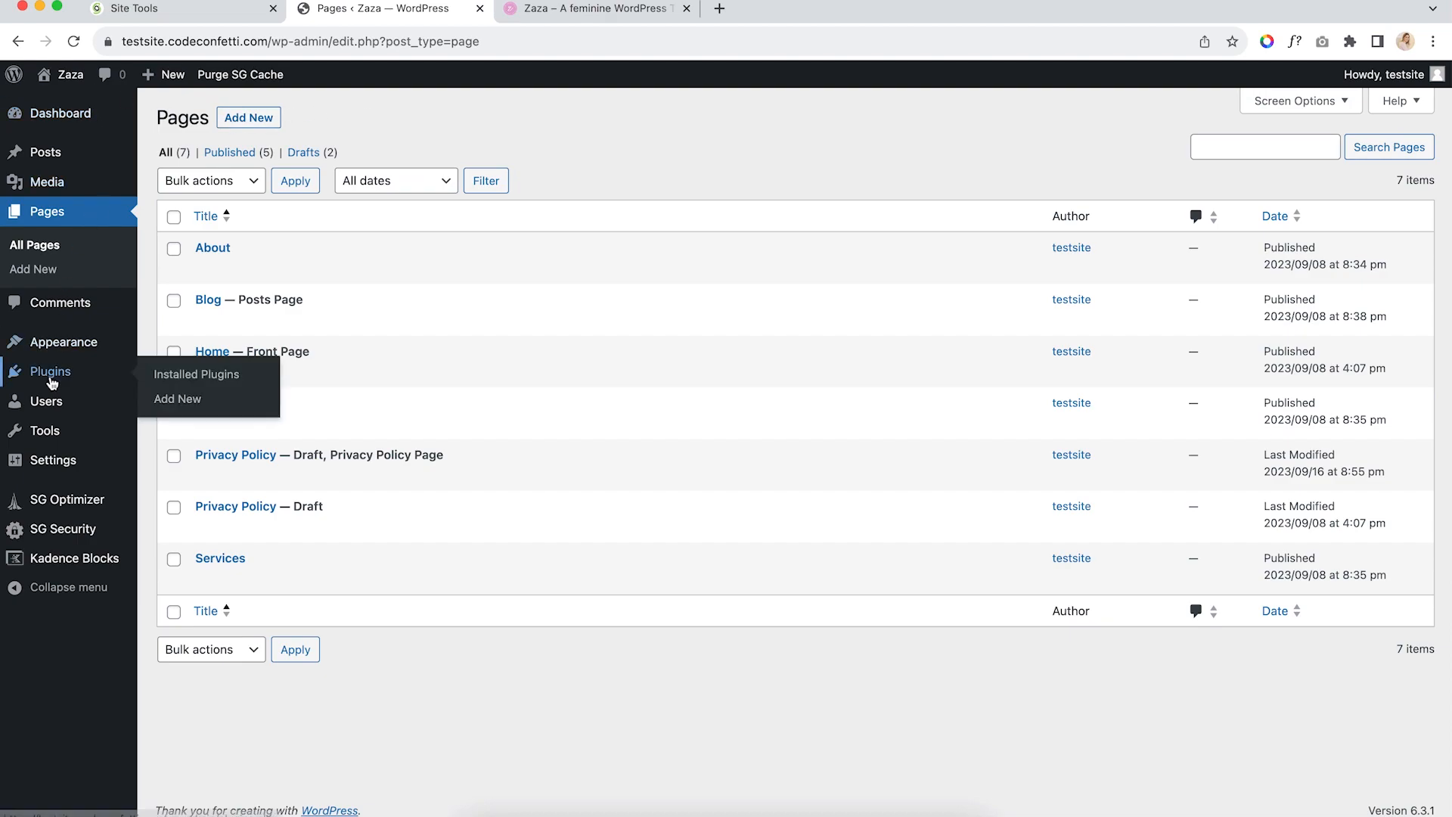
click(178, 399)
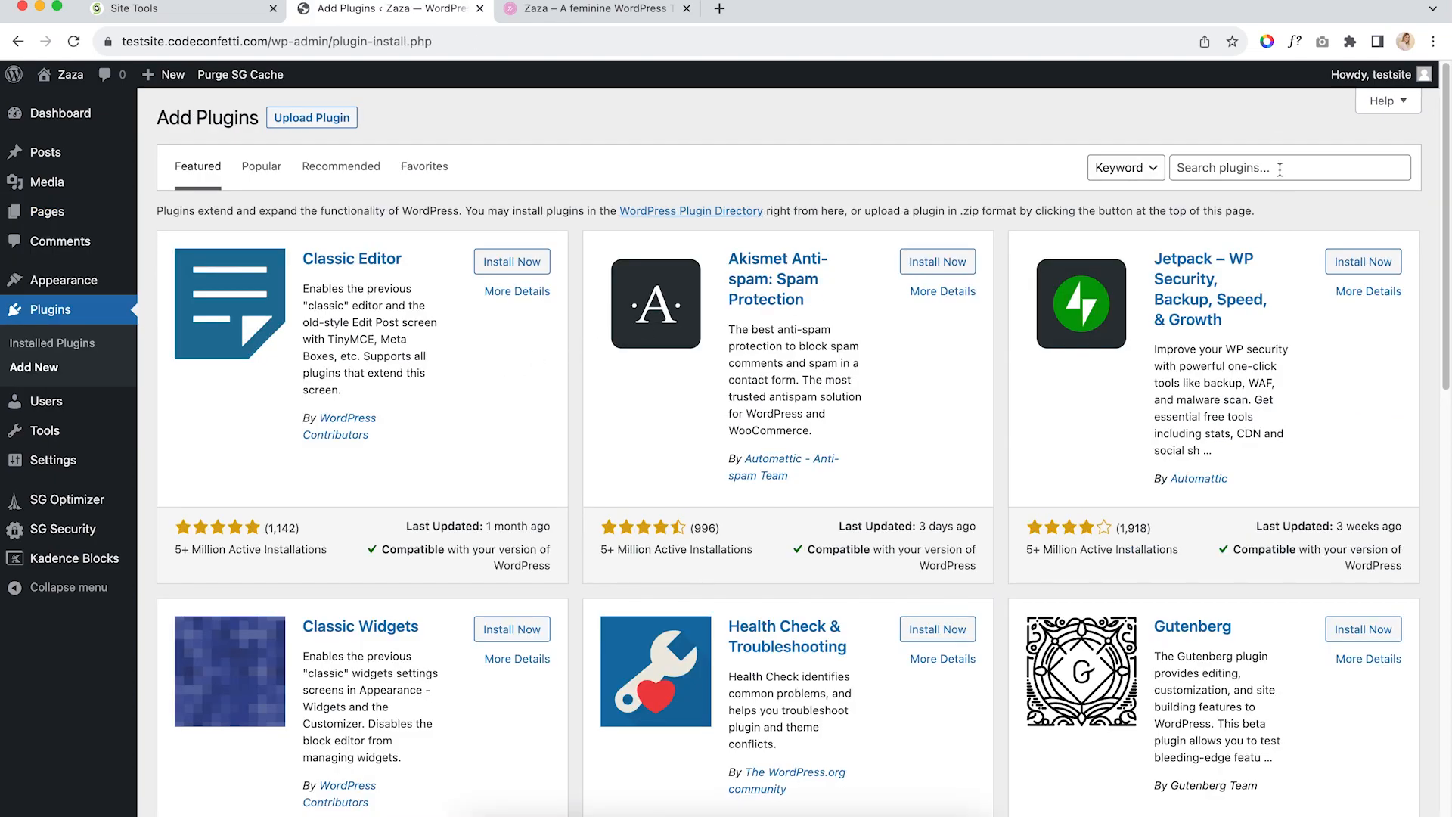
click(1285, 168)
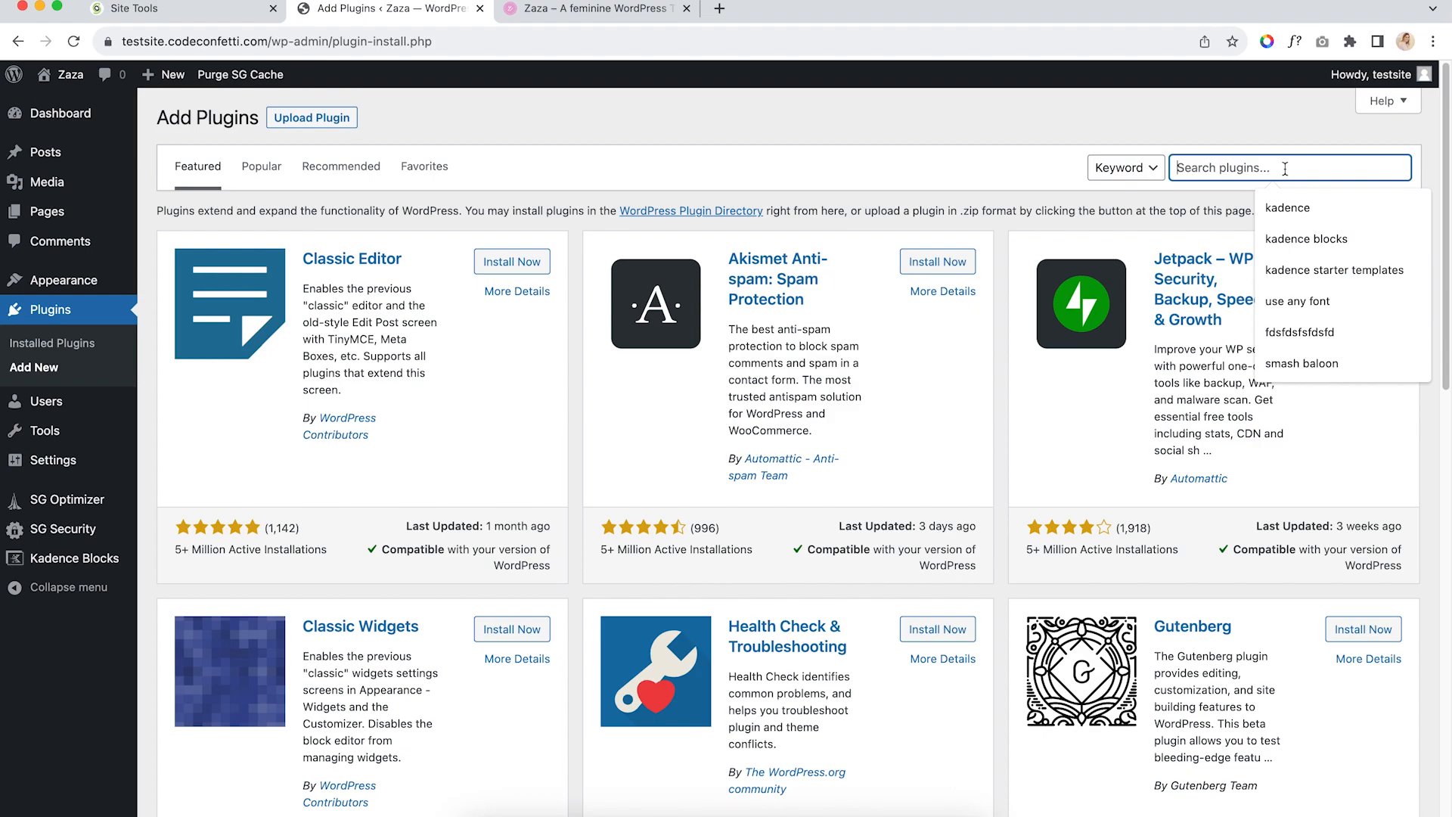
text(smashballoon)
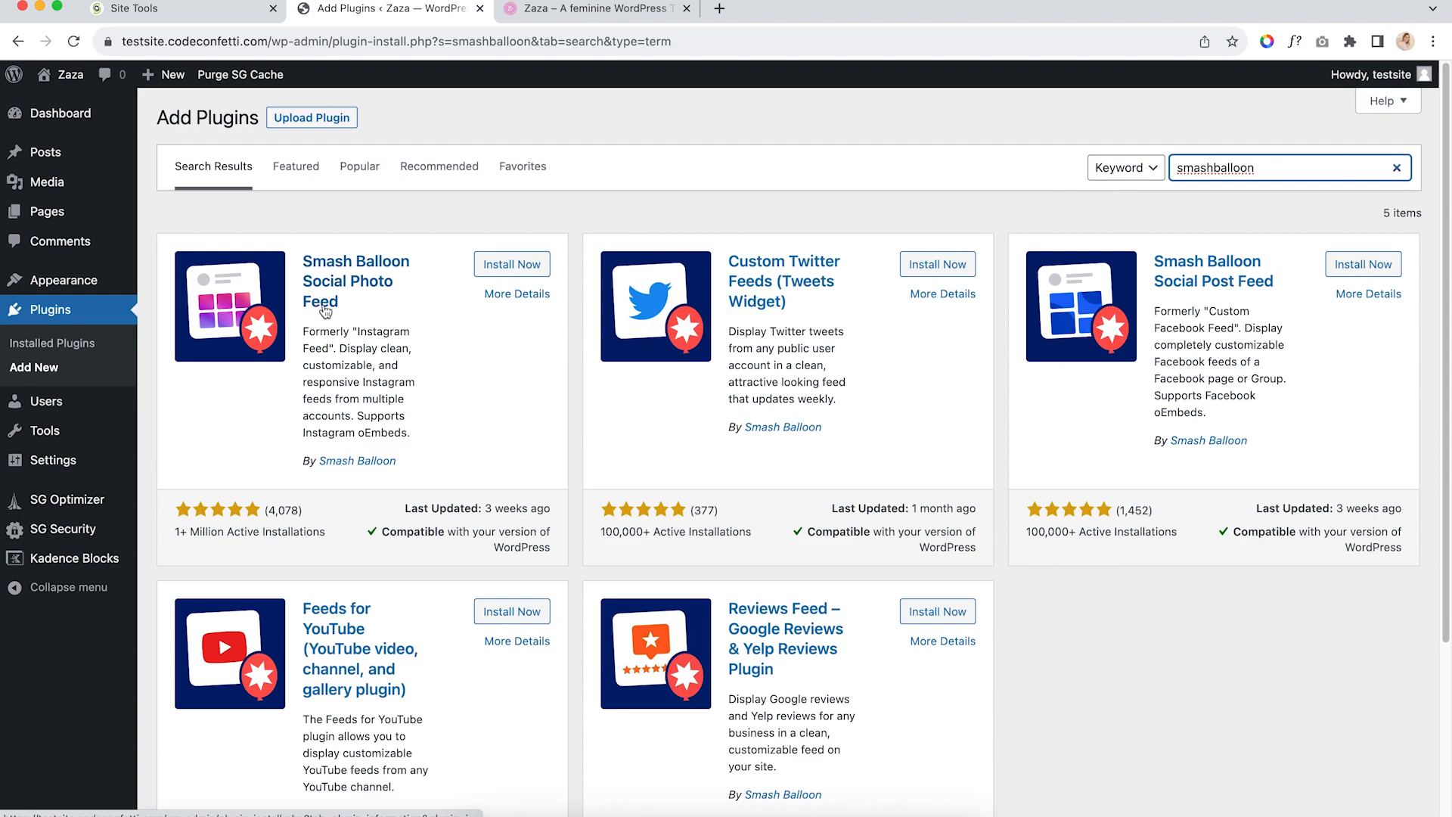
click(519, 266)
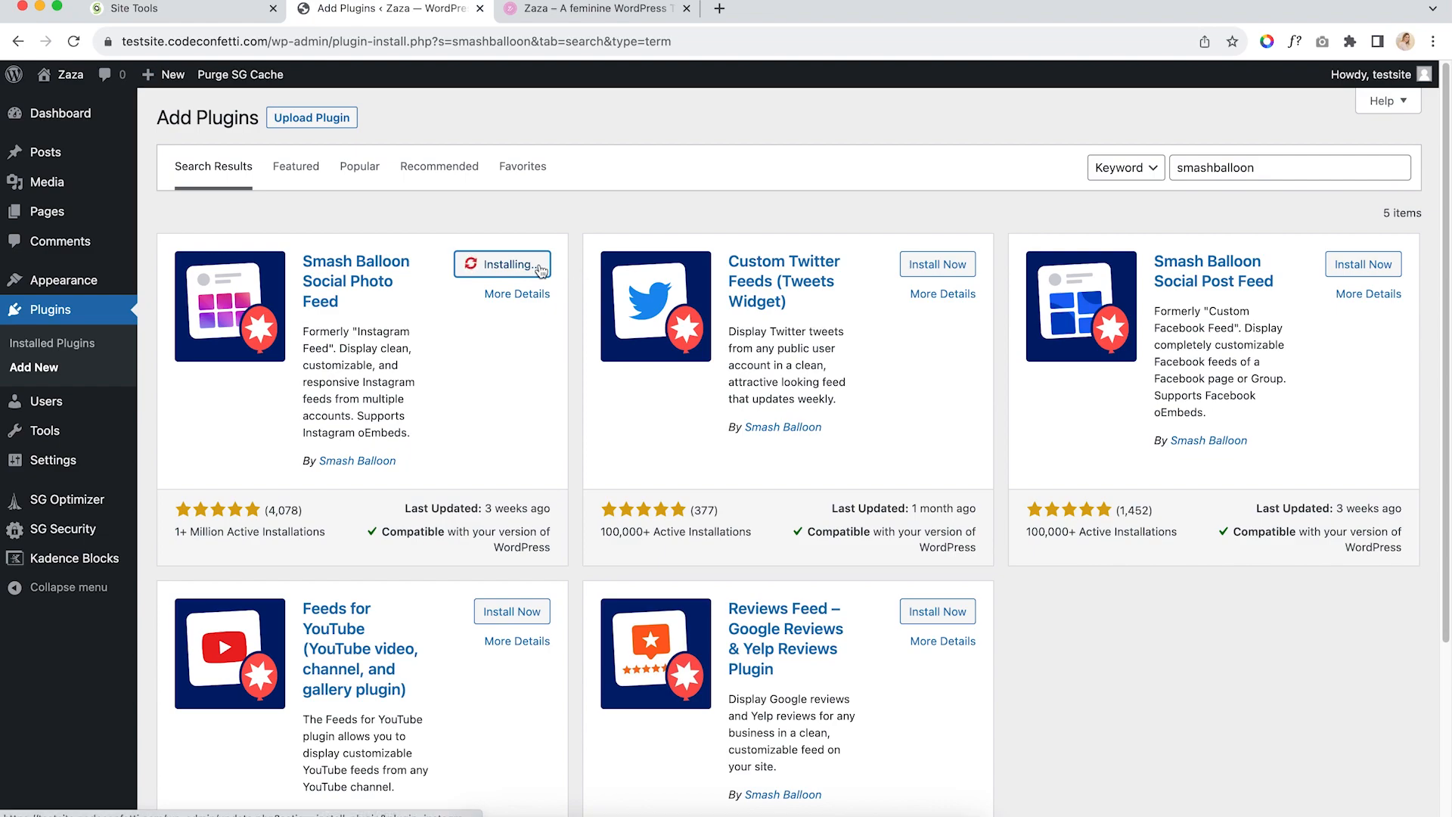
click(525, 265)
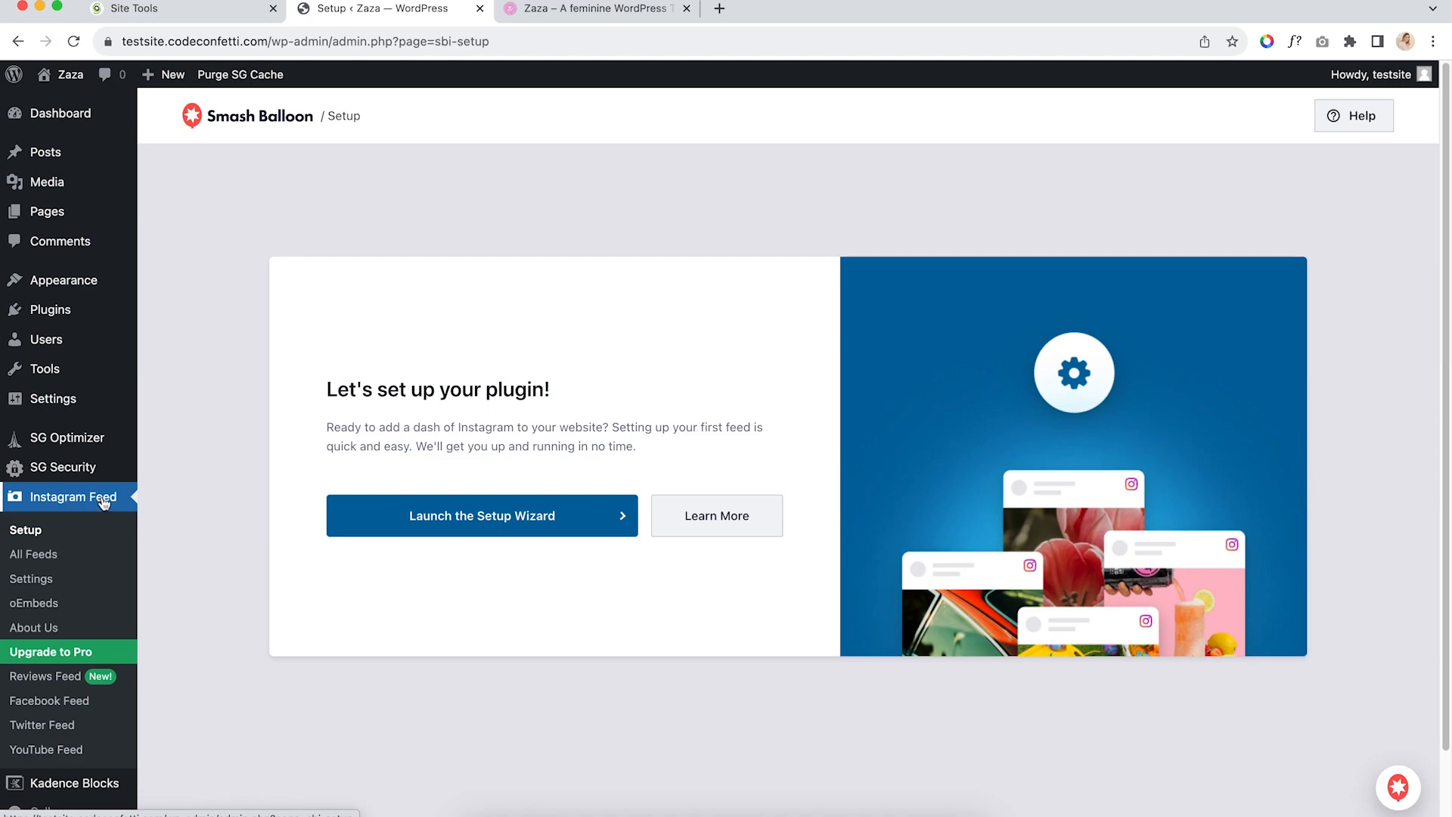
Launch the Instagram Feed setup wizard and connect the codeconfetti Instagram account as a Personal source, allowing access and confirming the domain
click(613, 520)
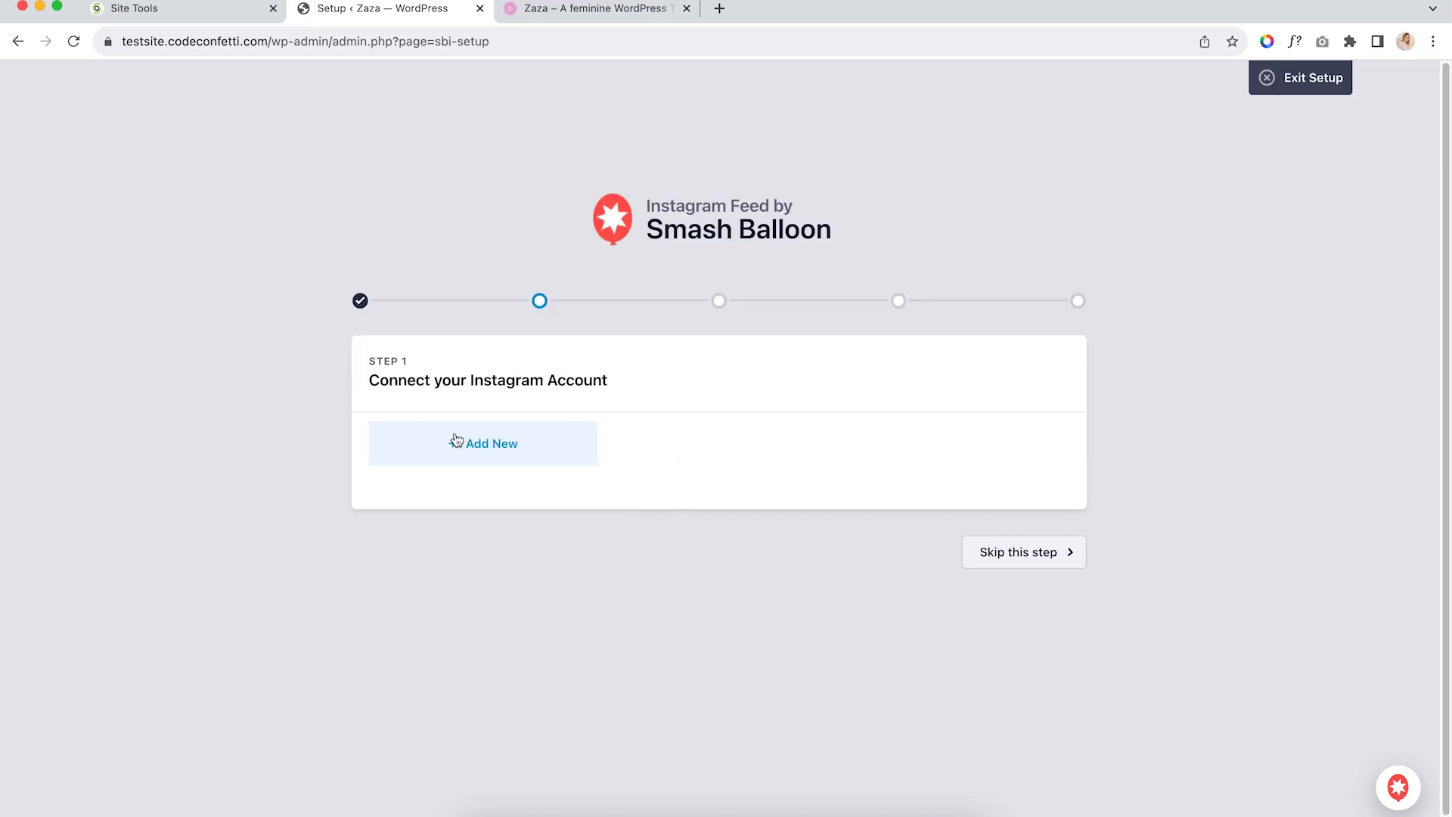
click(481, 445)
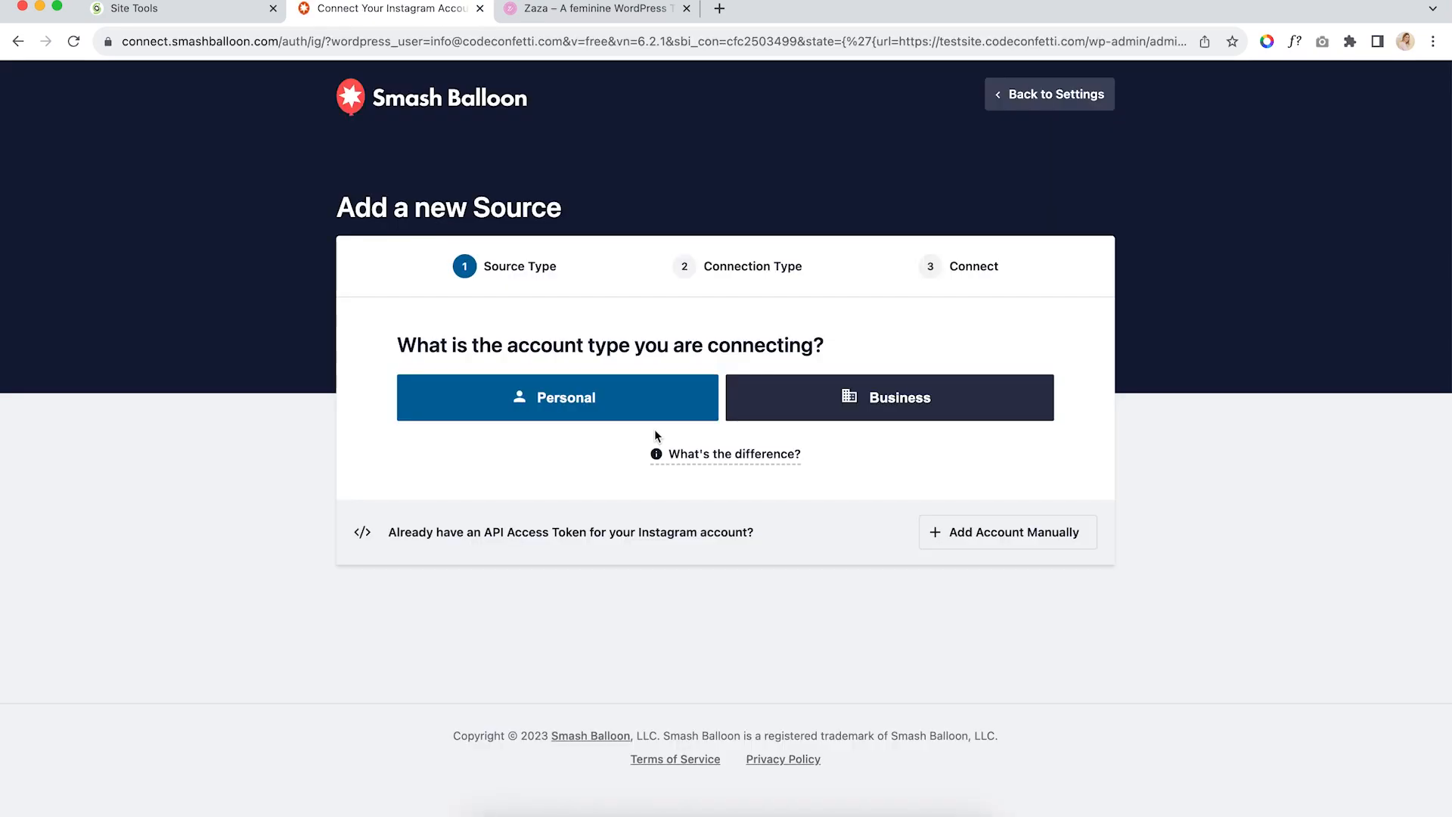
click(616, 399)
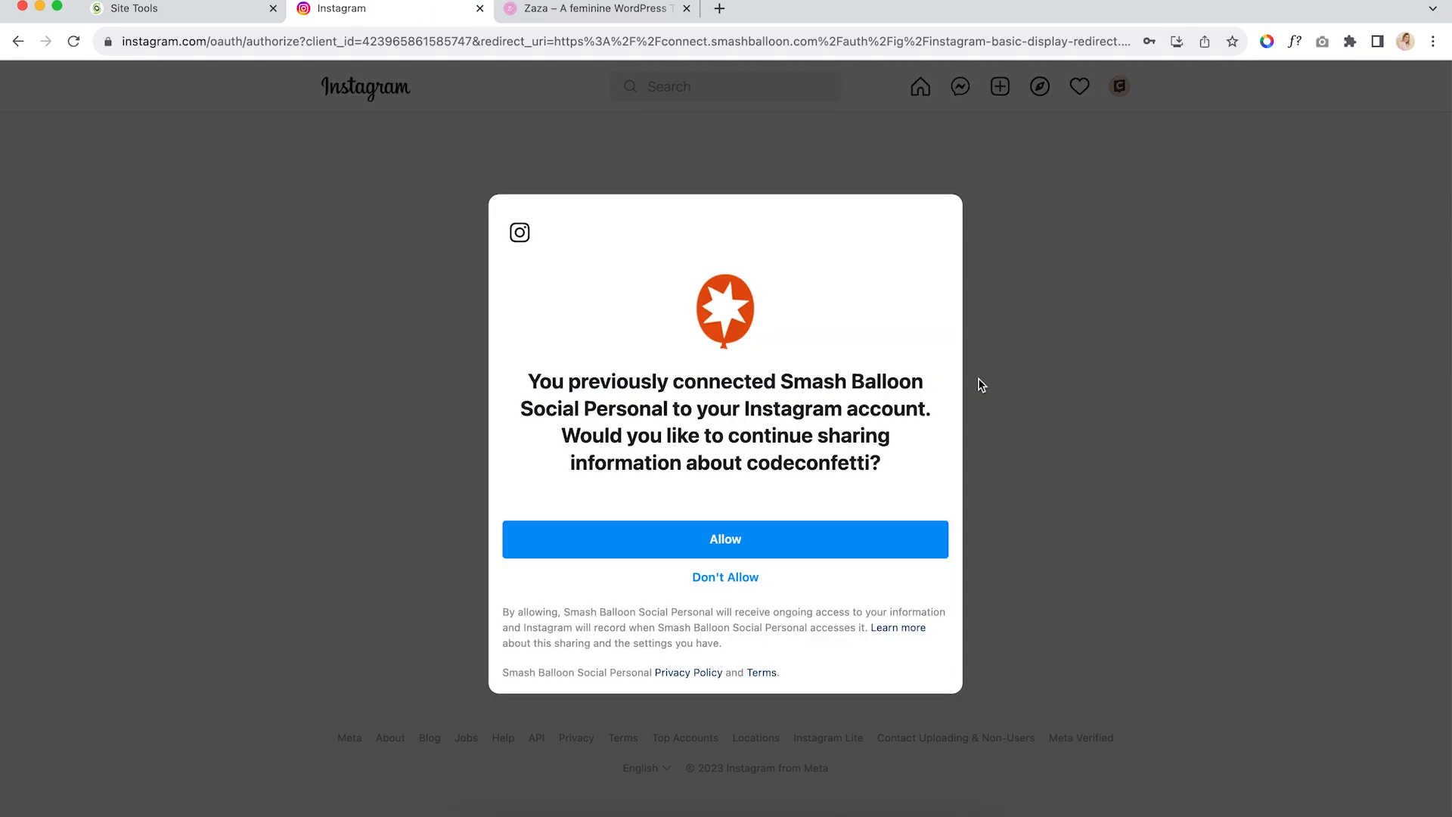
click(672, 546)
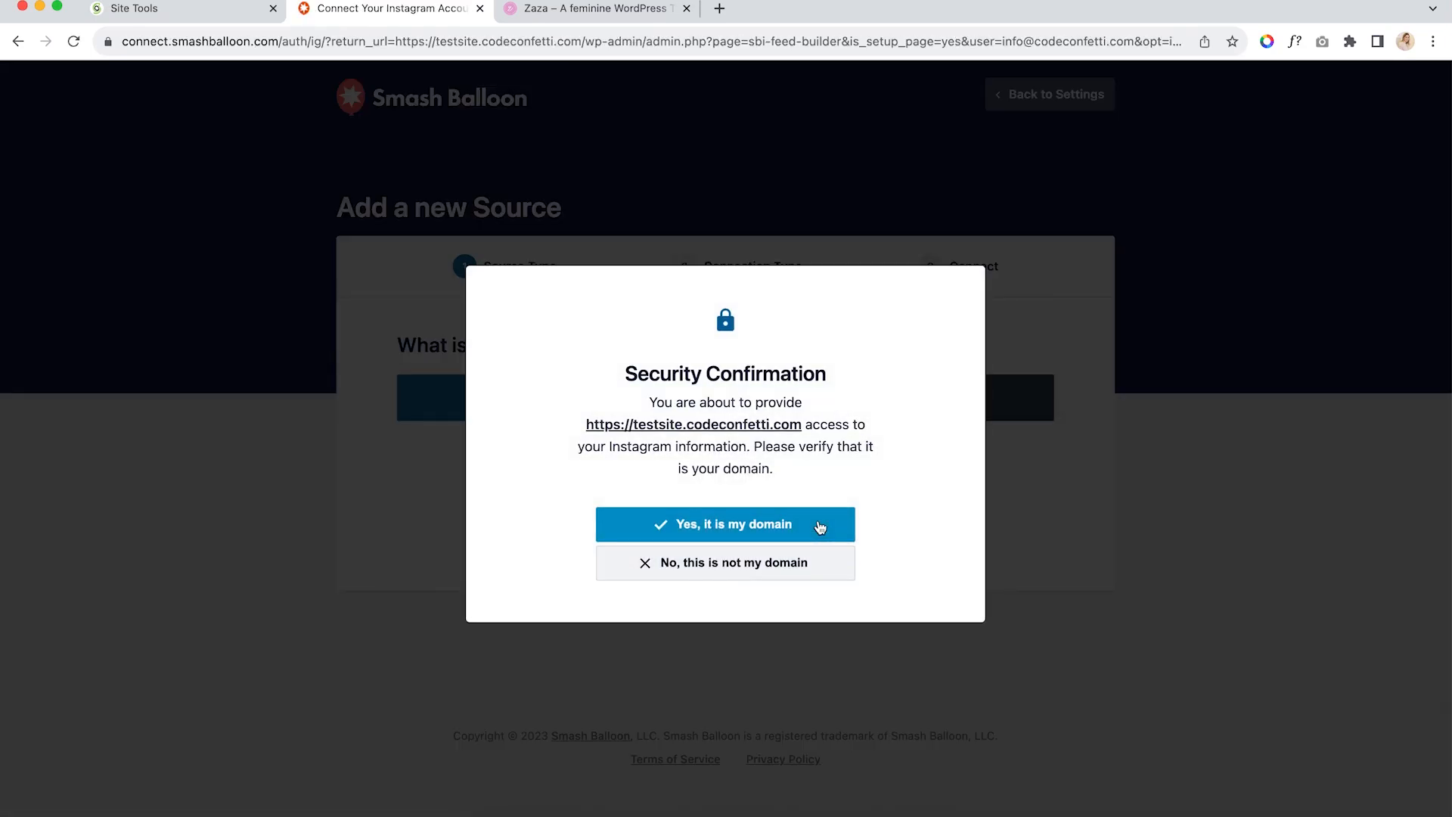
click(717, 533)
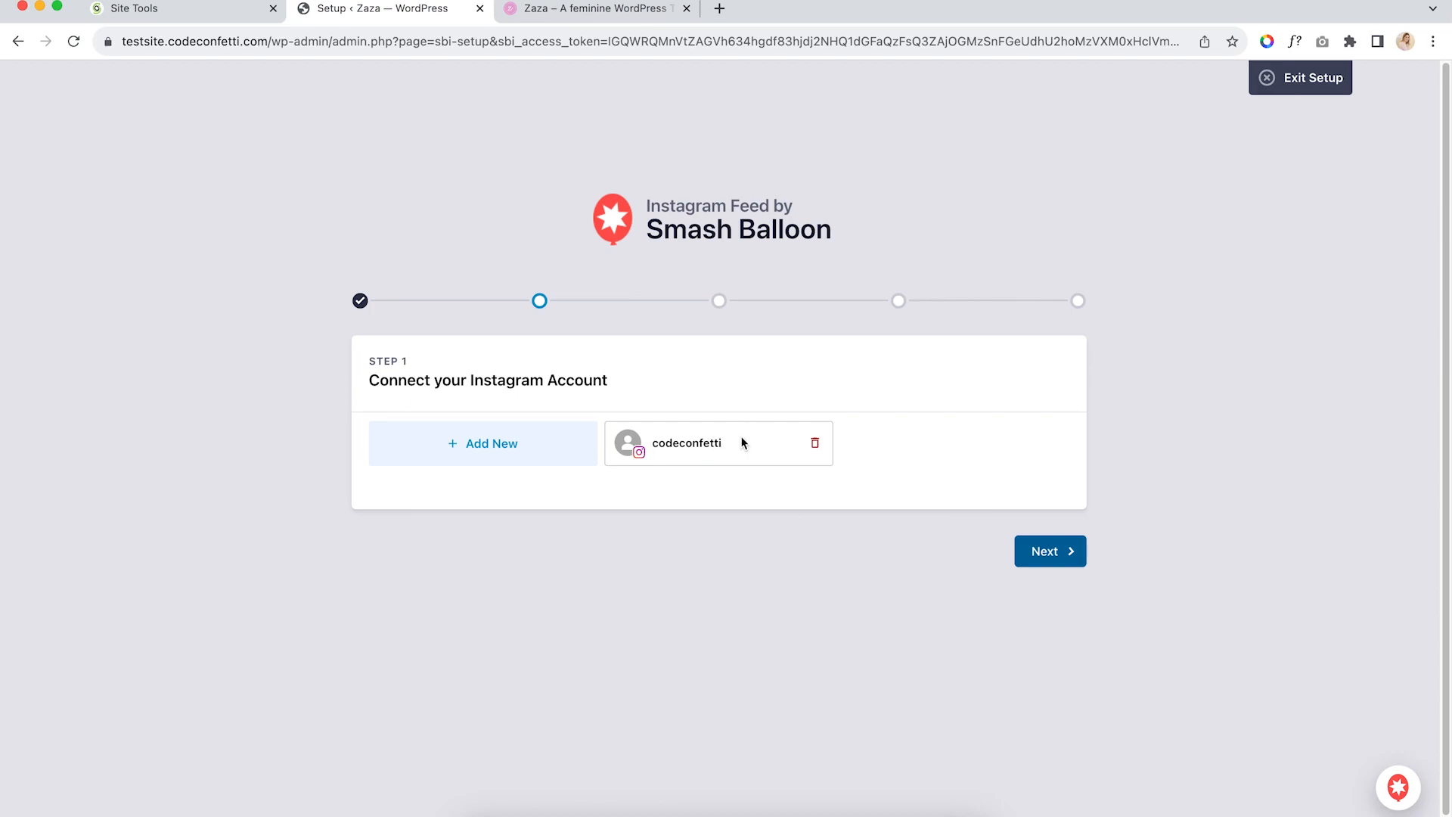
click(1051, 550)
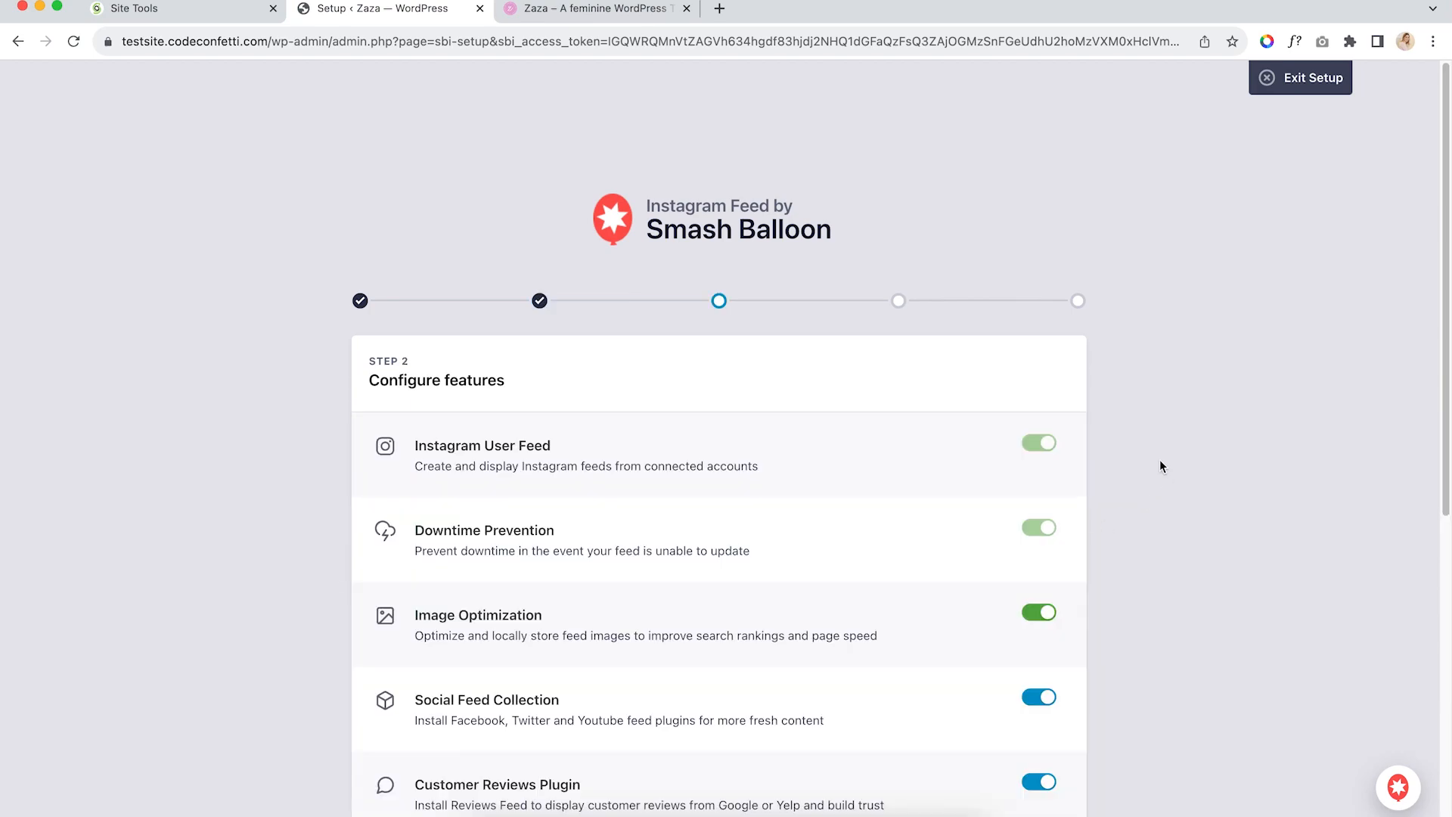
Disable the Social Feed Collection and Customer Reviews Plugin features, keep Image Optimization enabled, and continue the setup wizard
scroll(1110, 465, down, 2)
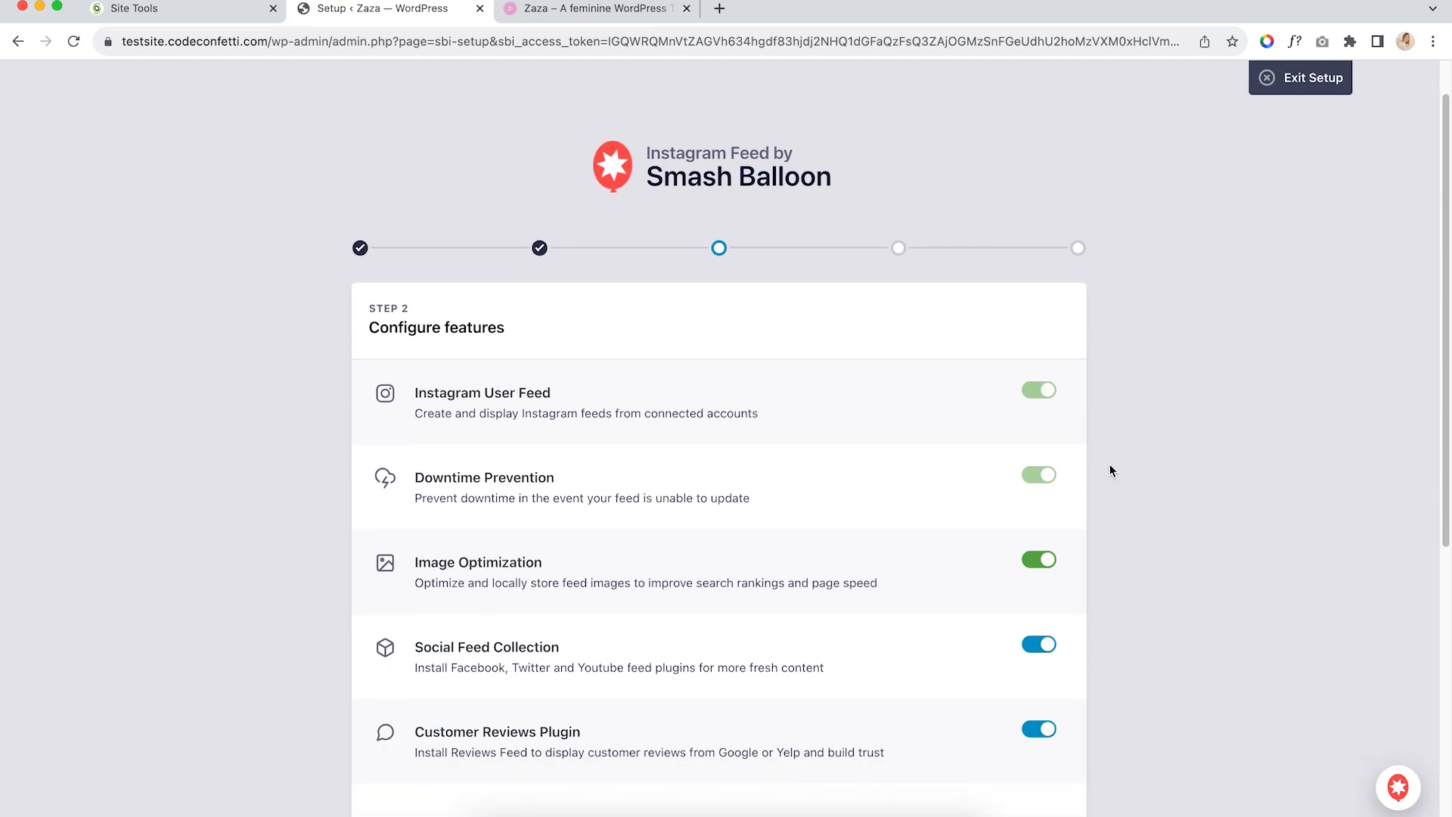
scroll(1109, 471, down, 1)
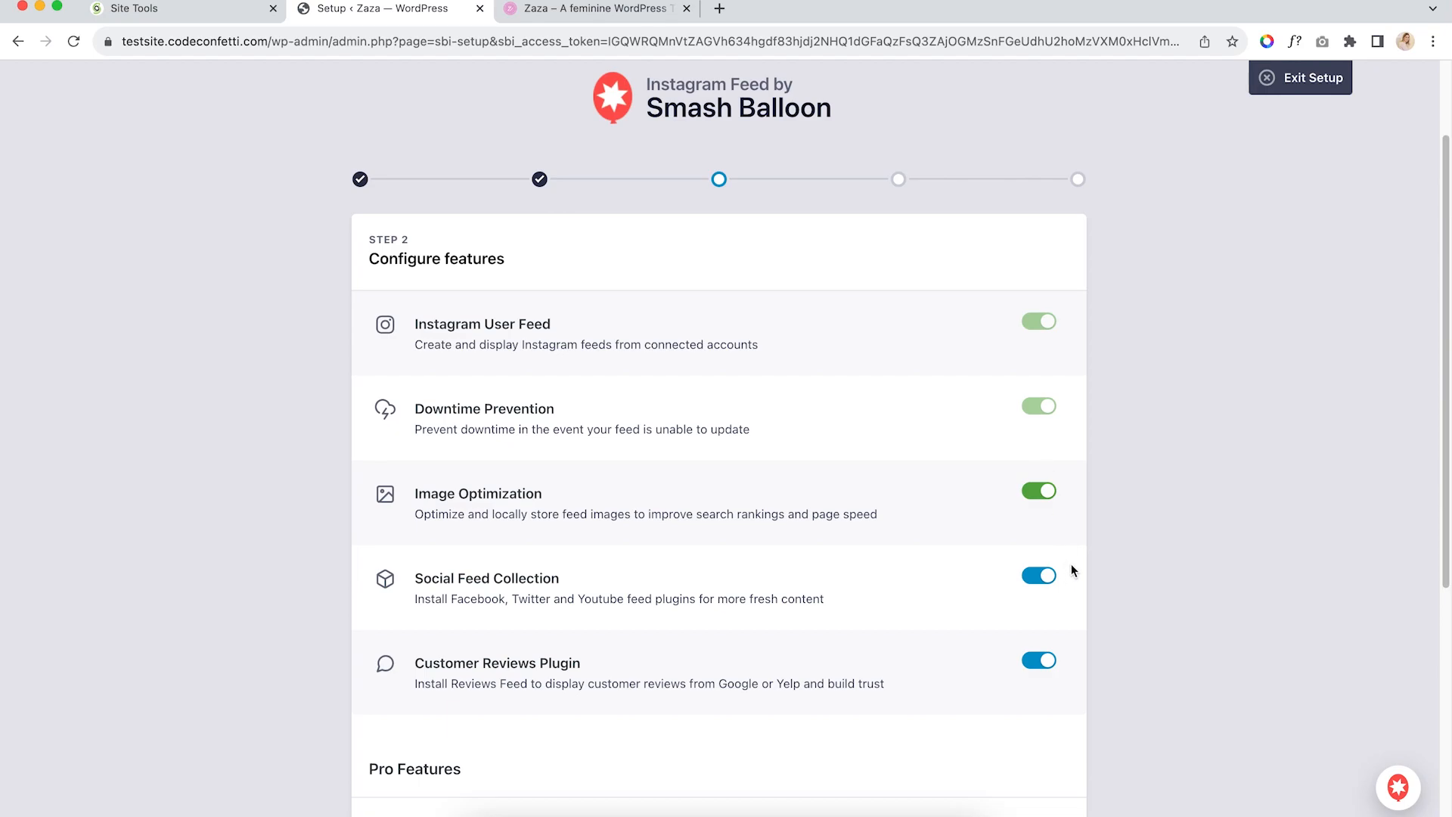
scroll(968, 574, down, 1)
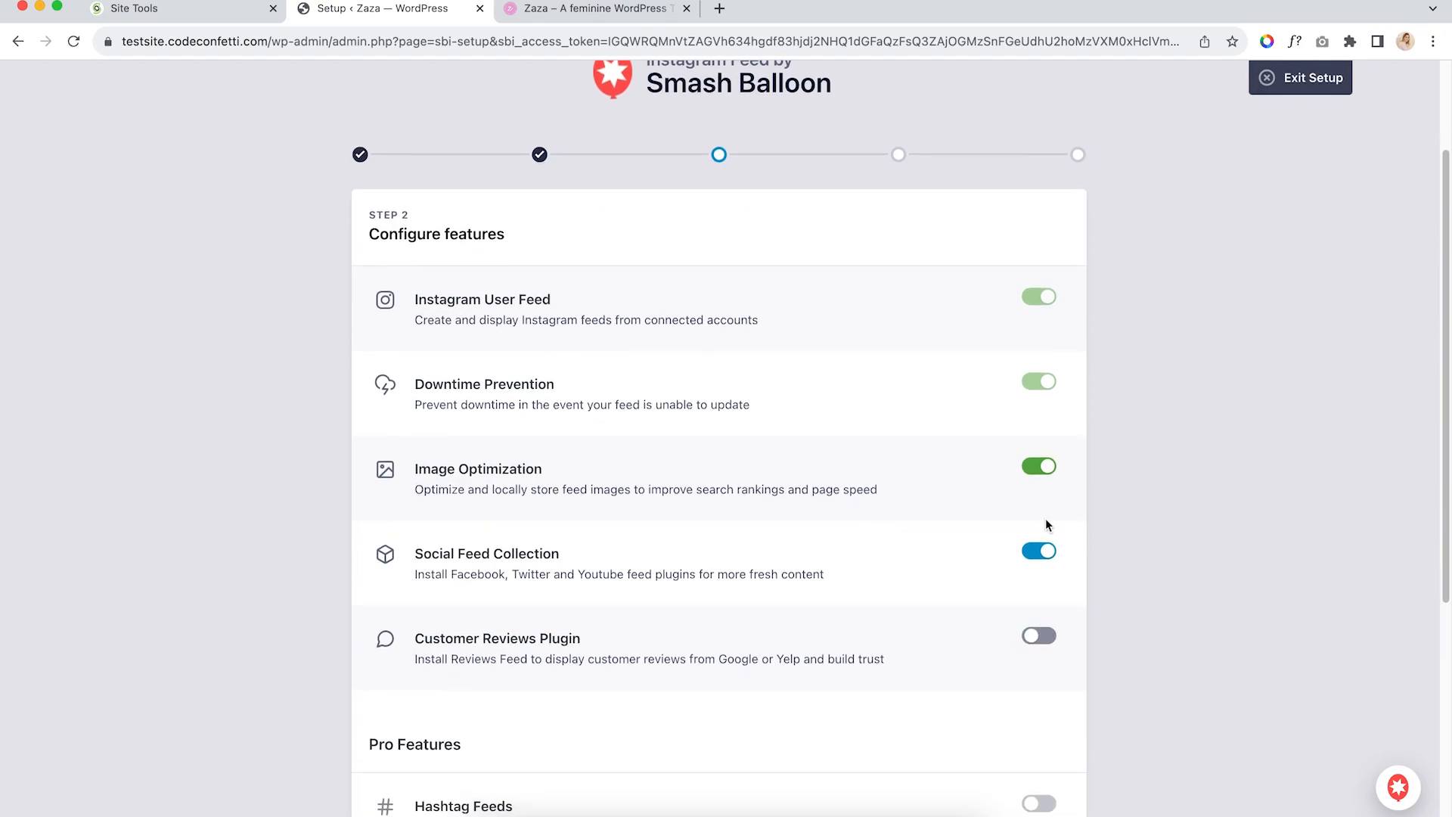
click(1036, 553)
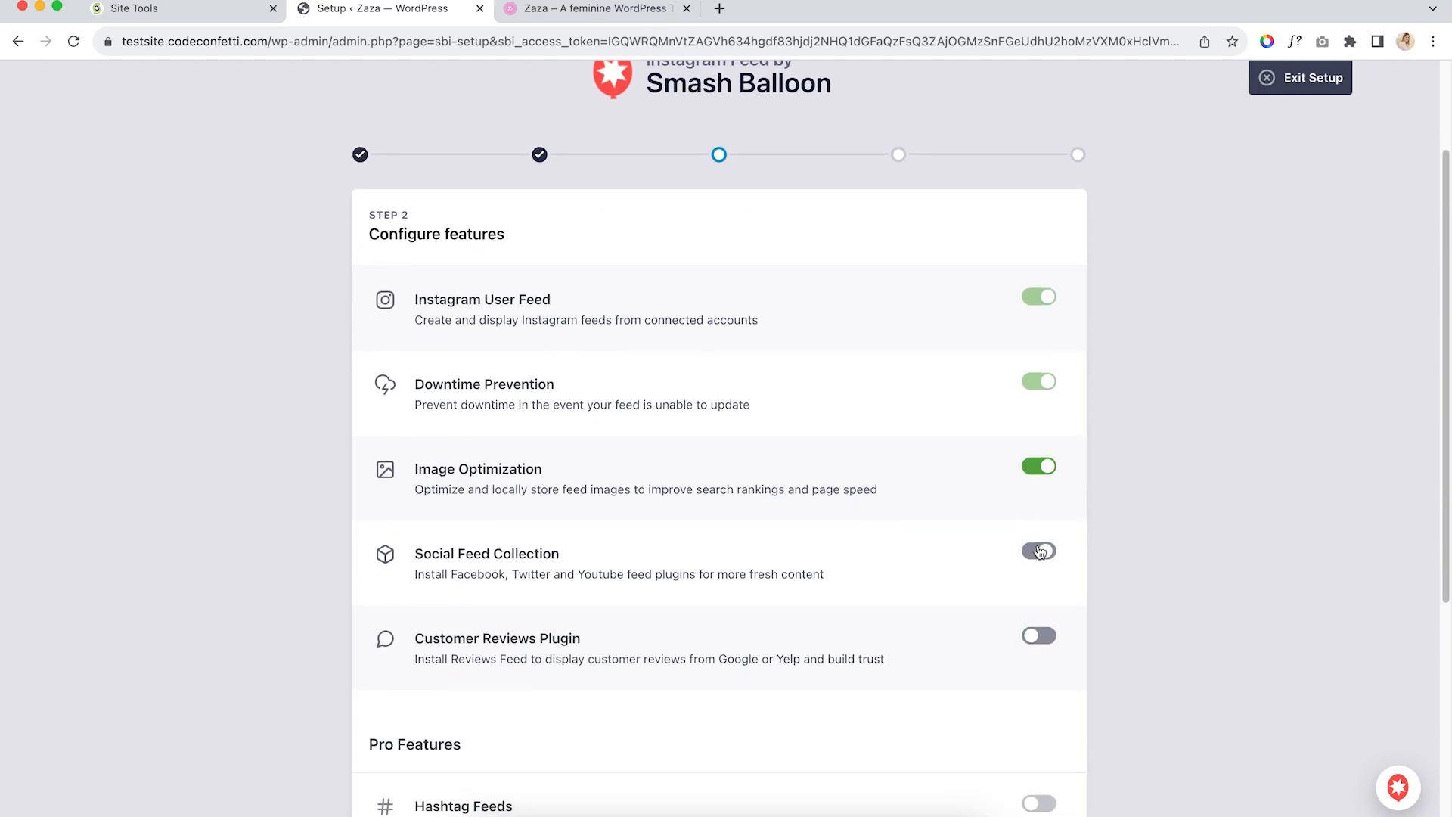
click(1039, 469)
click(1039, 469)
scroll(994, 516, down, 1)
scroll(993, 512, down, 4)
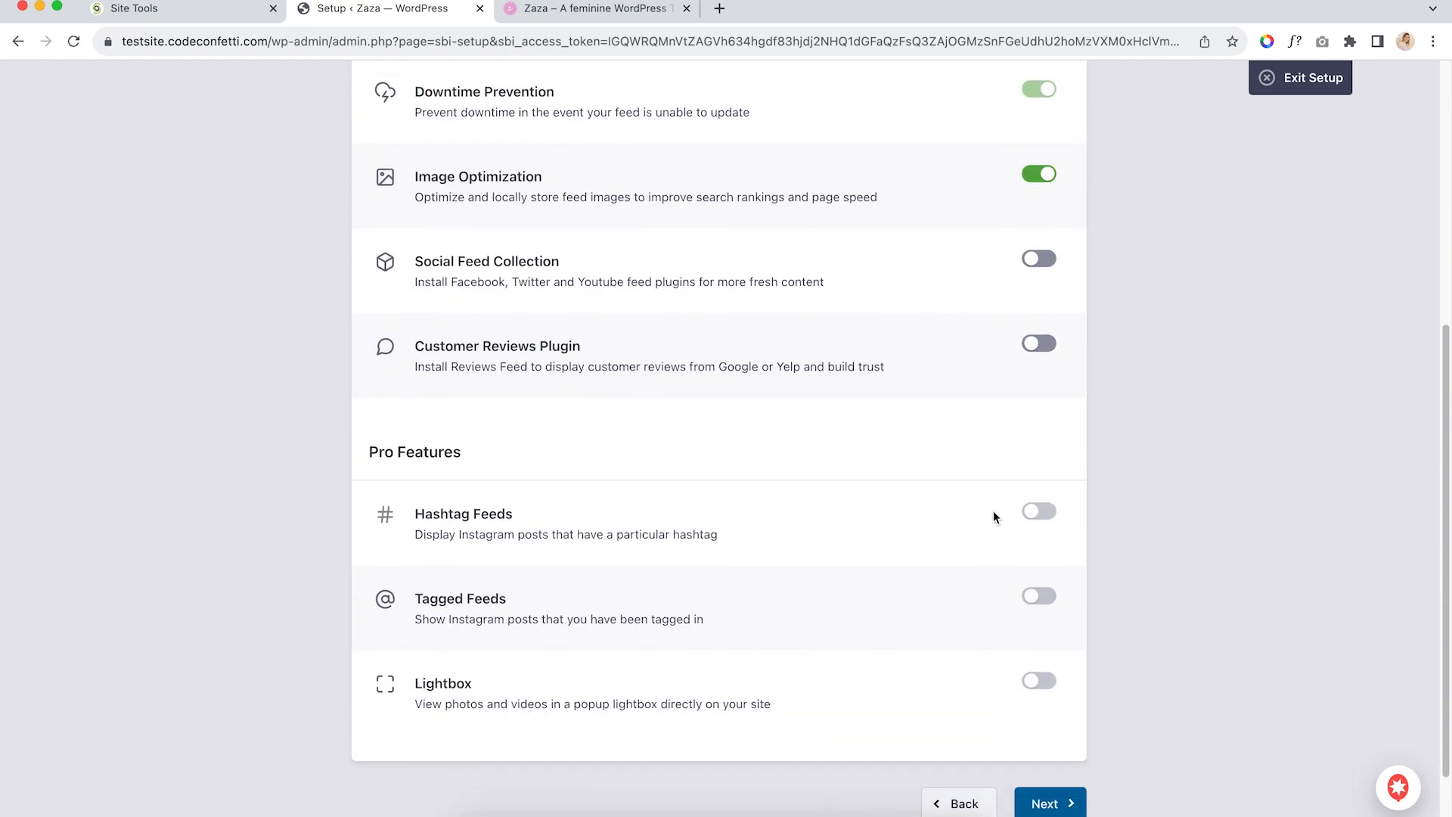
scroll(1034, 524, down, 1)
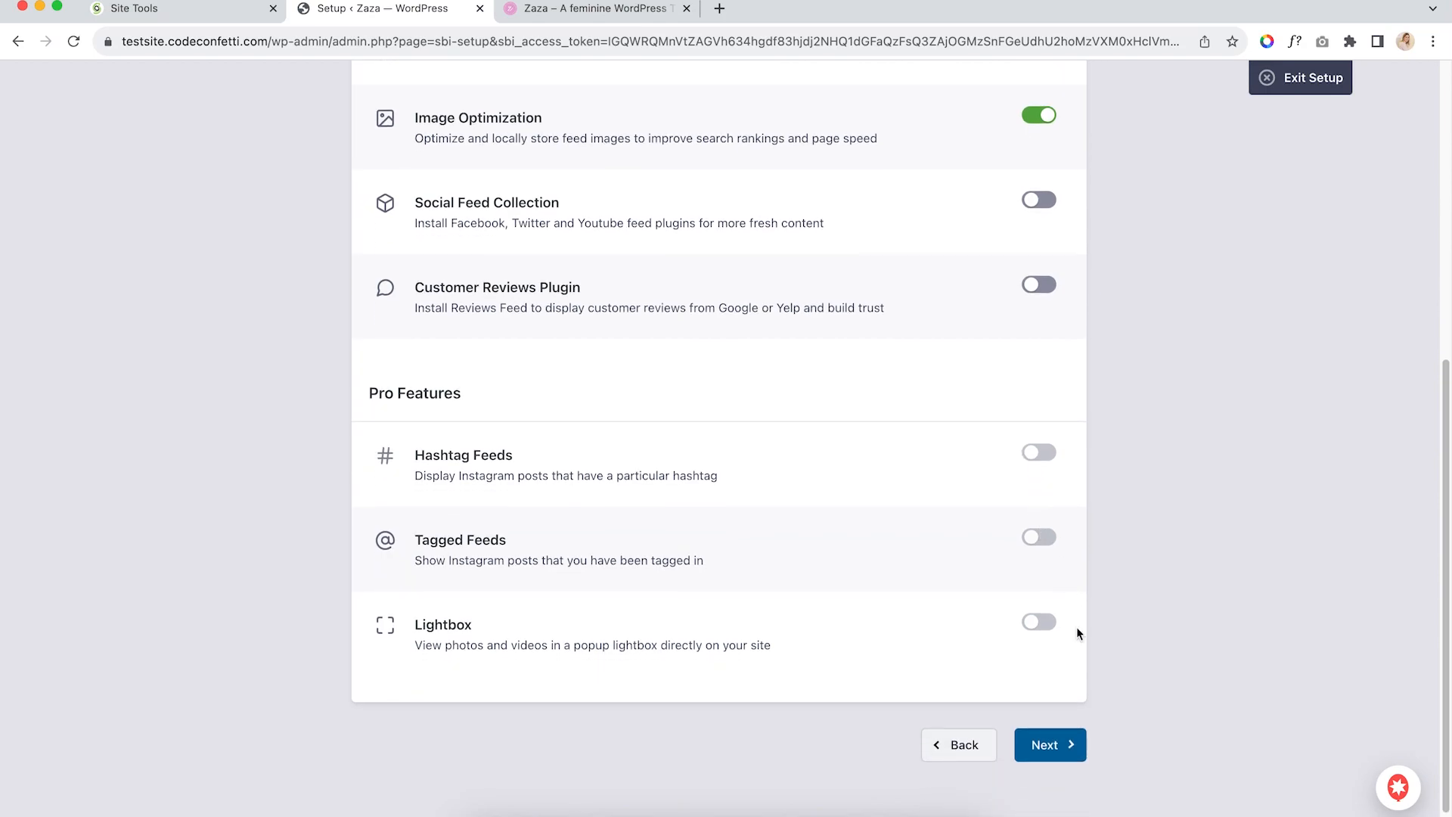
click(1066, 747)
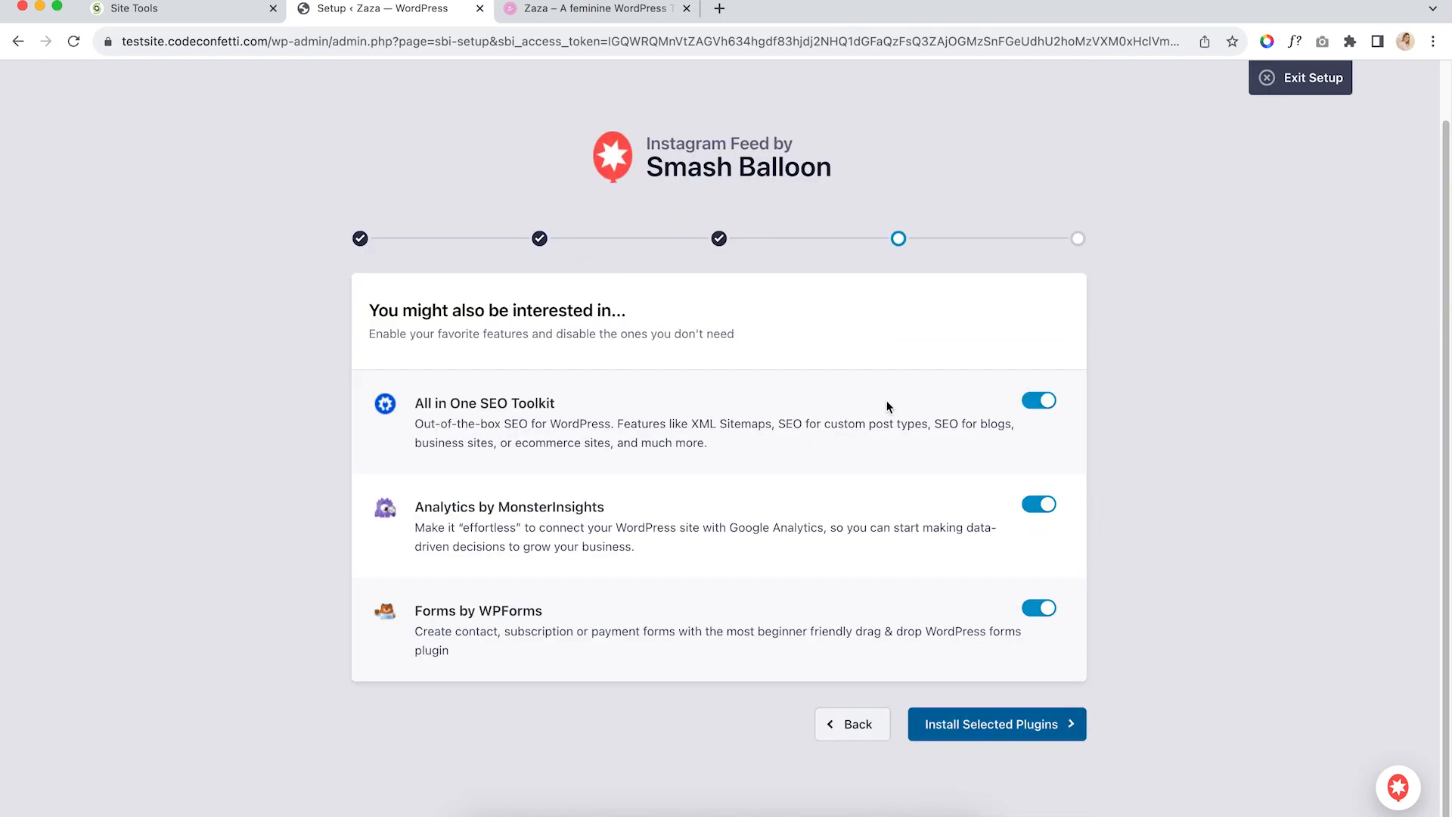
Deselect All in One SEO Toolkit, Analytics by MonsterInsights and Forms by WPForms, and continue past the suggested plugins
click(1045, 406)
click(1039, 504)
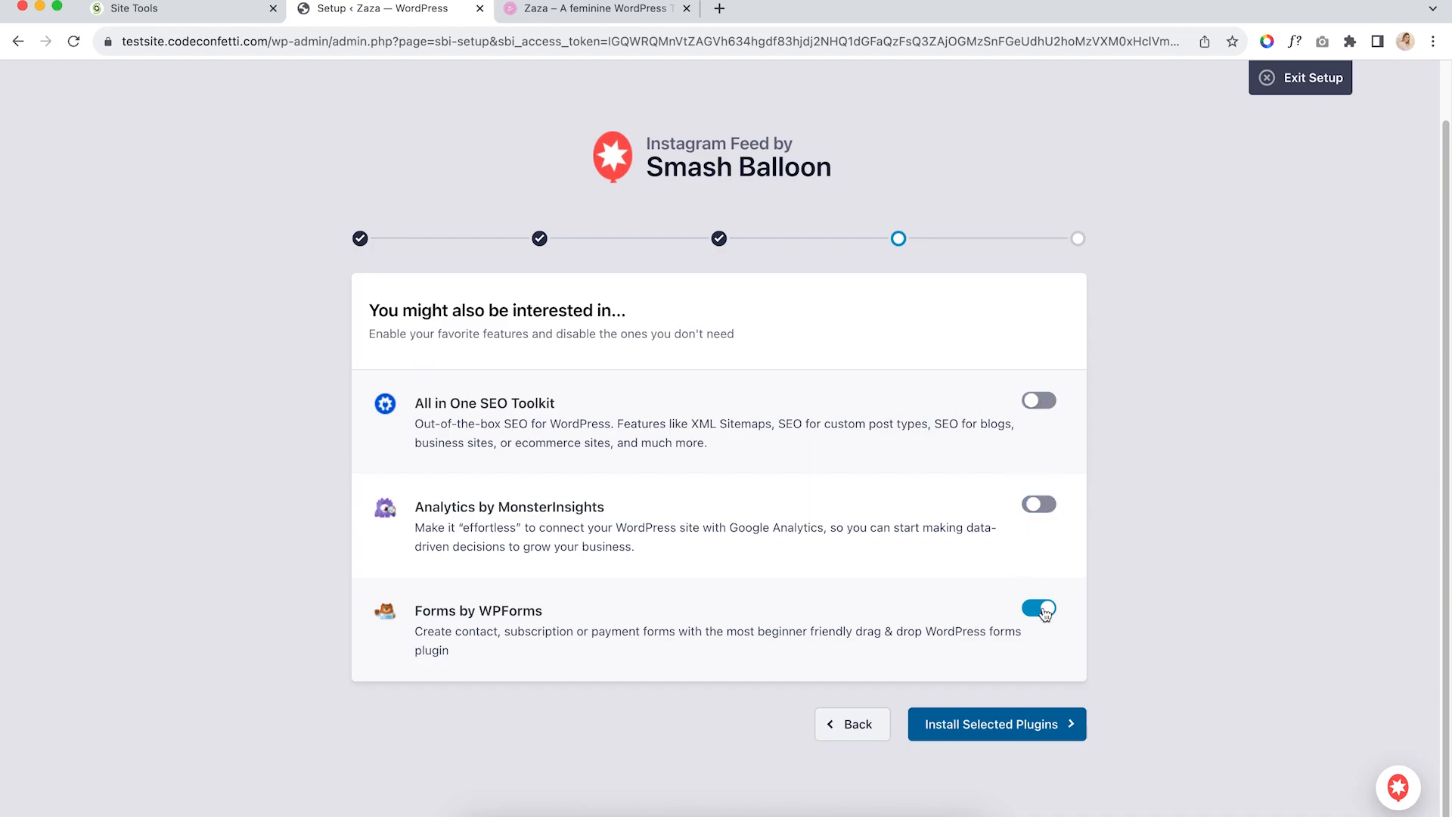
click(1035, 609)
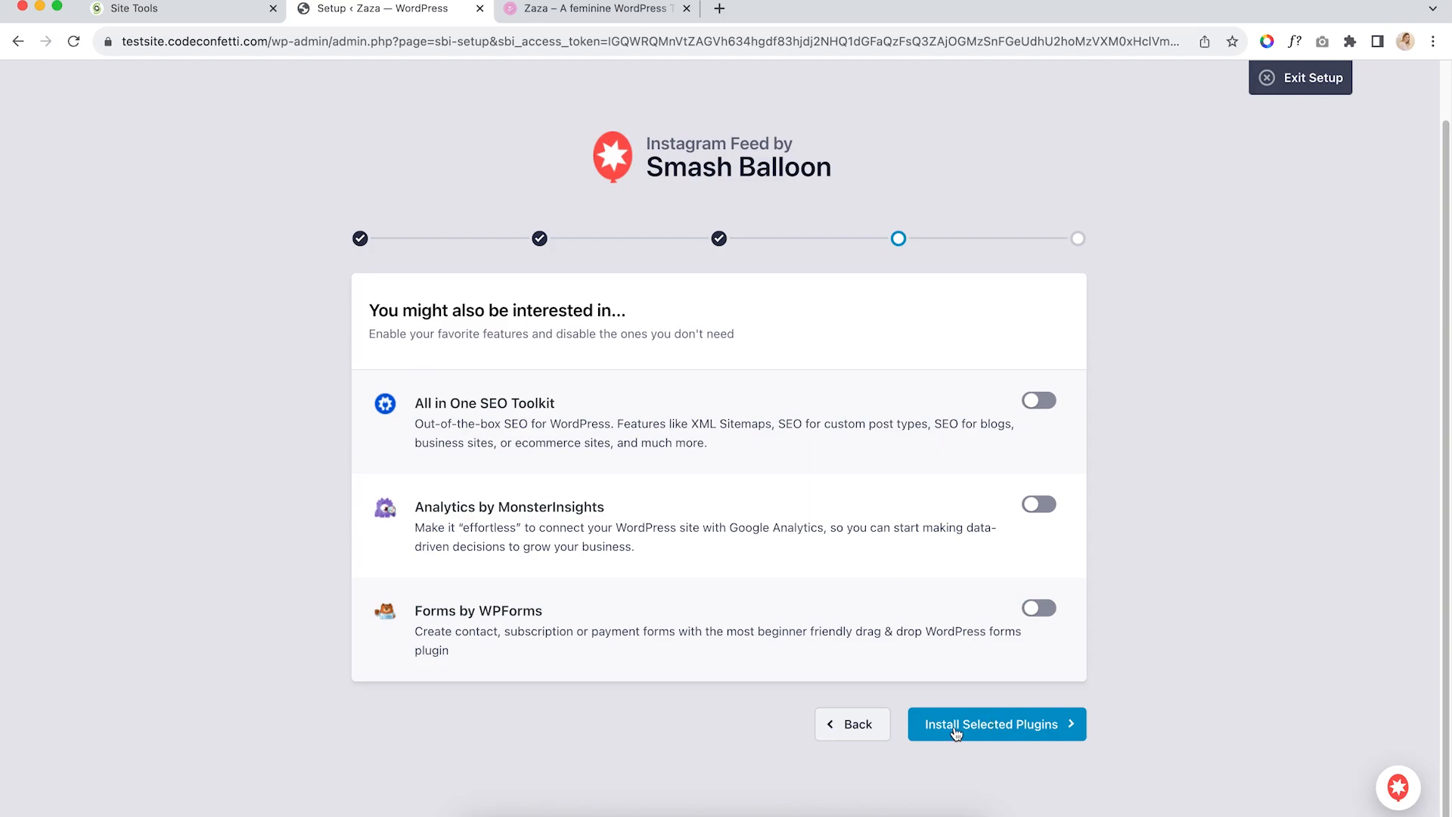
click(1071, 737)
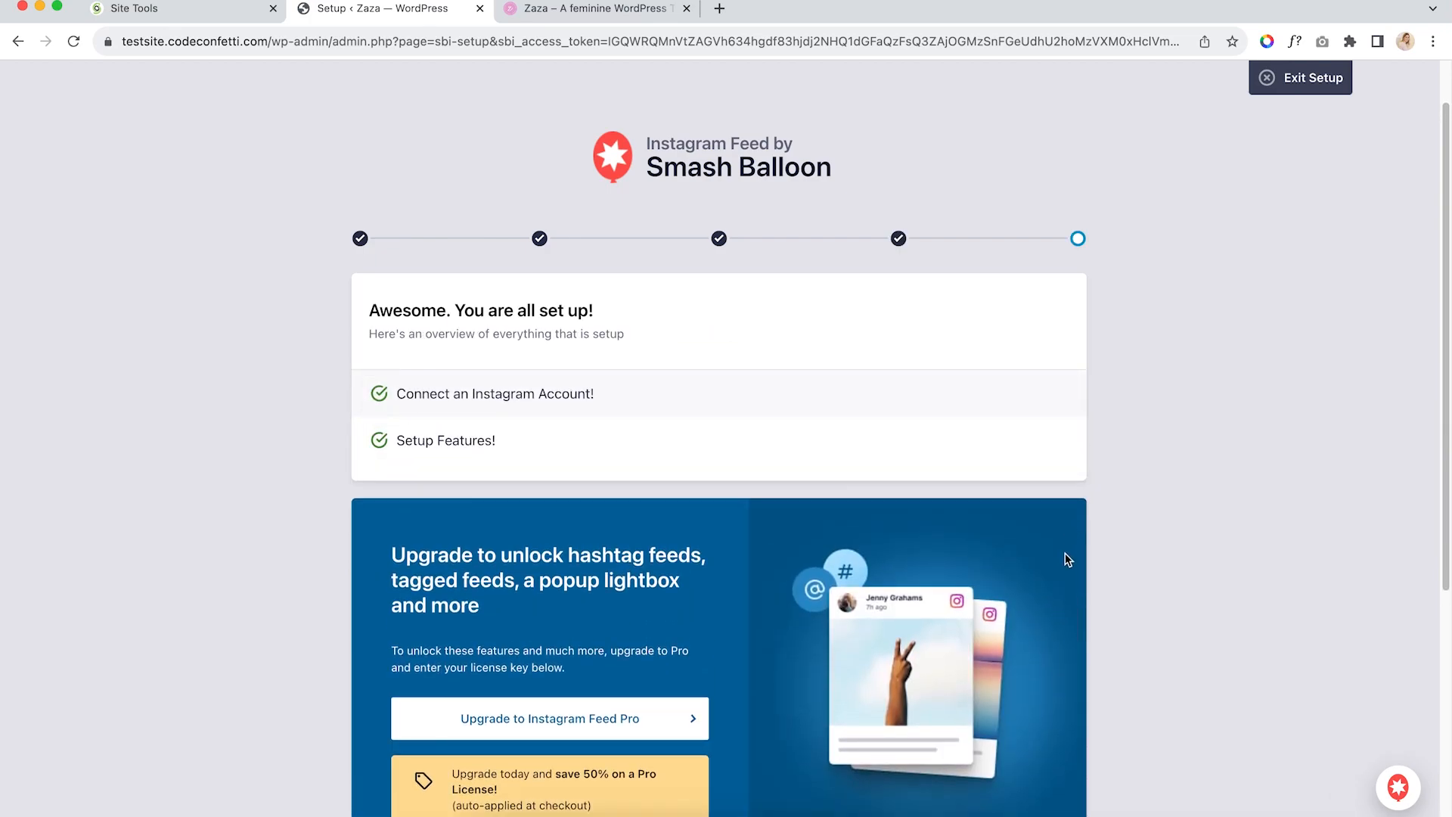
Look over the setup summary and complete the Instagram Feed setup without upgrading to Pro
scroll(770, 499, down, 1)
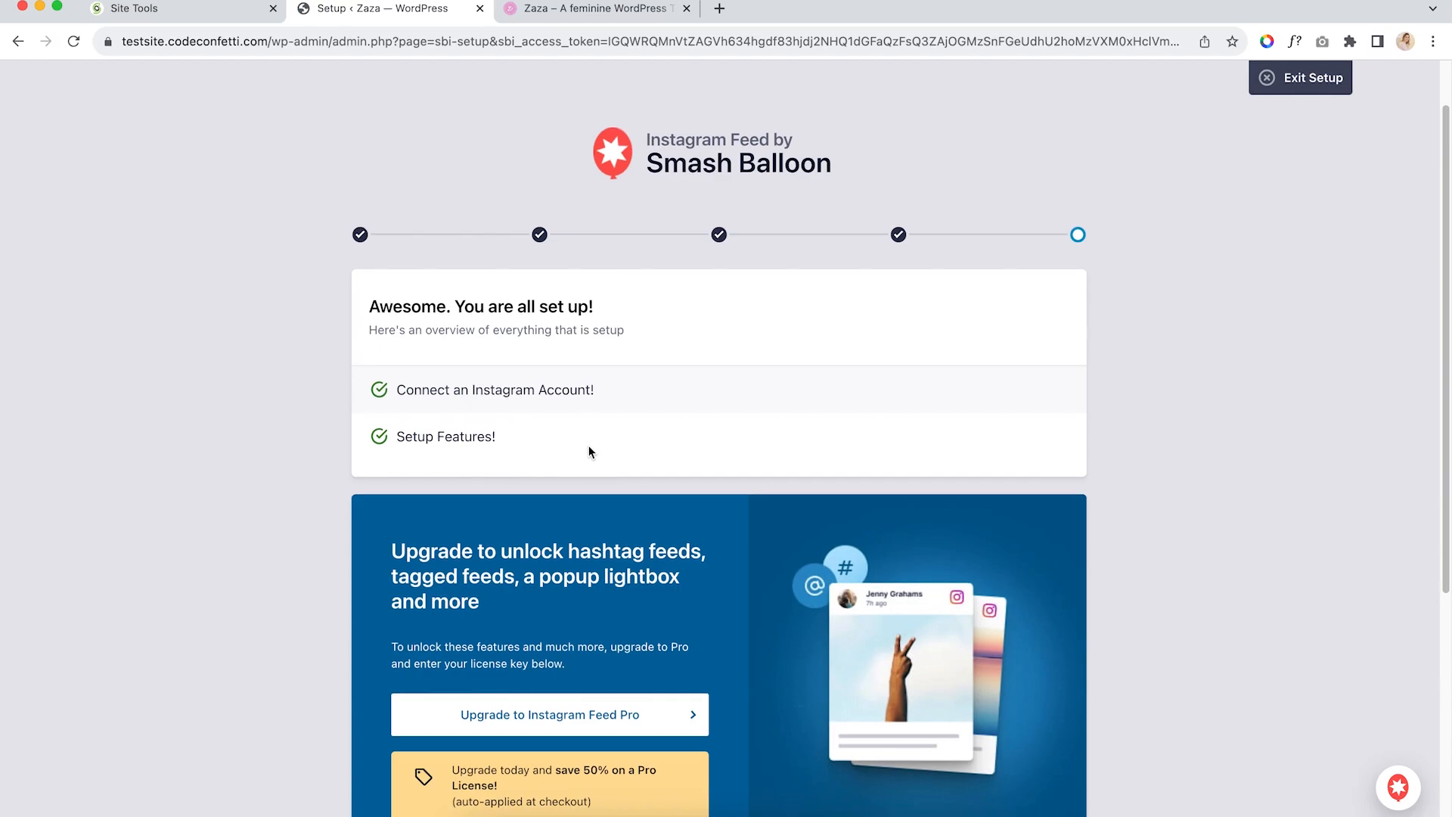
scroll(588, 451, down, 5)
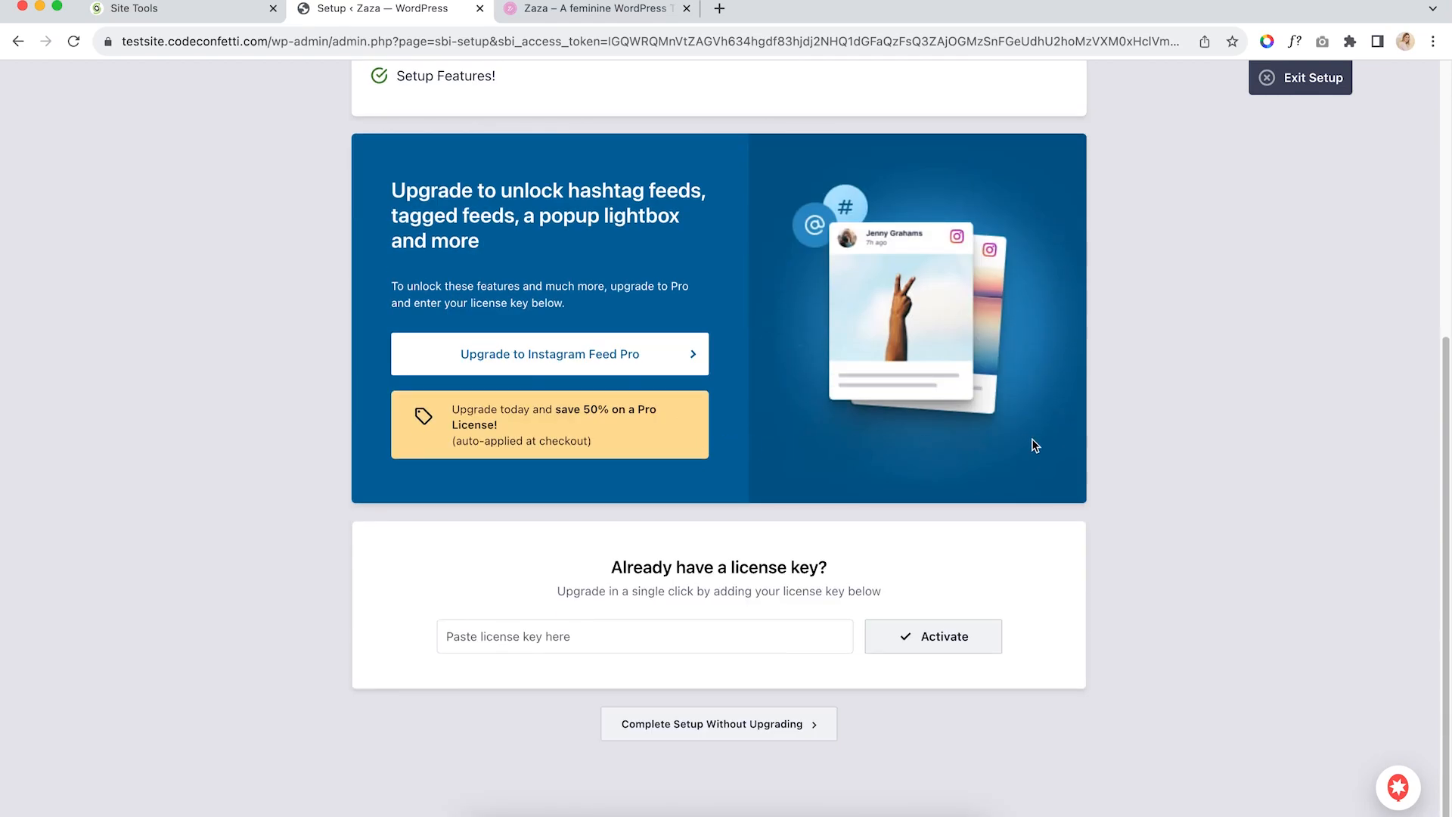
scroll(1035, 446, up, 6)
scroll(1040, 365, down, 6)
click(757, 726)
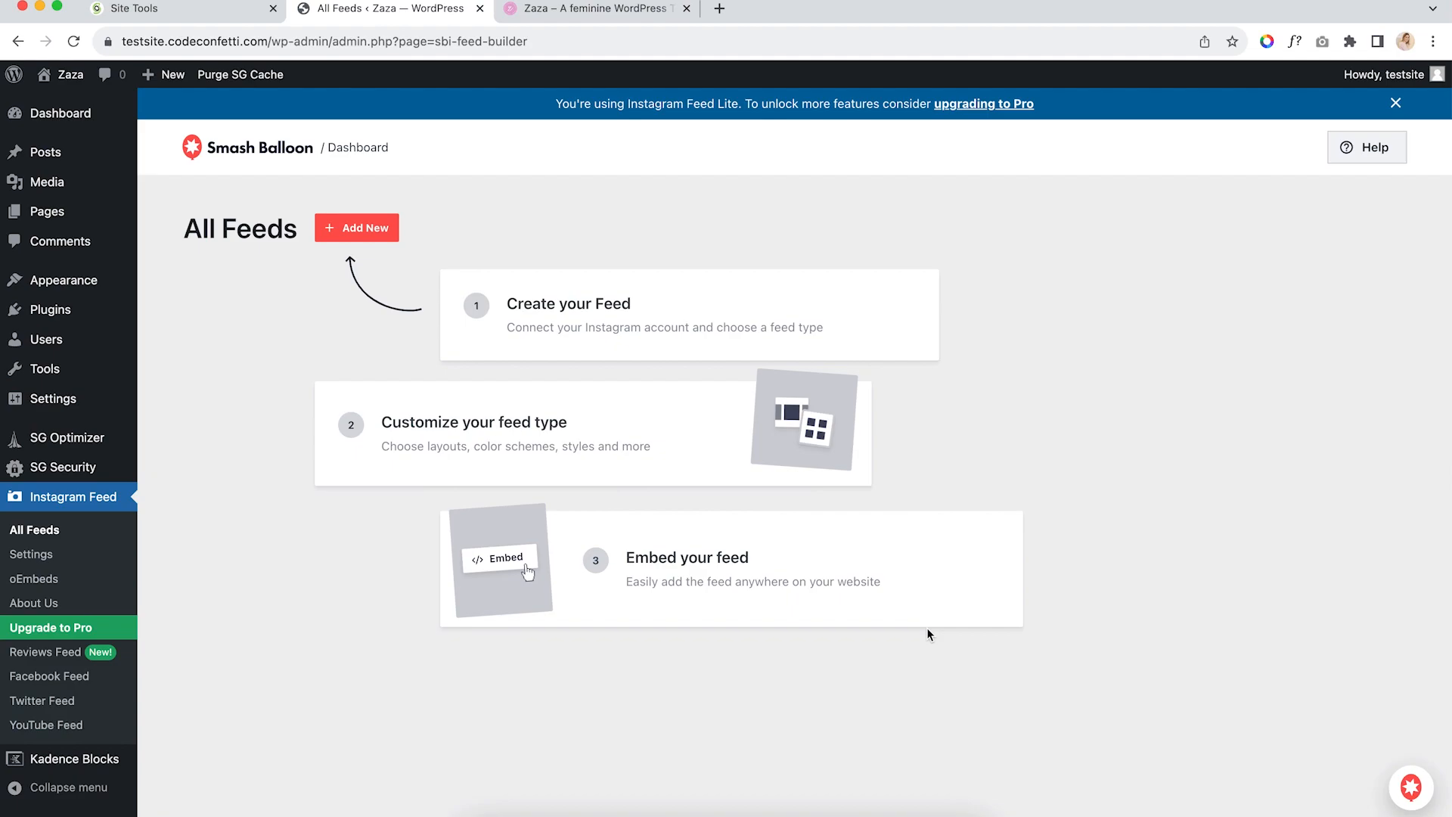
Start a new Instagram feed of type User Timeline with the codeconfetti account as its source
click(361, 231)
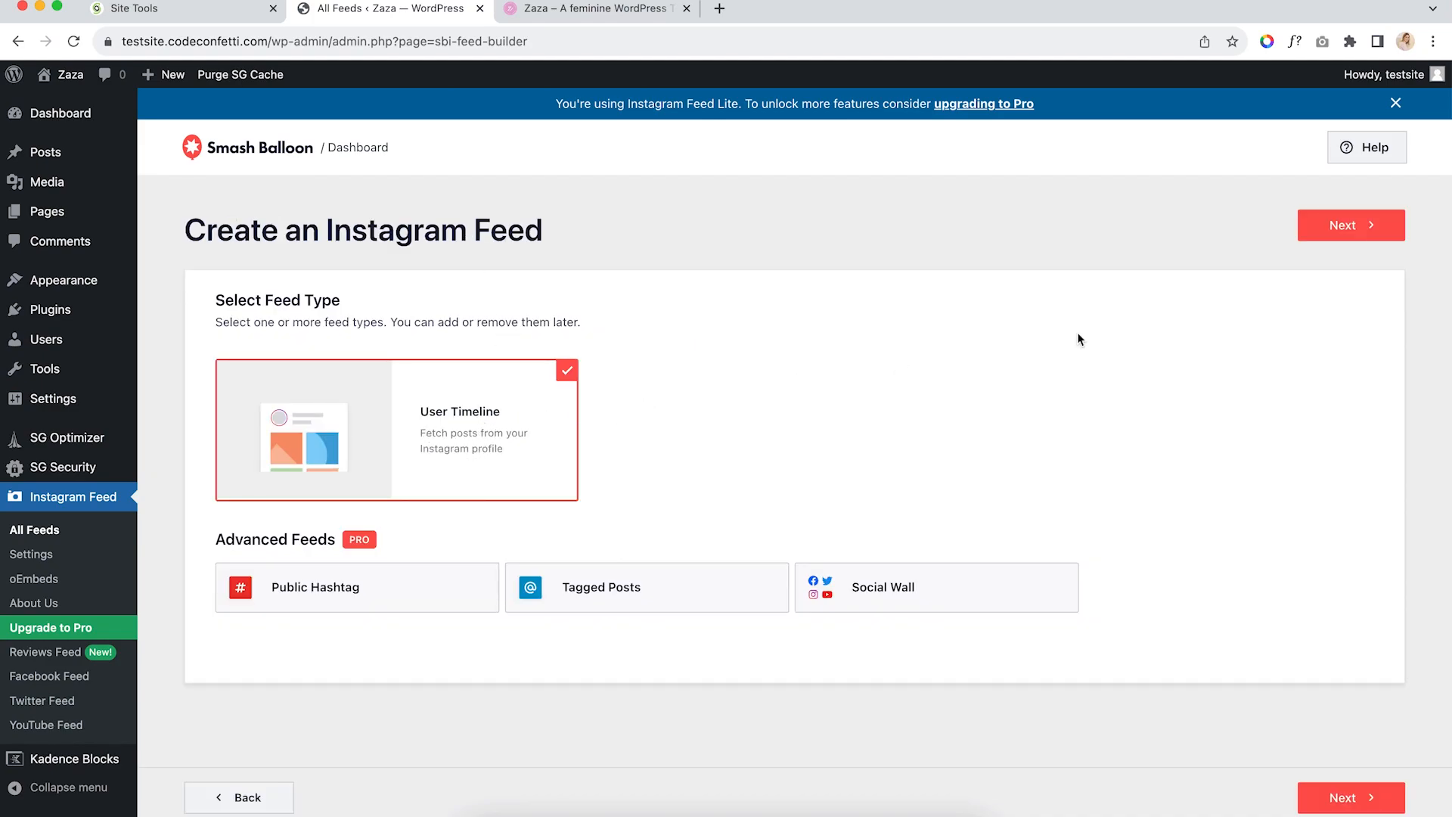
click(1350, 224)
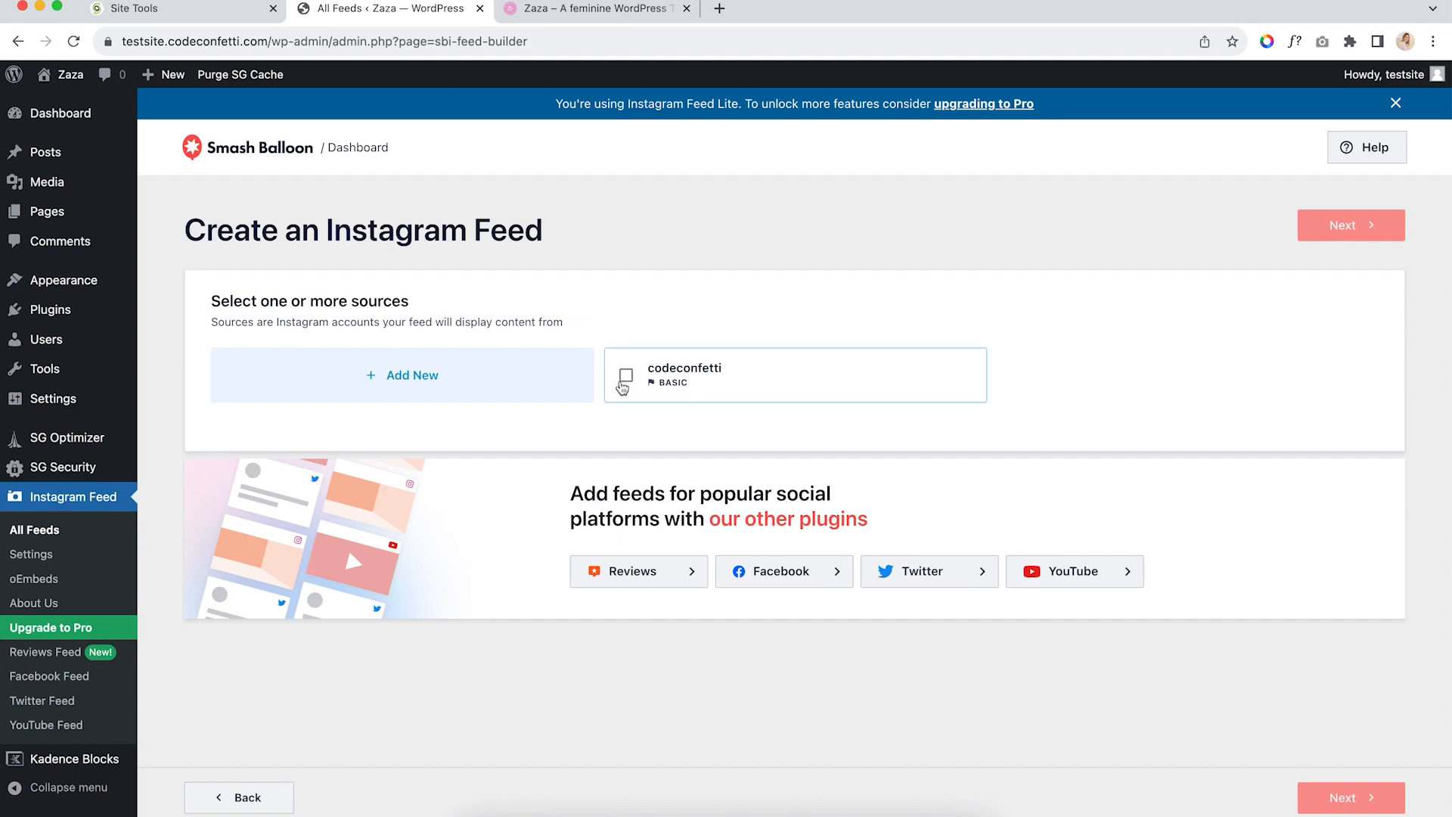
click(623, 387)
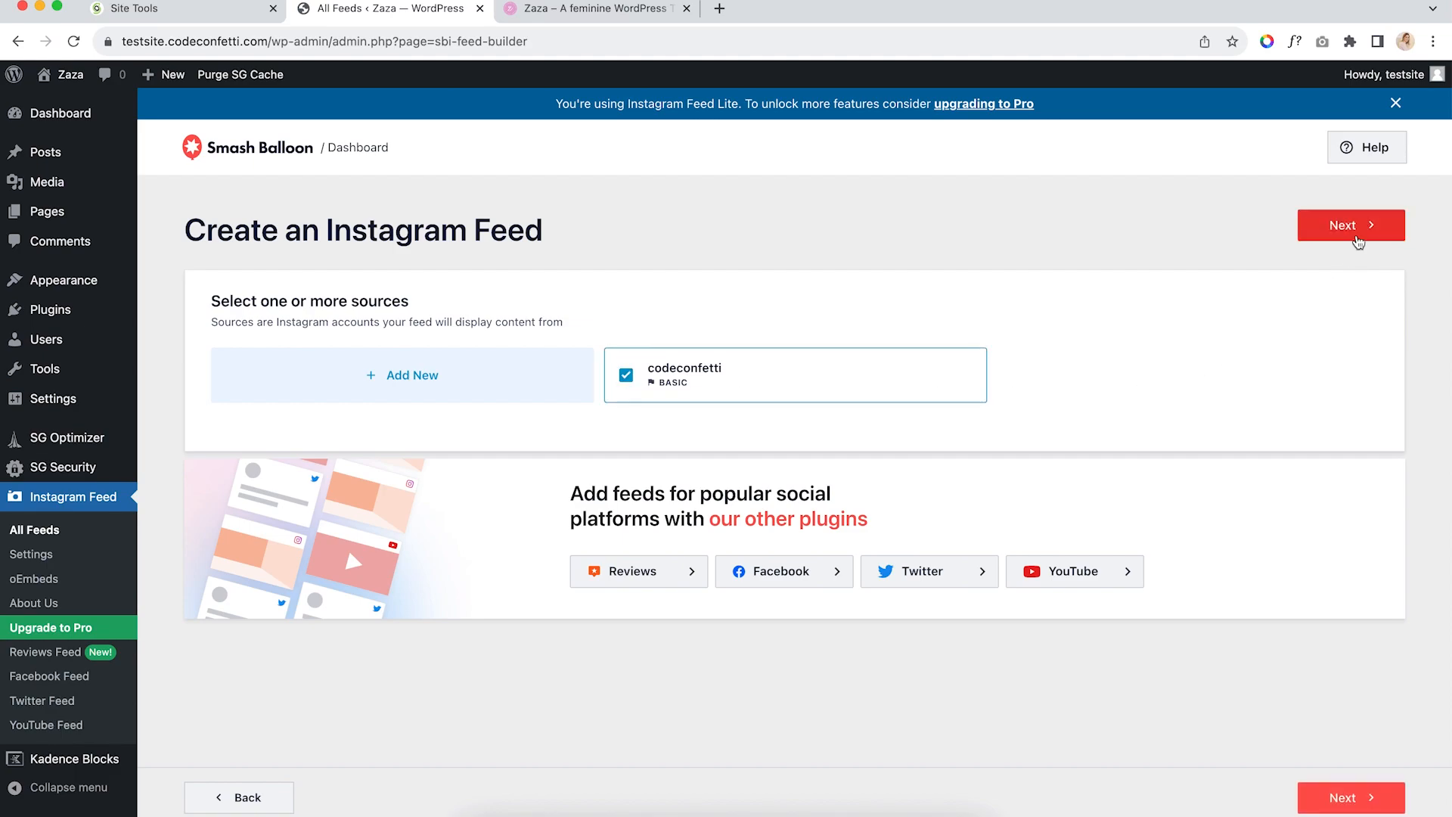
click(1353, 227)
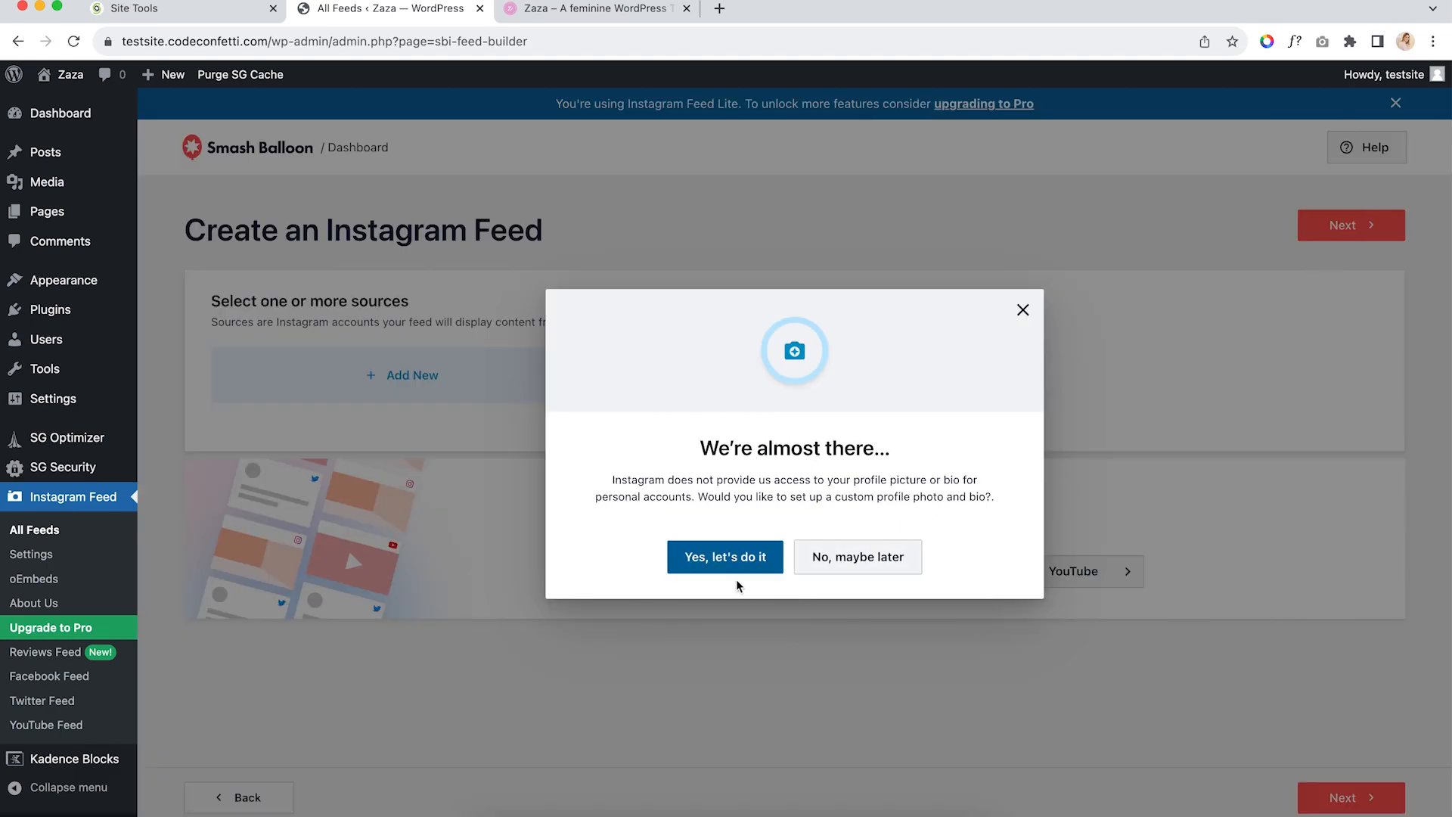
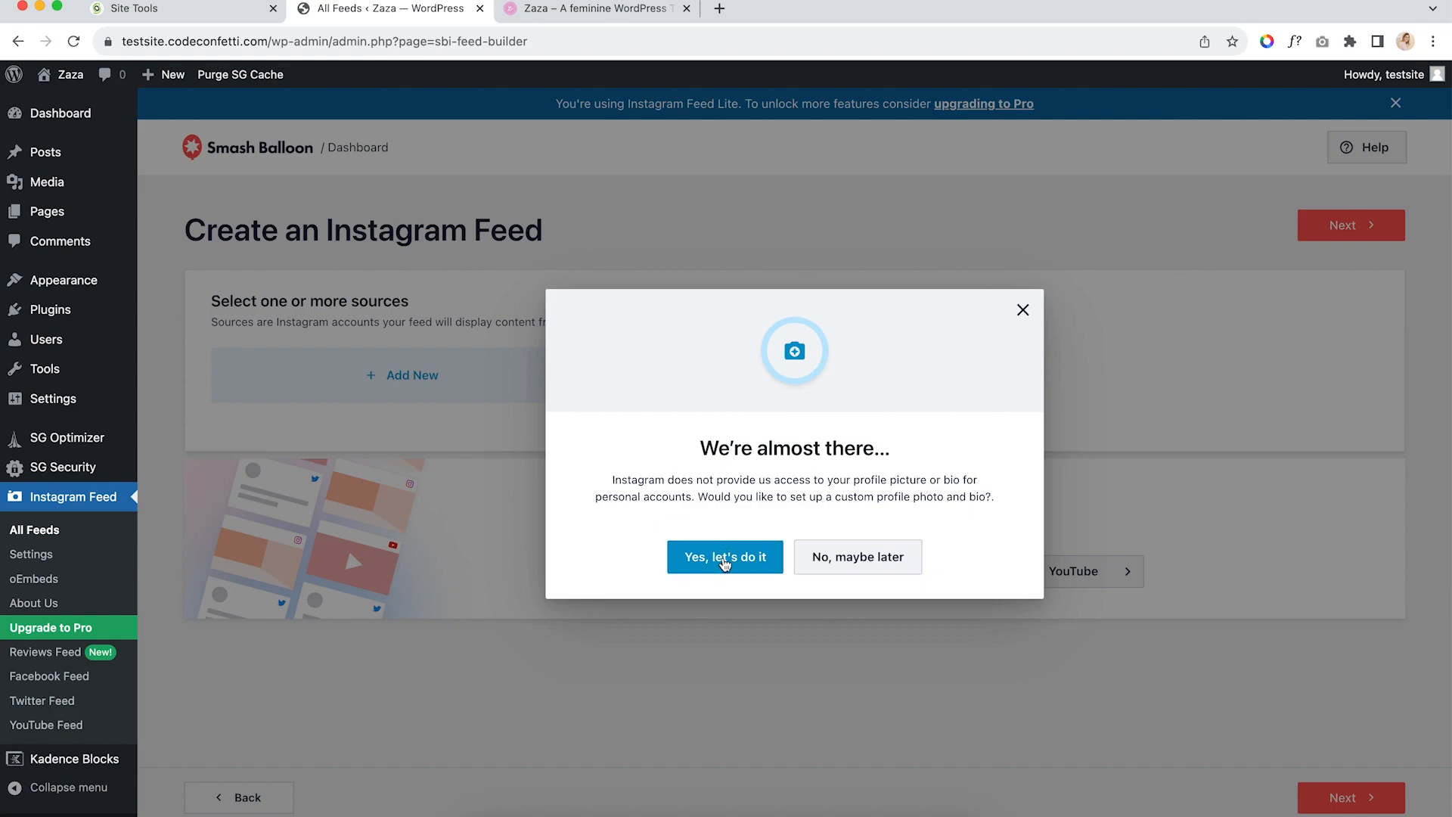
Skip the custom profile photo and bio setup, and dismiss the embedding tour to view the feed preview
click(901, 566)
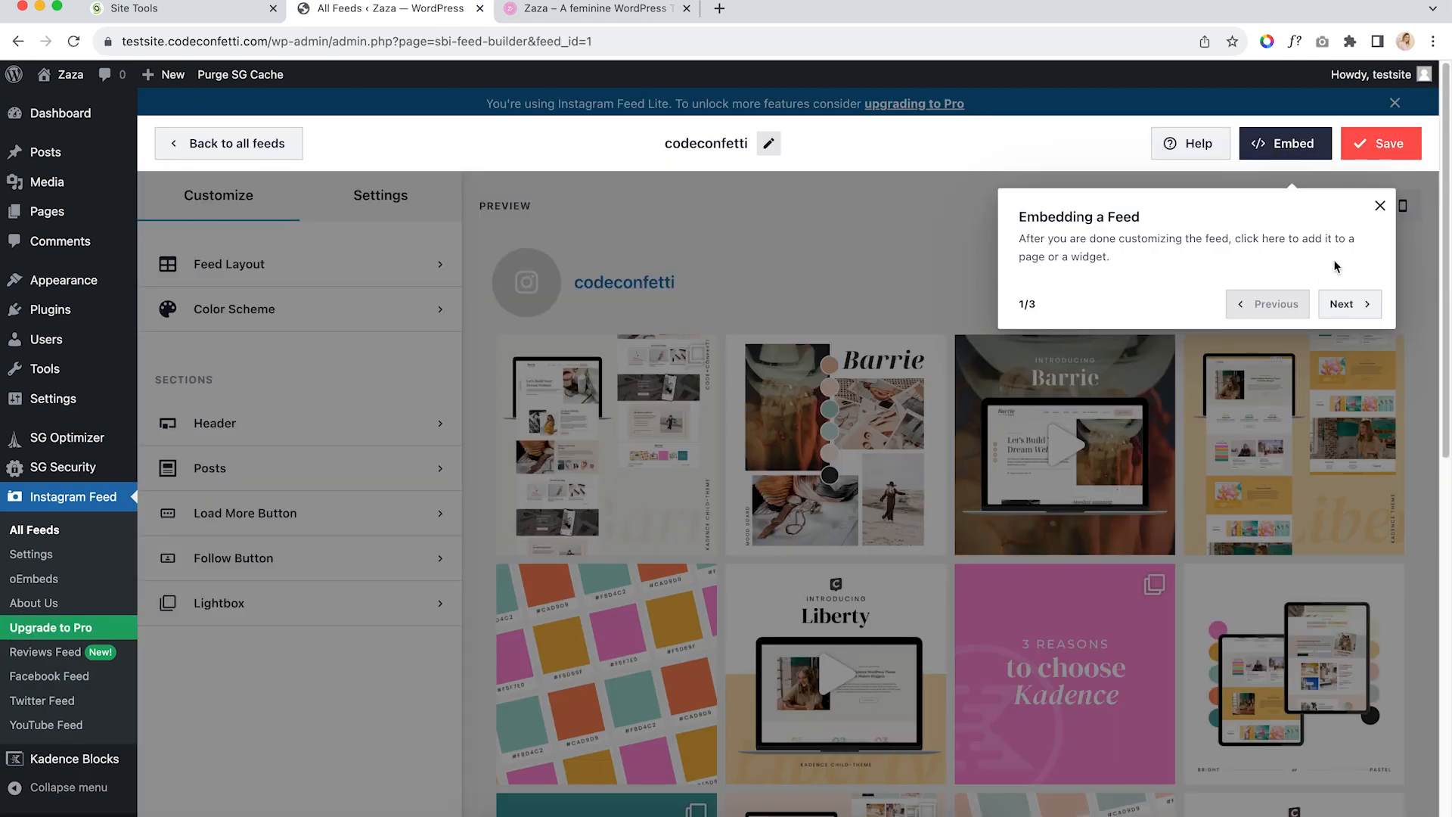
click(1380, 206)
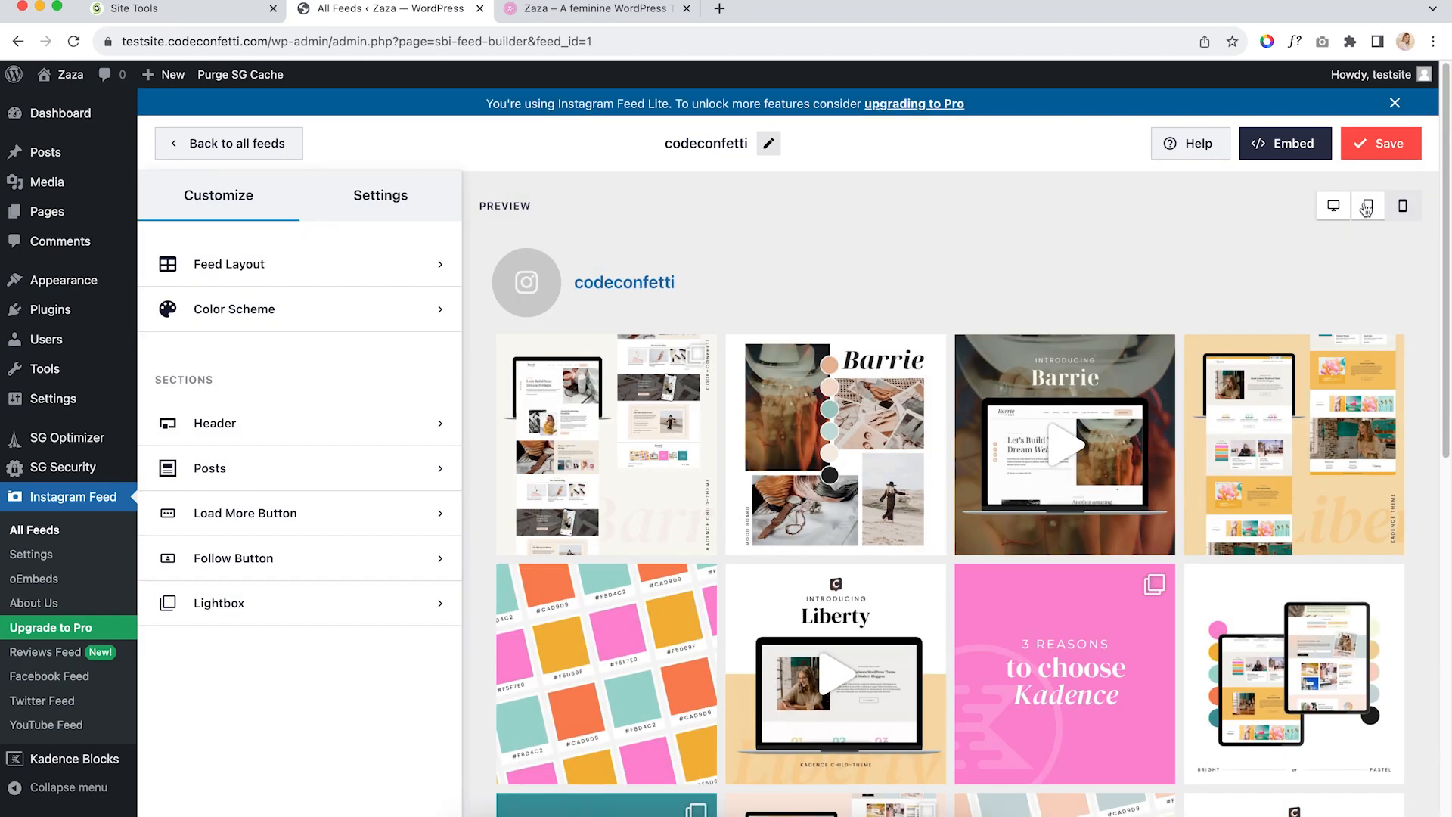
scroll(940, 278, down, 10)
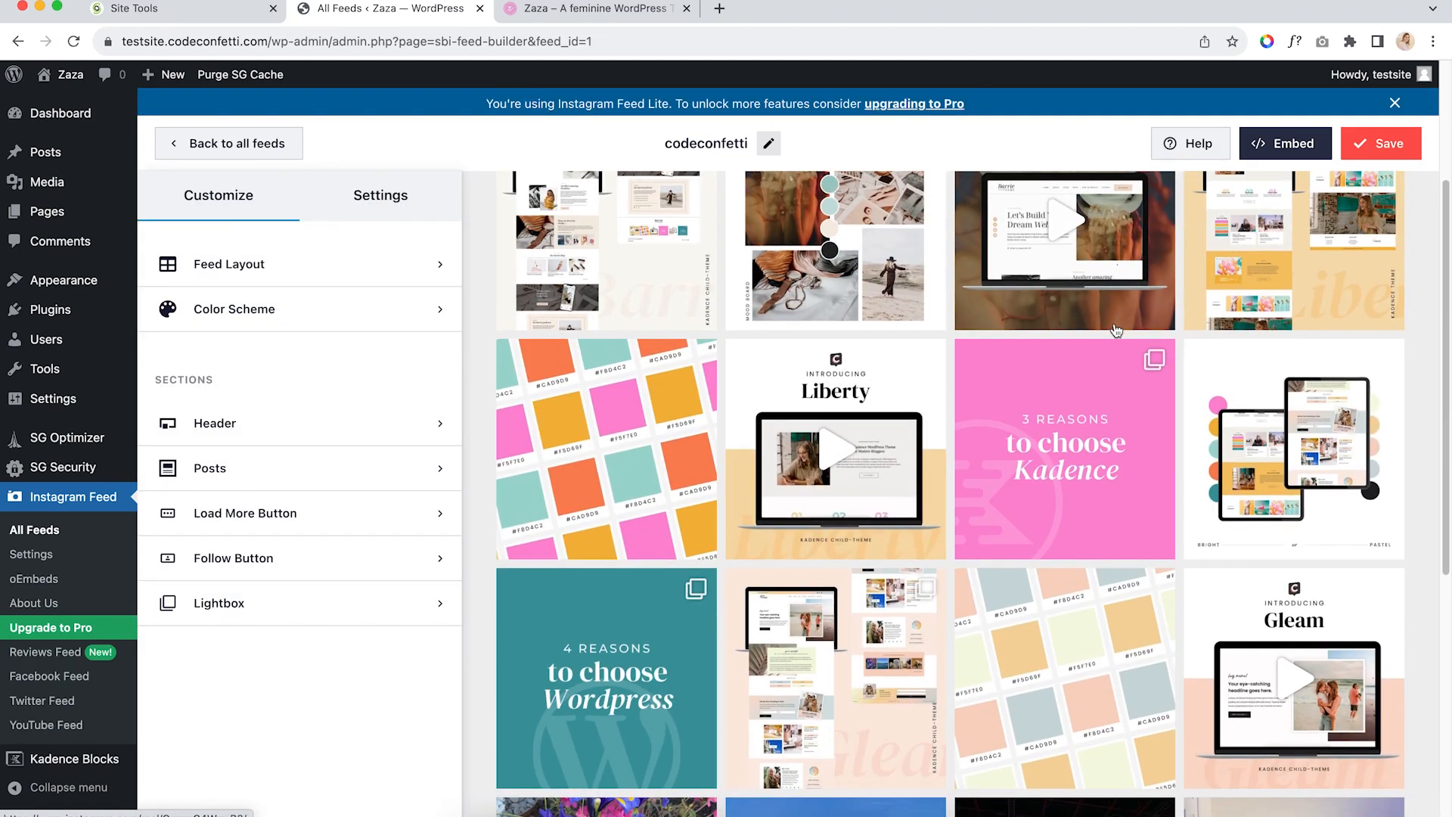
scroll(1116, 330, up, 10)
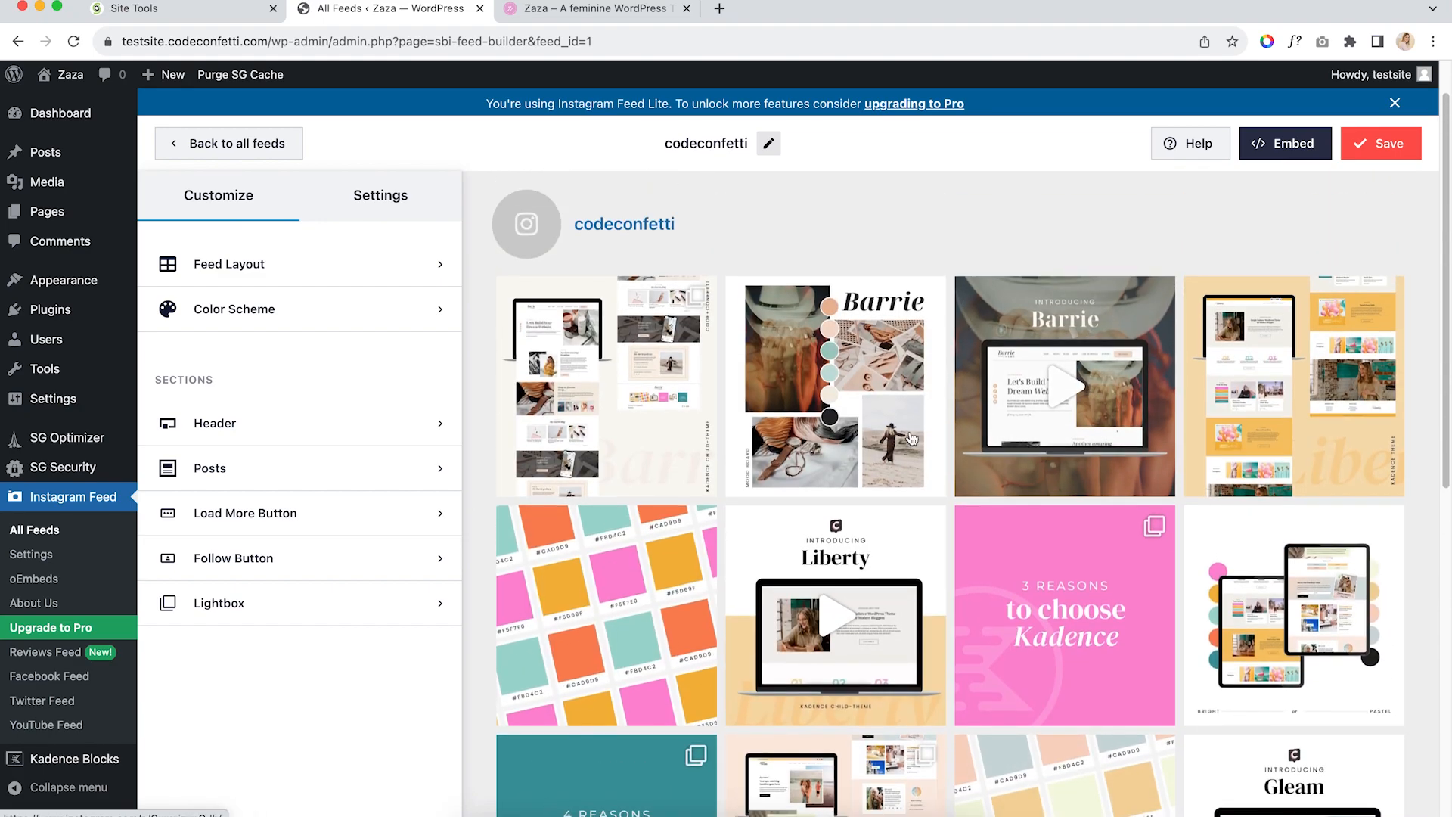
scroll(690, 430, up, 1)
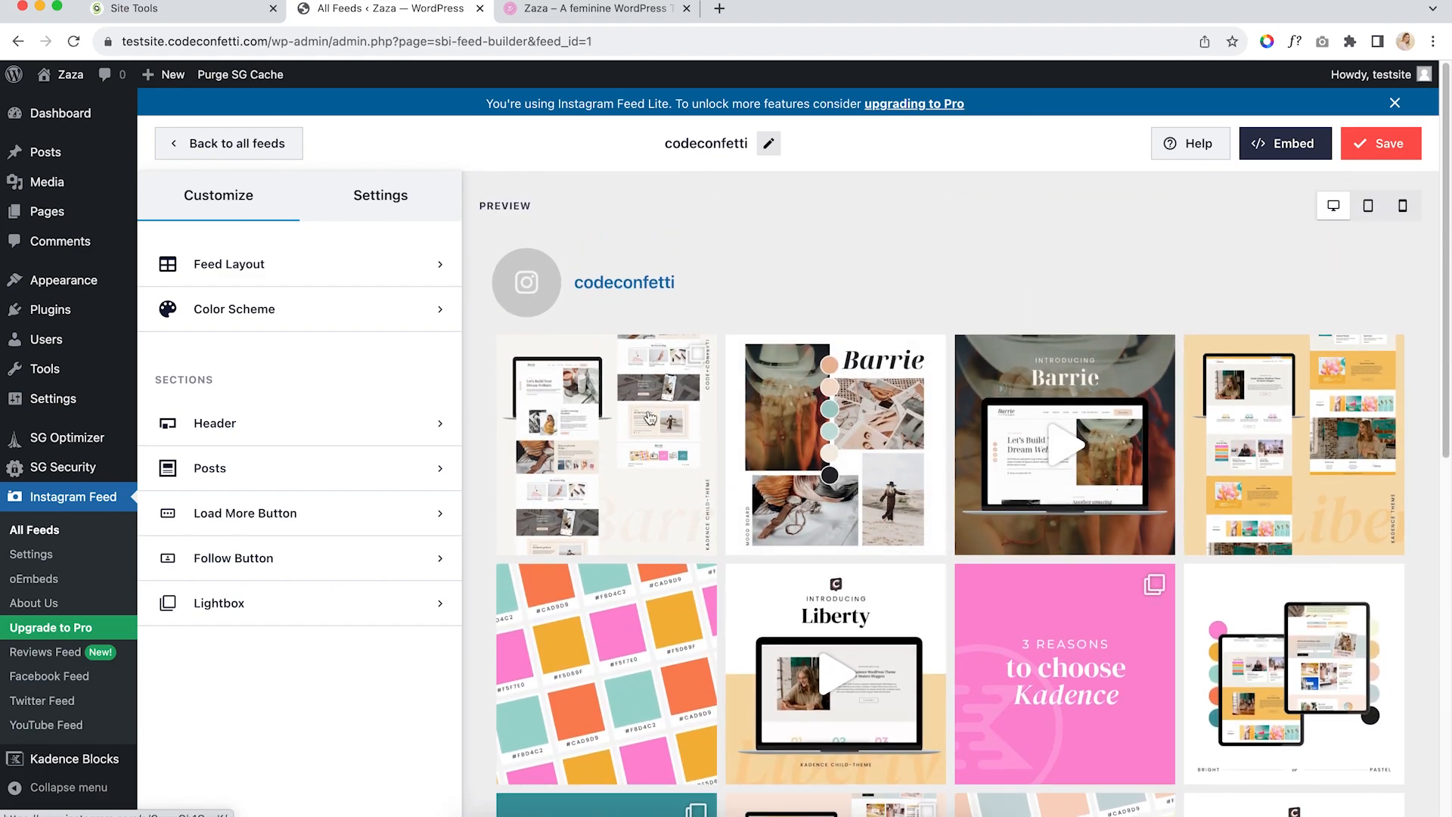
Check the home page's Shop My Picks section, and disable the header of the codeconfetti Instagram feed
click(557, 9)
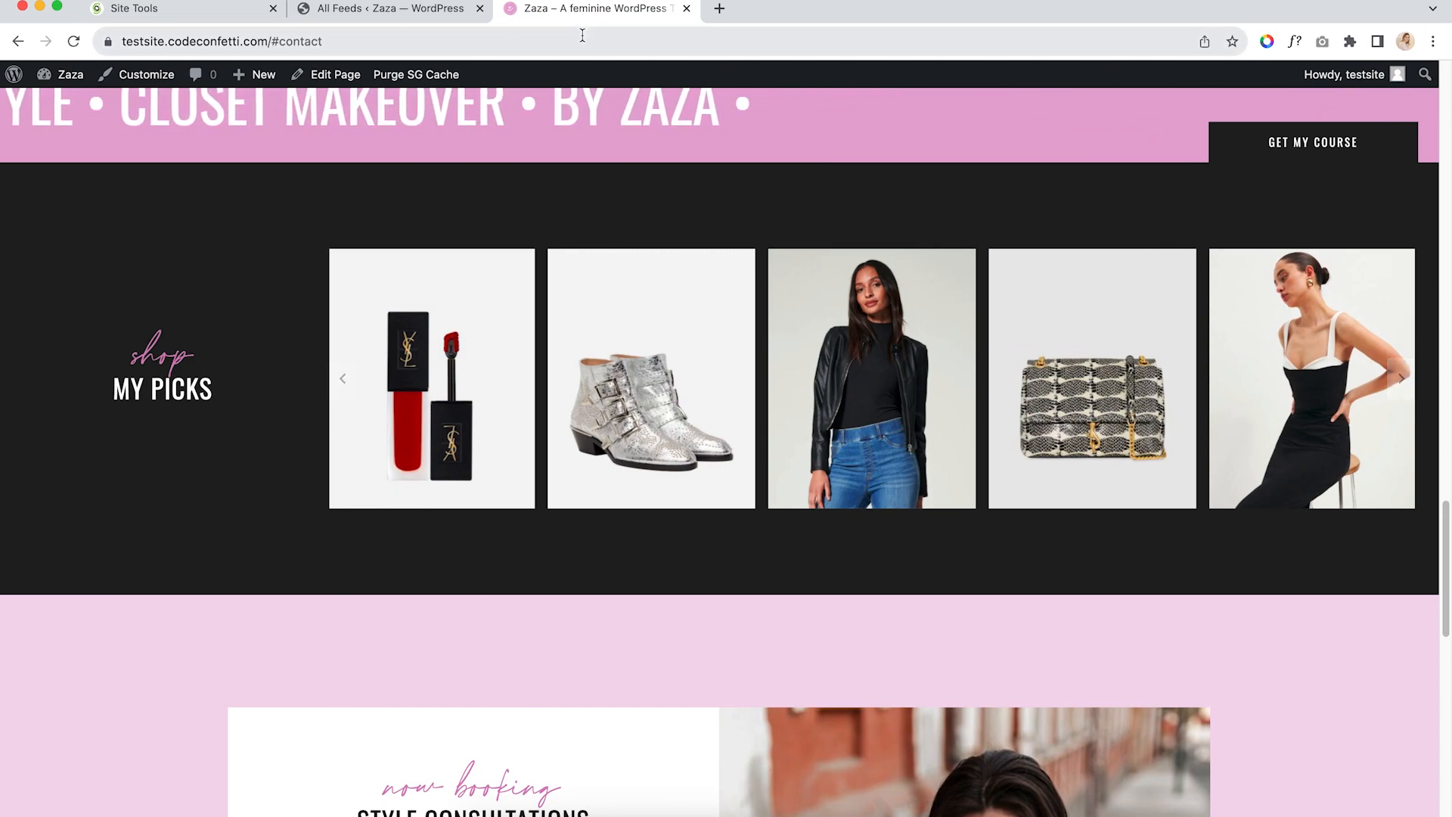
click(395, 22)
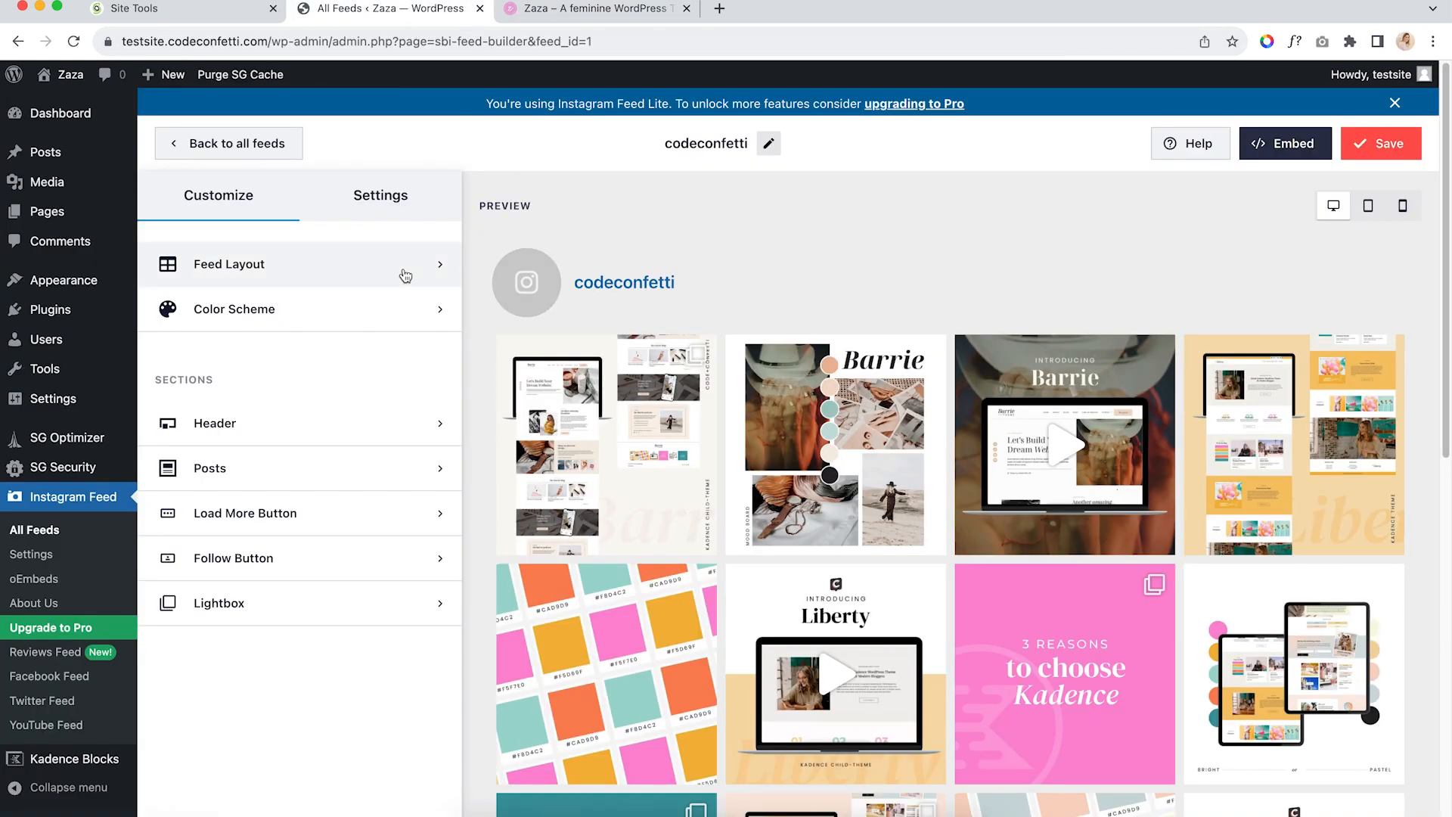
click(261, 427)
click(170, 273)
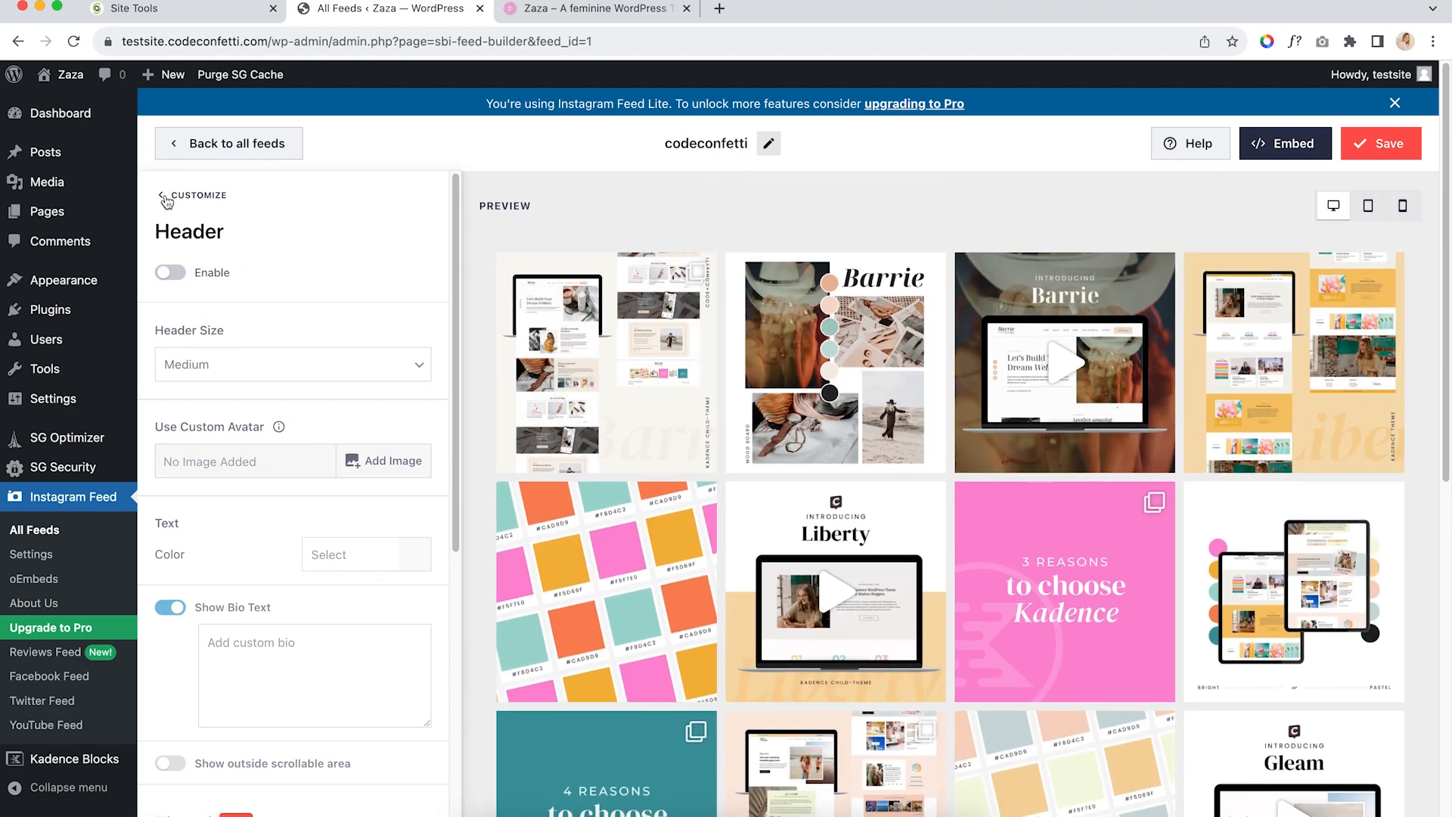
click(165, 195)
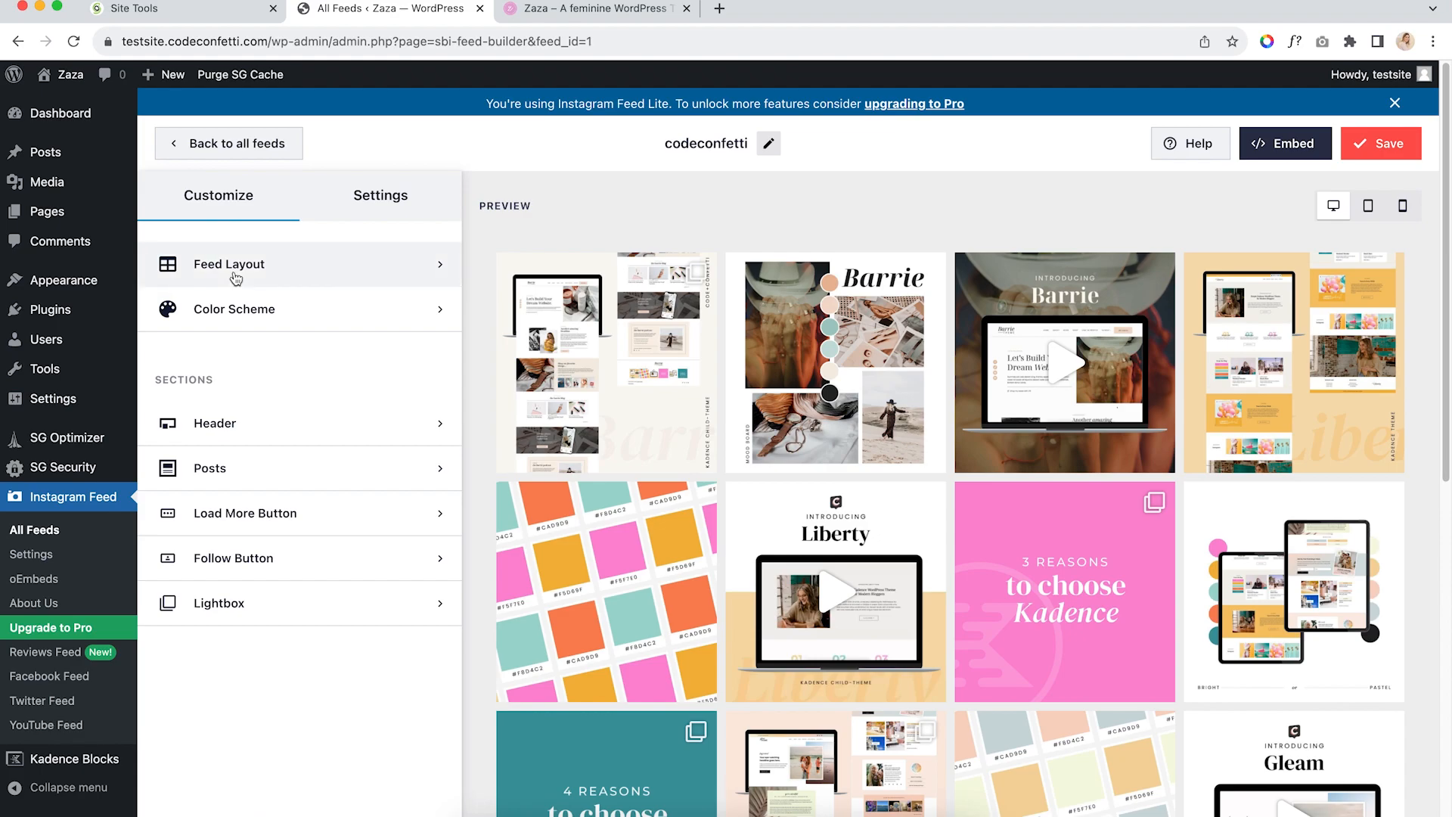
In the feed layout, set the number of posts to 5 for both desktop and mobile
click(268, 276)
scroll(292, 337, down, 3)
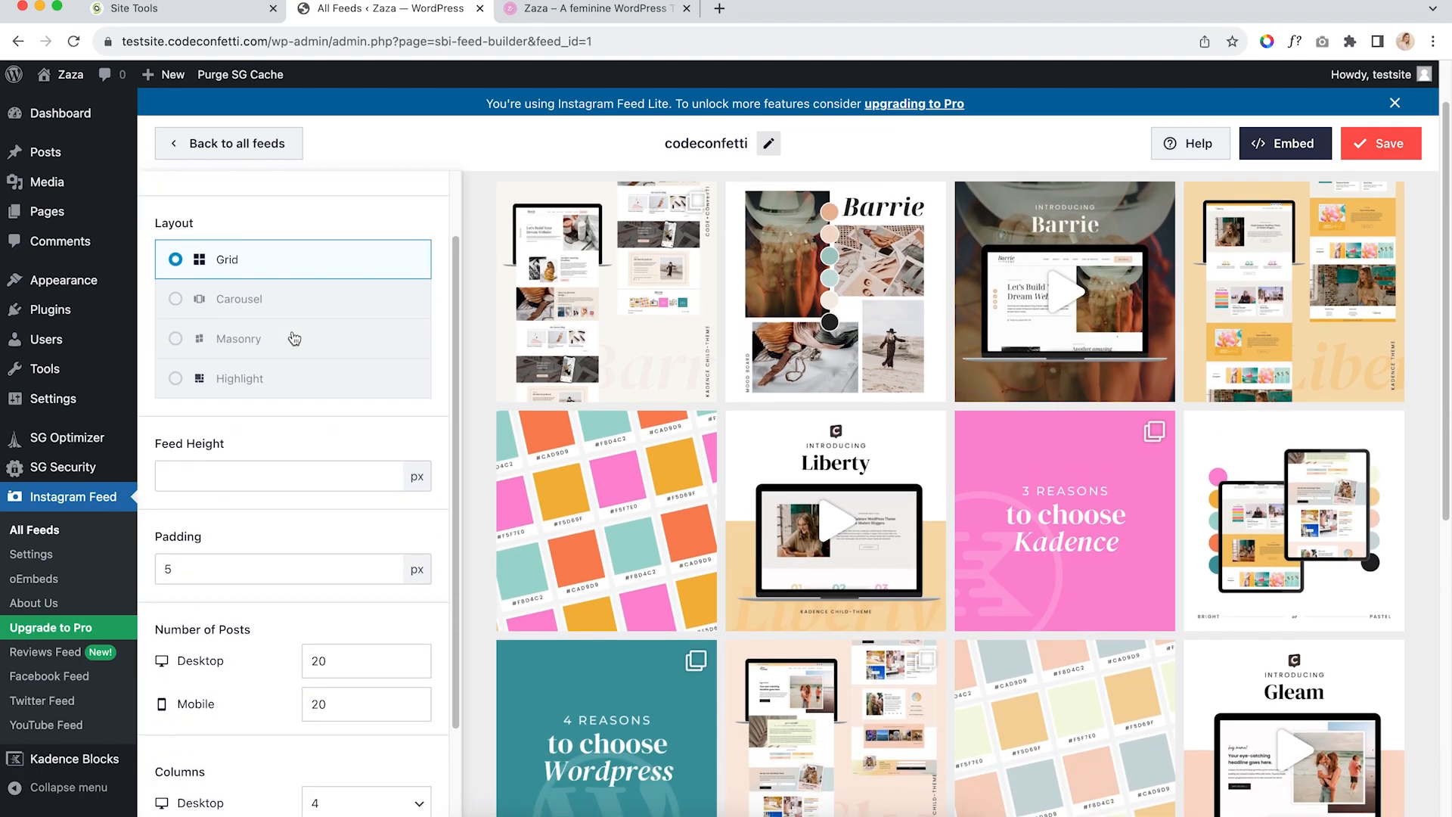
double_click(335, 533)
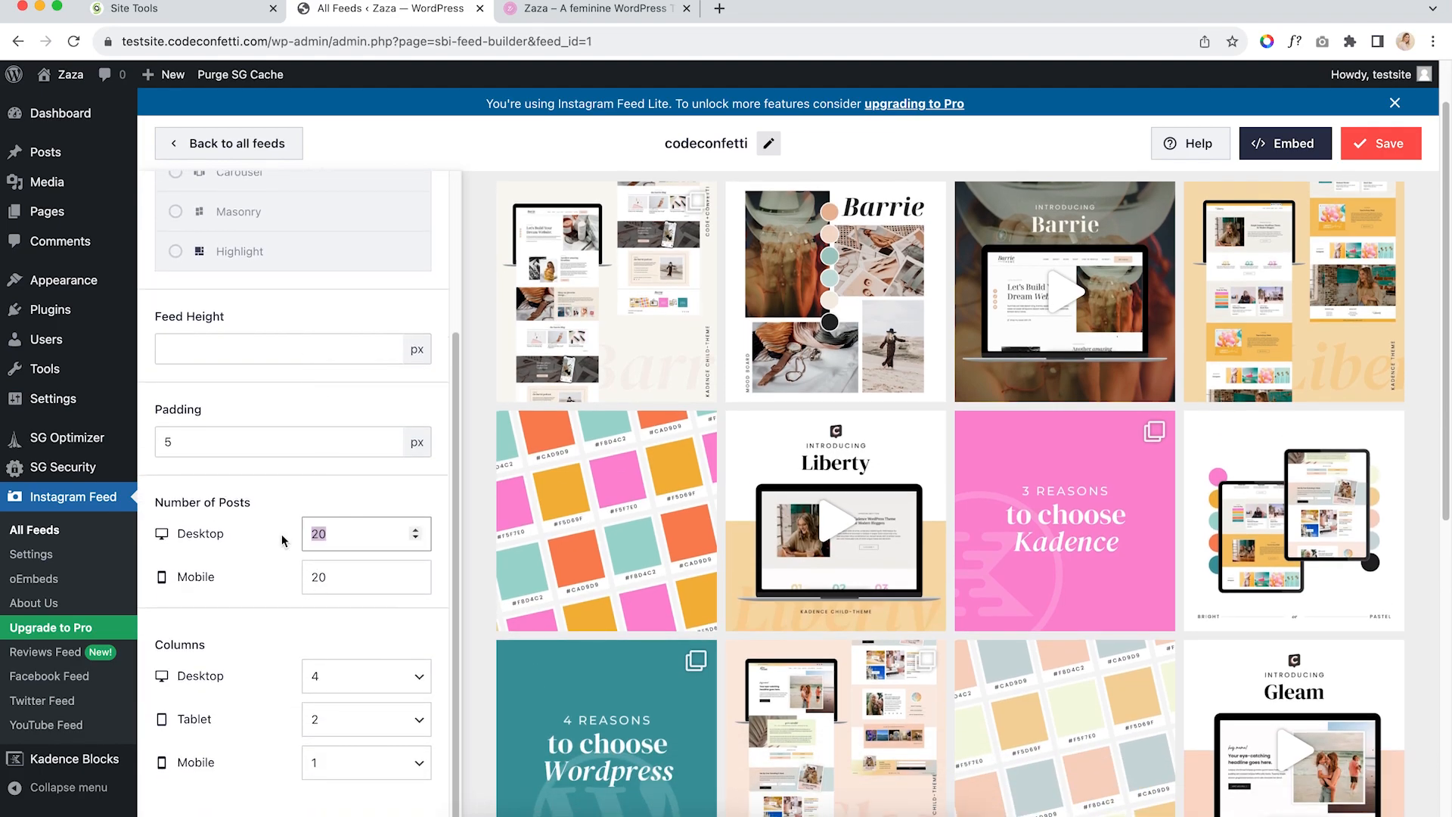
text(5)
double_click(316, 577)
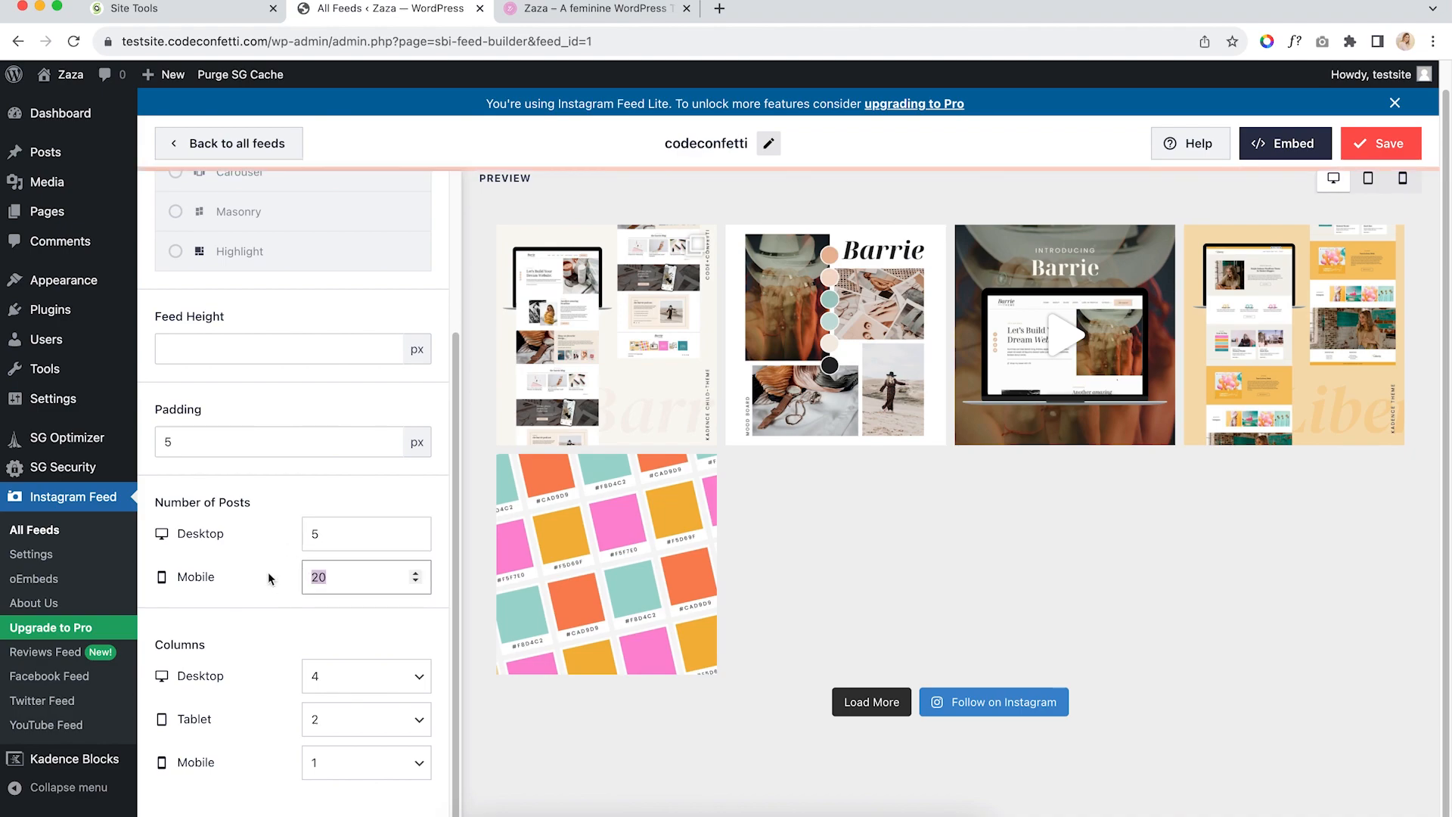
text(5)
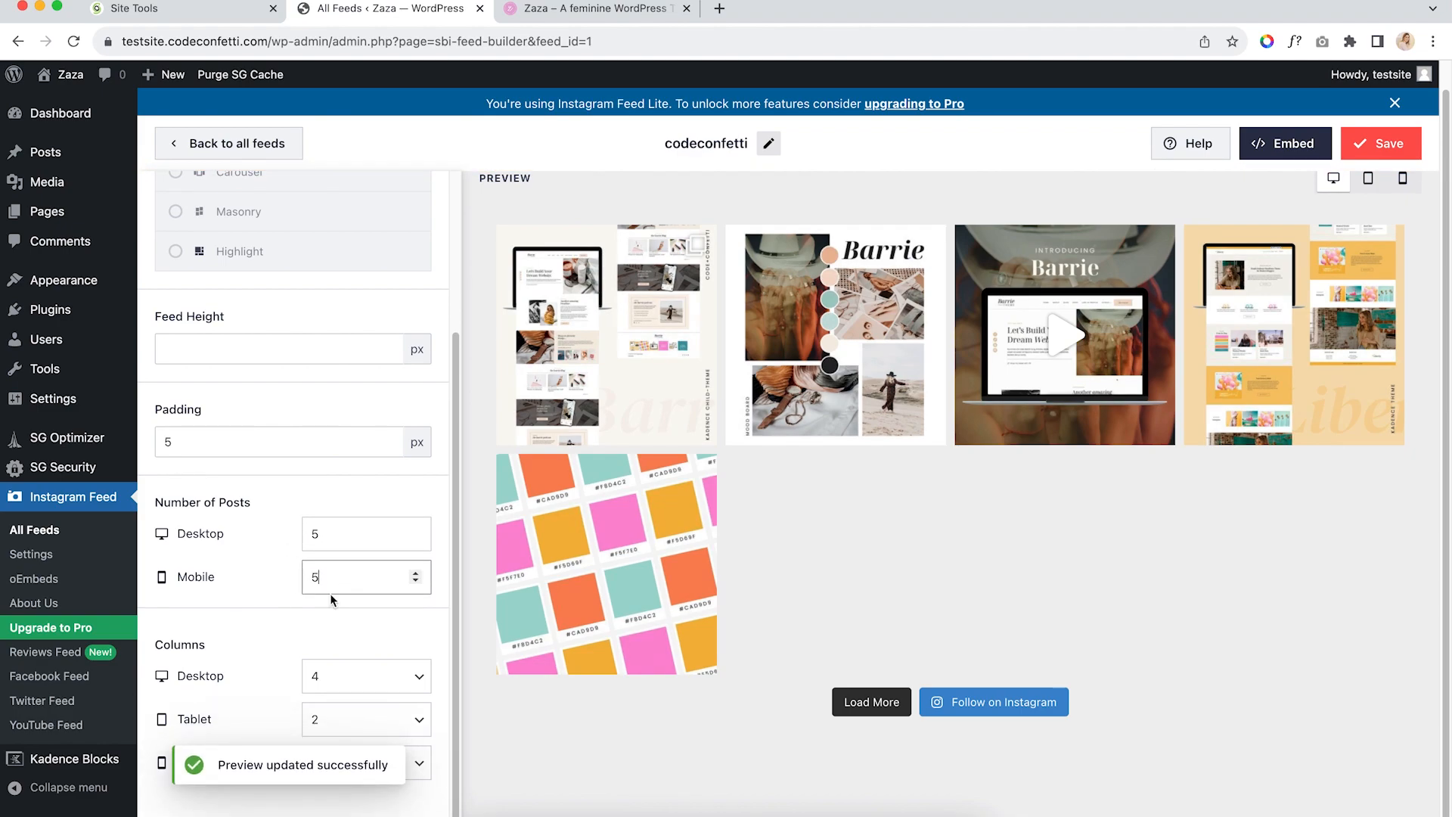
Set the feed's columns to 5 for both desktop and tablet
click(315, 680)
click(363, 673)
click(340, 680)
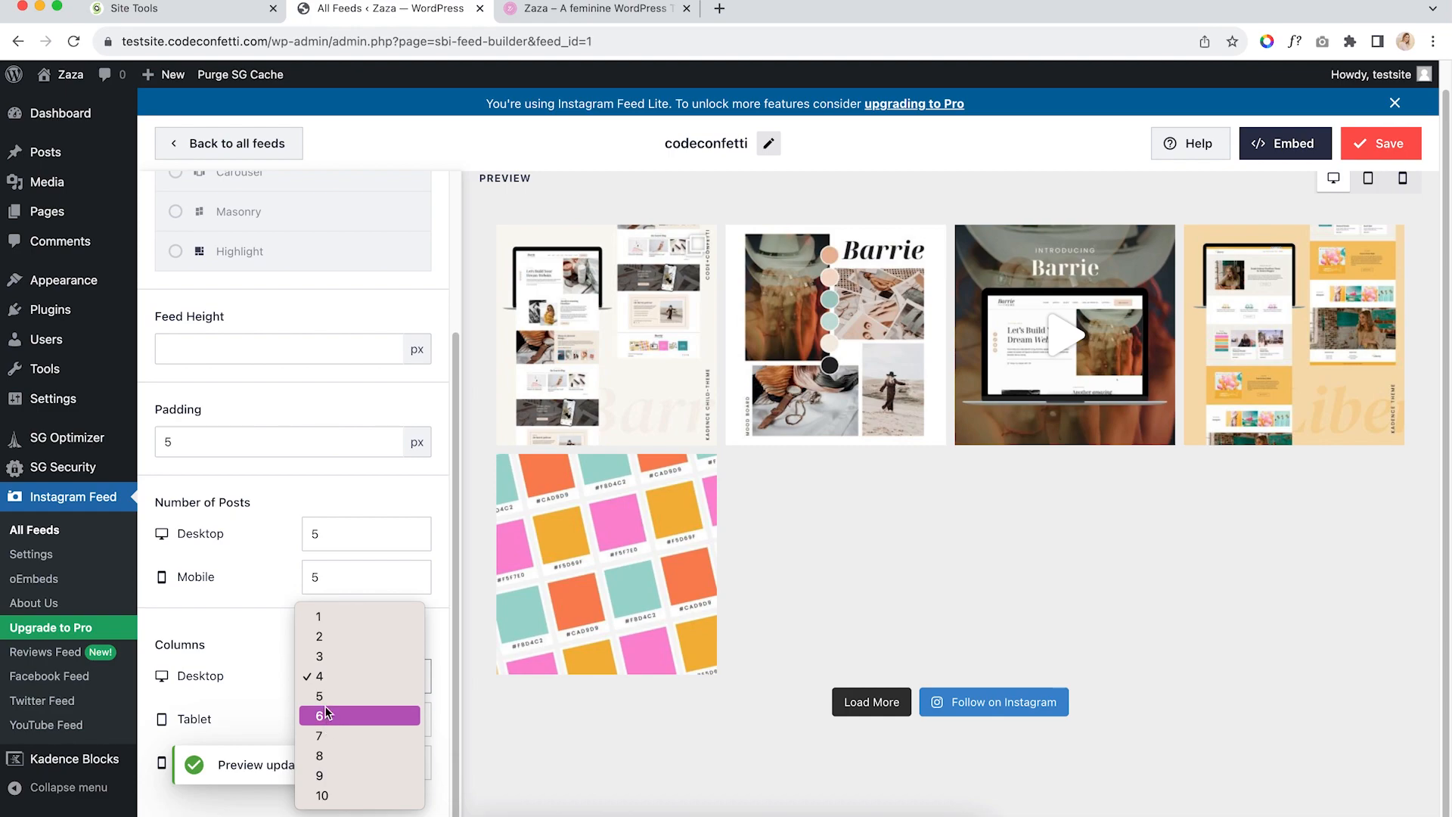
click(400, 696)
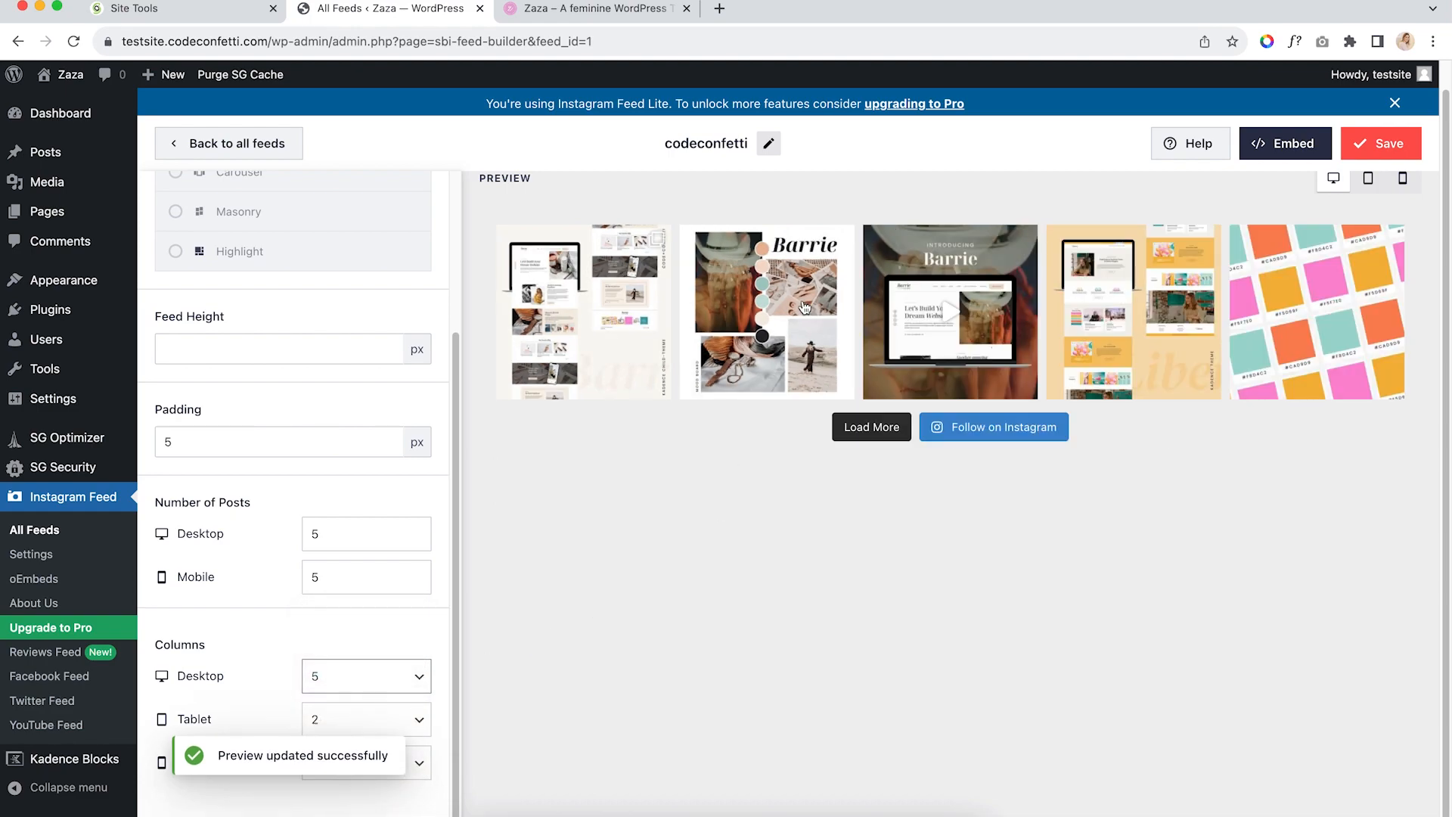
click(382, 723)
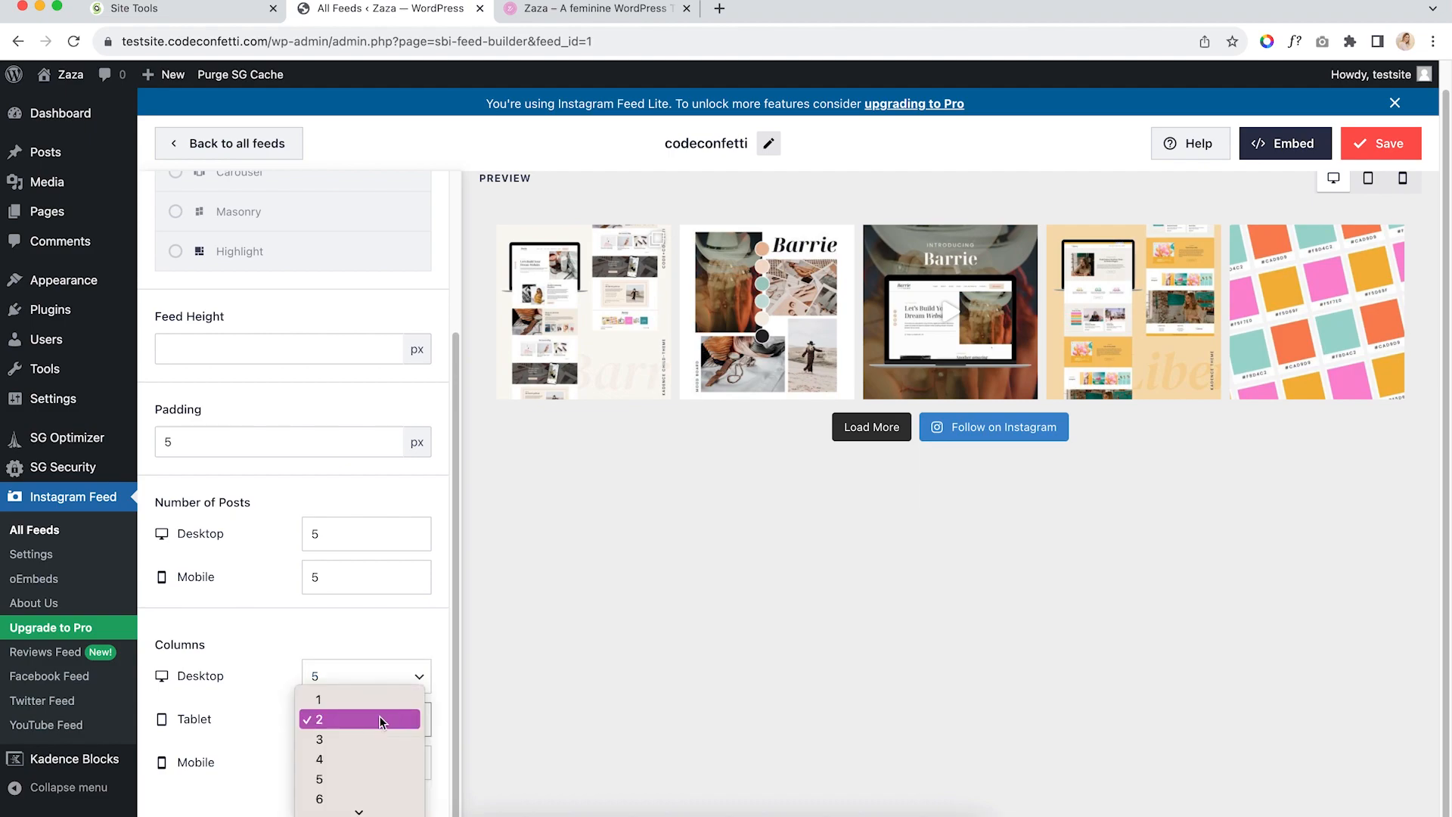
click(338, 774)
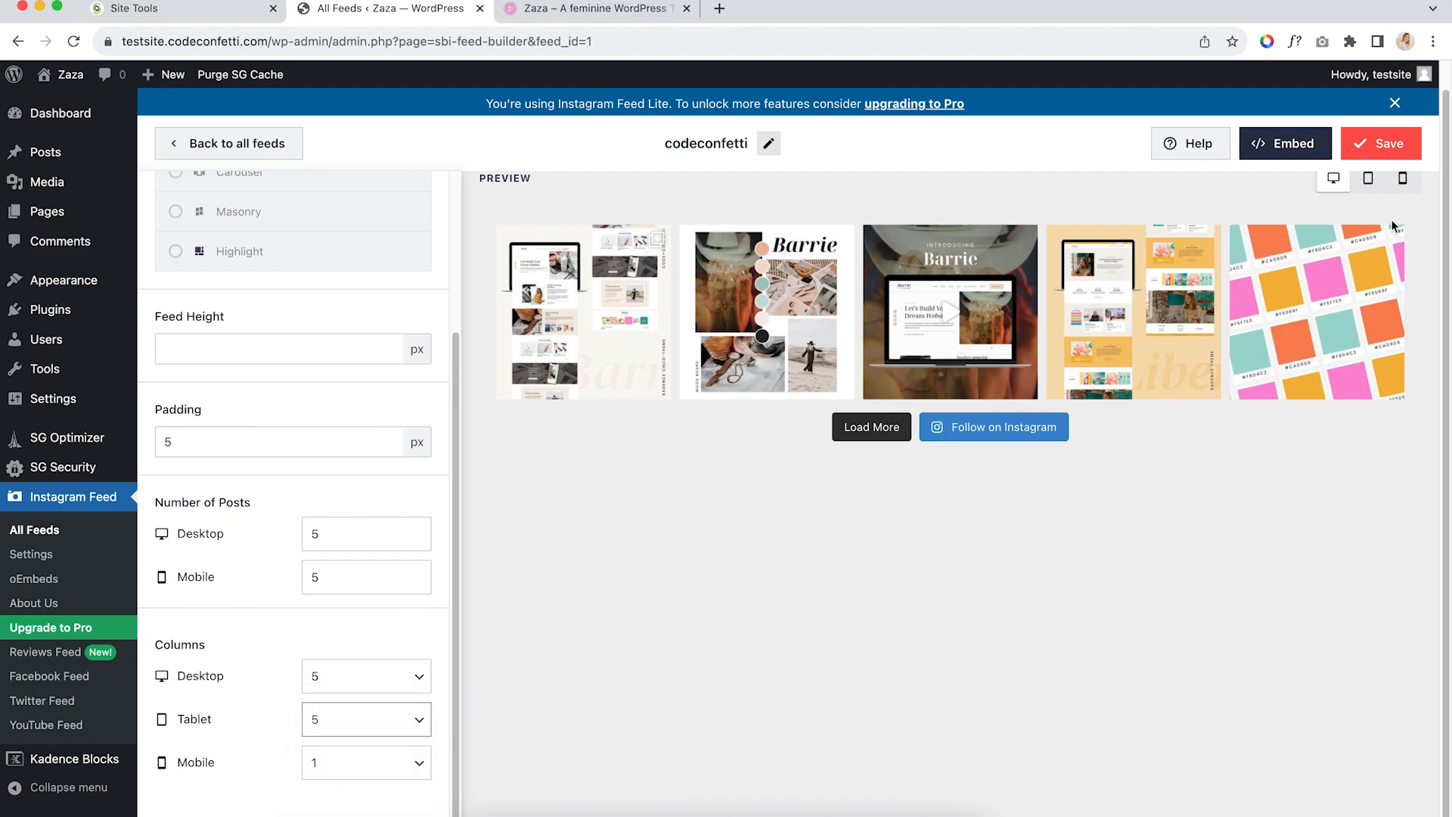
Preview the feed on mobile with its mobile columns set to 2, and save the feed
click(1404, 181)
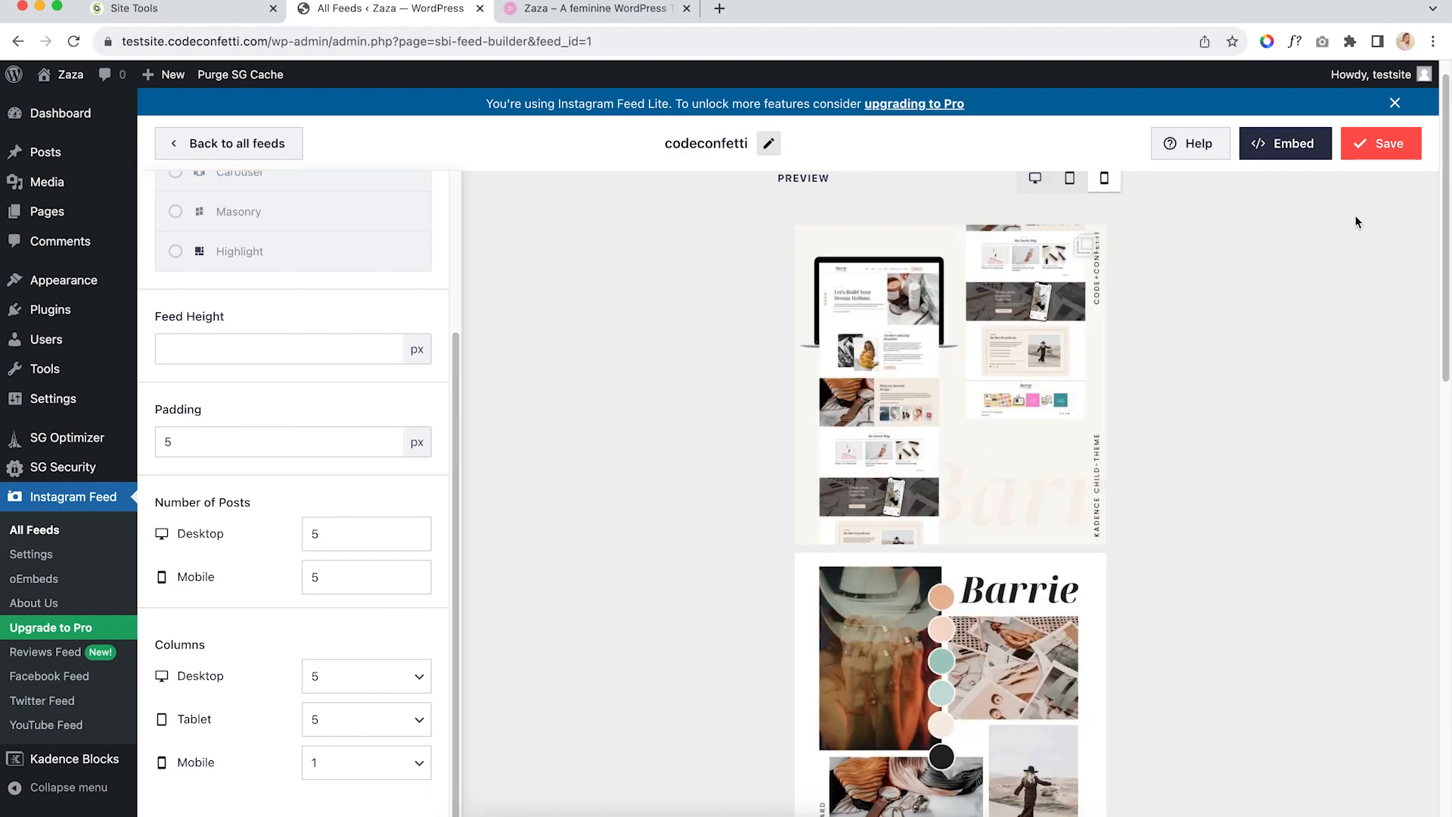
click(387, 760)
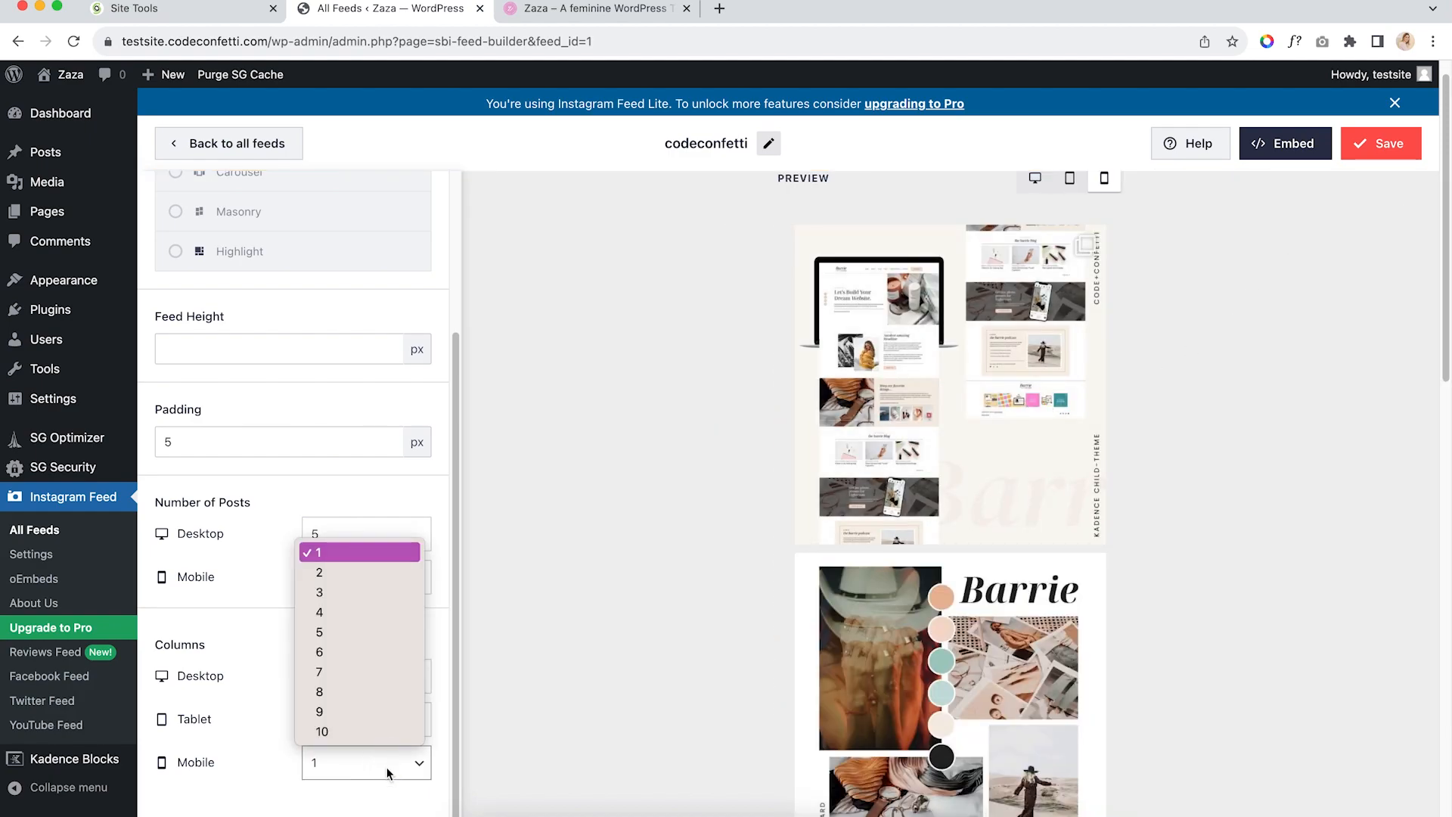
click(348, 571)
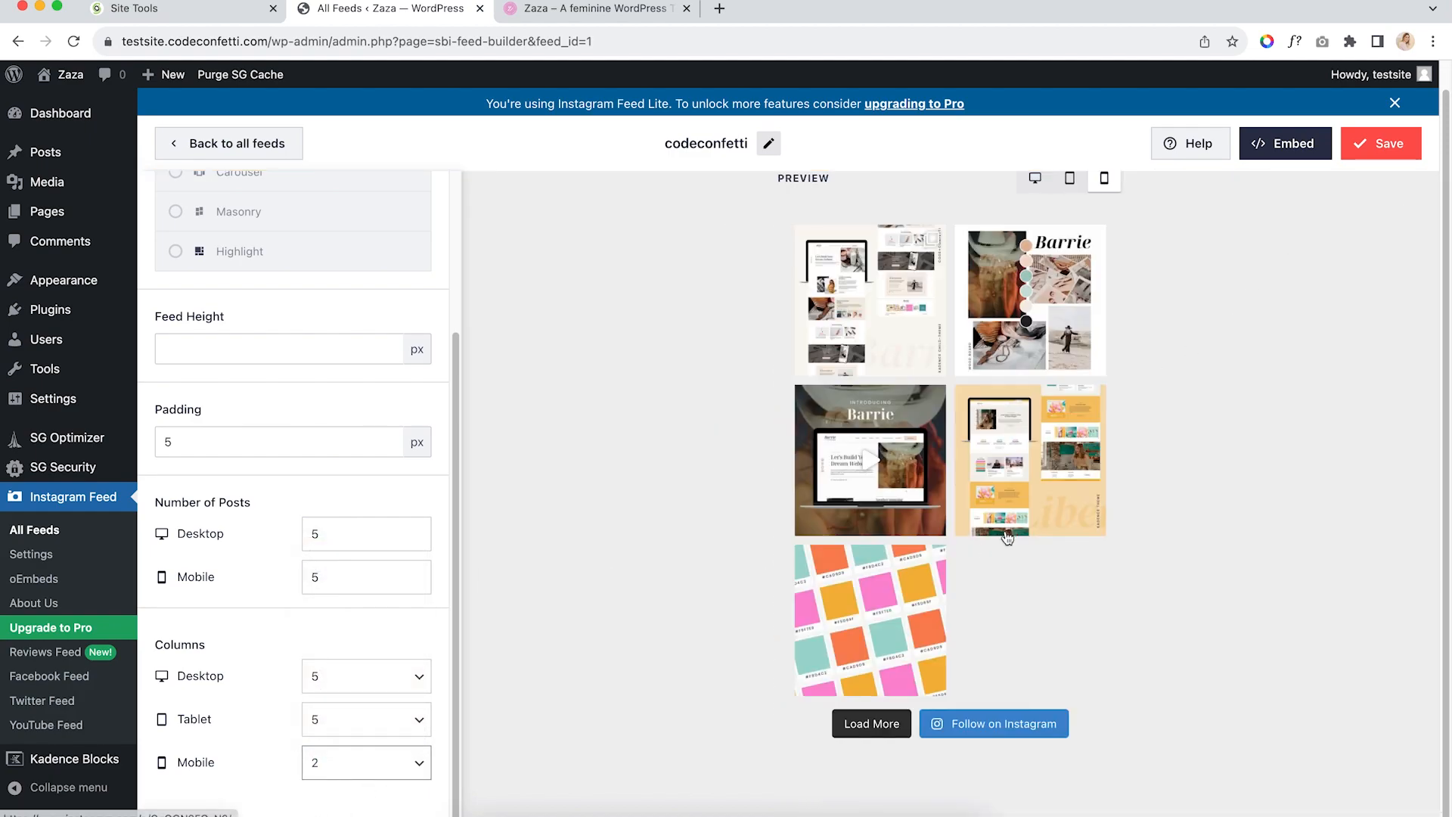
scroll(1004, 541, up, 1)
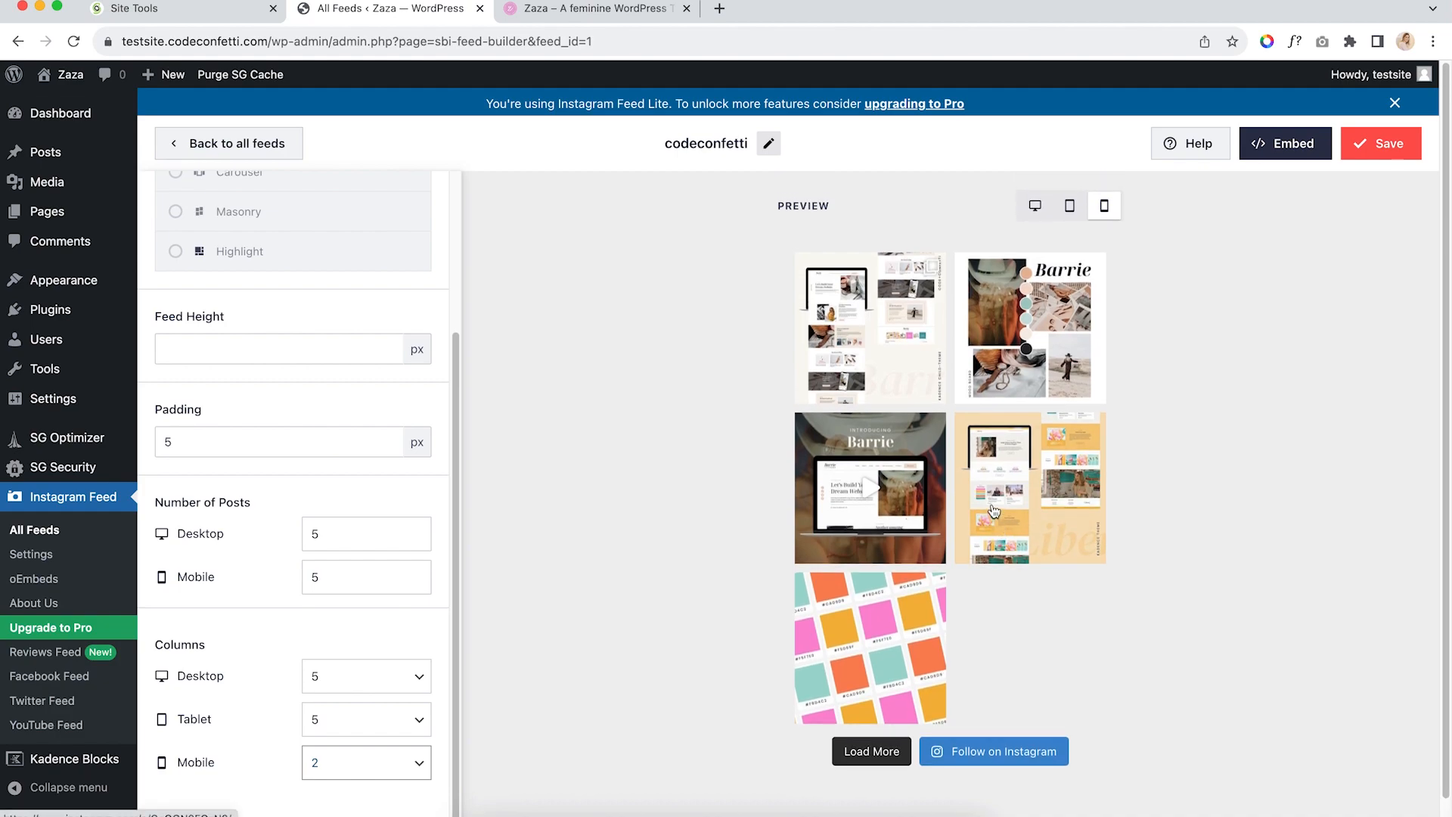
scroll(991, 506, down, 1)
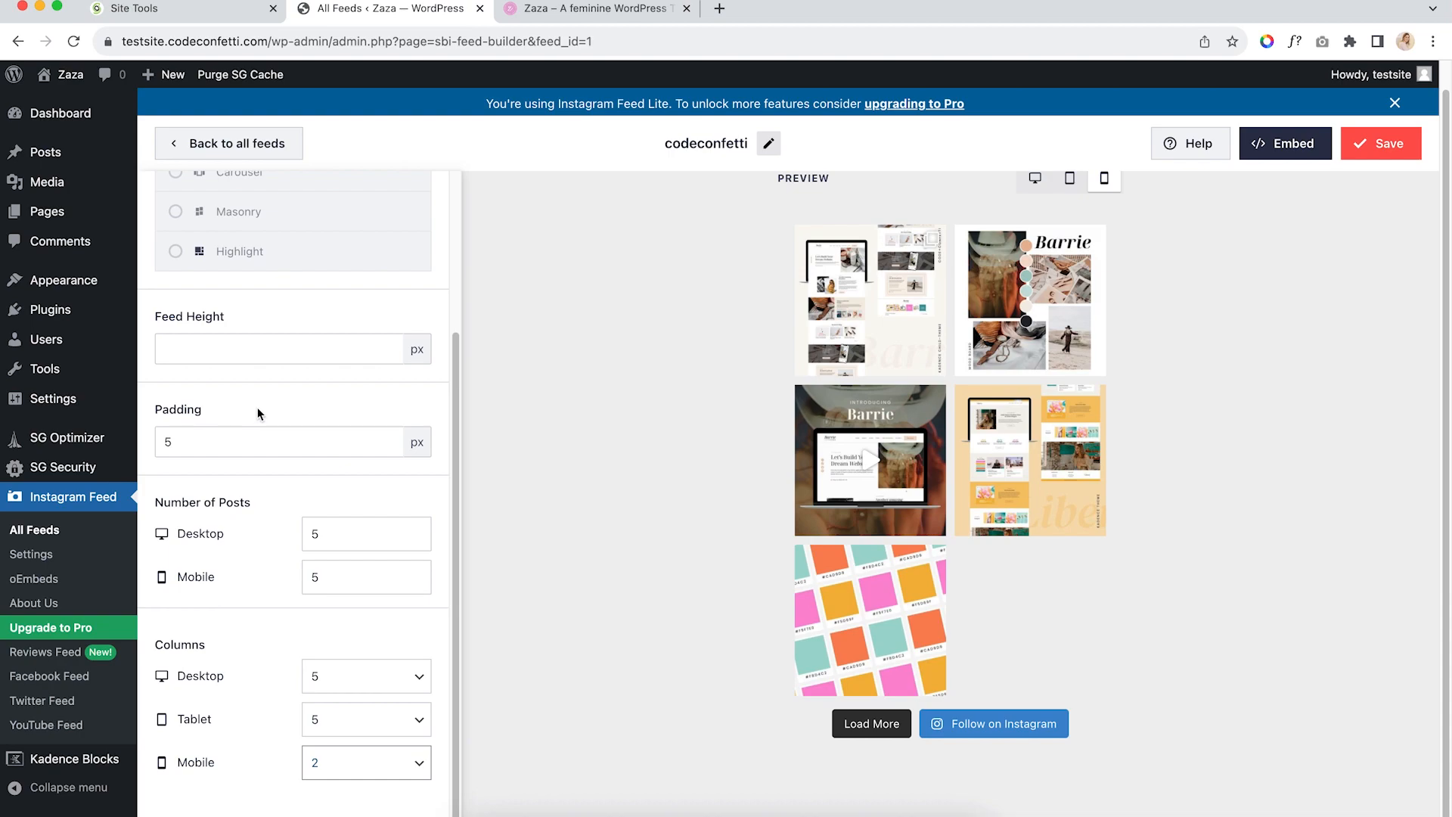
click(1391, 149)
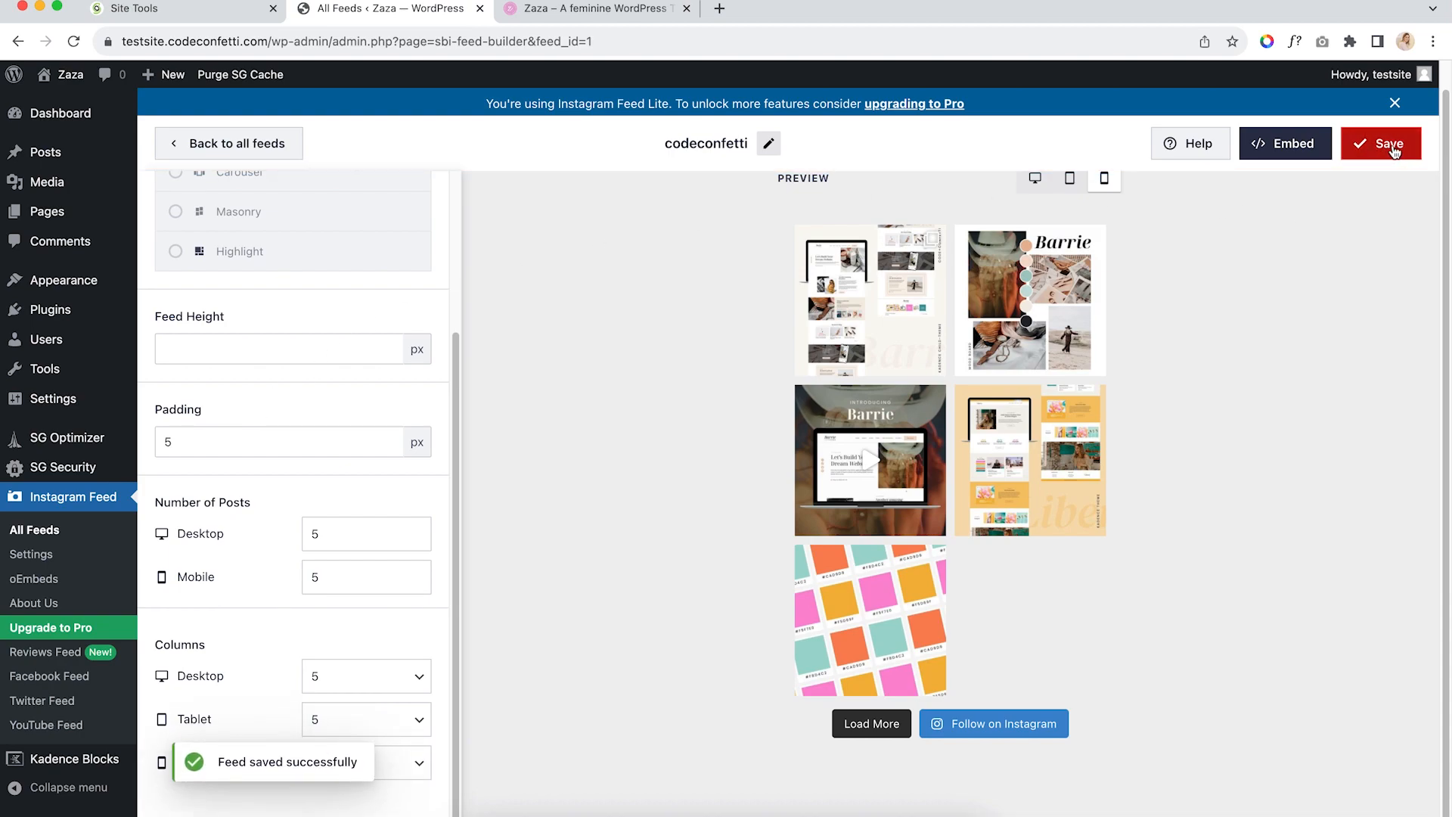
Copy the feed's embed shortcode and choose the Home page for embedding, dismissing the block hint in its editor
click(1265, 148)
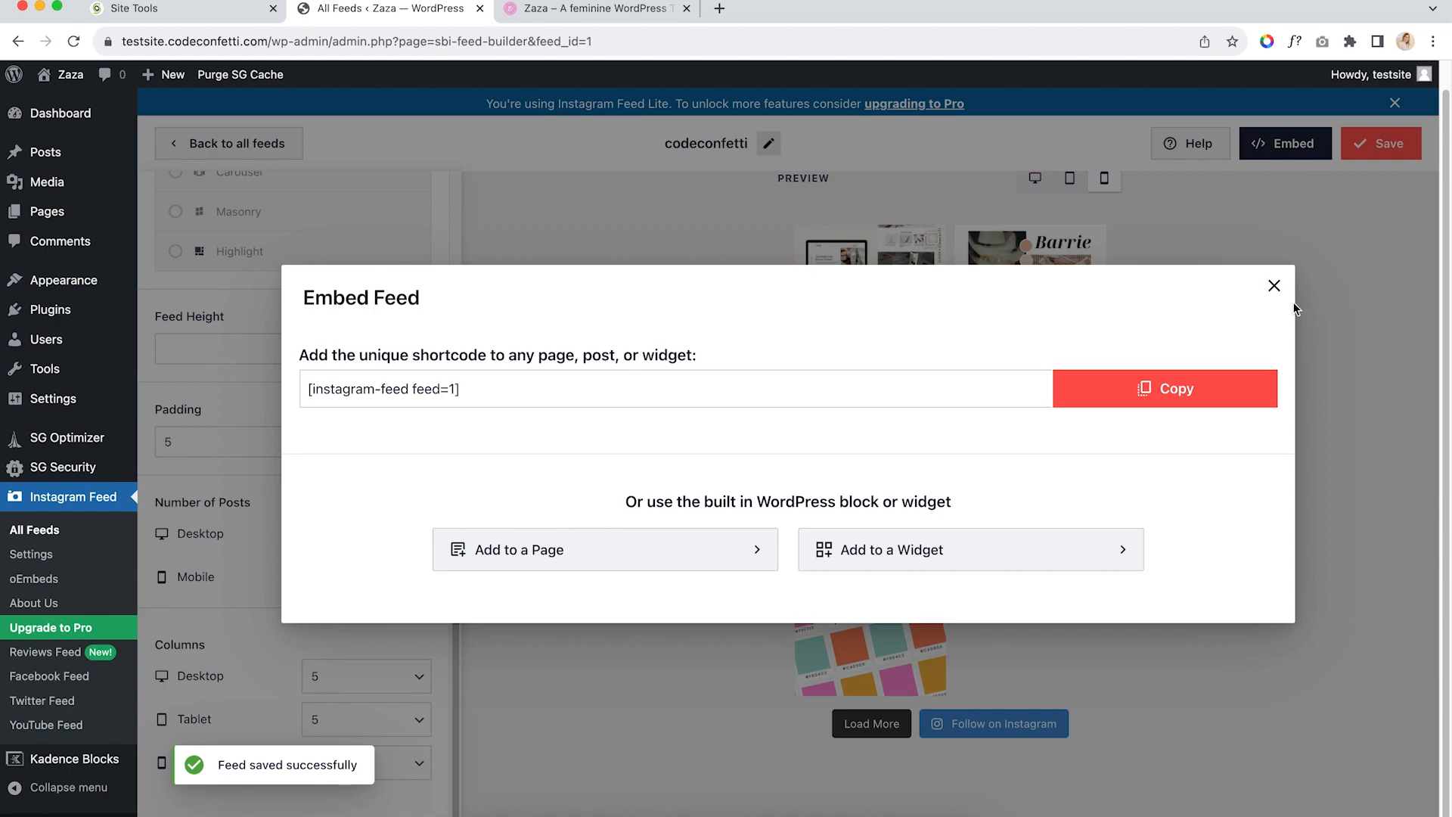
click(1113, 398)
click(747, 550)
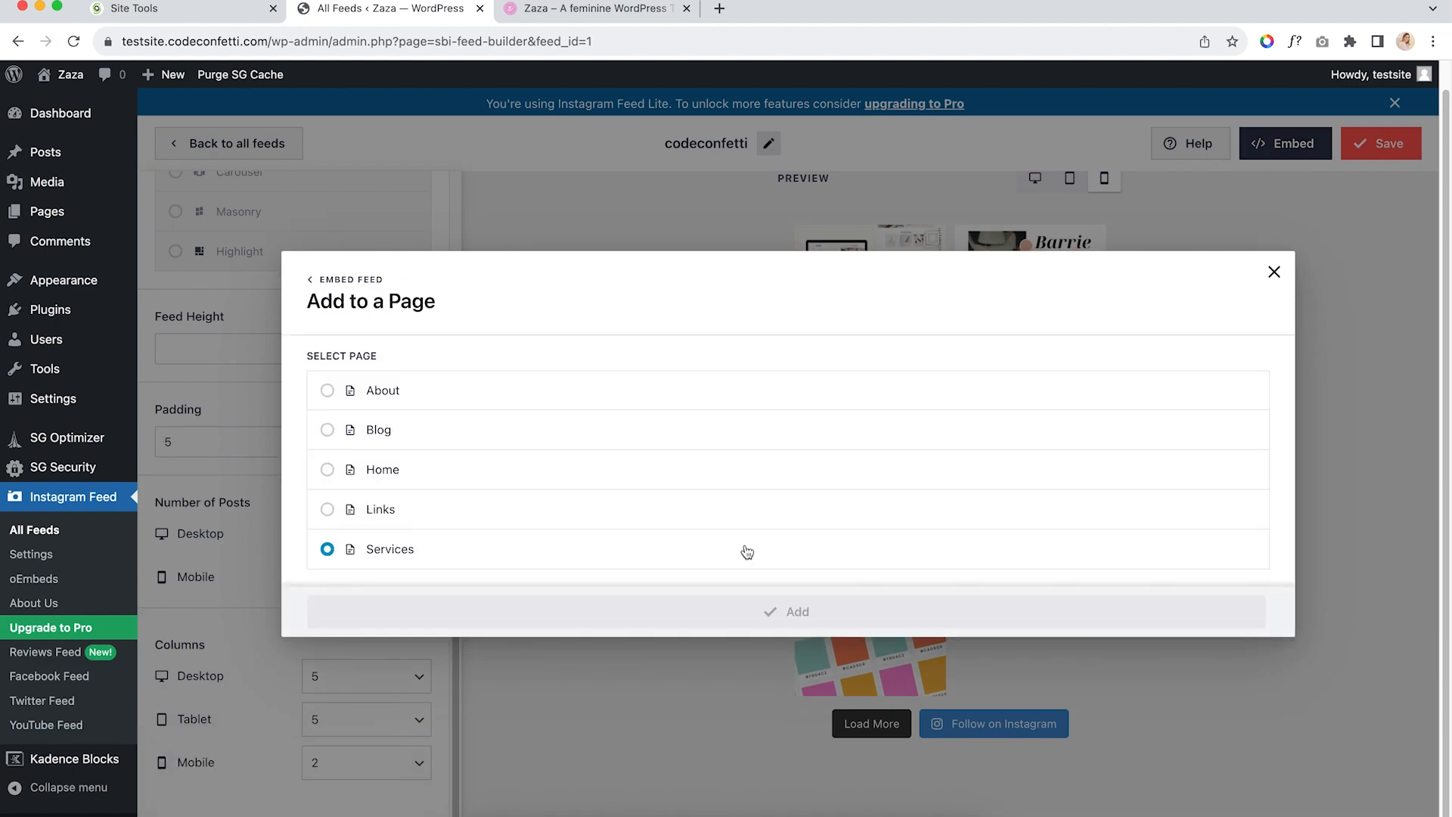
click(446, 475)
click(717, 616)
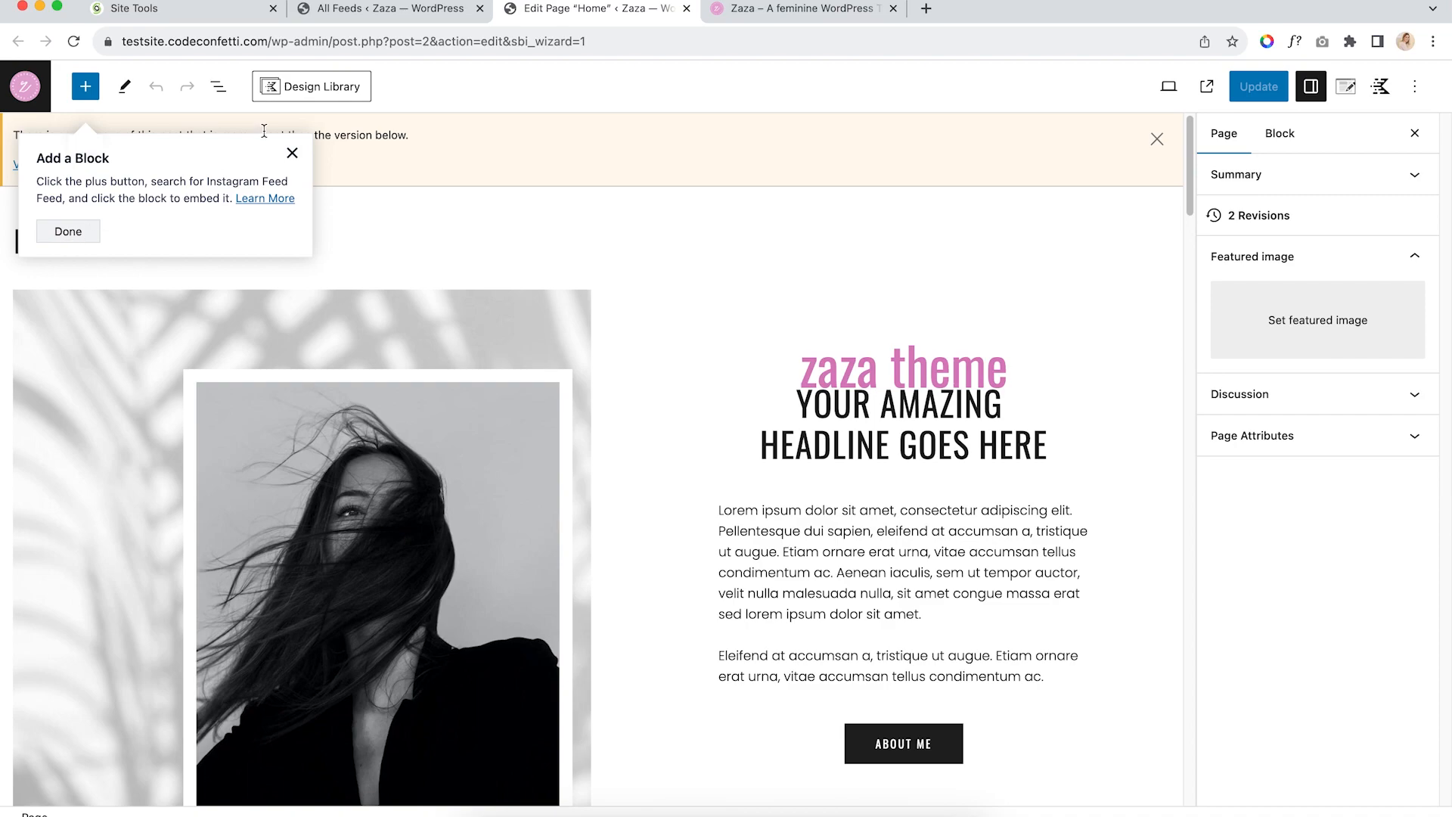
click(292, 153)
Delete the Gallery (Adv) block from the Shop My Picks row on the Home page
scroll(602, 333, down, 20)
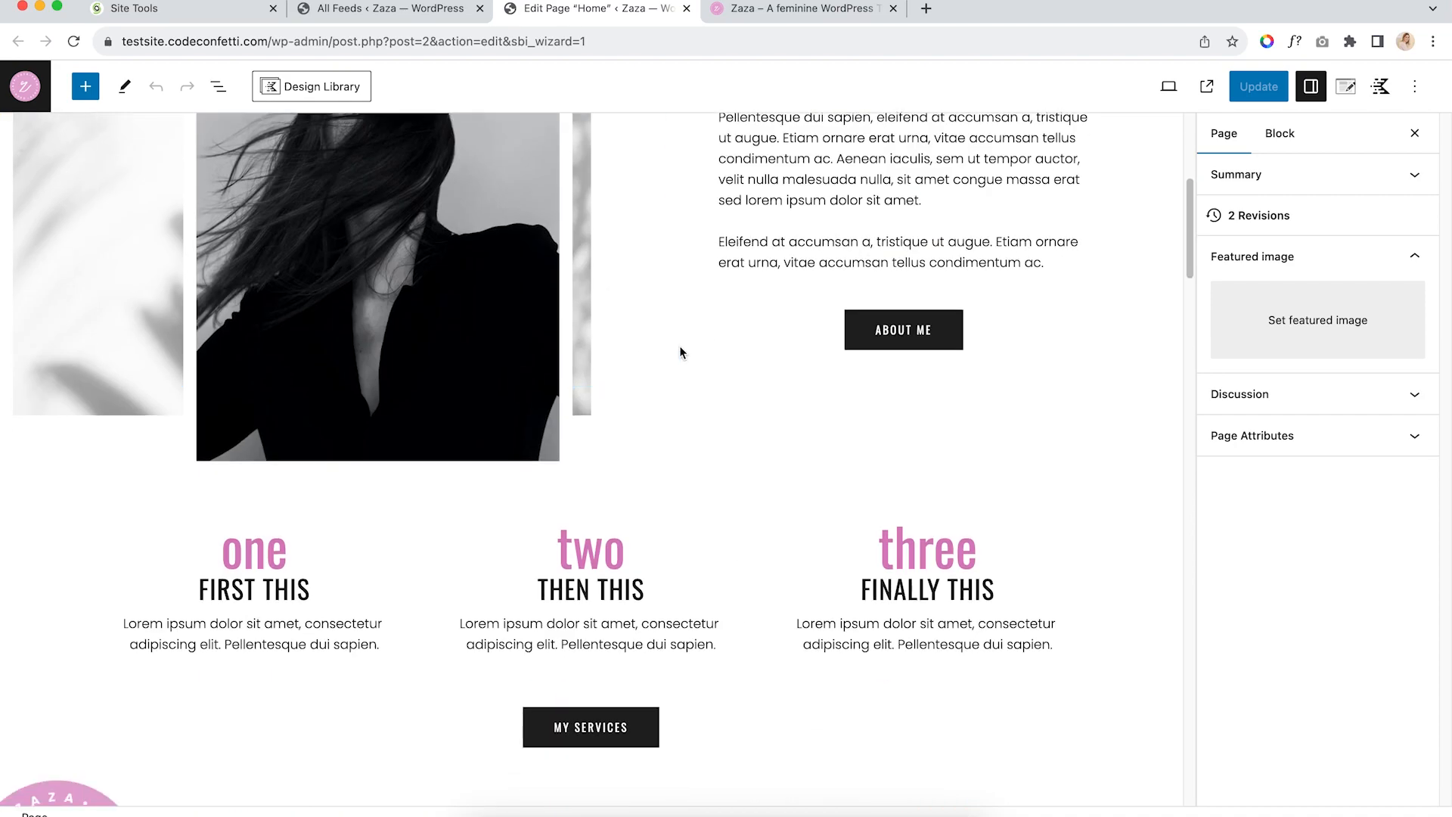
scroll(684, 352, down, 15)
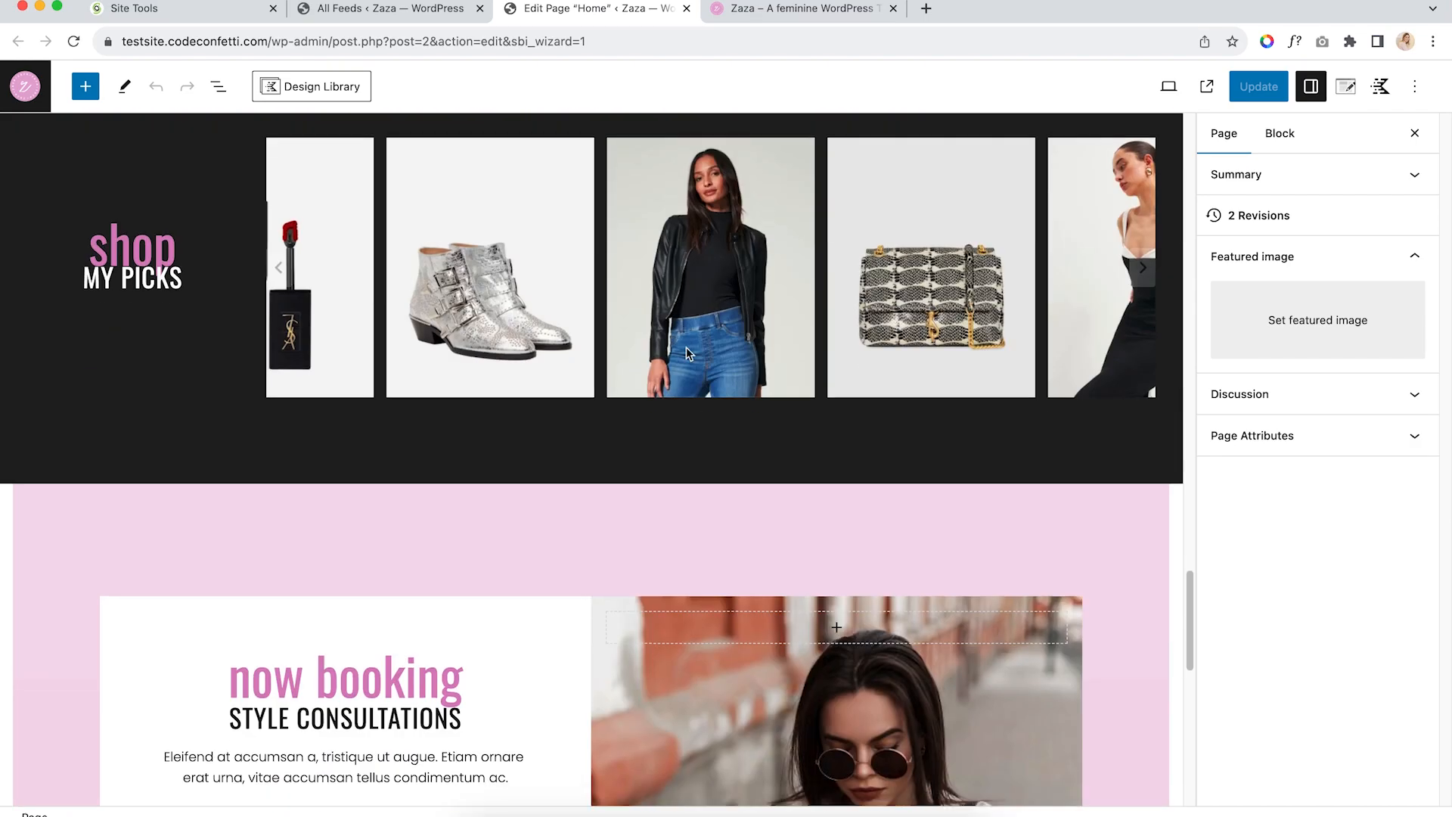
scroll(605, 320, up, 1)
click(261, 168)
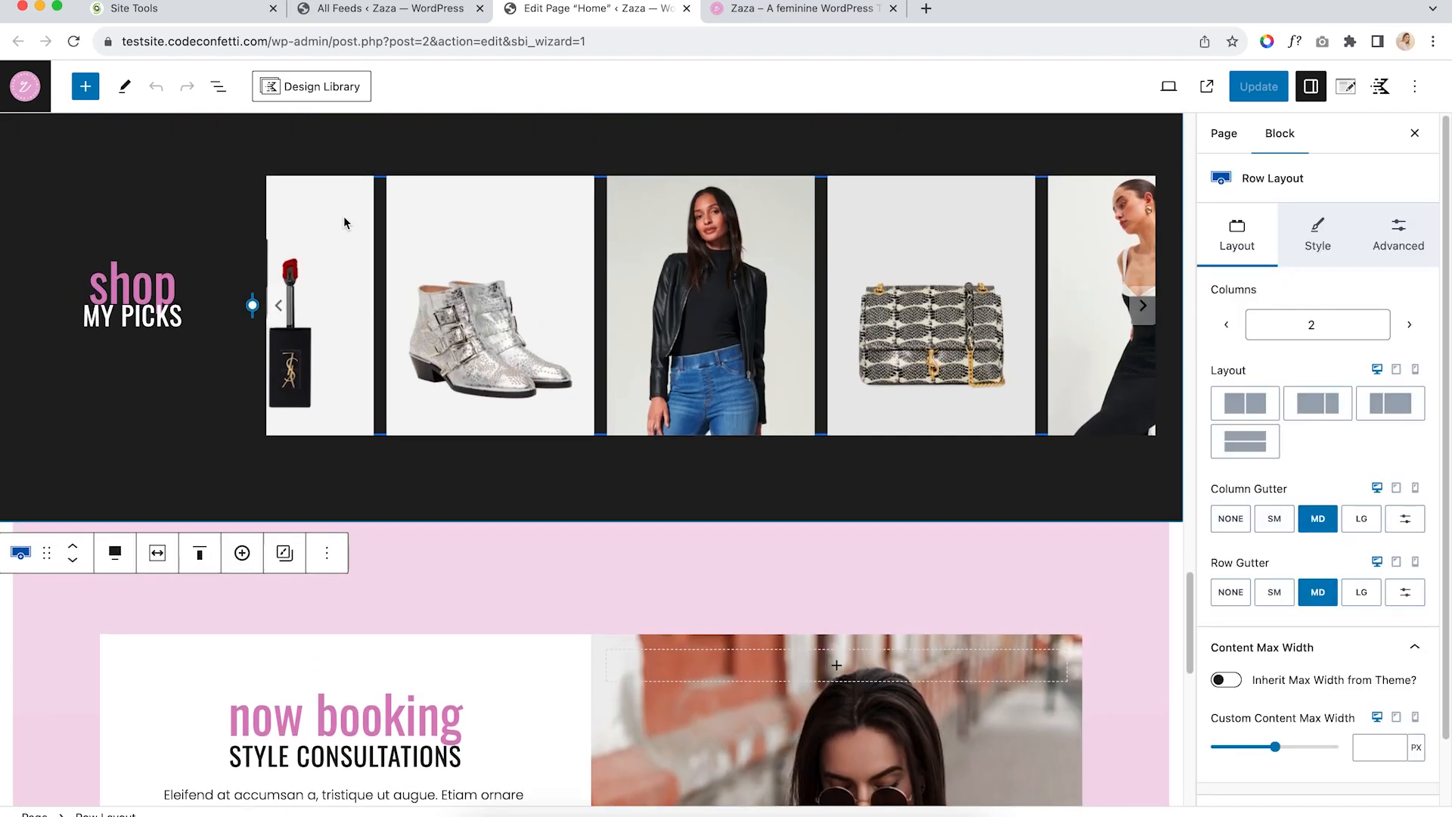
click(340, 220)
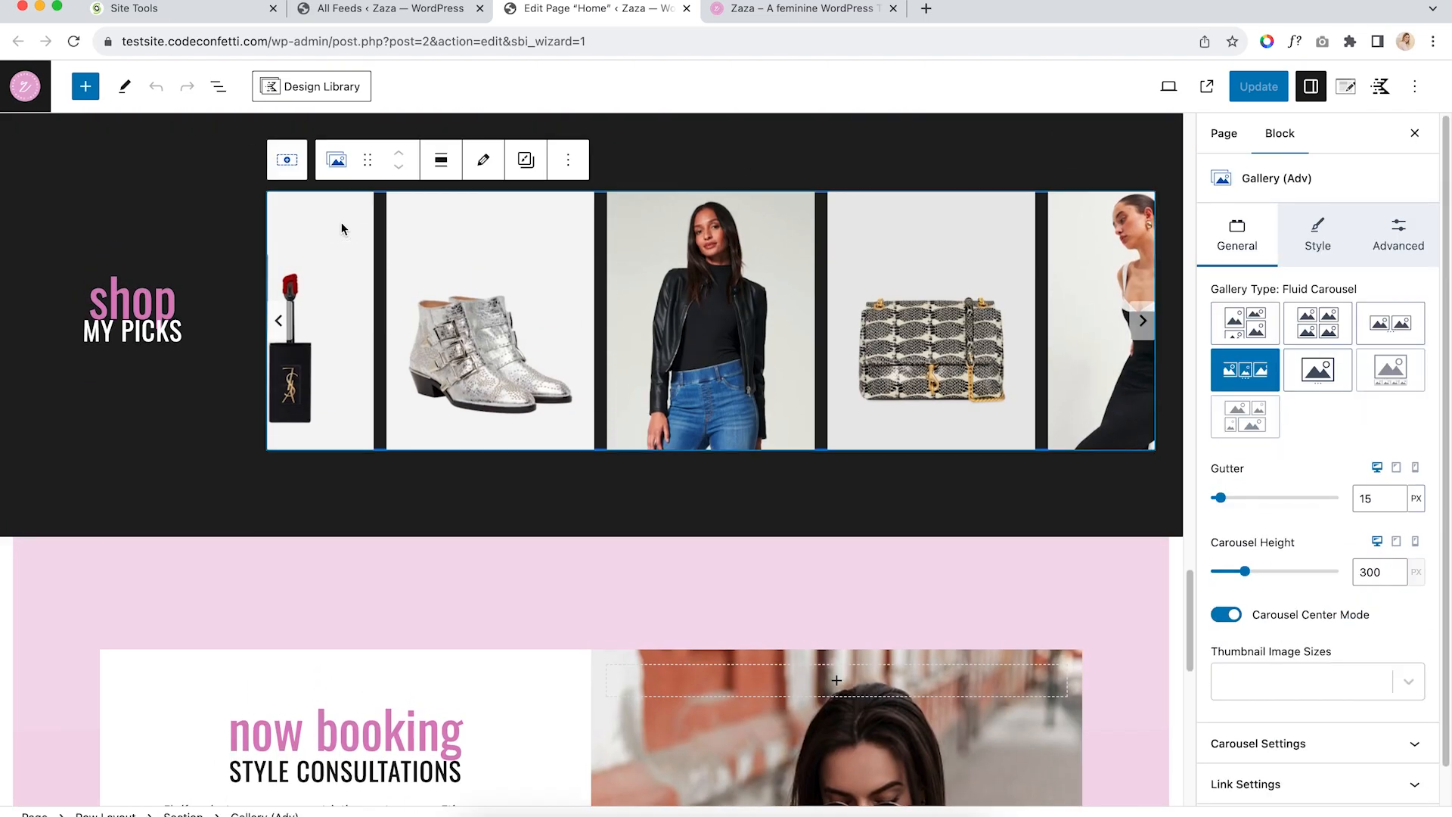
click(218, 87)
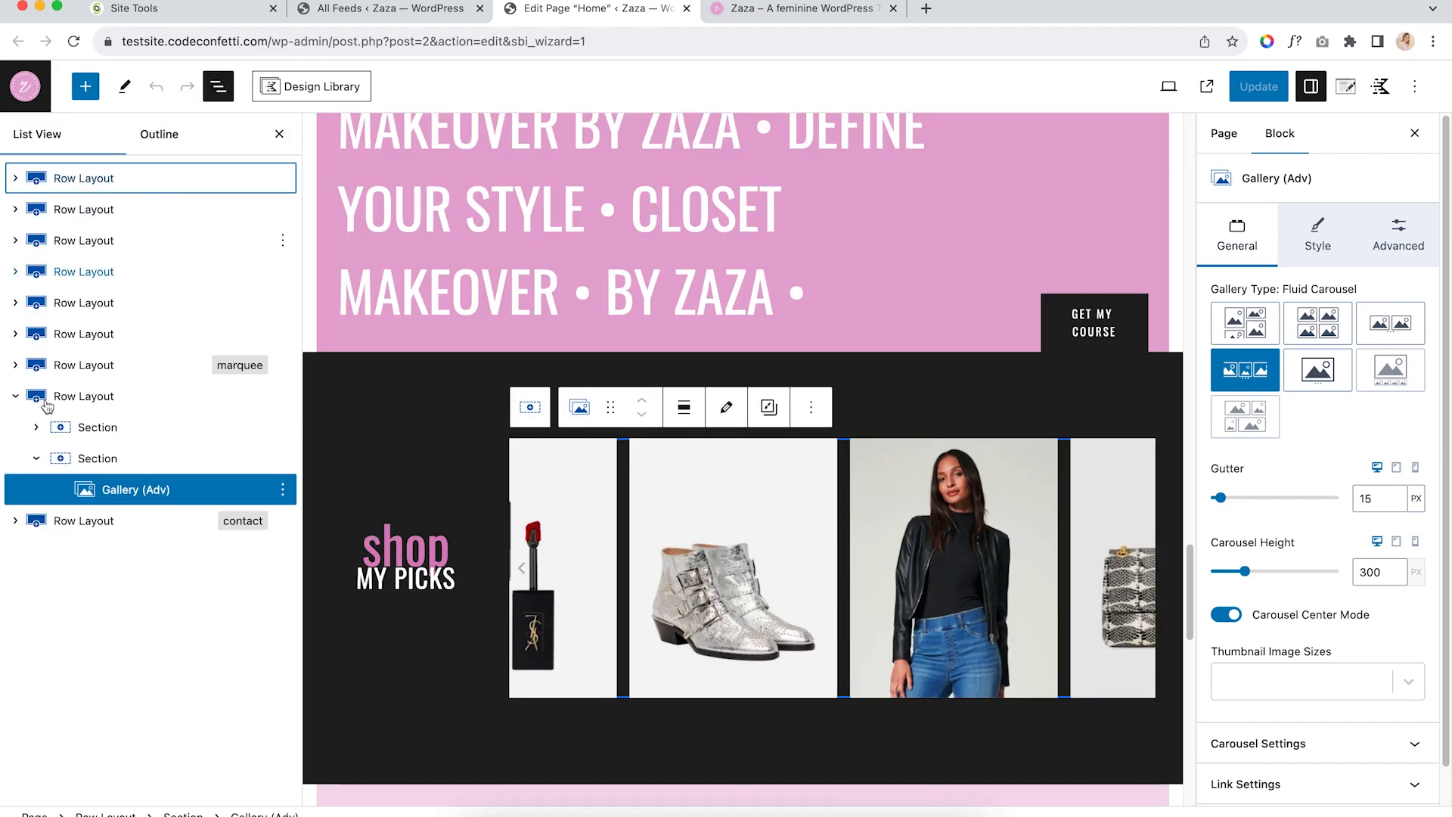
click(283, 490)
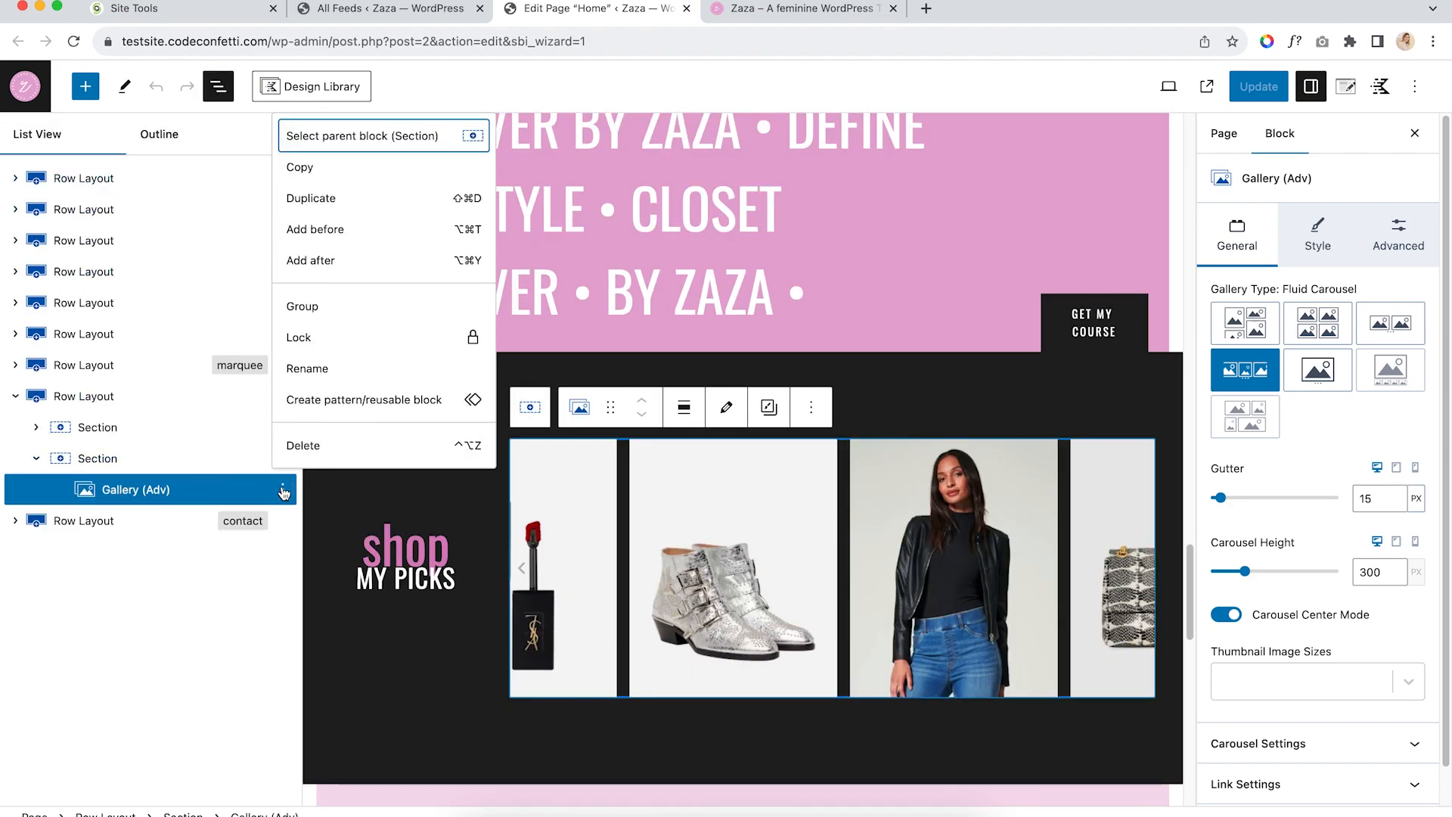
click(324, 447)
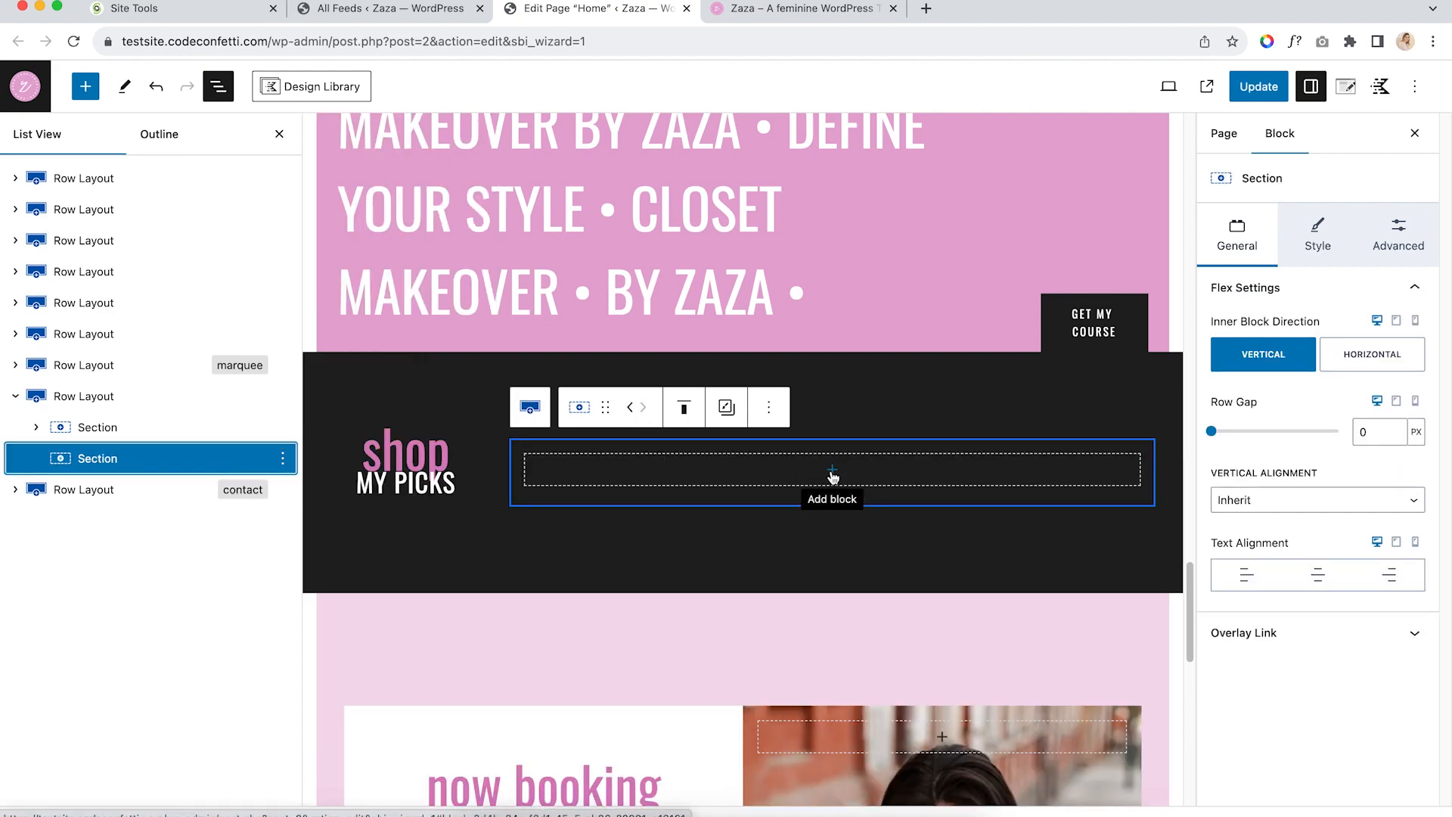
click(833, 470)
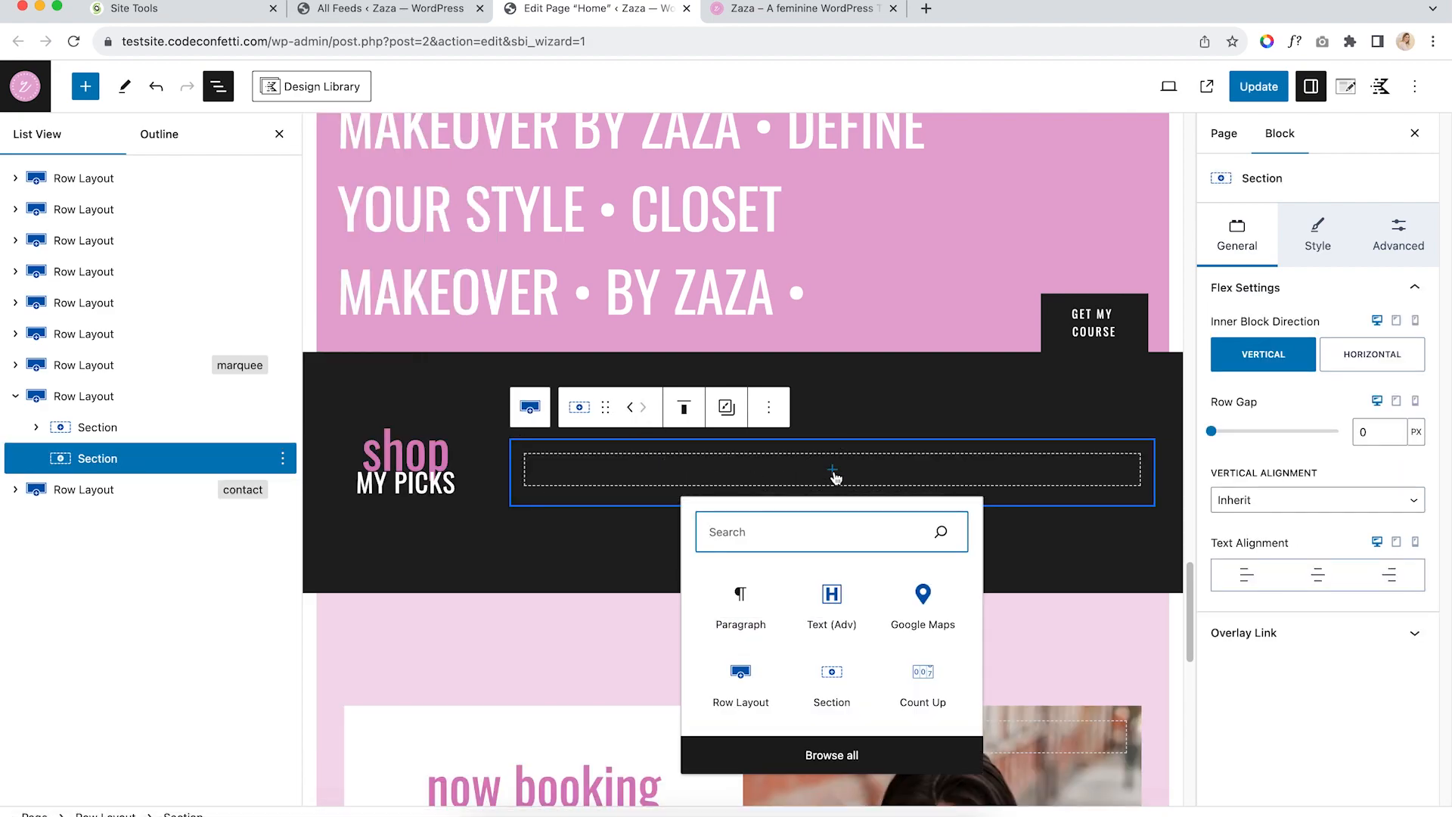
text(sho)
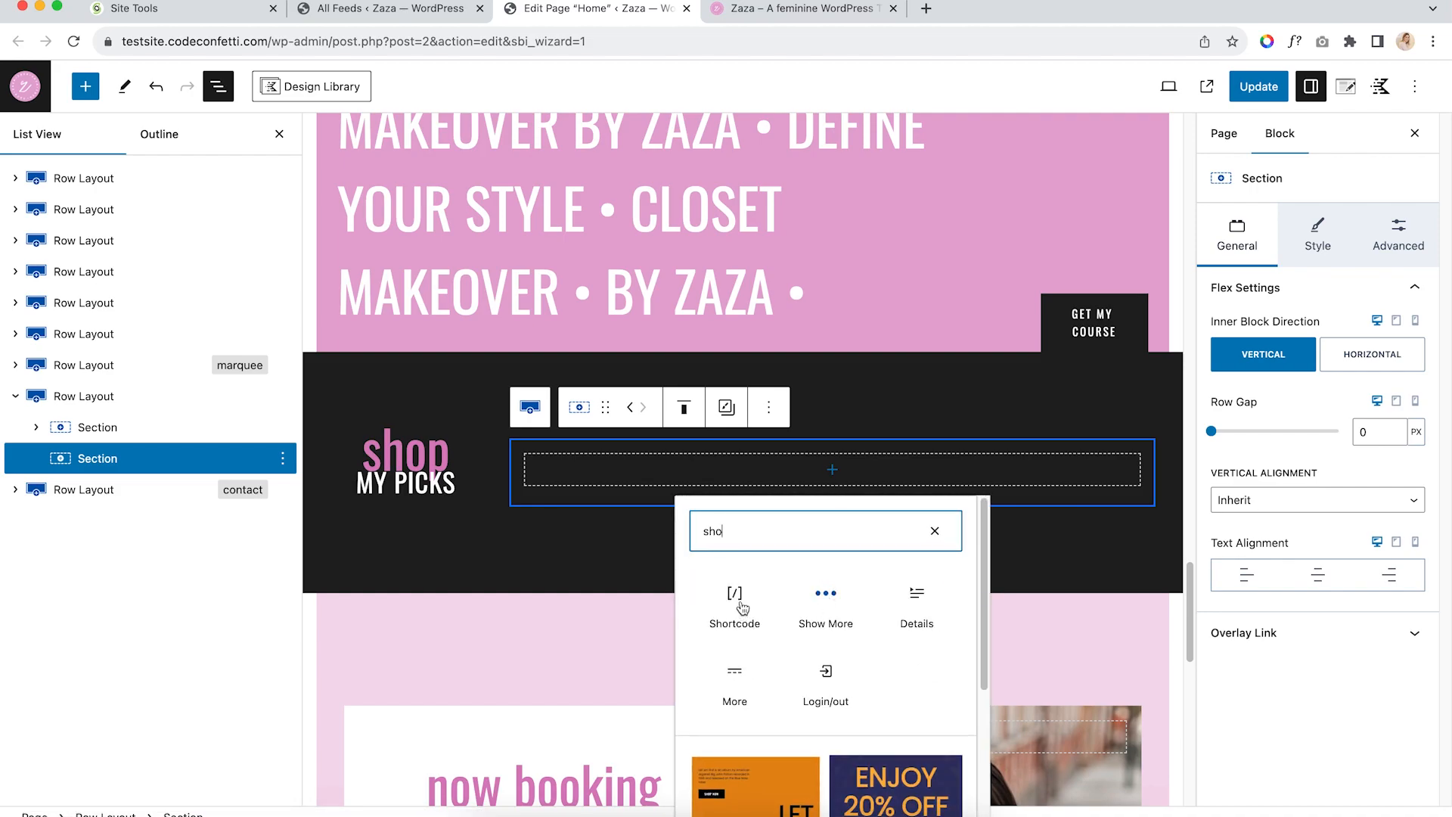
click(85, 87)
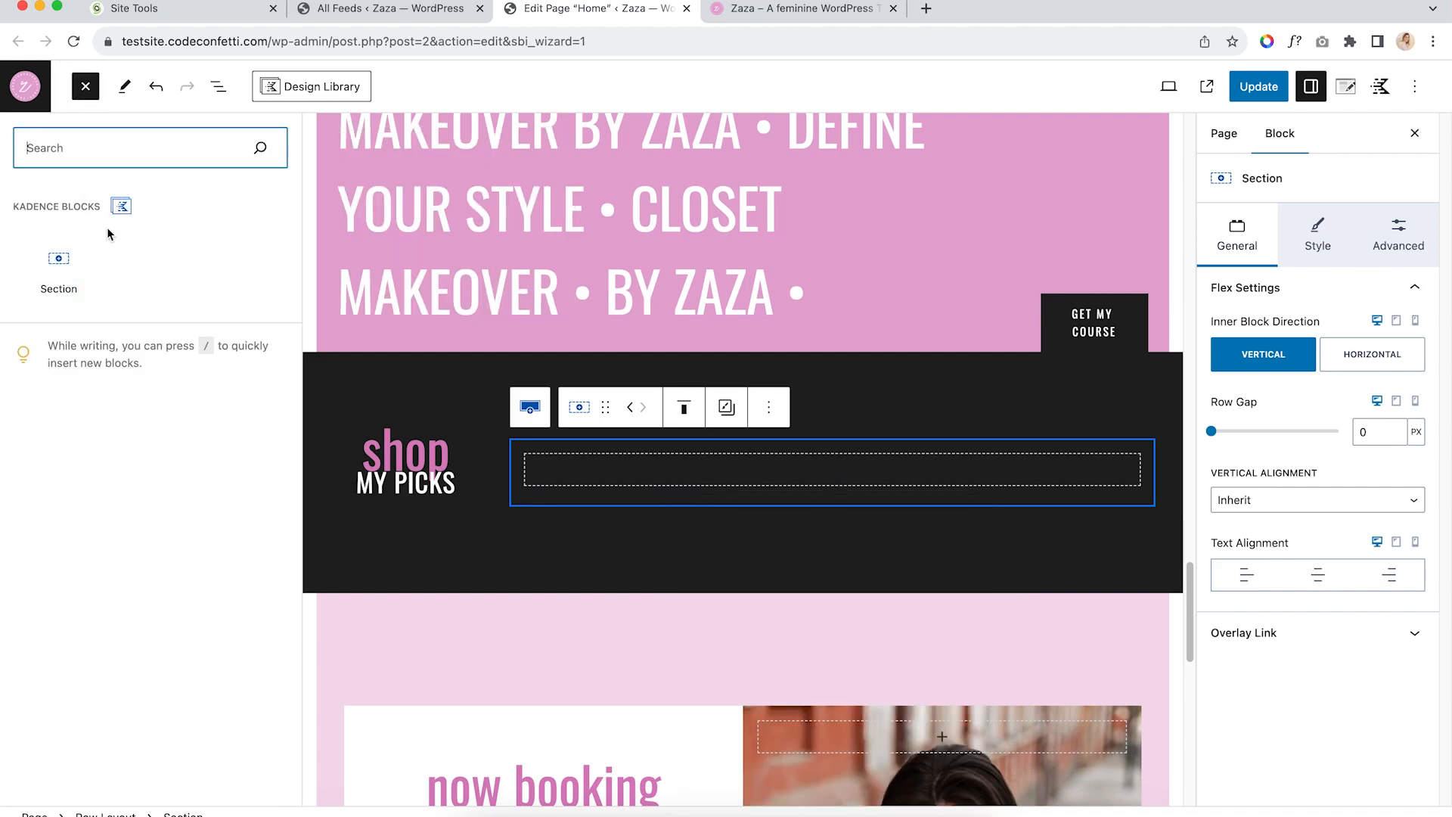
click(172, 270)
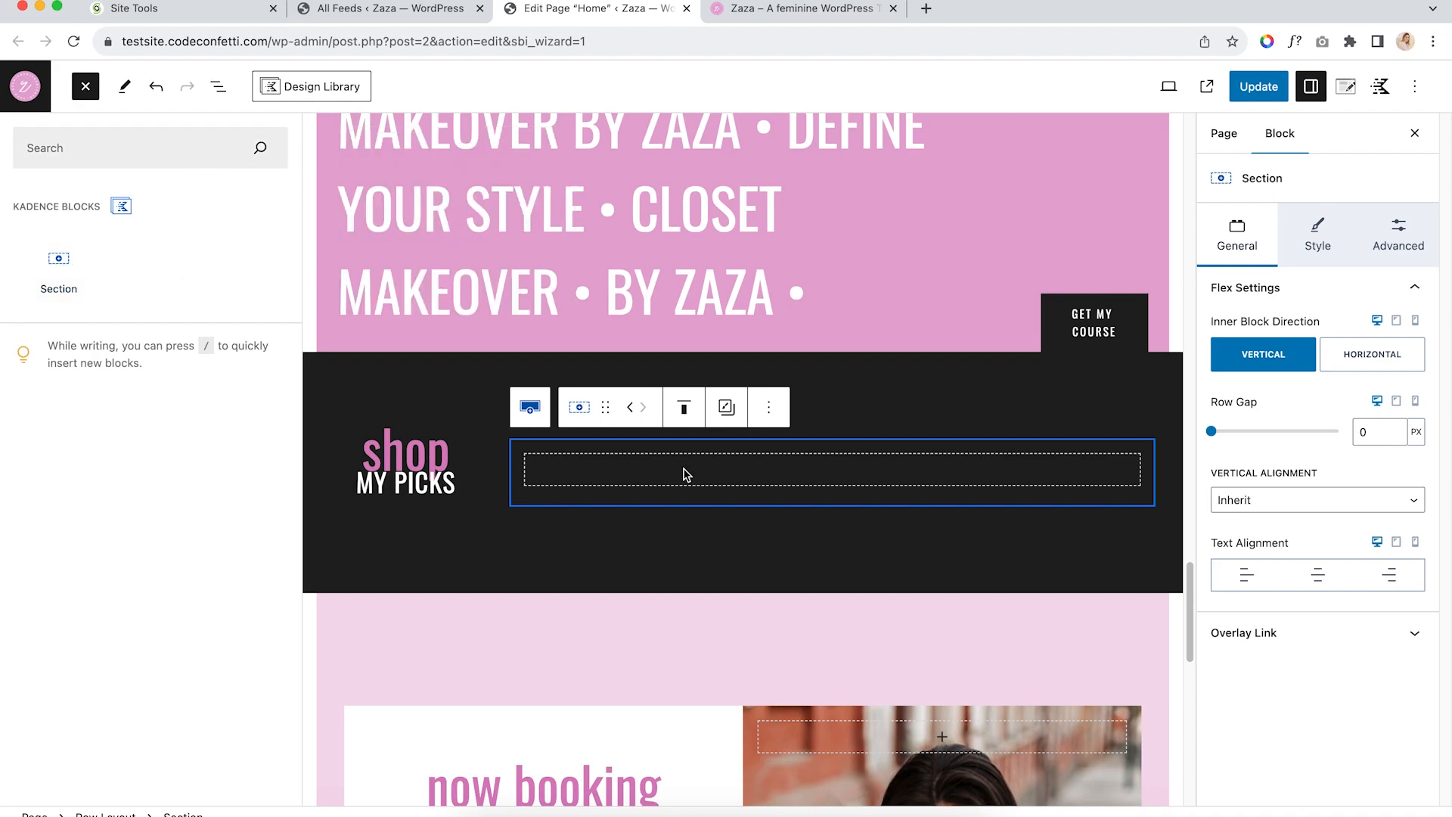
click(834, 470)
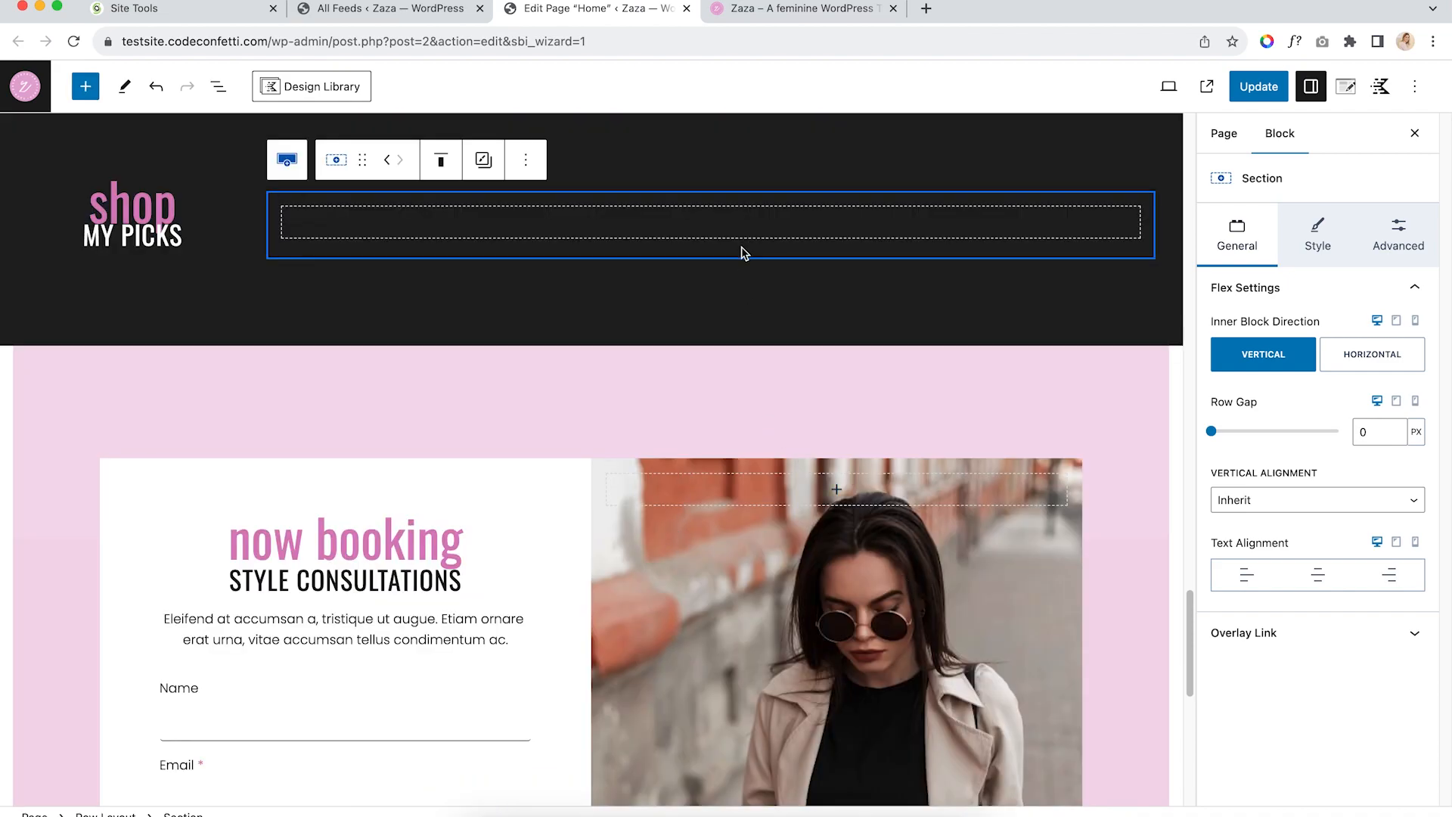
Insert a Shortcode block in the empty section of the Shop My Picks row and enter [instagram-feed feed=1] in it
click(711, 222)
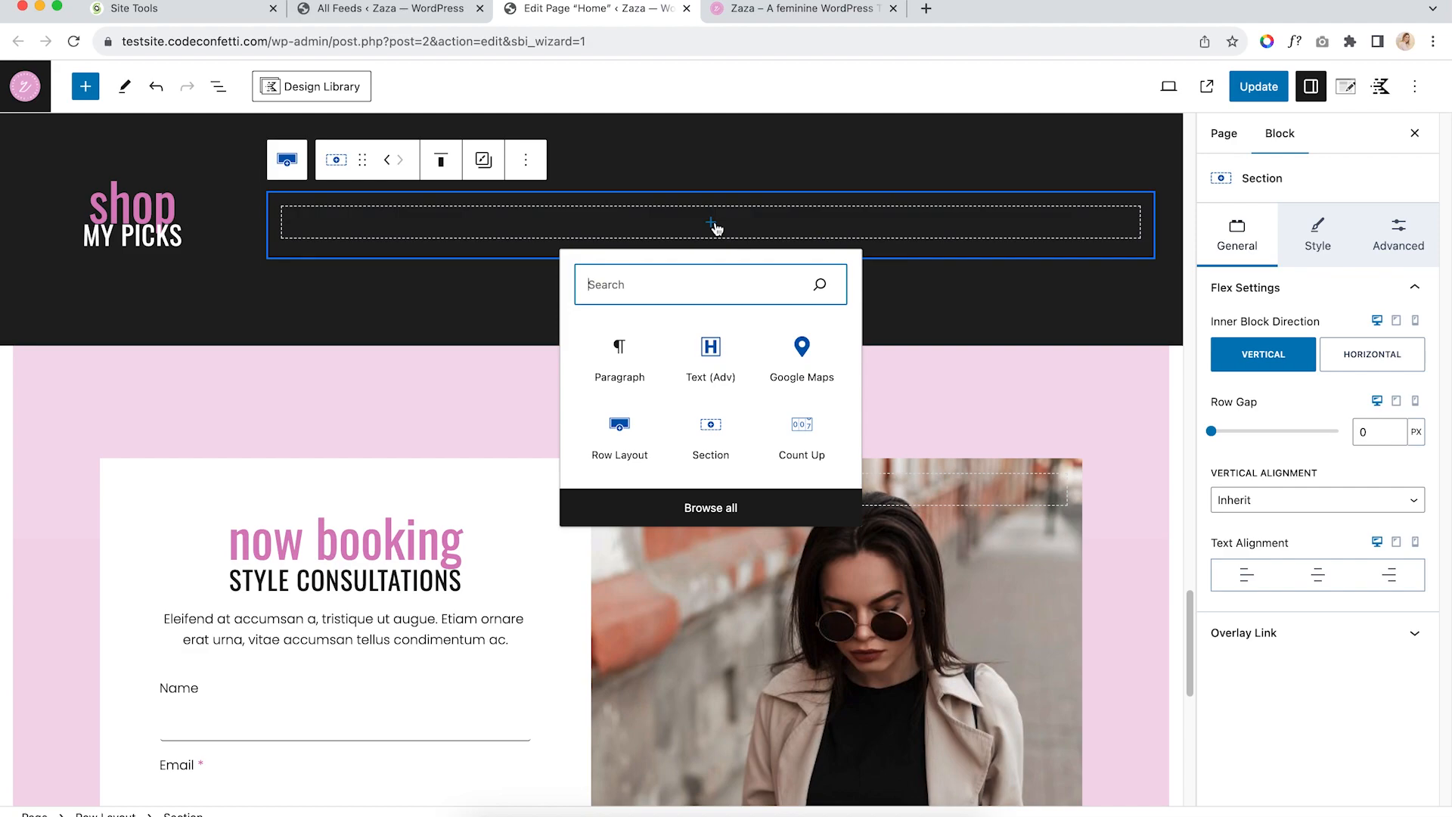
click(727, 508)
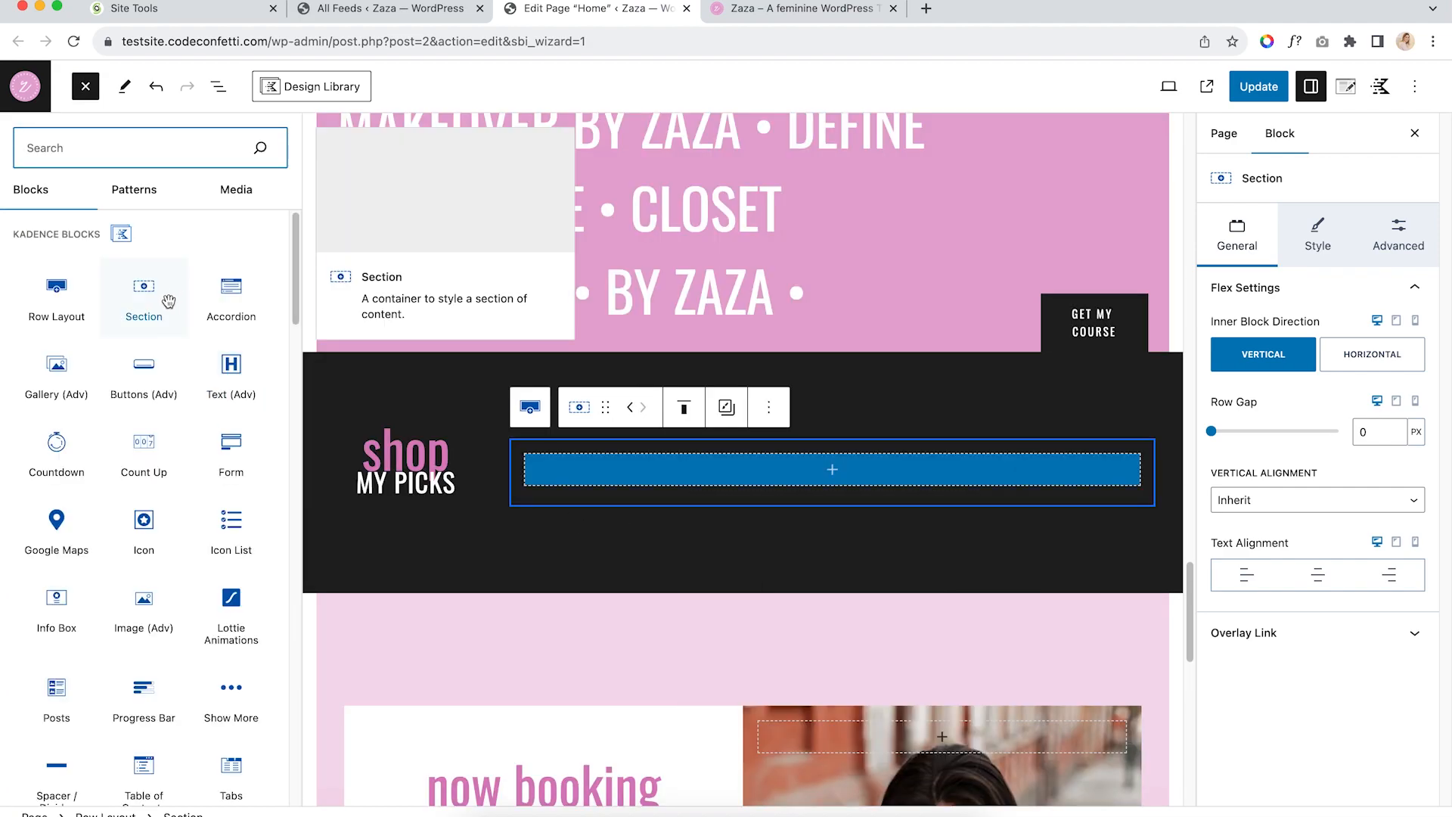
scroll(168, 302, down, 3)
scroll(168, 301, down, 6)
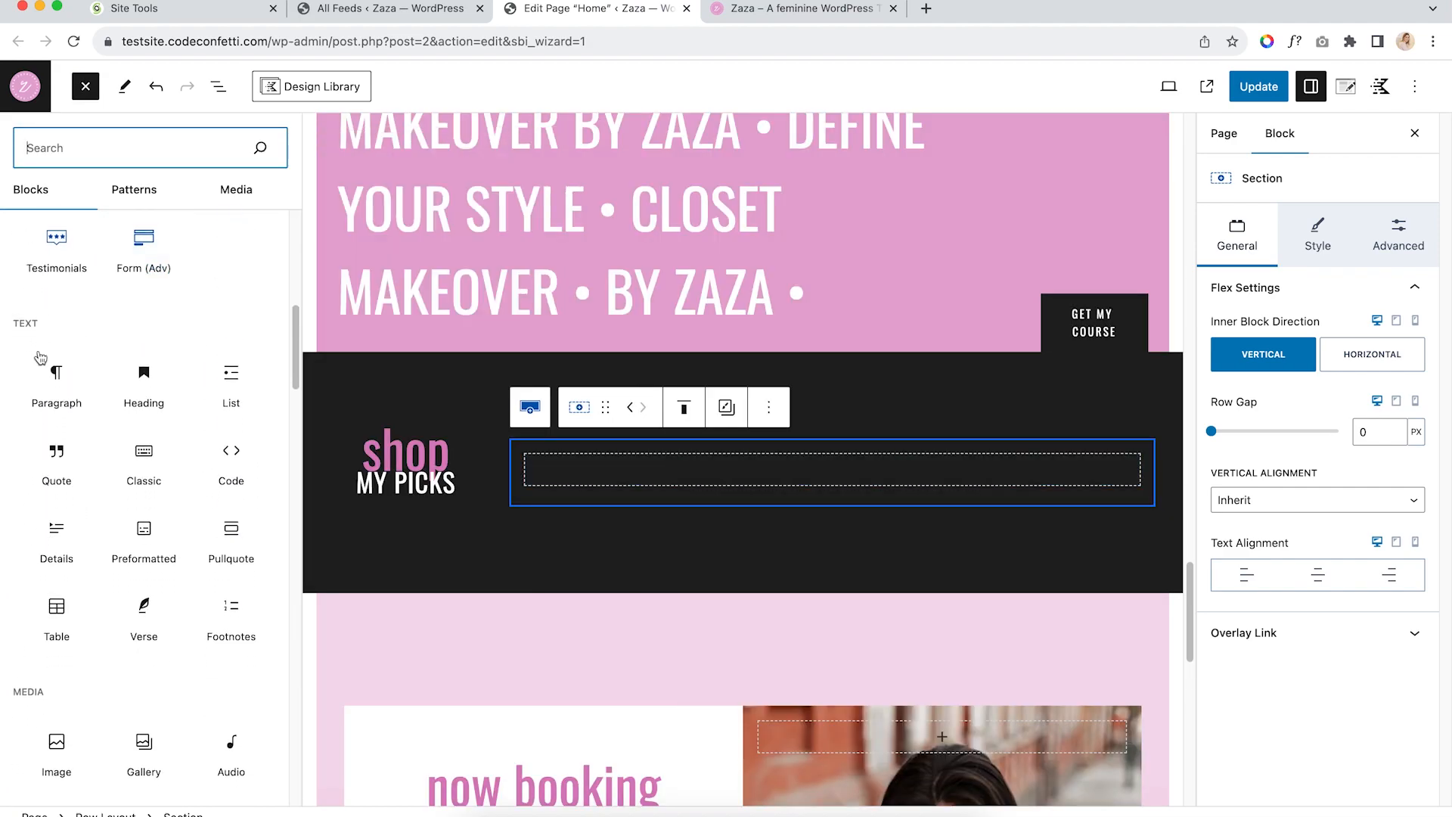
scroll(144, 491, up, 3)
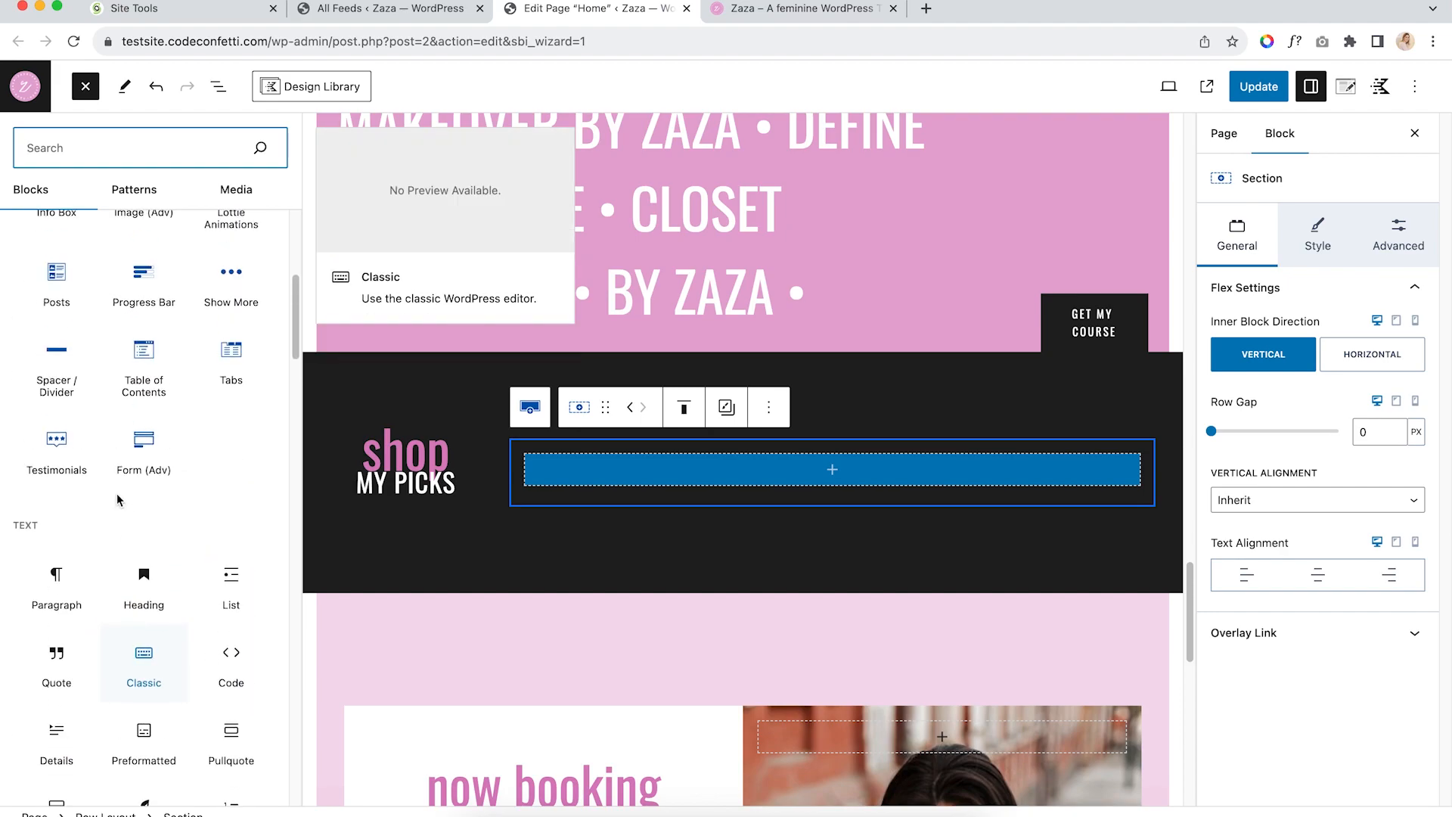
scroll(140, 378, up, 5)
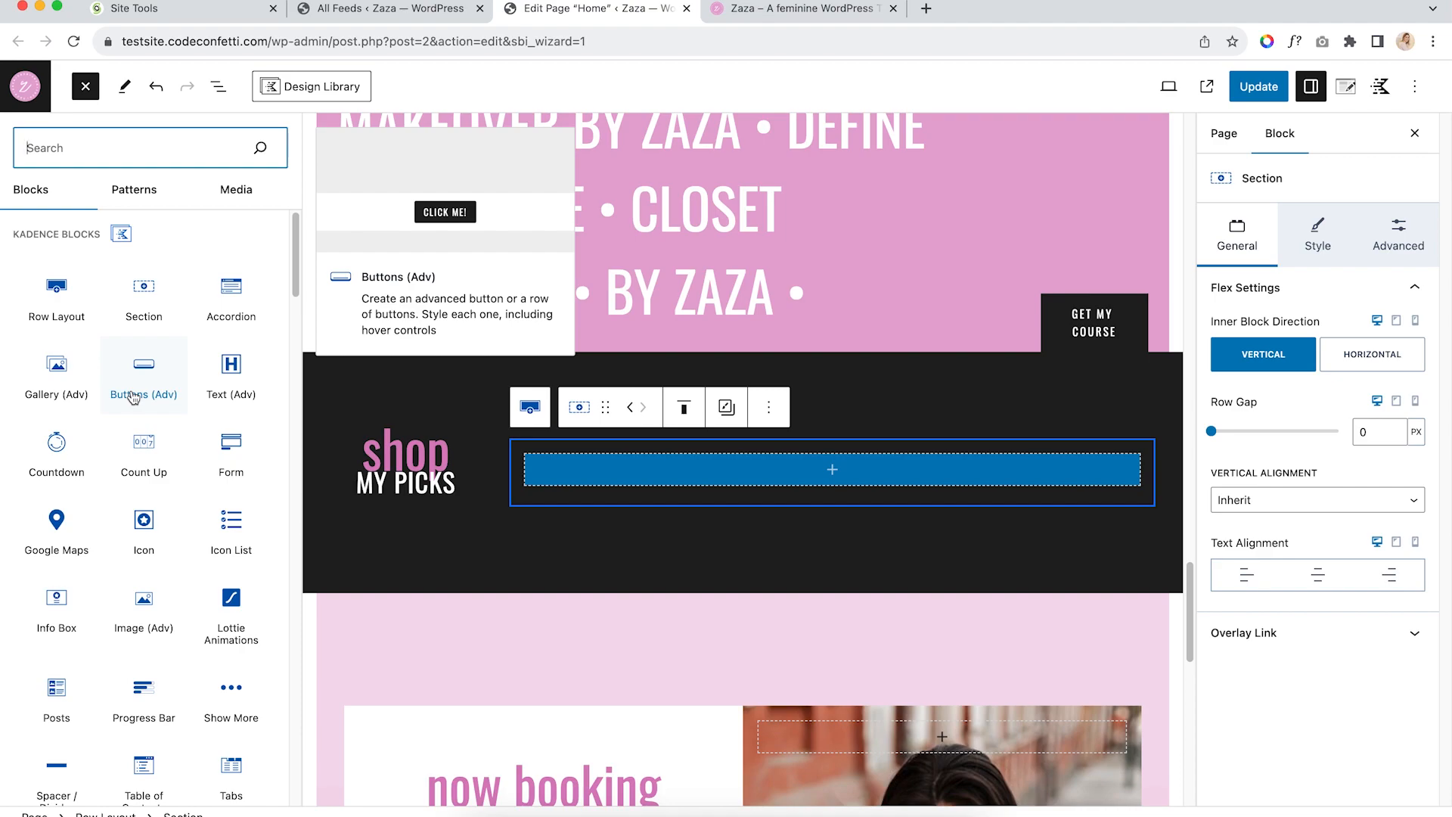
scroll(144, 396, down, 10)
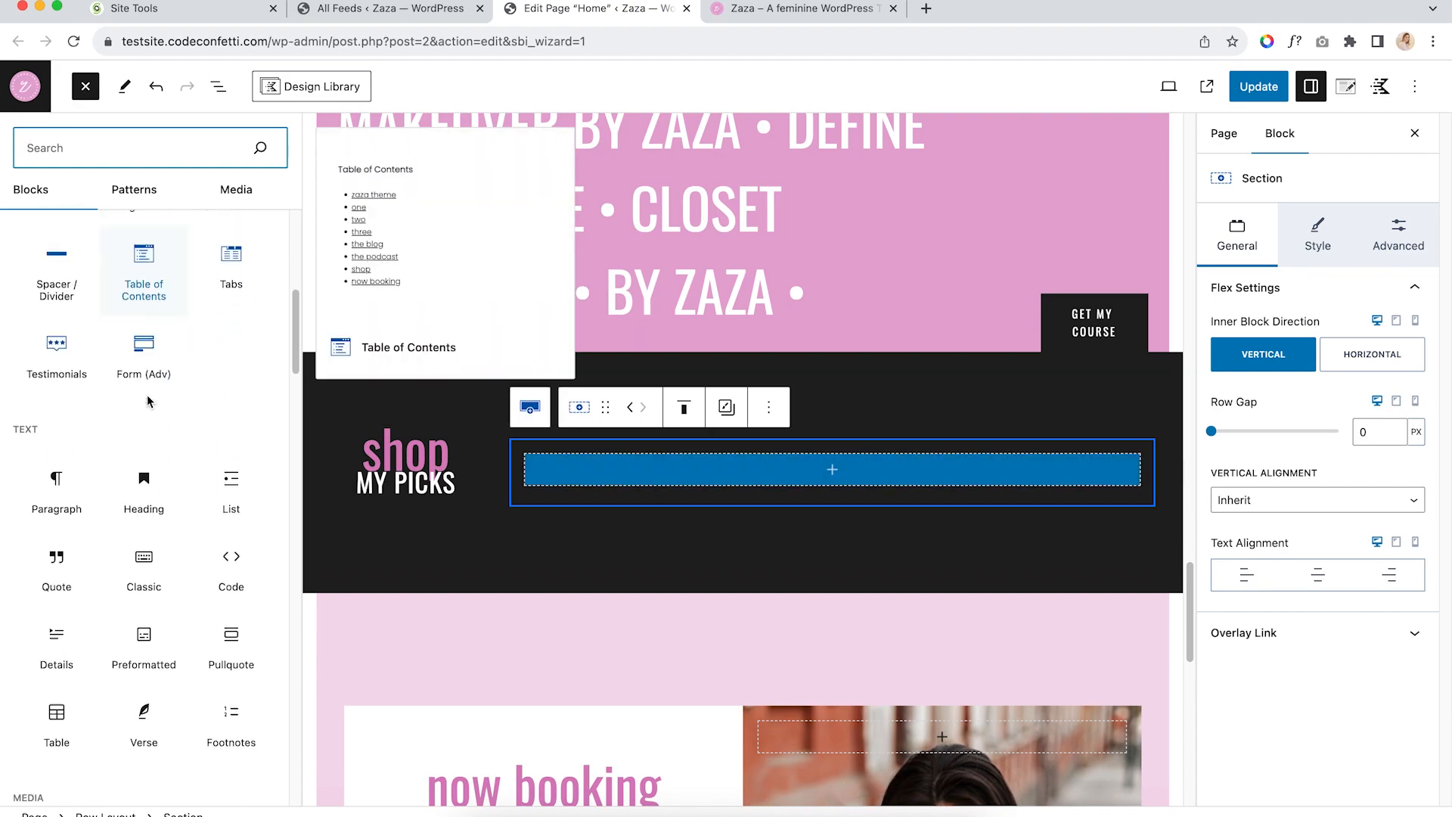
scroll(148, 402, down, 5)
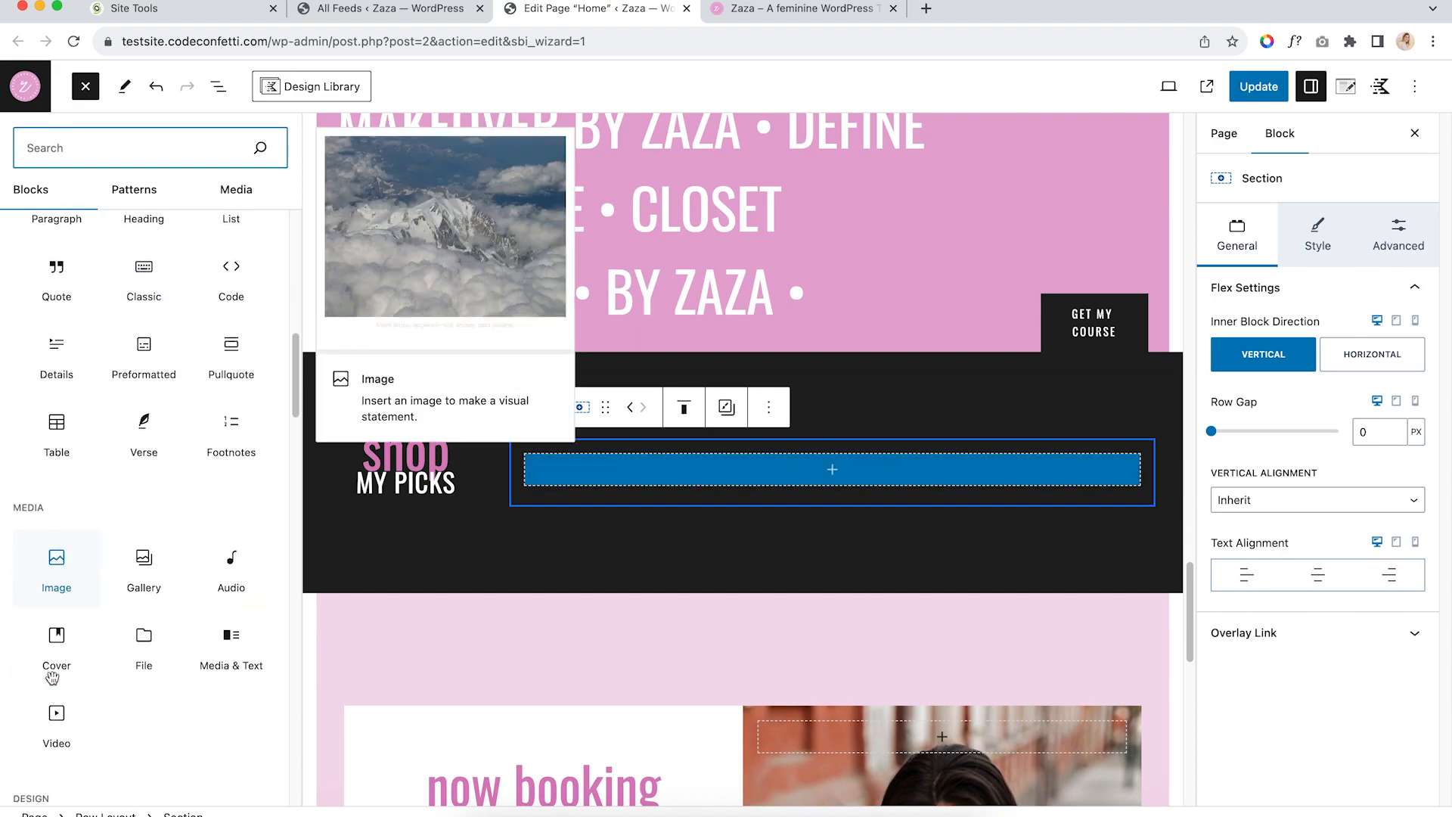
scroll(51, 664, down, 1)
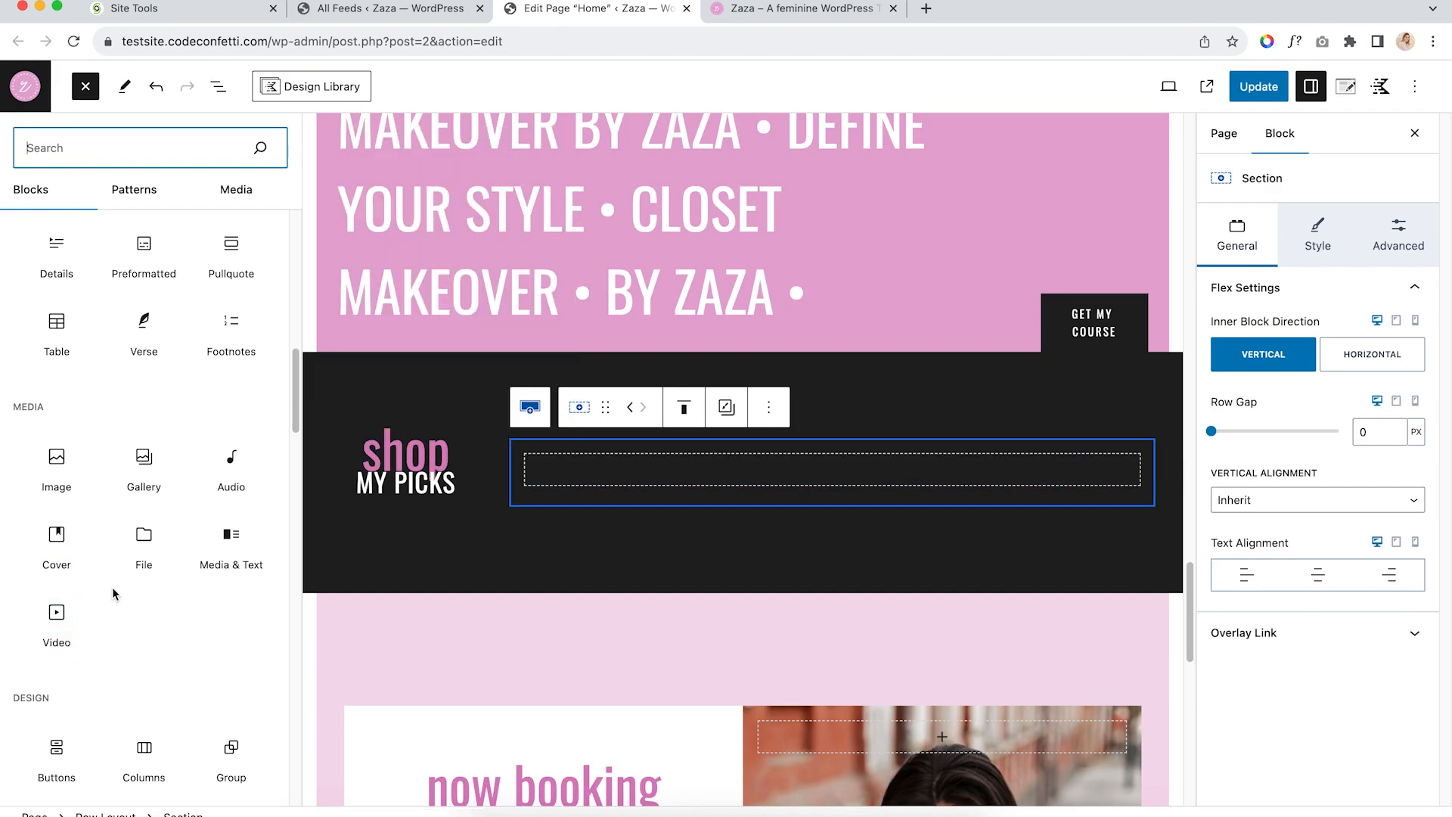
scroll(111, 587, down, 4)
scroll(115, 595, down, 4)
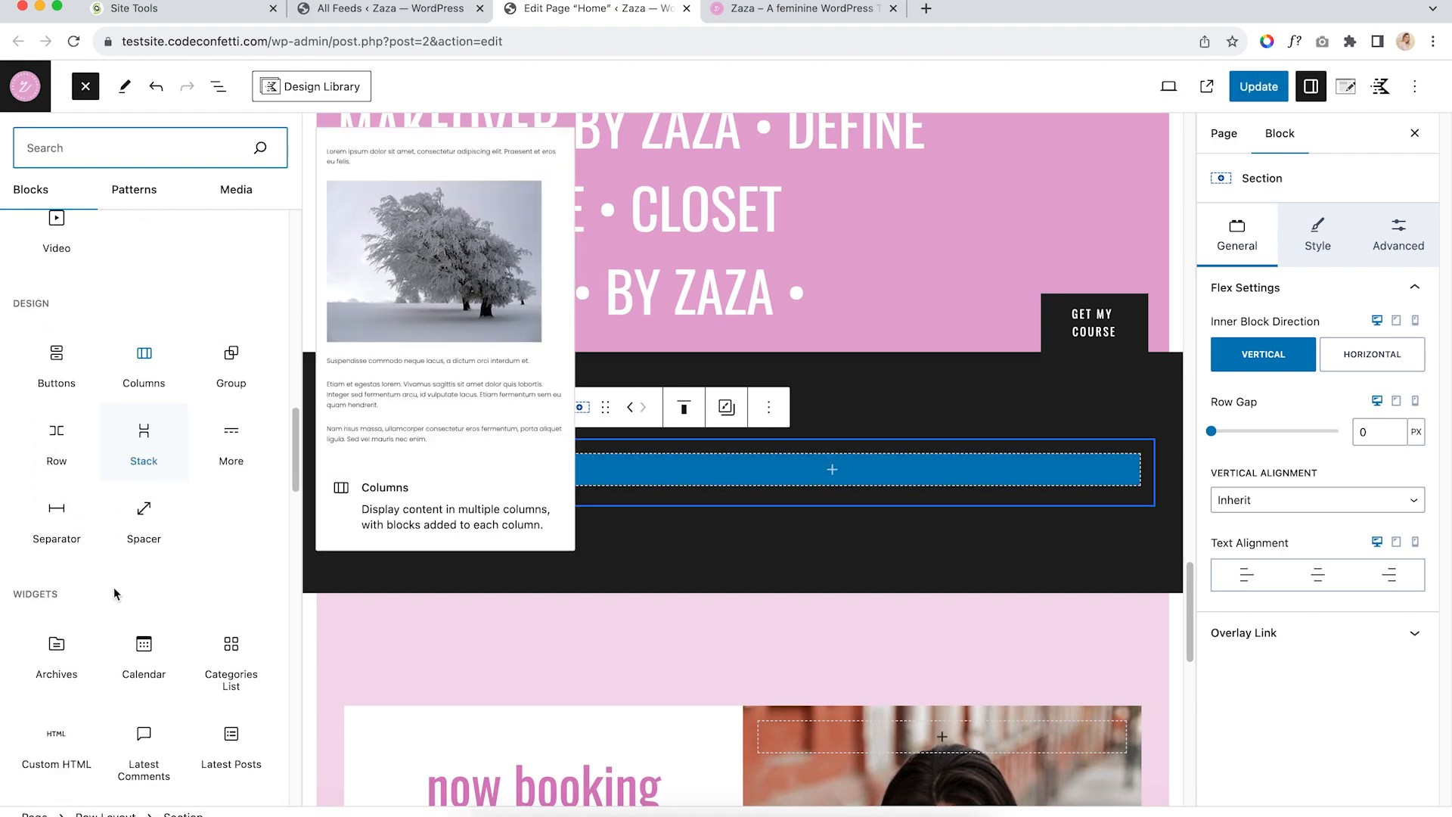
scroll(115, 595, down, 4)
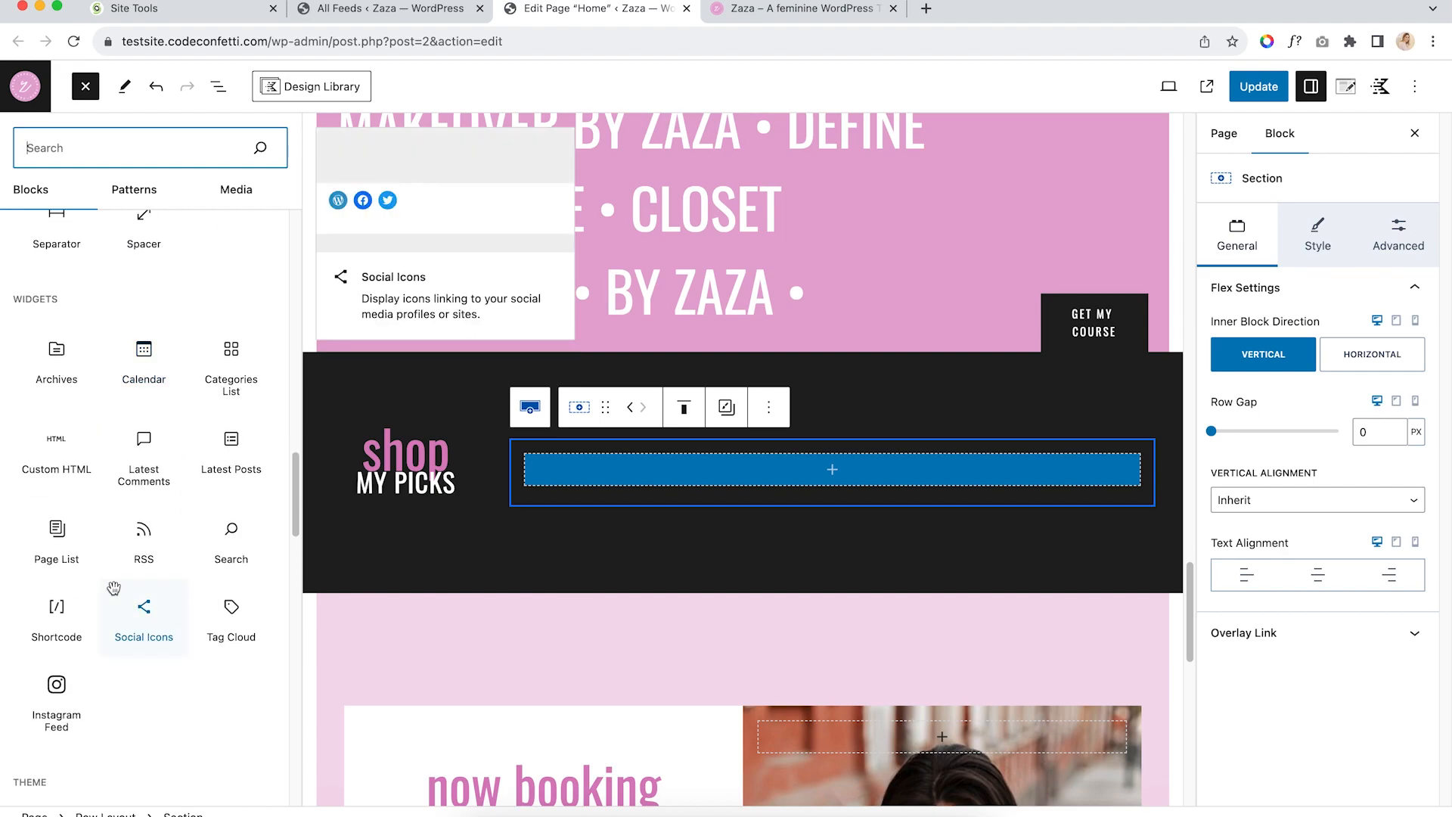
click(62, 605)
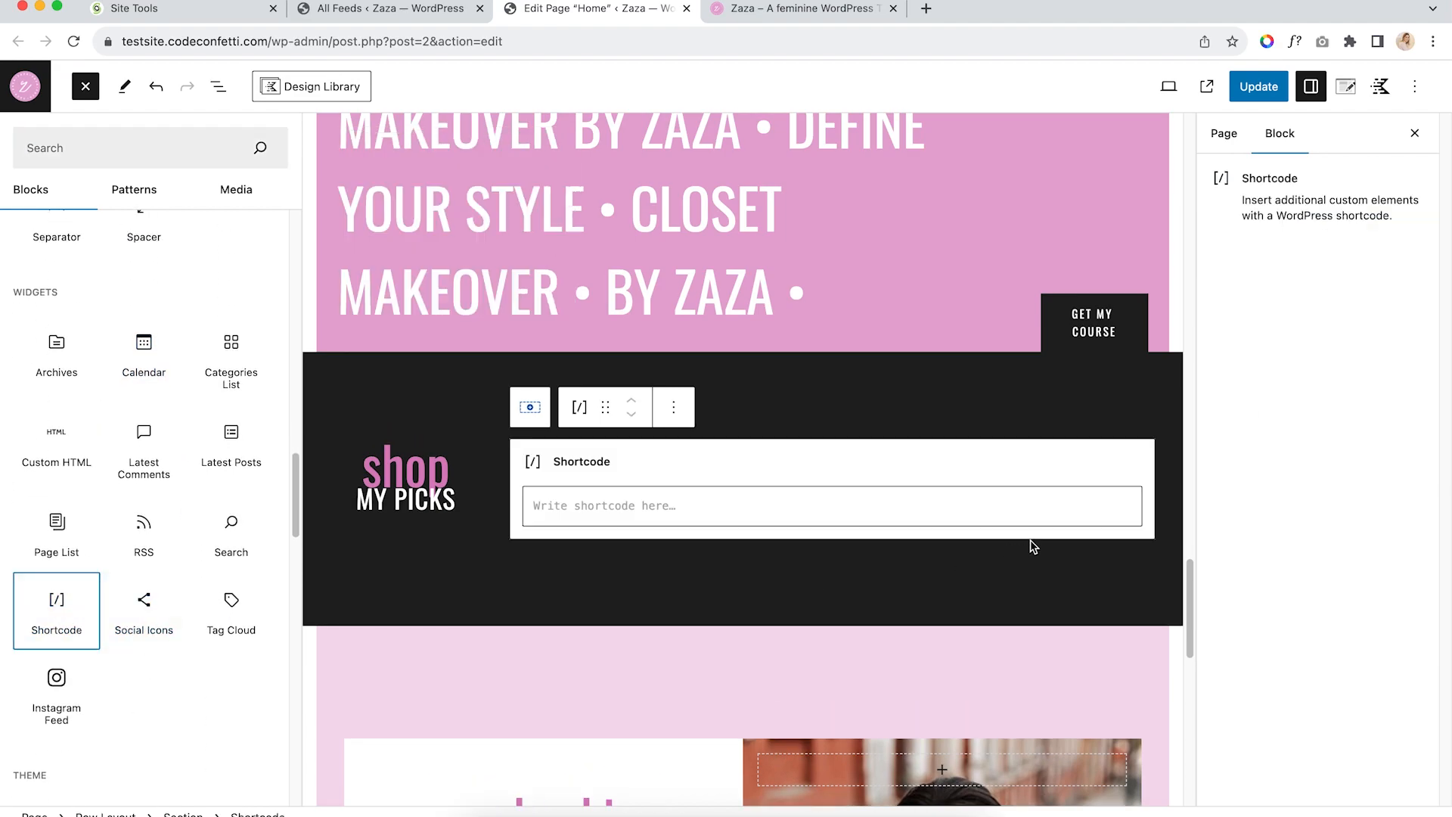
click(640, 514)
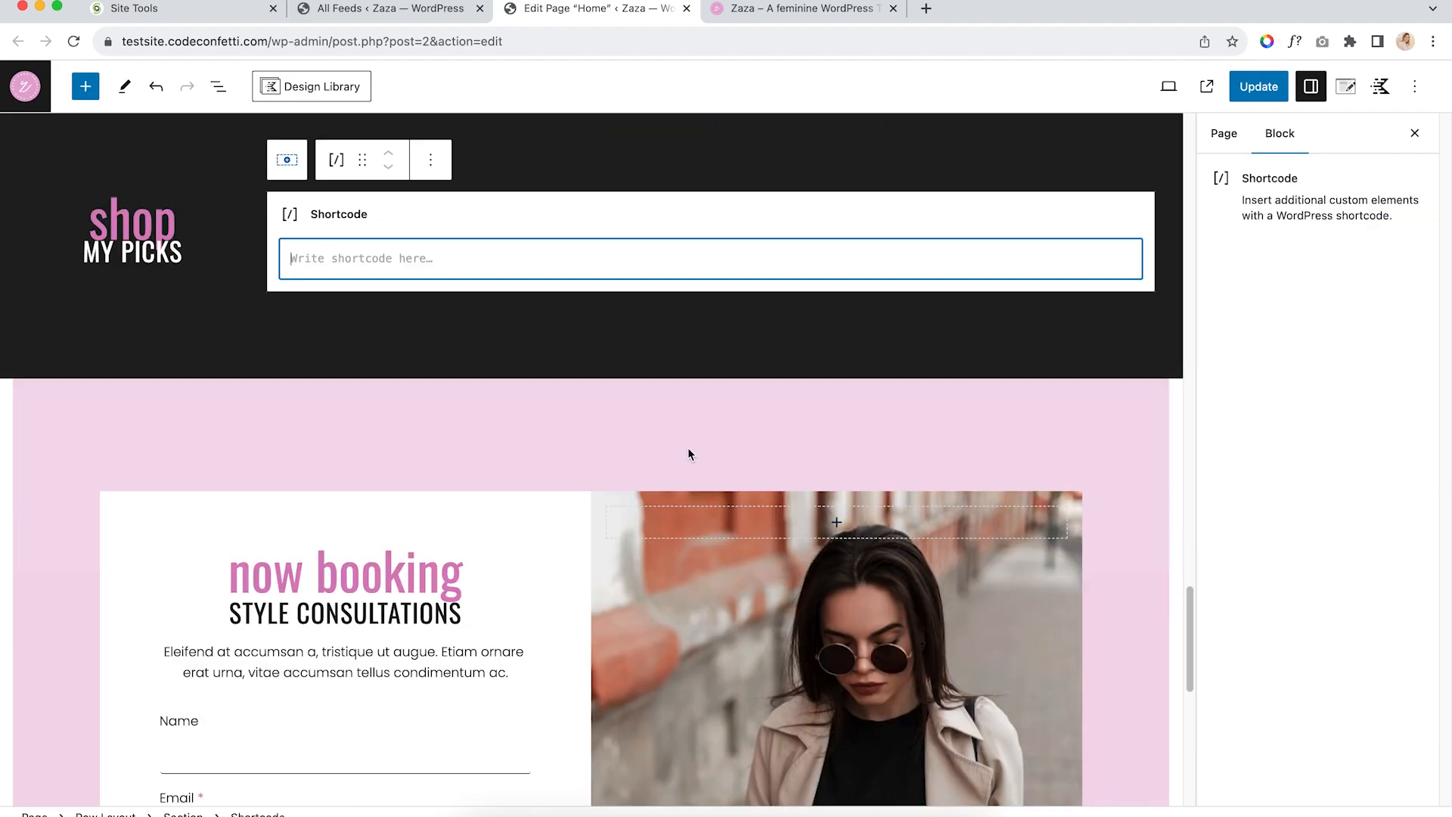
text([instagram-feed feed=1])
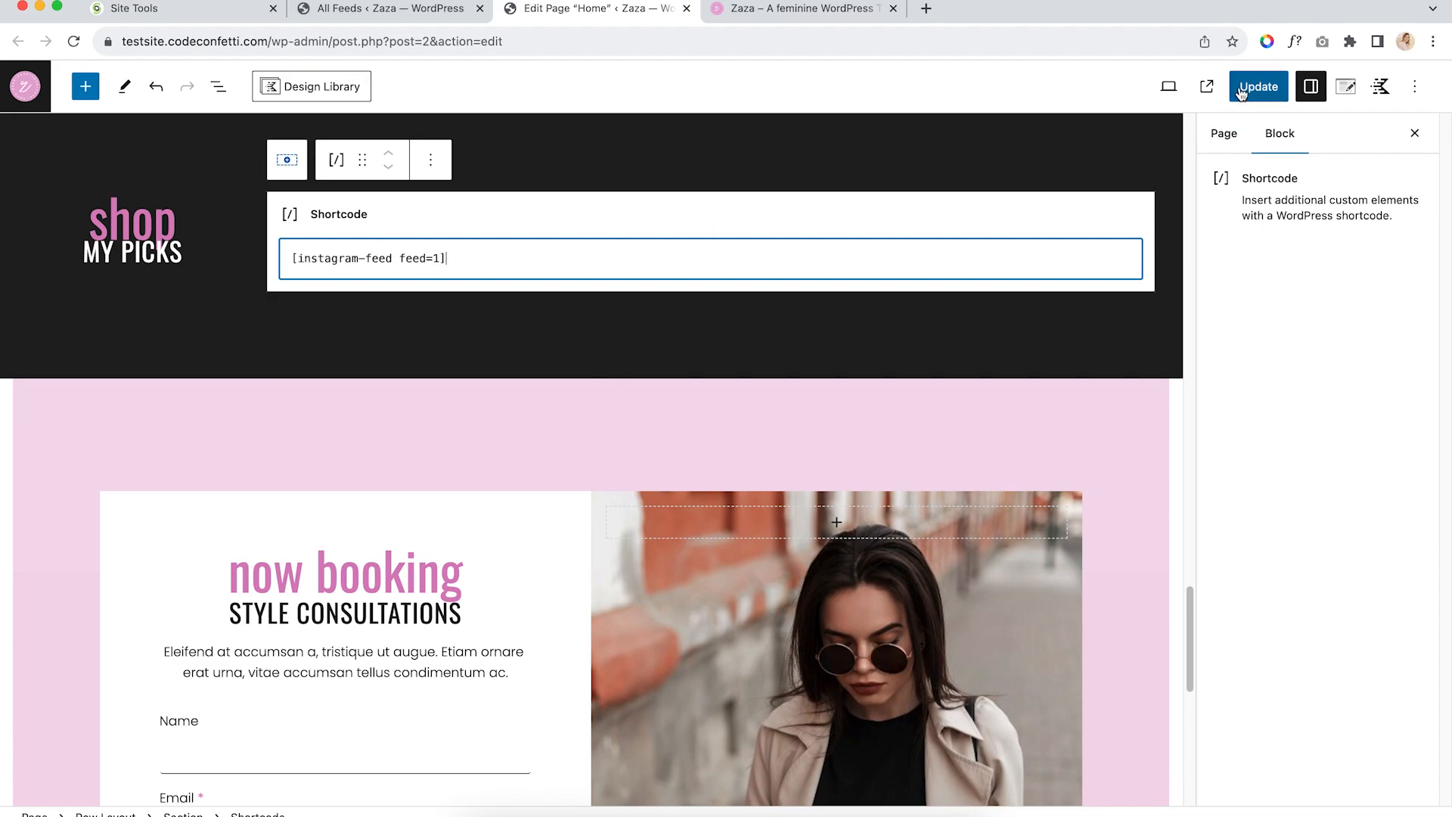
Preview the Home page in a new tab and examine the Instagram feed in the Shop My Picks row
click(1168, 87)
click(1074, 245)
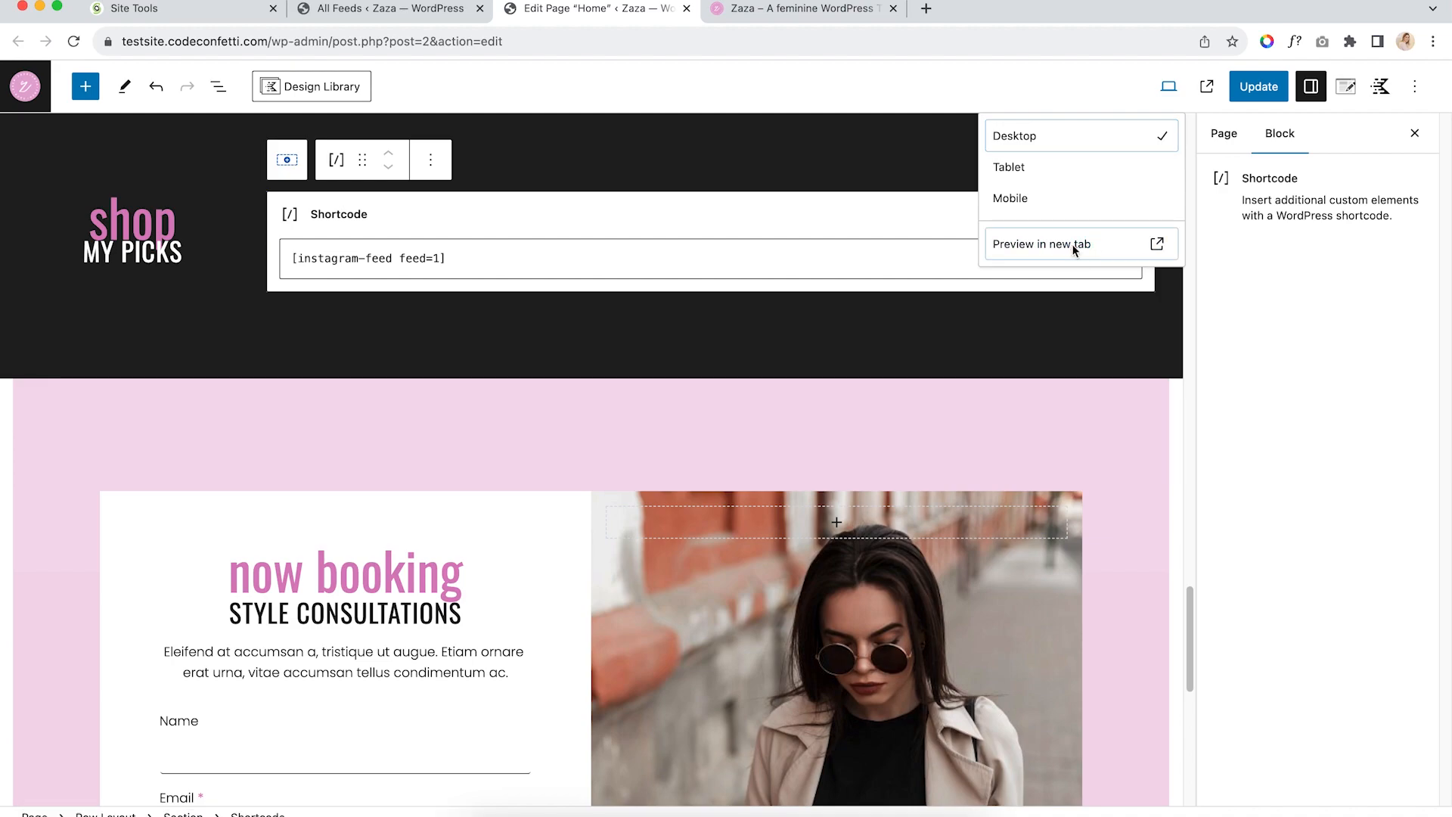
scroll(1212, 419, down, 20)
scroll(1214, 426, down, 5)
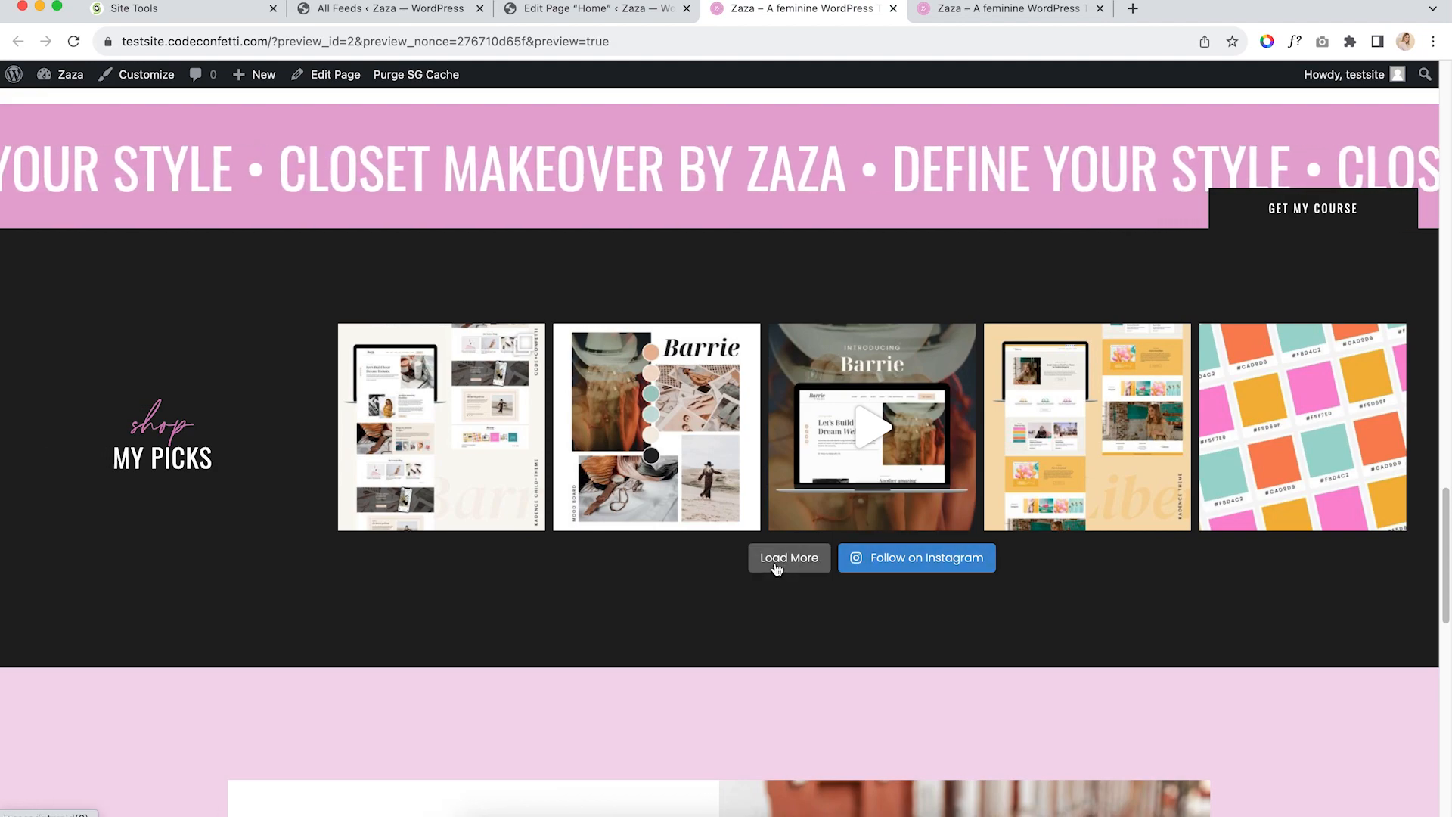
Return to the Instagram feed builder, close the Add to a Page dialog, and show the feed's desktop preview
click(396, 11)
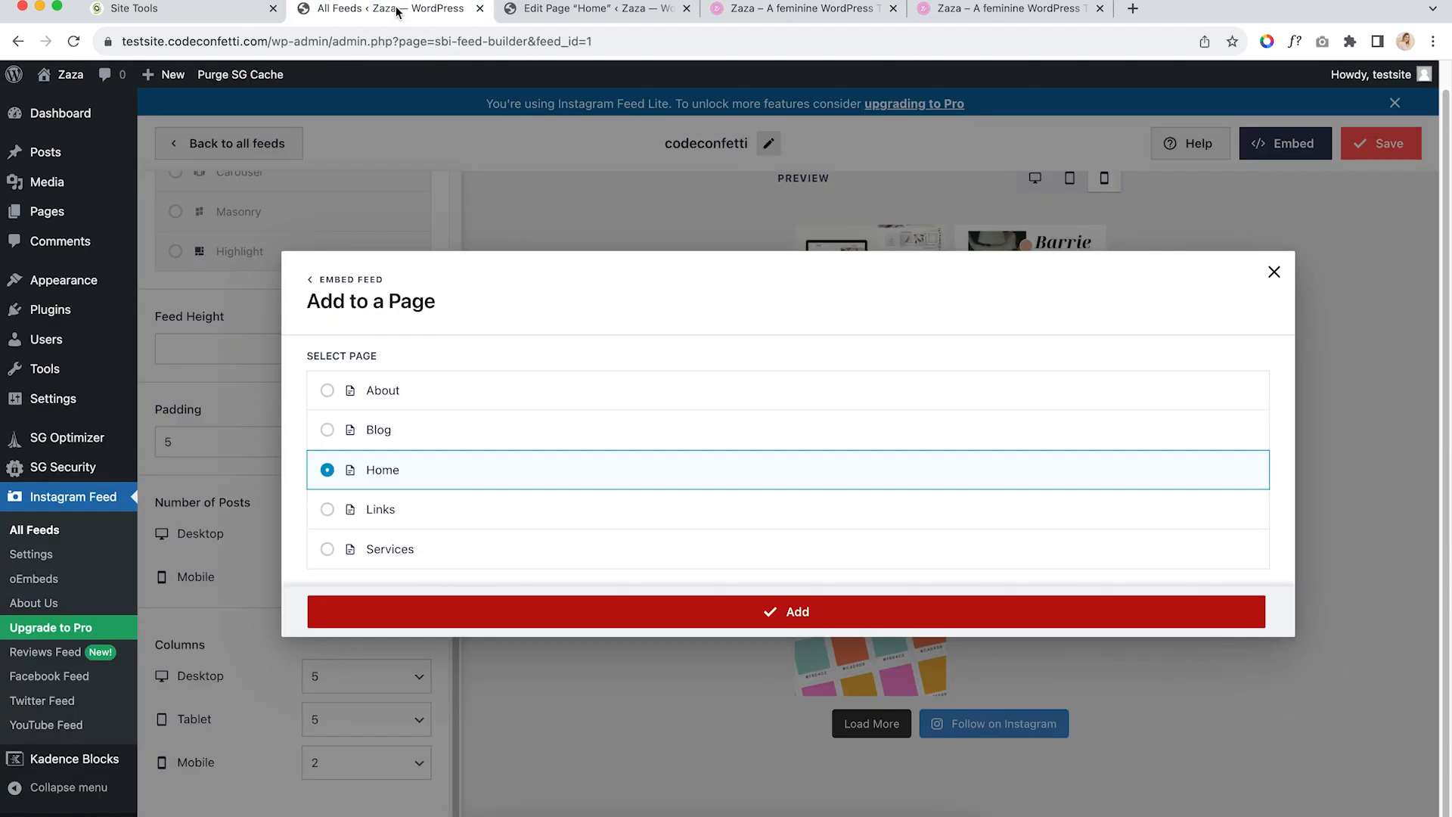
click(1273, 273)
scroll(370, 333, up, 5)
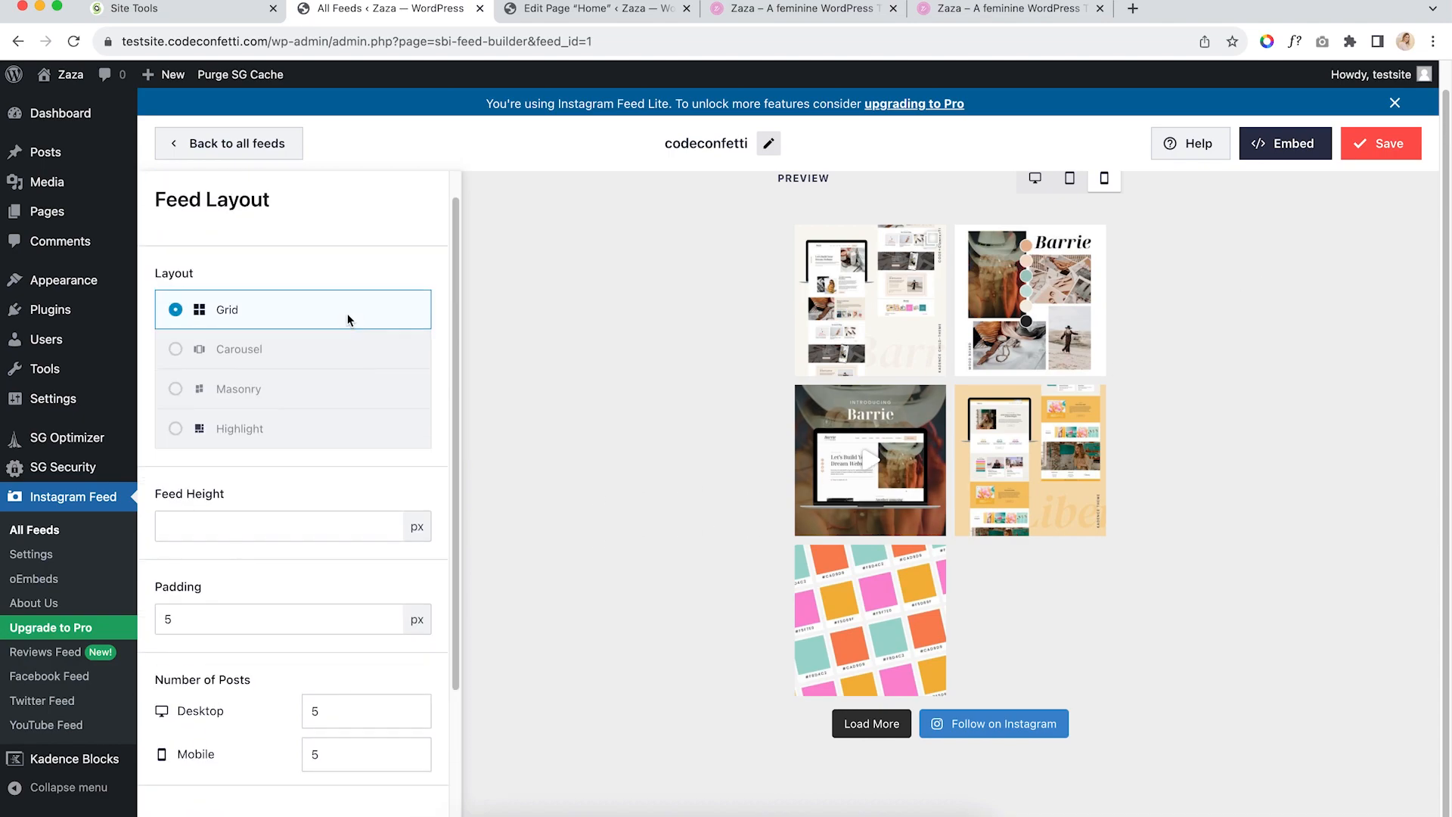
click(1036, 180)
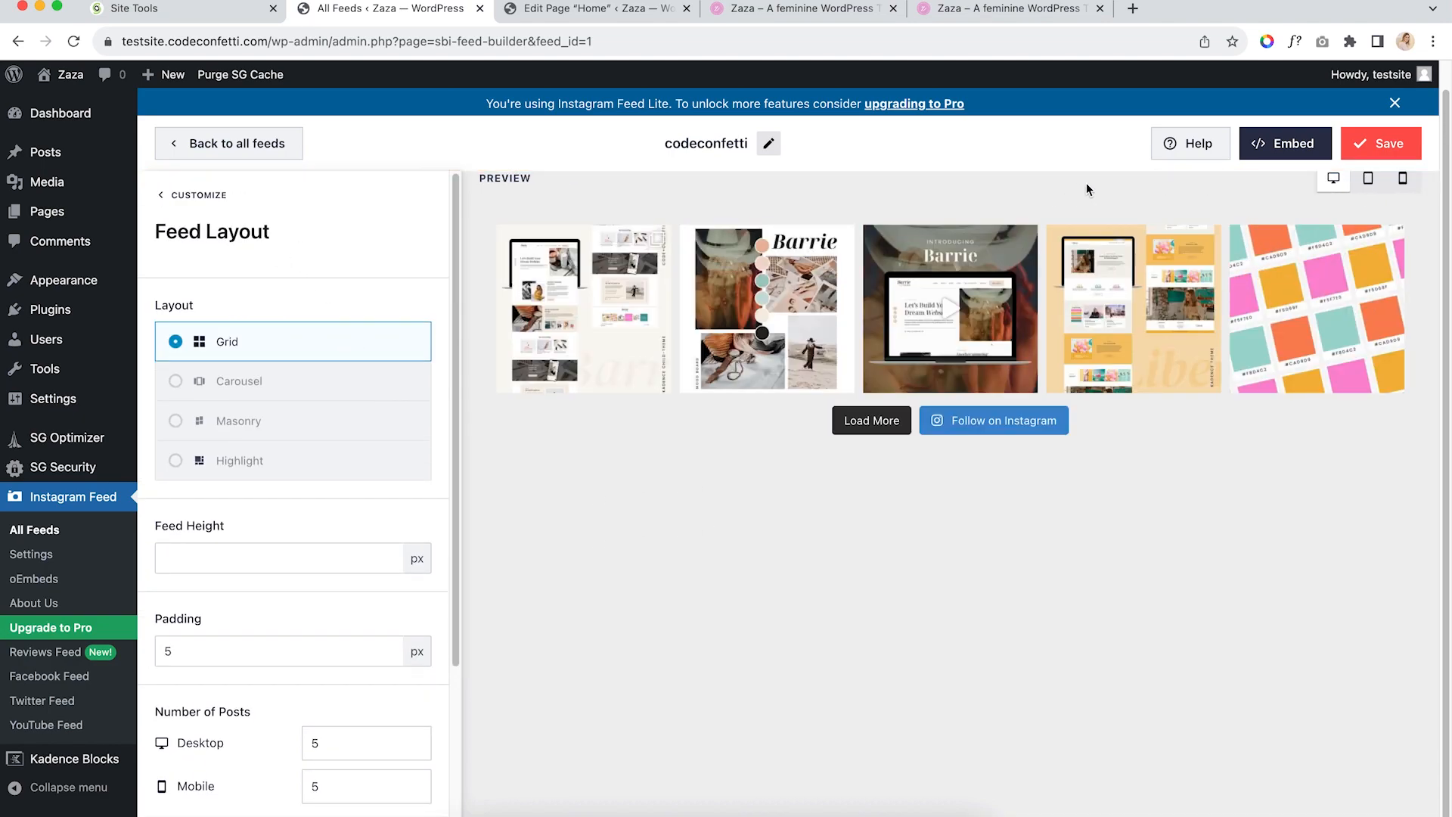
Disable the feed's Load More button
click(164, 198)
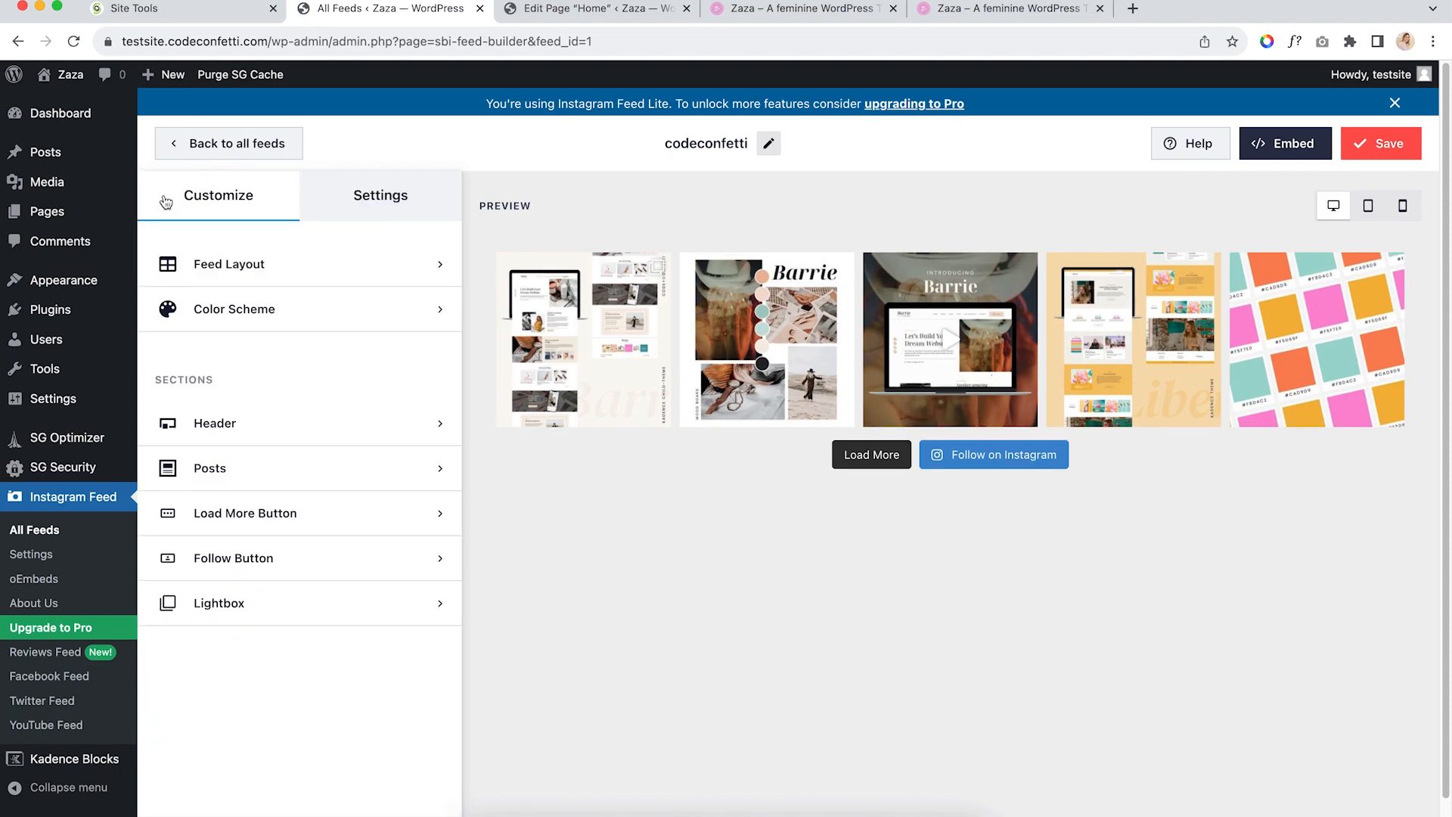
click(257, 527)
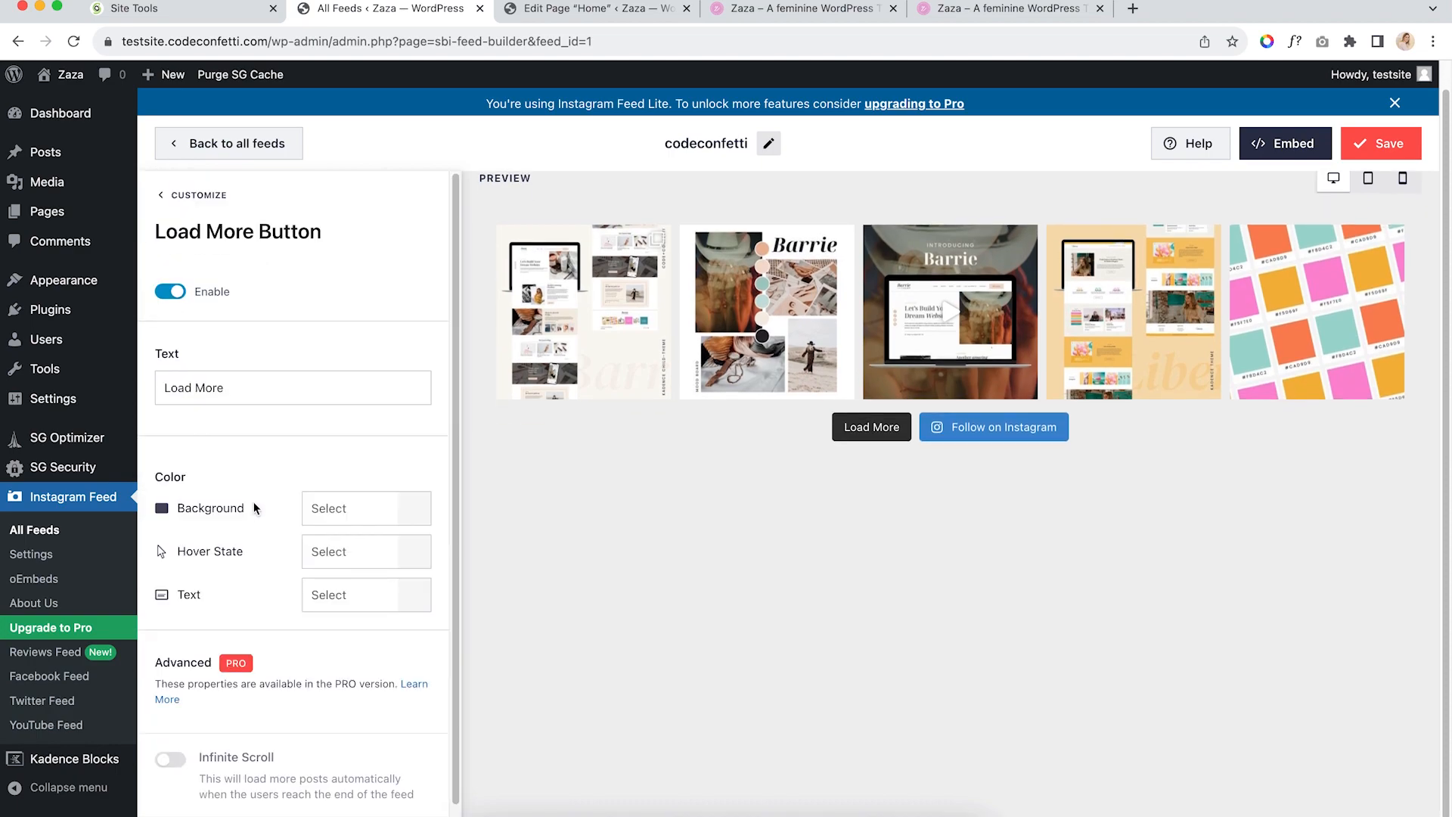
click(163, 295)
click(176, 196)
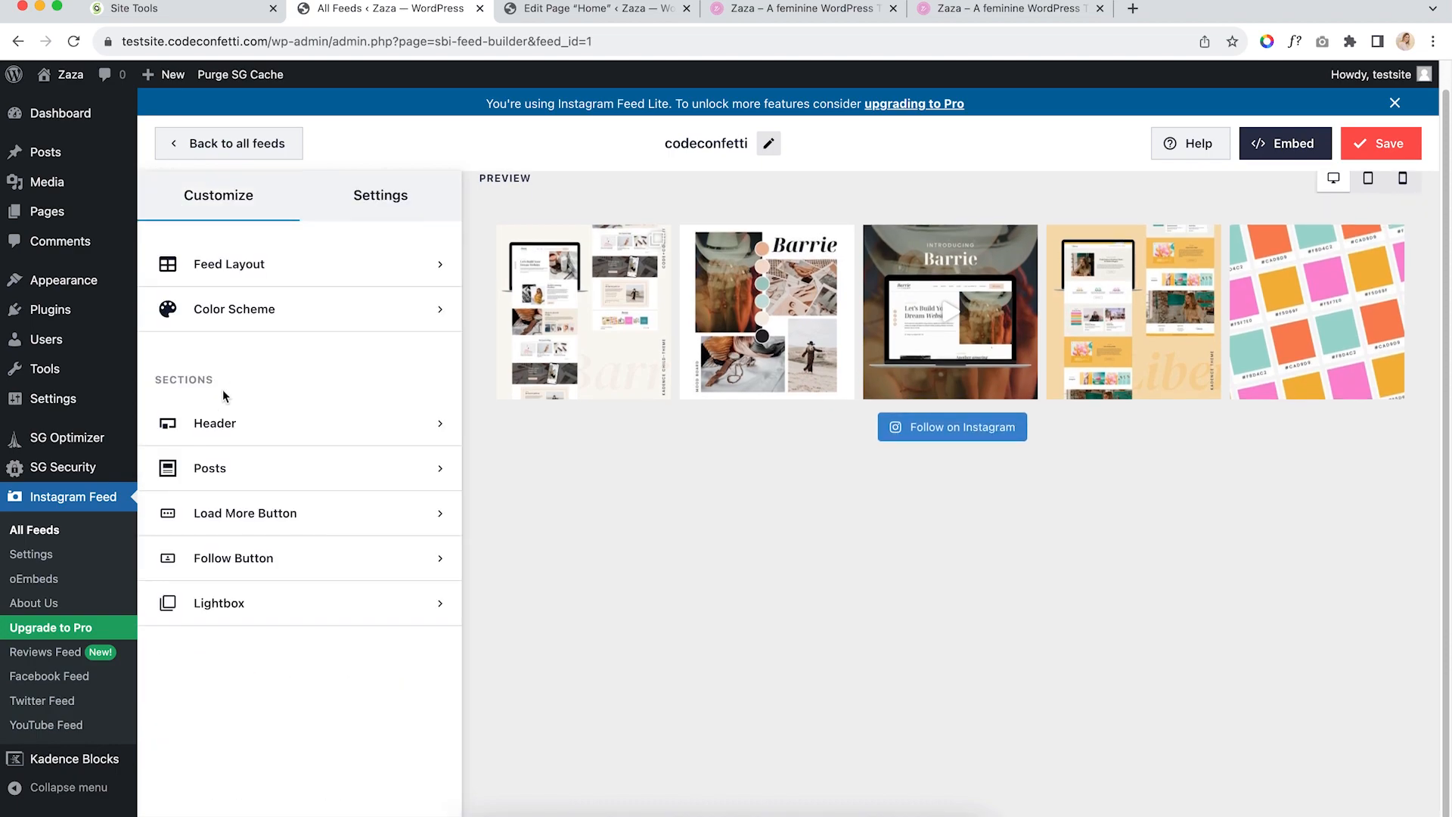
Disable the feed's Follow on Instagram button and save the feed
click(243, 557)
click(169, 293)
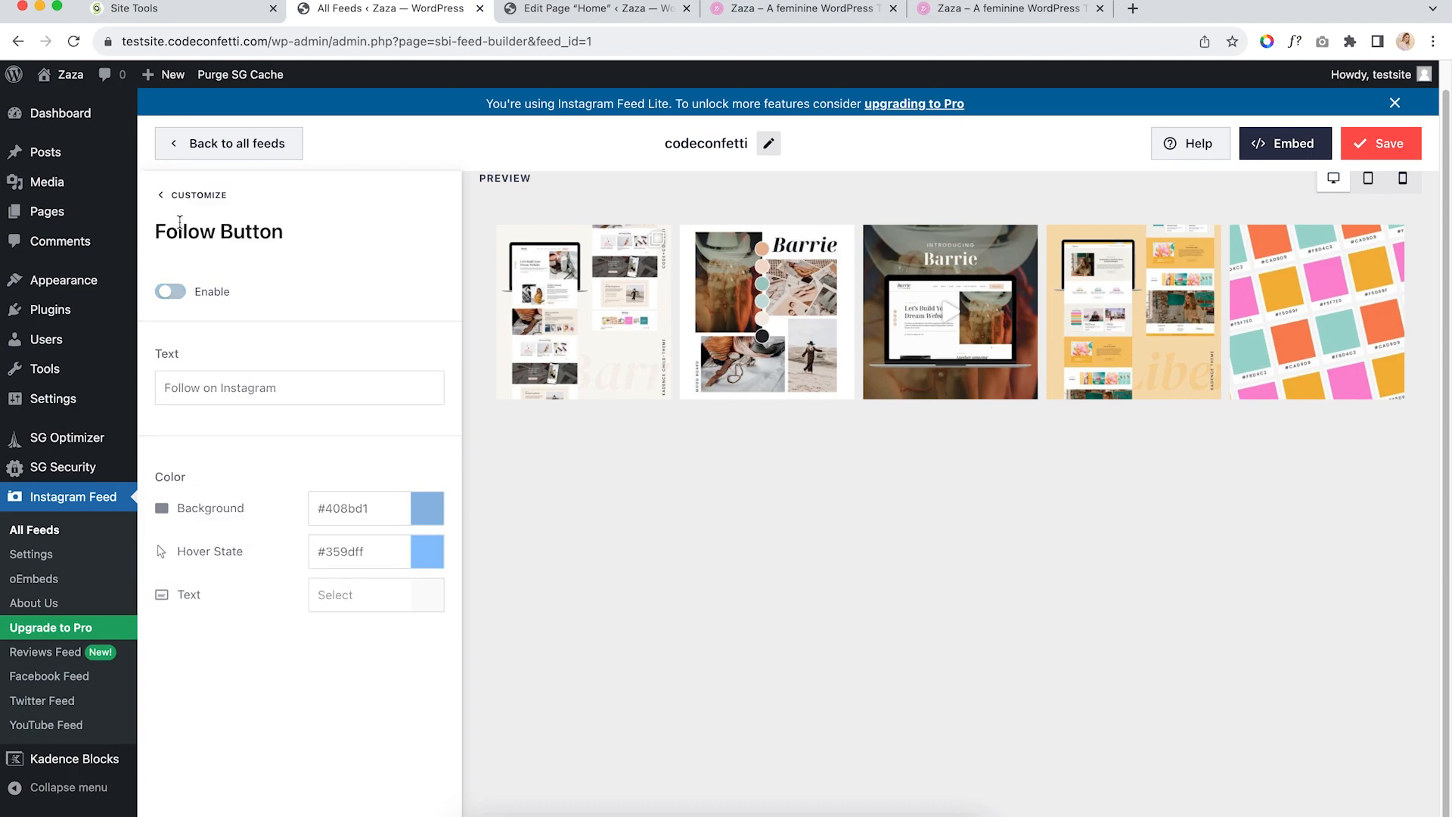
click(180, 198)
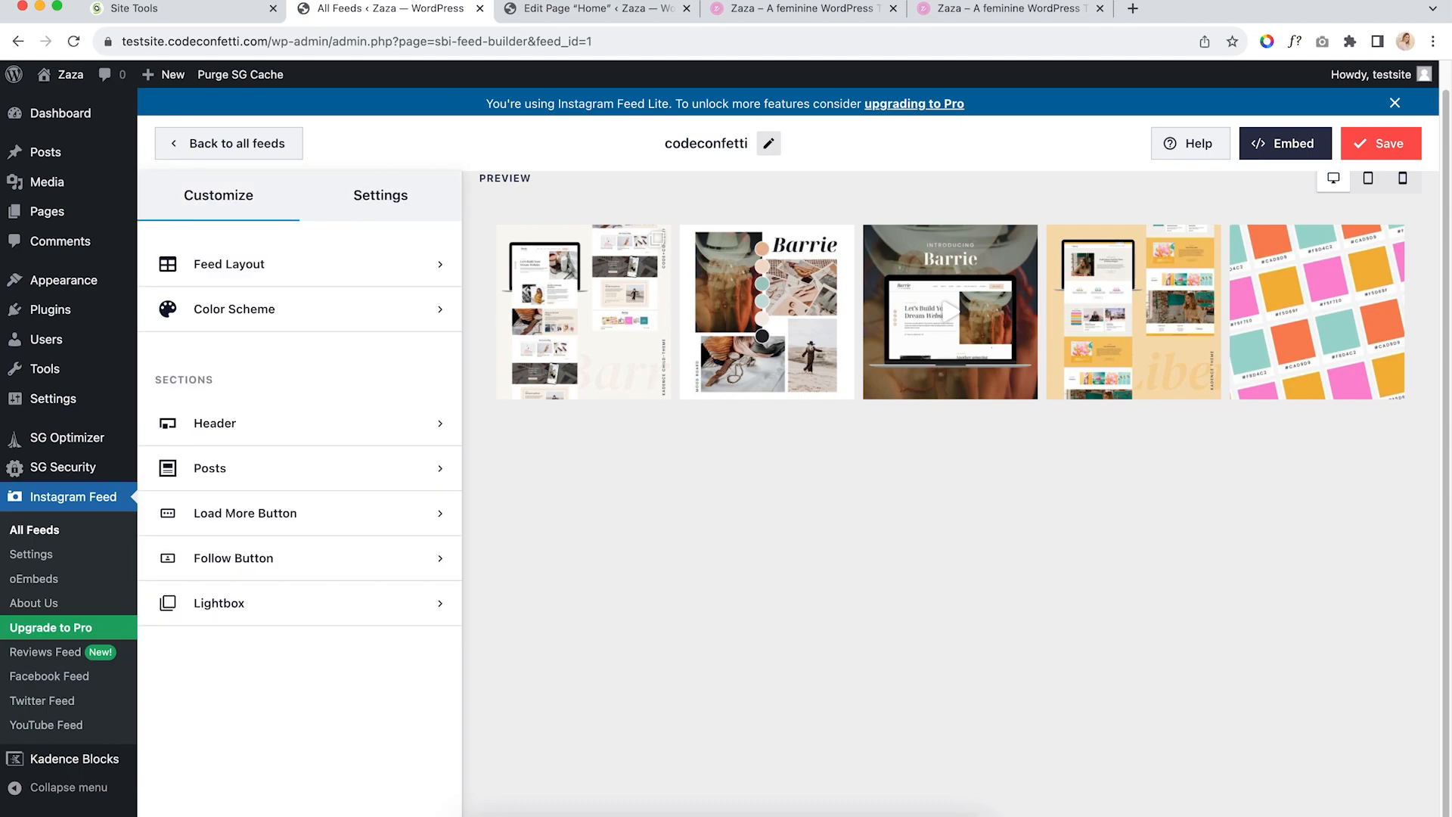
click(1388, 151)
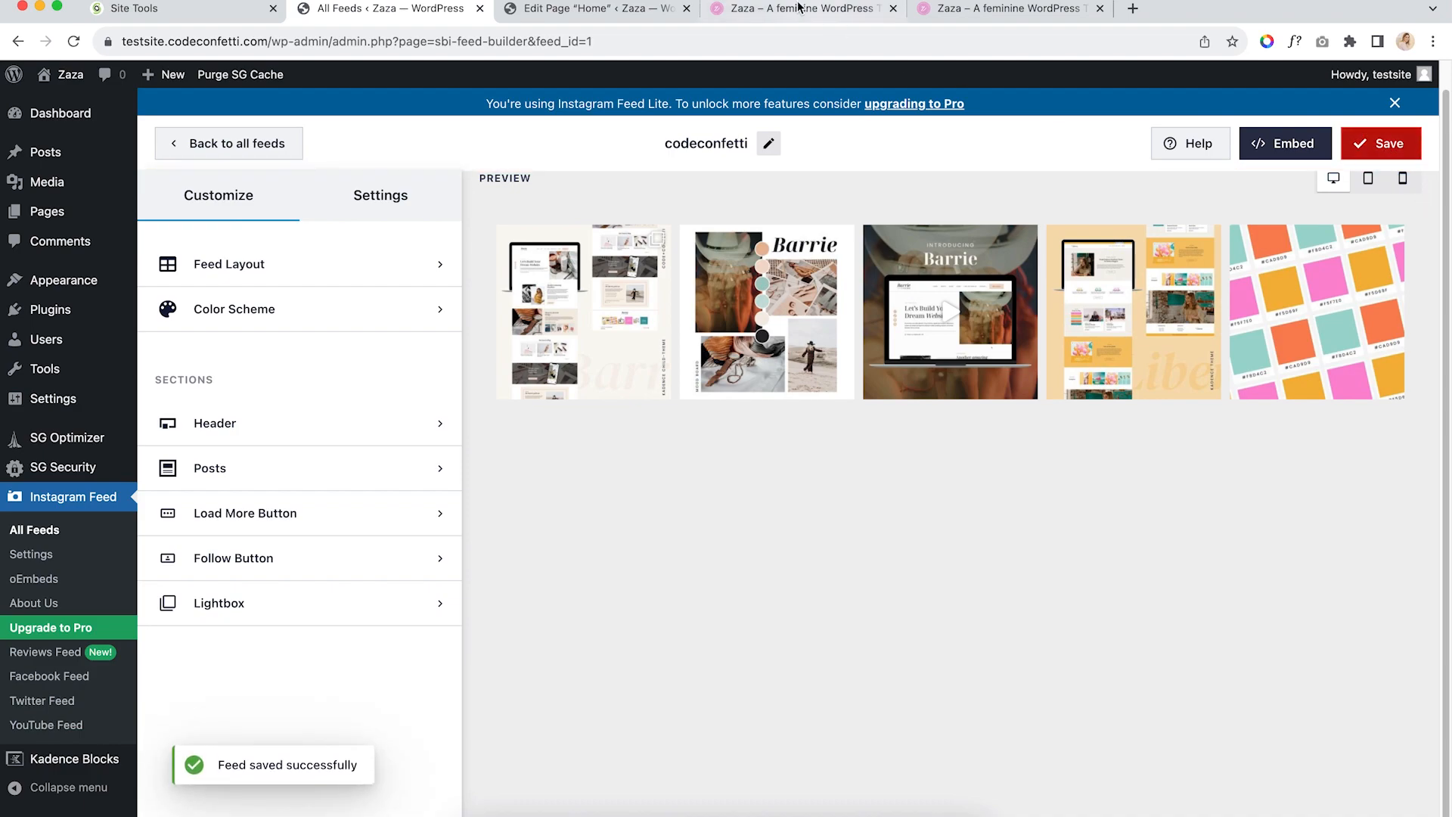
Regenerate the Home page preview from its editor and check the Shop My Picks feed without the two buttons
click(586, 9)
click(1071, 240)
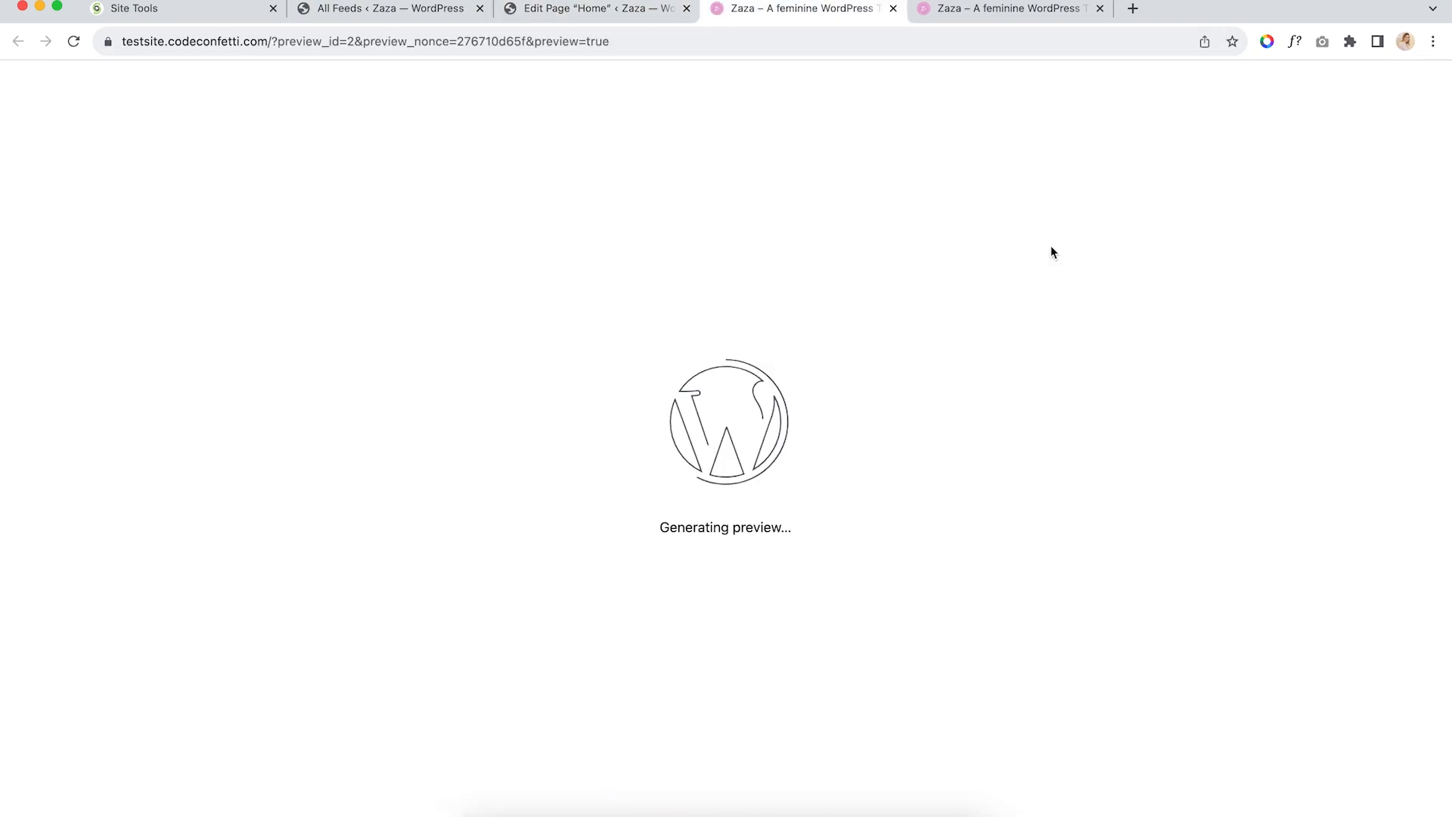
scroll(1160, 337, down, 20)
scroll(1163, 343, up, 5)
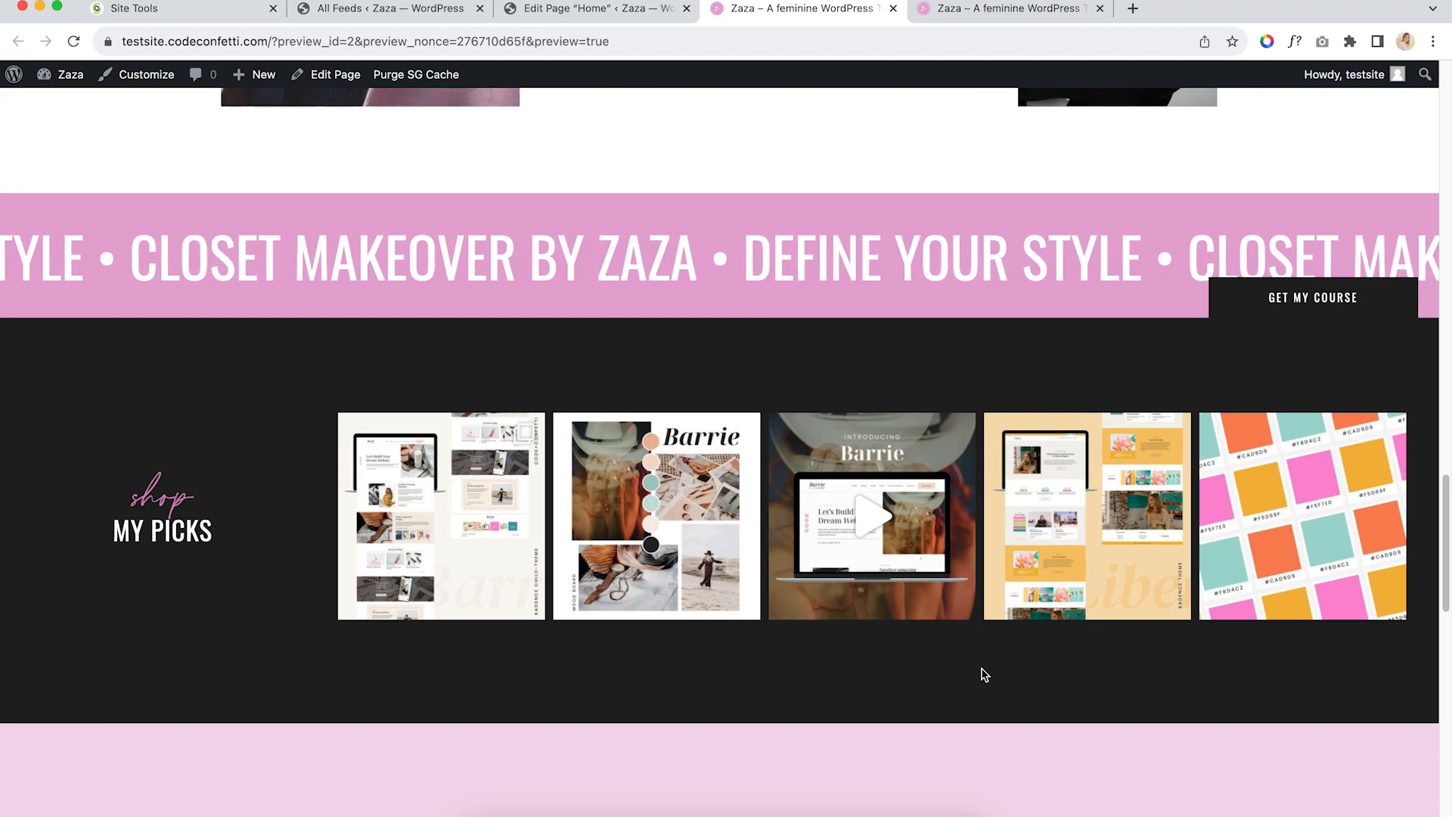
Inspect the previewed page in the browser's iPhone XR mobile view and check the feed in the Shop My Picks row
right_click(938, 355)
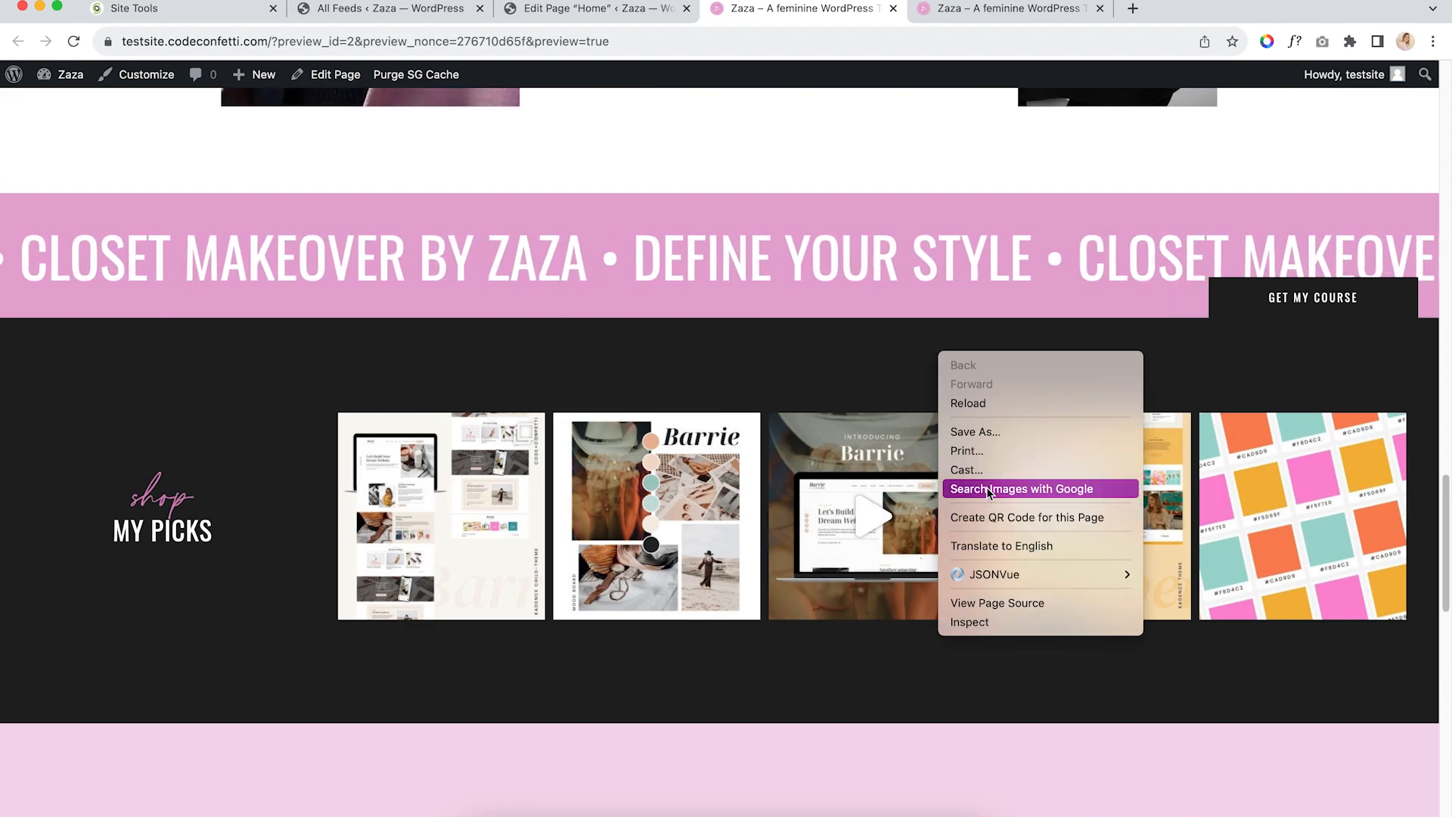
click(991, 625)
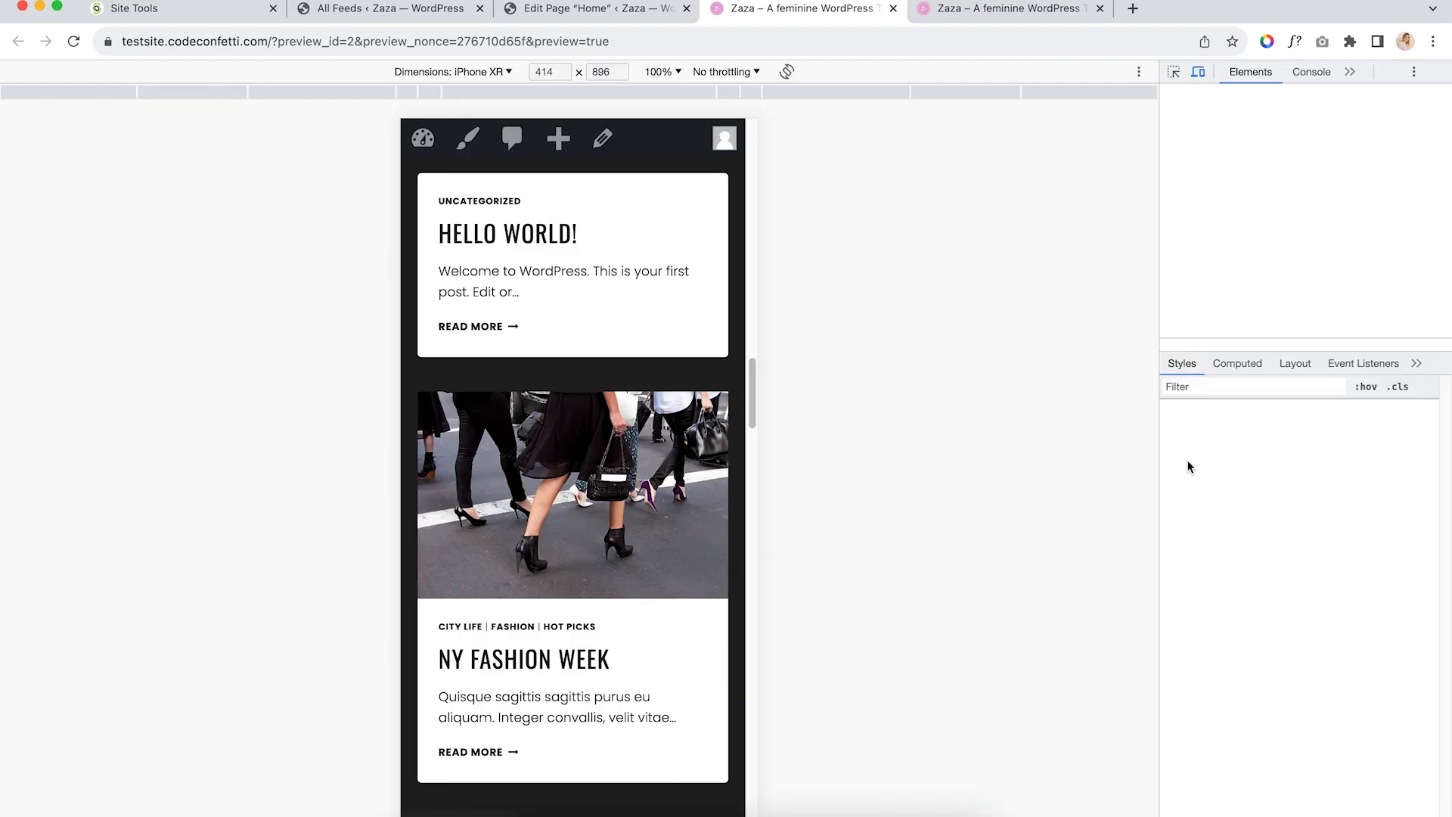
scroll(616, 447, down, 15)
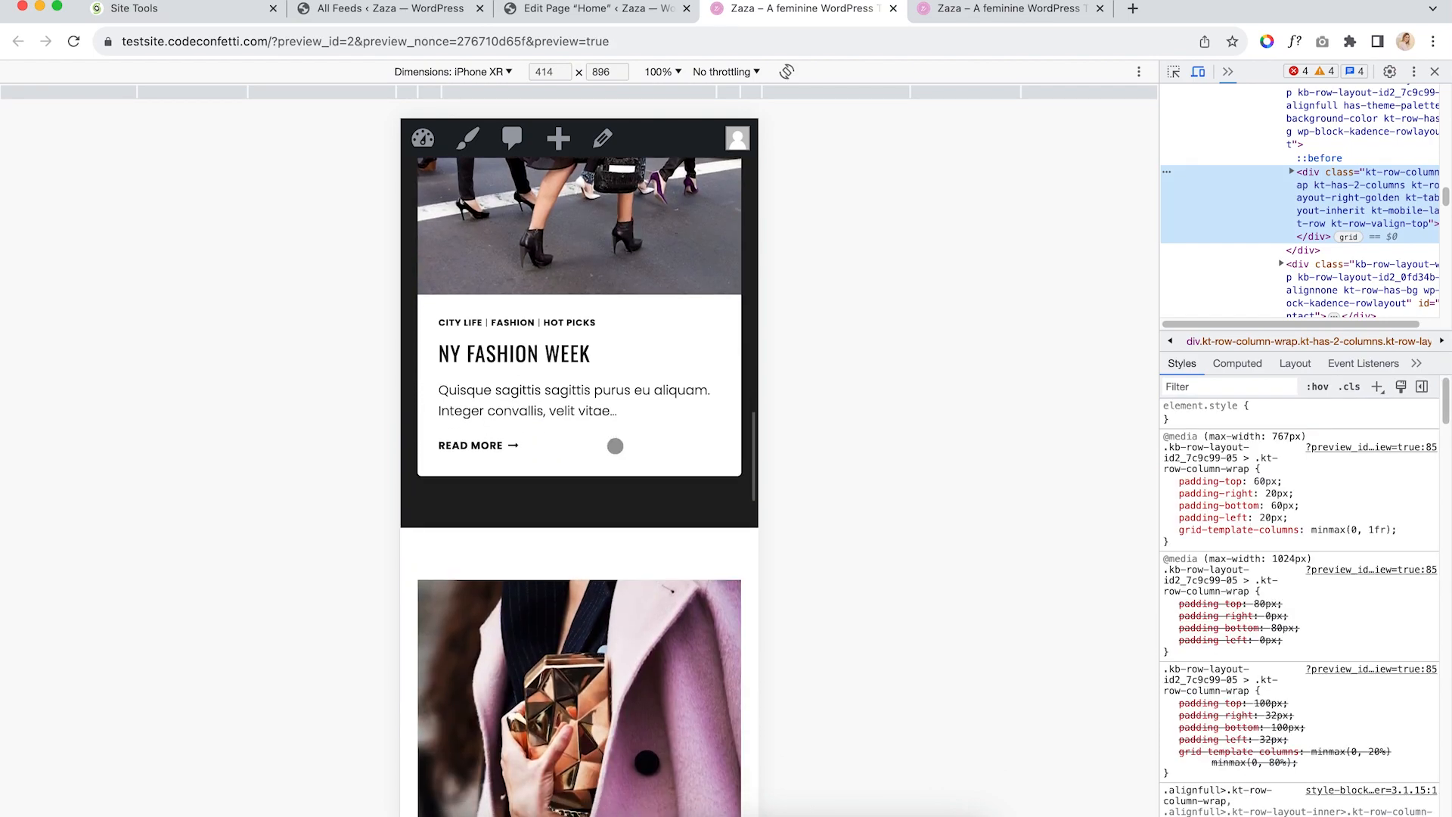
scroll(615, 447, down, 6)
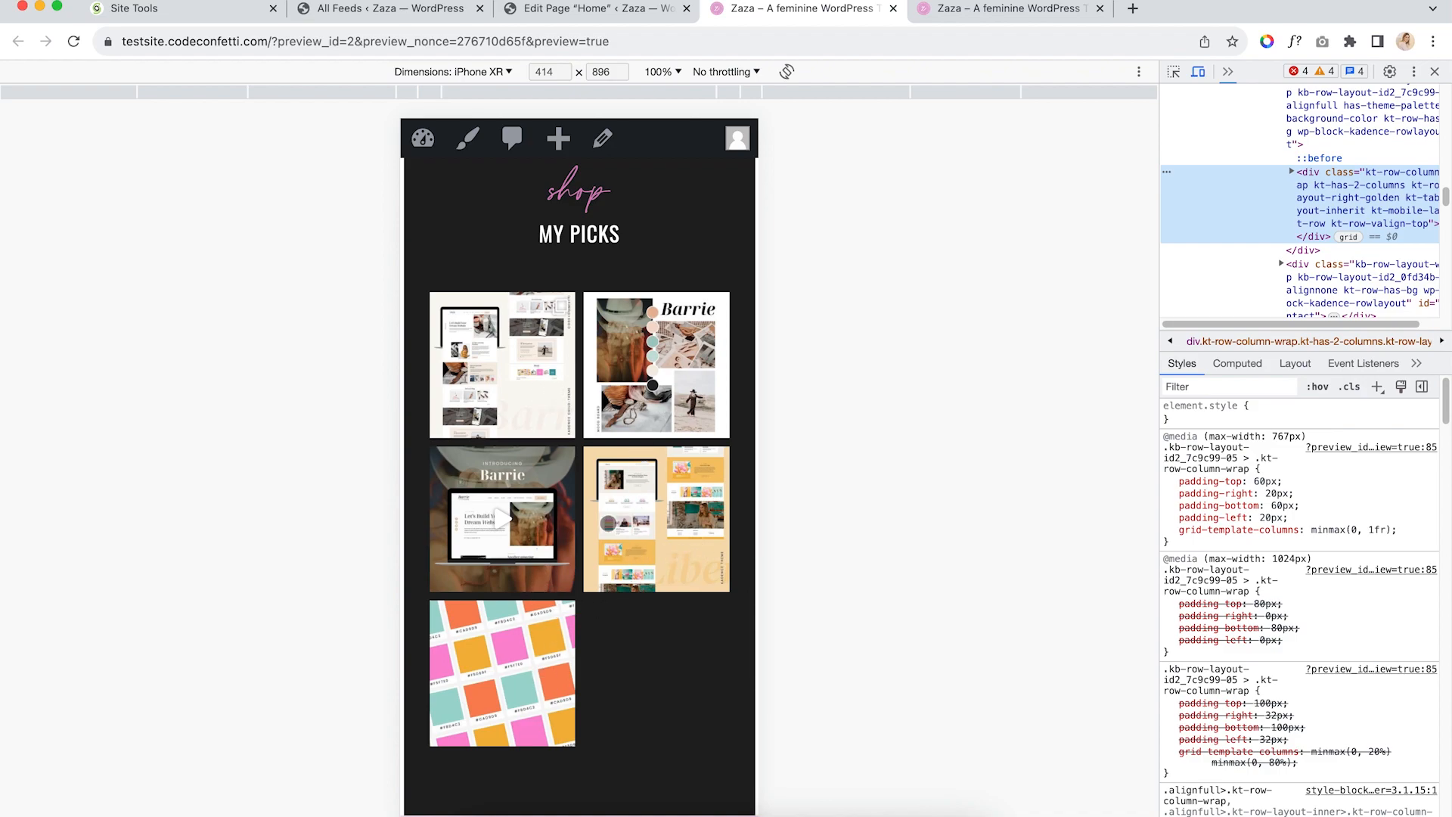
Set the Instagram feed's number of posts on mobile to 6 in its feed layout and save the feed
scroll(612, 509, down, 3)
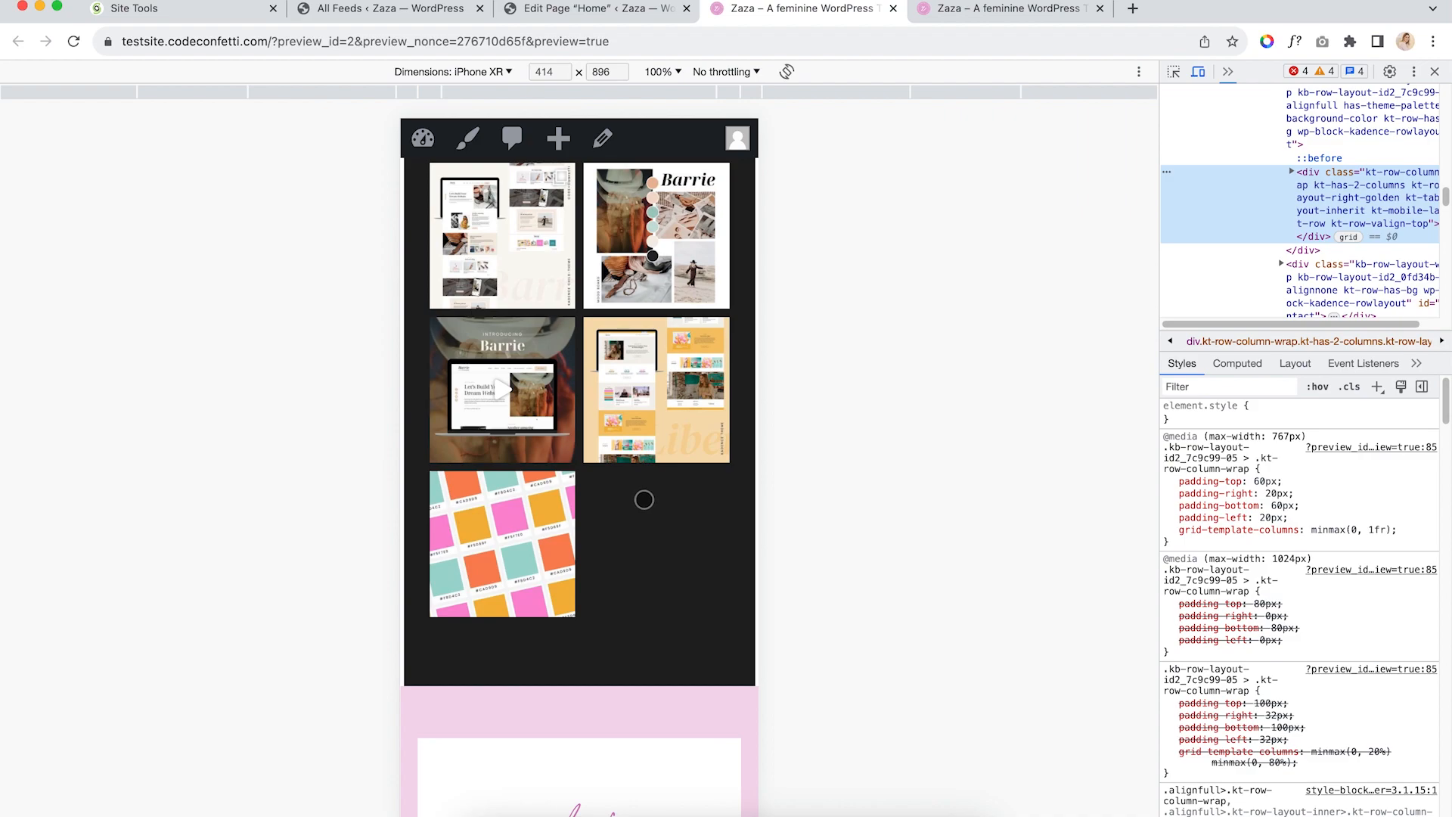
click(387, 11)
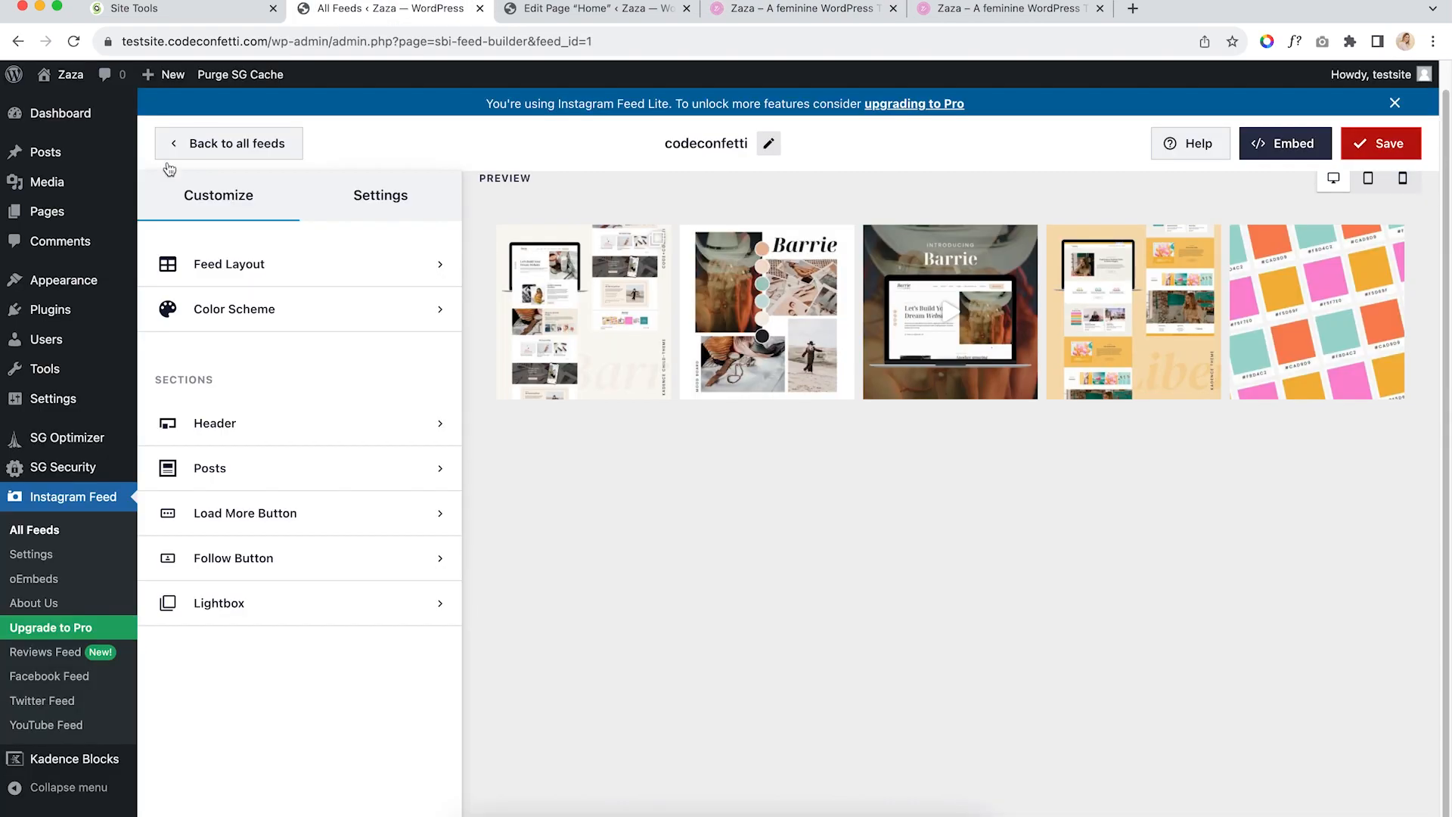
click(241, 282)
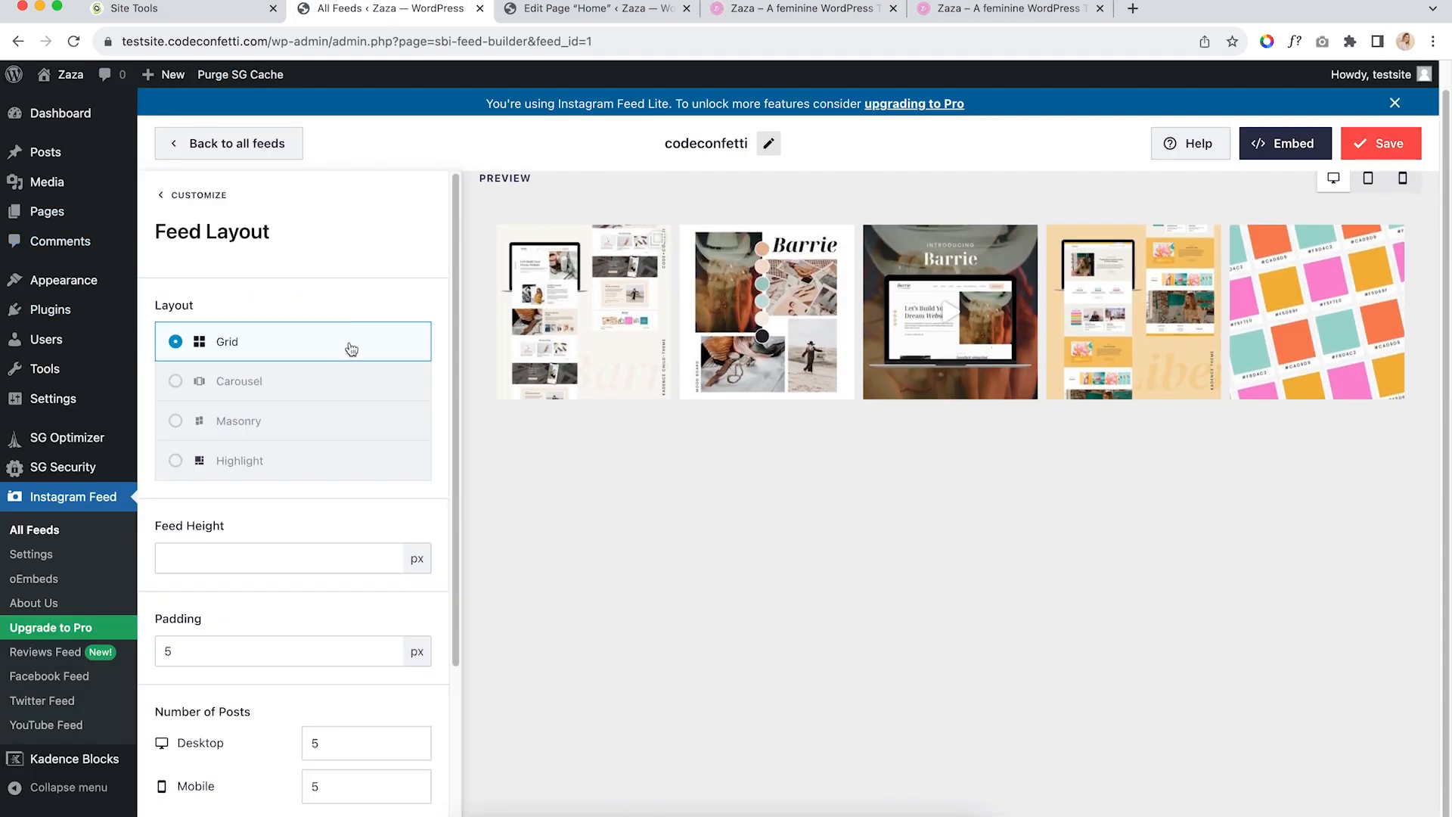
scroll(355, 442, down, 5)
drag(326, 579, 309, 577)
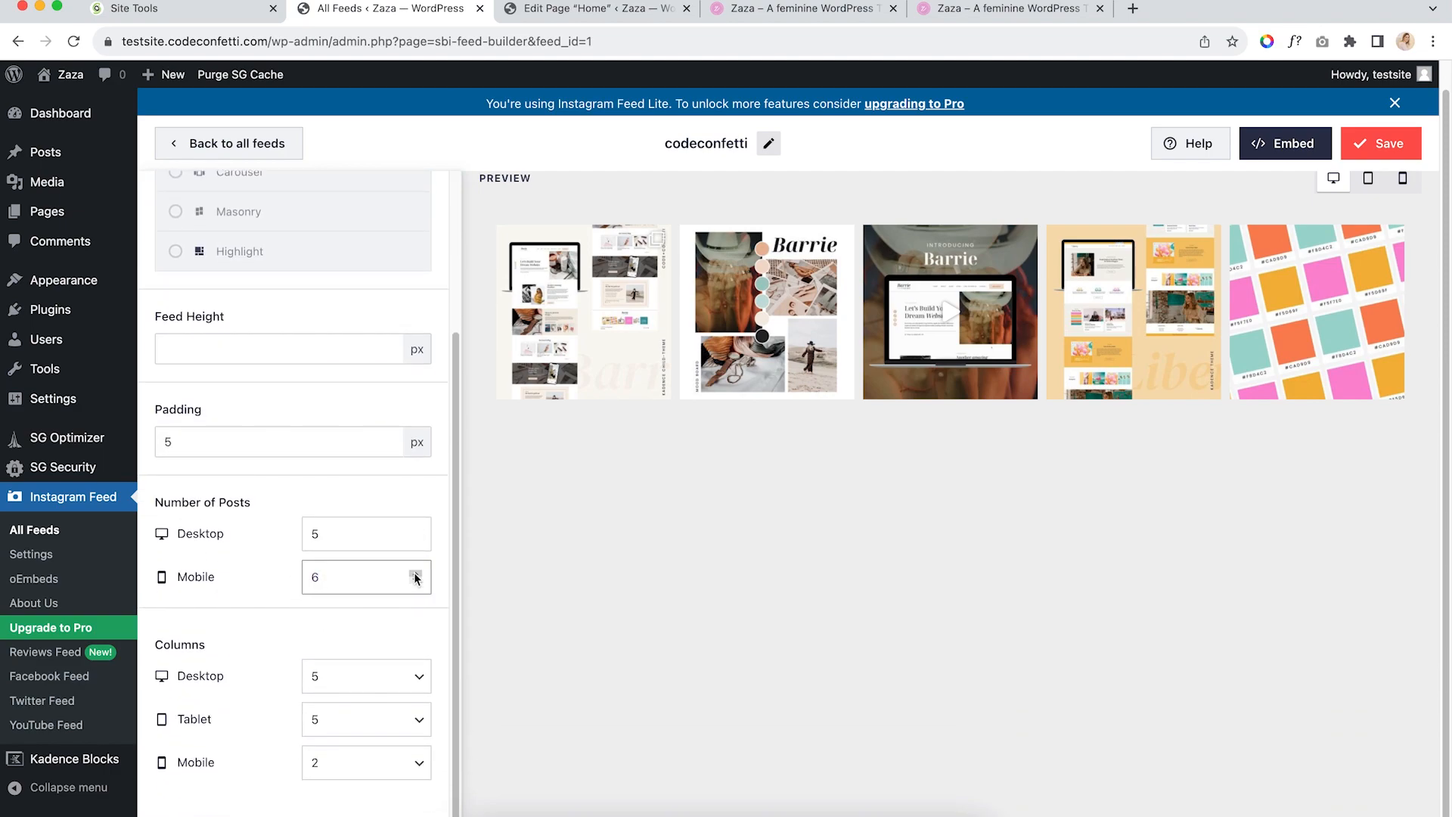
click(1389, 143)
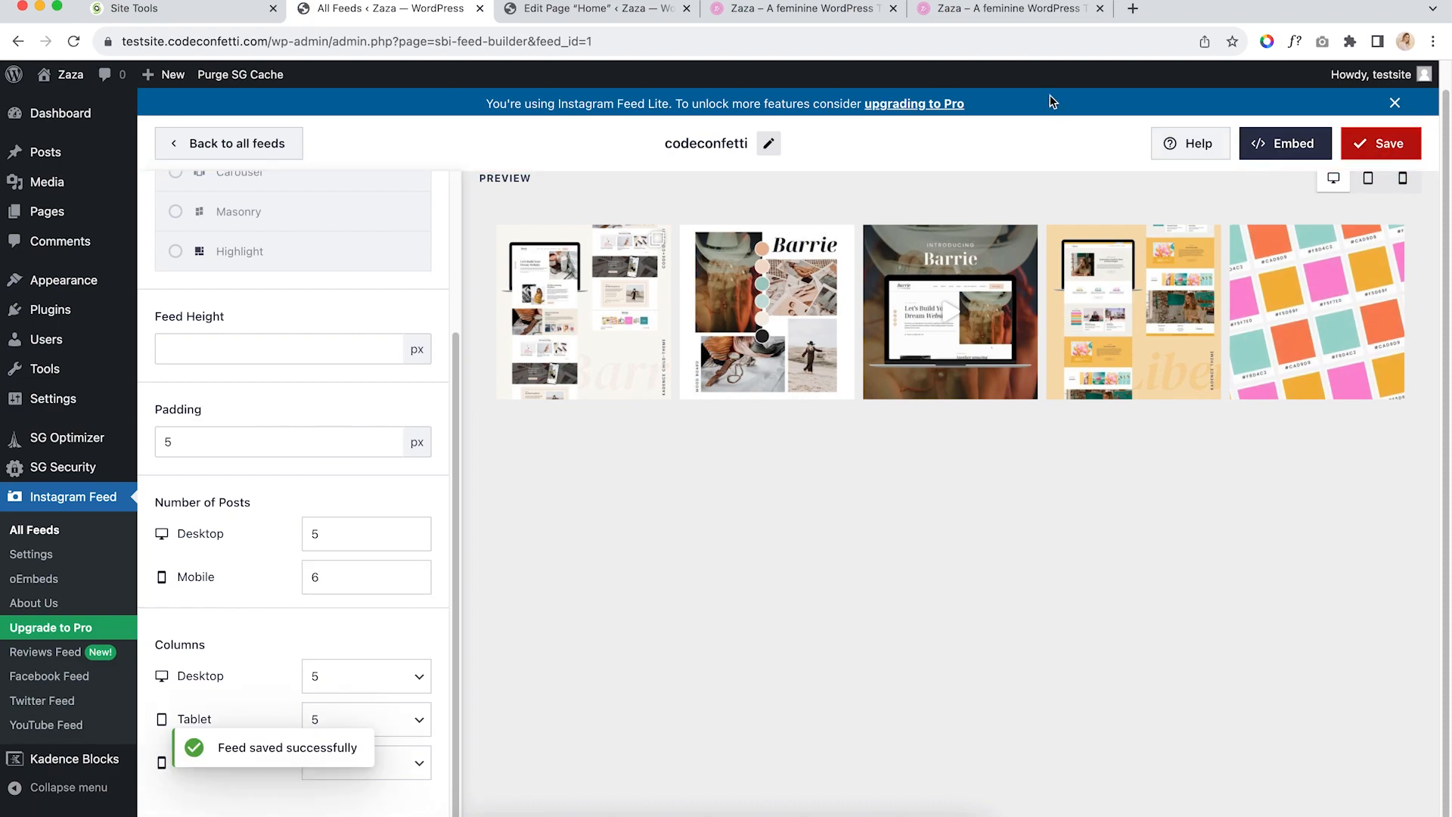
Reload the iPhone XR mobile preview and check the Instagram grid in the Shop My Picks row
click(772, 11)
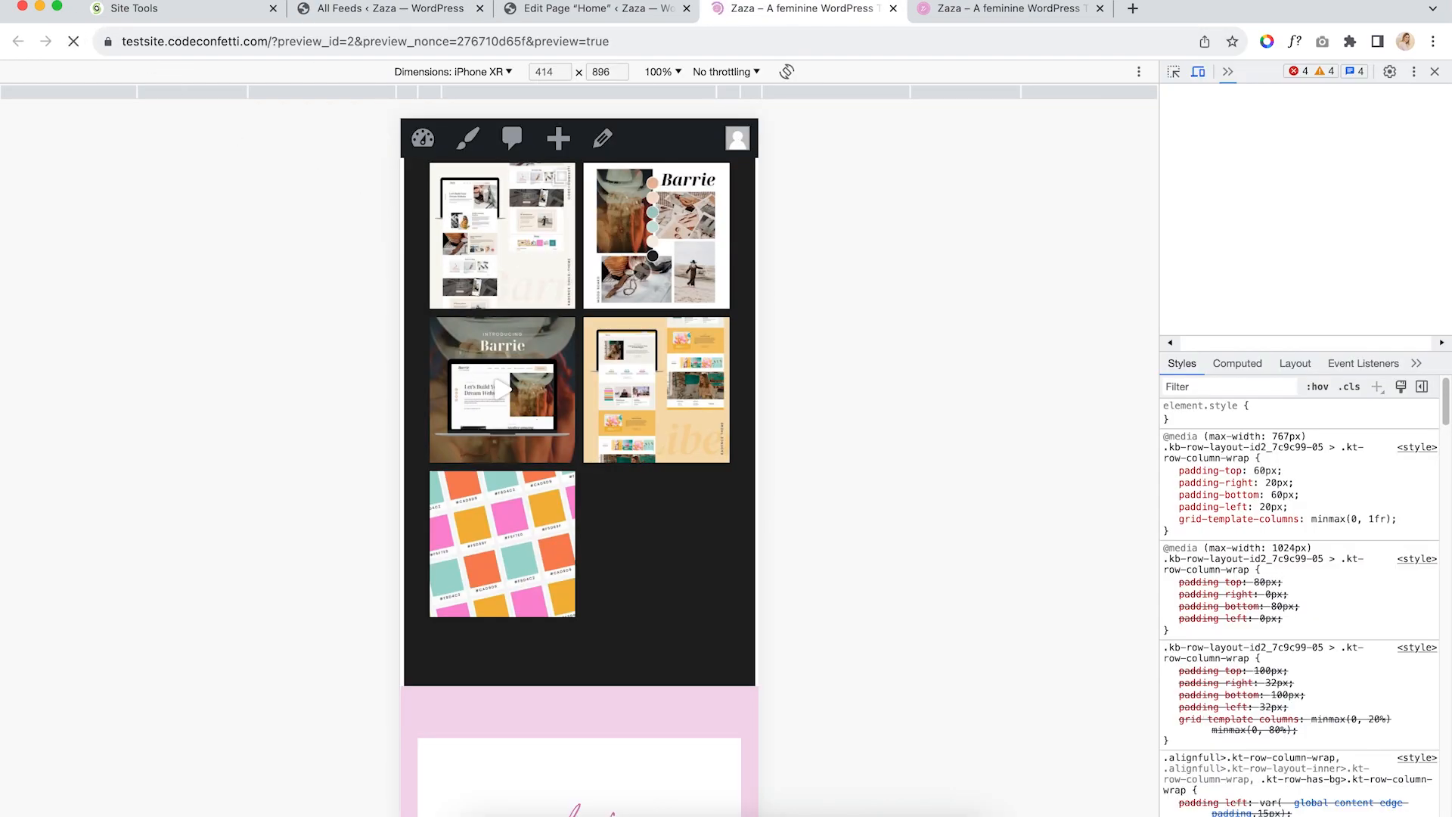
scroll(686, 403, up, 3)
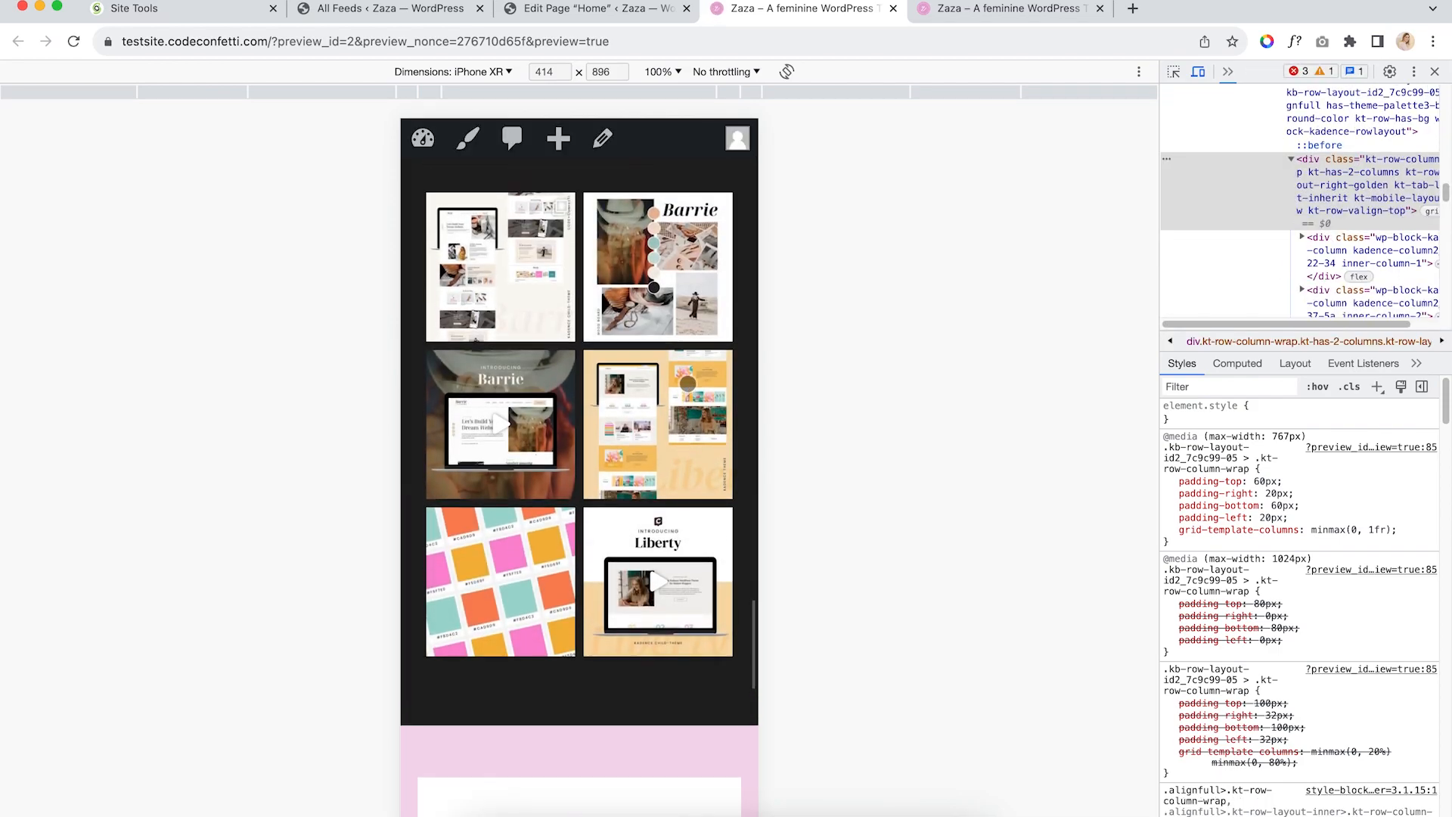
Close the preview and examine the live page's Shop My Picks row and the image gallery in its footer
key(super+w)
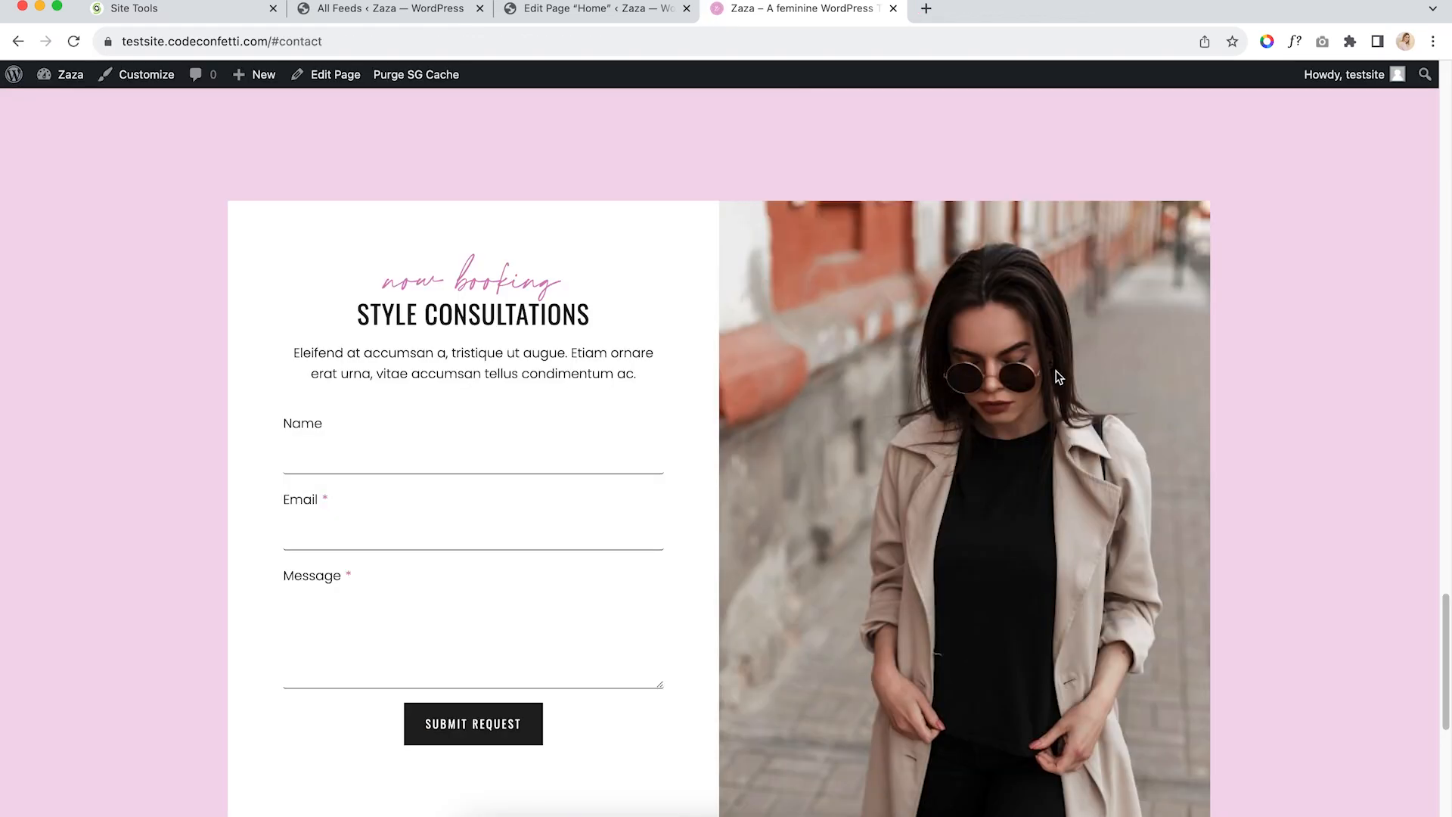
scroll(970, 407, up, 8)
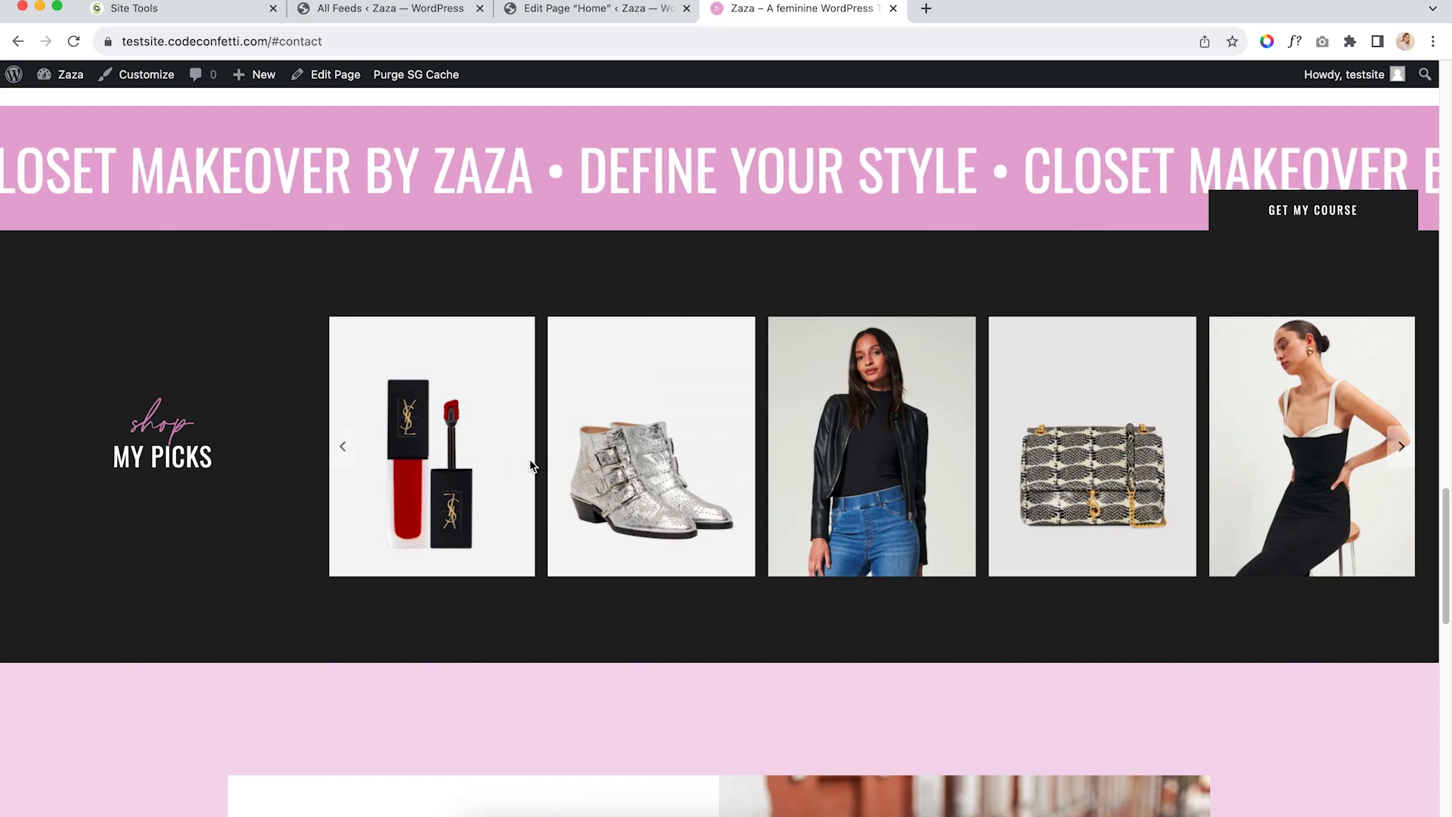
scroll(1336, 406, down, 10)
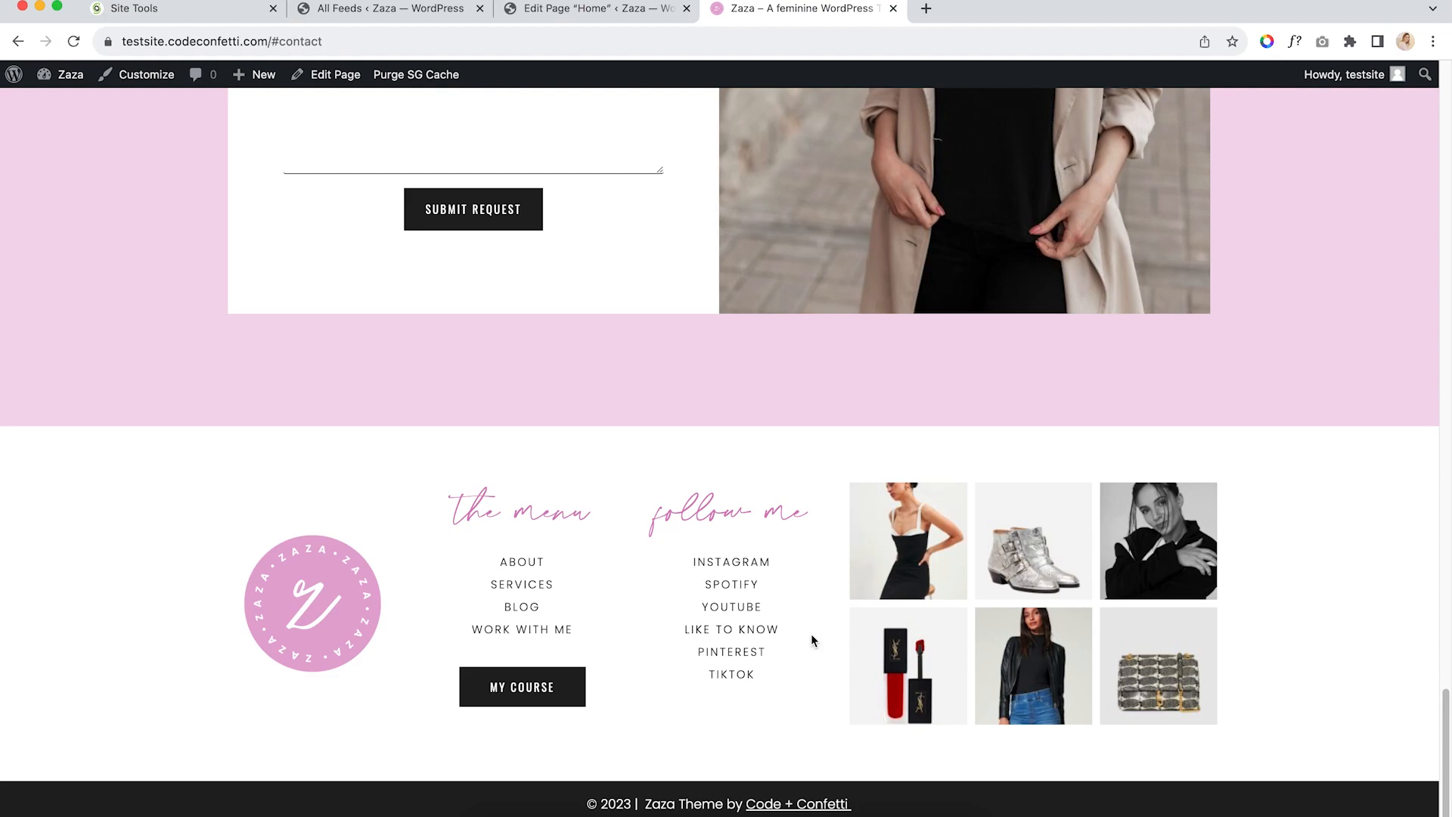
Create a second Instagram feed of the User Timeline type from the connected codeconfetti account
click(388, 8)
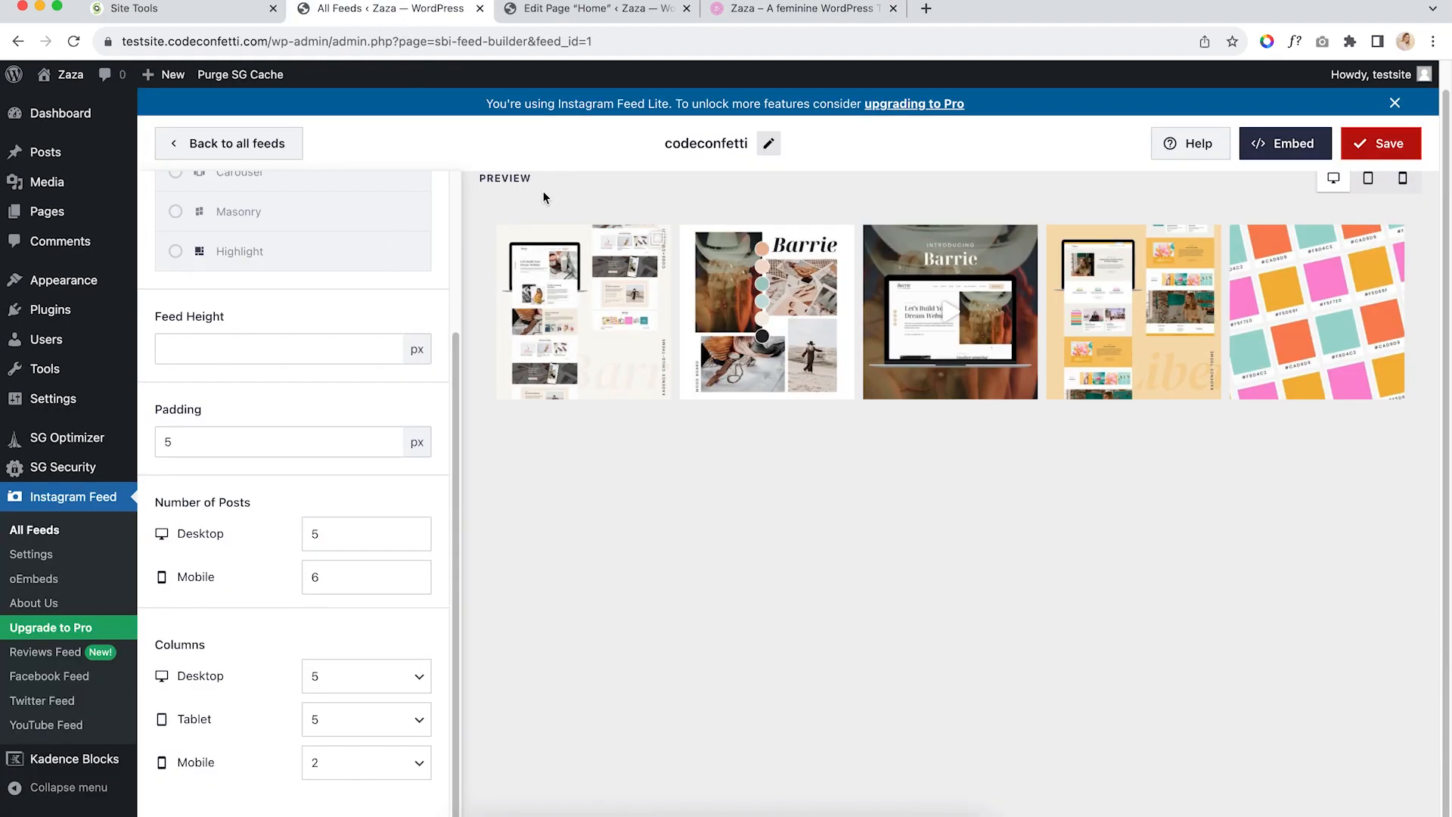
scroll(830, 186, up, 1)
click(189, 149)
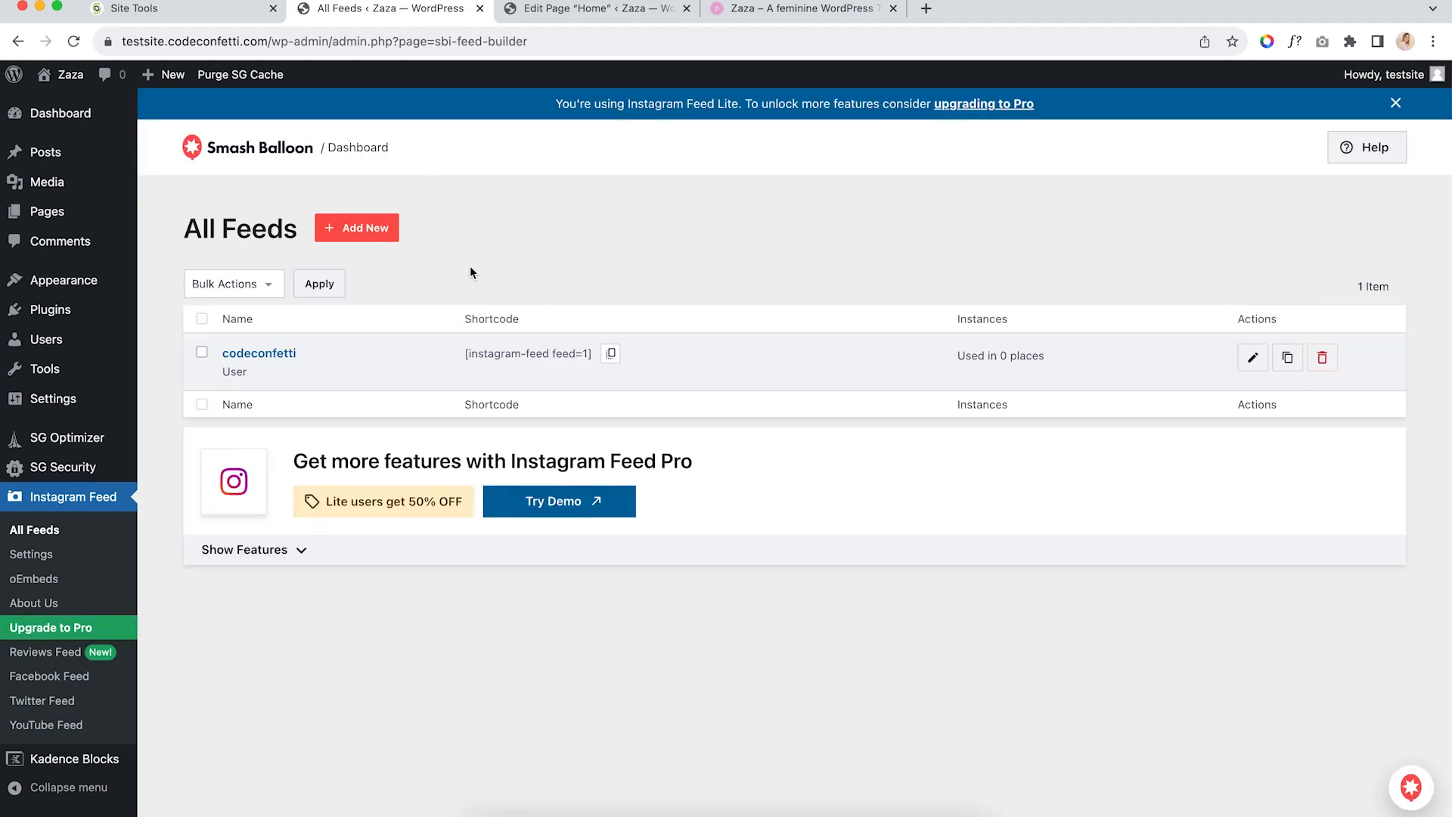
click(373, 231)
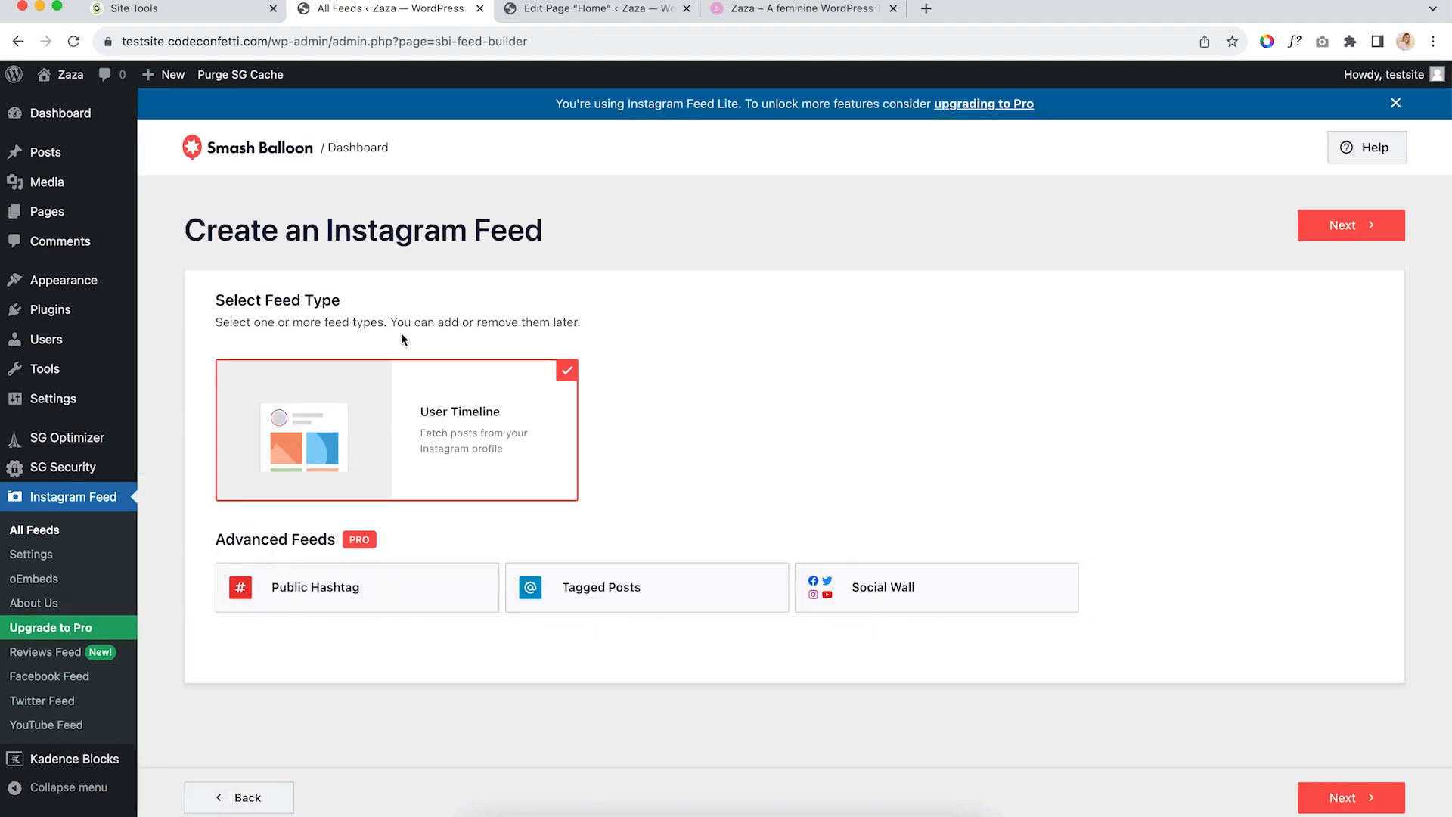
click(1339, 221)
click(695, 380)
click(1357, 233)
click(858, 557)
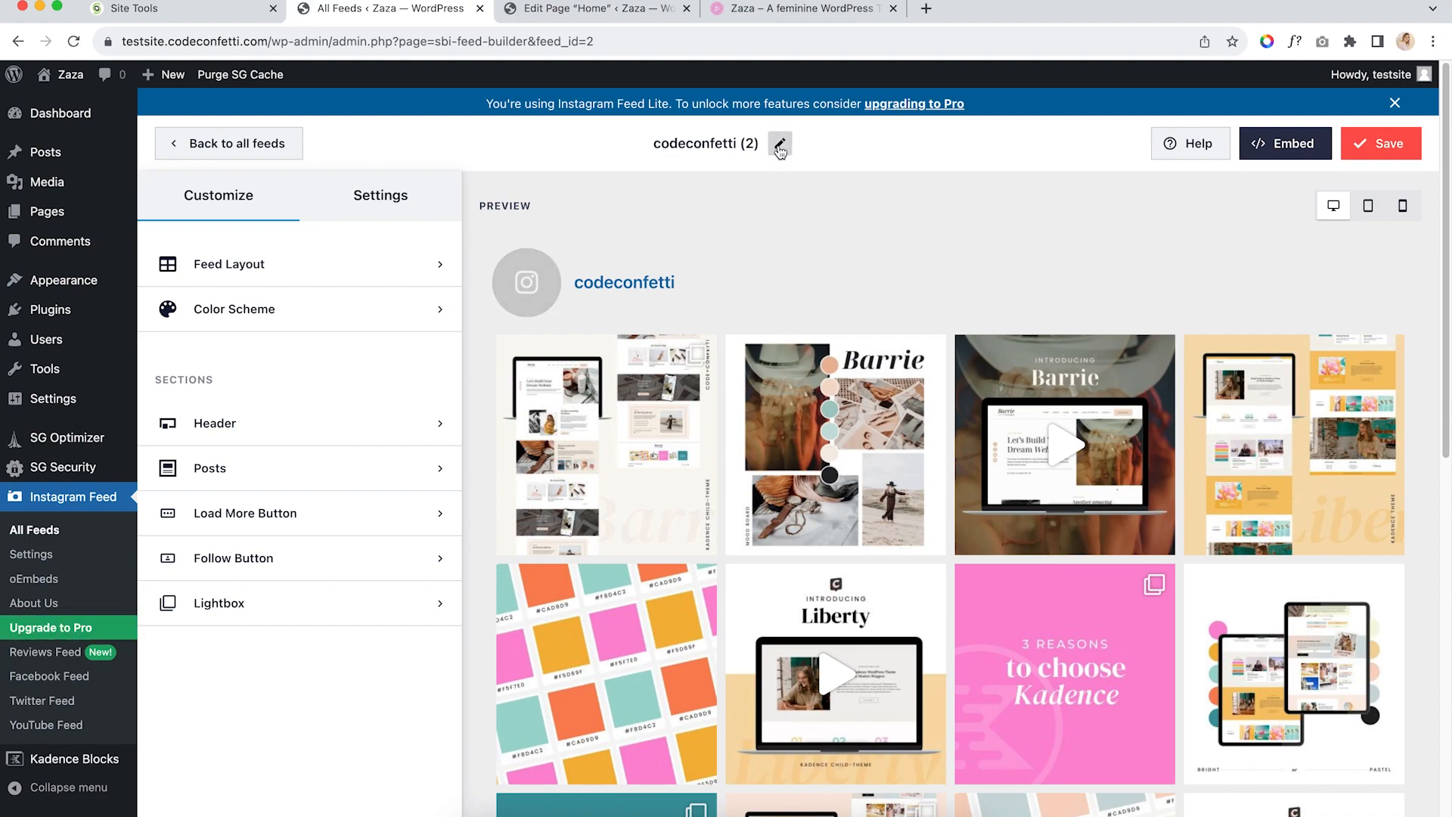
Rename the new feed as "footer feed"
click(779, 146)
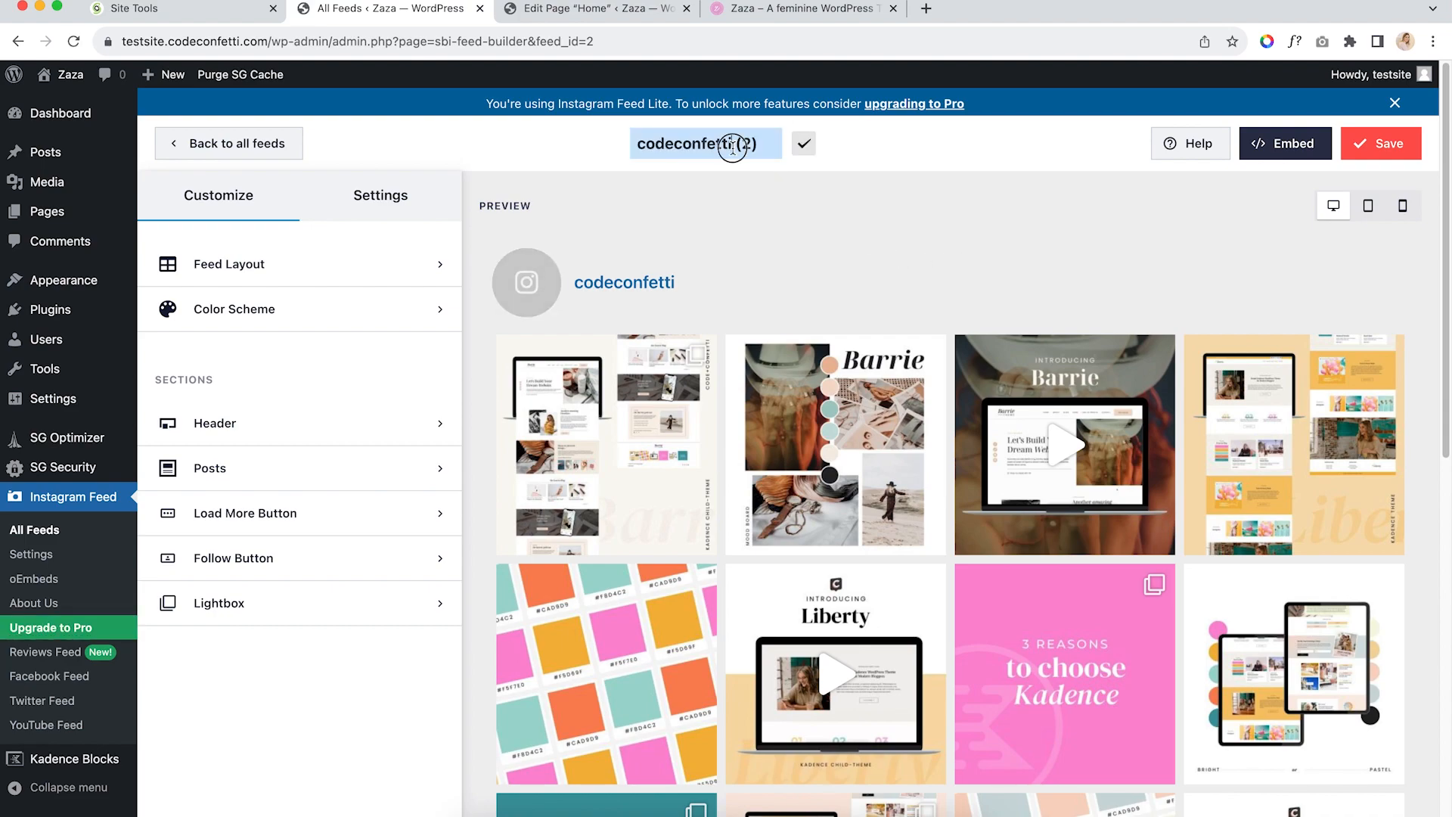
triple_click(731, 146)
text(footer feed)
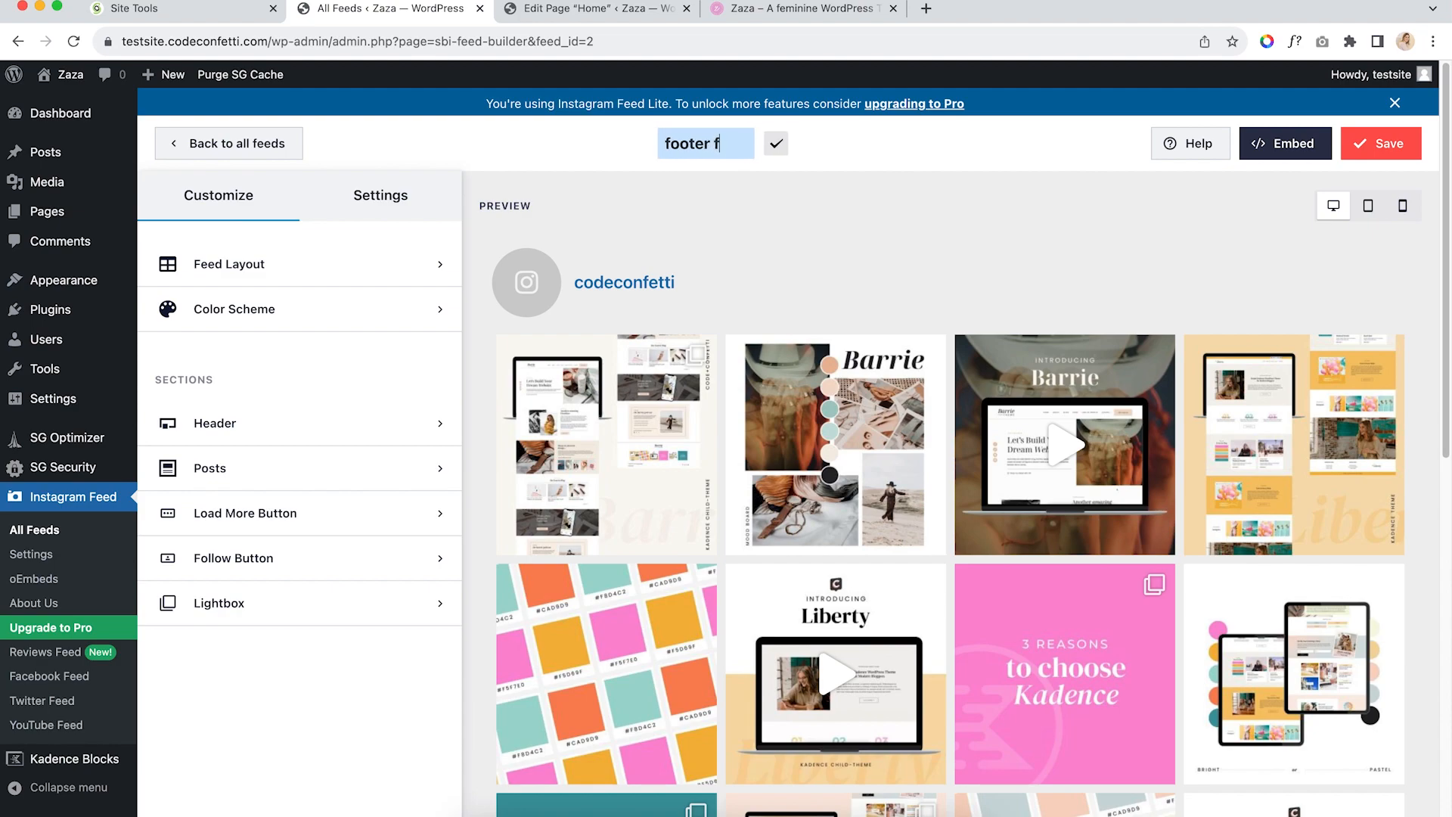
click(792, 146)
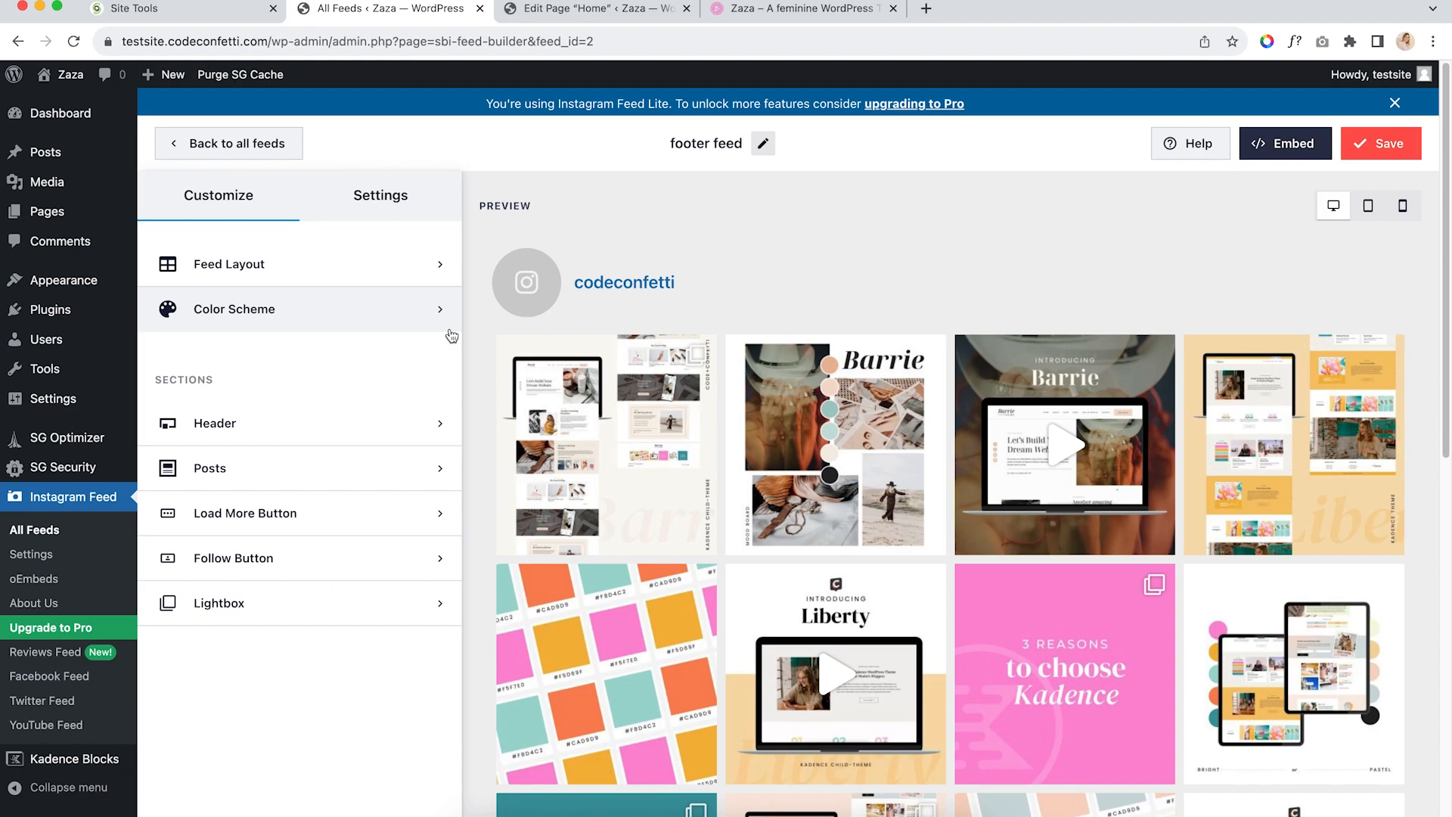
Match the footer feed to the live site's footer gallery with a three-column grid and save the feed
click(801, 8)
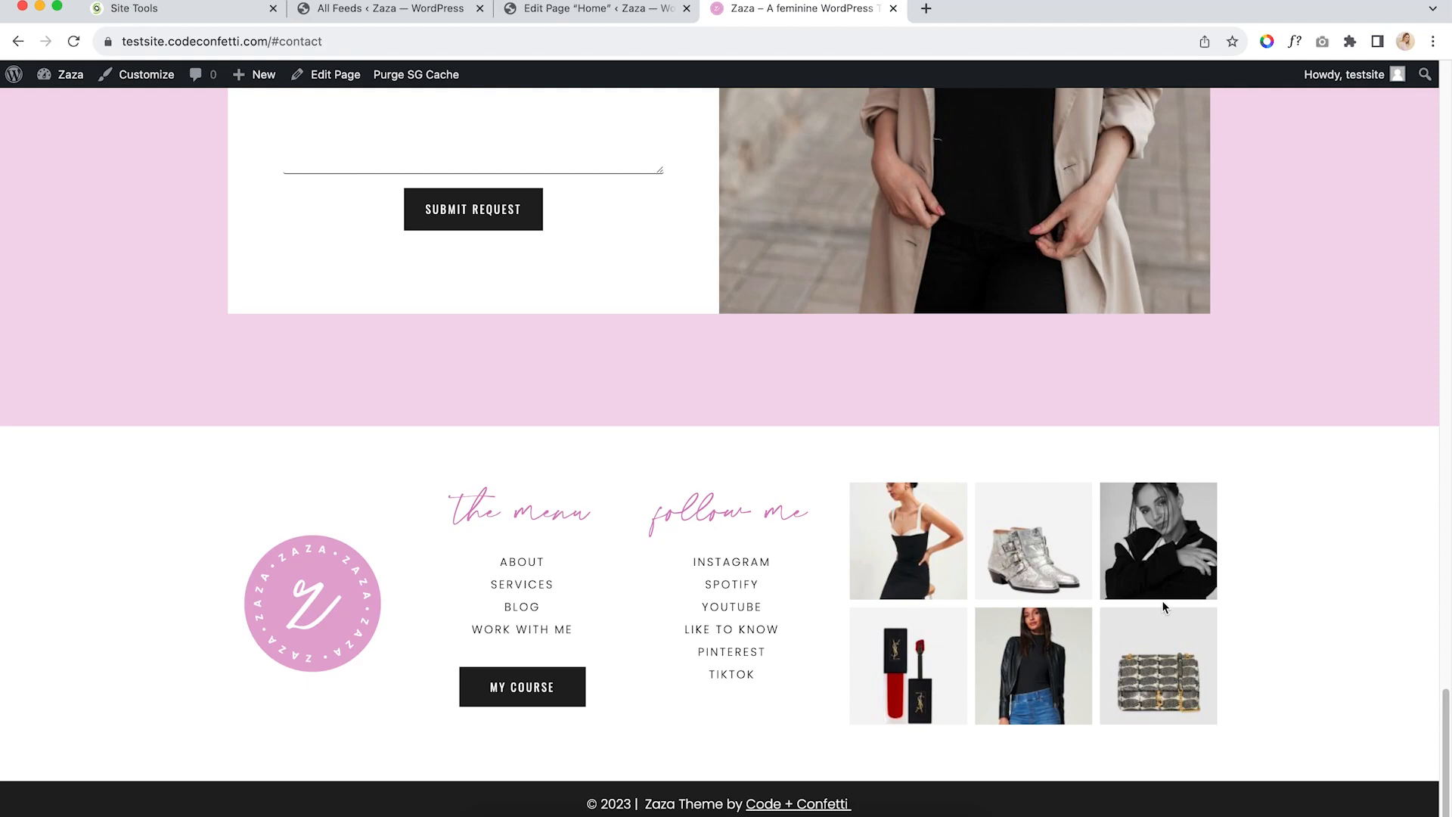
click(552, 15)
click(444, 10)
click(1392, 147)
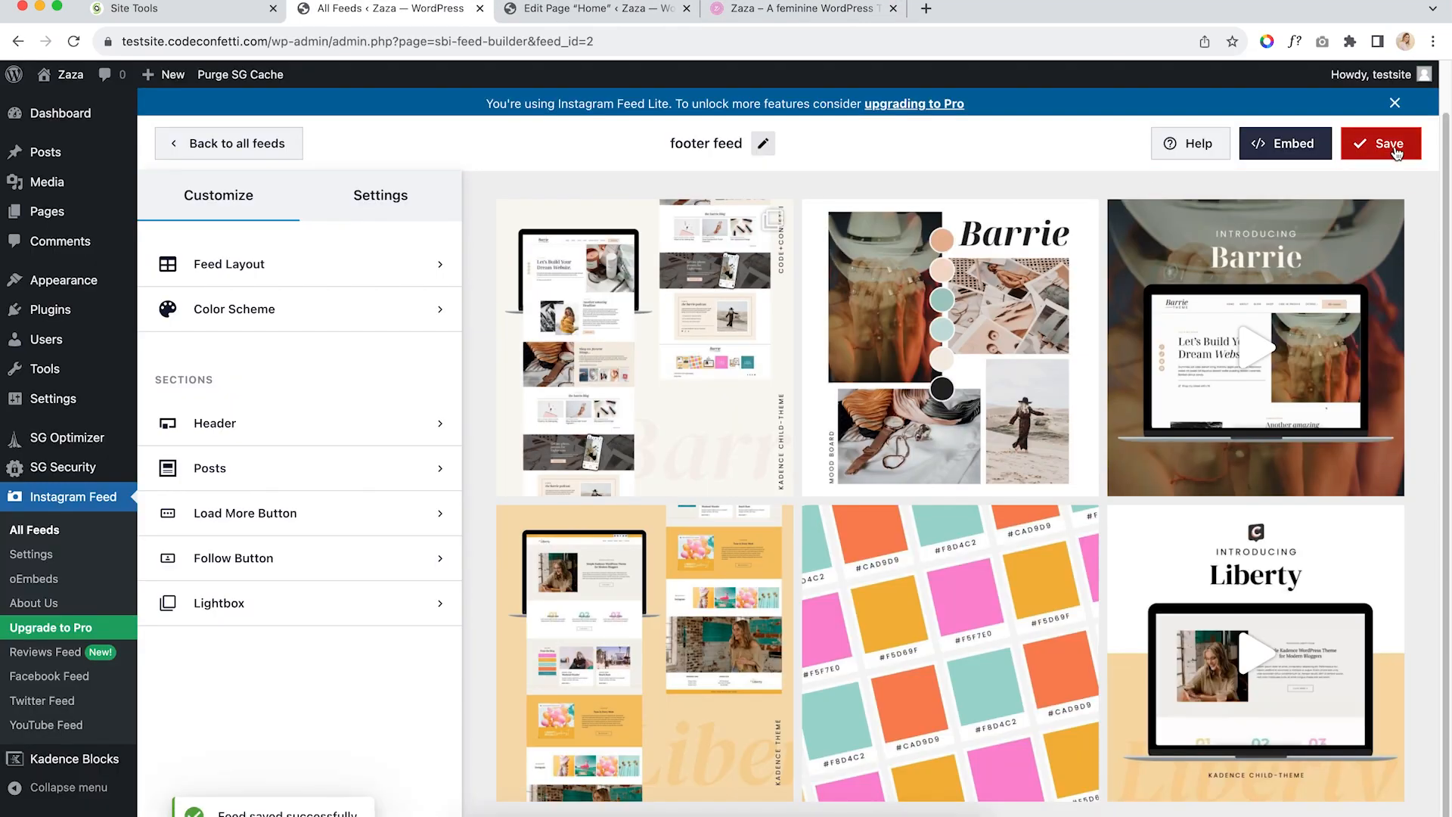
Copy the footer feed's shortcode [instagram-feed feed=2] and open the site's widget areas from the embed options
click(1290, 147)
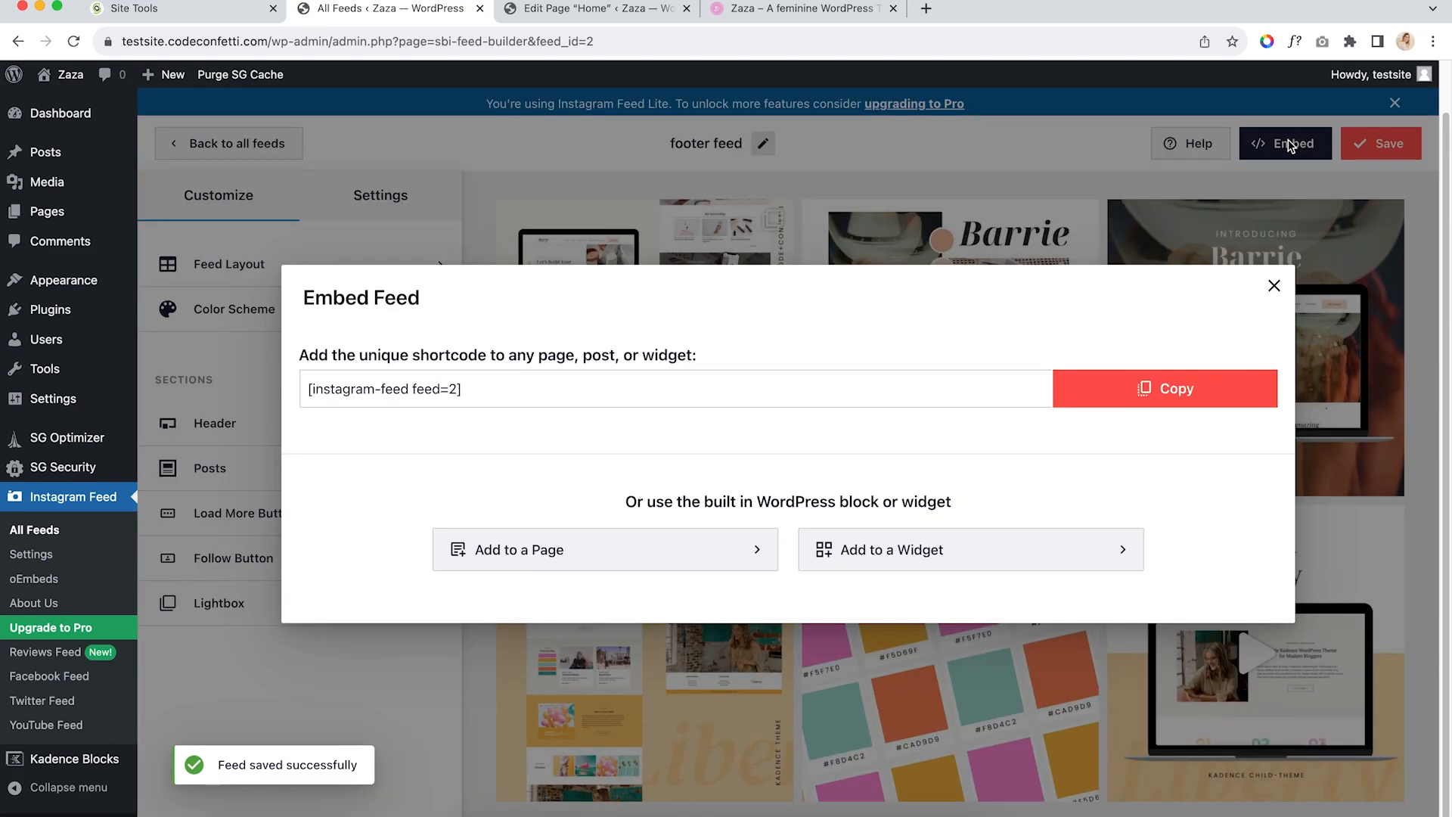
click(1168, 393)
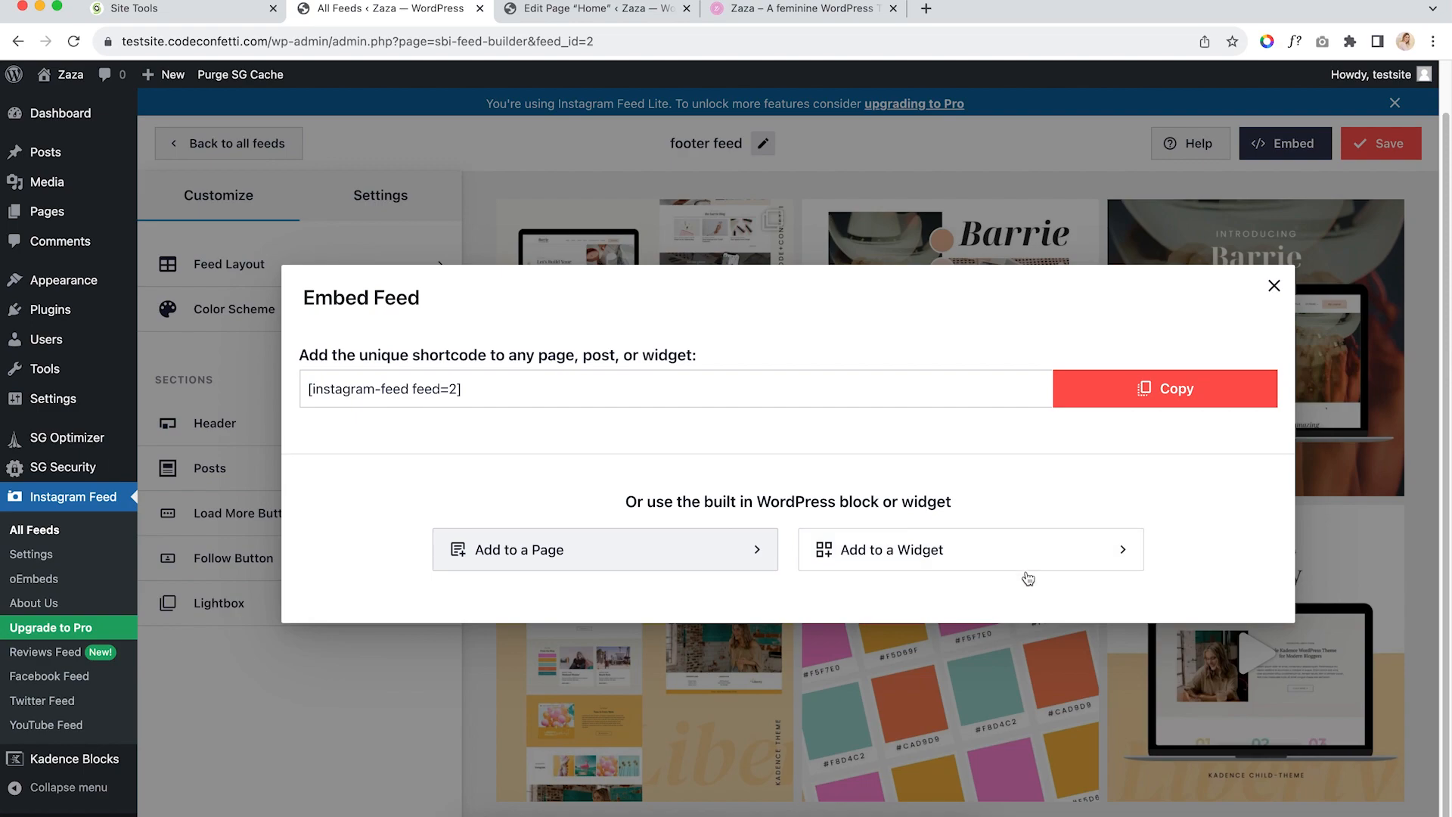
click(1126, 562)
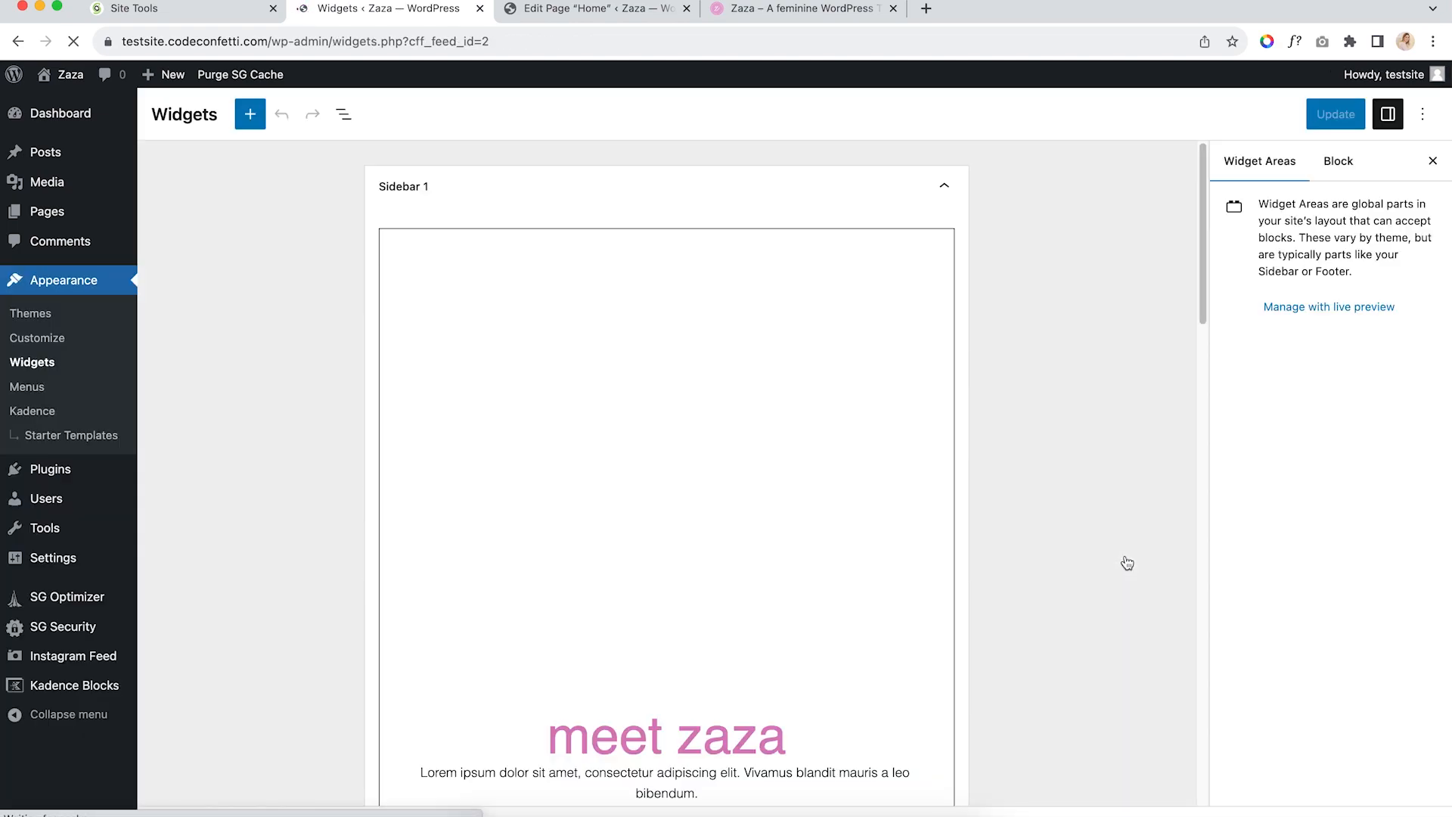
Find the widget area that holds the footer image gallery, Footer 4, and select its Gallery (Adv) block
scroll(798, 559, down, 15)
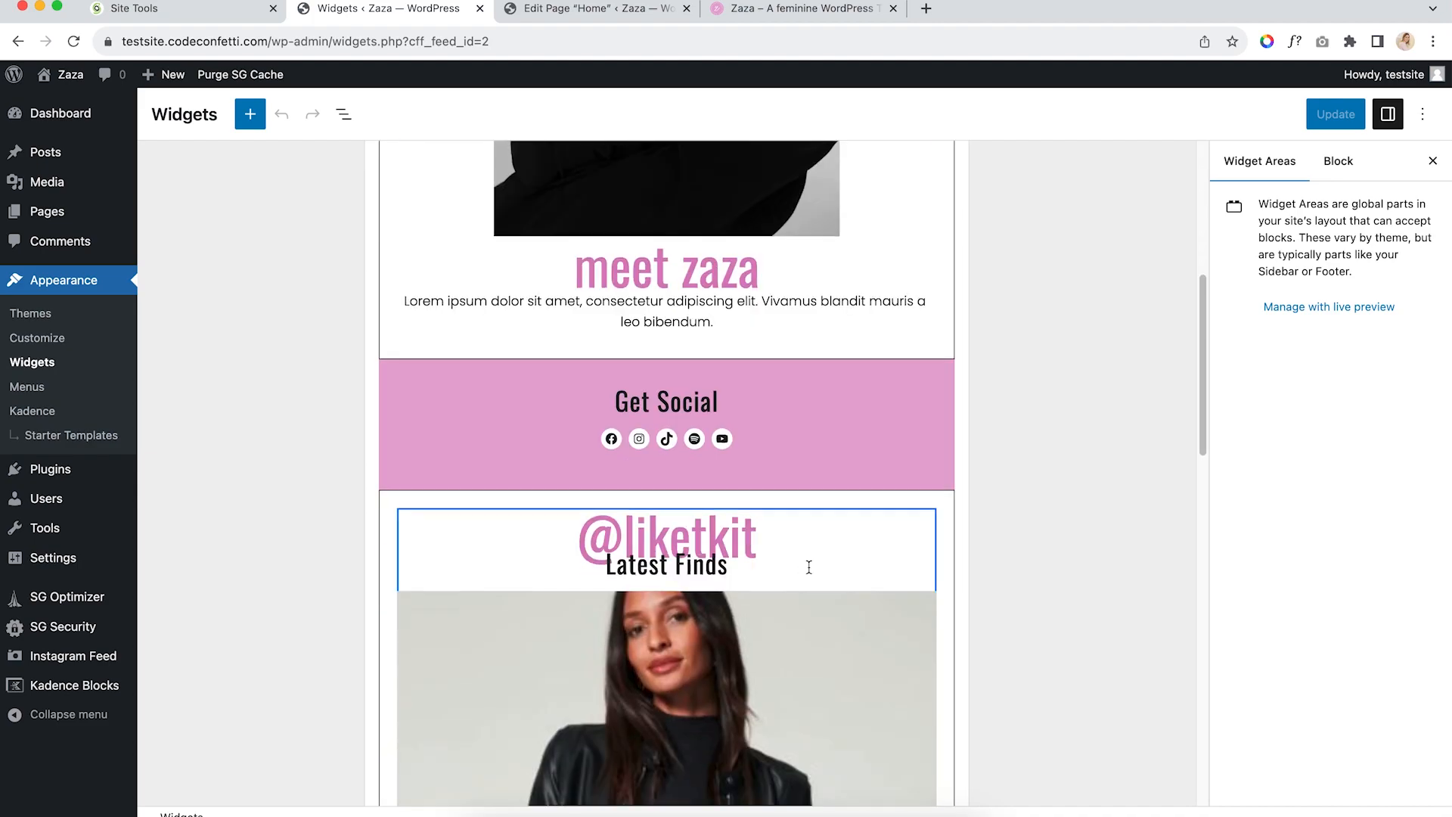
scroll(666, 336, up, 12)
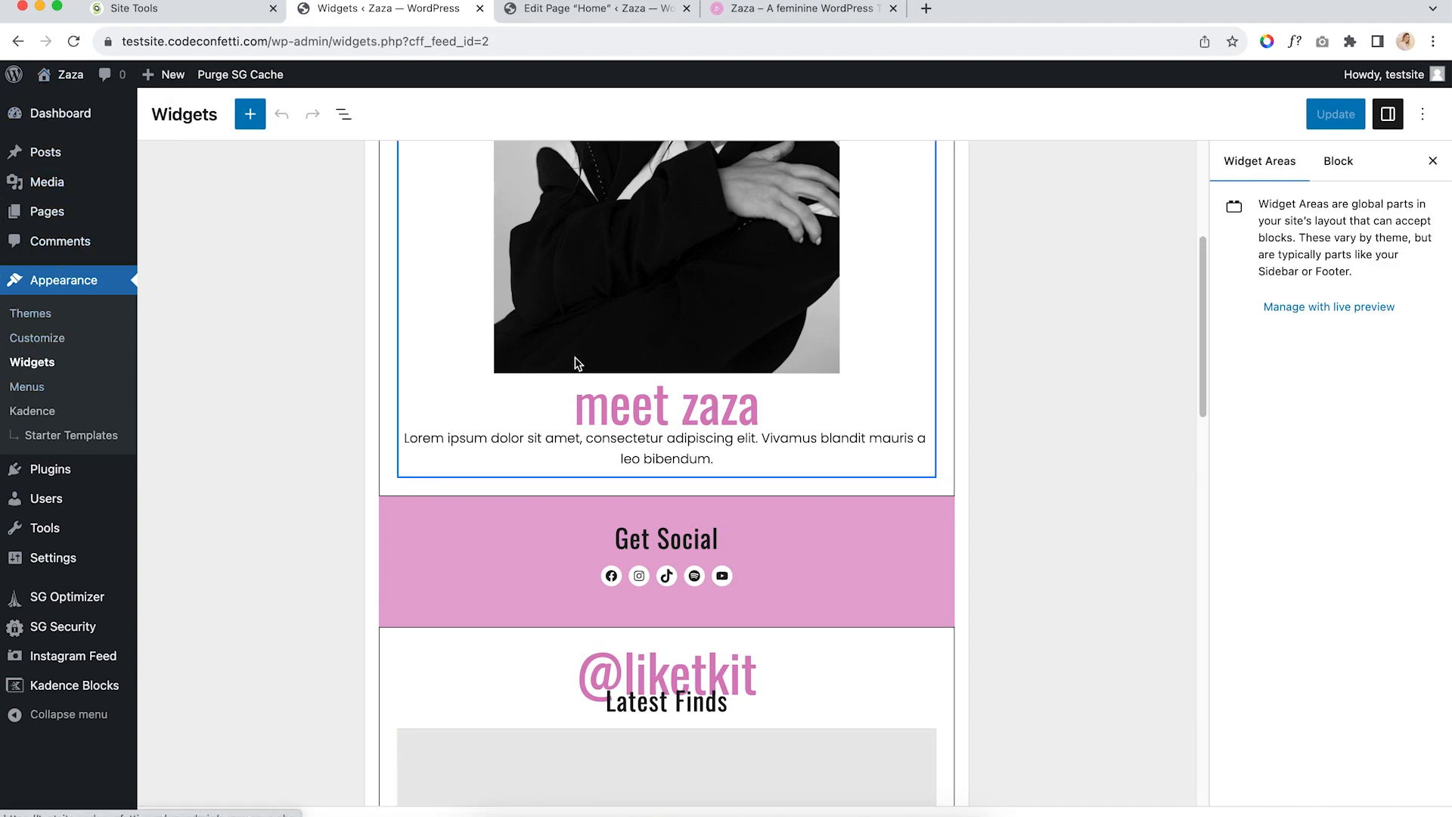
scroll(578, 357, down, 5)
scroll(579, 352, up, 9)
scroll(649, 346, down, 2)
scroll(651, 347, down, 15)
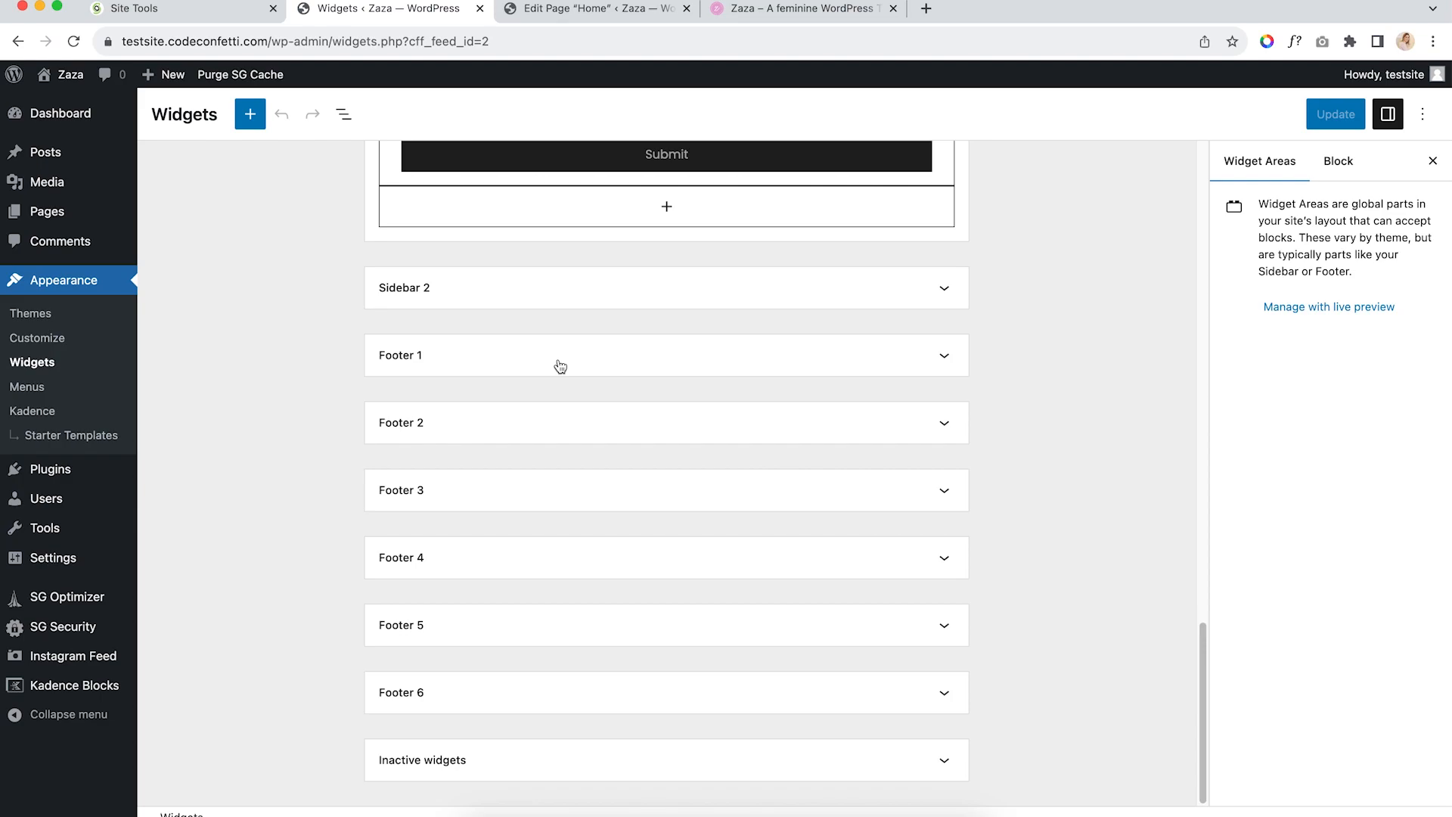
click(433, 700)
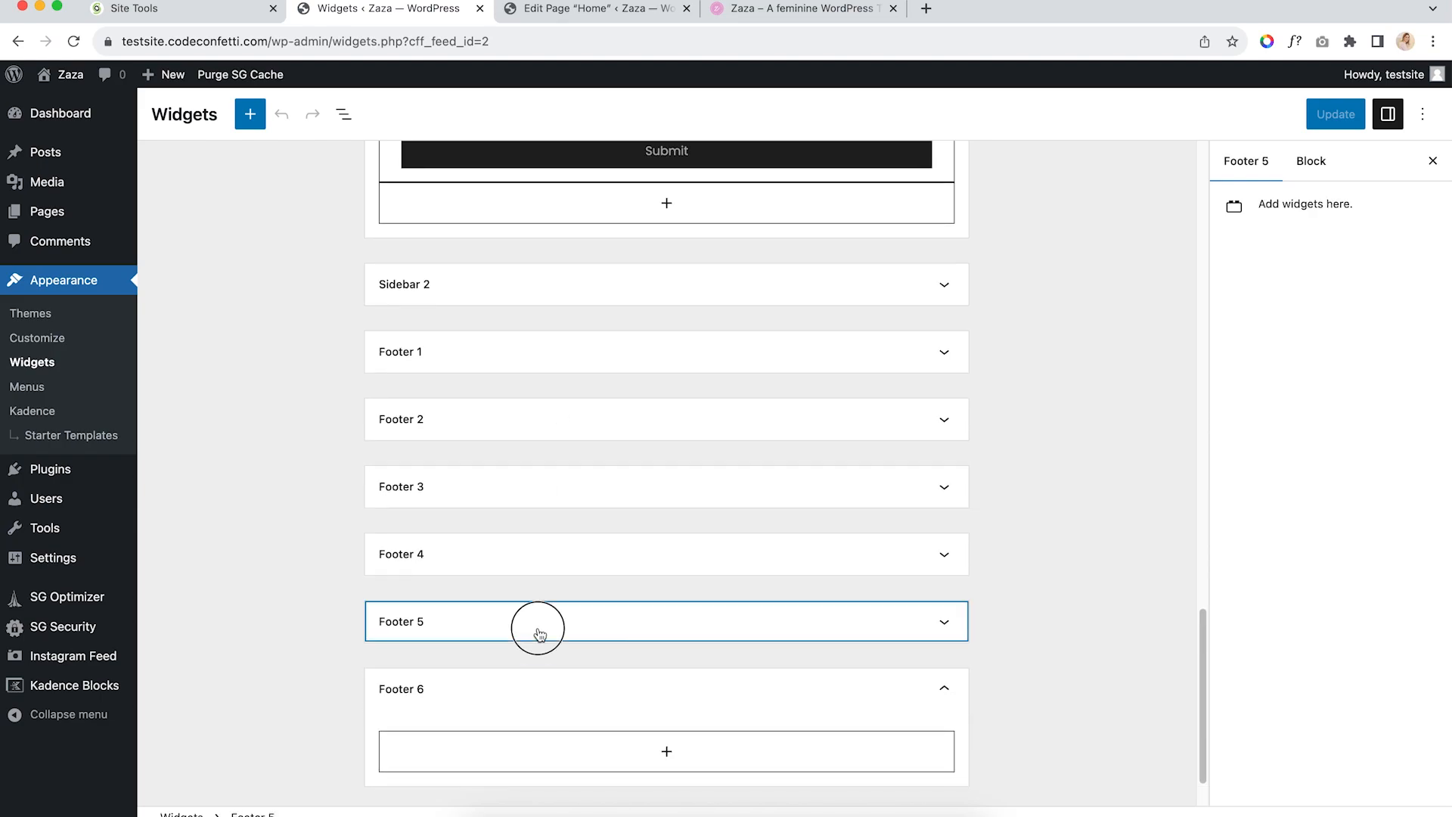
click(539, 633)
click(574, 555)
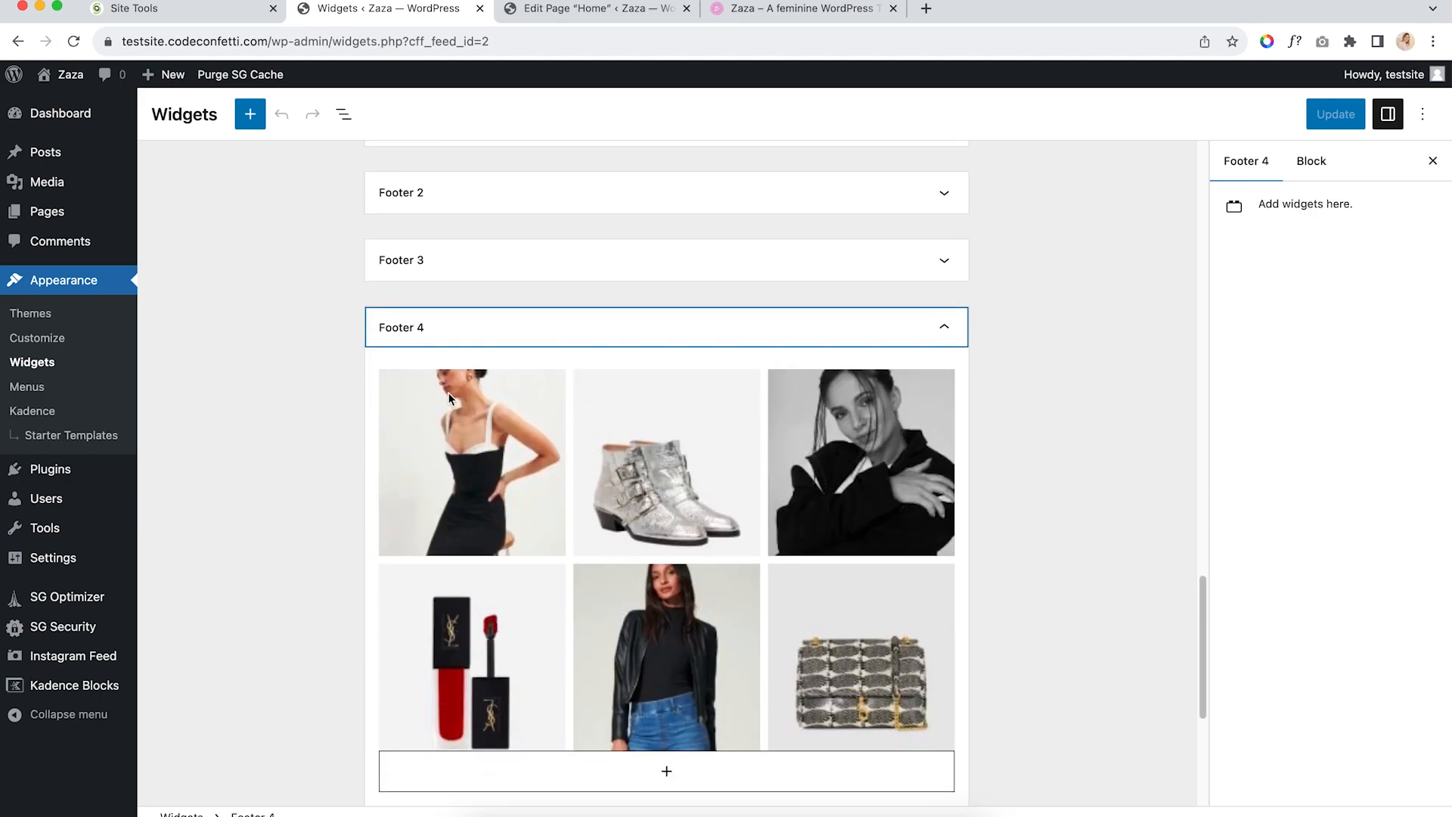
click(698, 428)
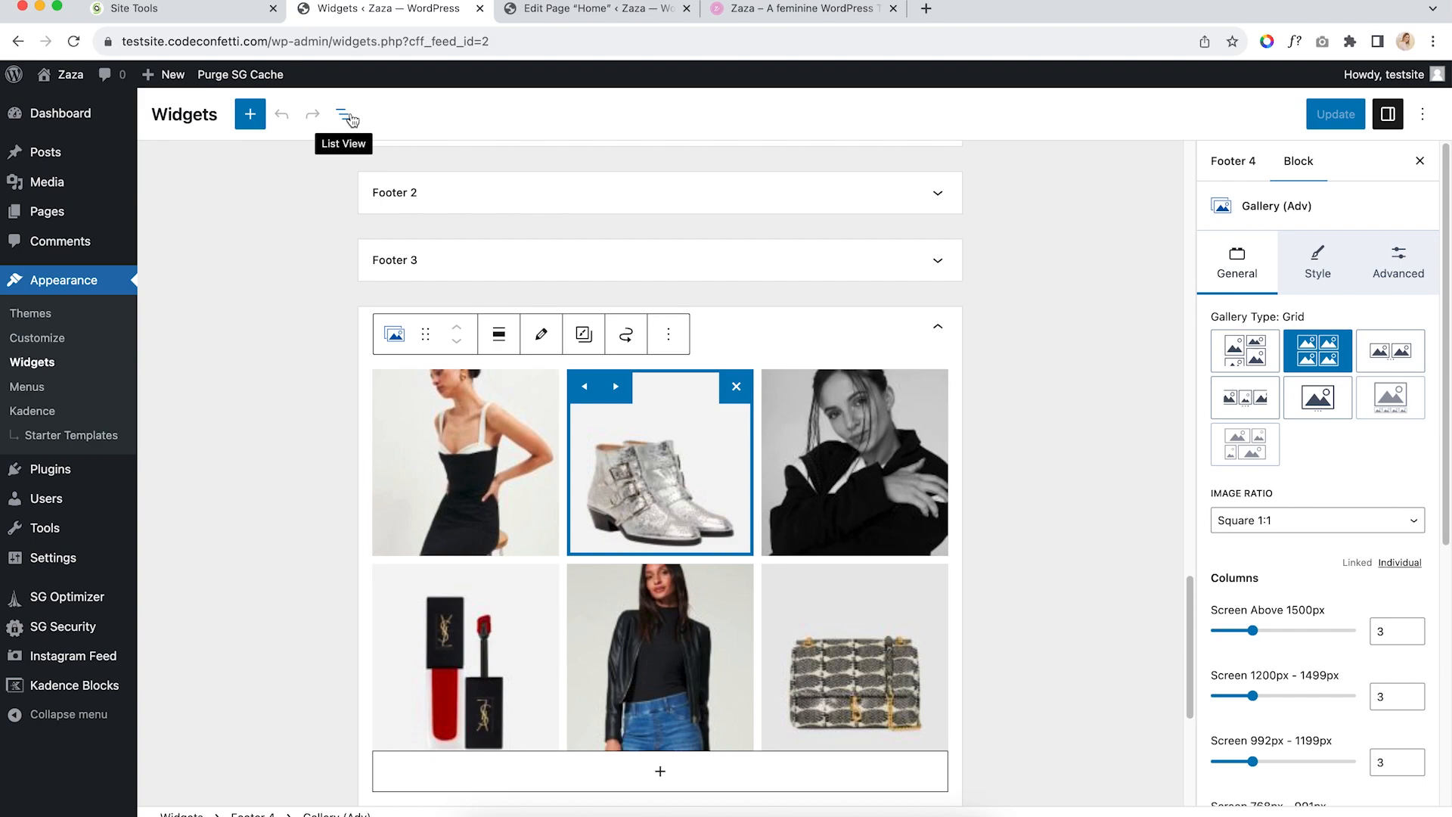
Add an empty block after Gallery (Adv) in the Footer 4 widget area using the list view
click(347, 115)
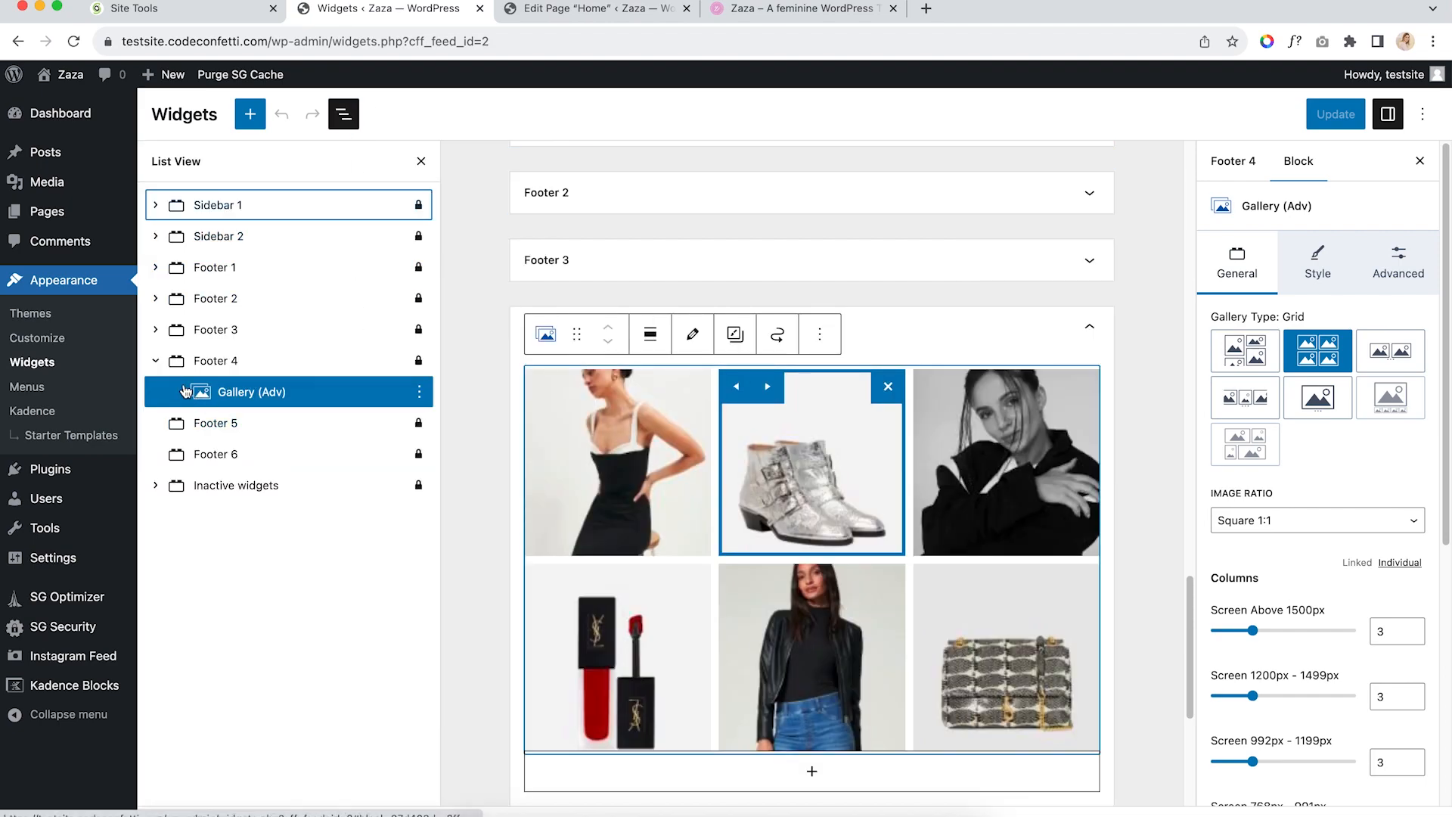
click(420, 392)
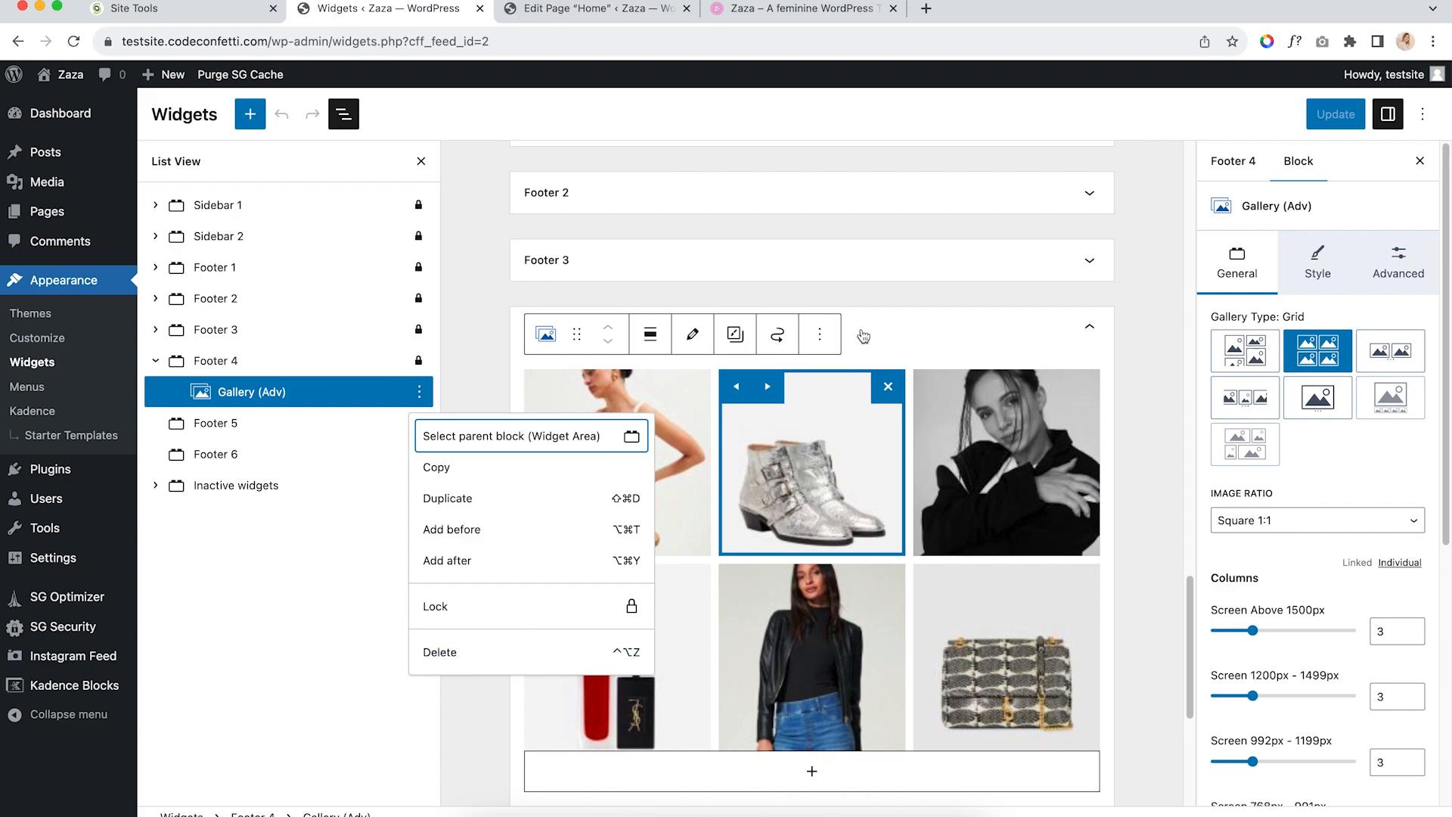
key(ctrl+alt+z)
click(265, 402)
click(419, 392)
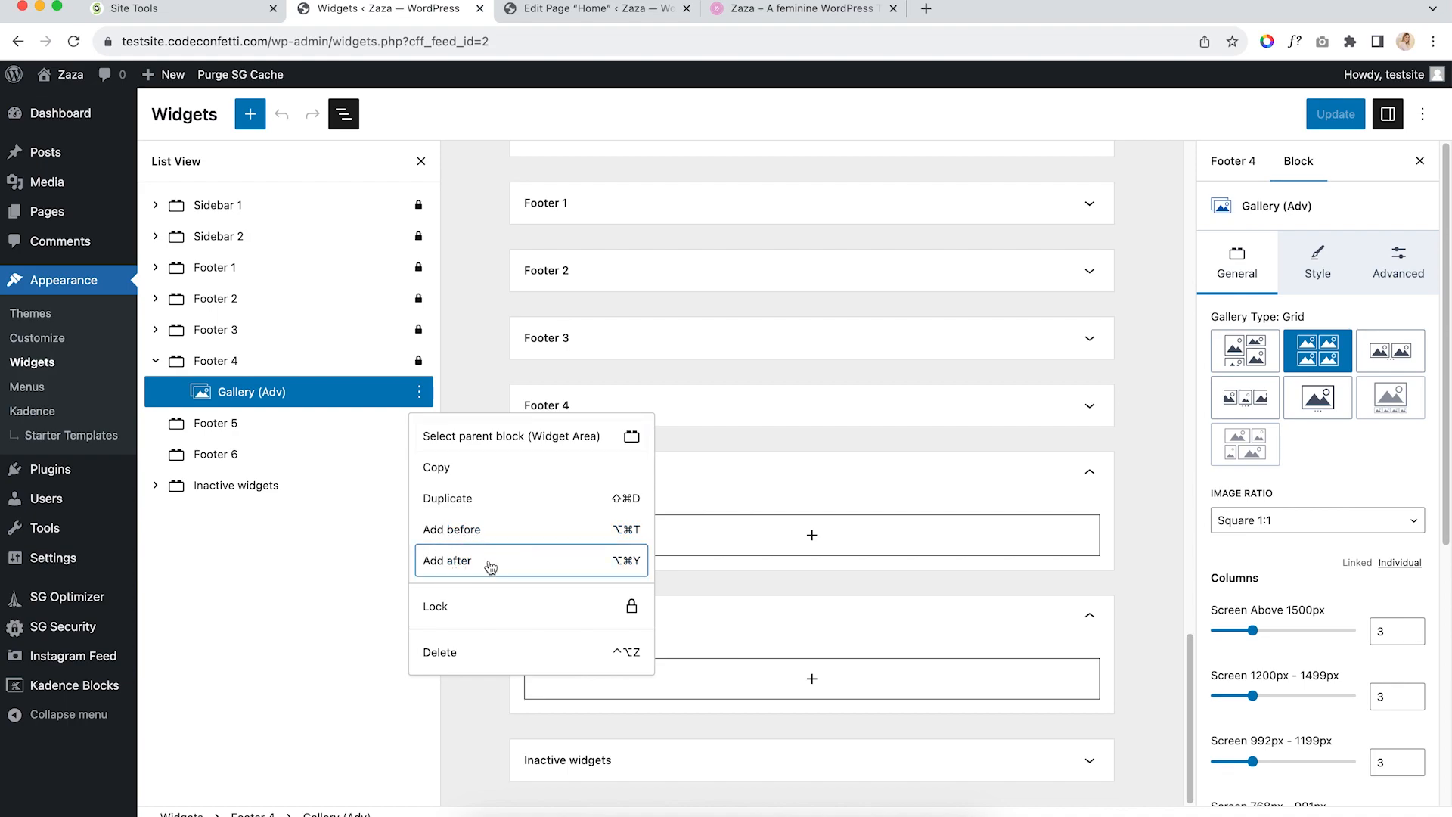
click(457, 562)
Add a Shortcode block to Footer 4, paste the copied footer feed shortcode into it, and update the widgets
click(1072, 412)
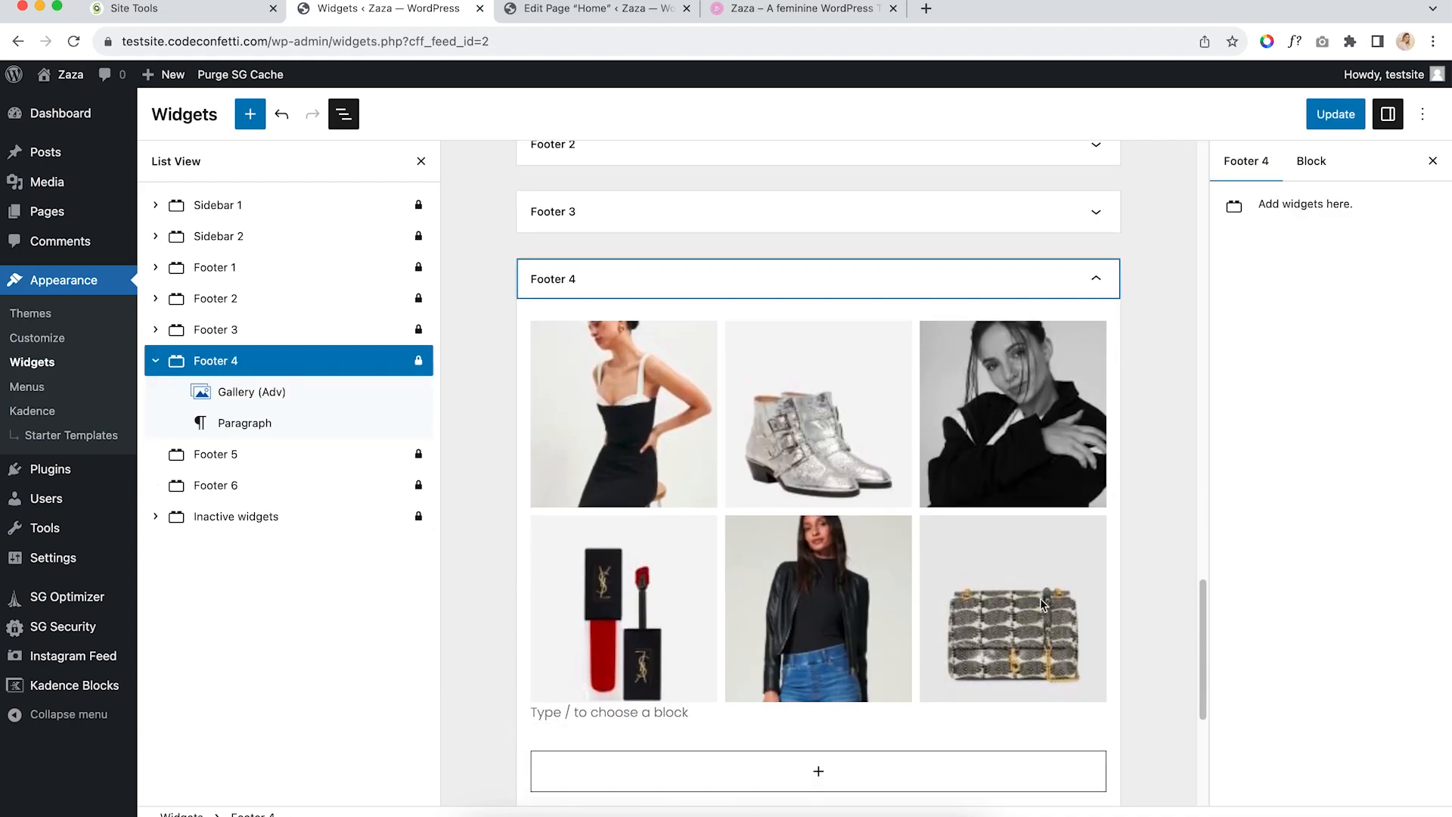
click(838, 780)
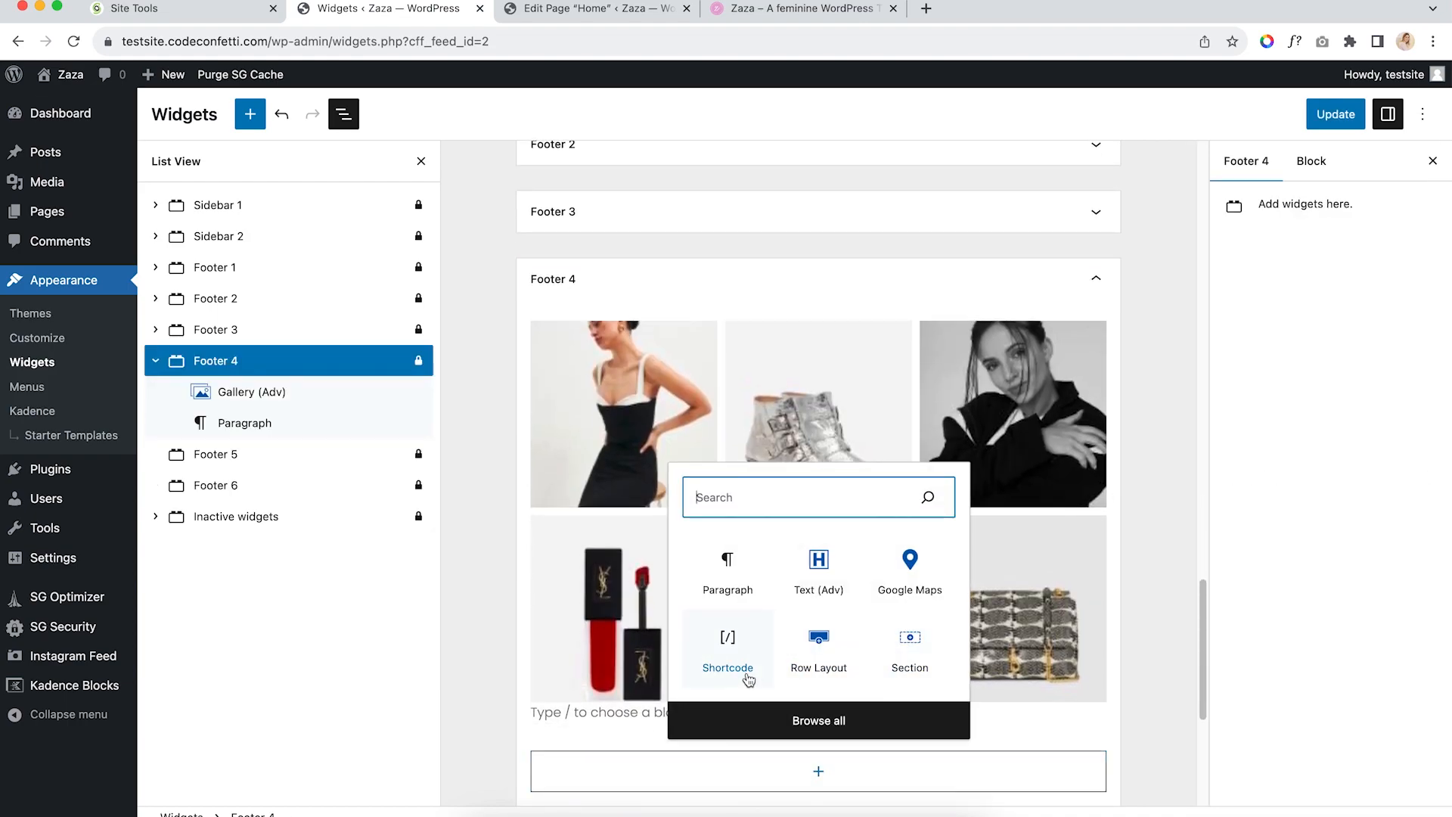
click(756, 665)
key(super+v)
click(1334, 114)
Reload the live Zaza site and check its footer for the embedded Instagram feed
click(802, 8)
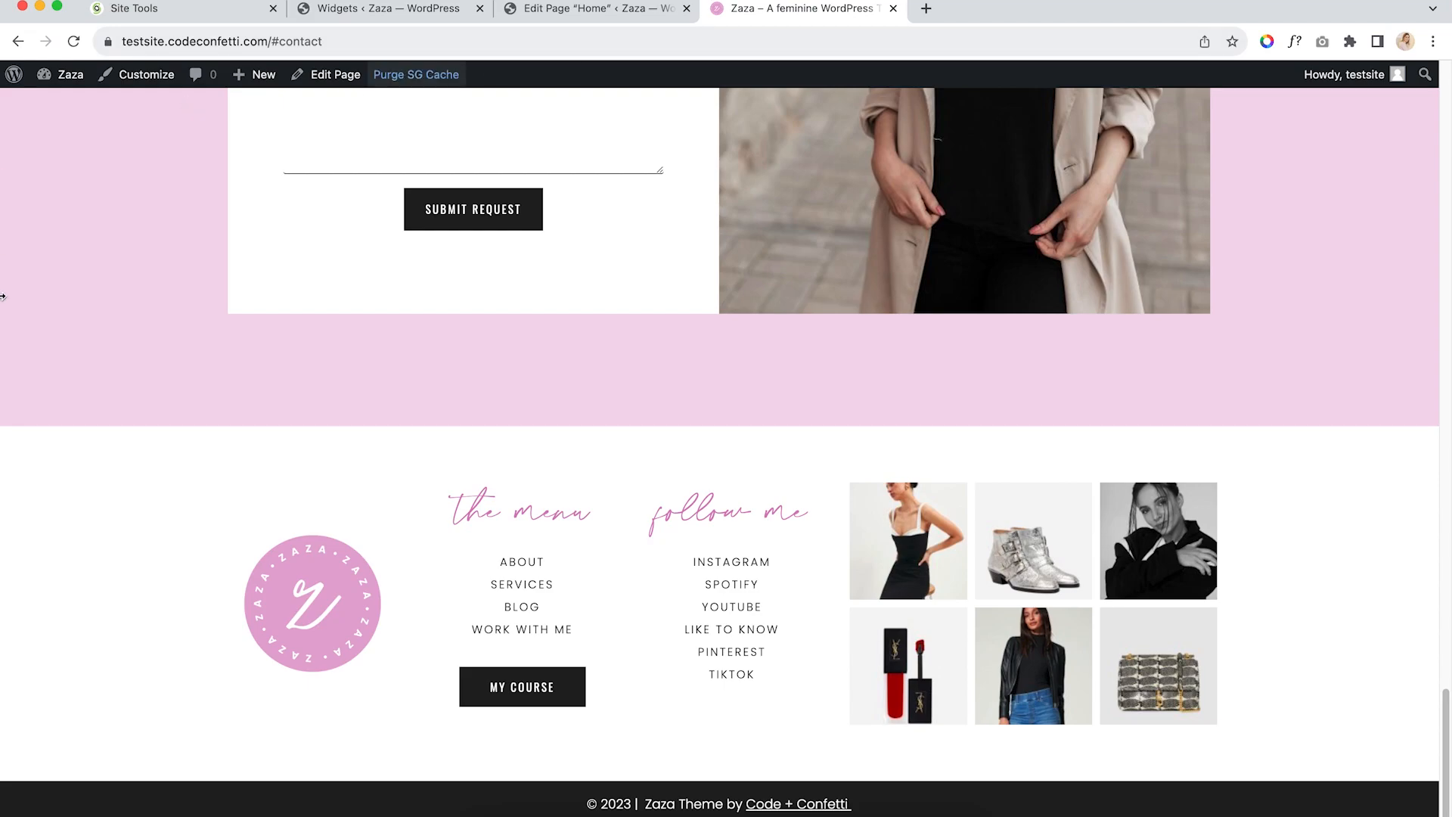
click(73, 41)
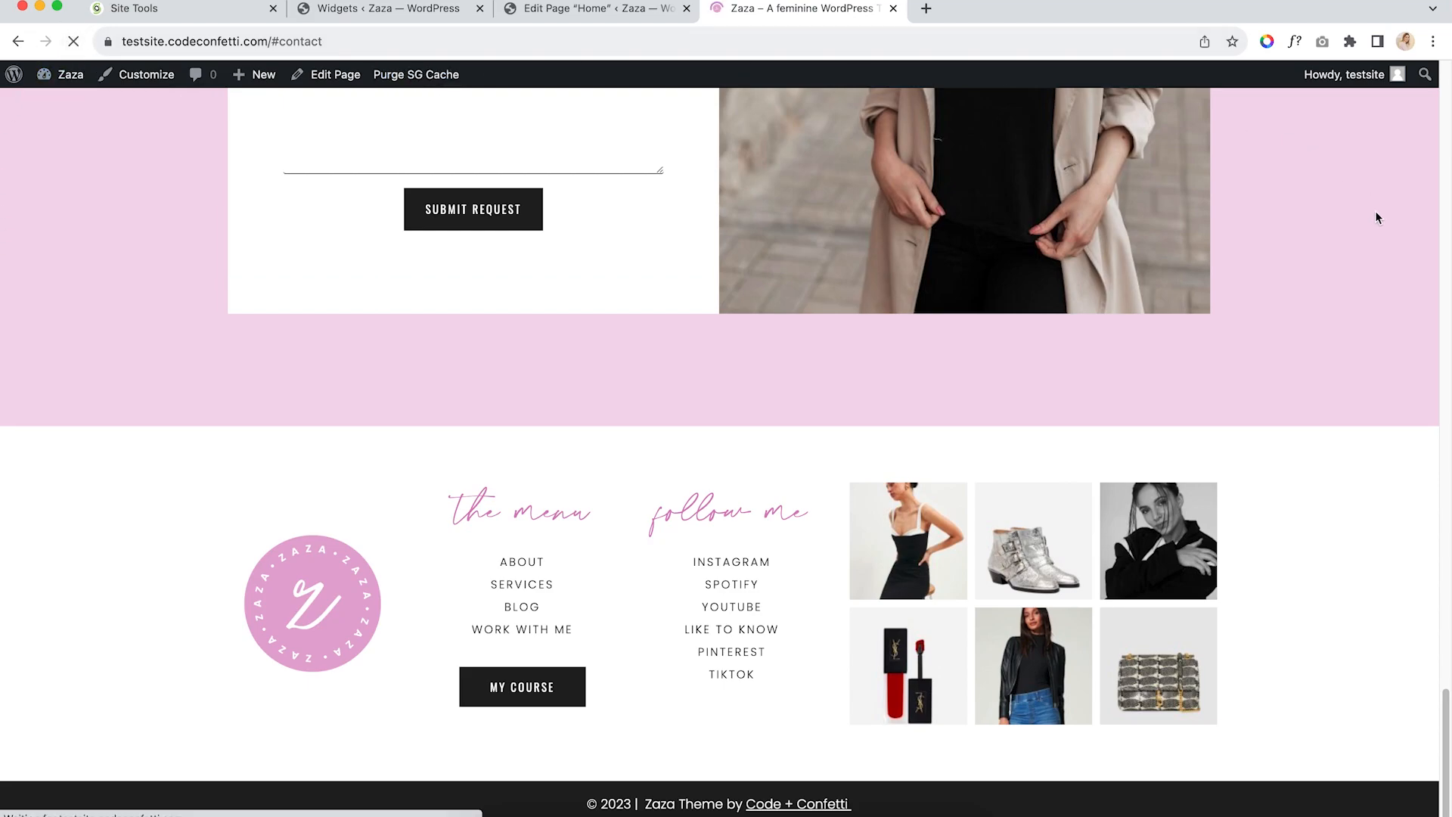
scroll(1367, 313, down, 10)
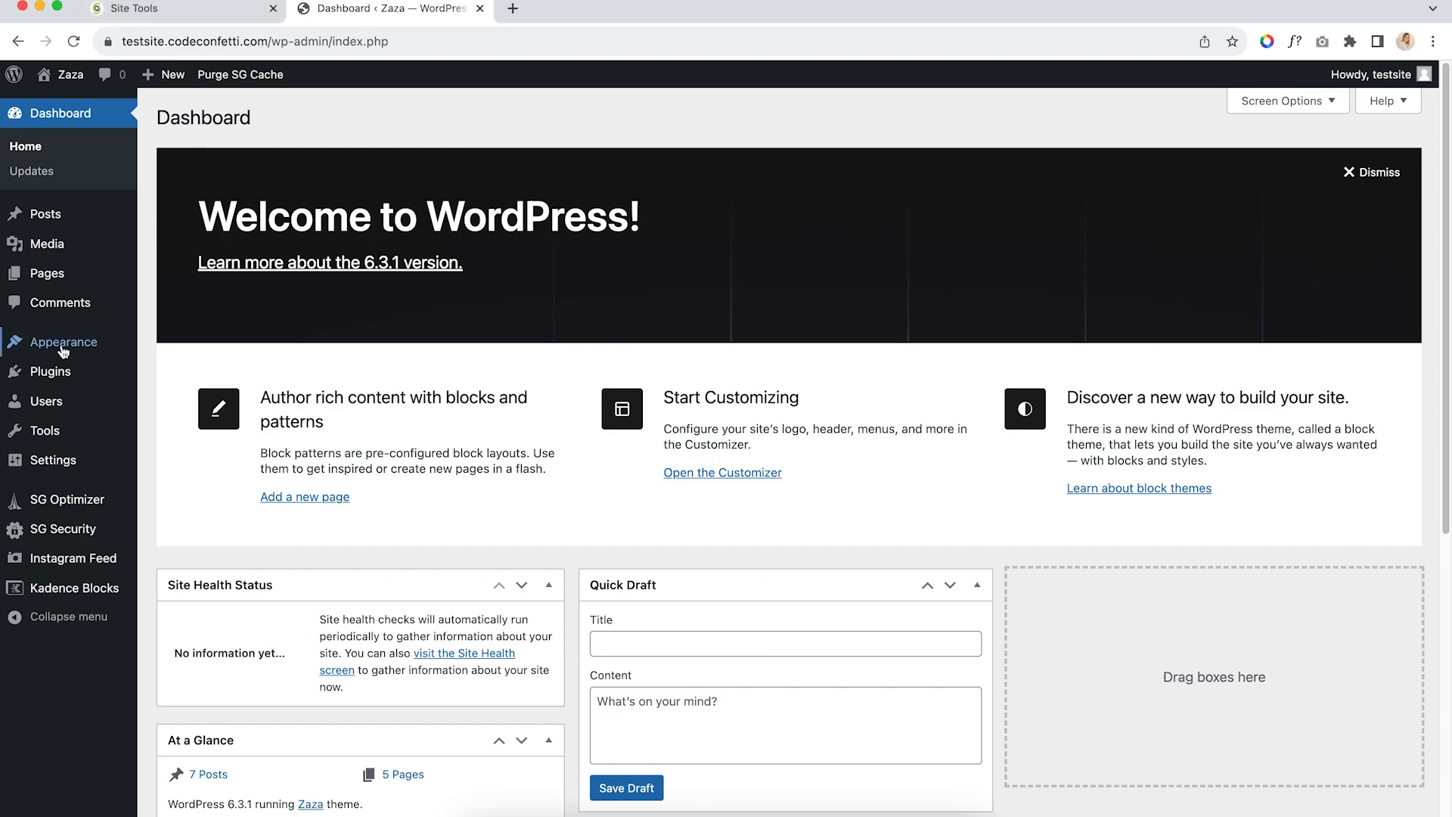
Open the site's widget areas and load the live site's Blog page in a new browser tab
mouse_move(51, 346)
click(175, 395)
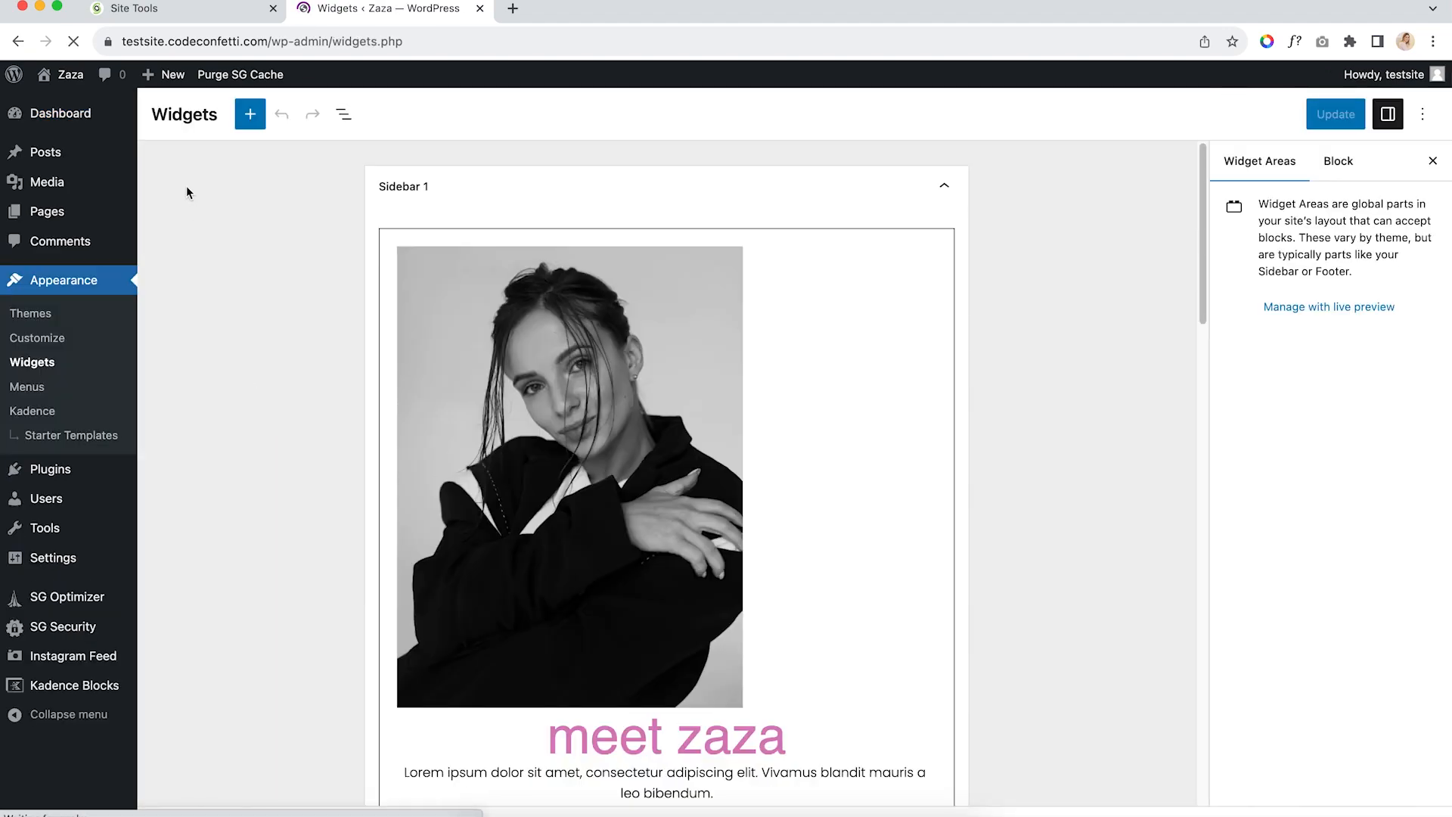
mouse_move(53, 74)
right_click(79, 104)
click(114, 115)
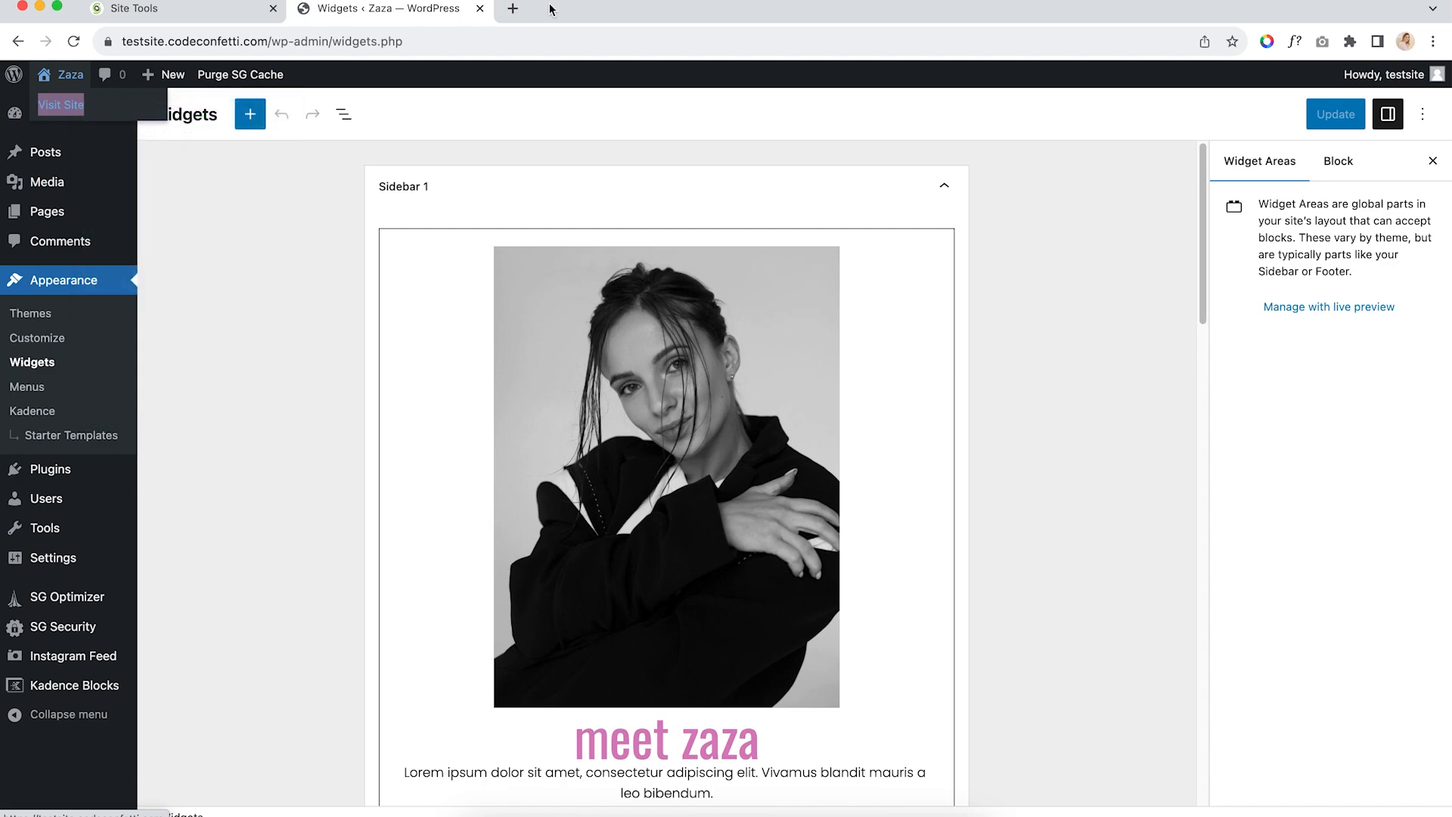
click(536, 9)
click(1003, 157)
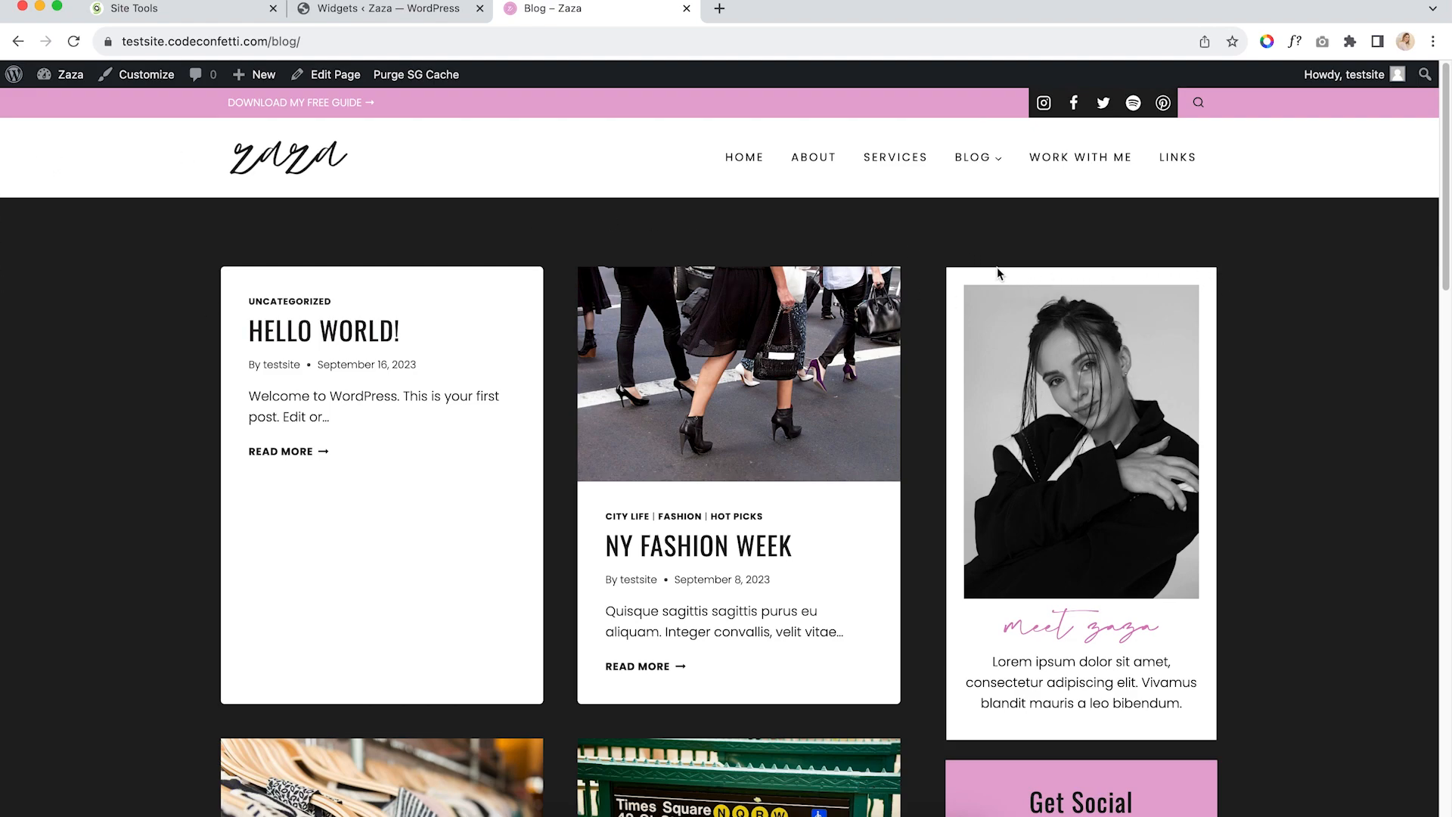
Look through the Blog page's sidebar sections, from the meet zaza intro to the Latest Finds slider and below
scroll(962, 301, down, 3)
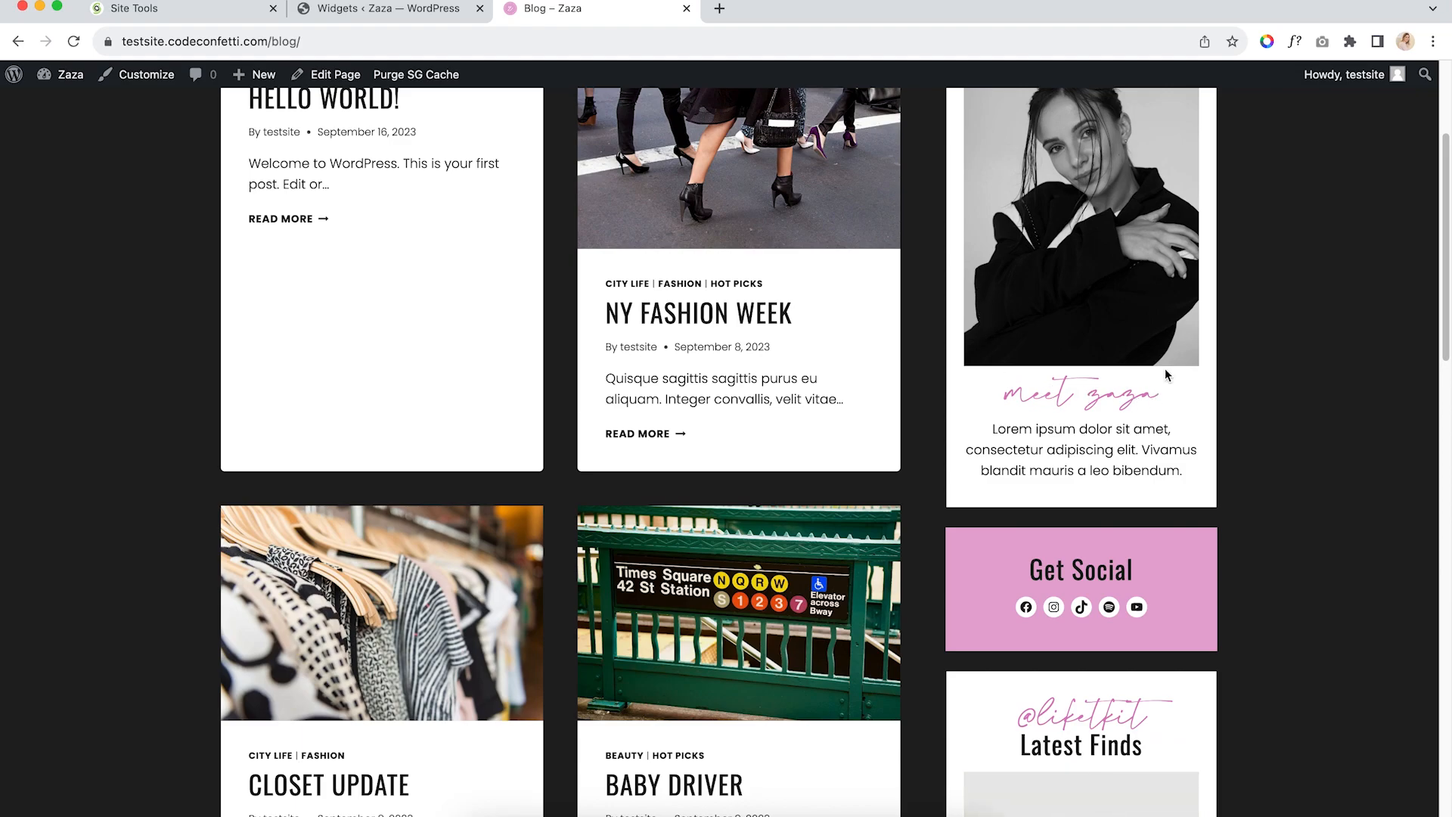
scroll(1060, 351, down, 4)
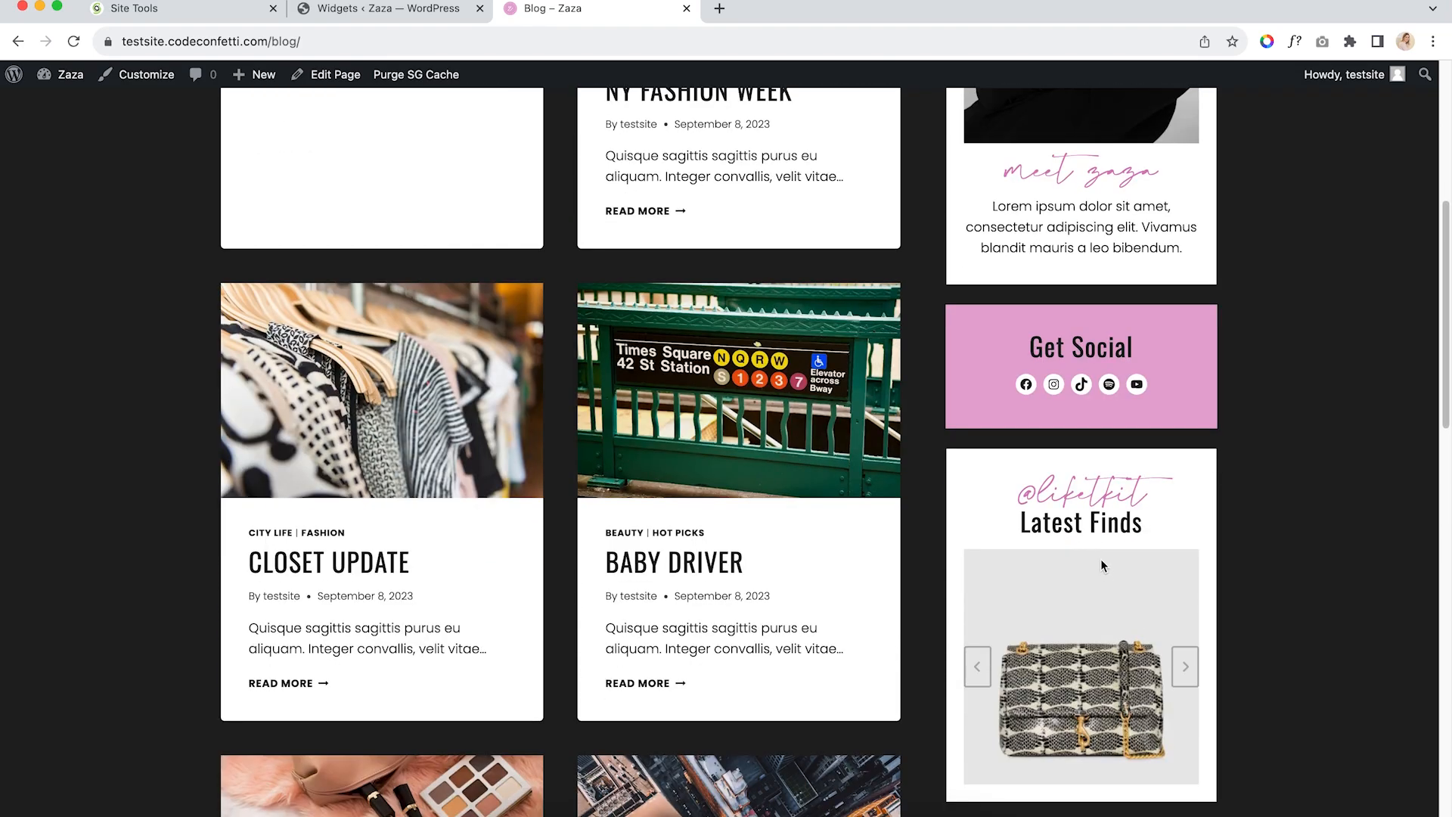
scroll(1130, 481, down, 4)
scroll(1133, 288, up, 7)
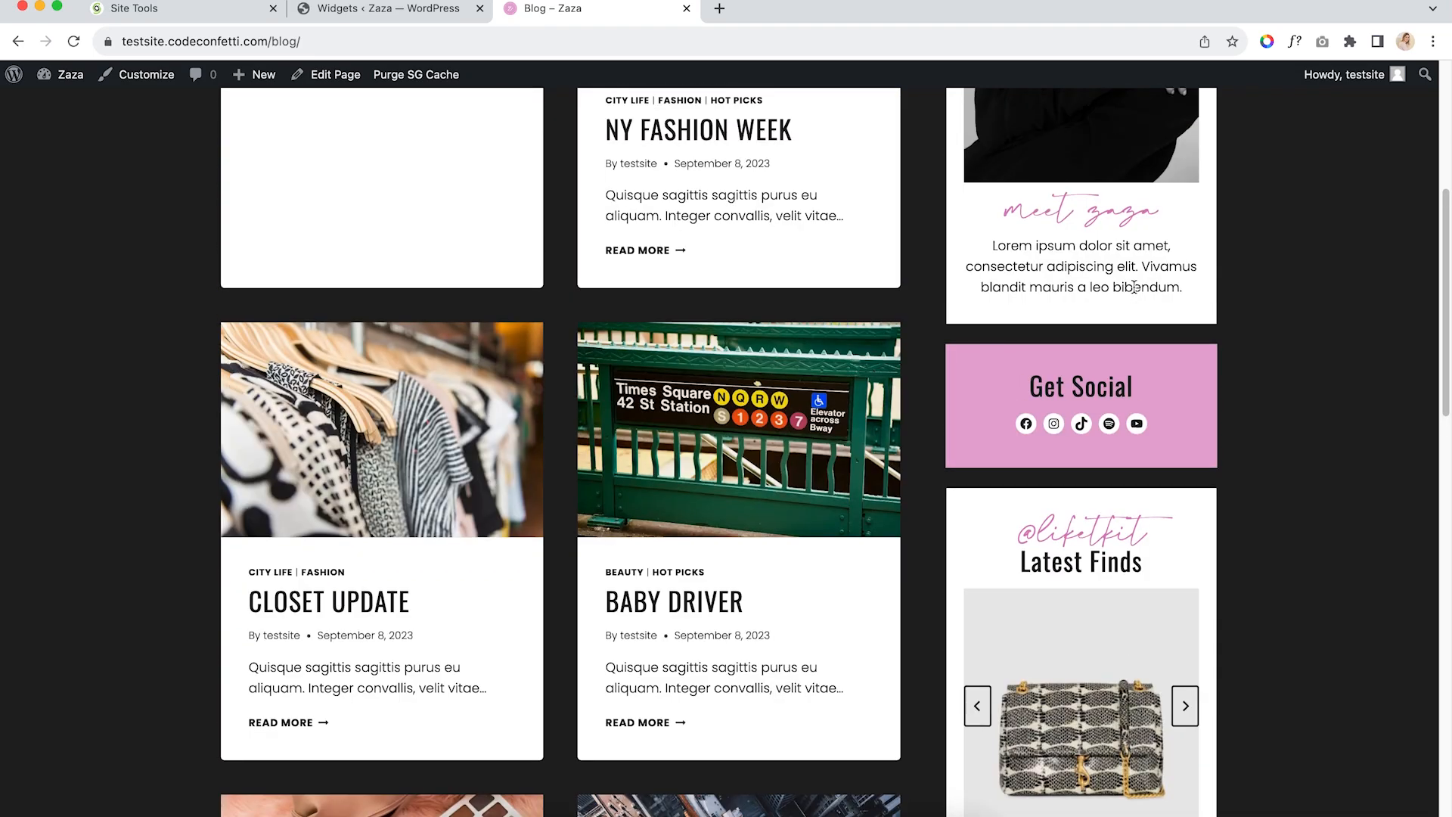
scroll(1133, 286, up, 2)
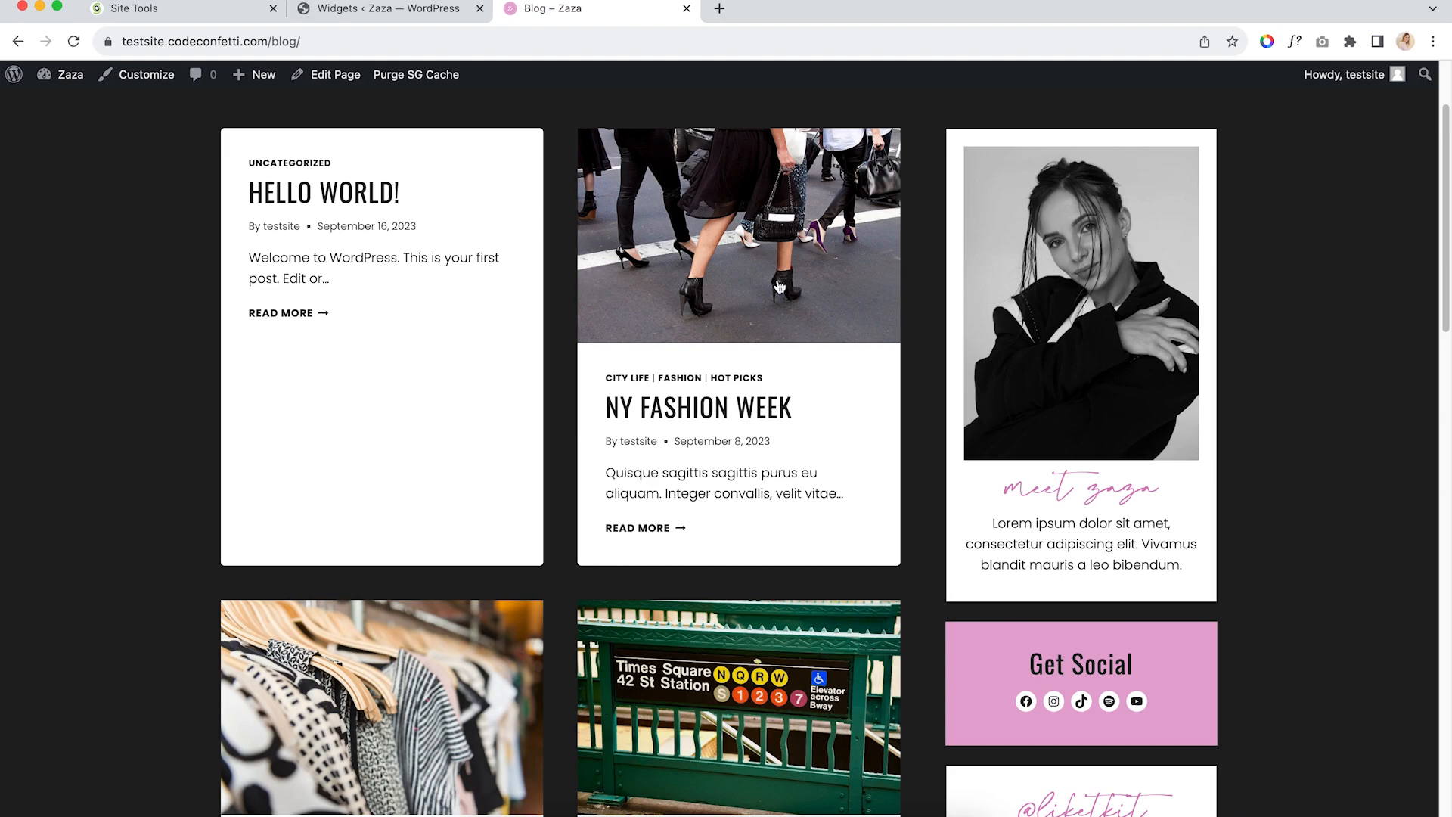
Return to the widgets editor and review the contents of the Sidebar 1 widget area
click(360, 16)
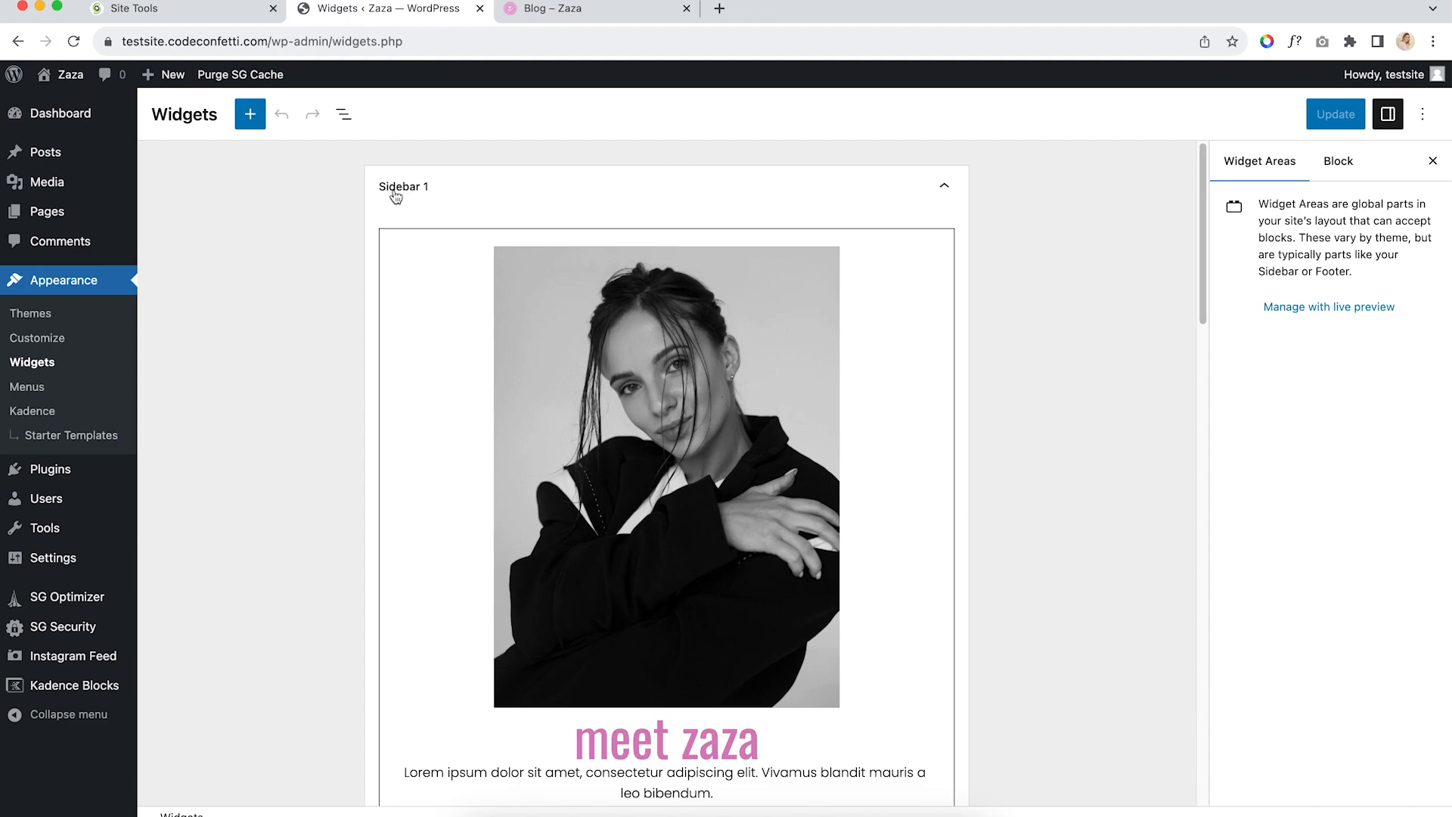
scroll(497, 290, down, 6)
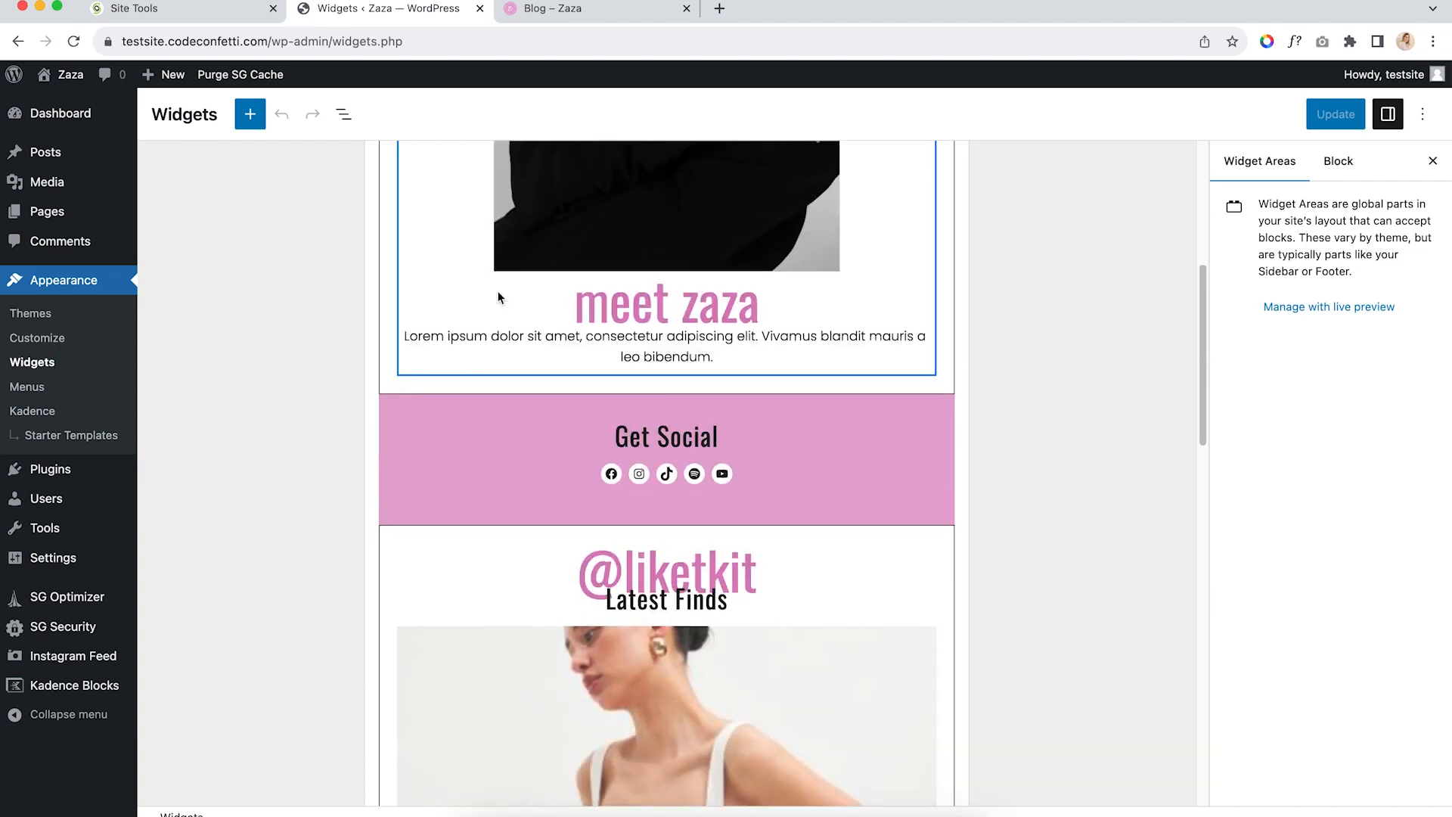
scroll(499, 298, down, 10)
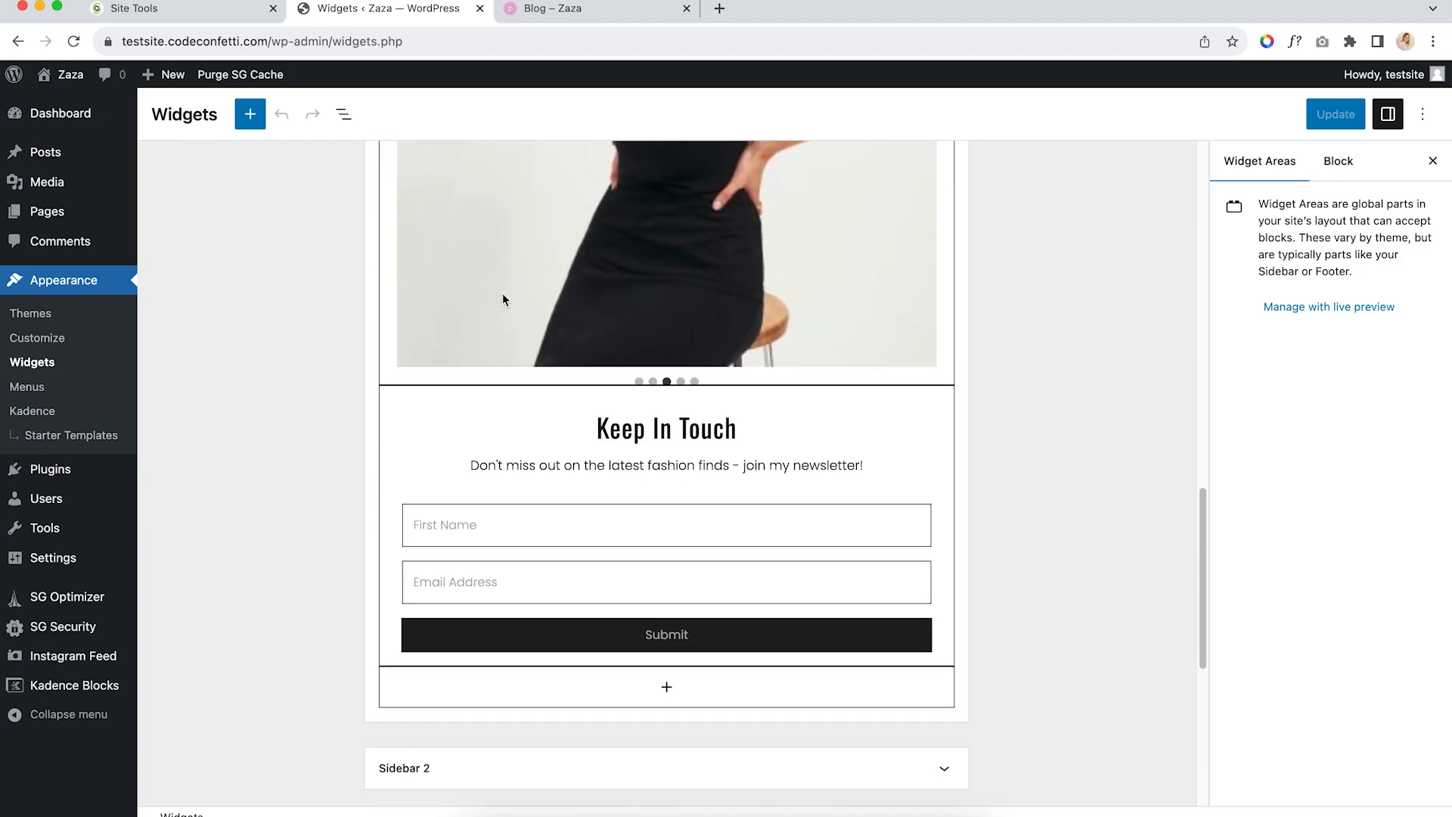
scroll(502, 298, down, 2)
scroll(502, 299, up, 20)
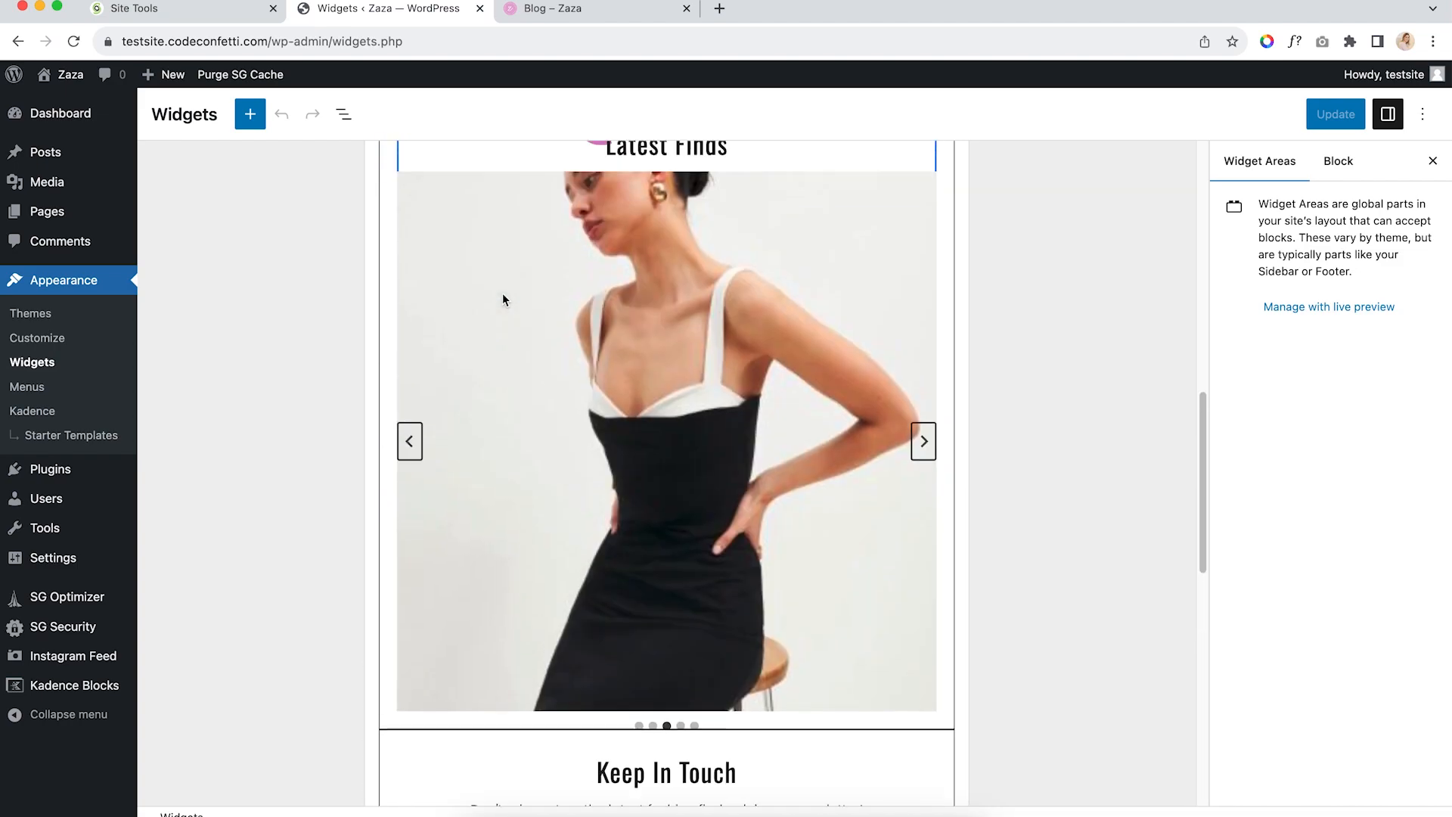
Replace the portrait in Sidebar 1 with the media library photo of the woman in a beige trench coat
click(503, 298)
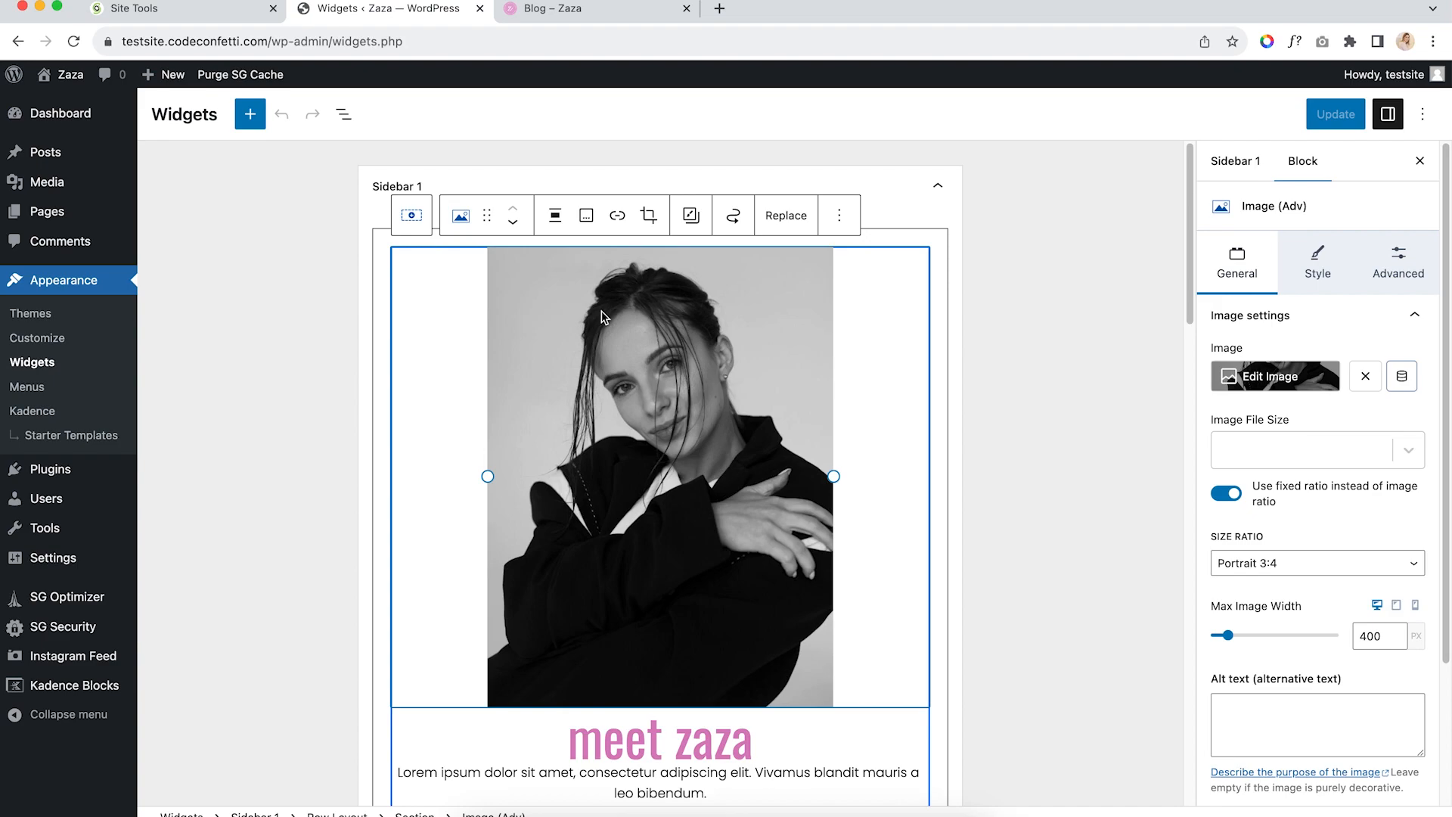
click(786, 215)
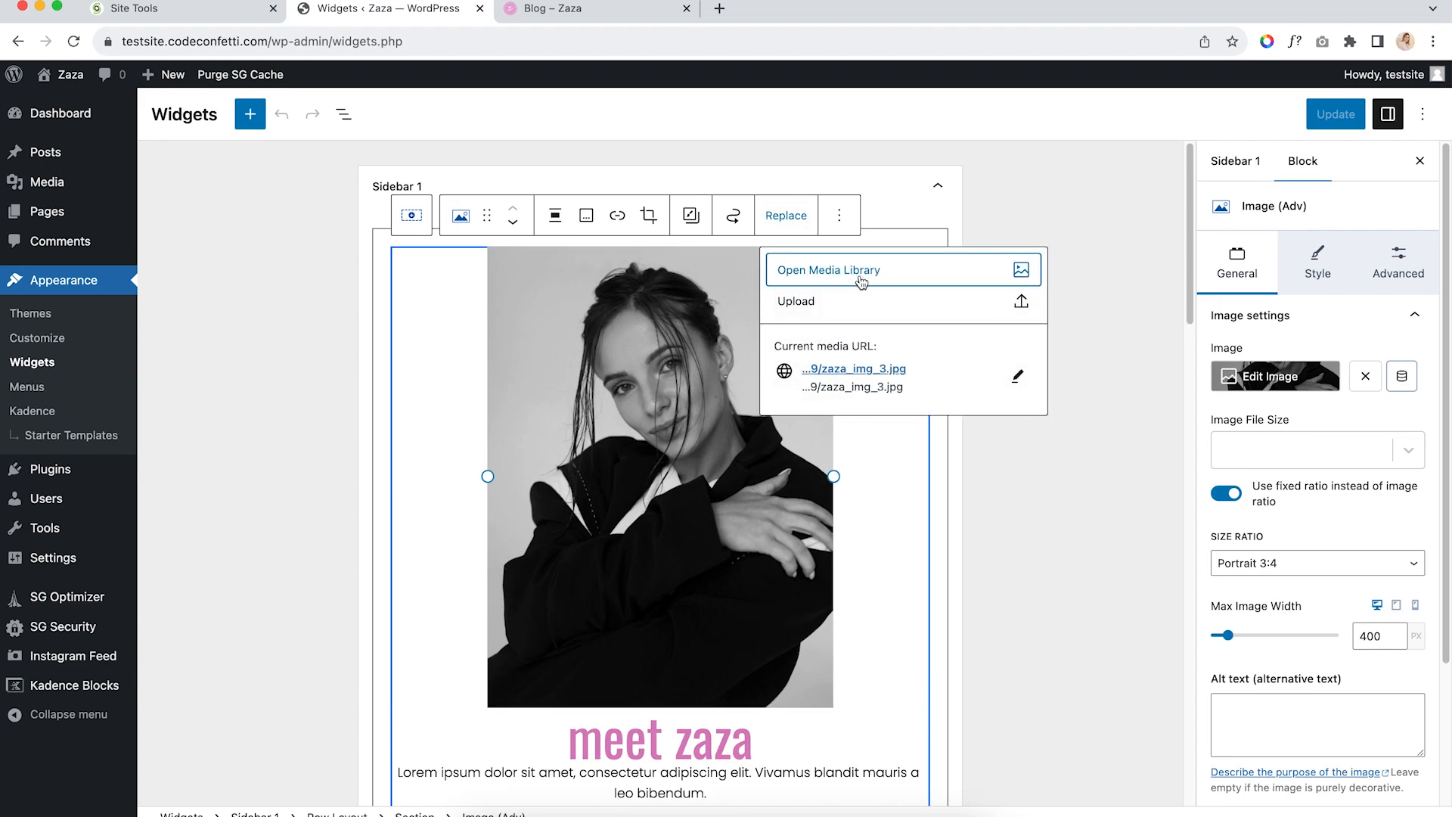
click(825, 274)
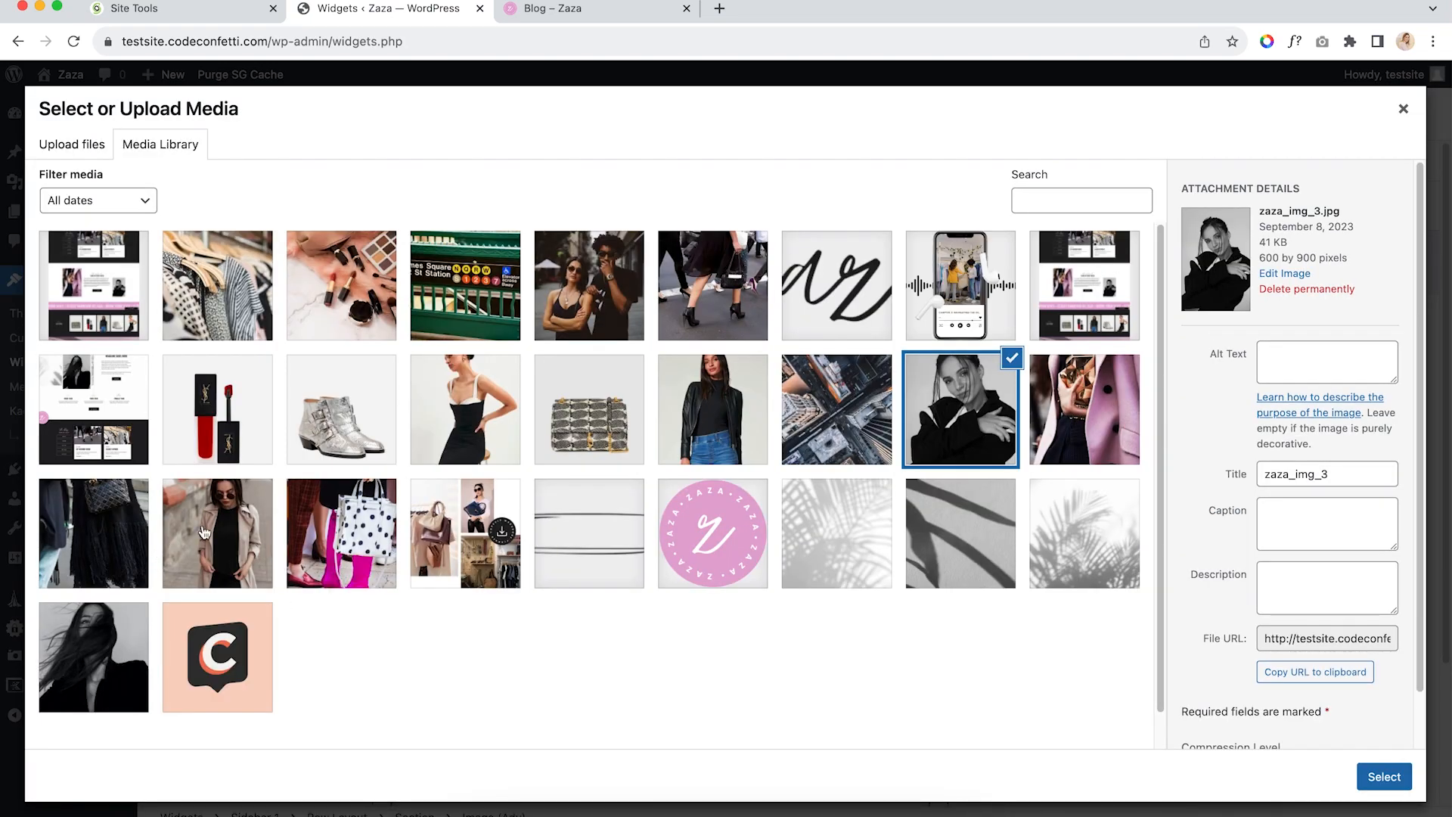
click(203, 531)
click(1383, 777)
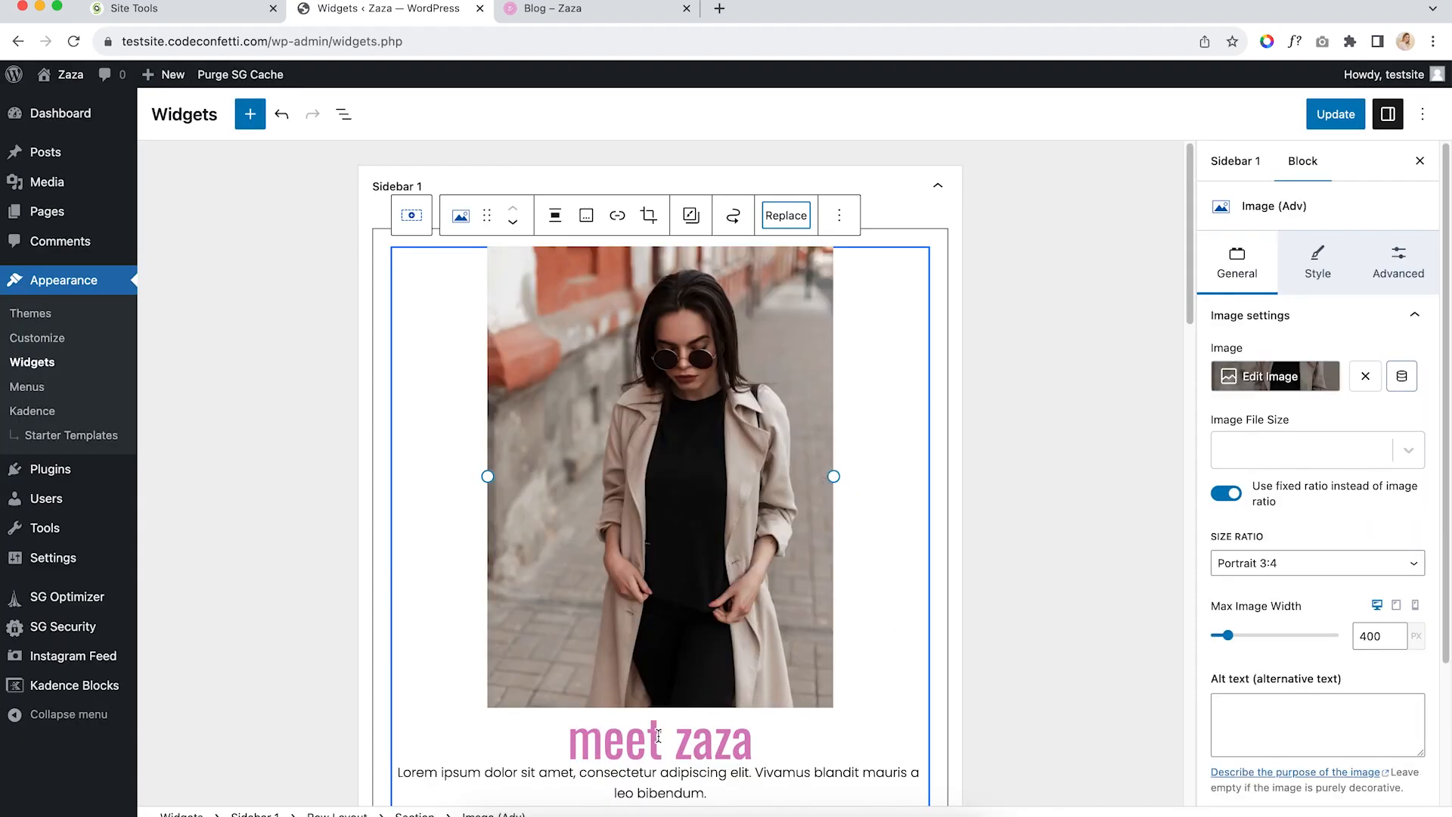
Change the heading below the Sidebar 1 photo to "meet me"
click(658, 735)
drag(680, 737, 752, 741)
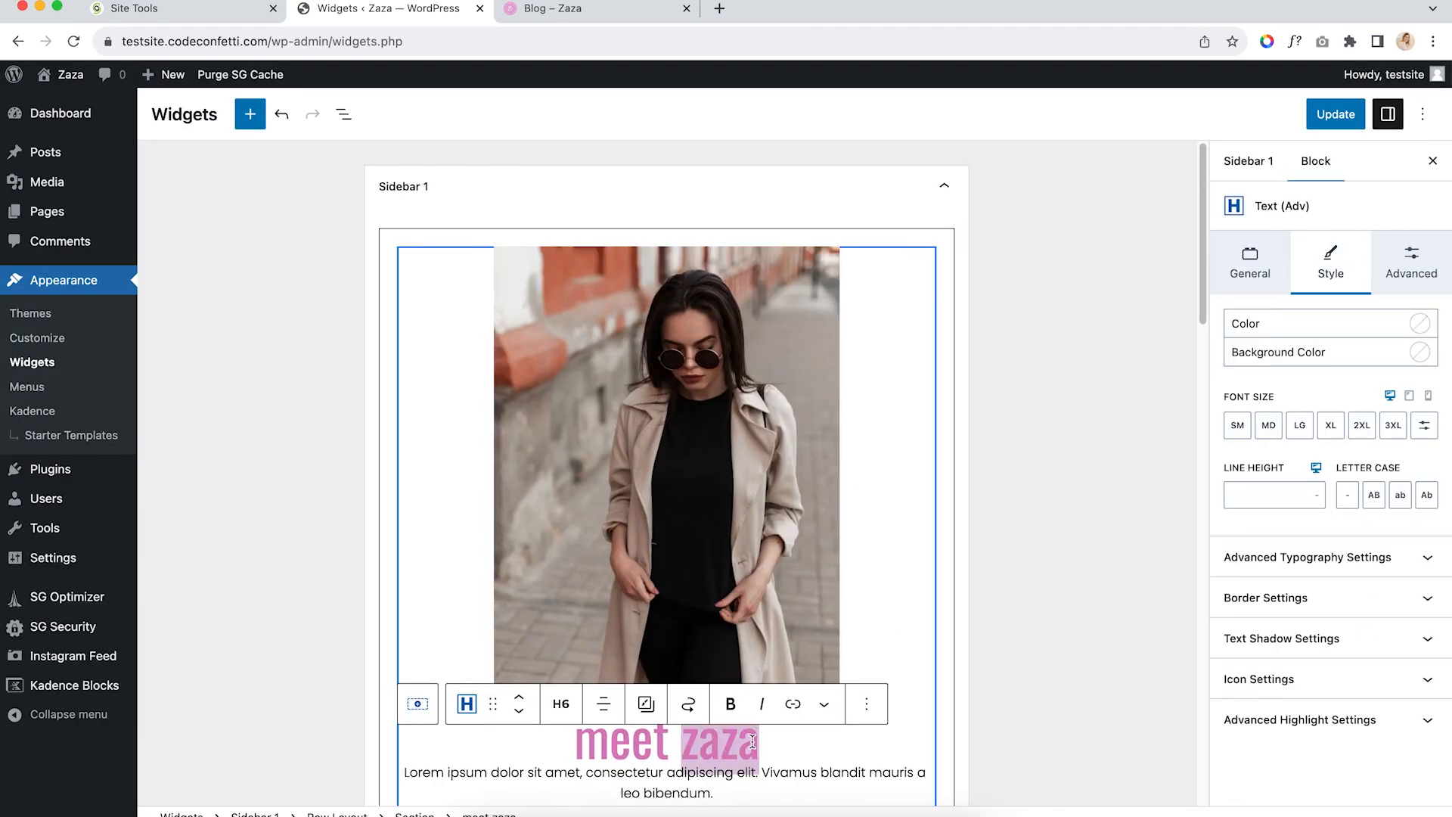
text(me)
click(1036, 587)
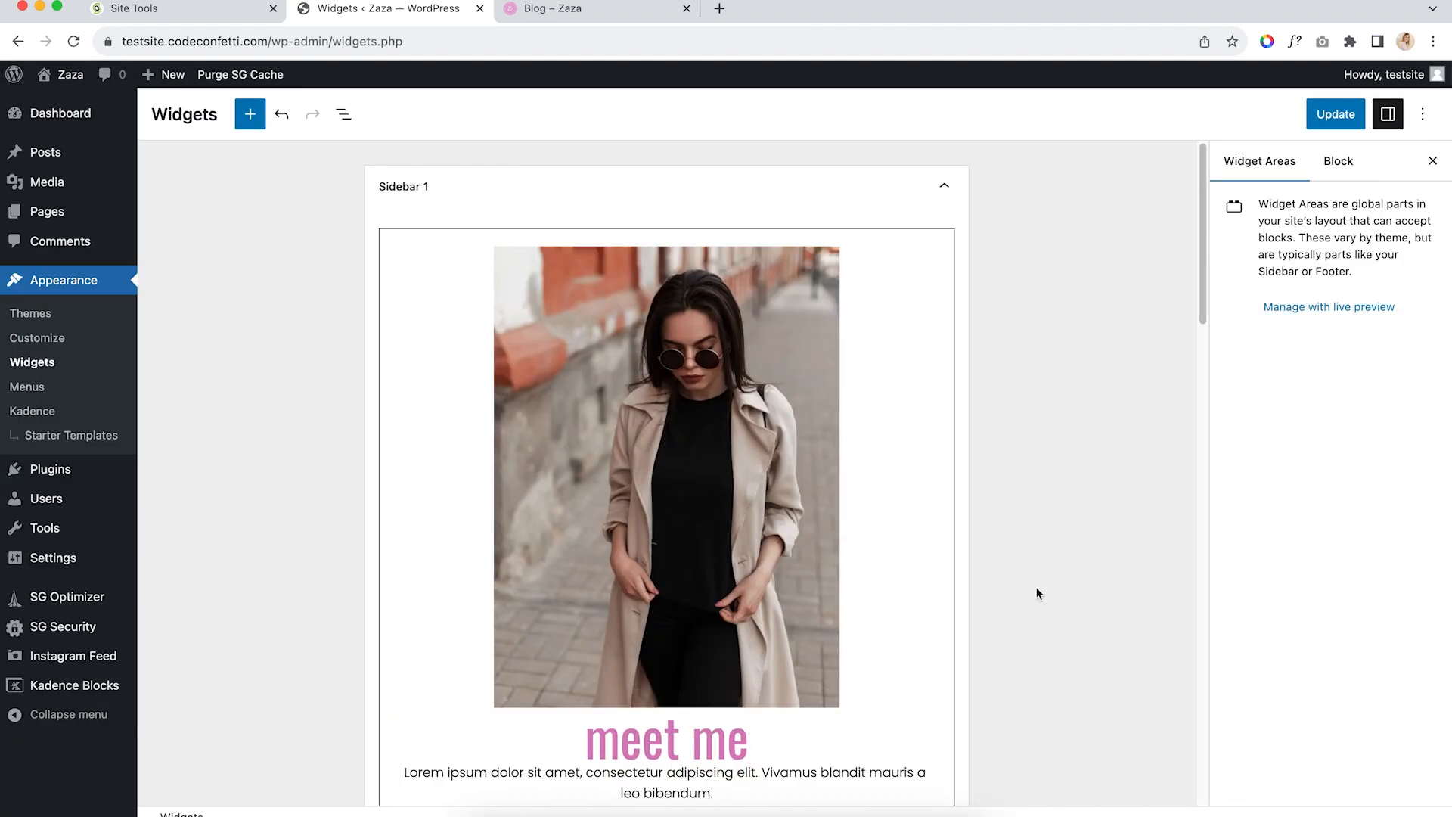
Select the Row Layout block that holds the photo, heading and intro text in Sidebar 1
scroll(912, 464, down, 2)
scroll(904, 670, down, 6)
click(906, 678)
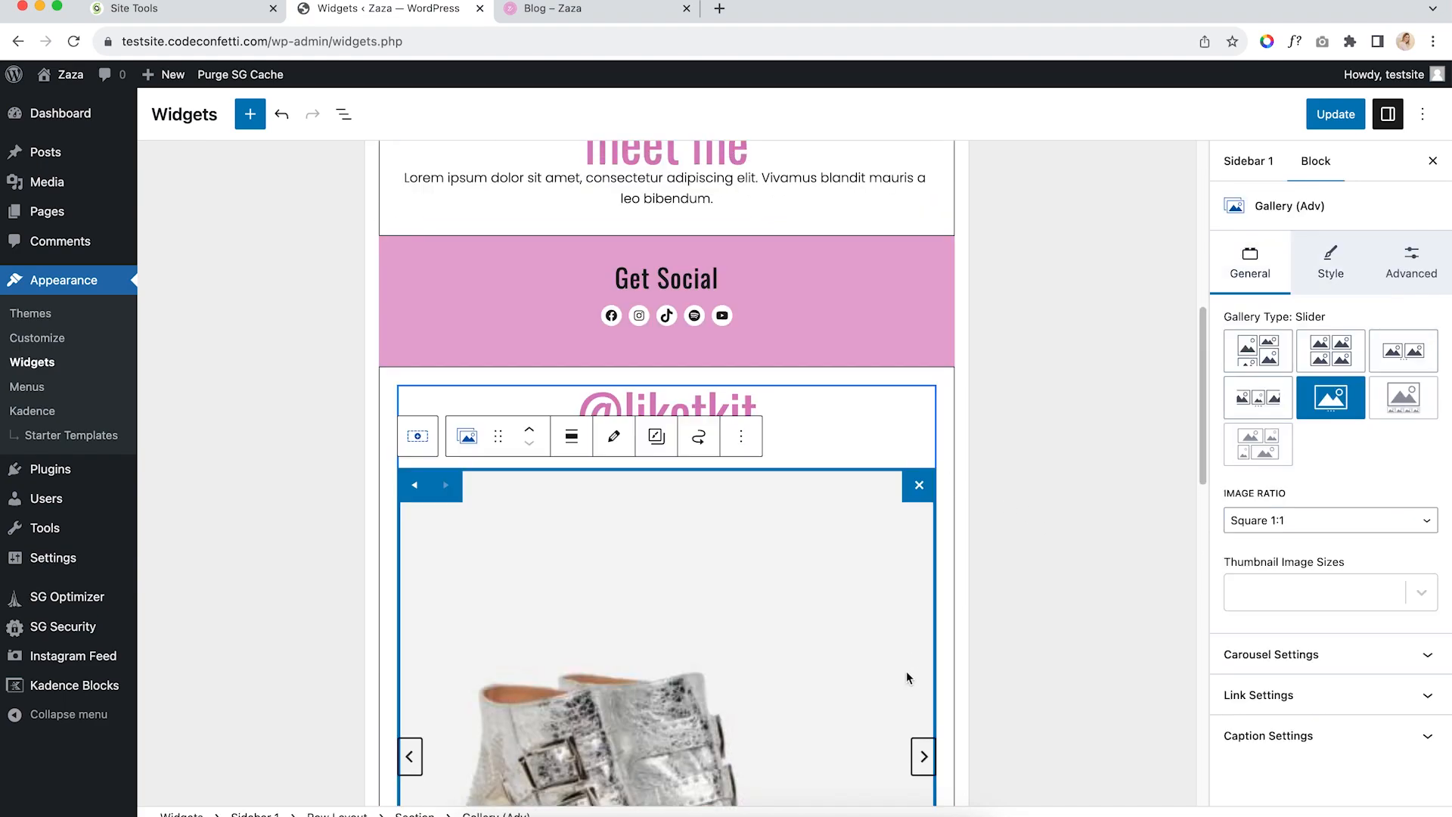
scroll(889, 440, up, 4)
click(905, 529)
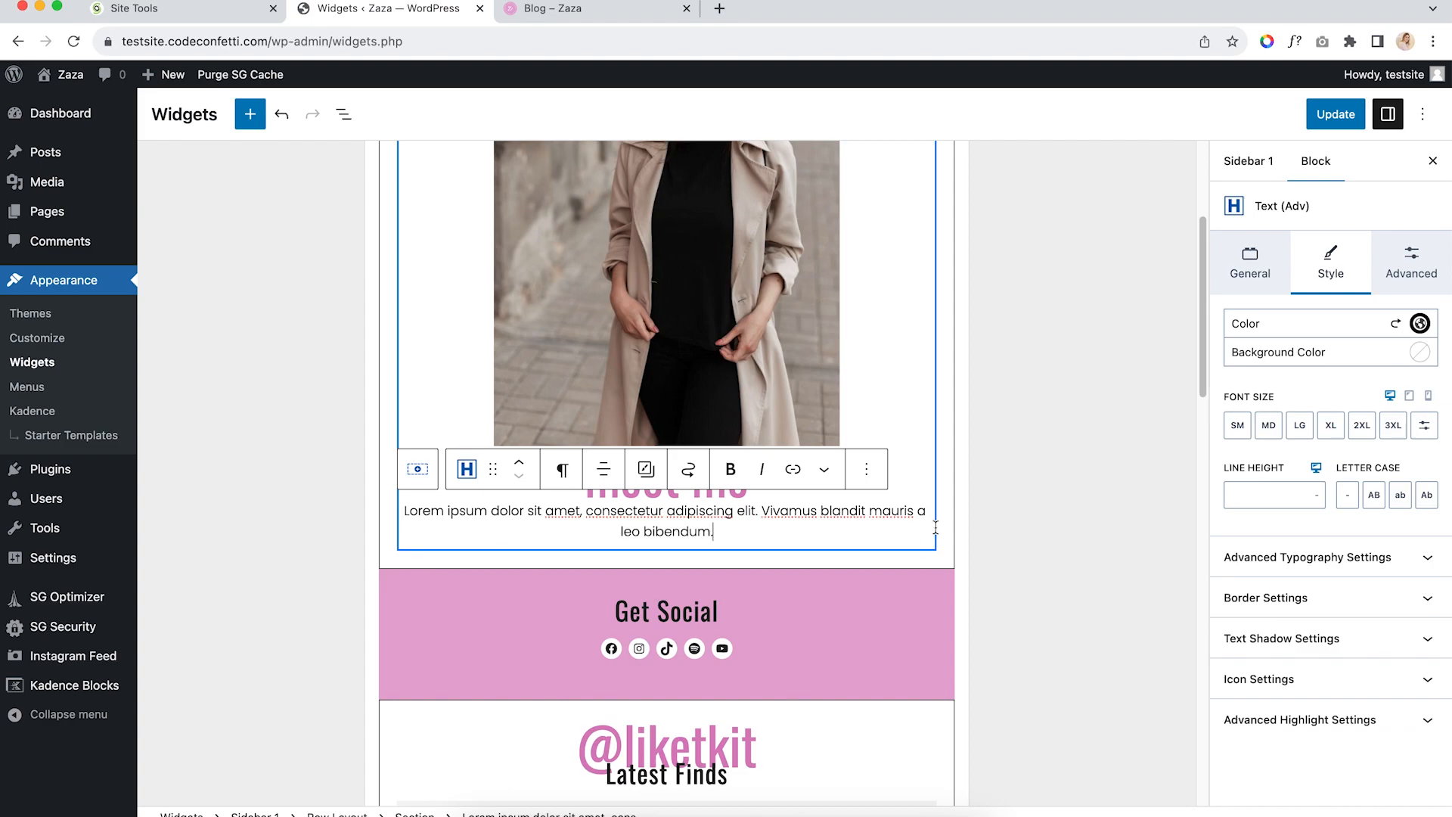
click(944, 551)
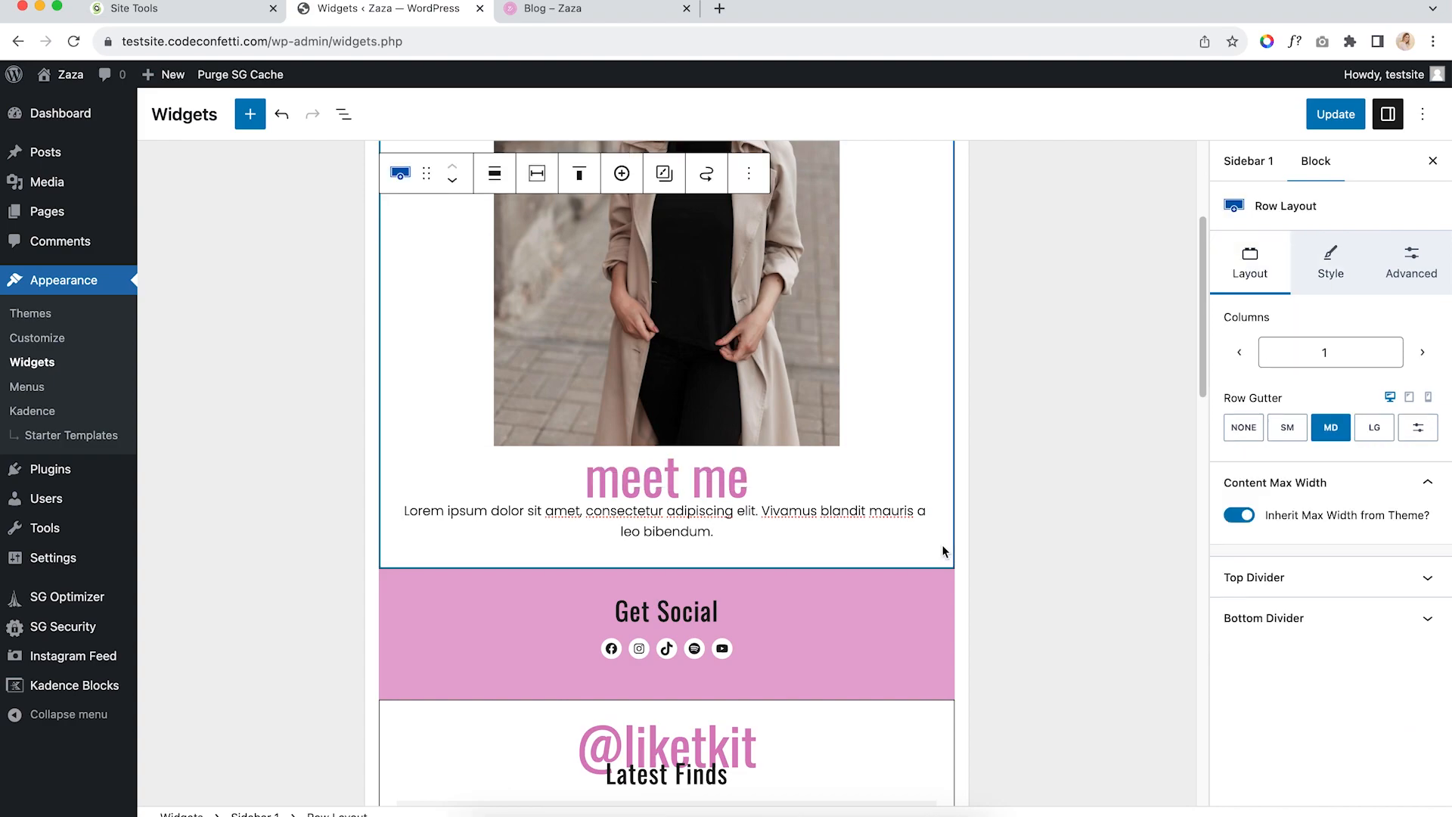
Show the list view, expand the first Sidebar 1 Row Layout and its Section, and select the Image (Adv) block
click(346, 116)
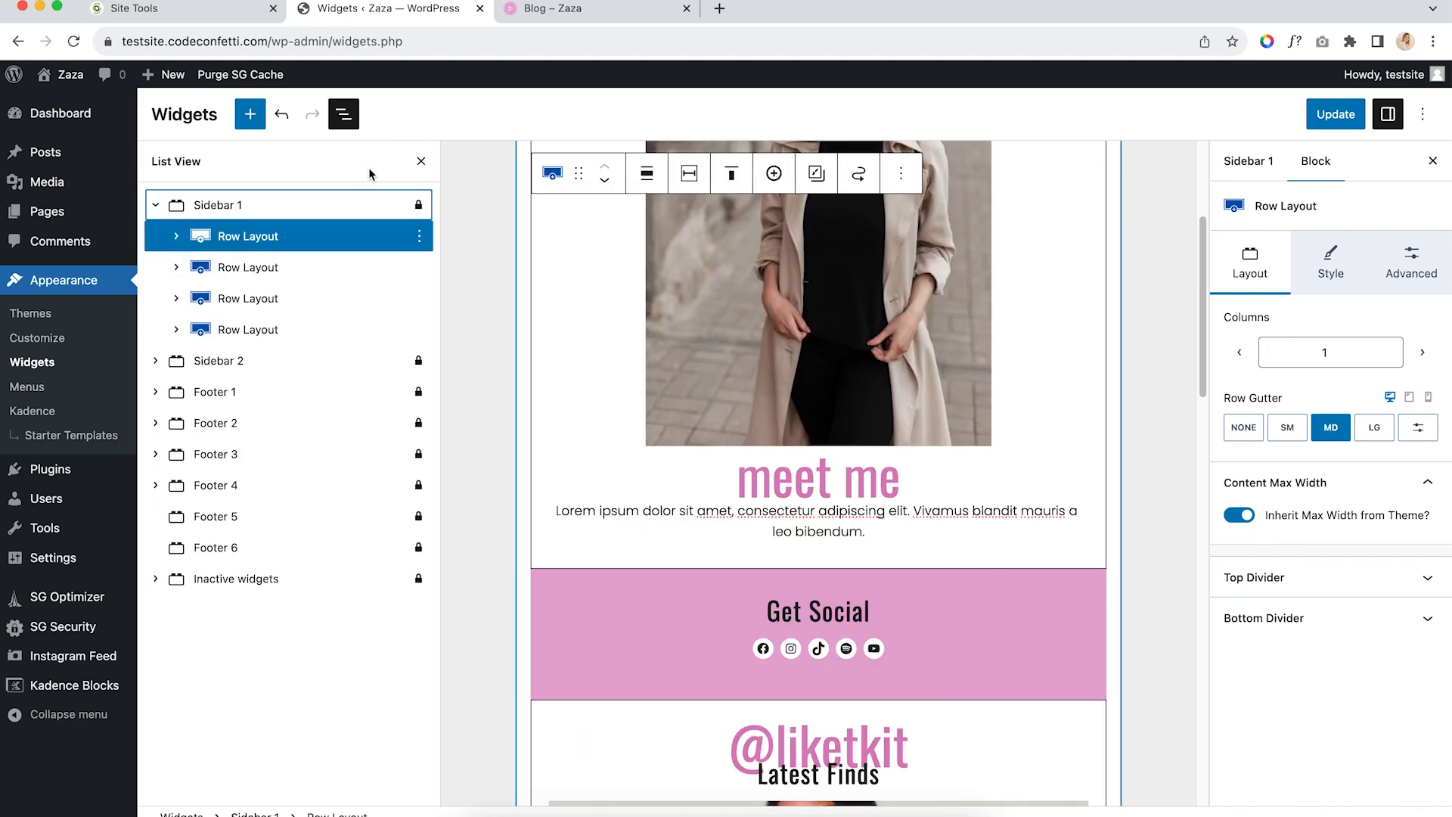
scroll(873, 327, up, 3)
click(176, 236)
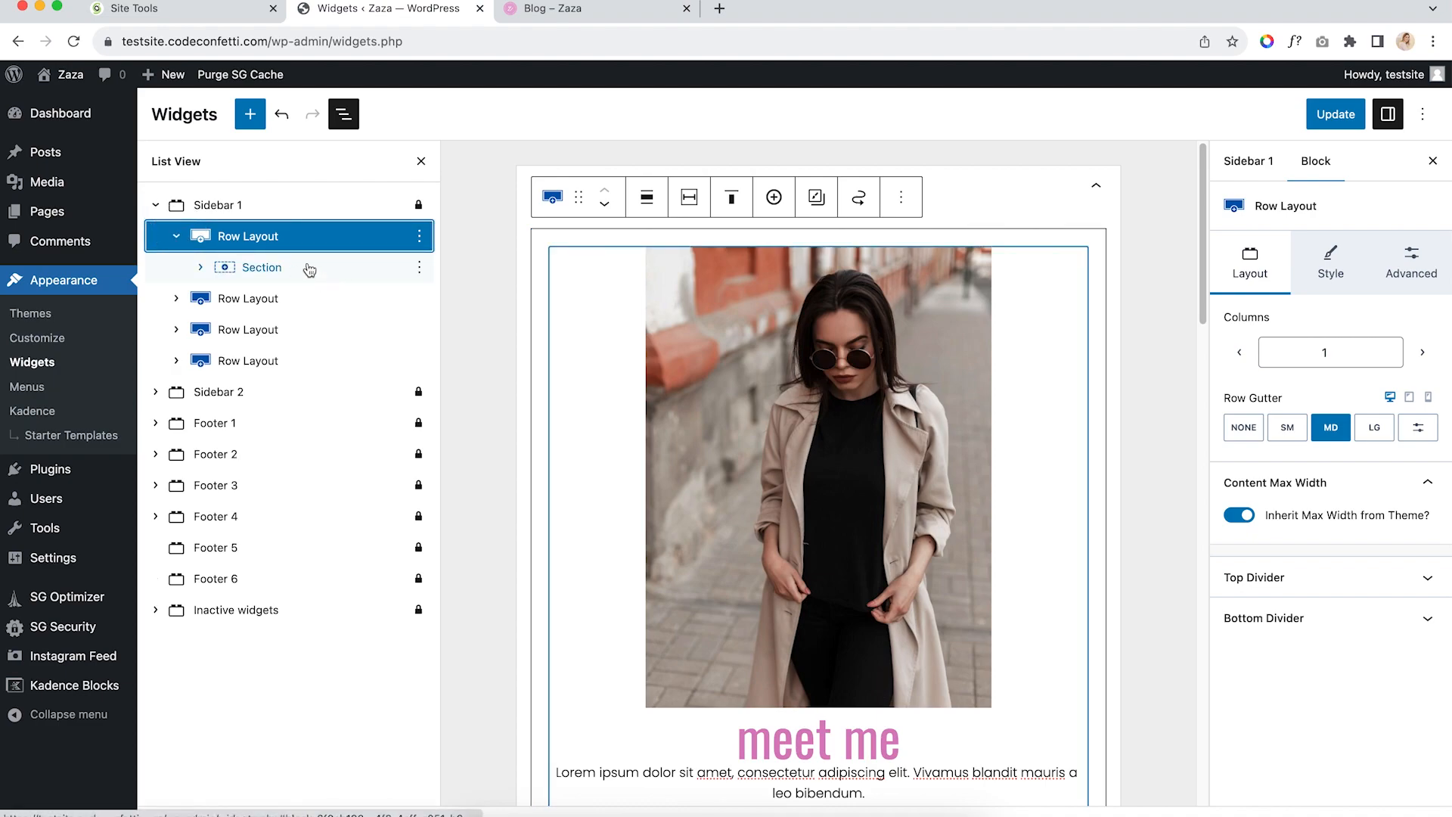
click(200, 267)
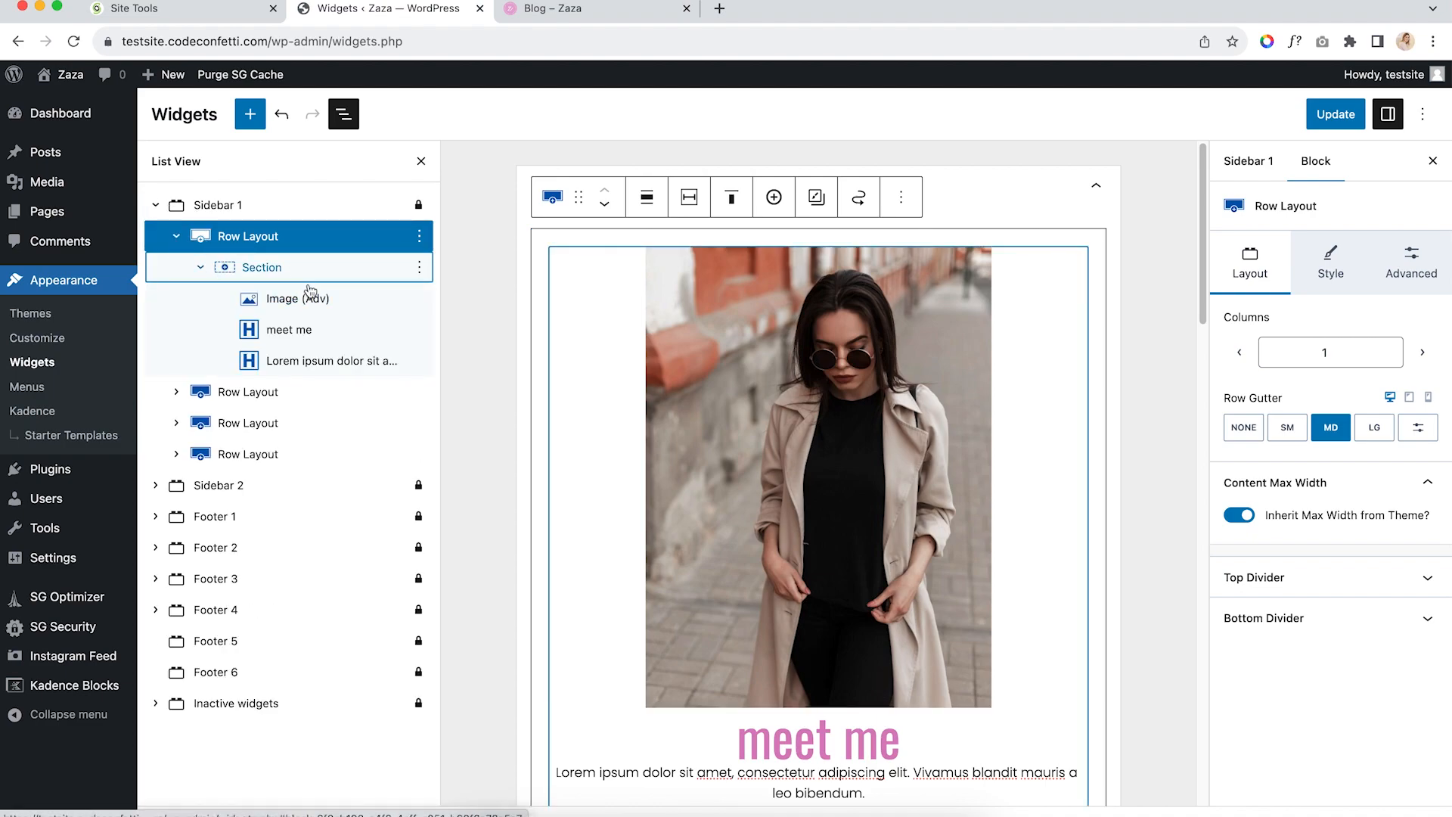
click(314, 303)
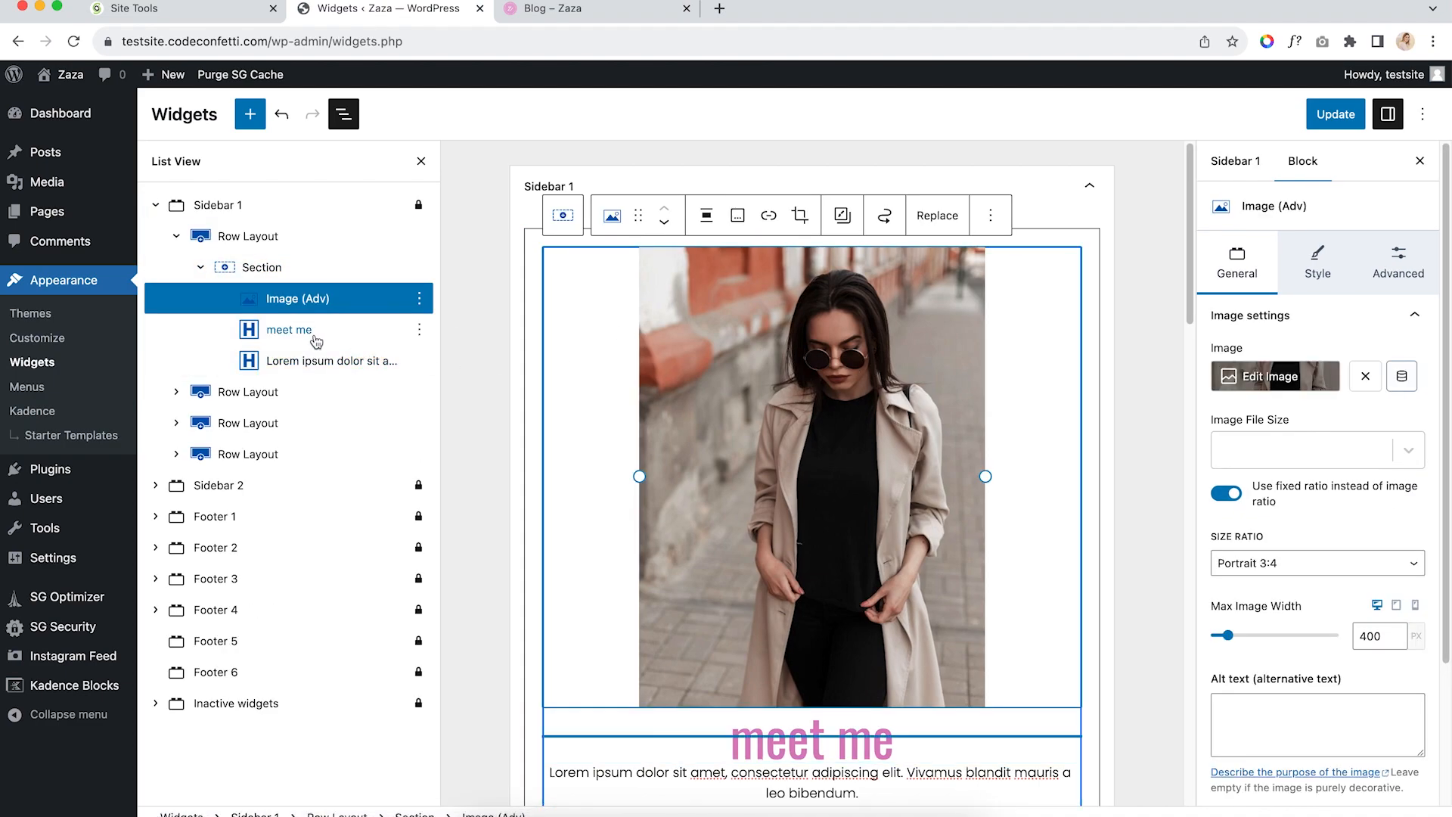
Add an empty block after the Lorem ipsum text in the first Sidebar 1 section
scroll(786, 621, down, 2)
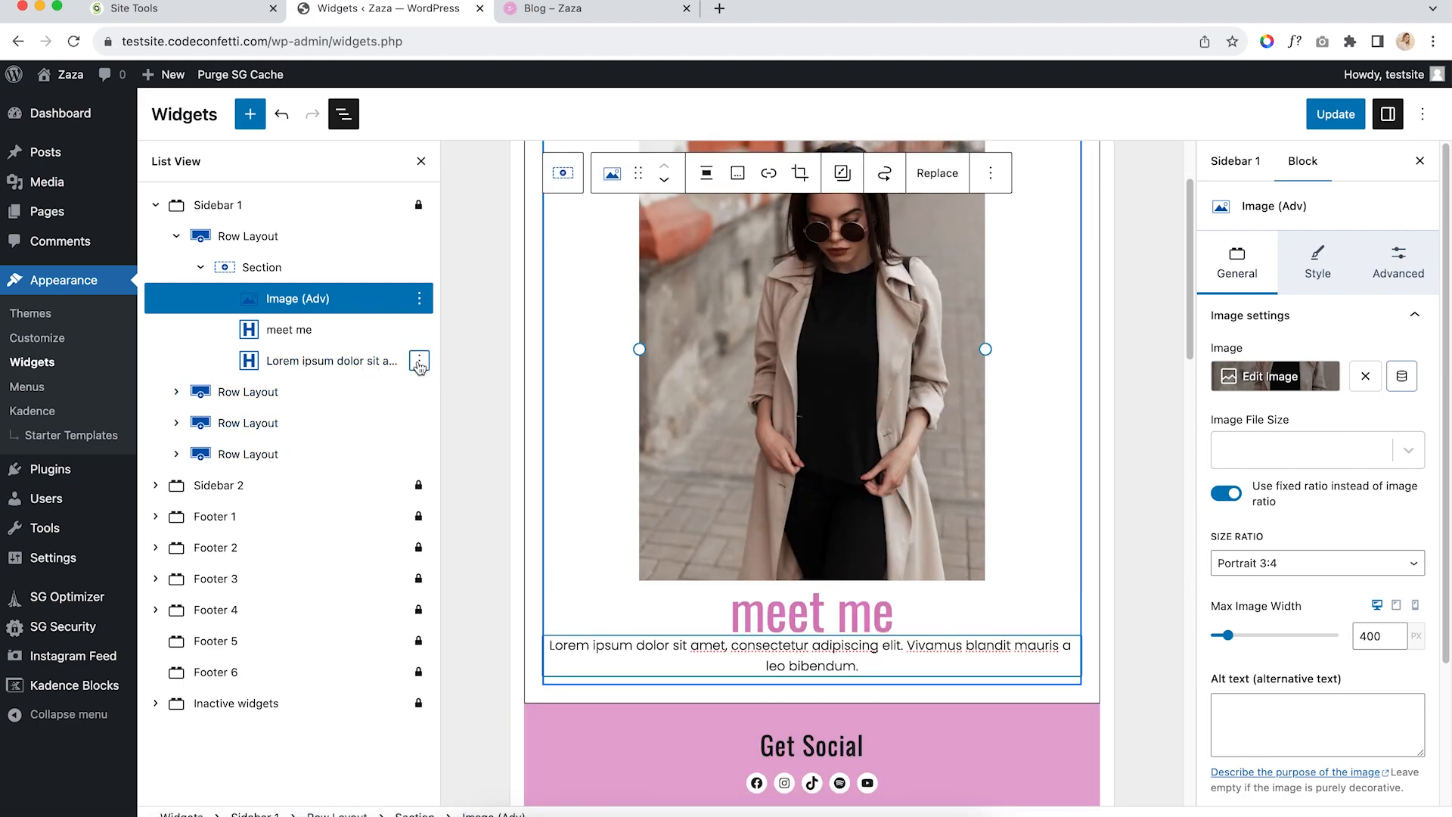
click(419, 361)
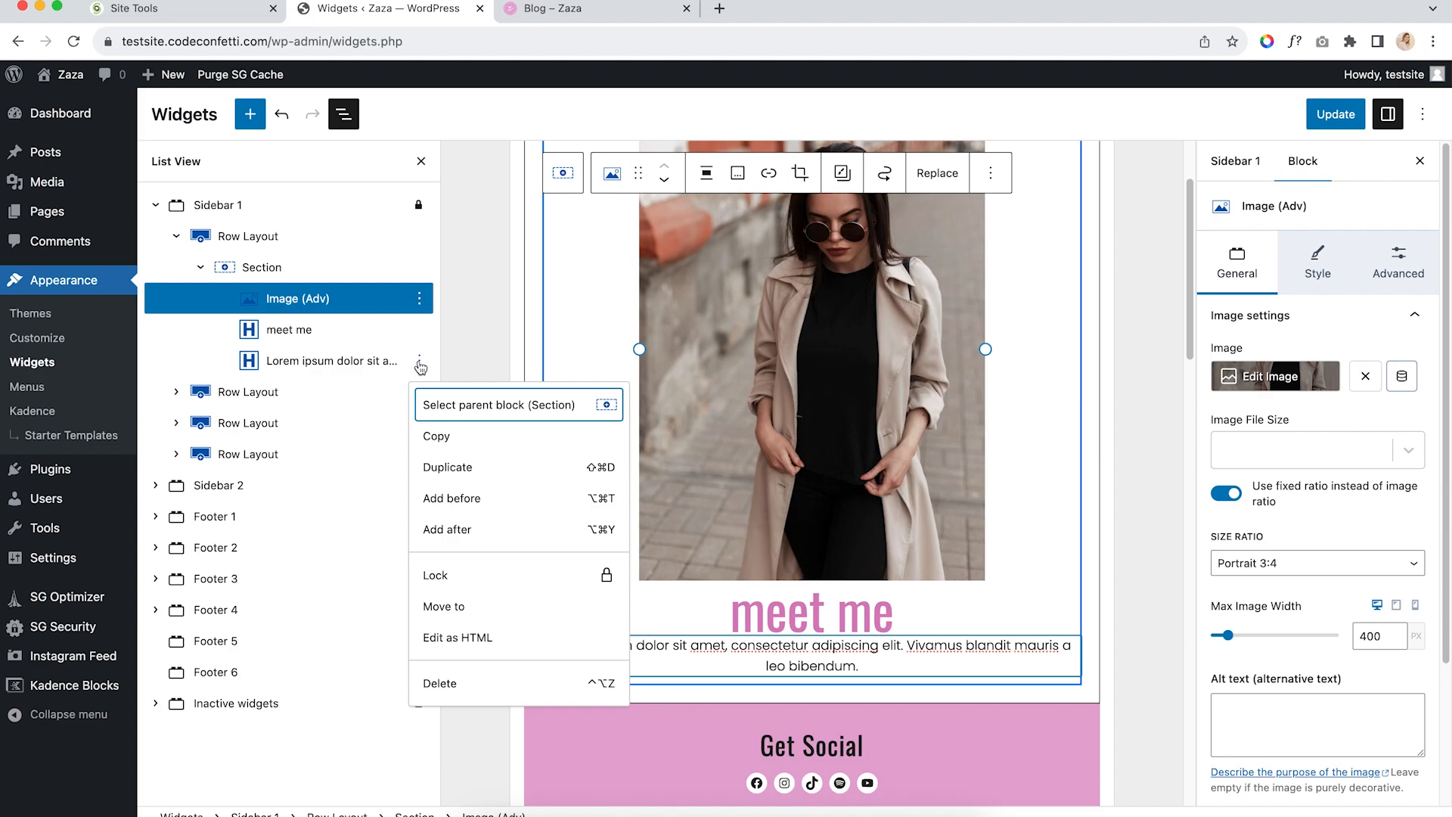
click(447, 530)
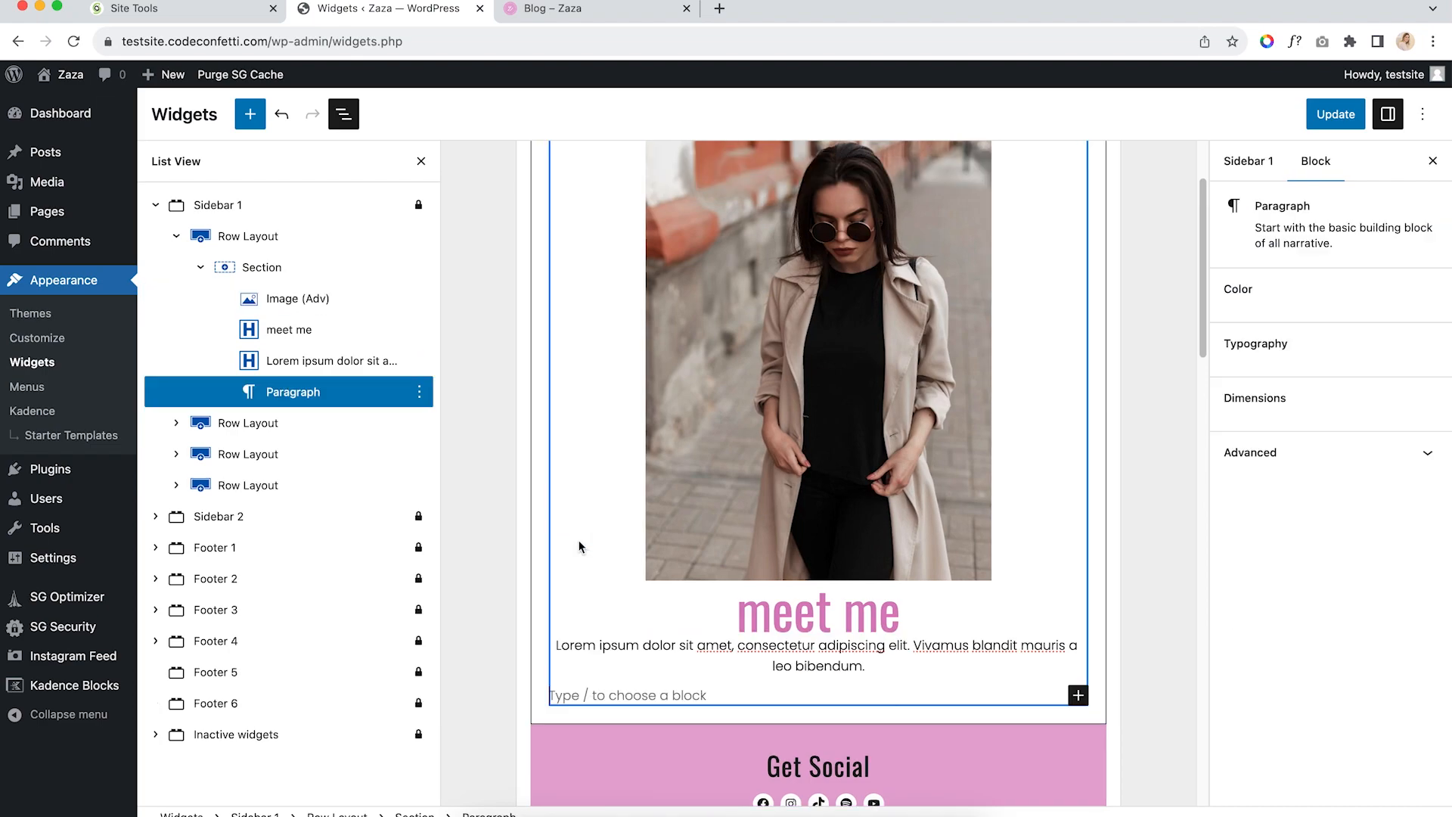
Insert a Buttons (Adv) block from the full block library below the Lorem ipsum text
click(1079, 696)
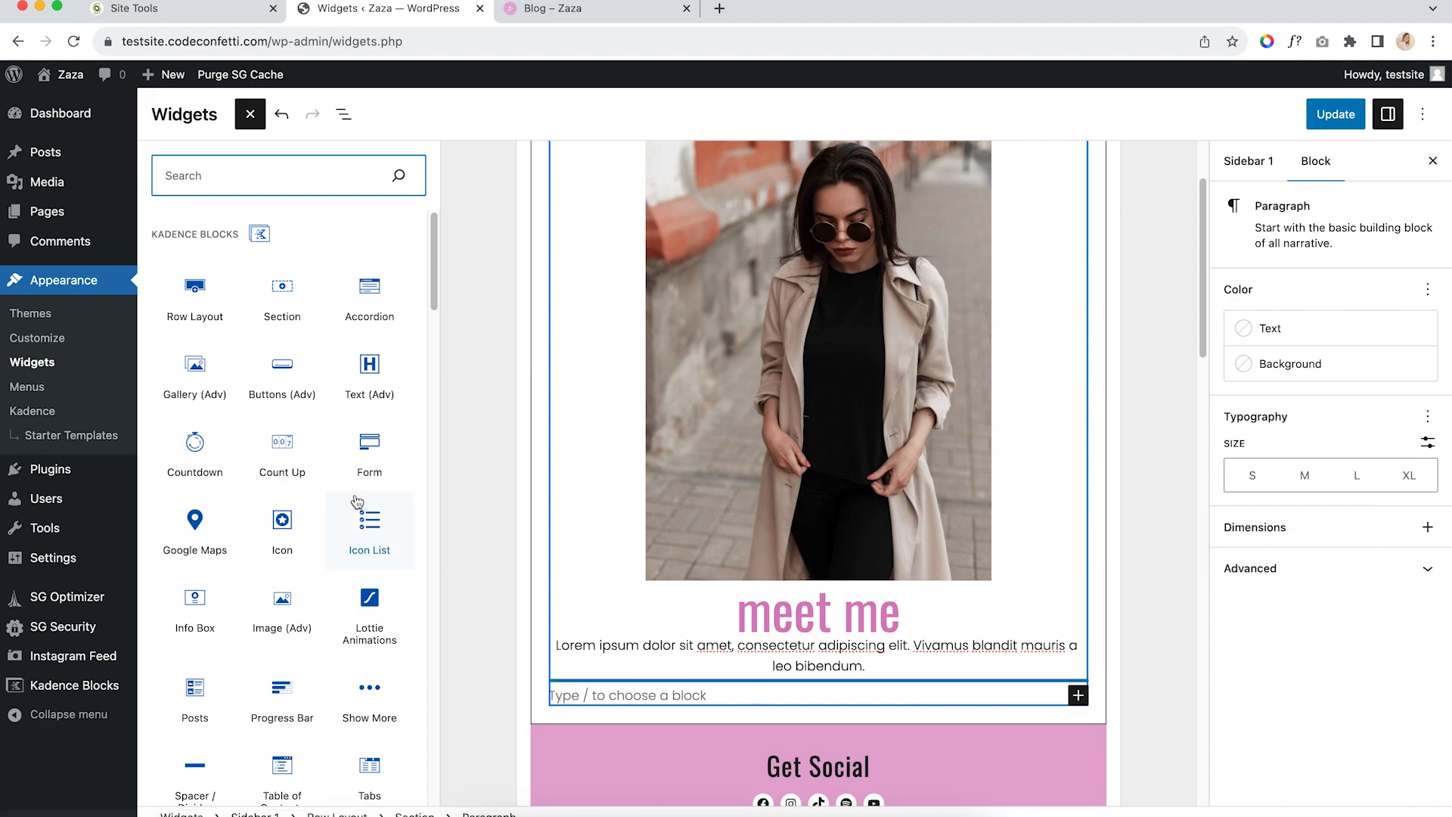
scroll(356, 496, down, 1)
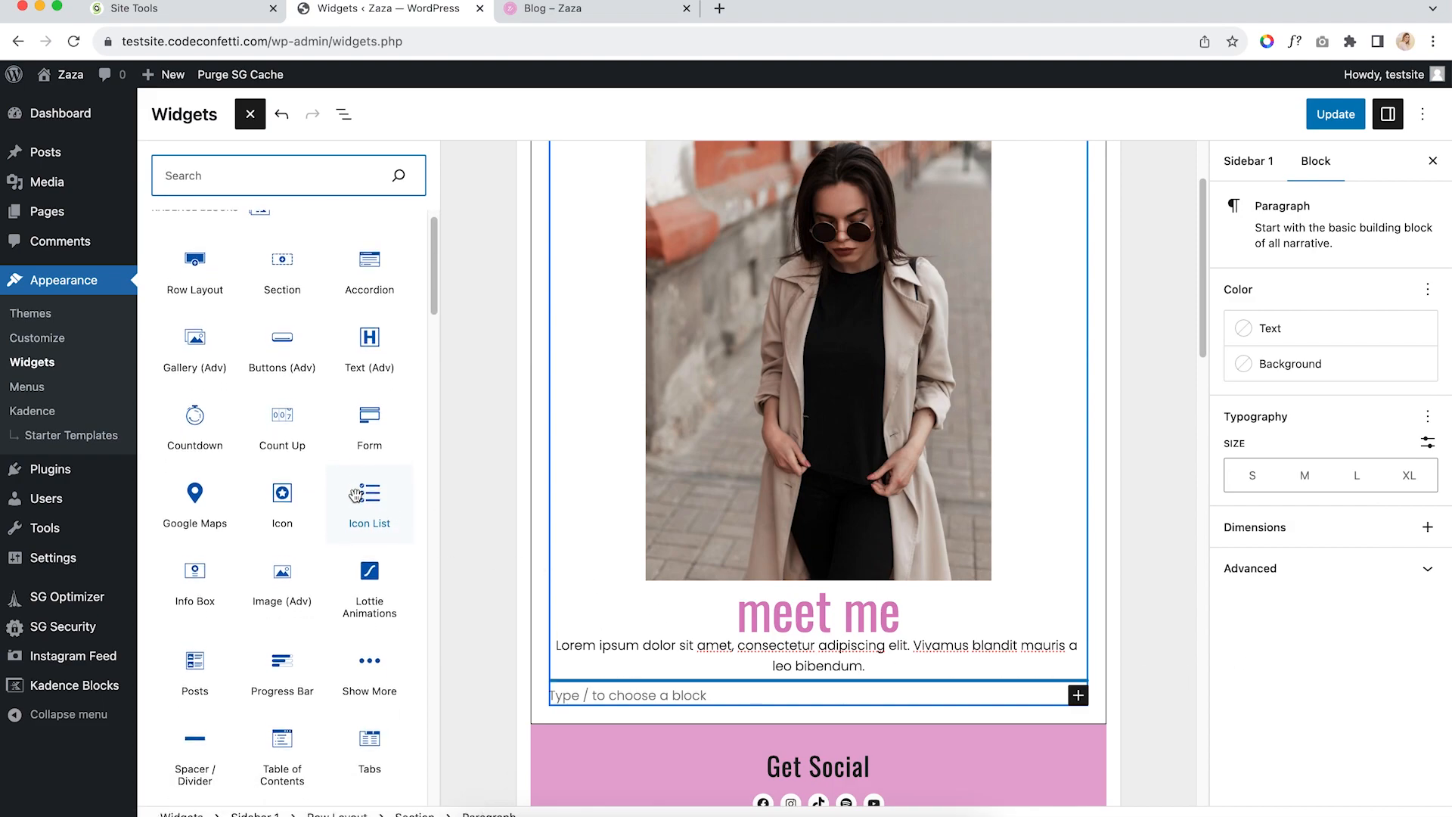
scroll(193, 380, up, 1)
click(282, 375)
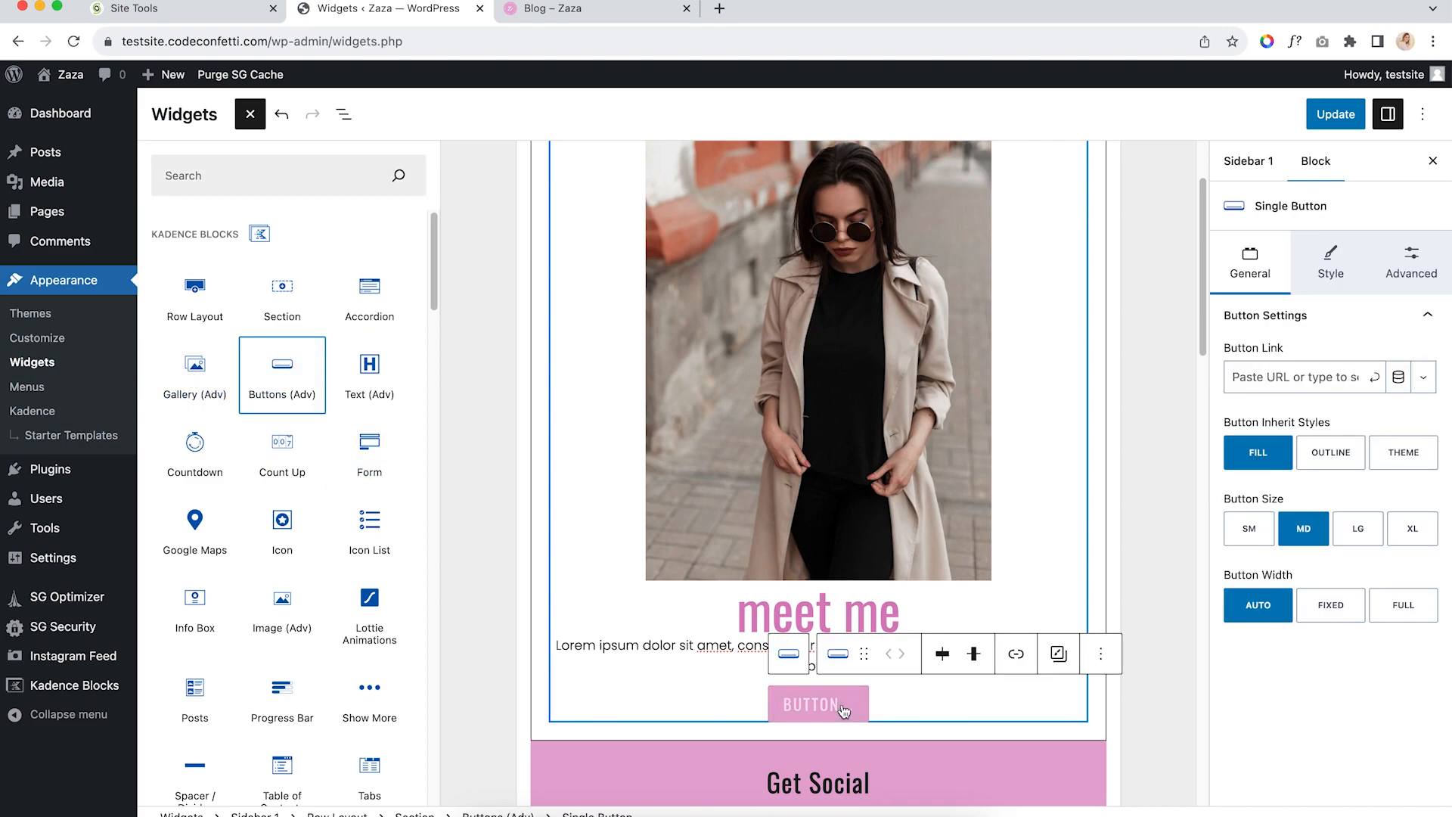
Set the new button's inherit style to Theme and label it CLICK HERE
click(1416, 459)
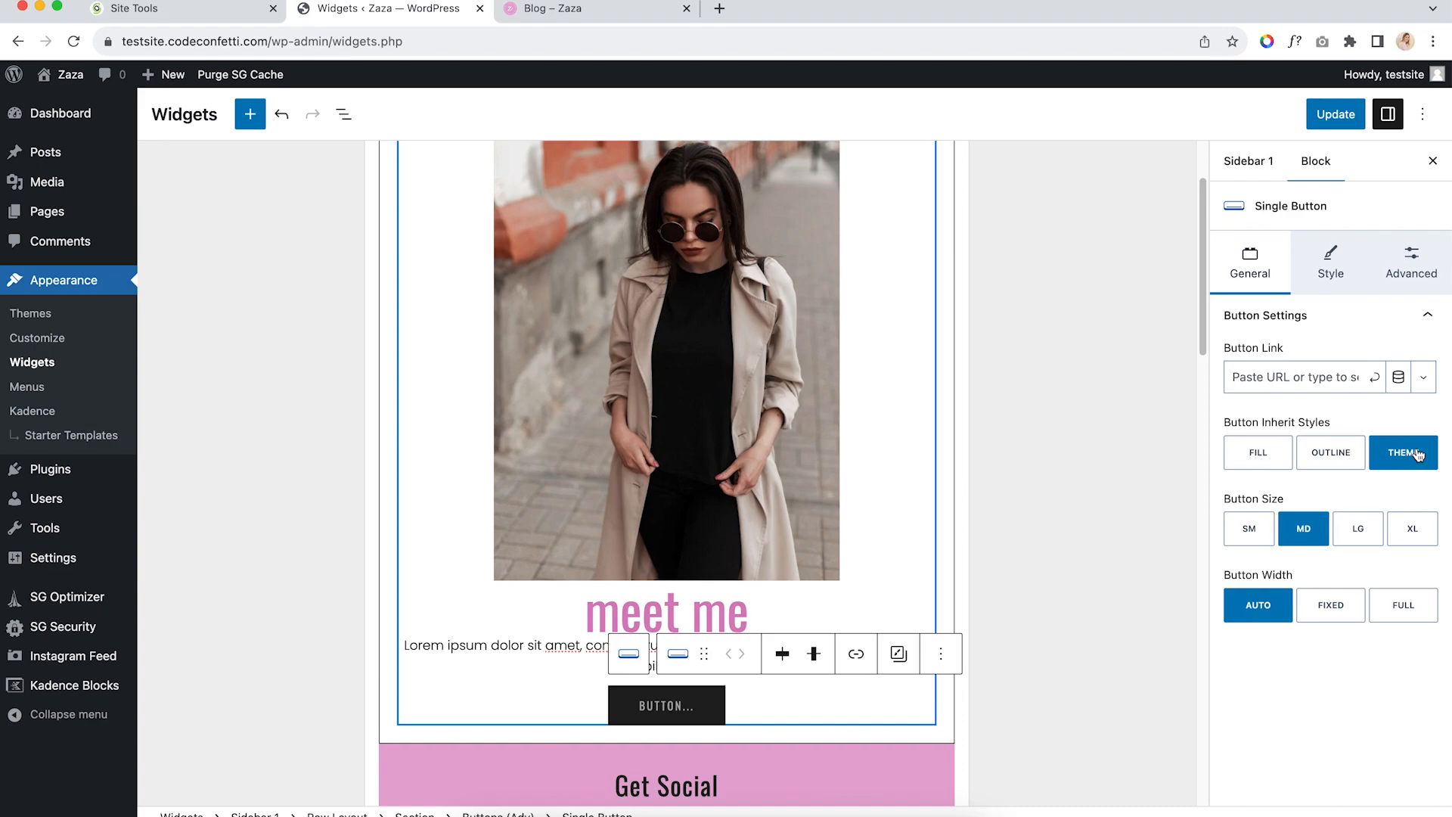
click(665, 711)
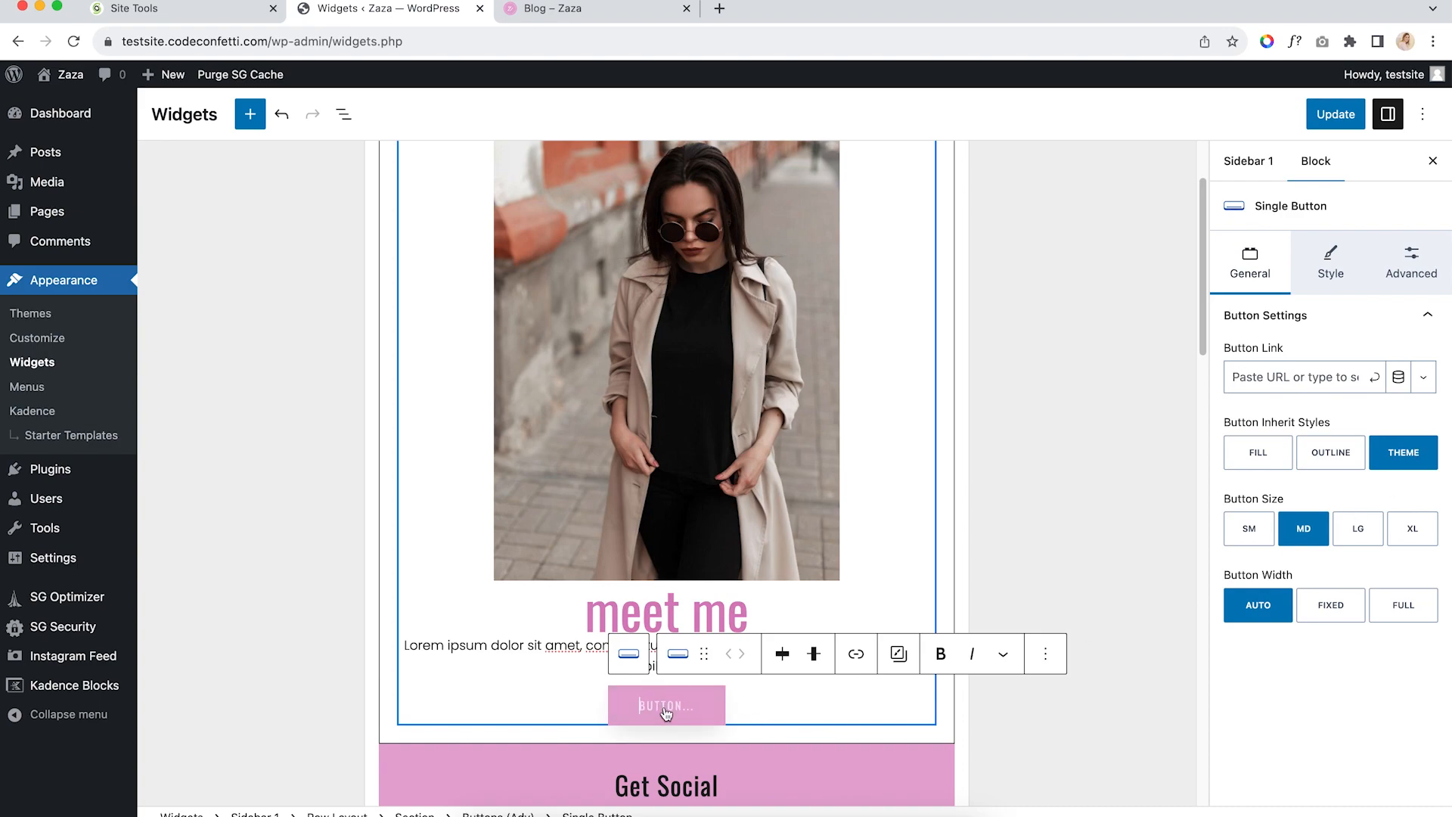
text(CLICK HERE)
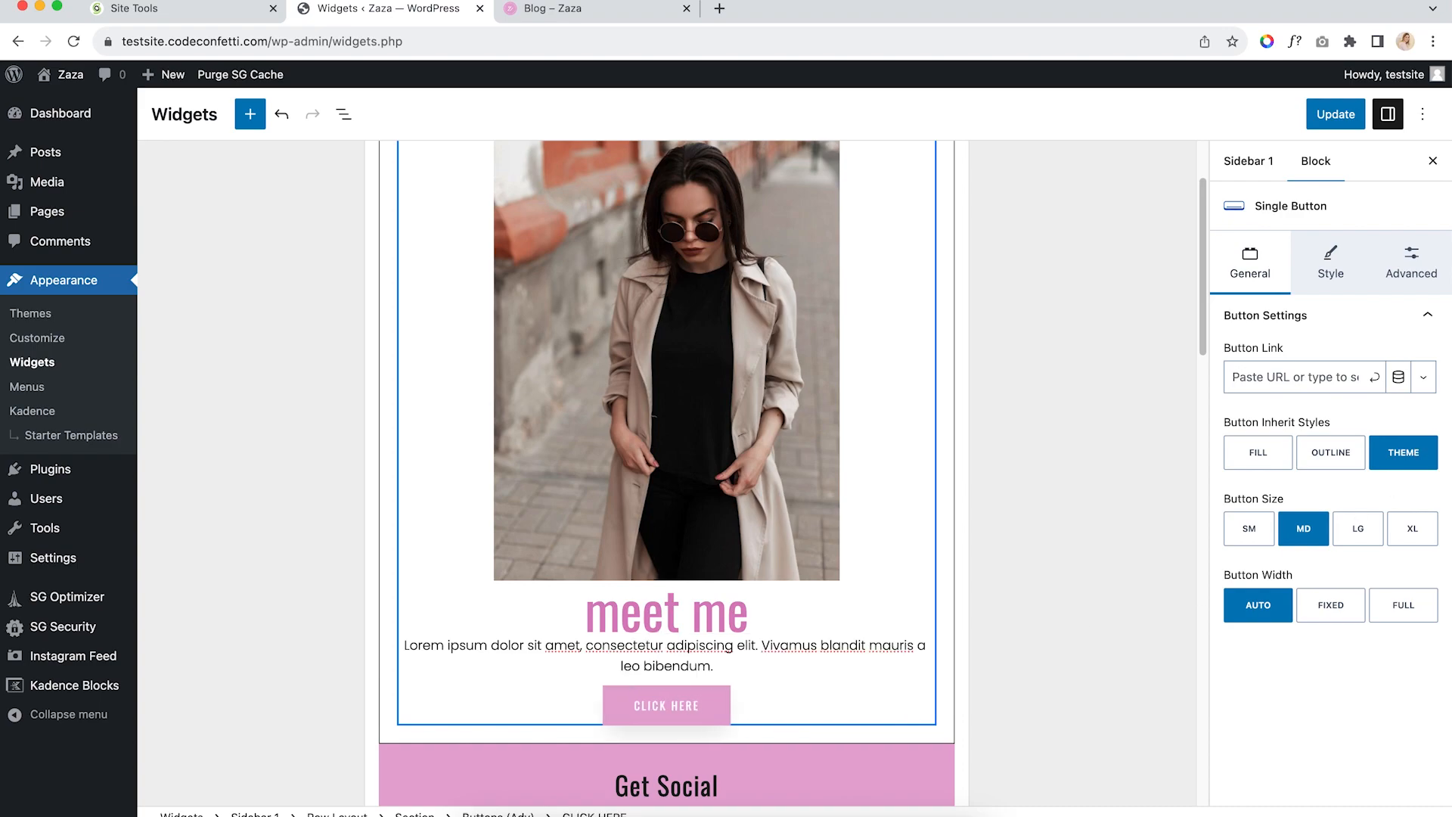
Show the list view and undo the button's label, style and insertion below the Lorem ipsum text
click(344, 115)
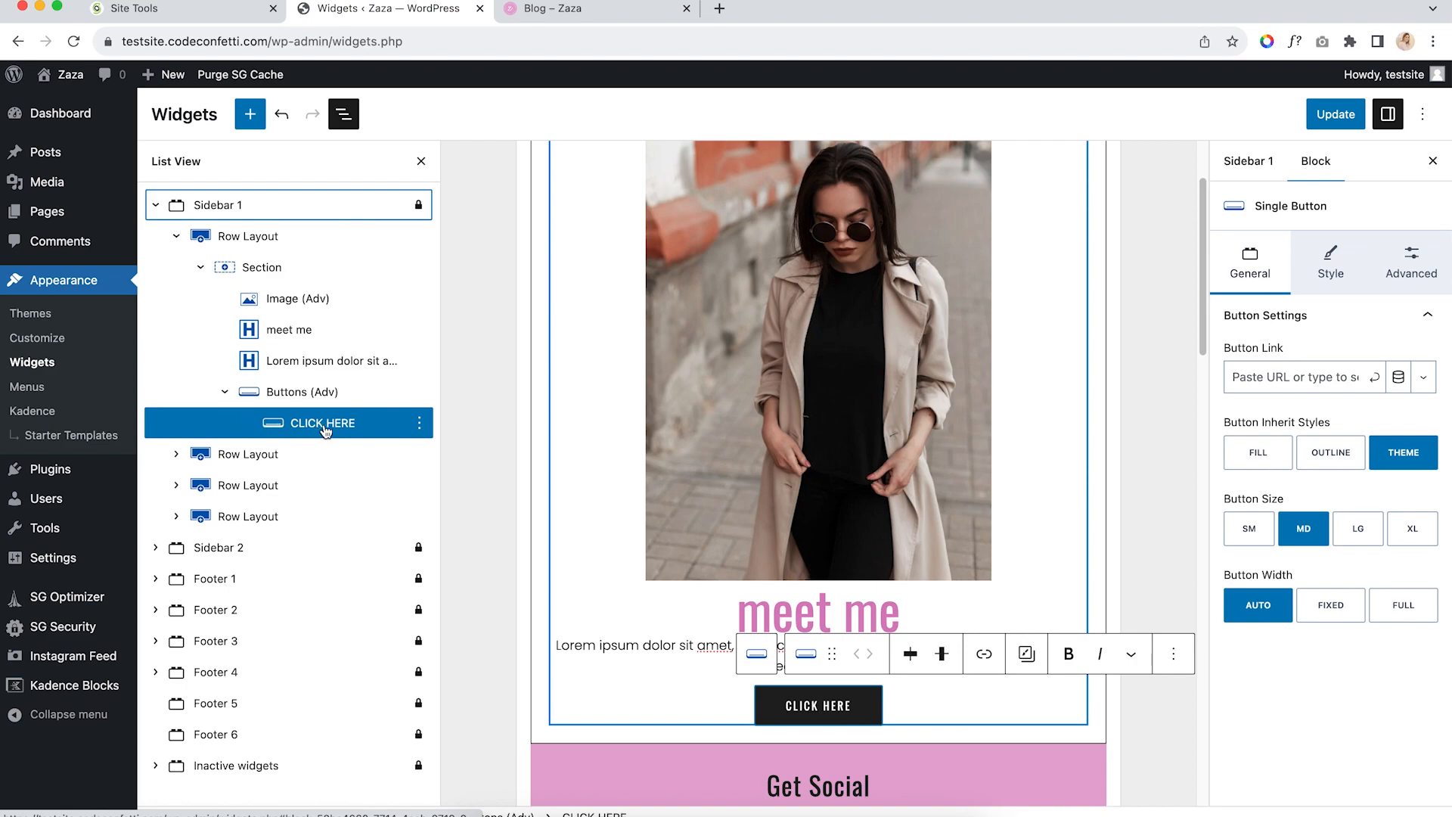
click(428, 394)
click(420, 393)
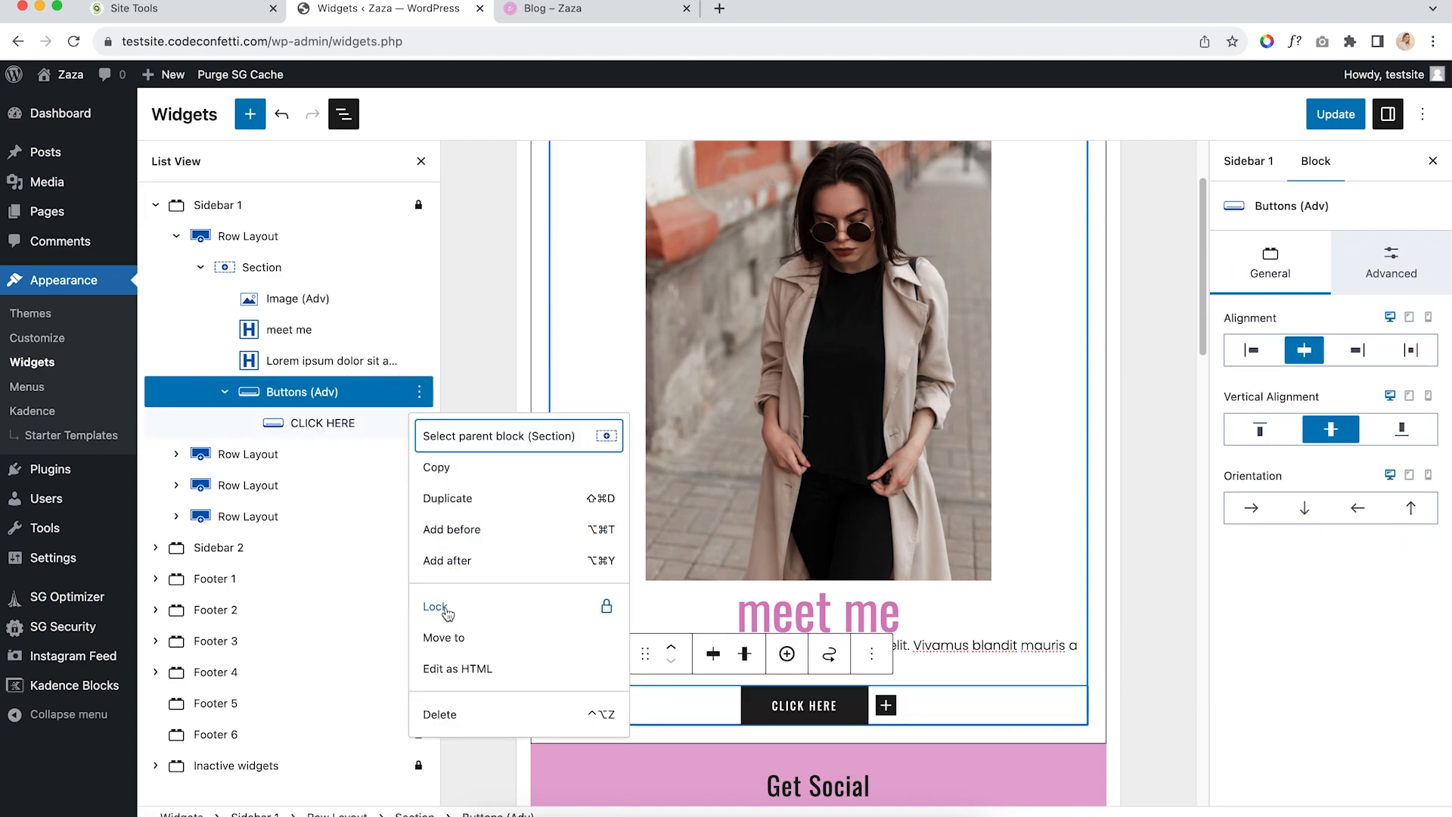
click(283, 117)
click(283, 117)
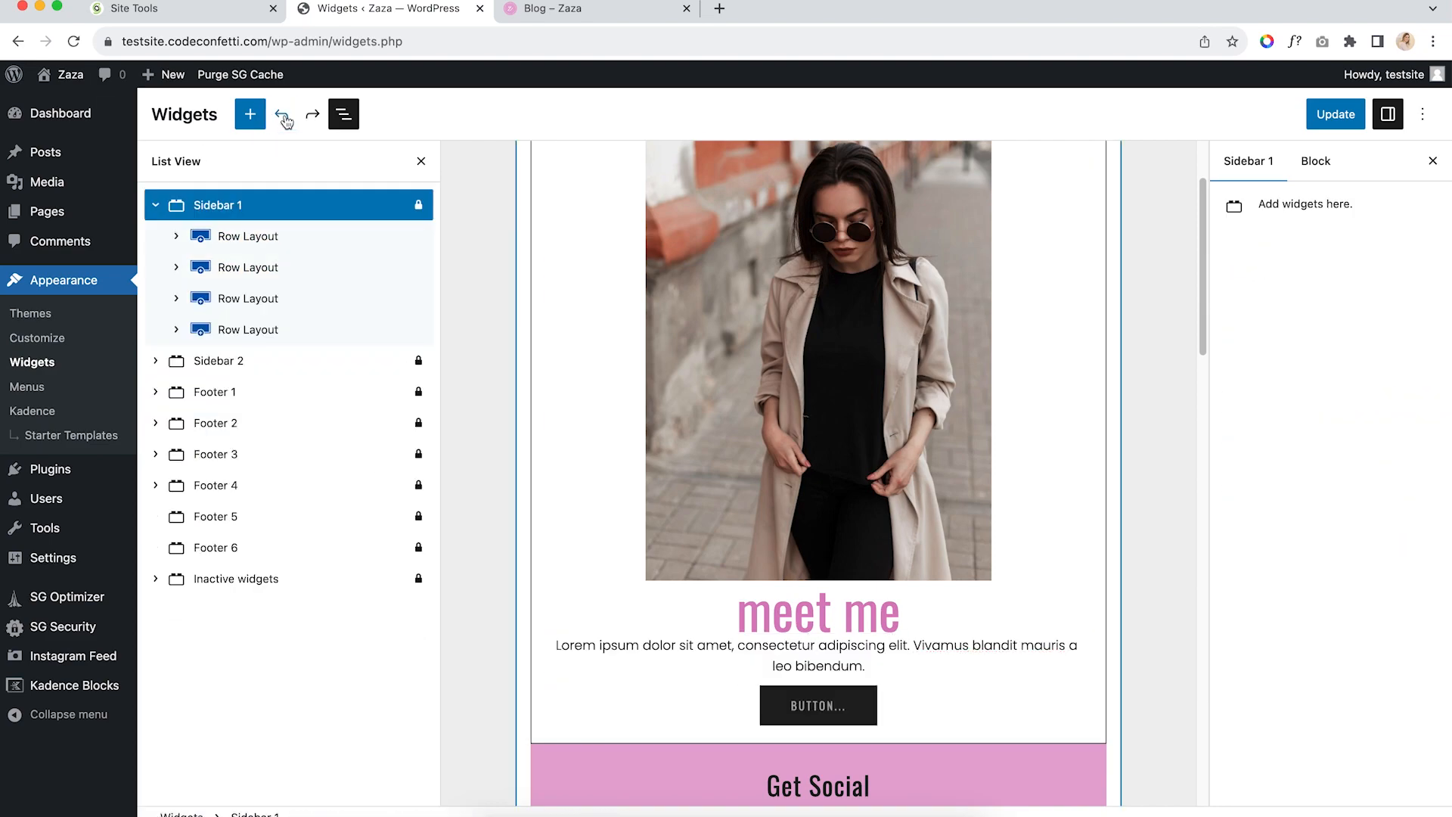
click(283, 117)
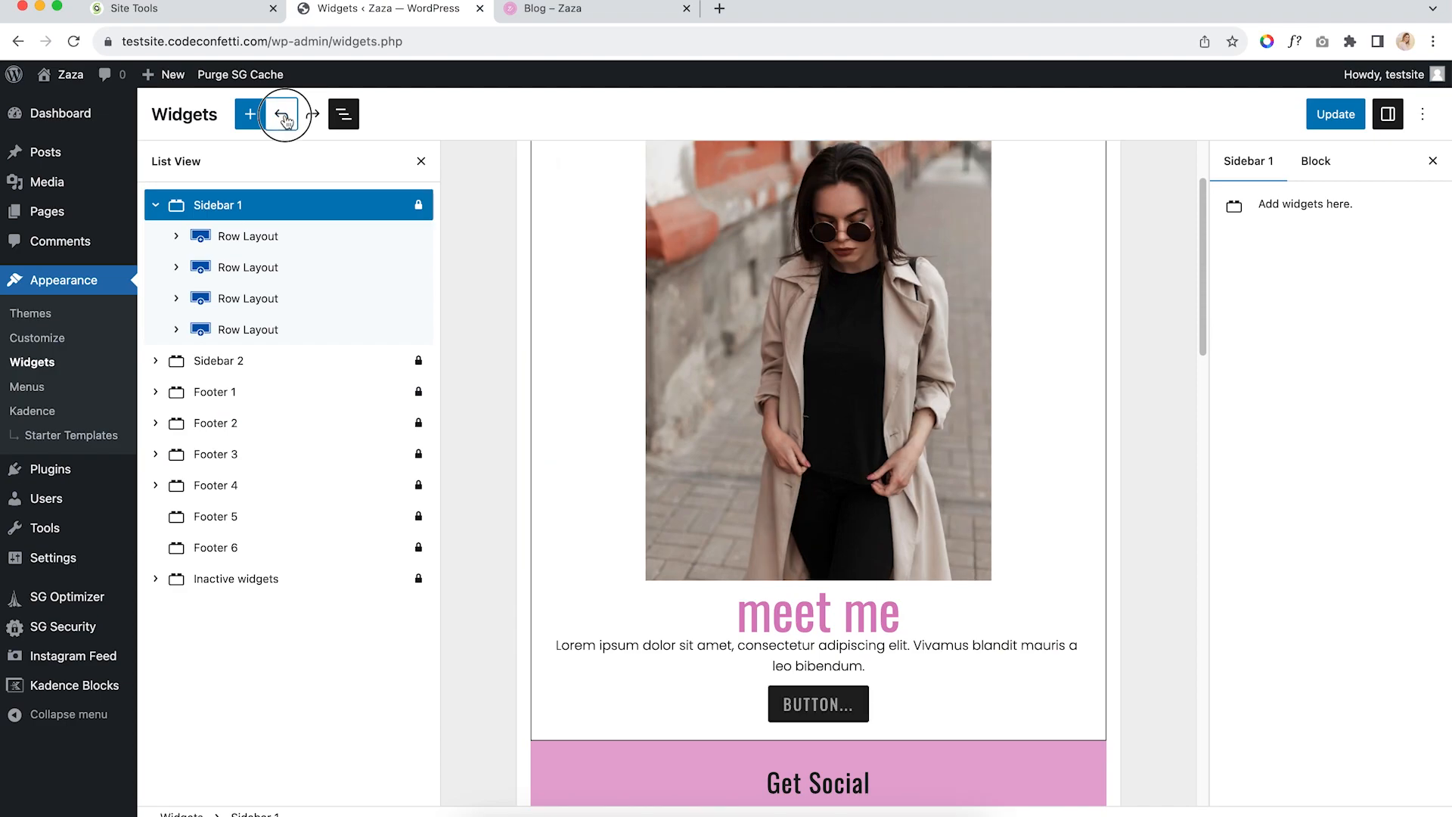
click(284, 118)
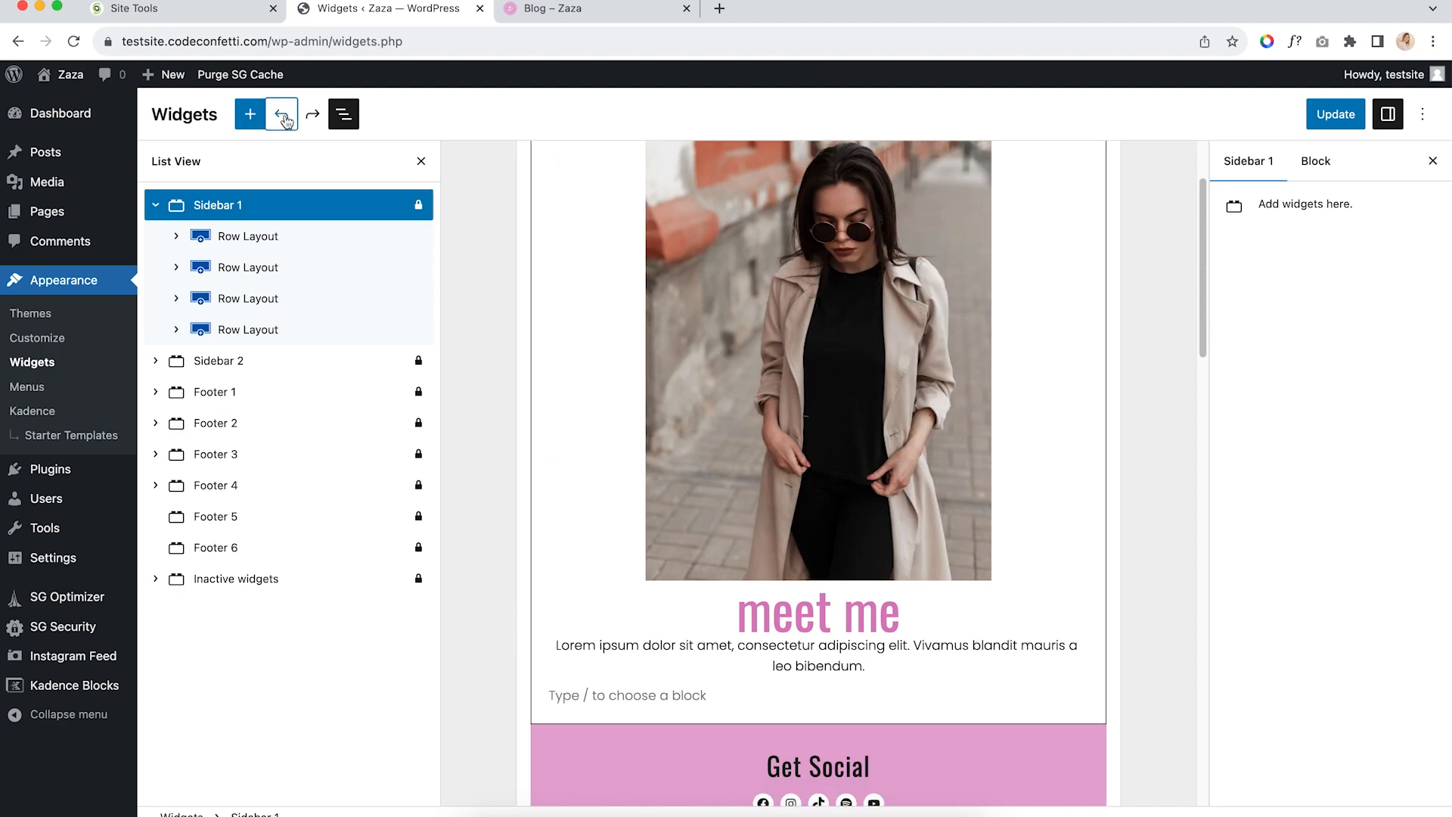
Delete the empty Paragraph block below the Lorem ipsum text in the first Sidebar 1 section
click(703, 690)
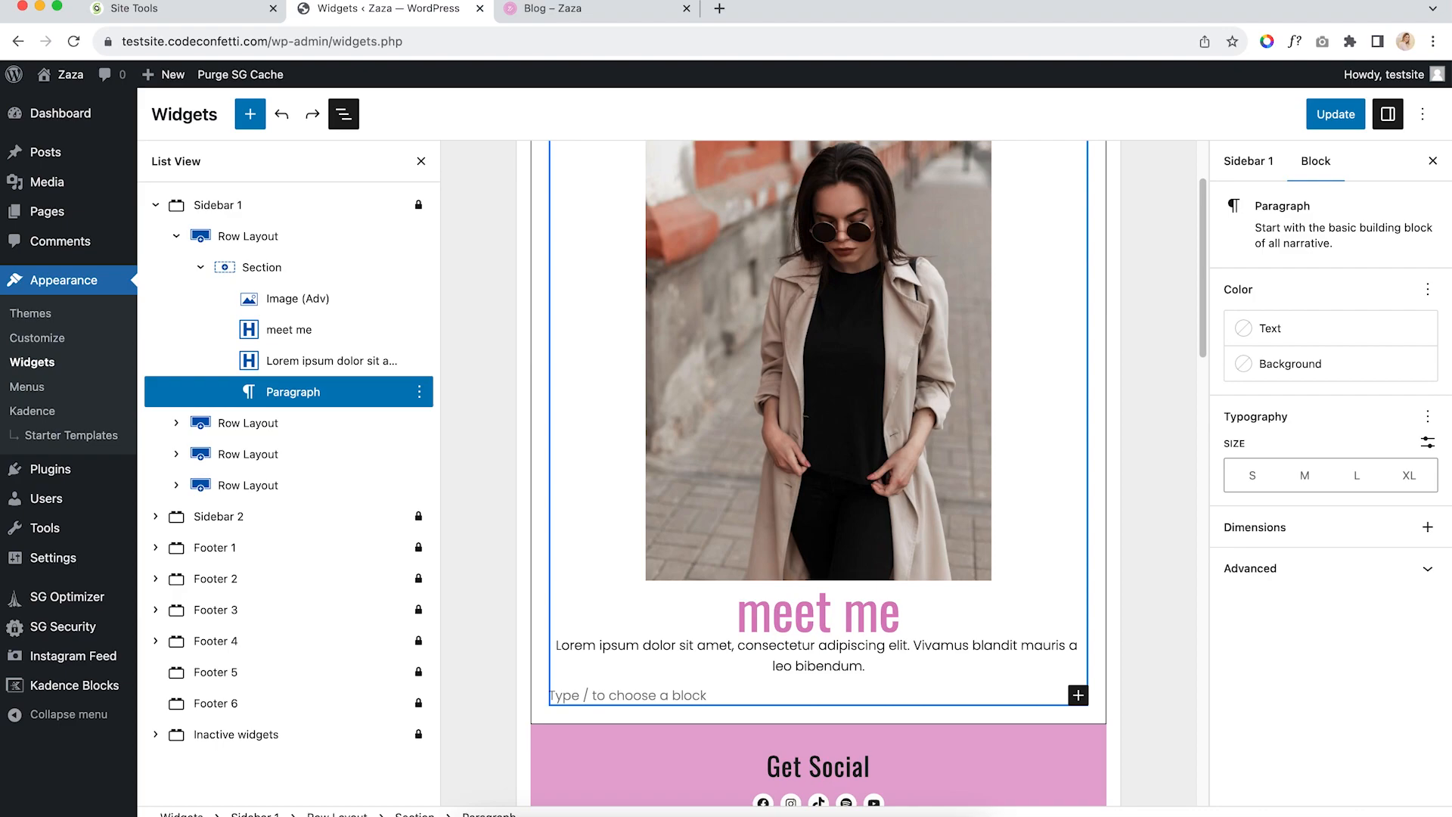
key(BackSpace)
scroll(861, 586, down, 3)
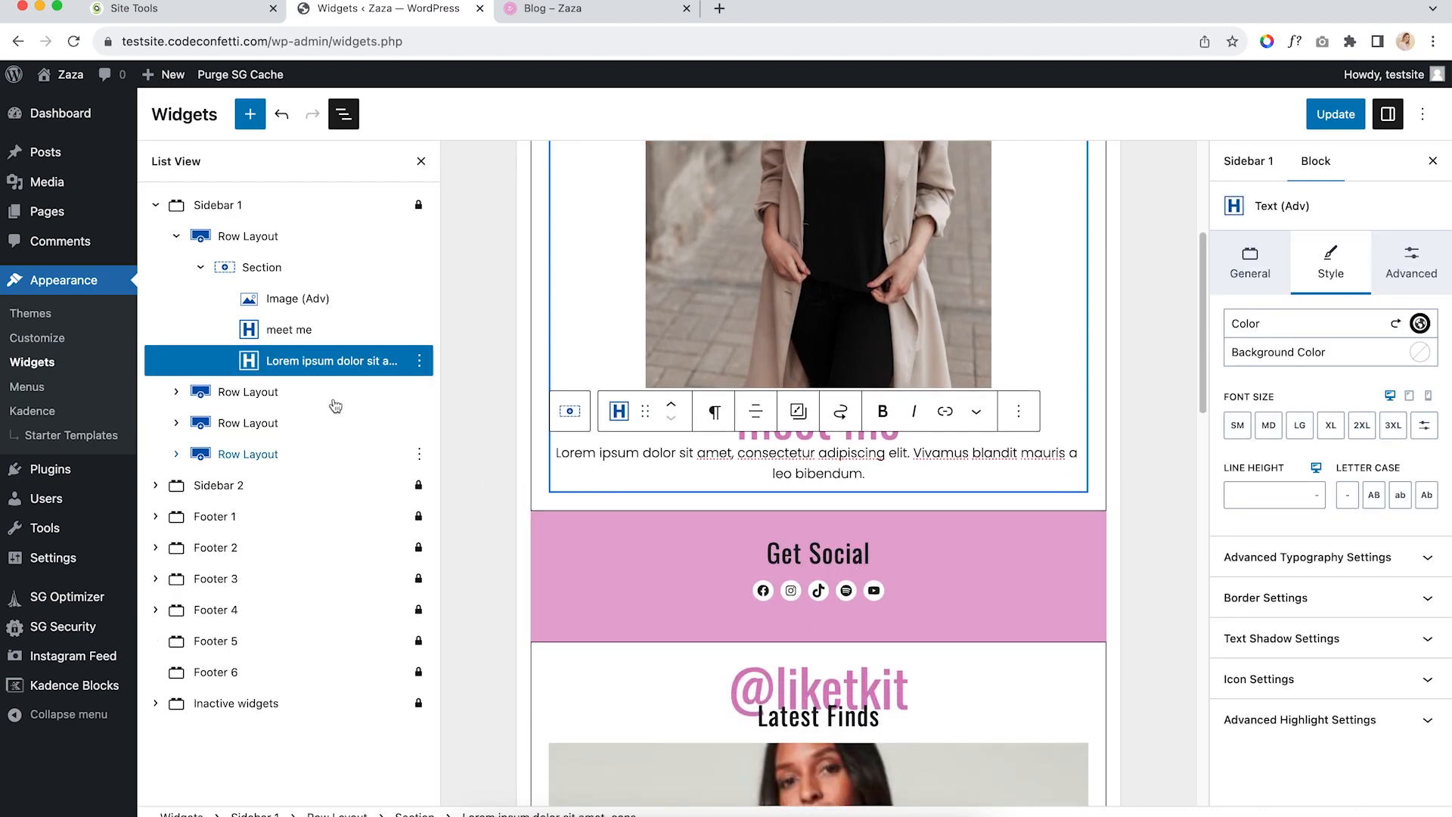
Try the tan background D1B490 on the Get Social Row Layout and return it to the pink palette colour E5A8D3
click(227, 393)
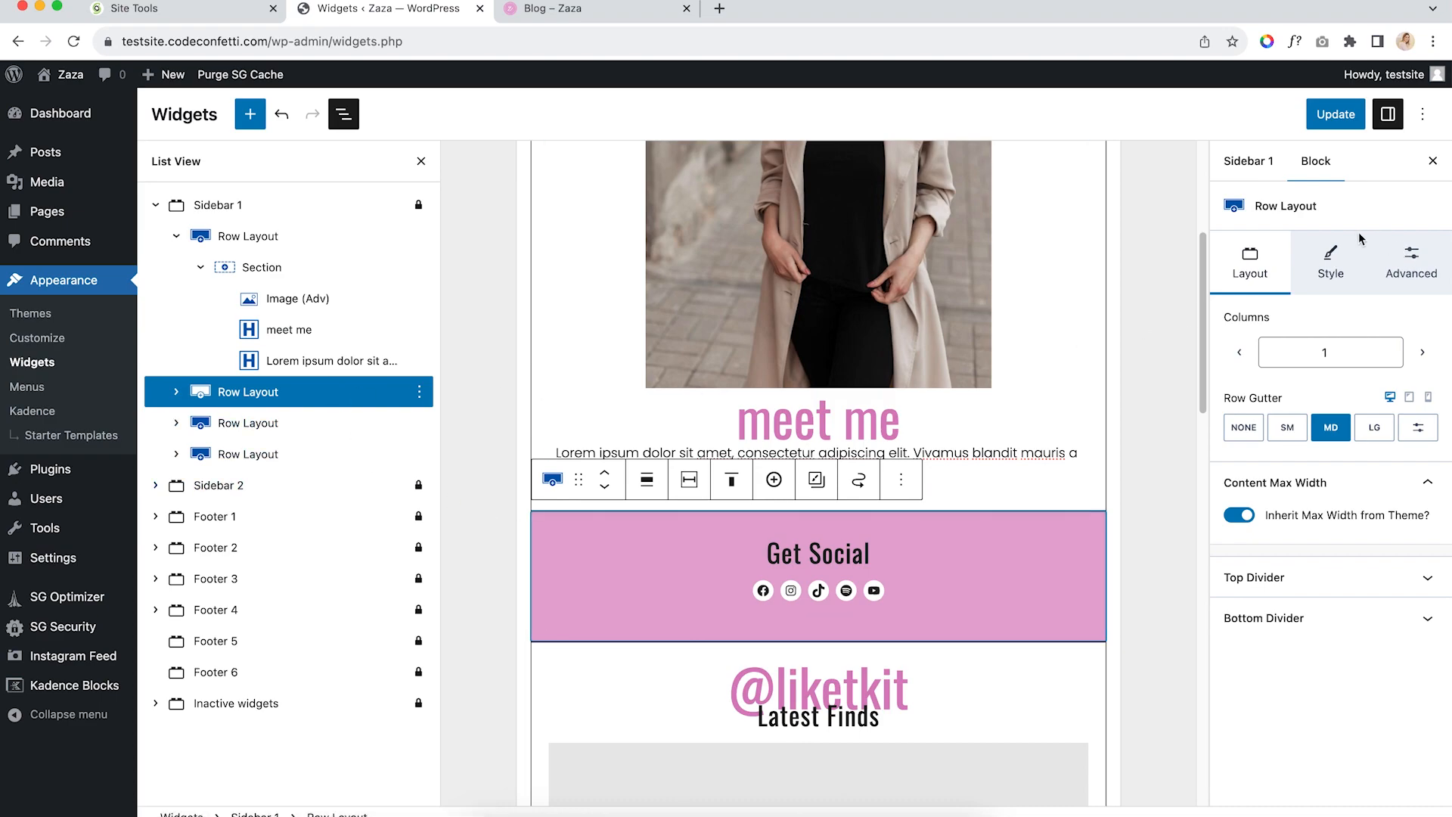
click(1331, 261)
click(1422, 444)
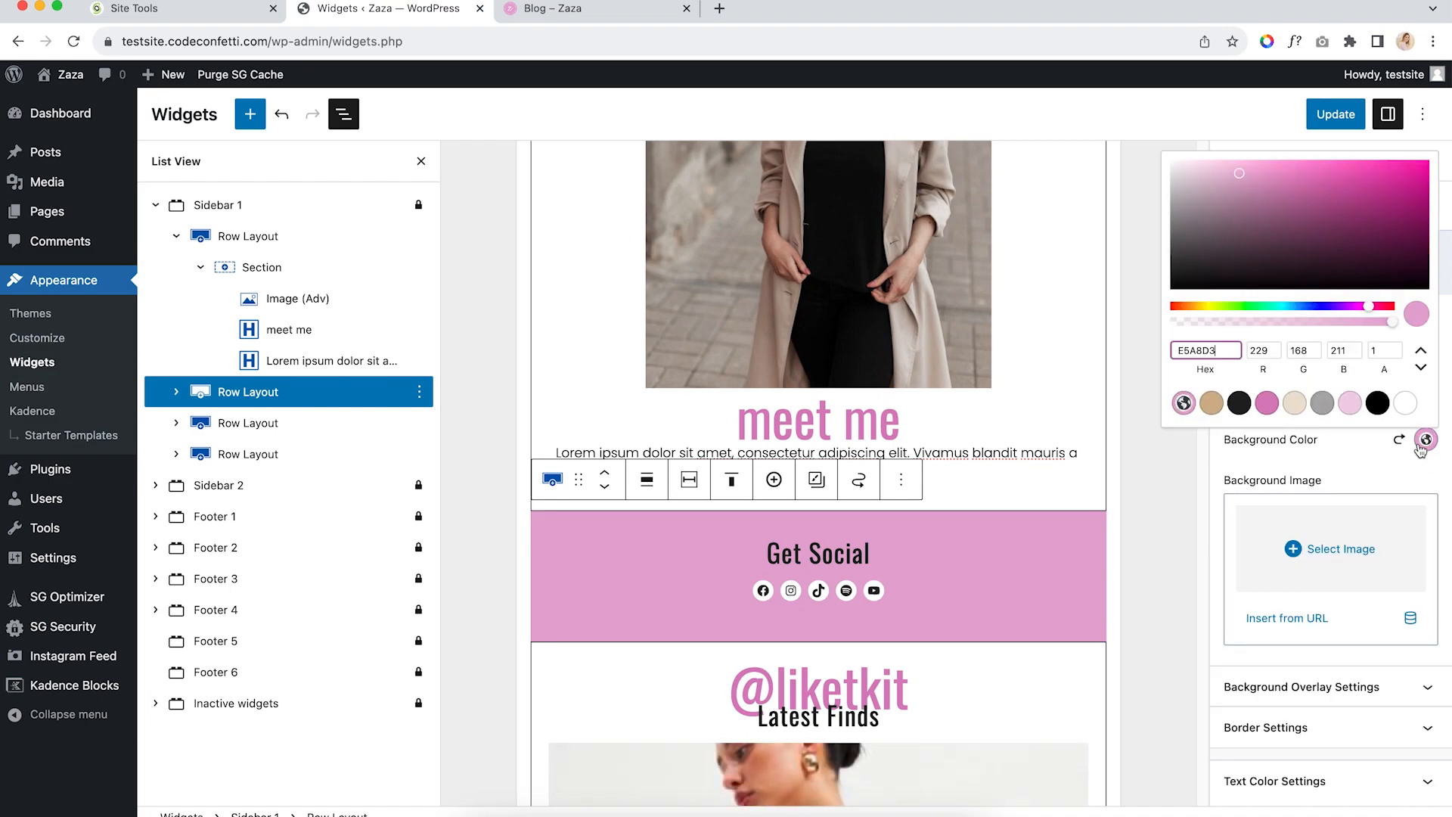
click(1210, 403)
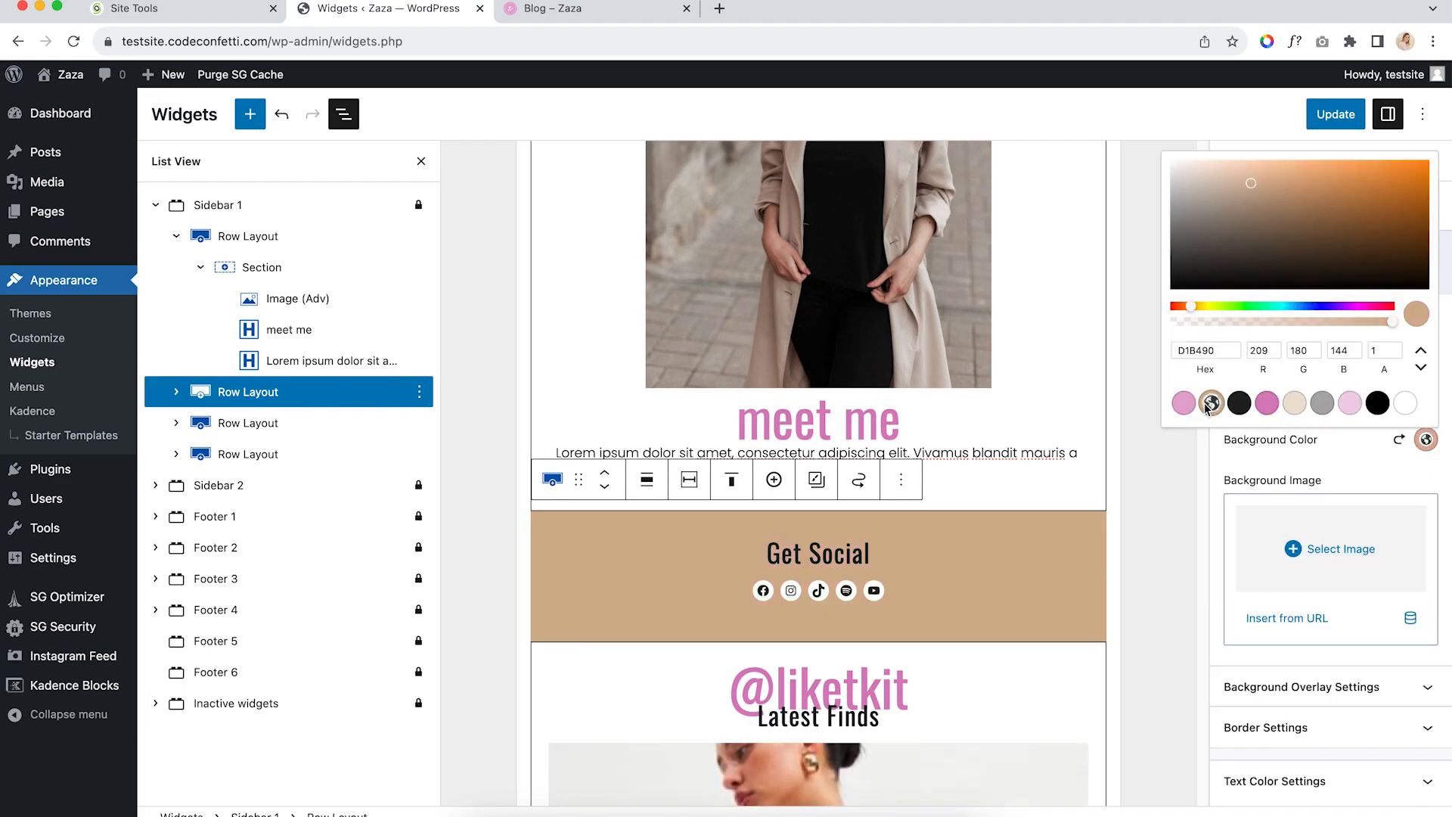
click(1183, 403)
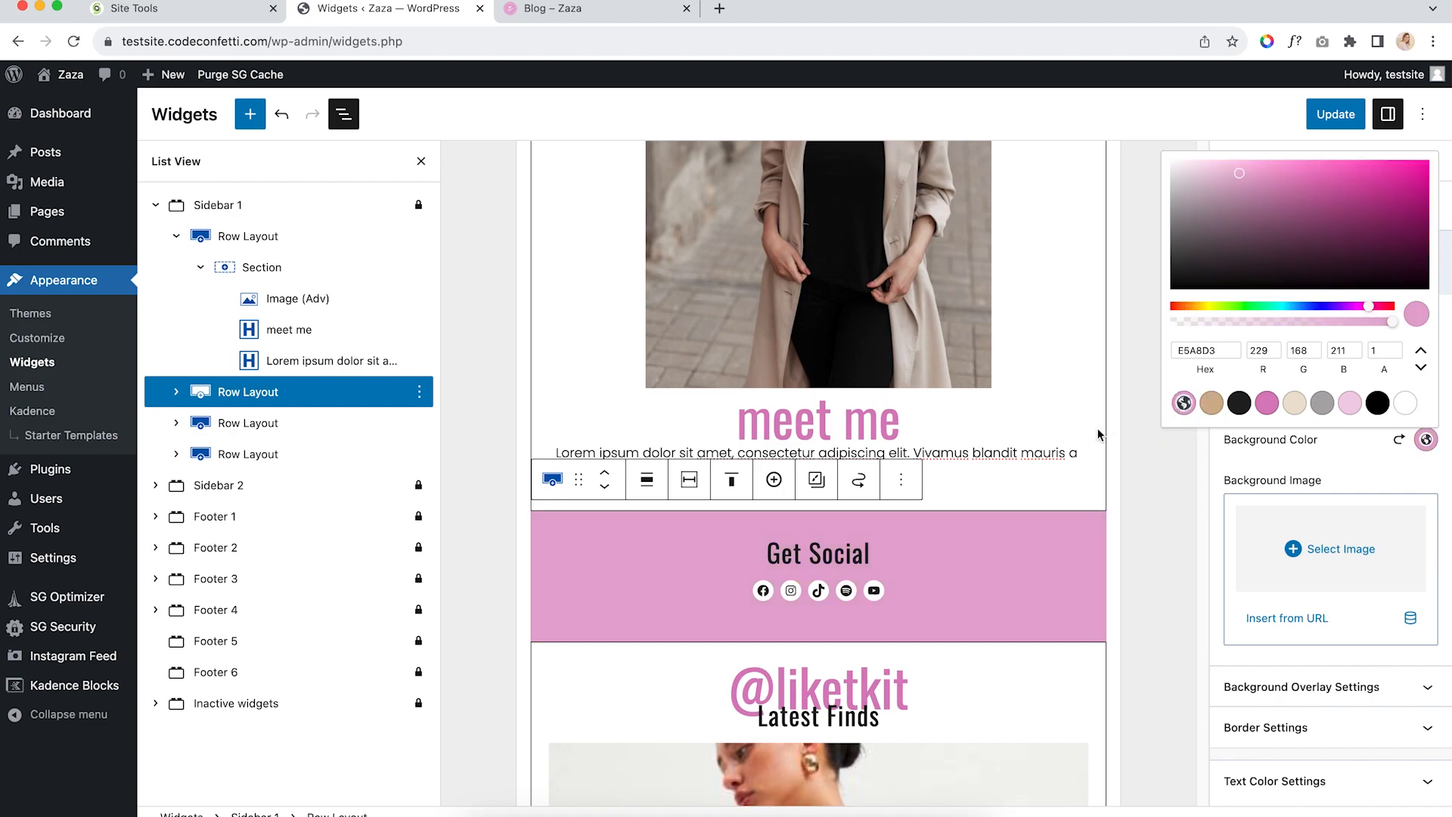
View the images of the Latest Finds Gallery (Adv) block in its gallery editor and close the editor
scroll(1006, 470, down, 2)
scroll(1006, 470, down, 4)
click(967, 579)
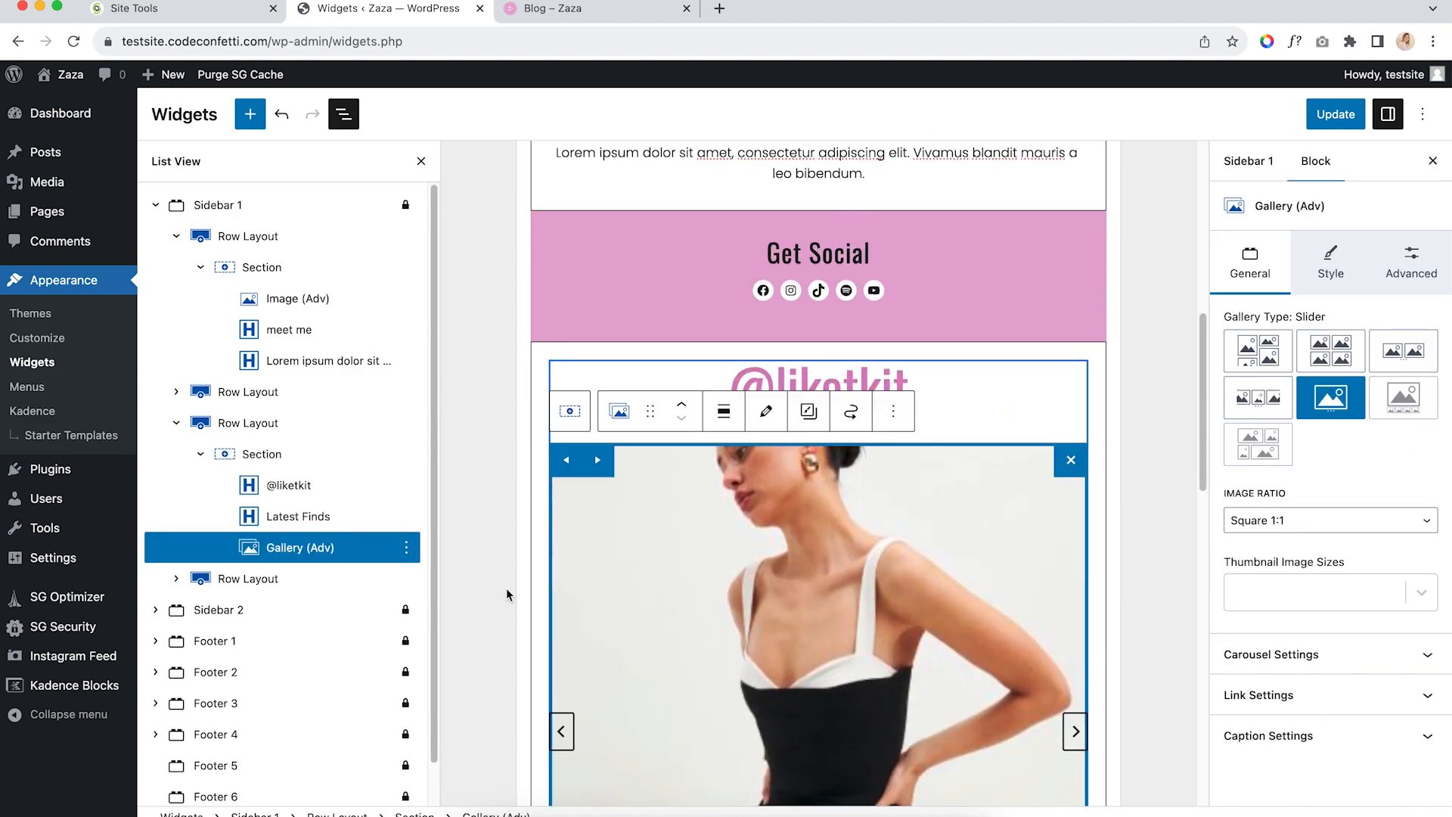
click(766, 411)
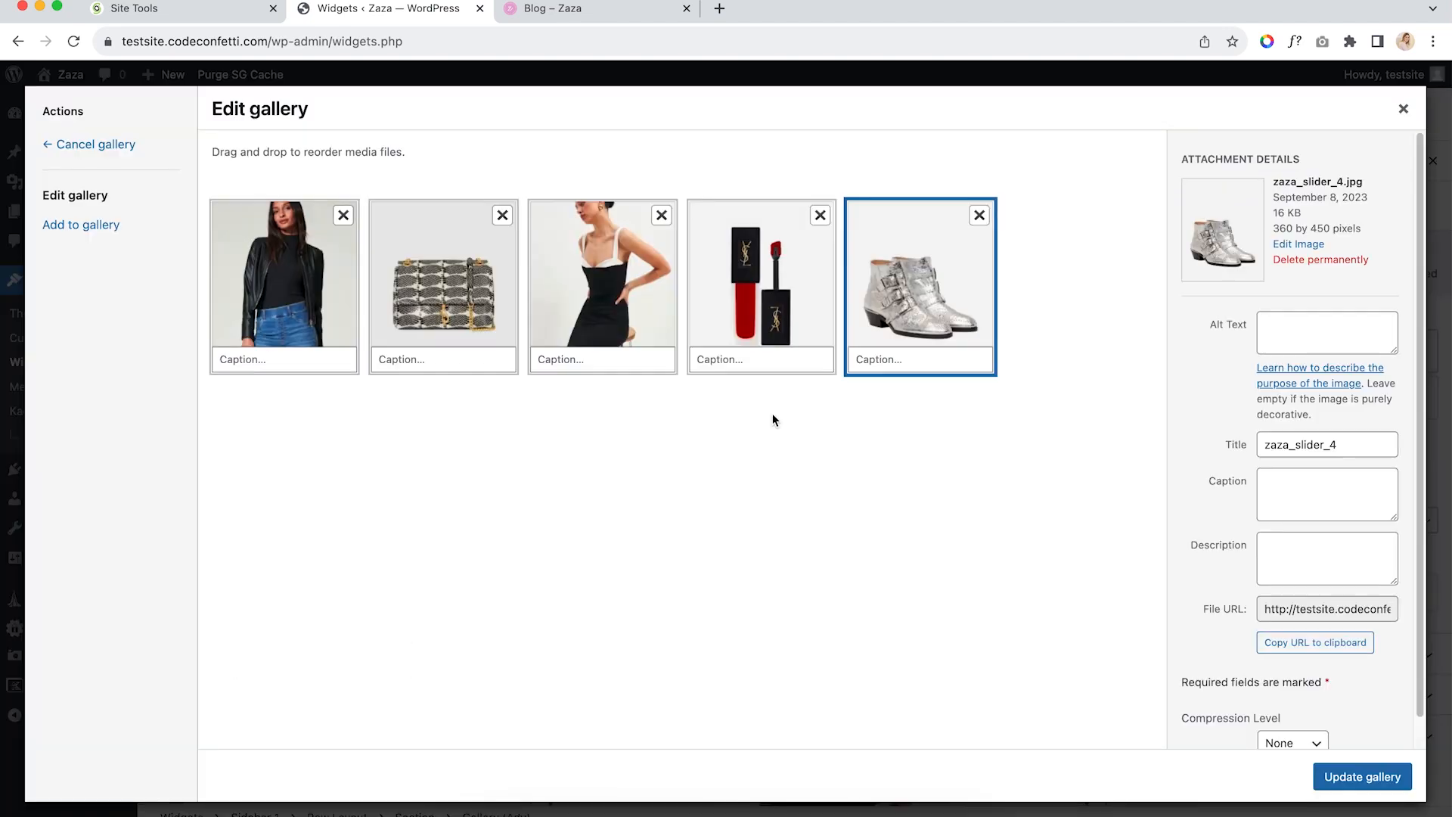
click(1398, 114)
Open the link URL field and its options for the black dress image in the Latest Finds gallery
scroll(1027, 406, down, 3)
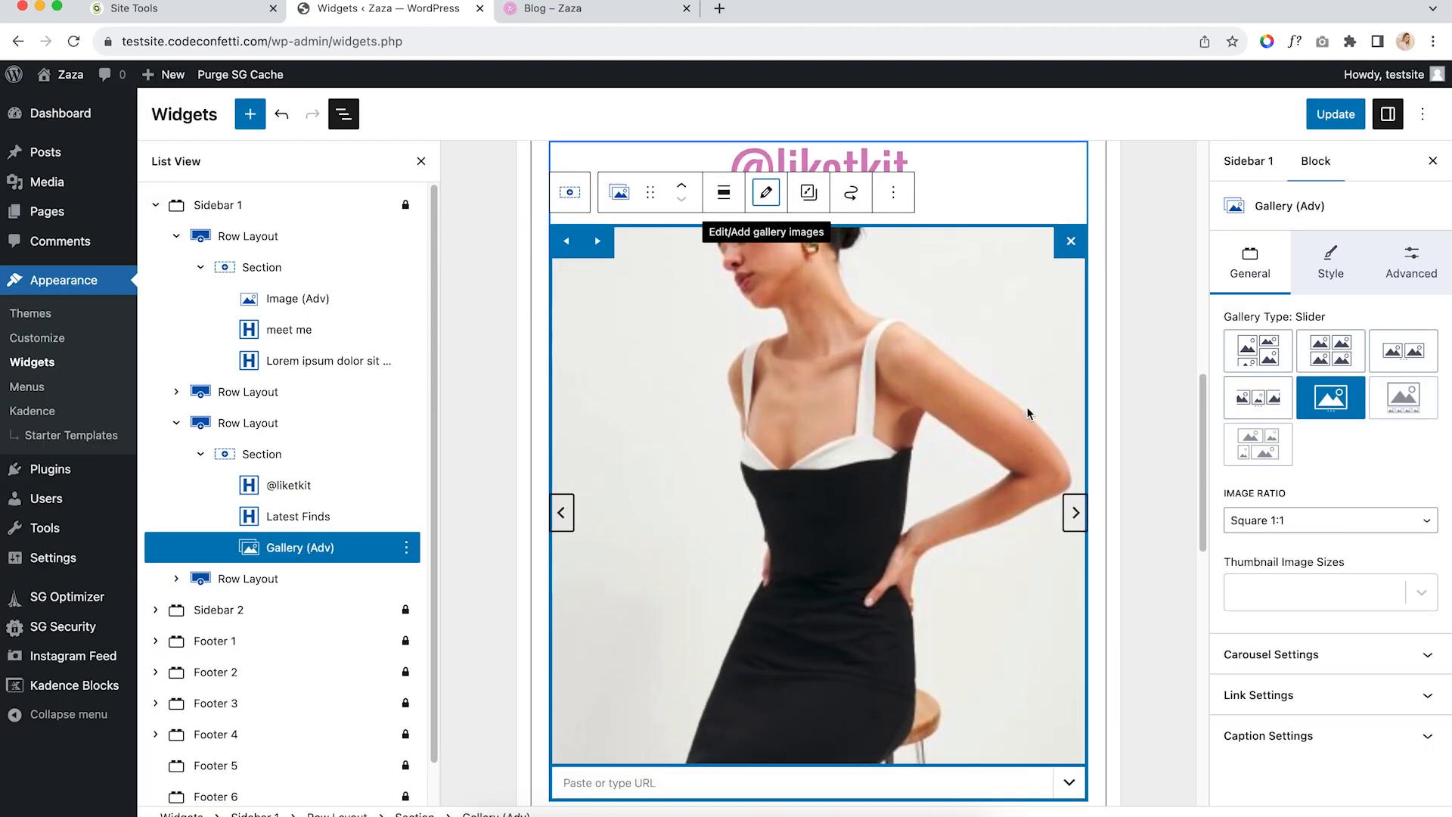
scroll(1027, 407, down, 1)
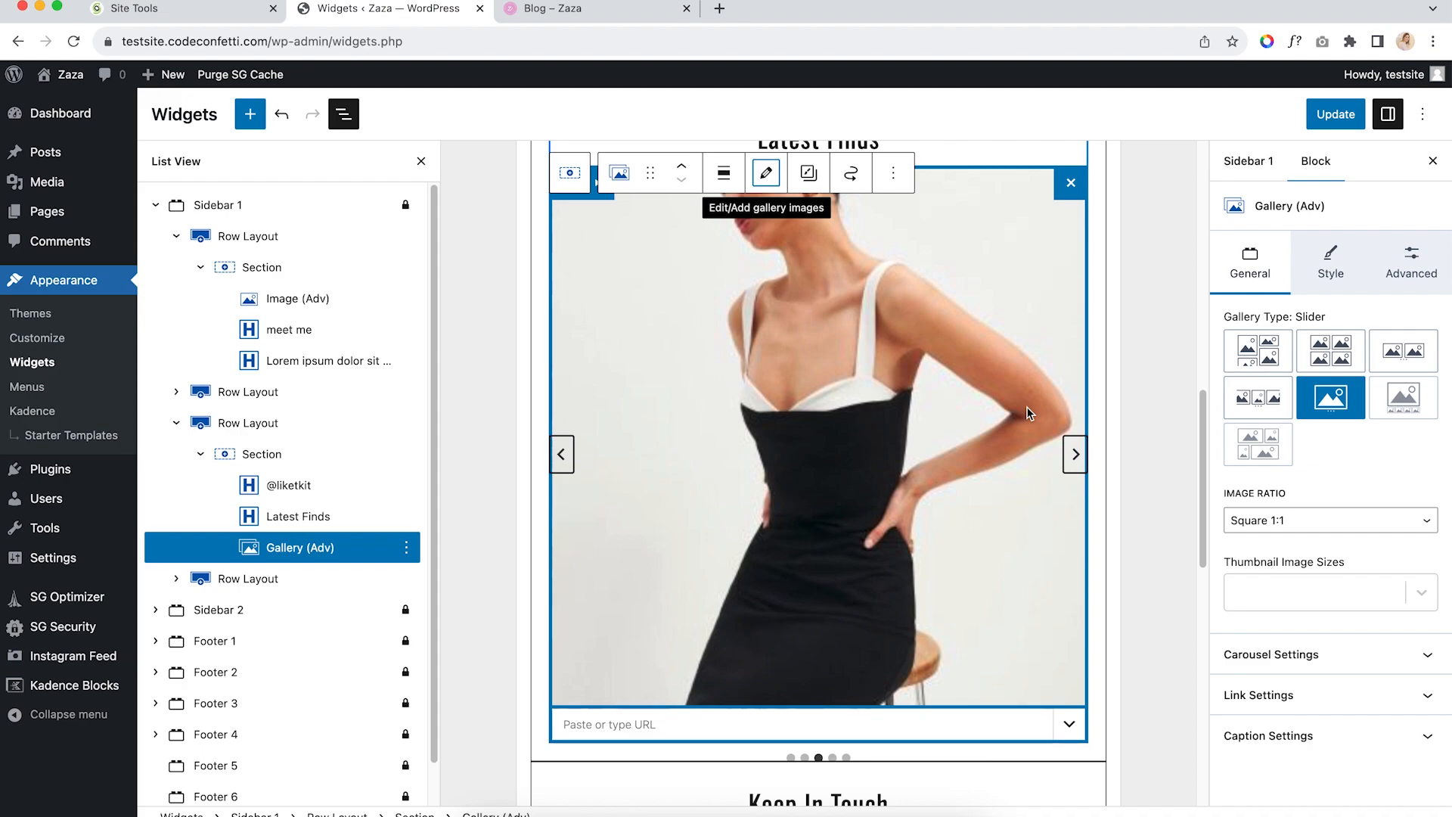
scroll(1028, 412, down, 4)
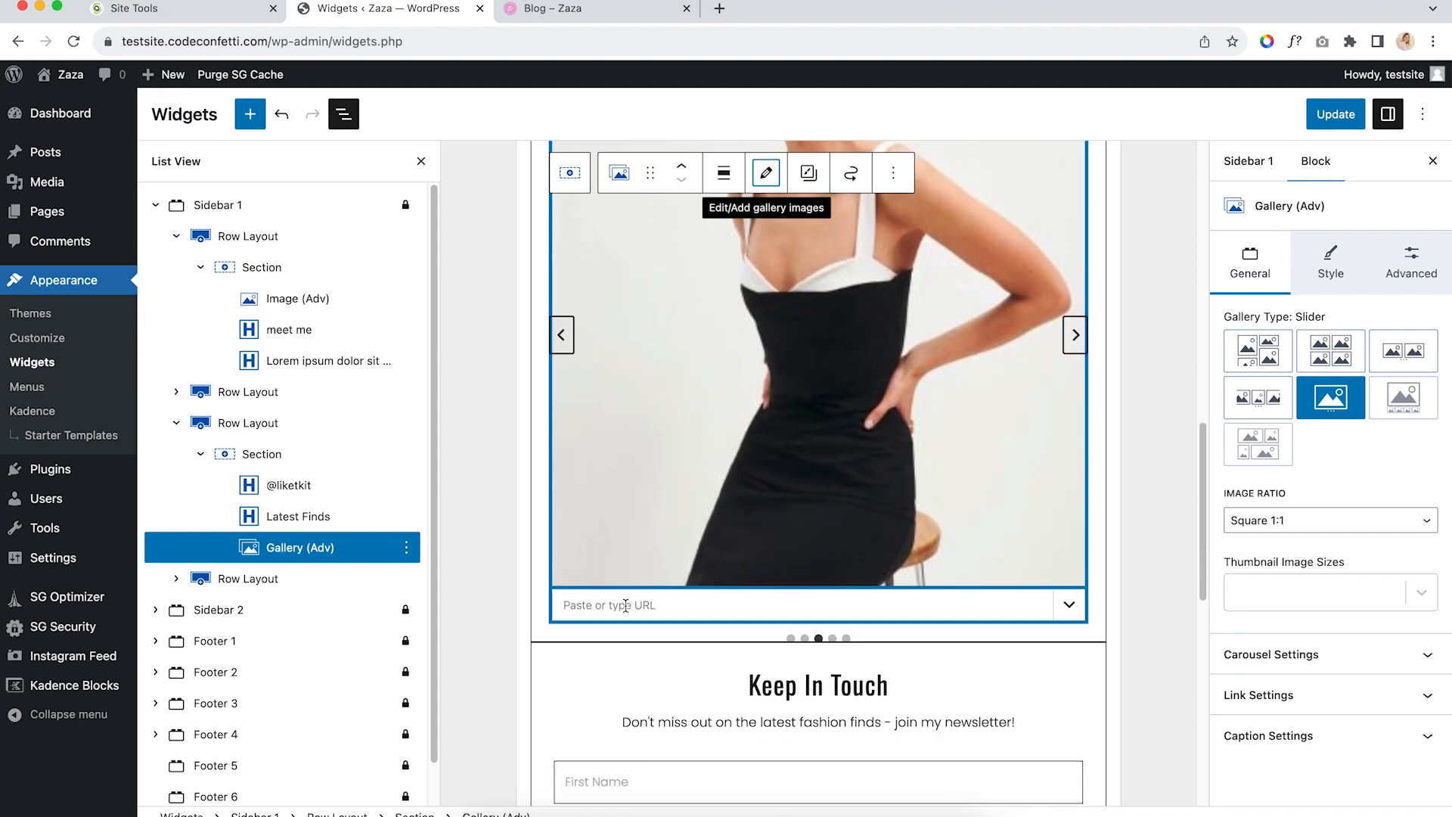
click(626, 605)
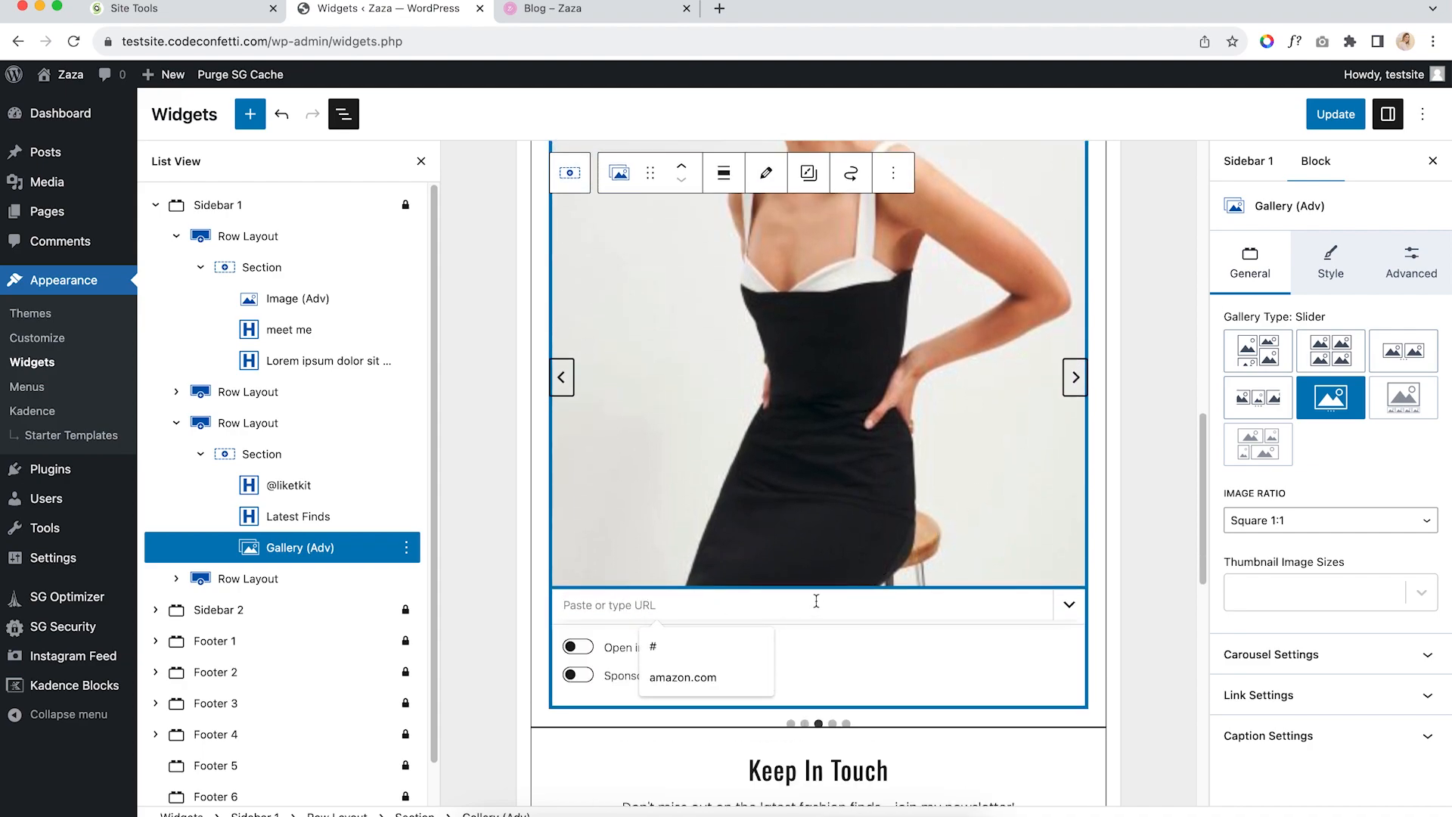
Expand the Keep In Touch Row Layout and its Section in the list view and select the Form block
scroll(946, 595, down, 9)
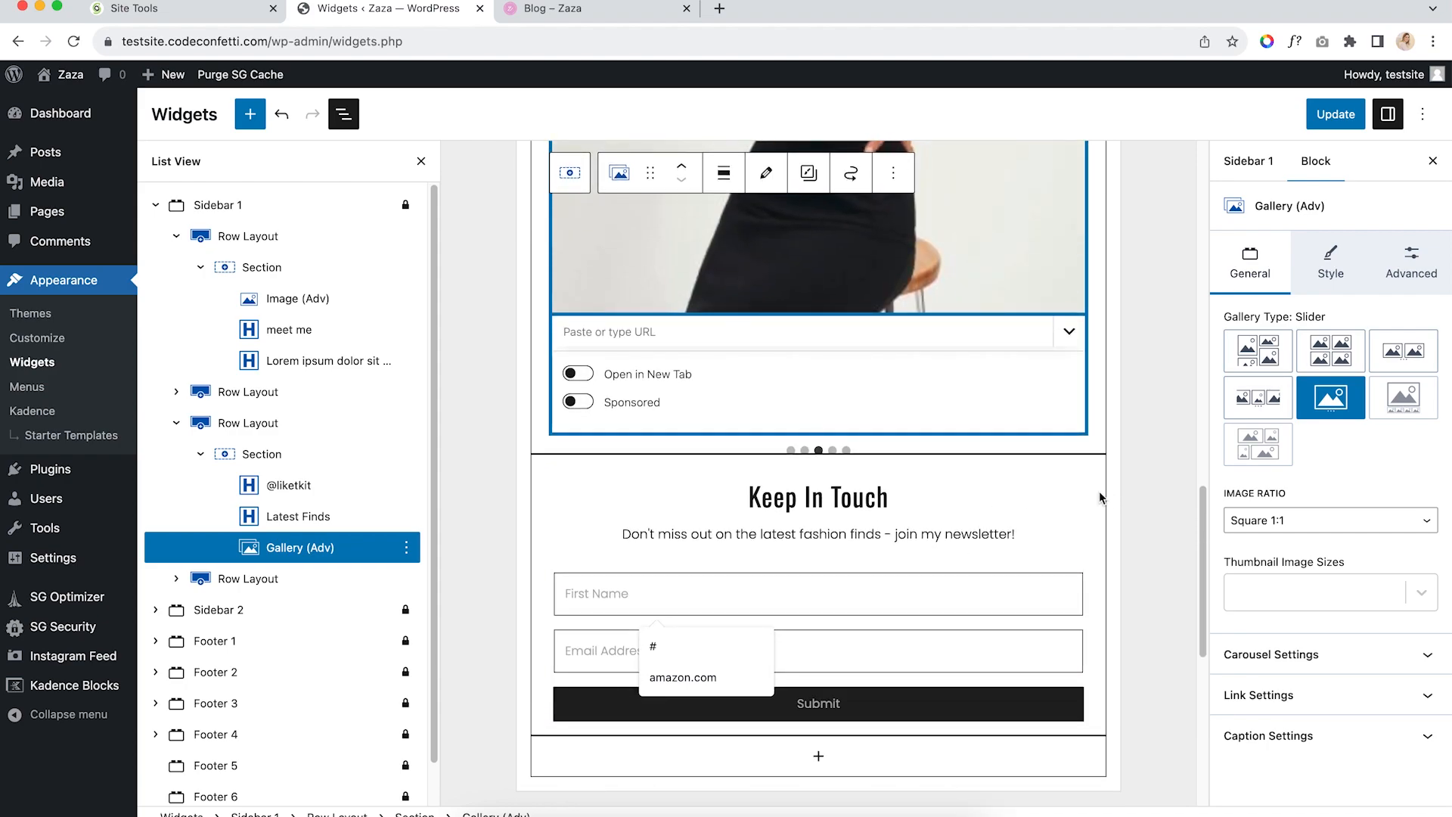
click(317, 580)
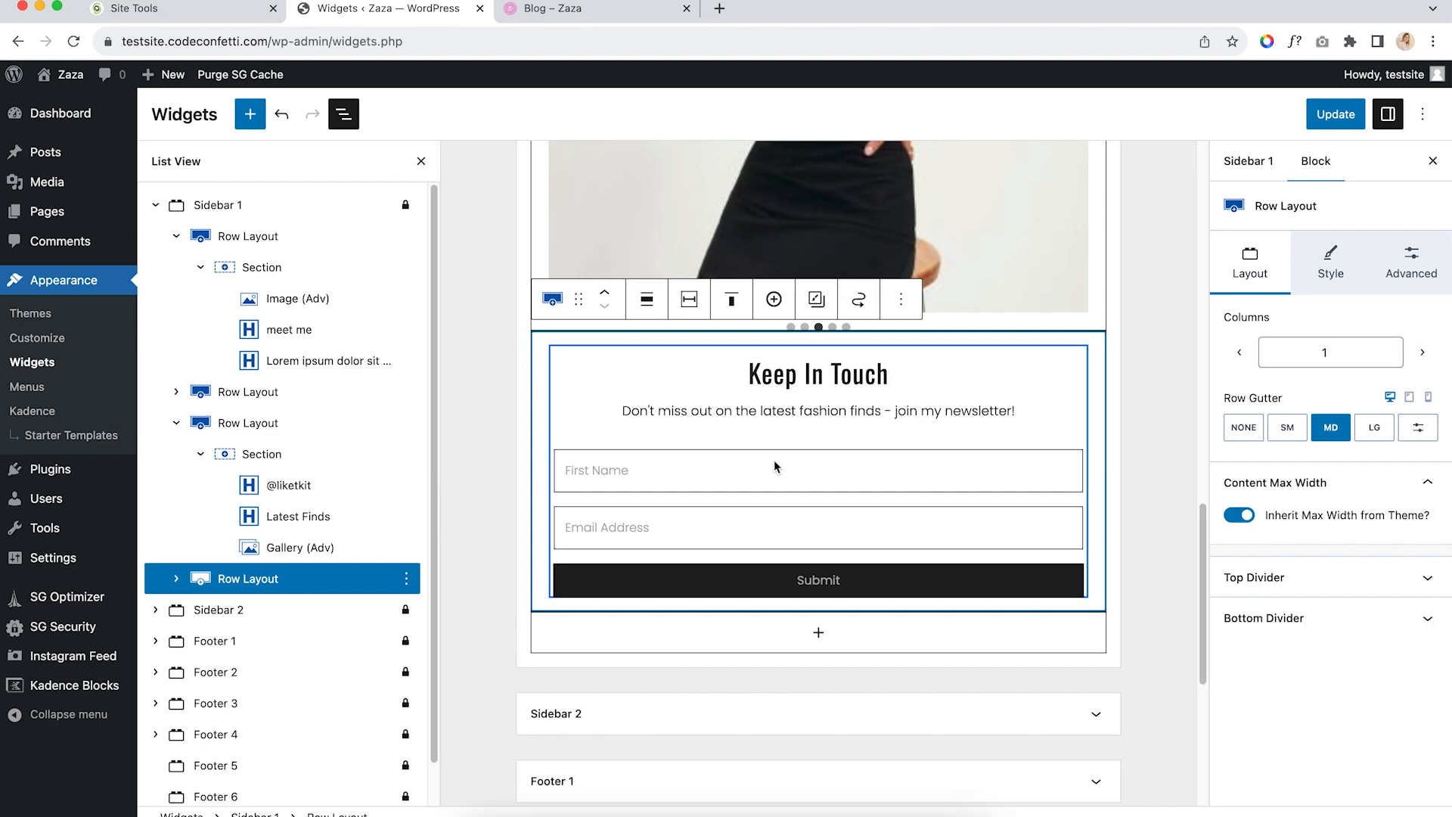
click(176, 579)
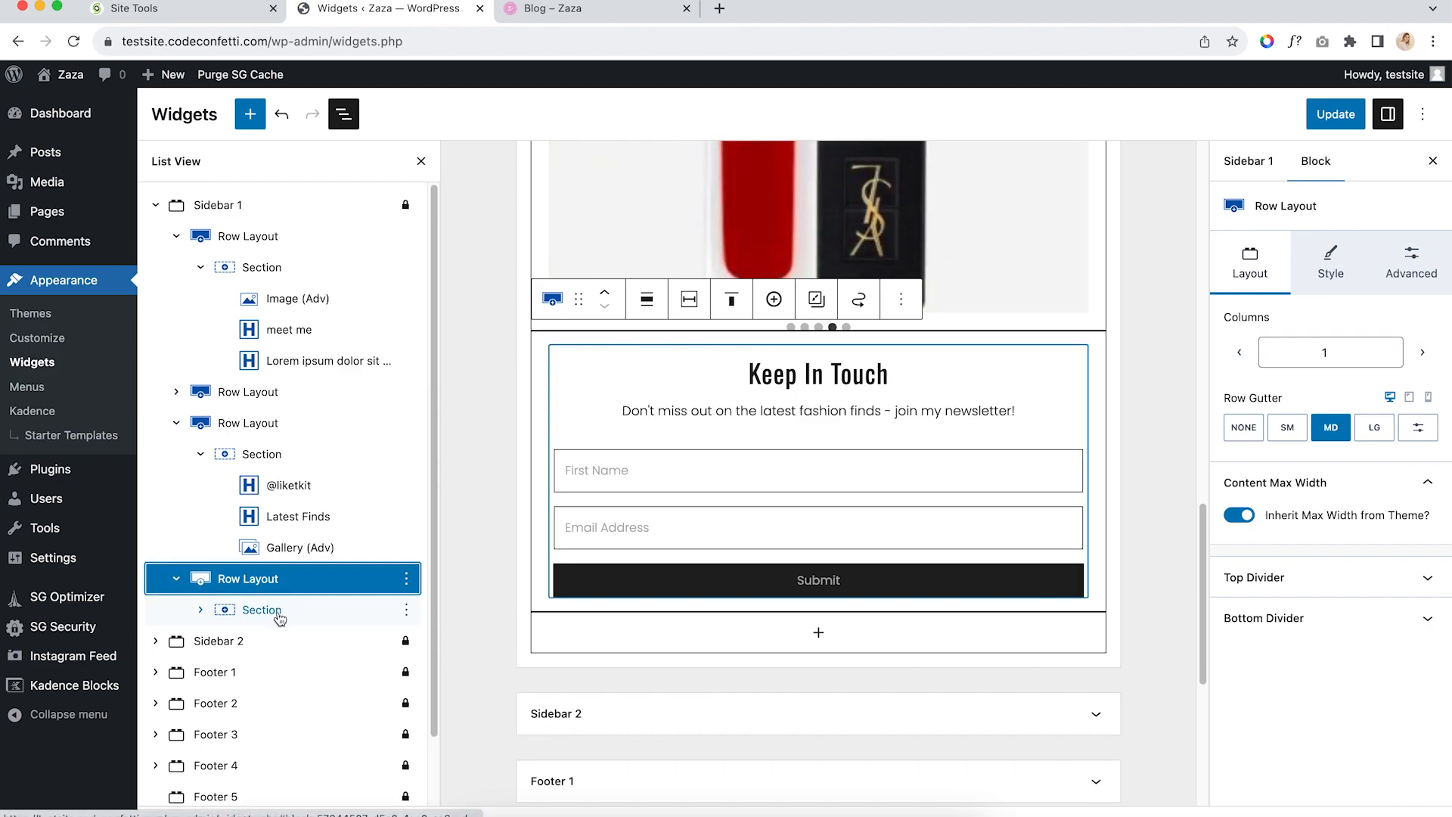
click(279, 612)
click(200, 609)
scroll(297, 677, down, 1)
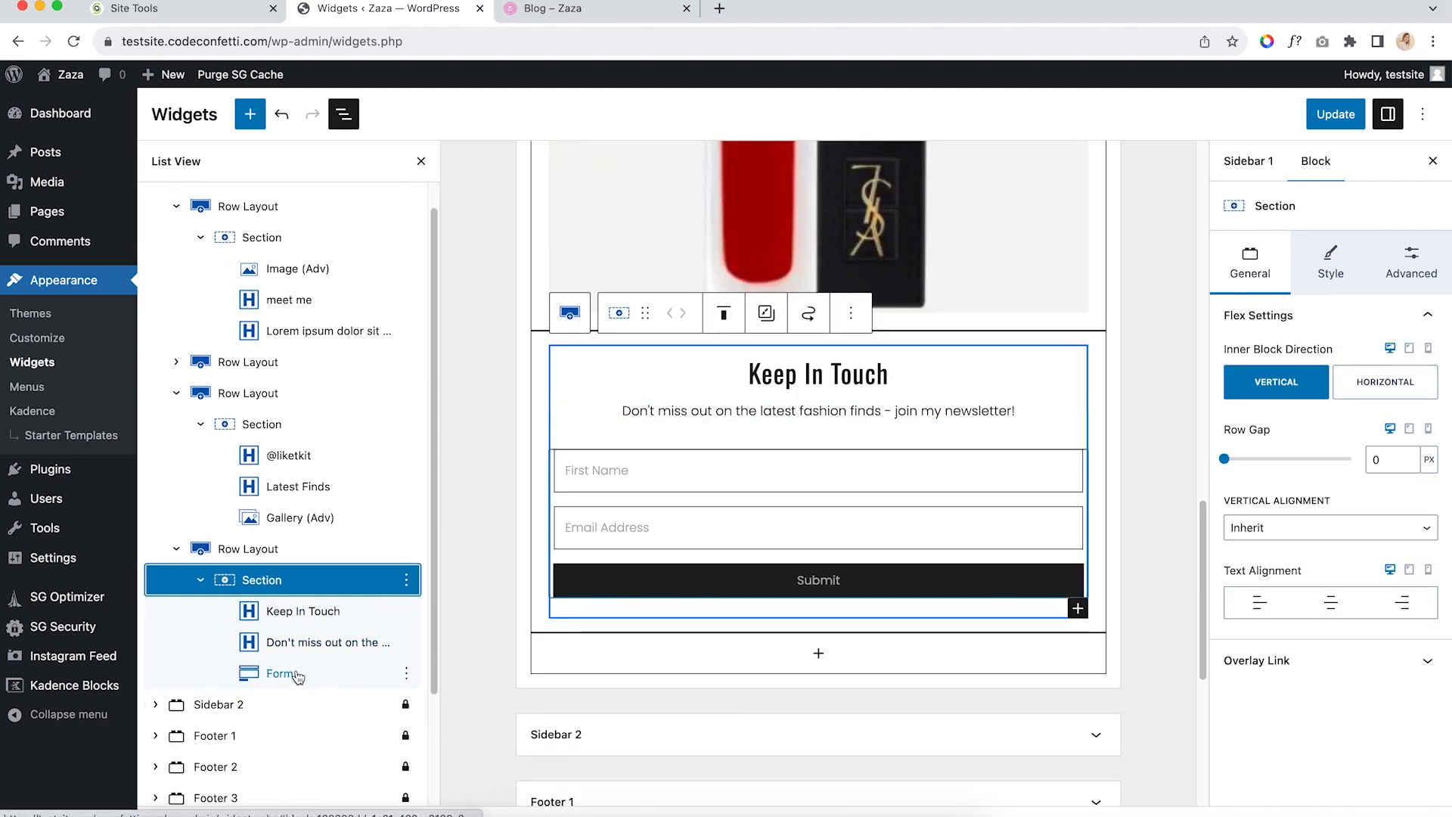
click(295, 675)
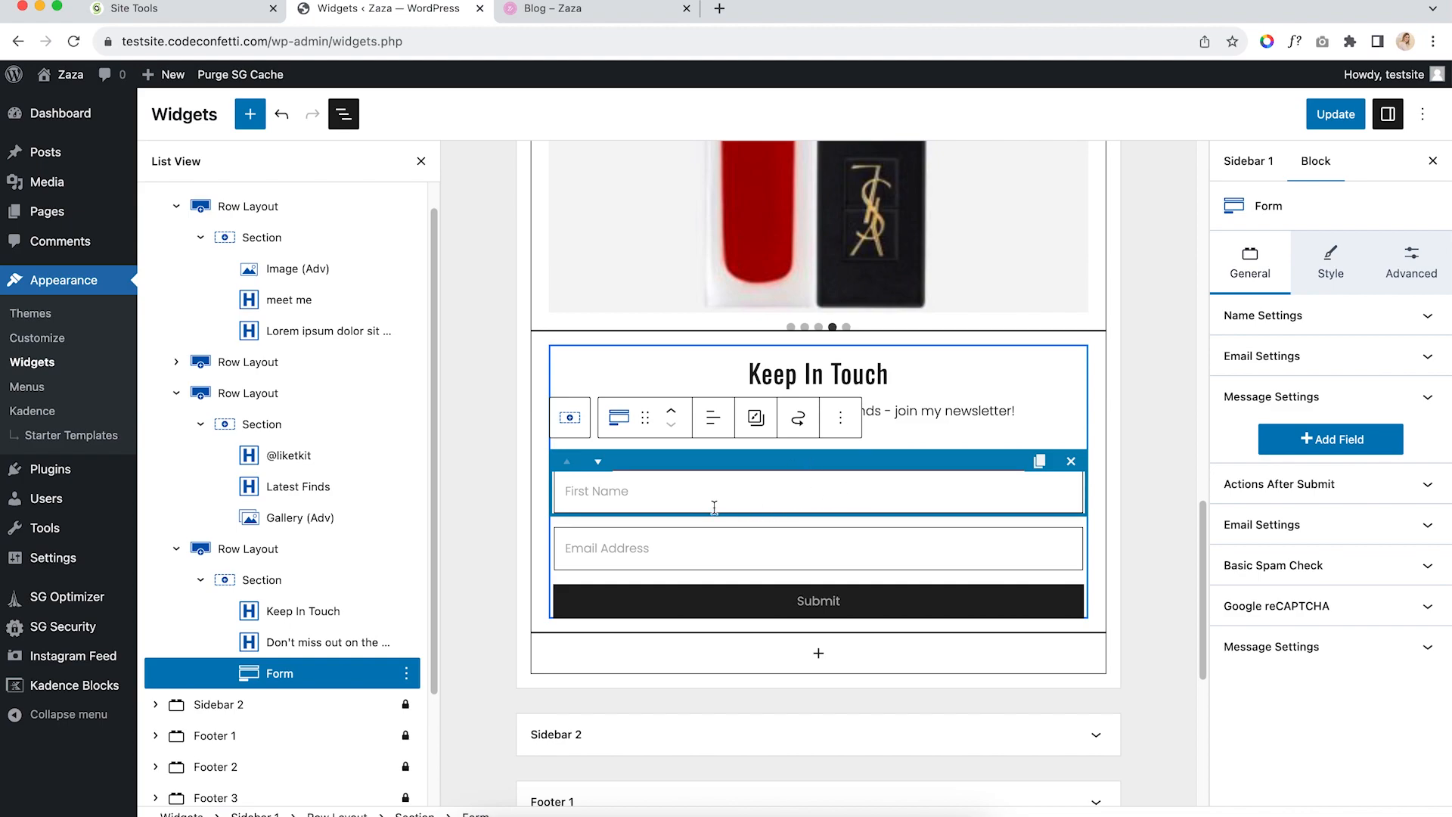
Expand the Sidebar 2 widget area and inspect its Archives heading and Archives list blocks
scroll(940, 532, down, 1)
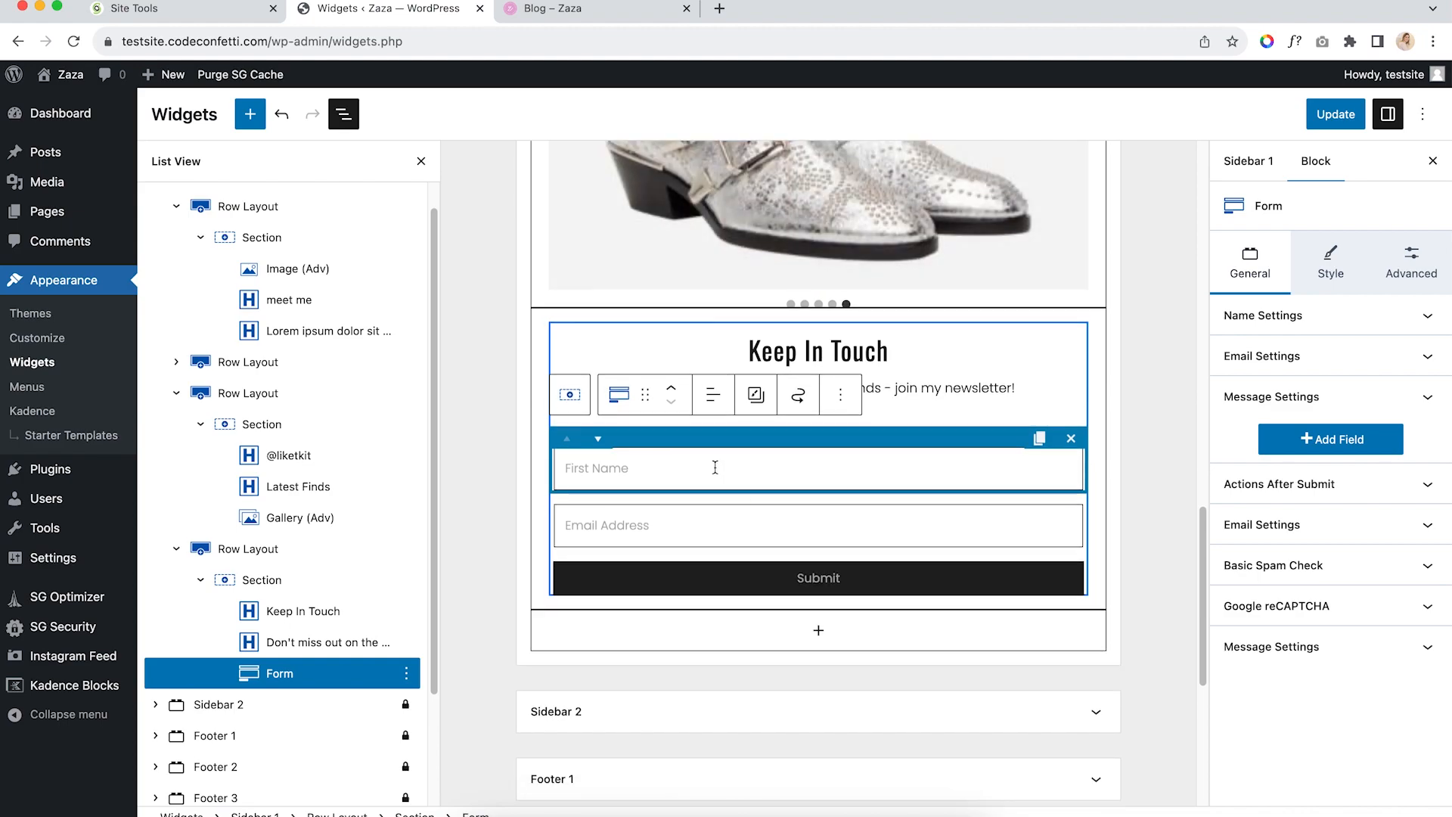
scroll(759, 545, down, 3)
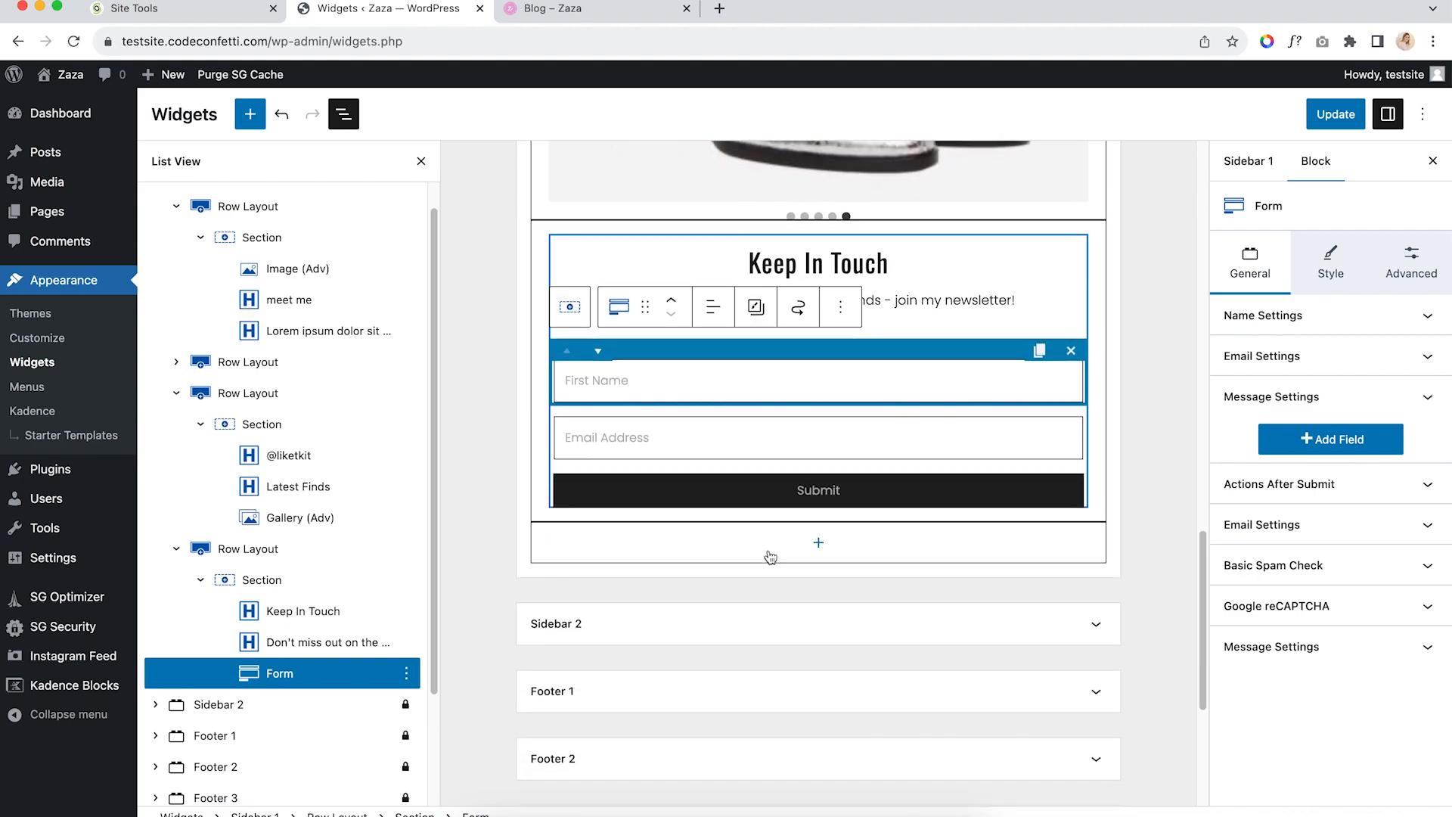
scroll(907, 439, down, 6)
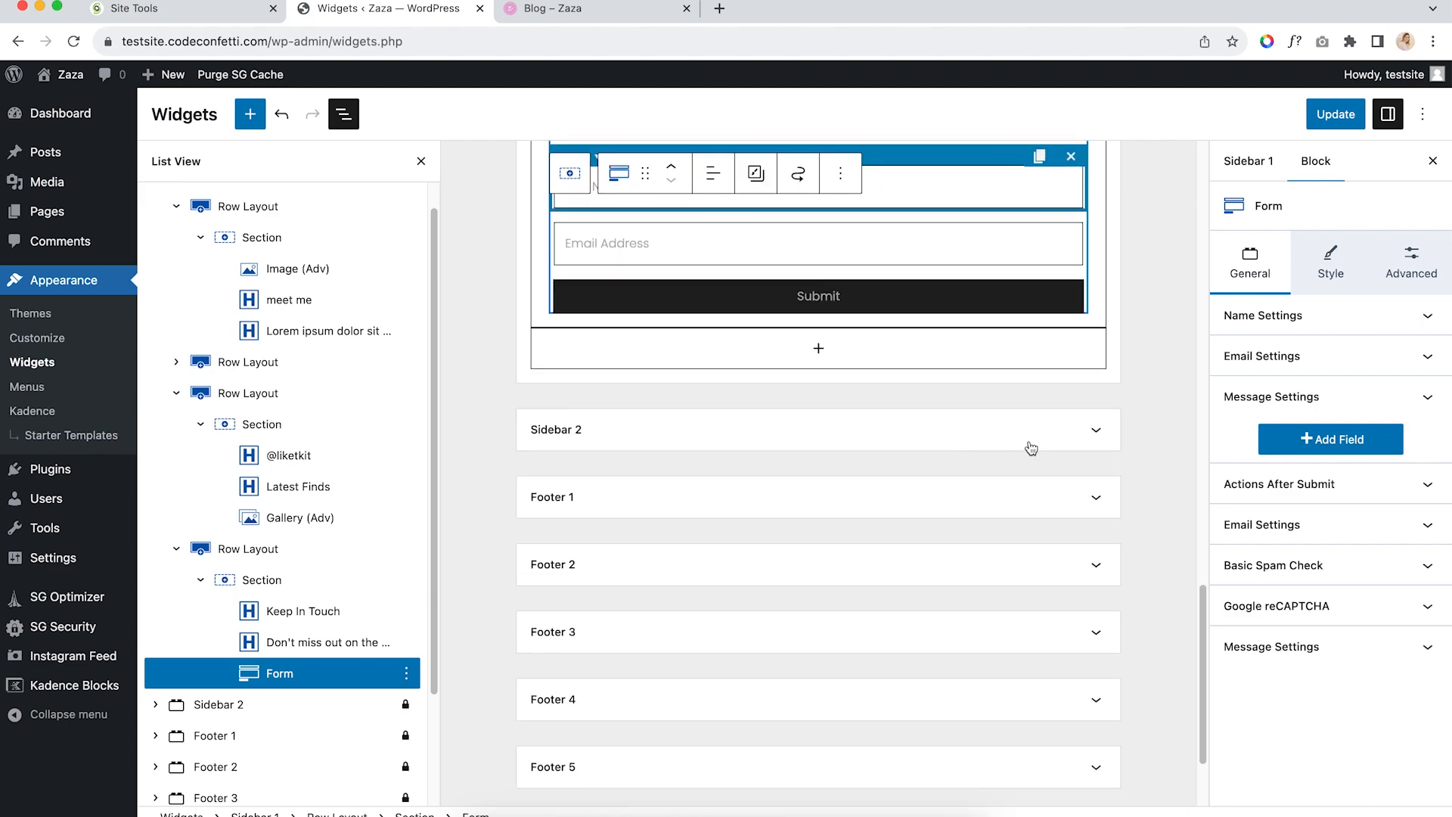
click(1100, 422)
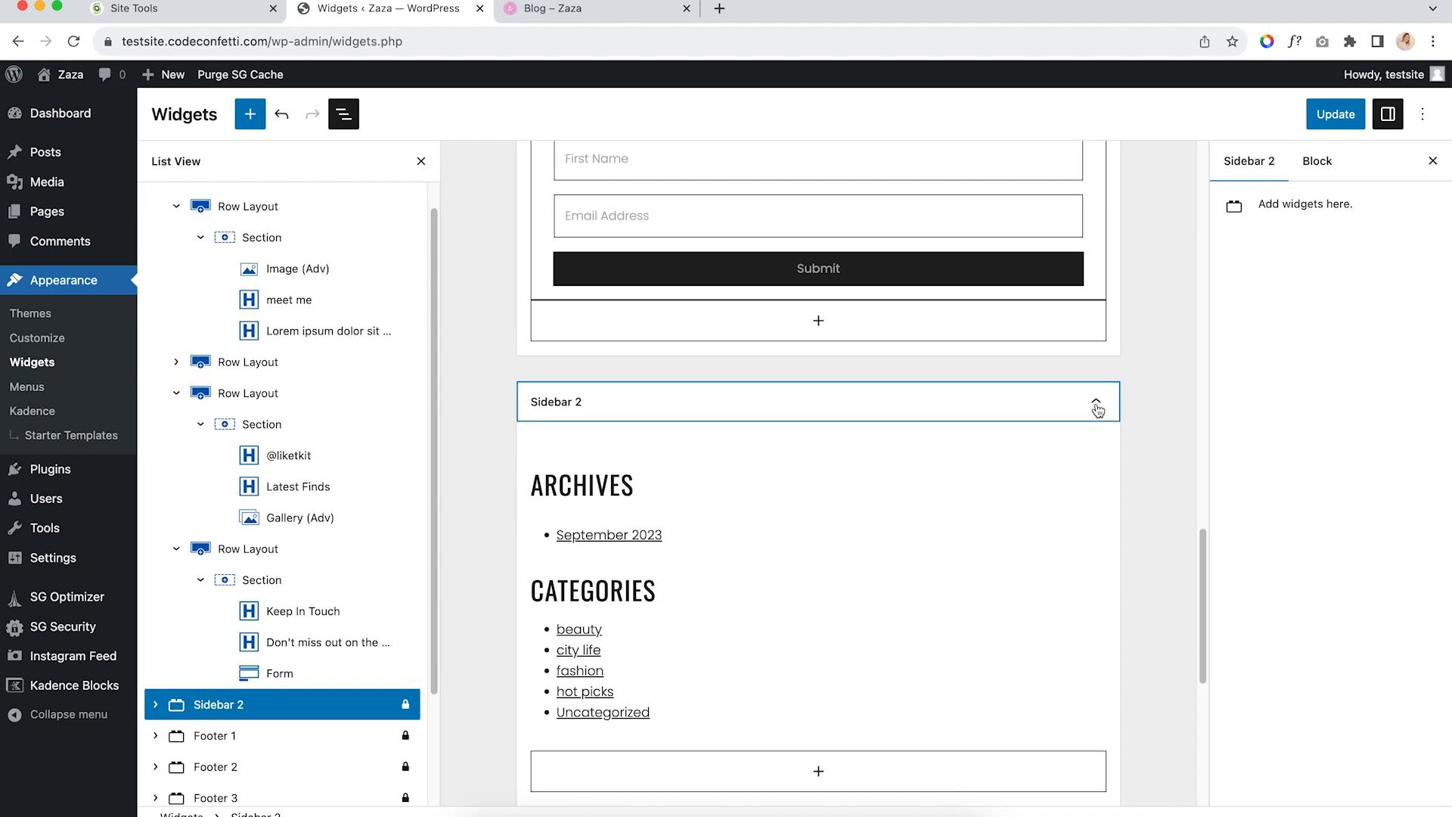
click(1096, 405)
click(1096, 405)
click(583, 481)
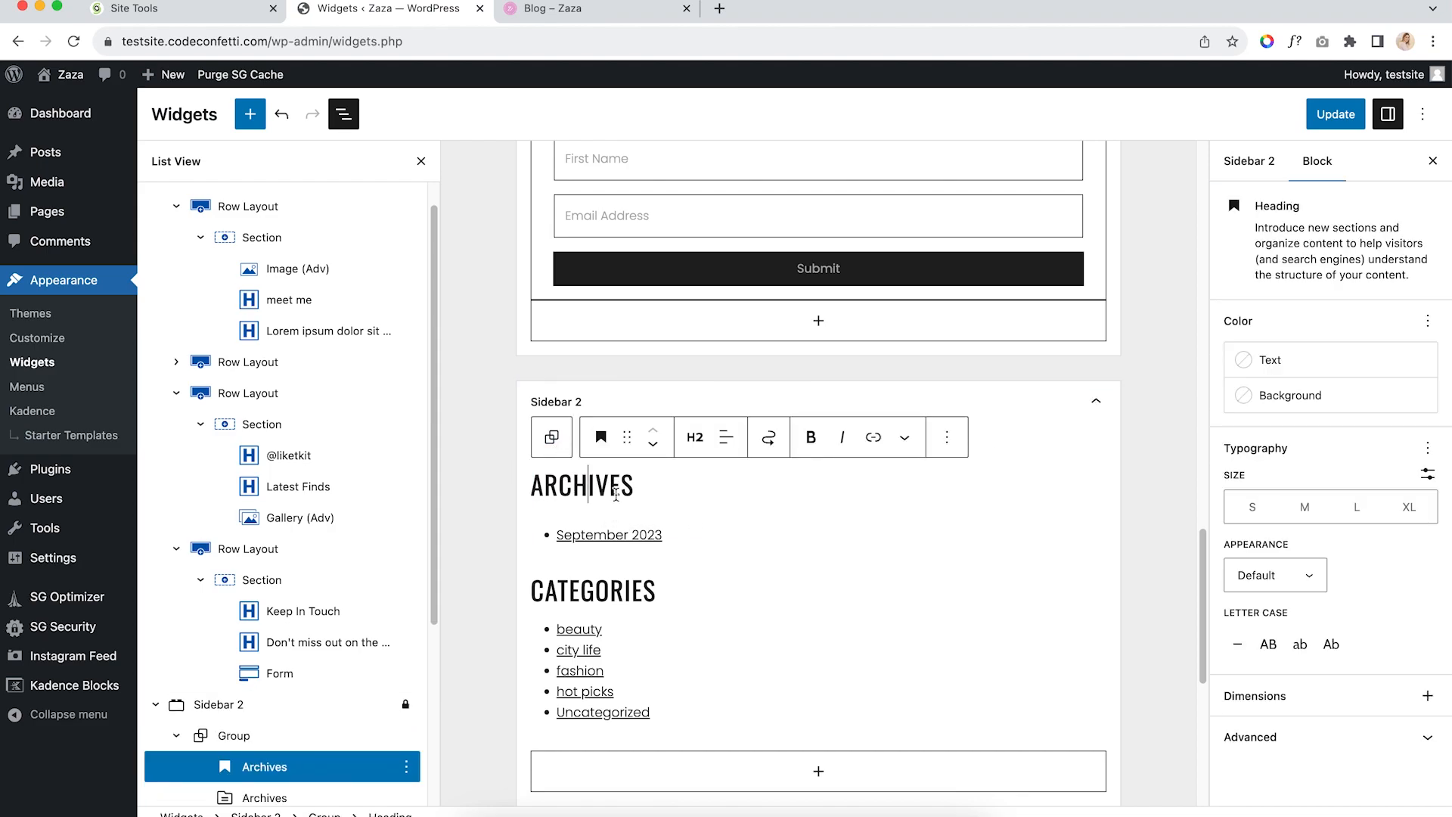
click(675, 541)
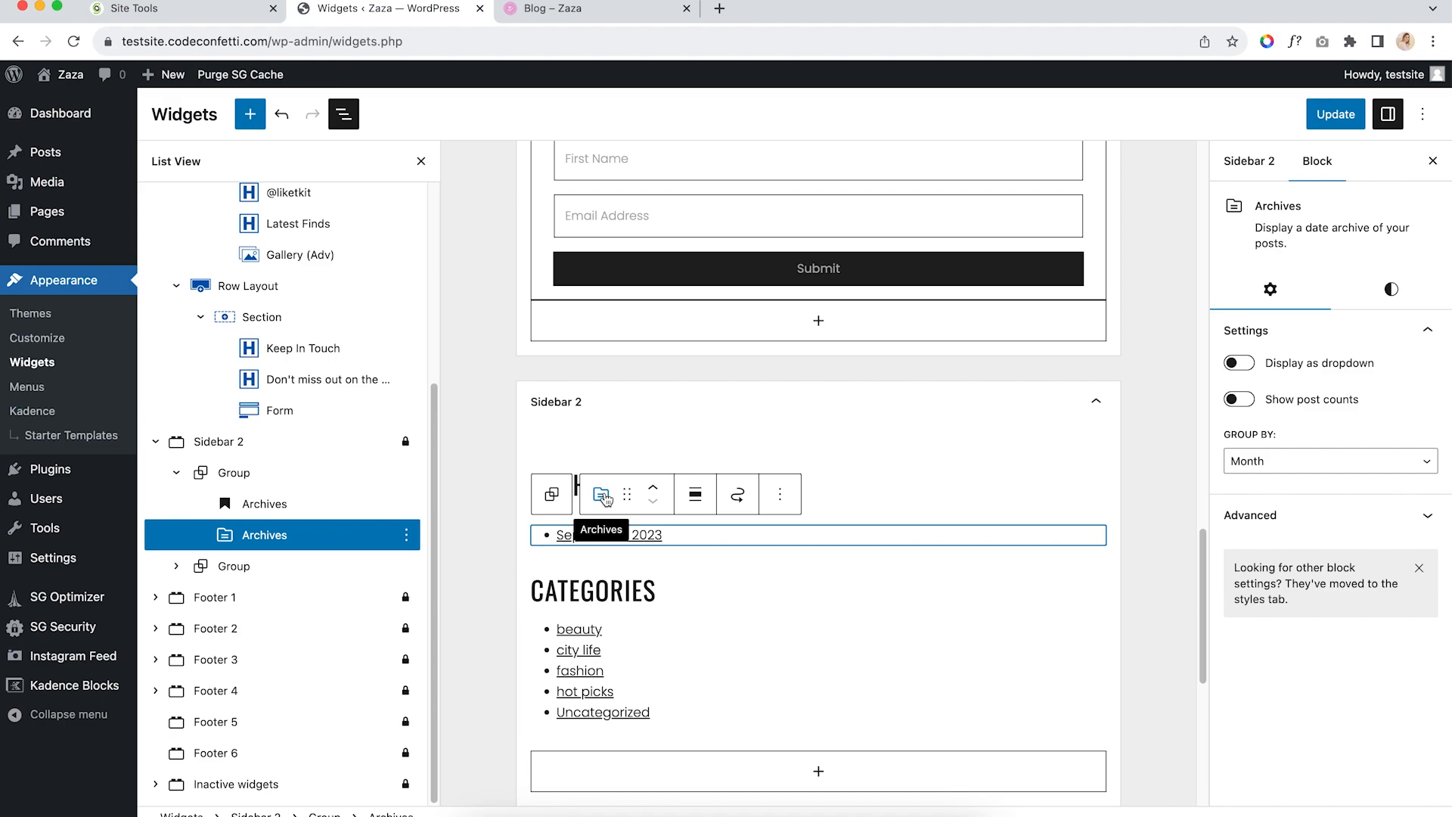
click(655, 408)
click(643, 401)
scroll(866, 492, down, 1)
scroll(866, 492, down, 5)
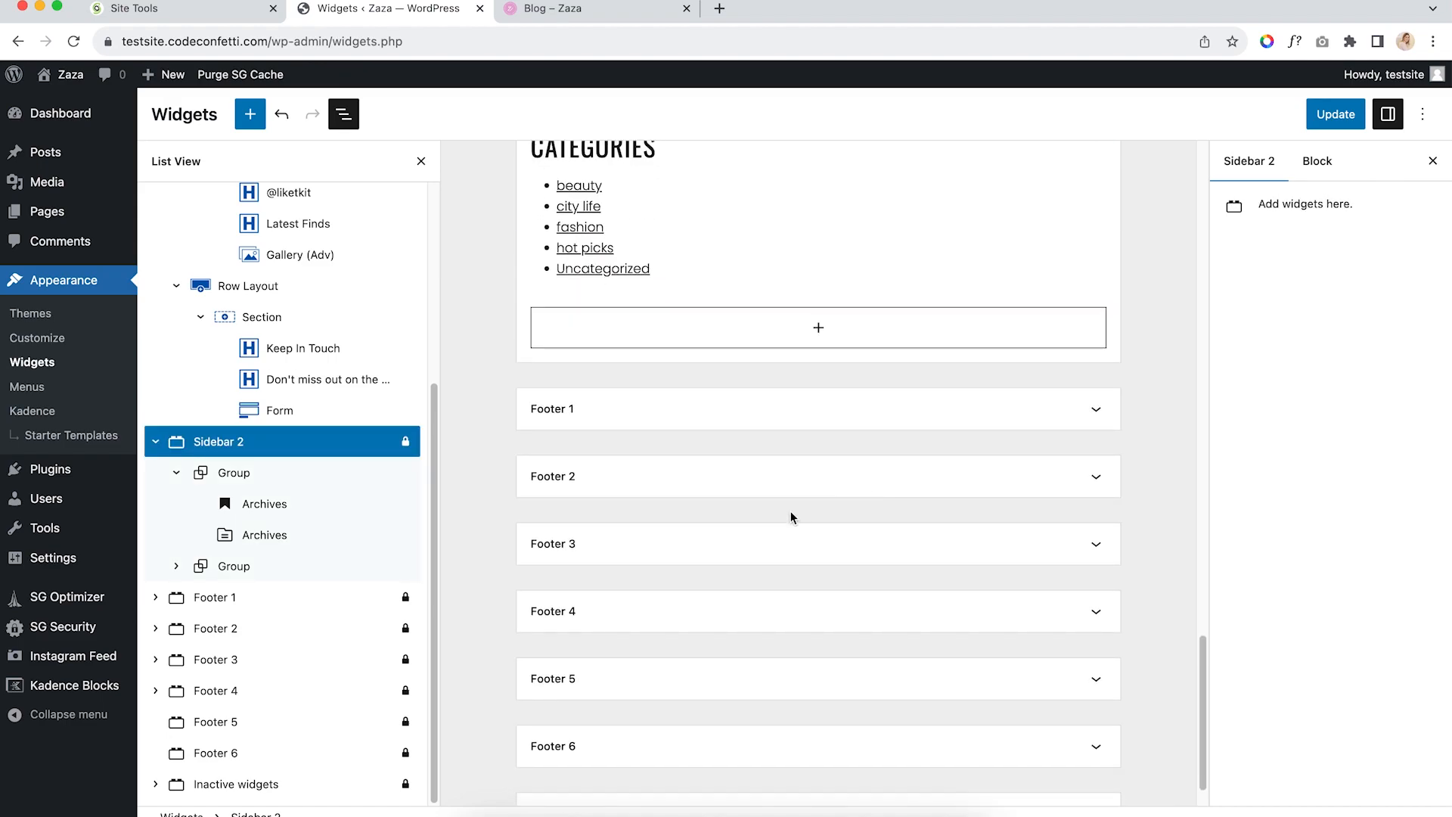
scroll(824, 351, up, 15)
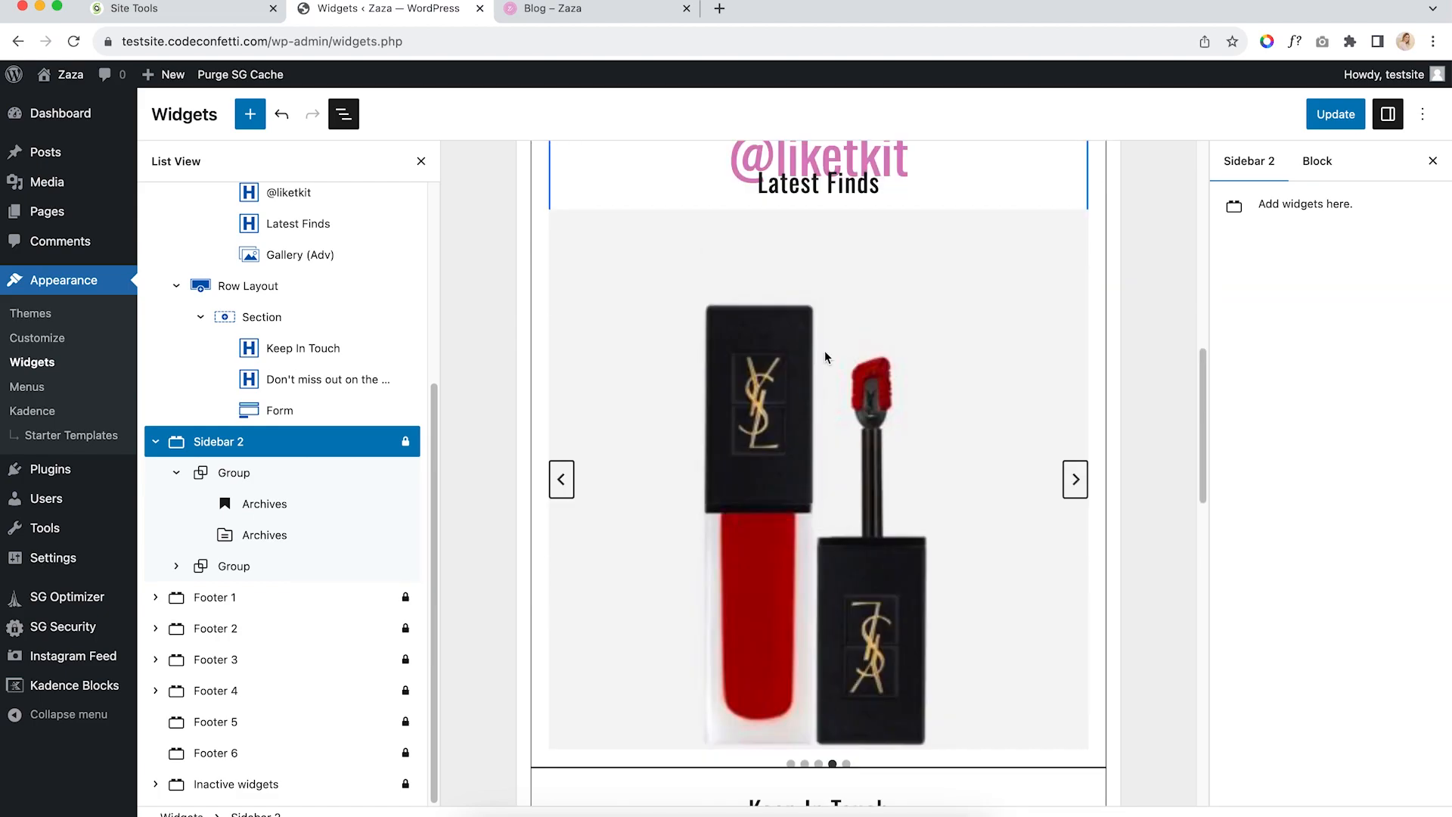
scroll(832, 386, down, 3)
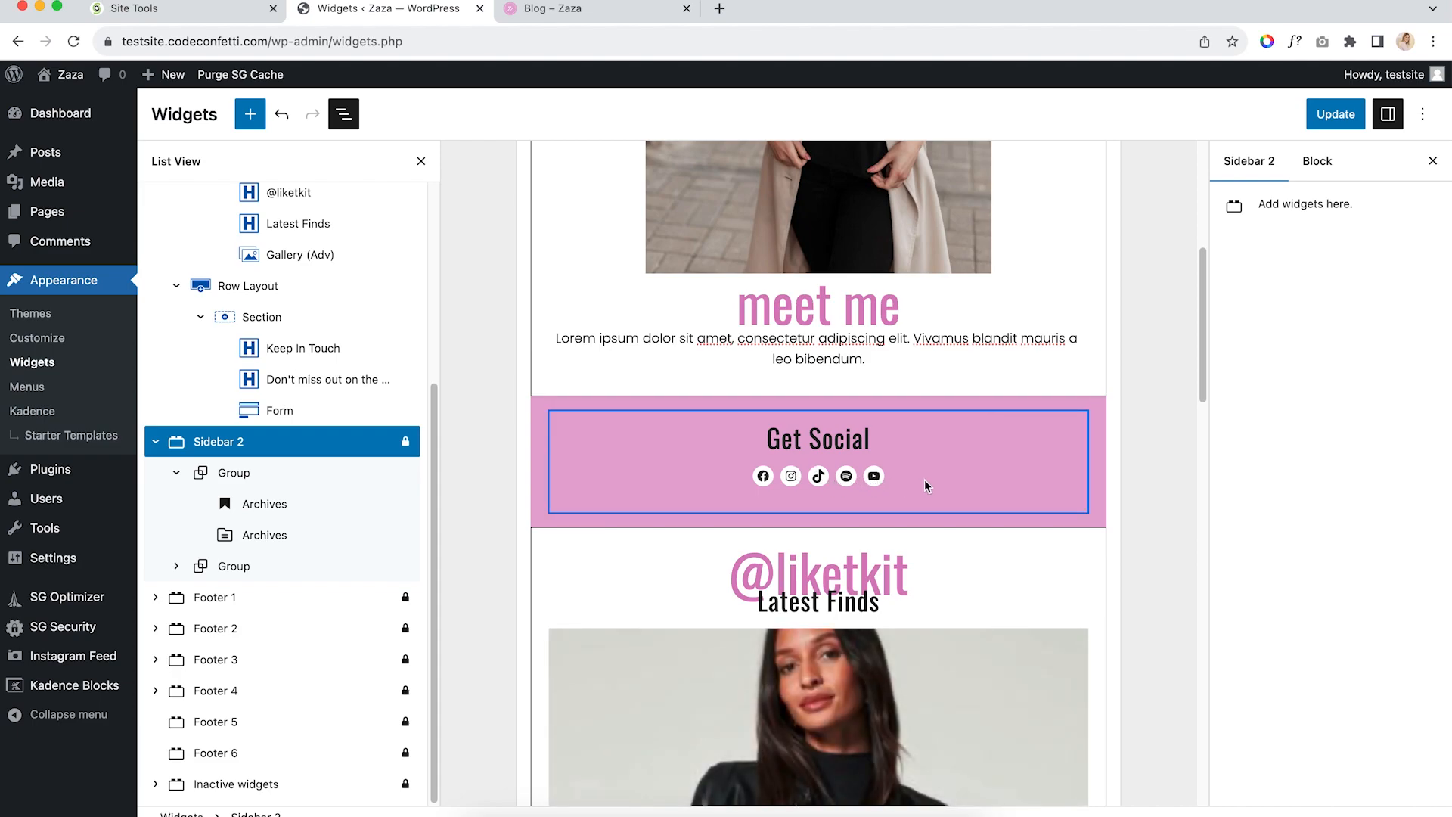
scroll(283, 374, up, 8)
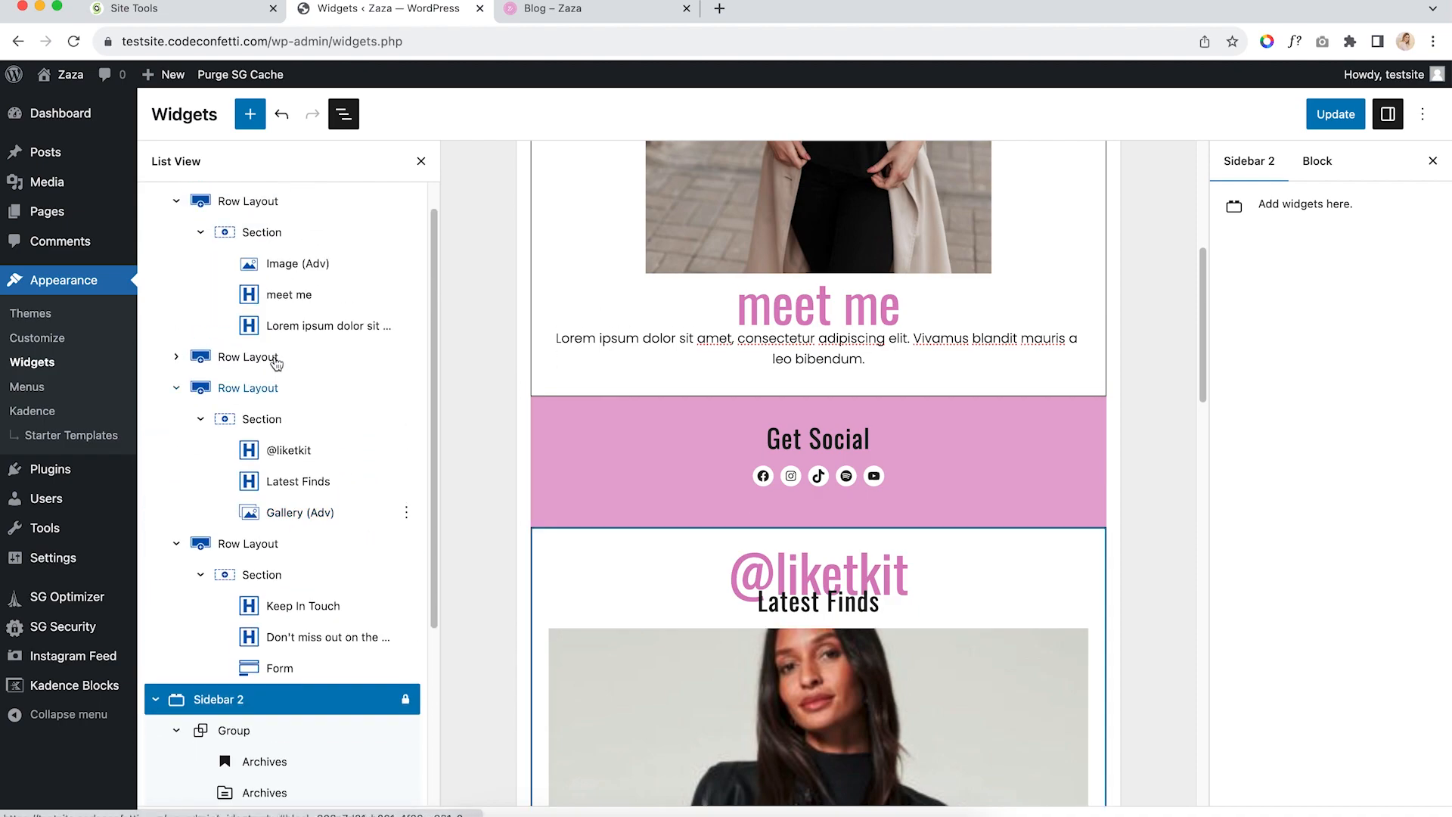
Expand the Get Social Row Layout and its Section in the list view, select the Social Icons block and expand its icons
click(176, 385)
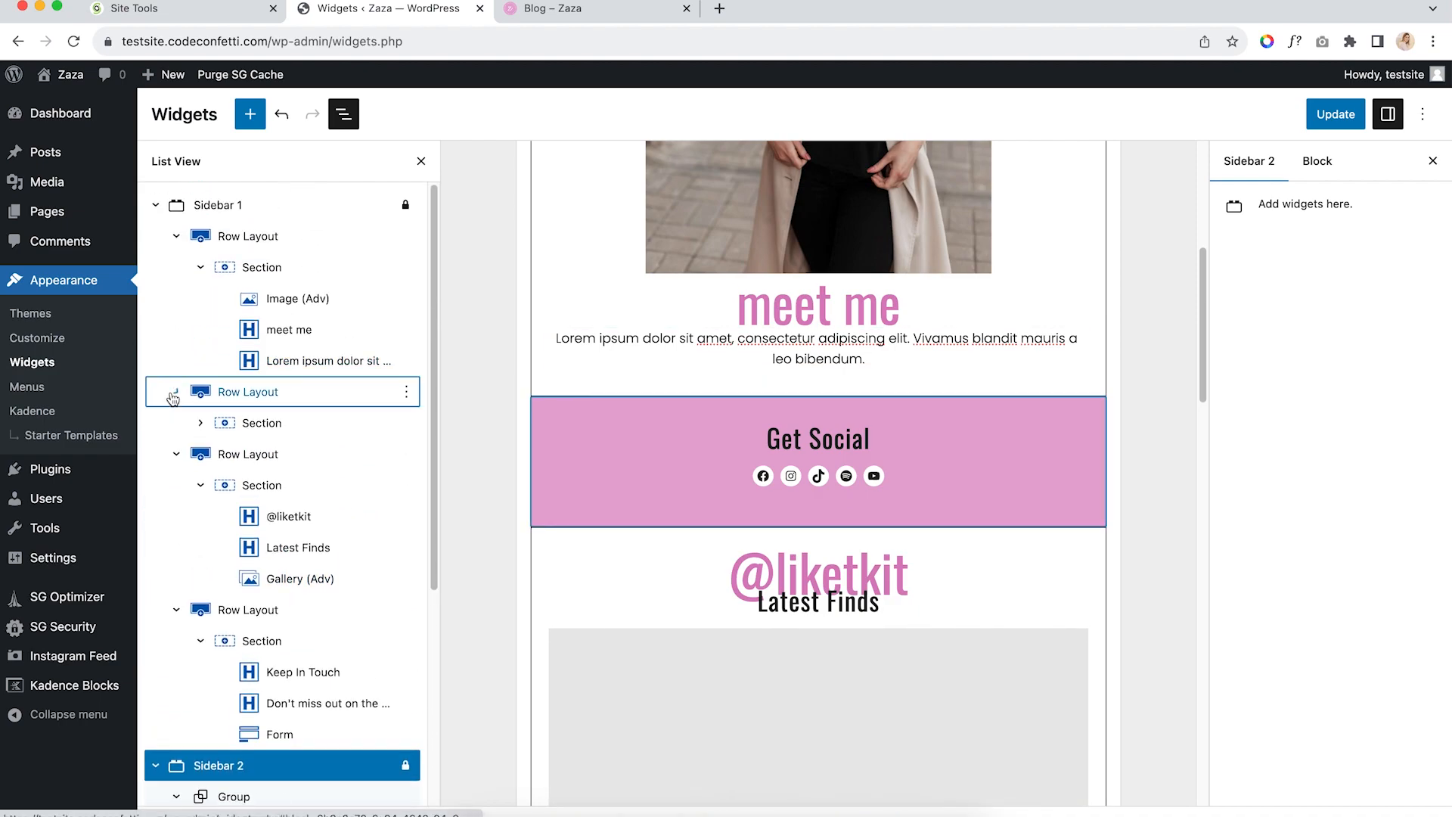
click(236, 428)
click(202, 424)
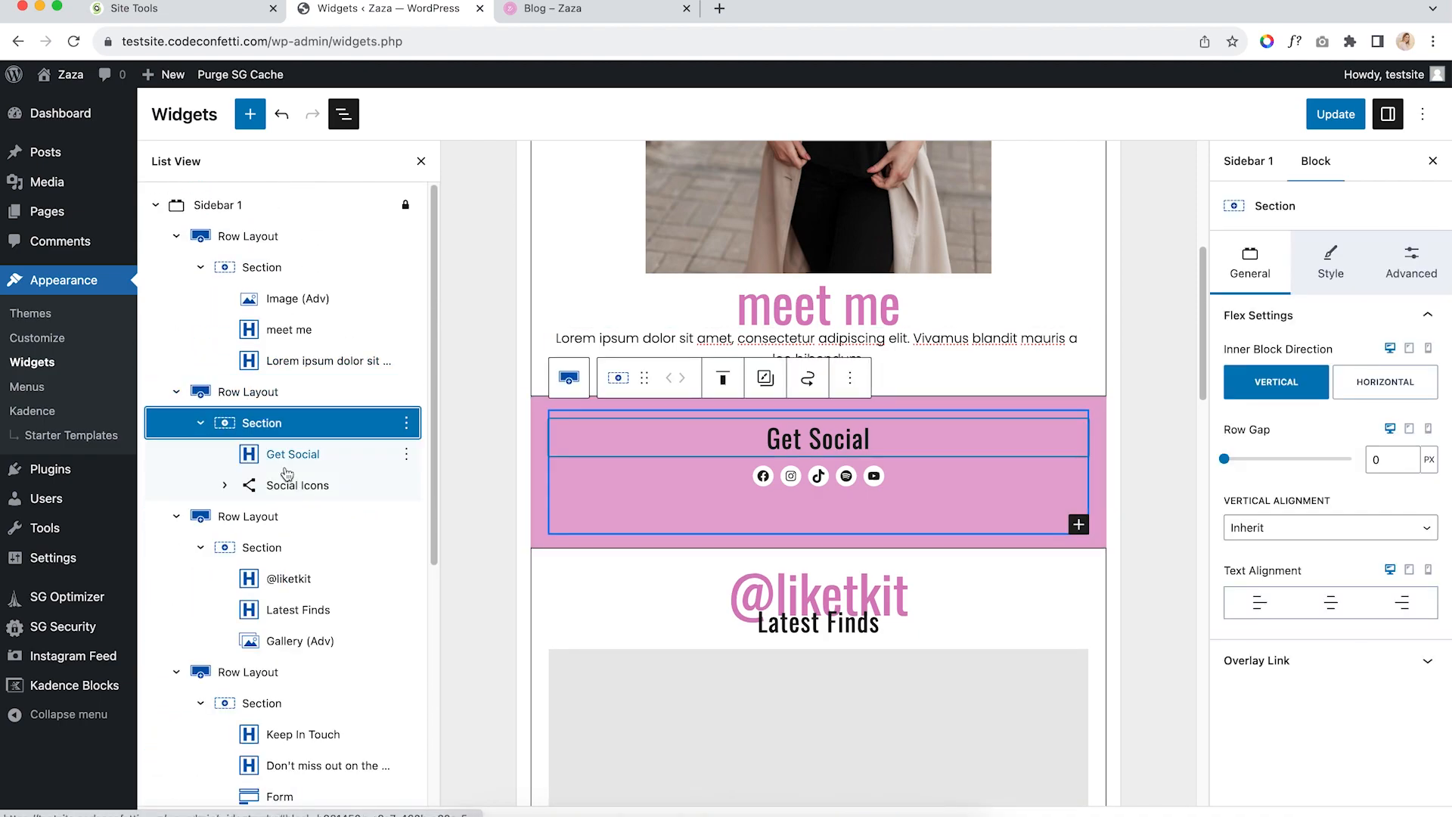
click(283, 492)
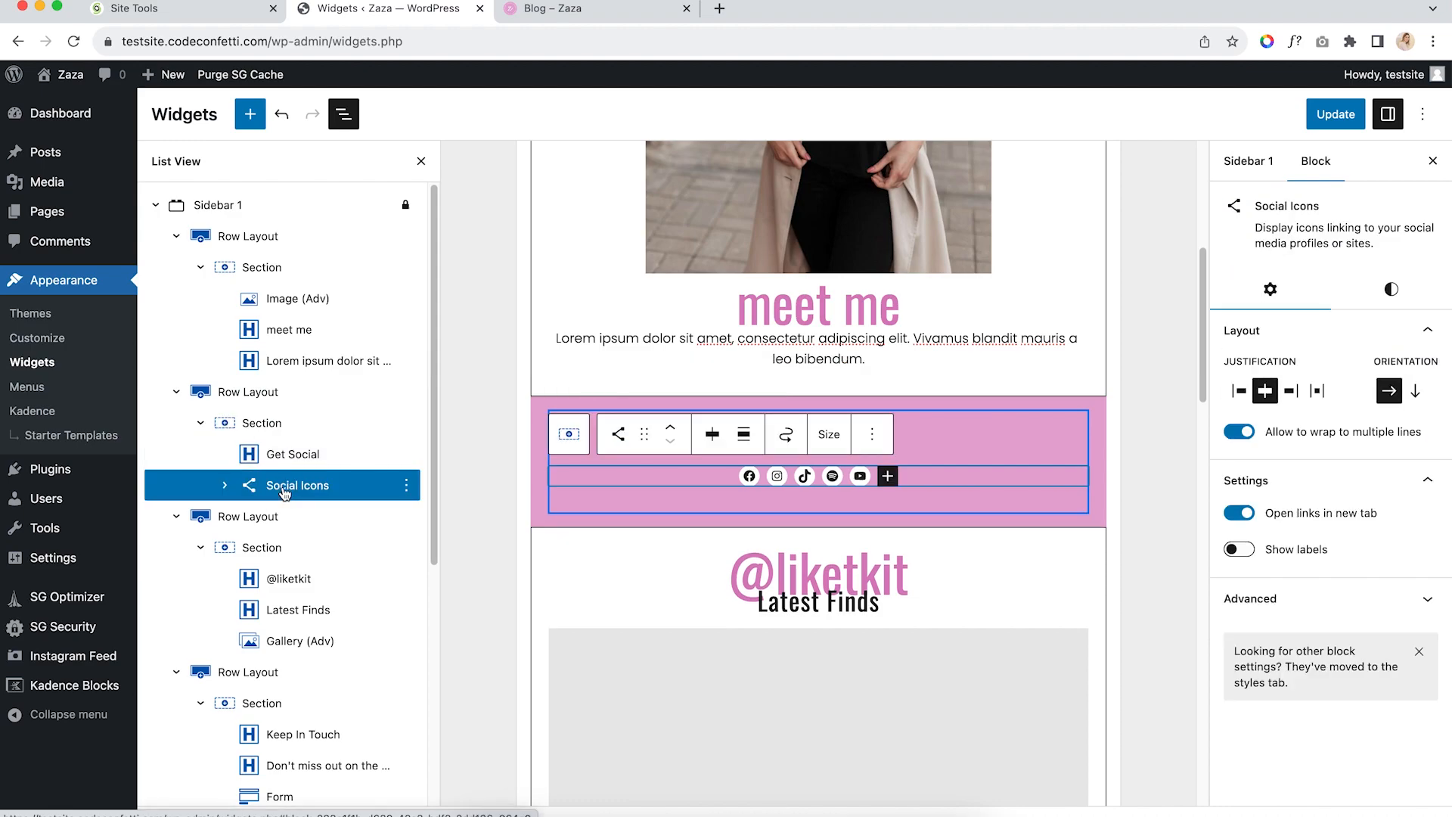
click(225, 487)
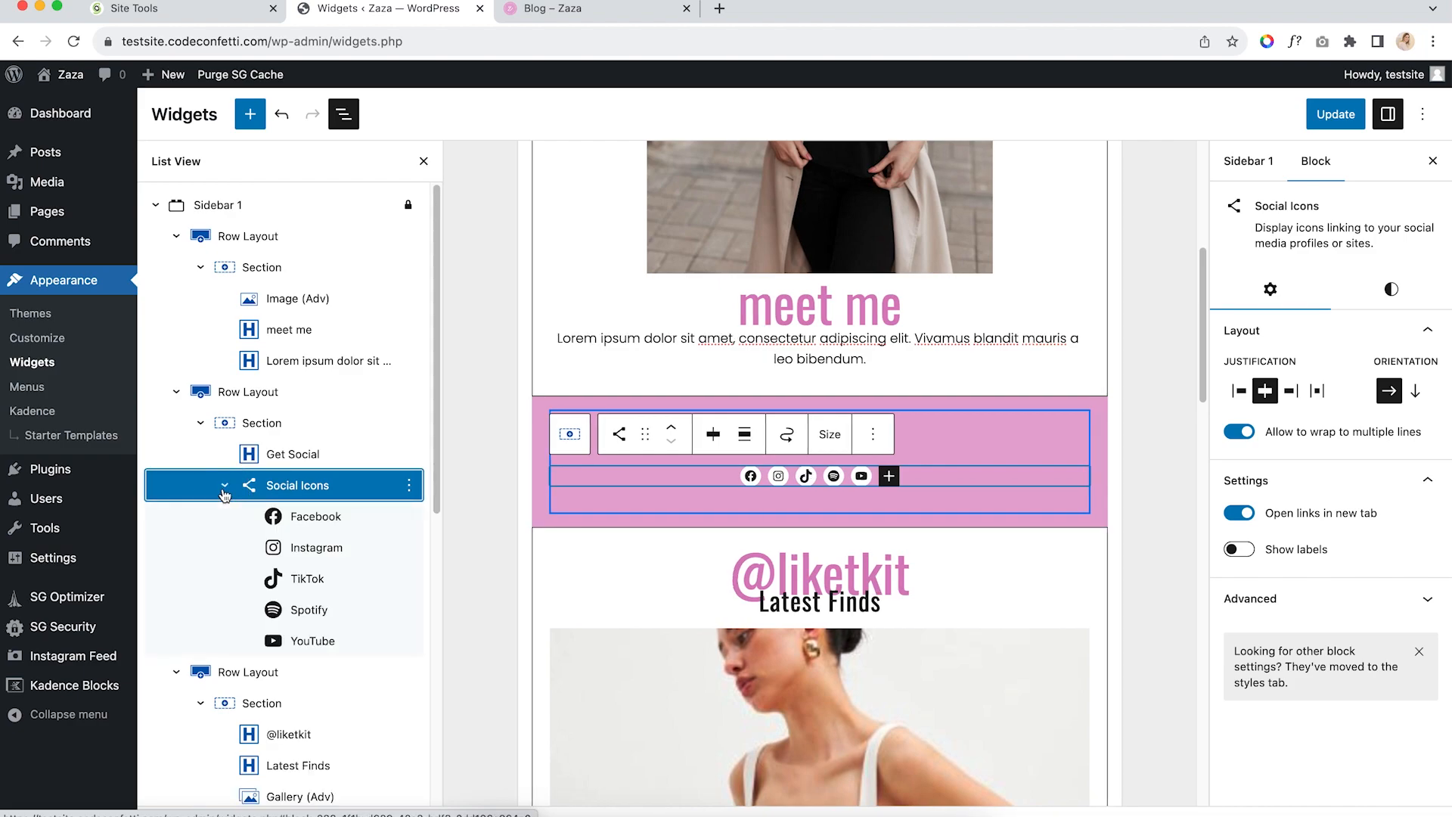
Try right justification and vertical orientation on the Social Icons block, restoring centered justification and horizontal orientation
click(1289, 390)
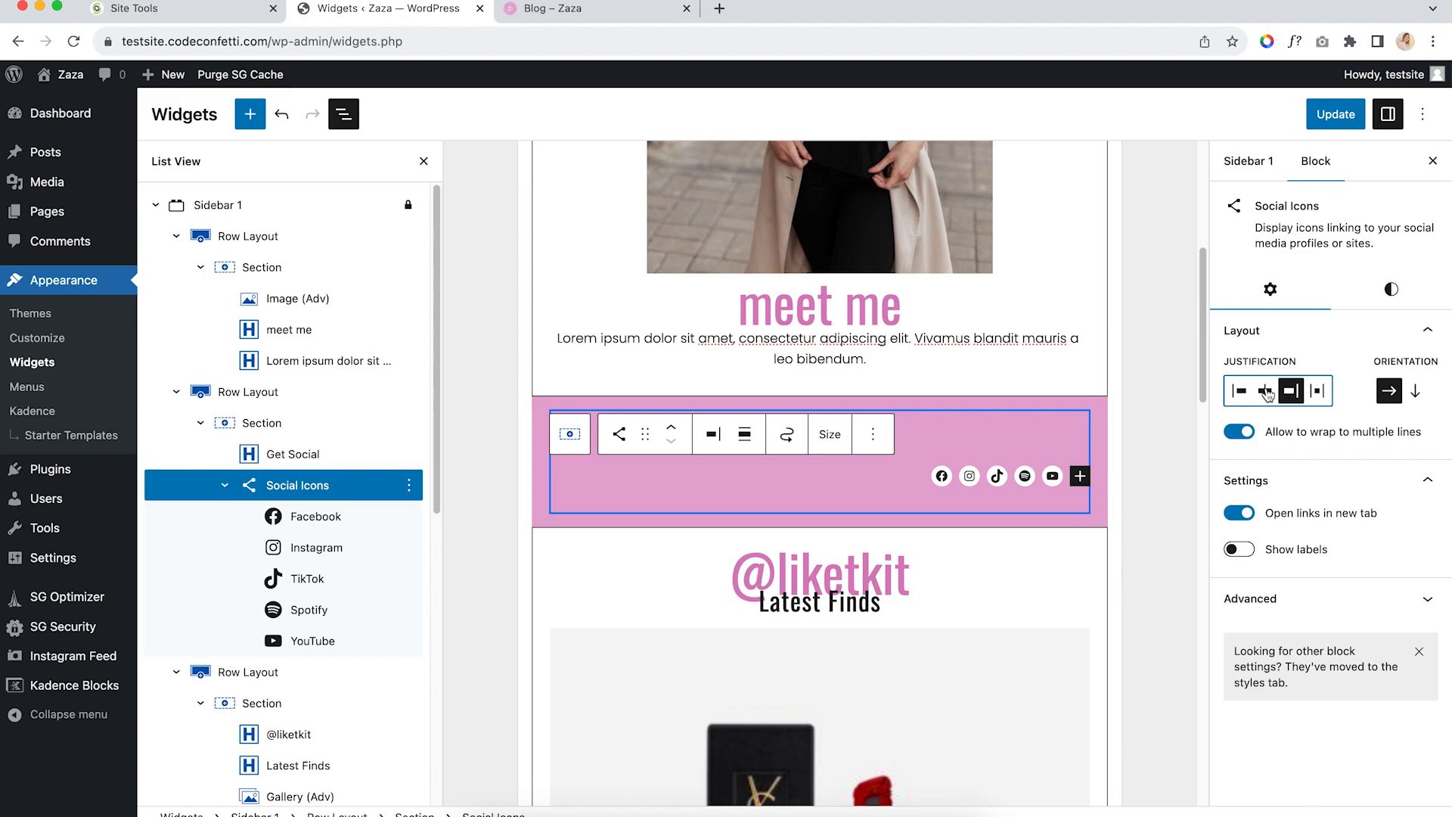
click(1265, 391)
click(1416, 391)
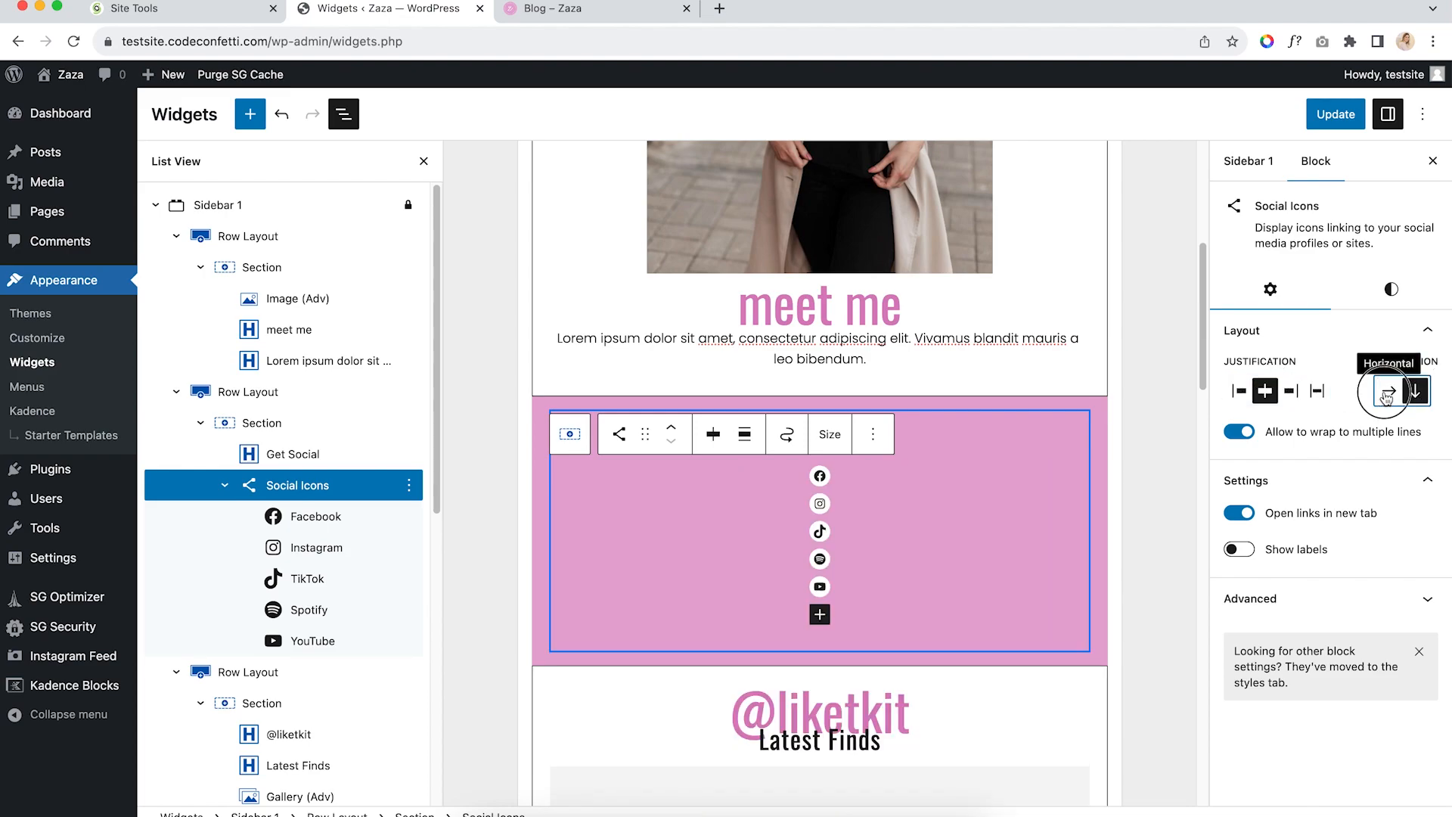
click(1388, 391)
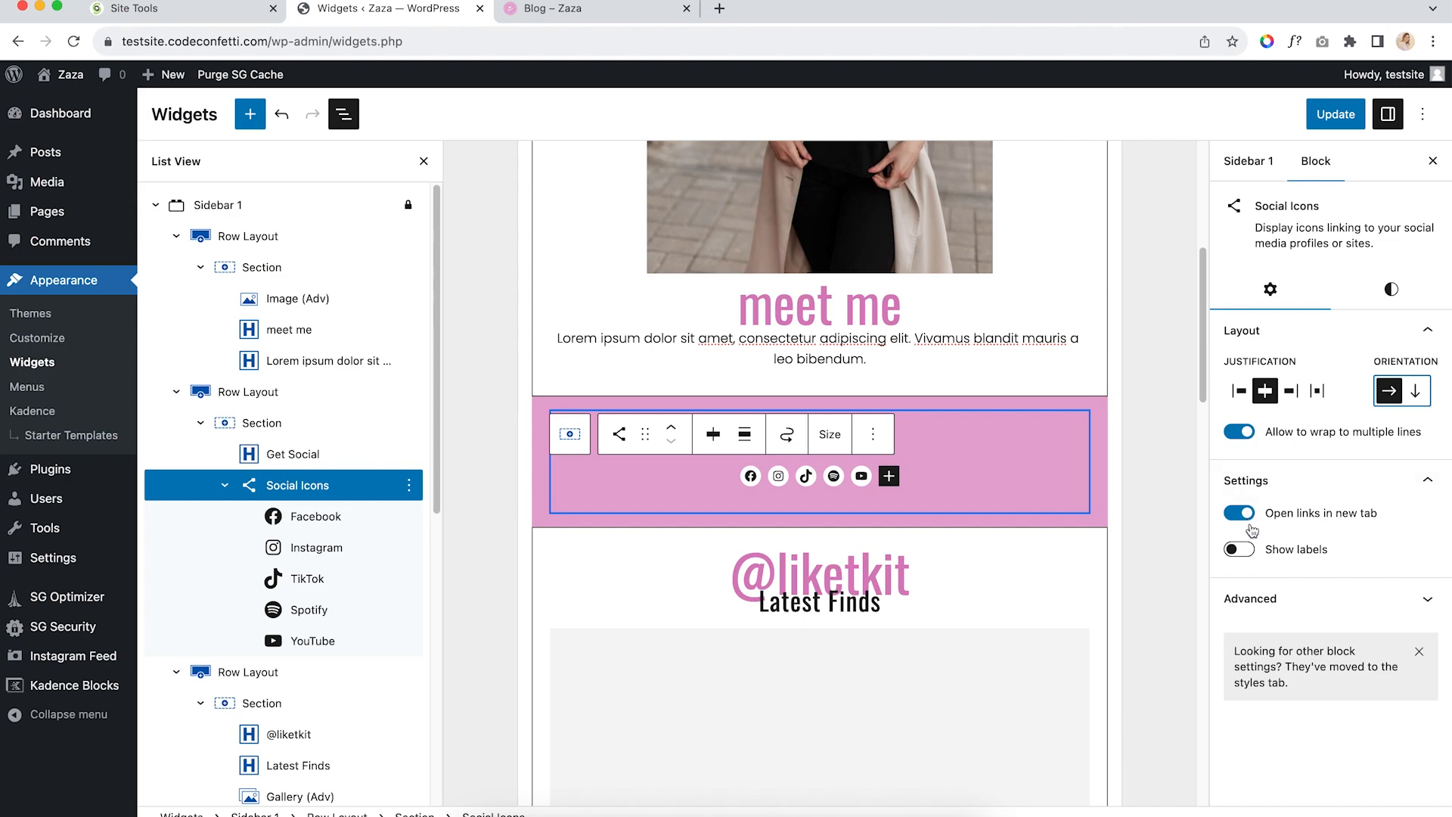
Try showing labels on the social icons, hide them again, and view the block's Advanced settings
click(1248, 551)
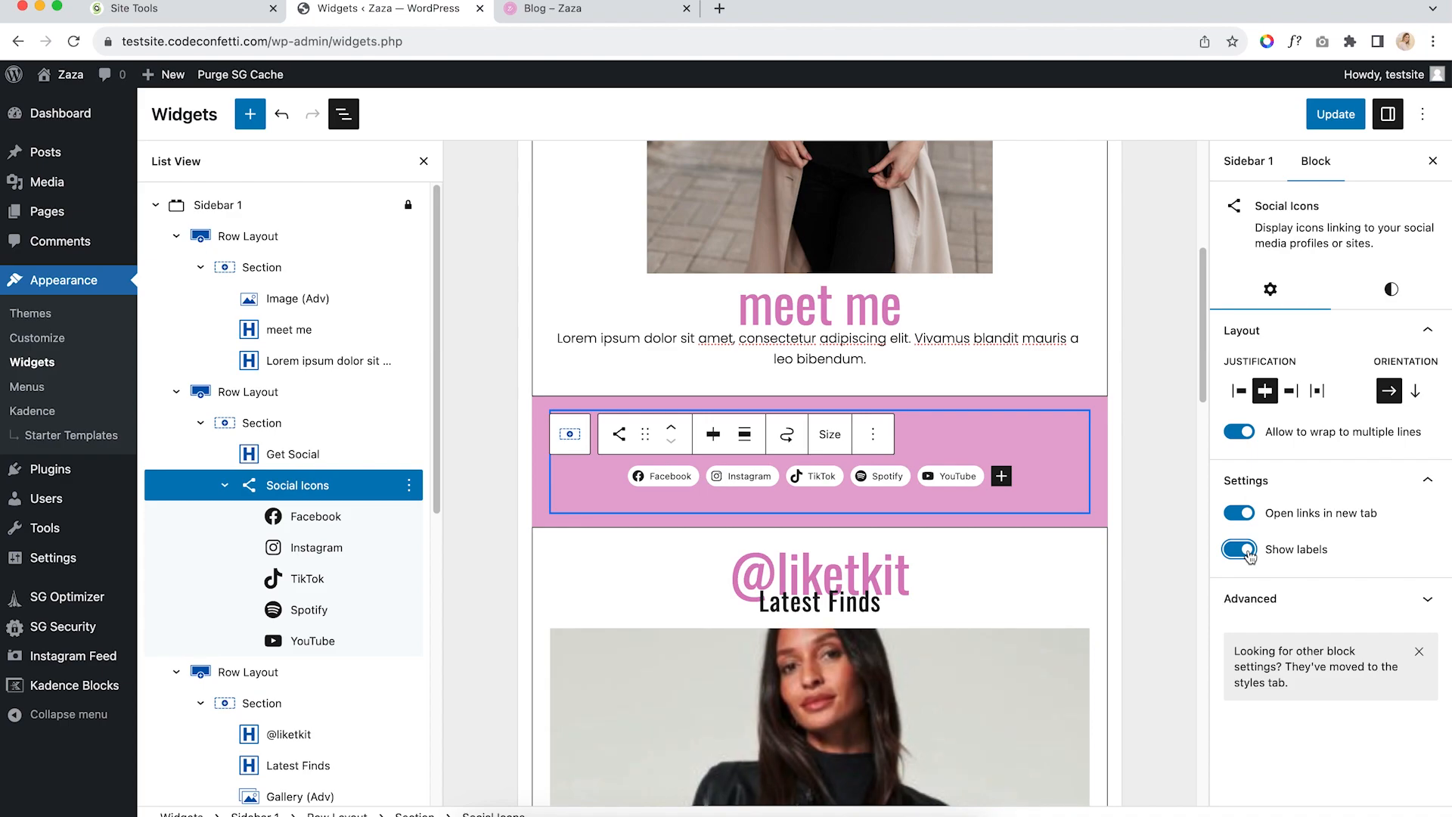
click(1248, 551)
click(1363, 593)
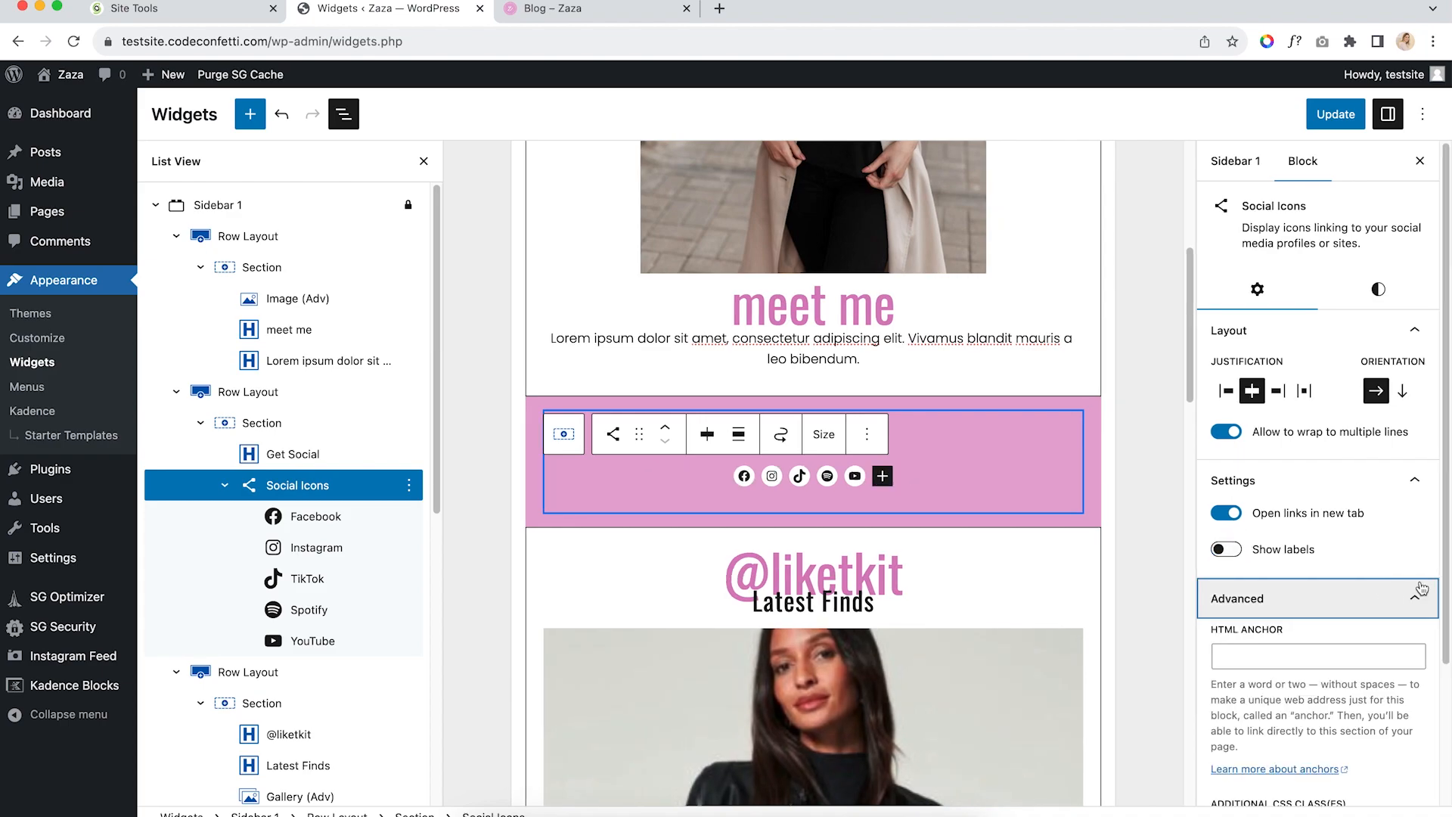
scroll(1402, 522, down, 2)
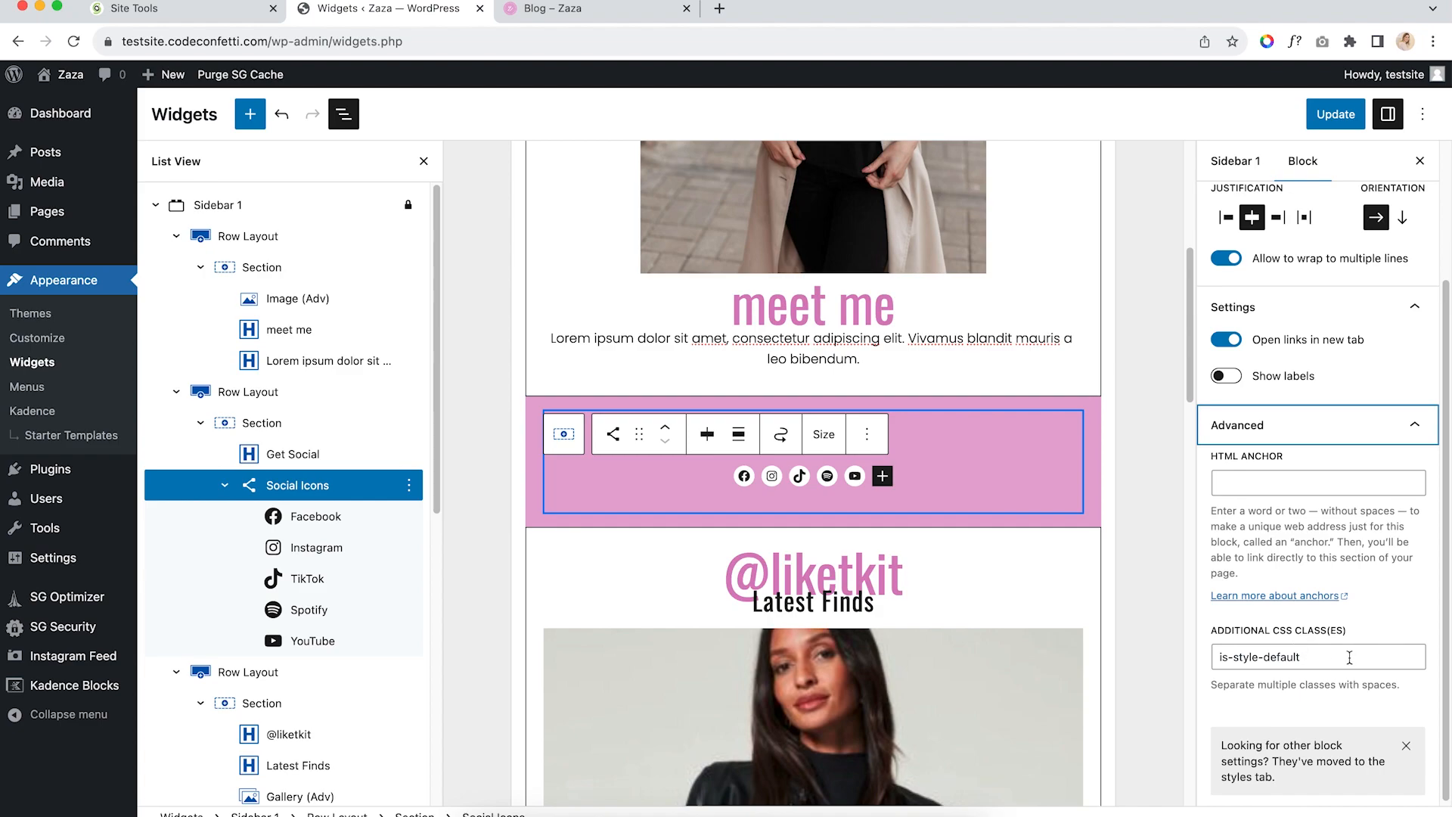
click(1414, 424)
Try the Logos Only and Pill Shape styles on the social icons, return to Default, and try out the padding
click(1391, 288)
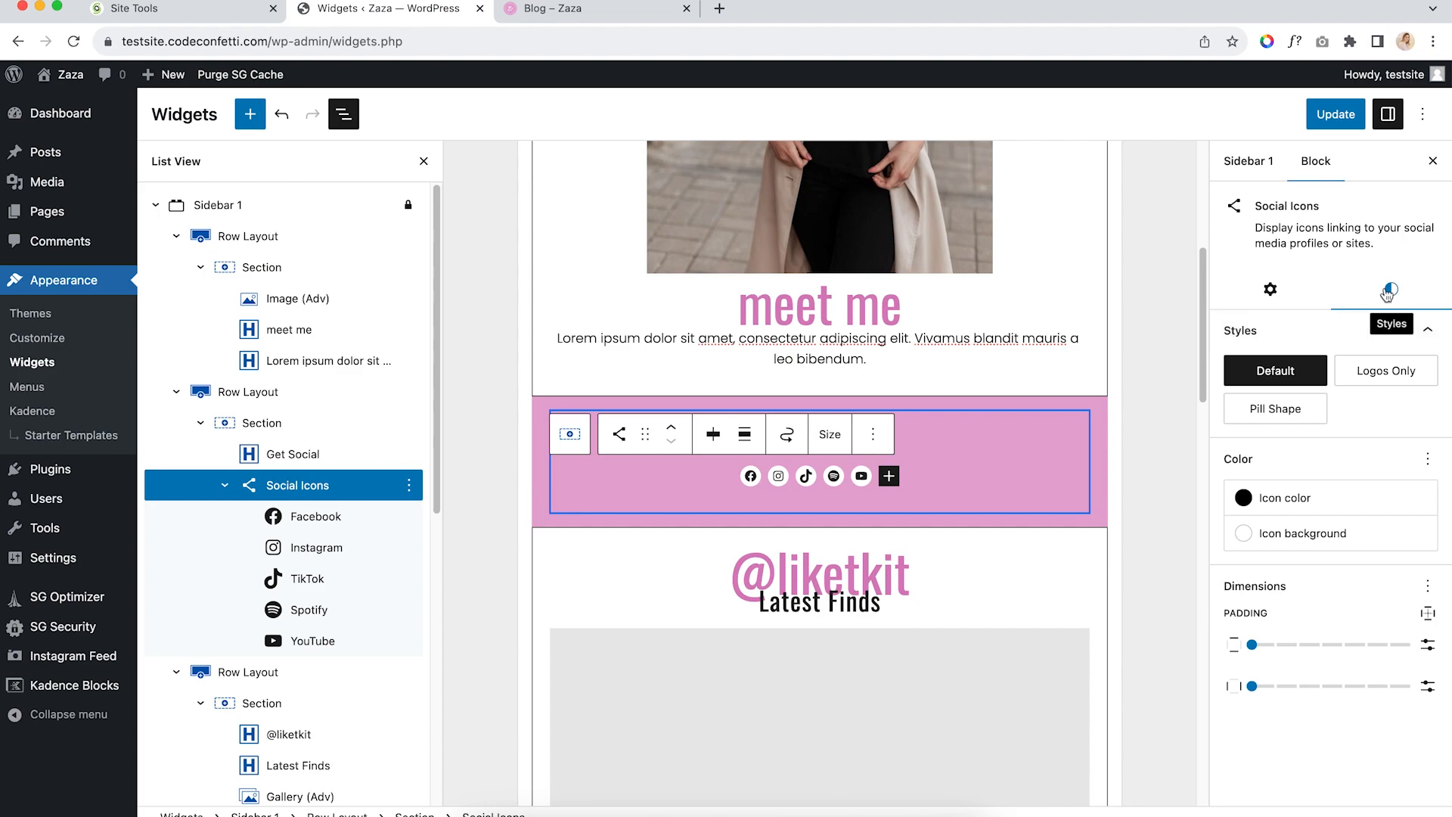
click(1375, 368)
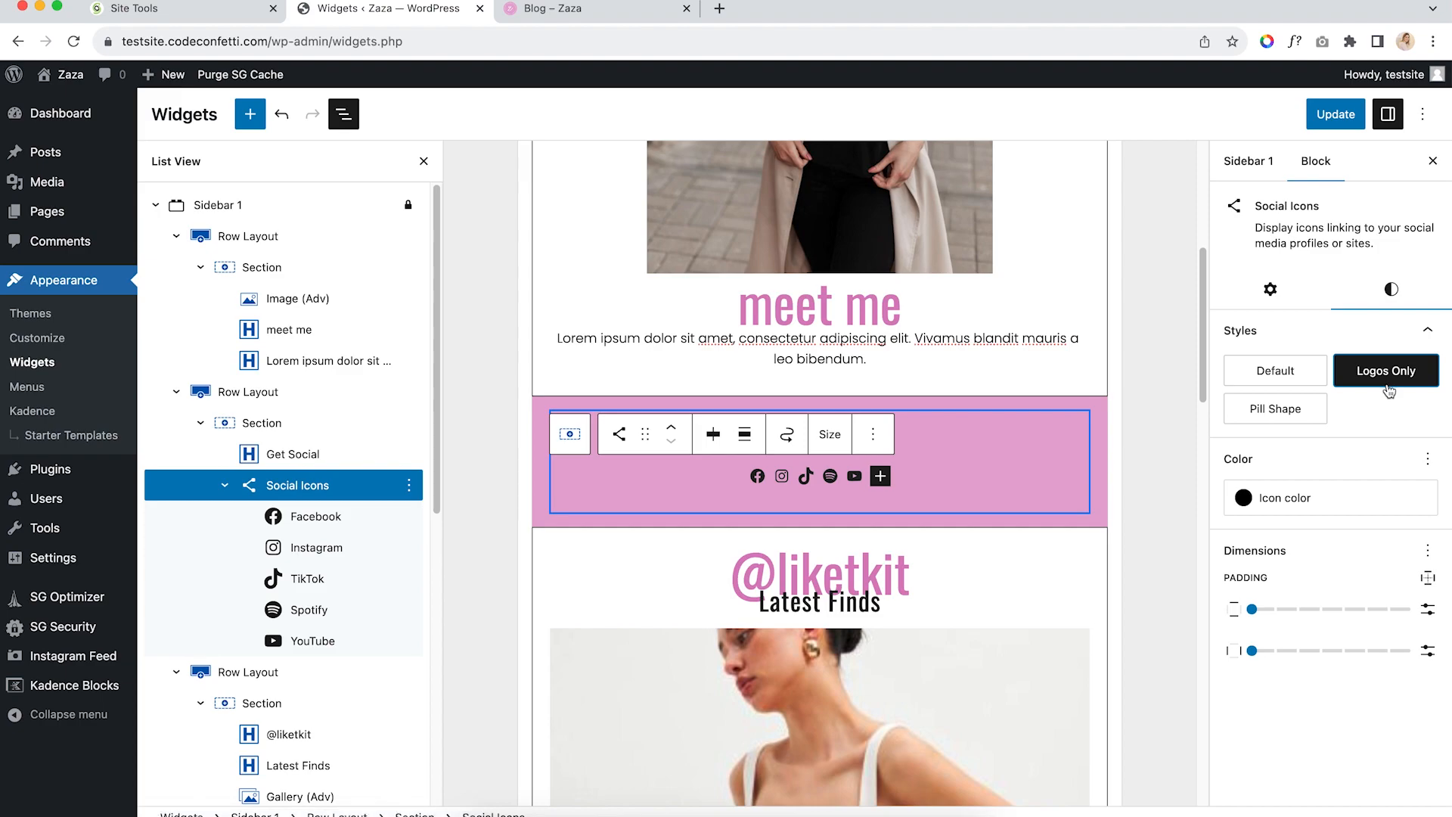
click(1267, 408)
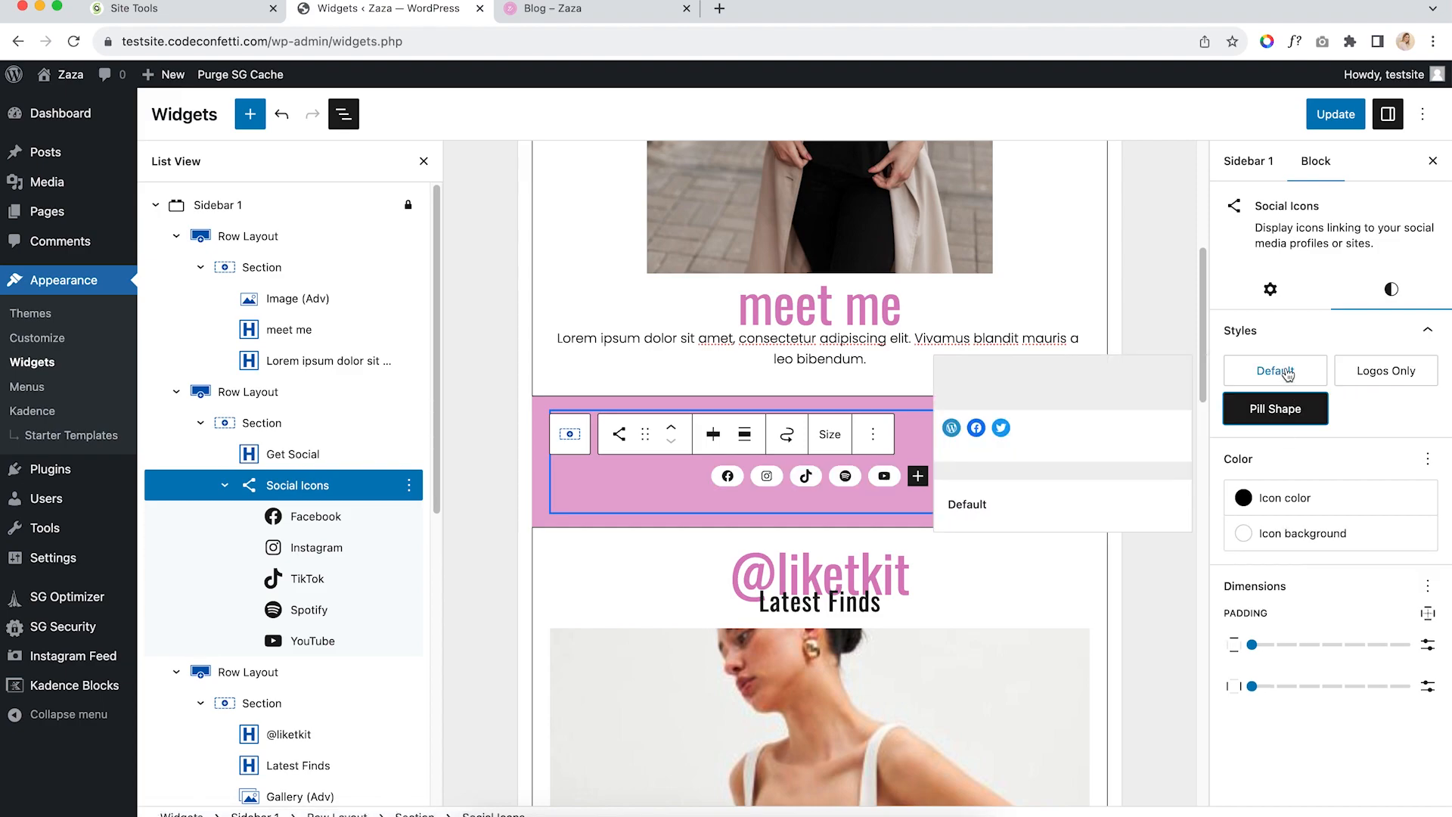
click(1289, 378)
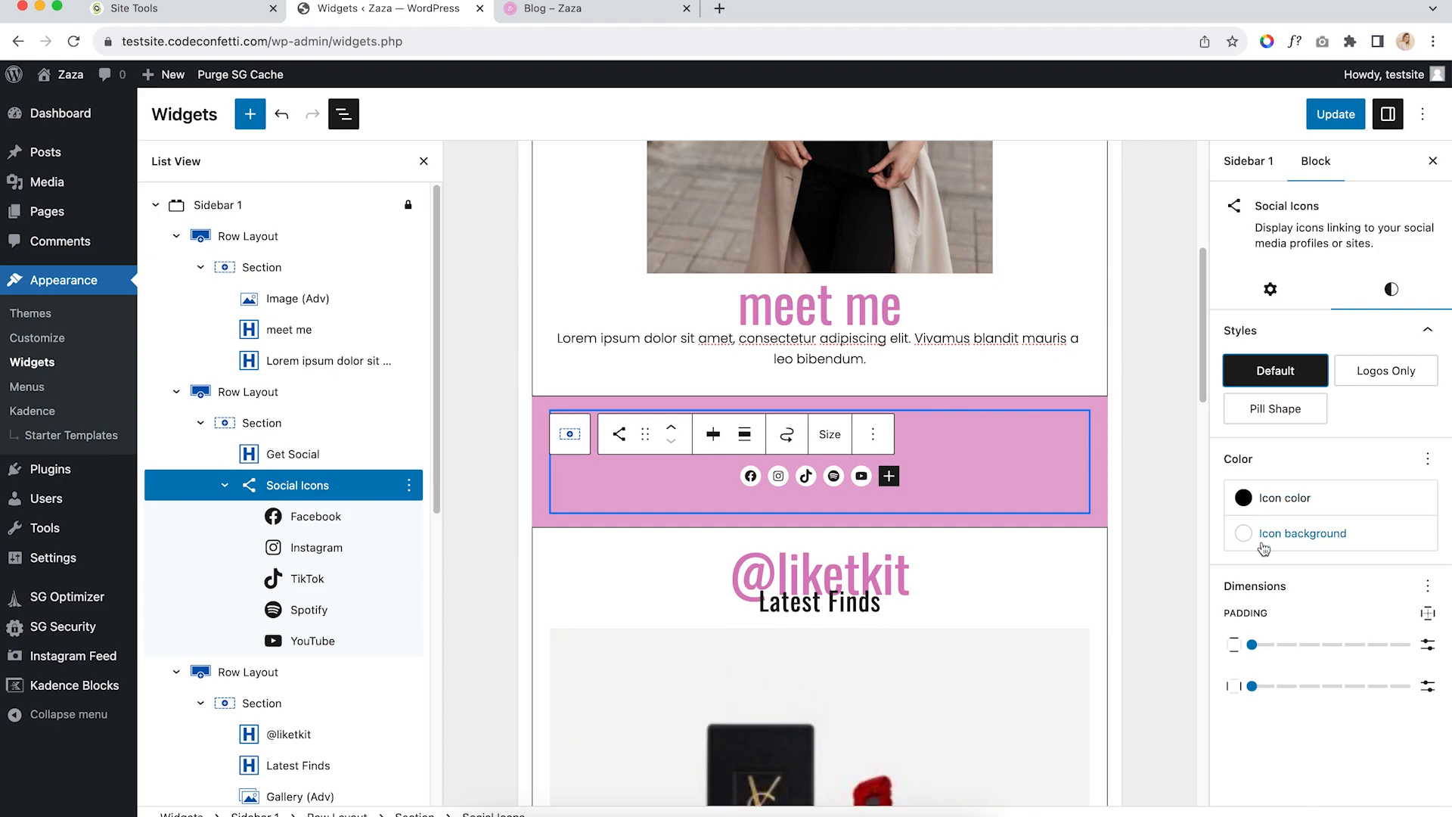
drag(1256, 644, 1276, 645)
click(1294, 687)
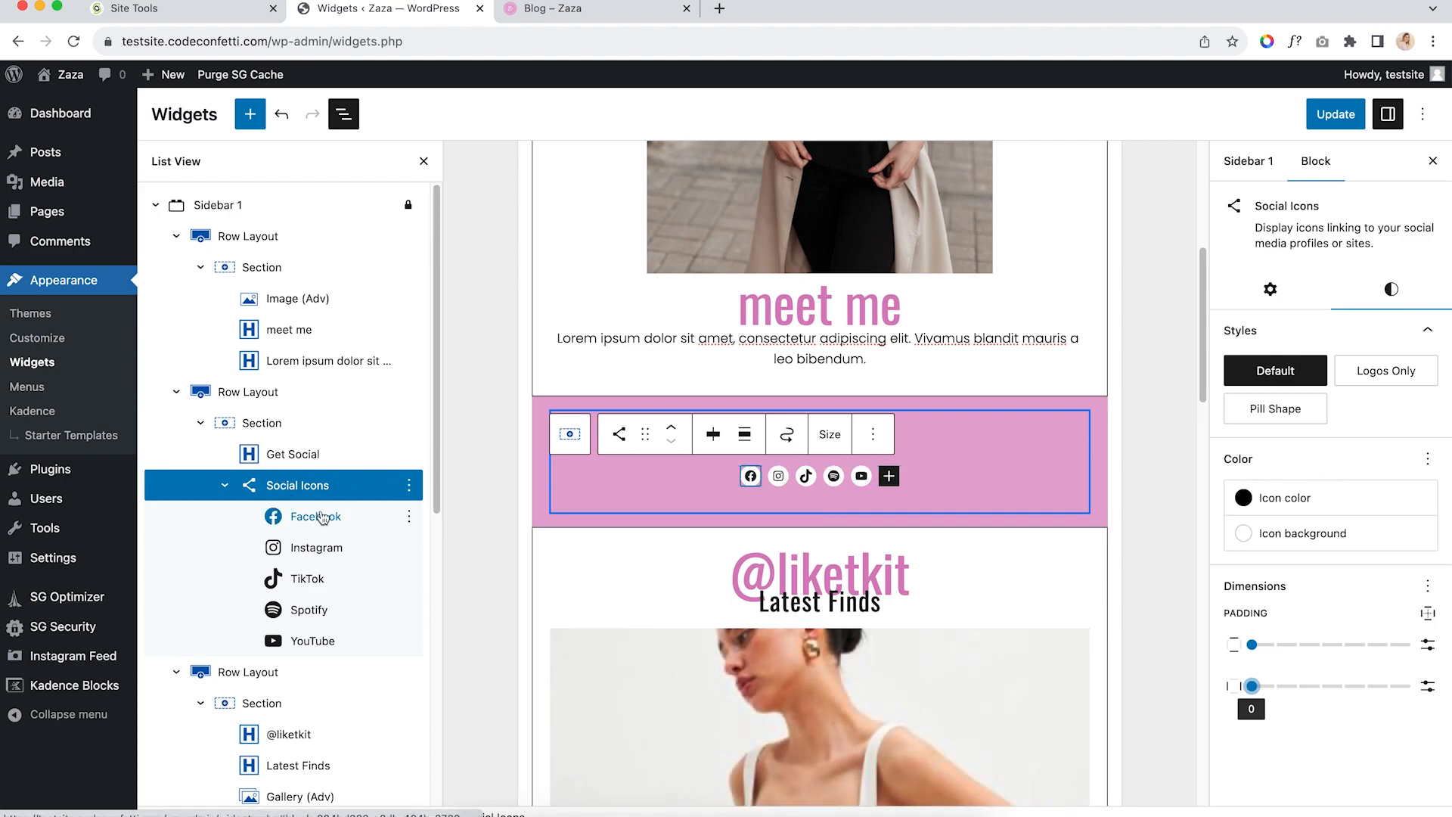
Add an Amazon icon to the Get Social icons and update the widgets
click(889, 475)
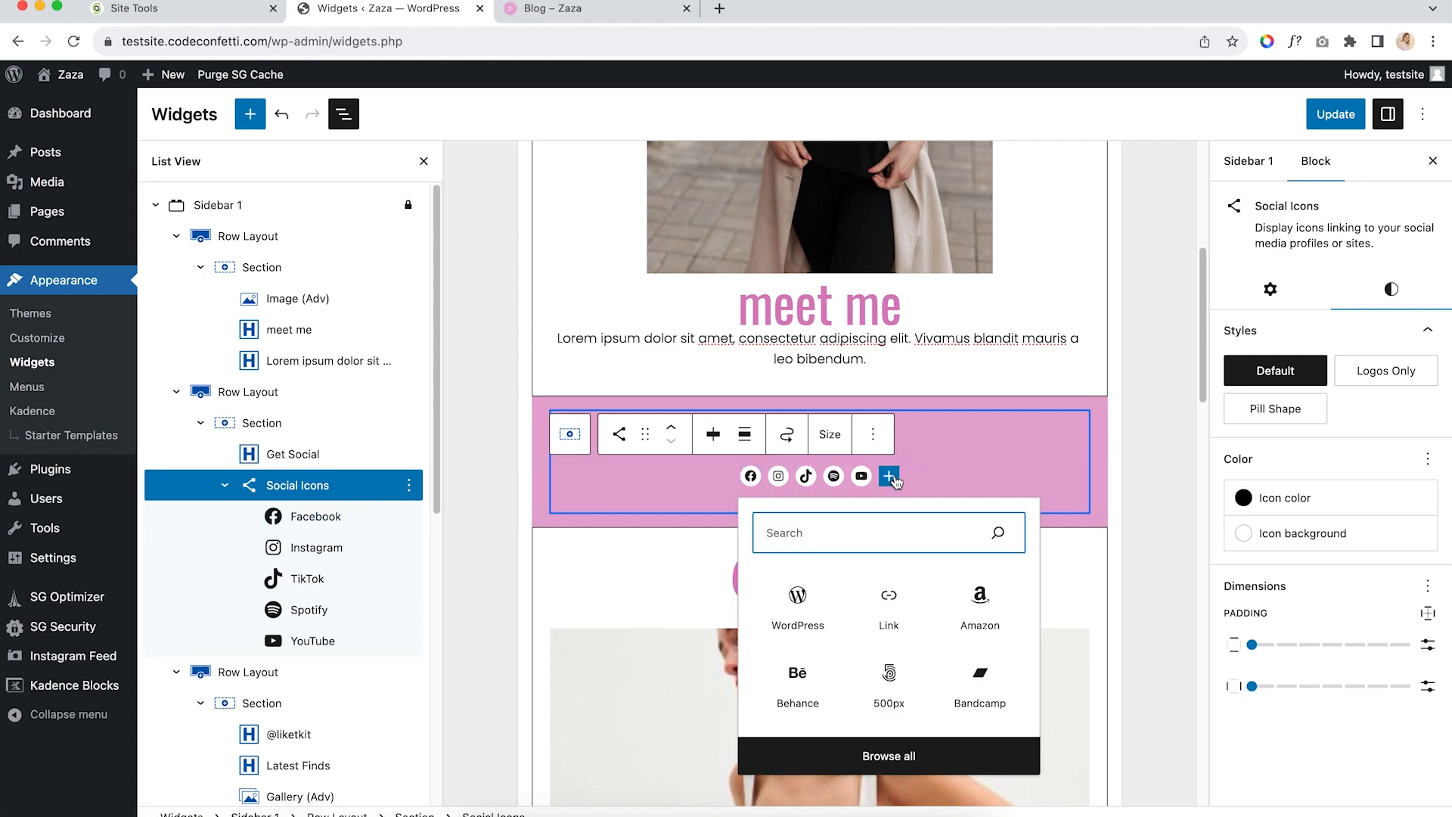
click(975, 598)
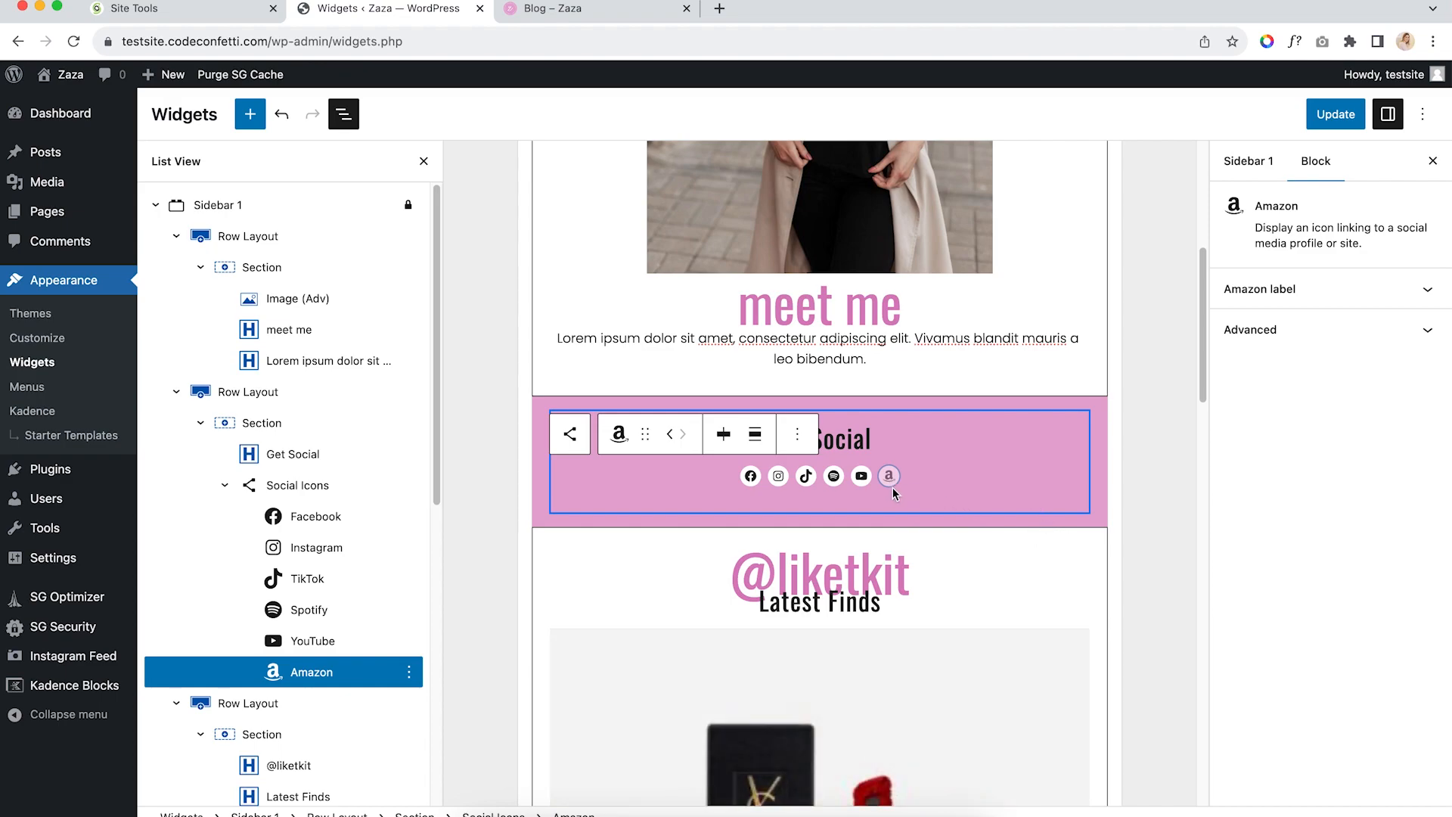
click(1333, 115)
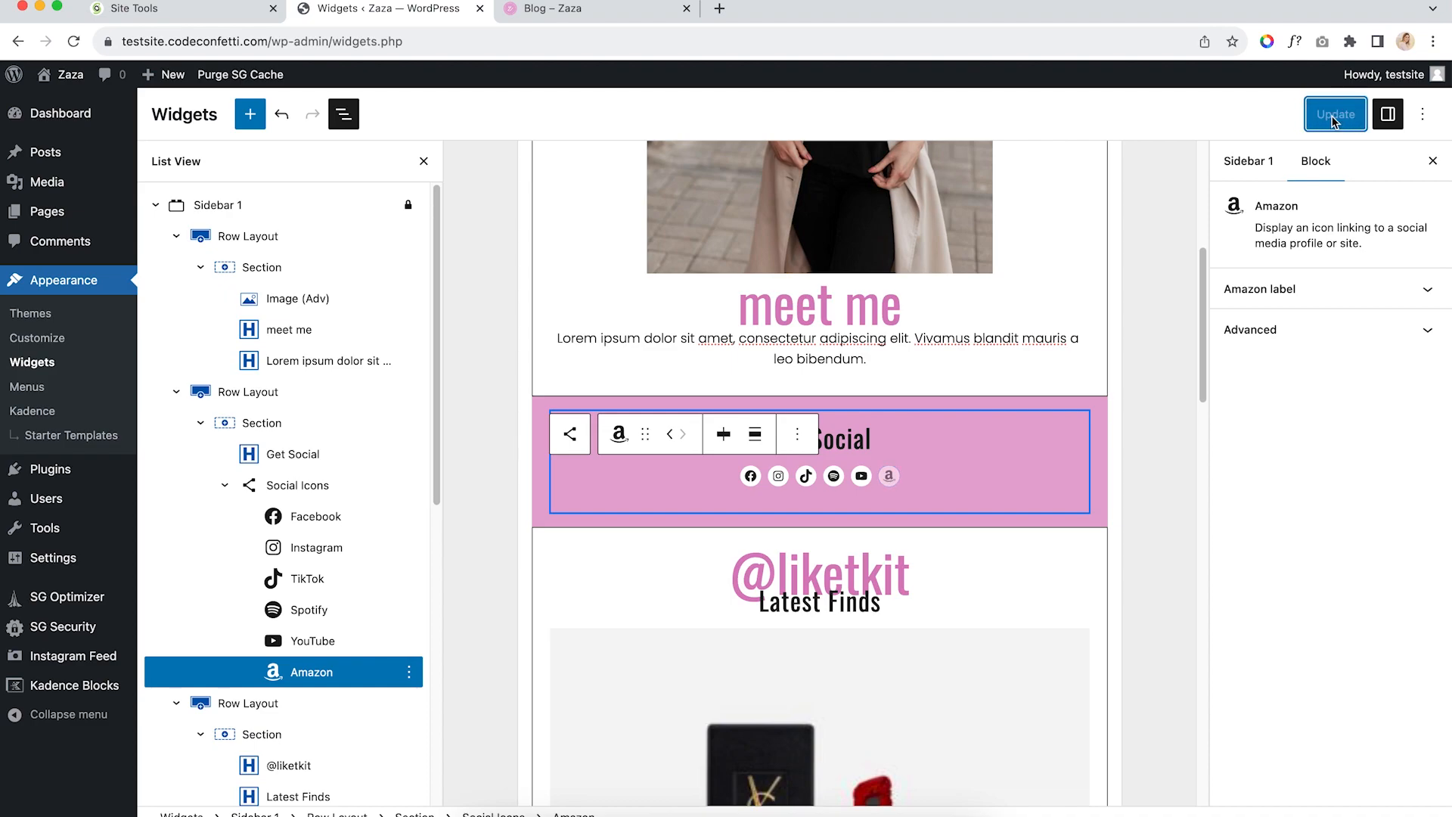
Reload the live Blog page to check its Get Social icons, and return to the widgets editor
click(582, 9)
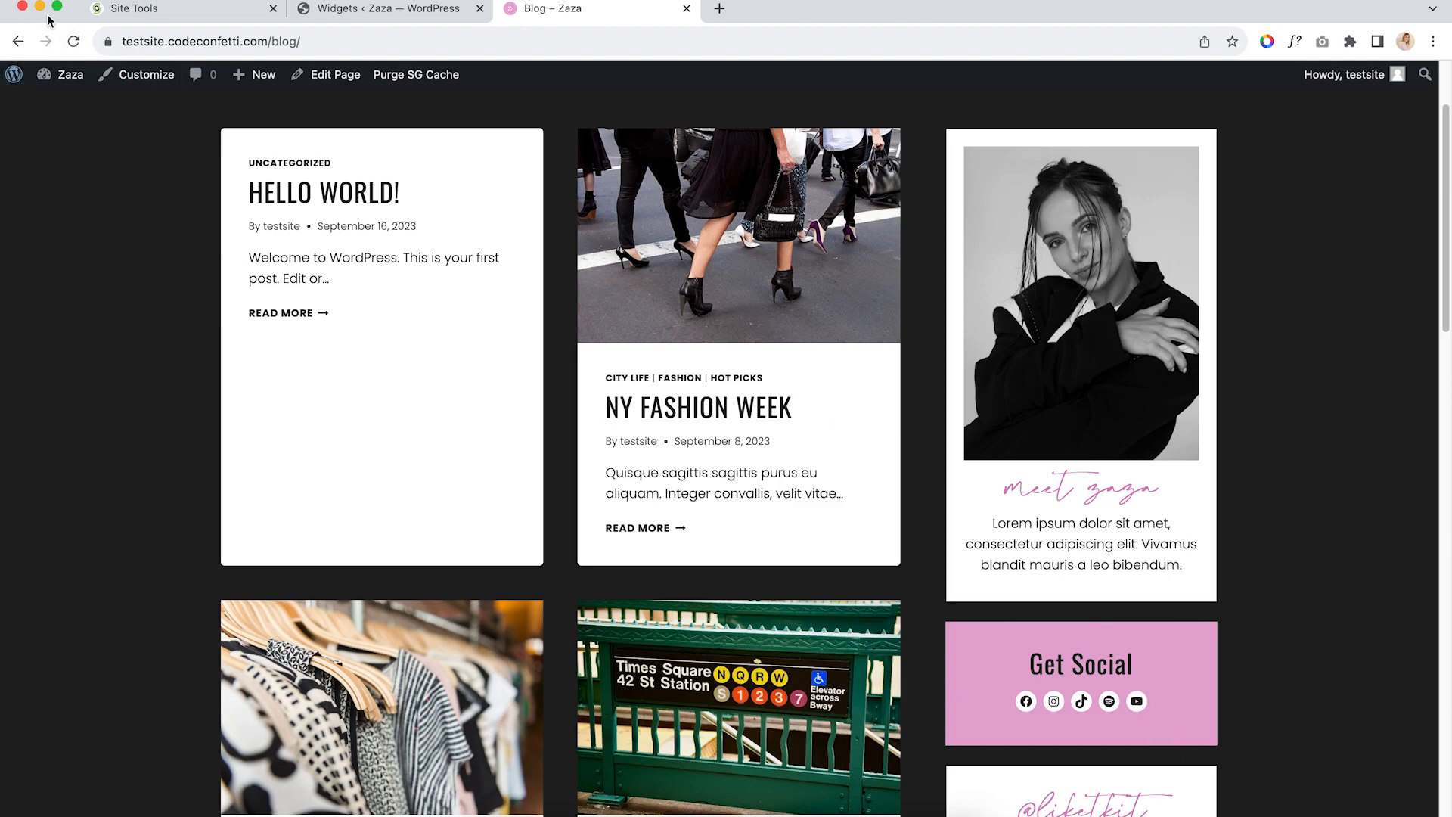
click(73, 40)
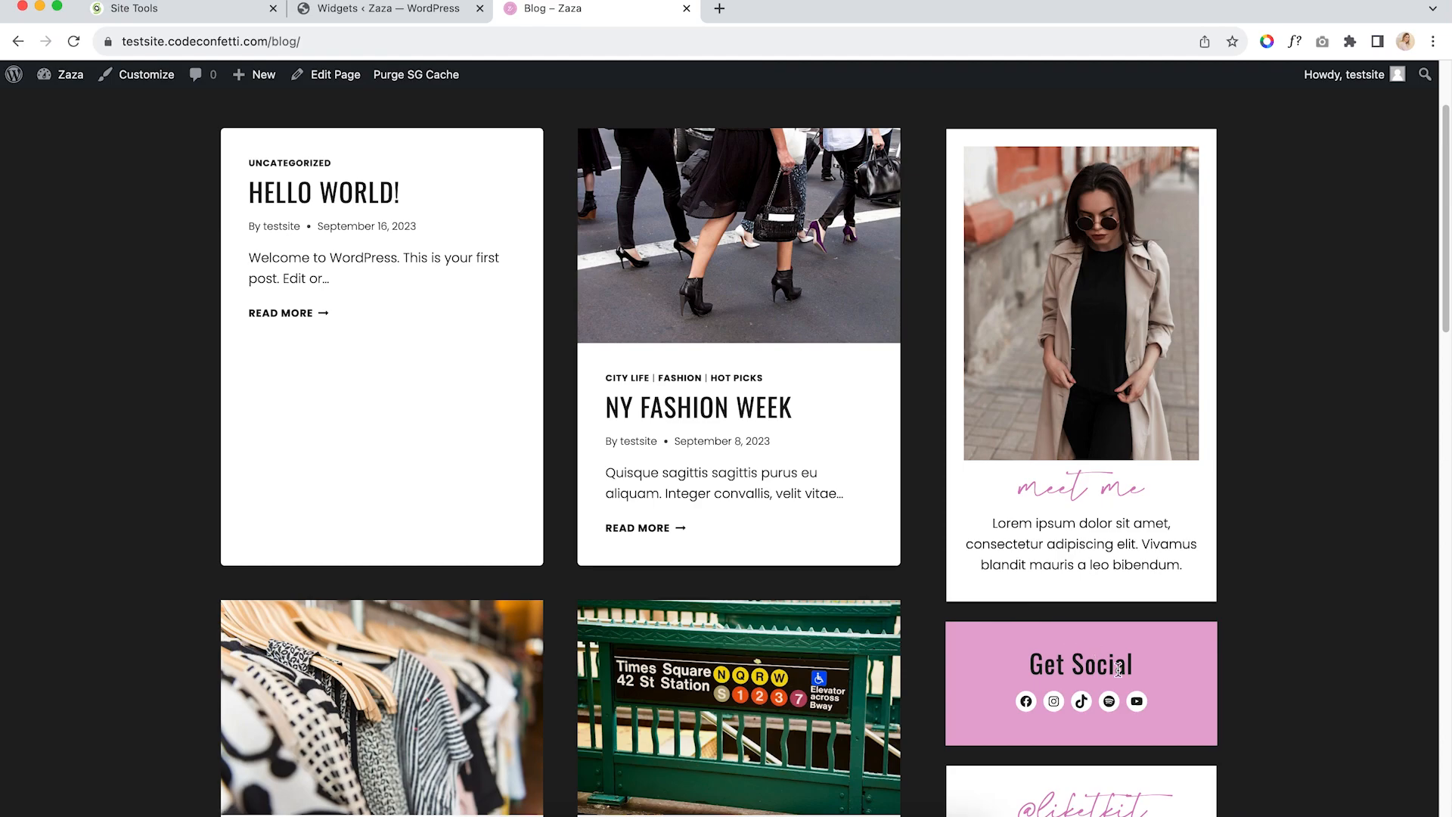
click(386, 10)
Set the Amazon icon's link address to # and update the widgets
click(889, 476)
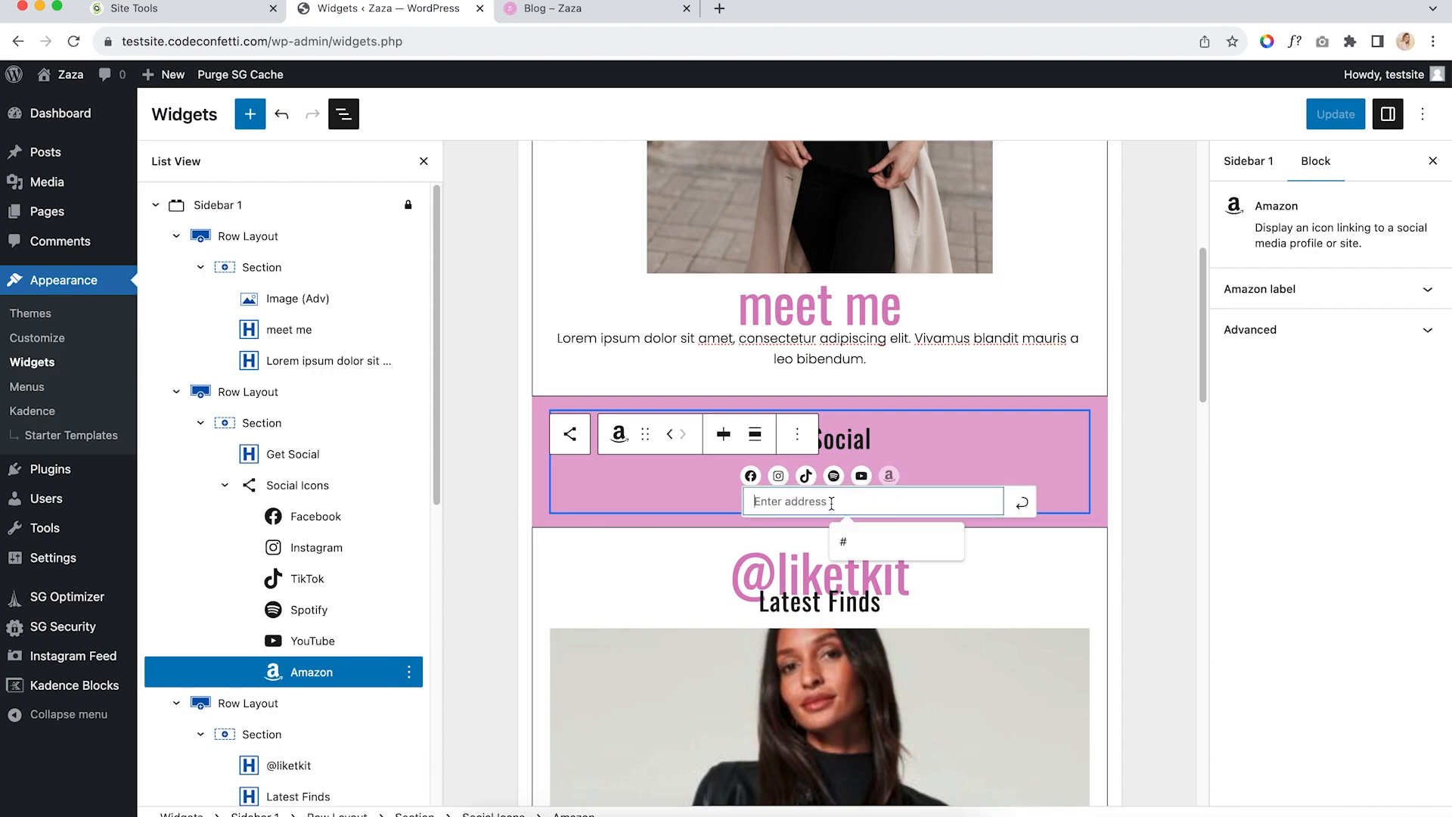
click(861, 476)
click(890, 476)
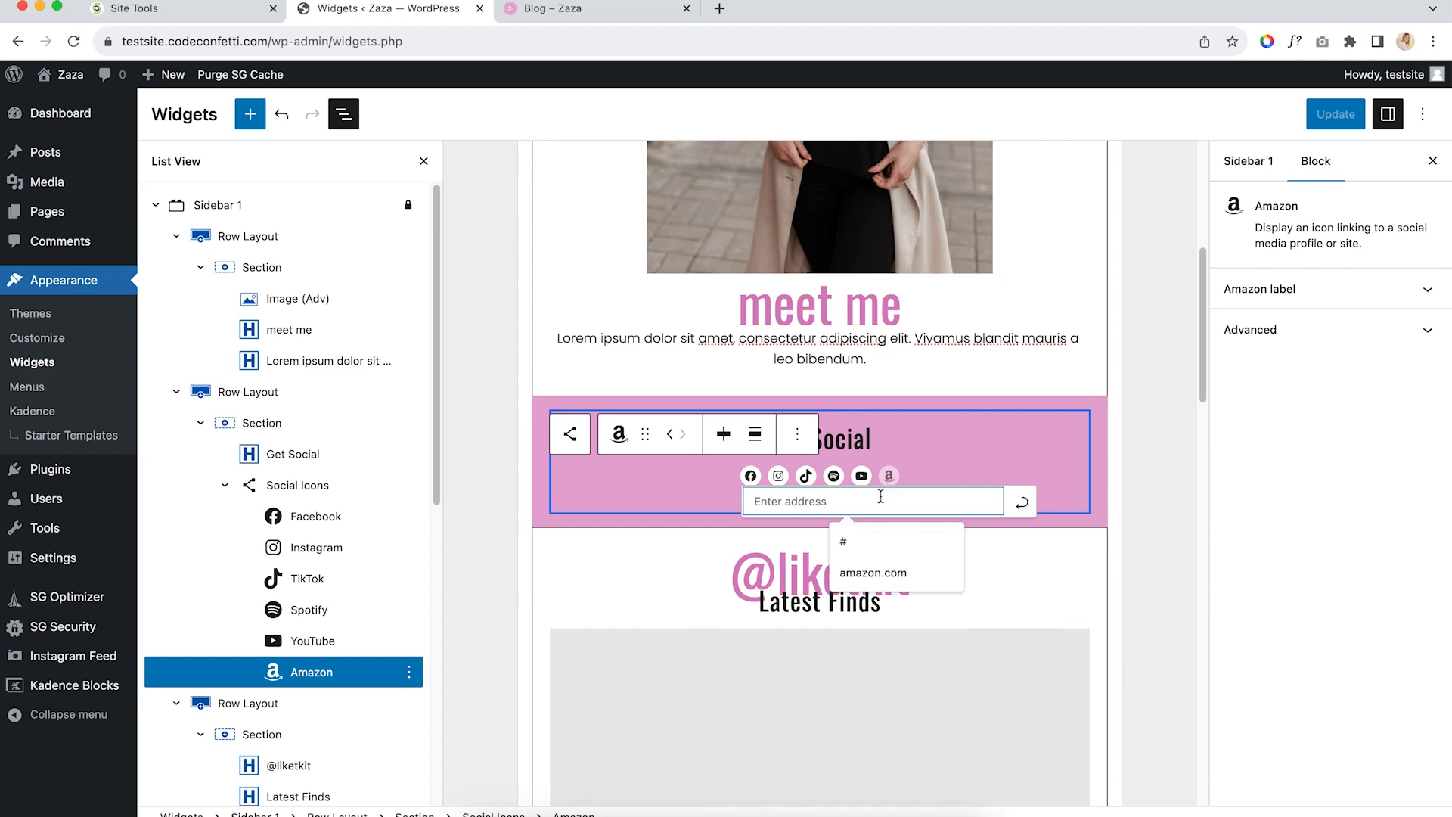
text(#)
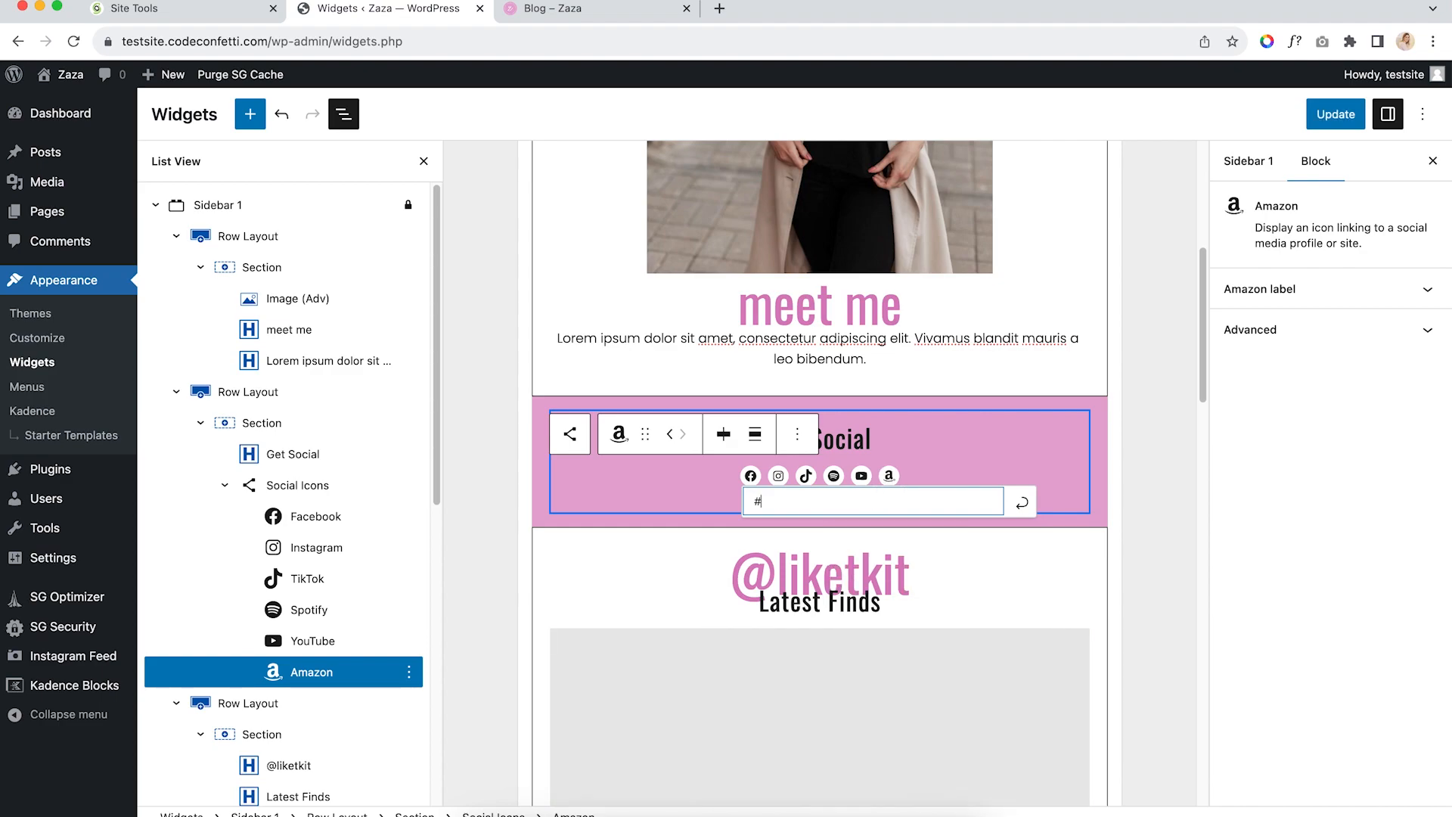
click(1028, 510)
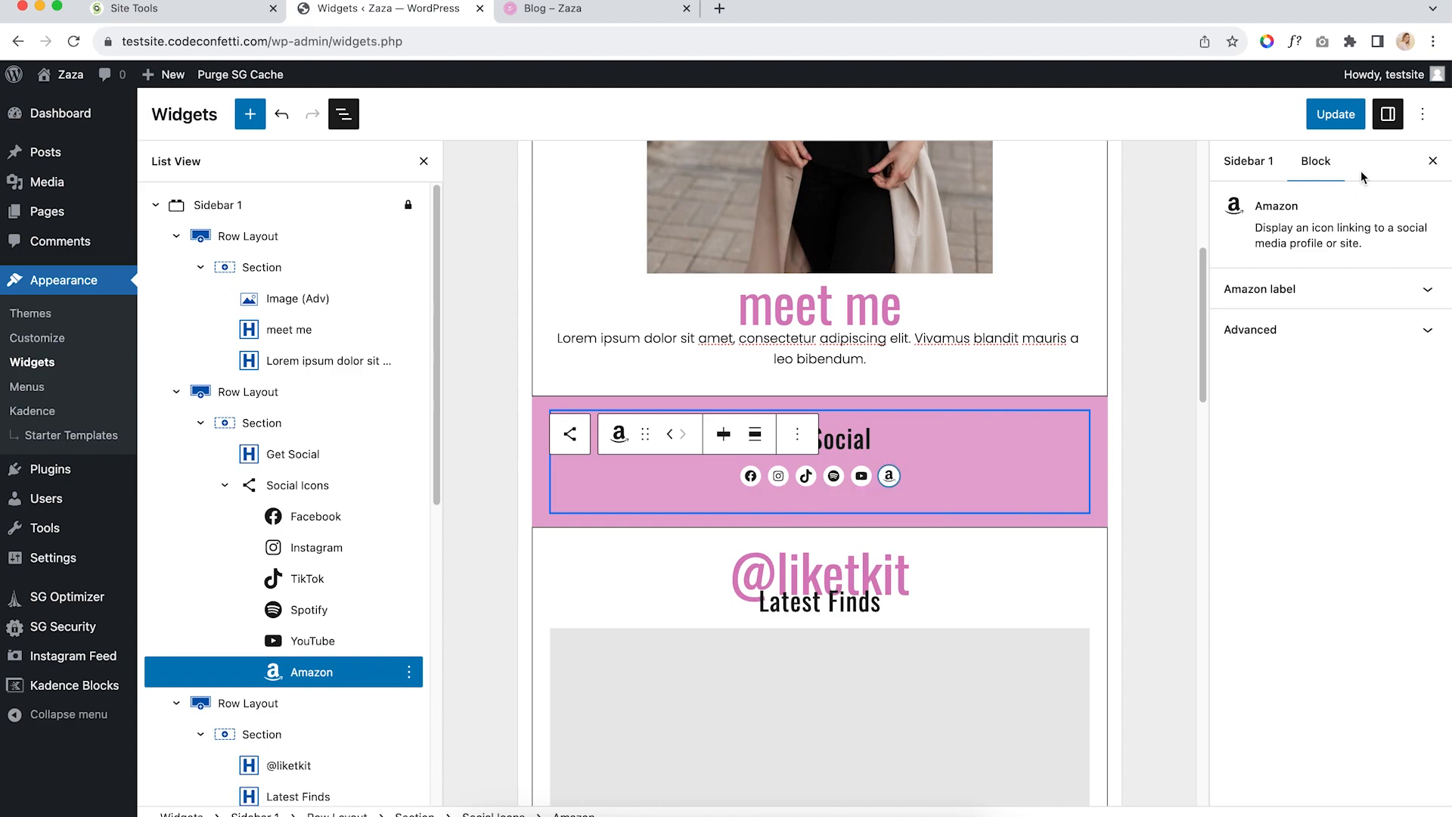
click(1332, 121)
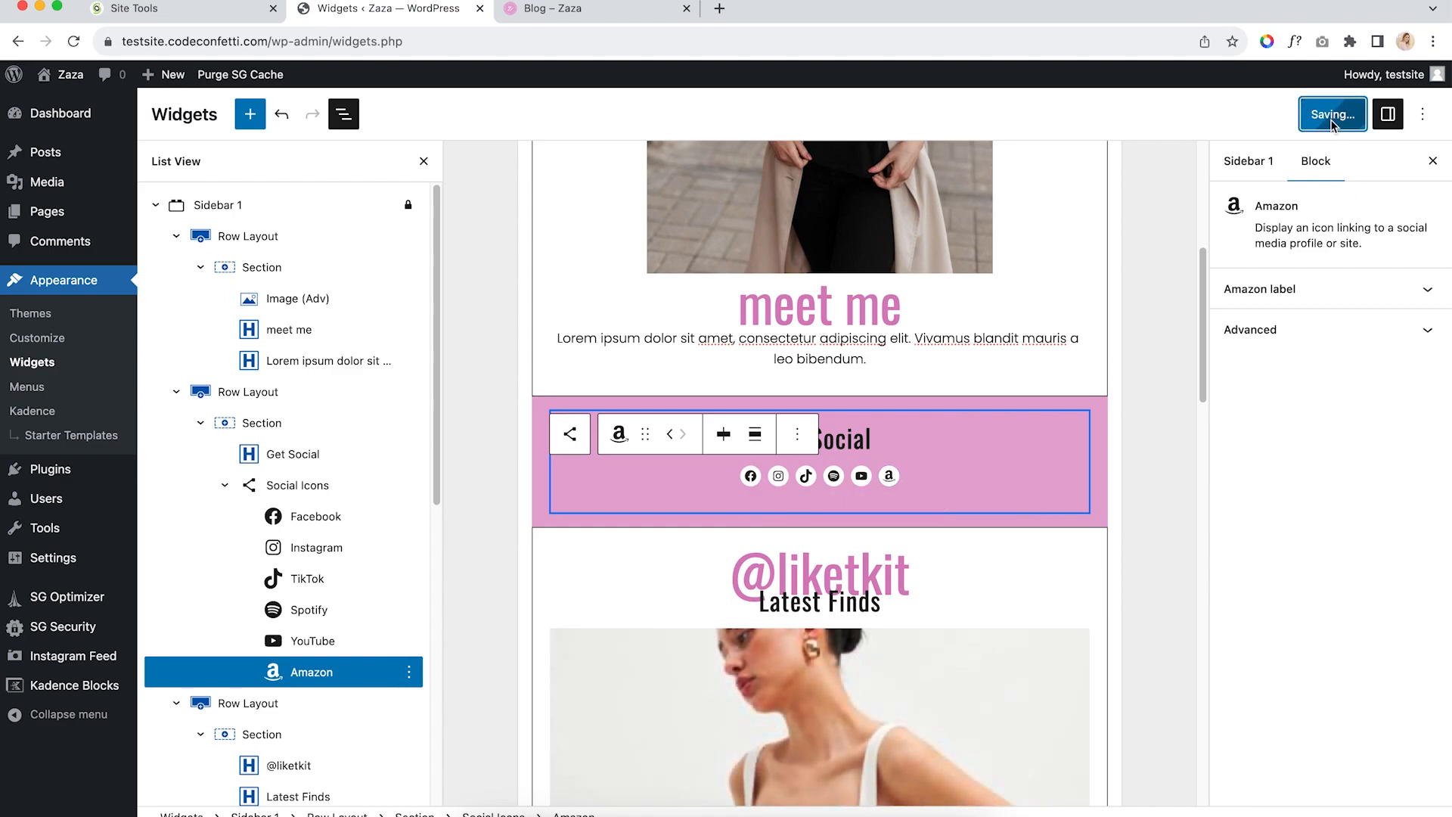
Reload the live Blog page and examine the Get Social icons for the Amazon icon
click(552, 9)
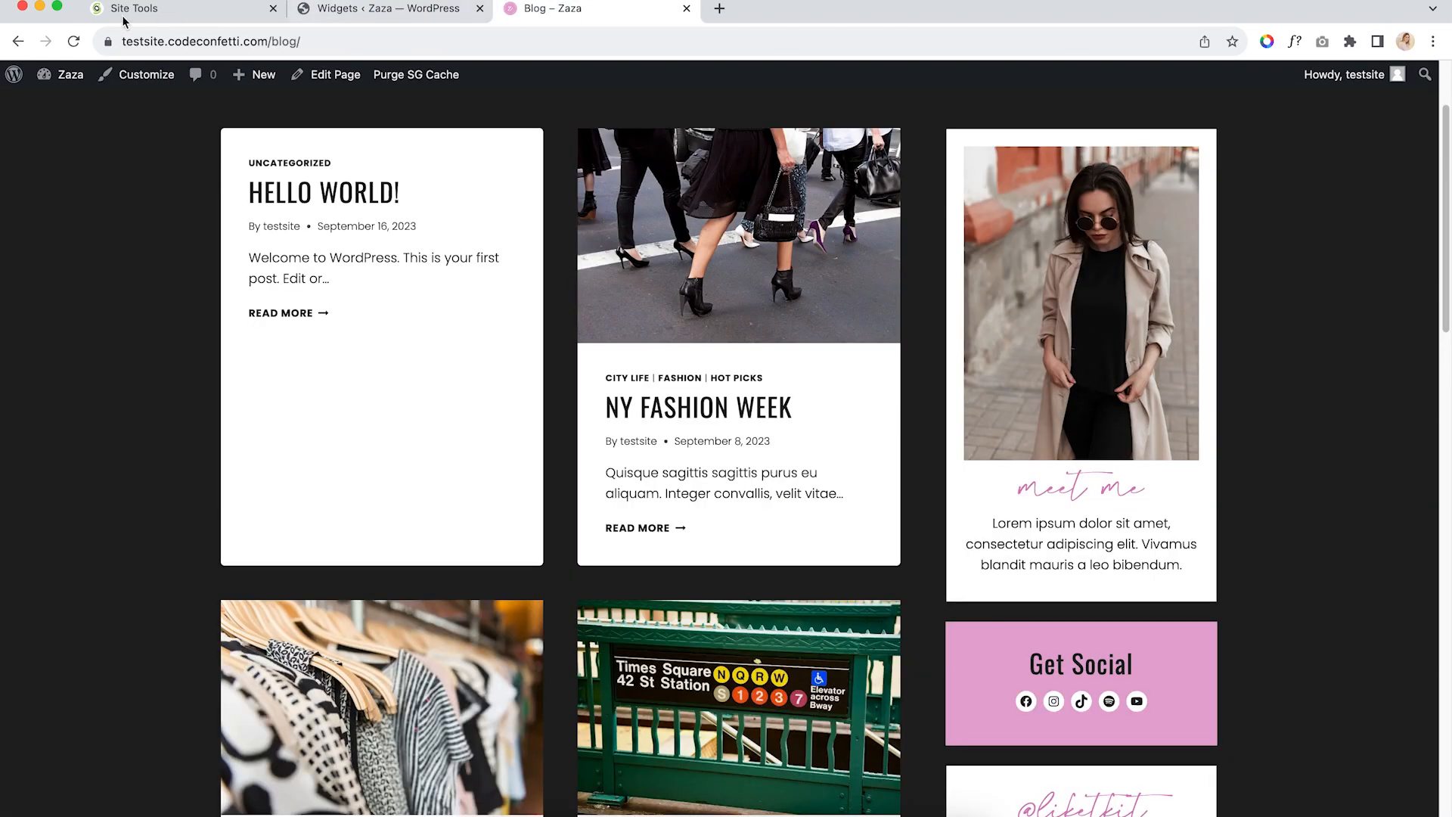
click(73, 42)
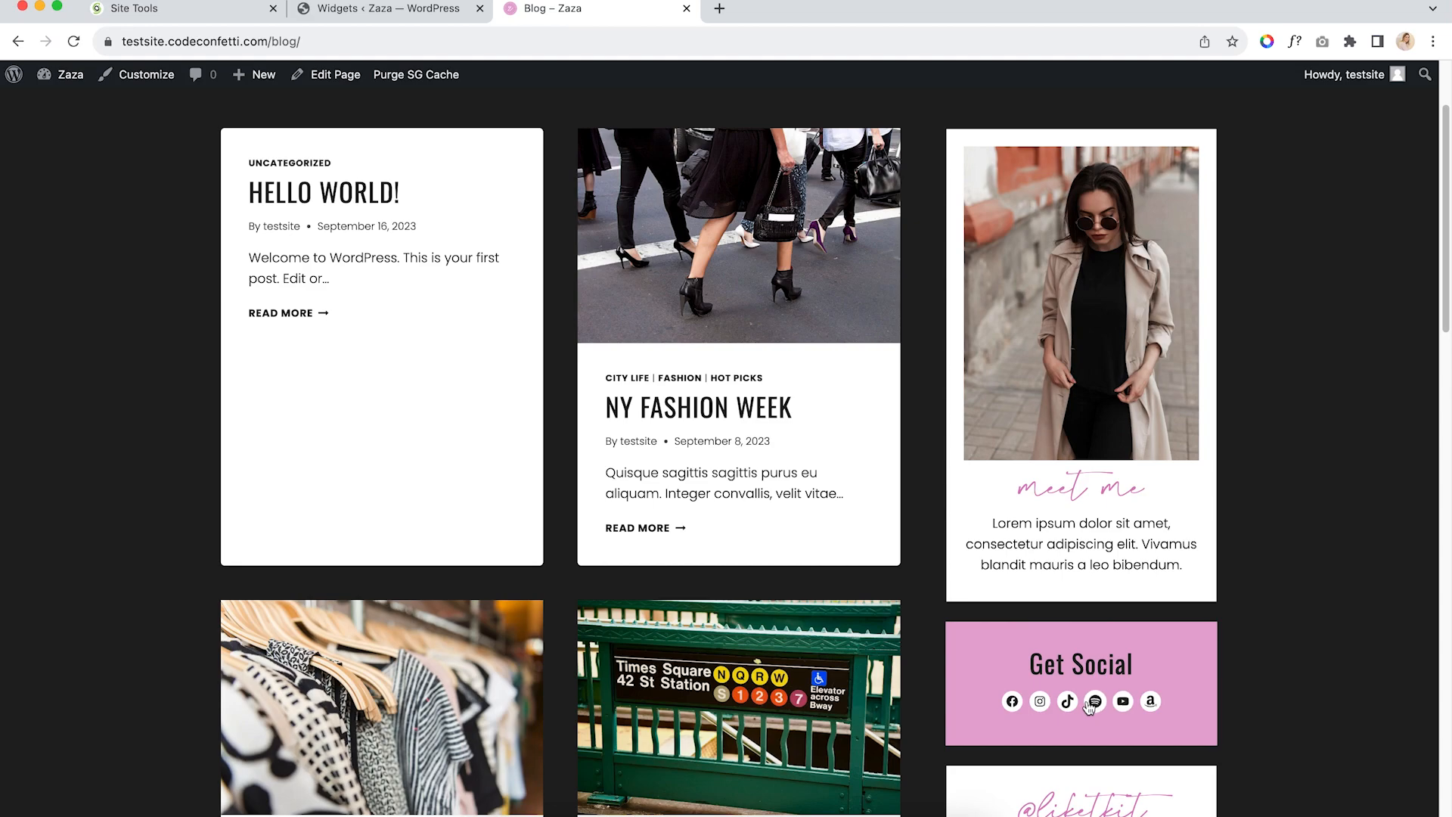
click(382, 10)
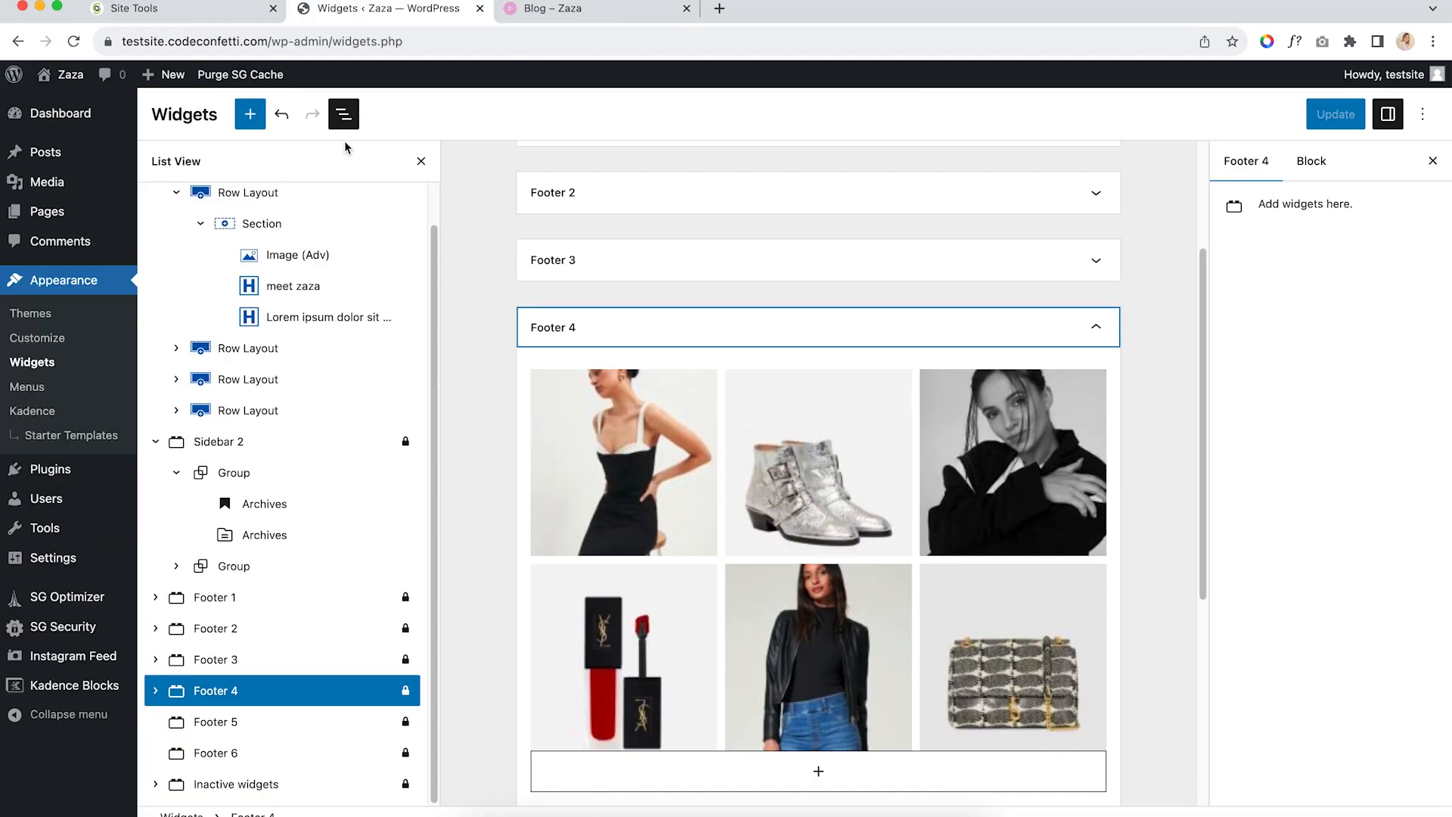
Review the list of sidebar and footer widget areas and view the live Blog page from its footer up to its header
scroll(575, 246, up, 3)
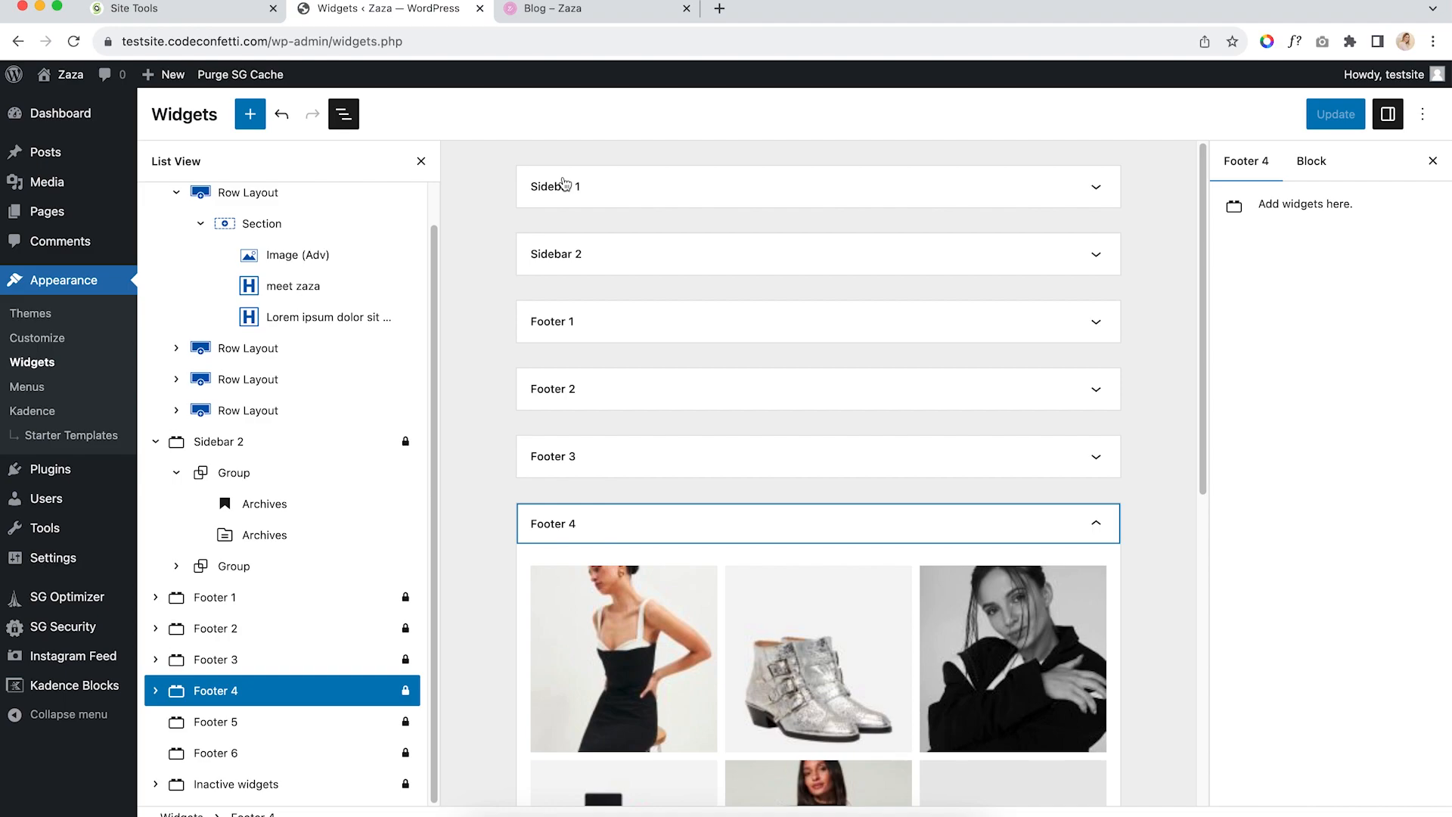
click(552, 8)
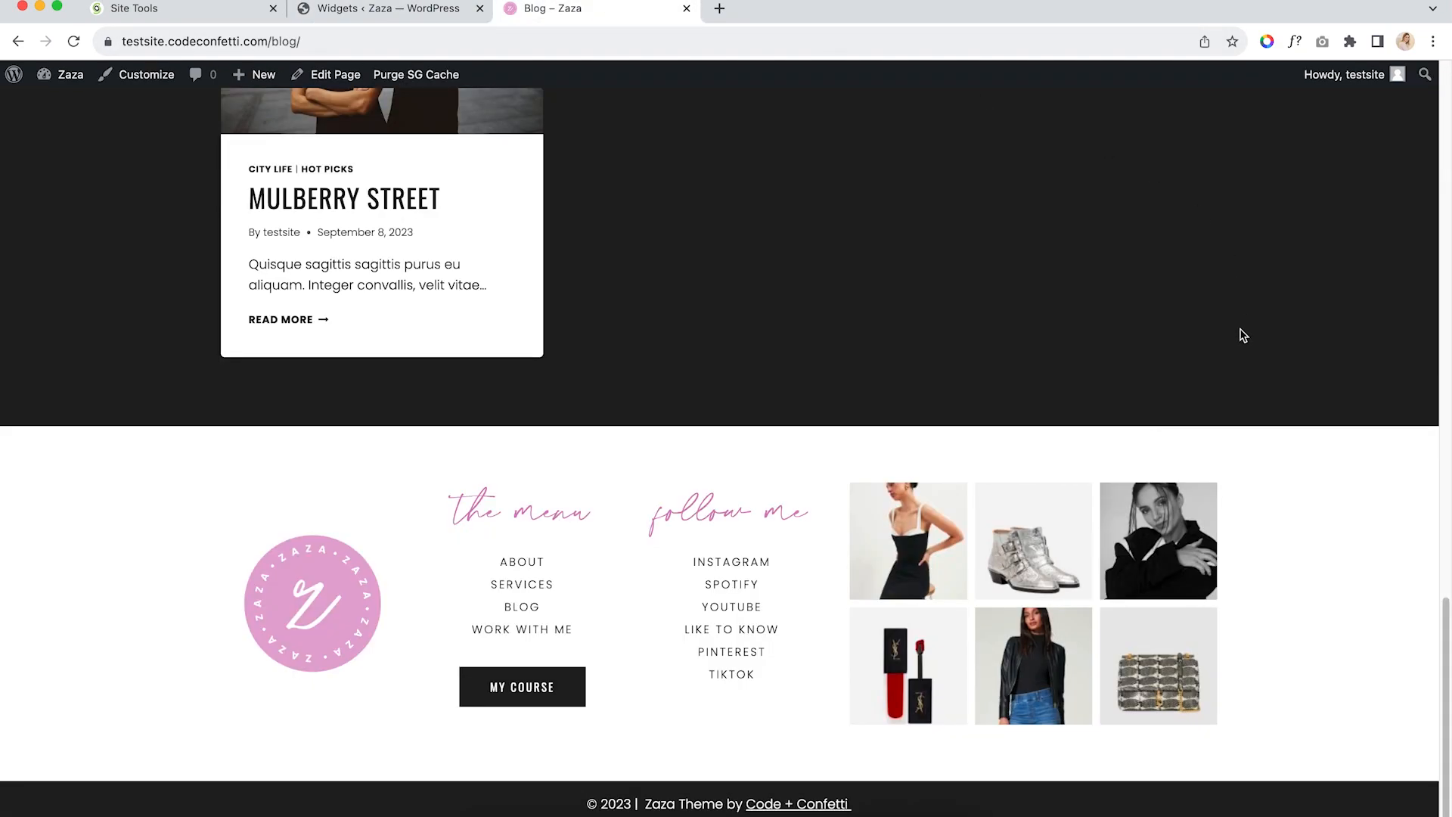
scroll(1240, 329, up, 10)
scroll(1077, 216, up, 8)
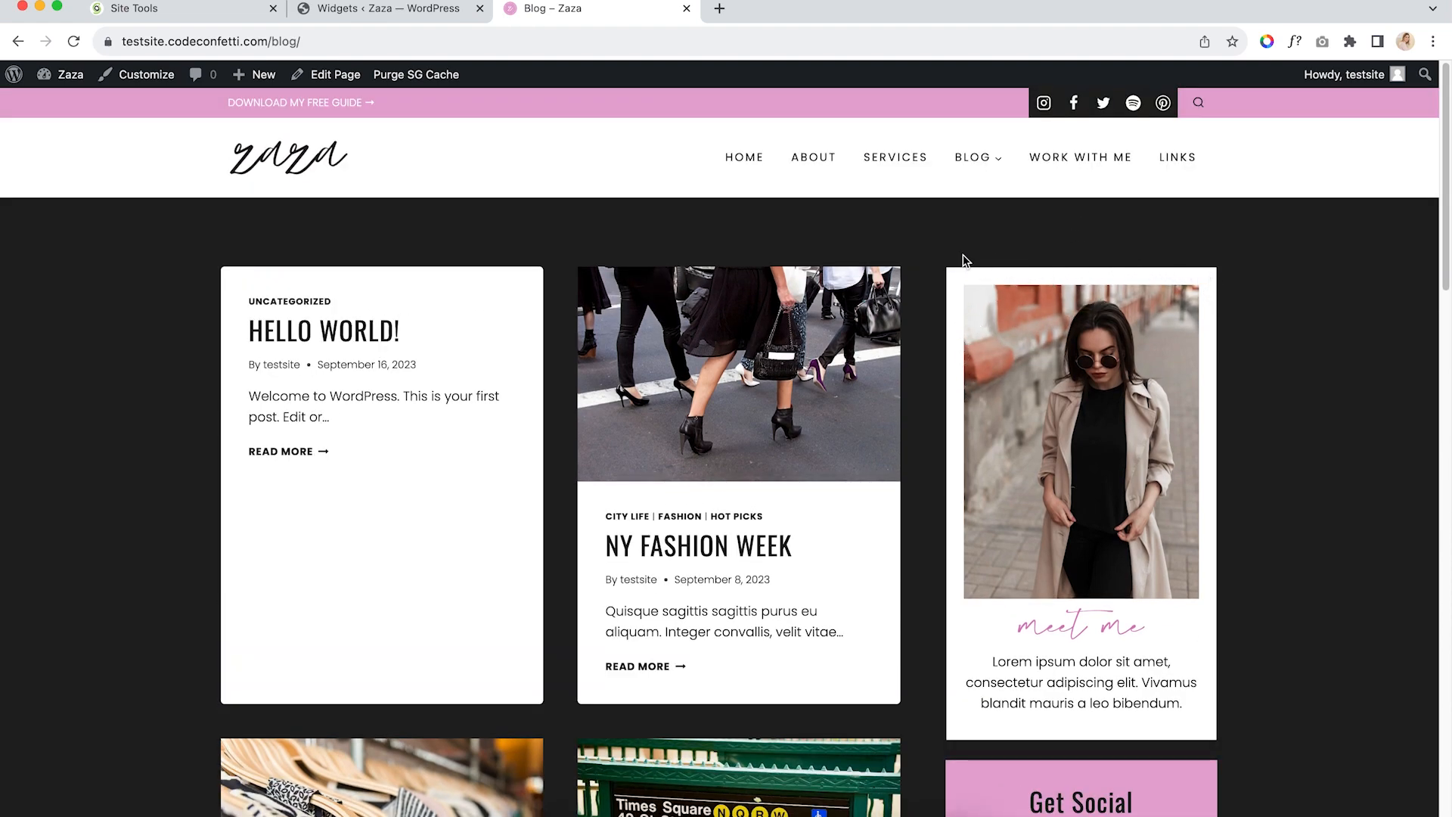
Open the theme customizer from the dashboard, load the Blog page in its preview and open the Posts/Pages Layout settings
click(378, 8)
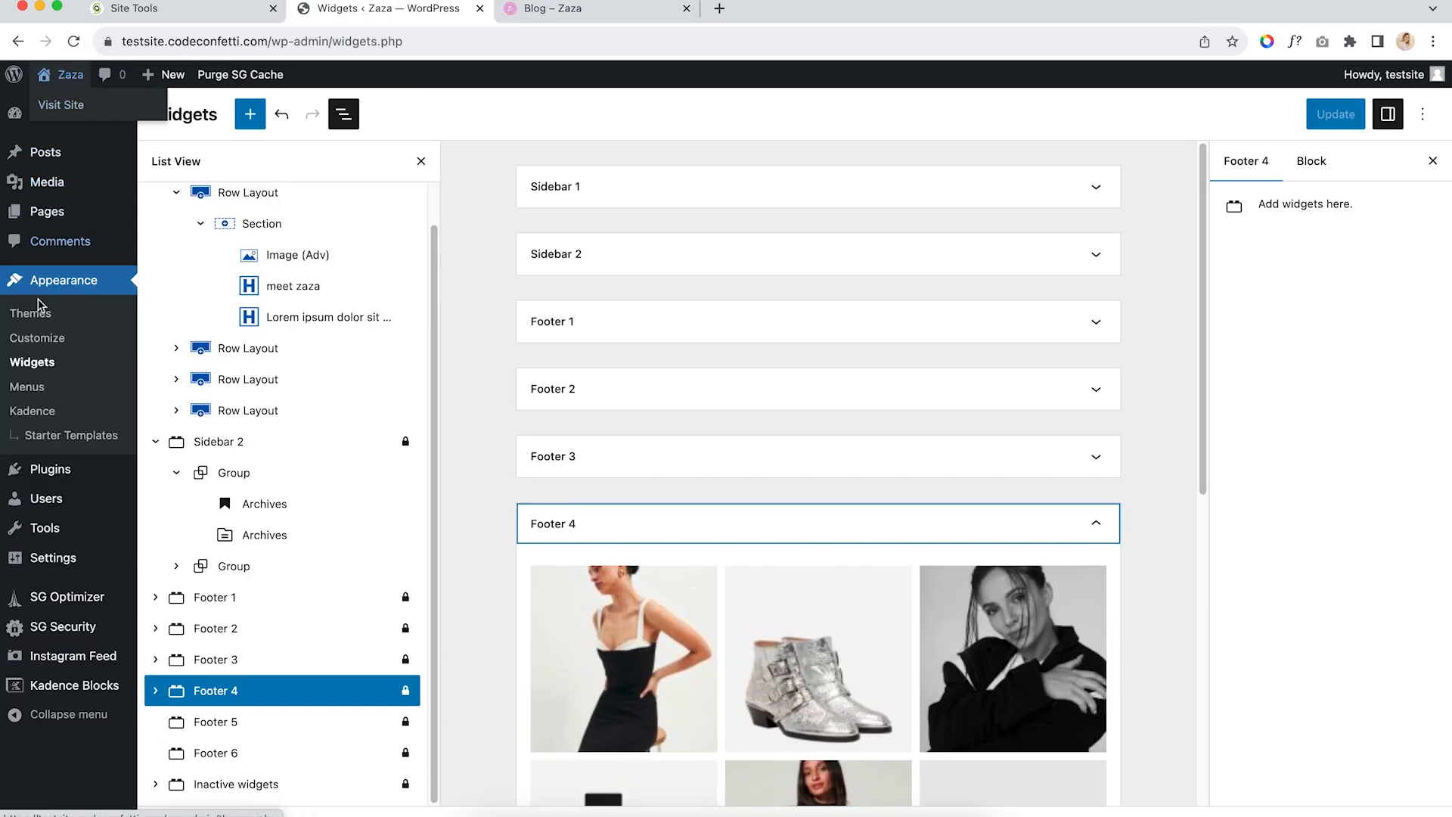
click(38, 344)
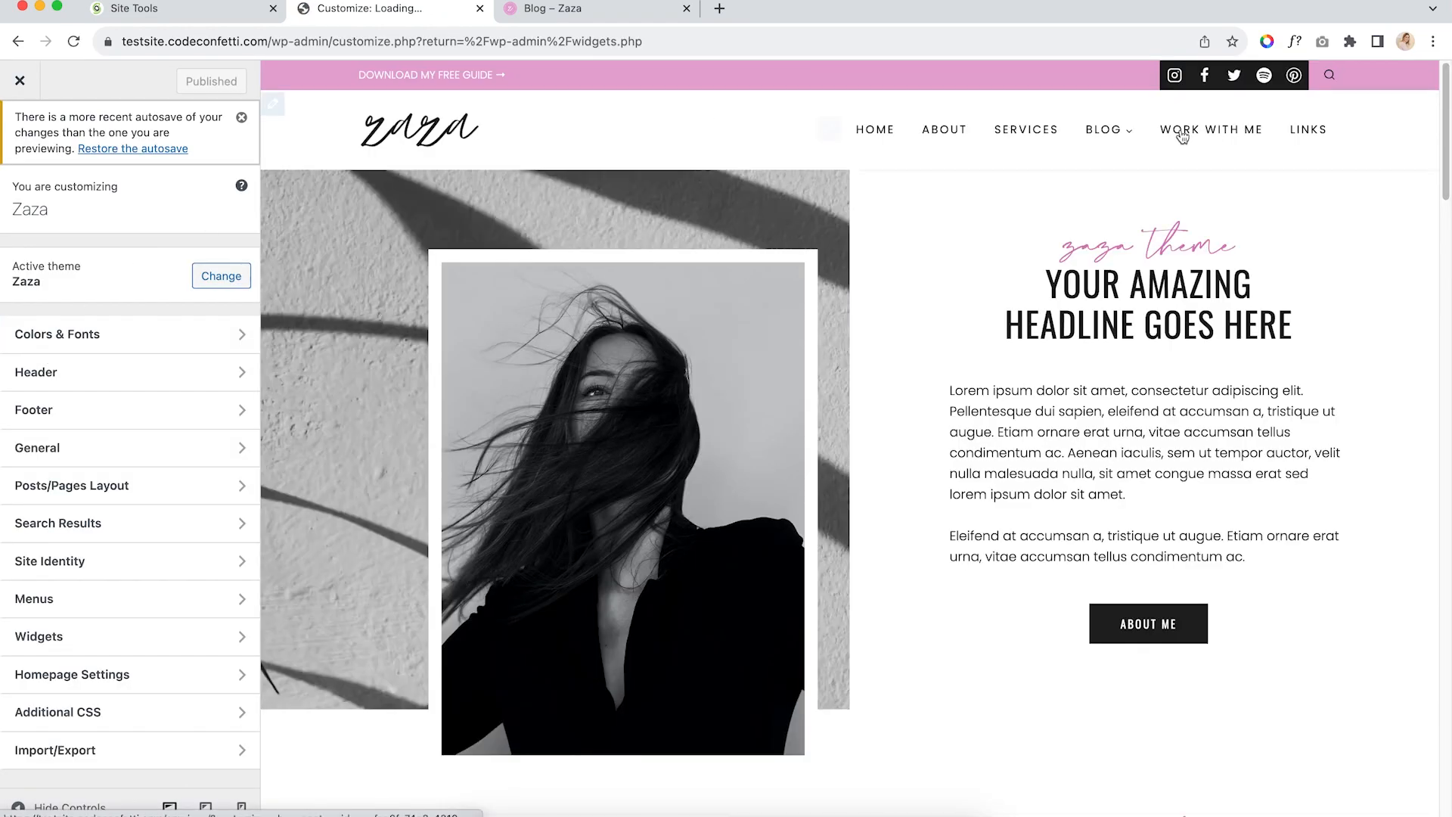
click(1140, 133)
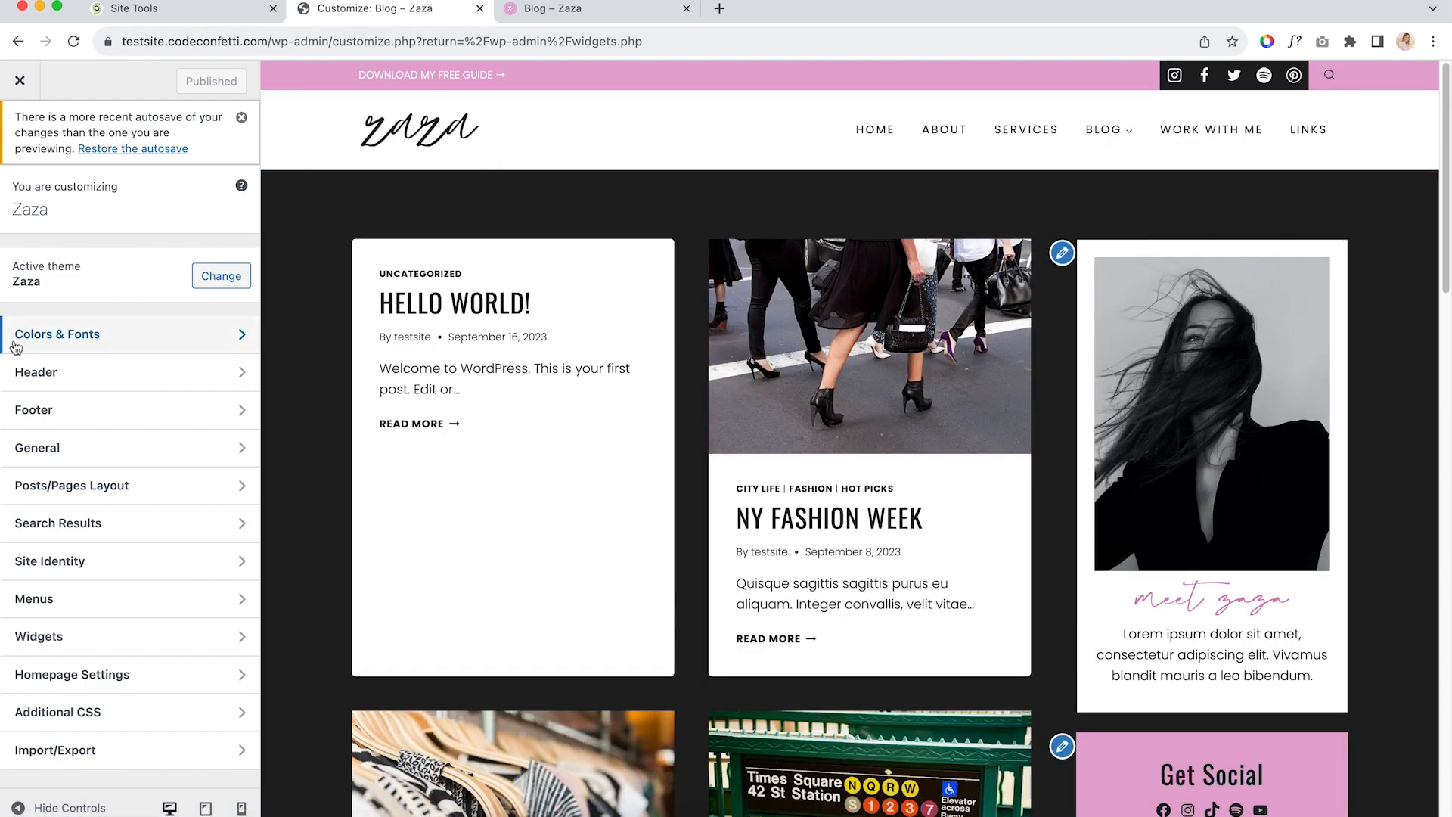
click(86, 491)
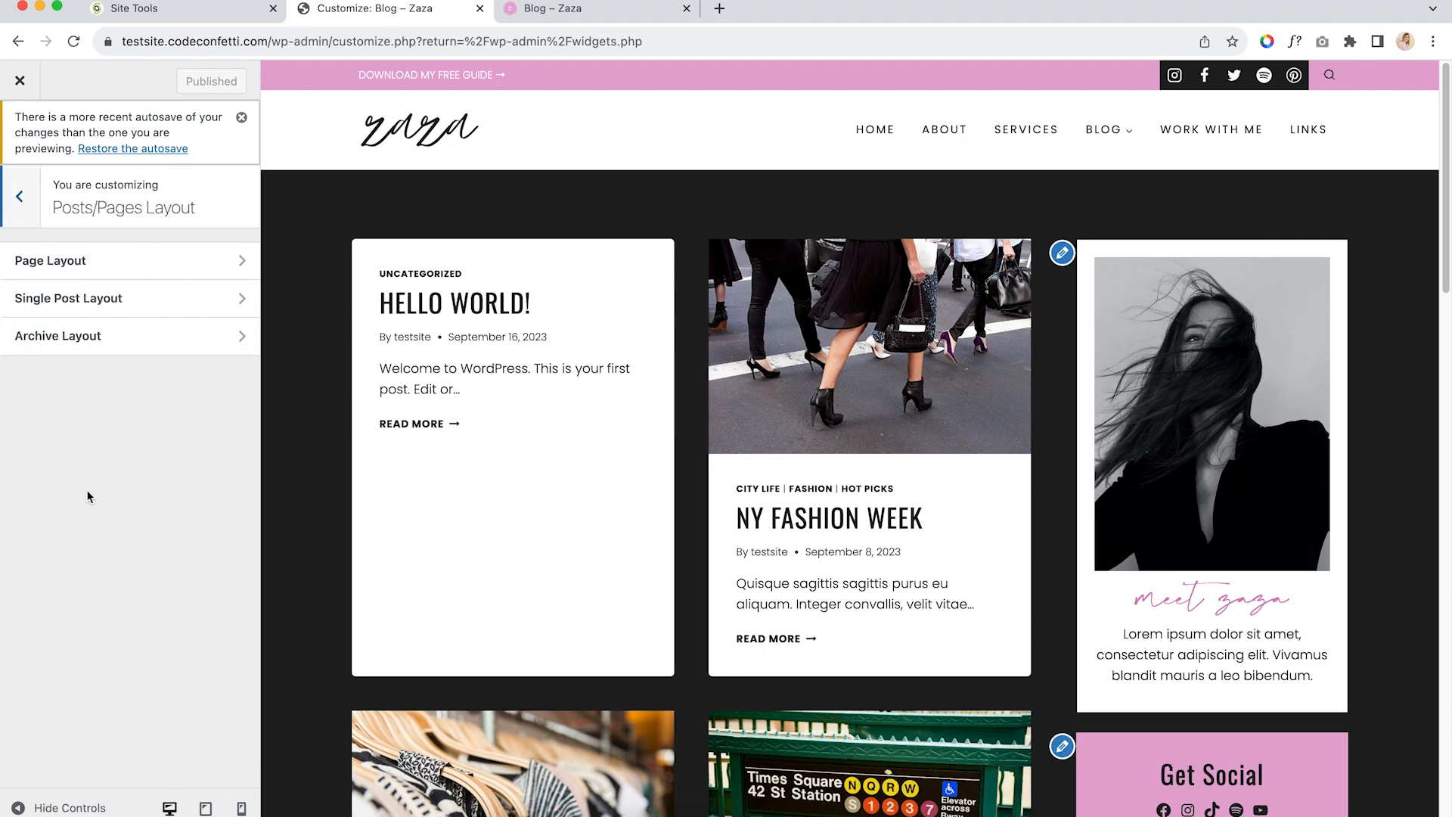
Open the Archive Layout settings and try Sidebar 2 as the post archive's default sidebar
click(83, 344)
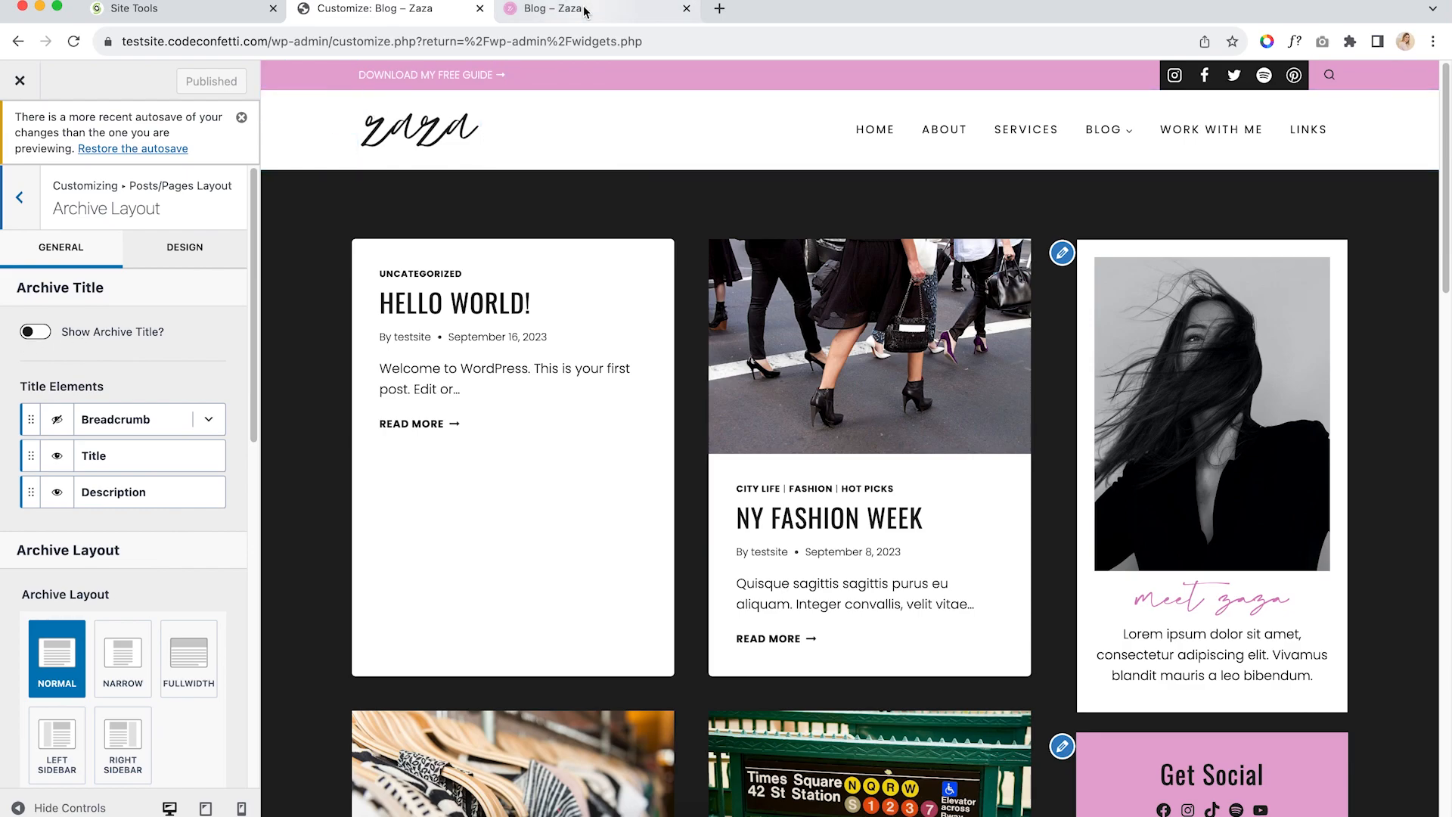
scroll(193, 402, down, 10)
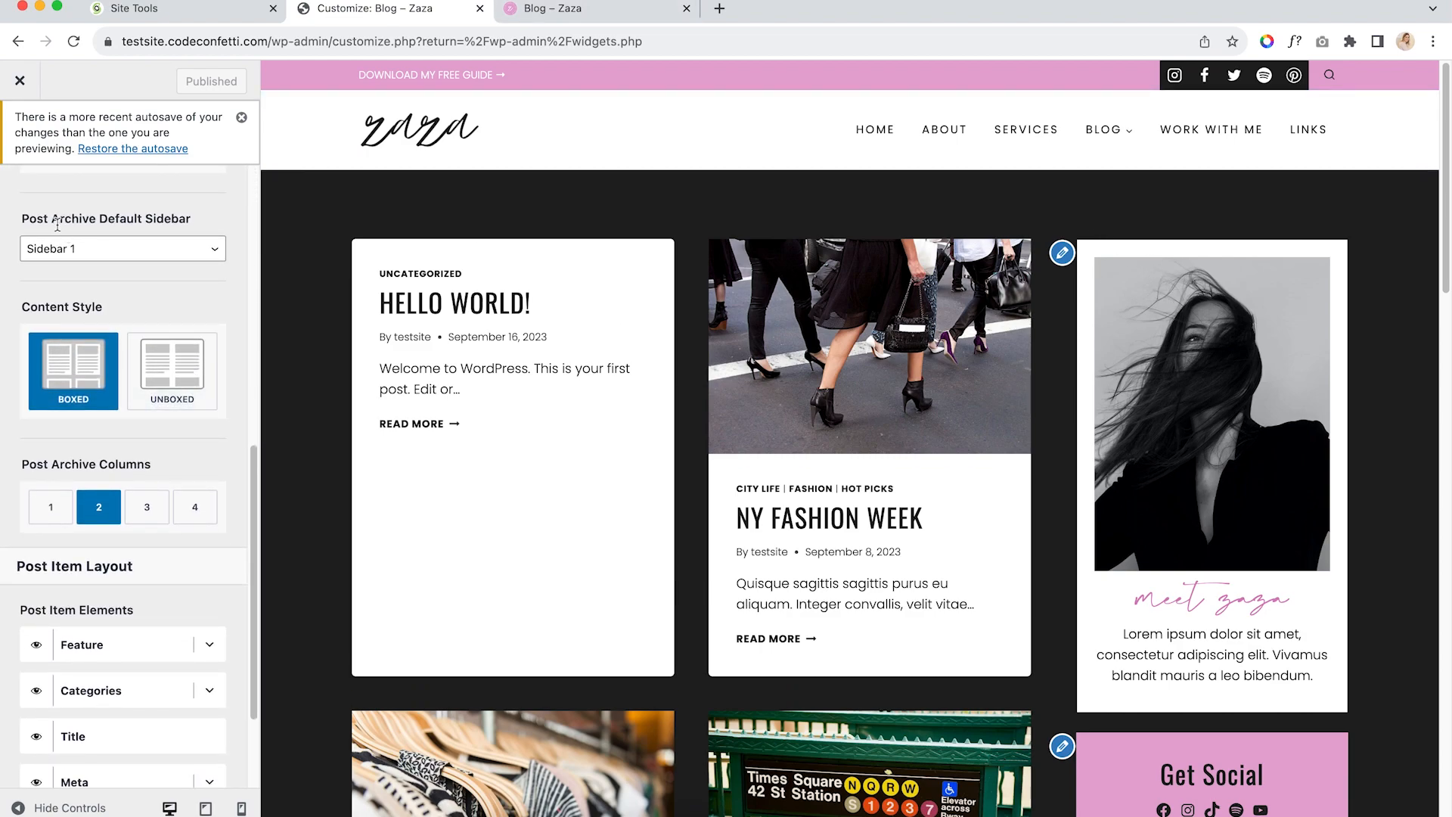
click(160, 258)
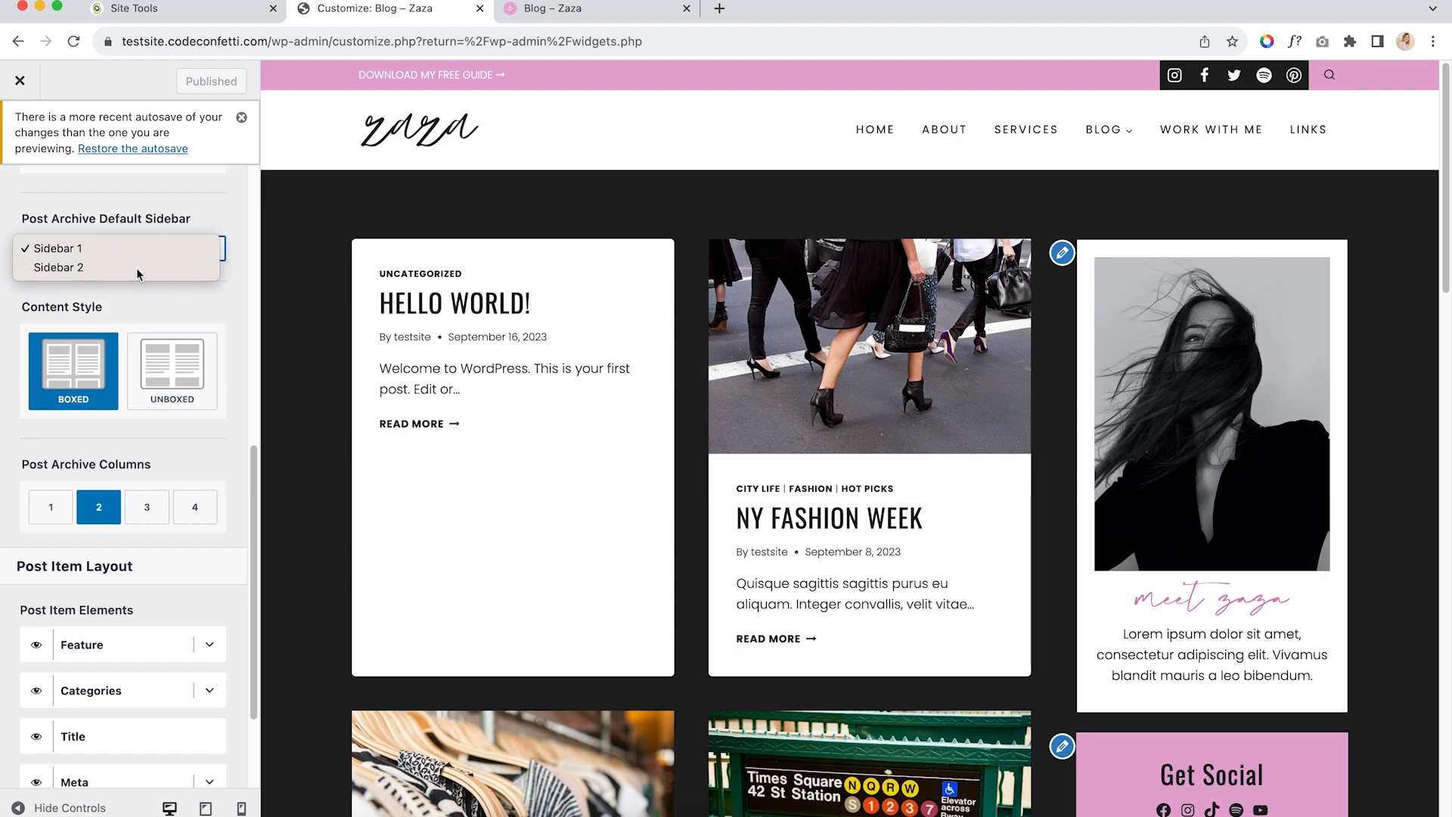
click(136, 266)
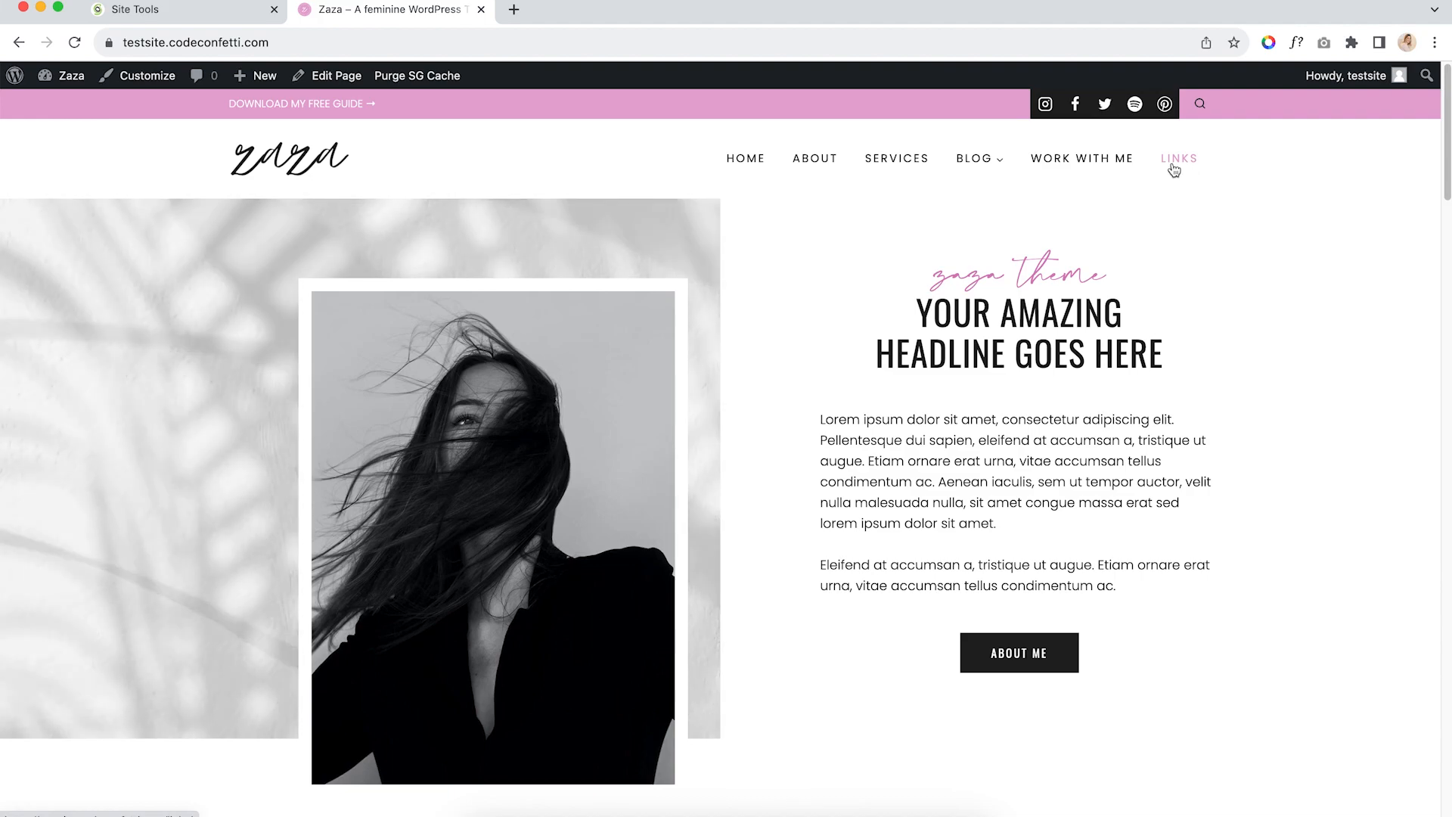
Open the live Links page and inspect it in the browser's iPhone XR mobile view
click(1177, 167)
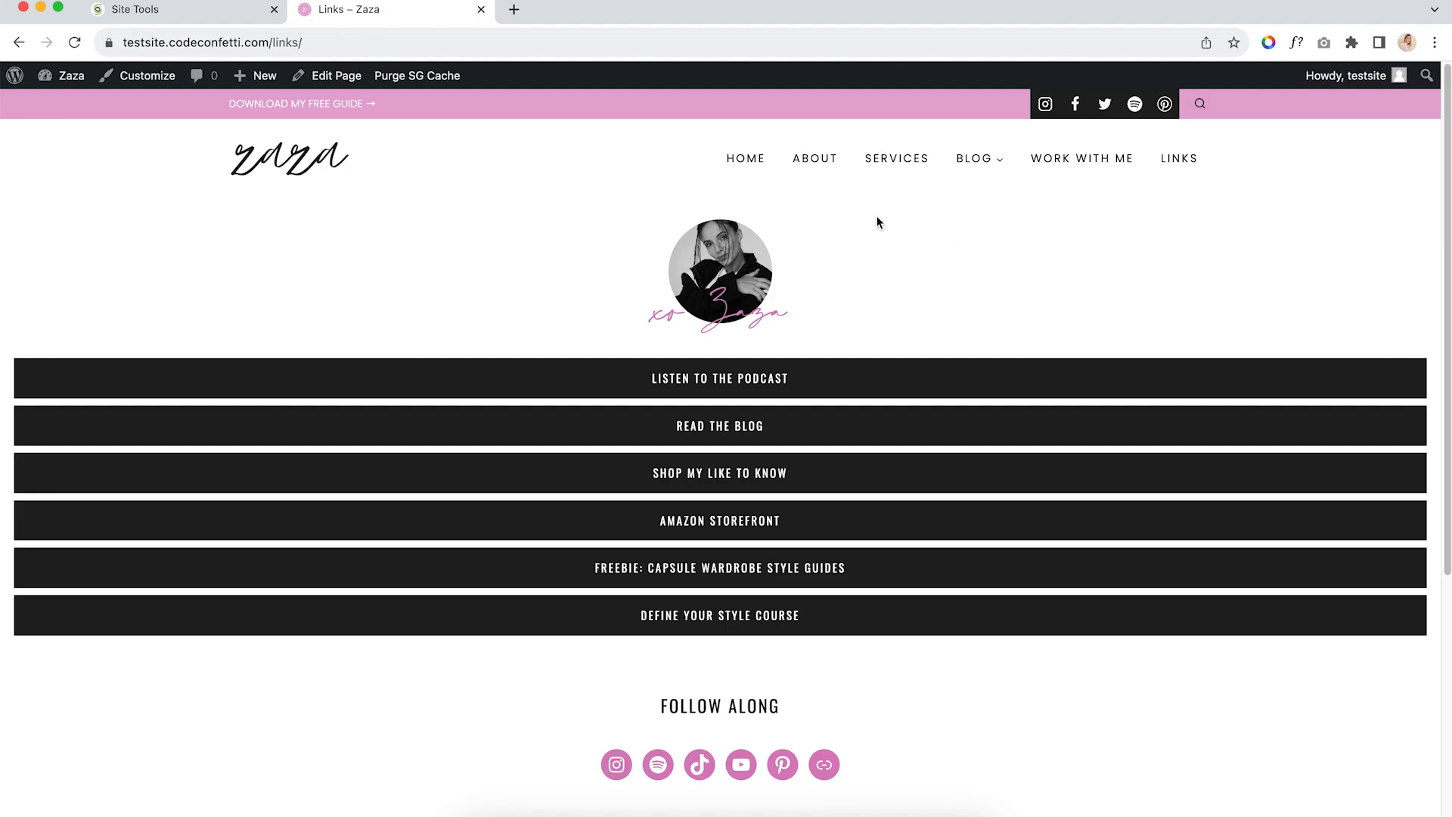
right_click(829, 204)
click(859, 475)
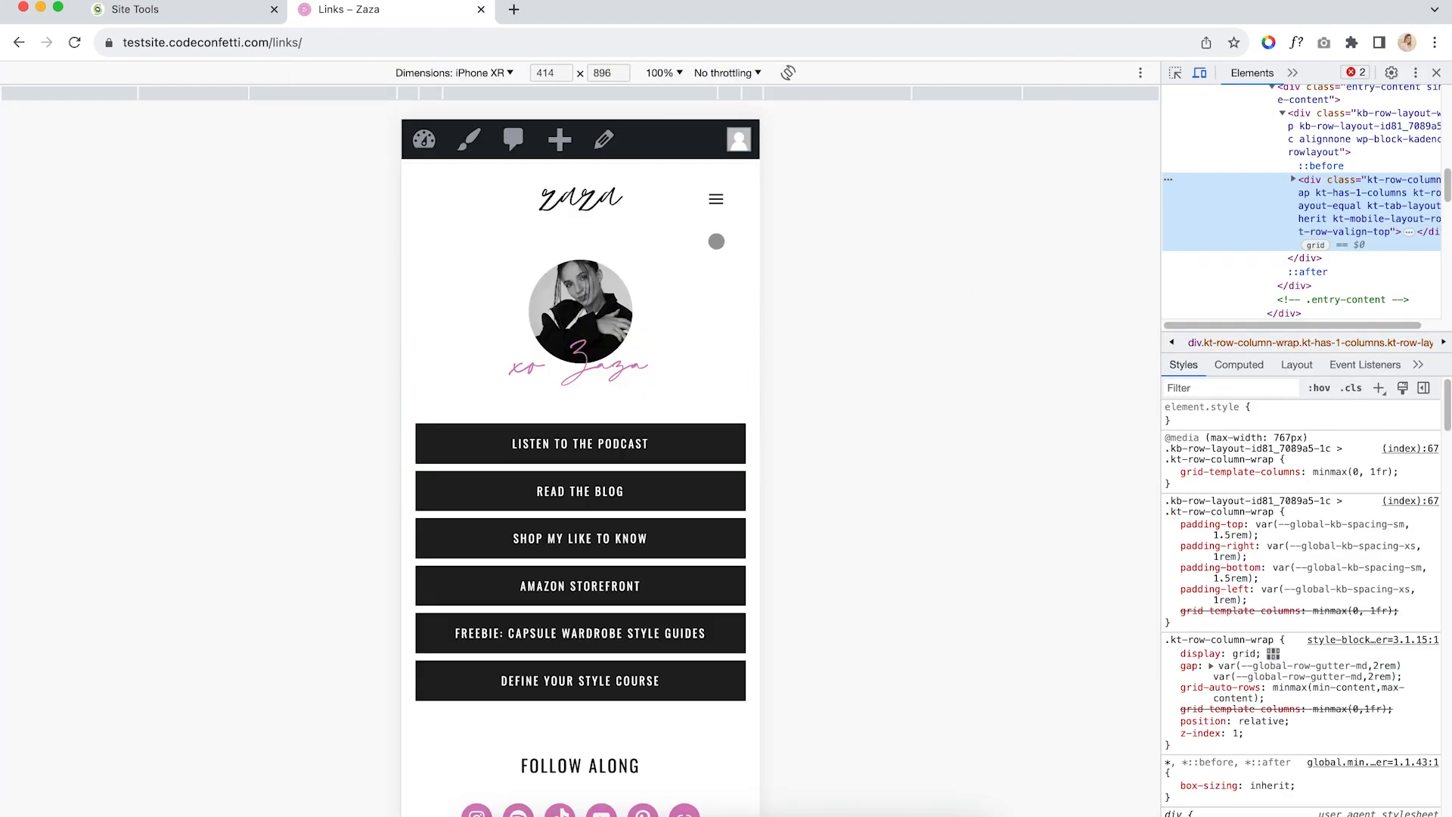
Examine the Links page's link buttons, Follow Along icons and footer in mobile view, and return to the desktop view
scroll(717, 227, down, 8)
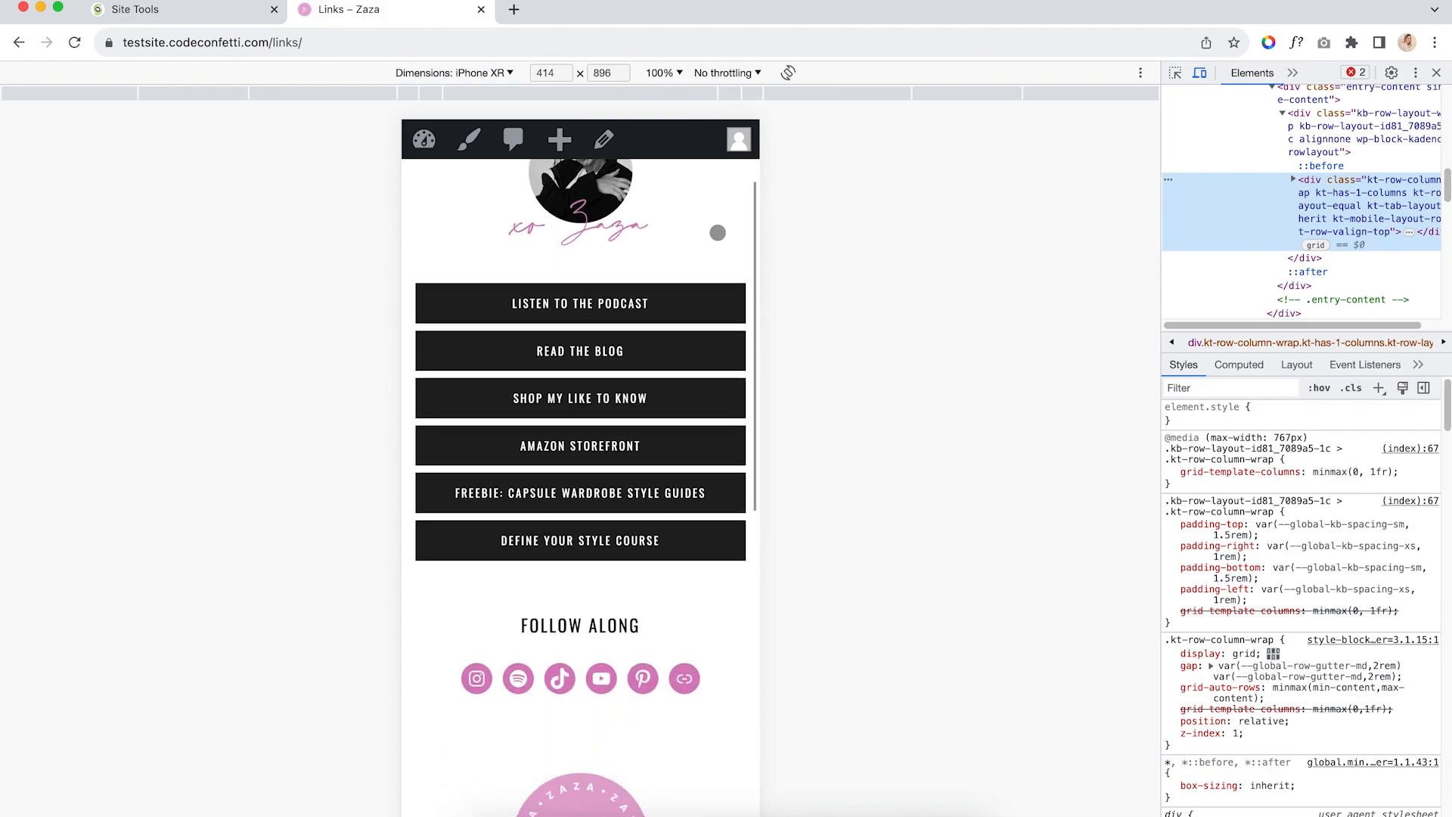
scroll(717, 232, down, 6)
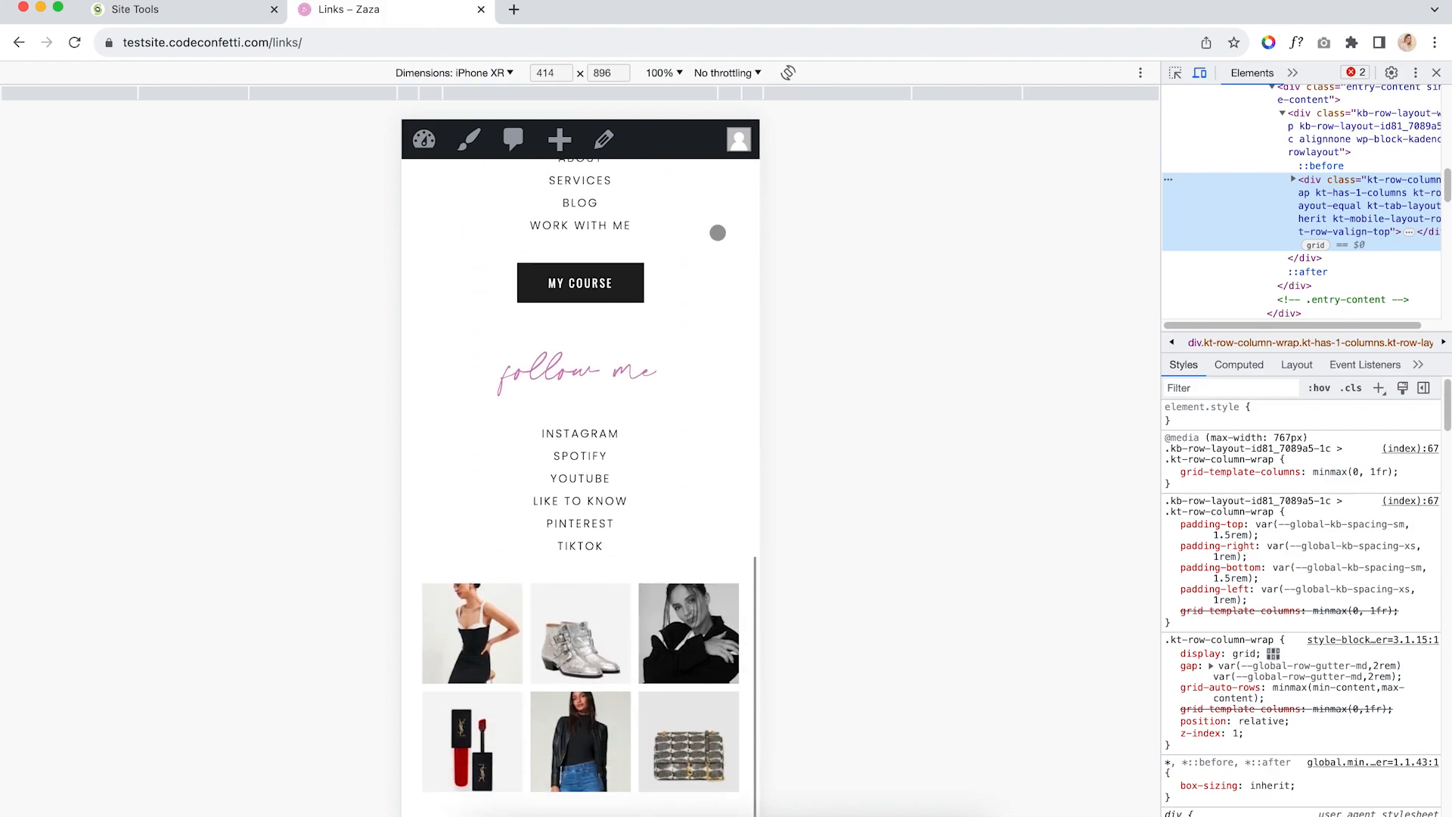
scroll(717, 231, up, 4)
scroll(717, 232, up, 10)
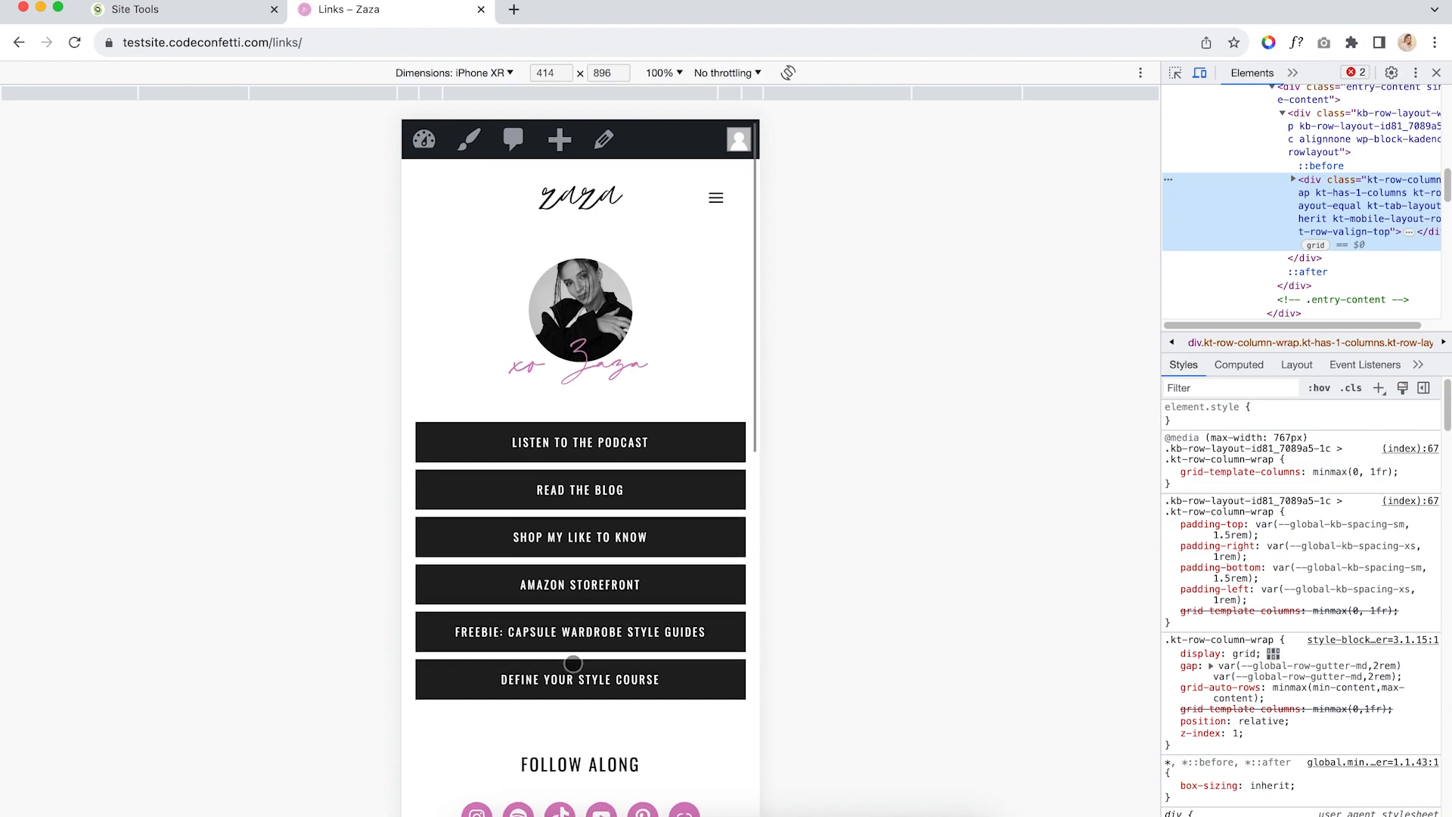
scroll(571, 657, down, 1)
scroll(597, 397, down, 1)
scroll(602, 396, down, 4)
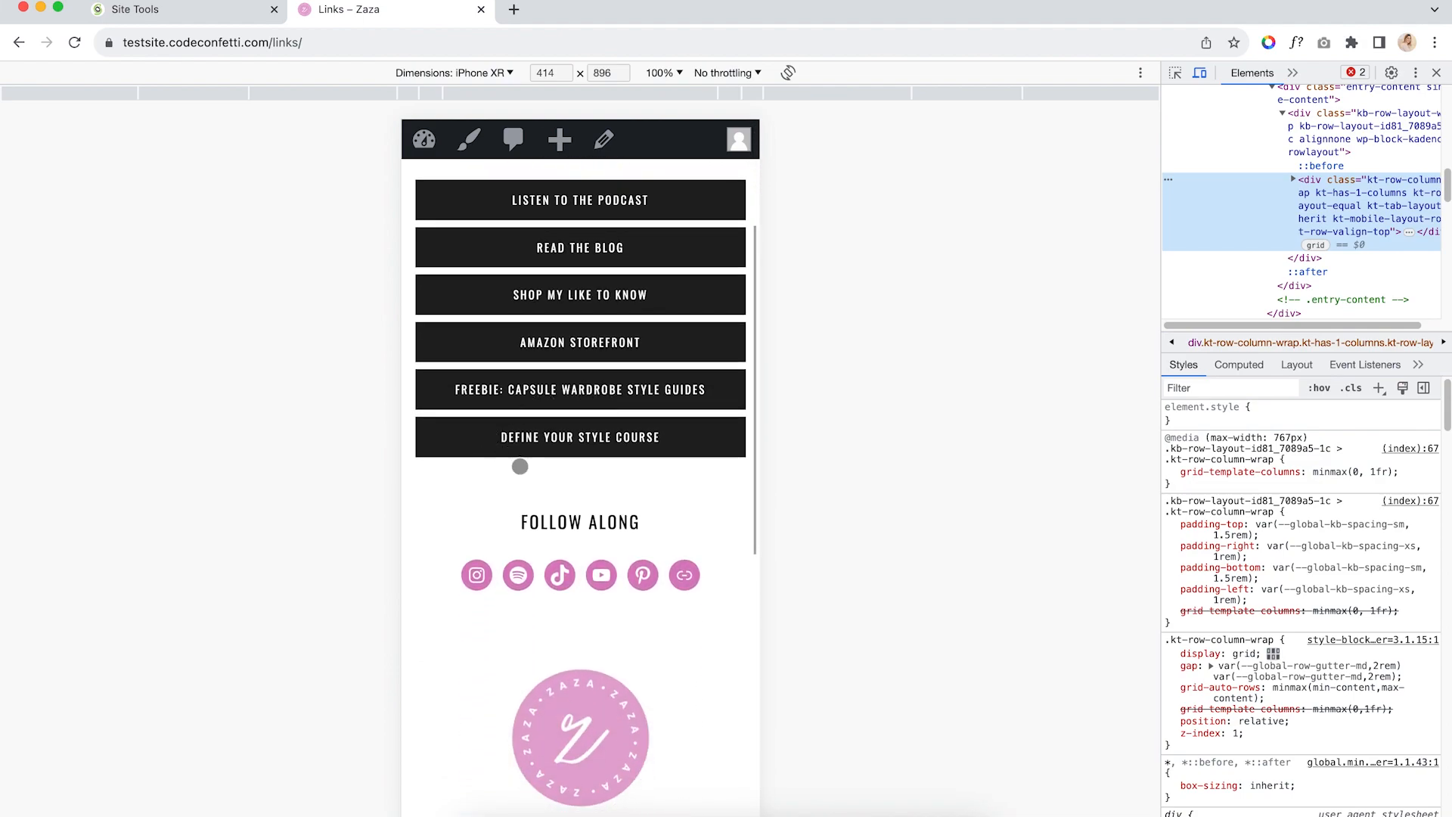
scroll(585, 379, down, 1)
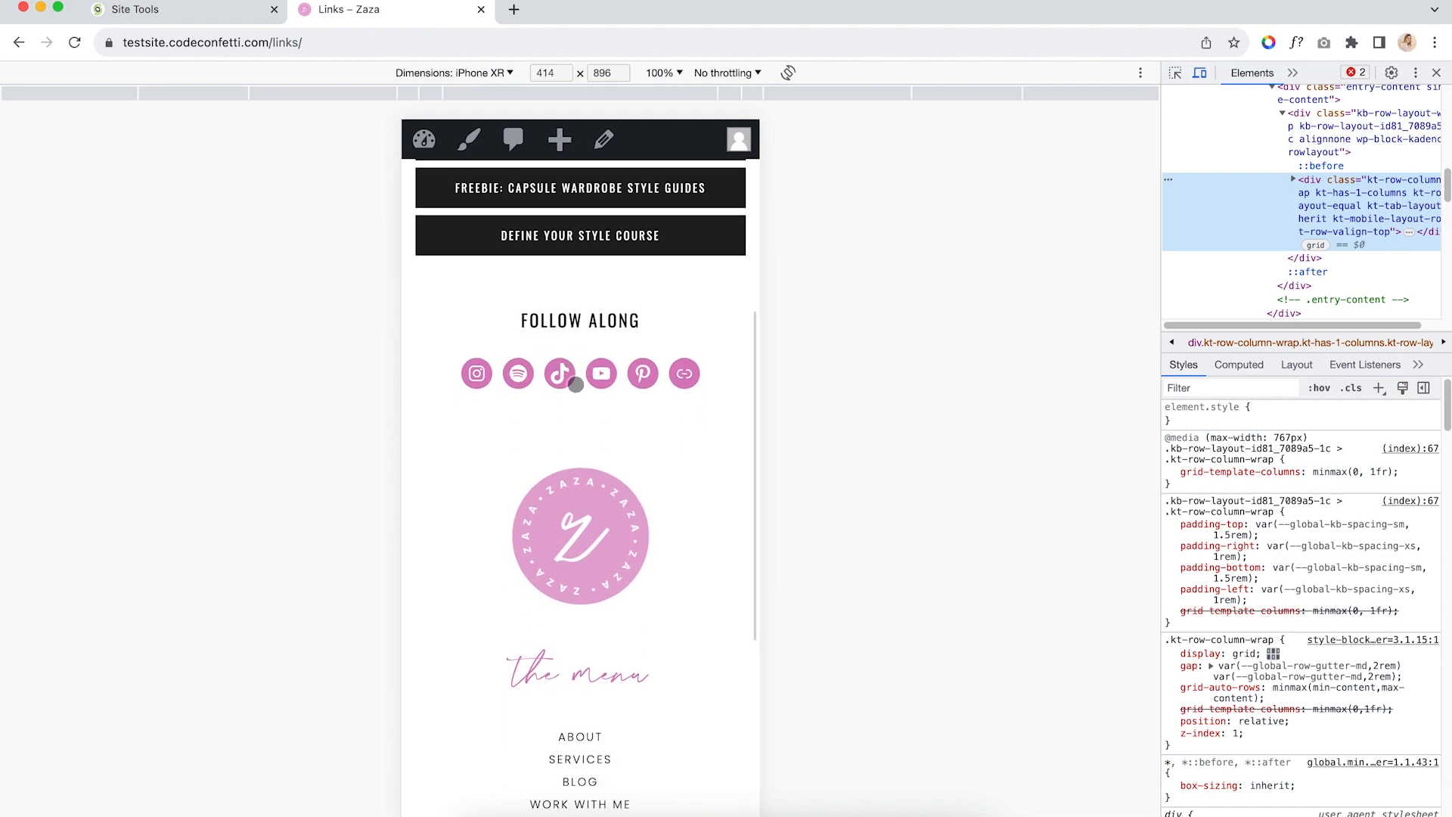
scroll(686, 386, down, 1)
scroll(688, 387, down, 6)
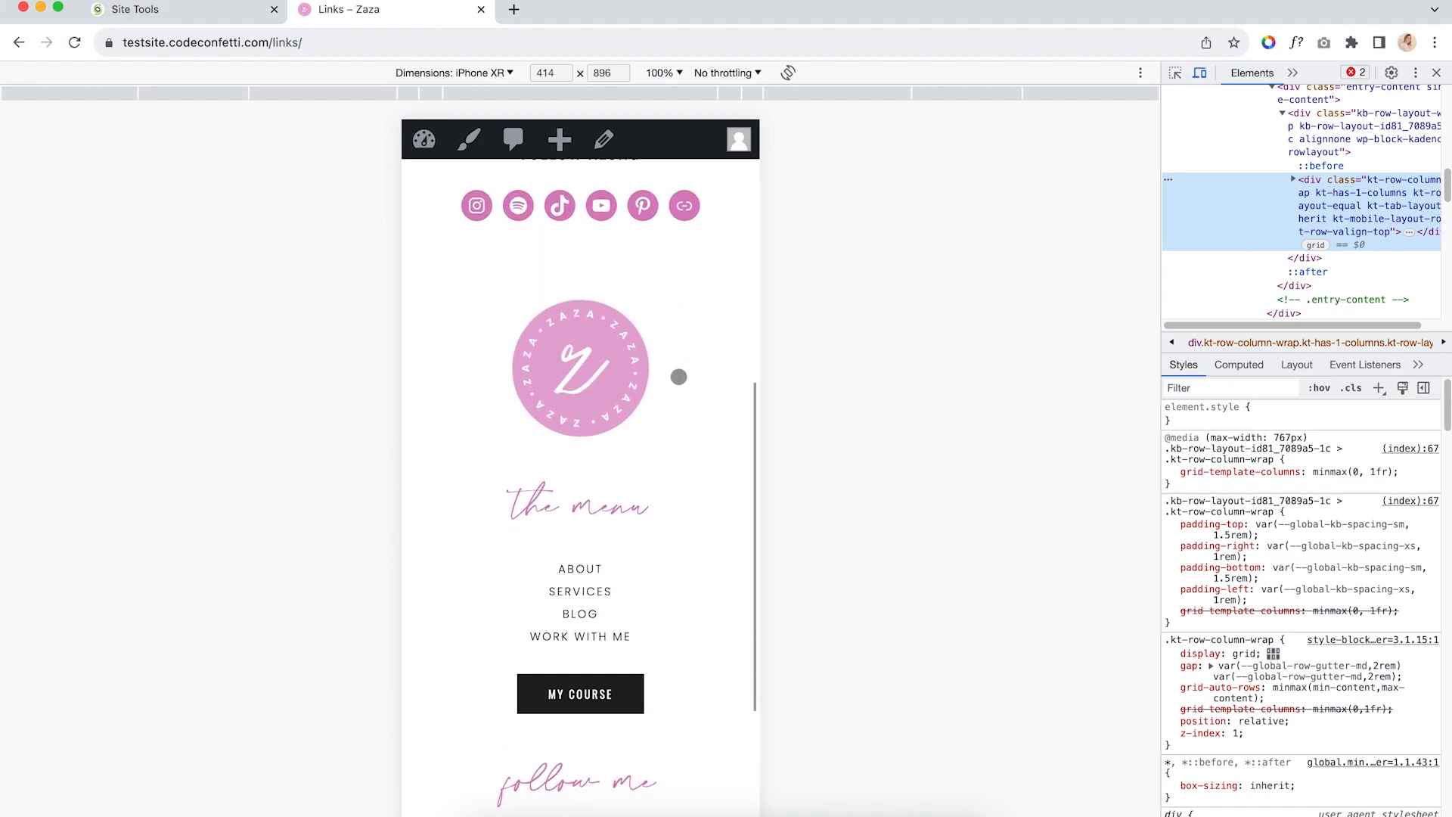
scroll(671, 567, down, 2)
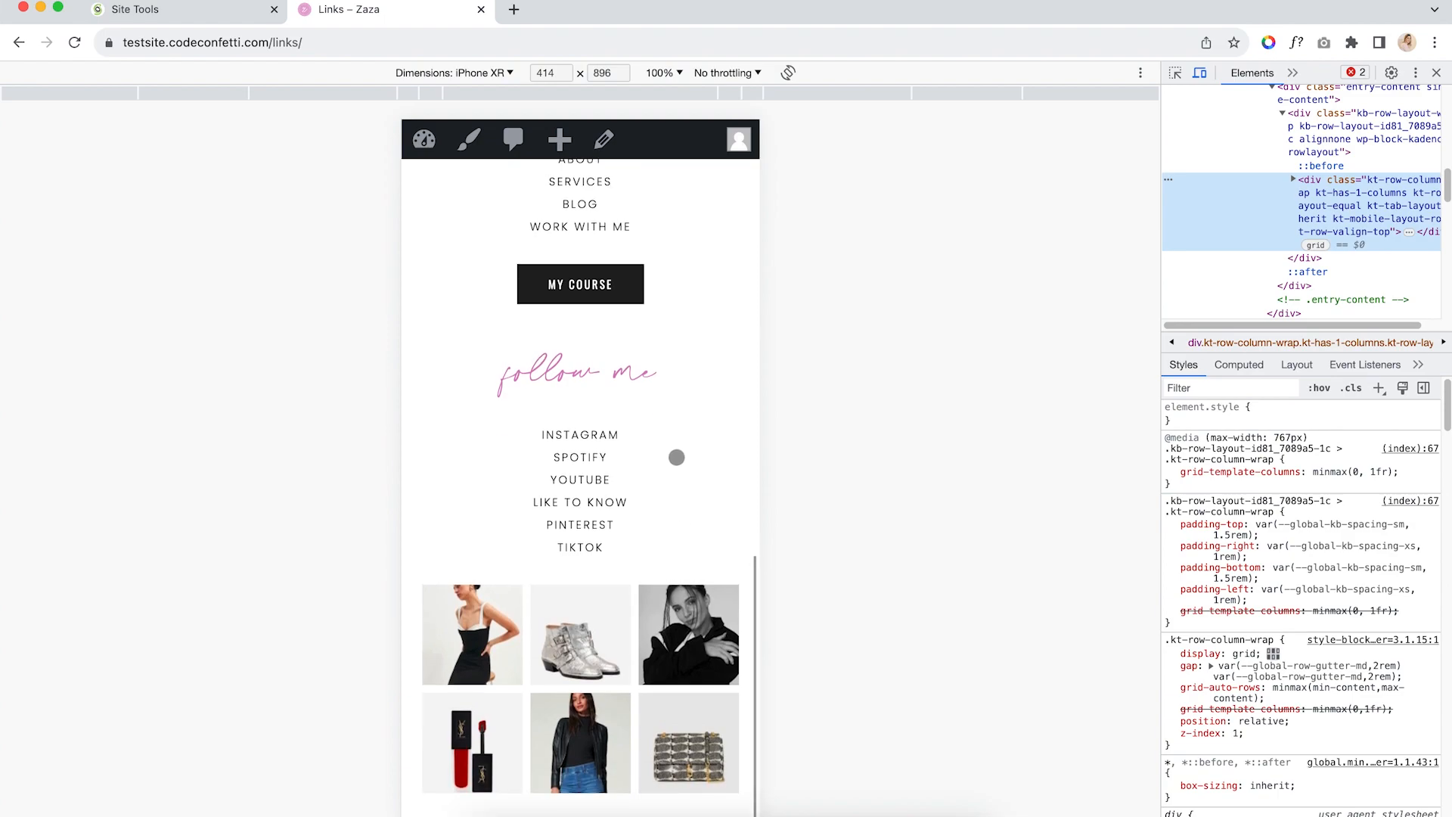
scroll(674, 454, up, 12)
scroll(676, 442, down, 13)
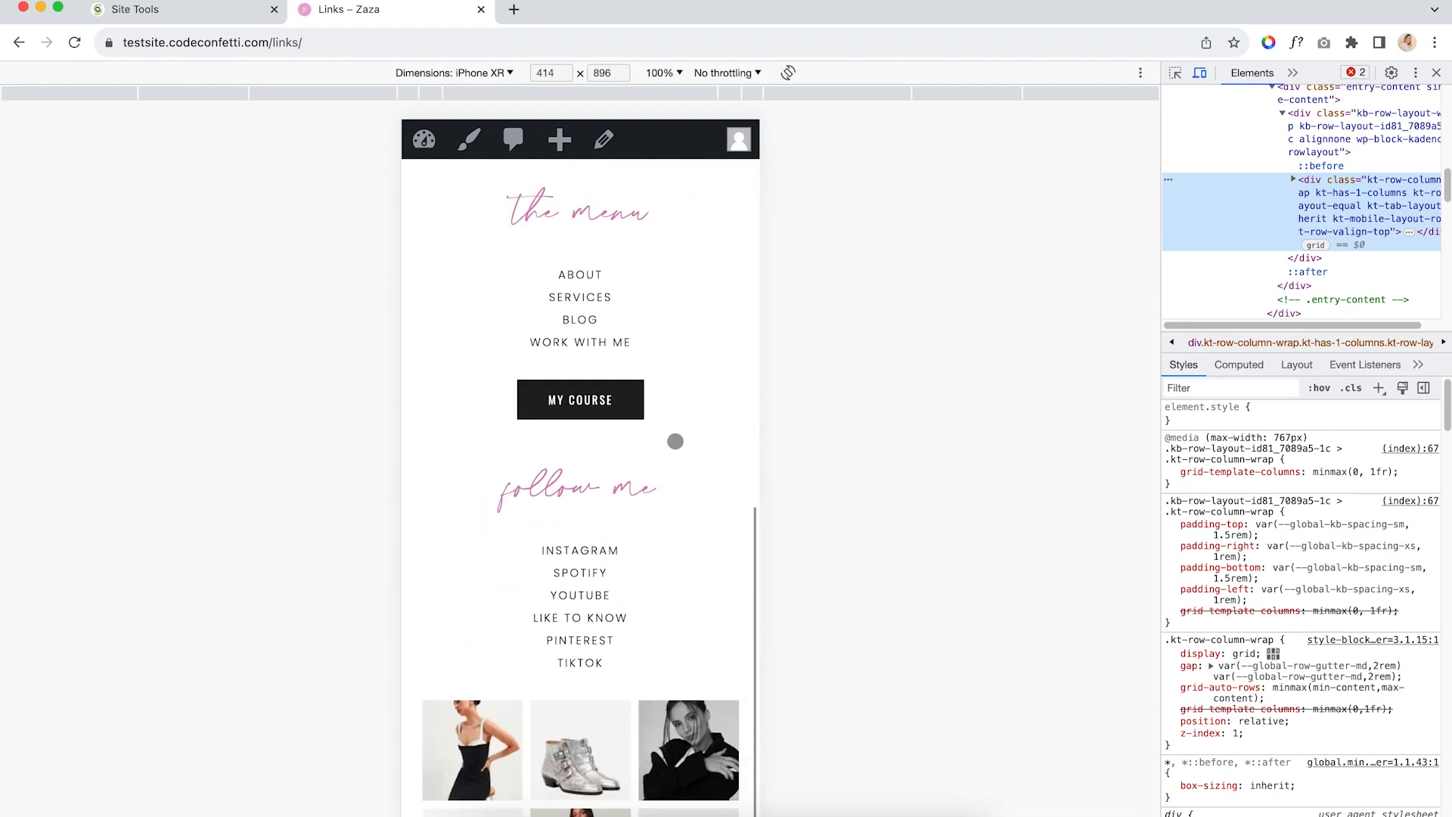
scroll(659, 529, up, 4)
scroll(657, 476, up, 11)
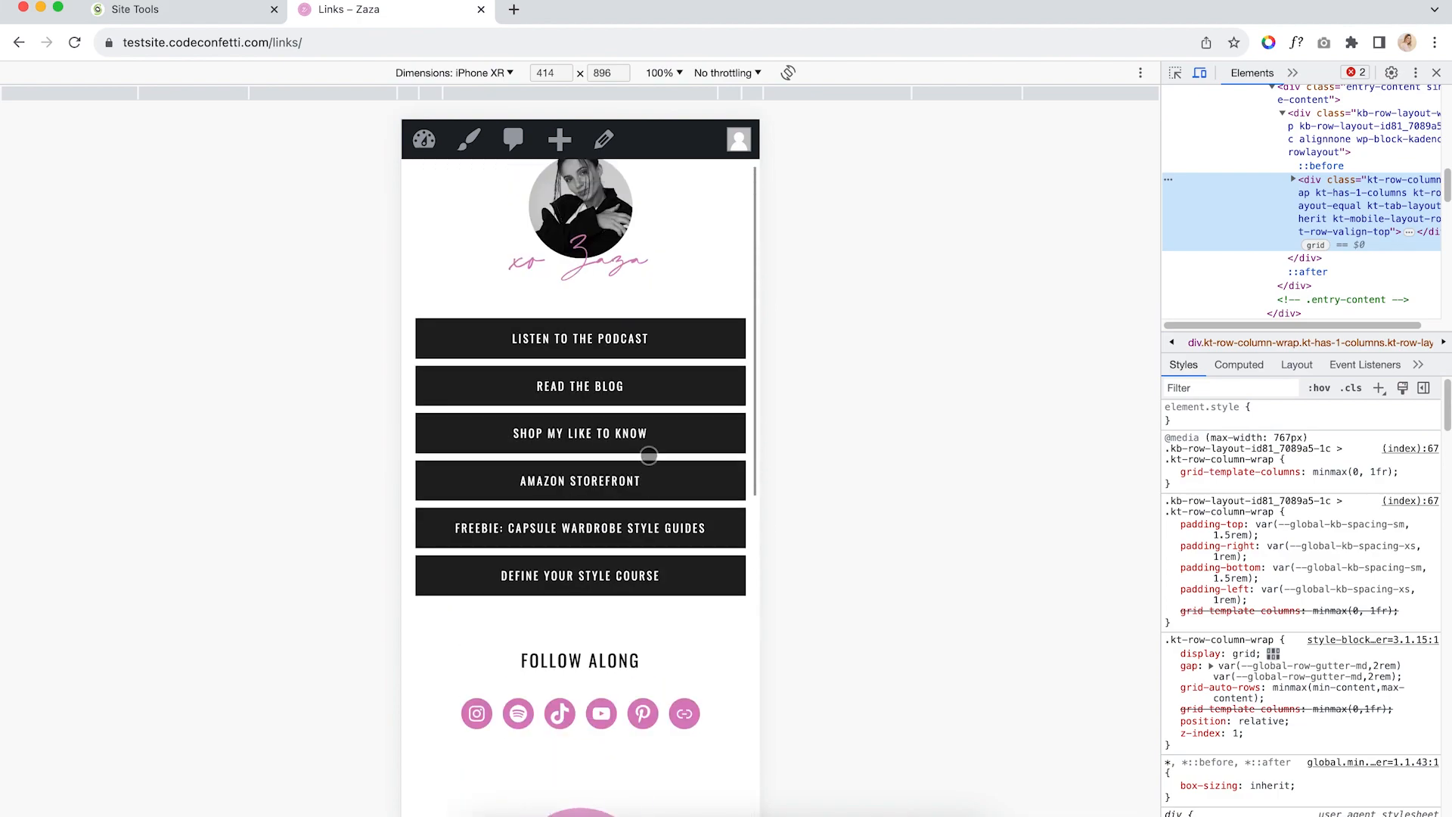
click(1436, 73)
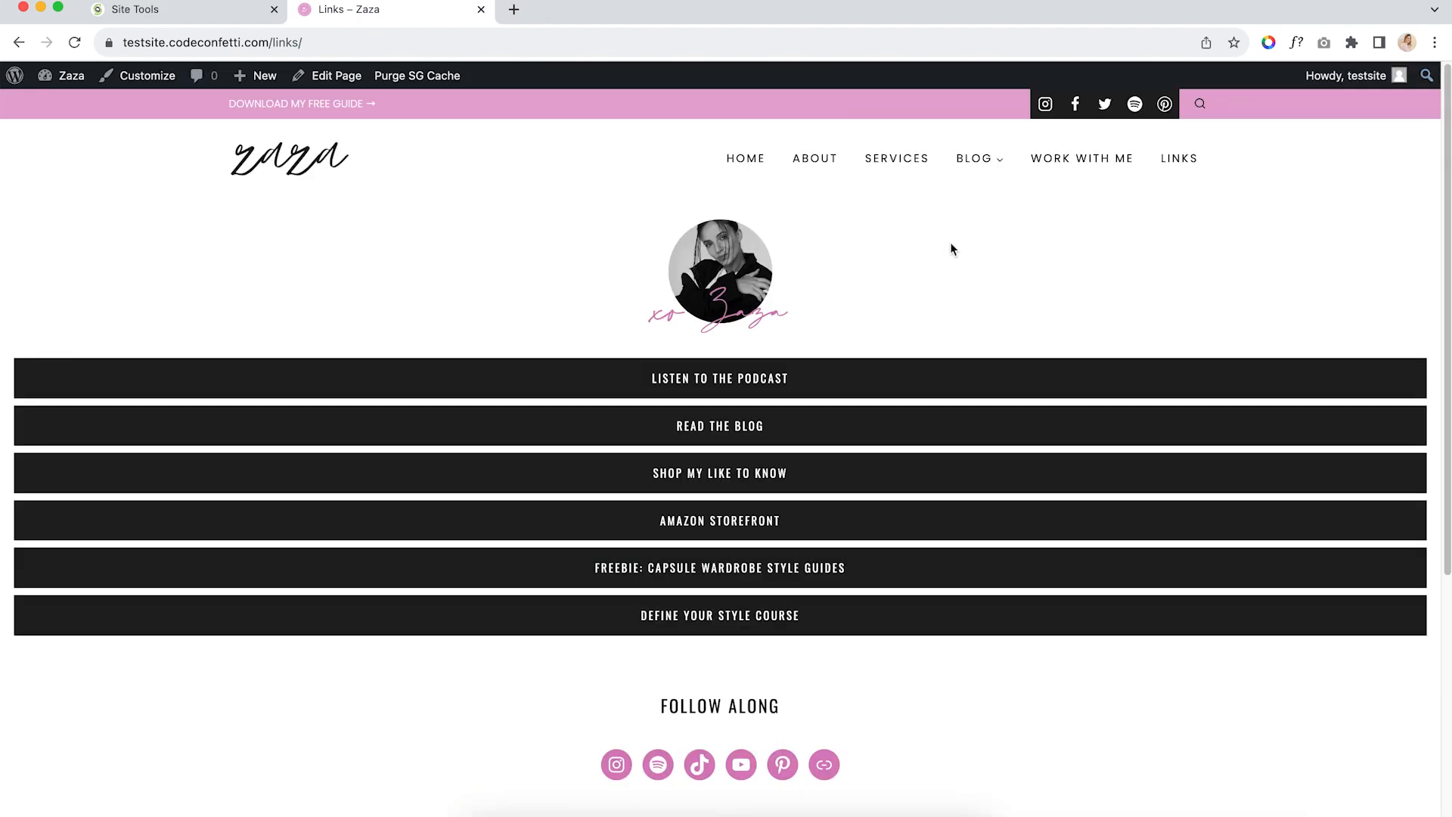
Open the Links page for editing and review its image, heading, button and social icon blocks alongside the List View
click(333, 77)
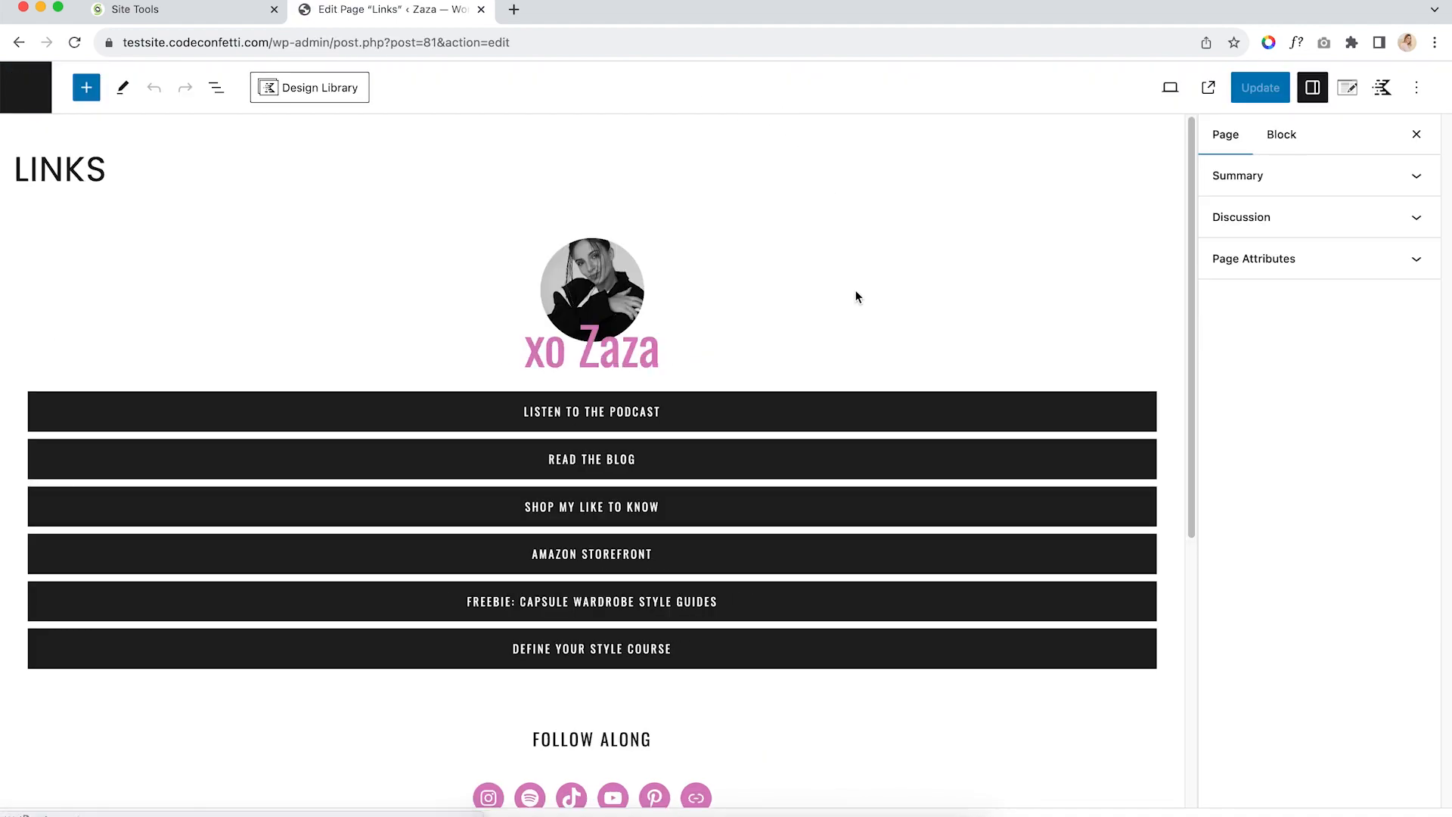
click(636, 307)
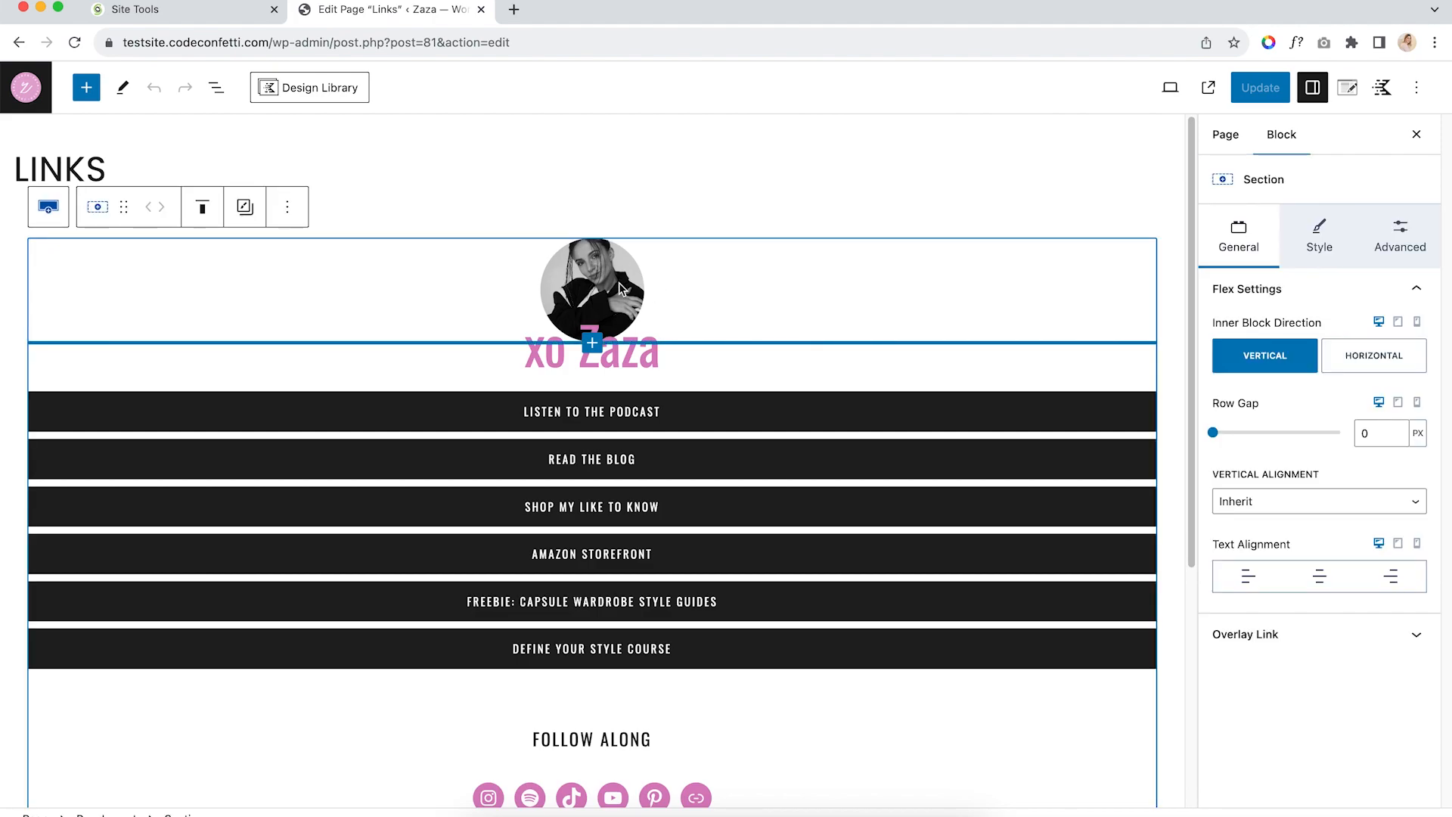
click(631, 361)
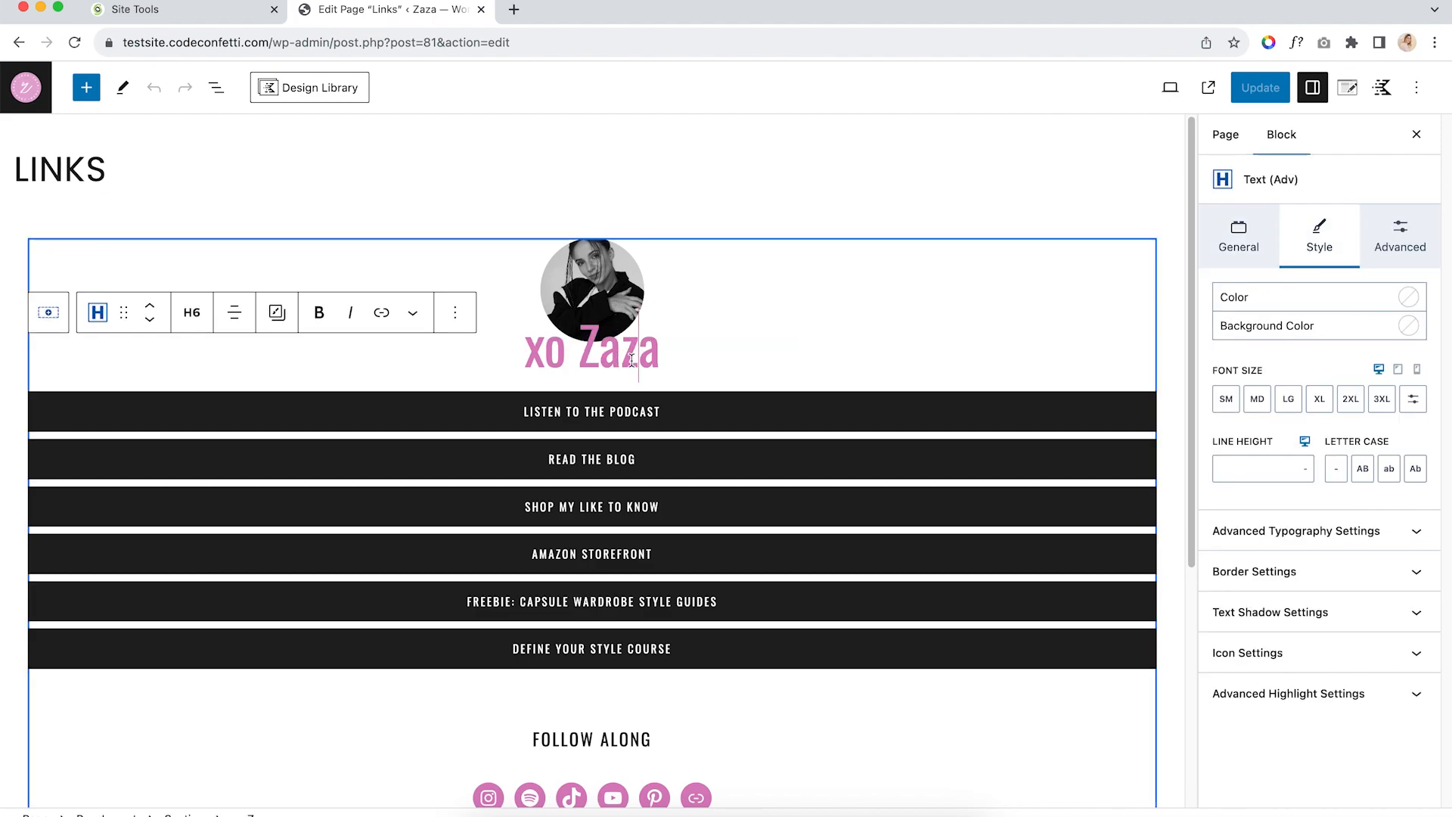
click(631, 418)
click(216, 87)
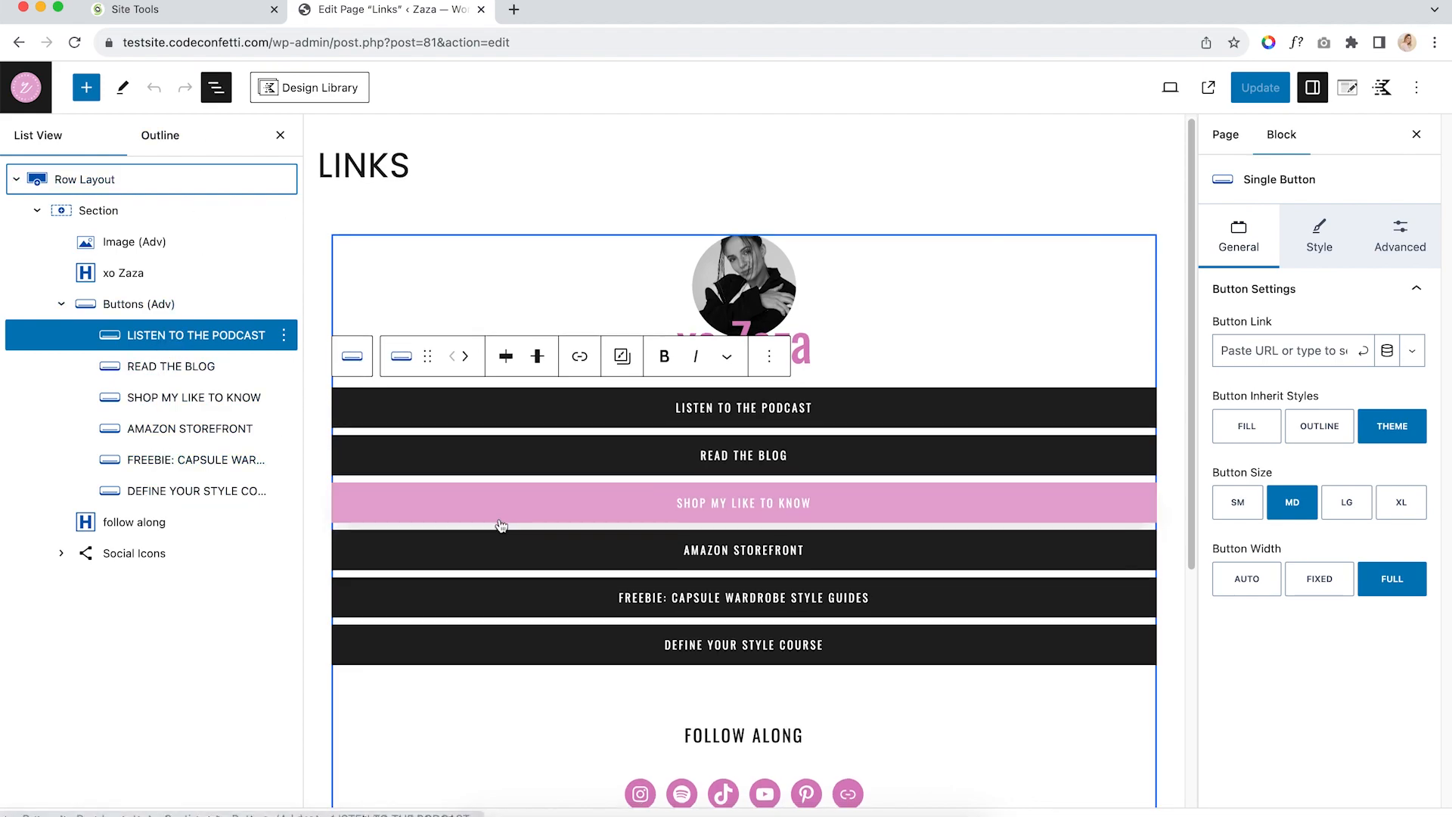
scroll(519, 424, down, 5)
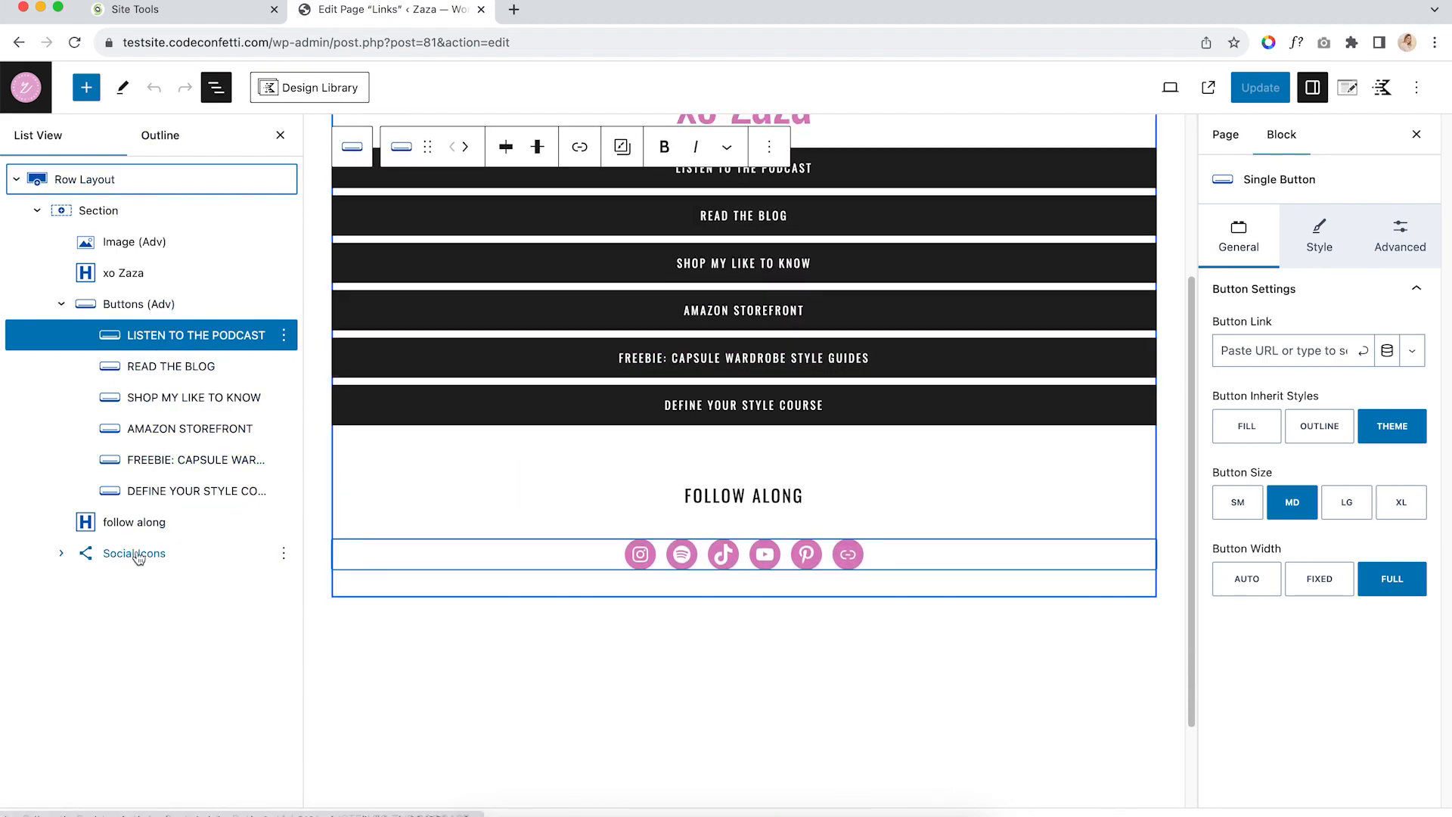
scroll(681, 583, down, 2)
scroll(868, 551, down, 1)
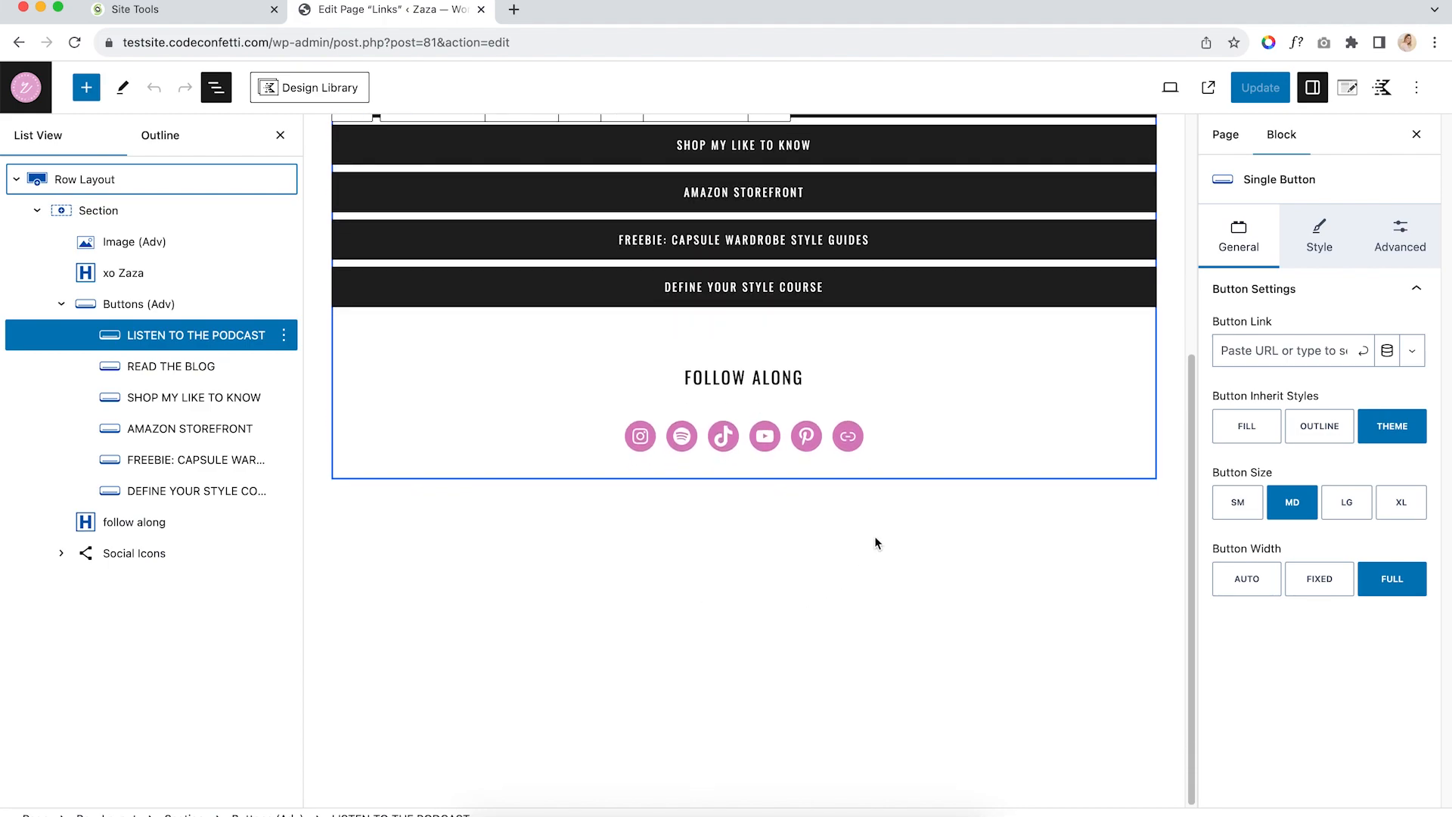
scroll(930, 509, up, 10)
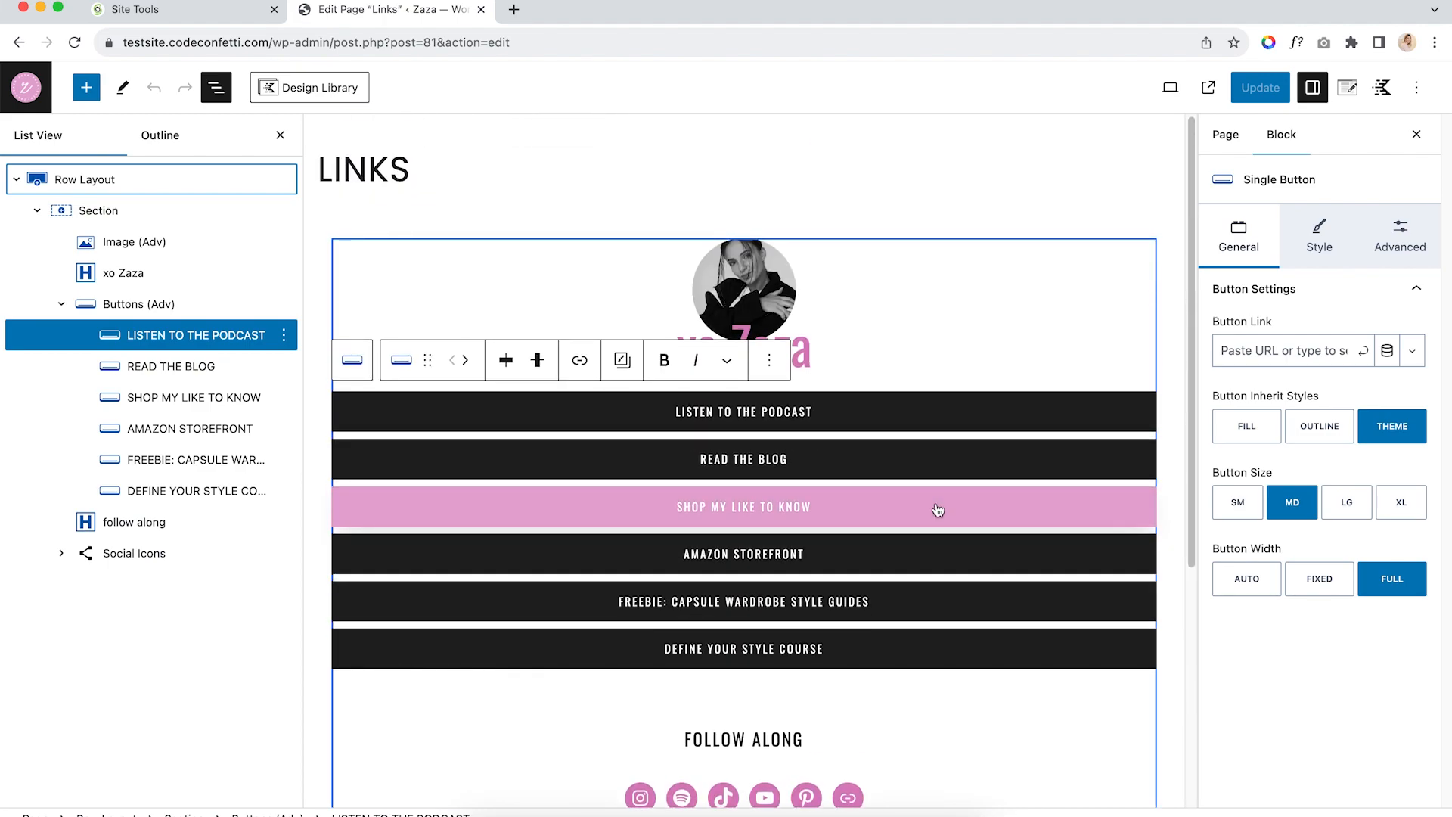
Open the Links page's page settings, switch Disable Footer on and switch it back off
click(1348, 90)
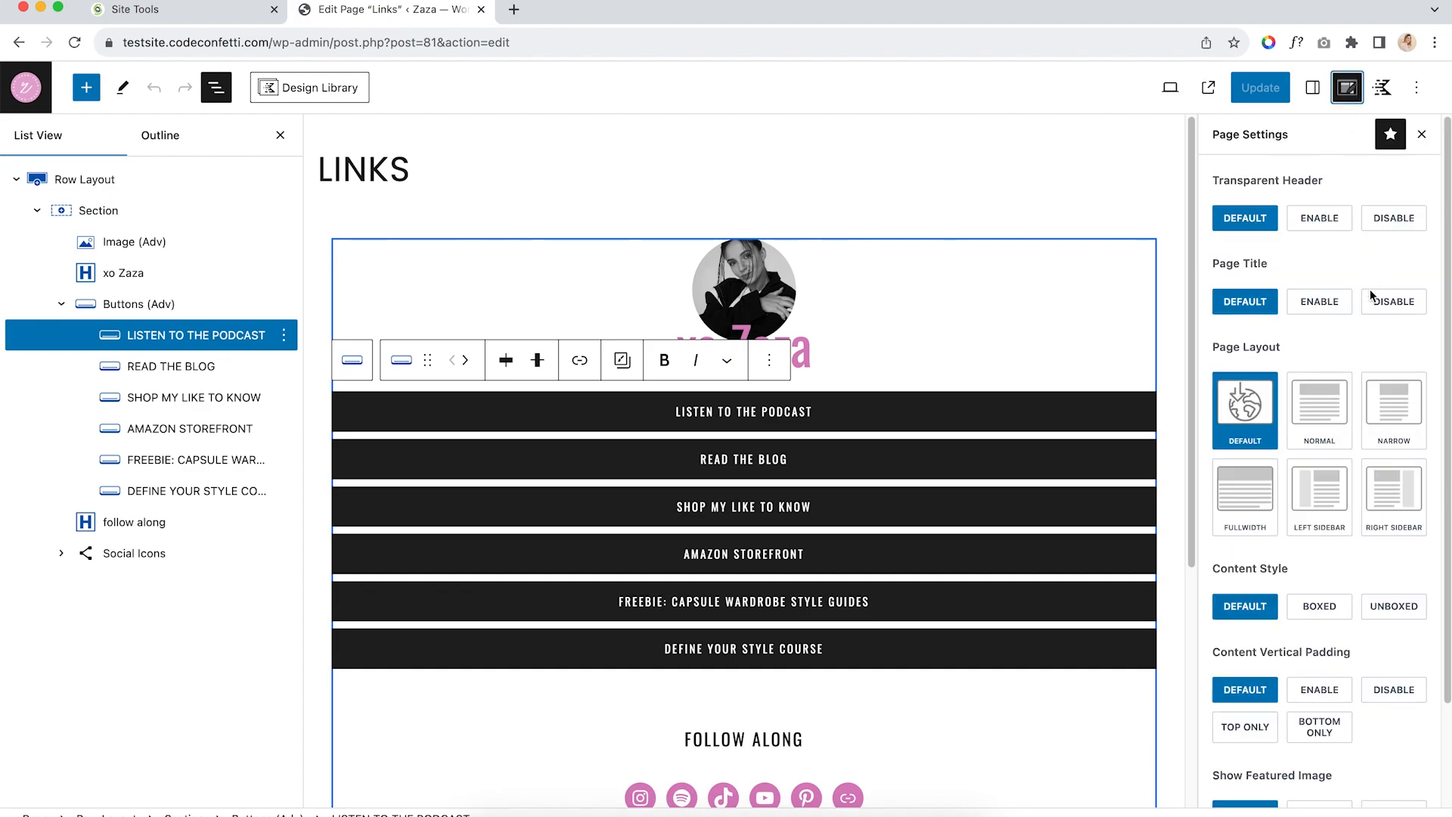
scroll(1369, 325, down, 3)
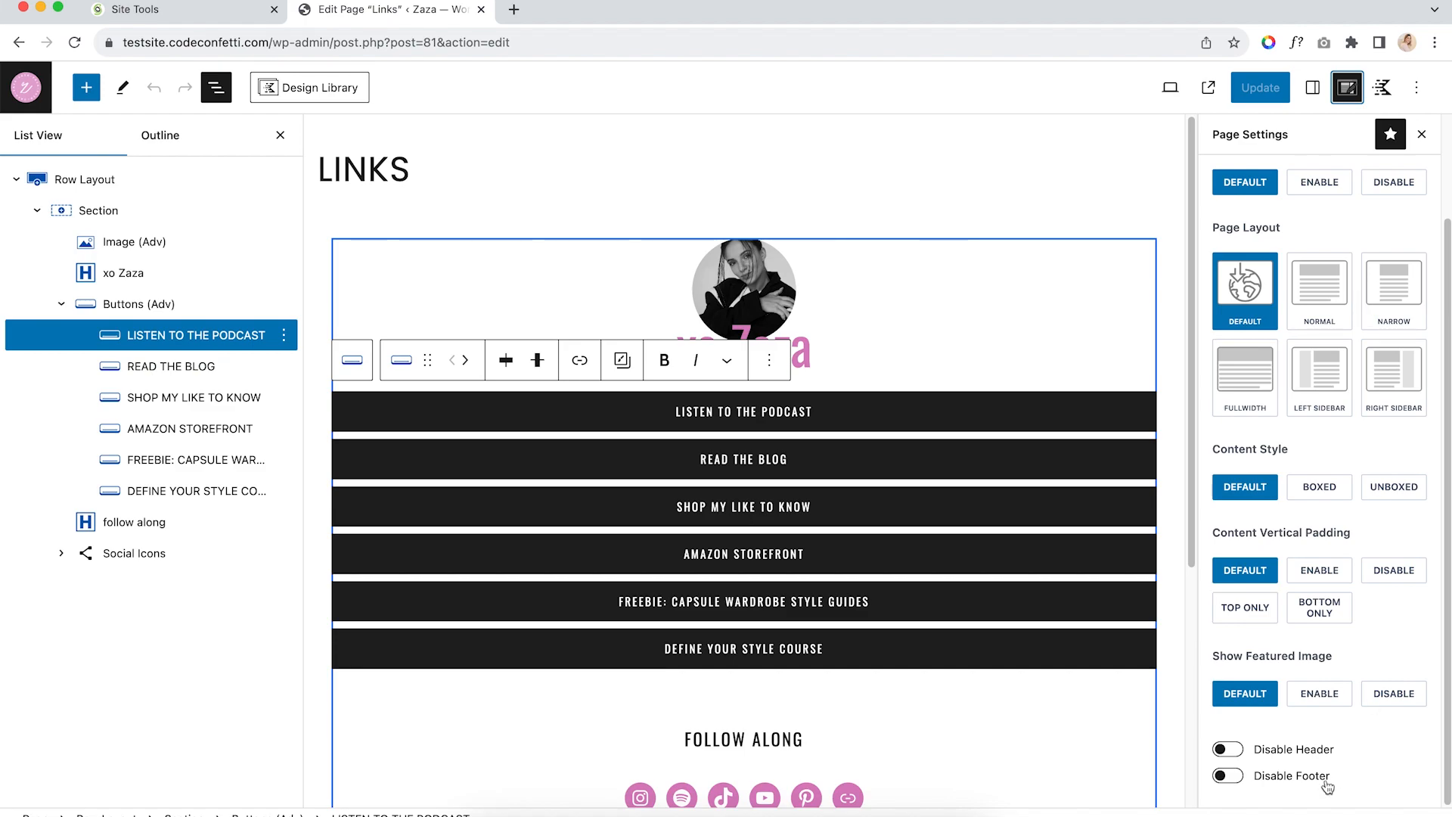
click(1235, 783)
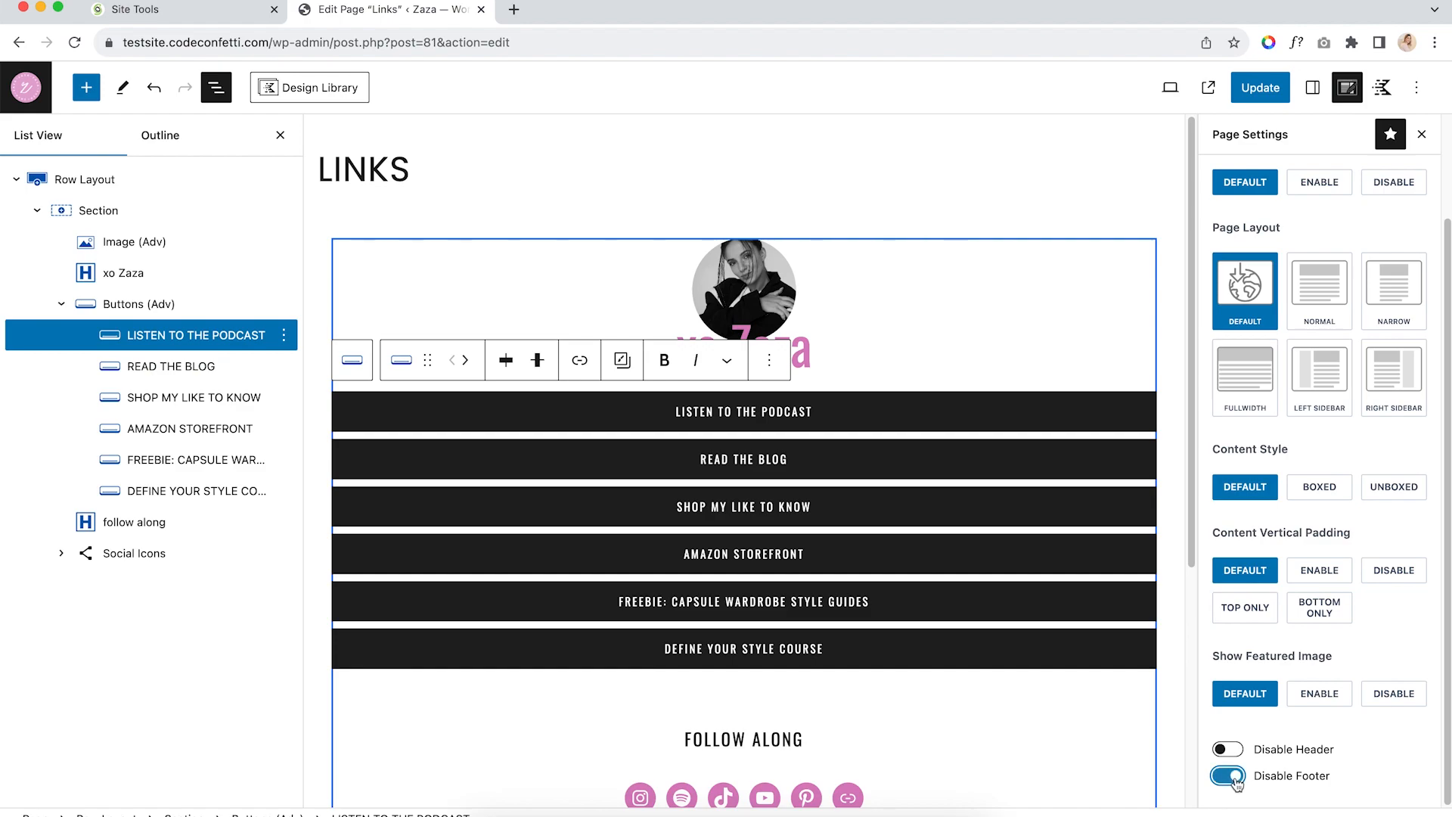
click(1233, 785)
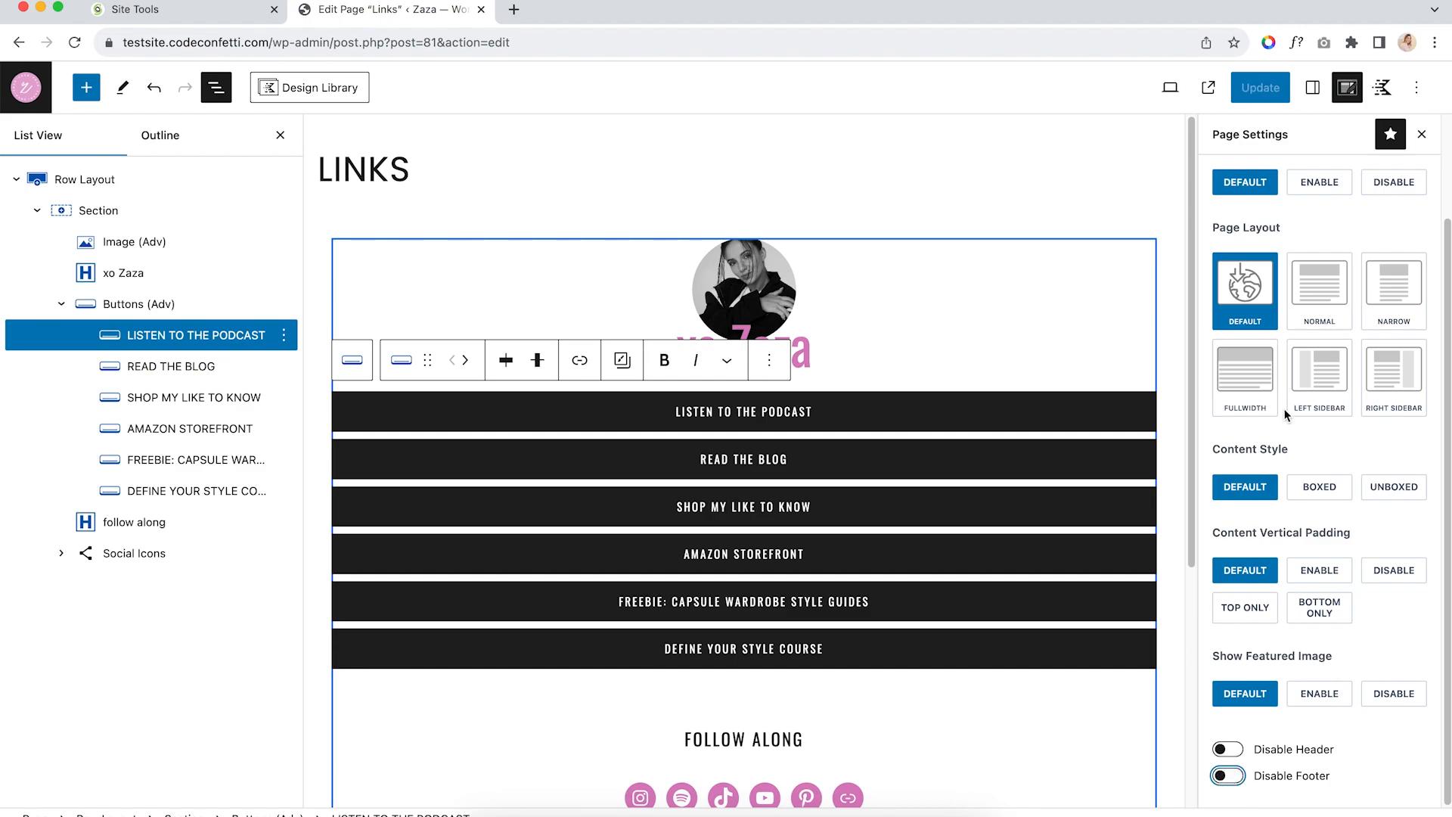
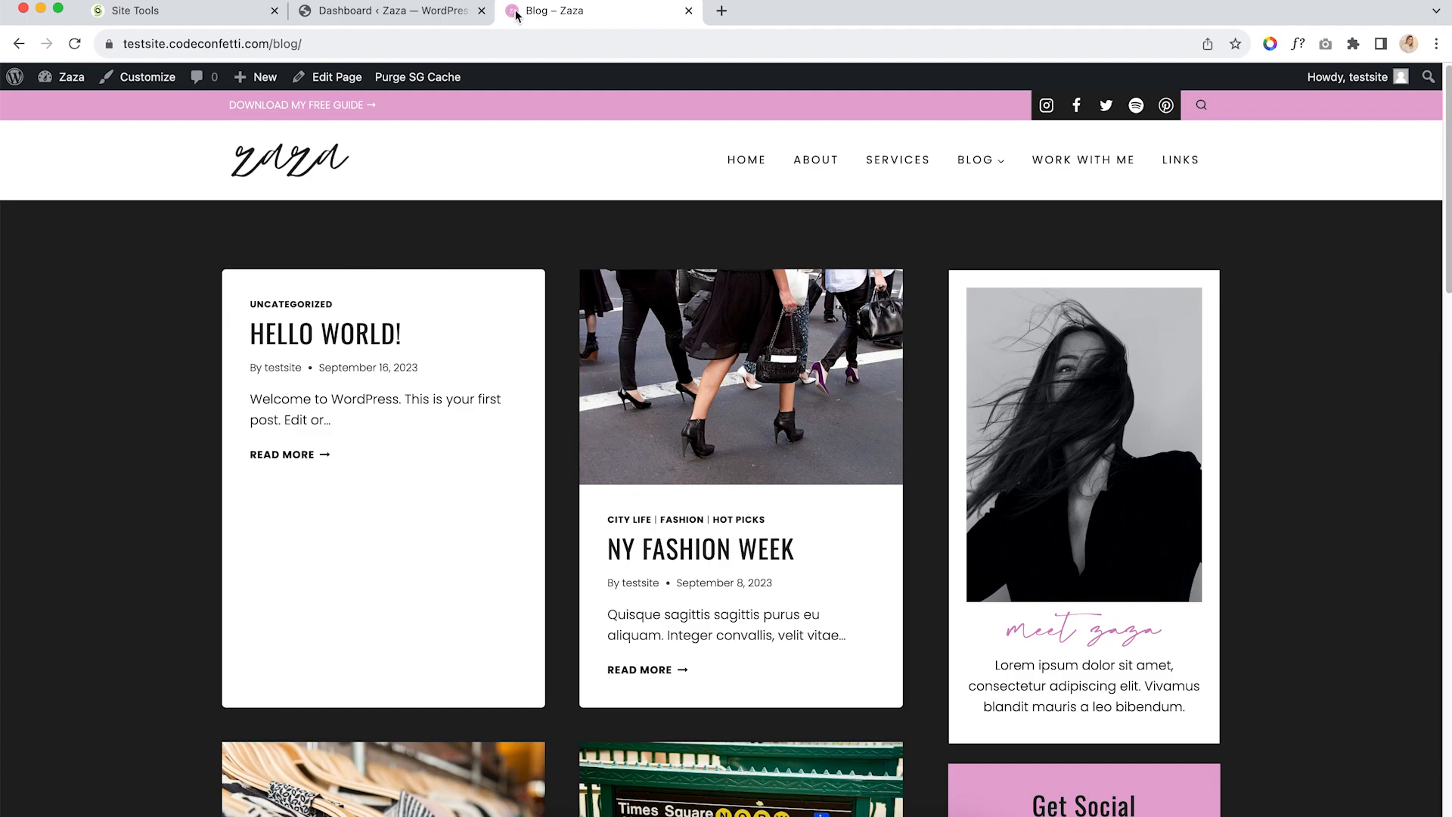
Browse the live Blog page, open the NY Fashion Week post and review its layout down to the comment form
scroll(702, 394, down, 1)
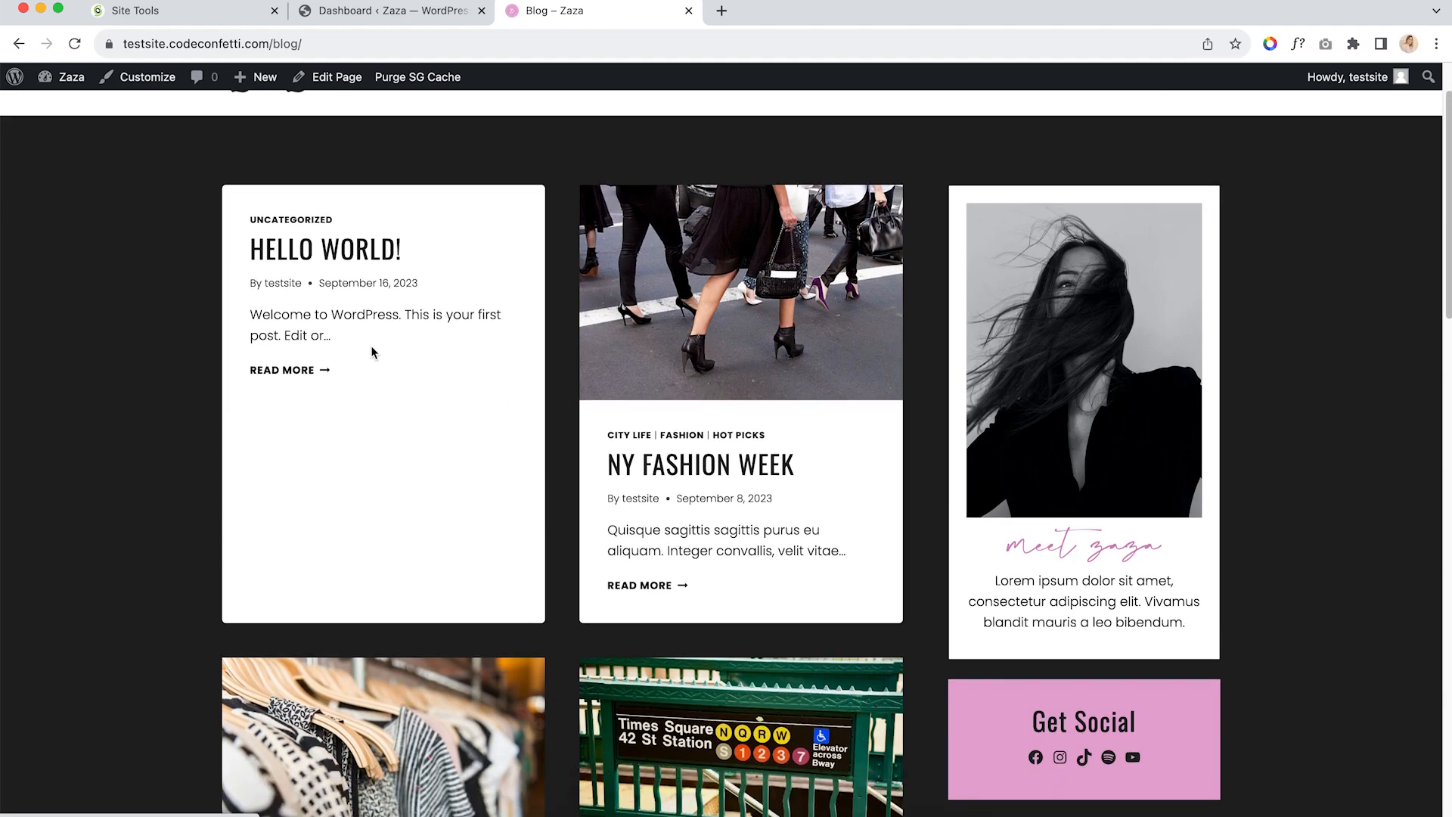
scroll(676, 395, down, 5)
scroll(414, 435, up, 5)
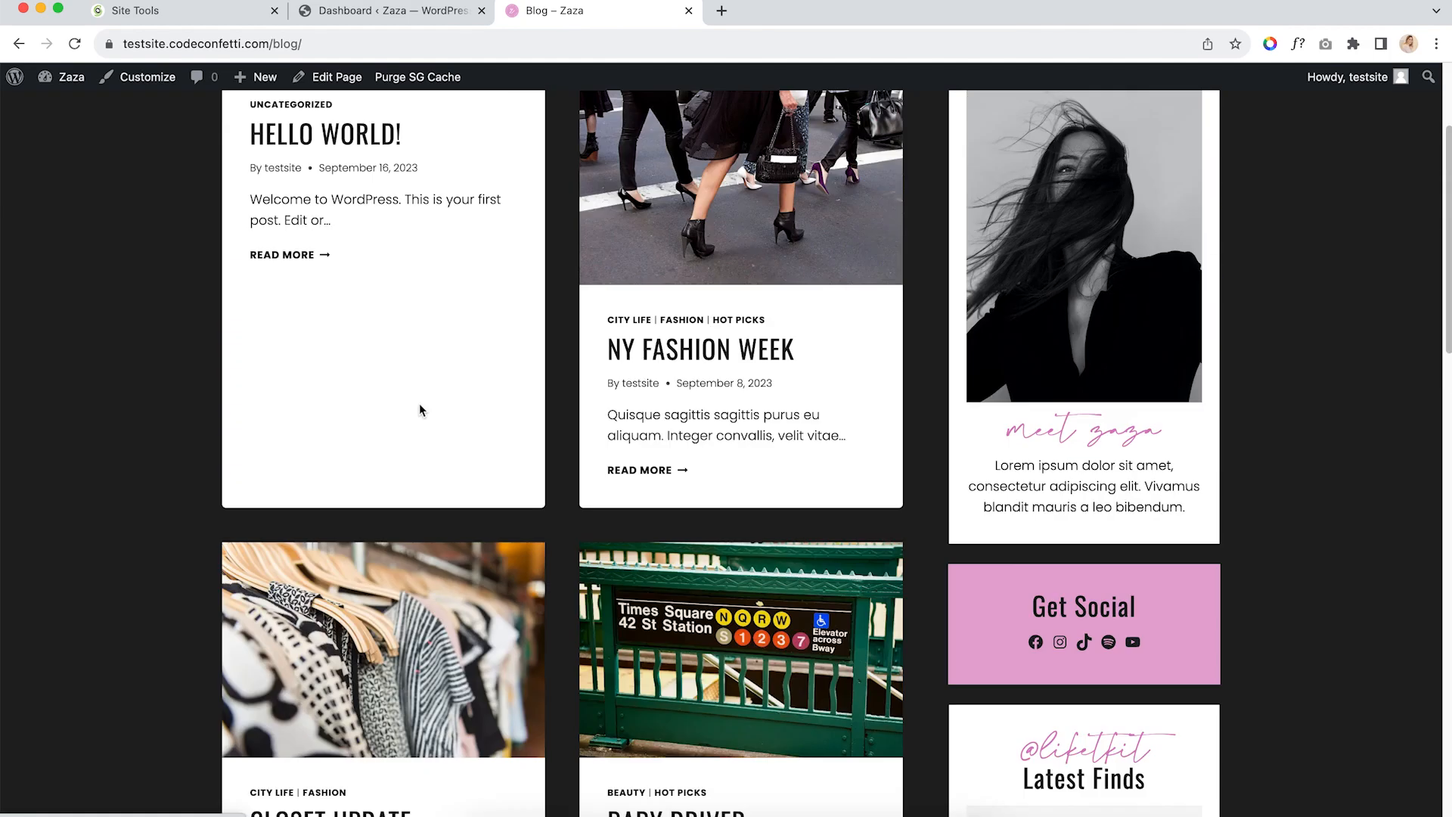
click(806, 415)
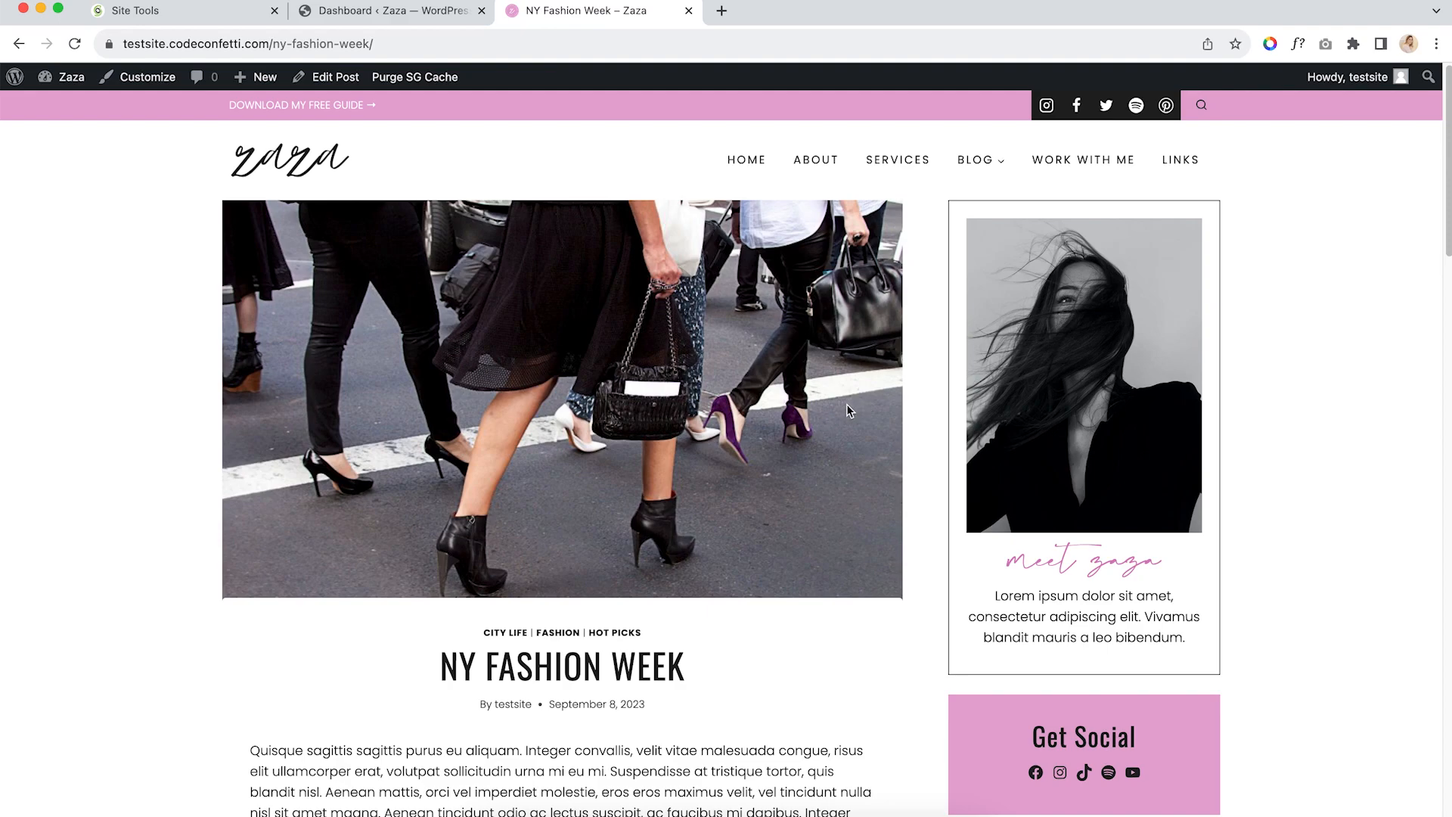
scroll(1273, 381, down, 5)
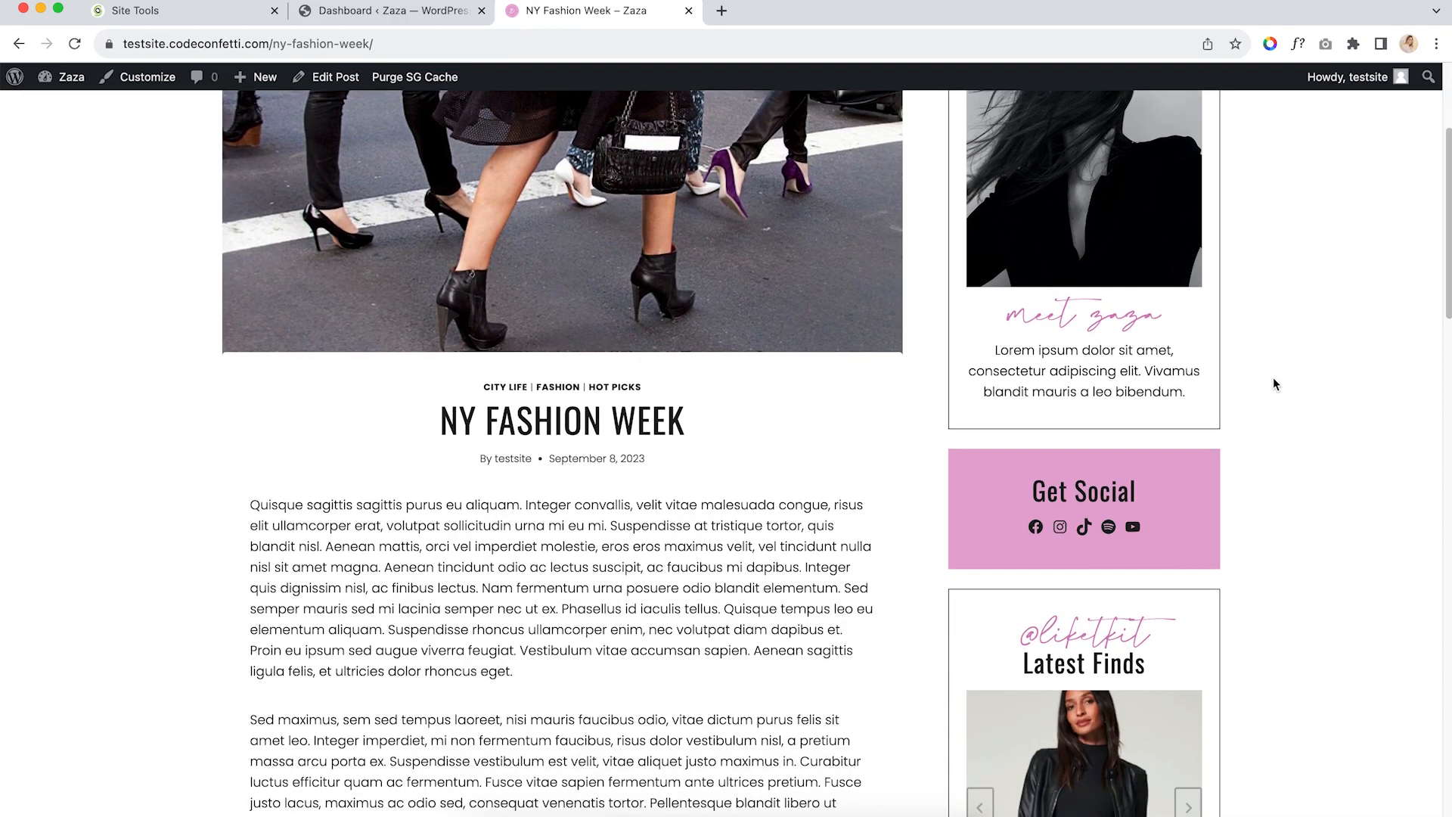
scroll(1272, 384, down, 8)
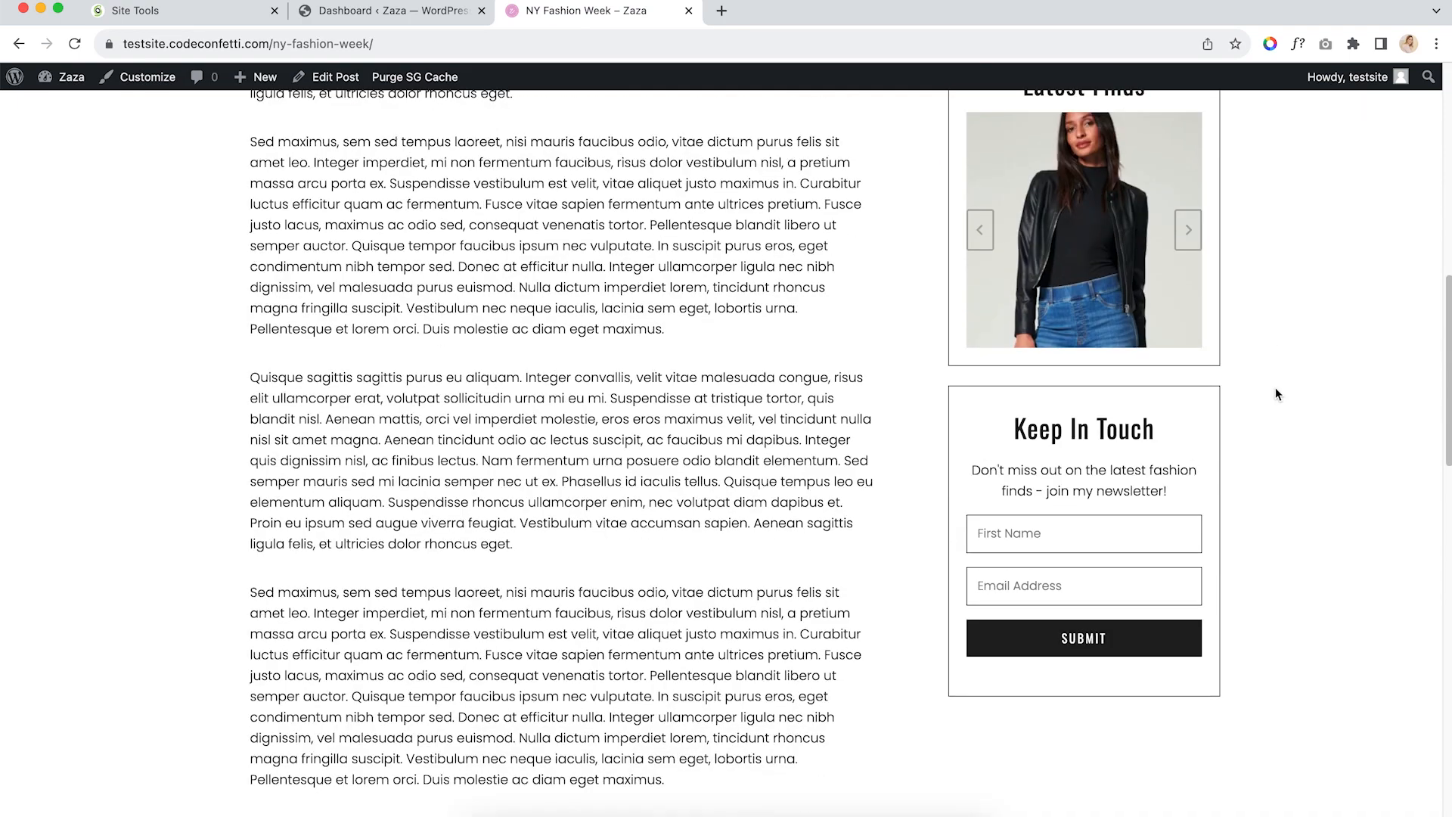
scroll(1280, 404, down, 4)
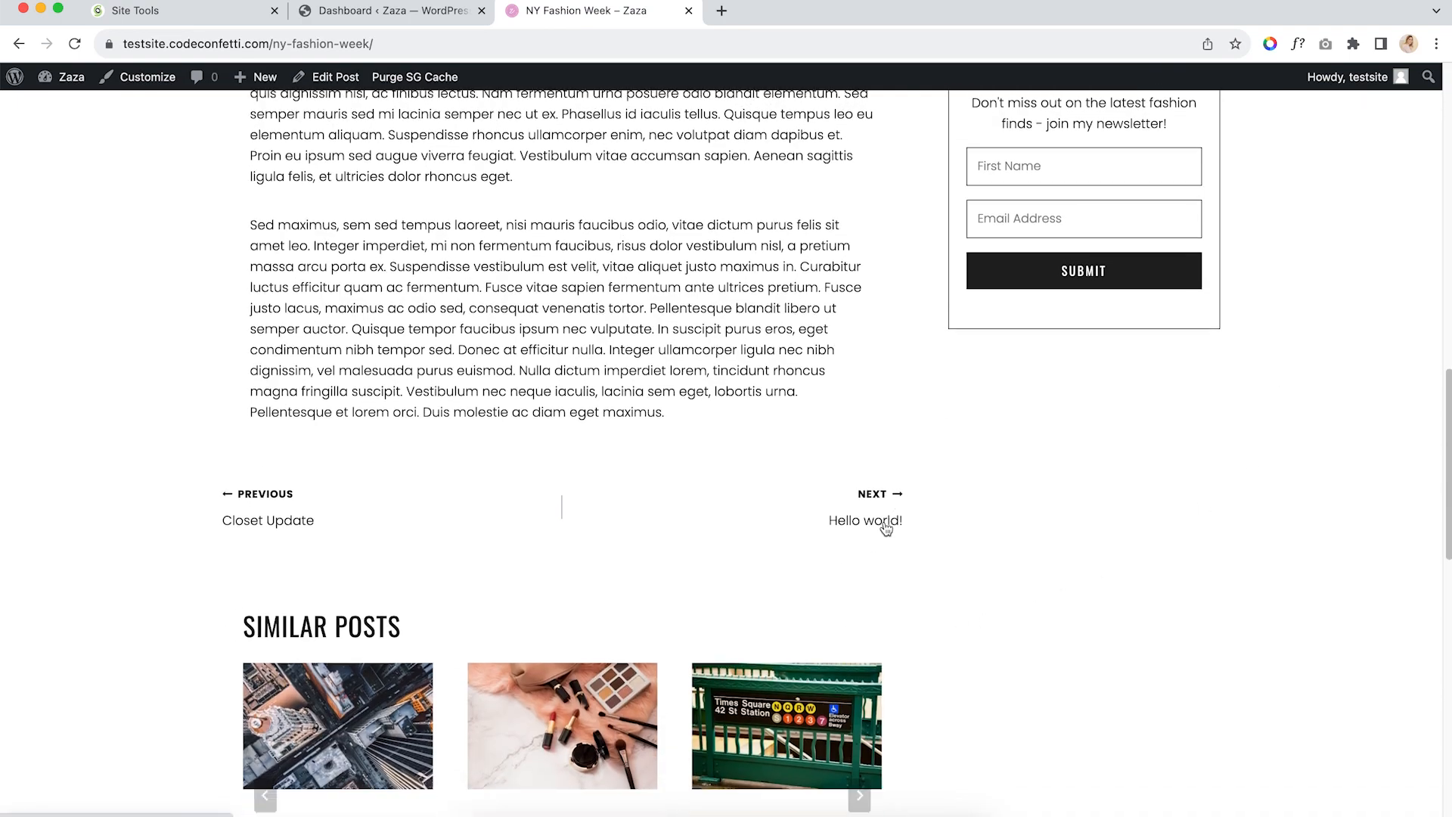
scroll(395, 609, down, 10)
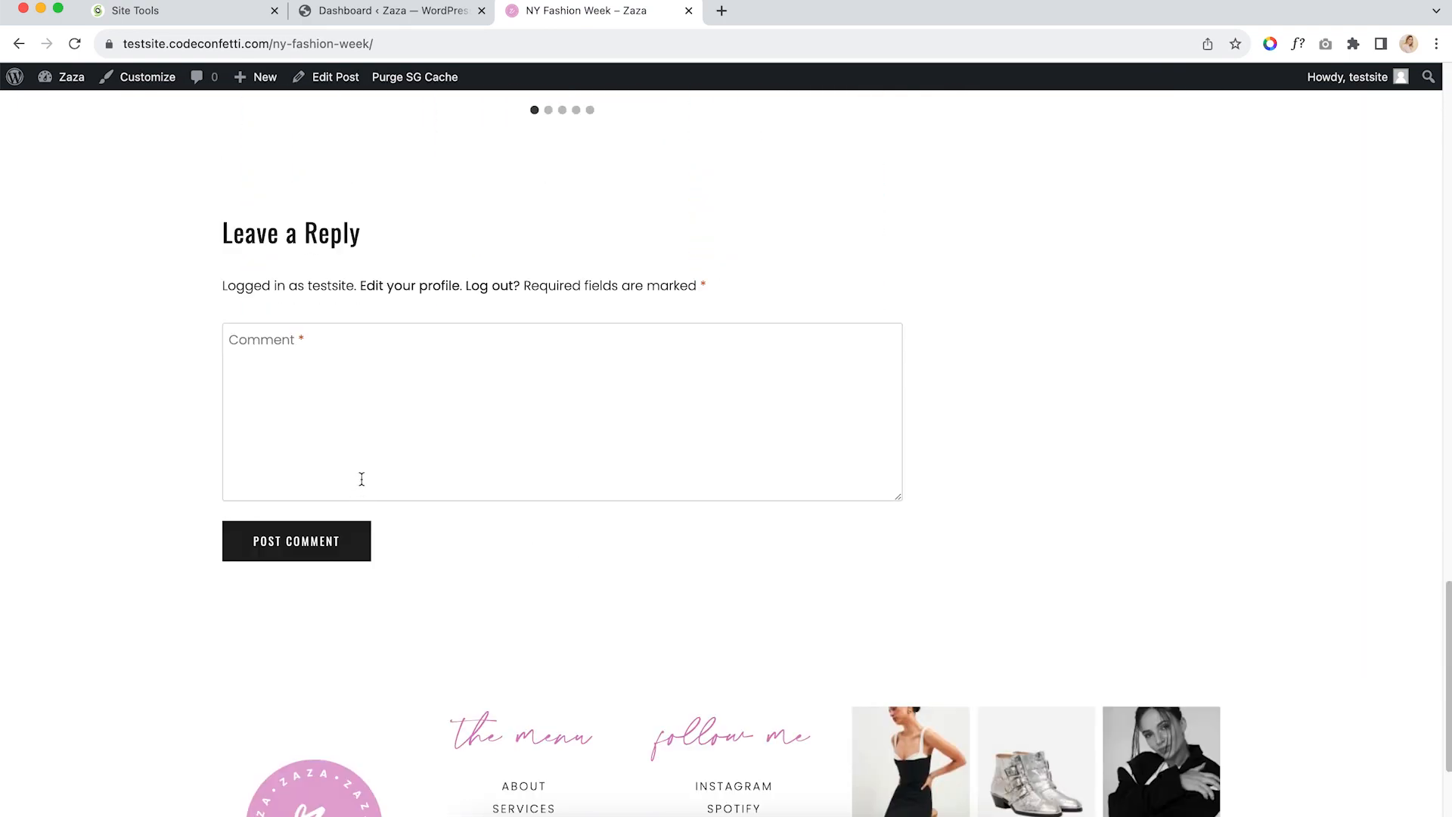
Return to the WordPress dashboard, open the list of posts and move the "Hello world!" post to the trash
scroll(350, 355, up, 20)
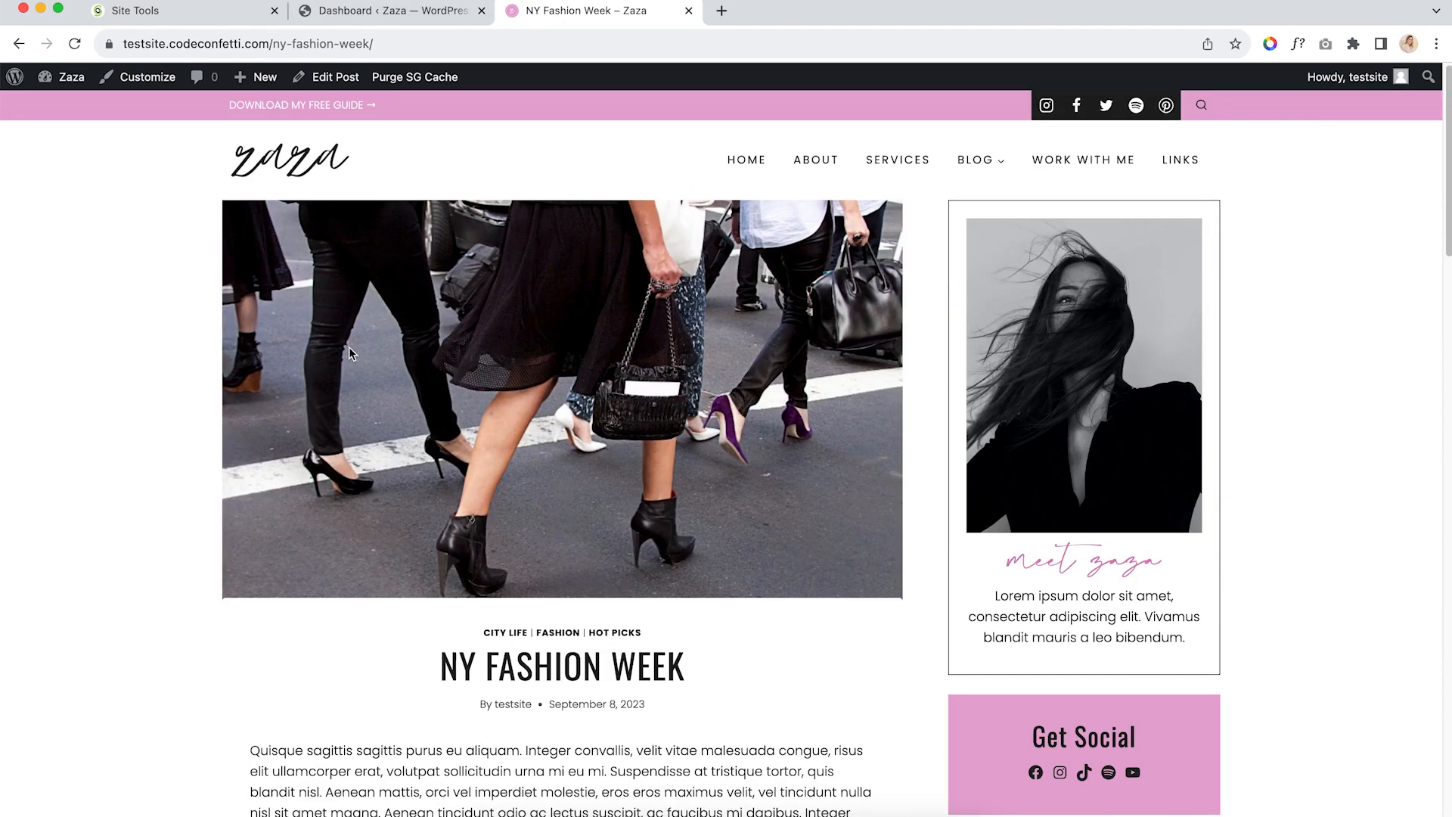
click(372, 11)
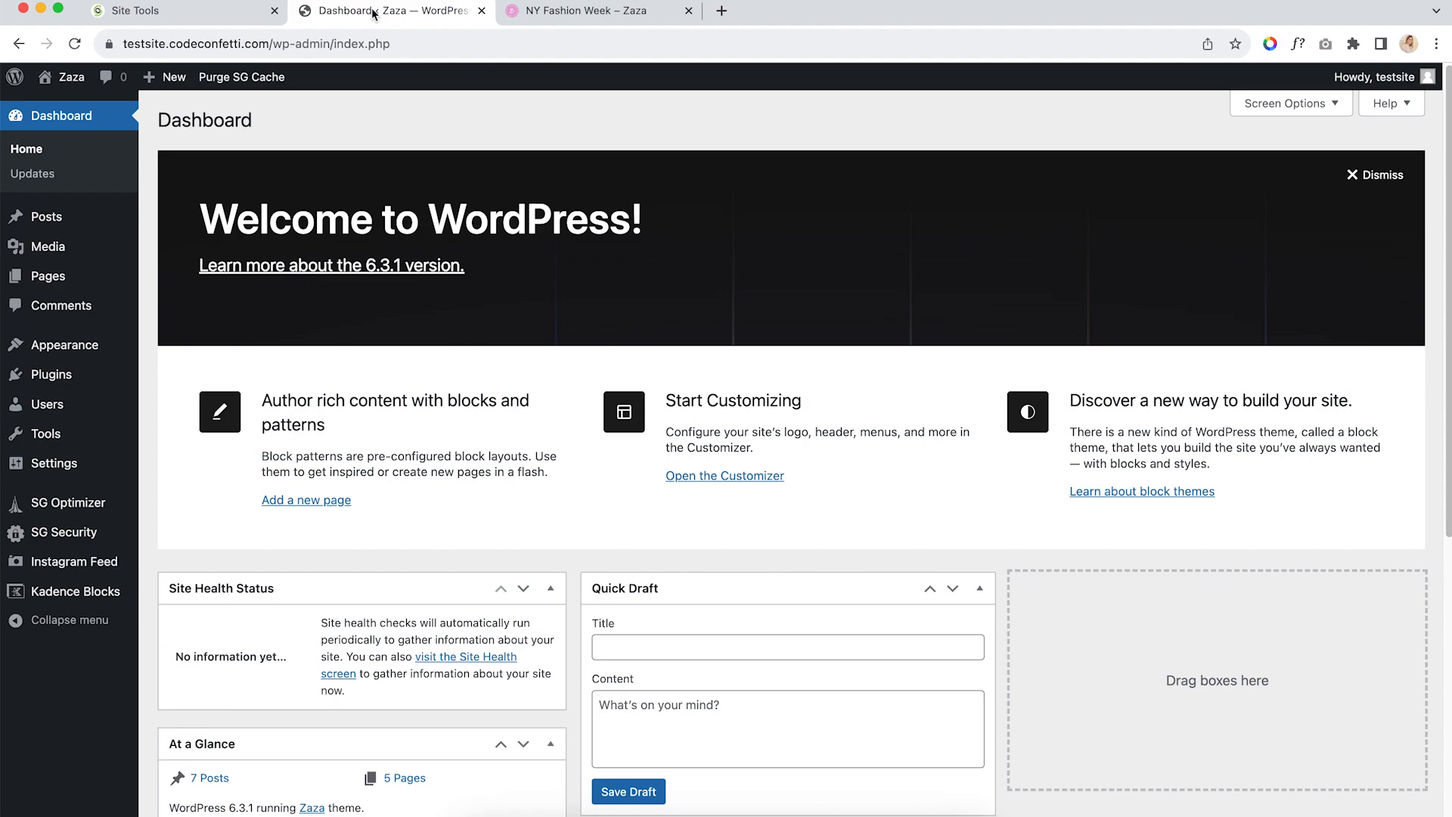
click(45, 220)
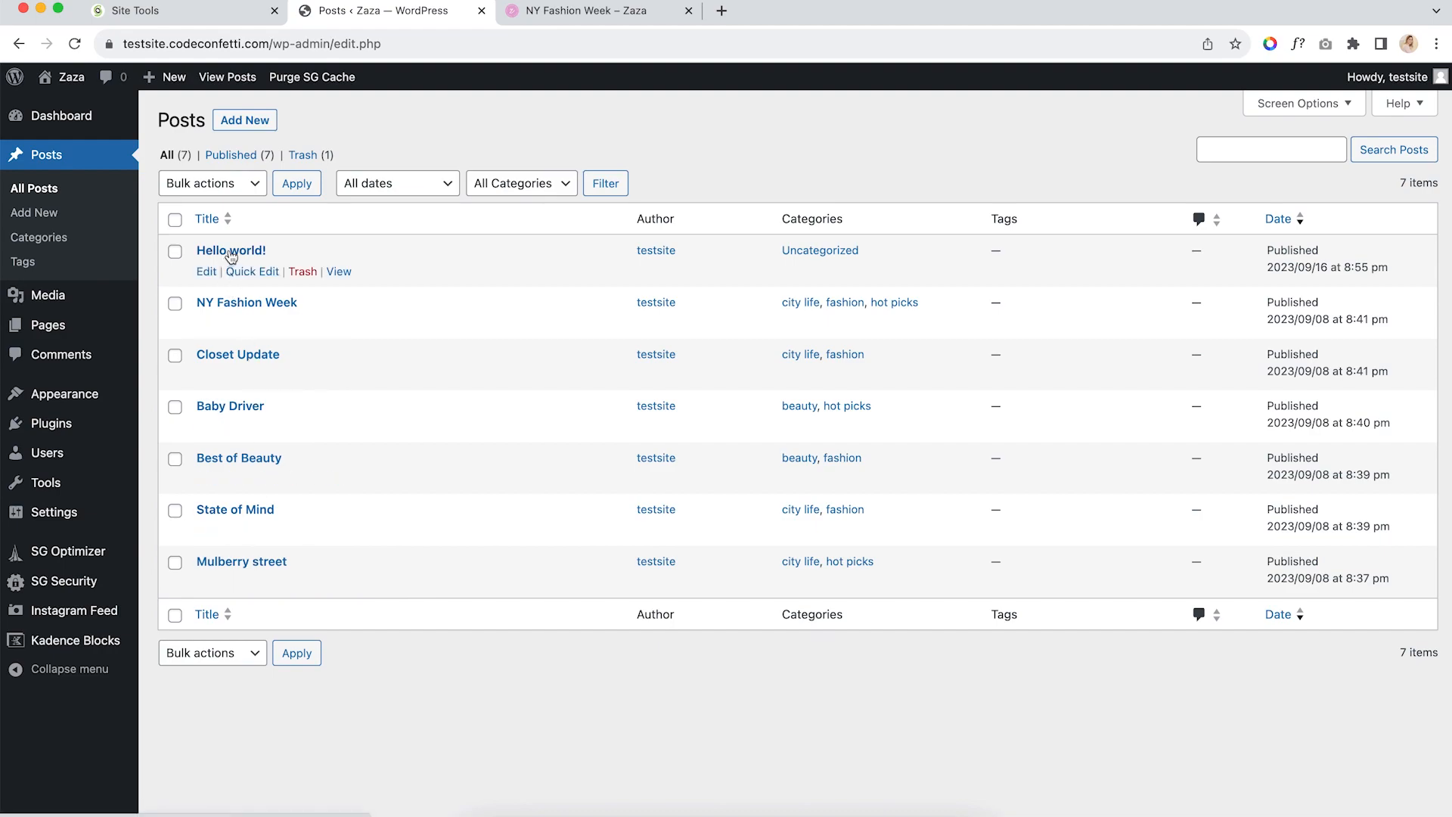
click(303, 272)
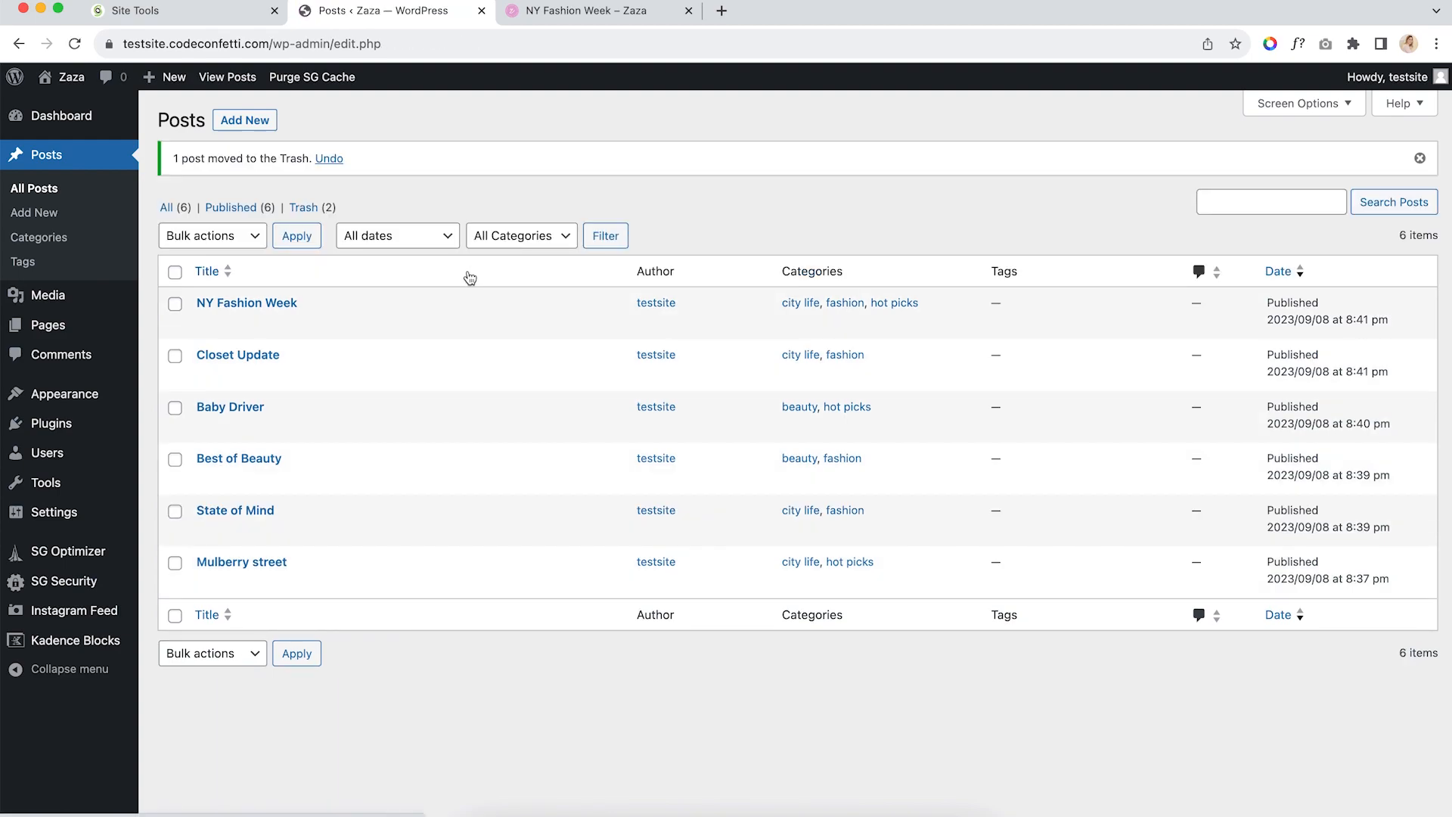
Open the NY Fashion Week post for editing and review its featured image, comparing it with the live post and Blog page
click(266, 306)
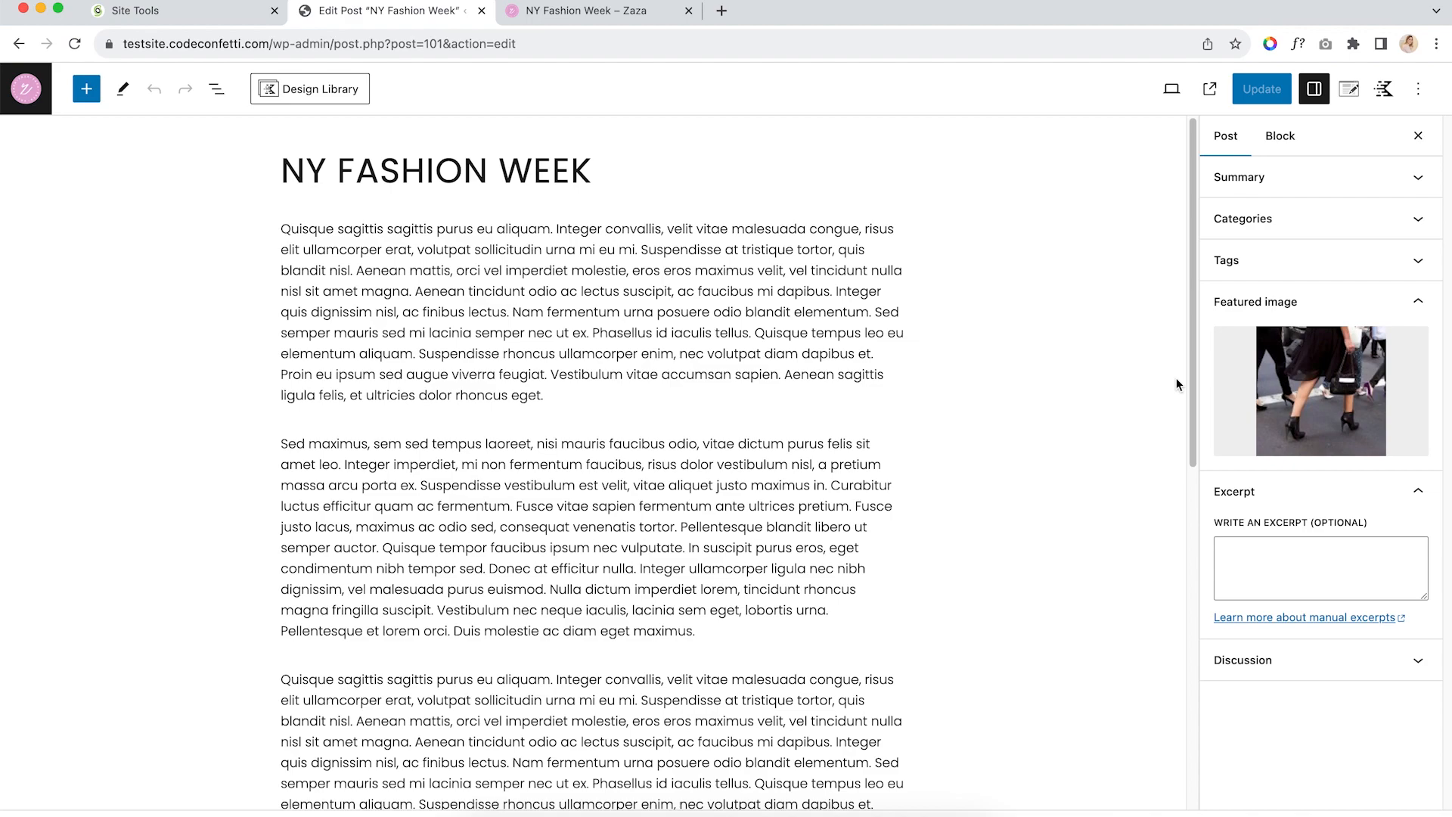
mouse_move(1338, 385)
click(597, 11)
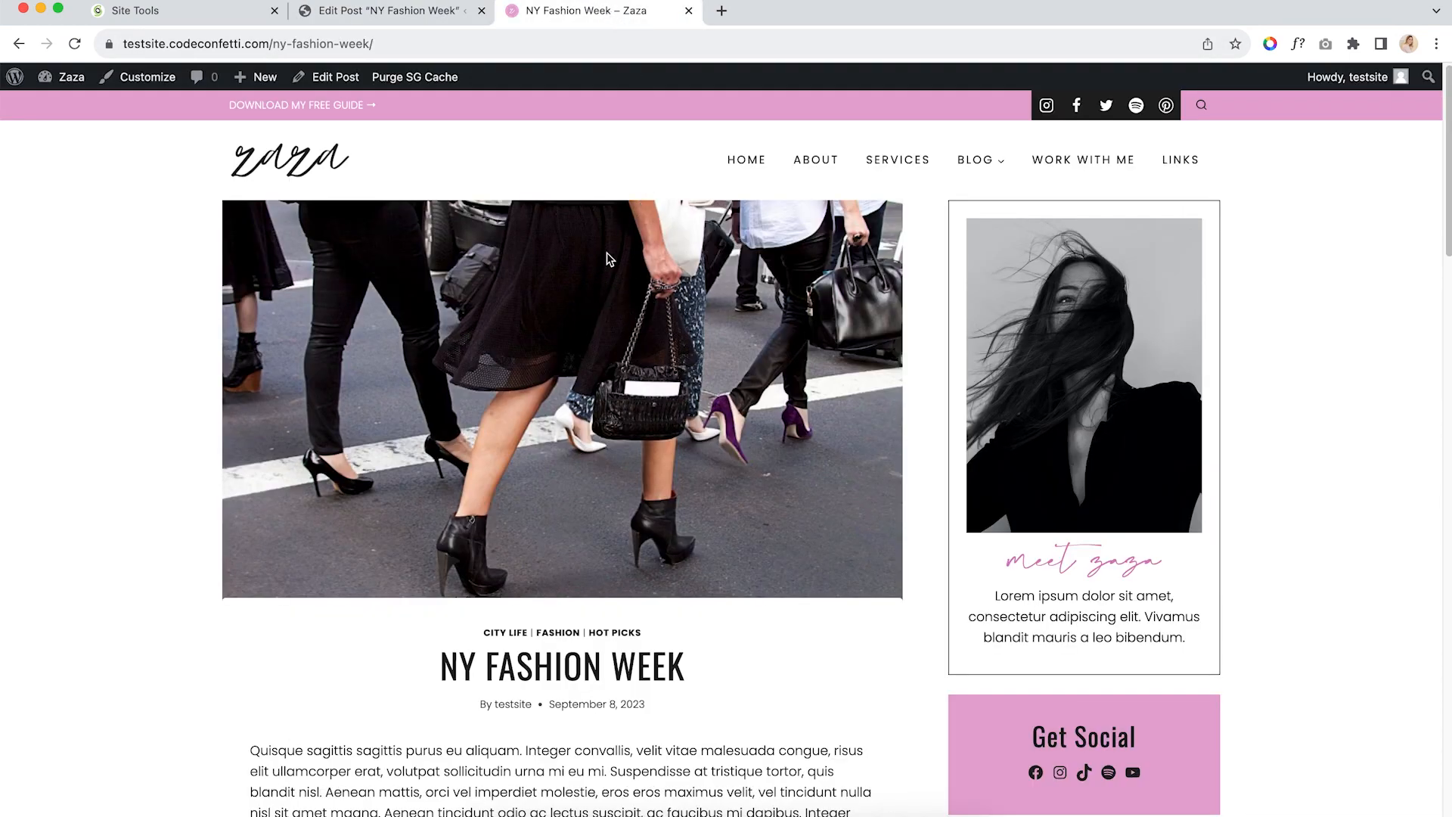
click(19, 43)
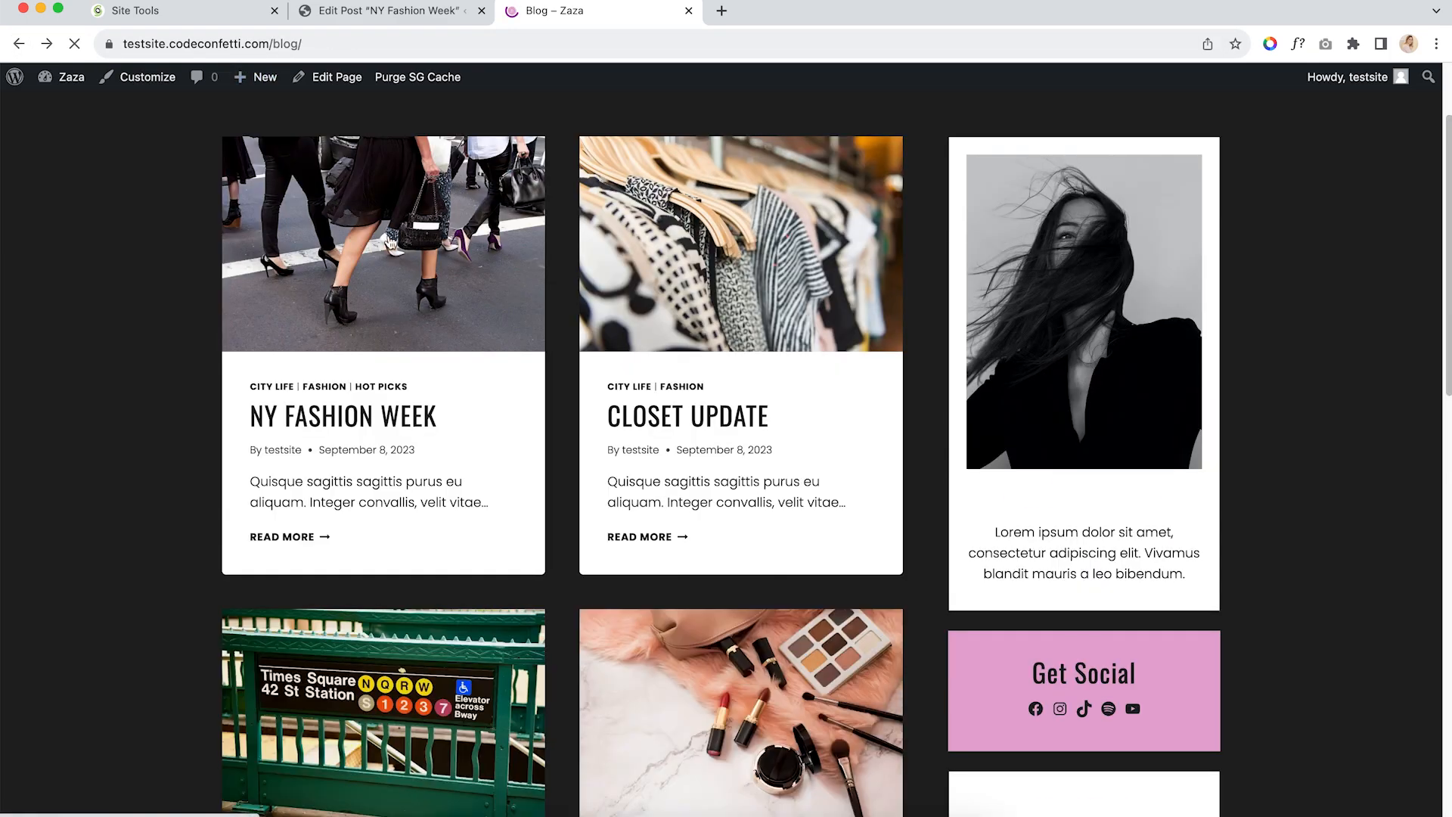
click(393, 10)
click(1277, 378)
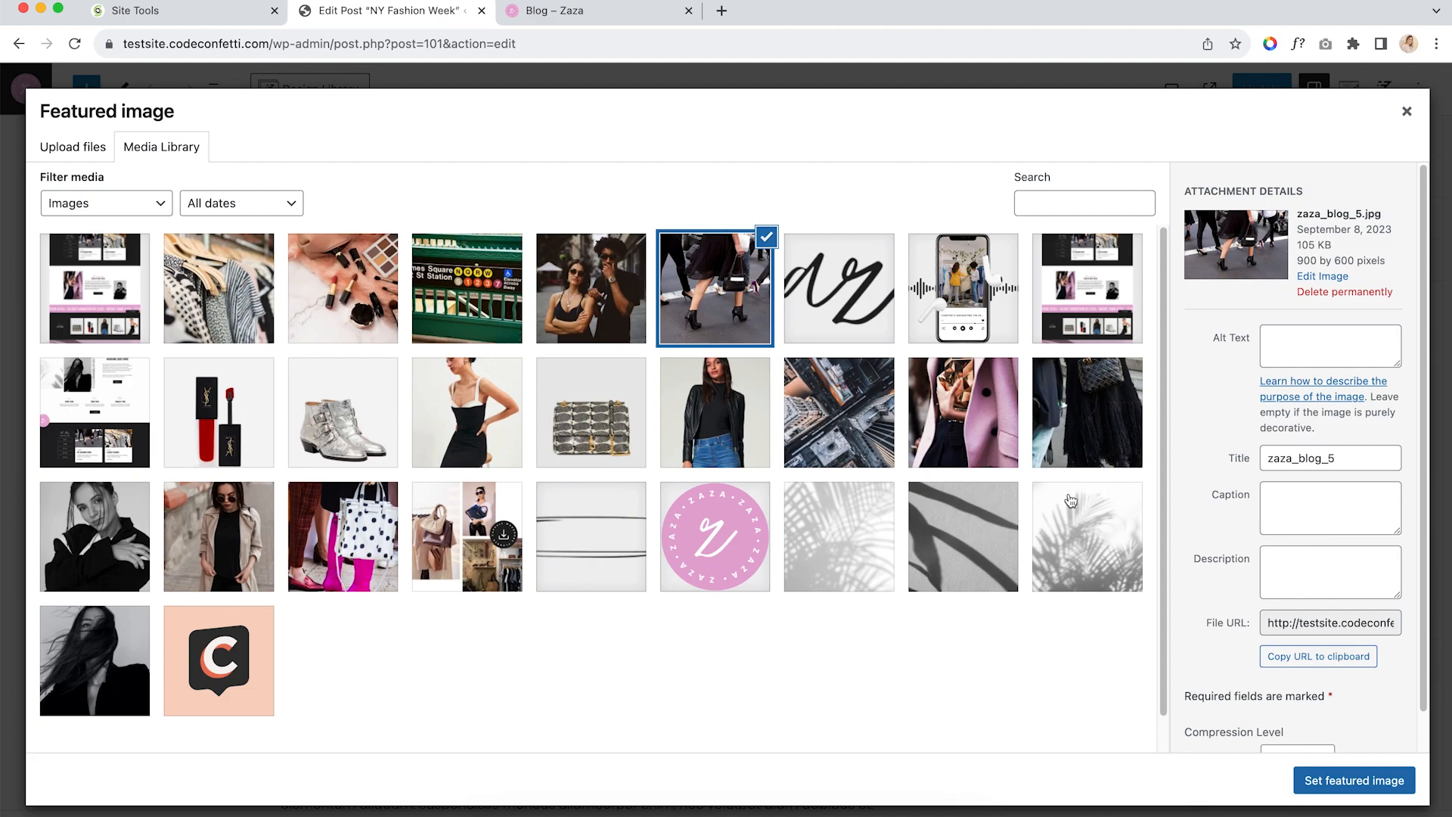
click(1406, 111)
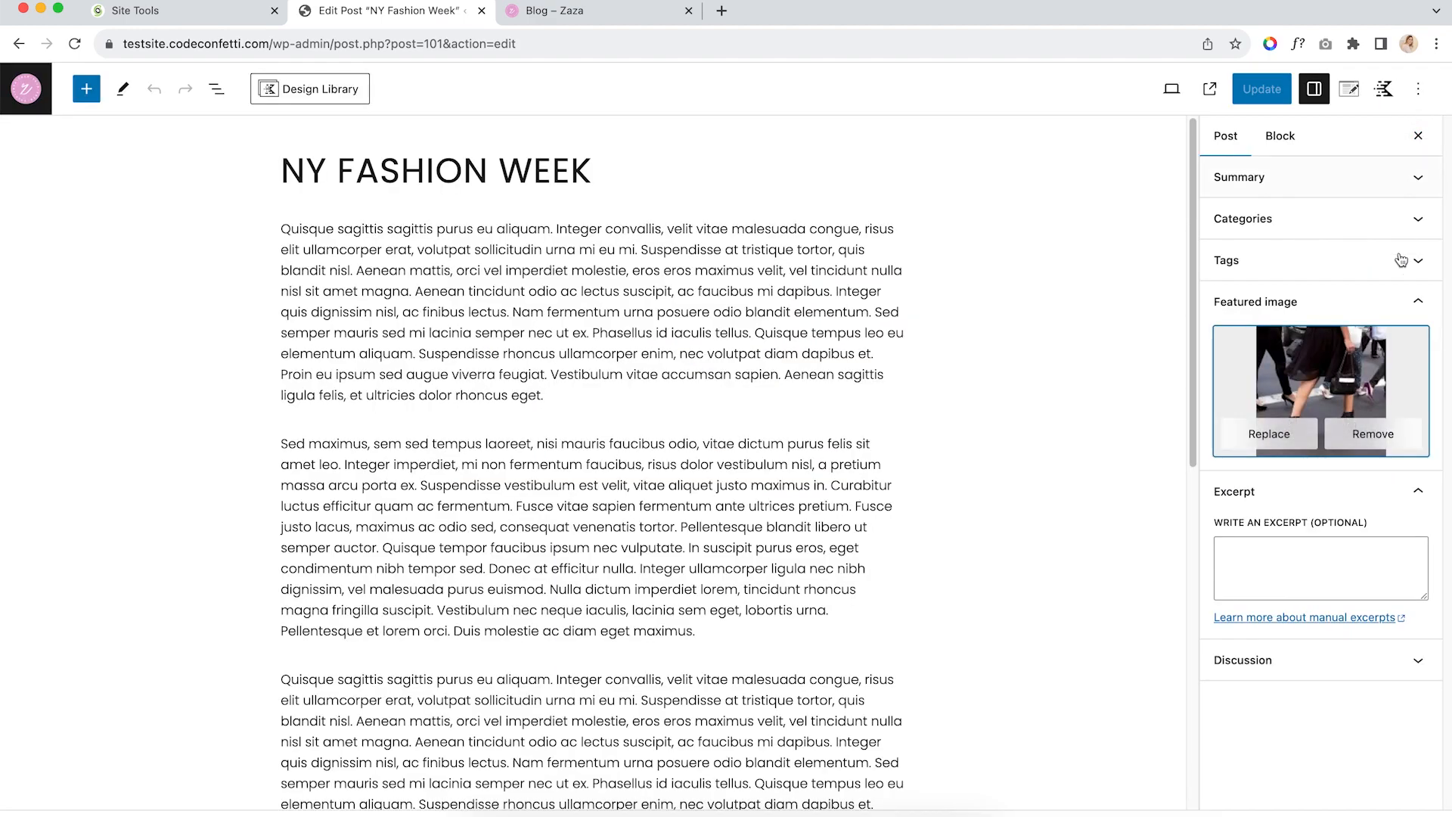
Review the NY Fashion Week post's category choices and new category form, plus the site's Categories management page
click(1319, 218)
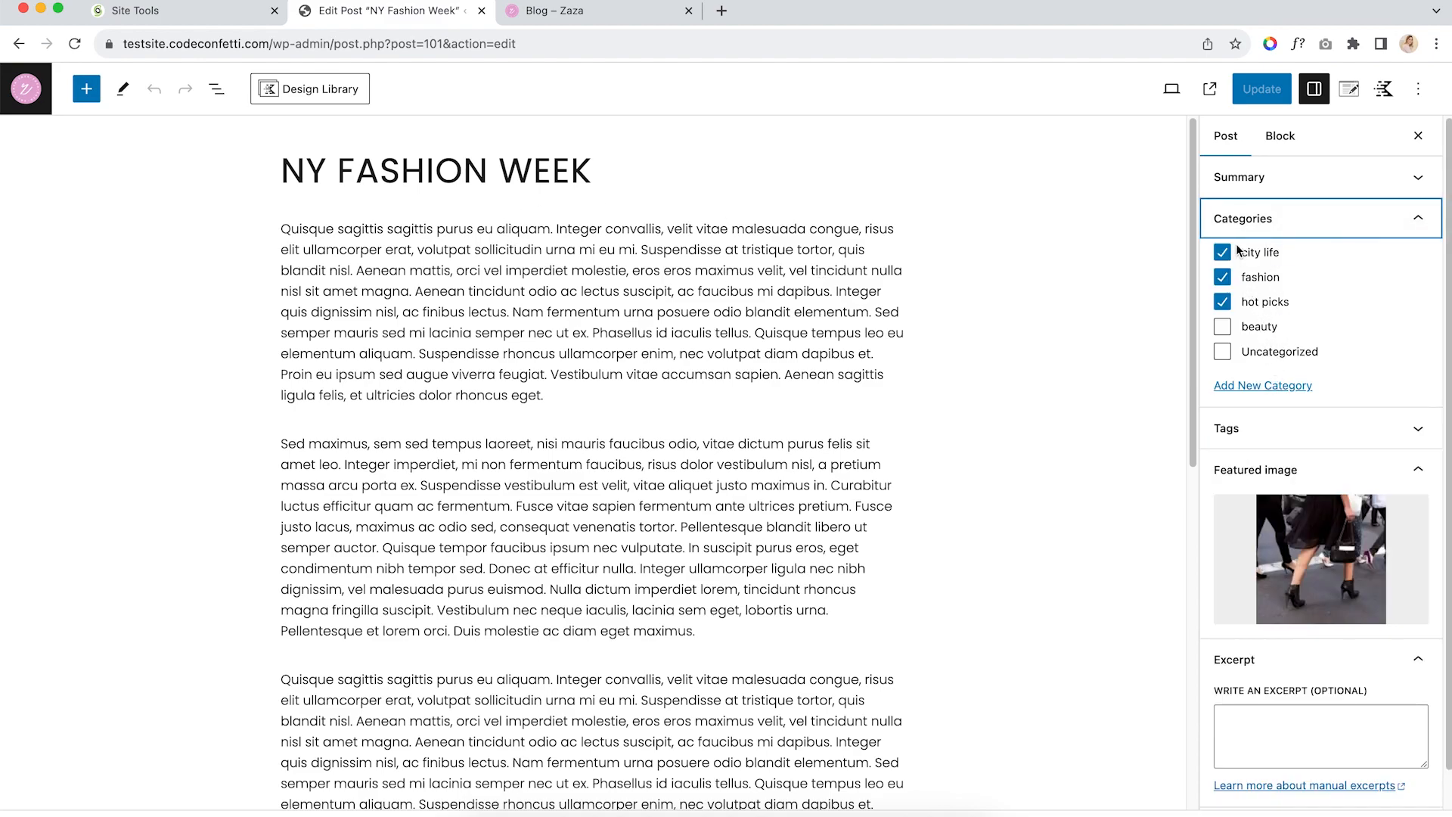
click(1271, 390)
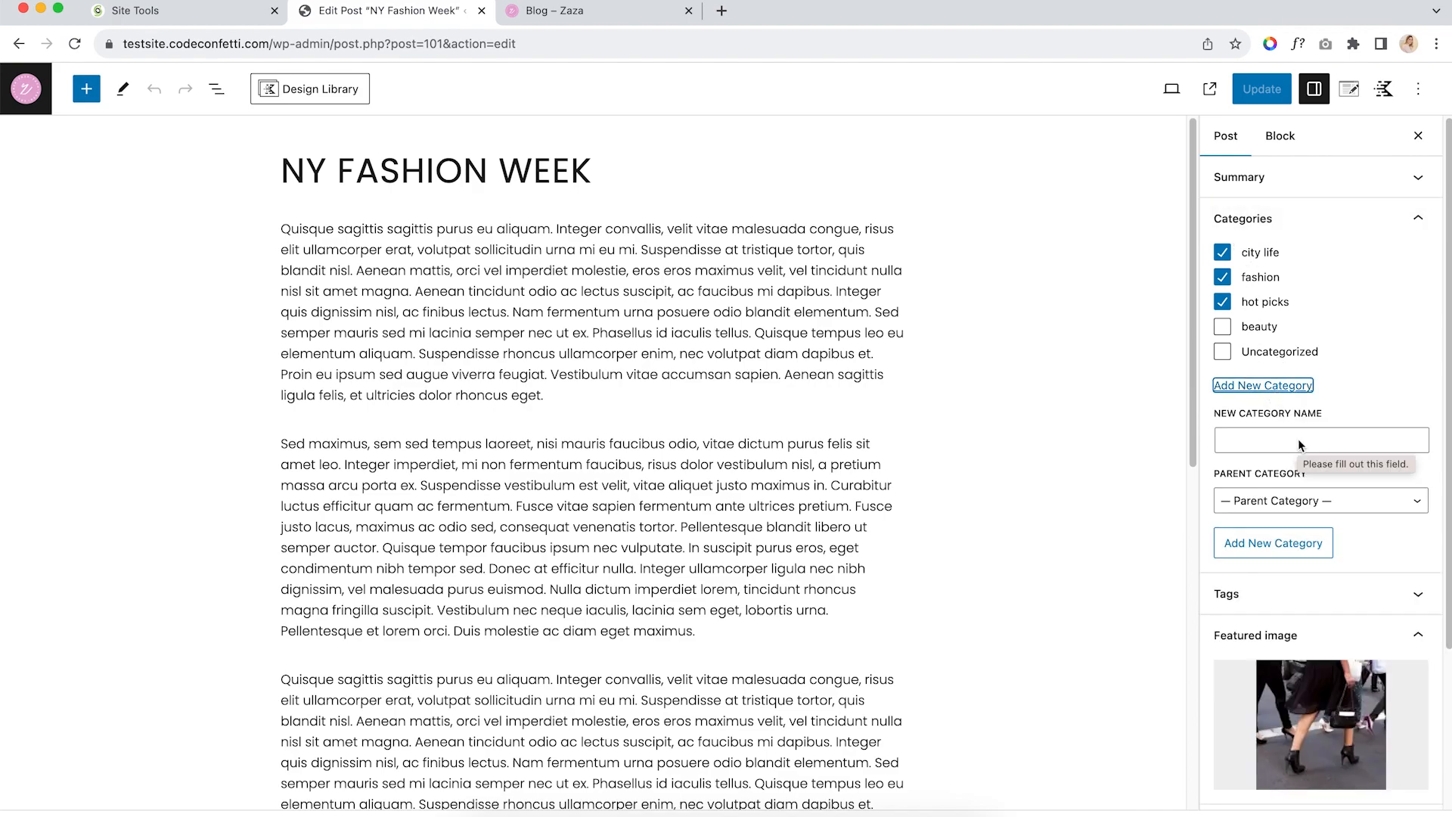
click(1372, 372)
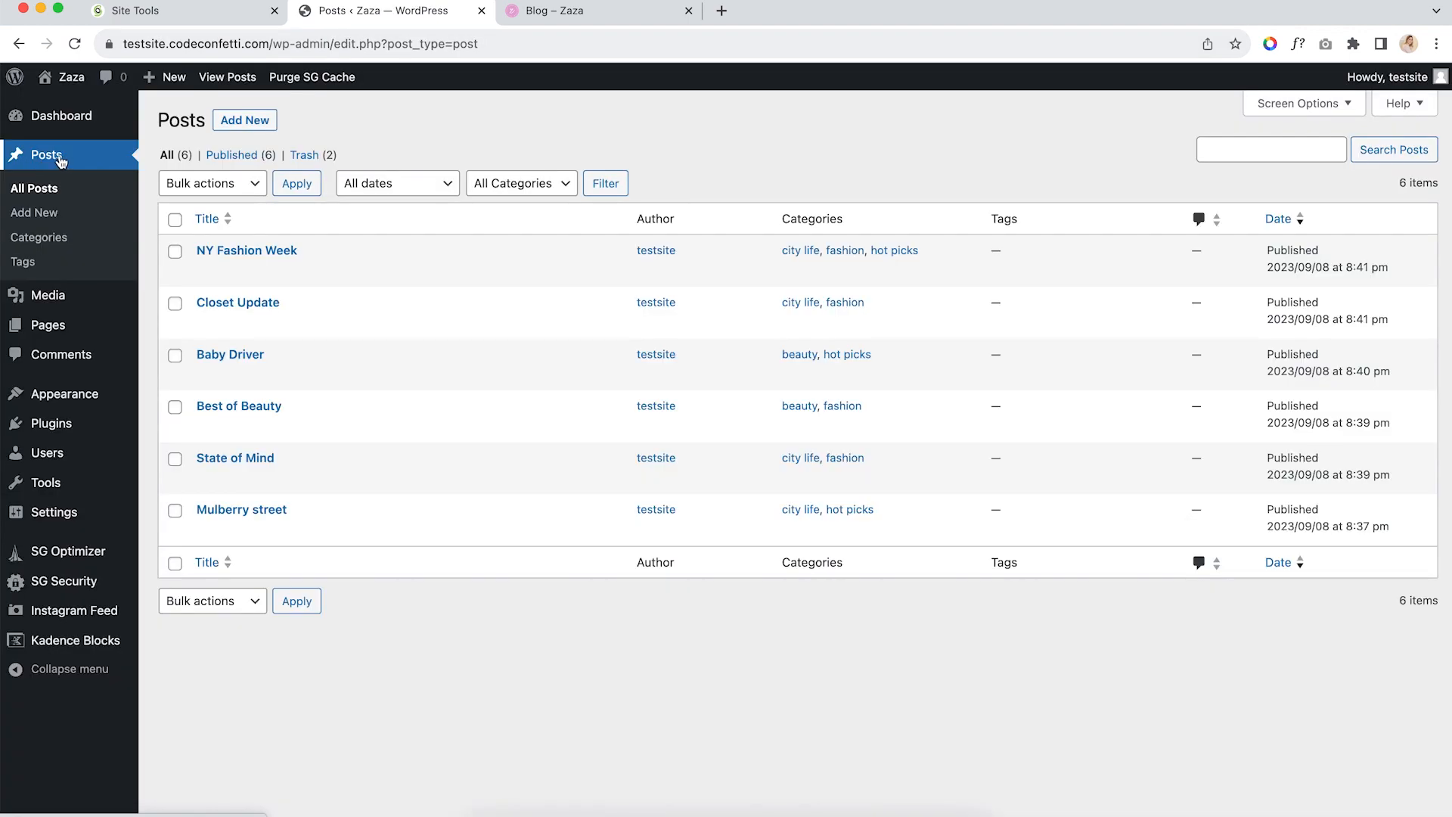
click(41, 240)
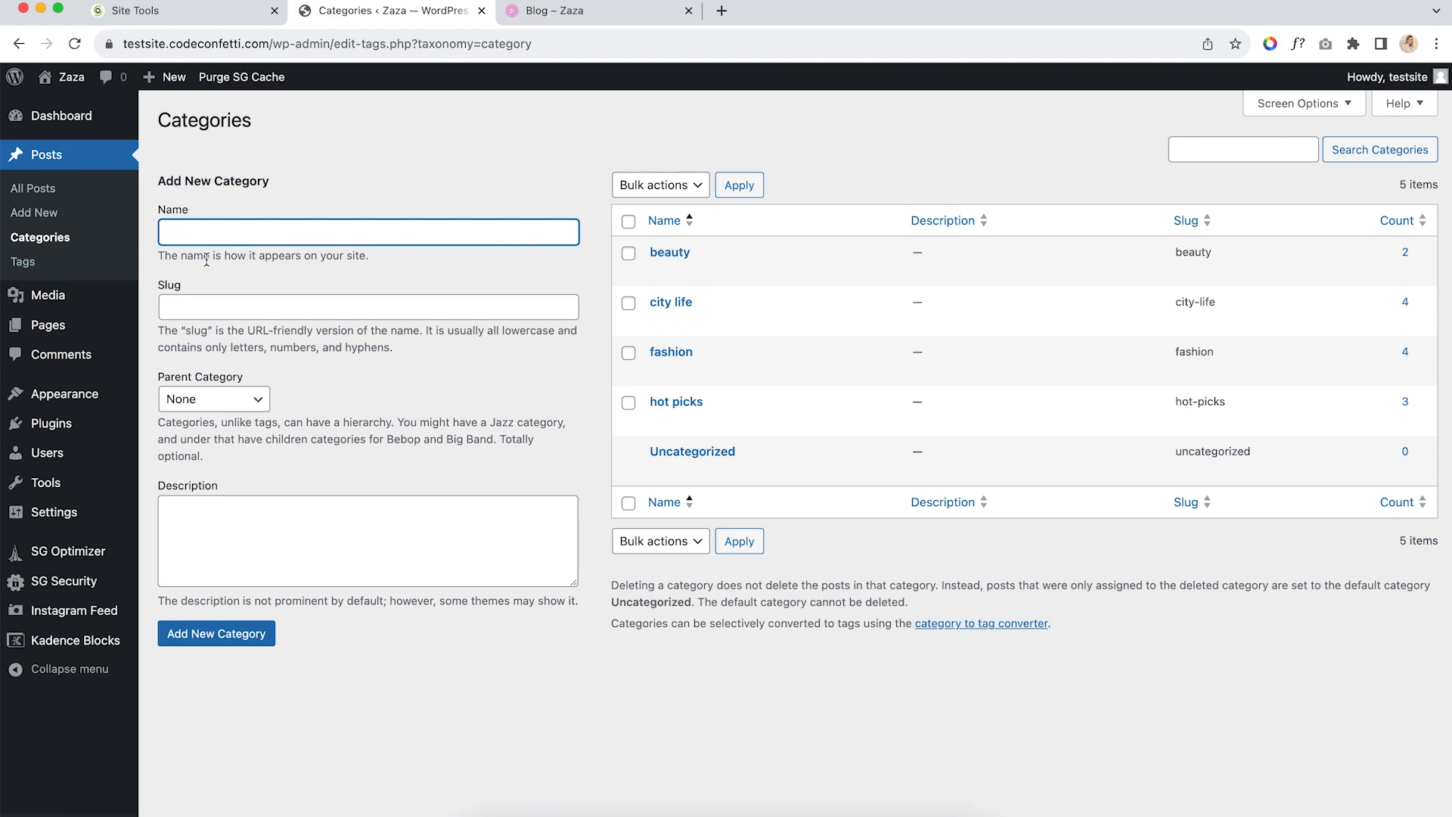
click(33, 187)
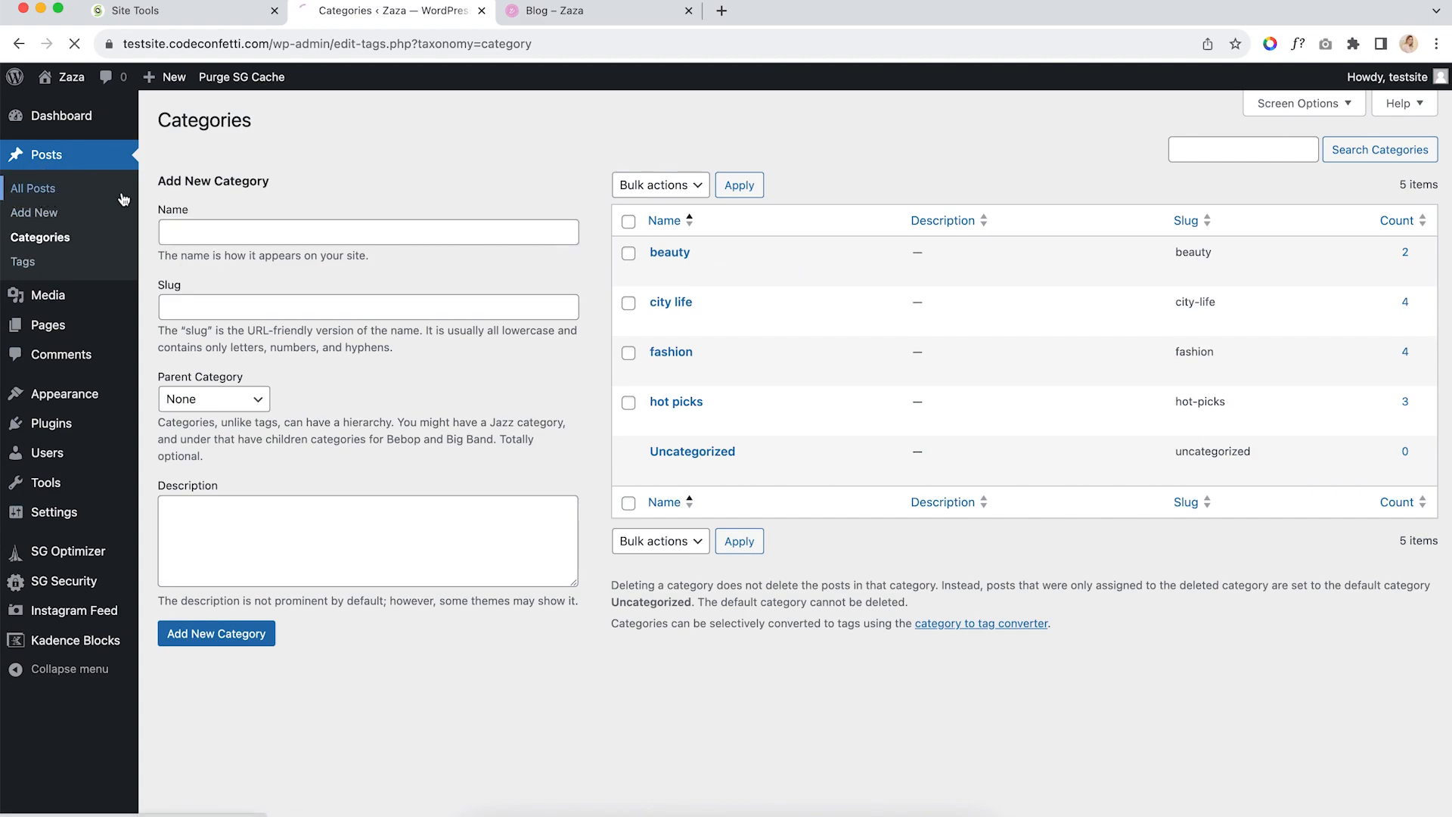
Reopen the NY Fashion Week post for editing and look over its title and body paragraph blocks
click(251, 251)
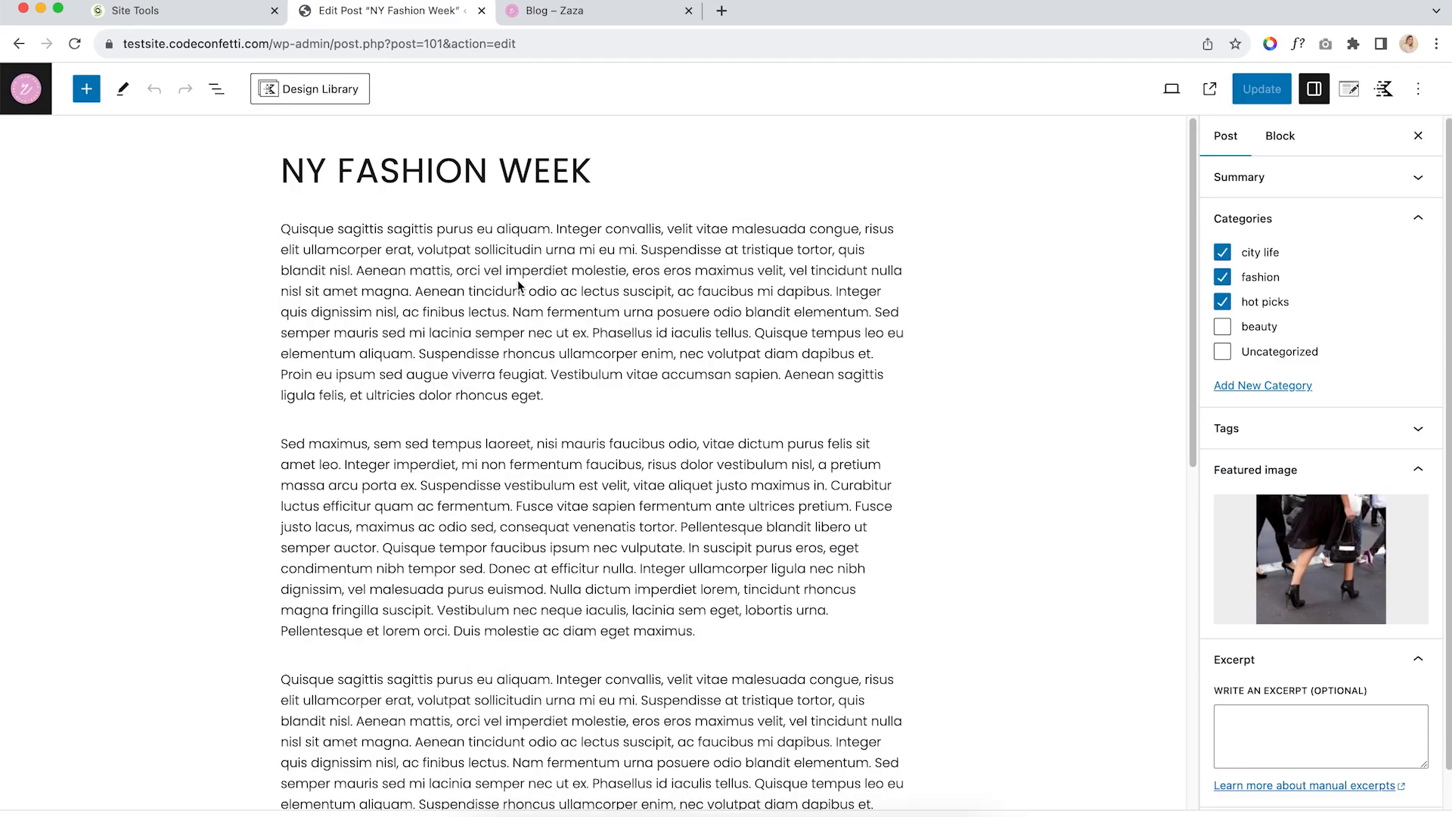
click(301, 165)
drag(301, 165, 609, 167)
click(605, 168)
click(298, 231)
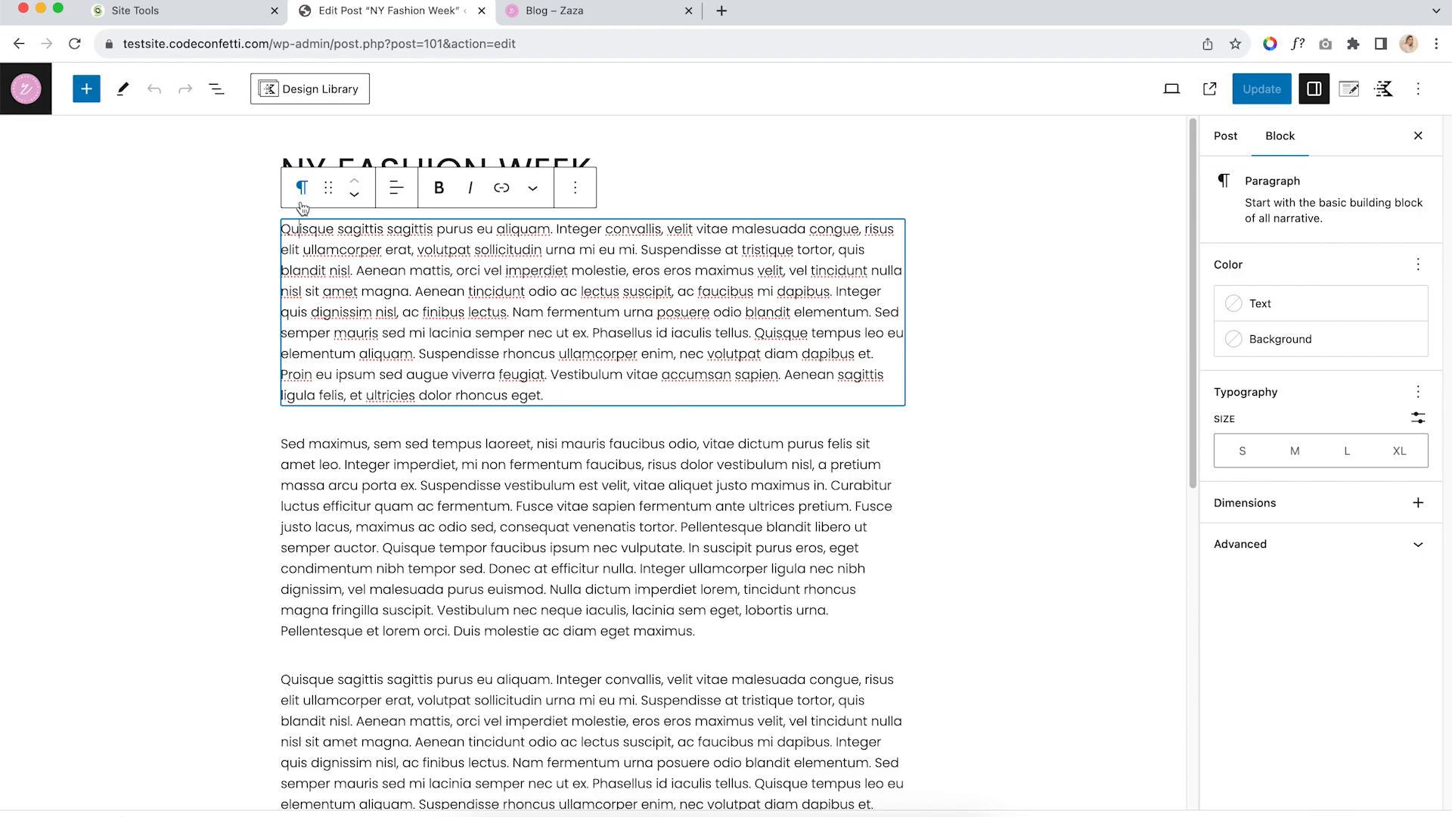
scroll(404, 393, down, 5)
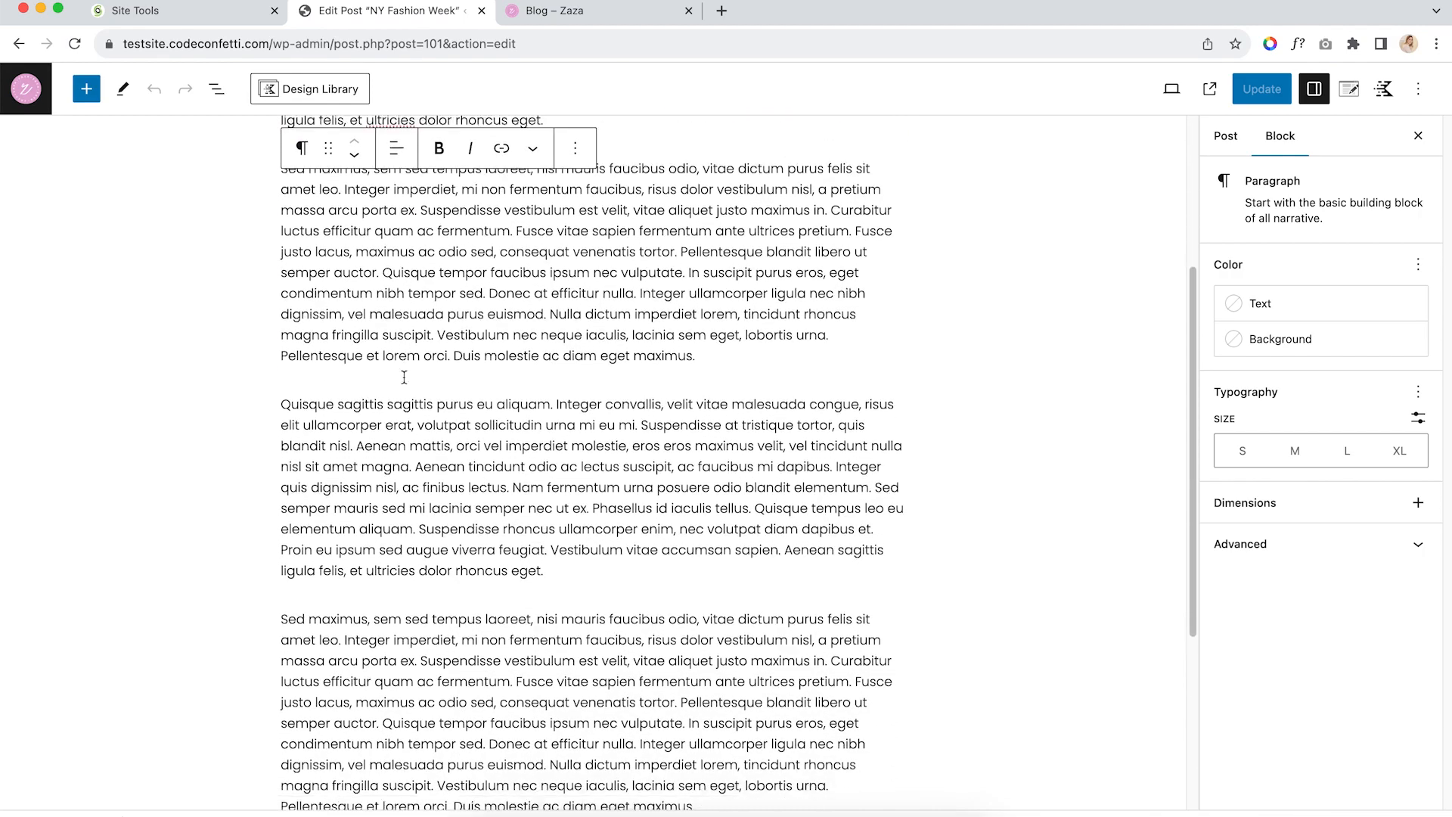
scroll(404, 376, down, 3)
scroll(459, 370, up, 2)
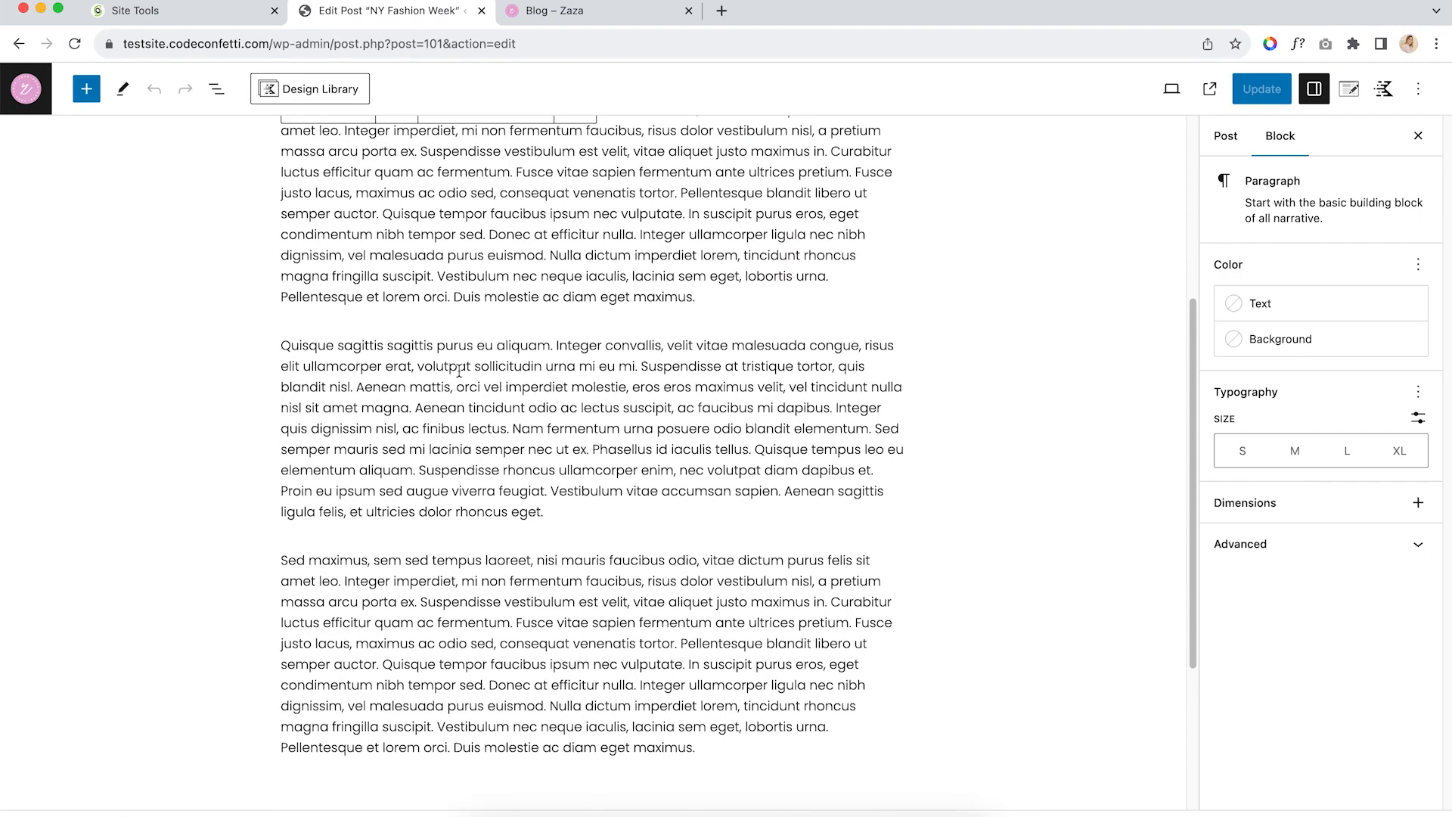
scroll(454, 371, up, 6)
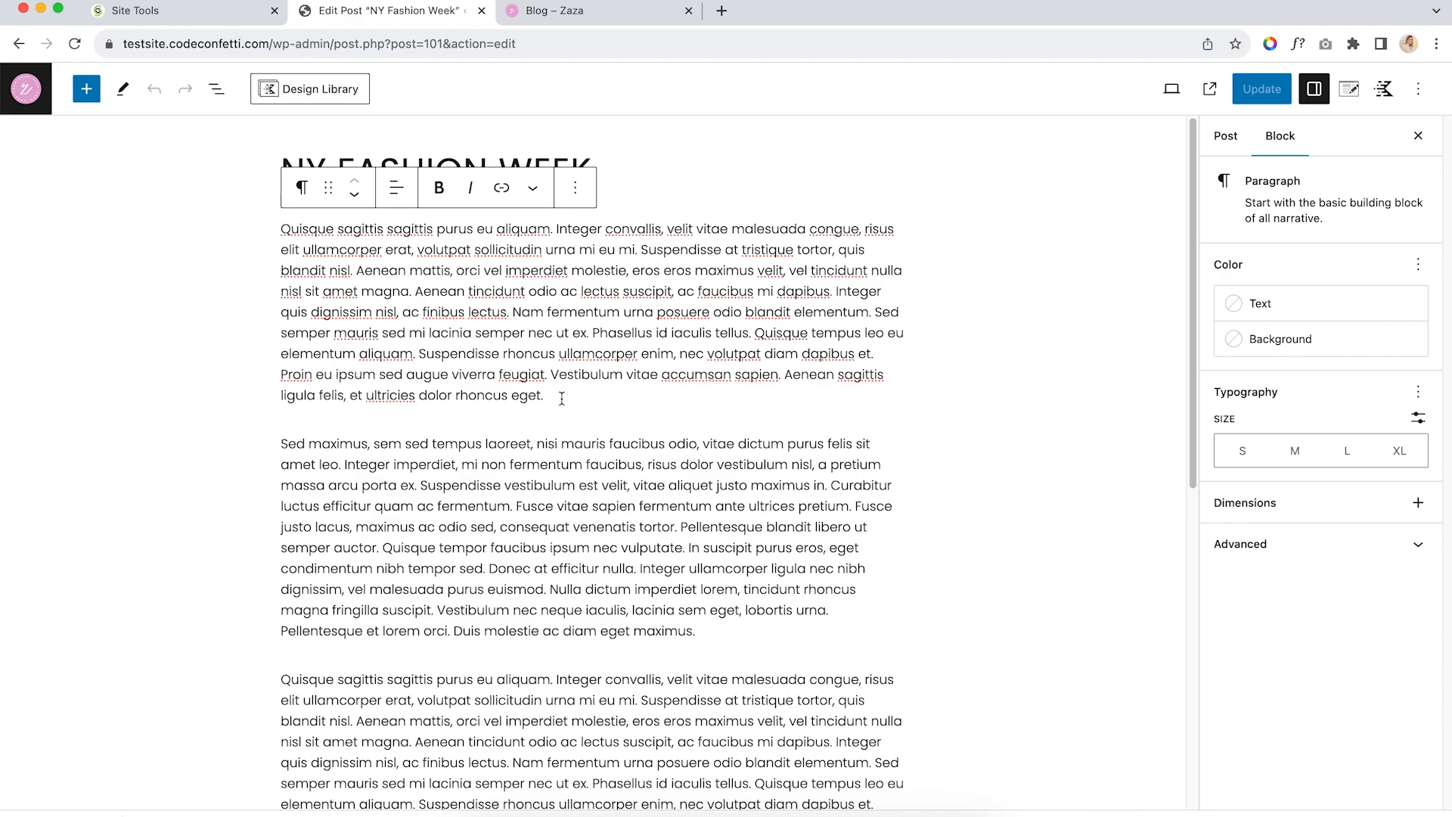
Insert a Google Maps block below the post's first paragraph and set its location to New York City
key(Return)
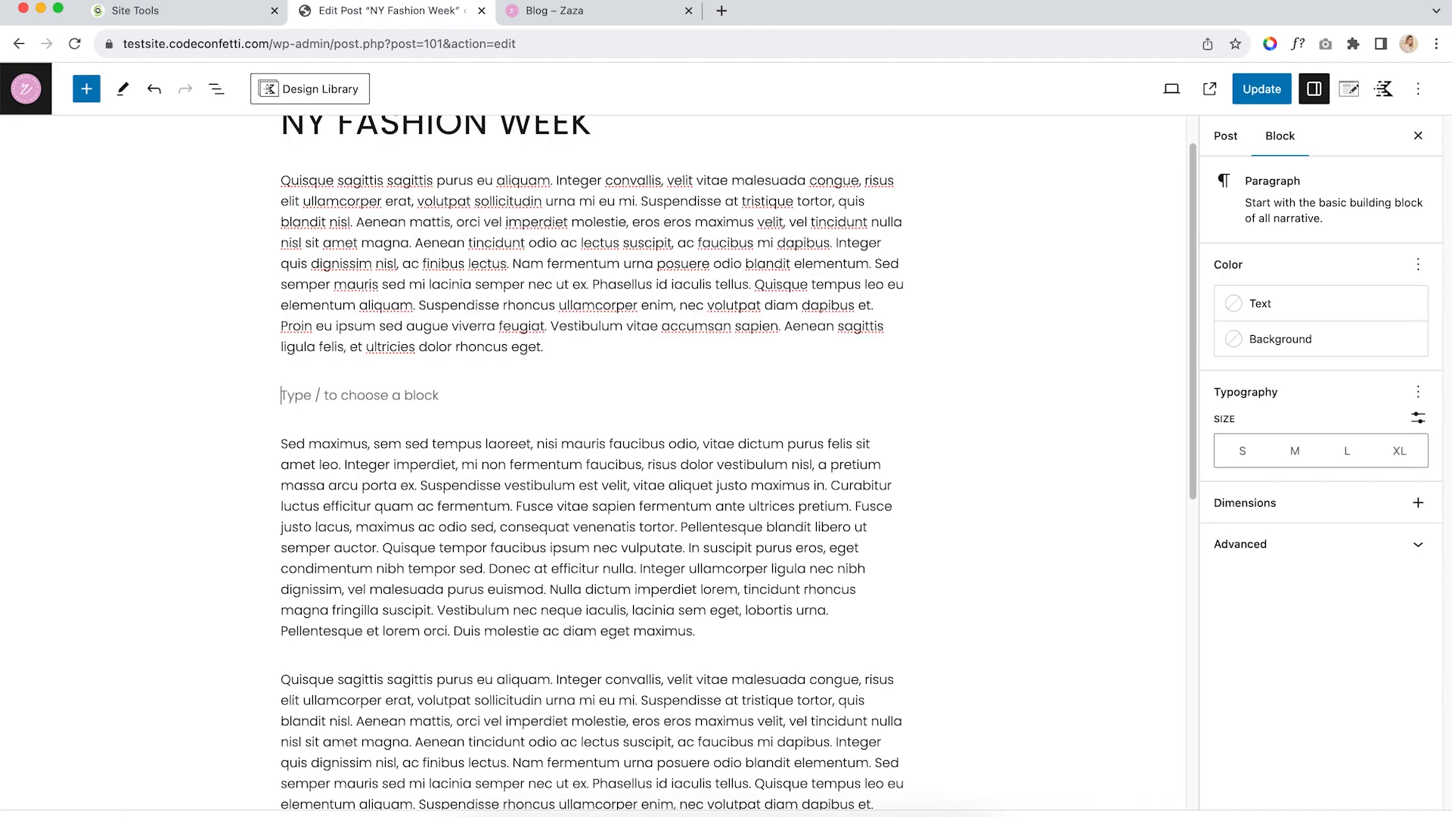
click(894, 394)
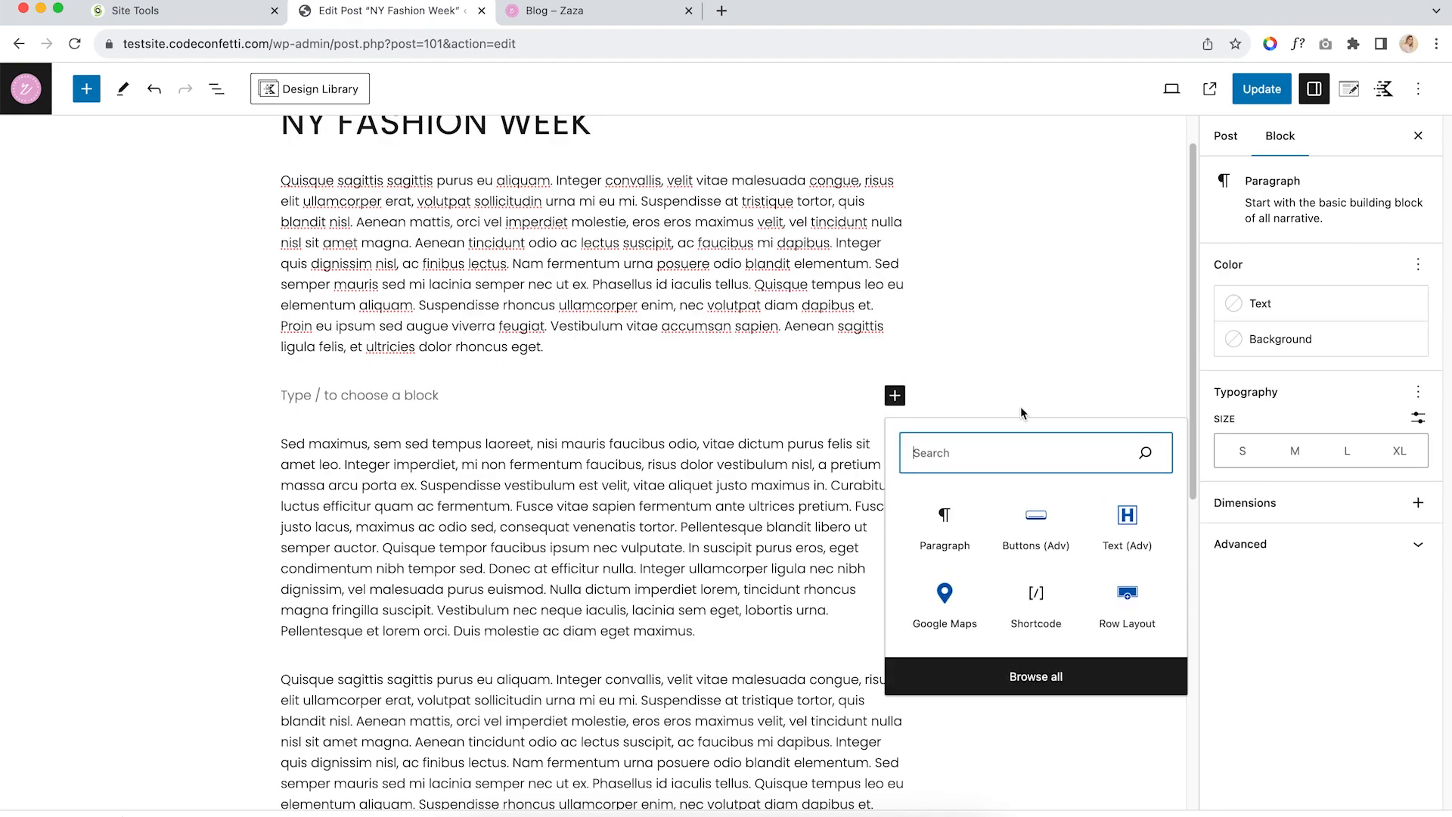
click(1041, 676)
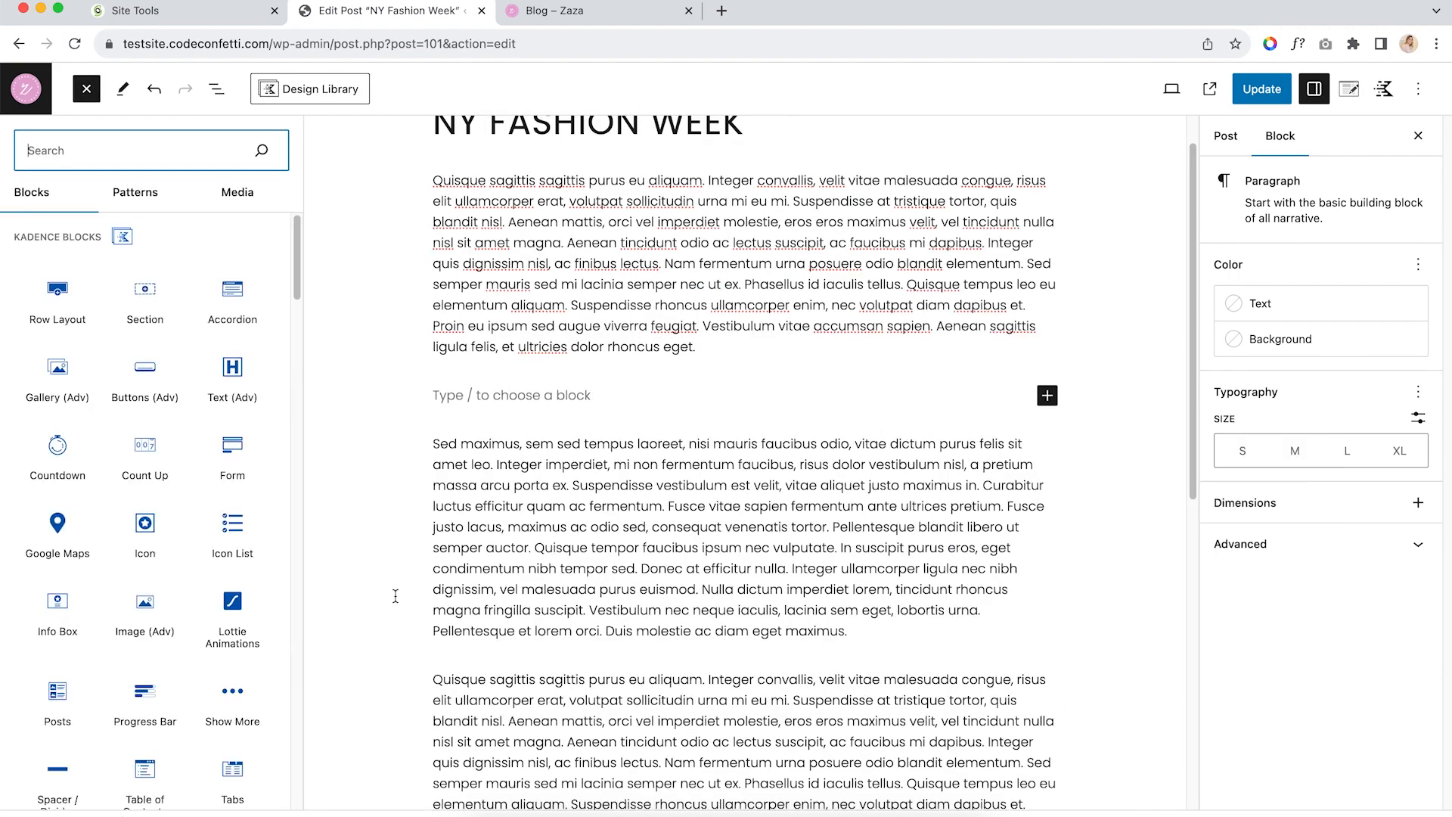
click(58, 527)
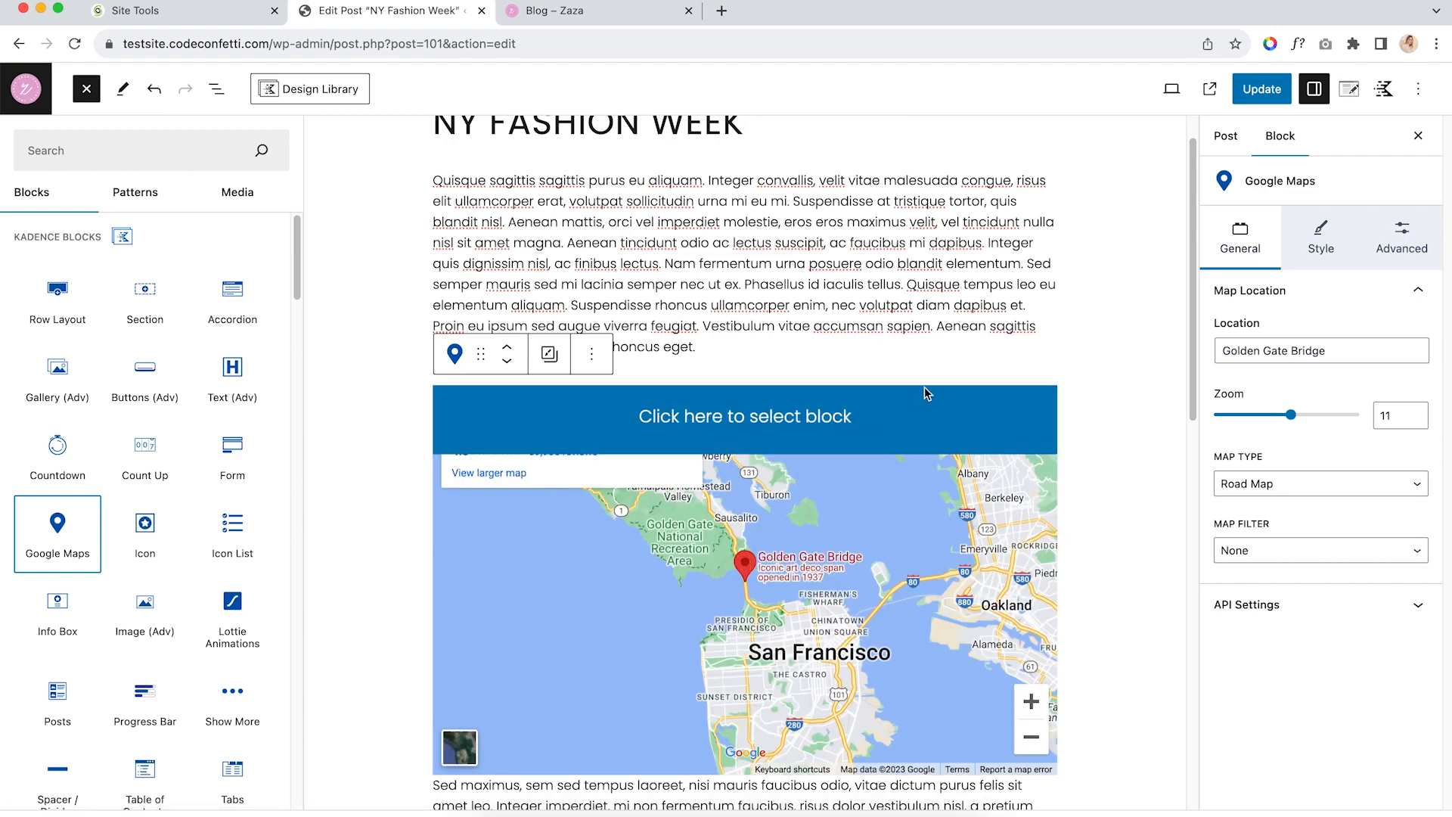
triple_click(1324, 350)
text(New York City)
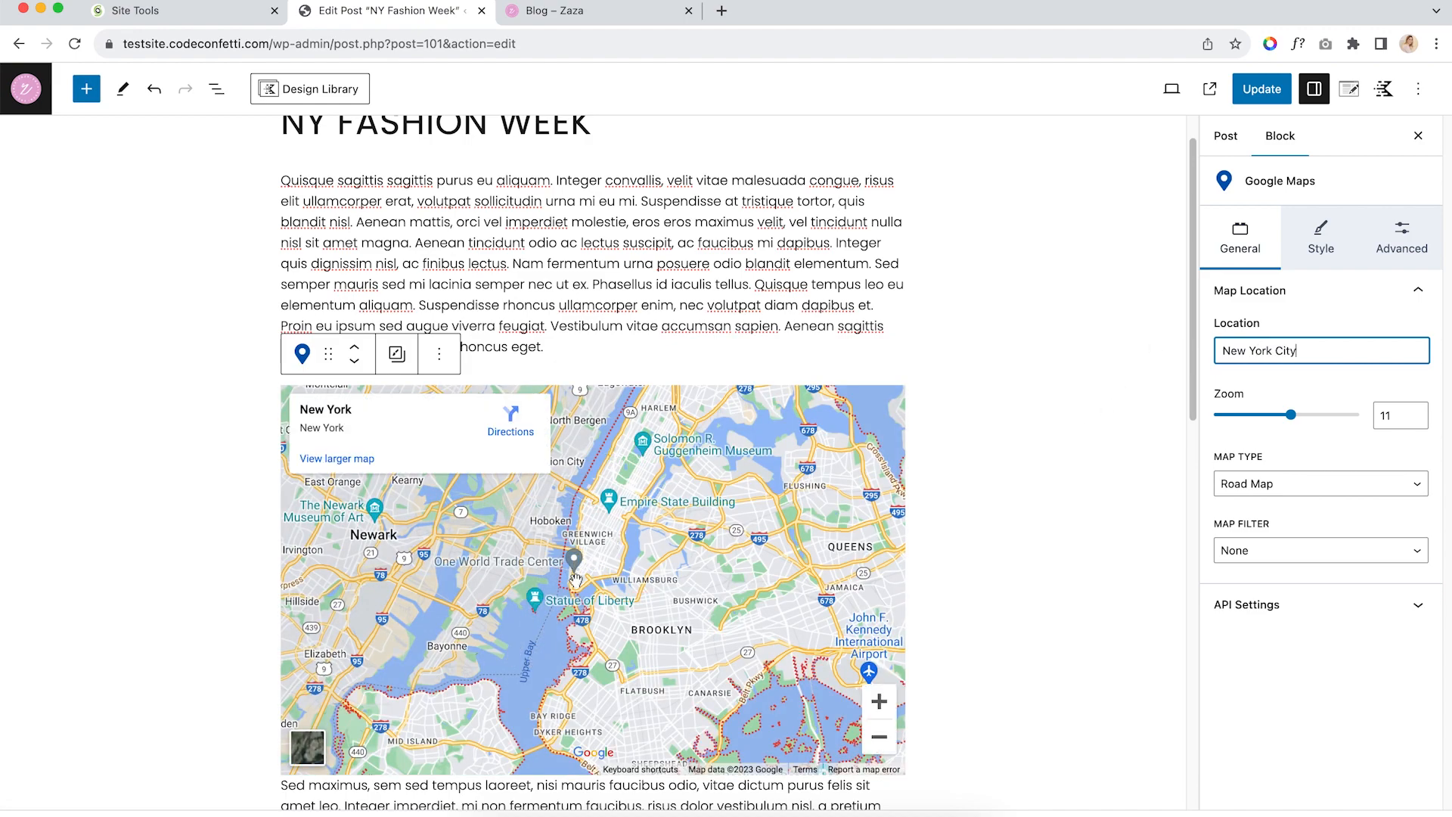
click(987, 536)
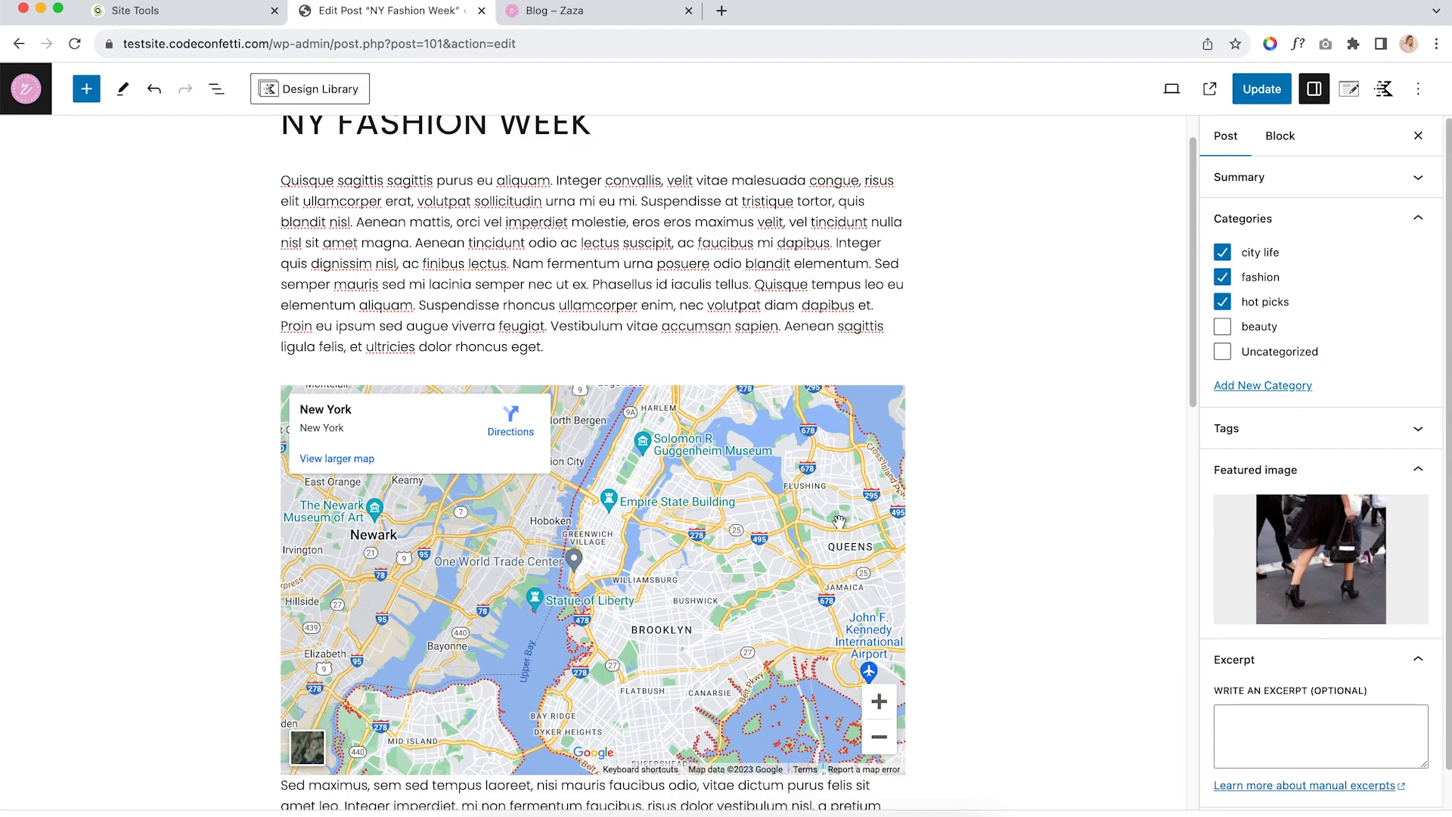
click(681, 344)
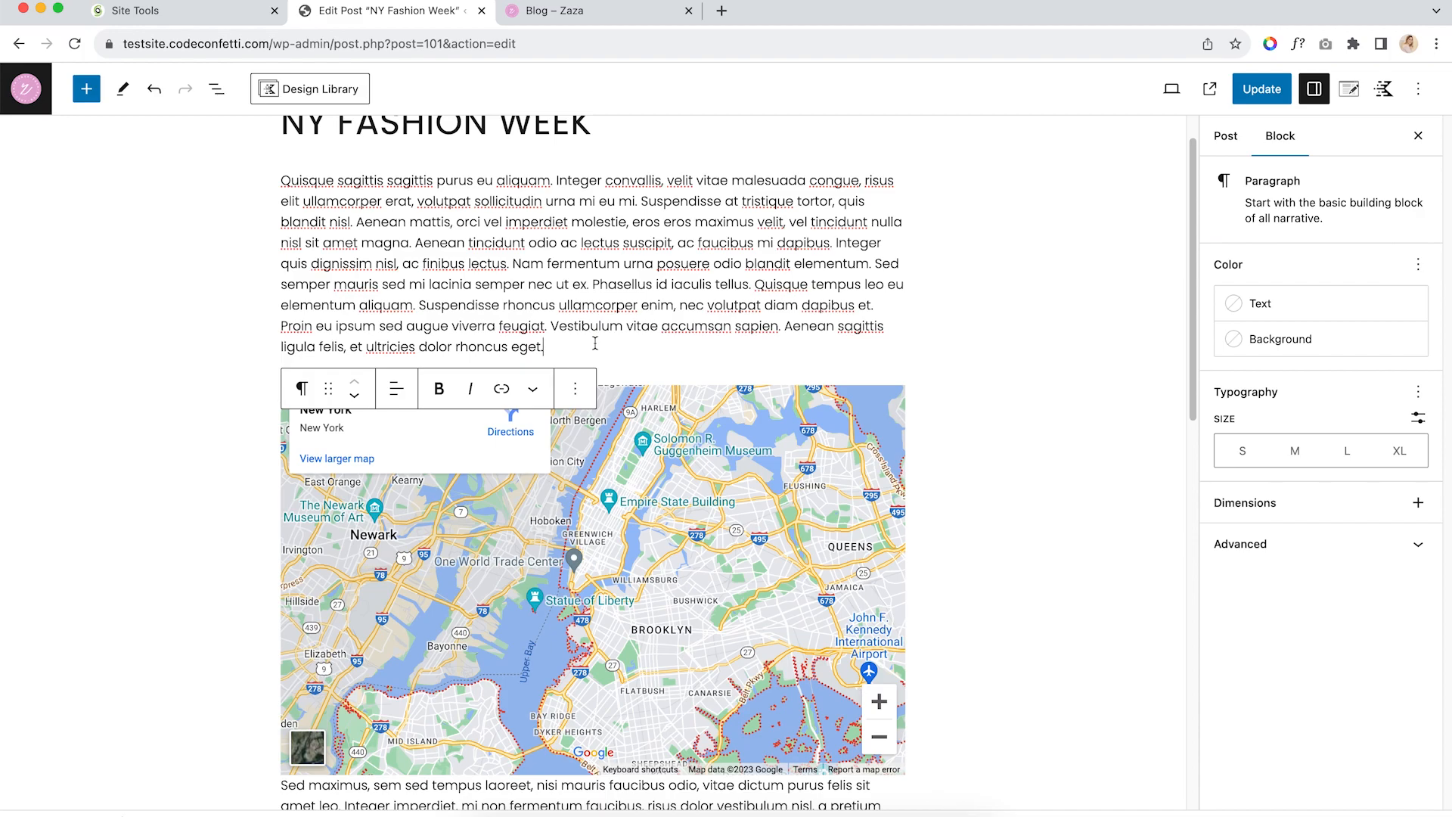
Open the NY Fashion Week post from the live Blog page and look over its layout
click(589, 17)
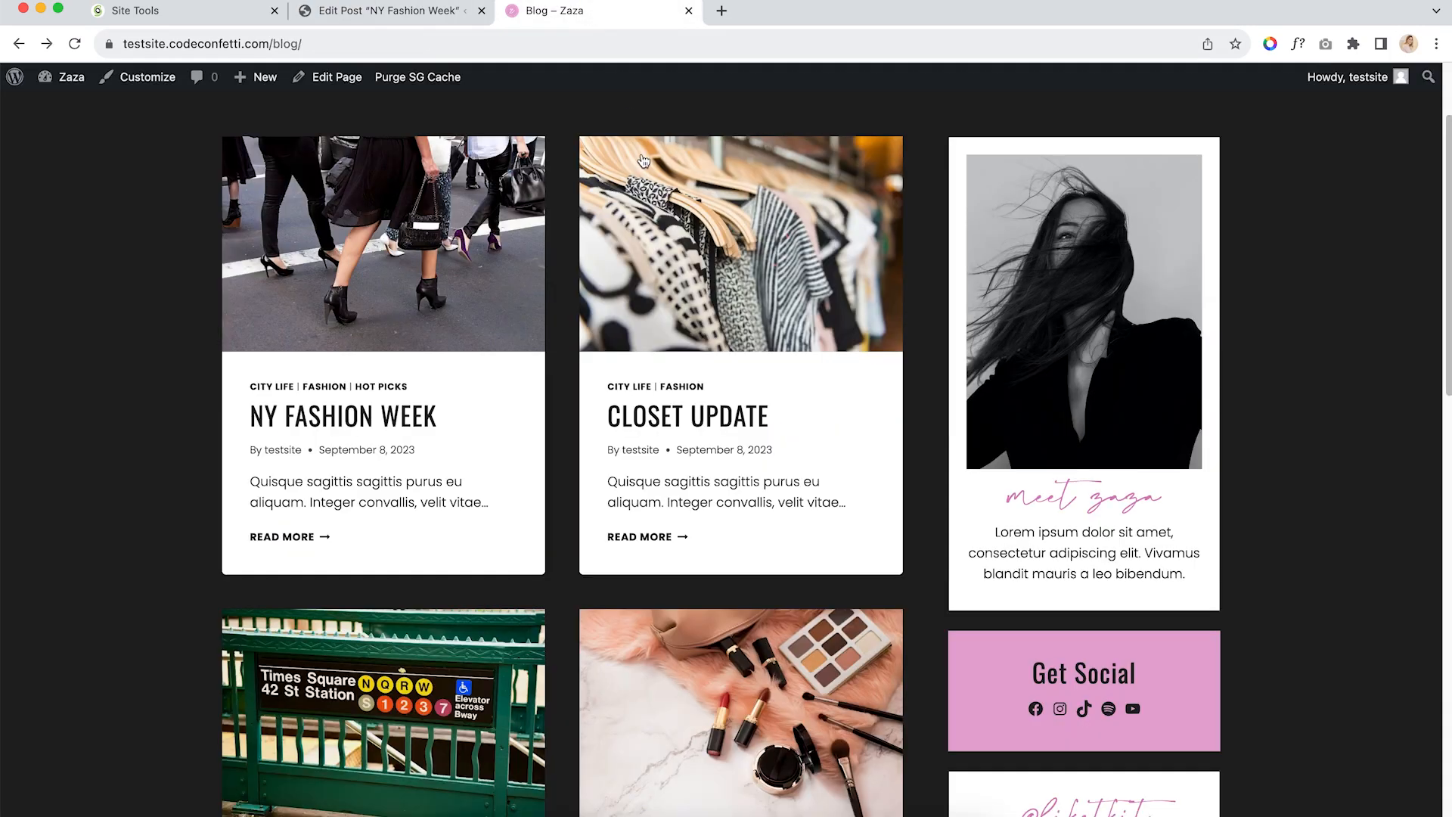
click(446, 420)
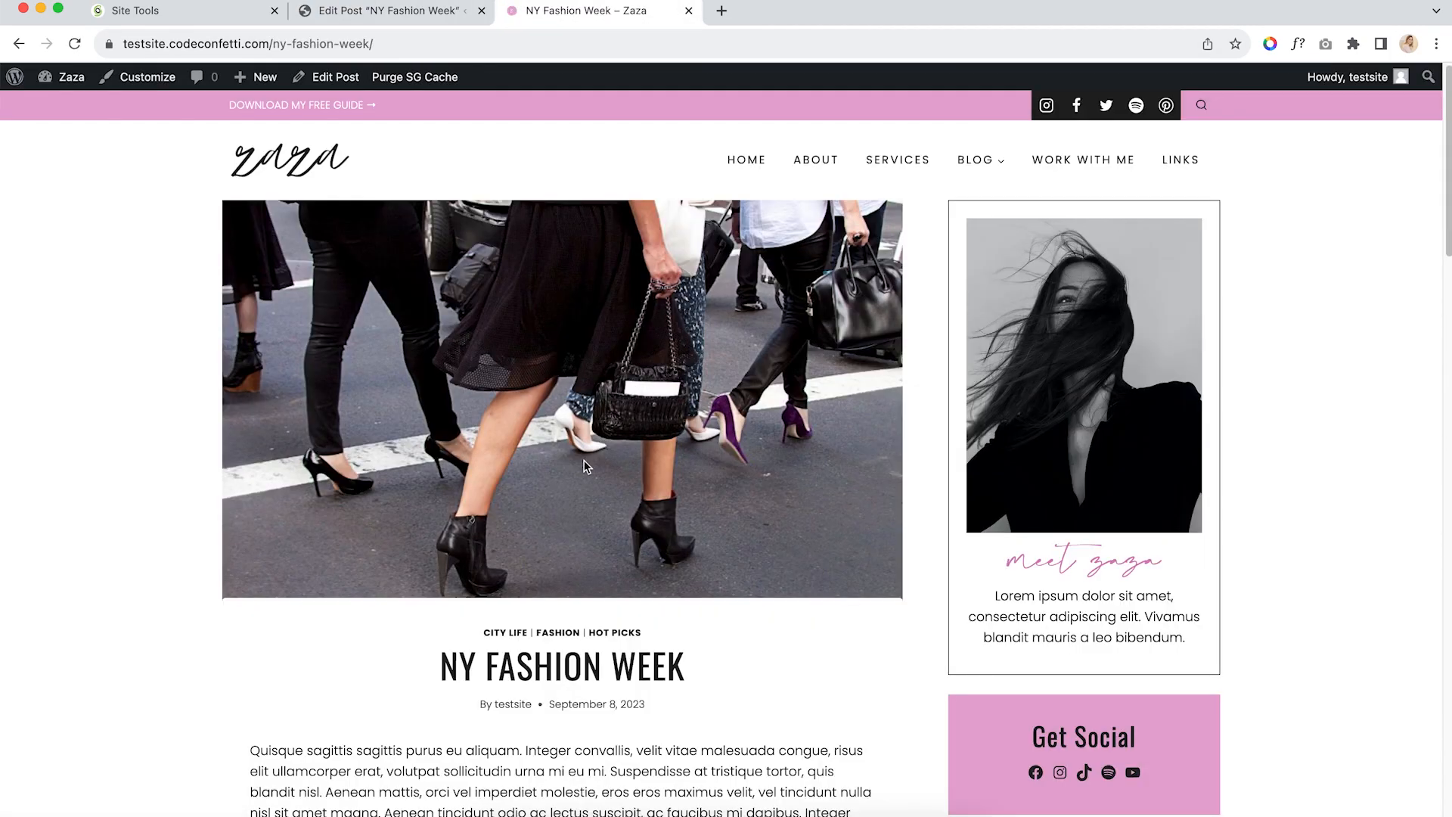
scroll(586, 467, down, 5)
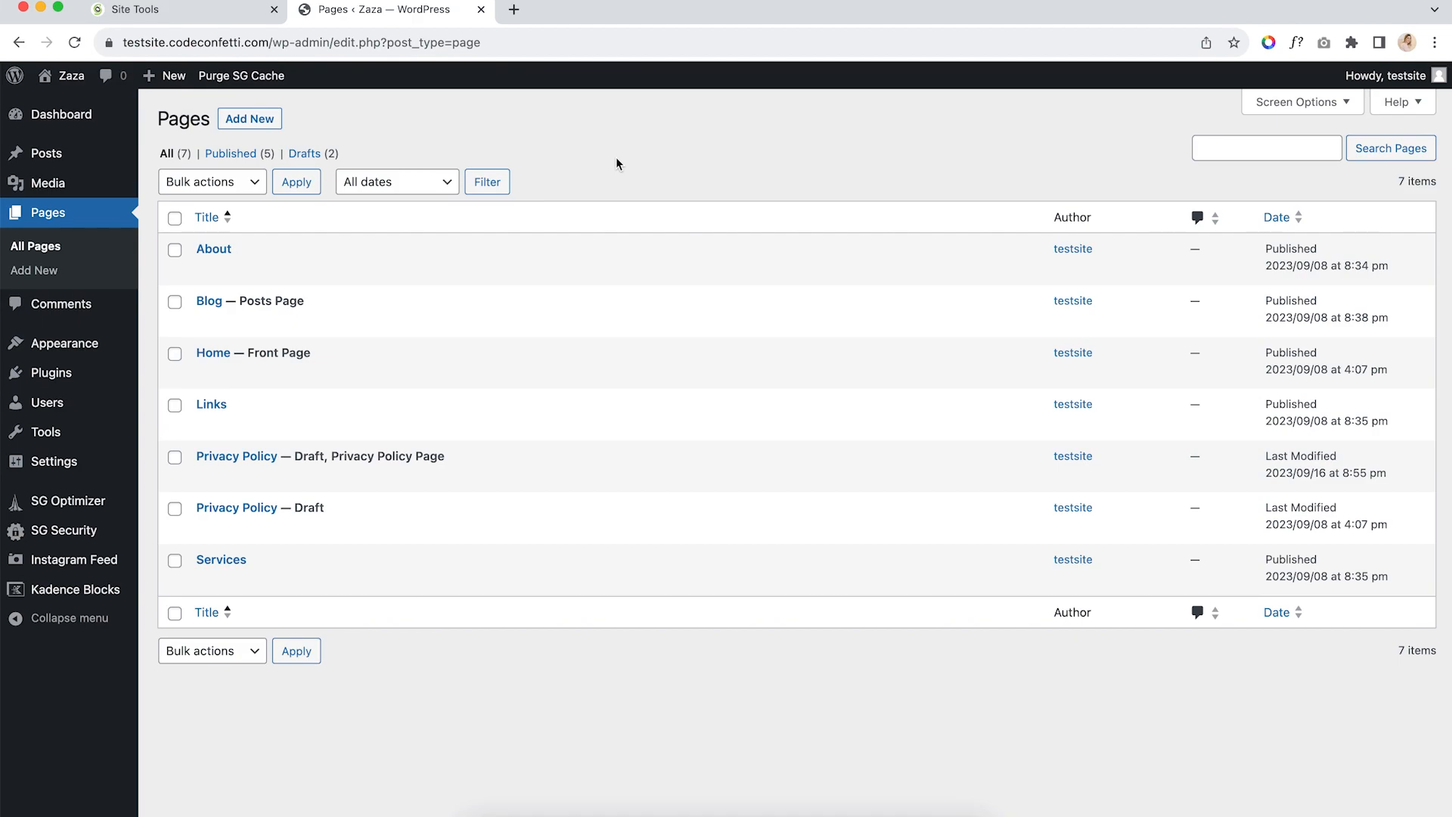
Open the About page for editing and inspect the "A night out" text block's additional CSS class in the This or That section
click(207, 250)
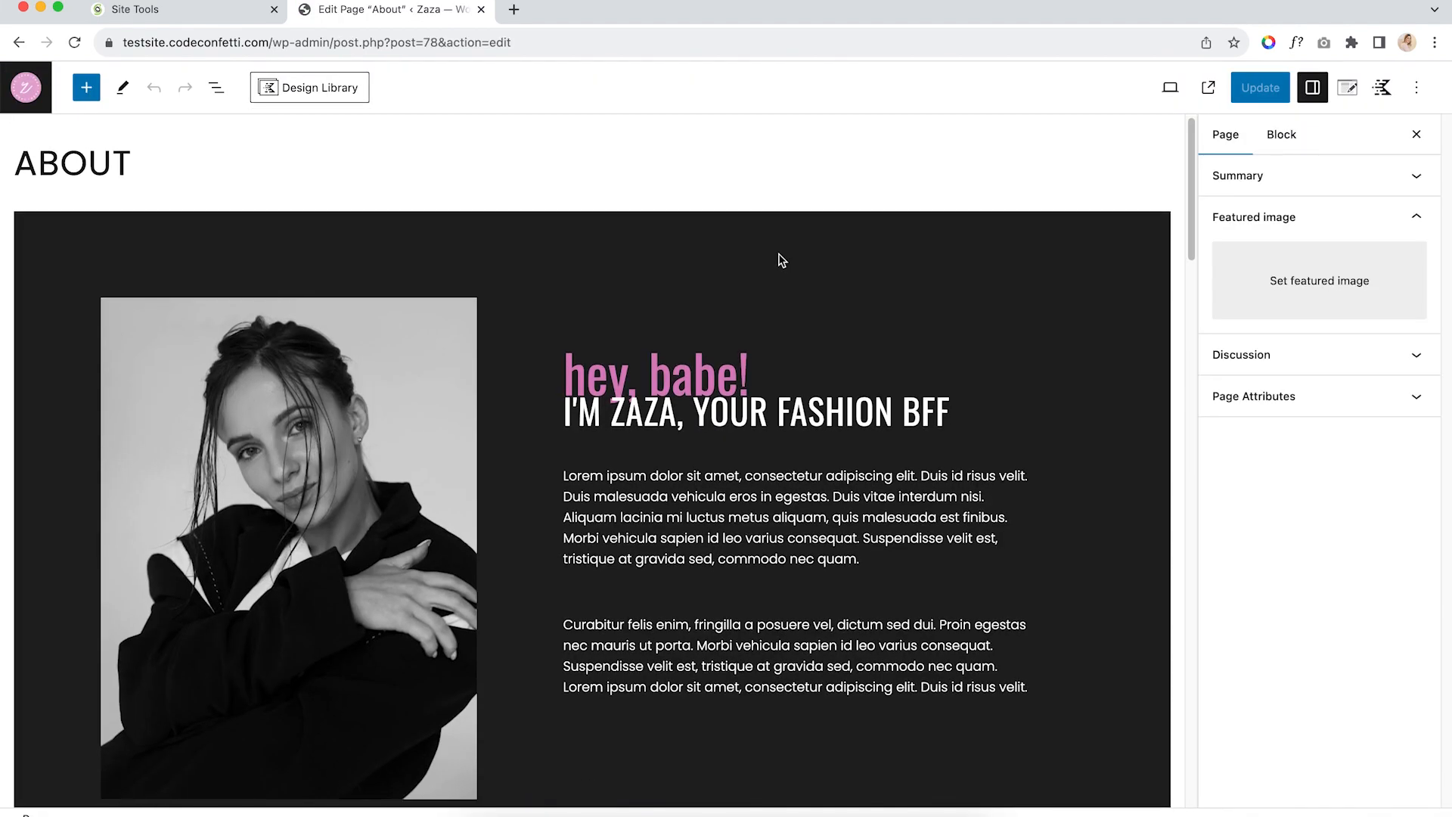
scroll(783, 261, down, 2)
scroll(782, 261, down, 8)
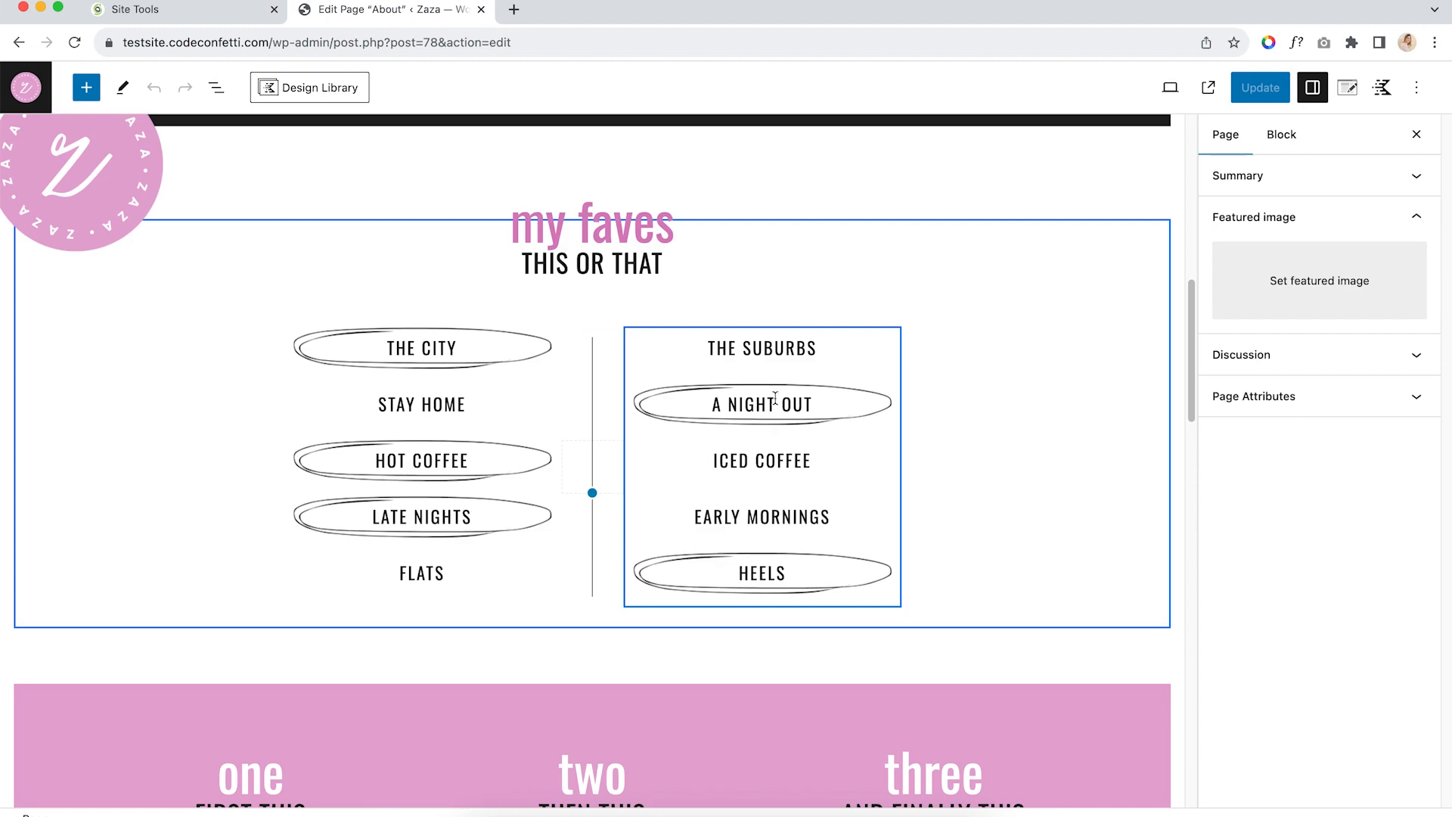
drag(806, 403, 708, 405)
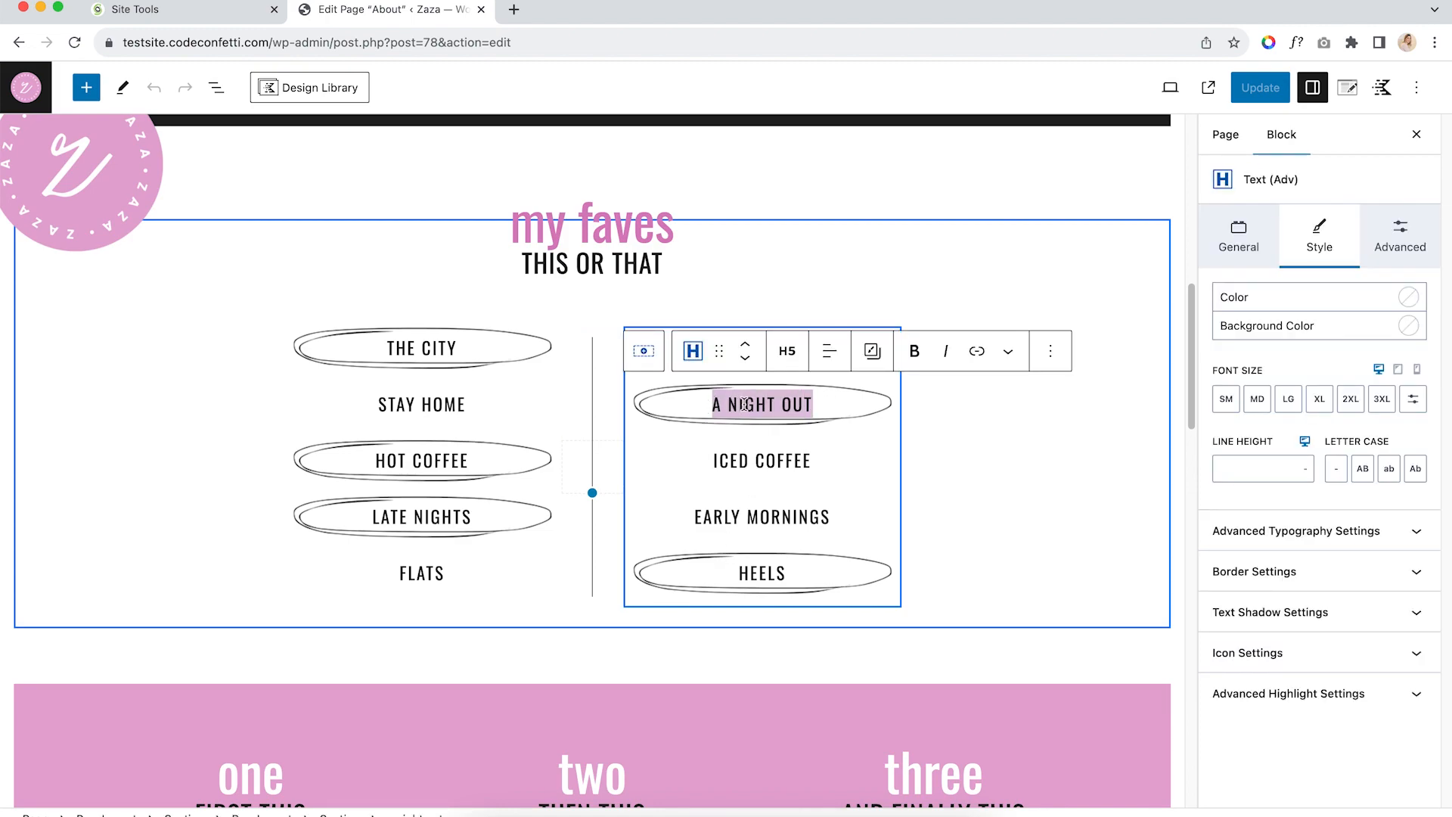
click(751, 403)
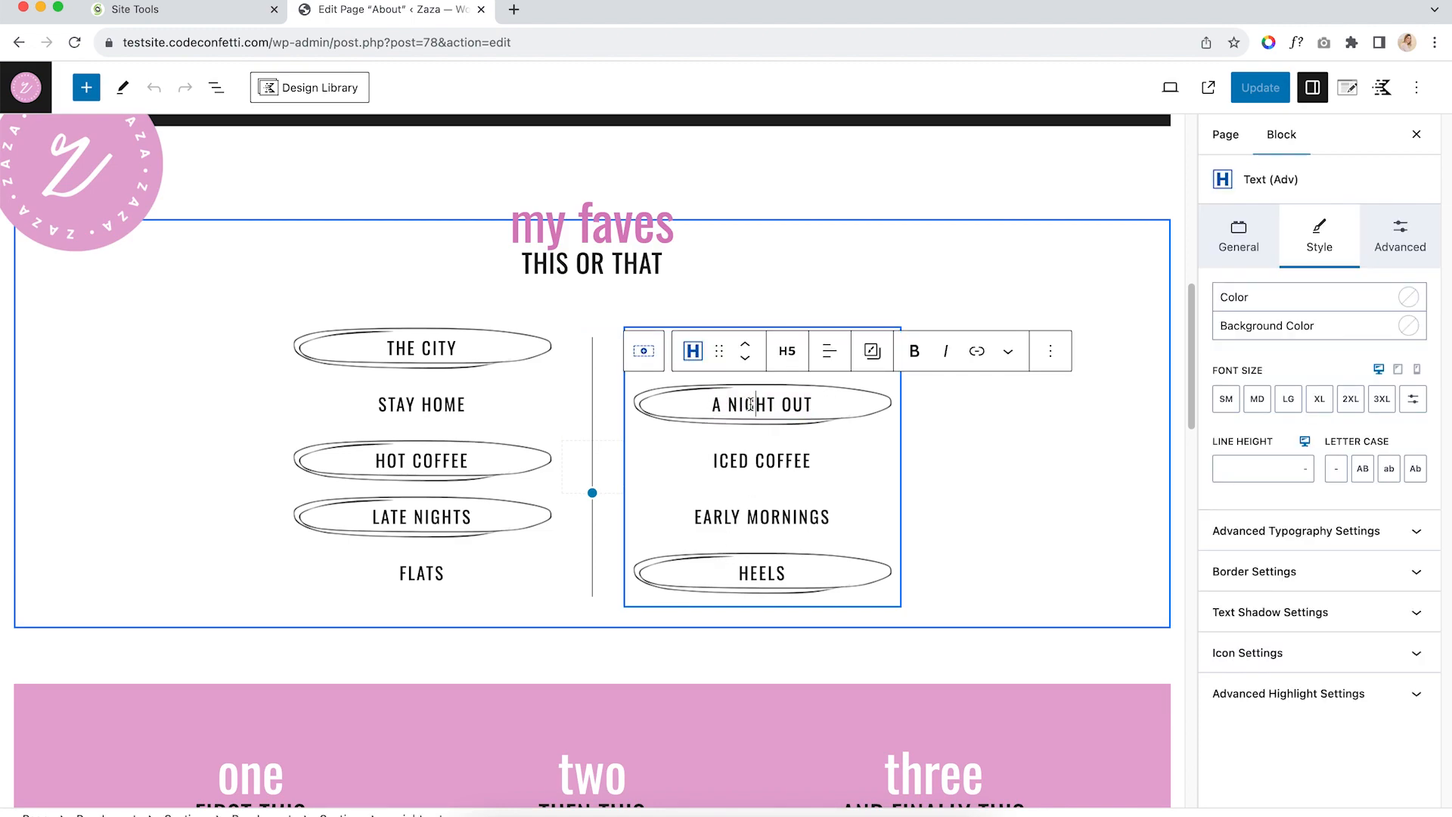
drag(751, 403, 821, 407)
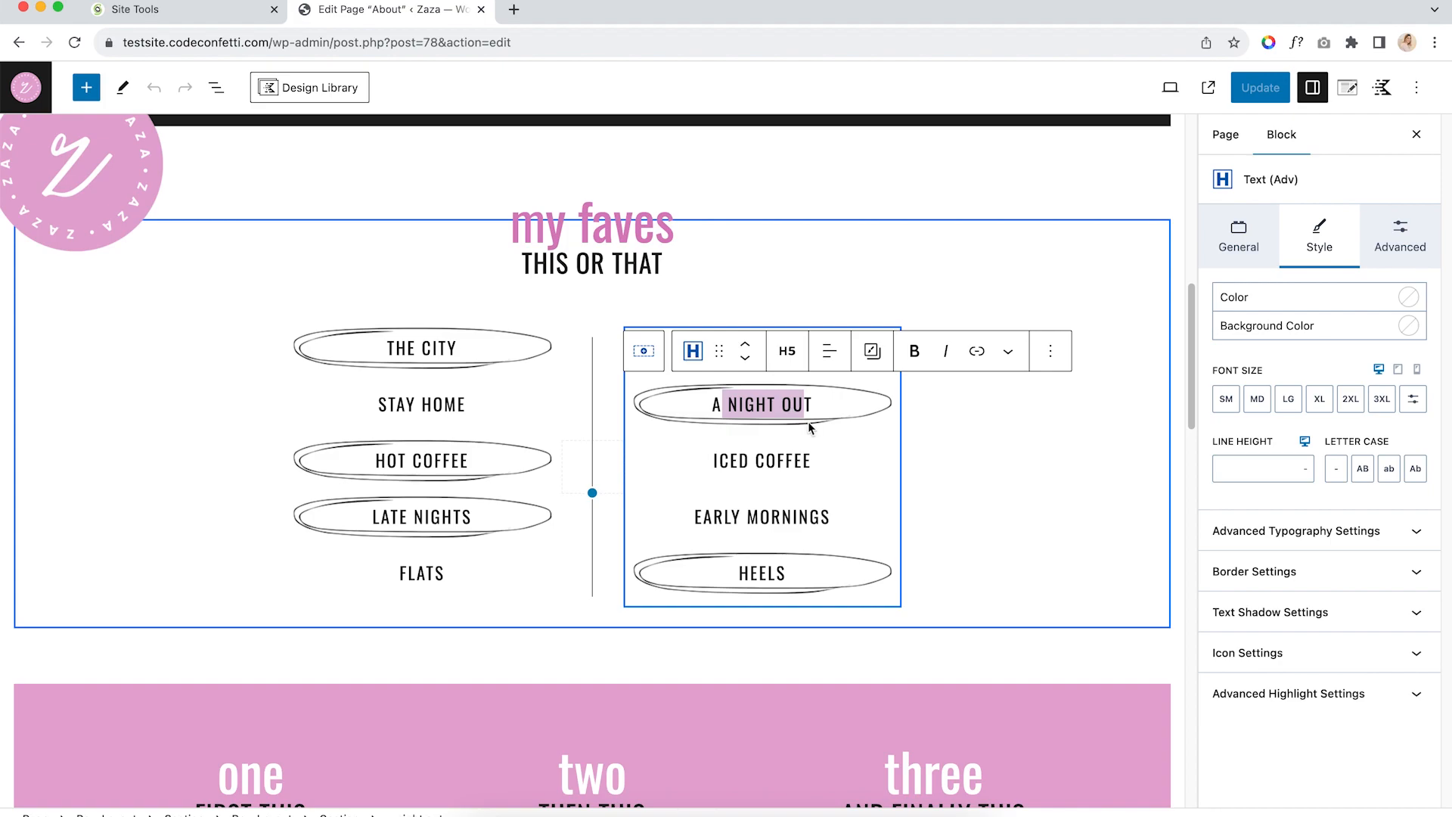
click(1412, 249)
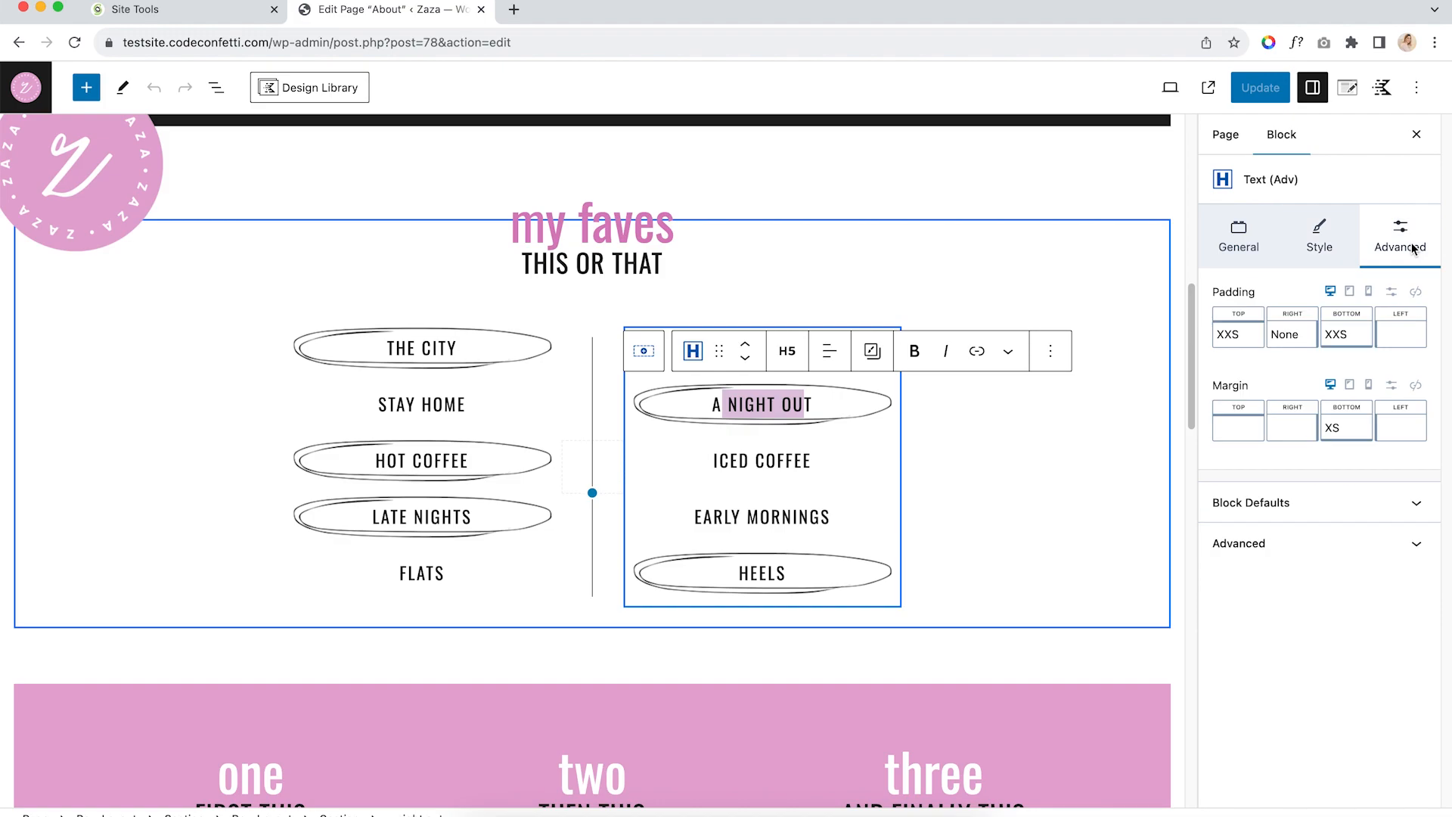
click(1375, 542)
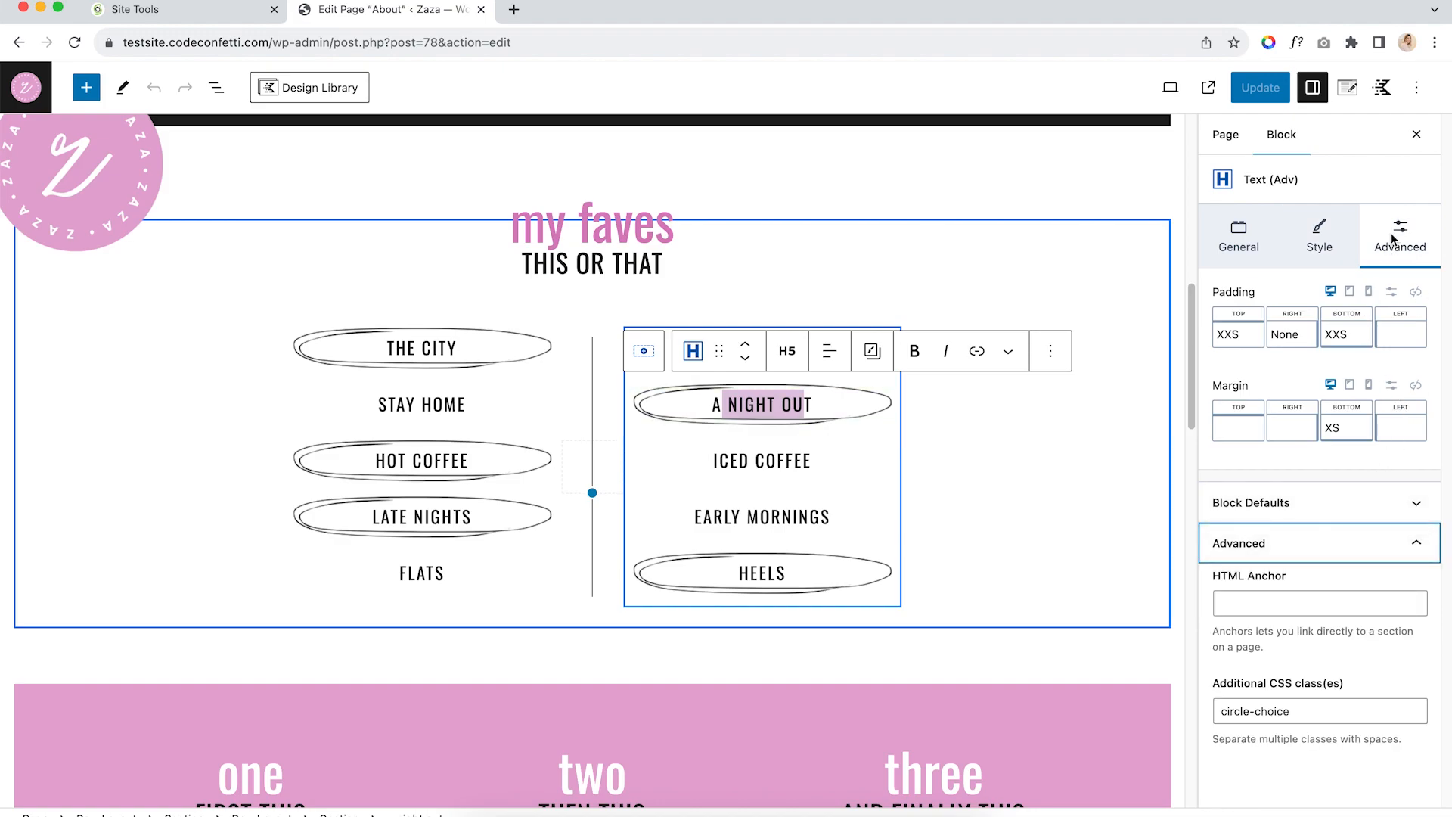
click(217, 88)
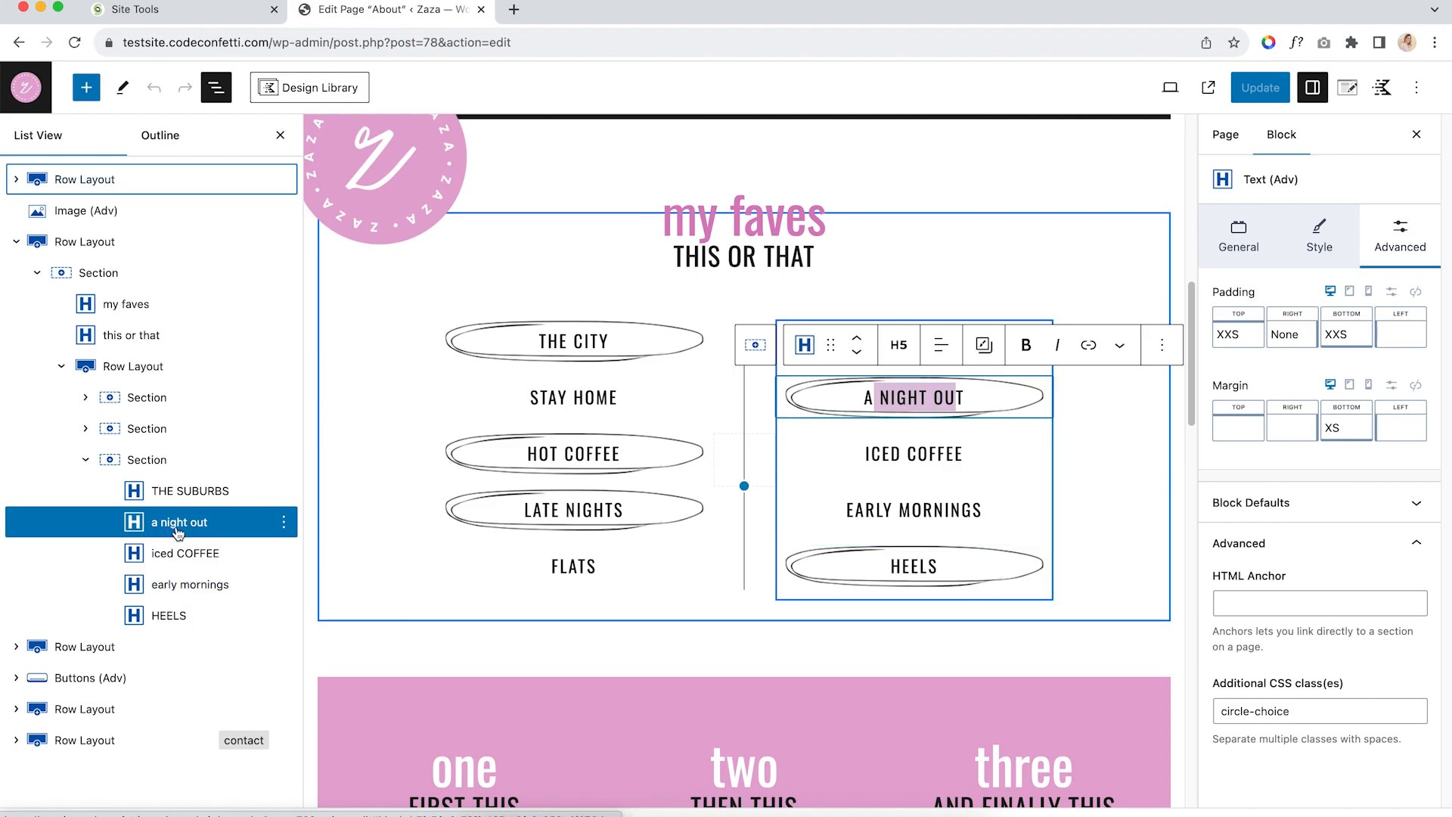
click(1308, 713)
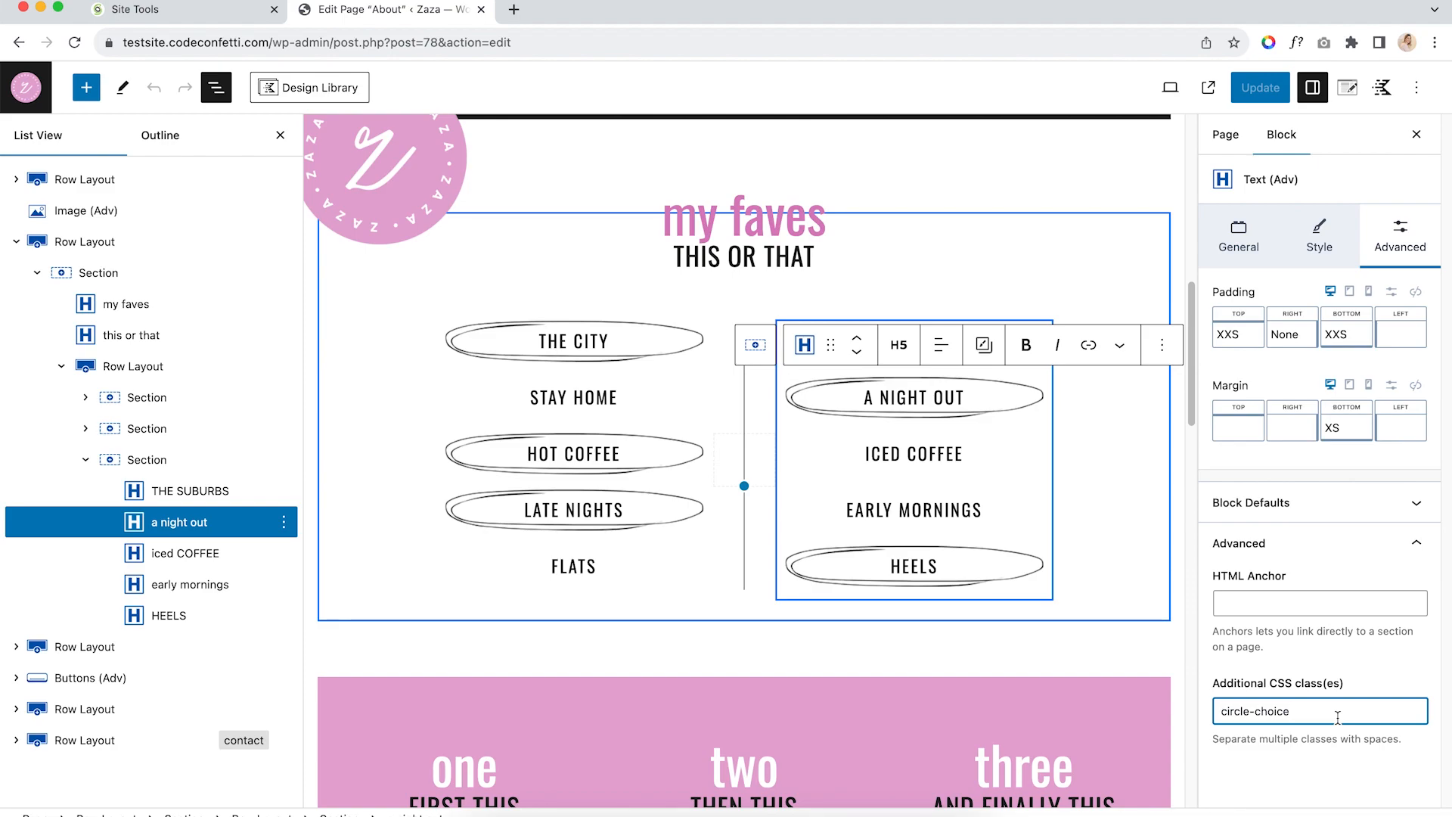
drag(1290, 715, 1216, 717)
Give the "Iced coffee" text block the additional CSS class circle-choice
click(921, 451)
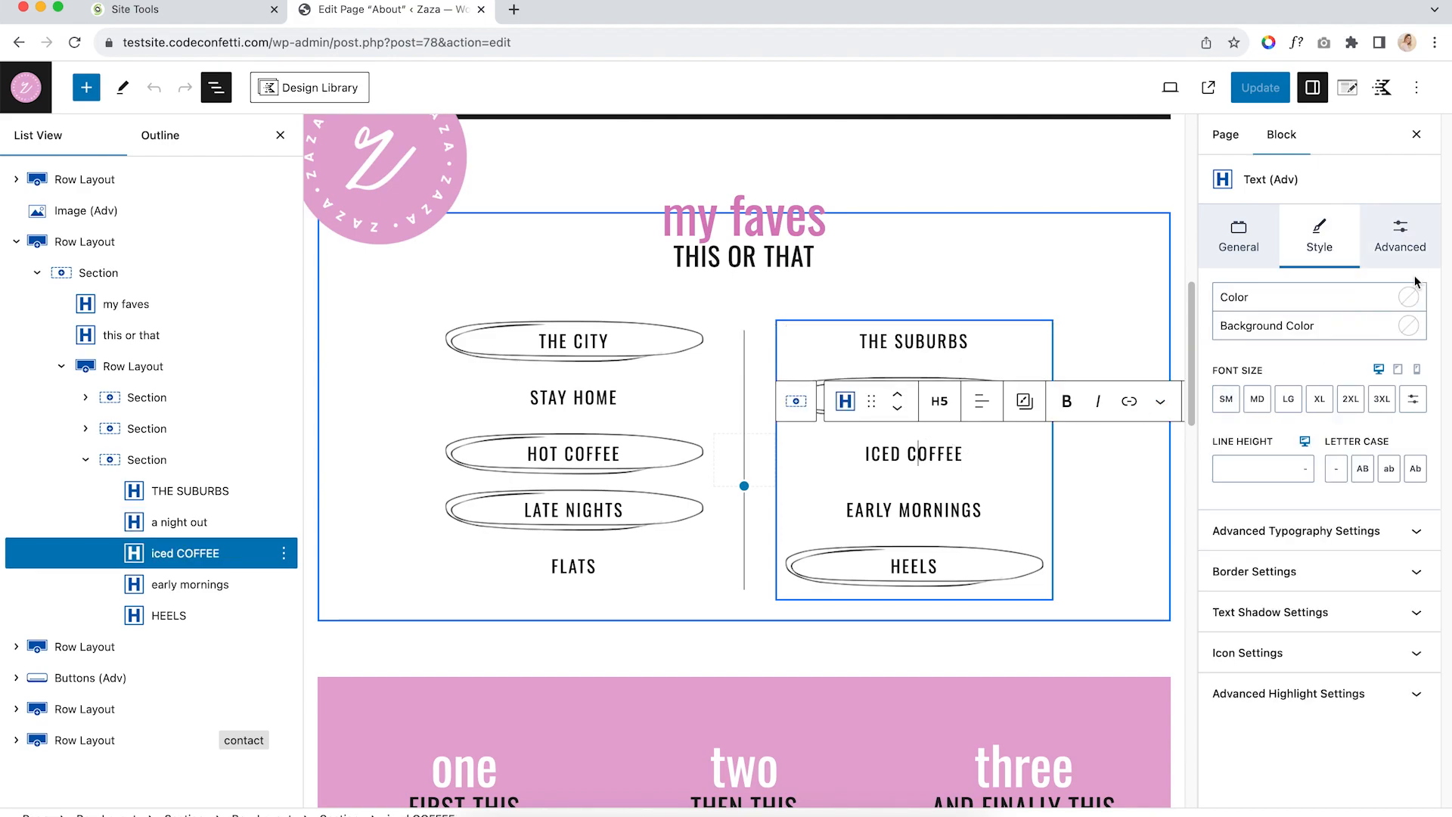
click(1409, 233)
click(1266, 708)
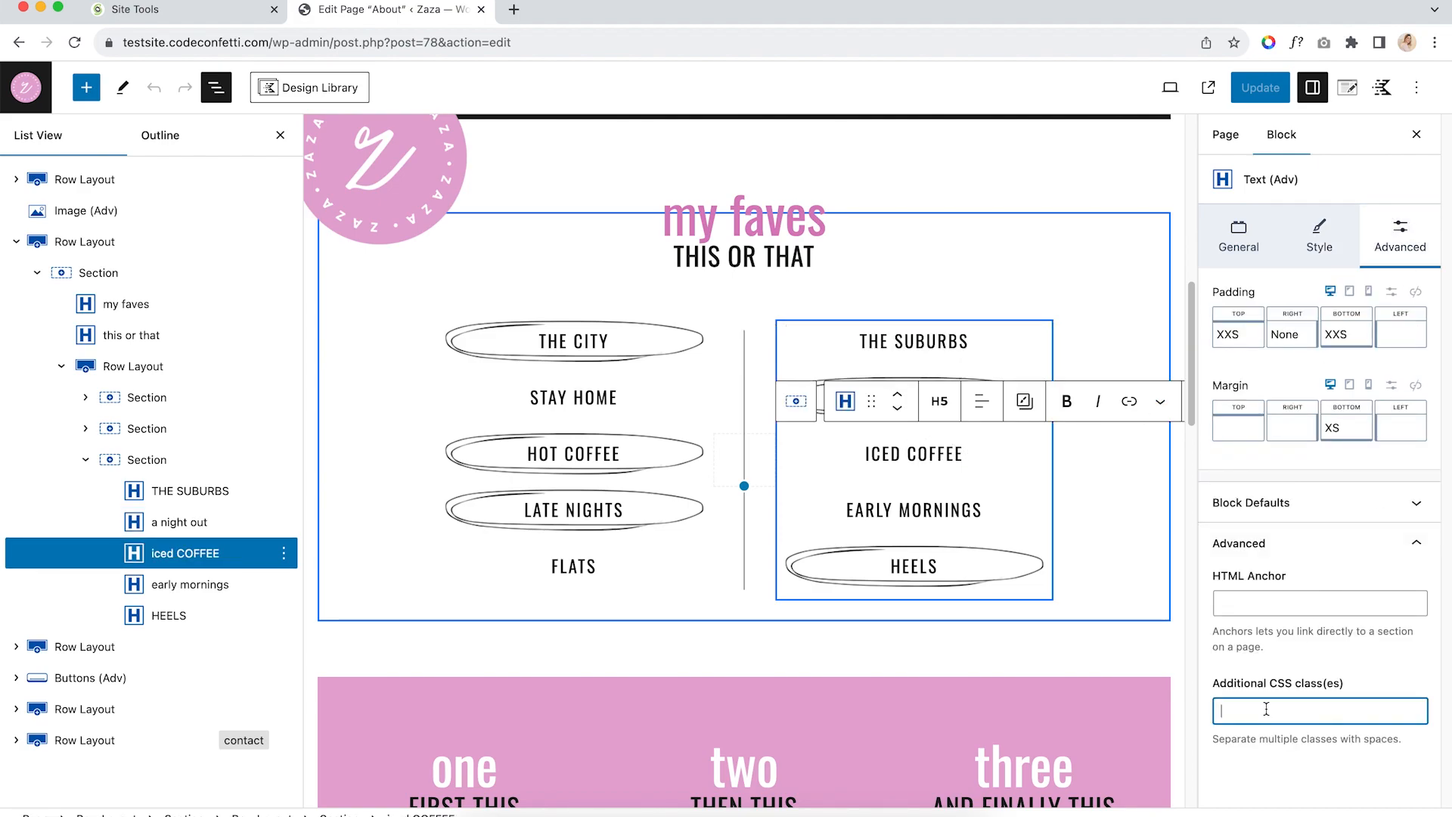
text(circle-choice)
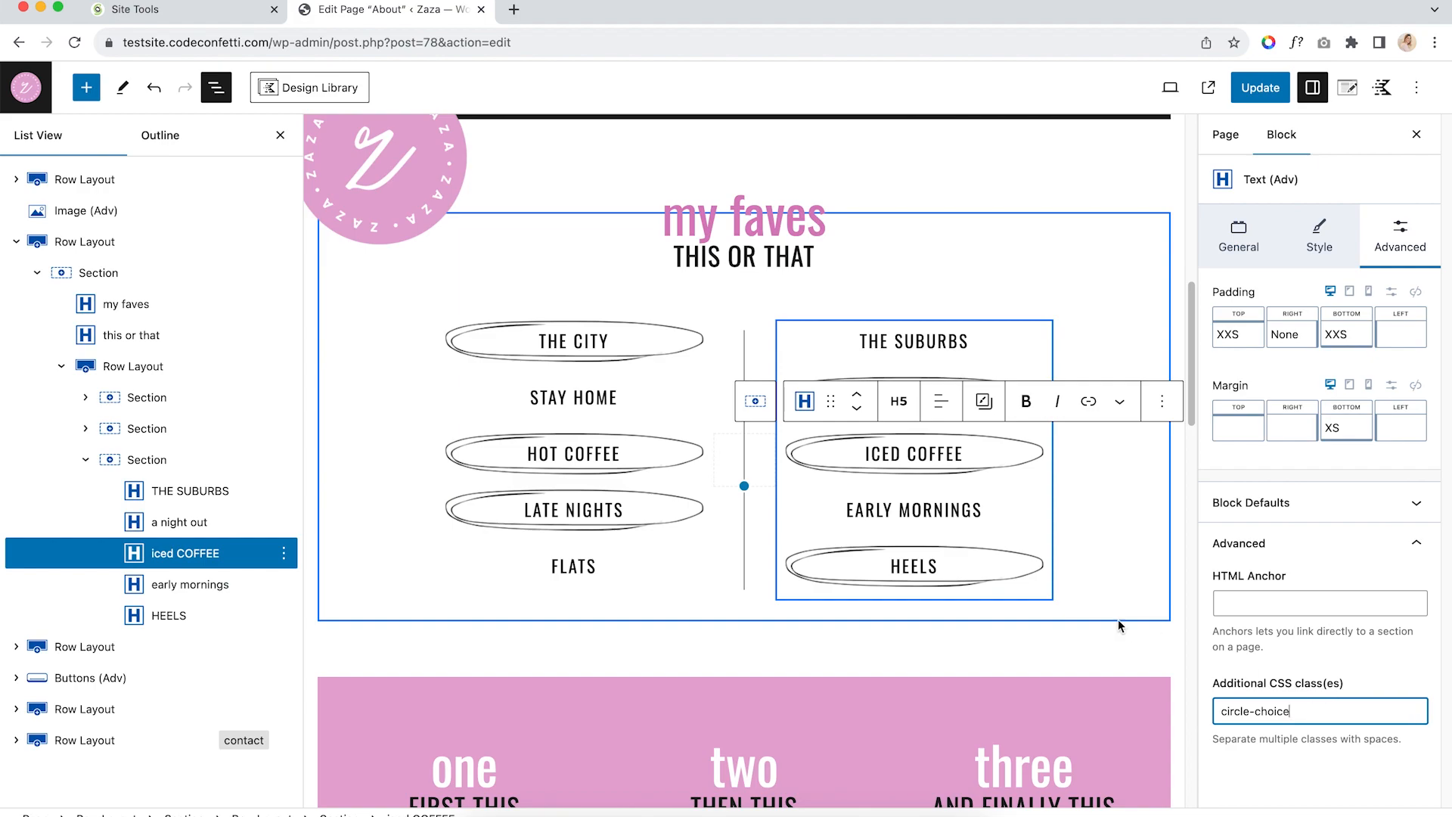
Remove the additional CSS class from the "Hot coffee" text block
click(681, 453)
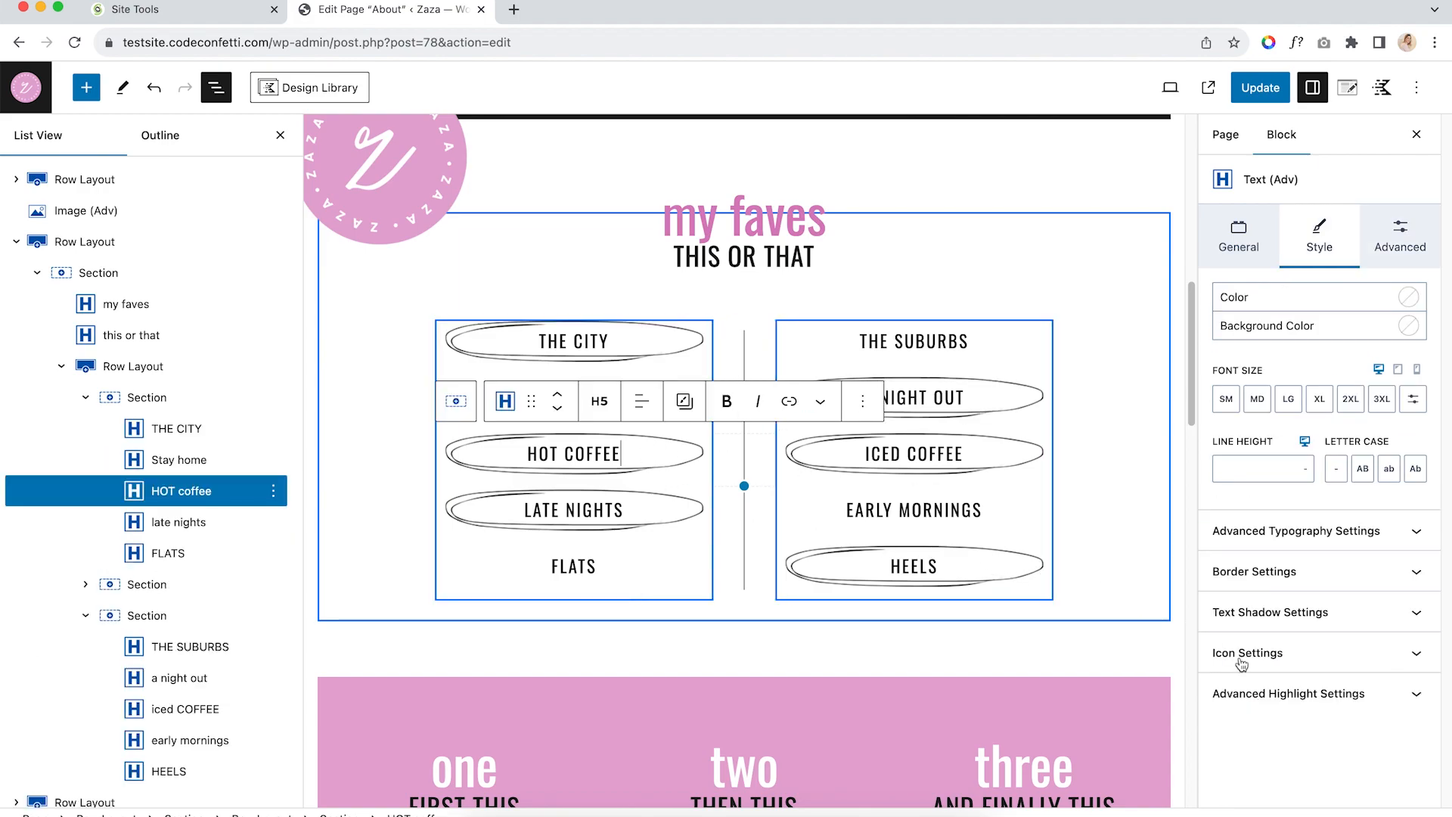
click(1408, 249)
triple_click(1407, 710)
key(BackSpace)
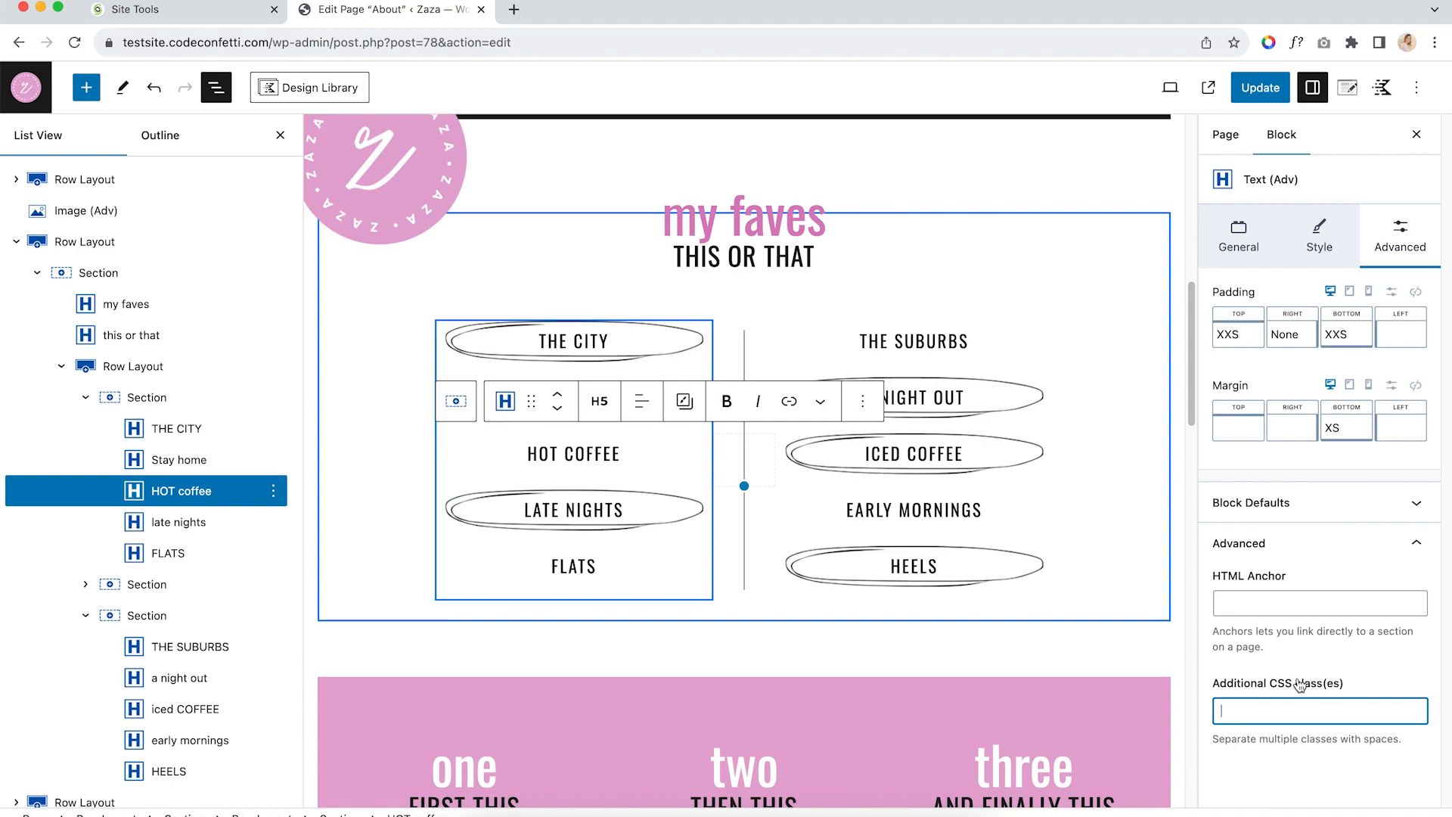
click(778, 219)
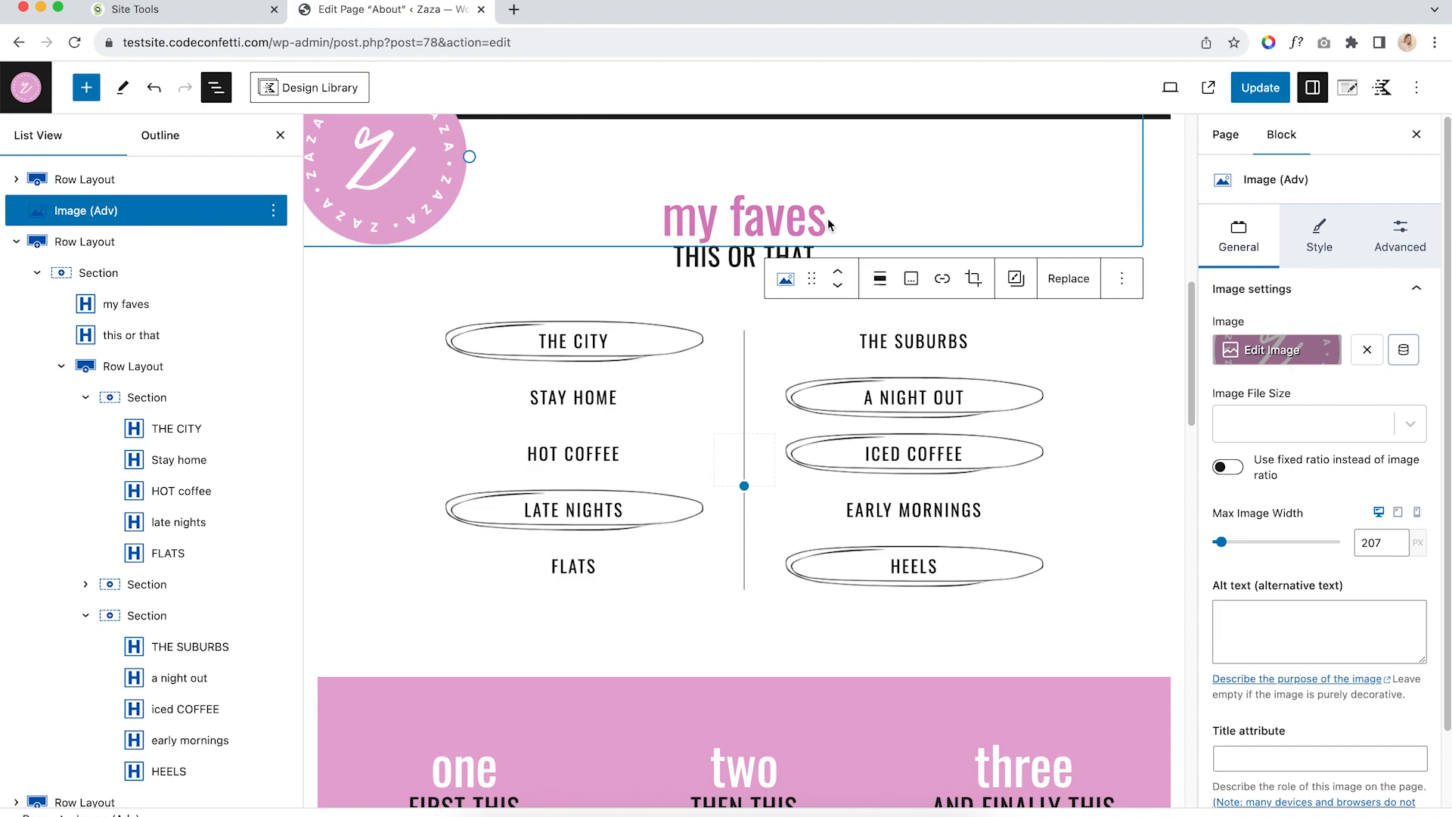
Open the live site in a new tab and compare the script and headline text on the home and About pages
click(513, 11)
text(test)
key(Return)
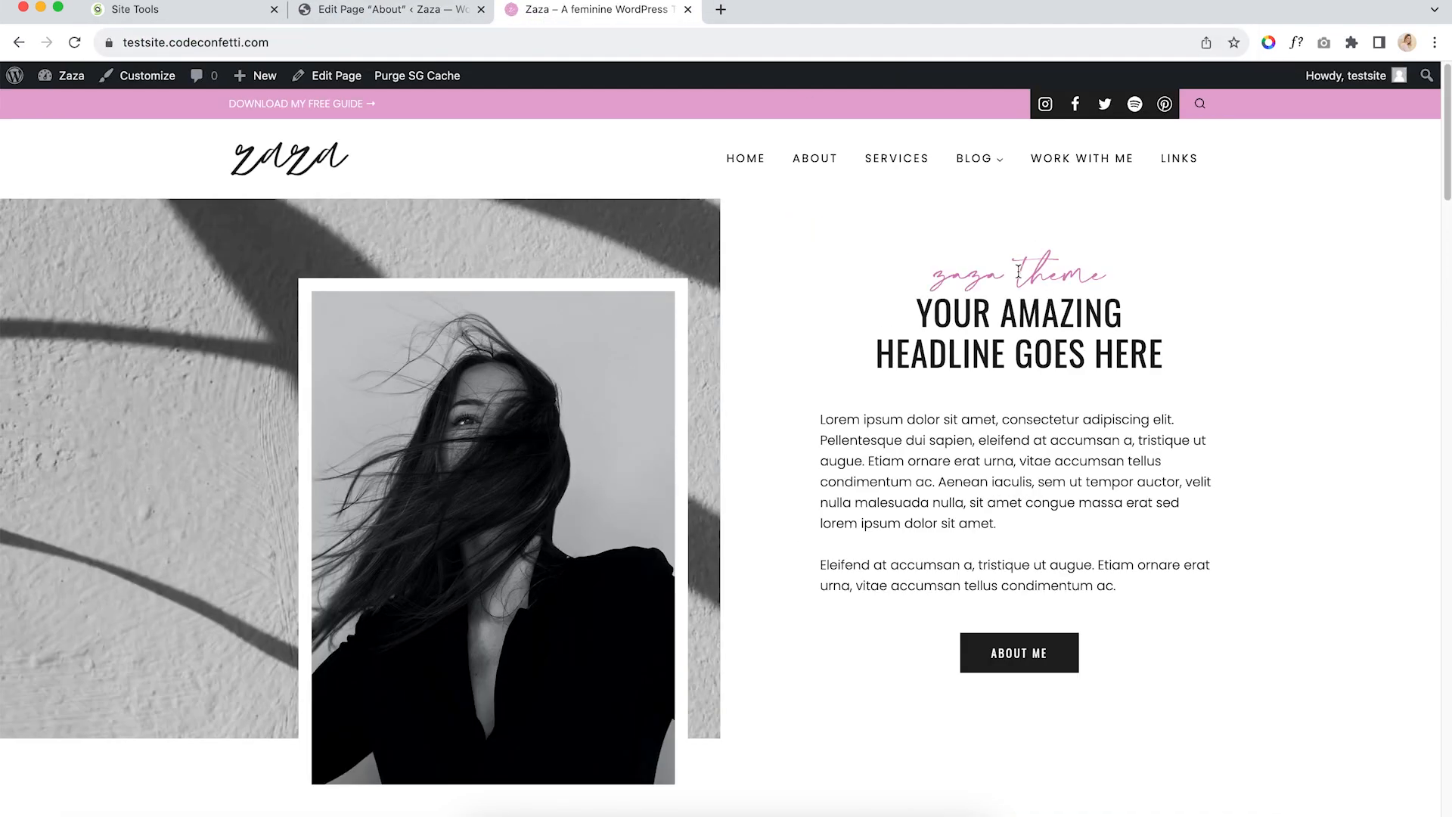
drag(1032, 278, 1111, 327)
click(921, 274)
click(814, 158)
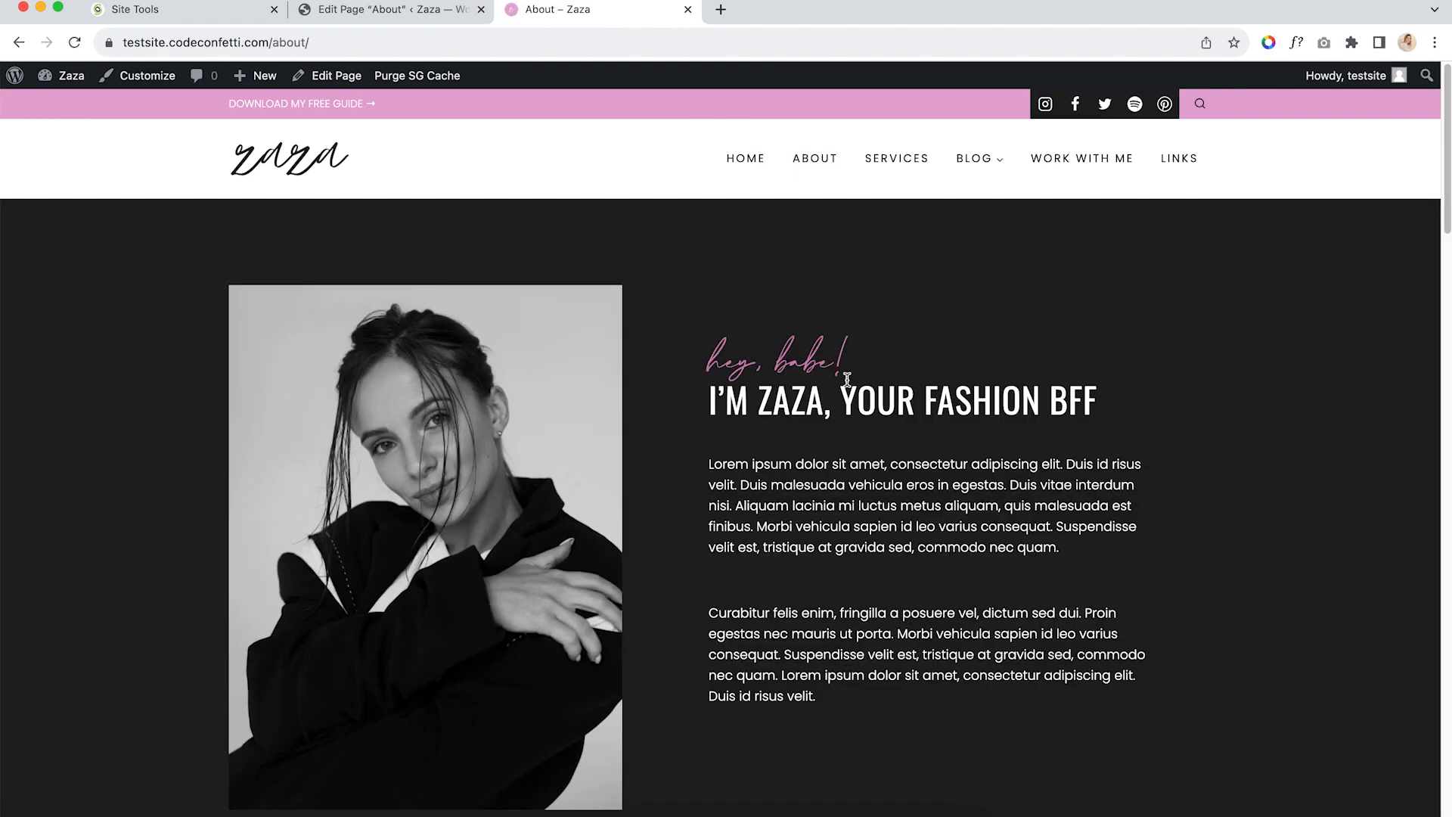
drag(690, 365, 874, 364)
drag(706, 401, 1104, 409)
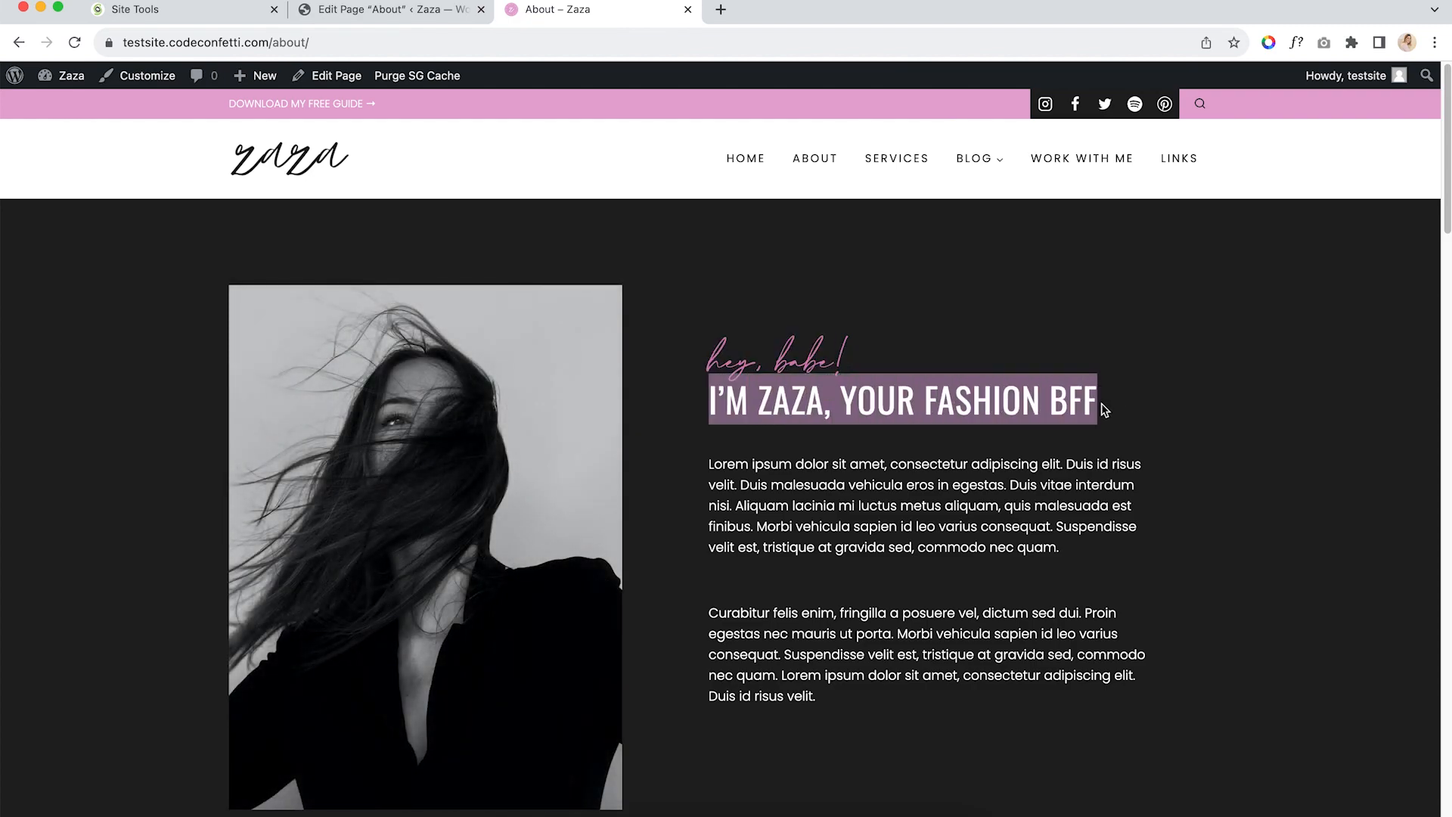
Back in the About page editor, give the "I'm Zaza, your fashion BFF" heading the additional CSS class script
click(382, 9)
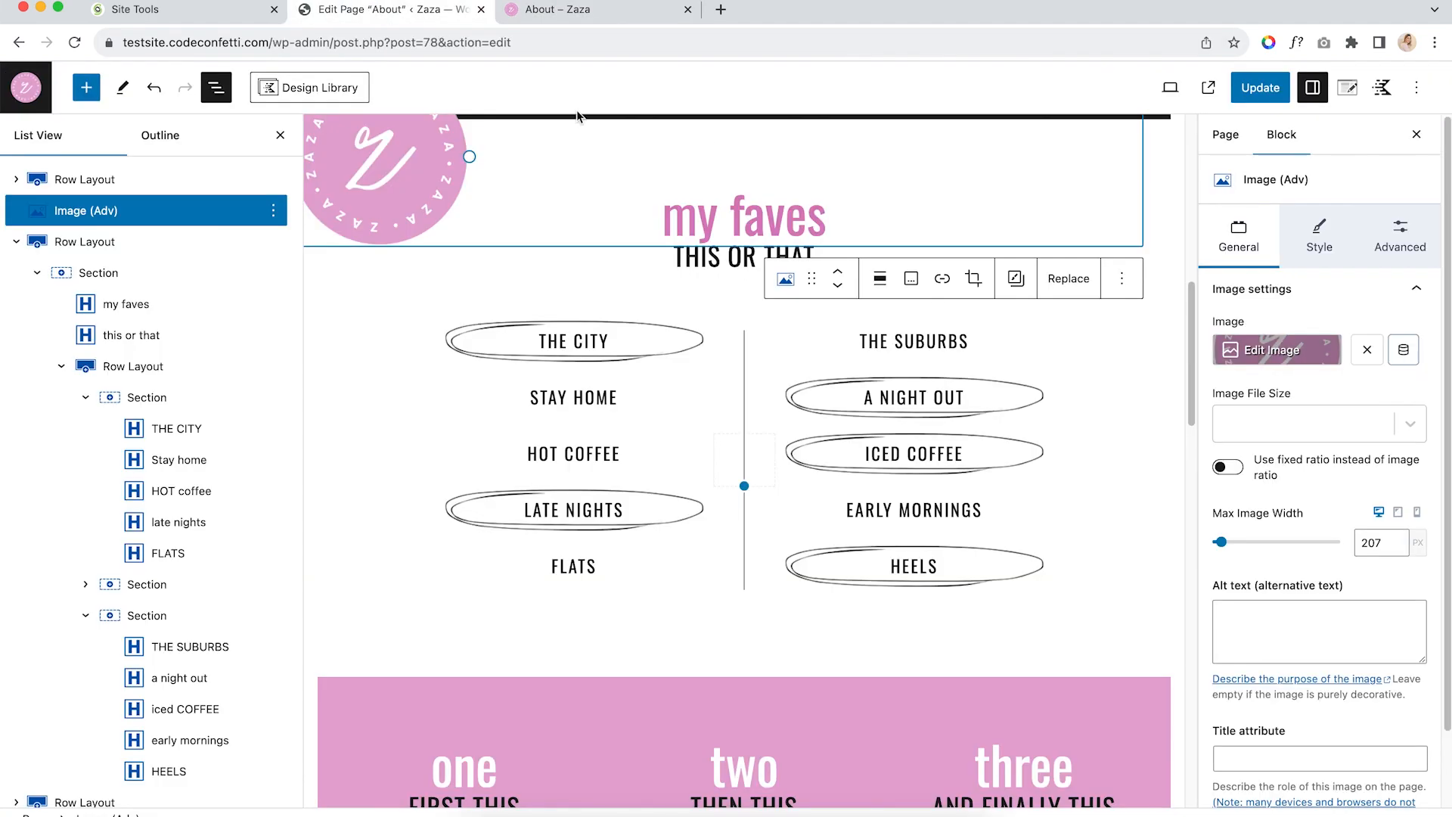
scroll(1010, 357, up, 10)
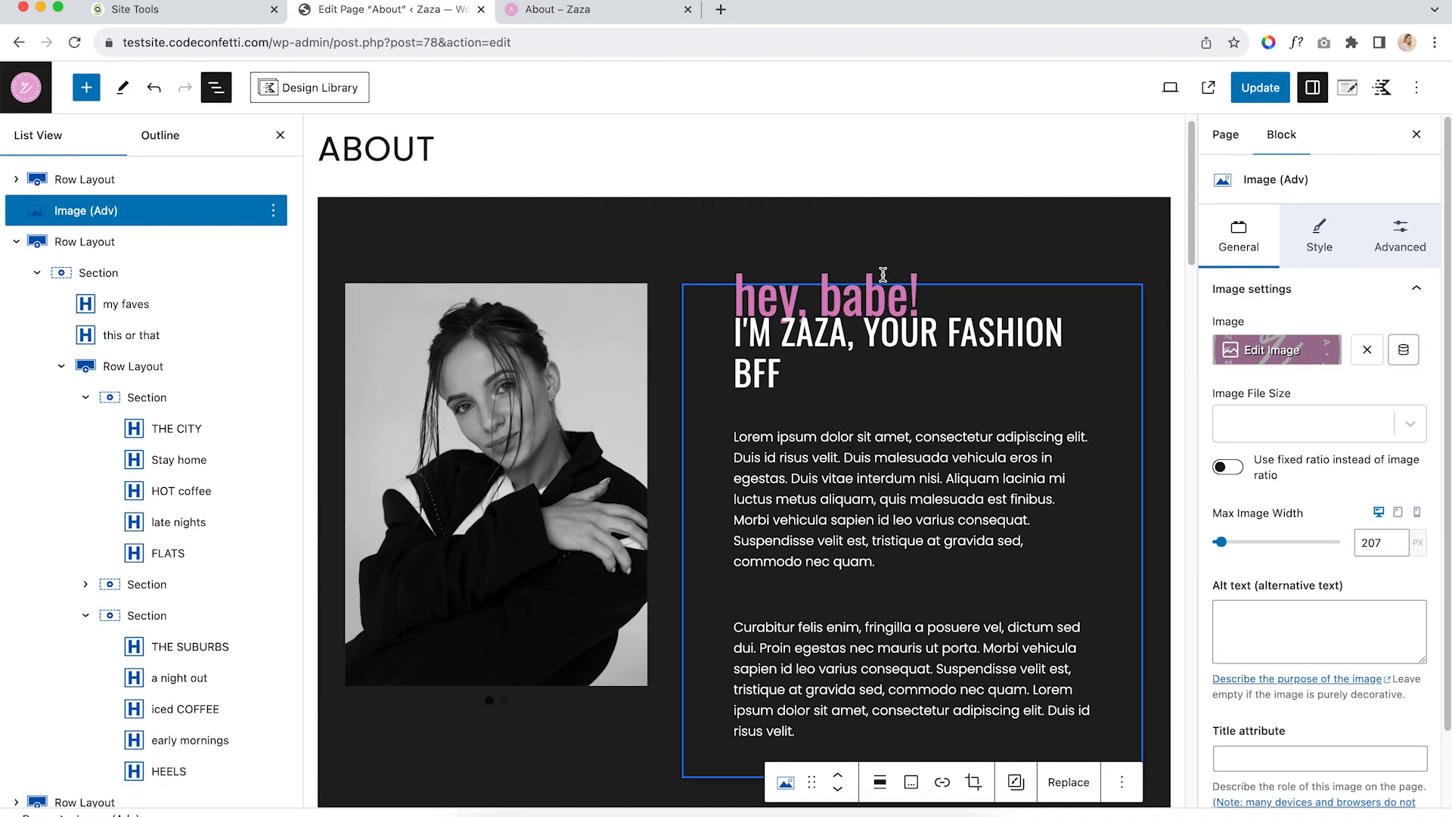
click(1010, 358)
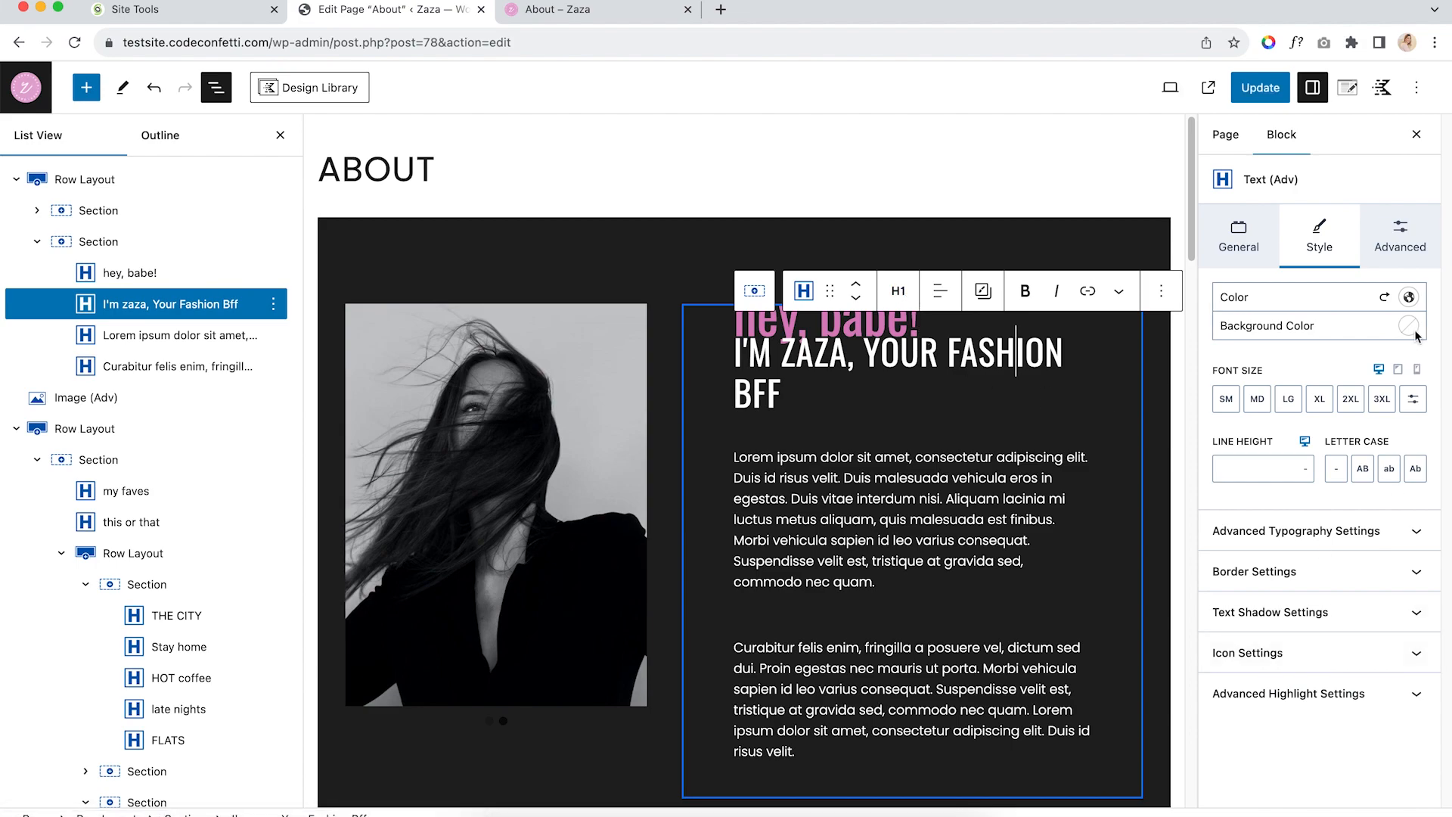
click(1414, 242)
click(1298, 698)
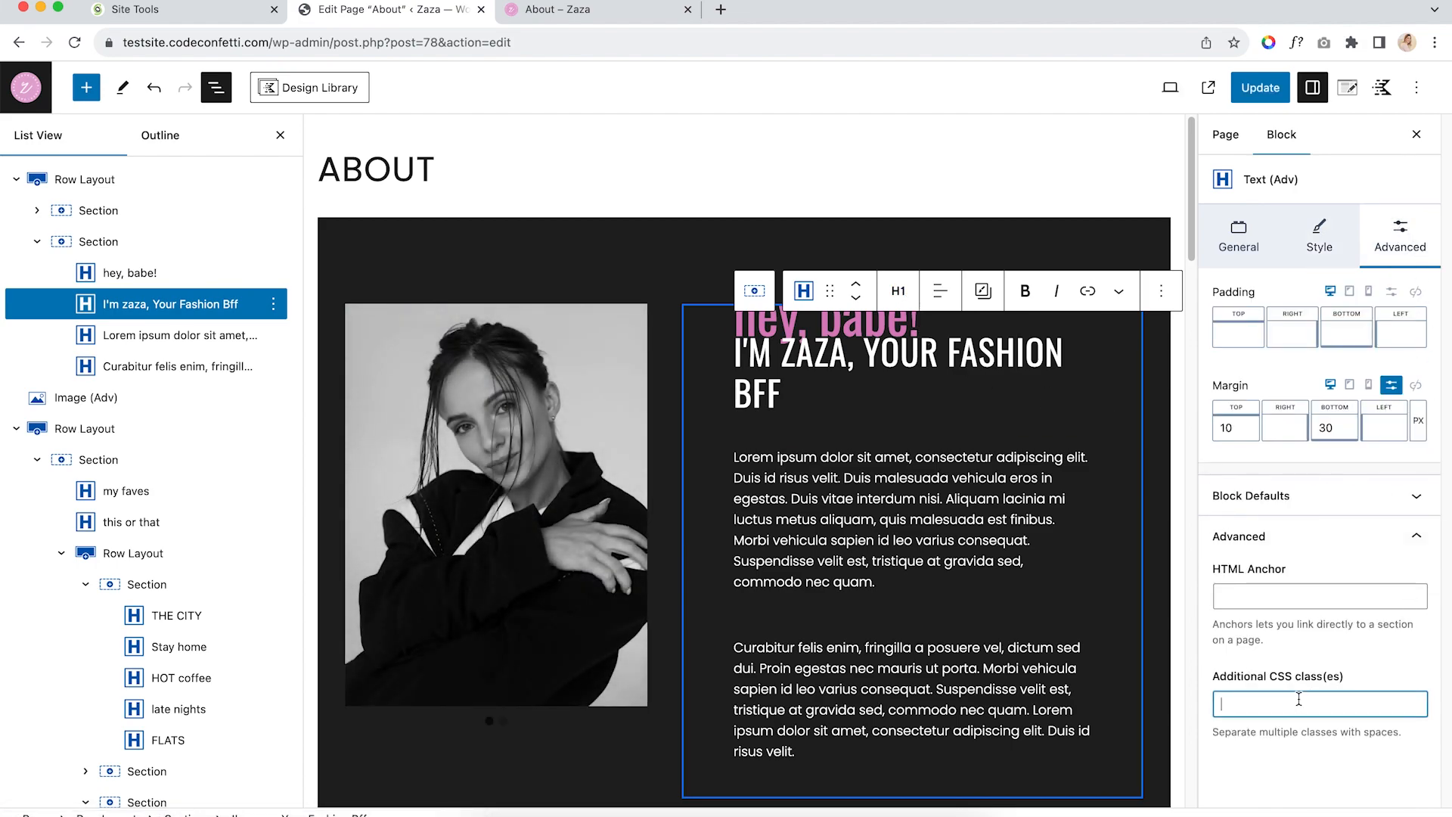
text(script)
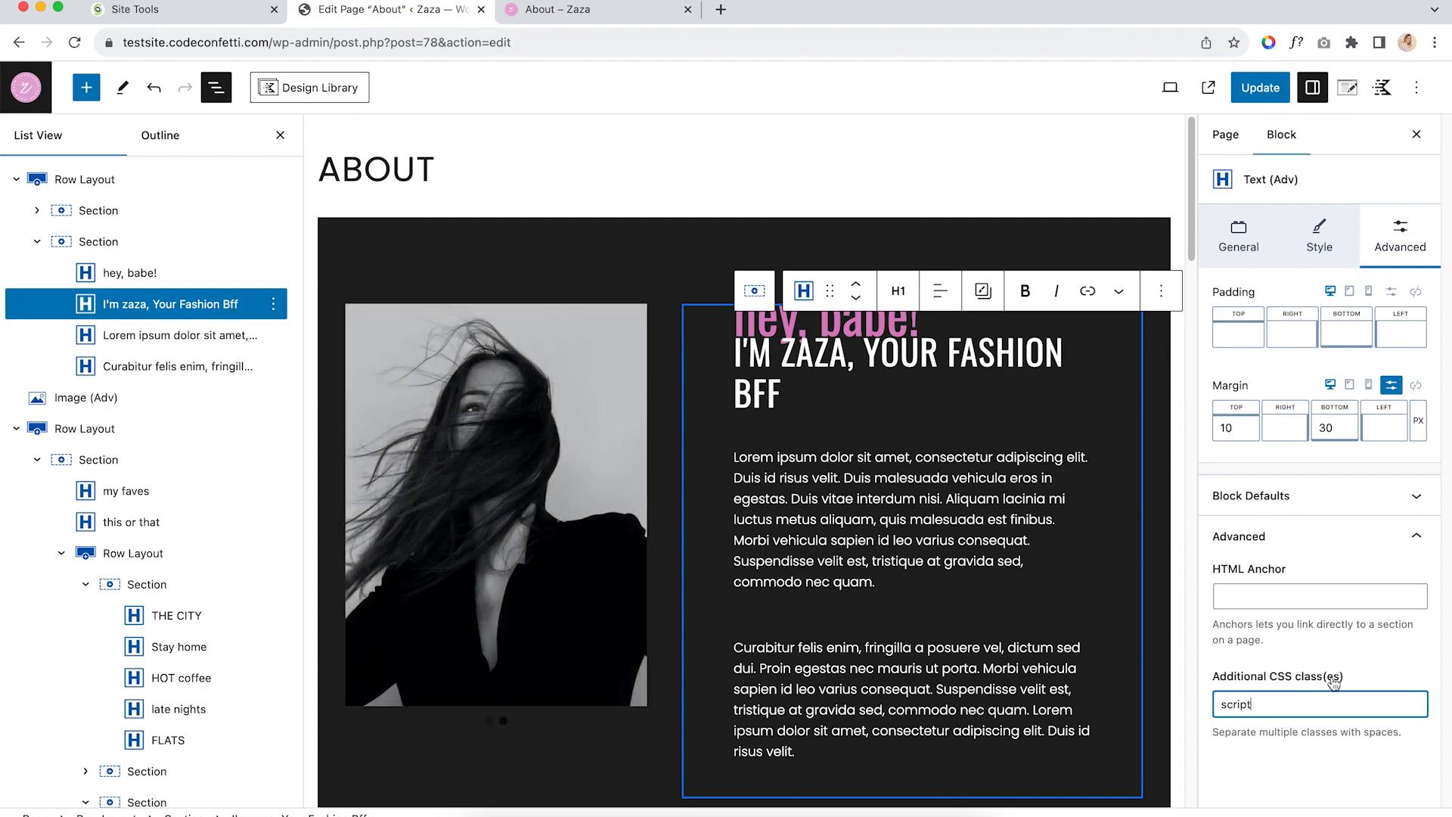
click(1377, 657)
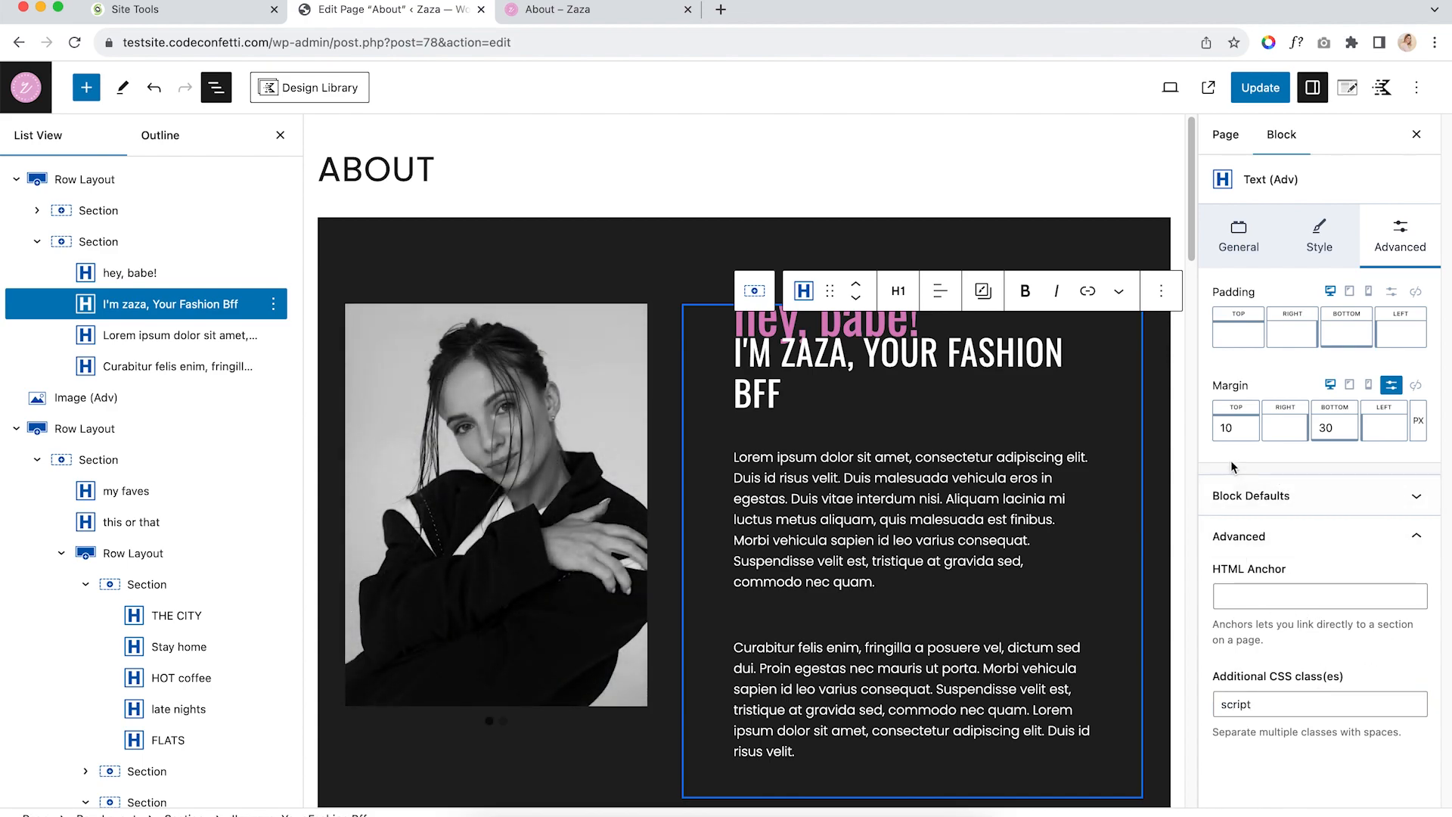
Preview the About page in a new tab to check the heading's script styling, and return to the editor
click(1170, 87)
click(1039, 242)
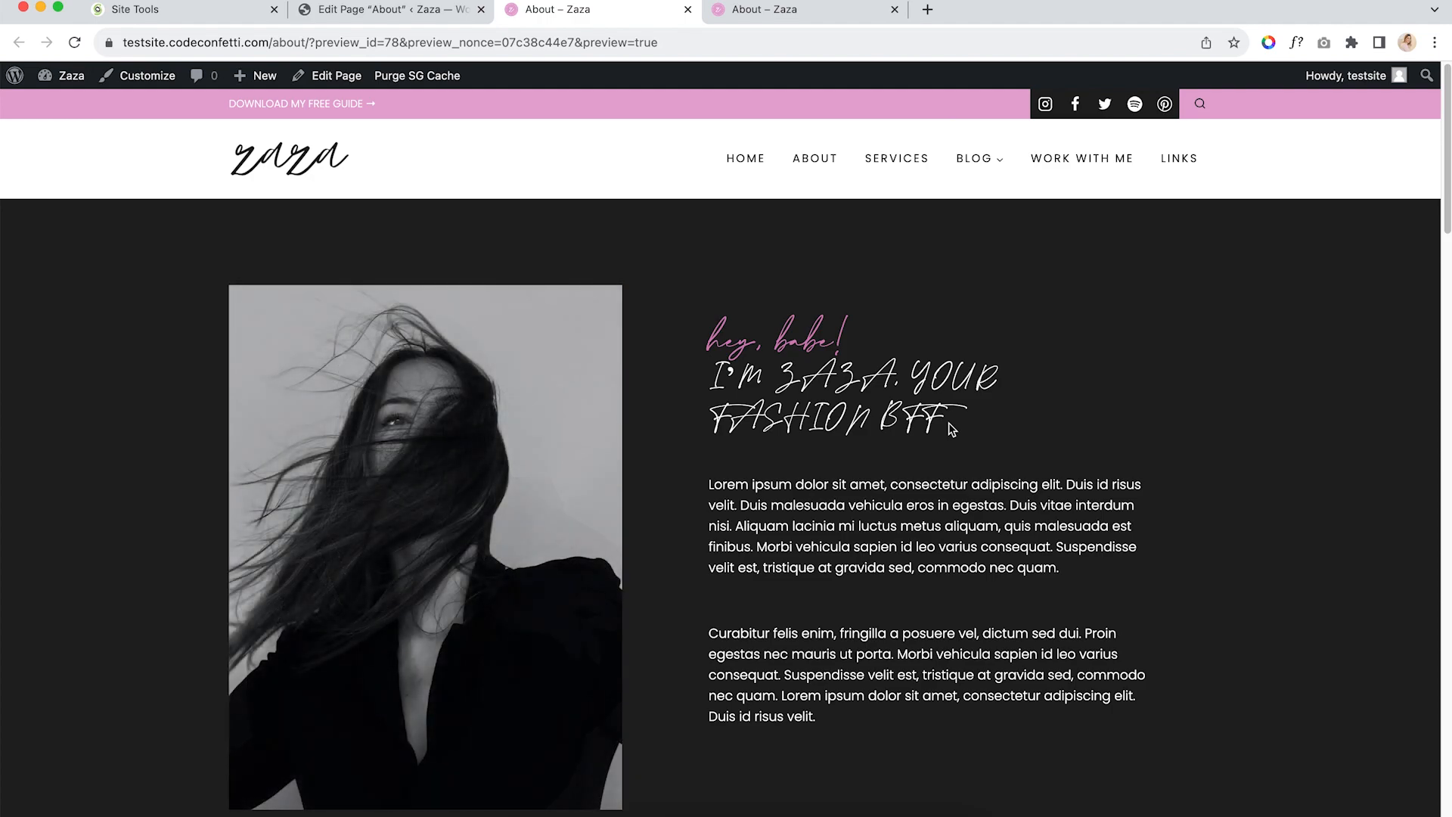
click(399, 11)
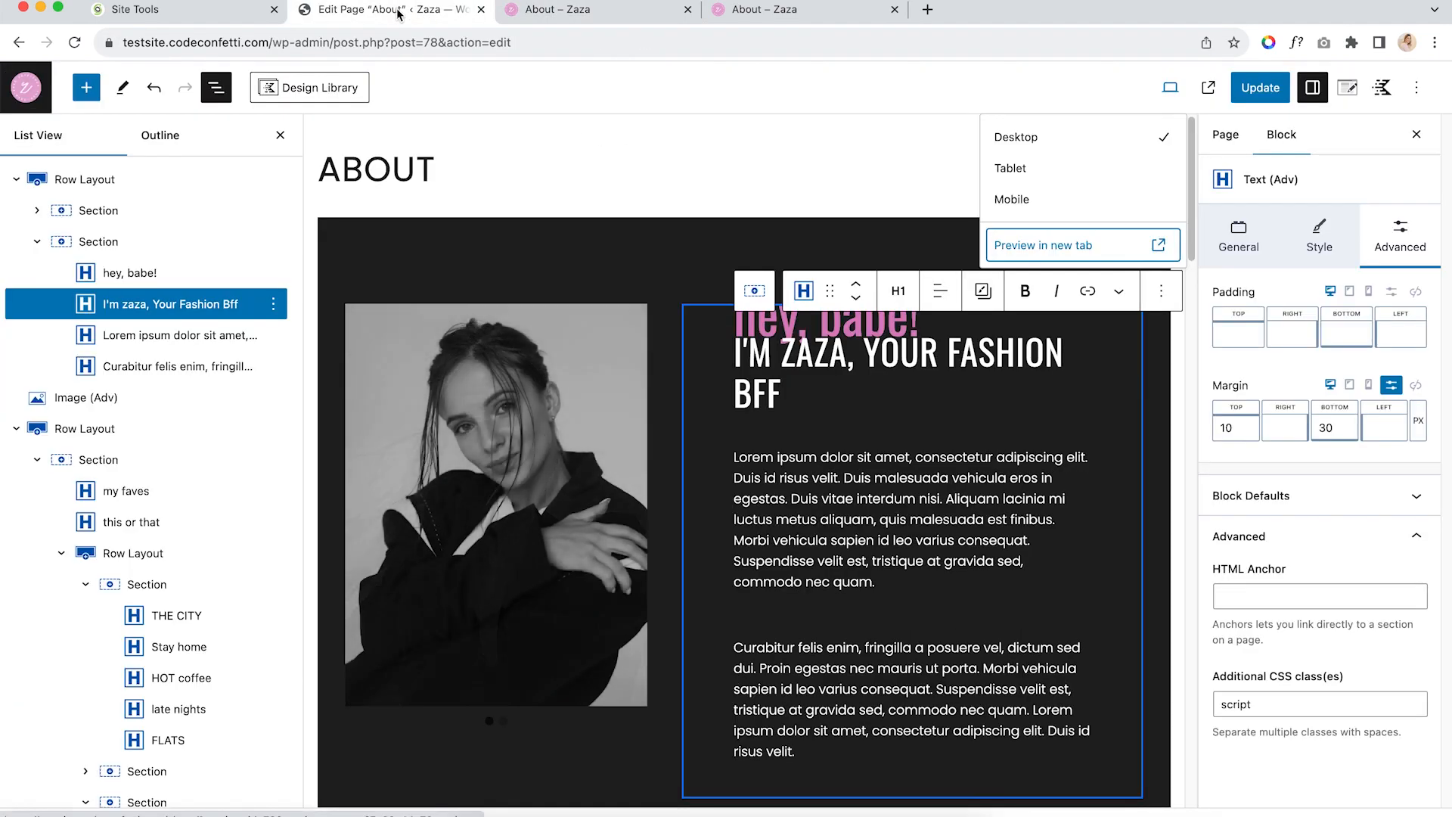
Set the "I'm Zaza, your fashion BFF" heading to lowercase letters and font size 2XL
click(939, 352)
click(1275, 251)
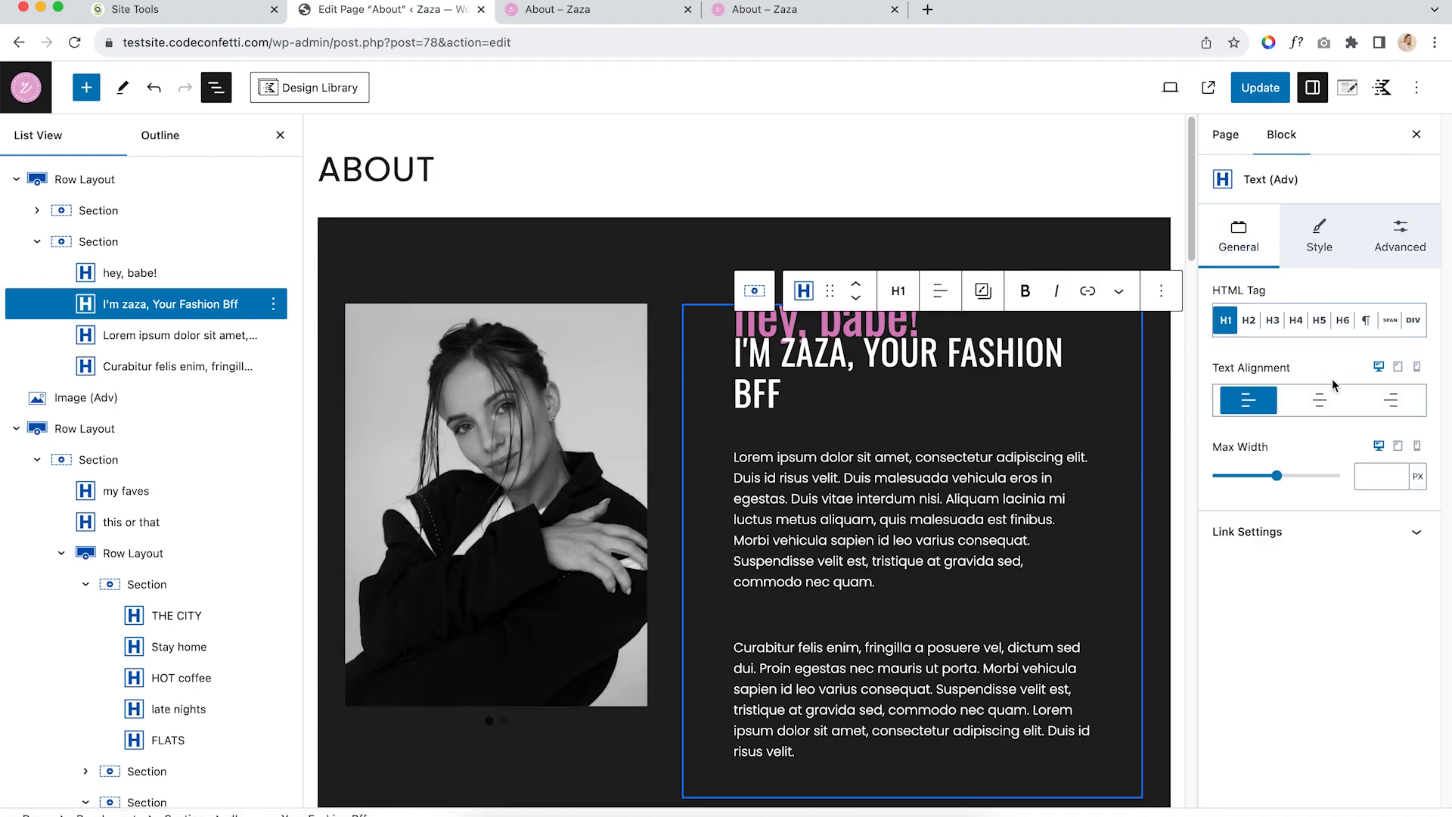
click(1314, 233)
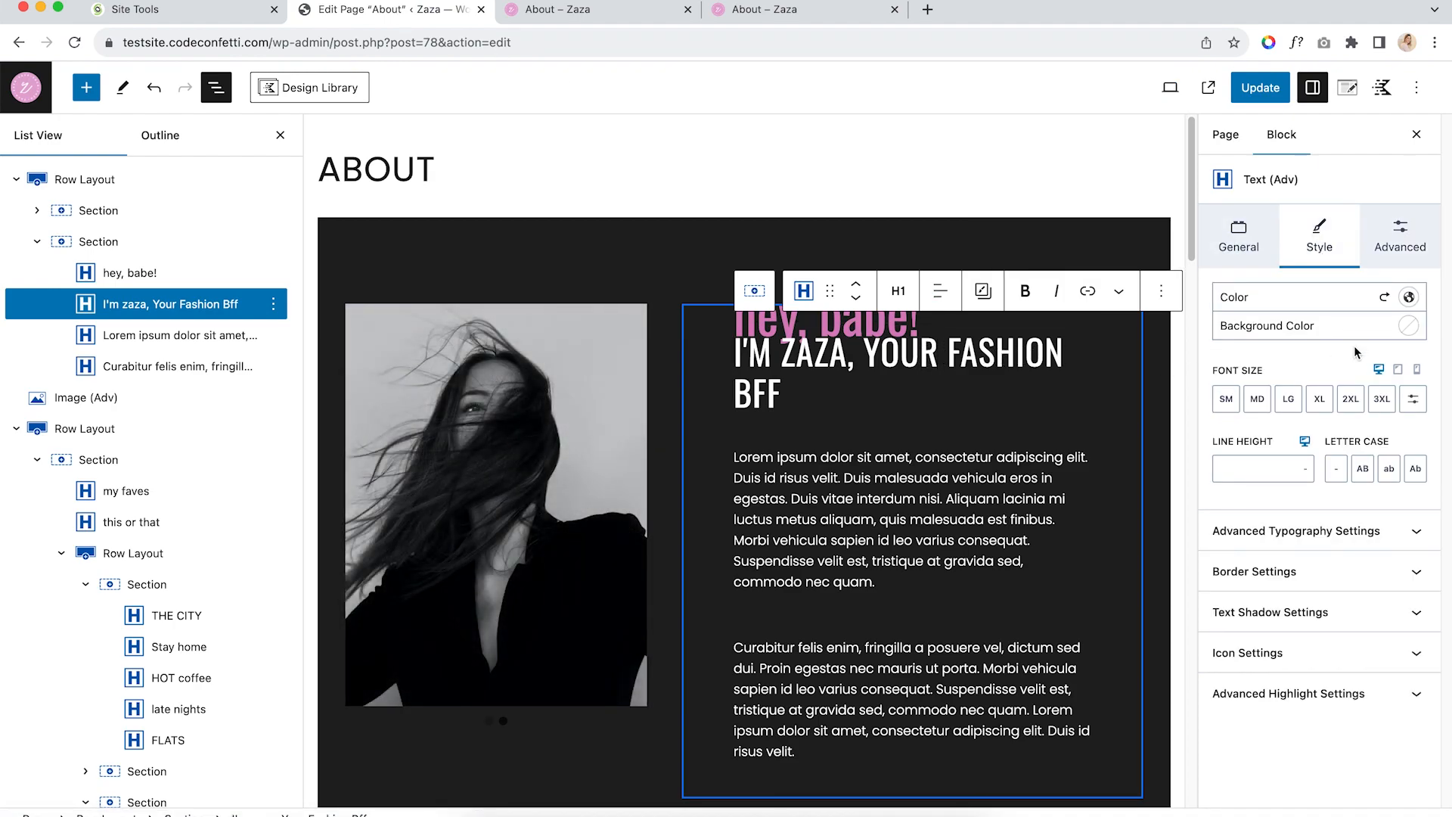
click(1395, 474)
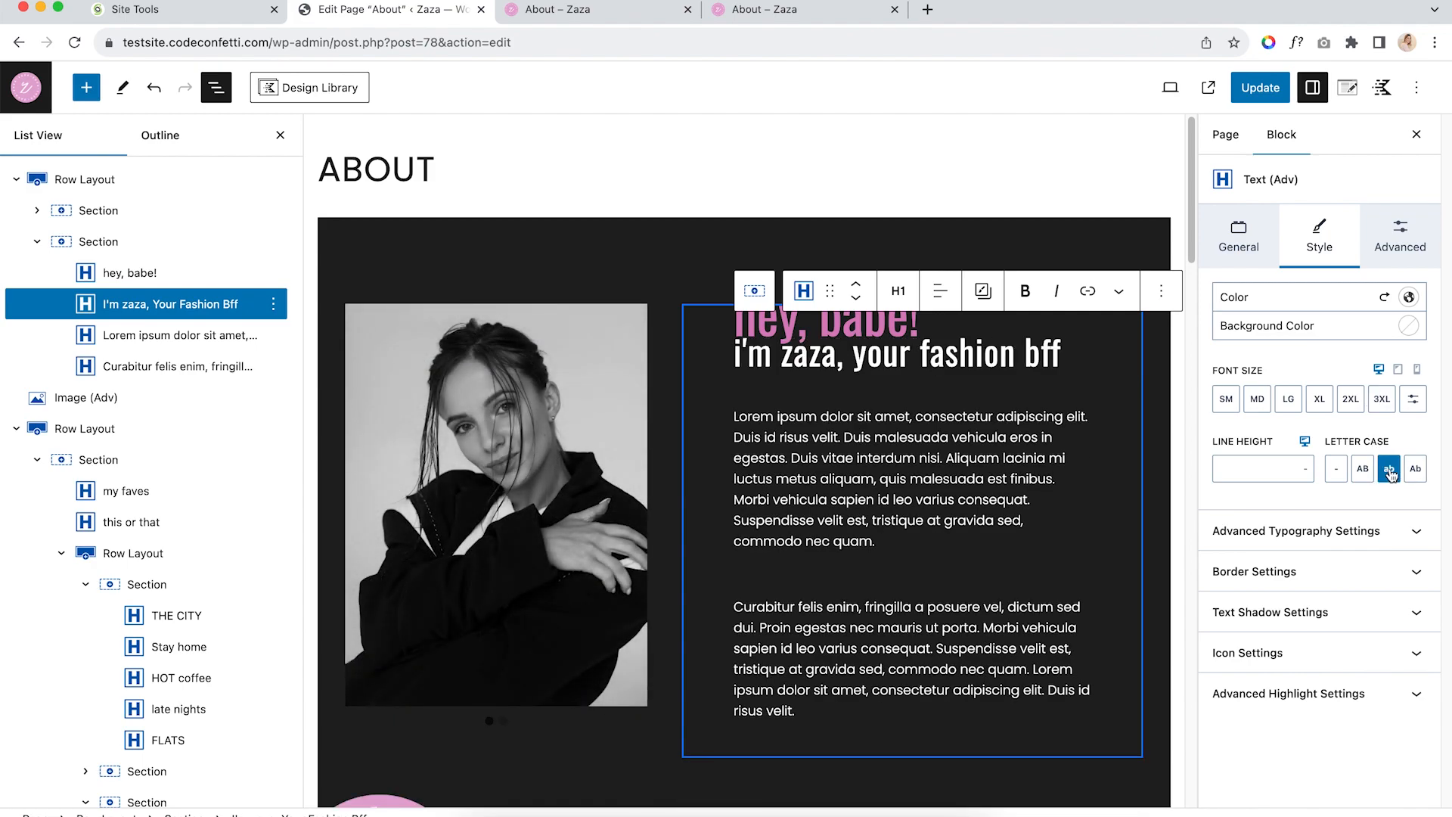
click(1352, 399)
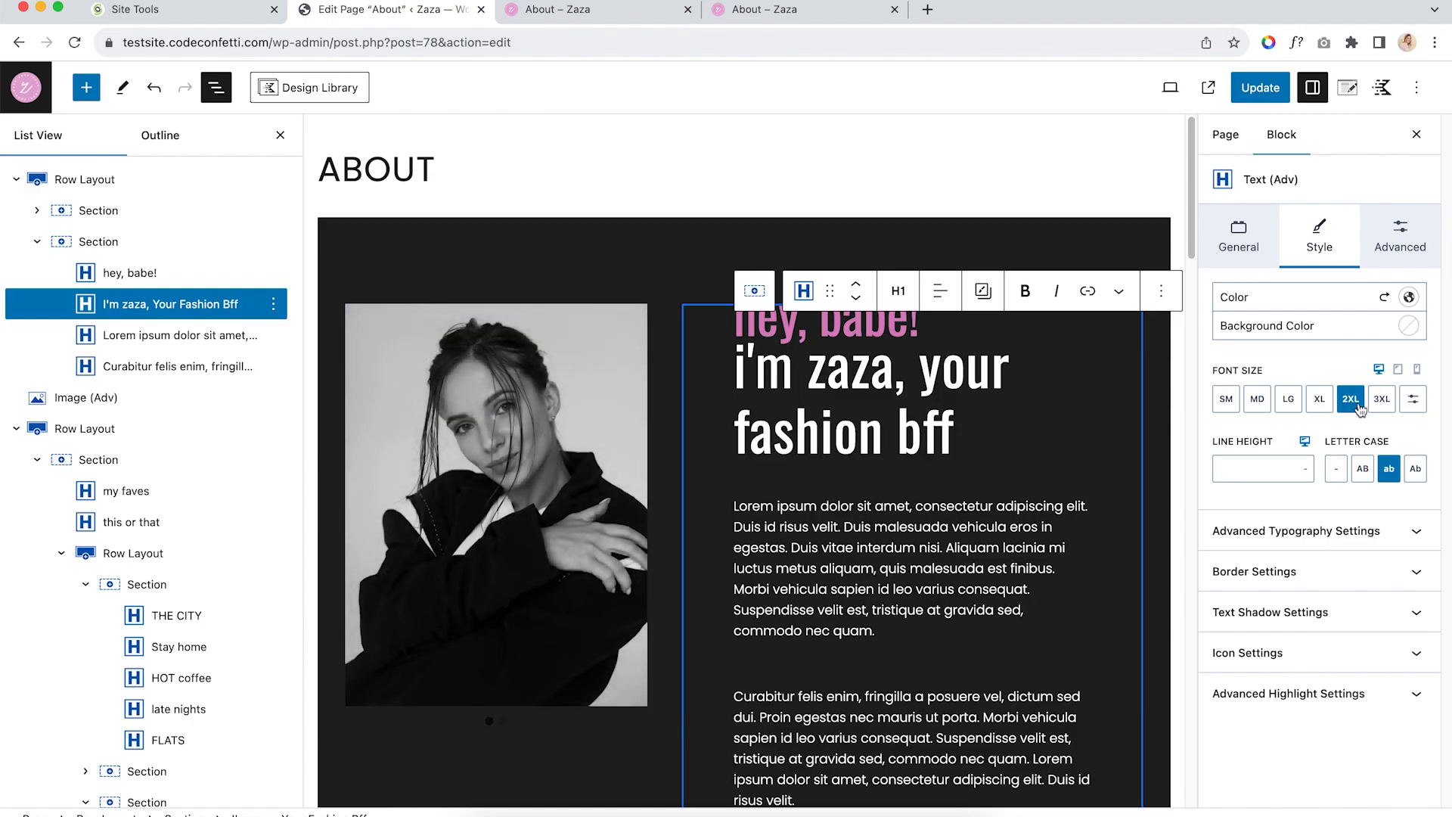
Preview the restyled About heading in a new tab and go to the site's home page from there
click(1186, 89)
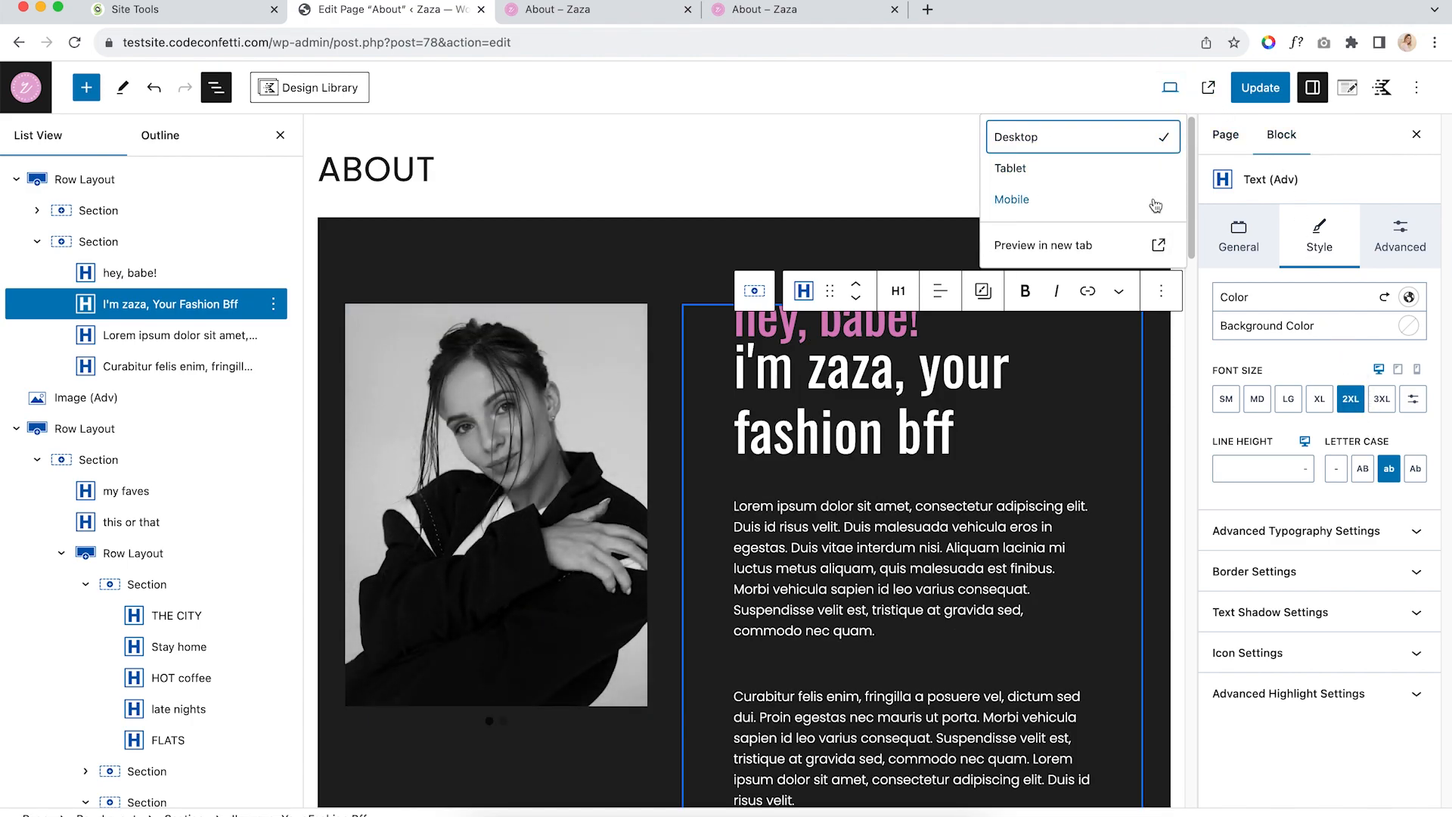
click(1088, 242)
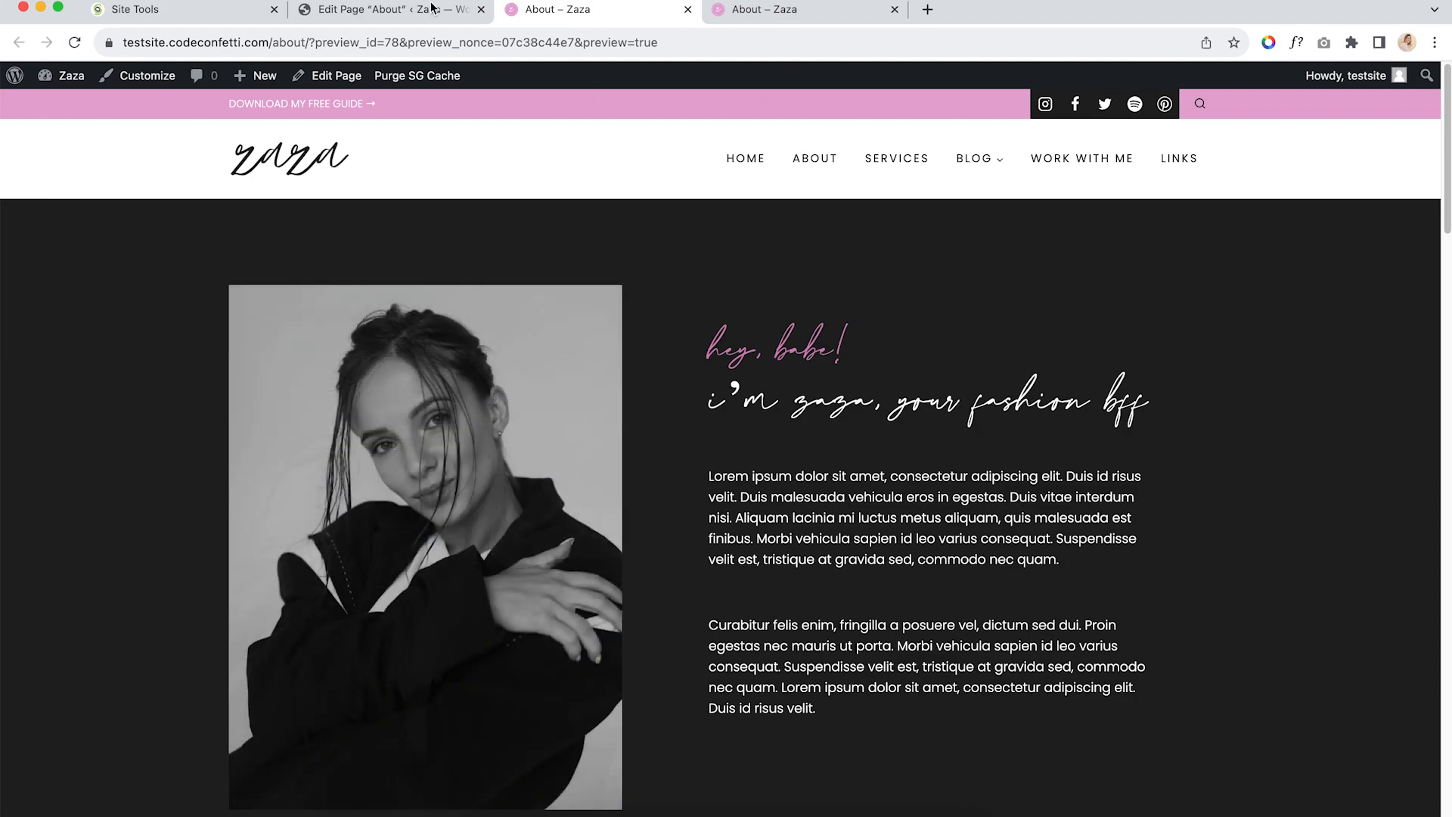
click(262, 168)
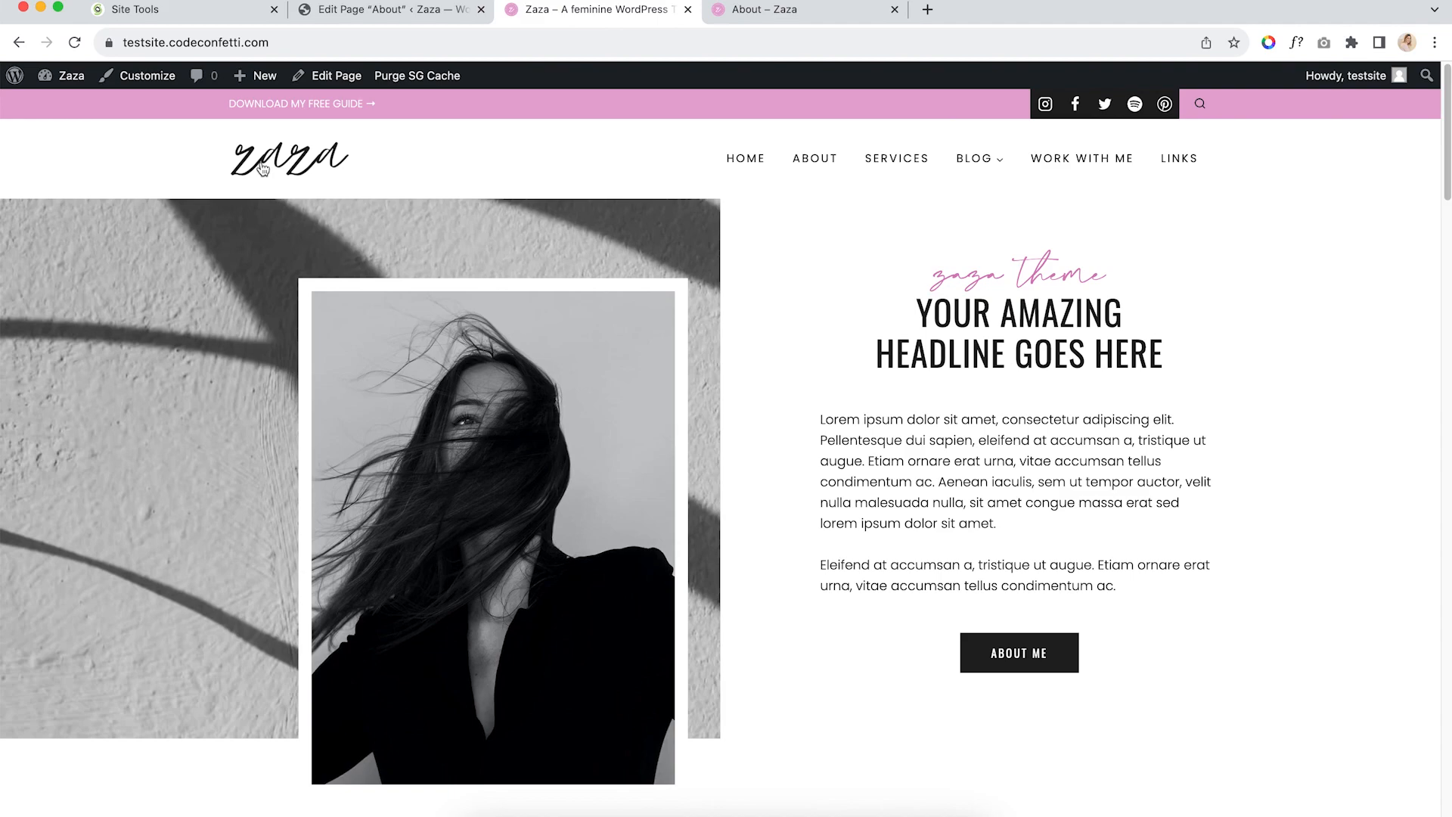